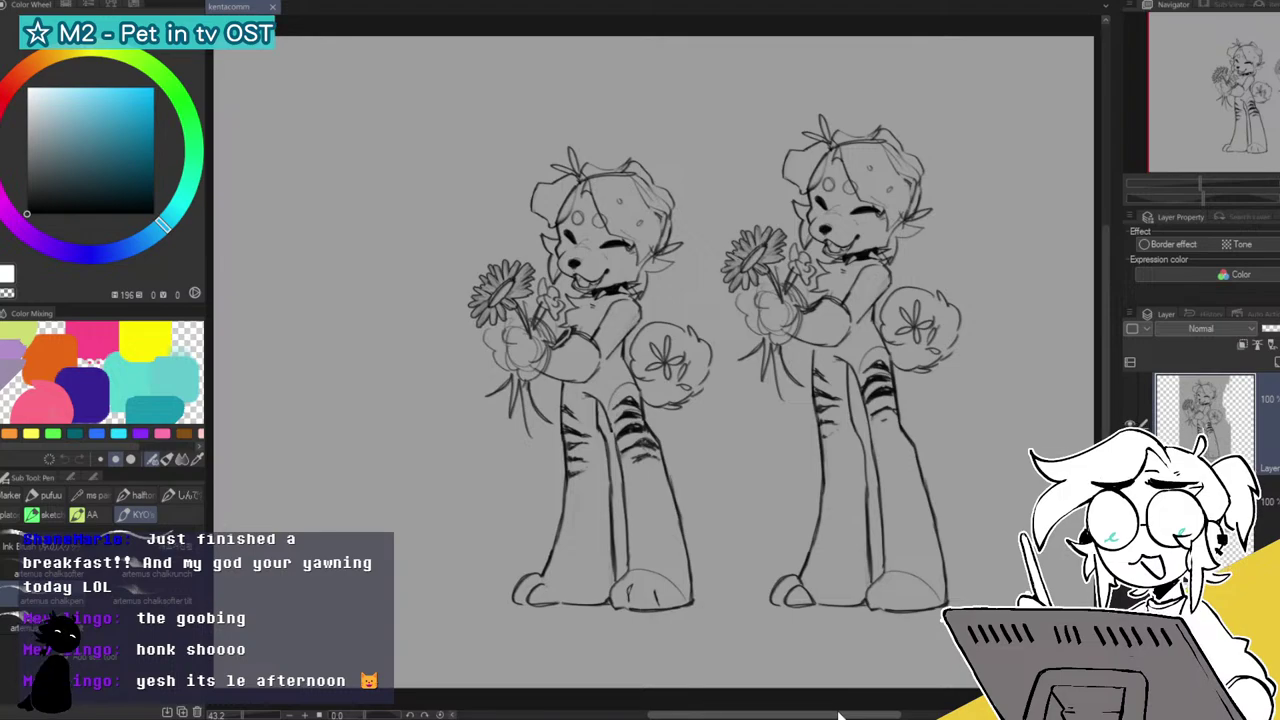
# Move the left character sketch over the right one and lower its layer opacity to 32%.
pyautogui.hotkey('ctrl', 't')
pyautogui.moveTo(638, 496)
pyautogui.mouseDown()
pyautogui.moveTo(844, 449)
pyautogui.moveTo(896, 497)
pyautogui.moveTo(873, 478)
pyautogui.mouseUp()
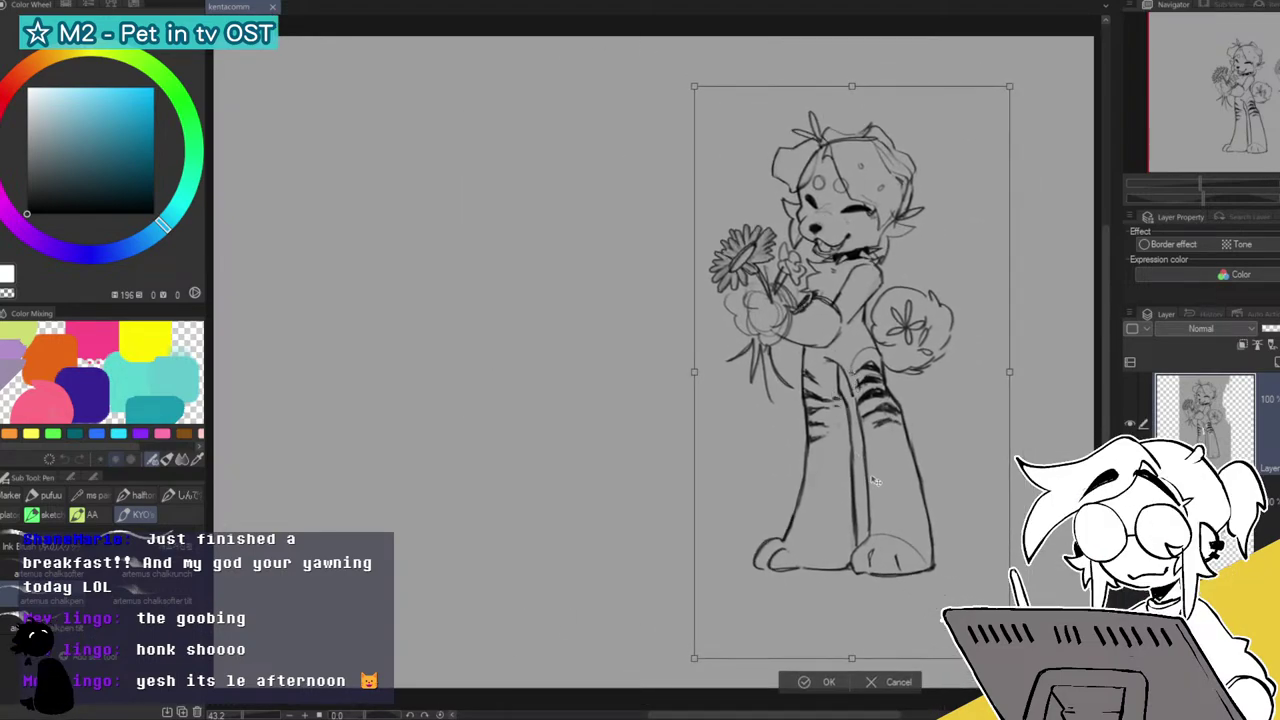
pyautogui.click(802, 683)
pyautogui.click(1272, 328)
pyautogui.moveTo(1274, 328); pyautogui.dragTo(1268, 328)
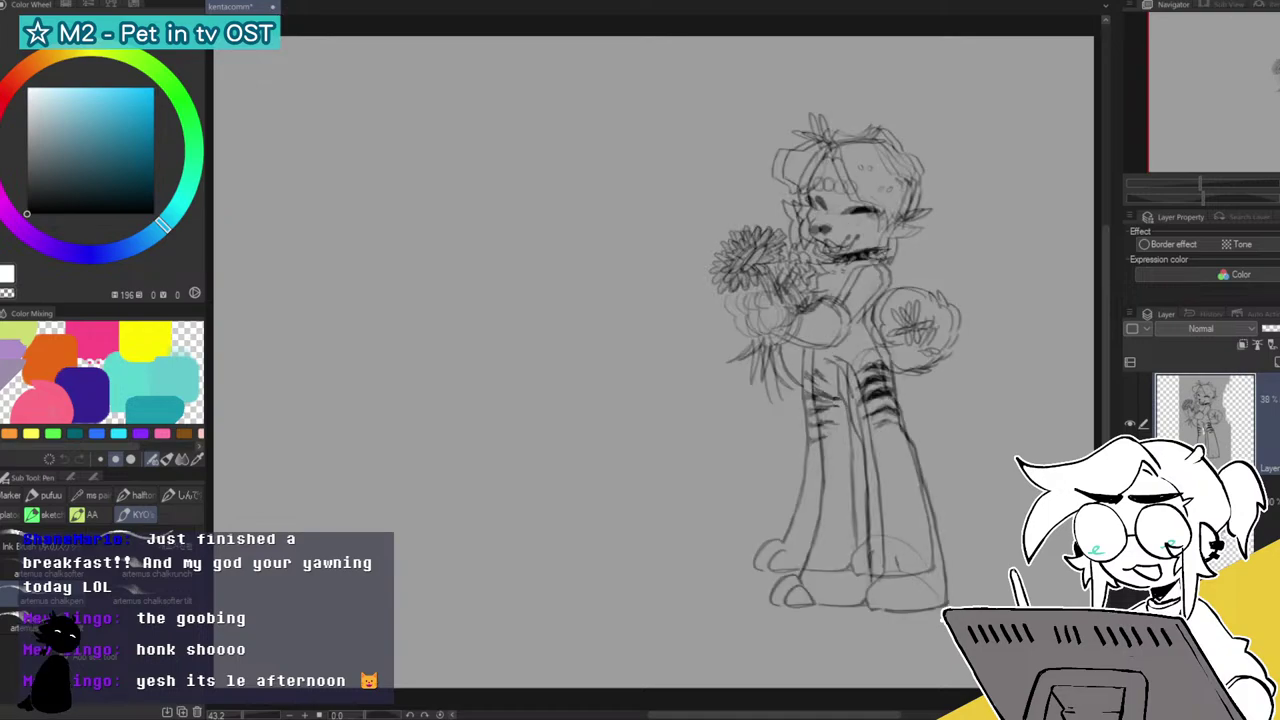
# Nudge the faded sketch with a transform so its head, arms and tail line up with the darker drawing.
pyautogui.moveTo(1268, 79); pyautogui.dragTo(1279, 72)
pyautogui.moveTo(1206, 181); pyautogui.dragTo(1209, 183)
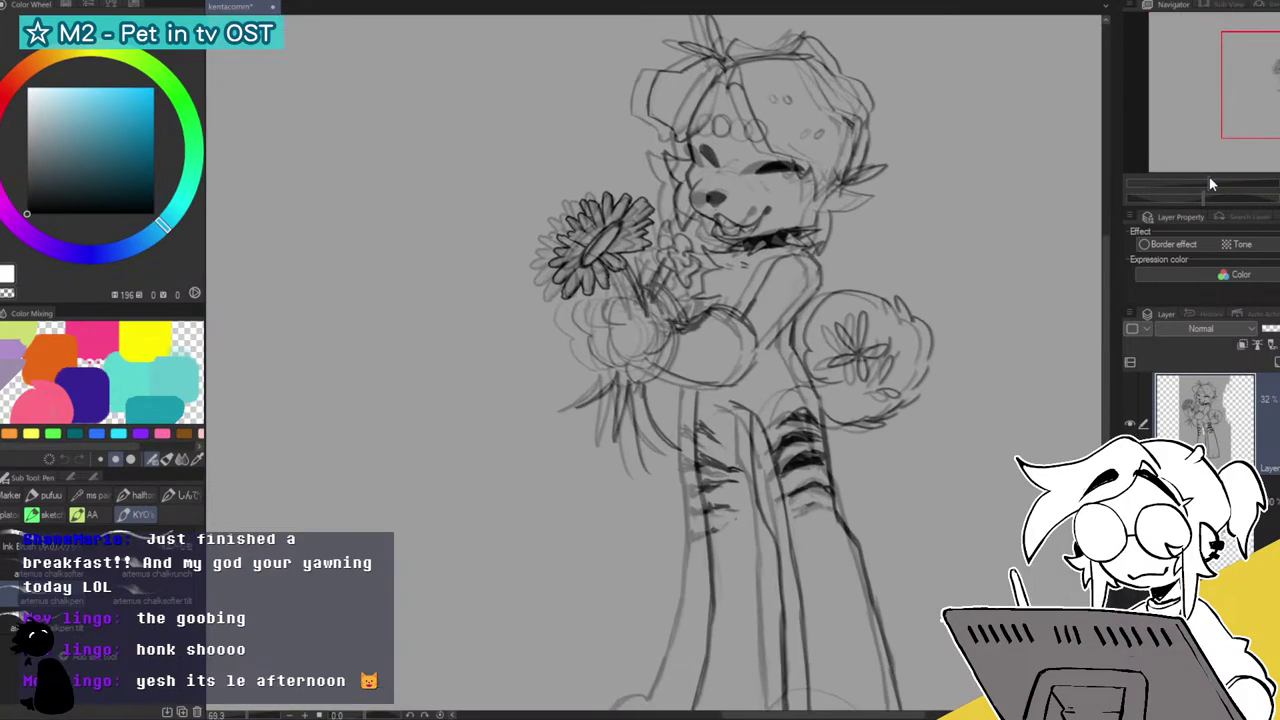
pyautogui.hotkey('ctrl', 't')
pyautogui.moveTo(805, 305); pyautogui.dragTo(815, 309)
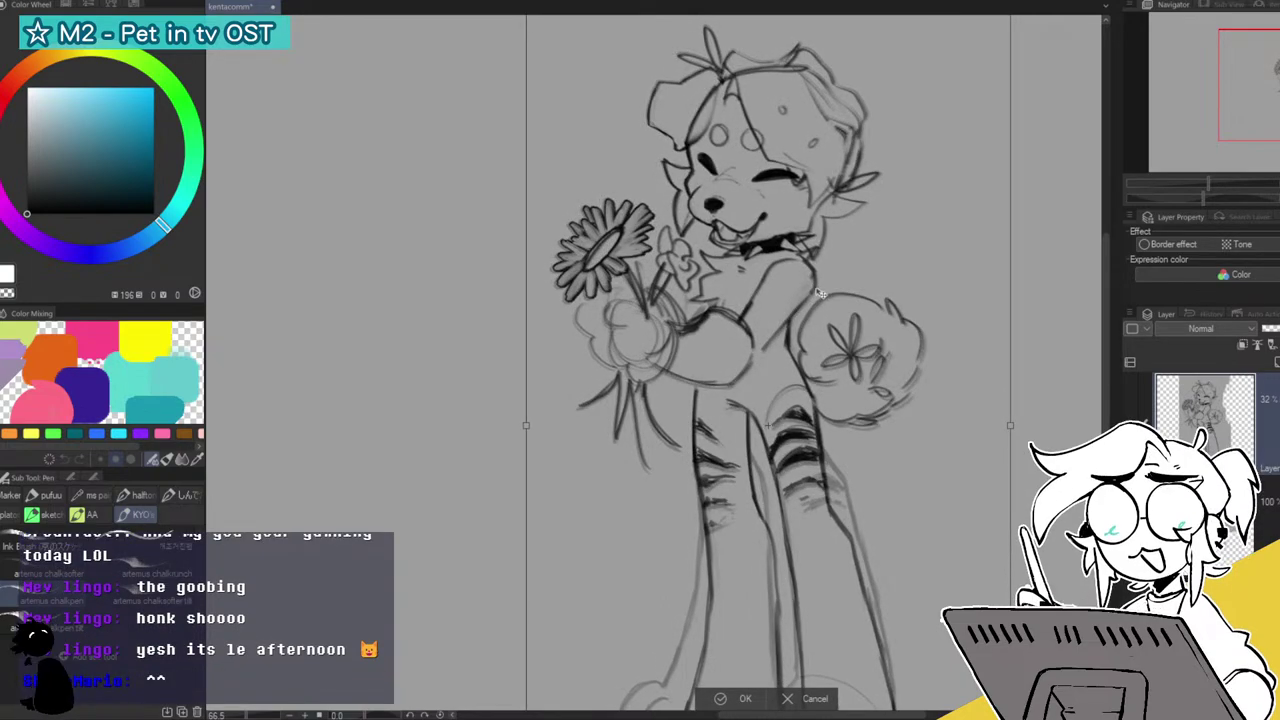
pyautogui.click(742, 699)
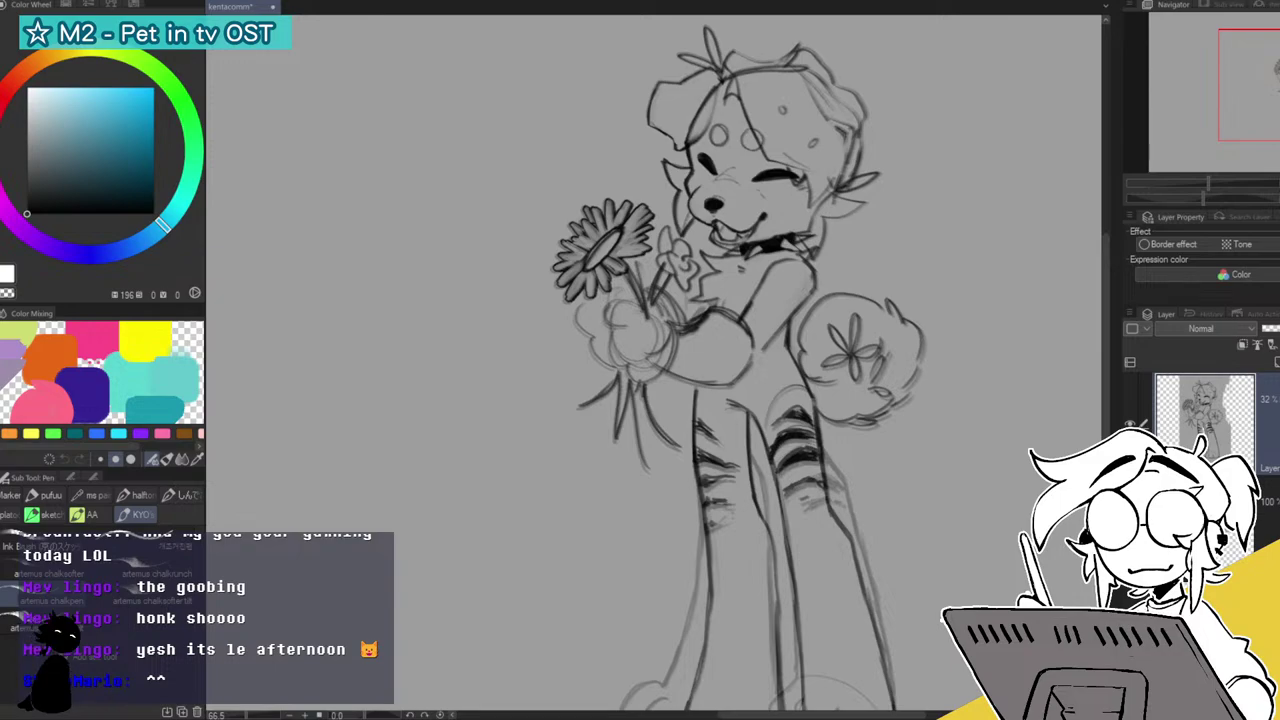
# Look through the layers to find the one holding the darker full-body drawing.
pyautogui.scroll(-3, 1267, 400)
pyautogui.click(1267, 400)
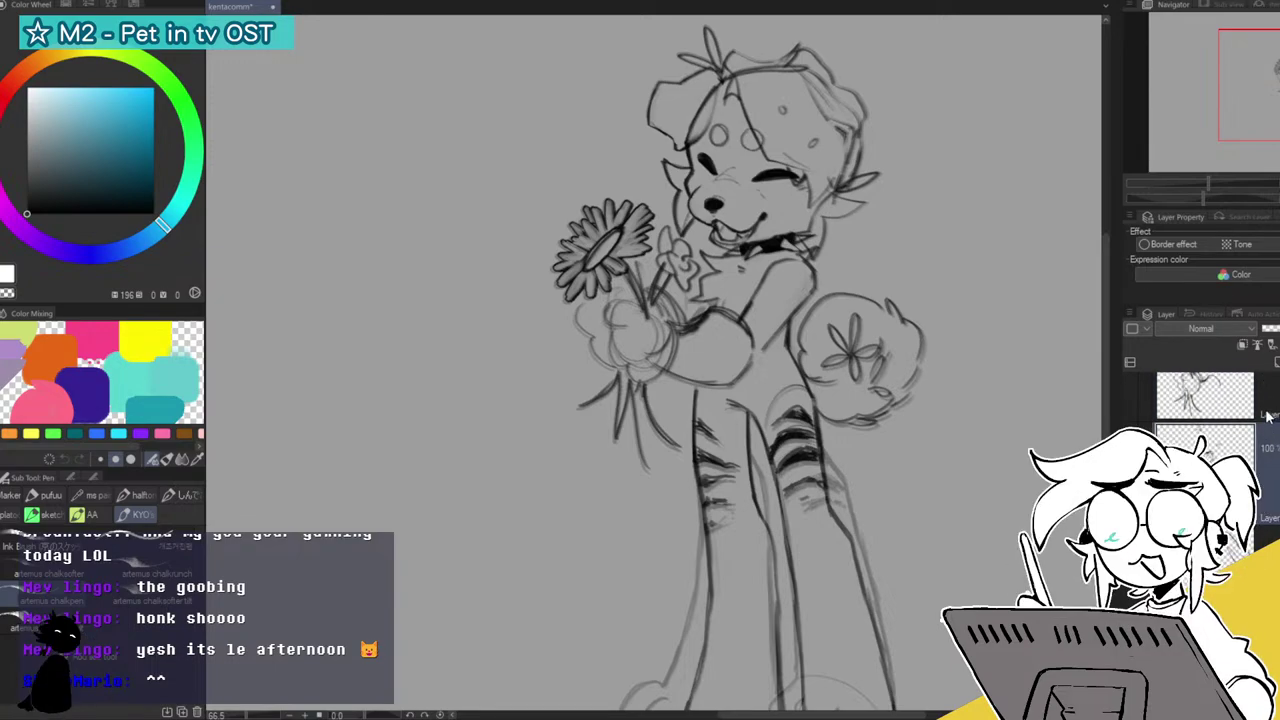
pyautogui.moveTo(1253, 119)
pyautogui.mouseDown()
pyautogui.moveTo(1268, 126)
pyautogui.moveTo(1256, 116)
pyautogui.mouseUp()
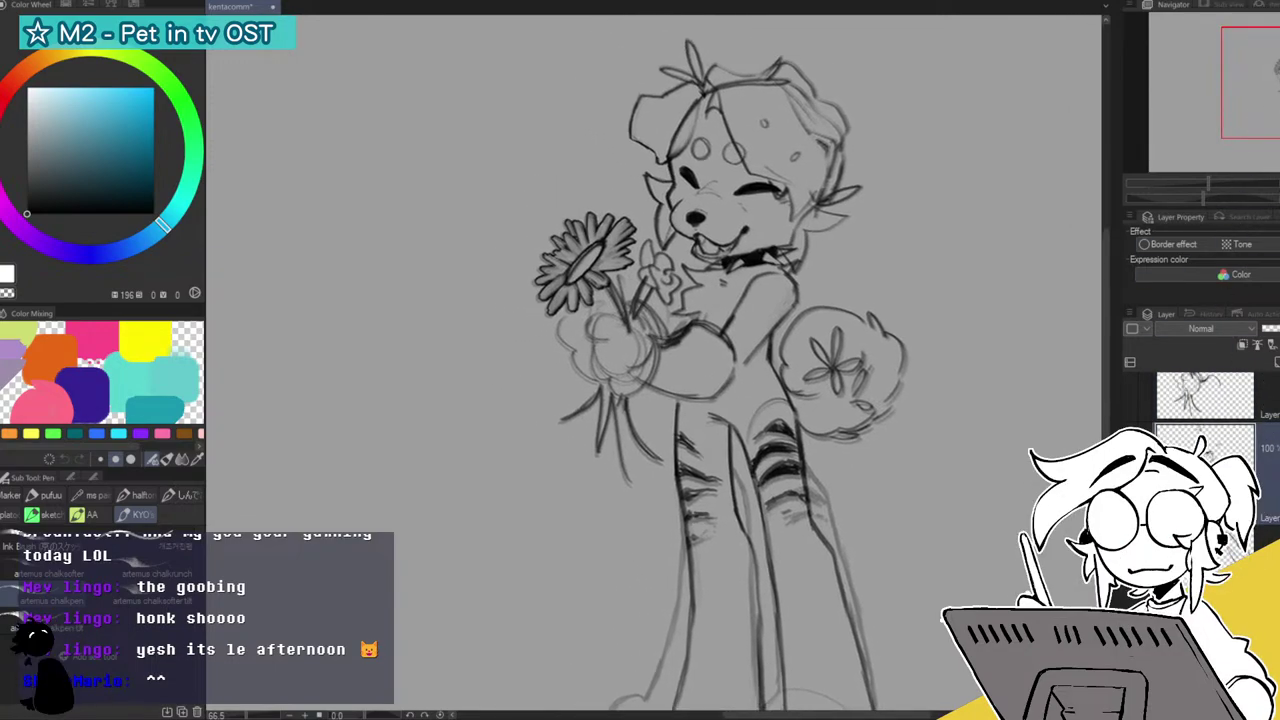
pyautogui.scroll(3, 1205, 420)
pyautogui.scroll(-1, 1205, 420)
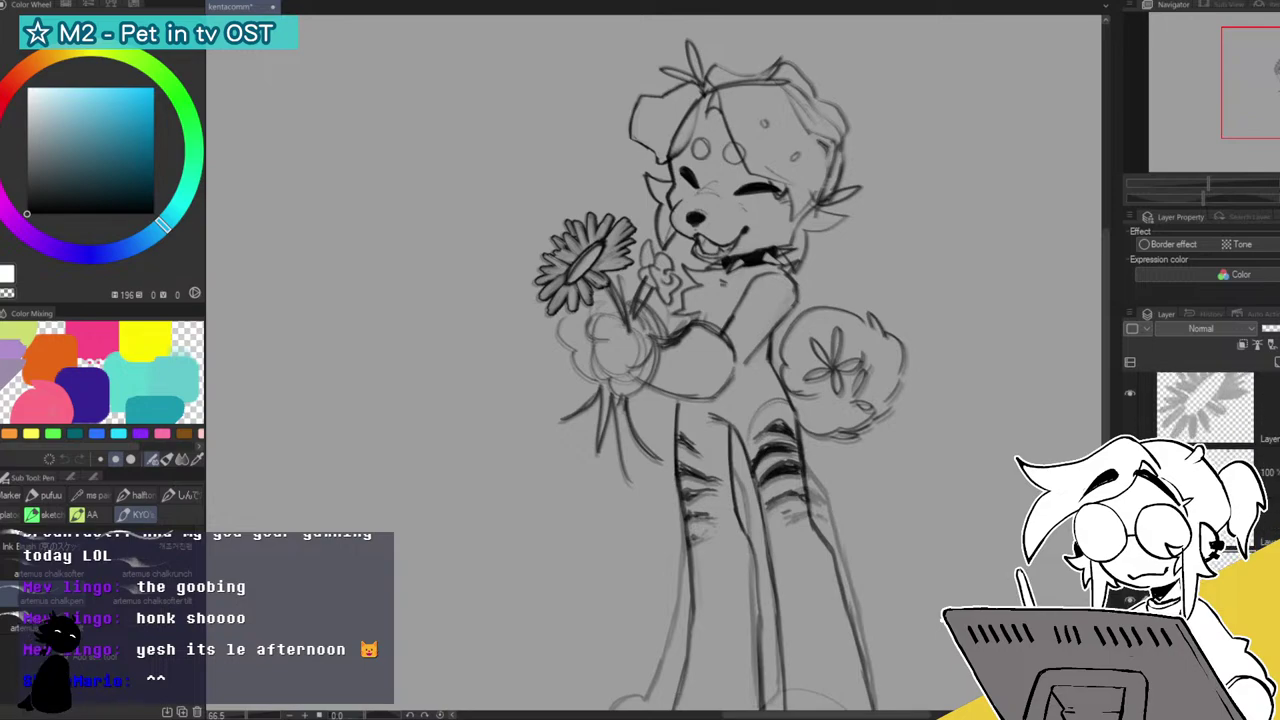
pyautogui.scroll(-1, 1205, 420)
pyautogui.click(1267, 480)
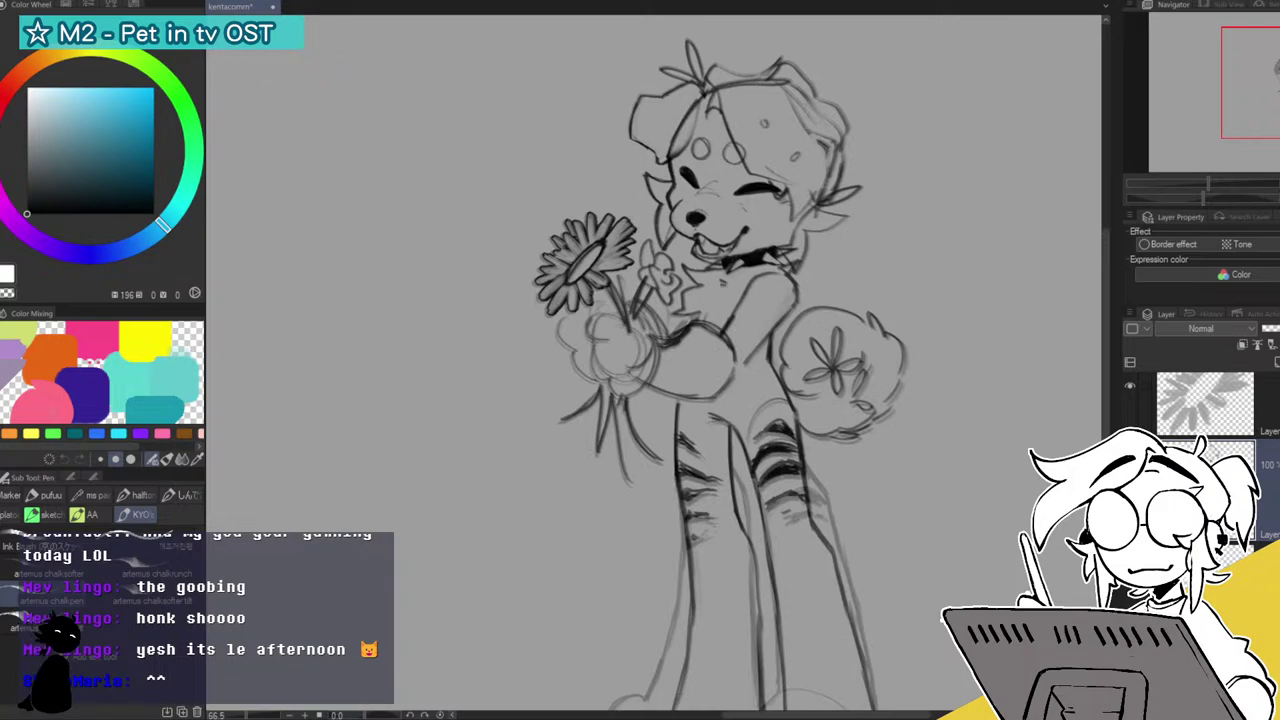
pyautogui.scroll(-1, 1205, 420)
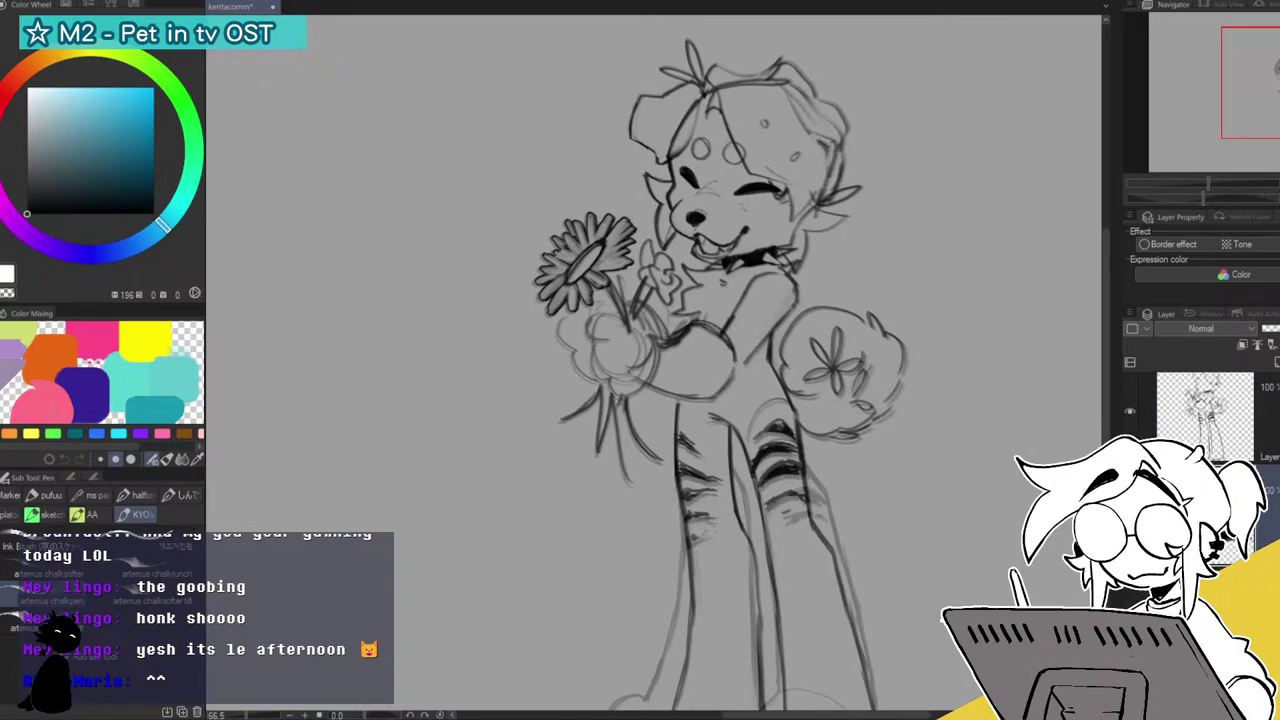
pyautogui.click(1205, 415)
pyautogui.moveTo(1276, 93); pyautogui.dragTo(1276, 128)
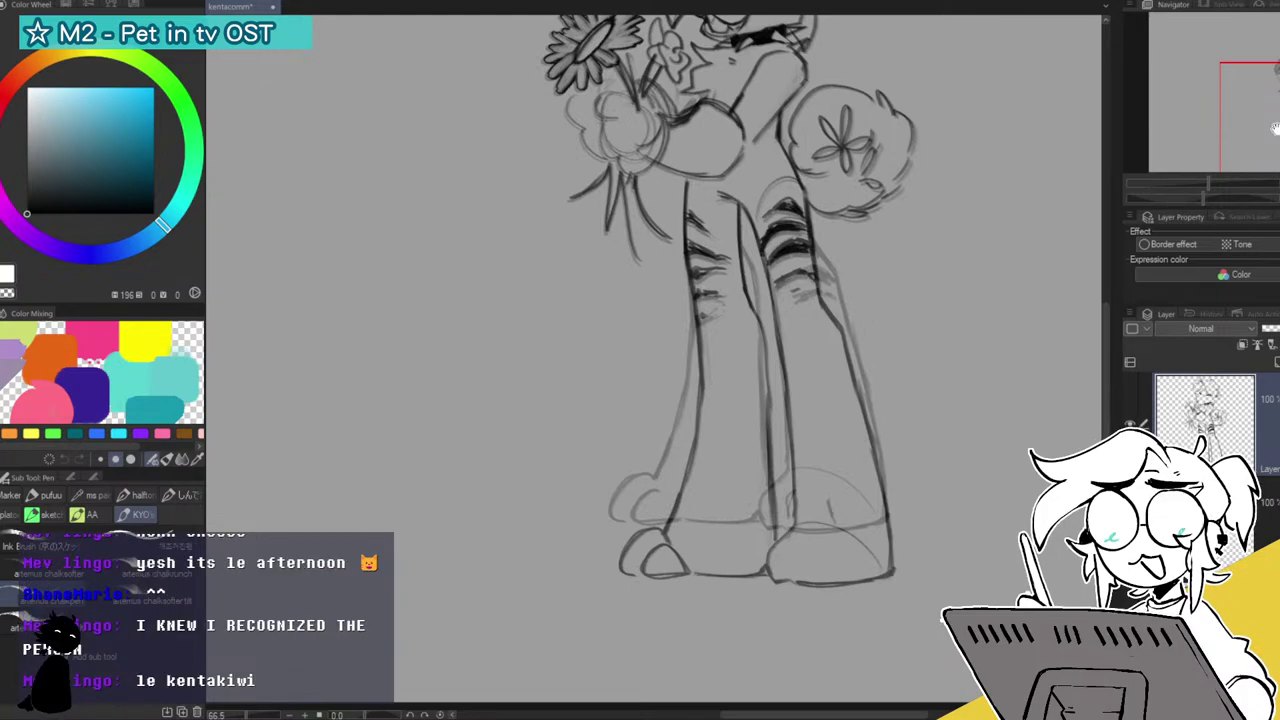
# Erase the darker drawing's lower legs and feet on its own layer, keeping the thighs and the faded guide sketch.
pyautogui.press('m')
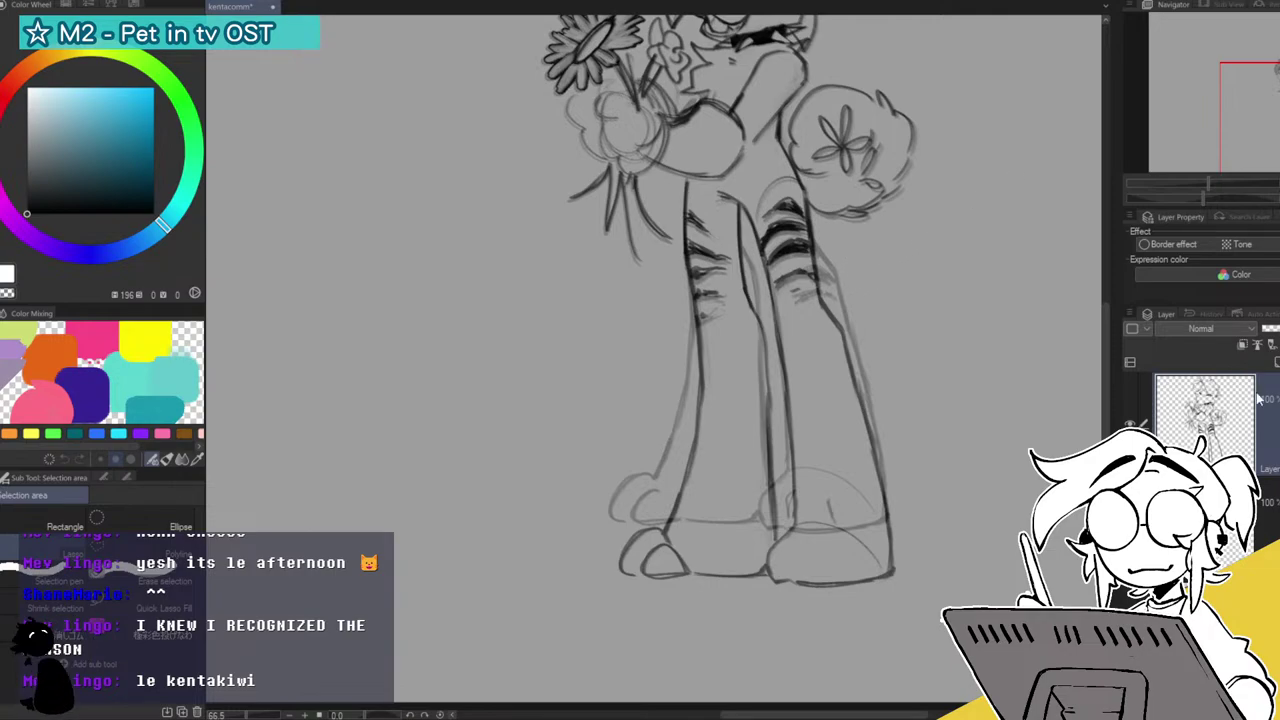
pyautogui.scroll(-3, 1205, 420)
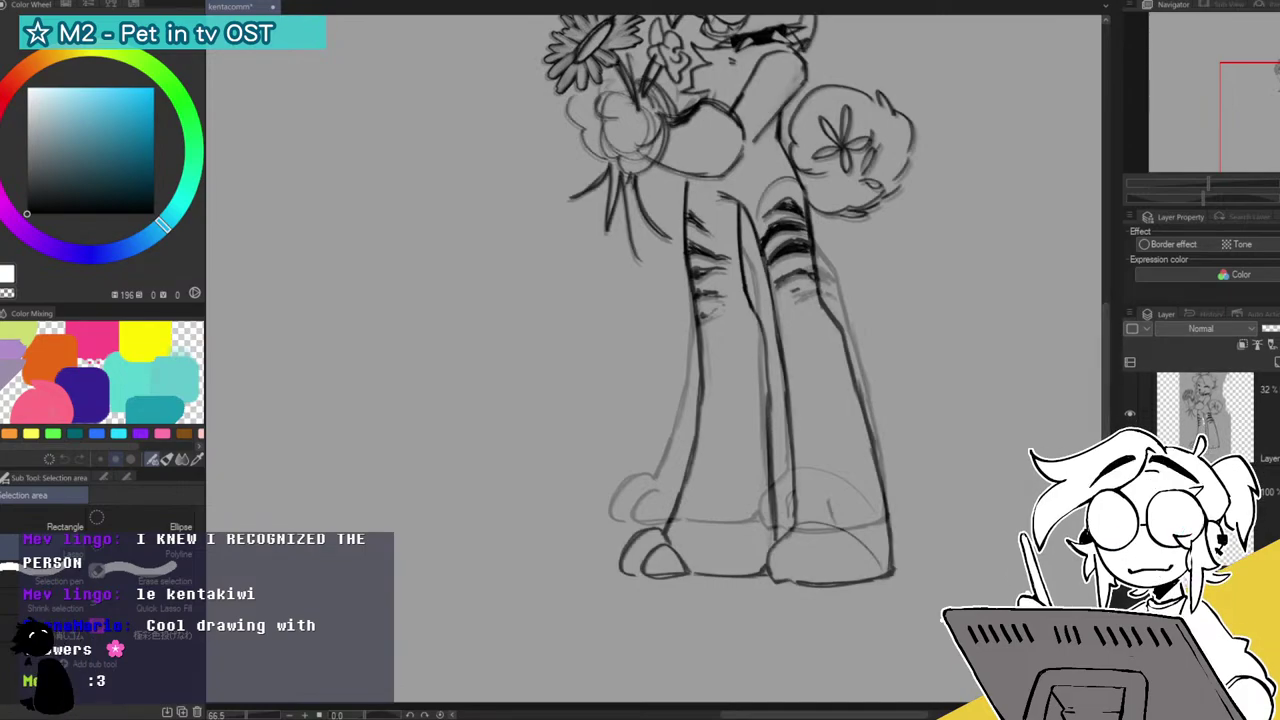
pyautogui.scroll(3, 1205, 420)
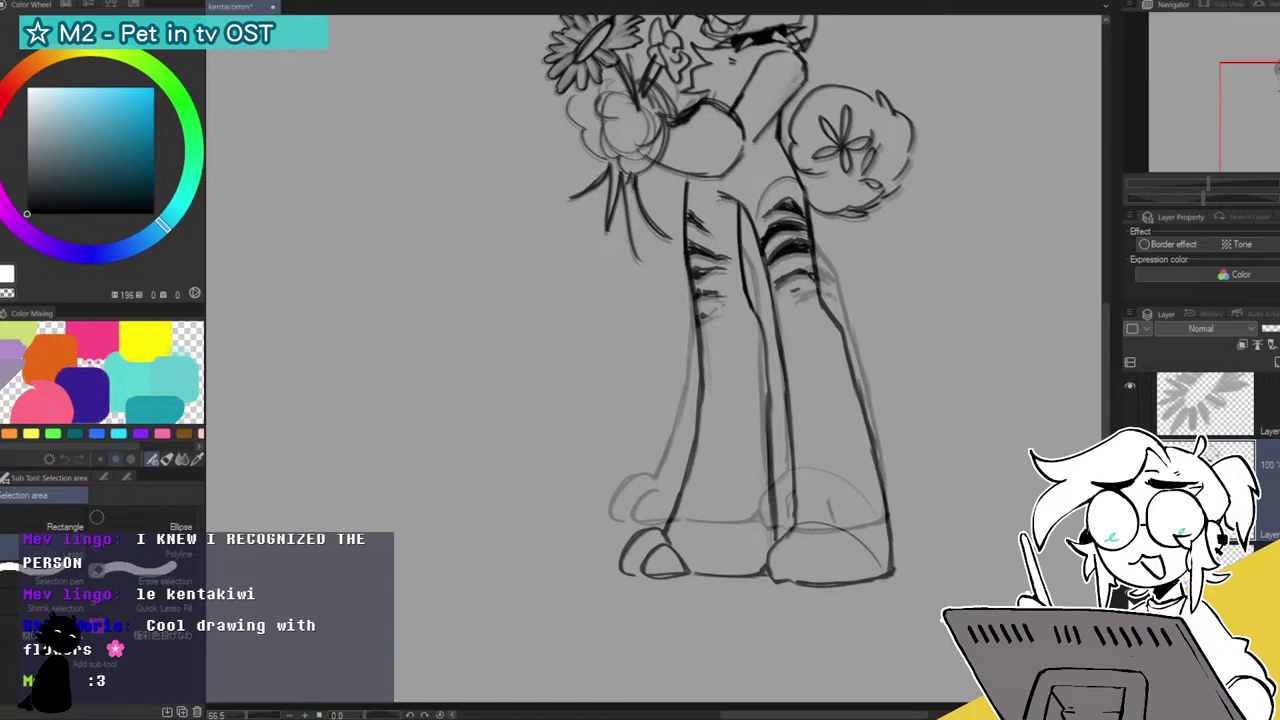
pyautogui.scroll(2, 1205, 420)
pyautogui.click(1262, 420)
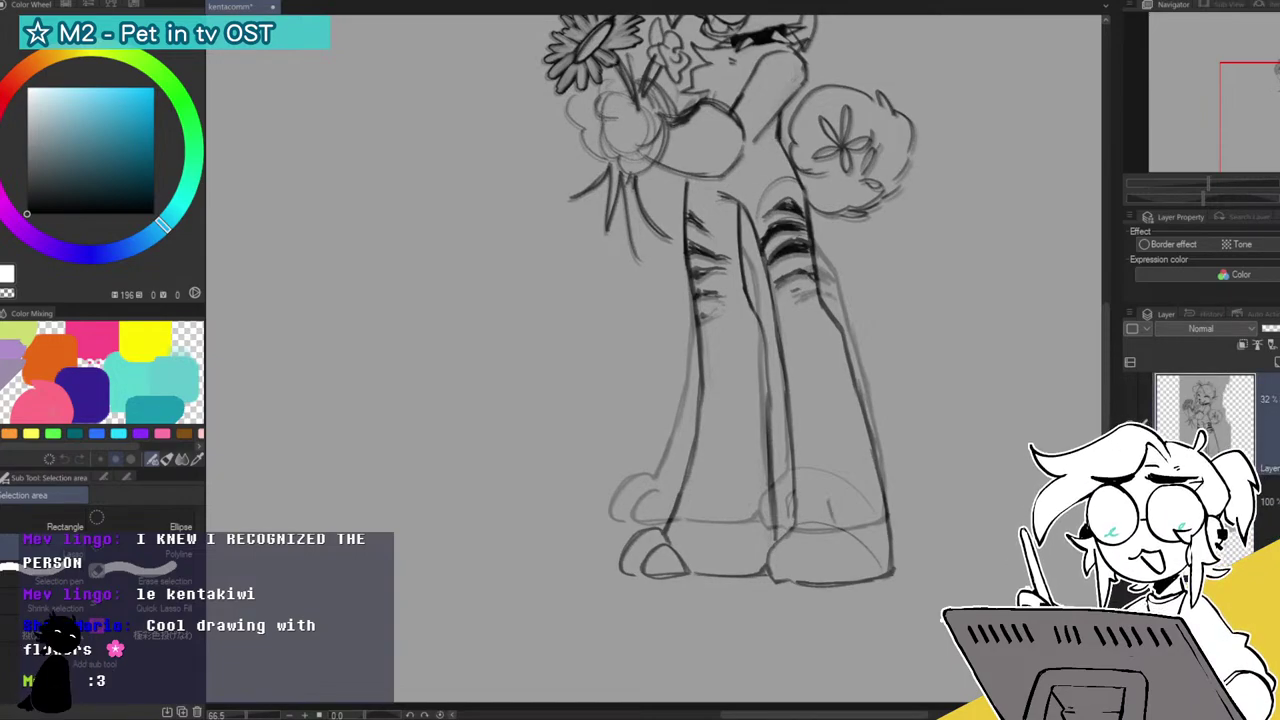
pyautogui.click(1262, 590)
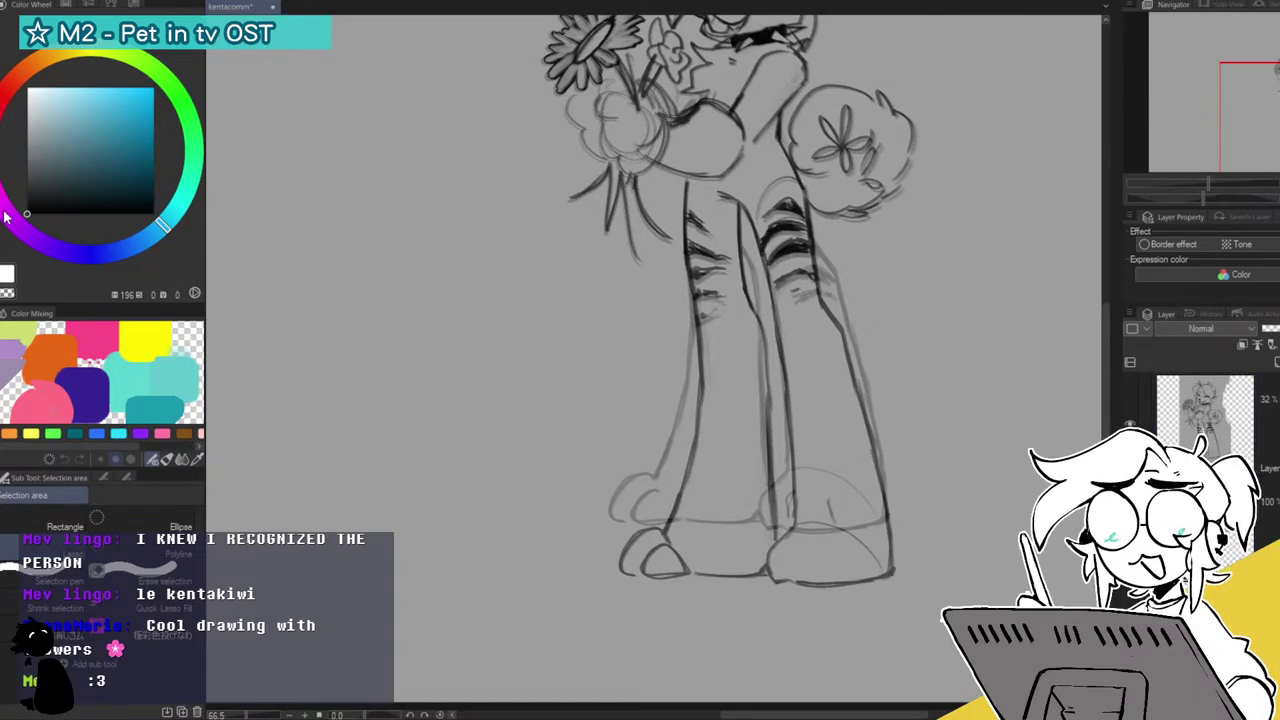
pyautogui.press('e')
pyautogui.moveTo(712, 568)
pyautogui.mouseDown()
pyautogui.moveTo(655, 608)
pyautogui.moveTo(667, 527)
pyautogui.moveTo(779, 402)
pyautogui.moveTo(665, 449)
pyautogui.moveTo(682, 386)
pyautogui.moveTo(669, 379)
pyautogui.moveTo(701, 363)
pyautogui.mouseUp()
pyautogui.moveTo(757, 328)
pyautogui.mouseDown()
pyautogui.moveTo(772, 370)
pyautogui.moveTo(786, 330)
pyautogui.moveTo(756, 356)
pyautogui.mouseUp()
pyautogui.moveTo(744, 251); pyautogui.dragTo(755, 305)
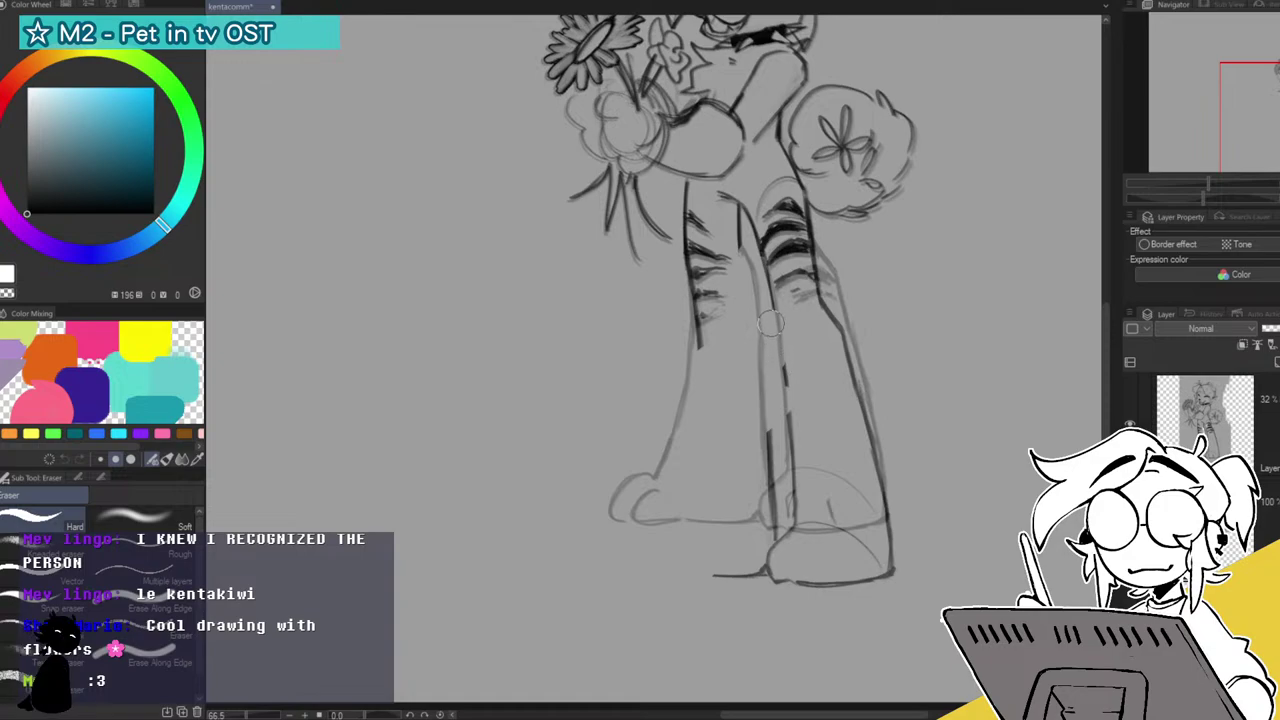
pyautogui.moveTo(816, 257)
pyautogui.mouseDown()
pyautogui.moveTo(830, 300)
pyautogui.moveTo(810, 268)
pyautogui.moveTo(798, 302)
pyautogui.moveTo(862, 425)
pyautogui.moveTo(820, 374)
pyautogui.moveTo(764, 418)
pyautogui.moveTo(700, 546)
pyautogui.moveTo(793, 534)
pyautogui.moveTo(834, 583)
pyautogui.moveTo(896, 540)
pyautogui.moveTo(846, 560)
pyautogui.moveTo(846, 509)
pyautogui.moveTo(917, 494)
pyautogui.mouseUp()
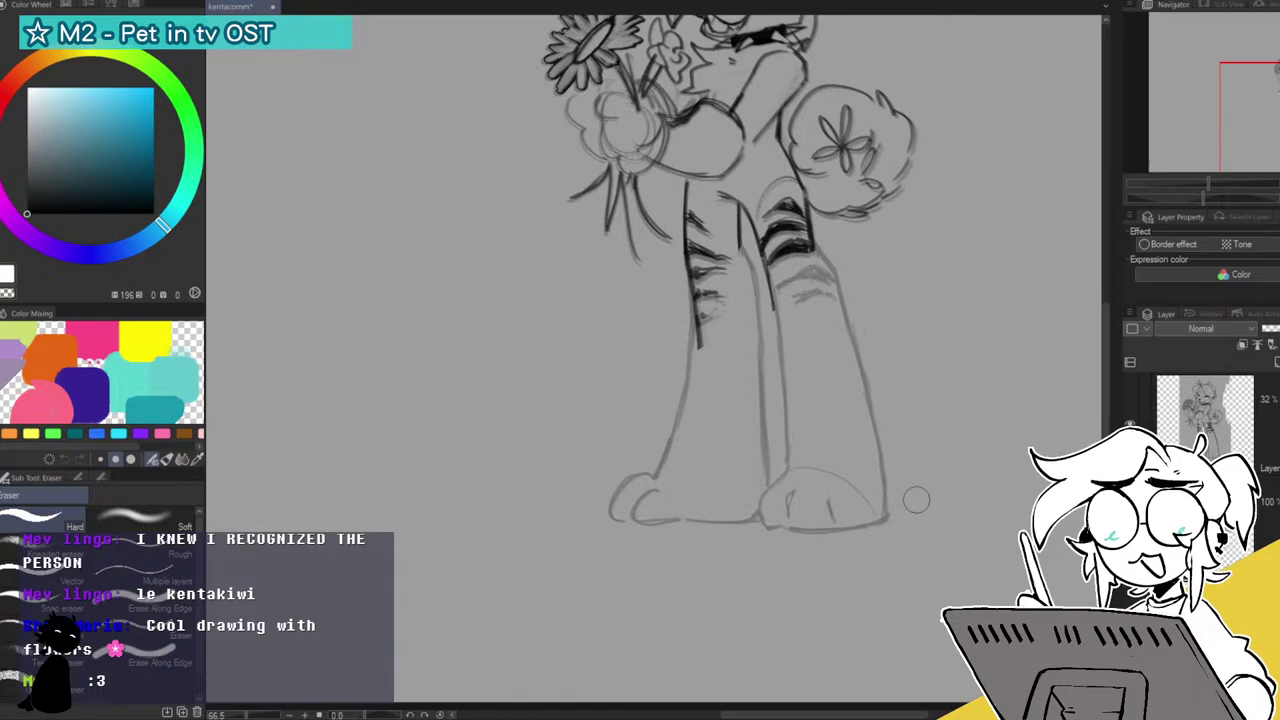
pyautogui.moveTo(690, 342)
pyautogui.mouseDown()
pyautogui.moveTo(685, 293)
pyautogui.moveTo(697, 359)
pyautogui.mouseUp()
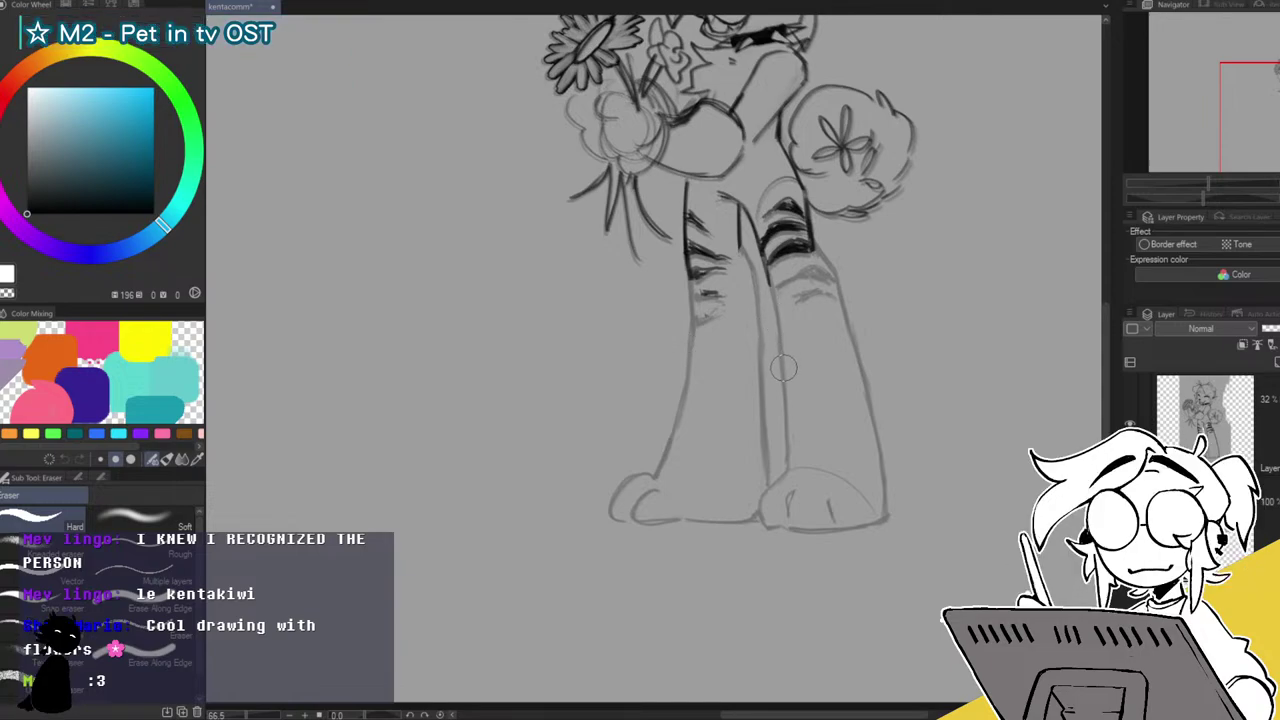
# Switch to the Artemus HB sketch pen and start tracing the left leg's outer and inner outlines over the faded guide.
pyautogui.press('p')
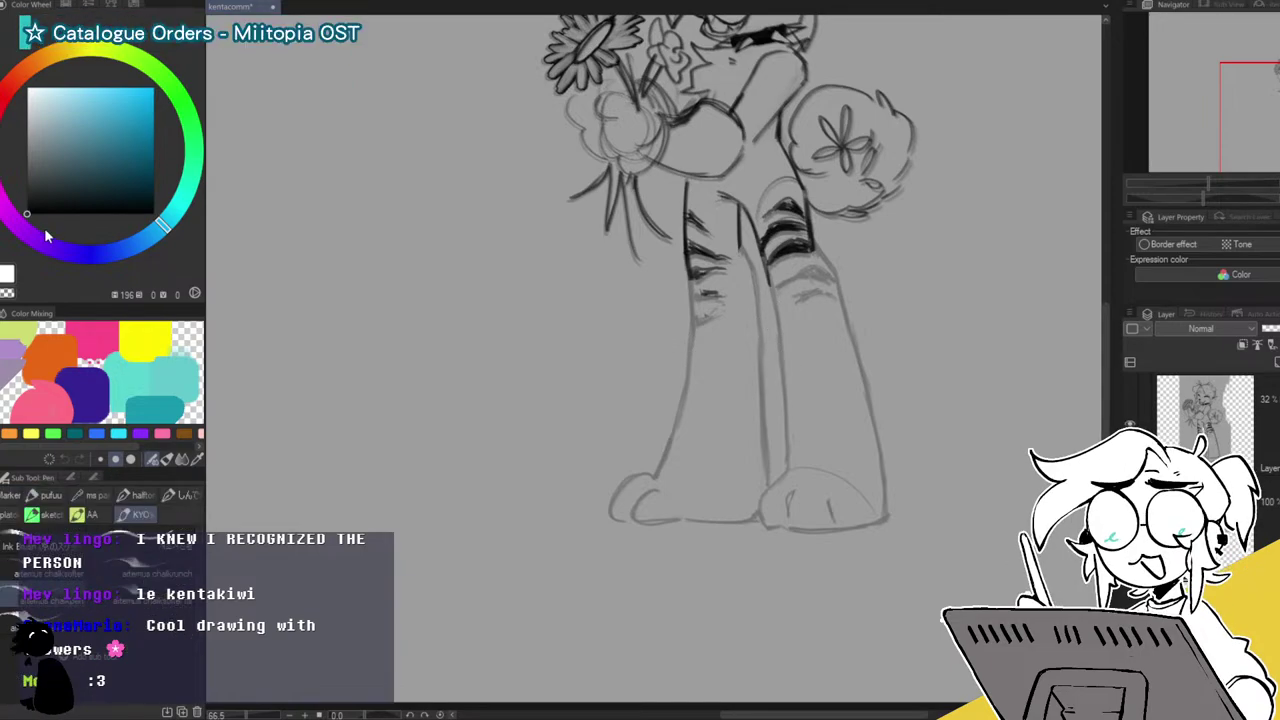
pyautogui.click(35, 514)
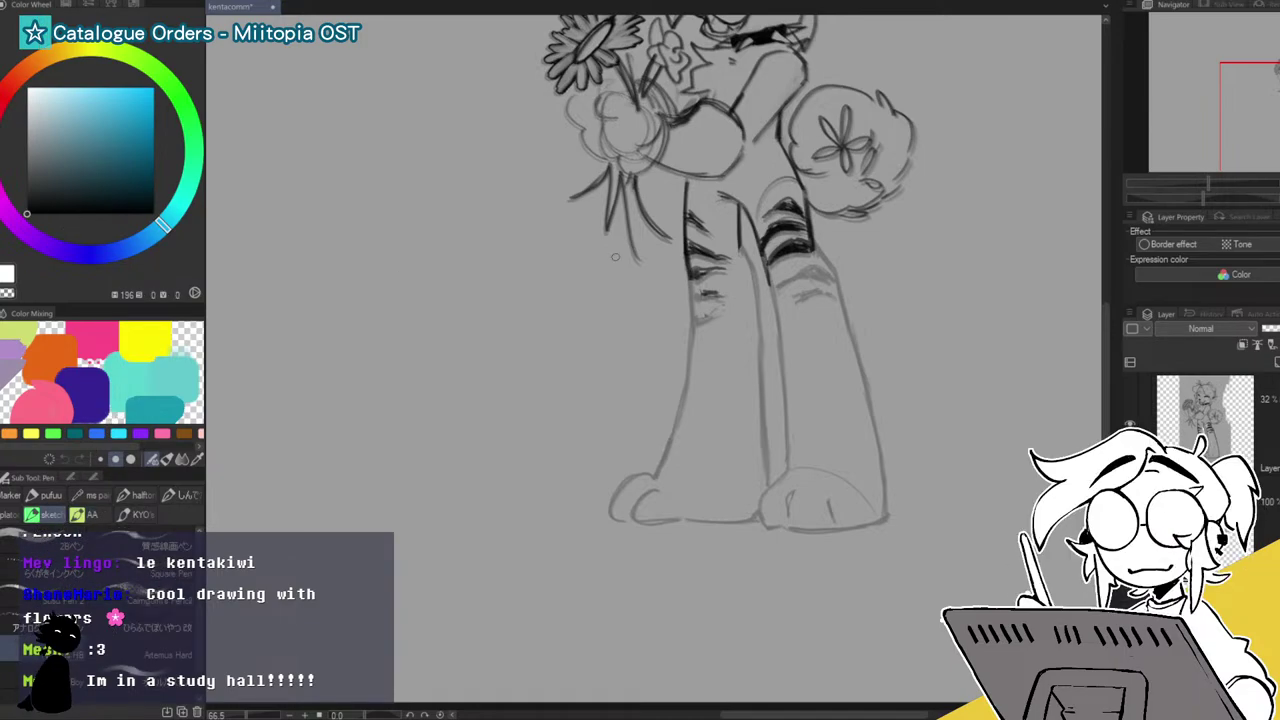
pyautogui.moveTo(692, 332); pyautogui.dragTo(682, 392)
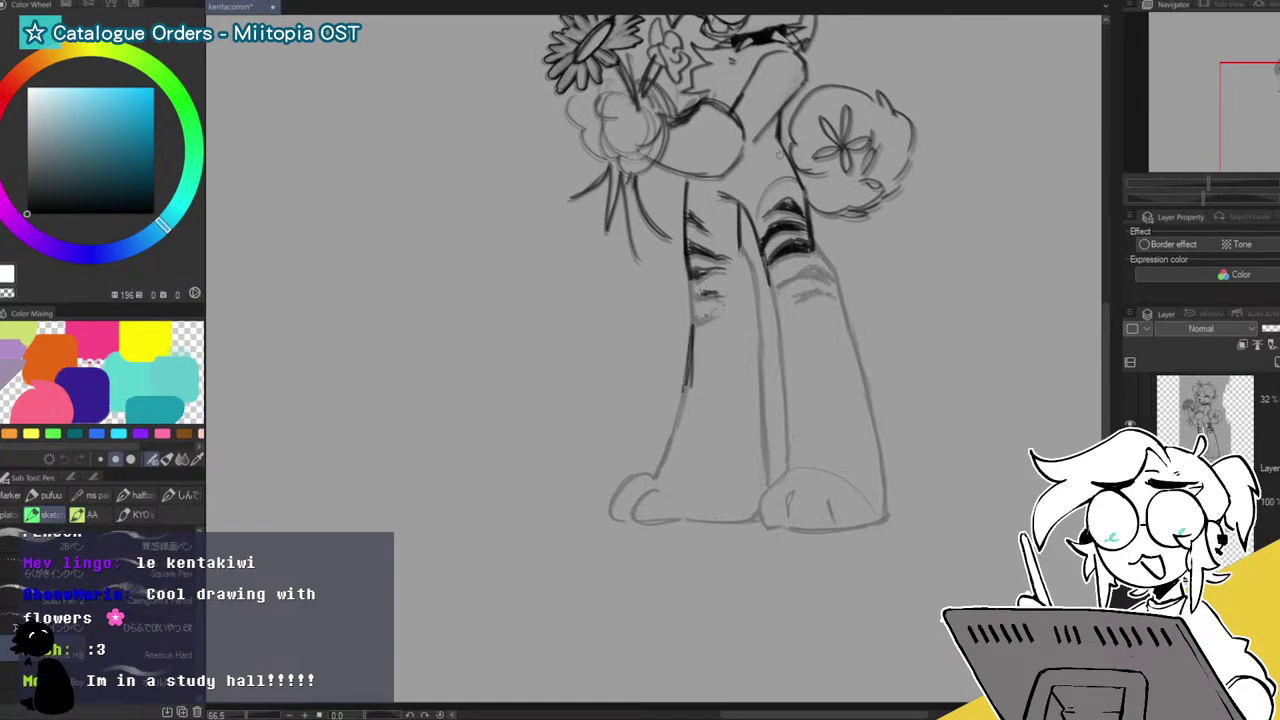
pyautogui.hotkey('ctrl', 'z')
pyautogui.moveTo(748, 262); pyautogui.dragTo(760, 350)
pyautogui.hotkey('ctrl', 'z')
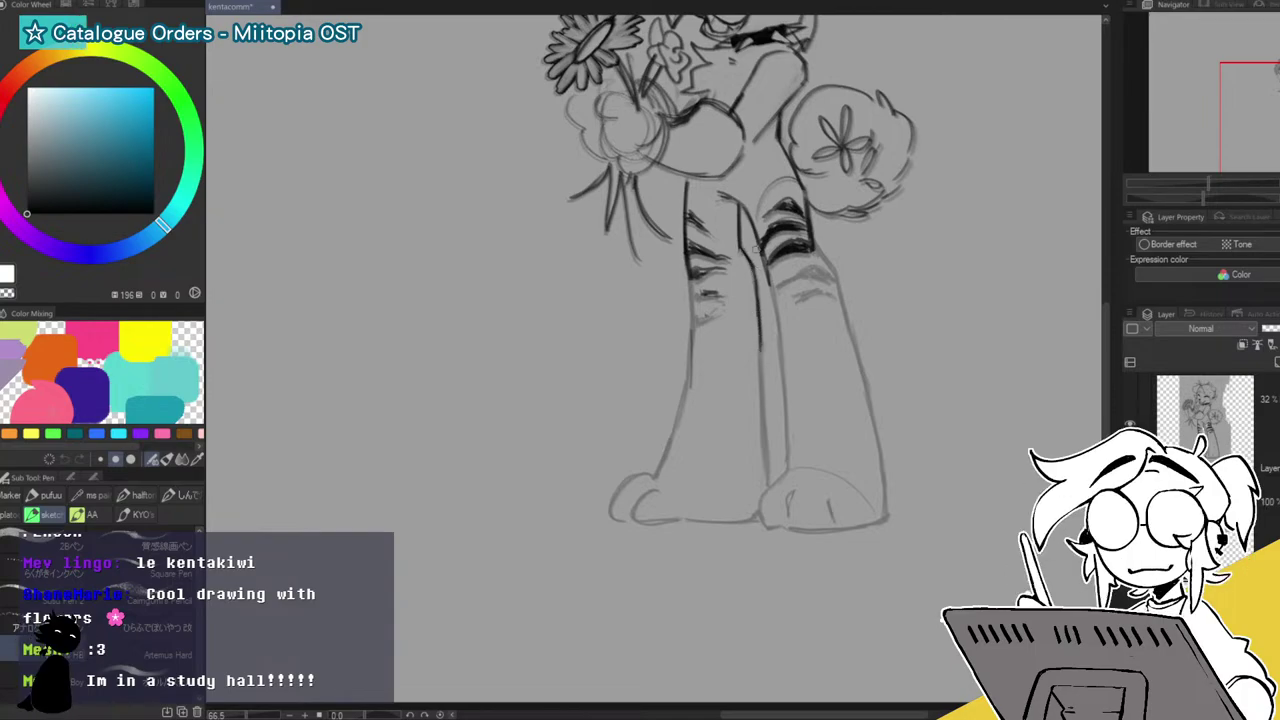
# Set the brush size to 21, trace the left leg's outlines down to the foot and touch up its stripes.
pyautogui.click(76, 474)
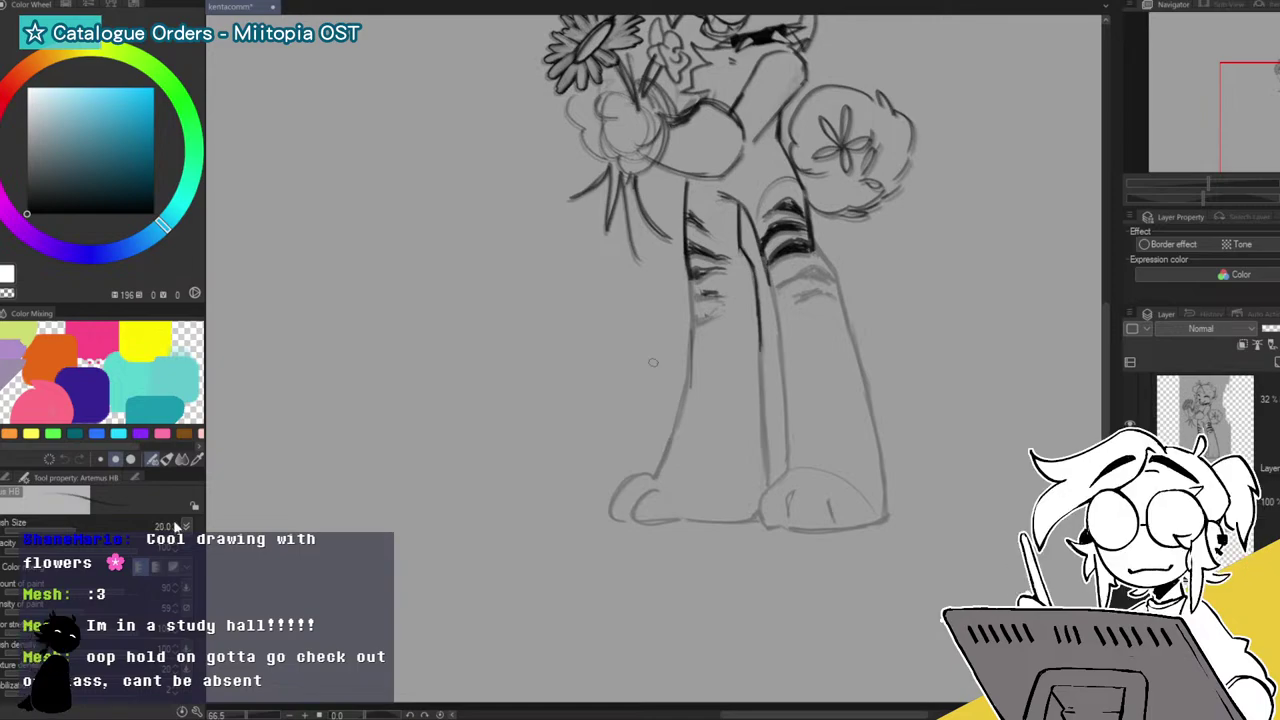
pyautogui.click(175, 527)
pyautogui.moveTo(478, 418)
pyautogui.mouseDown()
pyautogui.moveTo(614, 441)
pyautogui.moveTo(717, 494)
pyautogui.moveTo(656, 471)
pyautogui.moveTo(686, 389)
pyautogui.moveTo(690, 283)
pyautogui.mouseUp()
pyautogui.hotkey('ctrl', 'z')
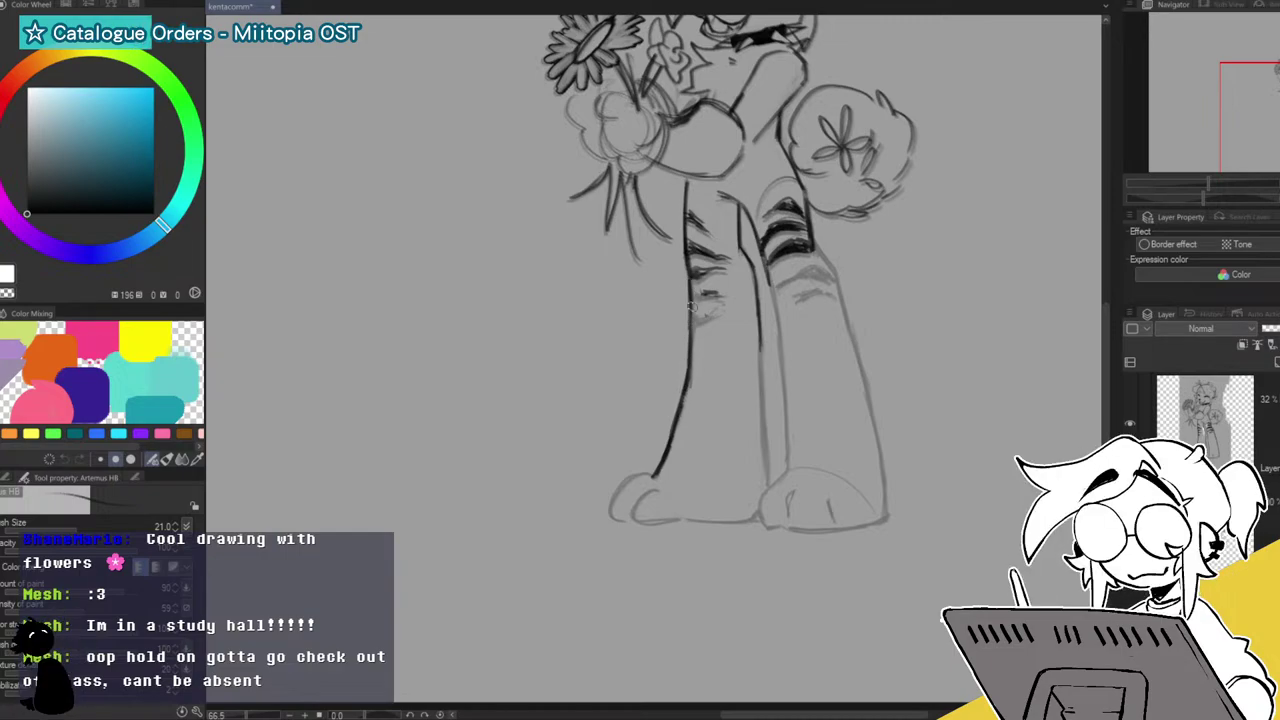
pyautogui.press('c')
pyautogui.press('c')
pyautogui.moveTo(688, 386)
pyautogui.mouseDown()
pyautogui.moveTo(691, 354)
pyautogui.moveTo(761, 388)
pyautogui.moveTo(761, 445)
pyautogui.mouseUp()
pyautogui.moveTo(759, 400); pyautogui.dragTo(767, 491)
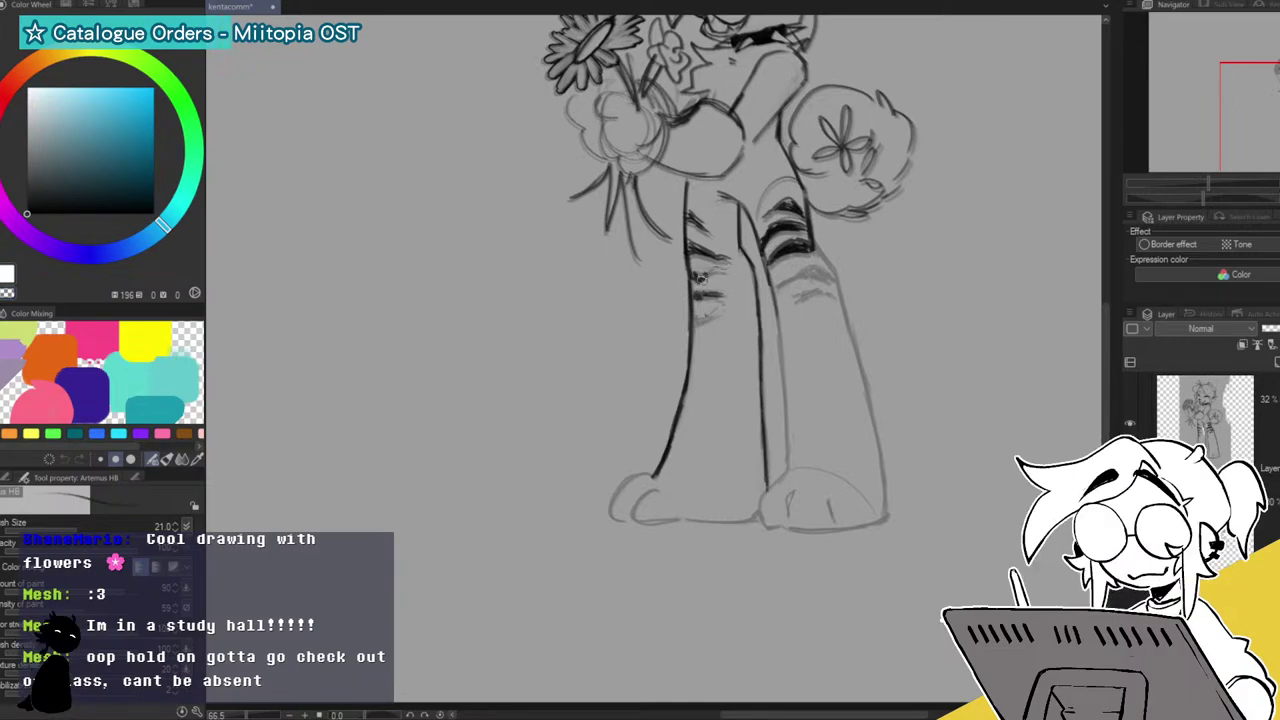
pyautogui.moveTo(718, 270); pyautogui.dragTo(727, 282)
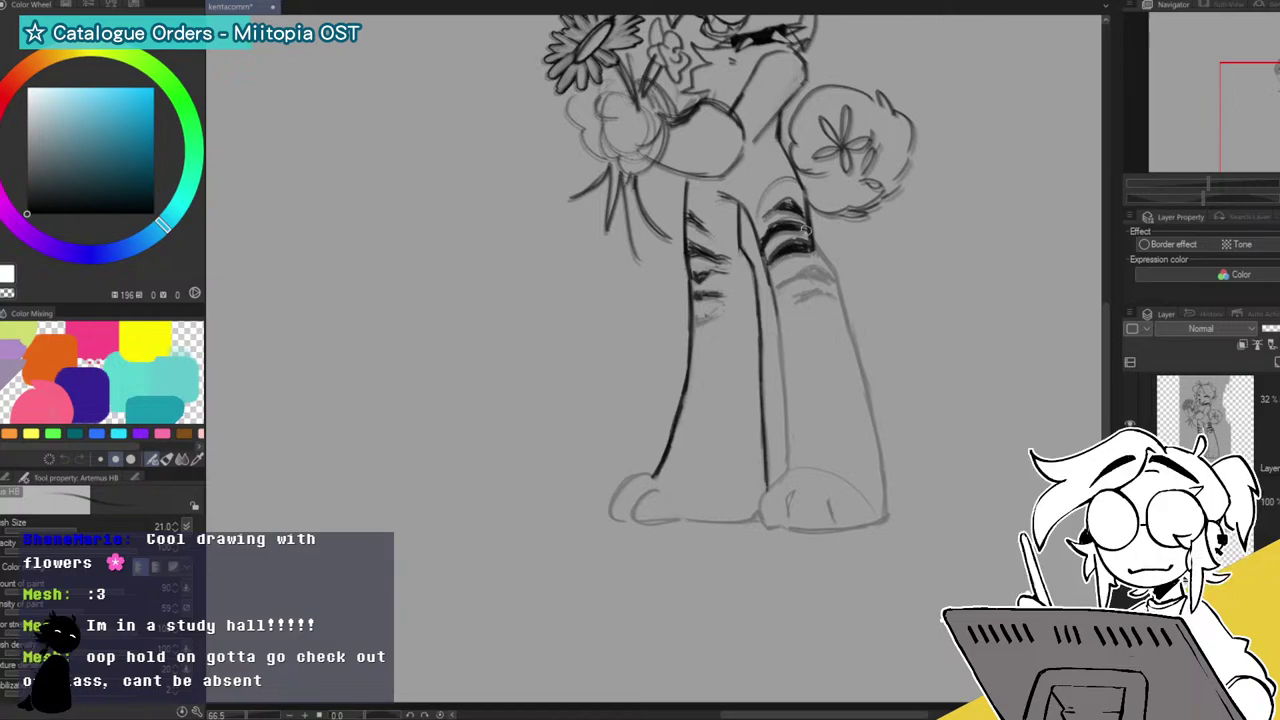
# Trace the right leg's inner and outer outlines from the striped thigh down to the foot.
pyautogui.moveTo(813, 246); pyautogui.dragTo(831, 267)
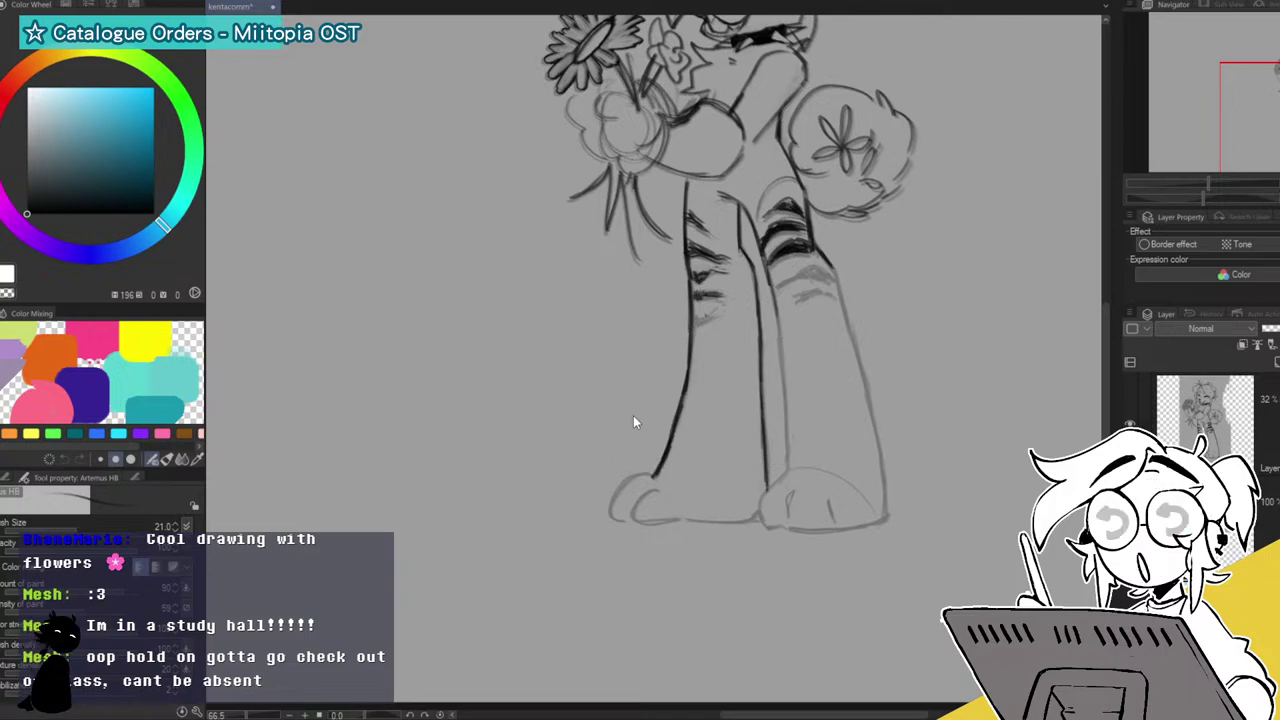
pyautogui.moveTo(772, 290); pyautogui.dragTo(788, 474)
pyautogui.moveTo(830, 266); pyautogui.dragTo(862, 374)
pyautogui.moveTo(840, 296); pyautogui.dragTo(866, 398)
pyautogui.moveTo(852, 354); pyautogui.dragTo(878, 456)
pyautogui.moveTo(862, 398); pyautogui.dragTo(885, 520)
# Draw the left foot with a rounded toe and a curved sole line joining the leg's inner outline.
pyautogui.moveTo(1271, 104); pyautogui.dragTo(1277, 91)
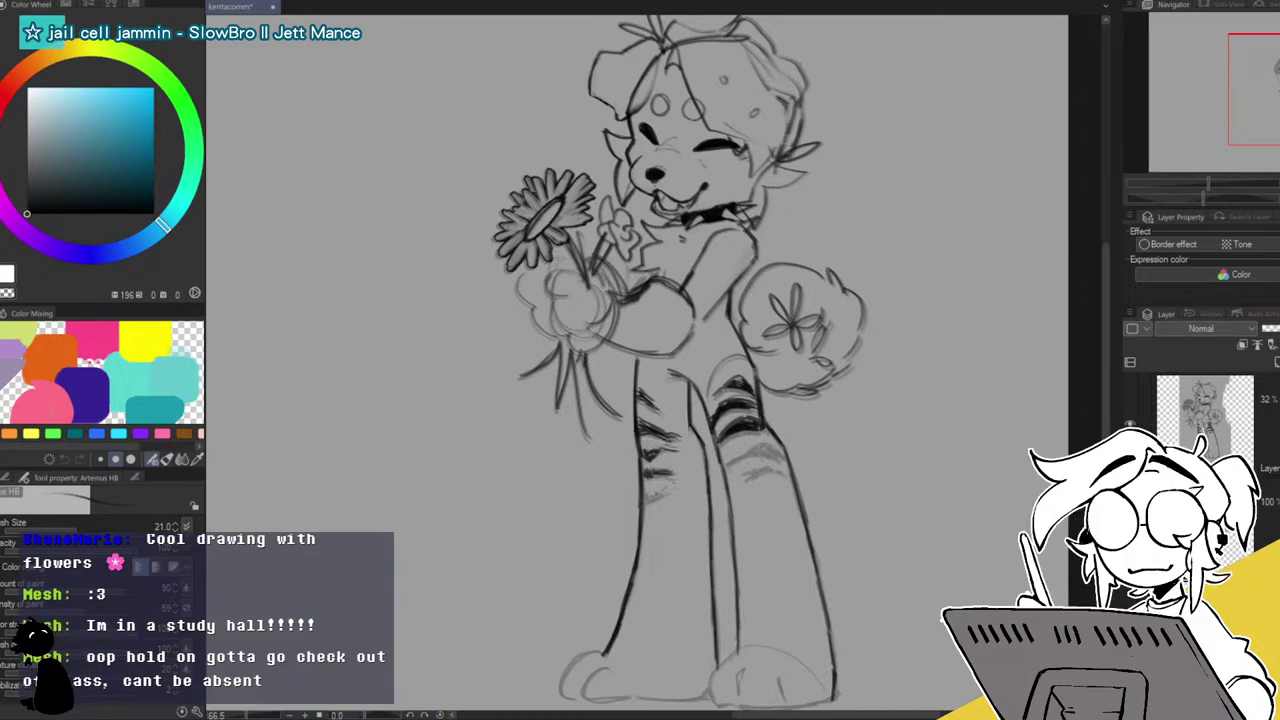
pyautogui.moveTo(1268, 98); pyautogui.dragTo(1269, 114)
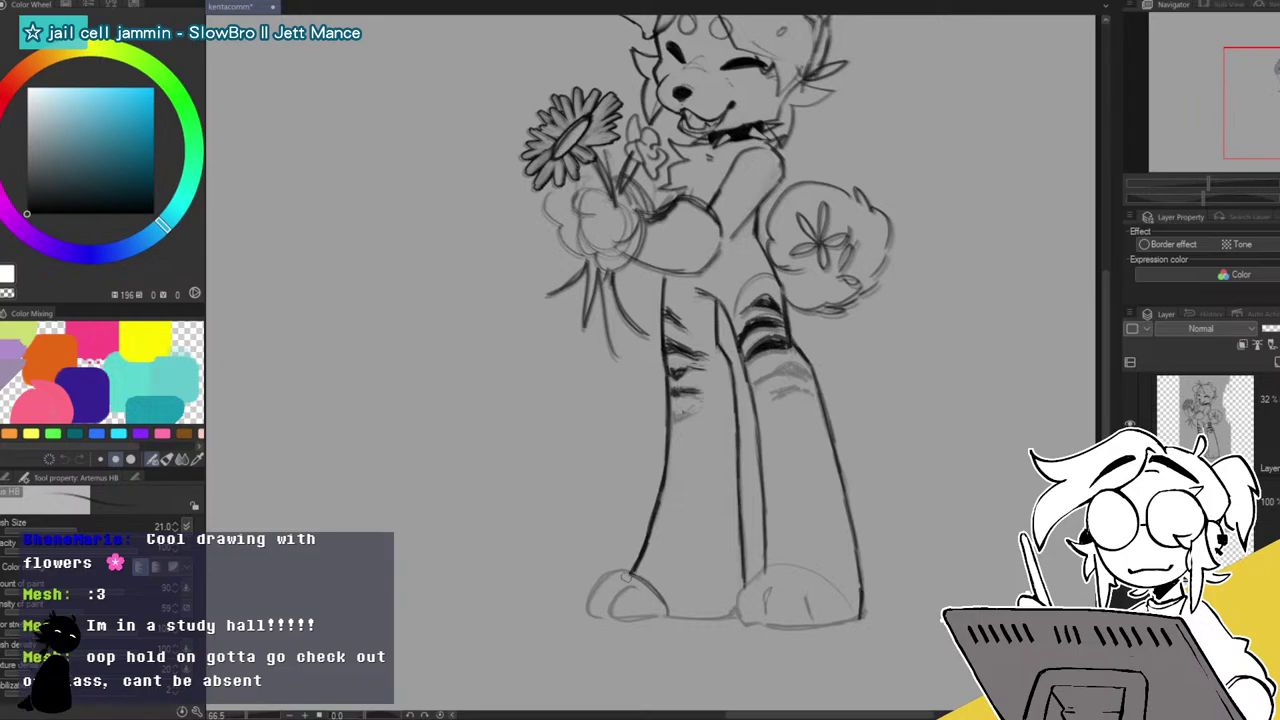
pyautogui.moveTo(626, 578)
pyautogui.mouseDown()
pyautogui.moveTo(610, 625)
pyautogui.moveTo(625, 574)
pyautogui.moveTo(619, 626)
pyautogui.moveTo(739, 601)
pyautogui.mouseUp()
pyautogui.moveTo(673, 624)
pyautogui.mouseDown()
pyautogui.moveTo(734, 601)
pyautogui.moveTo(745, 580)
pyautogui.moveTo(742, 598)
pyautogui.moveTo(677, 625)
pyautogui.moveTo(630, 620)
pyautogui.moveTo(615, 547)
pyautogui.moveTo(646, 600)
pyautogui.moveTo(614, 617)
pyautogui.moveTo(651, 591)
pyautogui.moveTo(638, 622)
pyautogui.mouseUp()
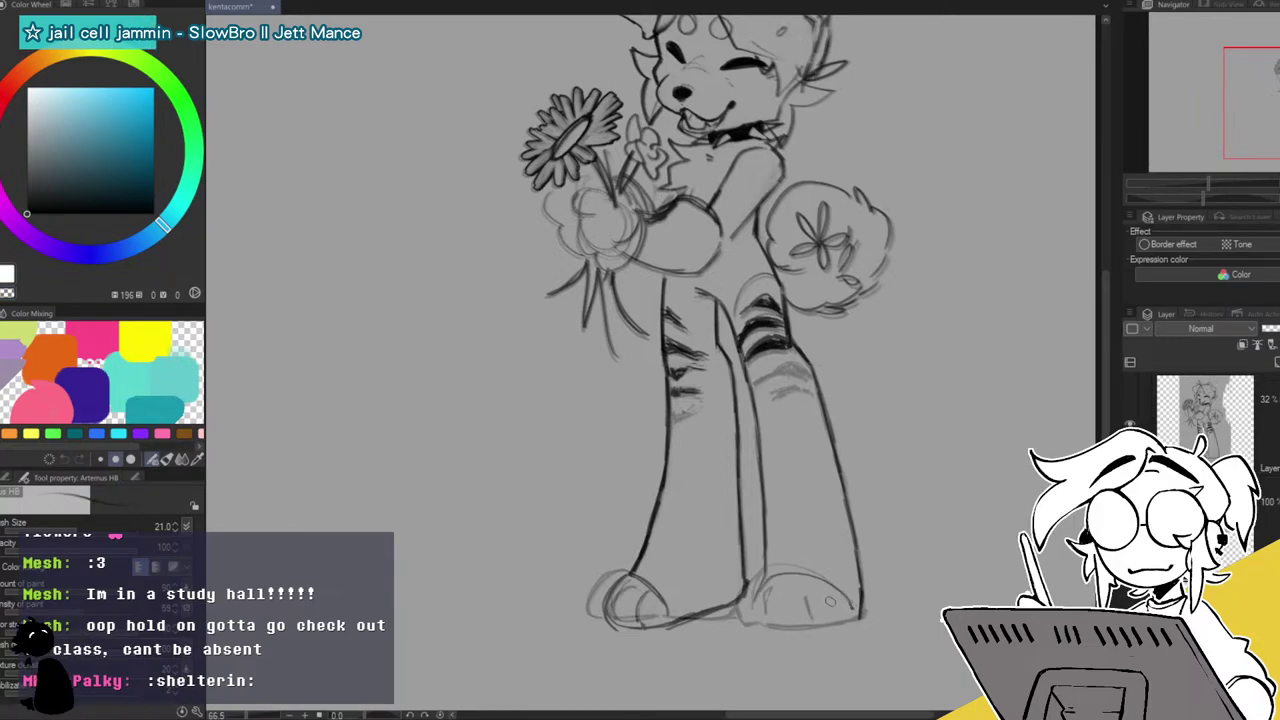
# Draw the right foot with its sole and toe curves, and erase the excess lines inside it.
pyautogui.moveTo(856, 612)
pyautogui.mouseDown()
pyautogui.moveTo(809, 634)
pyautogui.moveTo(767, 628)
pyautogui.moveTo(760, 572)
pyautogui.moveTo(795, 636)
pyautogui.moveTo(808, 634)
pyautogui.moveTo(758, 605)
pyautogui.moveTo(762, 591)
pyautogui.moveTo(789, 634)
pyautogui.moveTo(859, 602)
pyautogui.moveTo(845, 623)
pyautogui.moveTo(780, 633)
pyautogui.moveTo(832, 626)
pyautogui.mouseUp()
pyautogui.moveTo(832, 582)
pyautogui.mouseDown()
pyautogui.moveTo(810, 636)
pyautogui.moveTo(772, 594)
pyautogui.mouseUp()
pyautogui.moveTo(786, 600)
pyautogui.mouseDown()
pyautogui.moveTo(782, 578)
pyautogui.moveTo(788, 630)
pyautogui.moveTo(812, 630)
pyautogui.mouseUp()
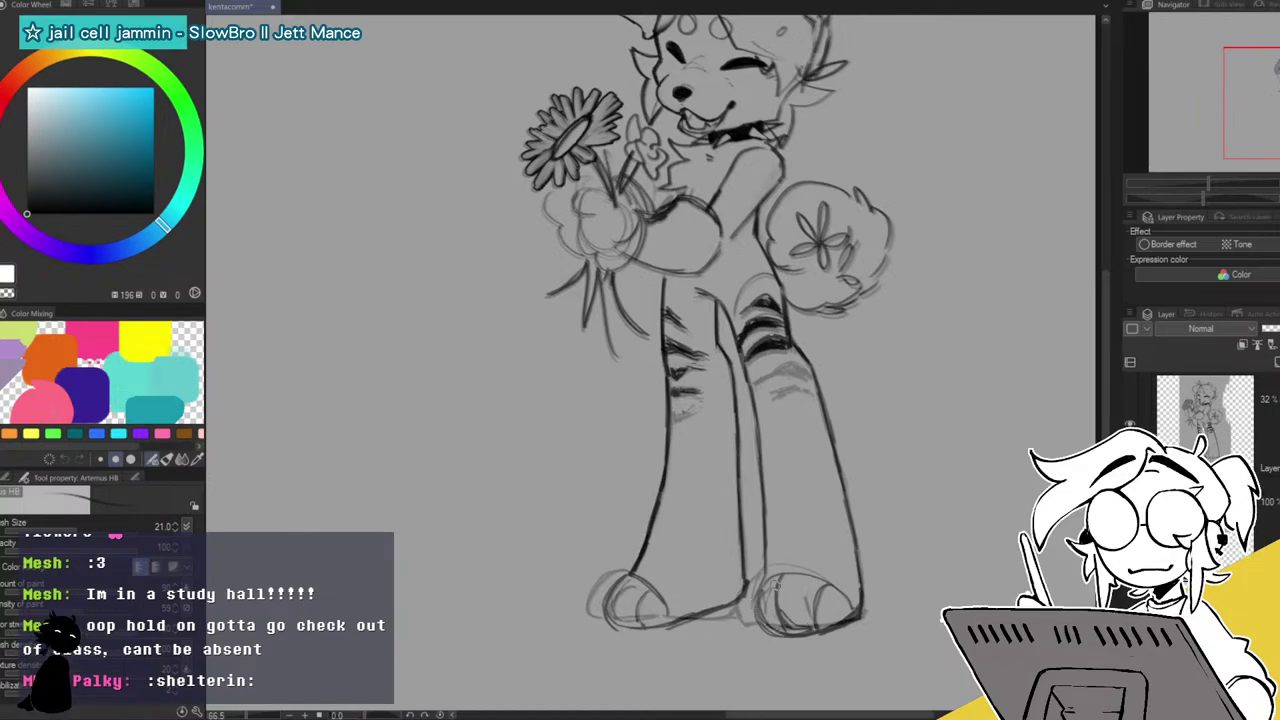
pyautogui.press('e')
pyautogui.moveTo(784, 589)
pyautogui.mouseDown()
pyautogui.moveTo(797, 592)
pyautogui.moveTo(796, 622)
pyautogui.moveTo(800, 612)
pyautogui.mouseUp()
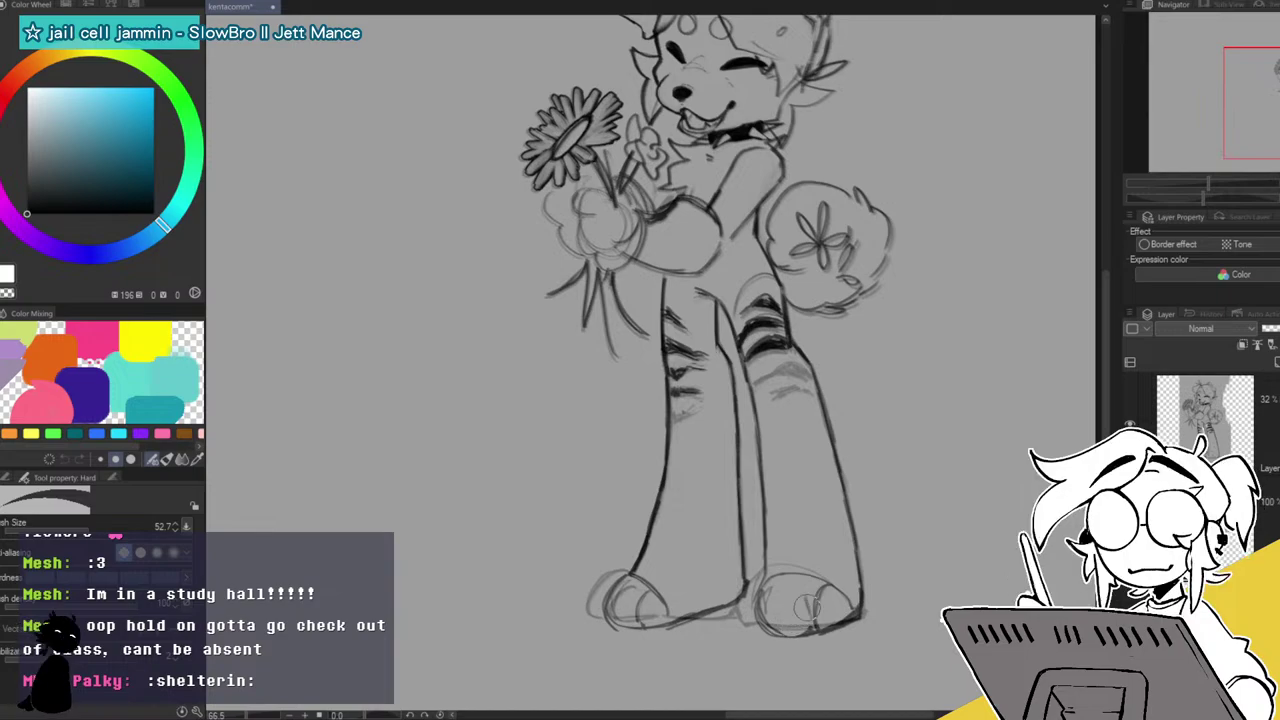
pyautogui.scroll(-2, 1215, 420)
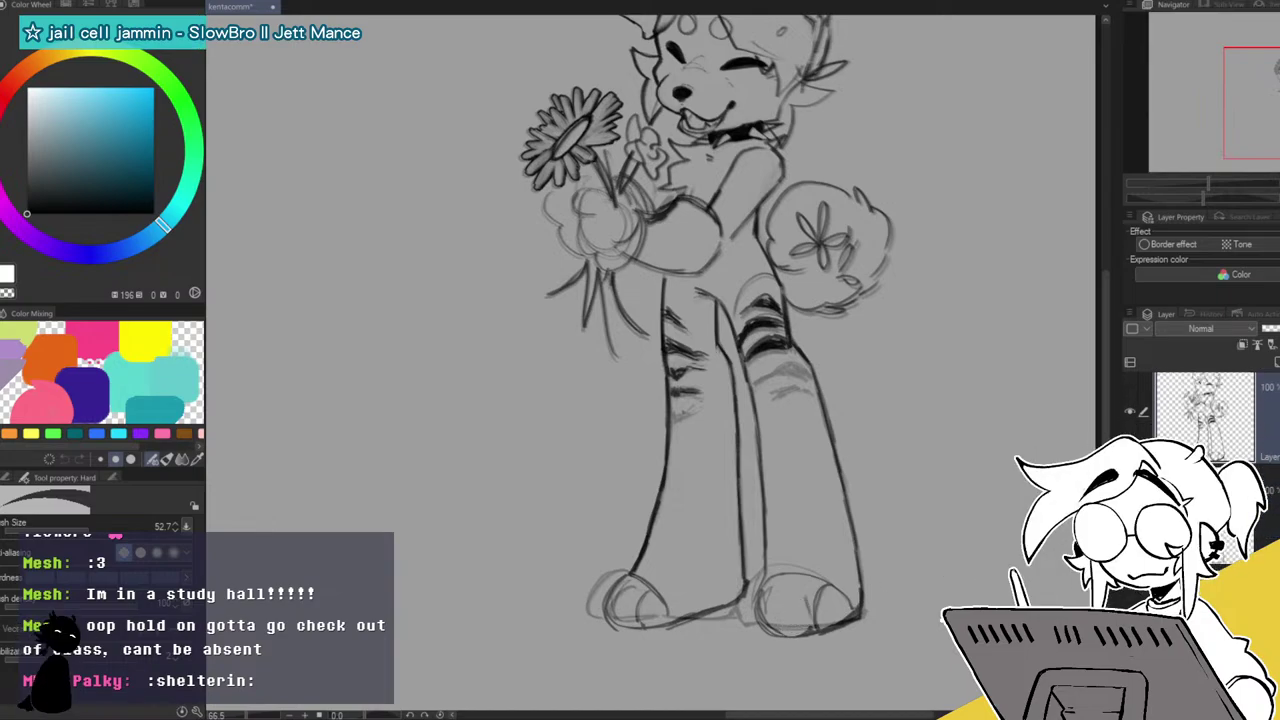
pyautogui.scroll(2, 1215, 420)
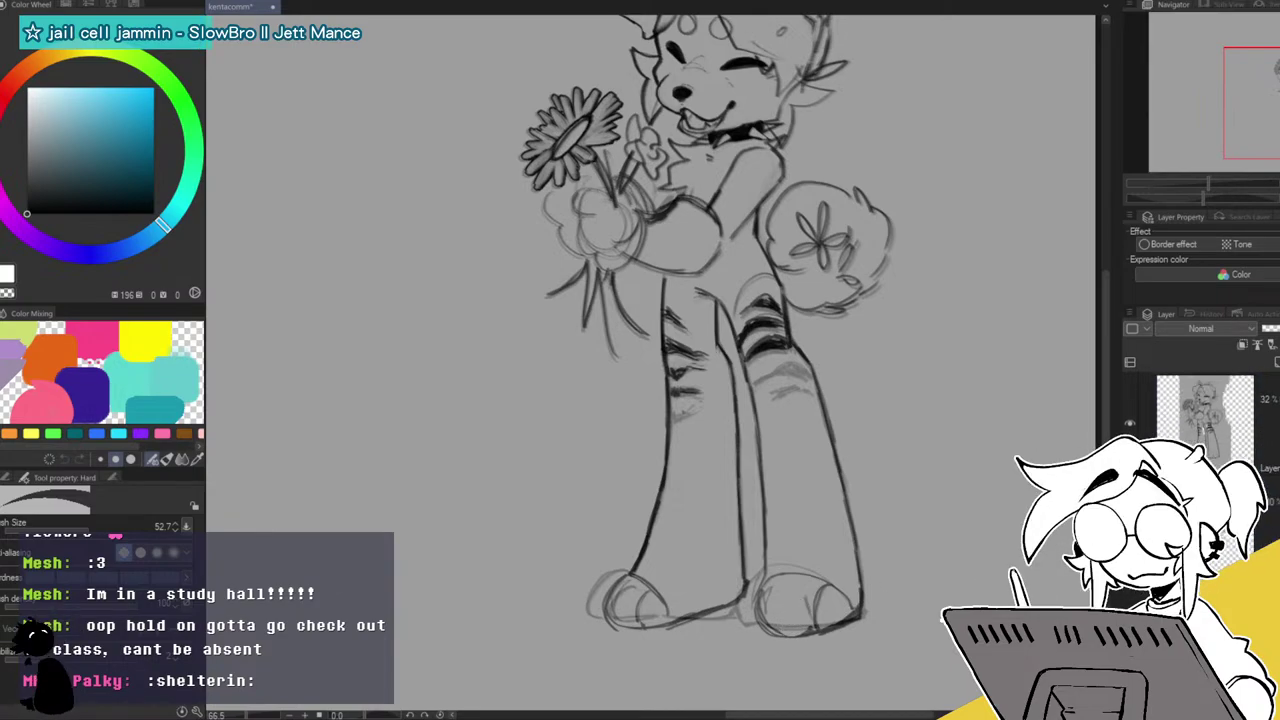
# Hide the faded earlier sketch and draw two more jagged stripes down the outer side of the left leg.
pyautogui.click(1130, 398)
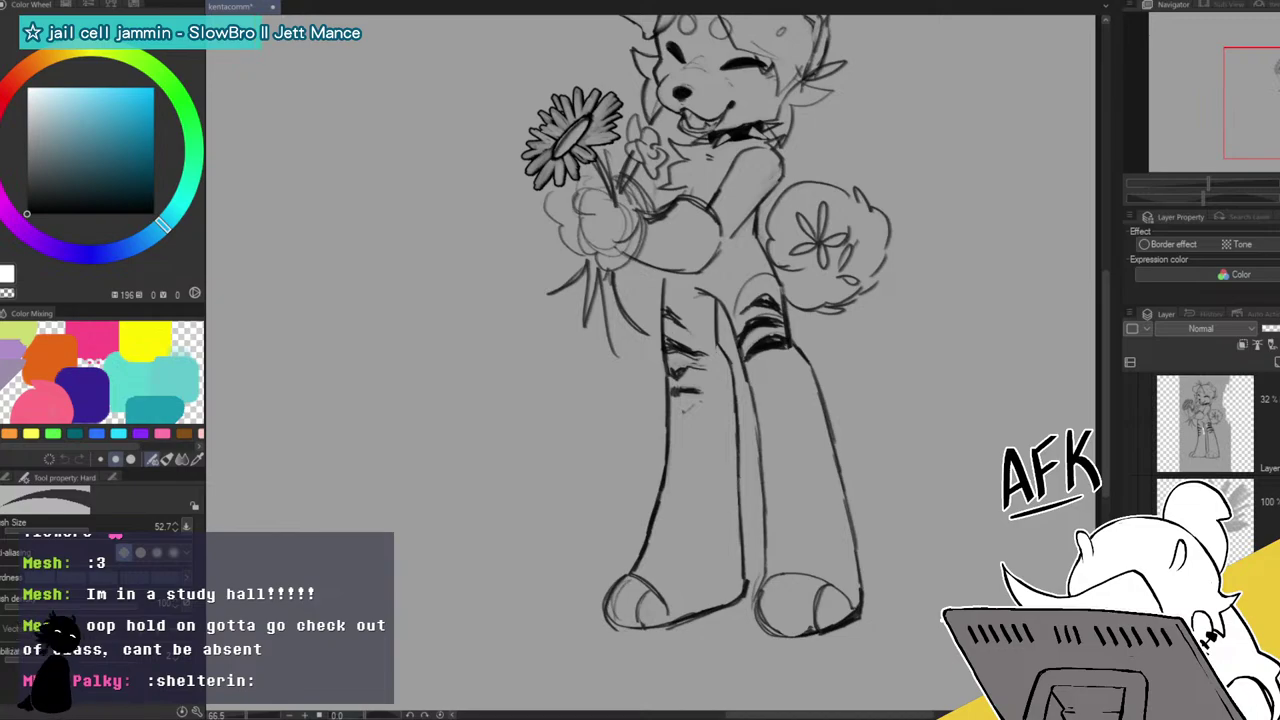
pyautogui.moveTo(1241, 99); pyautogui.dragTo(1250, 87)
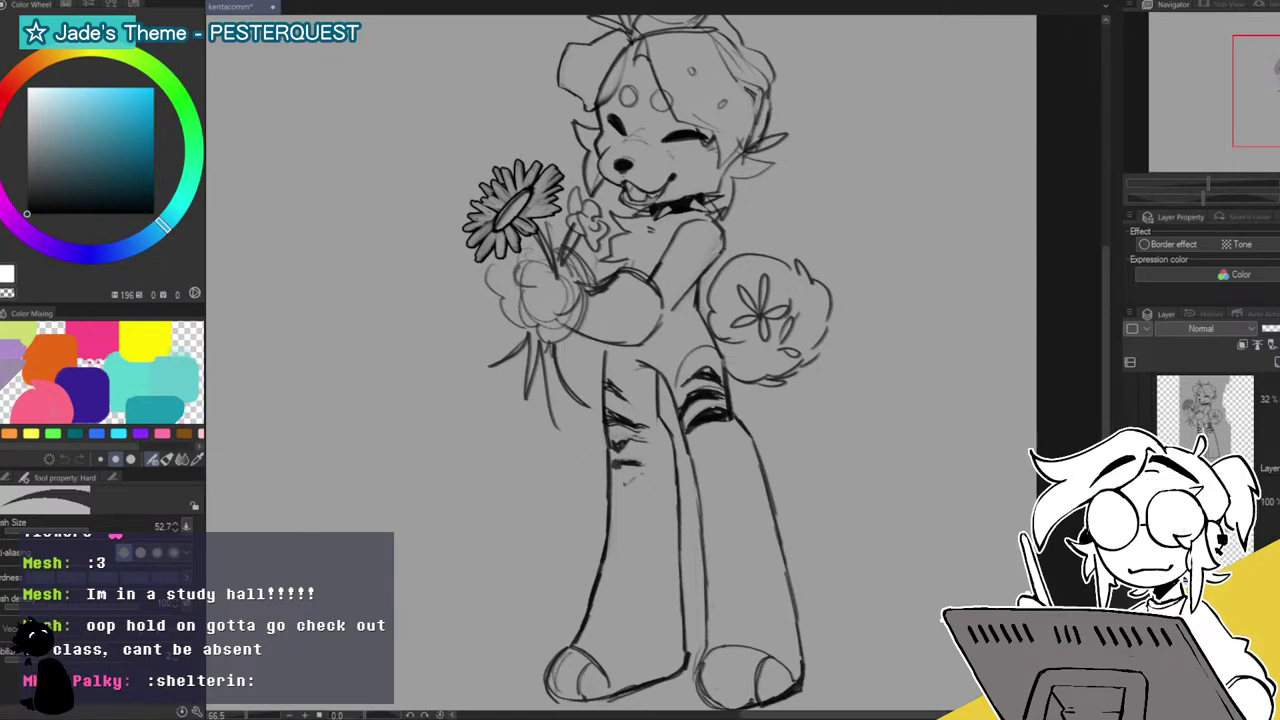
pyautogui.press('p')
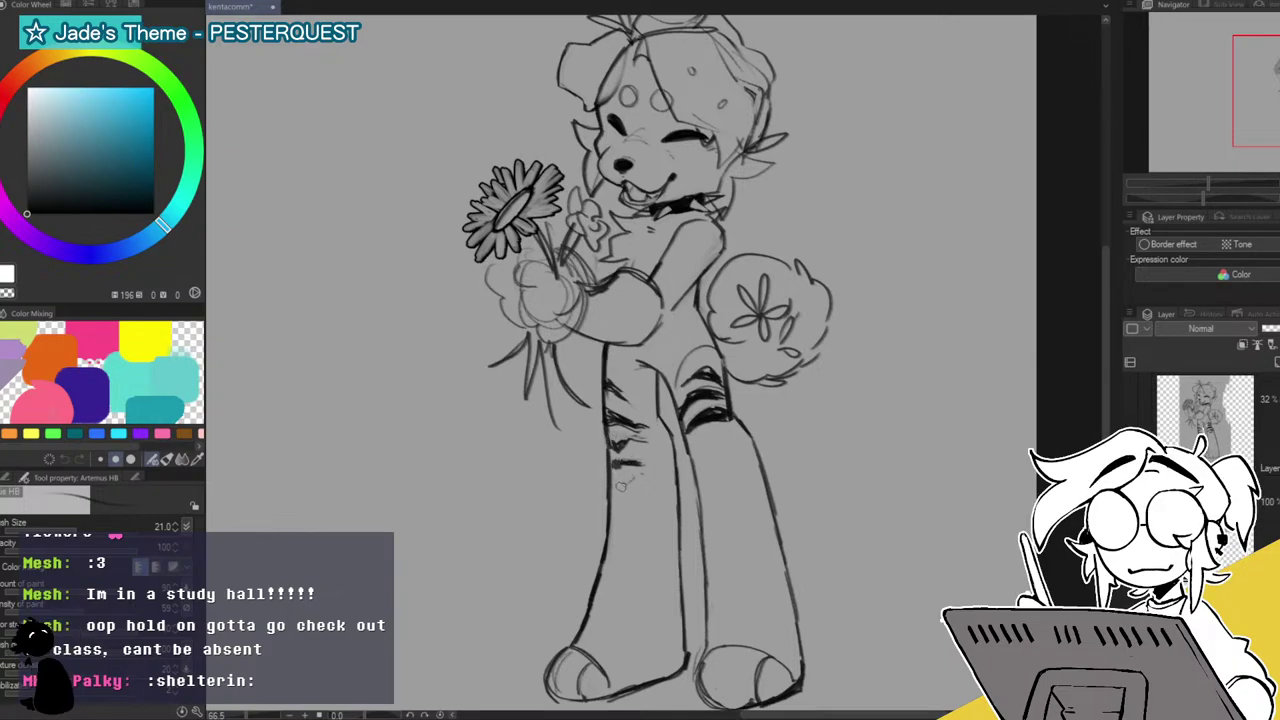
pyautogui.click(1130, 424)
pyautogui.click(1130, 424)
pyautogui.moveTo(615, 493); pyautogui.dragTo(645, 478)
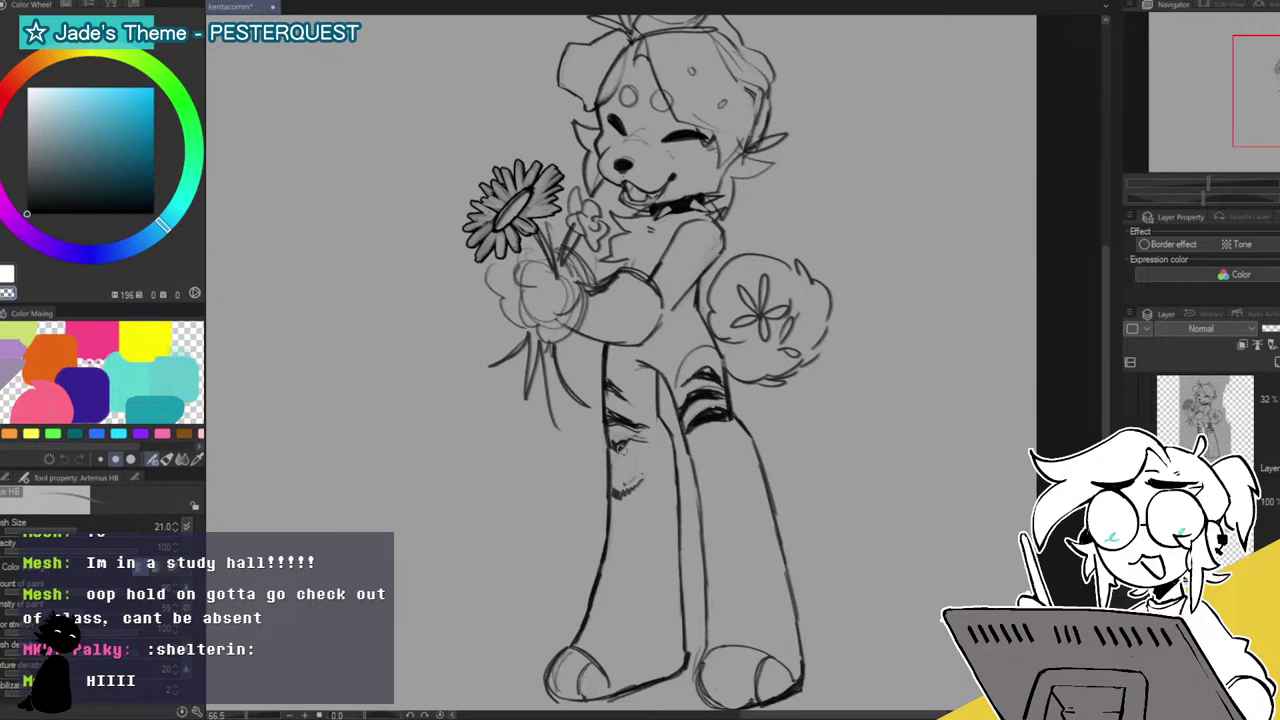
pyautogui.moveTo(614, 468); pyautogui.dragTo(646, 460)
# Check the faded sketch for stripe placement, hide it again and draw two jagged stripes below the right knee.
pyautogui.click(1128, 418)
pyautogui.click(1128, 424)
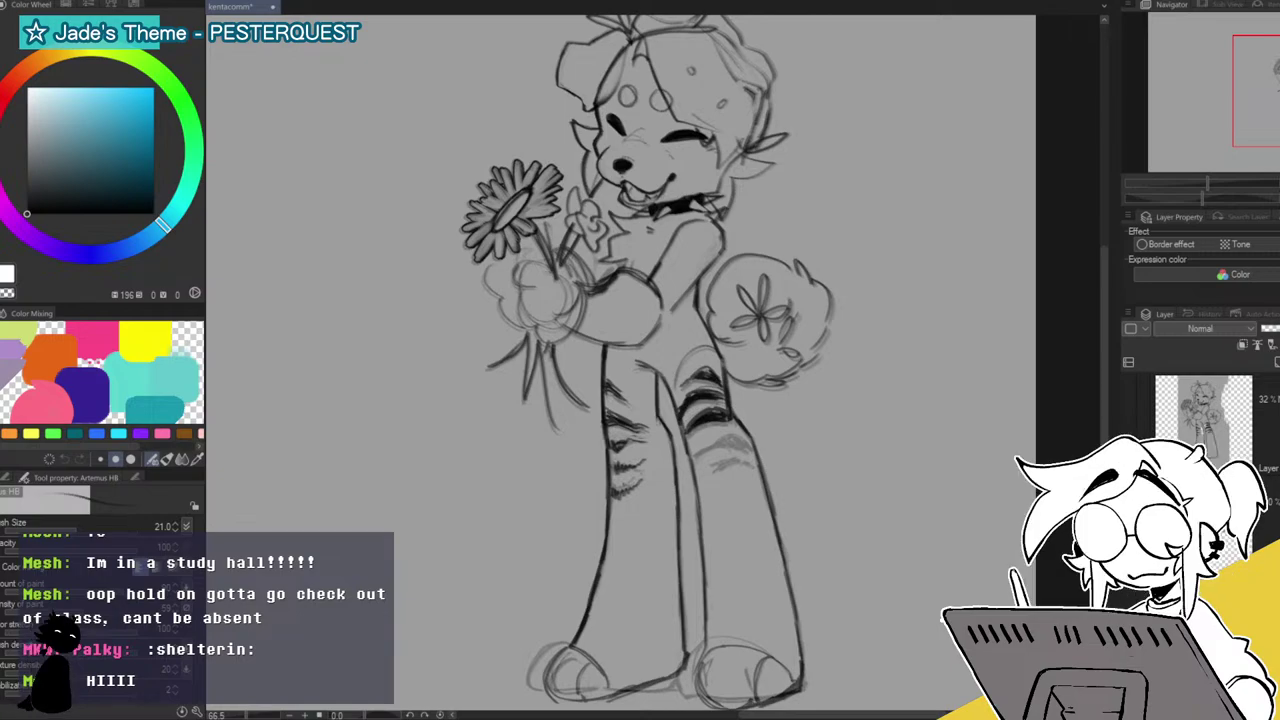
pyautogui.click(1128, 424)
pyautogui.moveTo(746, 443)
pyautogui.mouseDown()
pyautogui.moveTo(701, 455)
pyautogui.moveTo(750, 447)
pyautogui.mouseUp()
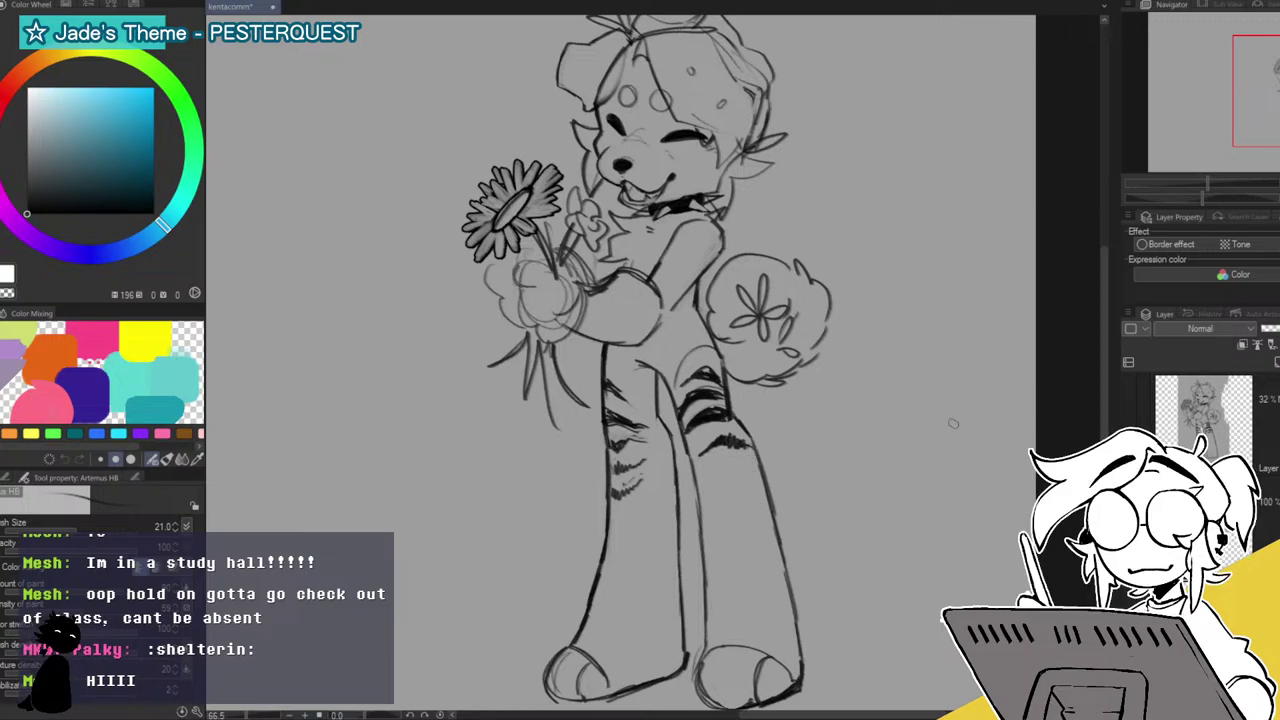
pyautogui.moveTo(713, 471); pyautogui.dragTo(755, 468)
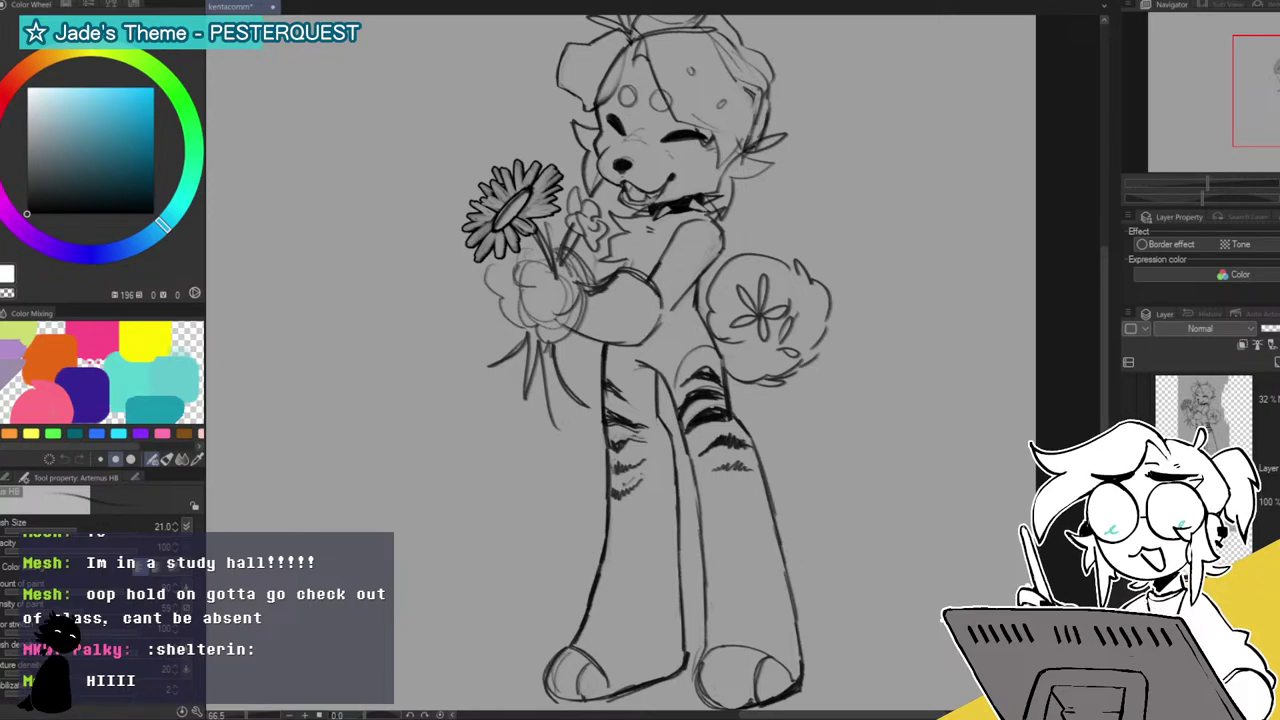
# Darken the right foot's sole and replace the long toe curves on the feet with short toe lines.
pyautogui.moveTo(1075, 226); pyautogui.dragTo(995, 167)
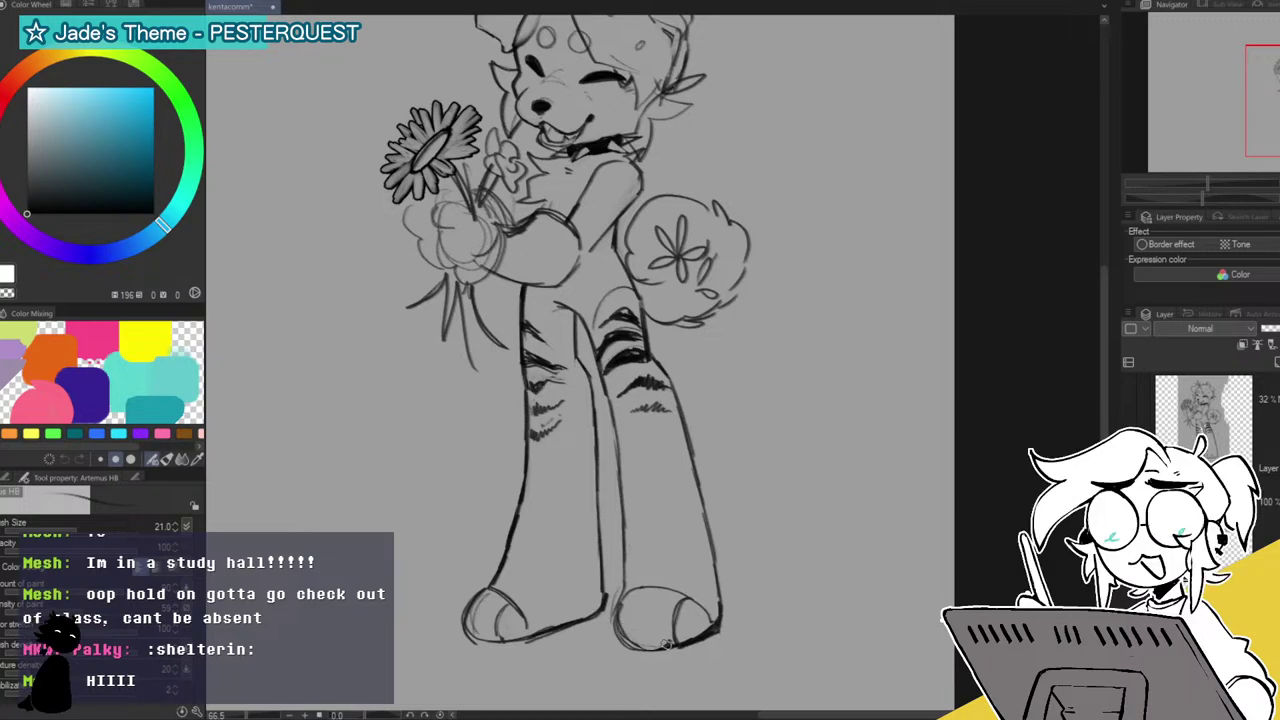
pyautogui.moveTo(652, 652); pyautogui.dragTo(676, 649)
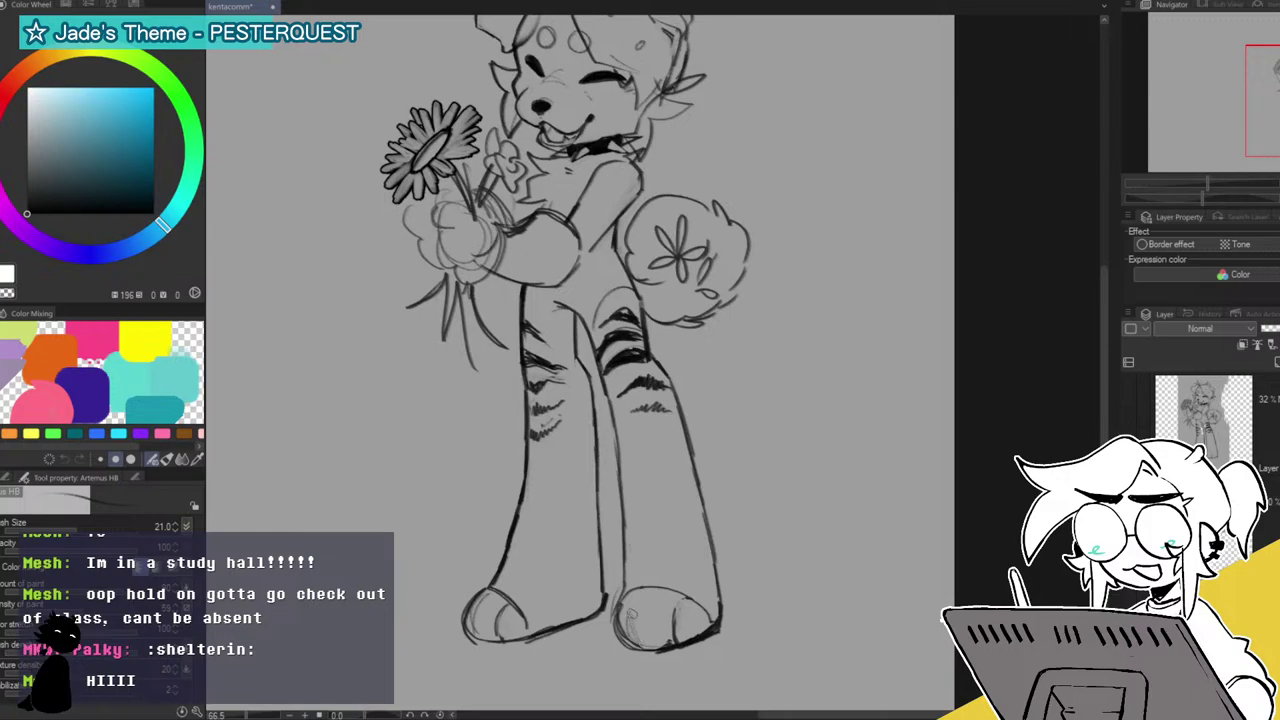
pyautogui.moveTo(630, 612); pyautogui.dragTo(640, 648)
pyautogui.moveTo(648, 604); pyautogui.dragTo(645, 645)
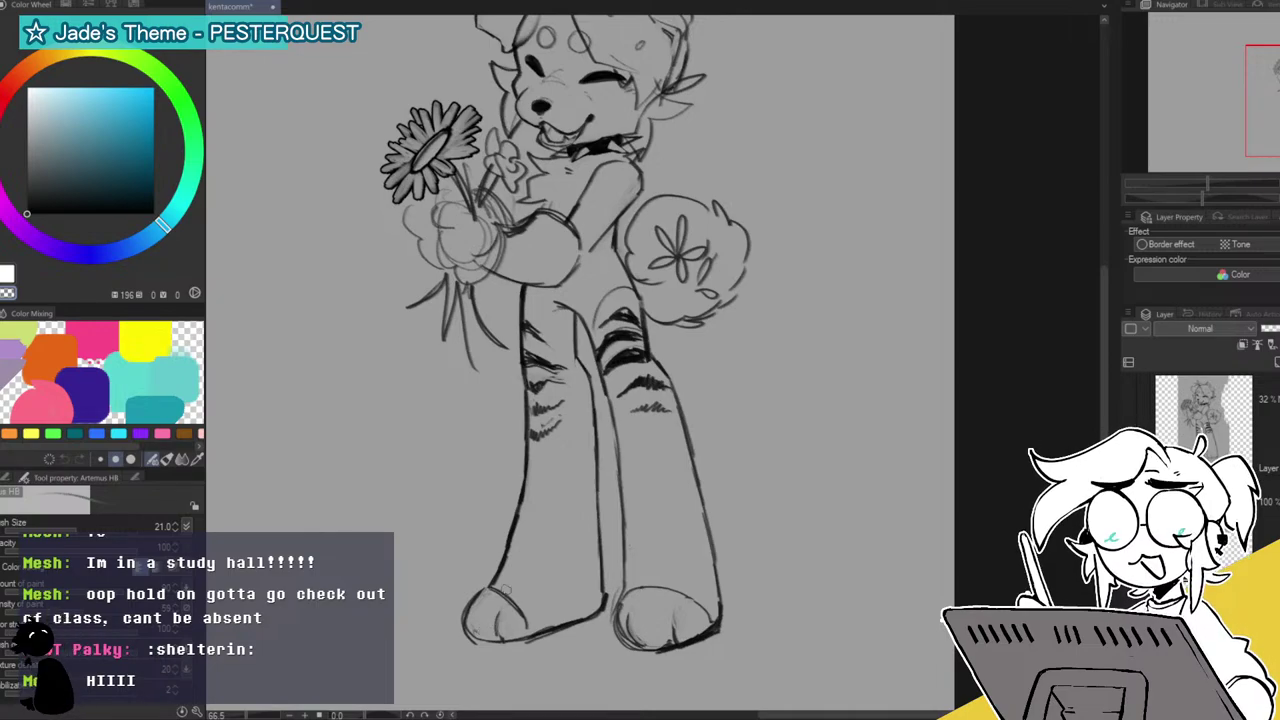
# Strengthen the forearm's wrist curve, upper edge and lower outline beside the bouquet.
pyautogui.moveTo(580, 360); pyautogui.dragTo(662, 432)
pyautogui.moveTo(1207, 183); pyautogui.dragTo(1211, 183)
pyautogui.moveTo(1279, 103); pyautogui.dragTo(1277, 103)
pyautogui.scroll(2, 1212, 190)
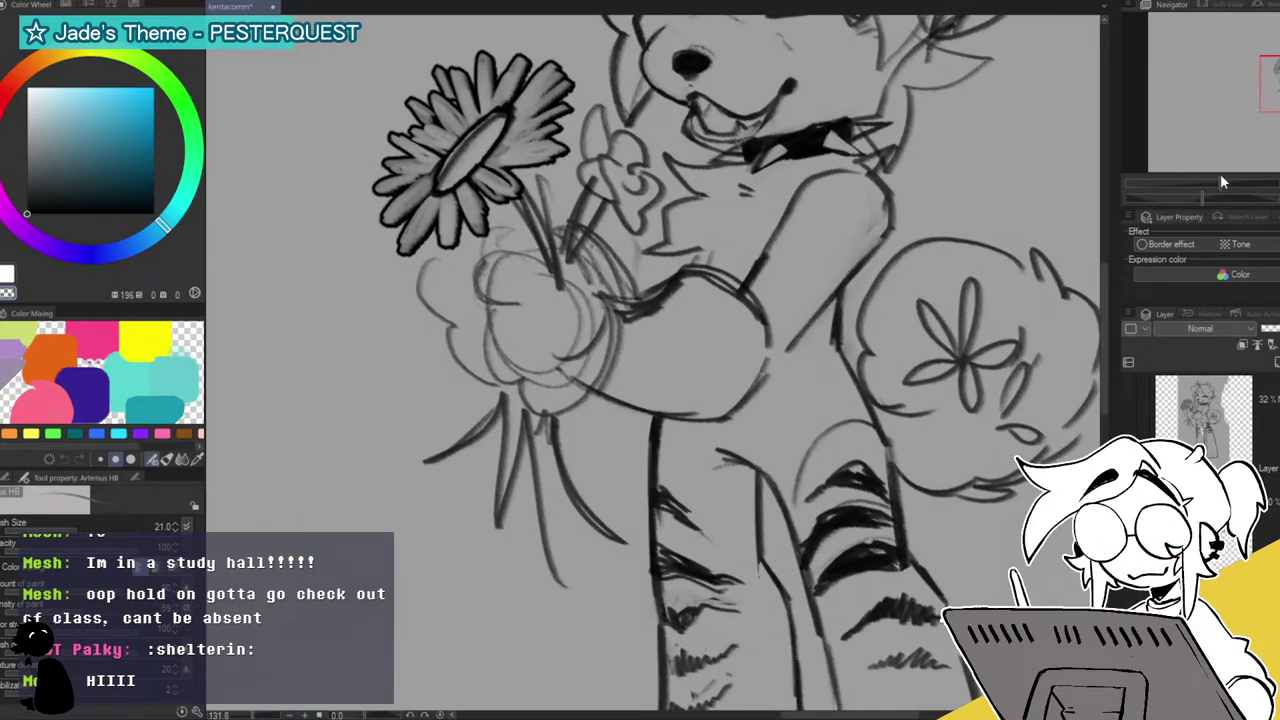
pyautogui.scroll(2, 1221, 78)
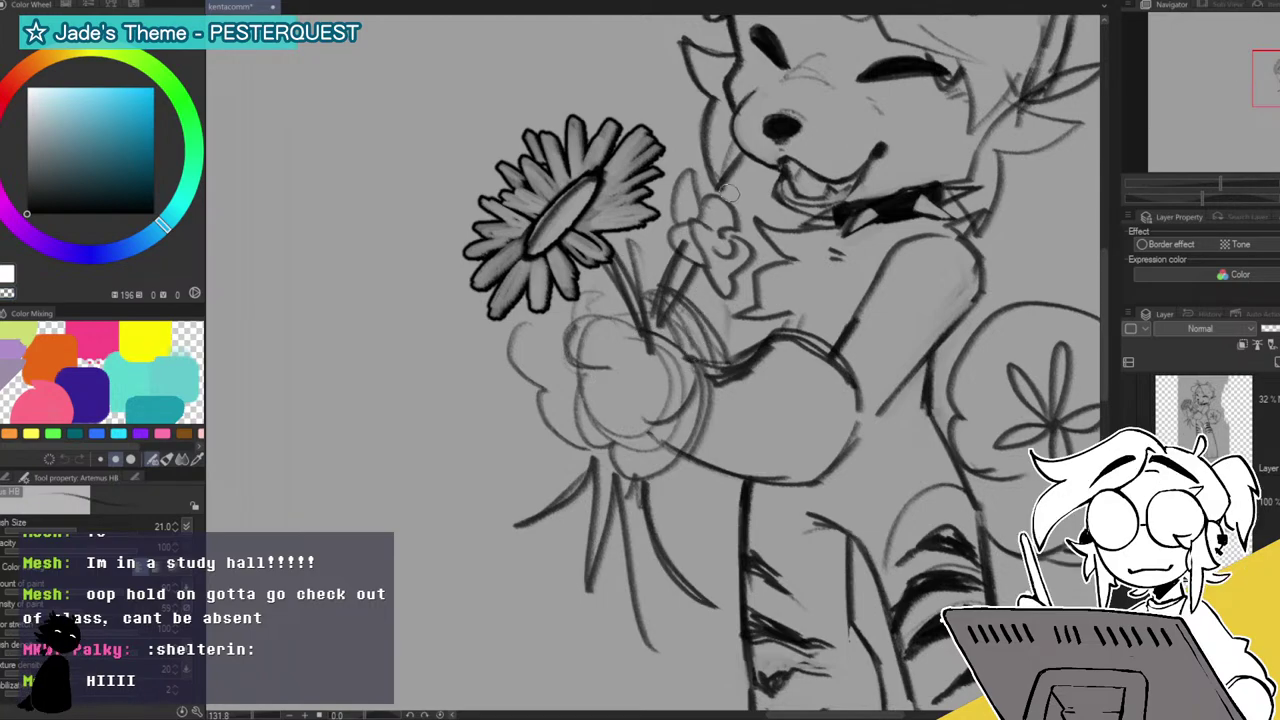
pyautogui.moveTo(676, 430)
pyautogui.mouseDown()
pyautogui.moveTo(693, 380)
pyautogui.moveTo(663, 428)
pyautogui.moveTo(700, 392)
pyautogui.moveTo(650, 440)
pyautogui.mouseUp()
pyautogui.moveTo(703, 383); pyautogui.dragTo(742, 374)
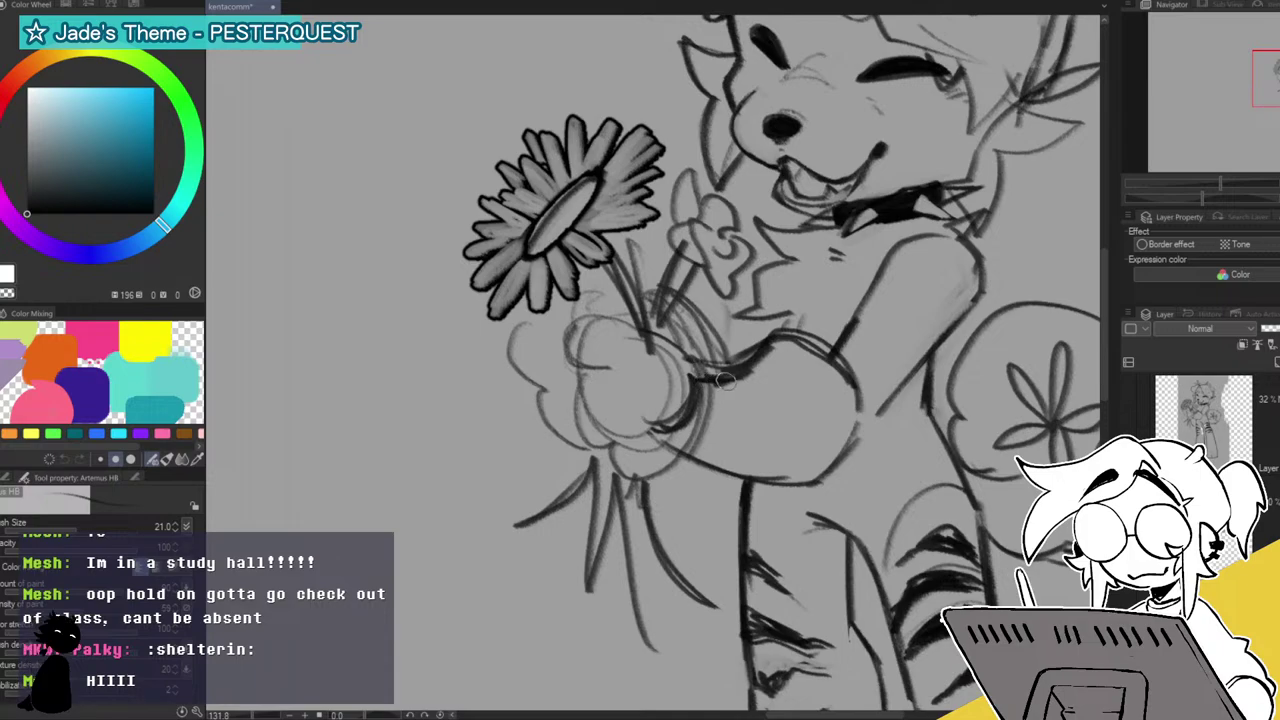
pyautogui.moveTo(698, 432)
pyautogui.mouseDown()
pyautogui.moveTo(668, 446)
pyautogui.moveTo(806, 486)
pyautogui.mouseUp()
pyautogui.moveTo(676, 458); pyautogui.dragTo(802, 486)
pyautogui.moveTo(722, 464); pyautogui.dragTo(752, 476)
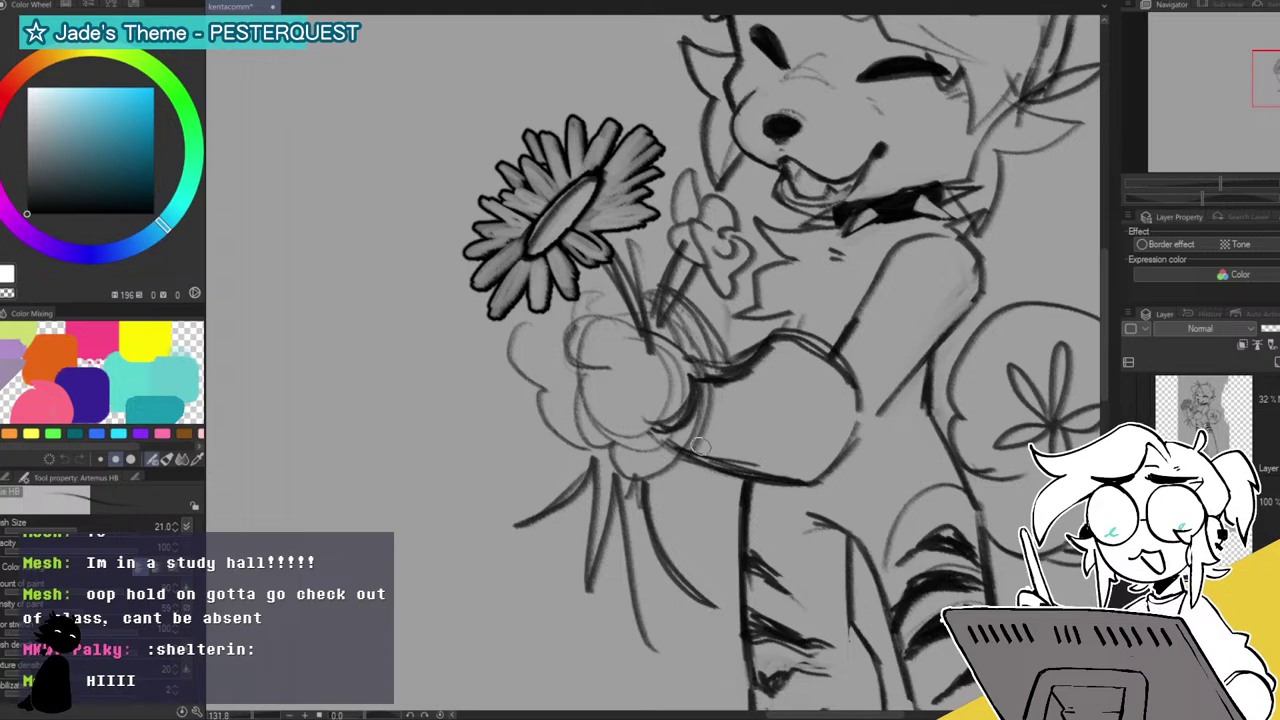
# Erase the forearm's upper and lower outlines and redraw them as a slimmer forearm joined to the elbow.
pyautogui.press('e')
pyautogui.moveTo(668, 440)
pyautogui.mouseDown()
pyautogui.moveTo(690, 471)
pyautogui.moveTo(663, 455)
pyautogui.moveTo(715, 479)
pyautogui.moveTo(643, 390)
pyautogui.moveTo(698, 431)
pyautogui.moveTo(703, 460)
pyautogui.moveTo(815, 483)
pyautogui.mouseUp()
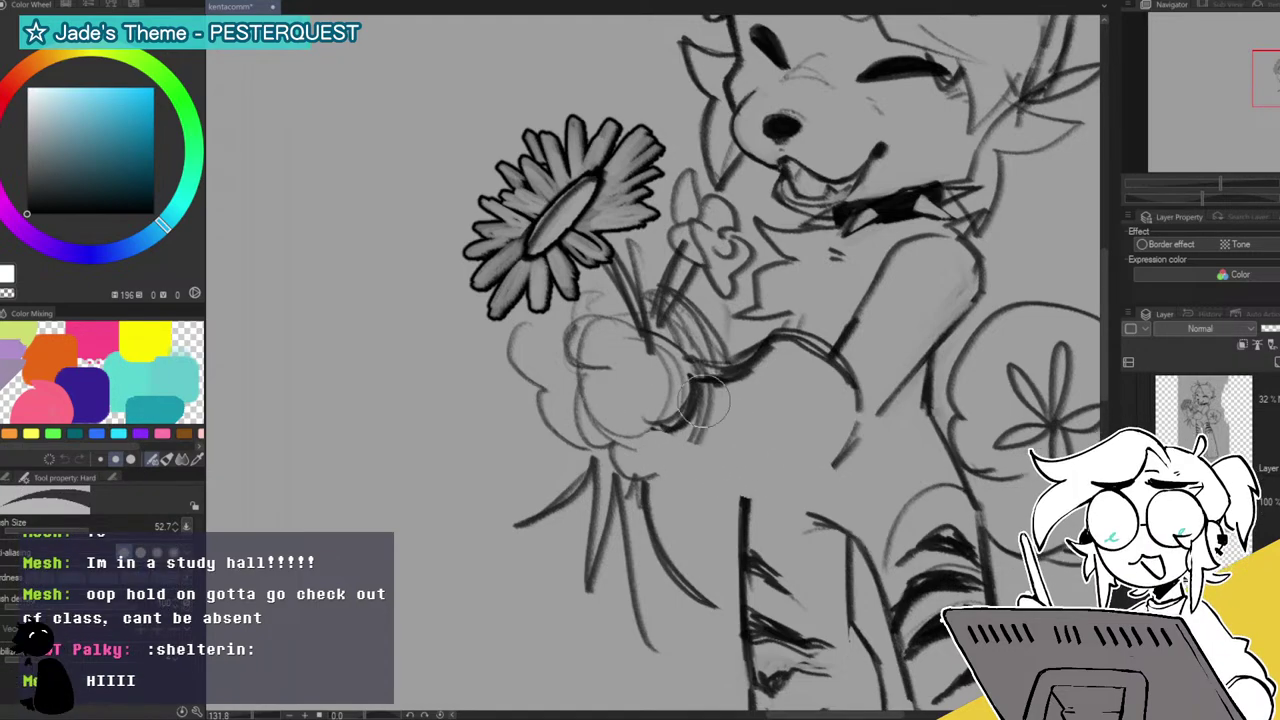
pyautogui.moveTo(705, 400)
pyautogui.mouseDown()
pyautogui.moveTo(704, 343)
pyautogui.moveTo(677, 357)
pyautogui.moveTo(737, 341)
pyautogui.moveTo(693, 358)
pyautogui.moveTo(731, 332)
pyautogui.moveTo(778, 330)
pyautogui.moveTo(755, 351)
pyautogui.moveTo(829, 358)
pyautogui.mouseUp()
pyautogui.press('p')
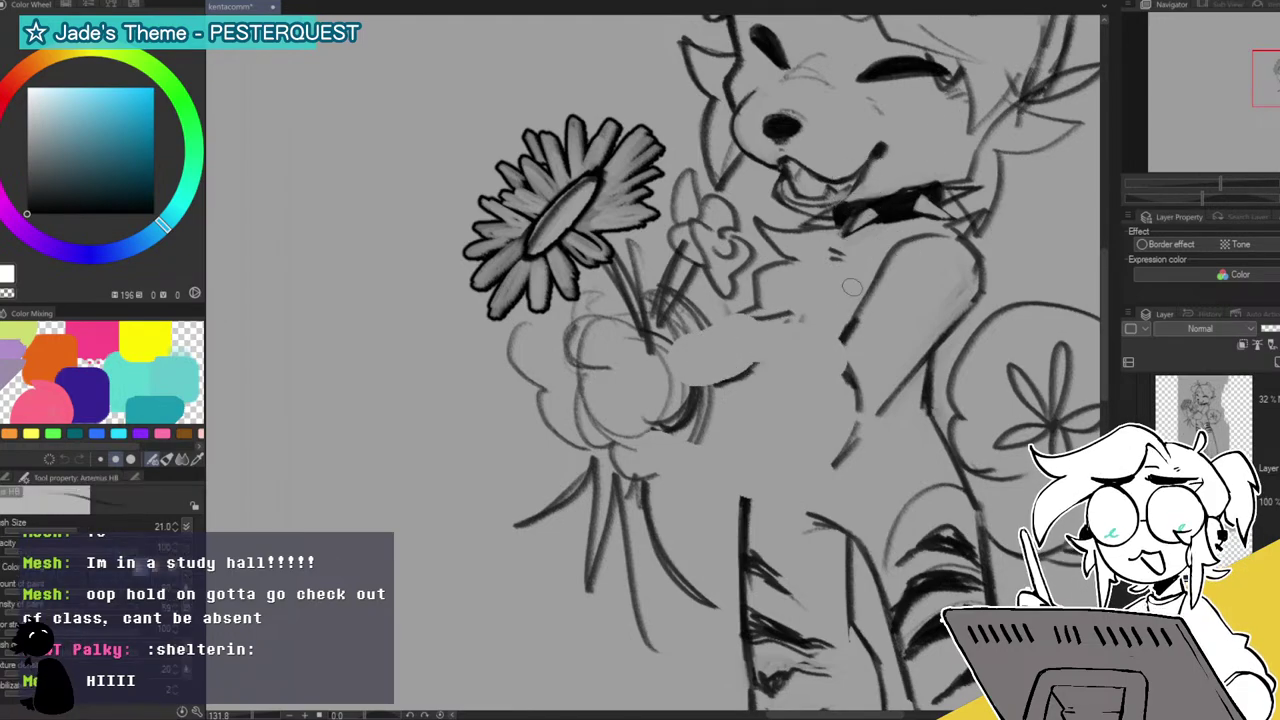
pyautogui.moveTo(752, 372)
pyautogui.mouseDown()
pyautogui.moveTo(780, 354)
pyautogui.moveTo(746, 379)
pyautogui.moveTo(817, 354)
pyautogui.moveTo(854, 384)
pyautogui.mouseUp()
pyautogui.moveTo(836, 456)
pyautogui.mouseDown()
pyautogui.moveTo(702, 450)
pyautogui.moveTo(794, 455)
pyautogui.mouseUp()
pyautogui.moveTo(851, 325); pyautogui.dragTo(838, 346)
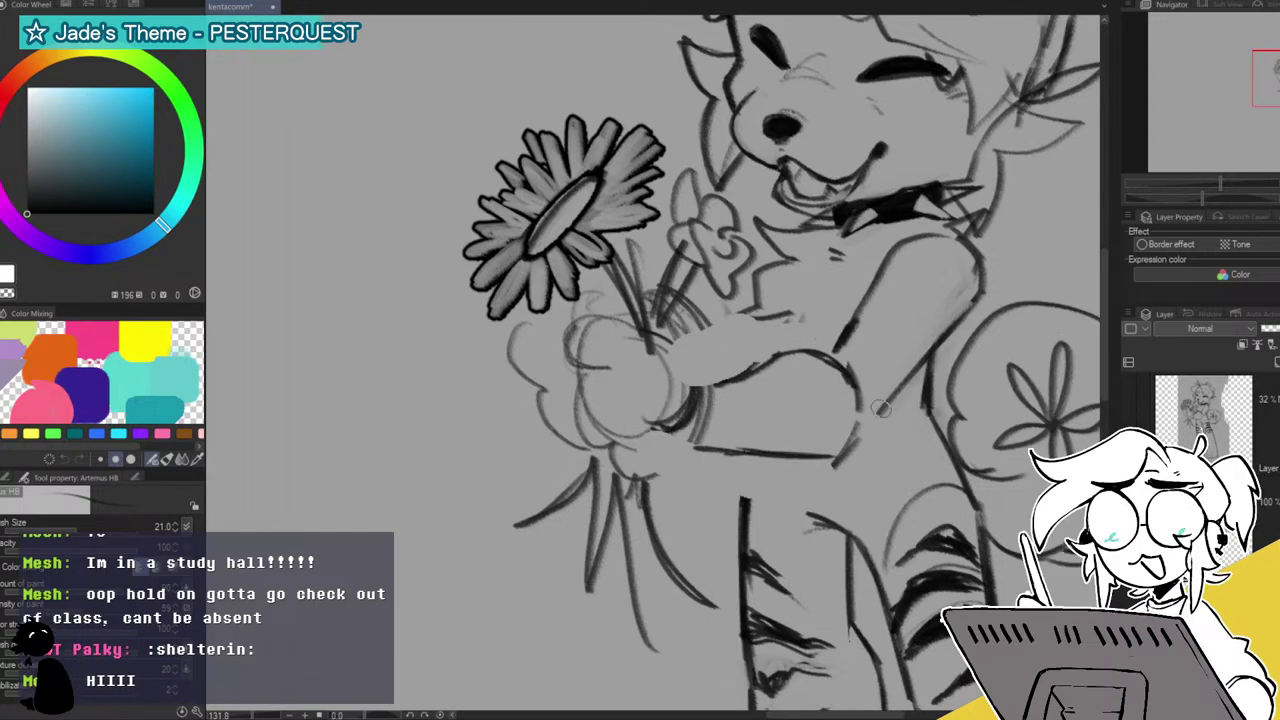
# Undo the stray line across the arm, then lasso the forearm and shift it slightly toward the upper arm.
pyautogui.moveTo(1254, 197); pyautogui.dragTo(1216, 186)
pyautogui.moveTo(681, 403); pyautogui.dragTo(692, 398)
pyautogui.moveTo(754, 352); pyautogui.dragTo(876, 269)
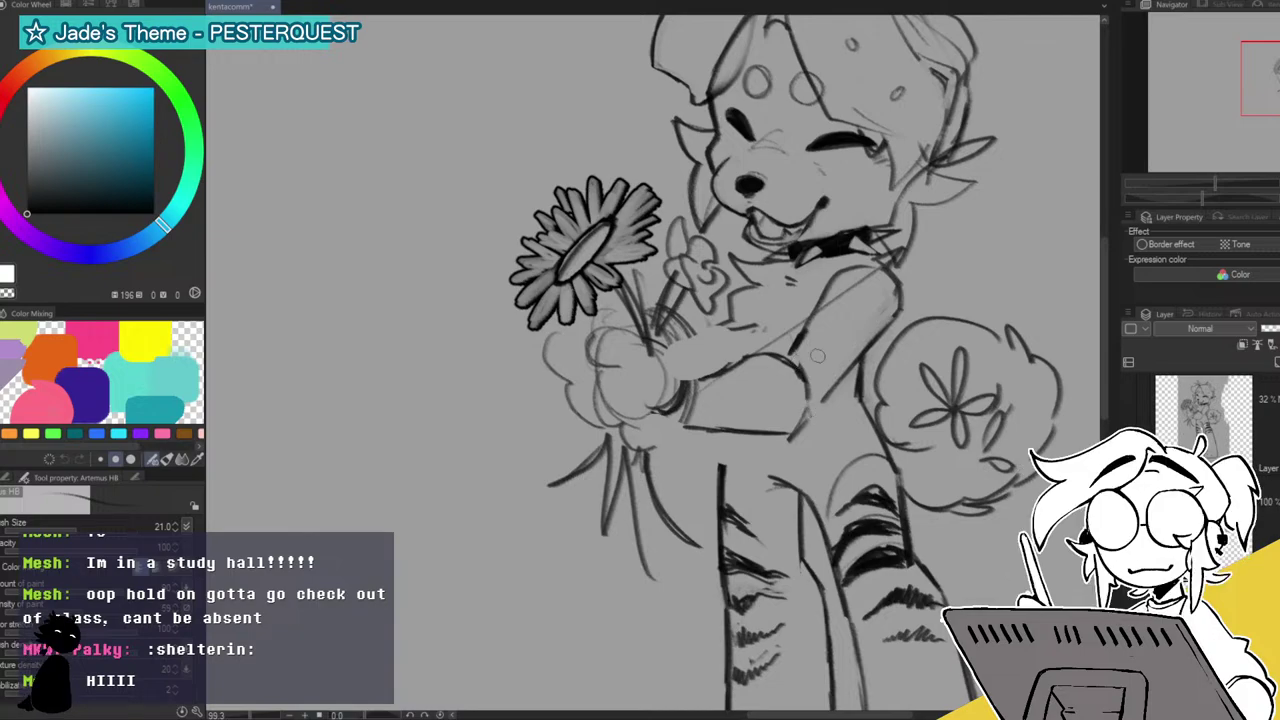
pyautogui.hotkey('ctrl', 'z')
pyautogui.press('m')
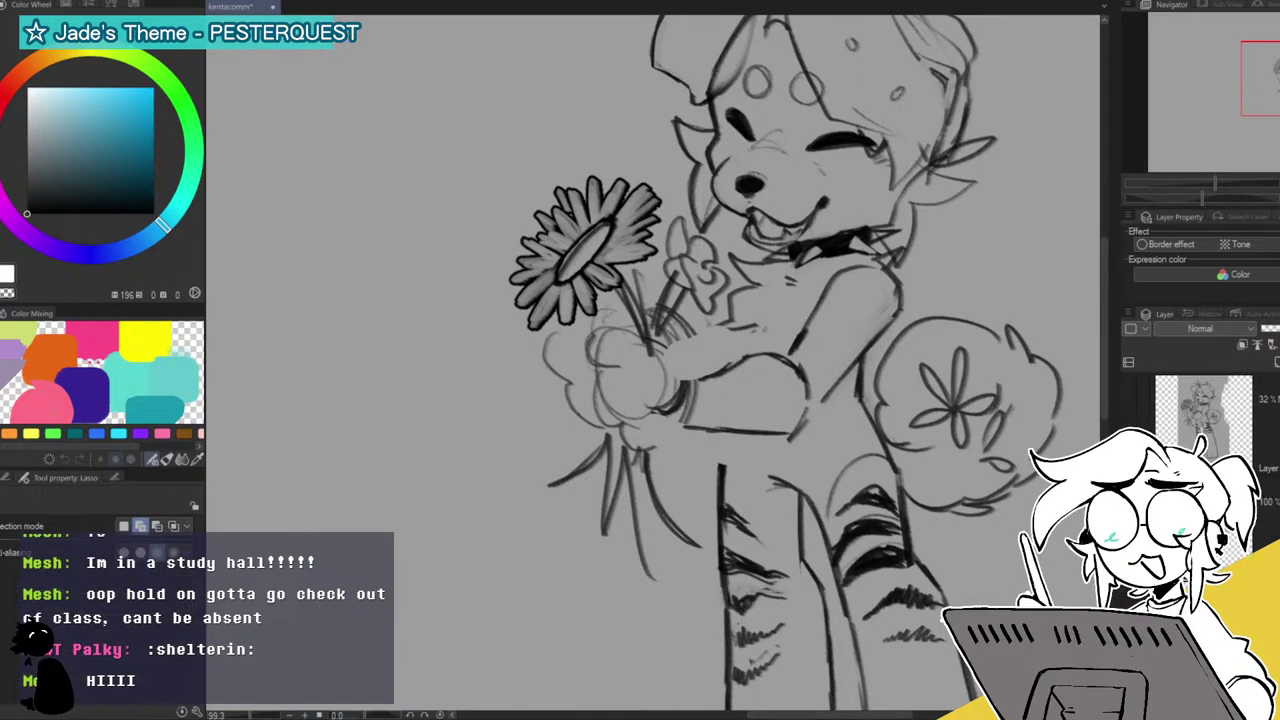
pyautogui.moveTo(738, 330)
pyautogui.mouseDown()
pyautogui.moveTo(686, 361)
pyautogui.moveTo(681, 416)
pyautogui.moveTo(701, 443)
pyautogui.moveTo(800, 437)
pyautogui.moveTo(821, 386)
pyautogui.moveTo(788, 340)
pyautogui.mouseUp()
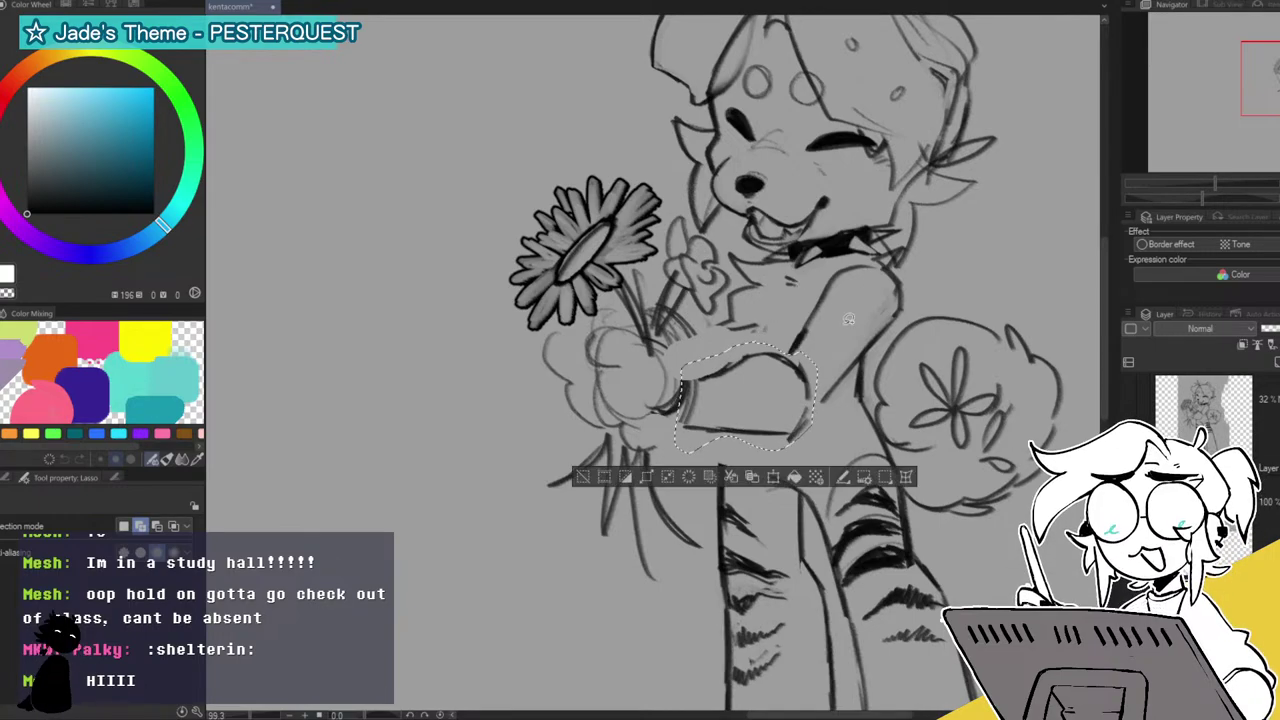
pyautogui.hotkey('ctrl', 't')
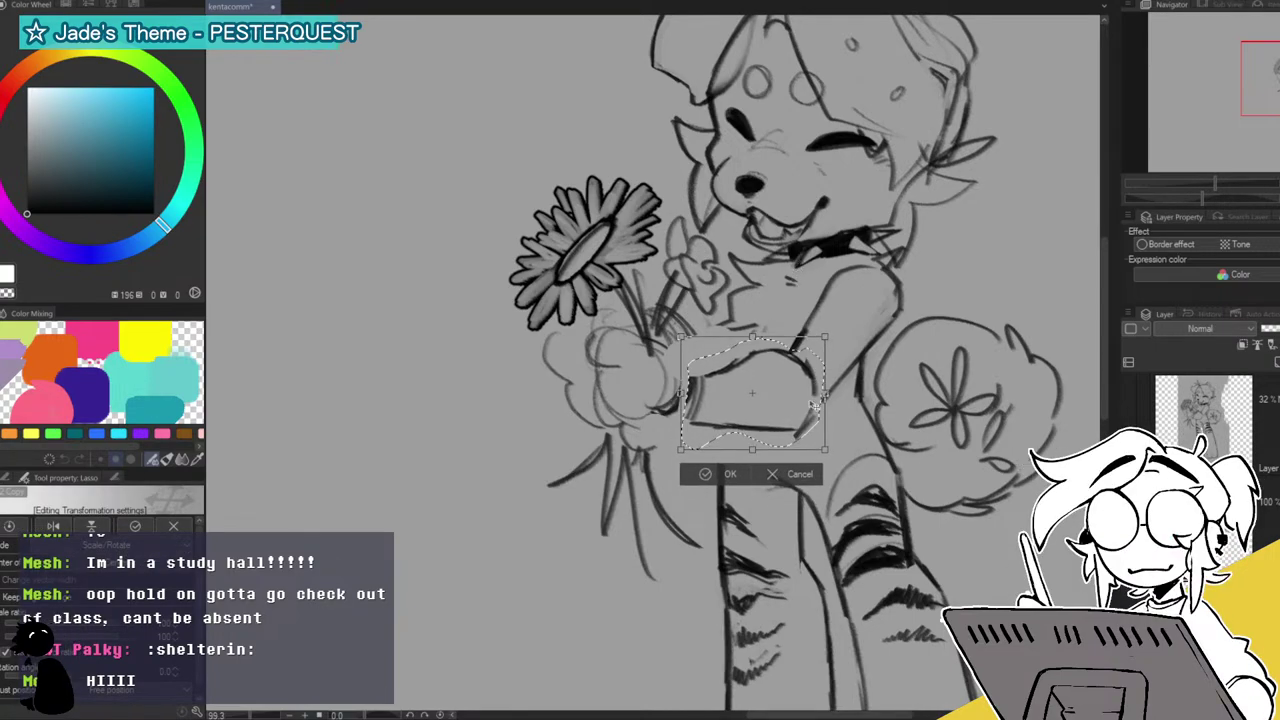
pyautogui.moveTo(812, 352); pyautogui.dragTo(818, 350)
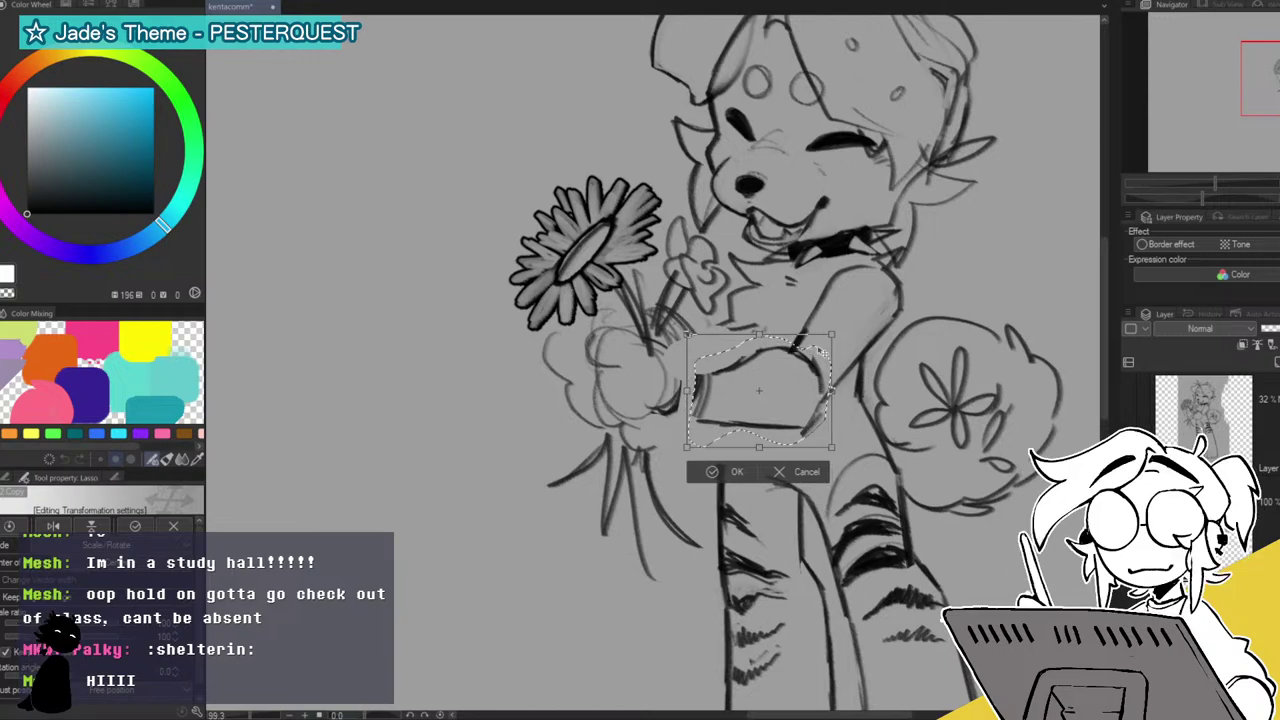
pyautogui.click(728, 471)
pyautogui.click(596, 471)
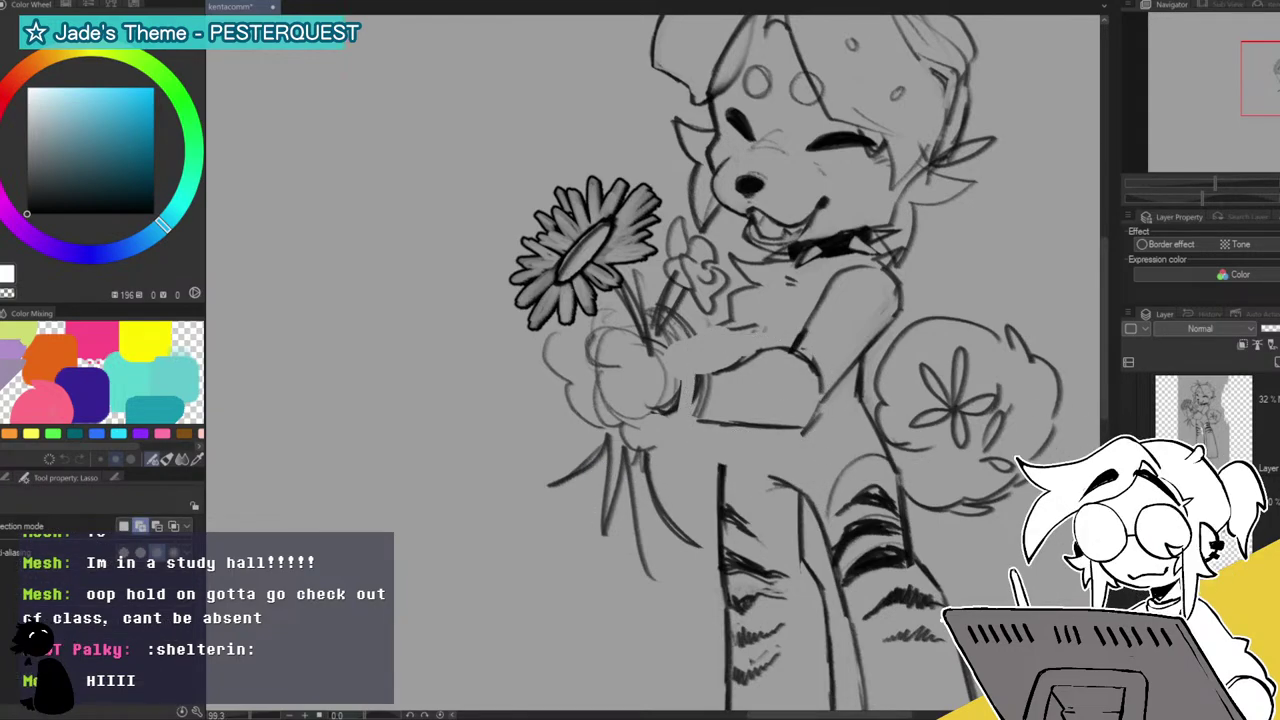
# Lasso the whole bouquet with its stems, rotate it by -3.7 degrees and deselect.
pyautogui.moveTo(585, 138)
pyautogui.mouseDown()
pyautogui.moveTo(518, 142)
pyautogui.moveTo(675, 578)
pyautogui.moveTo(712, 537)
pyautogui.moveTo(691, 458)
pyautogui.mouseUp()
pyautogui.moveTo(691, 372)
pyautogui.mouseDown()
pyautogui.moveTo(718, 335)
pyautogui.moveTo(731, 268)
pyautogui.moveTo(719, 226)
pyautogui.moveTo(622, 127)
pyautogui.moveTo(586, 138)
pyautogui.mouseUp()
pyautogui.hotkey('ctrl', 't')
pyautogui.moveTo(830, 134); pyautogui.dragTo(798, 96)
pyautogui.moveTo(682, 278)
pyautogui.mouseDown()
pyautogui.moveTo(683, 305)
pyautogui.moveTo(729, 322)
pyautogui.moveTo(717, 310)
pyautogui.moveTo(730, 335)
pyautogui.moveTo(727, 324)
pyautogui.mouseUp()
pyautogui.moveTo(745, 318); pyautogui.dragTo(746, 313)
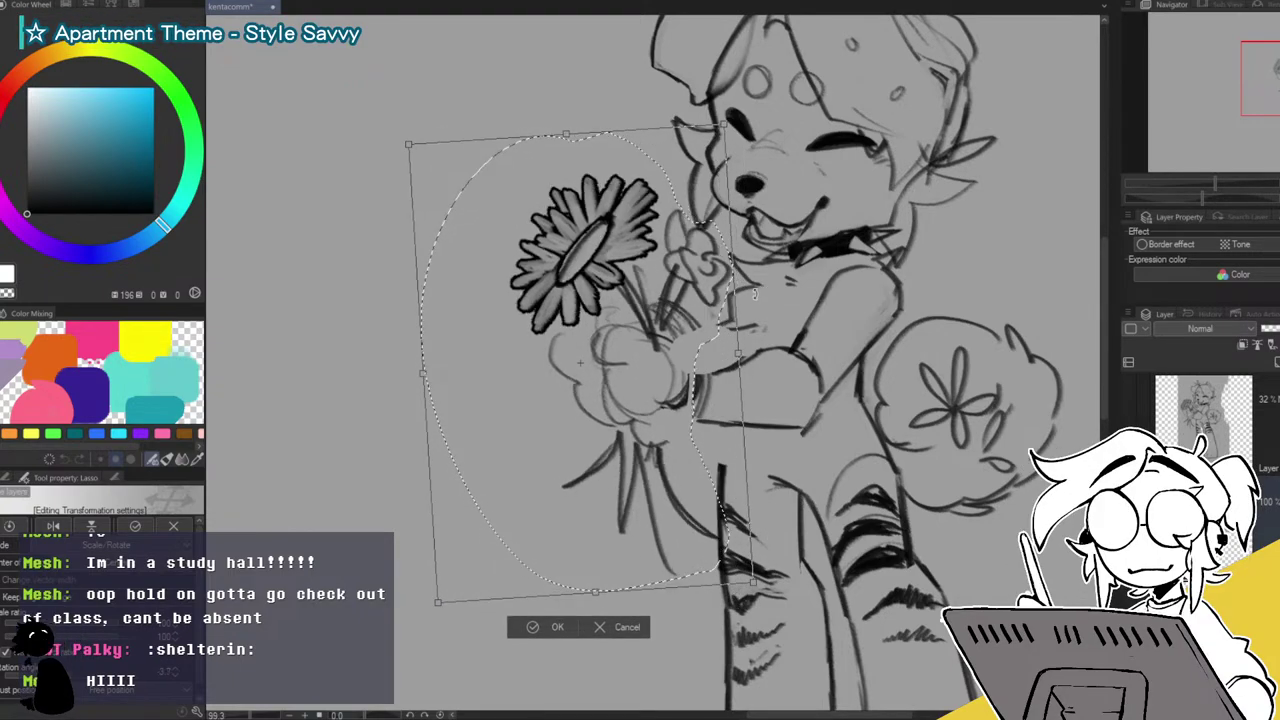
pyautogui.click(557, 627)
pyautogui.hotkey('ctrl', 'd')
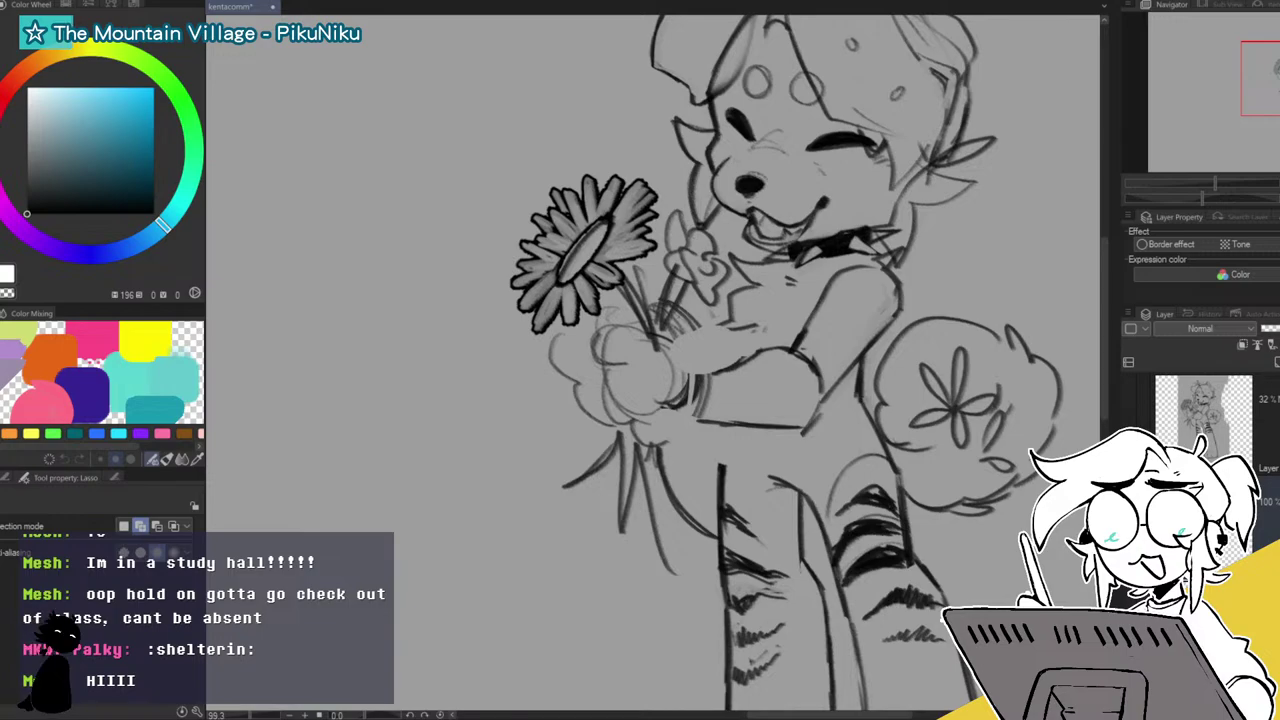
# Remove the daisy petals and erase the remaining flowers, stems and hand scribbles in front of the forearm.
pyautogui.moveTo(749, 185); pyautogui.dragTo(653, 311)
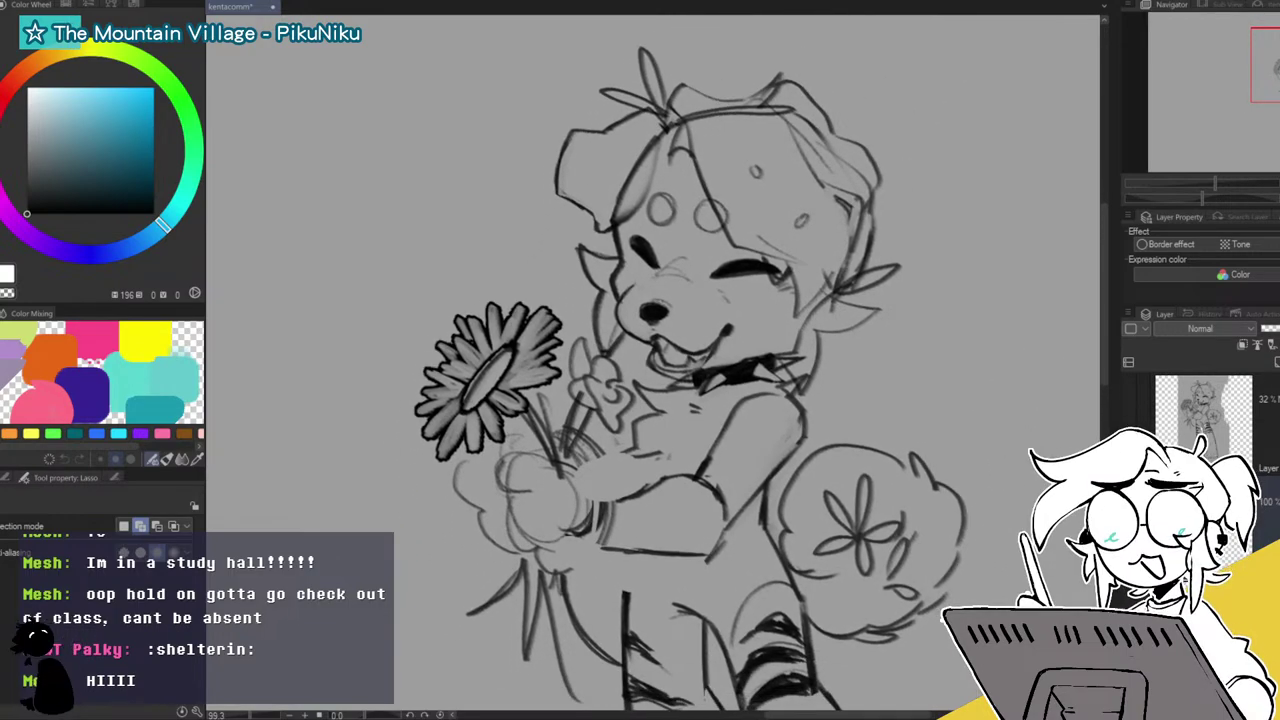
pyautogui.click(1170, 244)
pyautogui.hotkey('ctrl', 'z')
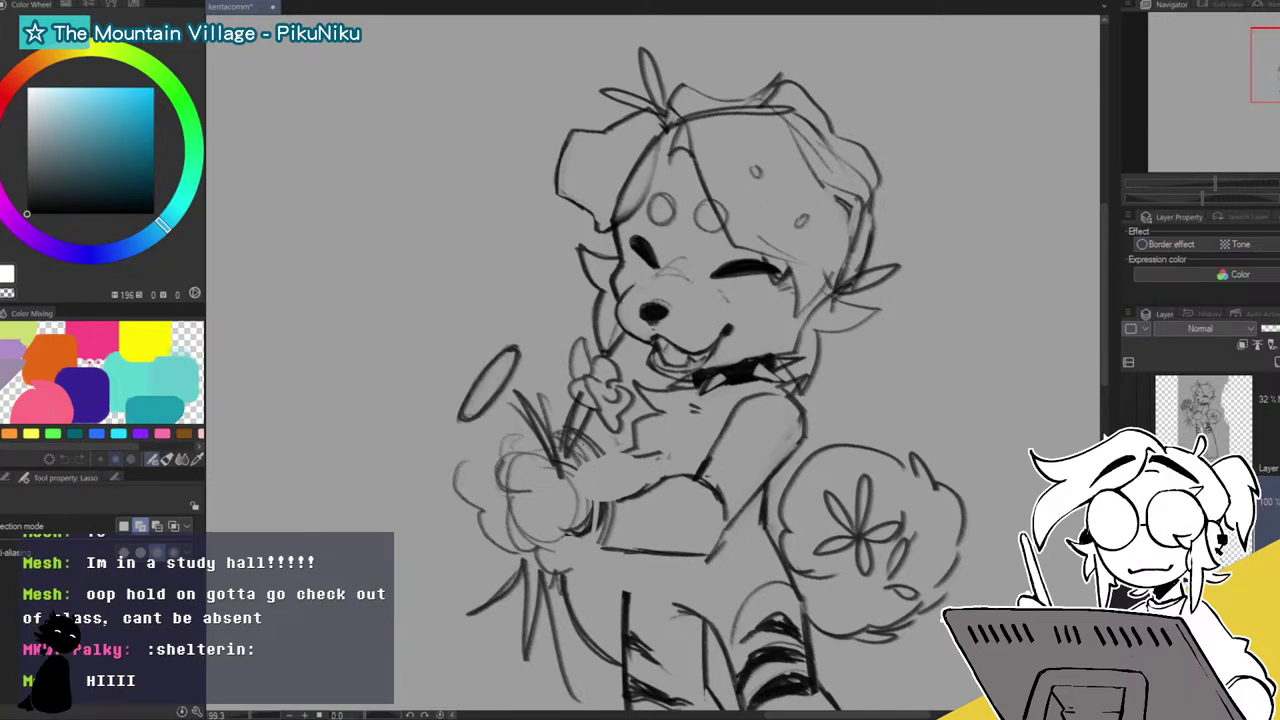
pyautogui.press('e')
pyautogui.moveTo(503, 330)
pyautogui.mouseDown()
pyautogui.moveTo(502, 386)
pyautogui.moveTo(524, 390)
pyautogui.moveTo(548, 424)
pyautogui.moveTo(565, 416)
pyautogui.moveTo(567, 342)
pyautogui.moveTo(589, 390)
pyautogui.moveTo(574, 348)
pyautogui.moveTo(590, 385)
pyautogui.moveTo(578, 355)
pyautogui.moveTo(593, 371)
pyautogui.moveTo(621, 360)
pyautogui.moveTo(592, 370)
pyautogui.moveTo(603, 369)
pyautogui.moveTo(604, 412)
pyautogui.moveTo(616, 401)
pyautogui.moveTo(596, 445)
pyautogui.moveTo(567, 466)
pyautogui.moveTo(582, 498)
pyautogui.moveTo(571, 587)
pyautogui.moveTo(591, 628)
pyautogui.mouseUp()
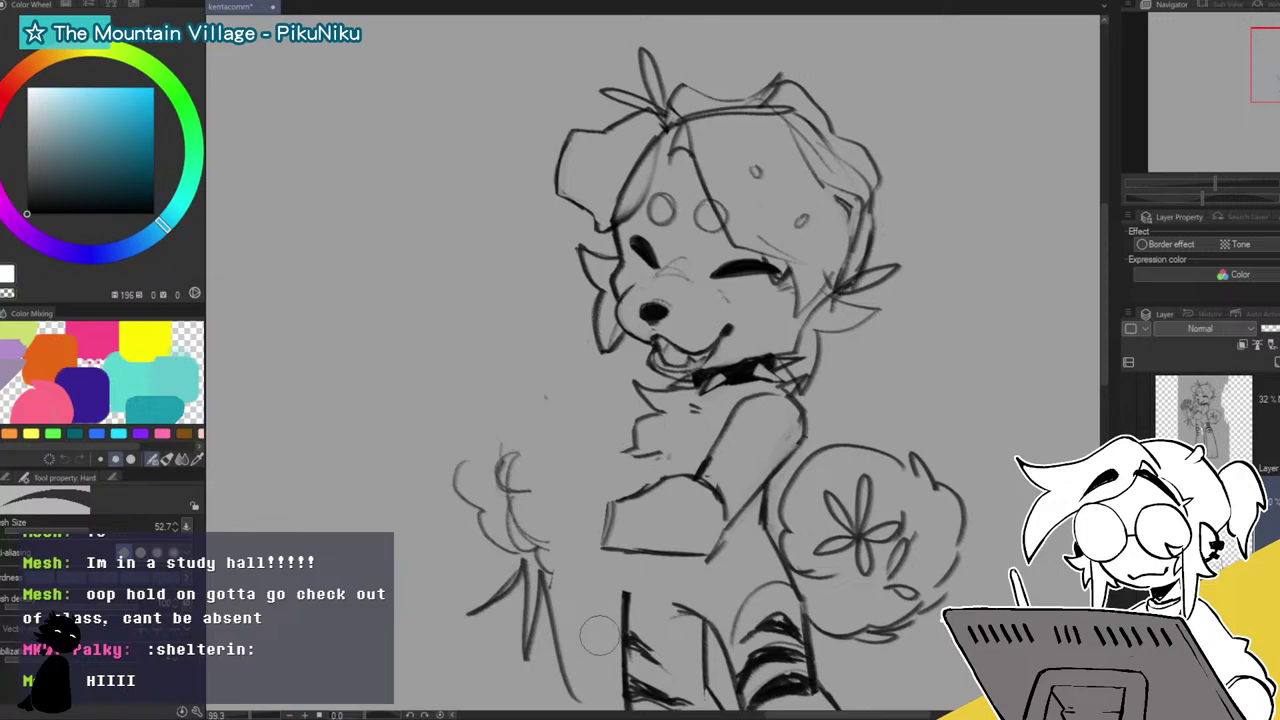
pyautogui.moveTo(571, 690)
pyautogui.mouseDown()
pyautogui.moveTo(514, 410)
pyautogui.moveTo(544, 597)
pyautogui.moveTo(535, 647)
pyautogui.moveTo(439, 530)
pyautogui.moveTo(494, 409)
pyautogui.mouseUp()
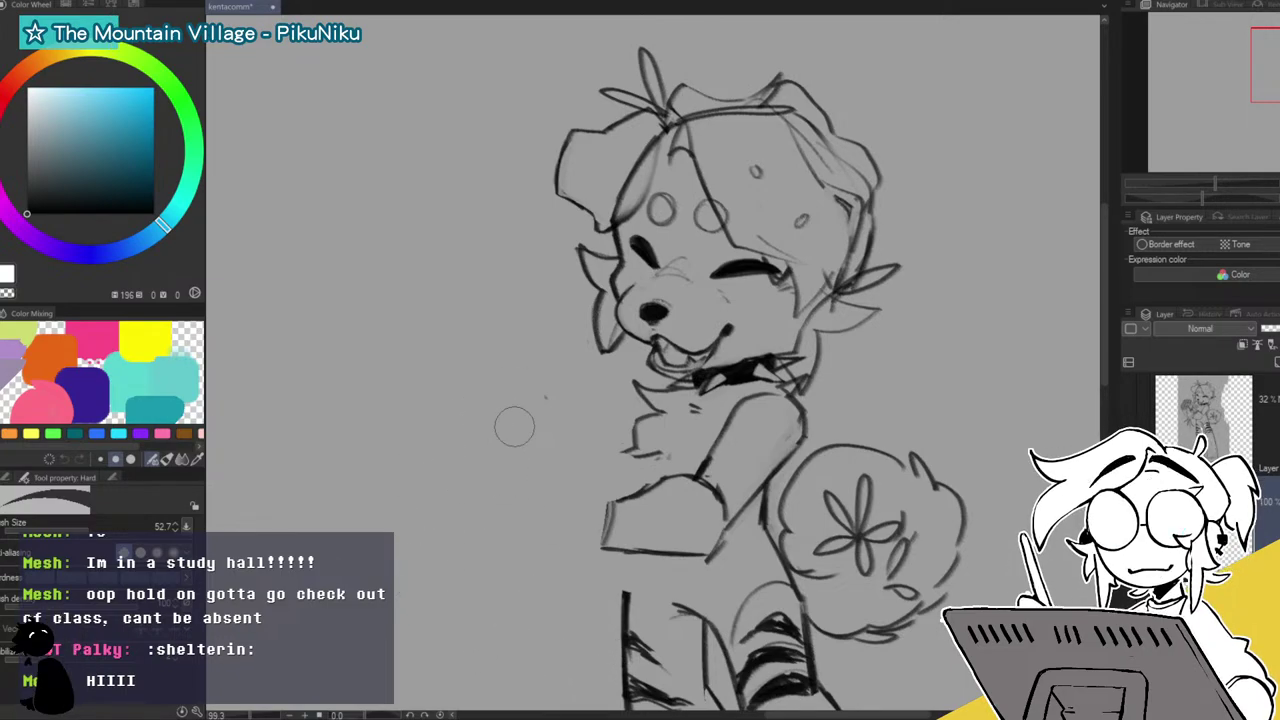
# Hide the full-body sketch so that only the base head and muzzle outline is shown.
pyautogui.moveTo(1246, 198); pyautogui.dragTo(1207, 190)
pyautogui.moveTo(1266, 72); pyautogui.dragTo(1261, 92)
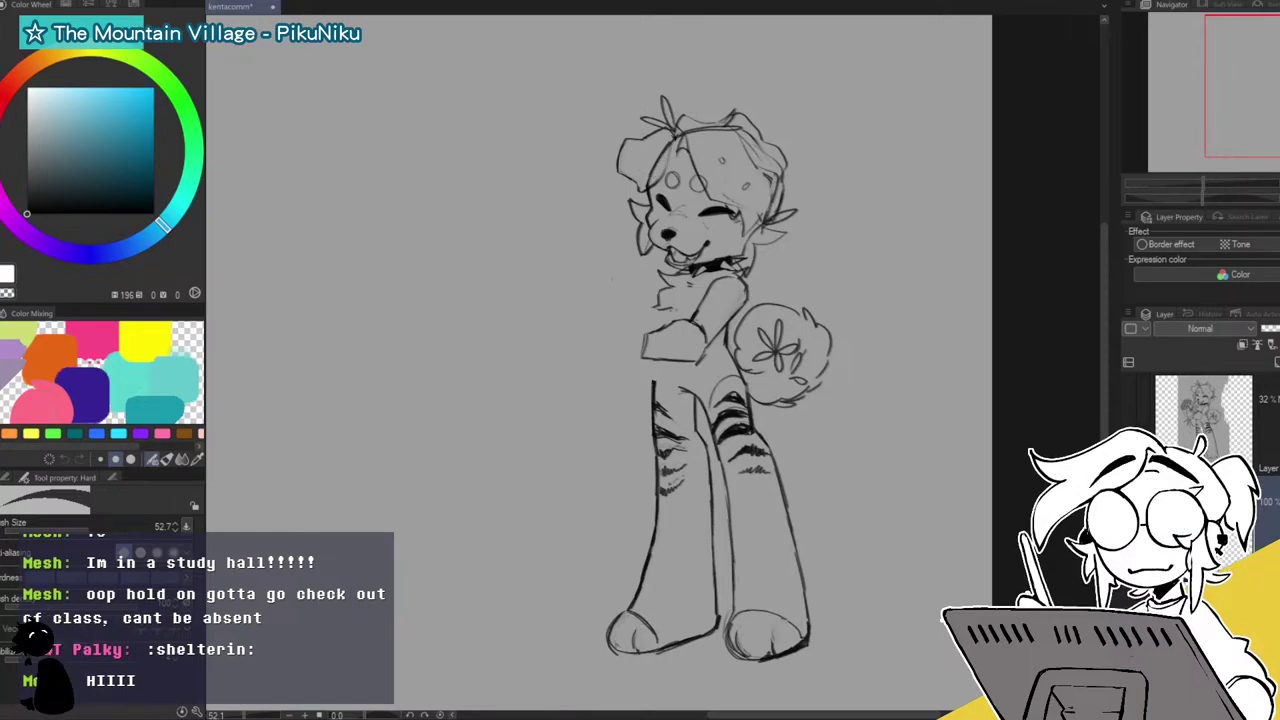
pyautogui.scroll(-1, 1205, 430)
pyautogui.scroll(-3, 1205, 430)
pyautogui.moveTo(1205, 450); pyautogui.dragTo(1205, 385)
pyautogui.click(1129, 424)
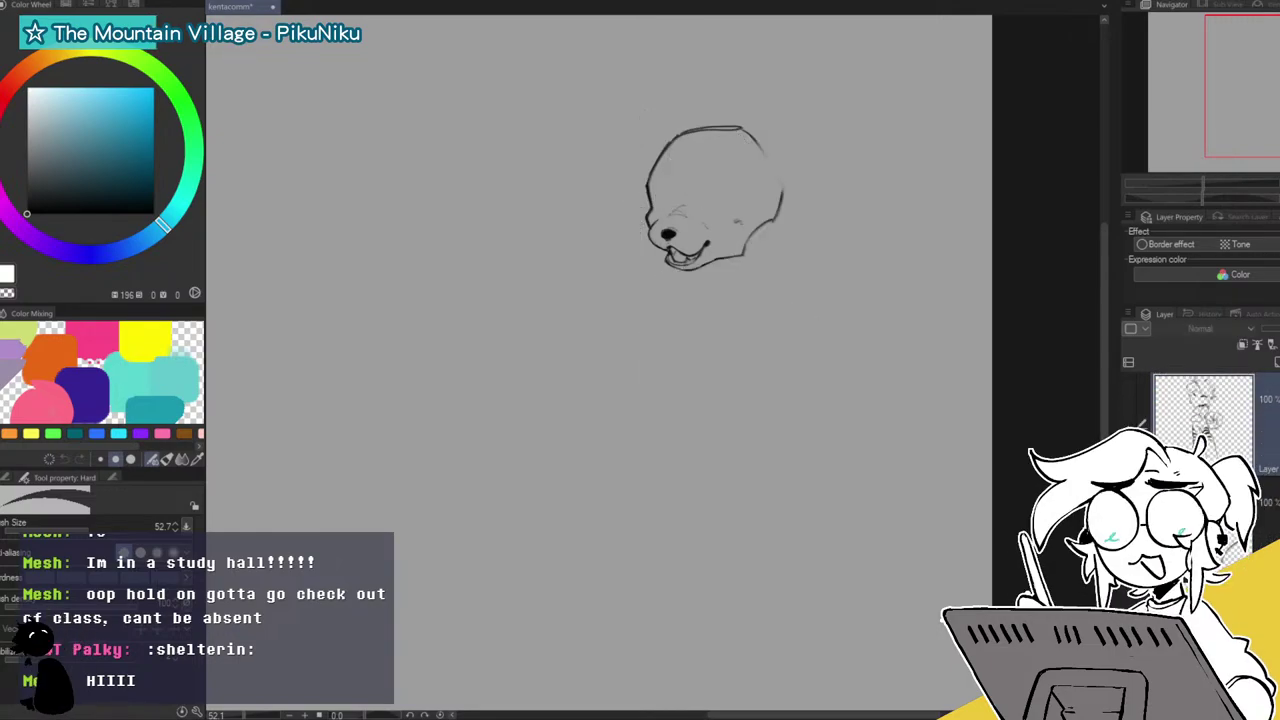
pyautogui.moveTo(1228, 109); pyautogui.dragTo(1262, 103)
pyautogui.moveTo(1203, 183)
pyautogui.mouseDown()
pyautogui.moveTo(1219, 183)
pyautogui.moveTo(1245, 93)
pyautogui.moveTo(1279, 52)
pyautogui.mouseUp()
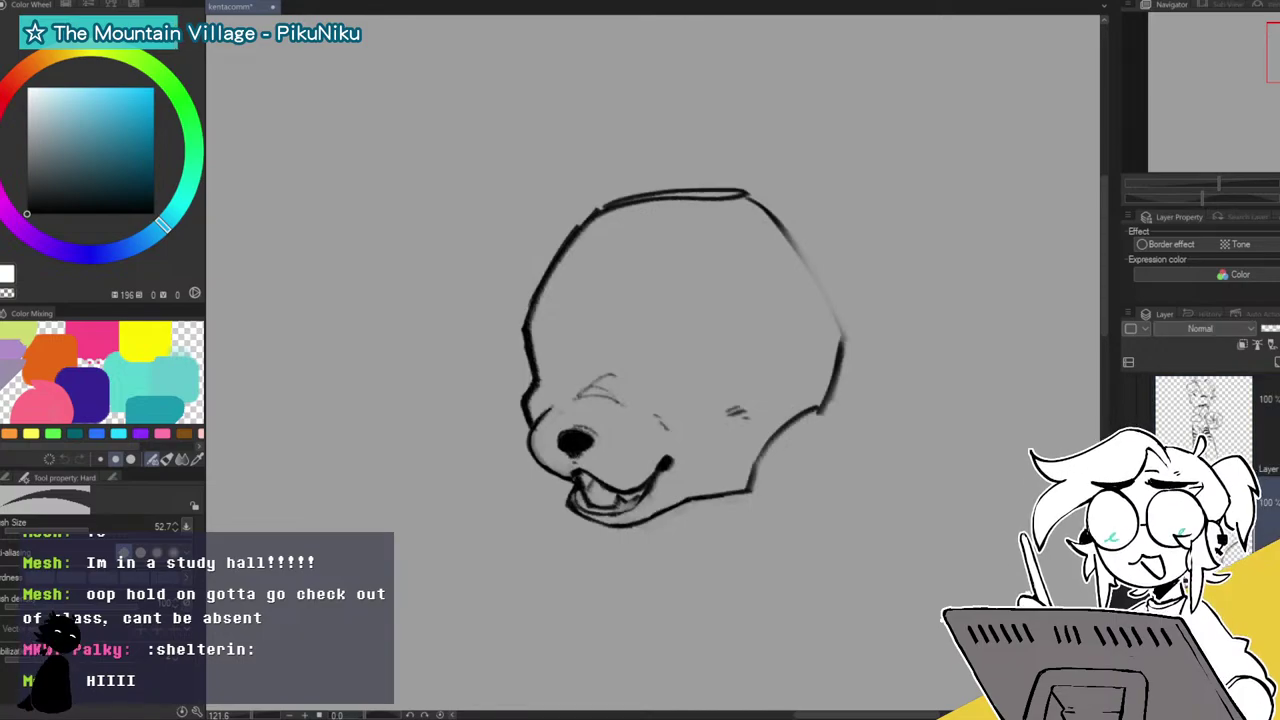
# Look through the sketch layers and select the full-figure sketch layer in Folder 1.
pyautogui.click(1230, 420)
pyautogui.scroll(1, 1230, 440)
pyautogui.click(1272, 504)
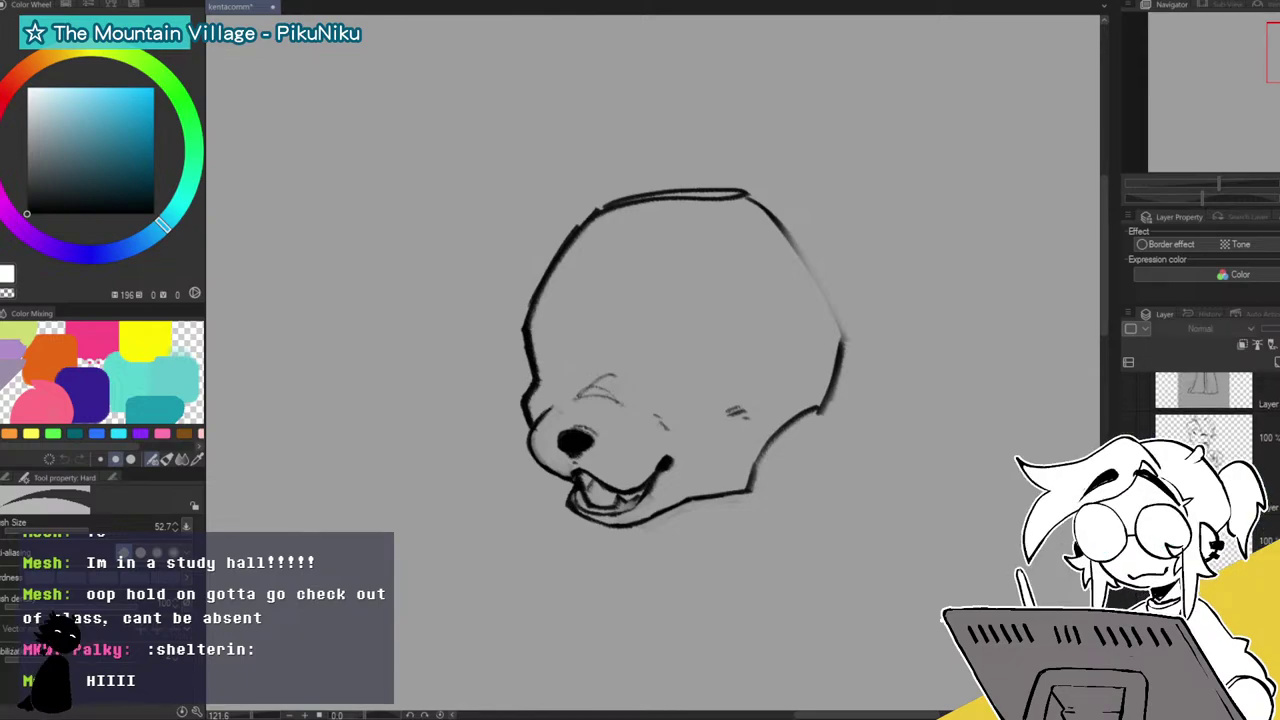
pyautogui.click(1268, 534)
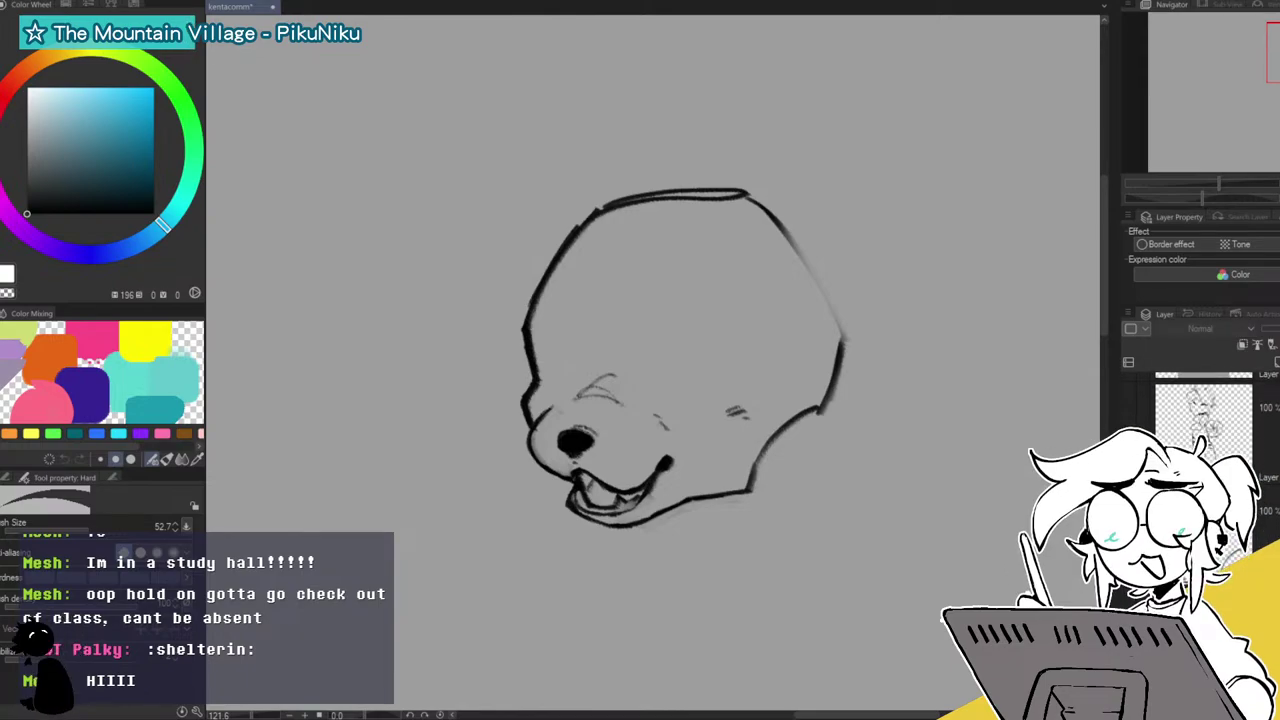
pyautogui.scroll(2, 1215, 430)
pyautogui.click(1230, 430)
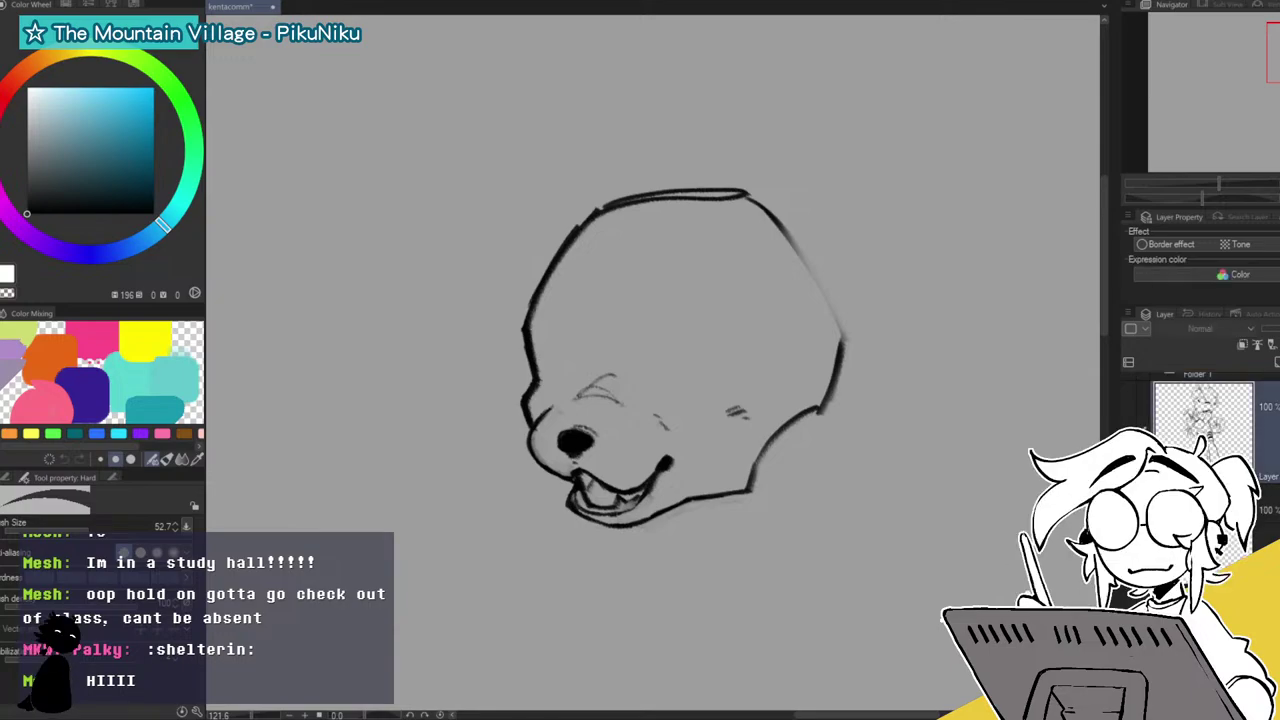
# Look through the layer stack for the head outline and full-figure sketch layers.
pyautogui.scroll(2, 1215, 430)
pyautogui.click(1266, 405)
pyautogui.click(1266, 522)
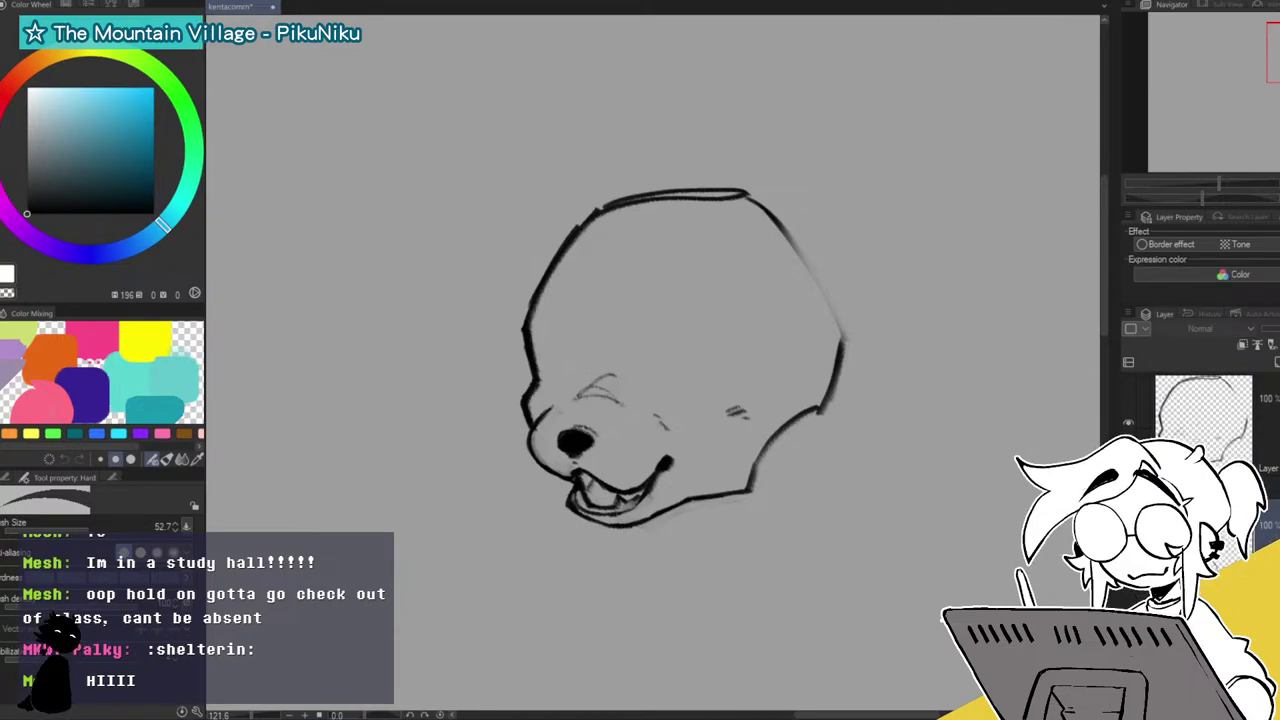
pyautogui.scroll(1, 1200, 420)
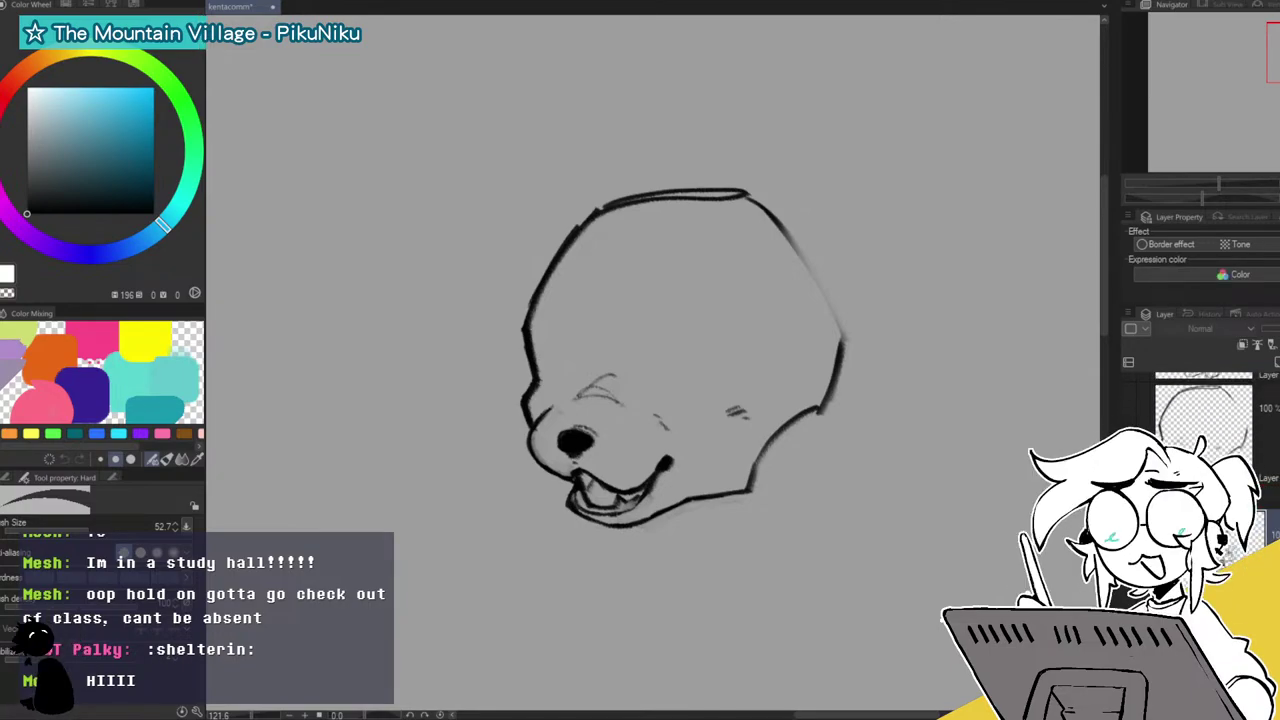
pyautogui.scroll(1, 1200, 430)
pyautogui.scroll(1, 1246, 441)
pyautogui.click(1262, 500)
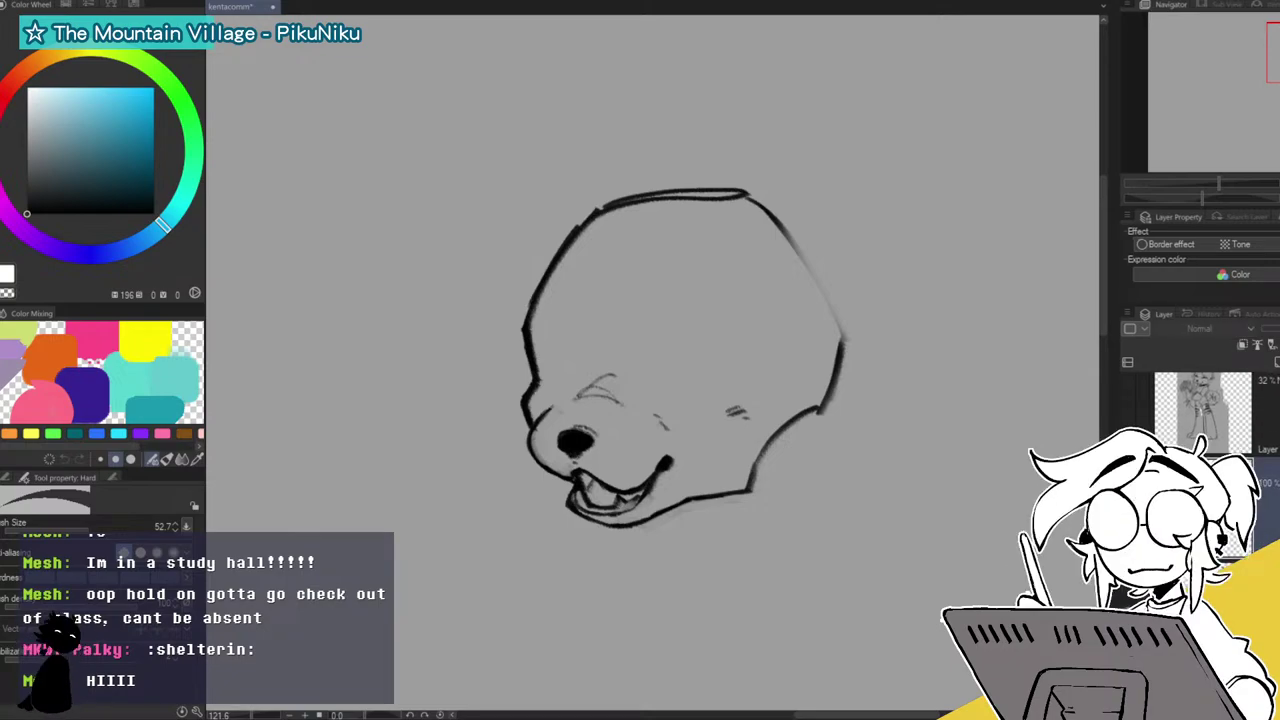
# Bring back the full-body sketch and erase the base head outline where it crosses the hair and ears.
pyautogui.hotkey('ctrl', 'z')
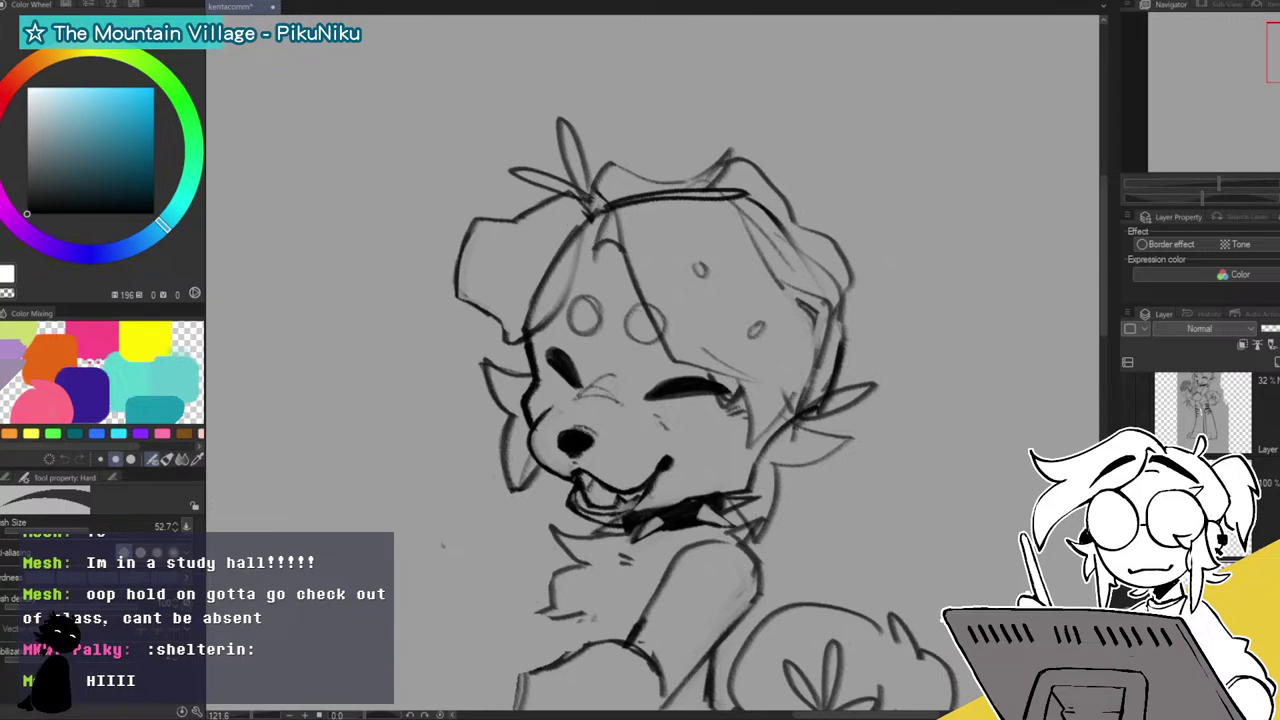
pyautogui.hotkey('ctrl', 'z')
pyautogui.moveTo(620, 210); pyautogui.dragTo(748, 208)
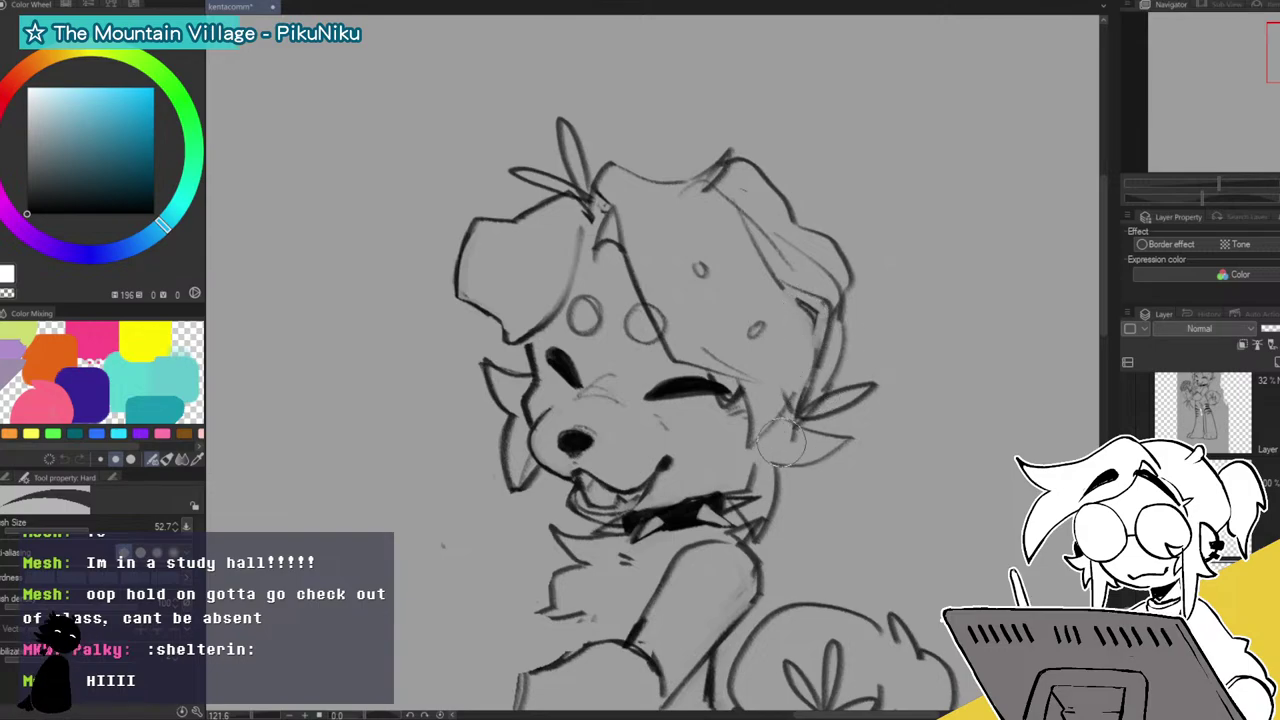
pyautogui.hotkey('ctrl', 'z')
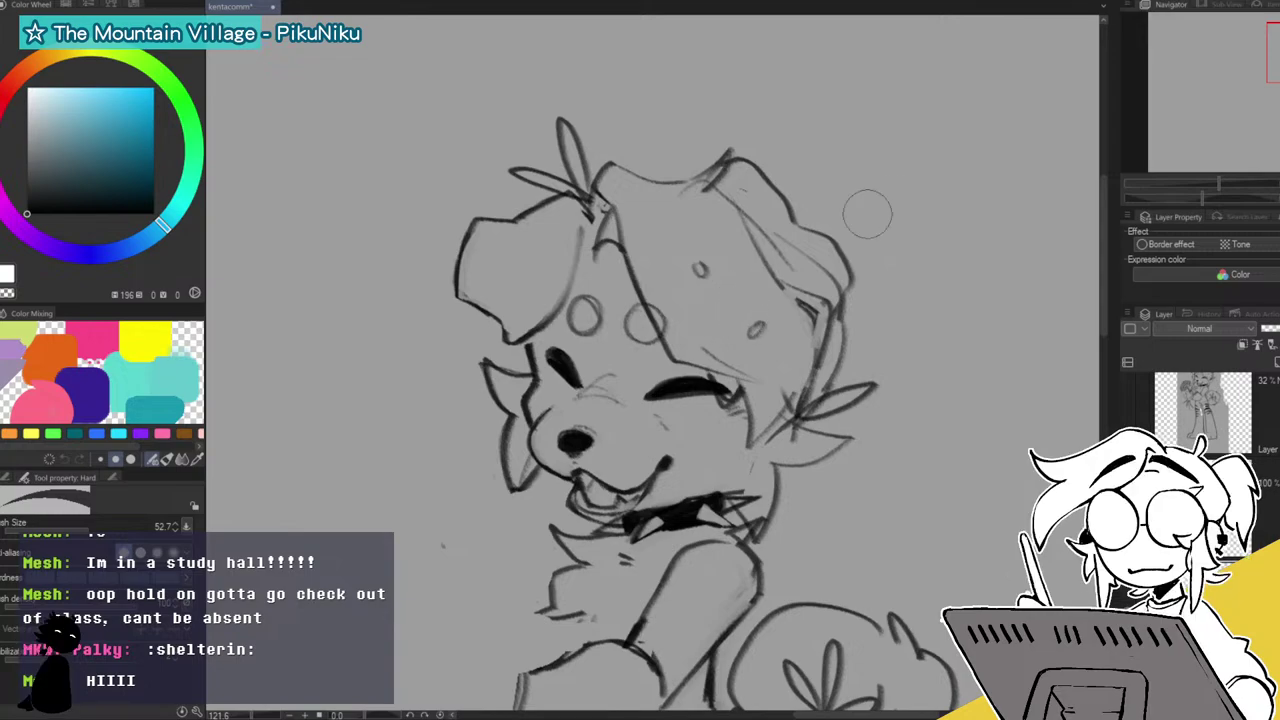
# Erase the ear outline at the back of the head and redraw it lower and closer to the hair.
pyautogui.click(1262, 500)
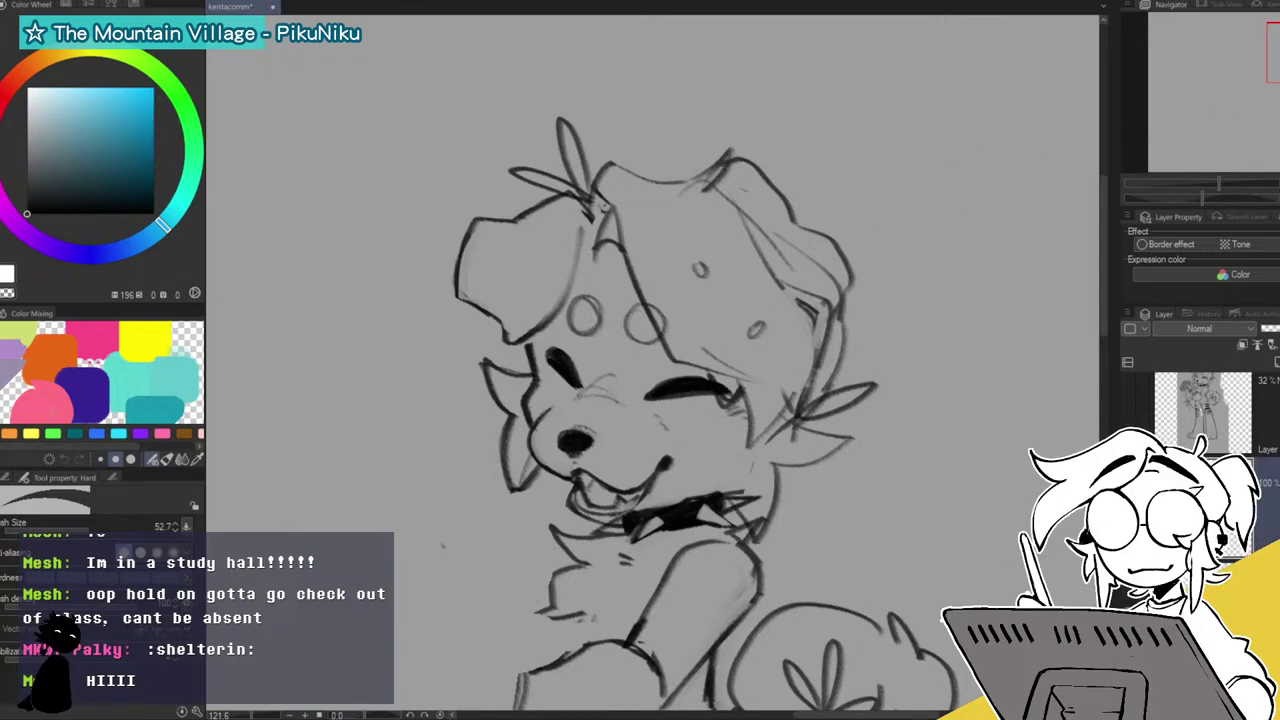
pyautogui.scroll(1, 1203, 430)
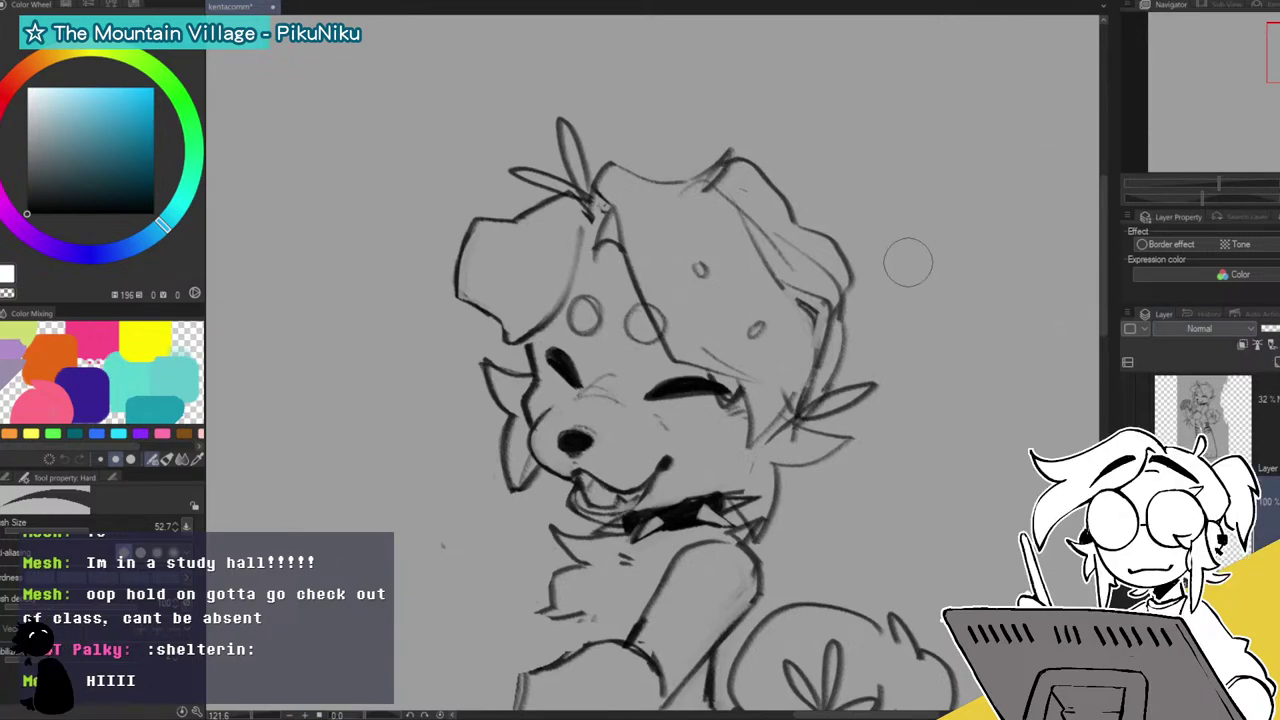
pyautogui.moveTo(741, 149)
pyautogui.mouseDown()
pyautogui.moveTo(814, 219)
pyautogui.moveTo(752, 167)
pyautogui.moveTo(853, 266)
pyautogui.mouseUp()
pyautogui.press('p')
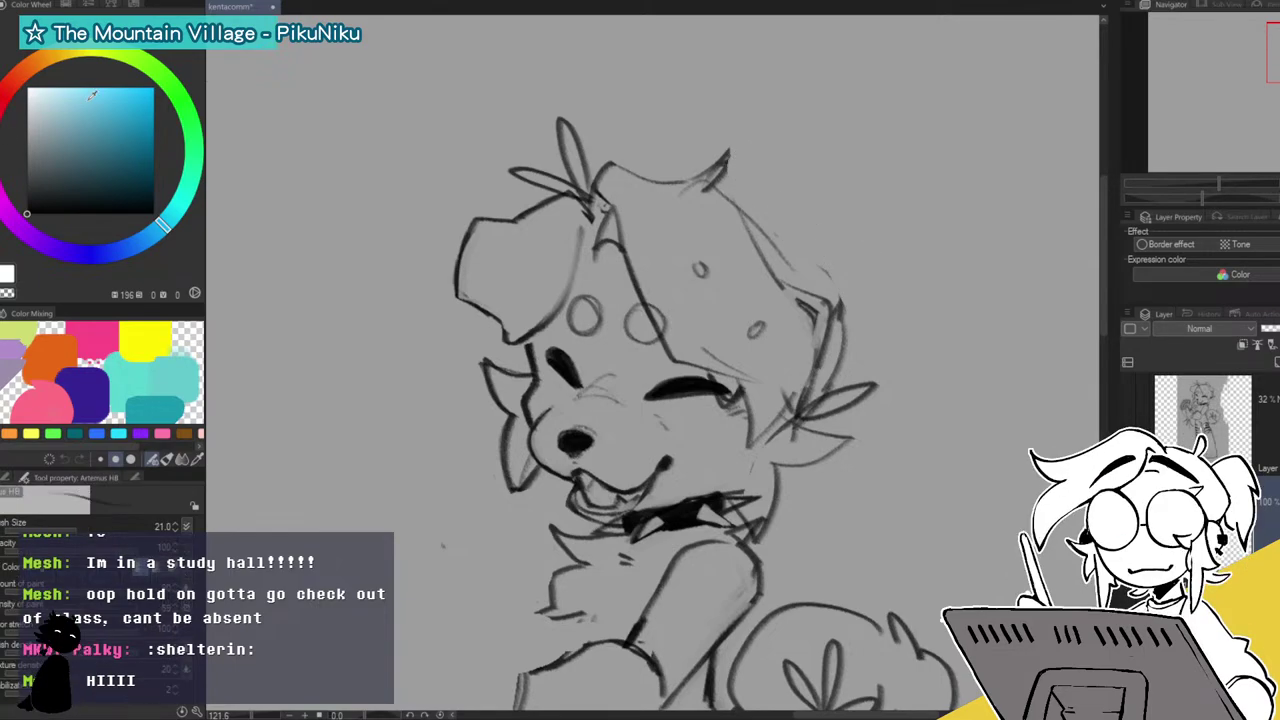
pyautogui.moveTo(711, 225); pyautogui.dragTo(733, 197)
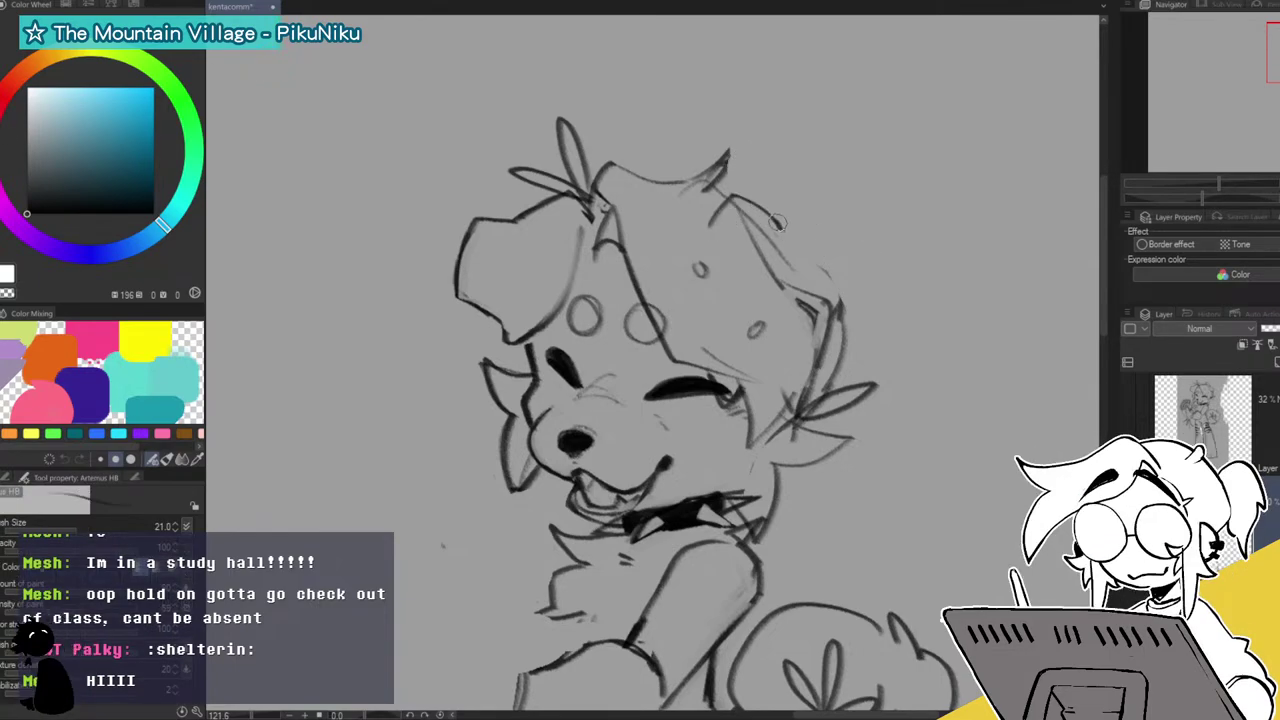
pyautogui.moveTo(770, 212)
pyautogui.mouseDown()
pyautogui.moveTo(788, 256)
pyautogui.moveTo(810, 262)
pyautogui.mouseUp()
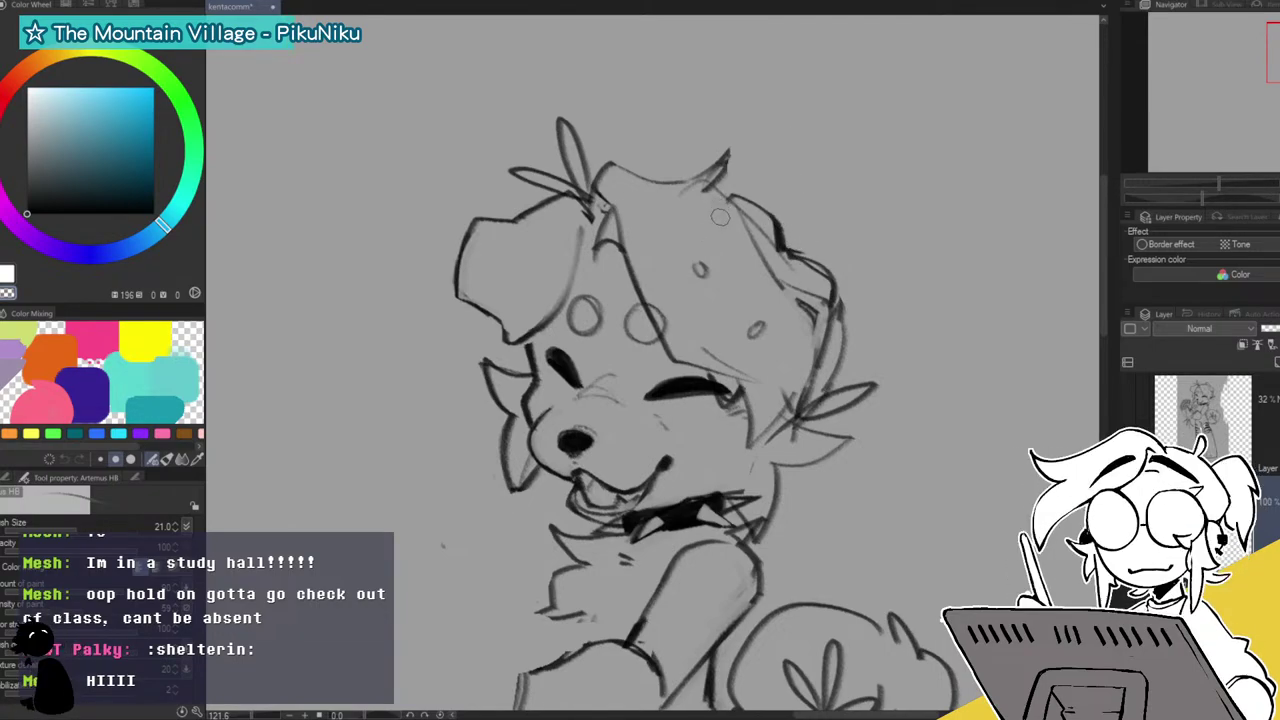
pyautogui.moveTo(780, 238)
pyautogui.mouseDown()
pyautogui.moveTo(832, 292)
pyautogui.moveTo(820, 378)
pyautogui.mouseUp()
pyautogui.moveTo(834, 306); pyautogui.dragTo(816, 390)
# Add a small pointed hair lock to the fringe edge over the forehead and erase the spot lines it covers.
pyautogui.moveTo(1222, 185); pyautogui.dragTo(1203, 186)
pyautogui.moveTo(1279, 70); pyautogui.dragTo(1268, 83)
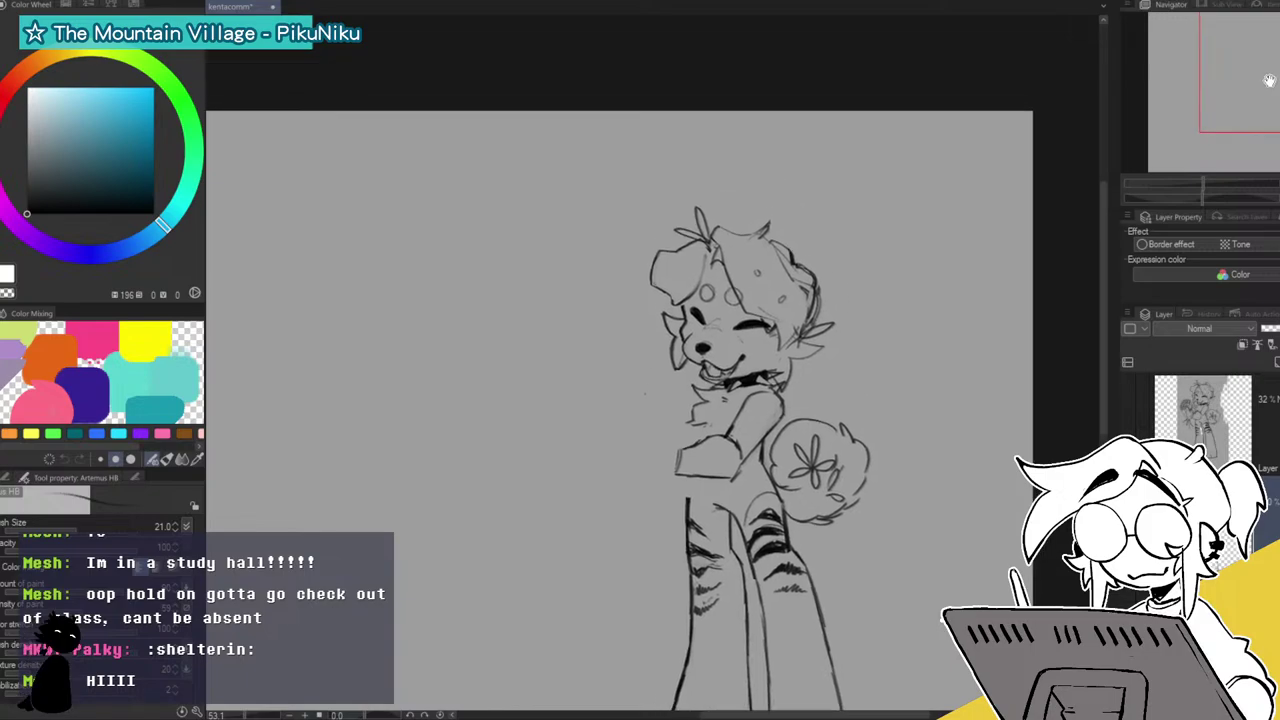
pyautogui.scroll(3, 1218, 184)
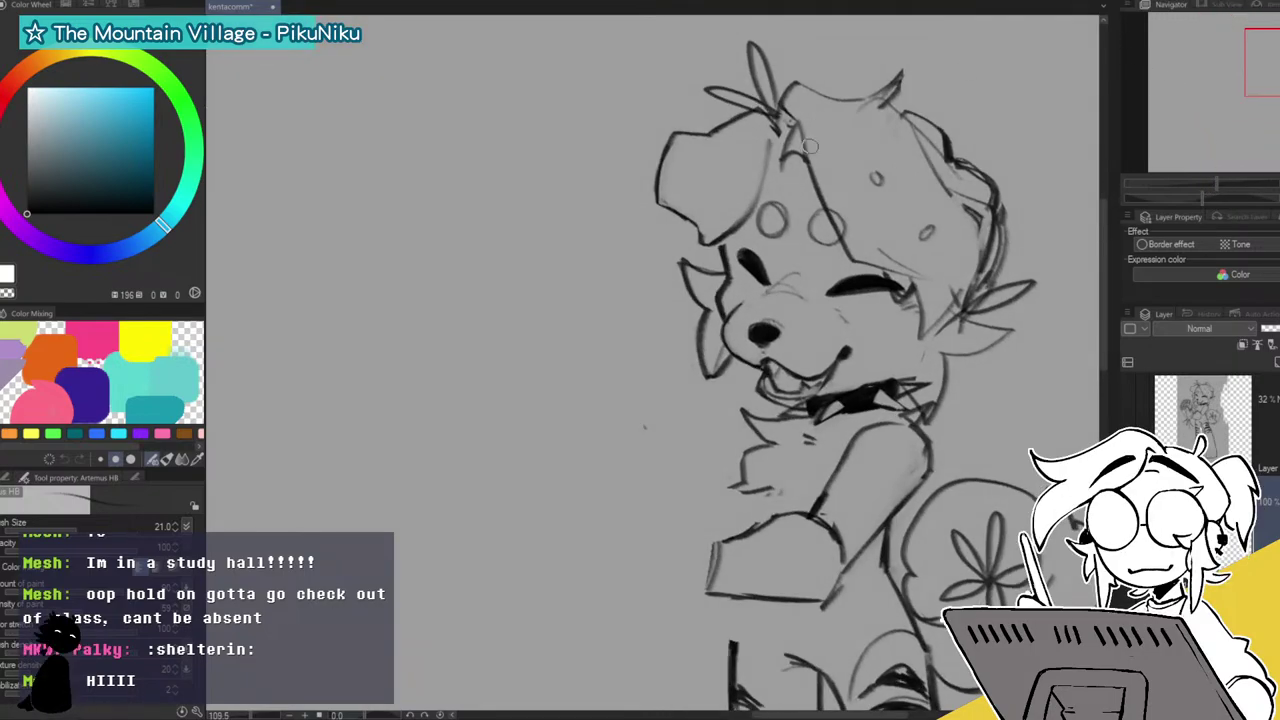
pyautogui.moveTo(806, 150)
pyautogui.mouseDown()
pyautogui.moveTo(804, 222)
pyautogui.moveTo(839, 240)
pyautogui.moveTo(814, 181)
pyautogui.moveTo(813, 212)
pyautogui.moveTo(838, 230)
pyautogui.mouseUp()
pyautogui.press('c')
pyautogui.moveTo(813, 156); pyautogui.dragTo(818, 202)
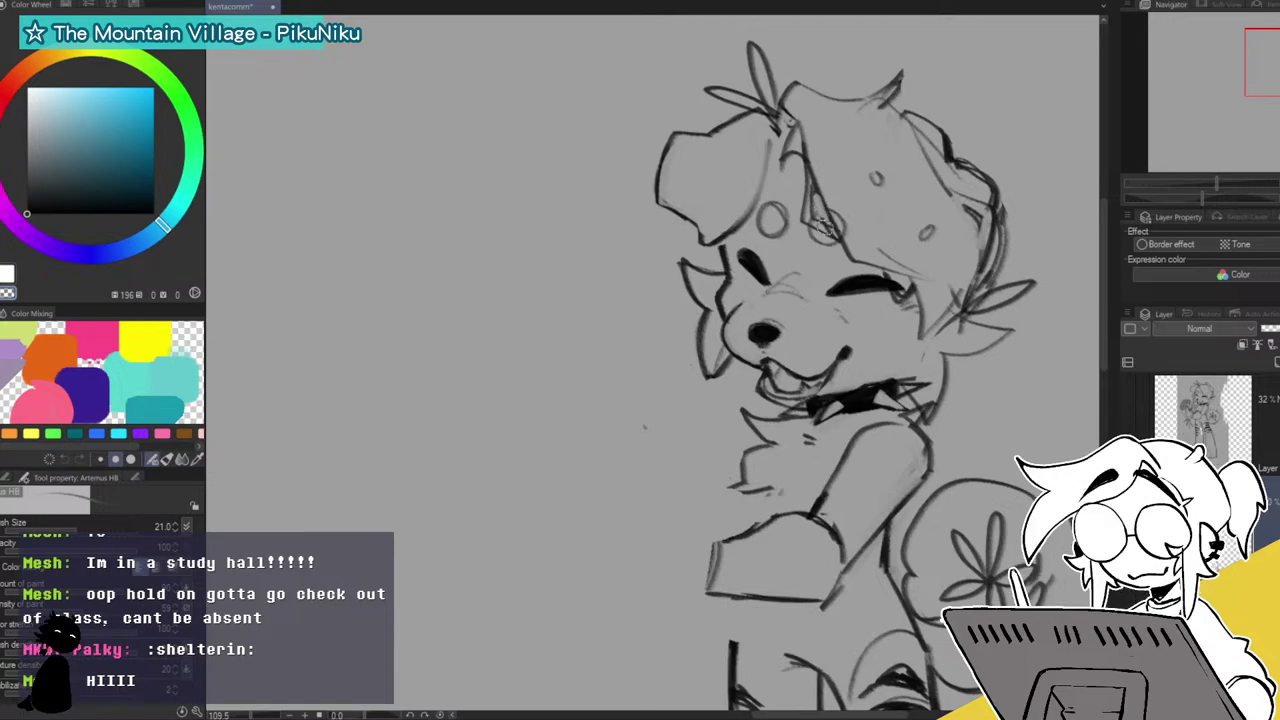
pyautogui.moveTo(806, 216)
pyautogui.mouseDown()
pyautogui.moveTo(812, 157)
pyautogui.moveTo(805, 212)
pyautogui.moveTo(814, 183)
pyautogui.moveTo(812, 213)
pyautogui.moveTo(840, 227)
pyautogui.mouseUp()
pyautogui.hotkey('ctrl', 'z')
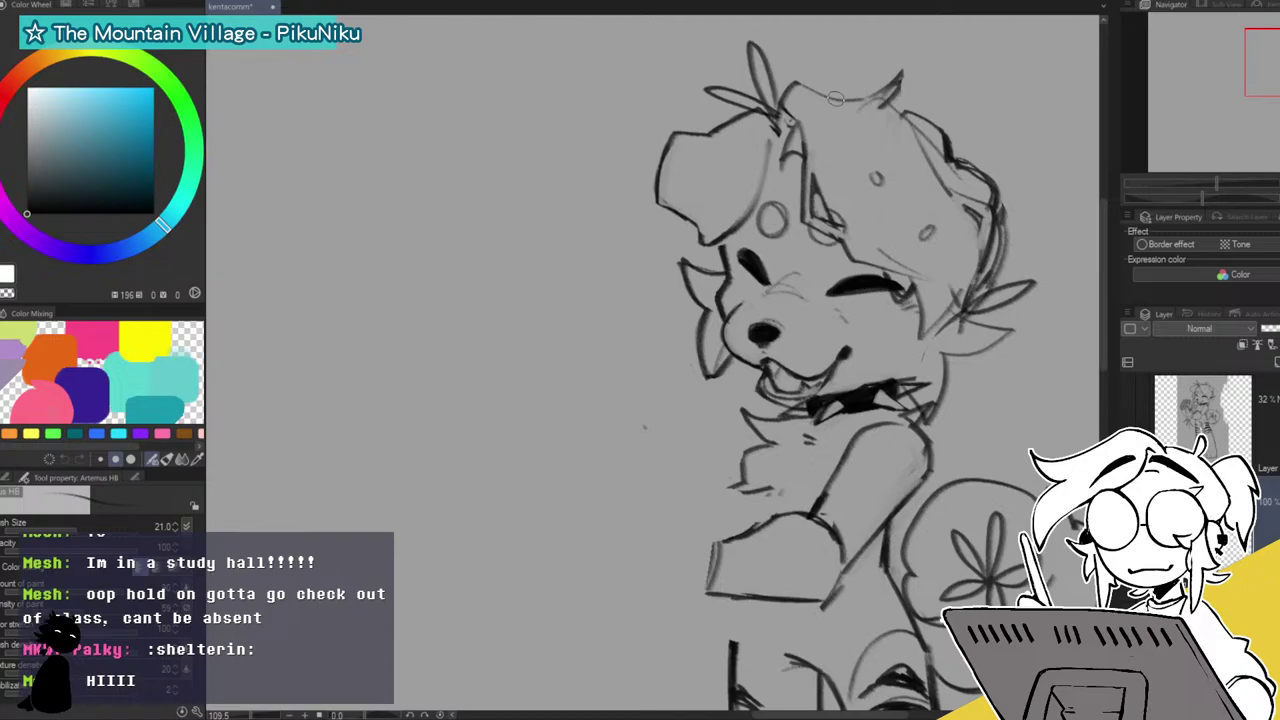
pyautogui.moveTo(1235, 187)
pyautogui.mouseDown()
pyautogui.moveTo(1195, 185)
pyautogui.moveTo(1216, 185)
pyautogui.mouseUp()
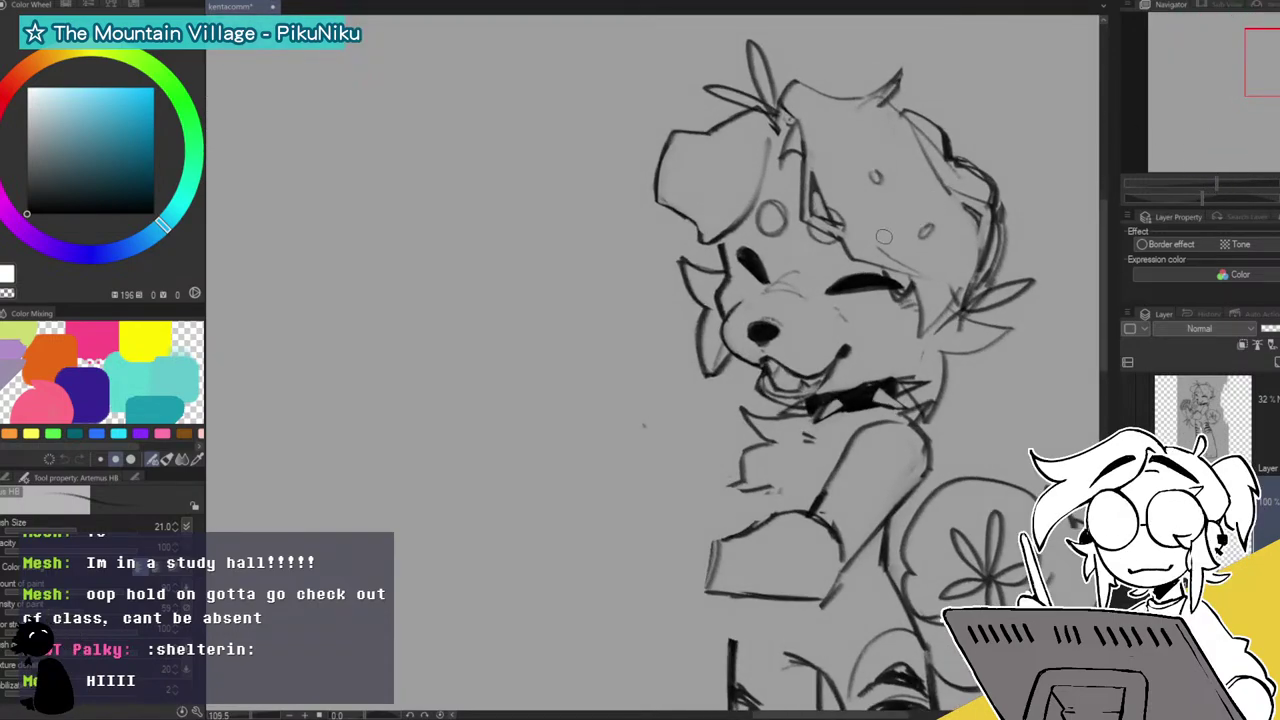
pyautogui.moveTo(853, 255)
pyautogui.mouseDown()
pyautogui.moveTo(913, 262)
pyautogui.moveTo(931, 234)
pyautogui.moveTo(905, 255)
pyautogui.moveTo(862, 236)
pyautogui.mouseUp()
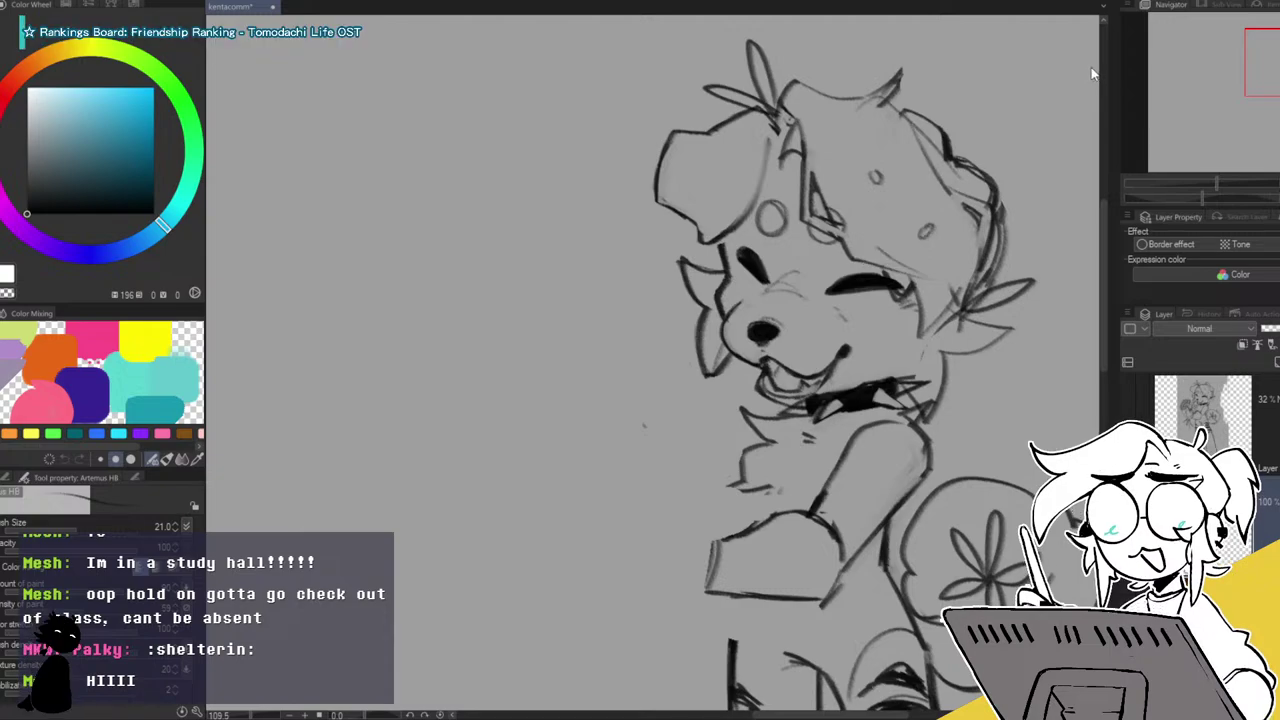
# Rework the black spiked collar below the jaw and the cheek line where it meets the neck.
pyautogui.moveTo(1217, 186); pyautogui.dragTo(1206, 183)
pyautogui.moveTo(1268, 80); pyautogui.dragTo(1261, 109)
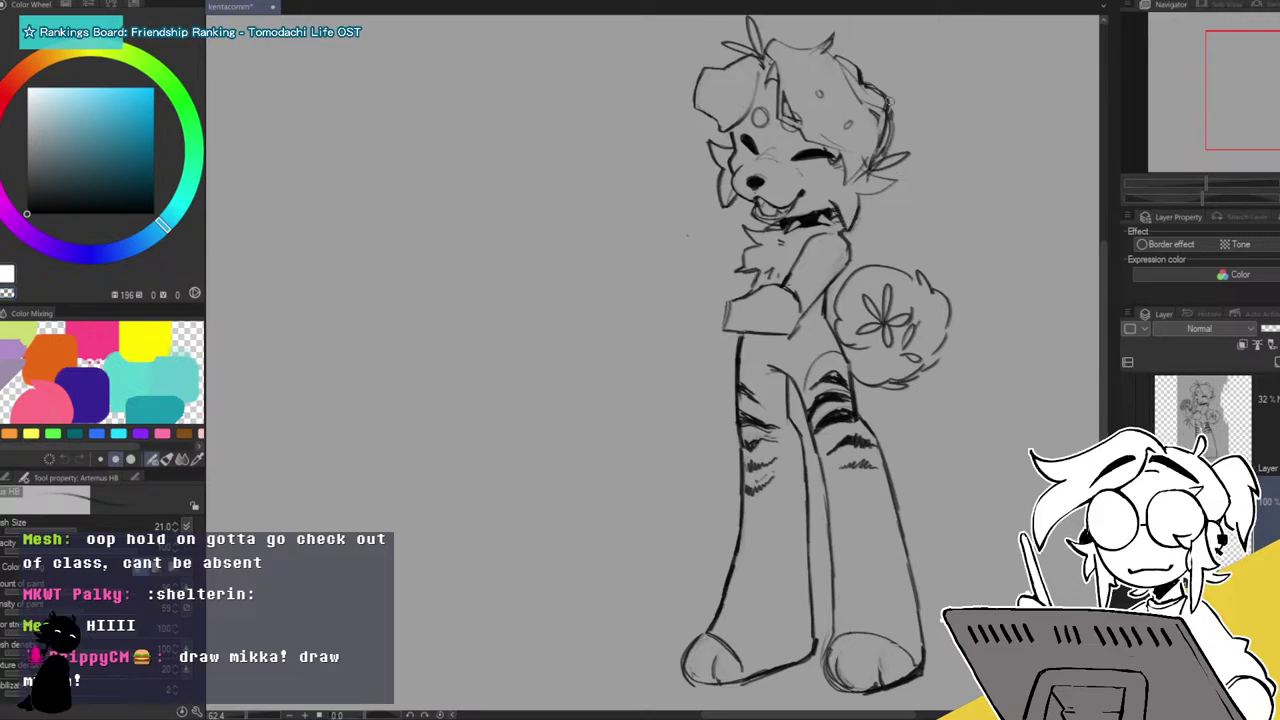
pyautogui.moveTo(814, 212)
pyautogui.mouseDown()
pyautogui.moveTo(829, 206)
pyautogui.moveTo(790, 224)
pyautogui.mouseUp()
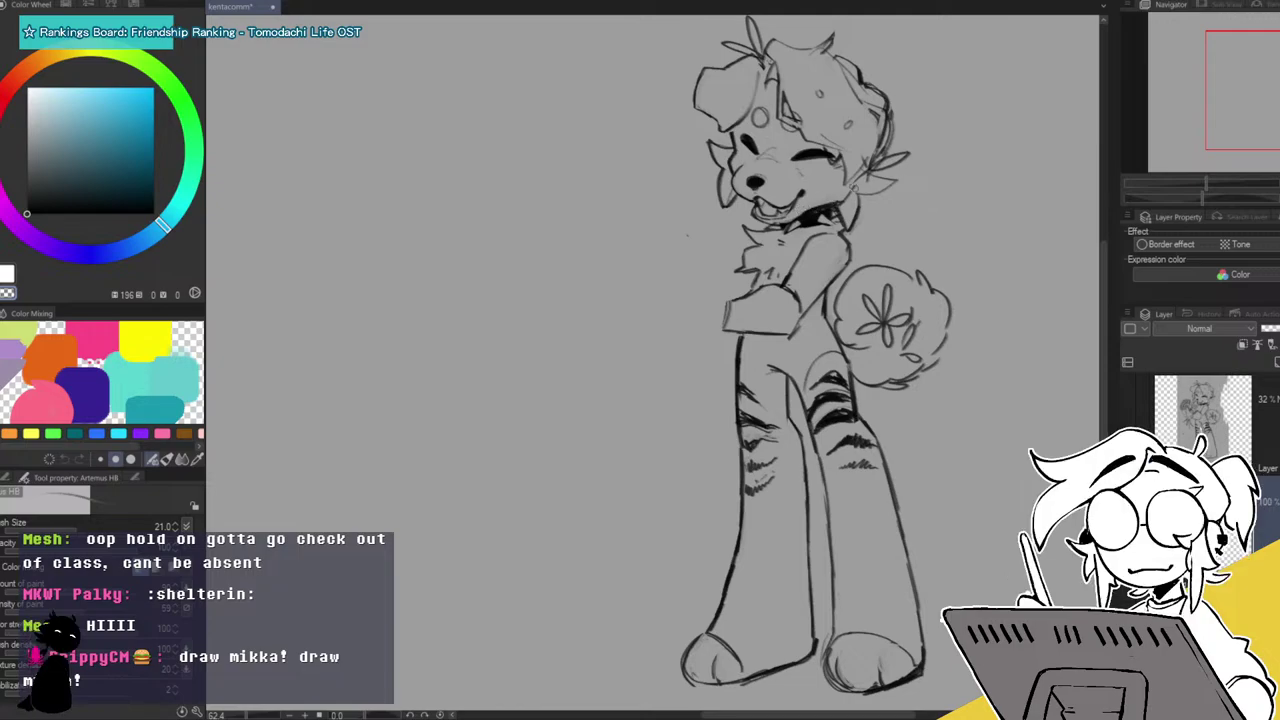
pyautogui.moveTo(867, 172); pyautogui.dragTo(849, 193)
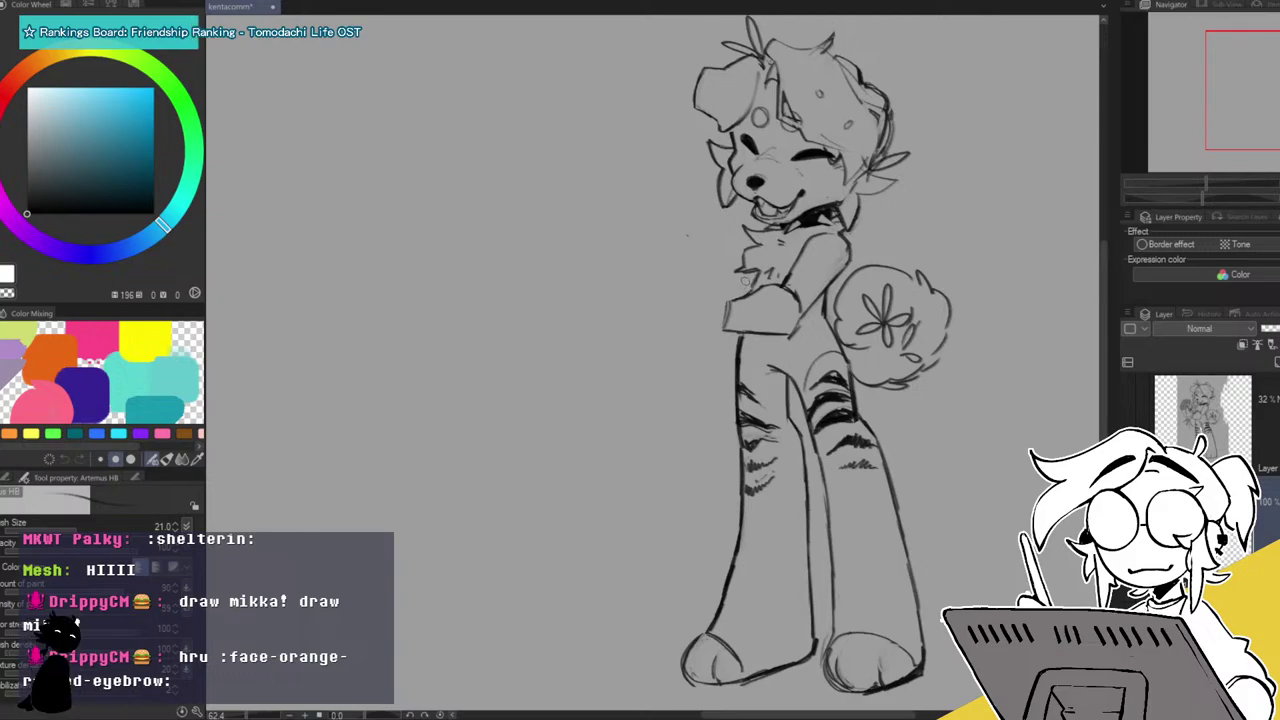
# Sketch the far arm with a rounded paw in front of the chest and move the paw up slightly.
pyautogui.moveTo(745, 276)
pyautogui.mouseDown()
pyautogui.moveTo(733, 296)
pyautogui.moveTo(744, 293)
pyautogui.mouseUp()
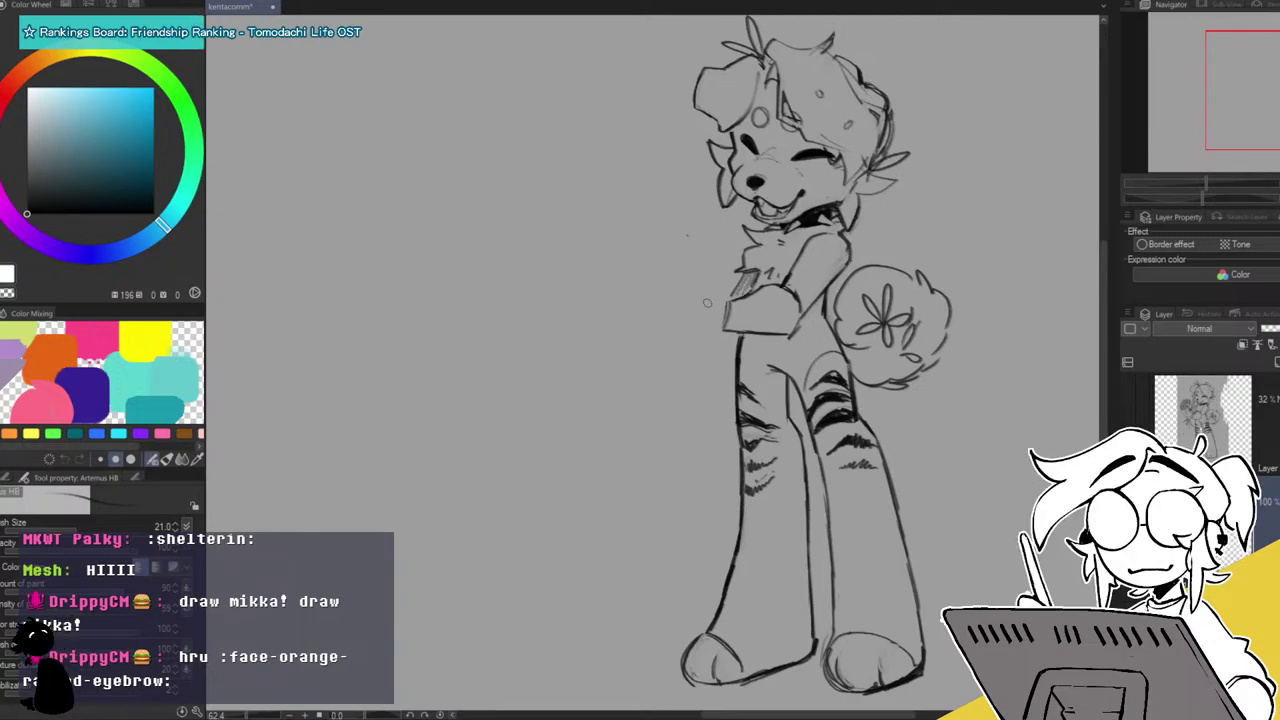
pyautogui.moveTo(729, 351)
pyautogui.mouseDown()
pyautogui.moveTo(683, 325)
pyautogui.moveTo(731, 300)
pyautogui.mouseUp()
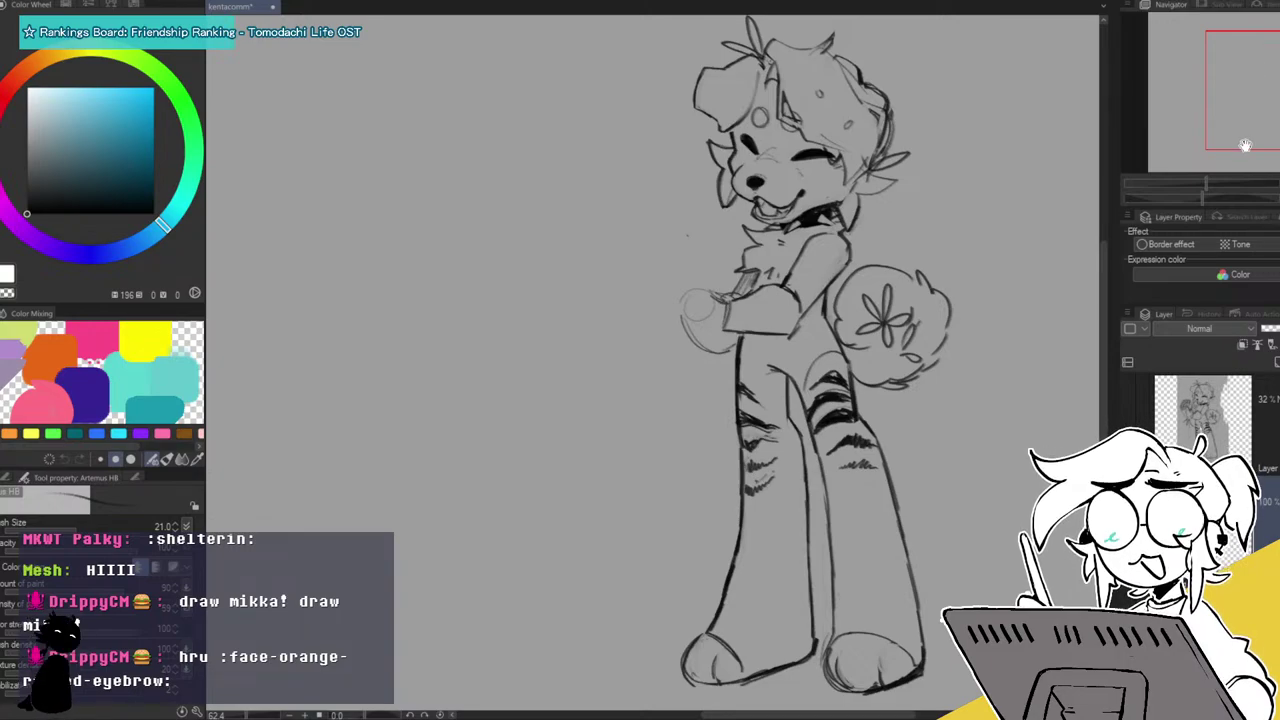
pyautogui.moveTo(1205, 181); pyautogui.dragTo(1216, 181)
pyautogui.moveTo(1262, 72); pyautogui.dragTo(1266, 70)
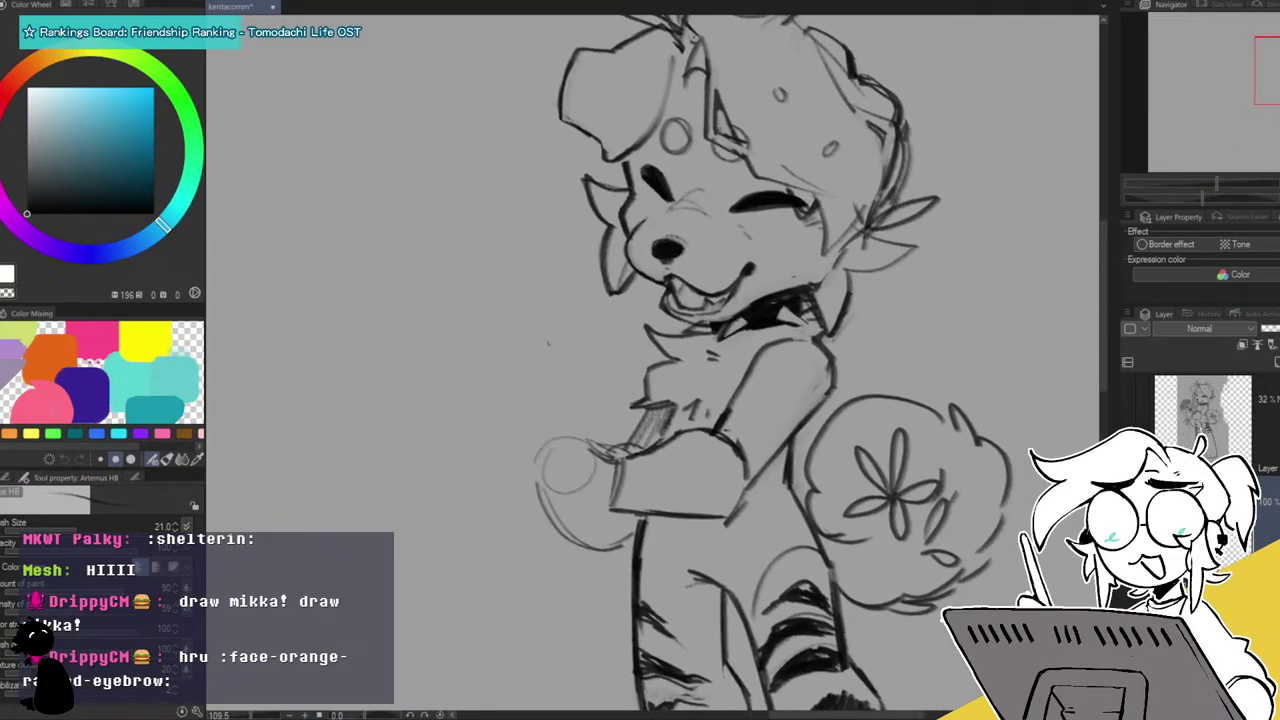
pyautogui.press('m')
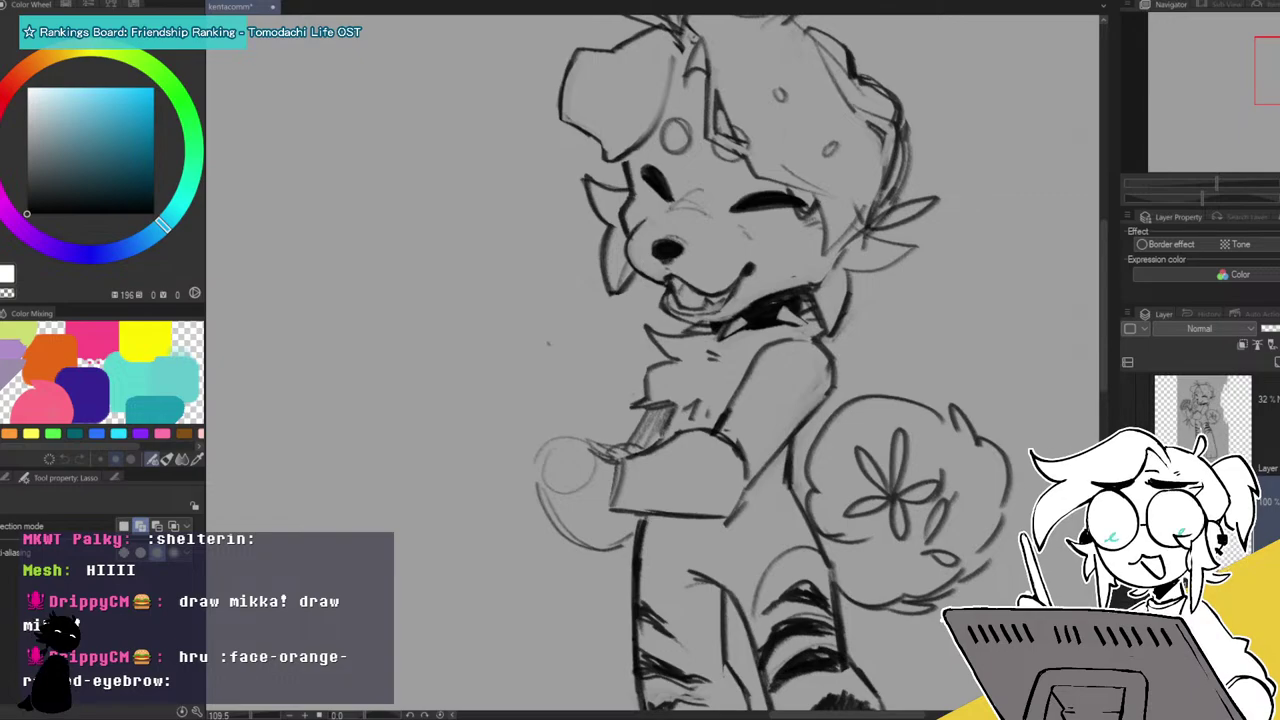
pyautogui.moveTo(635, 518)
pyautogui.mouseDown()
pyautogui.moveTo(520, 523)
pyautogui.moveTo(628, 442)
pyautogui.mouseUp()
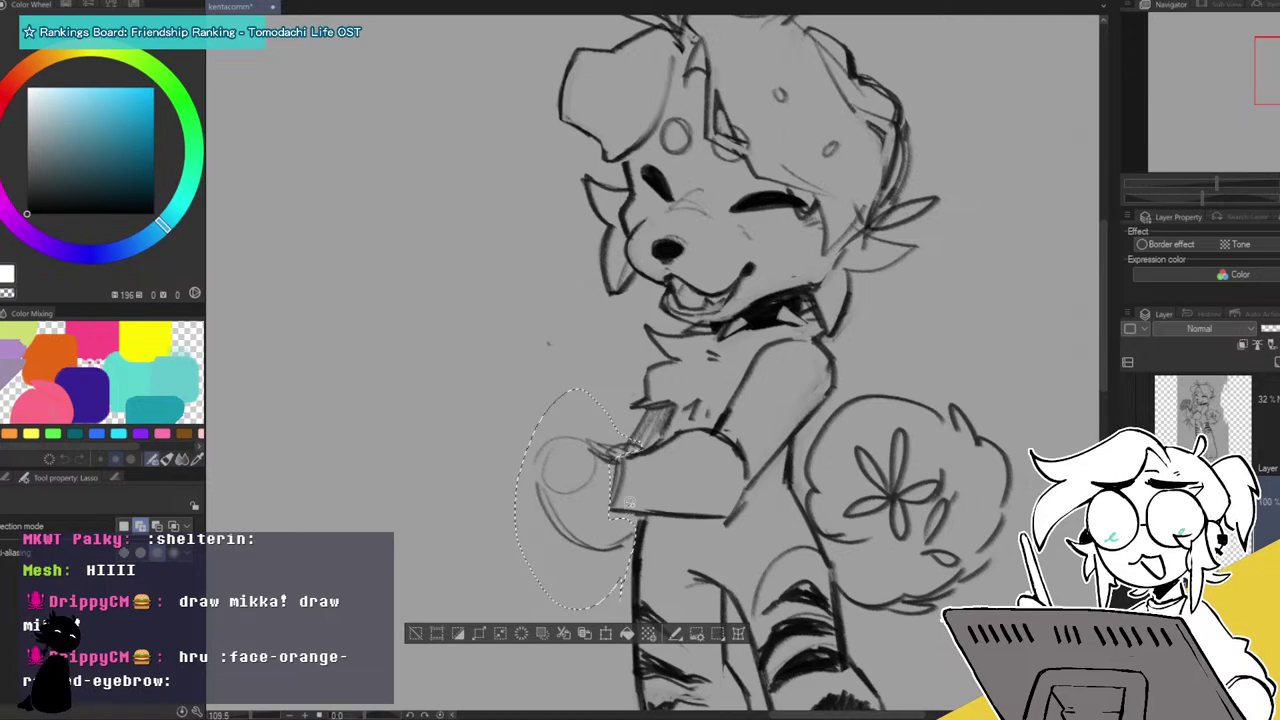
pyautogui.hotkey('ctrl', 't')
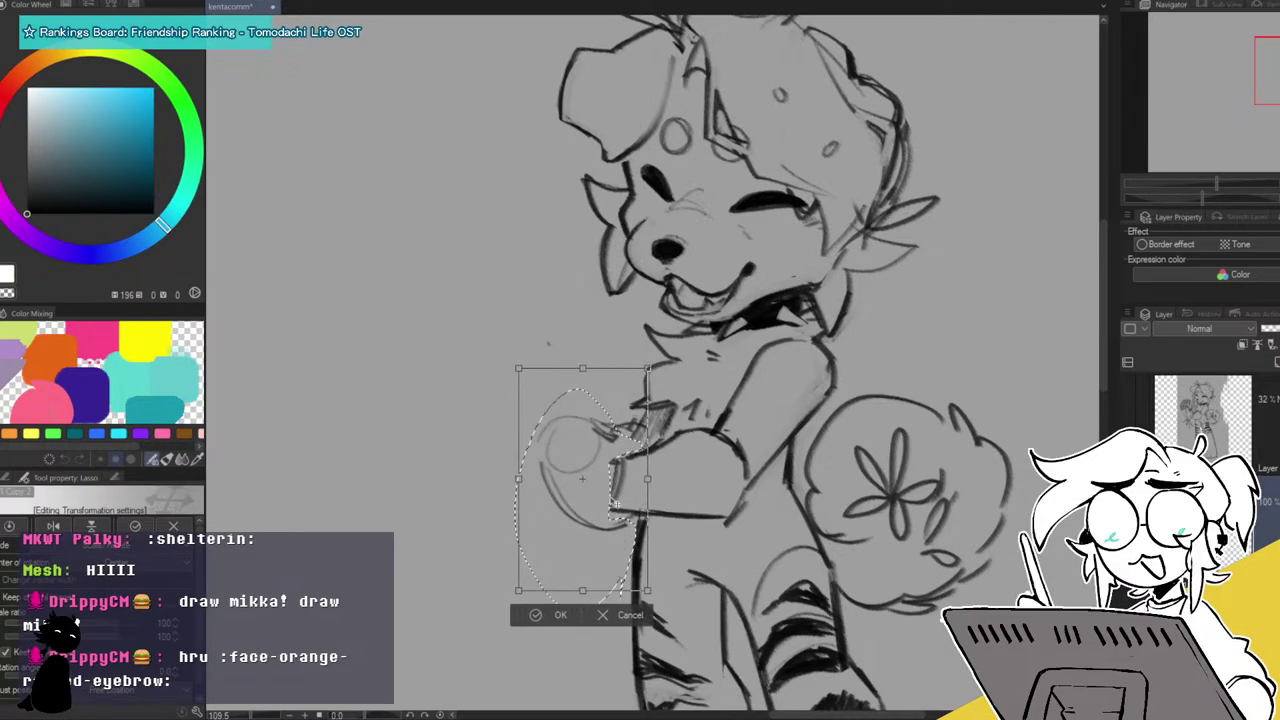
pyautogui.click(535, 614)
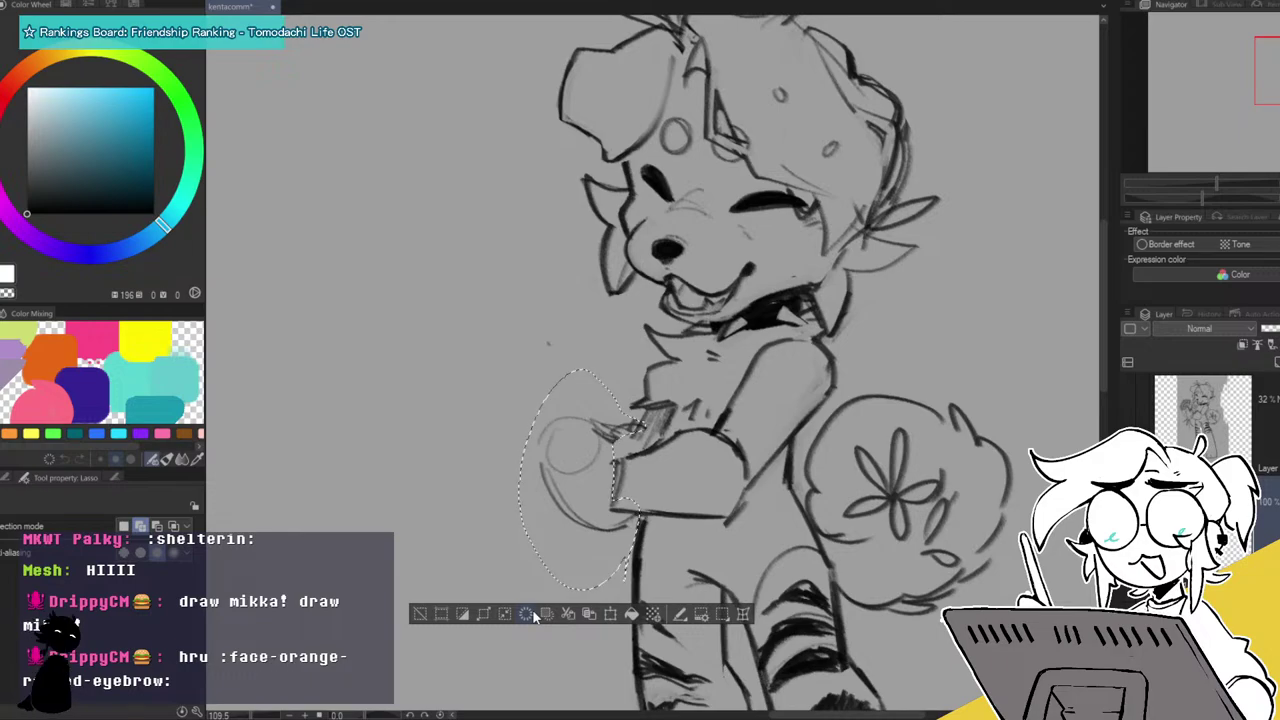
pyautogui.click(419, 614)
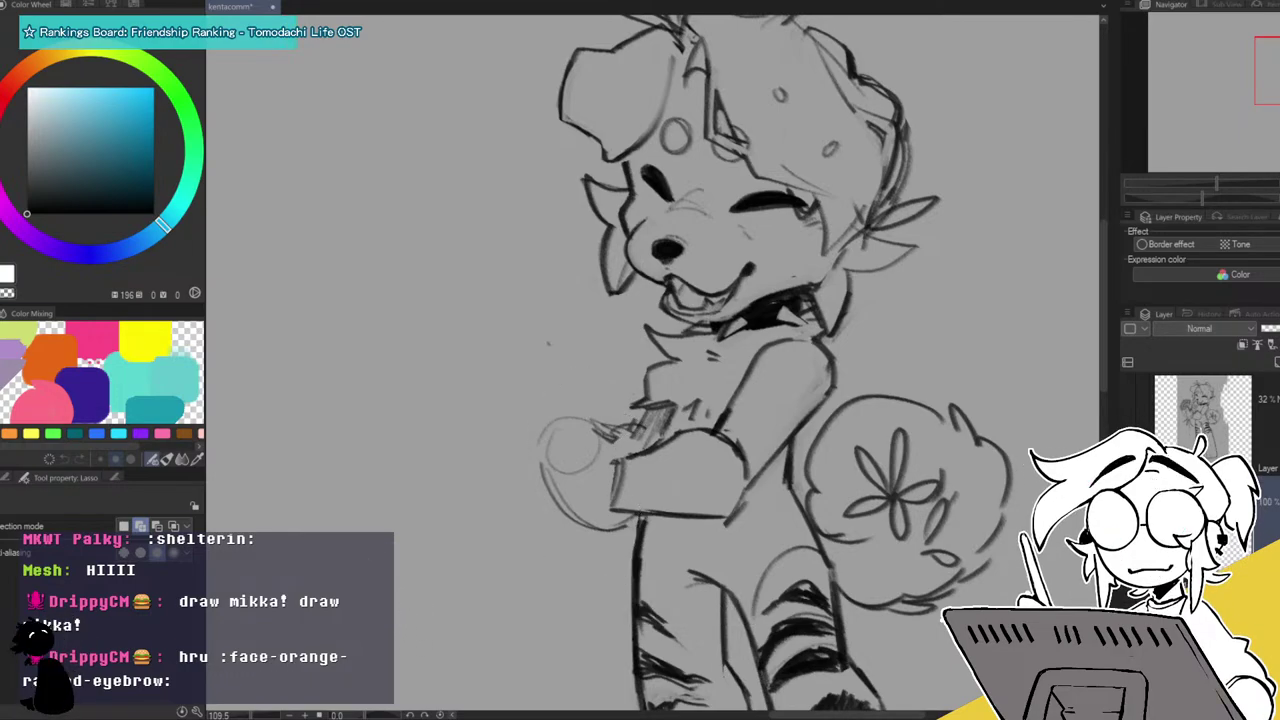
# Draw a rounded paw at the end of the near forearm and erase its old squared-off outline.
pyautogui.press('p')
pyautogui.moveTo(628, 451)
pyautogui.mouseDown()
pyautogui.moveTo(600, 458)
pyautogui.moveTo(606, 482)
pyautogui.mouseUp()
pyautogui.moveTo(686, 436)
pyautogui.mouseDown()
pyautogui.moveTo(637, 453)
pyautogui.moveTo(666, 512)
pyautogui.moveTo(722, 522)
pyautogui.mouseUp()
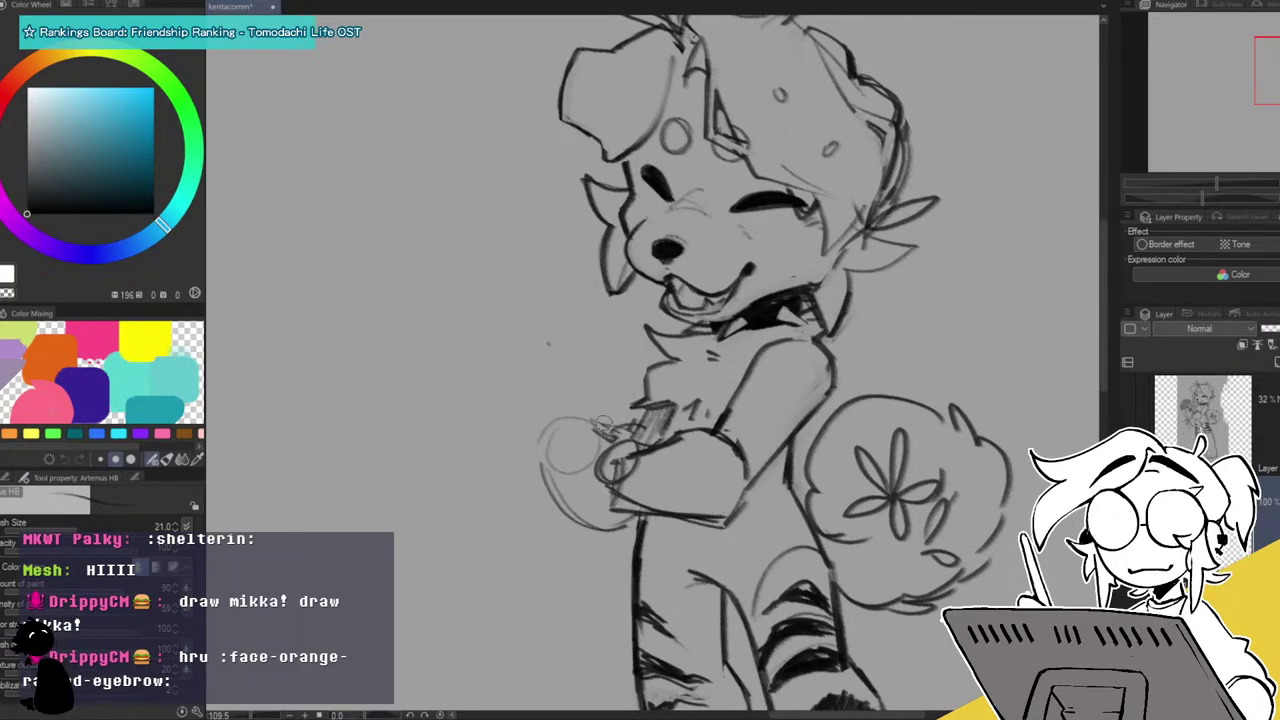
pyautogui.press('e')
pyautogui.moveTo(600, 490); pyautogui.dragTo(676, 515)
pyautogui.moveTo(620, 468)
pyautogui.mouseDown()
pyautogui.moveTo(647, 491)
pyautogui.moveTo(686, 483)
pyautogui.moveTo(614, 464)
pyautogui.moveTo(625, 476)
pyautogui.moveTo(610, 431)
pyautogui.moveTo(595, 475)
pyautogui.moveTo(672, 529)
pyautogui.moveTo(648, 515)
pyautogui.moveTo(745, 522)
pyautogui.moveTo(752, 472)
pyautogui.mouseUp()
# Sketch round fingers and a thumb along the upper edge of the far paw.
pyautogui.press('p')
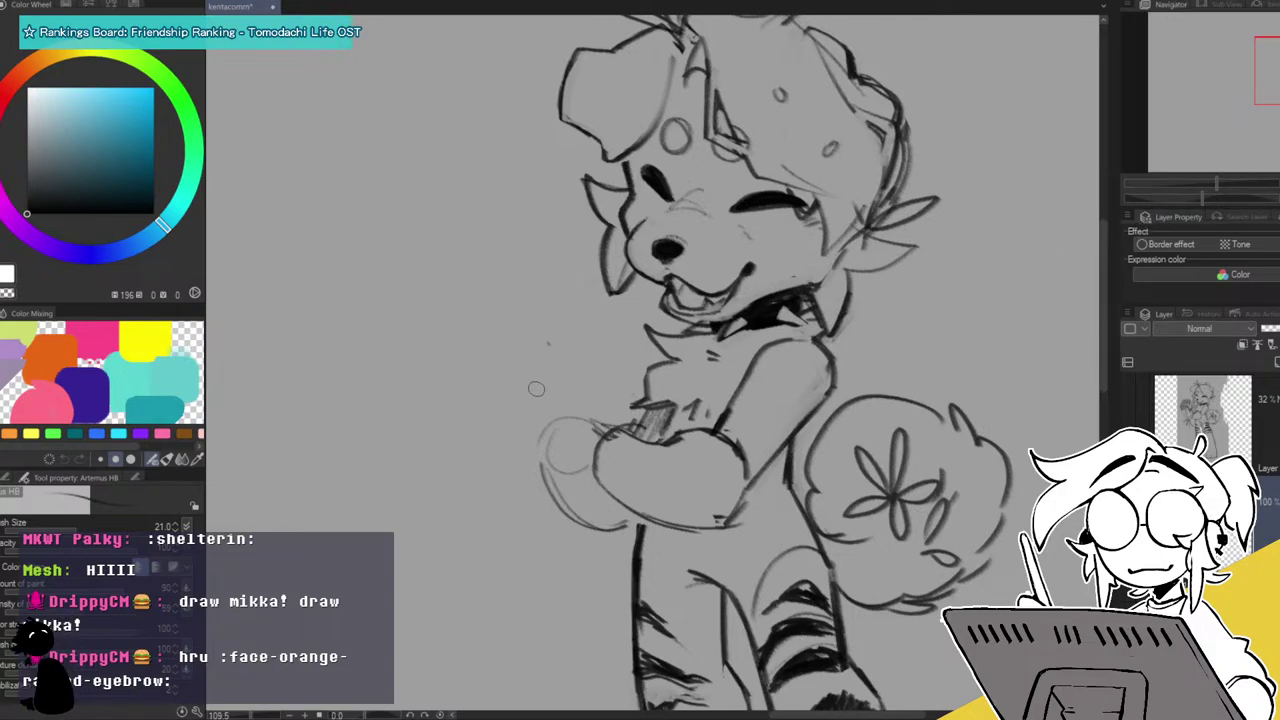
pyautogui.moveTo(655, 402)
pyautogui.mouseDown()
pyautogui.moveTo(645, 446)
pyautogui.moveTo(618, 432)
pyautogui.moveTo(625, 420)
pyautogui.mouseUp()
pyautogui.moveTo(600, 484); pyautogui.dragTo(580, 482)
pyautogui.moveTo(568, 376); pyautogui.dragTo(538, 377)
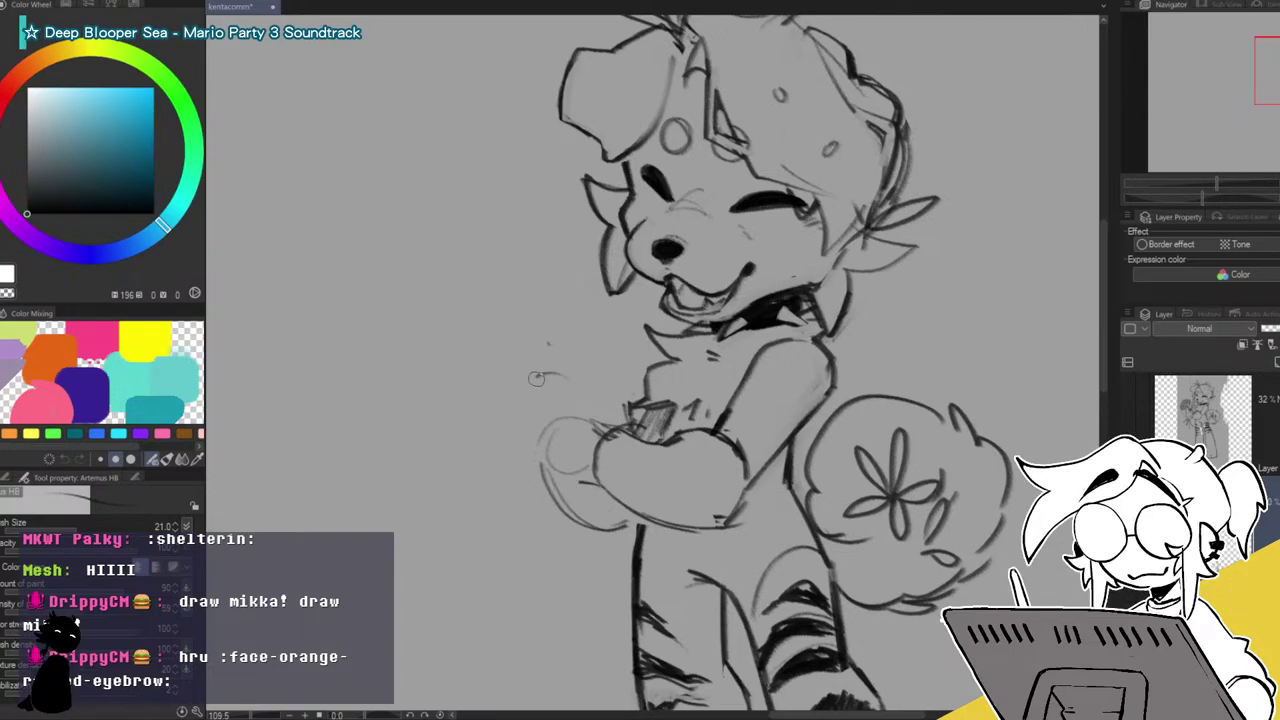
pyautogui.moveTo(537, 425)
pyautogui.mouseDown()
pyautogui.moveTo(571, 475)
pyautogui.moveTo(584, 389)
pyautogui.moveTo(557, 372)
pyautogui.moveTo(579, 401)
pyautogui.moveTo(570, 407)
pyautogui.moveTo(626, 394)
pyautogui.moveTo(610, 394)
pyautogui.moveTo(607, 372)
pyautogui.moveTo(629, 376)
pyautogui.moveTo(628, 420)
pyautogui.moveTo(624, 372)
pyautogui.moveTo(589, 373)
pyautogui.moveTo(628, 408)
pyautogui.mouseUp()
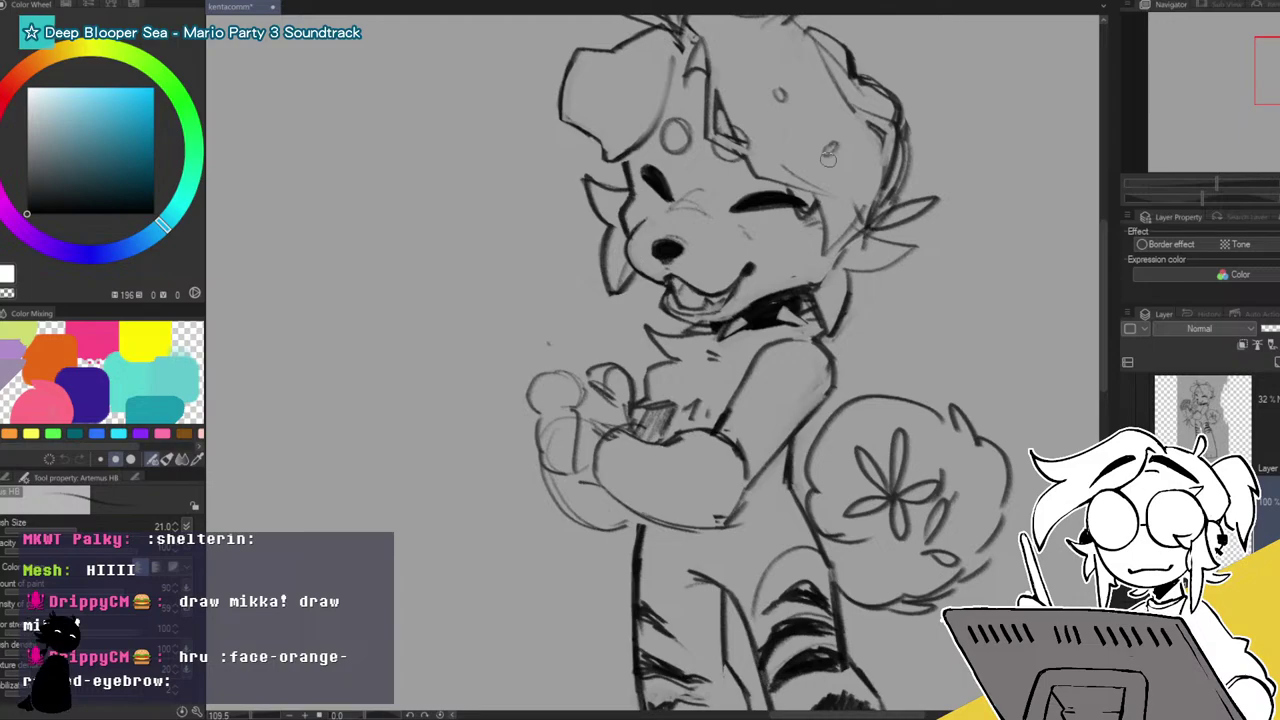
# Erase the construction lines inside the far paw and redraw its finger and thumb contours.
pyautogui.press('e')
pyautogui.moveTo(555, 385); pyautogui.dragTo(594, 452)
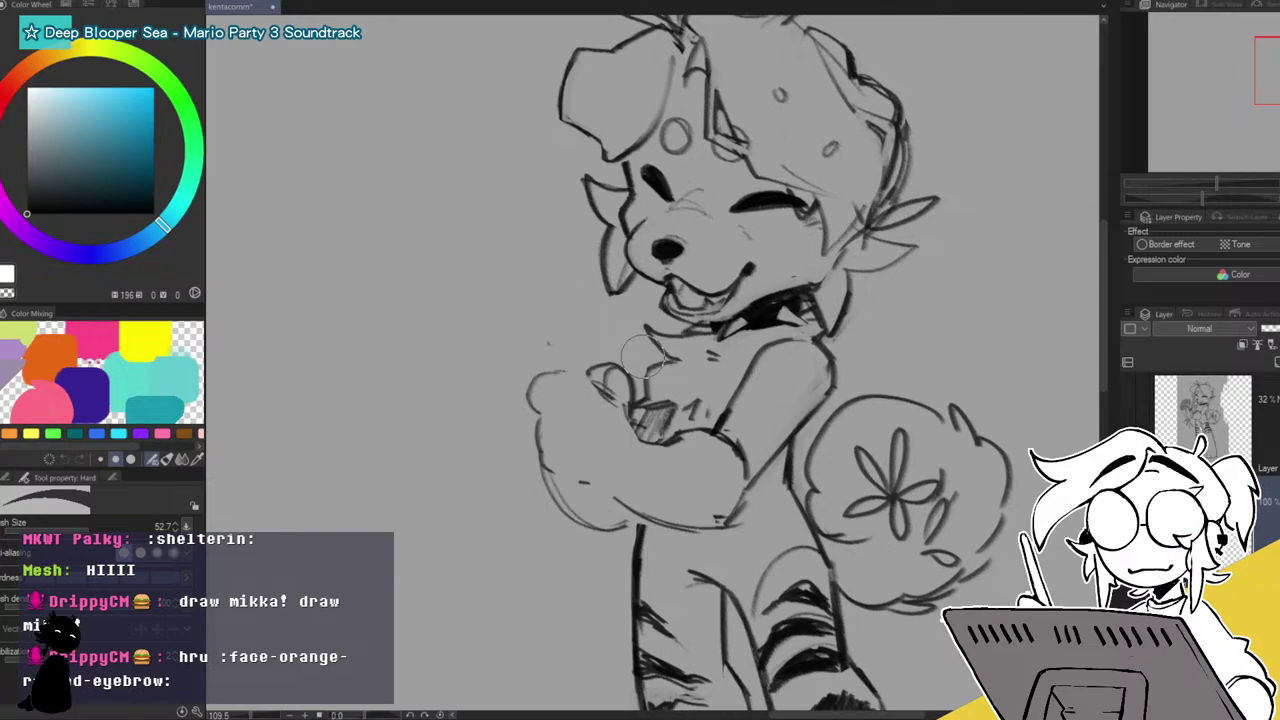
pyautogui.press('p')
pyautogui.moveTo(557, 405)
pyautogui.mouseDown()
pyautogui.moveTo(564, 372)
pyautogui.moveTo(556, 416)
pyautogui.moveTo(538, 376)
pyautogui.moveTo(550, 444)
pyautogui.mouseUp()
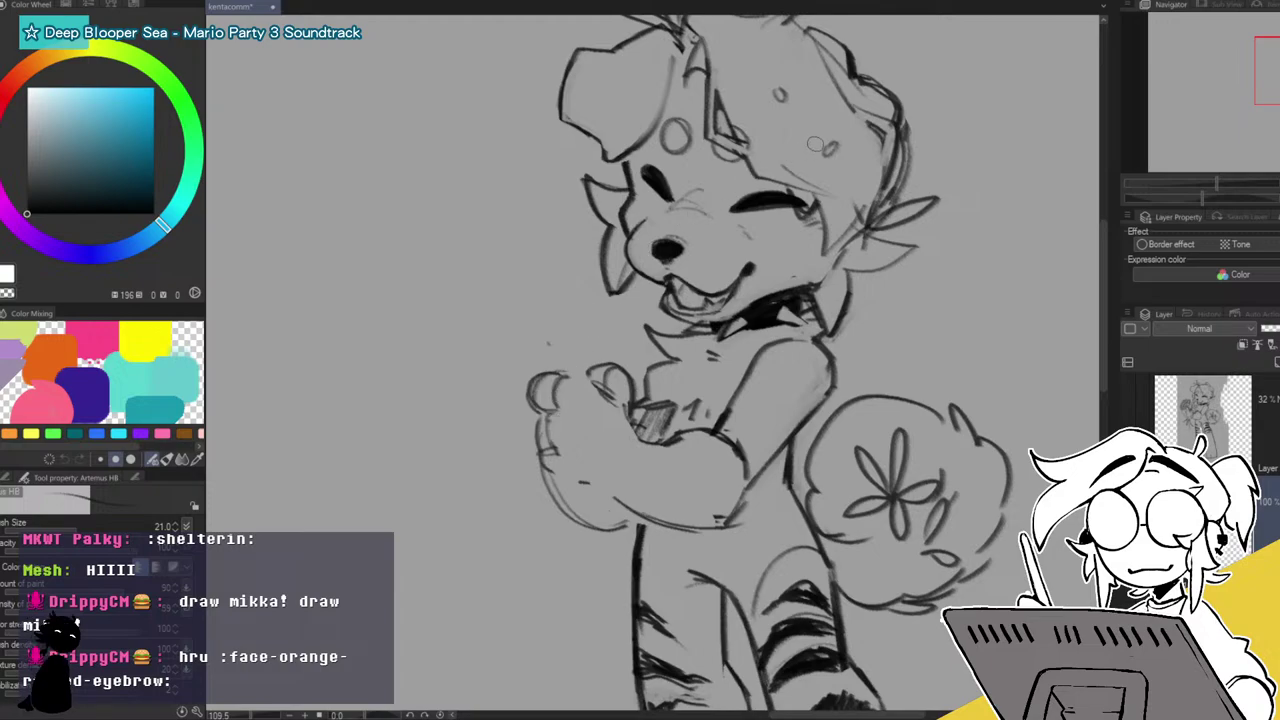
pyautogui.moveTo(634, 404)
pyautogui.mouseDown()
pyautogui.moveTo(640, 432)
pyautogui.moveTo(630, 376)
pyautogui.moveTo(599, 375)
pyautogui.moveTo(634, 384)
pyautogui.moveTo(606, 392)
pyautogui.moveTo(638, 427)
pyautogui.moveTo(609, 387)
pyautogui.mouseUp()
pyautogui.press('e')
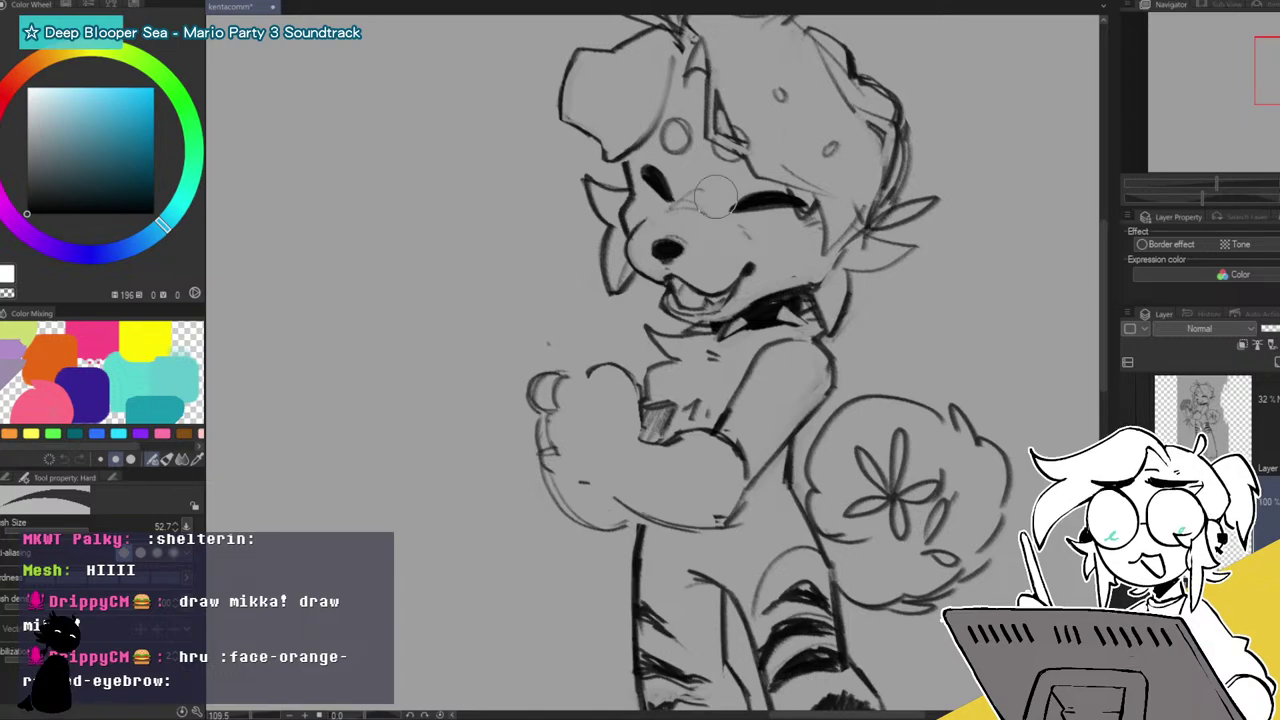
# Erase the far paw's outer edge and redraw its fingertips and rounded palm contour.
pyautogui.moveTo(556, 424); pyautogui.dragTo(557, 447)
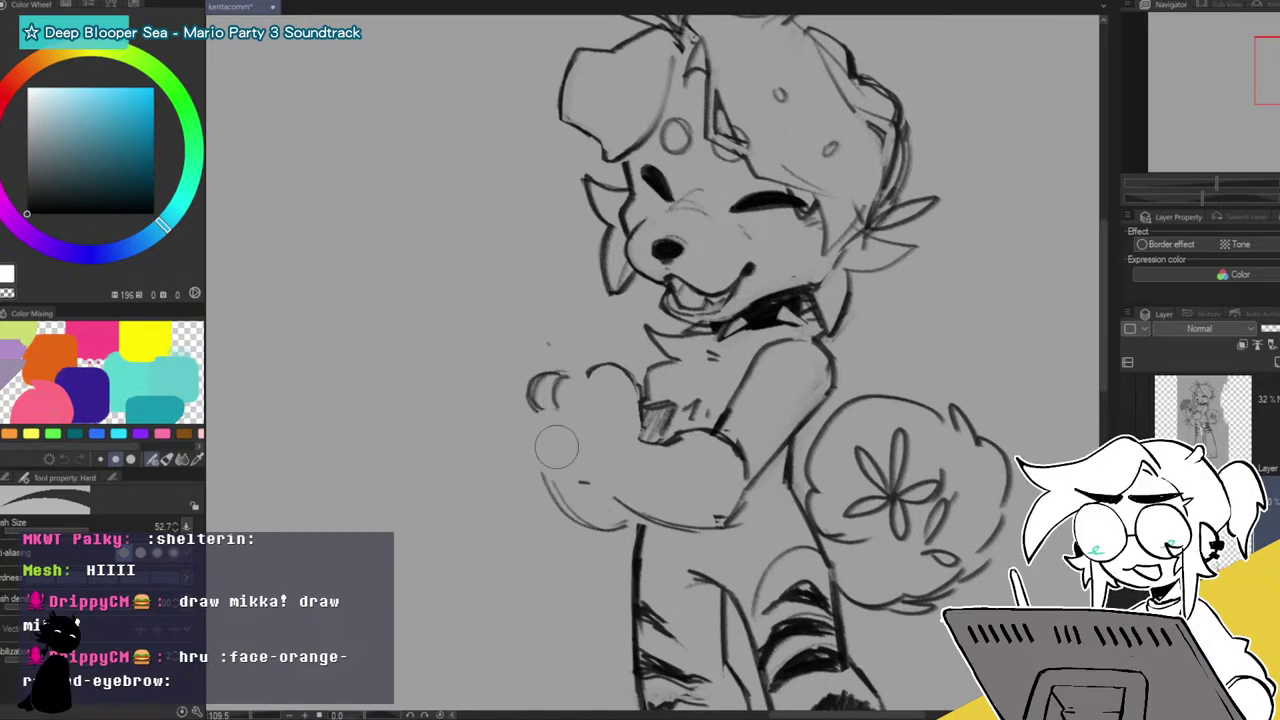
pyautogui.press('p')
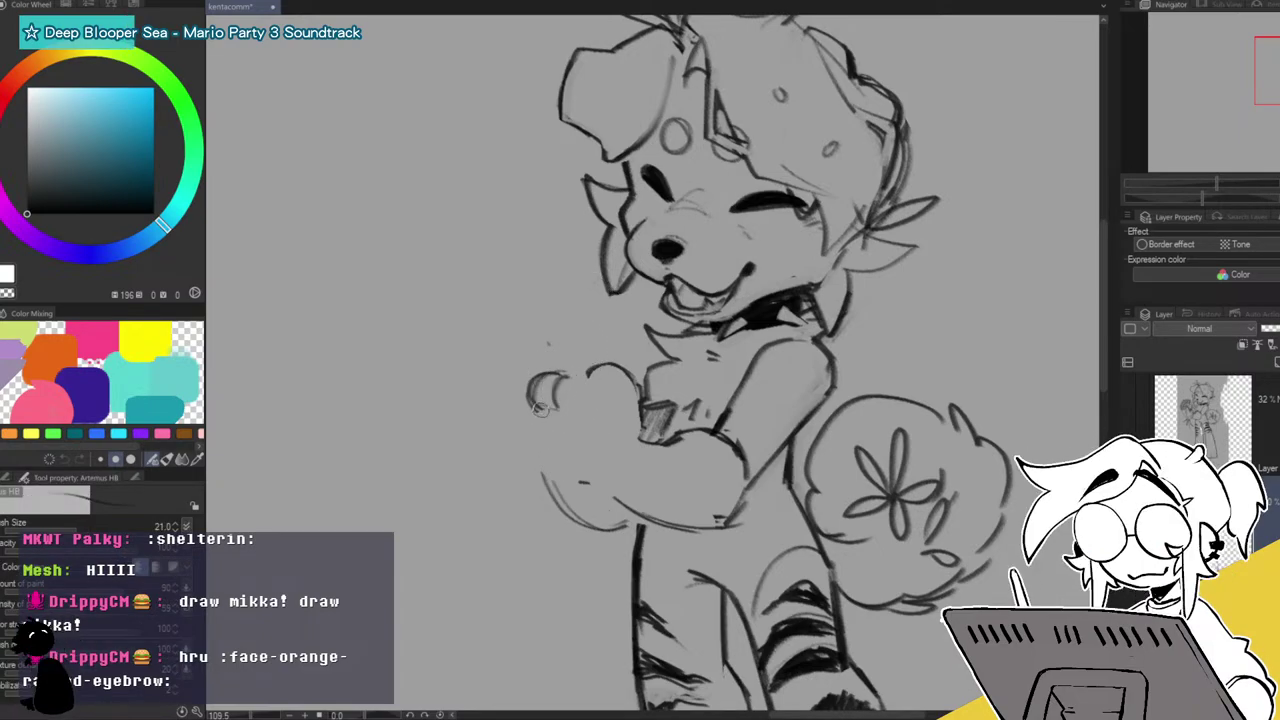
pyautogui.moveTo(535, 397)
pyautogui.mouseDown()
pyautogui.moveTo(590, 375)
pyautogui.moveTo(632, 398)
pyautogui.moveTo(608, 378)
pyautogui.mouseUp()
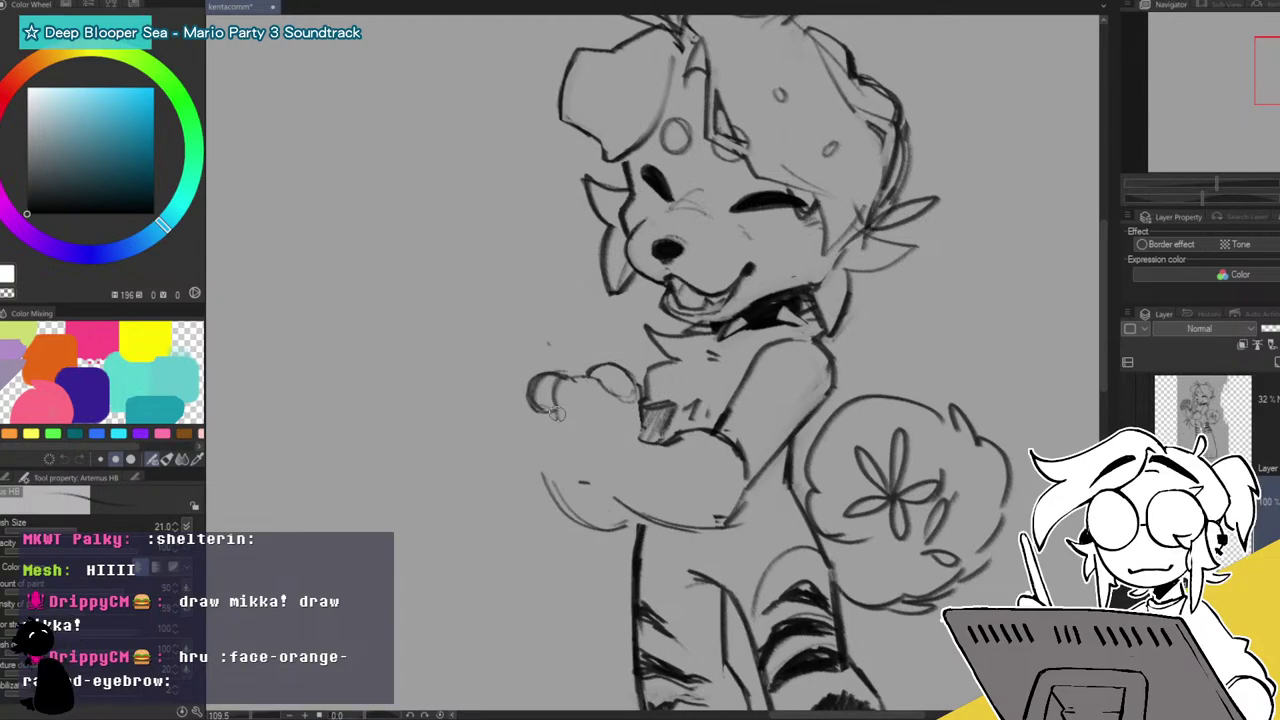
pyautogui.moveTo(530, 428)
pyautogui.mouseDown()
pyautogui.moveTo(566, 472)
pyautogui.moveTo(570, 433)
pyautogui.moveTo(575, 456)
pyautogui.moveTo(551, 456)
pyautogui.moveTo(589, 450)
pyautogui.moveTo(572, 472)
pyautogui.moveTo(637, 430)
pyautogui.moveTo(602, 475)
pyautogui.moveTo(616, 477)
pyautogui.moveTo(548, 443)
pyautogui.moveTo(581, 369)
pyautogui.moveTo(552, 470)
pyautogui.mouseUp()
pyautogui.press('e')
pyautogui.moveTo(578, 432)
pyautogui.mouseDown()
pyautogui.moveTo(533, 422)
pyautogui.moveTo(543, 468)
pyautogui.mouseUp()
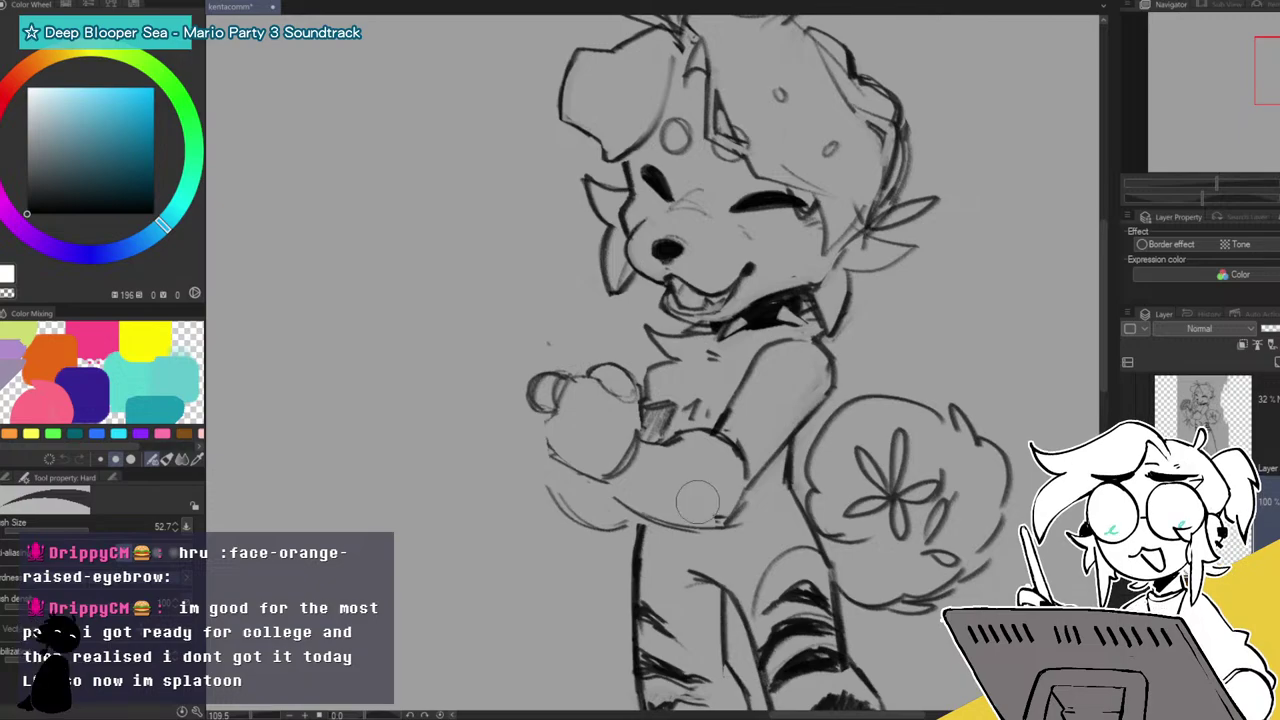
# Strengthen the lower edges of the far paw and forearm and sketch rounded fingers along the paw's outer side and top.
pyautogui.press('p')
pyautogui.moveTo(614, 492); pyautogui.dragTo(661, 522)
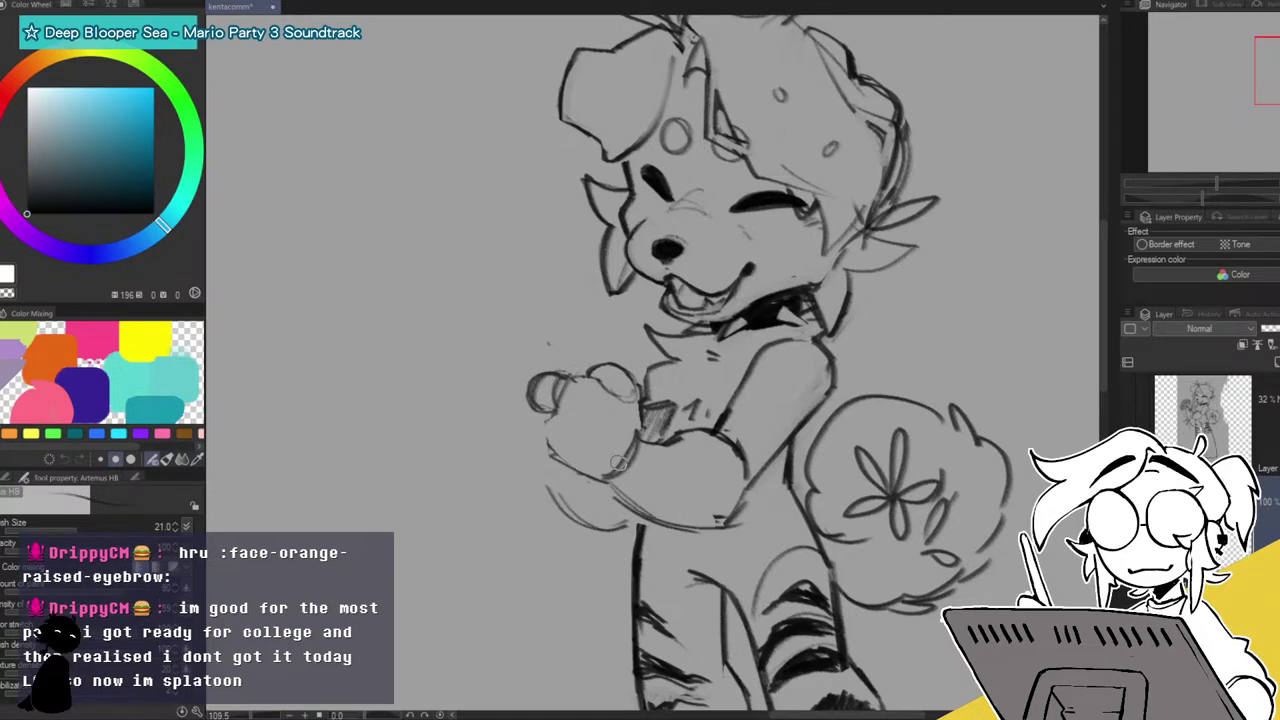
pyautogui.moveTo(536, 450); pyautogui.dragTo(606, 487)
pyautogui.moveTo(558, 416)
pyautogui.mouseDown()
pyautogui.moveTo(559, 443)
pyautogui.moveTo(532, 418)
pyautogui.moveTo(528, 448)
pyautogui.mouseUp()
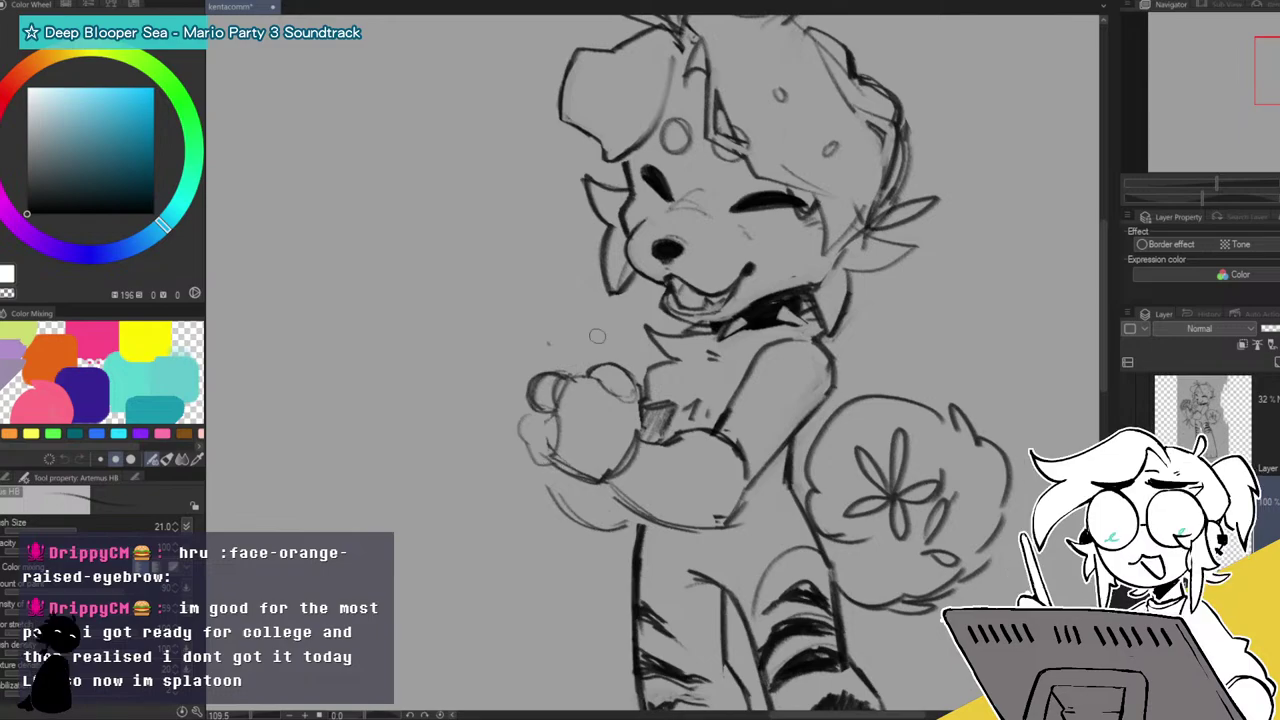
pyautogui.moveTo(556, 402)
pyautogui.mouseDown()
pyautogui.moveTo(531, 379)
pyautogui.moveTo(548, 356)
pyautogui.moveTo(582, 372)
pyautogui.mouseUp()
pyautogui.hotkey('ctrl', 'z')
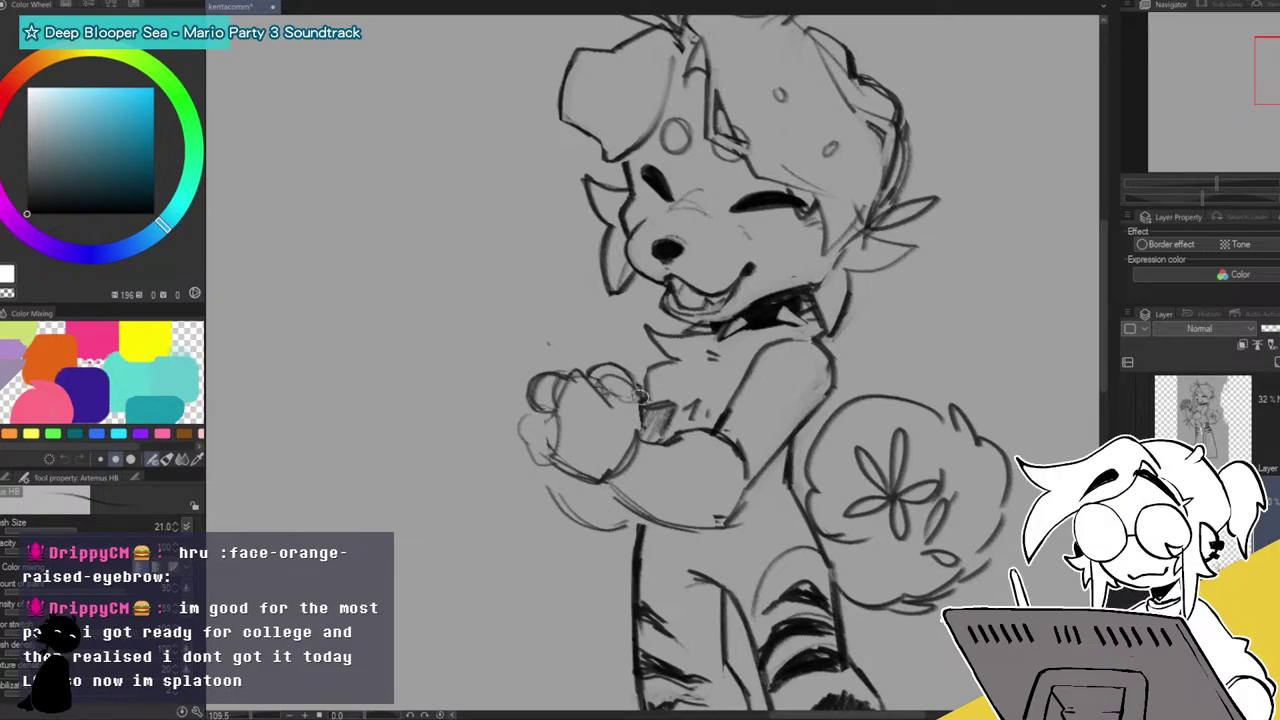
# Add a thumb line and curved palm contour to the far paw and outline its stacked rounded fingers.
pyautogui.moveTo(1226, 183)
pyautogui.mouseDown()
pyautogui.moveTo(1191, 184)
pyautogui.moveTo(1202, 180)
pyautogui.mouseUp()
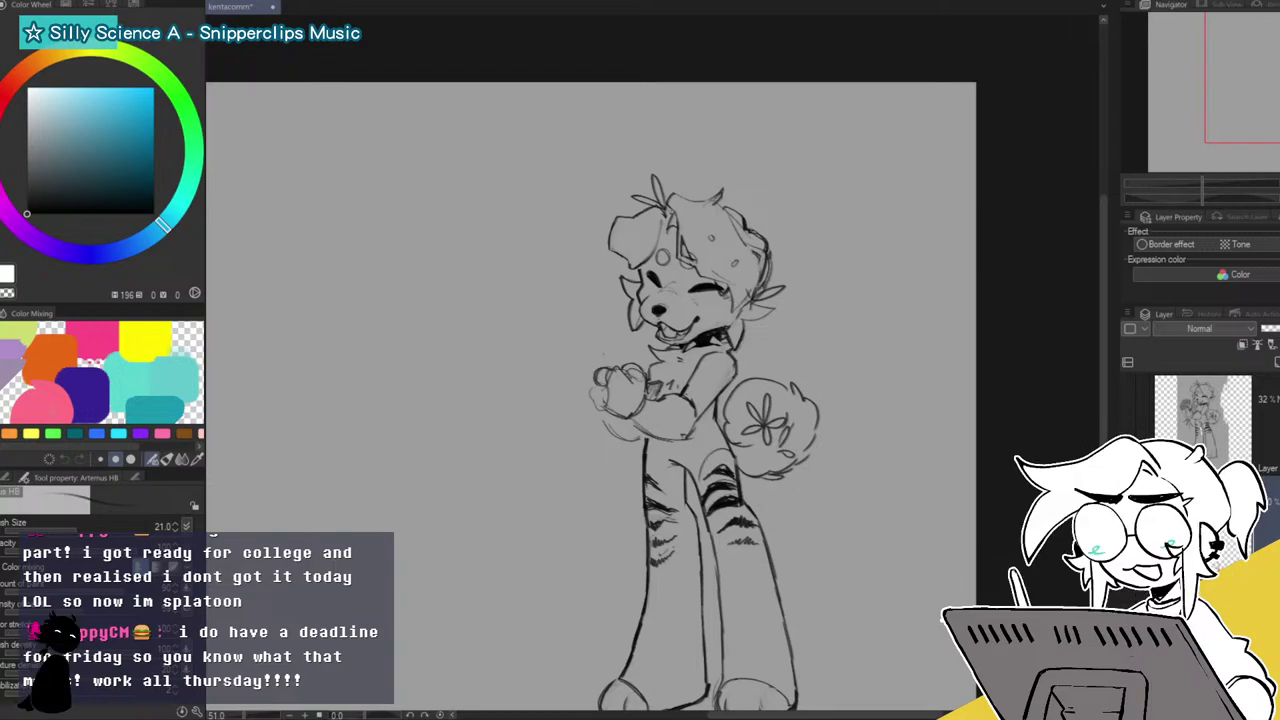
pyautogui.moveTo(1271, 86); pyautogui.dragTo(1251, 113)
pyautogui.moveTo(1206, 183); pyautogui.dragTo(1219, 173)
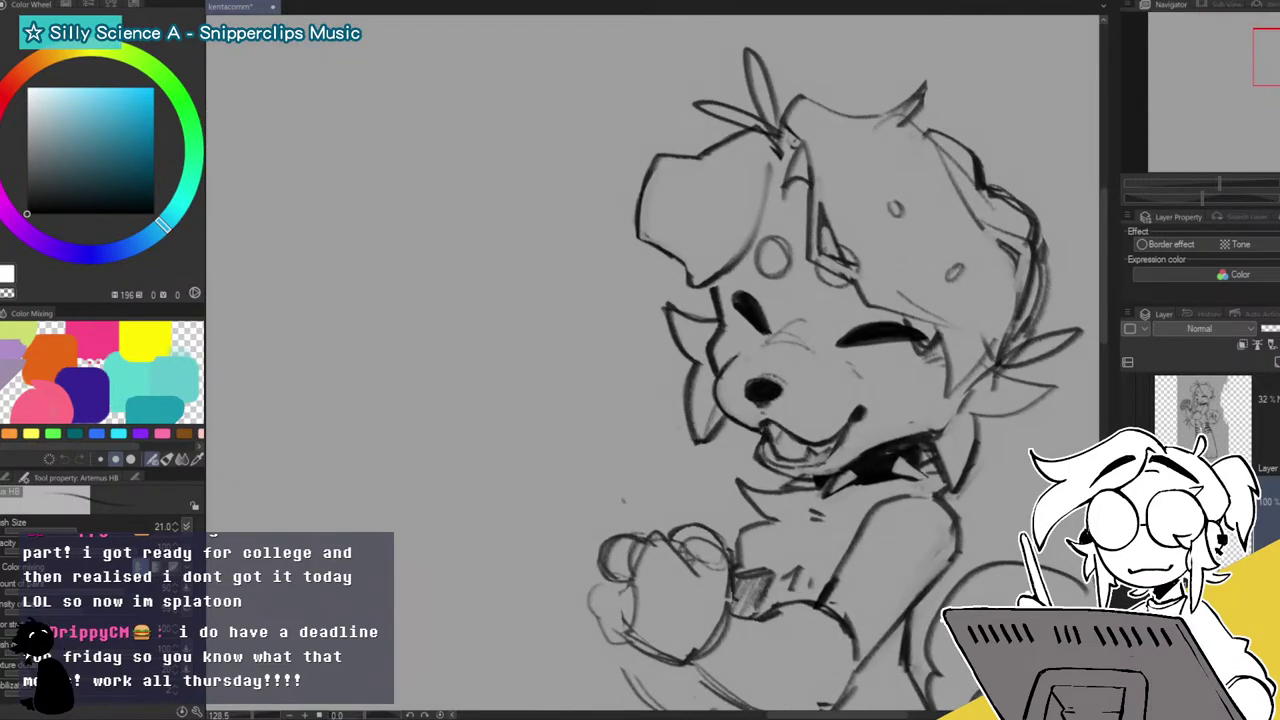
pyautogui.moveTo(1262, 58); pyautogui.dragTo(1263, 74)
pyautogui.moveTo(688, 459)
pyautogui.mouseDown()
pyautogui.moveTo(719, 416)
pyautogui.moveTo(703, 486)
pyautogui.moveTo(745, 505)
pyautogui.mouseUp()
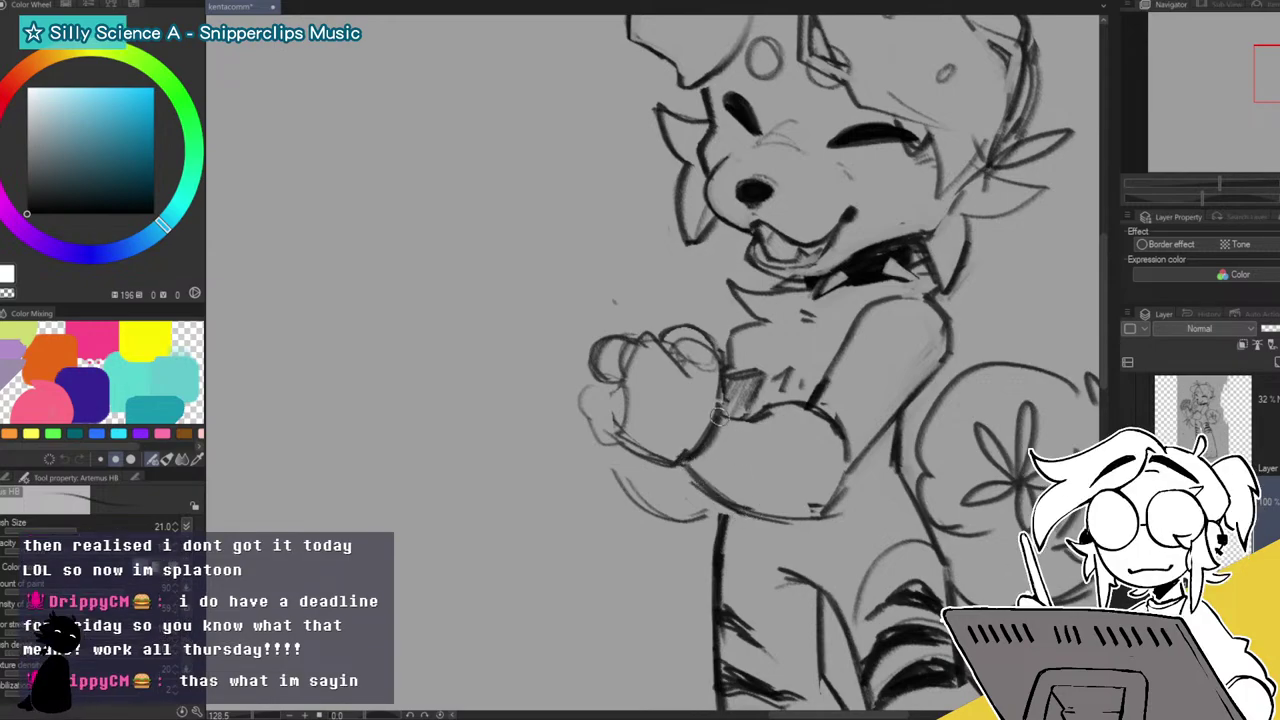
pyautogui.moveTo(676, 363)
pyautogui.mouseDown()
pyautogui.moveTo(723, 408)
pyautogui.moveTo(660, 346)
pyautogui.moveTo(722, 396)
pyautogui.moveTo(732, 424)
pyautogui.moveTo(678, 438)
pyautogui.mouseUp()
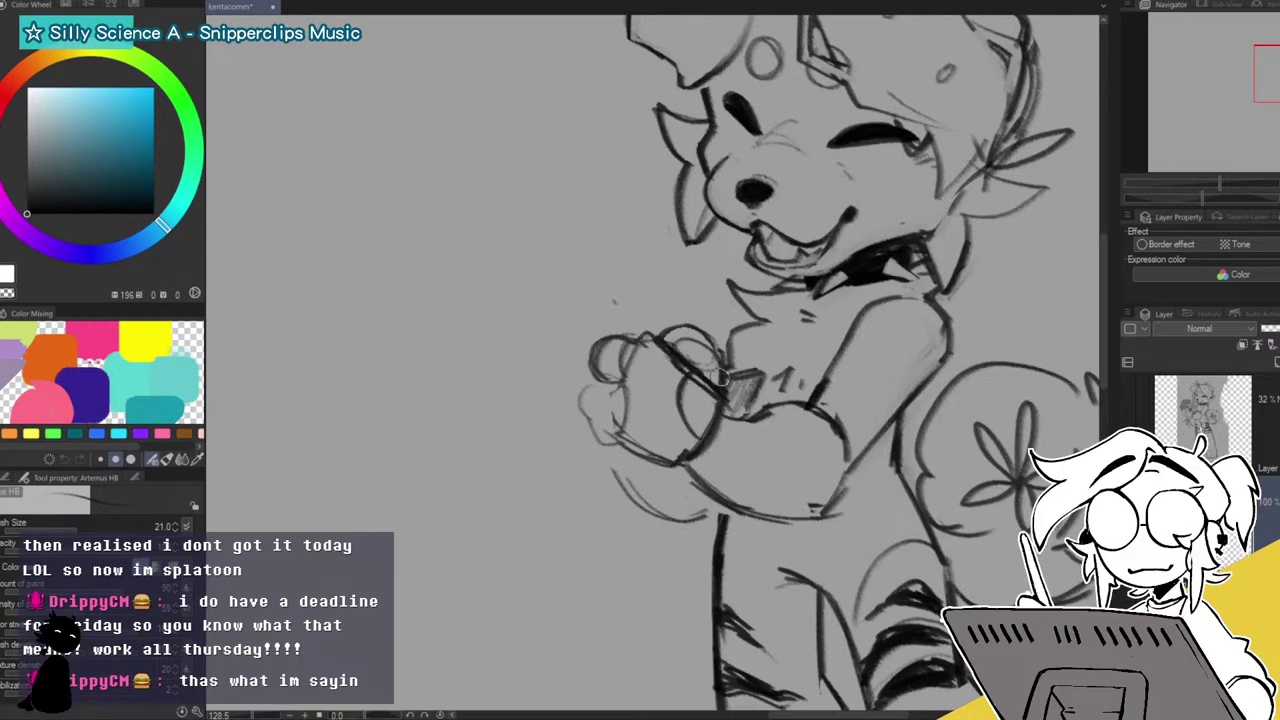
pyautogui.moveTo(711, 364)
pyautogui.mouseDown()
pyautogui.moveTo(690, 362)
pyautogui.moveTo(728, 379)
pyautogui.mouseUp()
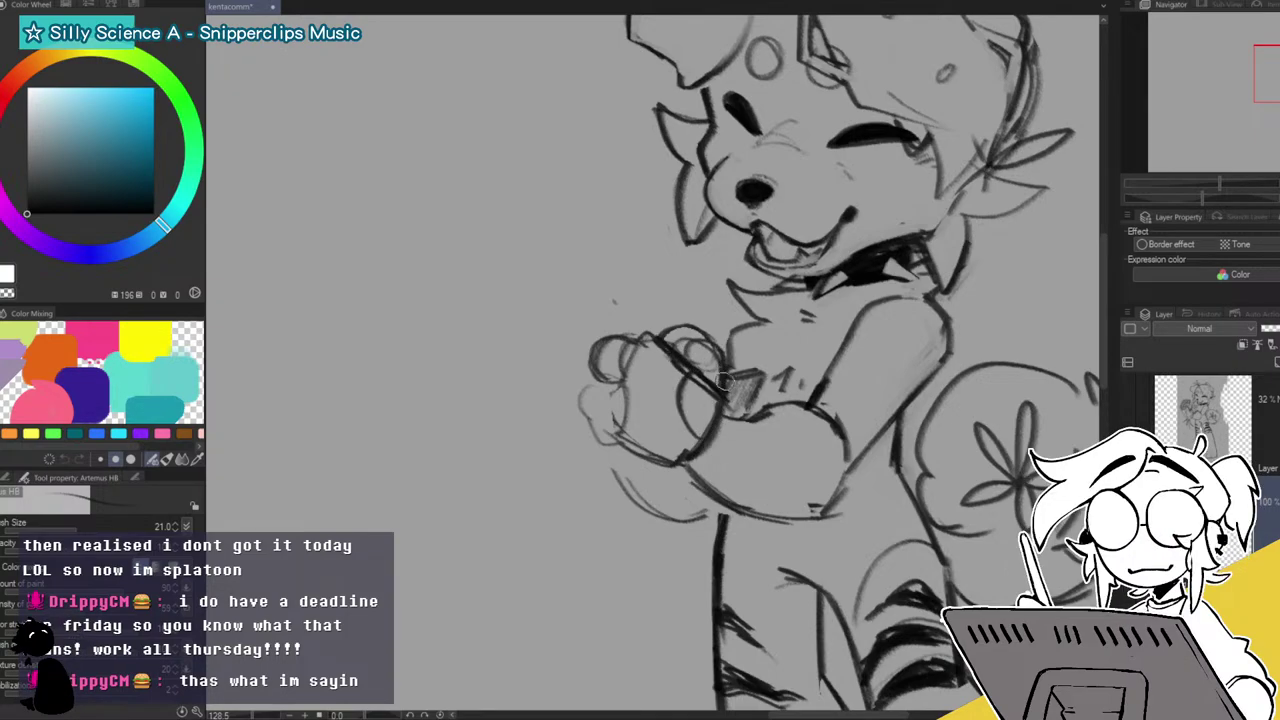
pyautogui.moveTo(645, 335)
pyautogui.mouseDown()
pyautogui.moveTo(601, 339)
pyautogui.moveTo(628, 374)
pyautogui.moveTo(608, 381)
pyautogui.moveTo(595, 412)
pyautogui.moveTo(626, 446)
pyautogui.moveTo(630, 388)
pyautogui.moveTo(613, 367)
pyautogui.moveTo(585, 377)
pyautogui.moveTo(630, 436)
pyautogui.mouseUp()
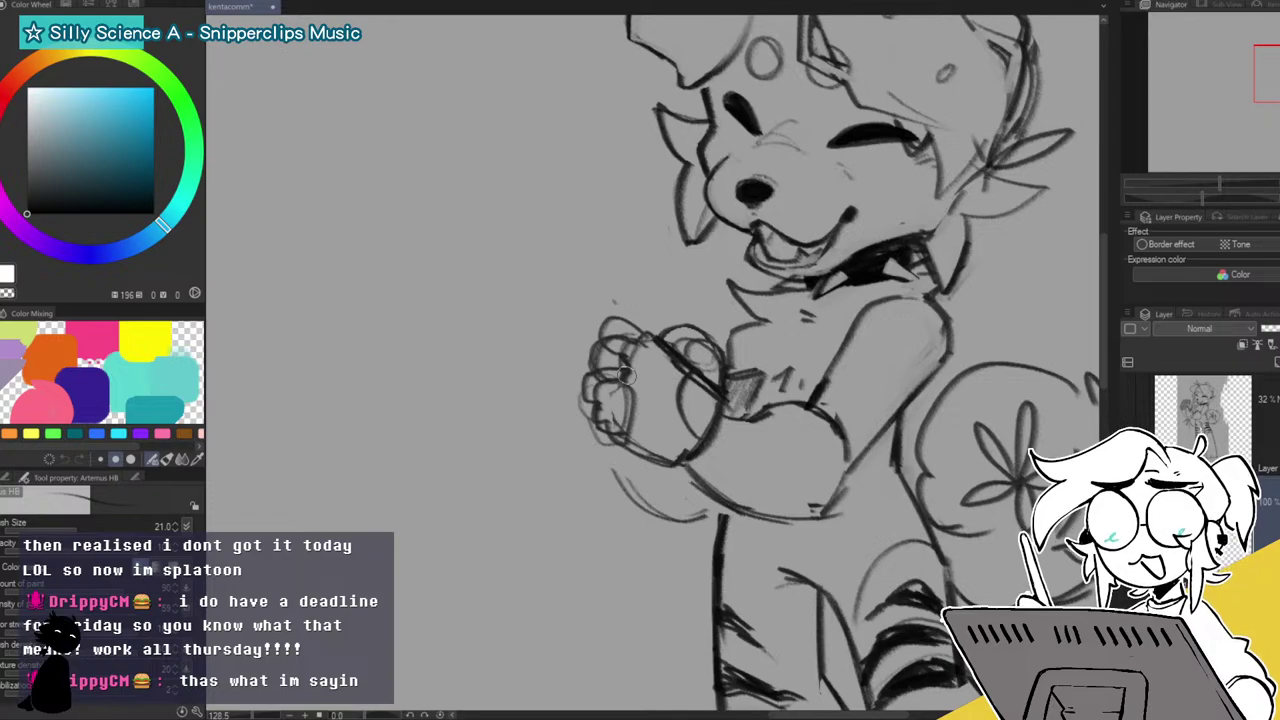
# Erase the entire far paw, including stray marks beside the chest and at the near forearm's end.
pyautogui.press('e')
pyautogui.moveTo(614, 362)
pyautogui.mouseDown()
pyautogui.moveTo(620, 408)
pyautogui.moveTo(631, 393)
pyautogui.moveTo(631, 368)
pyautogui.moveTo(596, 368)
pyautogui.moveTo(596, 408)
pyautogui.moveTo(624, 395)
pyautogui.moveTo(632, 360)
pyautogui.moveTo(674, 343)
pyautogui.moveTo(695, 351)
pyautogui.moveTo(682, 368)
pyautogui.moveTo(664, 318)
pyautogui.moveTo(689, 315)
pyautogui.moveTo(675, 311)
pyautogui.moveTo(656, 363)
pyautogui.moveTo(652, 351)
pyautogui.moveTo(669, 421)
pyautogui.moveTo(696, 351)
pyautogui.moveTo(696, 375)
pyautogui.moveTo(629, 408)
pyautogui.moveTo(630, 487)
pyautogui.mouseUp()
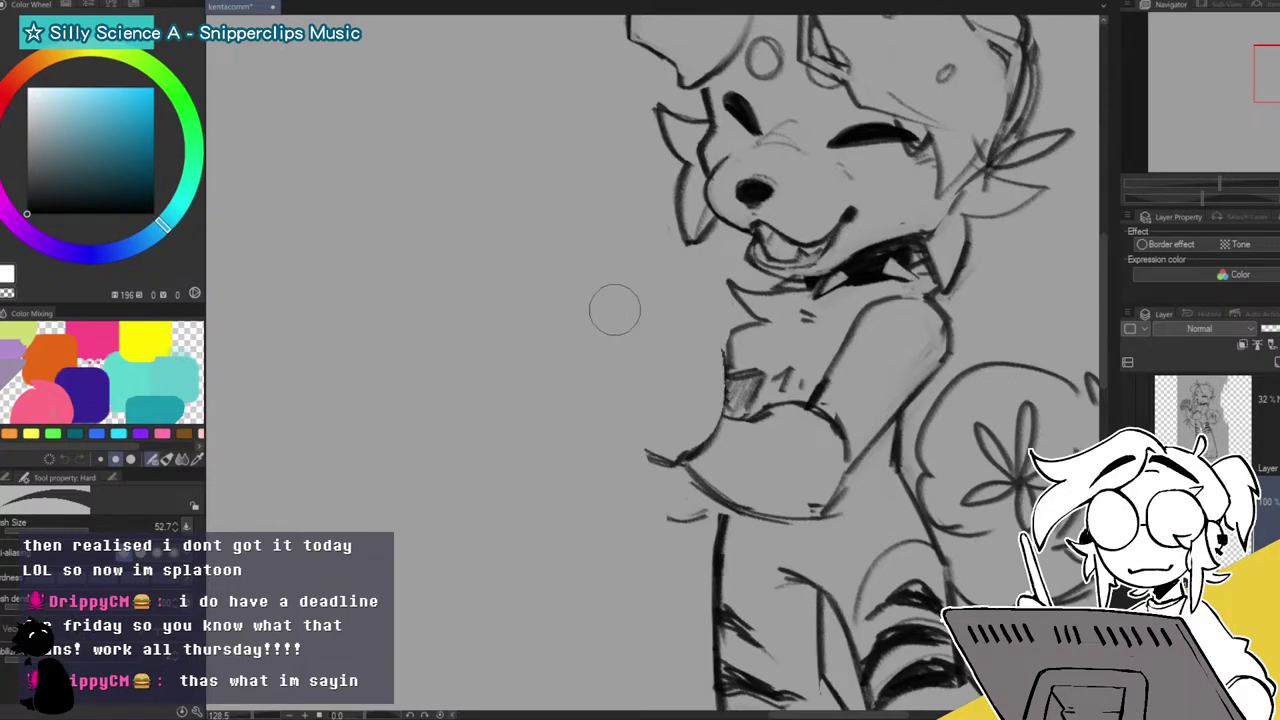
pyautogui.hotkey('ctrl', 'z')
pyautogui.moveTo(616, 400)
pyautogui.mouseDown()
pyautogui.moveTo(642, 436)
pyautogui.moveTo(627, 403)
pyautogui.moveTo(635, 333)
pyautogui.moveTo(678, 379)
pyautogui.moveTo(680, 320)
pyautogui.moveTo(684, 378)
pyautogui.moveTo(661, 376)
pyautogui.moveTo(680, 411)
pyautogui.mouseUp()
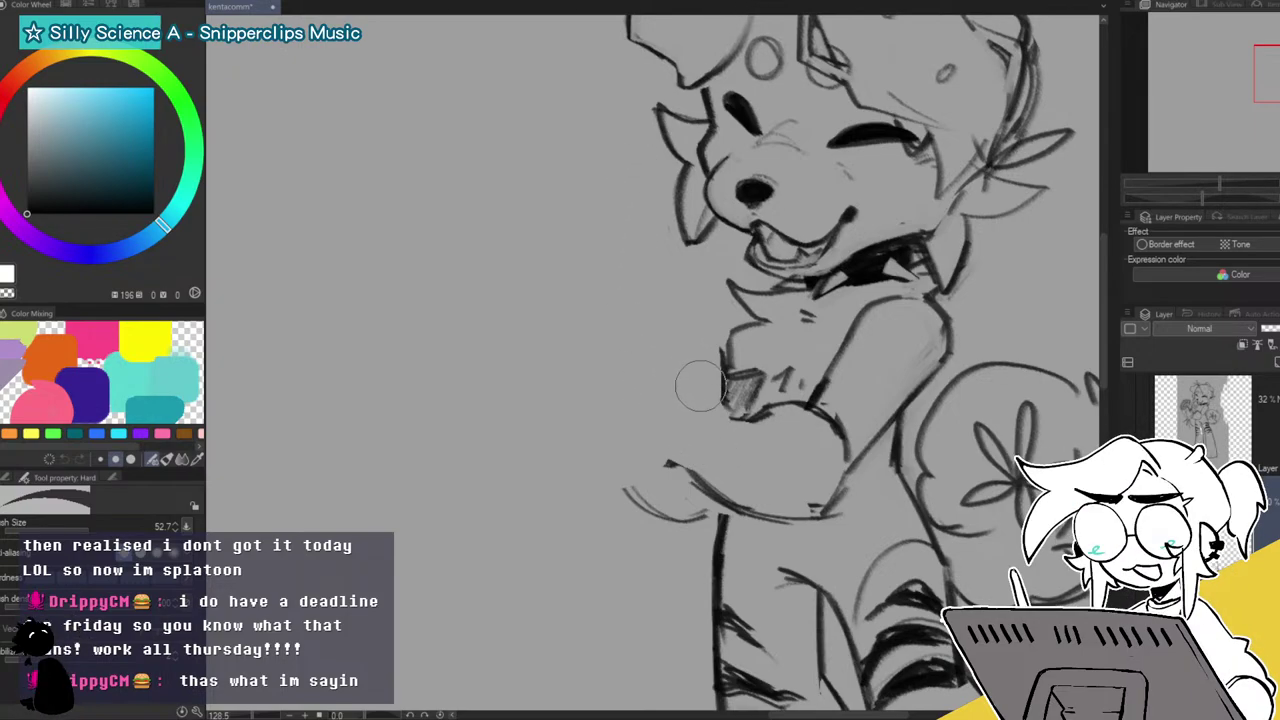
pyautogui.moveTo(707, 368); pyautogui.dragTo(704, 389)
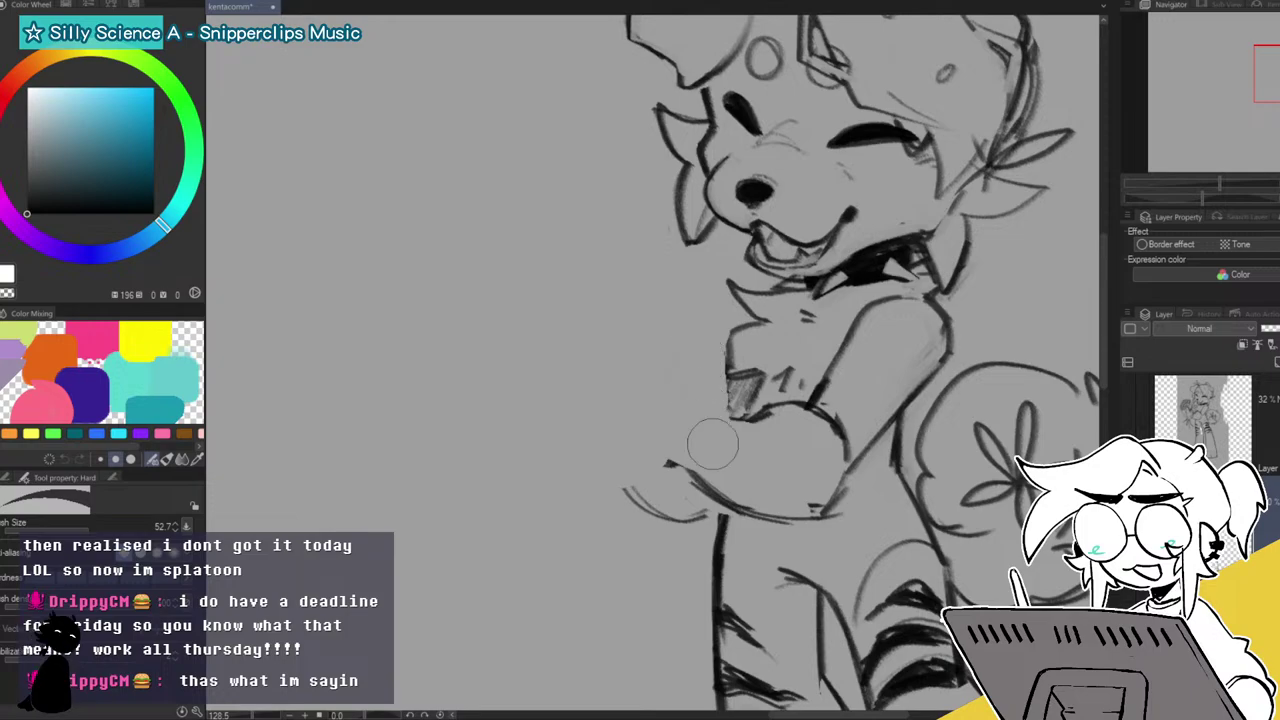
pyautogui.moveTo(644, 482); pyautogui.dragTo(664, 481)
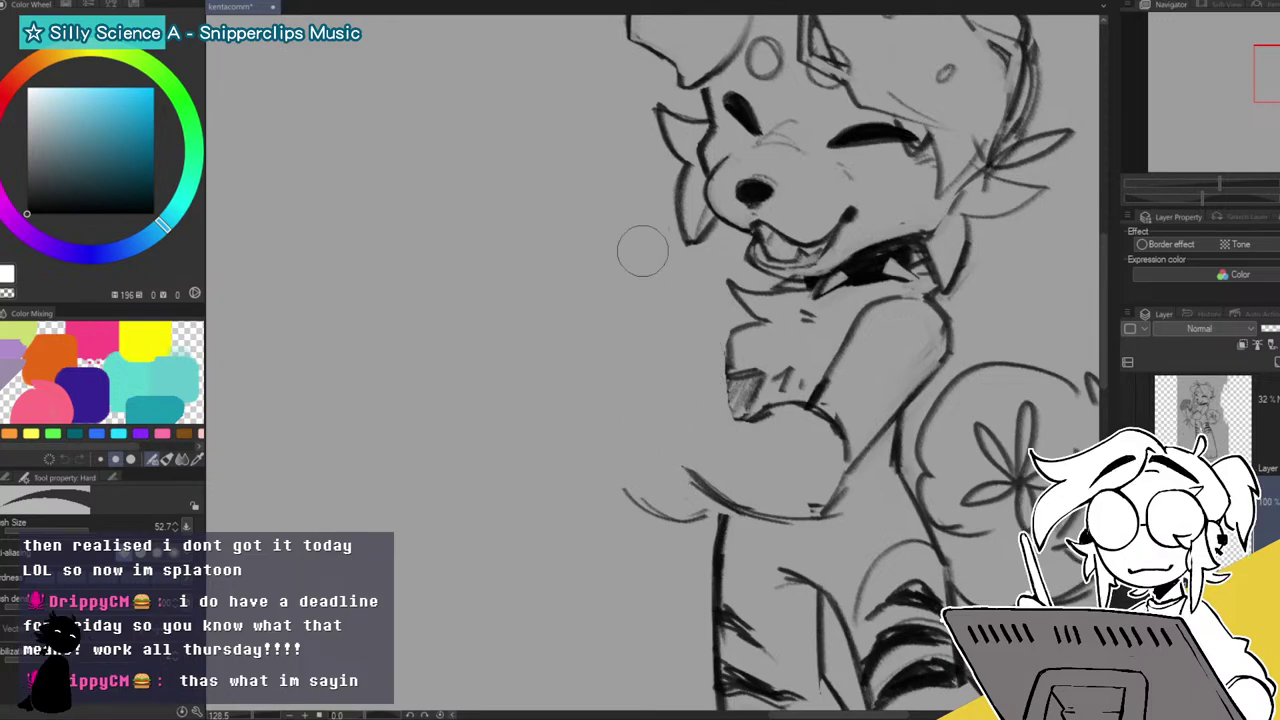
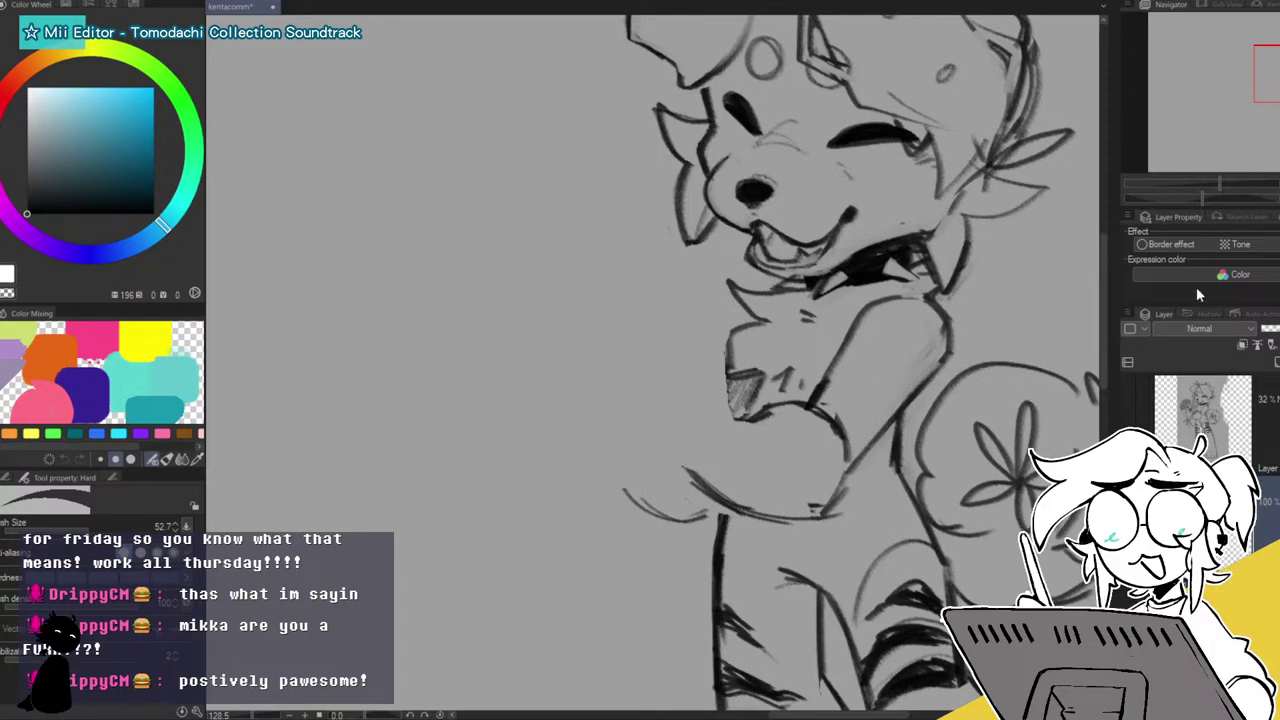
# Paste two reference photos into the empty corner of the canvas: a hand holding flowers and a furry paw holding flowers.
pyautogui.moveTo(1250, 82); pyautogui.dragTo(1147, 32)
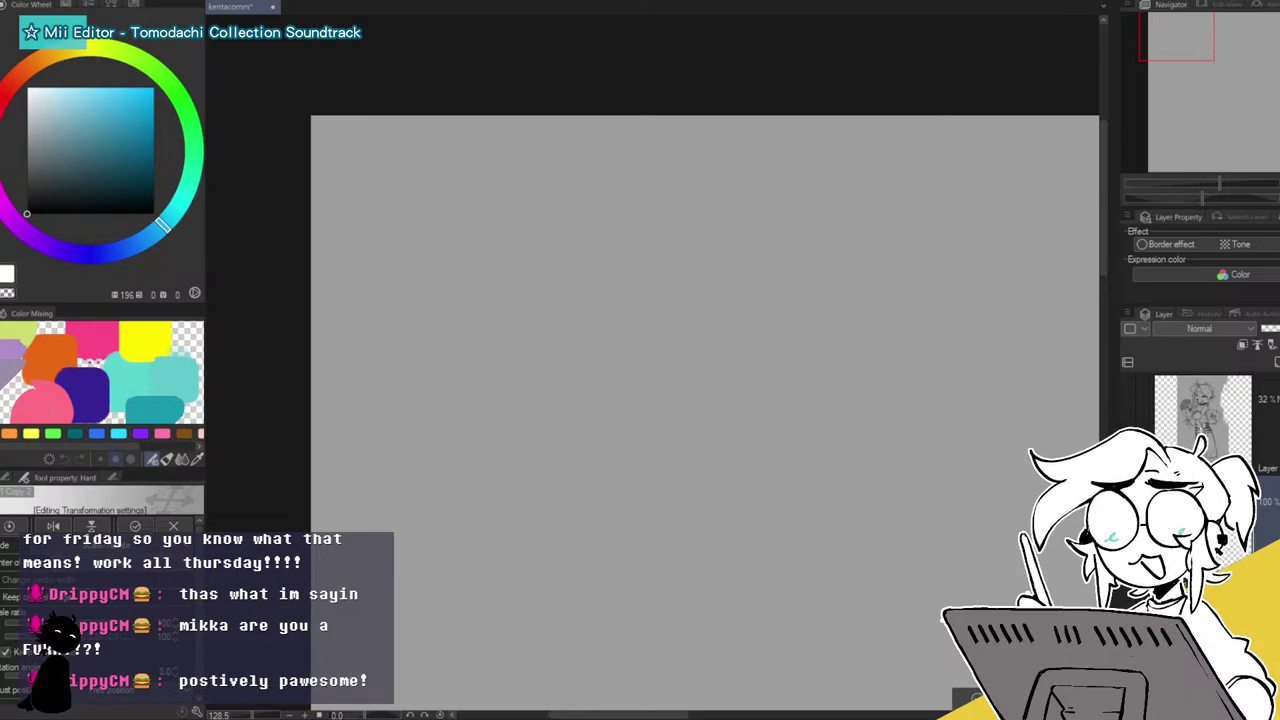
pyautogui.press('Return')
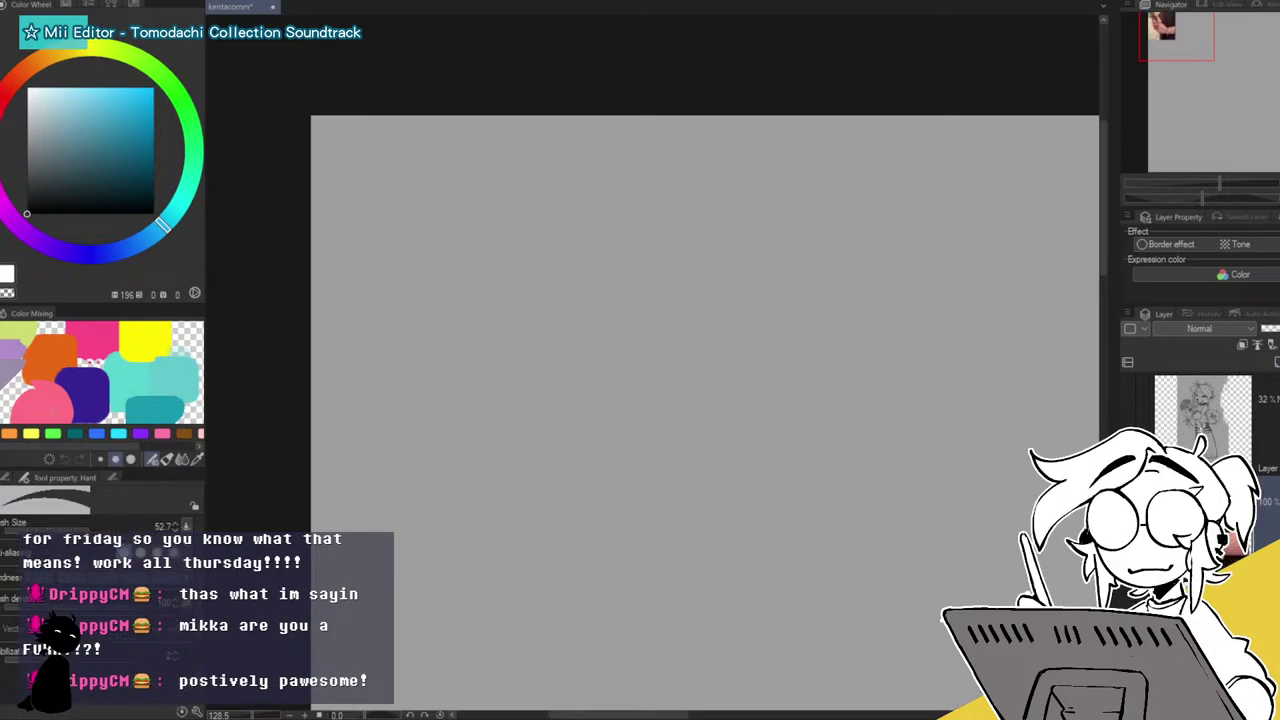
pyautogui.hotkey('ctrl', 'v')
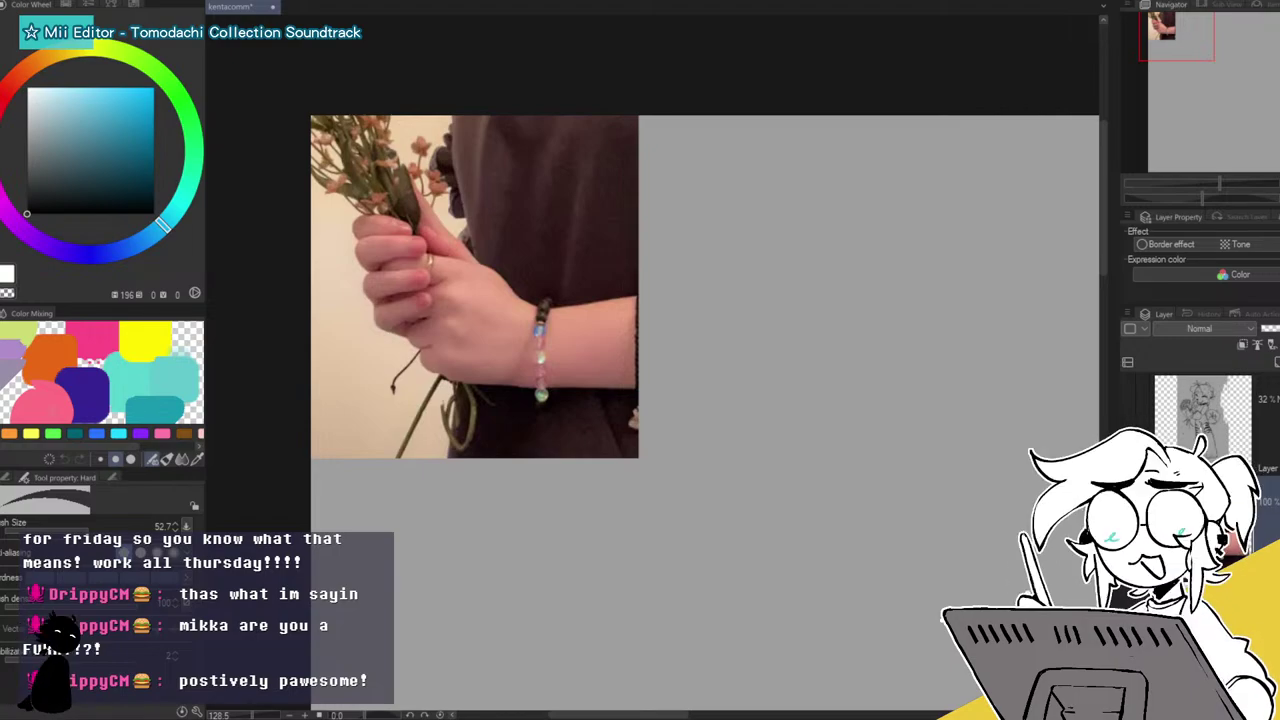
pyautogui.hotkey('ctrl', 'v')
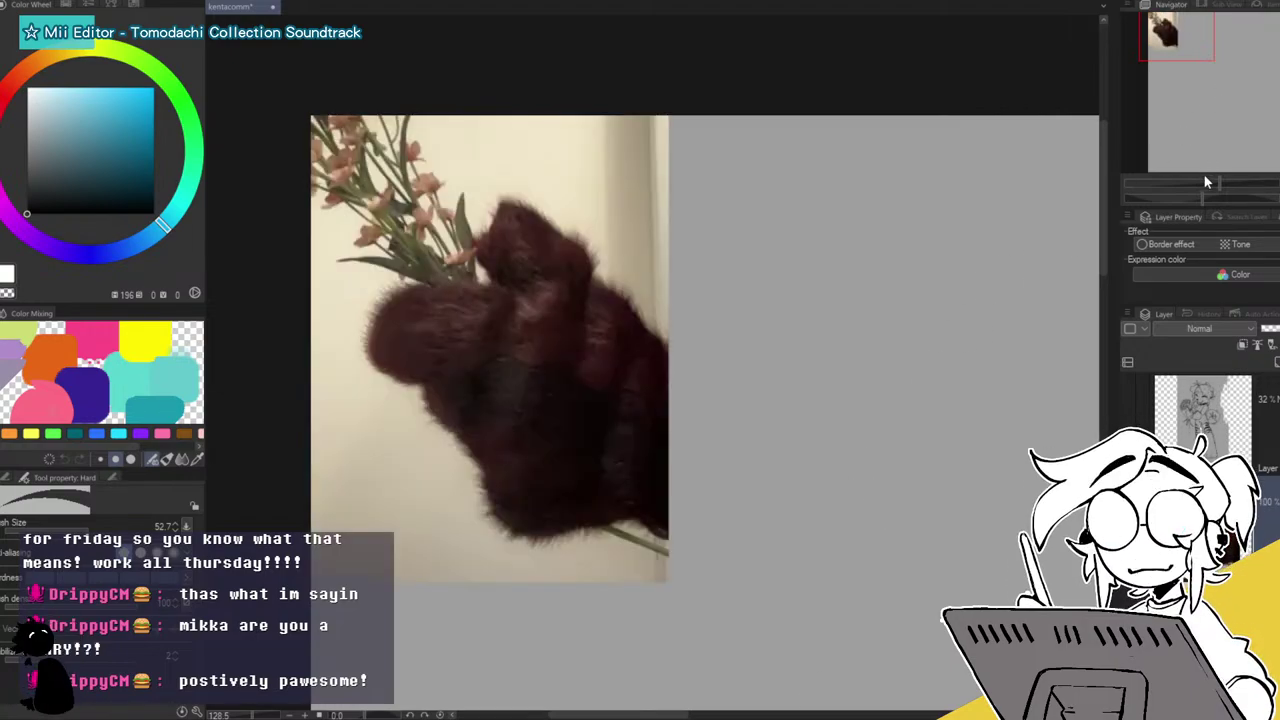
# Move the furry paw photo out of the canvas corner into the empty area beside the dog character.
pyautogui.moveTo(1219, 184); pyautogui.dragTo(1200, 188)
pyautogui.moveTo(1209, 63); pyautogui.dragTo(1266, 62)
pyautogui.moveTo(1246, 124); pyautogui.dragTo(1234, 137)
pyautogui.hotkey('ctrl', 't')
pyautogui.moveTo(271, 202); pyautogui.dragTo(533, 512)
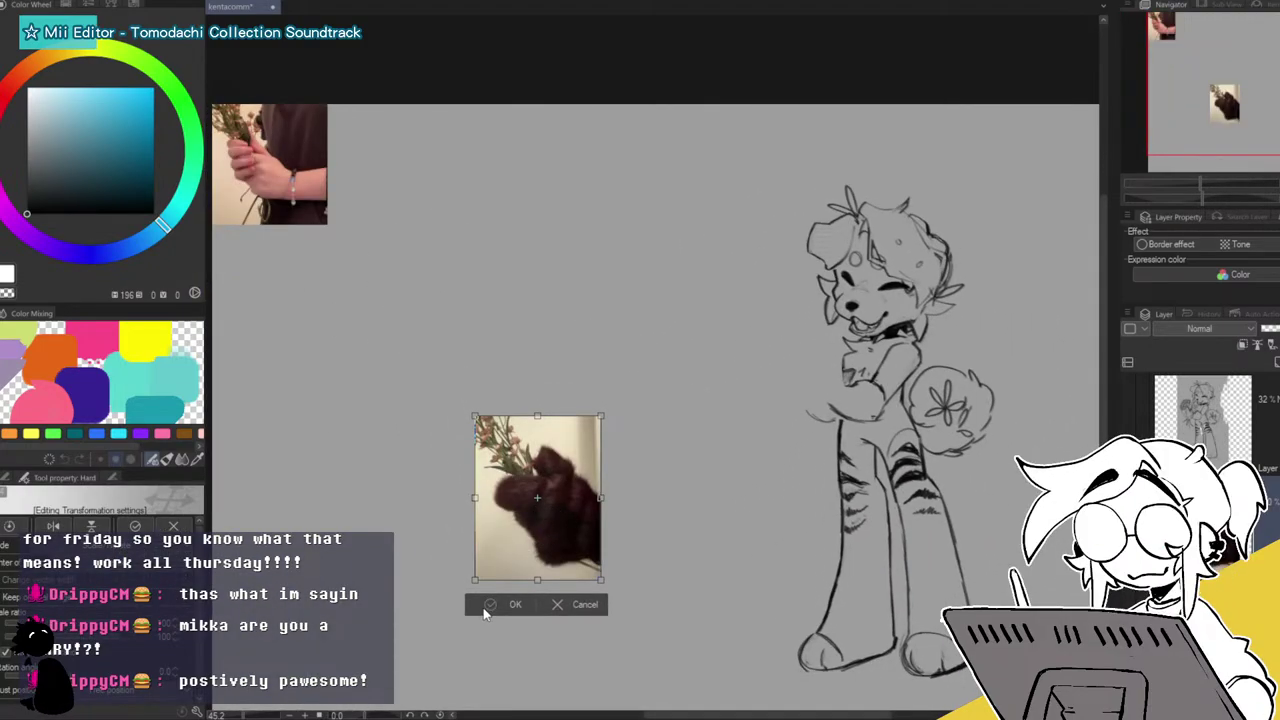
pyautogui.click(488, 606)
# Move the photo of the hand holding flowers out of the corner, above the furry paw photo.
pyautogui.hotkey('ctrl', 't')
pyautogui.moveTo(304, 168); pyautogui.dragTo(566, 293)
pyautogui.click(511, 378)
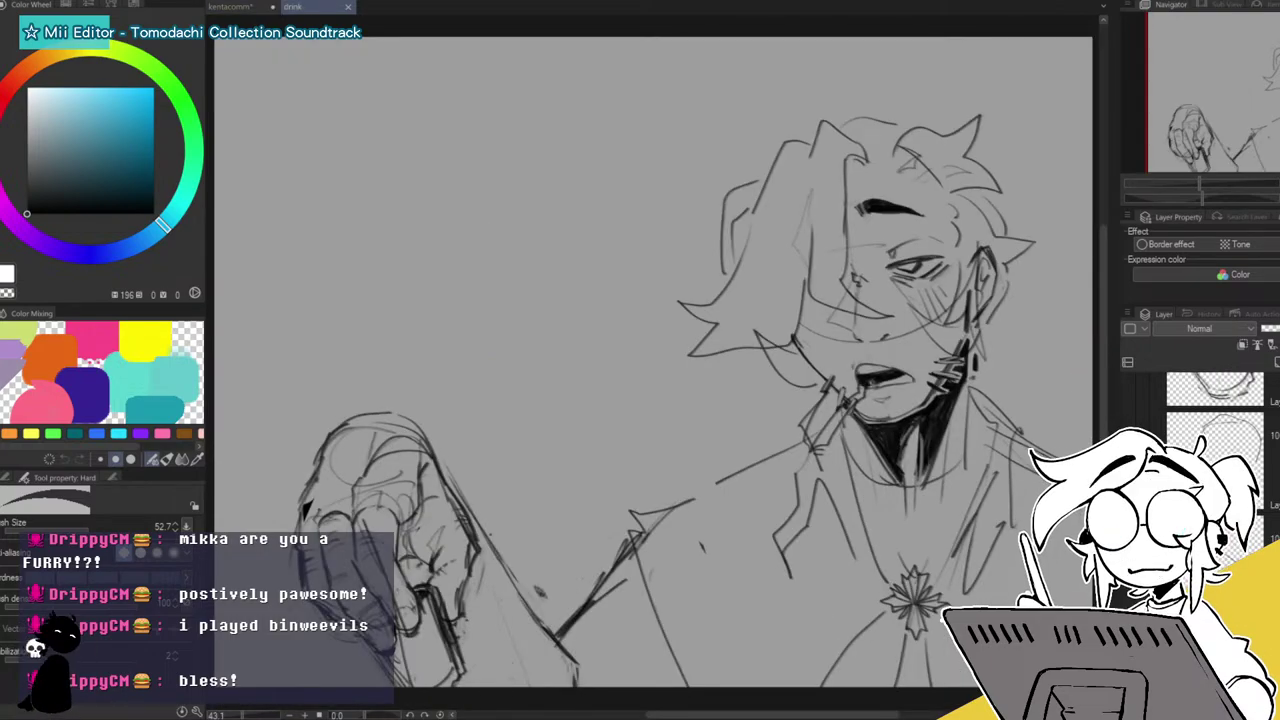
# In the drink document, hide the layers with the hair, clothing outlines and strokes near the mouth.
pyautogui.moveTo(1239, 138)
pyautogui.mouseDown()
pyautogui.moveTo(1171, 172)
pyautogui.moveTo(1189, 193)
pyautogui.mouseUp()
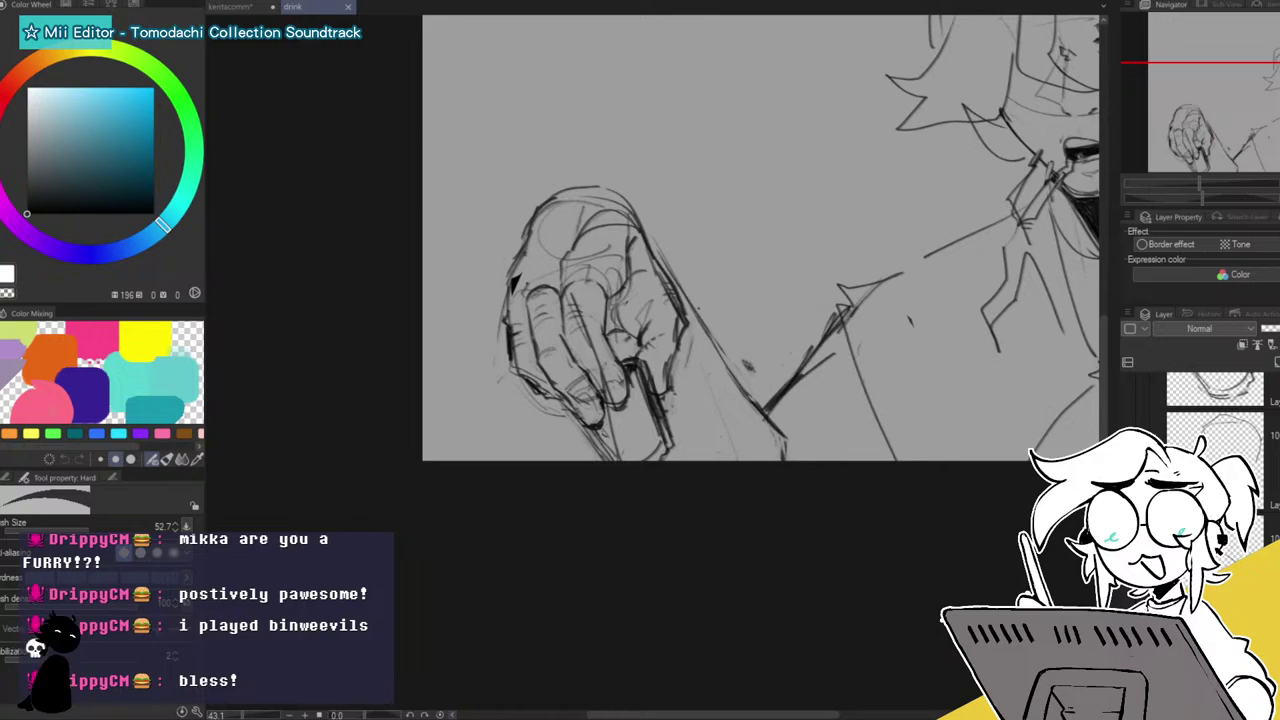
pyautogui.scroll(-3, 1205, 420)
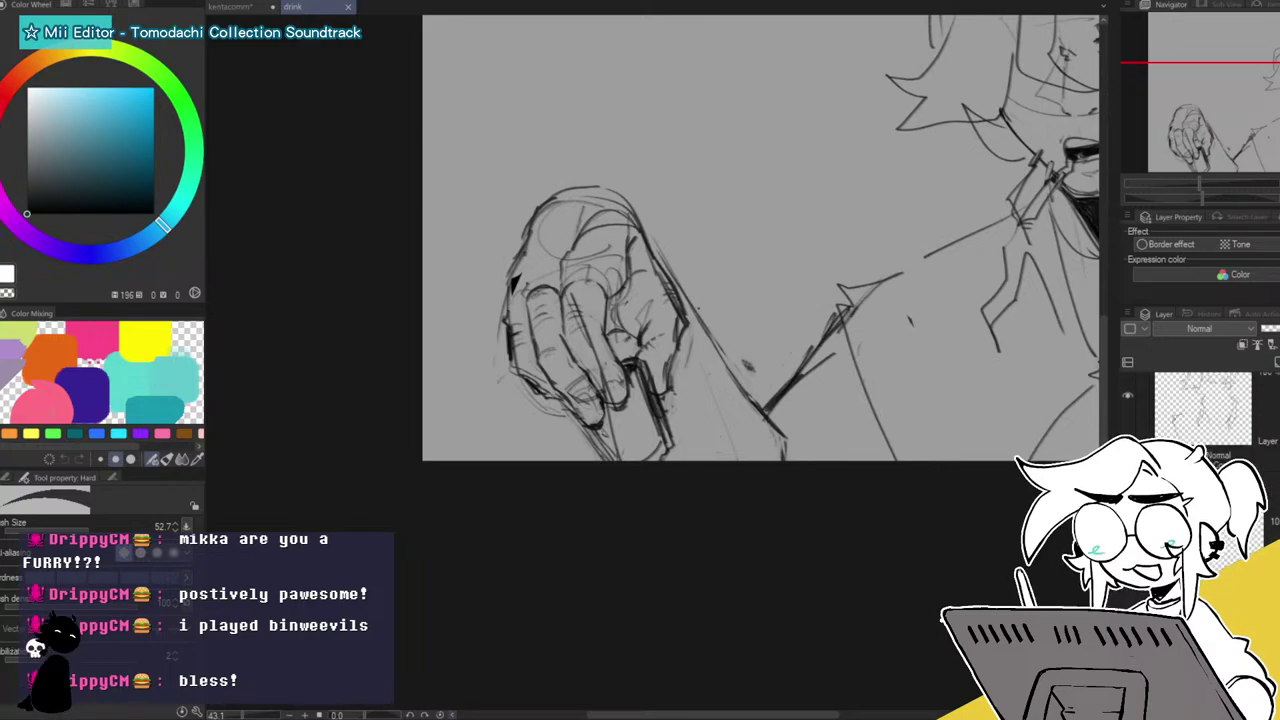
pyautogui.click(1127, 475)
pyautogui.click(1127, 475)
pyautogui.click(1127, 545)
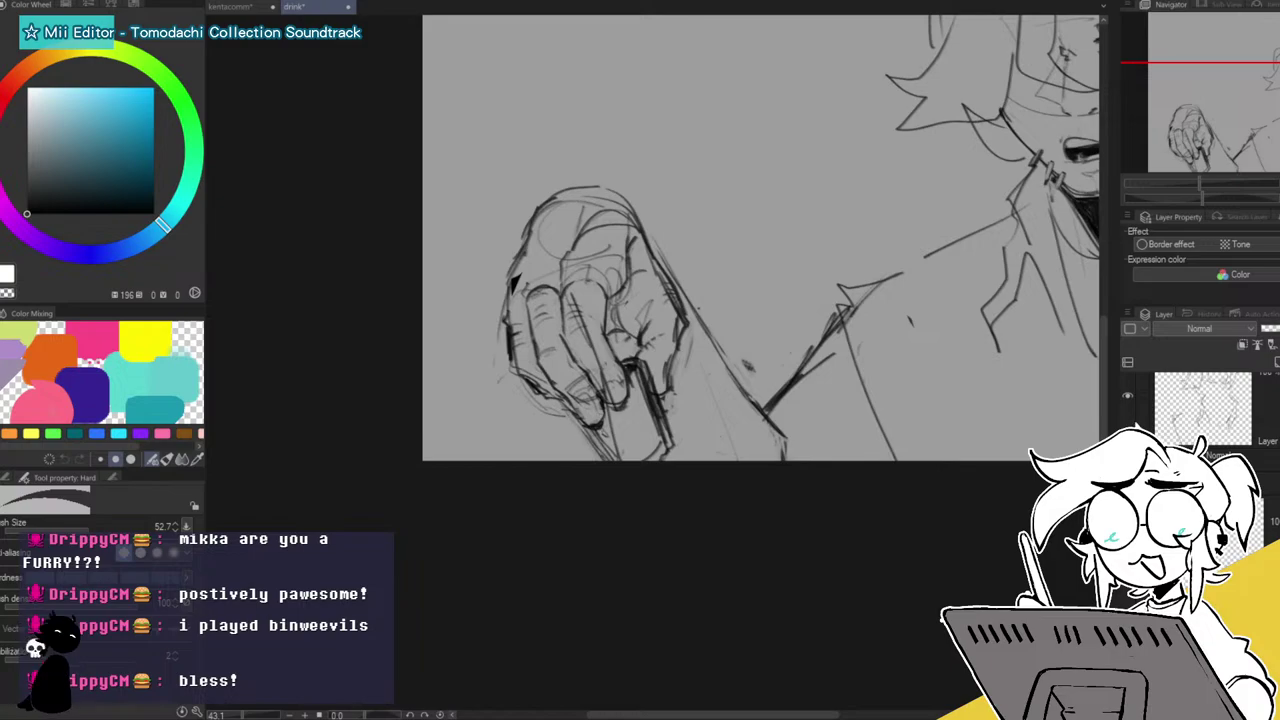
pyautogui.click(1141, 395)
pyautogui.click(1127, 395)
# Hide the face, shoulder and forearm sketch layers, leaving only the hand holding the glass visible.
pyautogui.scroll(2, 1200, 420)
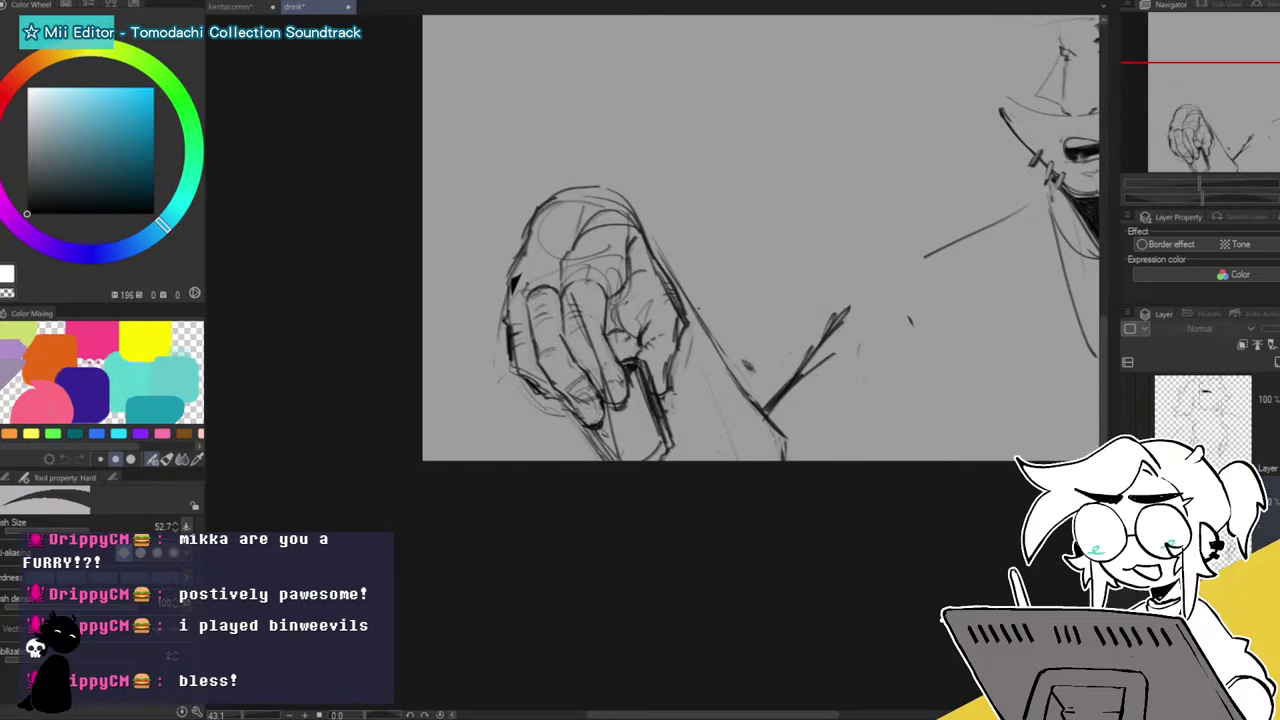
pyautogui.scroll(1, 1200, 420)
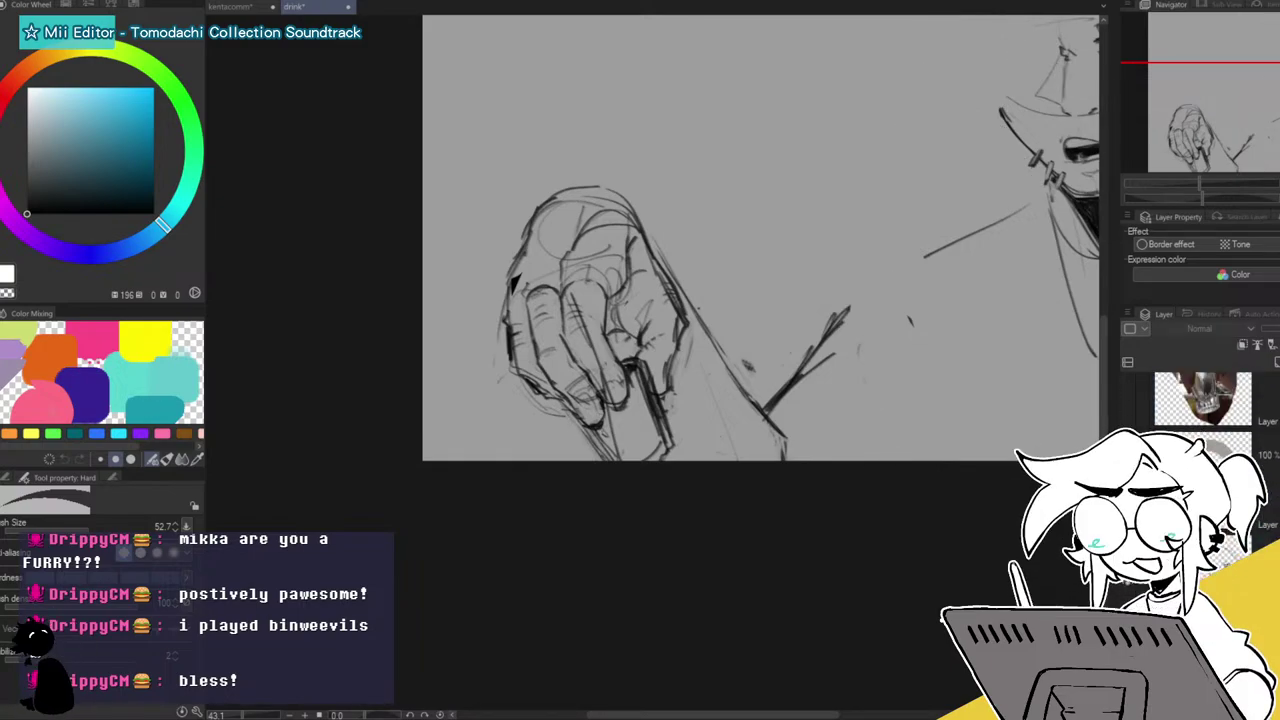
pyautogui.click(1128, 480)
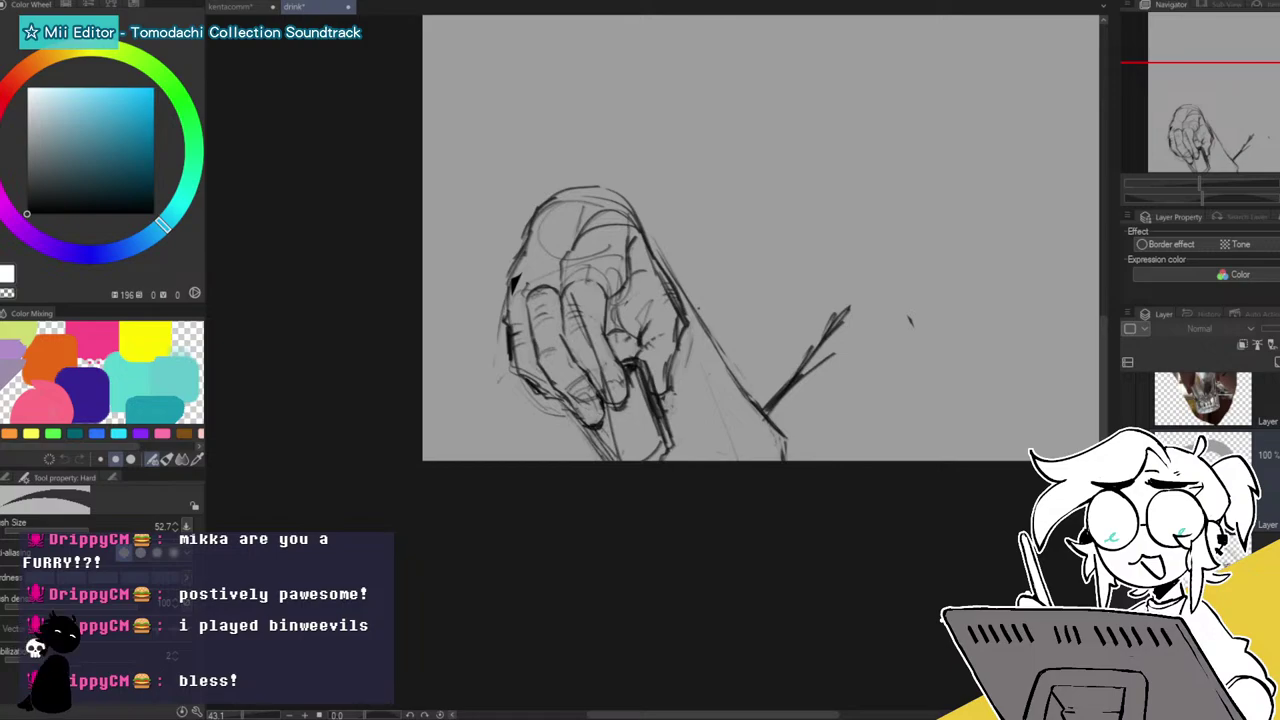
pyautogui.scroll(-4, 1210, 410)
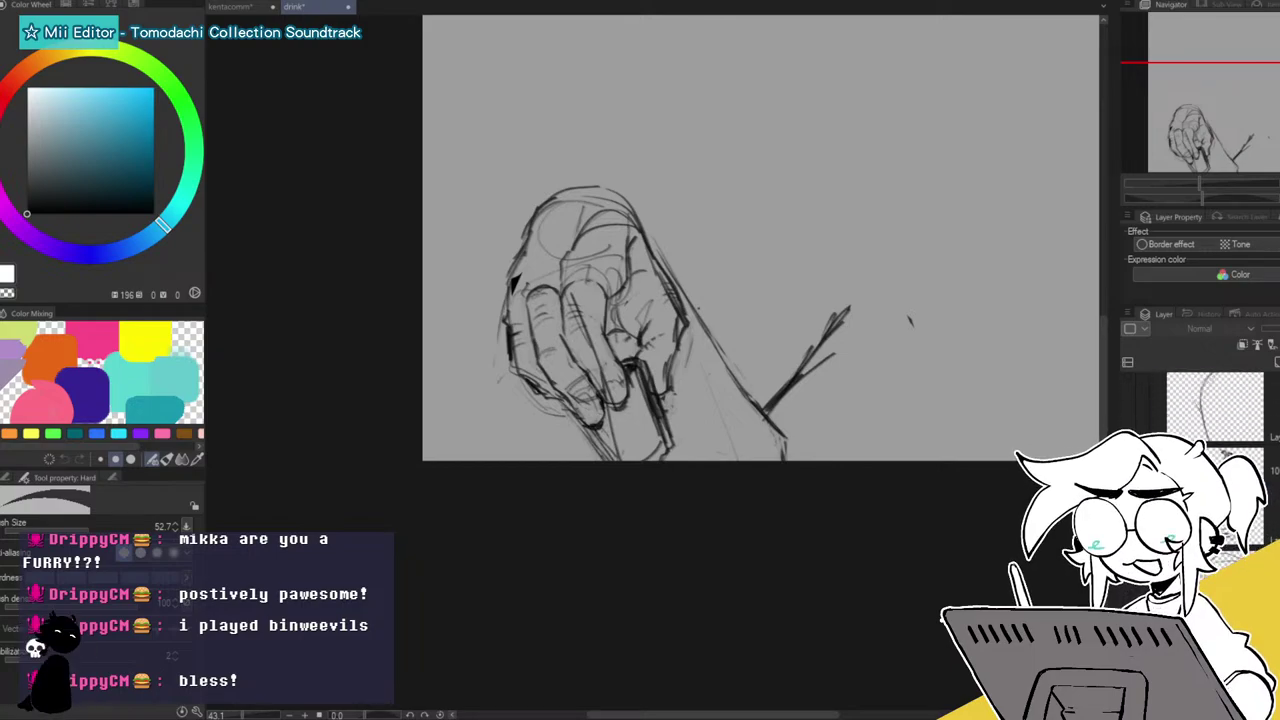
pyautogui.scroll(-2, 1210, 410)
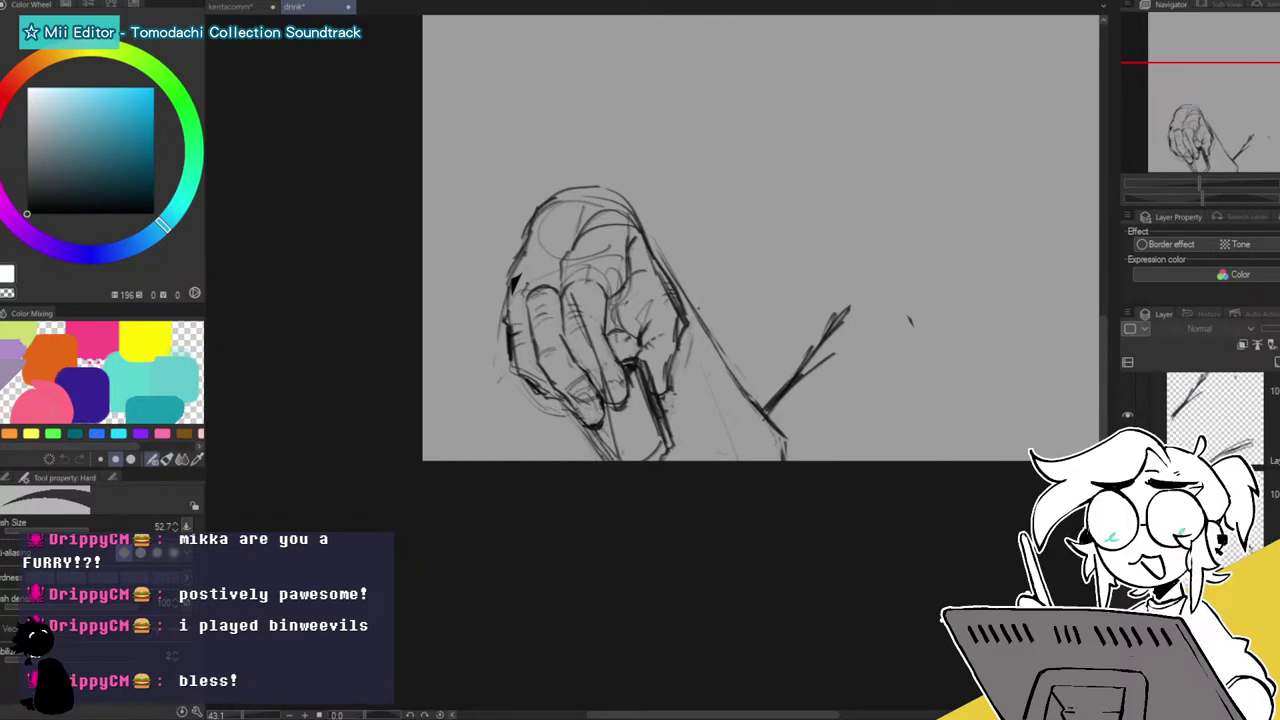
pyautogui.click(1128, 510)
pyautogui.hotkey('ctrl', 'z')
pyautogui.hotkey('ctrl', 'z')
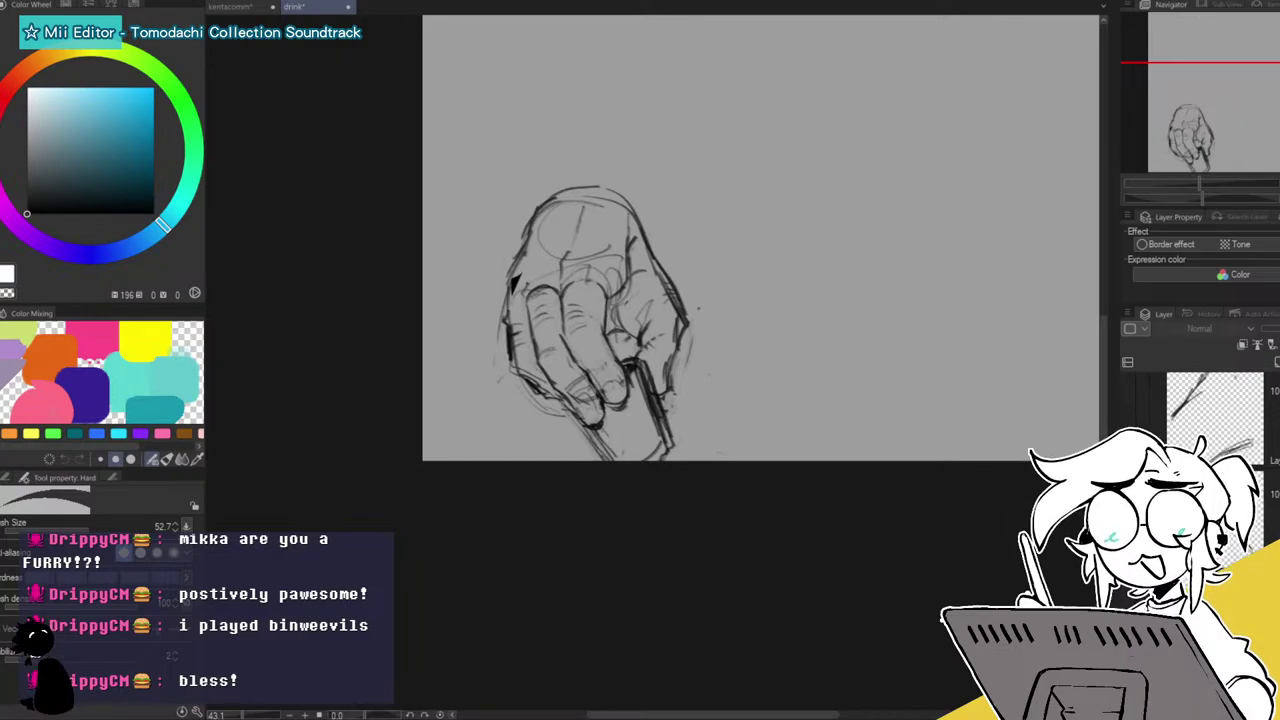
pyautogui.scroll(-5, 1215, 420)
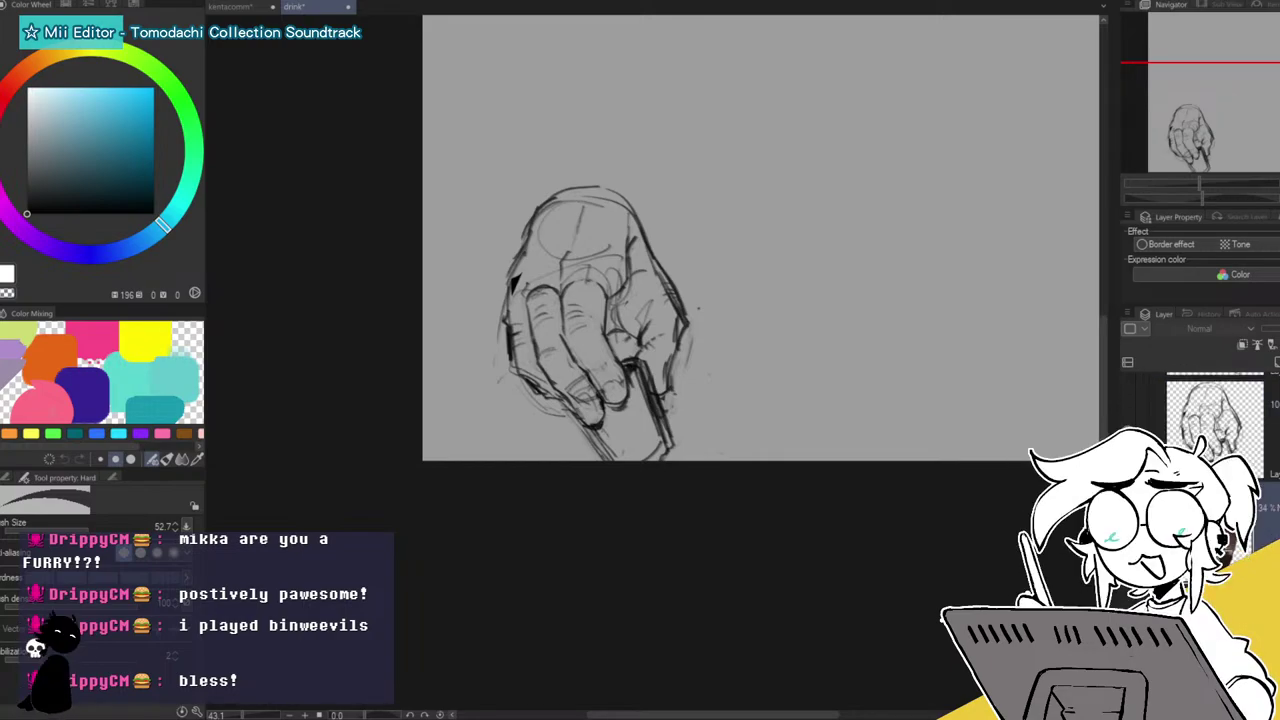
pyautogui.moveTo(515, 283)
pyautogui.mouseDown()
pyautogui.moveTo(311, 447)
pyautogui.moveTo(308, 467)
pyautogui.mouseUp()
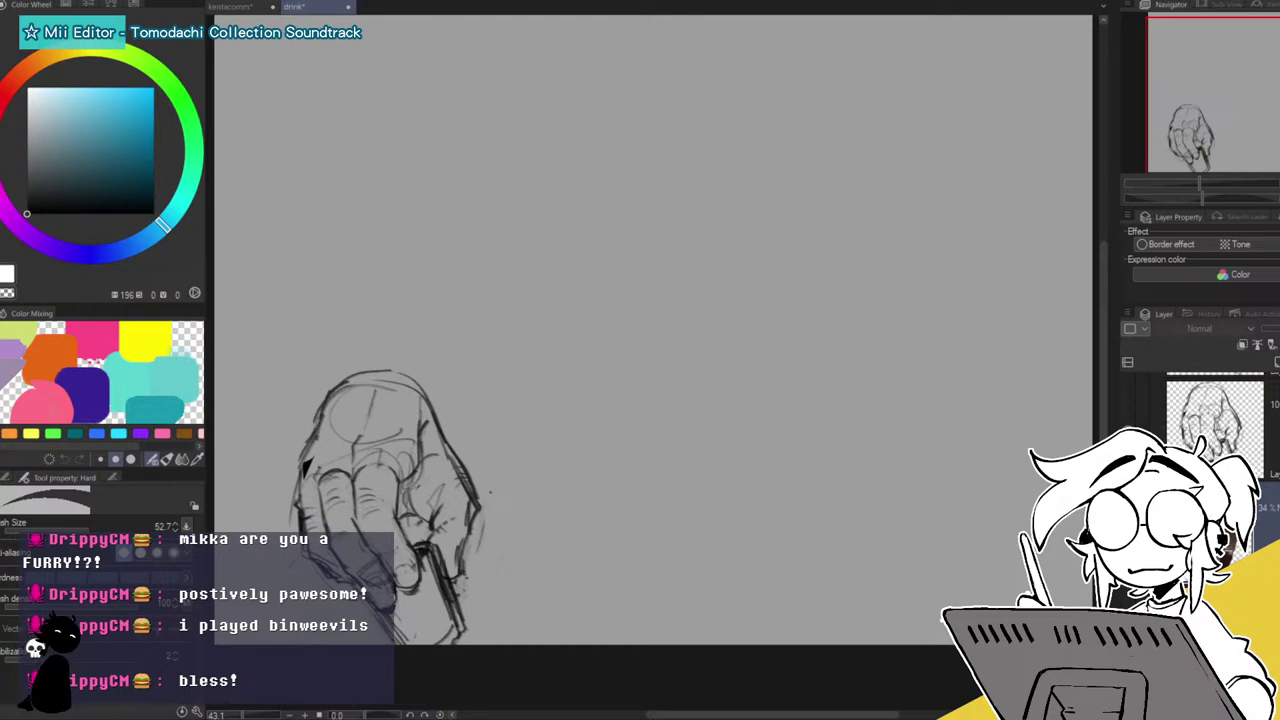
# Show the photo of the hand holding the glass and move it into the empty area beside the hand sketch.
pyautogui.click(1129, 510)
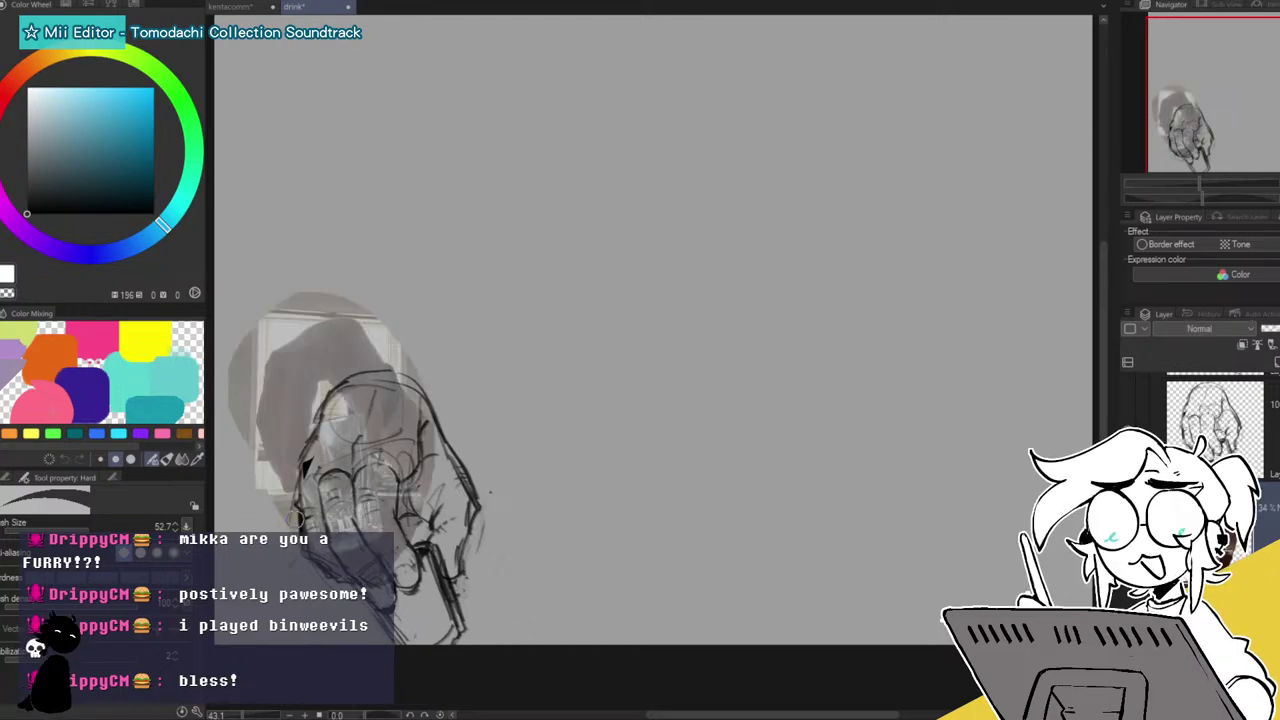
pyautogui.hotkey('ctrl', 't')
pyautogui.moveTo(323, 402); pyautogui.dragTo(551, 325)
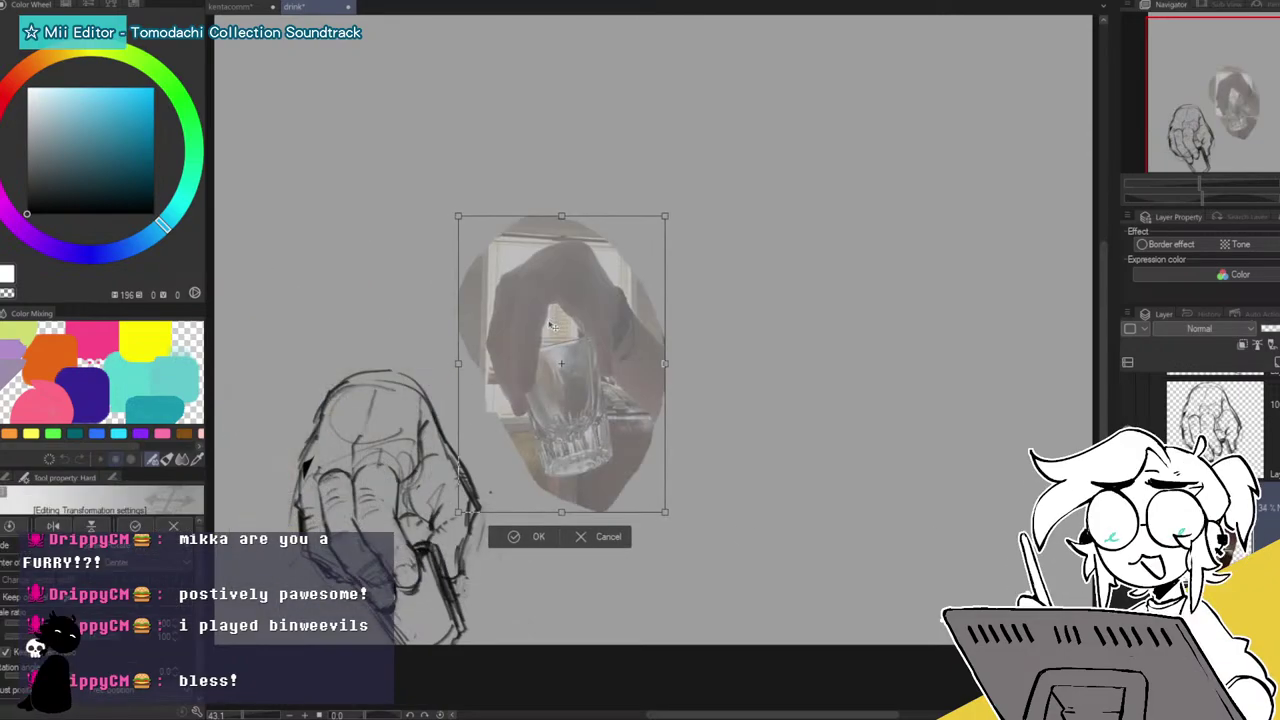
pyautogui.click(513, 541)
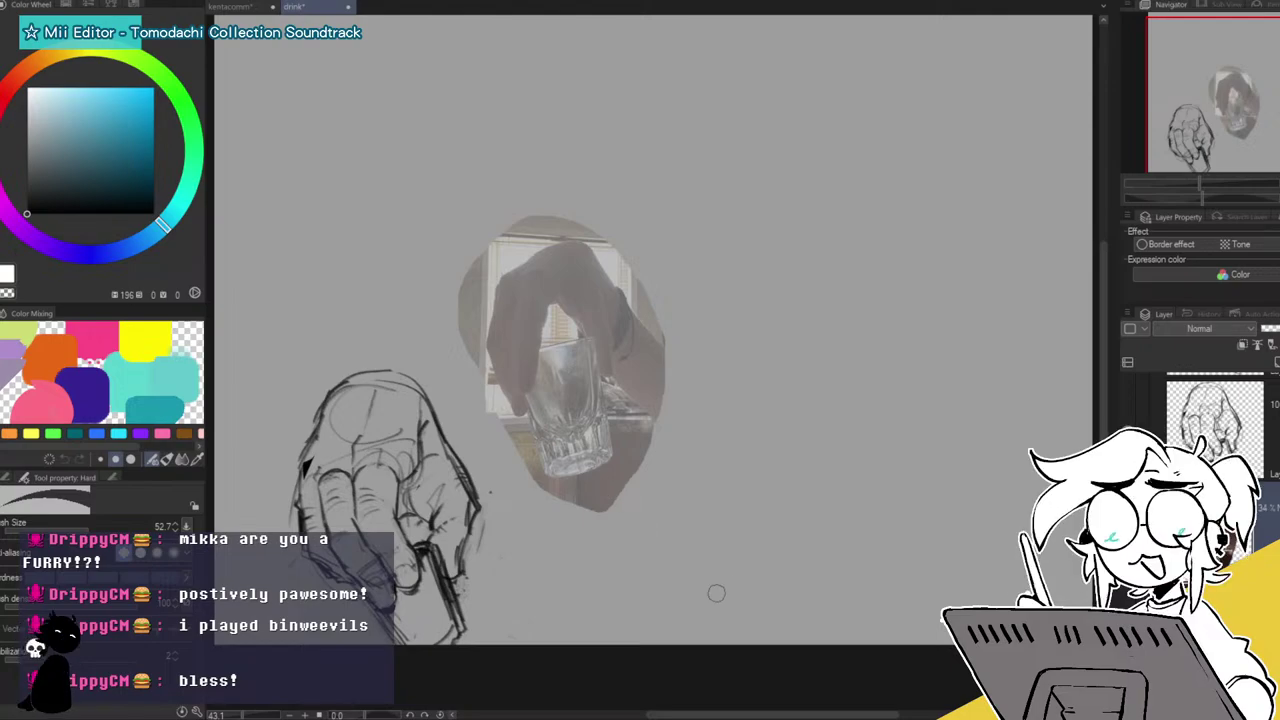
# Erase the lower part of the glass photo and close the drink document.
pyautogui.moveTo(606, 512)
pyautogui.mouseDown()
pyautogui.moveTo(598, 482)
pyautogui.moveTo(538, 478)
pyautogui.moveTo(523, 443)
pyautogui.moveTo(571, 442)
pyautogui.moveTo(602, 430)
pyautogui.moveTo(607, 412)
pyautogui.moveTo(581, 446)
pyautogui.moveTo(503, 426)
pyautogui.moveTo(537, 456)
pyautogui.moveTo(632, 466)
pyautogui.moveTo(610, 470)
pyautogui.moveTo(639, 441)
pyautogui.moveTo(588, 451)
pyautogui.moveTo(561, 487)
pyautogui.moveTo(600, 439)
pyautogui.moveTo(607, 399)
pyautogui.moveTo(680, 456)
pyautogui.moveTo(614, 398)
pyautogui.moveTo(680, 438)
pyautogui.moveTo(631, 443)
pyautogui.mouseUp()
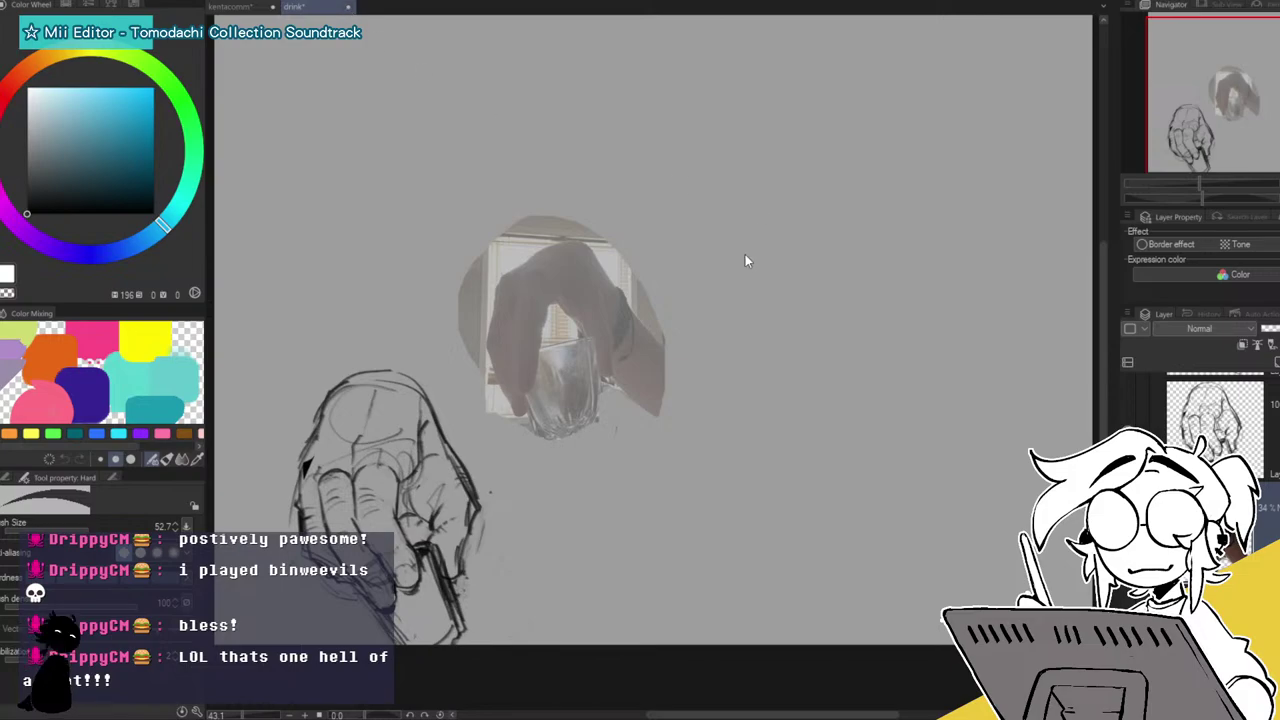
pyautogui.click(669, 237)
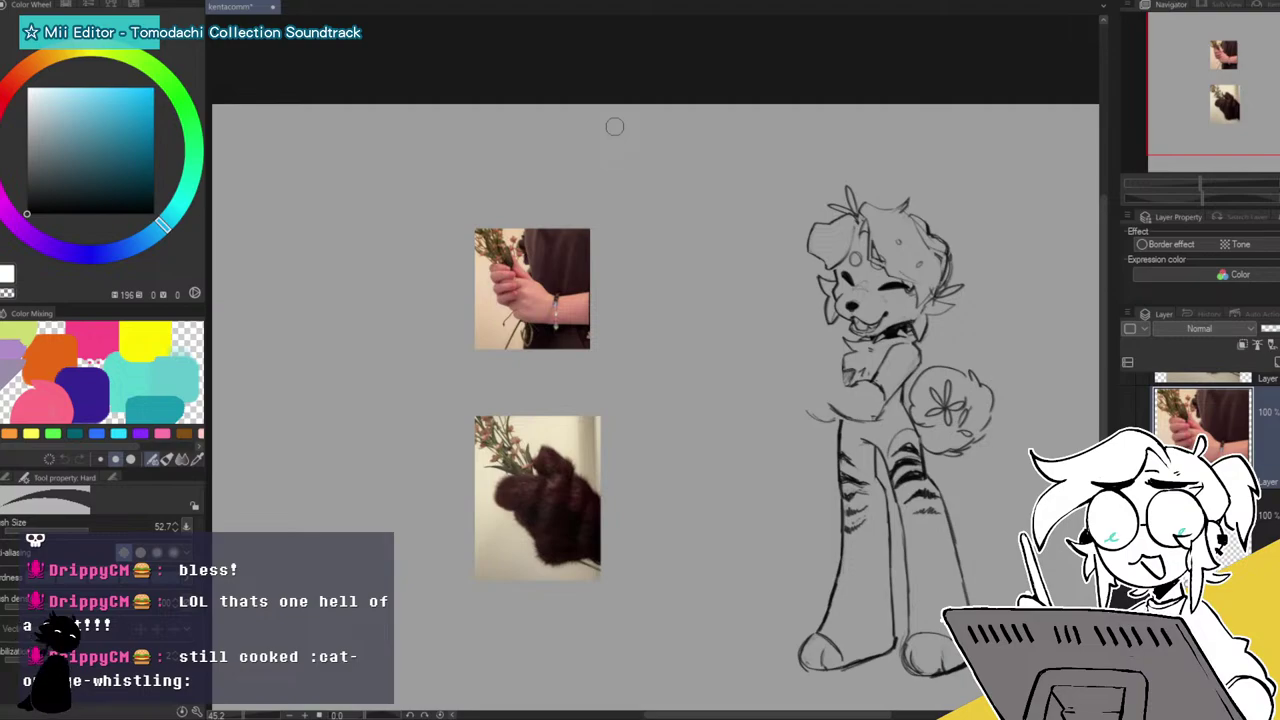
# On a new layer, trace the block shape of the back of the hand over the photo of the hand holding flowers.
pyautogui.moveTo(1204, 187); pyautogui.dragTo(1222, 183)
pyautogui.moveTo(1262, 72)
pyautogui.mouseDown()
pyautogui.moveTo(1224, 109)
pyautogui.moveTo(1232, 45)
pyautogui.moveTo(1232, 66)
pyautogui.moveTo(1251, 82)
pyautogui.moveTo(1250, 70)
pyautogui.mouseUp()
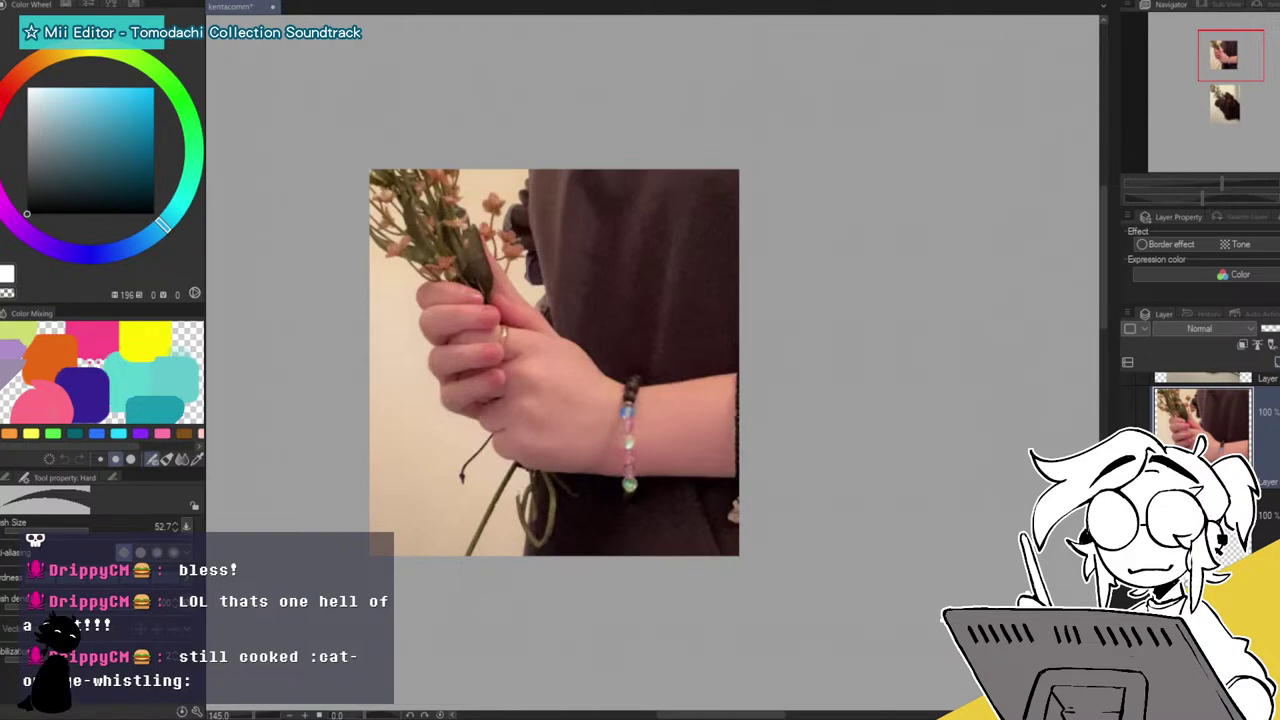
pyautogui.click(1203, 378)
pyautogui.scroll(1, 1203, 420)
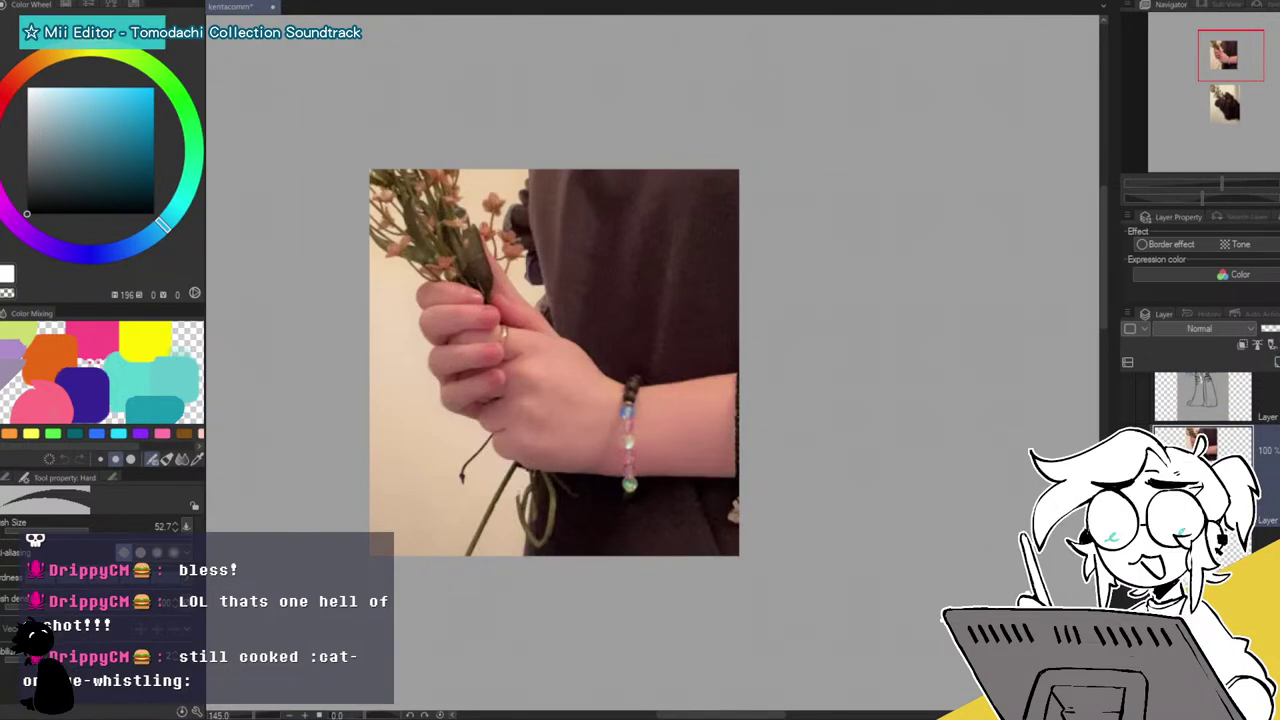
pyautogui.click(1274, 360)
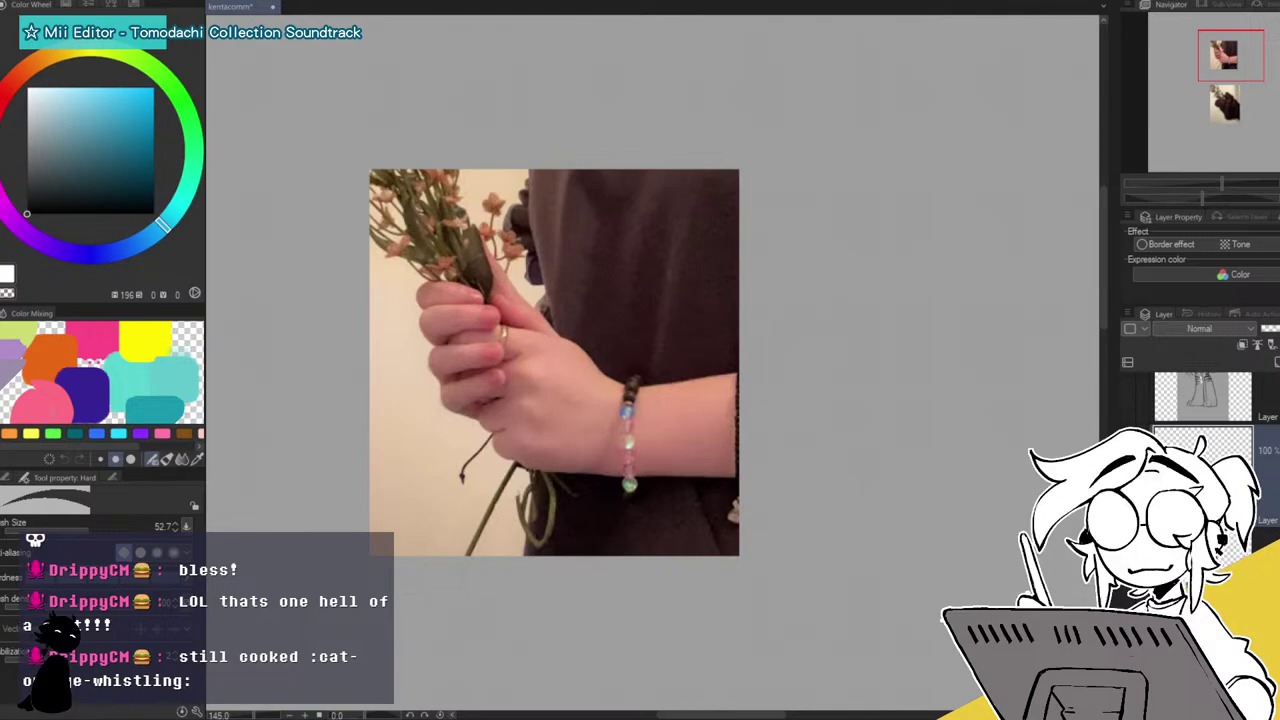
pyautogui.press('p')
pyautogui.moveTo(617, 396); pyautogui.dragTo(624, 466)
pyautogui.moveTo(625, 400)
pyautogui.mouseDown()
pyautogui.moveTo(578, 350)
pyautogui.moveTo(630, 387)
pyautogui.moveTo(573, 348)
pyautogui.moveTo(515, 340)
pyautogui.moveTo(580, 352)
pyautogui.mouseUp()
pyautogui.moveTo(577, 418); pyautogui.dragTo(550, 335)
pyautogui.moveTo(550, 333); pyautogui.dragTo(622, 398)
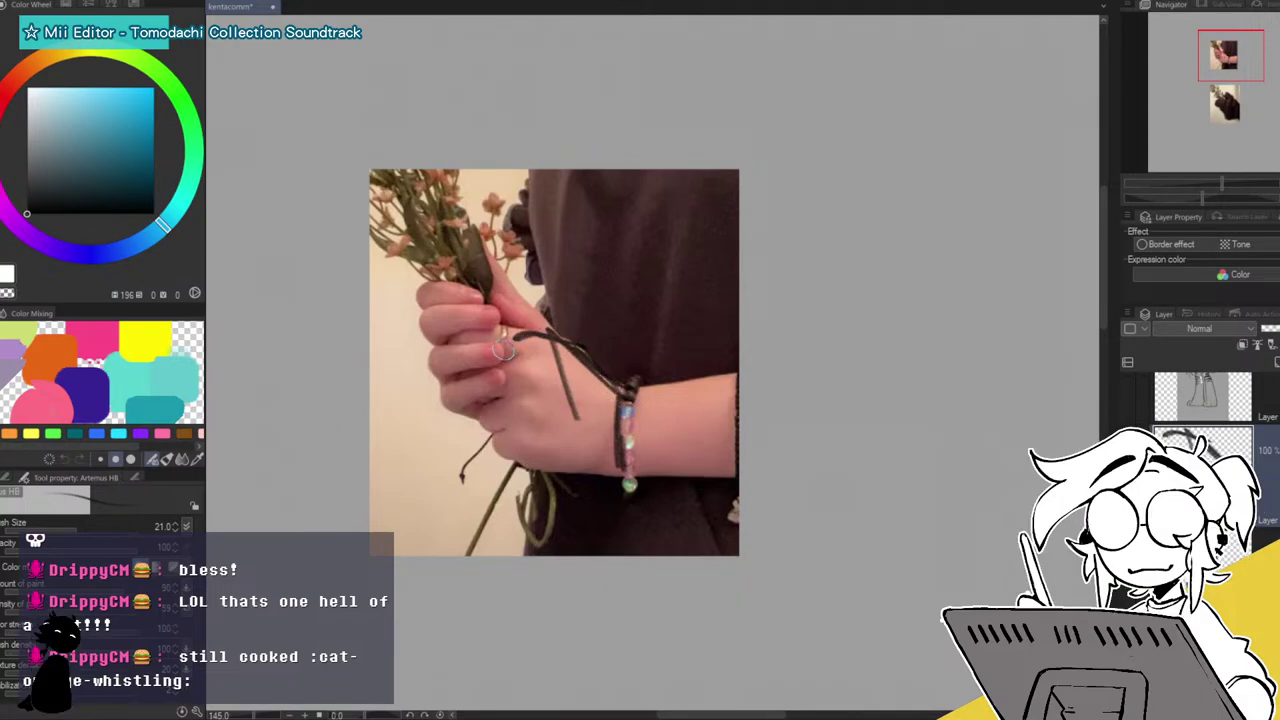
pyautogui.moveTo(508, 340)
pyautogui.mouseDown()
pyautogui.moveTo(524, 444)
pyautogui.moveTo(566, 472)
pyautogui.moveTo(622, 472)
pyautogui.mouseUp()
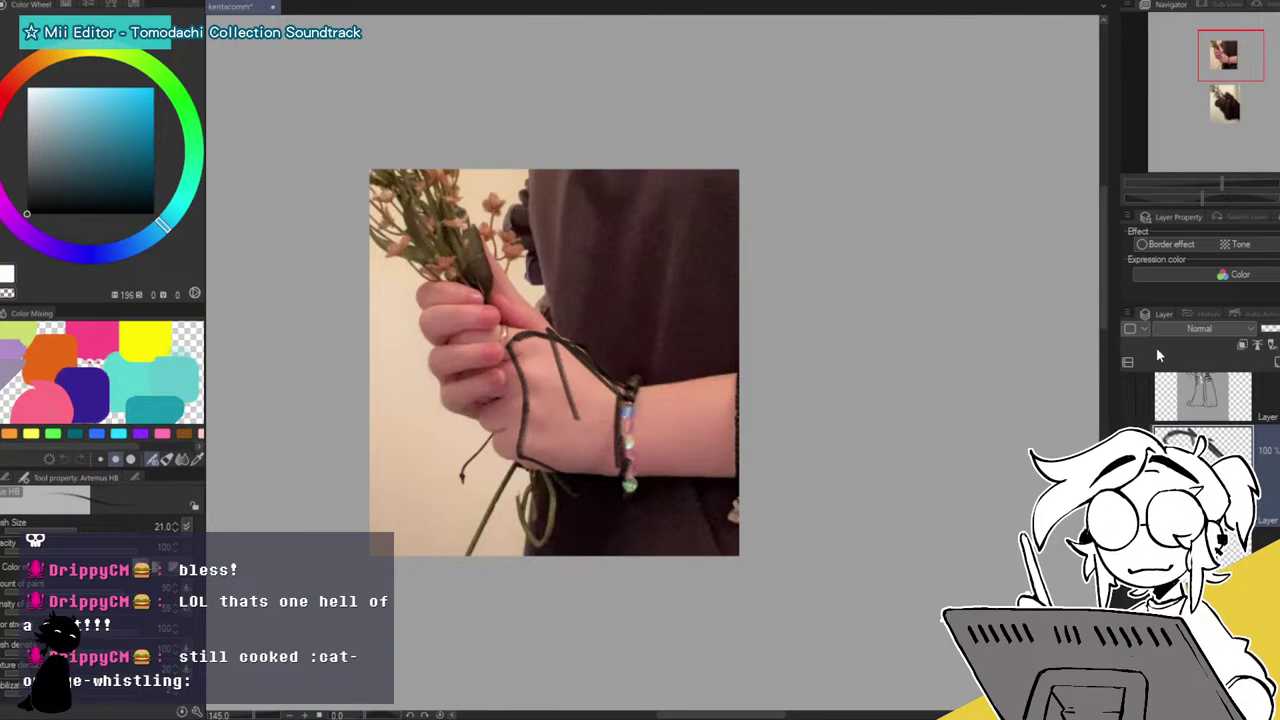
# Hide the reference photos and sketch the curled fingers and thumb onto the traced palm, refining its lines.
pyautogui.click(1131, 560)
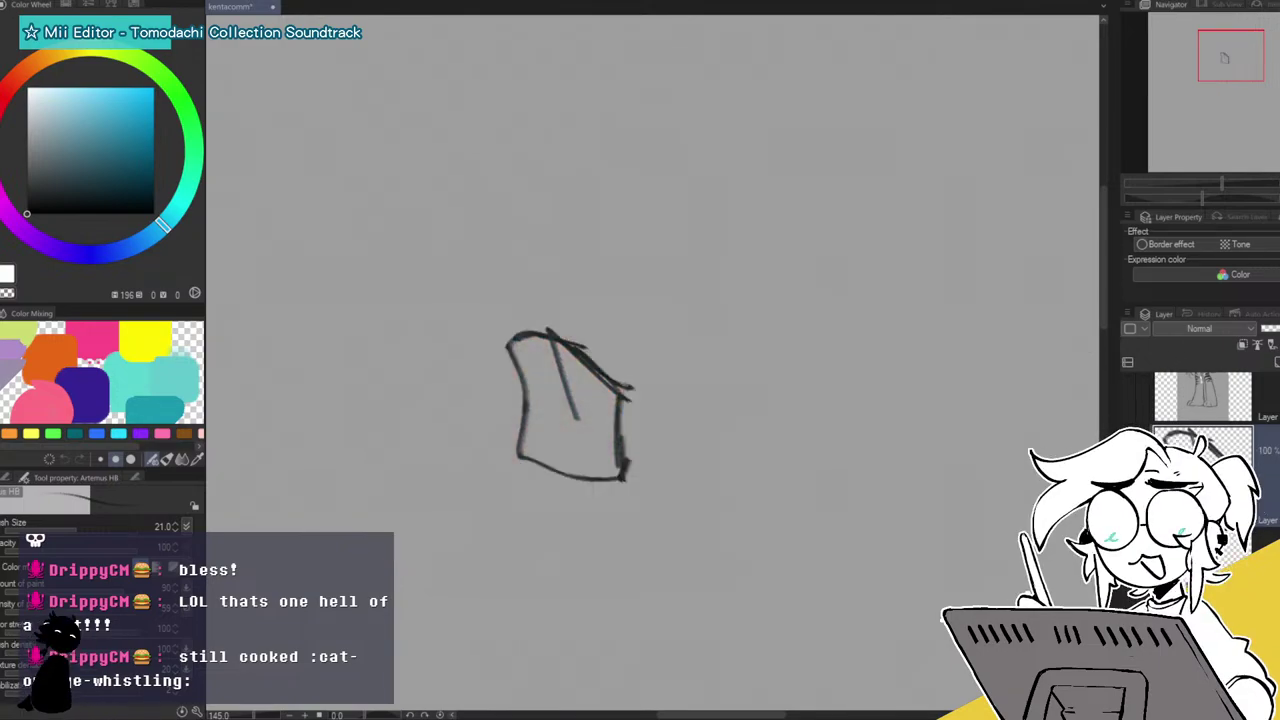
pyautogui.moveTo(510, 345)
pyautogui.mouseDown()
pyautogui.moveTo(530, 338)
pyautogui.moveTo(527, 443)
pyautogui.mouseUp()
pyautogui.moveTo(514, 323)
pyautogui.mouseDown()
pyautogui.moveTo(476, 359)
pyautogui.moveTo(517, 374)
pyautogui.moveTo(489, 382)
pyautogui.moveTo(485, 397)
pyautogui.moveTo(508, 415)
pyautogui.moveTo(500, 448)
pyautogui.mouseUp()
pyautogui.moveTo(612, 378)
pyautogui.mouseDown()
pyautogui.moveTo(600, 330)
pyautogui.moveTo(571, 312)
pyautogui.moveTo(556, 345)
pyautogui.moveTo(560, 312)
pyautogui.mouseUp()
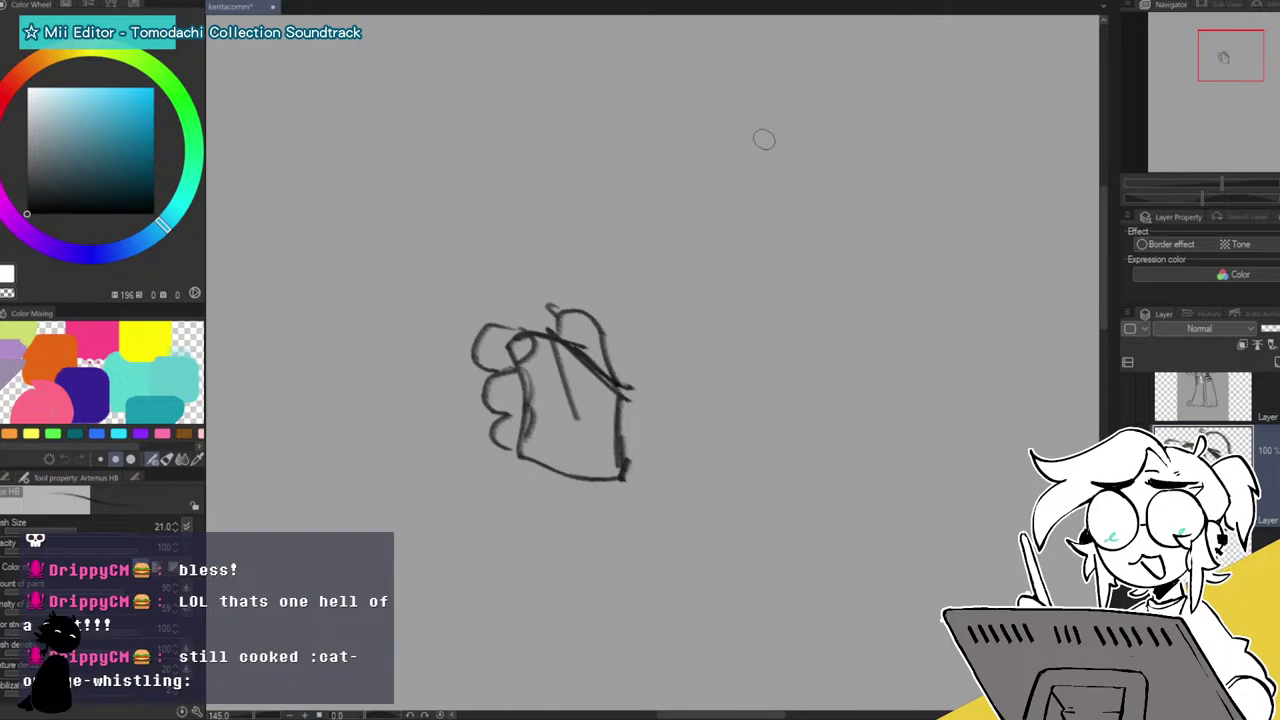
pyautogui.moveTo(1212, 183)
pyautogui.mouseDown()
pyautogui.moveTo(1195, 183)
pyautogui.moveTo(1220, 179)
pyautogui.mouseUp()
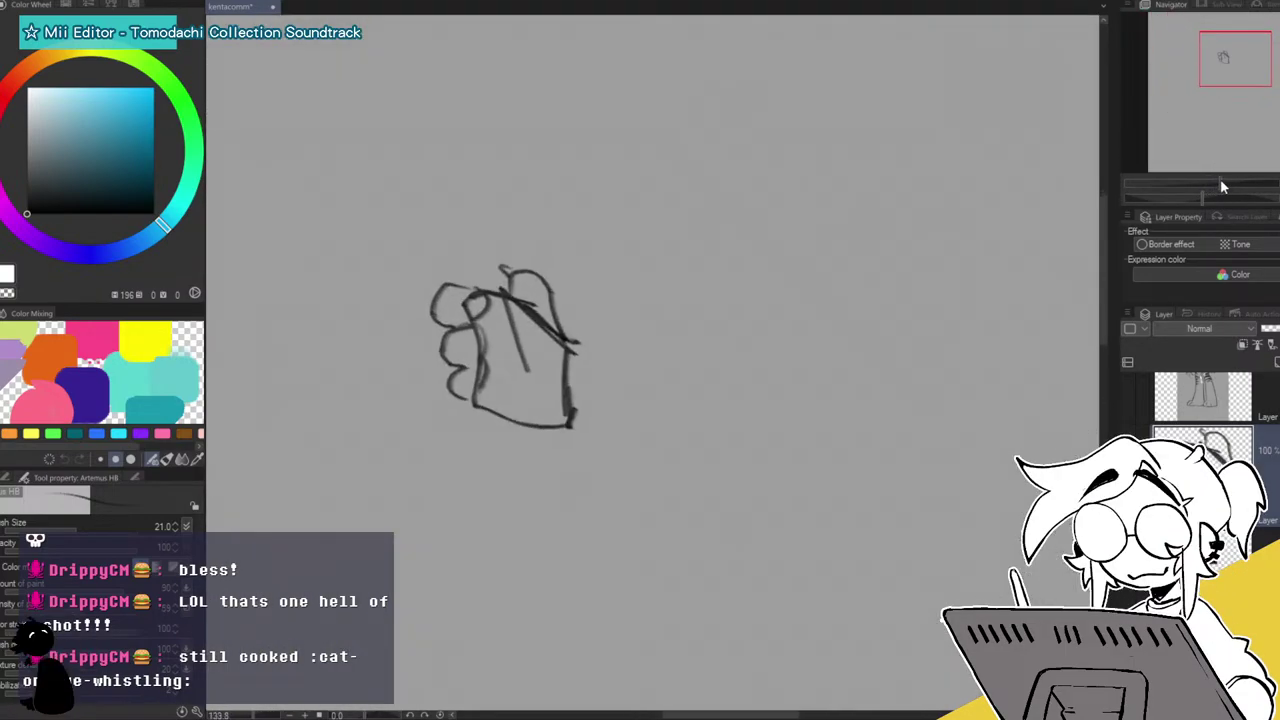
pyautogui.moveTo(488, 305); pyautogui.dragTo(578, 372)
pyautogui.moveTo(494, 341)
pyautogui.mouseDown()
pyautogui.moveTo(560, 392)
pyautogui.moveTo(544, 415)
pyautogui.mouseUp()
pyautogui.moveTo(579, 355)
pyautogui.mouseDown()
pyautogui.moveTo(568, 411)
pyautogui.moveTo(594, 362)
pyautogui.mouseUp()
pyautogui.moveTo(488, 403)
pyautogui.mouseDown()
pyautogui.moveTo(562, 433)
pyautogui.moveTo(538, 441)
pyautogui.moveTo(478, 403)
pyautogui.mouseUp()
# Transform the hand sketch, moving it onto the end of the dog's far arm and tilting it upward.
pyautogui.moveTo(1238, 60)
pyautogui.mouseDown()
pyautogui.moveTo(1254, 54)
pyautogui.moveTo(1243, 60)
pyautogui.mouseUp()
pyautogui.moveTo(1221, 184); pyautogui.dragTo(1204, 187)
pyautogui.hotkey('ctrl', 't')
pyautogui.moveTo(574, 365)
pyautogui.mouseDown()
pyautogui.moveTo(869, 464)
pyautogui.moveTo(911, 458)
pyautogui.mouseUp()
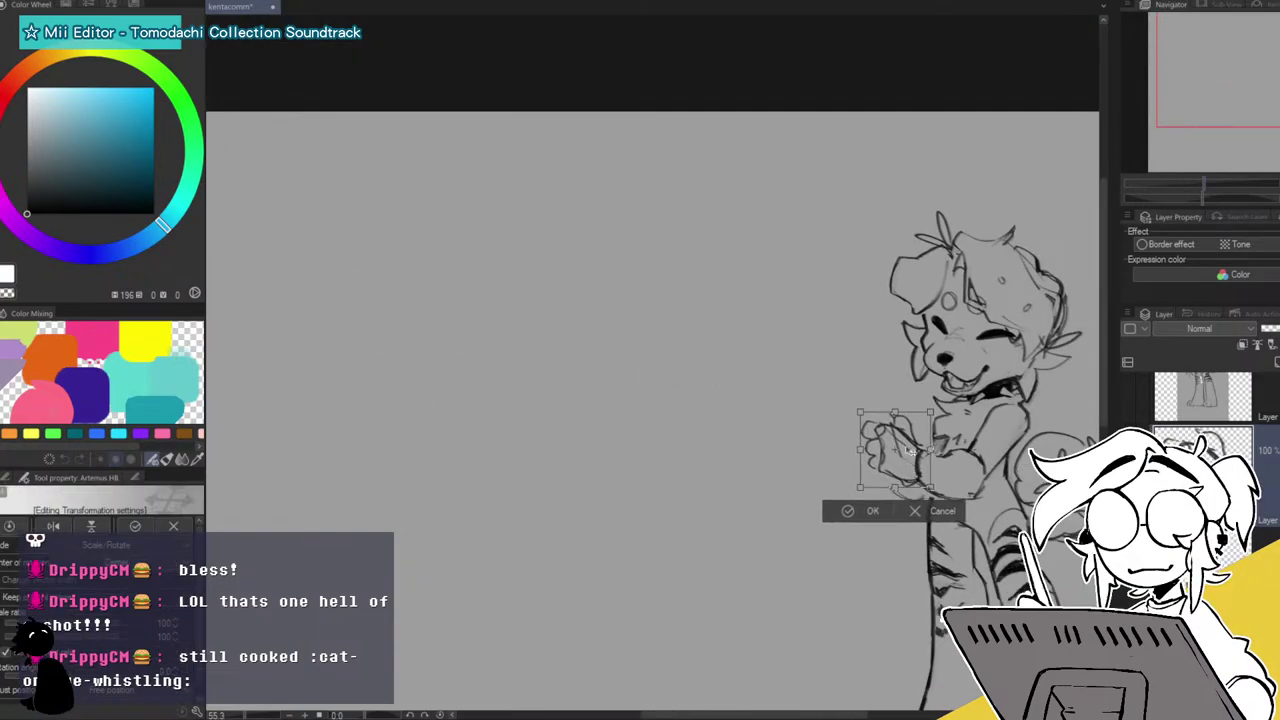
pyautogui.moveTo(872, 378); pyautogui.dragTo(918, 383)
pyautogui.moveTo(914, 456); pyautogui.dragTo(938, 437)
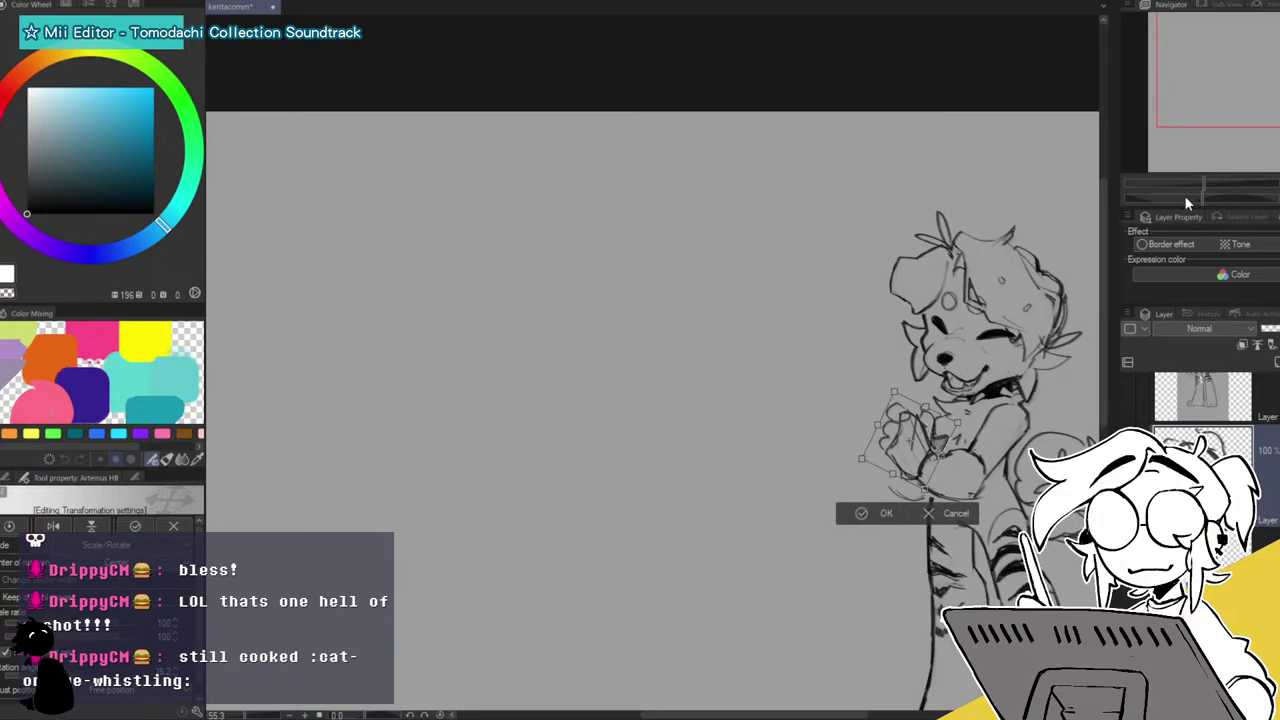
pyautogui.moveTo(1203, 183)
pyautogui.mouseDown()
pyautogui.moveTo(1218, 173)
pyautogui.moveTo(1212, 160)
pyautogui.mouseUp()
pyautogui.moveTo(1218, 62); pyautogui.dragTo(1267, 66)
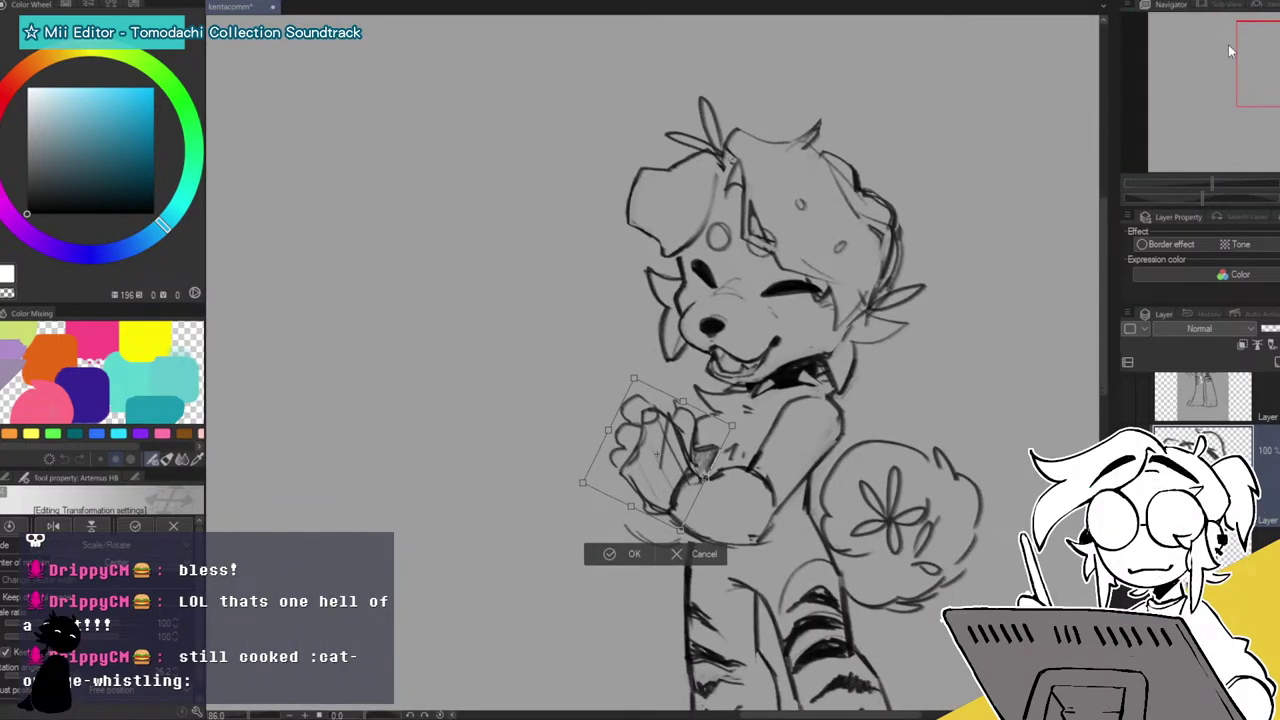
# Scale the hand sketch to 119, adjust its rotation and position to fit behind the near arm, and apply the transformation.
pyautogui.moveTo(703, 443)
pyautogui.mouseDown()
pyautogui.moveTo(762, 298)
pyautogui.moveTo(793, 307)
pyautogui.moveTo(675, 427)
pyautogui.moveTo(676, 450)
pyautogui.mouseUp()
pyautogui.moveTo(777, 297); pyautogui.dragTo(676, 301)
pyautogui.moveTo(701, 460); pyautogui.dragTo(668, 497)
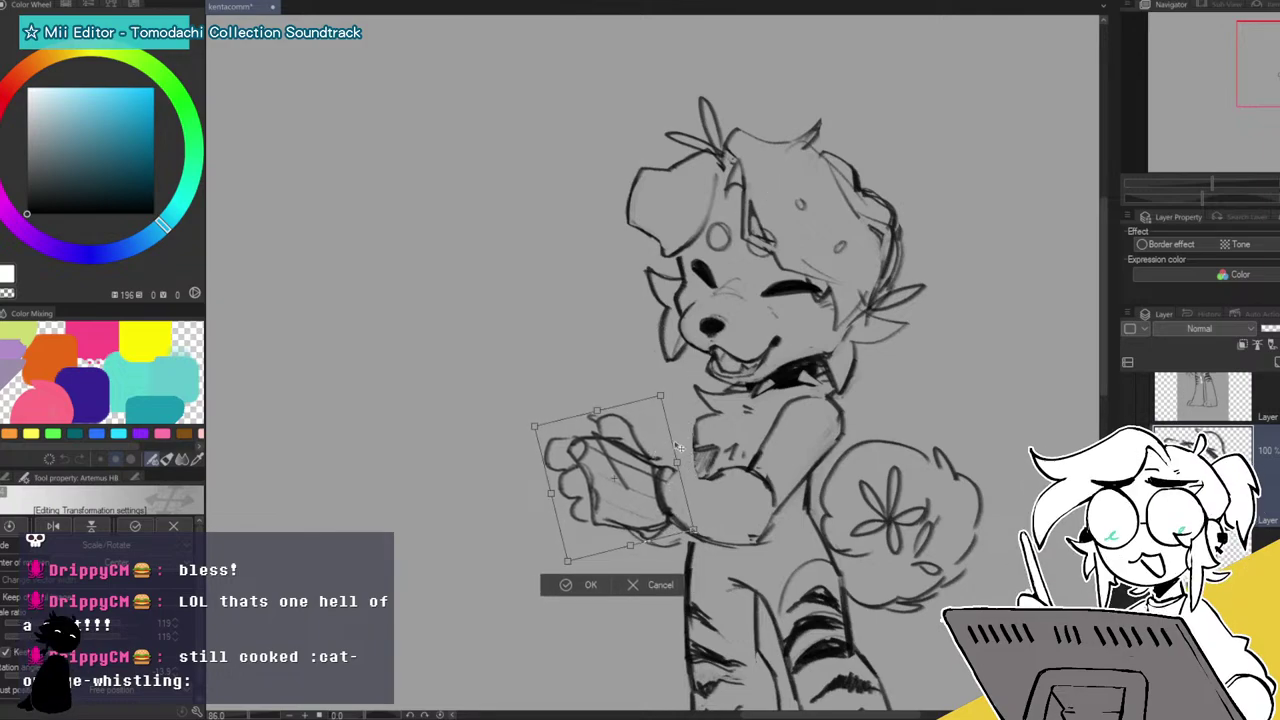
pyautogui.moveTo(677, 447); pyautogui.dragTo(691, 443)
pyautogui.moveTo(692, 312); pyautogui.dragTo(706, 379)
pyautogui.moveTo(668, 465); pyautogui.dragTo(680, 451)
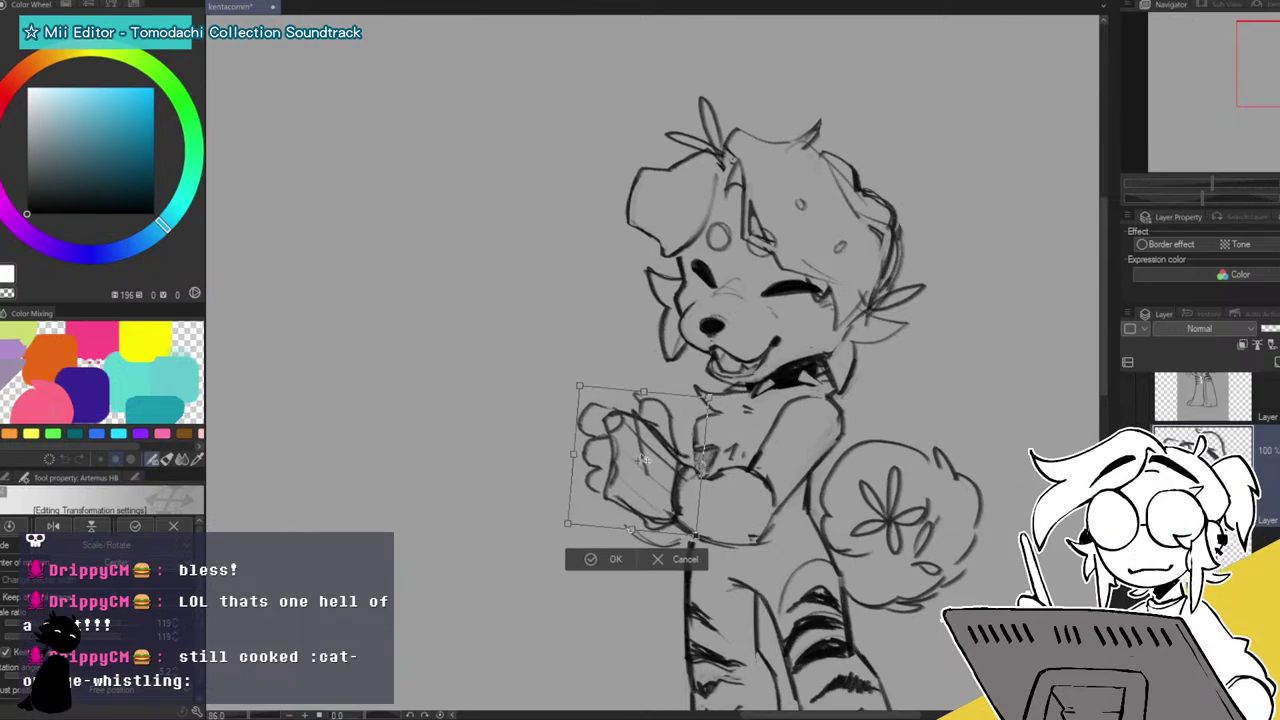
pyautogui.moveTo(683, 323); pyautogui.dragTo(690, 388)
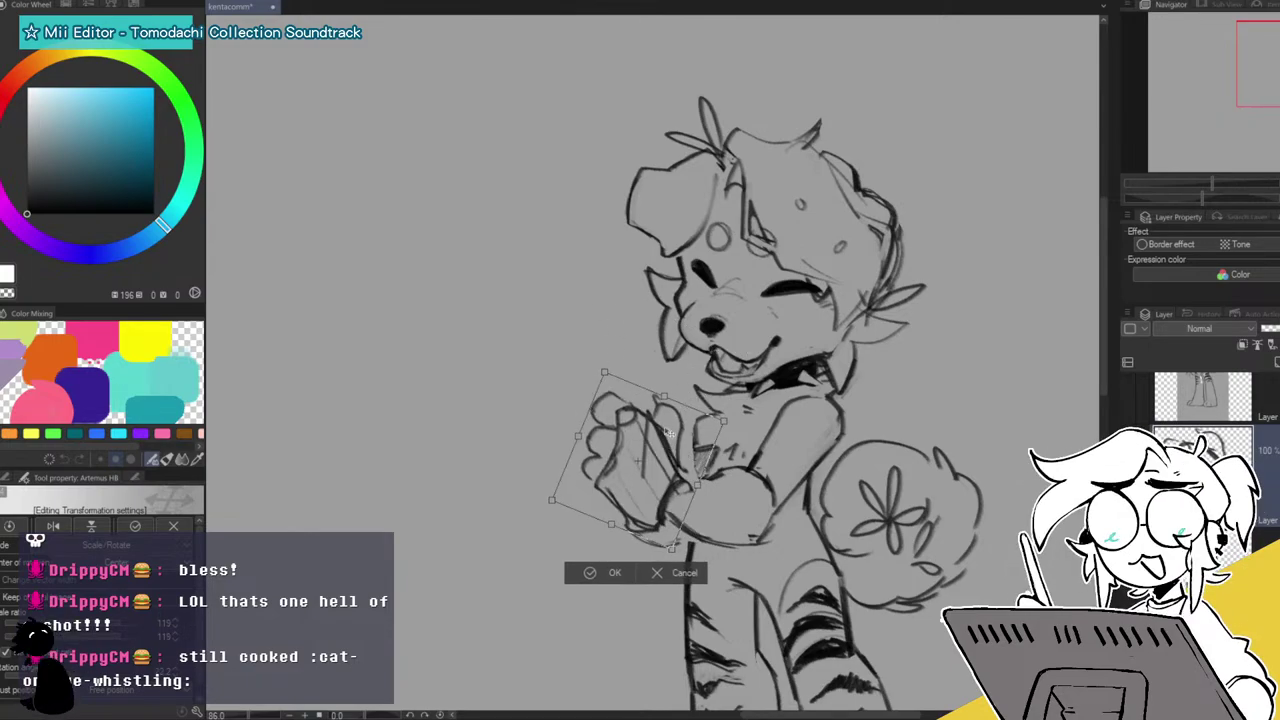
pyautogui.moveTo(678, 452); pyautogui.dragTo(692, 442)
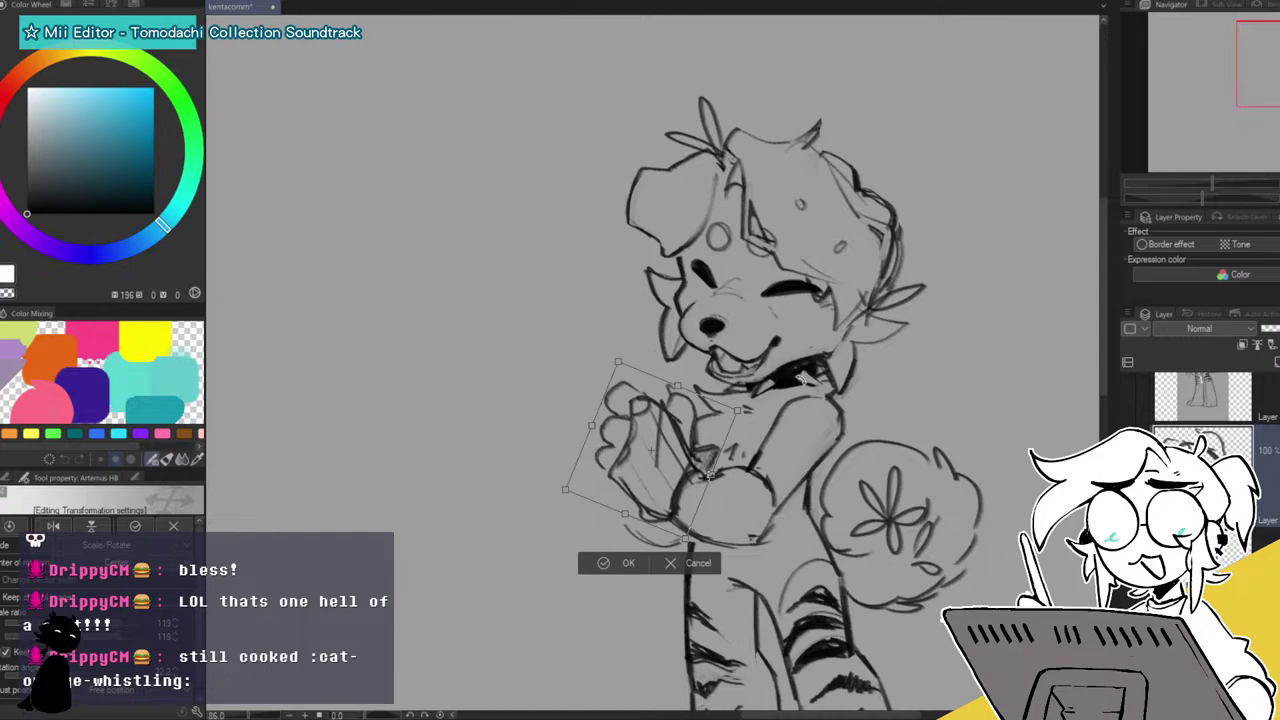
pyautogui.moveTo(800, 380); pyautogui.dragTo(790, 386)
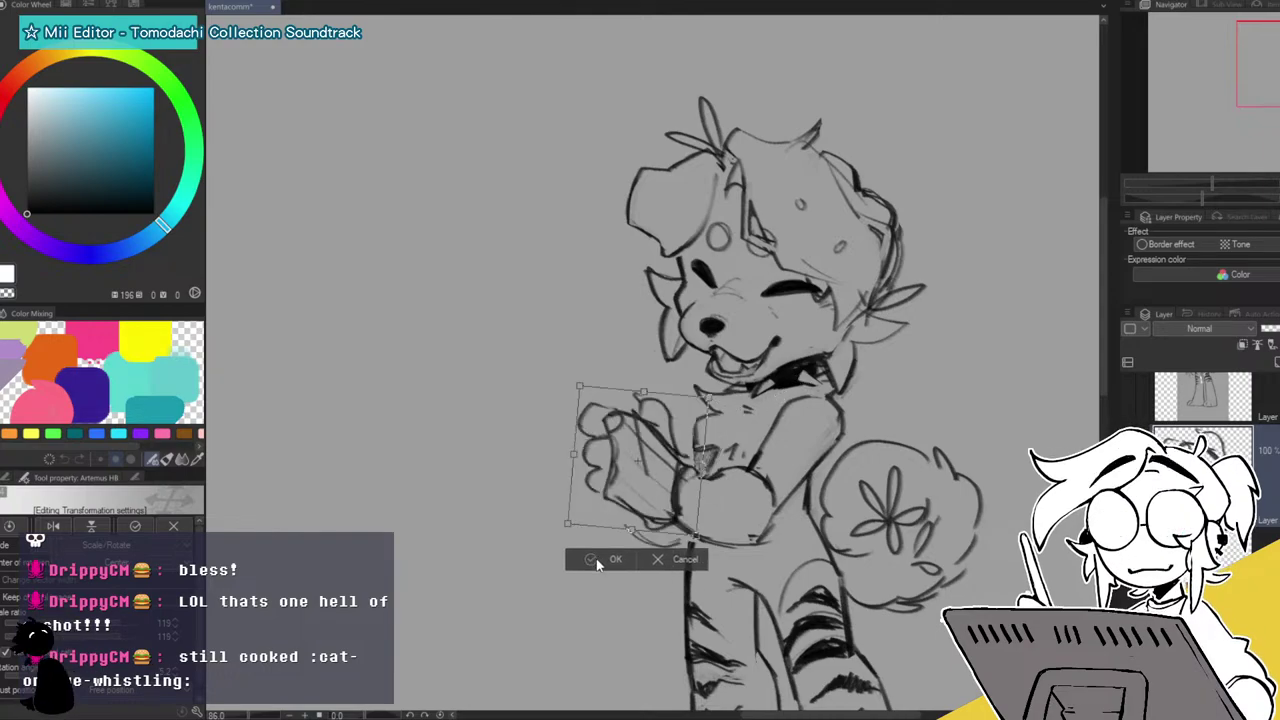
pyautogui.click(614, 559)
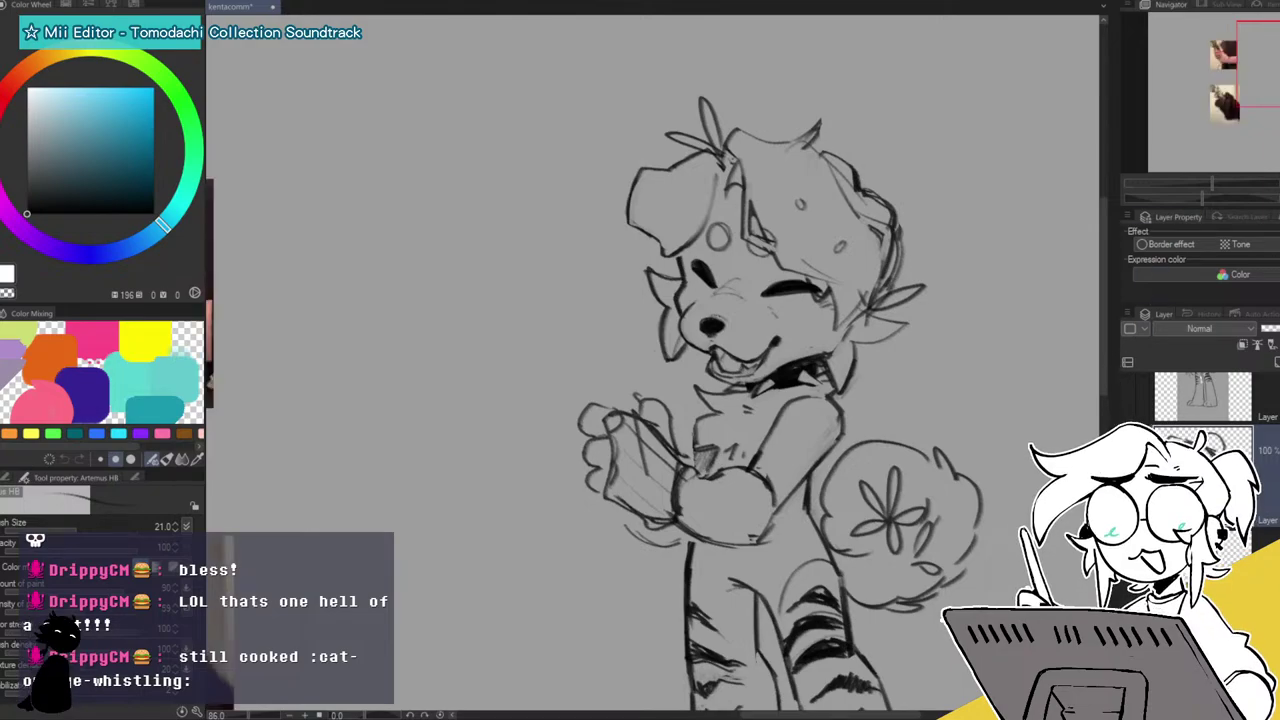
# On a new layer, trace the fingers, thumb and palm outline over the furry paw photo.
pyautogui.hotkey('ctrl', 't')
pyautogui.click(1276, 366)
pyautogui.moveTo(1259, 29); pyautogui.dragTo(1203, 68)
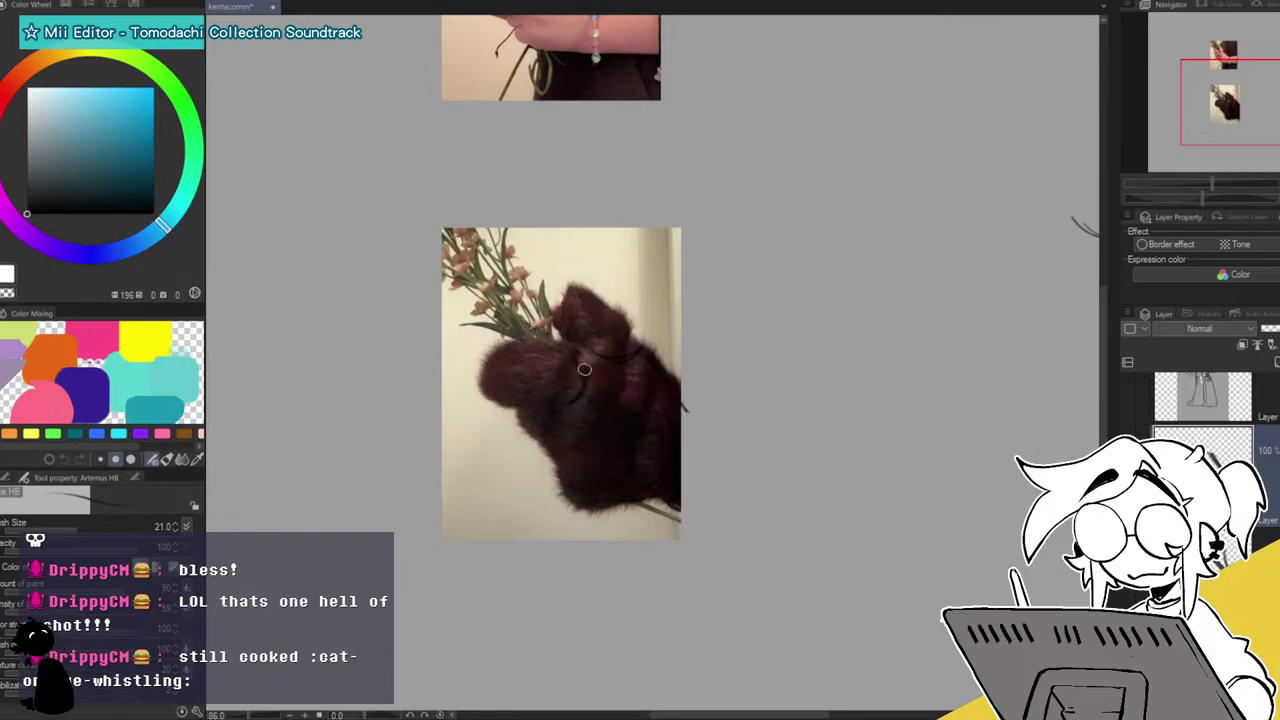
pyautogui.moveTo(577, 350)
pyautogui.mouseDown()
pyautogui.moveTo(516, 356)
pyautogui.moveTo(497, 384)
pyautogui.moveTo(521, 398)
pyautogui.moveTo(534, 349)
pyautogui.mouseUp()
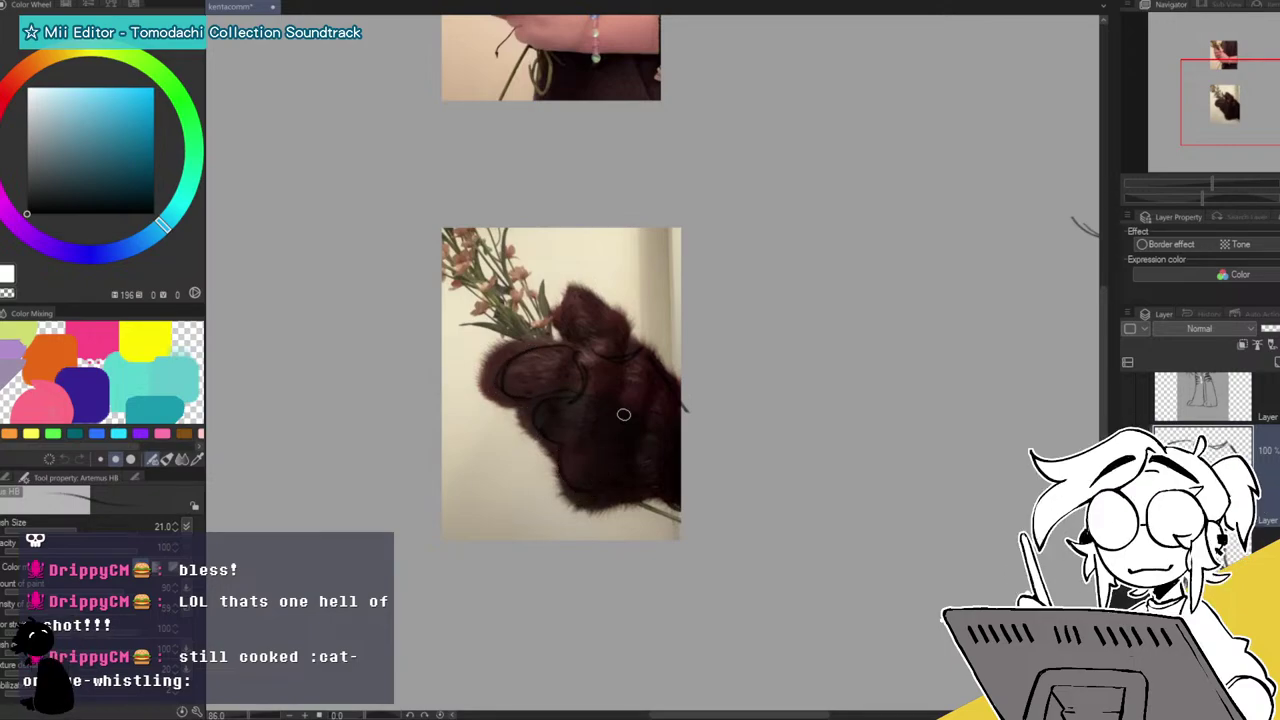
pyautogui.moveTo(678, 486)
pyautogui.mouseDown()
pyautogui.moveTo(699, 432)
pyautogui.moveTo(676, 452)
pyautogui.mouseUp()
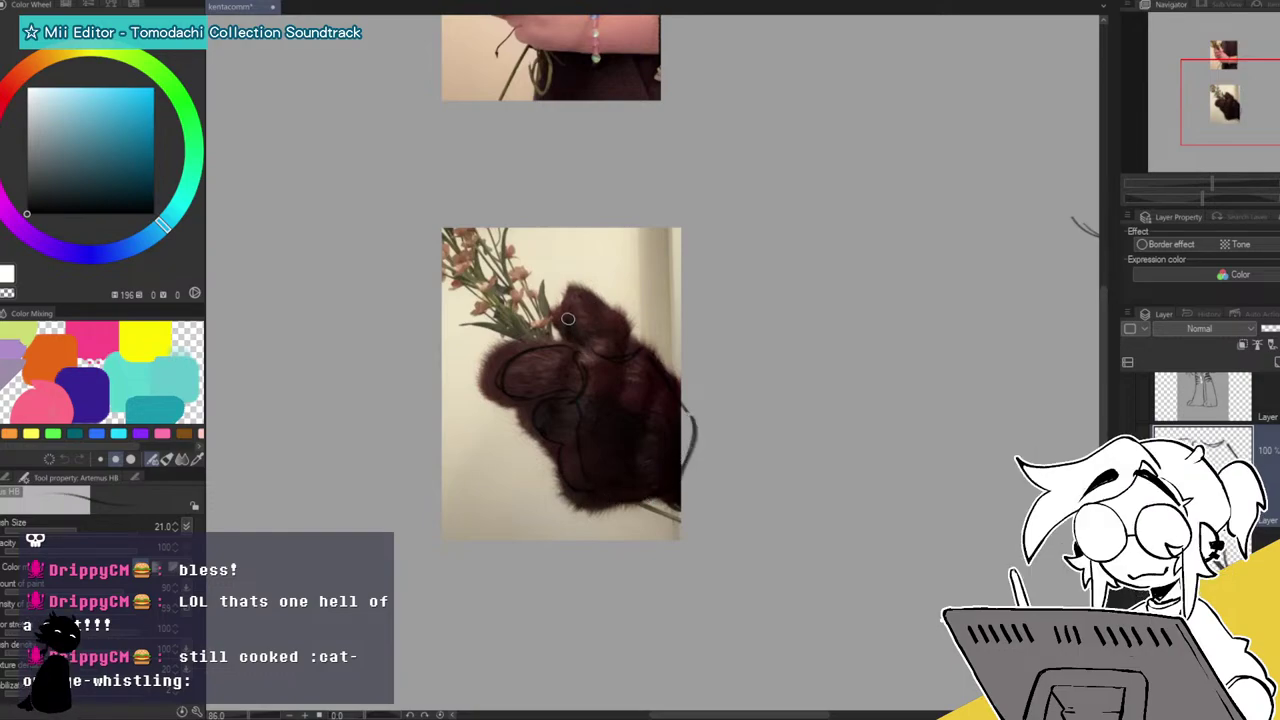
pyautogui.moveTo(583, 287); pyautogui.dragTo(652, 352)
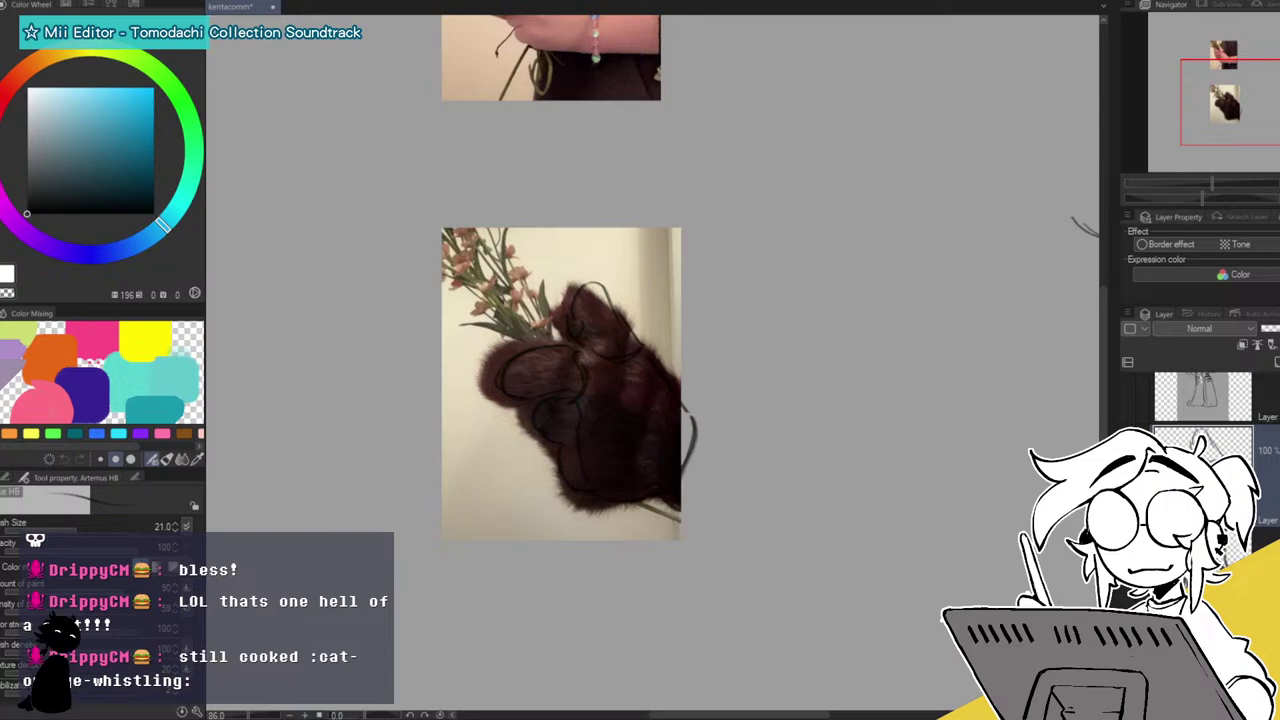
# Hide the reference photos and redraw the traced paw's thumb with a pointed claw at its tip.
pyautogui.press('Delete')
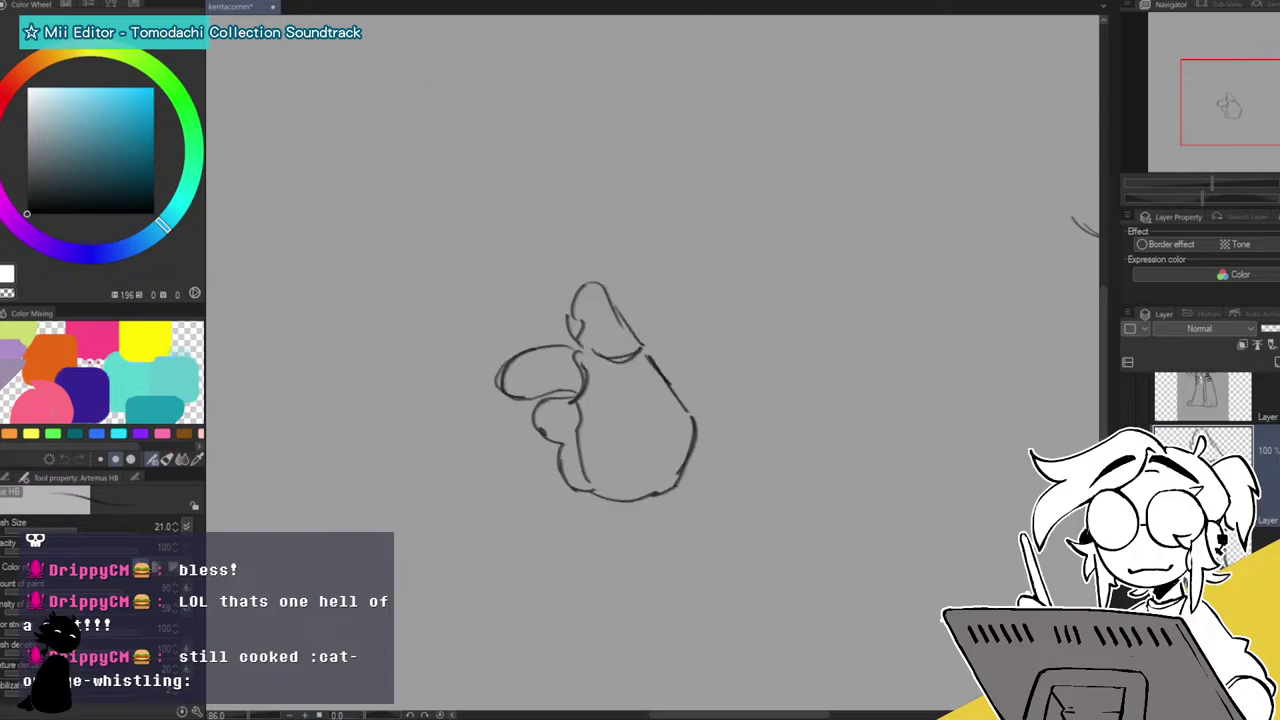
pyautogui.moveTo(583, 322)
pyautogui.mouseDown()
pyautogui.moveTo(578, 300)
pyautogui.moveTo(572, 318)
pyautogui.moveTo(580, 290)
pyautogui.mouseUp()
pyautogui.moveTo(581, 341)
pyautogui.mouseDown()
pyautogui.moveTo(585, 287)
pyautogui.moveTo(601, 270)
pyautogui.moveTo(604, 282)
pyautogui.moveTo(602, 266)
pyautogui.moveTo(640, 358)
pyautogui.mouseUp()
pyautogui.press('c')
pyautogui.moveTo(570, 302)
pyautogui.mouseDown()
pyautogui.moveTo(567, 313)
pyautogui.moveTo(579, 338)
pyautogui.moveTo(614, 318)
pyautogui.mouseUp()
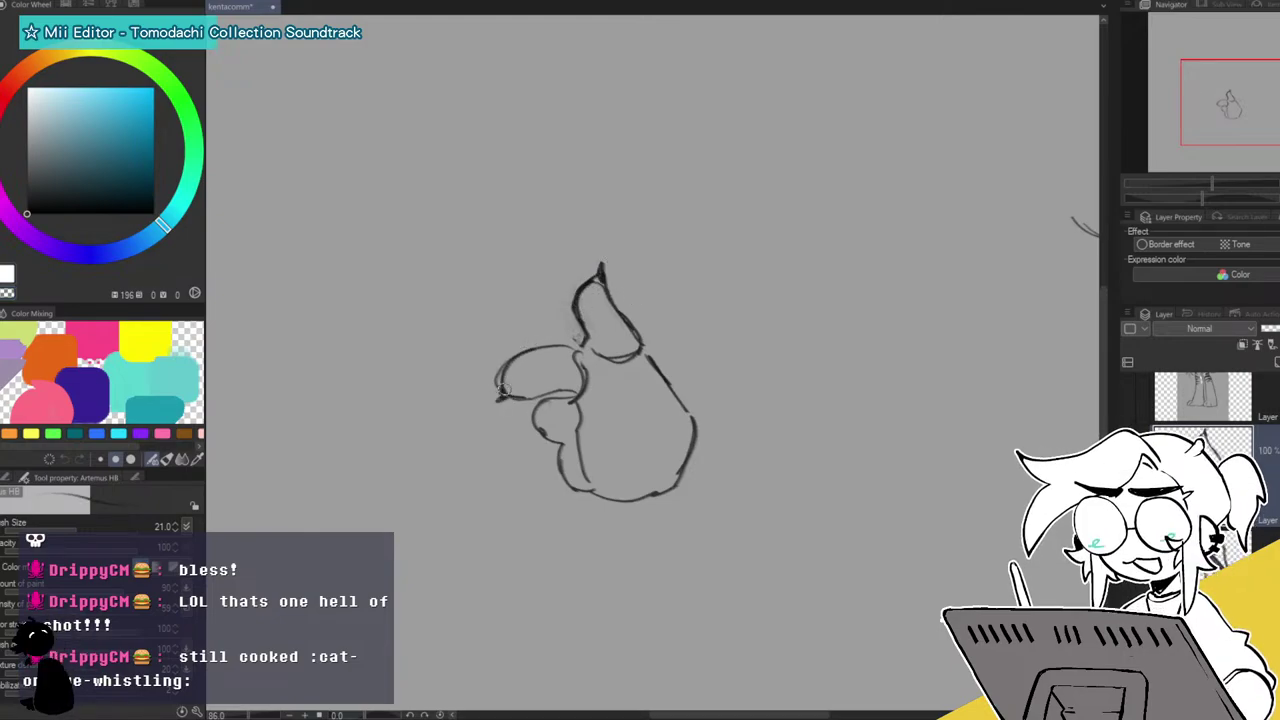
# Add a claw to the traced paw's upper finger, clean up its outline and draw a rounded finger beneath it.
pyautogui.moveTo(498, 397); pyautogui.dragTo(493, 396)
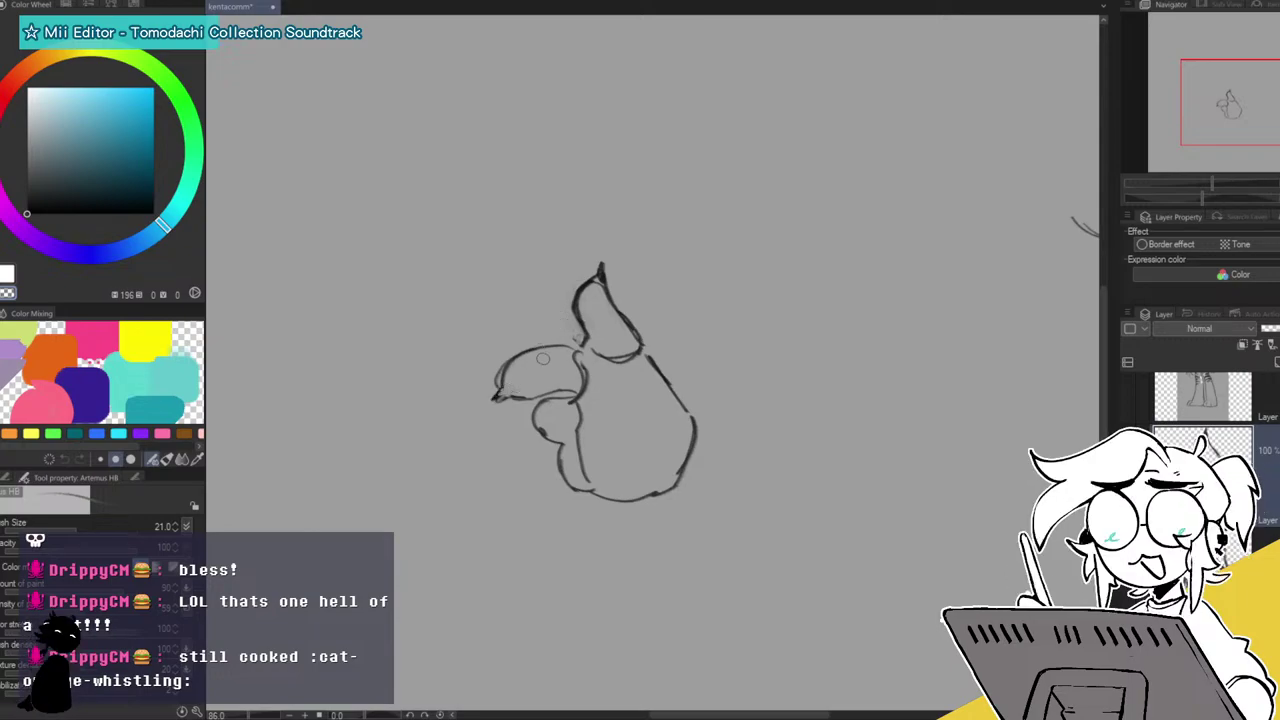
pyautogui.moveTo(509, 369)
pyautogui.mouseDown()
pyautogui.moveTo(581, 356)
pyautogui.moveTo(515, 365)
pyautogui.moveTo(545, 351)
pyautogui.moveTo(497, 384)
pyautogui.moveTo(504, 404)
pyautogui.moveTo(561, 398)
pyautogui.moveTo(522, 406)
pyautogui.moveTo(547, 398)
pyautogui.moveTo(520, 362)
pyautogui.moveTo(540, 353)
pyautogui.moveTo(532, 399)
pyautogui.mouseUp()
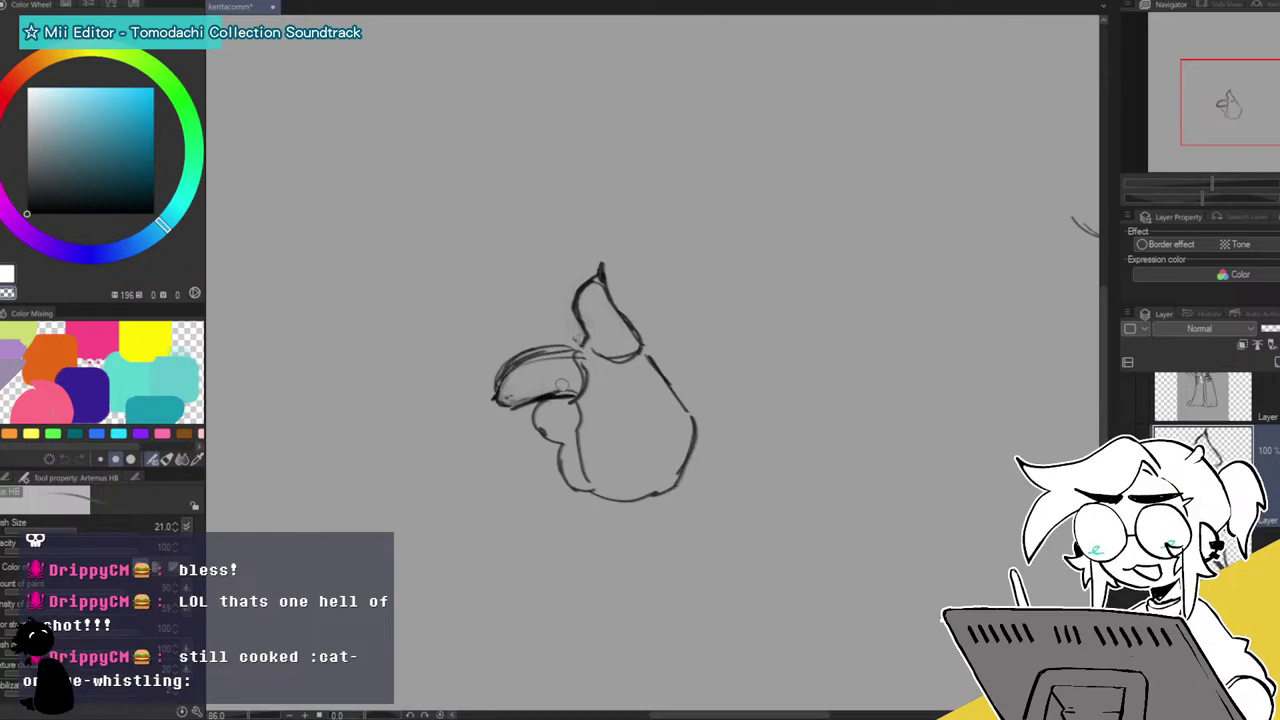
pyautogui.moveTo(506, 393); pyautogui.dragTo(501, 396)
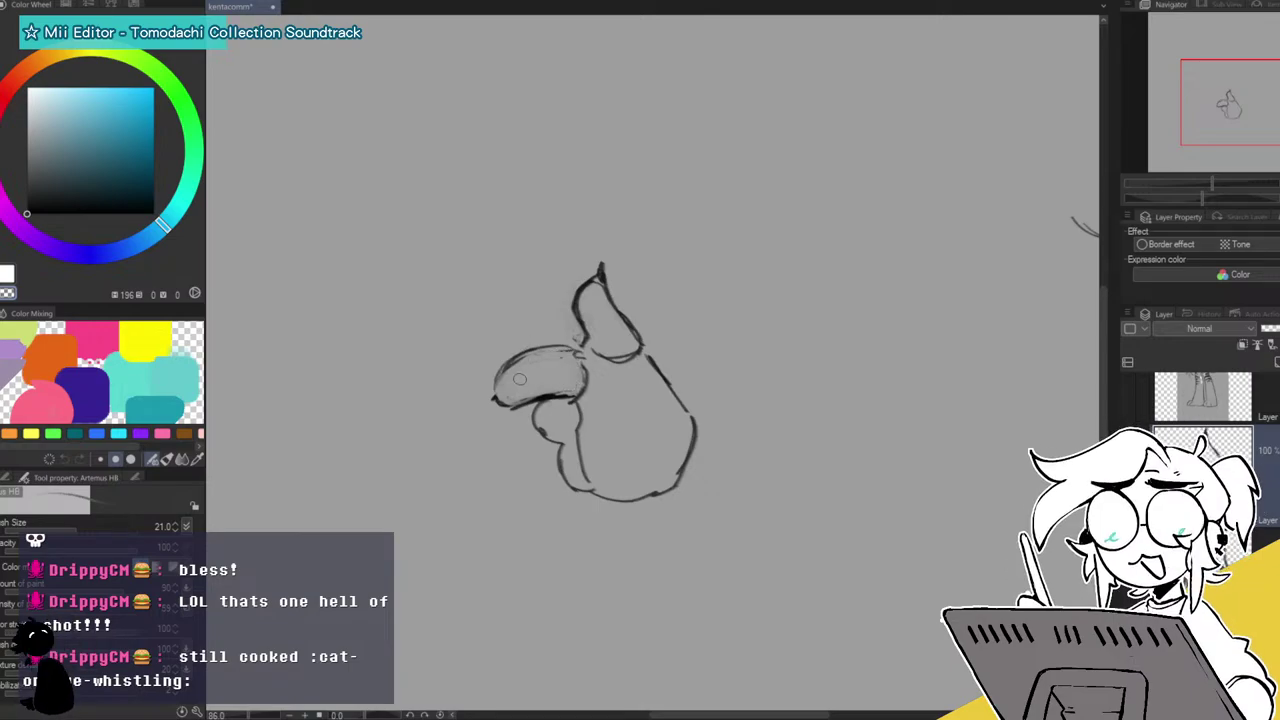
pyautogui.moveTo(582, 400)
pyautogui.mouseDown()
pyautogui.moveTo(585, 443)
pyautogui.moveTo(540, 418)
pyautogui.mouseUp()
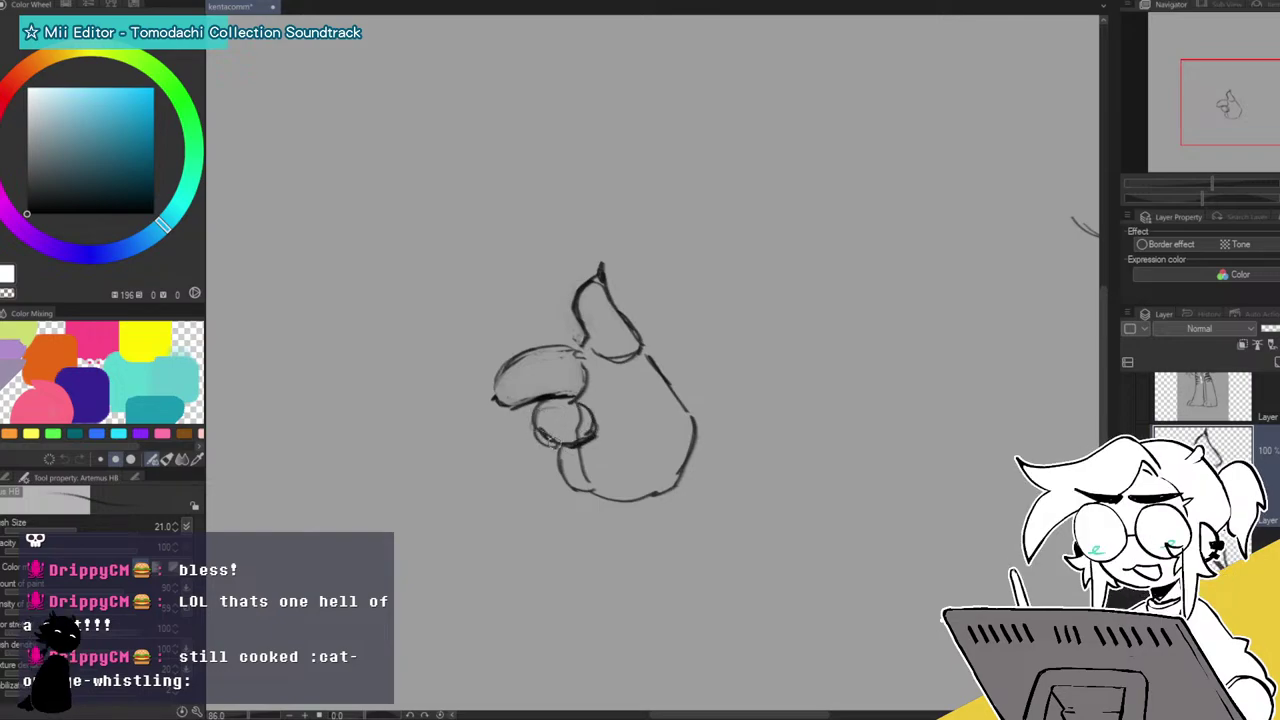
# With the pen in purple (hue 273, saturation 69, value 56), doodle a smiling head with closed eyes, curly side locks and a backward cap.
pyautogui.moveTo(1220, 108); pyautogui.dragTo(1214, 62)
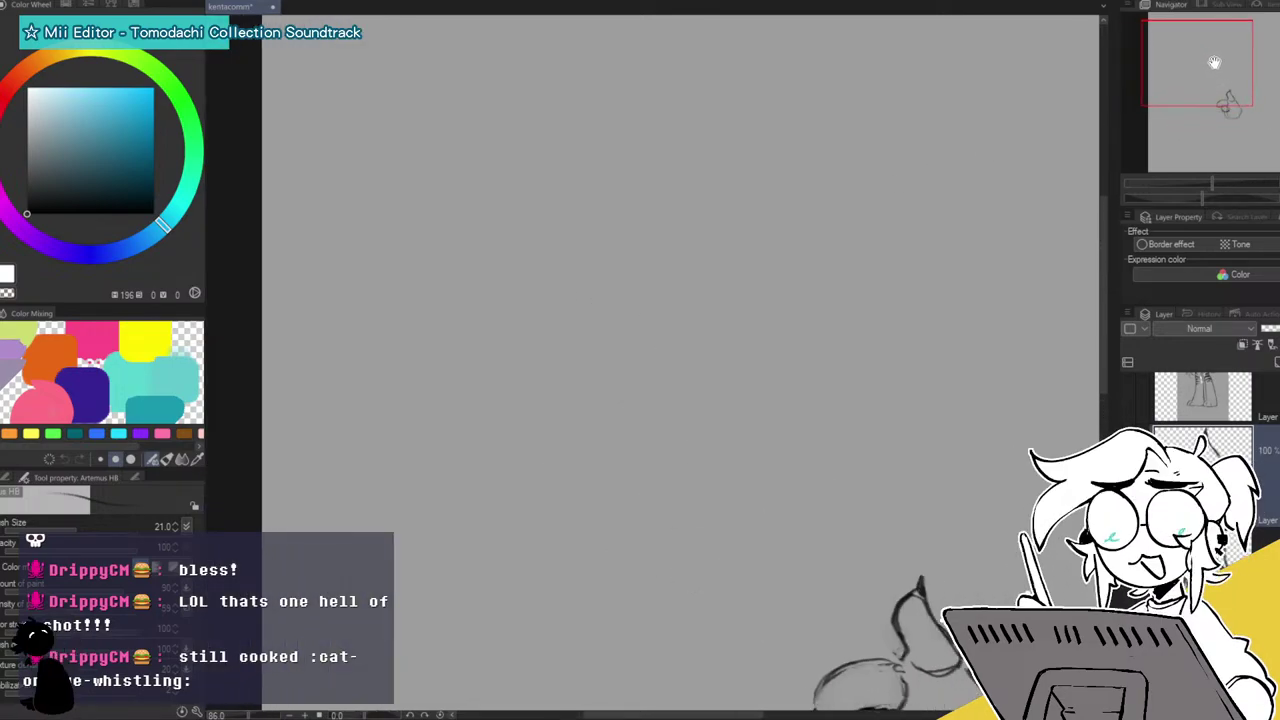
pyautogui.click(82, 383)
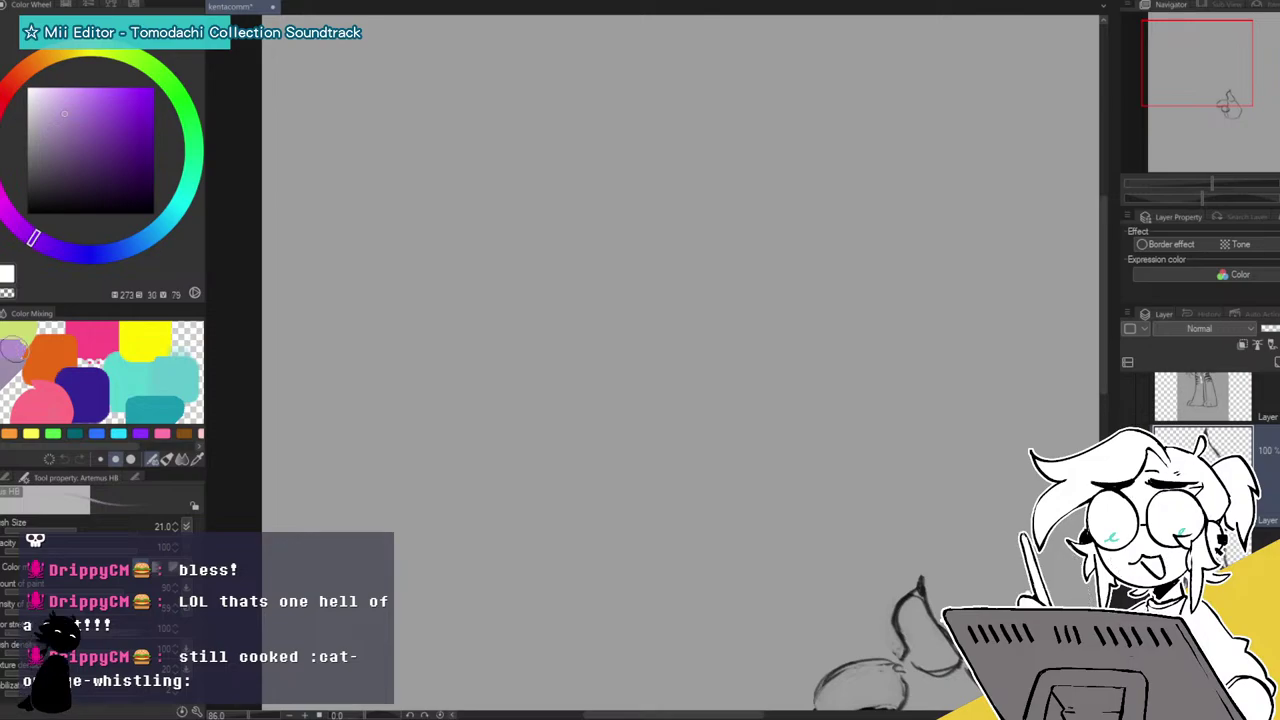
pyautogui.click(8, 480)
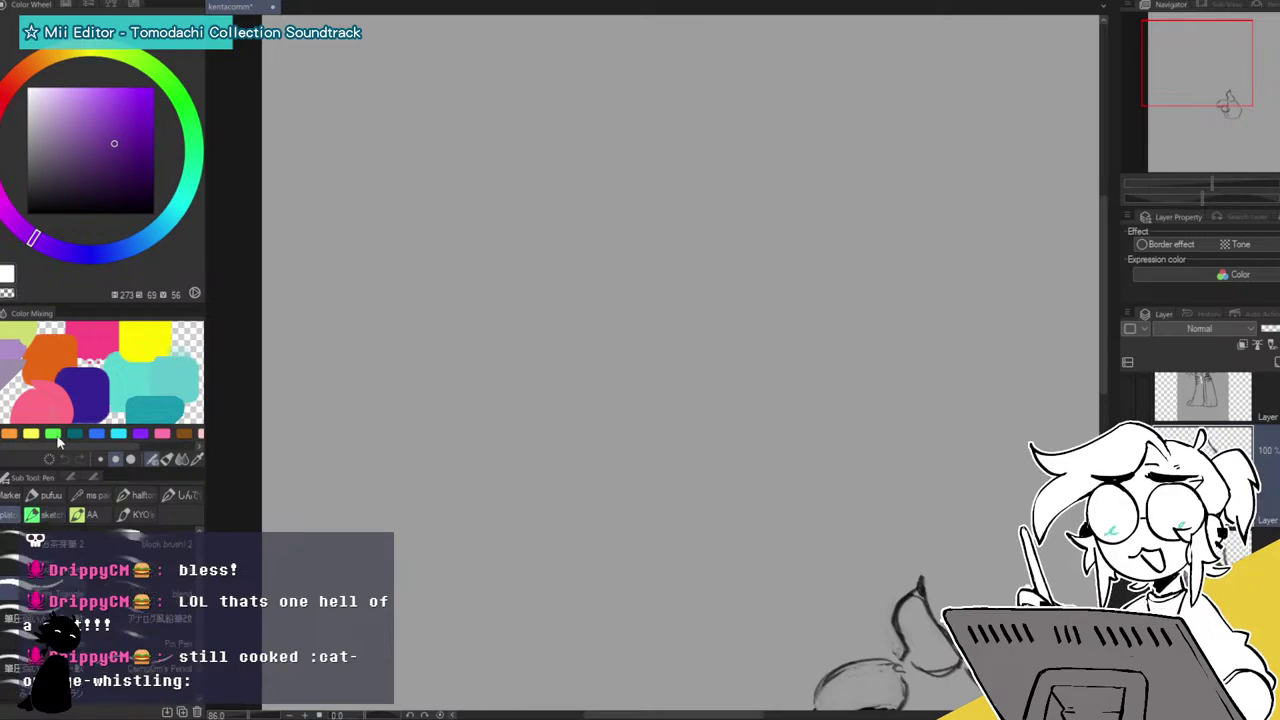
pyautogui.moveTo(573, 187)
pyautogui.mouseDown()
pyautogui.moveTo(474, 232)
pyautogui.moveTo(464, 294)
pyautogui.moveTo(514, 326)
pyautogui.moveTo(502, 346)
pyautogui.moveTo(535, 376)
pyautogui.mouseUp()
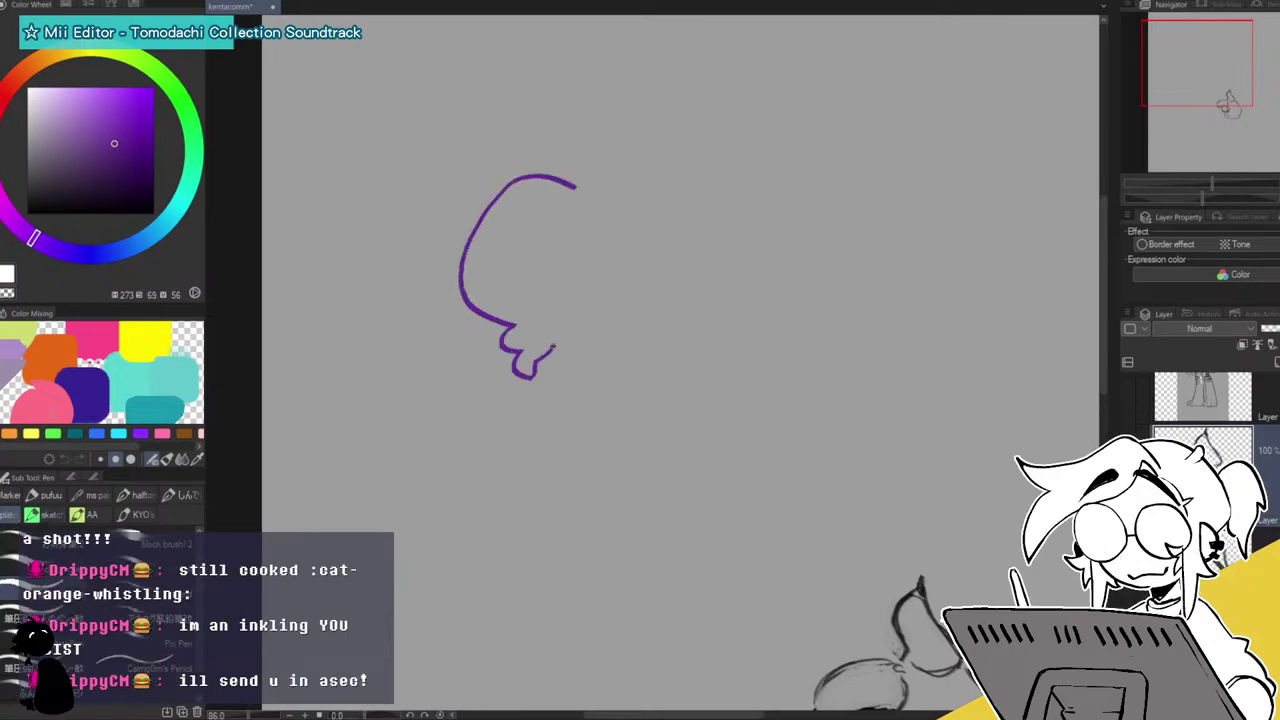
pyautogui.moveTo(593, 186)
pyautogui.mouseDown()
pyautogui.moveTo(631, 181)
pyautogui.moveTo(695, 284)
pyautogui.moveTo(622, 375)
pyautogui.mouseUp()
pyautogui.moveTo(534, 322); pyautogui.dragTo(630, 312)
pyautogui.moveTo(552, 291)
pyautogui.mouseDown()
pyautogui.moveTo(582, 284)
pyautogui.moveTo(551, 317)
pyautogui.mouseUp()
pyautogui.moveTo(523, 270); pyautogui.dragTo(622, 264)
pyautogui.moveTo(624, 174)
pyautogui.mouseDown()
pyautogui.moveTo(526, 154)
pyautogui.moveTo(474, 183)
pyautogui.moveTo(467, 228)
pyautogui.moveTo(408, 279)
pyautogui.moveTo(460, 266)
pyautogui.mouseUp()
# Draw a decorated chest emblem under the purple head and flank it with two slanted body lines.
pyautogui.moveTo(562, 343)
pyautogui.mouseDown()
pyautogui.moveTo(591, 335)
pyautogui.moveTo(572, 340)
pyautogui.moveTo(567, 405)
pyautogui.moveTo(535, 431)
pyautogui.moveTo(546, 446)
pyautogui.moveTo(603, 382)
pyautogui.moveTo(607, 392)
pyautogui.moveTo(545, 419)
pyautogui.moveTo(535, 405)
pyautogui.moveTo(585, 443)
pyautogui.moveTo(567, 455)
pyautogui.moveTo(592, 447)
pyautogui.moveTo(529, 445)
pyautogui.moveTo(592, 451)
pyautogui.mouseUp()
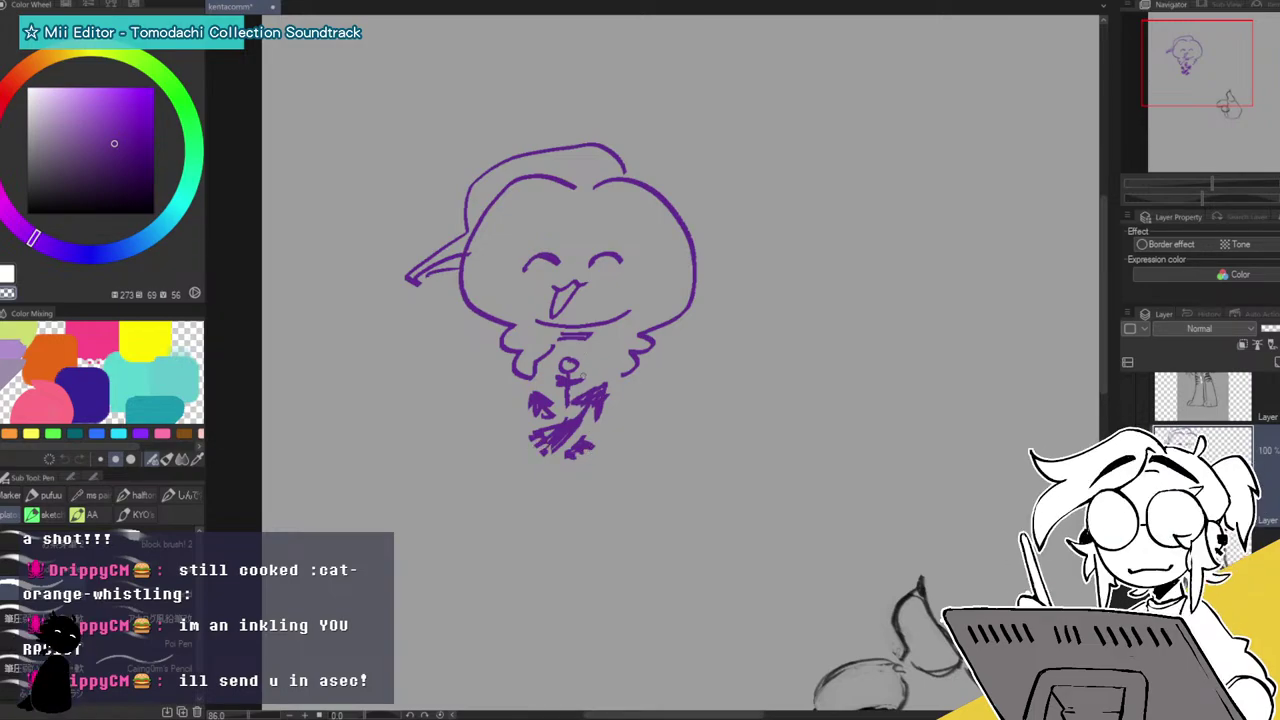
pyautogui.moveTo(604, 362)
pyautogui.mouseDown()
pyautogui.moveTo(608, 376)
pyautogui.moveTo(616, 360)
pyautogui.mouseUp()
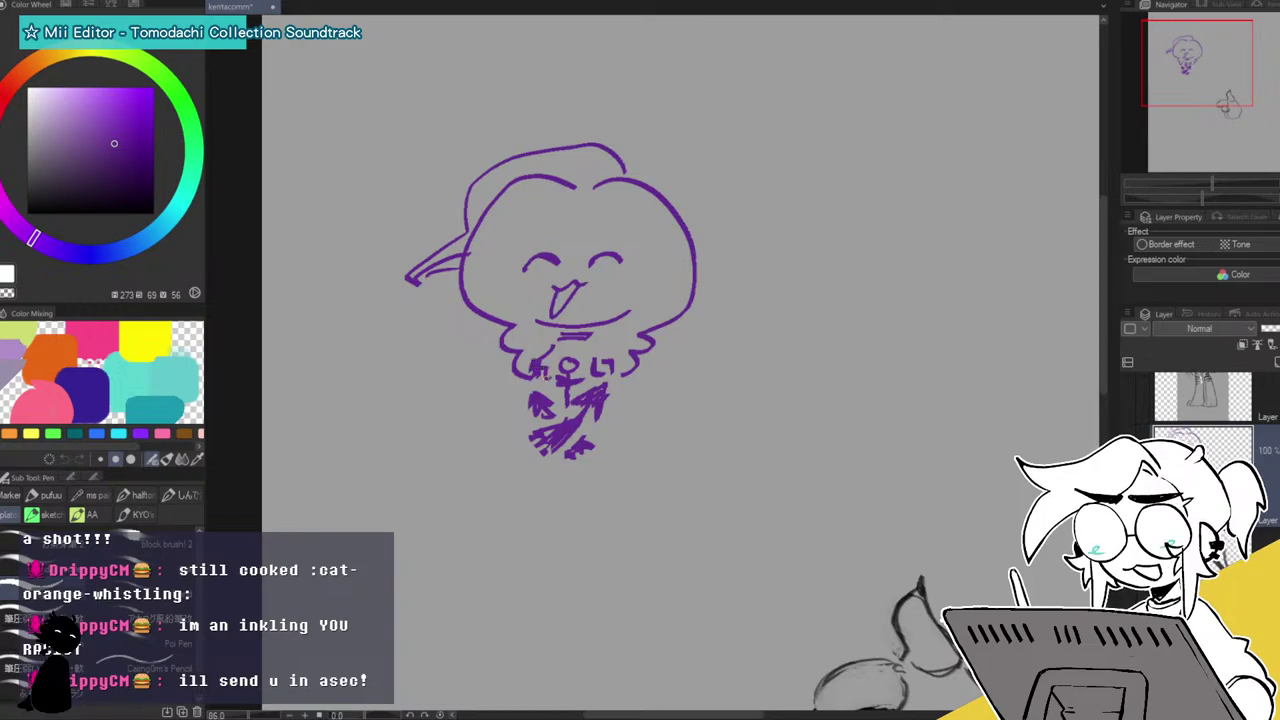
pyautogui.moveTo(540, 362)
pyautogui.mouseDown()
pyautogui.moveTo(556, 360)
pyautogui.moveTo(484, 463)
pyautogui.mouseUp()
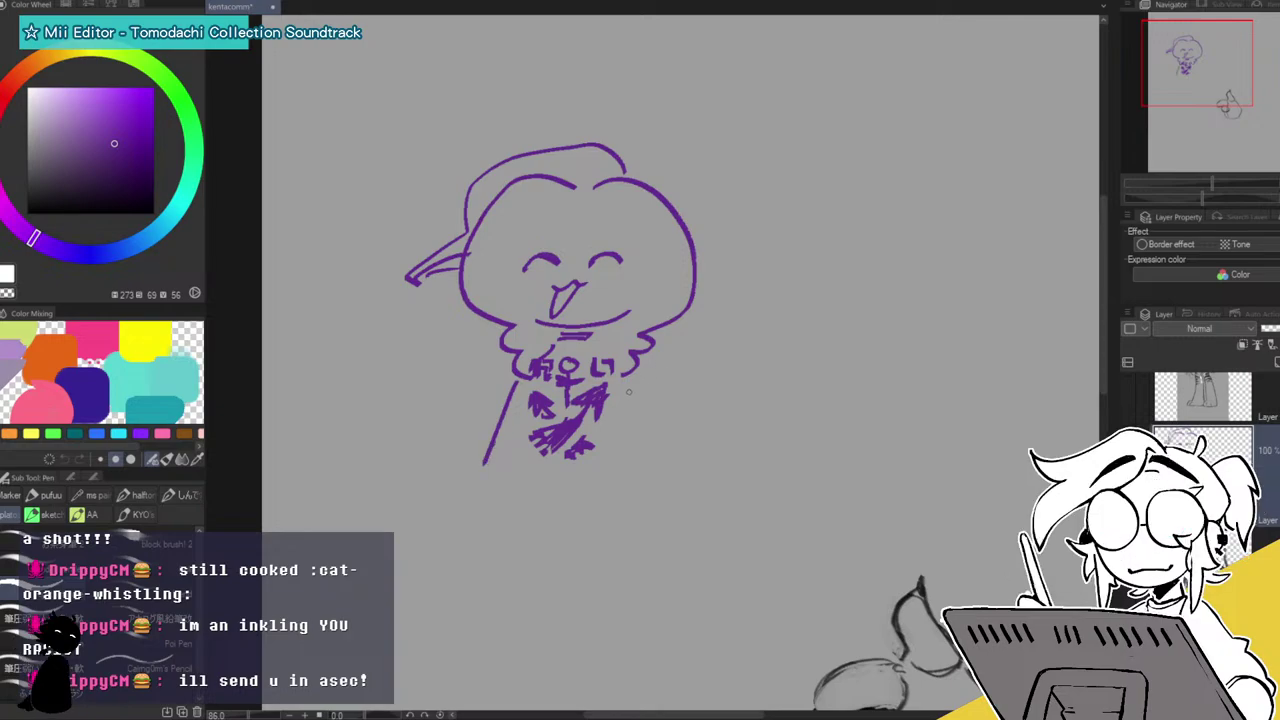
pyautogui.moveTo(620, 390); pyautogui.dragTo(648, 474)
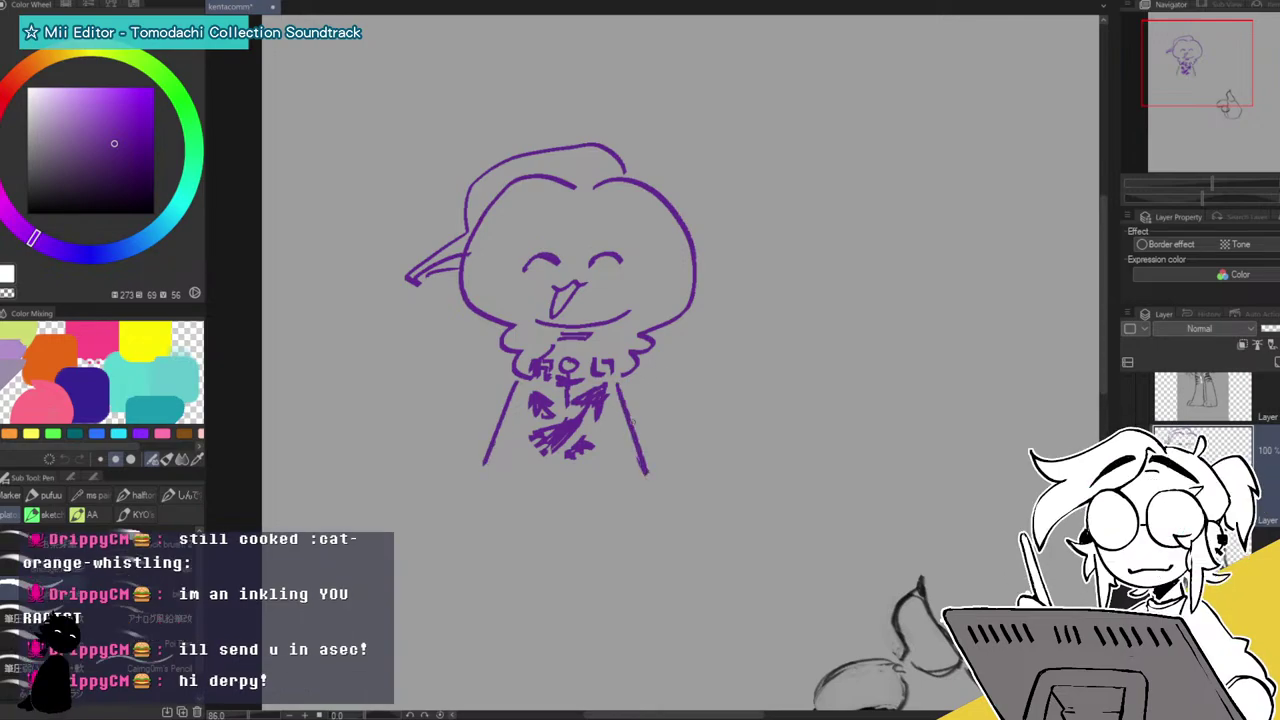
# Handwrite "hi" in purple beside the doodled head, redoing the first stroke.
pyautogui.moveTo(713, 174); pyautogui.dragTo(719, 178)
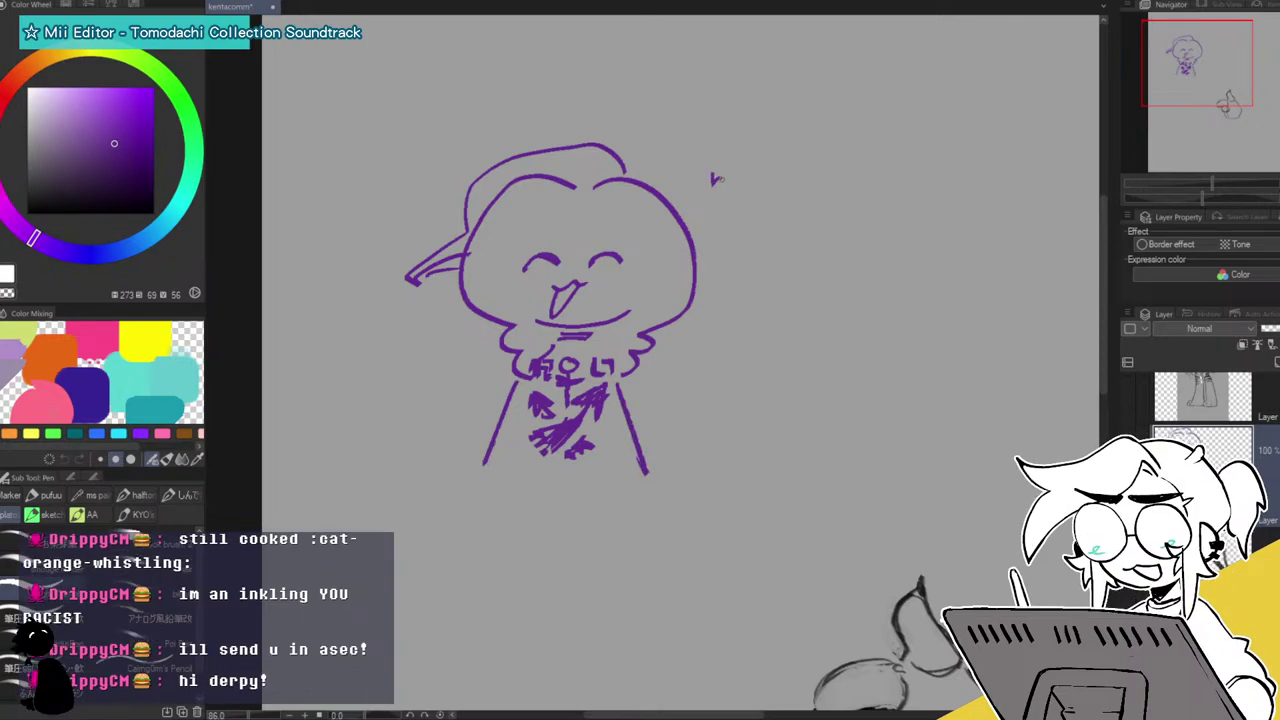
pyautogui.hotkey('ctrl', 'z')
pyautogui.hotkey('ctrl', 'z')
pyautogui.hotkey('ctrl', 'z')
pyautogui.moveTo(712, 172); pyautogui.dragTo(737, 203)
pyautogui.click(740, 172)
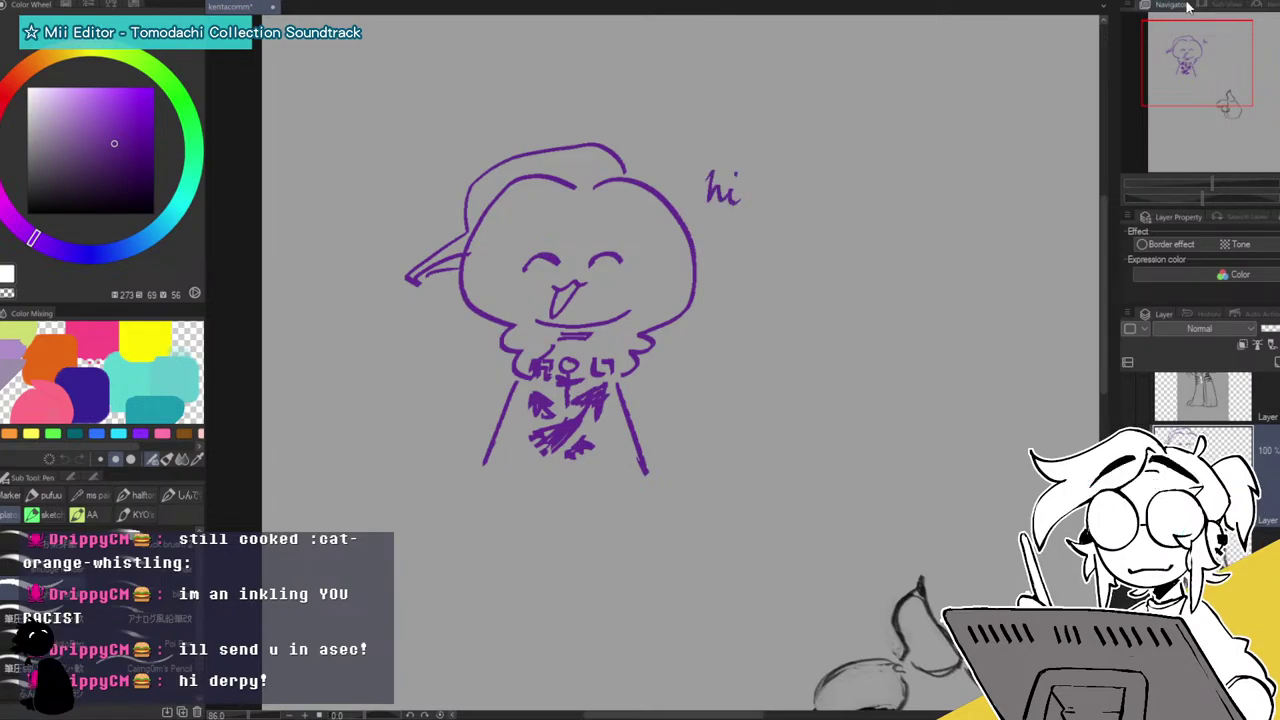
# Switch to green (hue 78, saturation 82, value 41) and doodle a second face with a curved chin, half-round eyes and an open mouth.
pyautogui.click(129, 60)
pyautogui.moveTo(80, 133); pyautogui.dragTo(98, 128)
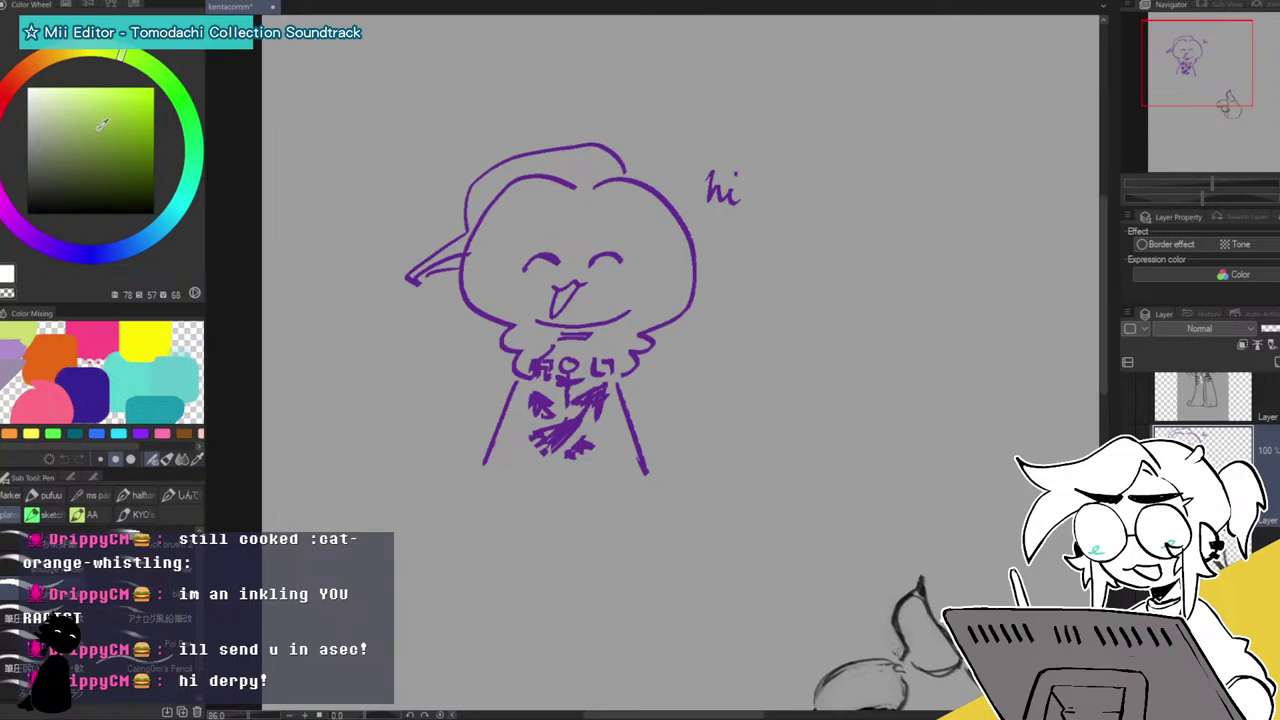
pyautogui.moveTo(779, 333); pyautogui.dragTo(848, 369)
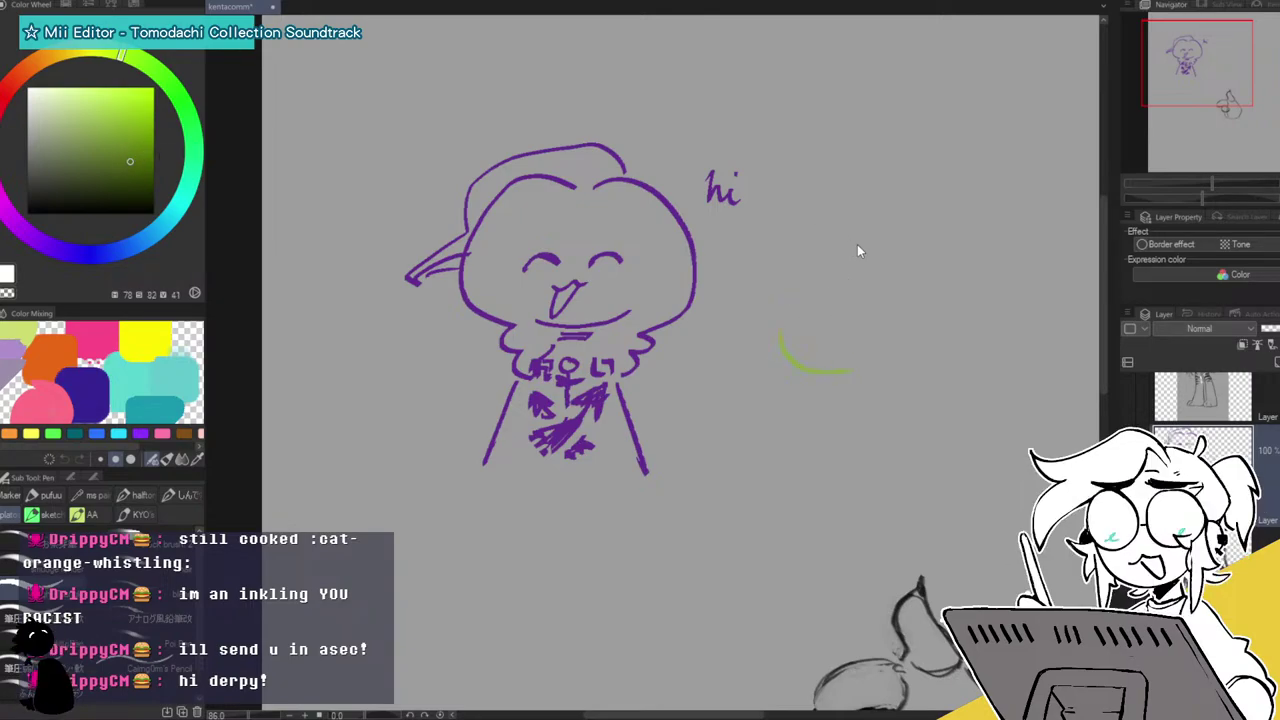
pyautogui.moveTo(779, 342); pyautogui.dragTo(853, 394)
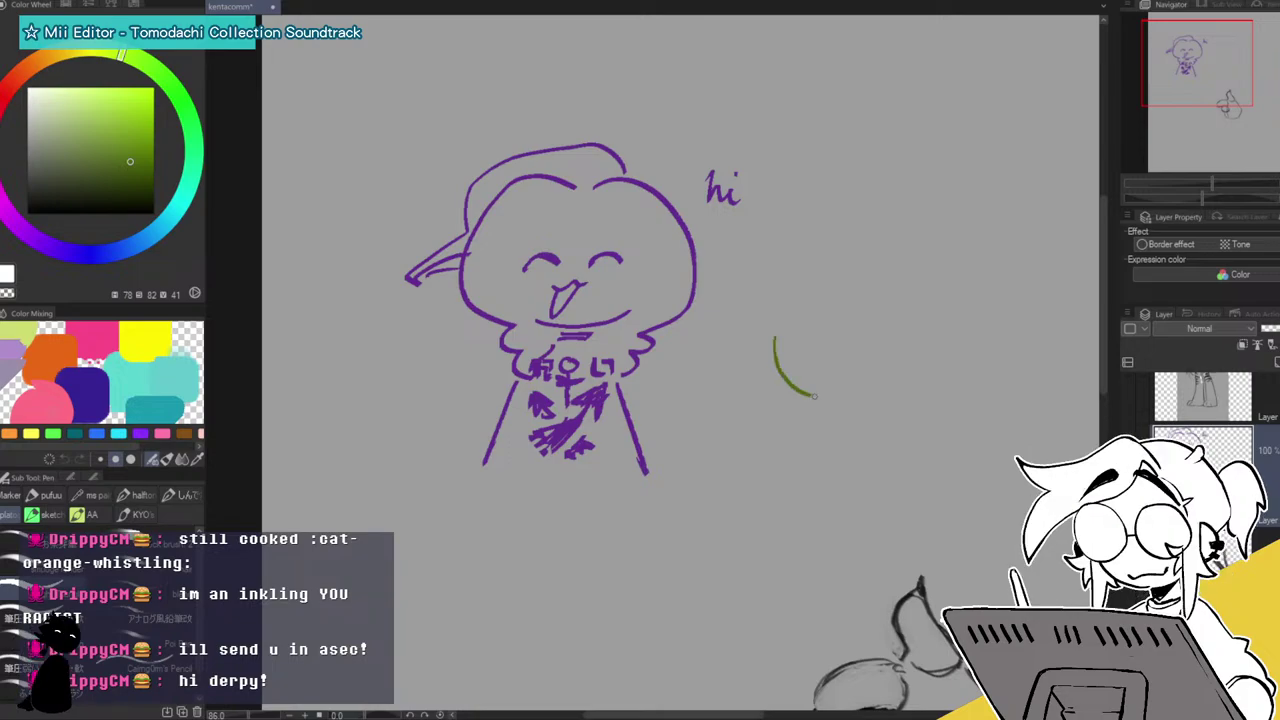
pyautogui.moveTo(826, 366)
pyautogui.mouseDown()
pyautogui.moveTo(790, 331)
pyautogui.moveTo(813, 335)
pyautogui.moveTo(791, 324)
pyautogui.moveTo(781, 335)
pyautogui.moveTo(814, 345)
pyautogui.mouseUp()
pyautogui.moveTo(834, 300); pyautogui.dragTo(846, 312)
pyautogui.moveTo(778, 386); pyautogui.dragTo(781, 424)
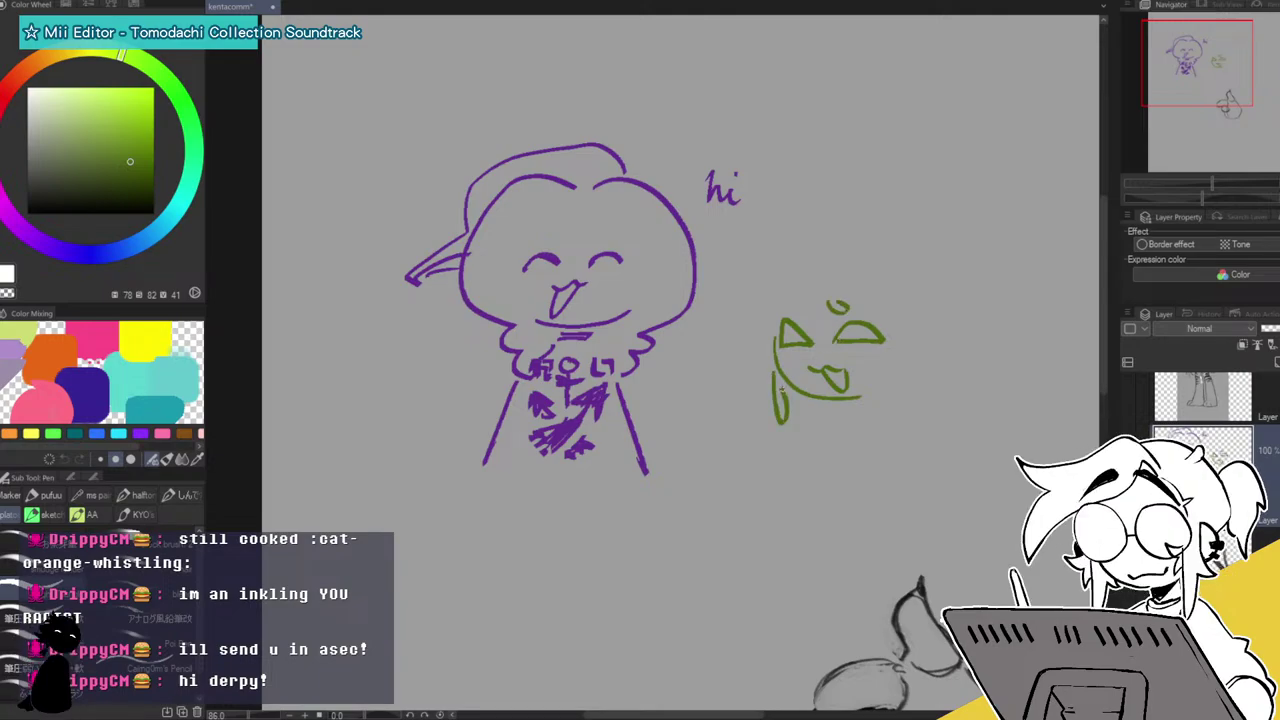
# Add a second small leg, a rounded cheek, long pointed spikes and curly tufts to the green doodle.
pyautogui.moveTo(876, 390); pyautogui.dragTo(882, 424)
pyautogui.moveTo(906, 344)
pyautogui.mouseDown()
pyautogui.moveTo(922, 384)
pyautogui.moveTo(896, 388)
pyautogui.mouseUp()
pyautogui.moveTo(848, 270)
pyautogui.mouseDown()
pyautogui.moveTo(751, 229)
pyautogui.moveTo(779, 270)
pyautogui.moveTo(713, 327)
pyautogui.moveTo(894, 265)
pyautogui.moveTo(926, 328)
pyautogui.moveTo(957, 312)
pyautogui.moveTo(941, 372)
pyautogui.mouseUp()
pyautogui.moveTo(915, 298); pyautogui.dragTo(930, 296)
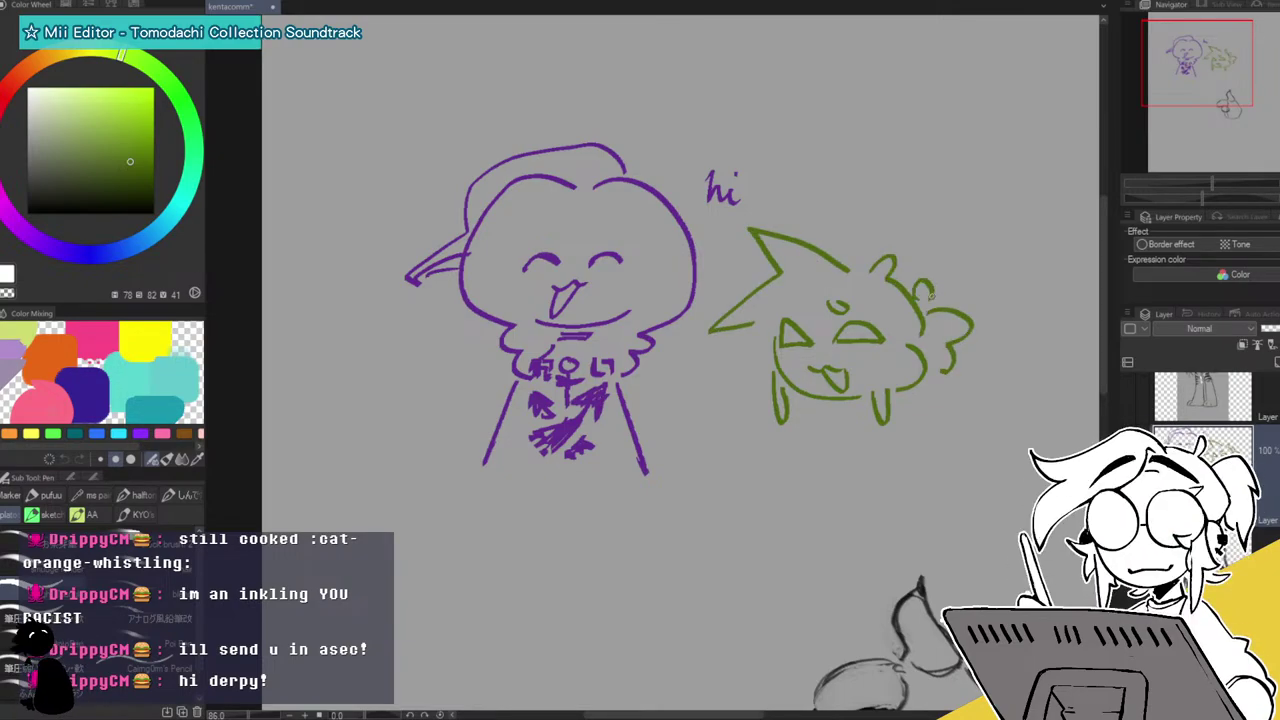
# Erase the green character's half-round eyes and forehead mark, then redraw the eyes as small dots with nearby face details.
pyautogui.press('e')
pyautogui.moveTo(785, 335)
pyautogui.mouseDown()
pyautogui.moveTo(831, 304)
pyautogui.moveTo(851, 339)
pyautogui.moveTo(870, 307)
pyautogui.mouseUp()
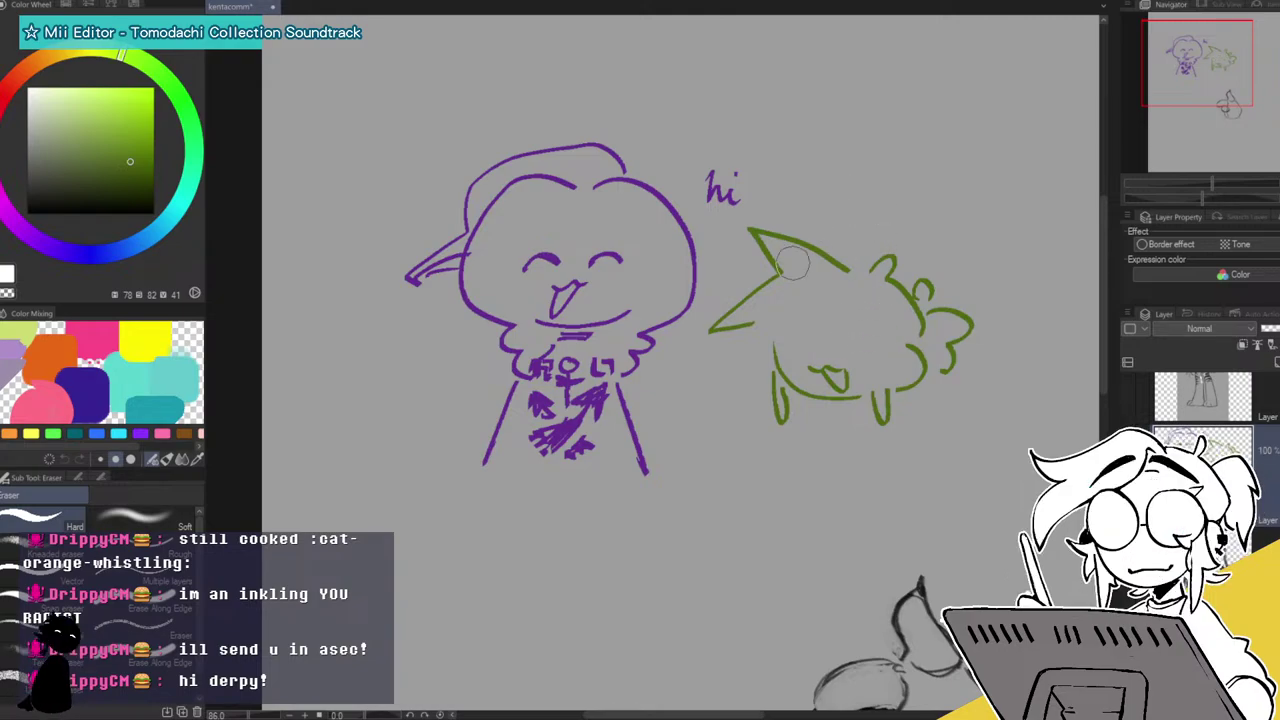
pyautogui.press('p')
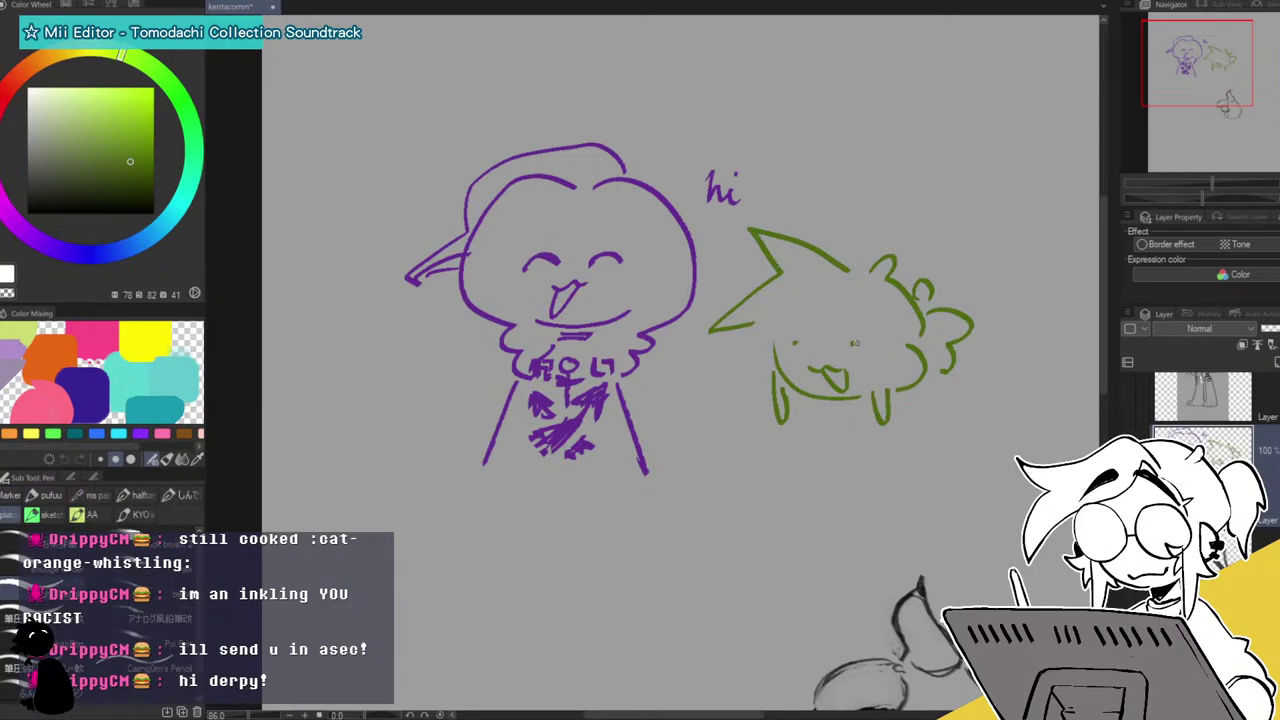
pyautogui.moveTo(808, 348); pyautogui.dragTo(817, 351)
pyautogui.moveTo(820, 347)
pyautogui.mouseDown()
pyautogui.moveTo(869, 389)
pyautogui.moveTo(880, 373)
pyautogui.mouseUp()
# Draw a pointed neckerchief below the green character's face and add a small dark accent at the cheek.
pyautogui.moveTo(798, 409)
pyautogui.mouseDown()
pyautogui.moveTo(856, 399)
pyautogui.moveTo(789, 408)
pyautogui.mouseUp()
pyautogui.moveTo(782, 416)
pyautogui.mouseDown()
pyautogui.moveTo(808, 430)
pyautogui.moveTo(801, 461)
pyautogui.mouseUp()
pyautogui.moveTo(801, 461)
pyautogui.mouseDown()
pyautogui.moveTo(859, 404)
pyautogui.moveTo(926, 376)
pyautogui.mouseUp()
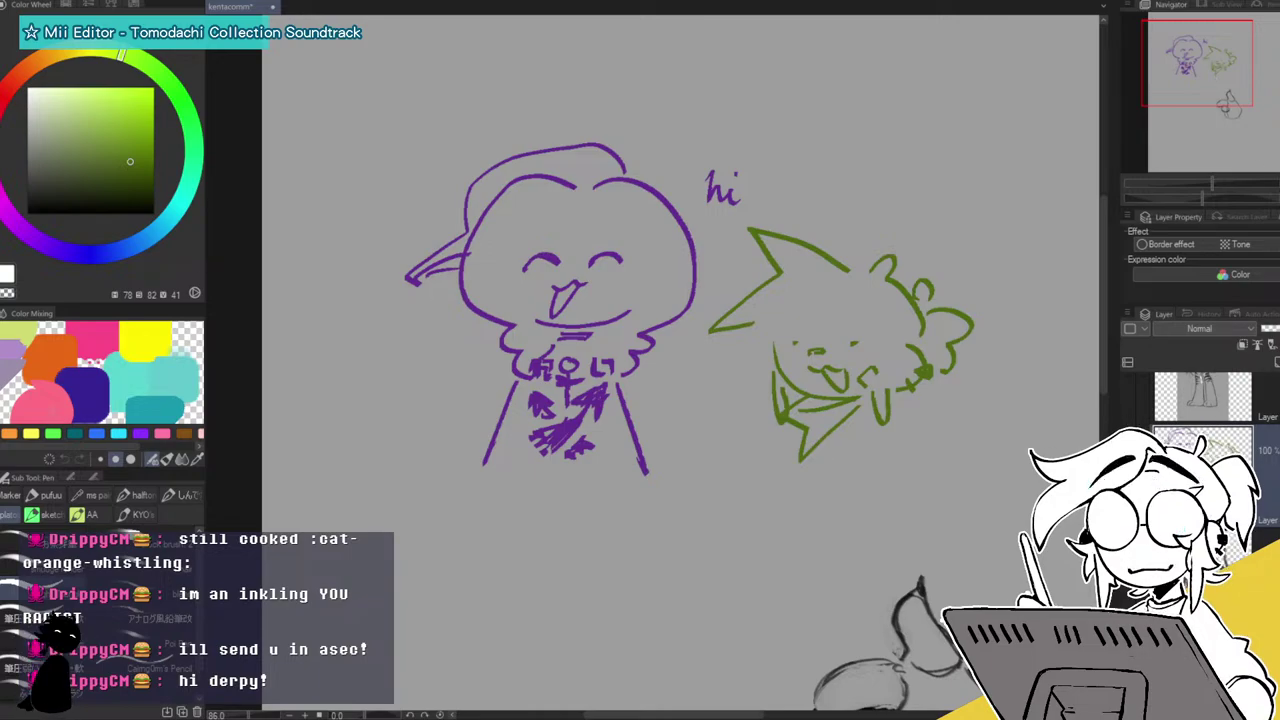
pyautogui.press('m')
pyautogui.moveTo(519, 53)
pyautogui.mouseDown()
pyautogui.moveTo(945, 507)
pyautogui.moveTo(800, 14)
pyautogui.mouseUp()
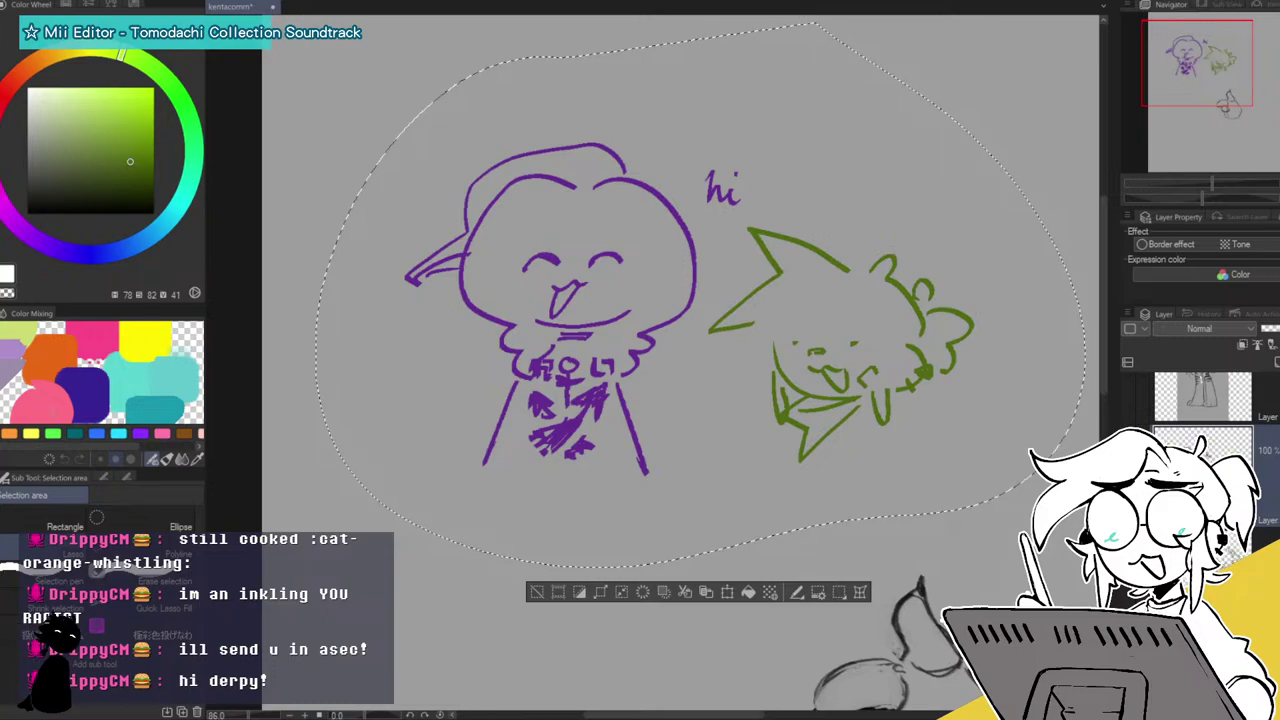
pyautogui.hotkey('alt', '[')
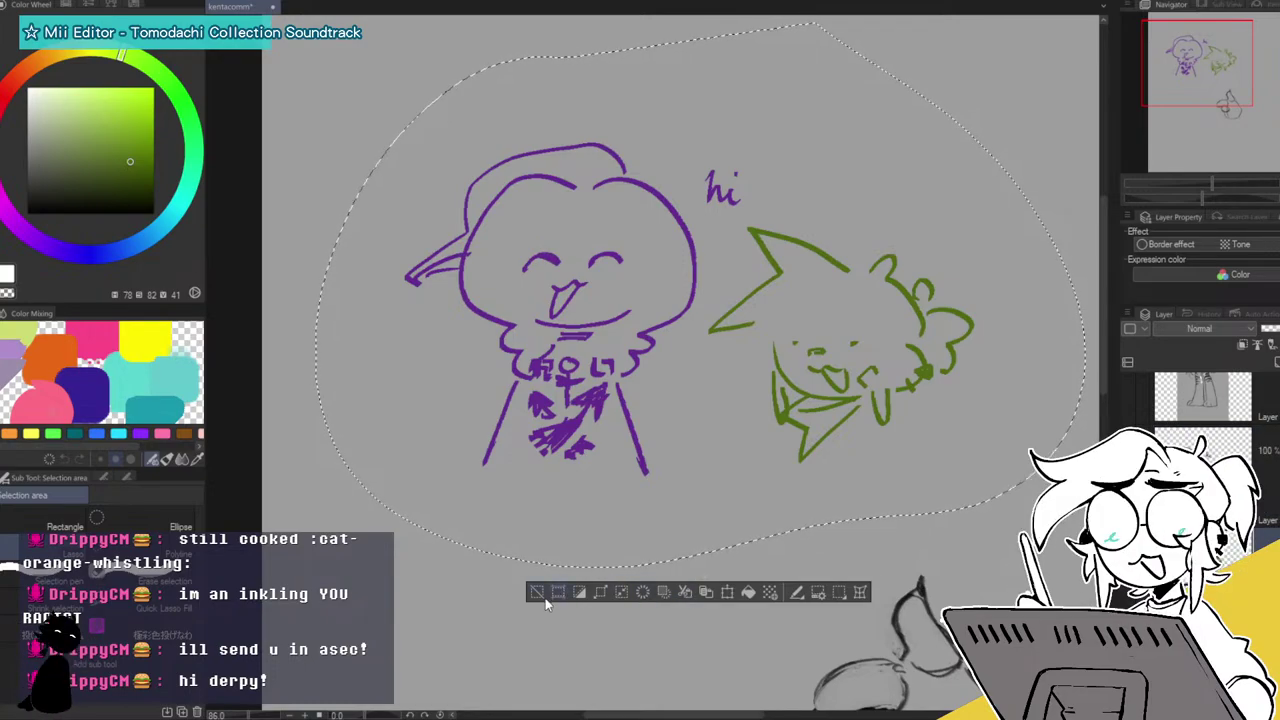
pyautogui.hotkey('ctrl', 'd')
# Set the drawing color to black and switch back to the pen for the empty area above the doodles.
pyautogui.moveTo(1219, 69)
pyautogui.mouseDown()
pyautogui.moveTo(1279, 69)
pyautogui.moveTo(1241, 60)
pyautogui.mouseUp()
pyautogui.click(27, 213)
pyautogui.press('p')
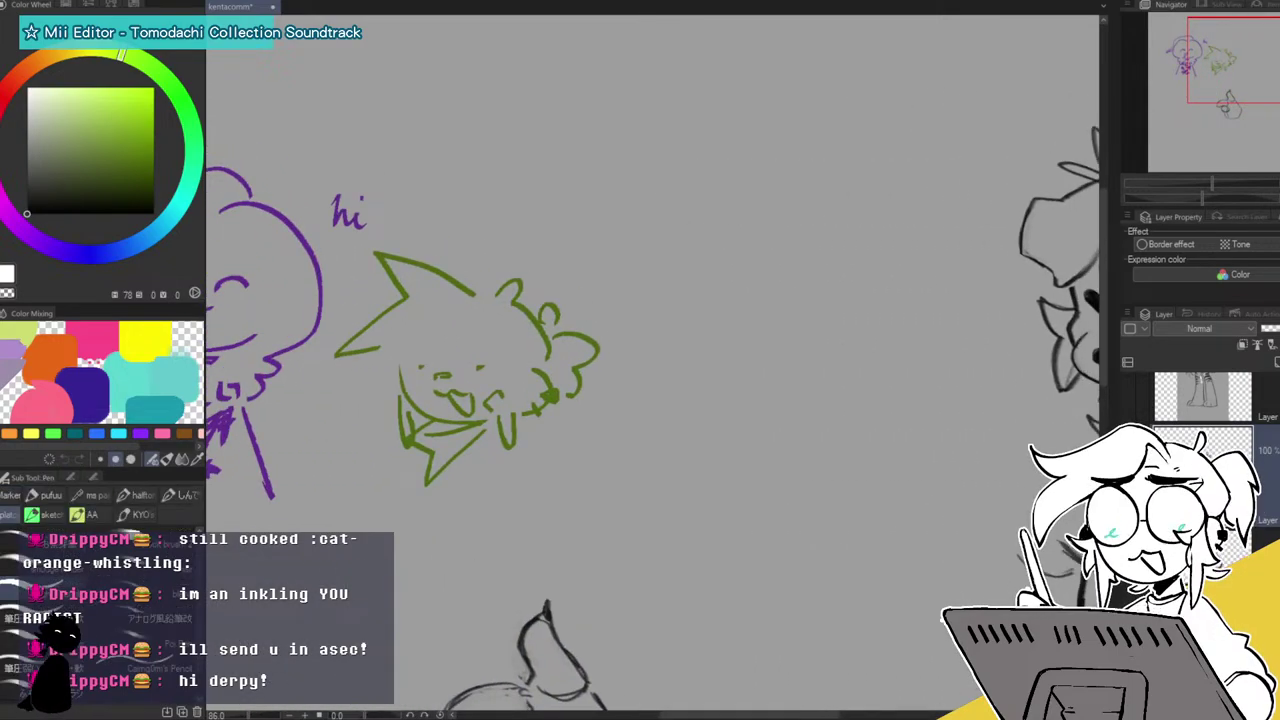
pyautogui.moveTo(1212, 183); pyautogui.dragTo(1219, 182)
pyautogui.moveTo(1251, 57); pyautogui.dragTo(1266, 33)
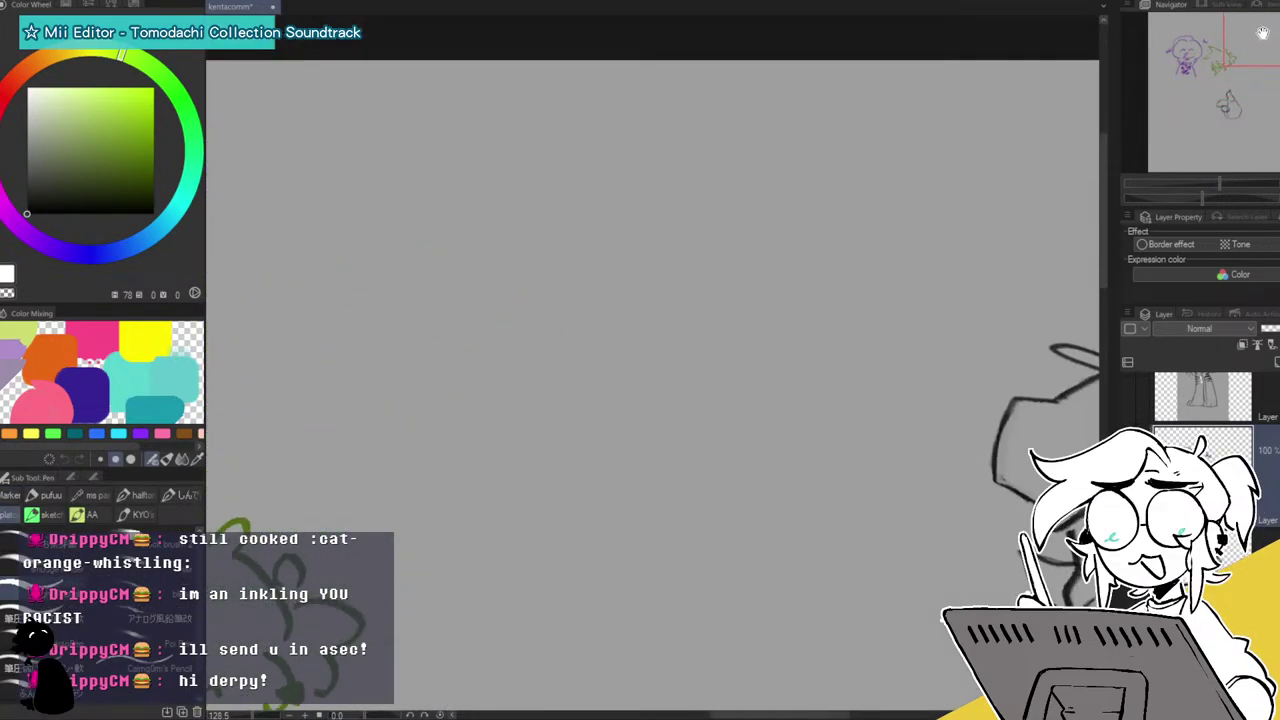
pyautogui.moveTo(716, 236)
pyautogui.mouseDown()
pyautogui.moveTo(582, 162)
pyautogui.moveTo(613, 228)
pyautogui.moveTo(515, 305)
pyautogui.moveTo(721, 253)
pyautogui.mouseUp()
pyautogui.moveTo(645, 266)
pyautogui.mouseDown()
pyautogui.moveTo(626, 288)
pyautogui.moveTo(650, 260)
pyautogui.mouseUp()
pyautogui.moveTo(640, 264)
pyautogui.mouseDown()
pyautogui.moveTo(664, 250)
pyautogui.moveTo(620, 335)
pyautogui.mouseUp()
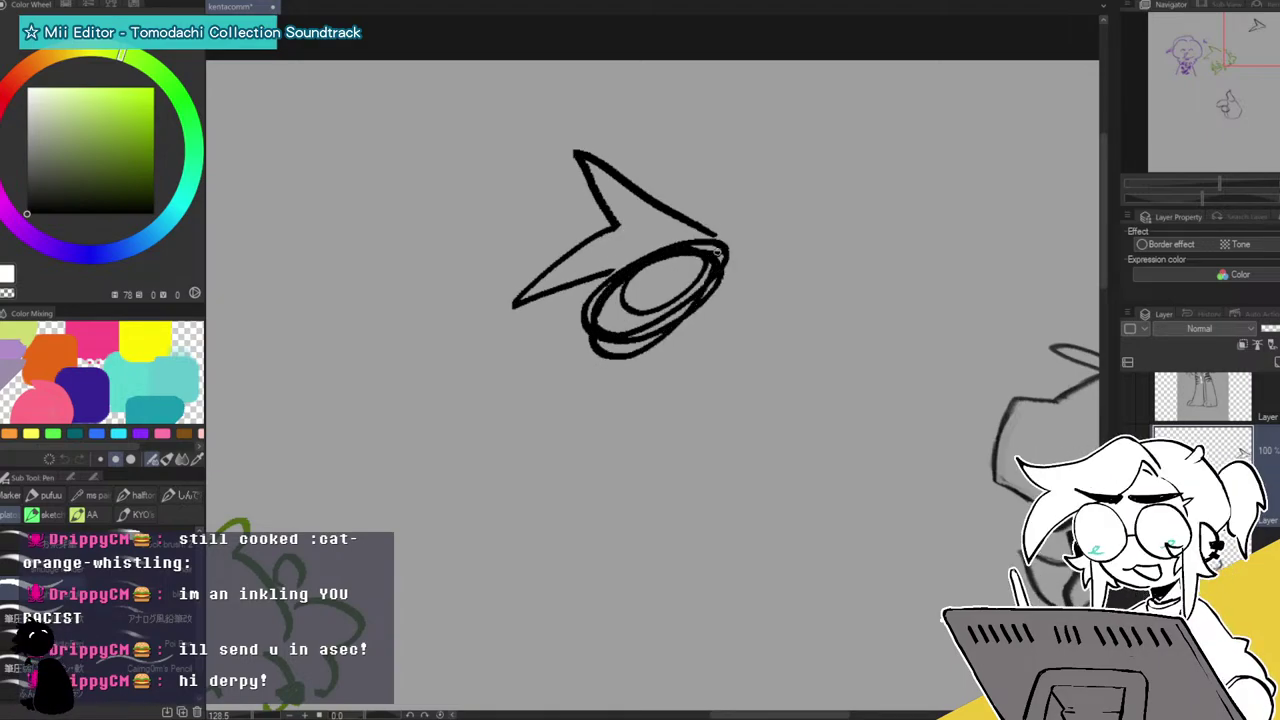
pyautogui.hotkey('ctrl', 'z')
pyautogui.hotkey('ctrl', 'z')
pyautogui.hotkey('ctrl', 'z')
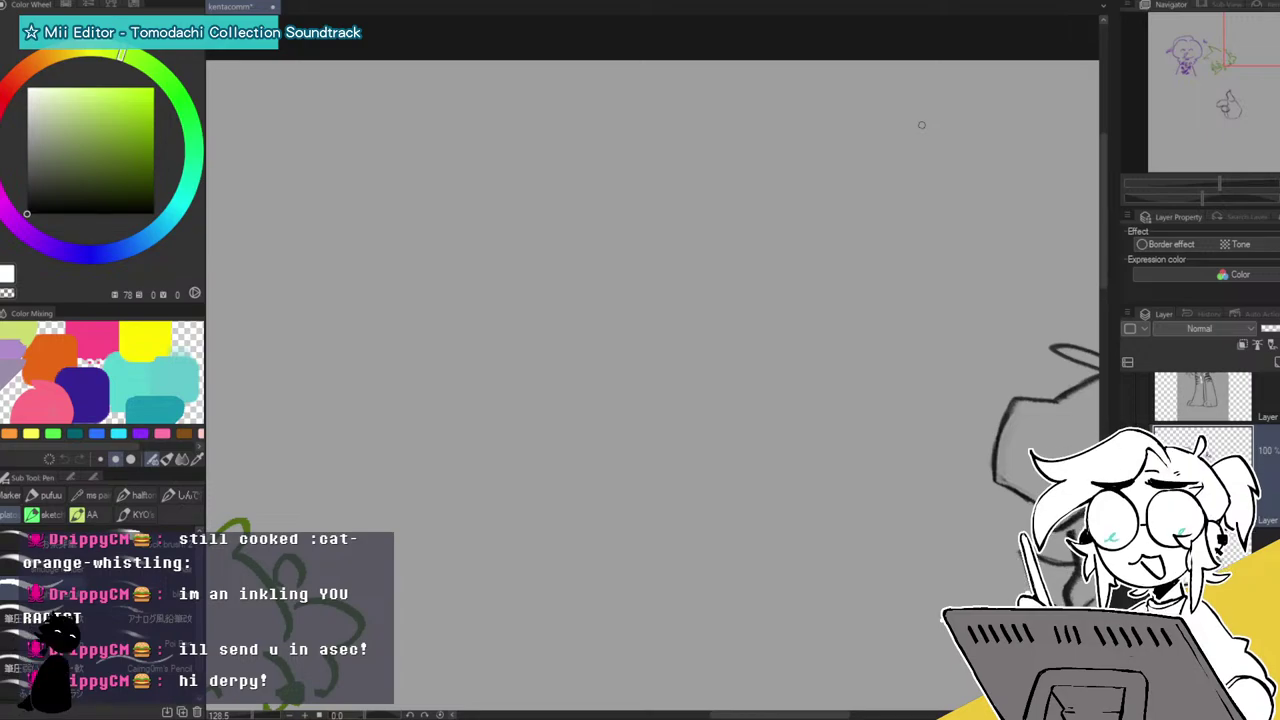
pyautogui.moveTo(570, 281)
pyautogui.mouseDown()
pyautogui.moveTo(584, 342)
pyautogui.moveTo(678, 404)
pyautogui.mouseUp()
pyautogui.hotkey('ctrl', 'z')
pyautogui.moveTo(569, 277)
pyautogui.mouseDown()
pyautogui.moveTo(618, 372)
pyautogui.moveTo(650, 380)
pyautogui.mouseUp()
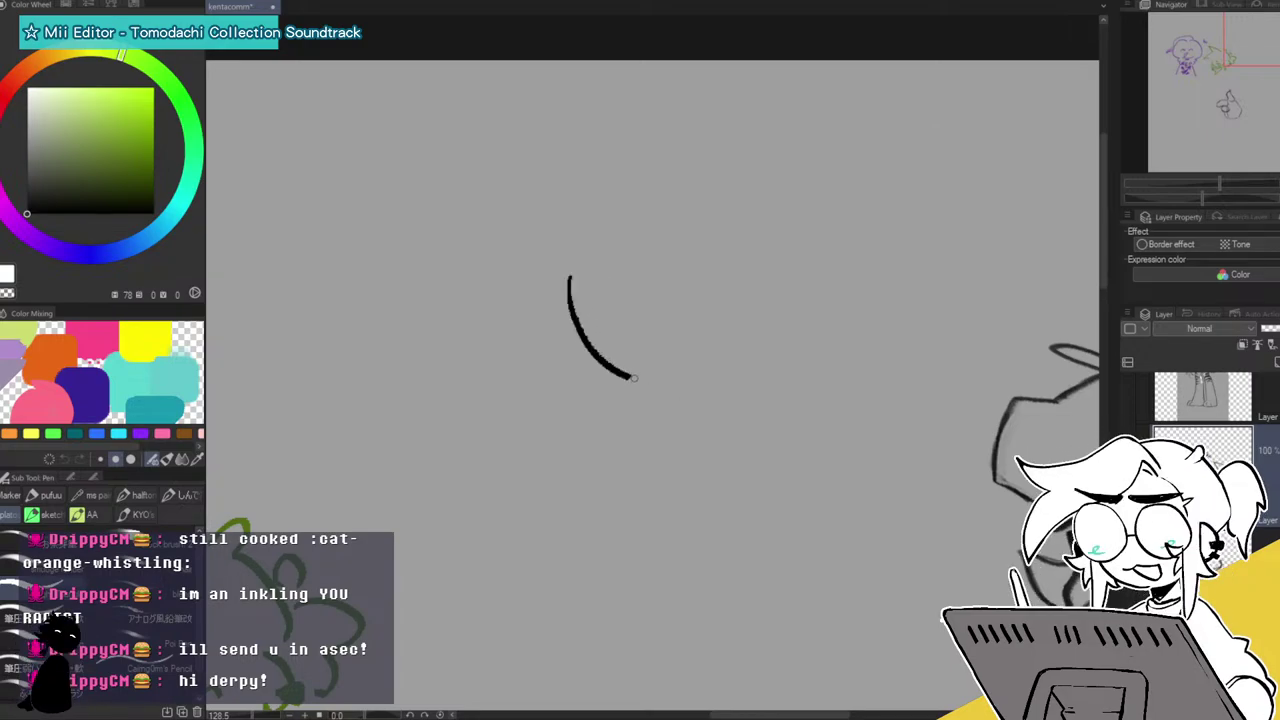
# Draw a black face's narrowed eyes, small nose and slanted, frowning eyebrows in the empty area.
pyautogui.moveTo(642, 264)
pyautogui.mouseDown()
pyautogui.moveTo(606, 241)
pyautogui.moveTo(580, 251)
pyautogui.moveTo(580, 271)
pyautogui.moveTo(587, 240)
pyautogui.moveTo(640, 258)
pyautogui.moveTo(599, 244)
pyautogui.moveTo(592, 268)
pyautogui.moveTo(573, 242)
pyautogui.moveTo(638, 260)
pyautogui.mouseUp()
pyautogui.hotkey('ctrl', 'z')
pyautogui.hotkey('ctrl', 'z')
pyautogui.hotkey('ctrl', 'z')
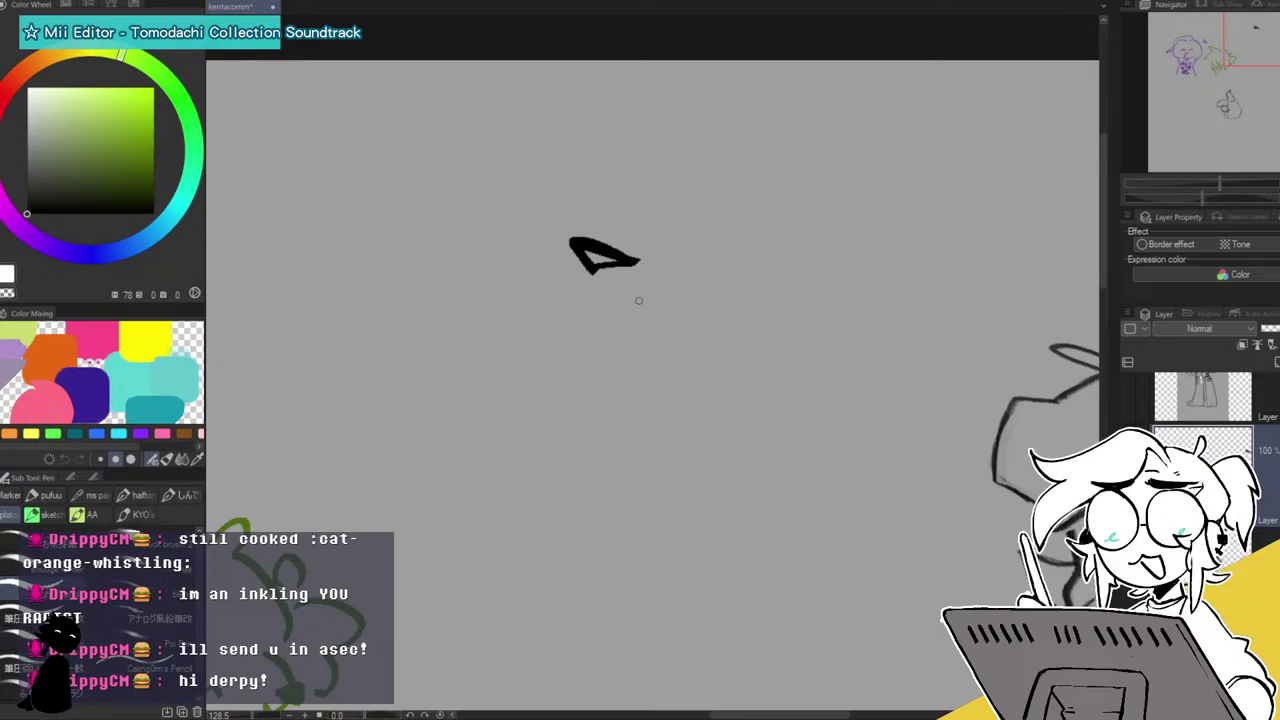
pyautogui.moveTo(673, 269)
pyautogui.mouseDown()
pyautogui.moveTo(701, 243)
pyautogui.moveTo(747, 251)
pyautogui.moveTo(682, 257)
pyautogui.moveTo(750, 258)
pyautogui.mouseUp()
pyautogui.moveTo(660, 218)
pyautogui.mouseDown()
pyautogui.moveTo(676, 228)
pyautogui.moveTo(722, 206)
pyautogui.moveTo(634, 228)
pyautogui.moveTo(584, 224)
pyautogui.moveTo(608, 225)
pyautogui.moveTo(581, 212)
pyautogui.mouseUp()
pyautogui.hotkey('ctrl', 'z')
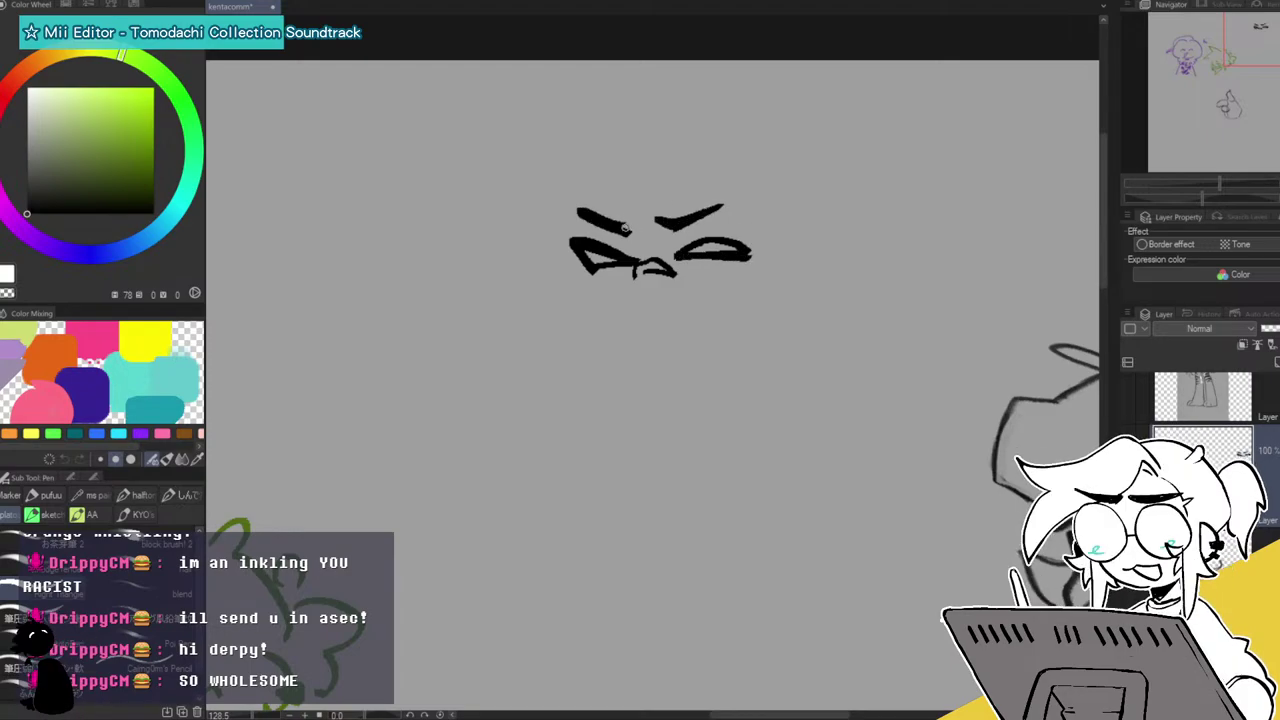
# Draw the black face's jaw and chin in separate strokes, with a wide open grin and an angular cheek line.
pyautogui.moveTo(583, 292); pyautogui.dragTo(616, 363)
pyautogui.moveTo(616, 363)
pyautogui.mouseDown()
pyautogui.moveTo(680, 395)
pyautogui.moveTo(712, 389)
pyautogui.mouseUp()
pyautogui.hotkey('ctrl', 'z')
pyautogui.moveTo(770, 318); pyautogui.dragTo(720, 370)
pyautogui.hotkey('ctrl', 'z')
pyautogui.moveTo(775, 330); pyautogui.dragTo(718, 372)
pyautogui.moveTo(642, 347)
pyautogui.mouseDown()
pyautogui.moveTo(721, 332)
pyautogui.moveTo(649, 336)
pyautogui.moveTo(711, 327)
pyautogui.moveTo(700, 361)
pyautogui.moveTo(713, 326)
pyautogui.moveTo(755, 294)
pyautogui.mouseUp()
pyautogui.hotkey('ctrl', 'z')
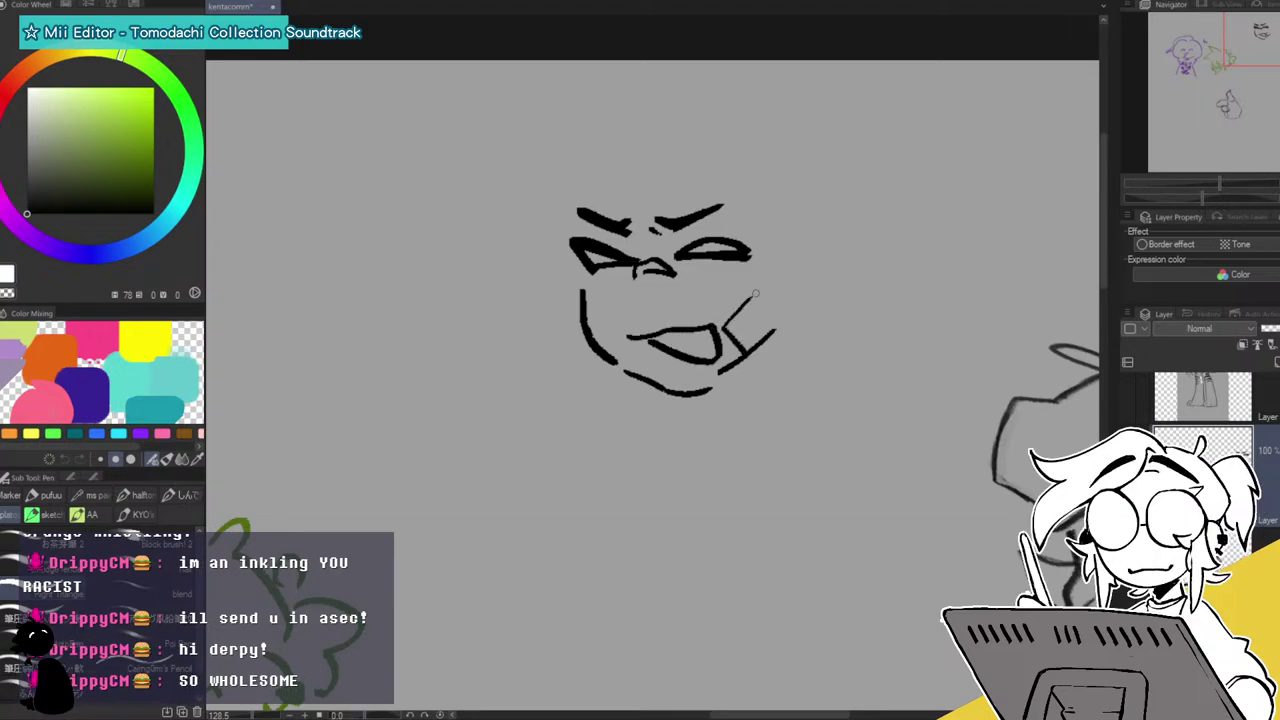
# Refine the eyes and add short lines above the mouth and on the cheeks, then draw the face's outer edge and forehead curve.
pyautogui.moveTo(626, 306); pyautogui.dragTo(671, 313)
pyautogui.moveTo(680, 259)
pyautogui.mouseDown()
pyautogui.moveTo(749, 260)
pyautogui.moveTo(685, 251)
pyautogui.moveTo(714, 242)
pyautogui.moveTo(742, 260)
pyautogui.moveTo(678, 260)
pyautogui.moveTo(741, 263)
pyautogui.mouseUp()
pyautogui.press('c')
pyautogui.press('c')
pyautogui.press('c')
pyautogui.moveTo(590, 243)
pyautogui.mouseDown()
pyautogui.moveTo(622, 256)
pyautogui.moveTo(598, 246)
pyautogui.mouseUp()
pyautogui.press('c')
pyautogui.moveTo(746, 267); pyautogui.dragTo(741, 283)
pyautogui.moveTo(564, 218); pyautogui.dragTo(570, 268)
pyautogui.moveTo(612, 134); pyautogui.dragTo(563, 196)
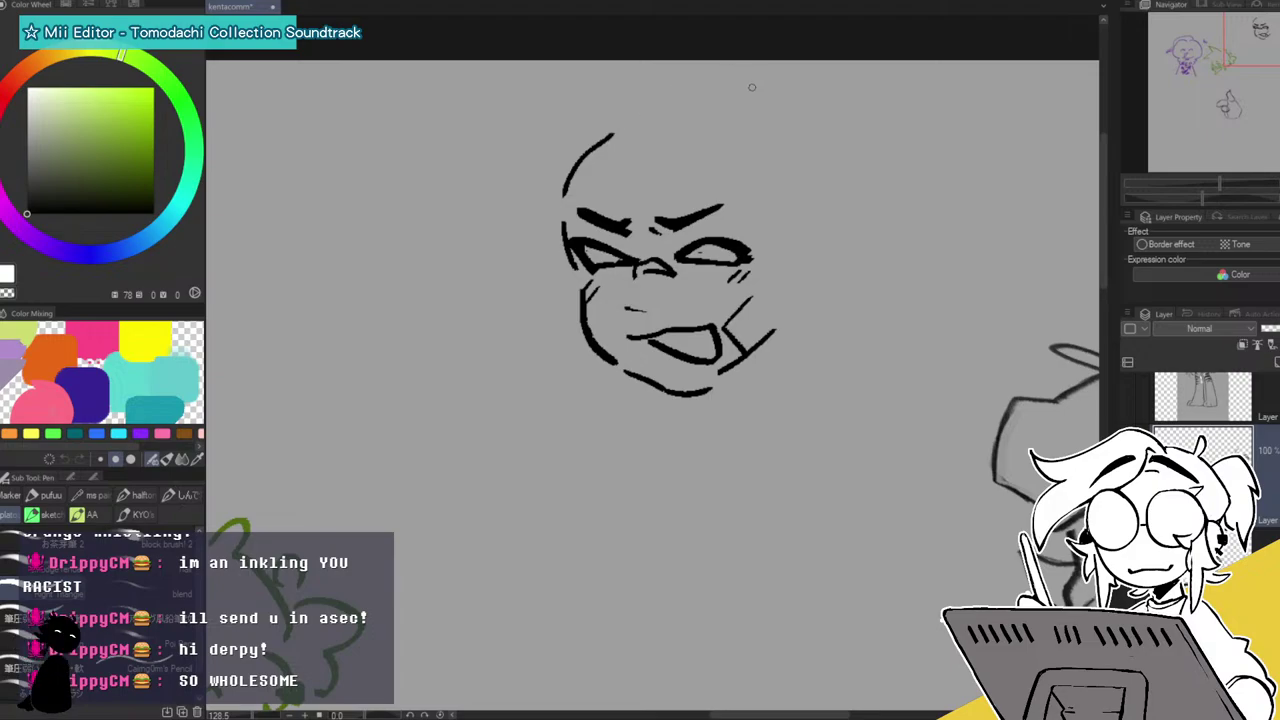
# Draw long, pointed hair locks hanging down both sides of the black face.
pyautogui.moveTo(764, 272); pyautogui.dragTo(760, 367)
pyautogui.moveTo(574, 324)
pyautogui.mouseDown()
pyautogui.moveTo(580, 418)
pyautogui.moveTo(600, 448)
pyautogui.mouseUp()
pyautogui.hotkey('ctrl', 'z')
pyautogui.hotkey('ctrl', 'z')
pyautogui.moveTo(568, 296); pyautogui.dragTo(576, 387)
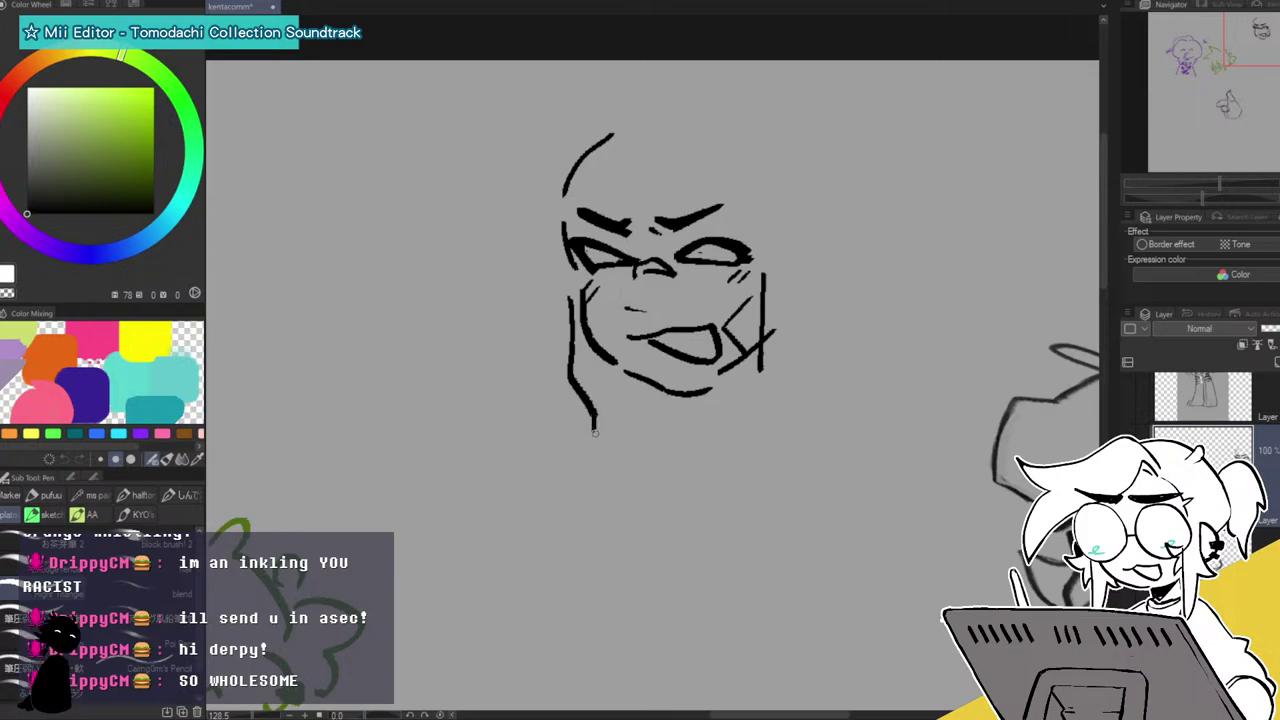
pyautogui.moveTo(584, 333); pyautogui.dragTo(600, 415)
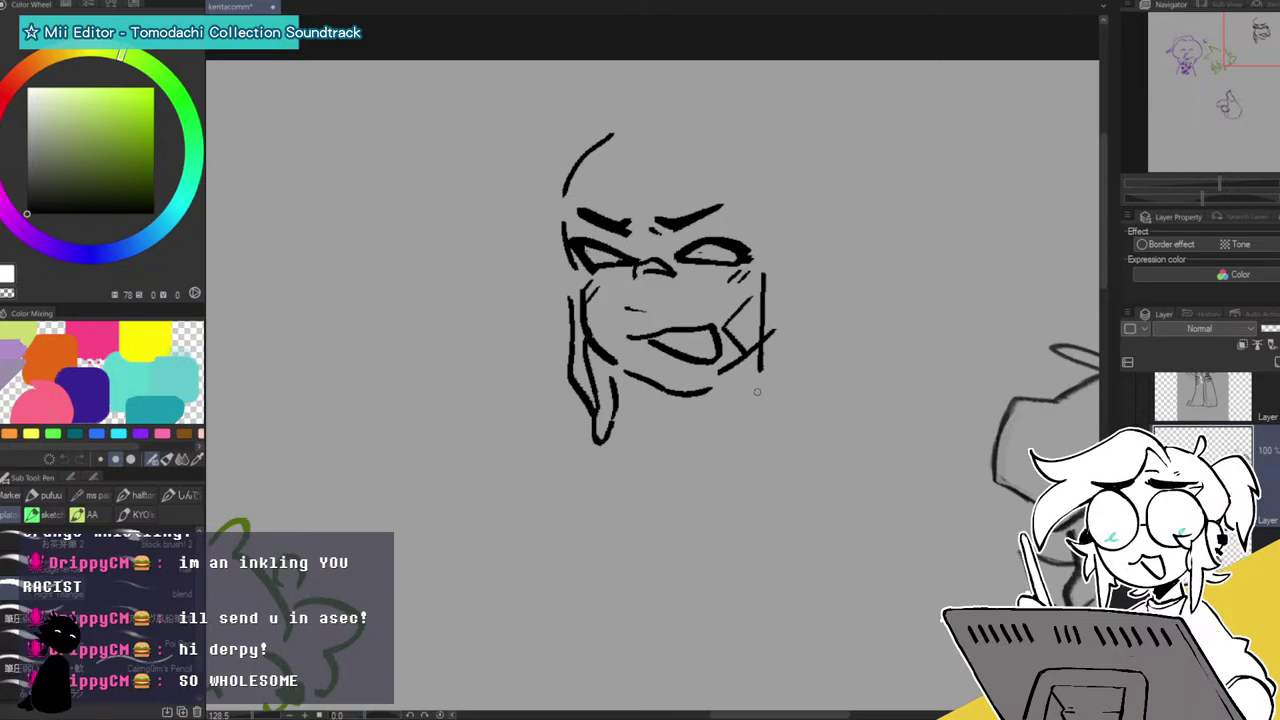
pyautogui.moveTo(758, 387); pyautogui.dragTo(770, 429)
# Complete the far lock's outer edge and draw a rounded ear with a filled earring and a small cross-shaped earring.
pyautogui.moveTo(797, 379)
pyautogui.mouseDown()
pyautogui.moveTo(788, 260)
pyautogui.moveTo(833, 281)
pyautogui.moveTo(820, 243)
pyautogui.mouseUp()
pyautogui.moveTo(824, 314)
pyautogui.mouseDown()
pyautogui.moveTo(807, 321)
pyautogui.moveTo(820, 294)
pyautogui.mouseUp()
pyautogui.hotkey('ctrl', 'z')
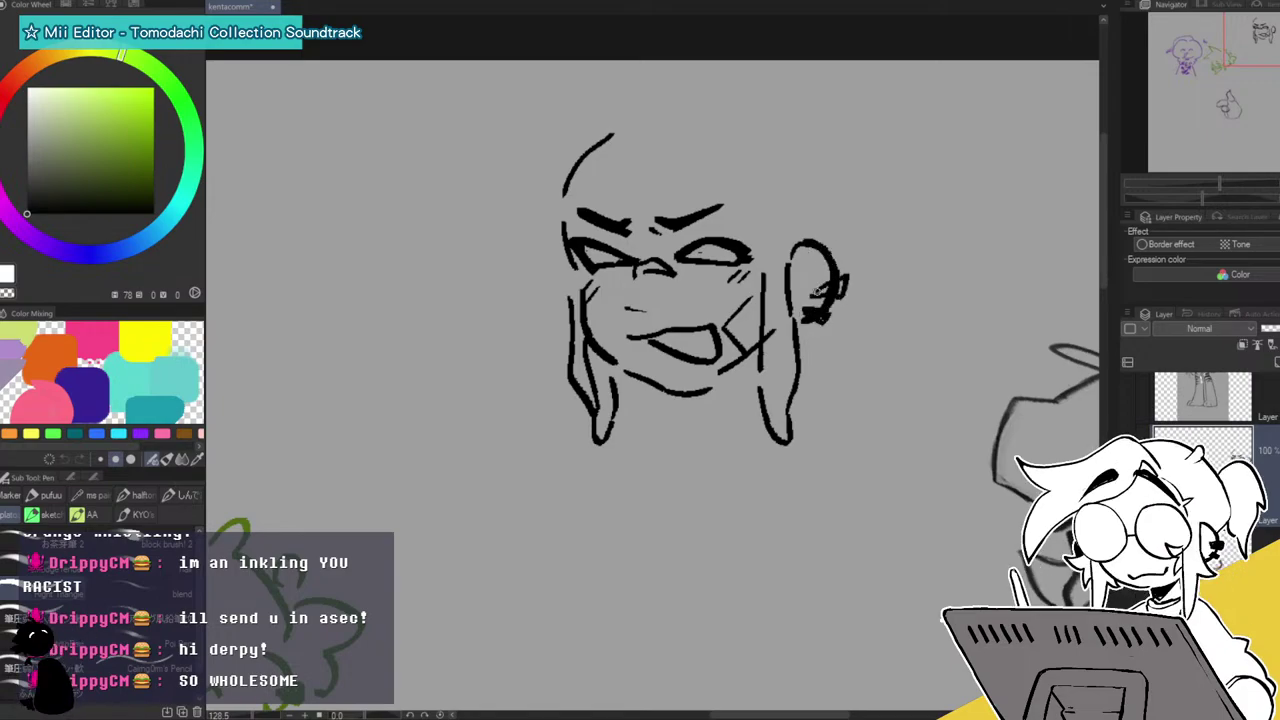
pyautogui.hotkey('ctrl', 'z')
pyautogui.hotkey('ctrl', 'z')
pyautogui.moveTo(813, 306)
pyautogui.mouseDown()
pyautogui.moveTo(827, 321)
pyautogui.moveTo(851, 279)
pyautogui.moveTo(803, 281)
pyautogui.moveTo(801, 297)
pyautogui.mouseUp()
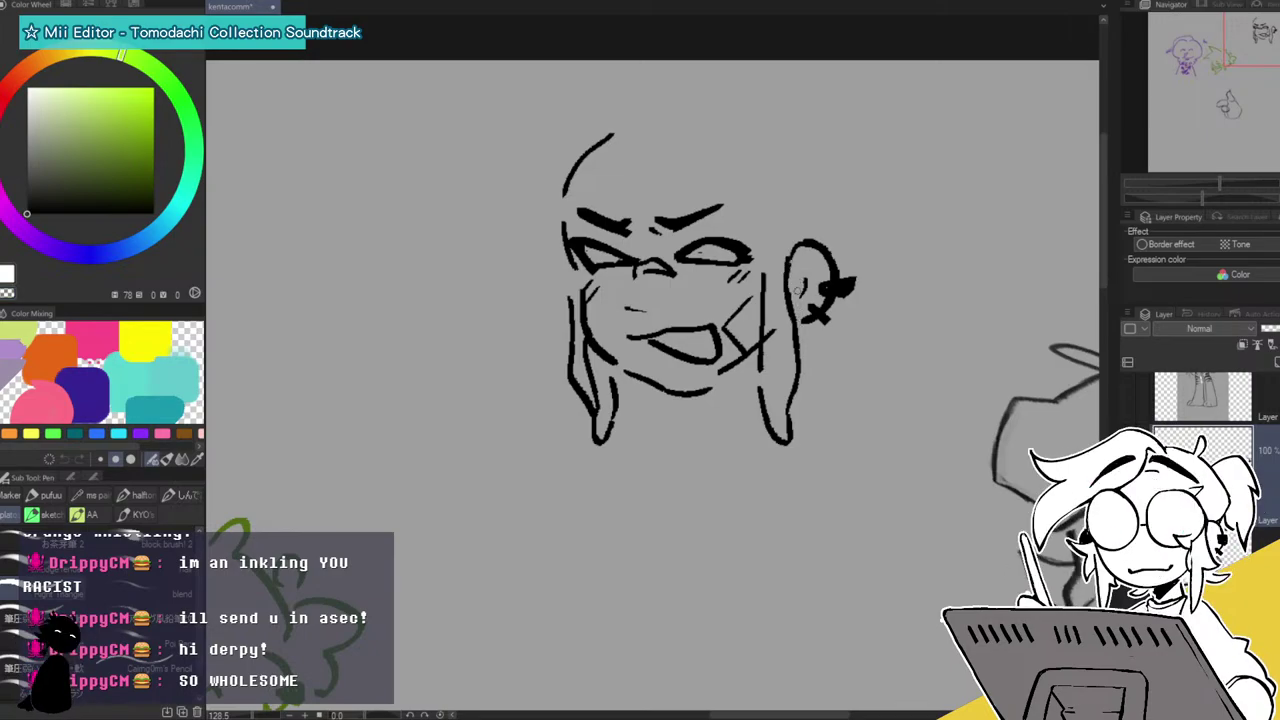
# Draw the hairline notch beside the far eye, the curve behind the head and a small hooked mark below the cross earring.
pyautogui.moveTo(784, 211); pyautogui.dragTo(764, 258)
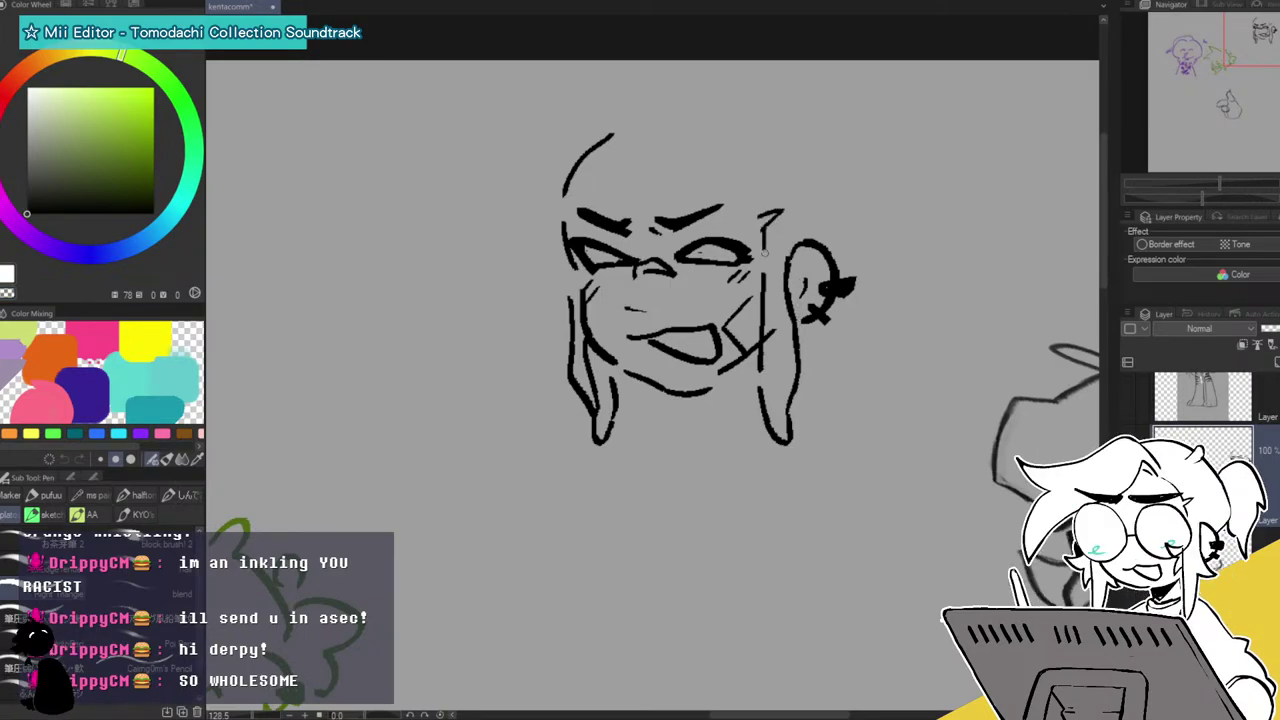
pyautogui.moveTo(813, 175); pyautogui.dragTo(831, 245)
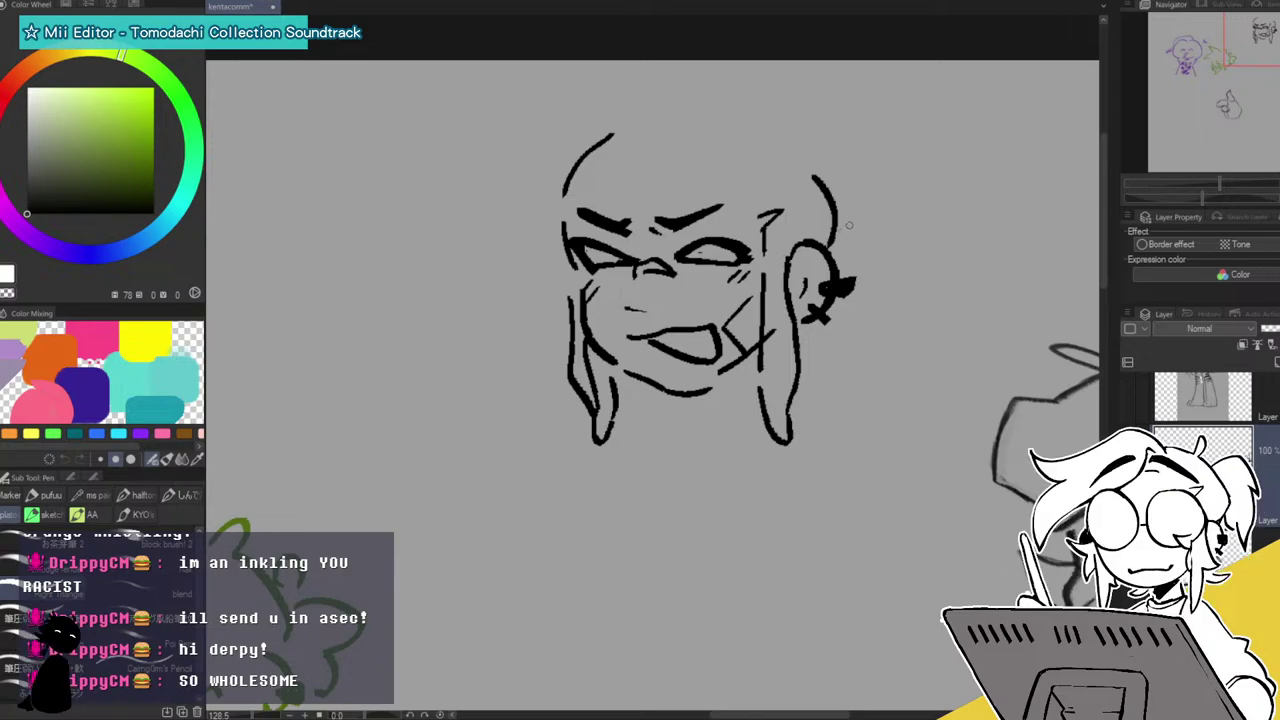
pyautogui.moveTo(802, 331); pyautogui.dragTo(808, 348)
# Draw a large two-pointed fringe sweeping out past the near side of the forehead, with a hairline curve down to the far temple.
pyautogui.moveTo(1267, 36); pyautogui.dragTo(1261, 27)
pyautogui.moveTo(744, 235)
pyautogui.mouseDown()
pyautogui.moveTo(539, 184)
pyautogui.moveTo(602, 262)
pyautogui.mouseUp()
pyautogui.hotkey('ctrl', 'z')
pyautogui.hotkey('ctrl', 'z')
pyautogui.moveTo(755, 242)
pyautogui.mouseDown()
pyautogui.moveTo(525, 189)
pyautogui.moveTo(575, 257)
pyautogui.moveTo(580, 325)
pyautogui.mouseUp()
pyautogui.moveTo(757, 243); pyautogui.dragTo(807, 304)
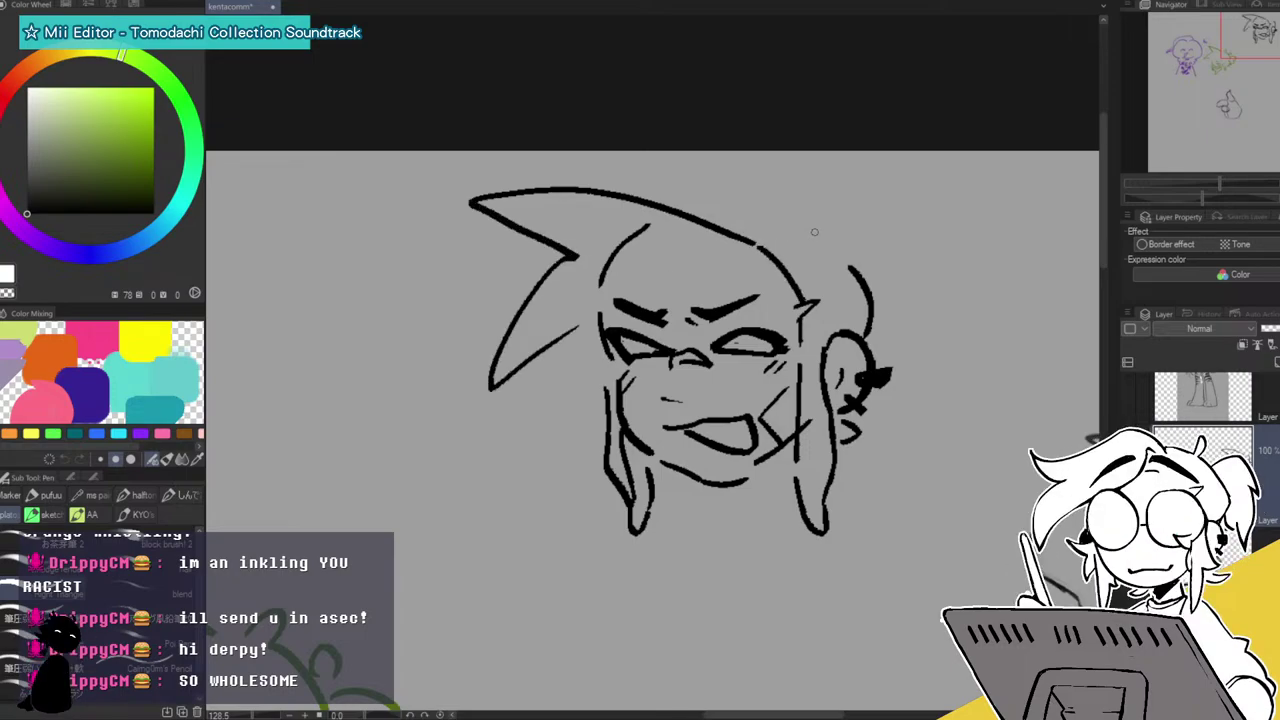
# Draw the raised crown outline, a small hair loop and a rounded ponytail behind the black face's head.
pyautogui.moveTo(710, 196)
pyautogui.mouseDown()
pyautogui.moveTo(771, 200)
pyautogui.moveTo(706, 192)
pyautogui.mouseUp()
pyautogui.hotkey('ctrl', 'z')
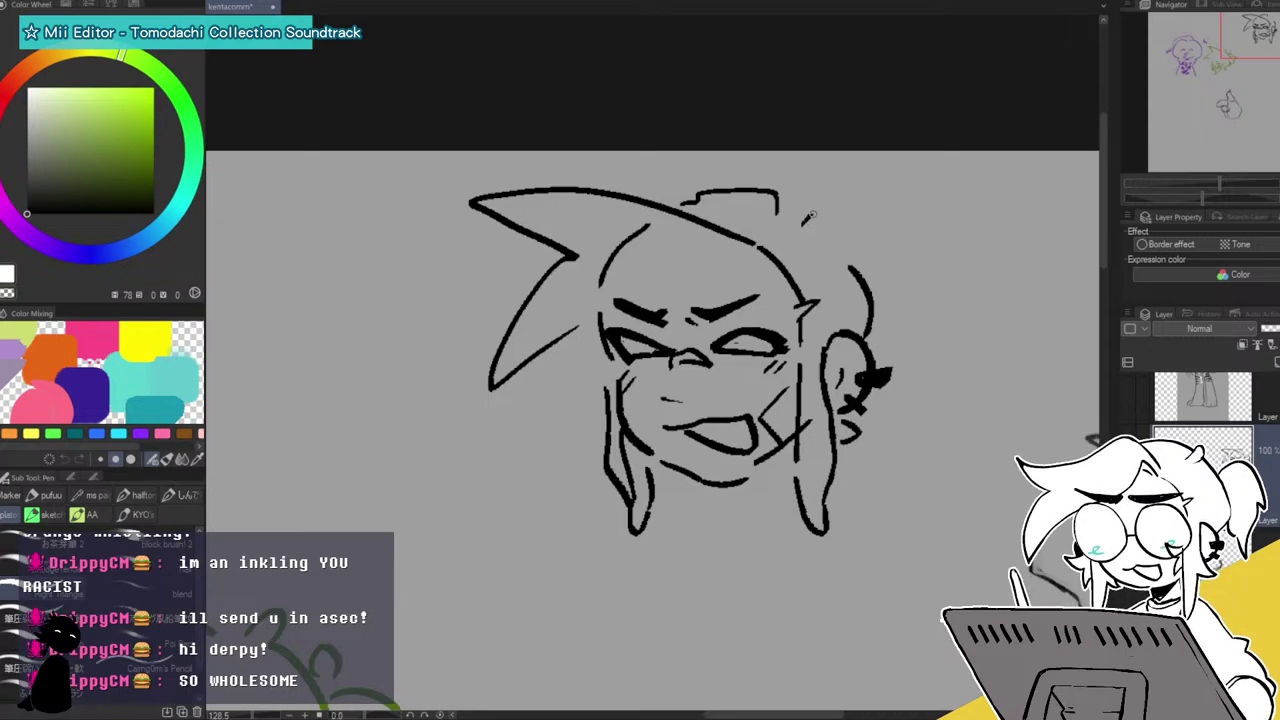
pyautogui.hotkey('ctrl', 'z')
pyautogui.moveTo(806, 225)
pyautogui.mouseDown()
pyautogui.moveTo(843, 214)
pyautogui.moveTo(830, 234)
pyautogui.moveTo(836, 192)
pyautogui.moveTo(848, 210)
pyautogui.moveTo(822, 236)
pyautogui.moveTo(850, 264)
pyautogui.moveTo(936, 280)
pyautogui.moveTo(882, 368)
pyautogui.moveTo(893, 320)
pyautogui.mouseUp()
pyautogui.hotkey('ctrl', 'z')
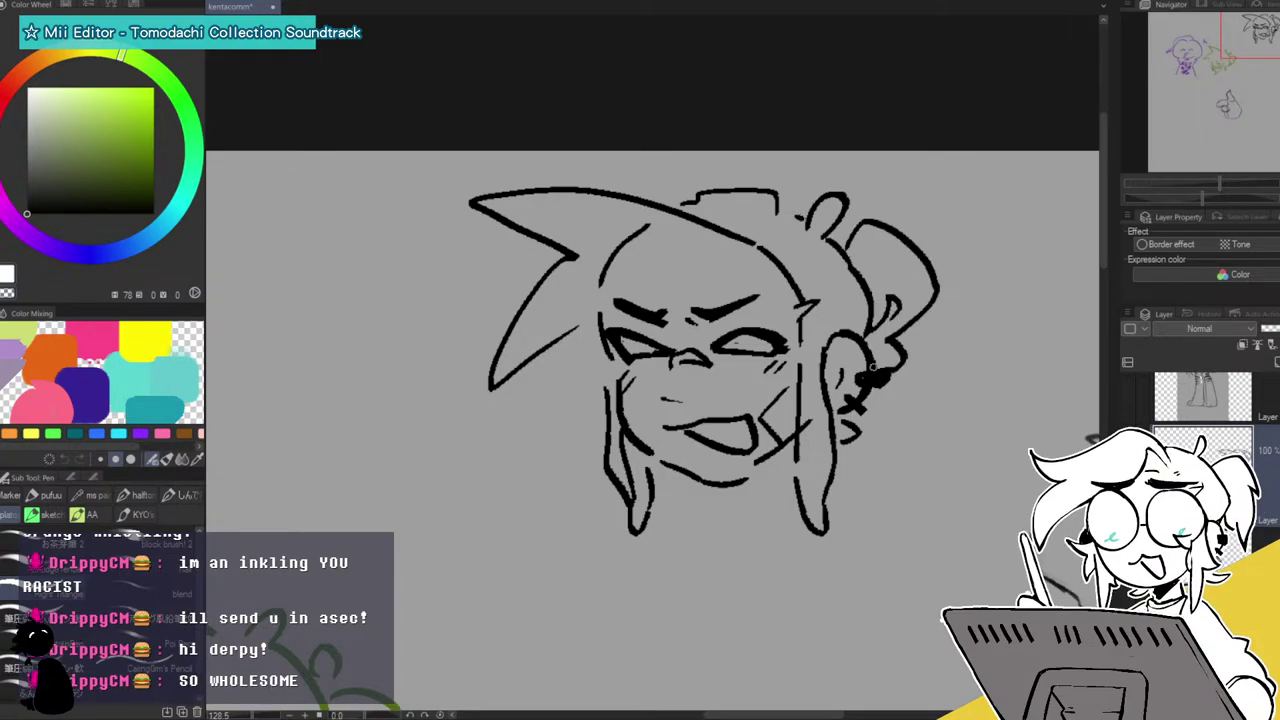
# Draw a thick hair band around the small loop at the back of the head and fill it solid black.
pyautogui.moveTo(790, 208); pyautogui.dragTo(815, 184)
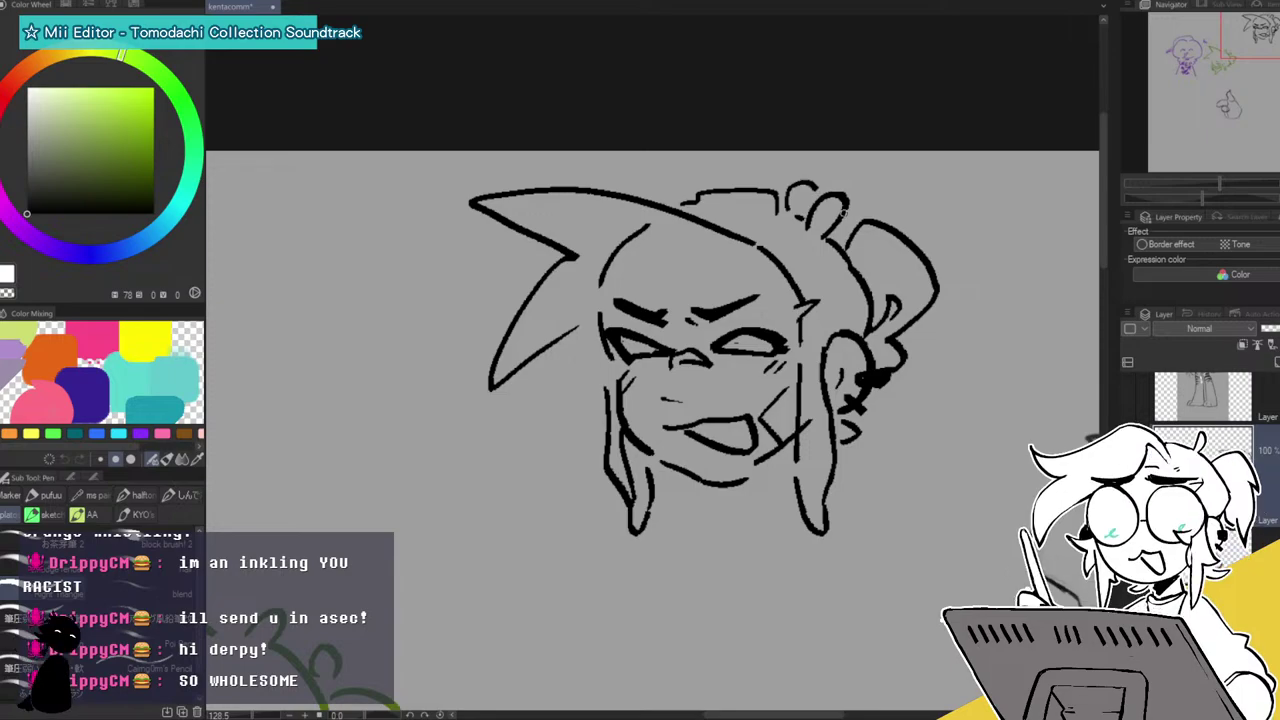
pyautogui.moveTo(845, 229)
pyautogui.mouseDown()
pyautogui.moveTo(844, 246)
pyautogui.moveTo(792, 204)
pyautogui.moveTo(801, 219)
pyautogui.moveTo(796, 208)
pyautogui.moveTo(845, 185)
pyautogui.moveTo(844, 224)
pyautogui.moveTo(864, 196)
pyautogui.moveTo(862, 214)
pyautogui.moveTo(830, 192)
pyautogui.moveTo(849, 212)
pyautogui.moveTo(834, 233)
pyautogui.moveTo(843, 245)
pyautogui.moveTo(875, 208)
pyautogui.mouseUp()
pyautogui.hotkey('ctrl', 'z')
pyautogui.hotkey('ctrl', 'z')
pyautogui.hotkey('ctrl', 'z')
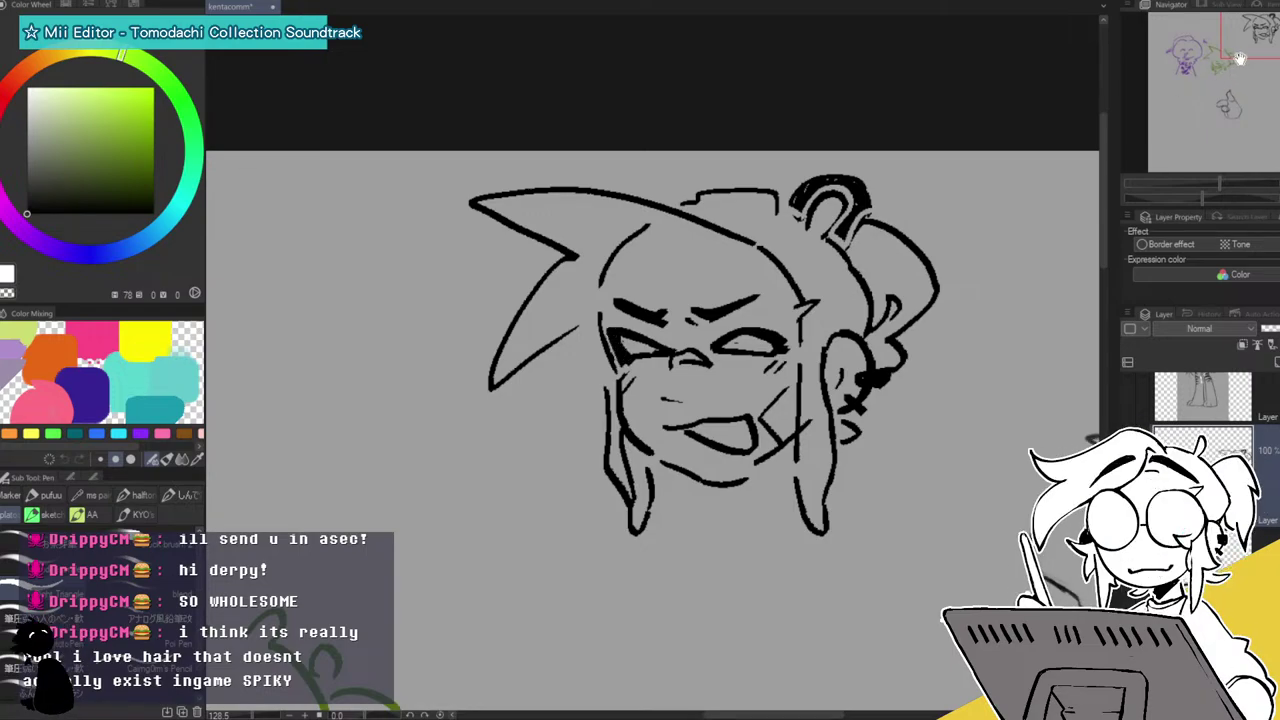
# Refine the black face by sharpening the near eyebrow, adding a tooth inside the grin and filling a neck shadow under the chin.
pyautogui.moveTo(1253, 42); pyautogui.dragTo(1250, 35)
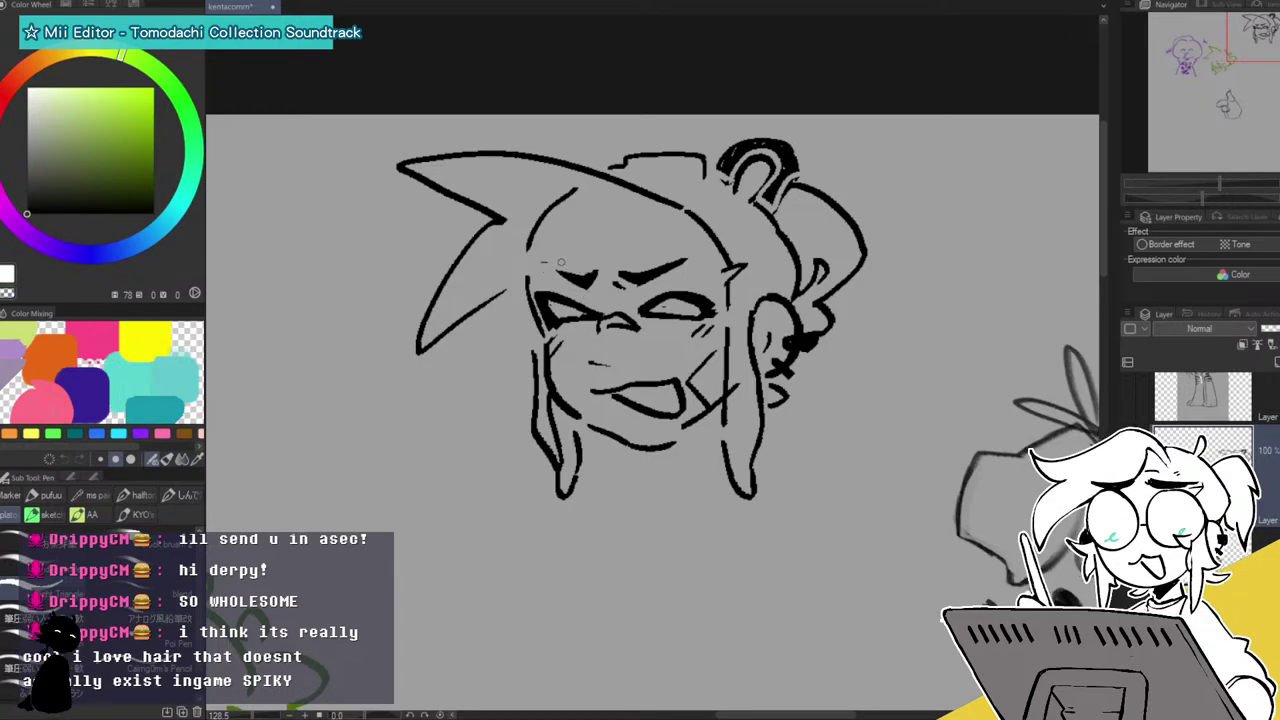
pyautogui.moveTo(540, 259); pyautogui.dragTo(574, 286)
pyautogui.press('c')
pyautogui.press('c')
pyautogui.moveTo(657, 388); pyautogui.dragTo(676, 383)
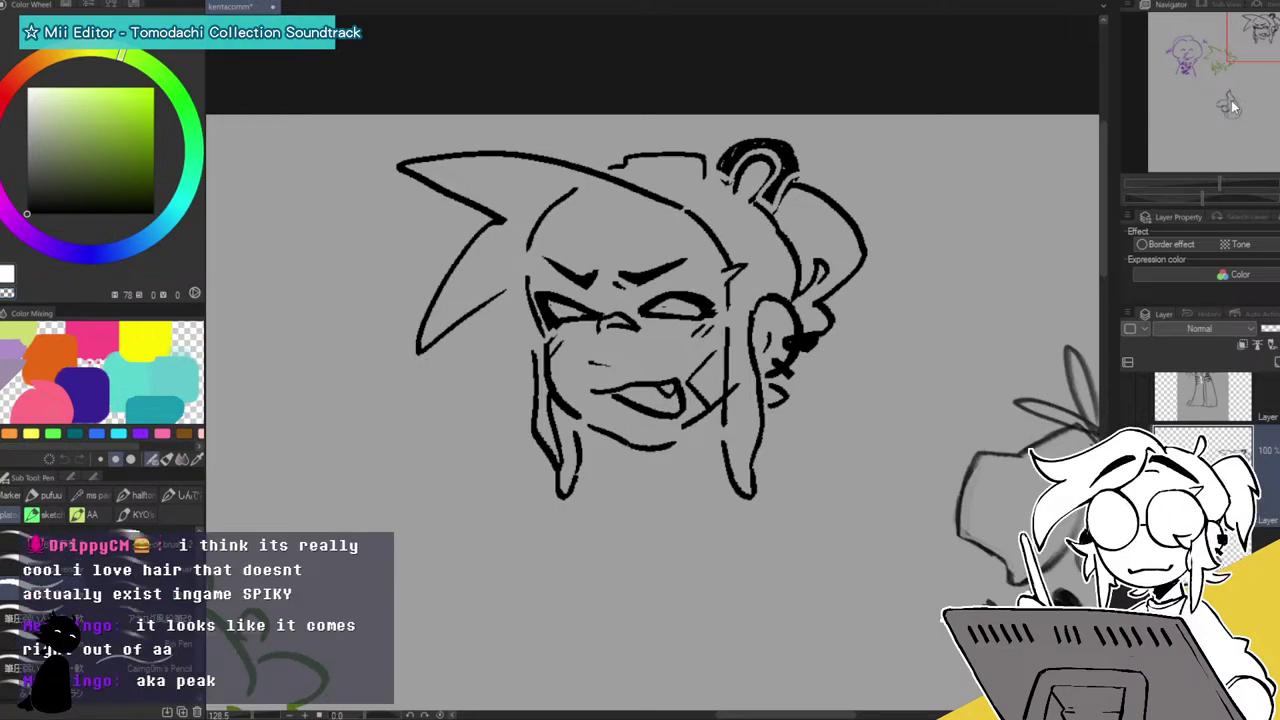
pyautogui.moveTo(1240, 51); pyautogui.dragTo(1238, 57)
pyautogui.moveTo(668, 434)
pyautogui.mouseDown()
pyautogui.moveTo(702, 398)
pyautogui.moveTo(683, 451)
pyautogui.moveTo(703, 400)
pyautogui.mouseUp()
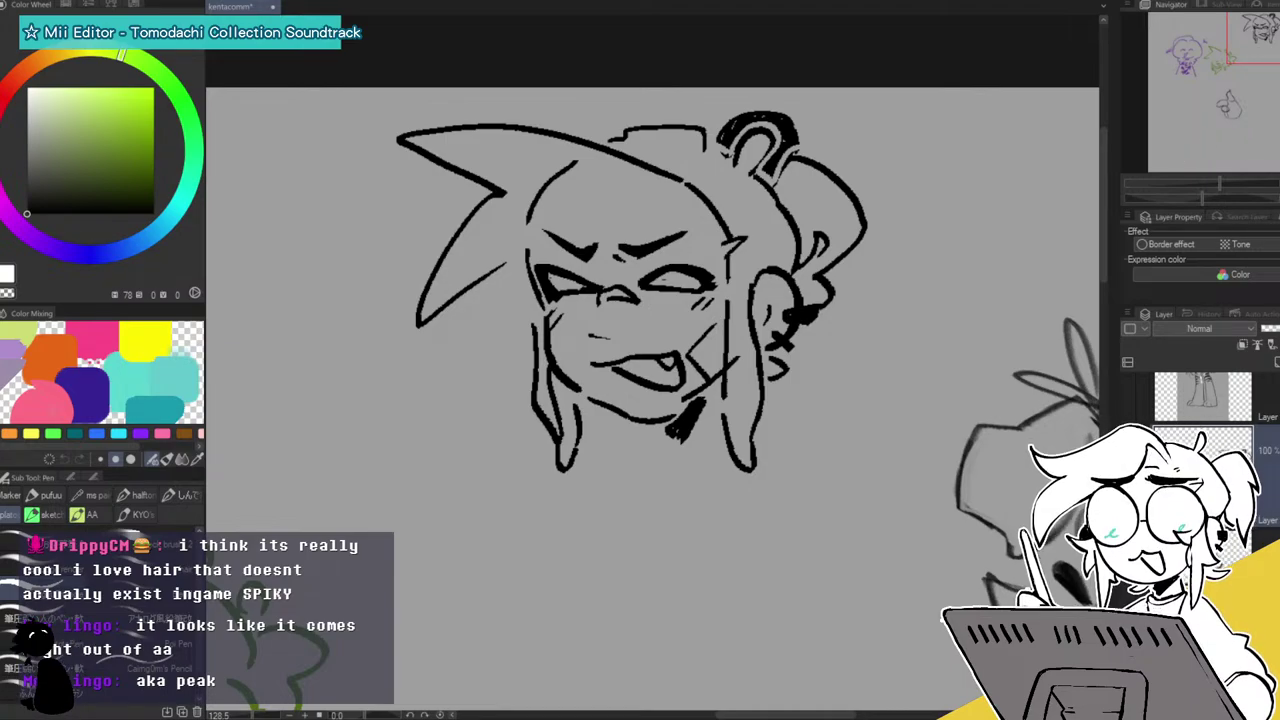
# Draw a wide, fluffy second head below the first face, with pointed hair spikes, cheek tufts and a curved chin.
pyautogui.moveTo(1248, 60); pyautogui.dragTo(1248, 85)
pyautogui.moveTo(770, 277)
pyautogui.mouseDown()
pyautogui.moveTo(699, 216)
pyautogui.moveTo(548, 249)
pyautogui.moveTo(496, 191)
pyautogui.moveTo(526, 293)
pyautogui.mouseUp()
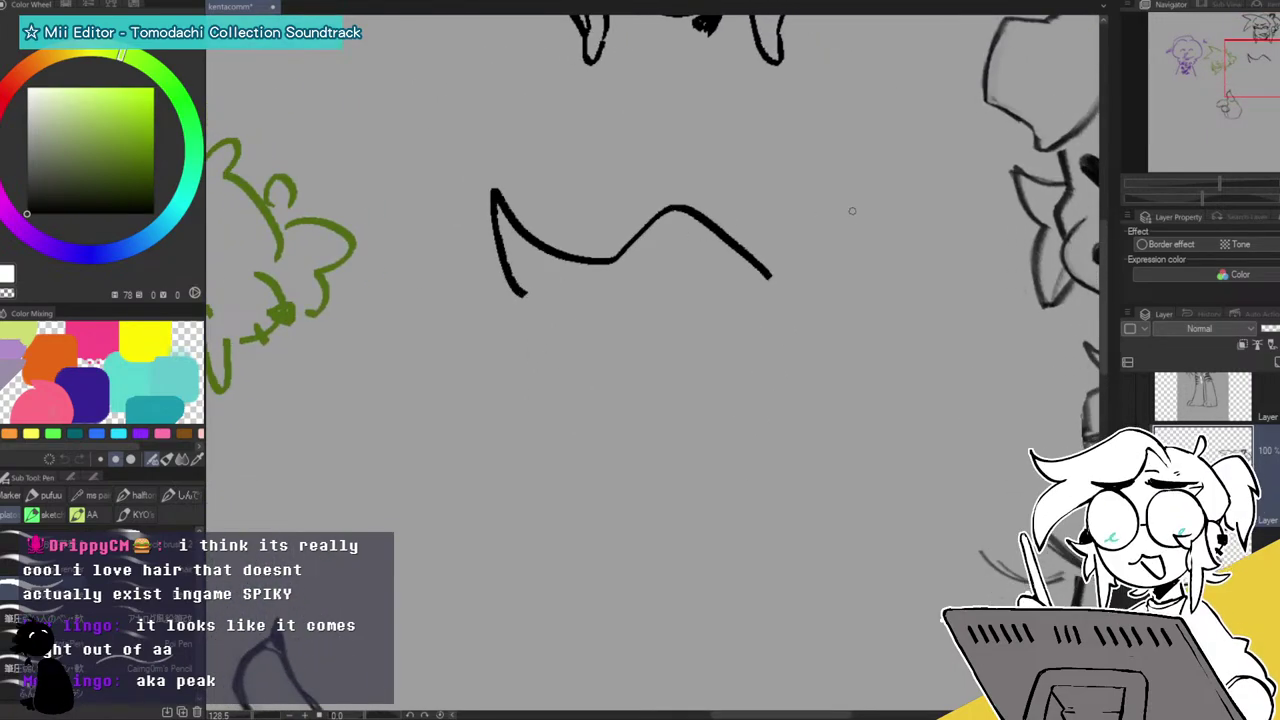
pyautogui.hotkey('ctrl', 'z')
pyautogui.moveTo(808, 268)
pyautogui.mouseDown()
pyautogui.moveTo(663, 252)
pyautogui.moveTo(576, 214)
pyautogui.moveTo(537, 318)
pyautogui.moveTo(584, 318)
pyautogui.moveTo(543, 463)
pyautogui.moveTo(498, 484)
pyautogui.moveTo(571, 571)
pyautogui.moveTo(617, 548)
pyautogui.moveTo(860, 226)
pyautogui.moveTo(845, 288)
pyautogui.moveTo(930, 420)
pyautogui.moveTo(885, 518)
pyautogui.moveTo(826, 490)
pyautogui.moveTo(856, 600)
pyautogui.mouseUp()
pyautogui.moveTo(602, 488)
pyautogui.mouseDown()
pyautogui.moveTo(734, 567)
pyautogui.moveTo(811, 564)
pyautogui.mouseUp()
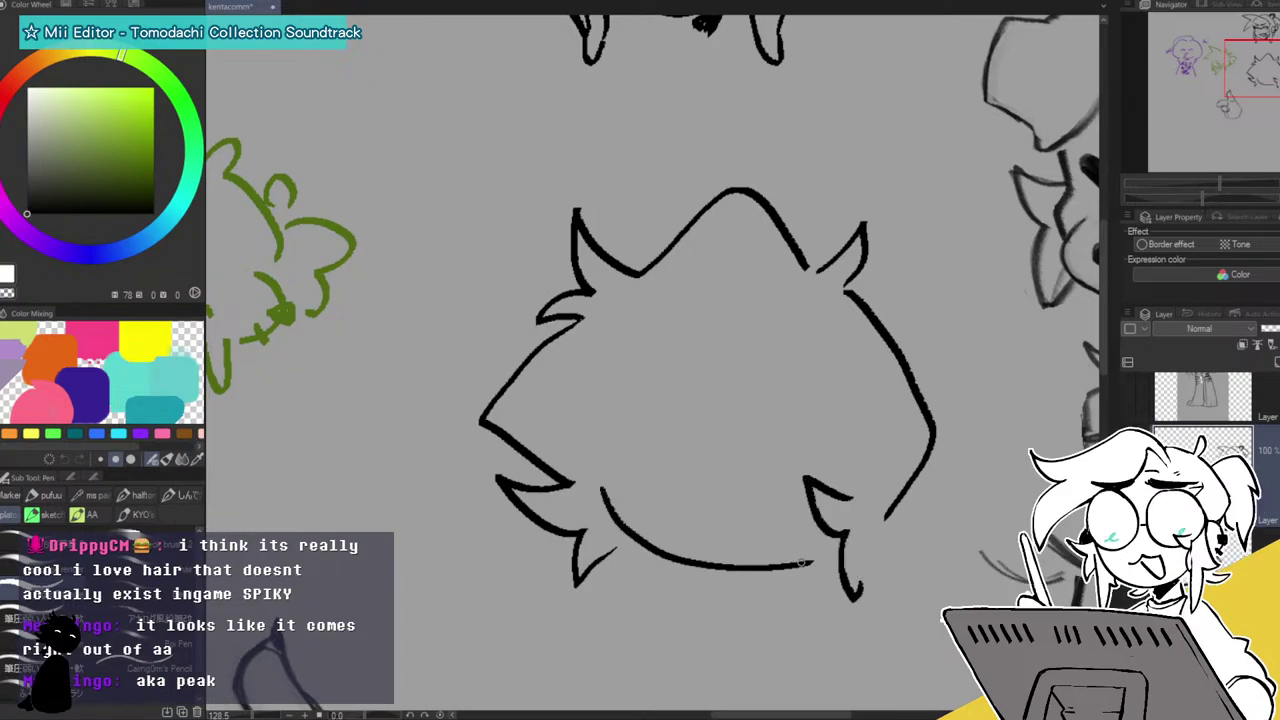
# Give the fluffy head an open cat-like mouth, two dot eyes, a worried far eyebrow and small blush marks on the cheeks.
pyautogui.moveTo(693, 490)
pyautogui.mouseDown()
pyautogui.moveTo(778, 497)
pyautogui.moveTo(781, 510)
pyautogui.mouseUp()
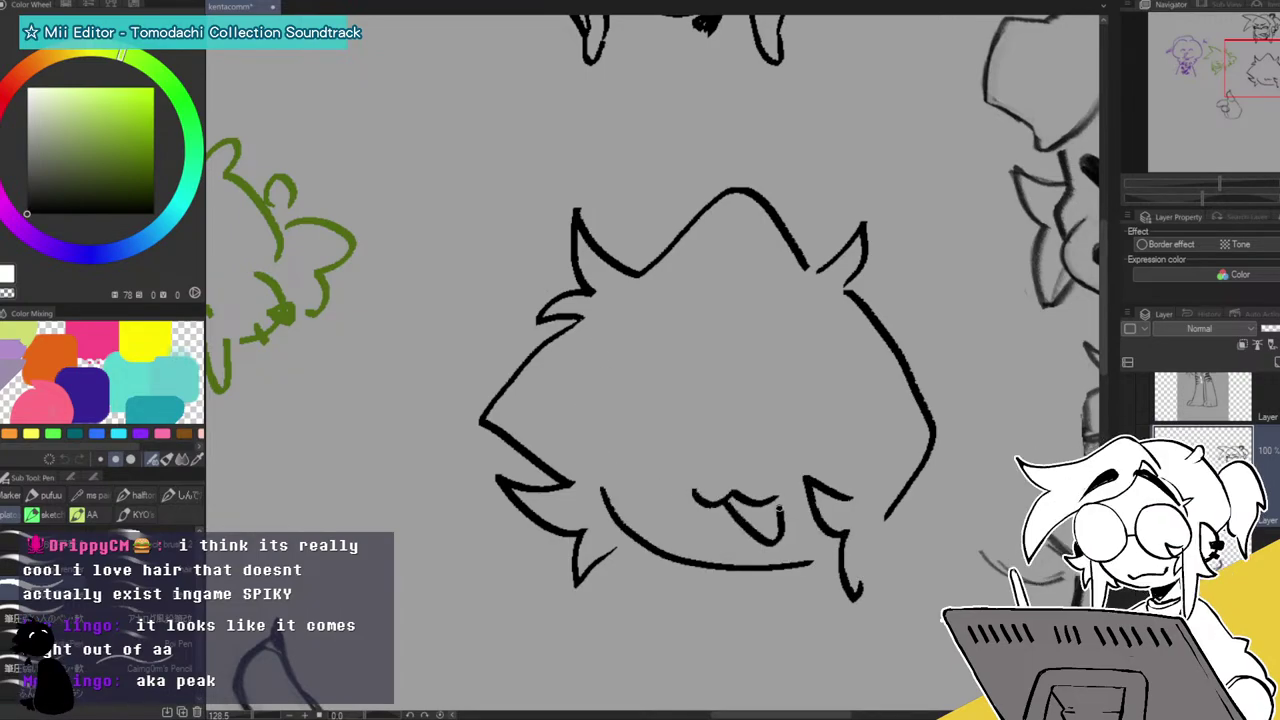
pyautogui.moveTo(648, 432); pyautogui.dragTo(658, 436)
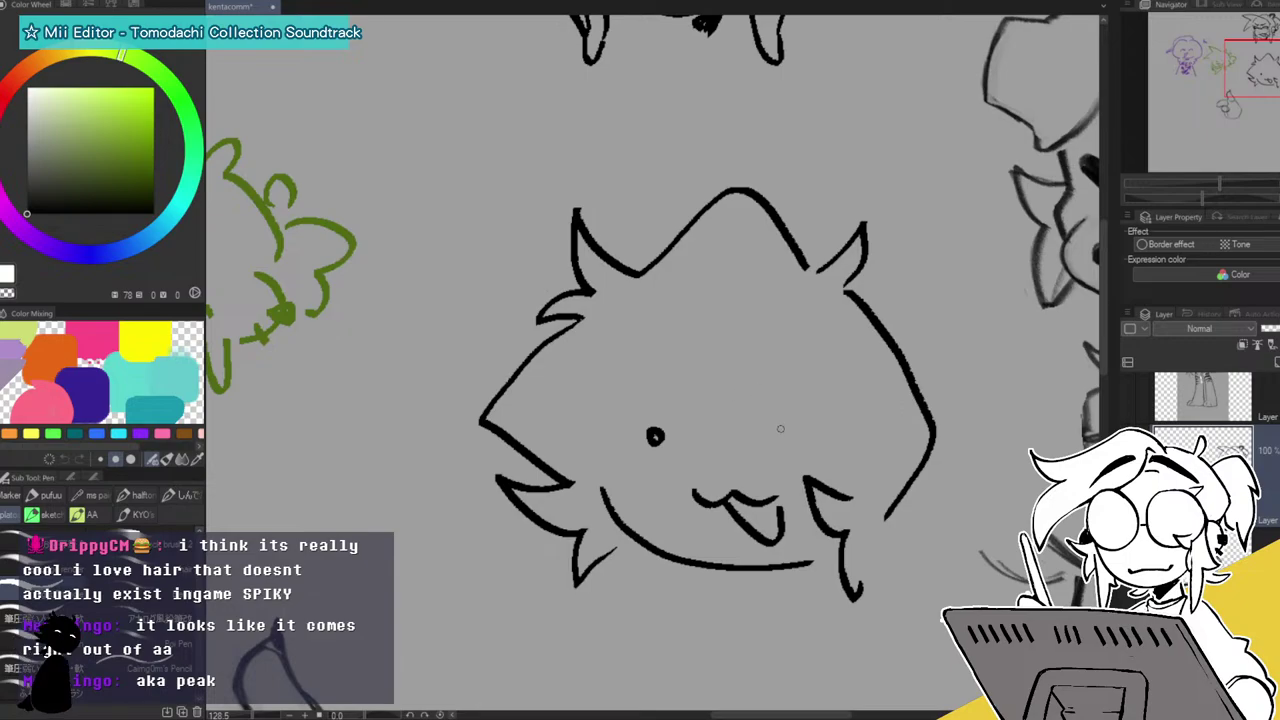
pyautogui.moveTo(786, 436); pyautogui.dragTo(794, 444)
pyautogui.moveTo(770, 384); pyautogui.dragTo(827, 413)
pyautogui.moveTo(775, 446); pyautogui.dragTo(780, 458)
pyautogui.moveTo(608, 465); pyautogui.dragTo(645, 462)
# Erase the fluffy head's upper and near-side outline and redraw it with a taller spike and a rounder side.
pyautogui.press('e')
pyautogui.moveTo(749, 206)
pyautogui.mouseDown()
pyautogui.moveTo(522, 366)
pyautogui.moveTo(451, 366)
pyautogui.mouseUp()
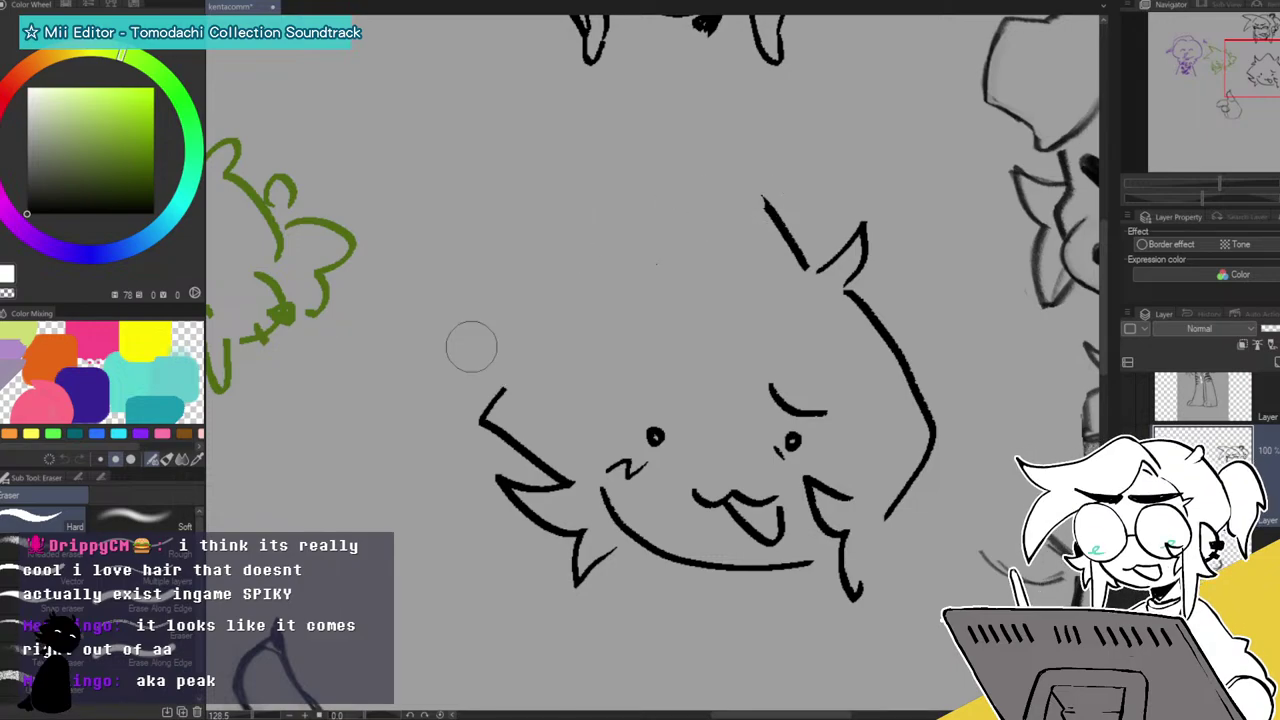
pyautogui.moveTo(763, 223)
pyautogui.mouseDown()
pyautogui.moveTo(708, 205)
pyautogui.moveTo(651, 240)
pyautogui.moveTo(562, 159)
pyautogui.moveTo(548, 211)
pyautogui.moveTo(557, 270)
pyautogui.moveTo(470, 312)
pyautogui.moveTo(542, 307)
pyautogui.moveTo(483, 396)
pyautogui.moveTo(495, 430)
pyautogui.moveTo(532, 428)
pyautogui.moveTo(554, 449)
pyautogui.mouseUp()
pyautogui.press('p')
pyautogui.press('e')
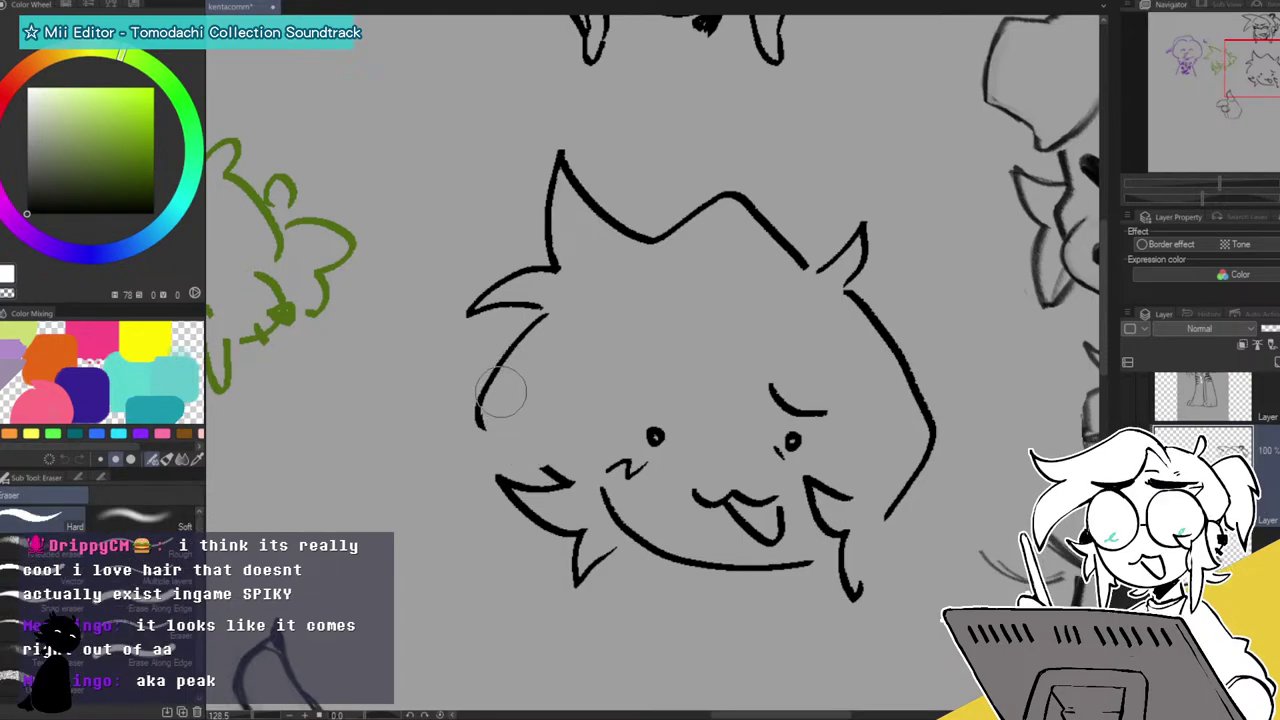
pyautogui.press('p')
pyautogui.moveTo(484, 420); pyautogui.dragTo(565, 476)
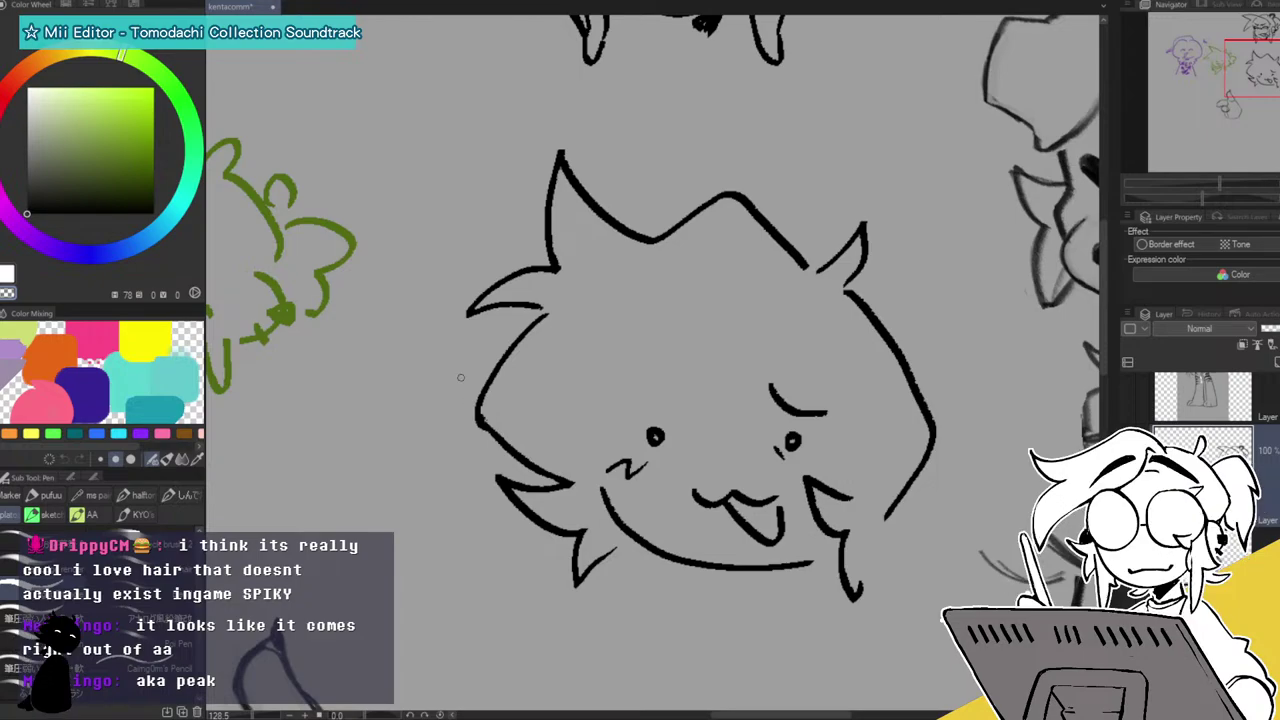
# Erase the fluffy head's top spikes, redraw them smaller and lower, and add a detached forked shape beyond the far cheek.
pyautogui.press('e')
pyautogui.moveTo(603, 171)
pyautogui.mouseDown()
pyautogui.moveTo(478, 286)
pyautogui.moveTo(657, 194)
pyautogui.moveTo(547, 290)
pyautogui.moveTo(751, 214)
pyautogui.moveTo(796, 248)
pyautogui.mouseUp()
pyautogui.press('p')
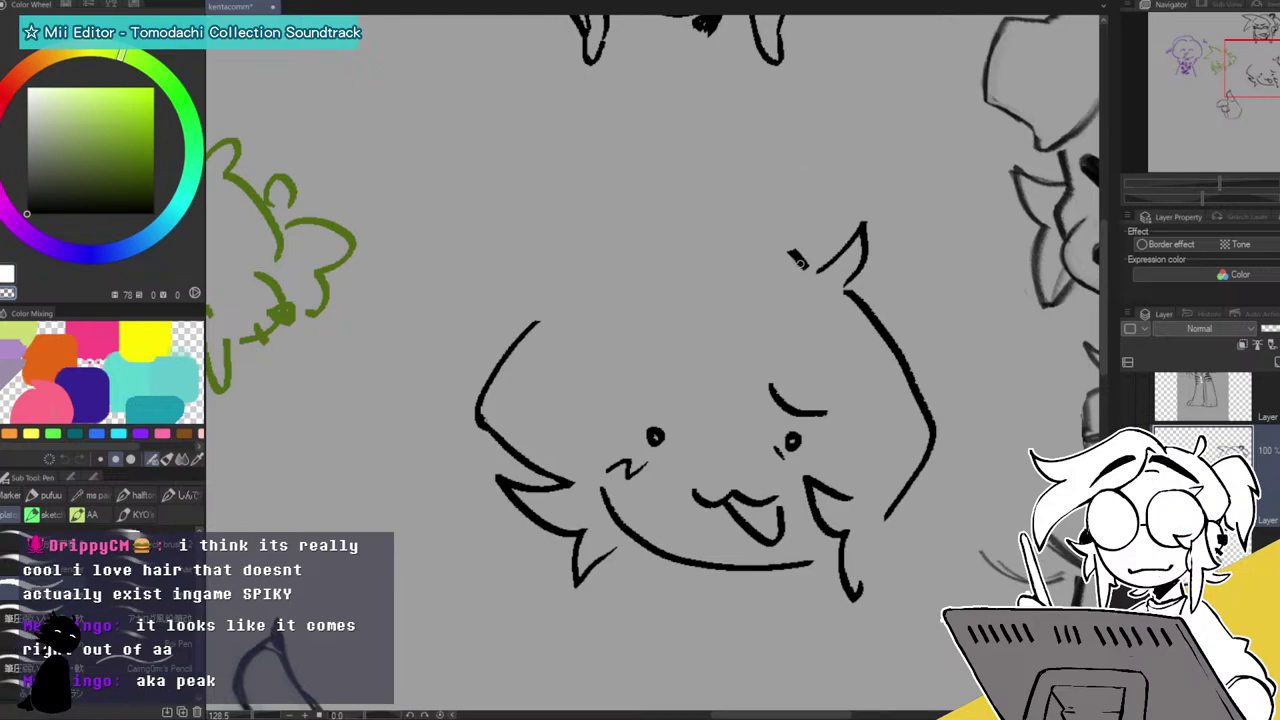
pyautogui.moveTo(805, 266)
pyautogui.mouseDown()
pyautogui.moveTo(743, 215)
pyautogui.moveTo(680, 241)
pyautogui.moveTo(594, 238)
pyautogui.moveTo(492, 300)
pyautogui.moveTo(555, 305)
pyautogui.mouseUp()
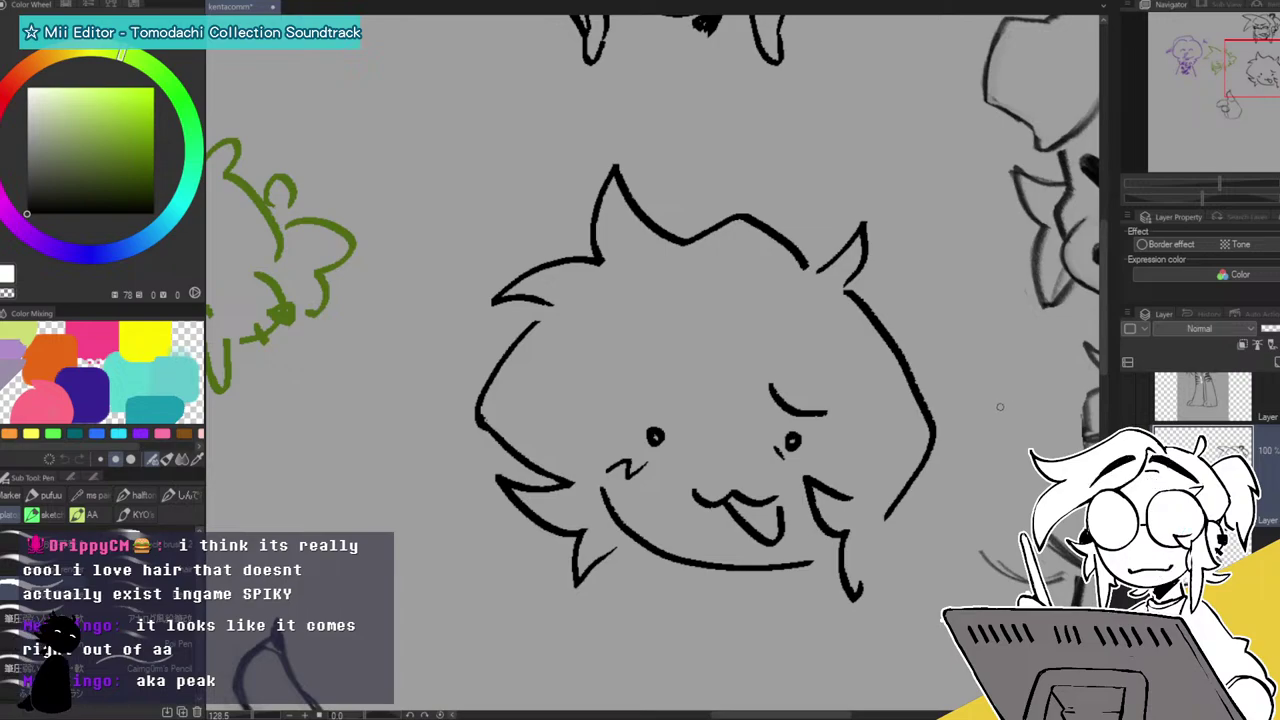
pyautogui.moveTo(905, 556)
pyautogui.mouseDown()
pyautogui.moveTo(965, 549)
pyautogui.moveTo(978, 559)
pyautogui.moveTo(910, 569)
pyautogui.mouseUp()
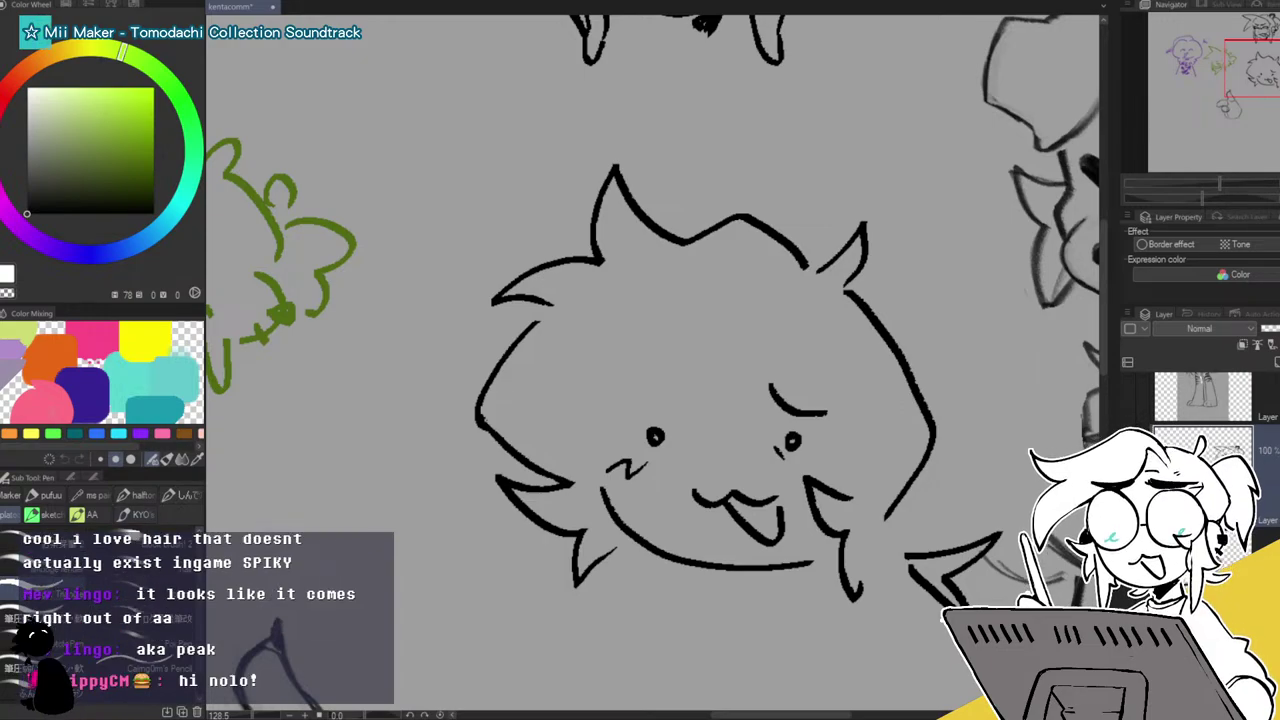
pyautogui.moveTo(1226, 184); pyautogui.dragTo(1211, 182)
pyautogui.moveTo(1272, 78); pyautogui.dragTo(1278, 68)
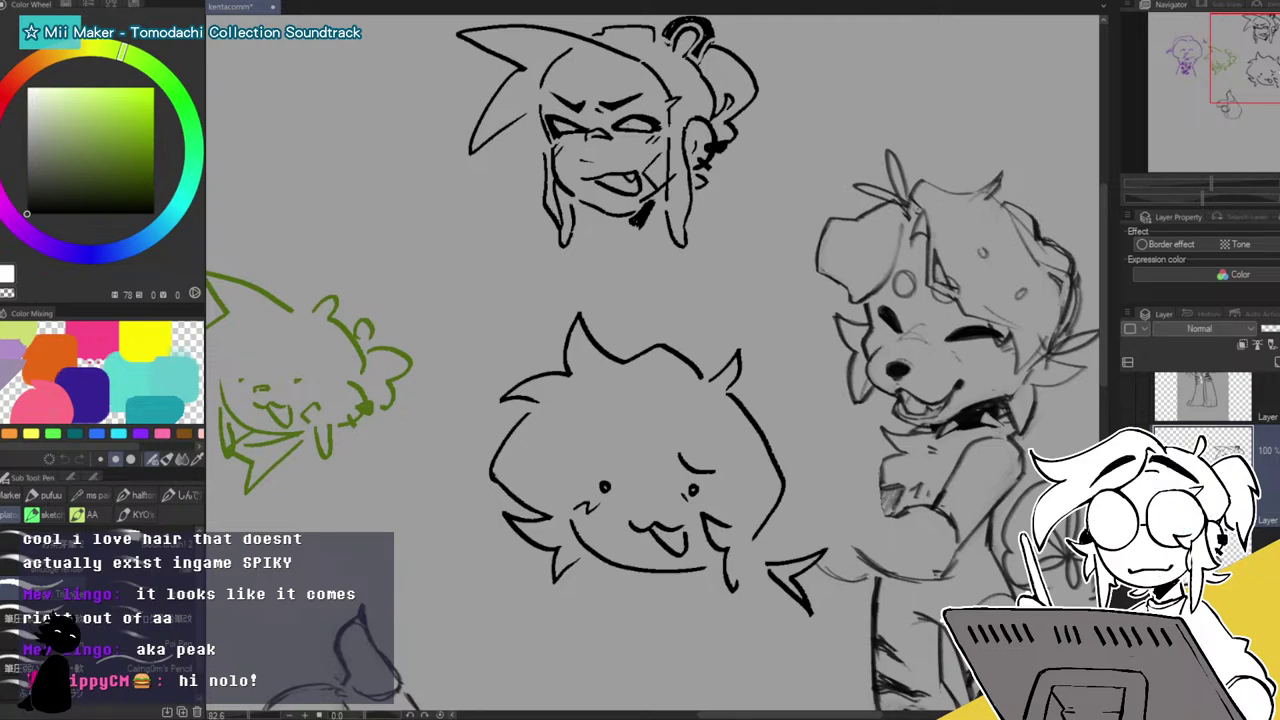
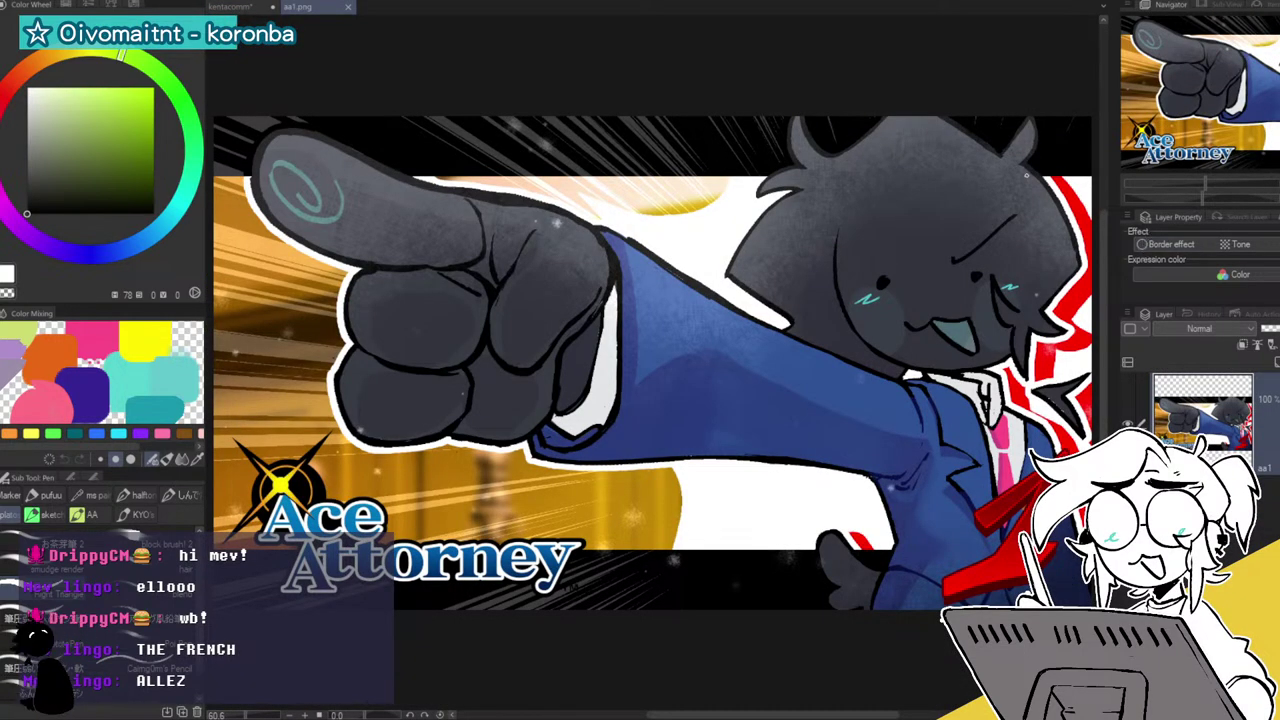
# In aa1.png, sketch an arrow beside the character's cheek tuft and a long stroke over the face, and undo both.
pyautogui.moveTo(1230, 93); pyautogui.dragTo(1271, 96)
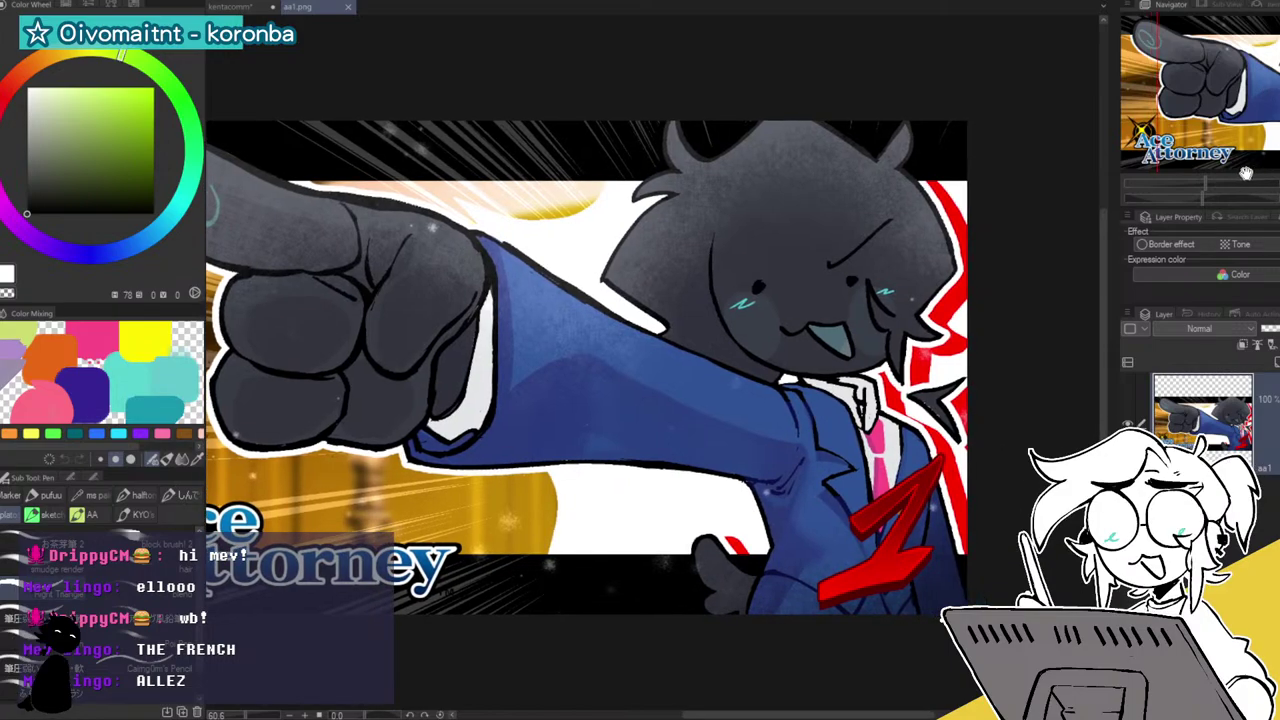
pyautogui.moveTo(1218, 185); pyautogui.dragTo(1217, 185)
pyautogui.moveTo(1264, 101); pyautogui.dragTo(1279, 86)
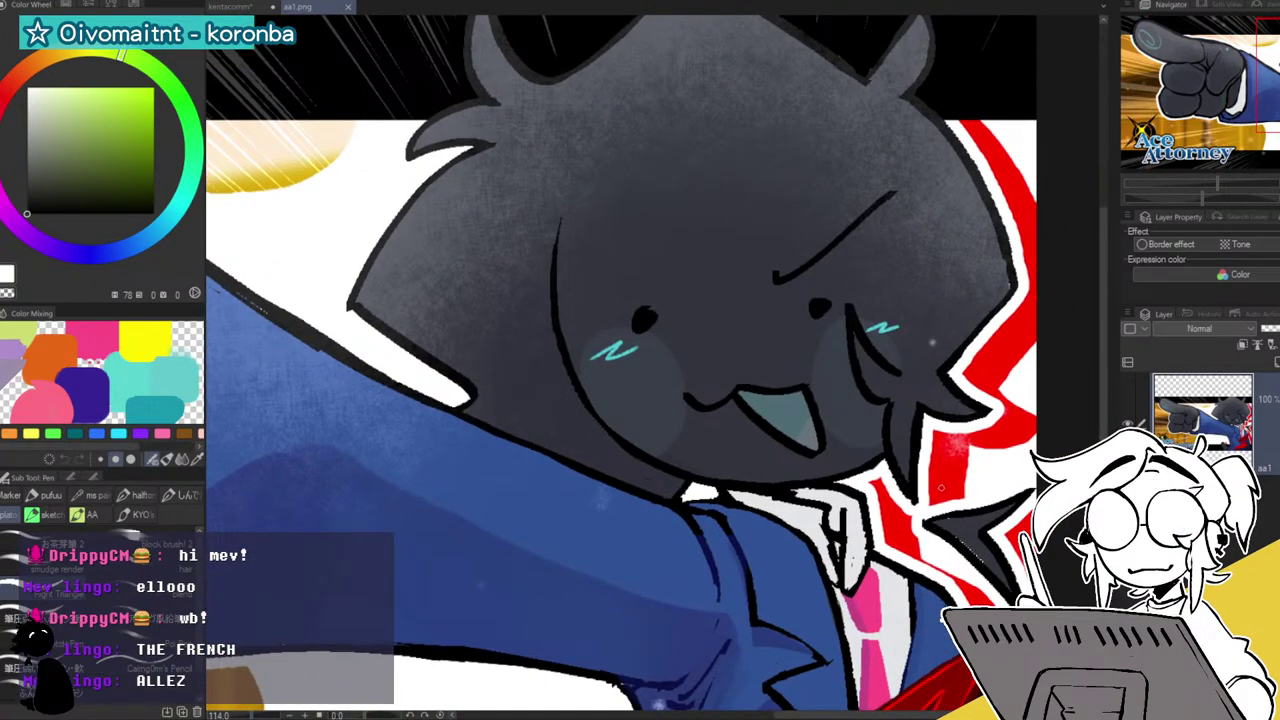
pyautogui.moveTo(940, 458); pyautogui.dragTo(968, 498)
pyautogui.moveTo(988, 457)
pyautogui.mouseDown()
pyautogui.moveTo(974, 496)
pyautogui.moveTo(958, 372)
pyautogui.mouseUp()
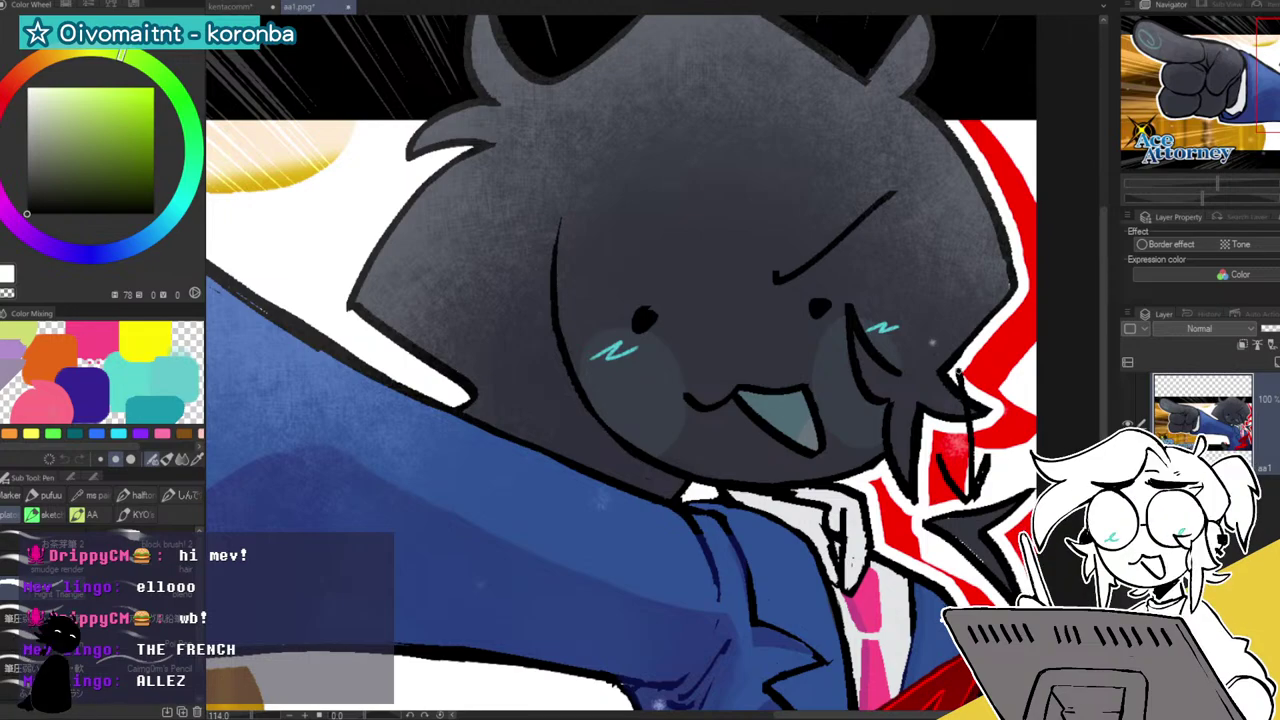
pyautogui.hotkey('ctrl', 'z')
pyautogui.hotkey('ctrl', 'z')
pyautogui.moveTo(724, 147)
pyautogui.mouseDown()
pyautogui.moveTo(648, 88)
pyautogui.moveTo(612, 154)
pyautogui.moveTo(516, 98)
pyautogui.moveTo(573, 158)
pyautogui.moveTo(476, 204)
pyautogui.moveTo(543, 194)
pyautogui.moveTo(495, 216)
pyautogui.moveTo(581, 343)
pyautogui.moveTo(486, 377)
pyautogui.moveTo(556, 405)
pyautogui.moveTo(565, 433)
pyautogui.moveTo(636, 426)
pyautogui.mouseUp()
pyautogui.hotkey('ctrl', 'z')
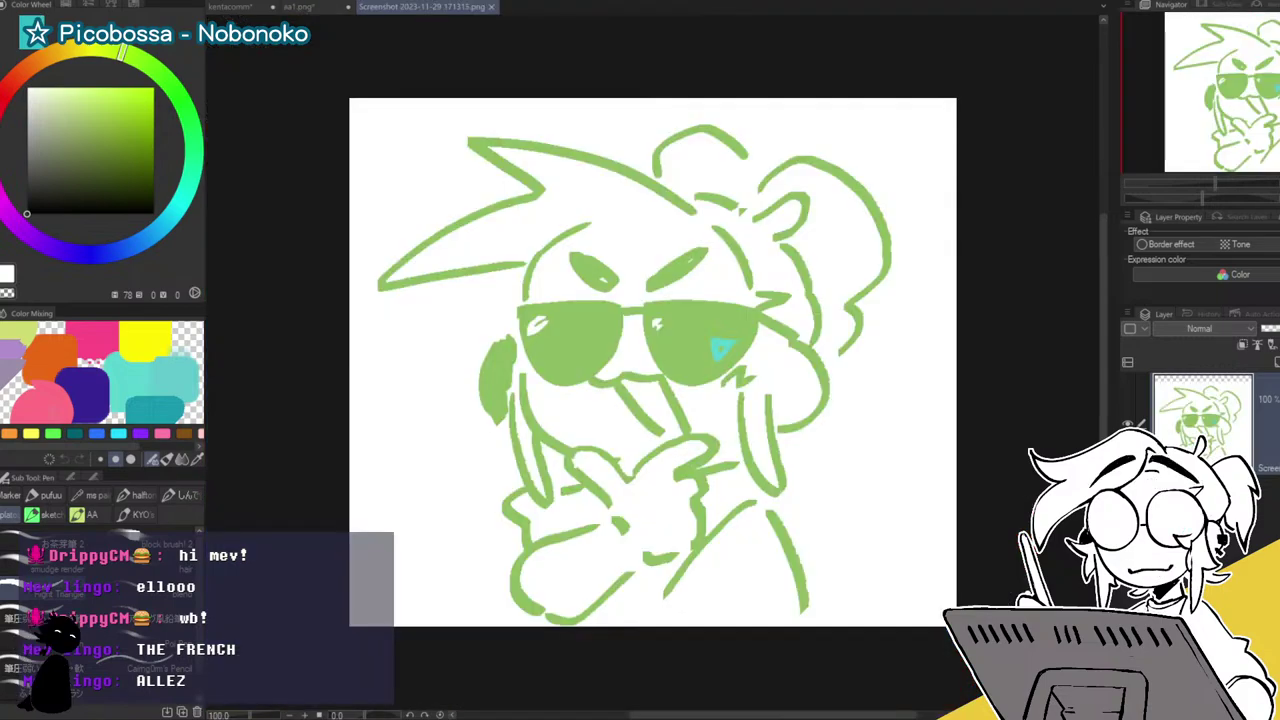
# Mark the forehead and the back hair of the green sunglasses drawing with loose strokes, and undo them.
pyautogui.moveTo(684, 219)
pyautogui.mouseDown()
pyautogui.moveTo(471, 136)
pyautogui.moveTo(531, 202)
pyautogui.moveTo(379, 257)
pyautogui.moveTo(556, 272)
pyautogui.mouseUp()
pyautogui.moveTo(766, 224)
pyautogui.mouseDown()
pyautogui.moveTo(889, 174)
pyautogui.moveTo(867, 279)
pyautogui.moveTo(924, 333)
pyautogui.moveTo(855, 345)
pyautogui.mouseUp()
pyautogui.hotkey('ctrl', 'z')
pyautogui.hotkey('ctrl', 'z')
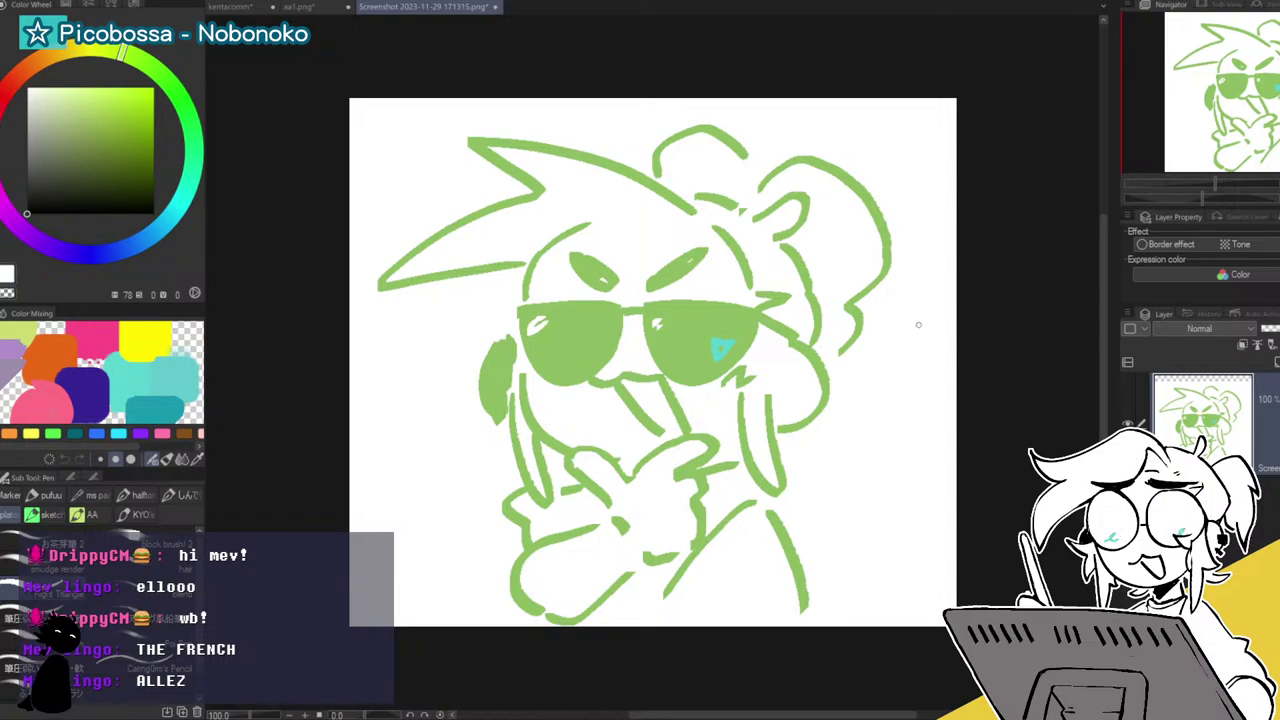
pyautogui.moveTo(672, 170); pyautogui.dragTo(700, 284)
pyautogui.hotkey('ctrl', 'z')
# Trace the green drawing's pointed forelock, mark its far cheek and jaw with short strokes, and undo all the marks.
pyautogui.moveTo(468, 136)
pyautogui.mouseDown()
pyautogui.moveTo(525, 250)
pyautogui.moveTo(631, 240)
pyautogui.mouseUp()
pyautogui.moveTo(640, 155); pyautogui.dragTo(700, 280)
pyautogui.hotkey('ctrl', 'z')
pyautogui.hotkey('ctrl', 'z')
pyautogui.moveTo(739, 393)
pyautogui.mouseDown()
pyautogui.moveTo(752, 471)
pyautogui.moveTo(814, 479)
pyautogui.moveTo(802, 382)
pyautogui.mouseUp()
pyautogui.moveTo(556, 438)
pyautogui.mouseDown()
pyautogui.moveTo(558, 464)
pyautogui.moveTo(620, 418)
pyautogui.mouseUp()
pyautogui.hotkey('ctrl', 'z')
pyautogui.hotkey('ctrl', 'z')
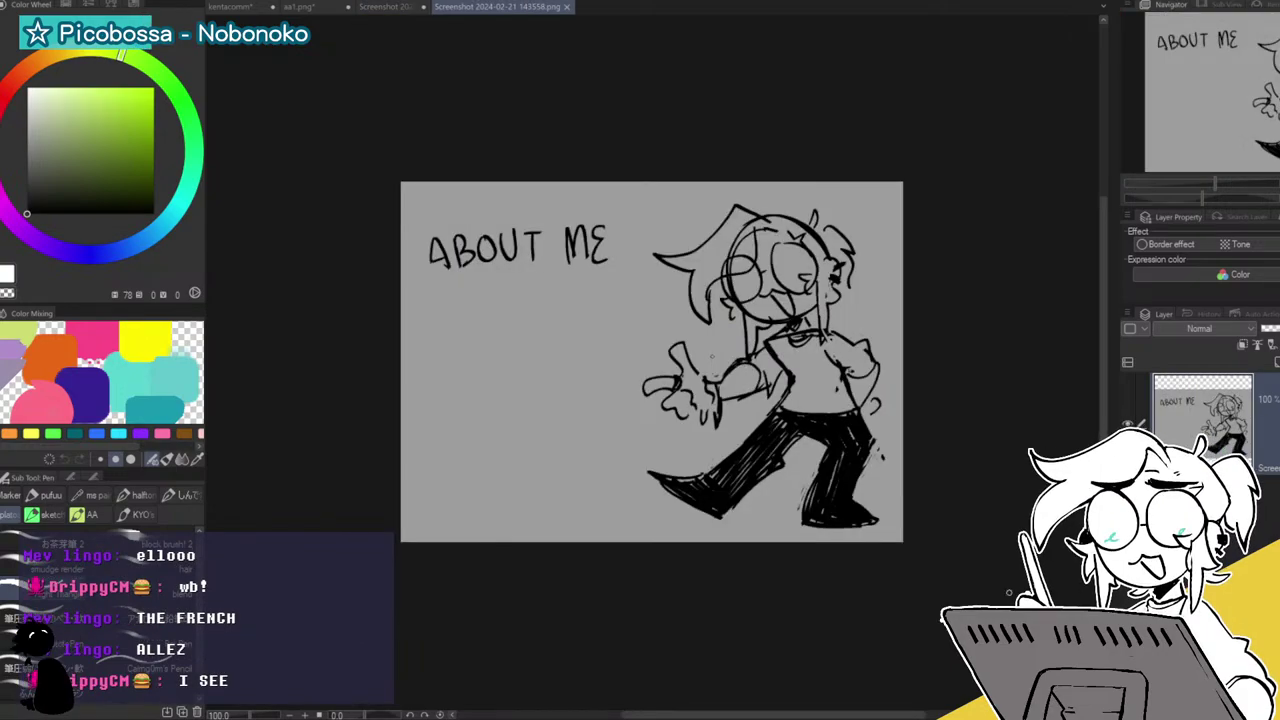
# Sketch over the back hair and the forelock of the ABOUT ME character, and undo each stroke.
pyautogui.click(1229, 182)
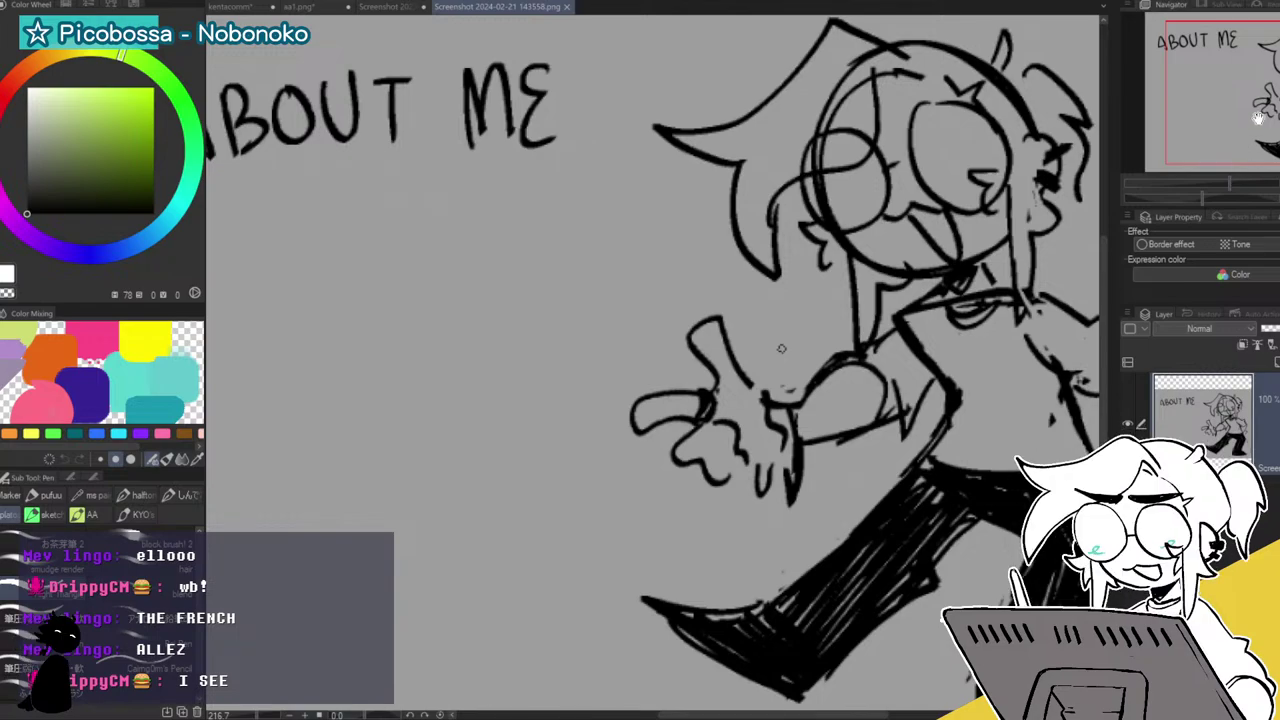
pyautogui.moveTo(1252, 116); pyautogui.dragTo(1279, 107)
pyautogui.moveTo(638, 397); pyautogui.dragTo(510, 416)
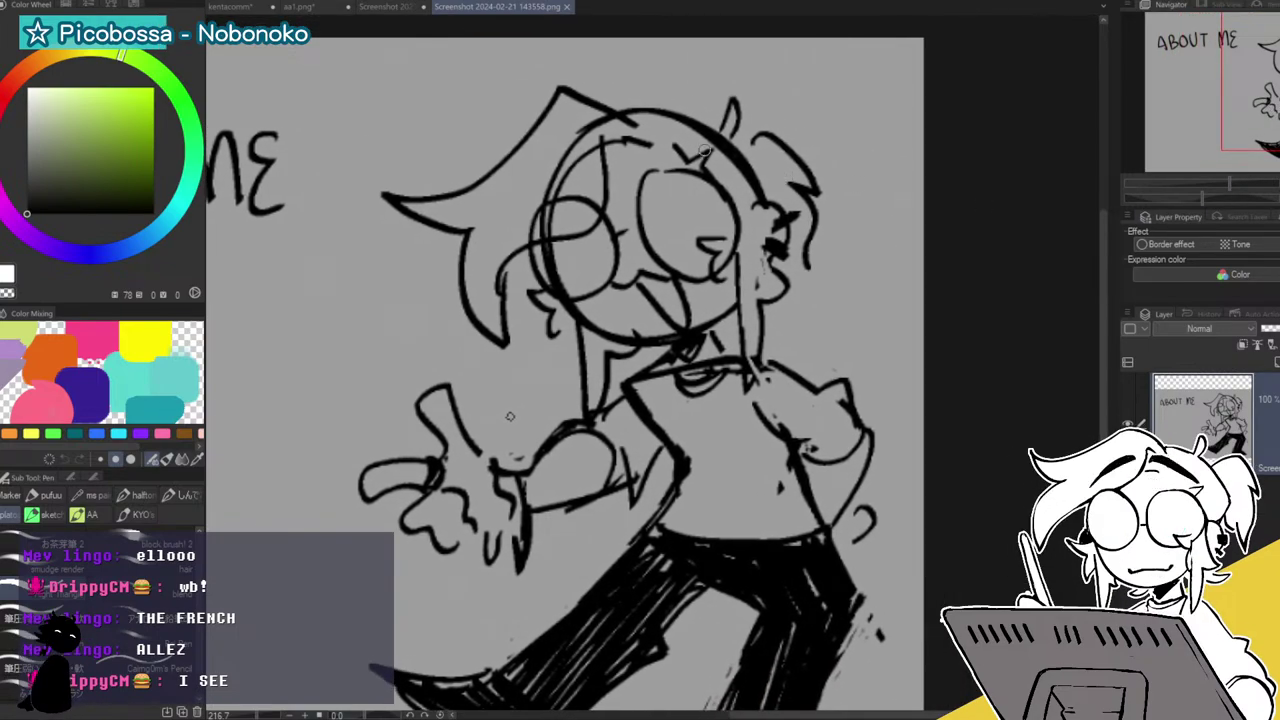
pyautogui.moveTo(740, 160)
pyautogui.mouseDown()
pyautogui.moveTo(762, 130)
pyautogui.moveTo(851, 186)
pyautogui.moveTo(815, 205)
pyautogui.mouseUp()
pyautogui.hotkey('ctrl', 'z')
pyautogui.moveTo(644, 127)
pyautogui.mouseDown()
pyautogui.moveTo(480, 208)
pyautogui.moveTo(502, 262)
pyautogui.moveTo(482, 362)
pyautogui.moveTo(525, 270)
pyautogui.mouseUp()
pyautogui.hotkey('ctrl', 'z')
# Mark the ABOUT ME character's forehead and glasses with short strokes, and undo them.
pyautogui.moveTo(598, 188); pyautogui.dragTo(545, 213)
pyautogui.moveTo(650, 200)
pyautogui.mouseDown()
pyautogui.moveTo(755, 300)
pyautogui.moveTo(590, 180)
pyautogui.mouseUp()
pyautogui.hotkey('ctrl', 'z')
pyautogui.hotkey('ctrl', 'z')
pyautogui.moveTo(700, 242); pyautogui.dragTo(712, 240)
pyautogui.hotkey('ctrl', 'z')
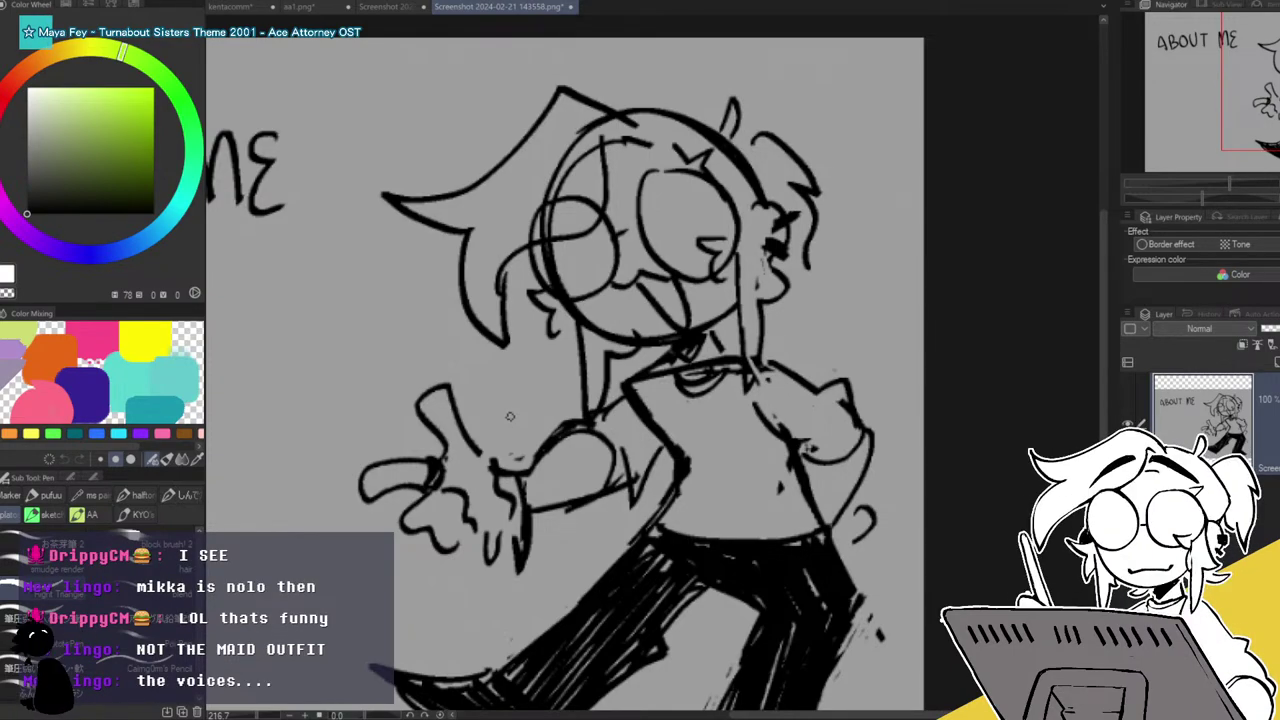
# Draw a thick horizontal arrow from below the ABOUT ME lettering to the character's forelock, and undo it.
pyautogui.moveTo(1197, 183); pyautogui.dragTo(1223, 183)
pyautogui.moveTo(1268, 117); pyautogui.dragTo(1225, 122)
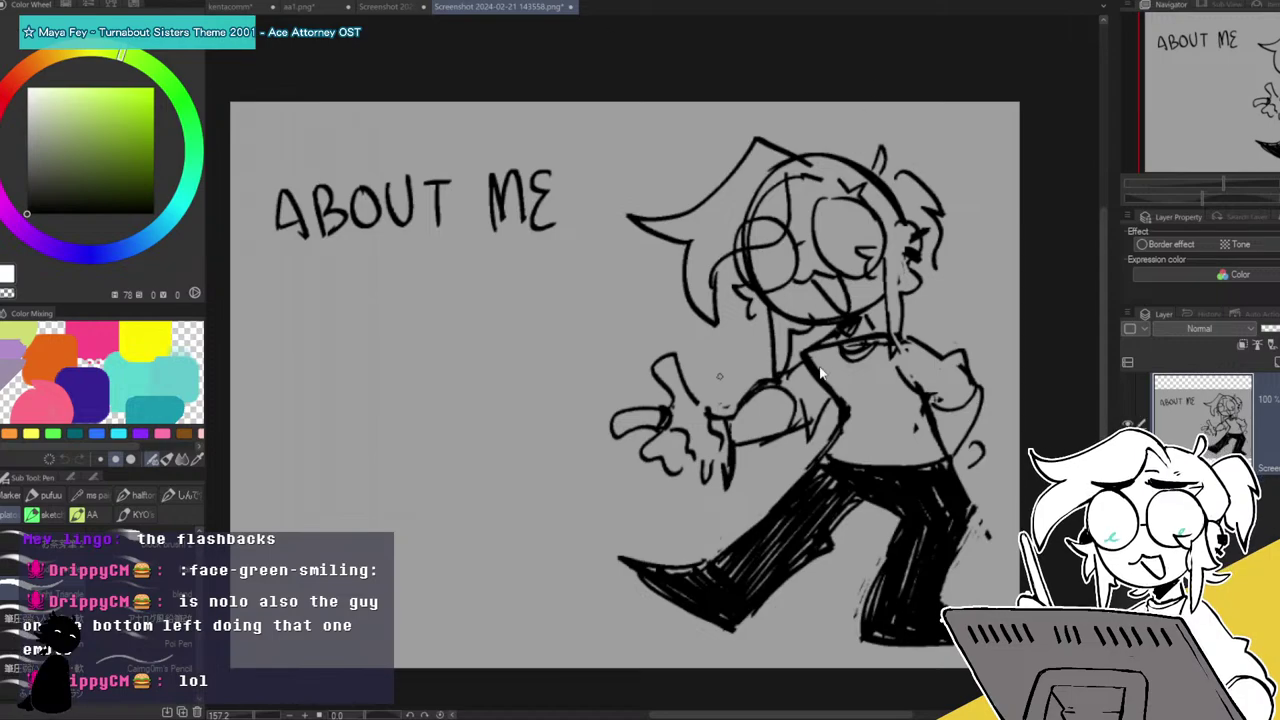
pyautogui.moveTo(643, 306)
pyautogui.mouseDown()
pyautogui.moveTo(698, 321)
pyautogui.moveTo(668, 326)
pyautogui.mouseUp()
pyautogui.moveTo(676, 317); pyautogui.dragTo(457, 317)
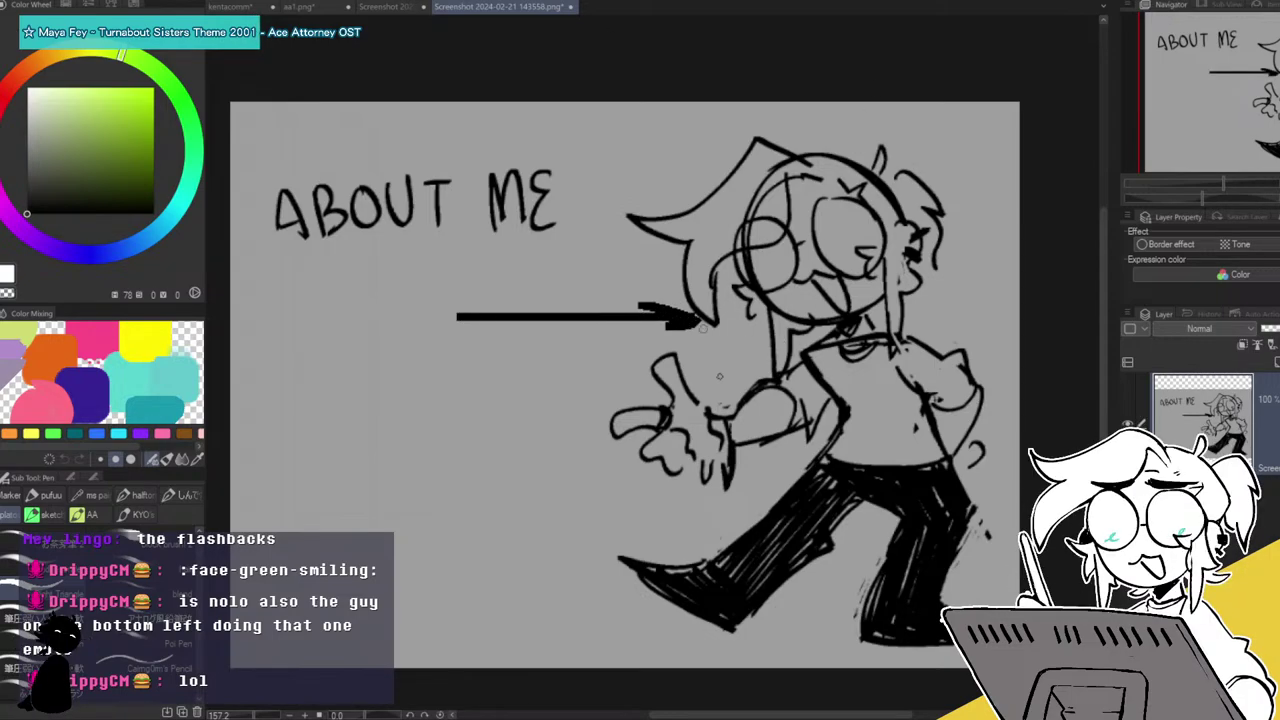
pyautogui.hotkey('ctrl', 'z')
pyautogui.hotkey('ctrl', 'z')
# Draw a shorter arrow with a wider head slightly lower, pointing at the ABOUT ME character, and undo it.
pyautogui.moveTo(624, 307); pyautogui.dragTo(664, 322)
pyautogui.moveTo(612, 356)
pyautogui.mouseDown()
pyautogui.moveTo(666, 323)
pyautogui.moveTo(477, 330)
pyautogui.mouseUp()
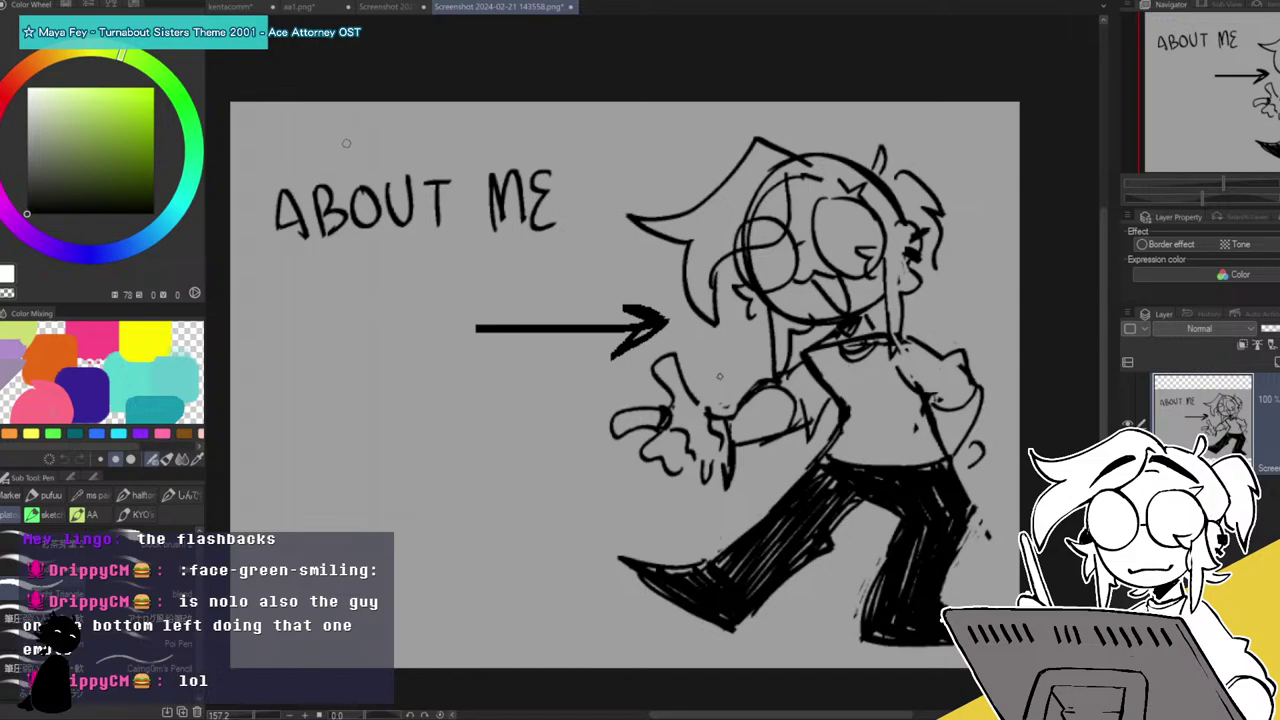
pyautogui.hotkey('ctrl', 'z')
pyautogui.hotkey('ctrl', 'z')
pyautogui.hotkey('ctrl', 'z')
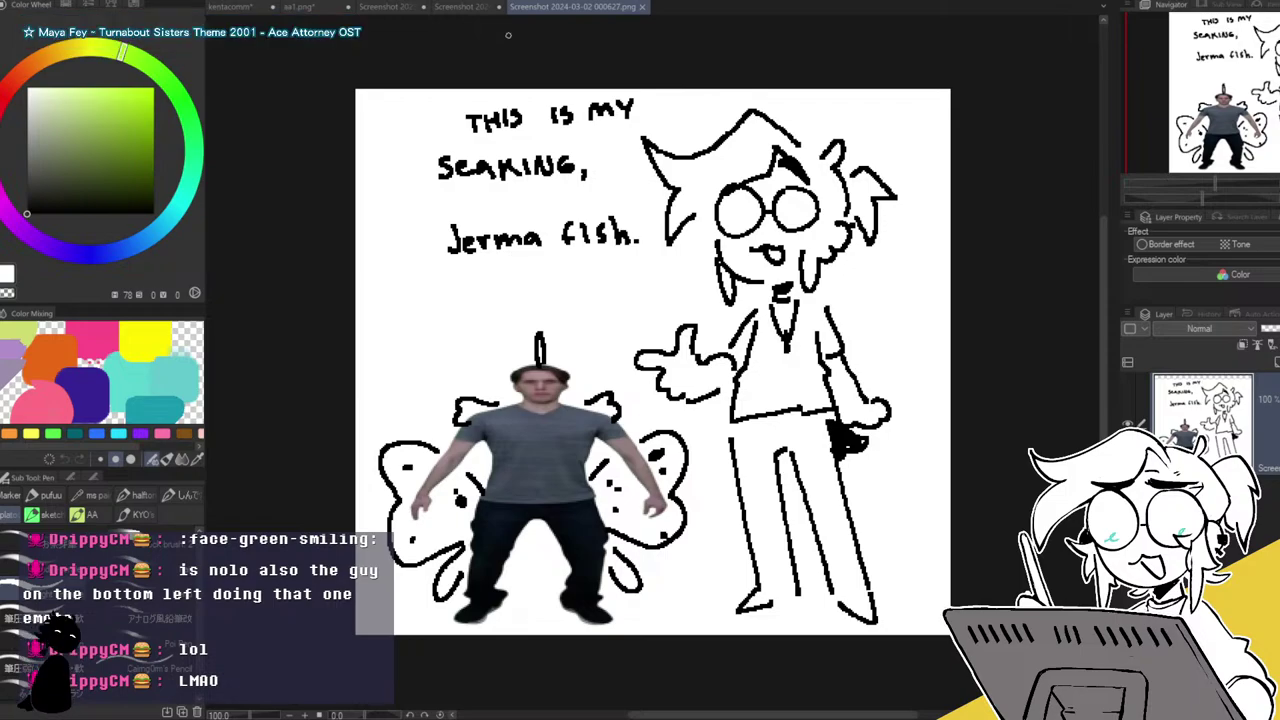
# Close the pink-haired portrait, the Seaking drawing and the ABOUT ME sketch after showing them.
pyautogui.click(479, 9)
pyautogui.click(560, 7)
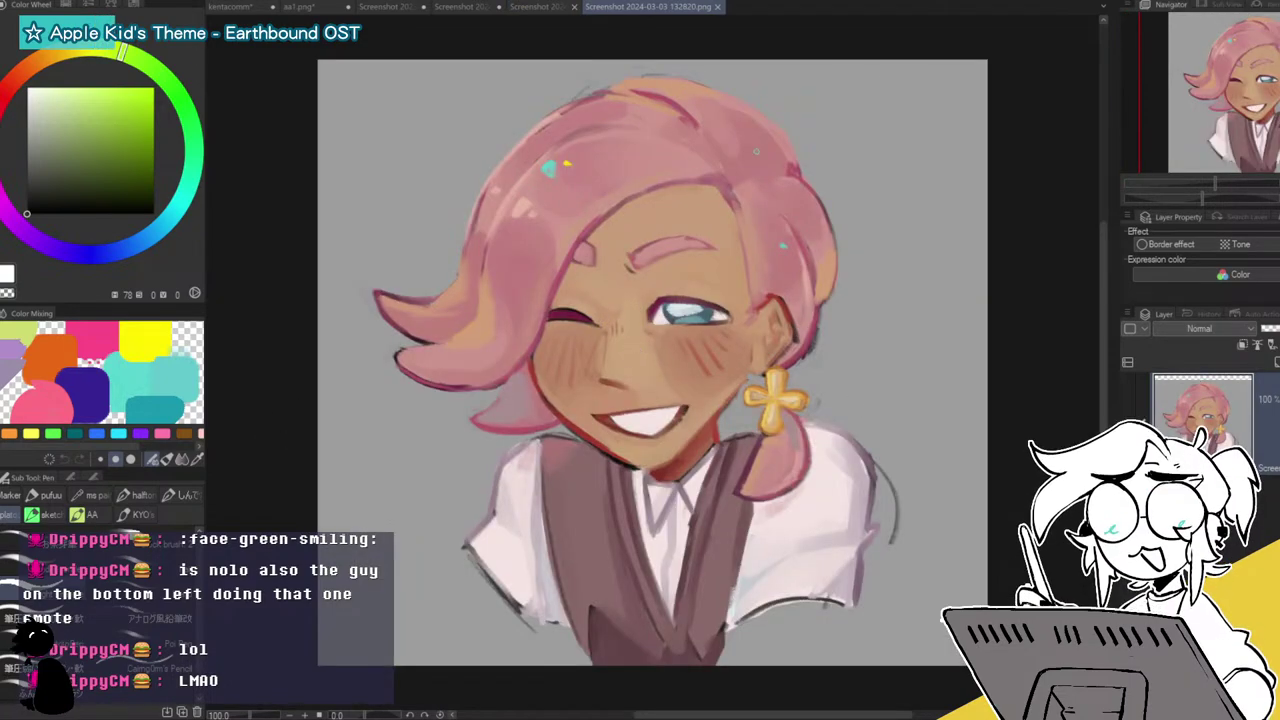
pyautogui.click(716, 8)
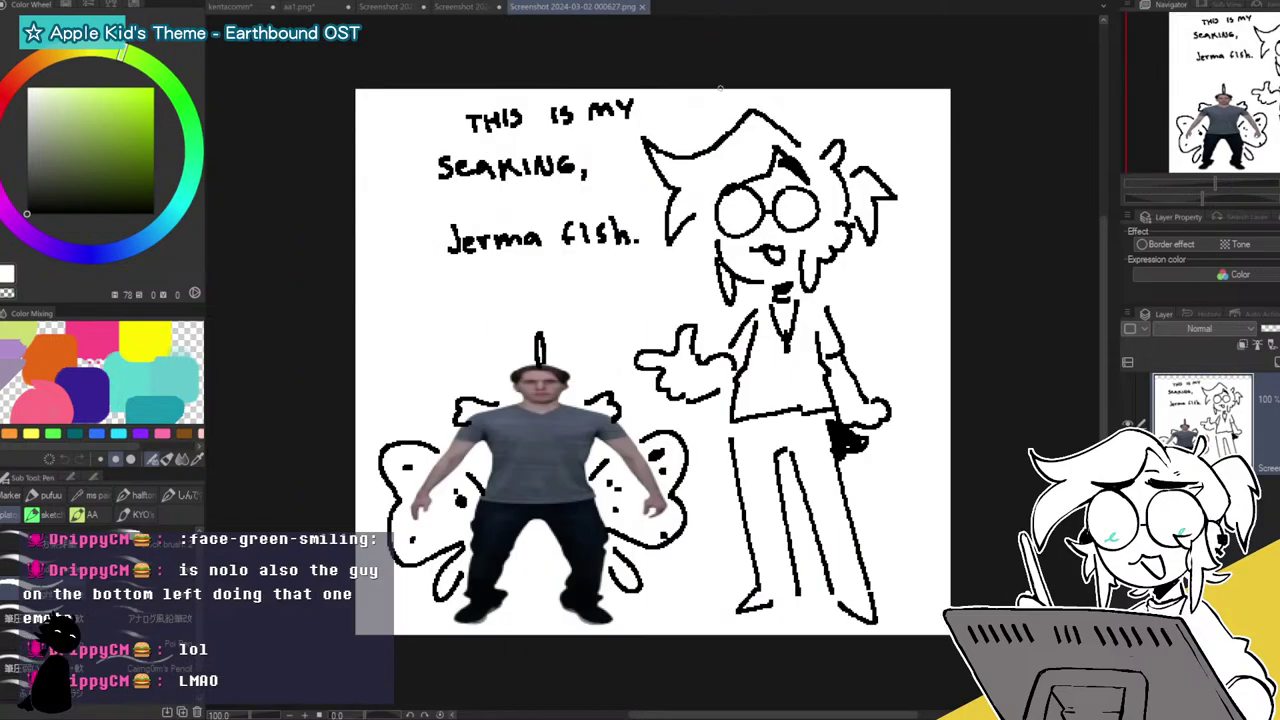
pyautogui.click(643, 7)
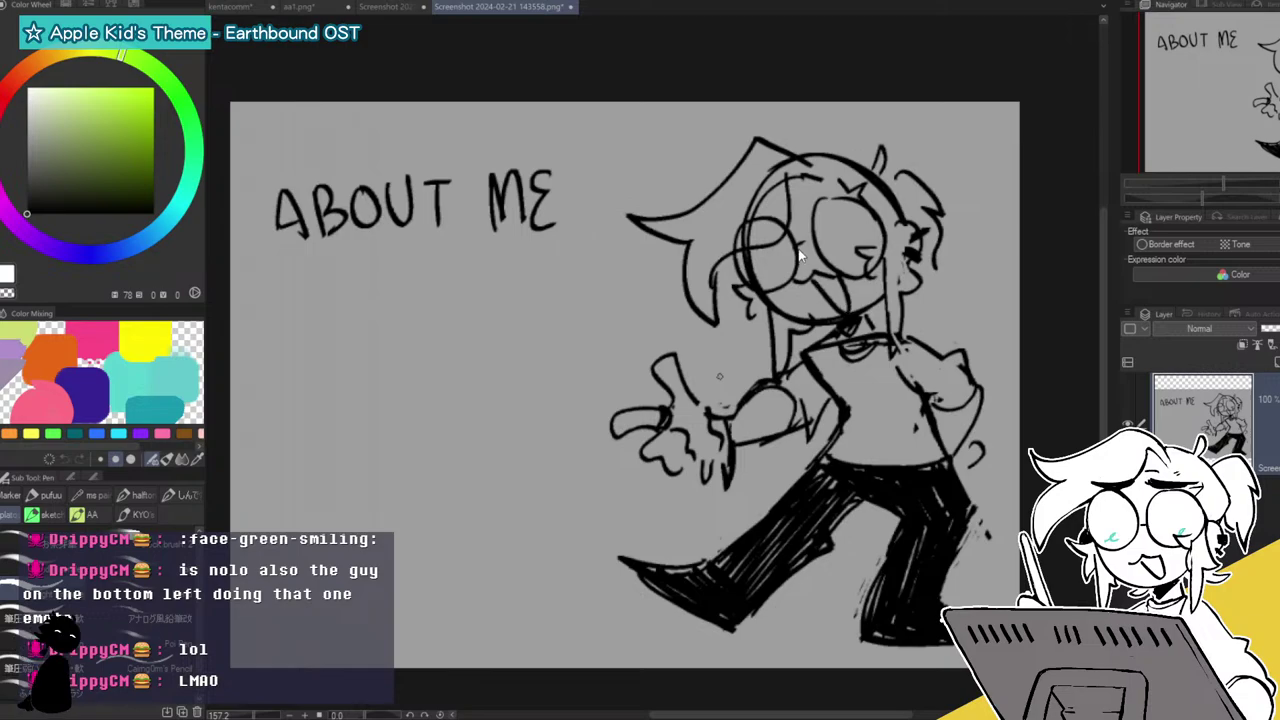
pyautogui.hotkey('ctrl', 'w')
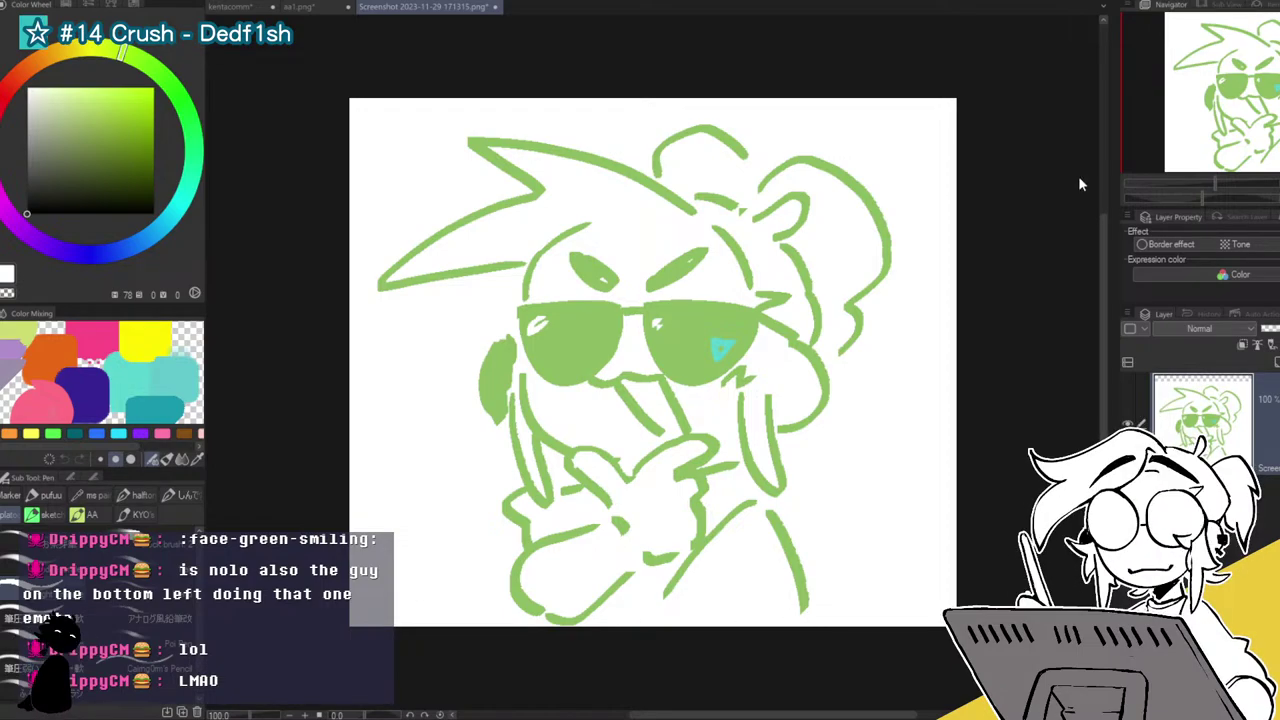
# Bring up the green sketch of the character in sunglasses among the opened screenshots, and close it.
pyautogui.click(355, 18)
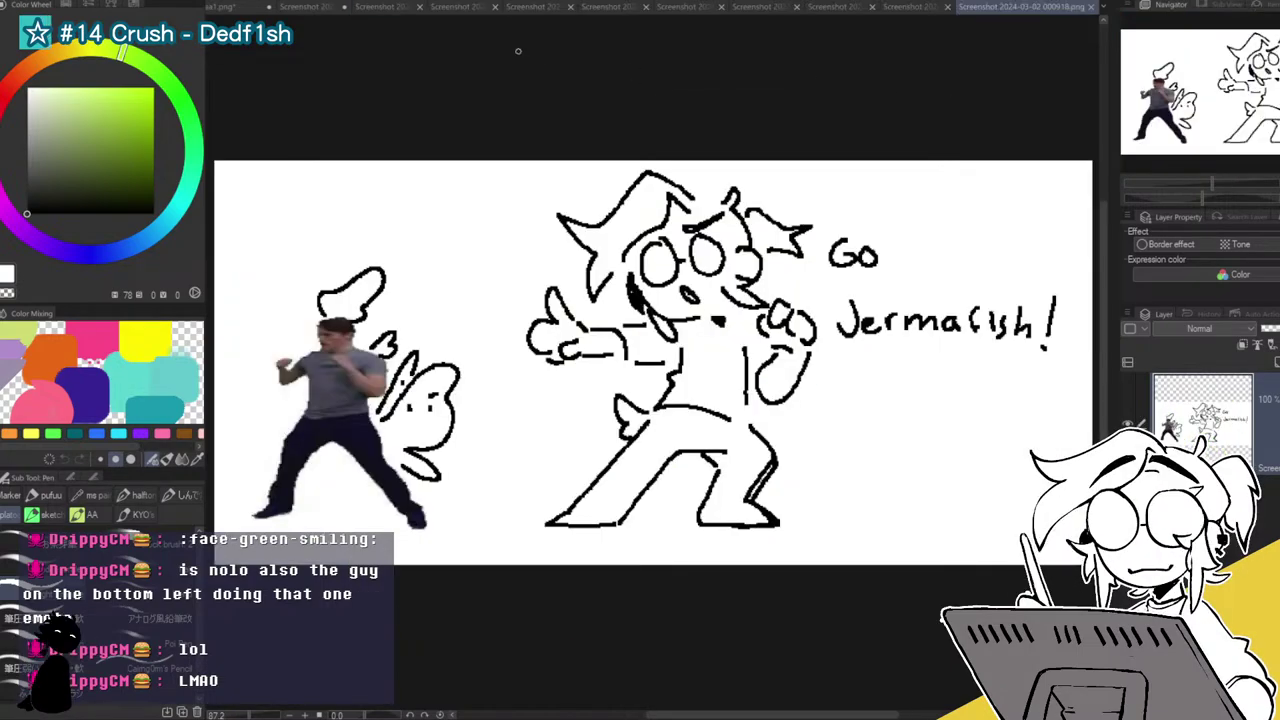
pyautogui.click(355, 18)
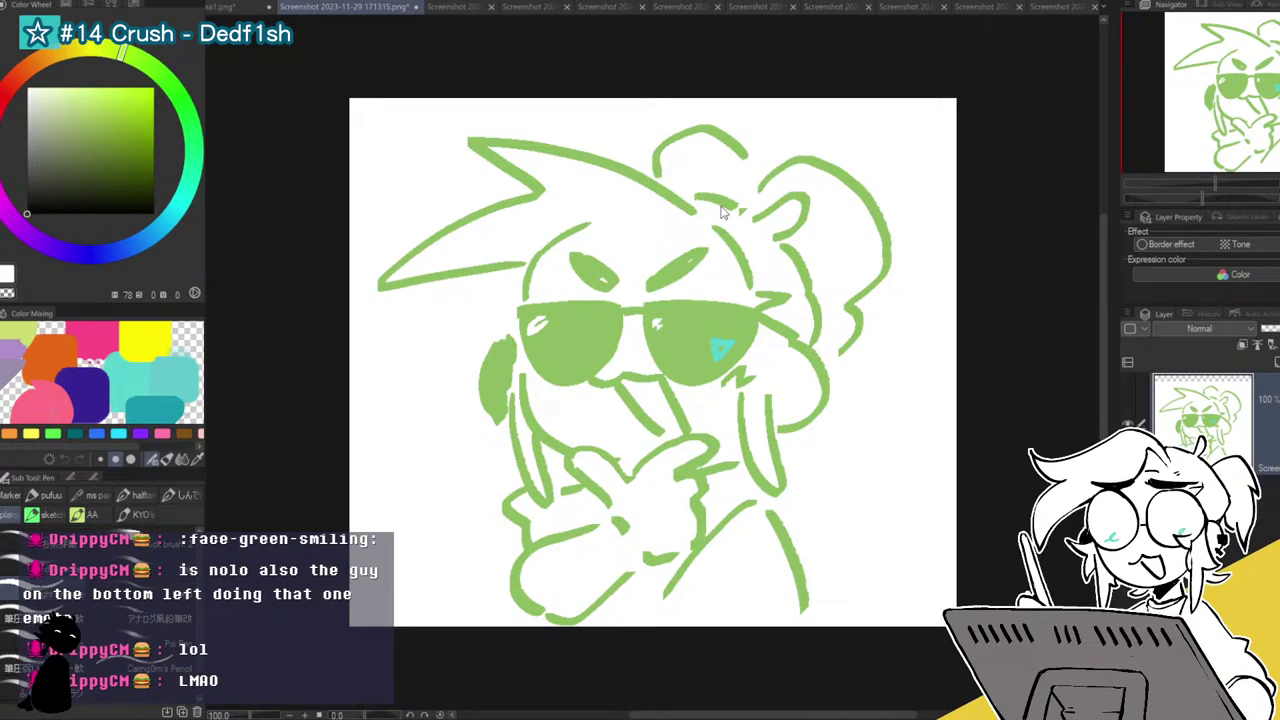
pyautogui.click(416, 8)
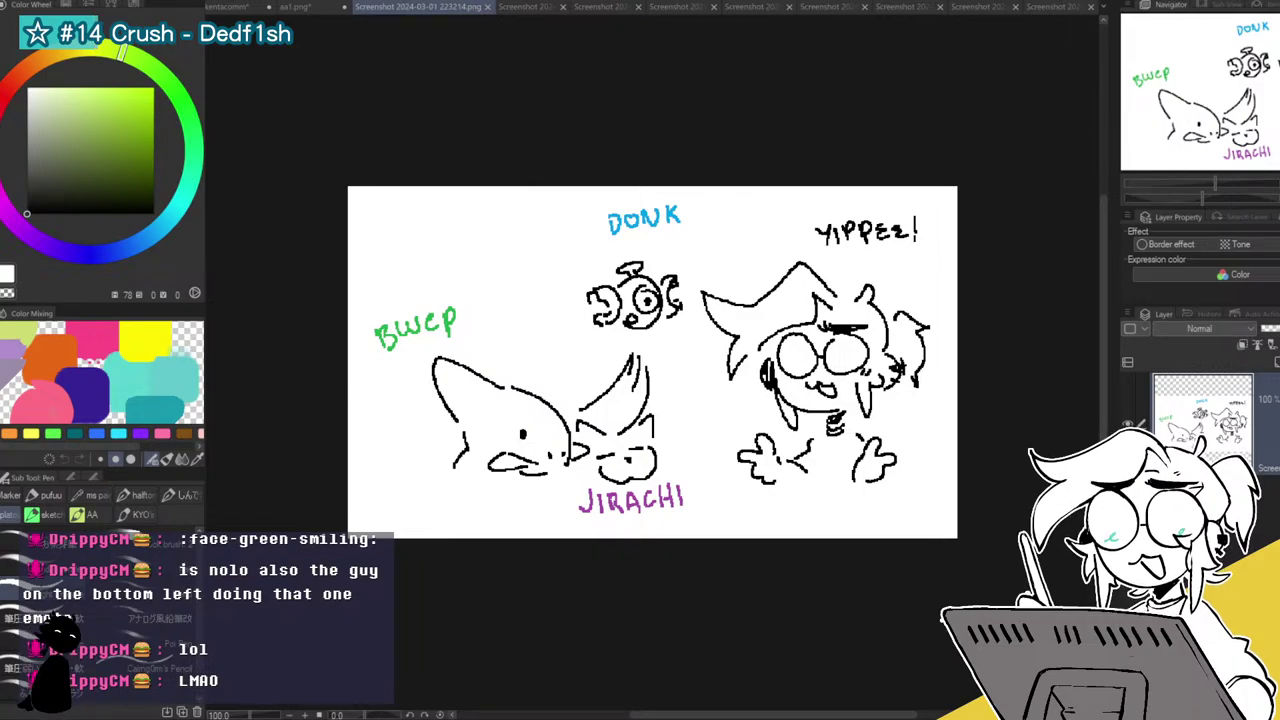
# Go through the four doodles from BWEP, DONK and JIRACHI to the gravestones, closing each one.
pyautogui.click(488, 7)
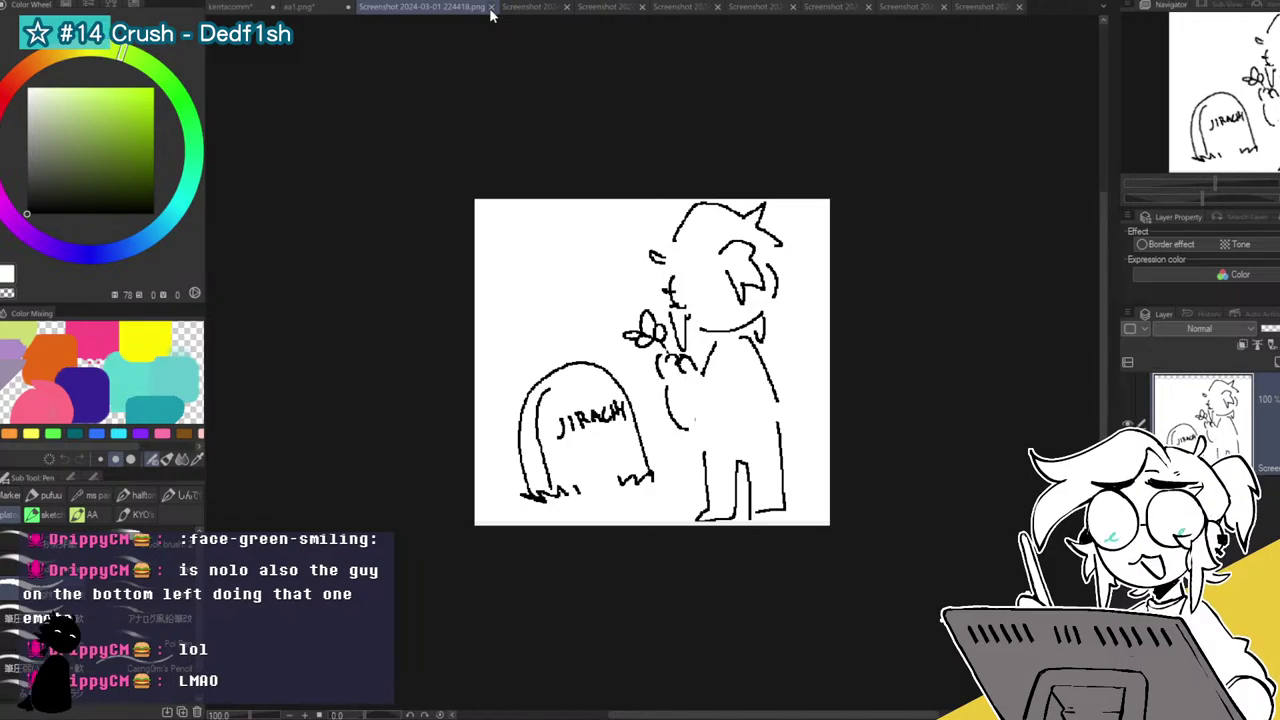
pyautogui.click(490, 8)
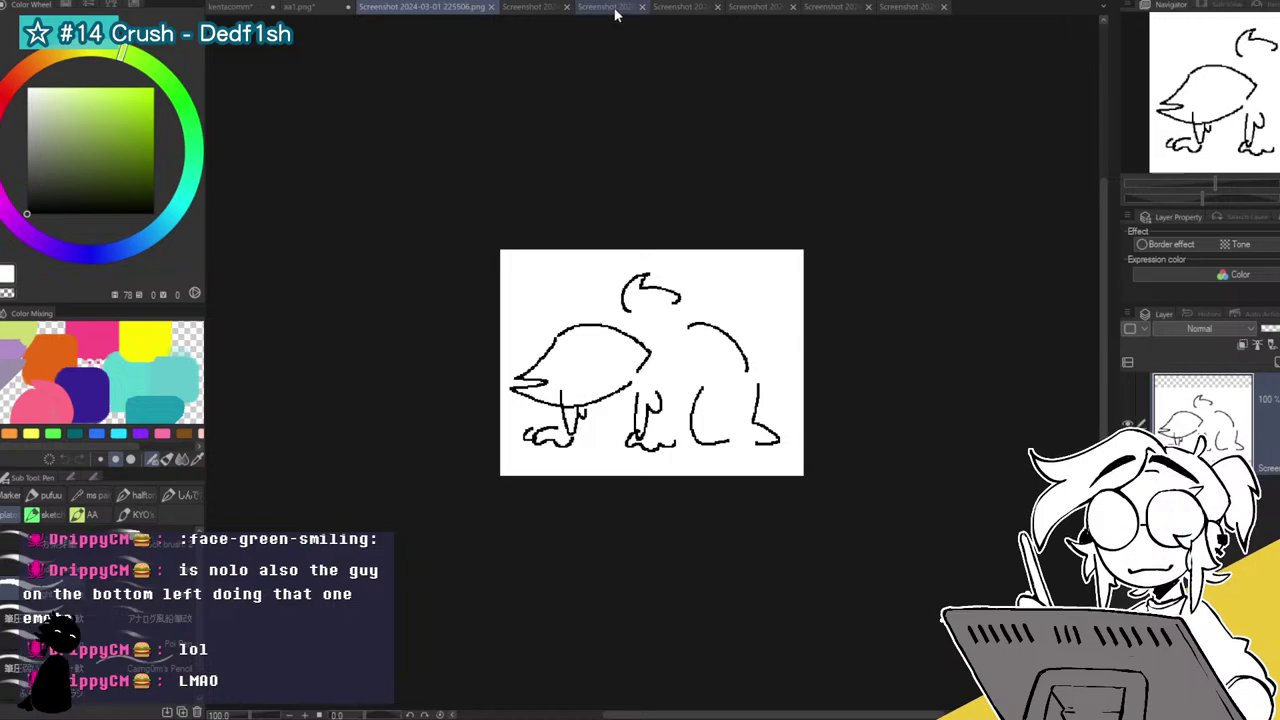
pyautogui.click(490, 8)
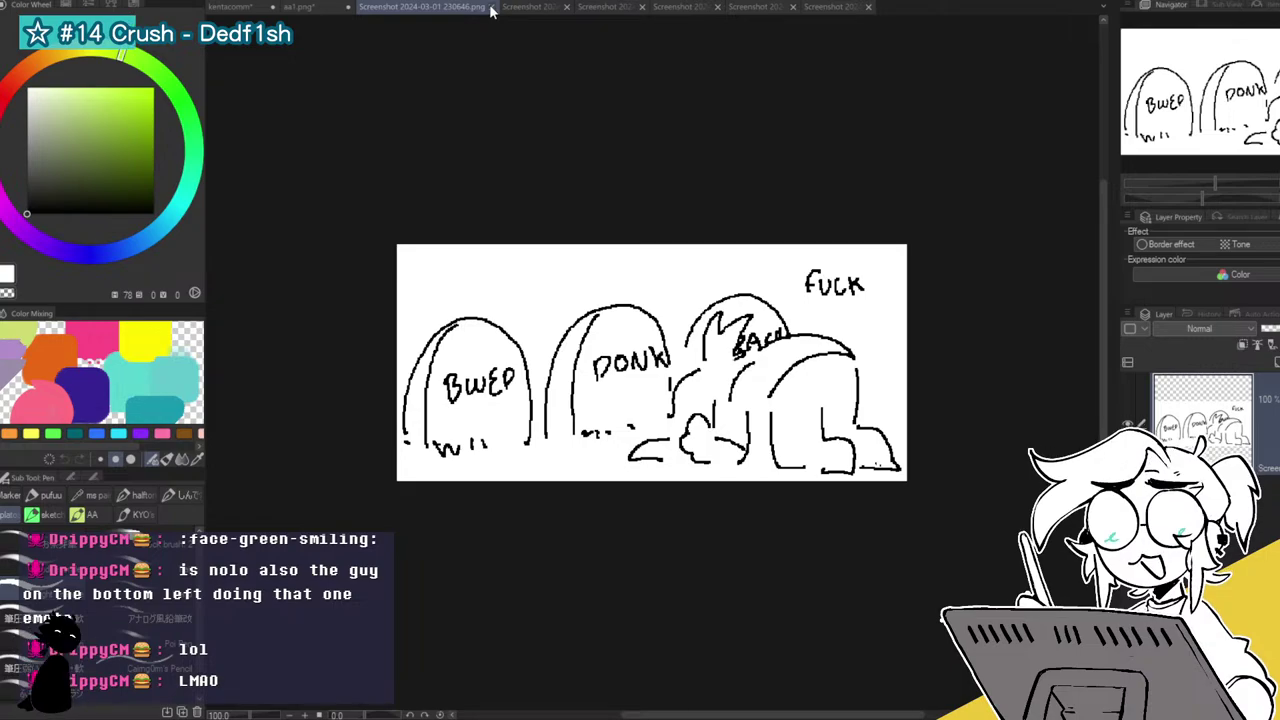
pyautogui.click(491, 7)
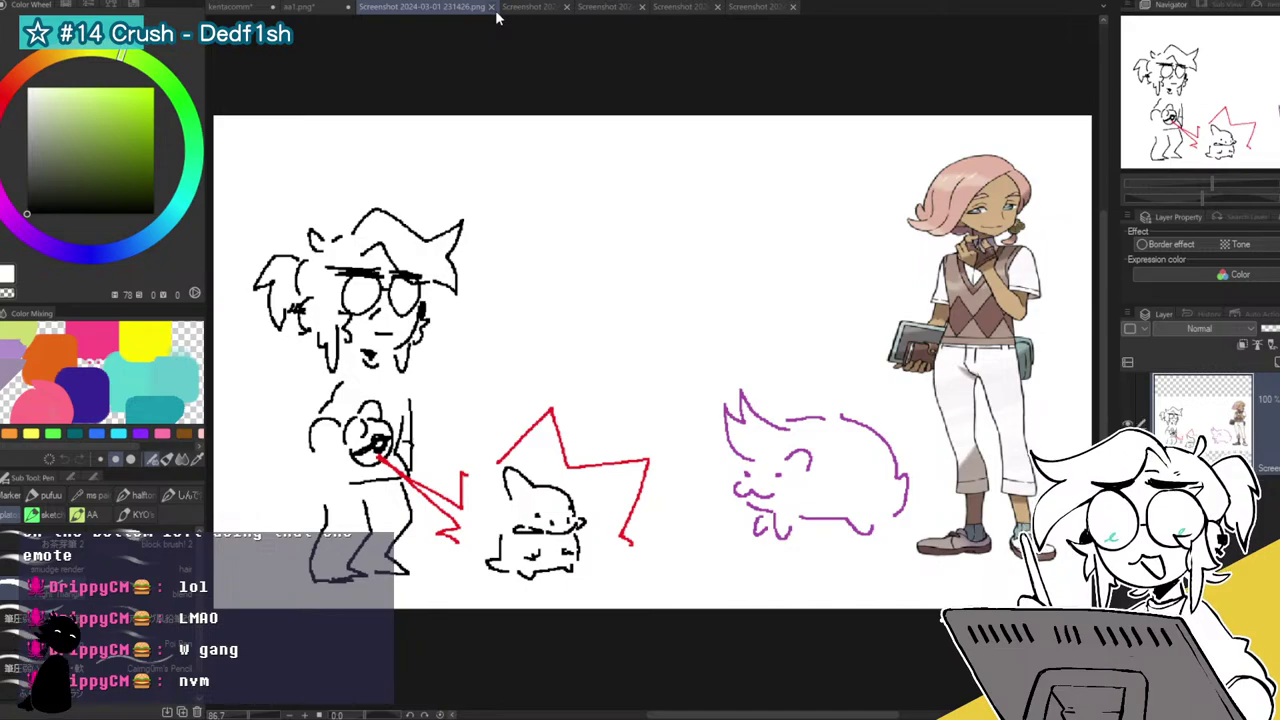
# Draw a black arrow pointing at the pink-haired man's head, and close the drawing.
pyautogui.moveTo(886, 208); pyautogui.dragTo(904, 236)
pyautogui.moveTo(686, 195)
pyautogui.mouseDown()
pyautogui.moveTo(892, 243)
pyautogui.moveTo(851, 257)
pyautogui.mouseUp()
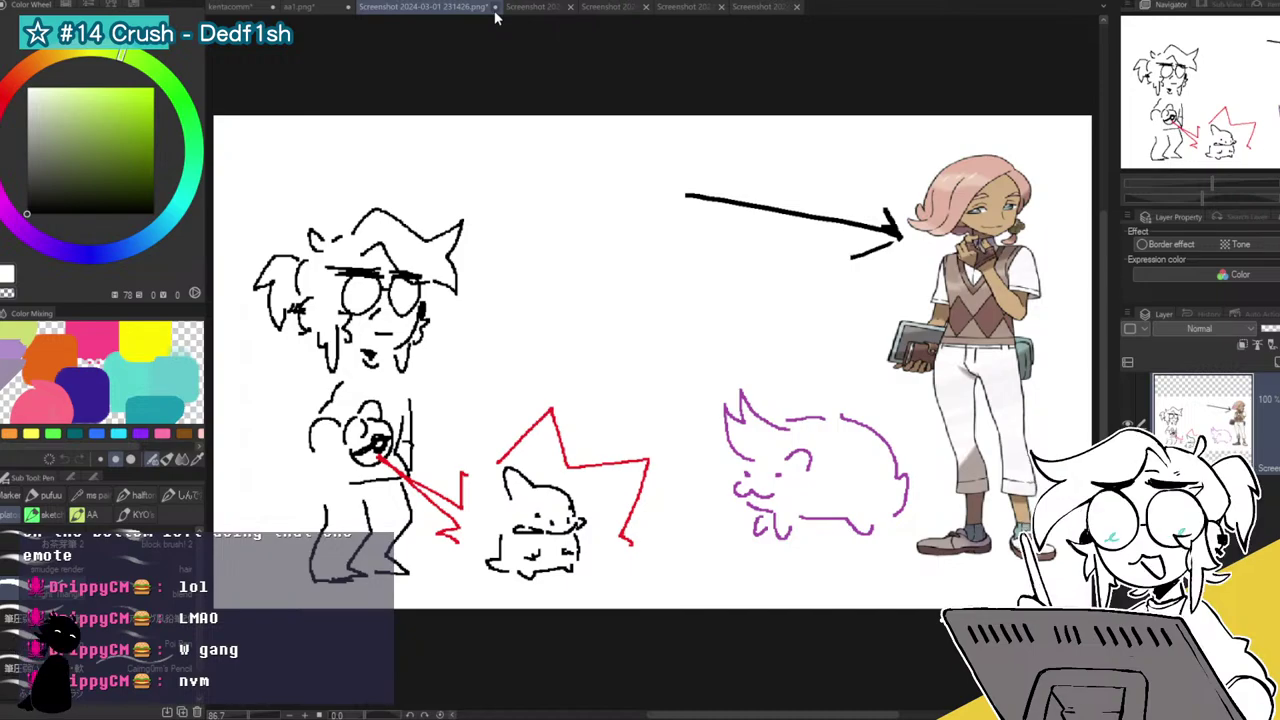
pyautogui.hotkey('ctrl', 'w')
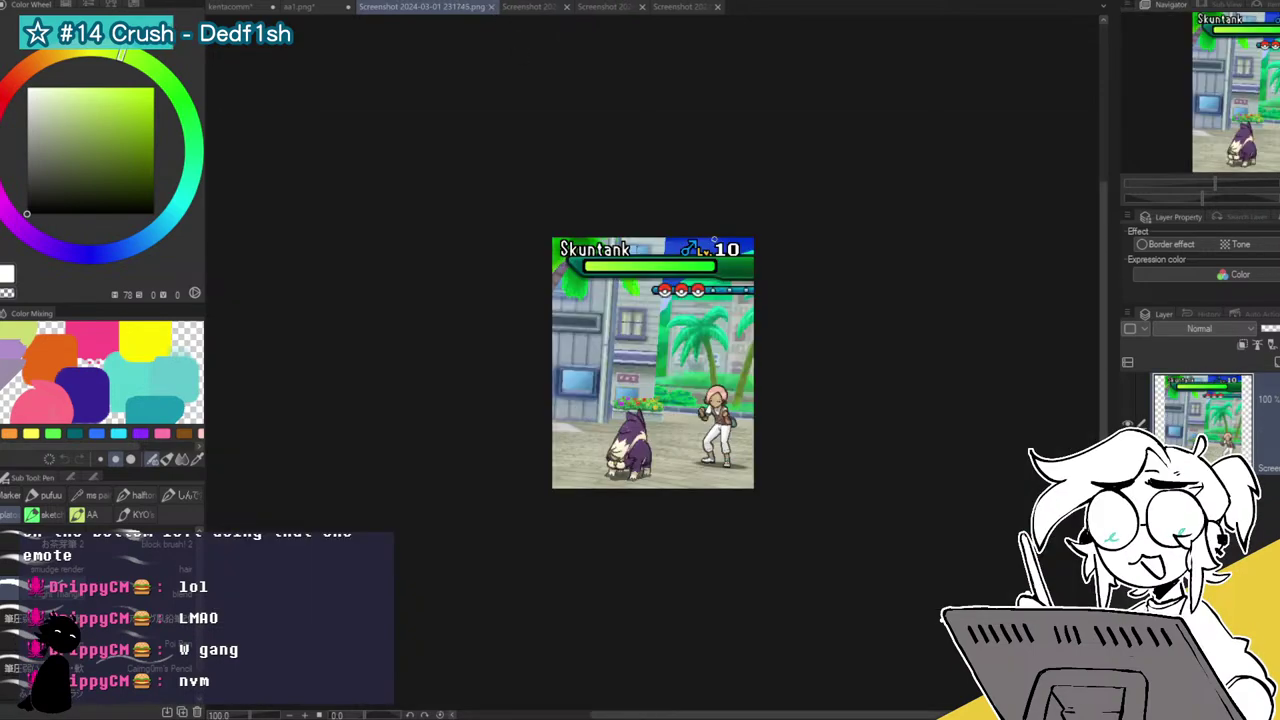
# Enlarge the Skuntank battle screenshot around the trainer and the Pokémon, and close it.
pyautogui.moveTo(1217, 183); pyautogui.dragTo(1237, 184)
pyautogui.moveTo(1258, 99); pyautogui.dragTo(1258, 126)
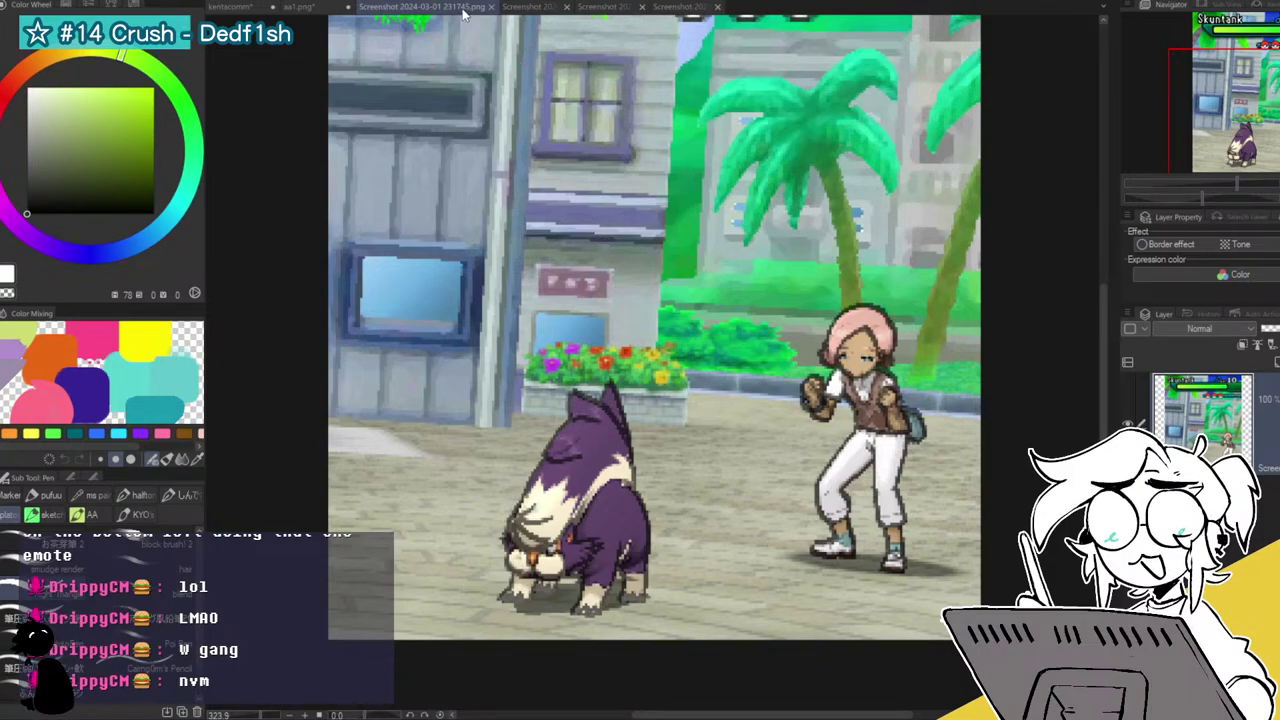
pyautogui.click(492, 7)
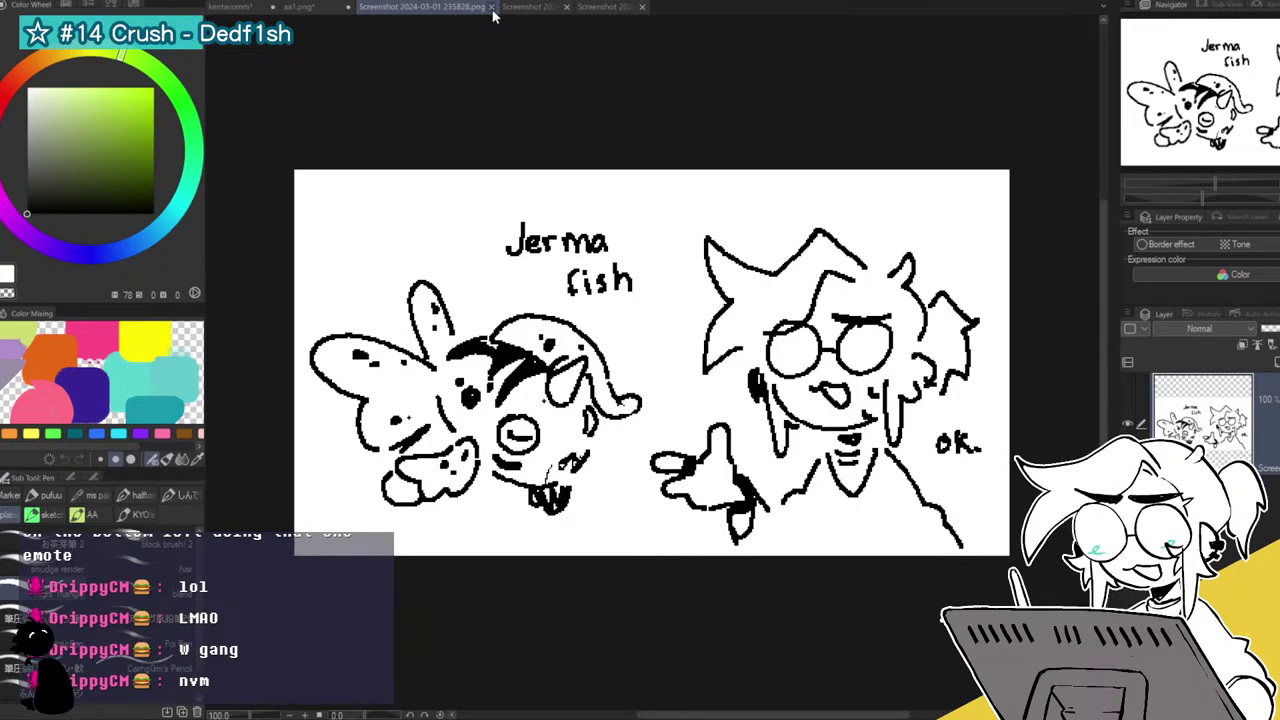
# Close the remaining Jerma fish drawings and the Ace Attorney illustration aa1.png.
pyautogui.click(491, 7)
pyautogui.click(492, 9)
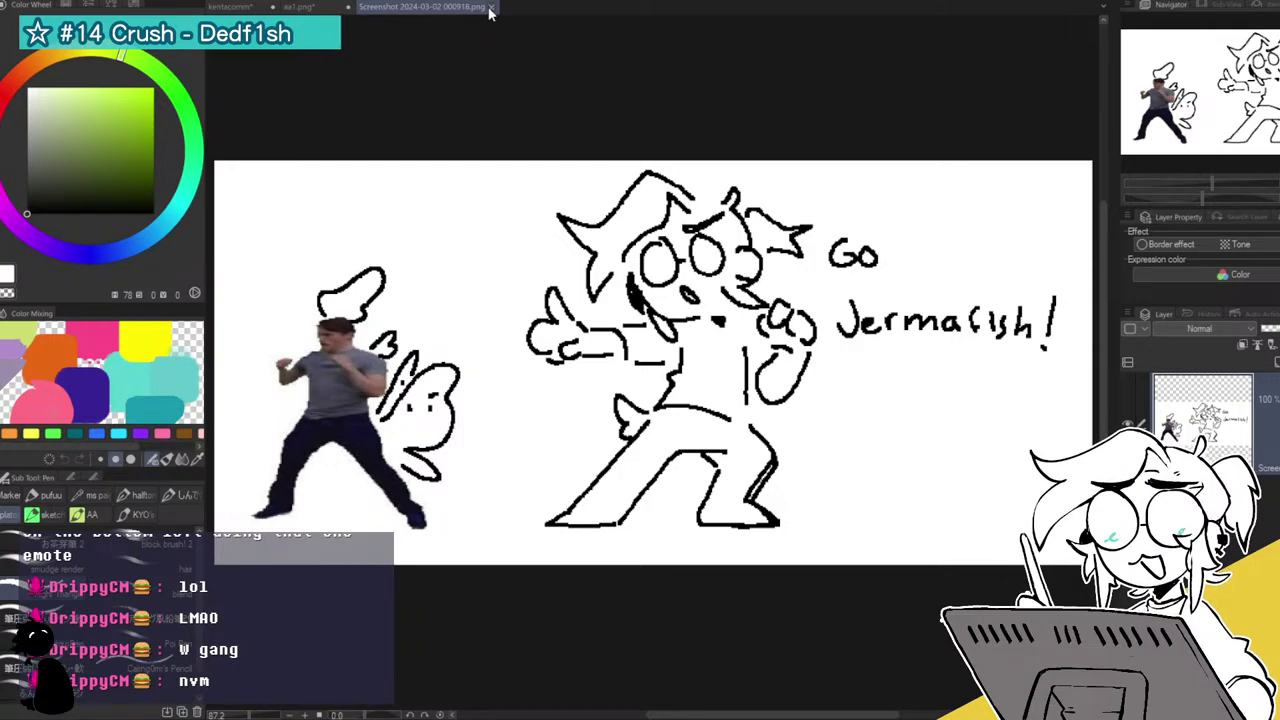
pyautogui.click(490, 8)
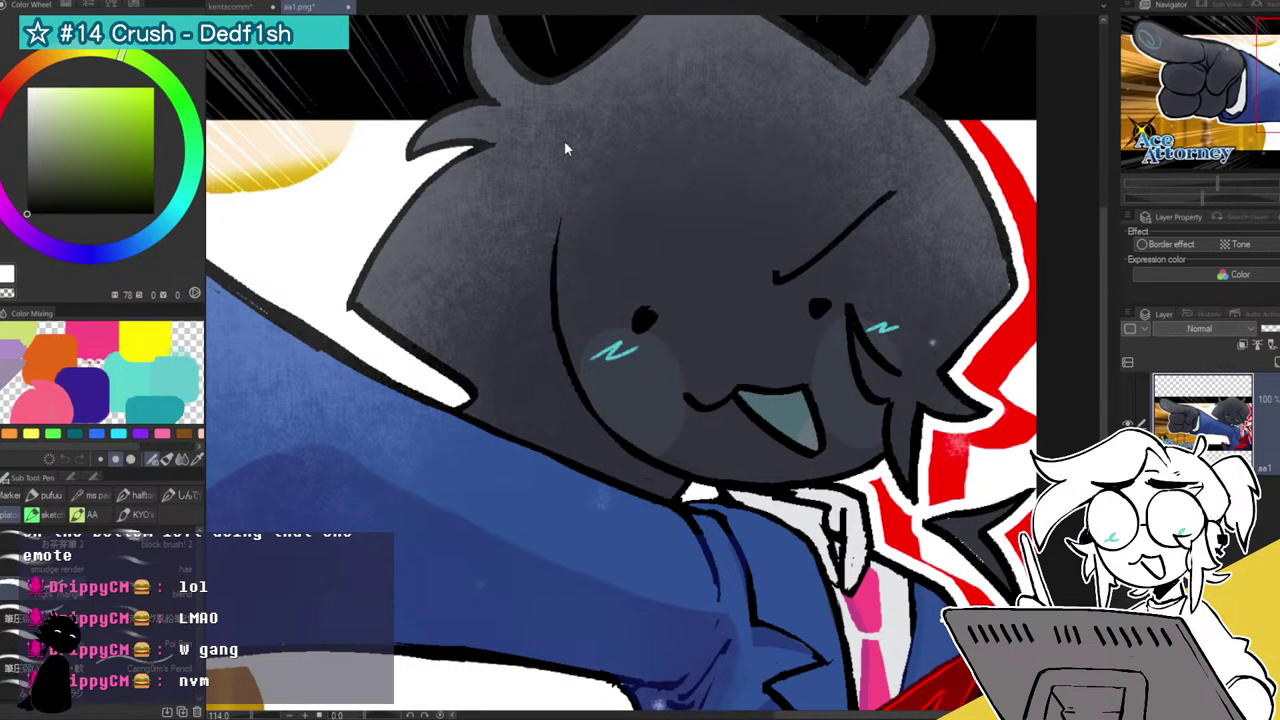
pyautogui.hotkey('ctrl', 'w')
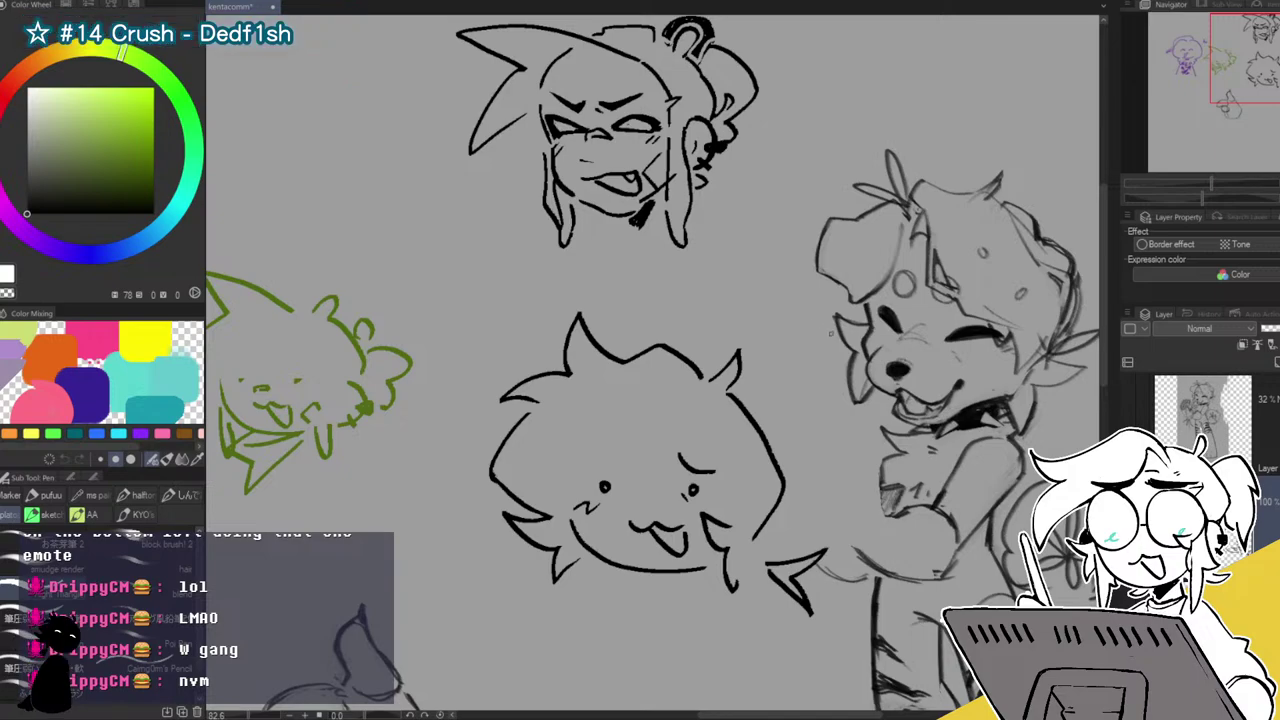
# Try two strokes over the dog character's arm and chest, and undo them.
pyautogui.moveTo(1022, 492)
pyautogui.mouseDown()
pyautogui.moveTo(946, 386)
pyautogui.moveTo(1030, 505)
pyautogui.moveTo(980, 560)
pyautogui.moveTo(1058, 546)
pyautogui.moveTo(984, 520)
pyautogui.moveTo(1024, 590)
pyautogui.mouseUp()
pyautogui.moveTo(950, 470); pyautogui.dragTo(1050, 405)
pyautogui.hotkey('ctrl', 'z')
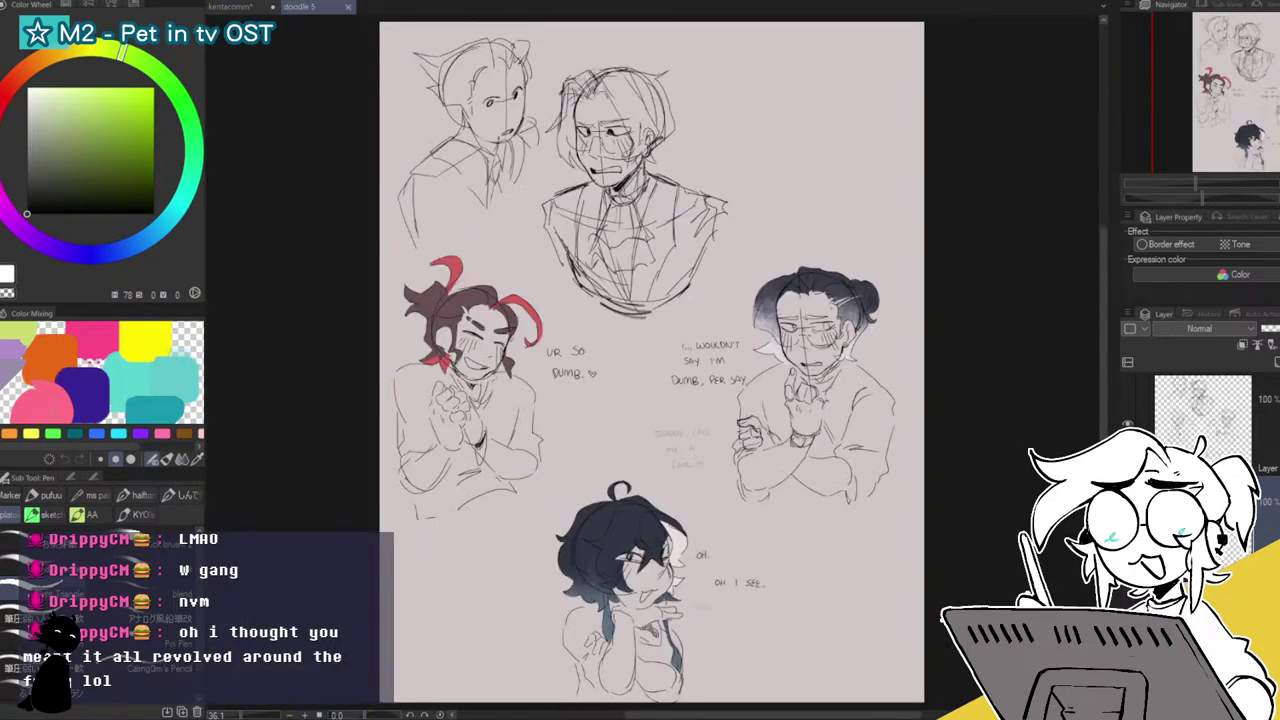
# Examine the dark-haired character beside the "OH. OH I SEE." lettering up close on doodle 5.
pyautogui.moveTo(651, 540); pyautogui.dragTo(592, 176)
pyautogui.moveTo(1208, 183); pyautogui.dragTo(1229, 183)
pyautogui.moveTo(1266, 140); pyautogui.dragTo(1259, 136)
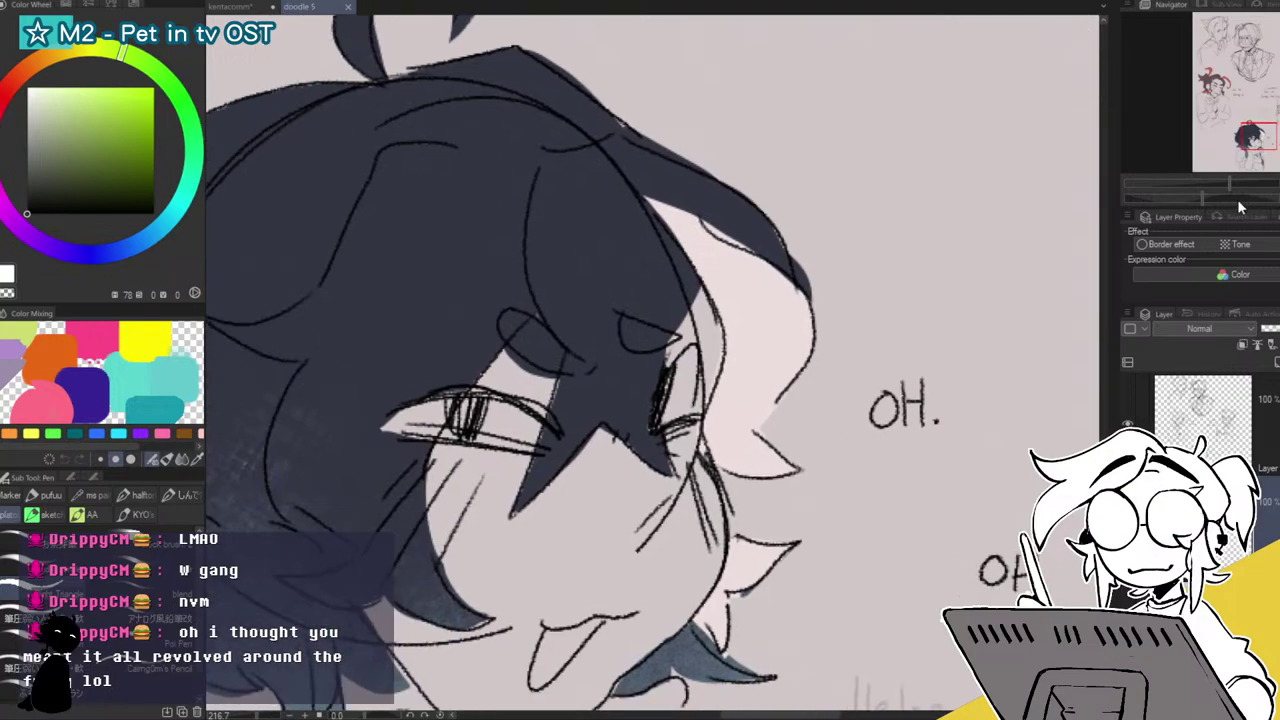
pyautogui.moveTo(1226, 185); pyautogui.dragTo(1217, 185)
pyautogui.moveTo(1253, 133); pyautogui.dragTo(1251, 142)
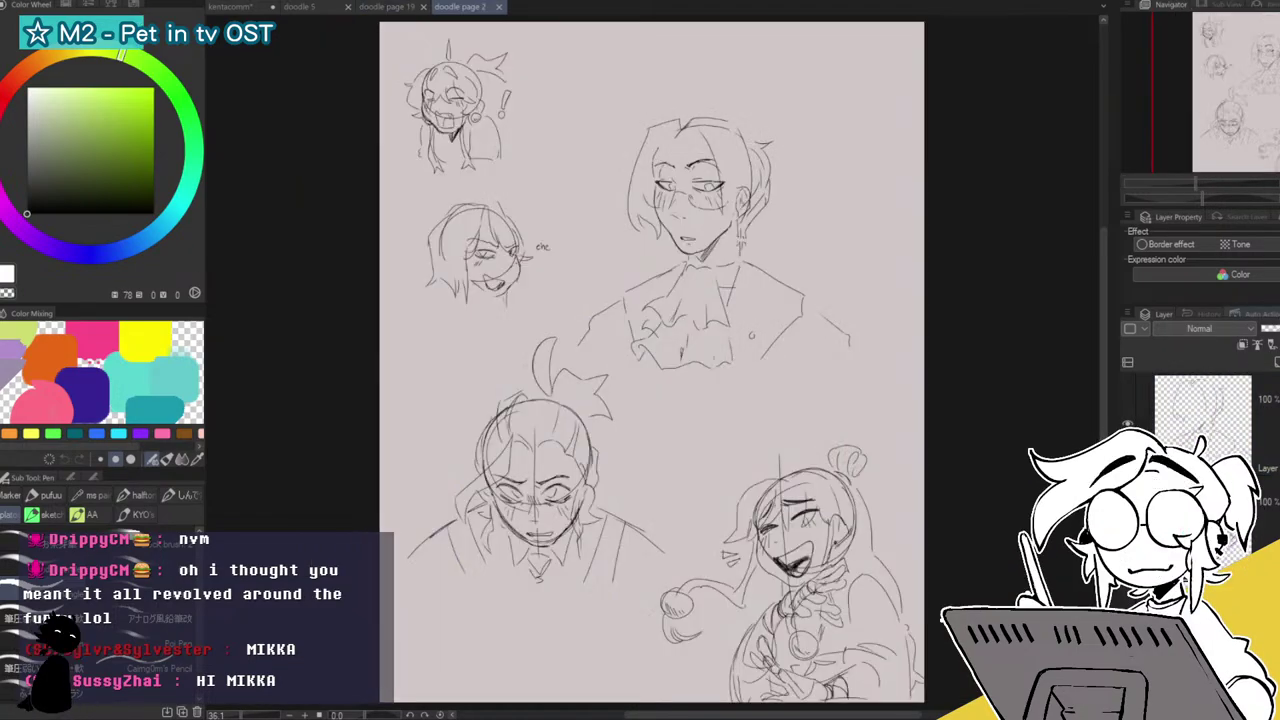
# Examine the laughing character with the braid up close in the lower corner of doodle page 2.
pyautogui.moveTo(1229, 108); pyautogui.dragTo(1272, 154)
pyautogui.moveTo(1204, 184); pyautogui.dragTo(1213, 184)
pyautogui.moveTo(1268, 145); pyautogui.dragTo(1259, 148)
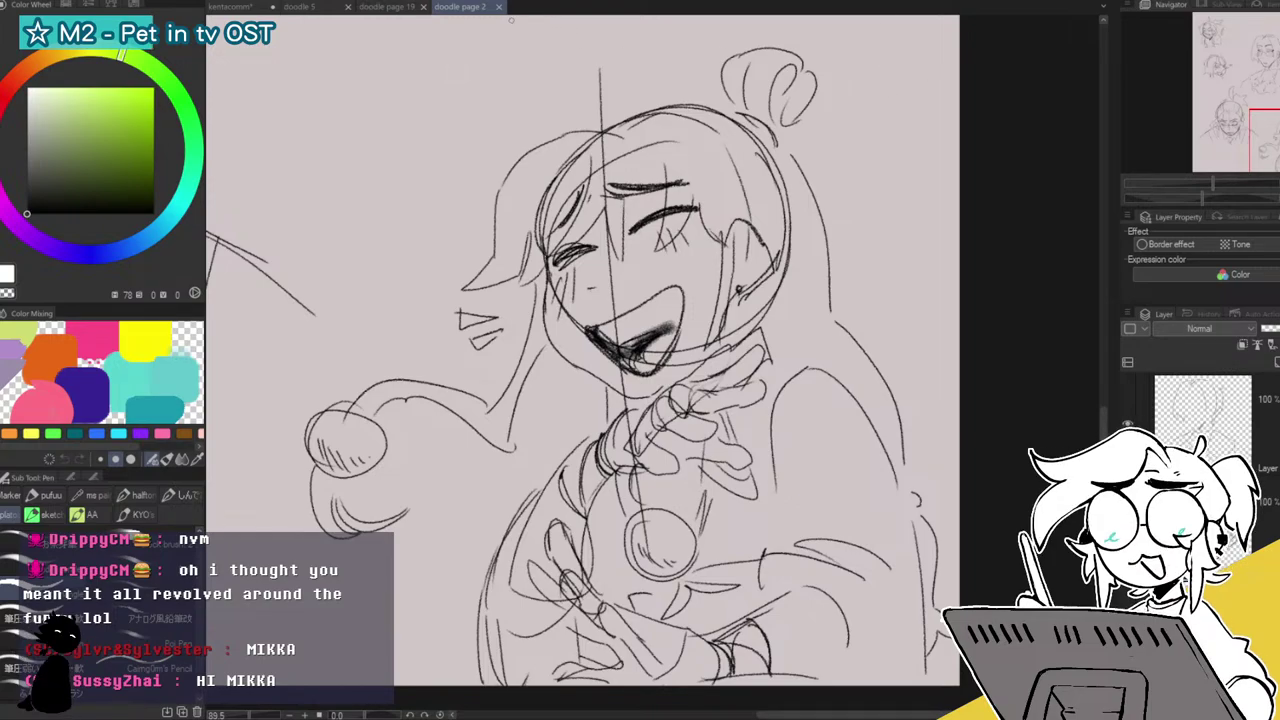
# Close doodle page 19, doodle page 2, doodle 5 and the ALOLA! portrait.
pyautogui.click(406, 10)
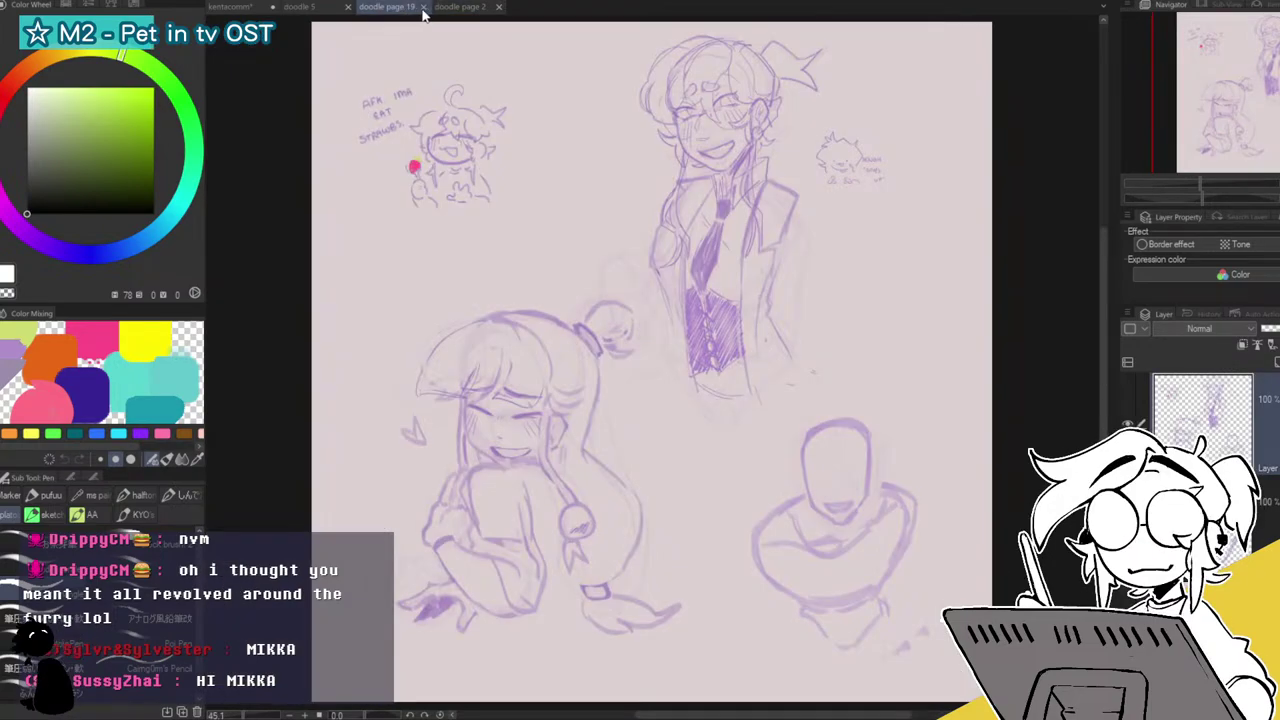
pyautogui.click(423, 8)
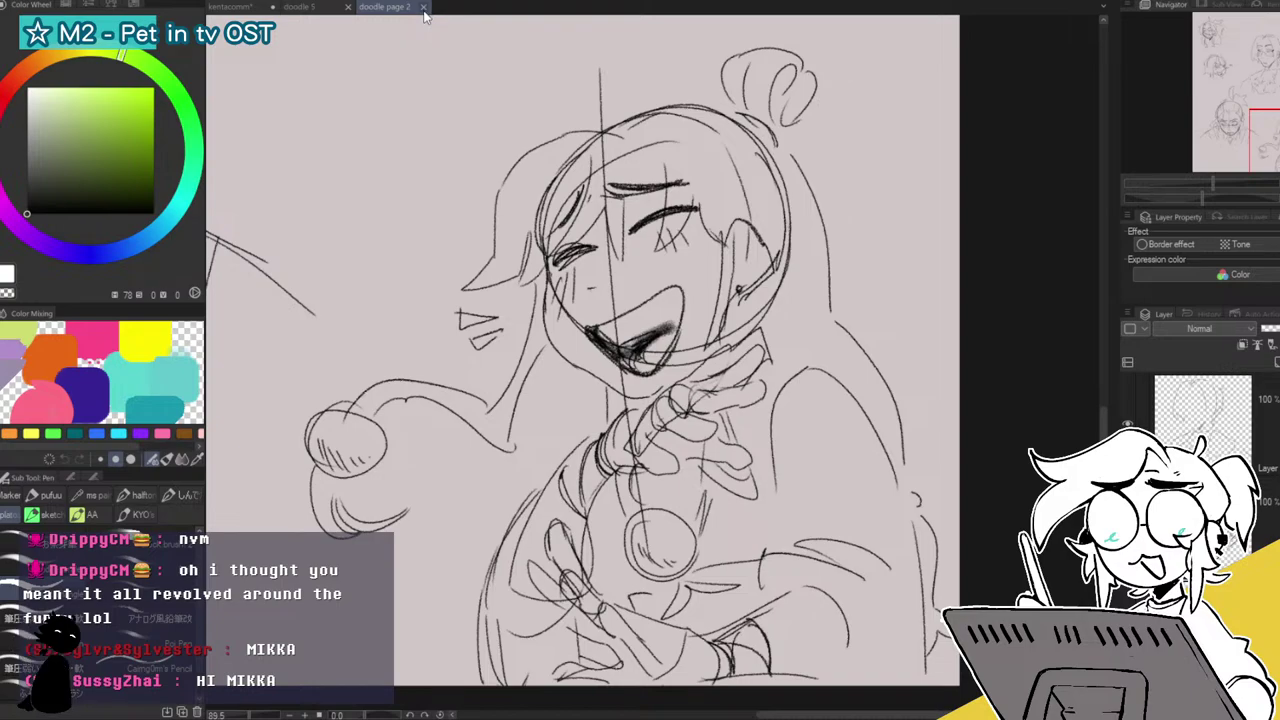
pyautogui.click(424, 8)
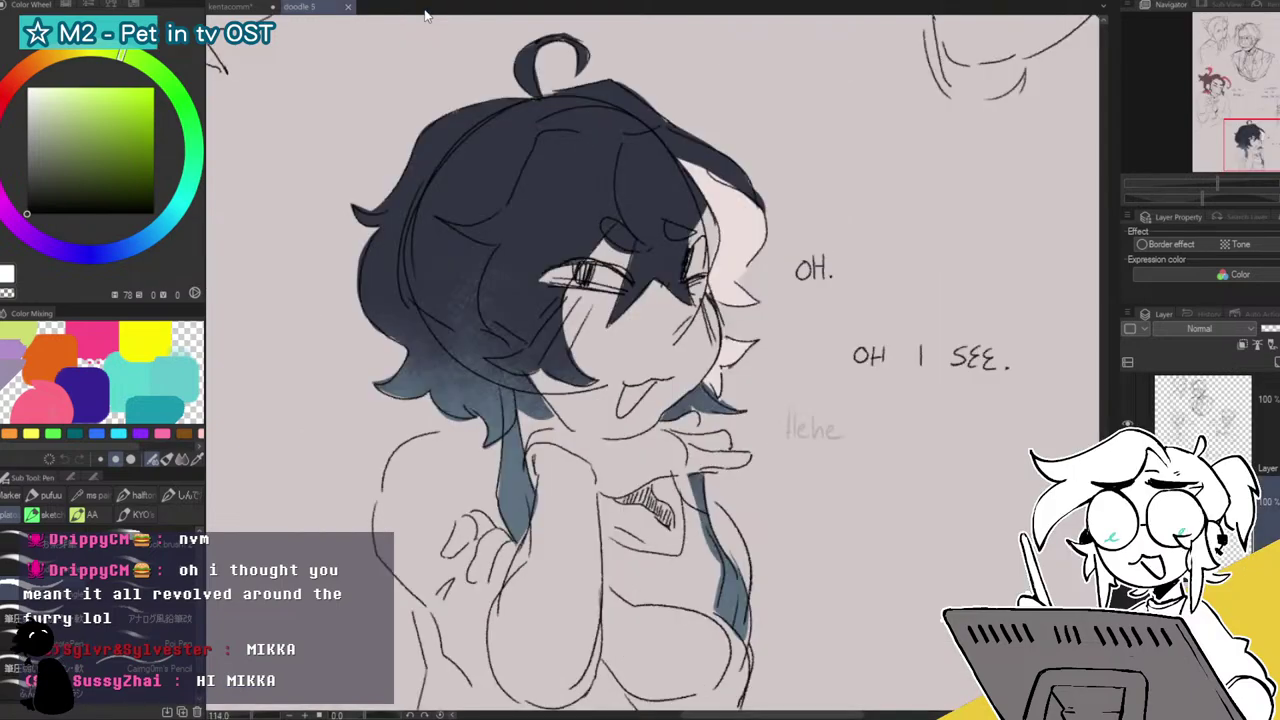
pyautogui.click(347, 7)
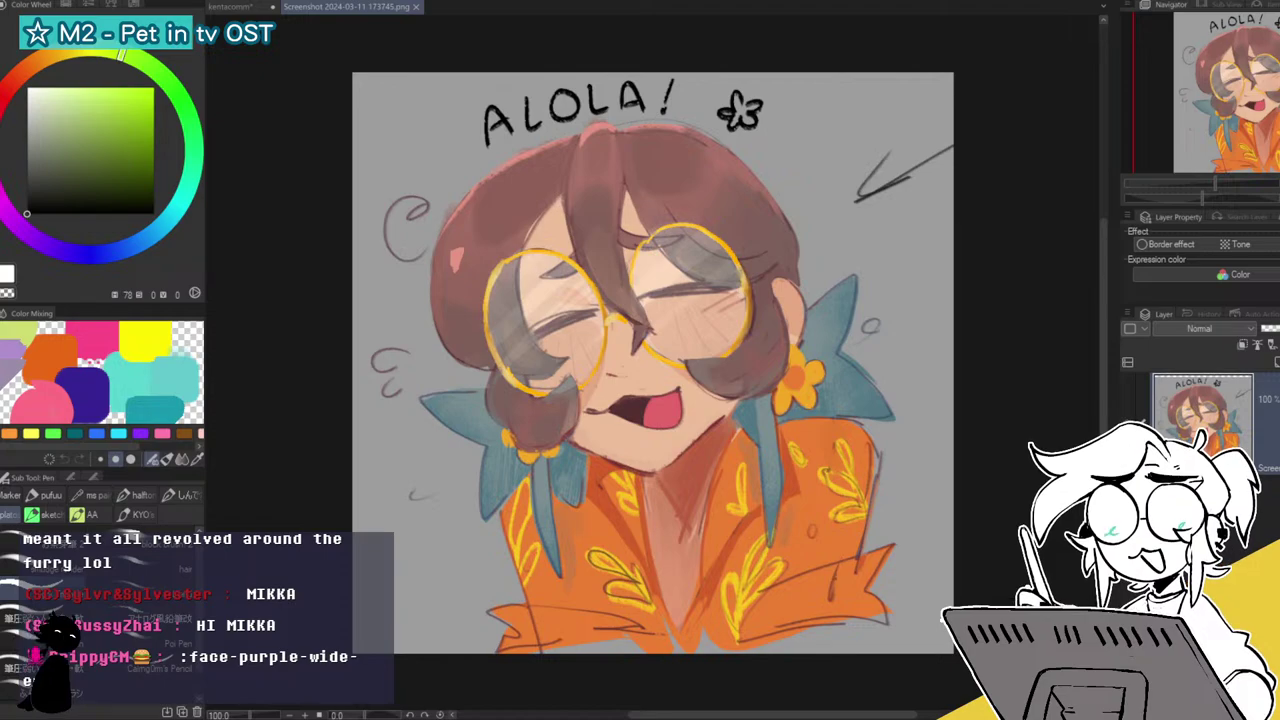
pyautogui.click(416, 7)
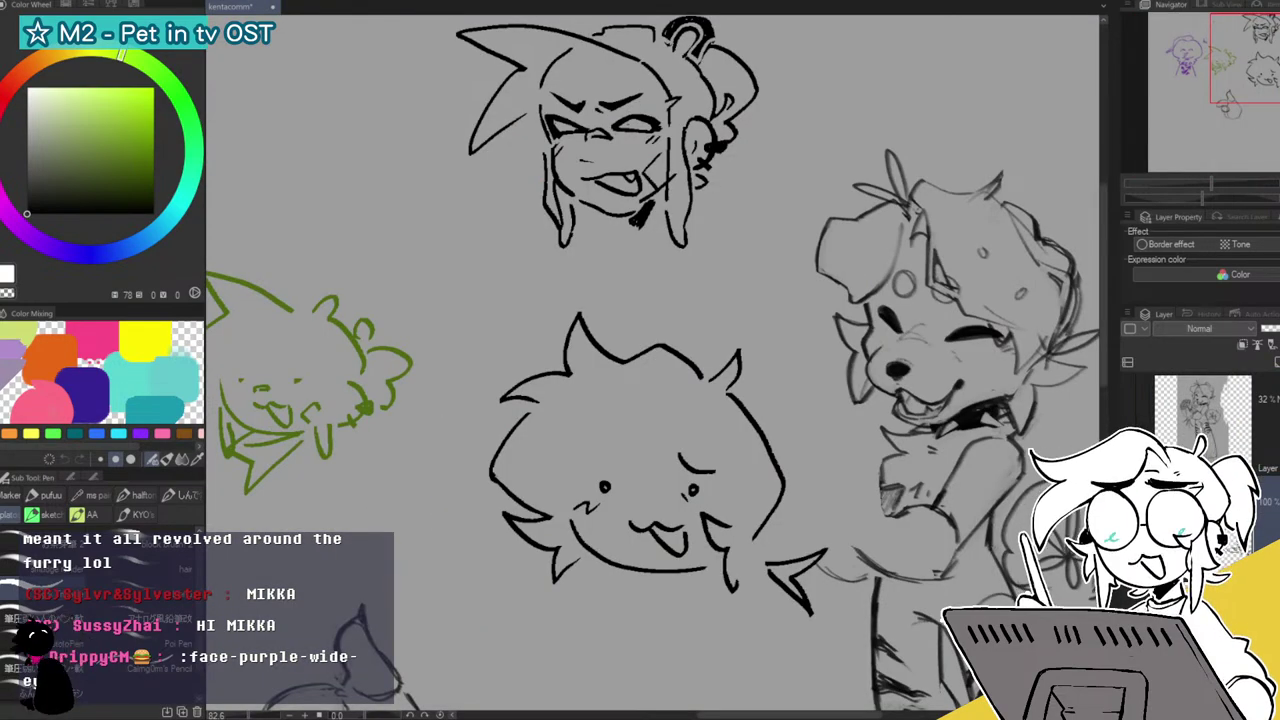
# Draw a bright yellow scalloped outline around the purple character and its "hi" lettering, and undo it.
pyautogui.moveTo(1260, 29)
pyautogui.mouseDown()
pyautogui.moveTo(1203, 72)
pyautogui.moveTo(1209, 58)
pyautogui.mouseUp()
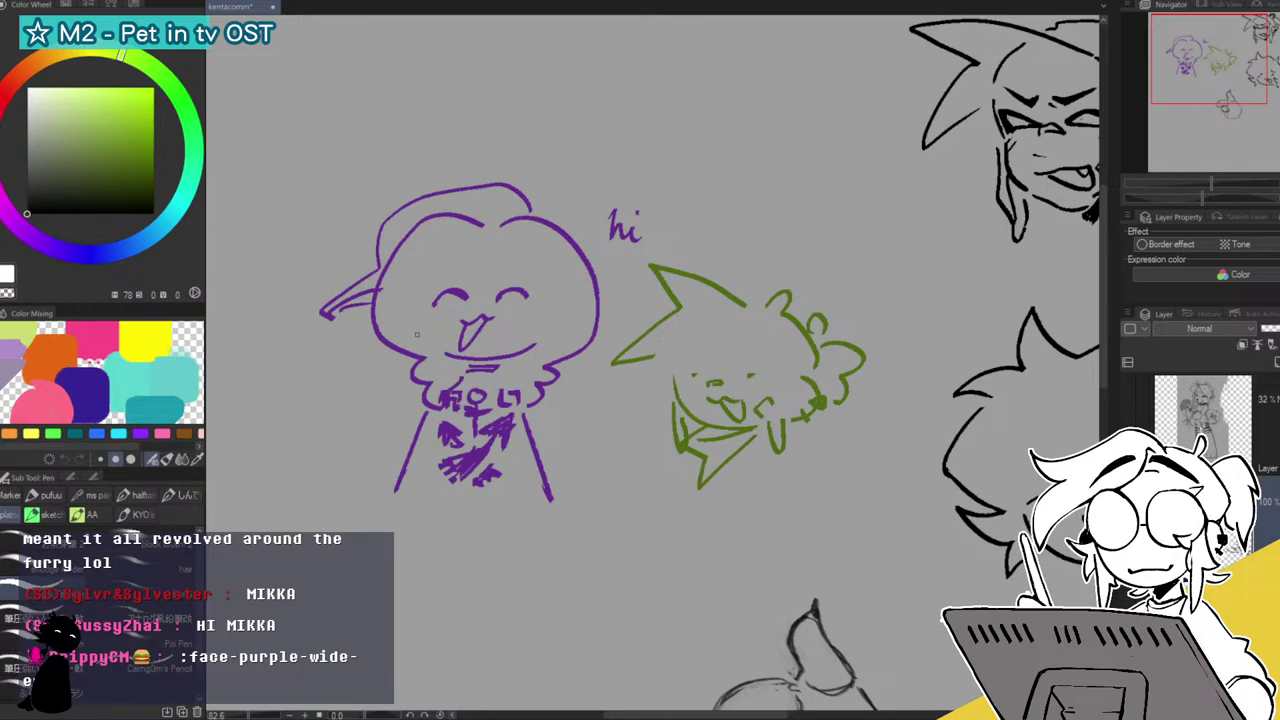
pyautogui.click(147, 338)
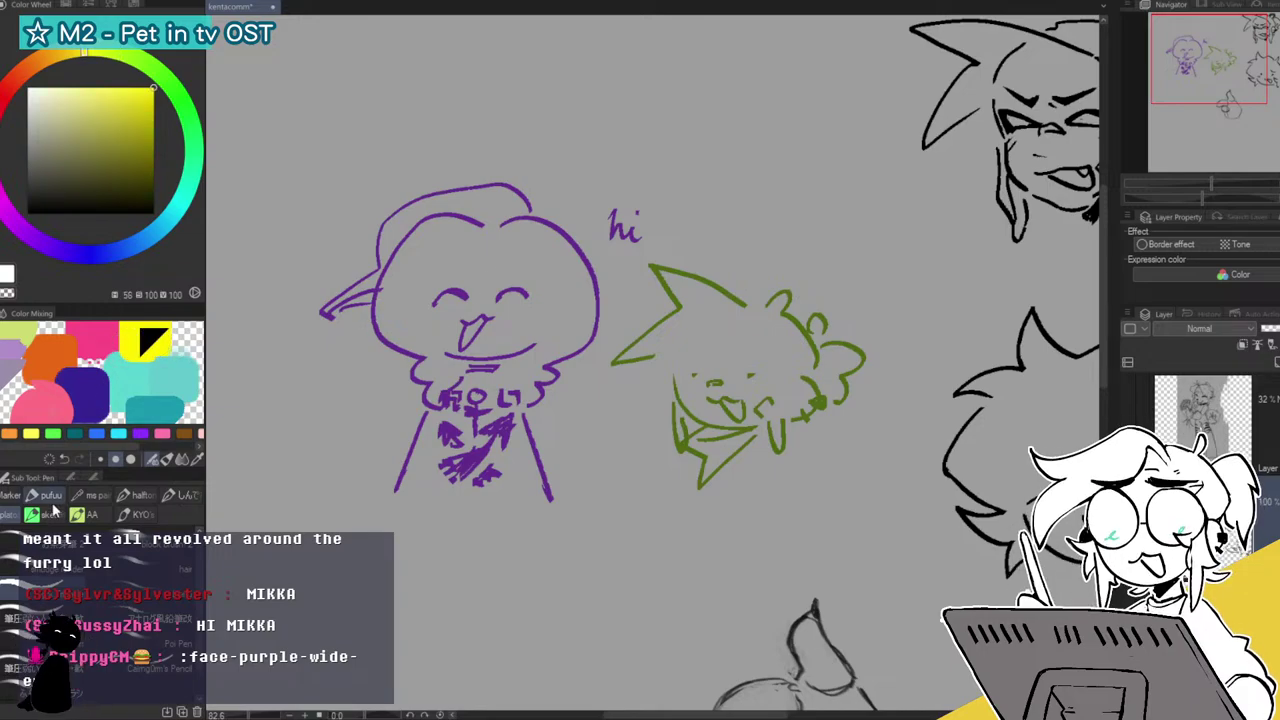
pyautogui.moveTo(348, 478)
pyautogui.mouseDown()
pyautogui.moveTo(263, 400)
pyautogui.moveTo(280, 274)
pyautogui.moveTo(400, 101)
pyautogui.moveTo(727, 265)
pyautogui.mouseUp()
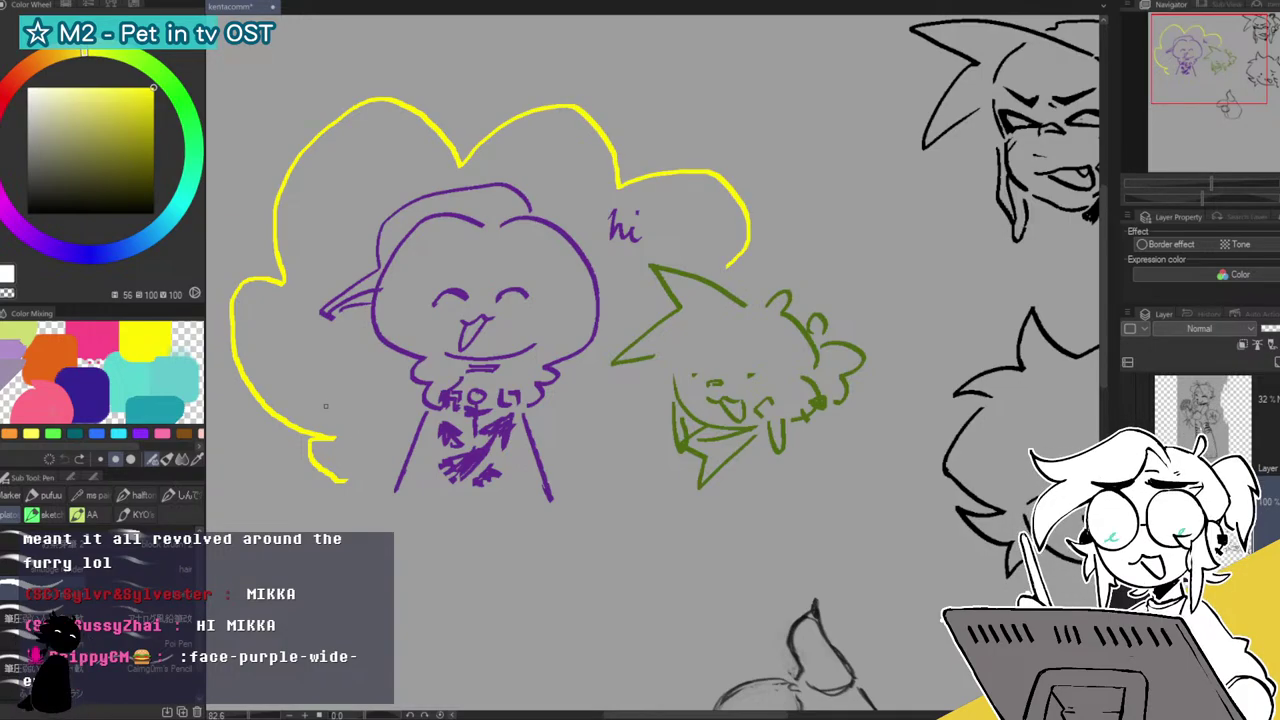
pyautogui.hotkey('ctrl', 'z')
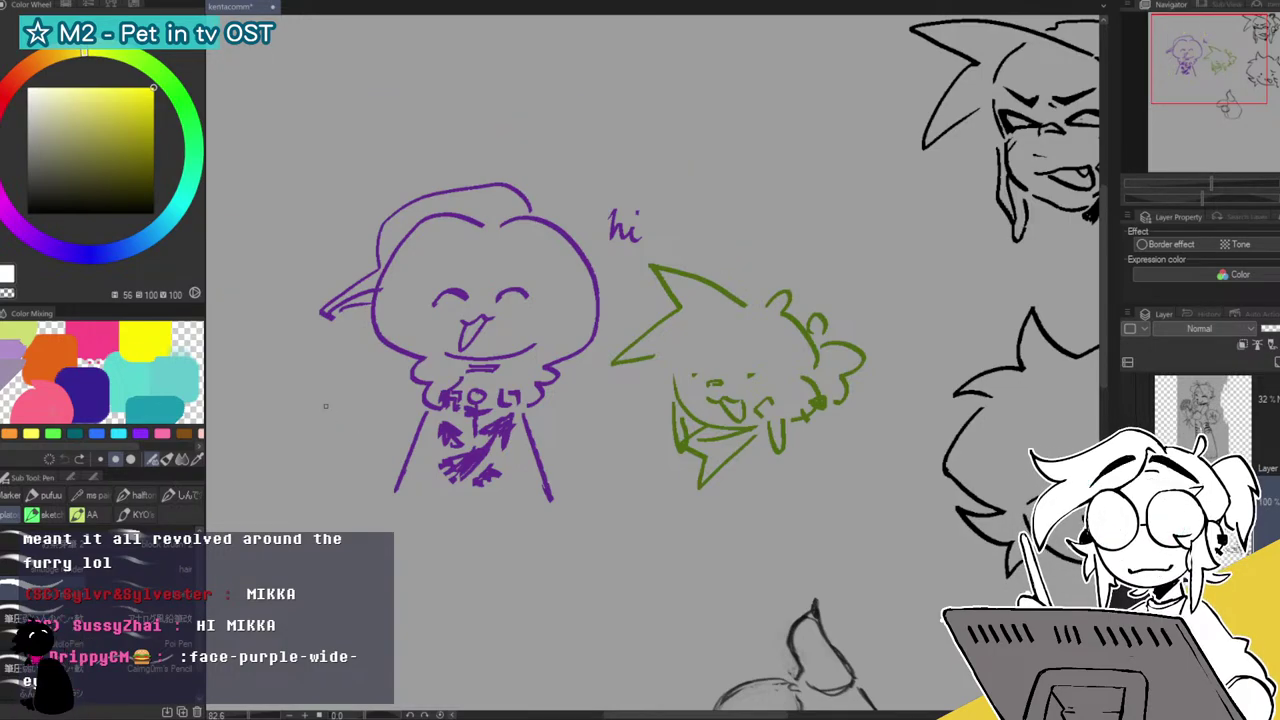
# Choose a red-orange colour, draw two strokes beside the purple character, and undo them.
pyautogui.click(28, 67)
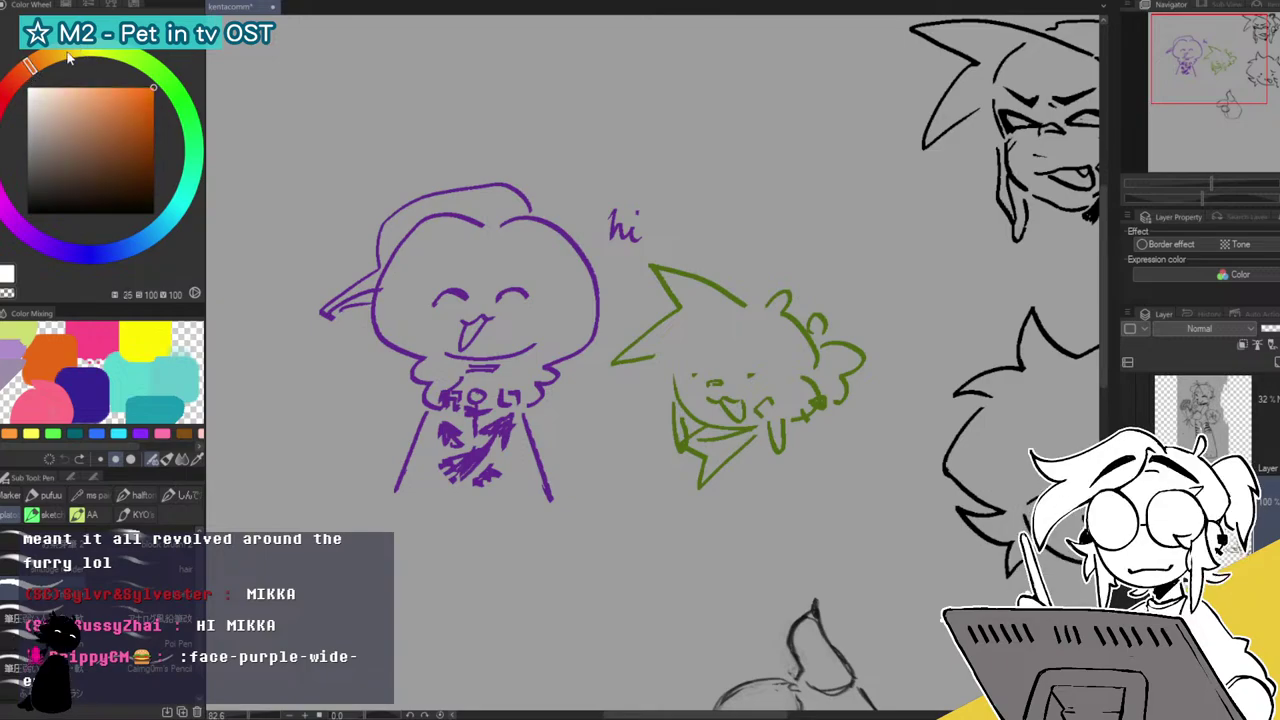
pyautogui.click(136, 118)
pyautogui.moveTo(28, 68); pyautogui.dragTo(14, 80)
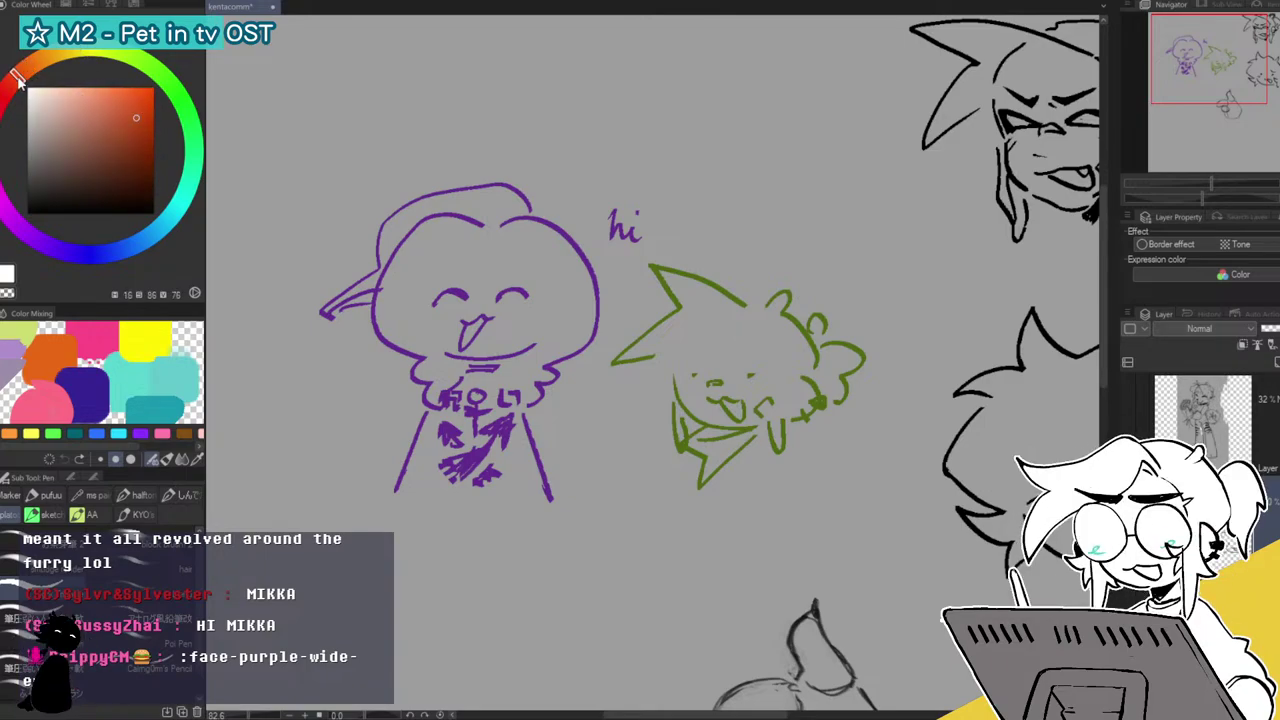
pyautogui.moveTo(278, 486)
pyautogui.mouseDown()
pyautogui.moveTo(233, 449)
pyautogui.moveTo(262, 435)
pyautogui.moveTo(231, 391)
pyautogui.moveTo(252, 346)
pyautogui.moveTo(214, 249)
pyautogui.mouseUp()
pyautogui.moveTo(232, 206)
pyautogui.mouseDown()
pyautogui.moveTo(268, 191)
pyautogui.moveTo(320, 100)
pyautogui.mouseUp()
pyautogui.hotkey('ctrl', 'z')
pyautogui.hotkey('ctrl', 'z')
# Choose a bright yellow and draw spiky glow strokes above and down one side of the purple character.
pyautogui.click(88, 56)
pyautogui.click(137, 97)
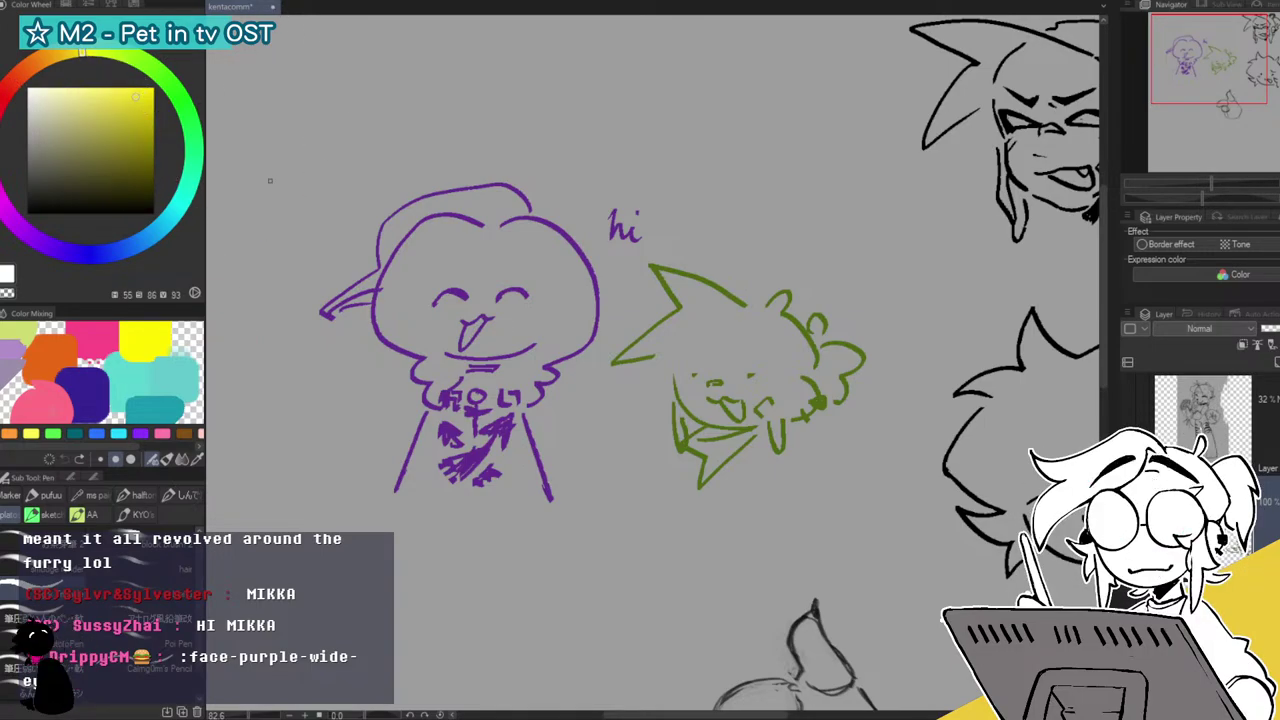
pyautogui.moveTo(447, 117)
pyautogui.mouseDown()
pyautogui.moveTo(470, 58)
pyautogui.moveTo(475, 73)
pyautogui.moveTo(516, 83)
pyautogui.moveTo(511, 104)
pyautogui.moveTo(402, 128)
pyautogui.moveTo(356, 93)
pyautogui.moveTo(332, 227)
pyautogui.moveTo(301, 214)
pyautogui.moveTo(293, 296)
pyautogui.moveTo(344, 462)
pyautogui.mouseUp()
pyautogui.hotkey('ctrl', 'z')
pyautogui.moveTo(285, 370); pyautogui.dragTo(301, 449)
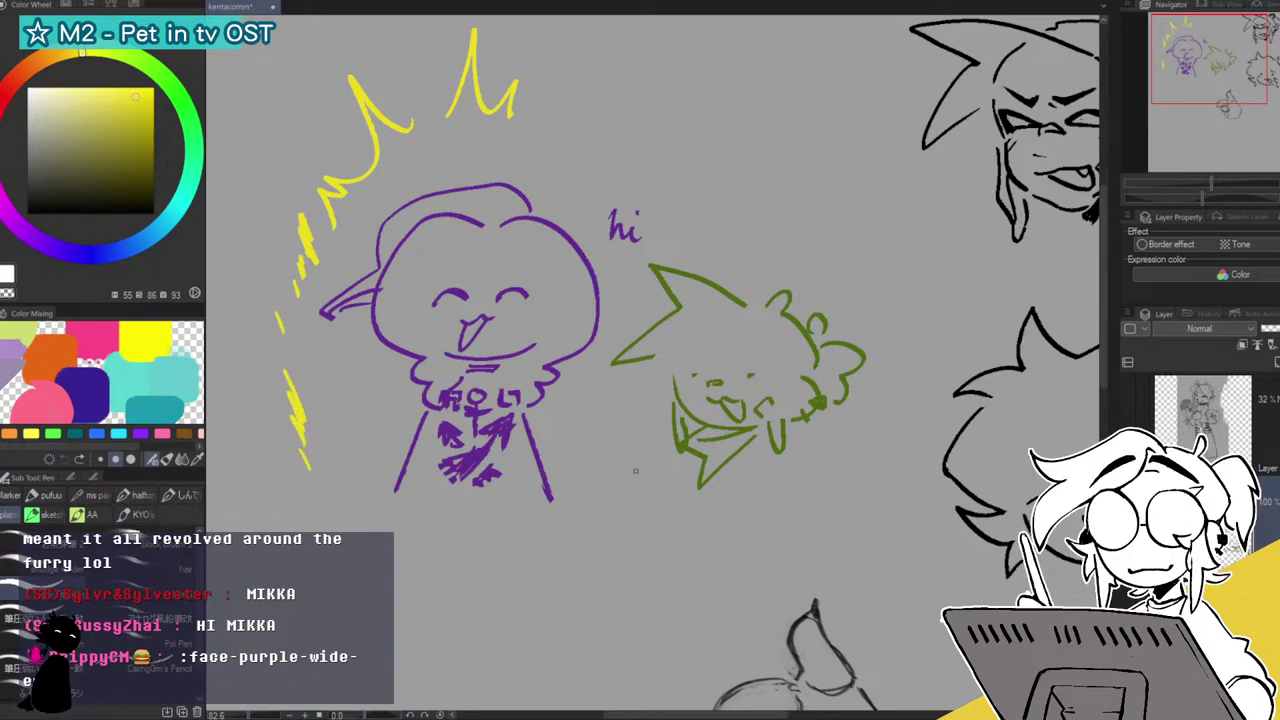
# Complete the yellow glow with scribbled rays on the "hi" side of the purple character and short accent marks inside the ring.
pyautogui.moveTo(656, 450); pyautogui.dragTo(634, 490)
pyautogui.moveTo(644, 402); pyautogui.dragTo(637, 428)
pyautogui.moveTo(542, 126); pyautogui.dragTo(590, 52)
pyautogui.moveTo(588, 96)
pyautogui.mouseDown()
pyautogui.moveTo(579, 130)
pyautogui.moveTo(593, 123)
pyautogui.moveTo(615, 151)
pyautogui.moveTo(646, 138)
pyautogui.mouseUp()
pyautogui.moveTo(636, 196); pyautogui.dragTo(646, 172)
pyautogui.moveTo(424, 113); pyautogui.dragTo(429, 97)
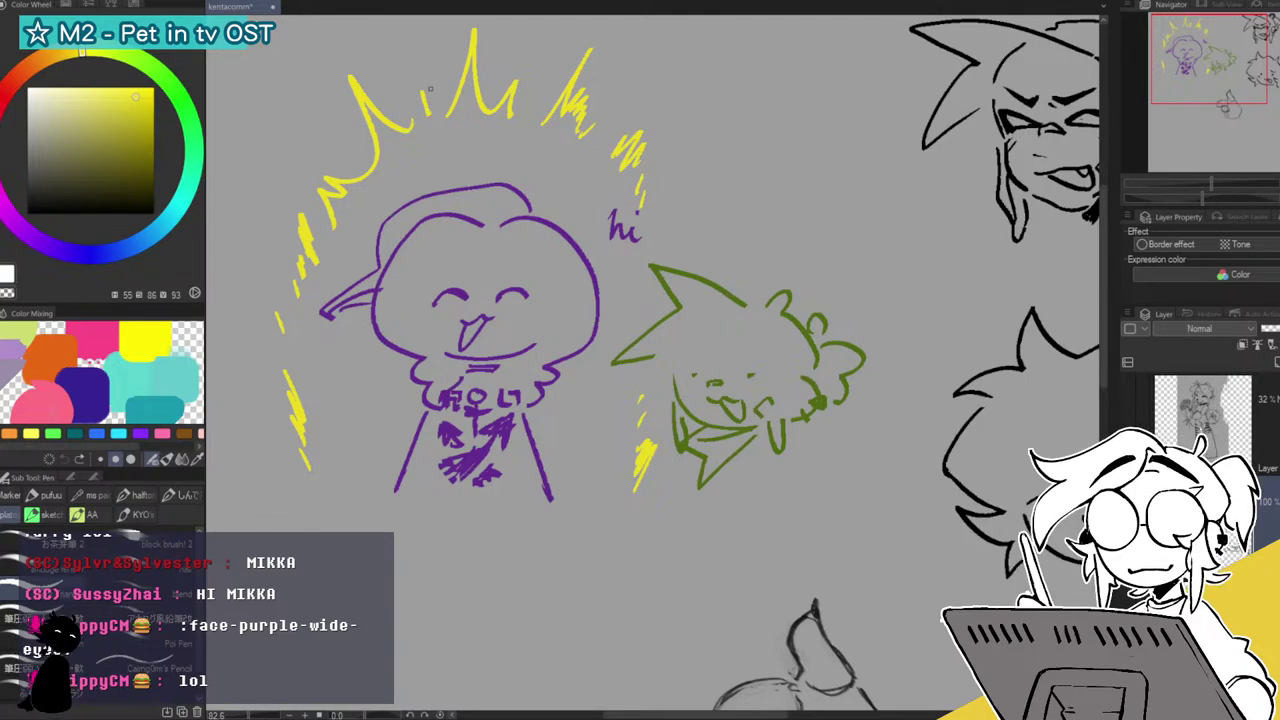
pyautogui.moveTo(337, 393)
pyautogui.mouseDown()
pyautogui.moveTo(345, 410)
pyautogui.moveTo(334, 365)
pyautogui.mouseUp()
pyautogui.moveTo(549, 196); pyautogui.dragTo(557, 177)
pyautogui.moveTo(612, 441); pyautogui.dragTo(616, 431)
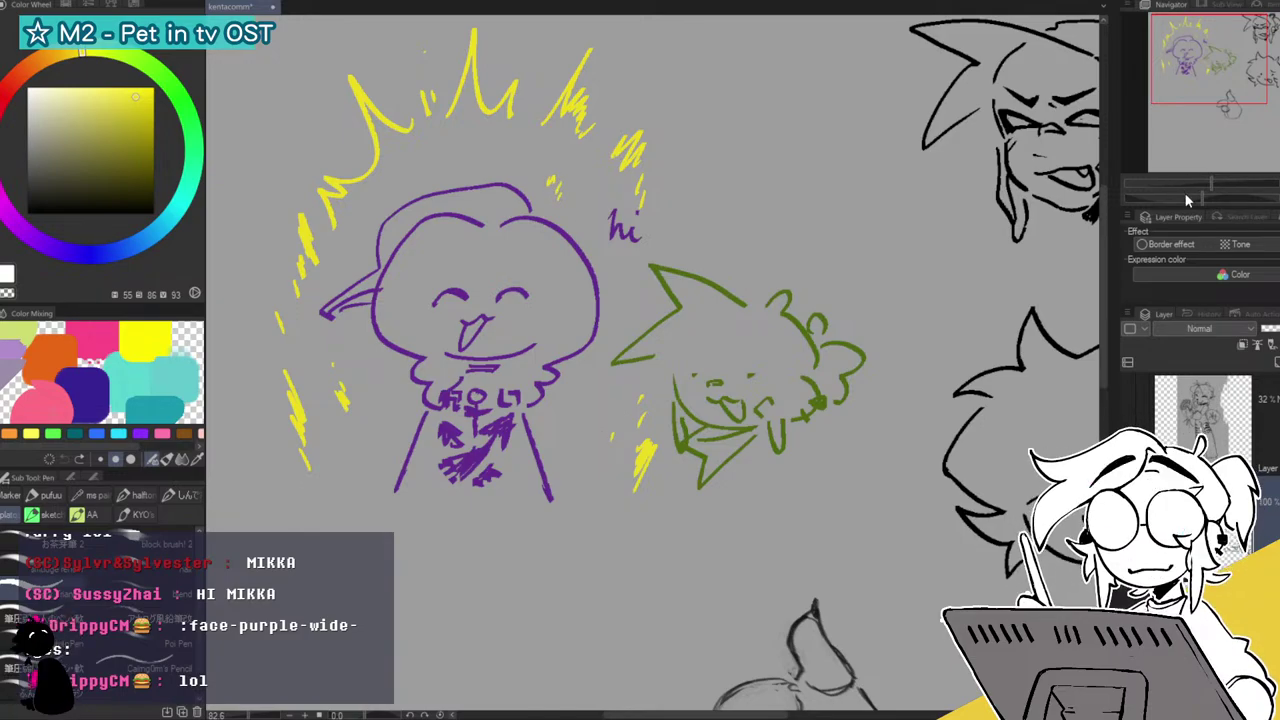
# Move the separate thumbs-up hand sketch onto the end of the dog's raised arm.
pyautogui.moveTo(1213, 183); pyautogui.dragTo(1198, 183)
pyautogui.moveTo(1214, 74); pyautogui.dragTo(1268, 96)
pyautogui.click(1133, 518)
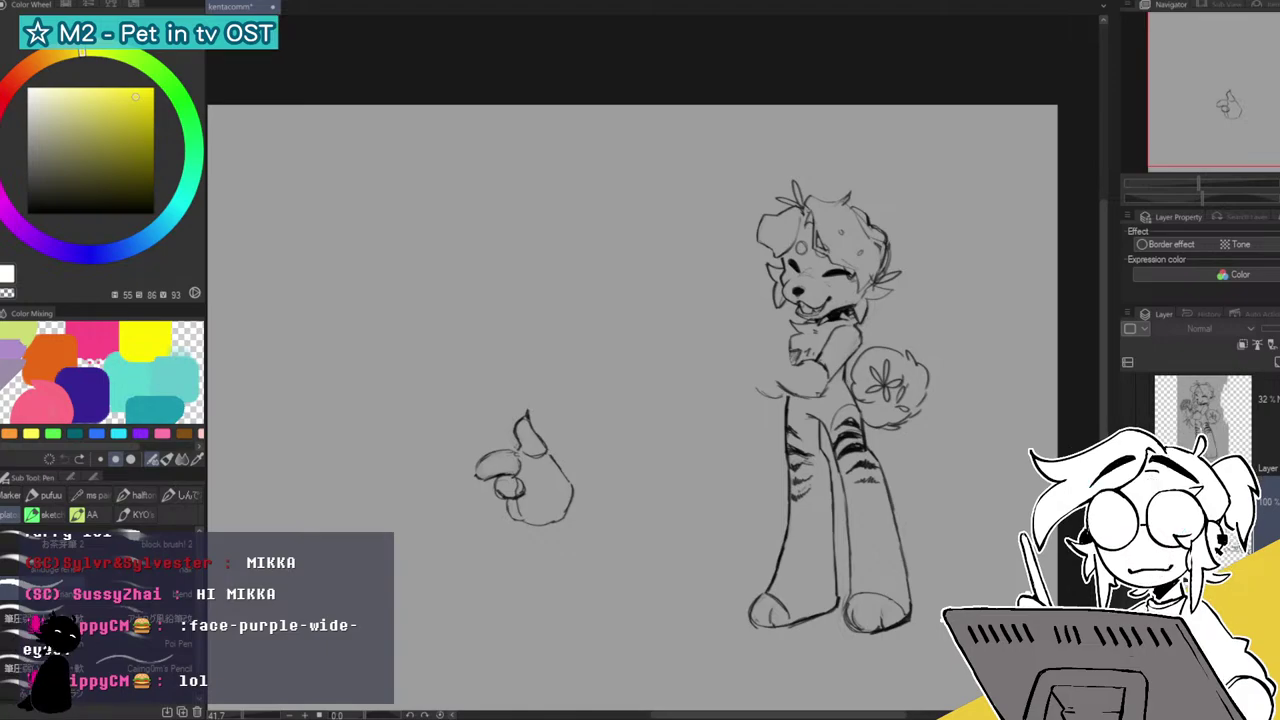
pyautogui.scroll(-3, 1200, 450)
pyautogui.click(1262, 505)
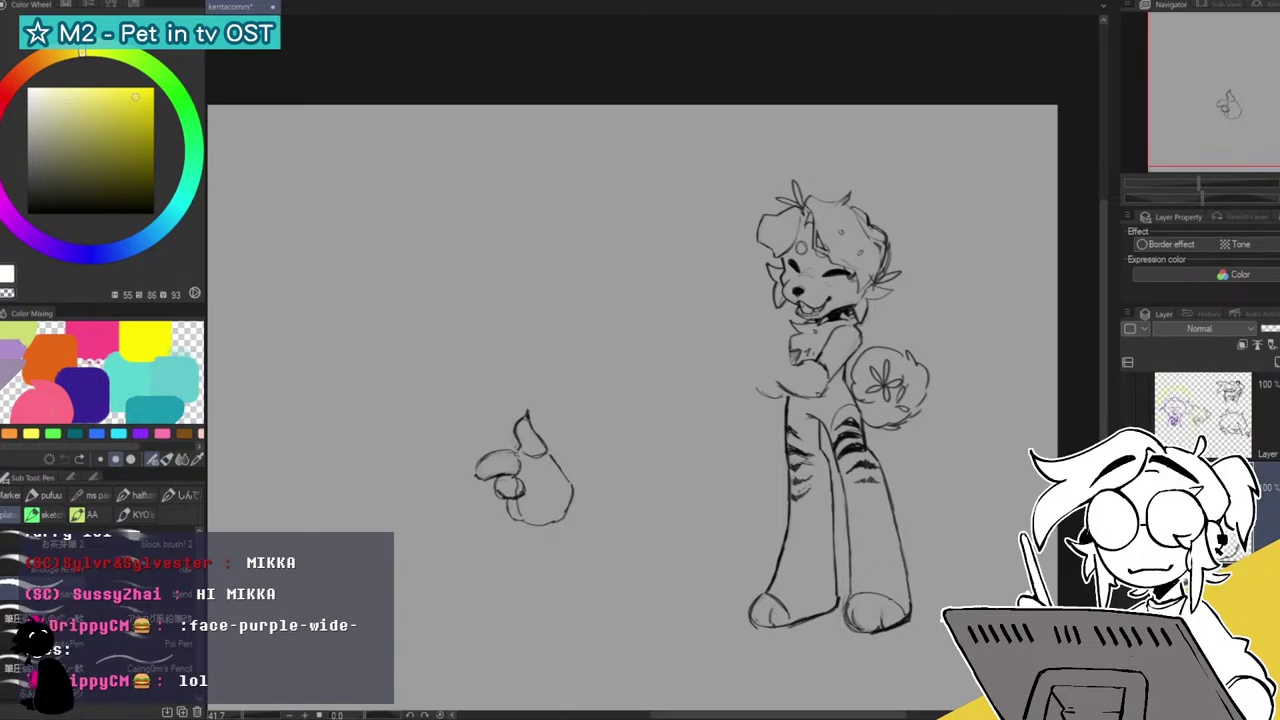
pyautogui.hotkey('ctrl', 'z')
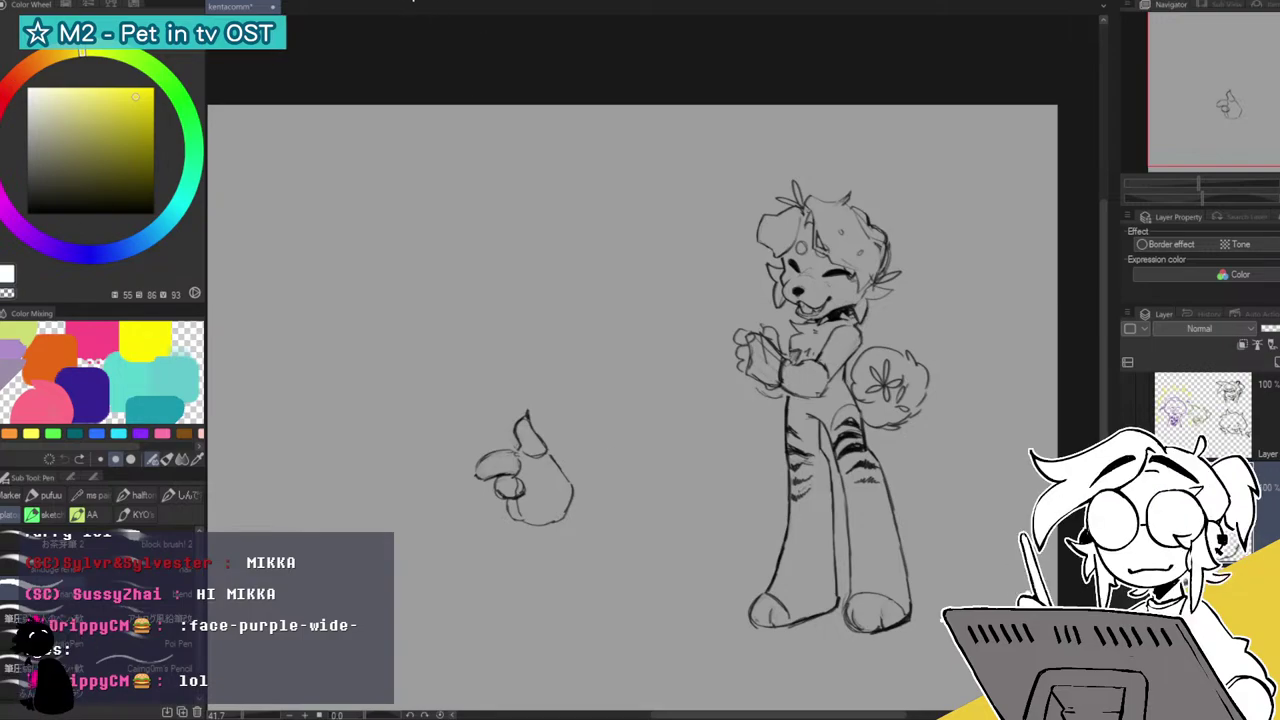
pyautogui.hotkey('ctrl', 't')
pyautogui.moveTo(473, 525)
pyautogui.mouseDown()
pyautogui.moveTo(513, 487)
pyautogui.moveTo(779, 375)
pyautogui.mouseUp()
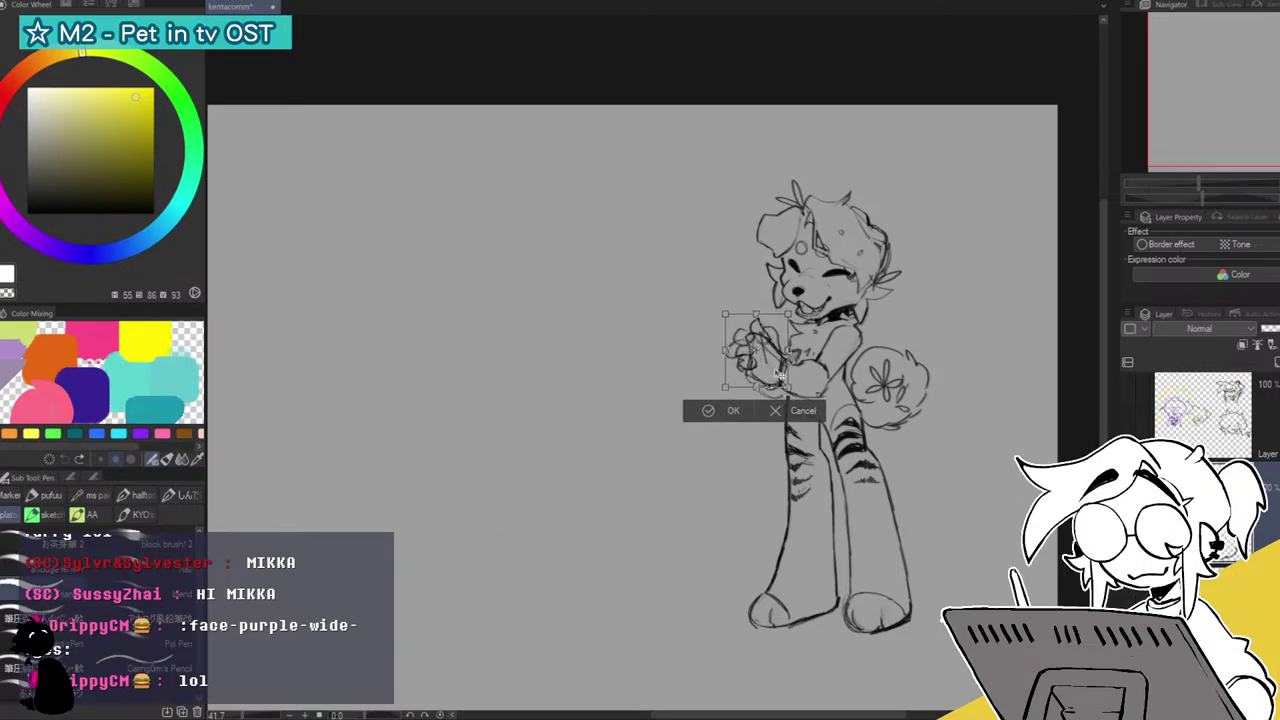
pyautogui.click(718, 411)
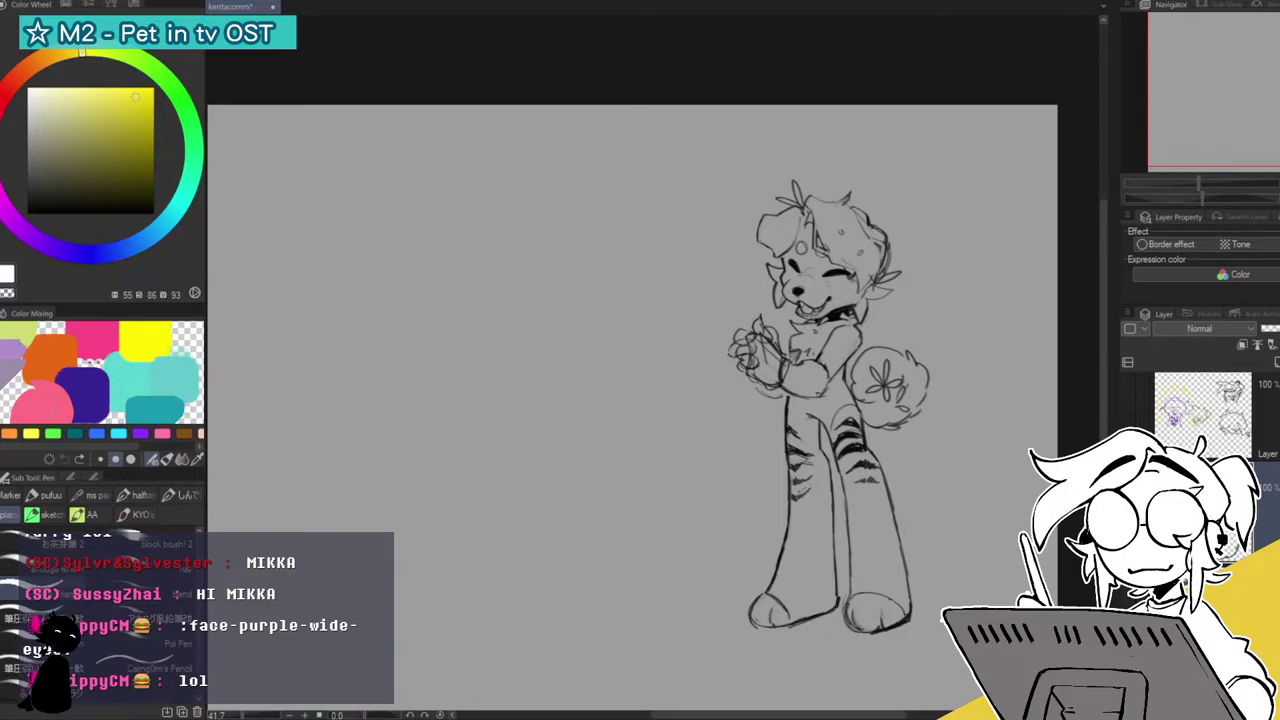
# Switch between the old open hand and the thumbs-up hand on the dog's arm to compare them.
pyautogui.press('Delete')
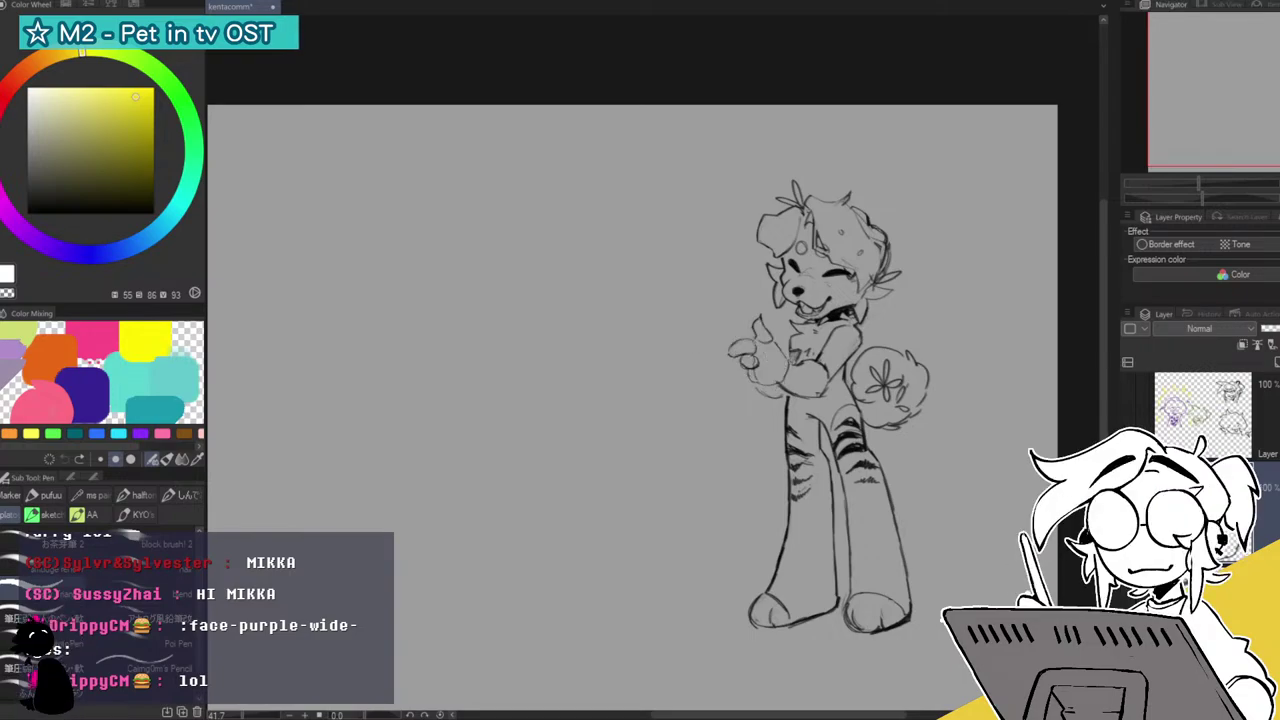
pyautogui.moveTo(1200, 181); pyautogui.dragTo(1216, 176)
pyautogui.moveTo(880, 212); pyautogui.dragTo(704, 290)
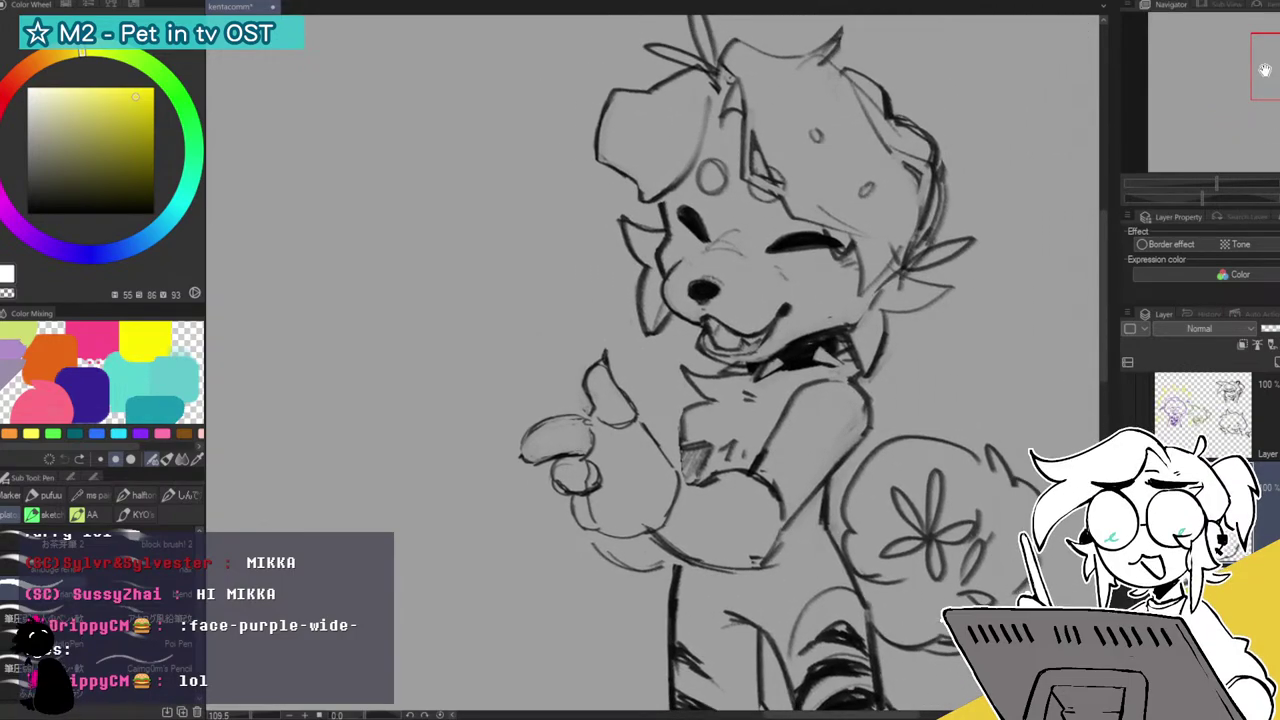
pyautogui.hotkey('ctrl', 'z')
pyautogui.hotkey('ctrl', 'z')
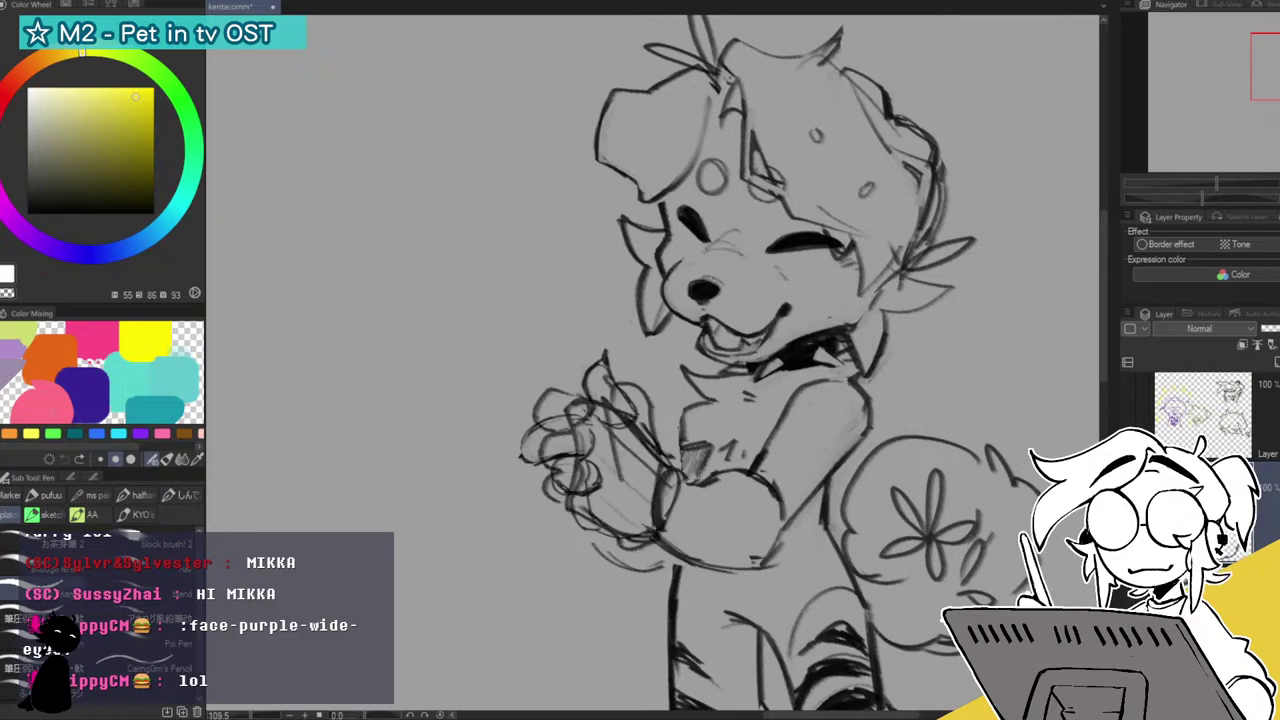
pyautogui.hotkey('ctrl', 'y')
pyautogui.hotkey('ctrl', 'y')
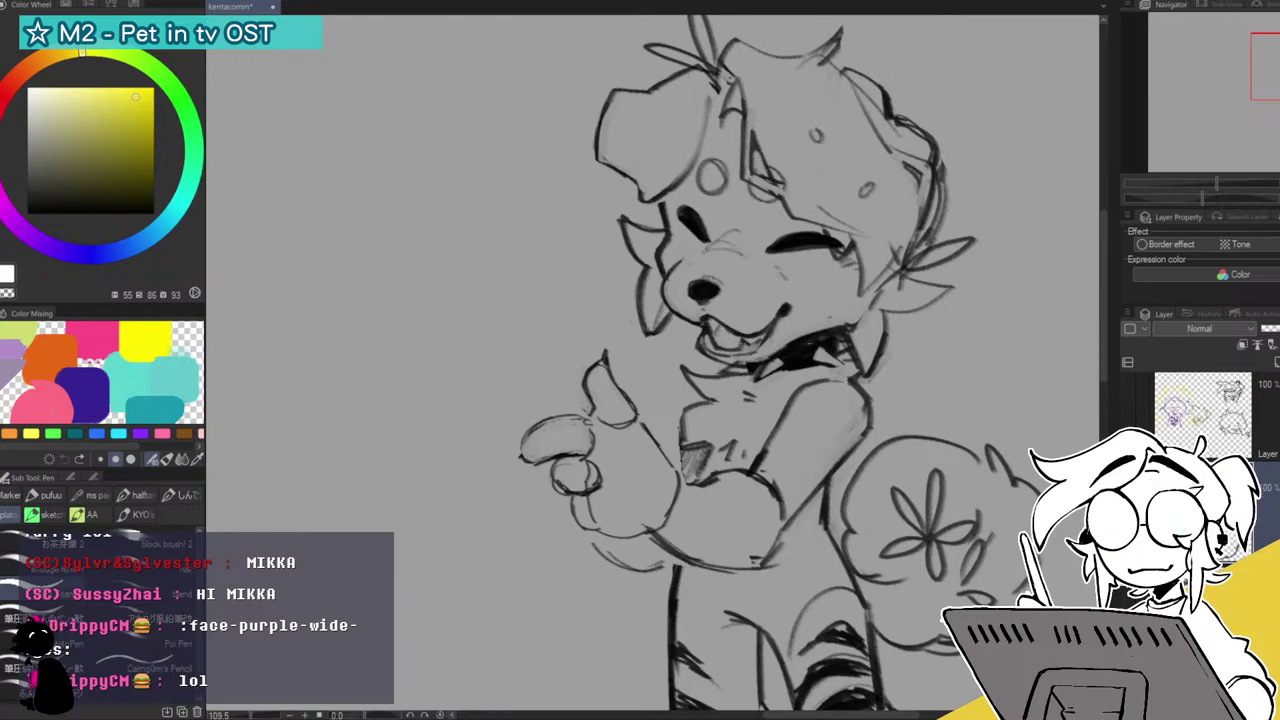
pyautogui.hotkey('ctrl', 'z')
pyautogui.hotkey('ctrl', 'z')
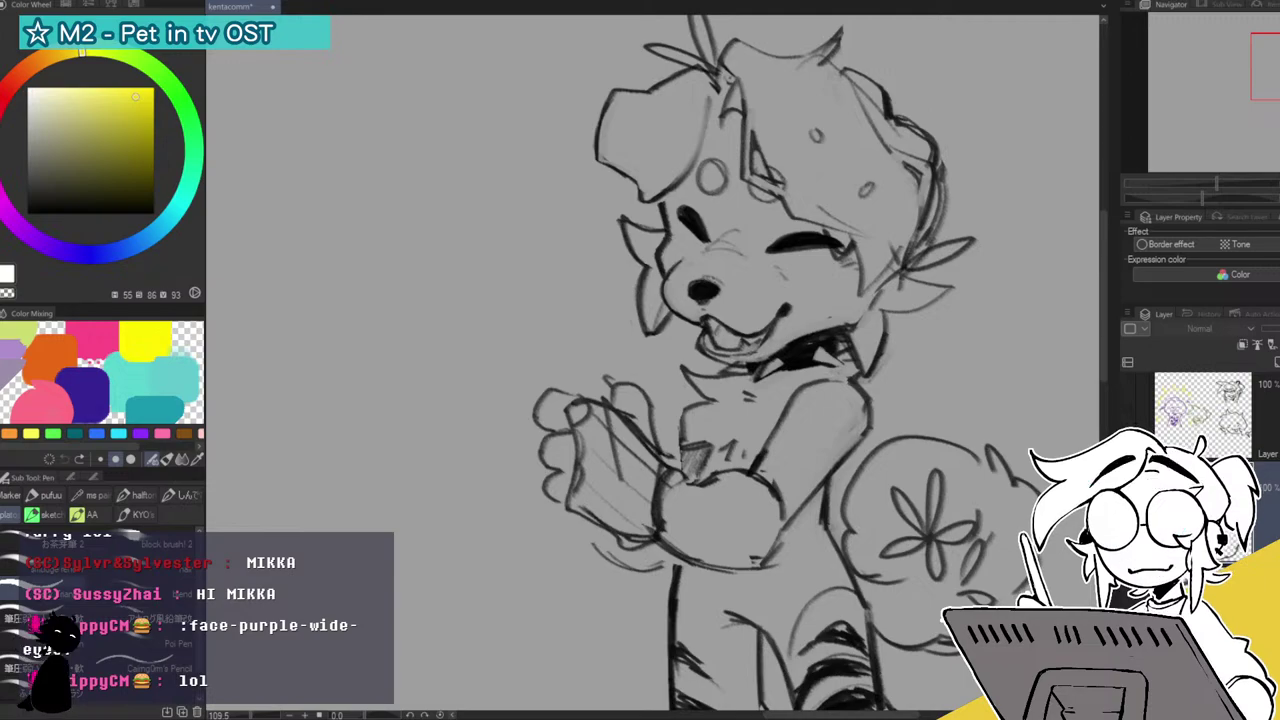
# Choose the sketch pen group for drawing over the dog's hand.
pyautogui.hotkey('alt', '[')
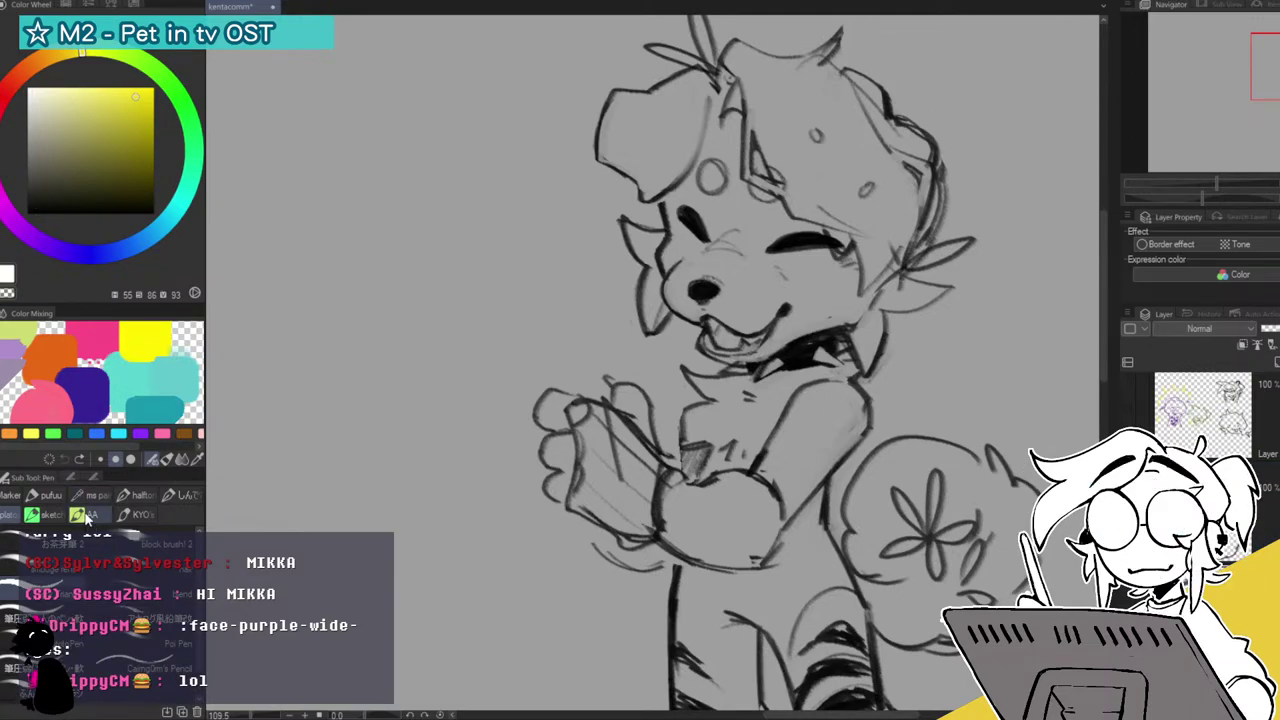
pyautogui.click(91, 517)
pyautogui.click(52, 511)
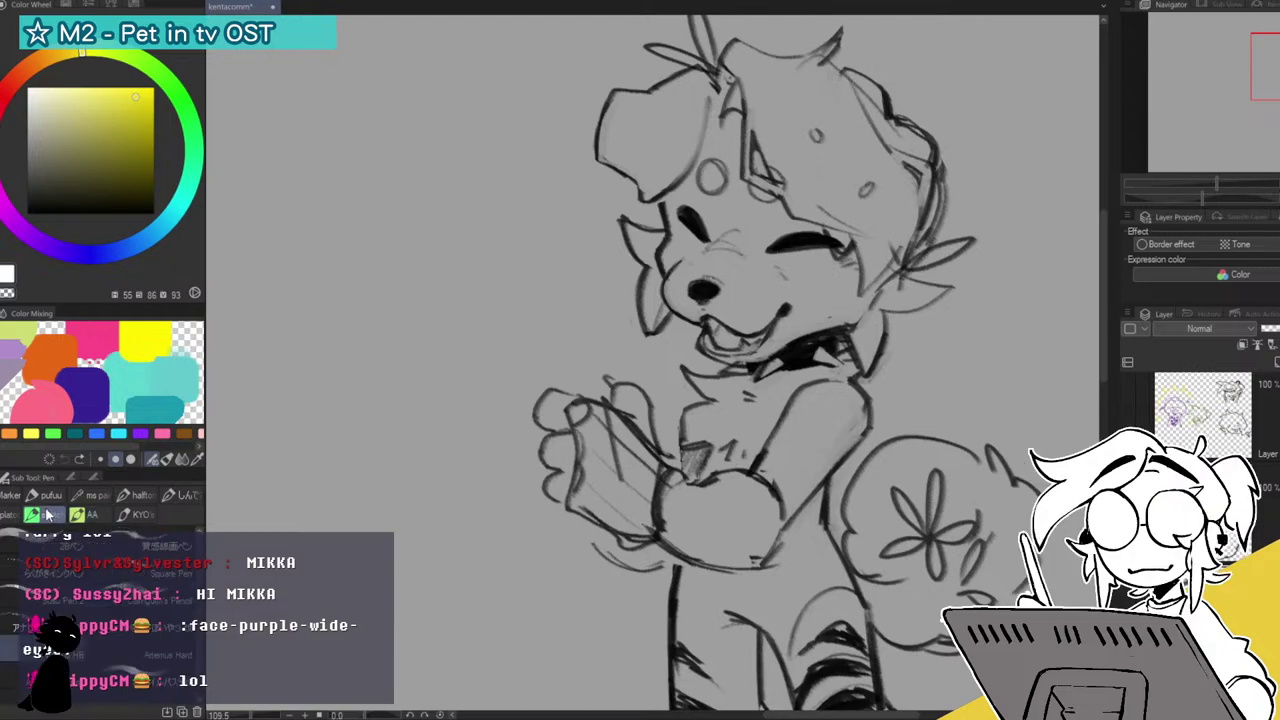
# Sketch yellow curled finger outlines over the fingertips of the old open hand.
pyautogui.moveTo(524, 455)
pyautogui.mouseDown()
pyautogui.moveTo(562, 450)
pyautogui.moveTo(541, 477)
pyautogui.moveTo(527, 450)
pyautogui.moveTo(519, 471)
pyautogui.moveTo(531, 442)
pyautogui.moveTo(531, 479)
pyautogui.moveTo(569, 496)
pyautogui.mouseUp()
pyautogui.moveTo(533, 452); pyautogui.dragTo(533, 410)
pyautogui.moveTo(560, 452)
pyautogui.mouseDown()
pyautogui.moveTo(550, 520)
pyautogui.moveTo(535, 495)
pyautogui.moveTo(594, 540)
pyautogui.mouseUp()
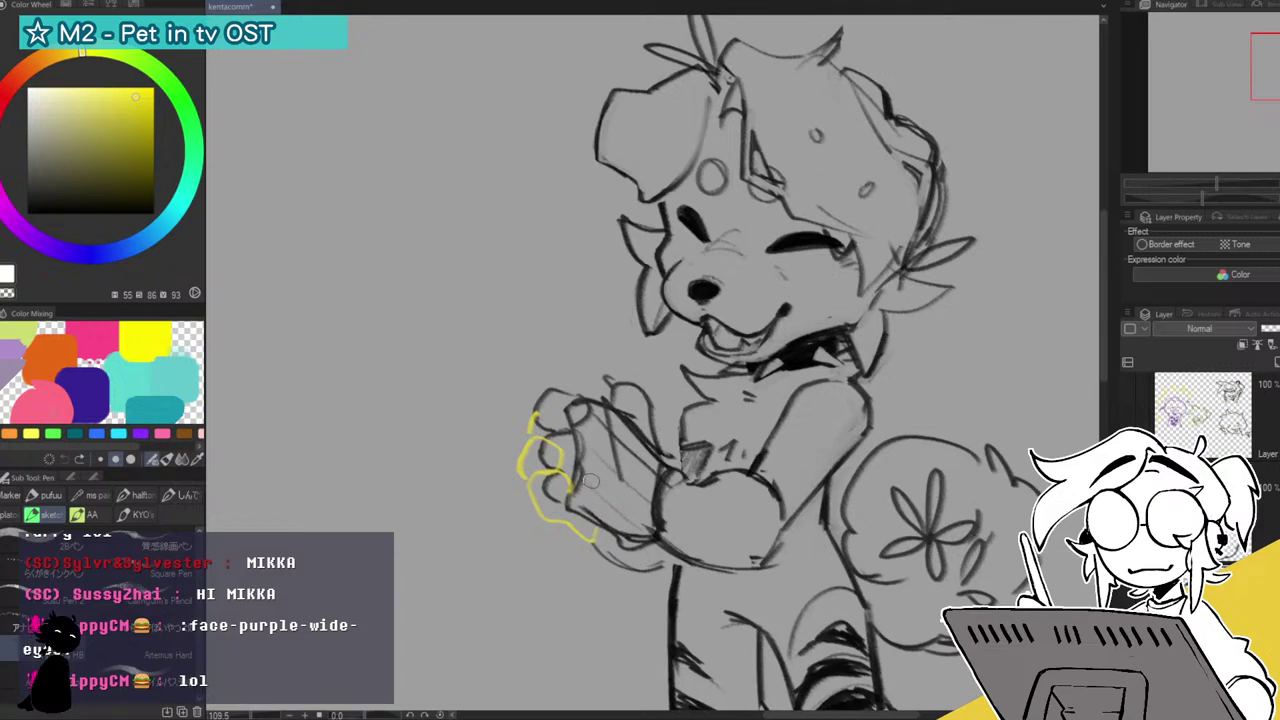
pyautogui.moveTo(569, 490); pyautogui.dragTo(556, 507)
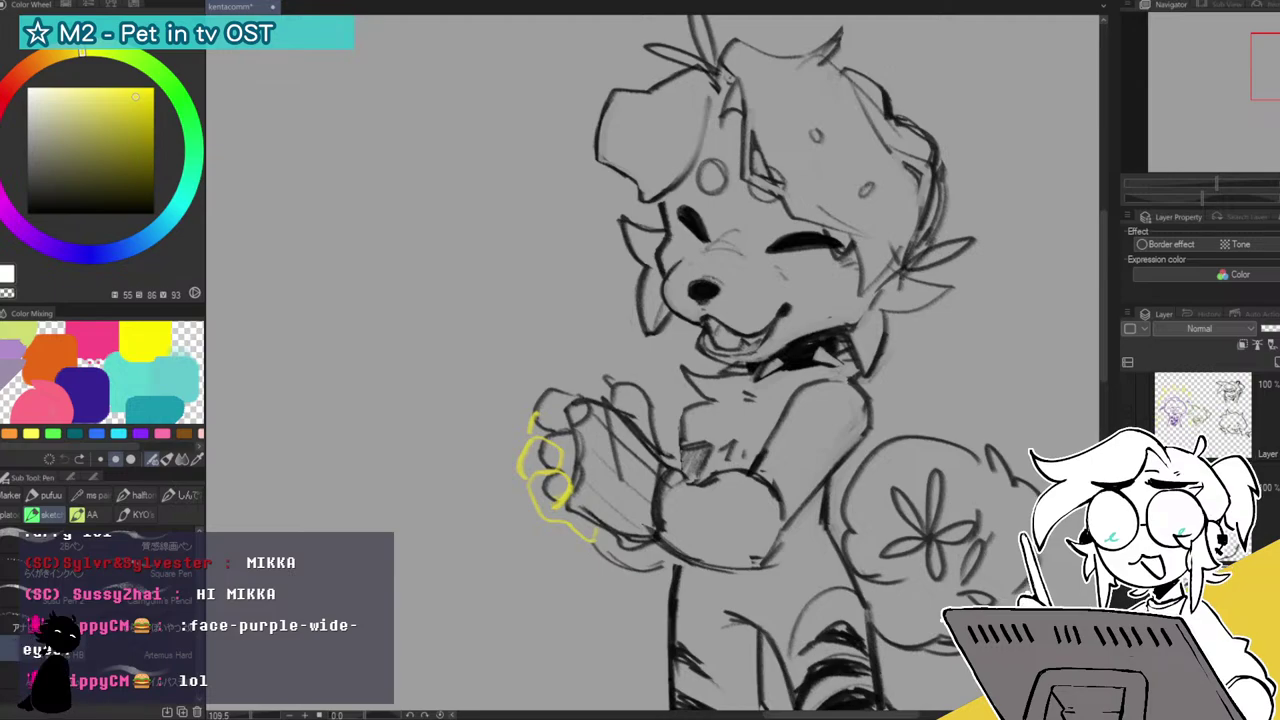
# Remove the yellow finger outlines and display the thumbs-up hand in place of the old open hand.
pyautogui.click(1136, 590)
pyautogui.click(1262, 505)
pyautogui.hotkey('ctrl', 'z')
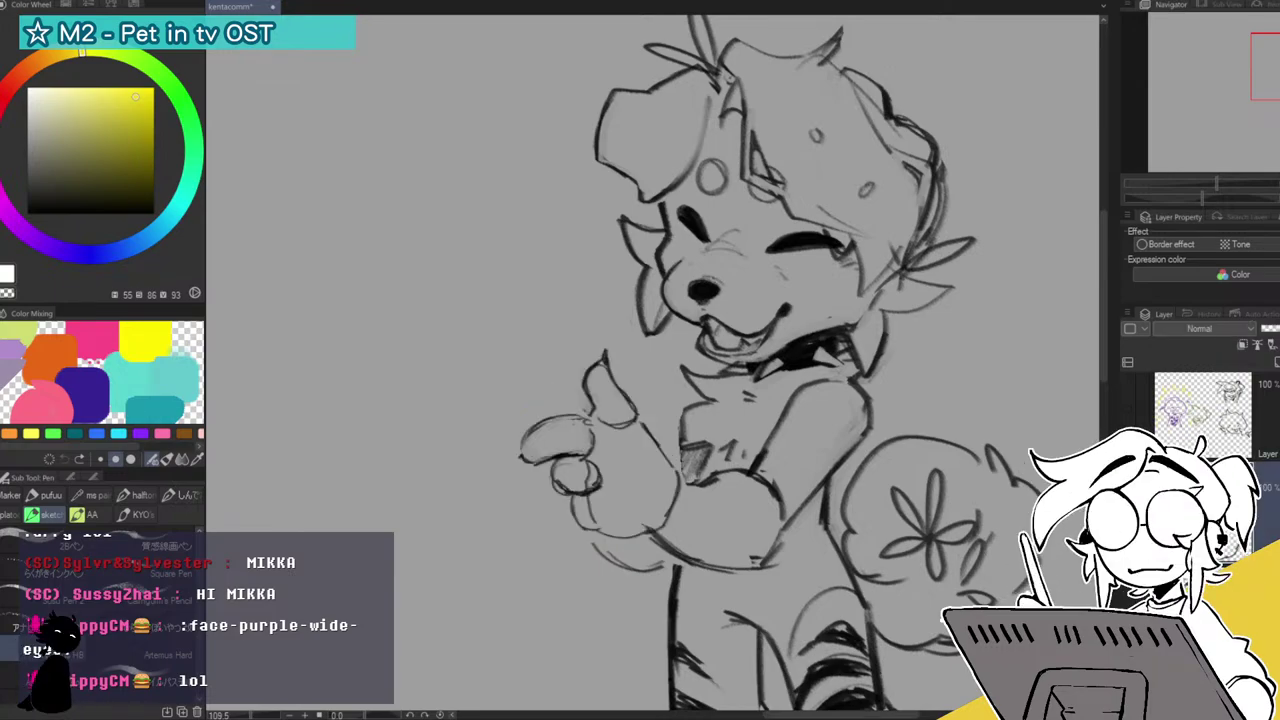
# Sketch yellow curled fingers over the lower part of the dog's thumbs-up hand.
pyautogui.moveTo(520, 468); pyautogui.dragTo(566, 532)
pyautogui.moveTo(535, 465)
pyautogui.mouseDown()
pyautogui.moveTo(538, 511)
pyautogui.moveTo(573, 477)
pyautogui.moveTo(591, 537)
pyautogui.mouseUp()
pyautogui.moveTo(550, 478)
pyautogui.mouseDown()
pyautogui.moveTo(596, 485)
pyautogui.moveTo(577, 506)
pyautogui.moveTo(572, 485)
pyautogui.moveTo(534, 484)
pyautogui.moveTo(543, 508)
pyautogui.moveTo(599, 522)
pyautogui.moveTo(590, 539)
pyautogui.moveTo(545, 523)
pyautogui.moveTo(592, 539)
pyautogui.mouseUp()
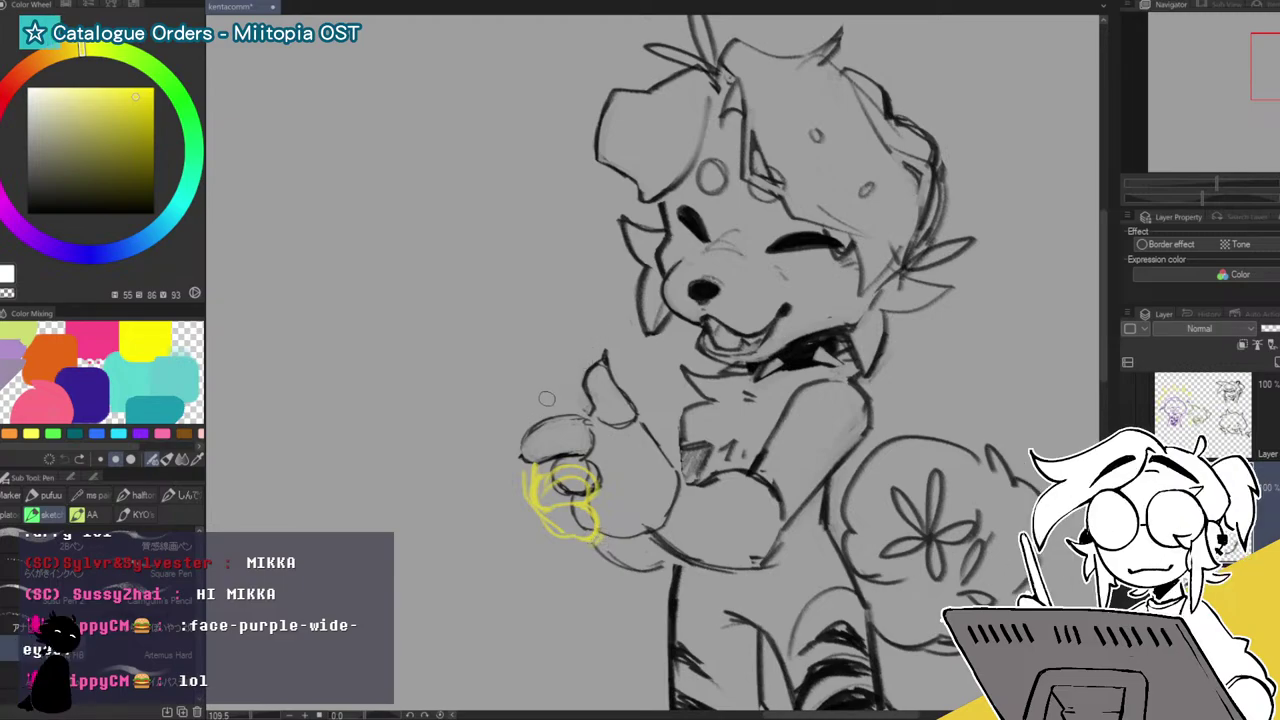
# Sketch two yellow fingers extending from the dog's fist, erasing and redrawing the first to point further outward.
pyautogui.moveTo(518, 455)
pyautogui.mouseDown()
pyautogui.moveTo(480, 378)
pyautogui.moveTo(493, 360)
pyautogui.moveTo(520, 377)
pyautogui.moveTo(538, 418)
pyautogui.moveTo(508, 371)
pyautogui.moveTo(488, 391)
pyautogui.moveTo(516, 444)
pyautogui.moveTo(489, 393)
pyautogui.moveTo(507, 377)
pyautogui.moveTo(536, 398)
pyautogui.moveTo(543, 412)
pyautogui.moveTo(524, 387)
pyautogui.moveTo(496, 388)
pyautogui.moveTo(509, 356)
pyautogui.moveTo(482, 353)
pyautogui.moveTo(470, 390)
pyautogui.moveTo(508, 357)
pyautogui.moveTo(478, 359)
pyautogui.mouseUp()
pyautogui.press('c')
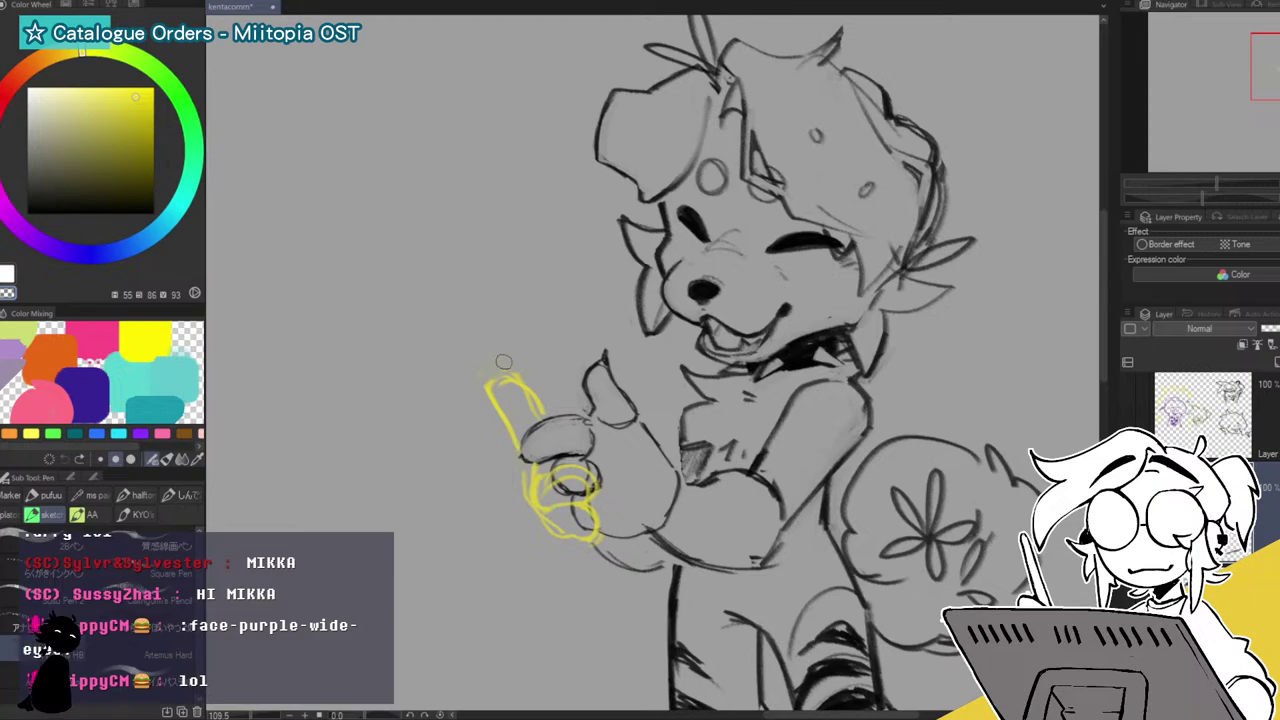
pyautogui.moveTo(535, 408)
pyautogui.mouseDown()
pyautogui.moveTo(483, 403)
pyautogui.moveTo(467, 431)
pyautogui.moveTo(520, 449)
pyautogui.moveTo(458, 420)
pyautogui.moveTo(506, 400)
pyautogui.moveTo(535, 413)
pyautogui.moveTo(539, 396)
pyautogui.moveTo(487, 409)
pyautogui.moveTo(449, 454)
pyautogui.mouseUp()
pyautogui.press('c')
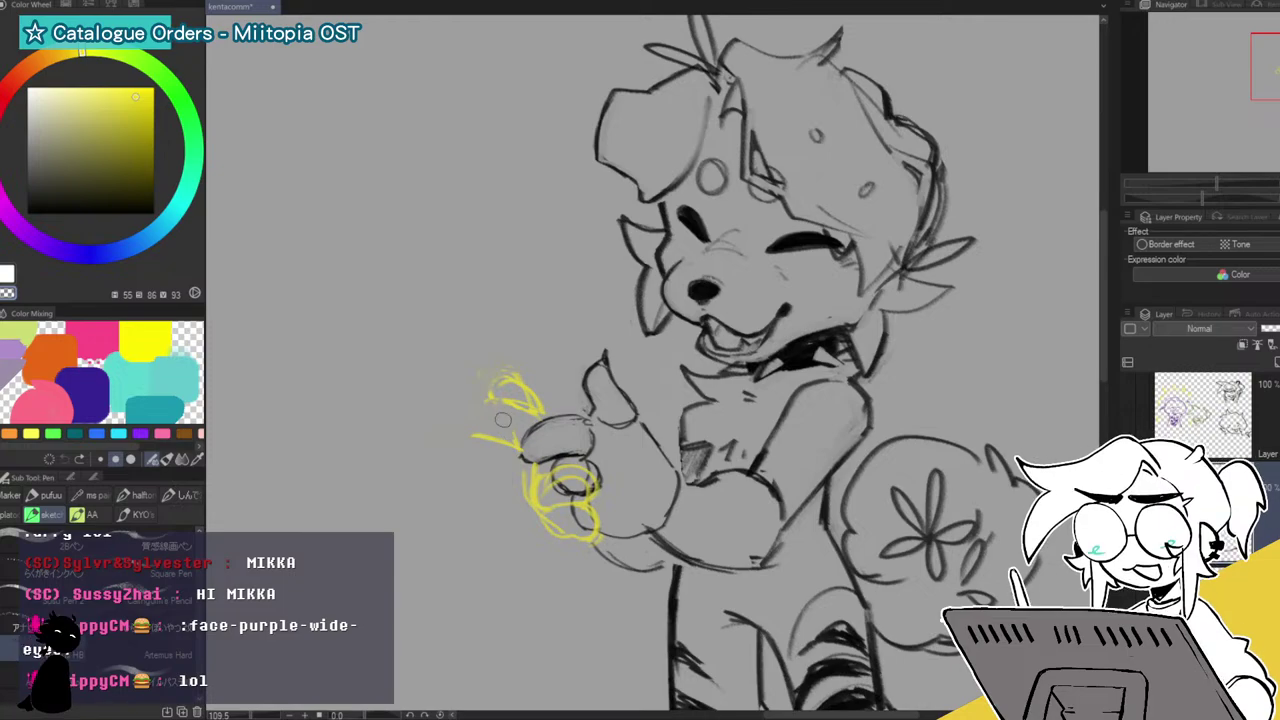
pyautogui.moveTo(492, 399)
pyautogui.mouseDown()
pyautogui.moveTo(547, 412)
pyautogui.moveTo(530, 400)
pyautogui.moveTo(544, 384)
pyautogui.moveTo(532, 374)
pyautogui.moveTo(492, 400)
pyautogui.moveTo(521, 382)
pyautogui.moveTo(528, 358)
pyautogui.moveTo(477, 390)
pyautogui.moveTo(516, 356)
pyautogui.moveTo(479, 401)
pyautogui.moveTo(500, 363)
pyautogui.moveTo(489, 415)
pyautogui.mouseUp()
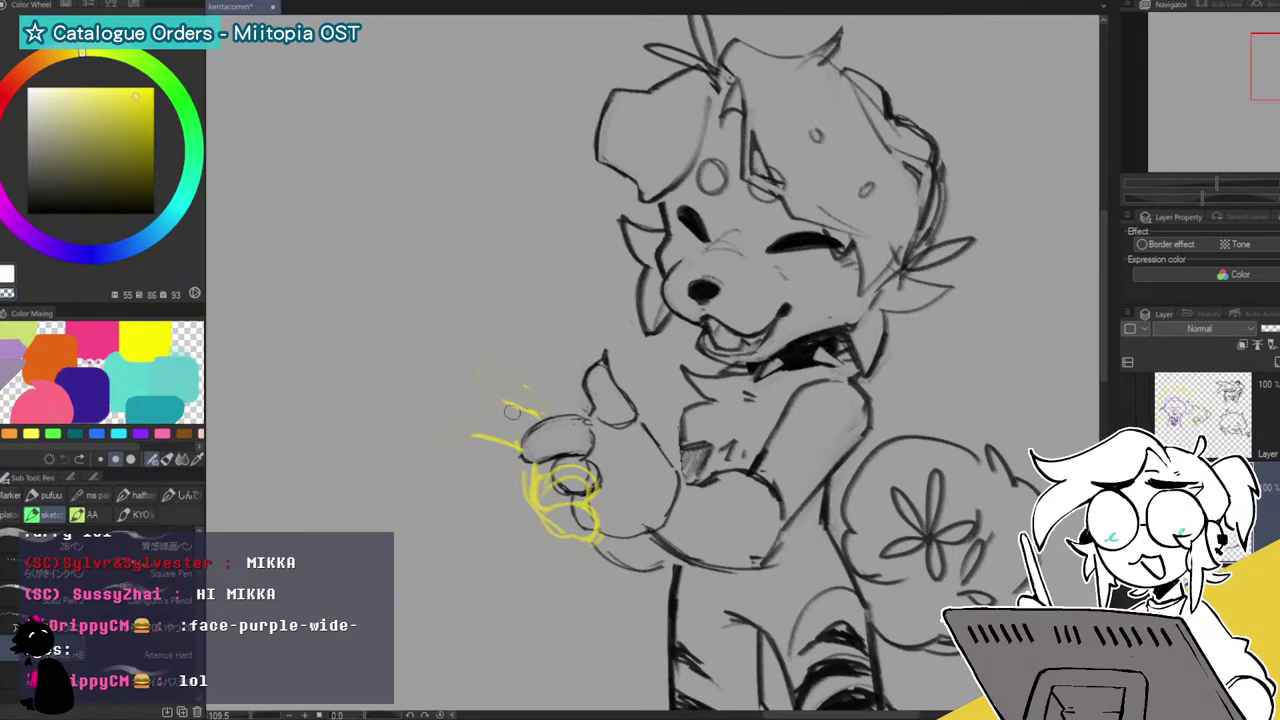
pyautogui.moveTo(510, 403)
pyautogui.mouseDown()
pyautogui.moveTo(476, 410)
pyautogui.moveTo(468, 428)
pyautogui.moveTo(500, 440)
pyautogui.mouseUp()
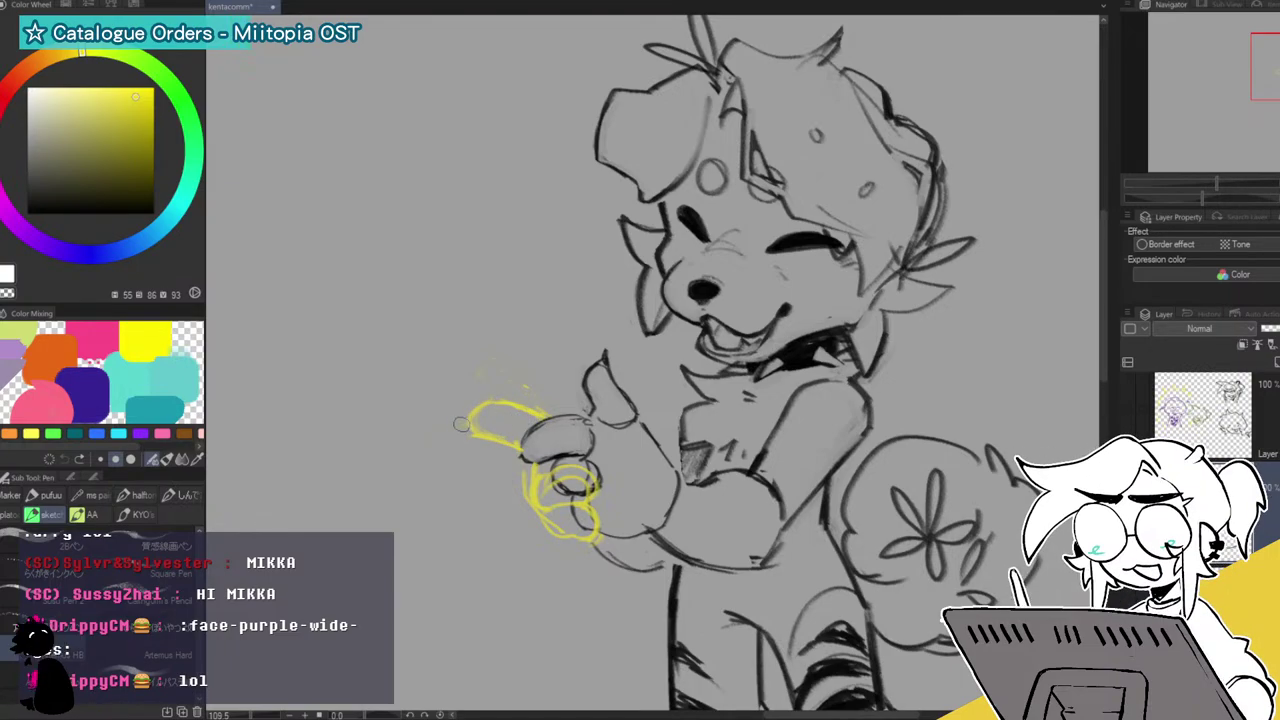
pyautogui.moveTo(468, 431); pyautogui.dragTo(457, 432)
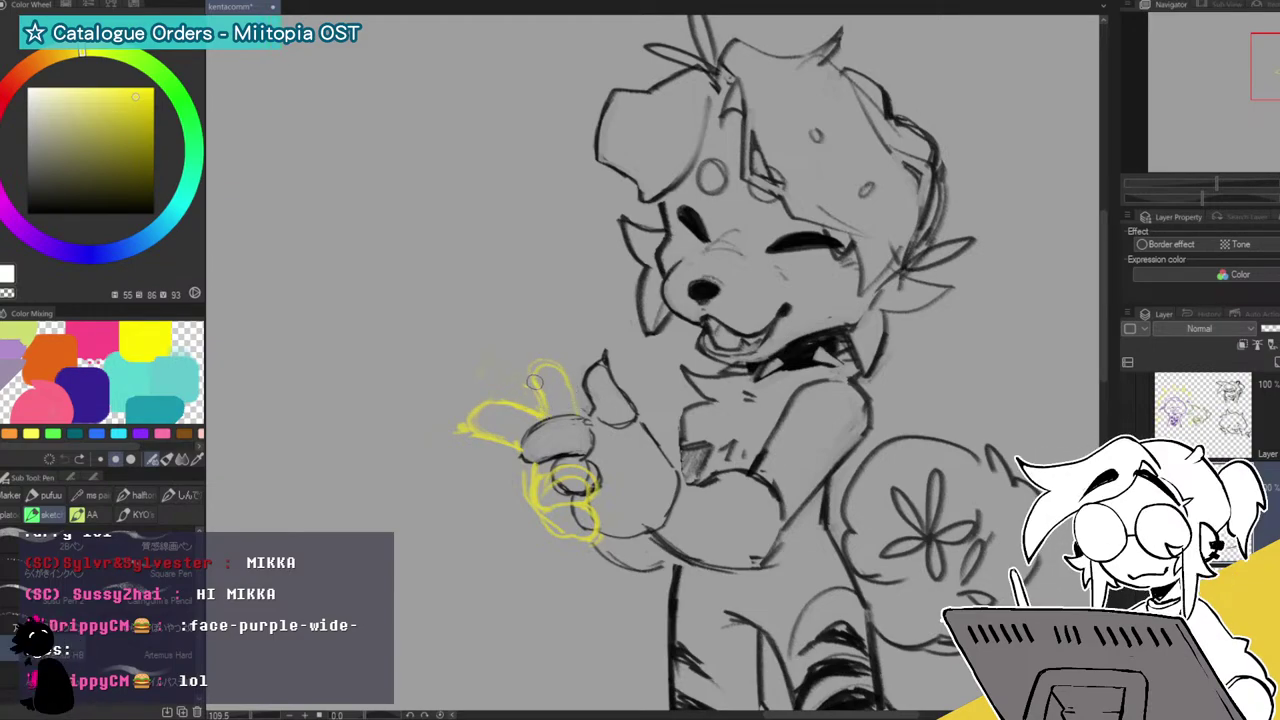
pyautogui.moveTo(540, 368); pyautogui.dragTo(580, 405)
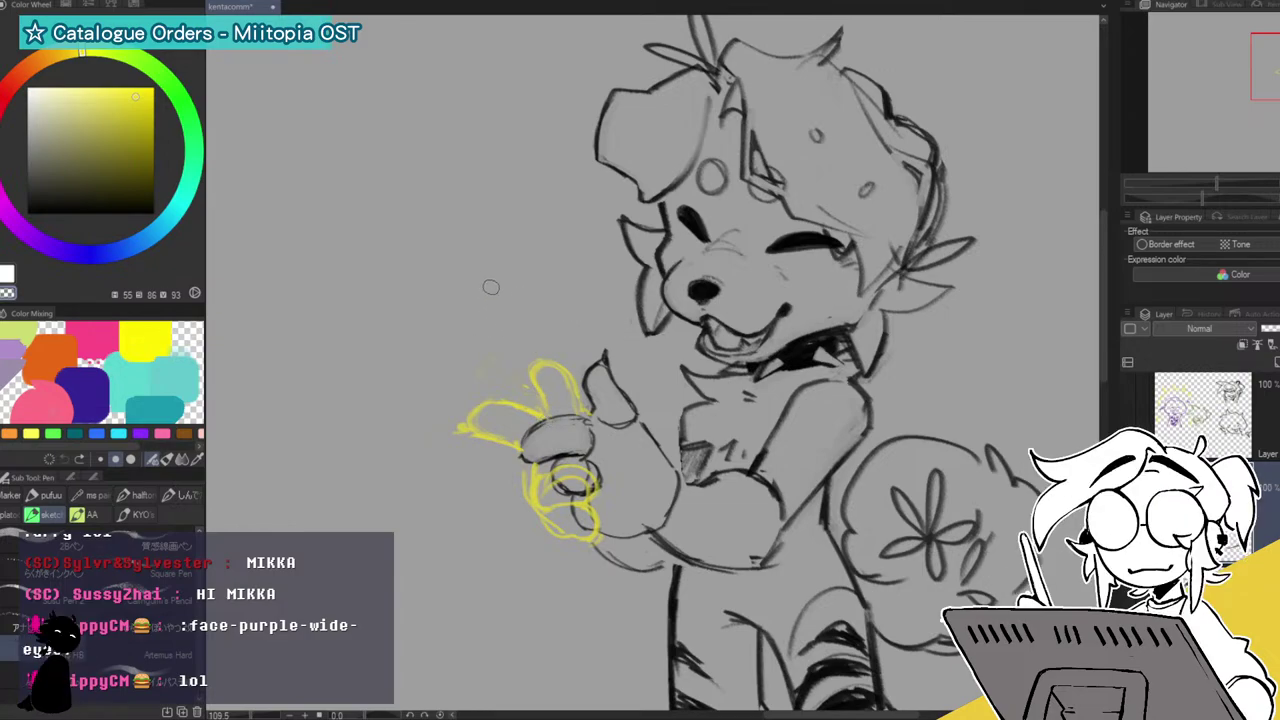
# Sketch yellow flower stems rising out of the dog's fist and fanning out below it.
pyautogui.moveTo(487, 336)
pyautogui.mouseDown()
pyautogui.moveTo(515, 382)
pyautogui.moveTo(485, 312)
pyautogui.moveTo(550, 414)
pyautogui.mouseUp()
pyautogui.moveTo(484, 340); pyautogui.dragTo(540, 414)
pyautogui.moveTo(565, 548)
pyautogui.mouseDown()
pyautogui.moveTo(568, 576)
pyautogui.moveTo(537, 645)
pyautogui.mouseUp()
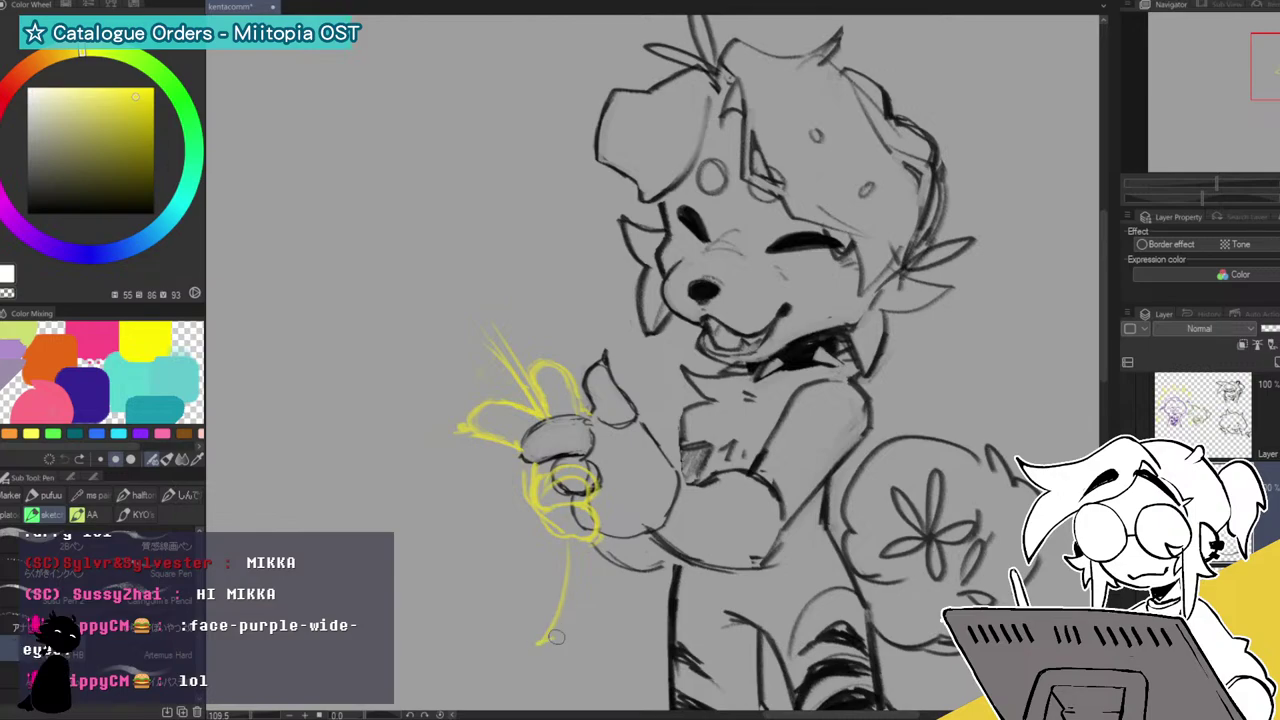
pyautogui.moveTo(621, 553)
pyautogui.mouseDown()
pyautogui.moveTo(647, 628)
pyautogui.moveTo(663, 620)
pyautogui.moveTo(648, 629)
pyautogui.mouseUp()
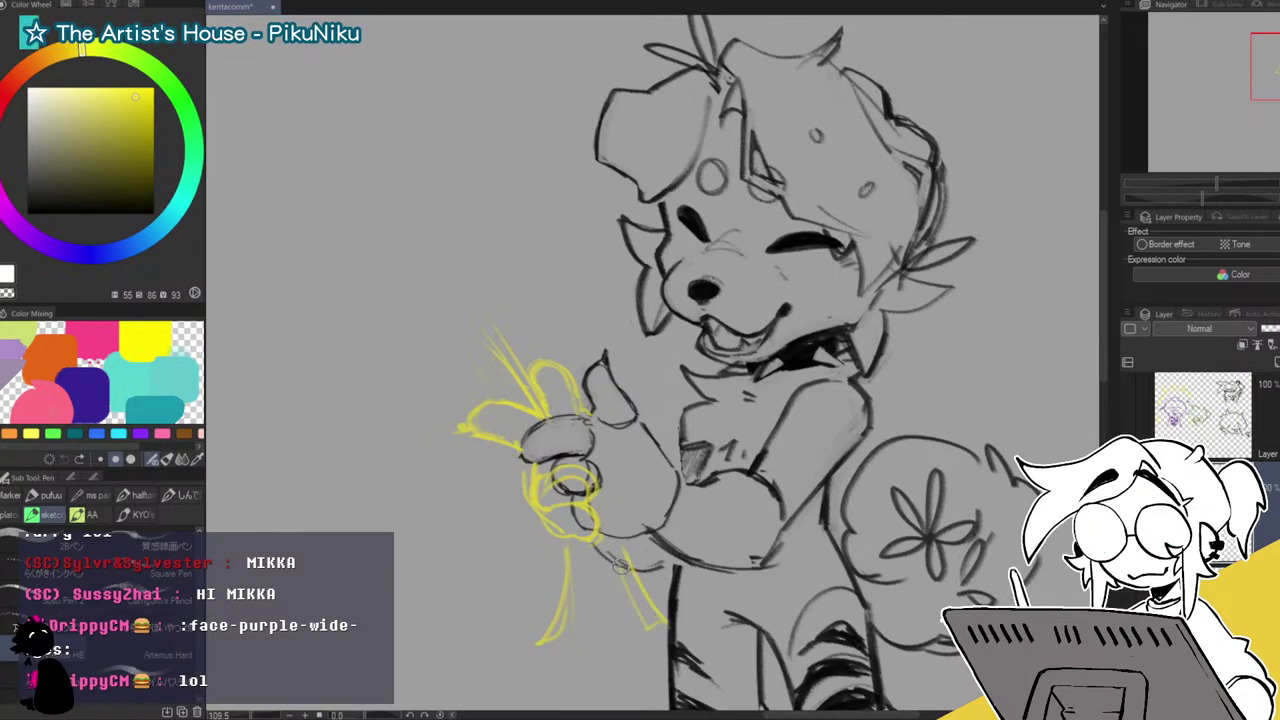
pyautogui.moveTo(582, 572)
pyautogui.mouseDown()
pyautogui.moveTo(606, 651)
pyautogui.moveTo(617, 650)
pyautogui.moveTo(606, 631)
pyautogui.mouseUp()
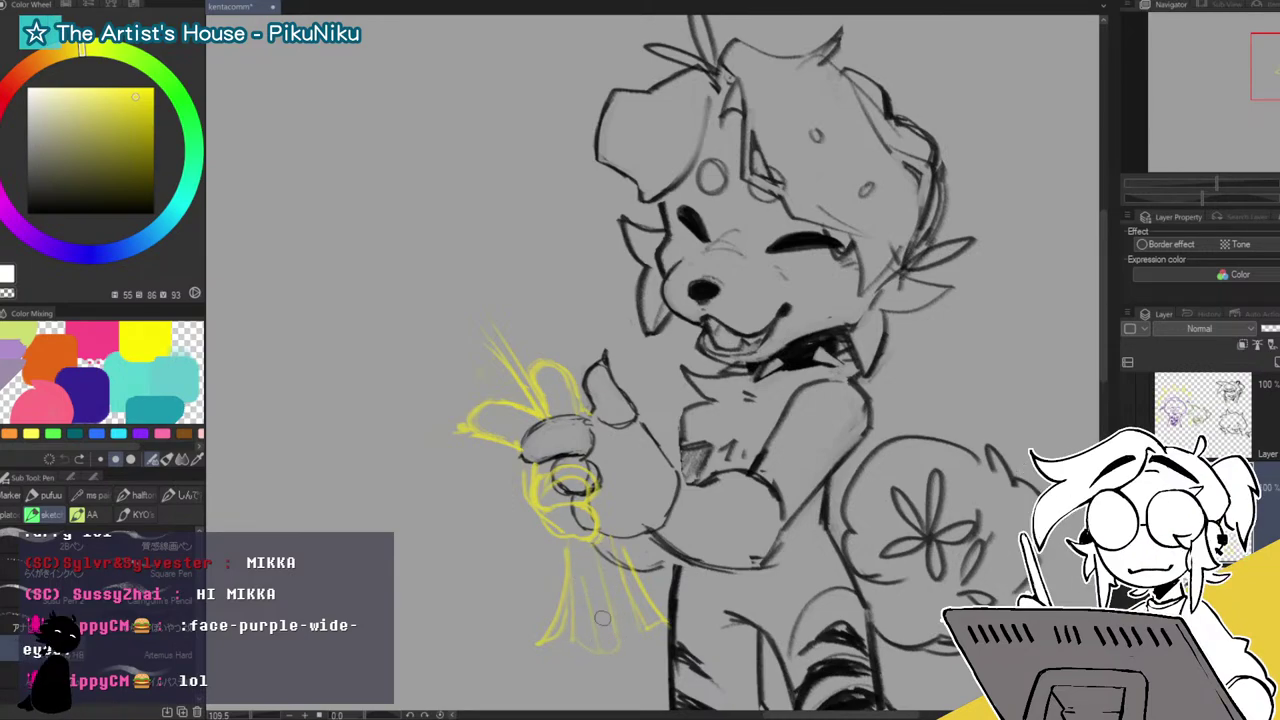
pyautogui.moveTo(585, 561); pyautogui.dragTo(592, 652)
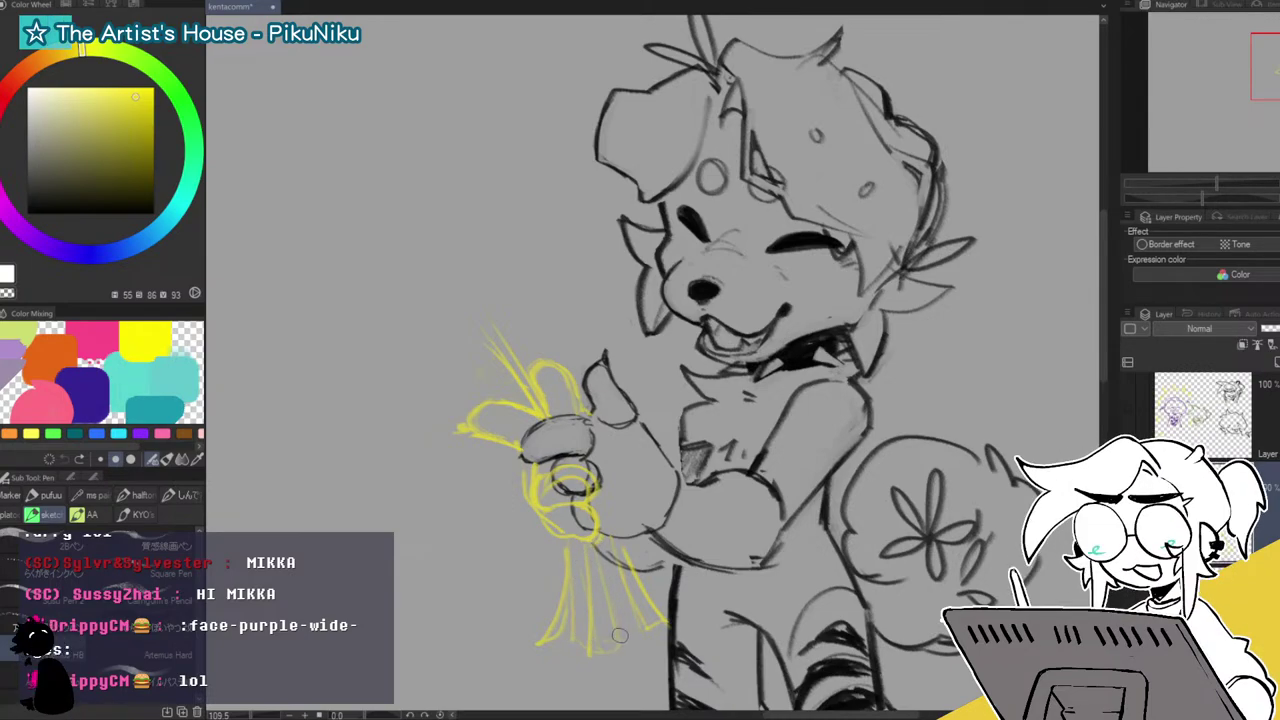
pyautogui.moveTo(602, 550); pyautogui.dragTo(630, 626)
pyautogui.moveTo(608, 582); pyautogui.dragTo(637, 640)
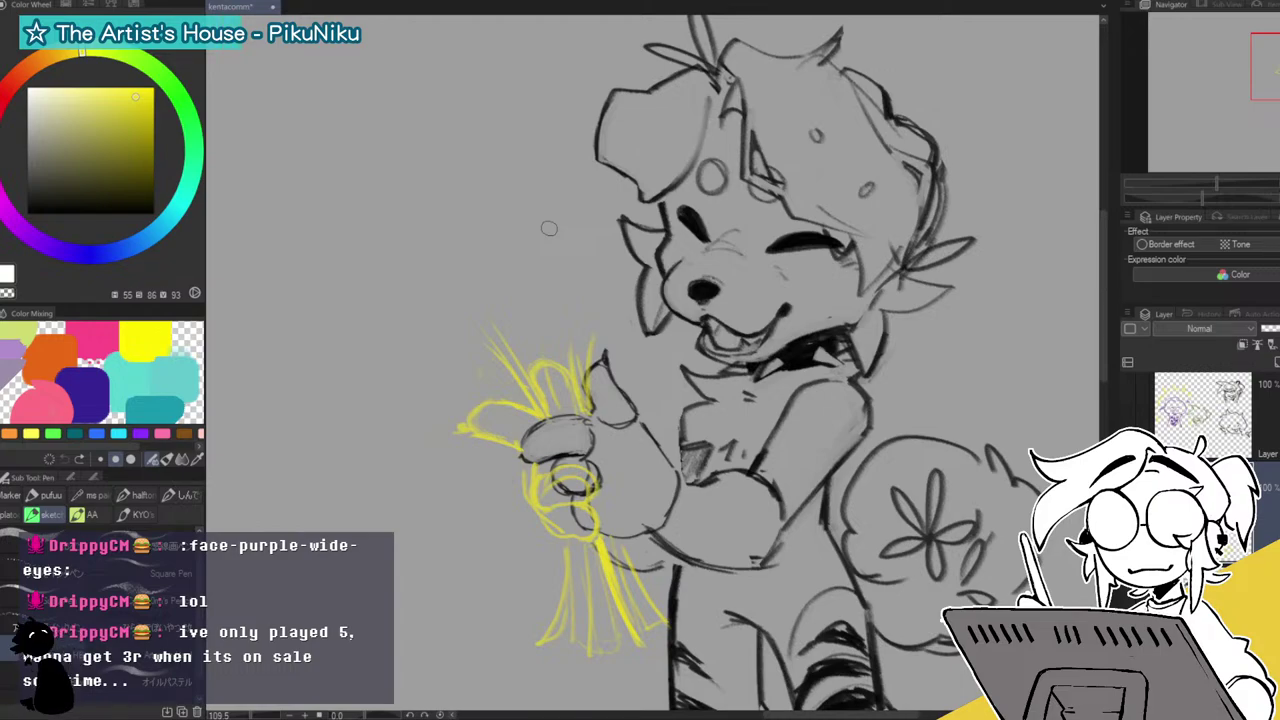
# Sketch a large yellow daisy with a narrow oval centre and long radiating petals above the dog's fist.
pyautogui.moveTo(1260, 66); pyautogui.dragTo(1253, 52)
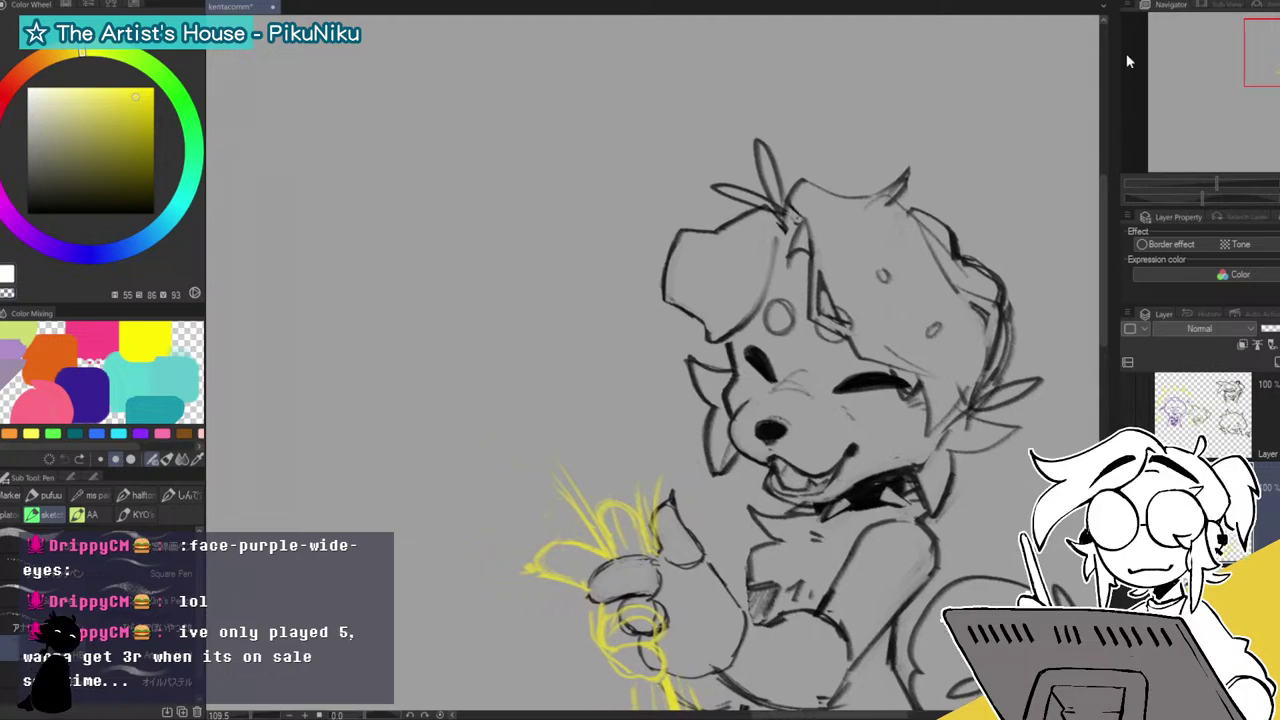
pyautogui.moveTo(553, 440)
pyautogui.mouseDown()
pyautogui.moveTo(508, 492)
pyautogui.moveTo(552, 433)
pyautogui.mouseUp()
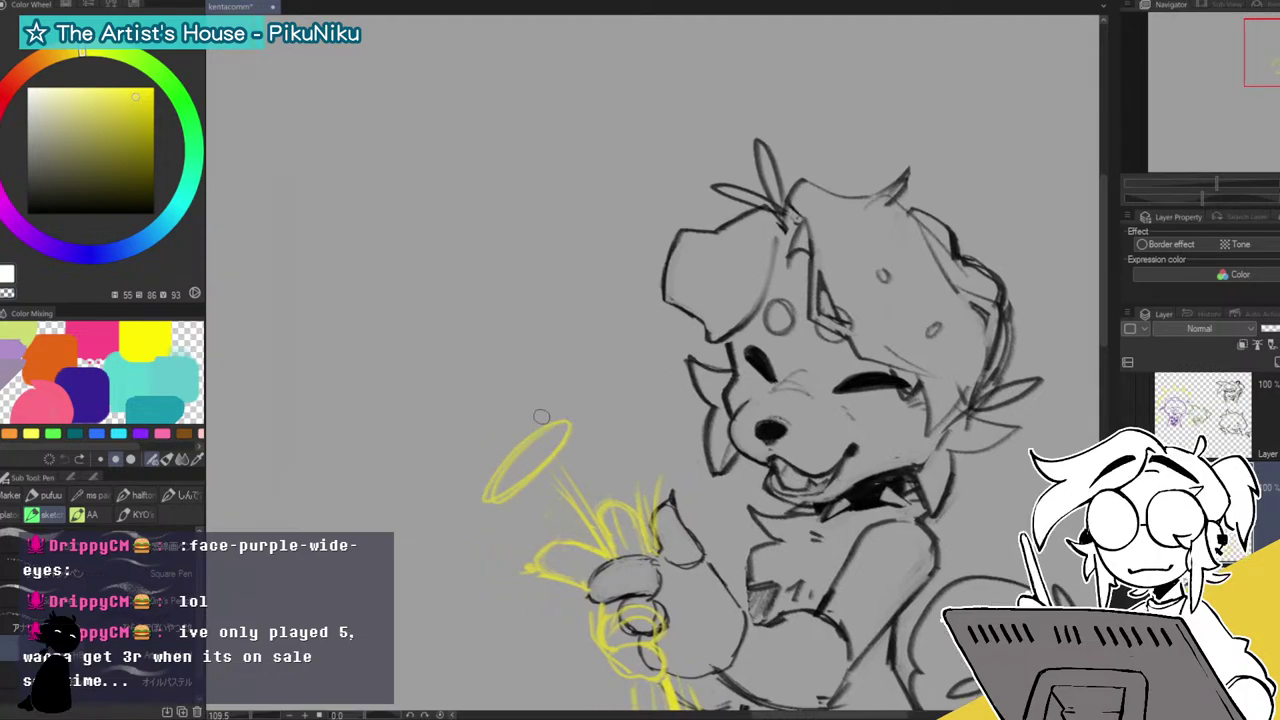
pyautogui.moveTo(517, 383); pyautogui.dragTo(542, 418)
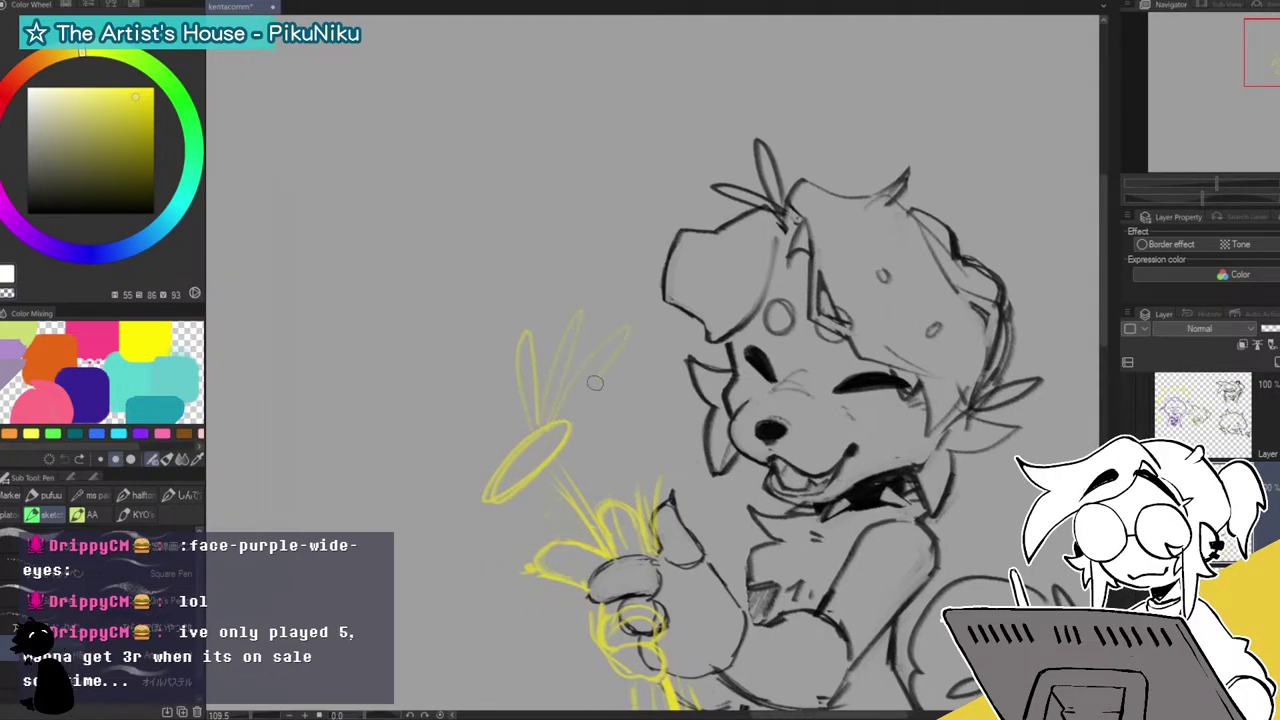
pyautogui.moveTo(652, 368)
pyautogui.mouseDown()
pyautogui.moveTo(572, 443)
pyautogui.moveTo(471, 362)
pyautogui.moveTo(536, 432)
pyautogui.mouseUp()
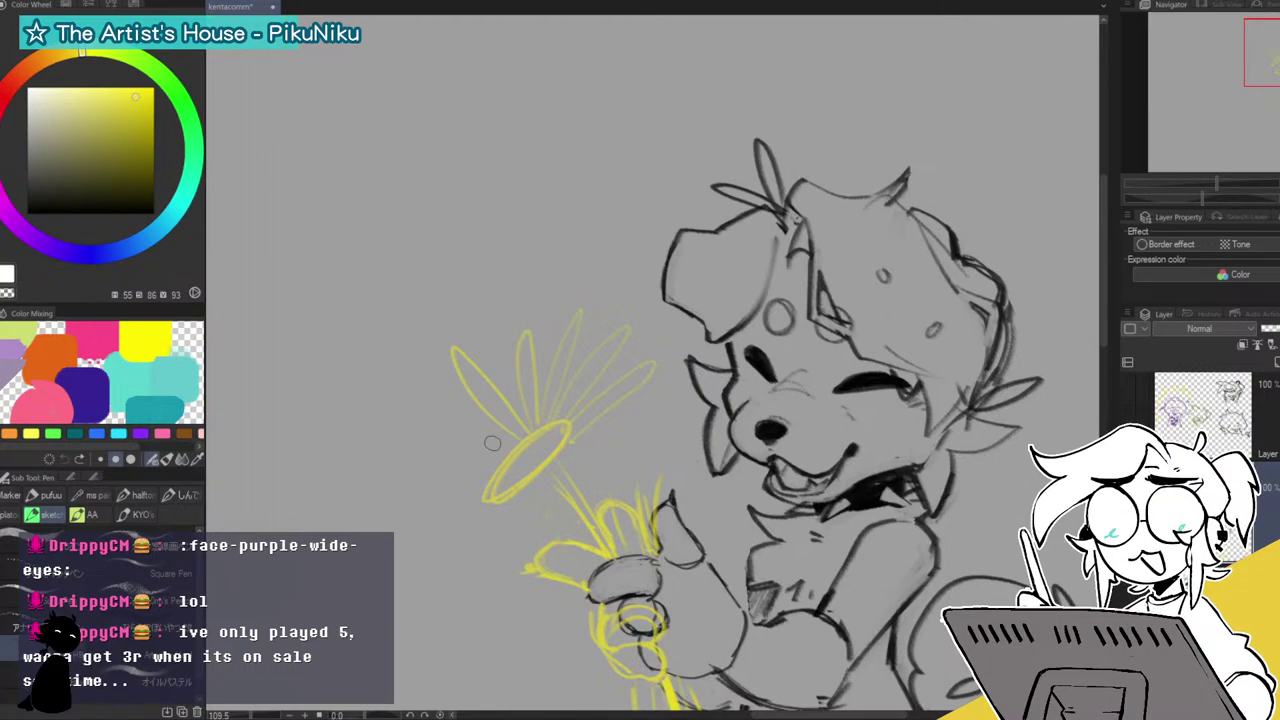
pyautogui.moveTo(466, 508)
pyautogui.mouseDown()
pyautogui.moveTo(410, 486)
pyautogui.moveTo(484, 490)
pyautogui.moveTo(390, 448)
pyautogui.moveTo(495, 453)
pyautogui.moveTo(489, 475)
pyautogui.moveTo(414, 438)
pyautogui.moveTo(491, 485)
pyautogui.moveTo(500, 471)
pyautogui.moveTo(415, 421)
pyautogui.mouseUp()
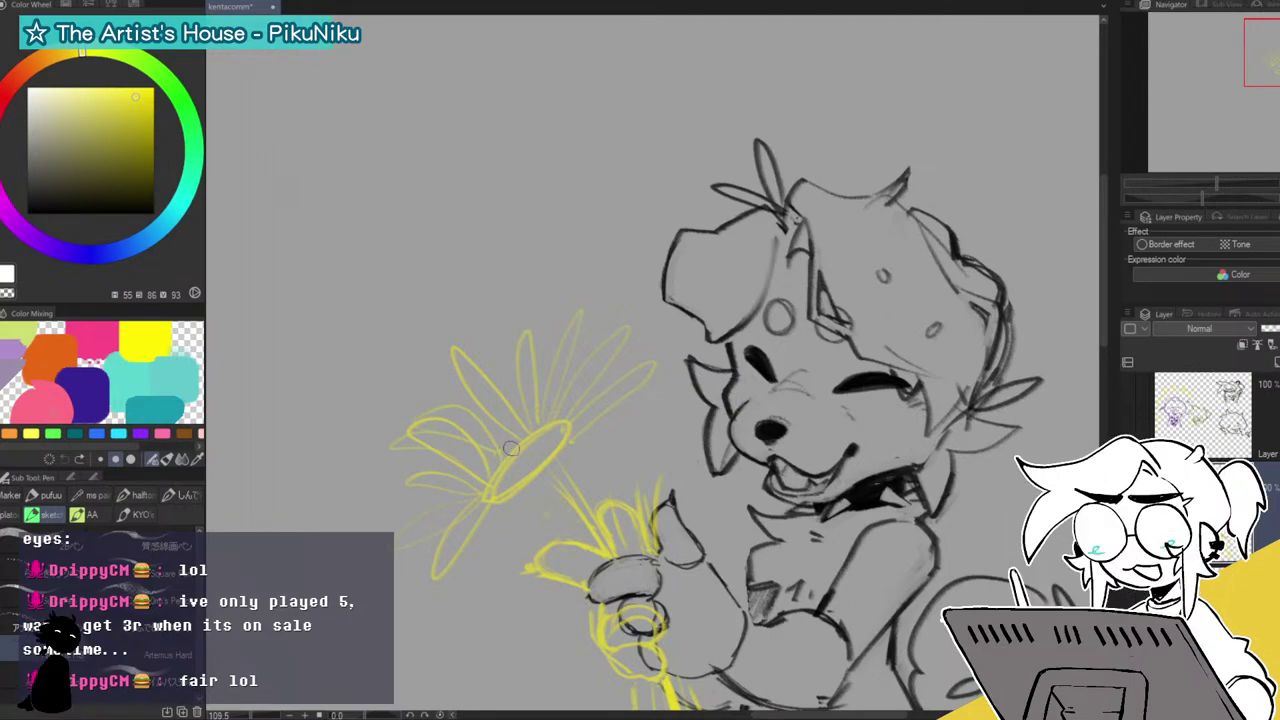
pyautogui.moveTo(505, 445); pyautogui.dragTo(432, 398)
pyautogui.moveTo(480, 494)
pyautogui.mouseDown()
pyautogui.moveTo(384, 520)
pyautogui.moveTo(400, 570)
pyautogui.moveTo(480, 500)
pyautogui.moveTo(478, 595)
pyautogui.moveTo(516, 582)
pyautogui.mouseUp()
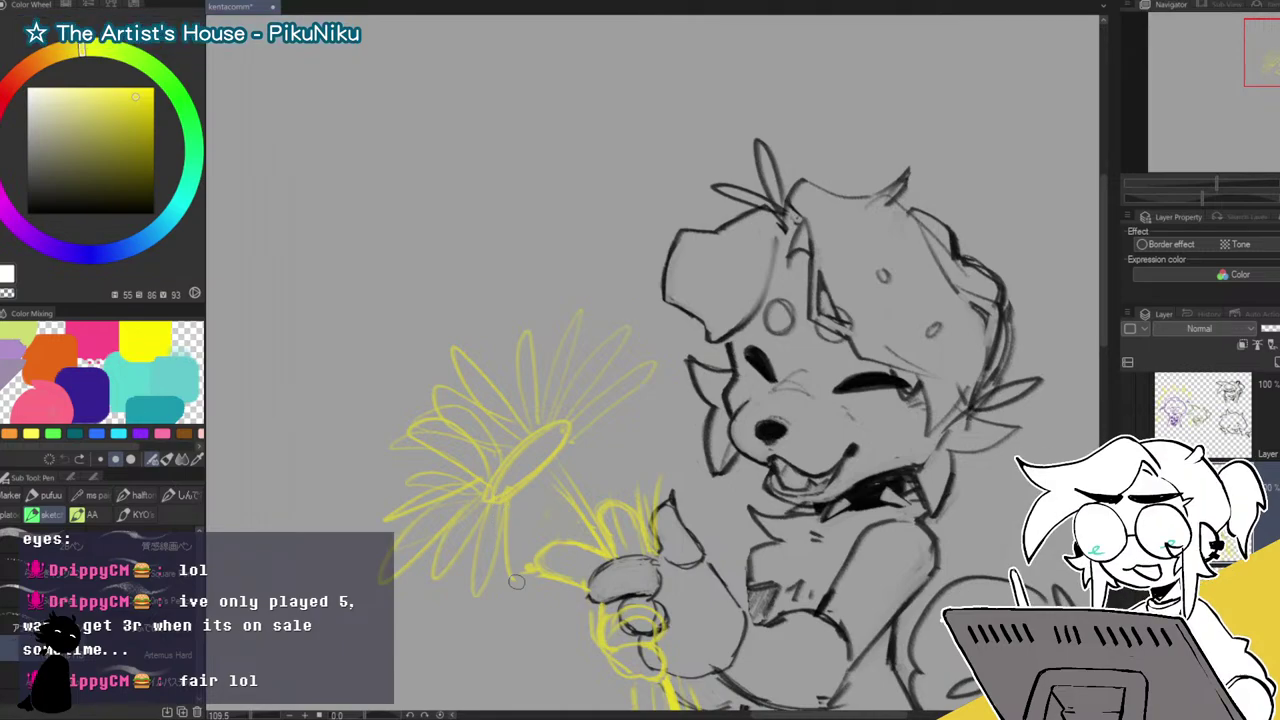
# Sketch a second yellow daisy beside the first, its petals reaching toward the dog's snout and thumb.
pyautogui.moveTo(558, 450)
pyautogui.mouseDown()
pyautogui.moveTo(606, 426)
pyautogui.moveTo(581, 427)
pyautogui.moveTo(630, 423)
pyautogui.moveTo(574, 443)
pyautogui.moveTo(610, 431)
pyautogui.moveTo(572, 463)
pyautogui.moveTo(640, 500)
pyautogui.moveTo(574, 368)
pyautogui.moveTo(478, 361)
pyautogui.moveTo(508, 385)
pyautogui.mouseUp()
pyautogui.moveTo(496, 336); pyautogui.dragTo(504, 334)
pyautogui.moveTo(455, 381); pyautogui.dragTo(485, 386)
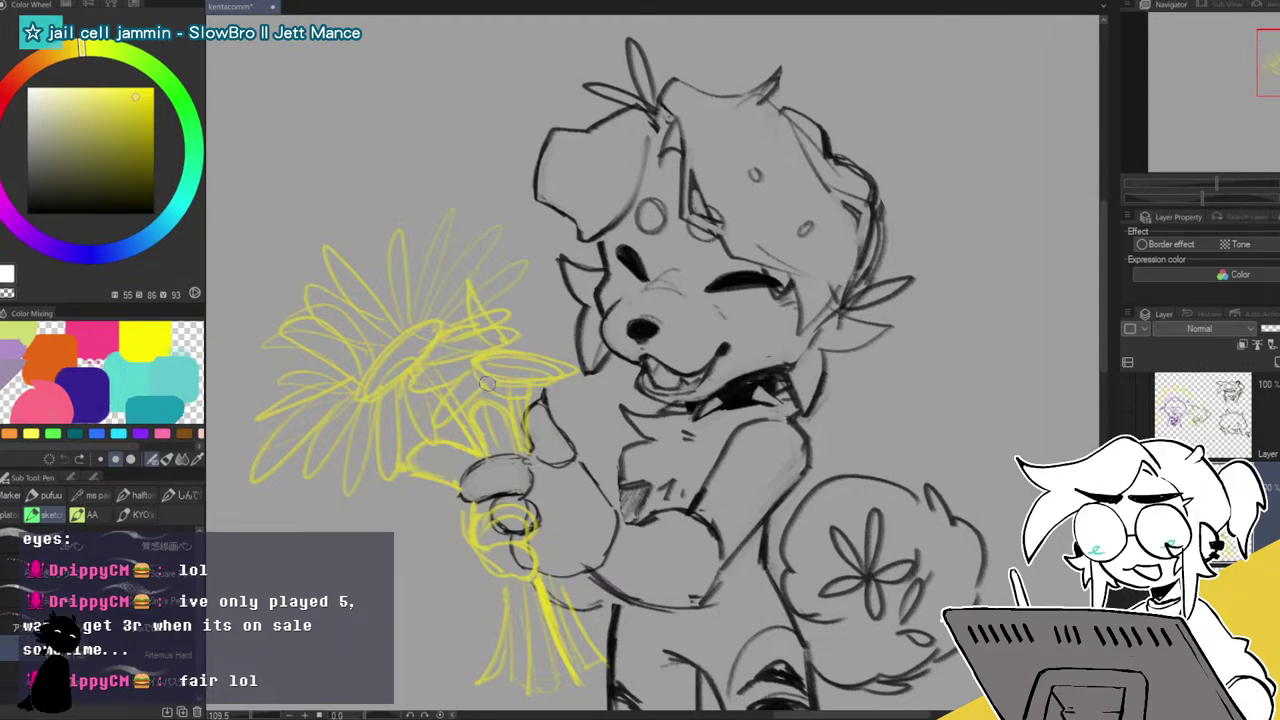
pyautogui.moveTo(497, 288)
pyautogui.mouseDown()
pyautogui.moveTo(529, 349)
pyautogui.moveTo(536, 261)
pyautogui.mouseUp()
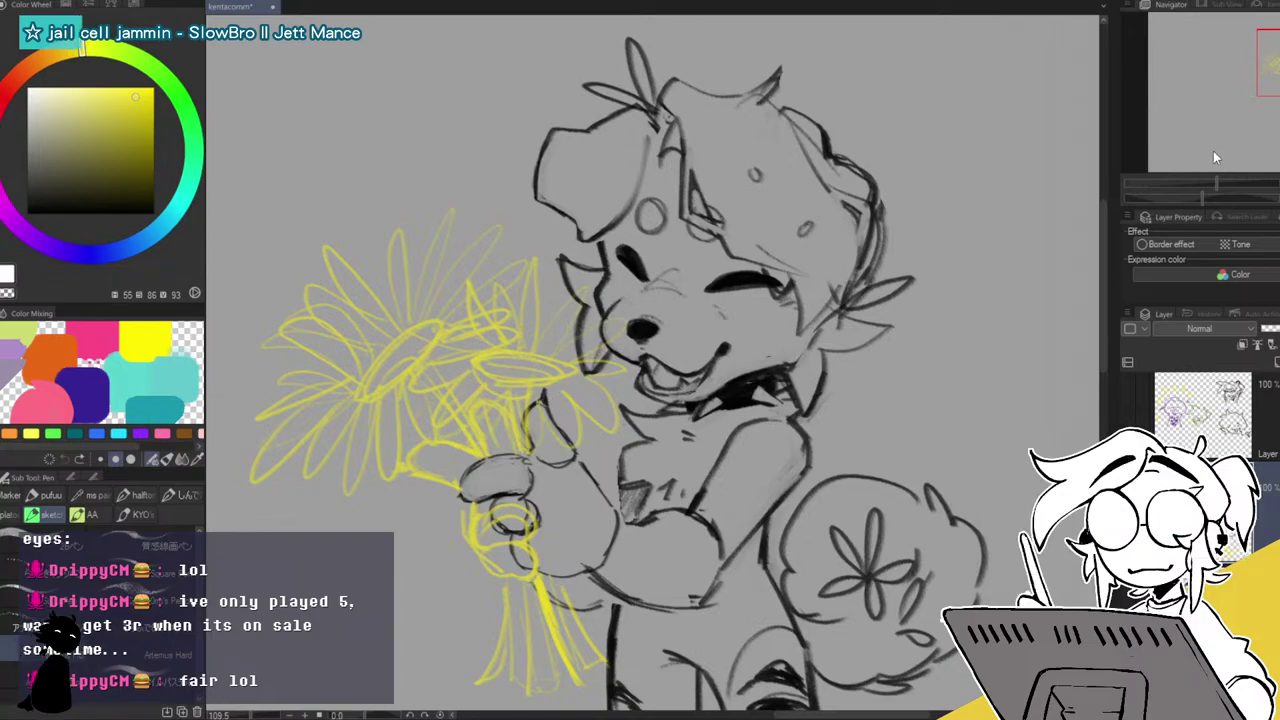
# Fill the bouquet with small yellow flowers around the daisies and add a curved outer stem below the fist.
pyautogui.moveTo(1210, 181)
pyautogui.mouseDown()
pyautogui.moveTo(1198, 180)
pyautogui.moveTo(1212, 173)
pyautogui.mouseUp()
pyautogui.click(1213, 181)
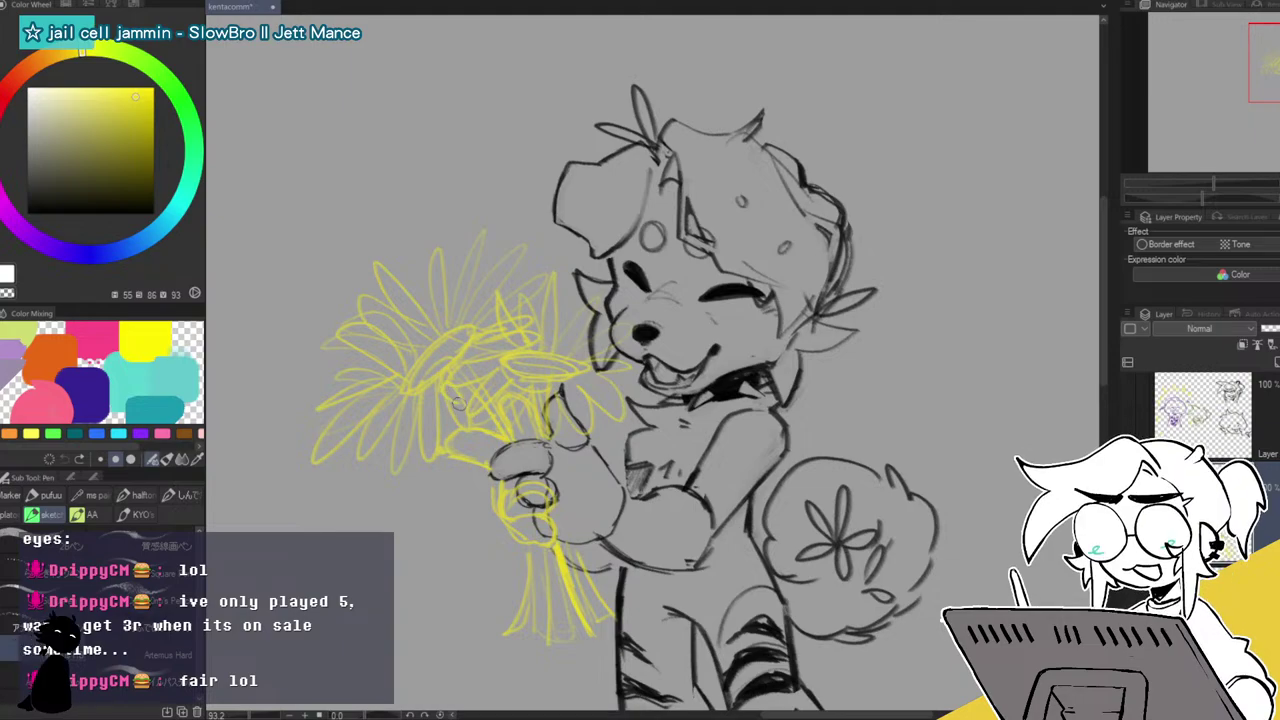
pyautogui.moveTo(456, 412); pyautogui.dragTo(463, 392)
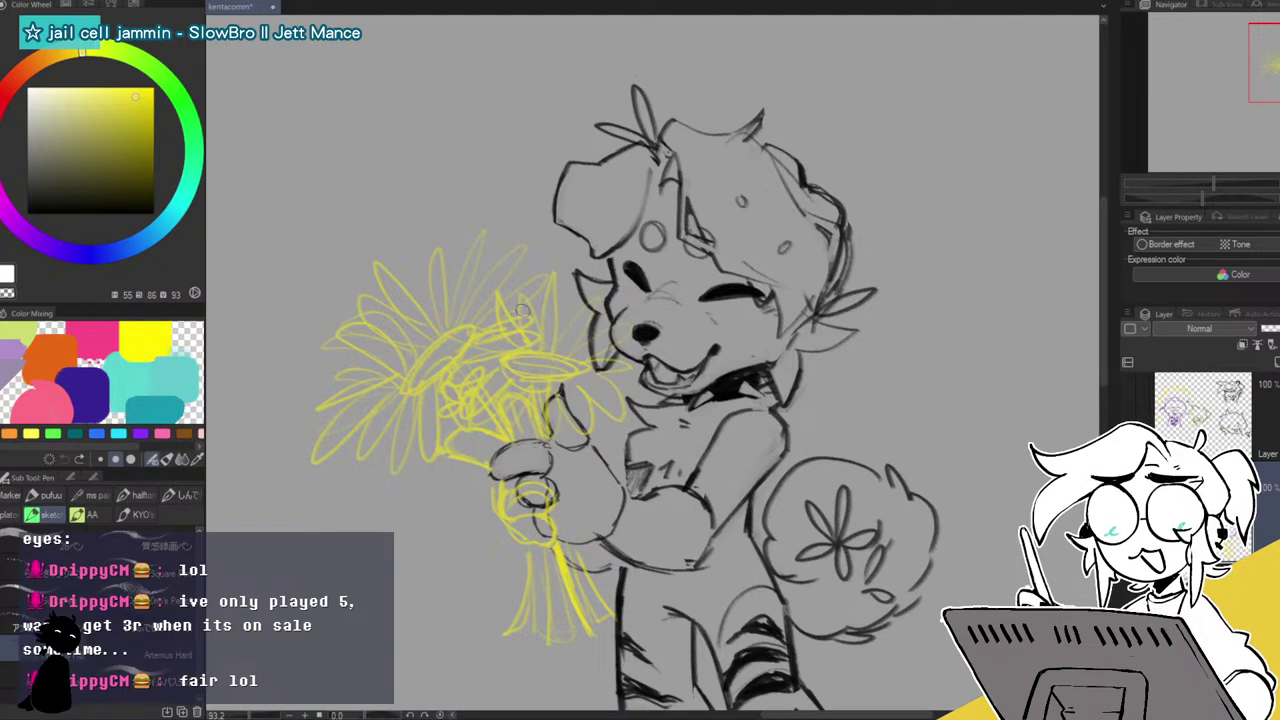
pyautogui.moveTo(546, 286)
pyautogui.mouseDown()
pyautogui.moveTo(538, 246)
pyautogui.moveTo(556, 300)
pyautogui.moveTo(570, 270)
pyautogui.moveTo(562, 282)
pyautogui.mouseUp()
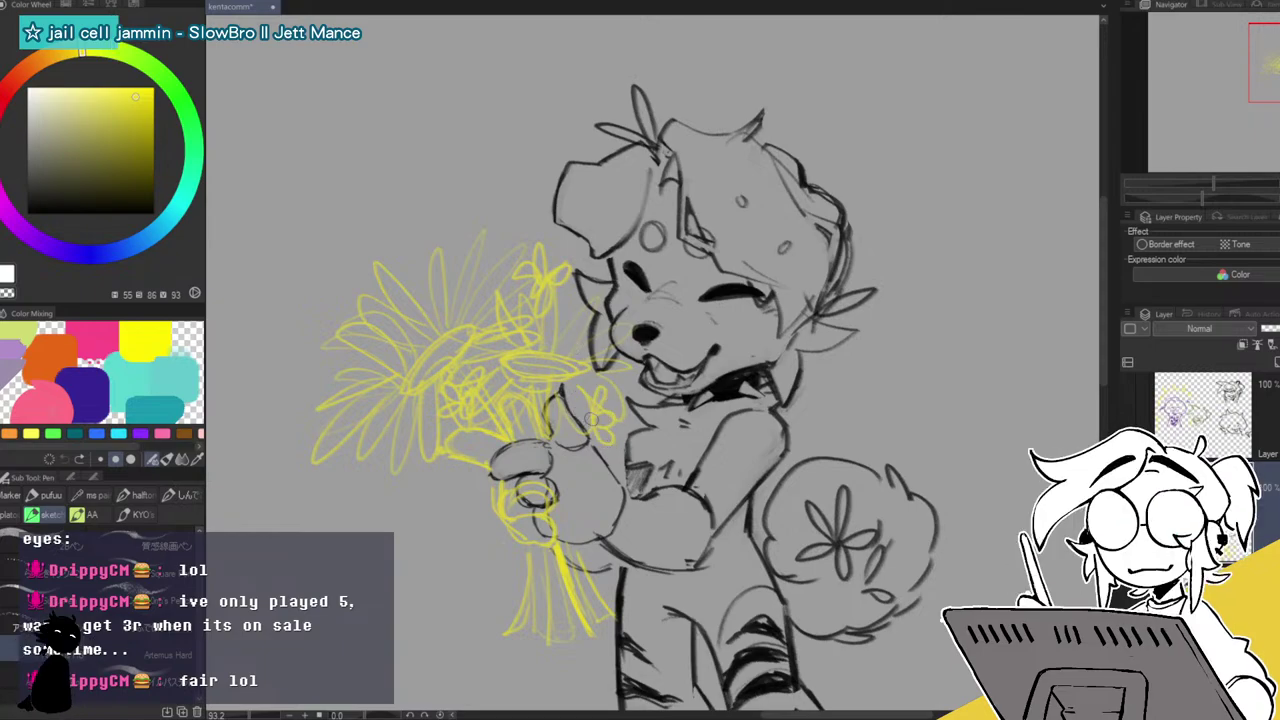
pyautogui.moveTo(420, 458)
pyautogui.mouseDown()
pyautogui.moveTo(392, 468)
pyautogui.moveTo(427, 438)
pyautogui.mouseUp()
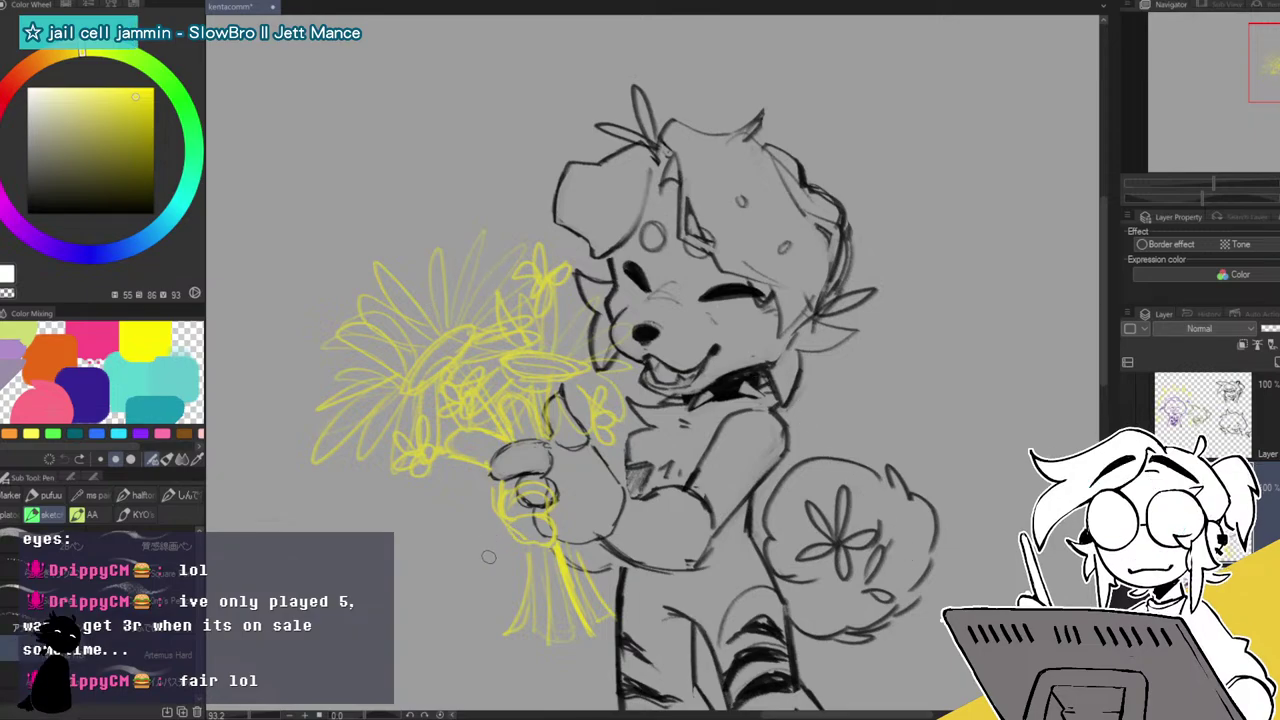
pyautogui.moveTo(520, 556)
pyautogui.mouseDown()
pyautogui.moveTo(469, 593)
pyautogui.moveTo(454, 585)
pyautogui.moveTo(481, 587)
pyautogui.moveTo(463, 601)
pyautogui.moveTo(497, 580)
pyautogui.mouseUp()
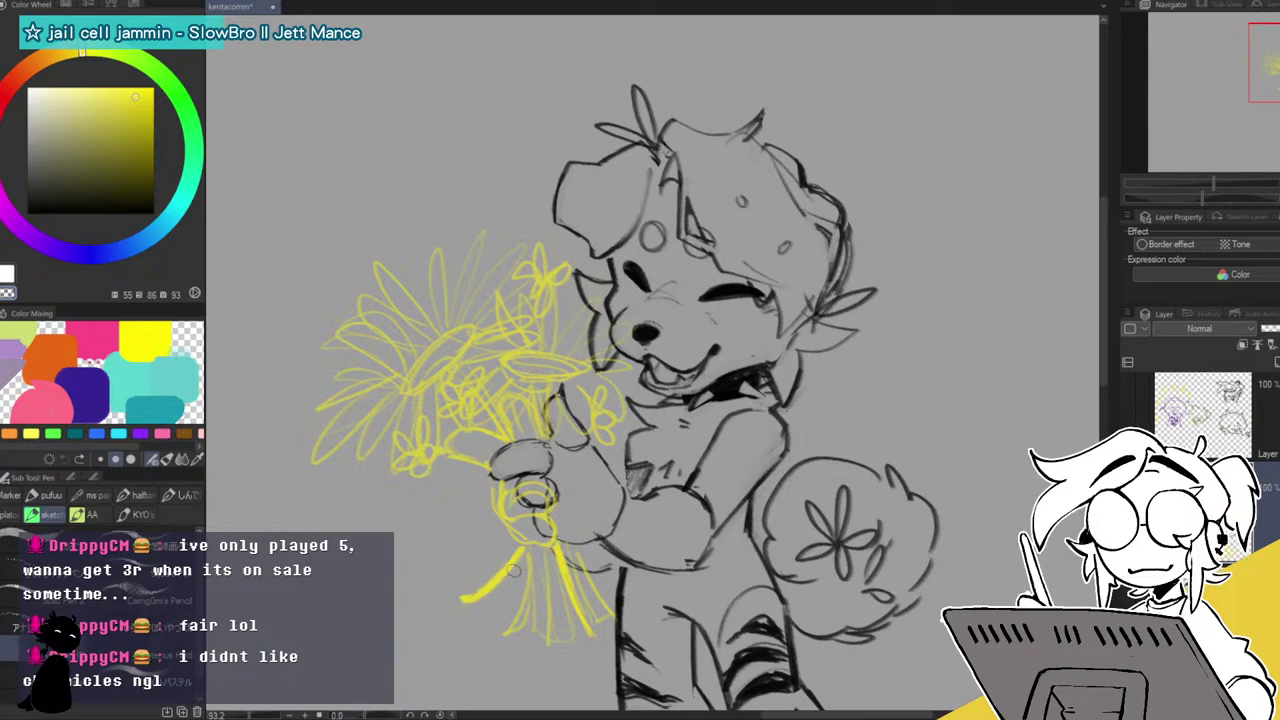
pyautogui.press('c')
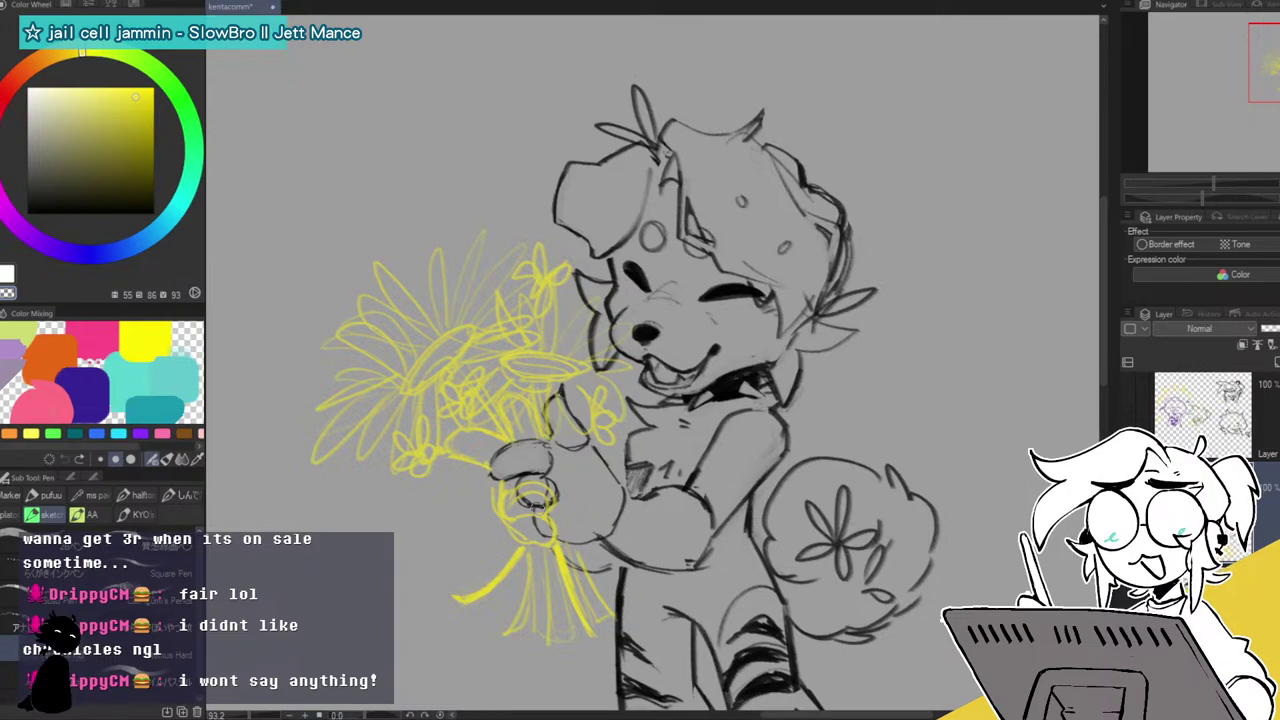
# Examine the whole dog figure with the bouquet from several distances to judge the composition.
pyautogui.moveTo(1212, 184); pyautogui.dragTo(1196, 188)
pyautogui.moveTo(1266, 99)
pyautogui.mouseDown()
pyautogui.moveTo(1244, 105)
pyautogui.moveTo(1268, 99)
pyautogui.mouseUp()
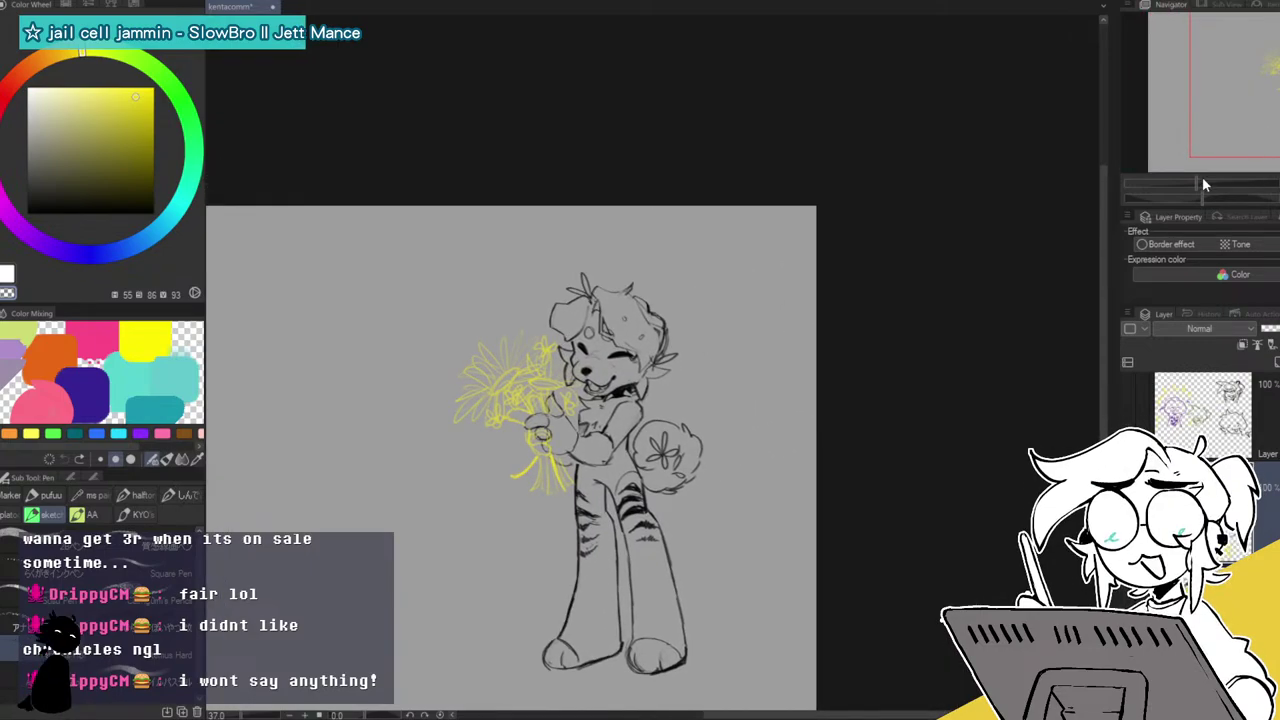
pyautogui.moveTo(1204, 177); pyautogui.dragTo(1210, 176)
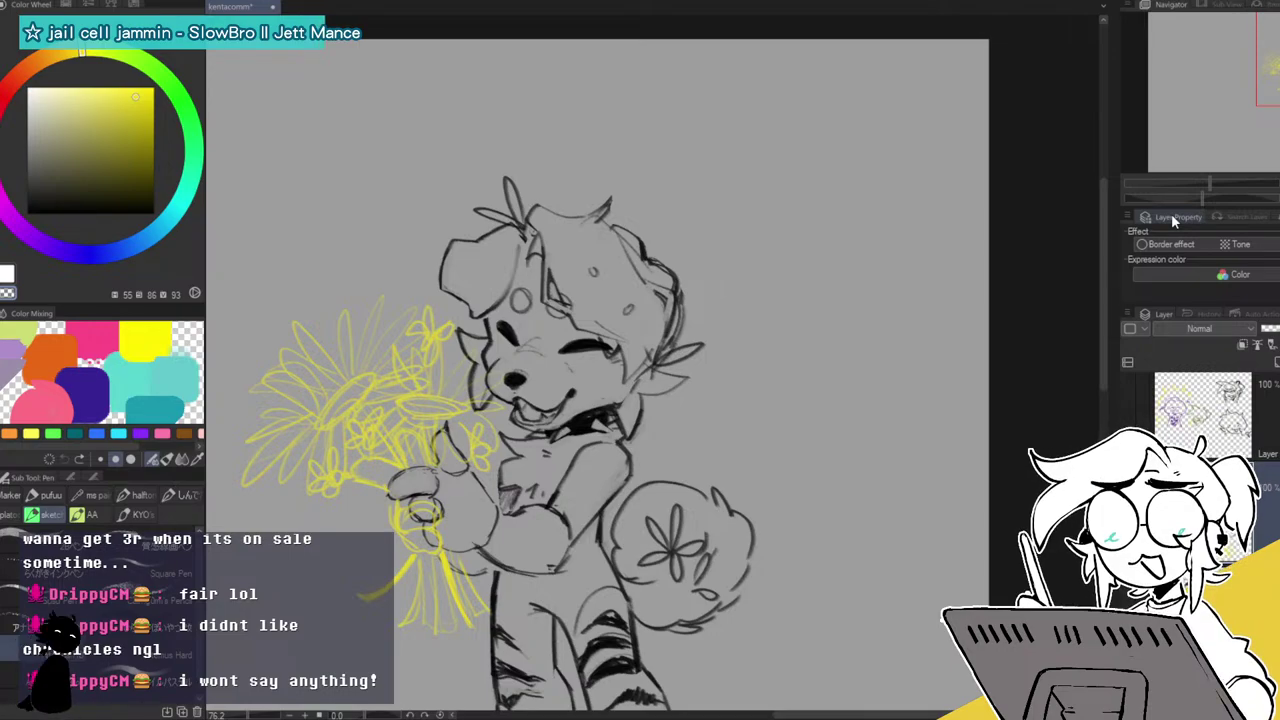
pyautogui.moveTo(640, 400); pyautogui.dragTo(697, 236)
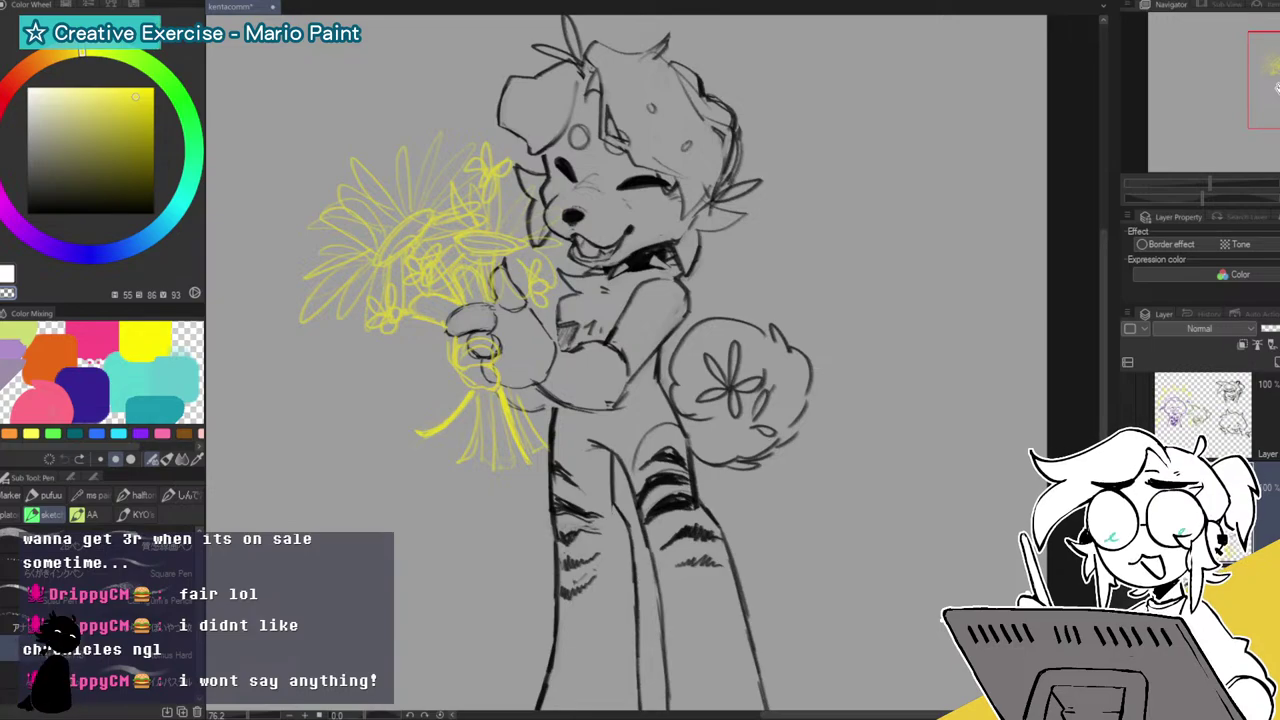
pyautogui.moveTo(1207, 177); pyautogui.dragTo(1202, 188)
pyautogui.moveTo(1279, 103); pyautogui.dragTo(1238, 129)
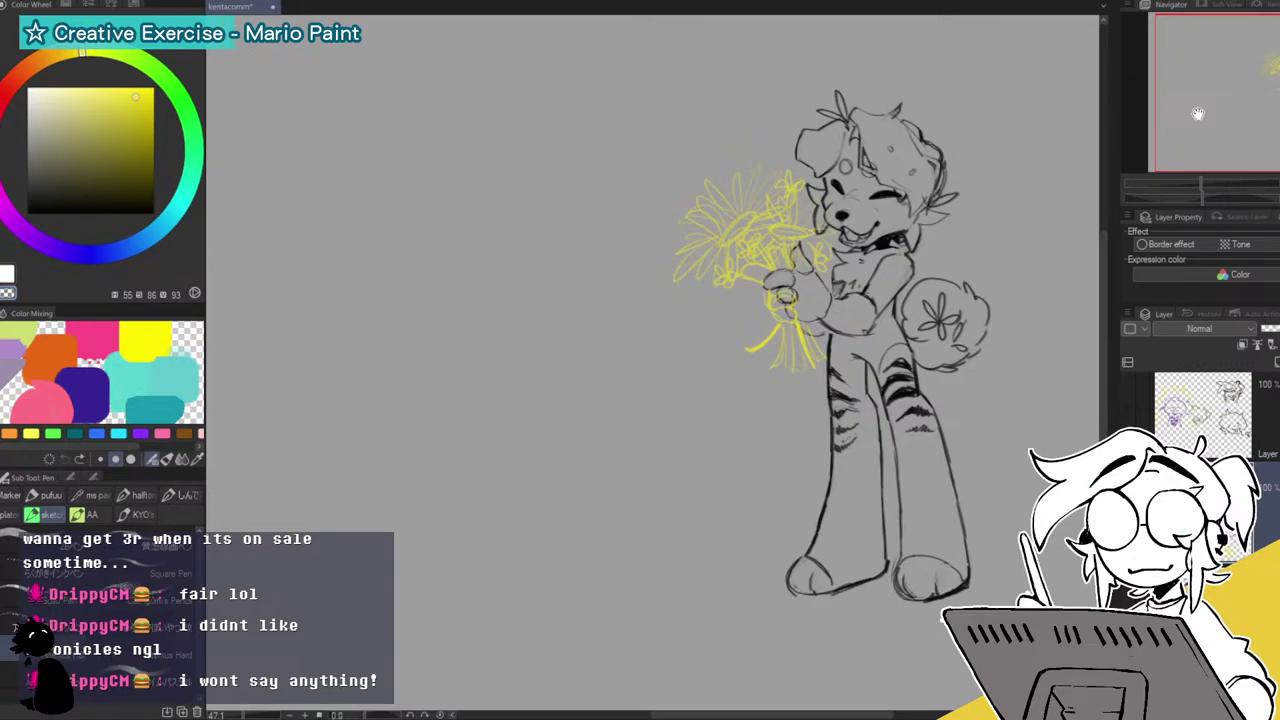
pyautogui.moveTo(1248, 95); pyautogui.dragTo(1279, 83)
pyautogui.moveTo(1228, 144); pyautogui.dragTo(1219, 149)
pyautogui.moveTo(1203, 203); pyautogui.dragTo(1206, 185)
pyautogui.moveTo(1264, 139); pyautogui.dragTo(1260, 131)
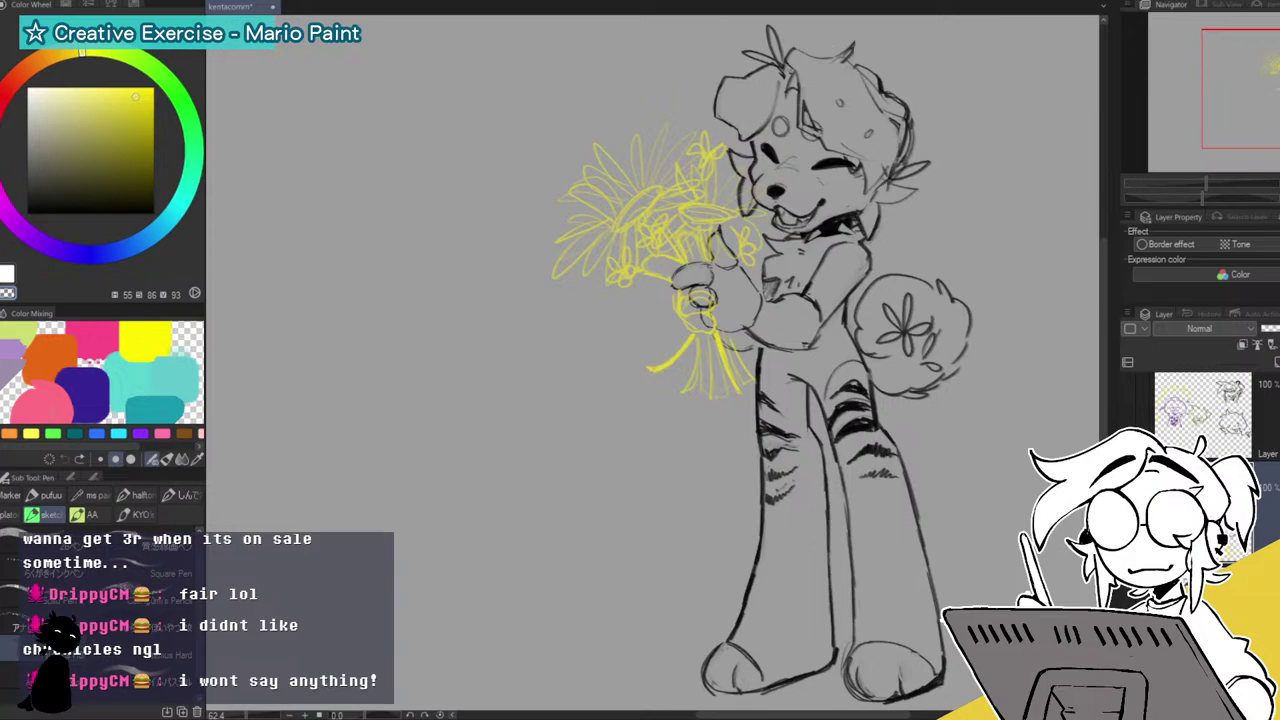
# Hide the thumbs-up hand and its bouquet and display the open-hand version instead.
pyautogui.click(1134, 505)
pyautogui.click(1136, 601)
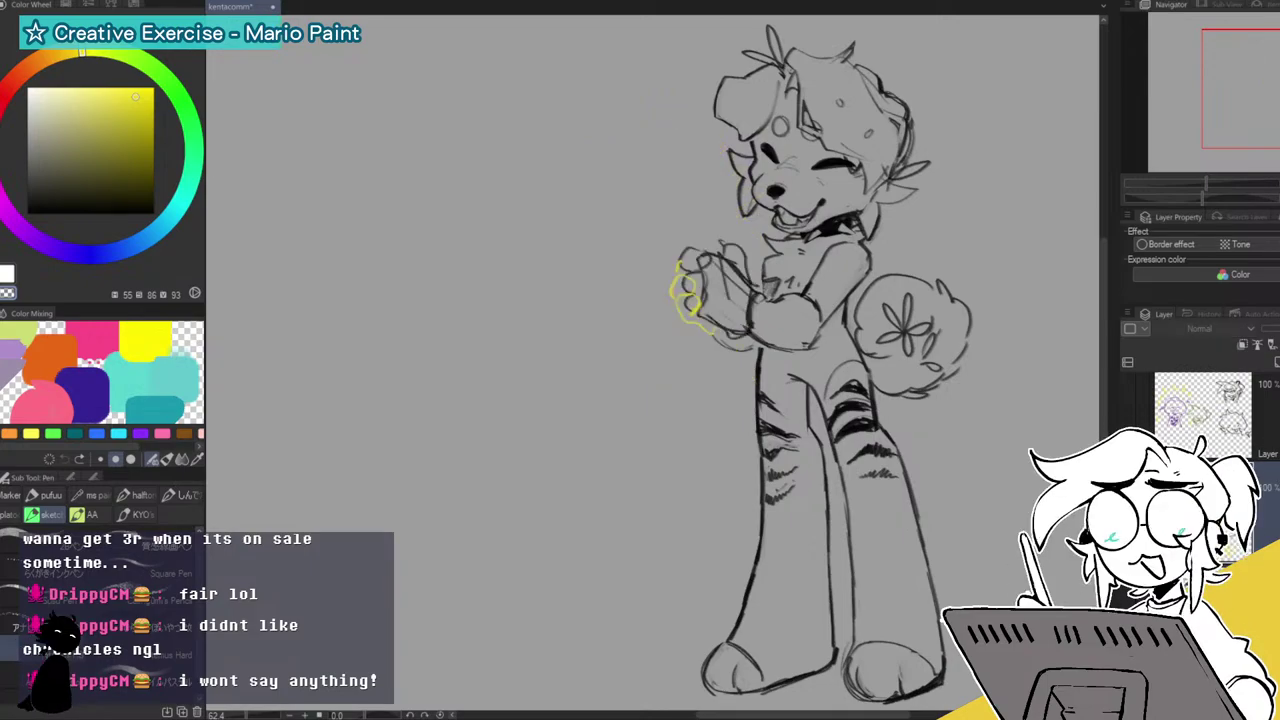
pyautogui.click(1200, 601)
# Sketch yellow flower stems fanning out below the dog's open hand.
pyautogui.moveTo(1219, 186); pyautogui.dragTo(1214, 182)
pyautogui.moveTo(1264, 84); pyautogui.dragTo(1268, 62)
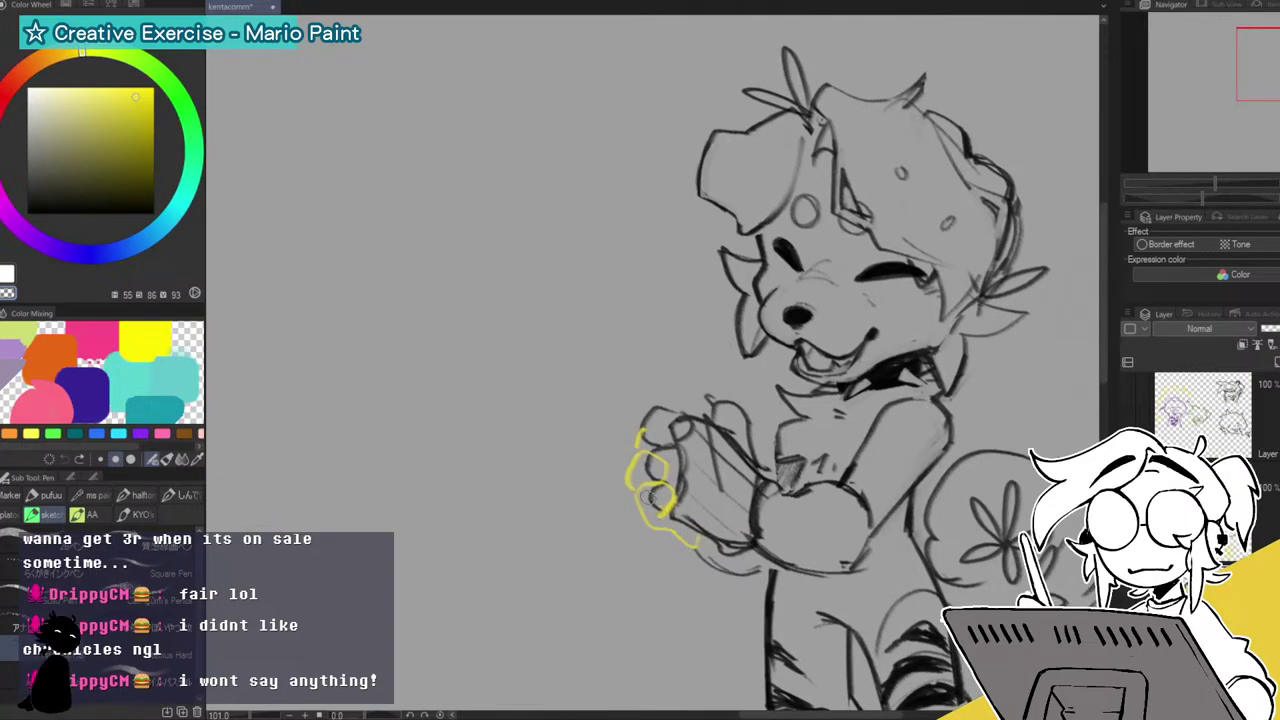
pyautogui.moveTo(682, 540)
pyautogui.mouseDown()
pyautogui.moveTo(618, 622)
pyautogui.moveTo(645, 600)
pyautogui.moveTo(675, 524)
pyautogui.moveTo(580, 548)
pyautogui.mouseUp()
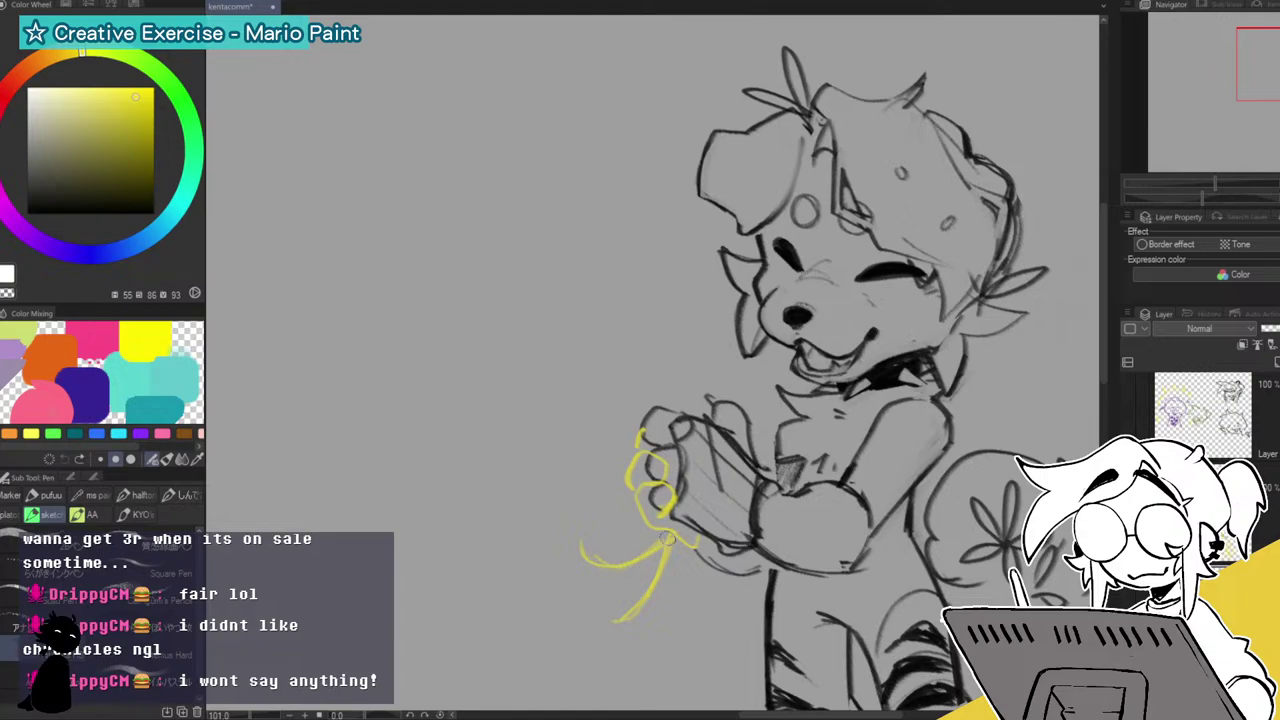
pyautogui.moveTo(690, 540)
pyautogui.mouseDown()
pyautogui.moveTo(642, 652)
pyautogui.moveTo(664, 659)
pyautogui.moveTo(673, 623)
pyautogui.moveTo(669, 655)
pyautogui.moveTo(708, 636)
pyautogui.moveTo(719, 588)
pyautogui.moveTo(745, 630)
pyautogui.mouseUp()
pyautogui.moveTo(719, 532)
pyautogui.mouseDown()
pyautogui.moveTo(751, 612)
pyautogui.moveTo(742, 630)
pyautogui.mouseUp()
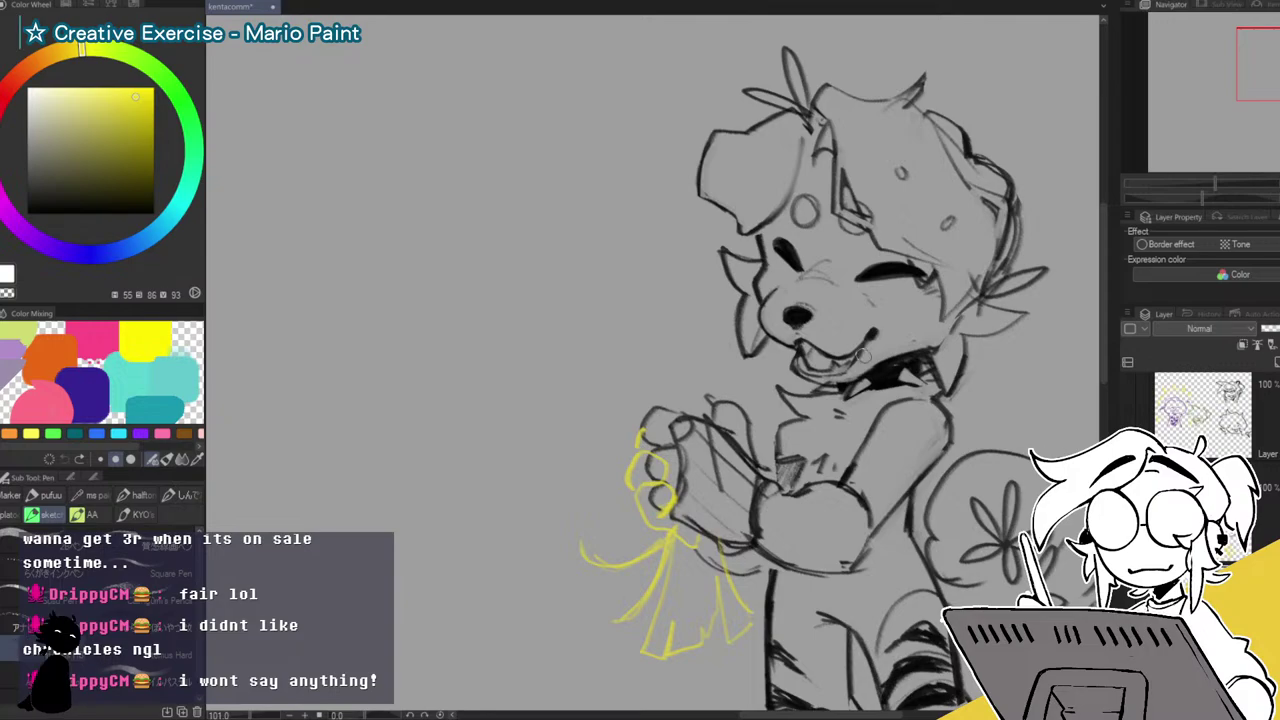
# Sketch a large yellow daisy with long petals above the open hand, beside the dog's face.
pyautogui.moveTo(608, 309)
pyautogui.mouseDown()
pyautogui.moveTo(634, 288)
pyautogui.moveTo(637, 304)
pyautogui.moveTo(654, 200)
pyautogui.moveTo(669, 212)
pyautogui.mouseUp()
pyautogui.moveTo(607, 288)
pyautogui.mouseDown()
pyautogui.moveTo(591, 227)
pyautogui.moveTo(592, 288)
pyautogui.mouseUp()
pyautogui.moveTo(515, 268); pyautogui.dragTo(590, 293)
pyautogui.moveTo(482, 296); pyautogui.dragTo(590, 298)
pyautogui.moveTo(470, 367)
pyautogui.mouseDown()
pyautogui.moveTo(551, 343)
pyautogui.moveTo(510, 430)
pyautogui.mouseUp()
pyautogui.moveTo(575, 325)
pyautogui.mouseDown()
pyautogui.moveTo(570, 432)
pyautogui.moveTo(645, 365)
pyautogui.mouseUp()
pyautogui.moveTo(625, 305)
pyautogui.mouseDown()
pyautogui.moveTo(680, 292)
pyautogui.moveTo(722, 234)
pyautogui.mouseUp()
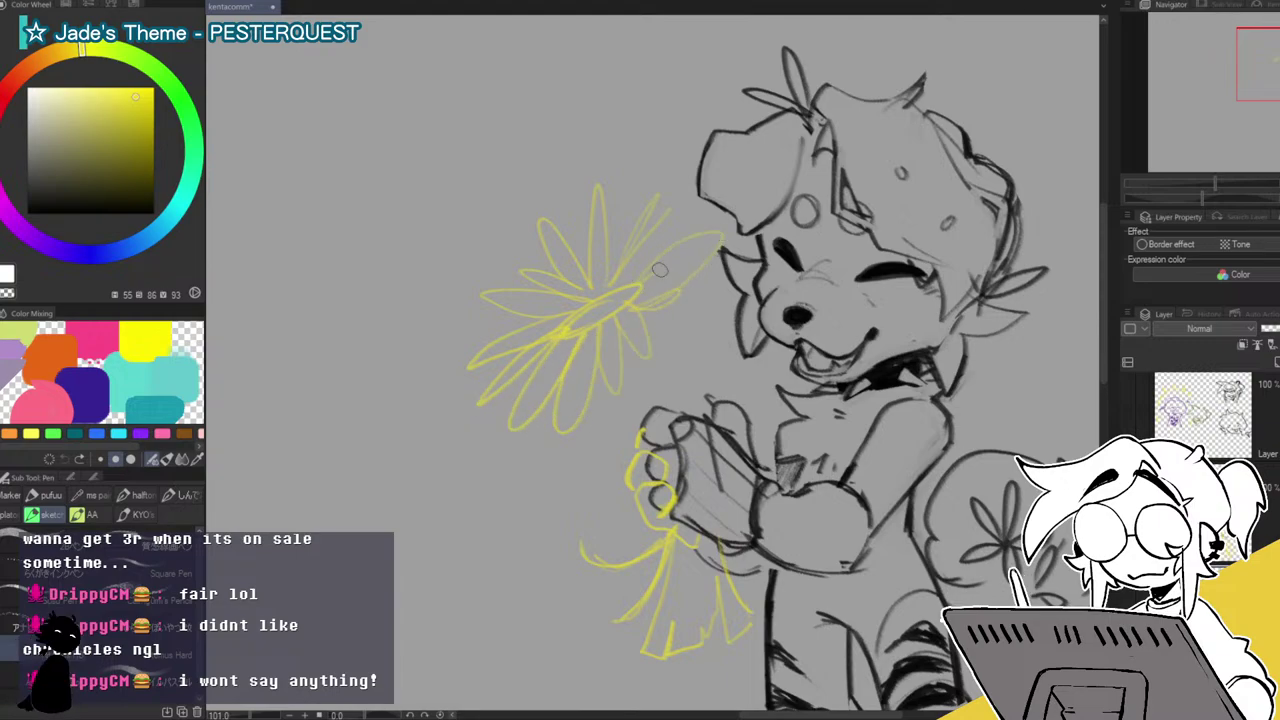
pyautogui.moveTo(647, 275); pyautogui.dragTo(673, 207)
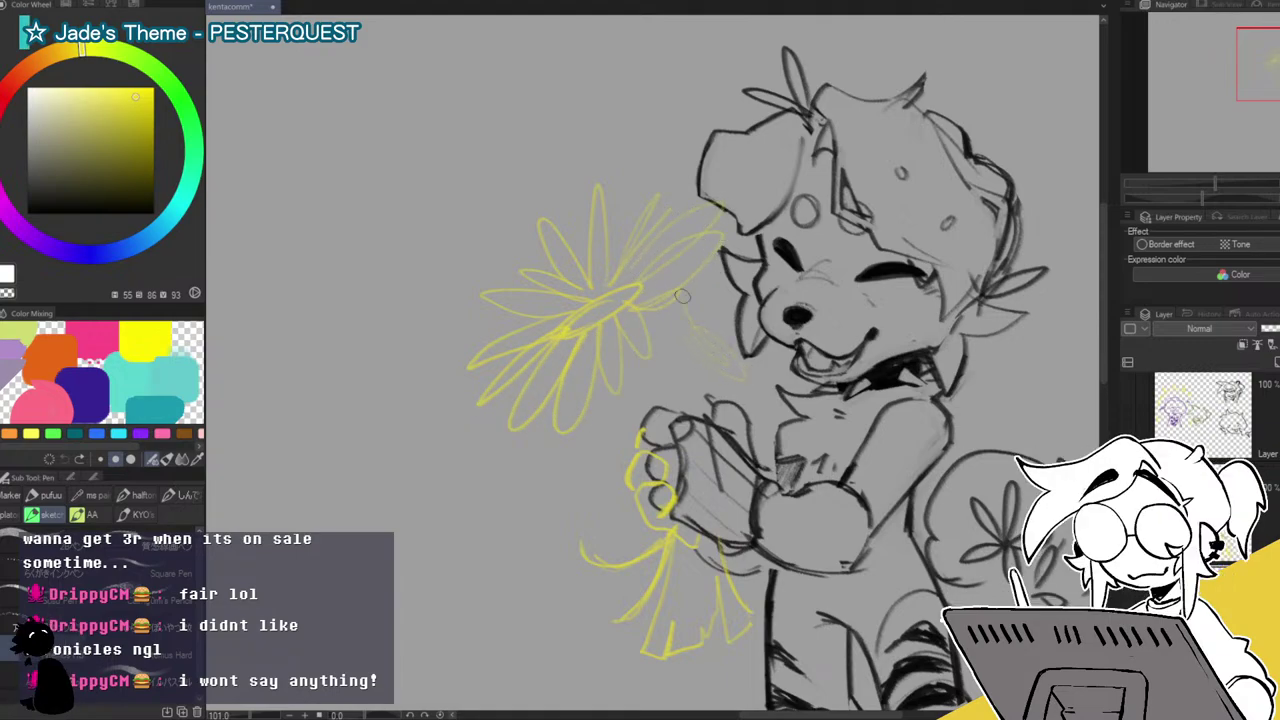
# Sketch a fainter second daisy and clusters of small yellow flowers between the large daisy, the open hand and the snout.
pyautogui.moveTo(659, 312)
pyautogui.mouseDown()
pyautogui.moveTo(691, 350)
pyautogui.moveTo(660, 381)
pyautogui.moveTo(751, 393)
pyautogui.moveTo(773, 369)
pyautogui.moveTo(719, 322)
pyautogui.moveTo(719, 304)
pyautogui.moveTo(698, 322)
pyautogui.moveTo(716, 292)
pyautogui.mouseUp()
pyautogui.moveTo(632, 362)
pyautogui.mouseDown()
pyautogui.moveTo(618, 396)
pyautogui.moveTo(648, 400)
pyautogui.moveTo(660, 368)
pyautogui.moveTo(645, 366)
pyautogui.mouseUp()
pyautogui.moveTo(720, 257)
pyautogui.mouseDown()
pyautogui.moveTo(708, 278)
pyautogui.moveTo(688, 276)
pyautogui.moveTo(714, 290)
pyautogui.moveTo(704, 258)
pyautogui.mouseUp()
pyautogui.moveTo(606, 418)
pyautogui.mouseDown()
pyautogui.moveTo(602, 470)
pyautogui.moveTo(612, 445)
pyautogui.mouseUp()
pyautogui.moveTo(602, 397); pyautogui.dragTo(606, 408)
pyautogui.moveTo(779, 390)
pyautogui.mouseDown()
pyautogui.moveTo(788, 420)
pyautogui.moveTo(758, 419)
pyautogui.mouseUp()
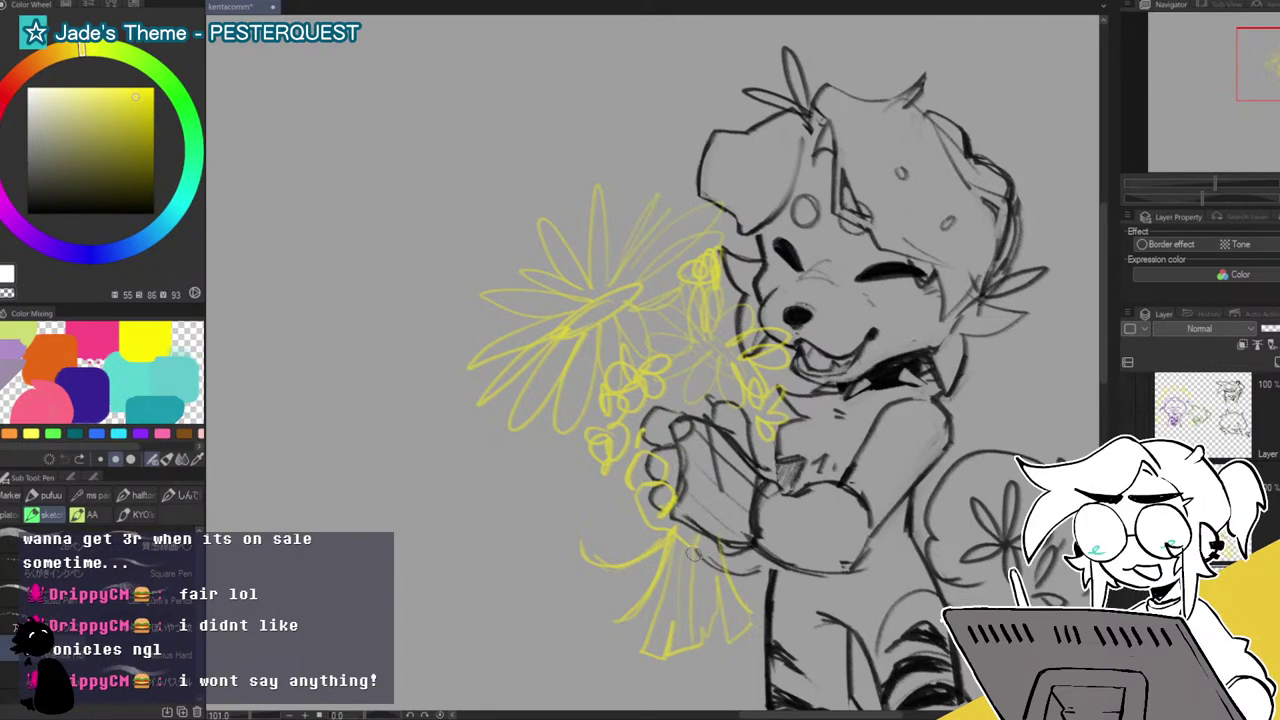
# Add a bold yellow stem below the open hand's wrist and touch up the hand with the dark line colour sampled from the eye.
pyautogui.moveTo(718, 554)
pyautogui.mouseDown()
pyautogui.moveTo(780, 615)
pyautogui.moveTo(770, 597)
pyautogui.mouseUp()
pyautogui.moveTo(728, 555); pyautogui.dragTo(780, 612)
pyautogui.moveTo(716, 545)
pyautogui.mouseDown()
pyautogui.moveTo(778, 605)
pyautogui.moveTo(769, 610)
pyautogui.mouseUp()
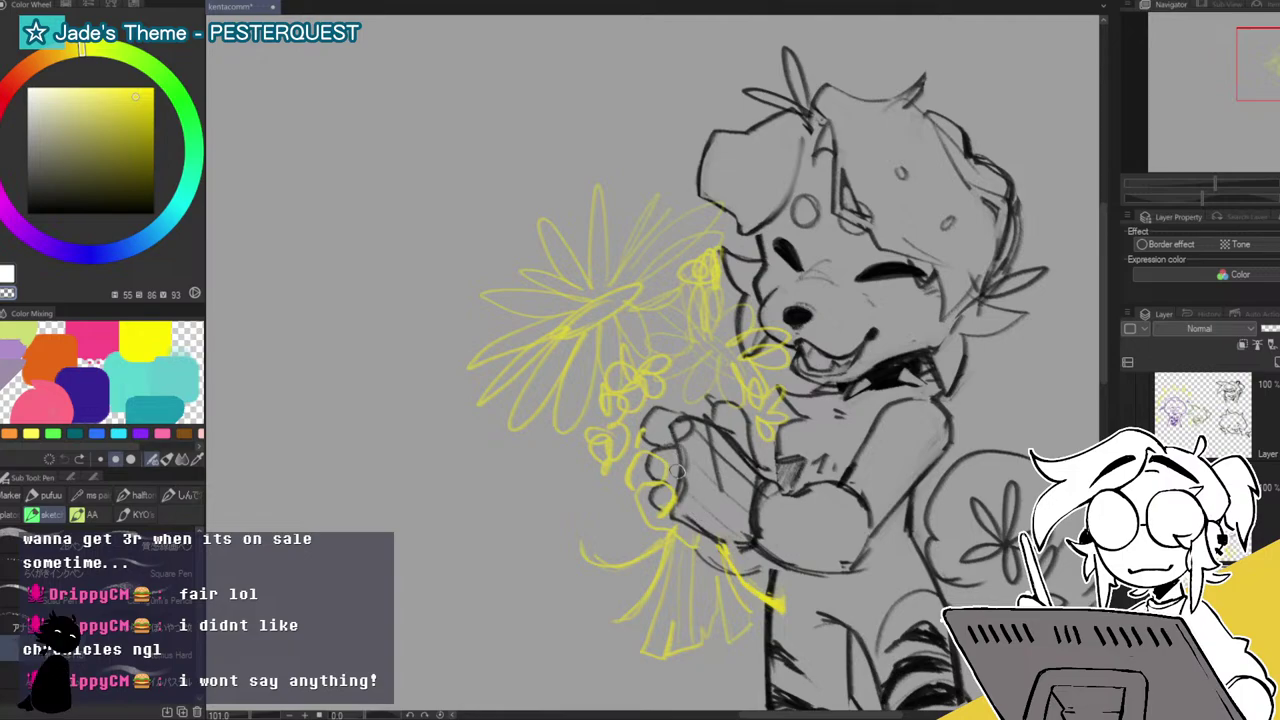
pyautogui.keyDown('alt'); pyautogui.click(792, 252); pyautogui.keyUp('alt')
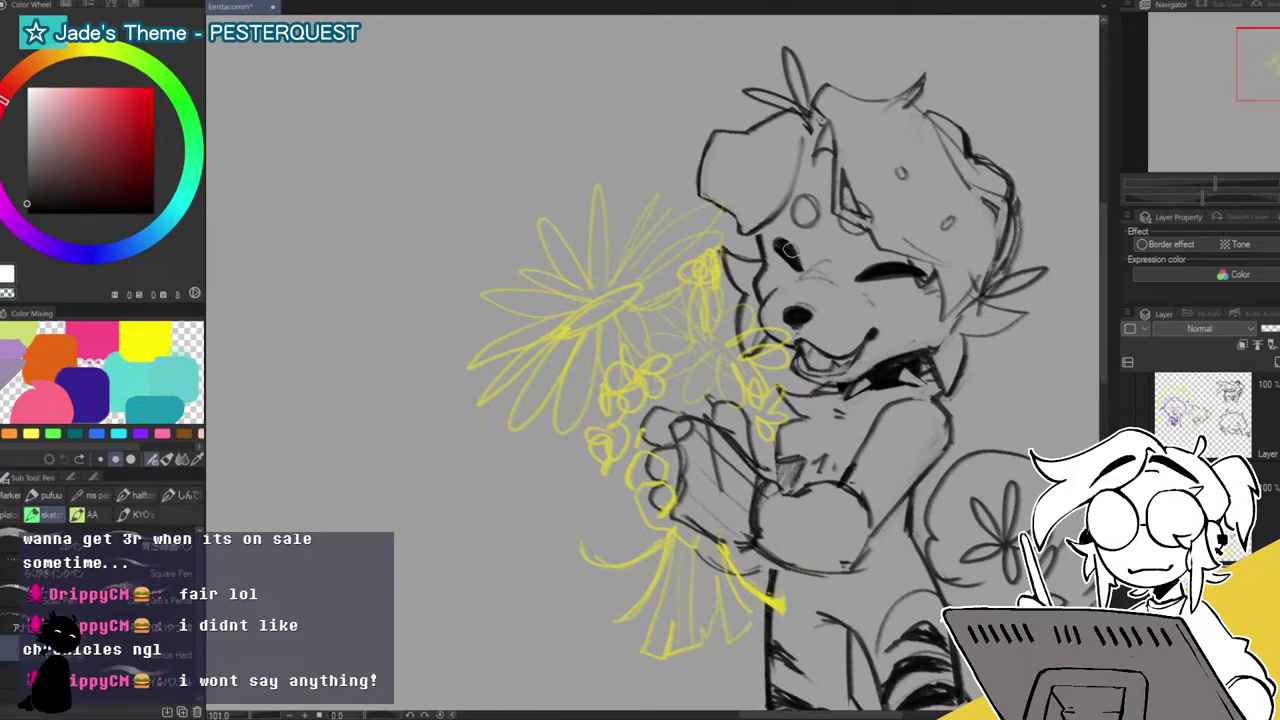
pyautogui.moveTo(733, 546); pyautogui.dragTo(742, 549)
pyautogui.moveTo(700, 400)
pyautogui.mouseDown()
pyautogui.moveTo(548, 408)
pyautogui.moveTo(542, 358)
pyautogui.moveTo(557, 338)
pyautogui.moveTo(551, 350)
pyautogui.mouseUp()
# Compare the open-hand and thumbs-up bouquet versions on the full figure by stepping back and forth through the history.
pyautogui.moveTo(1216, 187); pyautogui.dragTo(1205, 187)
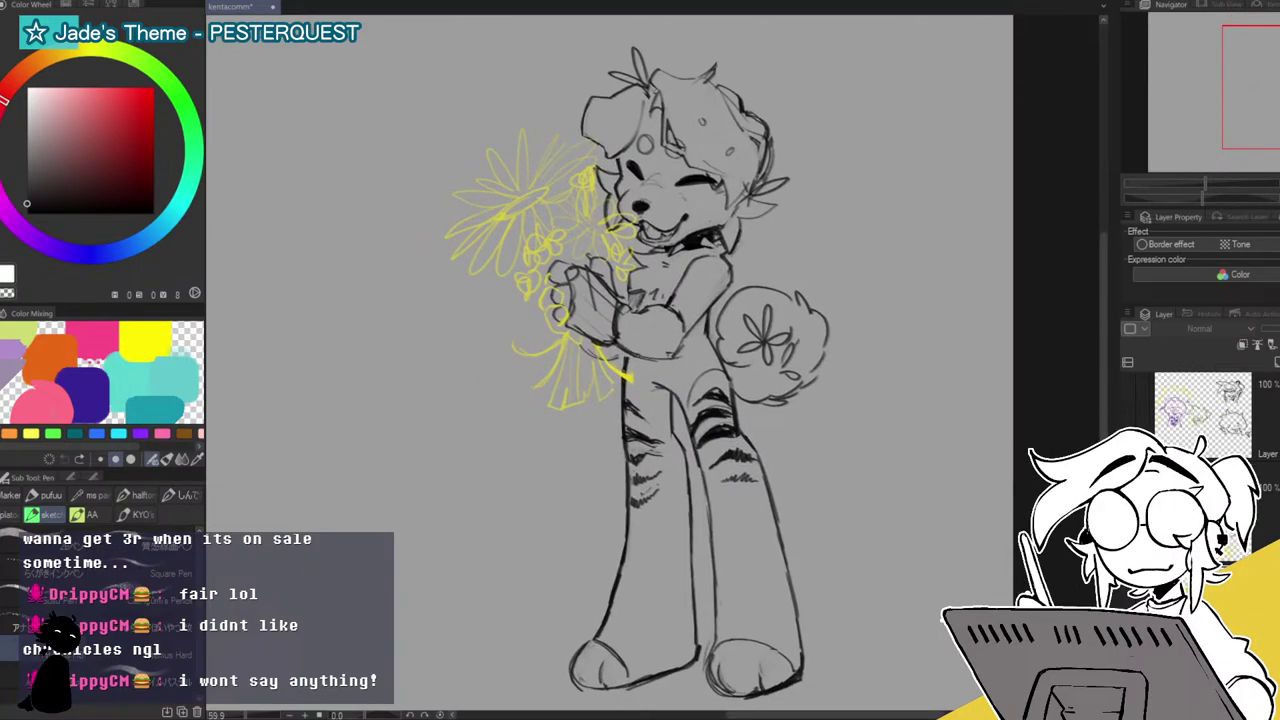
pyautogui.hotkey('ctrl', 'z')
pyautogui.hotkey('ctrl', 'z')
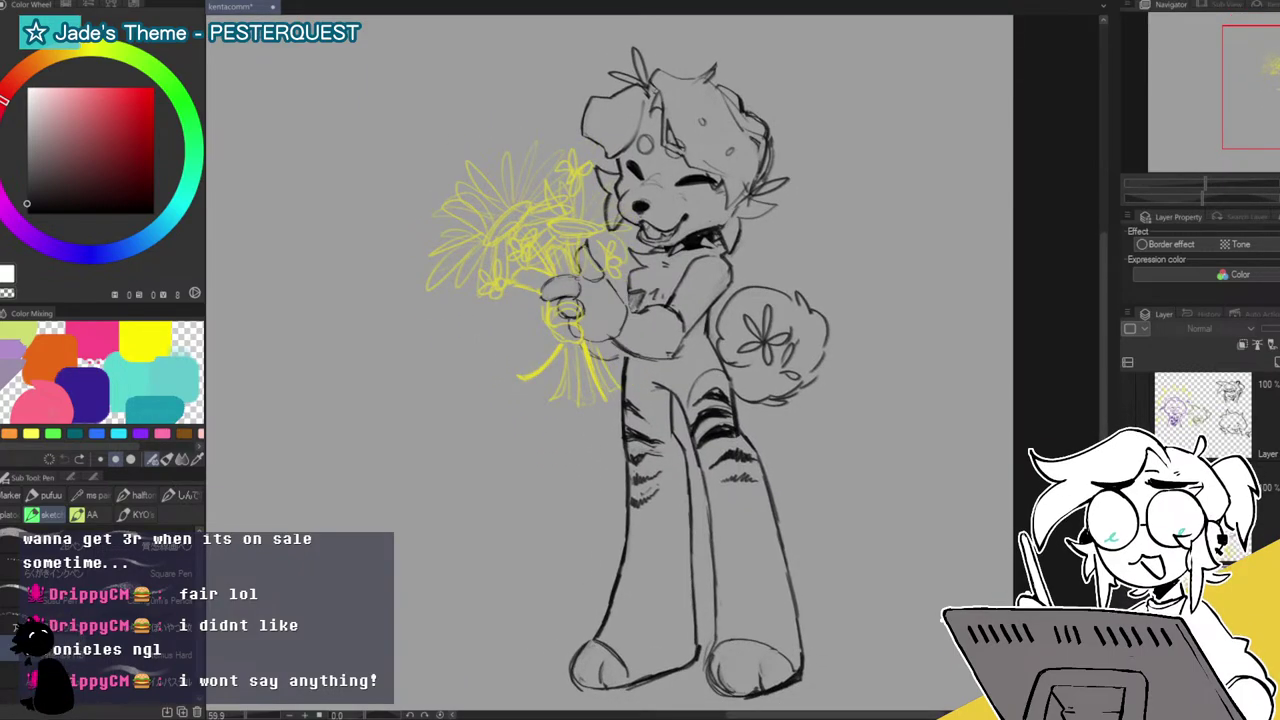
pyautogui.hotkey('ctrl', 'z')
pyautogui.hotkey('ctrl', 'z')
pyautogui.hotkey('ctrl', 'y')
pyautogui.hotkey('ctrl', 'y')
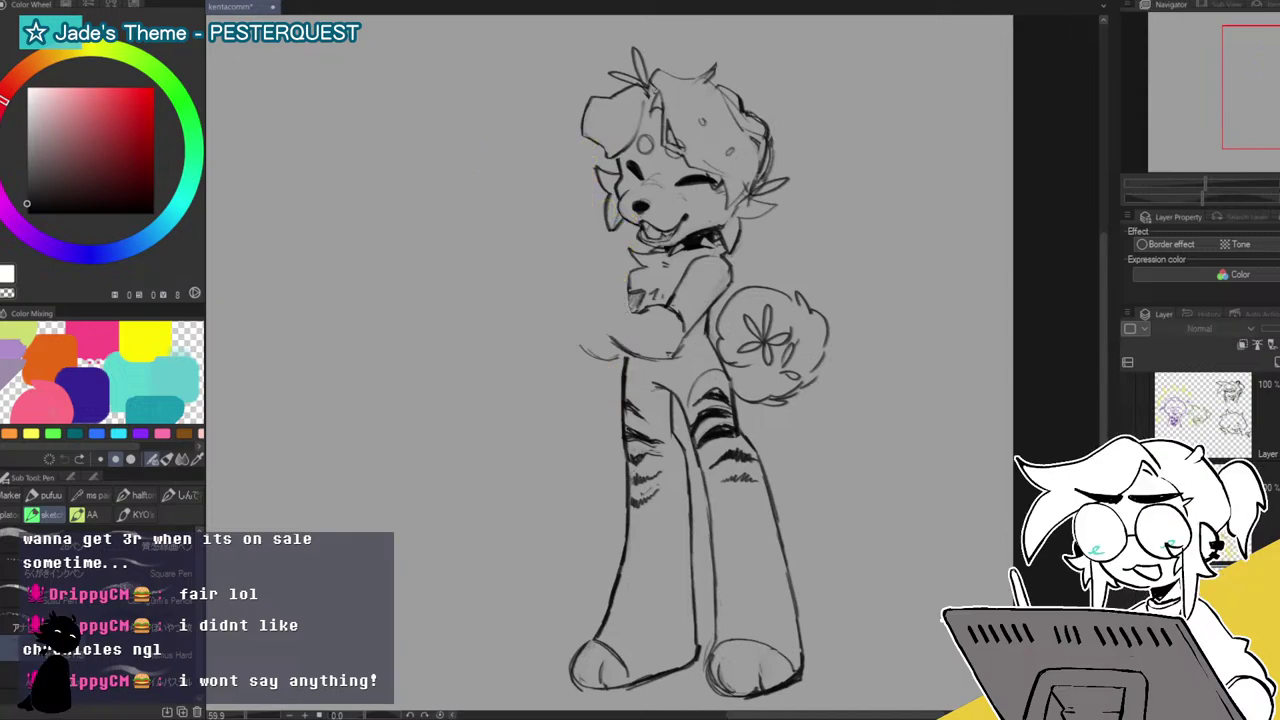
pyautogui.hotkey('ctrl', 'z')
pyautogui.hotkey('ctrl', 'y')
pyautogui.hotkey('ctrl', 'z')
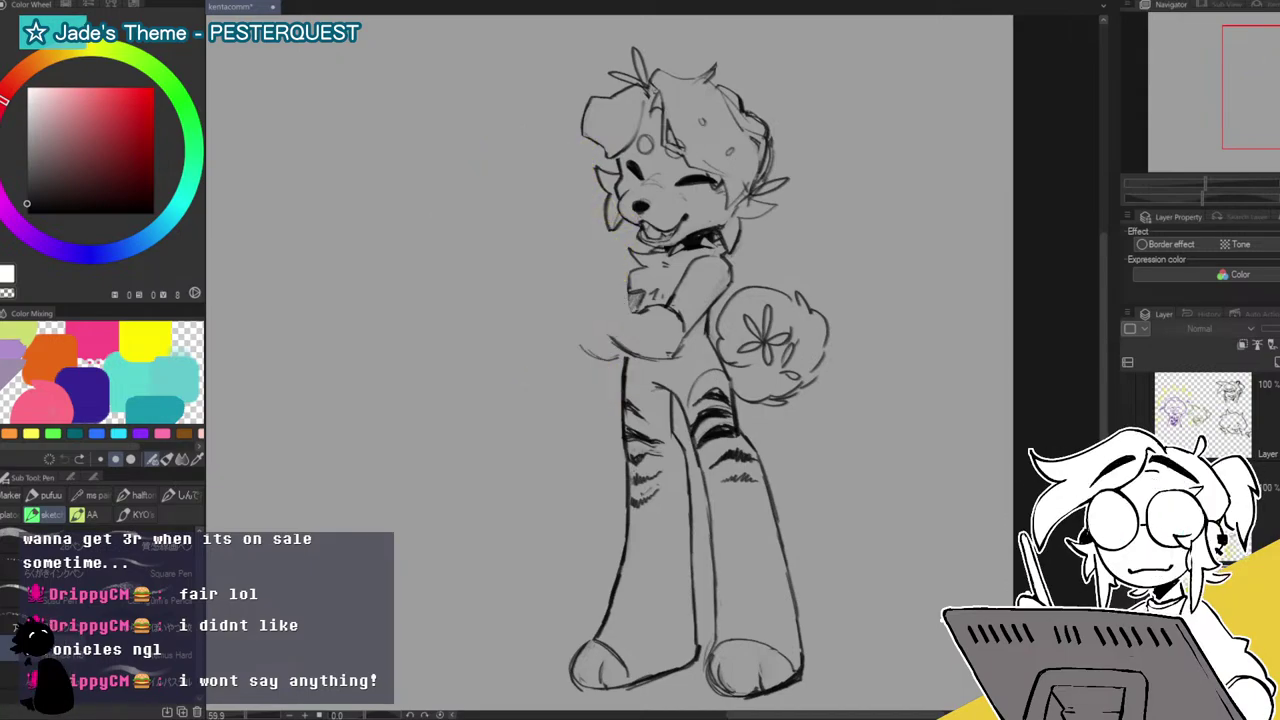
pyautogui.hotkey('ctrl', 'z')
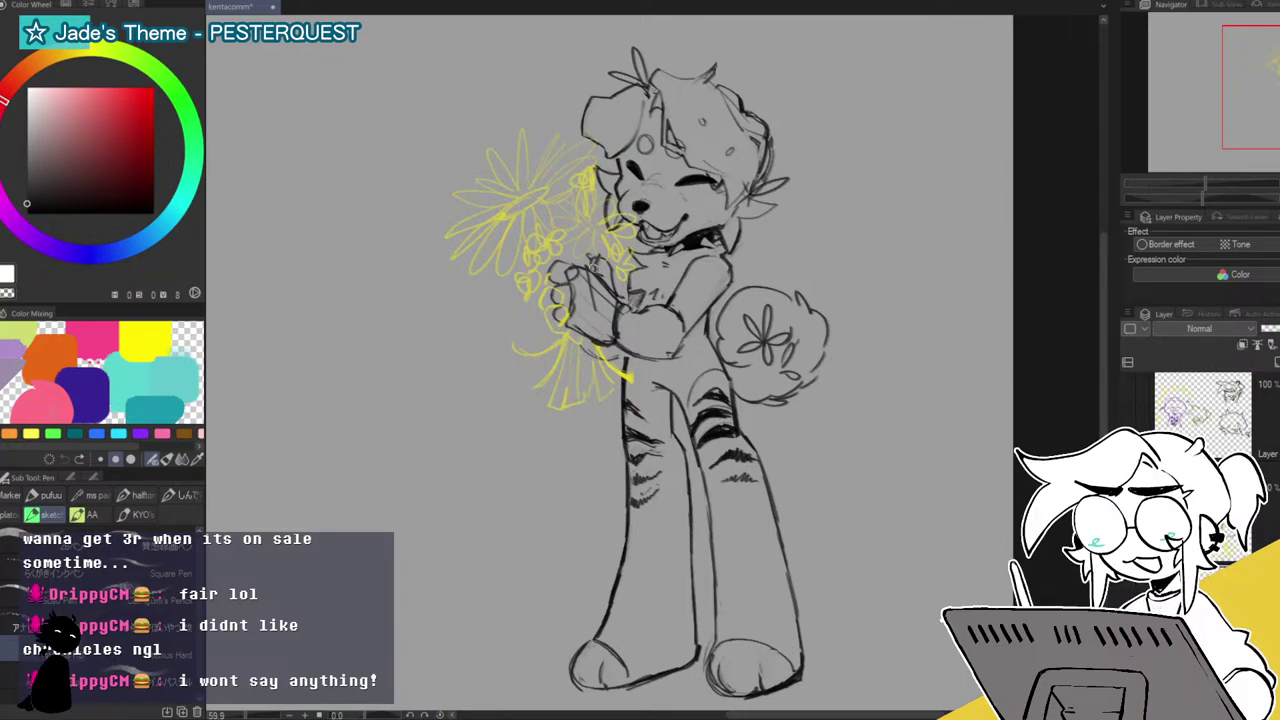
# Try bright yellow marks on the open hand's thumb, and return to the thumbs-up bouquet version.
pyautogui.click(140, 349)
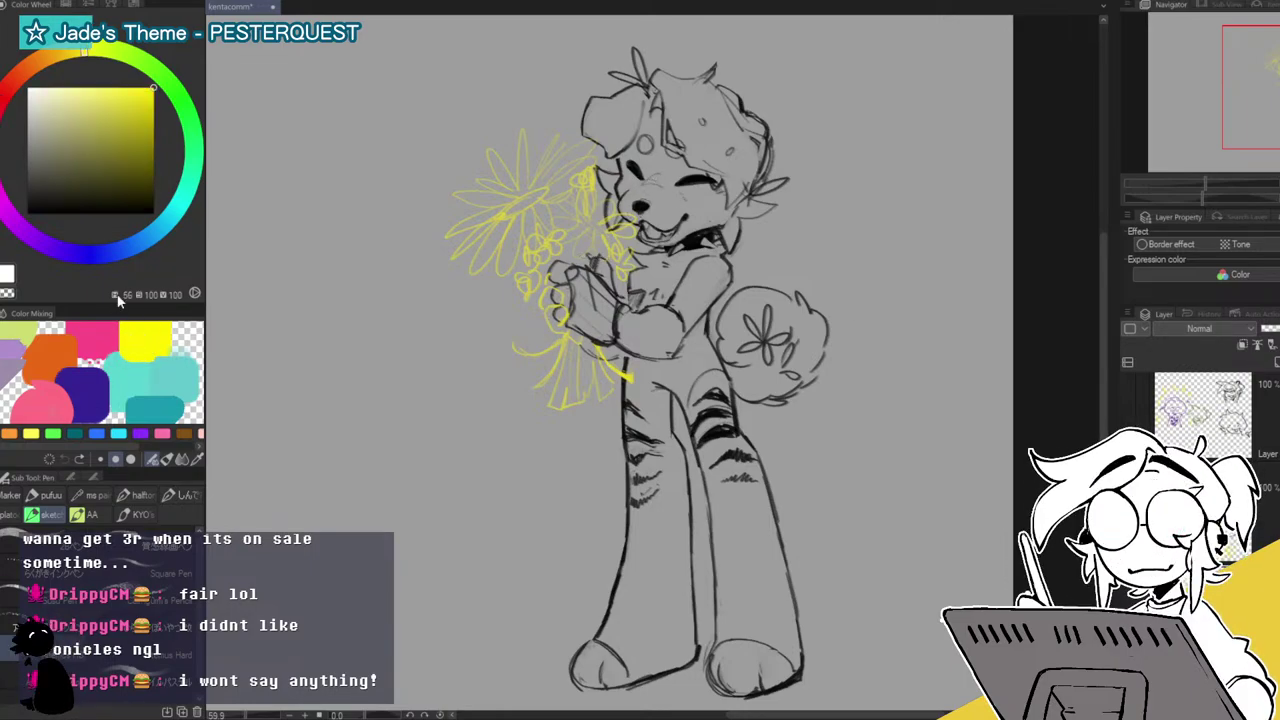
pyautogui.moveTo(600, 256); pyautogui.dragTo(582, 264)
pyautogui.hotkey('ctrl', 'z')
pyautogui.hotkey('ctrl', 'z')
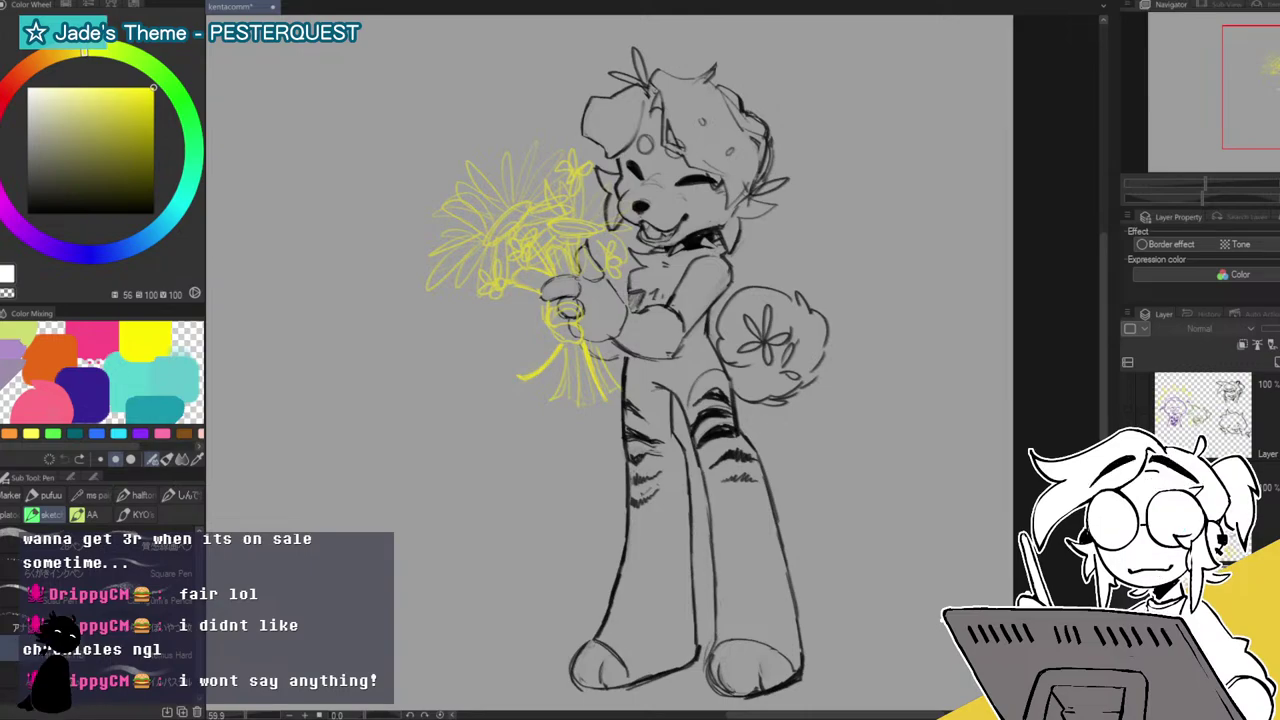
# Step back and forth through the history once more to check the bouquet hand versions, ending on the thumbs-up bouquet.
pyautogui.hotkey('ctrl', 'z')
pyautogui.hotkey('ctrl', 'z')
pyautogui.hotkey('ctrl', 'y')
pyautogui.hotkey('ctrl', 'y')
pyautogui.hotkey('ctrl', 'z')
pyautogui.hotkey('ctrl', 'z')
pyautogui.hotkey('ctrl', 'z')
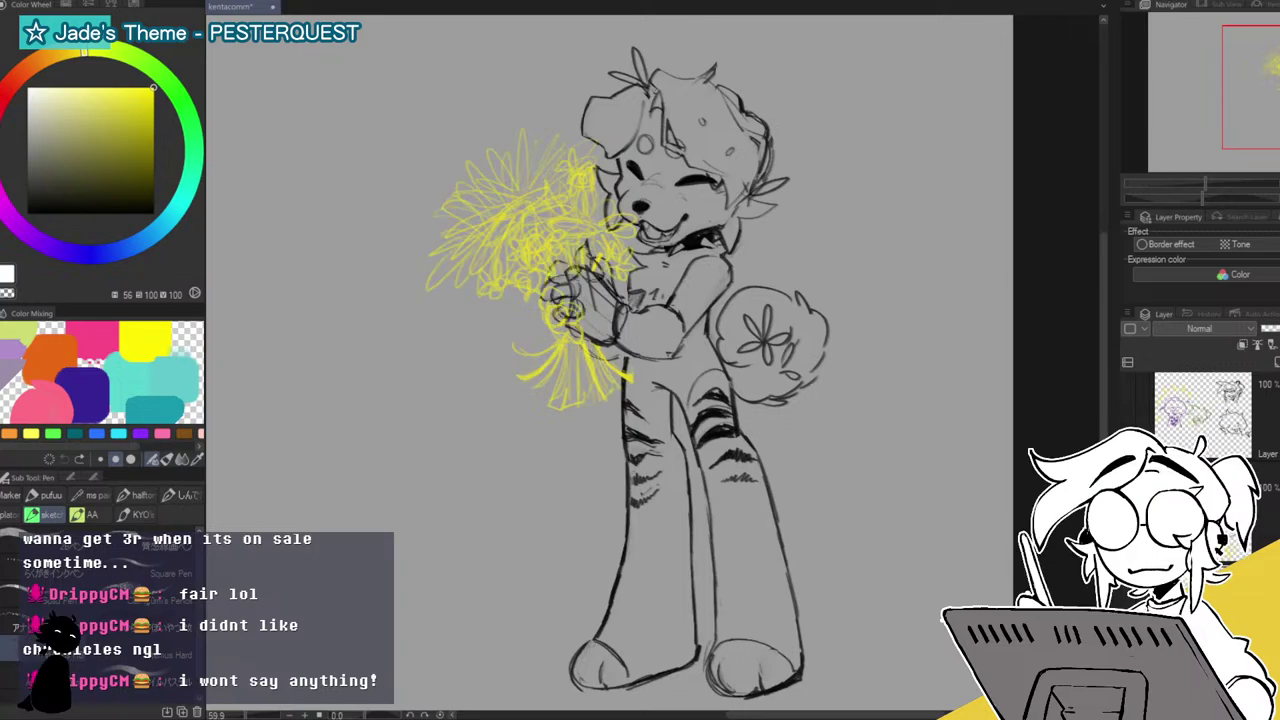
pyautogui.hotkey('ctrl', 'z')
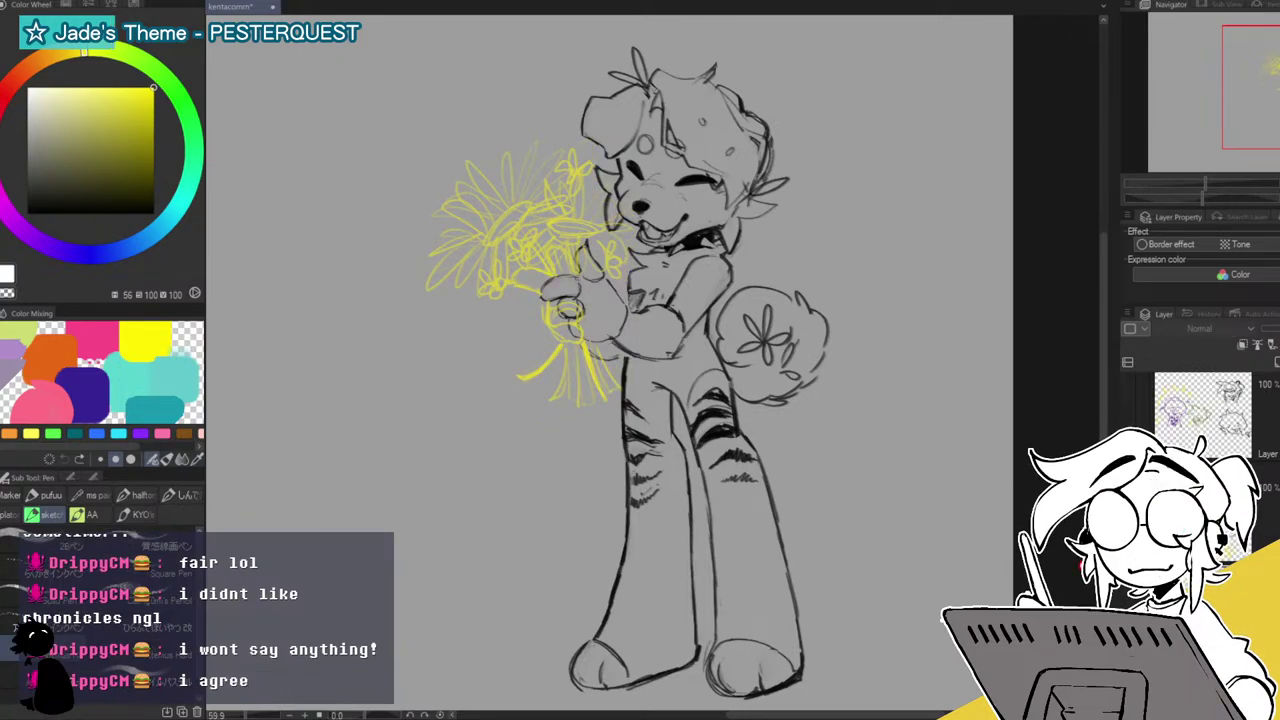
# Lower the opacity of the yellow bouquet sketch, add a new layer for line work, and choose black as the drawing colour.
pyautogui.click(1264, 506)
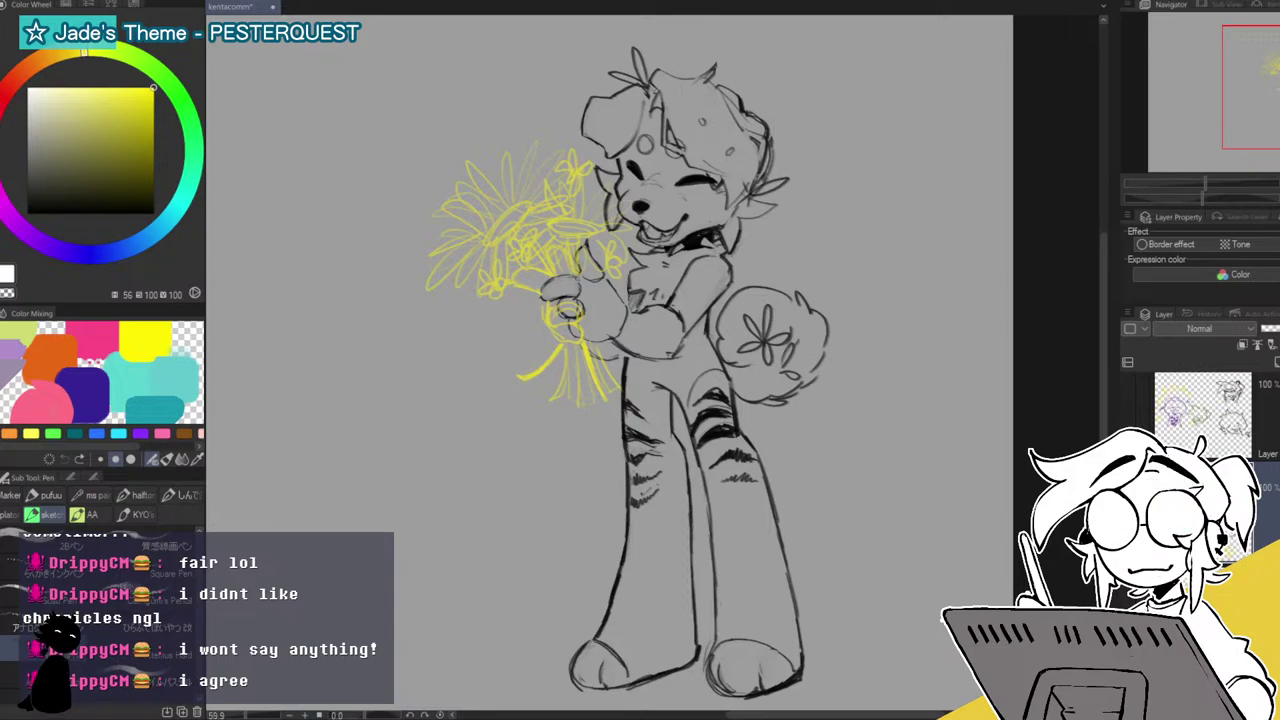
pyautogui.click(1274, 328)
pyautogui.hotkey('ctrl', 'shift', 'n')
pyautogui.moveTo(98, 150); pyautogui.dragTo(27, 213)
# Outline the large daisy's oval centre in black over the faded yellow sketch, thinning the line with transparent colour.
pyautogui.moveTo(1205, 184); pyautogui.dragTo(1233, 185)
pyautogui.moveTo(1279, 87); pyautogui.dragTo(1279, 67)
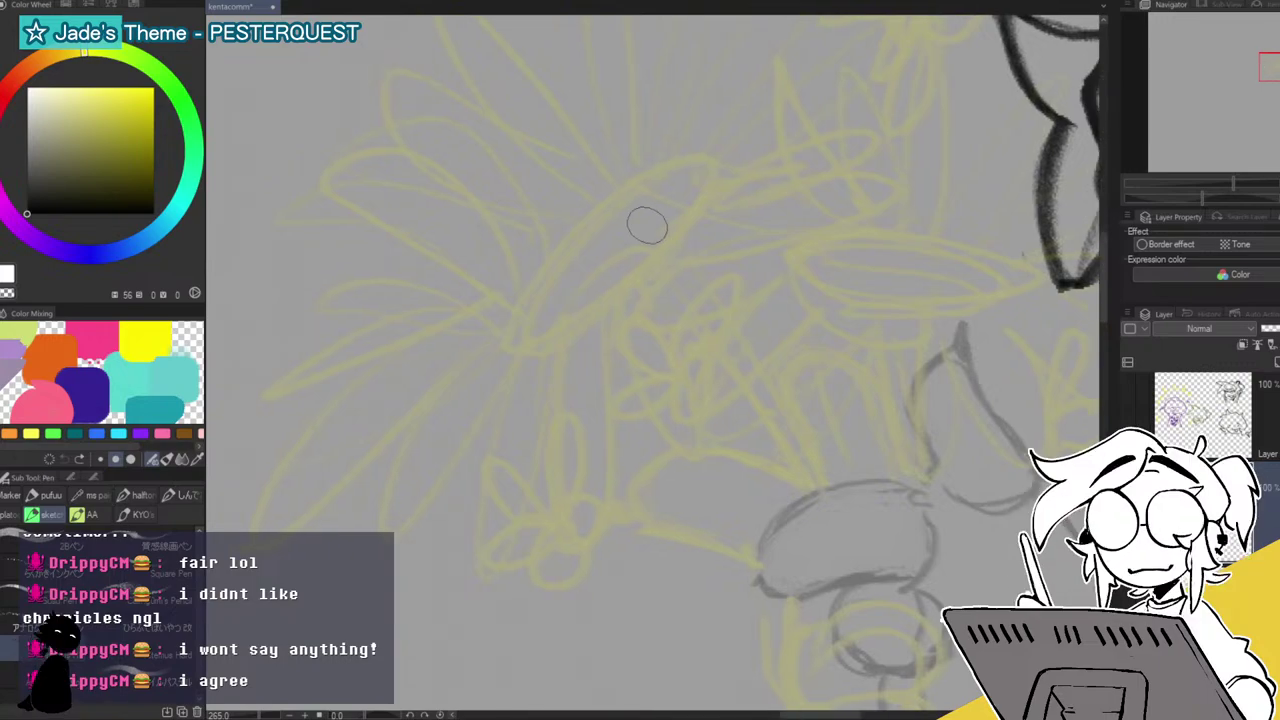
pyautogui.moveTo(634, 180)
pyautogui.mouseDown()
pyautogui.moveTo(555, 252)
pyautogui.moveTo(513, 317)
pyautogui.moveTo(548, 336)
pyautogui.moveTo(518, 333)
pyautogui.moveTo(603, 210)
pyautogui.moveTo(534, 287)
pyautogui.moveTo(522, 317)
pyautogui.moveTo(654, 173)
pyautogui.moveTo(603, 207)
pyautogui.moveTo(627, 193)
pyautogui.moveTo(505, 343)
pyautogui.moveTo(603, 226)
pyautogui.mouseUp()
pyautogui.press('c')
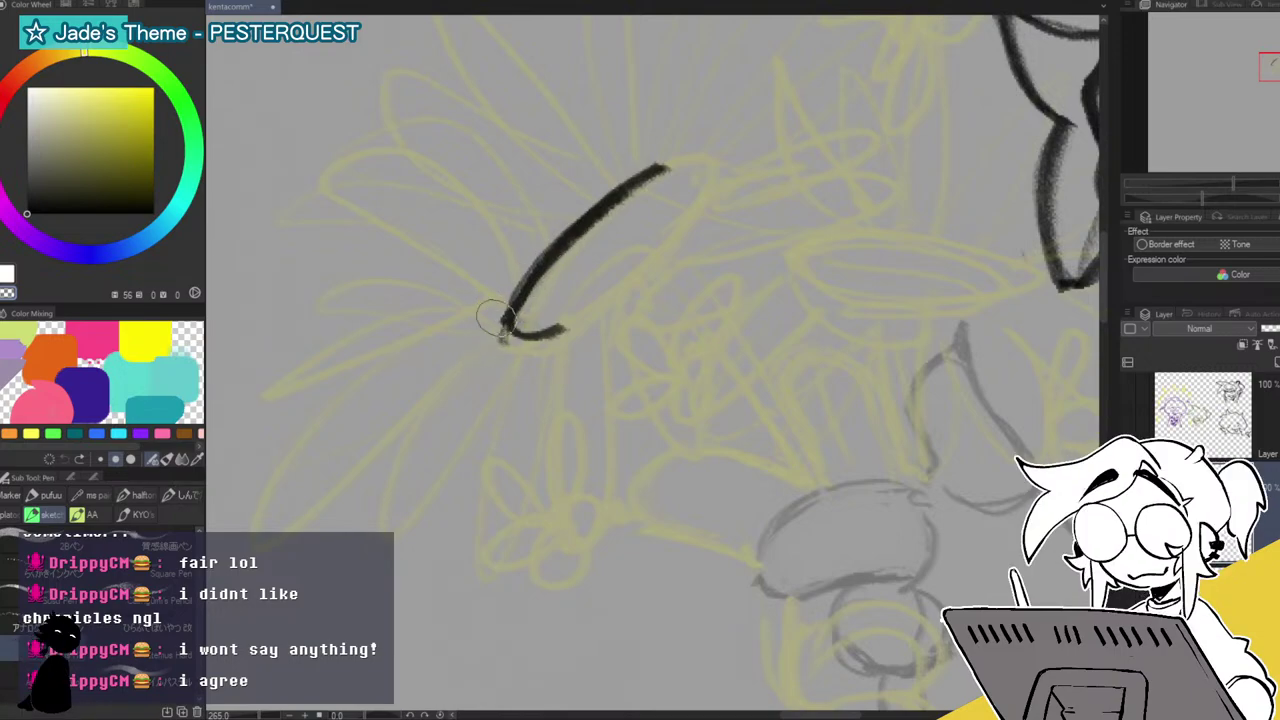
pyautogui.moveTo(594, 198)
pyautogui.mouseDown()
pyautogui.moveTo(656, 171)
pyautogui.moveTo(530, 265)
pyautogui.mouseUp()
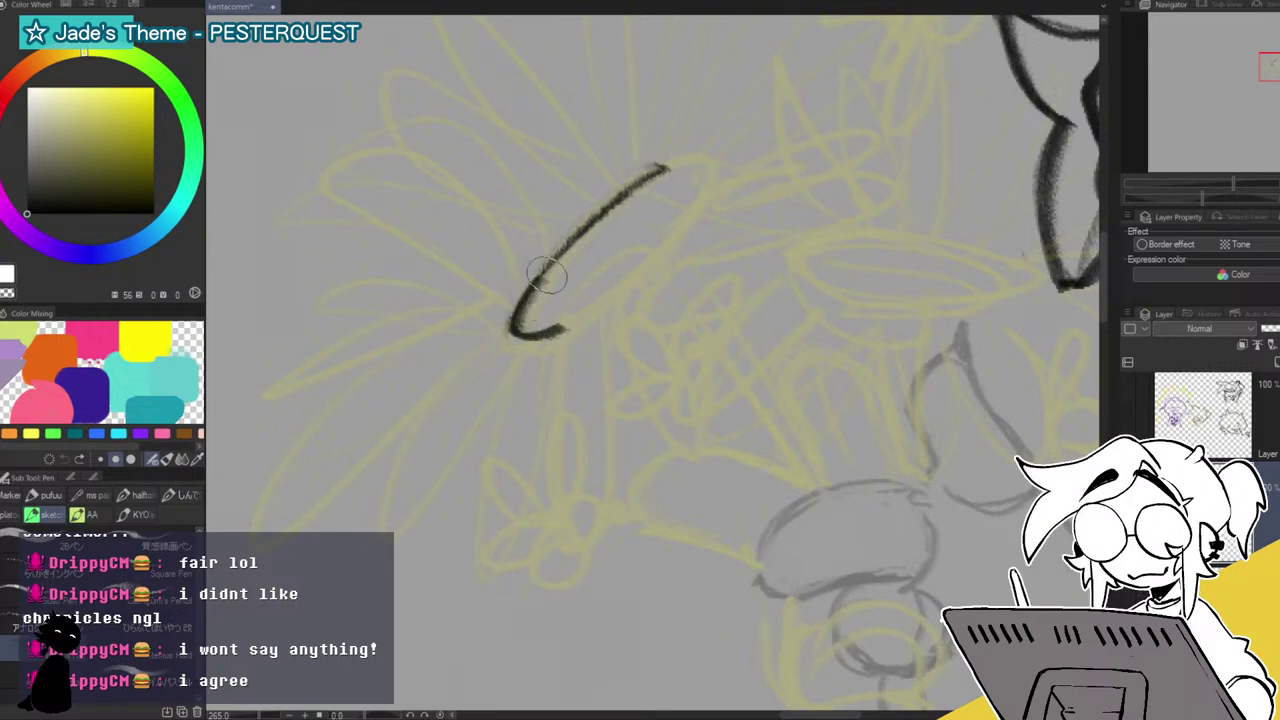
pyautogui.moveTo(573, 247)
pyautogui.mouseDown()
pyautogui.moveTo(665, 176)
pyautogui.moveTo(688, 174)
pyautogui.moveTo(647, 184)
pyautogui.moveTo(706, 176)
pyautogui.moveTo(568, 324)
pyautogui.moveTo(674, 230)
pyautogui.mouseUp()
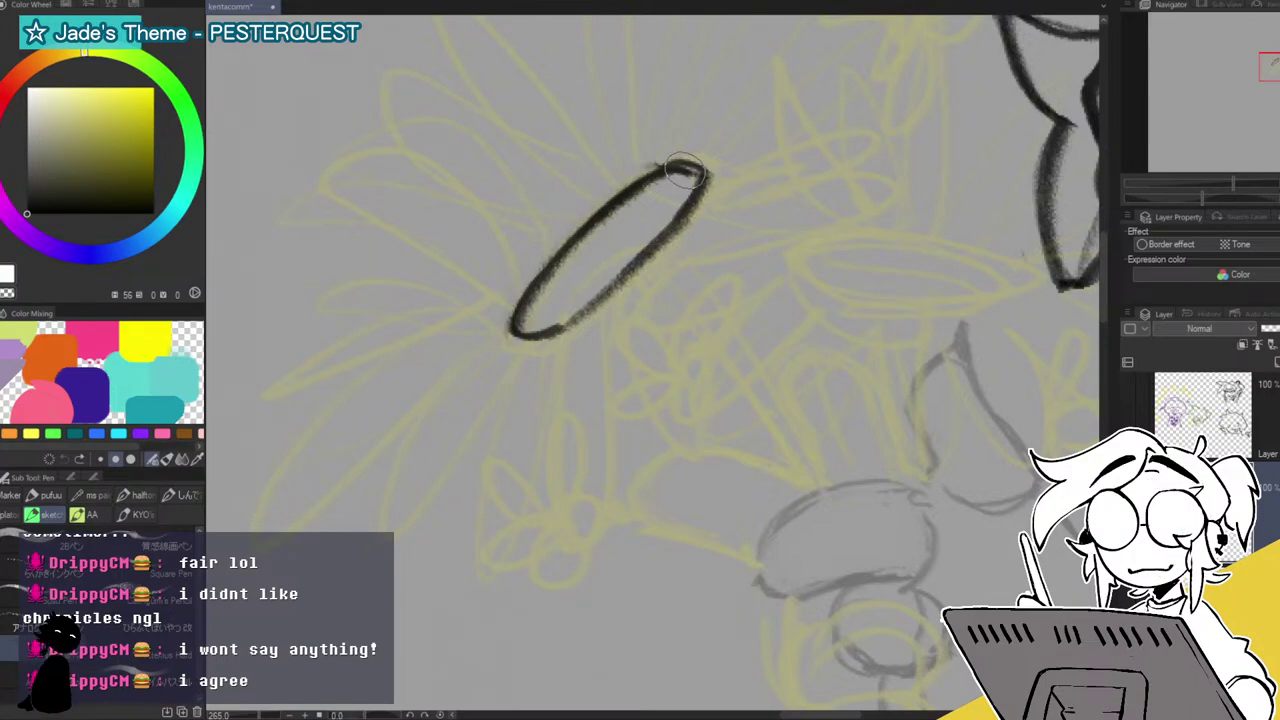
# Sketch a small face in the empty lower part of the canvas, with a curved jaw, open mouth, short nose line and two wide oval eyes.
pyautogui.moveTo(1275, 77); pyautogui.dragTo(1190, 158)
pyautogui.moveTo(470, 325)
pyautogui.mouseDown()
pyautogui.moveTo(541, 462)
pyautogui.moveTo(476, 339)
pyautogui.moveTo(506, 429)
pyautogui.moveTo(589, 480)
pyautogui.moveTo(705, 478)
pyautogui.mouseUp()
pyautogui.moveTo(590, 476); pyautogui.dragTo(706, 478)
pyautogui.moveTo(487, 305)
pyautogui.mouseDown()
pyautogui.moveTo(521, 266)
pyautogui.moveTo(505, 270)
pyautogui.moveTo(510, 302)
pyautogui.moveTo(548, 270)
pyautogui.mouseUp()
pyautogui.moveTo(522, 263)
pyautogui.mouseDown()
pyautogui.moveTo(510, 303)
pyautogui.moveTo(540, 284)
pyautogui.moveTo(572, 324)
pyautogui.moveTo(525, 300)
pyautogui.mouseUp()
pyautogui.moveTo(576, 372)
pyautogui.mouseDown()
pyautogui.moveTo(645, 370)
pyautogui.moveTo(603, 397)
pyautogui.moveTo(682, 368)
pyautogui.mouseUp()
pyautogui.moveTo(590, 329); pyautogui.dragTo(626, 322)
pyautogui.moveTo(632, 263); pyautogui.dragTo(720, 268)
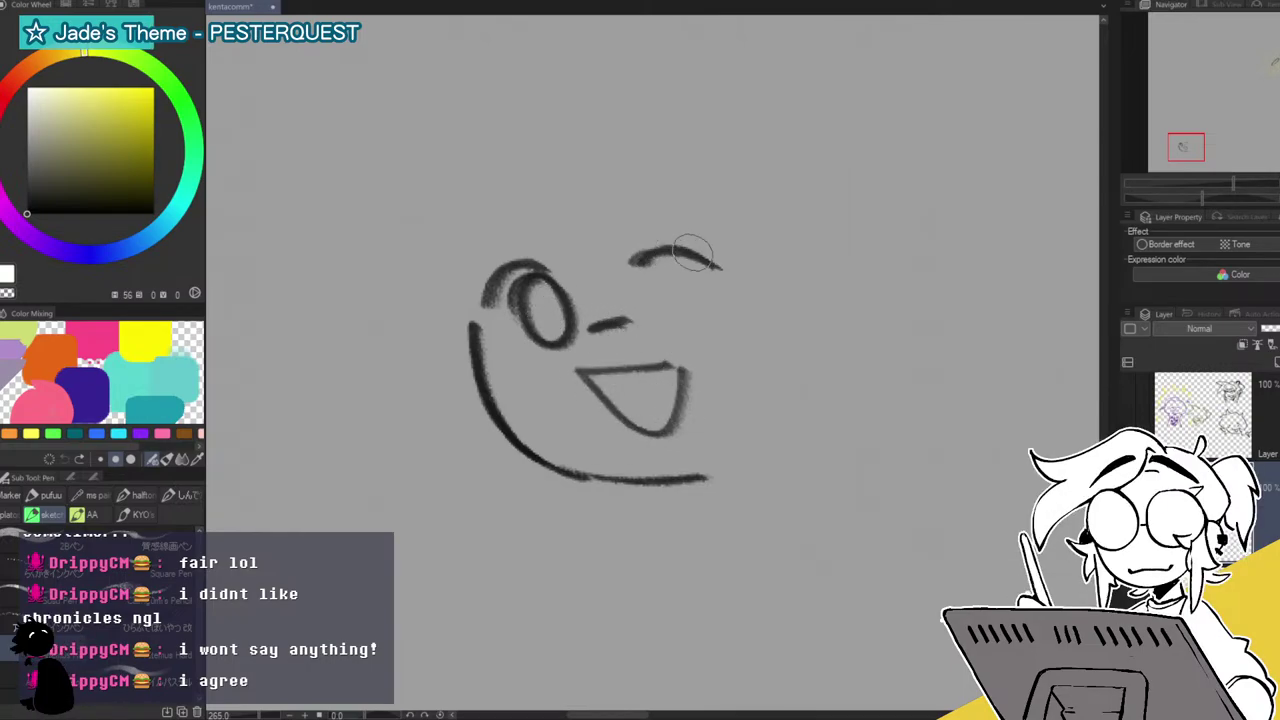
pyautogui.hotkey('ctrl', 'z')
pyautogui.moveTo(650, 274)
pyautogui.mouseDown()
pyautogui.moveTo(705, 267)
pyautogui.moveTo(675, 262)
pyautogui.moveTo(738, 280)
pyautogui.moveTo(711, 330)
pyautogui.moveTo(684, 297)
pyautogui.moveTo(719, 270)
pyautogui.moveTo(730, 323)
pyautogui.moveTo(675, 262)
pyautogui.moveTo(702, 285)
pyautogui.moveTo(685, 297)
pyautogui.moveTo(692, 322)
pyautogui.moveTo(717, 315)
pyautogui.moveTo(709, 286)
pyautogui.moveTo(693, 290)
pyautogui.moveTo(720, 305)
pyautogui.mouseUp()
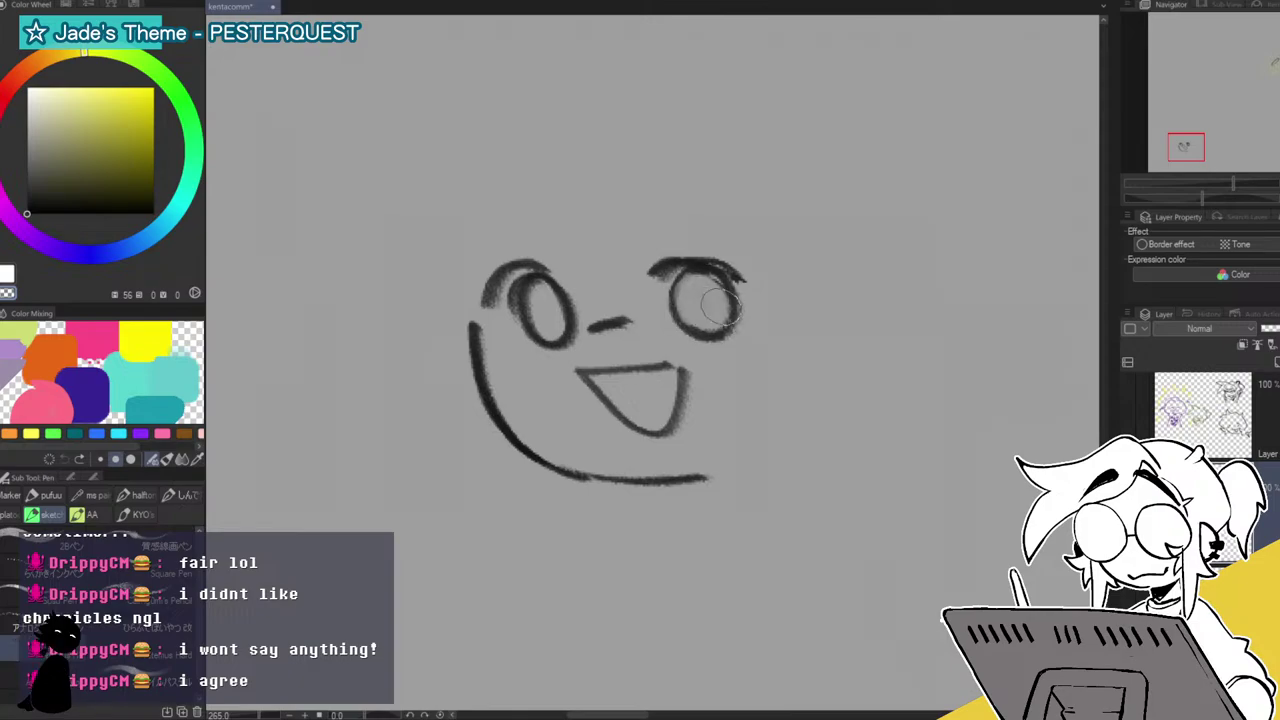
# Add slanted angry eyebrows above the eyes and short hatched blush marks on both cheeks.
pyautogui.moveTo(614, 234)
pyautogui.mouseDown()
pyautogui.moveTo(656, 232)
pyautogui.moveTo(620, 255)
pyautogui.moveTo(532, 232)
pyautogui.moveTo(572, 242)
pyautogui.mouseUp()
pyautogui.moveTo(521, 366)
pyautogui.mouseDown()
pyautogui.moveTo(497, 387)
pyautogui.moveTo(521, 386)
pyautogui.mouseUp()
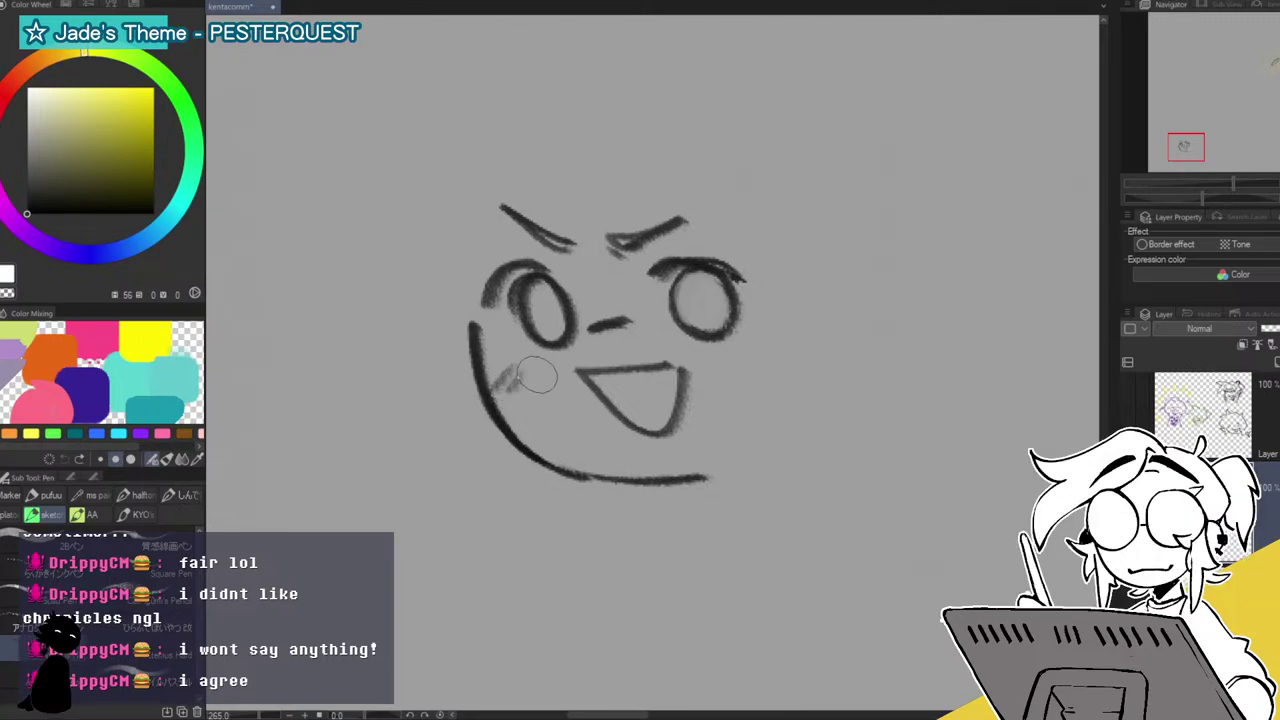
pyautogui.moveTo(749, 373); pyautogui.dragTo(762, 357)
# Try more teeth in the open mouth and dark filled pupils in both eyes, and undo these marks.
pyautogui.moveTo(645, 376)
pyautogui.mouseDown()
pyautogui.moveTo(598, 385)
pyautogui.moveTo(667, 385)
pyautogui.moveTo(653, 427)
pyautogui.moveTo(674, 369)
pyautogui.mouseUp()
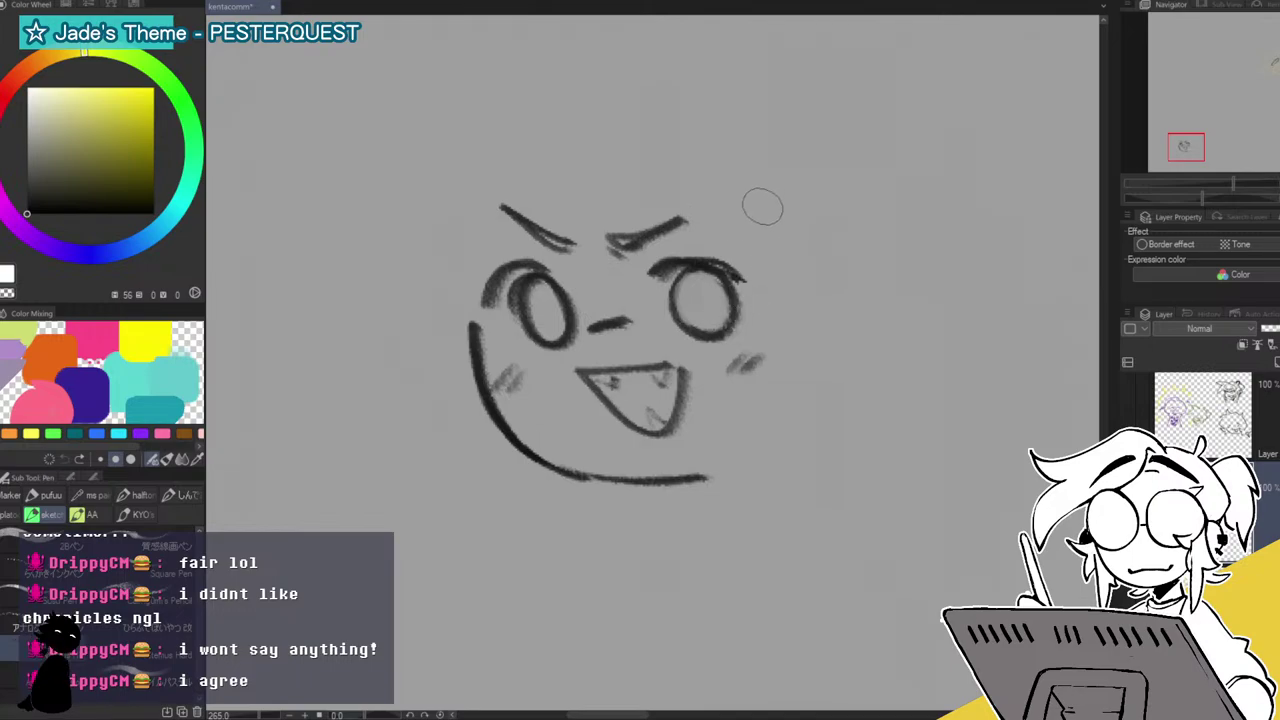
pyautogui.moveTo(540, 302)
pyautogui.mouseDown()
pyautogui.moveTo(550, 332)
pyautogui.moveTo(538, 282)
pyautogui.mouseUp()
pyautogui.moveTo(712, 272)
pyautogui.mouseDown()
pyautogui.moveTo(688, 312)
pyautogui.moveTo(710, 290)
pyautogui.moveTo(703, 276)
pyautogui.moveTo(700, 298)
pyautogui.moveTo(686, 277)
pyautogui.moveTo(683, 300)
pyautogui.mouseUp()
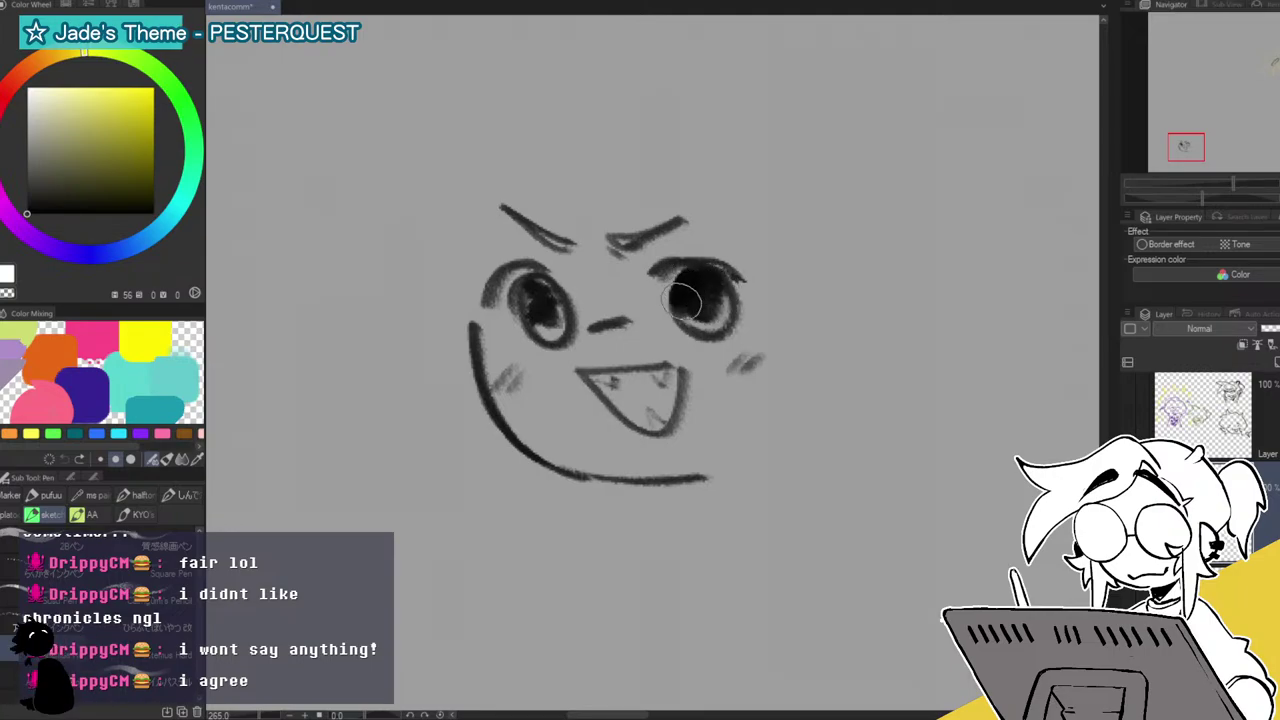
pyautogui.hotkey('ctrl', 'z')
pyautogui.hotkey('ctrl', 'z')
pyautogui.hotkey('ctrl', 'z')
pyautogui.hotkey('ctrl', 'z')
pyautogui.hotkey('ctrl', 'z')
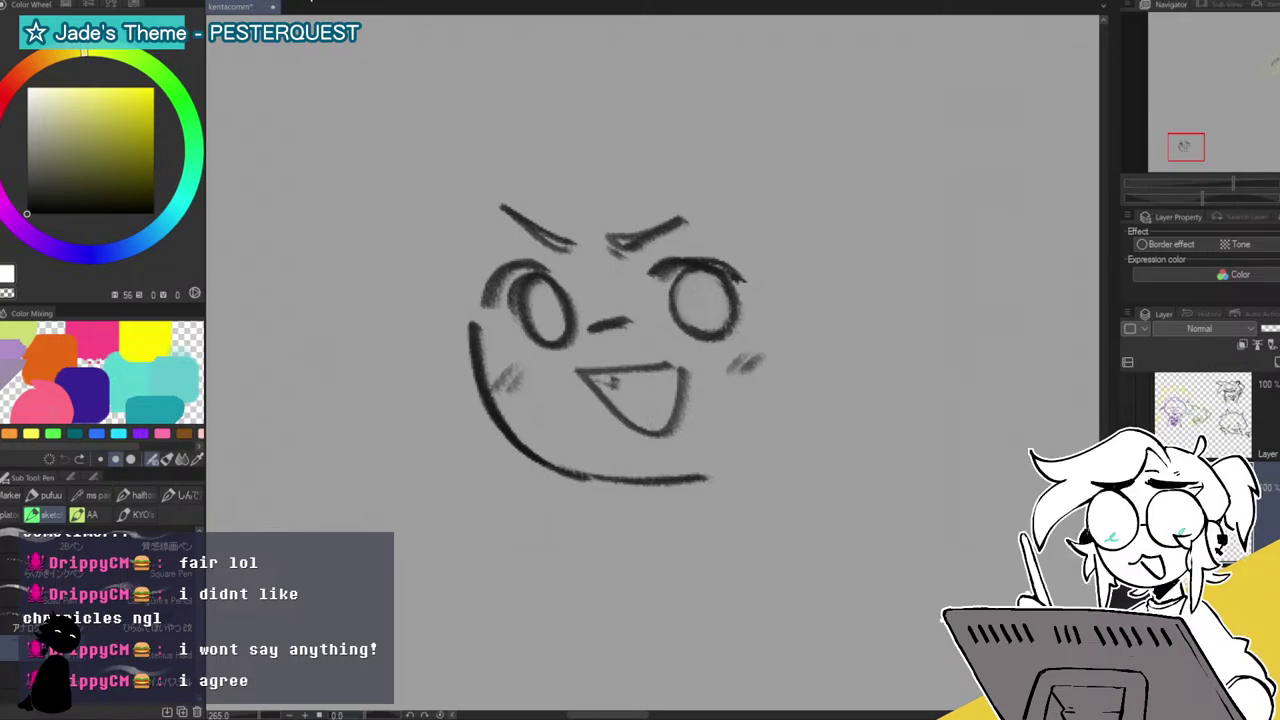
# Add a single small fang to the mouth and frame the face with a long hair strand and a tied braid.
pyautogui.moveTo(649, 376)
pyautogui.mouseDown()
pyautogui.moveTo(659, 386)
pyautogui.moveTo(672, 372)
pyautogui.mouseUp()
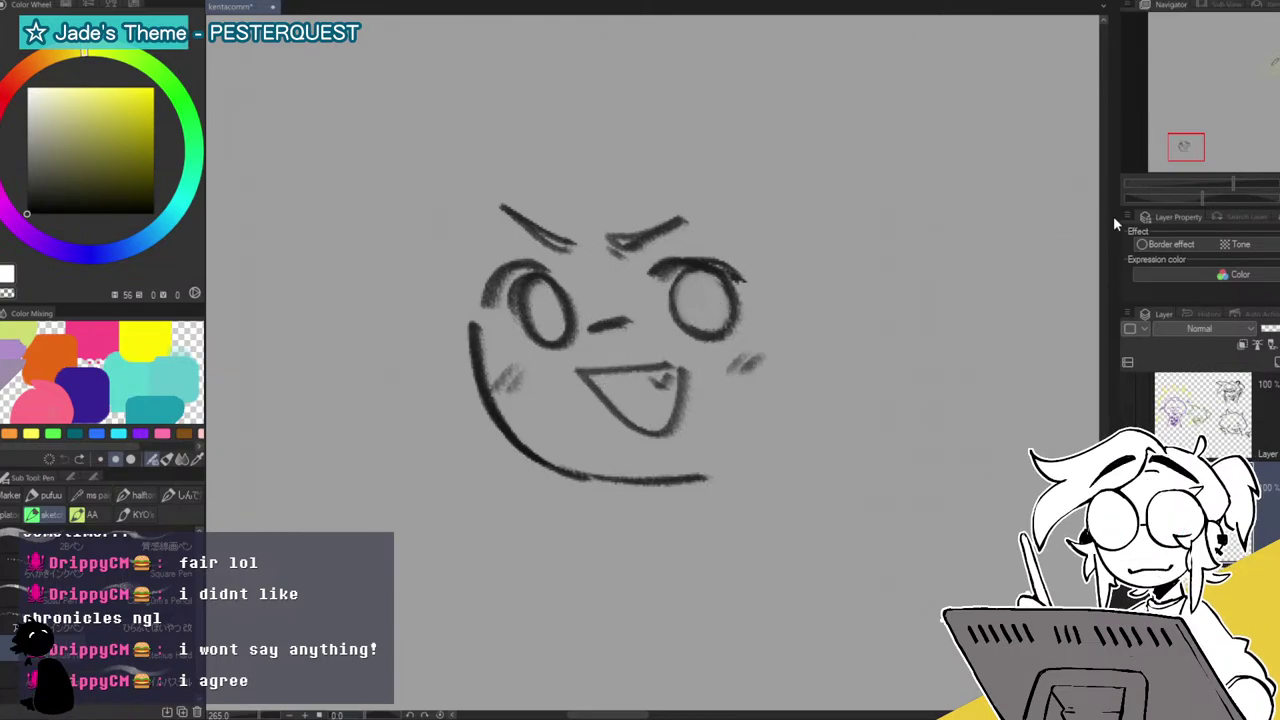
pyautogui.moveTo(1176, 145); pyautogui.dragTo(1175, 142)
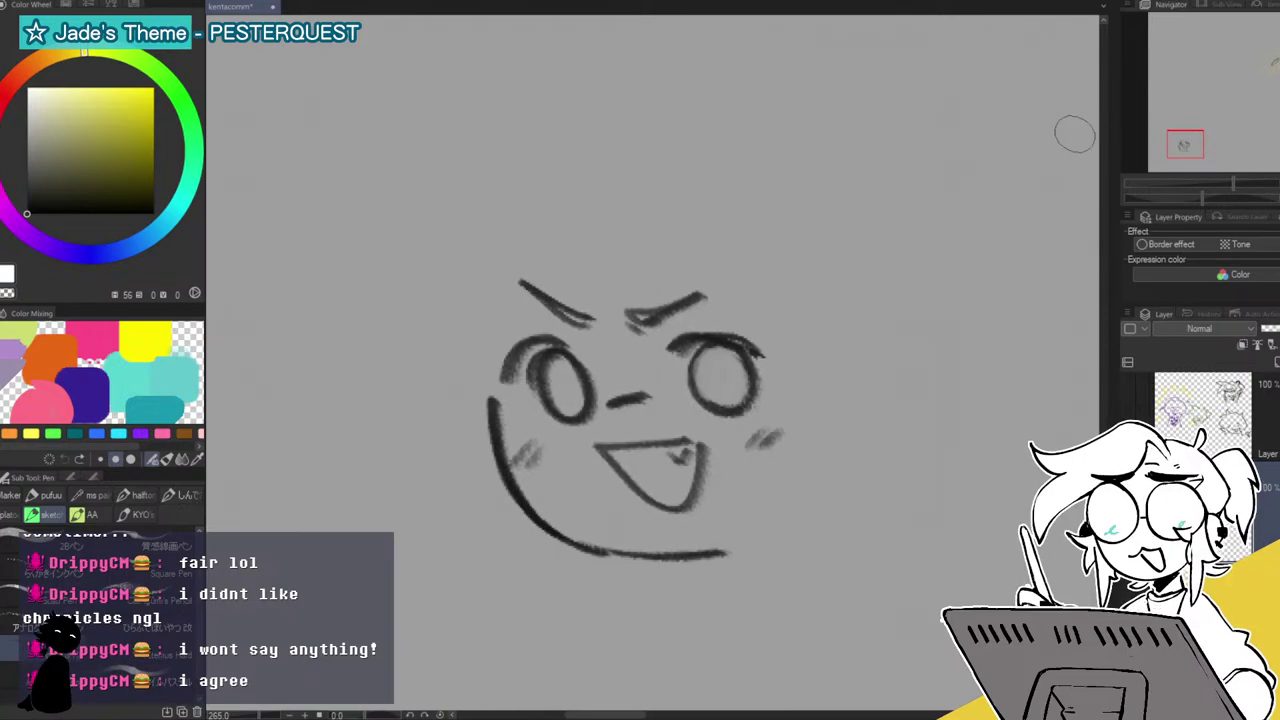
pyautogui.moveTo(459, 423)
pyautogui.mouseDown()
pyautogui.moveTo(468, 538)
pyautogui.moveTo(450, 607)
pyautogui.moveTo(488, 684)
pyautogui.mouseUp()
pyautogui.moveTo(1188, 141); pyautogui.dragTo(1189, 145)
pyautogui.moveTo(741, 330); pyautogui.dragTo(760, 423)
pyautogui.moveTo(794, 366)
pyautogui.mouseDown()
pyautogui.moveTo(766, 506)
pyautogui.moveTo(803, 514)
pyautogui.moveTo(780, 545)
pyautogui.moveTo(714, 558)
pyautogui.moveTo(770, 565)
pyautogui.moveTo(815, 620)
pyautogui.mouseUp()
pyautogui.moveTo(780, 558); pyautogui.dragTo(820, 622)
pyautogui.moveTo(745, 545)
pyautogui.mouseDown()
pyautogui.moveTo(792, 556)
pyautogui.moveTo(786, 542)
pyautogui.mouseUp()
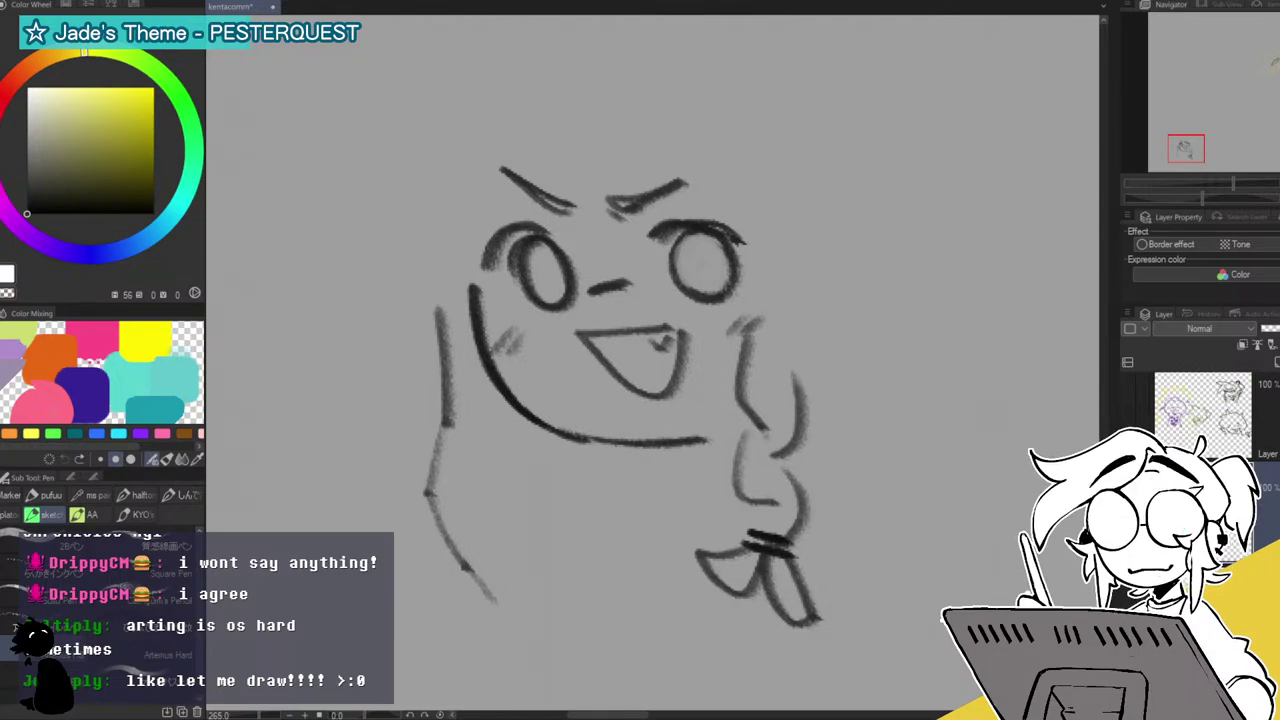
# Develop the long hair lock opposite the braid with a pointed end, inner strands and an angular piece beside the neck.
pyautogui.moveTo(1233, 183); pyautogui.dragTo(1225, 183)
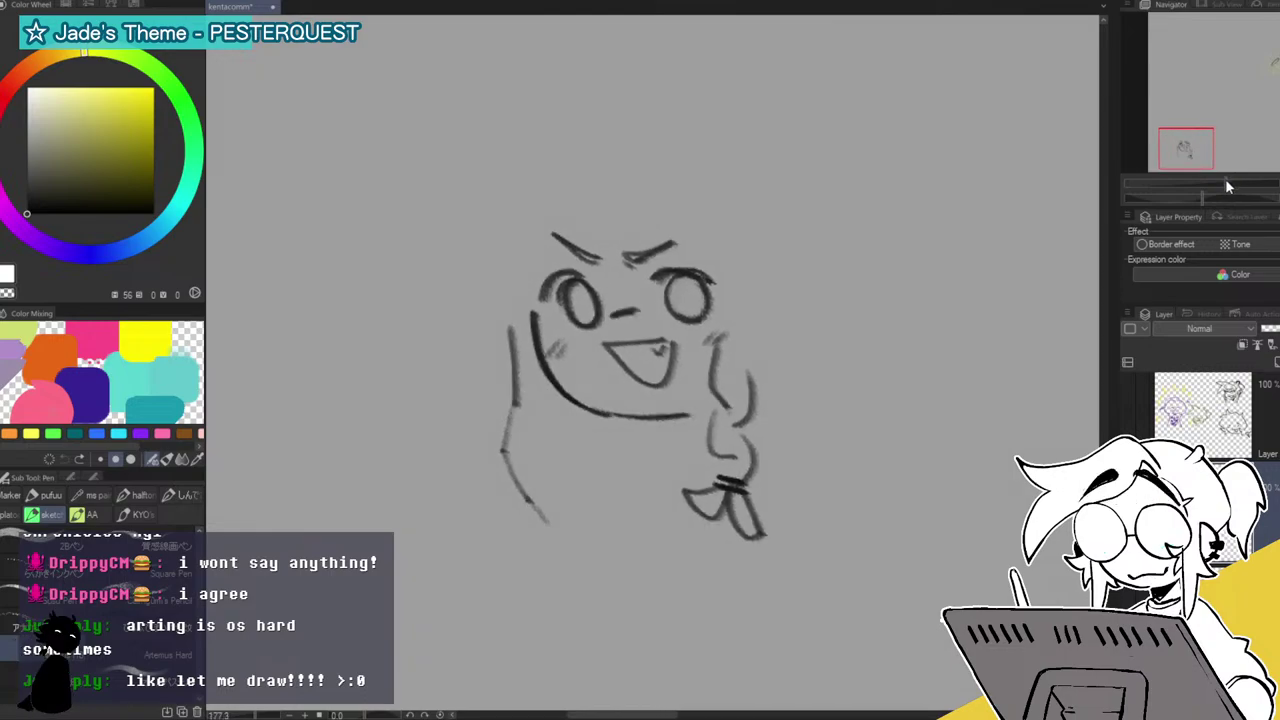
pyautogui.moveTo(518, 388)
pyautogui.mouseDown()
pyautogui.moveTo(507, 499)
pyautogui.moveTo(534, 576)
pyautogui.moveTo(559, 589)
pyautogui.moveTo(589, 542)
pyautogui.moveTo(557, 562)
pyautogui.moveTo(544, 481)
pyautogui.moveTo(571, 527)
pyautogui.mouseUp()
pyautogui.moveTo(572, 476)
pyautogui.mouseDown()
pyautogui.moveTo(600, 472)
pyautogui.moveTo(596, 508)
pyautogui.mouseUp()
pyautogui.moveTo(589, 478)
pyautogui.mouseDown()
pyautogui.moveTo(595, 526)
pyautogui.moveTo(582, 424)
pyautogui.moveTo(576, 486)
pyautogui.mouseUp()
pyautogui.moveTo(578, 430)
pyautogui.mouseDown()
pyautogui.moveTo(586, 478)
pyautogui.moveTo(555, 452)
pyautogui.mouseUp()
pyautogui.moveTo(540, 366)
pyautogui.mouseDown()
pyautogui.moveTo(566, 434)
pyautogui.moveTo(531, 600)
pyautogui.mouseUp()
pyautogui.press('c')
pyautogui.moveTo(550, 510); pyautogui.dragTo(556, 572)
pyautogui.moveTo(570, 450); pyautogui.dragTo(566, 492)
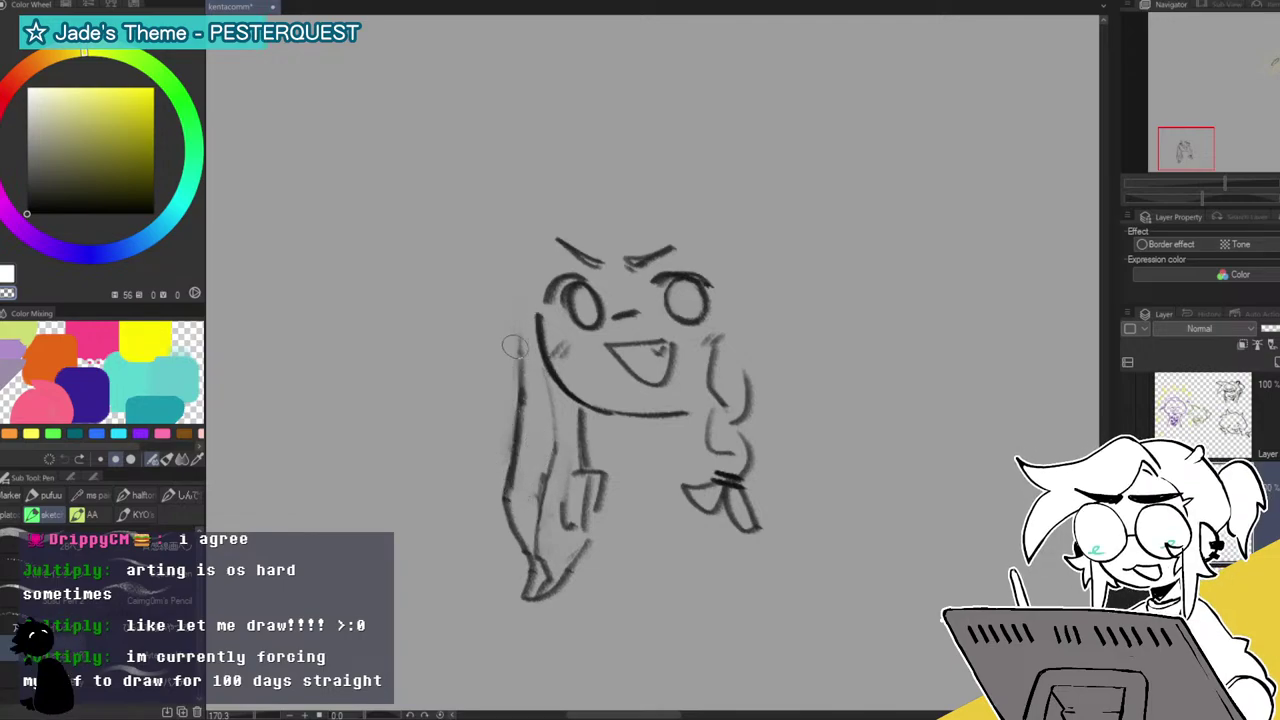
# Sketch a band with leaf shapes across the forehead and loose hair locks down both sides of the face.
pyautogui.moveTo(524, 240)
pyautogui.mouseDown()
pyautogui.moveTo(528, 283)
pyautogui.moveTo(501, 258)
pyautogui.moveTo(630, 238)
pyautogui.moveTo(641, 265)
pyautogui.moveTo(555, 266)
pyautogui.moveTo(652, 255)
pyautogui.moveTo(669, 213)
pyautogui.moveTo(693, 211)
pyautogui.moveTo(647, 258)
pyautogui.moveTo(724, 270)
pyautogui.moveTo(742, 394)
pyautogui.moveTo(777, 415)
pyautogui.moveTo(800, 402)
pyautogui.moveTo(772, 268)
pyautogui.mouseUp()
pyautogui.moveTo(503, 312)
pyautogui.mouseDown()
pyautogui.moveTo(475, 421)
pyautogui.moveTo(512, 436)
pyautogui.moveTo(500, 437)
pyautogui.moveTo(488, 395)
pyautogui.mouseUp()
pyautogui.moveTo(728, 290); pyautogui.dragTo(748, 377)
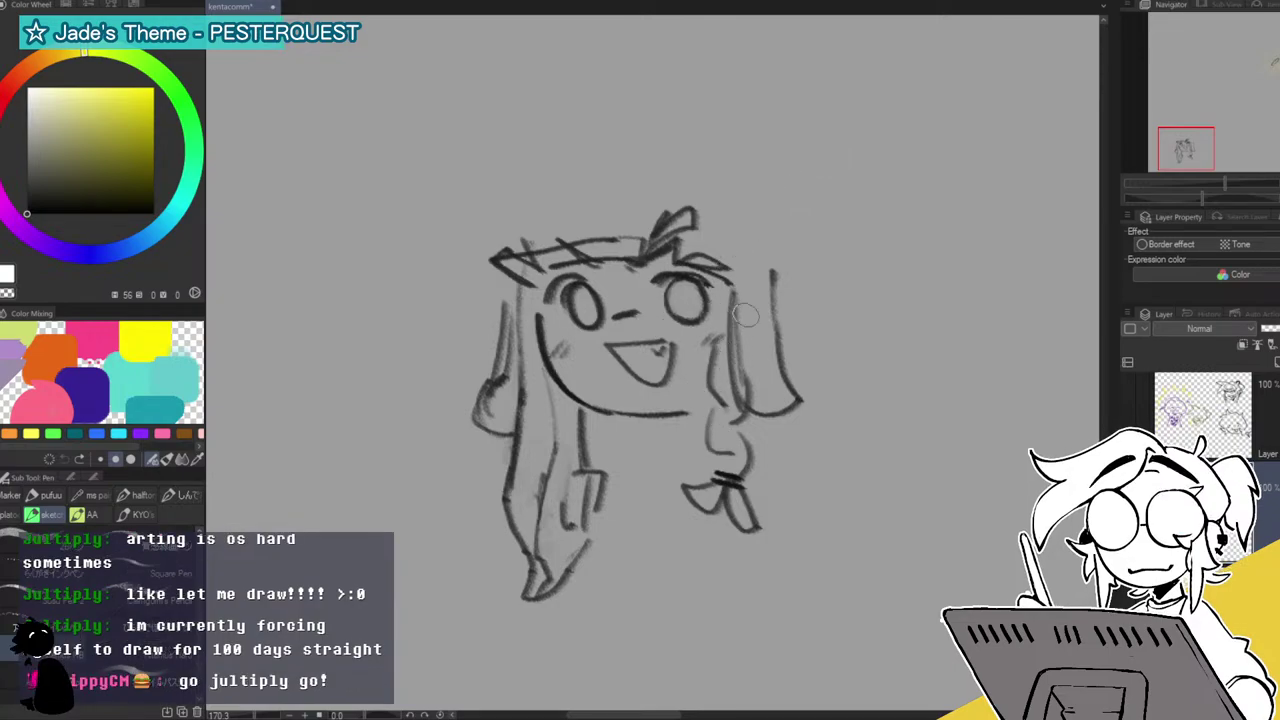
# Fill a dark pointed neck shadow under the chin and extend the jawline towards the braid, trimming the edges with transparent colour.
pyautogui.moveTo(1265, 78)
pyautogui.mouseDown()
pyautogui.moveTo(1220, 91)
pyautogui.moveTo(1173, 135)
pyautogui.moveTo(1187, 146)
pyautogui.mouseUp()
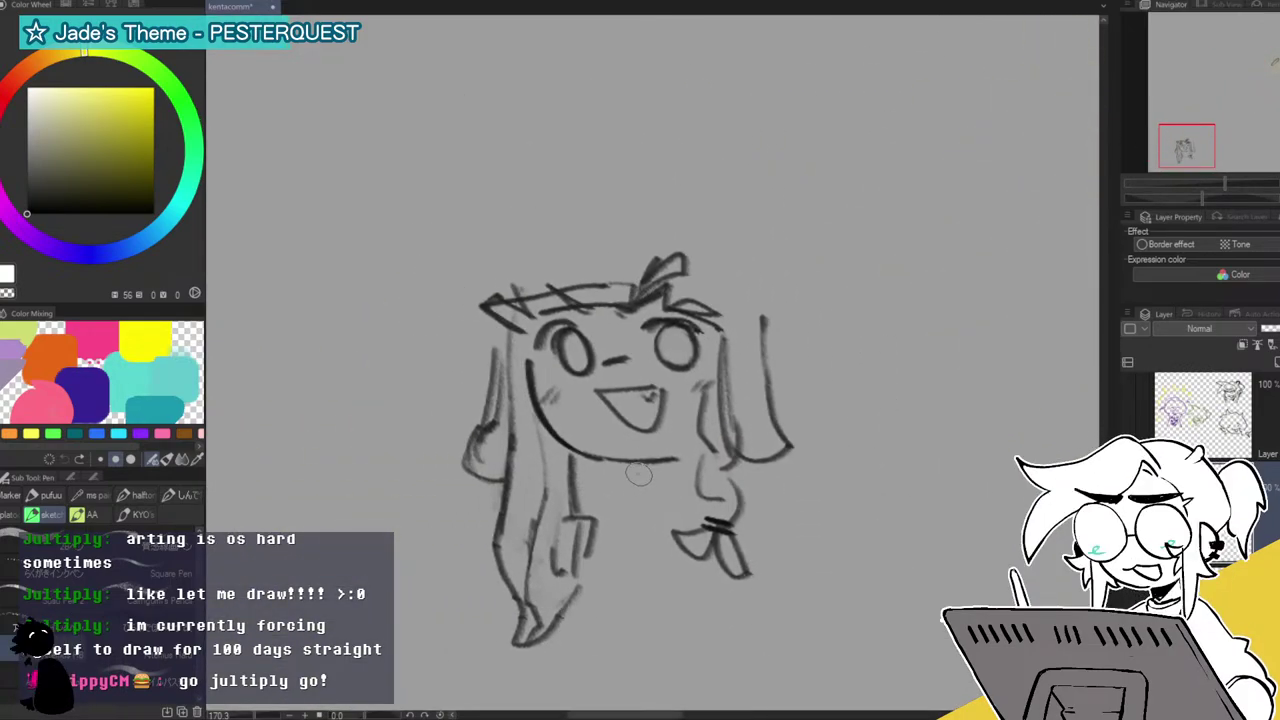
pyautogui.moveTo(657, 474)
pyautogui.mouseDown()
pyautogui.moveTo(672, 470)
pyautogui.moveTo(640, 470)
pyautogui.moveTo(679, 465)
pyautogui.mouseUp()
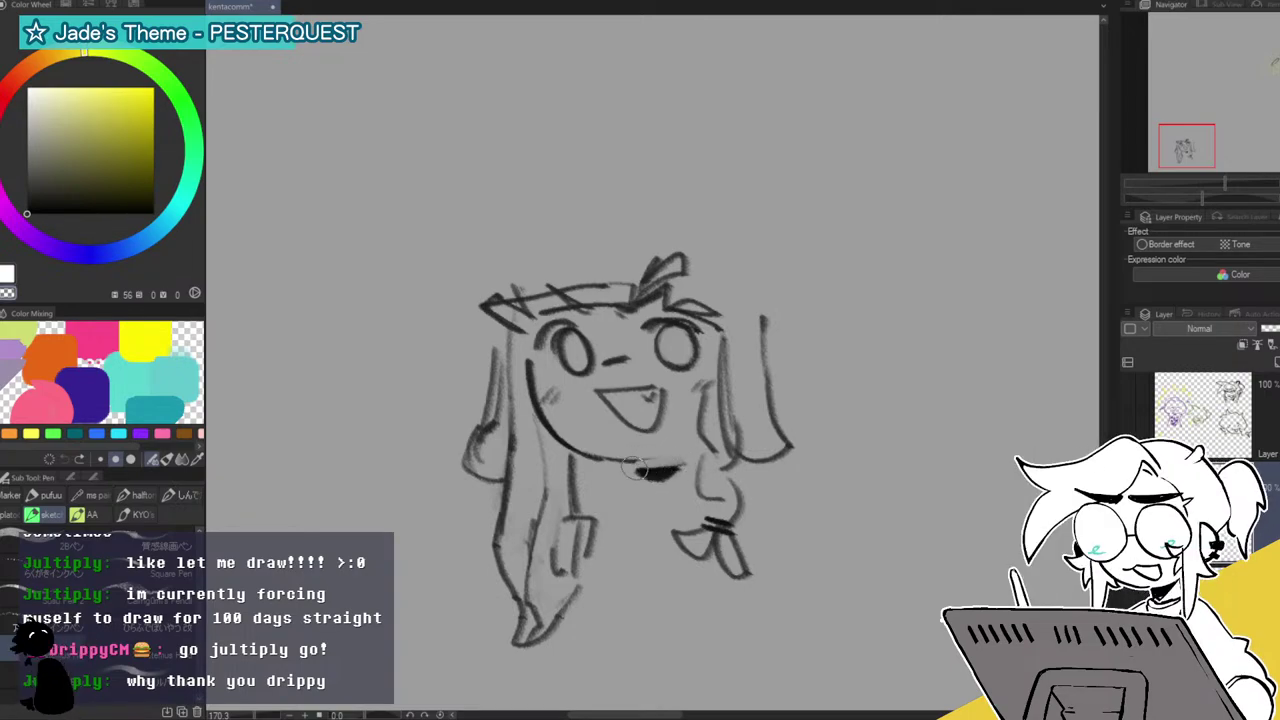
pyautogui.moveTo(698, 448); pyautogui.dragTo(659, 455)
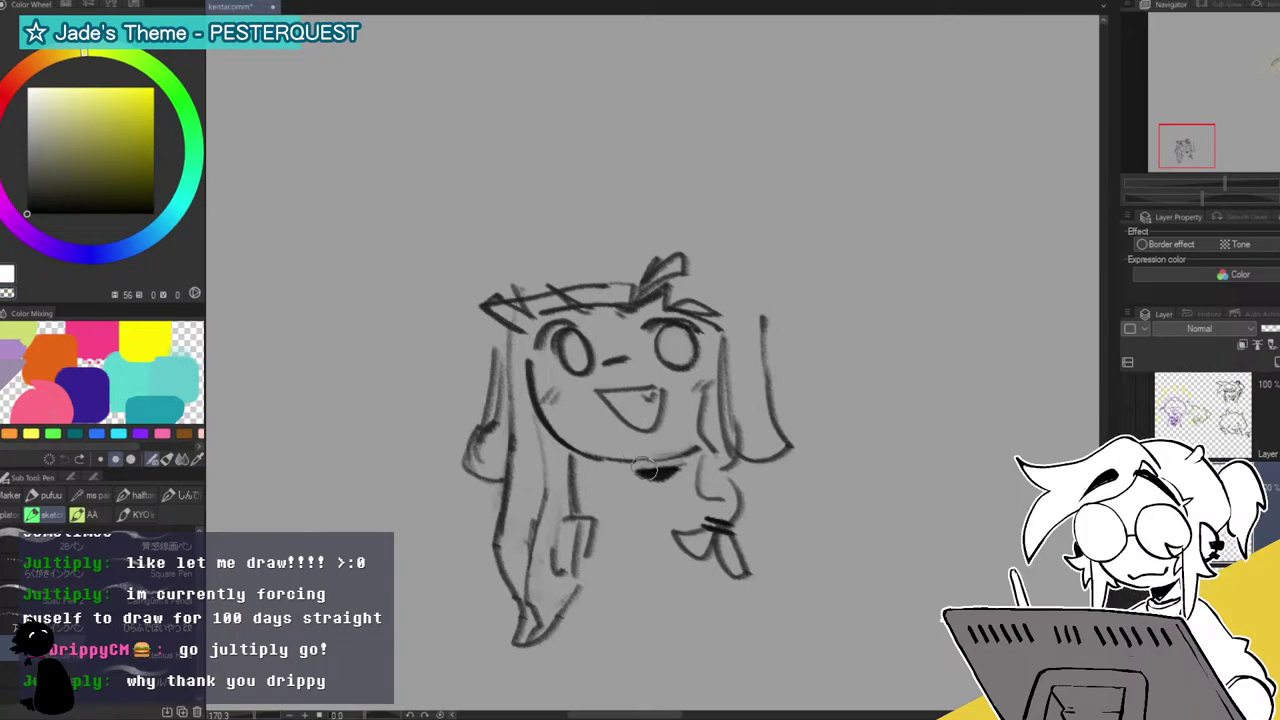
pyautogui.moveTo(670, 468)
pyautogui.mouseDown()
pyautogui.moveTo(688, 462)
pyautogui.moveTo(654, 494)
pyautogui.moveTo(646, 482)
pyautogui.mouseUp()
pyautogui.press('c')
pyautogui.moveTo(632, 472); pyautogui.dragTo(694, 472)
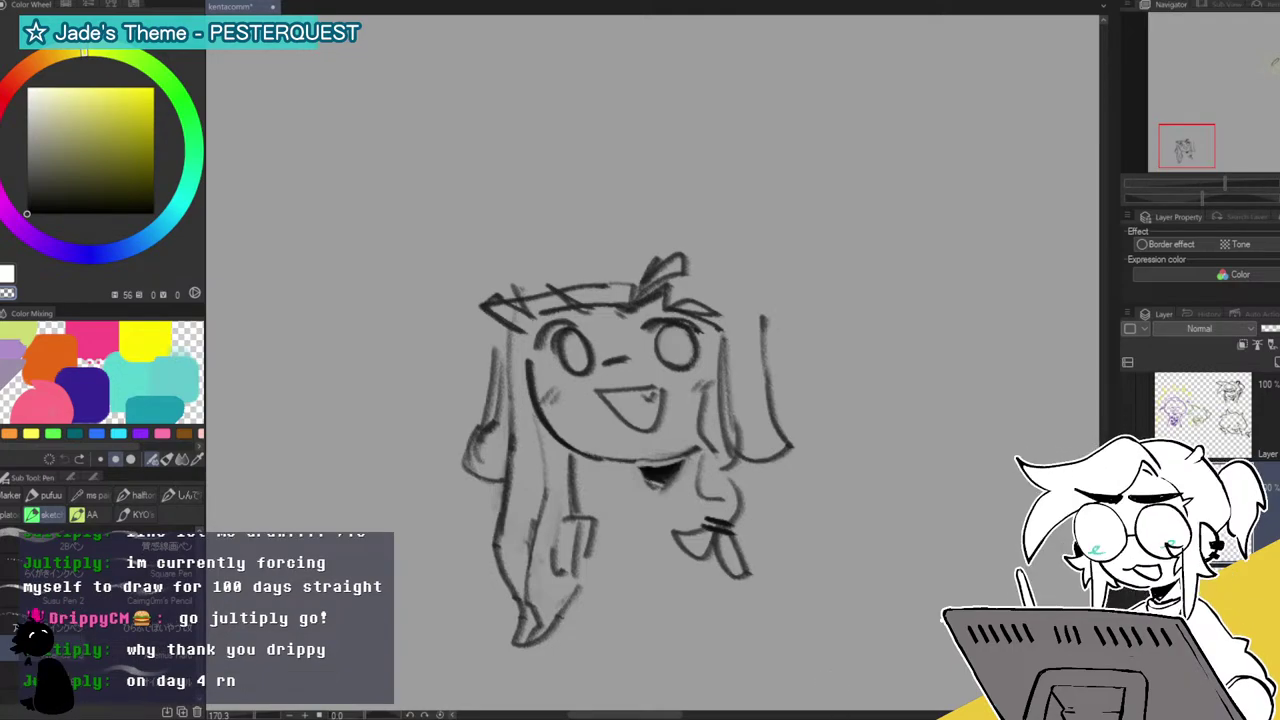
# Sketch a large rounded shape with a curved rim over the top of the head, and add a pointed ear on each side.
pyautogui.moveTo(516, 284)
pyautogui.mouseDown()
pyautogui.moveTo(479, 255)
pyautogui.moveTo(580, 242)
pyautogui.mouseUp()
pyautogui.moveTo(499, 277)
pyautogui.mouseDown()
pyautogui.moveTo(560, 247)
pyautogui.moveTo(496, 259)
pyautogui.moveTo(538, 254)
pyautogui.moveTo(492, 277)
pyautogui.moveTo(573, 254)
pyautogui.mouseUp()
pyautogui.moveTo(490, 272)
pyautogui.mouseDown()
pyautogui.moveTo(715, 257)
pyautogui.moveTo(718, 317)
pyautogui.mouseUp()
pyautogui.moveTo(487, 253)
pyautogui.mouseDown()
pyautogui.moveTo(548, 205)
pyautogui.moveTo(578, 204)
pyautogui.moveTo(477, 268)
pyautogui.mouseUp()
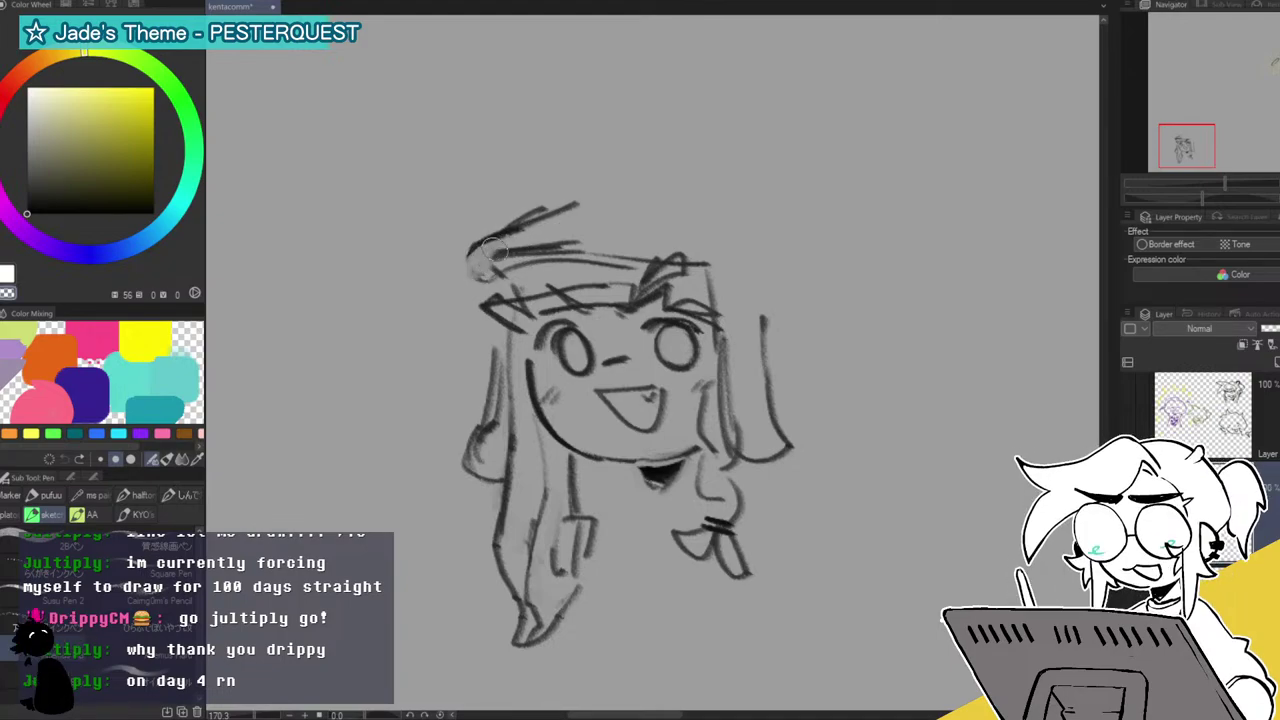
pyautogui.moveTo(472, 250)
pyautogui.mouseDown()
pyautogui.moveTo(481, 277)
pyautogui.moveTo(566, 254)
pyautogui.moveTo(485, 267)
pyautogui.moveTo(481, 256)
pyautogui.moveTo(523, 252)
pyautogui.mouseUp()
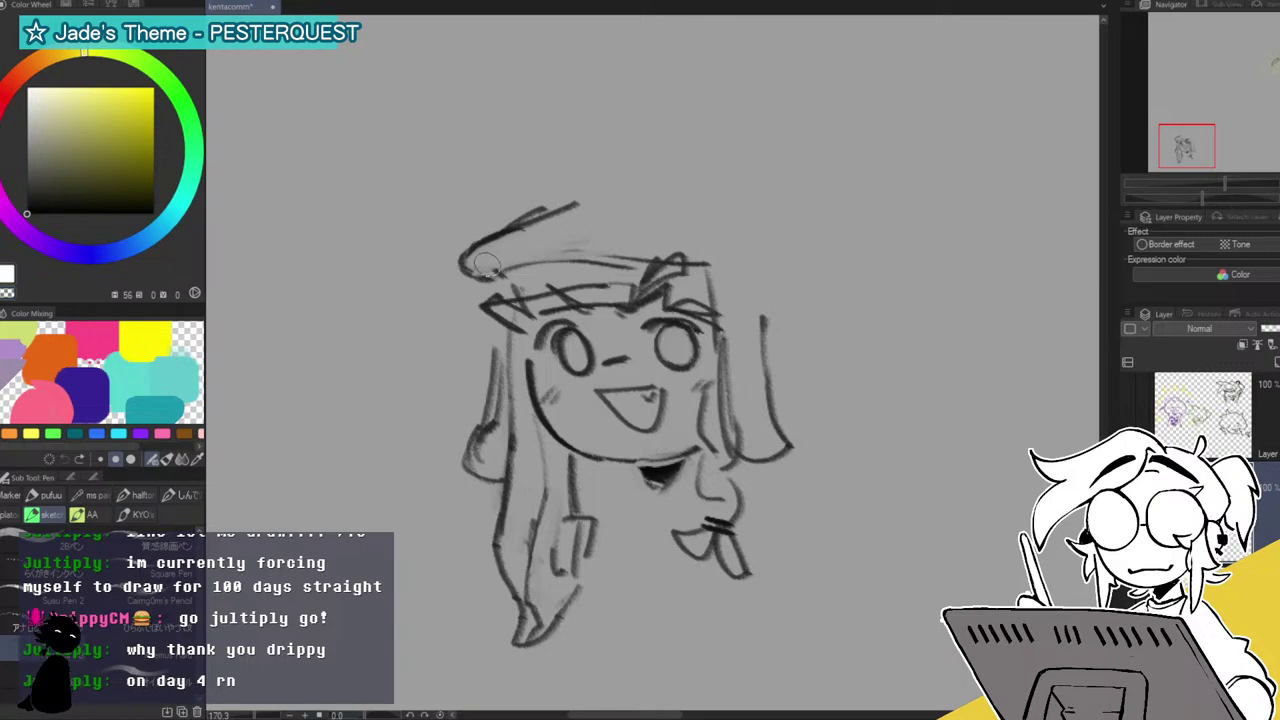
pyautogui.moveTo(486, 264); pyautogui.dragTo(586, 246)
pyautogui.moveTo(500, 235)
pyautogui.mouseDown()
pyautogui.moveTo(582, 190)
pyautogui.moveTo(775, 261)
pyautogui.moveTo(790, 325)
pyautogui.moveTo(828, 371)
pyautogui.moveTo(793, 360)
pyautogui.moveTo(784, 393)
pyautogui.mouseUp()
pyautogui.moveTo(487, 356); pyautogui.dragTo(488, 394)
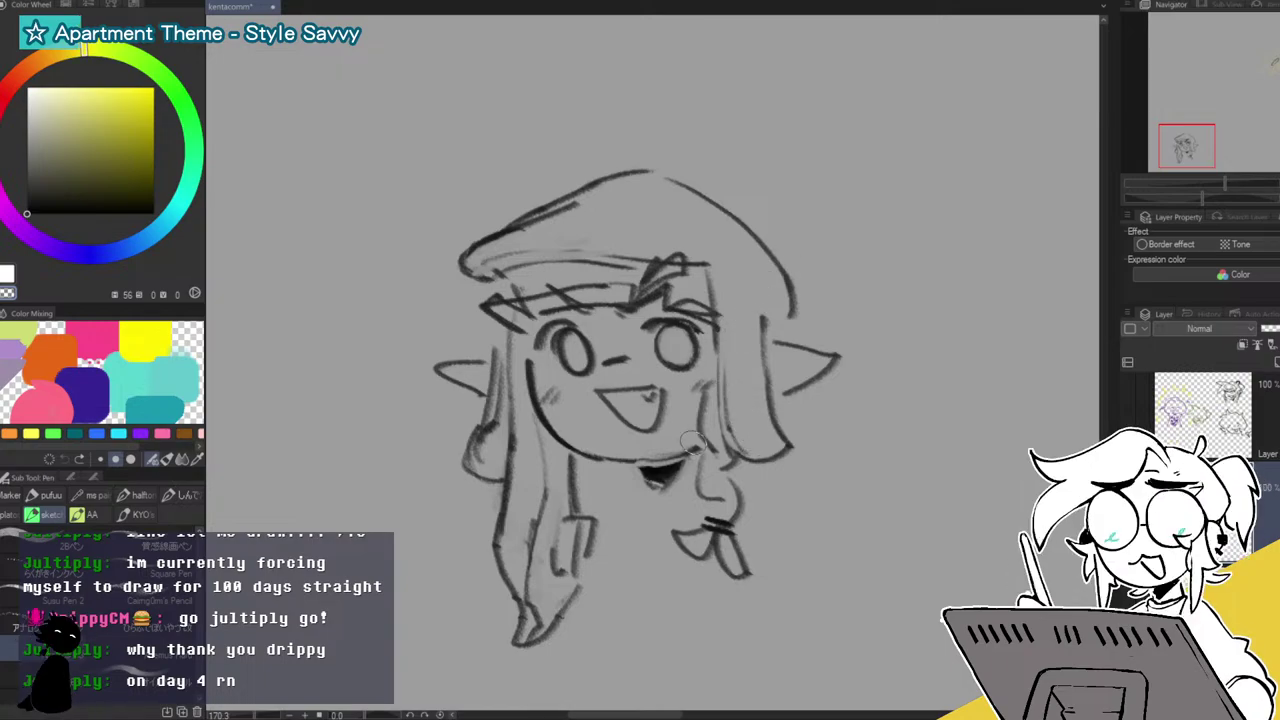
# Clean up and redraw the short side lock below the ear on the side away from the braid.
pyautogui.moveTo(475, 452); pyautogui.dragTo(483, 431)
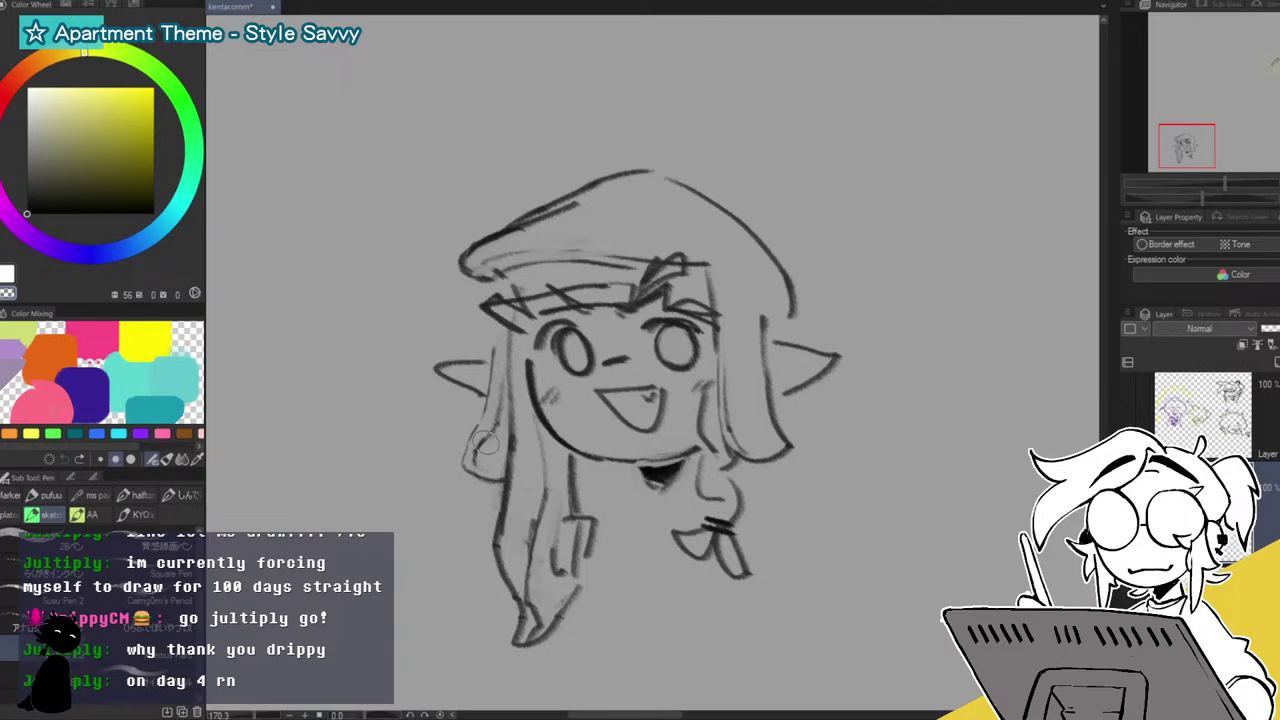
pyautogui.moveTo(491, 312); pyautogui.dragTo(484, 396)
pyautogui.moveTo(490, 337)
pyautogui.mouseDown()
pyautogui.moveTo(465, 447)
pyautogui.moveTo(481, 411)
pyautogui.moveTo(469, 448)
pyautogui.moveTo(500, 482)
pyautogui.mouseUp()
pyautogui.moveTo(485, 398)
pyautogui.mouseDown()
pyautogui.moveTo(481, 370)
pyautogui.moveTo(478, 424)
pyautogui.mouseUp()
# Sketch a tilted box-shaped character on empty canvas above the head doodle, with a doubled side edge and two round eyes with dot pupils.
pyautogui.moveTo(1190, 139); pyautogui.dragTo(1194, 95)
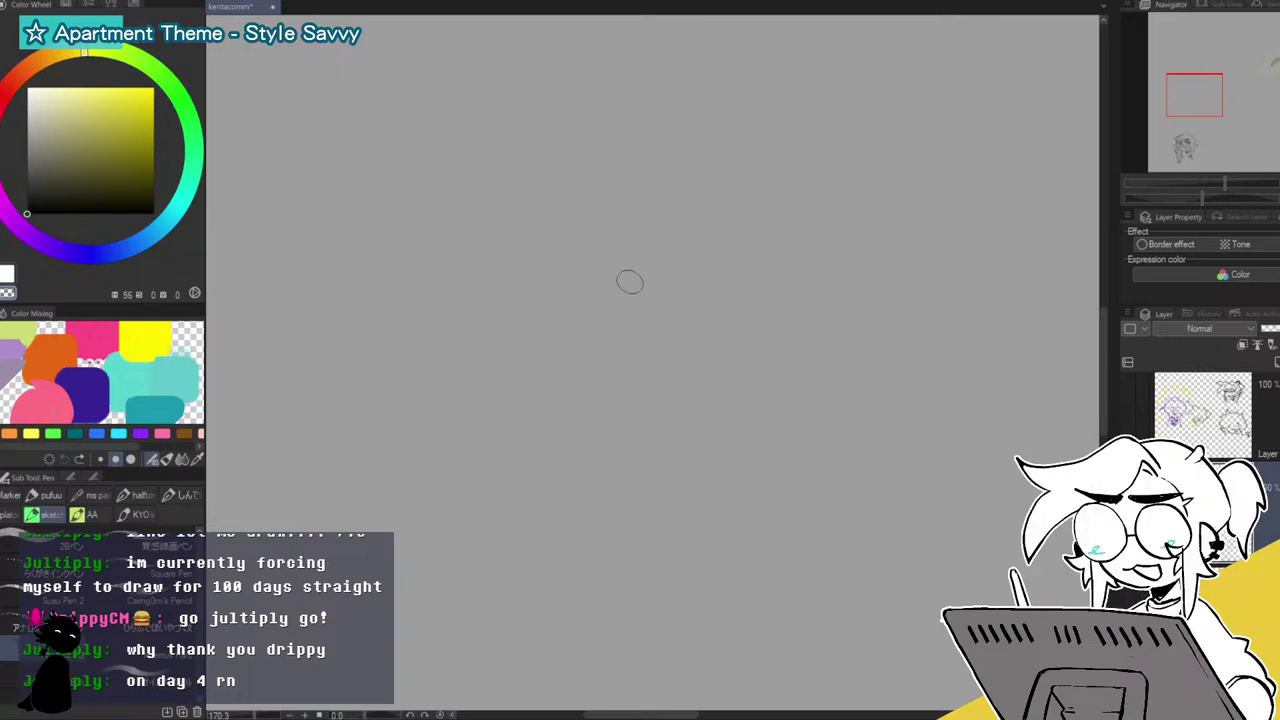
pyautogui.moveTo(545, 275); pyautogui.dragTo(722, 246)
pyautogui.moveTo(545, 280); pyautogui.dragTo(612, 448)
pyautogui.moveTo(729, 250); pyautogui.dragTo(770, 425)
pyautogui.moveTo(612, 478); pyautogui.dragTo(755, 456)
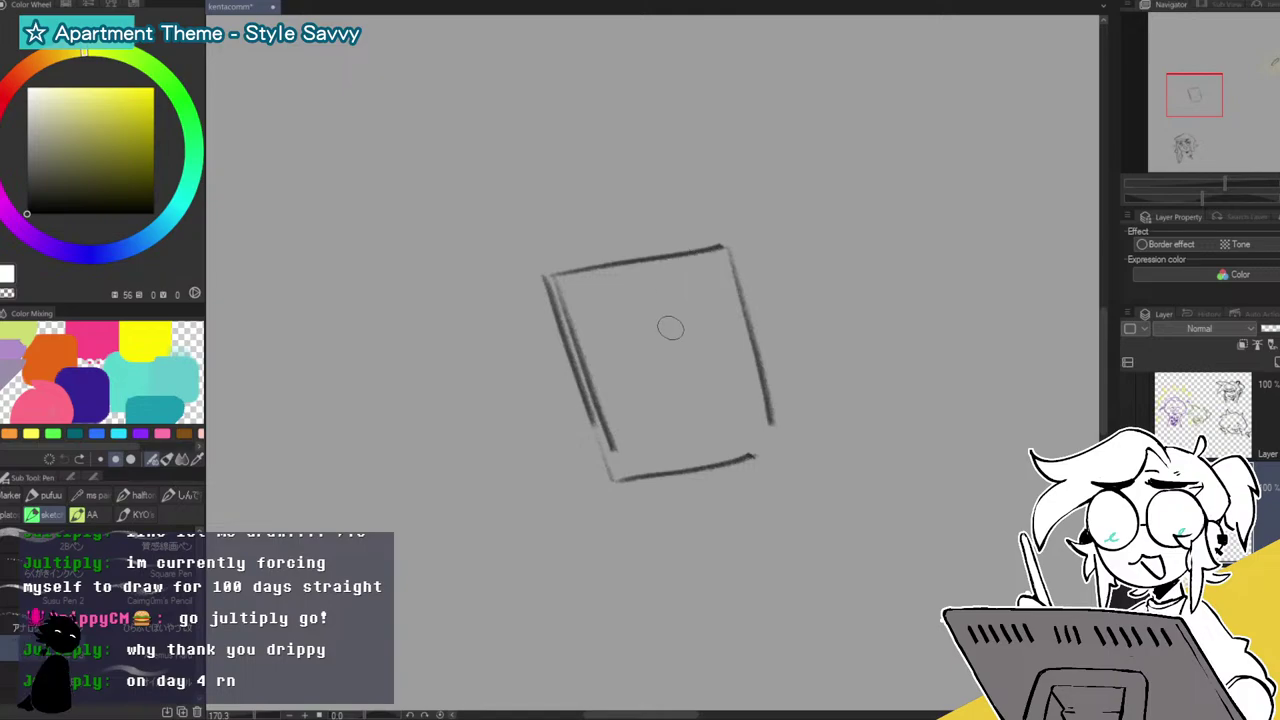
pyautogui.click(694, 303)
pyautogui.click(655, 352)
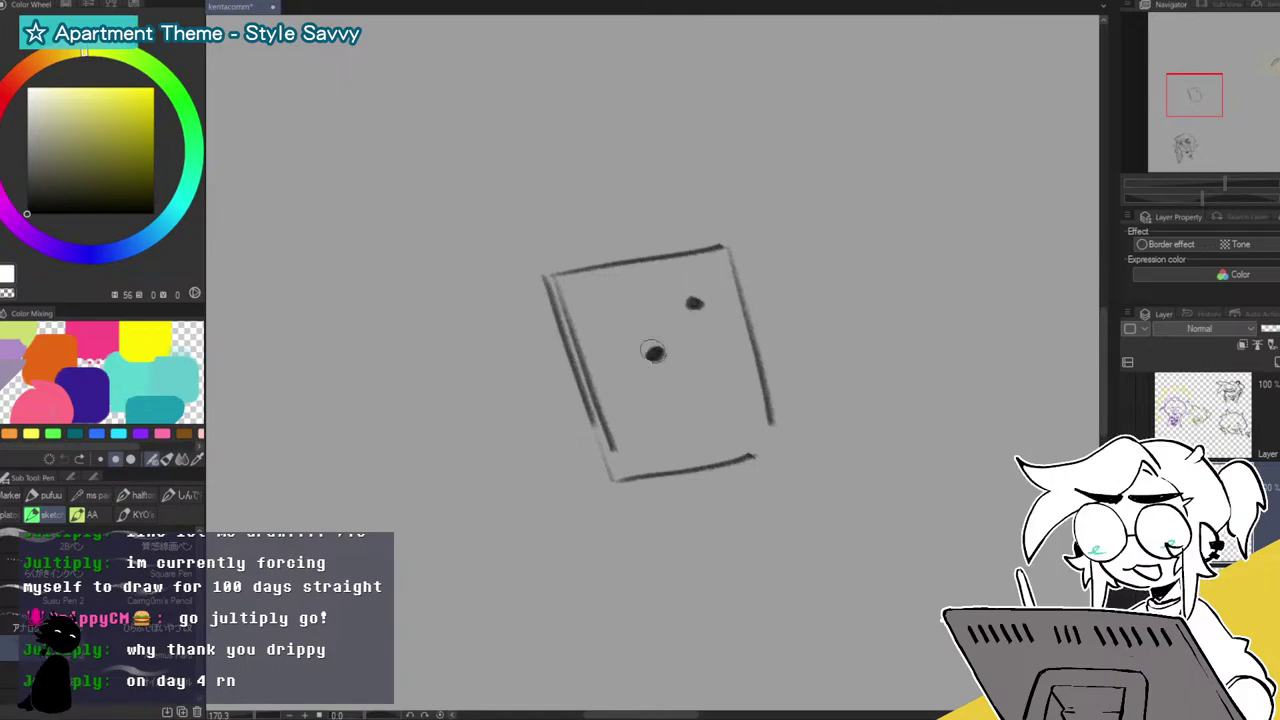
pyautogui.moveTo(725, 279)
pyautogui.mouseDown()
pyautogui.moveTo(695, 338)
pyautogui.moveTo(678, 280)
pyautogui.moveTo(717, 340)
pyautogui.moveTo(698, 277)
pyautogui.moveTo(673, 334)
pyautogui.moveTo(728, 314)
pyautogui.moveTo(669, 324)
pyautogui.moveTo(669, 387)
pyautogui.moveTo(632, 331)
pyautogui.moveTo(666, 394)
pyautogui.moveTo(645, 334)
pyautogui.moveTo(643, 393)
pyautogui.mouseUp()
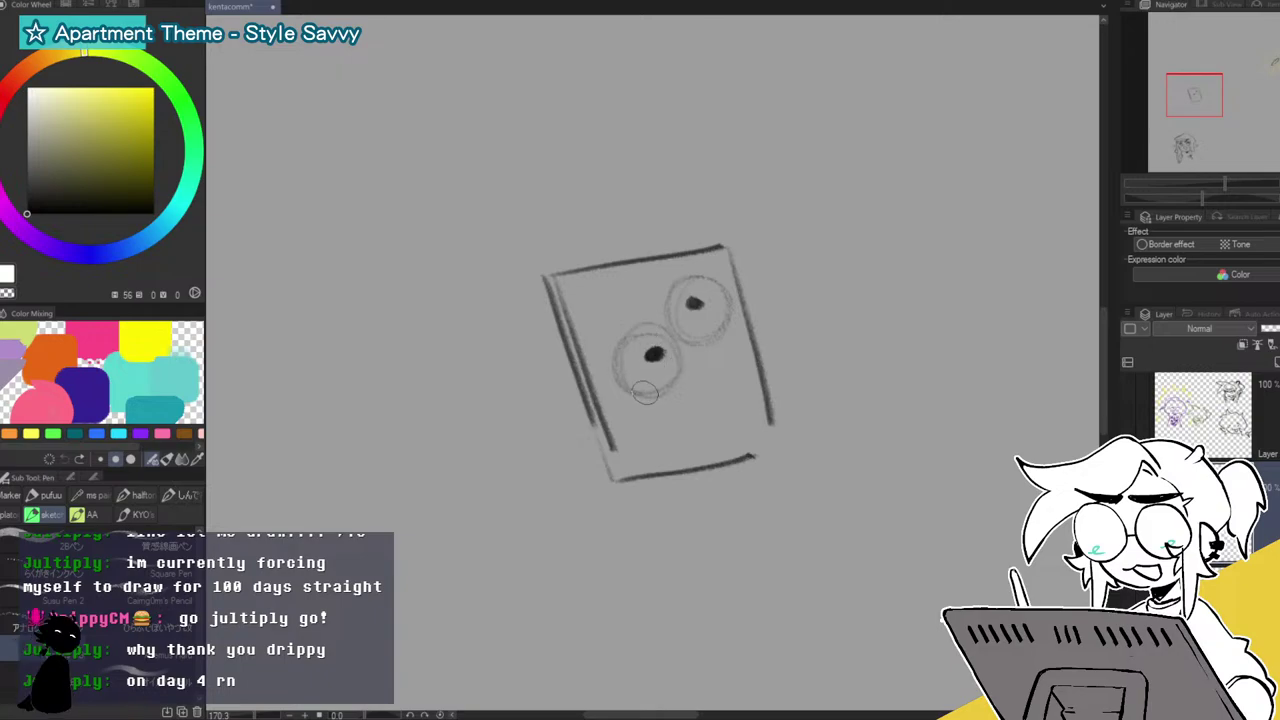
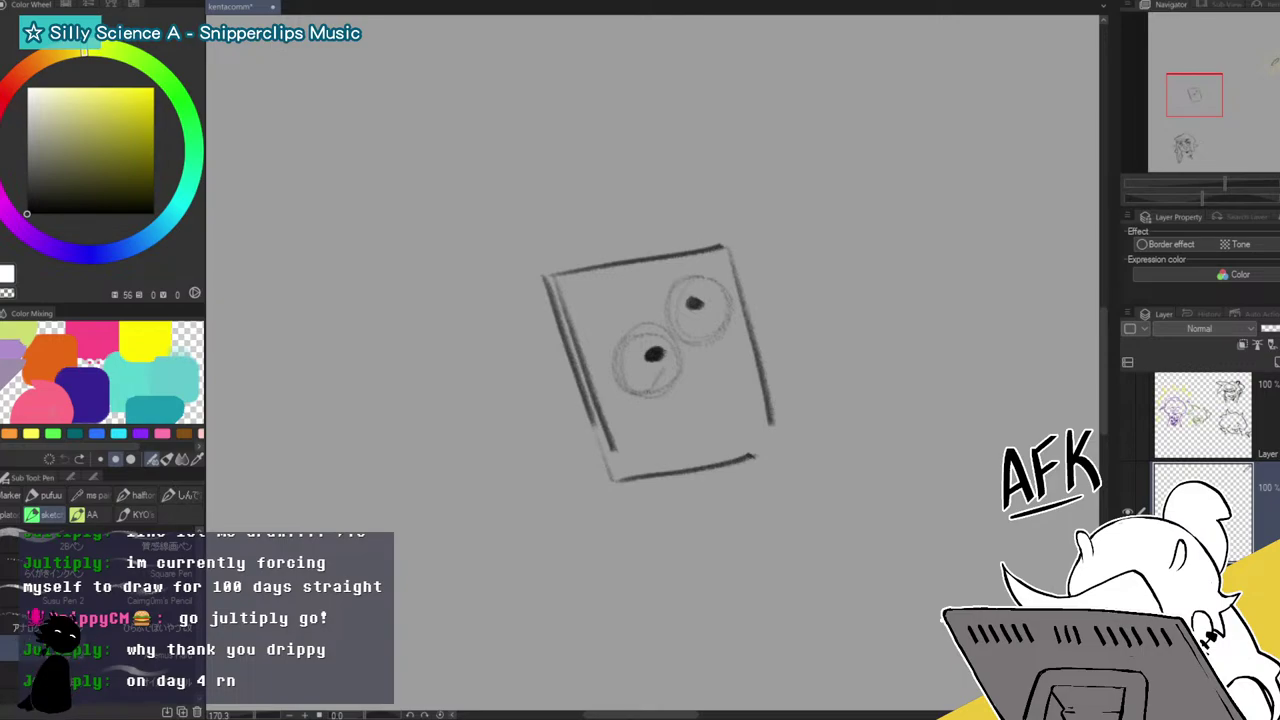
# Handwrite "Sorry i'm complaining to my" above and beside the tilted rectangle with eyes.
pyautogui.moveTo(393, 121)
pyautogui.mouseDown()
pyautogui.moveTo(337, 140)
pyautogui.moveTo(340, 198)
pyautogui.mouseUp()
pyautogui.moveTo(450, 158)
pyautogui.mouseDown()
pyautogui.moveTo(434, 177)
pyautogui.moveTo(515, 155)
pyautogui.moveTo(488, 226)
pyautogui.mouseUp()
pyautogui.click(610, 113)
pyautogui.moveTo(618, 135)
pyautogui.mouseDown()
pyautogui.moveTo(625, 158)
pyautogui.moveTo(702, 153)
pyautogui.mouseUp()
pyautogui.moveTo(778, 118)
pyautogui.mouseDown()
pyautogui.moveTo(810, 116)
pyautogui.moveTo(821, 135)
pyautogui.moveTo(854, 109)
pyautogui.moveTo(874, 143)
pyautogui.moveTo(883, 110)
pyautogui.moveTo(939, 93)
pyautogui.moveTo(1033, 108)
pyautogui.moveTo(1077, 74)
pyautogui.moveTo(1055, 148)
pyautogui.mouseUp()
pyautogui.moveTo(792, 264)
pyautogui.mouseDown()
pyautogui.moveTo(784, 318)
pyautogui.moveTo(808, 304)
pyautogui.mouseUp()
pyautogui.moveTo(832, 296)
pyautogui.mouseDown()
pyautogui.moveTo(914, 277)
pyautogui.moveTo(950, 300)
pyautogui.mouseUp()
pyautogui.moveTo(938, 268)
pyautogui.mouseDown()
pyautogui.moveTo(972, 268)
pyautogui.moveTo(905, 370)
pyautogui.mouseUp()
# Handwrite "mom about a phone call" below the tilted rectangle to complete the message.
pyautogui.moveTo(330, 608)
pyautogui.mouseDown()
pyautogui.moveTo(345, 640)
pyautogui.moveTo(378, 632)
pyautogui.mouseUp()
pyautogui.moveTo(398, 592)
pyautogui.mouseDown()
pyautogui.moveTo(429, 585)
pyautogui.moveTo(458, 626)
pyautogui.mouseUp()
pyautogui.moveTo(582, 588)
pyautogui.mouseDown()
pyautogui.moveTo(548, 625)
pyautogui.moveTo(588, 630)
pyautogui.mouseUp()
pyautogui.moveTo(600, 560)
pyautogui.mouseDown()
pyautogui.moveTo(617, 619)
pyautogui.moveTo(664, 590)
pyautogui.mouseUp()
pyautogui.moveTo(680, 582)
pyautogui.mouseDown()
pyautogui.moveTo(698, 615)
pyautogui.moveTo(706, 582)
pyautogui.mouseUp()
pyautogui.moveTo(718, 520)
pyautogui.mouseDown()
pyautogui.moveTo(724, 610)
pyautogui.moveTo(740, 576)
pyautogui.mouseUp()
pyautogui.moveTo(852, 540)
pyautogui.mouseDown()
pyautogui.moveTo(826, 568)
pyautogui.moveTo(862, 574)
pyautogui.mouseUp()
pyautogui.moveTo(753, 645); pyautogui.dragTo(747, 692)
pyautogui.moveTo(748, 655)
pyautogui.mouseDown()
pyautogui.moveTo(782, 647)
pyautogui.moveTo(805, 672)
pyautogui.moveTo(829, 664)
pyautogui.moveTo(833, 633)
pyautogui.moveTo(908, 634)
pyautogui.mouseUp()
pyautogui.moveTo(950, 586)
pyautogui.mouseDown()
pyautogui.moveTo(954, 606)
pyautogui.moveTo(982, 596)
pyautogui.mouseUp()
pyautogui.moveTo(974, 540); pyautogui.dragTo(984, 592)
pyautogui.moveTo(988, 530); pyautogui.dragTo(998, 582)
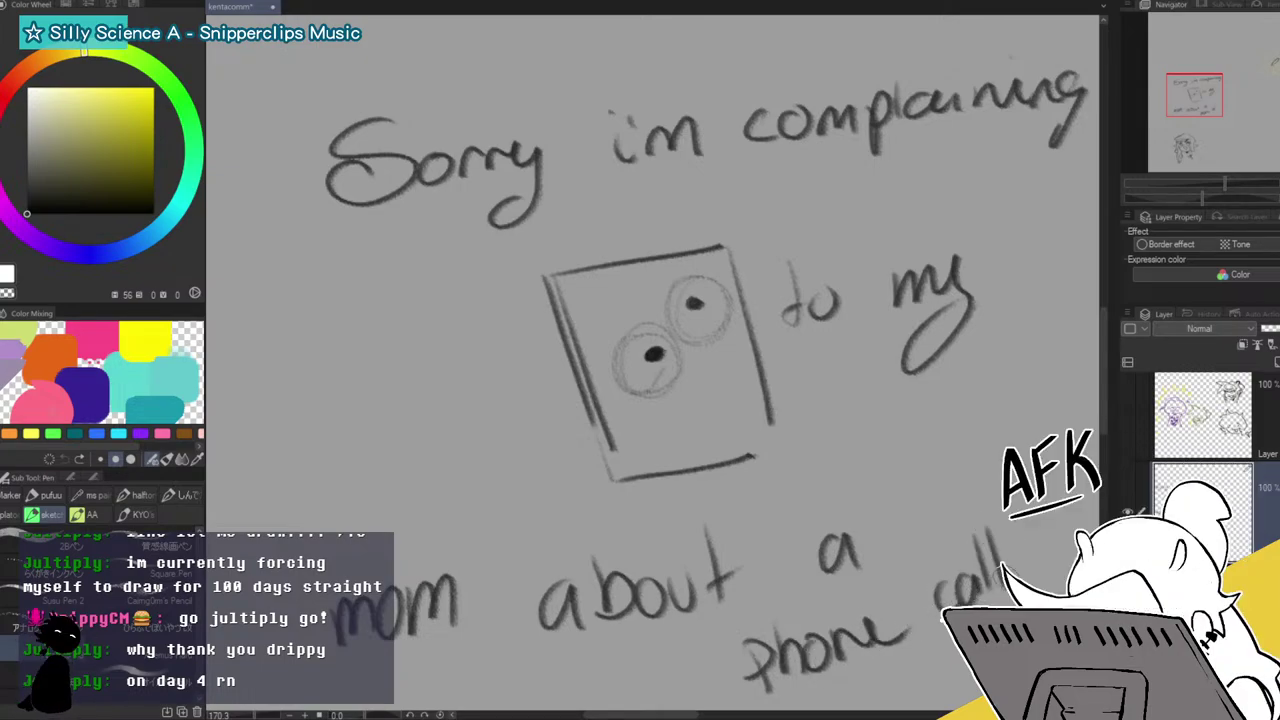
# Undo all the handwritten lettering around the tilted rectangle.
pyautogui.hotkey('ctrl', 'z')
pyautogui.hotkey('ctrl', 'z')
pyautogui.hotkey('ctrl', 'z')
pyautogui.hotkey('ctrl', 'z')
pyautogui.hotkey('ctrl', 'z')
pyautogui.hotkey('ctrl', 'z')
pyautogui.hotkey('ctrl', 'z')
pyautogui.hotkey('ctrl', 'z')
pyautogui.hotkey('ctrl', 'z')
pyautogui.hotkey('ctrl', 'z')
pyautogui.hotkey('ctrl', 'z')
pyautogui.hotkey('ctrl', 'z')
pyautogui.hotkey('ctrl', 'z')
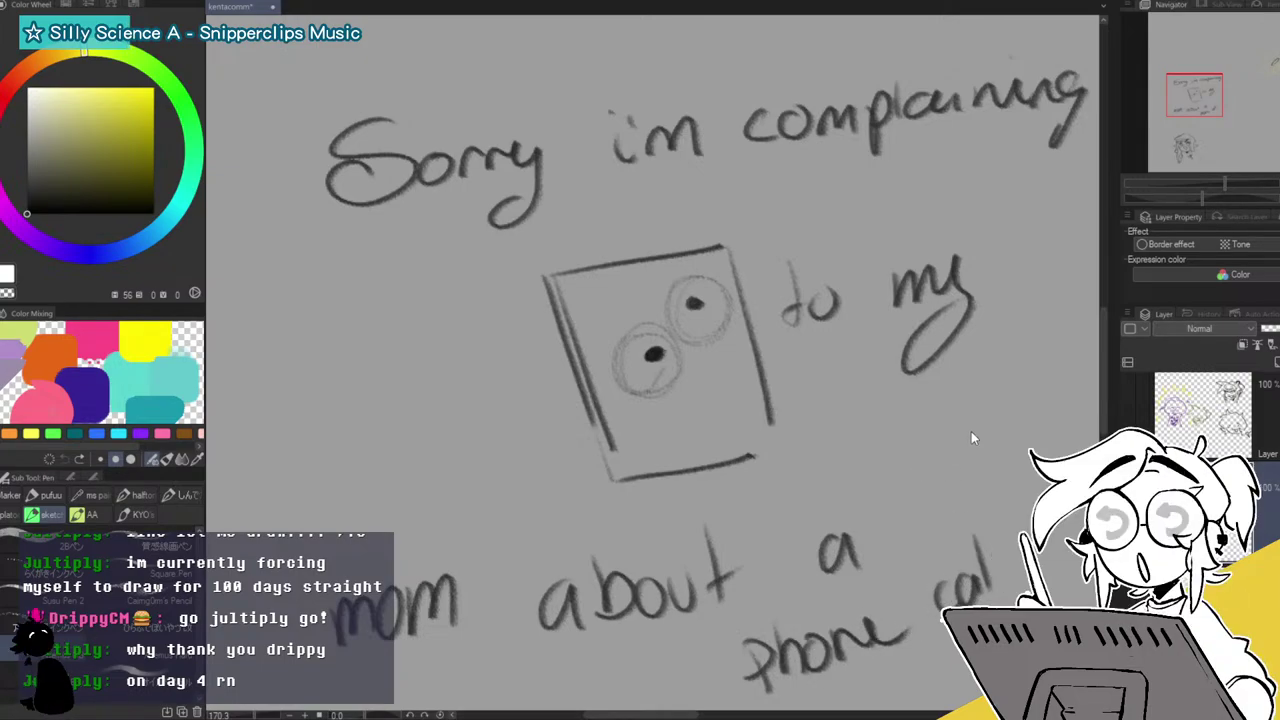
pyautogui.hotkey('ctrl', 'z')
pyautogui.hotkey('ctrl', 'z')
pyautogui.hotkey('ctrl', 'z')
pyautogui.hotkey('ctrl', 'z')
pyautogui.hotkey('ctrl', 'z')
pyautogui.hotkey('ctrl', 'z')
pyautogui.hotkey('ctrl', 'z')
pyautogui.hotkey('ctrl', 'z')
pyautogui.hotkey('ctrl', 'z')
pyautogui.hotkey('ctrl', 'z')
pyautogui.hotkey('ctrl', 'z')
pyautogui.hotkey('ctrl', 'z')
pyautogui.hotkey('ctrl', 'z')
pyautogui.hotkey('ctrl', 'z')
pyautogui.hotkey('ctrl', 'z')
pyautogui.hotkey('ctrl', 'z')
pyautogui.hotkey('ctrl', 'z')
pyautogui.hotkey('ctrl', 'z')
pyautogui.hotkey('ctrl', 'z')
pyautogui.hotkey('ctrl', 'z')
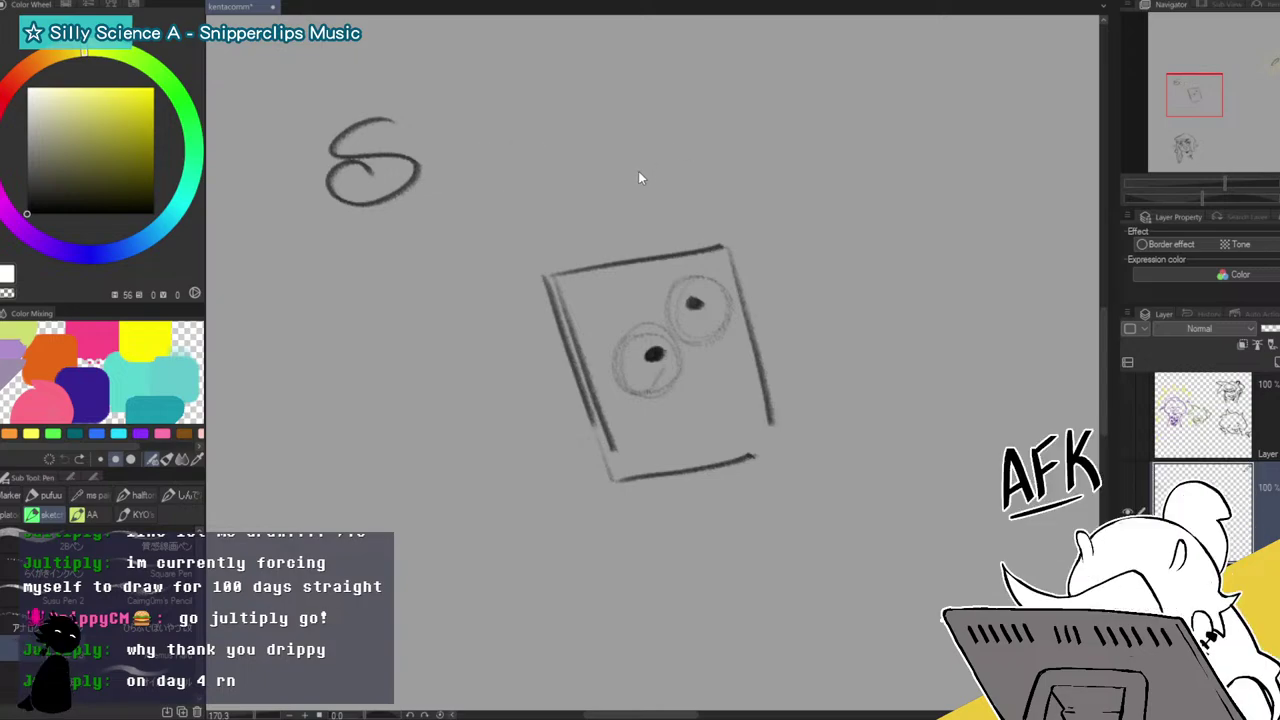
# Handwrite "LMAO" above the tilted rectangle, and erase the lettering together with the two round eyes.
pyautogui.moveTo(570, 186)
pyautogui.mouseDown()
pyautogui.moveTo(603, 194)
pyautogui.moveTo(668, 206)
pyautogui.mouseUp()
pyautogui.moveTo(696, 177); pyautogui.dragTo(694, 180)
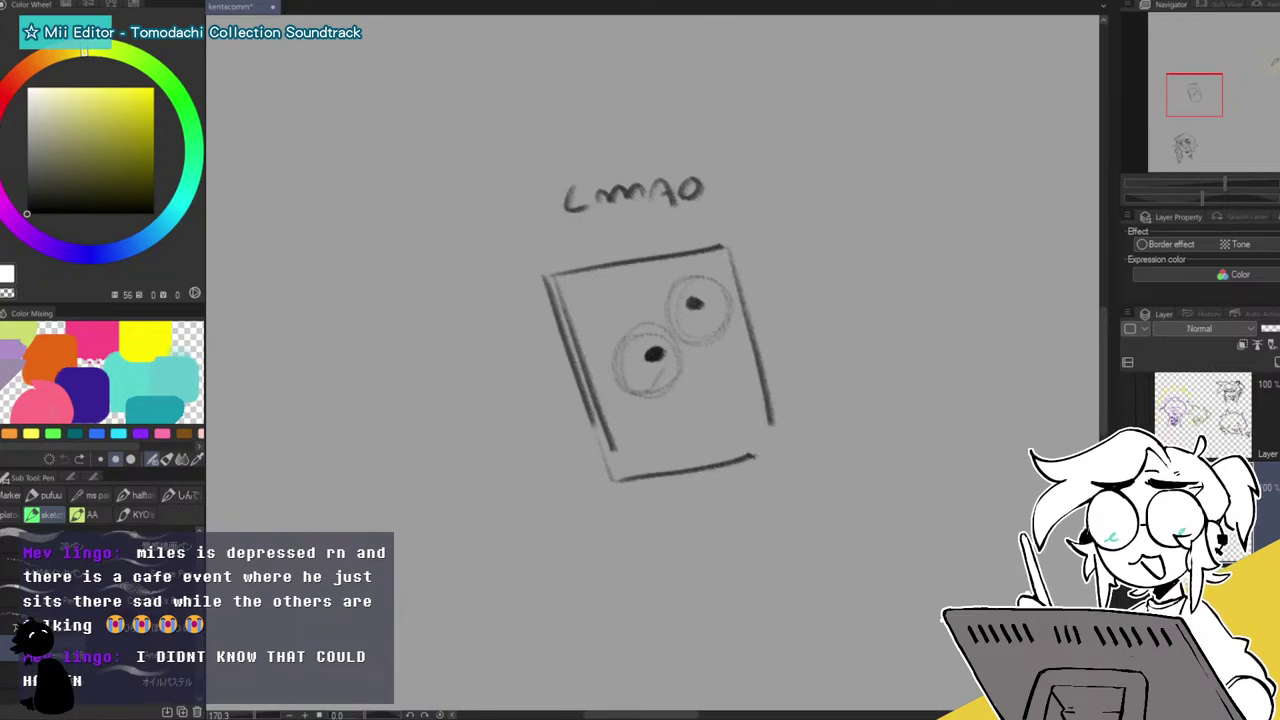
pyautogui.press('e')
pyautogui.moveTo(621, 181)
pyautogui.mouseDown()
pyautogui.moveTo(563, 221)
pyautogui.moveTo(763, 169)
pyautogui.mouseUp()
pyautogui.moveTo(680, 308)
pyautogui.mouseDown()
pyautogui.moveTo(663, 303)
pyautogui.moveTo(689, 323)
pyautogui.mouseUp()
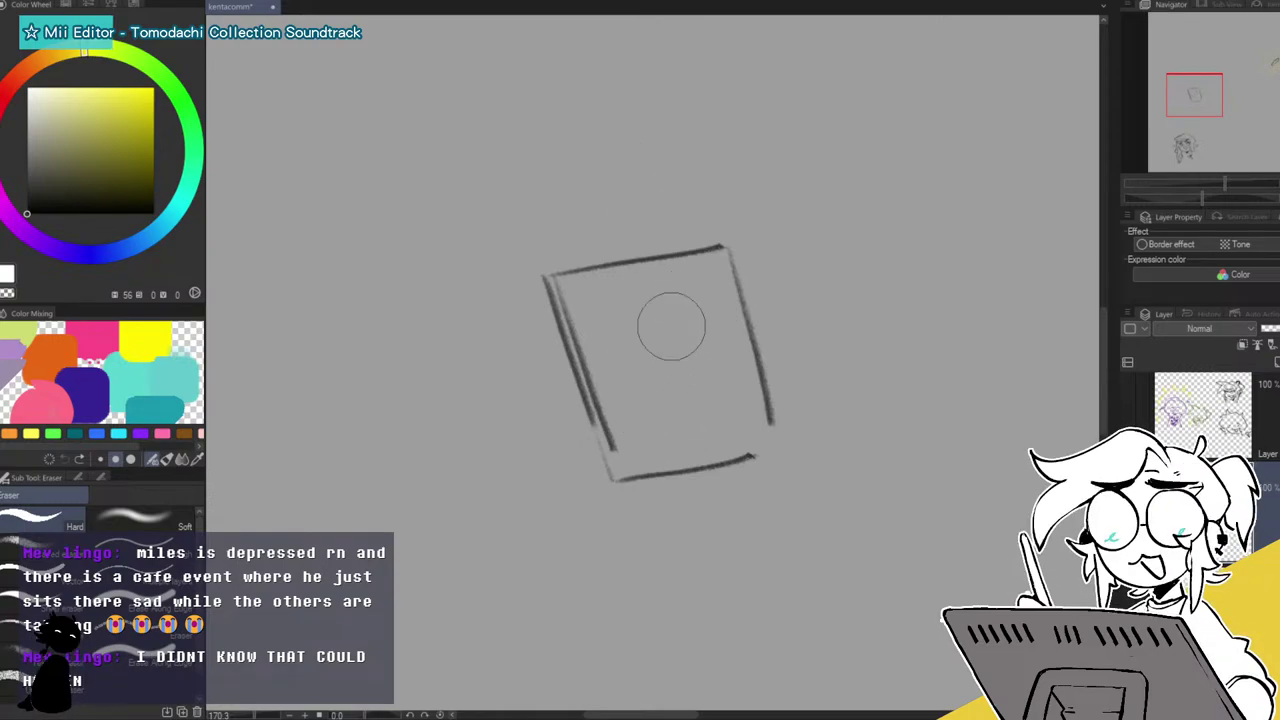
# Sketch a stick figure with eyes, arms and legs inside the rectangle, with pointer lines to its head and waist.
pyautogui.press('p')
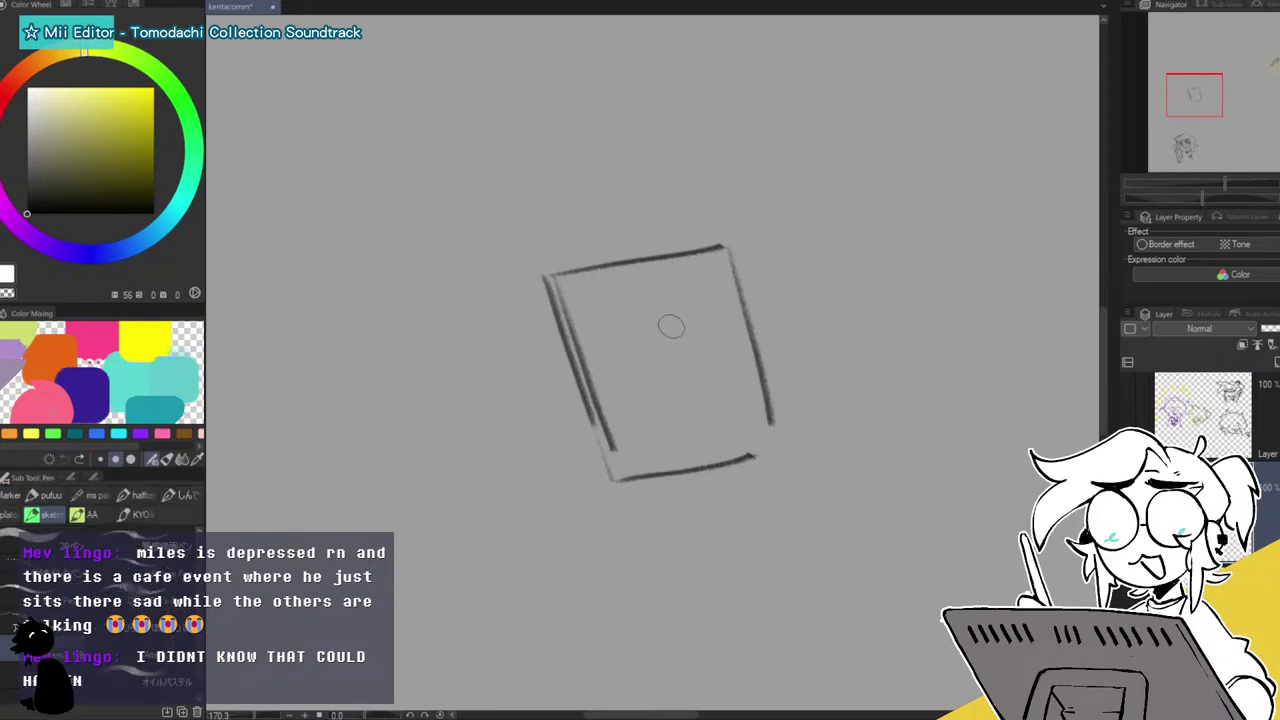
pyautogui.moveTo(656, 303)
pyautogui.mouseDown()
pyautogui.moveTo(650, 330)
pyautogui.moveTo(682, 315)
pyautogui.mouseUp()
pyautogui.moveTo(662, 358)
pyautogui.mouseDown()
pyautogui.moveTo(668, 403)
pyautogui.moveTo(690, 426)
pyautogui.mouseUp()
pyautogui.moveTo(642, 382)
pyautogui.mouseDown()
pyautogui.moveTo(680, 362)
pyautogui.moveTo(684, 380)
pyautogui.mouseUp()
pyautogui.moveTo(644, 325)
pyautogui.mouseDown()
pyautogui.moveTo(707, 299)
pyautogui.moveTo(689, 313)
pyautogui.moveTo(714, 254)
pyautogui.mouseUp()
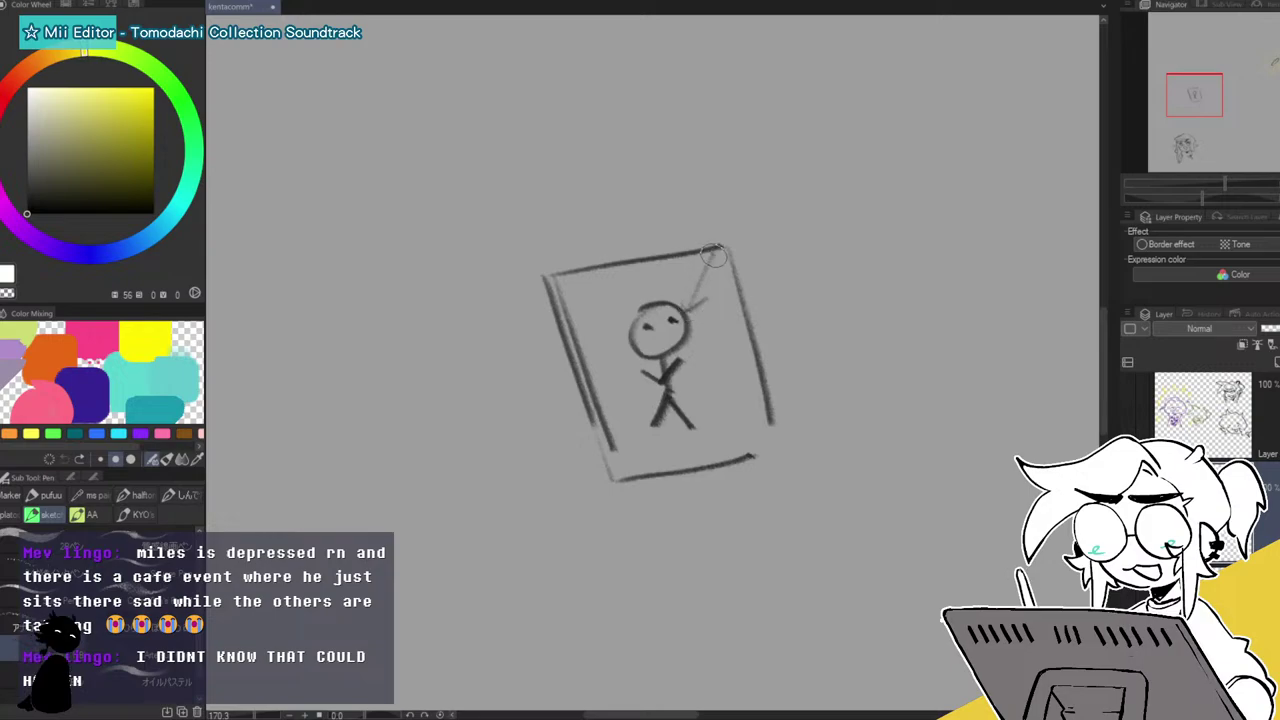
pyautogui.moveTo(648, 394); pyautogui.dragTo(602, 400)
# Try circling the whole drawing and the figure's joints, and undo those circles along with the pointer lines.
pyautogui.moveTo(680, 245)
pyautogui.mouseDown()
pyautogui.moveTo(514, 407)
pyautogui.moveTo(821, 327)
pyautogui.moveTo(545, 258)
pyautogui.mouseUp()
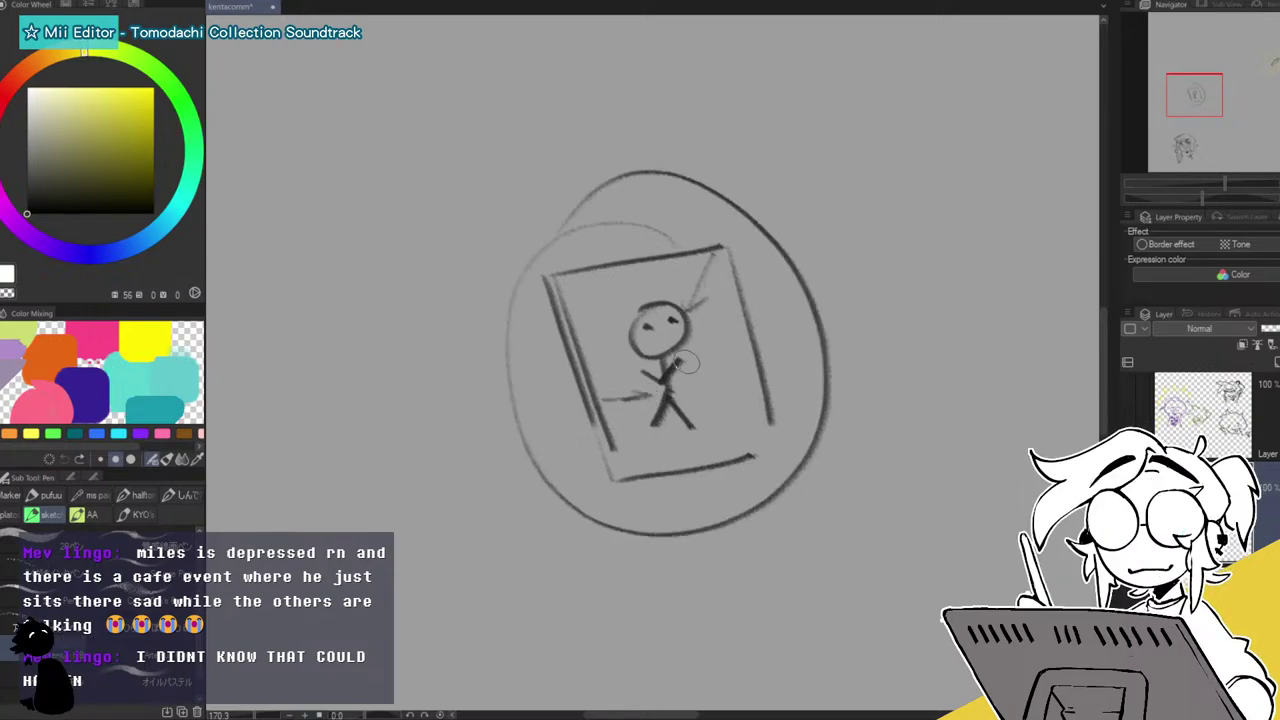
pyautogui.hotkey('ctrl', 'z')
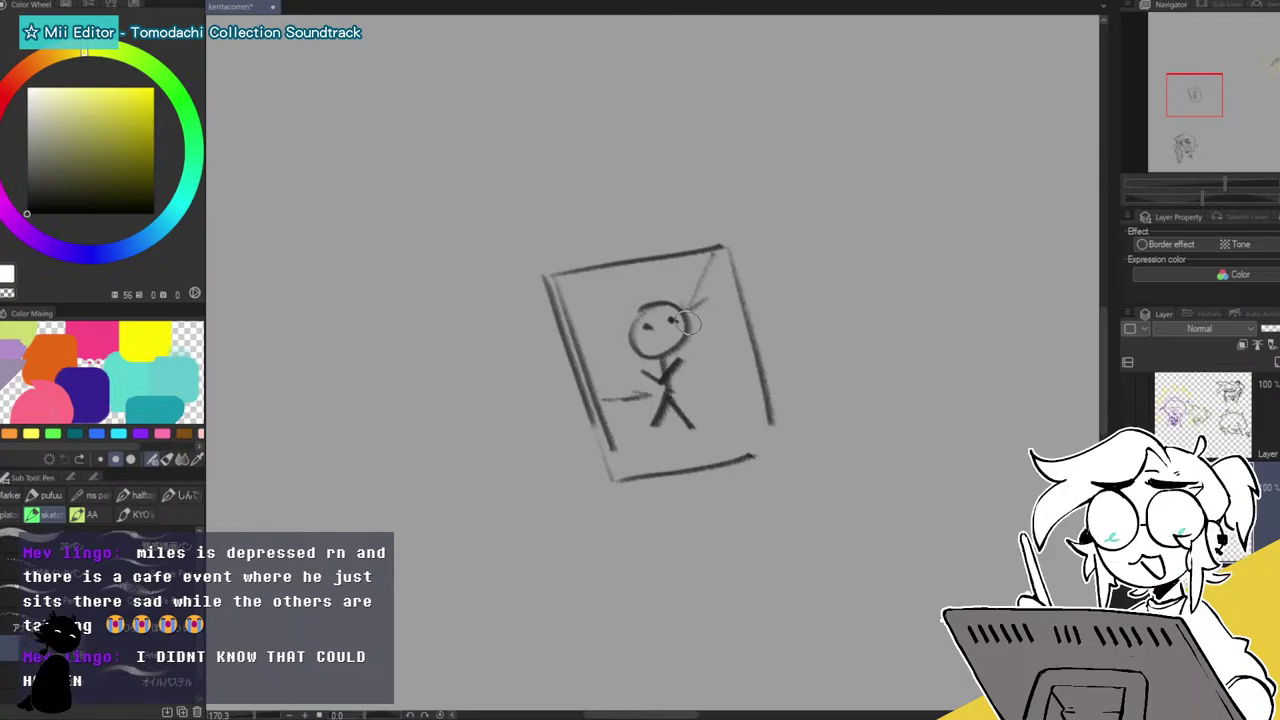
pyautogui.moveTo(686, 339); pyautogui.dragTo(682, 306)
pyautogui.moveTo(650, 378); pyautogui.dragTo(662, 400)
pyautogui.moveTo(688, 350); pyautogui.dragTo(674, 357)
pyautogui.hotkey('ctrl', 'z')
pyautogui.hotkey('ctrl', 'z')
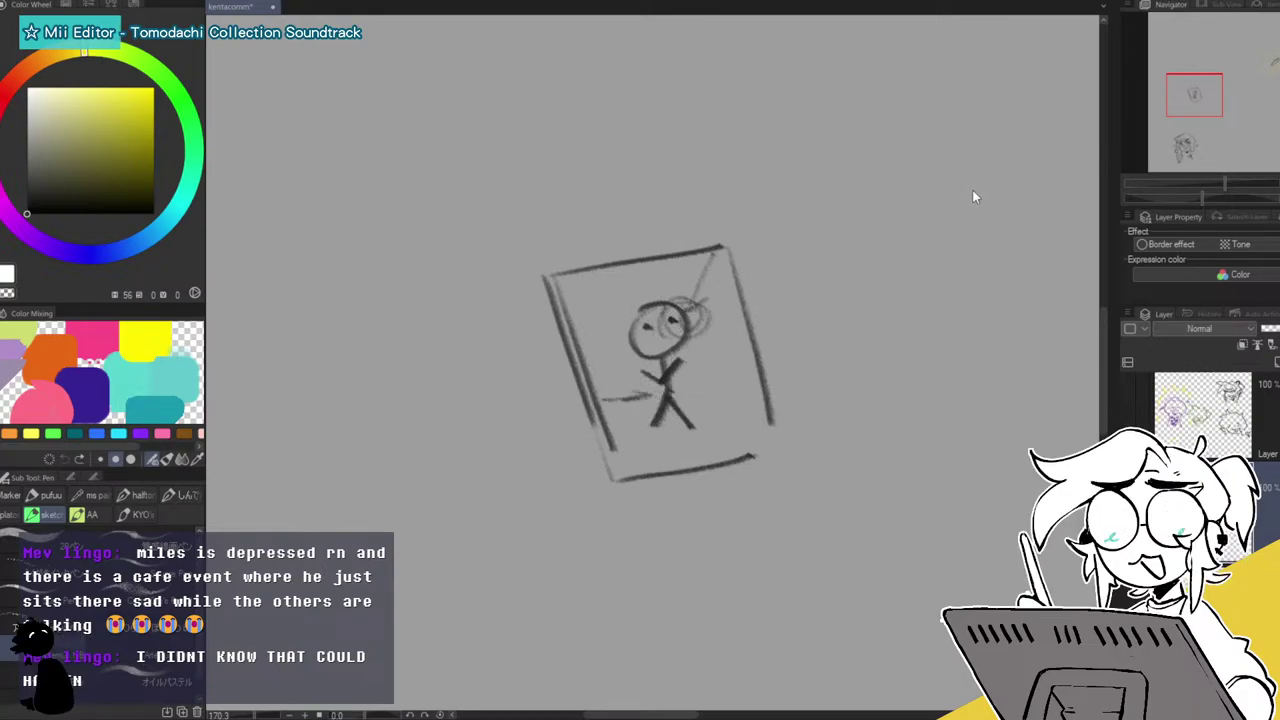
pyautogui.hotkey('ctrl', 'z')
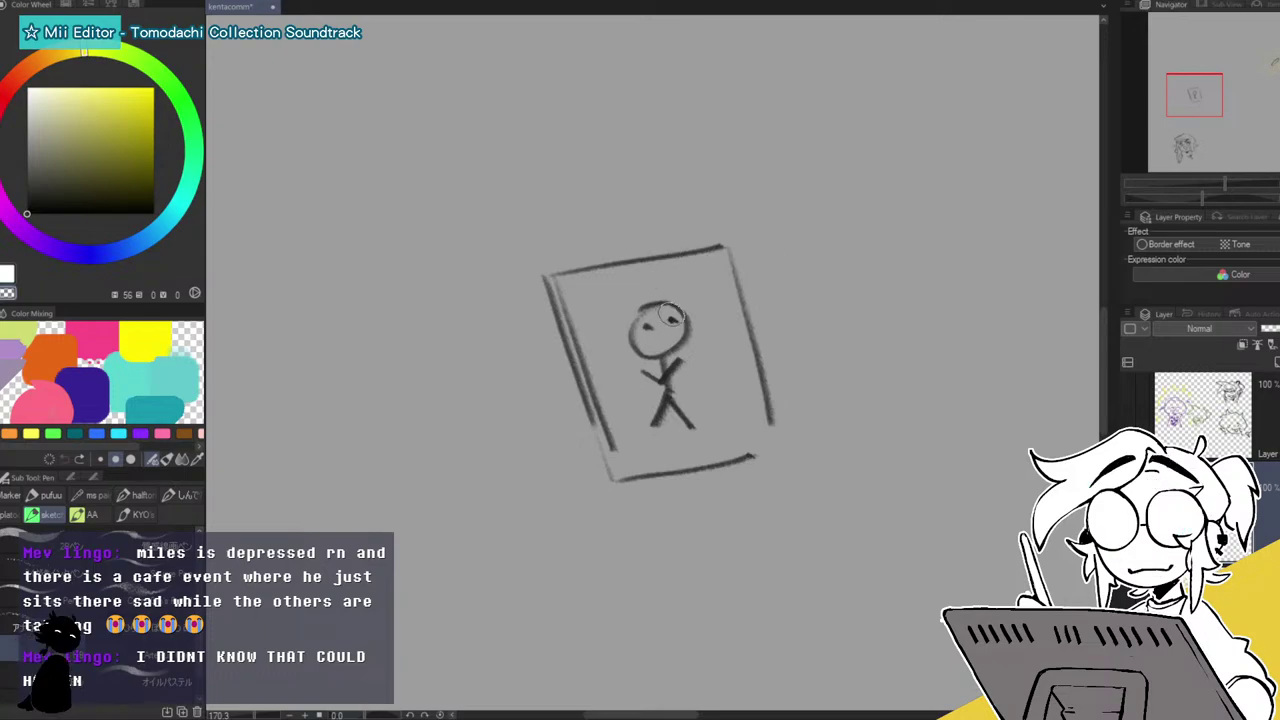
pyautogui.hotkey('ctrl', 'z')
# Dot the stick figure's eyes, and try large circles around the whole rectangle, undoing each one.
pyautogui.click(647, 324)
pyautogui.click(672, 321)
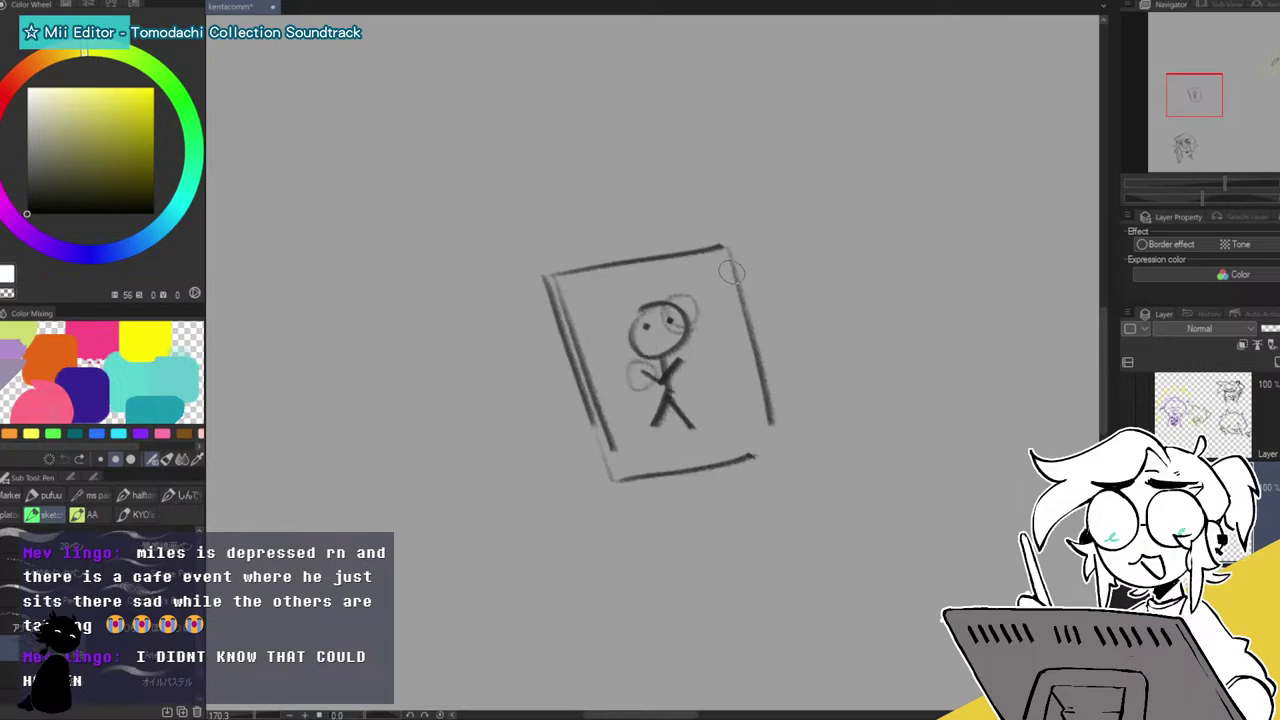
pyautogui.moveTo(623, 191)
pyautogui.mouseDown()
pyautogui.moveTo(803, 443)
pyautogui.moveTo(500, 297)
pyautogui.mouseUp()
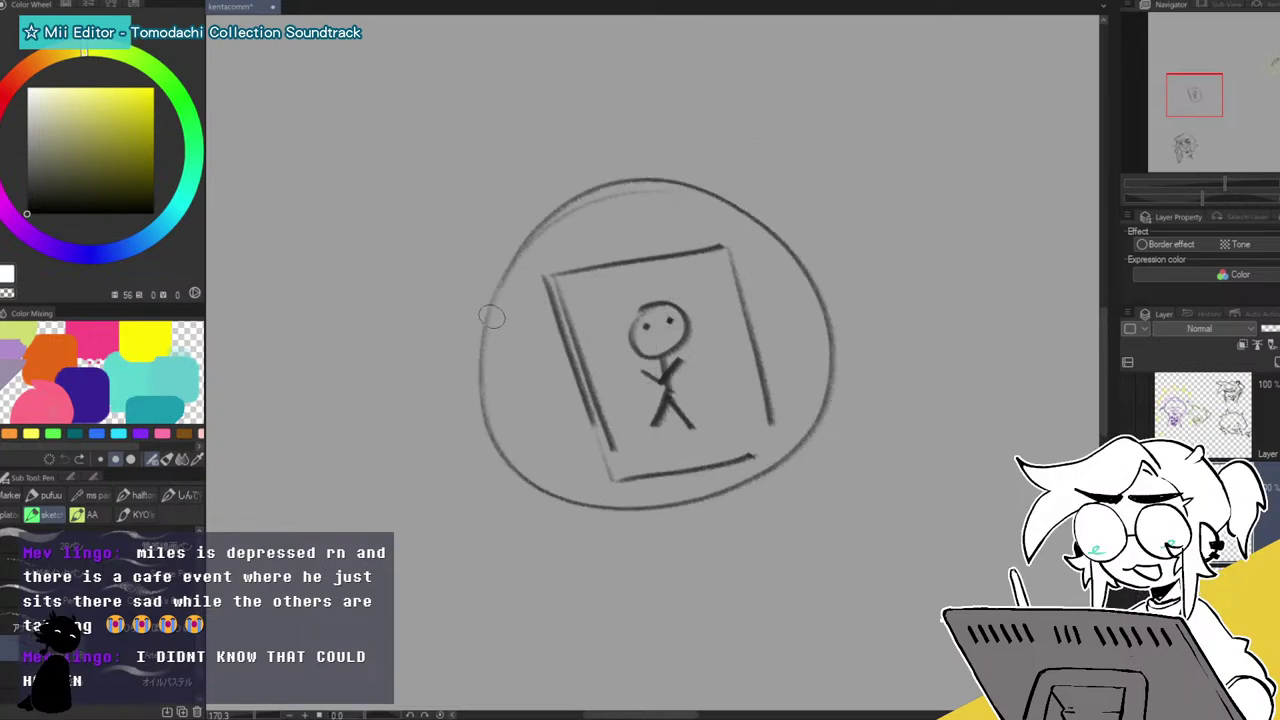
pyautogui.moveTo(635, 183)
pyautogui.mouseDown()
pyautogui.moveTo(506, 400)
pyautogui.moveTo(726, 190)
pyautogui.moveTo(463, 531)
pyautogui.mouseUp()
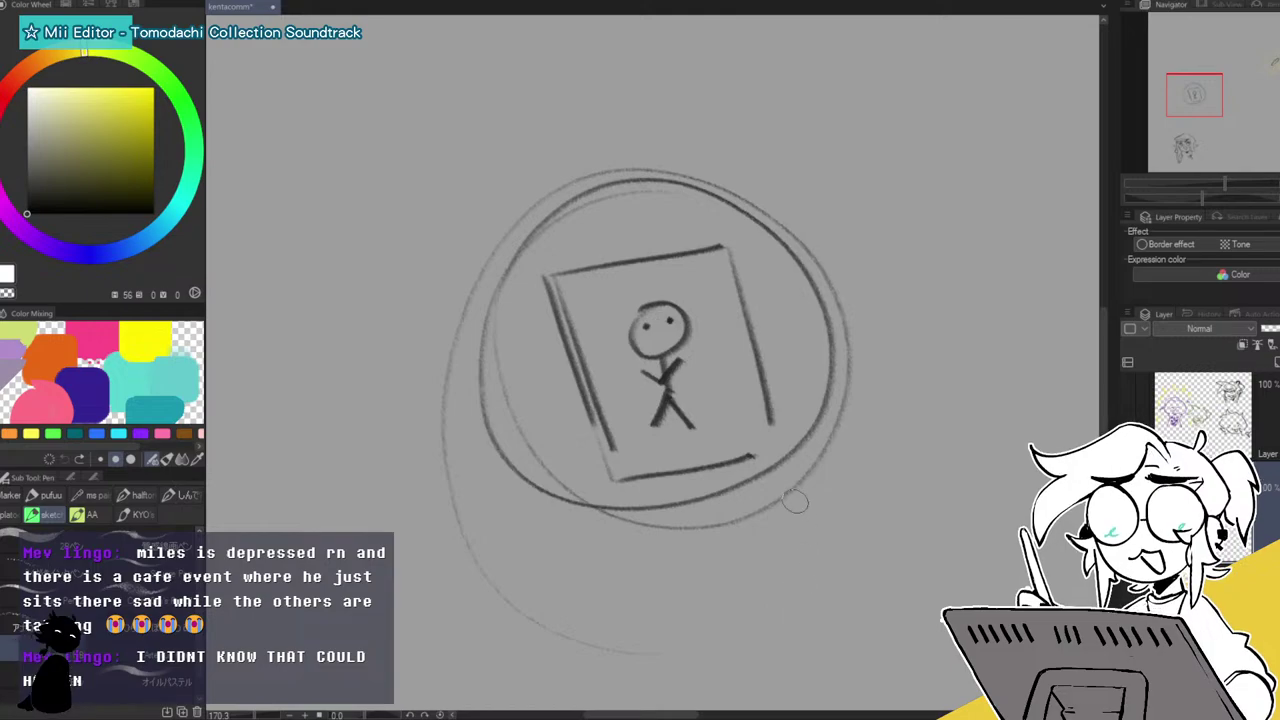
pyautogui.hotkey('ctrl', 'z')
pyautogui.hotkey('ctrl', 'z')
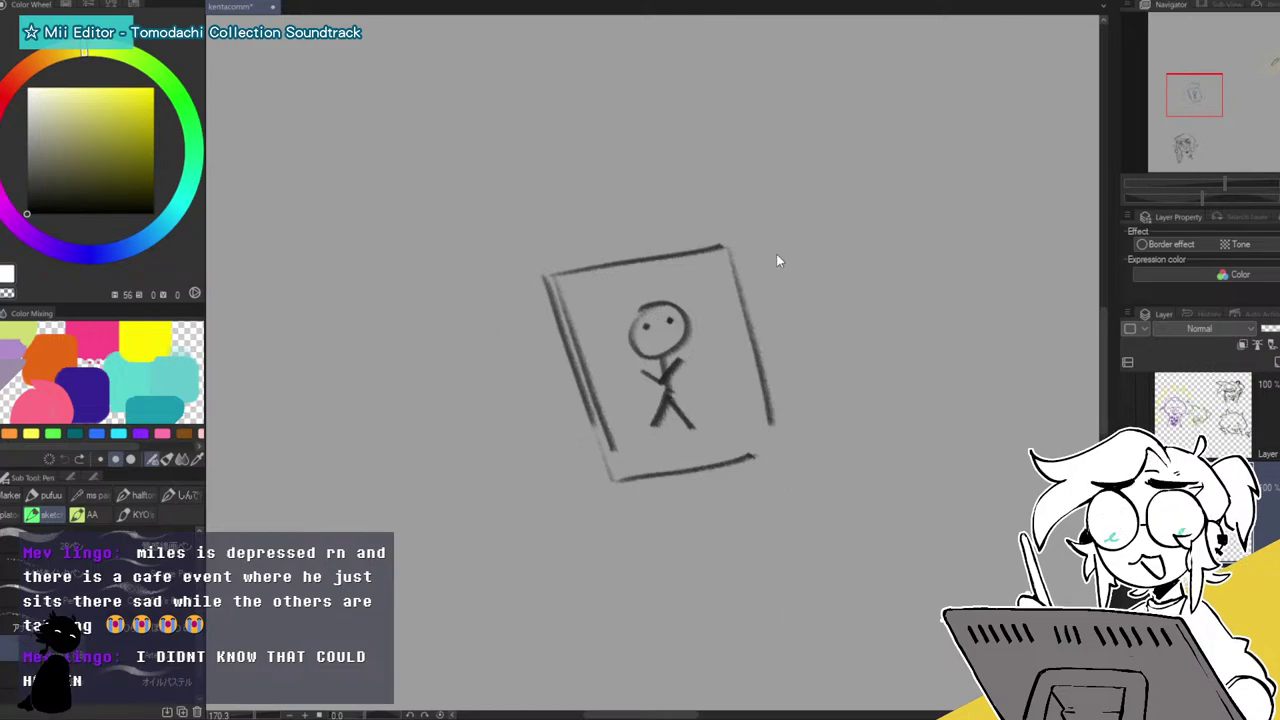
pyautogui.moveTo(700, 234)
pyautogui.mouseDown()
pyautogui.moveTo(690, 550)
pyautogui.moveTo(735, 270)
pyautogui.mouseUp()
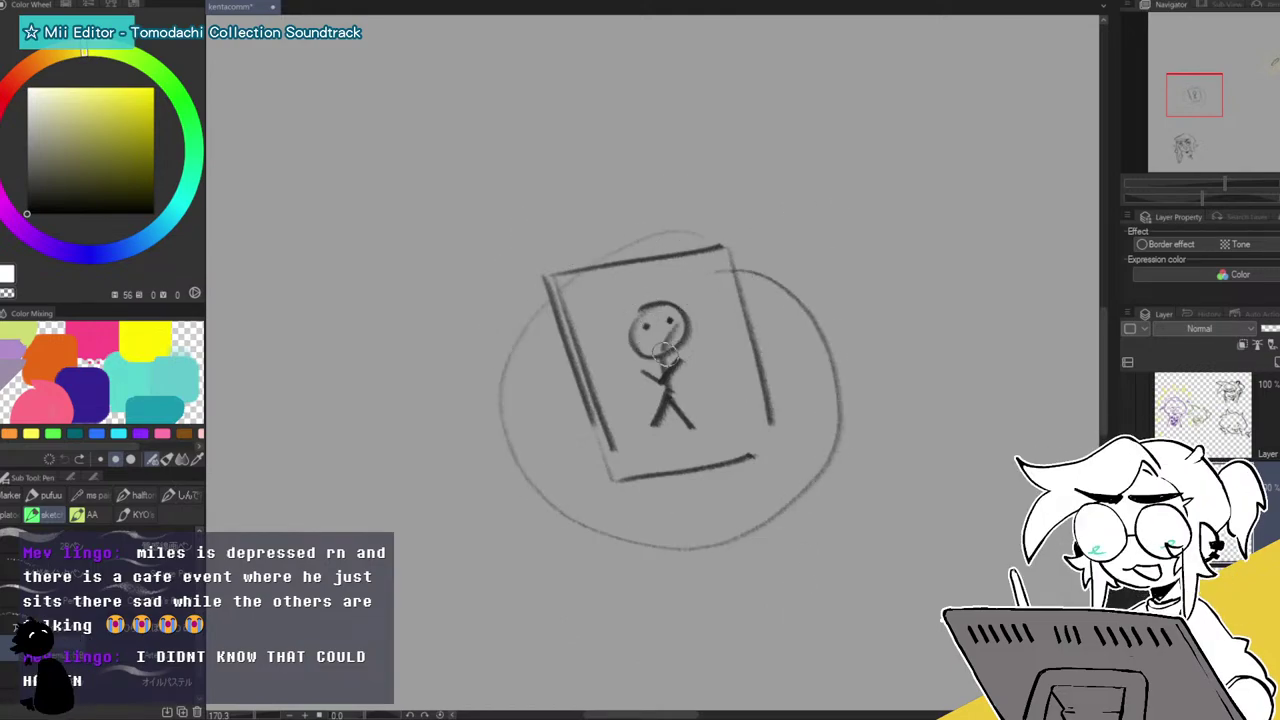
pyautogui.hotkey('ctrl', 'z')
# Add small arrow-like strokes beside the stick figure's arm and waist.
pyautogui.moveTo(690, 364)
pyautogui.mouseDown()
pyautogui.moveTo(706, 368)
pyautogui.moveTo(698, 356)
pyautogui.mouseUp()
pyautogui.moveTo(637, 397); pyautogui.dragTo(650, 401)
pyautogui.moveTo(655, 405); pyautogui.dragTo(625, 406)
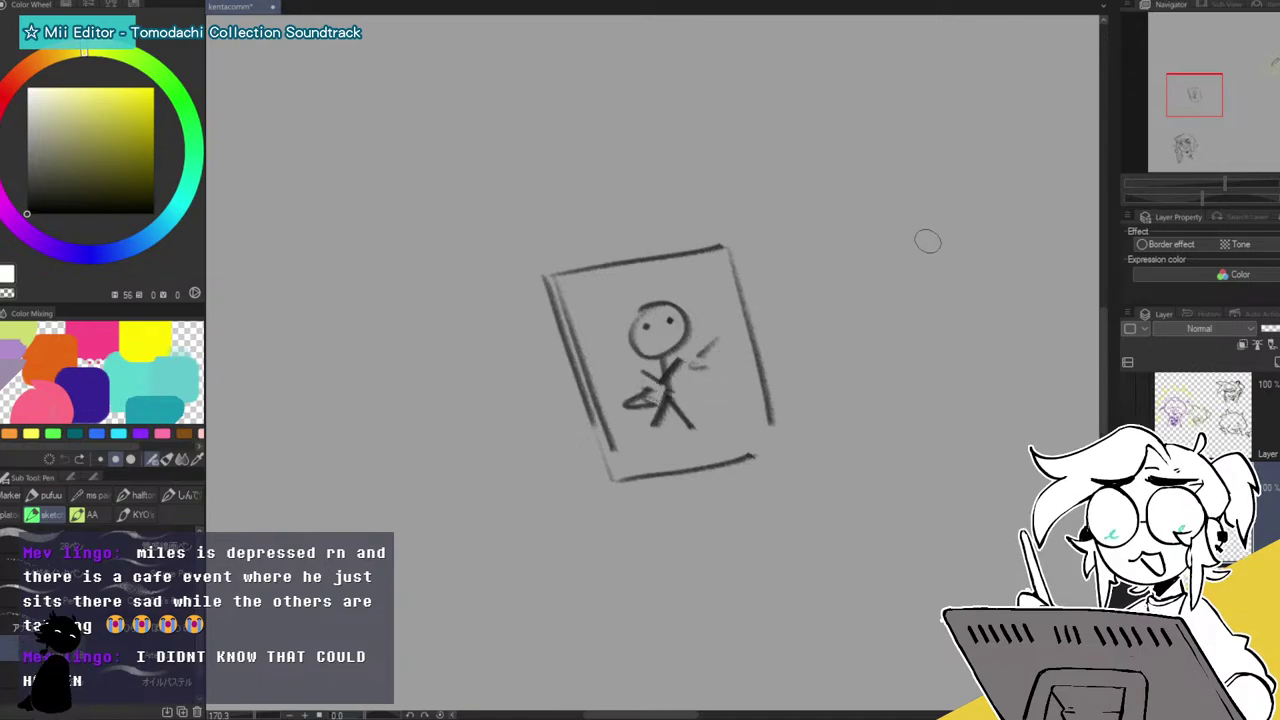
# Undo the sketch strokes back past the stick figure, the eyes and the tilted rectangle until that canvas area is empty.
pyautogui.hotkey('ctrl', 'z')
pyautogui.hotkey('ctrl', 'z')
pyautogui.hotkey('ctrl', 'z')
pyautogui.hotkey('ctrl', 'z')
pyautogui.hotkey('ctrl', 'z')
pyautogui.hotkey('ctrl', 'z')
pyautogui.hotkey('ctrl', 'z')
pyautogui.hotkey('ctrl', 'z')
pyautogui.hotkey('ctrl', 'z')
pyautogui.hotkey('ctrl', 'z')
pyautogui.hotkey('ctrl', 'z')
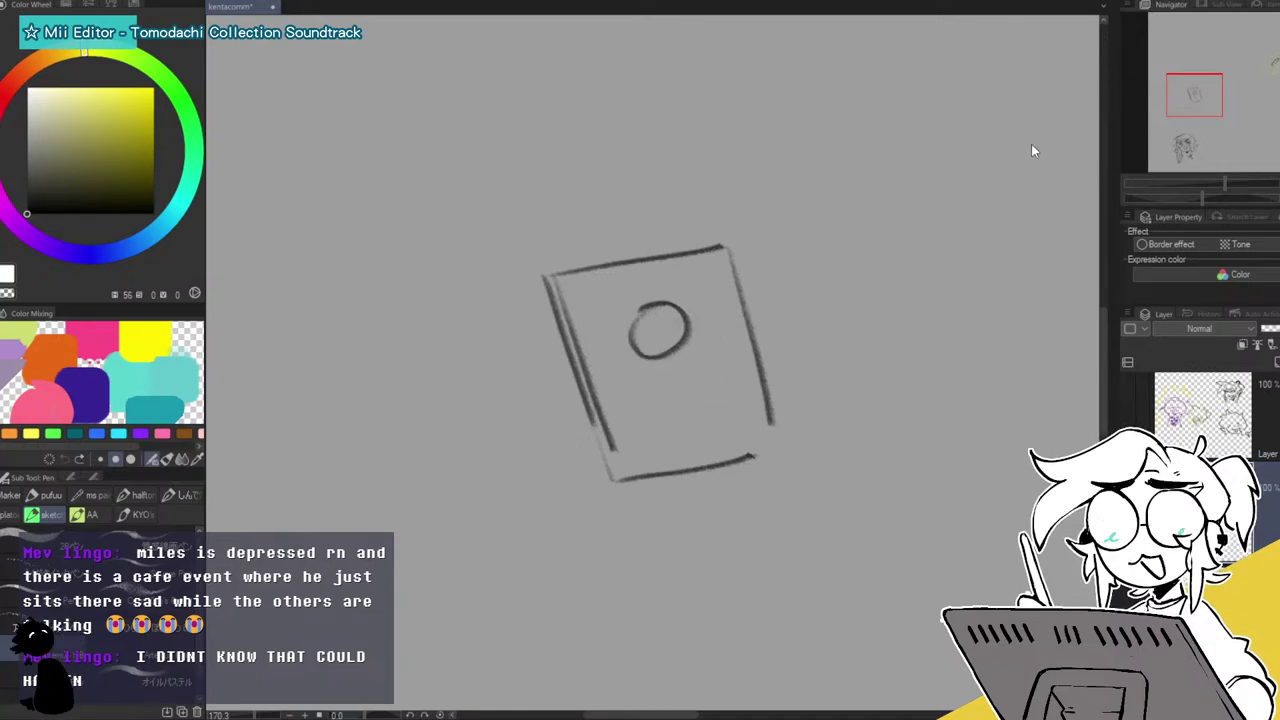
pyautogui.hotkey('ctrl', 'z')
pyautogui.hotkey('ctrl', 'z')
pyautogui.hotkey('ctrl', 'z')
pyautogui.hotkey('ctrl', 'z')
pyautogui.hotkey('ctrl', 'z')
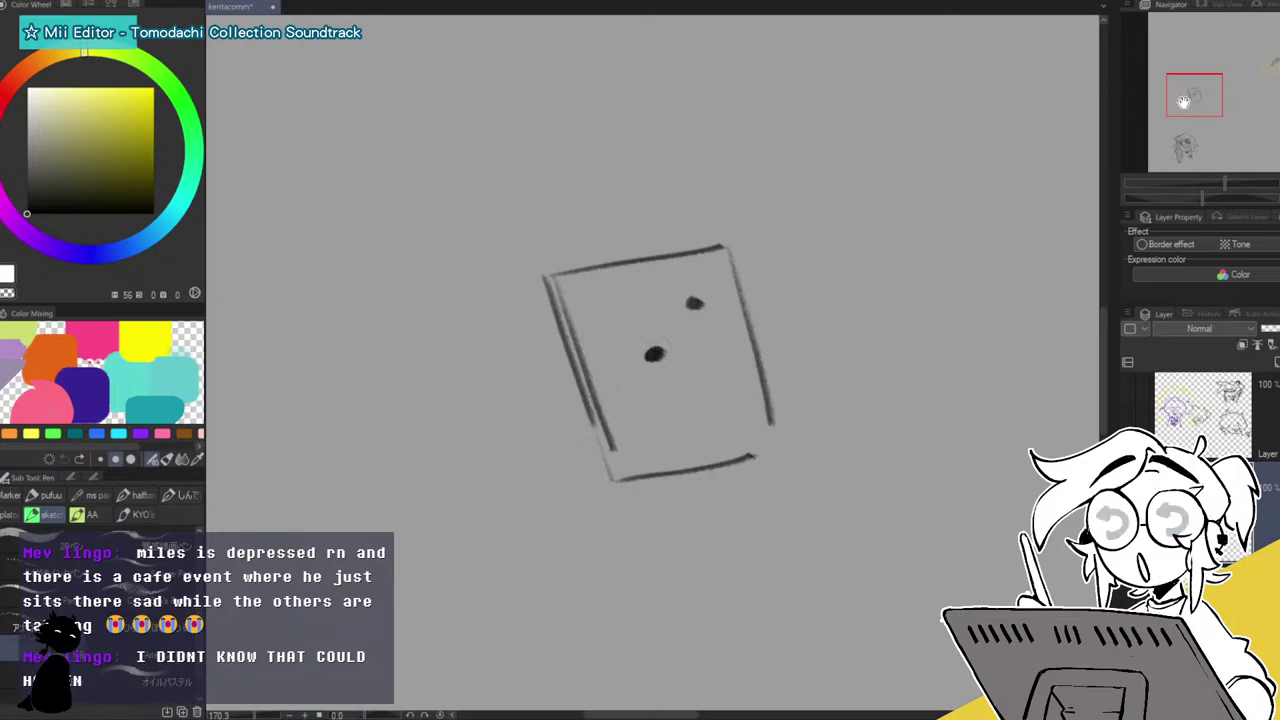
pyautogui.hotkey('ctrl', 'z')
pyautogui.hotkey('ctrl', 'z')
pyautogui.hotkey('ctrl', 'z')
pyautogui.hotkey('ctrl', 'z')
pyautogui.hotkey('ctrl', 'z')
pyautogui.hotkey('ctrl', 'z')
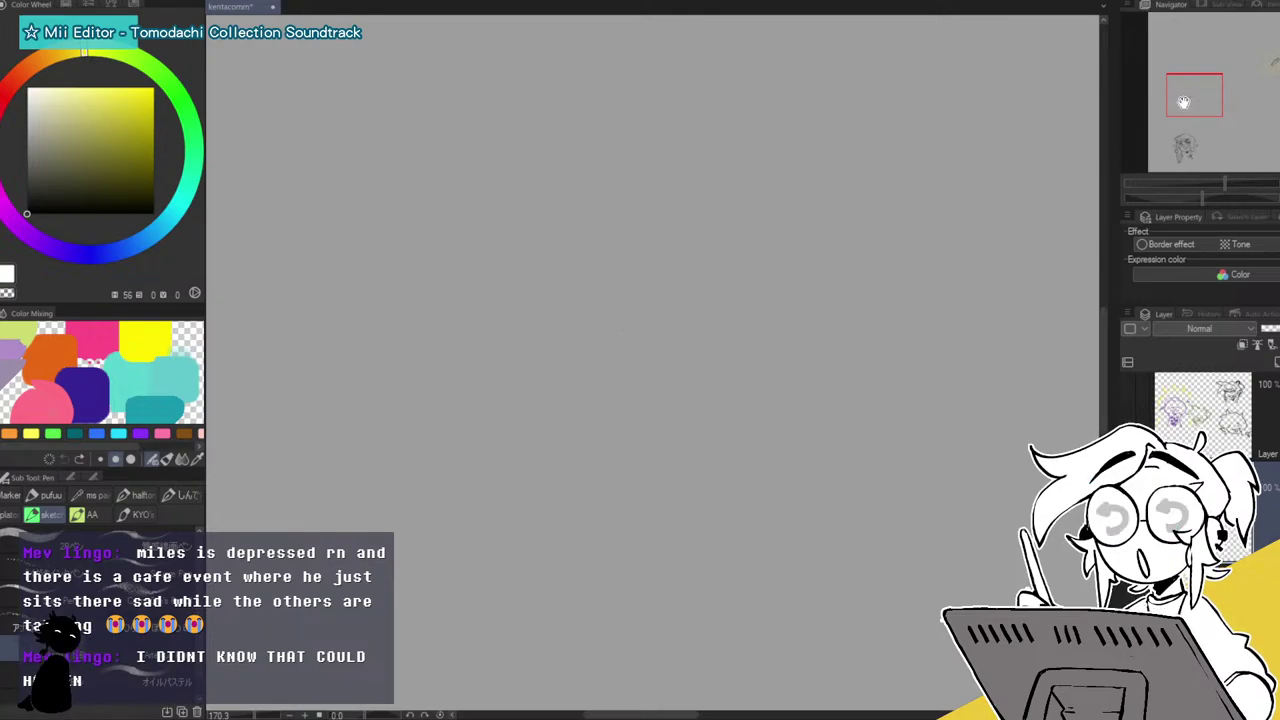
# Sketch the beret character's collar and knotted neckerchief, and outline the shoulder and arms below the hair.
pyautogui.moveTo(1224, 182); pyautogui.dragTo(1202, 184)
pyautogui.moveTo(1257, 76); pyautogui.dragTo(1235, 118)
pyautogui.scroll(2, 1201, 178)
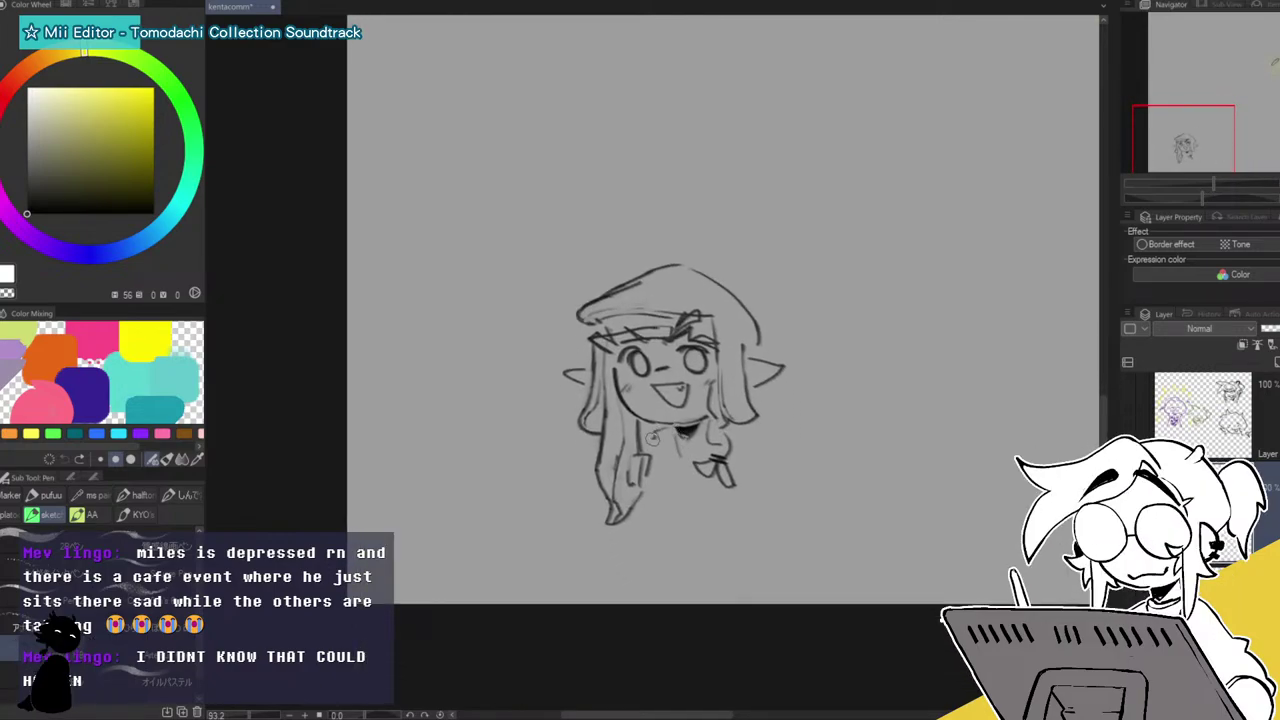
pyautogui.moveTo(686, 463)
pyautogui.mouseDown()
pyautogui.moveTo(705, 429)
pyautogui.moveTo(729, 426)
pyautogui.moveTo(750, 447)
pyautogui.moveTo(675, 479)
pyautogui.moveTo(688, 481)
pyautogui.moveTo(658, 517)
pyautogui.moveTo(684, 484)
pyautogui.mouseUp()
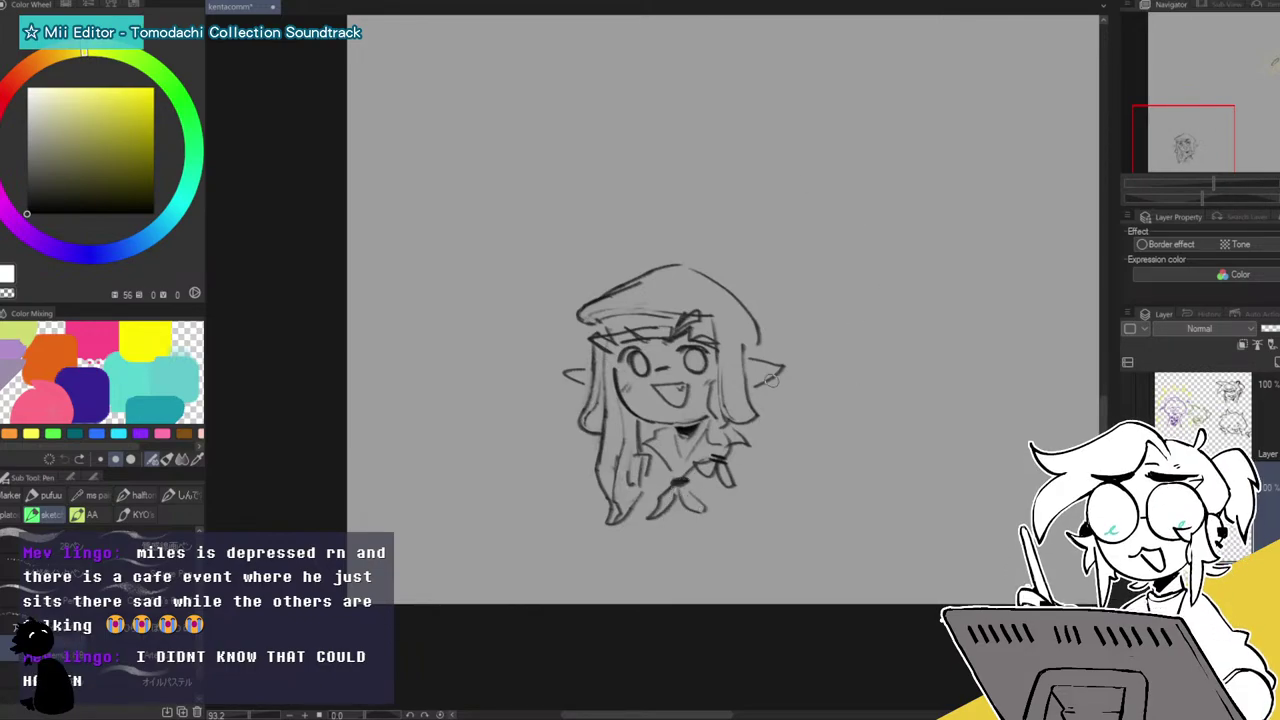
pyautogui.moveTo(742, 452); pyautogui.dragTo(775, 525)
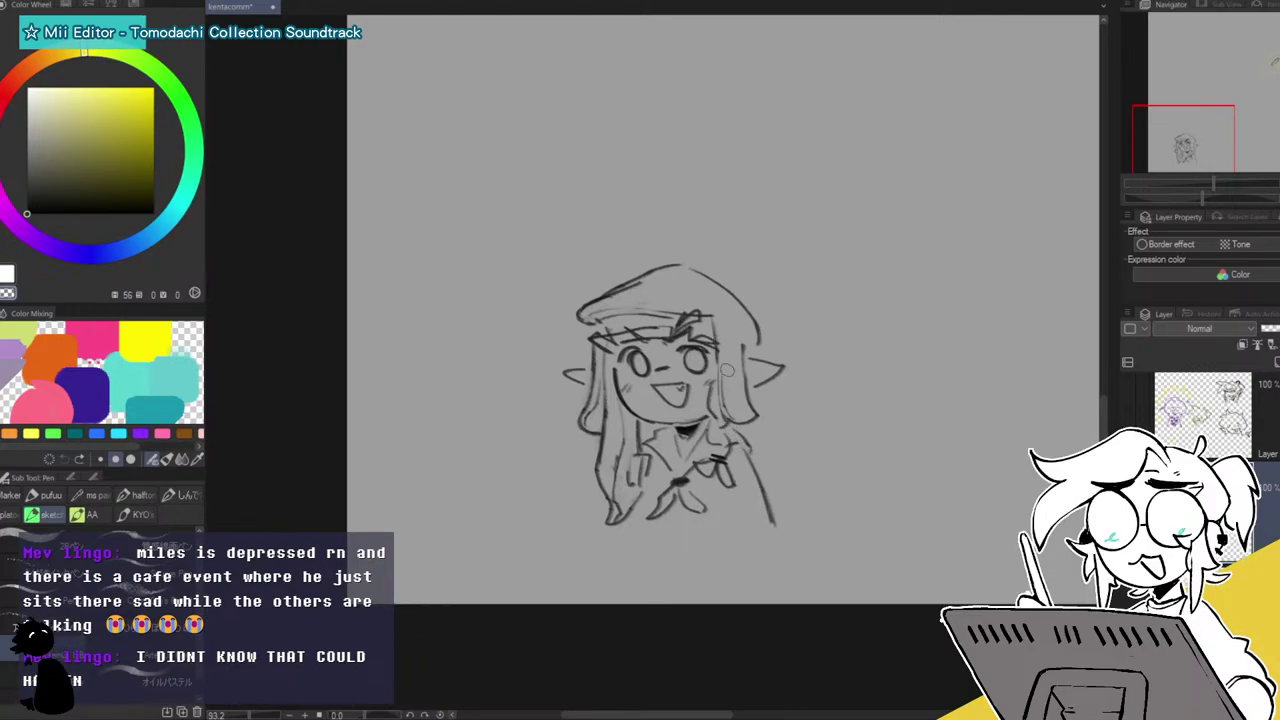
pyautogui.moveTo(603, 502); pyautogui.dragTo(590, 525)
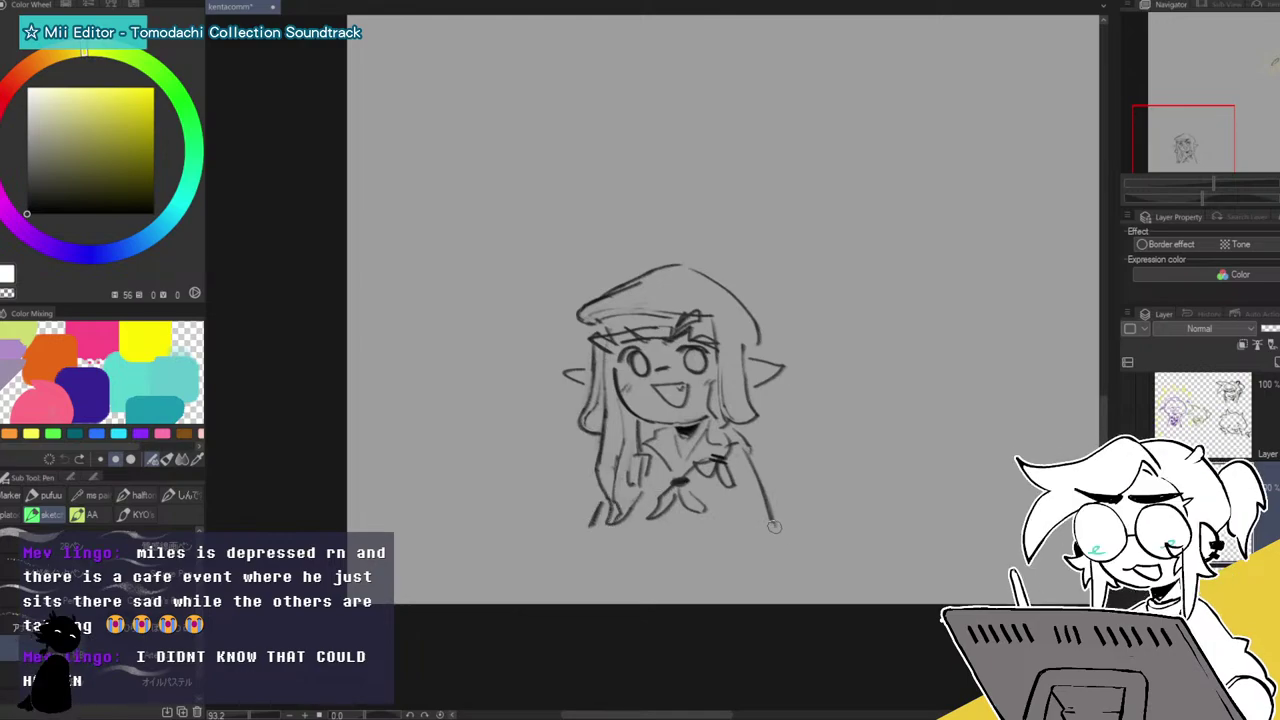
pyautogui.moveTo(775, 529); pyautogui.dragTo(742, 556)
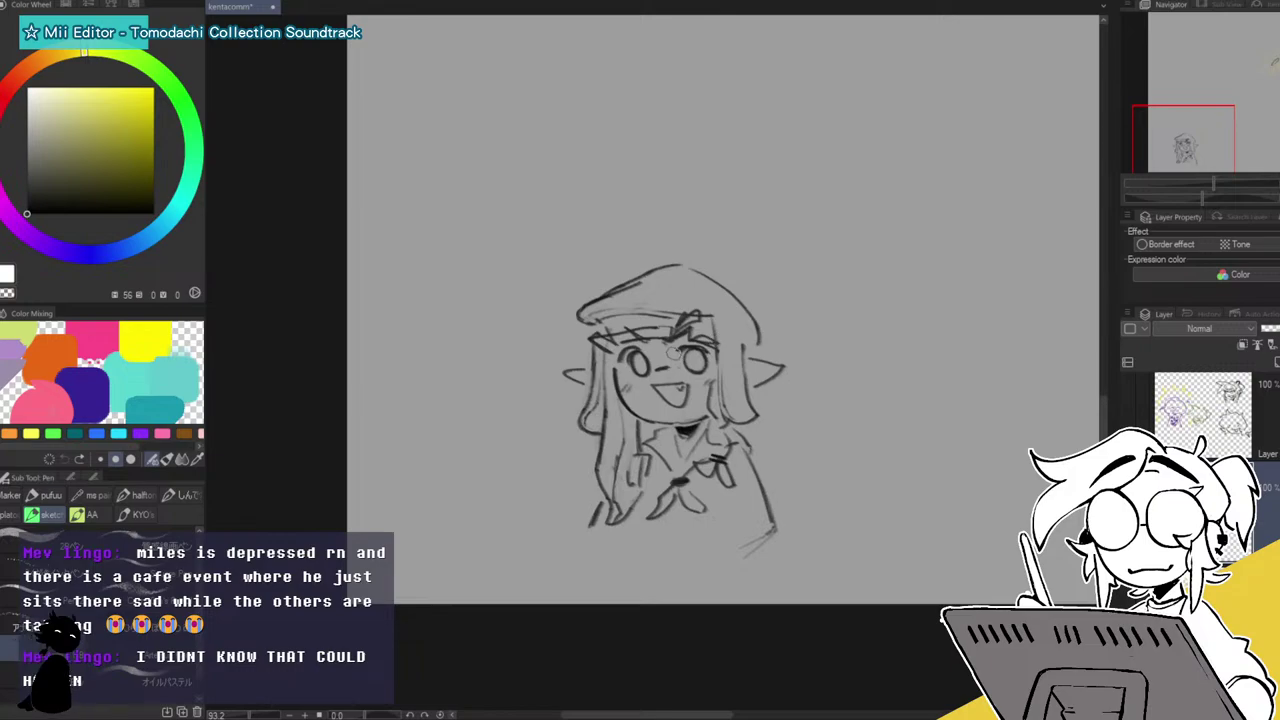
# Try thick, angry slanted eyebrows on the beret character, and undo them.
pyautogui.moveTo(694, 330); pyautogui.dragTo(648, 347)
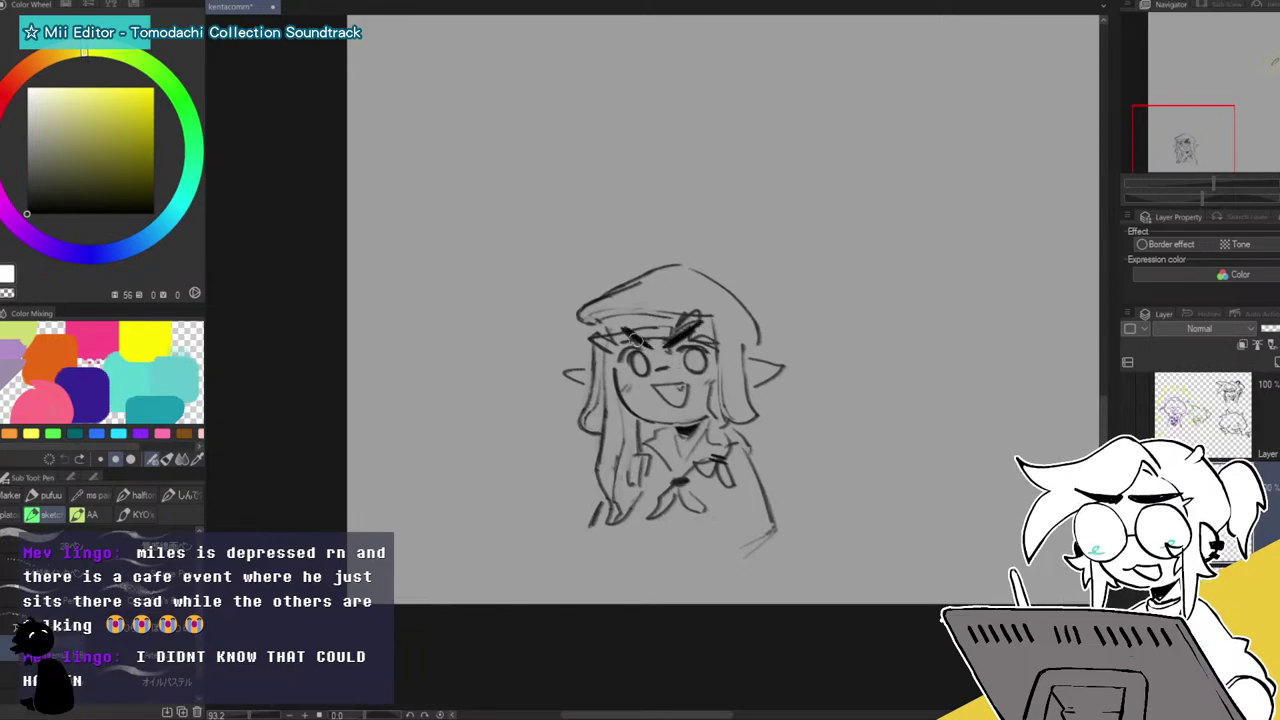
pyautogui.hotkey('ctrl', 'z')
pyautogui.hotkey('ctrl', 'z')
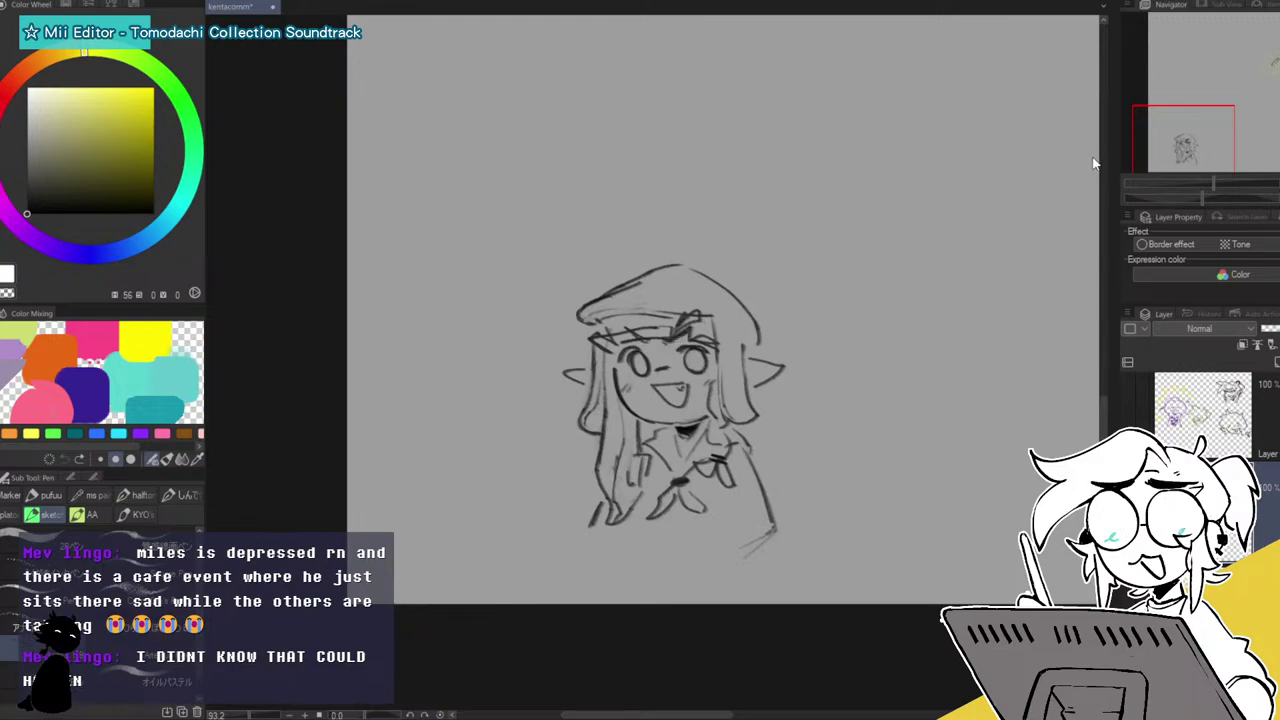
# Touch up the lower edge of the beret character's sleeve near the elbow.
pyautogui.moveTo(742, 550); pyautogui.dragTo(776, 532)
pyautogui.moveTo(1208, 132)
pyautogui.mouseDown()
pyautogui.moveTo(1243, 121)
pyautogui.moveTo(1279, 82)
pyautogui.mouseUp()
pyautogui.moveTo(1223, 179); pyautogui.dragTo(1201, 183)
pyautogui.moveTo(1274, 82); pyautogui.dragTo(1135, 97)
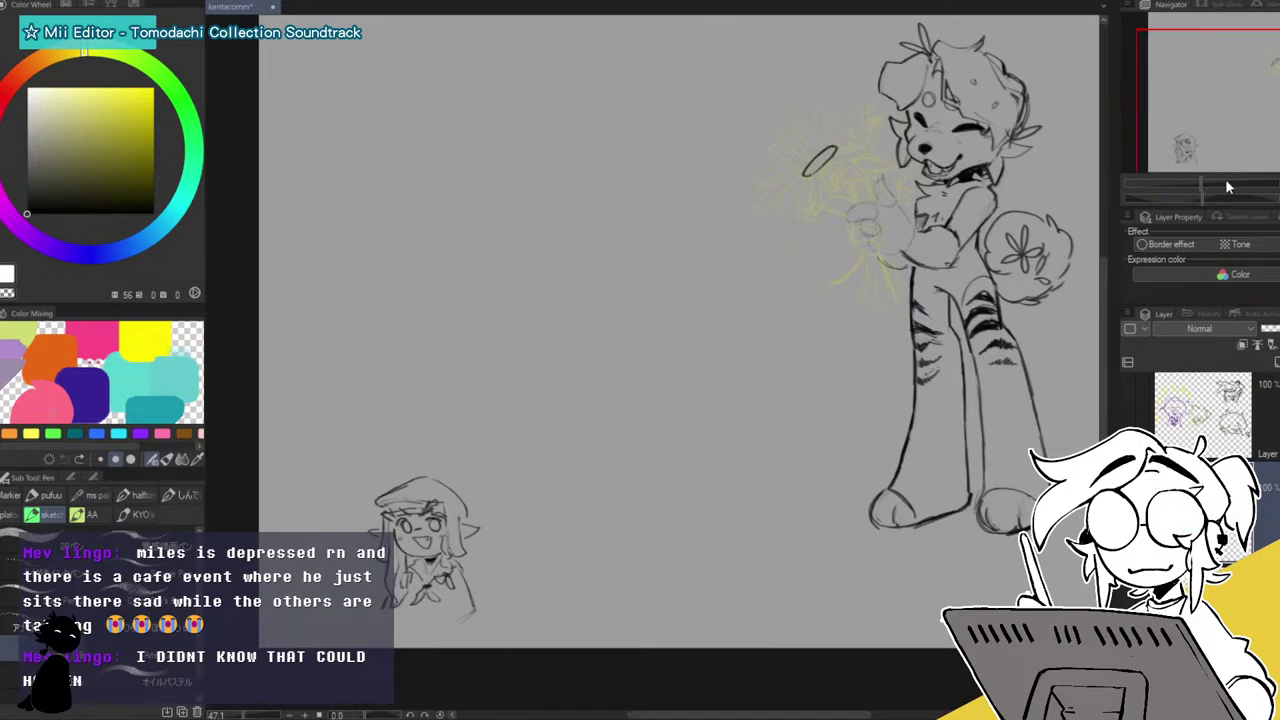
pyautogui.moveTo(1232, 133); pyautogui.dragTo(1212, 144)
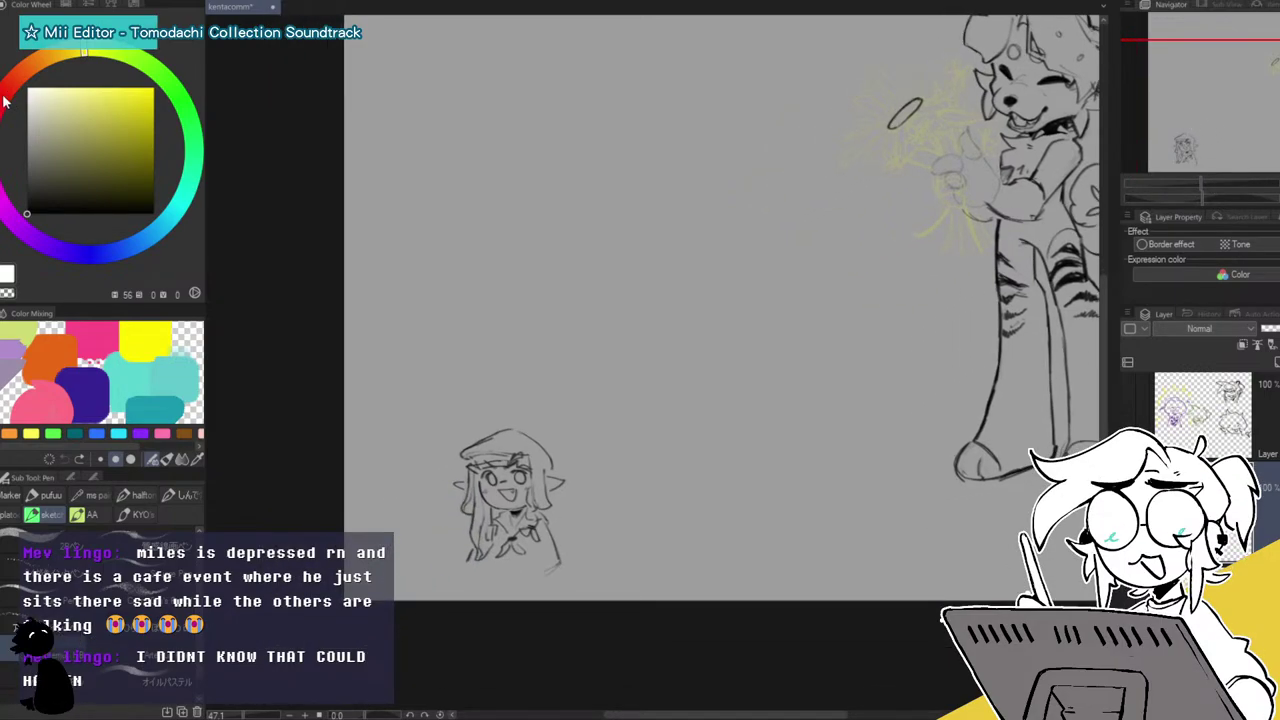
# Select the area around the beret character with a freehand lasso, and clear the selection.
pyautogui.press('m')
pyautogui.moveTo(509, 373)
pyautogui.mouseDown()
pyautogui.moveTo(398, 538)
pyautogui.moveTo(630, 378)
pyautogui.mouseUp()
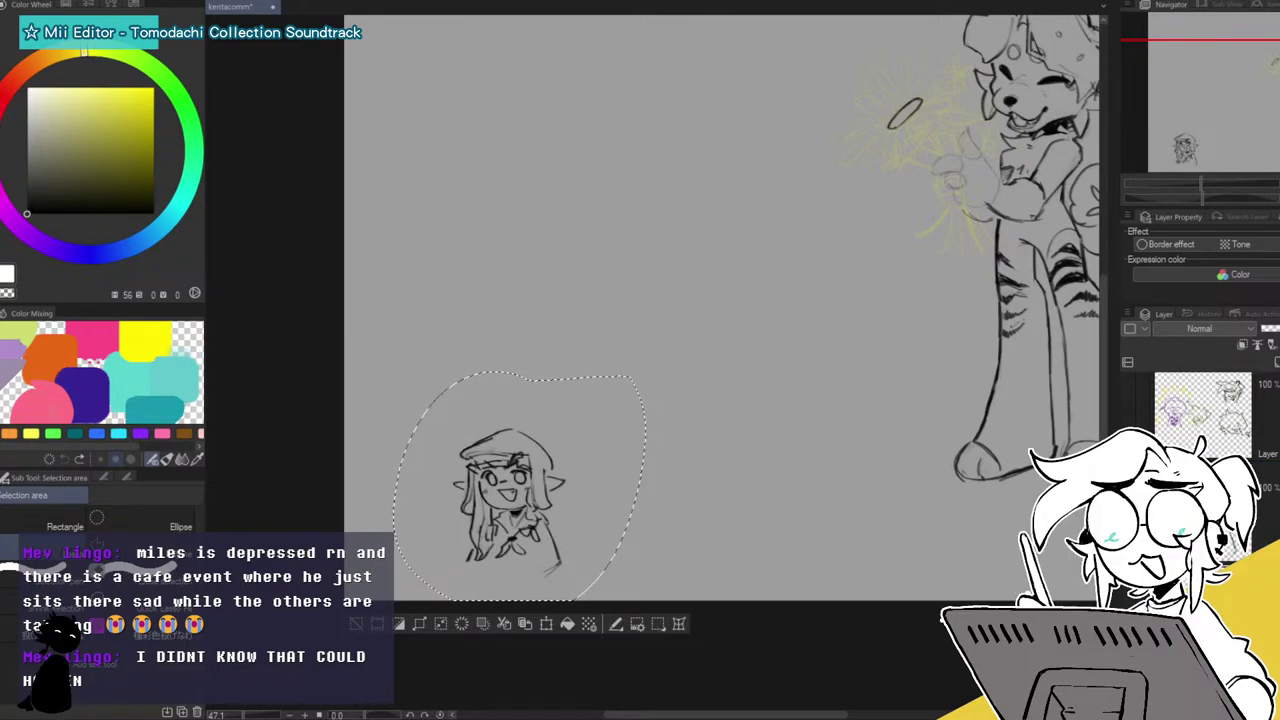
pyautogui.click(462, 623)
pyautogui.click(356, 623)
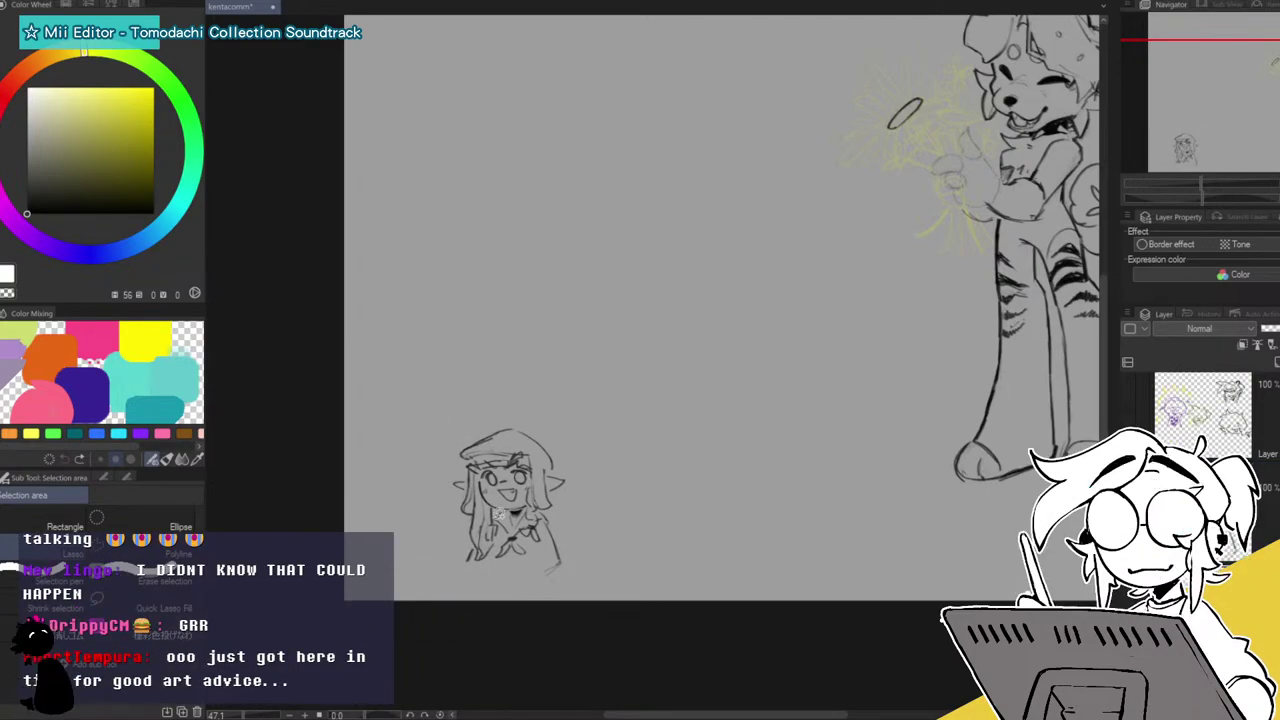
# Examine the brushwork and line colours on the arm, hair and face in the open full-colour character painting.
pyautogui.moveTo(1222, 88); pyautogui.dragTo(1249, 74)
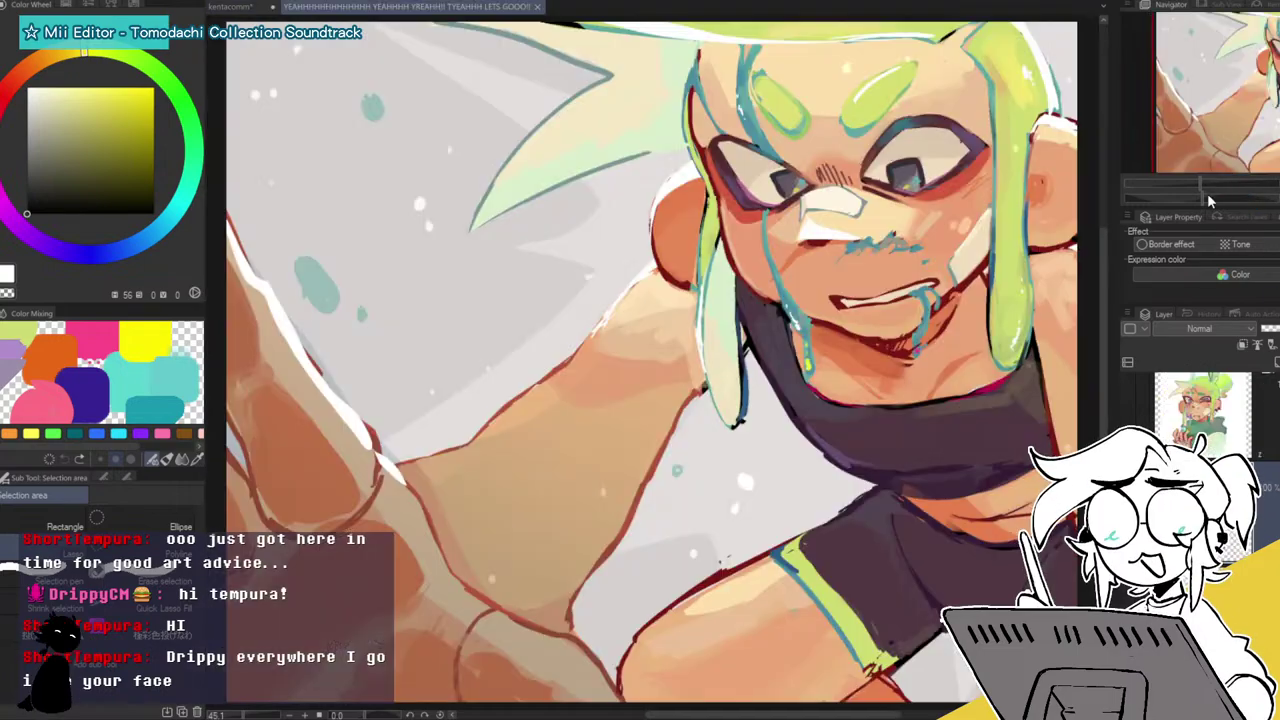
pyautogui.moveTo(1202, 184); pyautogui.dragTo(1188, 183)
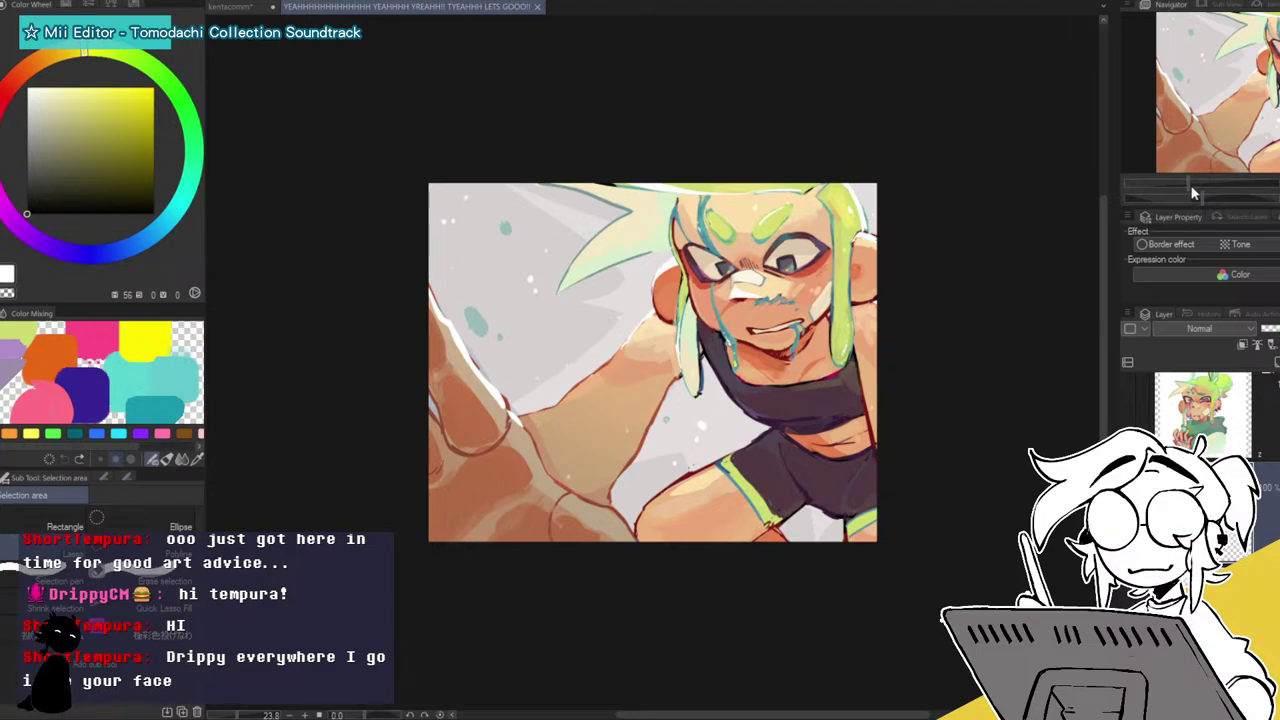
pyautogui.moveTo(1198, 185); pyautogui.dragTo(1229, 184)
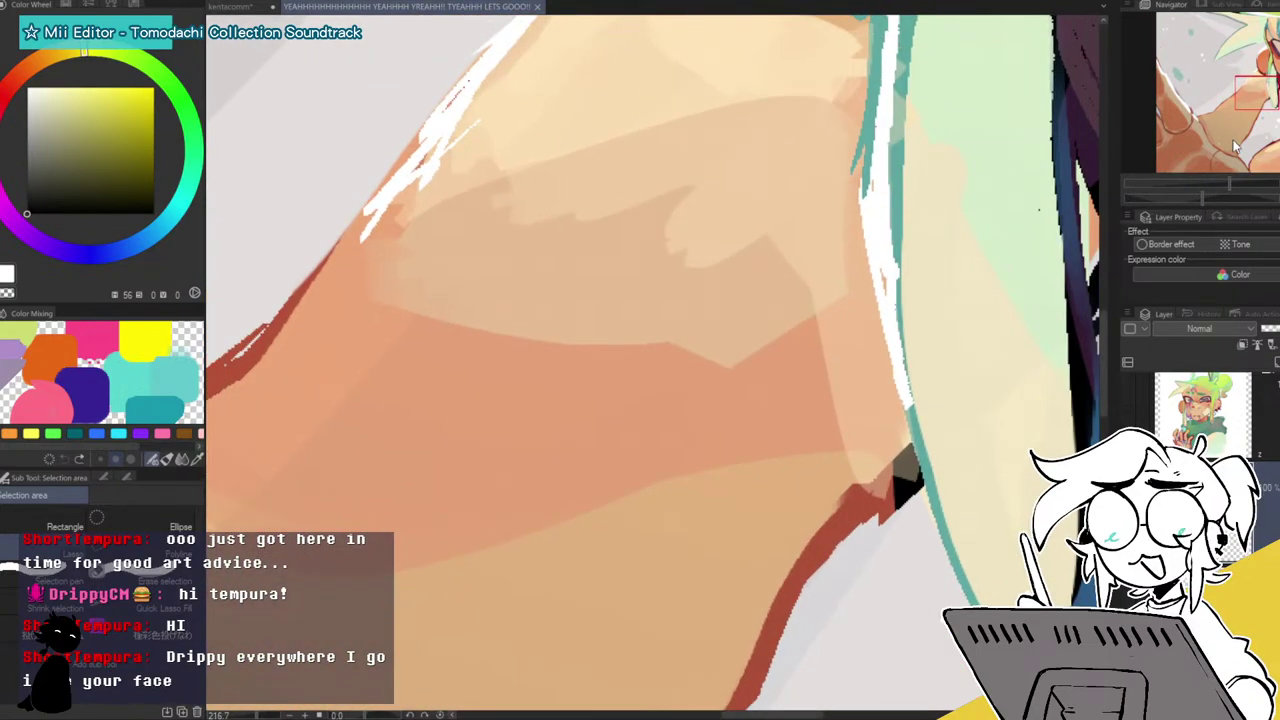
pyautogui.moveTo(1269, 86)
pyautogui.mouseDown()
pyautogui.moveTo(1279, 97)
pyautogui.moveTo(1264, 24)
pyautogui.moveTo(1211, 48)
pyautogui.moveTo(1279, 90)
pyautogui.moveTo(1279, 157)
pyautogui.moveTo(1277, 80)
pyautogui.mouseUp()
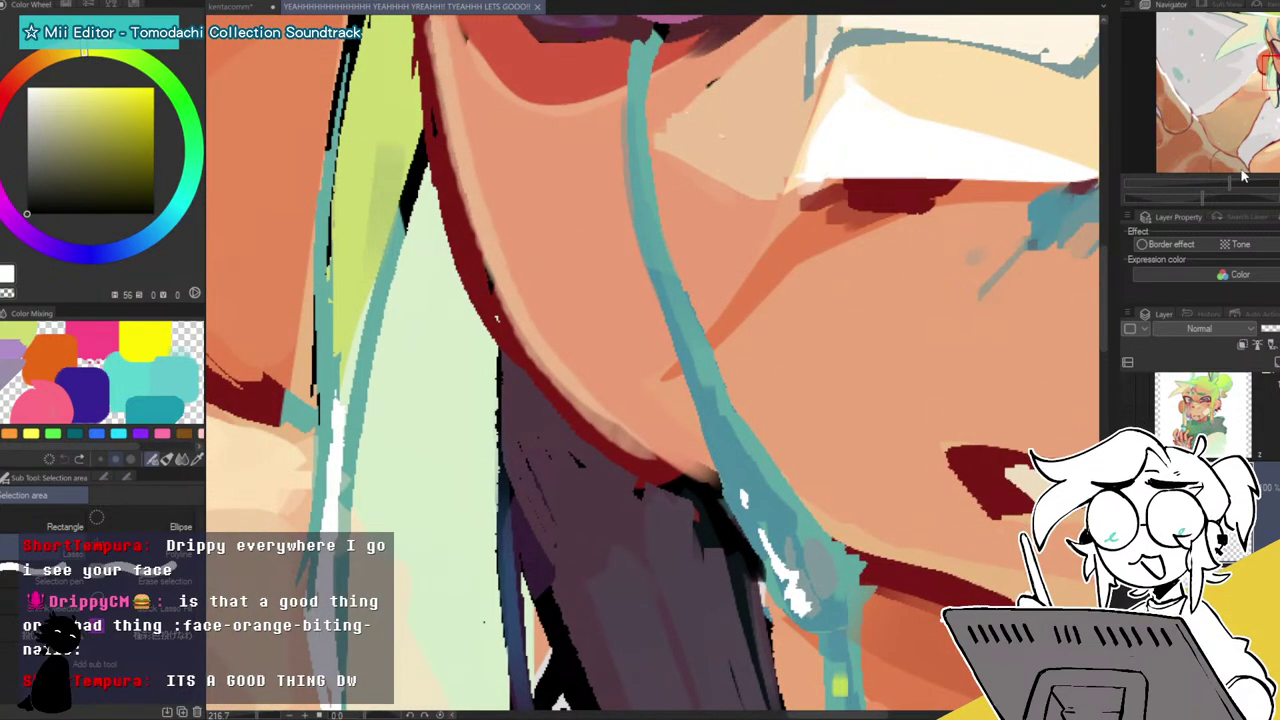
# Examine the full composition of the green-haired character painting, and clear any stray selection on it.
pyautogui.moveTo(1211, 183); pyautogui.dragTo(1196, 183)
pyautogui.moveTo(1279, 129)
pyautogui.mouseDown()
pyautogui.moveTo(1277, 118)
pyautogui.moveTo(1254, 134)
pyautogui.mouseUp()
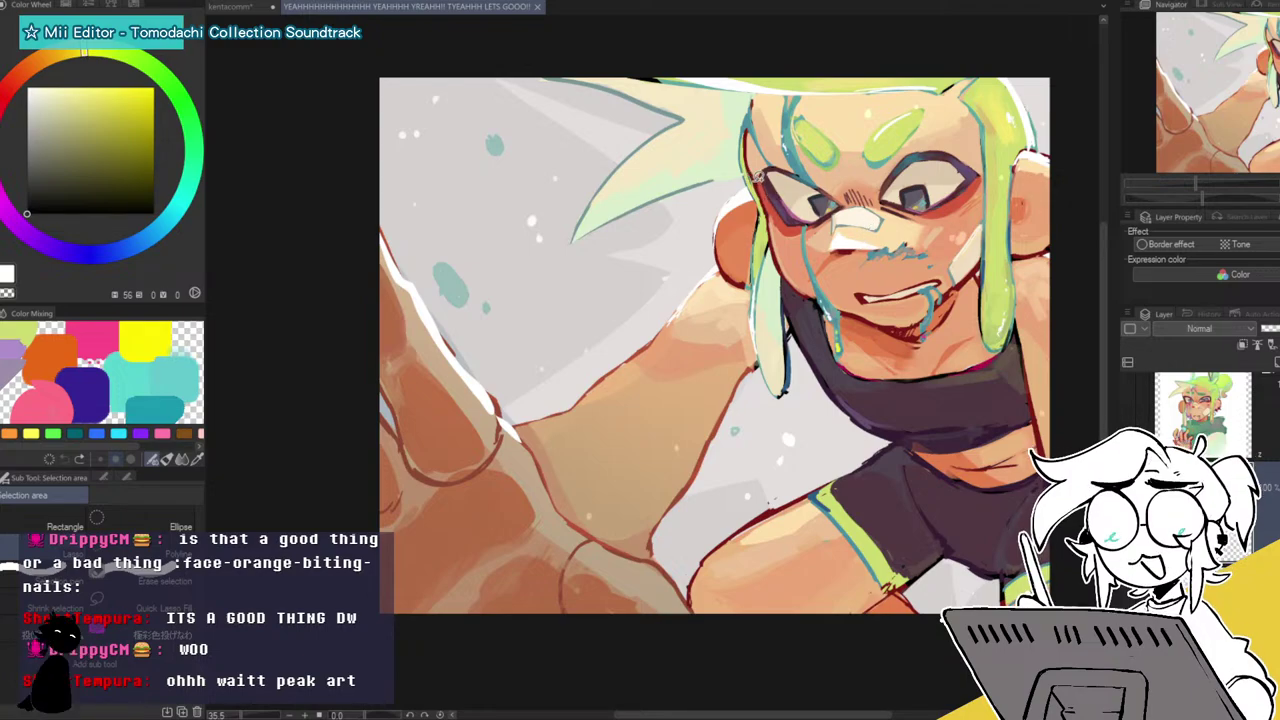
pyautogui.moveTo(812, 201)
pyautogui.mouseDown()
pyautogui.moveTo(746, 158)
pyautogui.moveTo(760, 216)
pyautogui.moveTo(773, 170)
pyautogui.moveTo(812, 225)
pyautogui.moveTo(822, 219)
pyautogui.mouseUp()
pyautogui.hotkey('ctrl', 'z')
pyautogui.hotkey('ctrl', 'd')
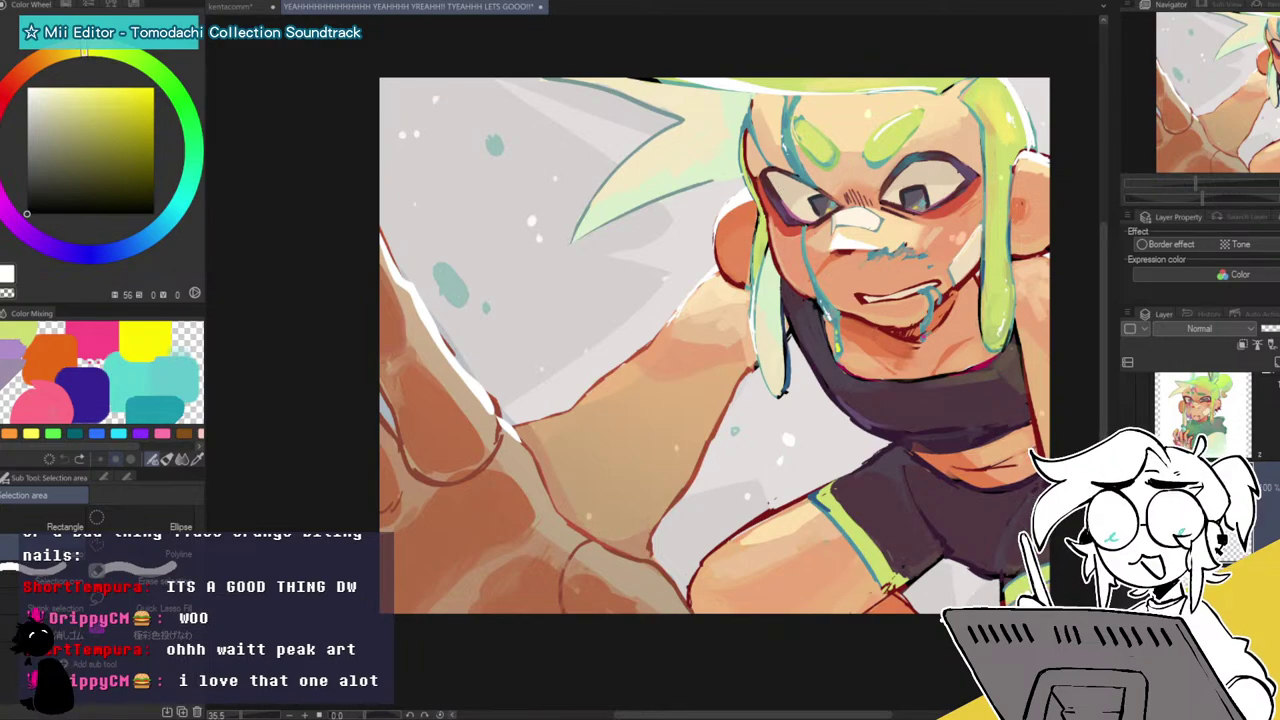
# Bring up doodle page10, and close the green-haired character painting.
pyautogui.hotkey('ctrl', 'Tab')
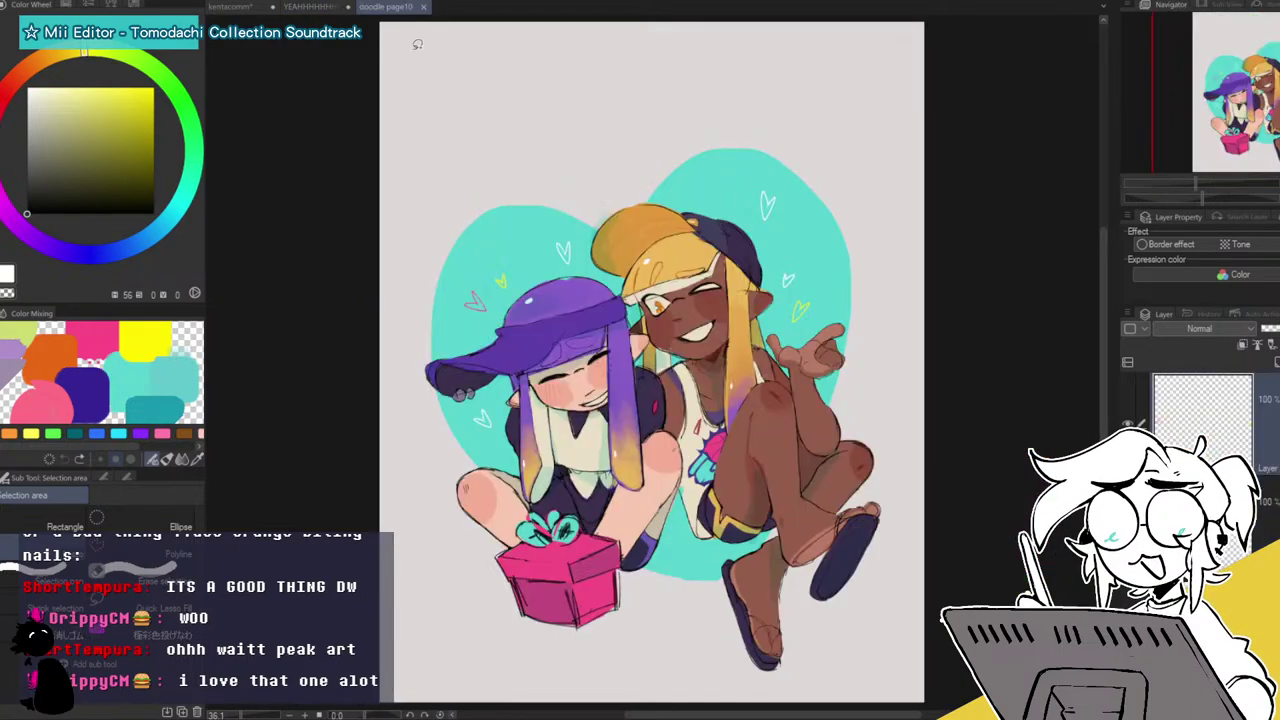
pyautogui.click(337, 9)
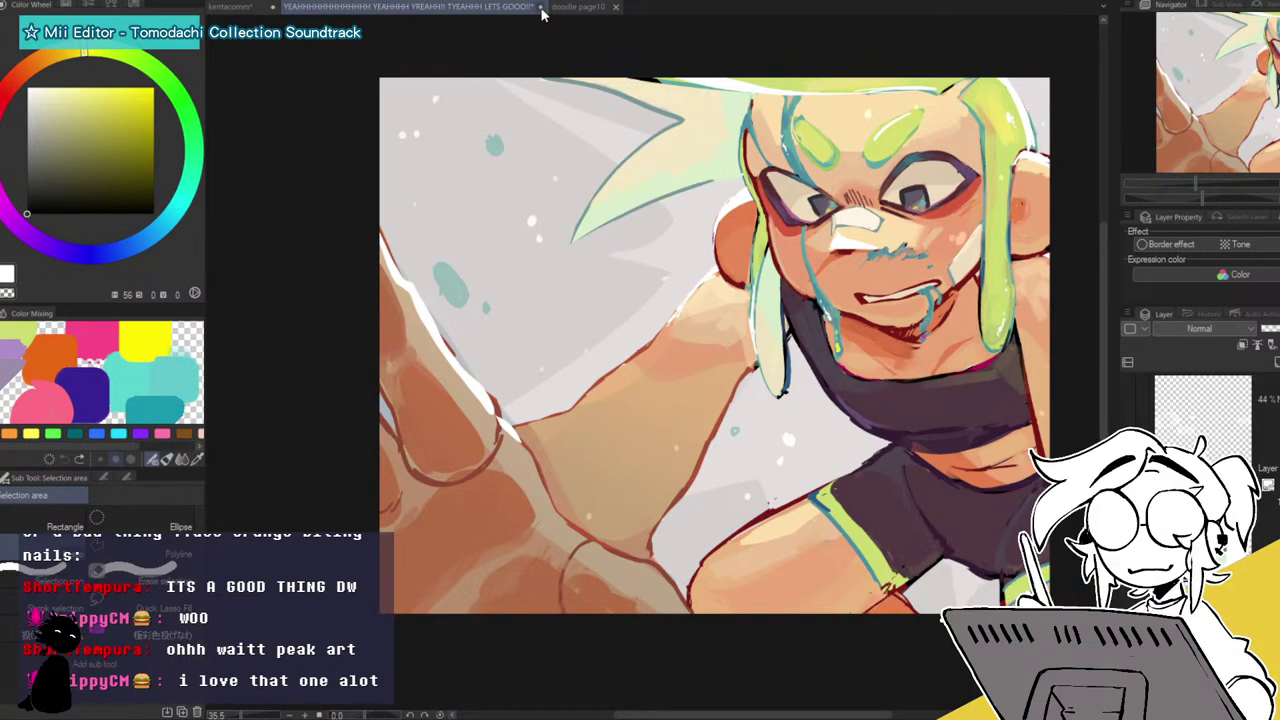
pyautogui.hotkey('ctrl', 'w')
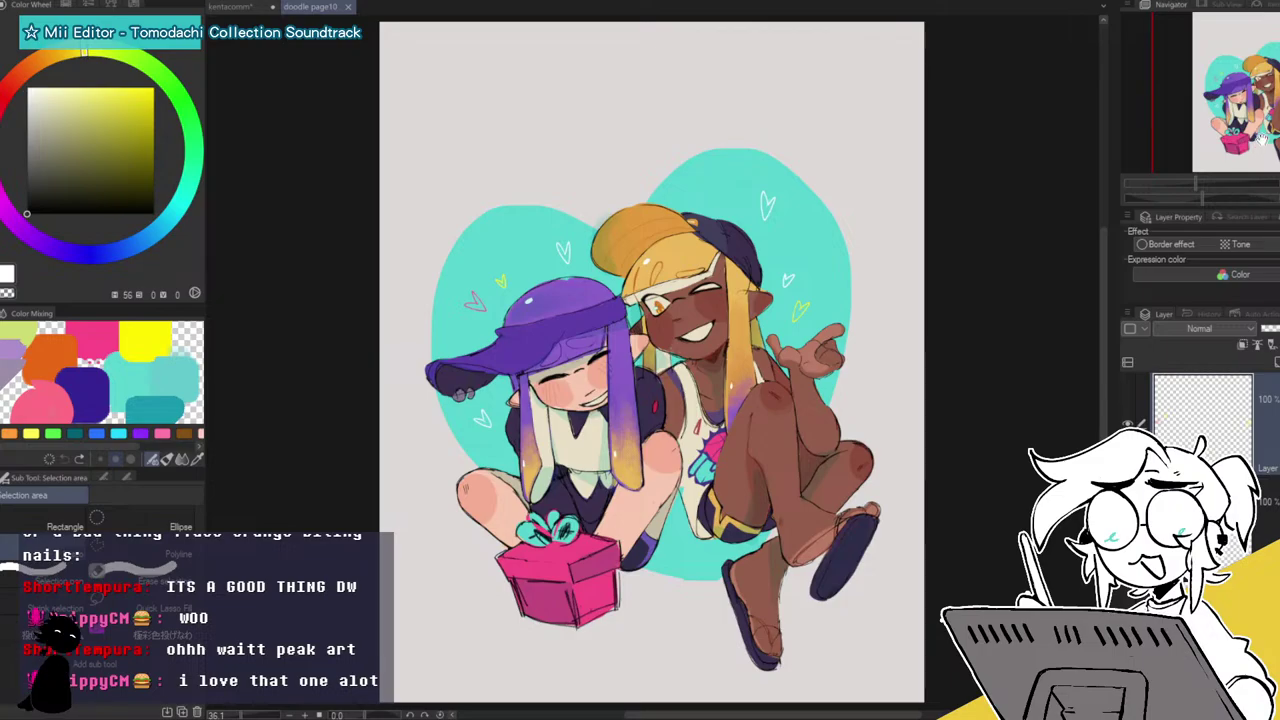
# Examine the line work and faces of the two capped characters on doodle page10, and close the file.
pyautogui.moveTo(1262, 139); pyautogui.dragTo(1261, 147)
pyautogui.click(1238, 190)
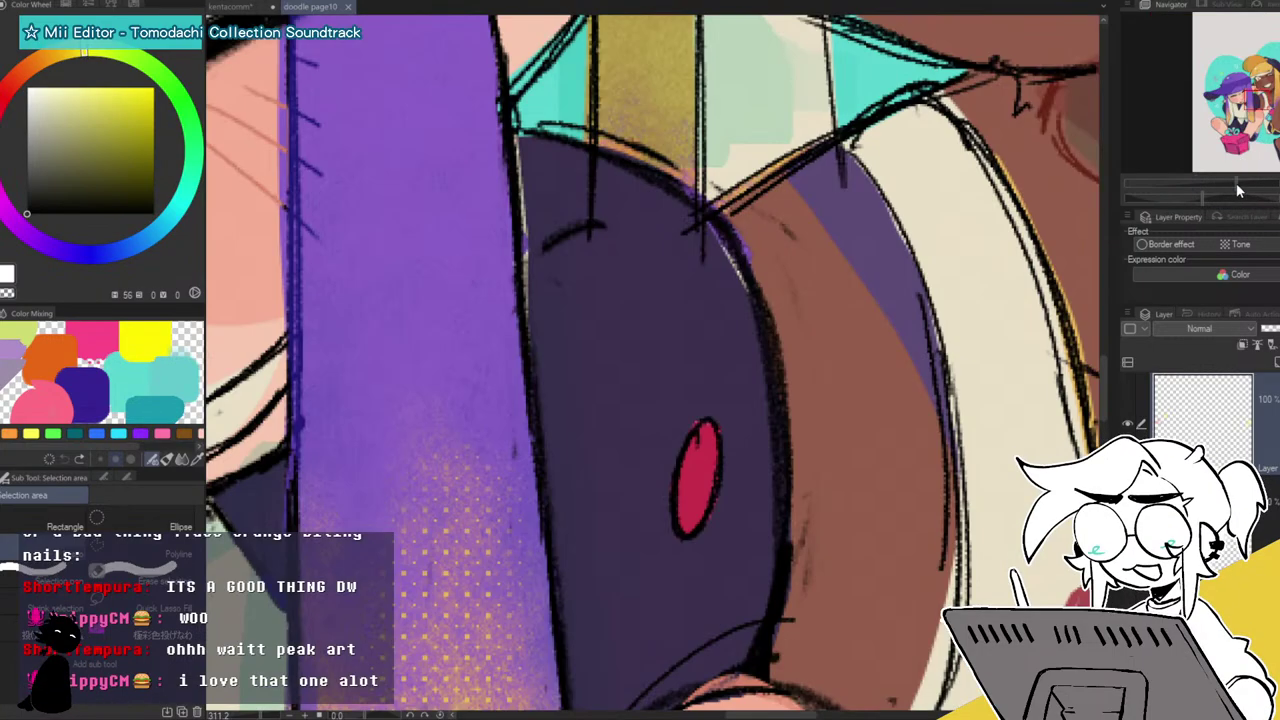
pyautogui.moveTo(1233, 190); pyautogui.dragTo(1229, 189)
pyautogui.moveTo(1252, 132); pyautogui.dragTo(1258, 75)
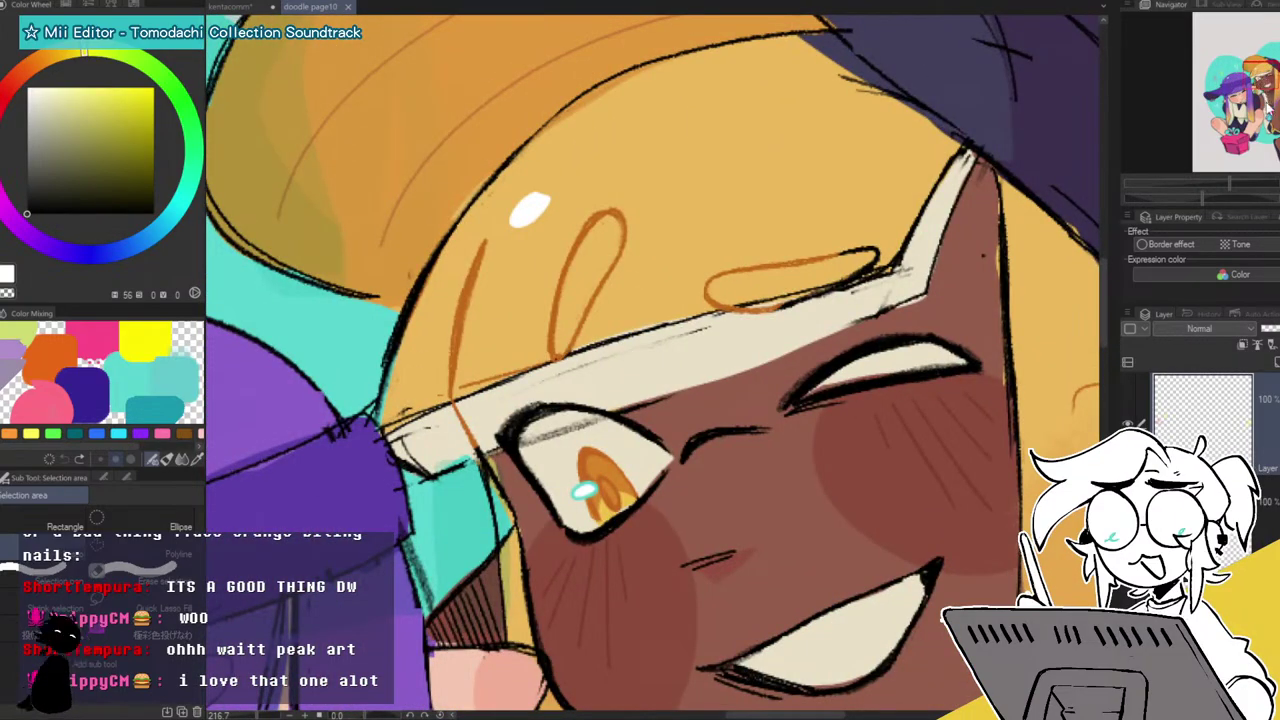
pyautogui.moveTo(1225, 182); pyautogui.dragTo(1199, 182)
pyautogui.moveTo(1274, 113); pyautogui.dragTo(1268, 142)
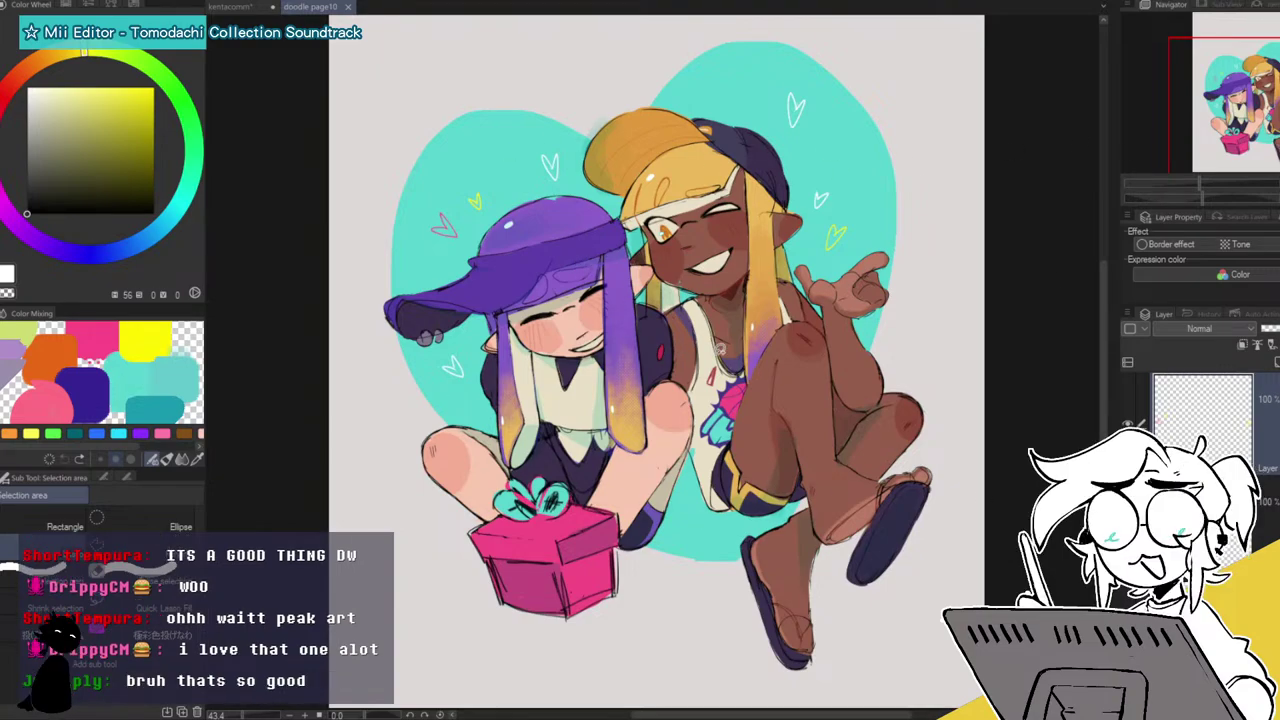
pyautogui.click(345, 7)
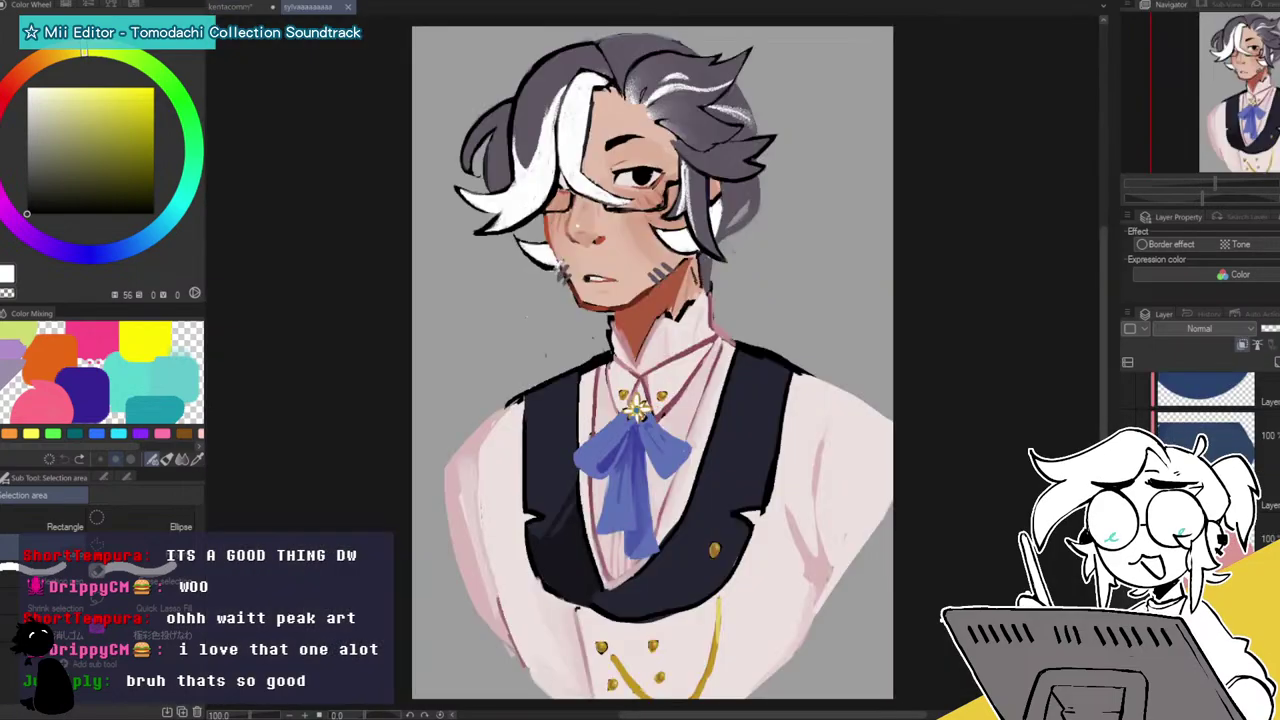
# Examine the collar, bow and face in the grey-haired character portrait, and close the portrait.
pyautogui.hotkey('ctrl', 'Tab')
pyautogui.moveTo(1240, 163); pyautogui.dragTo(1222, 128)
pyautogui.moveTo(1208, 188); pyautogui.dragTo(1240, 185)
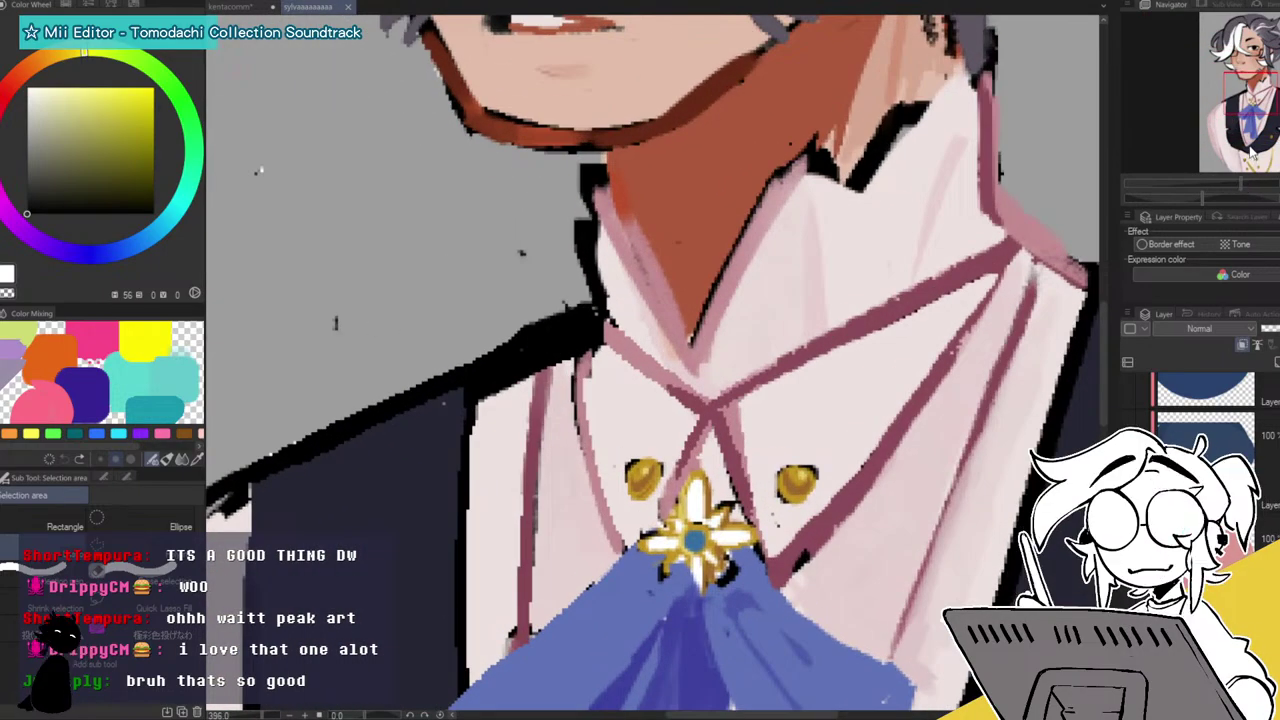
pyautogui.moveTo(1252, 92); pyautogui.dragTo(1253, 51)
pyautogui.moveTo(1241, 183); pyautogui.dragTo(1214, 176)
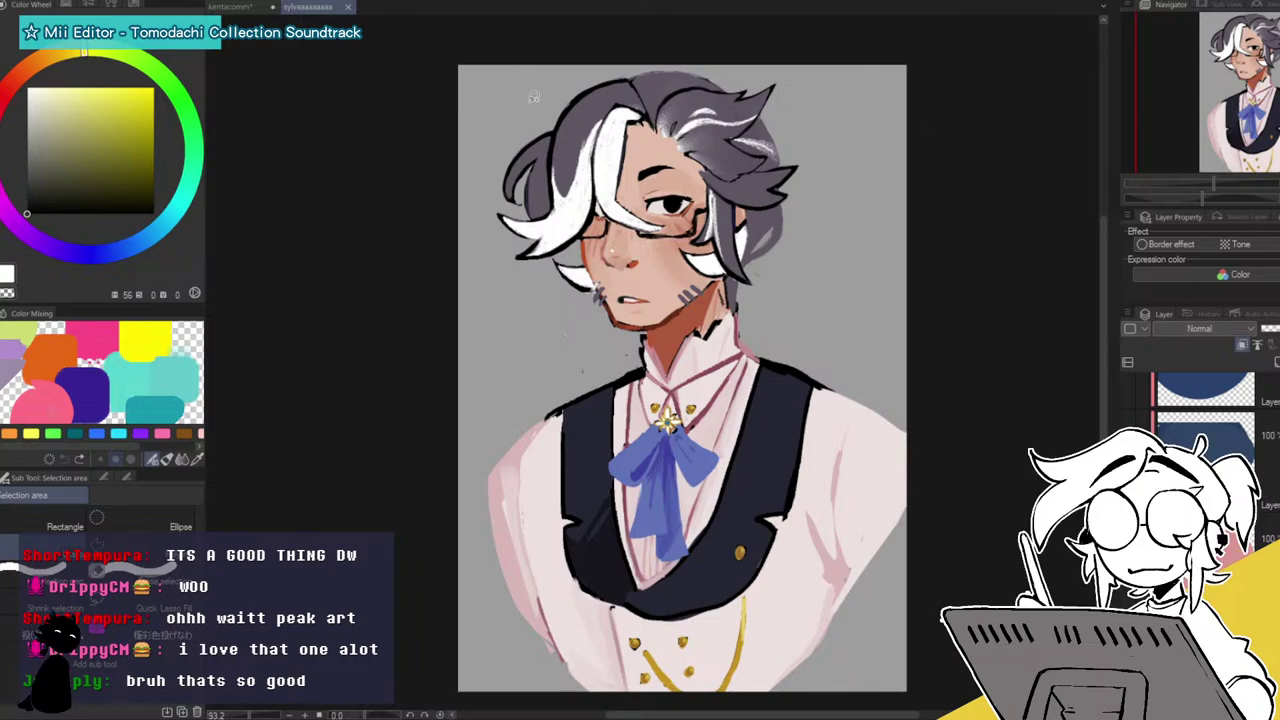
pyautogui.click(347, 7)
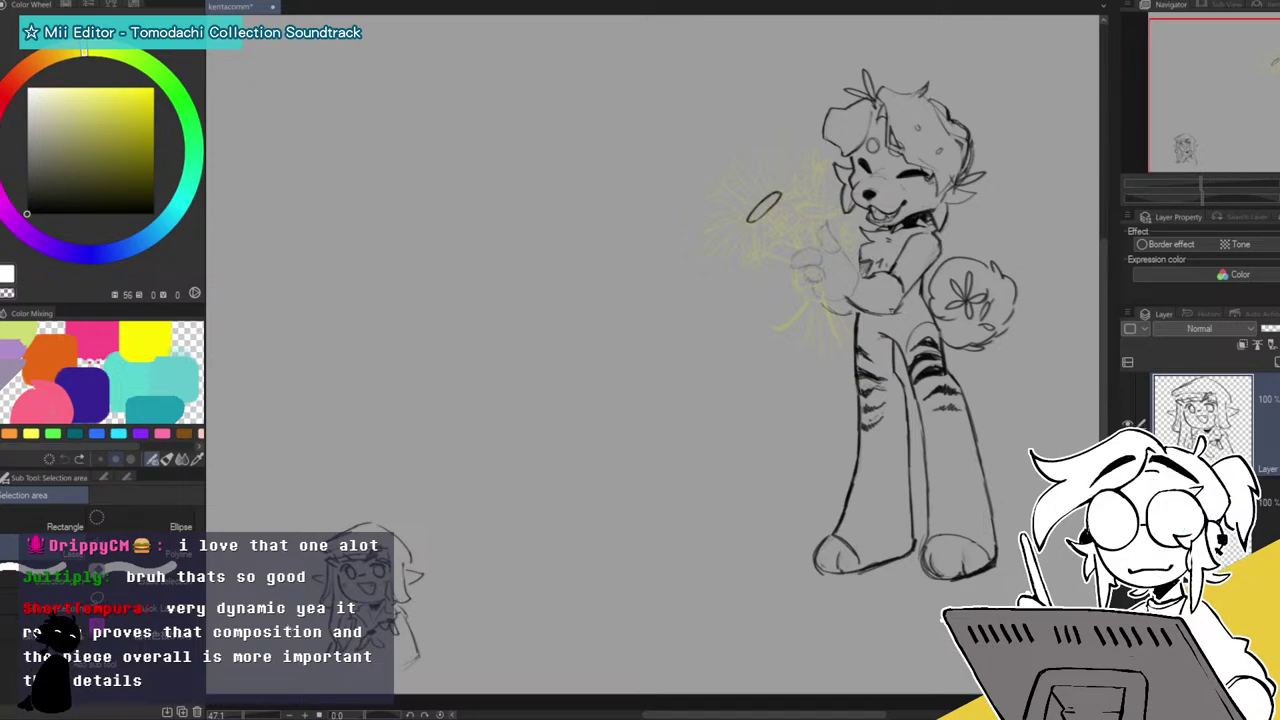
# View the red-and-black shouting portrait and the doodle 14 drawing, closing each file after viewing.
pyautogui.hotkey('ctrl', 'Tab')
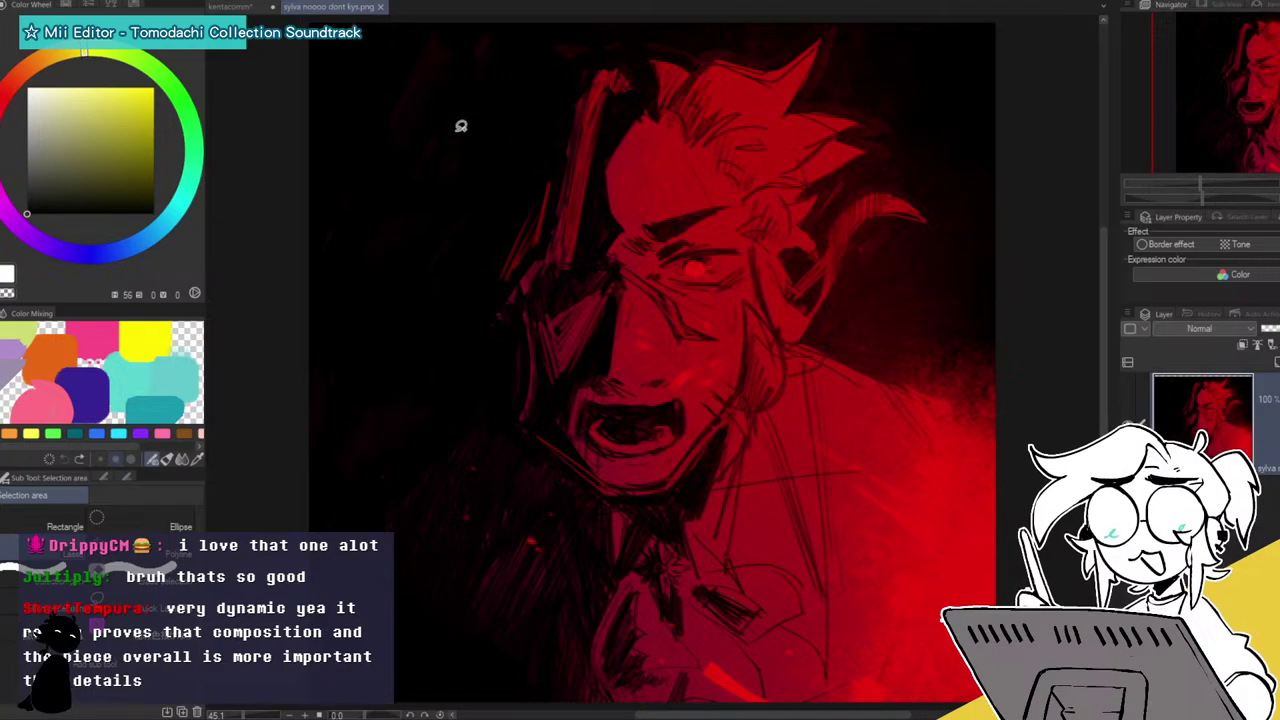
pyautogui.click(380, 7)
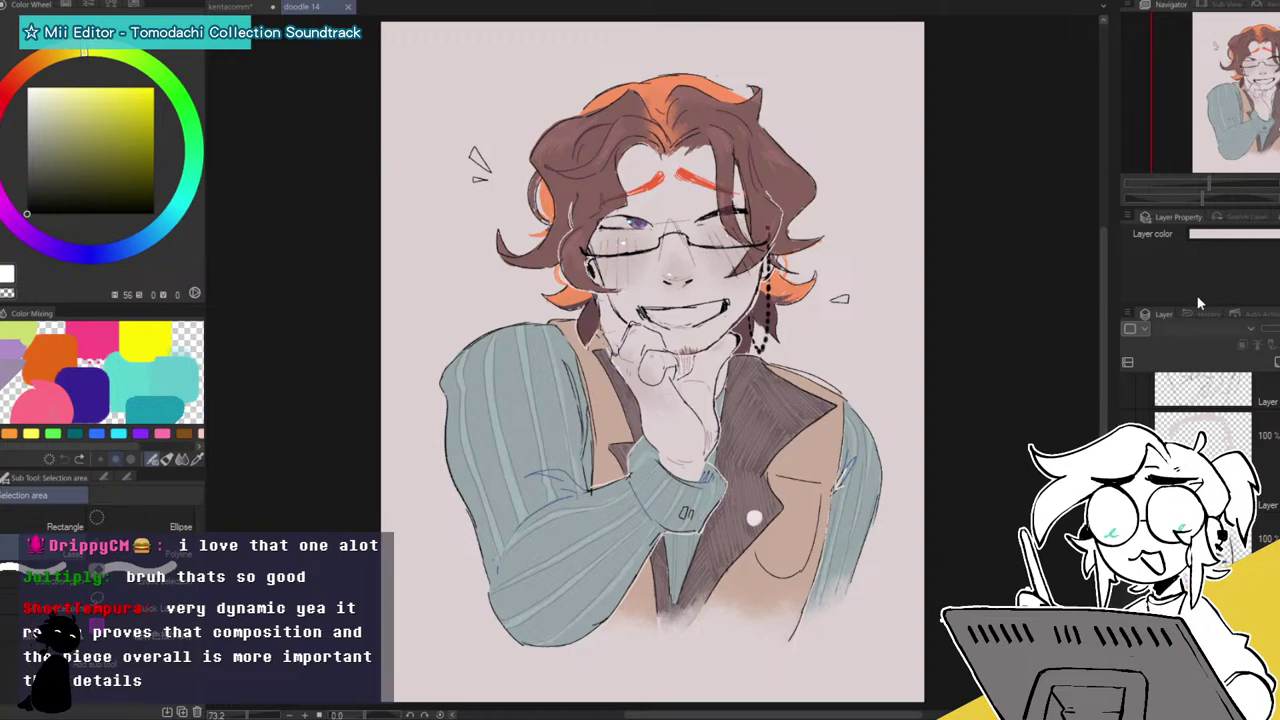
pyautogui.moveTo(1209, 183); pyautogui.dragTo(1212, 184)
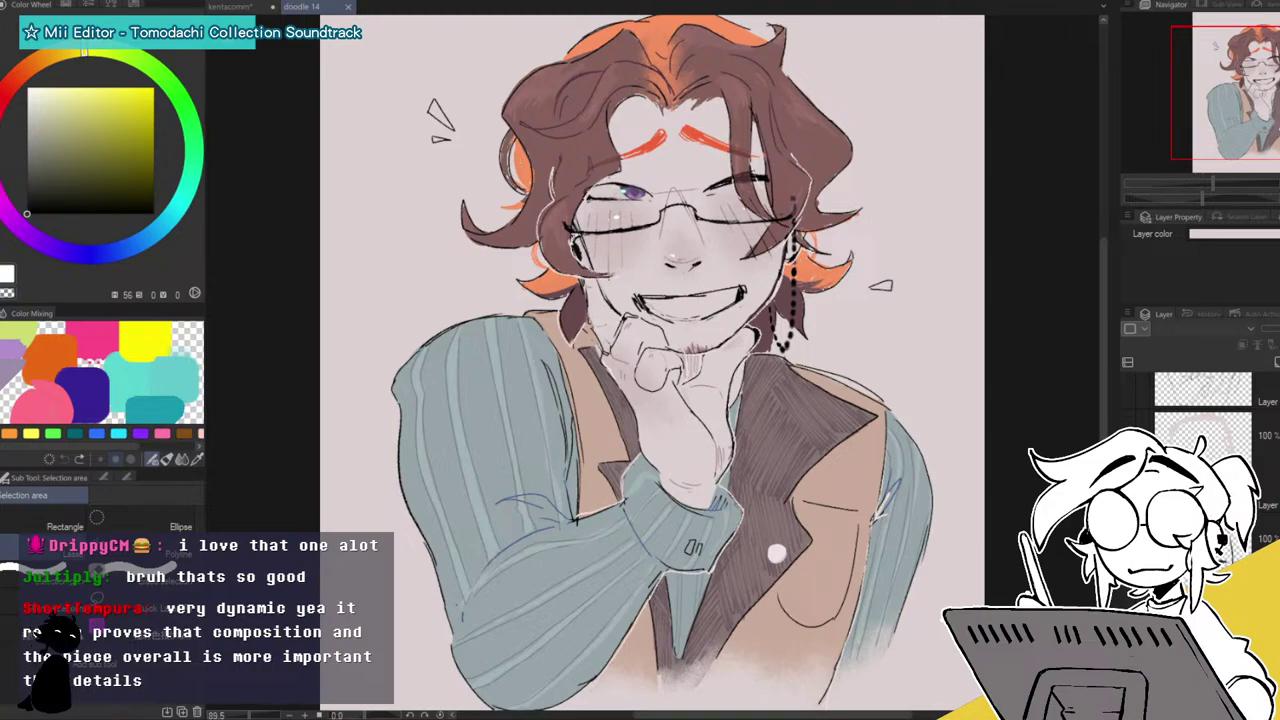
pyautogui.click(349, 8)
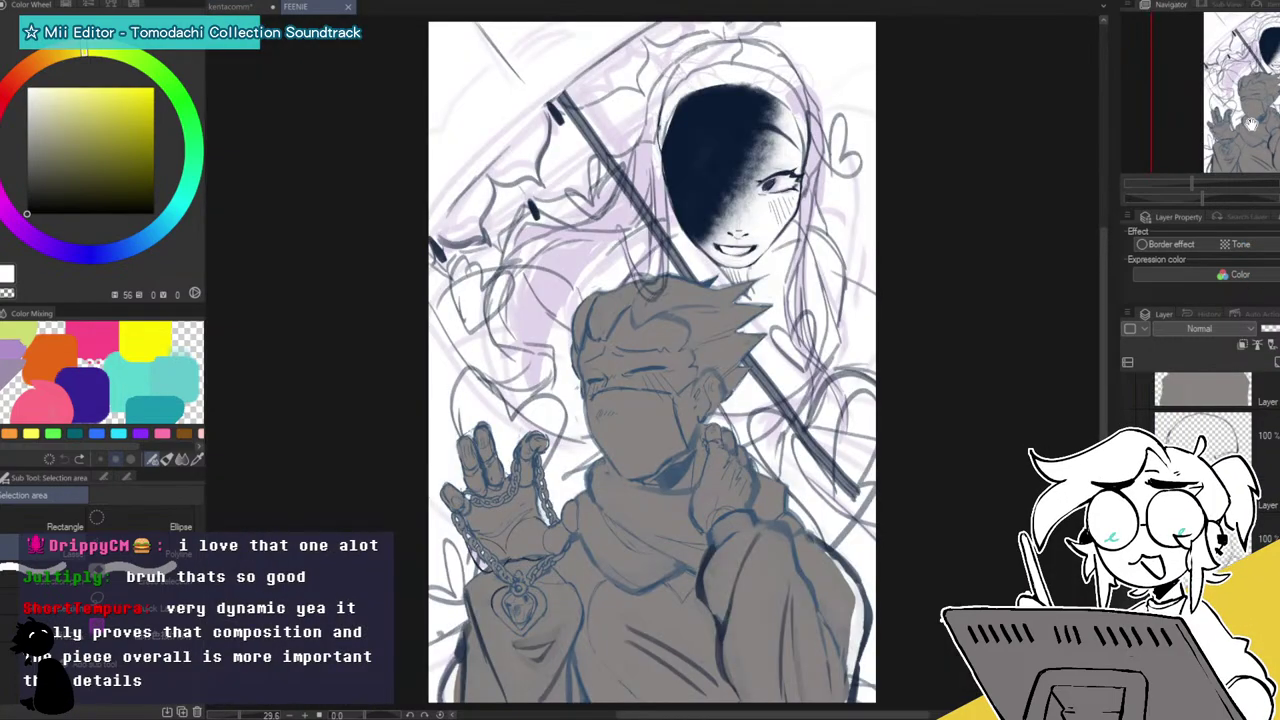
# Examine the chained hand and the overall composition of the FEENIE sketch, and close the file.
pyautogui.moveTo(1251, 124)
pyautogui.mouseDown()
pyautogui.moveTo(1212, 187)
pyautogui.moveTo(1236, 121)
pyautogui.mouseUp()
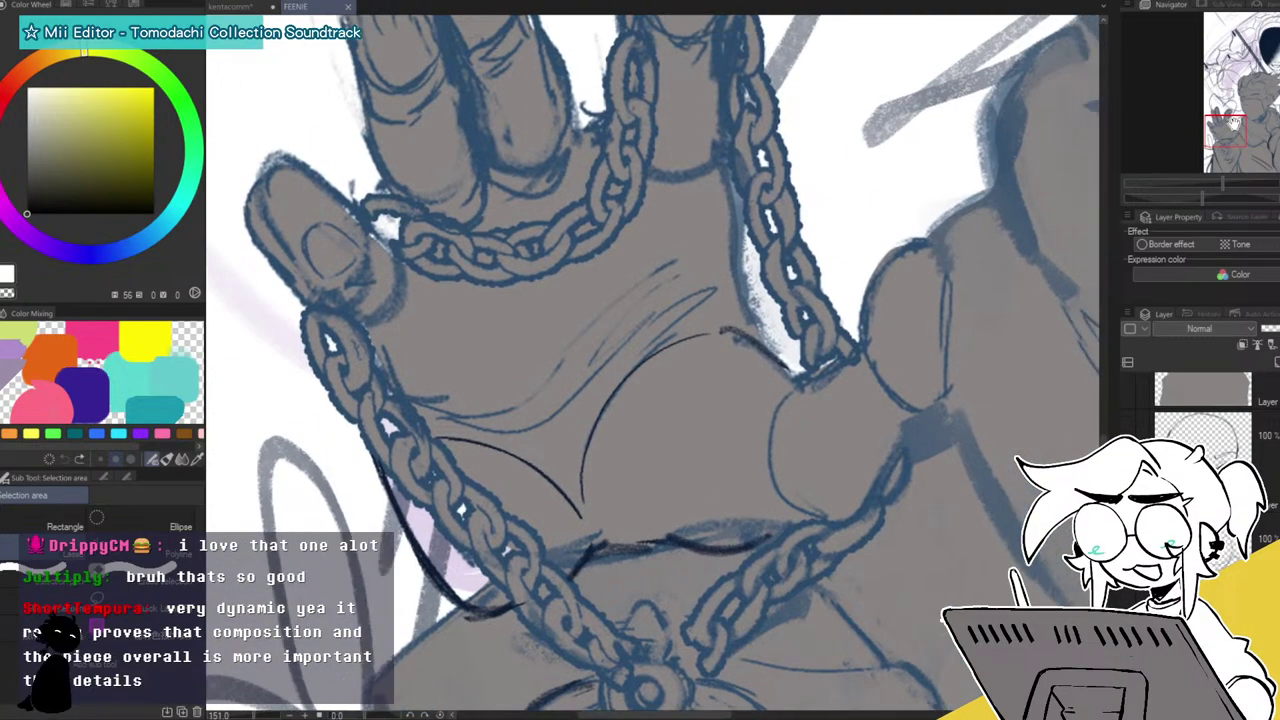
pyautogui.moveTo(1222, 186); pyautogui.dragTo(1191, 184)
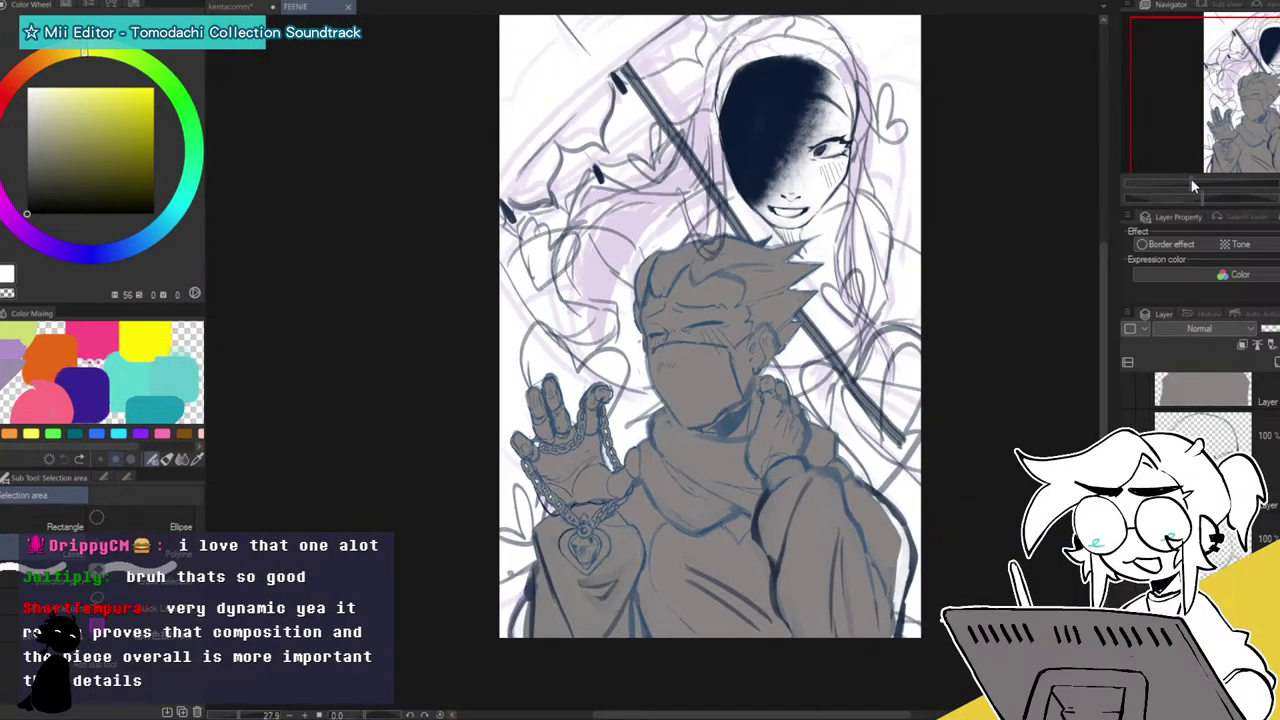
pyautogui.moveTo(1222, 131); pyautogui.dragTo(1230, 119)
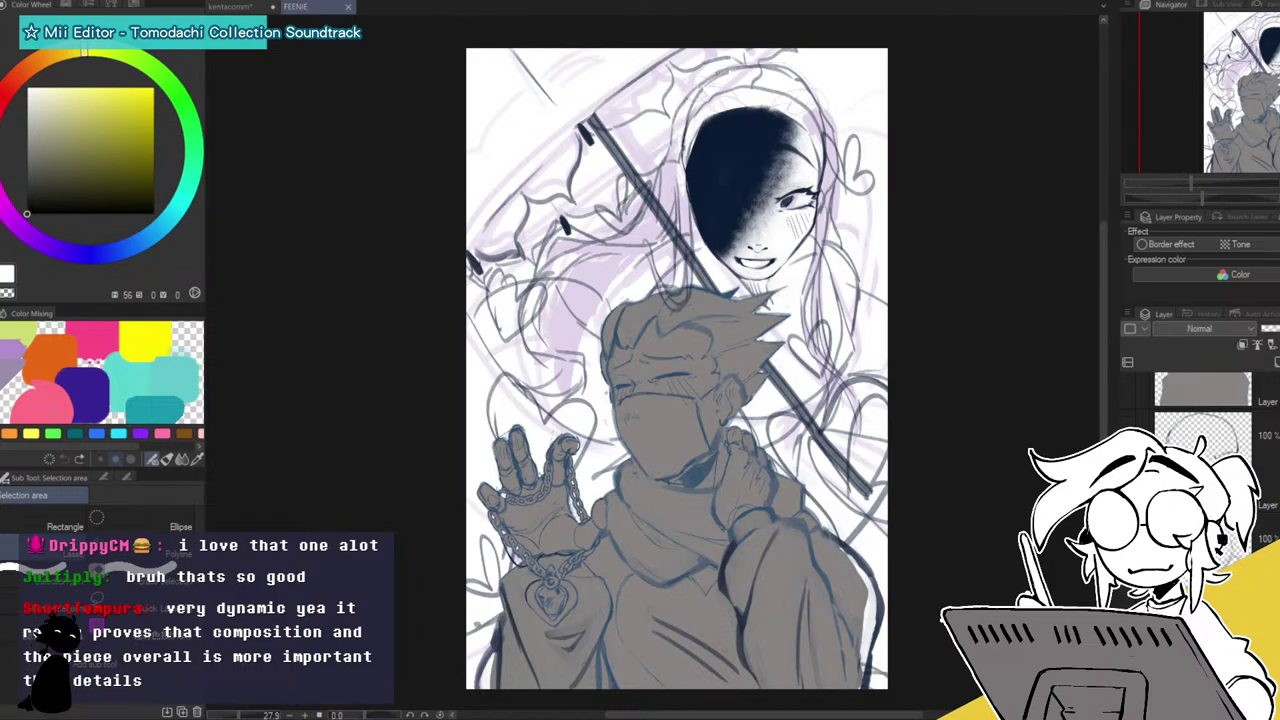
pyautogui.click(349, 9)
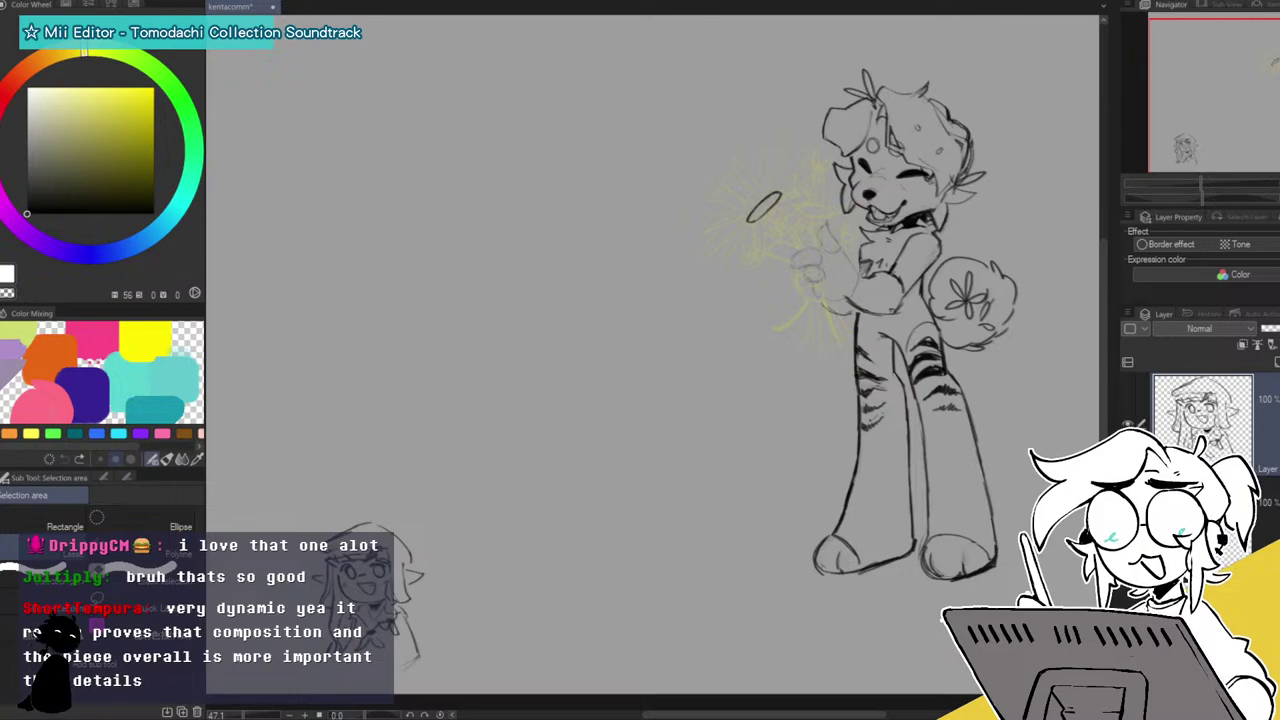
# Examine the rendering of the white fanged creature with teal bows and its neighbours on the pokemon page.
pyautogui.moveTo(1255, 87); pyautogui.dragTo(1234, 79)
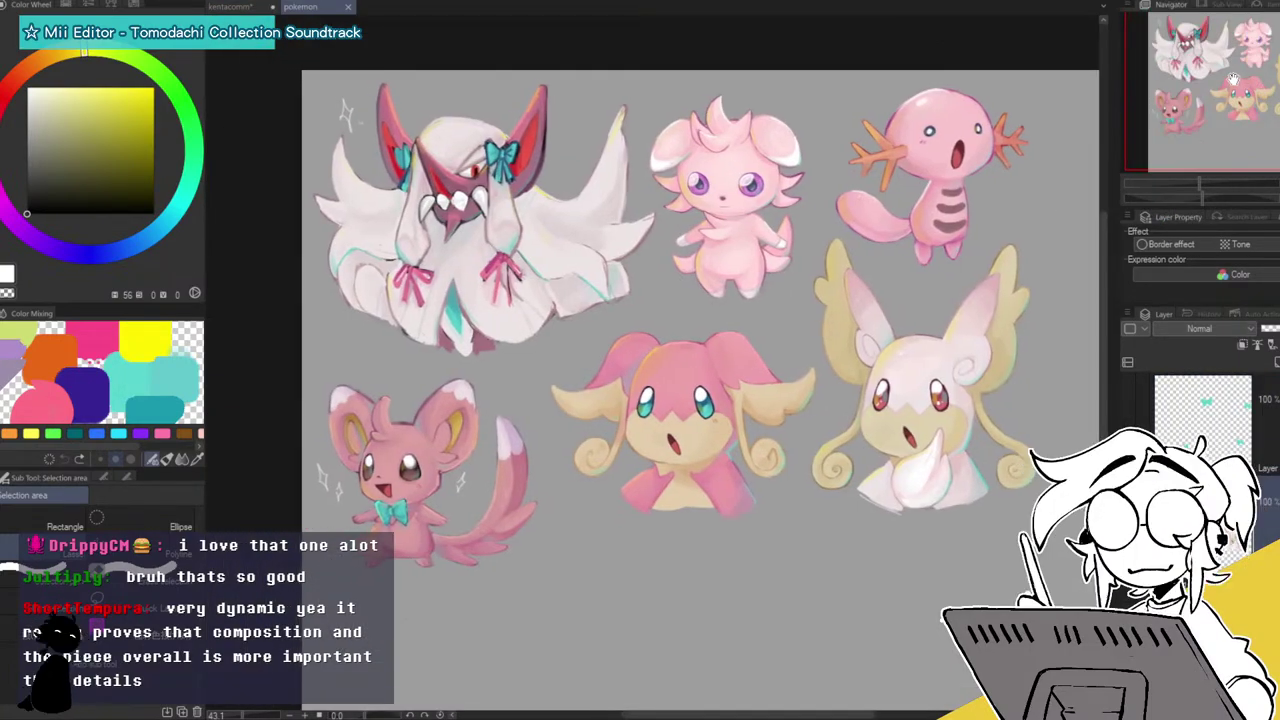
pyautogui.moveTo(1199, 182); pyautogui.dragTo(1222, 182)
pyautogui.moveTo(1228, 100); pyautogui.dragTo(1183, 63)
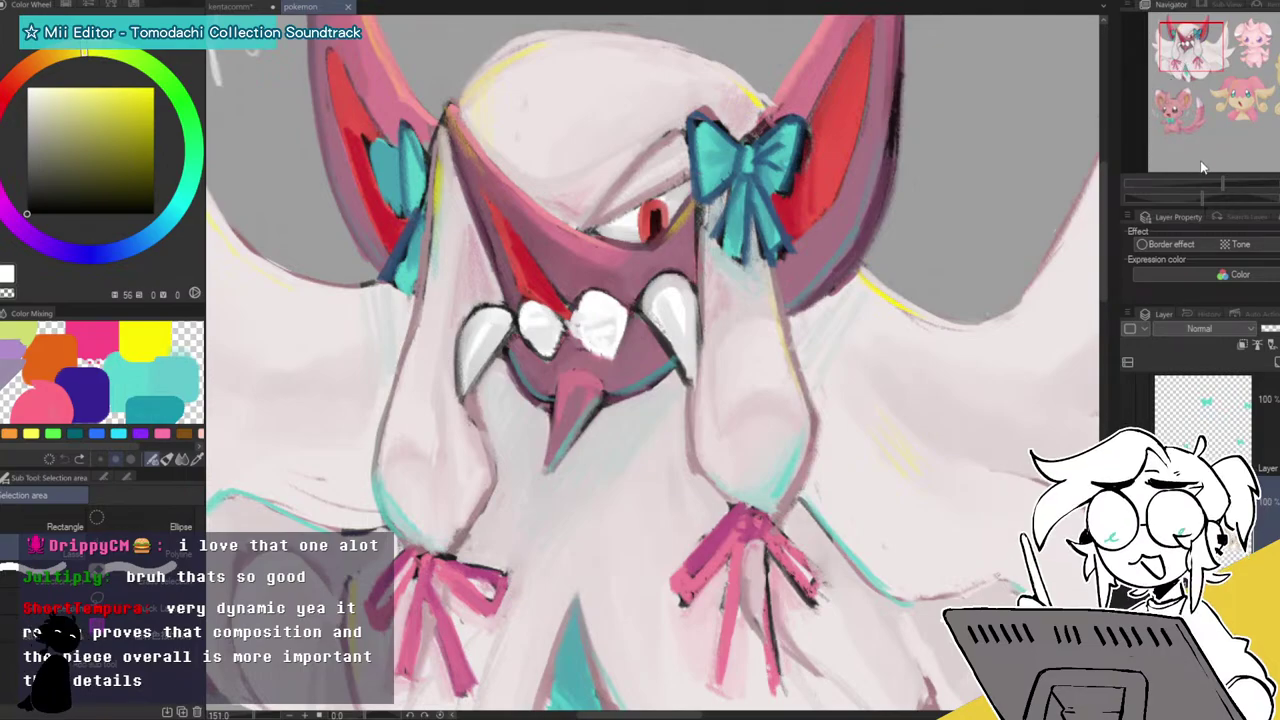
pyautogui.moveTo(1220, 183); pyautogui.dragTo(1215, 184)
pyautogui.moveTo(1207, 54); pyautogui.dragTo(1276, 52)
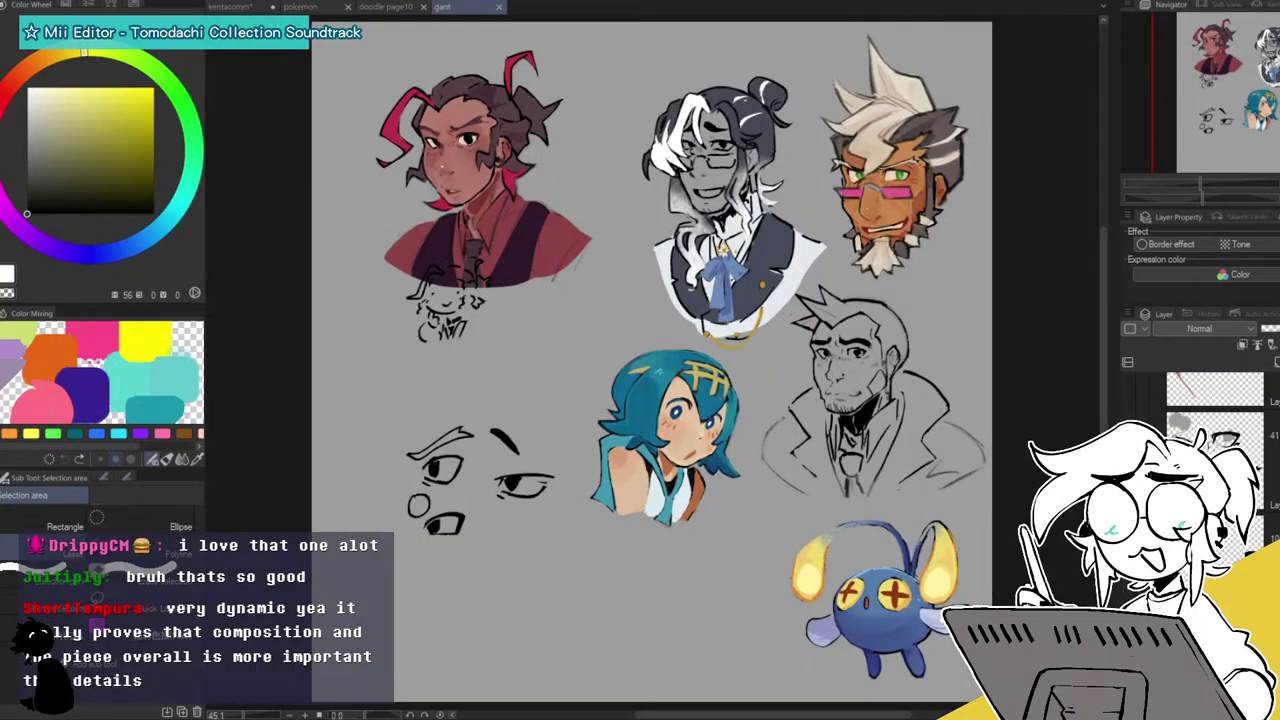
# Compare the gant sketch page with the doodle page10 drawing.
pyautogui.click(376, 10)
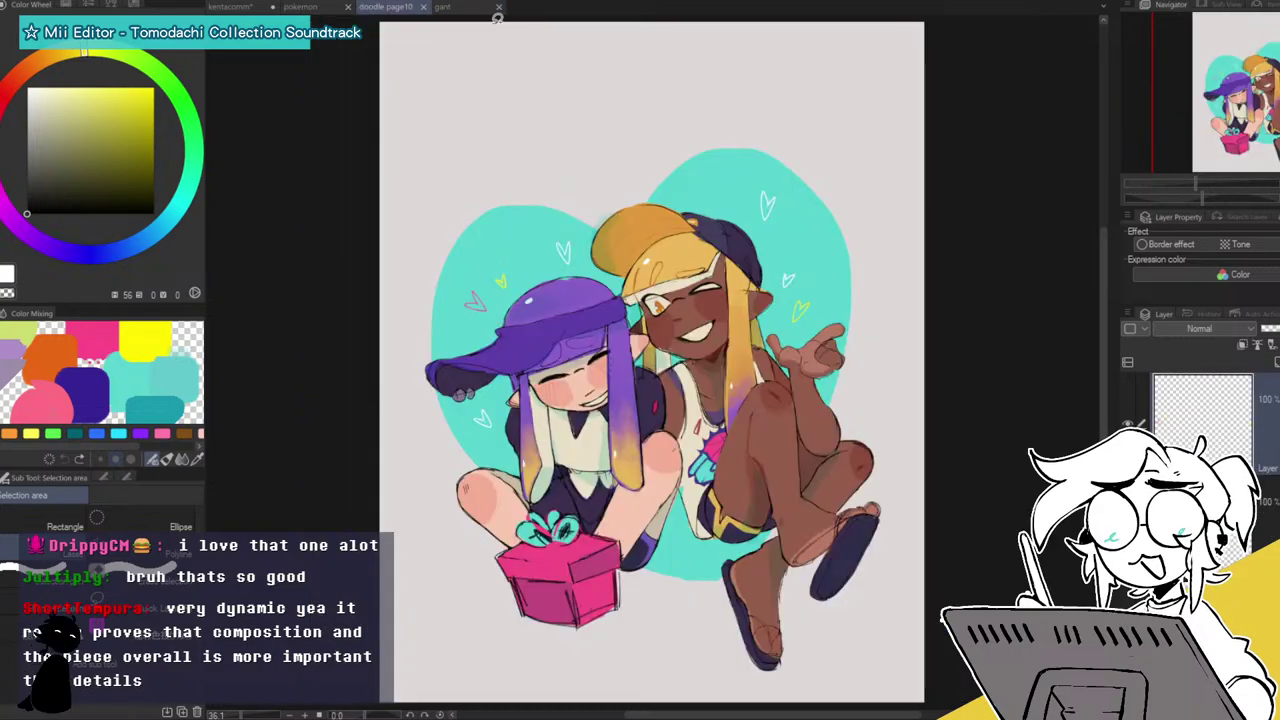
pyautogui.click(463, 14)
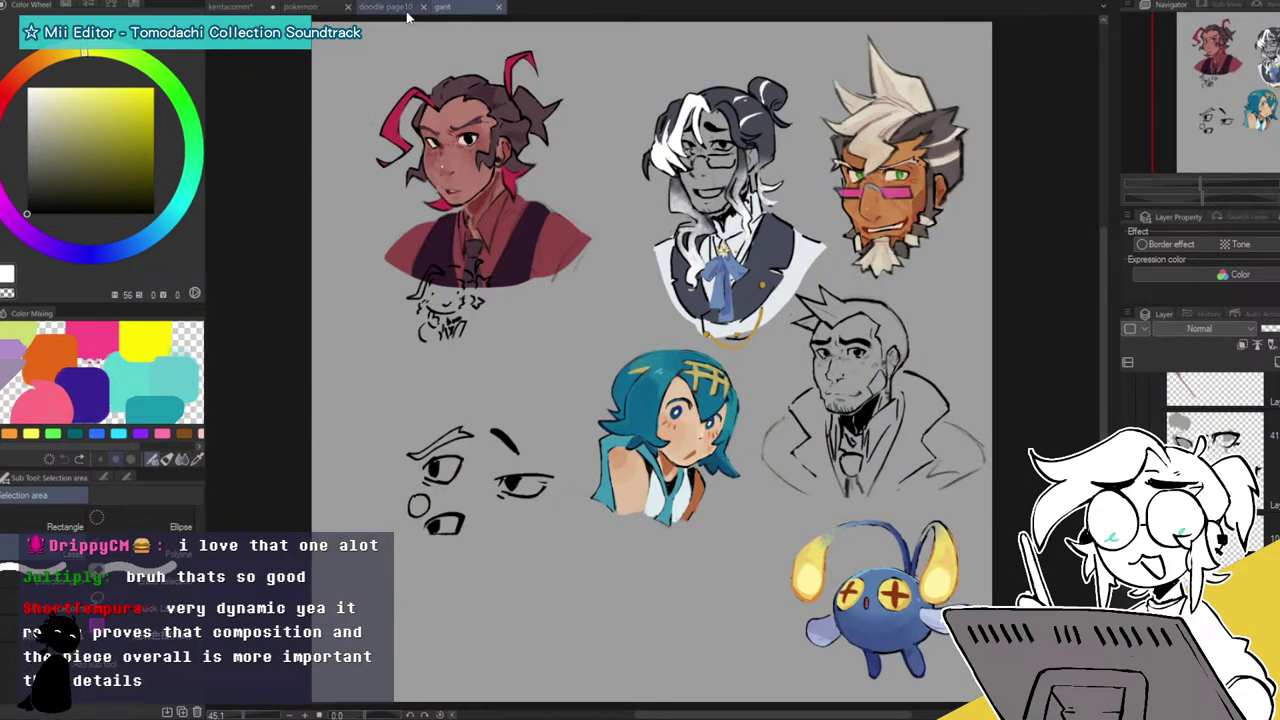
pyautogui.click(405, 12)
pyautogui.click(482, 12)
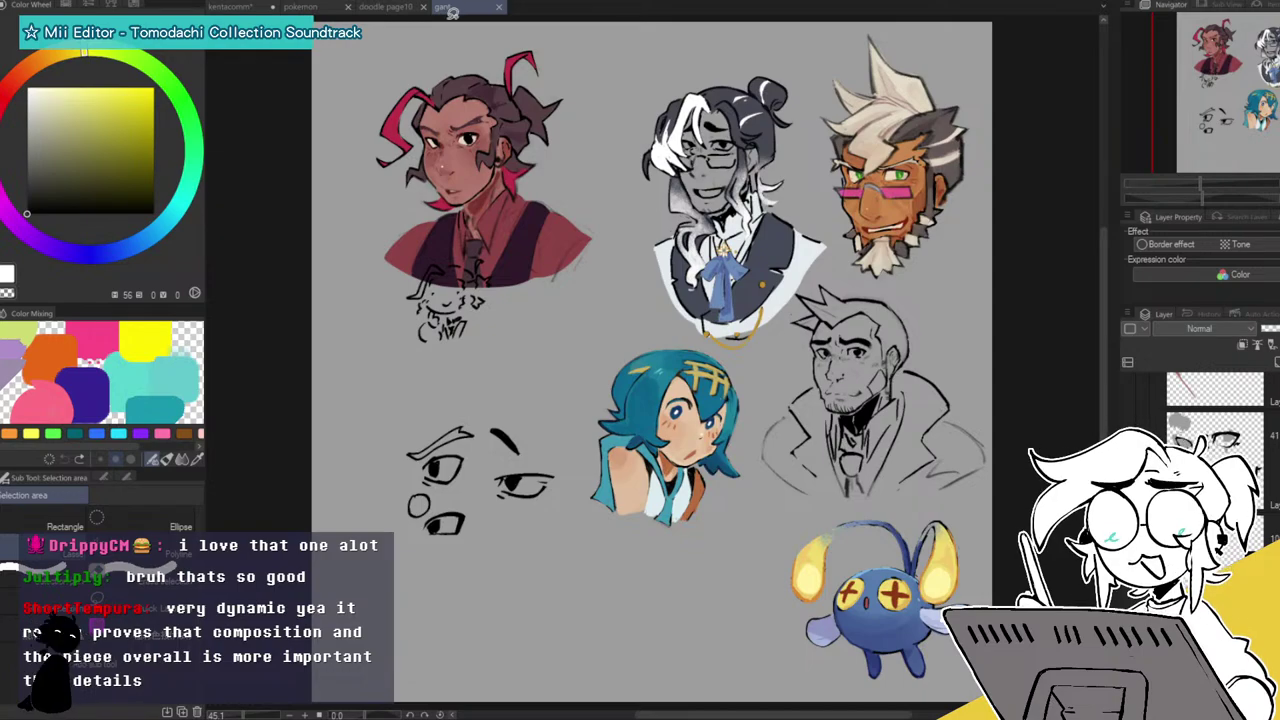
pyautogui.click(403, 12)
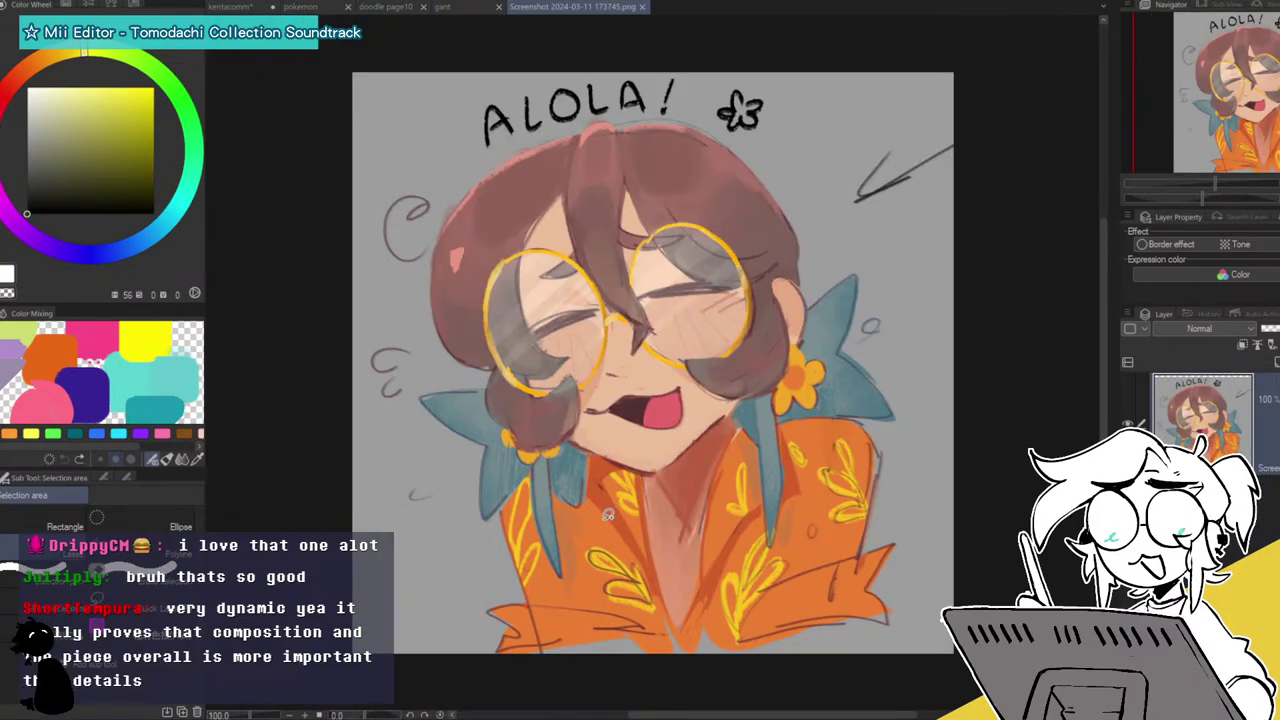
# Compare the ALOLA screenshot drawing with doodle page10 and the gant sketch page, alternating between the three files.
pyautogui.click(378, 8)
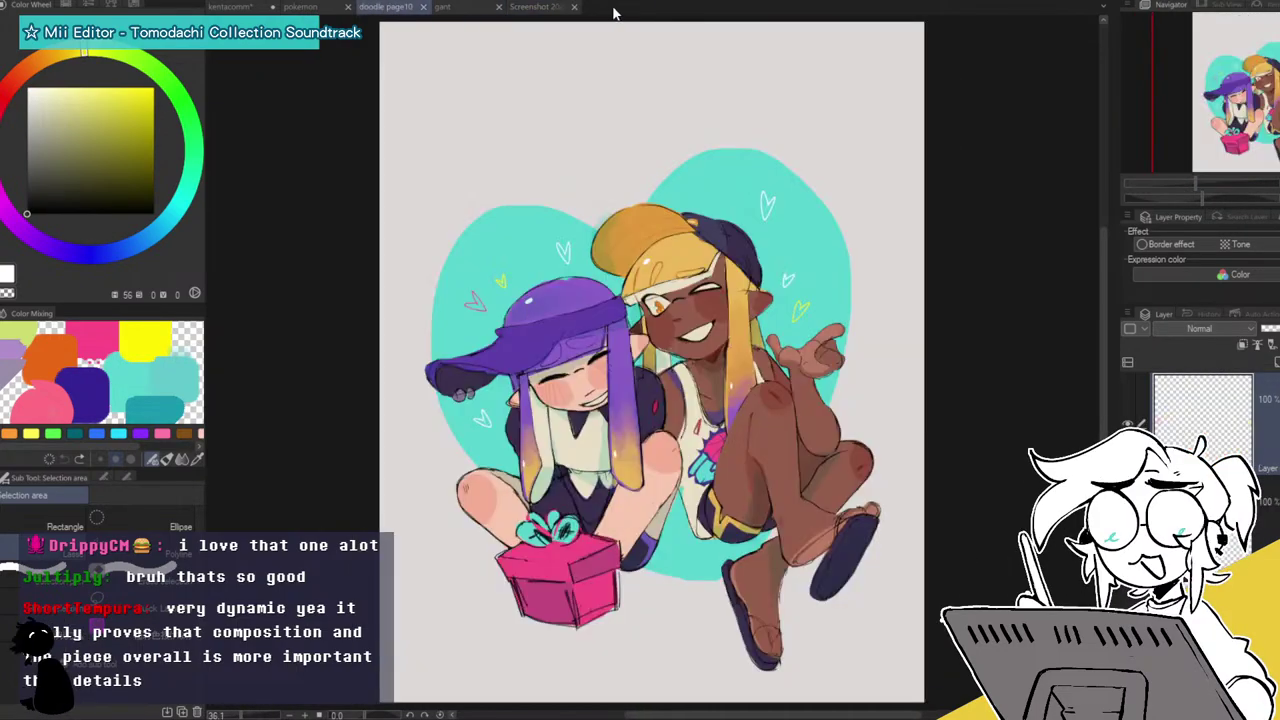
pyautogui.click(560, 8)
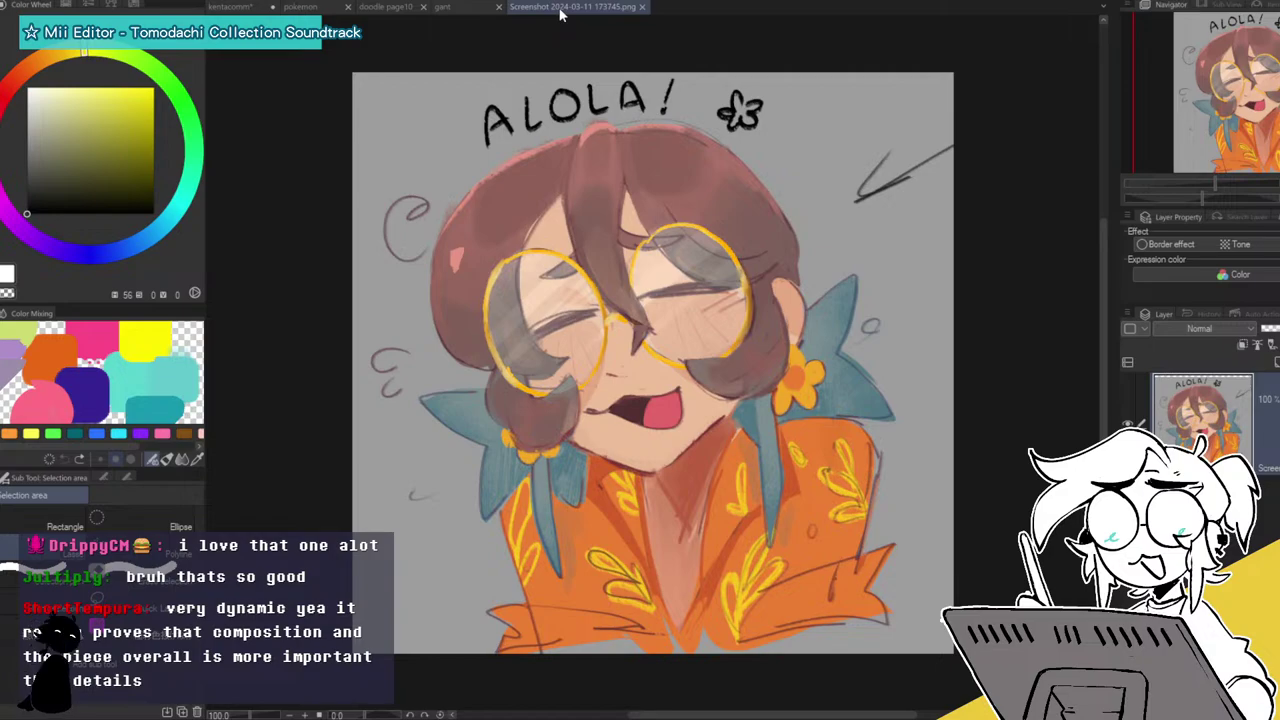
pyautogui.click(390, 7)
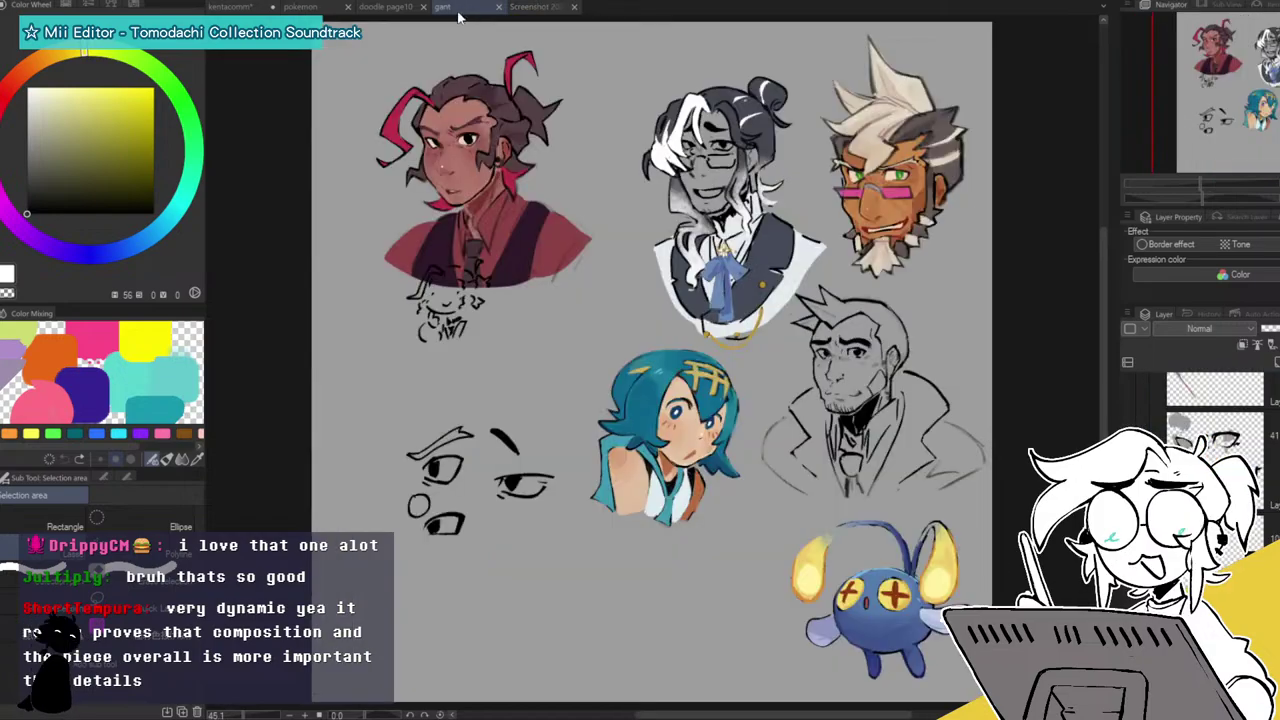
pyautogui.click(397, 12)
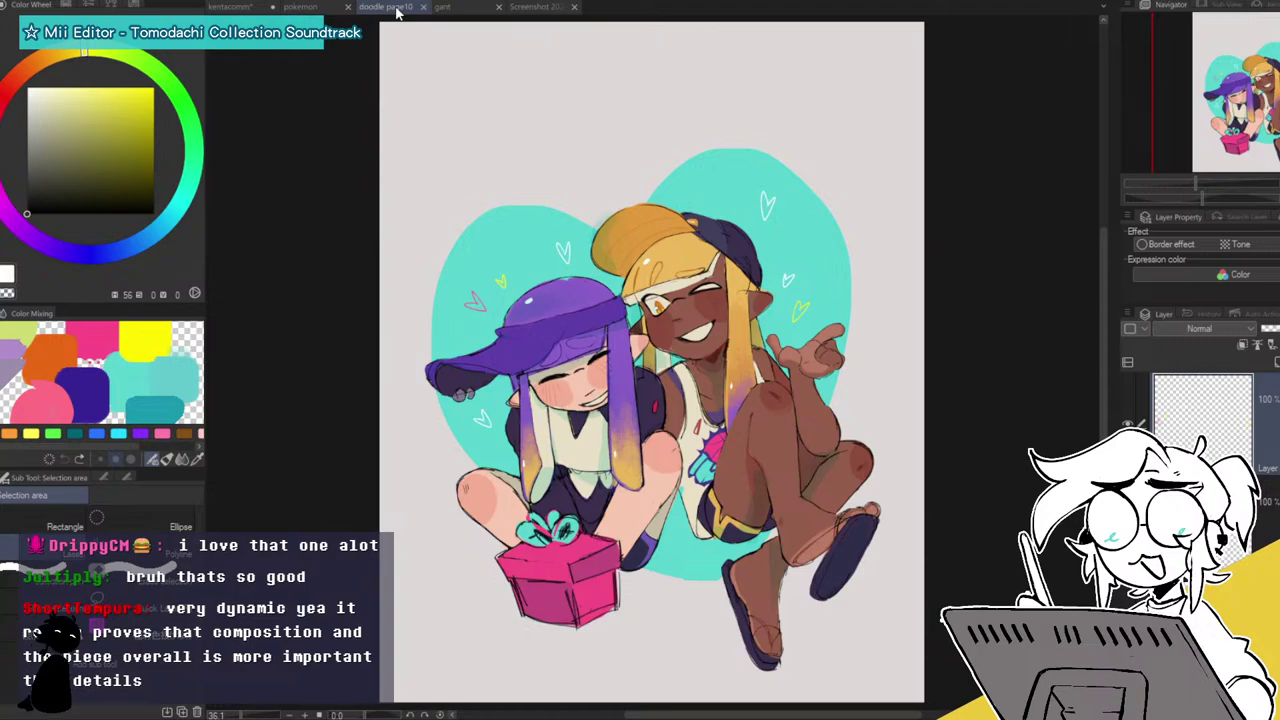
pyautogui.click(486, 12)
pyautogui.click(537, 12)
pyautogui.click(467, 10)
pyautogui.click(385, 8)
pyautogui.click(462, 8)
pyautogui.click(505, 10)
pyautogui.click(488, 9)
pyautogui.click(385, 8)
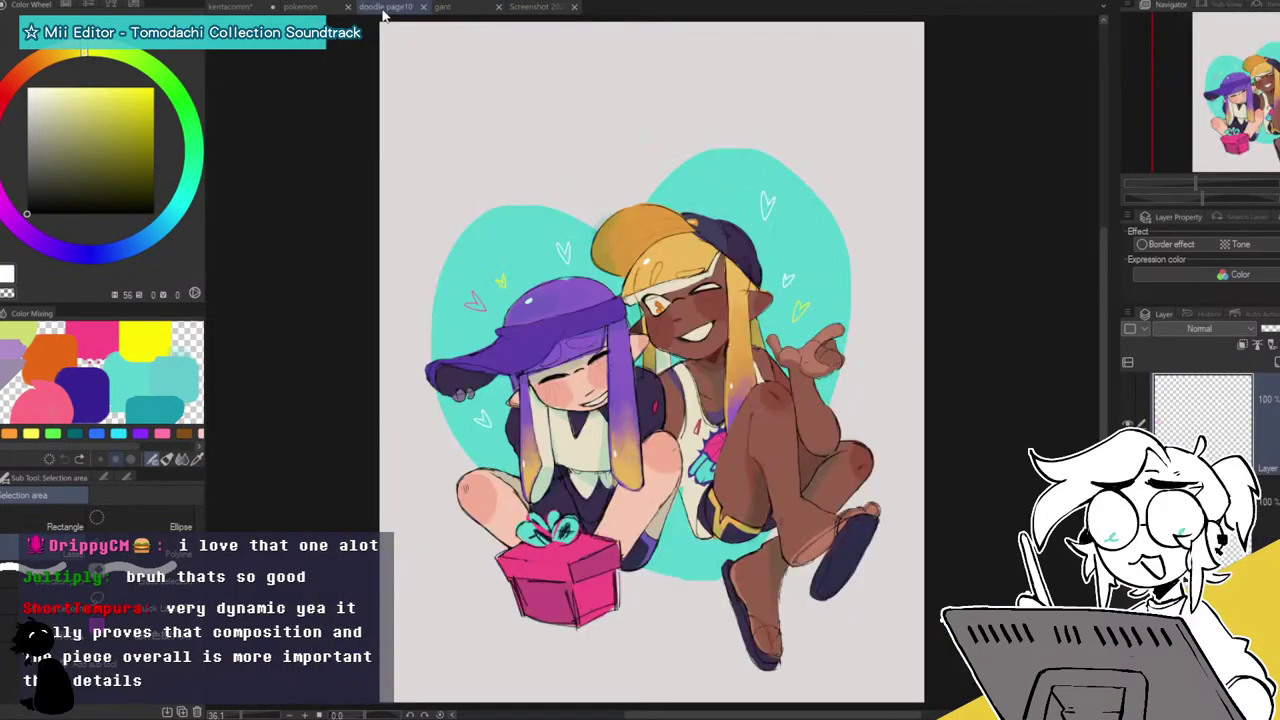
pyautogui.click(448, 8)
pyautogui.click(530, 8)
pyautogui.click(465, 9)
pyautogui.click(385, 8)
pyautogui.click(448, 8)
pyautogui.click(538, 14)
pyautogui.click(460, 12)
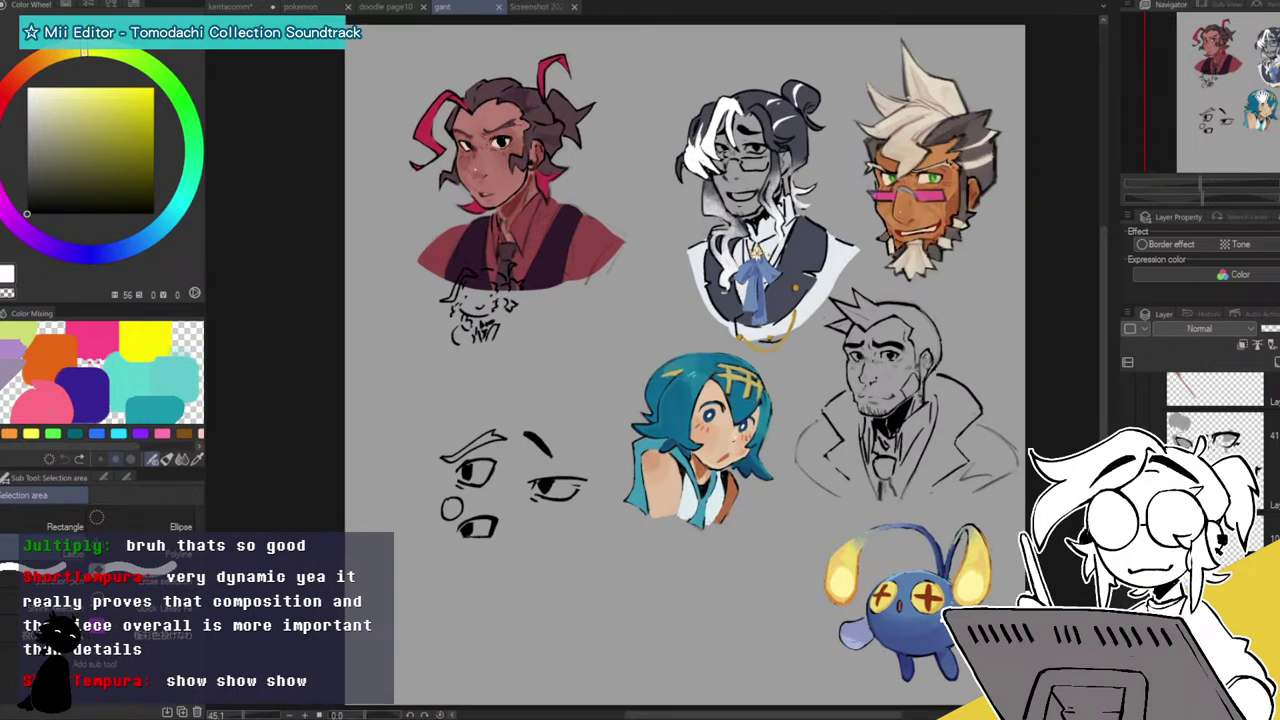
# Examine the face, hair and red strands of the character in the red shirt on the gant page.
pyautogui.moveTo(1185, 190); pyautogui.dragTo(1219, 187)
pyautogui.moveTo(1230, 75); pyautogui.dragTo(1209, 29)
pyautogui.moveTo(1214, 187); pyautogui.dragTo(1229, 183)
pyautogui.moveTo(1213, 30); pyautogui.dragTo(1204, 25)
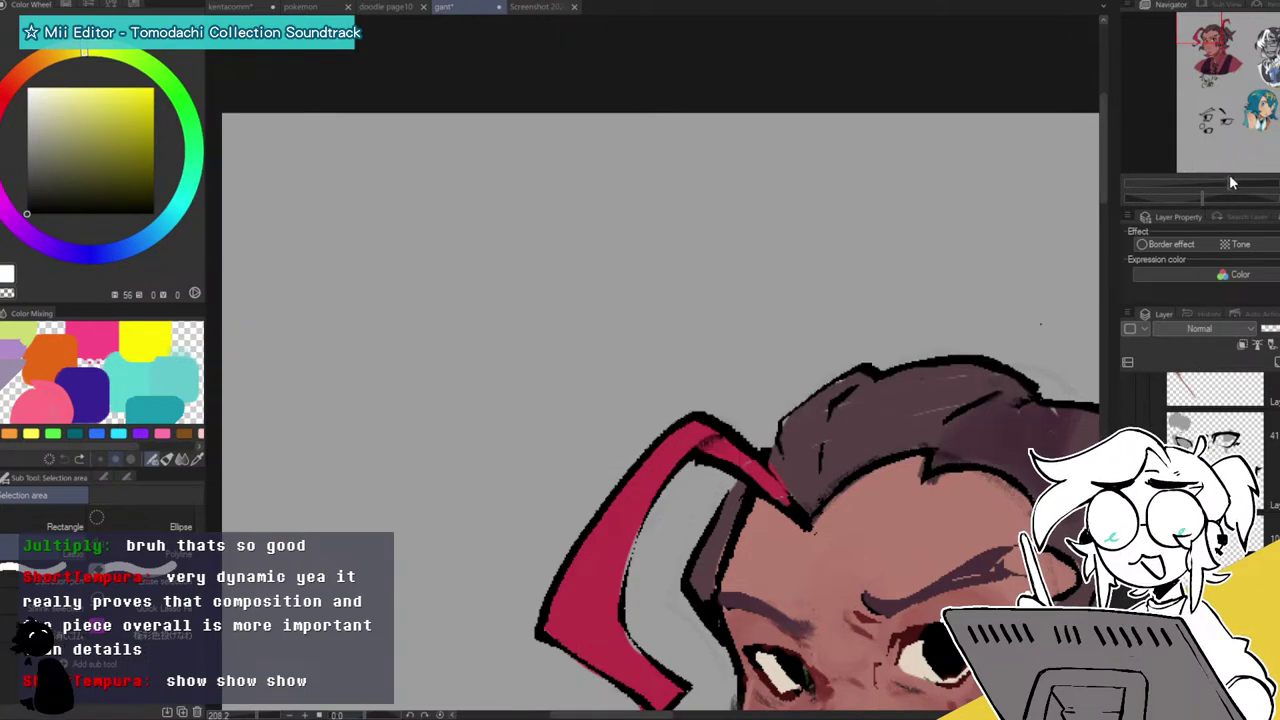
pyautogui.moveTo(1229, 184); pyautogui.dragTo(1207, 185)
pyautogui.moveTo(1237, 104)
pyautogui.mouseDown()
pyautogui.moveTo(1266, 96)
pyautogui.moveTo(1203, 42)
pyautogui.mouseUp()
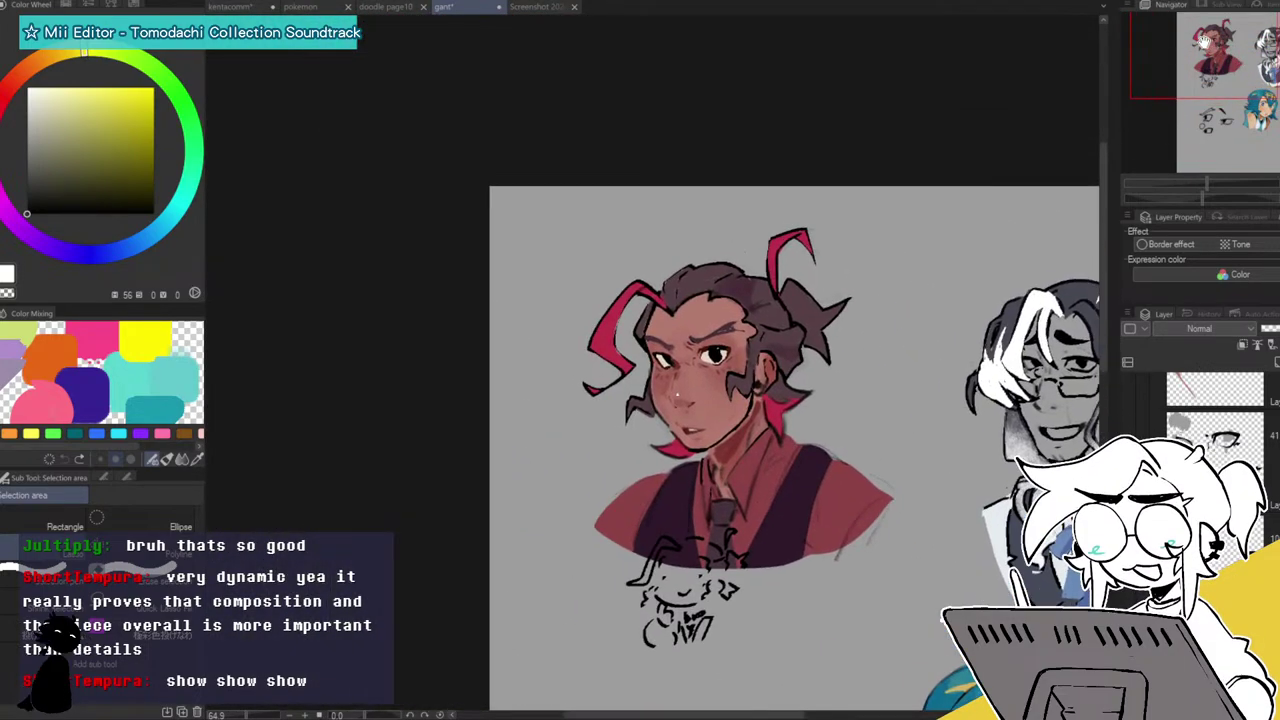
# Examine the ALOLA screenshot drawing, and the four suited character busts on doodle page 13 both close up and together.
pyautogui.click(527, 8)
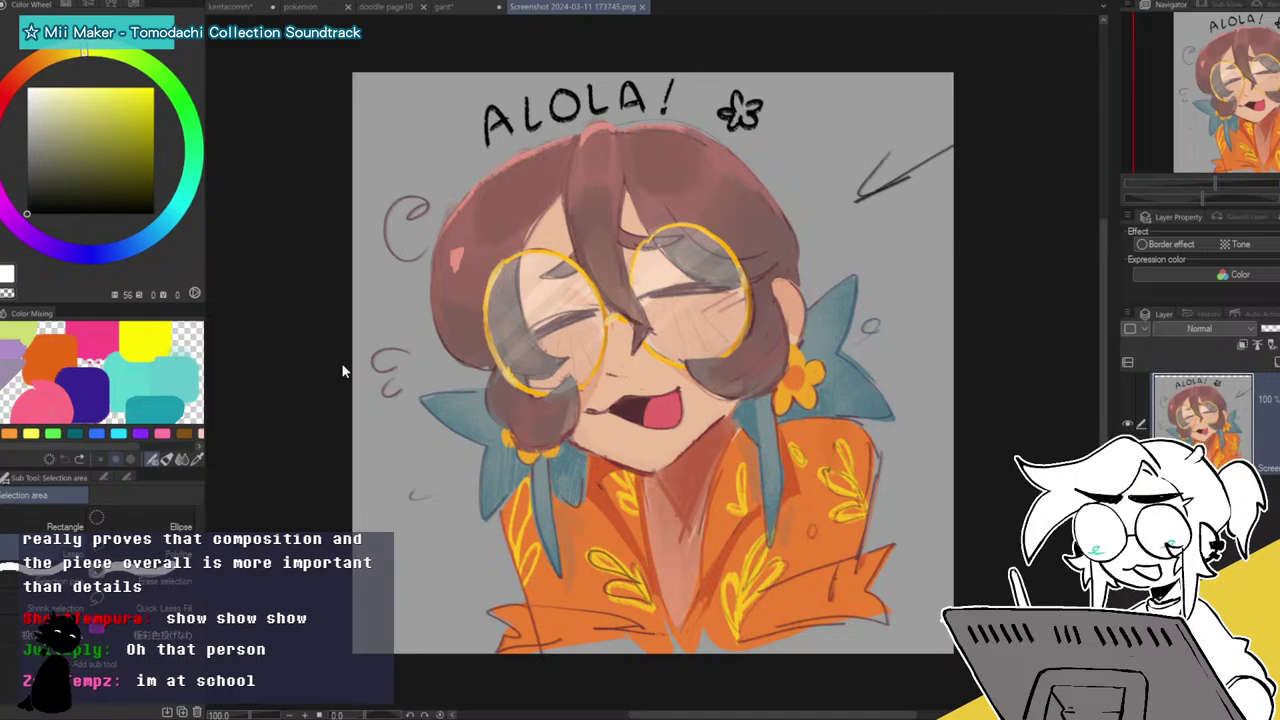
pyautogui.click(167, 358)
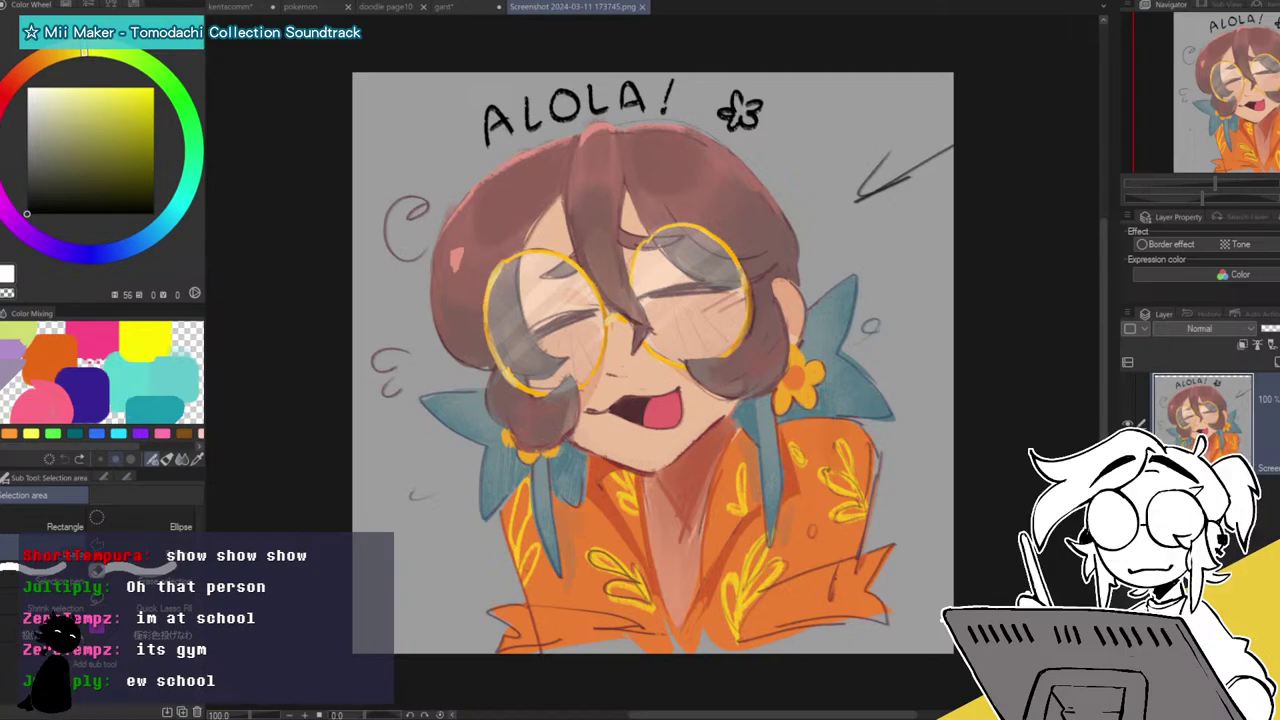
pyautogui.hotkey('ctrl', 'Tab')
pyautogui.moveTo(1237, 104); pyautogui.dragTo(1194, 76)
pyautogui.moveTo(1197, 182); pyautogui.dragTo(1220, 182)
pyautogui.moveTo(1209, 70); pyautogui.dragTo(1235, 79)
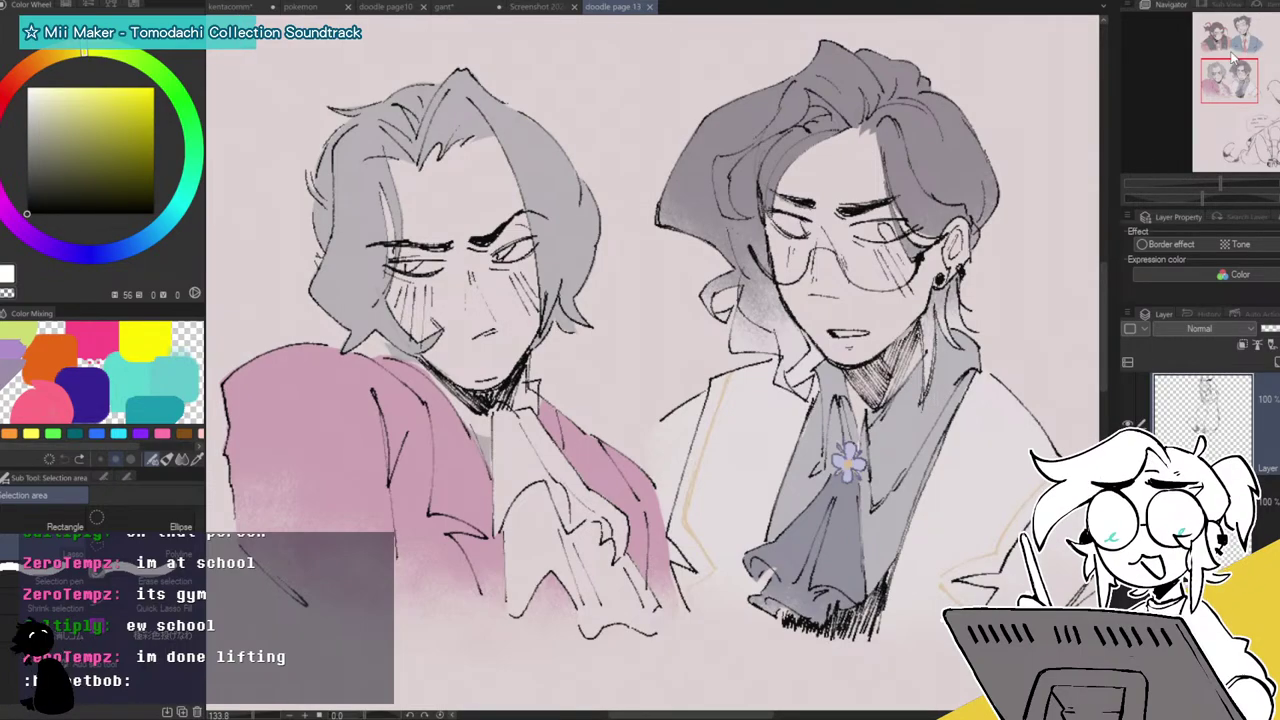
pyautogui.moveTo(1221, 183); pyautogui.dragTo(1209, 184)
pyautogui.moveTo(1231, 96)
pyautogui.mouseDown()
pyautogui.moveTo(1278, 142)
pyautogui.moveTo(1272, 161)
pyautogui.moveTo(1235, 56)
pyautogui.mouseUp()
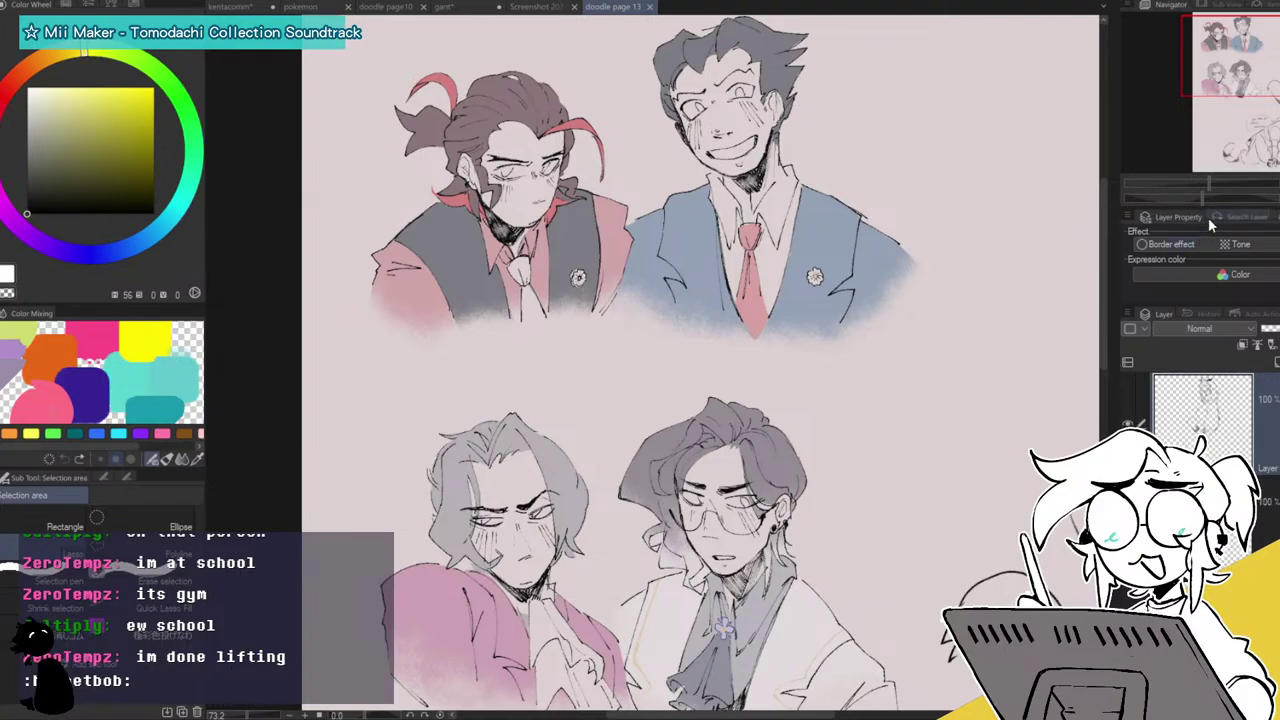
pyautogui.moveTo(1234, 82)
pyautogui.mouseDown()
pyautogui.moveTo(1264, 84)
pyautogui.moveTo(1222, 83)
pyautogui.mouseUp()
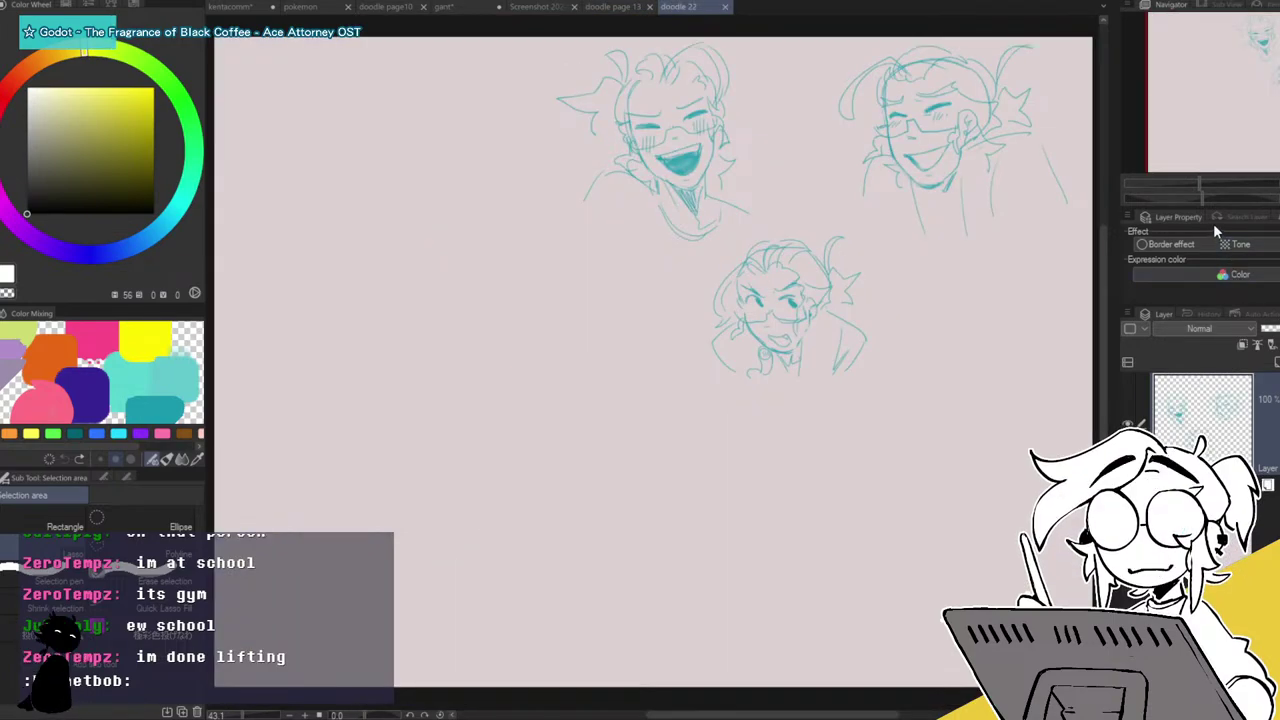
# Examine the three teal head sketches in the doodle 22 file and close that file.
pyautogui.moveTo(1218, 142)
pyautogui.mouseDown()
pyautogui.moveTo(1242, 126)
pyautogui.moveTo(1228, 119)
pyautogui.moveTo(1240, 98)
pyautogui.mouseUp()
pyautogui.click(1208, 182)
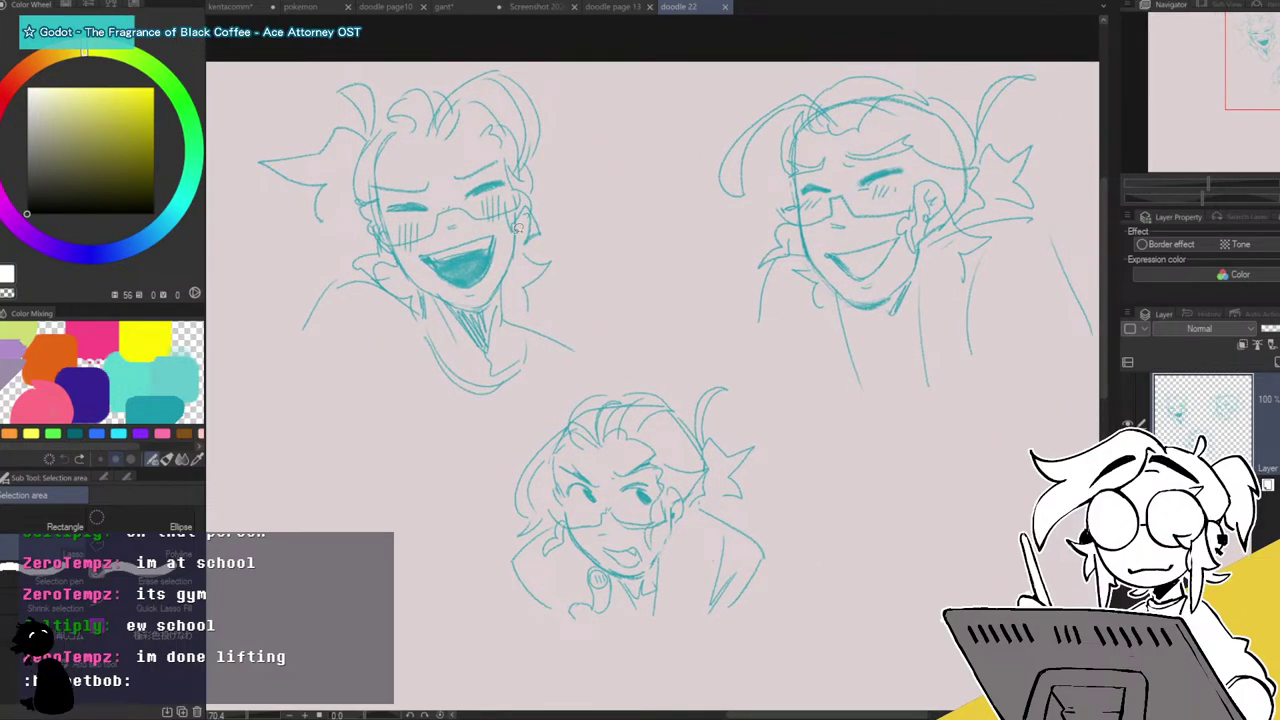
pyautogui.moveTo(630, 216)
pyautogui.mouseDown()
pyautogui.moveTo(586, 252)
pyautogui.moveTo(670, 212)
pyautogui.mouseUp()
pyautogui.hotkey('ctrl', 'd')
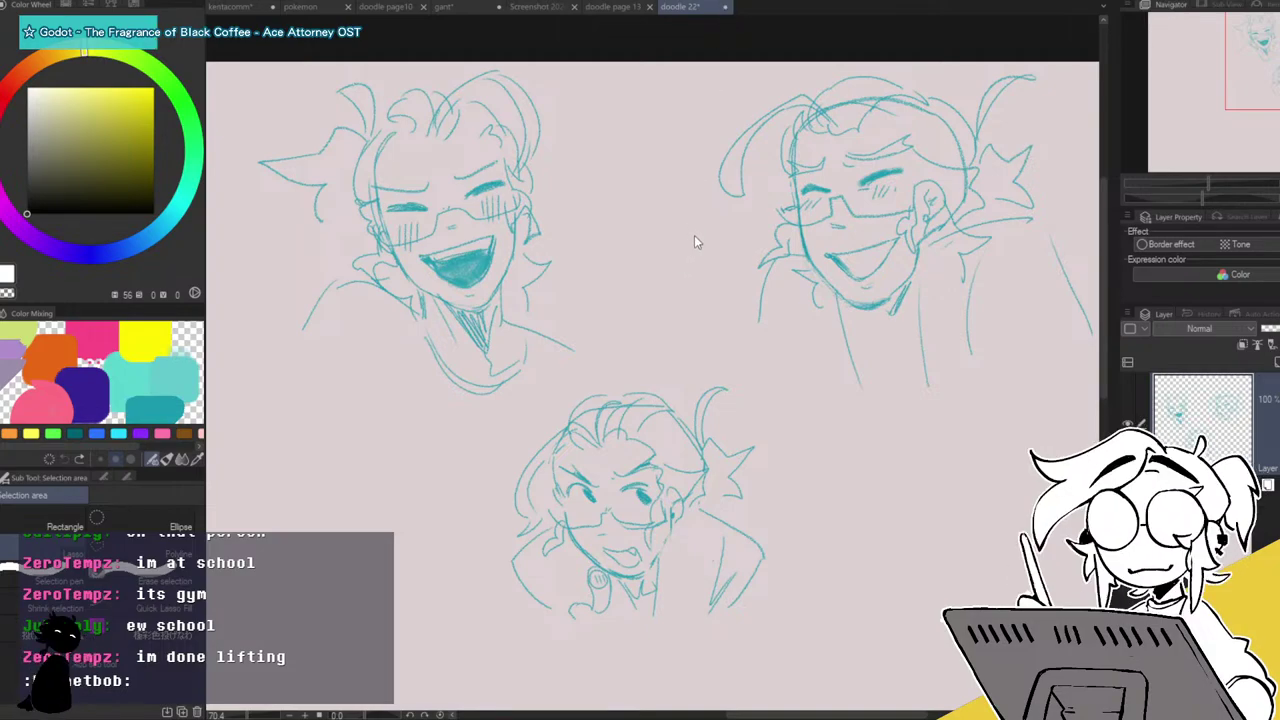
pyautogui.hotkey('ctrl', 'w')
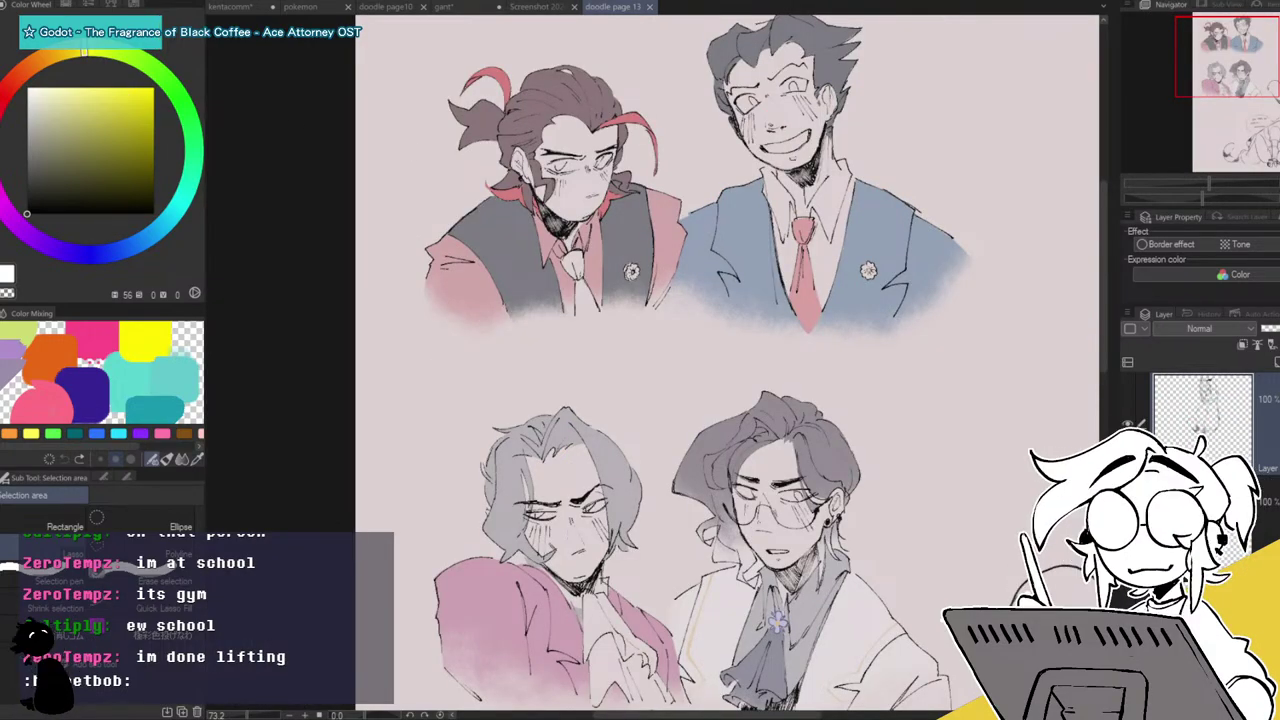
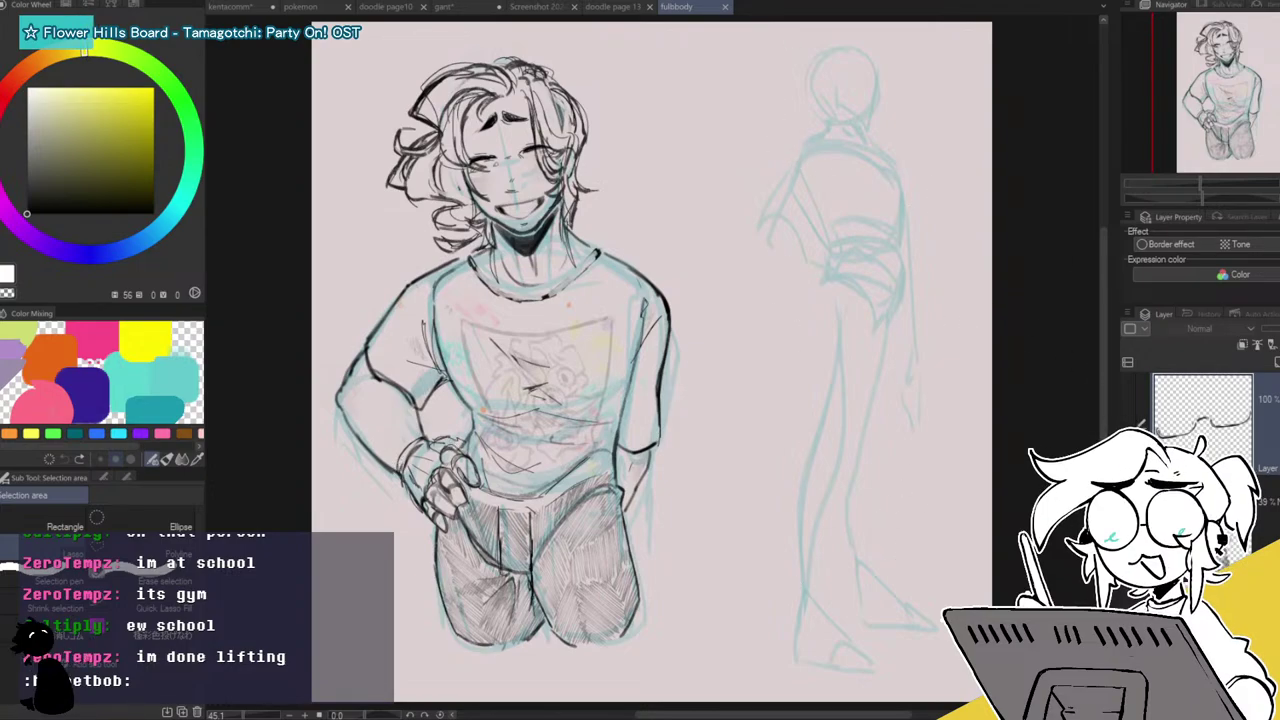
# Examine the smiling T-shirt figure in the fullbody file, leaving no area selected.
pyautogui.moveTo(906, 112); pyautogui.dragTo(1236, 130)
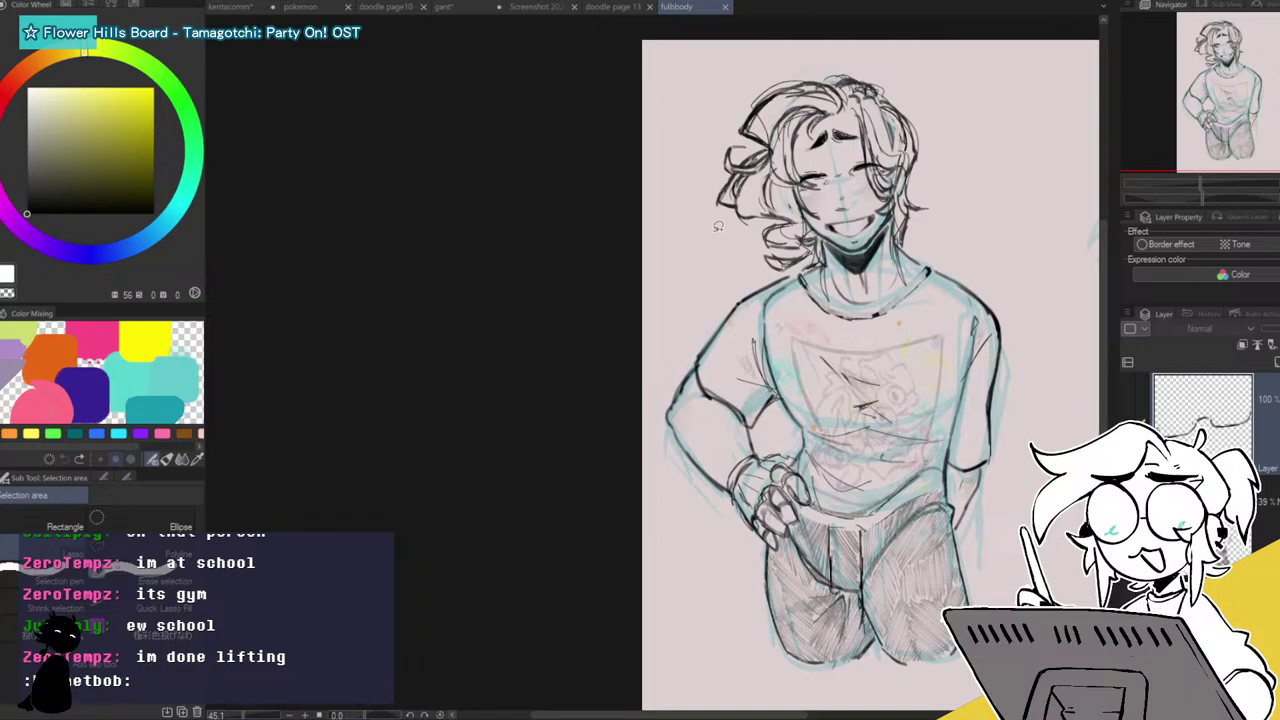
pyautogui.moveTo(740, 298)
pyautogui.mouseDown()
pyautogui.moveTo(1088, 293)
pyautogui.moveTo(914, 481)
pyautogui.moveTo(778, 328)
pyautogui.moveTo(815, 497)
pyautogui.moveTo(861, 337)
pyautogui.mouseUp()
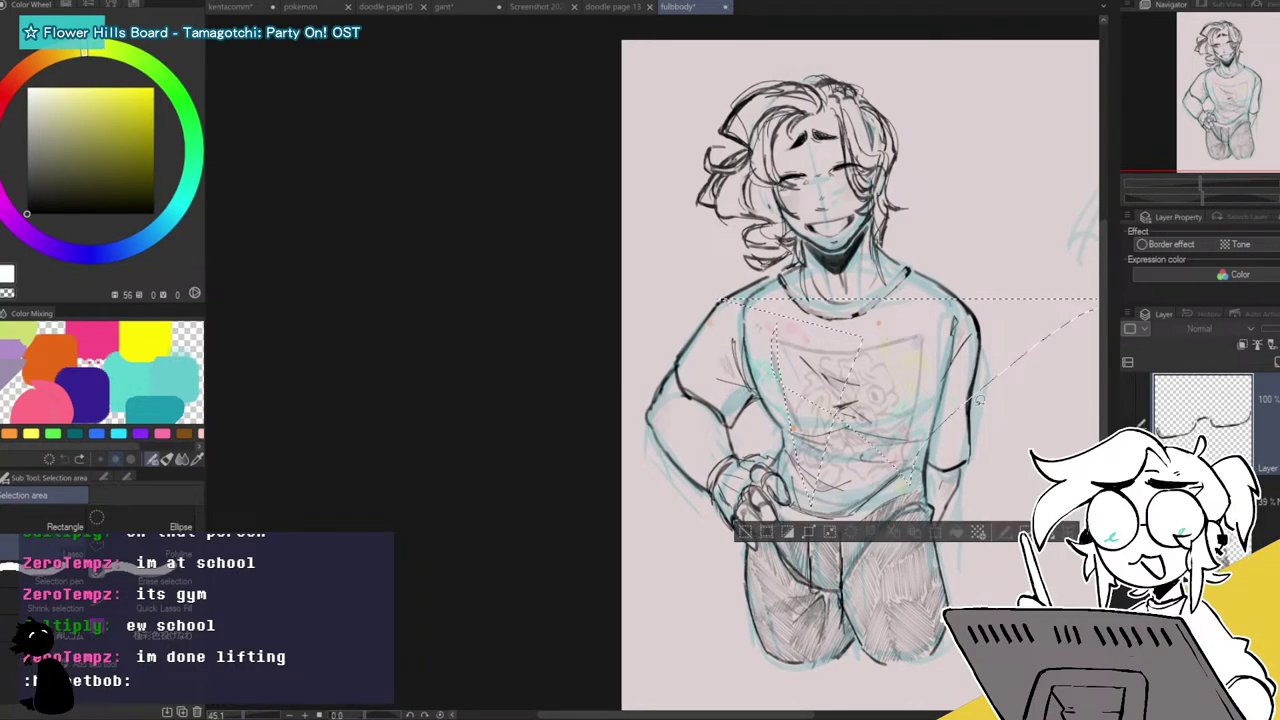
pyautogui.click(743, 532)
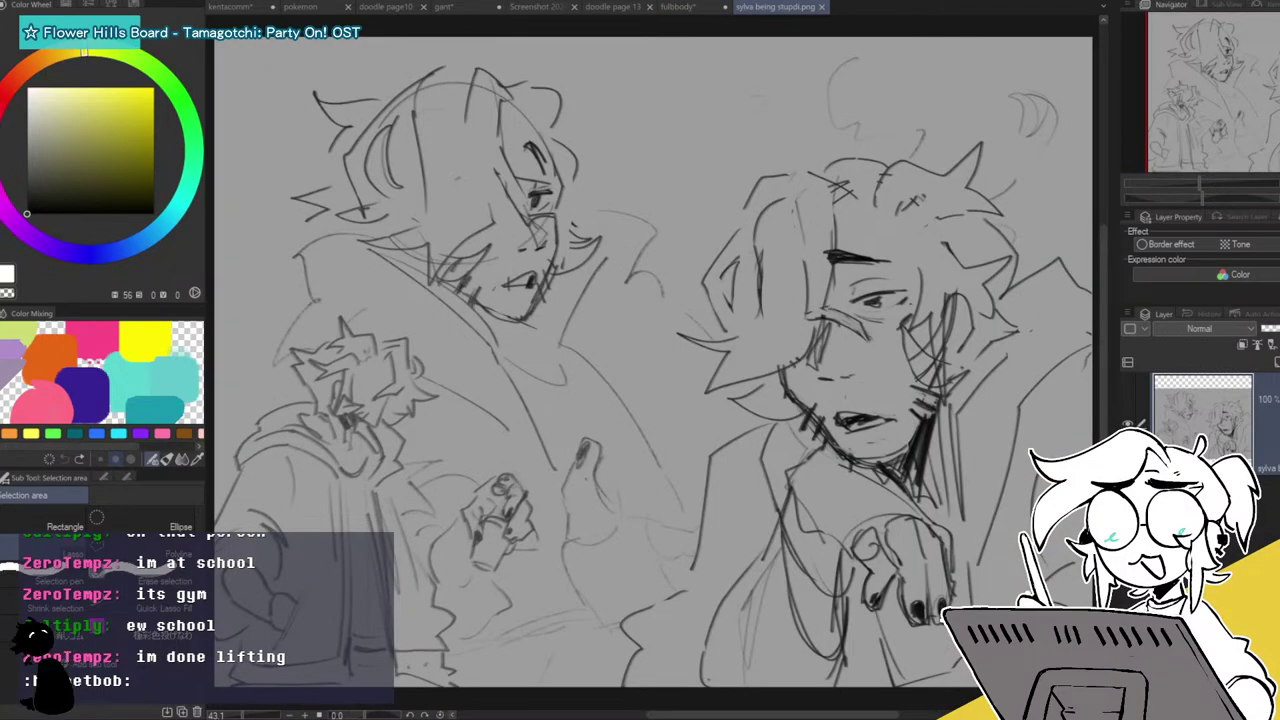
# Compare the full sylva being stupdi sketch page with the coloured busts on doodle page 13.
pyautogui.moveTo(1197, 190); pyautogui.dragTo(1195, 185)
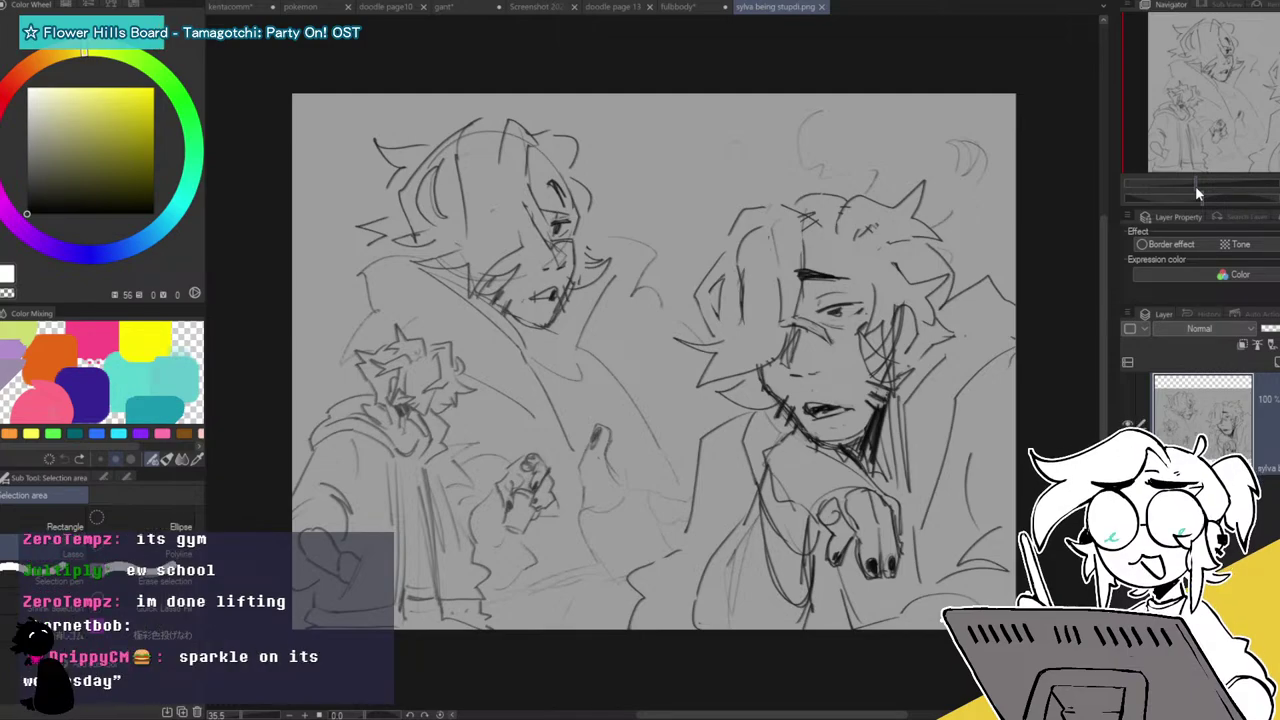
pyautogui.click(677, 8)
pyautogui.click(629, 15)
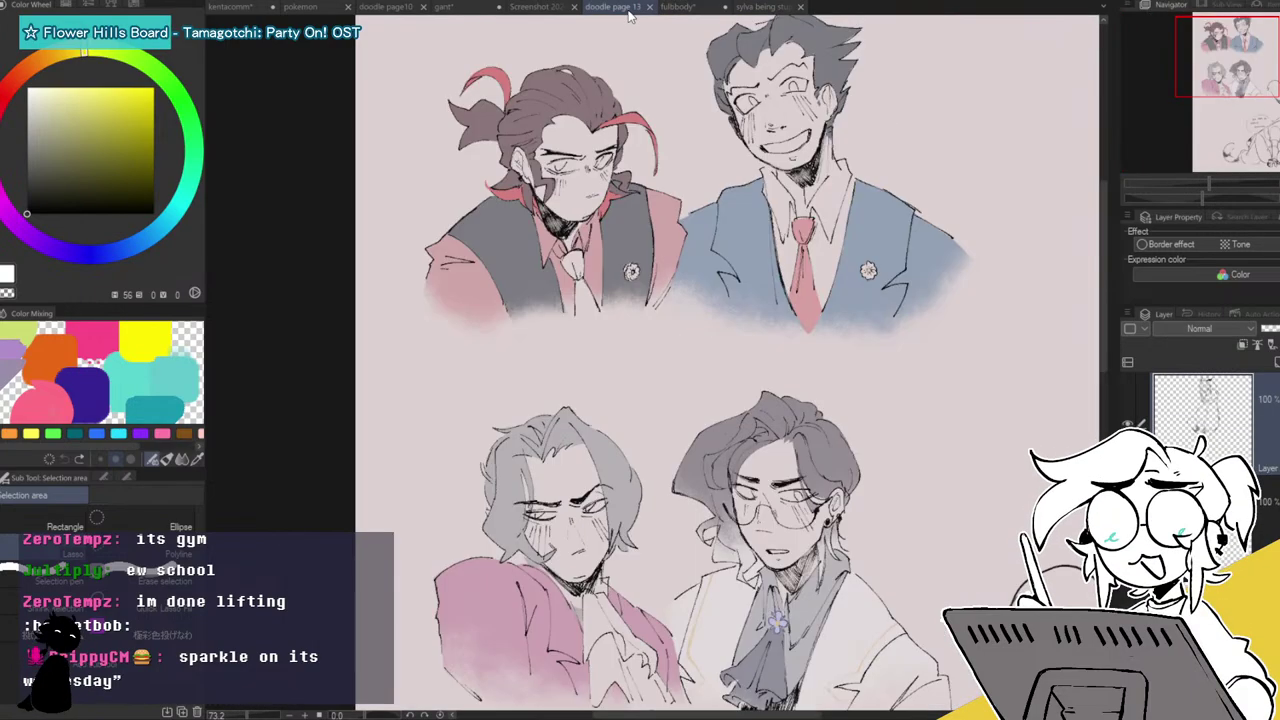
pyautogui.click(552, 9)
pyautogui.click(682, 8)
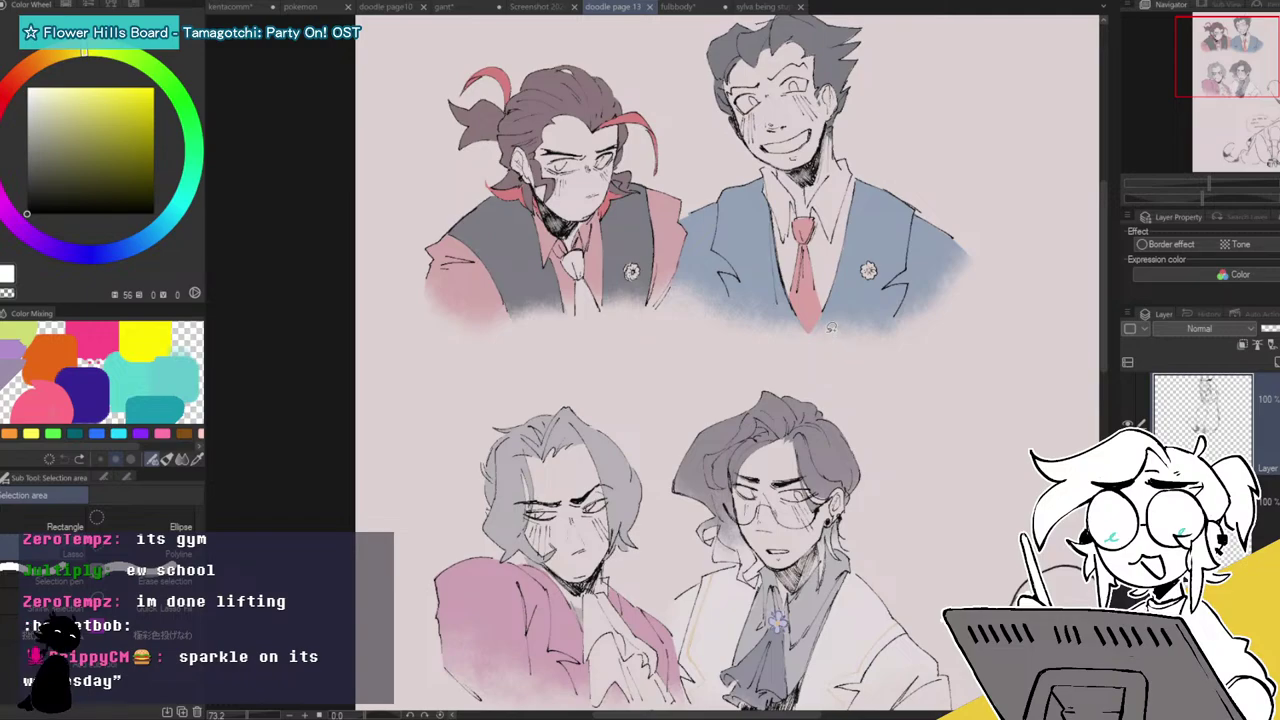
pyautogui.click(752, 8)
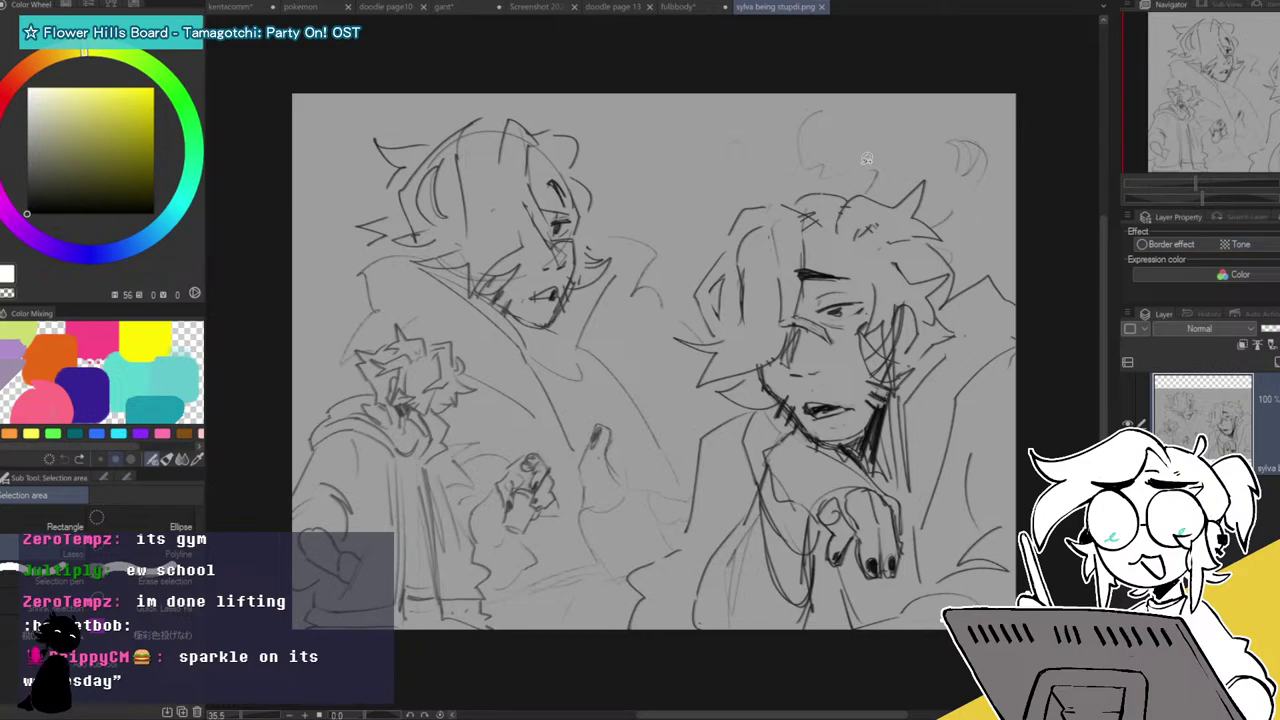
# Close the fullbody and doodle page 13 files.
pyautogui.click(716, 8)
pyautogui.click(728, 8)
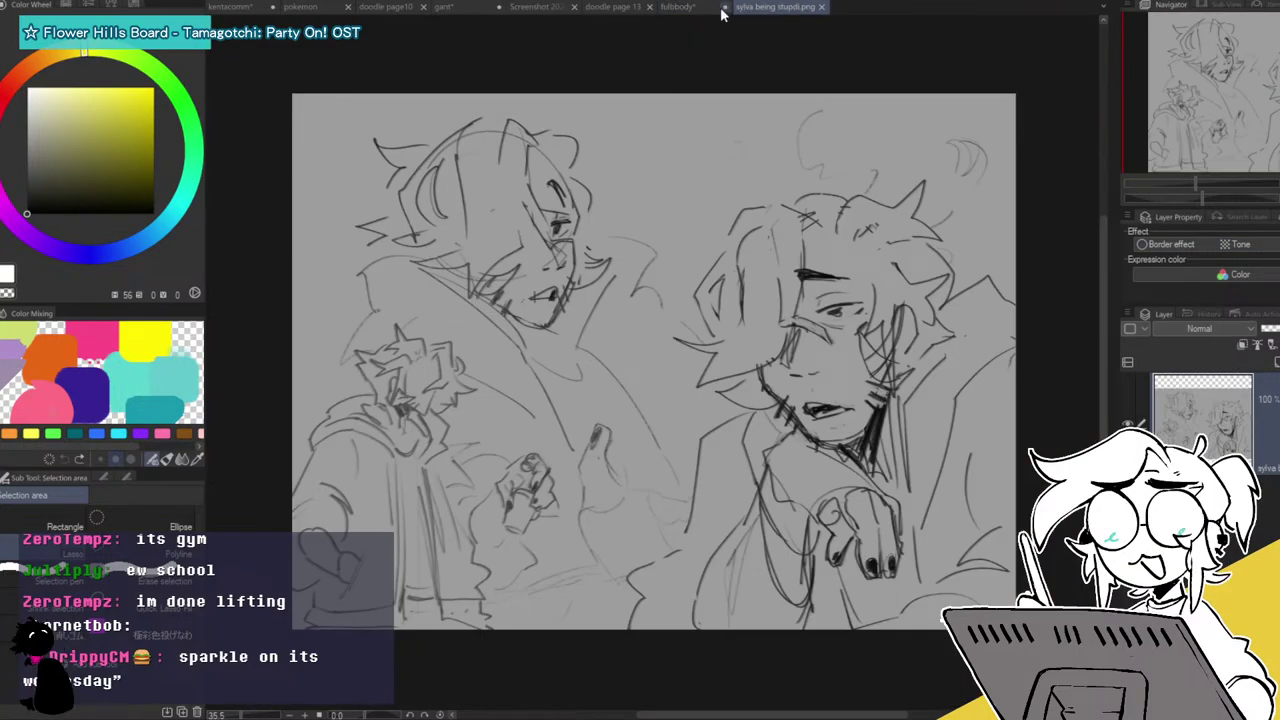
pyautogui.click(684, 10)
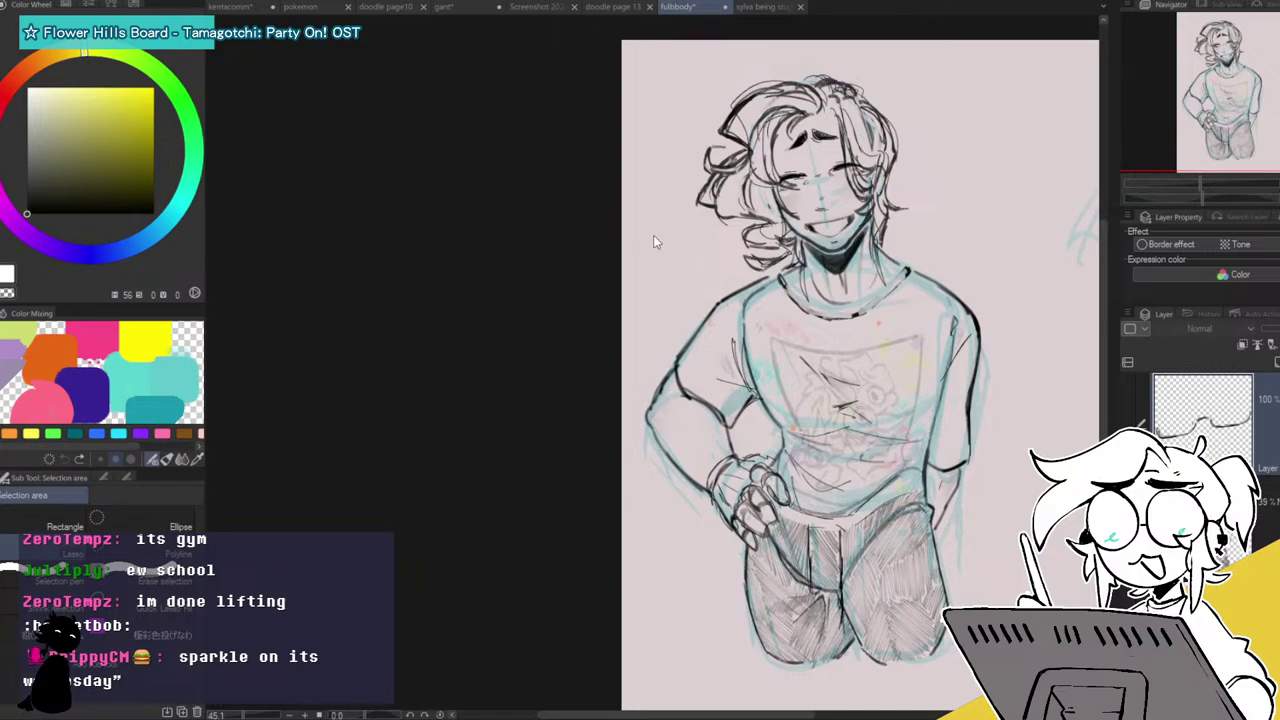
pyautogui.click(699, 236)
pyautogui.click(631, 8)
pyautogui.click(651, 8)
pyautogui.click(588, 10)
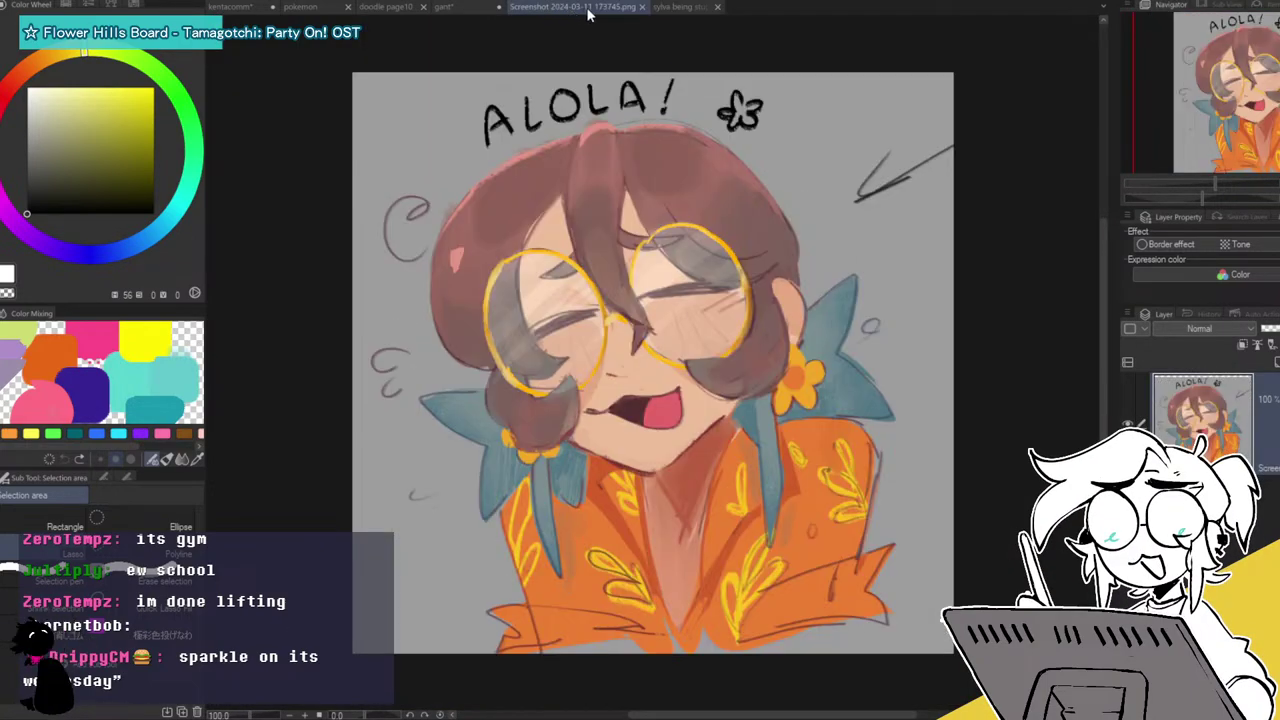
# Examine the coloured busts on the gant page, including the blue-haired character and the stubbled man, leaving no area selected.
pyautogui.click(445, 7)
pyautogui.moveTo(1232, 98); pyautogui.dragTo(1279, 117)
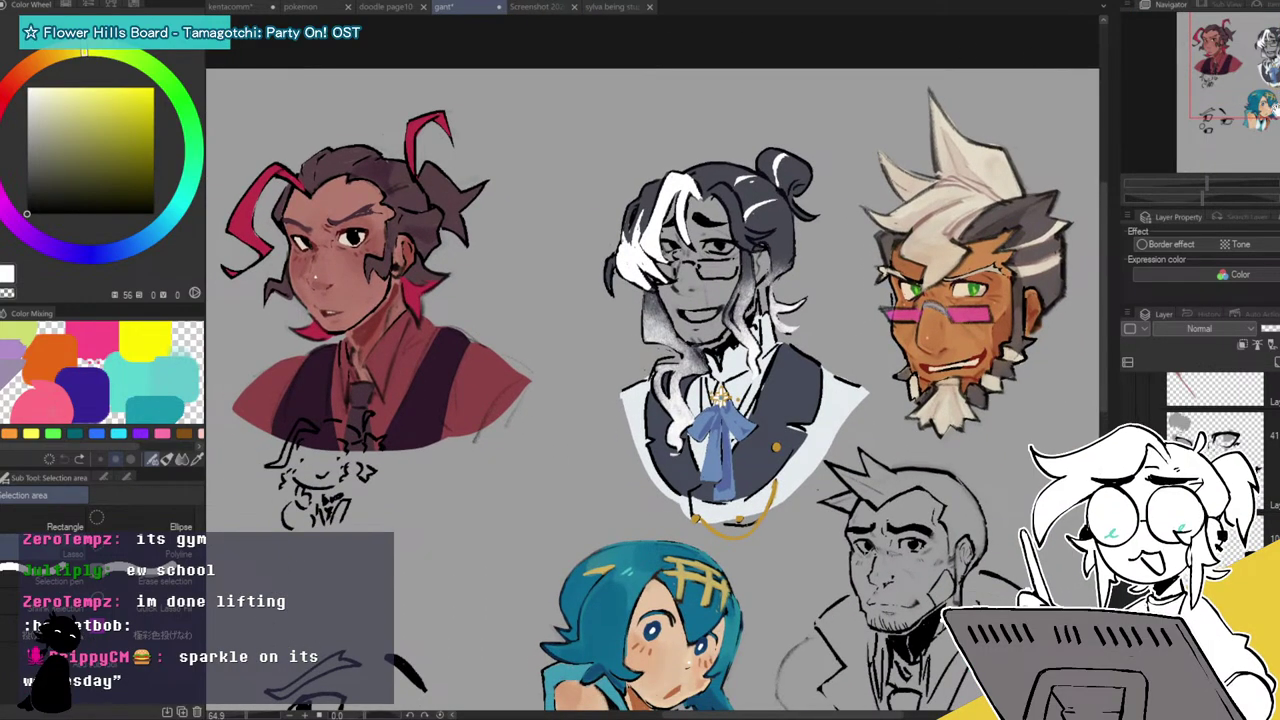
pyautogui.moveTo(1227, 183)
pyautogui.mouseDown()
pyautogui.moveTo(1203, 186)
pyautogui.moveTo(1217, 178)
pyautogui.mouseUp()
pyautogui.moveTo(1248, 72); pyautogui.dragTo(1251, 116)
pyautogui.moveTo(848, 250)
pyautogui.mouseDown()
pyautogui.moveTo(901, 279)
pyautogui.moveTo(1028, 152)
pyautogui.mouseUp()
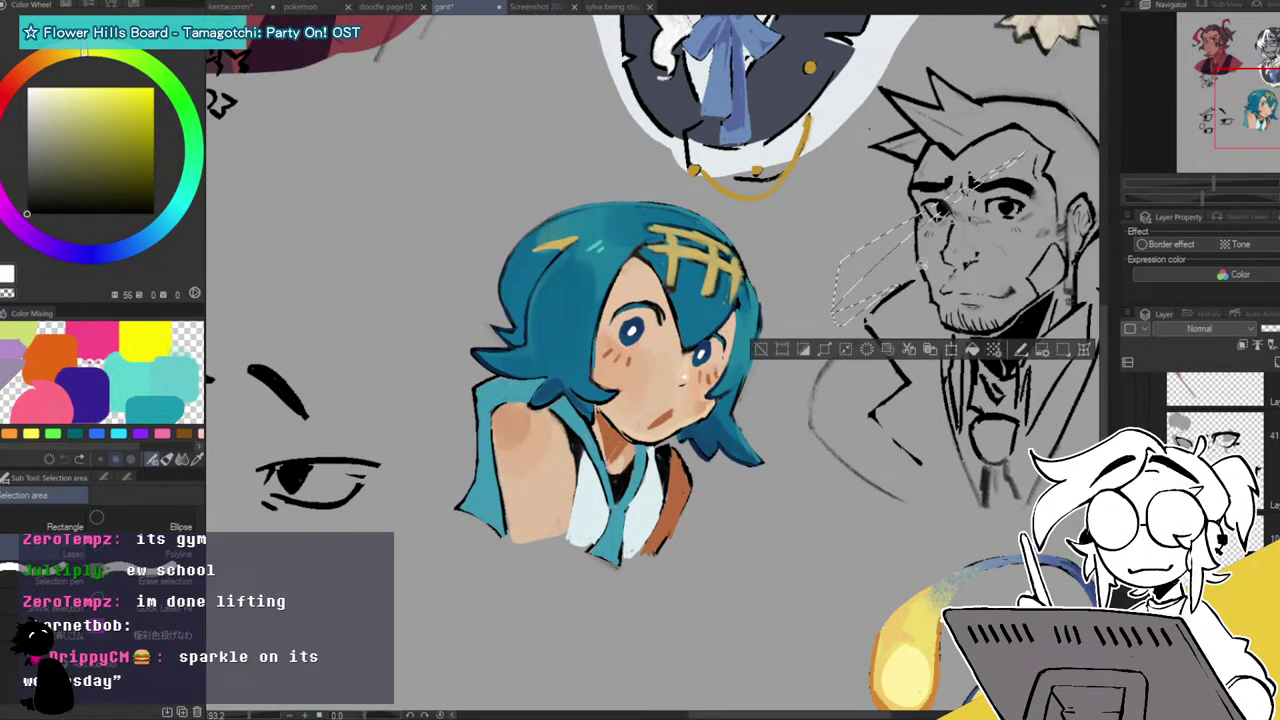
pyautogui.hotkey('ctrl', 'd')
pyautogui.moveTo(595, 125)
pyautogui.mouseDown()
pyautogui.moveTo(363, 343)
pyautogui.moveTo(650, 178)
pyautogui.mouseUp()
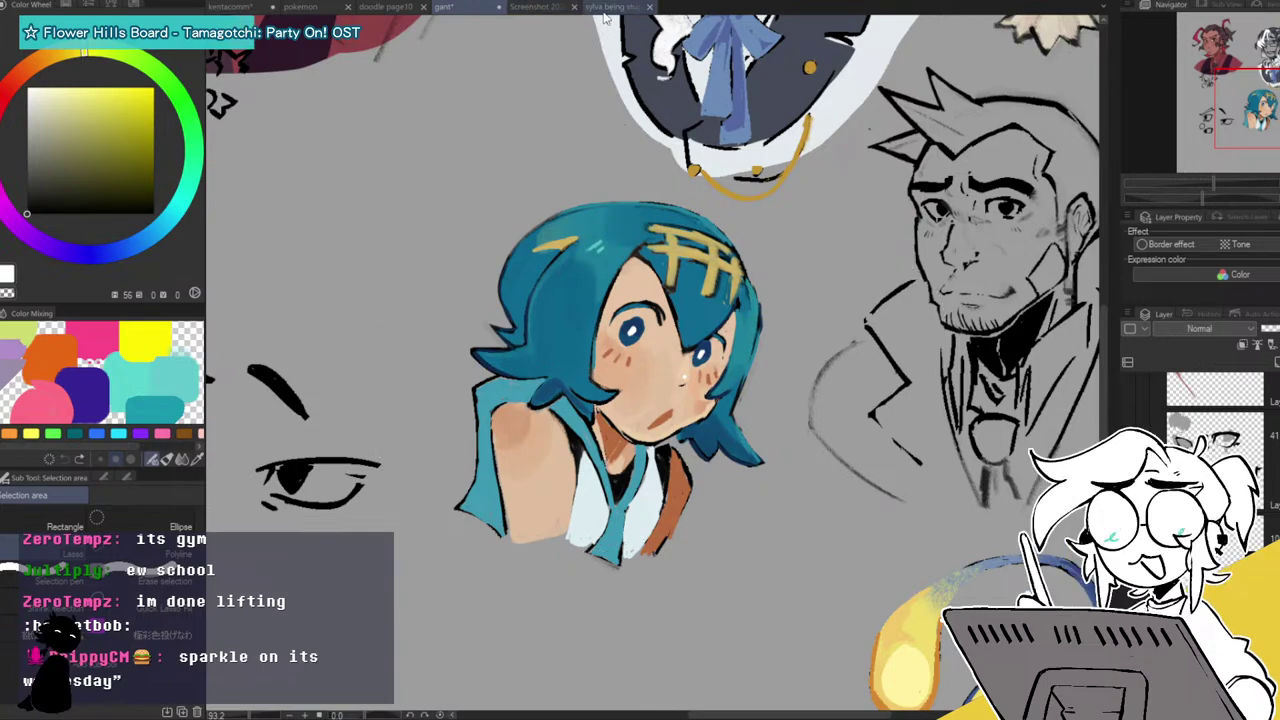
# Close the doodle page10, gant, ALOLA screenshot and sylva being stupdi files.
pyautogui.click(553, 9)
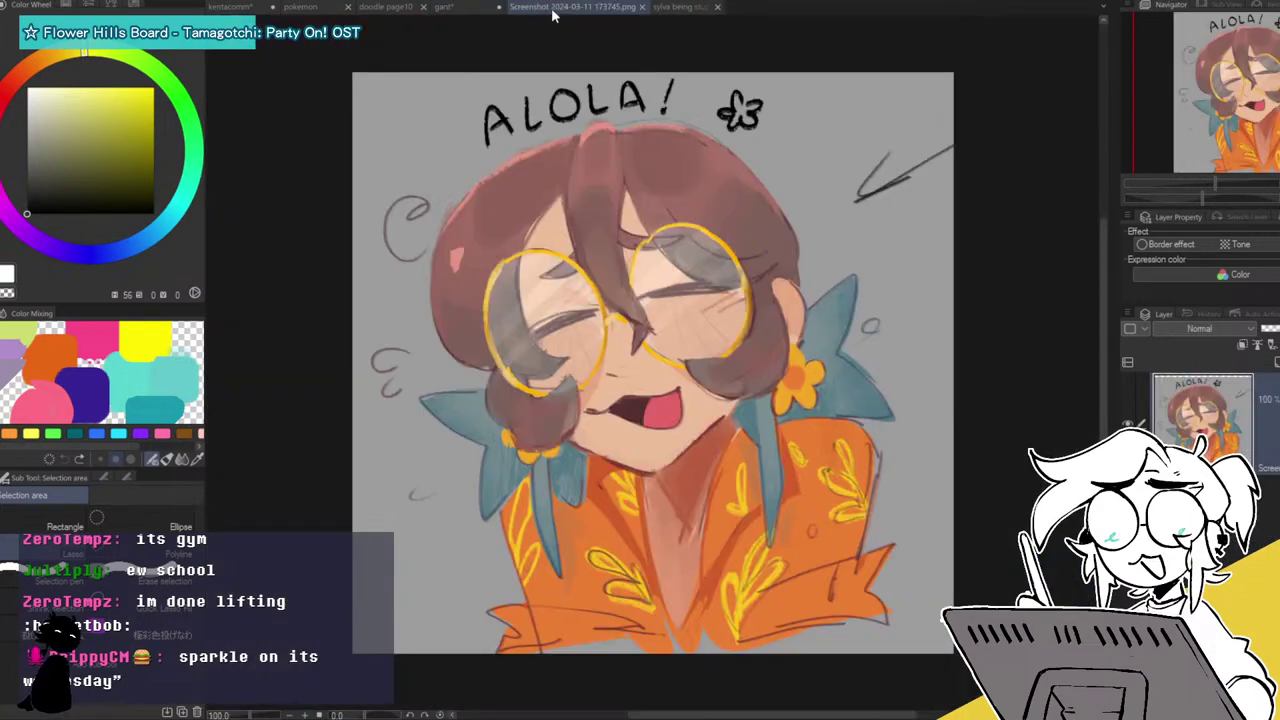
pyautogui.click(388, 7)
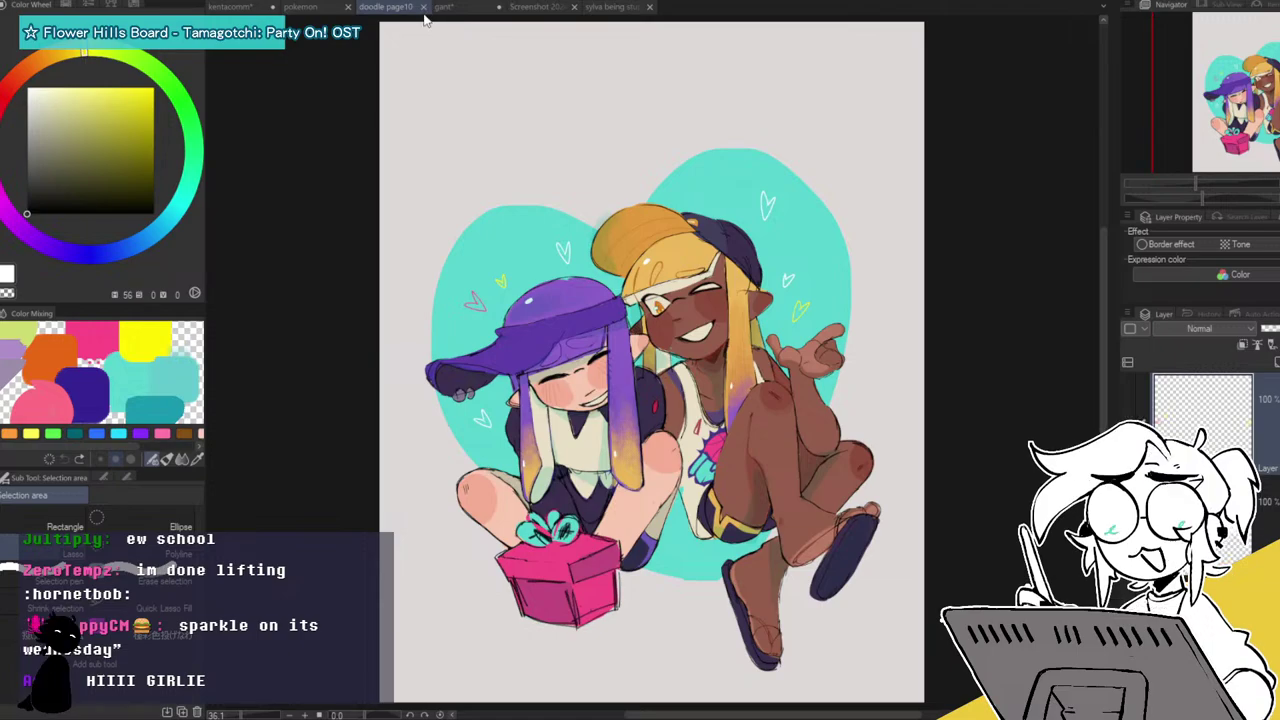
pyautogui.click(424, 8)
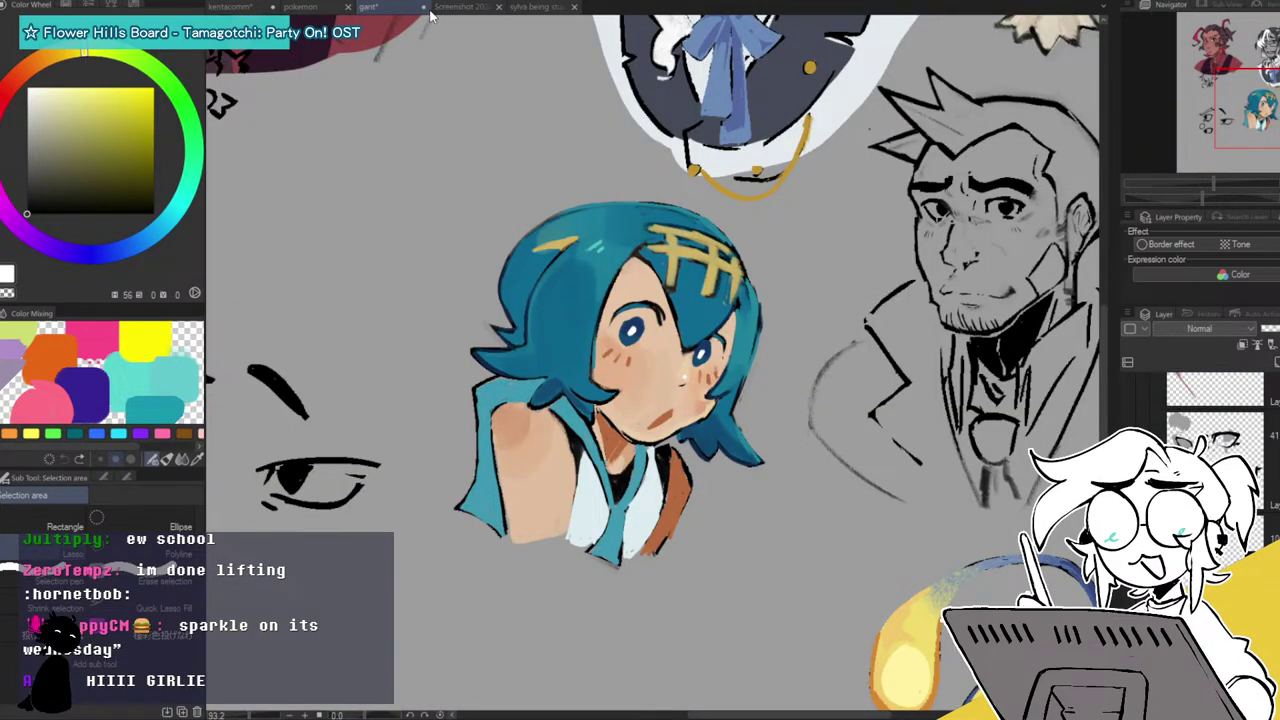
pyautogui.click(676, 242)
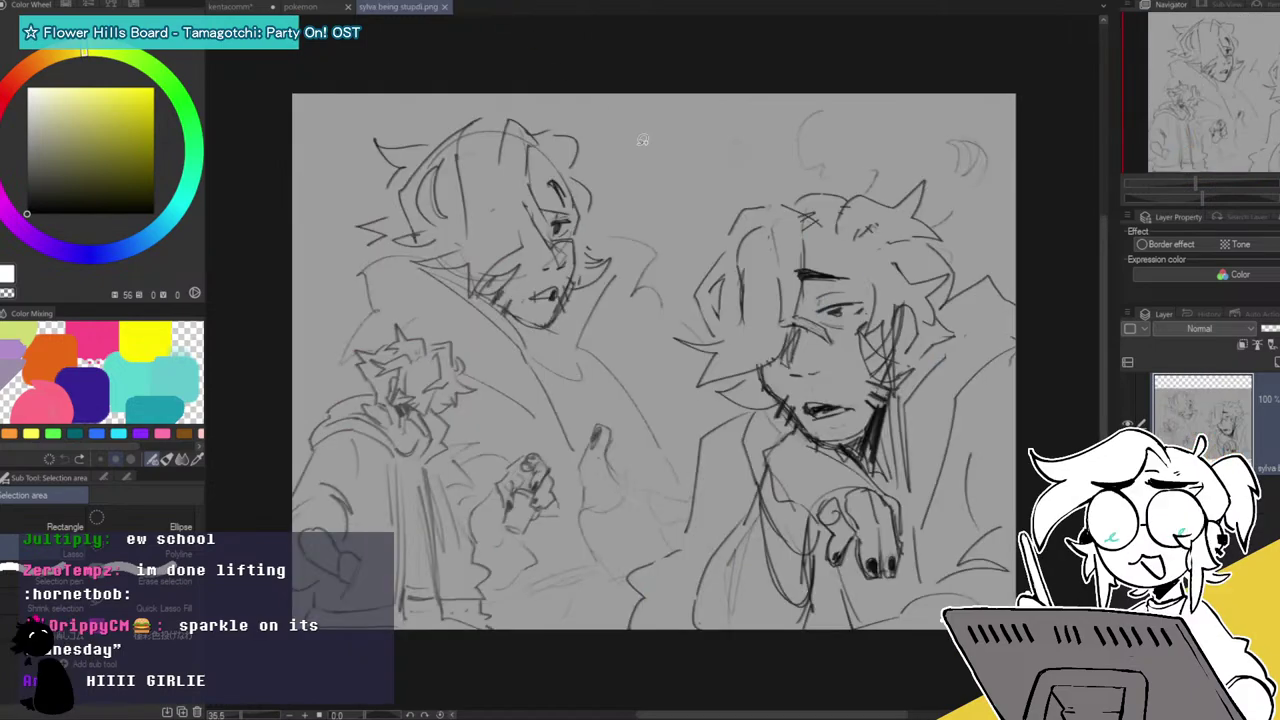
pyautogui.click(490, 9)
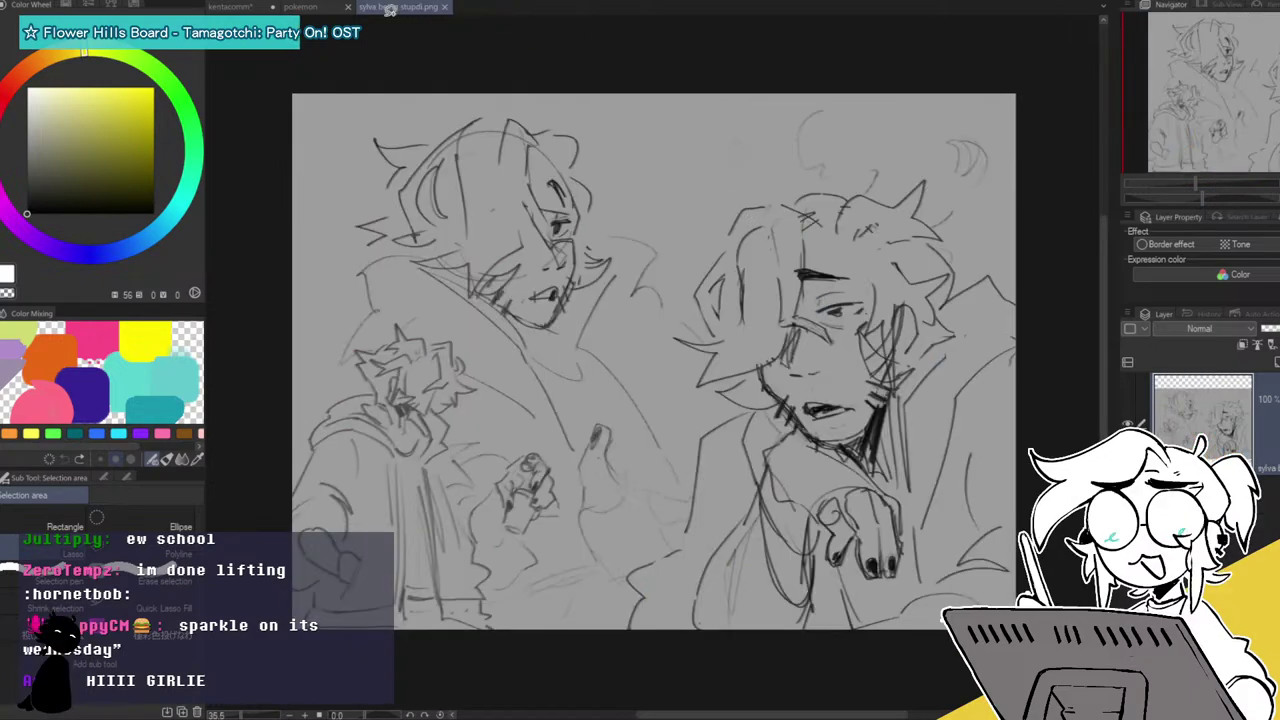
pyautogui.click(445, 8)
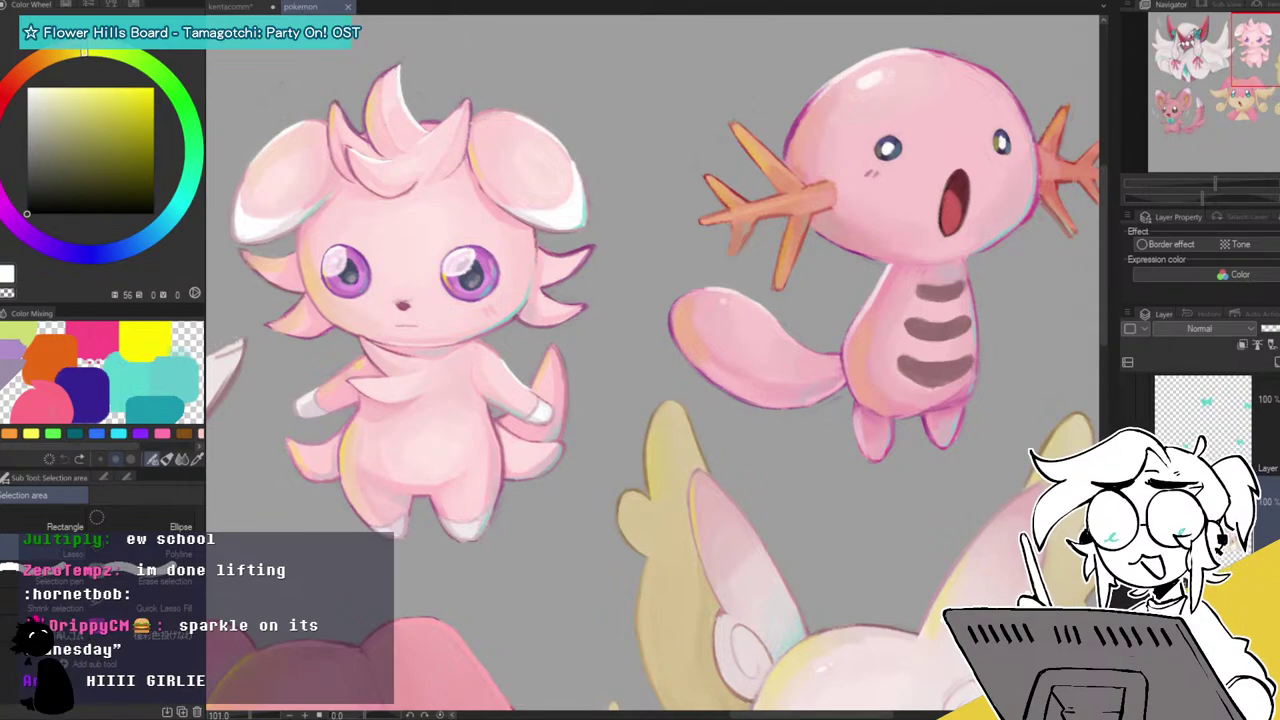
# Examine all six creatures on the pokemon page and the lyon is yappin! sketch, and close the lyon sketch.
pyautogui.moveTo(1216, 182); pyautogui.dragTo(1196, 189)
pyautogui.moveTo(1248, 108); pyautogui.dragTo(1226, 153)
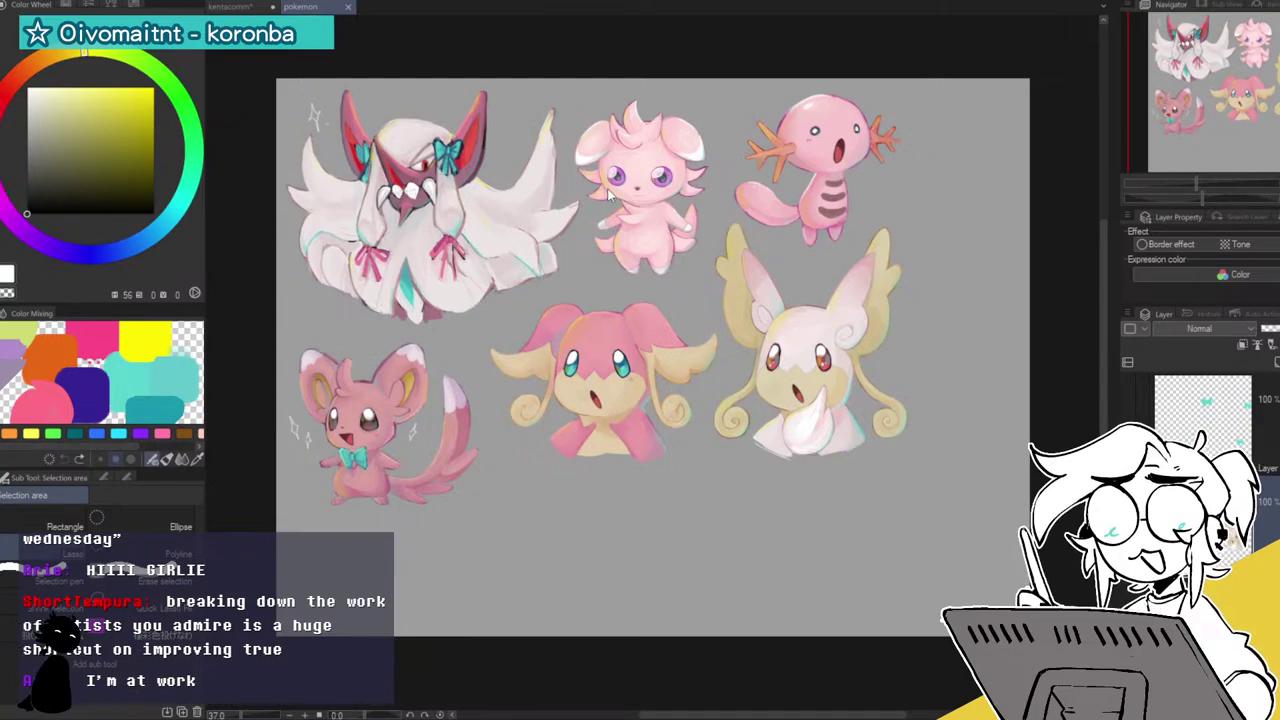
pyautogui.click(198, 110)
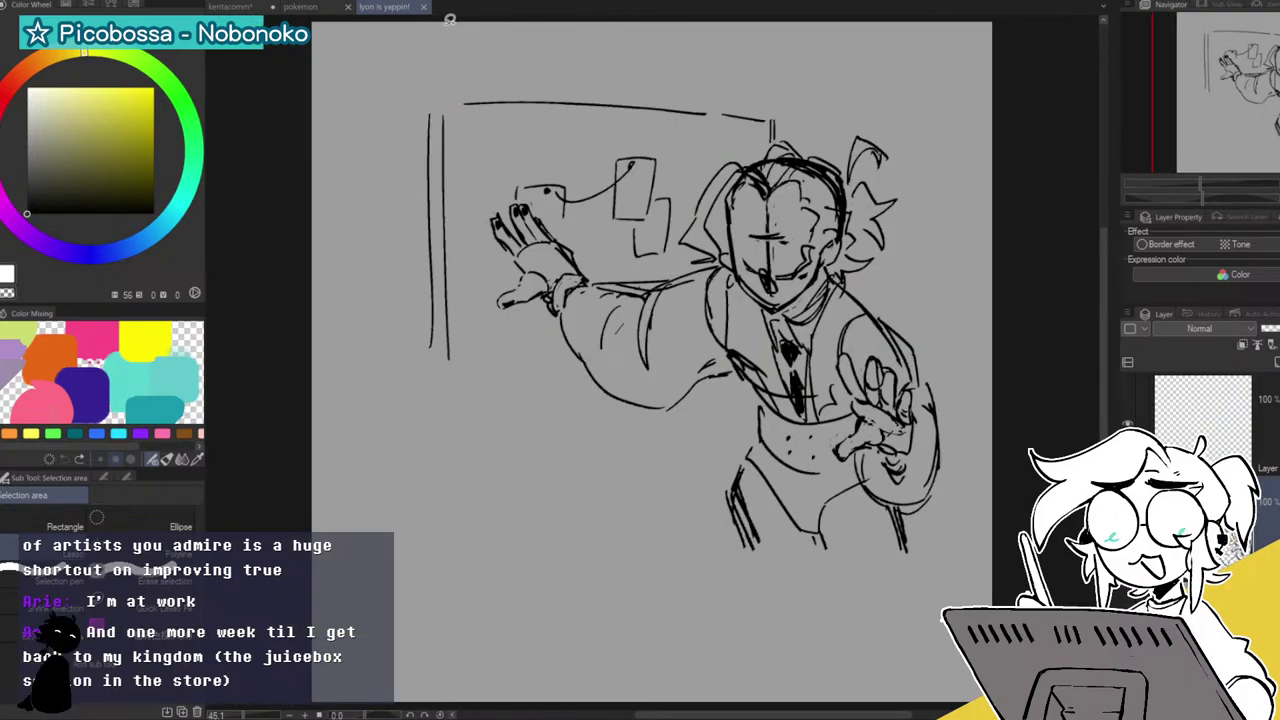
pyautogui.click(424, 8)
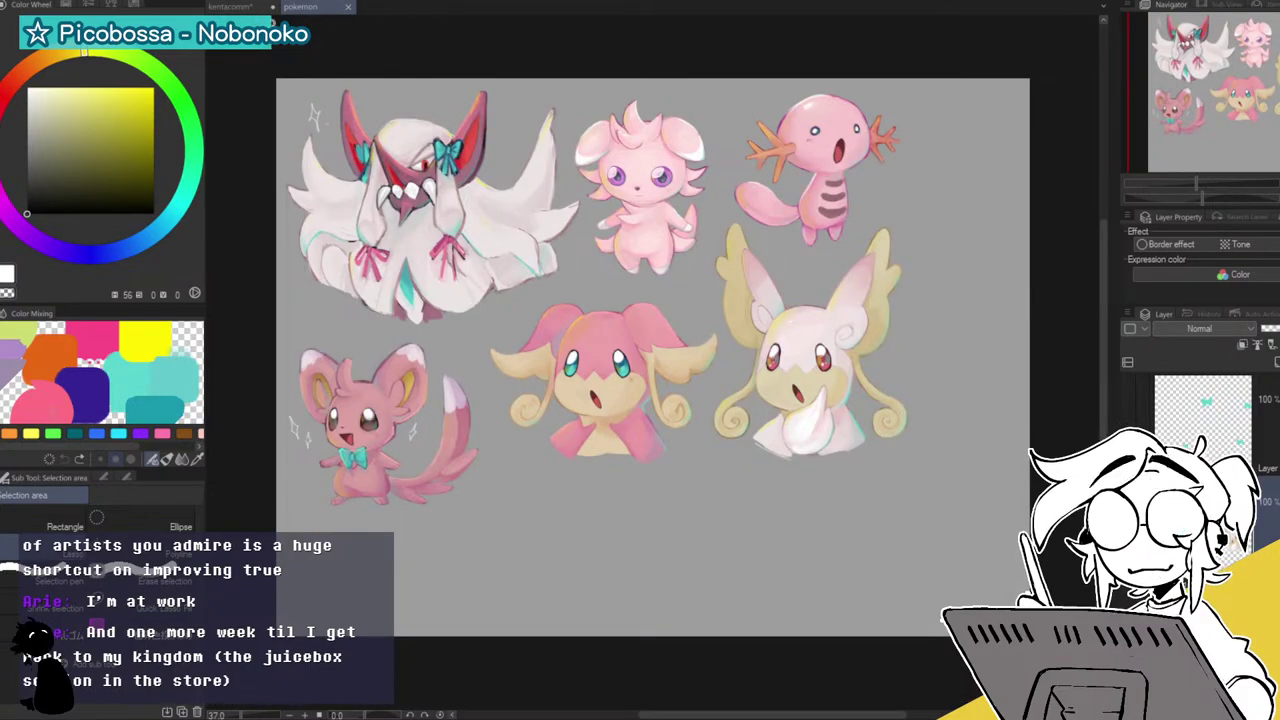
# Return to the kentacomm canvas and create a new illustration canvas with the preset settings.
pyautogui.click(240, 7)
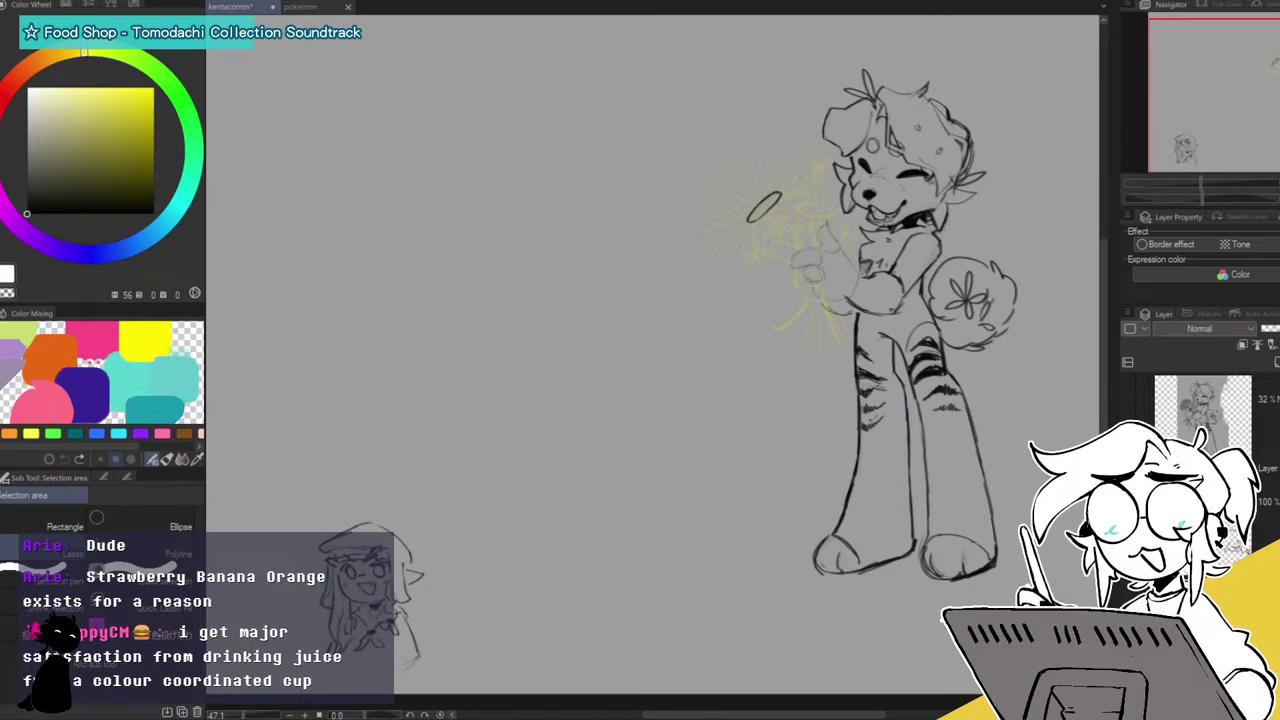
pyautogui.hotkey('ctrl', 'n')
pyautogui.press('Return')
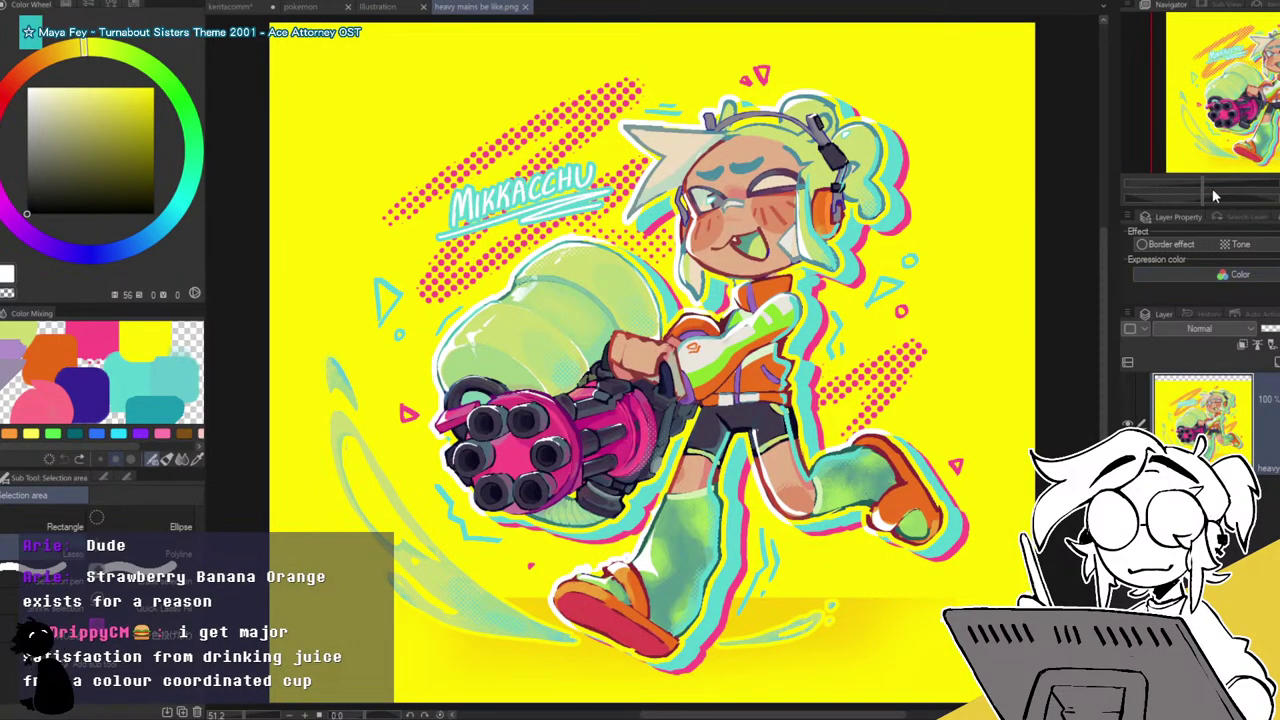
# Examine the headphone-wearing character, the pink minigun and the yellow background in heavy mains be like.png.
pyautogui.moveTo(1211, 186); pyautogui.dragTo(1231, 184)
pyautogui.moveTo(1259, 95); pyautogui.dragTo(1271, 56)
pyautogui.moveTo(1220, 182); pyautogui.dragTo(1206, 184)
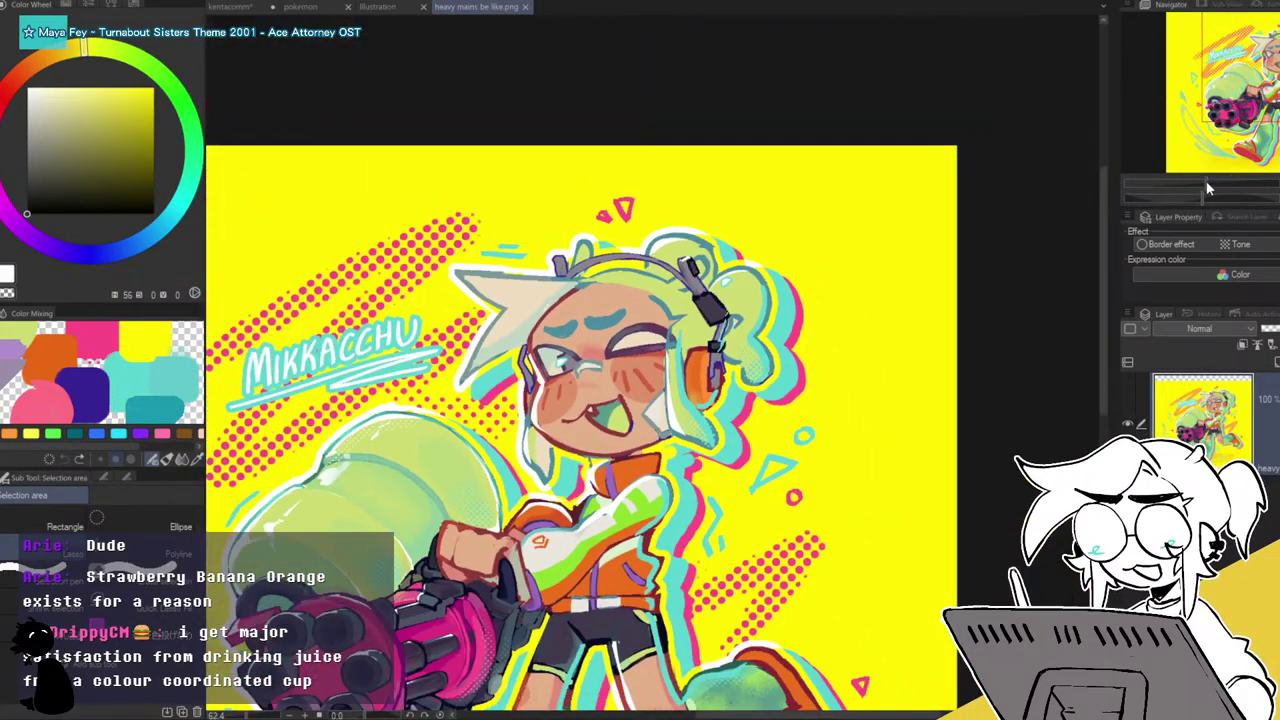
pyautogui.moveTo(1270, 93); pyautogui.dragTo(1243, 129)
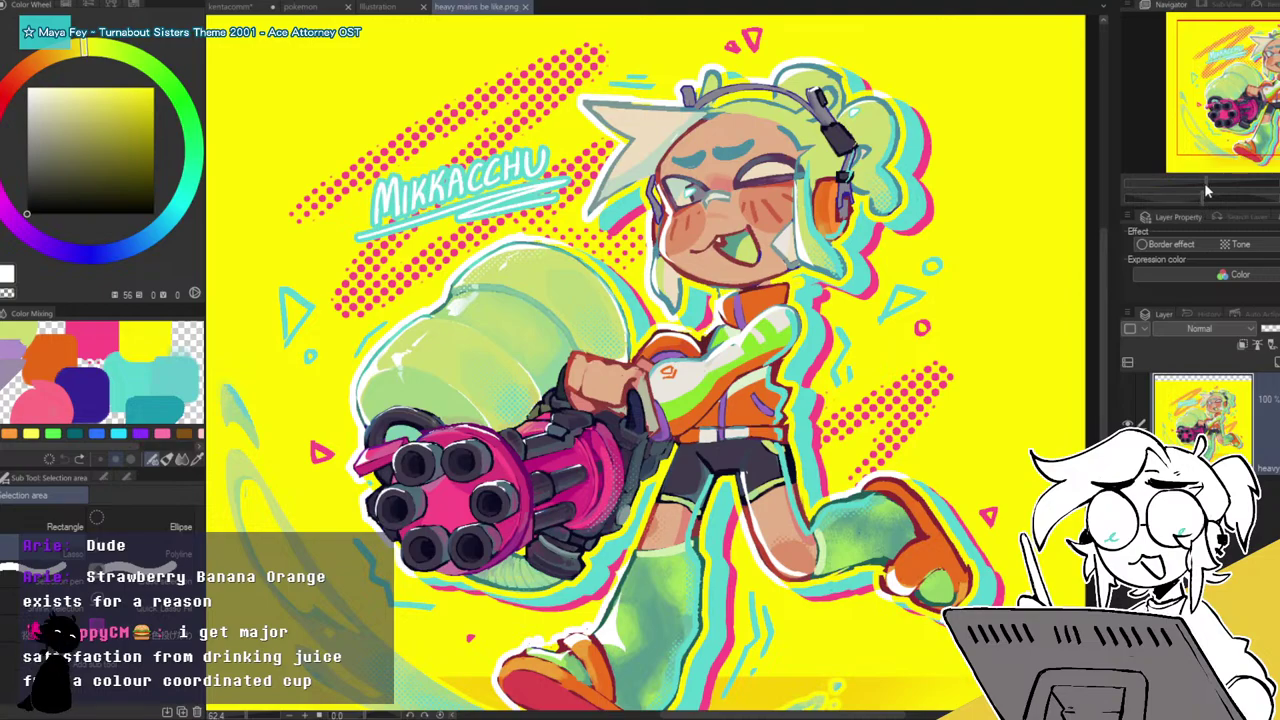
# View the whole heavy mains be like.png painting and the AD portrait, and close both along with the valentines painting.
pyautogui.moveTo(1204, 190); pyautogui.dragTo(1198, 184)
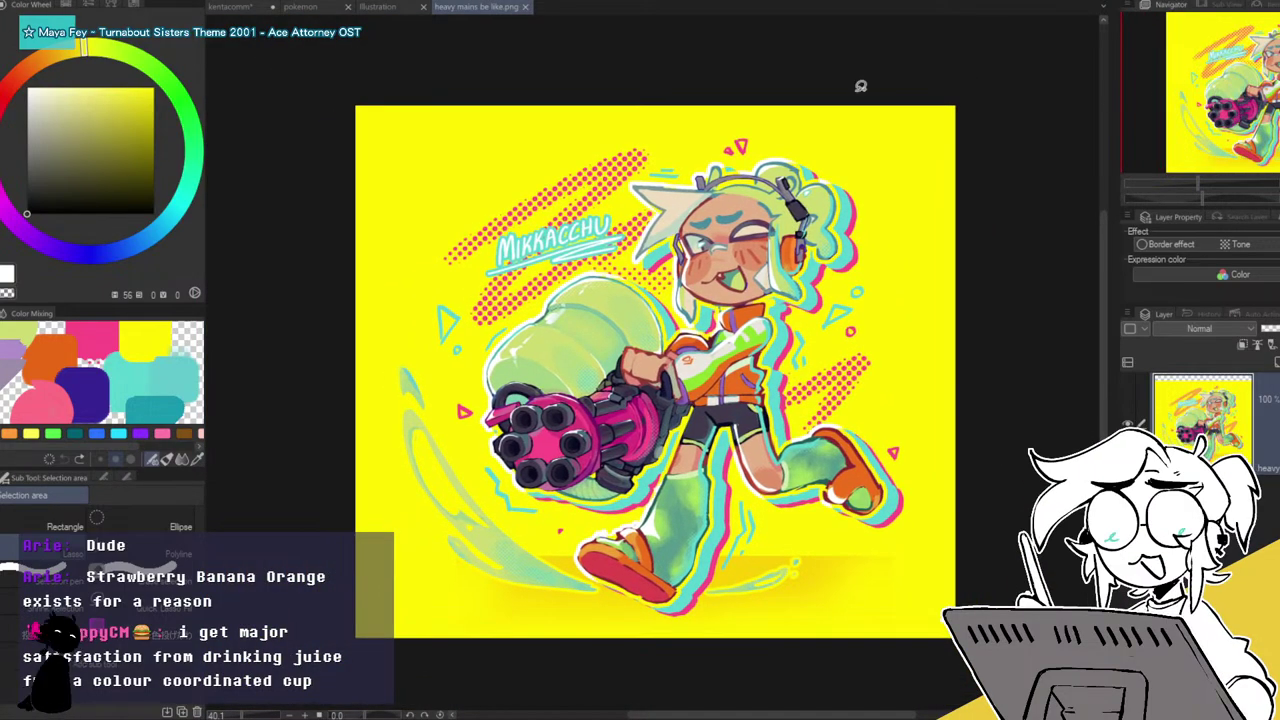
pyautogui.click(525, 7)
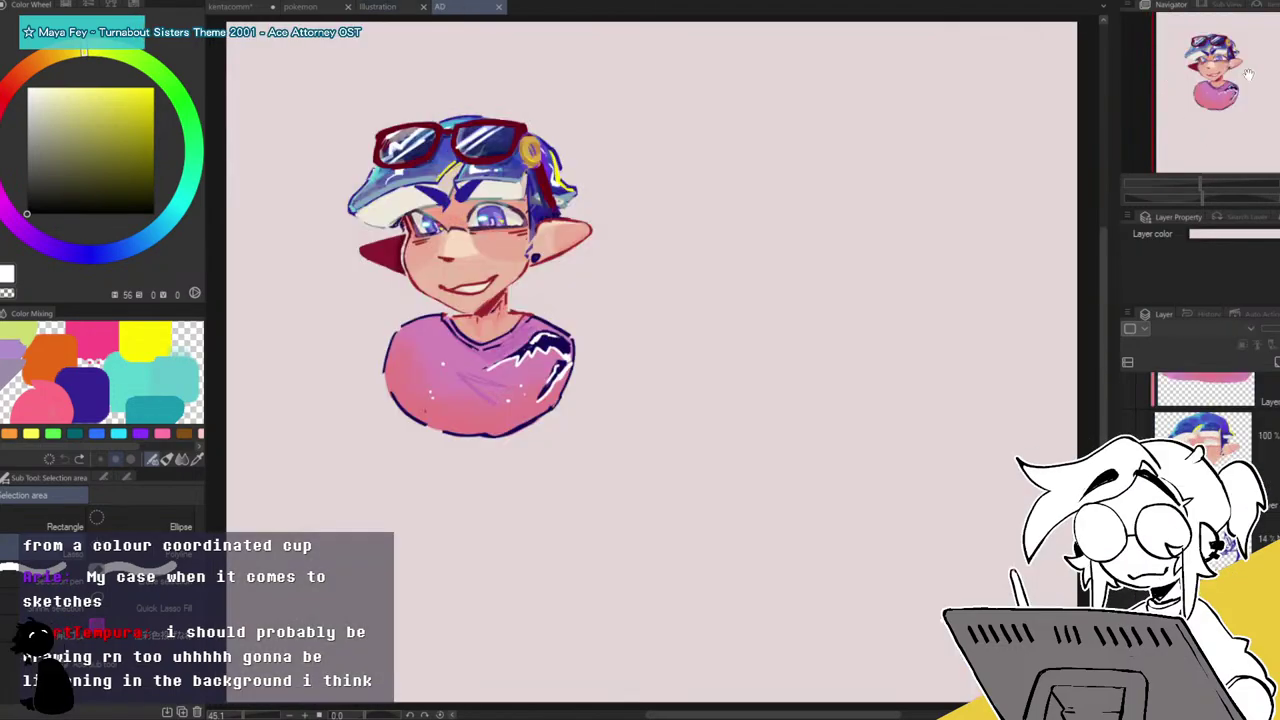
pyautogui.moveTo(1243, 75); pyautogui.dragTo(1214, 75)
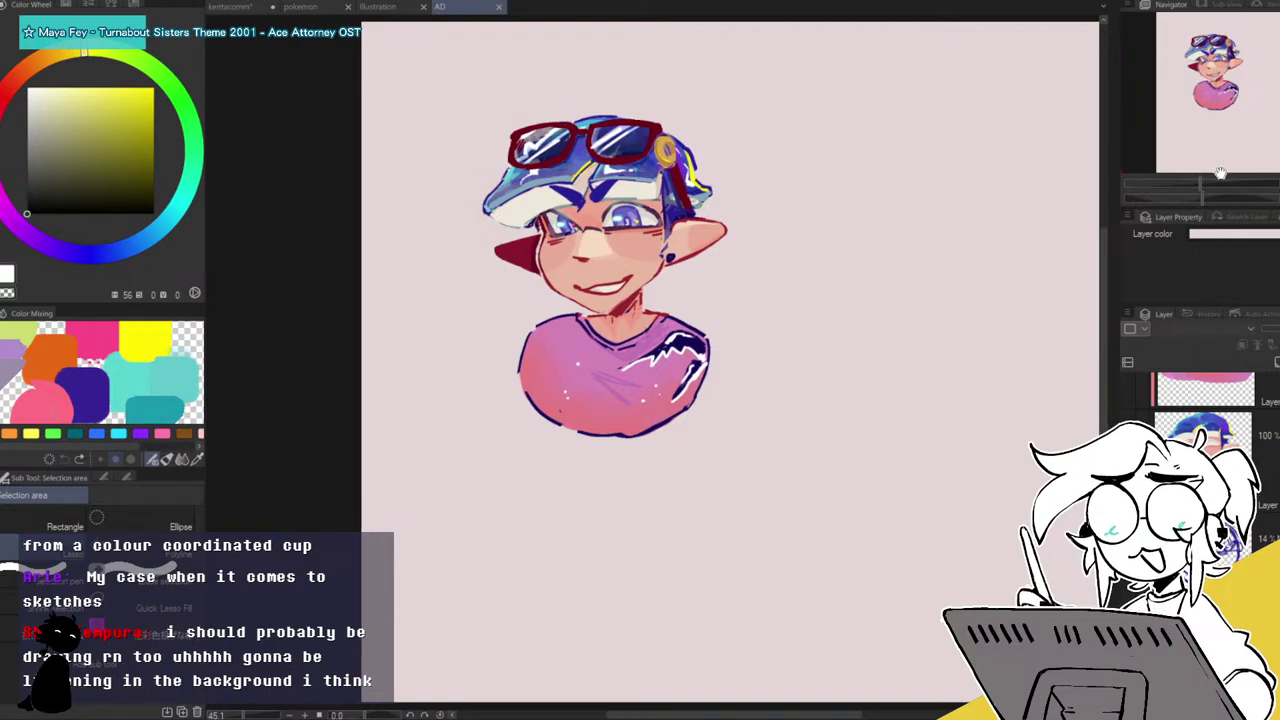
pyautogui.moveTo(1213, 182); pyautogui.dragTo(1212, 183)
pyautogui.moveTo(1208, 134); pyautogui.dragTo(1199, 102)
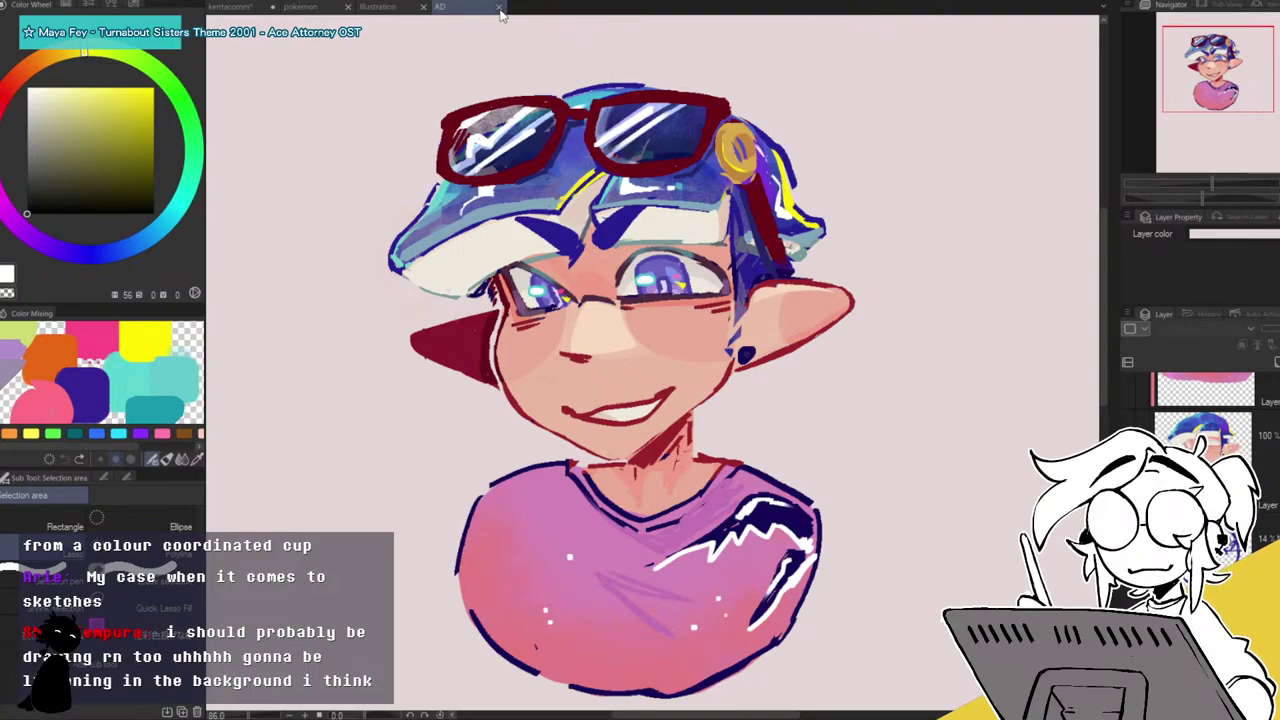
pyautogui.click(500, 7)
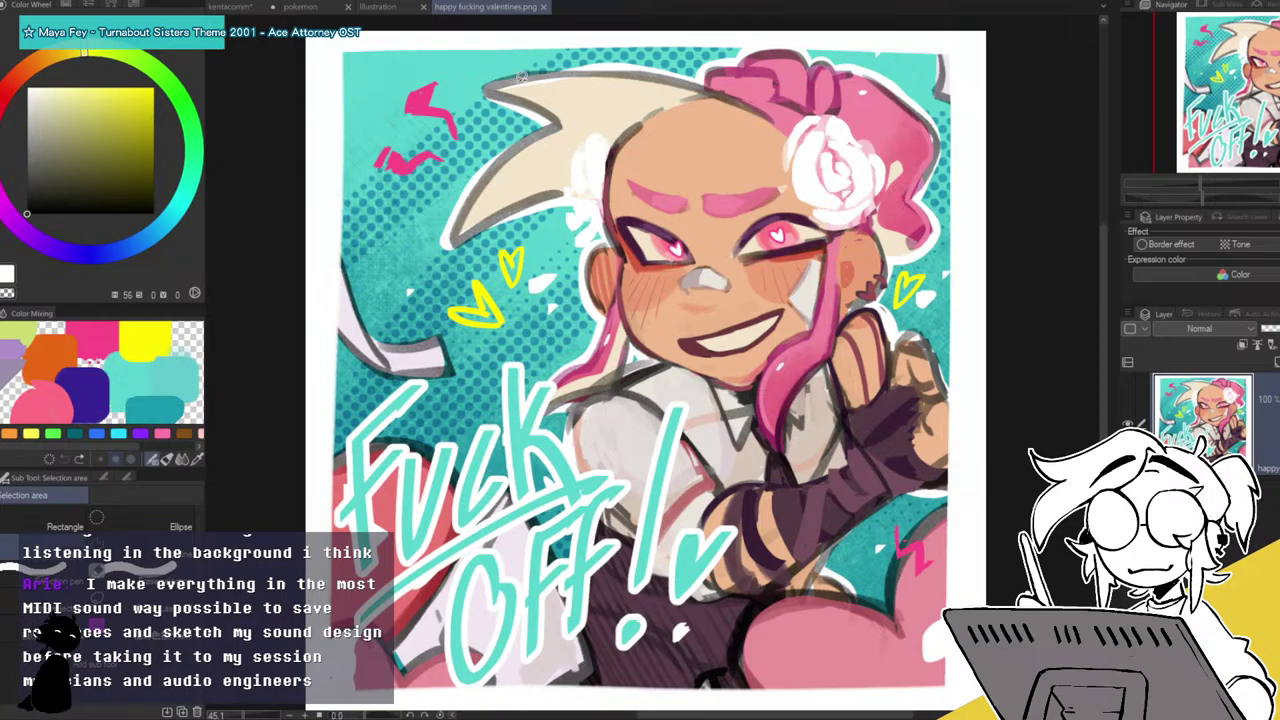
pyautogui.click(543, 8)
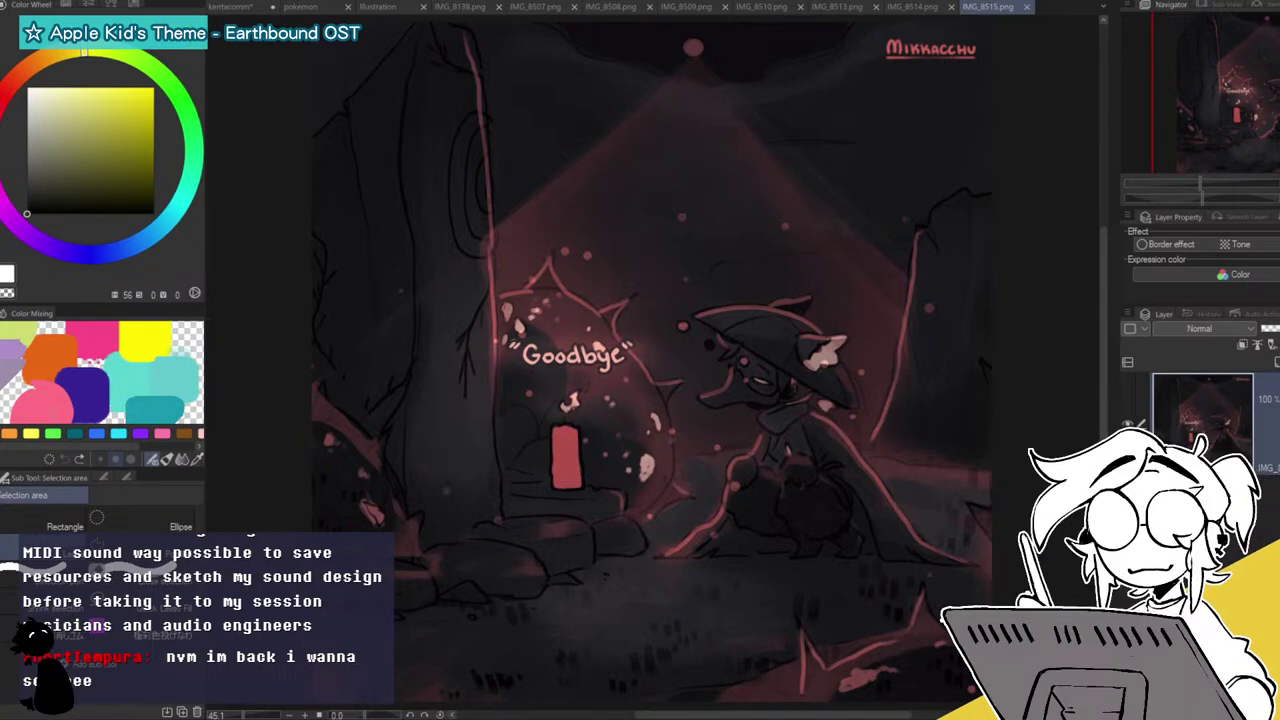
# View the purple-haired character on the sketch page and the dark Goodbye scene in IMG_8515.png, and close both files.
pyautogui.hotkey('ctrl', 'Tab')
pyautogui.moveTo(1206, 182); pyautogui.dragTo(1210, 182)
pyautogui.moveTo(1228, 106); pyautogui.dragTo(1248, 69)
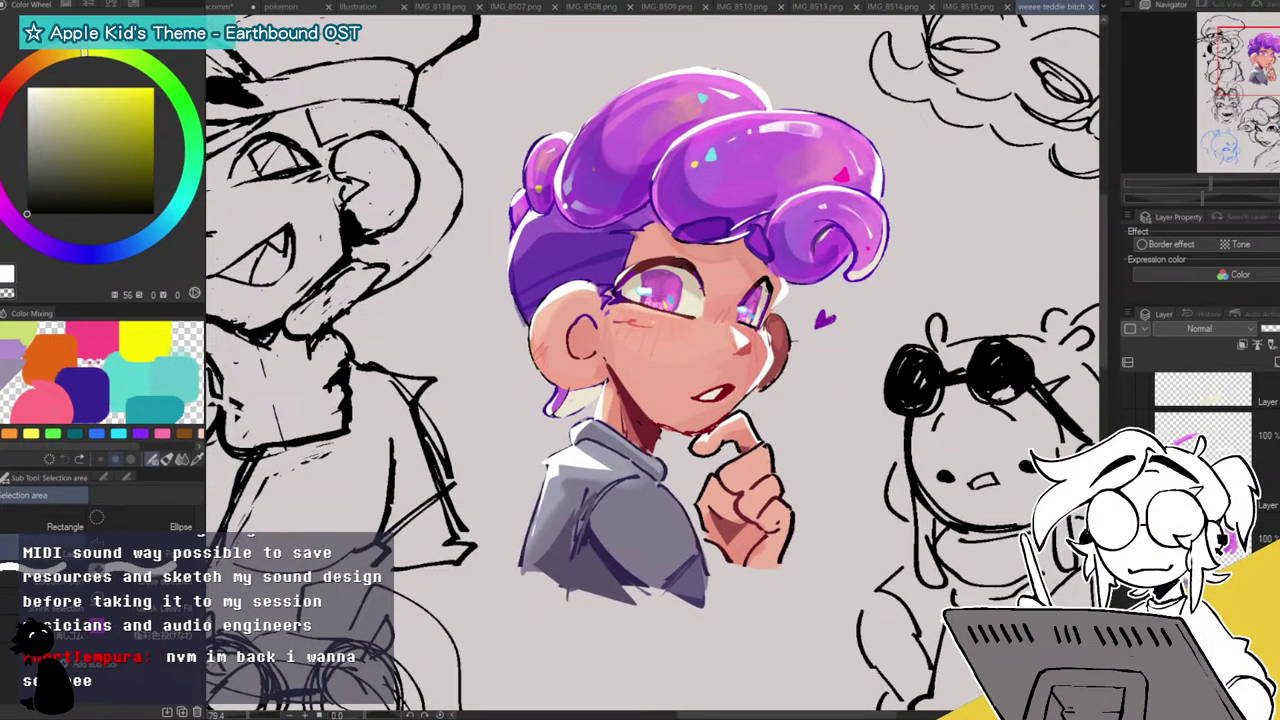
pyautogui.click(1090, 6)
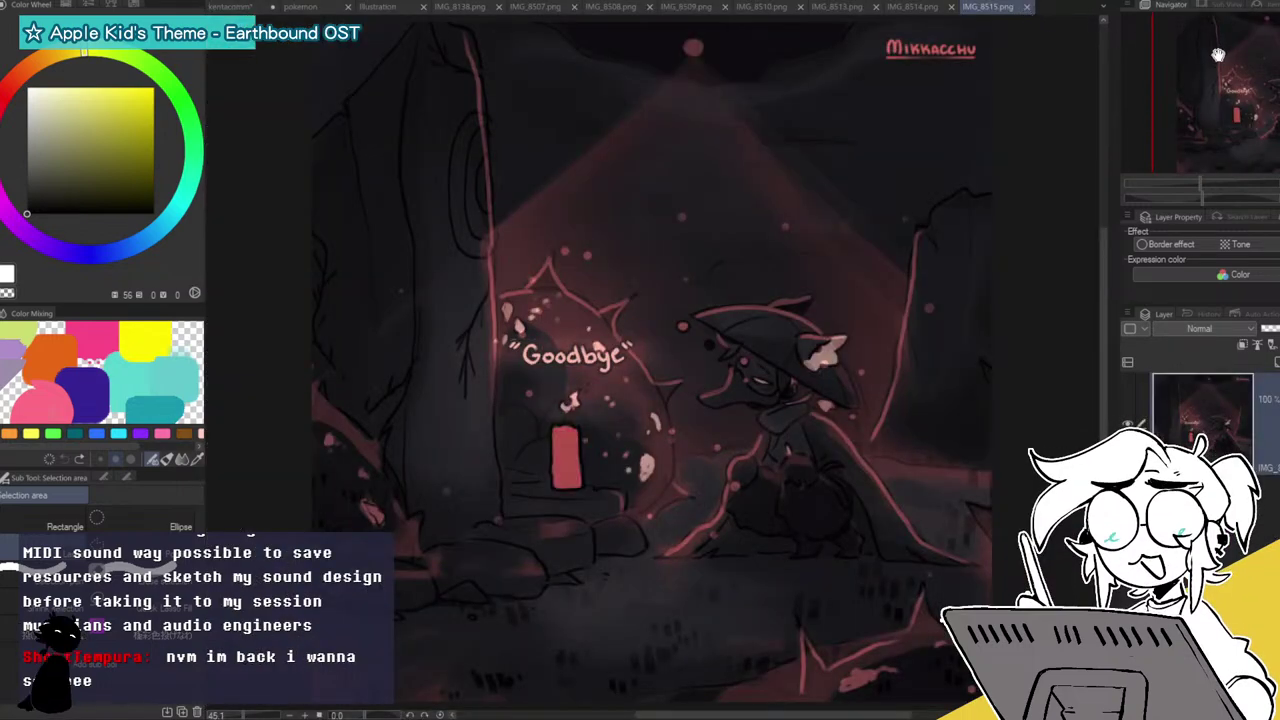
pyautogui.moveTo(1190, 181); pyautogui.dragTo(1194, 179)
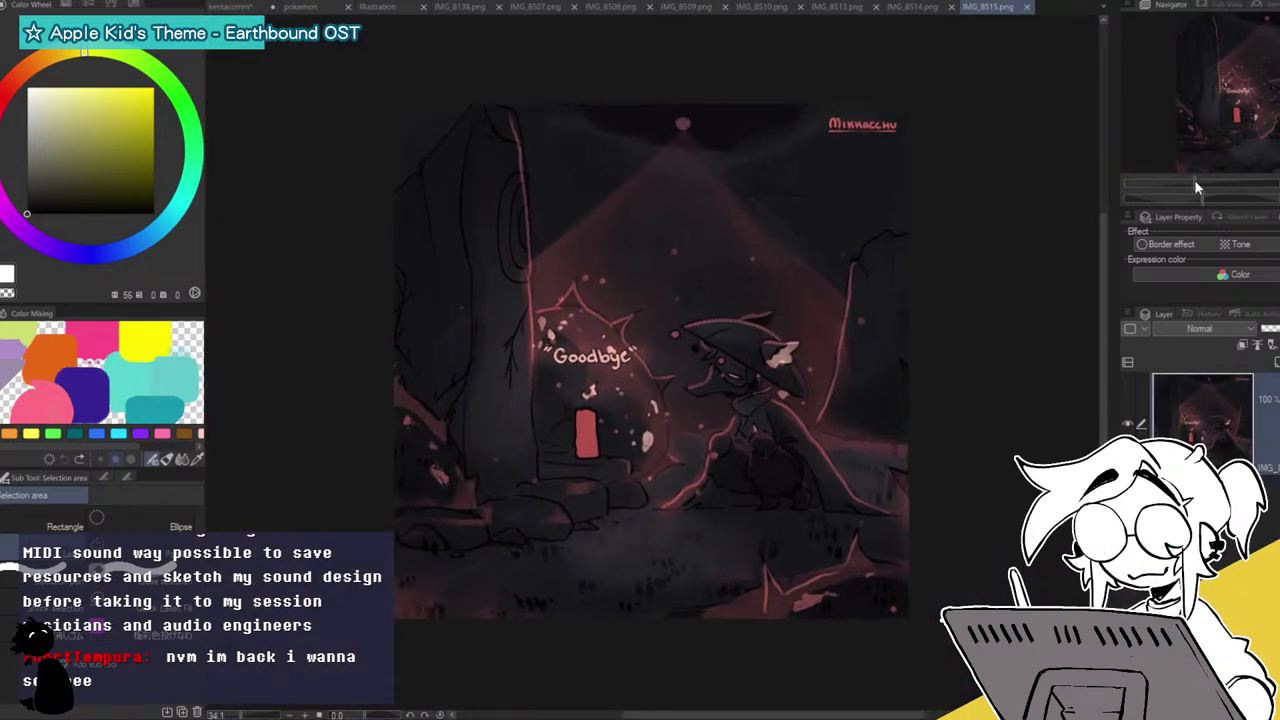
pyautogui.click(1027, 7)
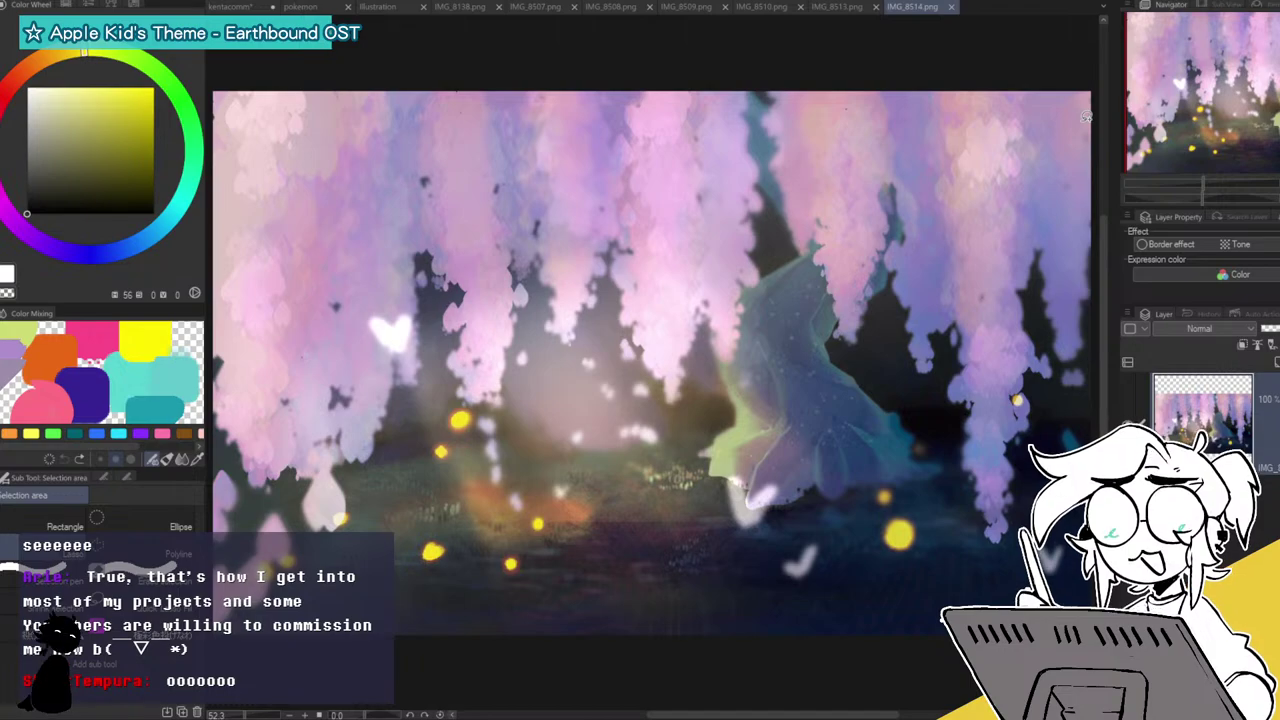
# Examine the hanging pink blossoms, the cloaked figure and the dark glowing ground in IMG_8514.png.
pyautogui.moveTo(800, 129)
pyautogui.mouseDown()
pyautogui.moveTo(581, 123)
pyautogui.moveTo(181, 166)
pyautogui.moveTo(200, 200)
pyautogui.mouseUp()
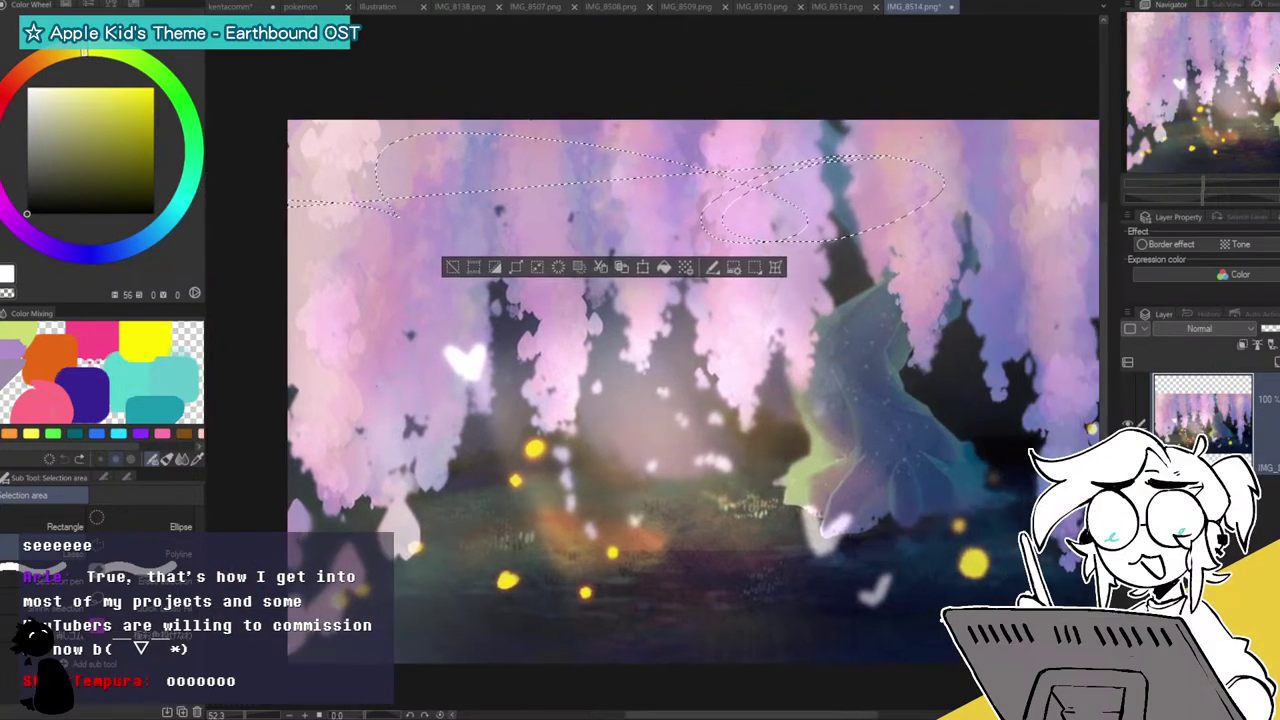
pyautogui.hotkey('ctrl', 'd')
pyautogui.click(1243, 114)
pyautogui.moveTo(1204, 183); pyautogui.dragTo(1223, 183)
pyautogui.moveTo(939, 561); pyautogui.dragTo(923, 471)
pyautogui.moveTo(812, 382)
pyautogui.mouseDown()
pyautogui.moveTo(960, 363)
pyautogui.moveTo(837, 456)
pyautogui.moveTo(760, 385)
pyautogui.mouseUp()
pyautogui.hotkey('ctrl', 'd')
pyautogui.moveTo(1235, 123)
pyautogui.mouseDown()
pyautogui.moveTo(1271, 111)
pyautogui.moveTo(1275, 66)
pyautogui.moveTo(1272, 130)
pyautogui.moveTo(1182, 36)
pyautogui.moveTo(1178, 156)
pyautogui.moveTo(1217, 183)
pyautogui.moveTo(1197, 186)
pyautogui.mouseUp()
pyautogui.moveTo(1232, 126); pyautogui.dragTo(1233, 139)
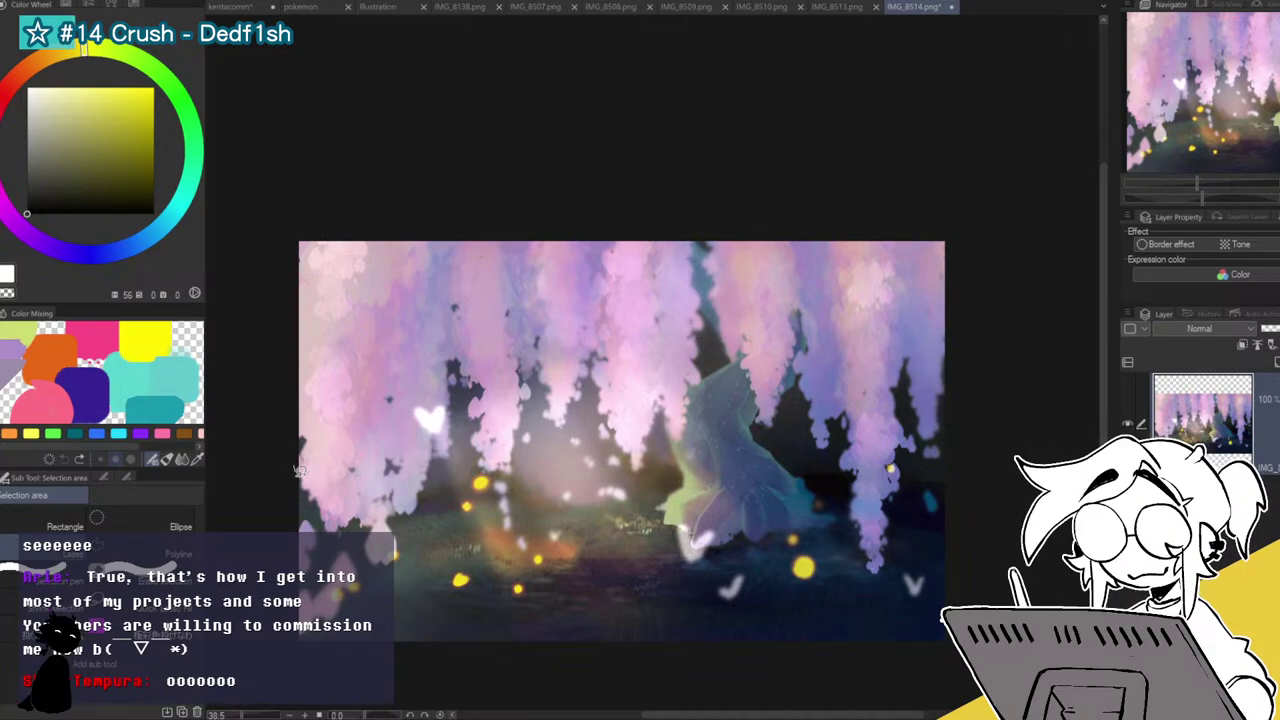
pyautogui.moveTo(373, 521)
pyautogui.mouseDown()
pyautogui.moveTo(447, 449)
pyautogui.moveTo(453, 358)
pyautogui.moveTo(471, 372)
pyautogui.moveTo(474, 451)
pyautogui.moveTo(513, 468)
pyautogui.moveTo(546, 380)
pyautogui.mouseUp()
pyautogui.press('Delete')
pyautogui.hotkey('ctrl', 'd')
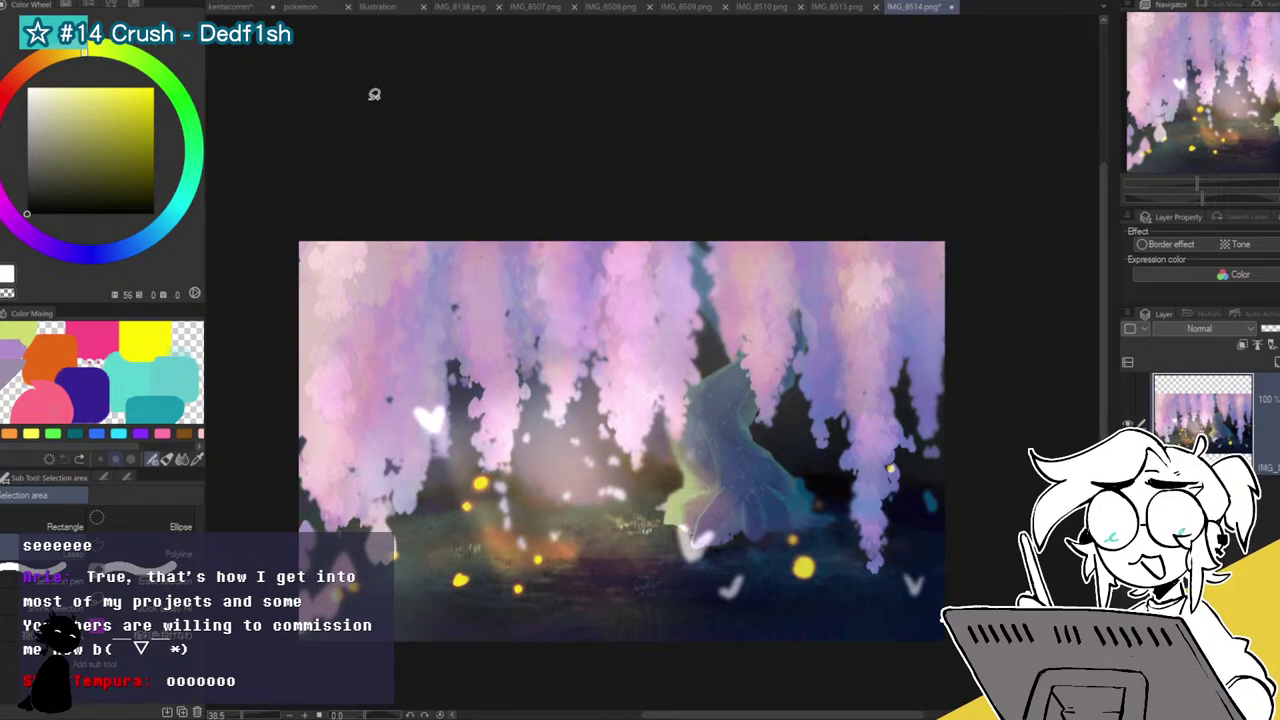
# Try to select the hanging pink blossoms in IMG_8514.png with Auto select referring to the editing layer only.
pyautogui.click(3, 162)
pyautogui.click(397, 319)
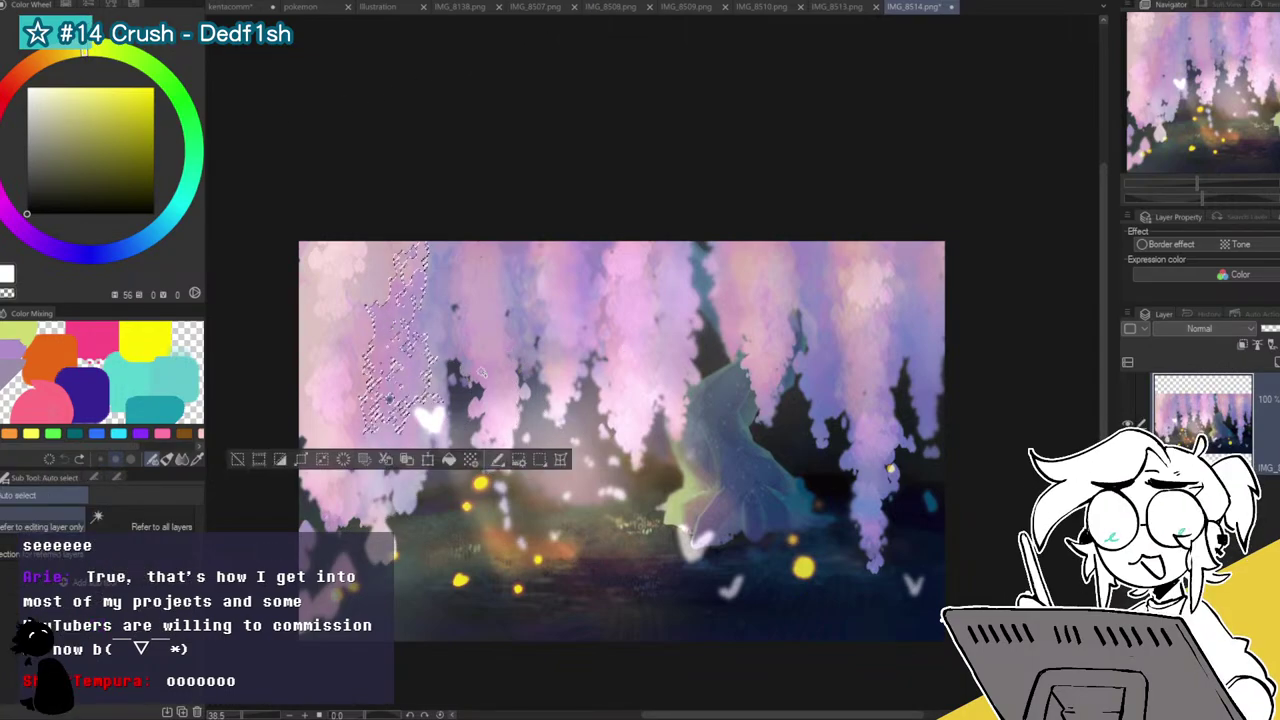
pyautogui.click(238, 459)
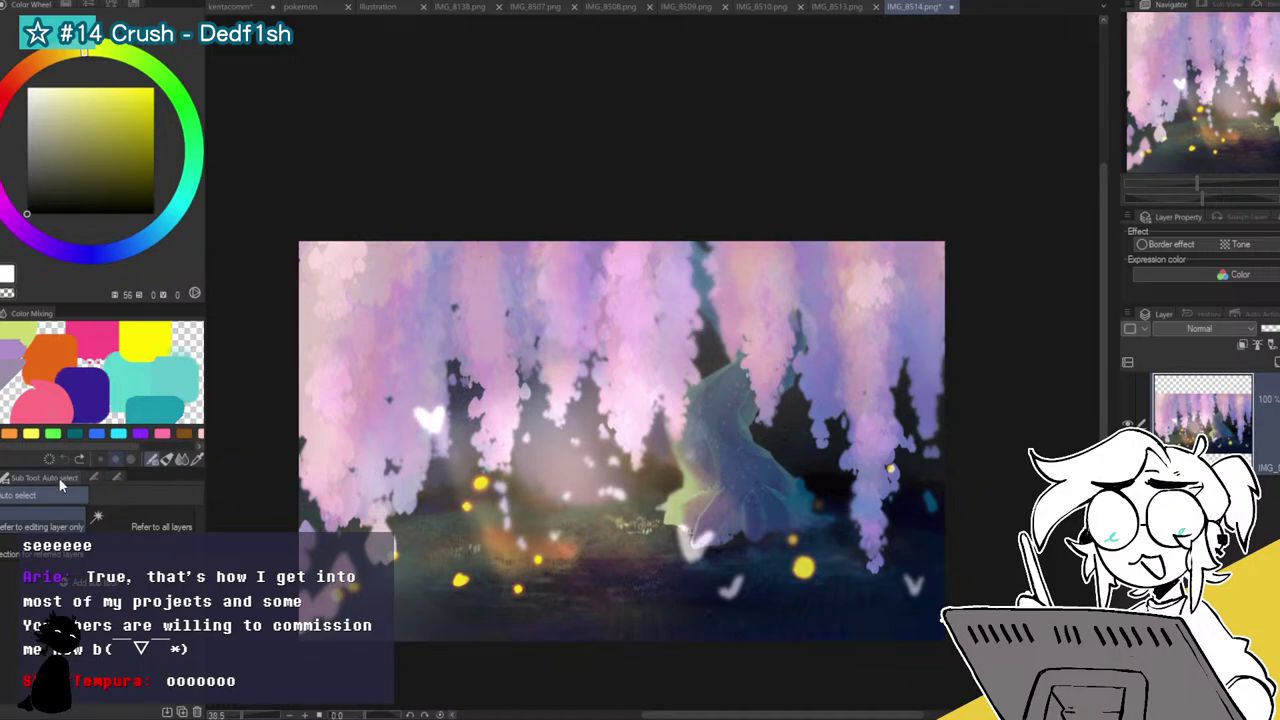
pyautogui.click(94, 477)
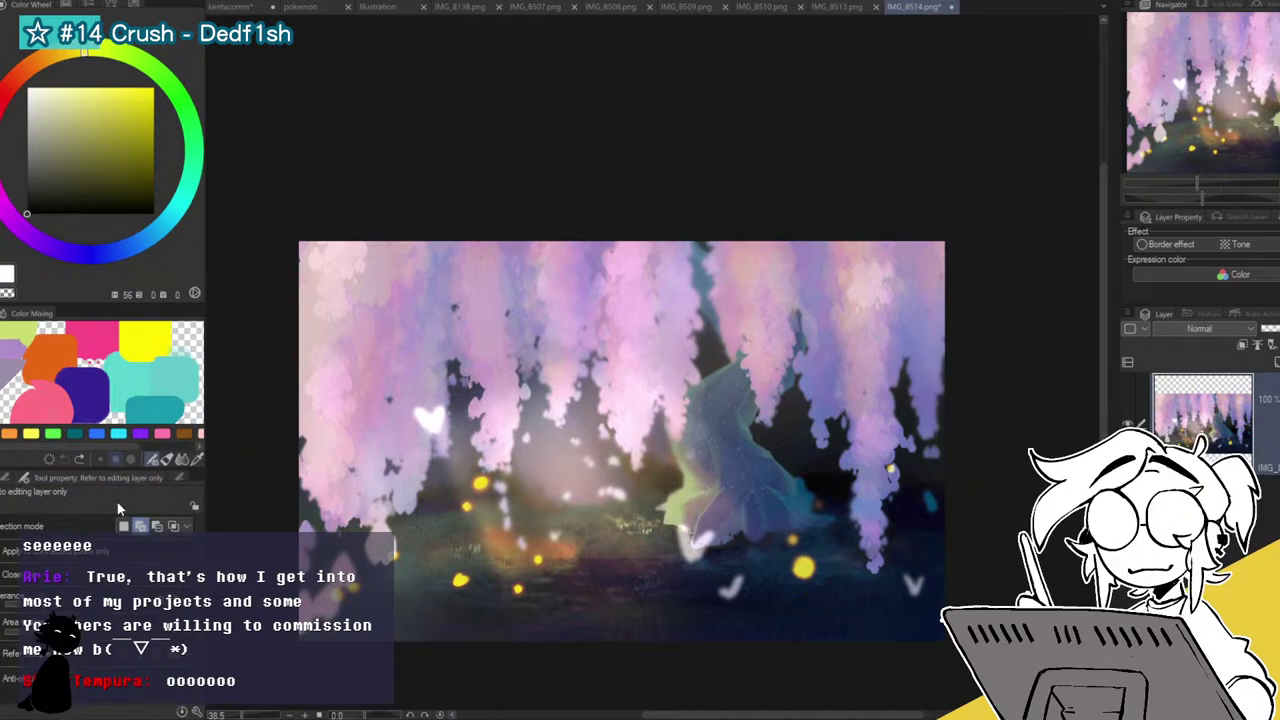
pyautogui.click(398, 300)
pyautogui.hotkey('ctrl', 'd')
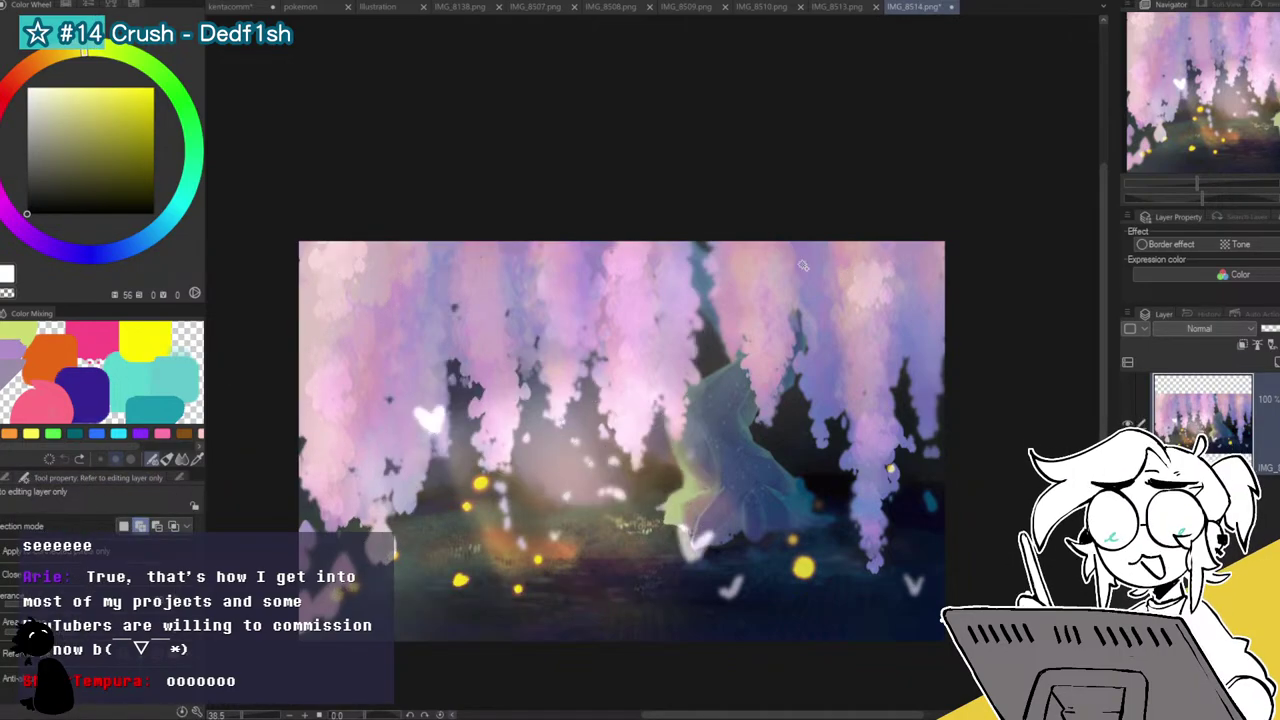
pyautogui.click(440, 290)
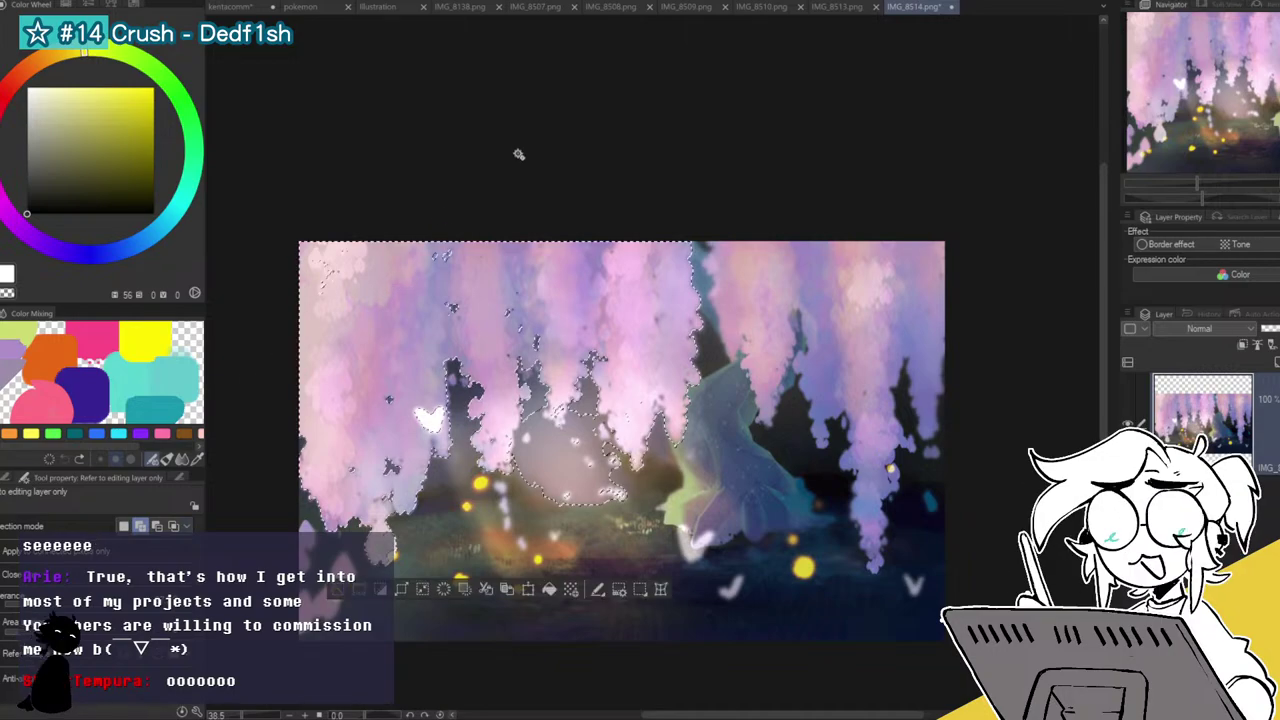
pyautogui.hotkey('ctrl', 'd')
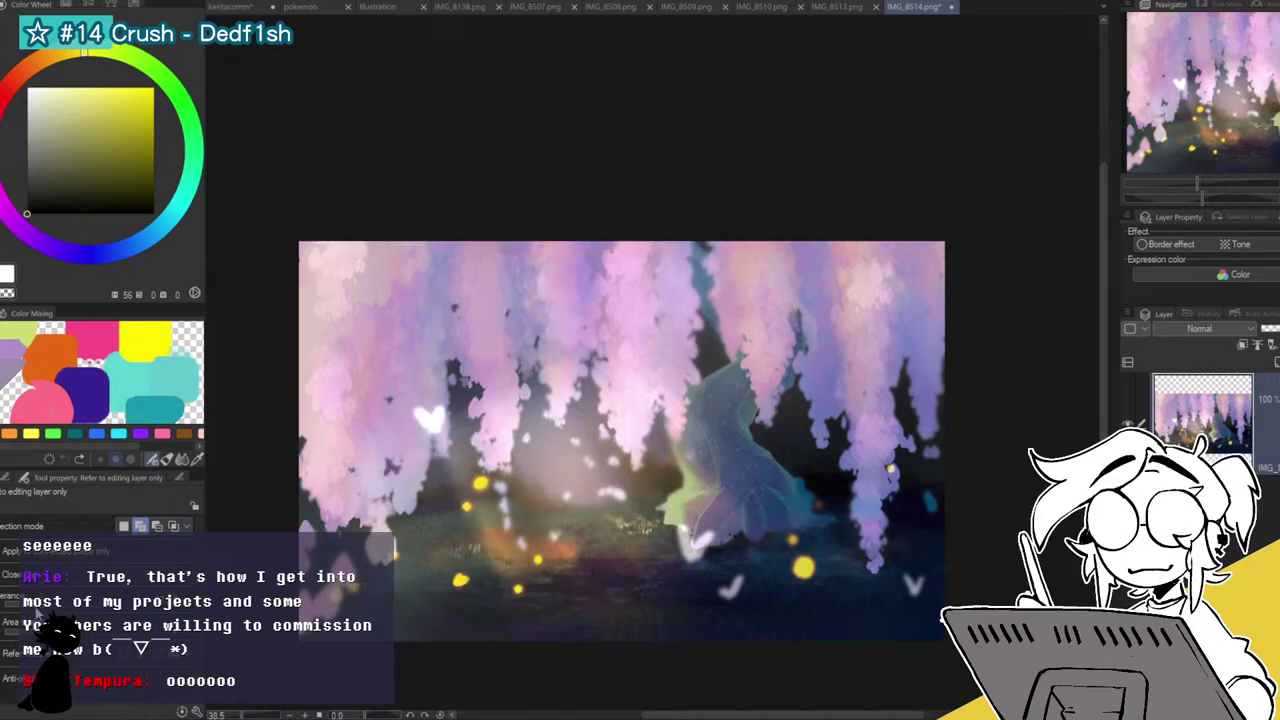
pyautogui.hotkey('ctrl', 'z')
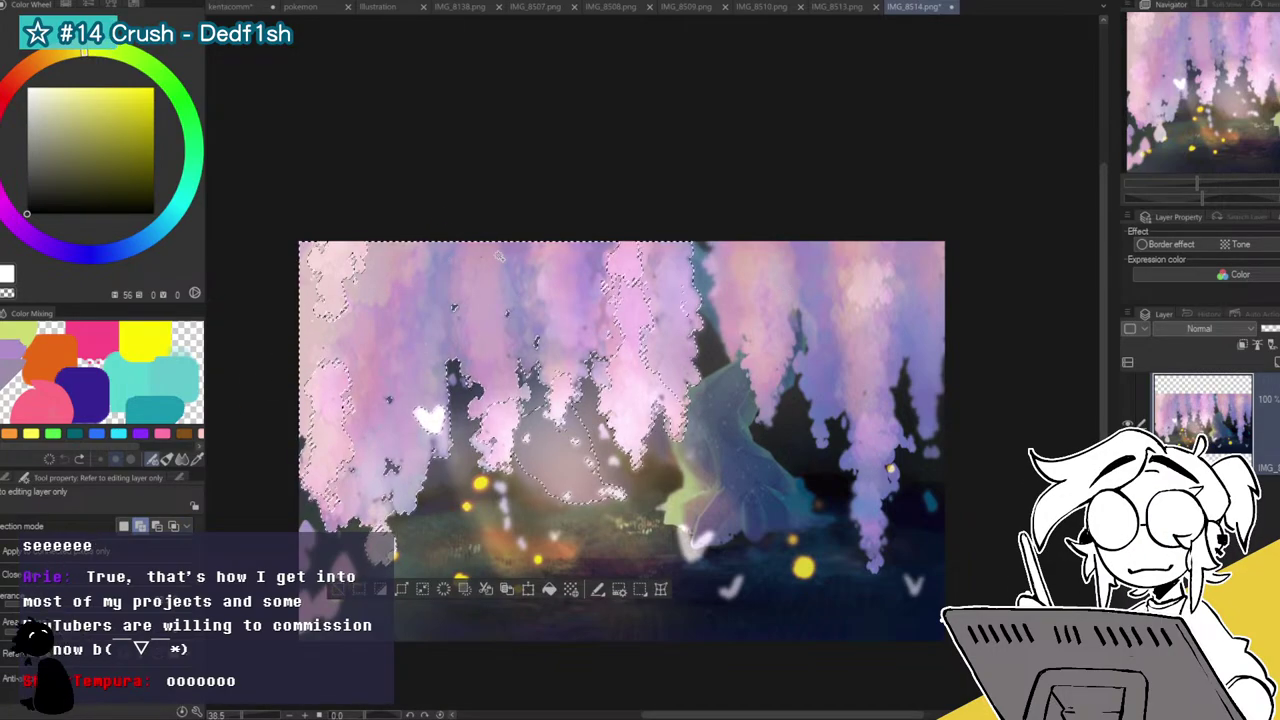
pyautogui.hotkey('ctrl', 'd')
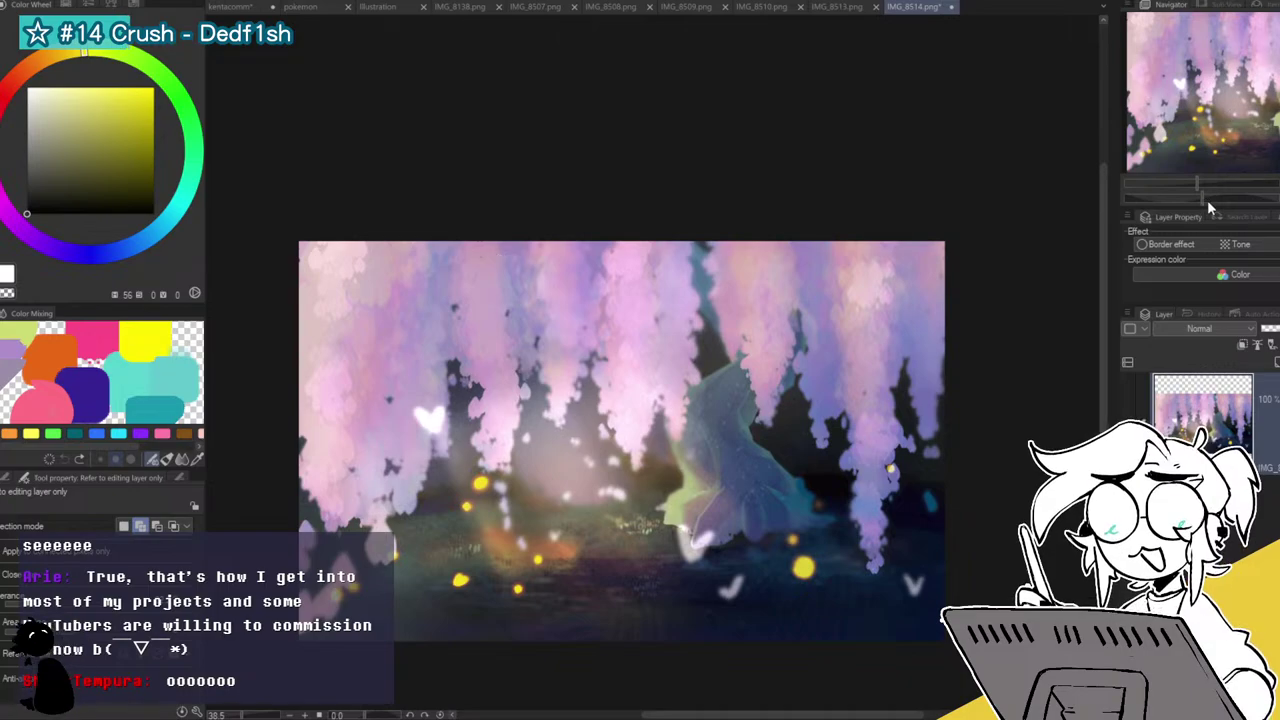
# Create a new layer and lasso-fill the hanging blossoms to the left of the cloaked figure's trunk with turquoise (177, 58, 83).
pyautogui.click(1226, 183)
pyautogui.moveTo(1262, 84); pyautogui.dragTo(1259, 143)
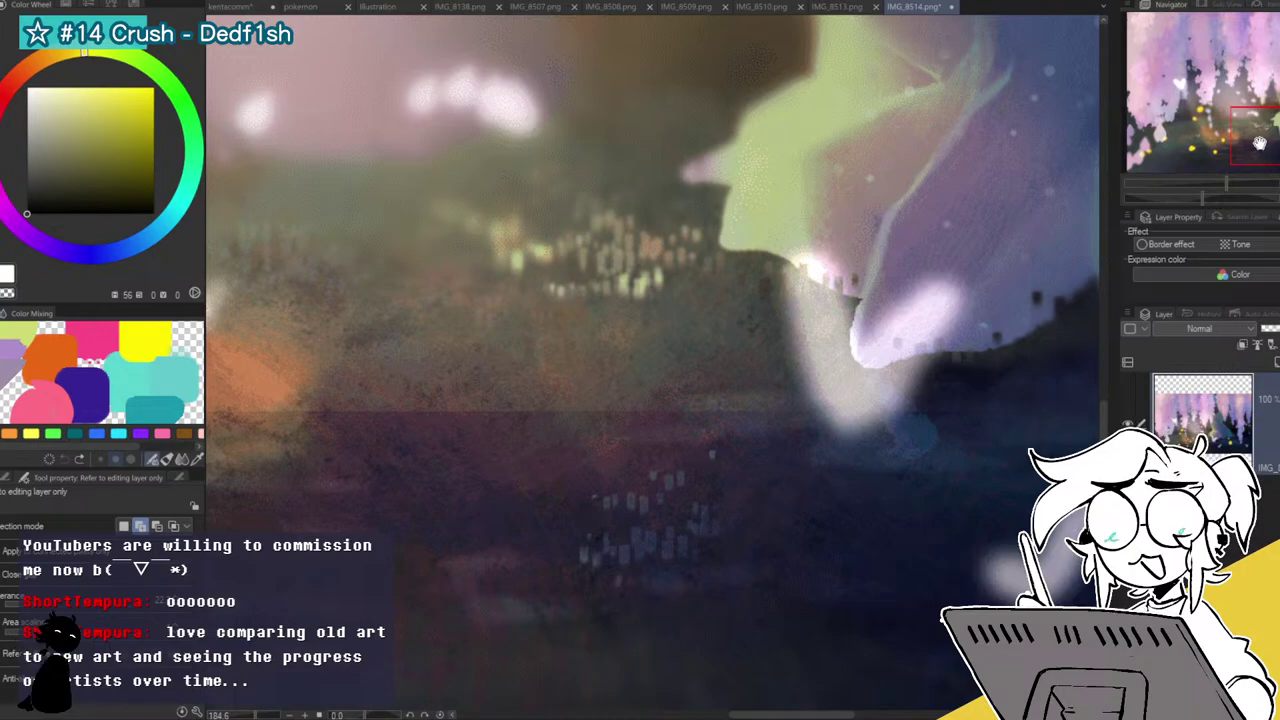
pyautogui.moveTo(1226, 184); pyautogui.dragTo(1202, 185)
pyautogui.moveTo(1254, 131); pyautogui.dragTo(1249, 87)
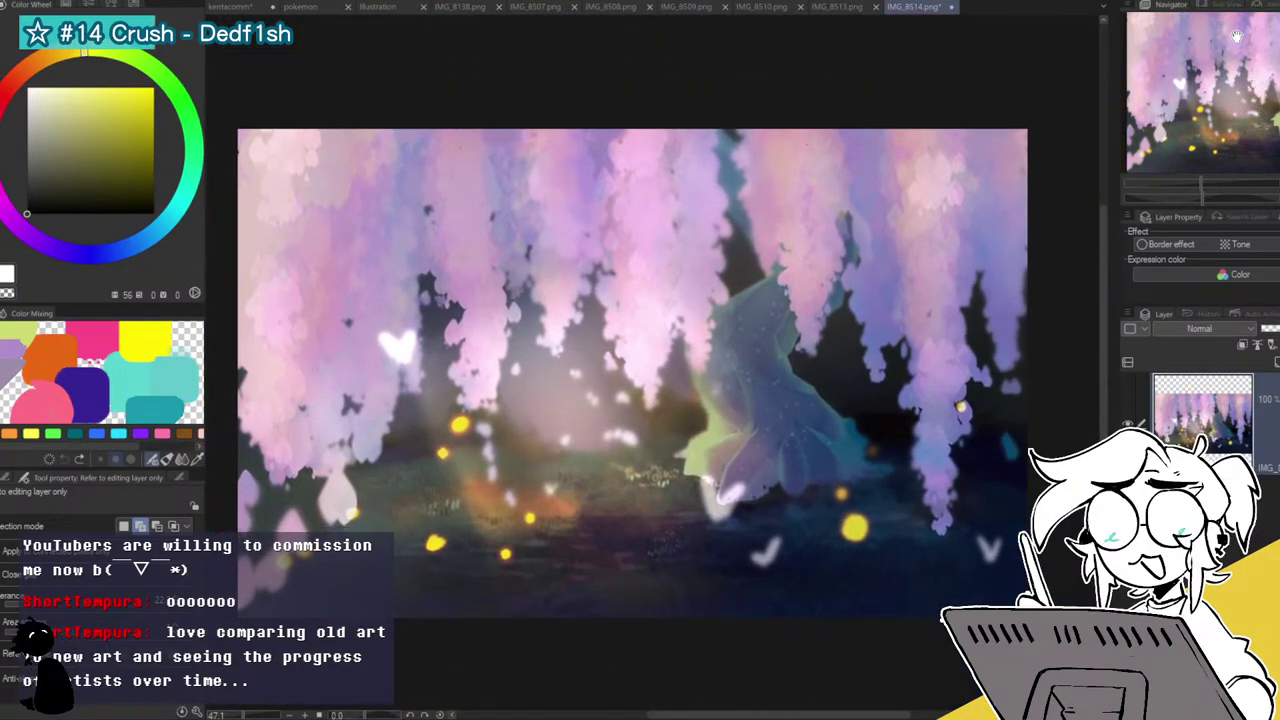
pyautogui.hotkey('ctrl', 'shift', 'n')
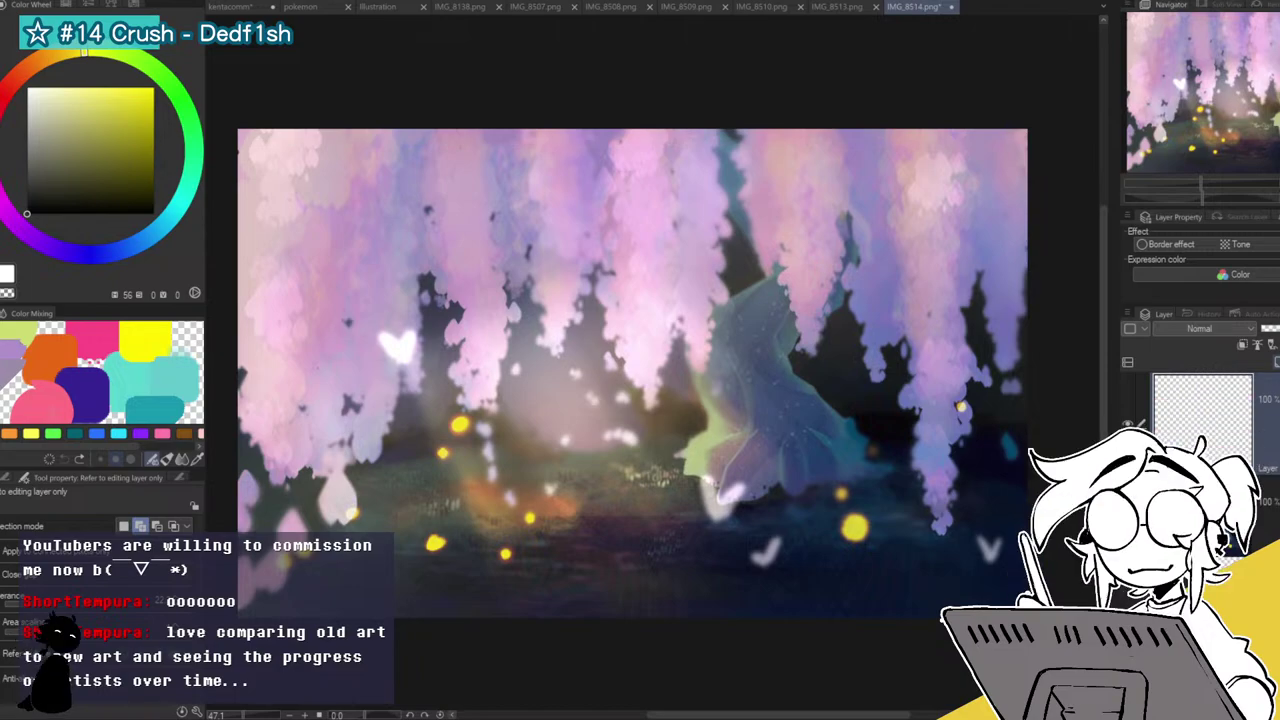
pyautogui.click(136, 388)
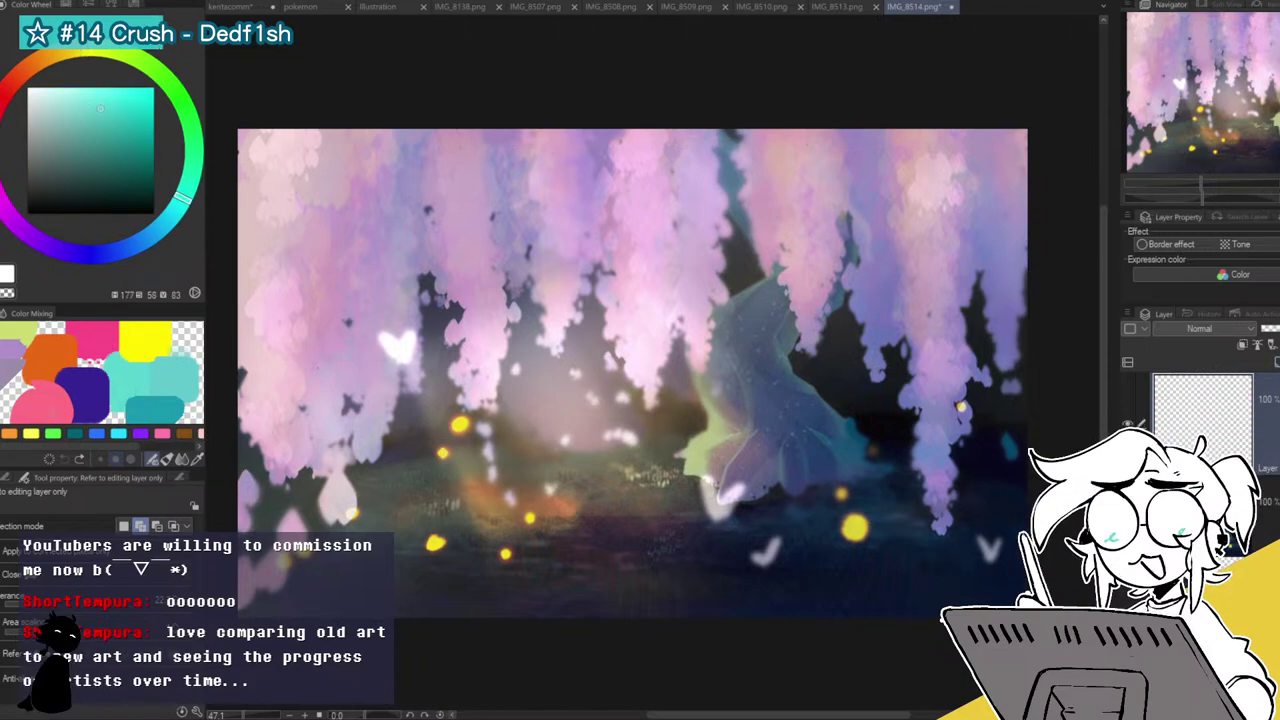
pyautogui.press('m')
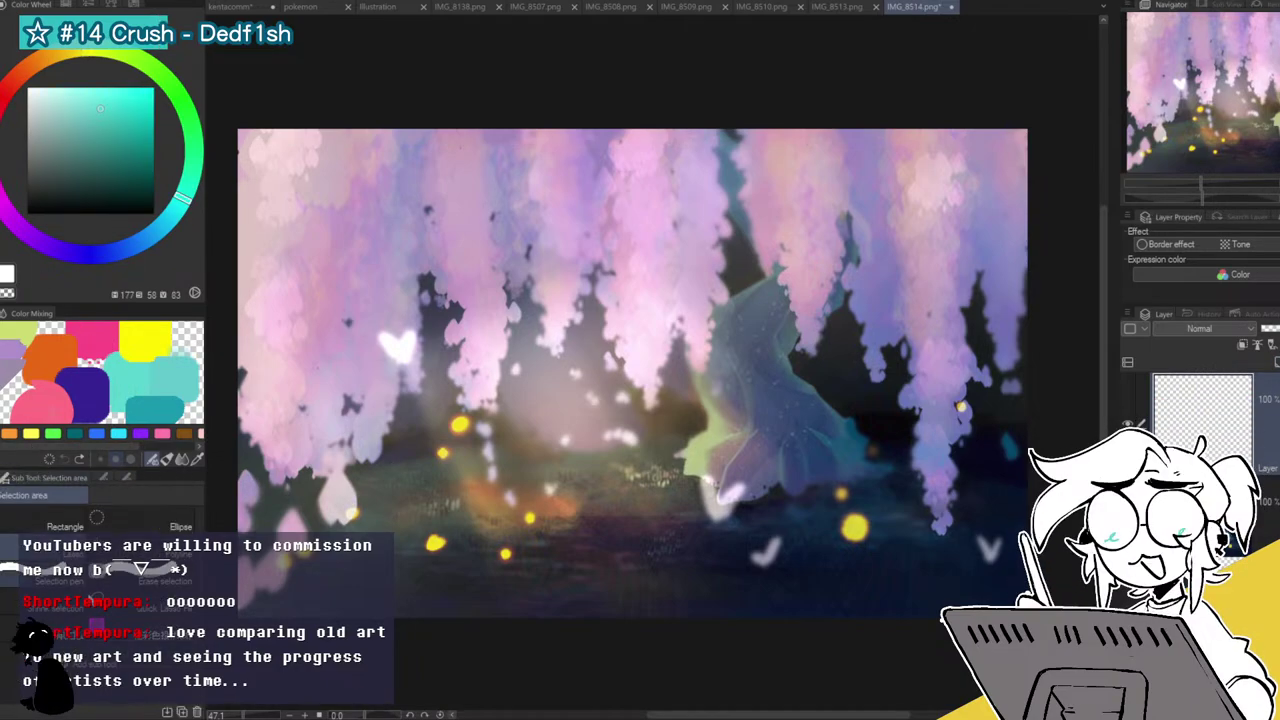
pyautogui.moveTo(228, 359)
pyautogui.mouseDown()
pyautogui.moveTo(235, 406)
pyautogui.moveTo(271, 463)
pyautogui.mouseUp()
pyautogui.moveTo(362, 455)
pyautogui.mouseDown()
pyautogui.moveTo(416, 387)
pyautogui.moveTo(423, 264)
pyautogui.moveTo(458, 394)
pyautogui.mouseUp()
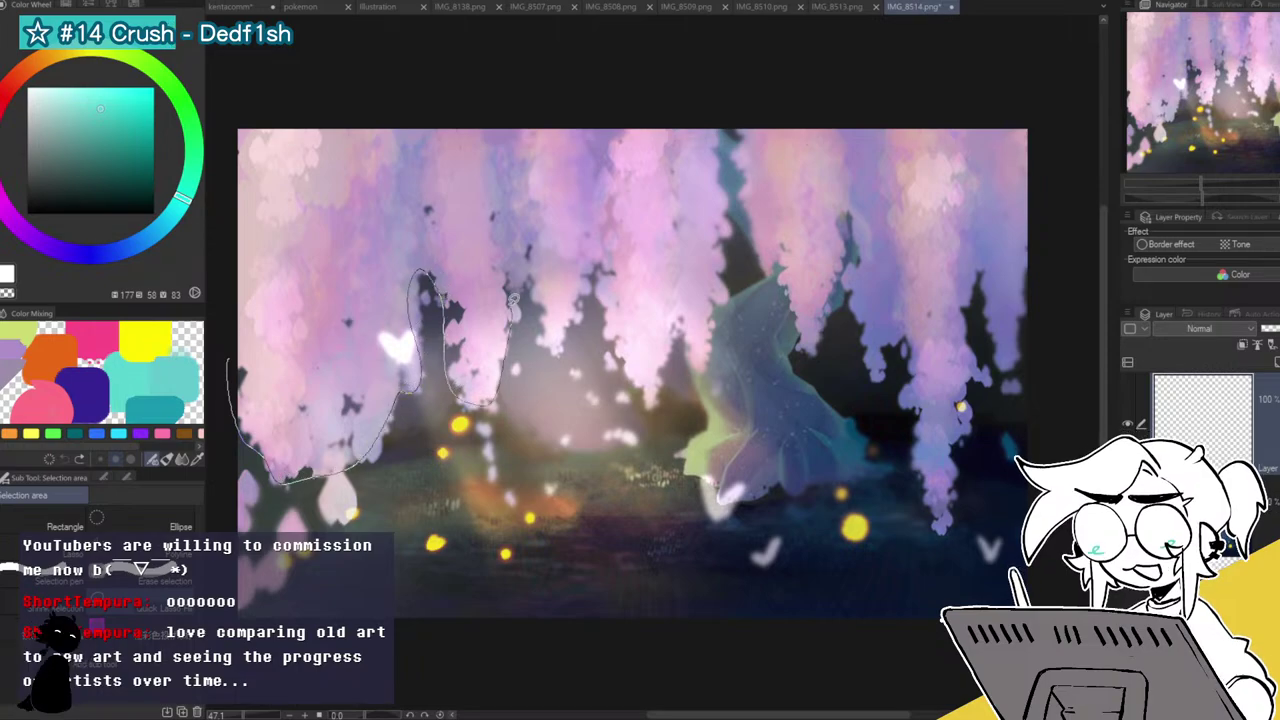
pyautogui.moveTo(650, 400)
pyautogui.mouseDown()
pyautogui.moveTo(712, 327)
pyautogui.moveTo(726, 259)
pyautogui.moveTo(725, 99)
pyautogui.moveTo(700, 59)
pyautogui.moveTo(396, 43)
pyautogui.moveTo(193, 174)
pyautogui.moveTo(172, 212)
pyautogui.mouseUp()
# Lasso-fill the remaining hanging blossoms on the right side of the painting with the same turquoise.
pyautogui.moveTo(752, 115); pyautogui.dragTo(787, 270)
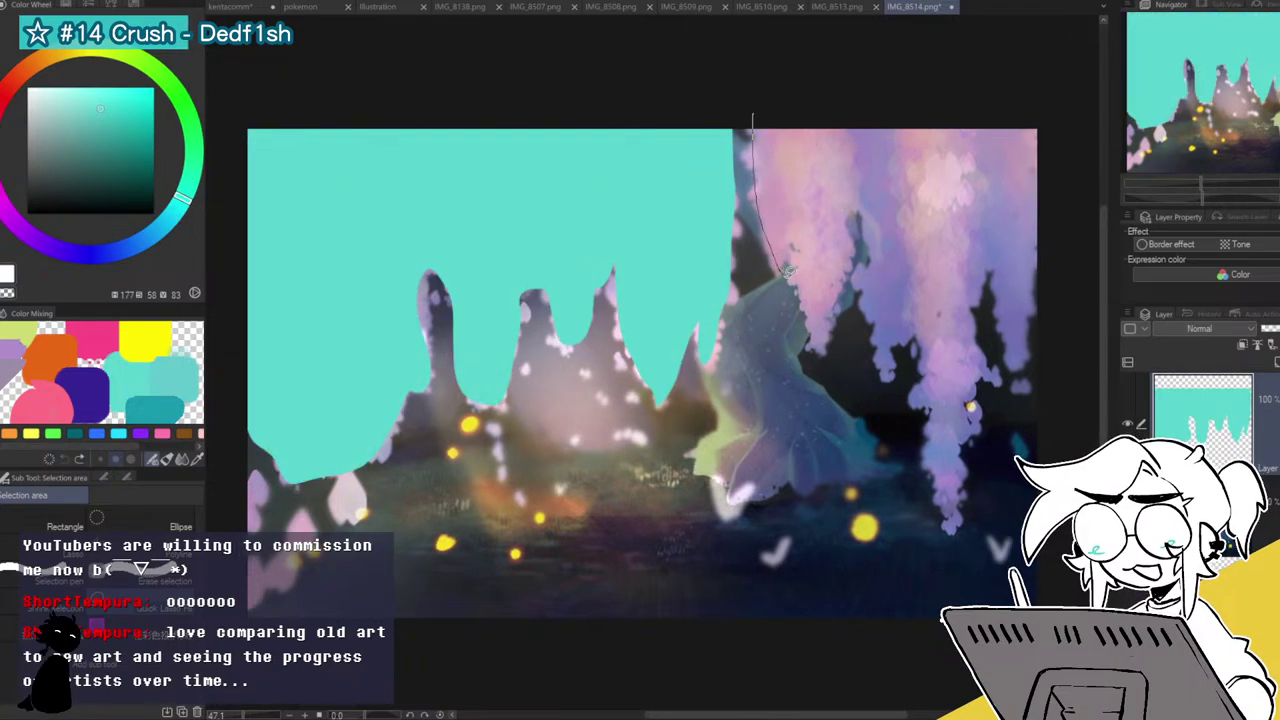
pyautogui.moveTo(820, 342)
pyautogui.mouseDown()
pyautogui.moveTo(857, 207)
pyautogui.moveTo(881, 367)
pyautogui.moveTo(924, 338)
pyautogui.moveTo(941, 479)
pyautogui.moveTo(963, 514)
pyautogui.moveTo(986, 452)
pyautogui.moveTo(982, 350)
pyautogui.mouseUp()
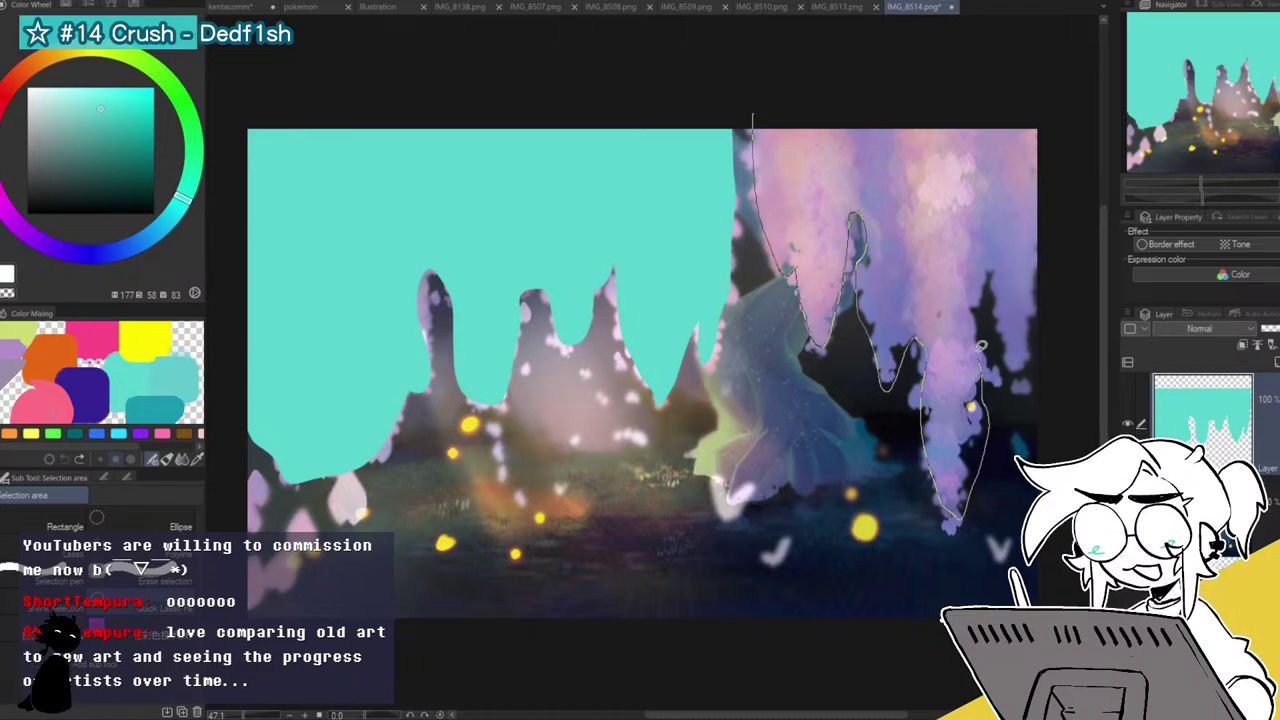
pyautogui.moveTo(1000, 308)
pyautogui.mouseDown()
pyautogui.moveTo(1066, 114)
pyautogui.moveTo(896, 14)
pyautogui.mouseUp()
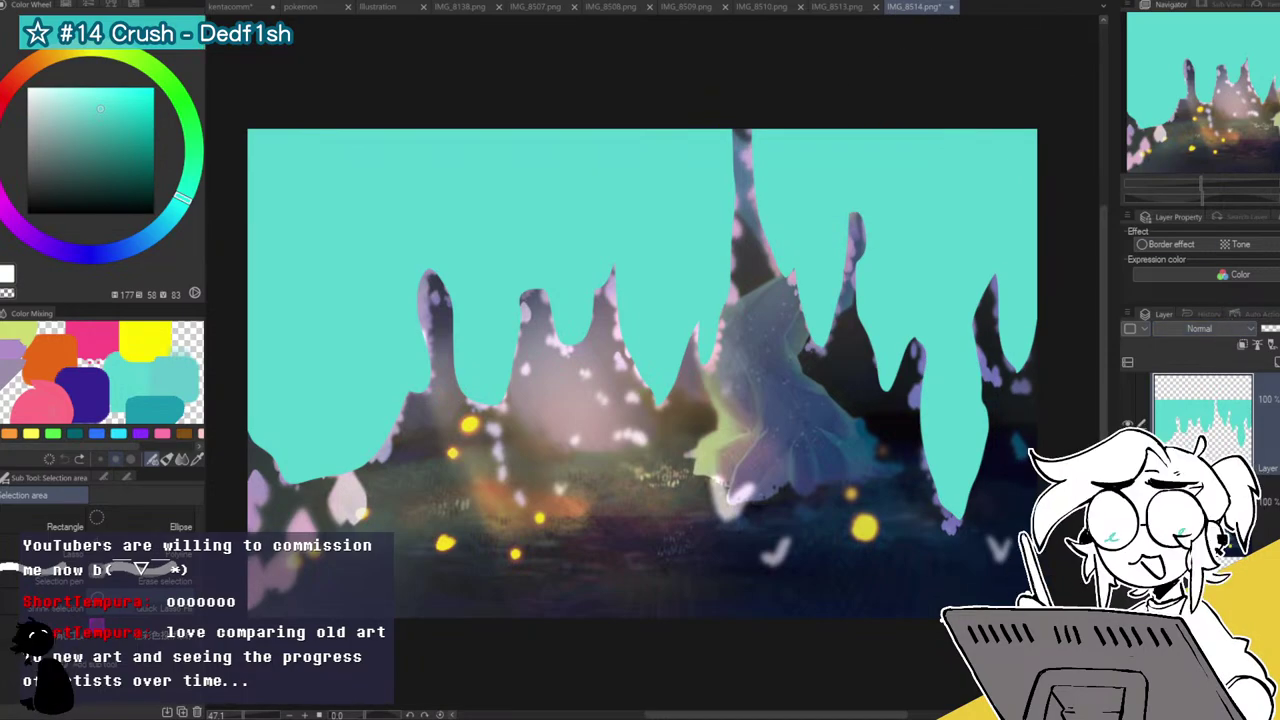
# Set the turquoise layer's blending mode to Hue and its opacity to 39%.
pyautogui.click(1200, 650)
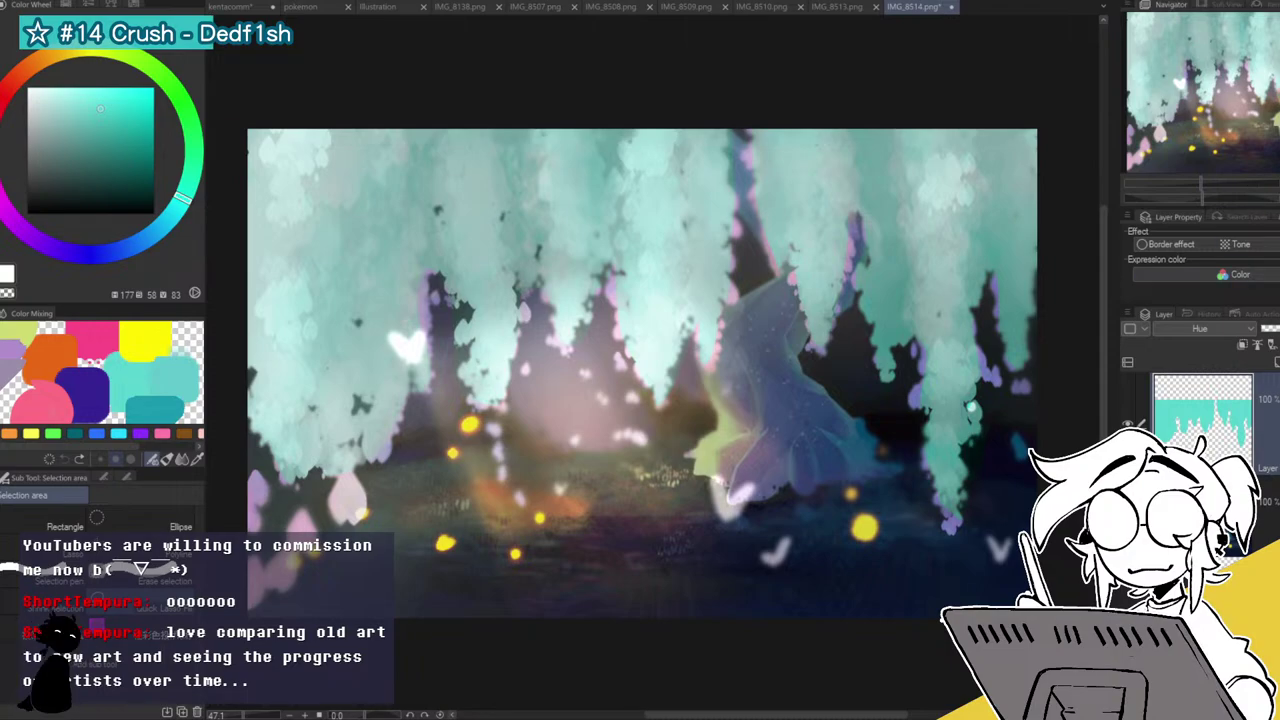
pyautogui.click(1270, 328)
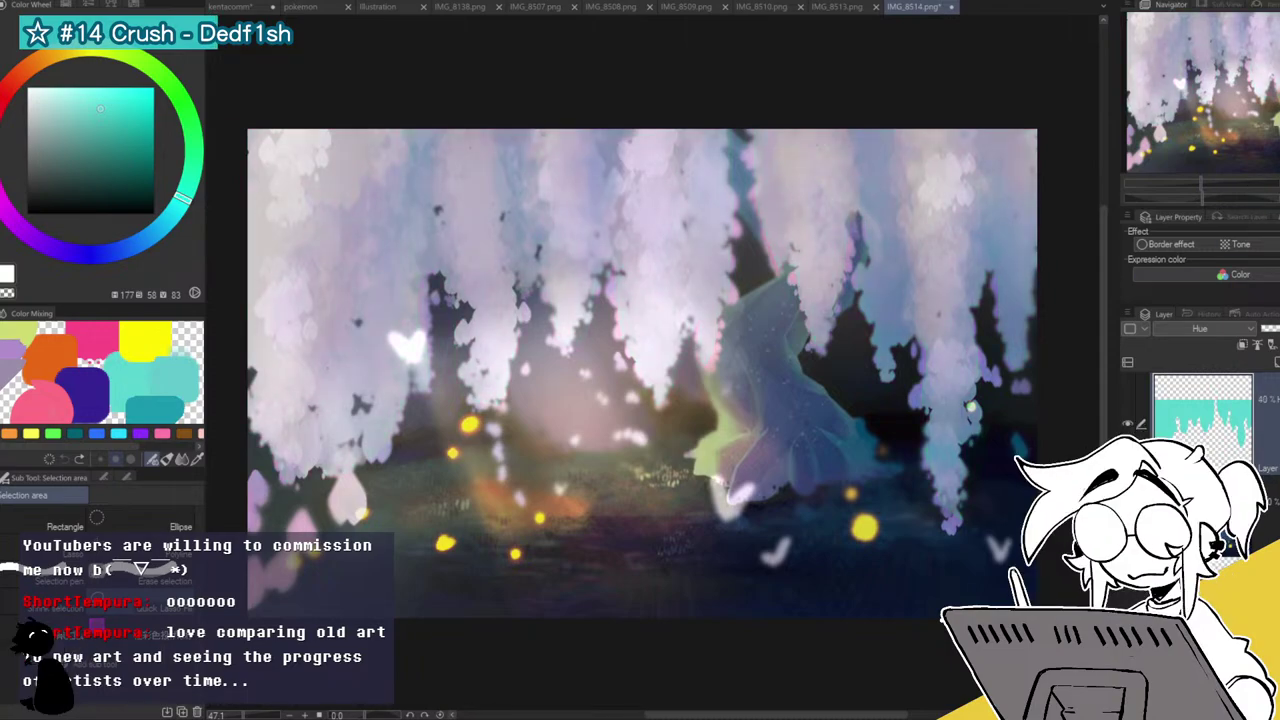
pyautogui.moveTo(1278, 328)
pyautogui.mouseDown()
pyautogui.moveTo(1243, 330)
pyautogui.moveTo(1275, 329)
pyautogui.mouseUp()
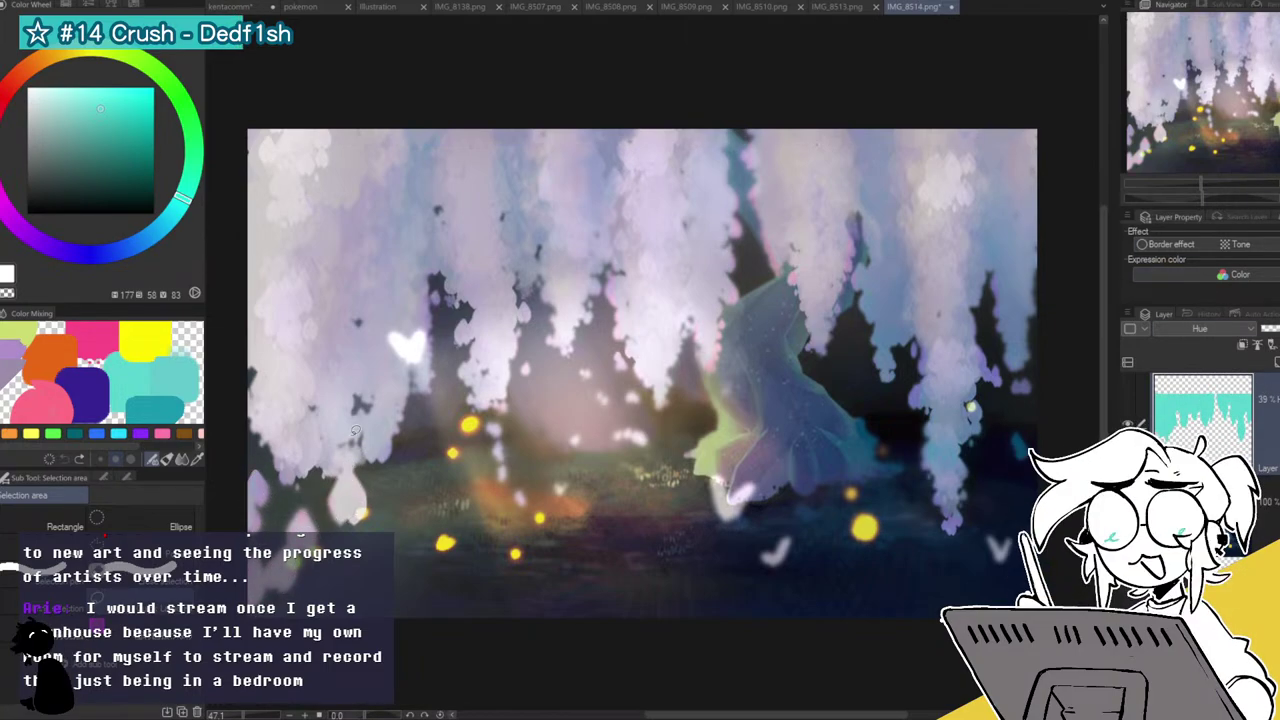
# Extend the turquoise lasso fill over the untinted blossom edges at the left and centre, and change the drawing colour to red (359, 74, 100).
pyautogui.moveTo(383, 318); pyautogui.dragTo(318, 476)
pyautogui.moveTo(426, 266); pyautogui.dragTo(494, 234)
pyautogui.moveTo(722, 366)
pyautogui.mouseDown()
pyautogui.moveTo(700, 268)
pyautogui.moveTo(722, 266)
pyautogui.mouseUp()
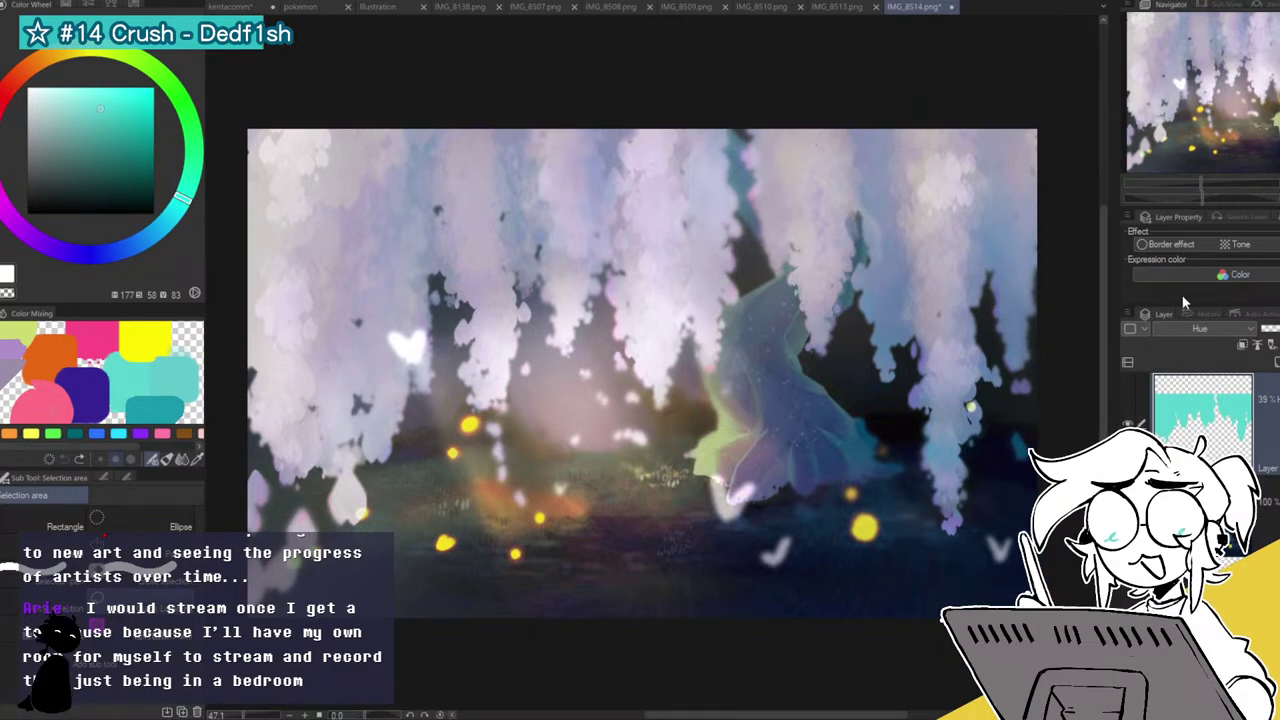
pyautogui.click(8, 100)
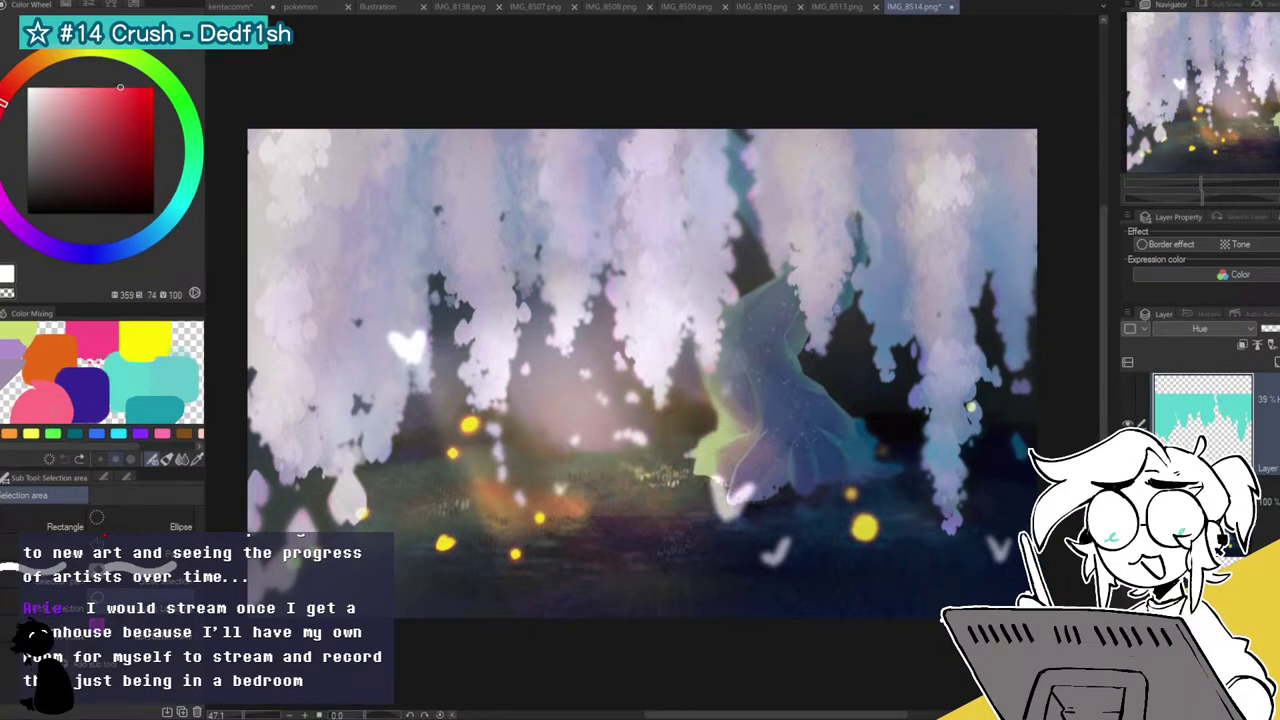
# Brush red (359, 74, 100) across the upper blossoms on the Hue layer at brush size 413.8, and add teal (188, 85, 68) strokes.
pyautogui.press('b')
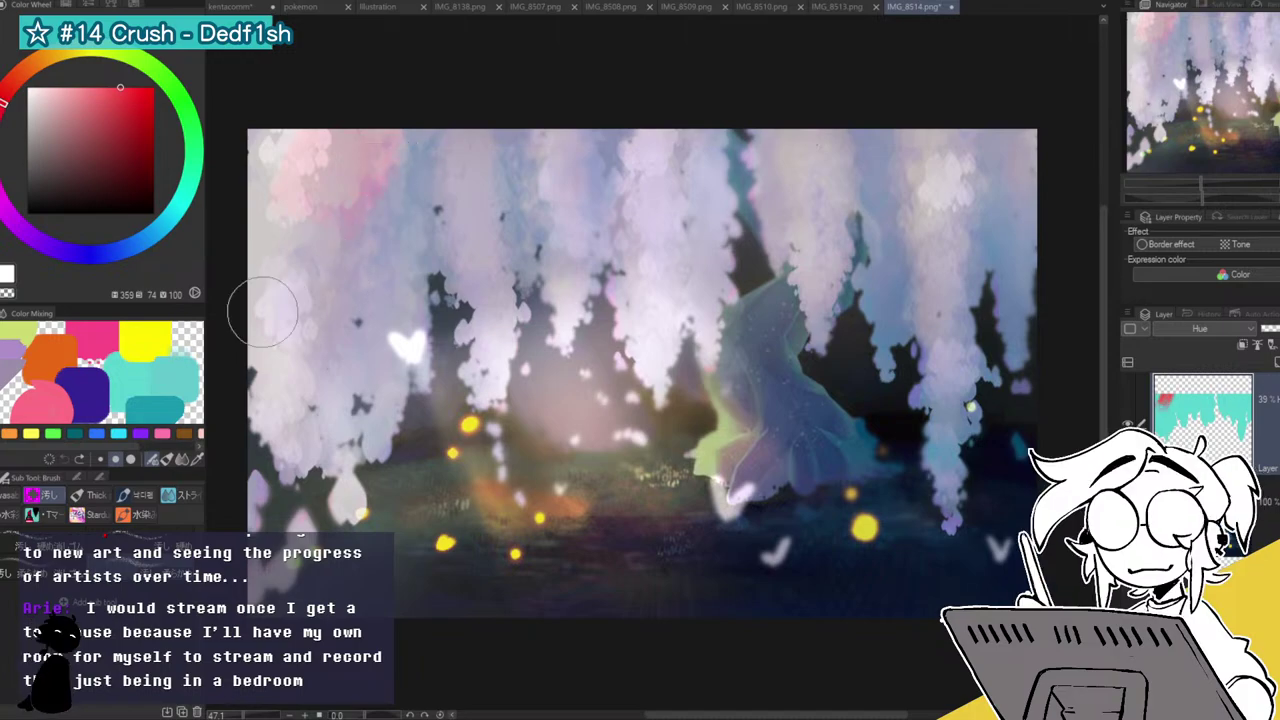
pyautogui.click(84, 478)
pyautogui.moveTo(104, 530); pyautogui.dragTo(117, 528)
pyautogui.moveTo(555, 145)
pyautogui.mouseDown()
pyautogui.moveTo(546, 190)
pyautogui.moveTo(547, 166)
pyautogui.moveTo(312, 121)
pyautogui.moveTo(430, 175)
pyautogui.moveTo(728, 94)
pyautogui.moveTo(667, 190)
pyautogui.moveTo(584, 89)
pyautogui.moveTo(360, 159)
pyautogui.moveTo(333, 198)
pyautogui.moveTo(370, 251)
pyautogui.moveTo(401, 229)
pyautogui.moveTo(421, 259)
pyautogui.moveTo(393, 276)
pyautogui.moveTo(391, 212)
pyautogui.moveTo(313, 416)
pyautogui.mouseUp()
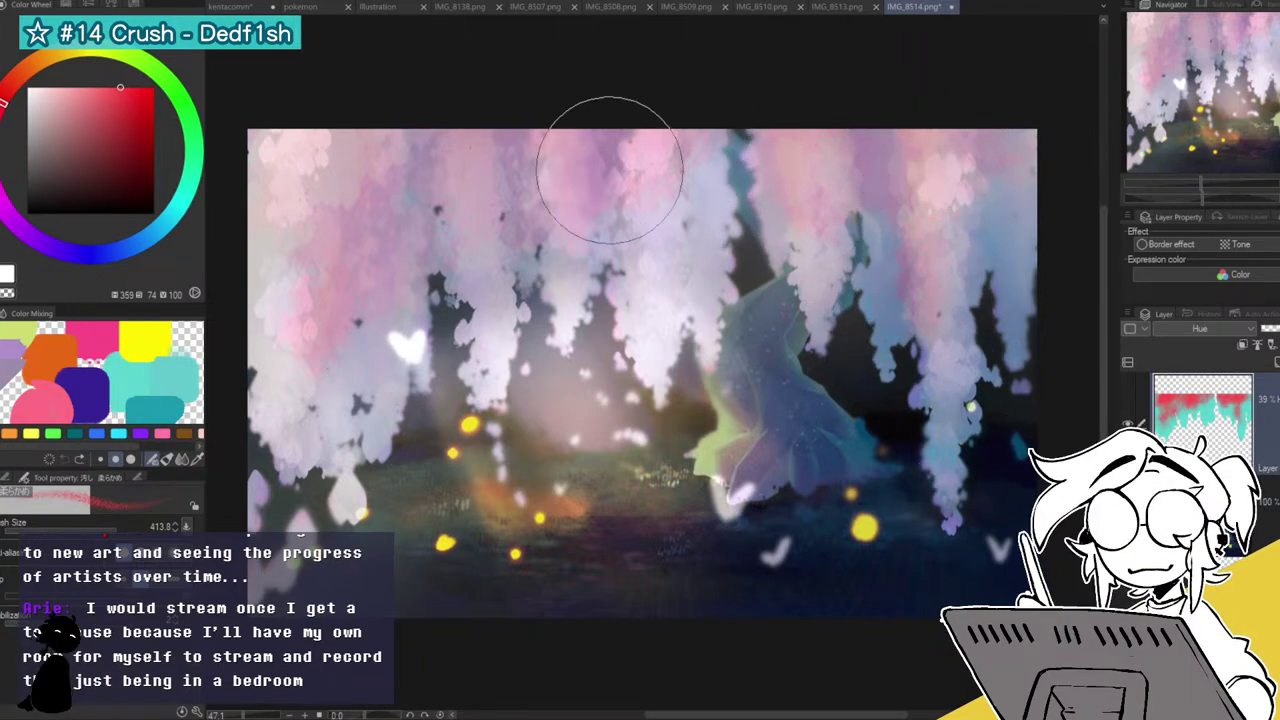
pyautogui.click(152, 407)
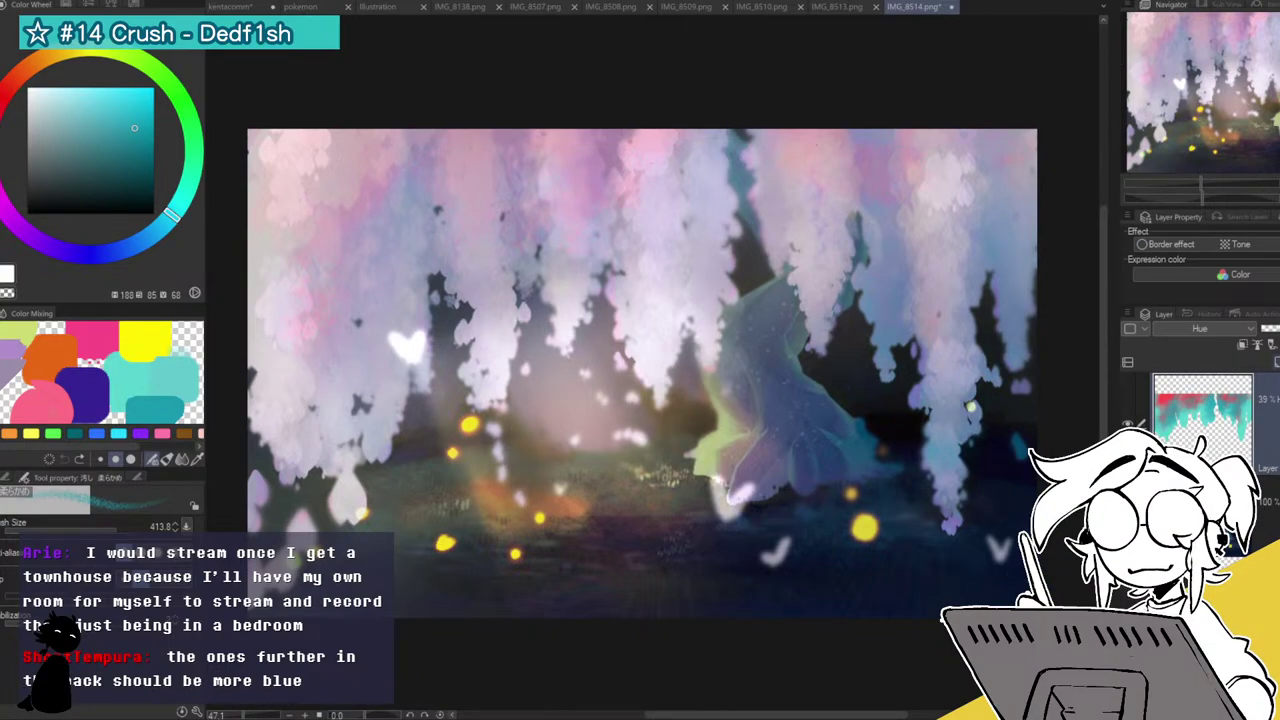
# Try brushing greyish pink (346, 10, 70) over the left blossoms on a new layer clipped to the Hue layer, with brush size 249.4.
pyautogui.click(1266, 360)
pyautogui.click(1242, 344)
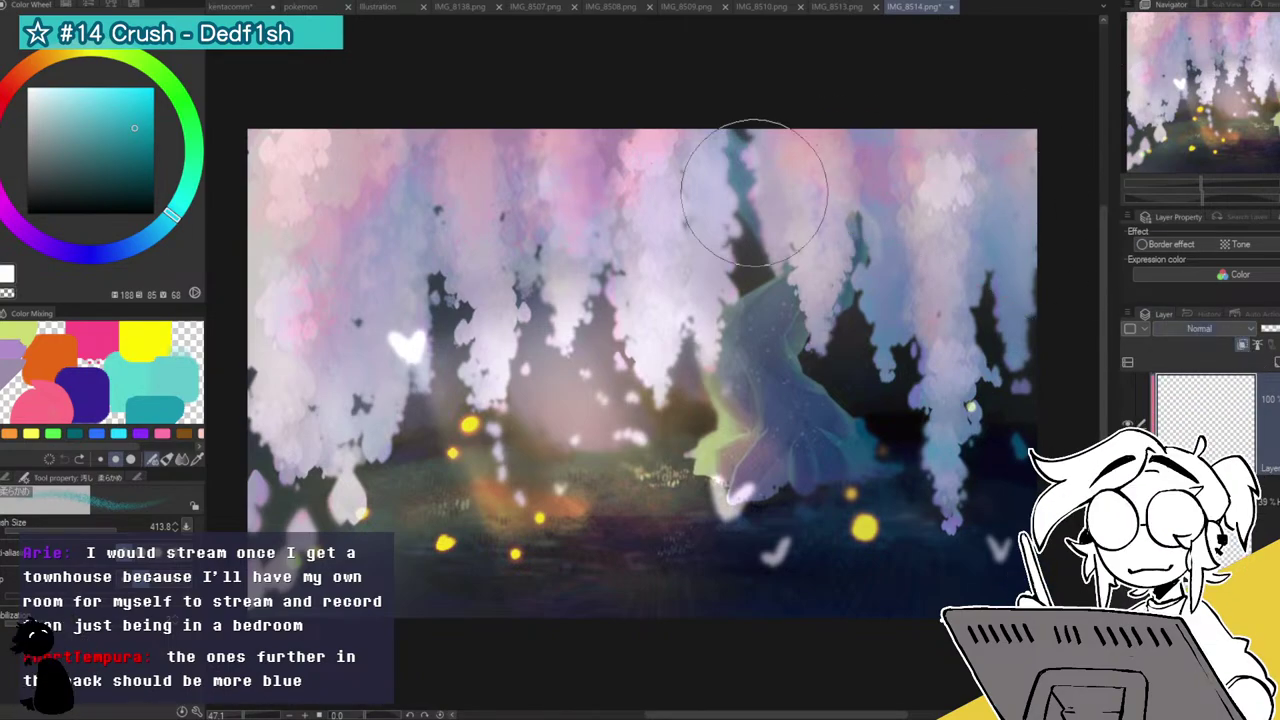
pyautogui.moveTo(665, 500)
pyautogui.mouseDown()
pyautogui.moveTo(612, 470)
pyautogui.moveTo(625, 420)
pyautogui.moveTo(830, 274)
pyautogui.moveTo(536, 400)
pyautogui.mouseUp()
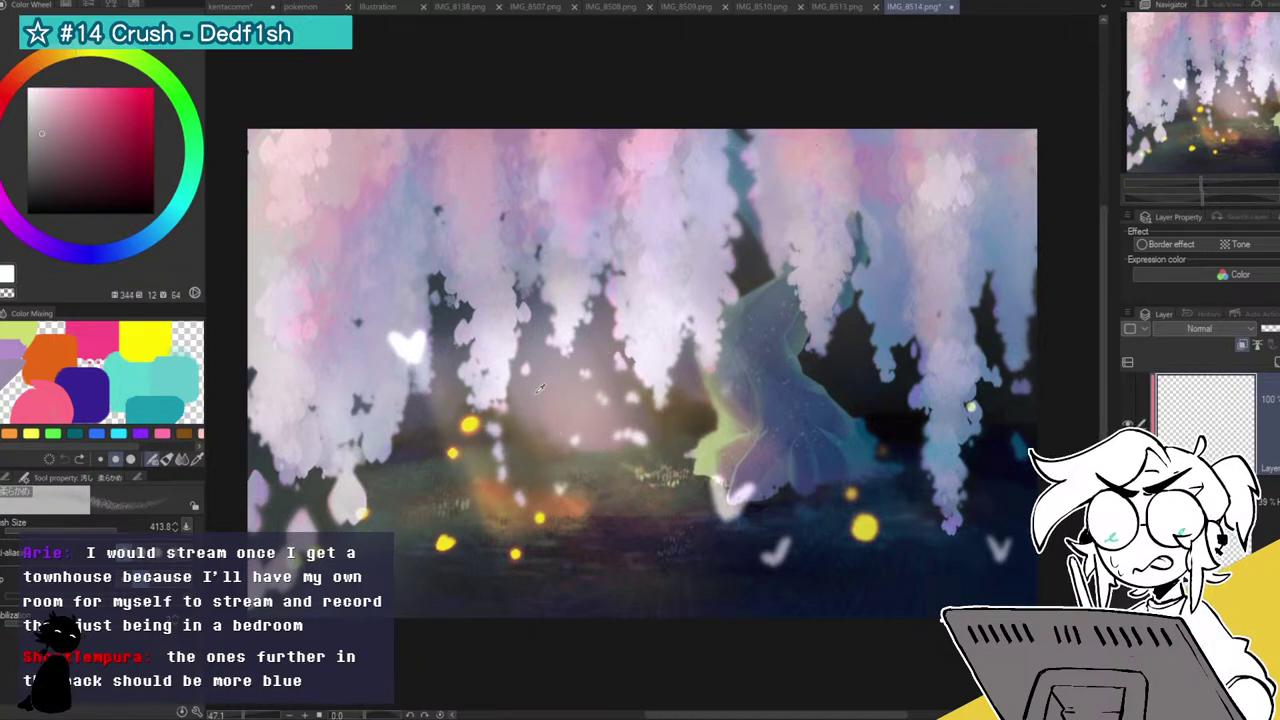
pyautogui.click(109, 527)
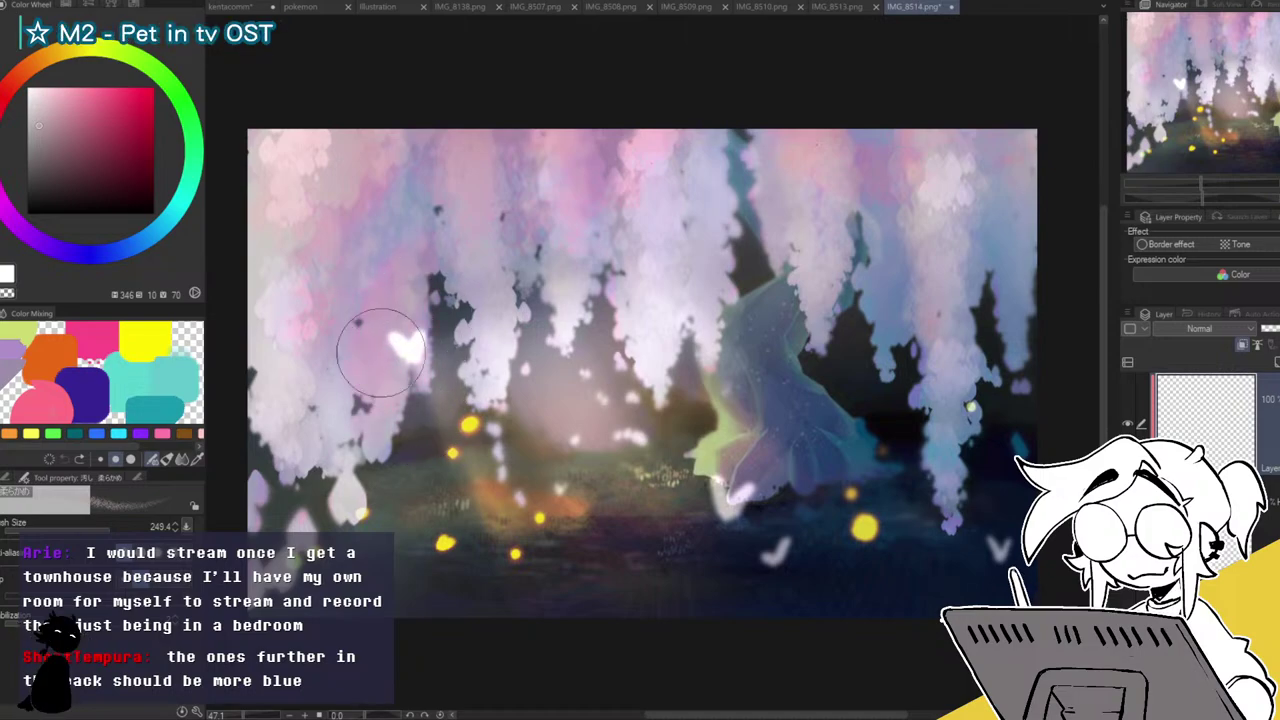
pyautogui.moveTo(405, 296); pyautogui.dragTo(392, 205)
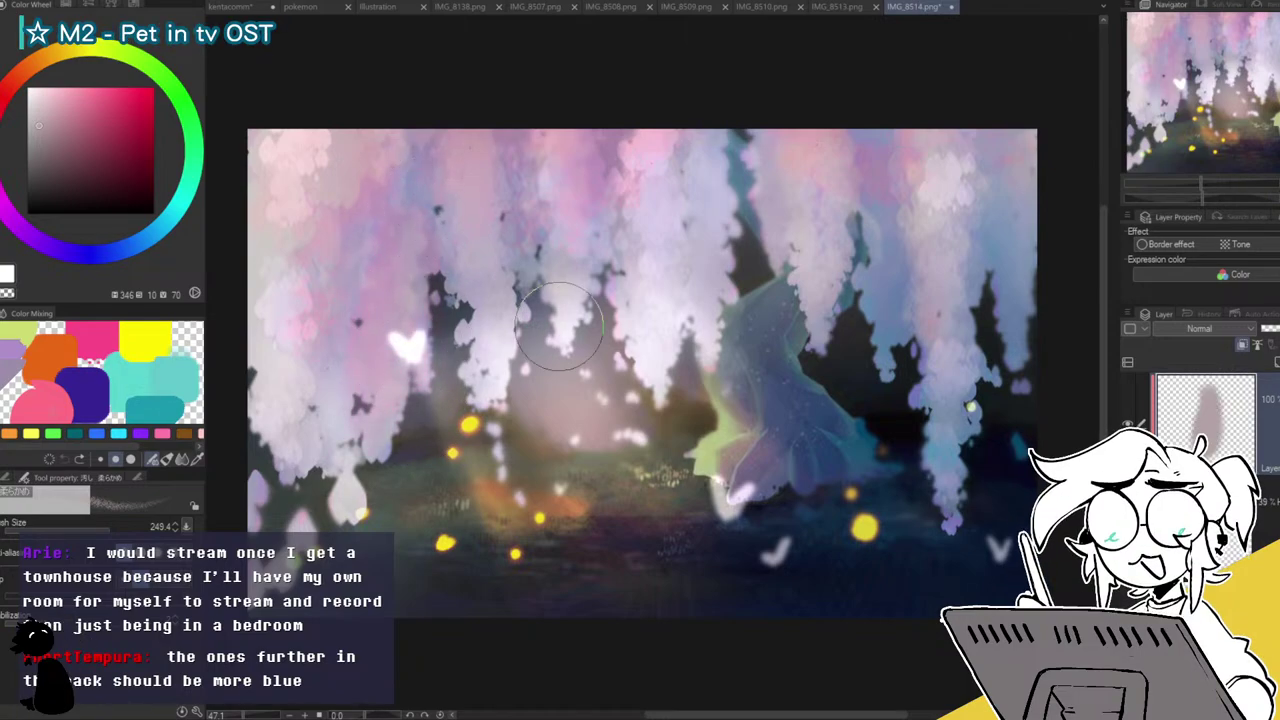
pyautogui.moveTo(1257, 540); pyautogui.dragTo(1243, 390)
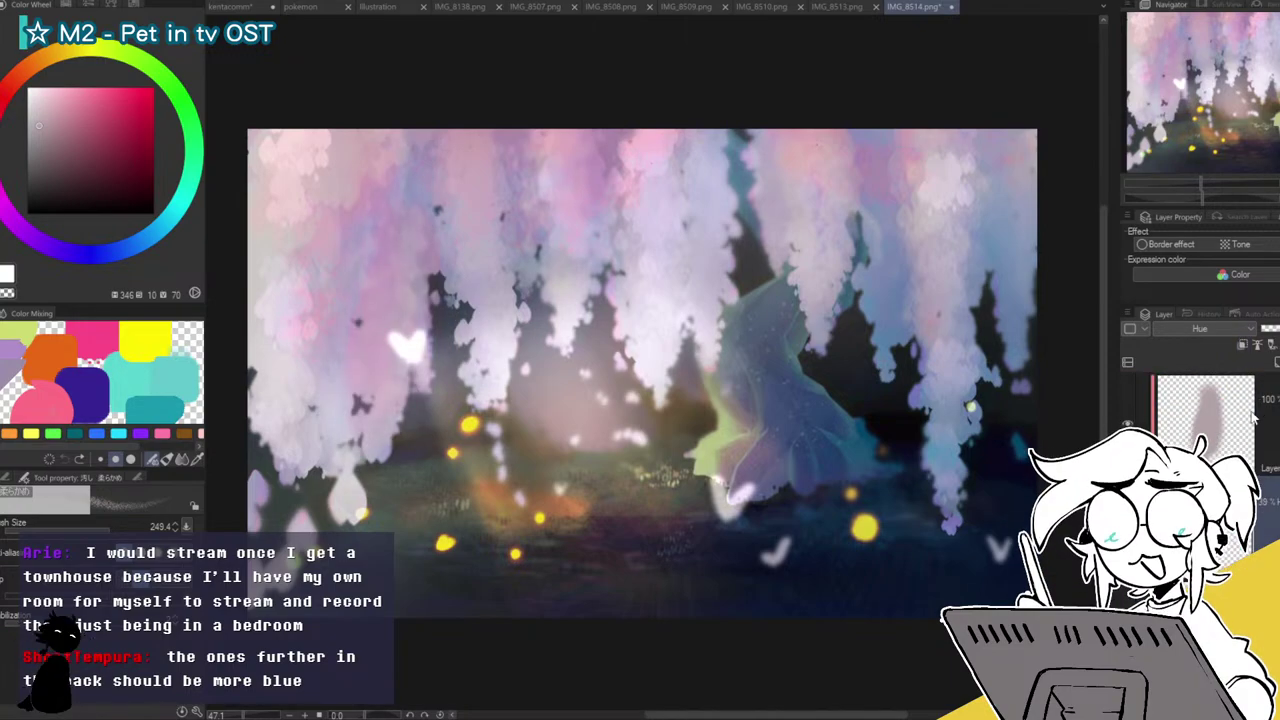
pyautogui.hotkey('ctrl', 'e')
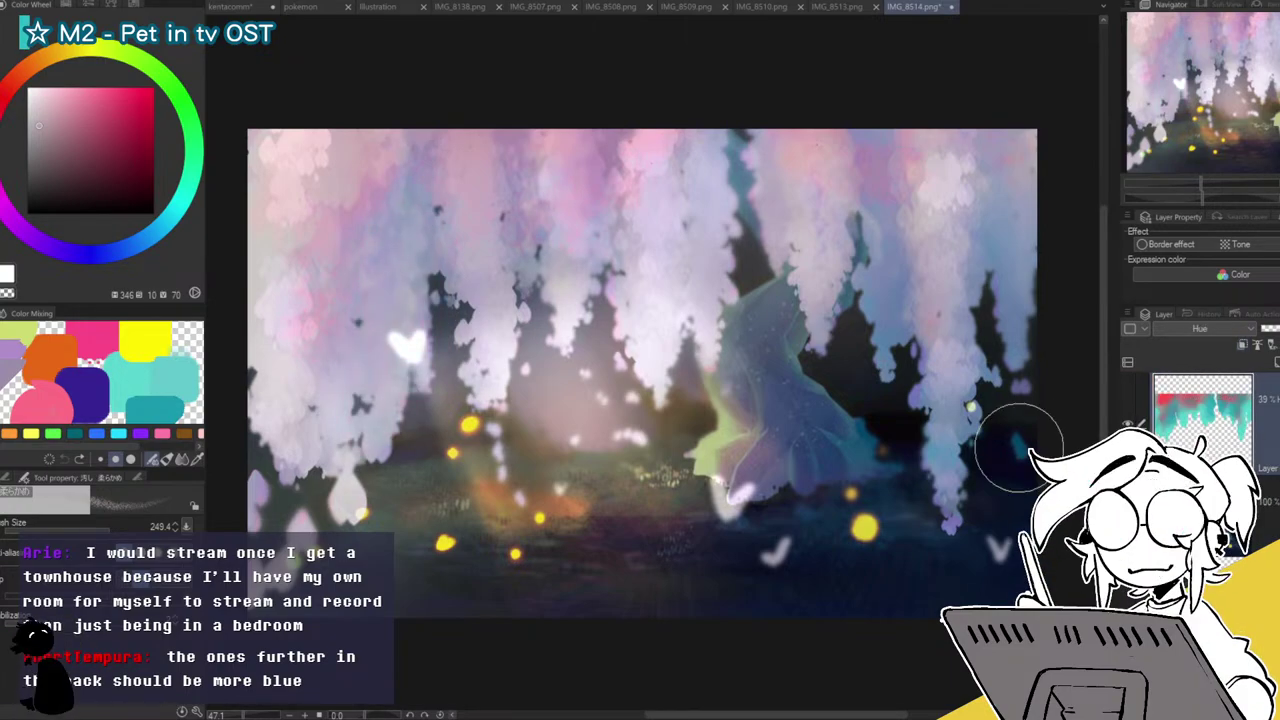
# Select the tinted blossom area by auto-selecting the Hue layer's empty area and inverting the selection, and add a new layer.
pyautogui.press('g')
pyautogui.click(577, 479)
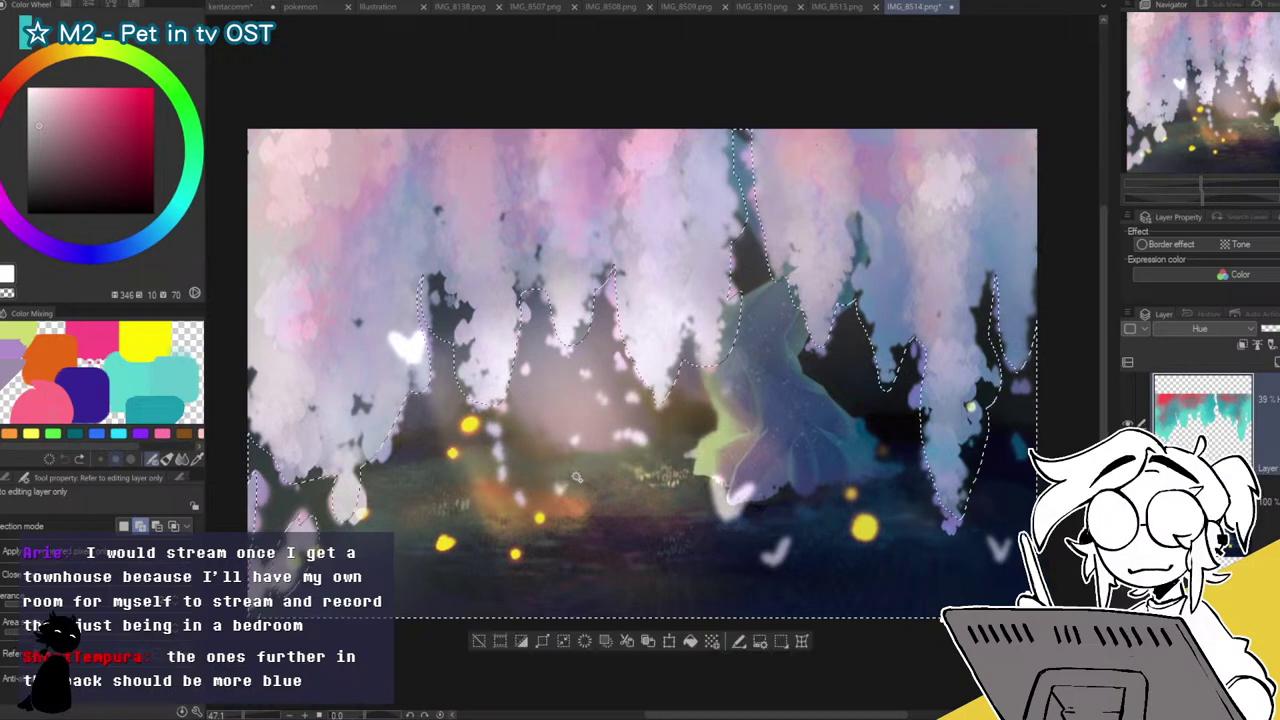
pyautogui.click(521, 643)
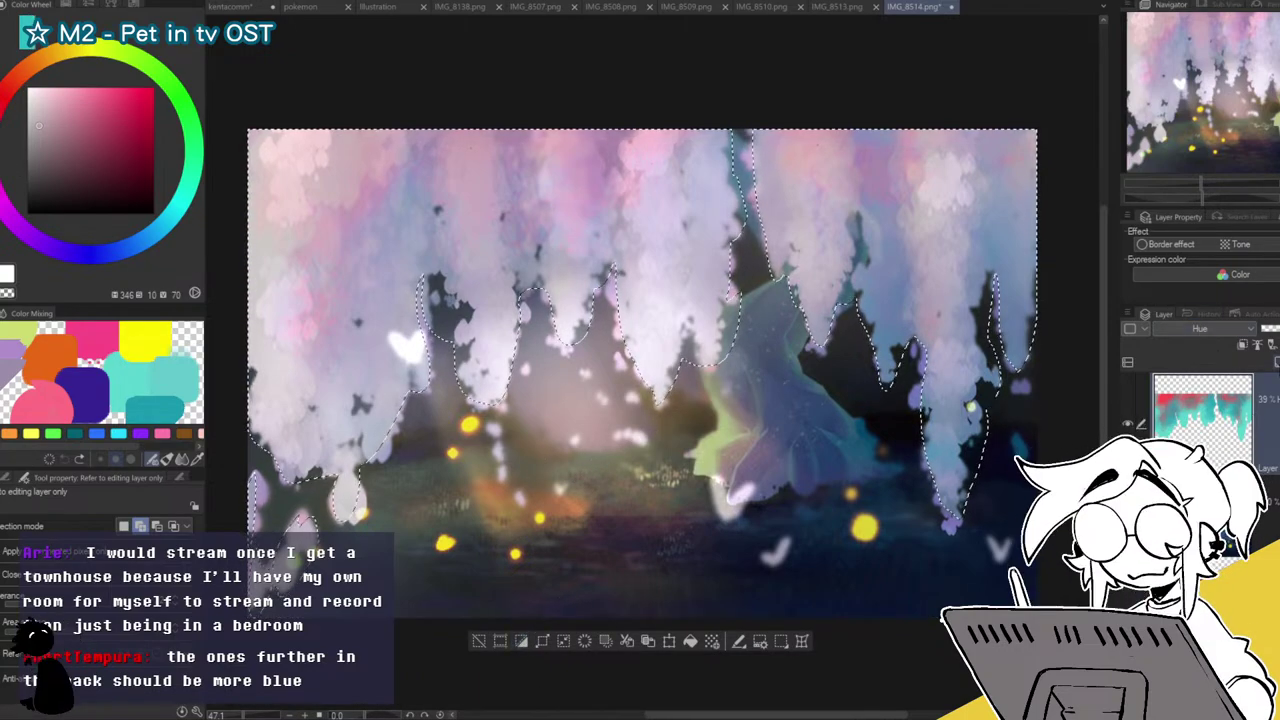
pyautogui.click(1276, 362)
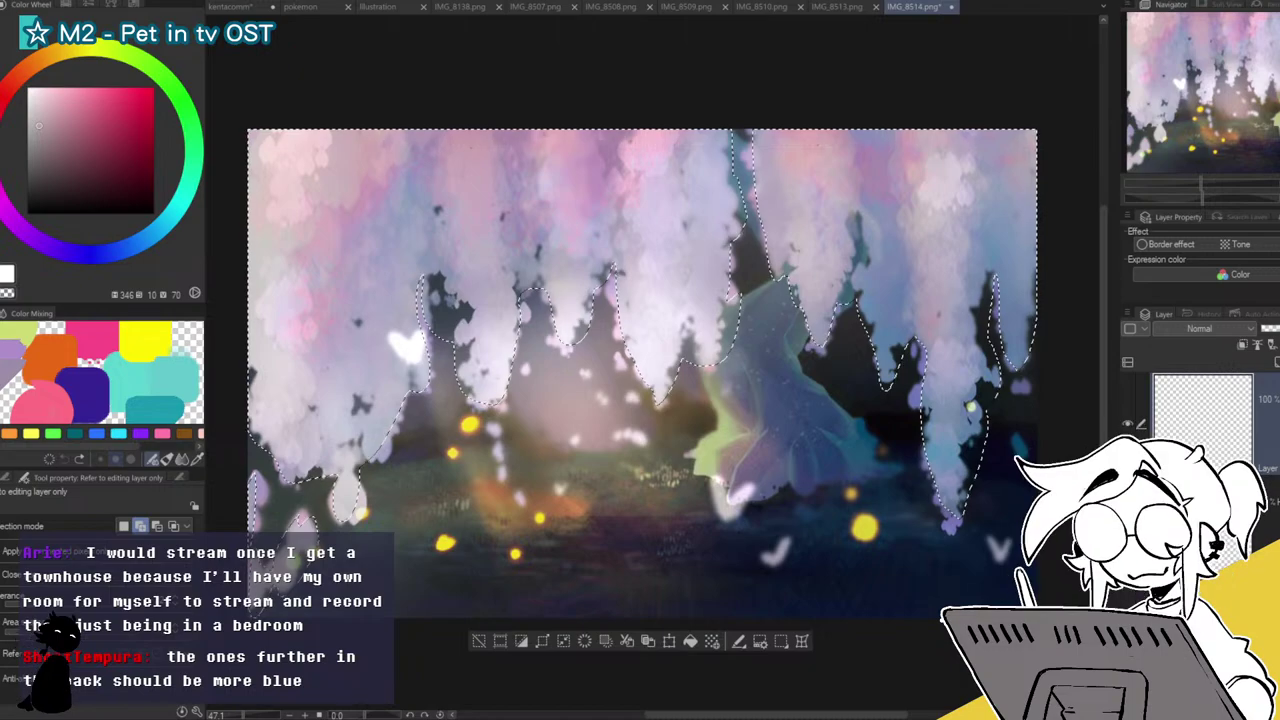
# Lasso-fill the recessed blossom strands from the left side to the centre with greyish pink (346, 10, 70).
pyautogui.press('b')
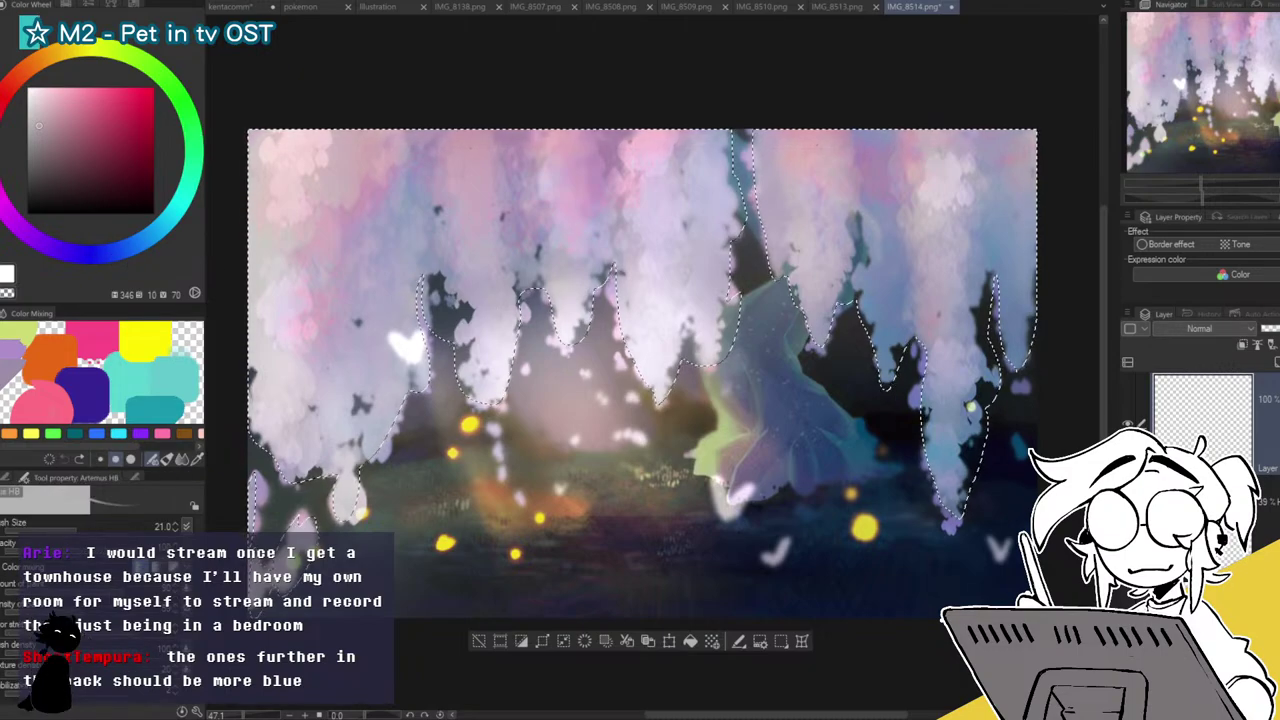
pyautogui.press('u')
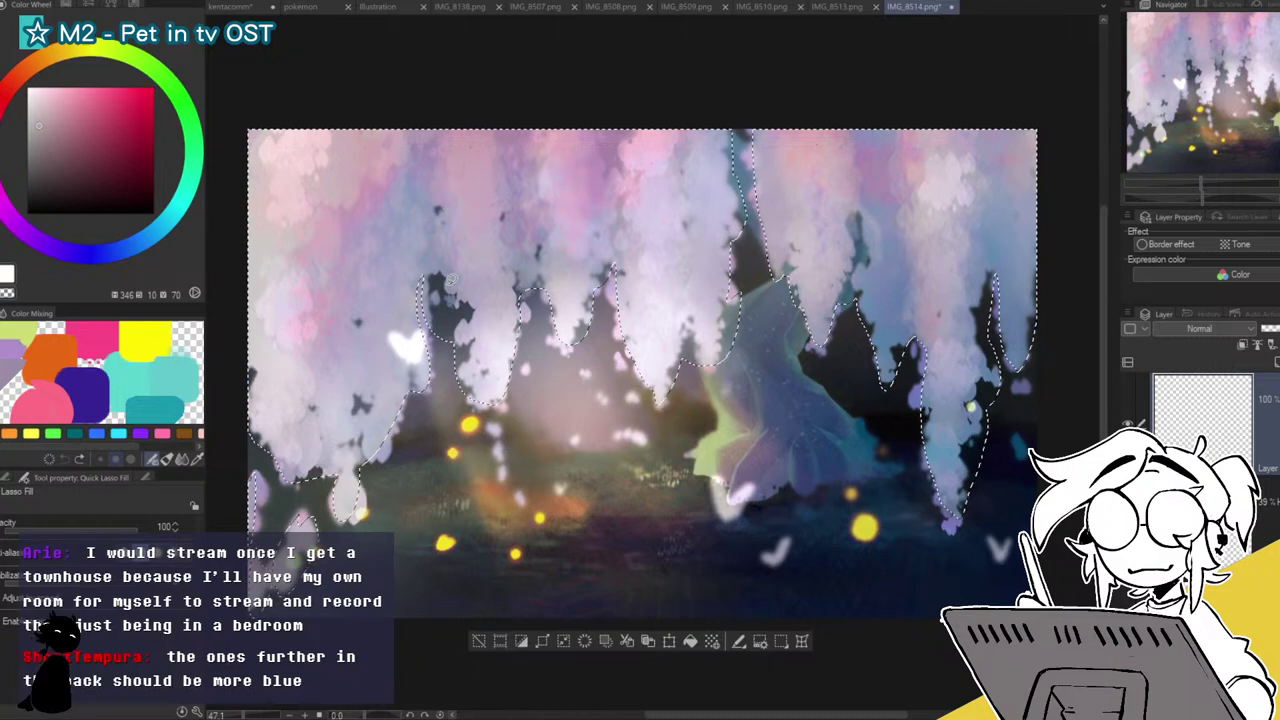
pyautogui.moveTo(450, 282); pyautogui.dragTo(423, 166)
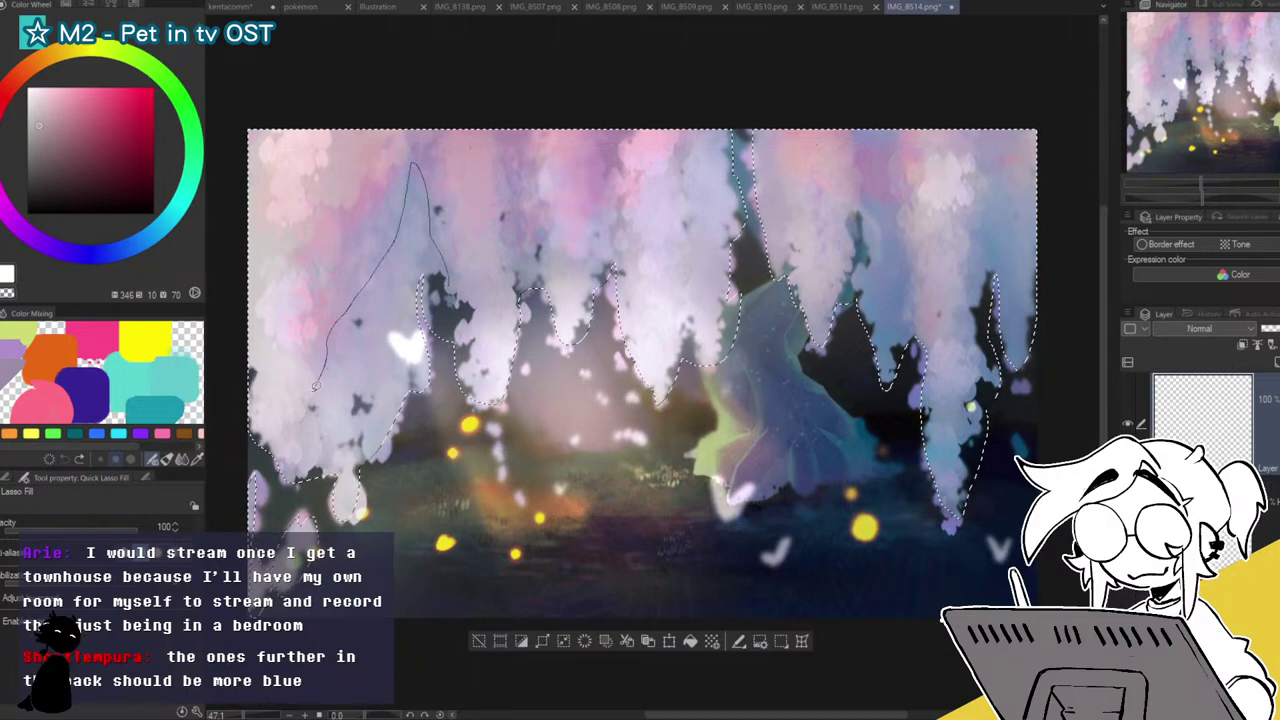
pyautogui.moveTo(316, 491); pyautogui.dragTo(413, 398)
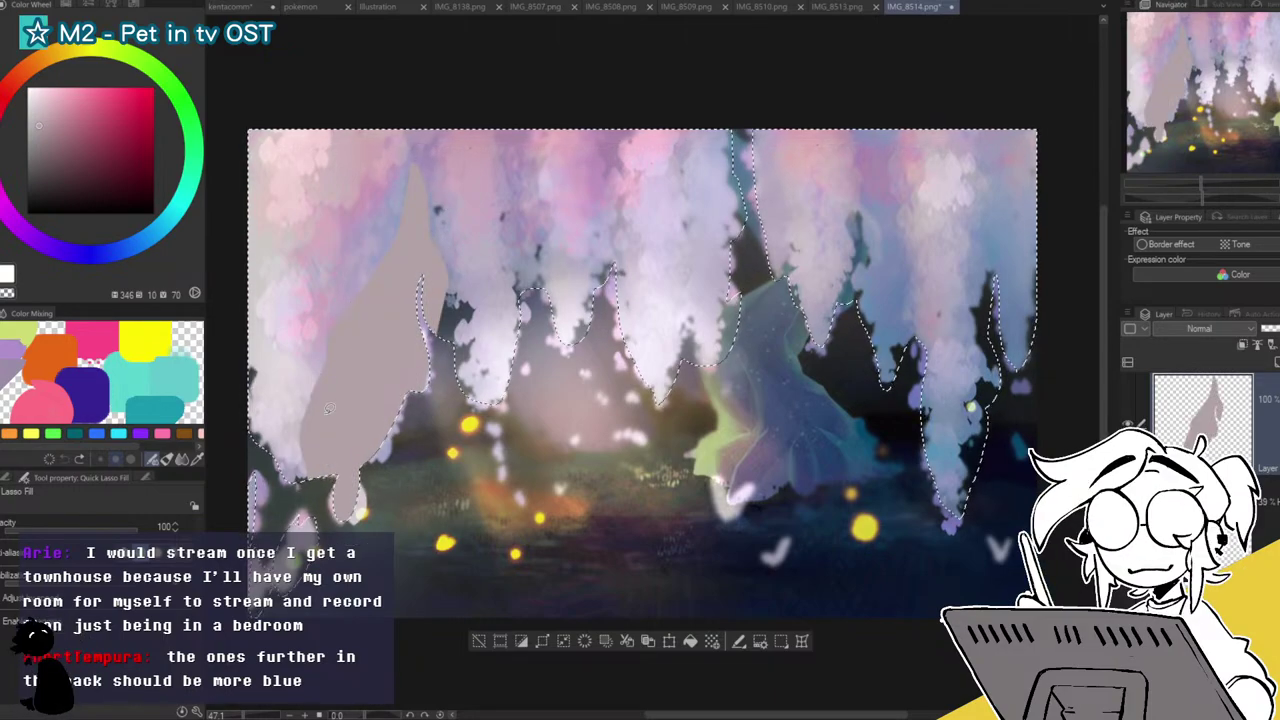
pyautogui.moveTo(325, 380); pyautogui.dragTo(336, 276)
pyautogui.moveTo(405, 152); pyautogui.dragTo(410, 160)
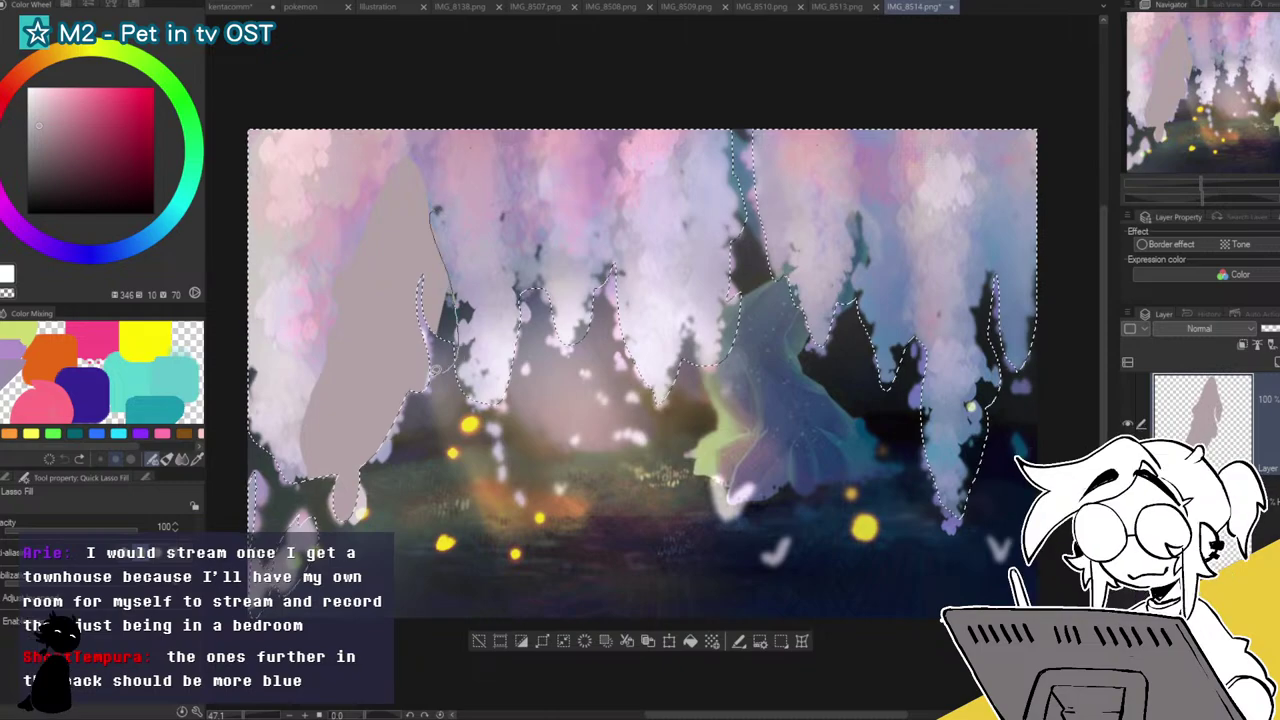
pyautogui.moveTo(542, 119); pyautogui.dragTo(535, 295)
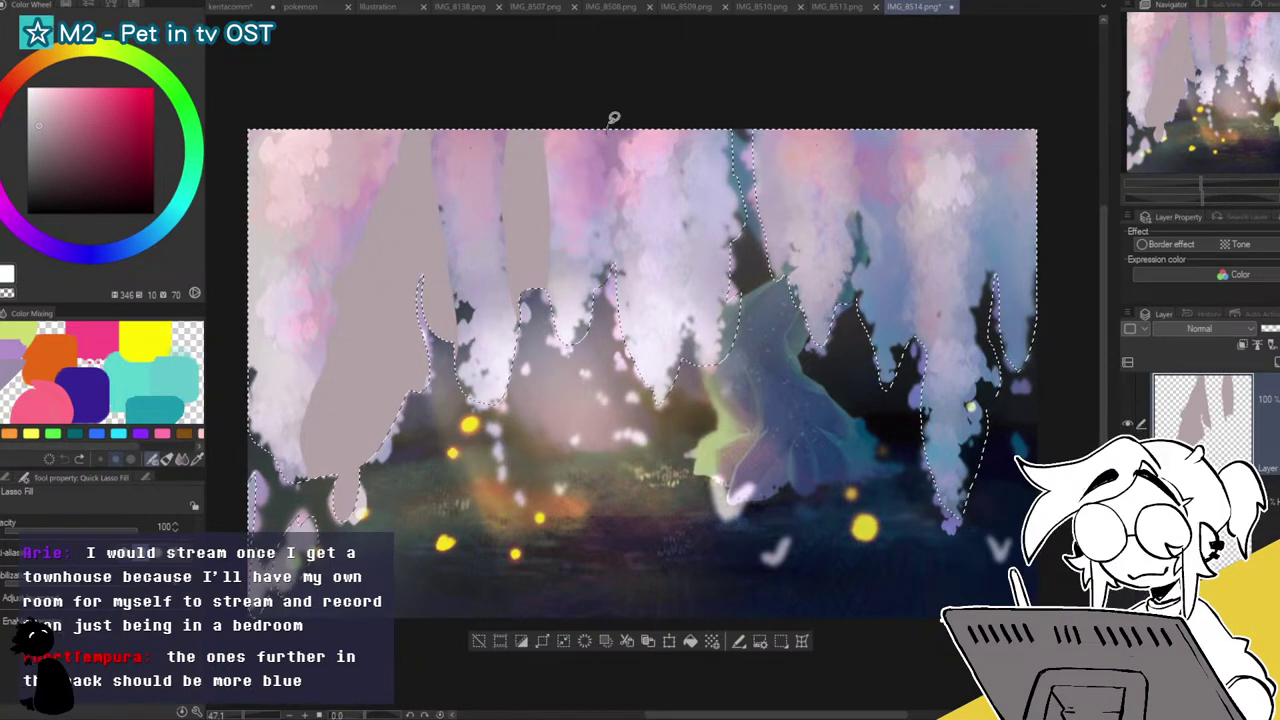
pyautogui.moveTo(607, 128); pyautogui.dragTo(623, 80)
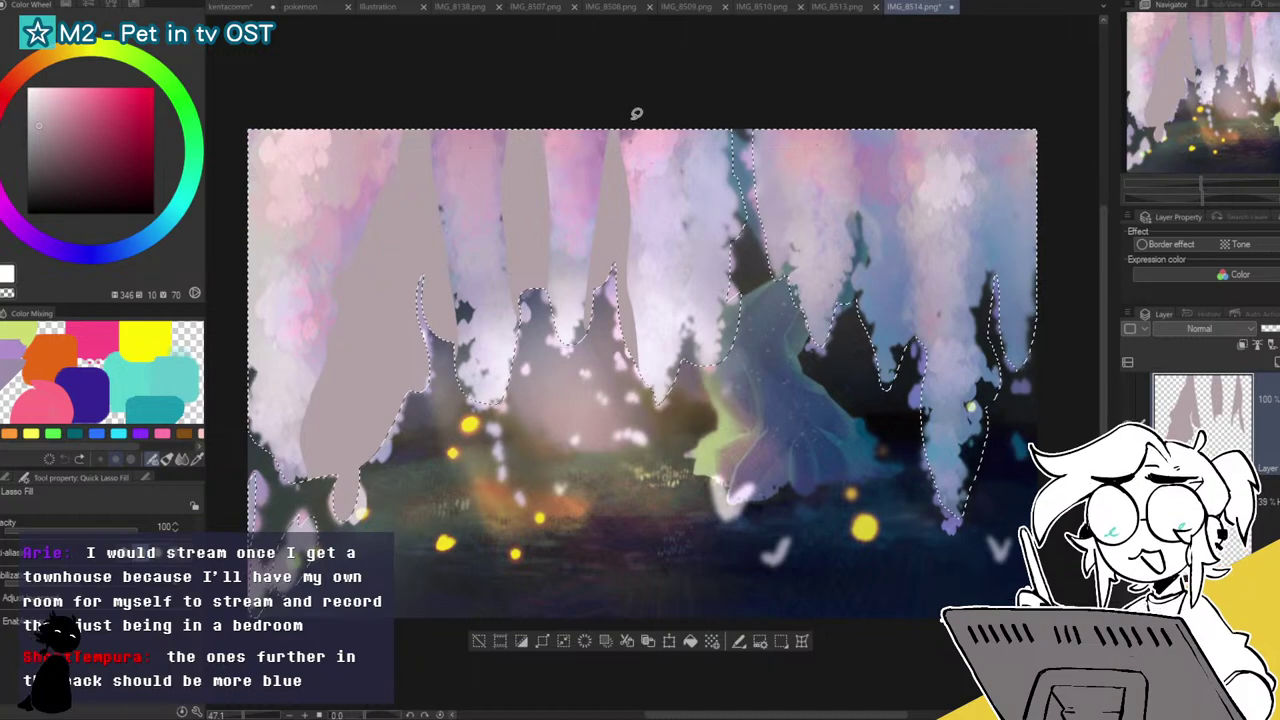
# Lasso-fill the remaining recessed strands from the centre to the right edge and the small lower-left blossoms with the same greyish pink, and deselect.
pyautogui.moveTo(620, 213)
pyautogui.mouseDown()
pyautogui.moveTo(637, 161)
pyautogui.moveTo(633, 232)
pyautogui.moveTo(673, 150)
pyautogui.moveTo(687, 199)
pyautogui.moveTo(689, 365)
pyautogui.moveTo(742, 412)
pyautogui.mouseUp()
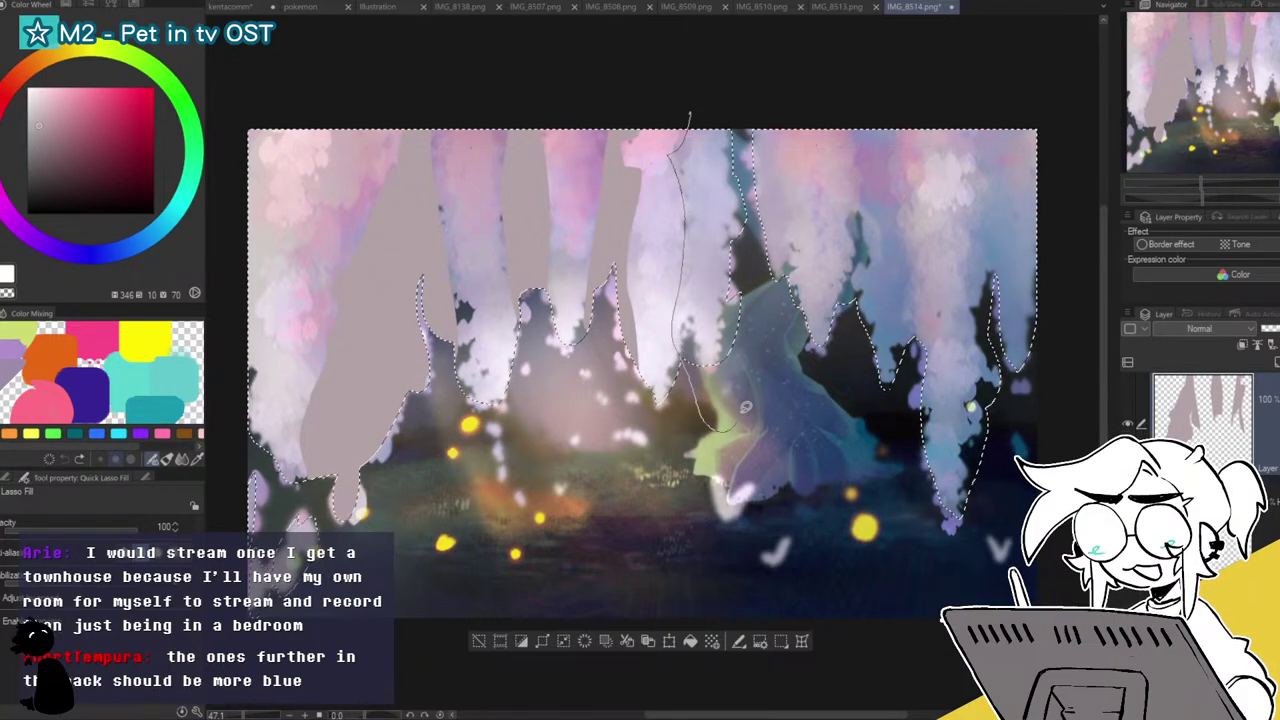
pyautogui.moveTo(748, 170); pyautogui.dragTo(736, 128)
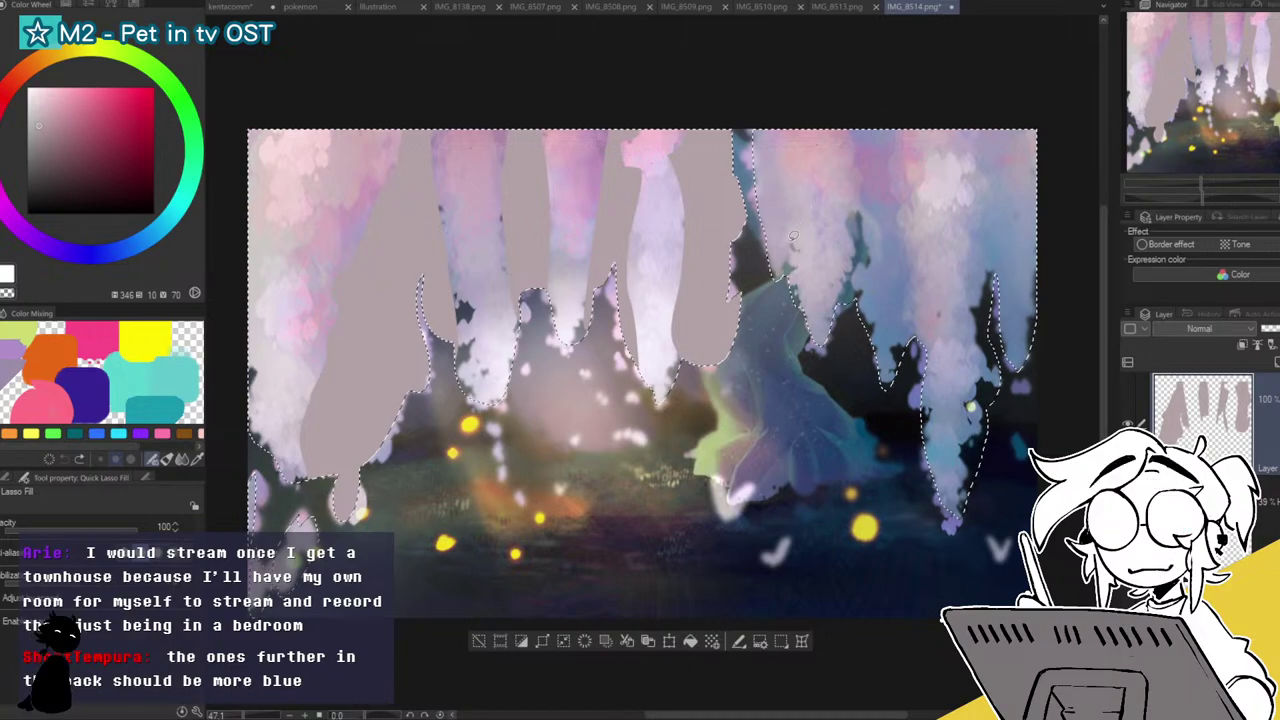
pyautogui.moveTo(855, 130); pyautogui.dragTo(855, 258)
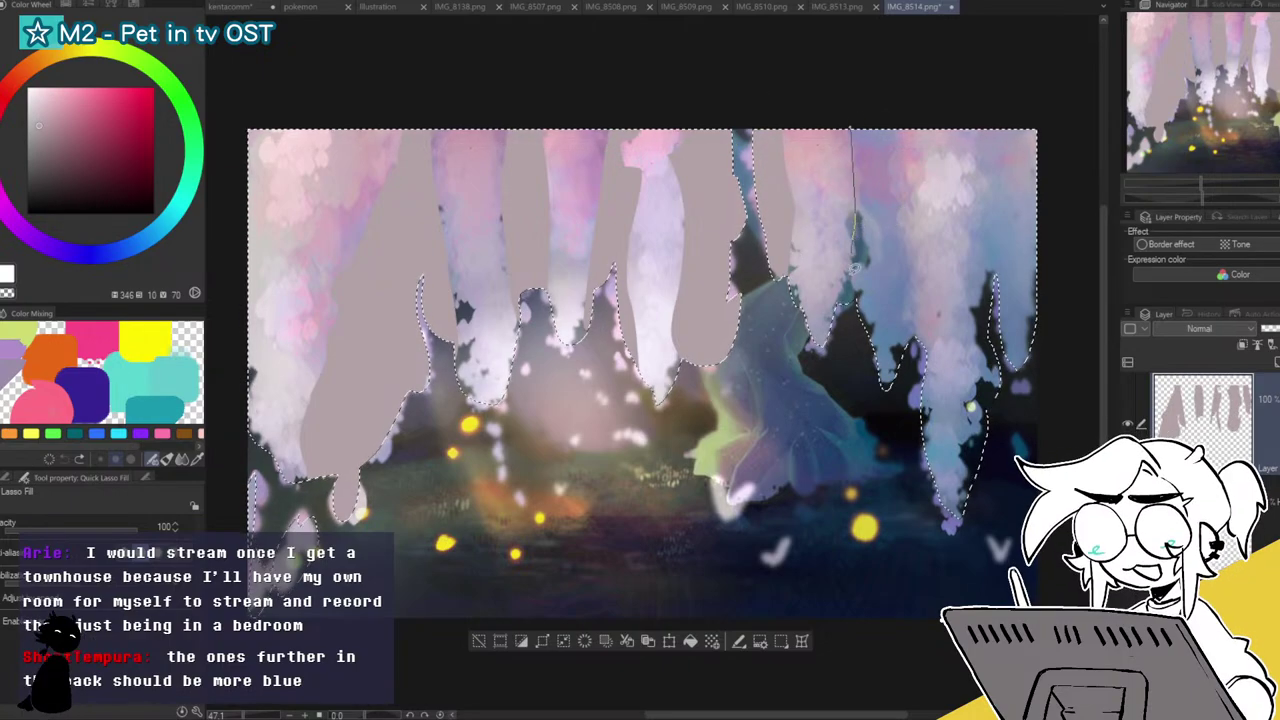
pyautogui.moveTo(913, 378)
pyautogui.mouseDown()
pyautogui.moveTo(975, 250)
pyautogui.moveTo(889, 92)
pyautogui.moveTo(855, 128)
pyautogui.mouseUp()
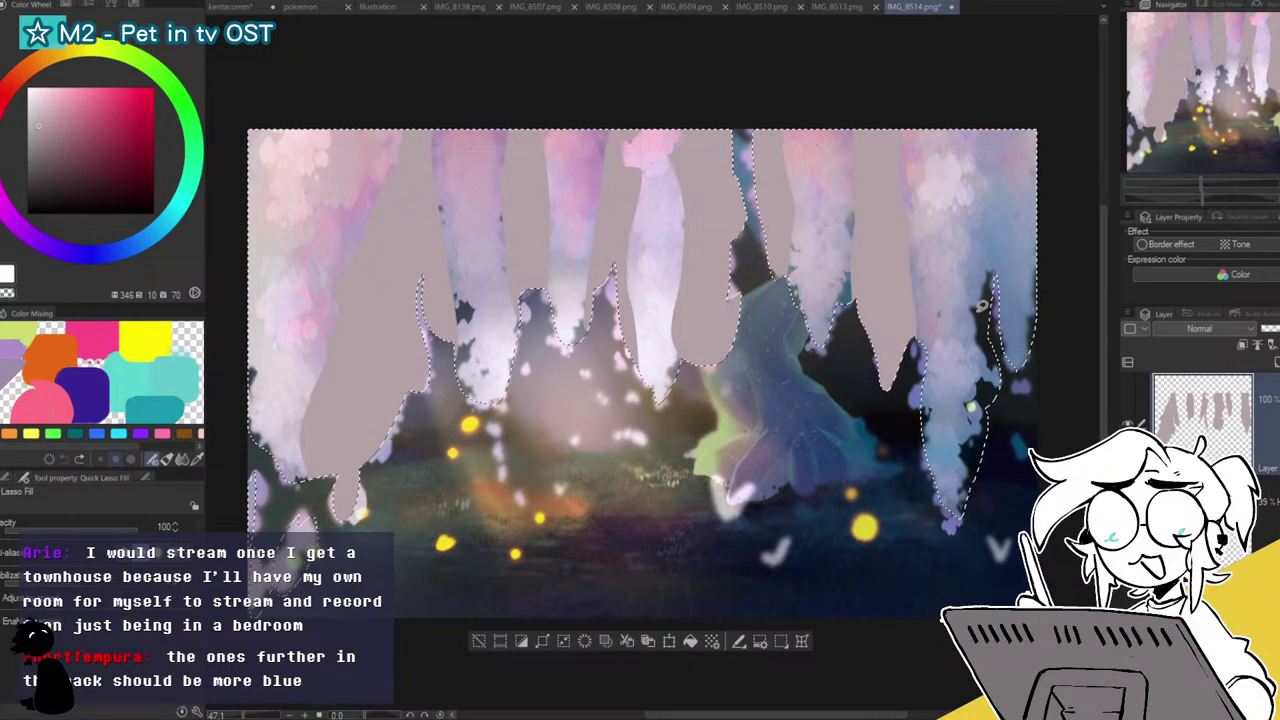
pyautogui.moveTo(985, 338)
pyautogui.mouseDown()
pyautogui.moveTo(969, 249)
pyautogui.moveTo(980, 164)
pyautogui.moveTo(1062, 289)
pyautogui.mouseUp()
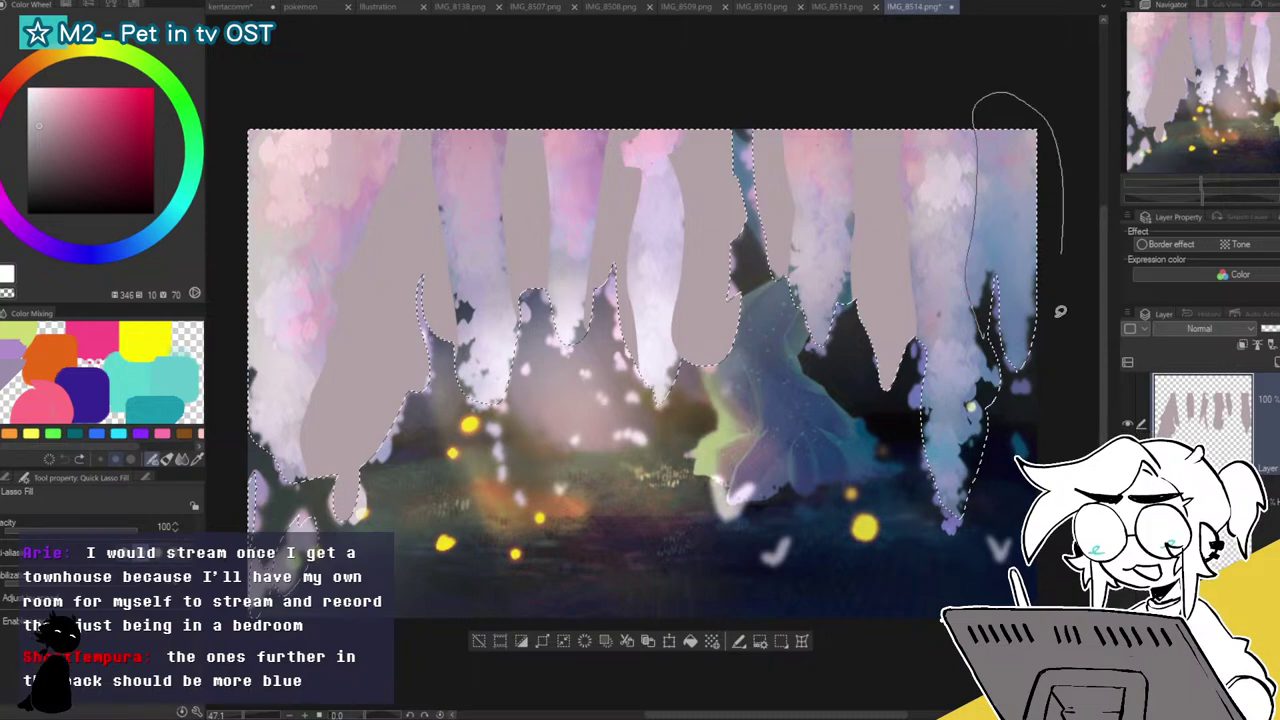
pyautogui.moveTo(985, 318); pyautogui.dragTo(972, 330)
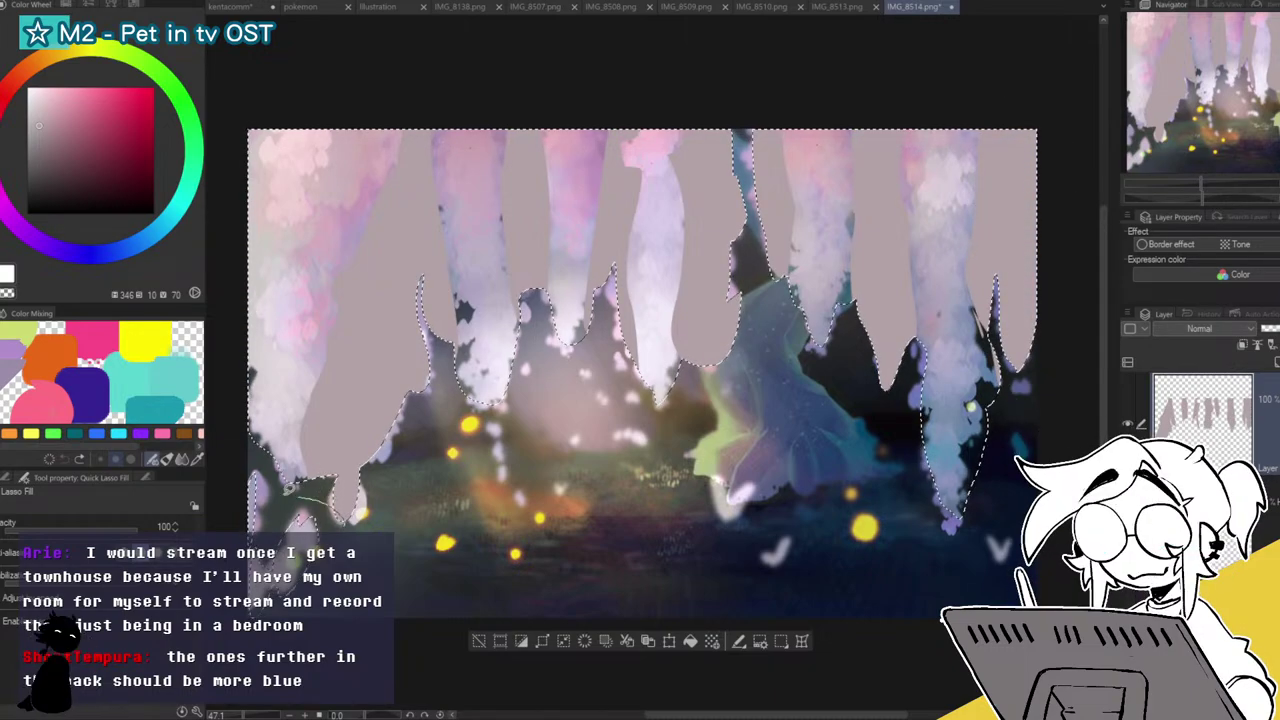
pyautogui.moveTo(298, 490); pyautogui.dragTo(328, 490)
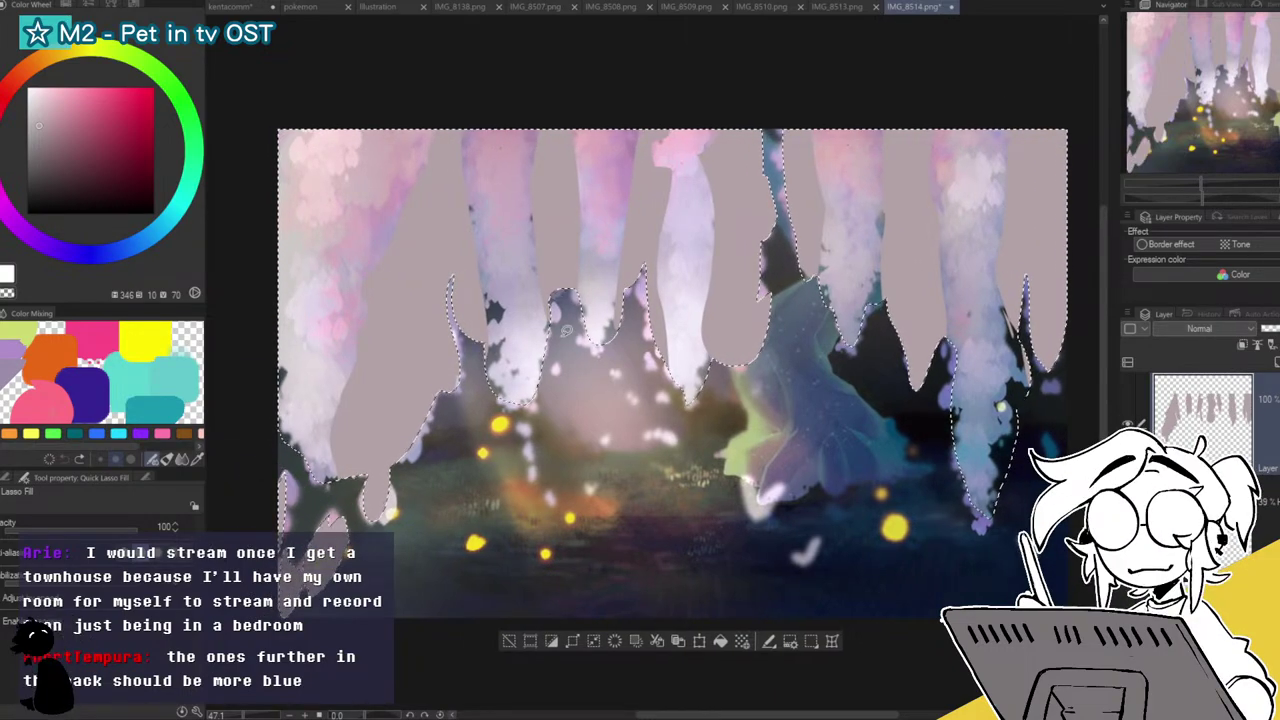
pyautogui.click(509, 641)
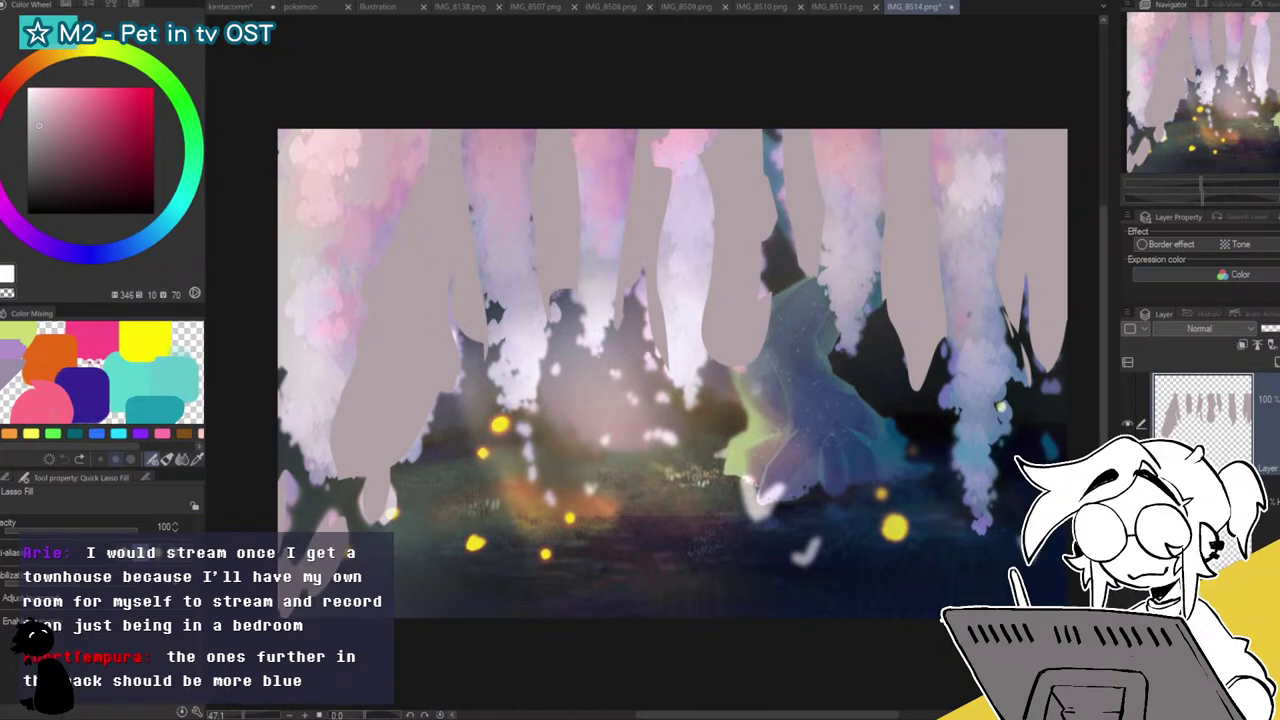
# Set the greyish-pink fill layer's blending mode to Saturation and the Hue layer's opacity to 41%.
pyautogui.click(1200, 328)
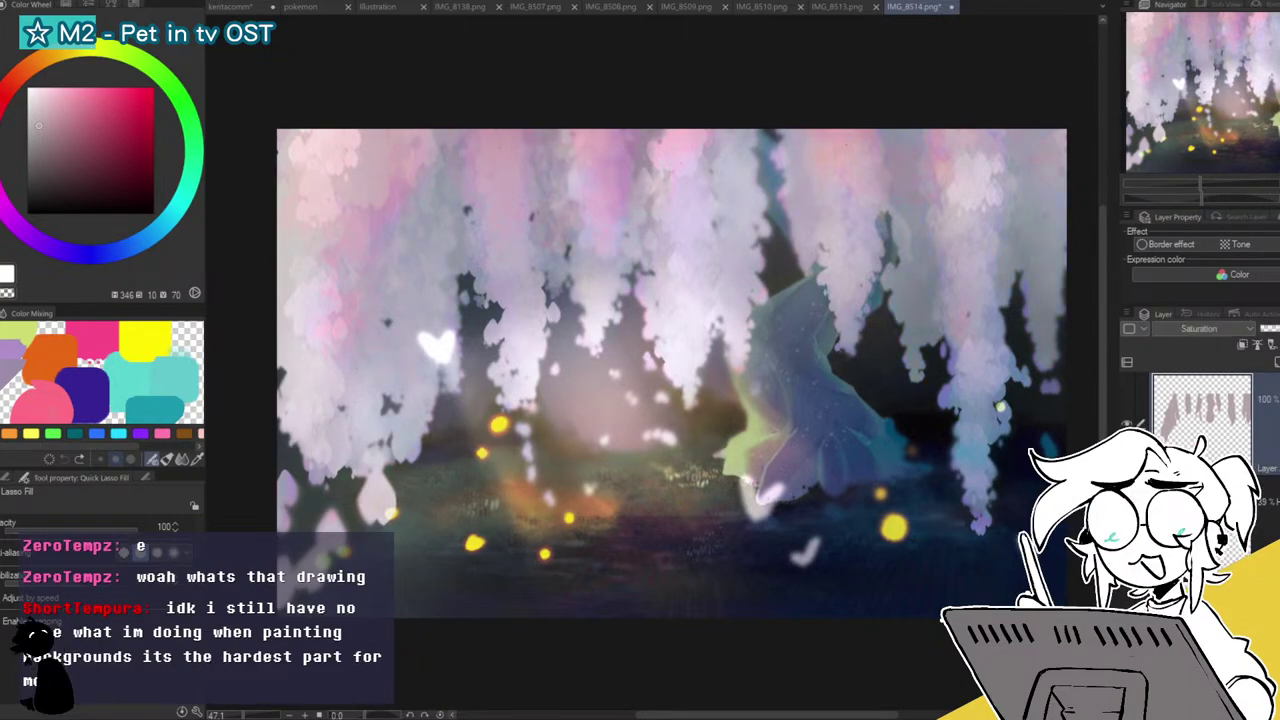
pyautogui.click(1240, 502)
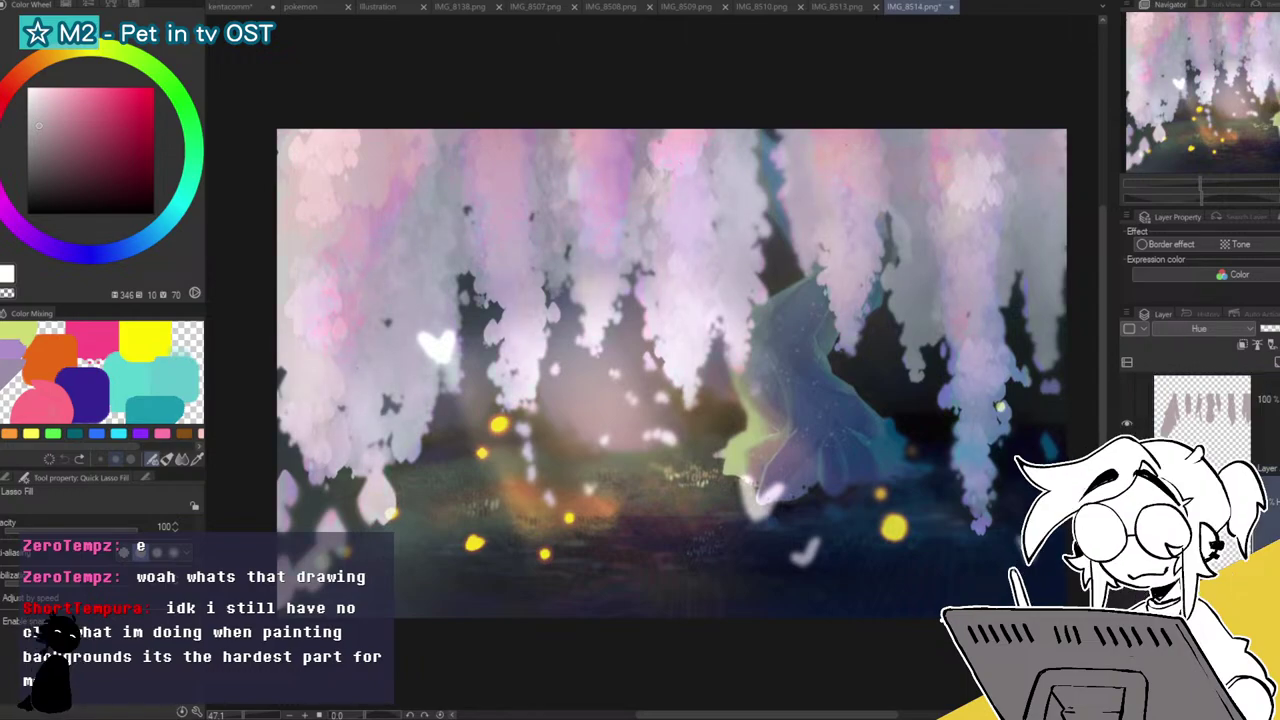
pyautogui.click(1254, 455)
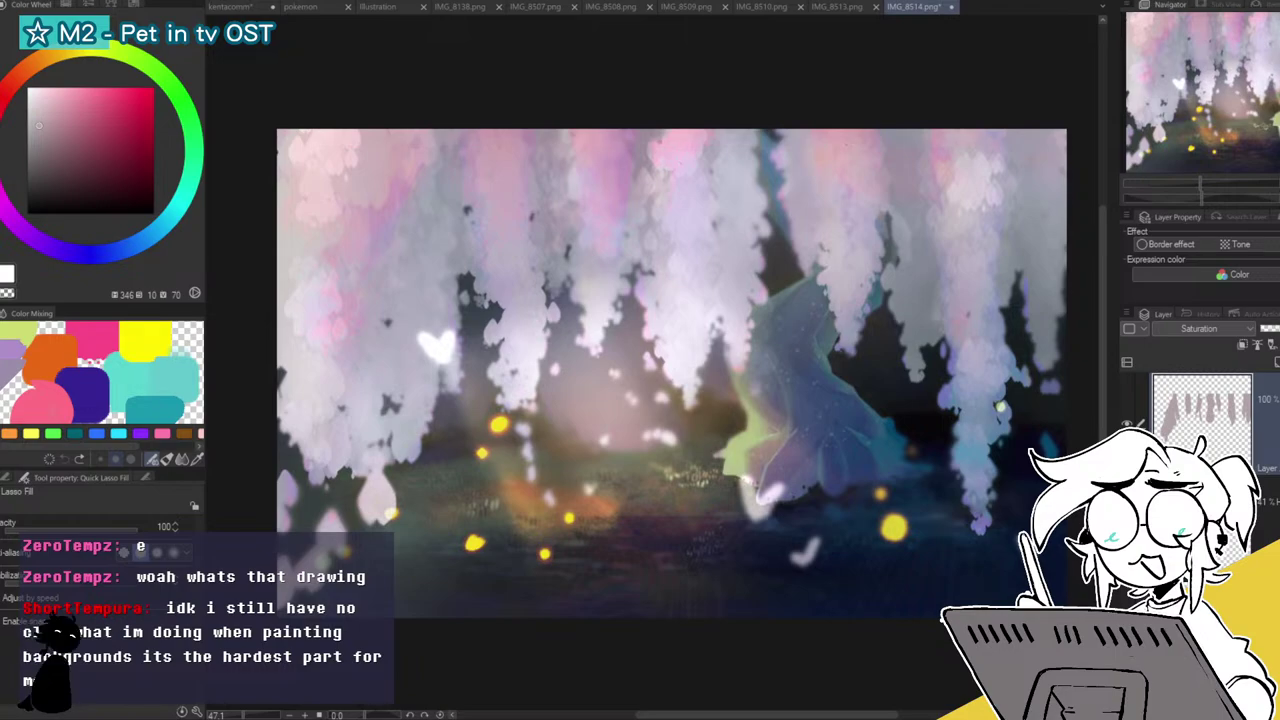
# Select the recessed strands filled on the Saturation layer, add a new layer, and ready the Artemus HB brush.
pyautogui.press('w')
pyautogui.click(684, 470)
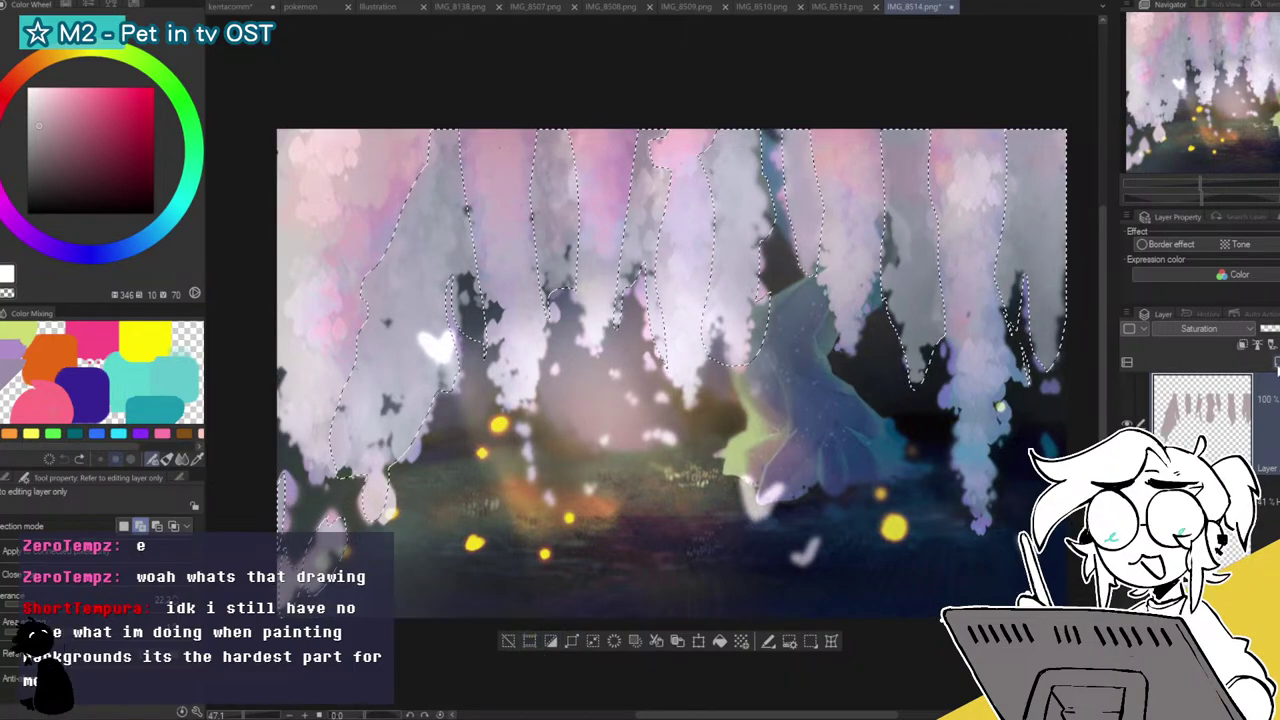
pyautogui.click(1276, 364)
pyautogui.press('b')
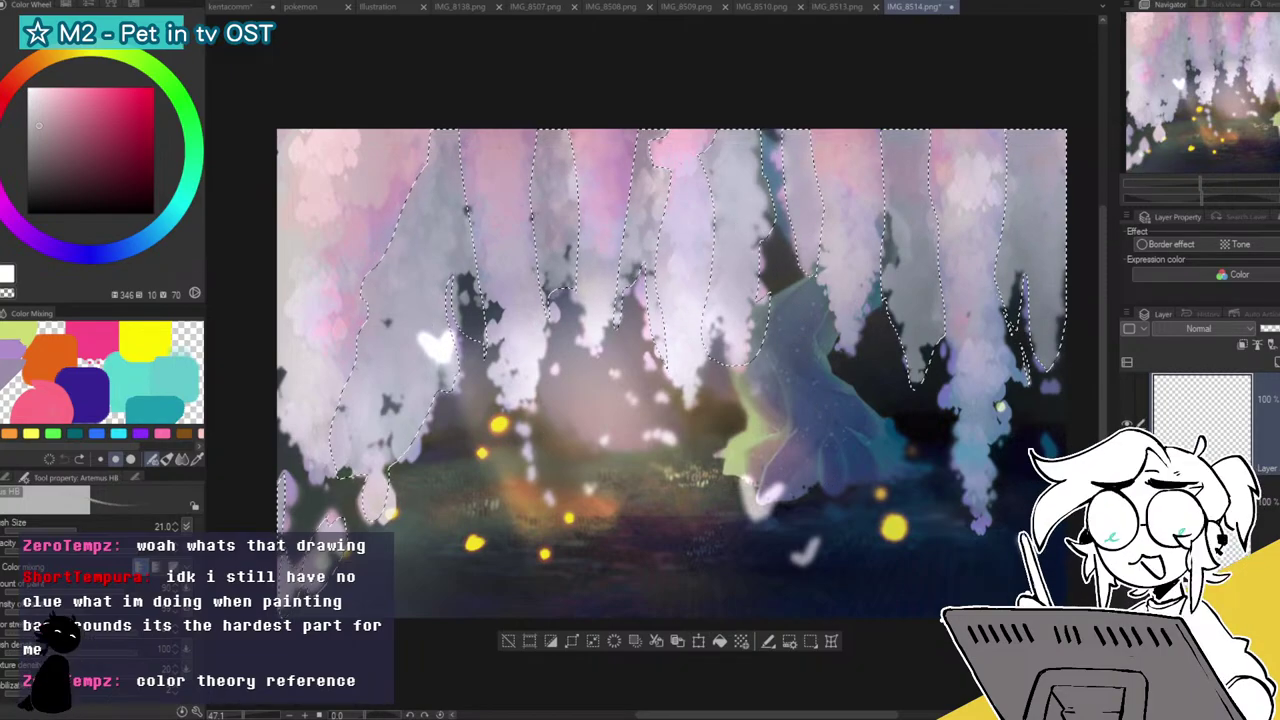
# Switch to the pokemon document and examine the colours of the axolotl, the fanged white creature with bows and the bow-tied mouse up close.
pyautogui.click(301, 7)
pyautogui.moveTo(1191, 172); pyautogui.dragTo(1232, 171)
pyautogui.moveTo(1268, 80); pyautogui.dragTo(1279, 65)
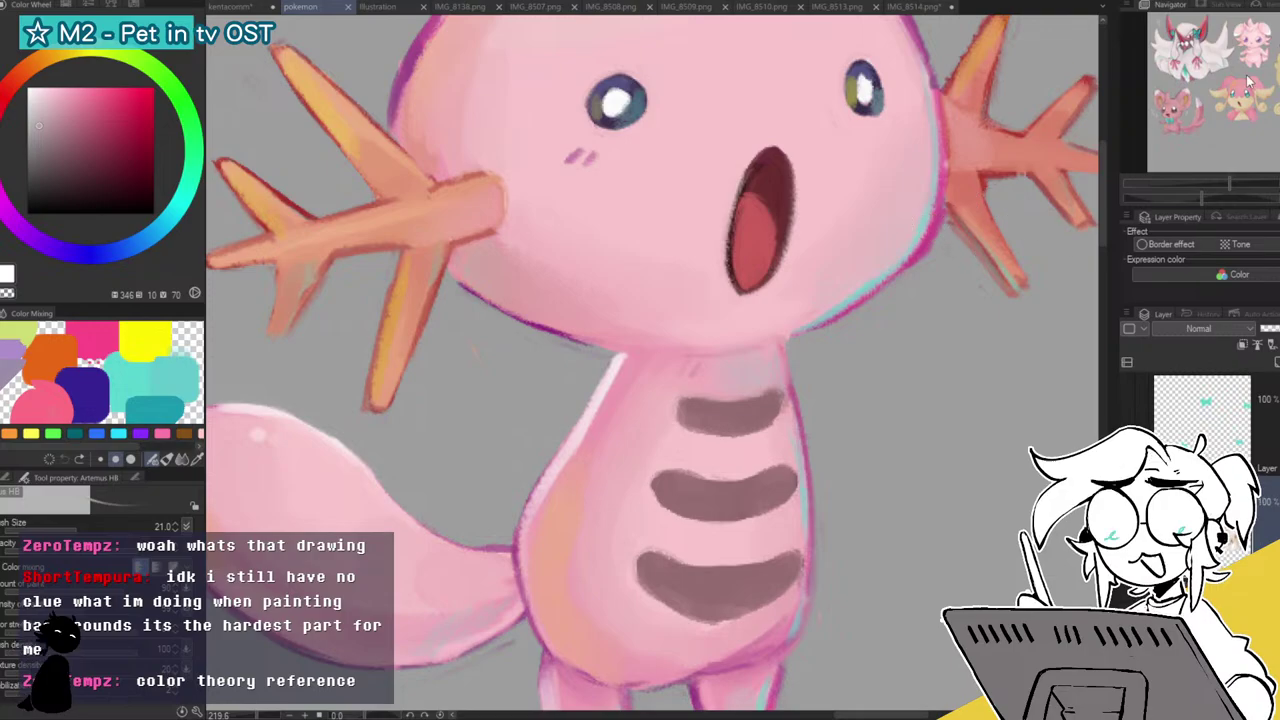
pyautogui.moveTo(1270, 48); pyautogui.dragTo(1170, 41)
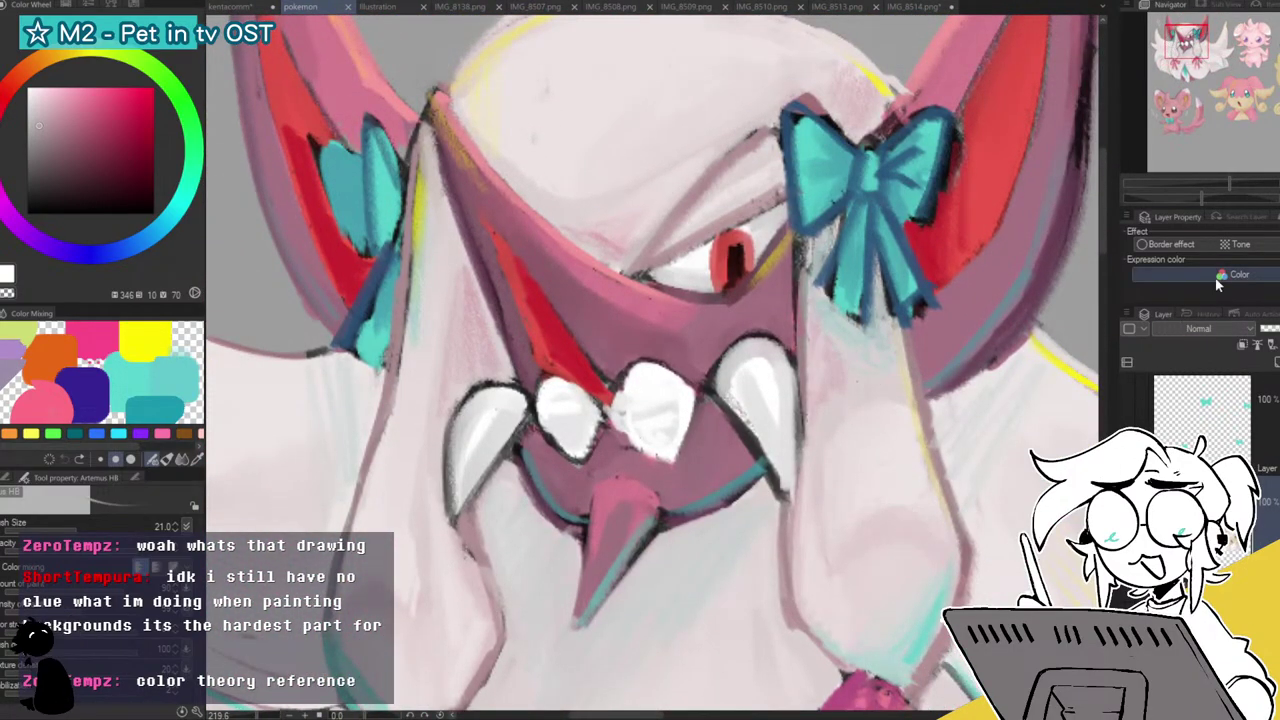
pyautogui.moveTo(1175, 42); pyautogui.dragTo(1164, 106)
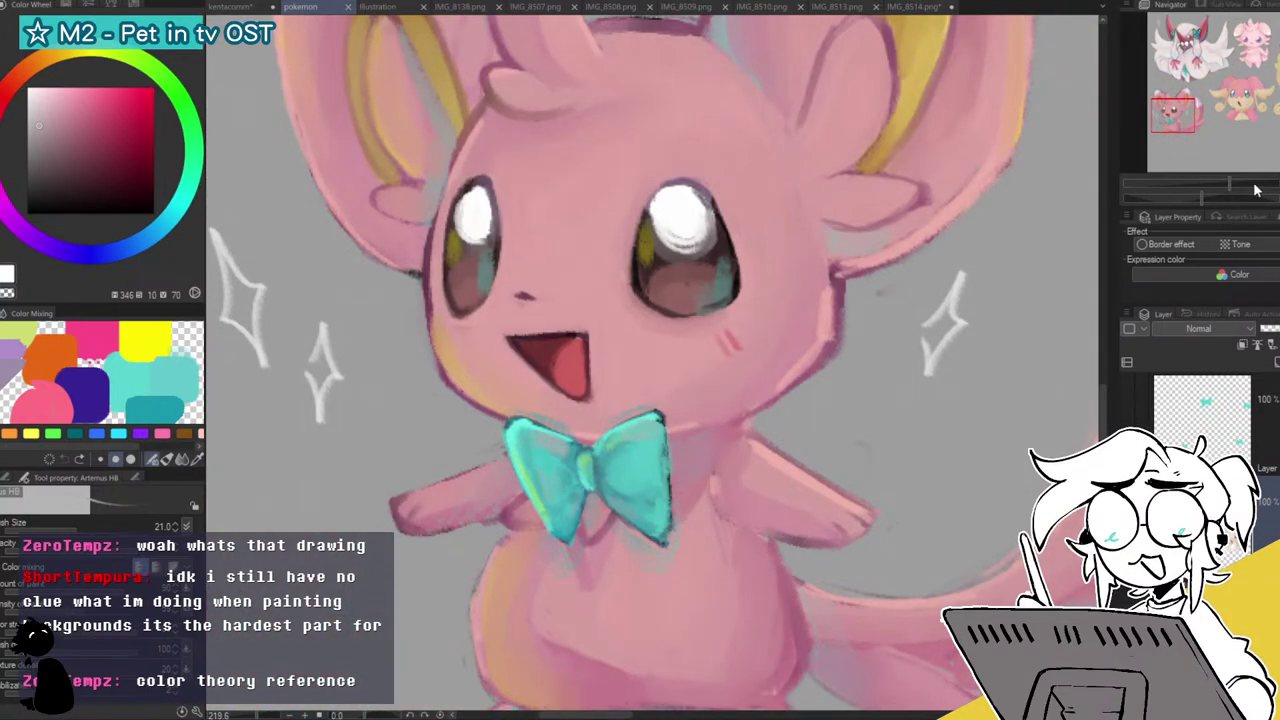
# View the whole sheet of characters in the pokemon document and return to IMG_8514.png.
pyautogui.moveTo(1229, 184); pyautogui.dragTo(1202, 186)
pyautogui.moveTo(1222, 89); pyautogui.dragTo(1279, 44)
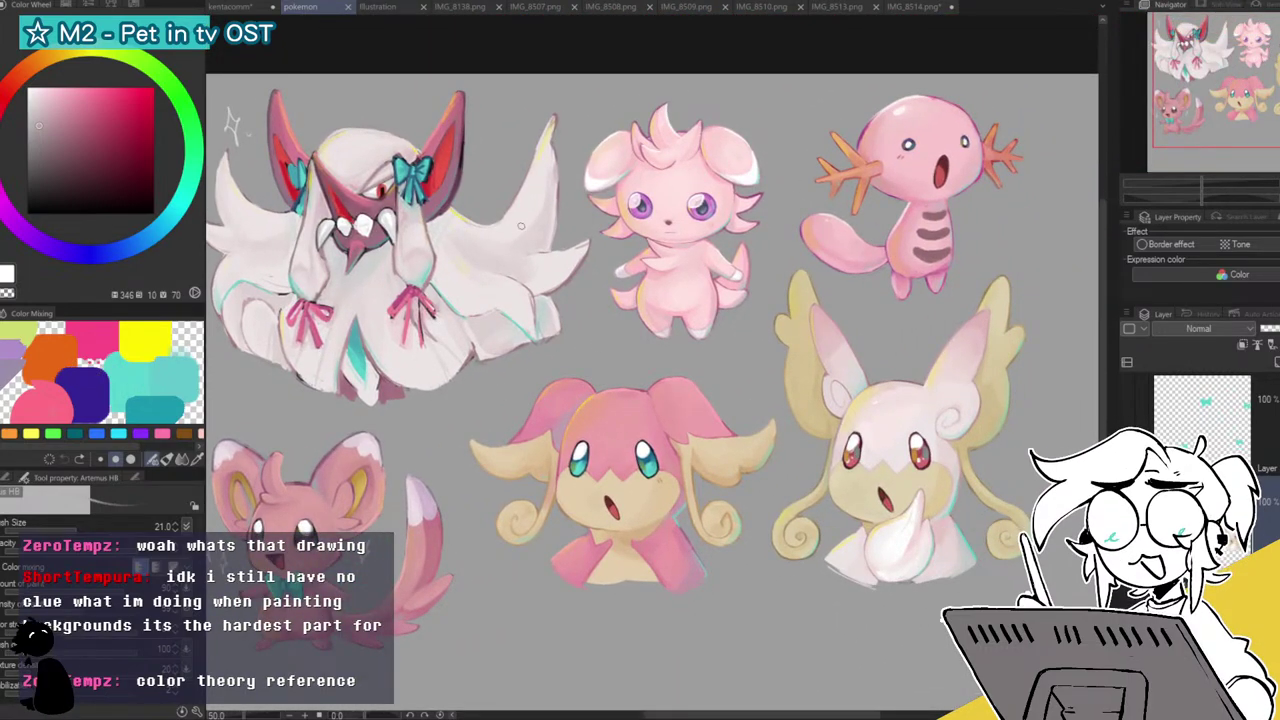
pyautogui.click(960, 8)
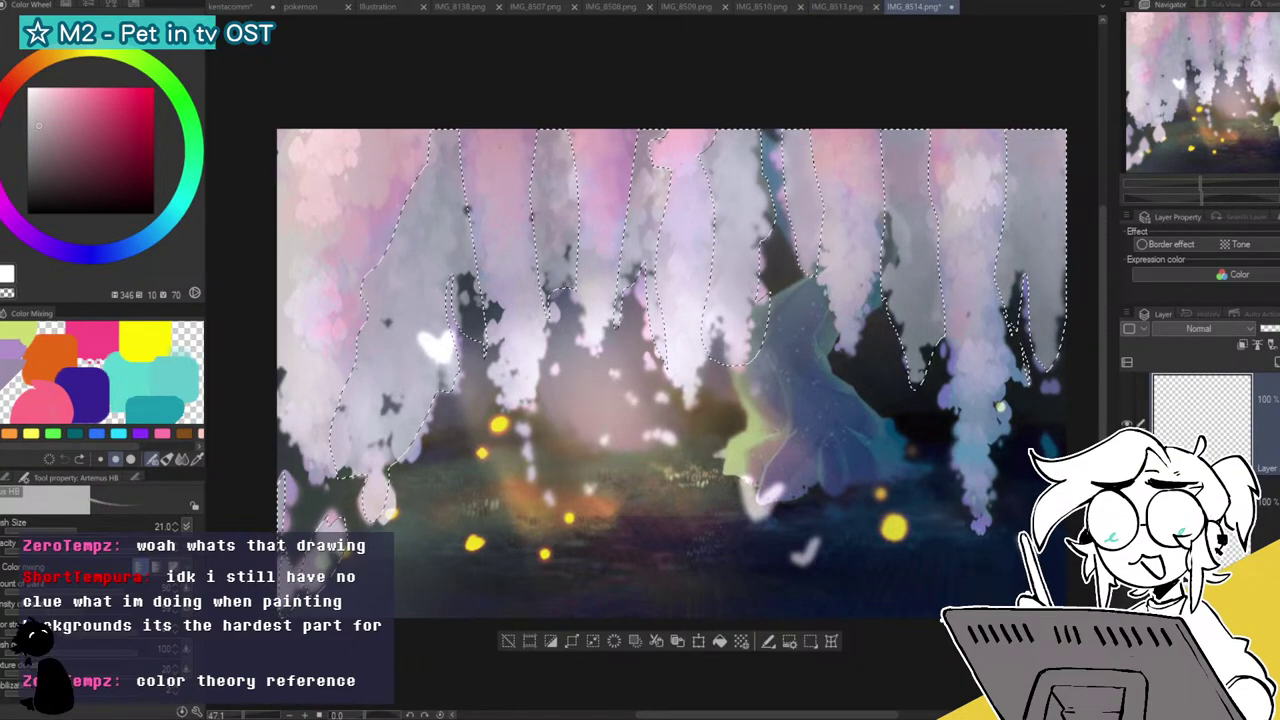
# Paint greyish pink over the selected recessed strands on the new layer with a soft textured brush at size 249.4, and deselect.
pyautogui.press('e')
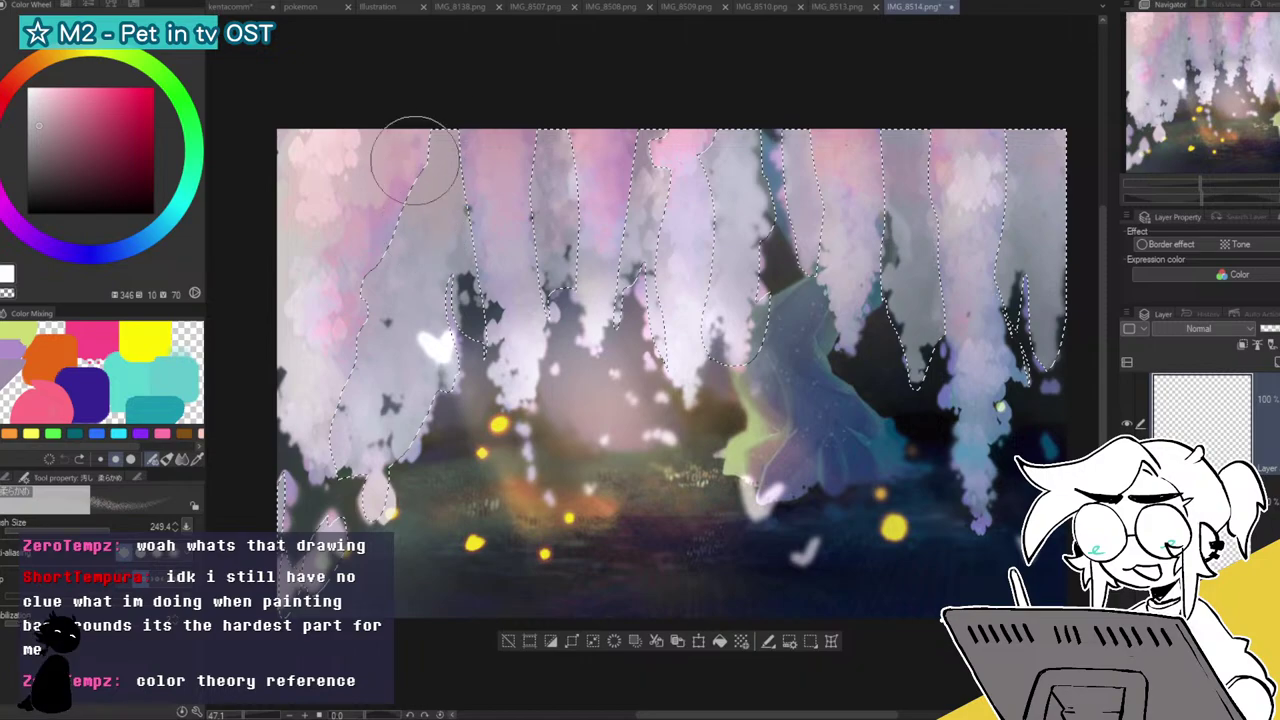
pyautogui.moveTo(593, 120)
pyautogui.mouseDown()
pyautogui.moveTo(642, 94)
pyautogui.moveTo(654, 152)
pyautogui.moveTo(735, 114)
pyautogui.moveTo(806, 101)
pyautogui.moveTo(788, 90)
pyautogui.moveTo(768, 94)
pyautogui.moveTo(747, 141)
pyautogui.moveTo(793, 217)
pyautogui.mouseUp()
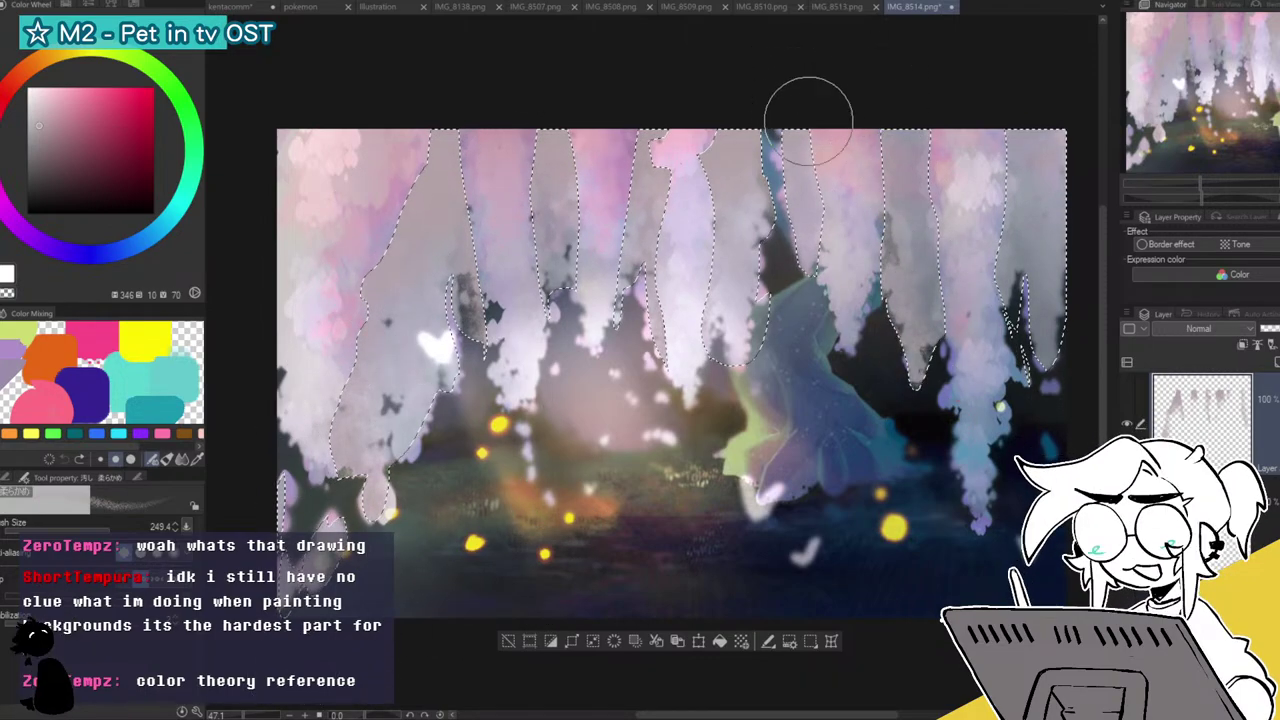
pyautogui.moveTo(1004, 122); pyautogui.dragTo(997, 328)
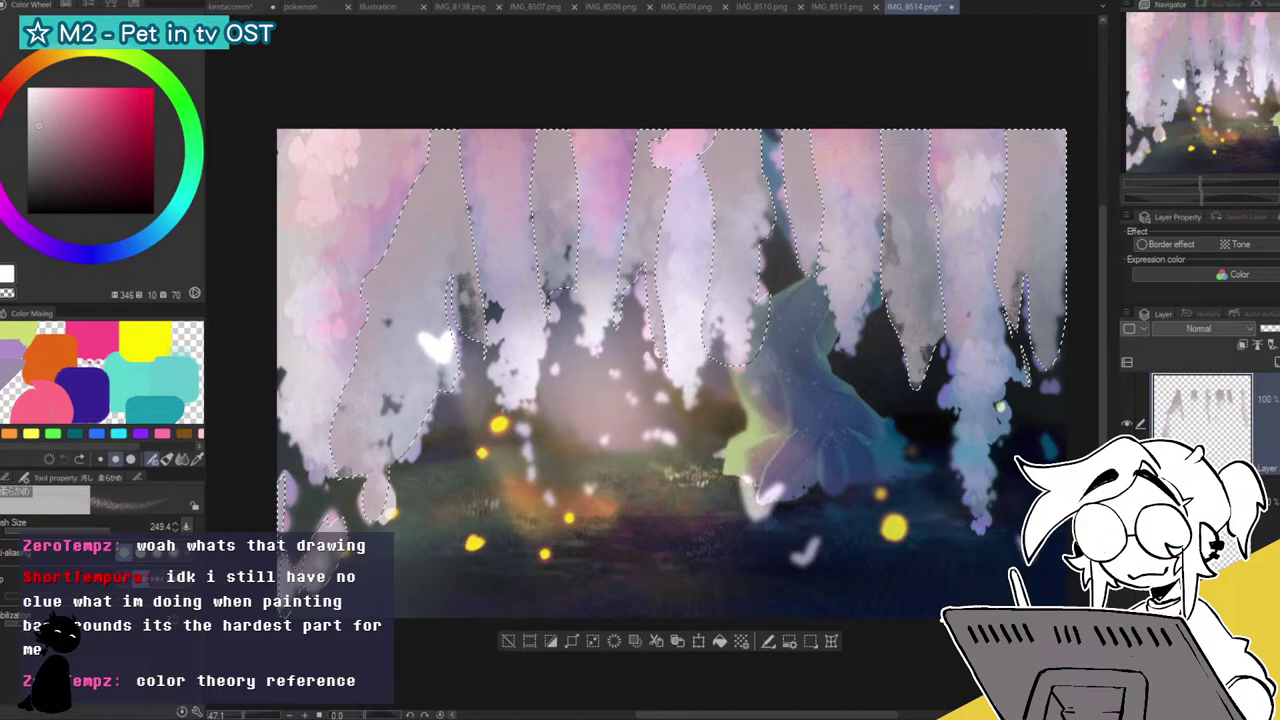
pyautogui.hotkey('ctrl', 'd')
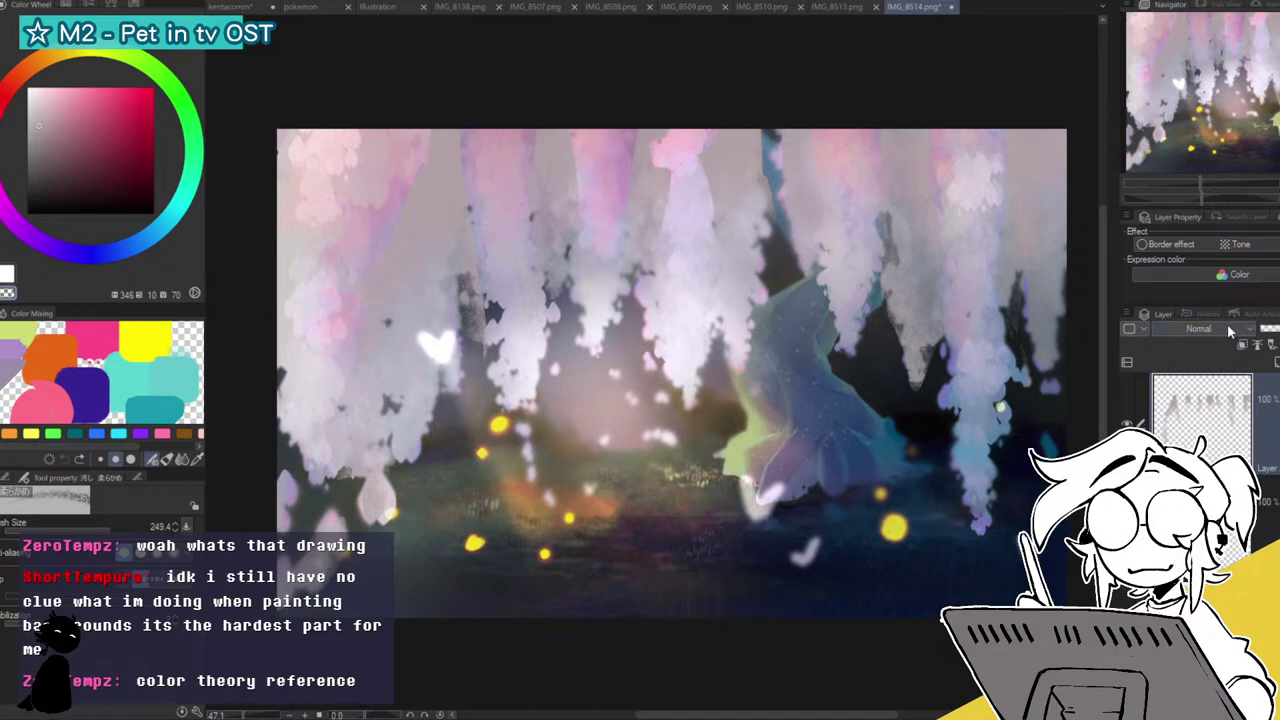
# Set the greyish-pink strand layer's blending mode to Multiply and its opacity to 4%.
pyautogui.click(1198, 328)
pyautogui.click(1198, 364)
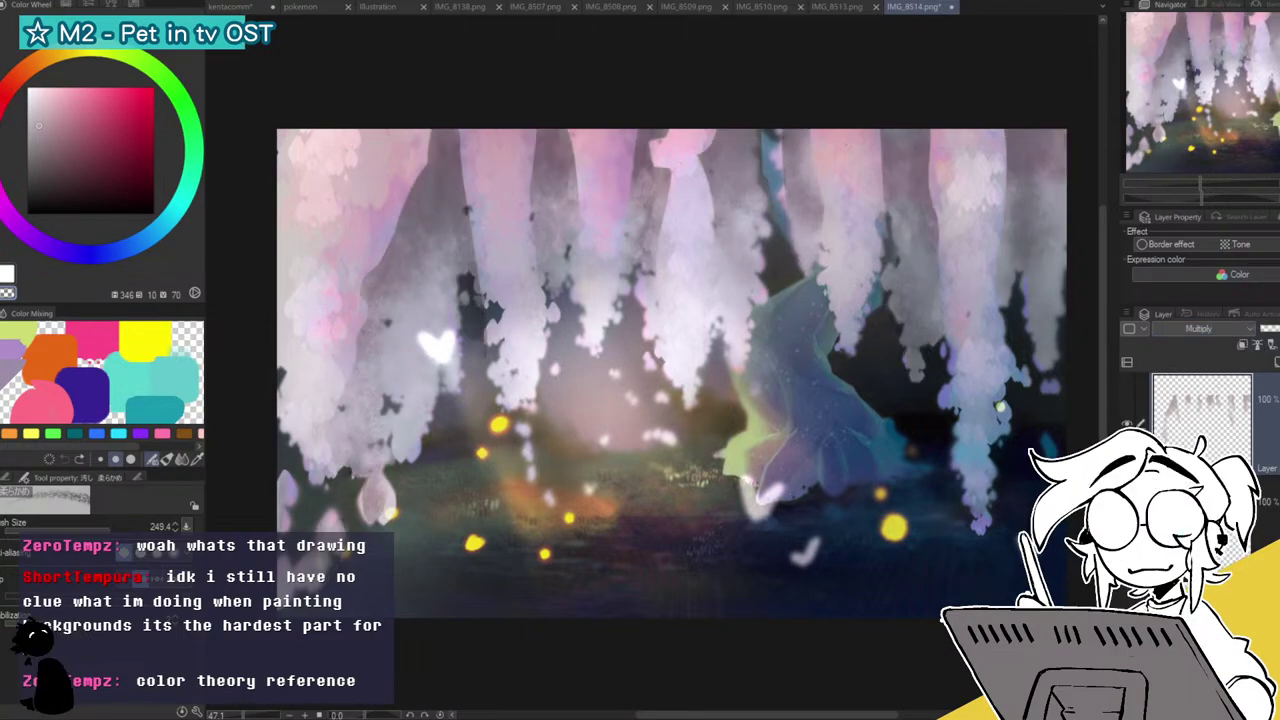
pyautogui.click(1274, 328)
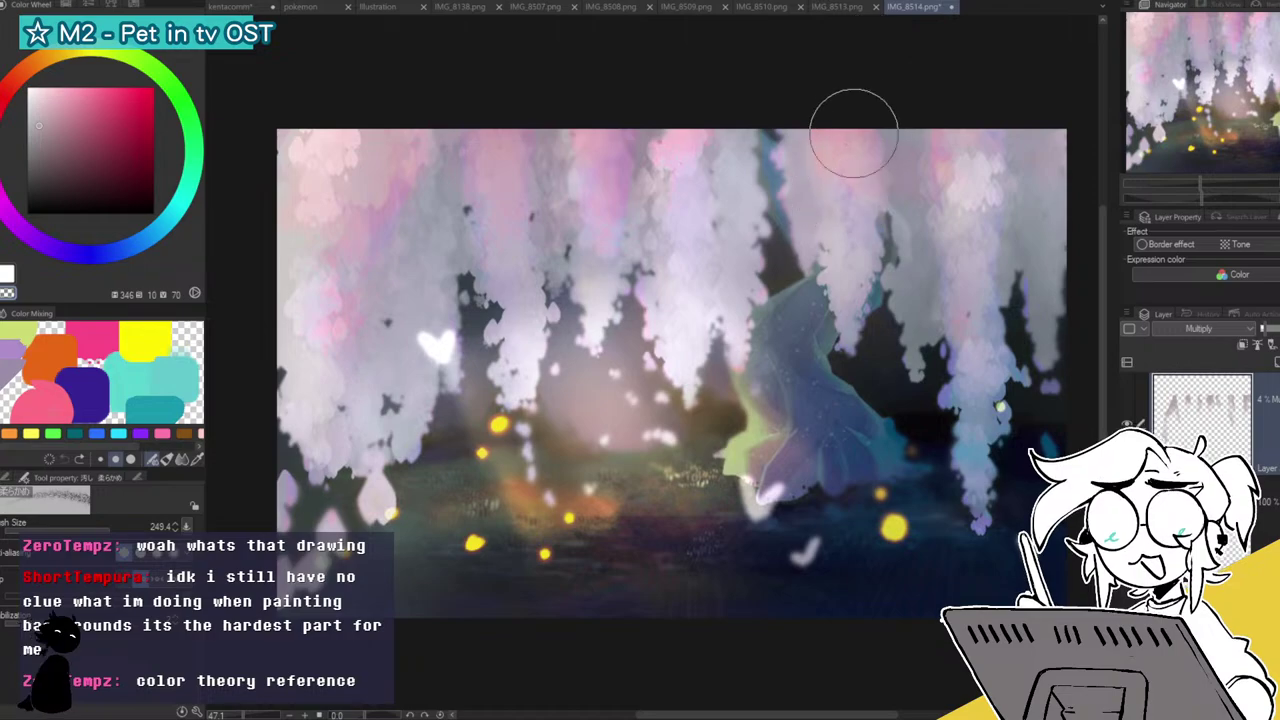
# On a new layer, brush pale pink at size 46.1 over the cloaked shape's upper part and the gap between the blossoms above it.
pyautogui.moveTo(1200, 185); pyautogui.dragTo(1217, 185)
pyautogui.click(1270, 86)
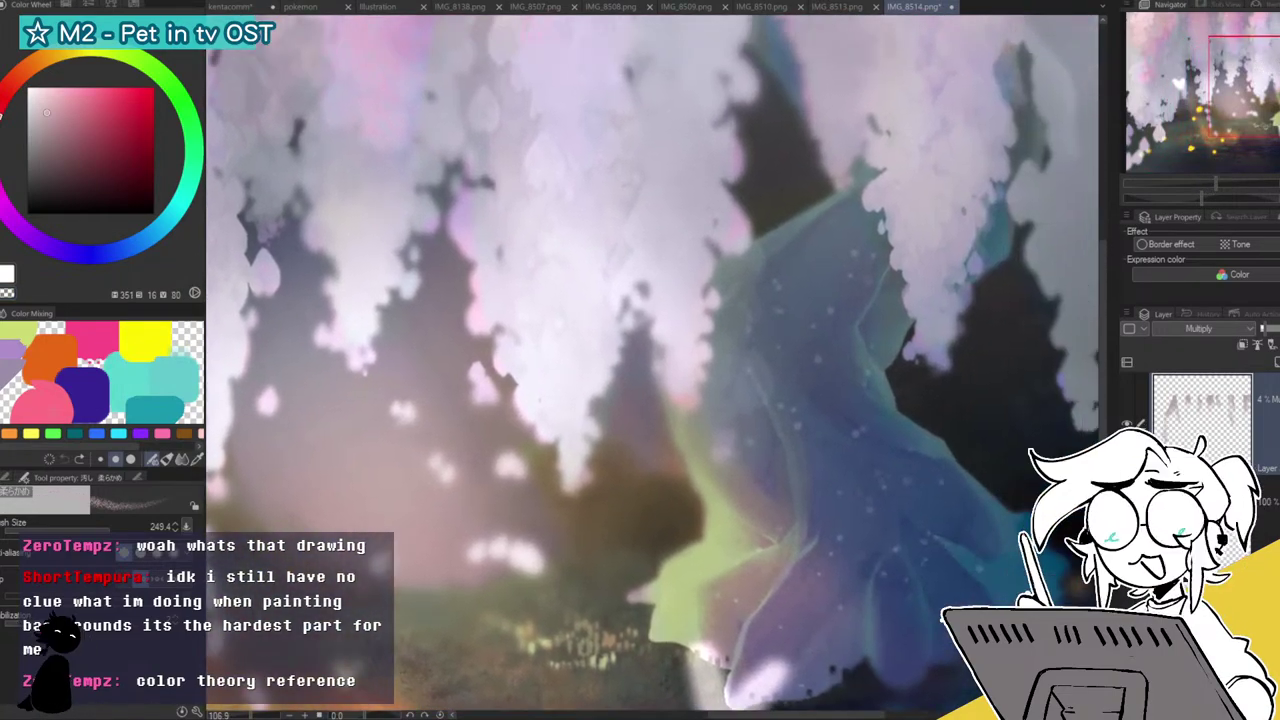
pyautogui.click(91, 530)
pyautogui.click(88, 530)
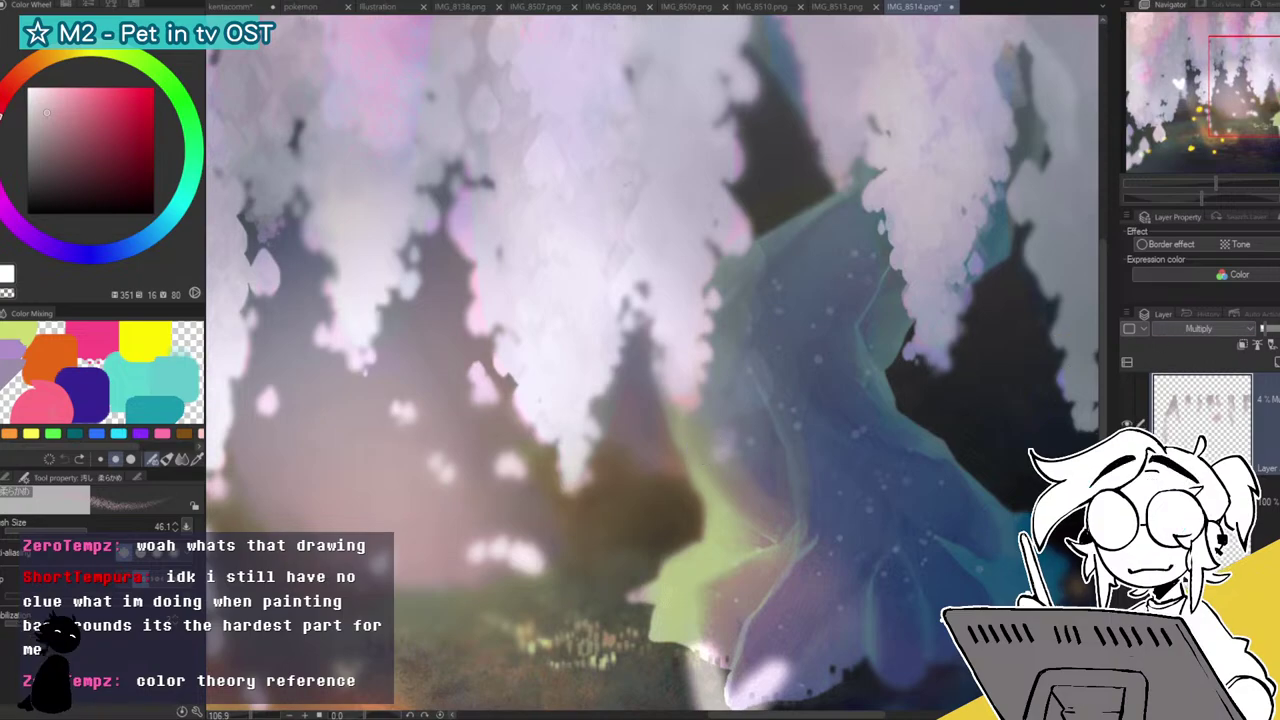
pyautogui.hotkey('ctrl', 'shift', 'n')
pyautogui.moveTo(789, 240)
pyautogui.mouseDown()
pyautogui.moveTo(749, 290)
pyautogui.moveTo(844, 242)
pyautogui.moveTo(845, 276)
pyautogui.moveTo(860, 277)
pyautogui.moveTo(865, 248)
pyautogui.moveTo(840, 322)
pyautogui.mouseUp()
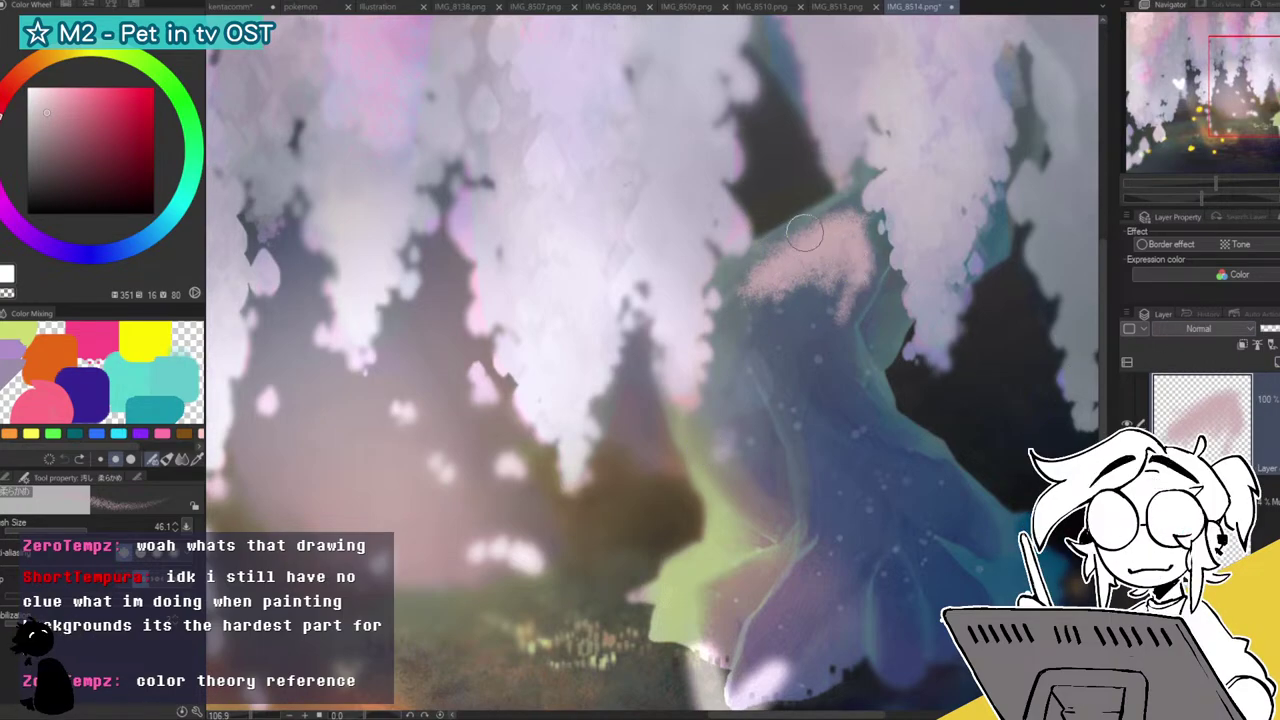
pyautogui.moveTo(753, 256); pyautogui.dragTo(795, 234)
pyautogui.moveTo(790, 92)
pyautogui.mouseDown()
pyautogui.moveTo(777, 51)
pyautogui.moveTo(777, 68)
pyautogui.mouseUp()
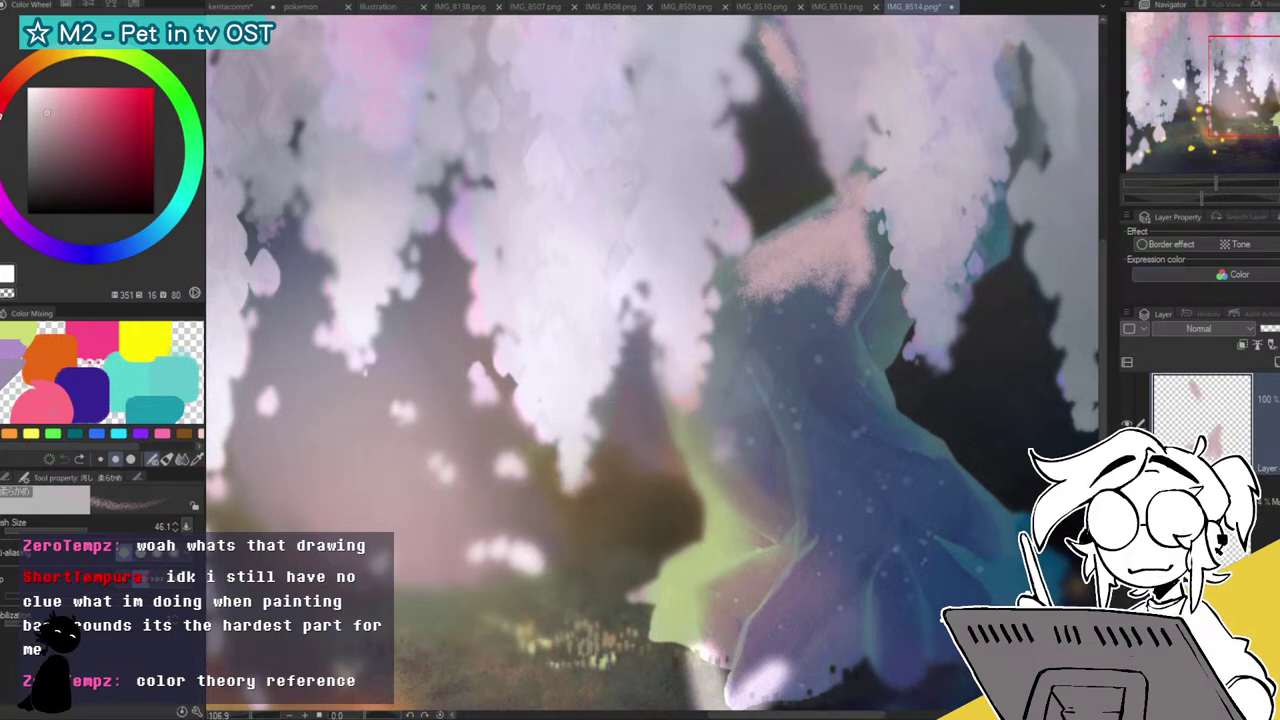
# Set the pale-pink layer's opacity to 27% and compare the painting with that layer hidden and shown.
pyautogui.click(1277, 328)
pyautogui.click(1270, 328)
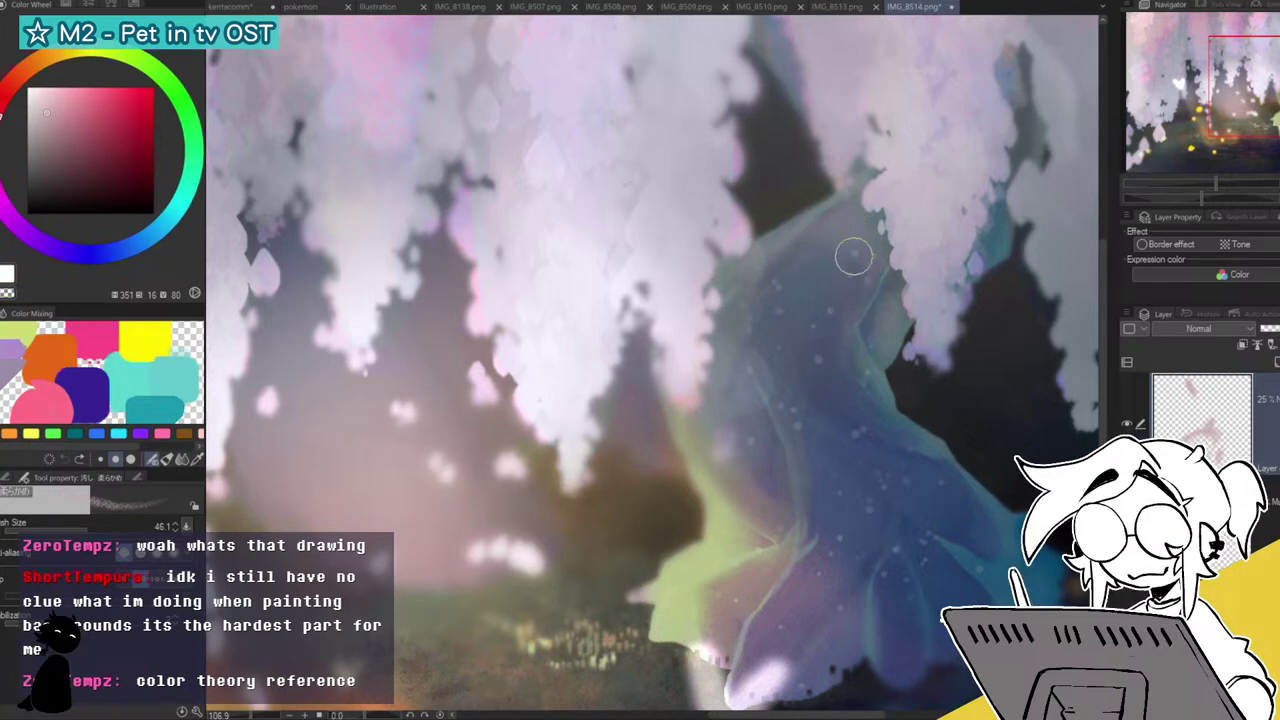
pyautogui.moveTo(1216, 183); pyautogui.dragTo(1199, 183)
pyautogui.moveTo(1271, 331); pyautogui.dragTo(1247, 329)
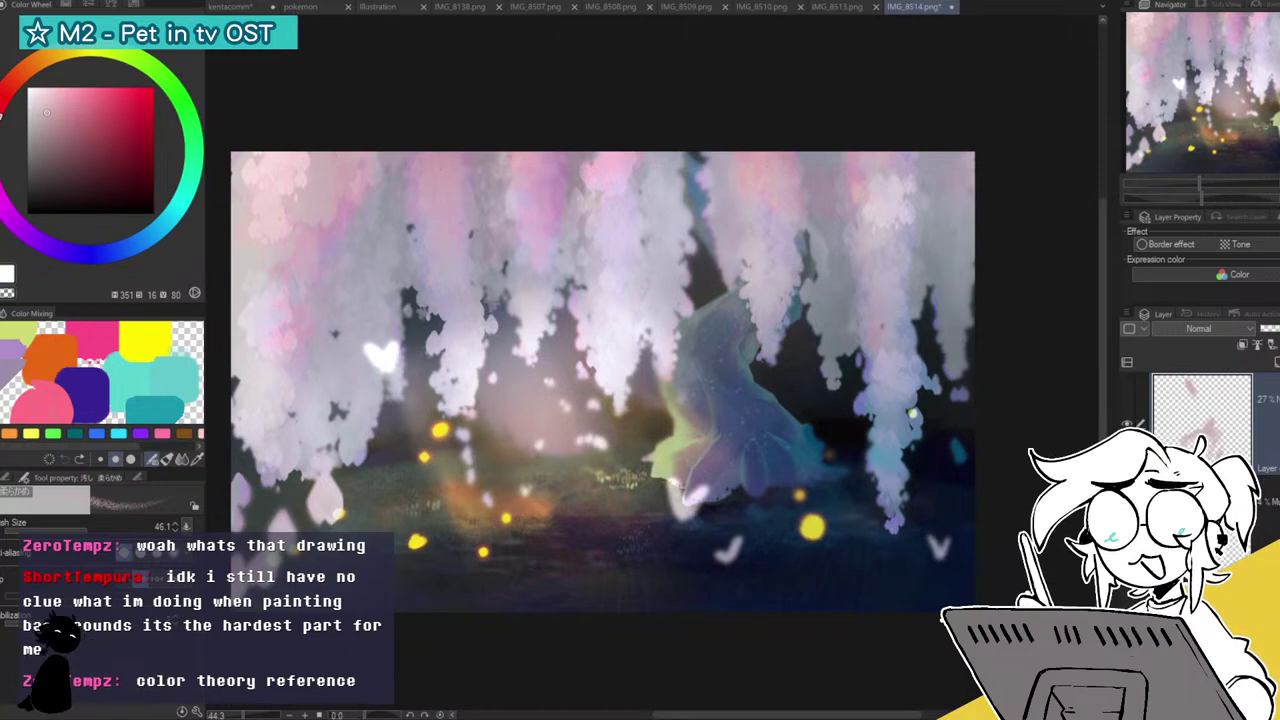
pyautogui.scroll(-1, 1200, 430)
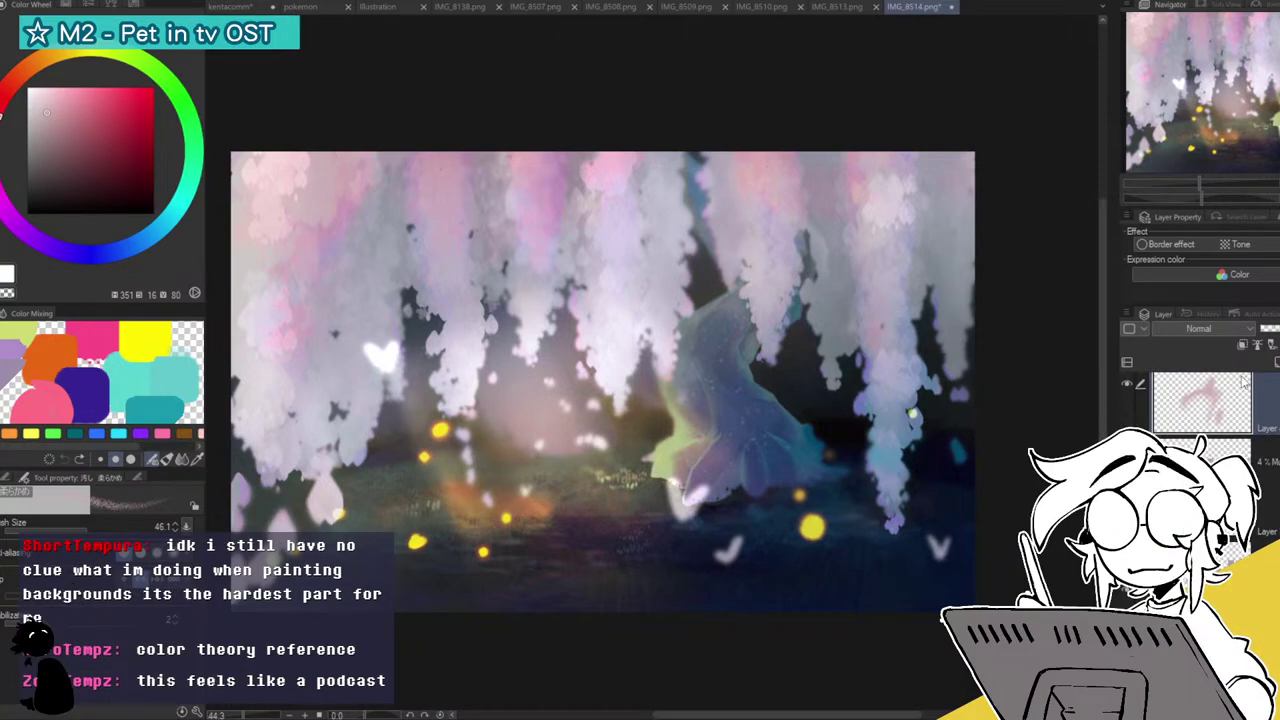
pyautogui.click(1127, 384)
pyautogui.hotkey('ctrl', 'z')
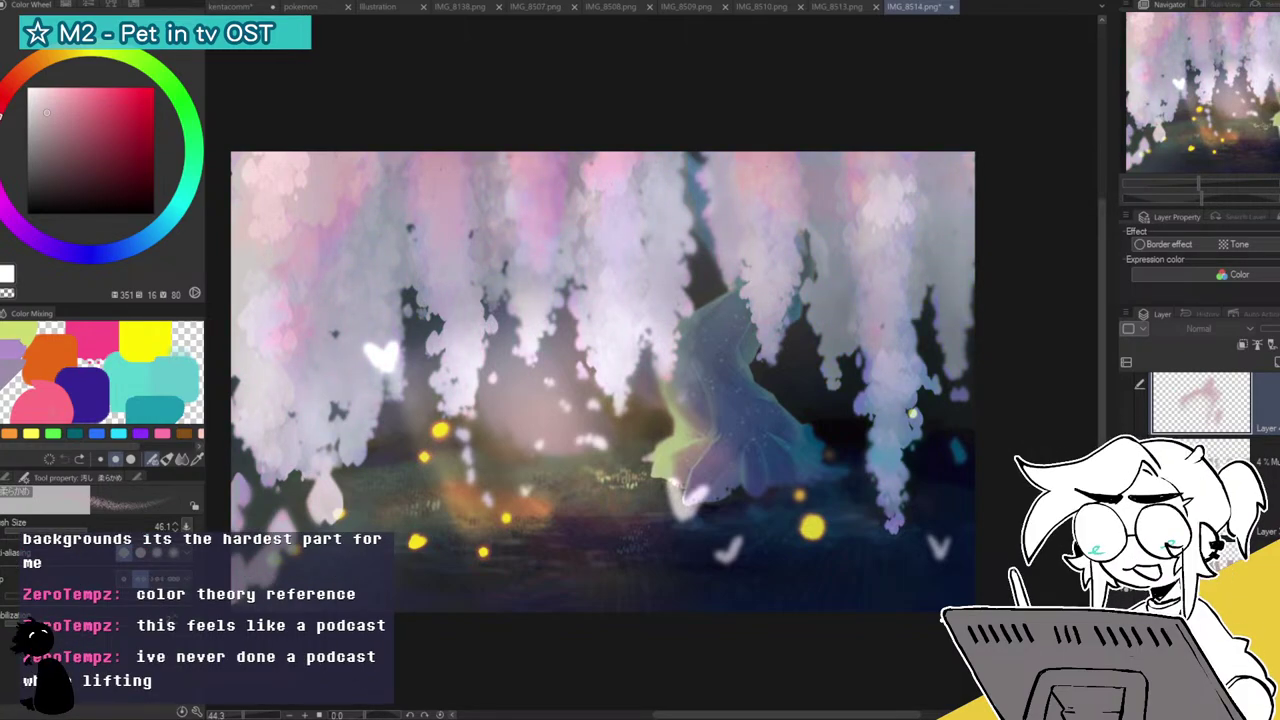
pyautogui.click(1126, 383)
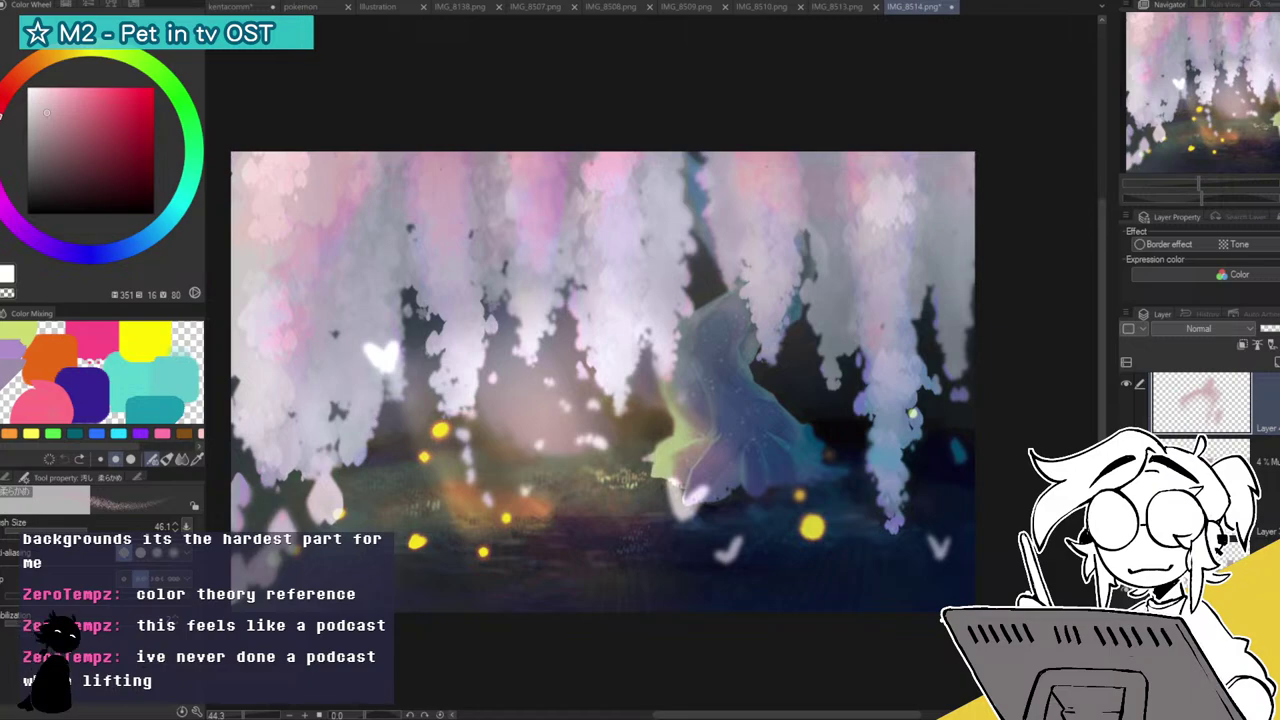
# On a new layer, brush bright yellow at size 463.1 over the upper-left blossoms and lightly along the painting's top edge.
pyautogui.hotkey('ctrl', 'shift', 'n')
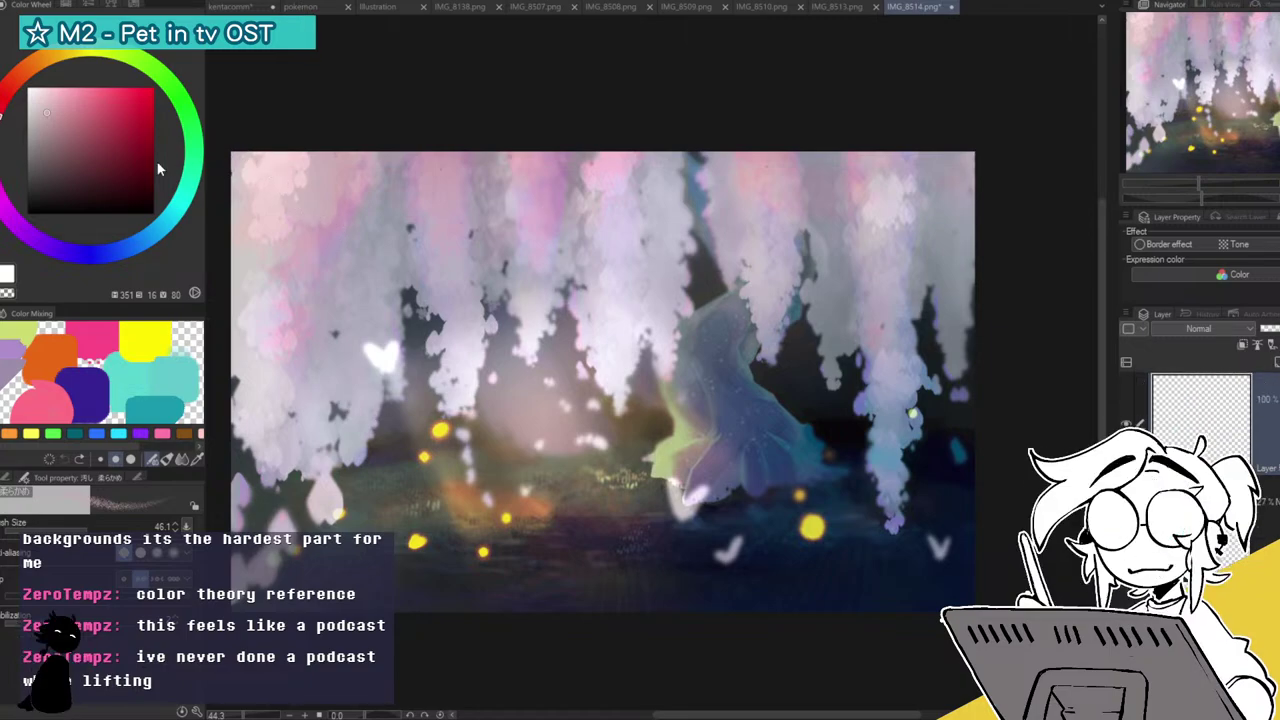
pyautogui.click(80, 52)
pyautogui.click(119, 87)
pyautogui.moveTo(258, 152); pyautogui.dragTo(231, 190)
pyautogui.moveTo(280, 158); pyautogui.dragTo(233, 212)
pyautogui.click(76, 526)
pyautogui.moveTo(286, 149)
pyautogui.mouseDown()
pyautogui.moveTo(270, 194)
pyautogui.moveTo(277, 300)
pyautogui.mouseUp()
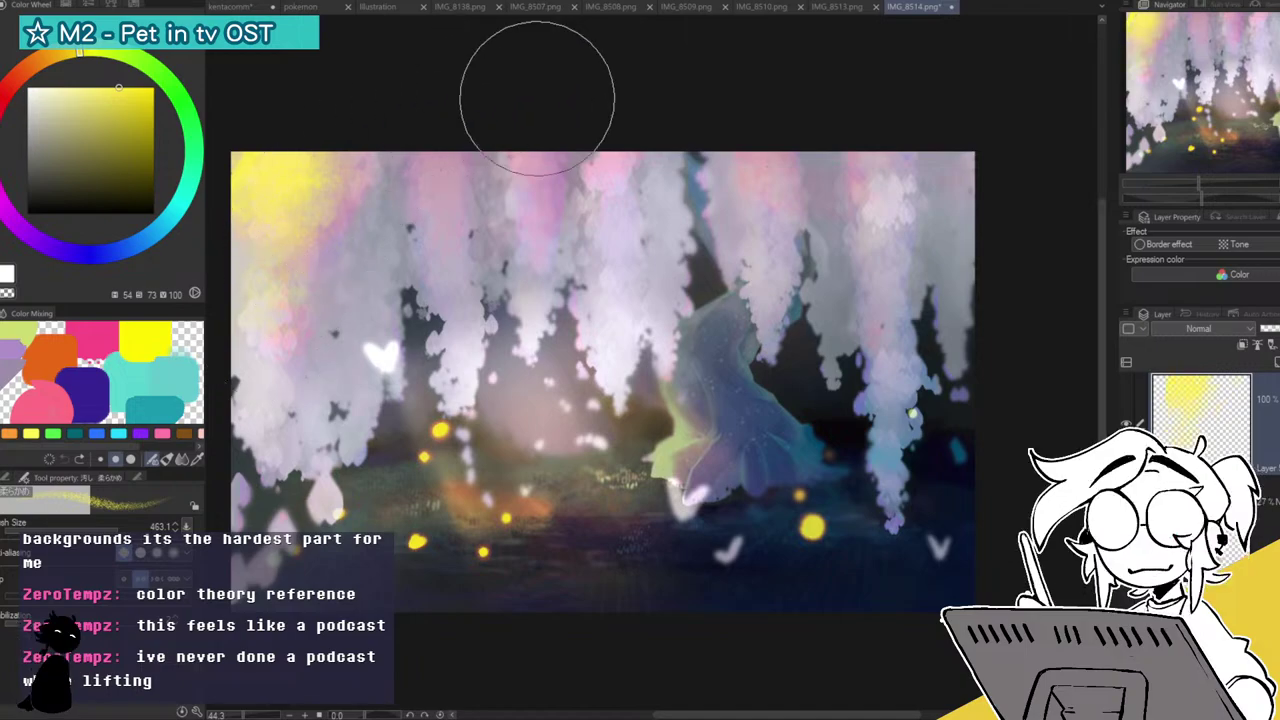
pyautogui.moveTo(504, 132)
pyautogui.mouseDown()
pyautogui.moveTo(534, 131)
pyautogui.moveTo(649, 188)
pyautogui.mouseUp()
pyautogui.moveTo(900, 145); pyautogui.dragTo(960, 164)
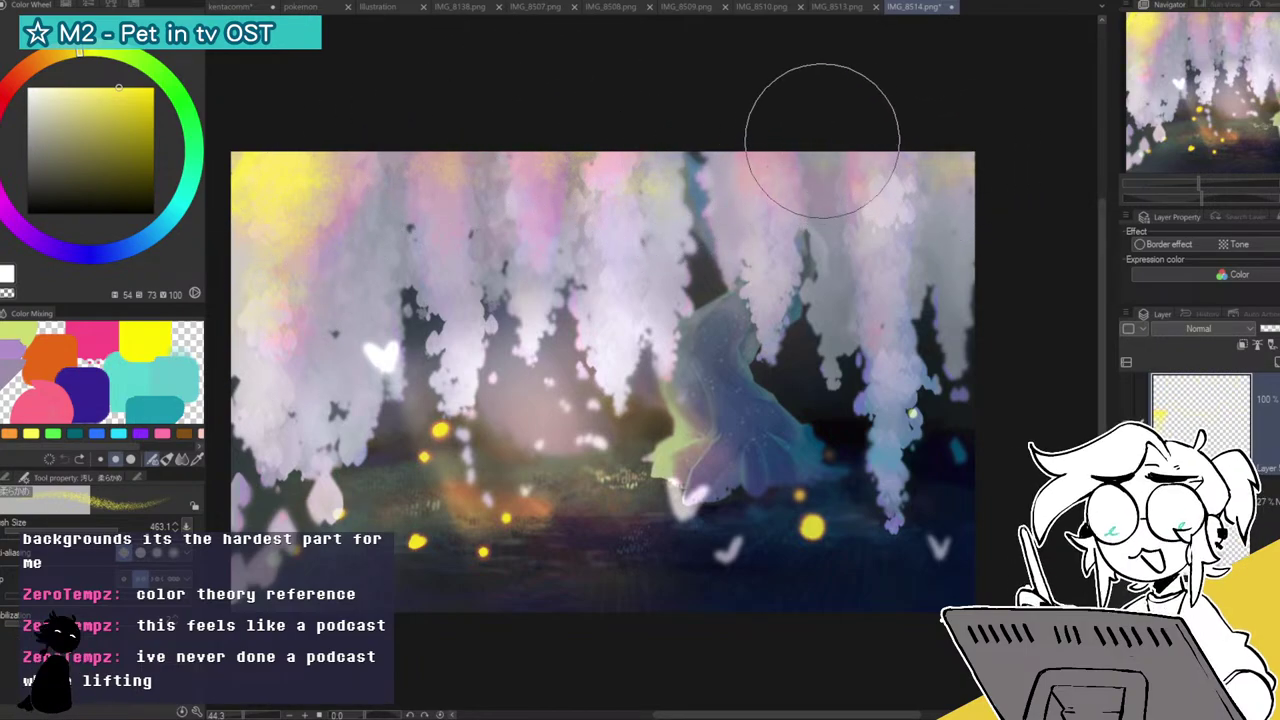
# Set the yellow layer's blending mode to Add (Glow) and its opacity to 16%.
pyautogui.click(1200, 328)
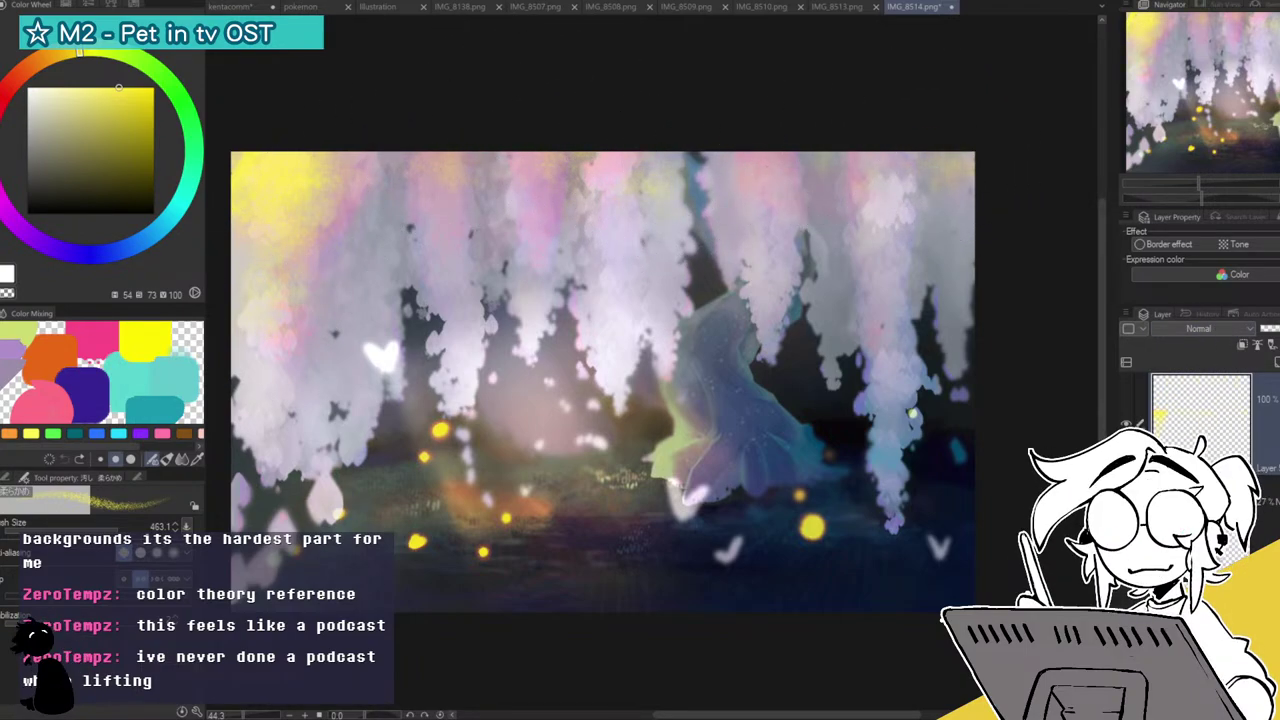
pyautogui.click(1195, 498)
pyautogui.click(1272, 328)
pyautogui.moveTo(1275, 328); pyautogui.dragTo(1270, 328)
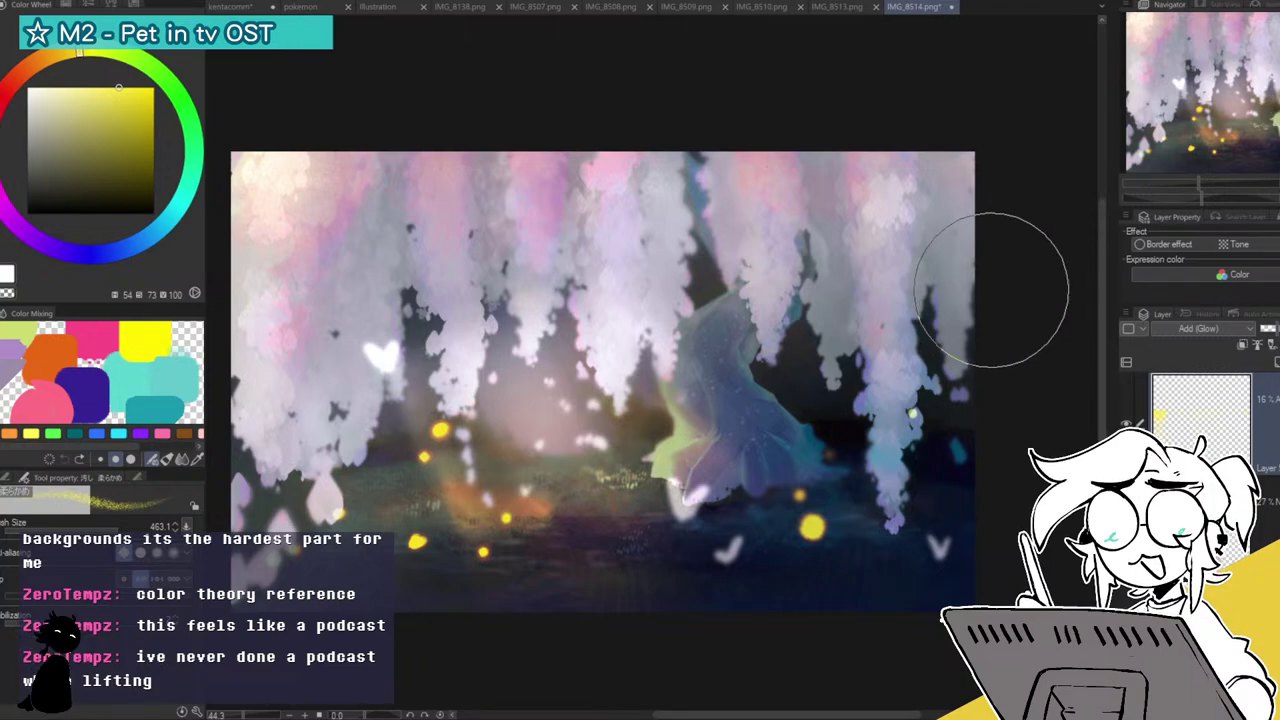
pyautogui.click(1262, 70)
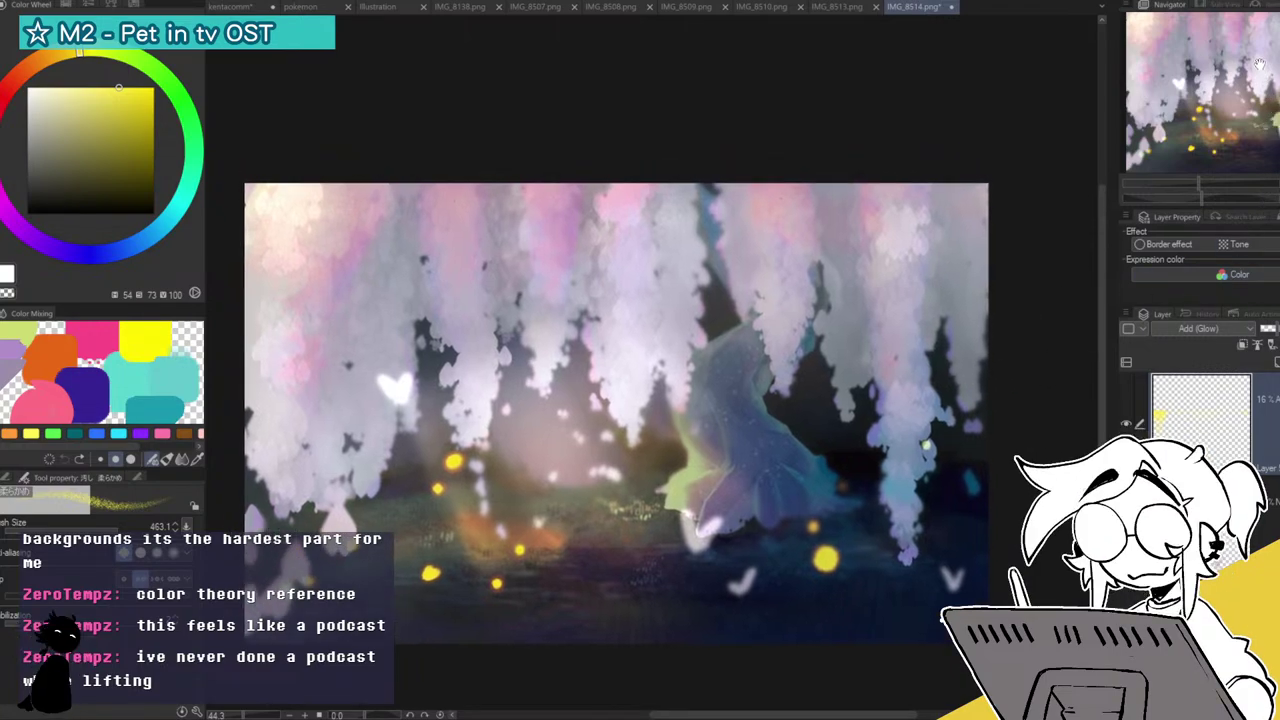
# Review the sky painting in IMG_8513.png as a whole and close that document.
pyautogui.click(858, 11)
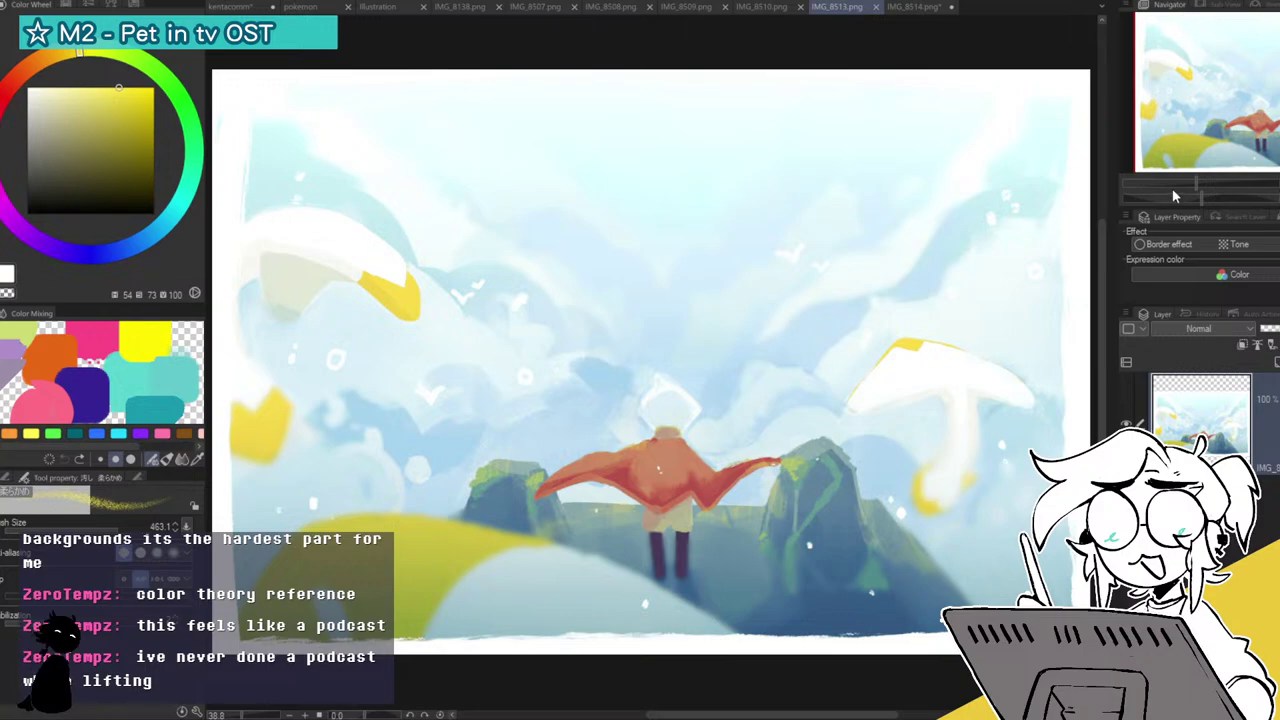
pyautogui.moveTo(1197, 183); pyautogui.dragTo(1195, 184)
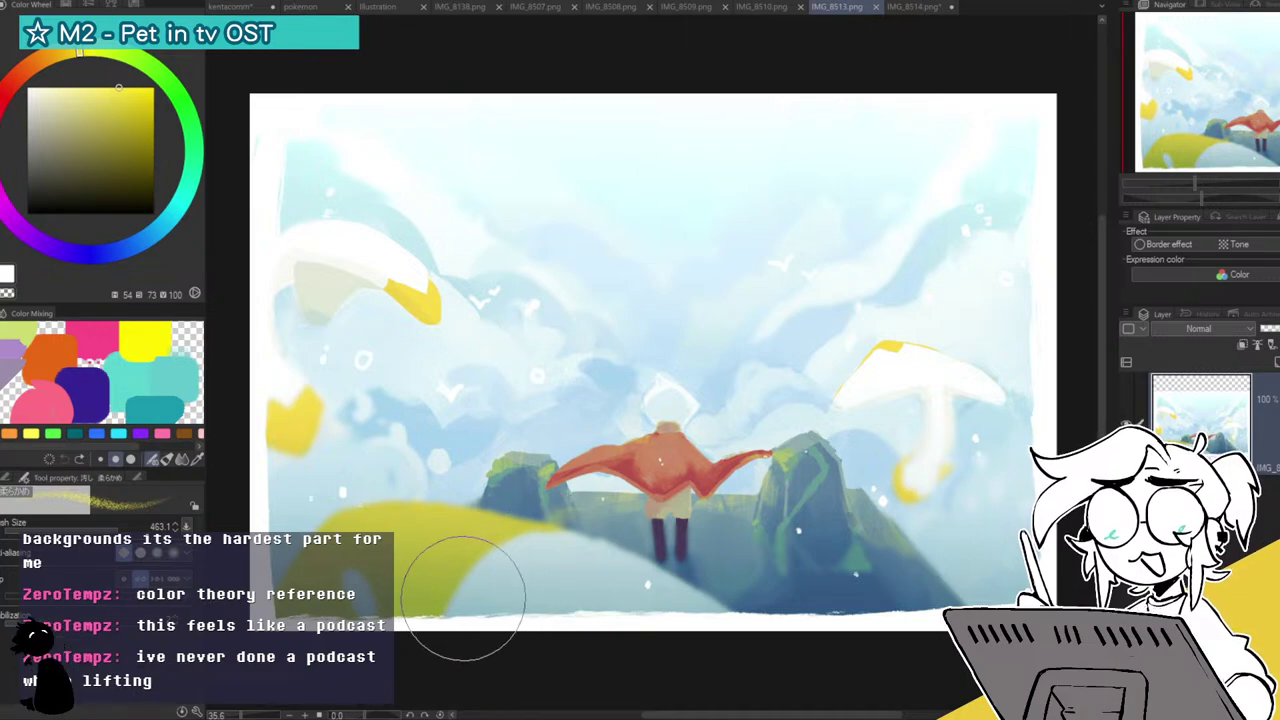
pyautogui.click(875, 7)
# Switch to IMG_8510.png and examine the dark tree trunk and the blossom canopy up close.
pyautogui.click(783, 7)
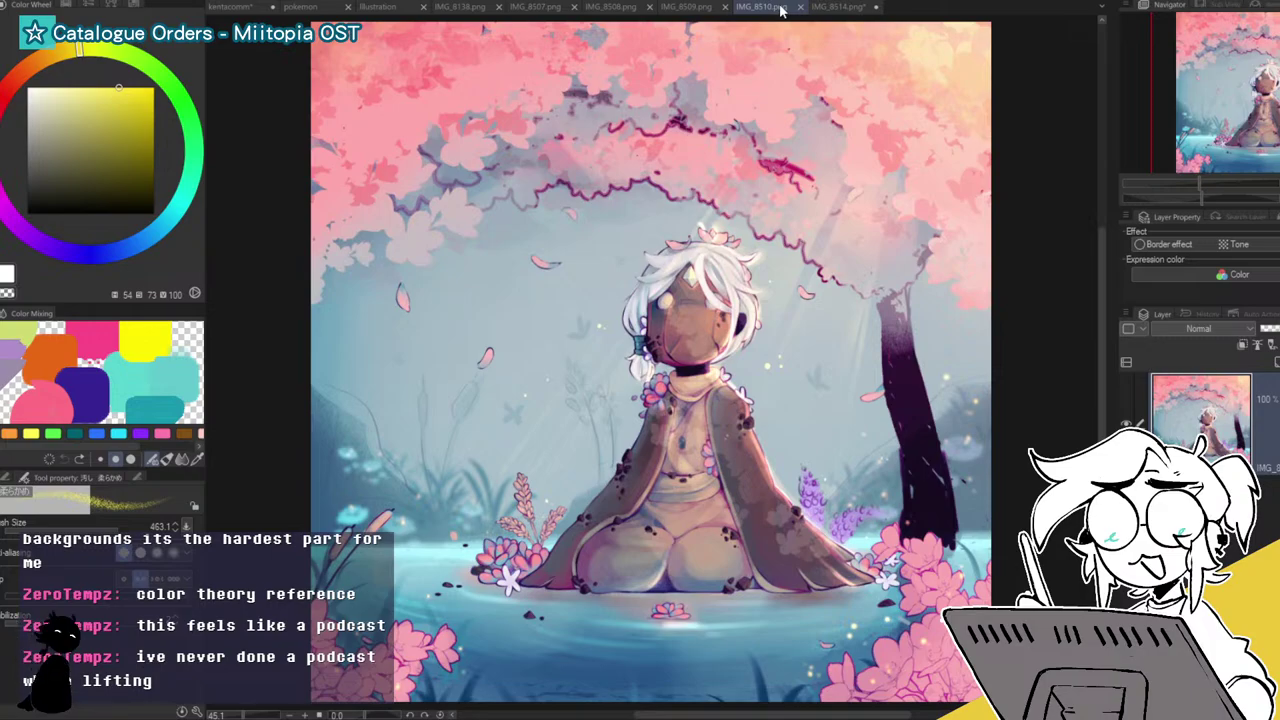
pyautogui.moveTo(1218, 186); pyautogui.dragTo(1224, 185)
pyautogui.moveTo(1262, 88)
pyautogui.mouseDown()
pyautogui.moveTo(1209, 108)
pyautogui.moveTo(1279, 73)
pyautogui.moveTo(1279, 99)
pyautogui.mouseUp()
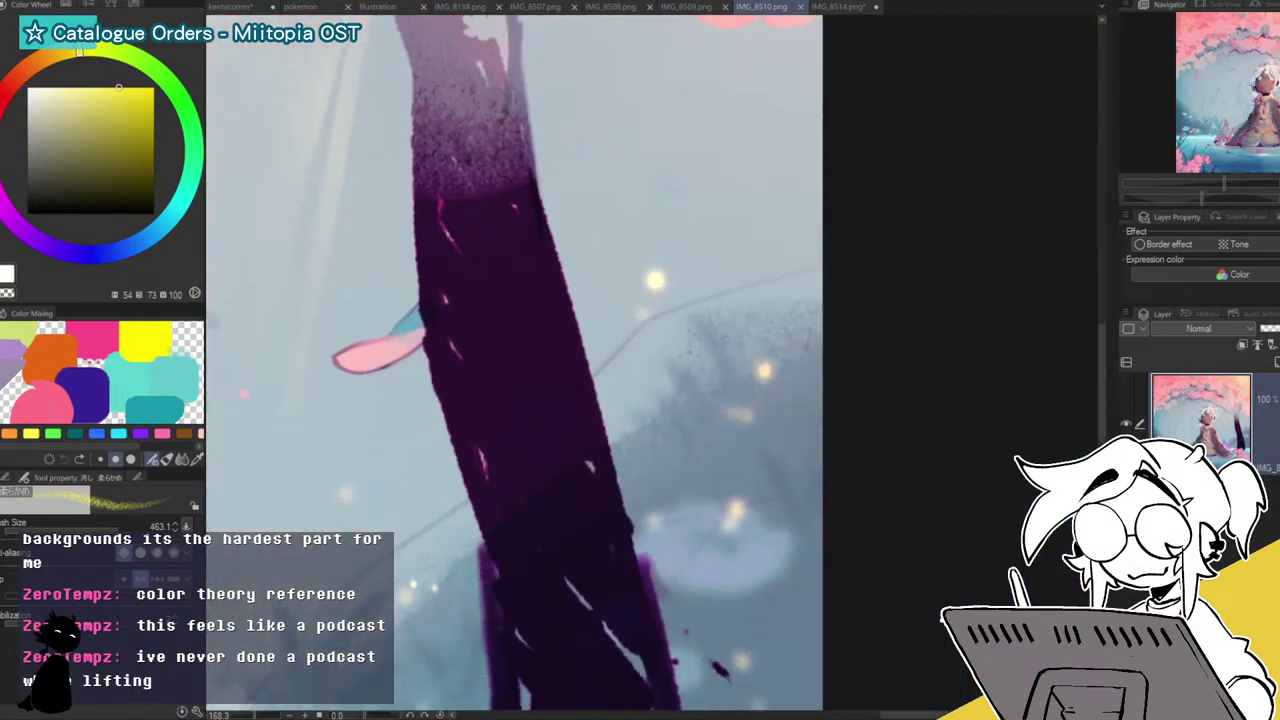
pyautogui.moveTo(1230, 186); pyautogui.dragTo(1203, 189)
pyautogui.moveTo(443, 86); pyautogui.dragTo(746, 241)
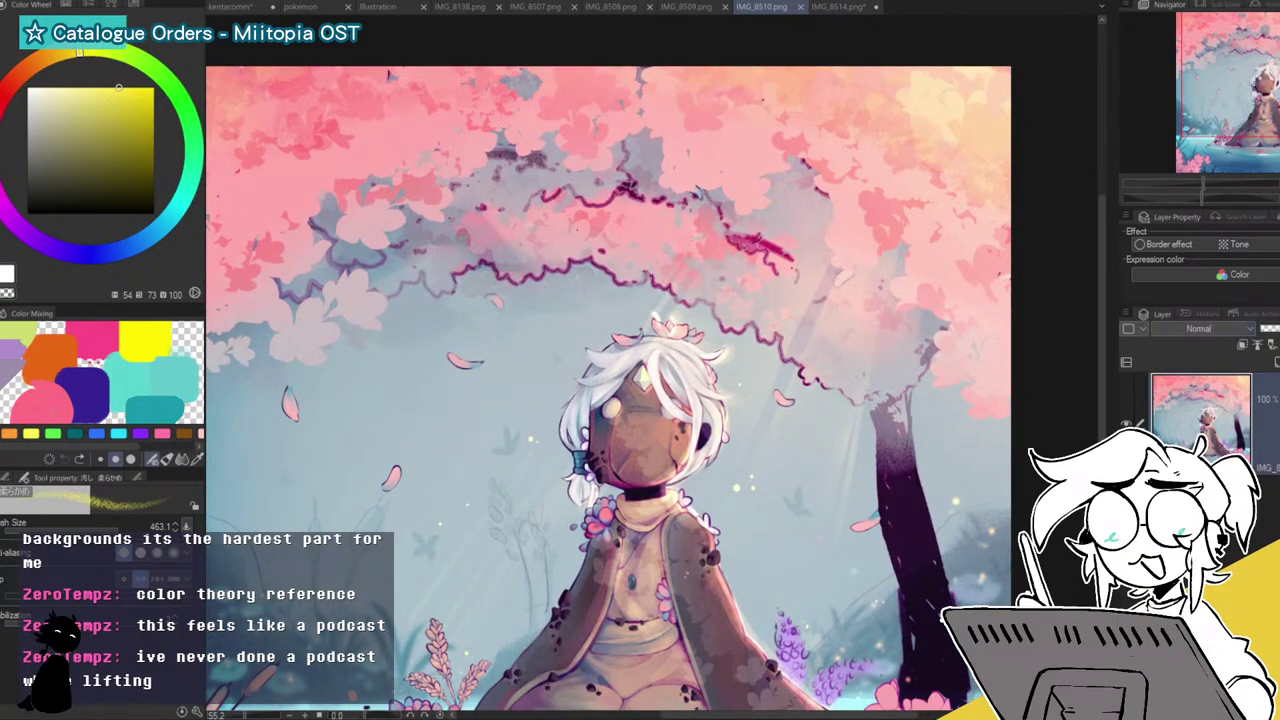
# On a new layer, brush the light blue sampled from the background over the arching branches and the tree trunk.
pyautogui.click(1276, 362)
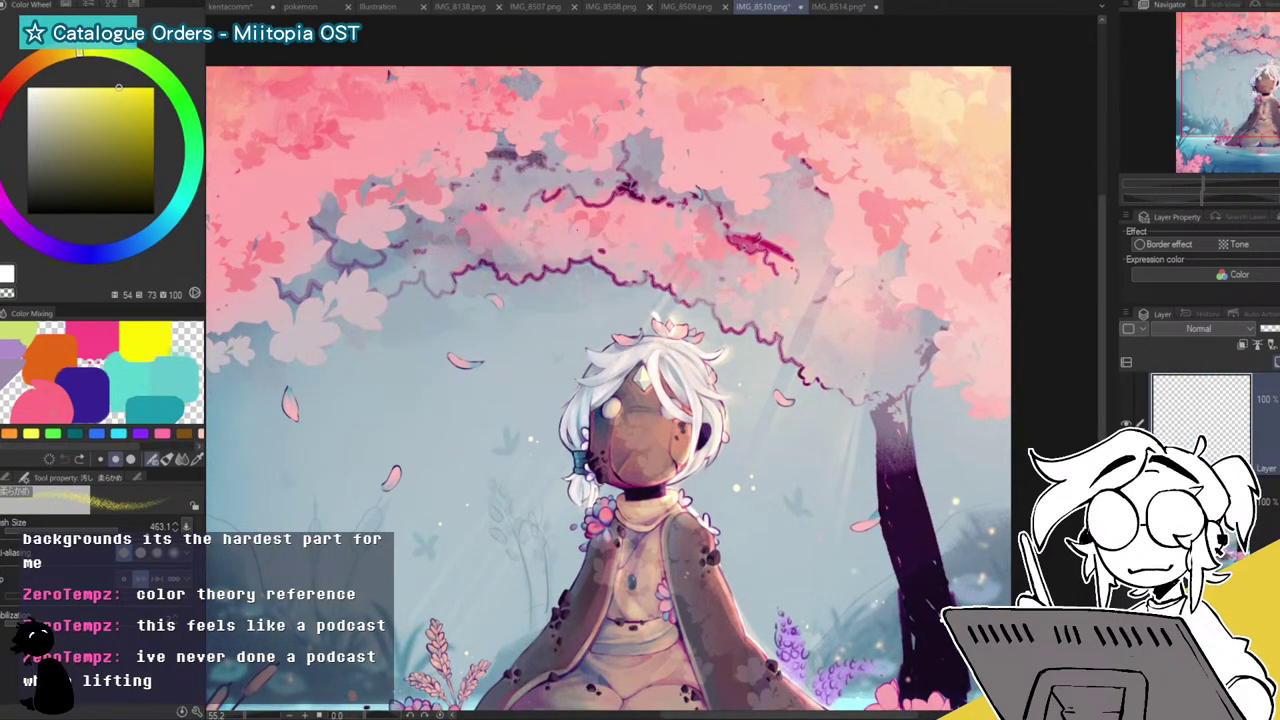
pyautogui.keyDown('alt'); pyautogui.click(414, 407); pyautogui.keyUp('alt')
pyautogui.moveTo(436, 314)
pyautogui.mouseDown()
pyautogui.moveTo(523, 259)
pyautogui.moveTo(524, 237)
pyautogui.moveTo(488, 250)
pyautogui.moveTo(420, 244)
pyautogui.moveTo(425, 220)
pyautogui.moveTo(699, 235)
pyautogui.moveTo(648, 231)
pyautogui.moveTo(680, 277)
pyautogui.moveTo(804, 283)
pyautogui.moveTo(837, 347)
pyautogui.moveTo(896, 359)
pyautogui.moveTo(940, 340)
pyautogui.mouseUp()
pyautogui.moveTo(1203, 184); pyautogui.dragTo(1199, 185)
pyautogui.moveTo(873, 598); pyautogui.dragTo(878, 580)
pyautogui.moveTo(876, 471)
pyautogui.mouseDown()
pyautogui.moveTo(851, 443)
pyautogui.moveTo(889, 535)
pyautogui.mouseUp()
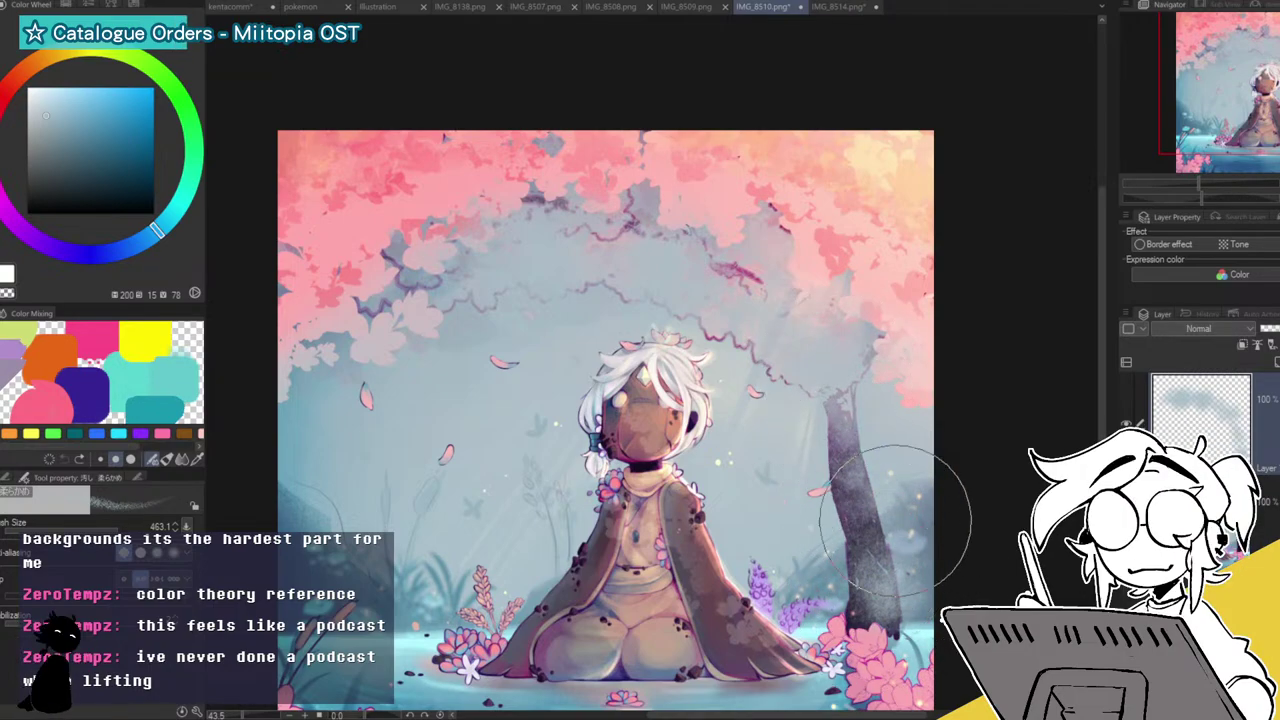
# Brush the same light blue over the blossoms on both sides of the canopy and set the layer's opacity to 54%.
pyautogui.moveTo(1271, 94); pyautogui.dragTo(1260, 114)
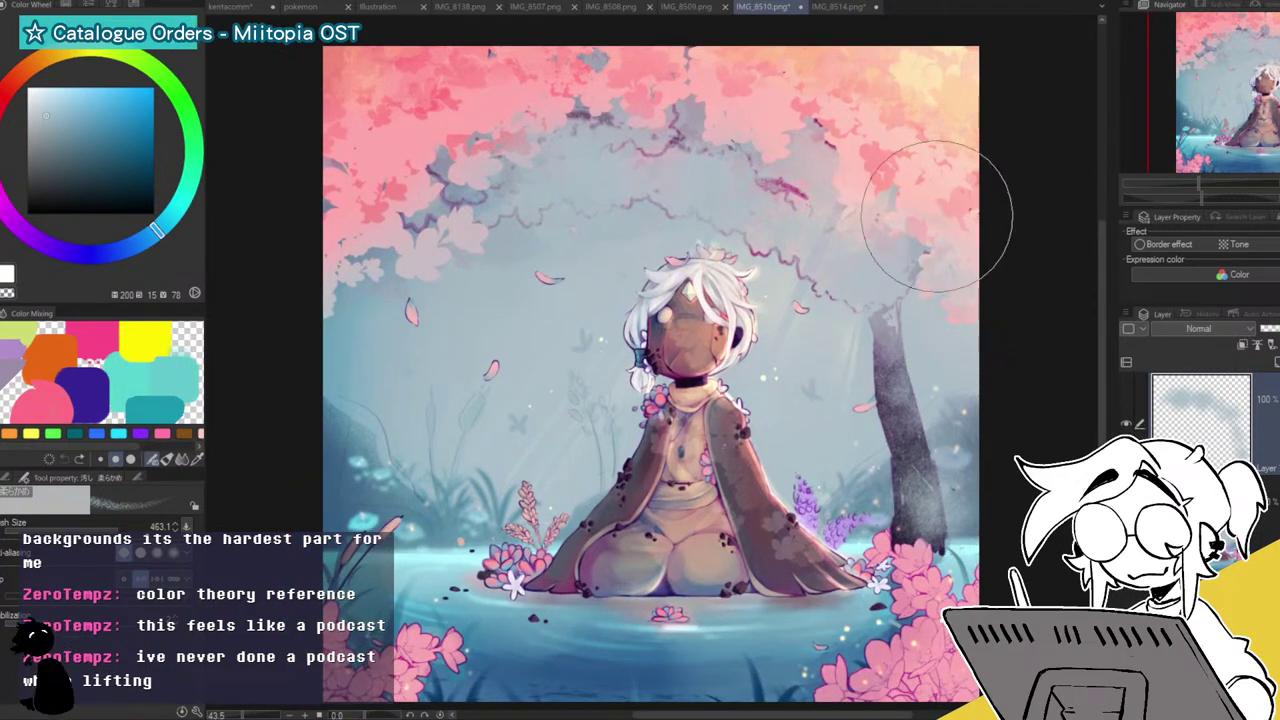
pyautogui.moveTo(958, 270)
pyautogui.mouseDown()
pyautogui.moveTo(944, 214)
pyautogui.moveTo(905, 190)
pyautogui.moveTo(842, 178)
pyautogui.mouseUp()
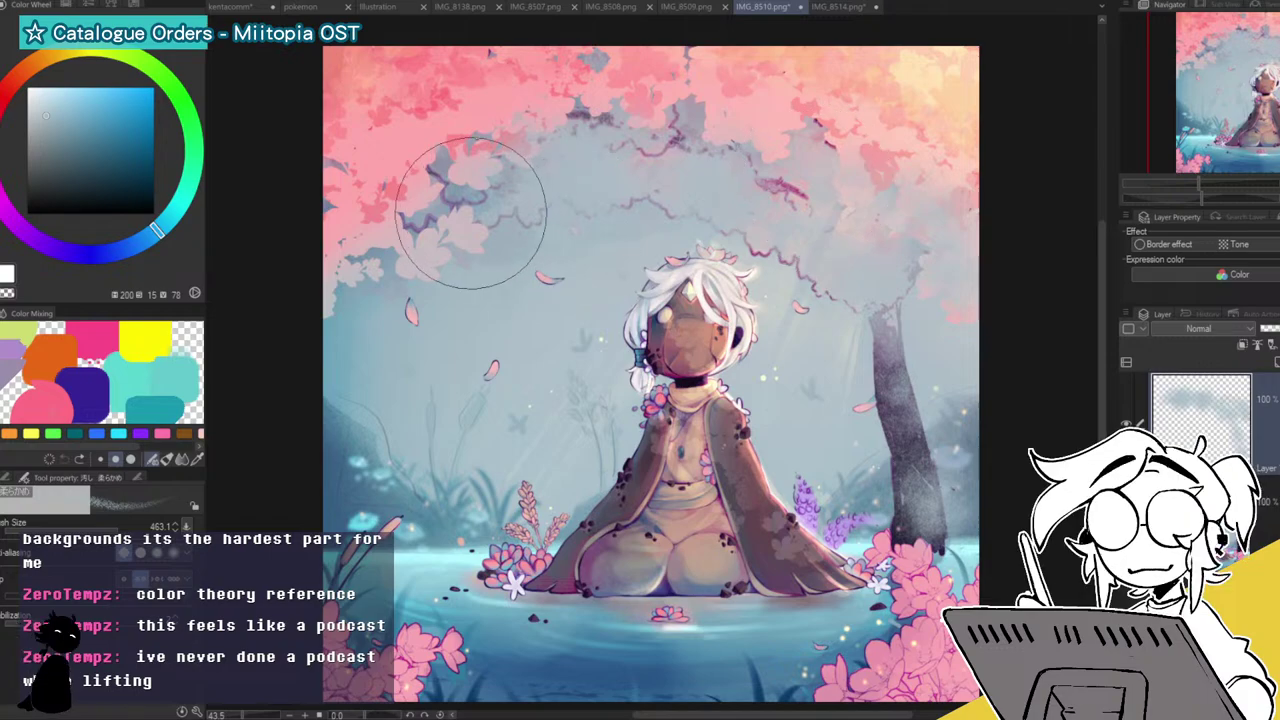
pyautogui.moveTo(345, 255)
pyautogui.mouseDown()
pyautogui.moveTo(433, 216)
pyautogui.moveTo(453, 197)
pyautogui.moveTo(440, 174)
pyautogui.moveTo(470, 128)
pyautogui.moveTo(518, 106)
pyautogui.moveTo(321, 237)
pyautogui.moveTo(411, 140)
pyautogui.mouseUp()
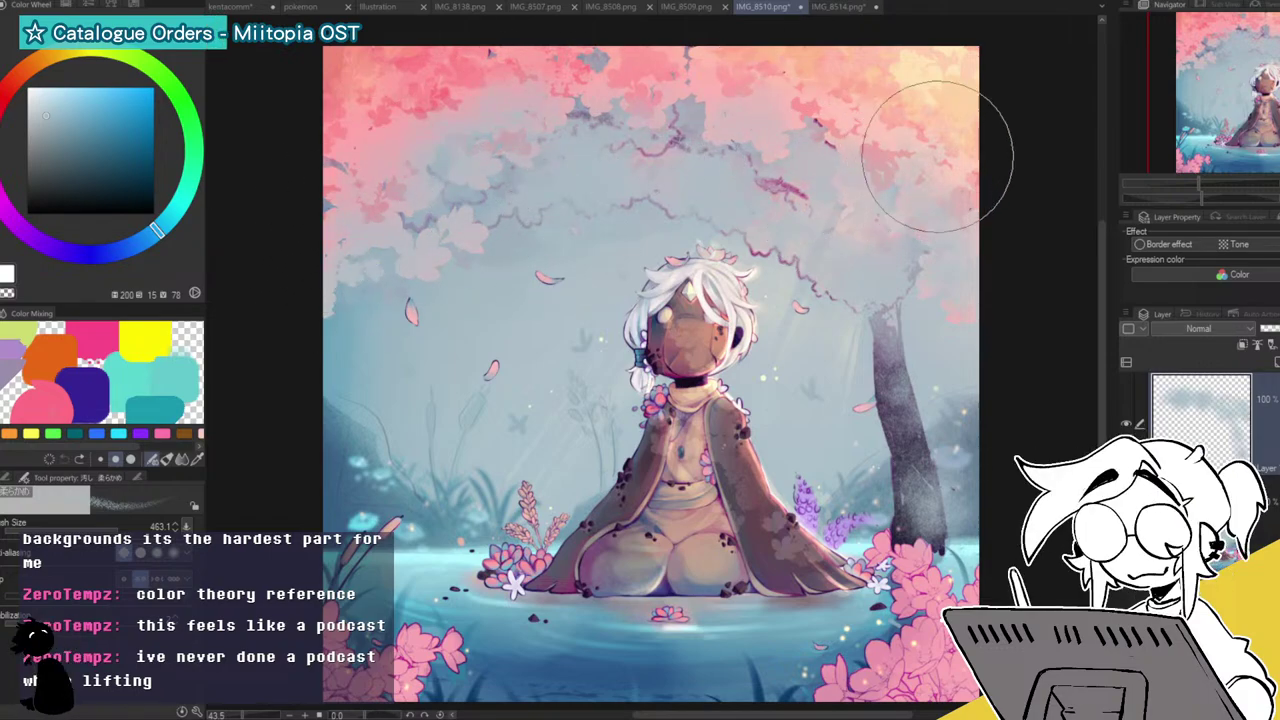
pyautogui.moveTo(1278, 328); pyautogui.dragTo(1266, 328)
pyautogui.moveTo(1252, 101); pyautogui.dragTo(1250, 108)
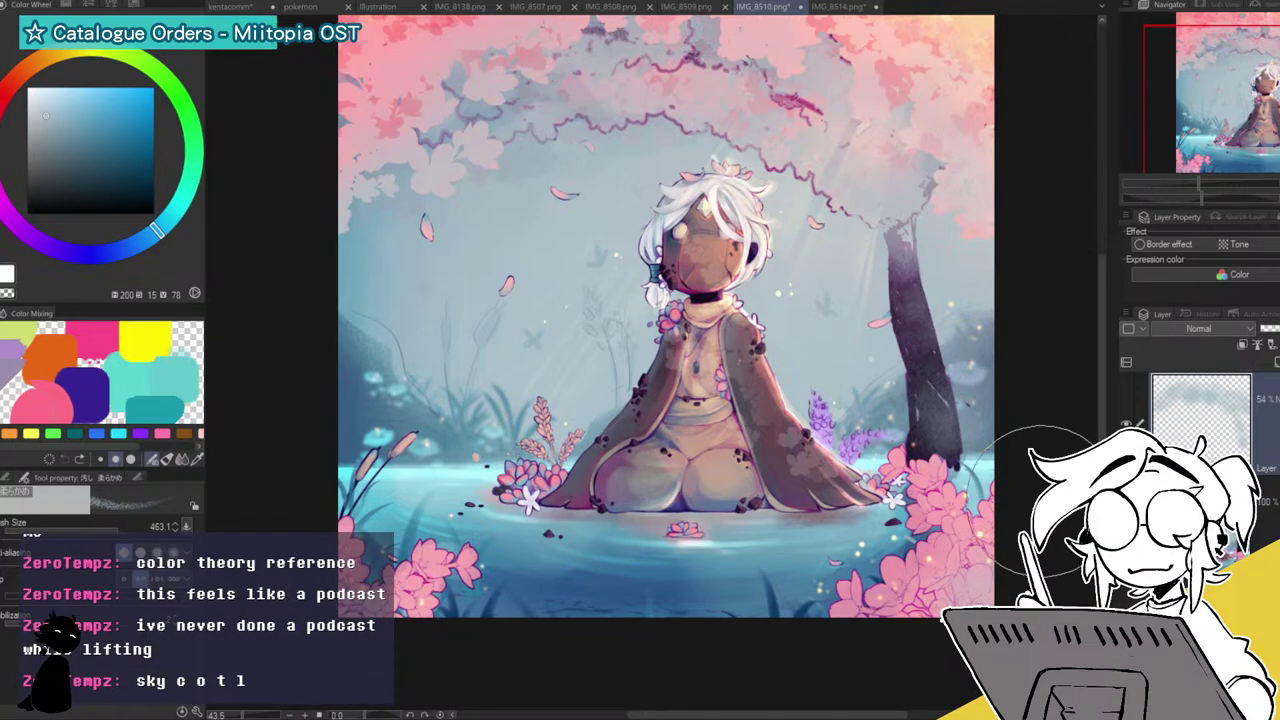
# Brush the sampled background blue beside the tree trunk, and sample colours from the foreground blossoms, the figure's knees and the flowers at its feet.
pyautogui.keyDown('alt'); pyautogui.click(980, 378); pyautogui.keyUp('alt')
pyautogui.moveTo(980, 378); pyautogui.dragTo(959, 397)
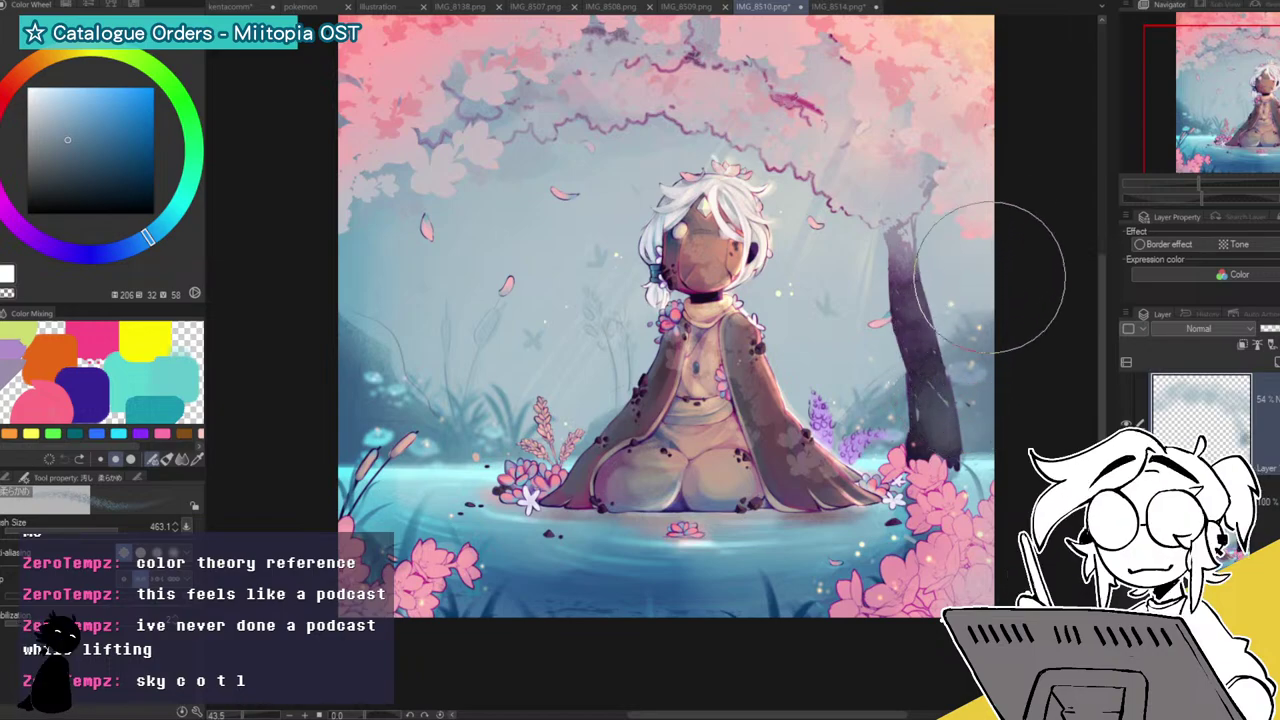
pyautogui.keyDown('alt'); pyautogui.click(440, 565); pyautogui.keyUp('alt')
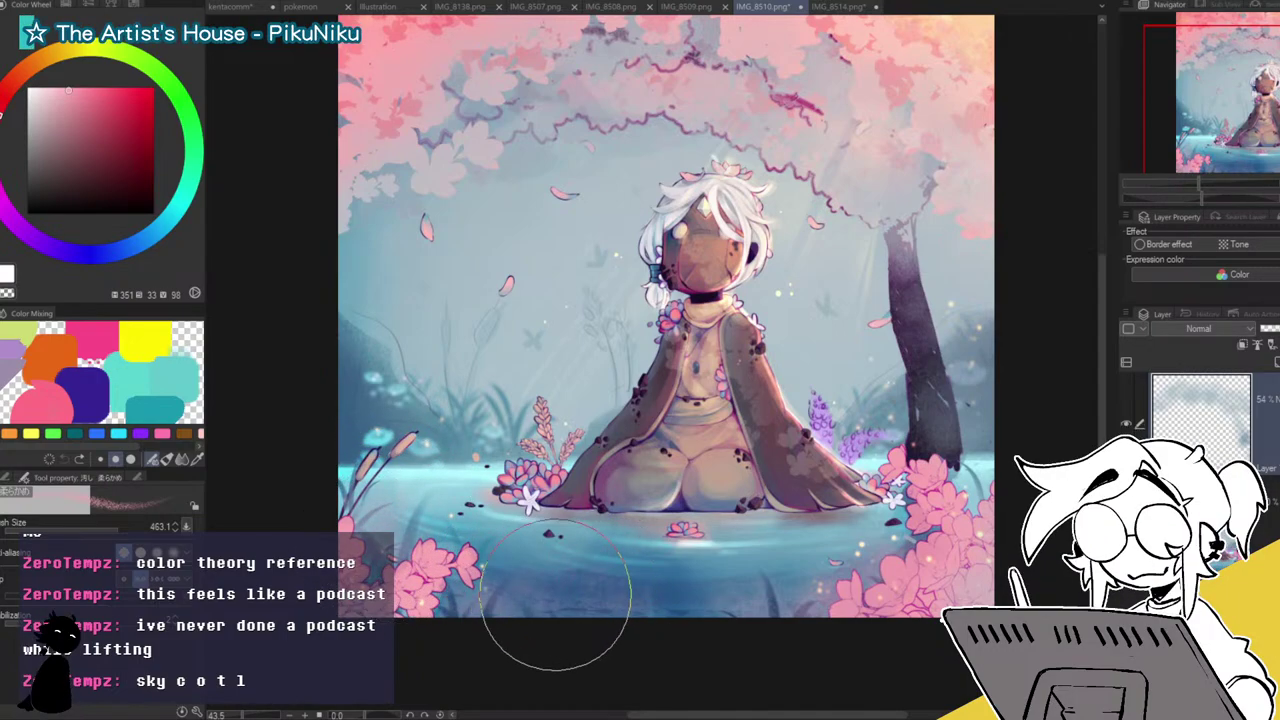
pyautogui.keyDown('alt'); pyautogui.click(750, 480); pyautogui.keyUp('alt')
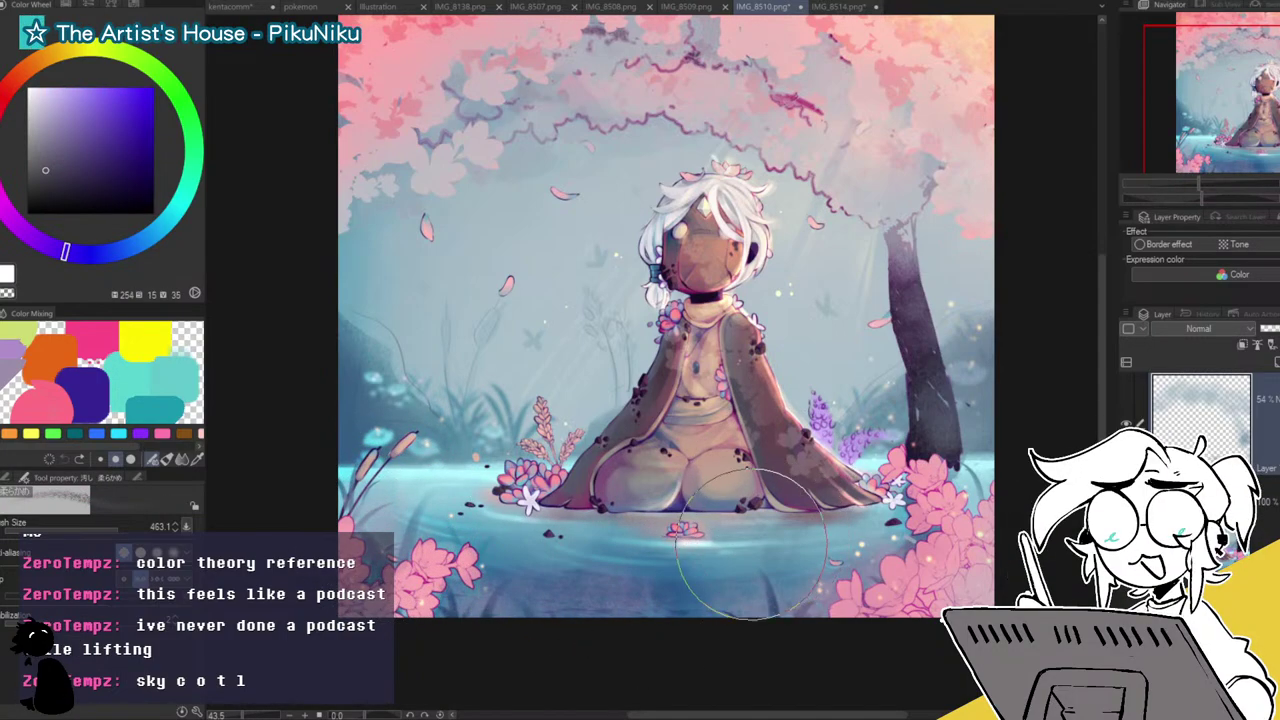
pyautogui.keyDown('alt'); pyautogui.click(727, 466); pyautogui.keyUp('alt')
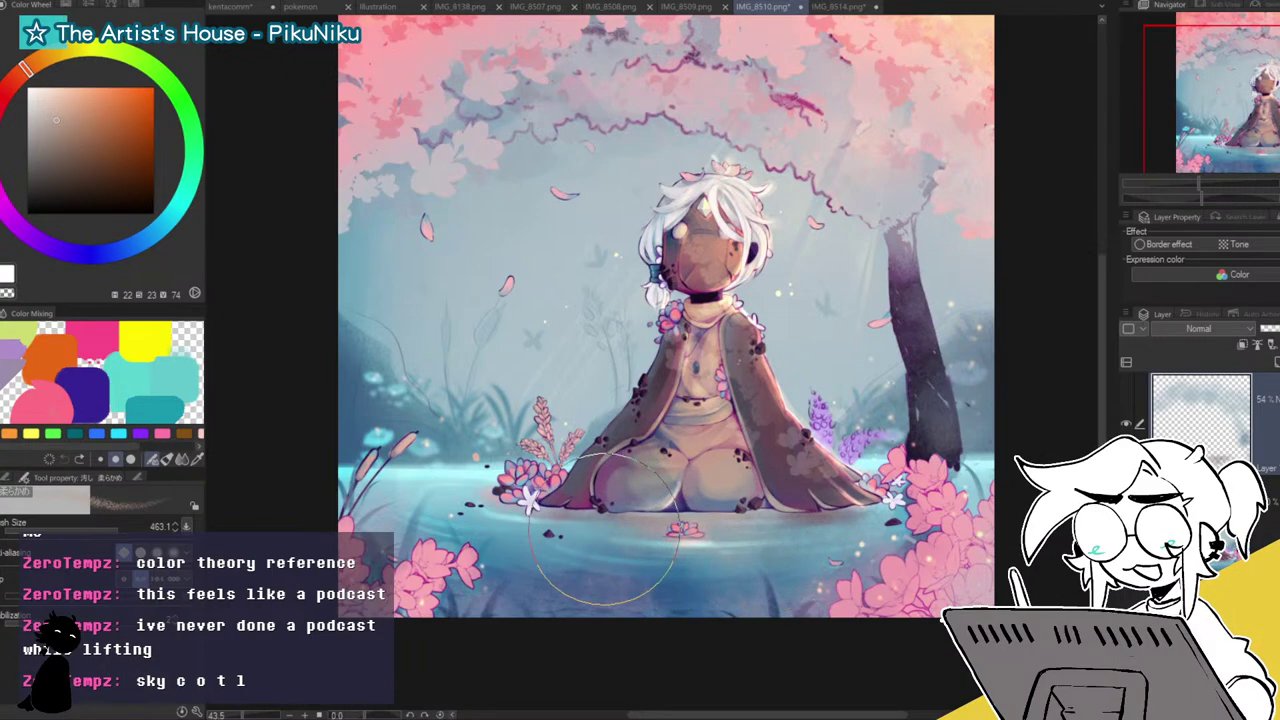
pyautogui.keyDown('alt'); pyautogui.click(530, 525); pyautogui.keyUp('alt')
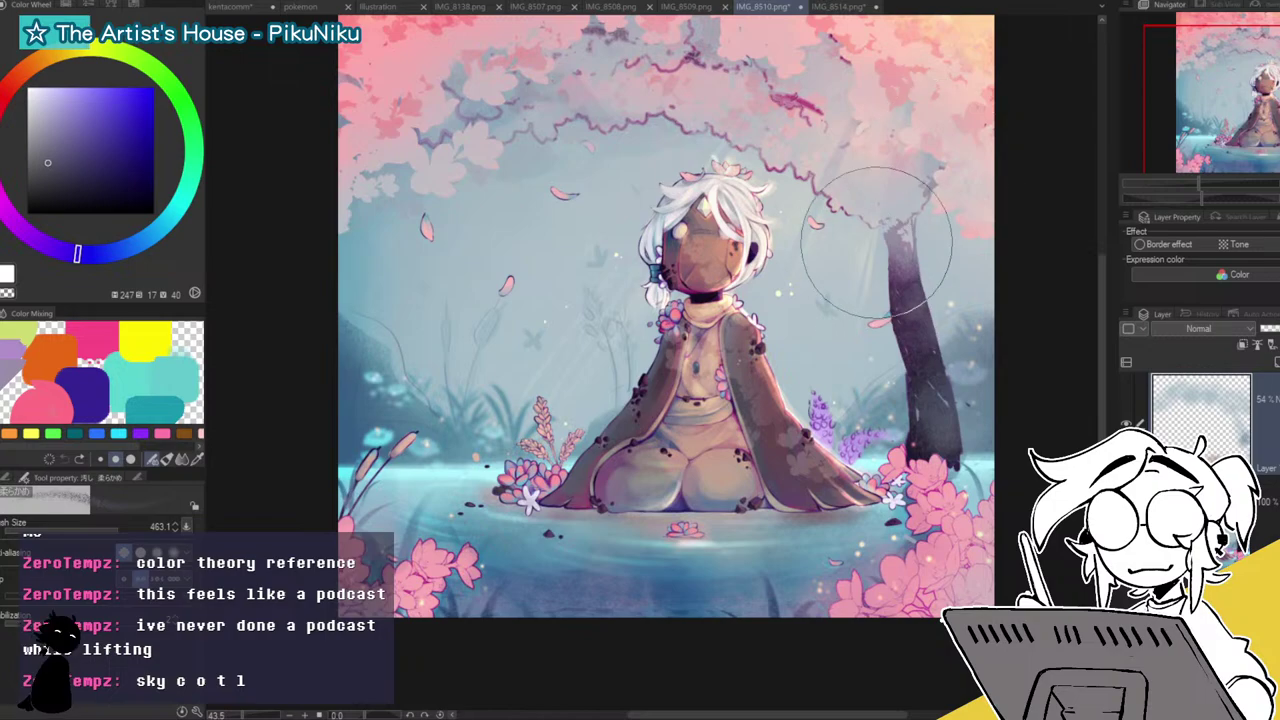
# Brush colours sampled from the trunk and the bush on the left over the trunk's base and the left shoreline.
pyautogui.keyDown('alt'); pyautogui.click(945, 440); pyautogui.keyUp('alt')
pyautogui.moveTo(960, 479); pyautogui.dragTo(983, 466)
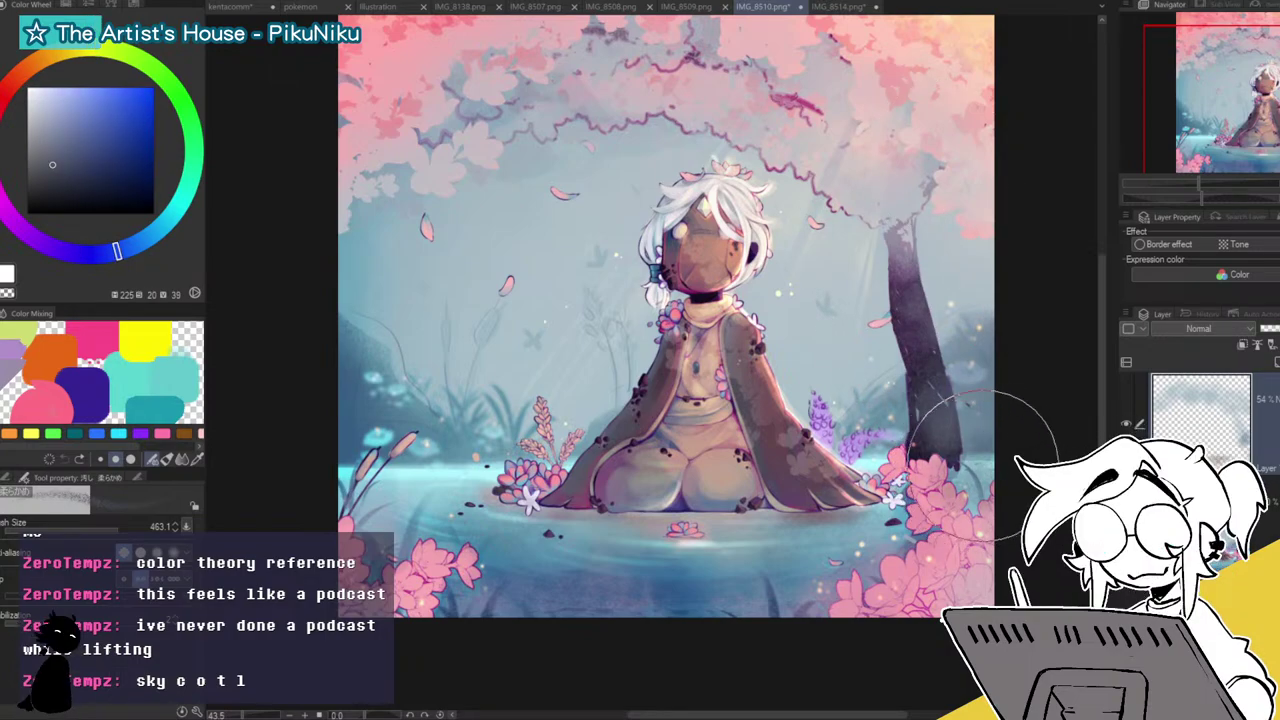
pyautogui.keyDown('alt'); pyautogui.click(362, 410); pyautogui.keyUp('alt')
pyautogui.moveTo(376, 492); pyautogui.dragTo(386, 490)
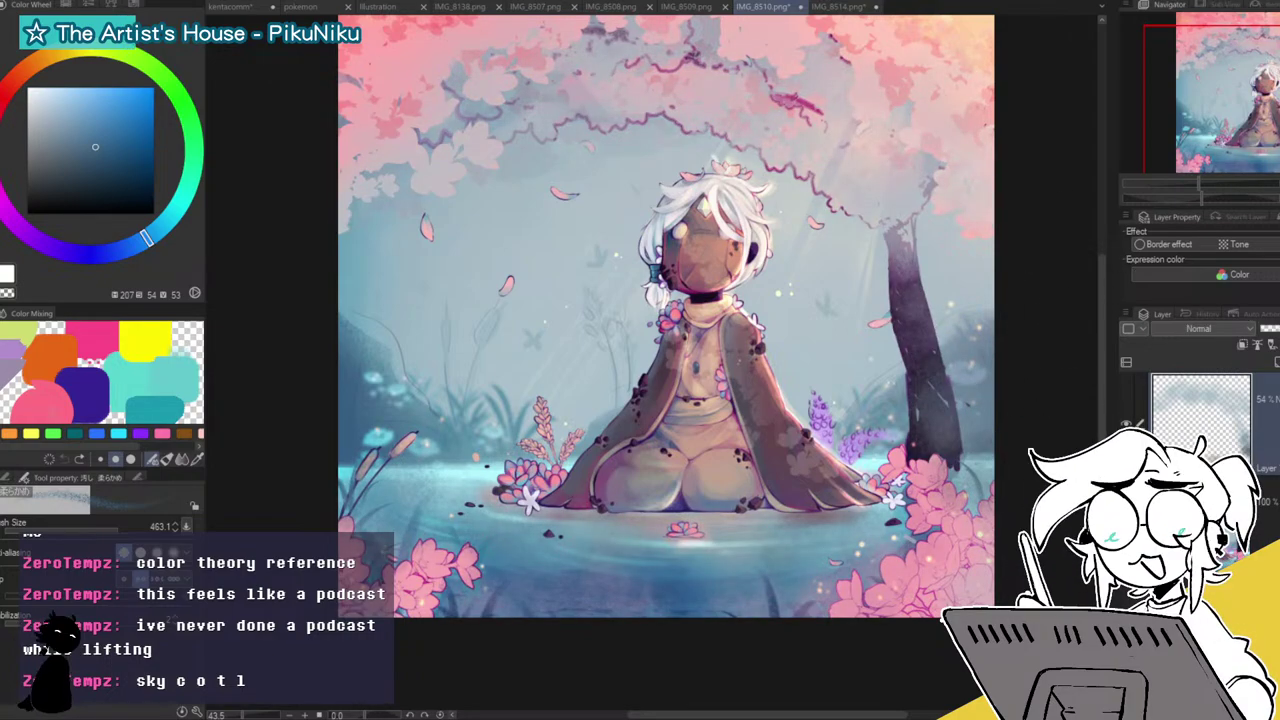
# Compare the painting with the haze layer hidden and visible.
pyautogui.click(1126, 423)
pyautogui.click(1126, 423)
pyautogui.click(1126, 423)
pyautogui.click(1126, 423)
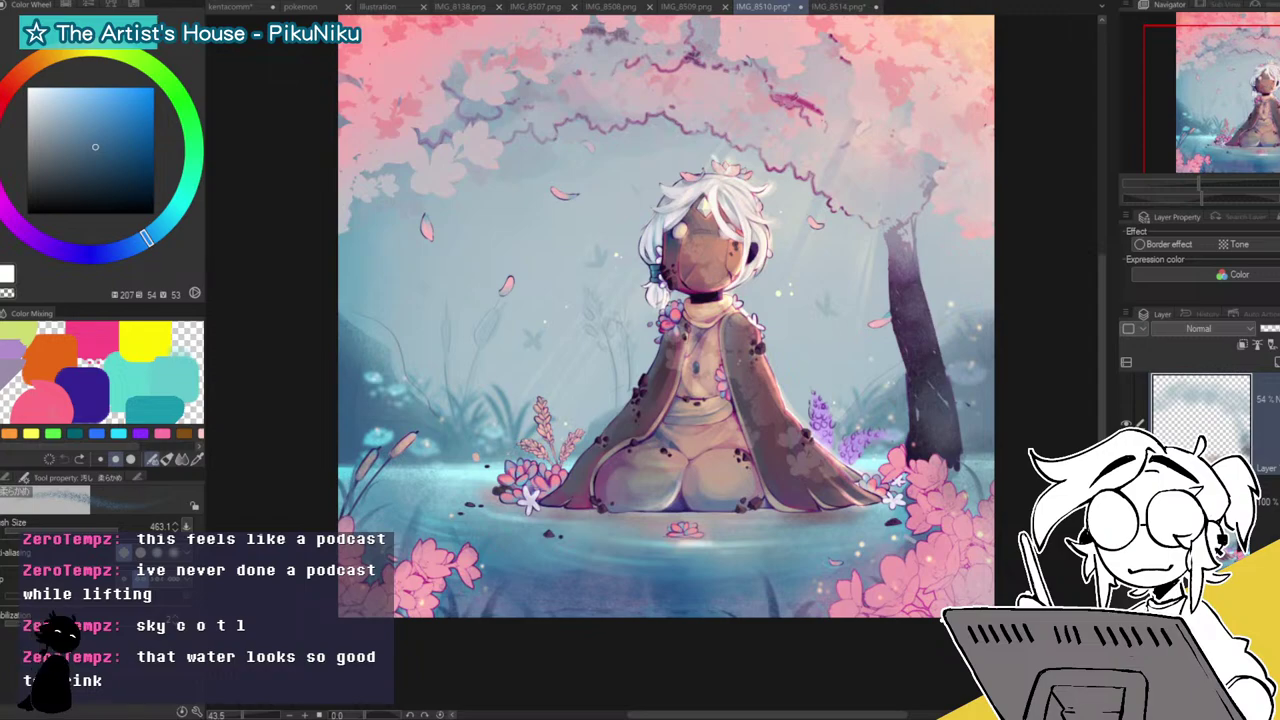
pyautogui.click(1126, 423)
pyautogui.click(1126, 423)
pyautogui.click(1126, 423)
pyautogui.click(1126, 423)
pyautogui.click(1126, 423)
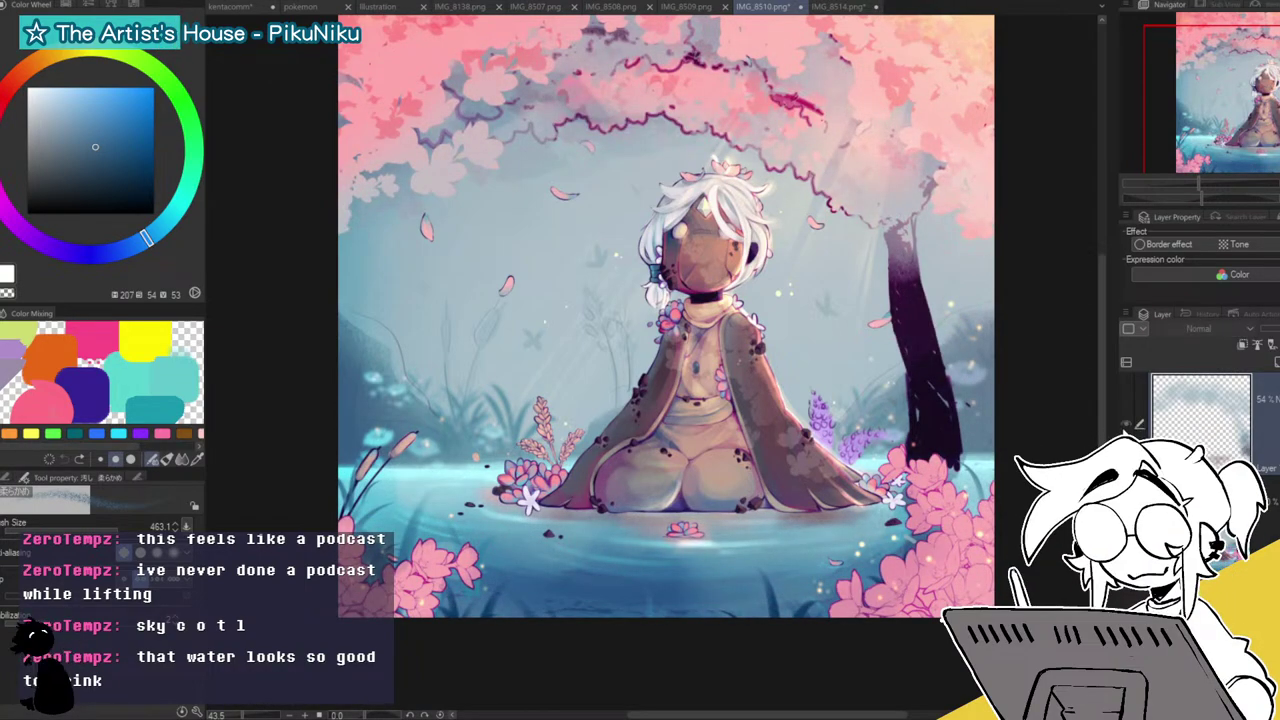
pyautogui.click(1126, 423)
# On a new layer, brush the background's light blue over the left side of the figure's hair and face at size 235.7.
pyautogui.keyDown('alt'); pyautogui.click(790, 316); pyautogui.keyUp('alt')
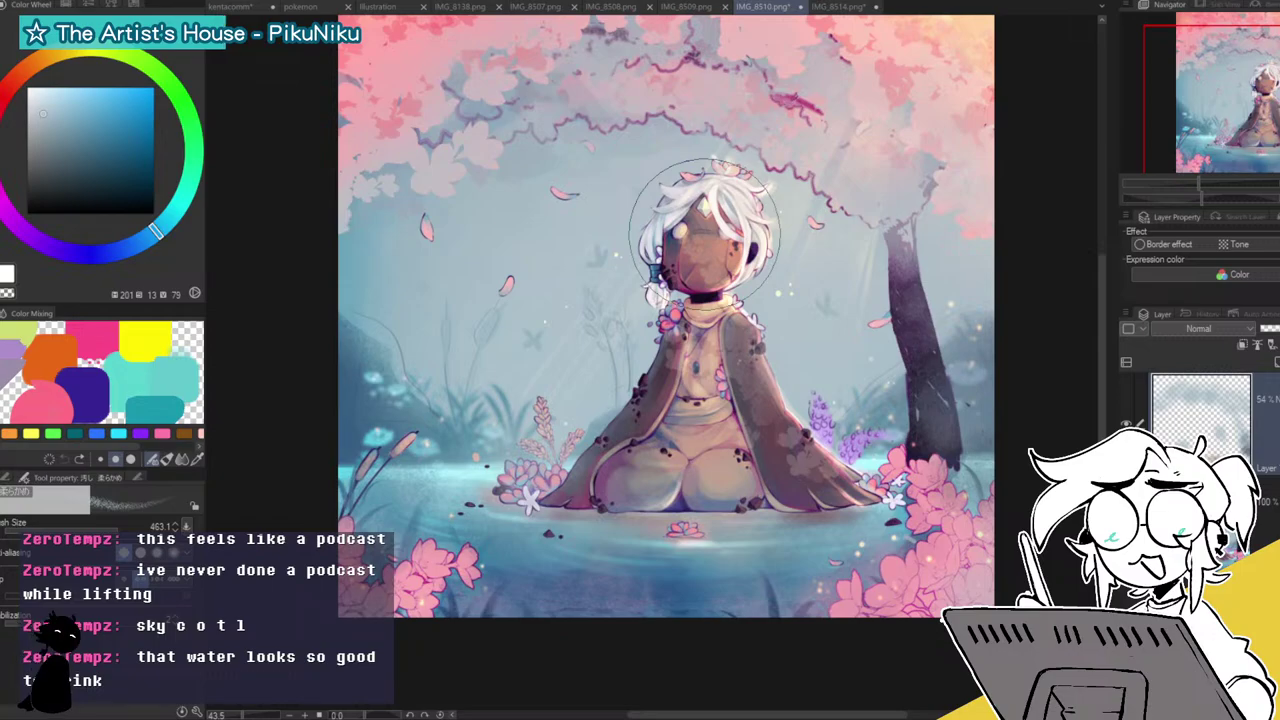
pyautogui.moveTo(1204, 181)
pyautogui.mouseDown()
pyautogui.moveTo(1210, 218)
pyautogui.moveTo(1218, 184)
pyautogui.mouseUp()
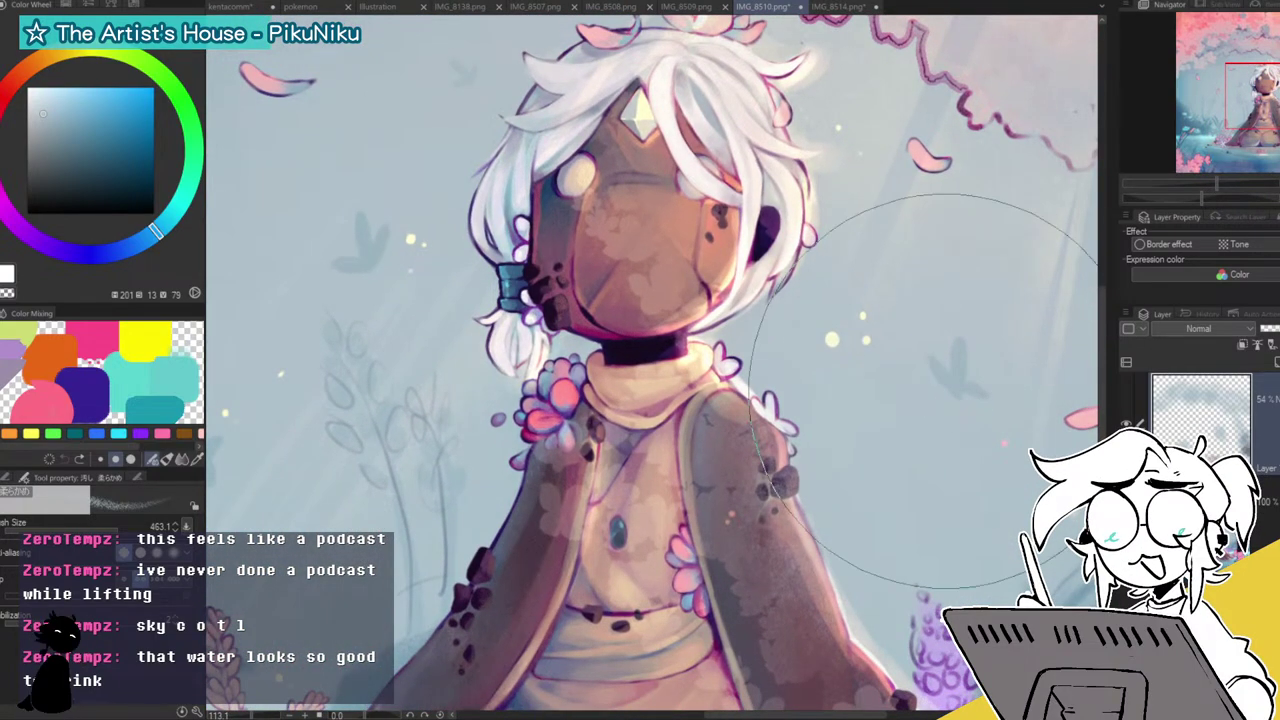
pyautogui.click(1267, 343)
pyautogui.click(92, 529)
pyautogui.moveTo(516, 209)
pyautogui.mouseDown()
pyautogui.moveTo(513, 291)
pyautogui.moveTo(518, 175)
pyautogui.mouseUp()
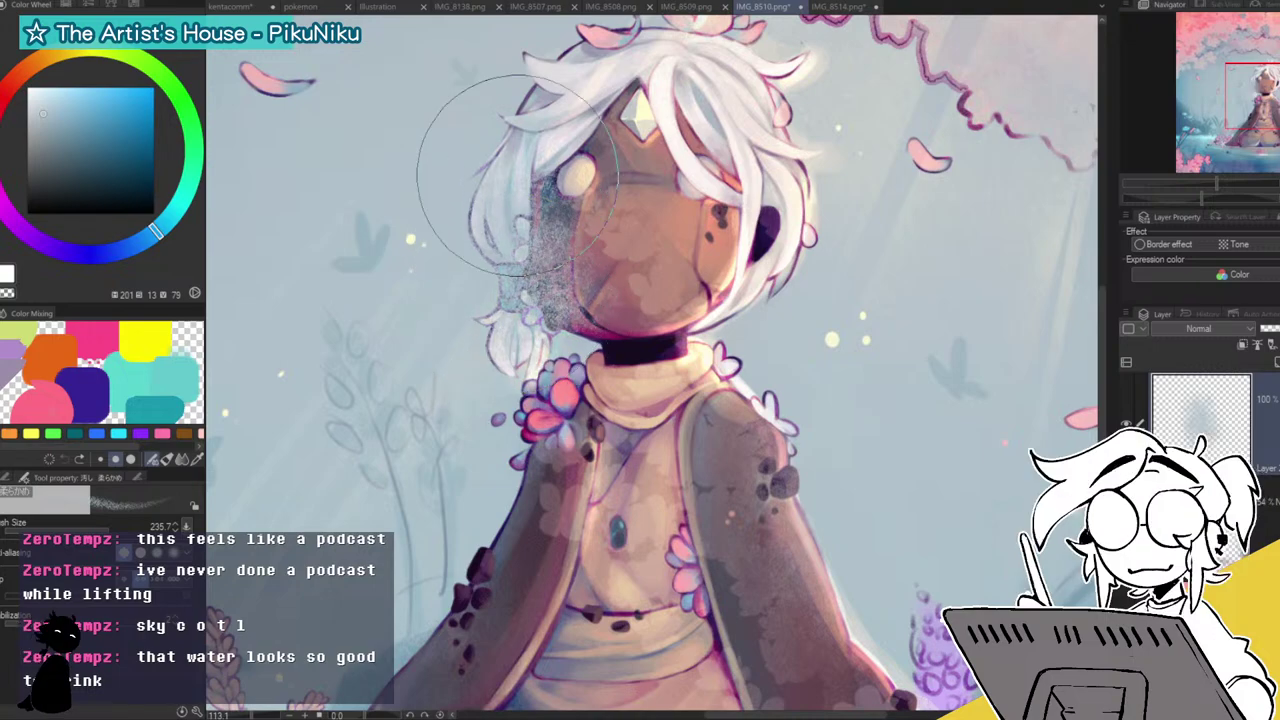
pyautogui.moveTo(550, 125)
pyautogui.mouseDown()
pyautogui.moveTo(520, 175)
pyautogui.moveTo(480, 312)
pyautogui.moveTo(480, 330)
pyautogui.moveTo(517, 350)
pyautogui.moveTo(568, 180)
pyautogui.mouseUp()
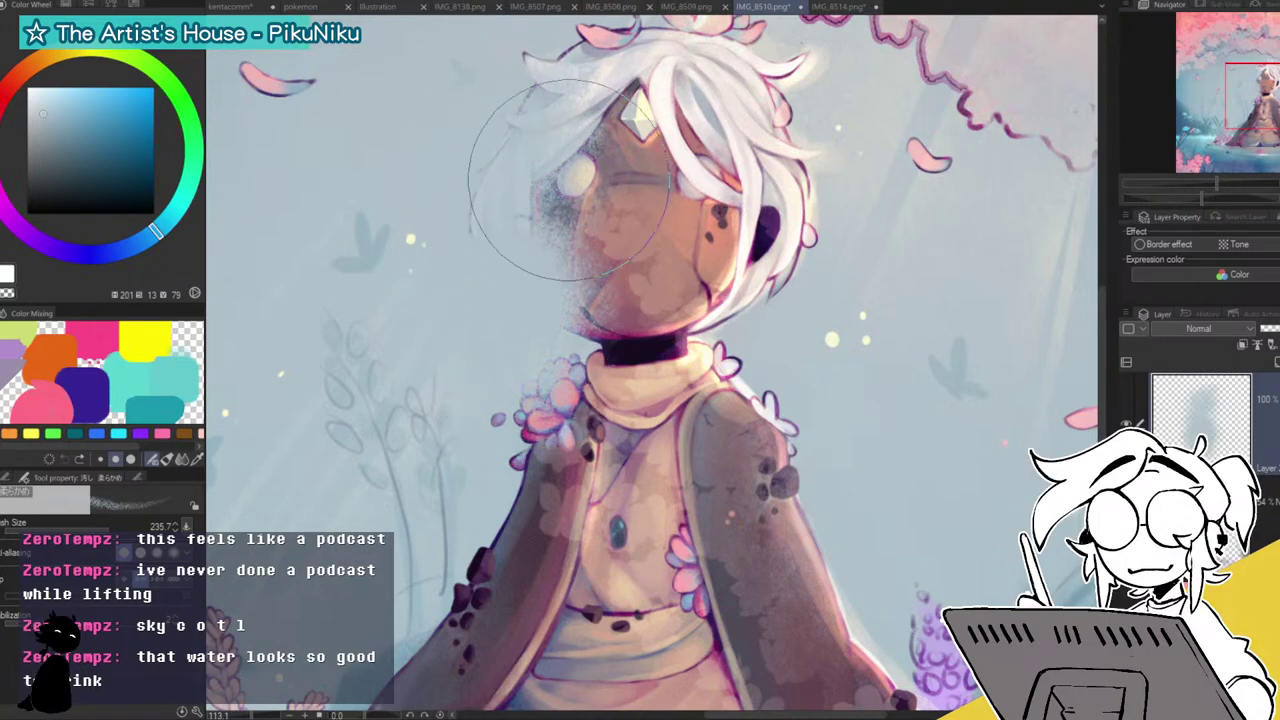
# Extend the light blue over the left half of the figure's robe and set the layer's blending mode to Multiply.
pyautogui.click(1127, 420)
pyautogui.moveTo(1216, 183); pyautogui.dragTo(1206, 184)
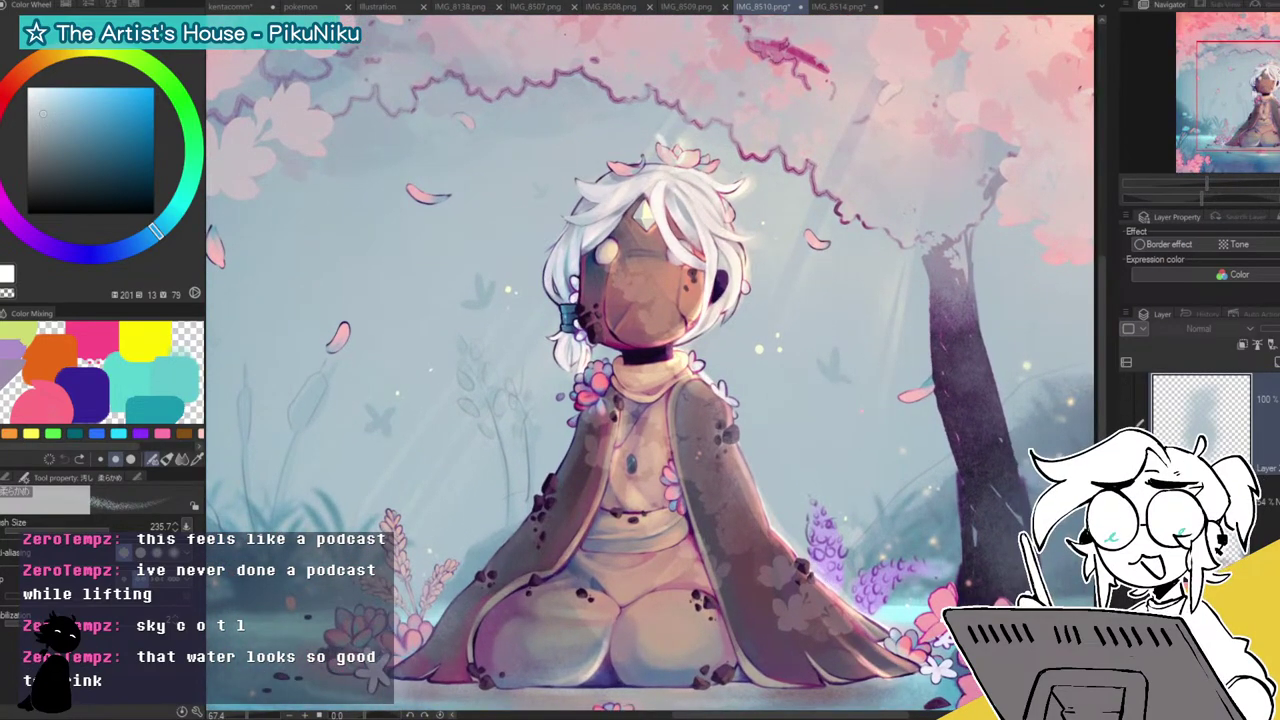
pyautogui.click(1127, 422)
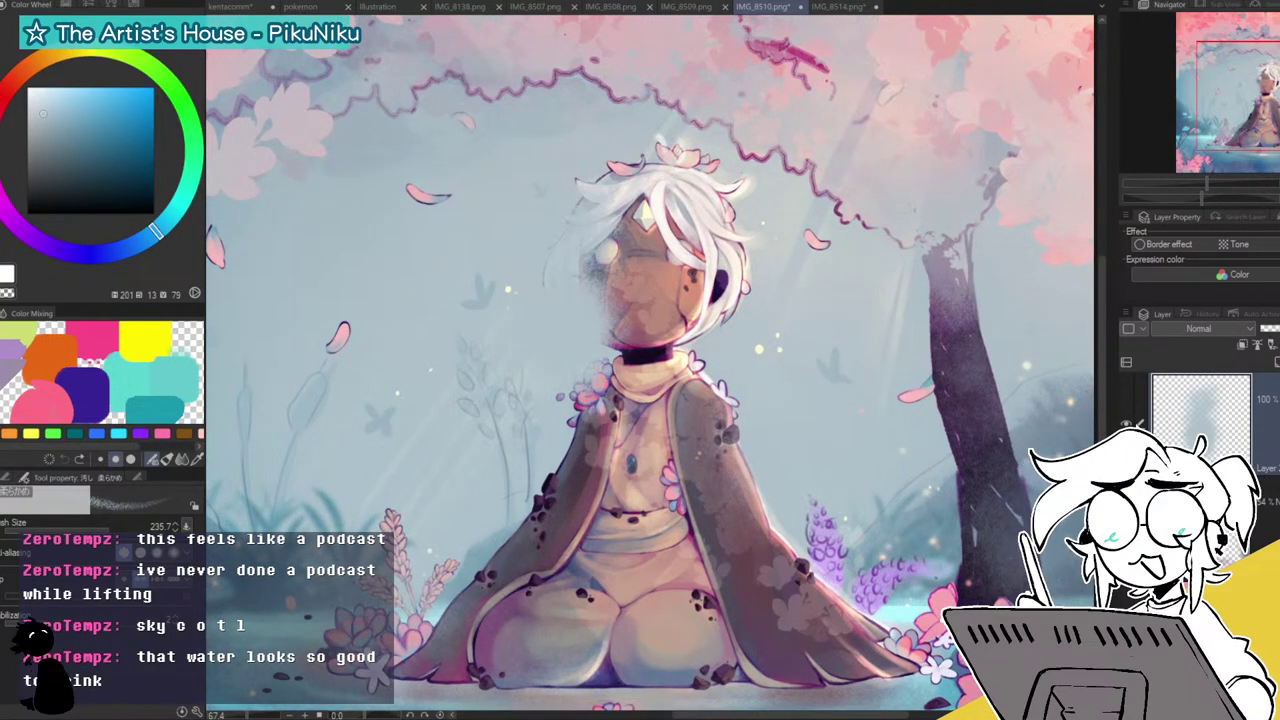
pyautogui.moveTo(615, 430)
pyautogui.mouseDown()
pyautogui.moveTo(610, 385)
pyautogui.moveTo(625, 423)
pyautogui.moveTo(537, 577)
pyautogui.moveTo(595, 497)
pyautogui.moveTo(554, 567)
pyautogui.moveTo(439, 645)
pyautogui.moveTo(645, 631)
pyautogui.moveTo(572, 630)
pyautogui.moveTo(465, 655)
pyautogui.moveTo(463, 630)
pyautogui.moveTo(582, 520)
pyautogui.moveTo(555, 580)
pyautogui.moveTo(592, 615)
pyautogui.moveTo(715, 670)
pyautogui.moveTo(643, 672)
pyautogui.moveTo(650, 385)
pyautogui.mouseUp()
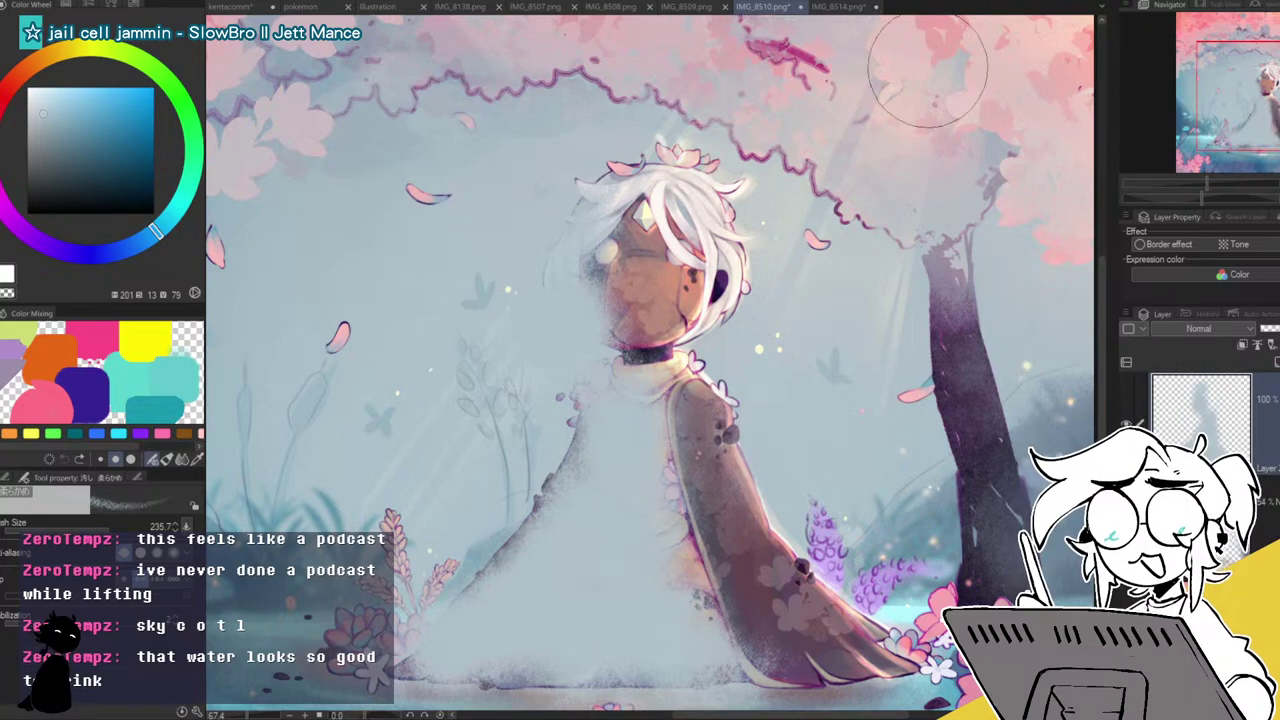
pyautogui.click(1208, 389)
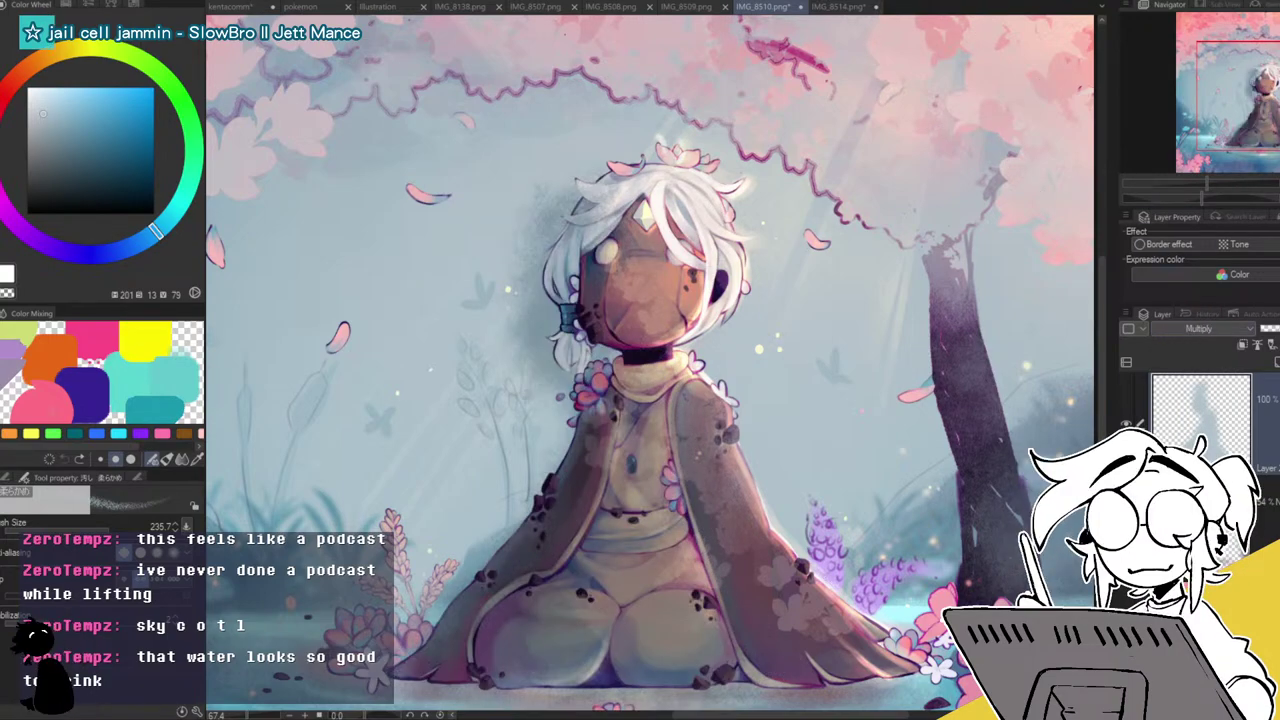
# Erase the Multiply shading that spills past the figure's outline and compare the painting with and without that layer.
pyautogui.press('e')
pyautogui.moveTo(527, 238)
pyautogui.mouseDown()
pyautogui.moveTo(536, 216)
pyautogui.moveTo(518, 271)
pyautogui.moveTo(560, 196)
pyautogui.mouseUp()
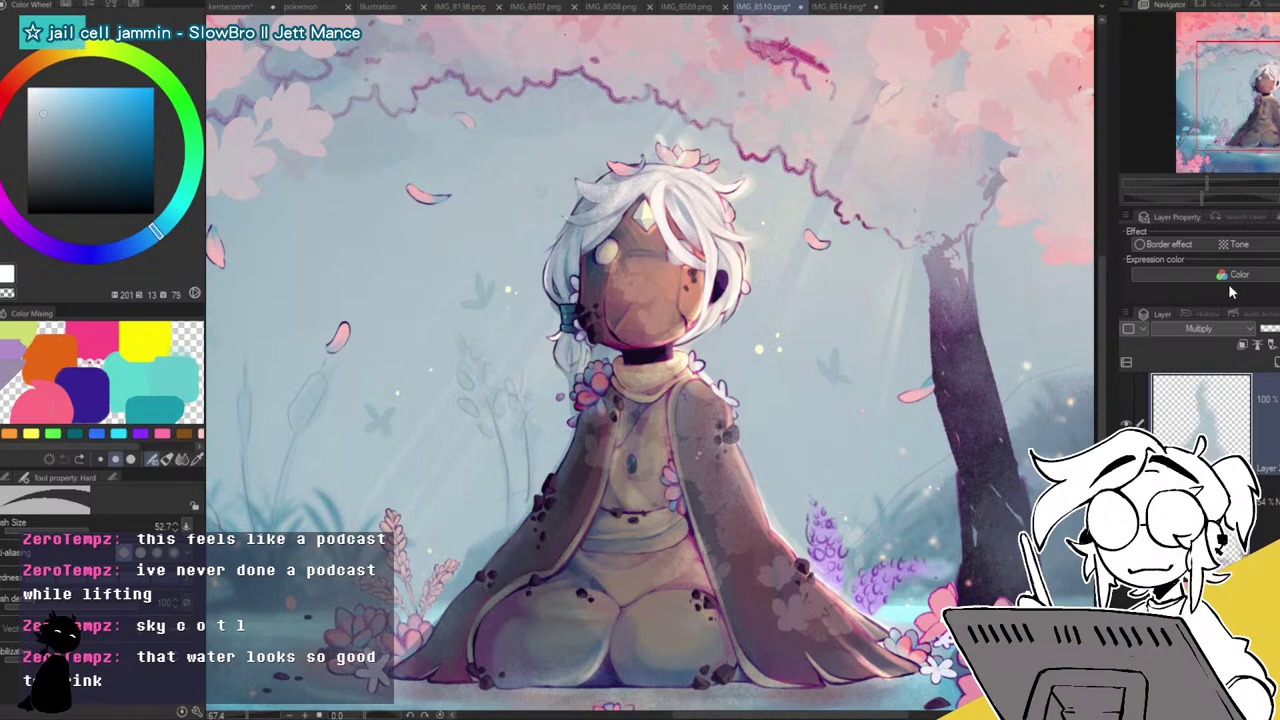
pyautogui.click(1127, 423)
pyautogui.click(1127, 423)
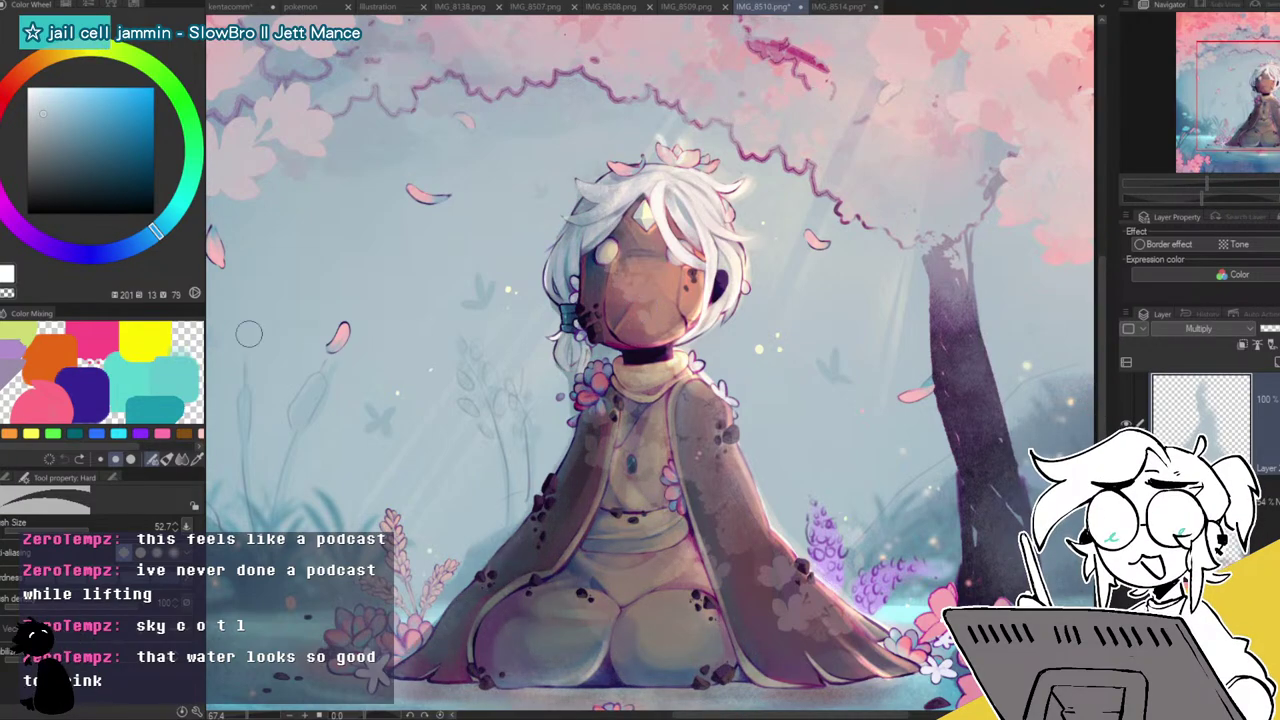
# Choose a bright red with HSV values 358, 70, 97 and switch to the Artemus HB pencil.
pyautogui.click(3, 103)
pyautogui.moveTo(126, 104); pyautogui.dragTo(116, 91)
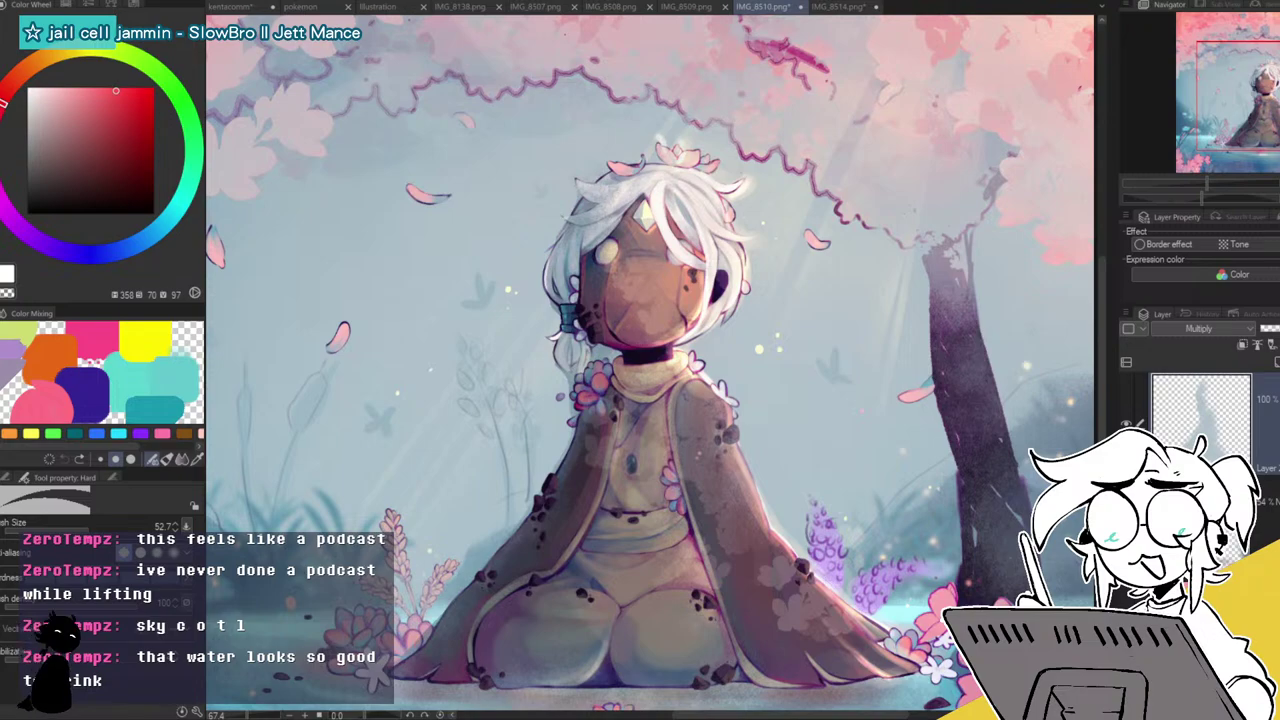
pyautogui.press('p')
pyautogui.moveTo(605, 255); pyautogui.dragTo(660, 343)
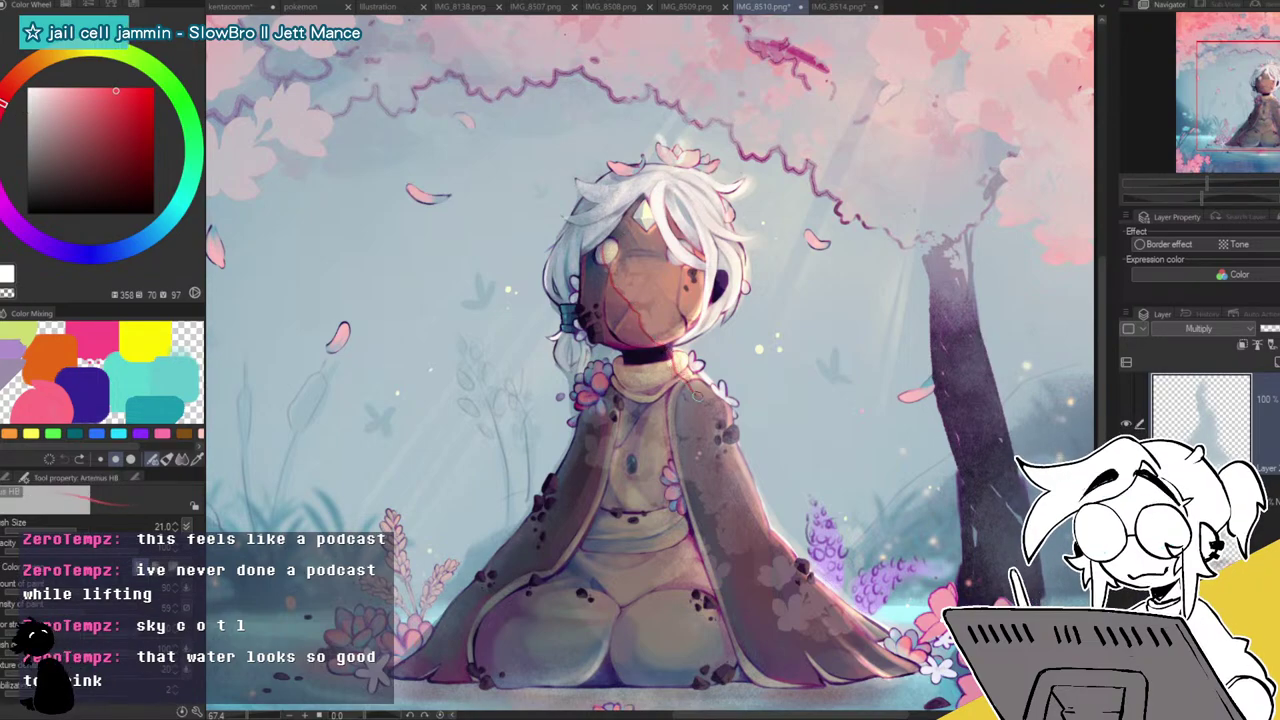
pyautogui.moveTo(697, 395); pyautogui.dragTo(722, 404)
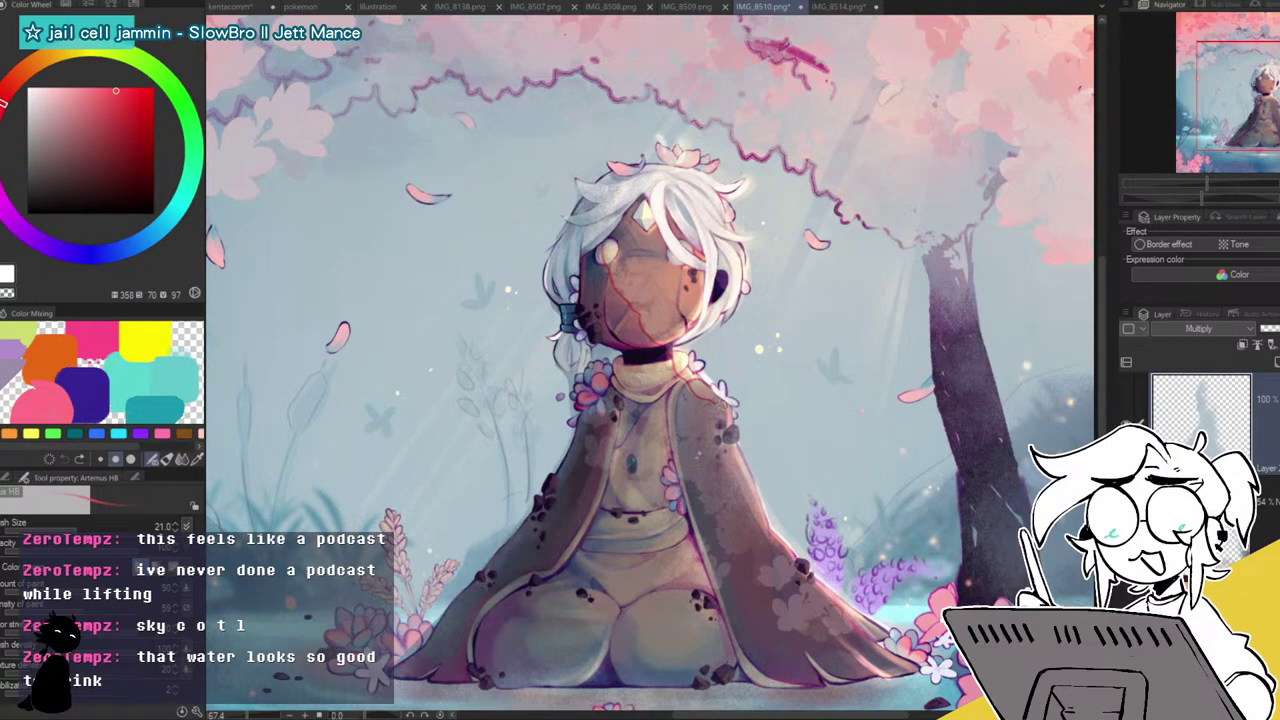
pyautogui.hotkey('ctrl', 'z')
pyautogui.hotkey('ctrl', 'z')
# On a new layer, draw jagged red lines along the shadow's edge over the face and robe, set to Color burn at 24% opacity.
pyautogui.click(1274, 358)
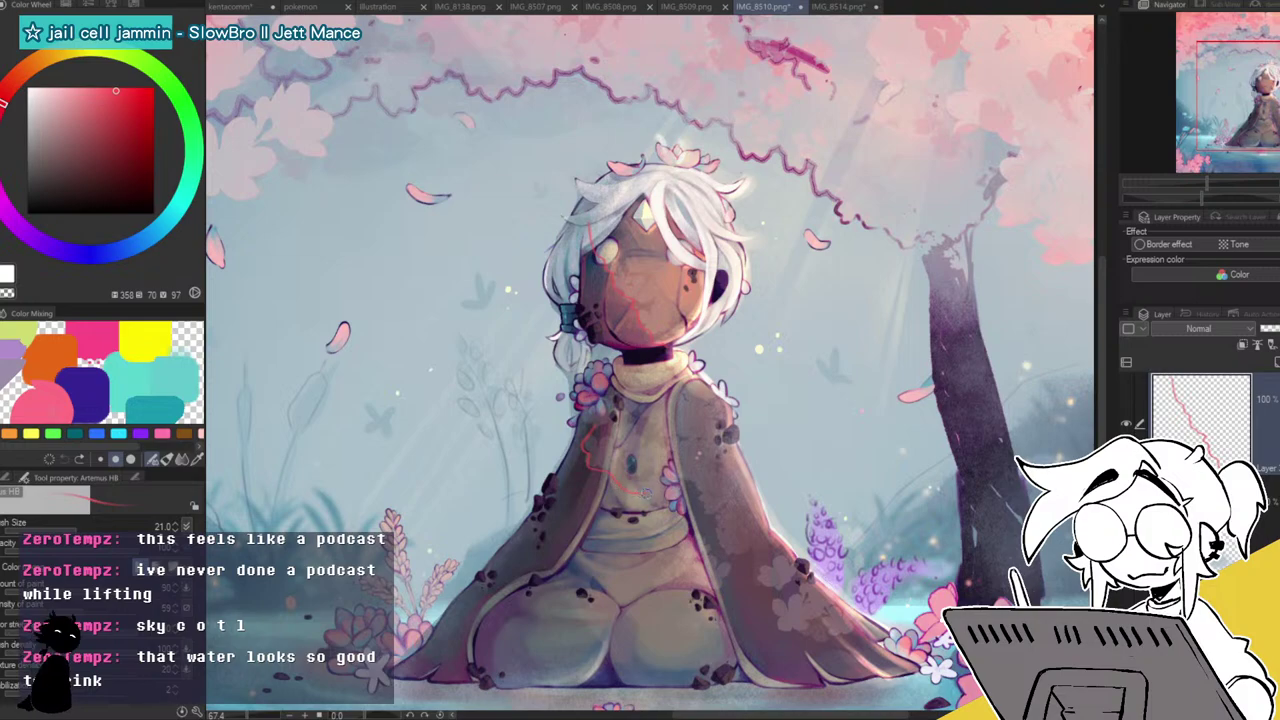
pyautogui.moveTo(654, 348); pyautogui.dragTo(697, 394)
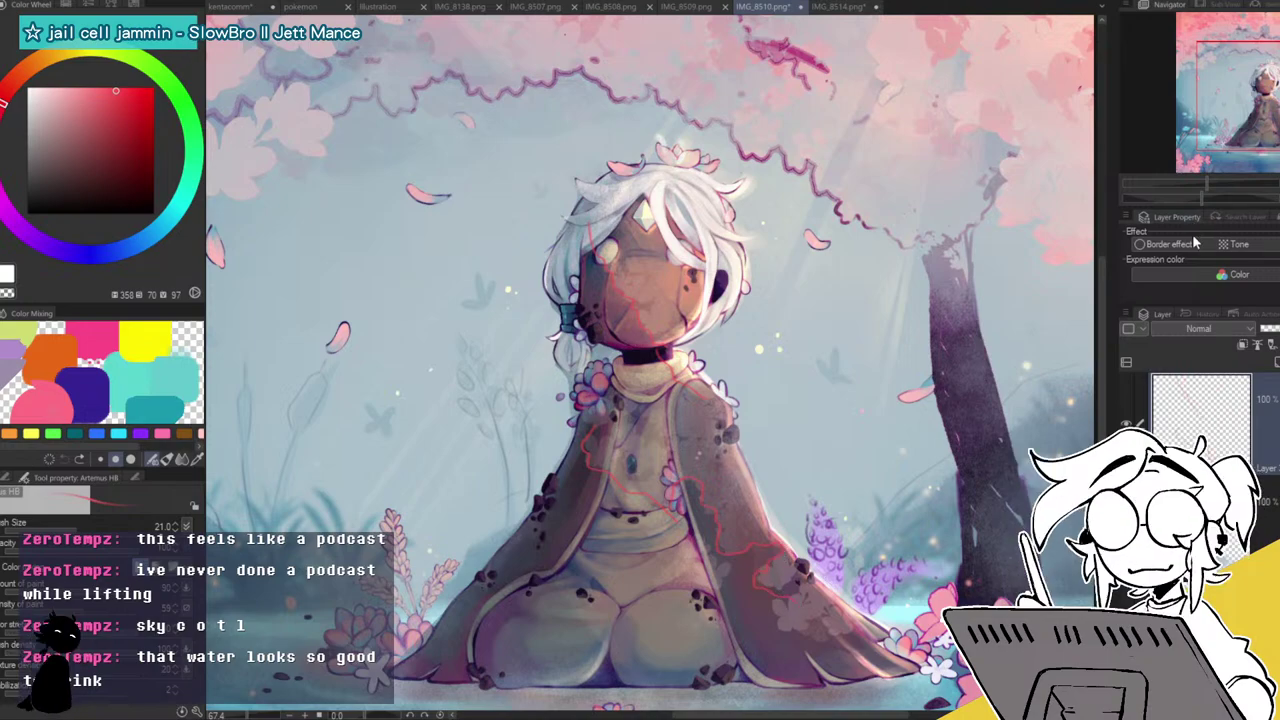
pyautogui.click(1198, 329)
pyautogui.click(1200, 388)
pyautogui.click(1275, 330)
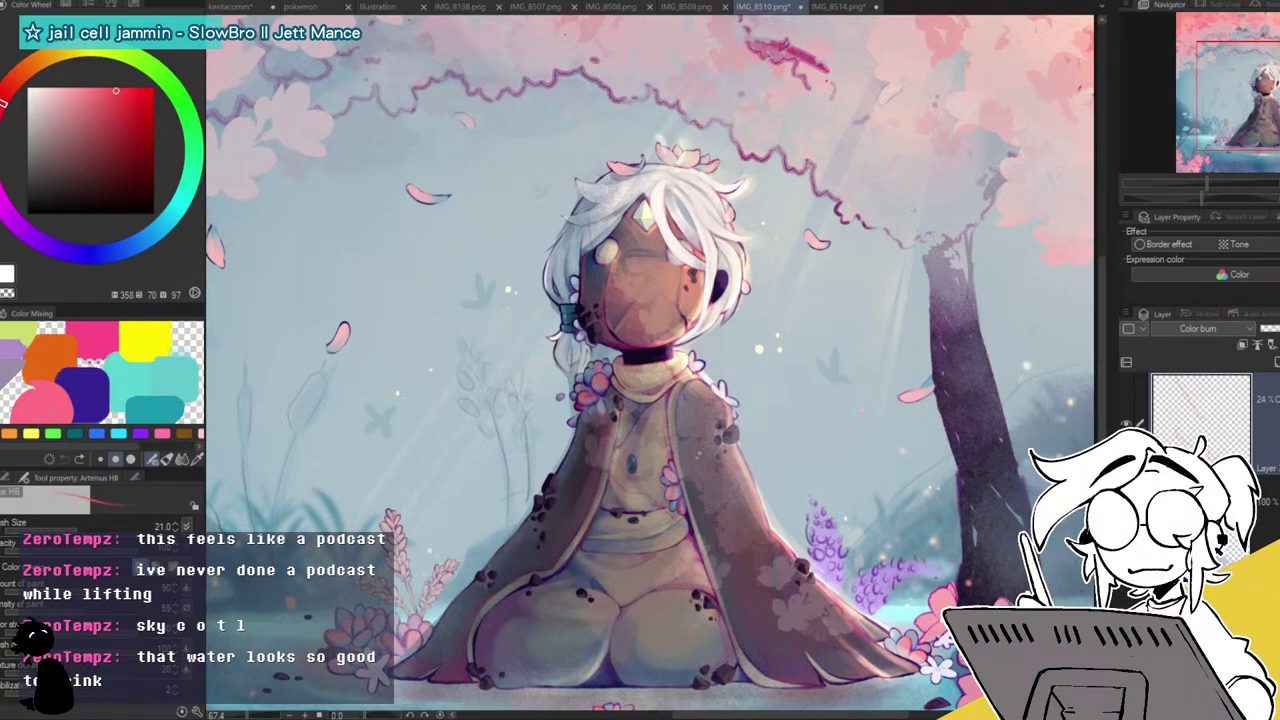
# On a new layer above the Multiply shading, paint a teal stroke on the lock of hair above the hair tie with the AA pen.
pyautogui.moveTo(1207, 183); pyautogui.dragTo(1197, 187)
pyautogui.click(1262, 500)
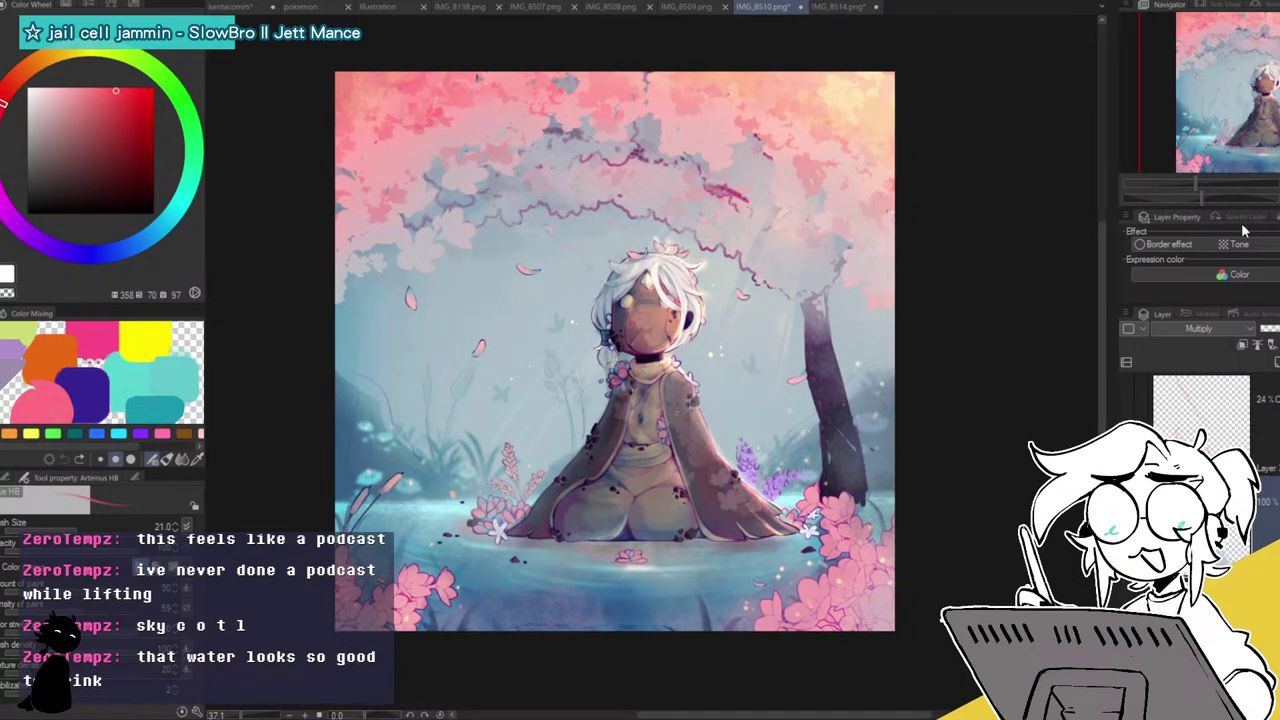
pyautogui.click(1223, 182)
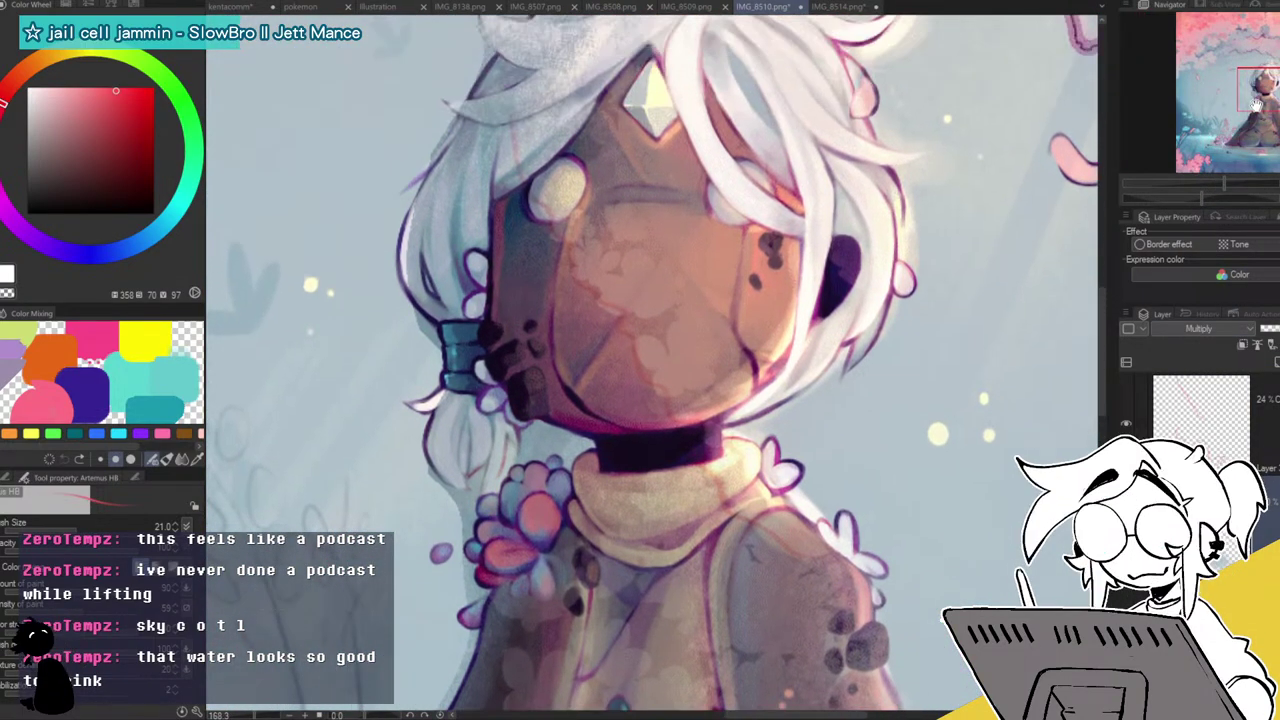
pyautogui.moveTo(1257, 104); pyautogui.dragTo(1212, 82)
pyautogui.click(154, 408)
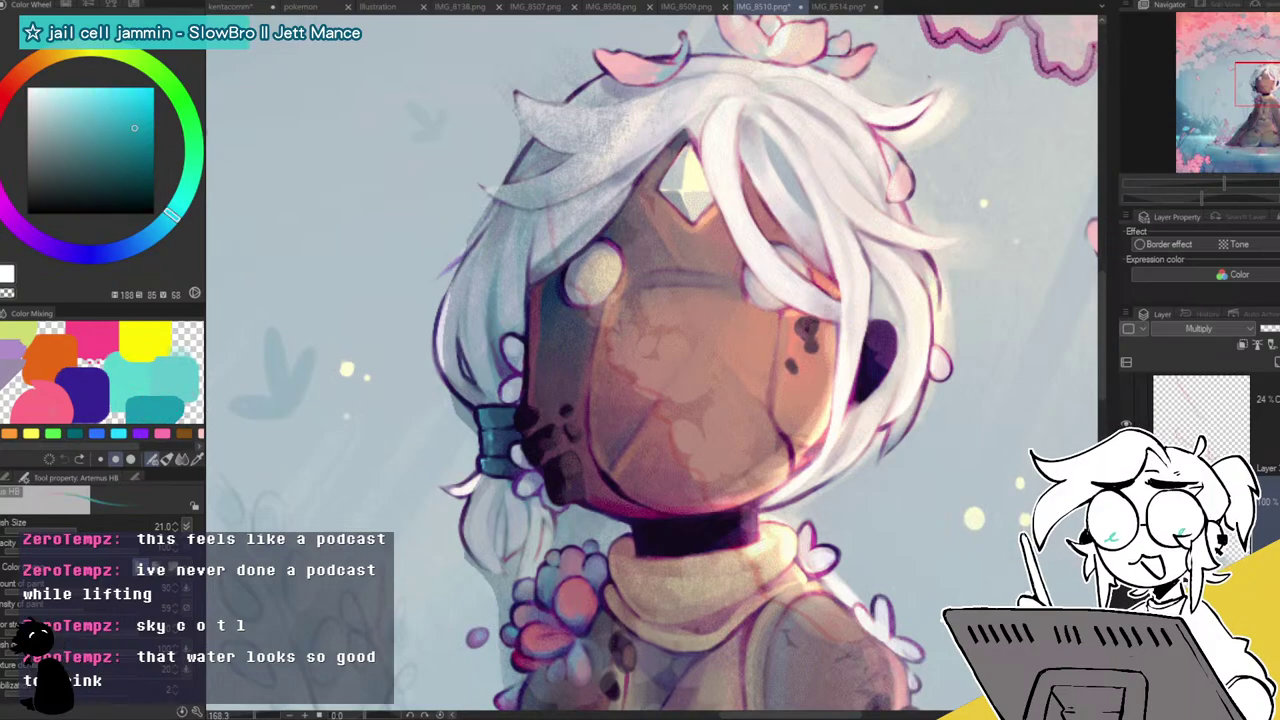
pyautogui.click(8, 477)
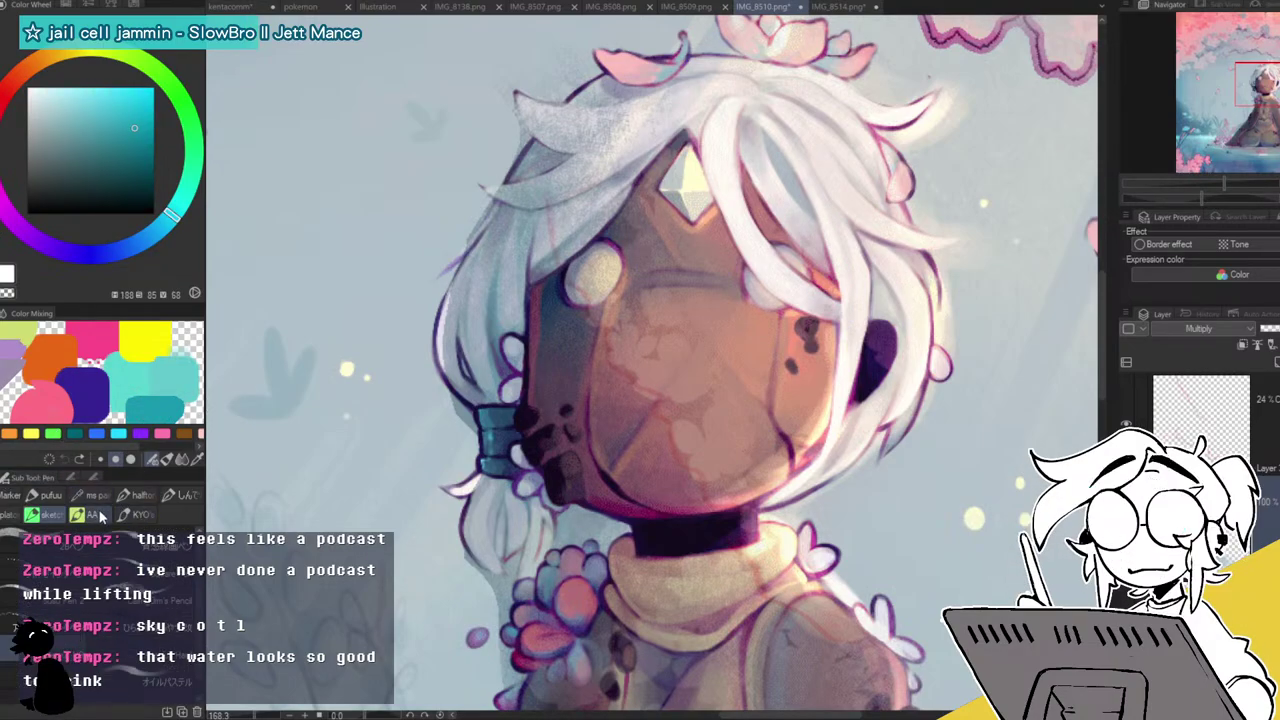
pyautogui.click(96, 514)
pyautogui.click(1276, 362)
pyautogui.moveTo(494, 400)
pyautogui.mouseDown()
pyautogui.moveTo(478, 327)
pyautogui.moveTo(493, 265)
pyautogui.moveTo(472, 385)
pyautogui.mouseUp()
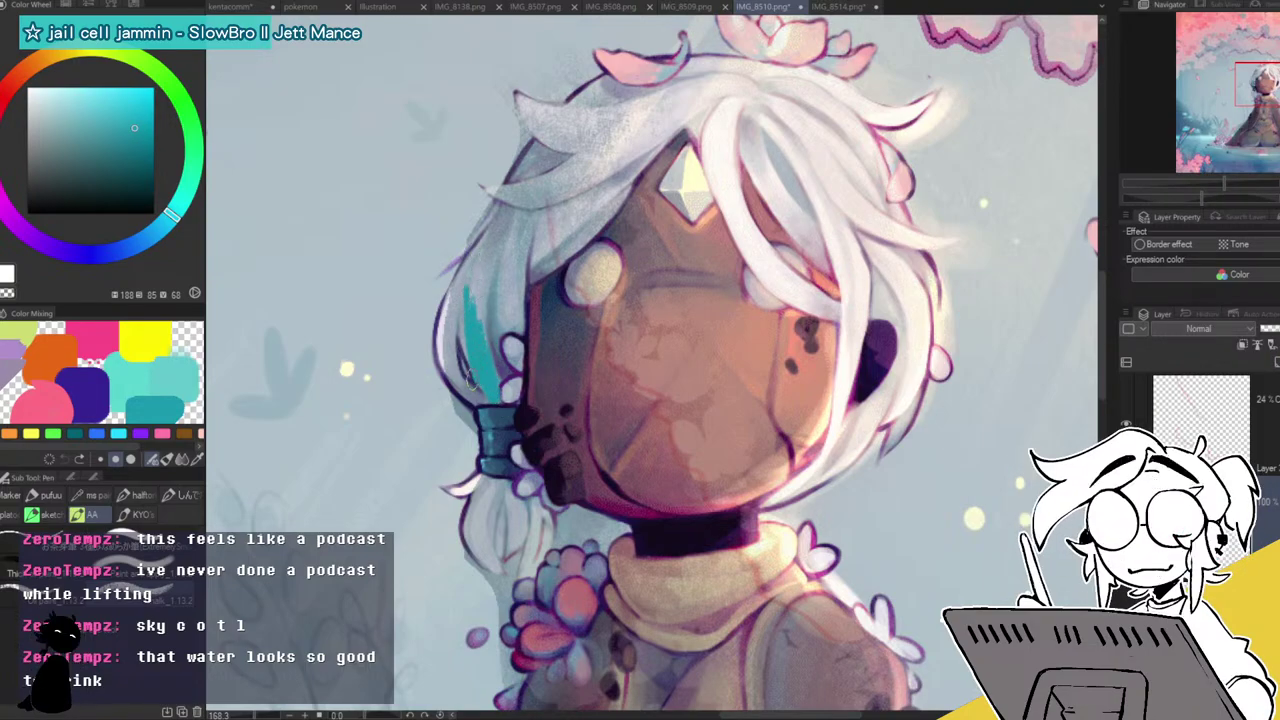
# Blend the teal into the hair above the tie with intermediate colours sampled from the surrounding strands.
pyautogui.keyDown('alt'); pyautogui.click(444, 310); pyautogui.keyUp('alt')
pyautogui.moveTo(458, 282)
pyautogui.mouseDown()
pyautogui.moveTo(448, 356)
pyautogui.moveTo(477, 366)
pyautogui.mouseUp()
pyautogui.keyDown('alt'); pyautogui.click(486, 270); pyautogui.keyUp('alt')
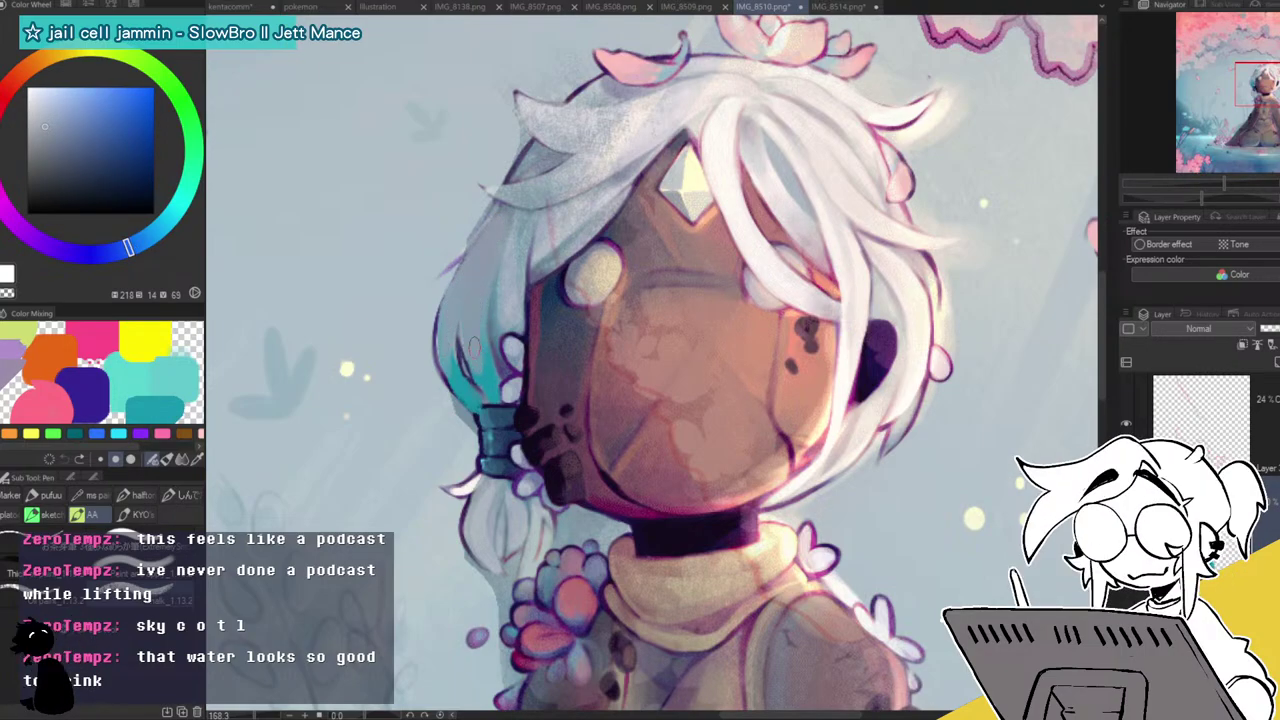
pyautogui.keyDown('alt'); pyautogui.click(485, 376); pyautogui.keyUp('alt')
pyautogui.keyDown('alt'); pyautogui.click(491, 374); pyautogui.keyUp('alt')
# Paint muted teal over the lock of hair hanging below the hair tie with the AA pen, blending with colours sampled from it.
pyautogui.moveTo(492, 480); pyautogui.dragTo(482, 525)
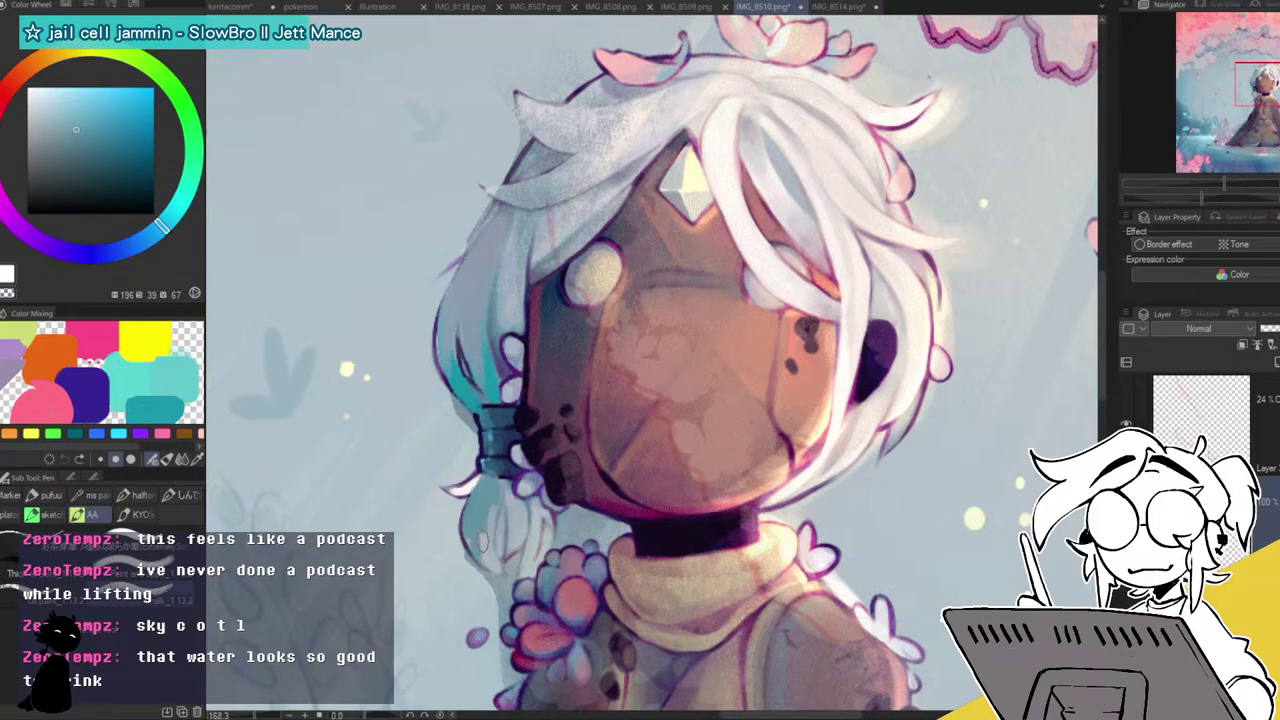
pyautogui.keyDown('alt'); pyautogui.click(483, 543); pyautogui.keyUp('alt')
pyautogui.keyDown('alt'); pyautogui.click(488, 525); pyautogui.keyUp('alt')
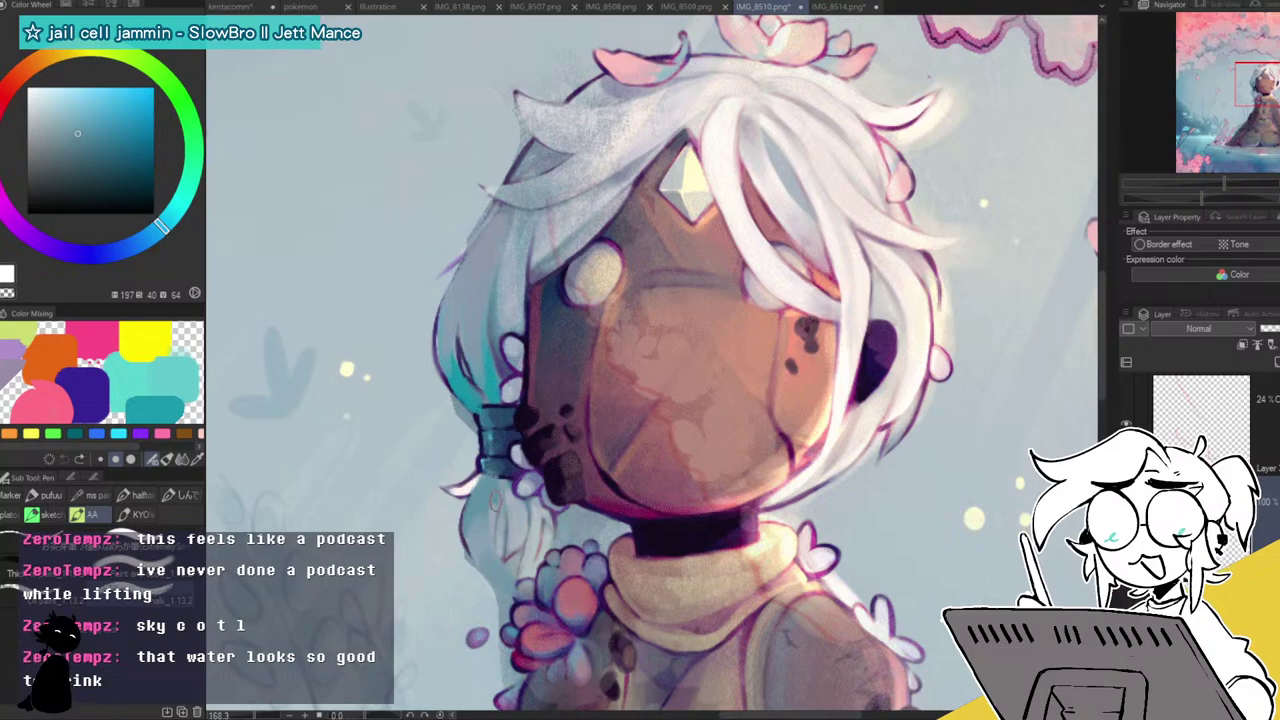
pyautogui.keyDown('alt'); pyautogui.click(494, 514); pyautogui.keyUp('alt')
pyautogui.moveTo(497, 506); pyautogui.dragTo(494, 546)
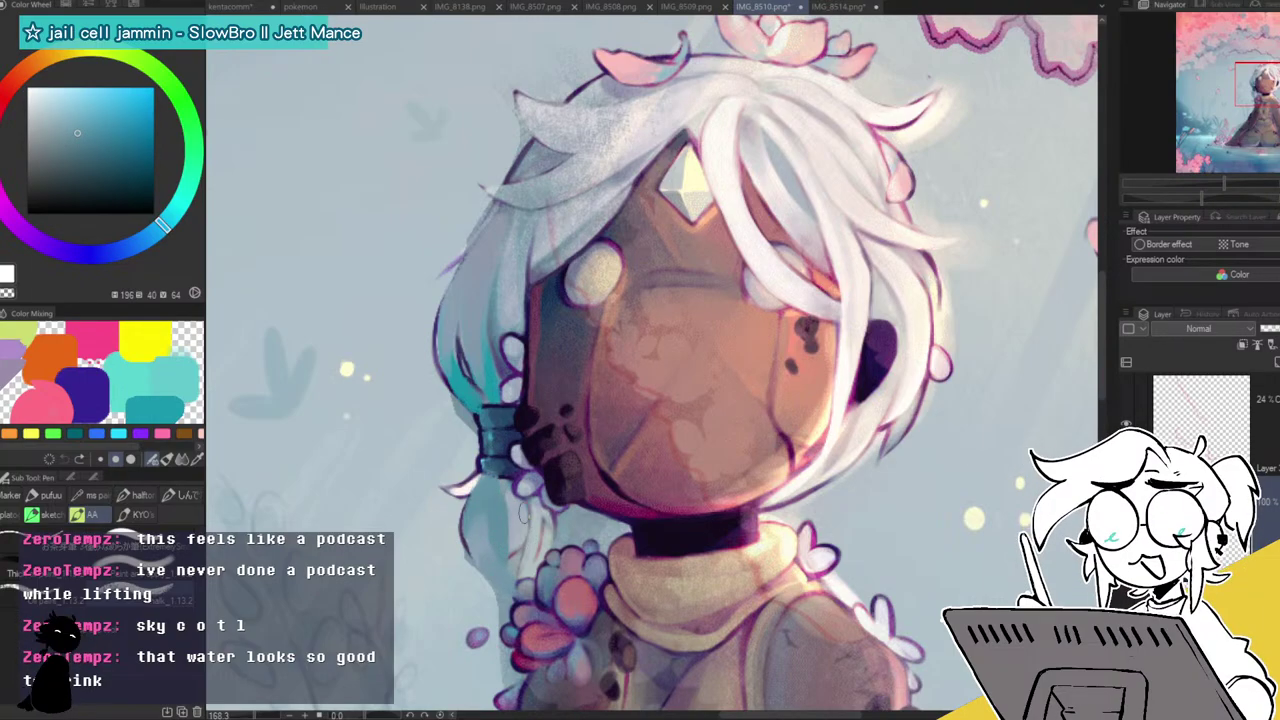
pyautogui.keyDown('alt'); pyautogui.click(518, 512); pyautogui.keyUp('alt')
pyautogui.keyDown('alt'); pyautogui.click(517, 528); pyautogui.keyUp('alt')
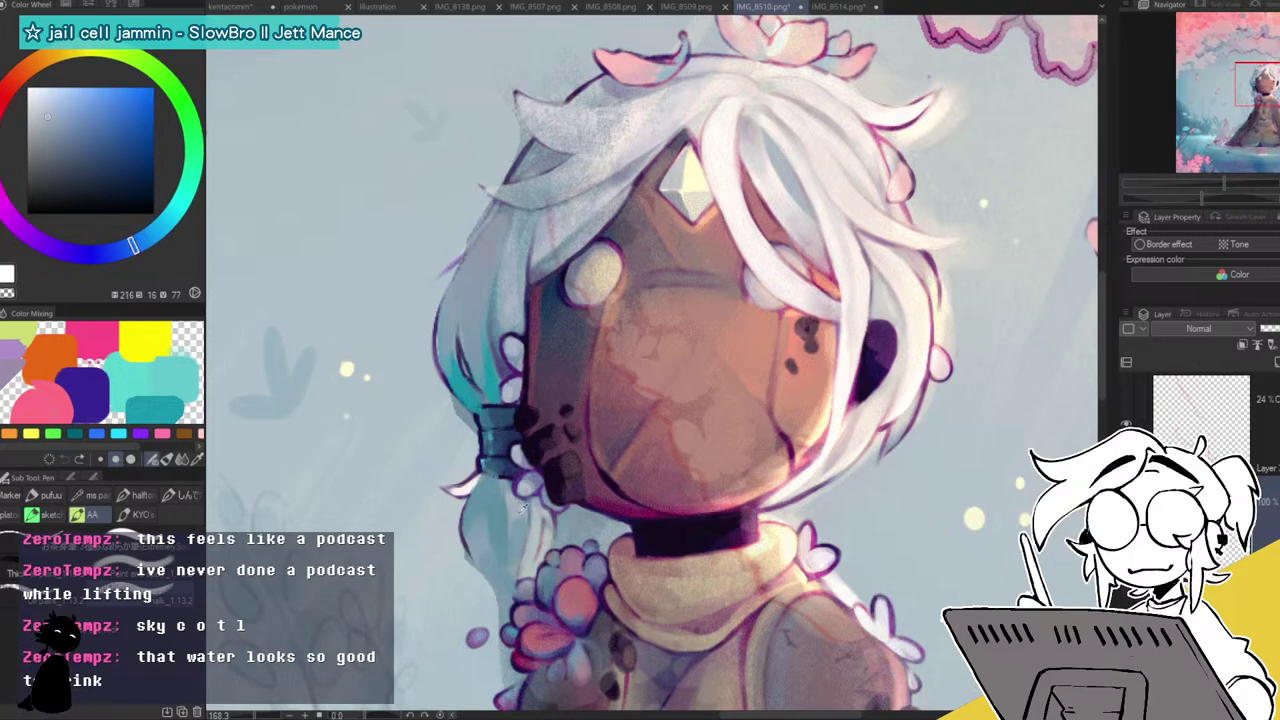
pyautogui.keyDown('alt'); pyautogui.click(516, 508); pyautogui.keyUp('alt')
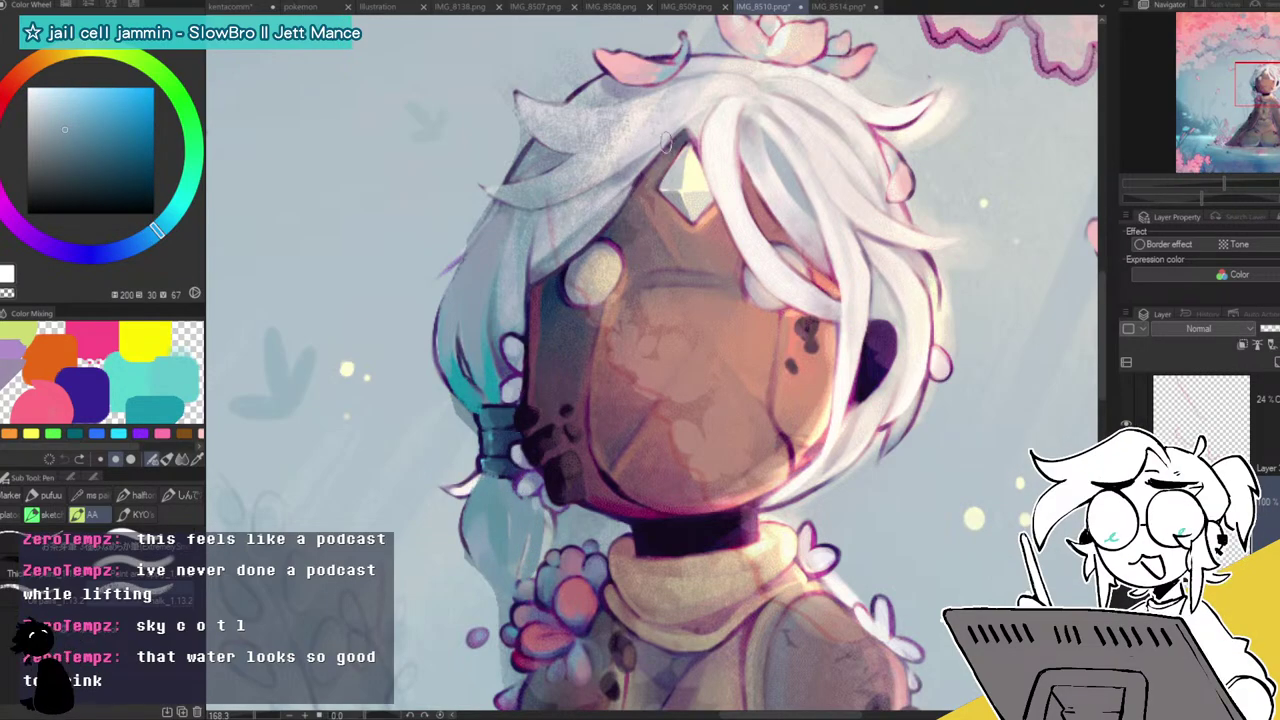
# Blend soft blue-grey and teal strokes into the upper part of the side lock beneath the fringe, using colours sampled from nearby hair.
pyautogui.keyDown('alt'); pyautogui.click(518, 248); pyautogui.keyUp('alt')
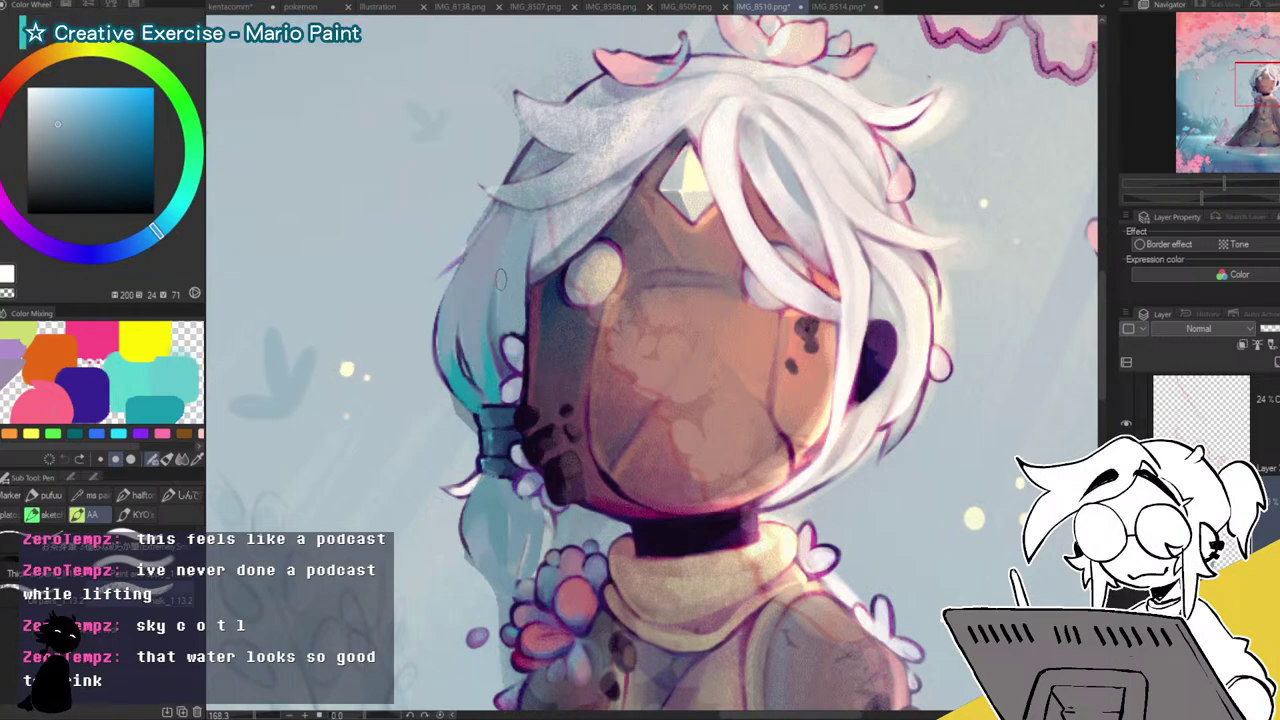
pyautogui.keyDown('alt'); pyautogui.click(566, 216); pyautogui.keyUp('alt')
pyautogui.keyDown('alt'); pyautogui.click(524, 250); pyautogui.keyUp('alt')
pyautogui.keyDown('alt'); pyautogui.click(546, 232); pyautogui.keyUp('alt')
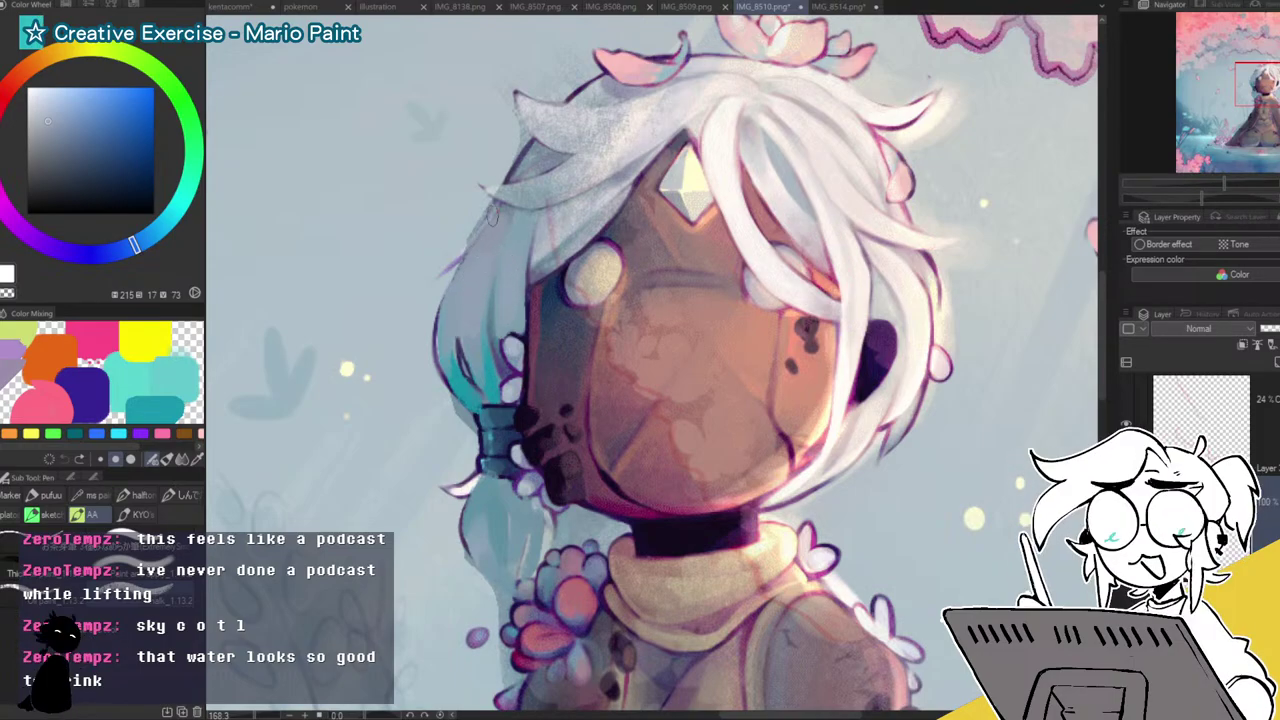
pyautogui.keyDown('alt'); pyautogui.click(592, 131); pyautogui.keyUp('alt')
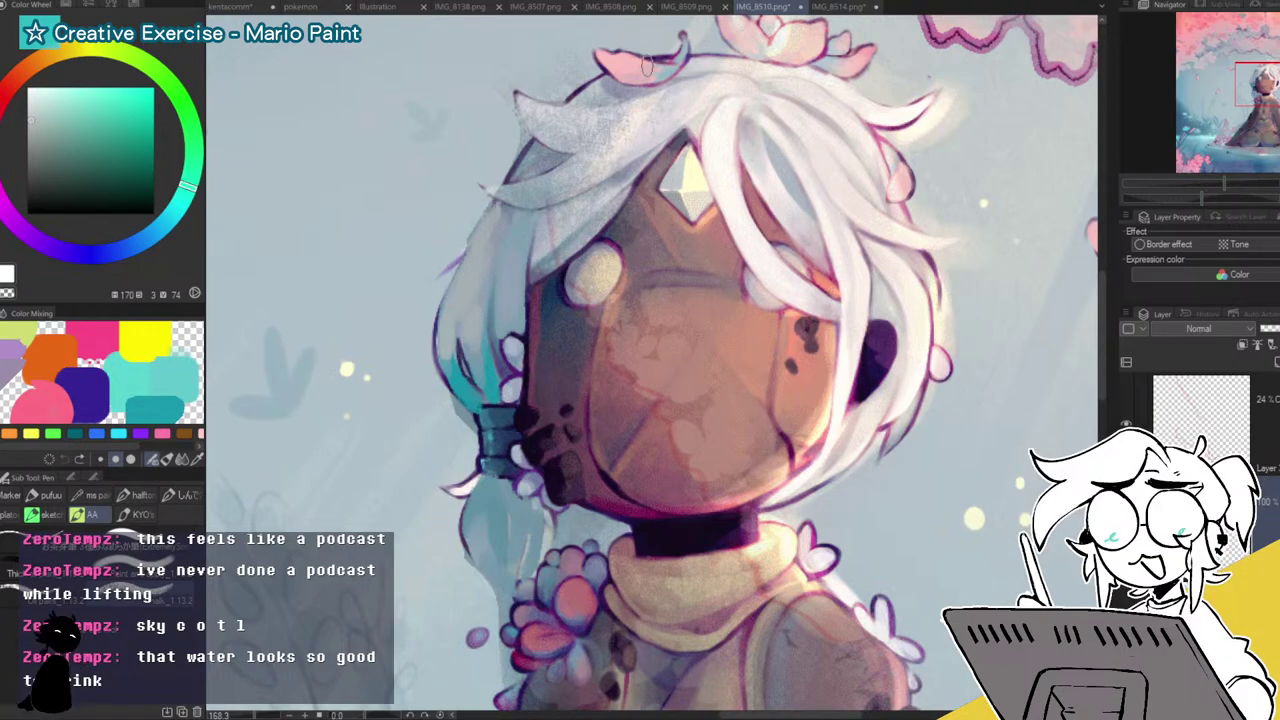
pyautogui.keyDown('alt'); pyautogui.click(516, 237); pyautogui.keyUp('alt')
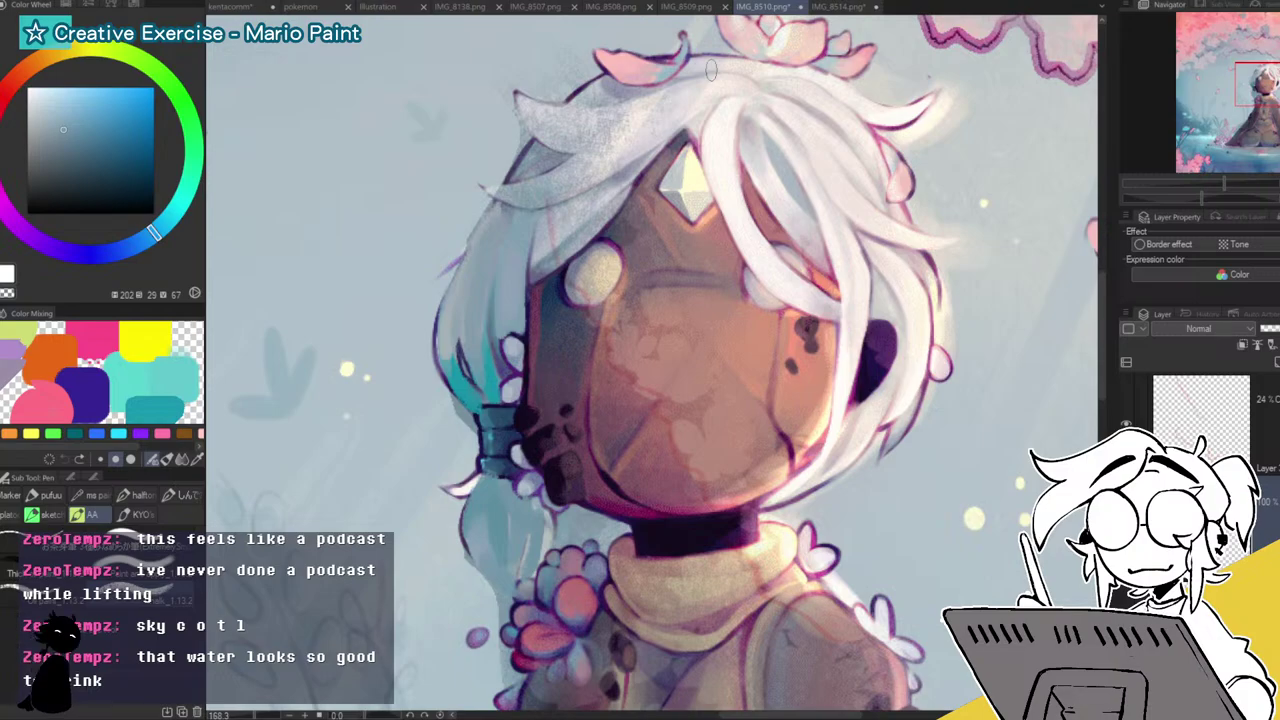
# Repaint the long fringe strand in warm white and smooth the tuft above it with sampled lavender-grey tones.
pyautogui.keyDown('alt'); pyautogui.click(568, 180); pyautogui.keyUp('alt')
pyautogui.moveTo(525, 192)
pyautogui.mouseDown()
pyautogui.moveTo(617, 166)
pyautogui.moveTo(533, 186)
pyautogui.moveTo(618, 143)
pyautogui.moveTo(536, 194)
pyautogui.mouseUp()
pyautogui.keyDown('alt'); pyautogui.click(615, 145); pyautogui.keyUp('alt')
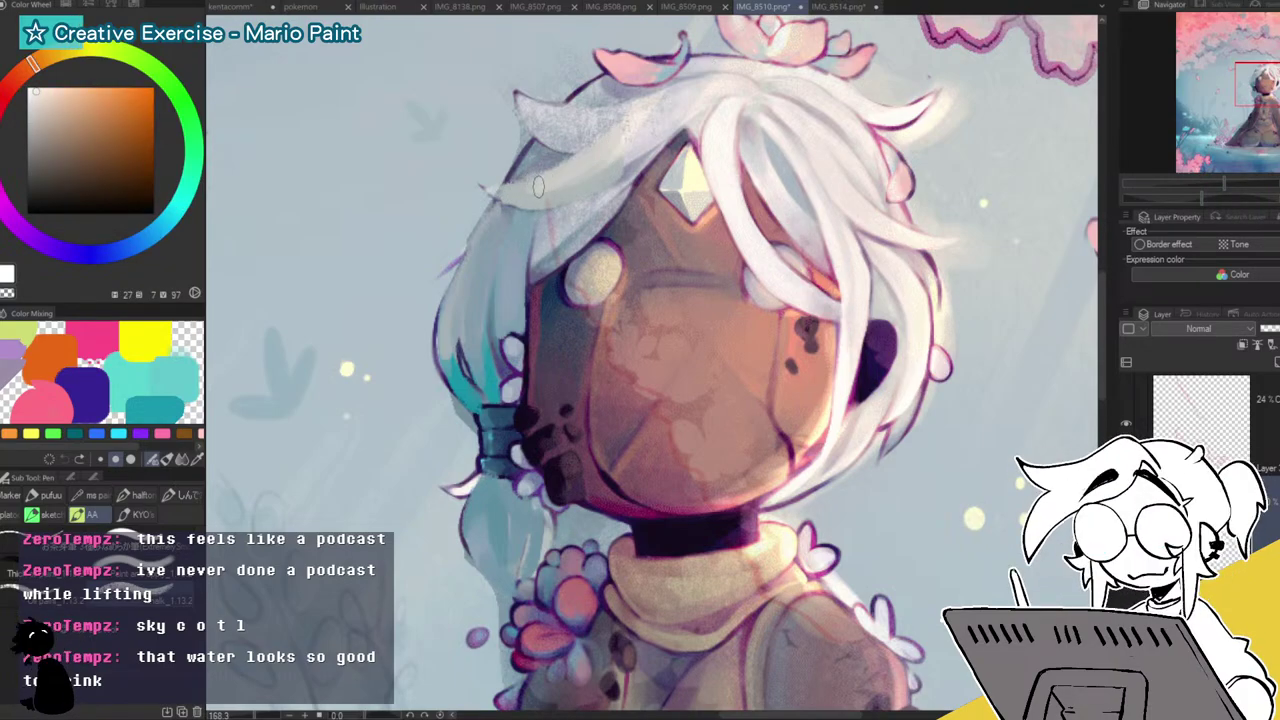
pyautogui.moveTo(654, 113)
pyautogui.mouseDown()
pyautogui.moveTo(556, 142)
pyautogui.moveTo(619, 159)
pyautogui.moveTo(485, 195)
pyautogui.mouseUp()
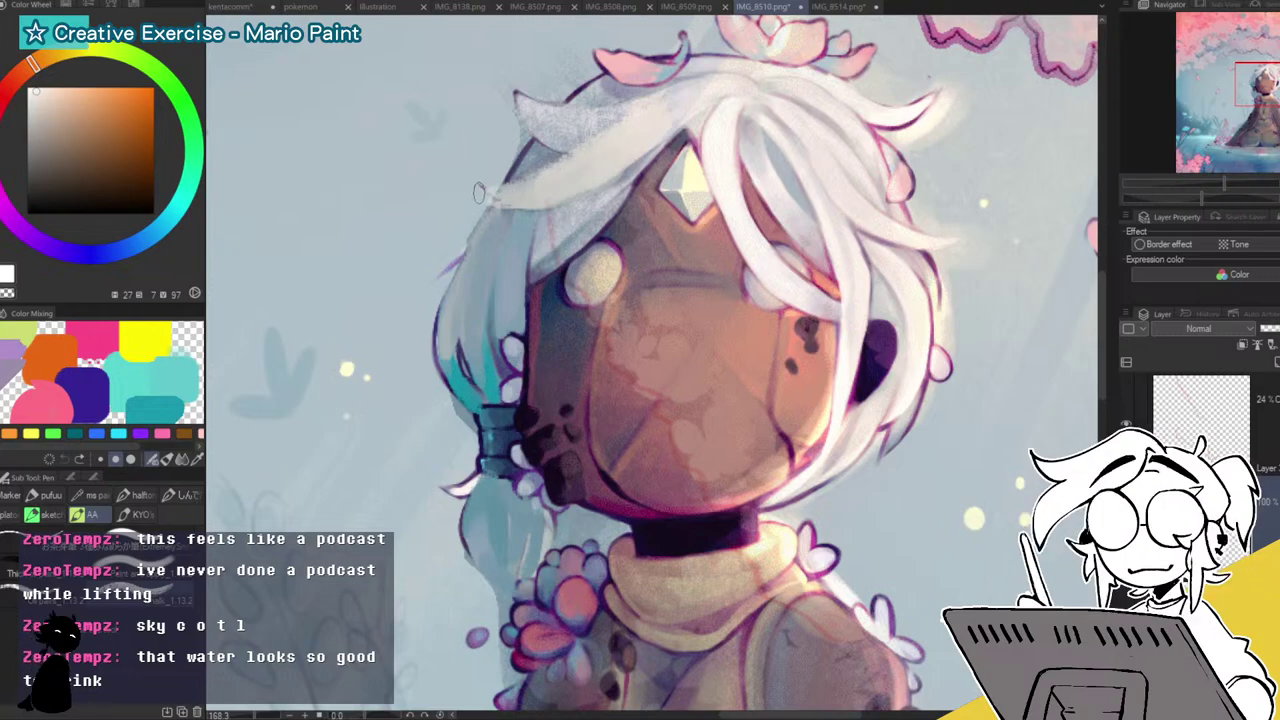
pyautogui.keyDown('alt'); pyautogui.click(585, 125); pyautogui.keyUp('alt')
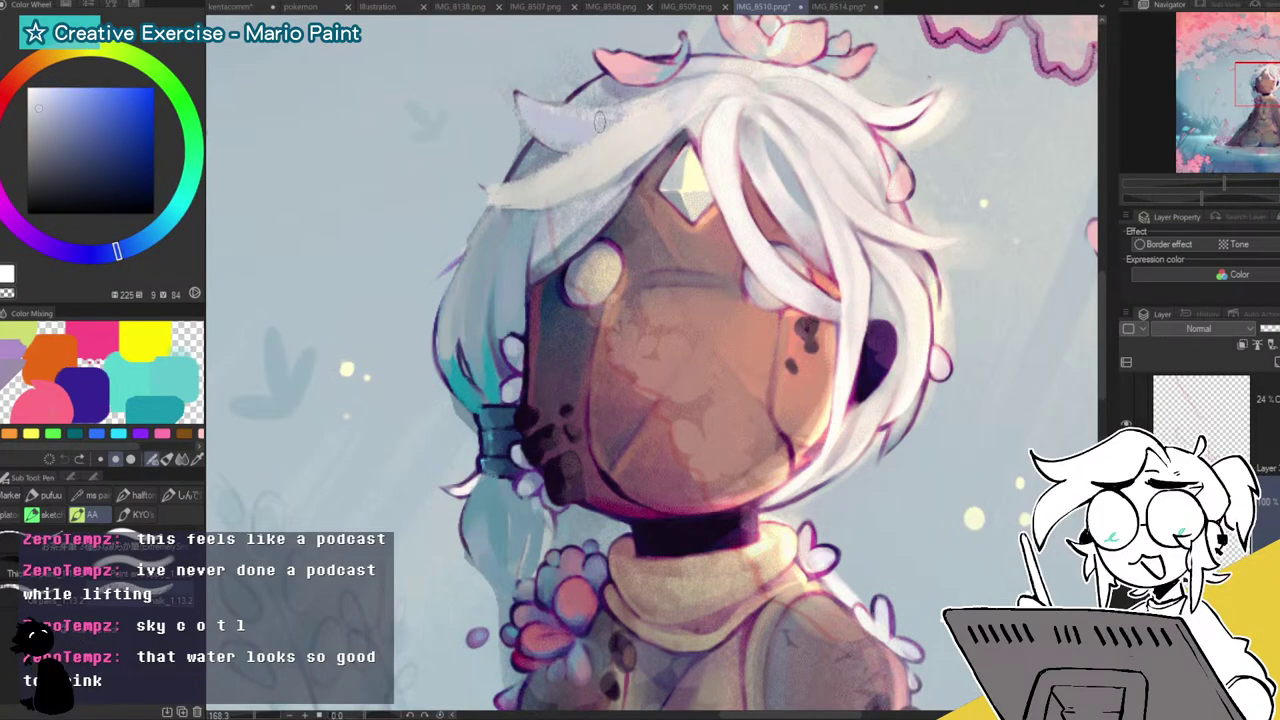
pyautogui.keyDown('alt'); pyautogui.click(584, 116); pyautogui.keyUp('alt')
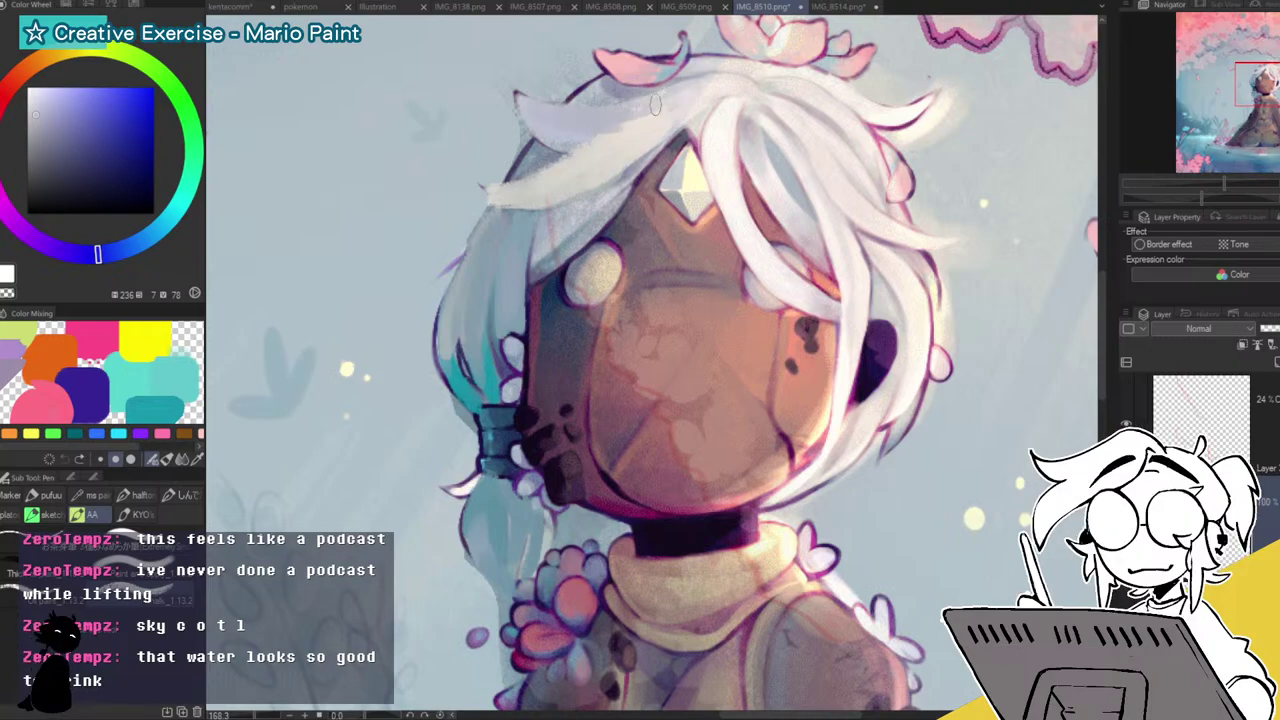
pyautogui.keyDown('alt'); pyautogui.click(603, 128); pyautogui.keyUp('alt')
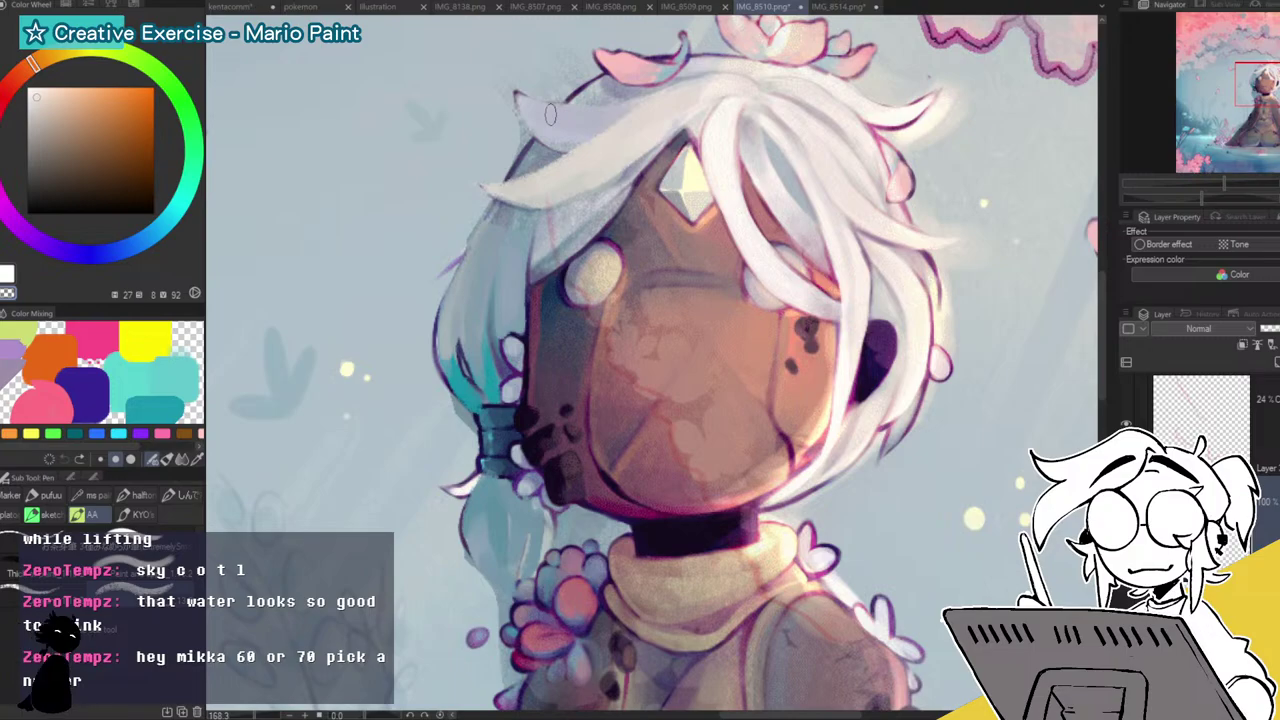
# Paint pale blue shading on the hair under the fringe above the round eye, blending with tones sampled from the surrounding strands.
pyautogui.keyDown('alt'); pyautogui.click(589, 220); pyautogui.keyUp('alt')
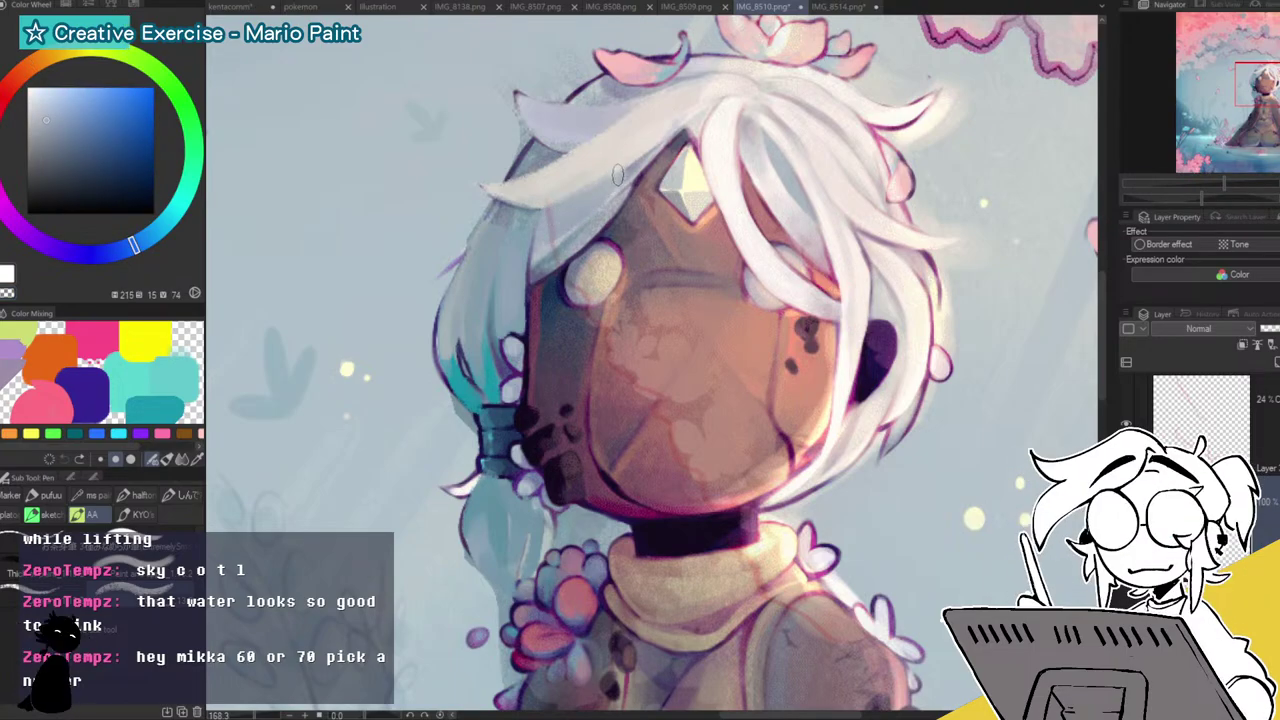
pyautogui.keyDown('alt'); pyautogui.click(561, 240); pyautogui.keyUp('alt')
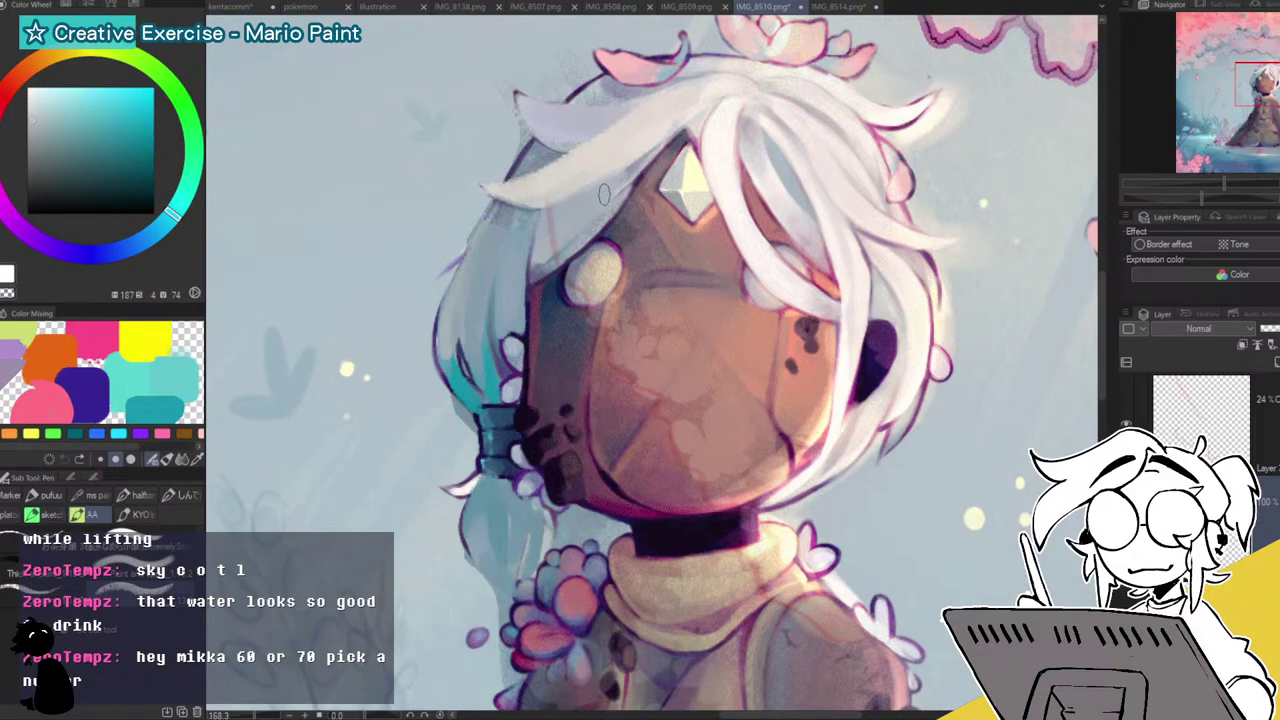
pyautogui.keyDown('alt'); pyautogui.click(580, 238); pyautogui.keyUp('alt')
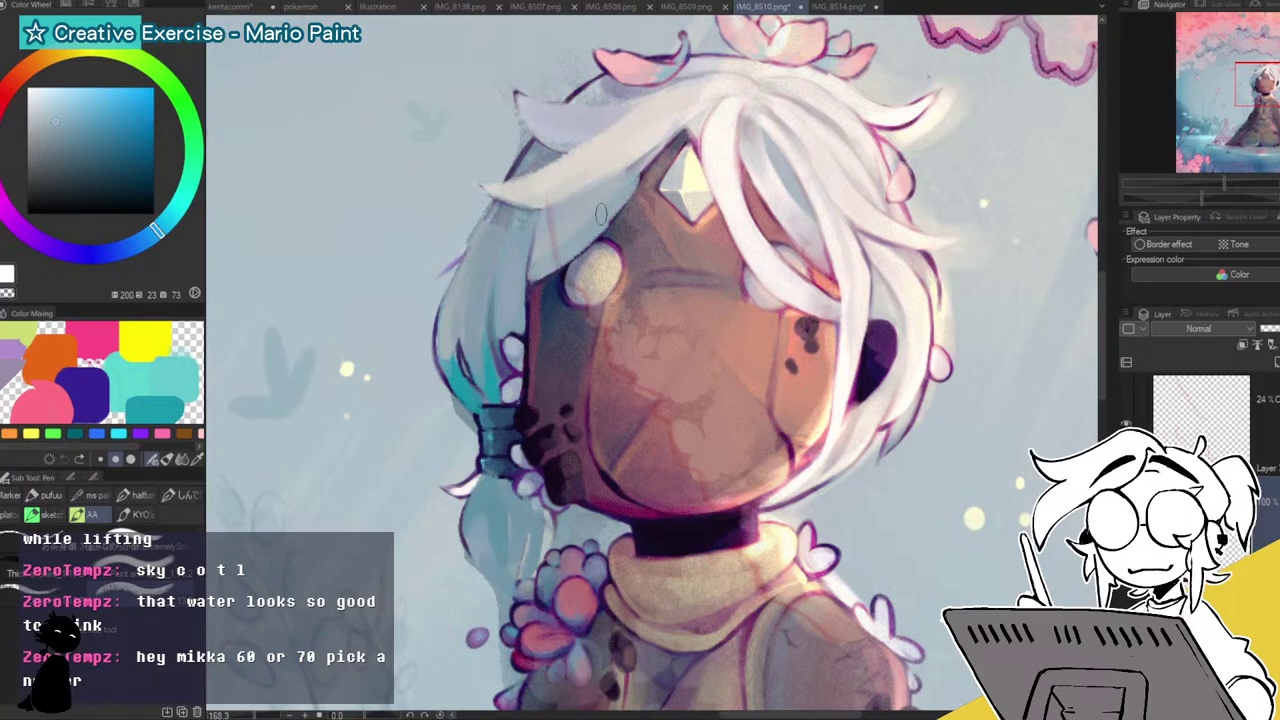
pyautogui.keyDown('alt'); pyautogui.click(650, 132); pyautogui.keyUp('alt')
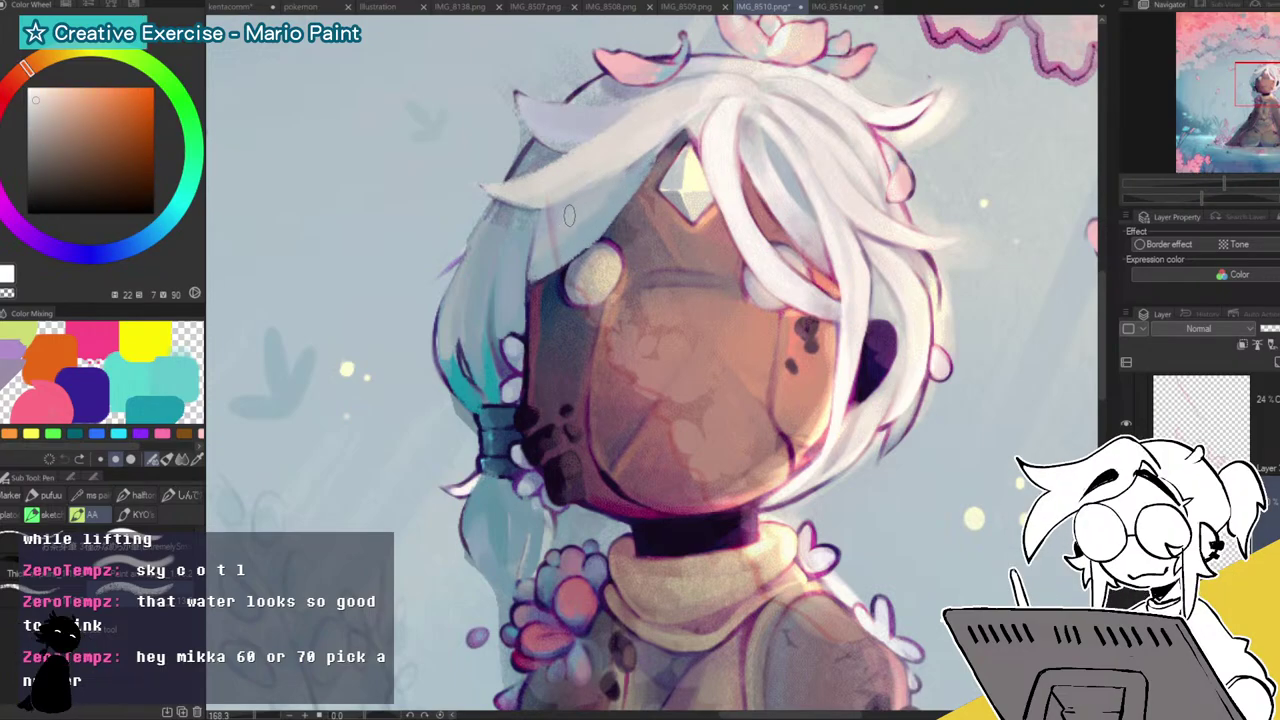
pyautogui.moveTo(566, 208); pyautogui.dragTo(546, 252)
pyautogui.moveTo(656, 146); pyautogui.dragTo(610, 200)
# Shade the scarf's edge beside the flowers with muted cool tones sampled from the collar and its surroundings.
pyautogui.moveTo(1224, 183)
pyautogui.mouseDown()
pyautogui.moveTo(1202, 188)
pyautogui.moveTo(1218, 190)
pyautogui.mouseUp()
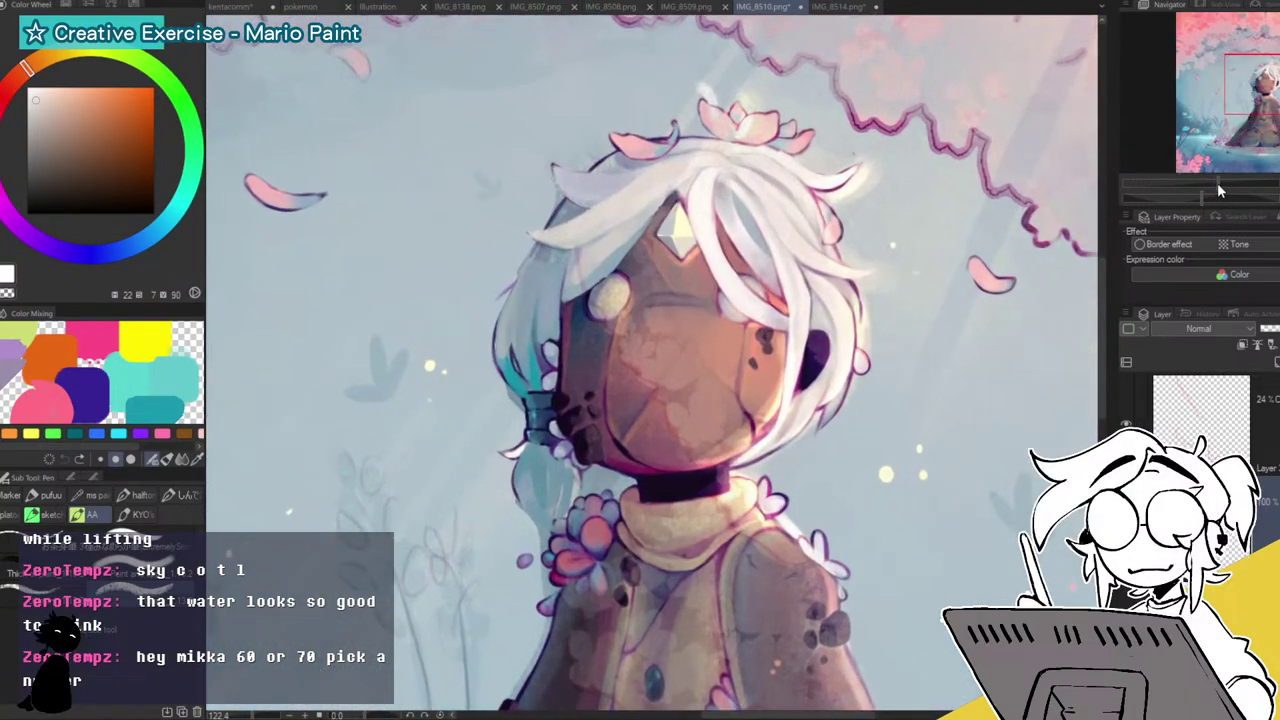
pyautogui.keyDown('alt'); pyautogui.click(640, 560); pyautogui.keyUp('alt')
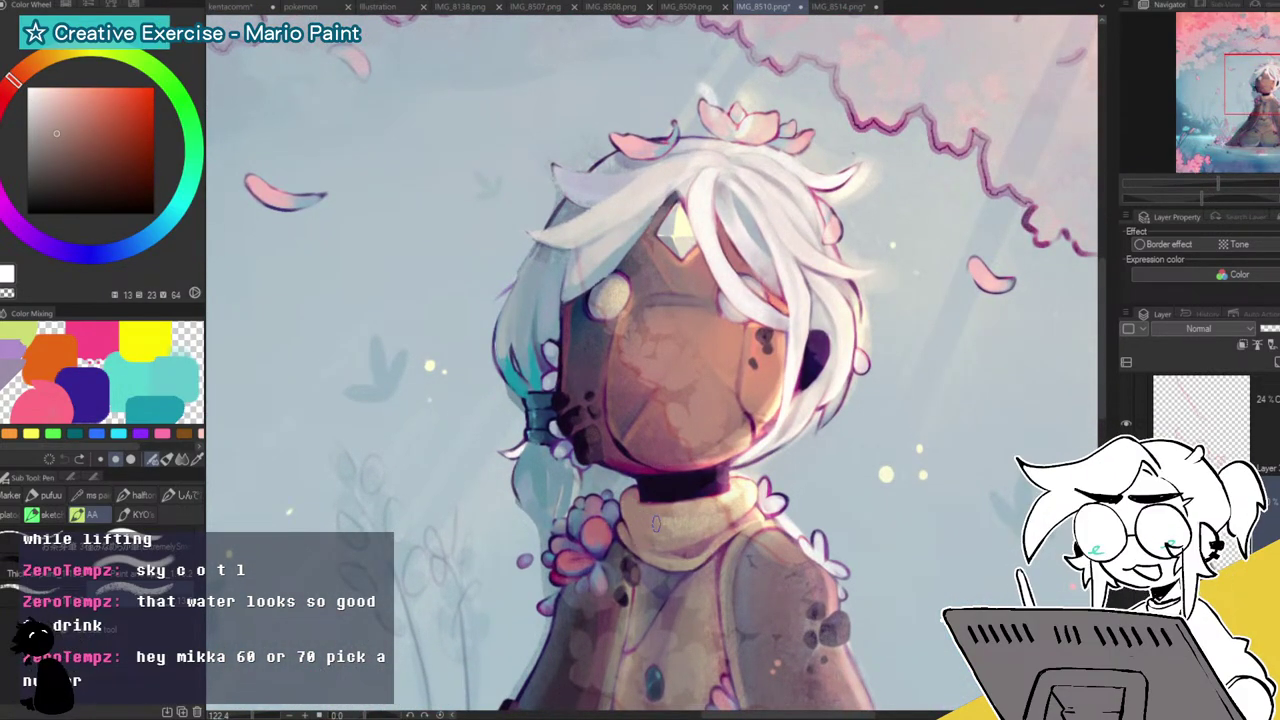
pyautogui.keyDown('alt'); pyautogui.click(178, 356); pyautogui.keyUp('alt')
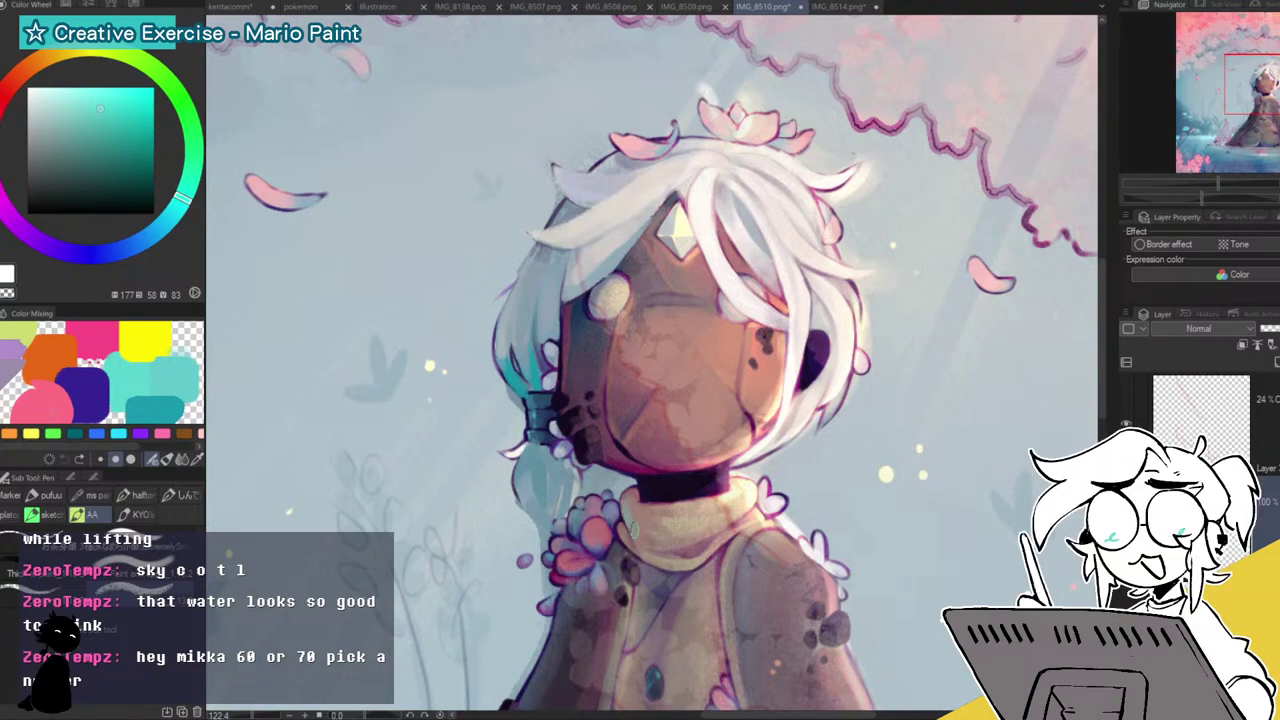
pyautogui.keyDown('alt'); pyautogui.click(614, 485); pyautogui.keyUp('alt')
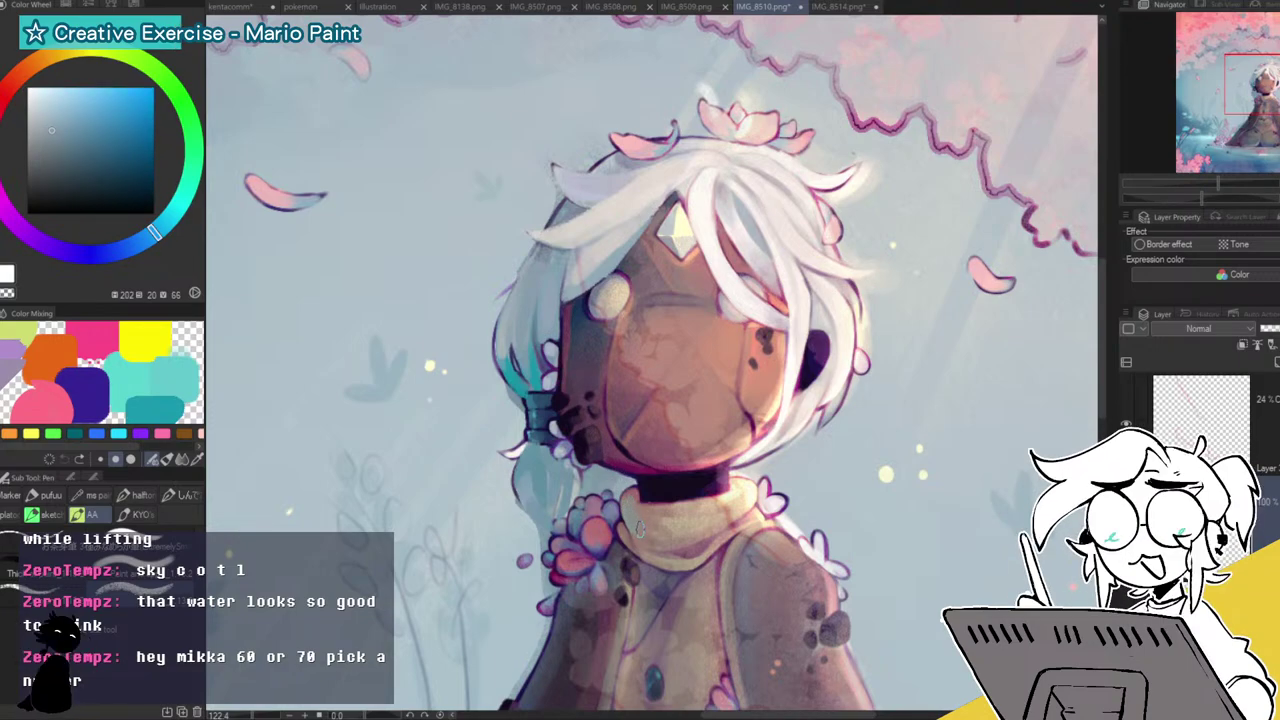
pyautogui.keyDown('alt'); pyautogui.click(635, 505); pyautogui.keyUp('alt')
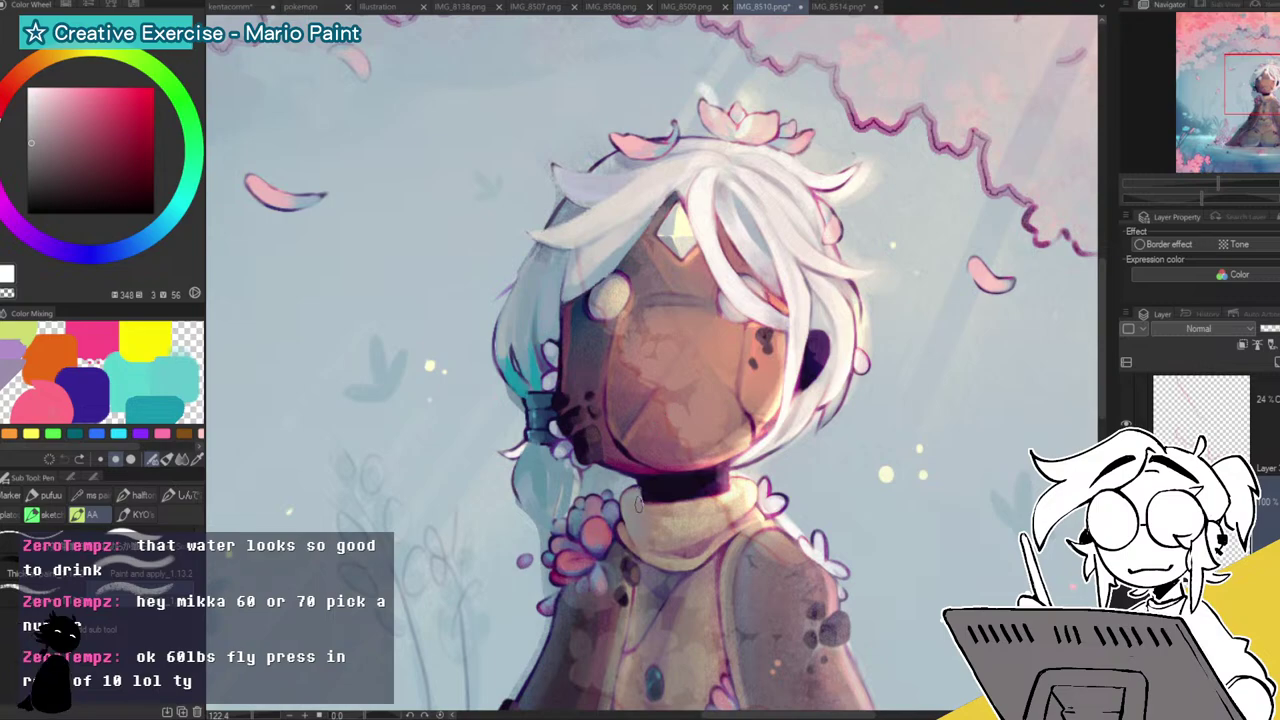
pyautogui.keyDown('alt'); pyautogui.click(624, 535); pyautogui.keyUp('alt')
# Paint blue-grey reflected light along the robe's outer edge below the shoulder flowers, blending it into the darker sleeve.
pyautogui.moveTo(1256, 101); pyautogui.dragTo(1245, 128)
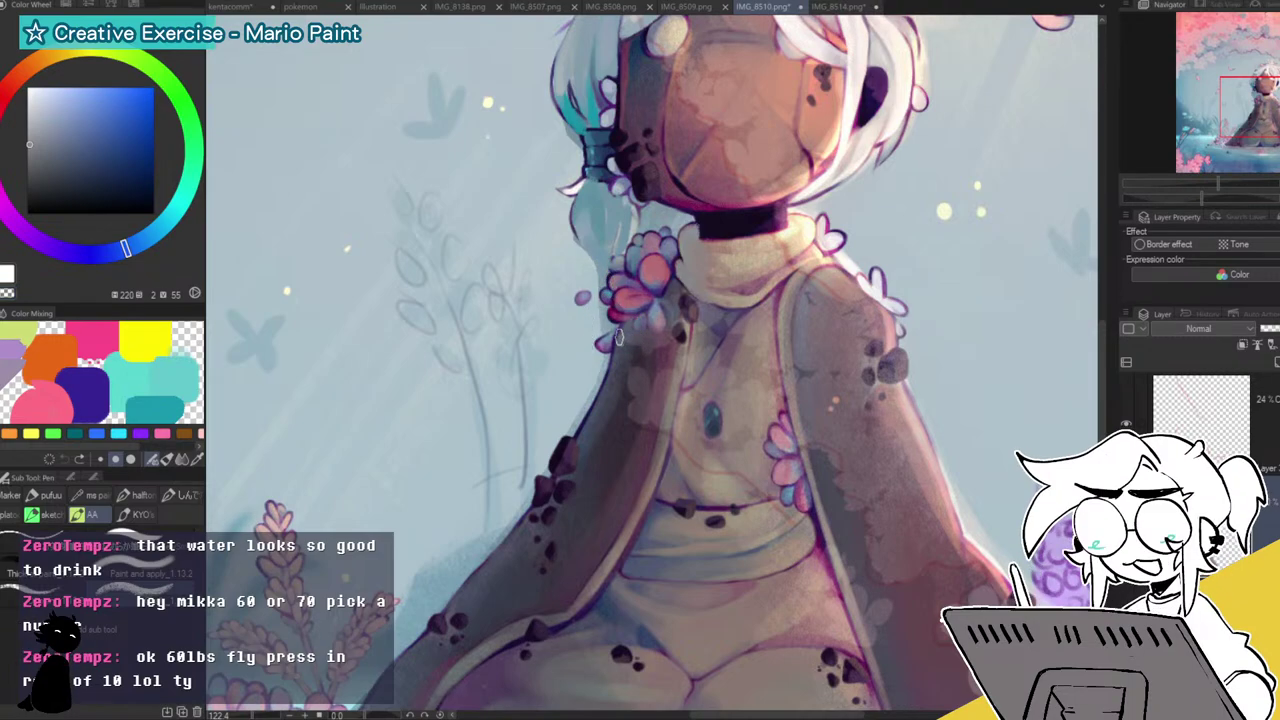
pyautogui.keyDown('alt'); pyautogui.click(587, 362); pyautogui.keyUp('alt')
pyautogui.moveTo(625, 335); pyautogui.dragTo(607, 405)
pyautogui.keyDown('alt'); pyautogui.click(617, 348); pyautogui.keyUp('alt')
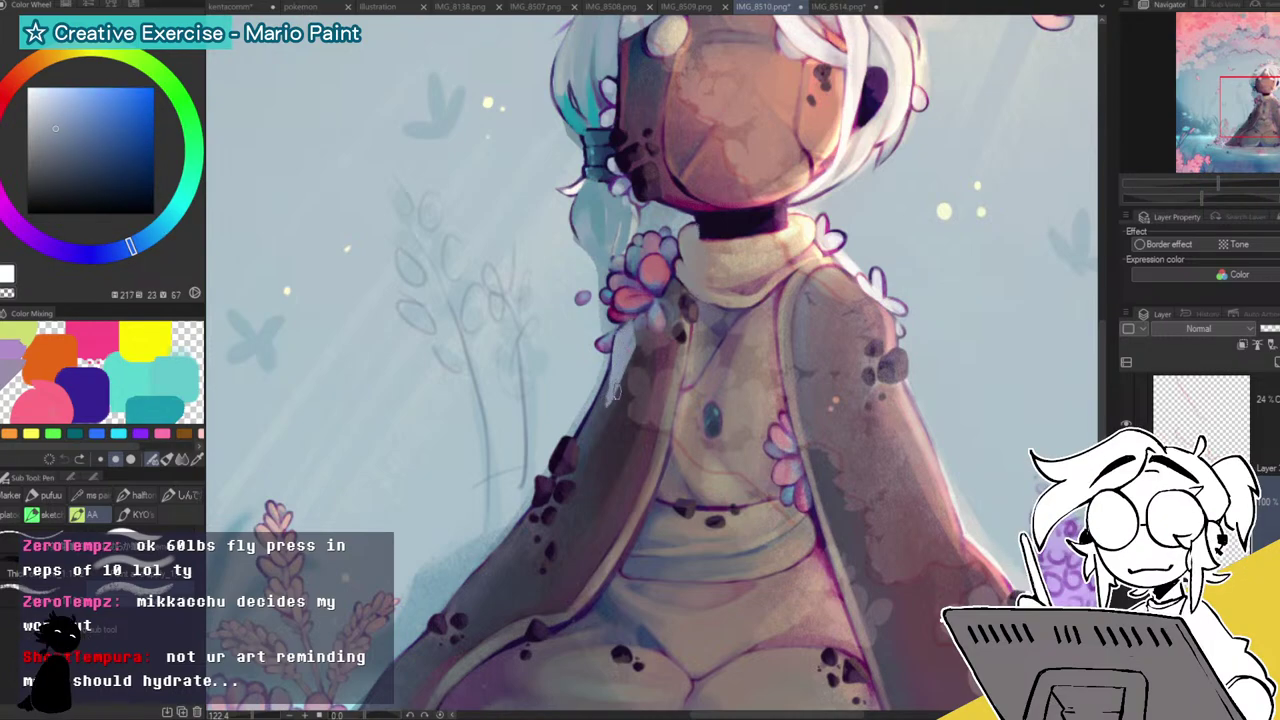
pyautogui.keyDown('alt'); pyautogui.click(611, 395); pyautogui.keyUp('alt')
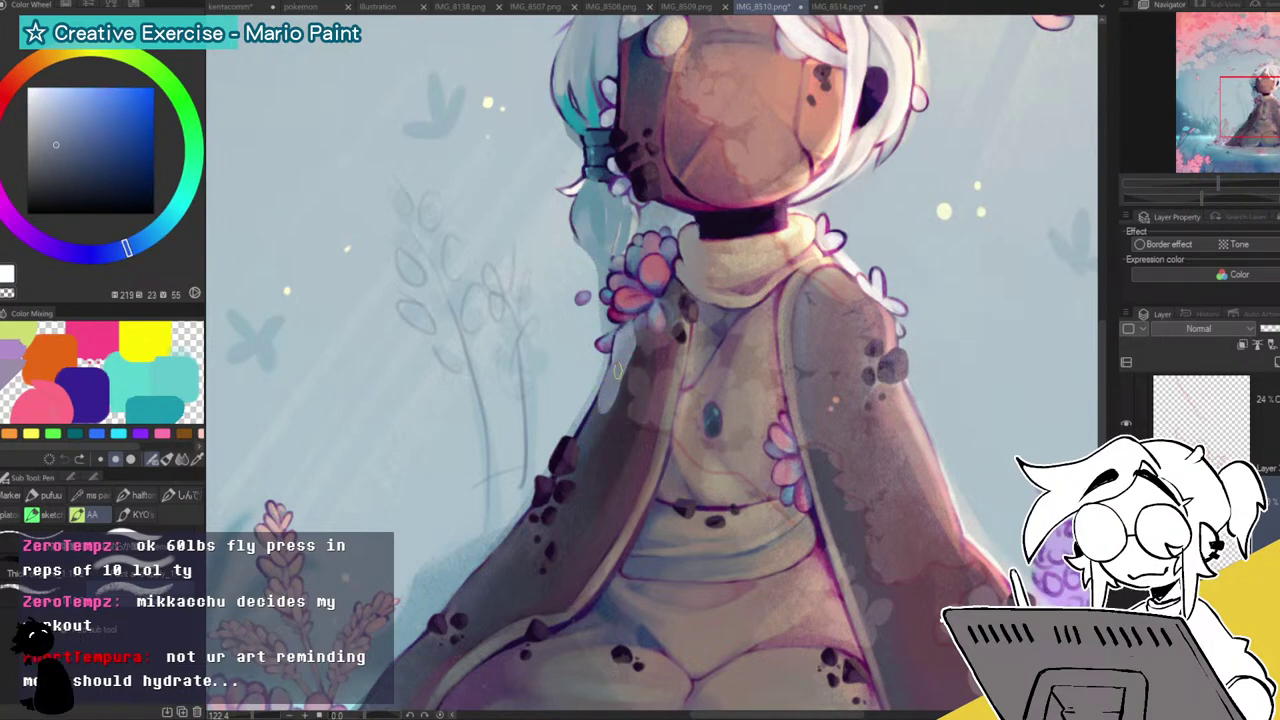
pyautogui.moveTo(594, 406)
pyautogui.mouseDown()
pyautogui.moveTo(588, 470)
pyautogui.moveTo(622, 428)
pyautogui.moveTo(597, 465)
pyautogui.moveTo(586, 448)
pyautogui.moveTo(577, 465)
pyautogui.moveTo(622, 382)
pyautogui.mouseUp()
pyautogui.keyDown('alt'); pyautogui.click(590, 423); pyautogui.keyUp('alt')
pyautogui.keyDown('alt'); pyautogui.click(594, 465); pyautogui.keyUp('alt')
pyautogui.moveTo(606, 434); pyautogui.dragTo(630, 368)
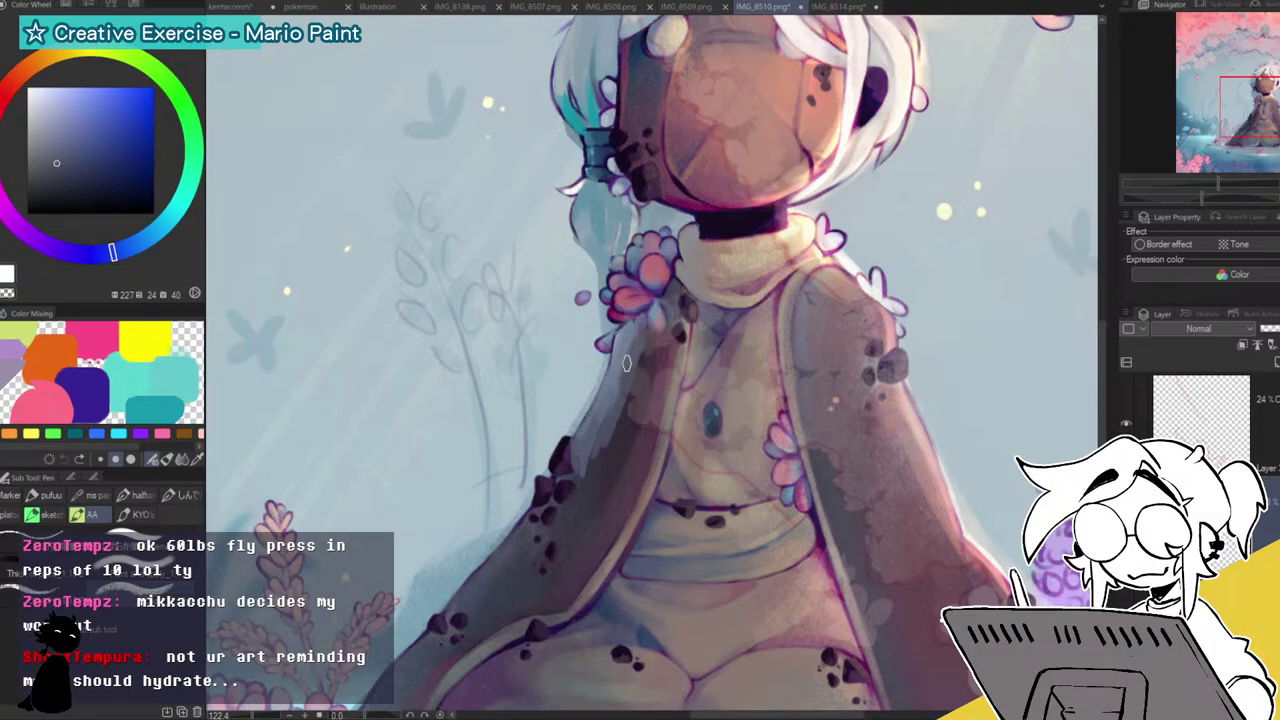
# Check the whole painting, and compare the character with and without the latest changes by repeatedly undoing and redoing them.
pyautogui.moveTo(1217, 184); pyautogui.dragTo(1203, 185)
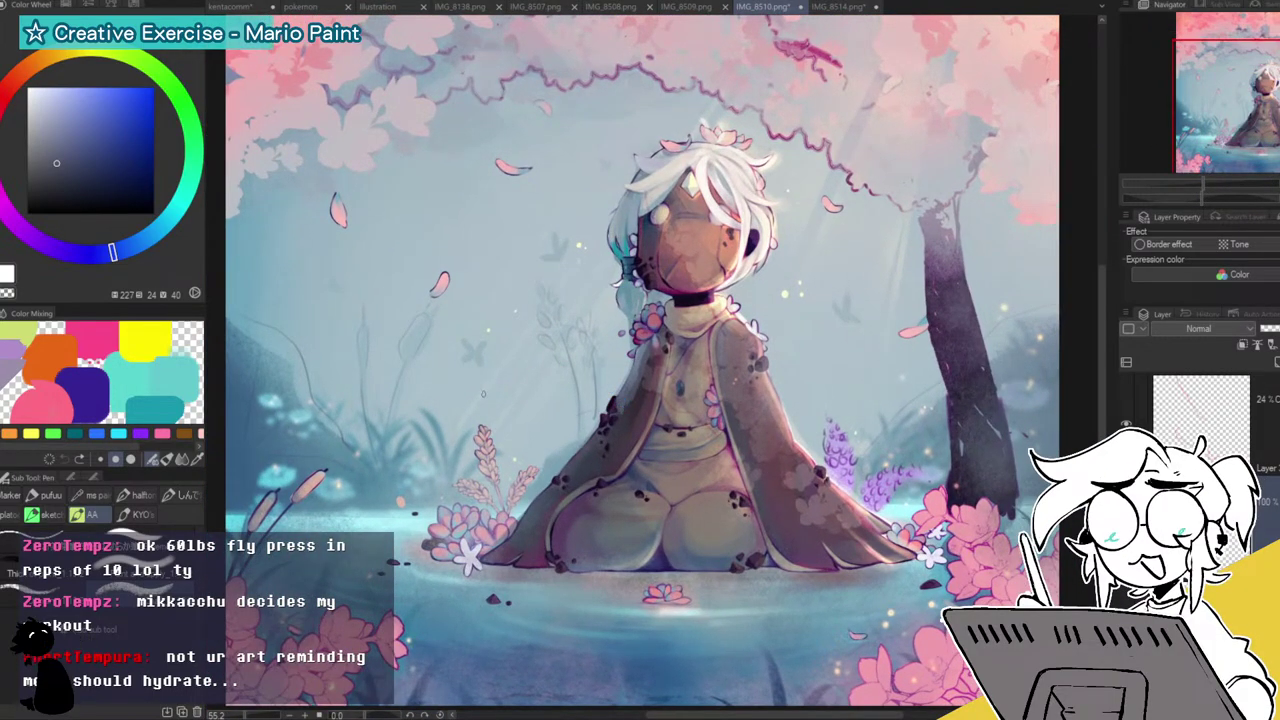
pyautogui.press('b')
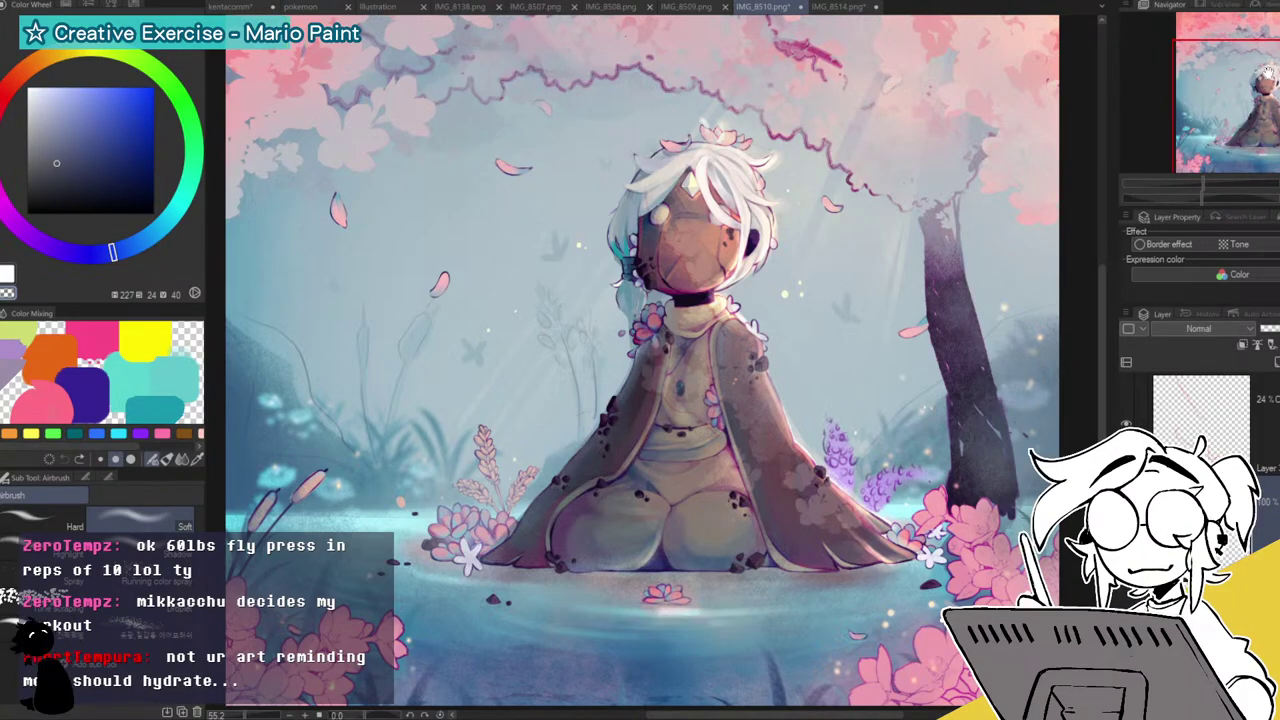
pyautogui.moveTo(1265, 71); pyautogui.dragTo(1277, 63)
pyautogui.moveTo(1208, 182); pyautogui.dragTo(1223, 182)
pyautogui.moveTo(1263, 105); pyautogui.dragTo(1255, 94)
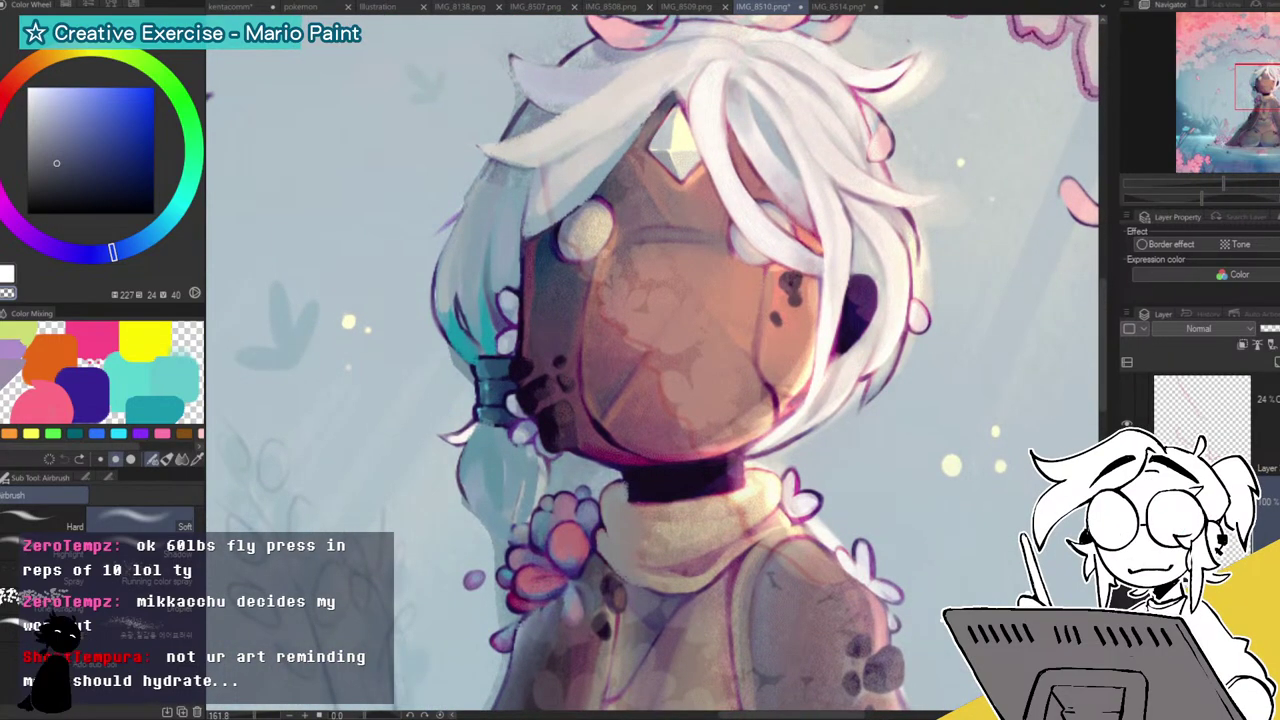
pyautogui.hotkey('ctrl', 'z')
pyautogui.hotkey('ctrl', 'y')
pyautogui.hotkey('ctrl', 'z')
pyautogui.hotkey('ctrl', 'y')
pyautogui.hotkey('ctrl', 'z')
pyautogui.hotkey('ctrl', 'y')
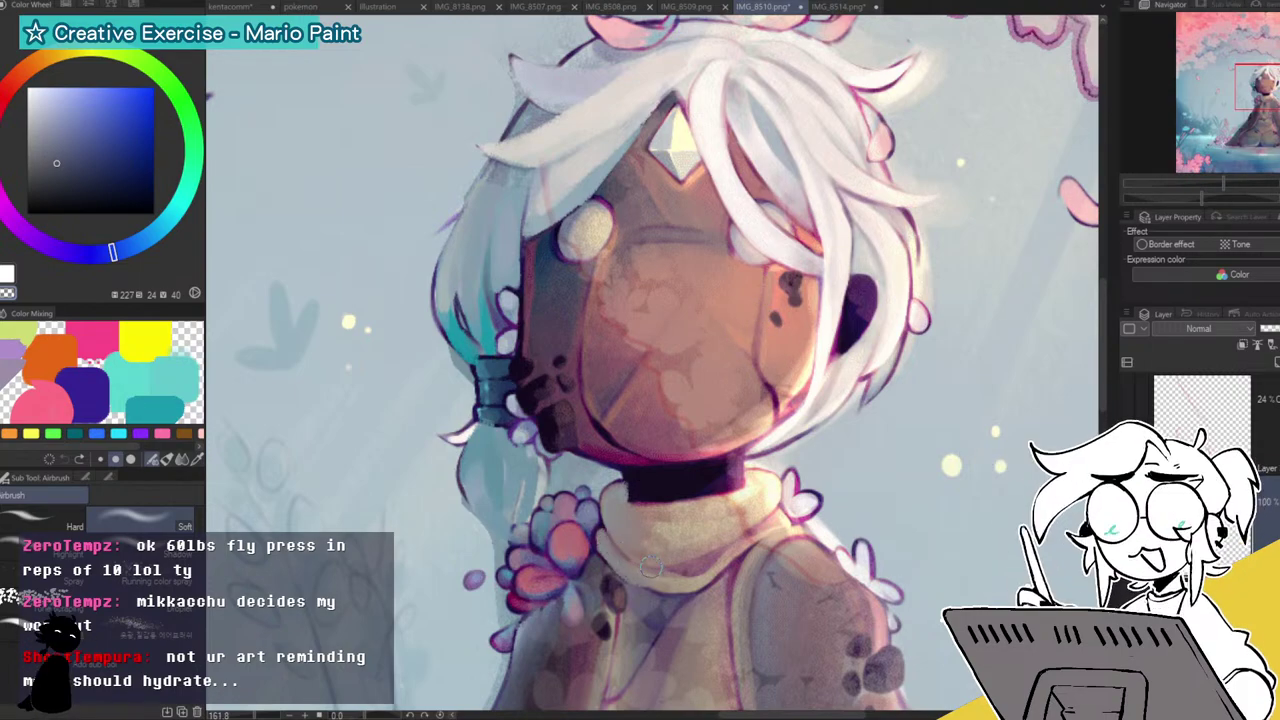
# Paint pale and deeper blue reflected light down the shaded side of the face below the round eye.
pyautogui.moveTo(558, 291); pyautogui.dragTo(530, 264)
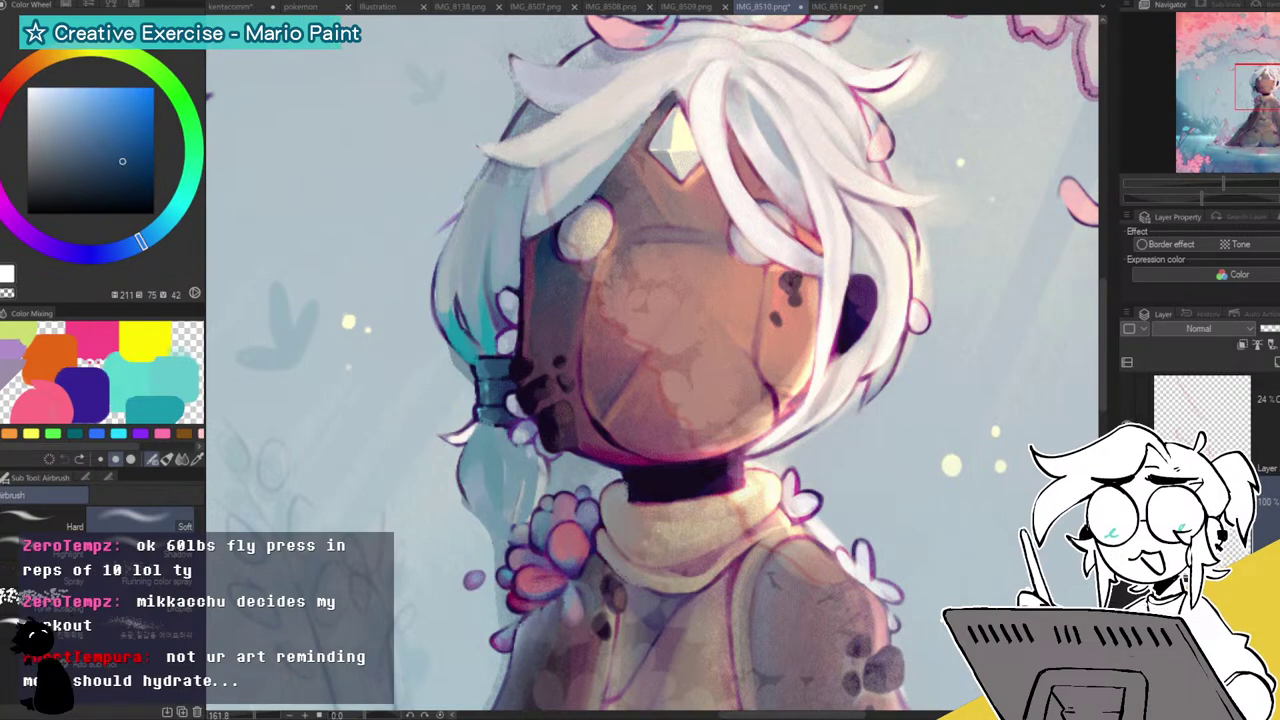
pyautogui.press('p')
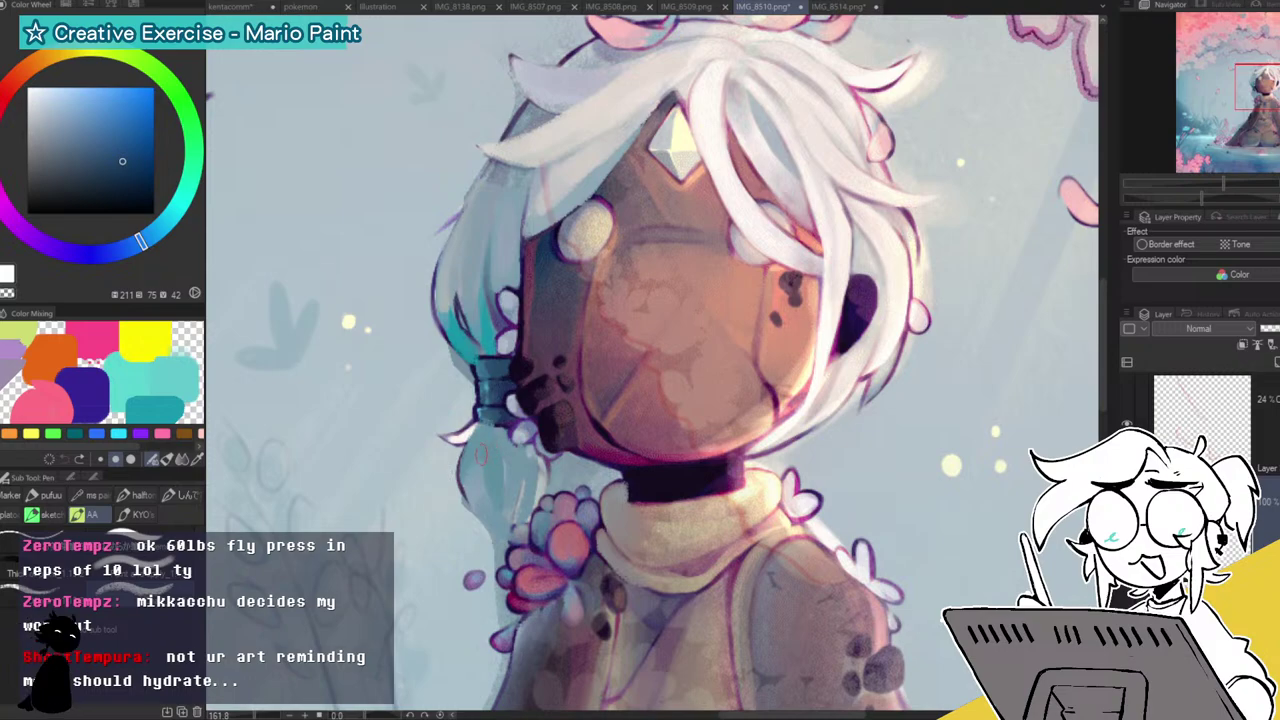
pyautogui.keyDown('alt'); pyautogui.click(455, 468); pyautogui.keyUp('alt')
pyautogui.moveTo(535, 276); pyautogui.dragTo(554, 238)
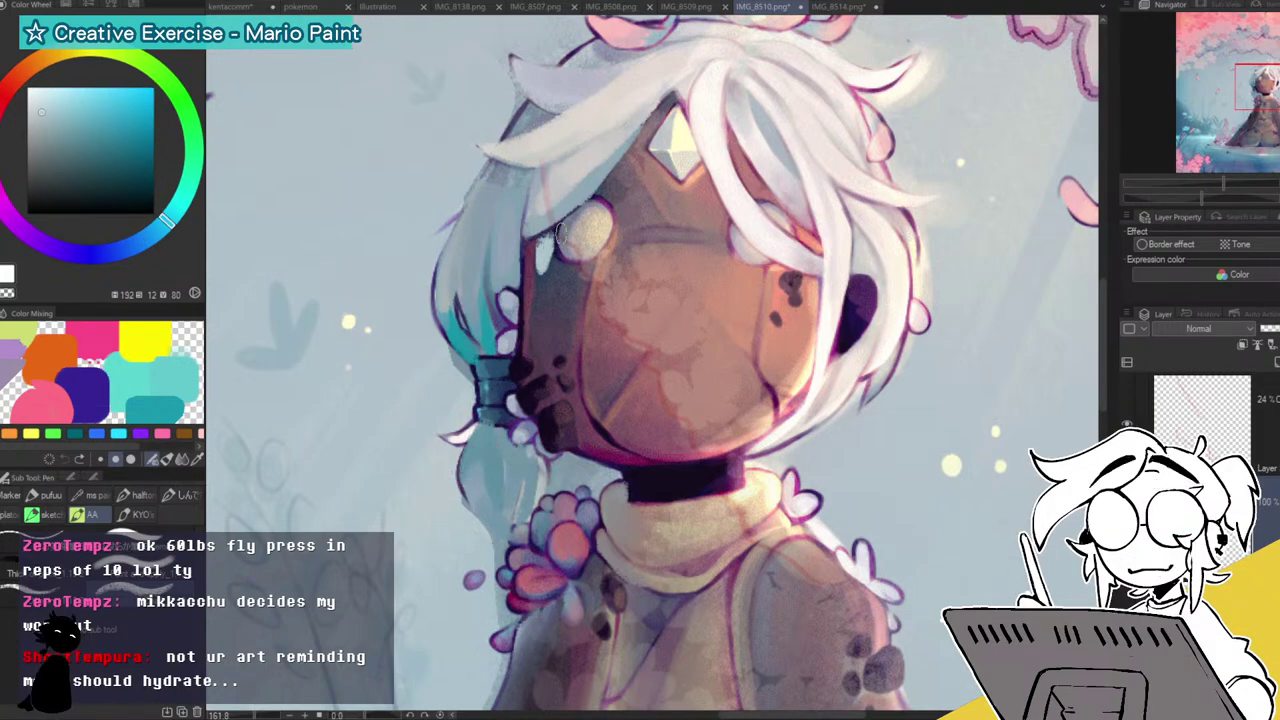
pyautogui.keyDown('alt'); pyautogui.click(551, 256); pyautogui.keyUp('alt')
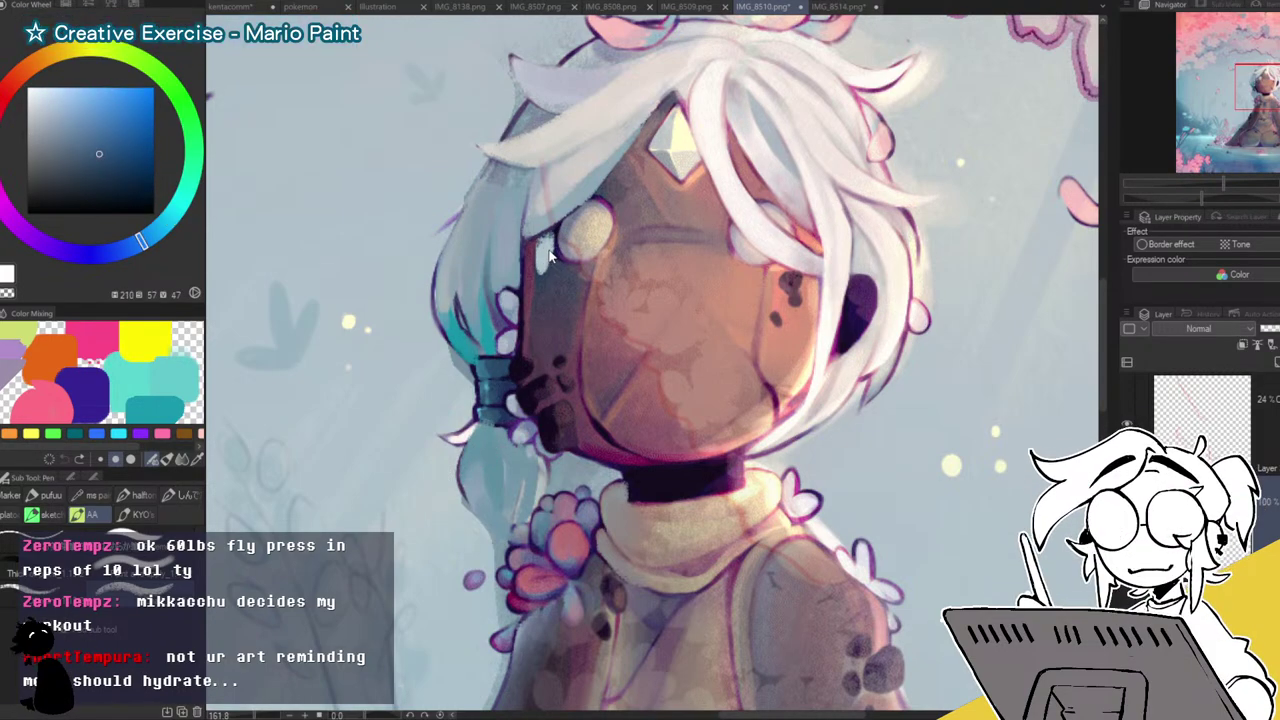
pyautogui.moveTo(544, 262); pyautogui.dragTo(545, 294)
pyautogui.moveTo(537, 246); pyautogui.dragTo(529, 341)
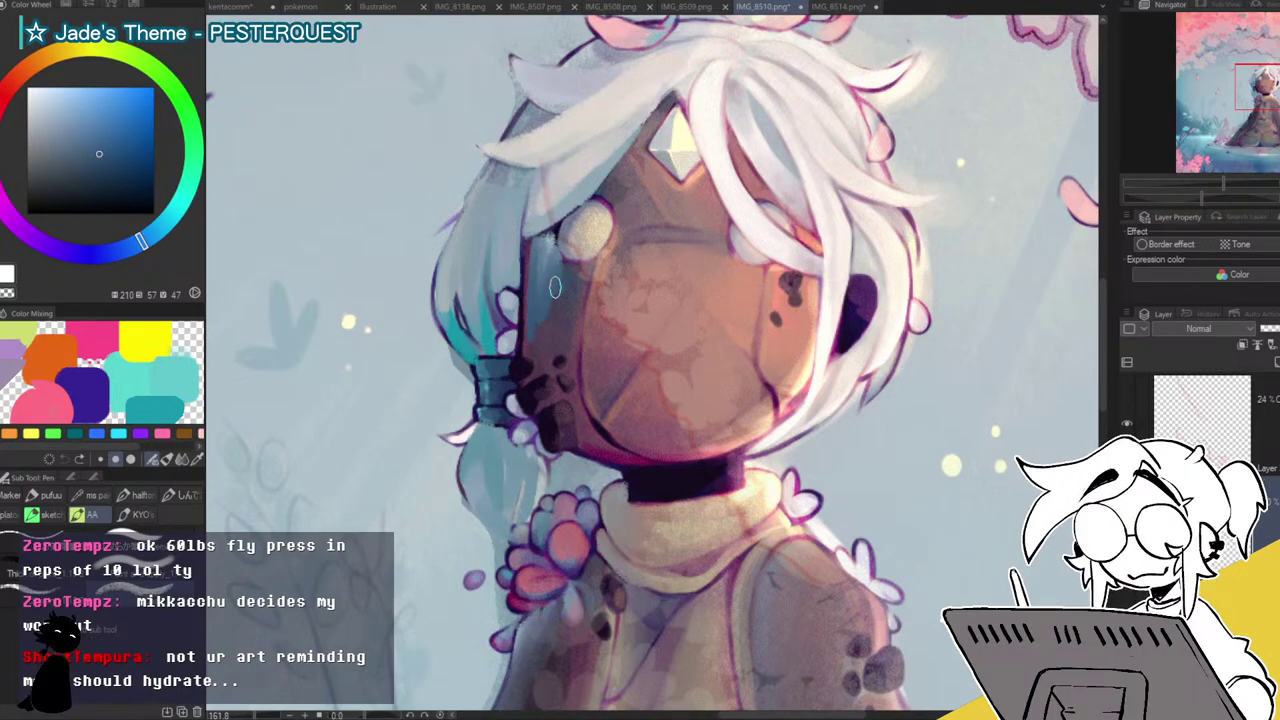
# Blend the blue shading down the cheek with blue-grey and violet tones sampled nearby, painting over most of the dark cheek spots.
pyautogui.keyDown('alt'); pyautogui.click(566, 292); pyautogui.keyUp('alt')
pyautogui.moveTo(566, 292)
pyautogui.mouseDown()
pyautogui.moveTo(543, 338)
pyautogui.moveTo(536, 318)
pyautogui.mouseUp()
pyautogui.keyDown('alt'); pyautogui.click(561, 332); pyautogui.keyUp('alt')
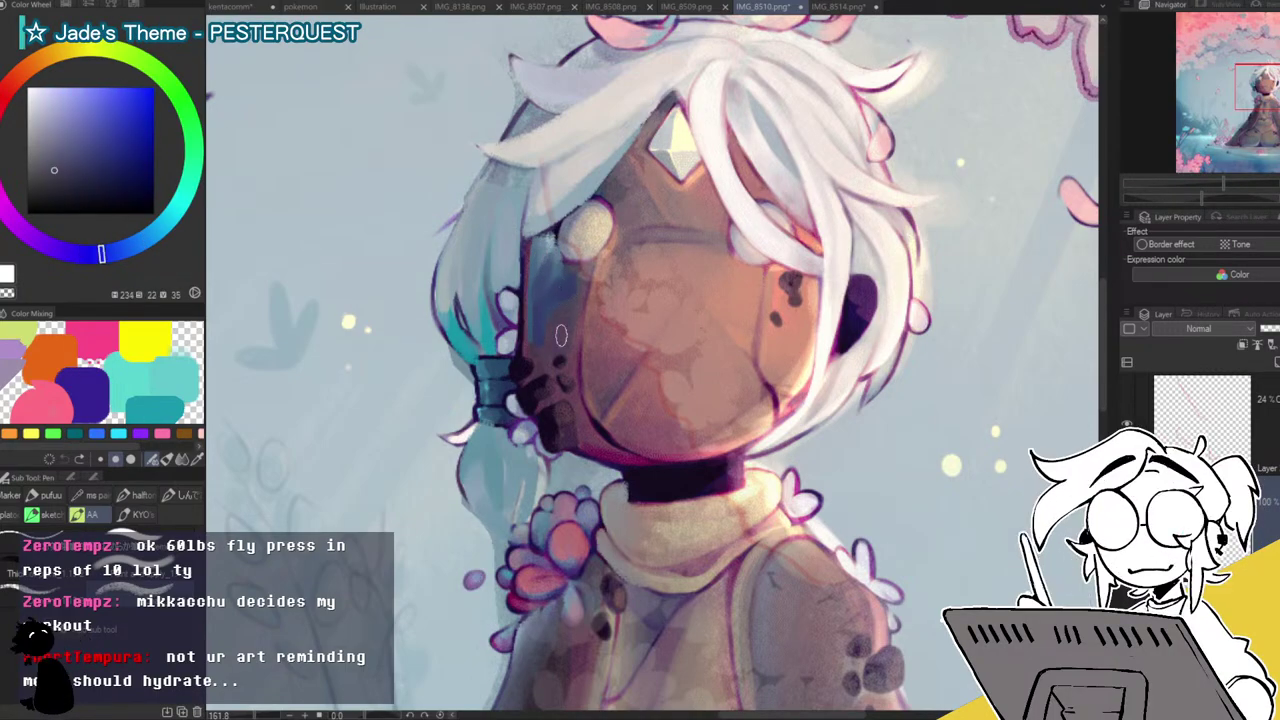
pyautogui.keyDown('alt'); pyautogui.click(548, 243); pyautogui.keyUp('alt')
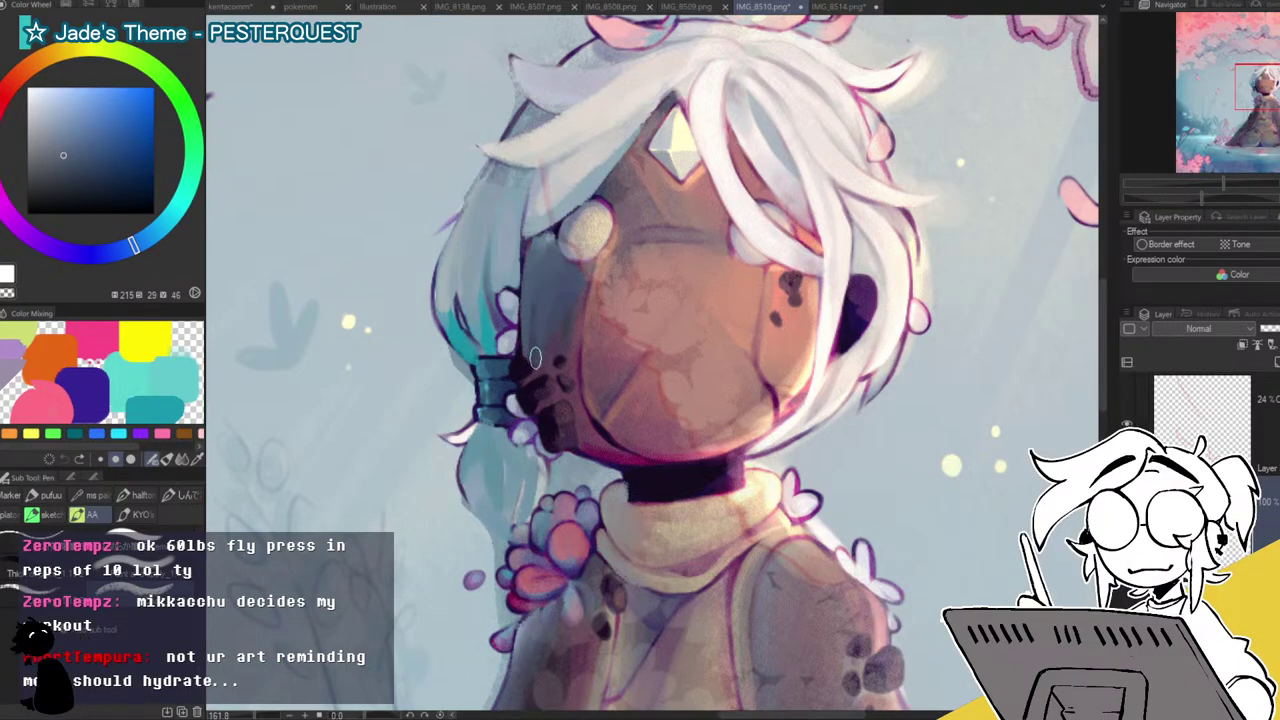
pyautogui.keyDown('alt'); pyautogui.click(561, 326); pyautogui.keyUp('alt')
pyautogui.moveTo(561, 326); pyautogui.dragTo(542, 348)
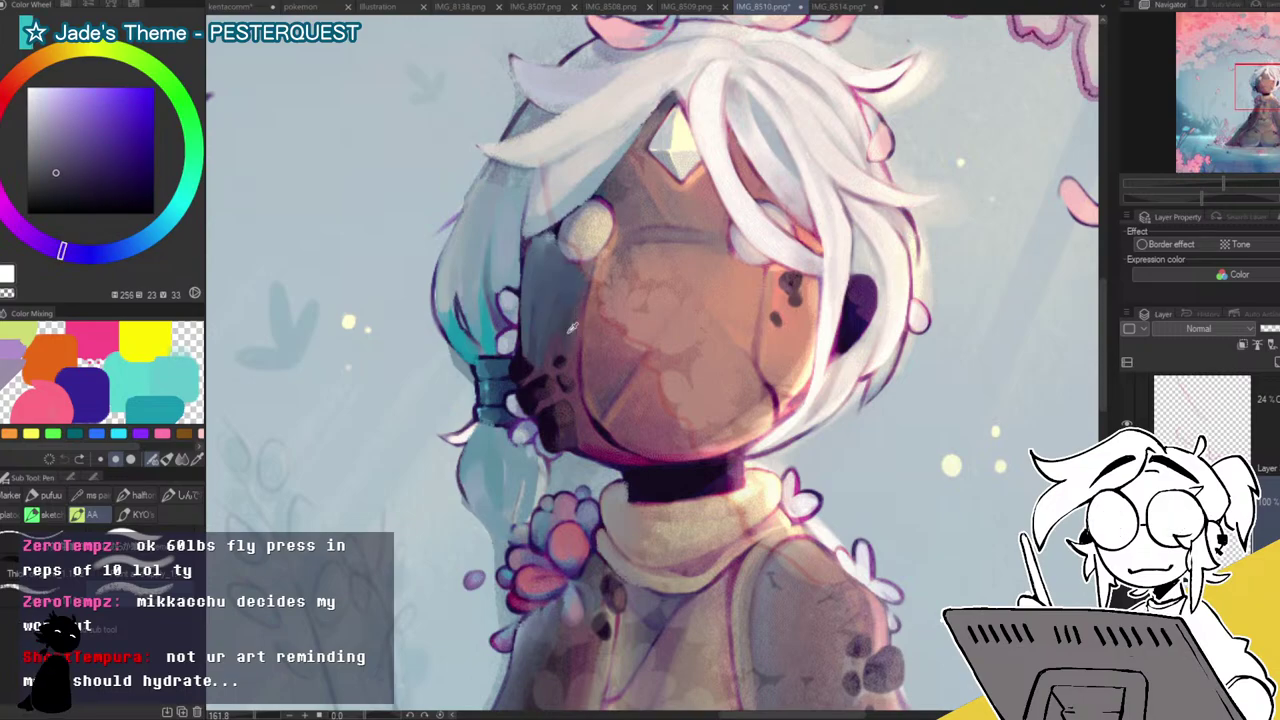
pyautogui.keyDown('alt'); pyautogui.click(553, 343); pyautogui.keyUp('alt')
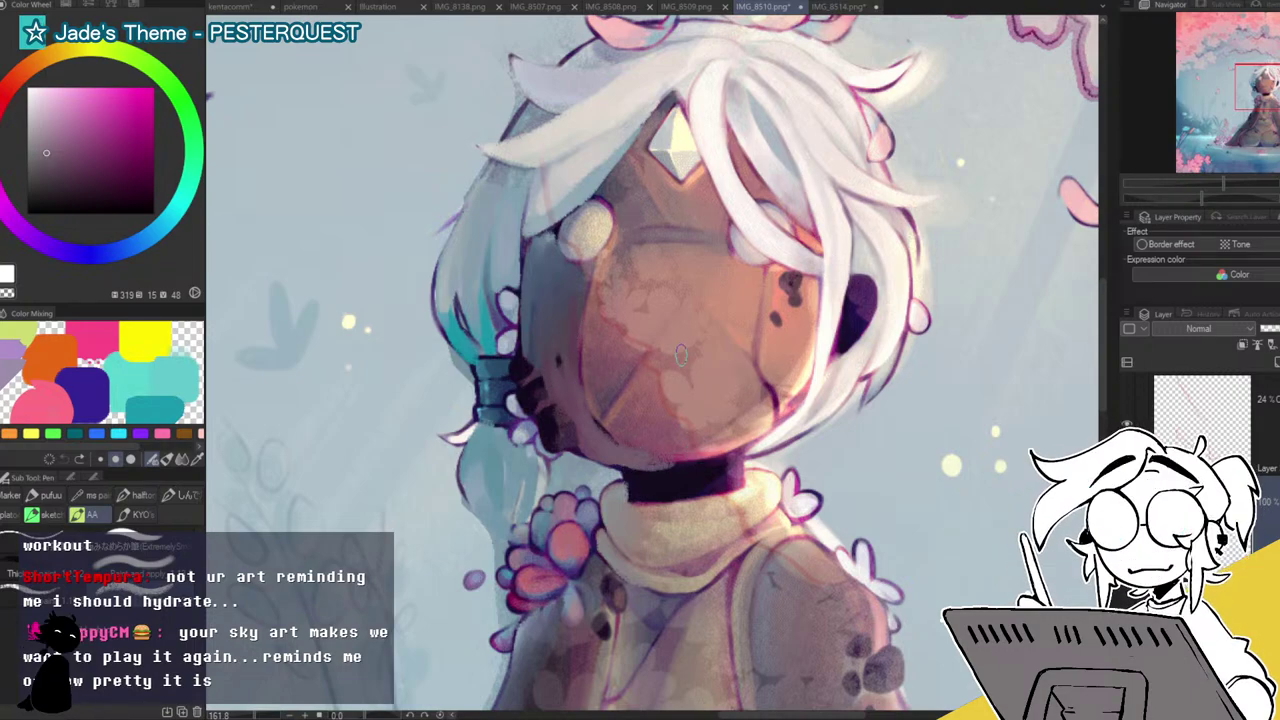
# Repaint the lower cheek beside the diagonal crease with rosy and brown tones sampled from the surrounding skin.
pyautogui.keyDown('alt'); pyautogui.click(614, 370); pyautogui.keyUp('alt')
pyautogui.keyDown('alt'); pyautogui.click(614, 370); pyautogui.keyUp('alt')
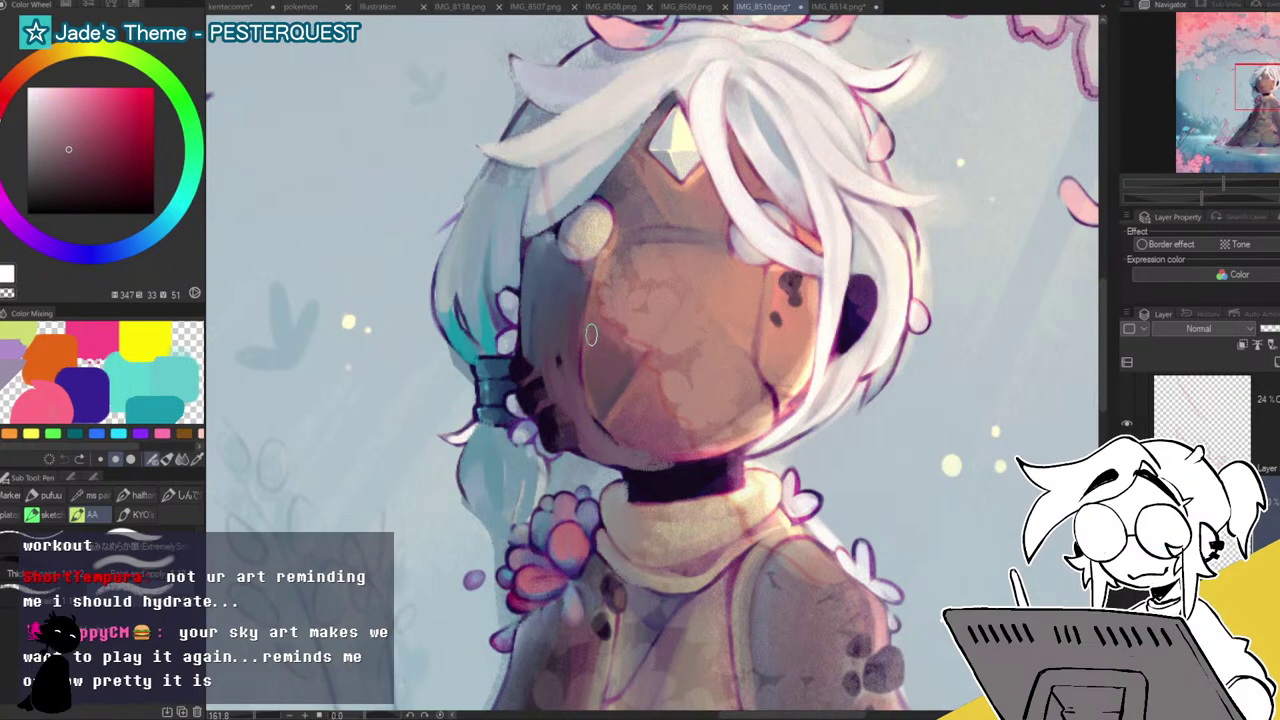
pyautogui.keyDown('alt'); pyautogui.click(598, 330); pyautogui.keyUp('alt')
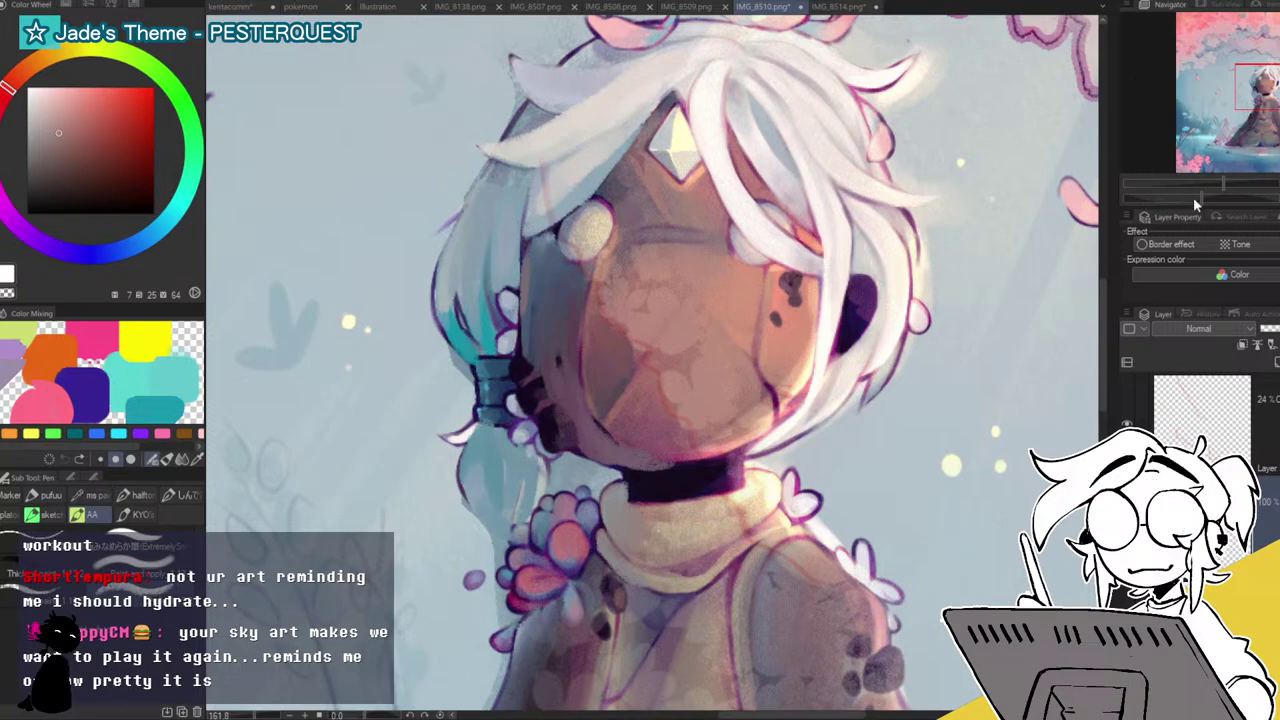
# Compare the face with and without the latest paint by toggling the layer and repeatedly undoing and redoing strokes.
pyautogui.click(1127, 500)
pyautogui.hotkey('ctrl', 'y')
pyautogui.hotkey('ctrl', 'z')
pyautogui.hotkey('ctrl', 'y')
pyautogui.hotkey('ctrl', 'z')
pyautogui.hotkey('ctrl', 'y')
# Paint muted purple light onto the dark neck below the chin, blending it with shades sampled from the neck.
pyautogui.keyDown('alt'); pyautogui.click(648, 480); pyautogui.keyUp('alt')
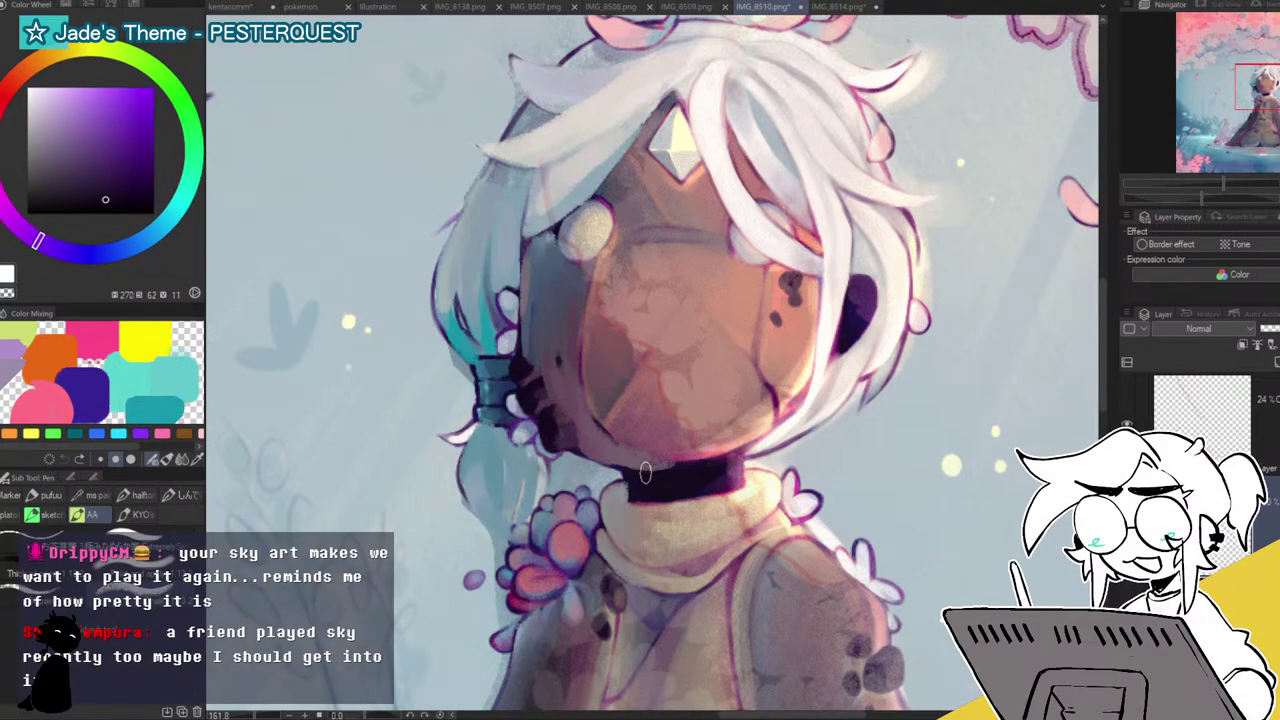
pyautogui.moveTo(674, 480)
pyautogui.mouseDown()
pyautogui.moveTo(724, 470)
pyautogui.moveTo(729, 482)
pyautogui.moveTo(752, 428)
pyautogui.moveTo(729, 374)
pyautogui.moveTo(739, 482)
pyautogui.moveTo(704, 496)
pyautogui.mouseUp()
pyautogui.keyDown('alt'); pyautogui.click(740, 464); pyautogui.keyUp('alt')
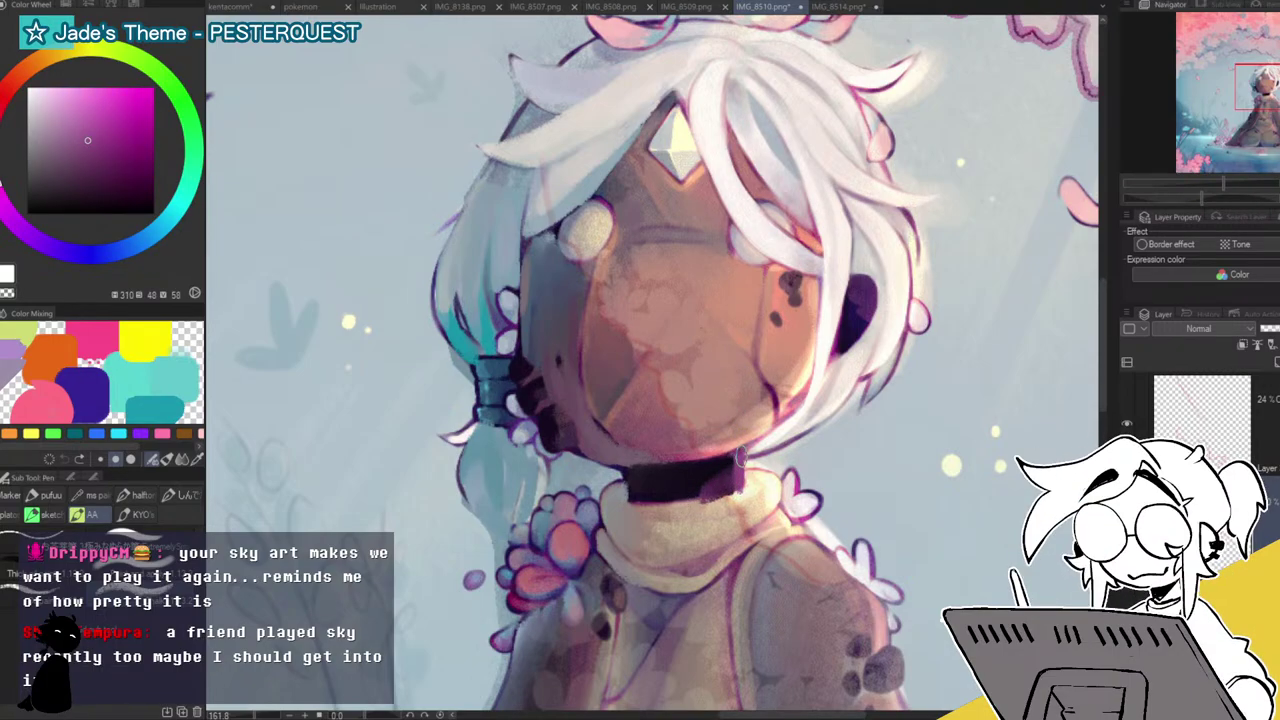
pyautogui.keyDown('alt'); pyautogui.click(706, 492); pyautogui.keyUp('alt')
pyautogui.moveTo(726, 477); pyautogui.dragTo(723, 488)
# Repaint the scarf's front and lower folds with warm beige tones sampled from the collar, smoothing over its grain and lines.
pyautogui.keyDown('alt'); pyautogui.click(682, 516); pyautogui.keyUp('alt')
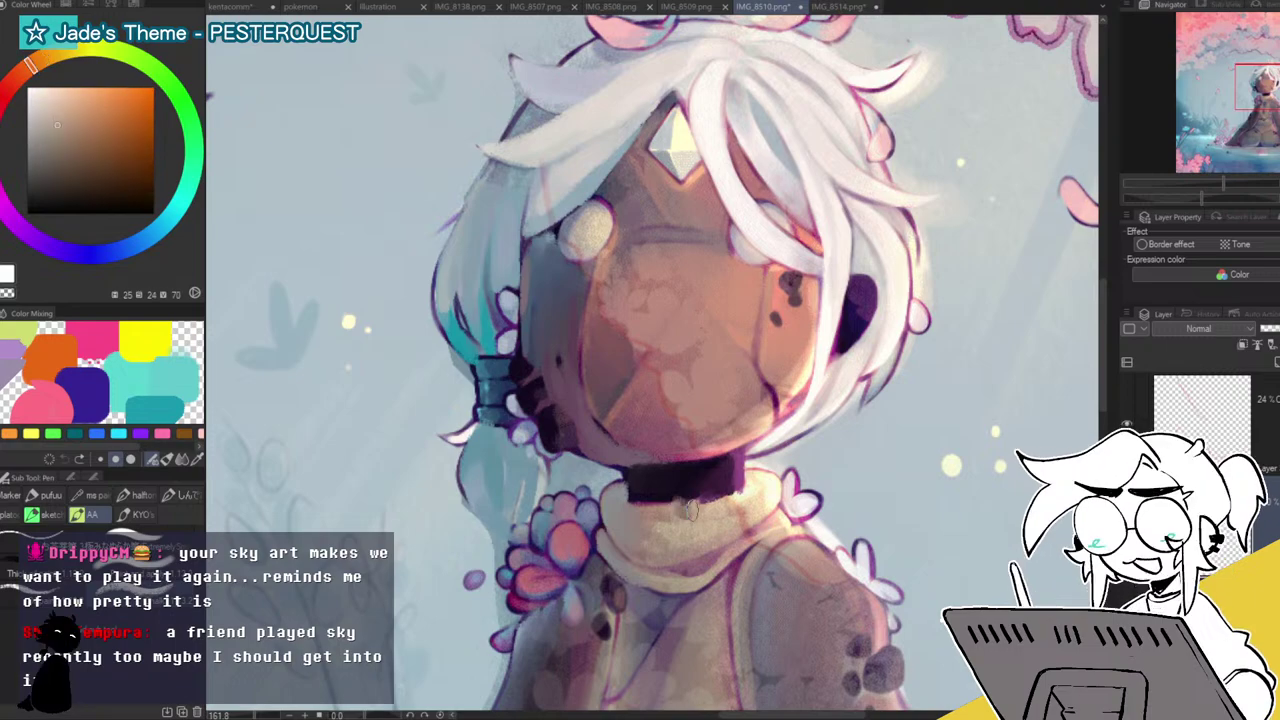
pyautogui.moveTo(740, 494)
pyautogui.mouseDown()
pyautogui.moveTo(718, 524)
pyautogui.moveTo(693, 528)
pyautogui.moveTo(725, 524)
pyautogui.moveTo(728, 503)
pyautogui.moveTo(661, 510)
pyautogui.moveTo(686, 515)
pyautogui.moveTo(655, 520)
pyautogui.moveTo(693, 521)
pyautogui.moveTo(675, 540)
pyautogui.moveTo(659, 542)
pyautogui.moveTo(632, 510)
pyautogui.moveTo(647, 530)
pyautogui.moveTo(658, 520)
pyautogui.moveTo(648, 540)
pyautogui.moveTo(657, 510)
pyautogui.moveTo(683, 551)
pyautogui.moveTo(653, 560)
pyautogui.mouseUp()
pyautogui.keyDown('alt'); pyautogui.click(730, 500); pyautogui.keyUp('alt')
pyautogui.keyDown('alt'); pyautogui.click(690, 527); pyautogui.keyUp('alt')
pyautogui.keyDown('alt'); pyautogui.click(650, 520); pyautogui.keyUp('alt')
pyautogui.keyDown('alt'); pyautogui.click(640, 510); pyautogui.keyUp('alt')
pyautogui.keyDown('alt'); pyautogui.click(656, 526); pyautogui.keyUp('alt')
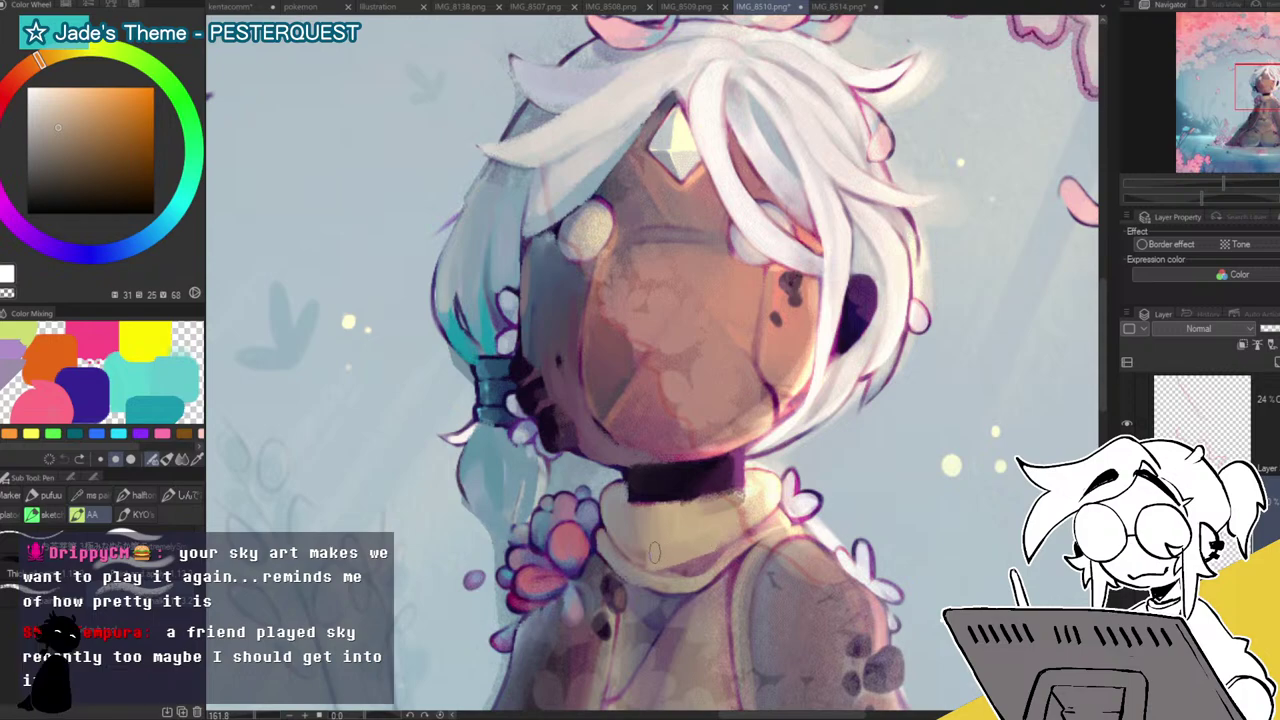
pyautogui.keyDown('alt'); pyautogui.click(728, 546); pyautogui.keyUp('alt')
pyautogui.moveTo(732, 542)
pyautogui.mouseDown()
pyautogui.moveTo(671, 589)
pyautogui.moveTo(710, 568)
pyautogui.mouseUp()
pyautogui.keyDown('alt'); pyautogui.click(670, 585); pyautogui.keyUp('alt')
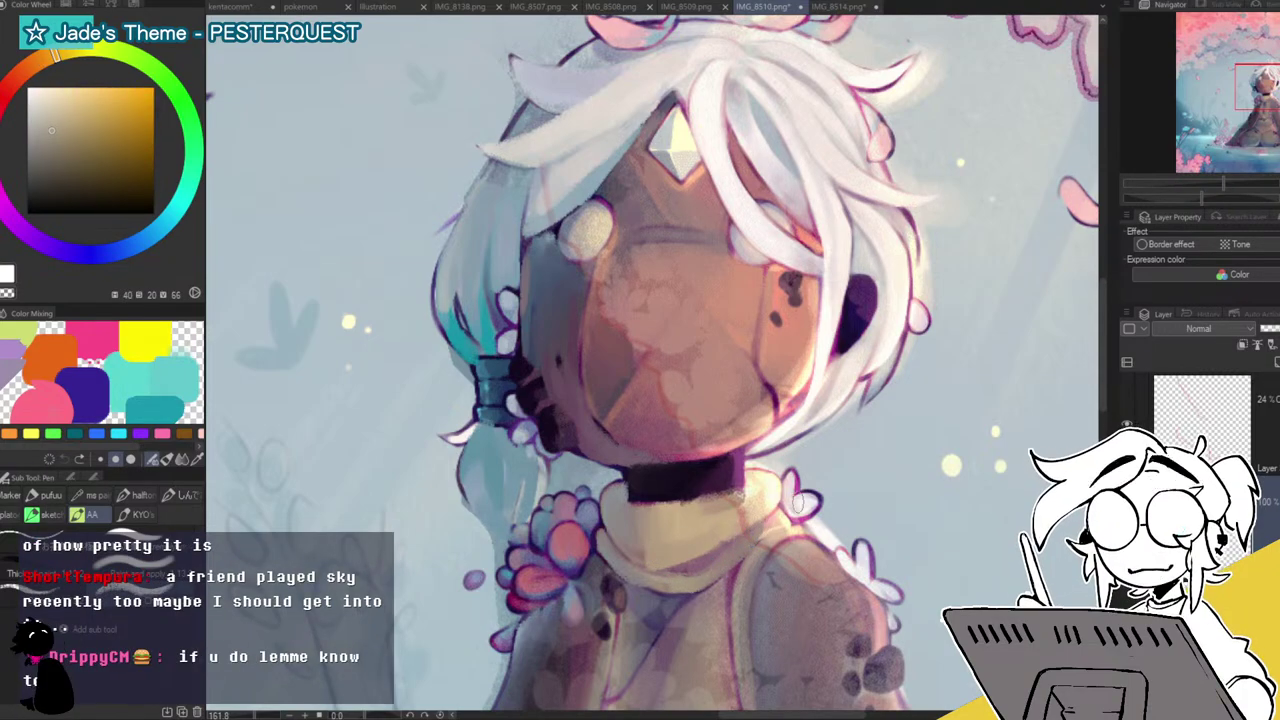
# Compare the whole edited painting with the original by repeatedly showing and hiding the original image layer above the edits.
pyautogui.moveTo(1217, 186); pyautogui.dragTo(1201, 188)
pyautogui.moveTo(1256, 88); pyautogui.dragTo(1268, 96)
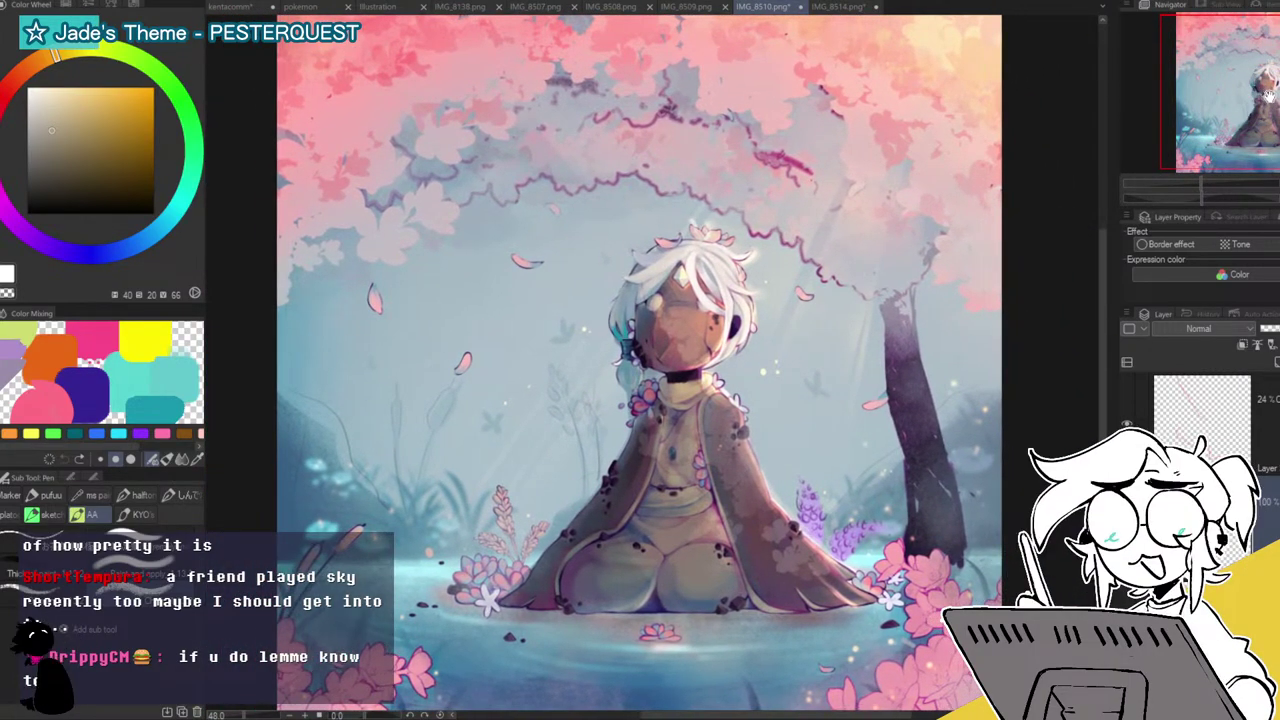
pyautogui.click(1249, 381)
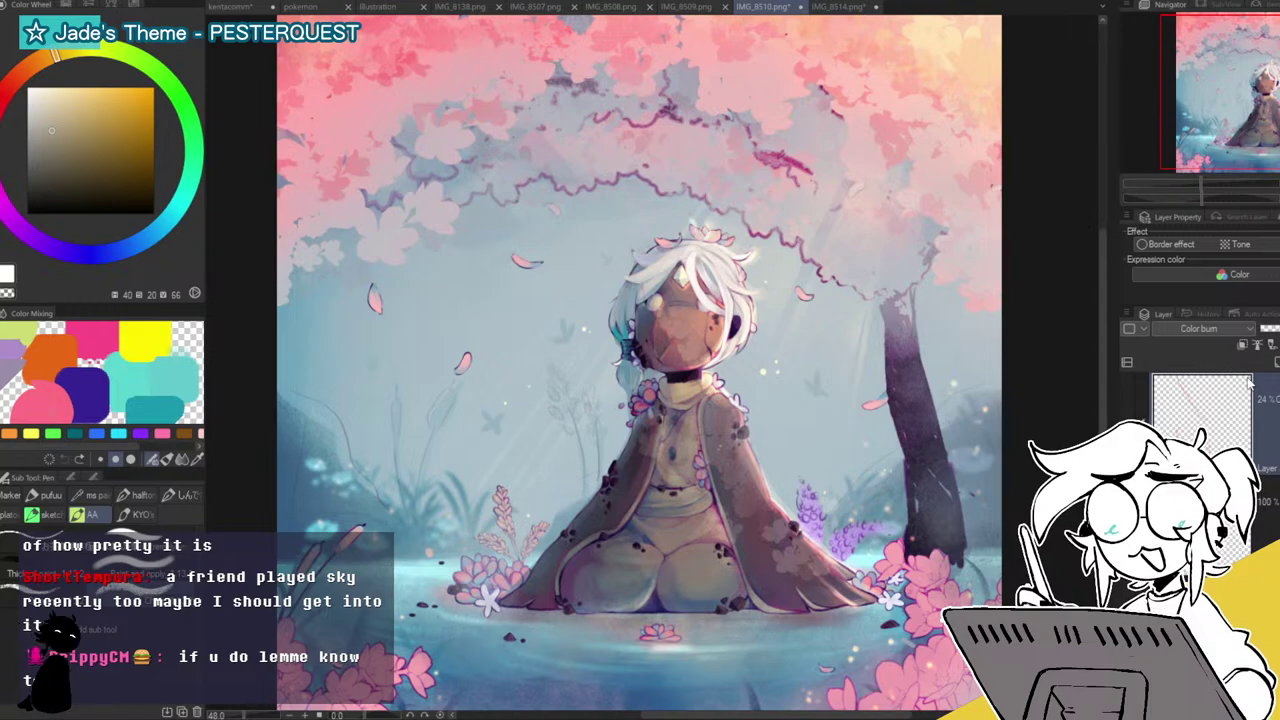
pyautogui.scroll(-2, 1249, 381)
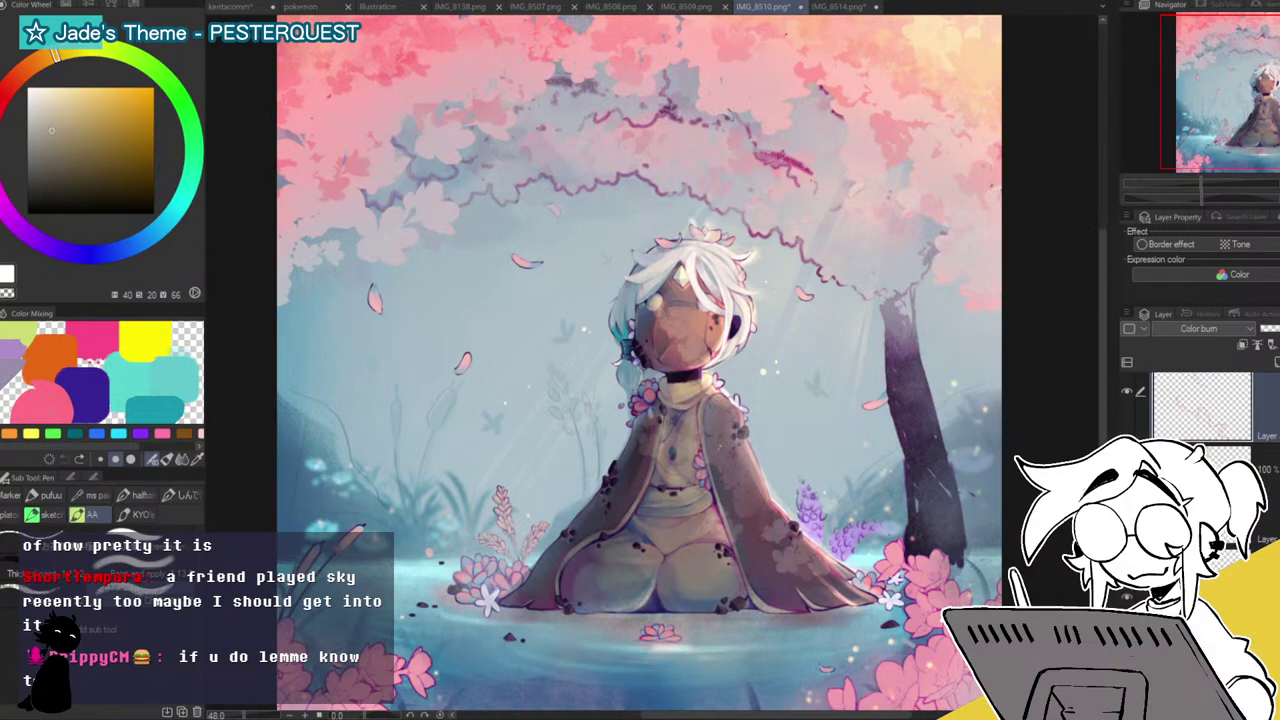
pyautogui.click(1249, 540)
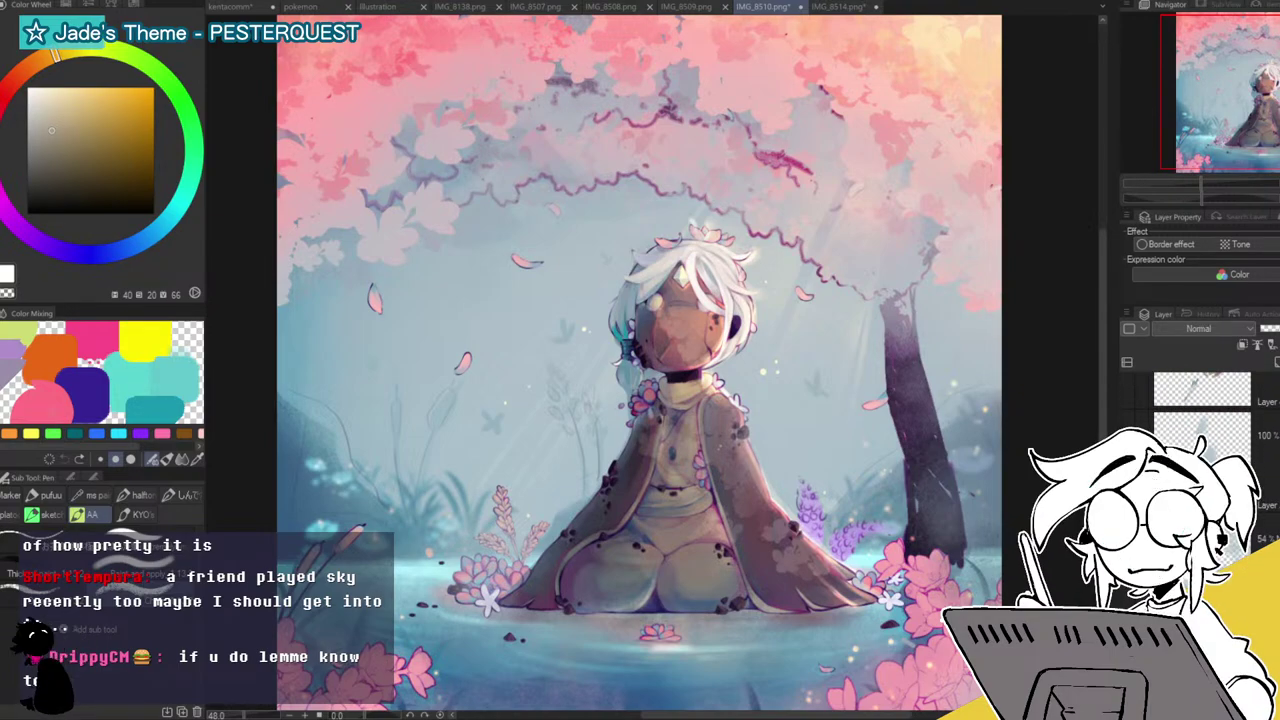
pyautogui.scroll(3, 1200, 440)
pyautogui.click(1128, 424)
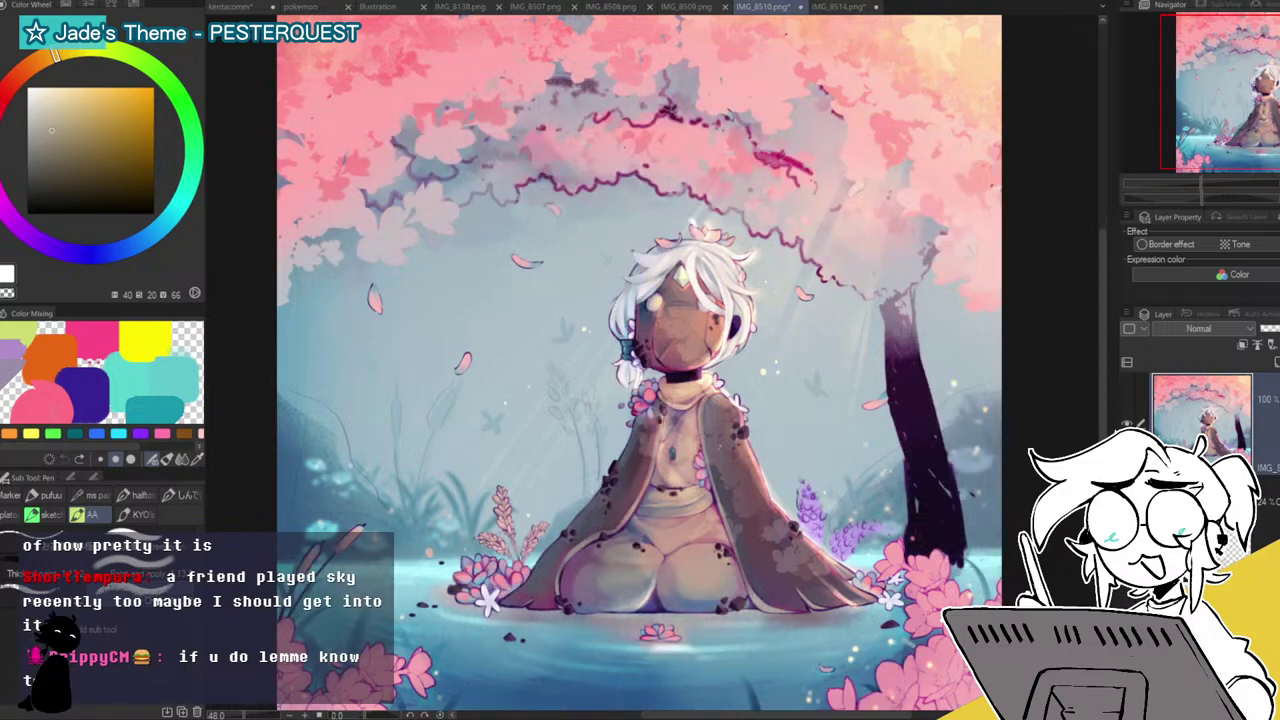
pyautogui.click(1128, 424)
pyautogui.click(1128, 424)
pyautogui.click(1128, 424)
pyautogui.click(1128, 424)
pyautogui.click(1128, 424)
pyautogui.click(1128, 424)
pyautogui.click(1128, 424)
pyautogui.click(1128, 424)
pyautogui.click(1128, 424)
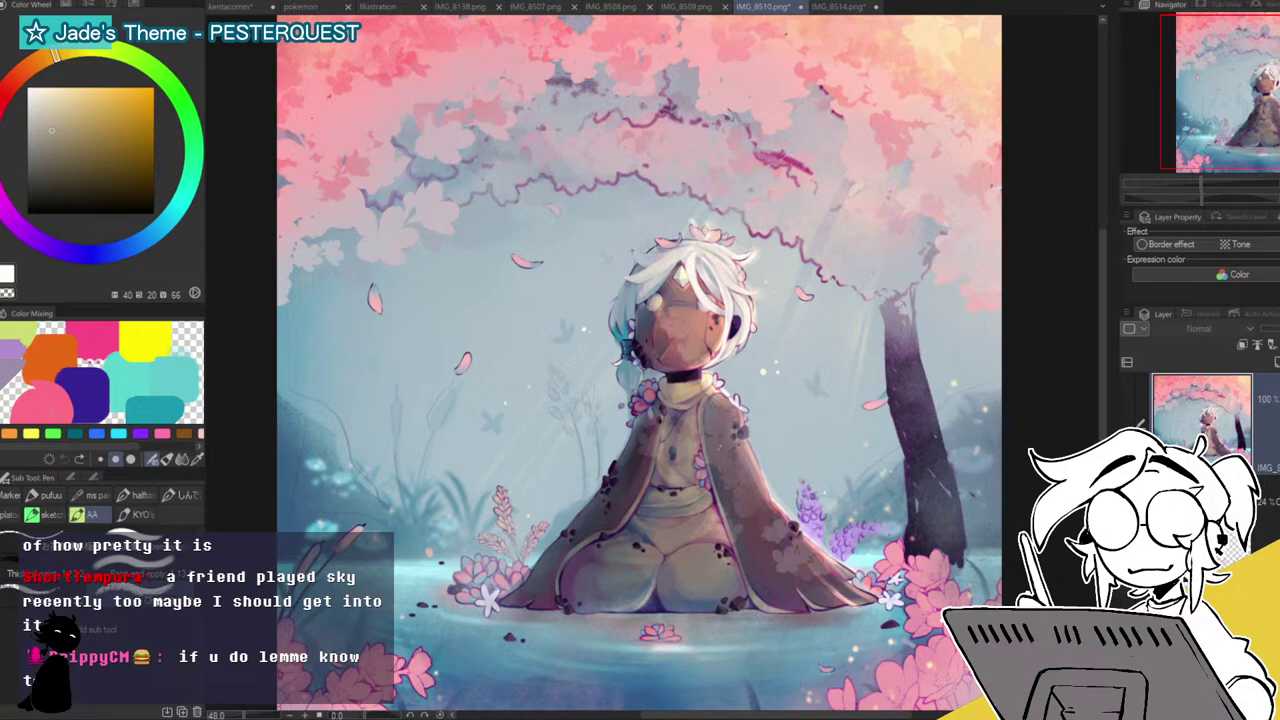
pyautogui.click(1128, 424)
pyautogui.click(1128, 424)
pyautogui.click(1128, 424)
pyautogui.click(1128, 424)
pyautogui.click(1128, 424)
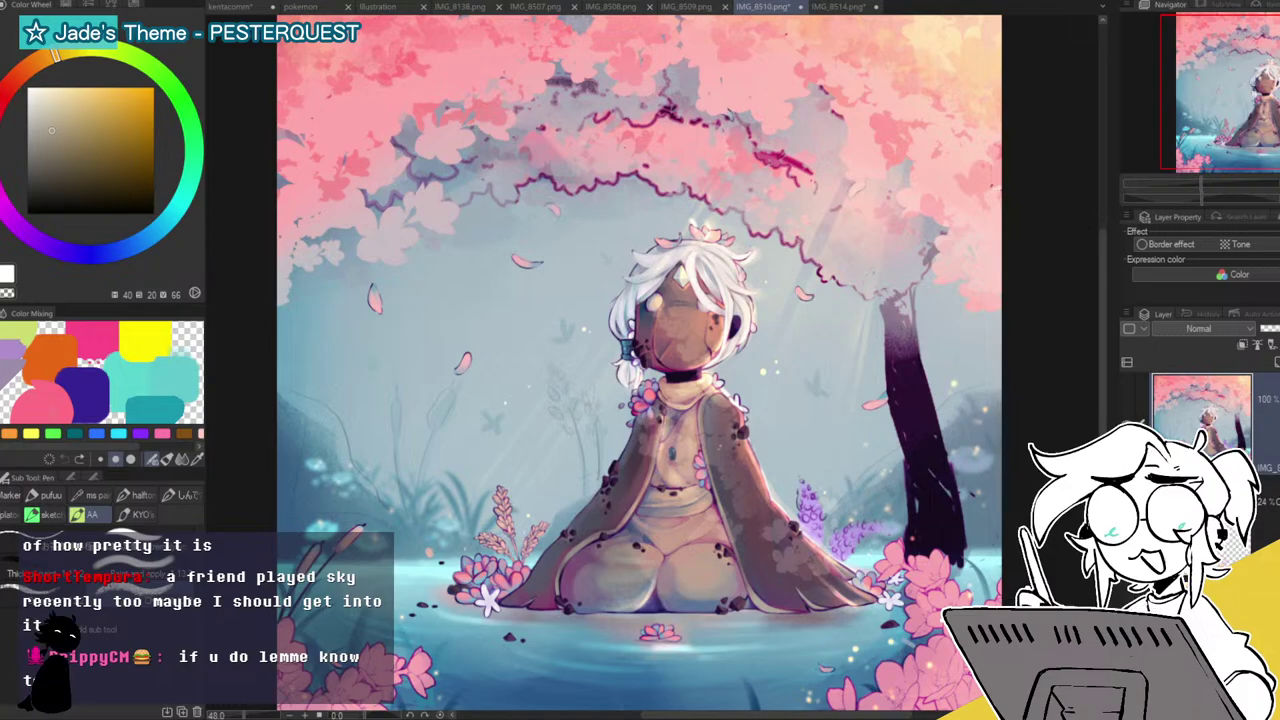
pyautogui.click(1128, 424)
pyautogui.click(1128, 424)
pyautogui.click(1128, 424)
pyautogui.click(1140, 423)
pyautogui.click(1140, 423)
pyautogui.click(1140, 423)
pyautogui.click(1138, 423)
pyautogui.click(1138, 423)
pyautogui.click(1138, 423)
pyautogui.click(1138, 423)
pyautogui.click(1138, 423)
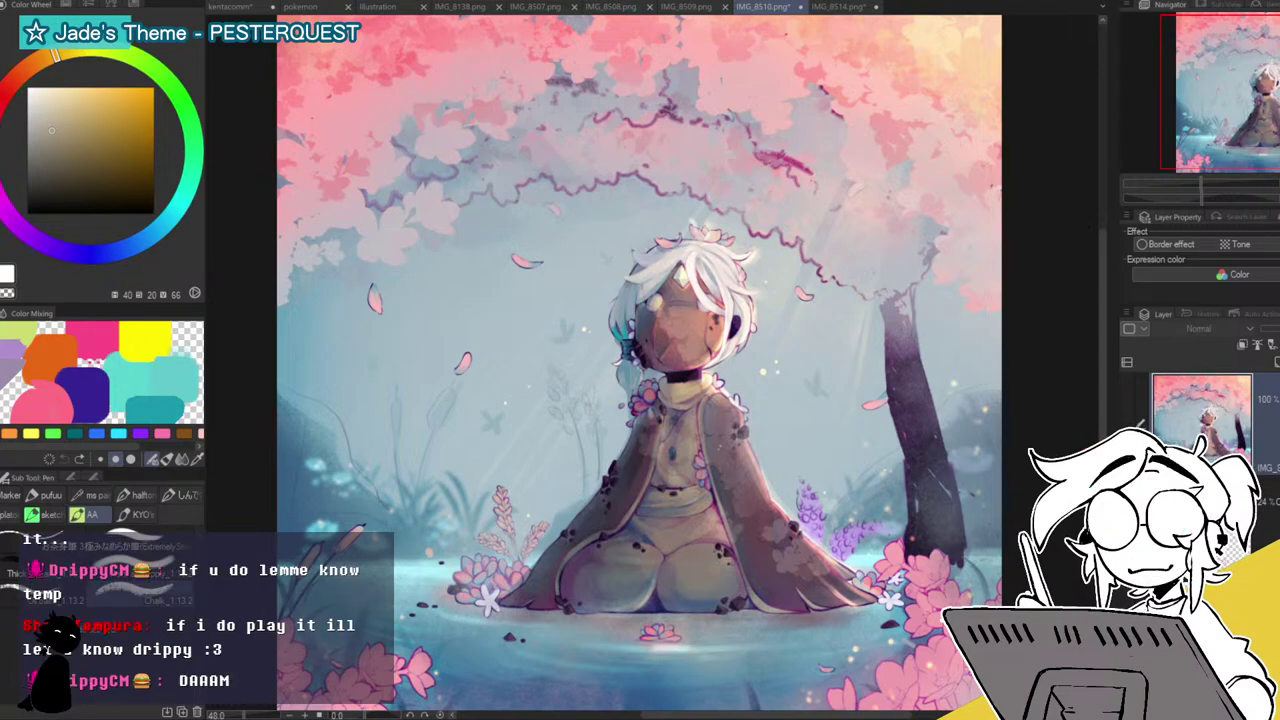
# Review and close the greyscale sketch IMG_8509.png and the goldfish drawing IMG_8508.png.
pyautogui.click(703, 7)
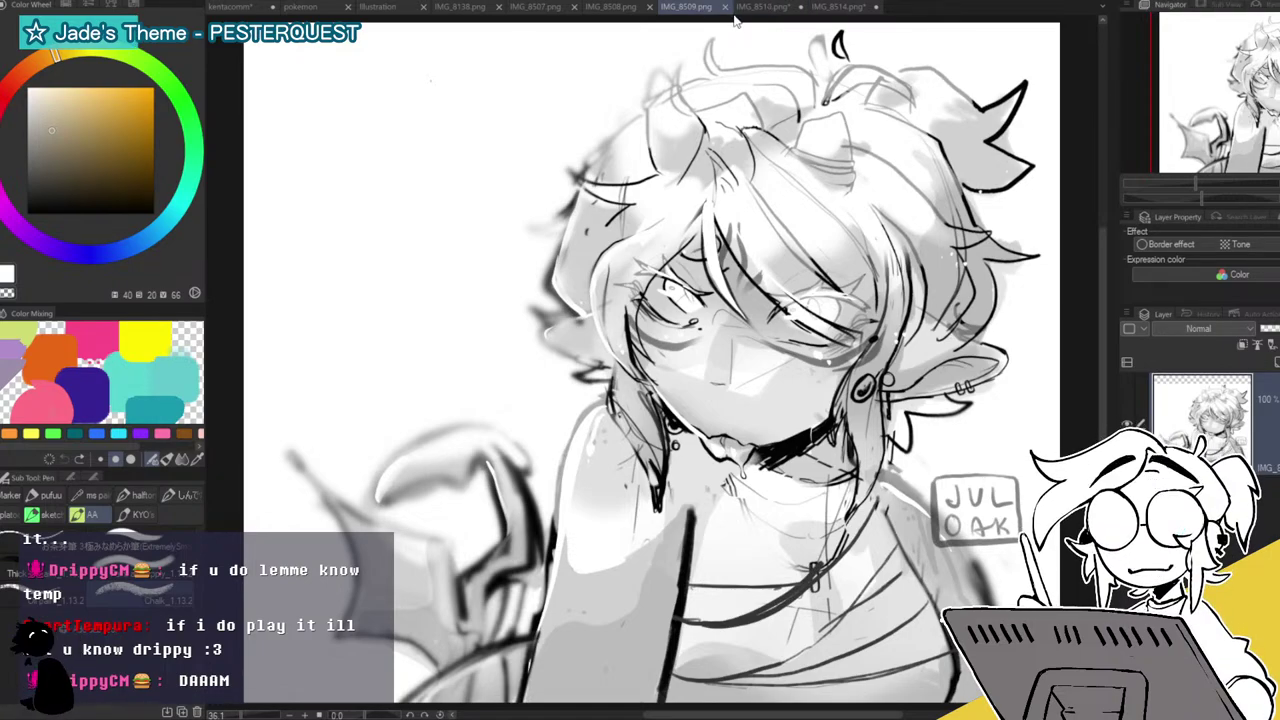
pyautogui.click(726, 8)
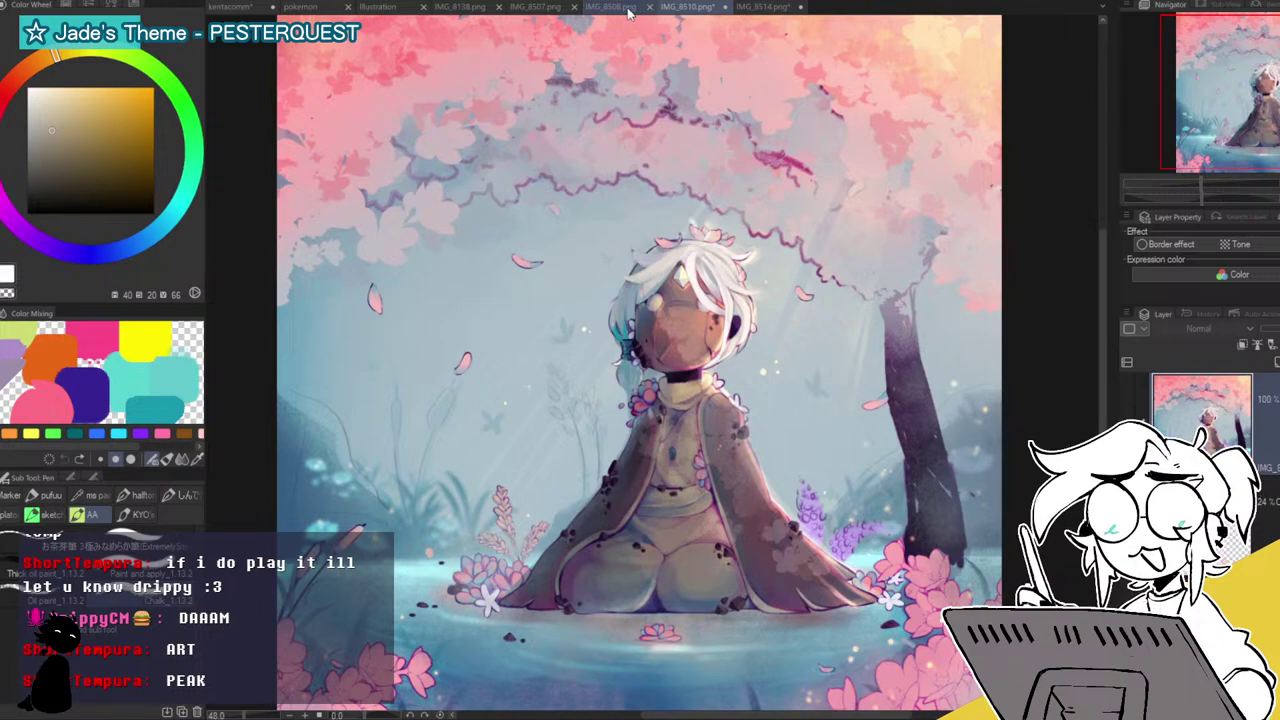
pyautogui.click(628, 12)
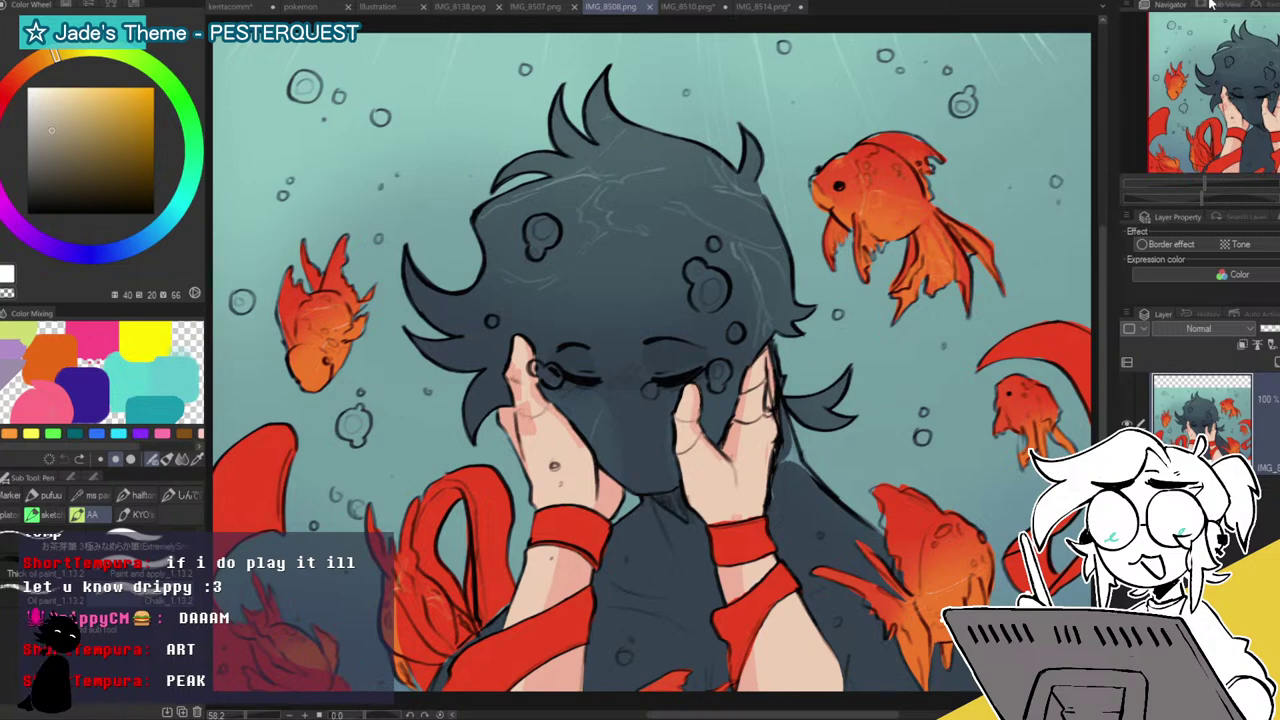
pyautogui.moveTo(1205, 185); pyautogui.dragTo(1199, 183)
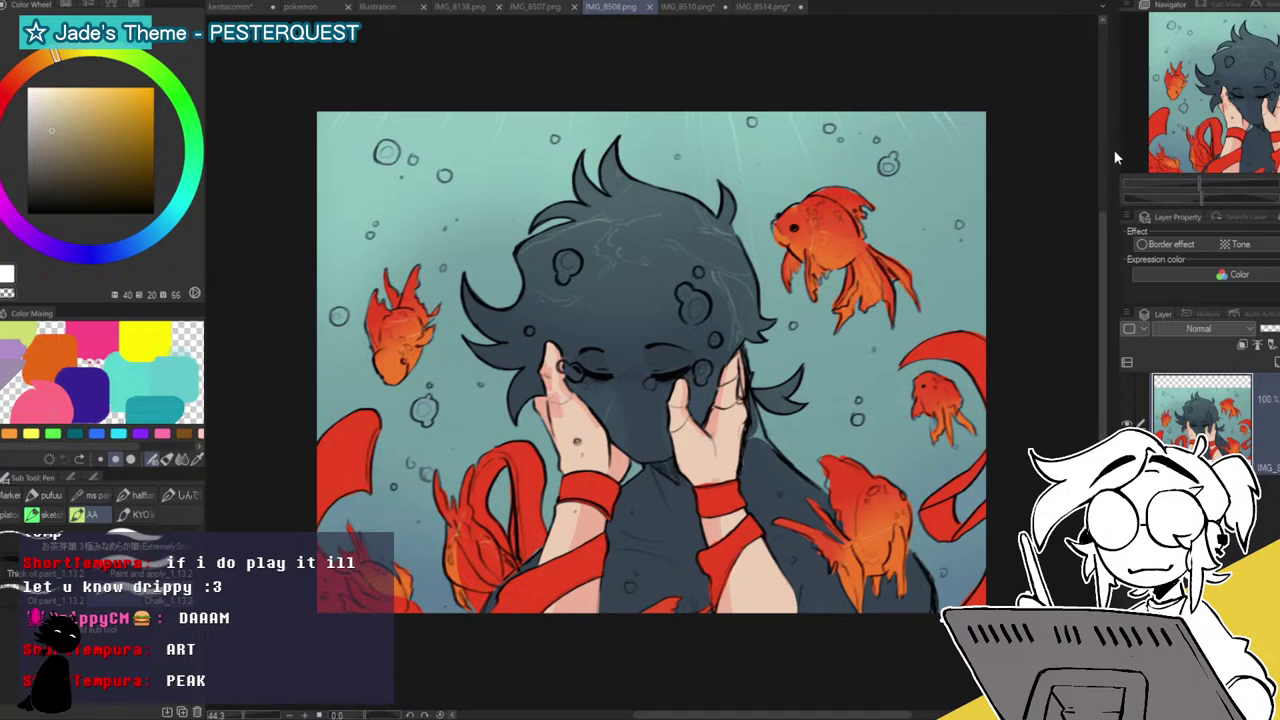
pyautogui.click(650, 8)
# Compare the older character painting in IMG_8507.png with ahiv.png by alternating between them, and close IMG_8507.png.
pyautogui.click(527, 10)
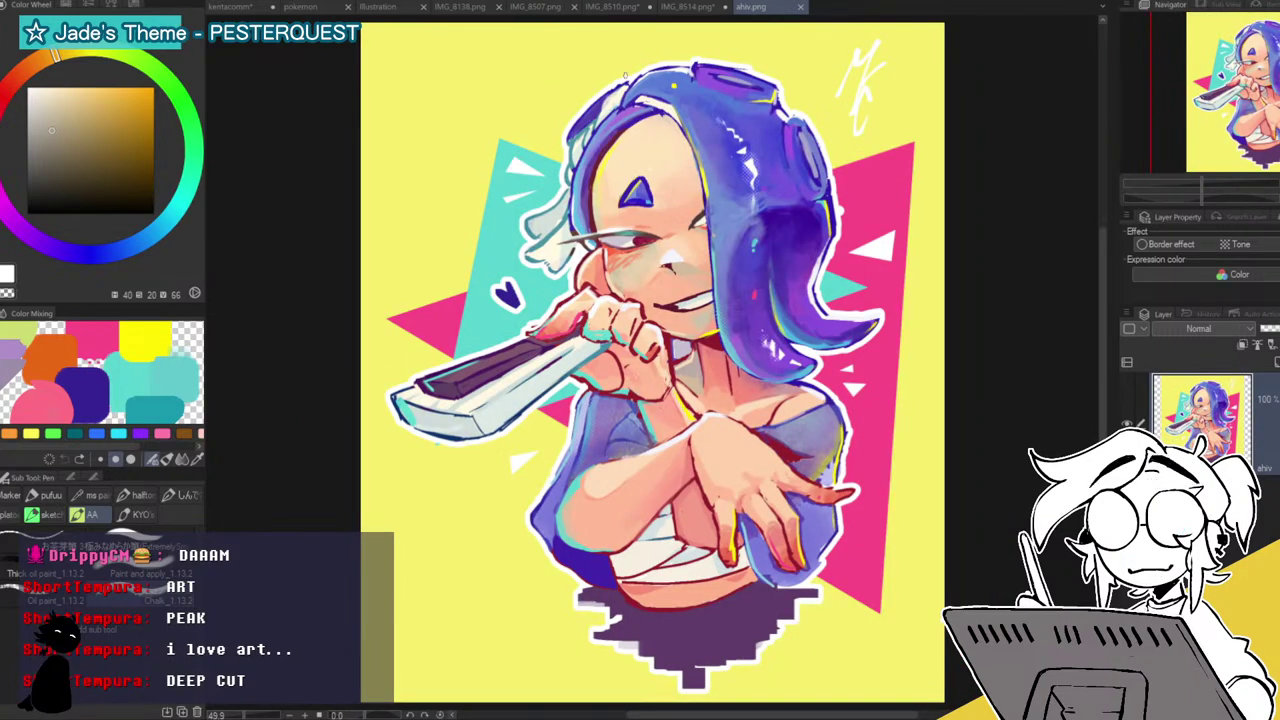
pyautogui.click(537, 7)
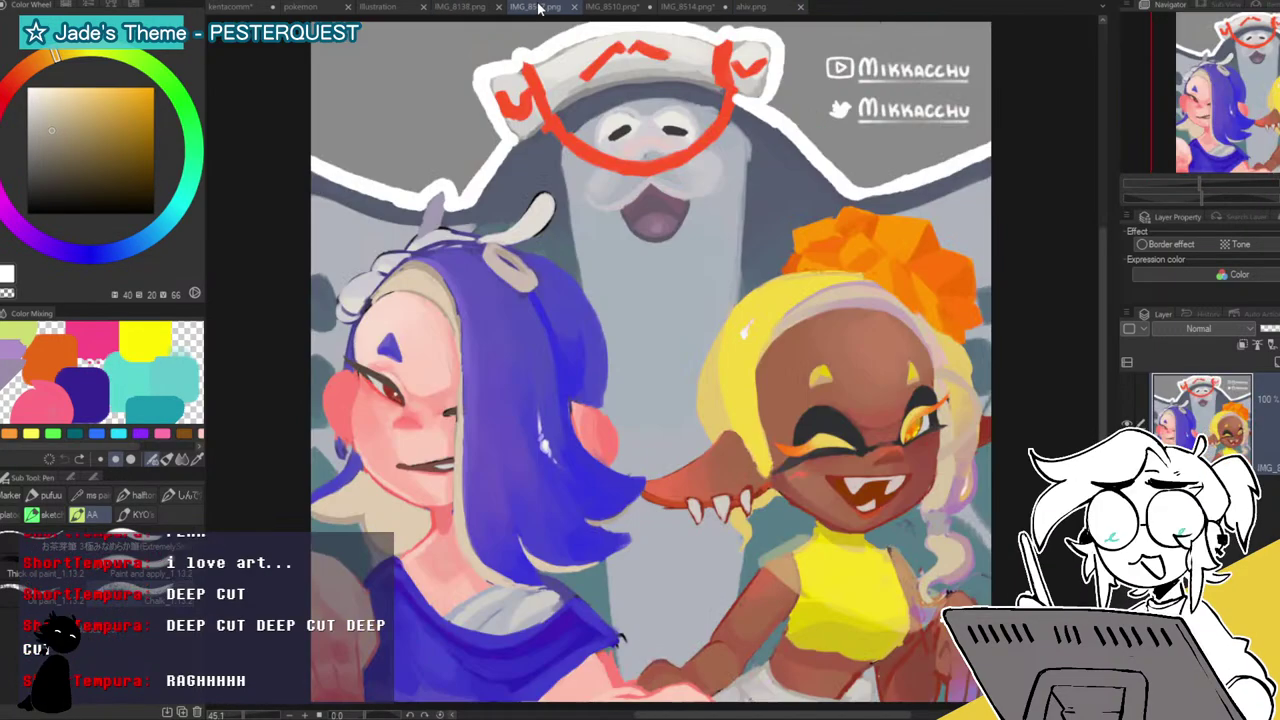
pyautogui.click(766, 8)
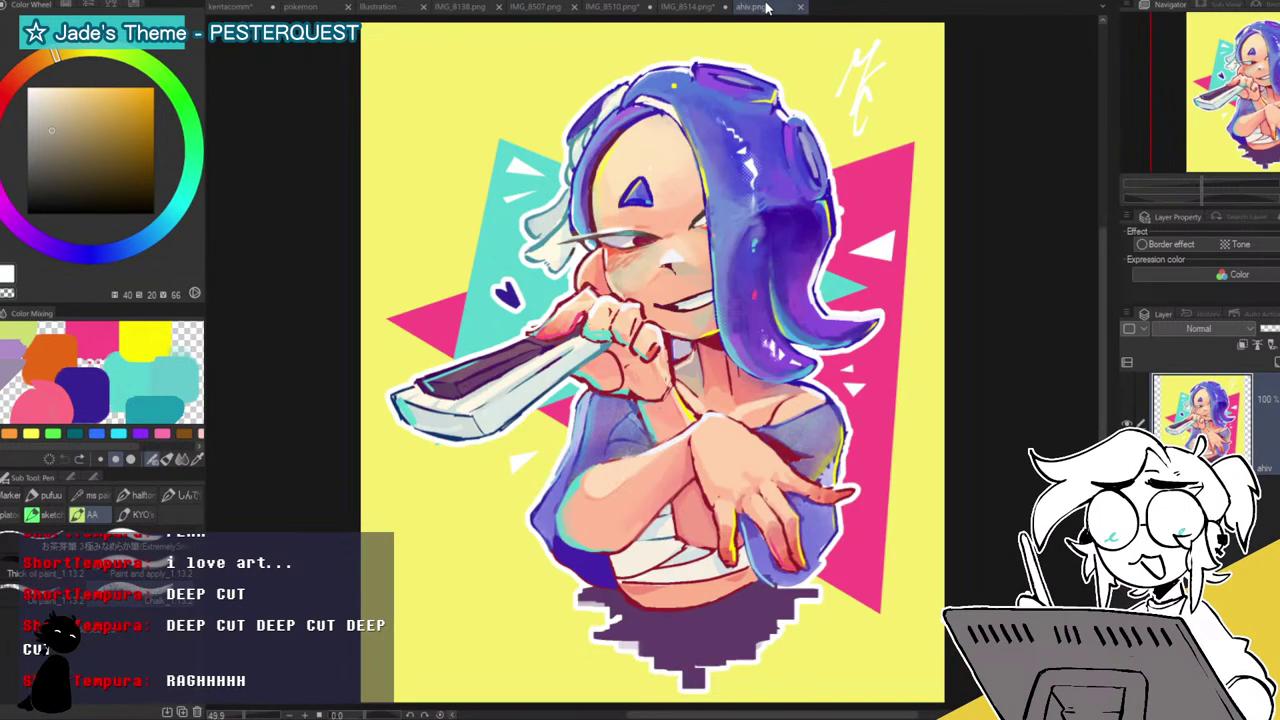
pyautogui.click(529, 8)
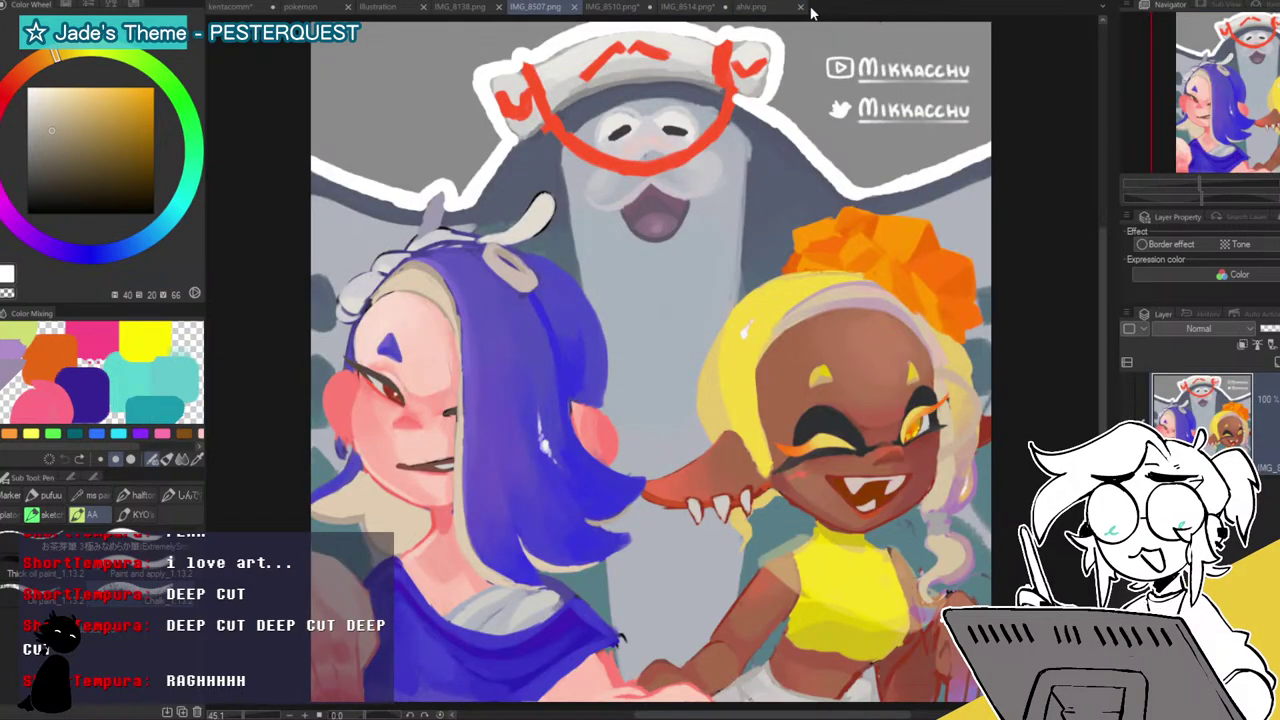
pyautogui.click(622, 9)
pyautogui.click(548, 8)
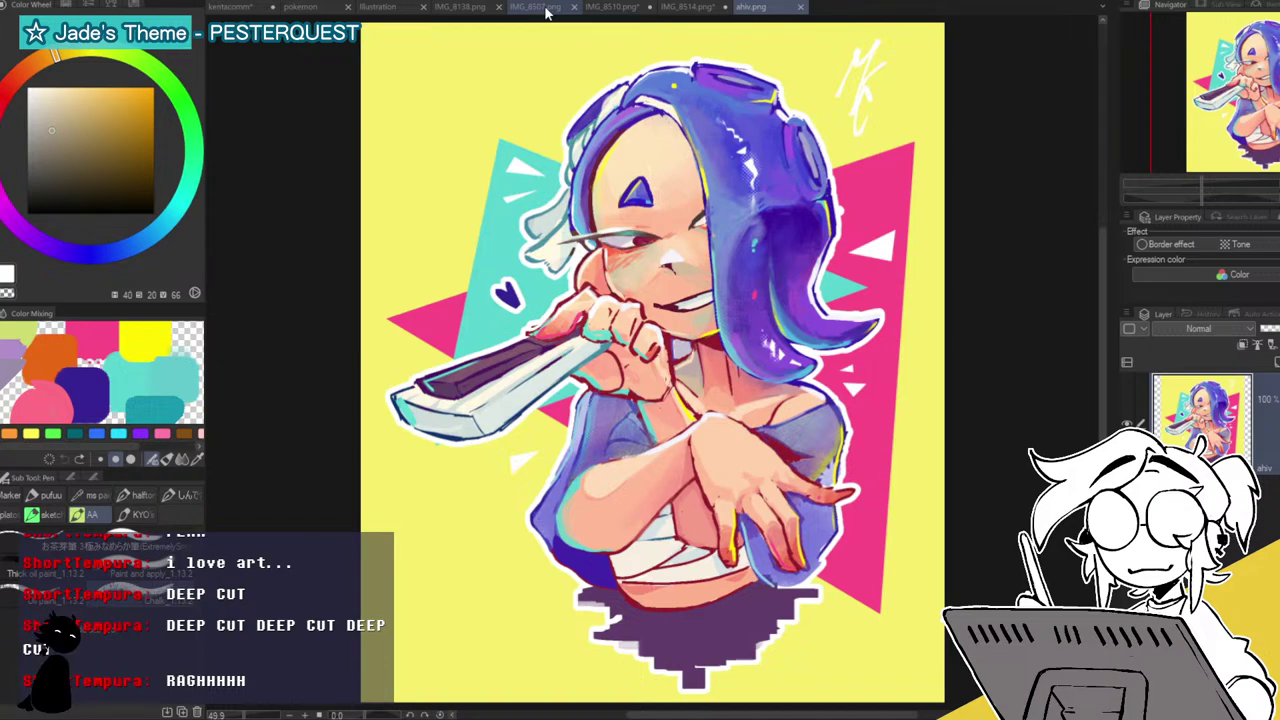
pyautogui.click(545, 10)
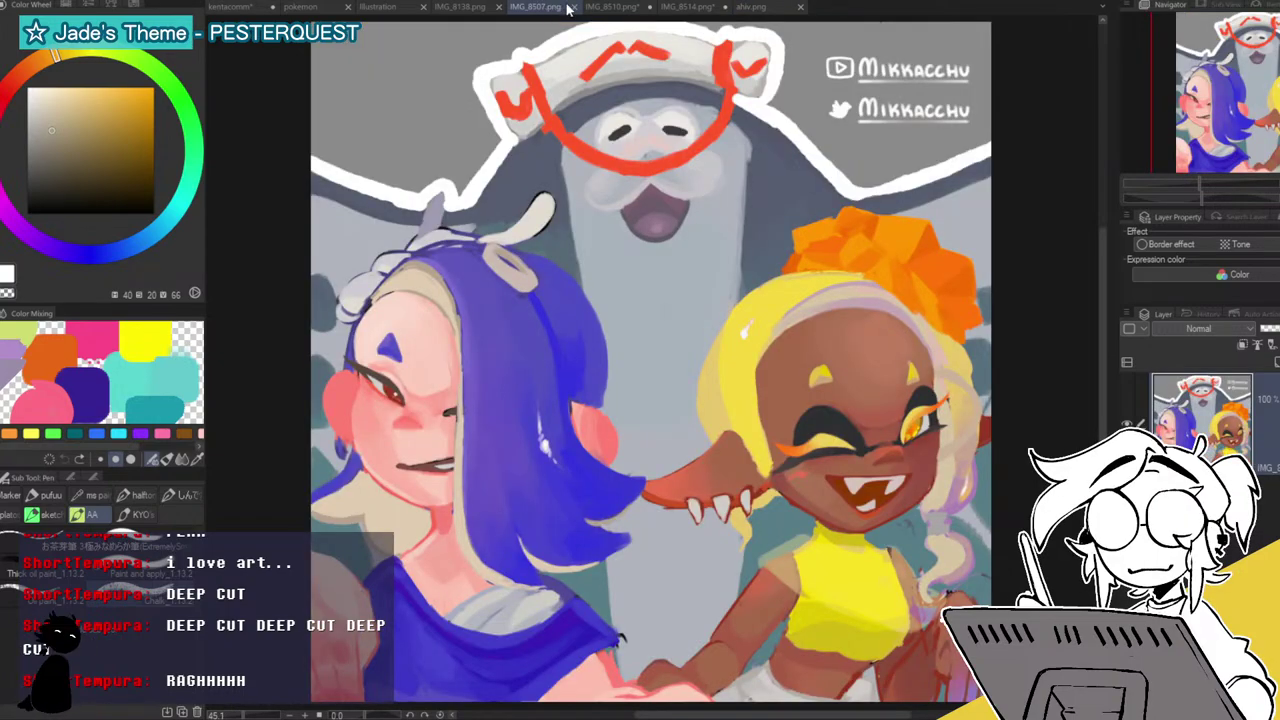
pyautogui.click(572, 7)
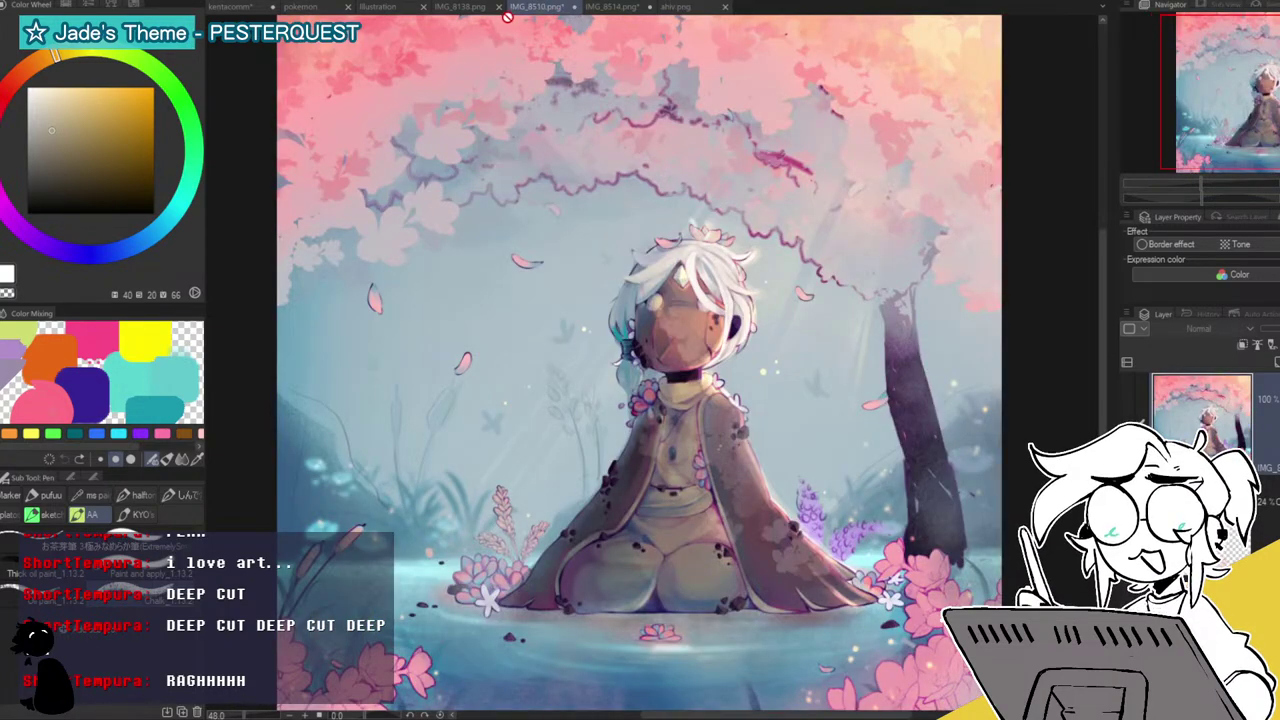
# Review the bearded man's portrait in IMG_8138.png, examining the face and coat up close and the whole picture, and close it.
pyautogui.click(474, 9)
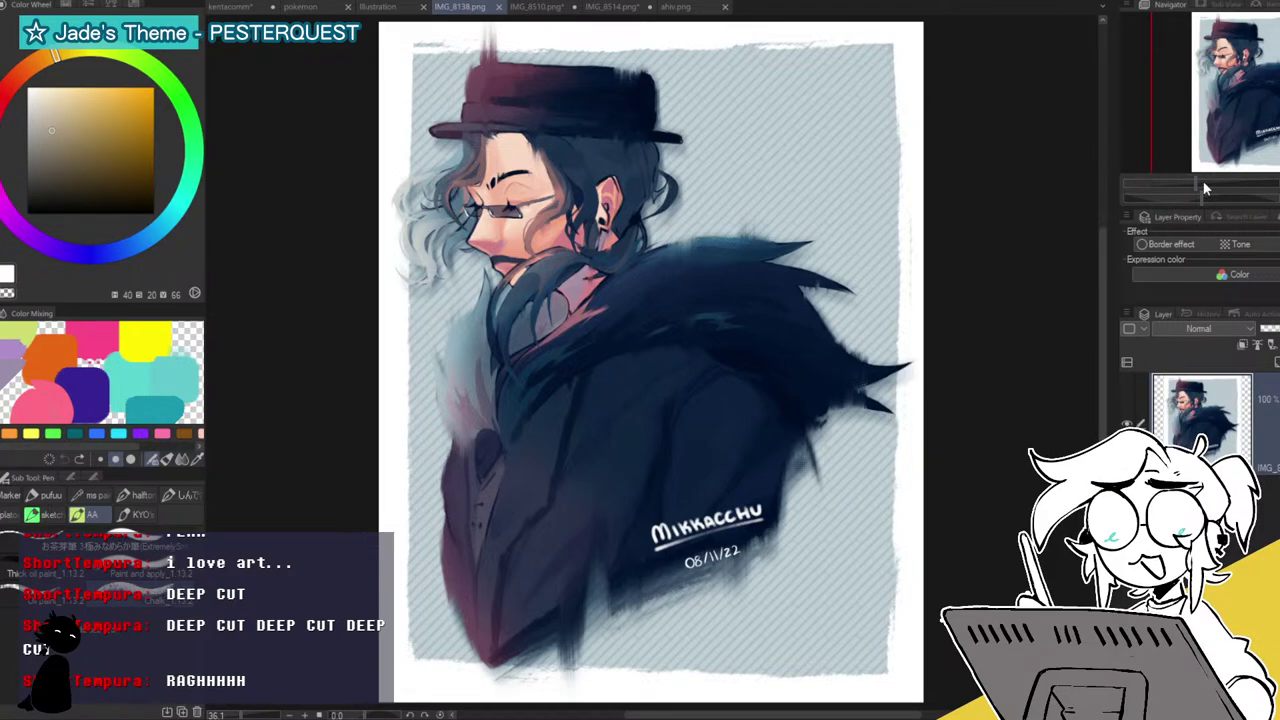
pyautogui.moveTo(1202, 183); pyautogui.dragTo(1205, 183)
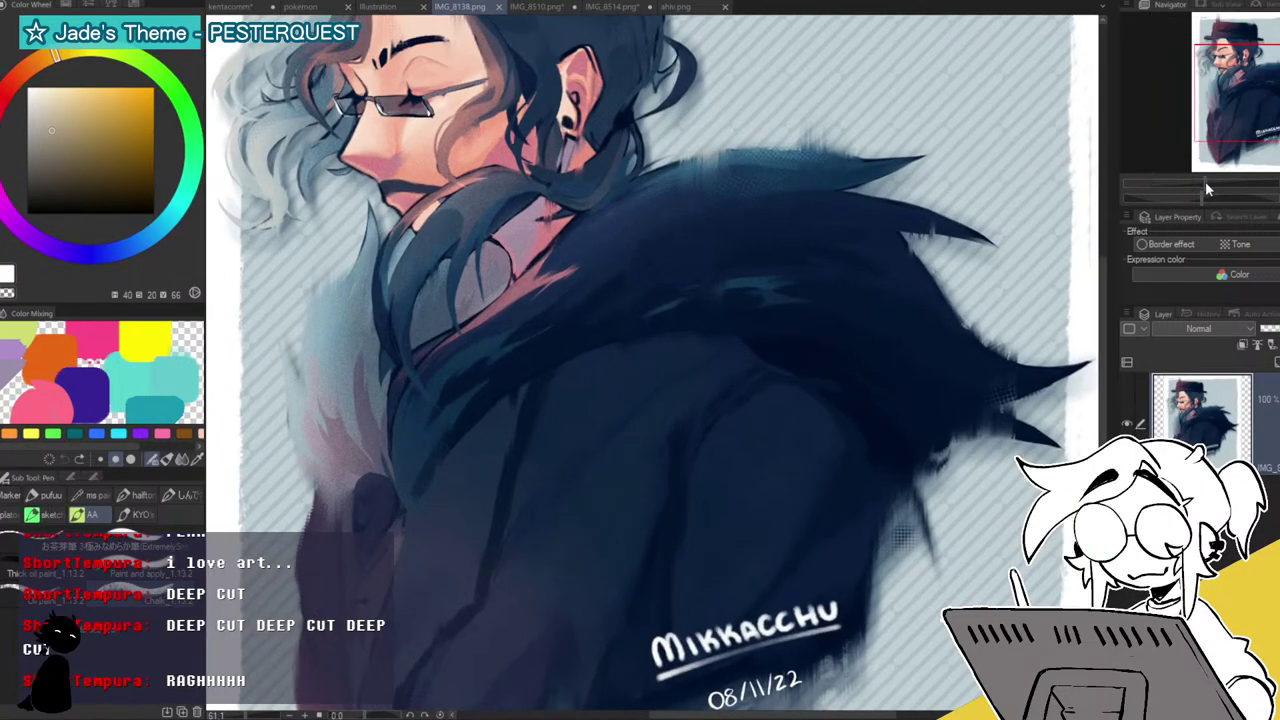
pyautogui.click(1205, 73)
pyautogui.moveTo(1205, 73)
pyautogui.mouseDown()
pyautogui.moveTo(1185, 68)
pyautogui.moveTo(1130, 152)
pyautogui.moveTo(1190, 67)
pyautogui.mouseUp()
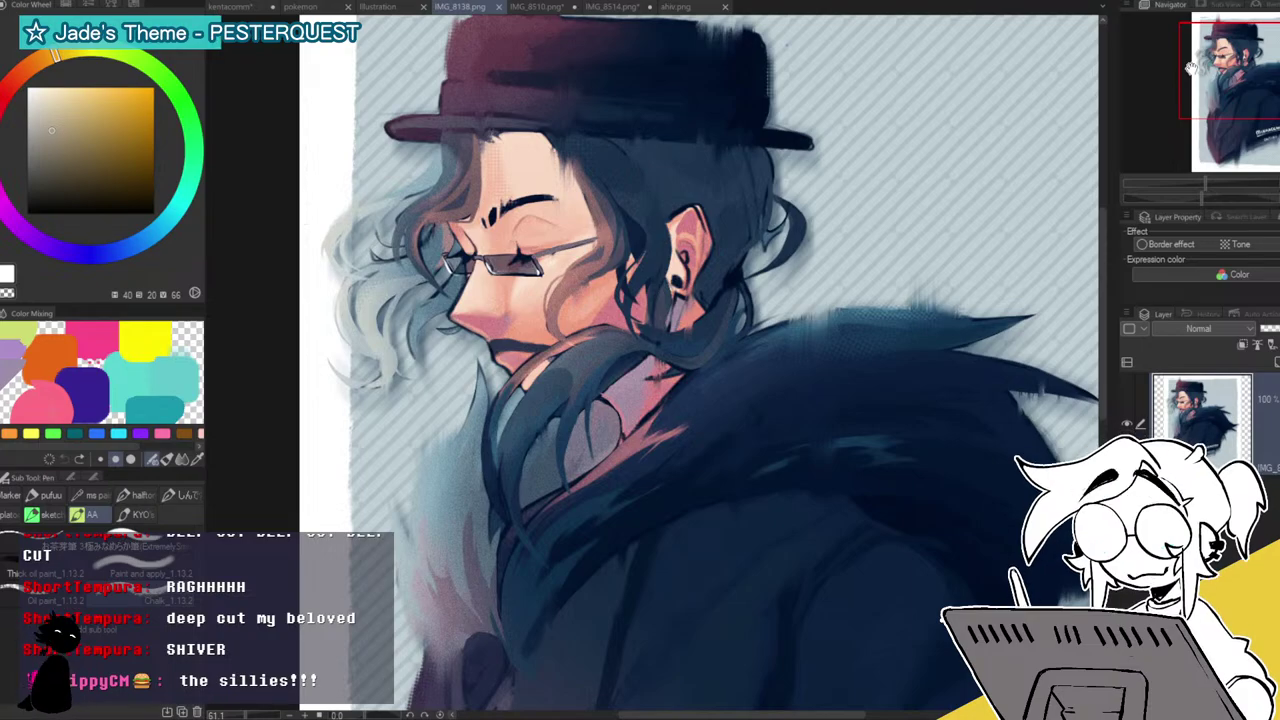
pyautogui.moveTo(1191, 68); pyautogui.dragTo(1190, 71)
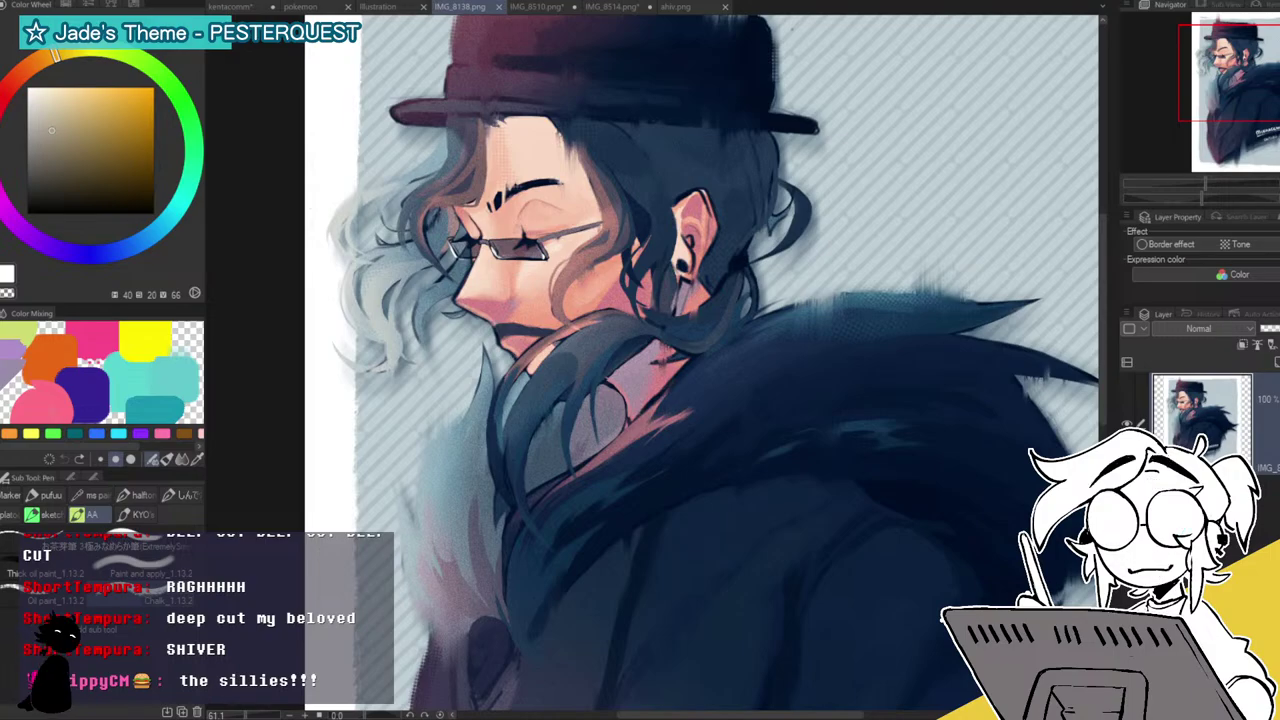
pyautogui.moveTo(700, 460)
pyautogui.mouseDown()
pyautogui.moveTo(700, 202)
pyautogui.moveTo(715, 155)
pyautogui.mouseUp()
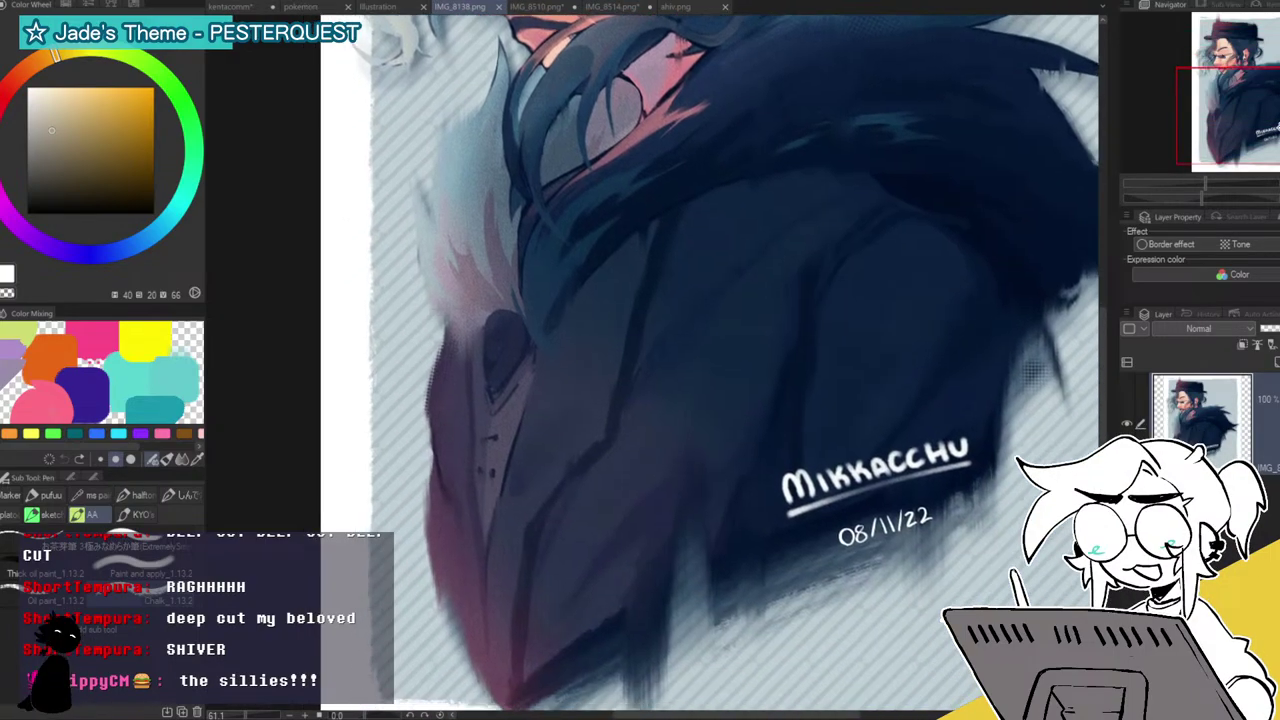
pyautogui.moveTo(1277, 127); pyautogui.dragTo(1269, 77)
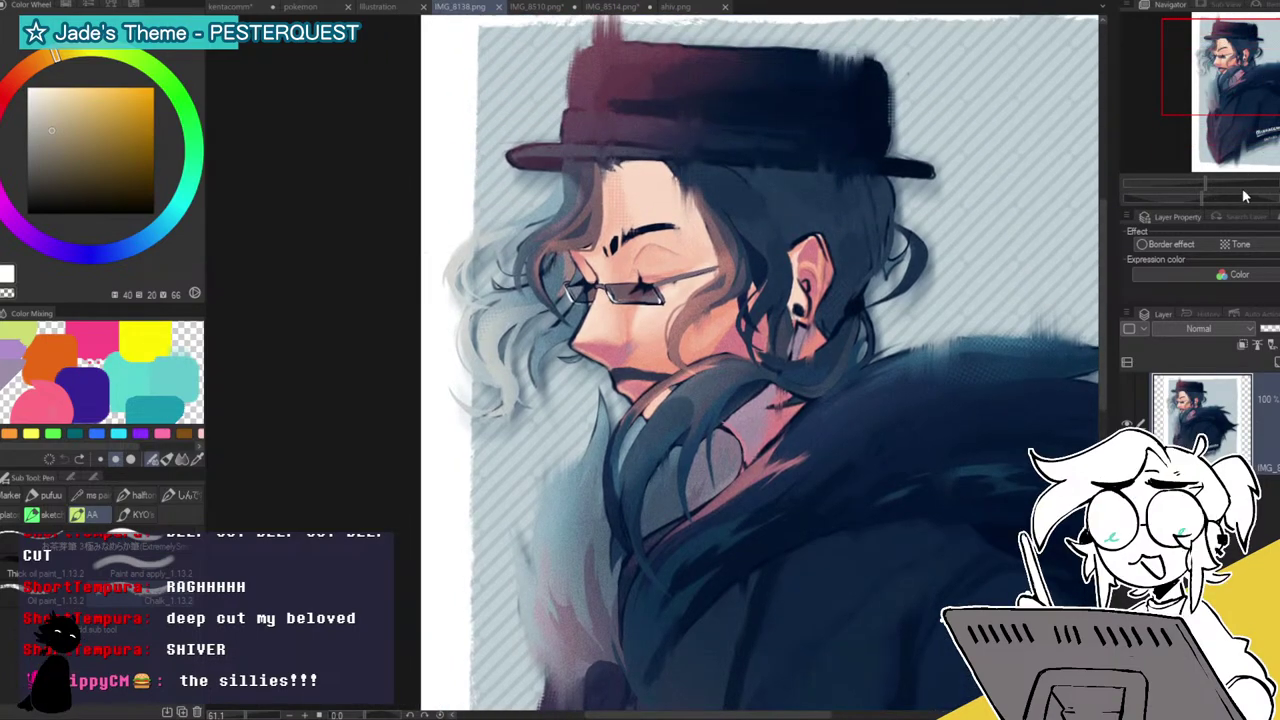
pyautogui.moveTo(1207, 186); pyautogui.dragTo(1188, 184)
pyautogui.moveTo(1211, 134); pyautogui.dragTo(1234, 149)
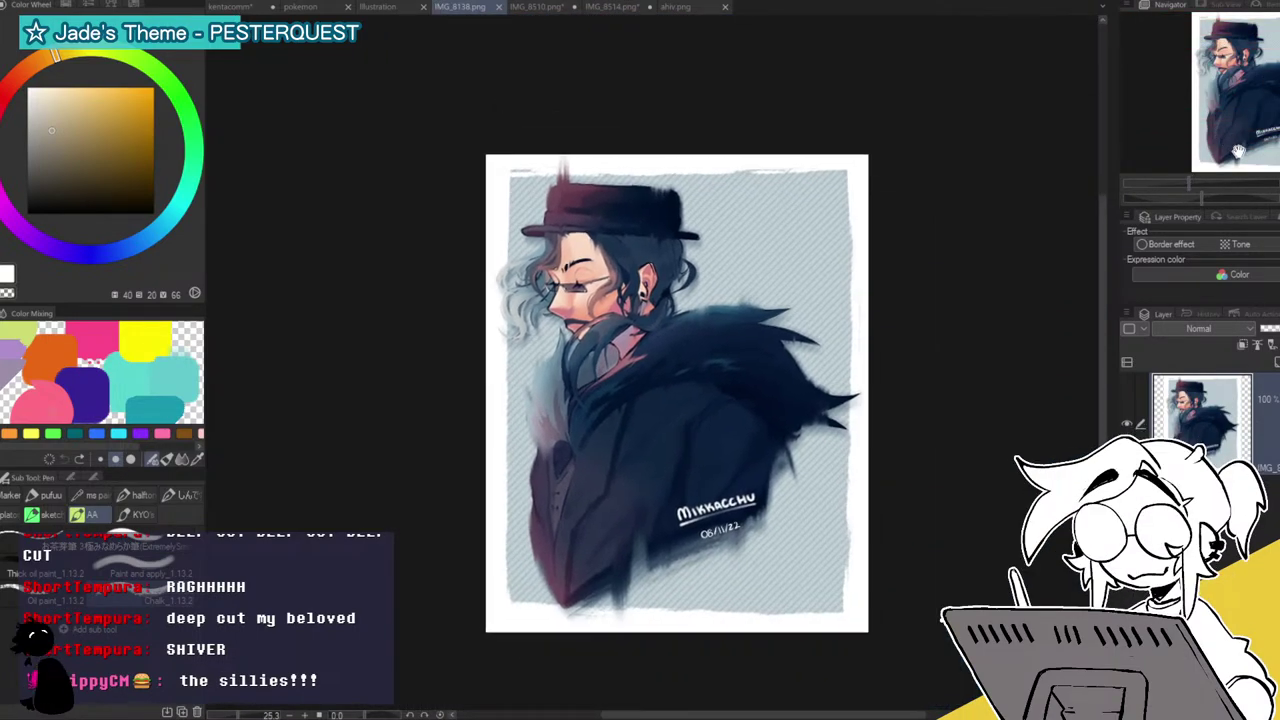
pyautogui.click(498, 7)
# Look through the blank Illustration canvas, IMG_8510.png and IMG_8514.png, and close ahiv.png.
pyautogui.click(376, 8)
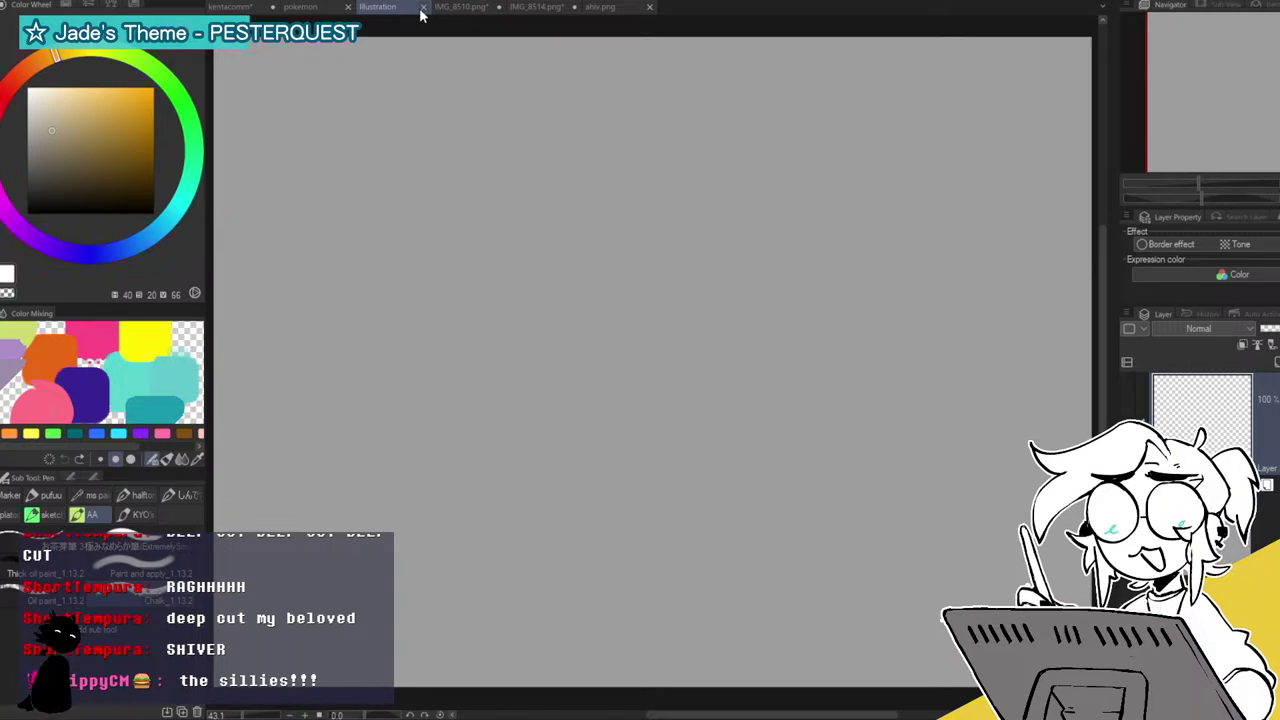
pyautogui.click(471, 10)
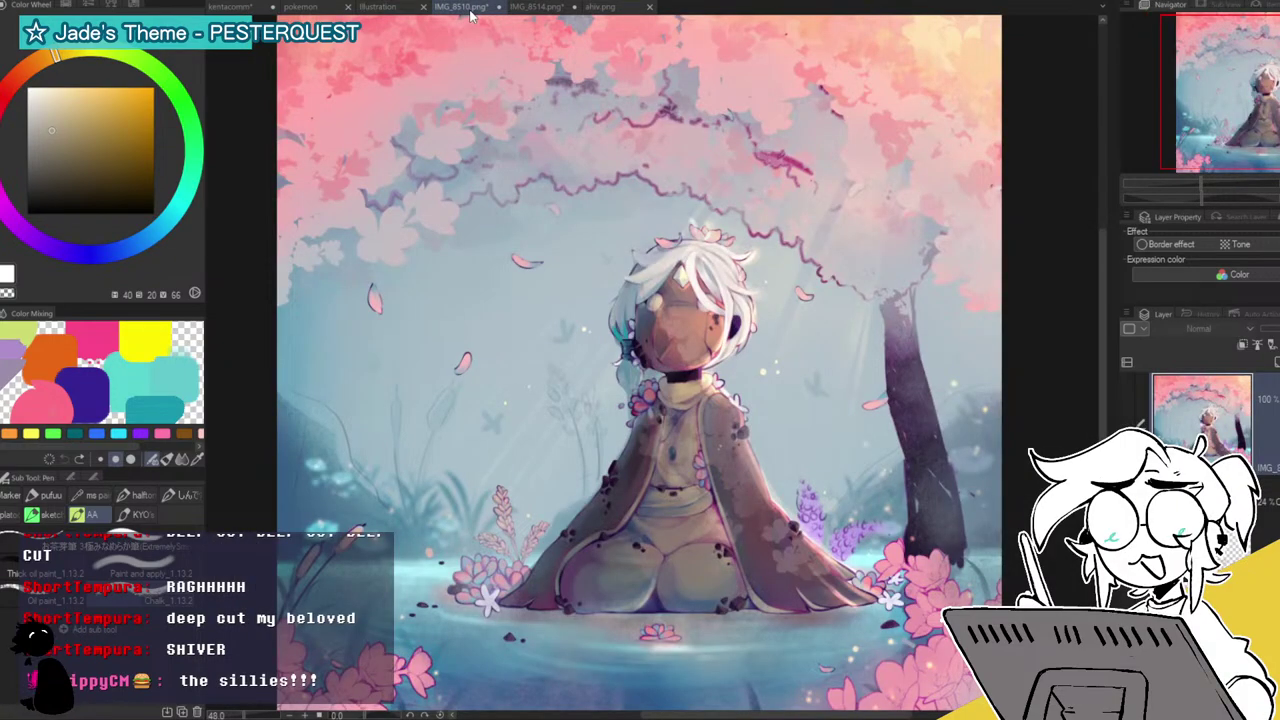
pyautogui.click(529, 12)
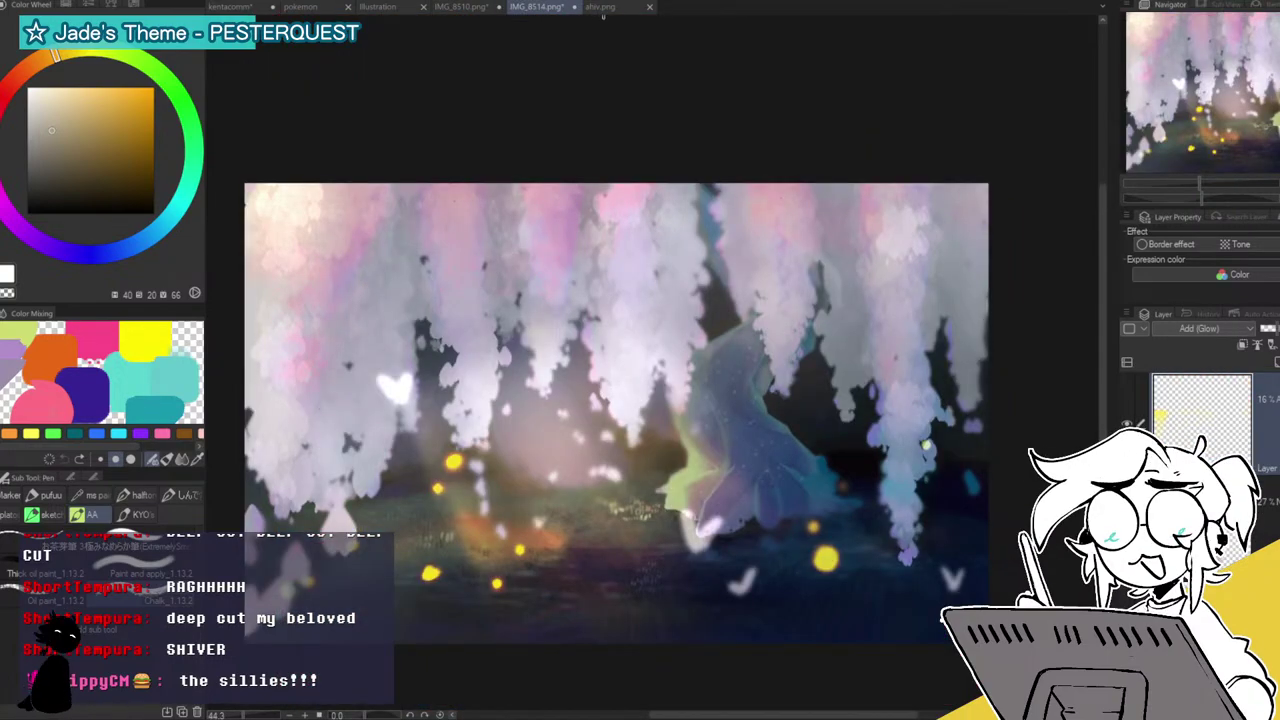
pyautogui.click(626, 10)
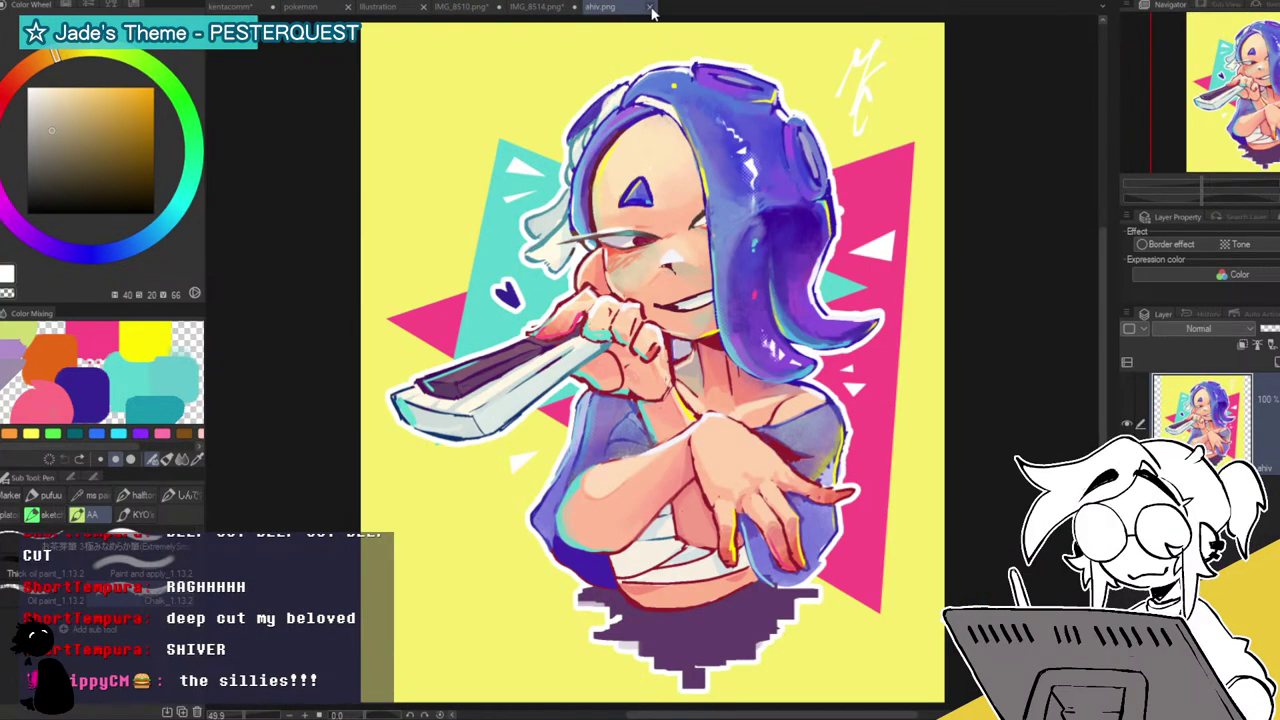
pyautogui.click(649, 7)
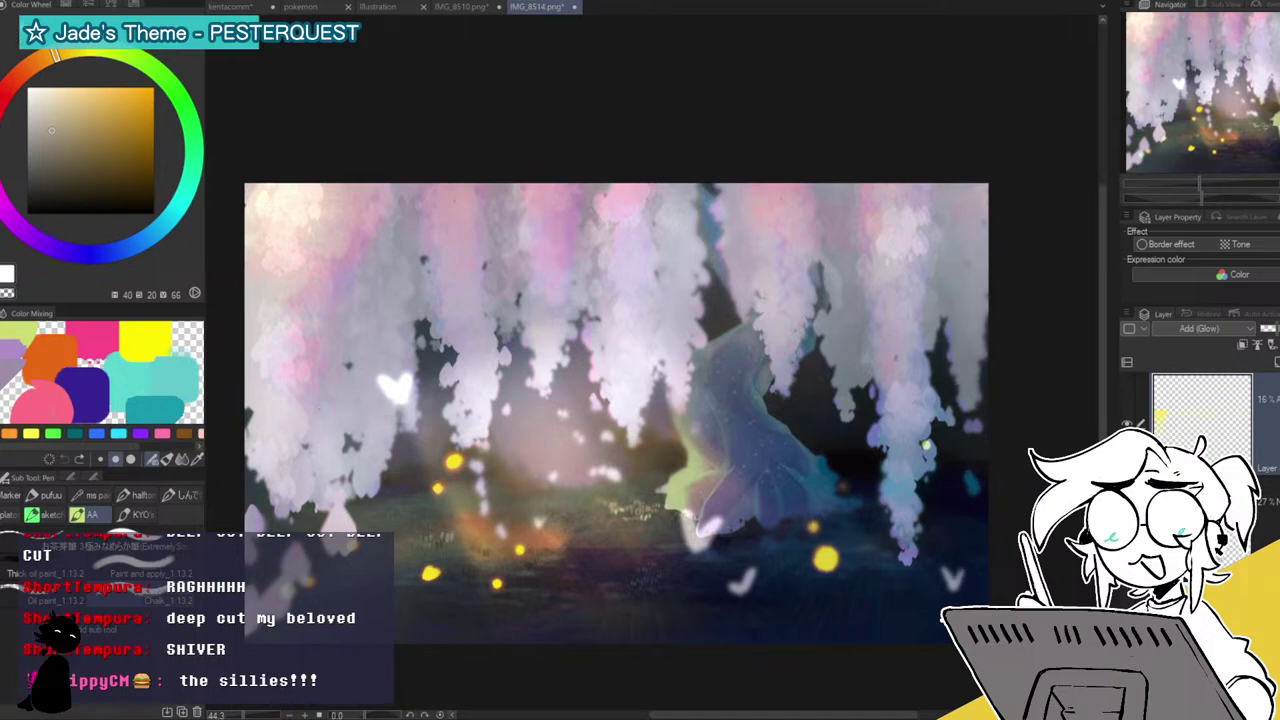
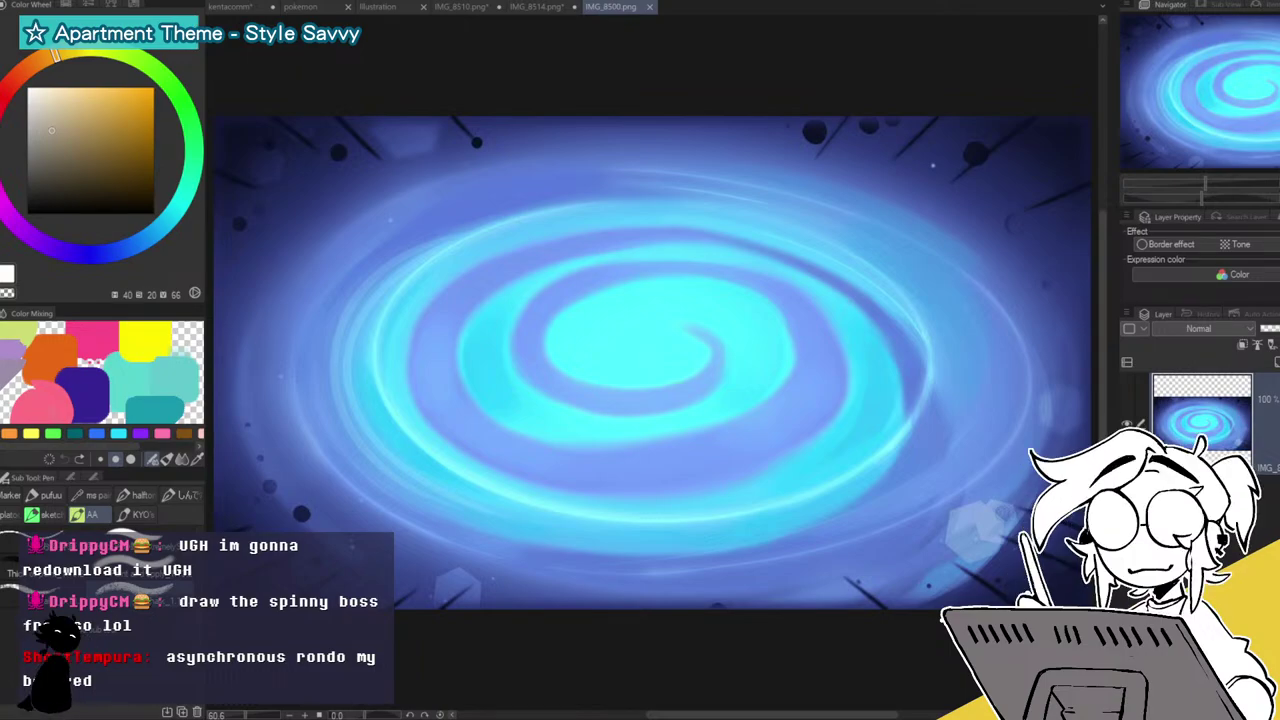
# Switch to the Sky game and set its audio levels to 100 for musical instruments and 64 for sound effects.
pyautogui.hotkey('alt', 'Tab')
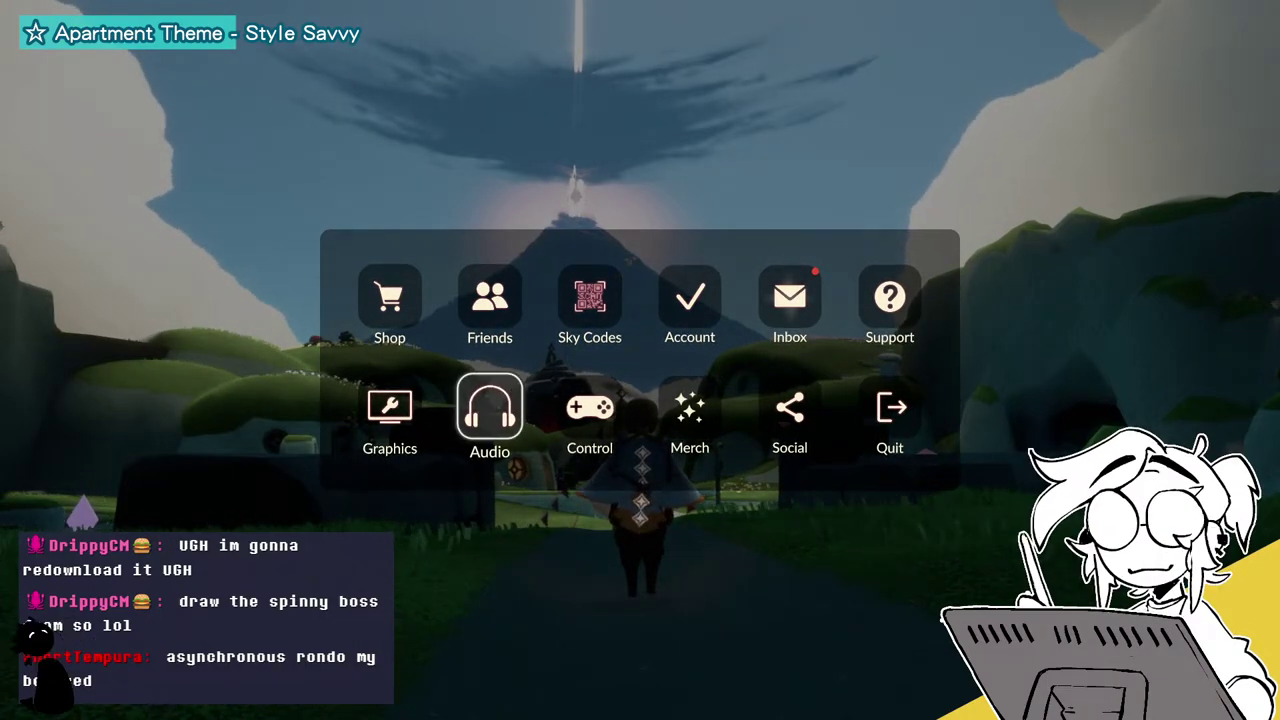
pyautogui.click(489, 410)
pyautogui.press('Up')
pyautogui.press('Up')
pyautogui.press('Down')
pyautogui.press('Down')
pyautogui.press('Up')
pyautogui.press('Down')
pyautogui.press('Right')
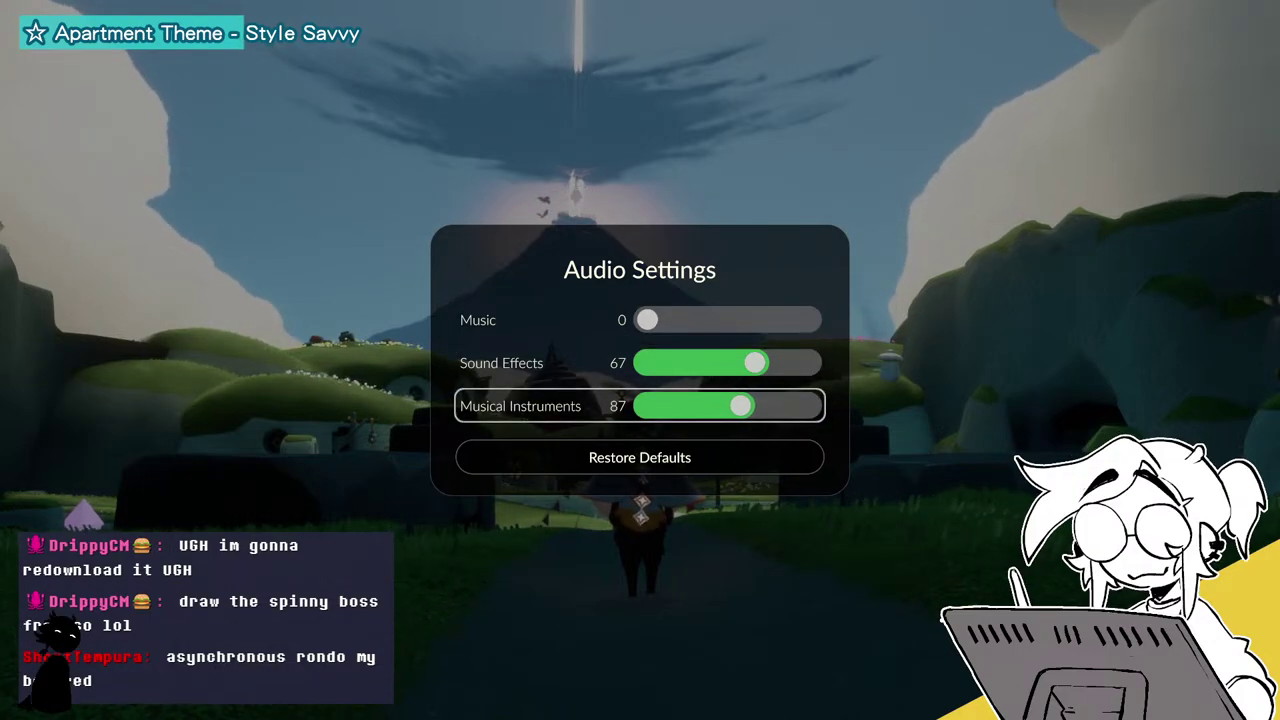
pyautogui.press('Left')
pyautogui.press('Up')
pyautogui.press('Right')
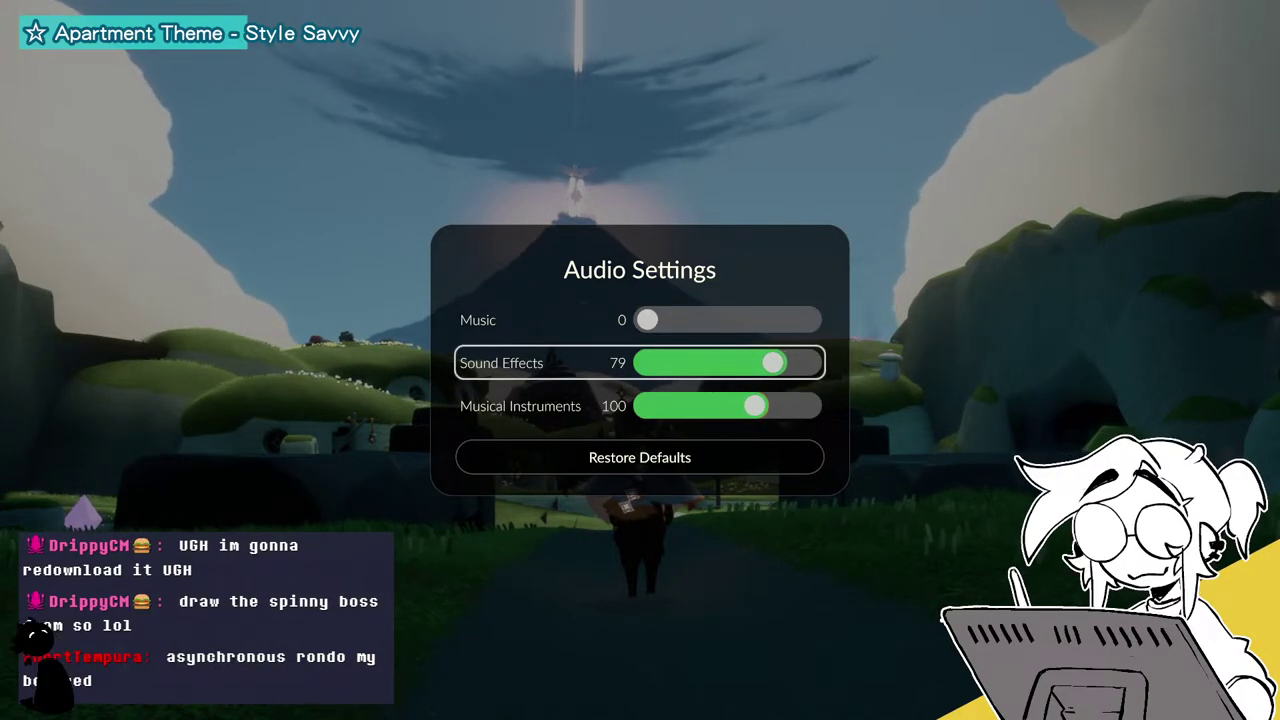
pyautogui.press('Left')
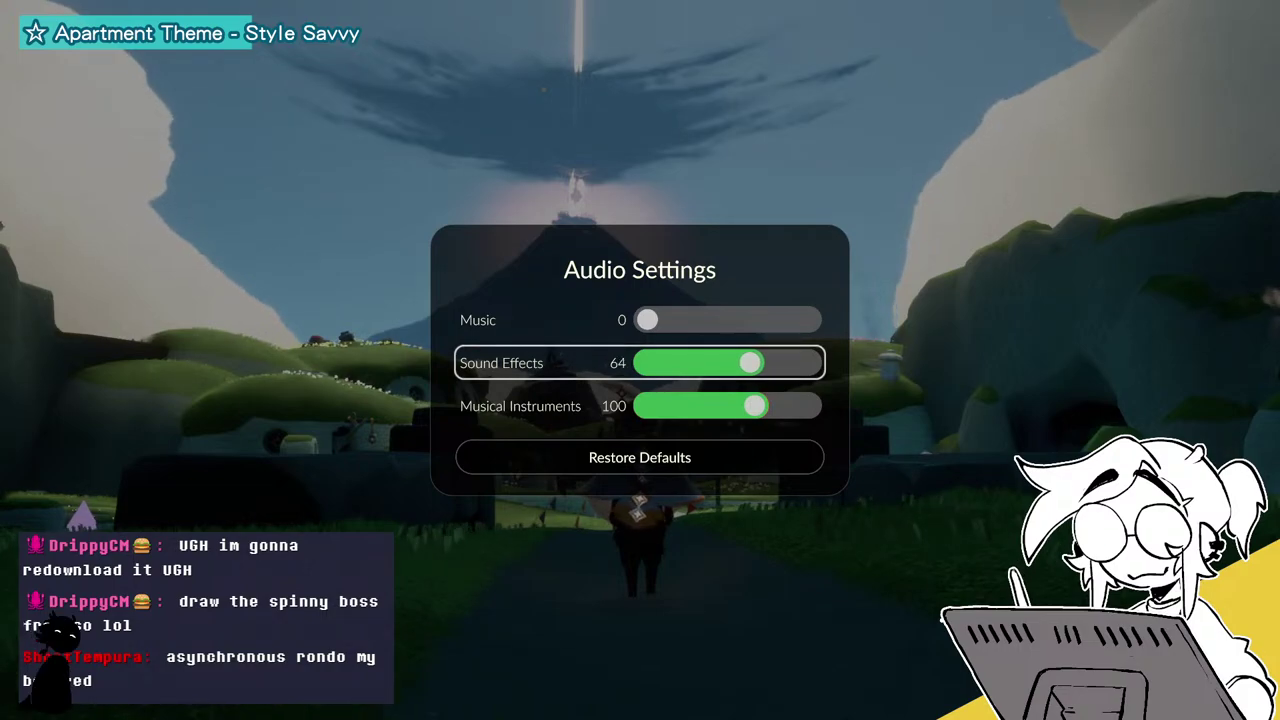
# Raise the game's music volume to 58 and leave the audio settings.
pyautogui.press('Up')
pyautogui.press('Right')
pyautogui.press('Right')
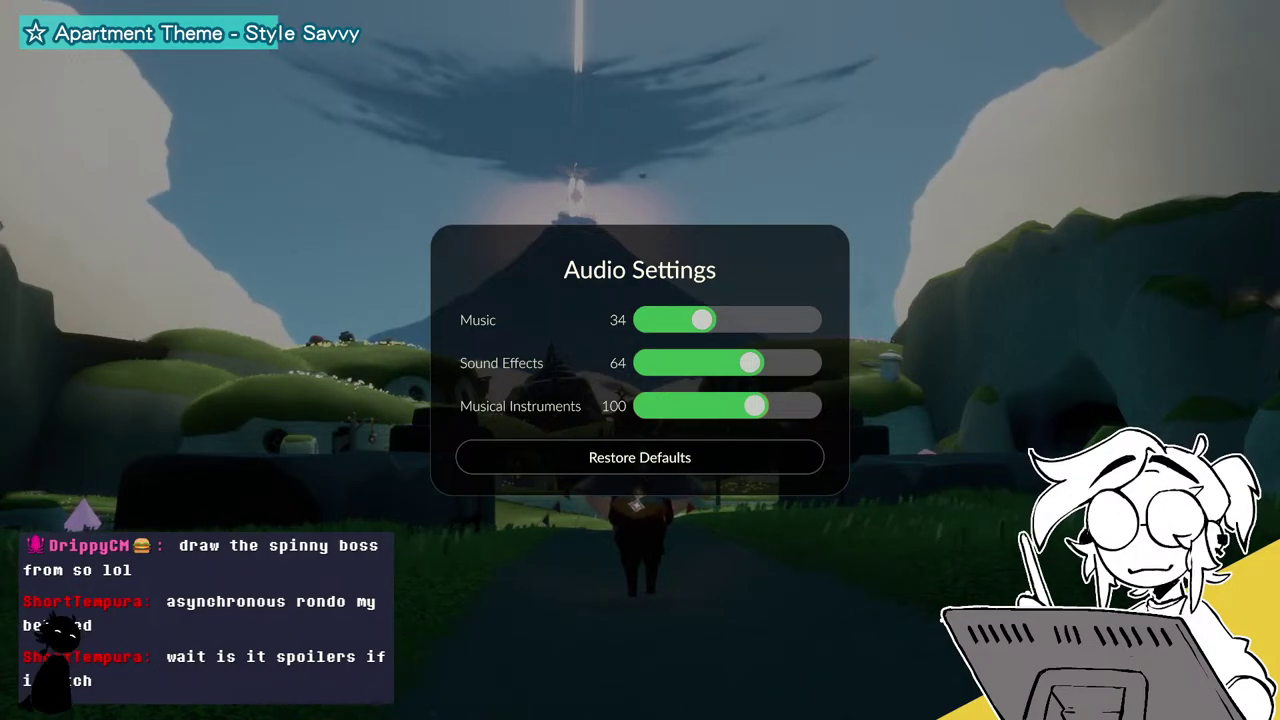
pyautogui.moveTo(702, 319); pyautogui.dragTo(729, 319)
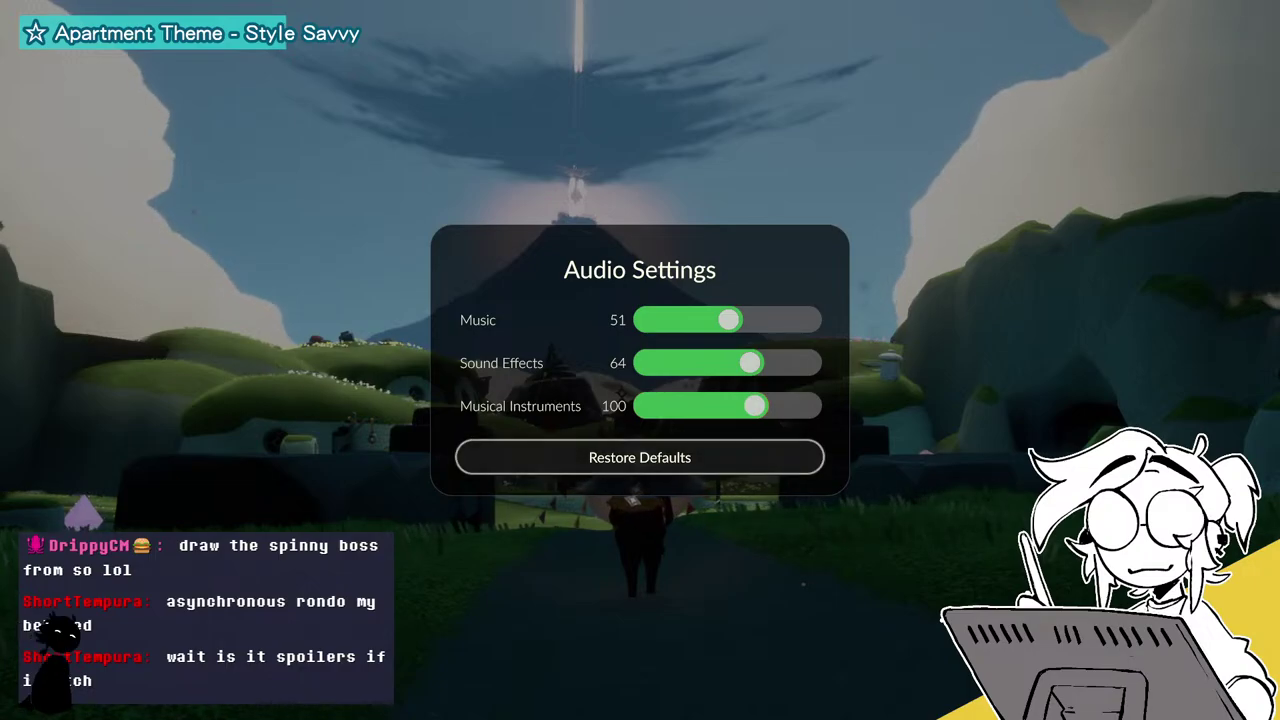
pyautogui.moveTo(729, 319); pyautogui.dragTo(738, 319)
pyautogui.press('Right')
pyautogui.press('Right')
pyautogui.press('Right')
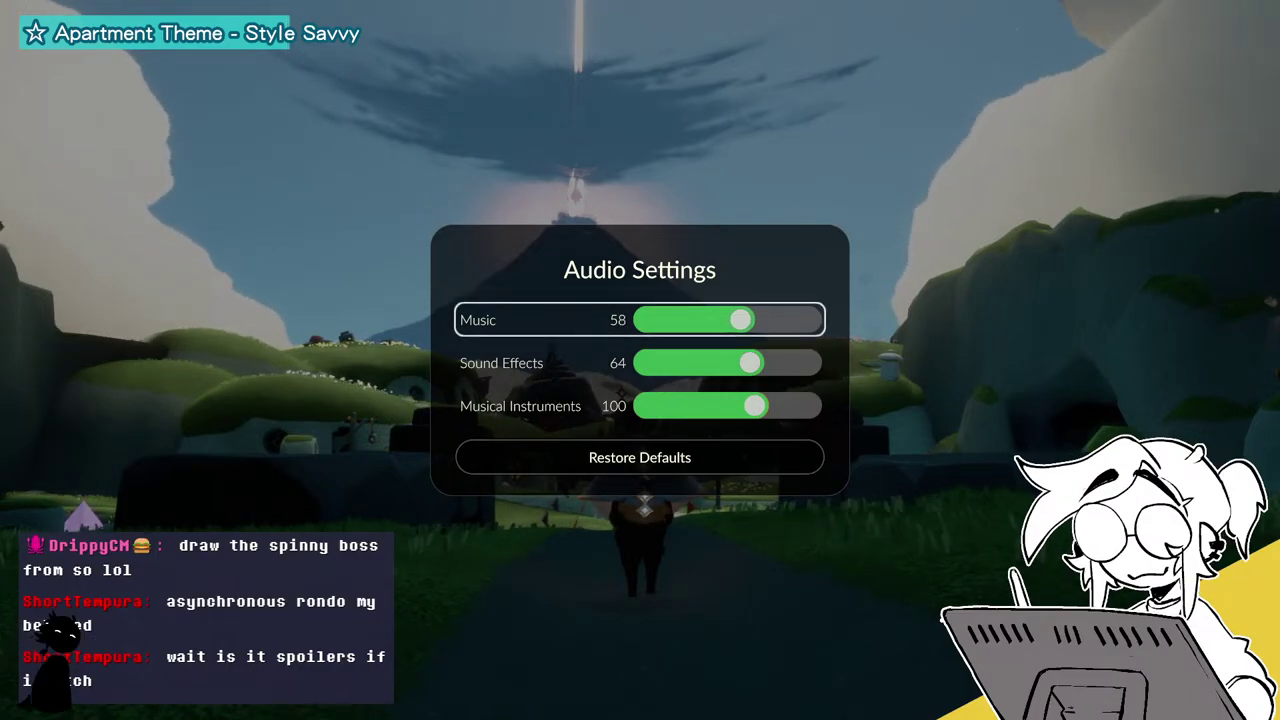
pyautogui.press('Escape')
# Fly the character from the stone gate over the village and along the path to the tunnel beneath the hill.
pyautogui.press('w')
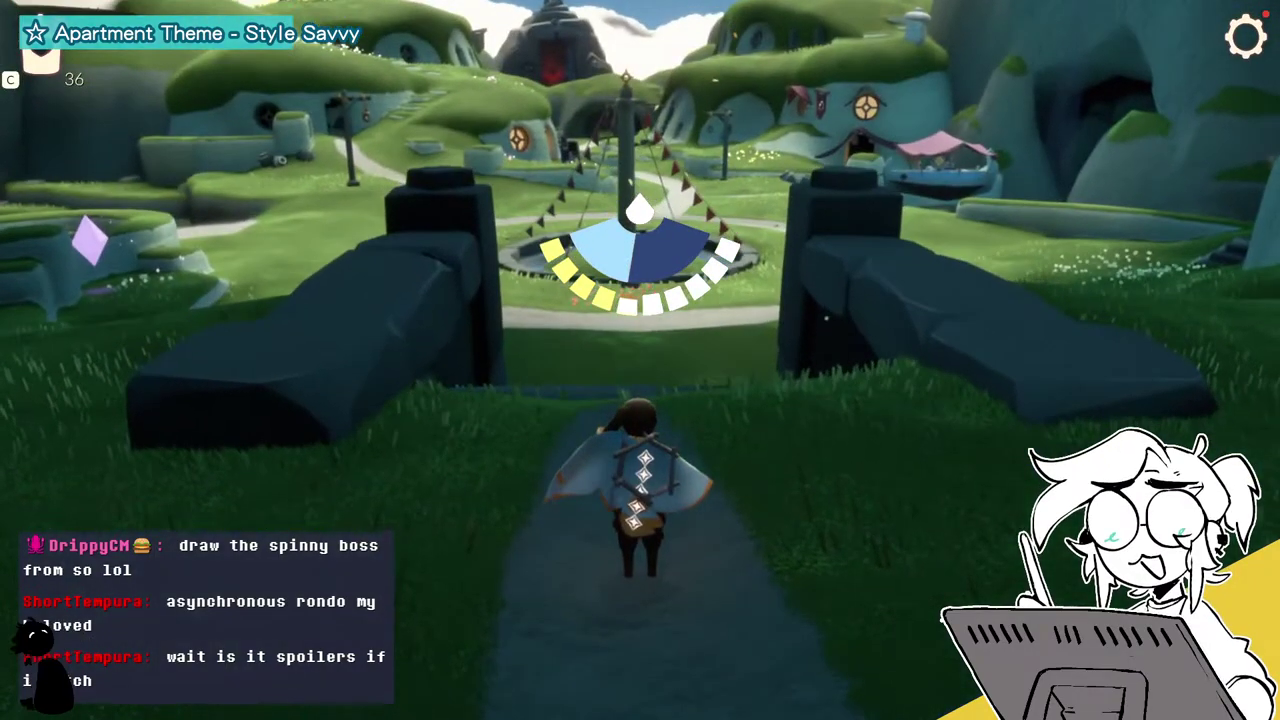
pyautogui.press('space')
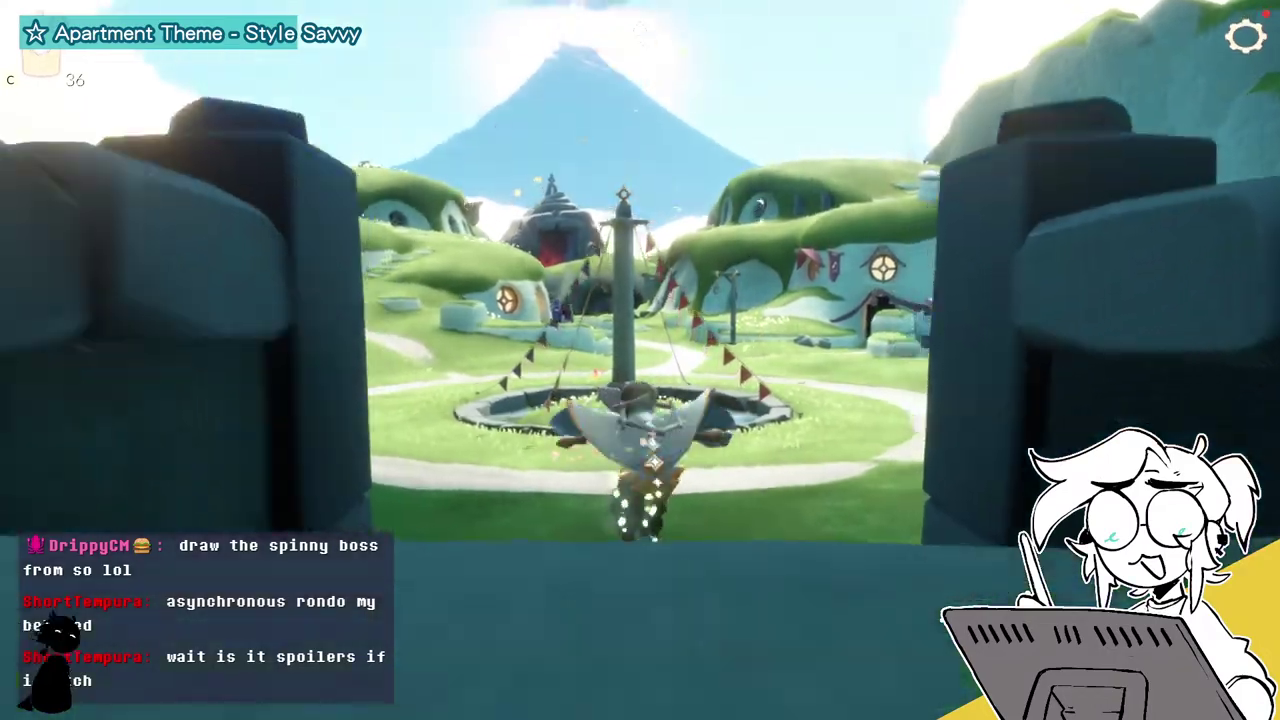
pyautogui.press('w')
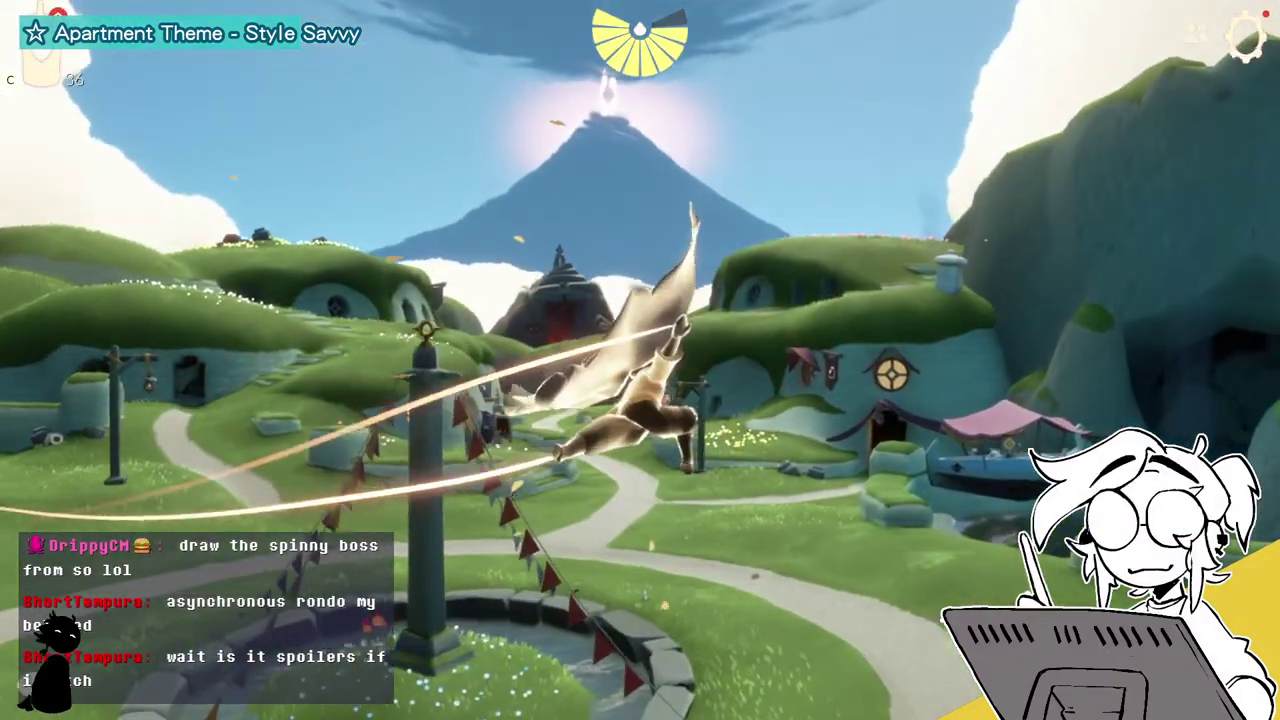
pyautogui.press('w')
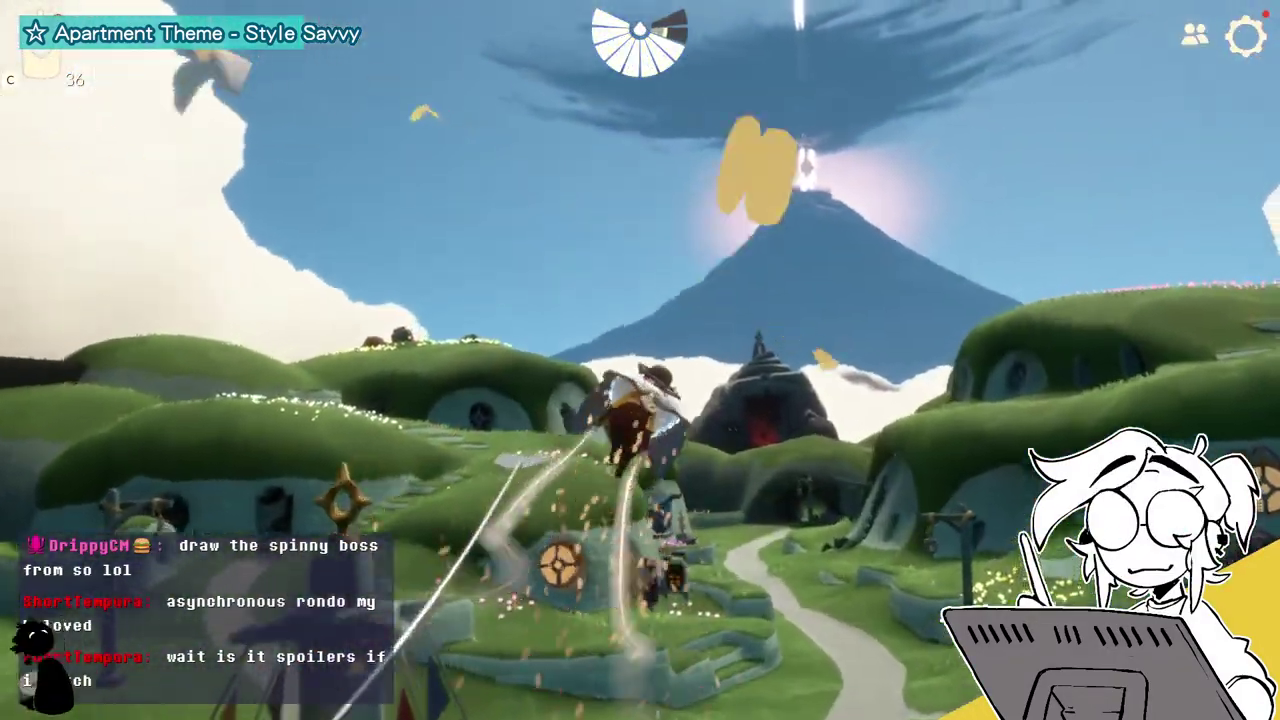
pyautogui.press('w')
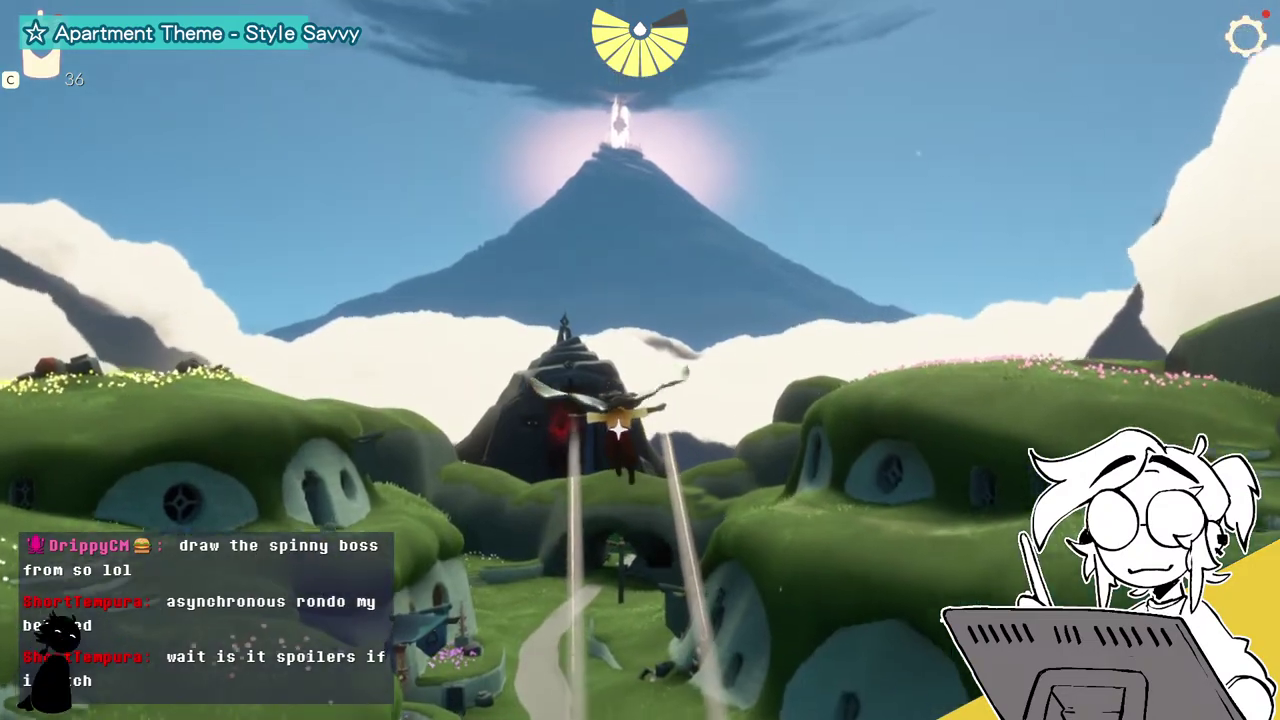
pyautogui.press('w')
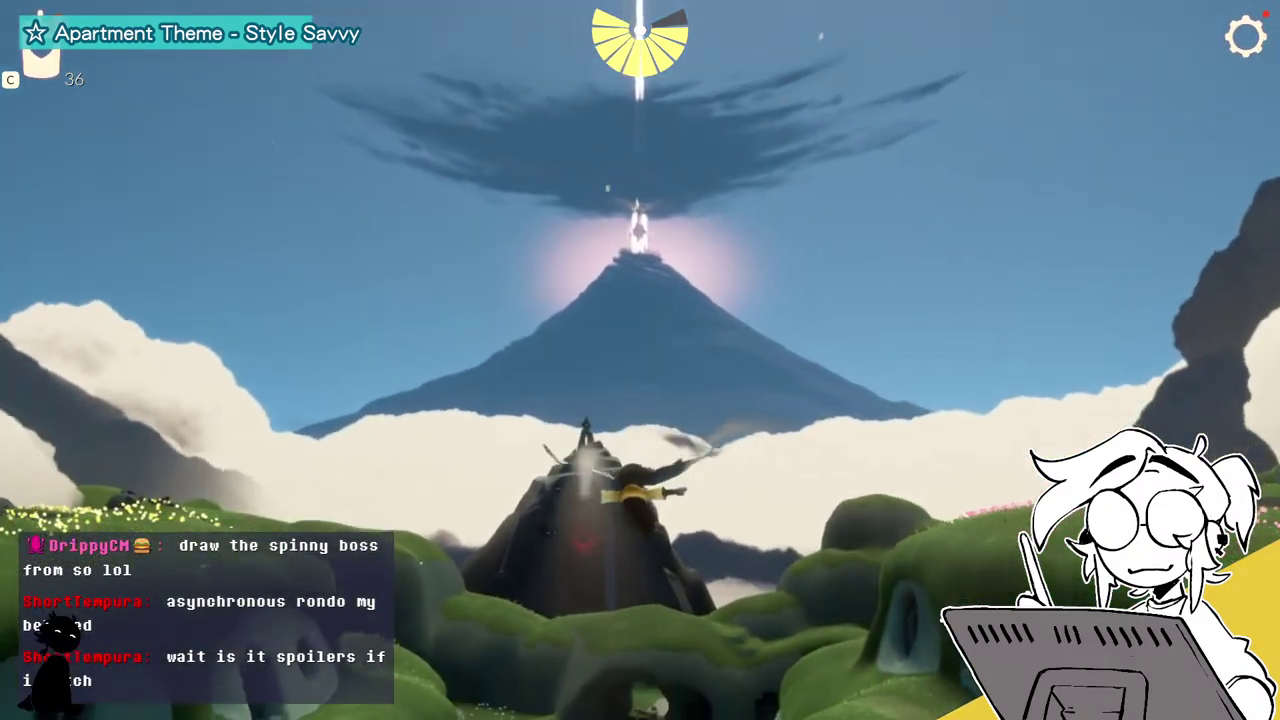
pyautogui.press('w')
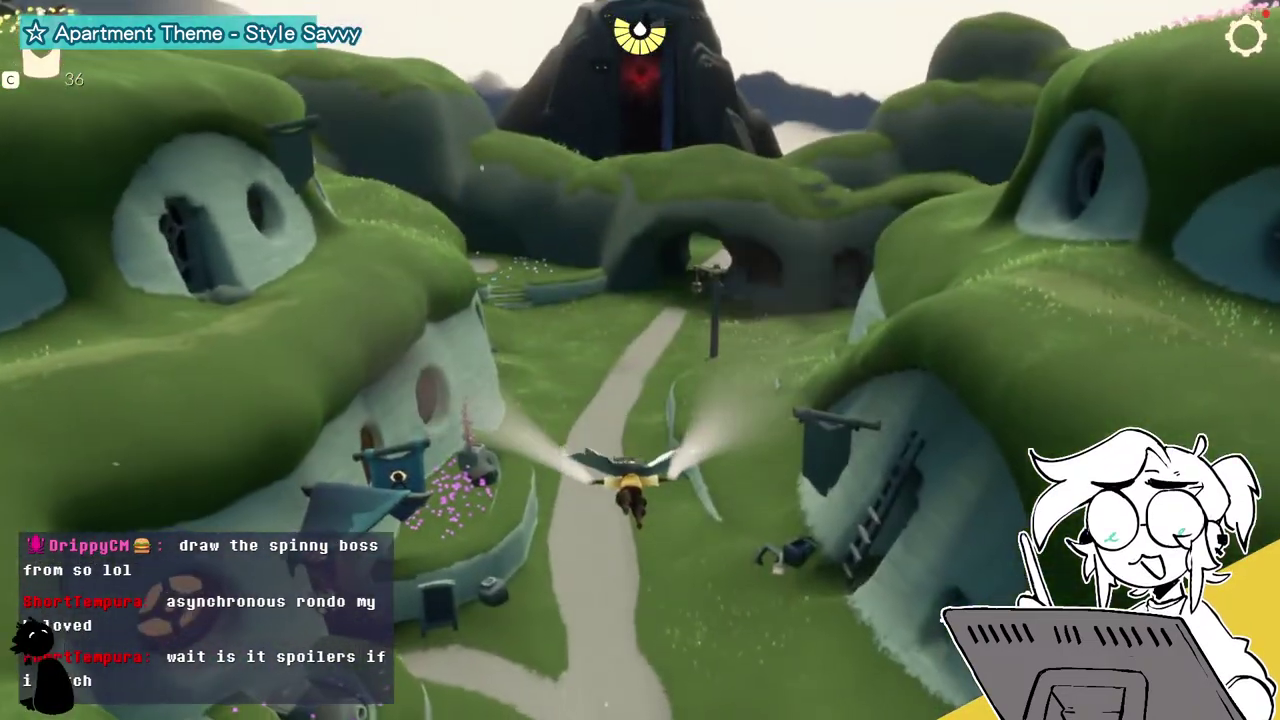
pyautogui.press('w')
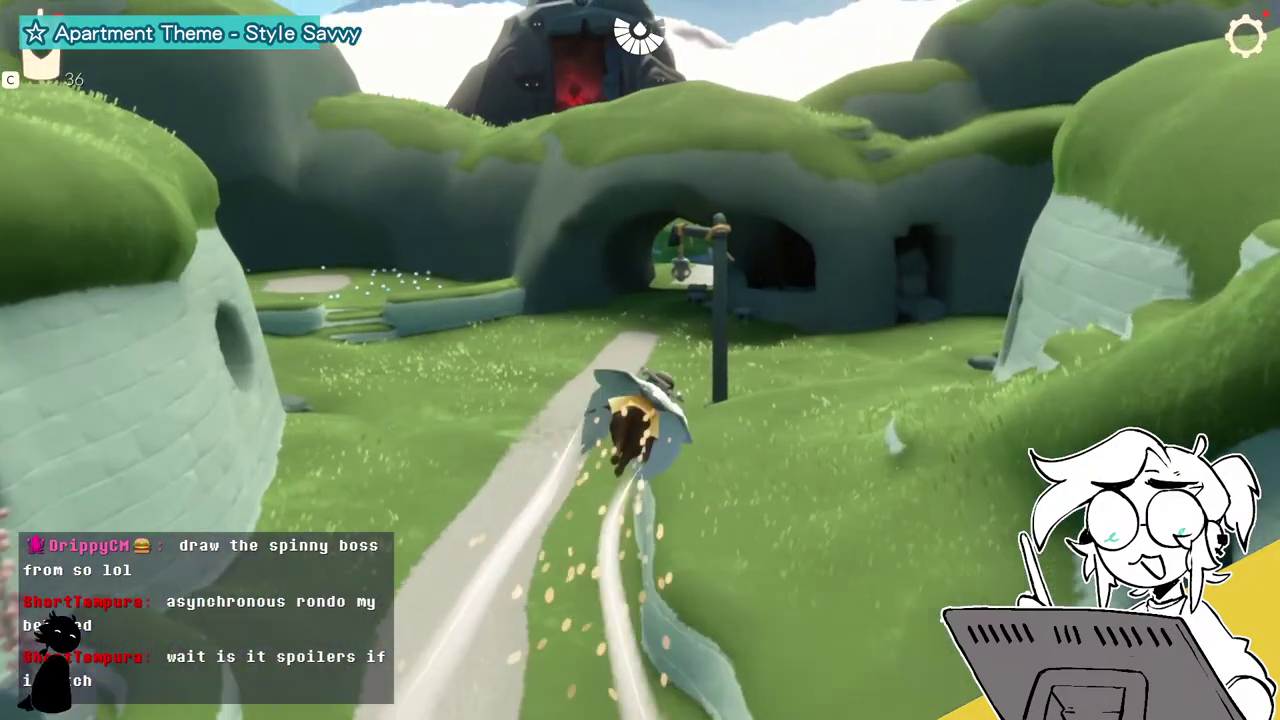
pyautogui.press('w')
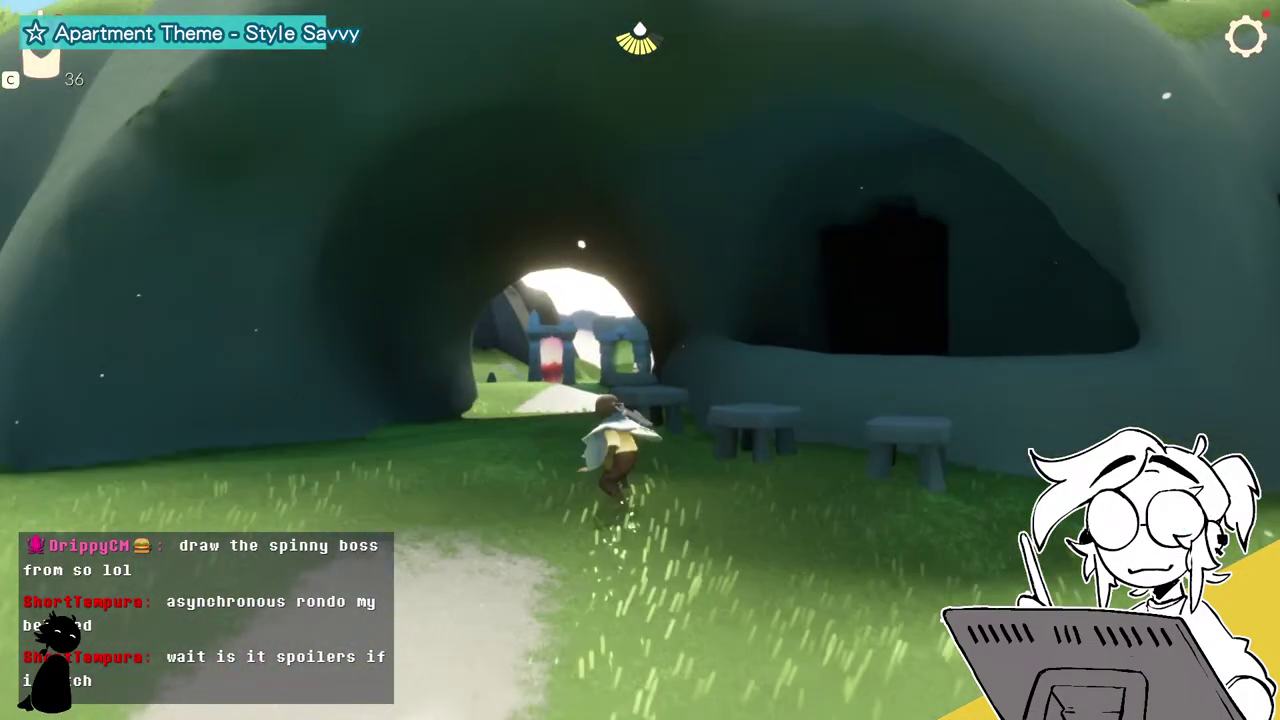
# Take the character through the tunnel to the cape alcove in the rock wall and open the cape selection.
pyautogui.press('w')
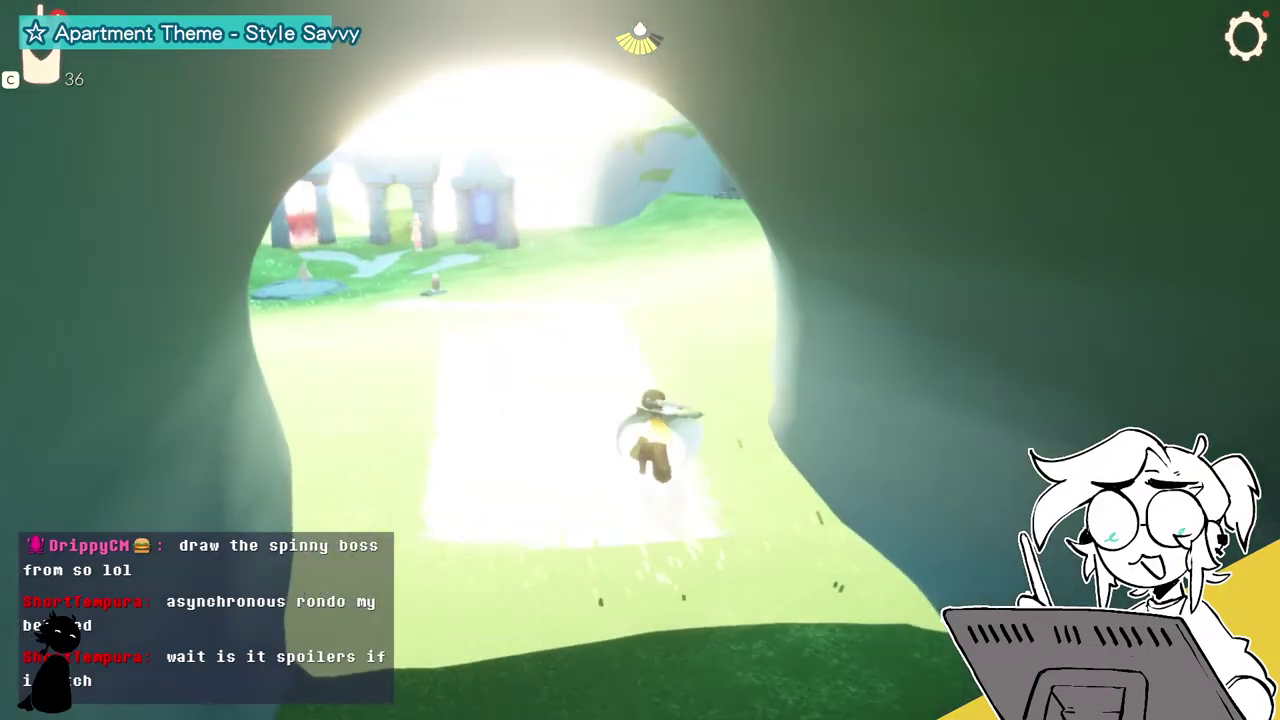
pyautogui.press('w')
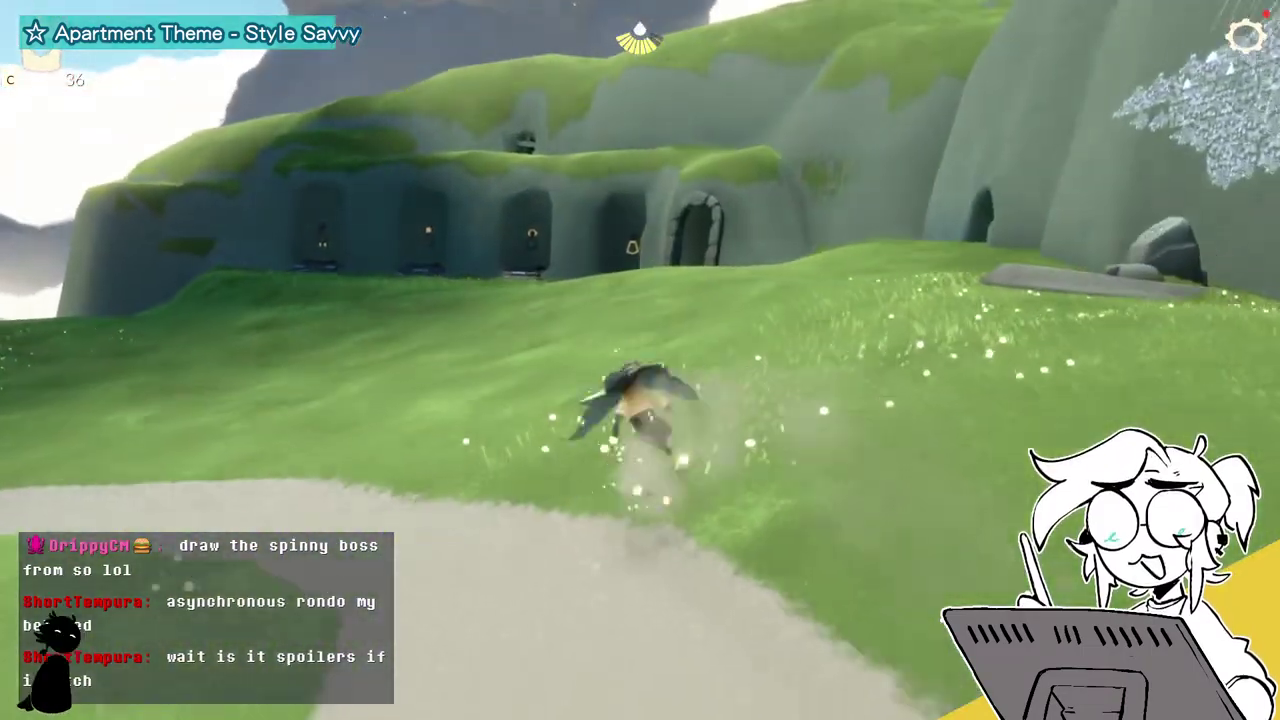
pyautogui.press('w')
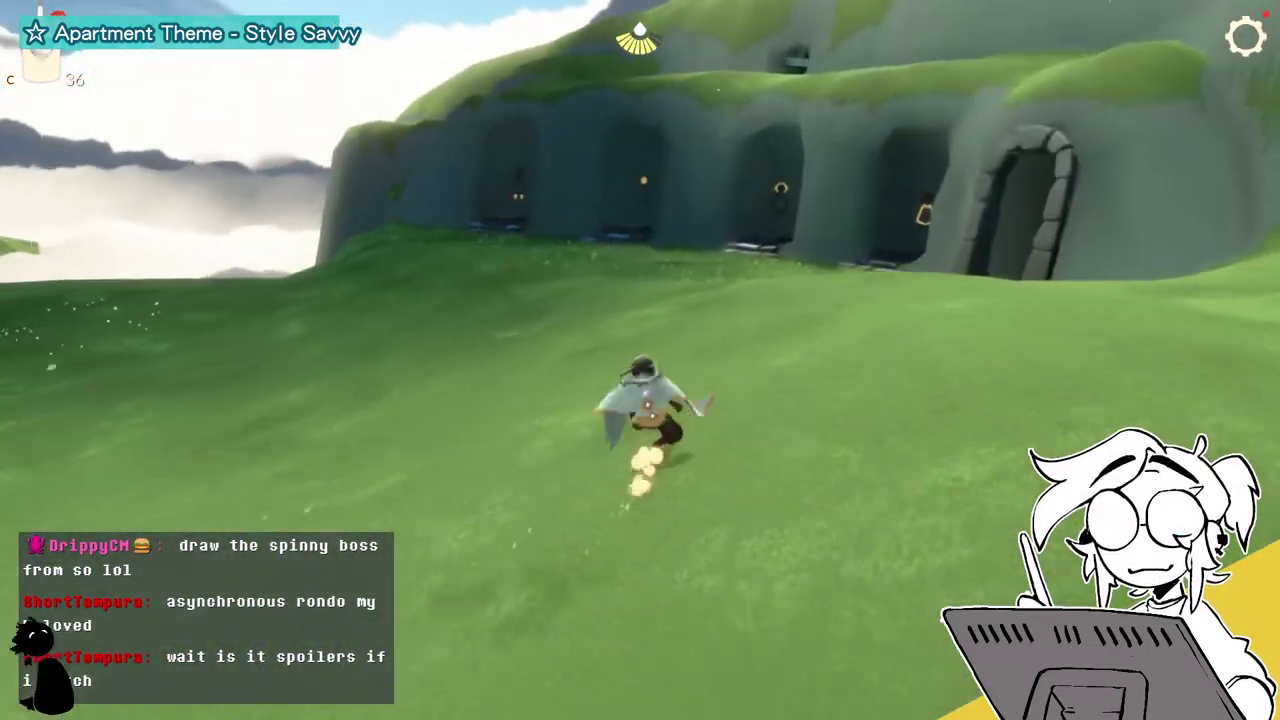
pyautogui.press('w')
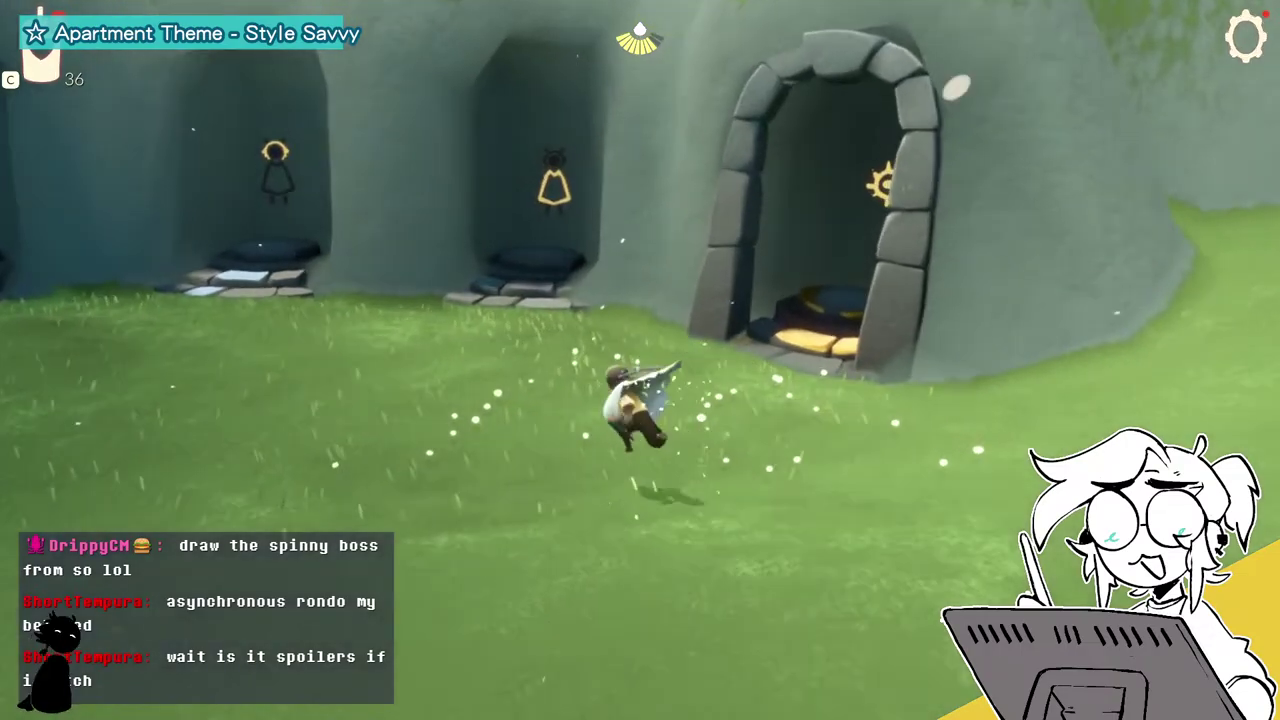
pyautogui.press('w')
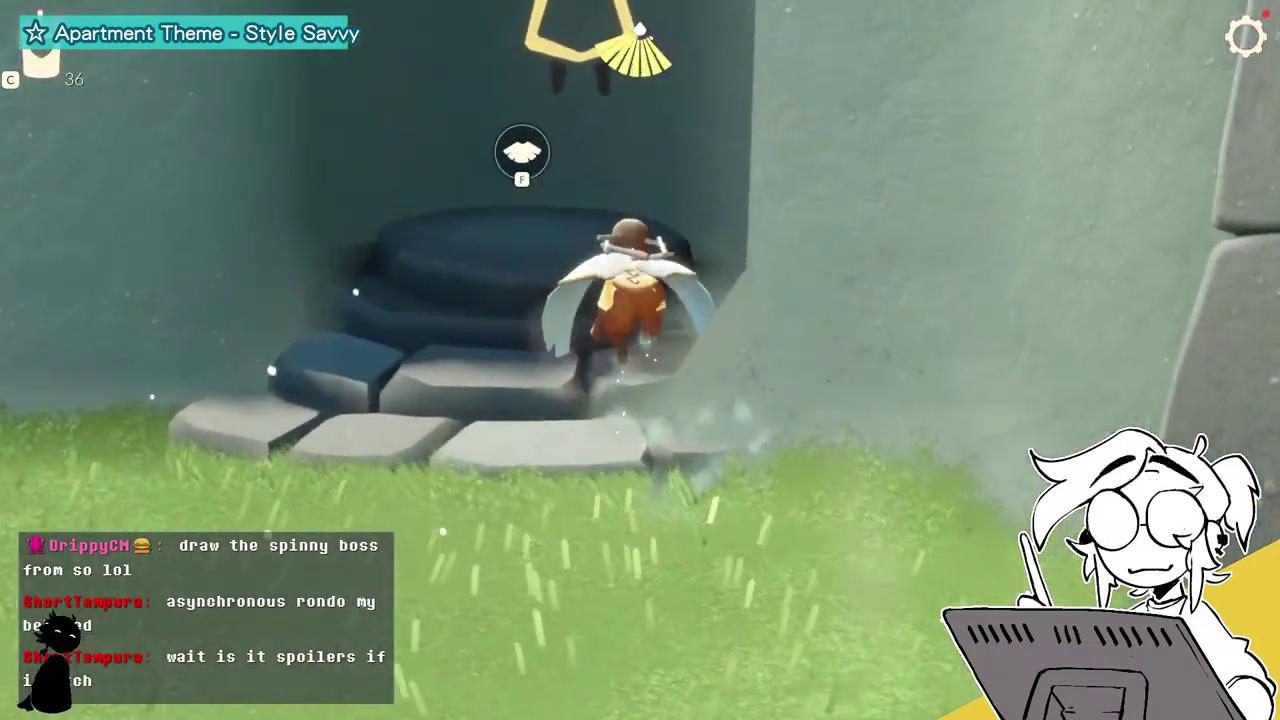
pyautogui.press('space')
pyautogui.press('f')
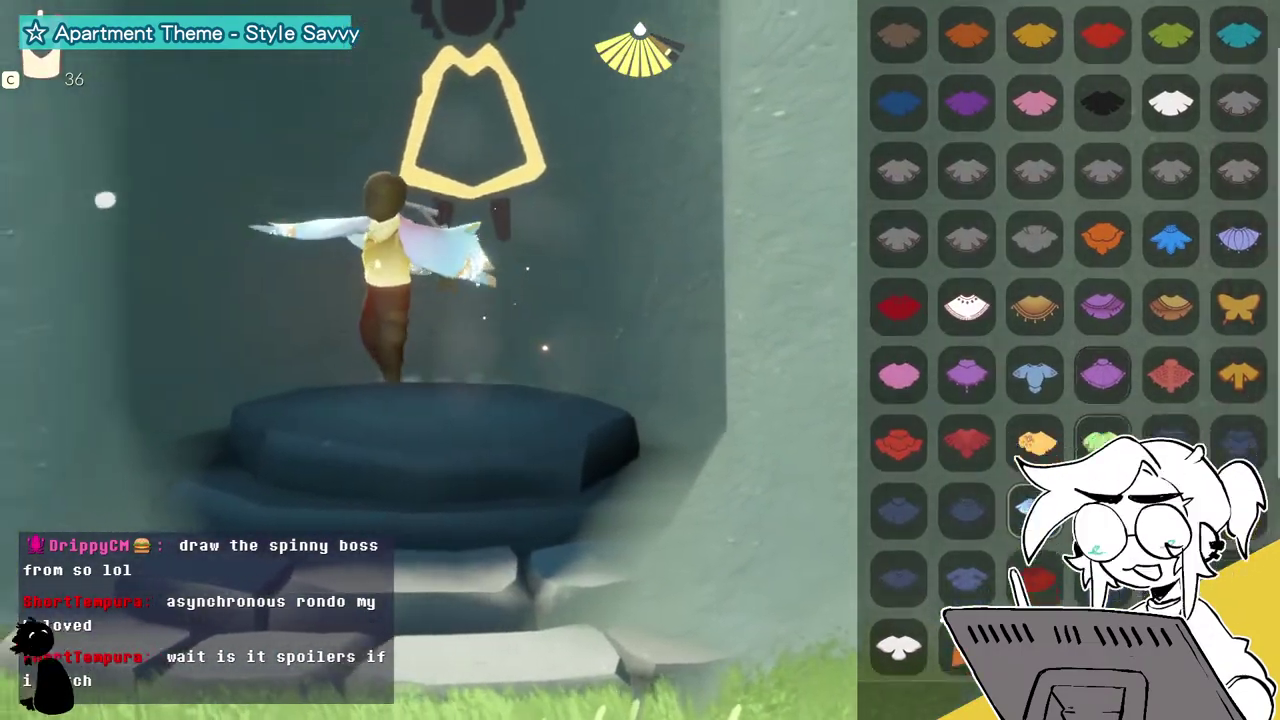
# Browse the whole cape collection, from the plain-coloured capes through to the ornate designs at the end of the list.
pyautogui.scroll(-3, 1068, 300)
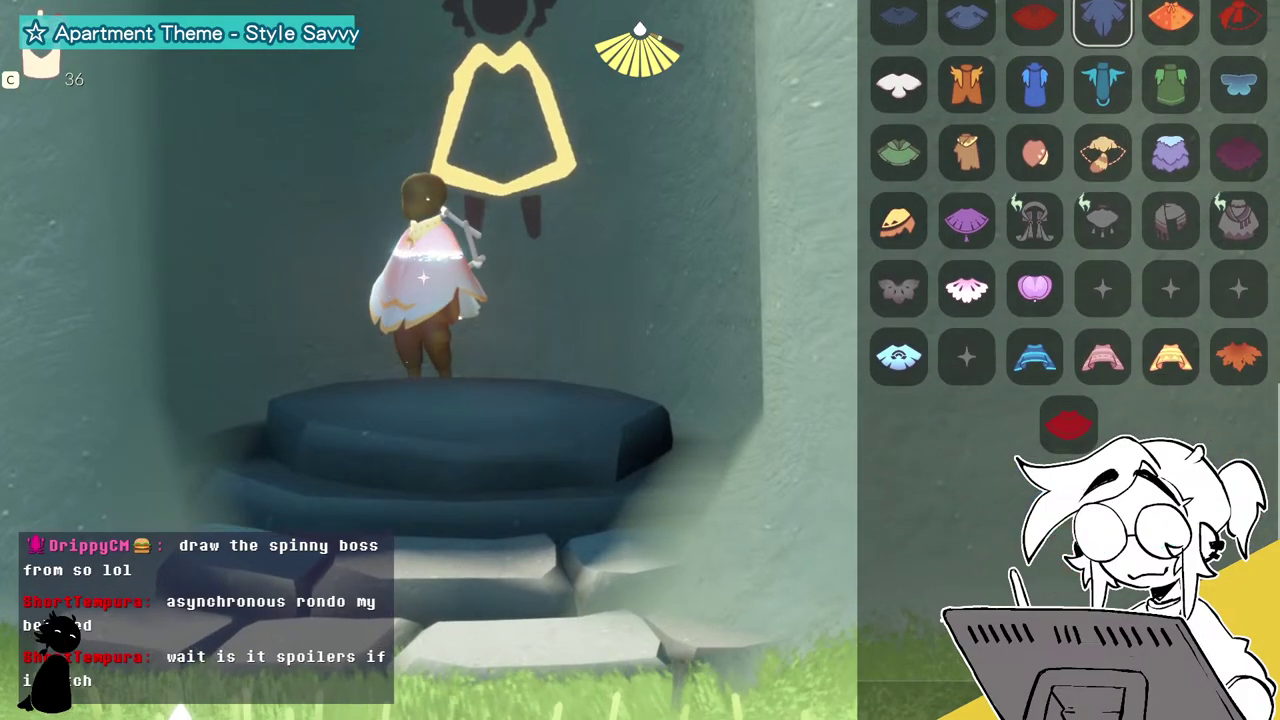
pyautogui.scroll(5, 1068, 370)
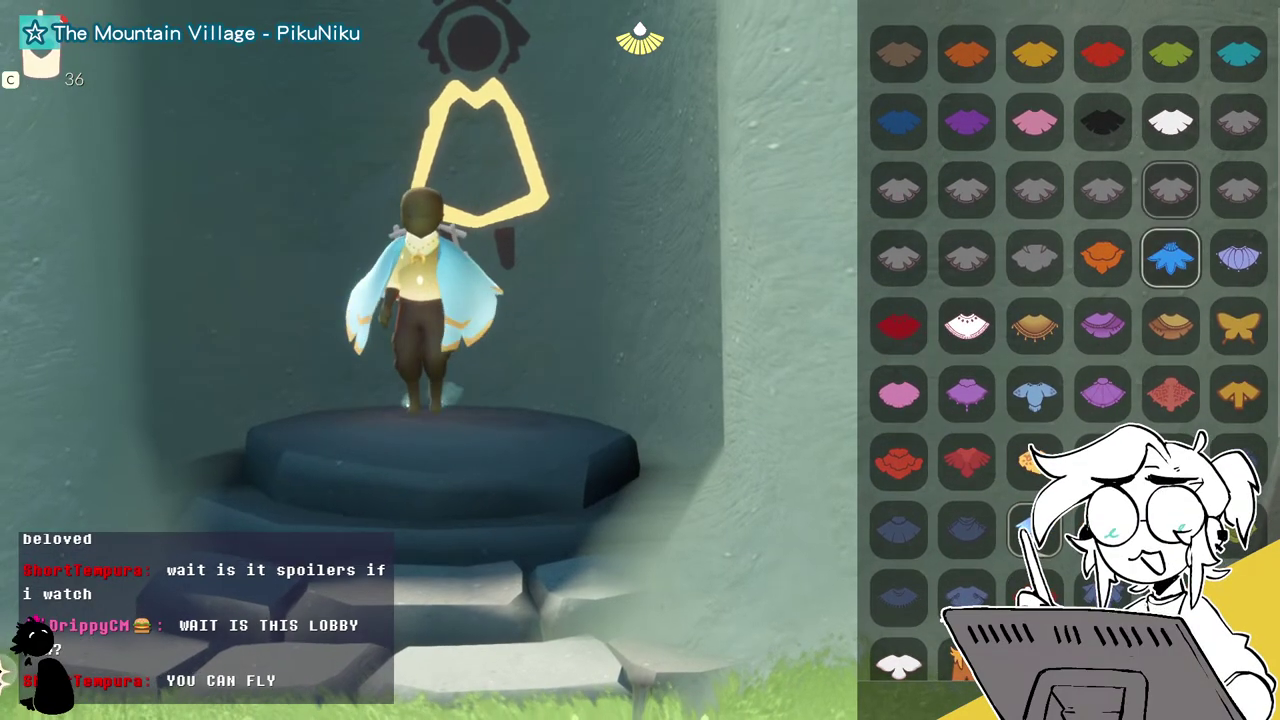
pyautogui.click(898, 326)
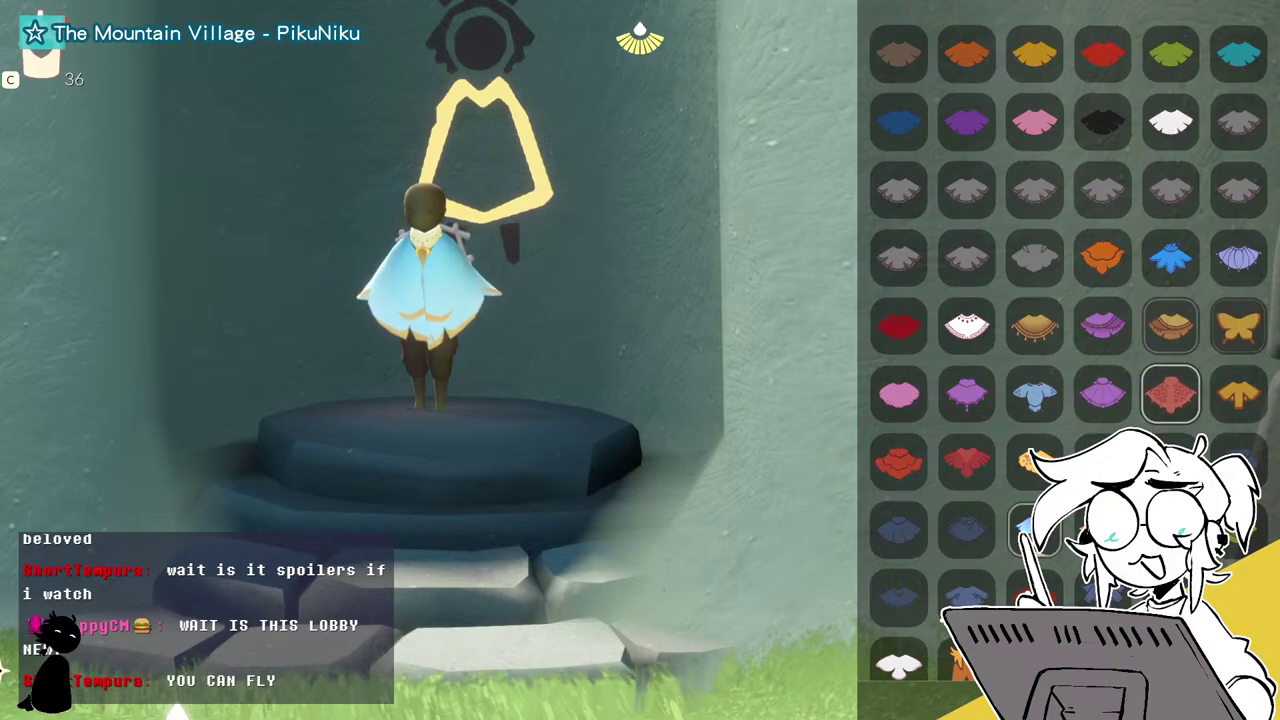
pyautogui.scroll(-2, 1170, 378)
pyautogui.scroll(-3, 1170, 300)
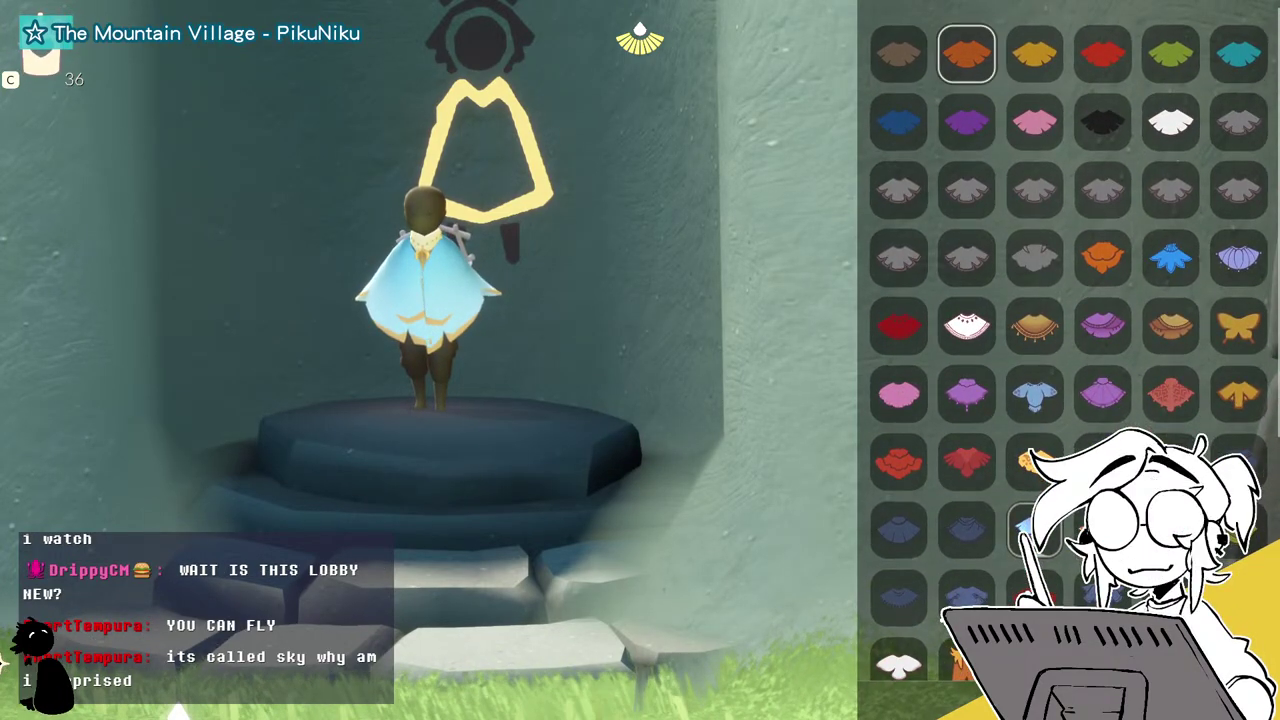
pyautogui.scroll(-3, 1068, 360)
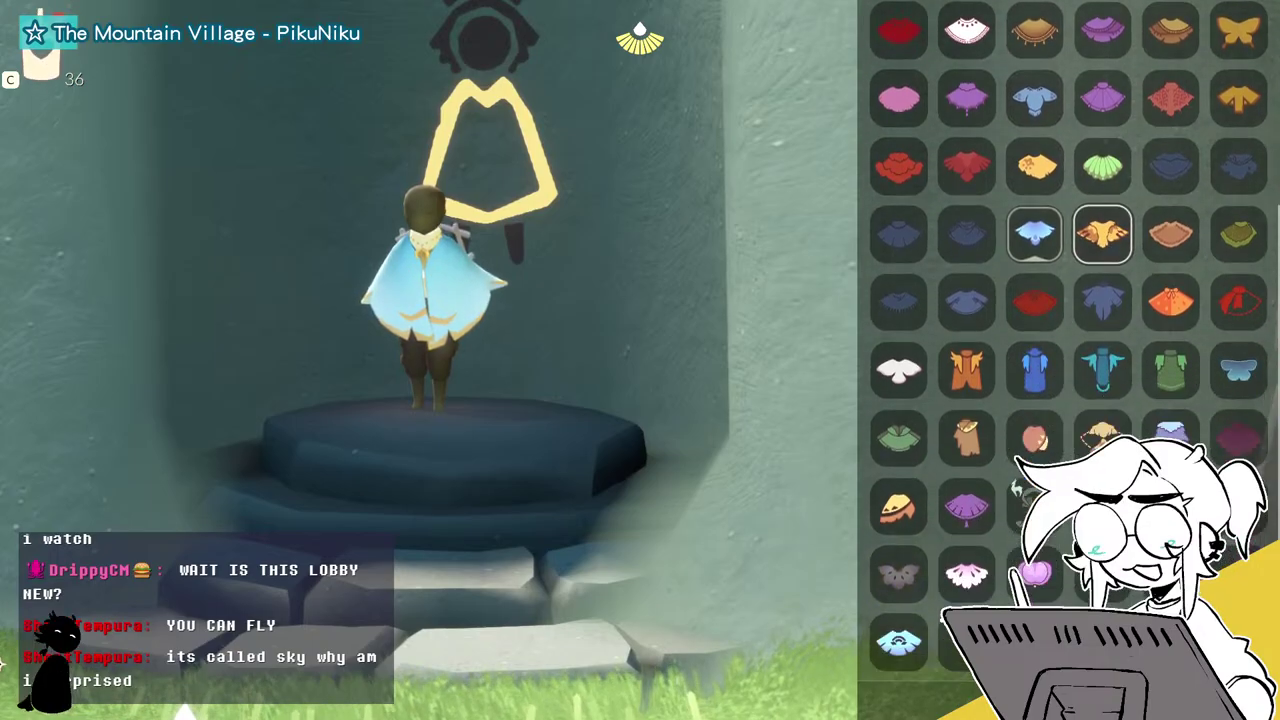
pyautogui.press('a')
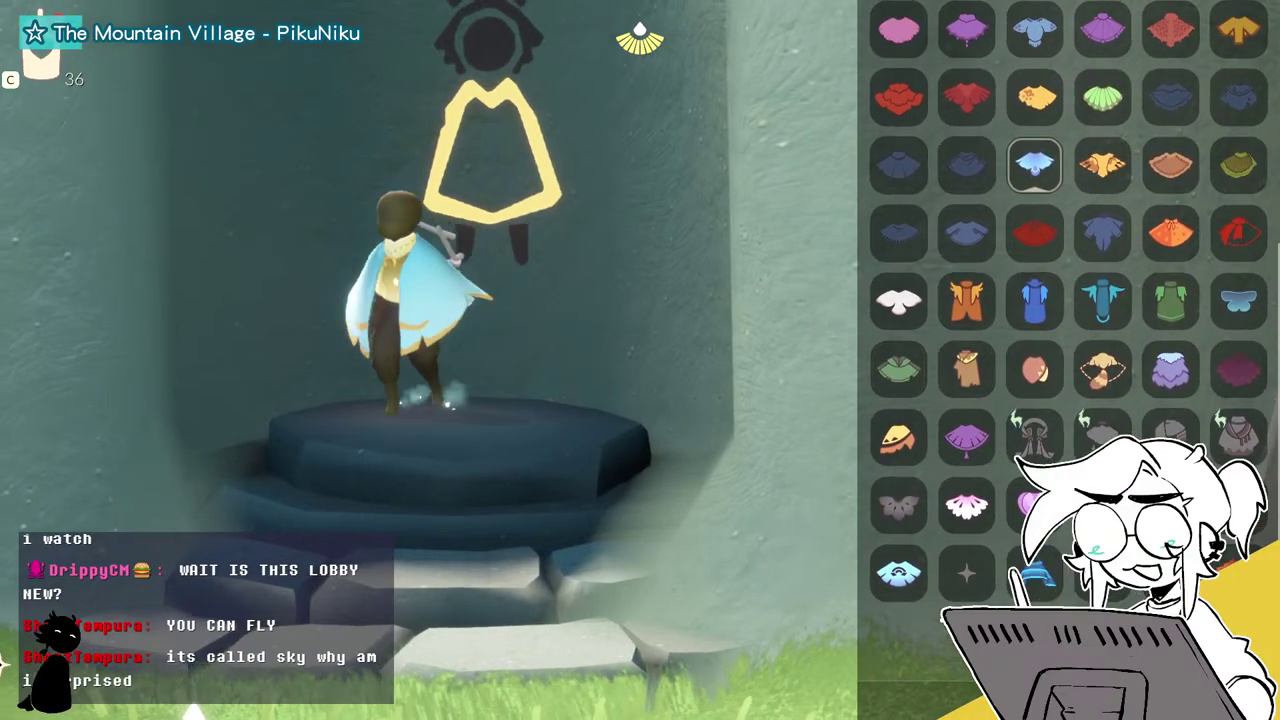
# Leave the cape alcove and take the character to the neighbouring face alcove to open the mask selection.
pyautogui.press('space')
pyautogui.press('w')
pyautogui.press('a')
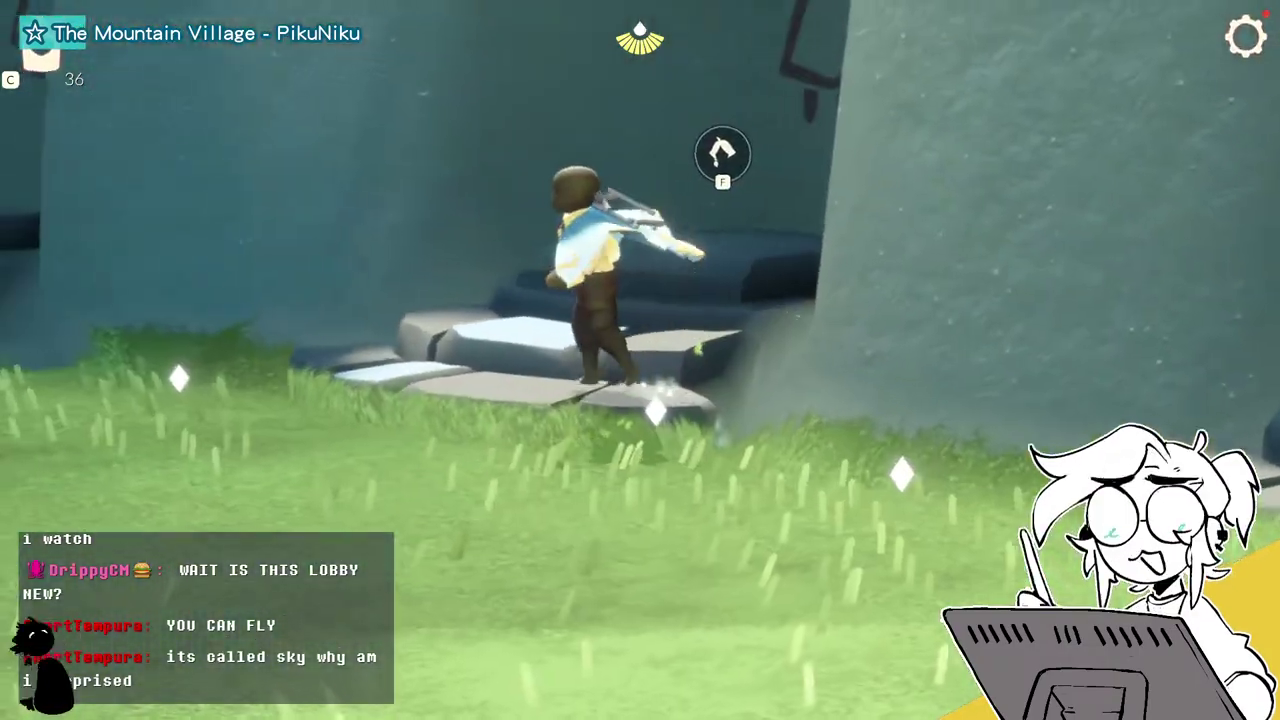
pyautogui.press('w')
pyautogui.press('w')
pyautogui.press('space')
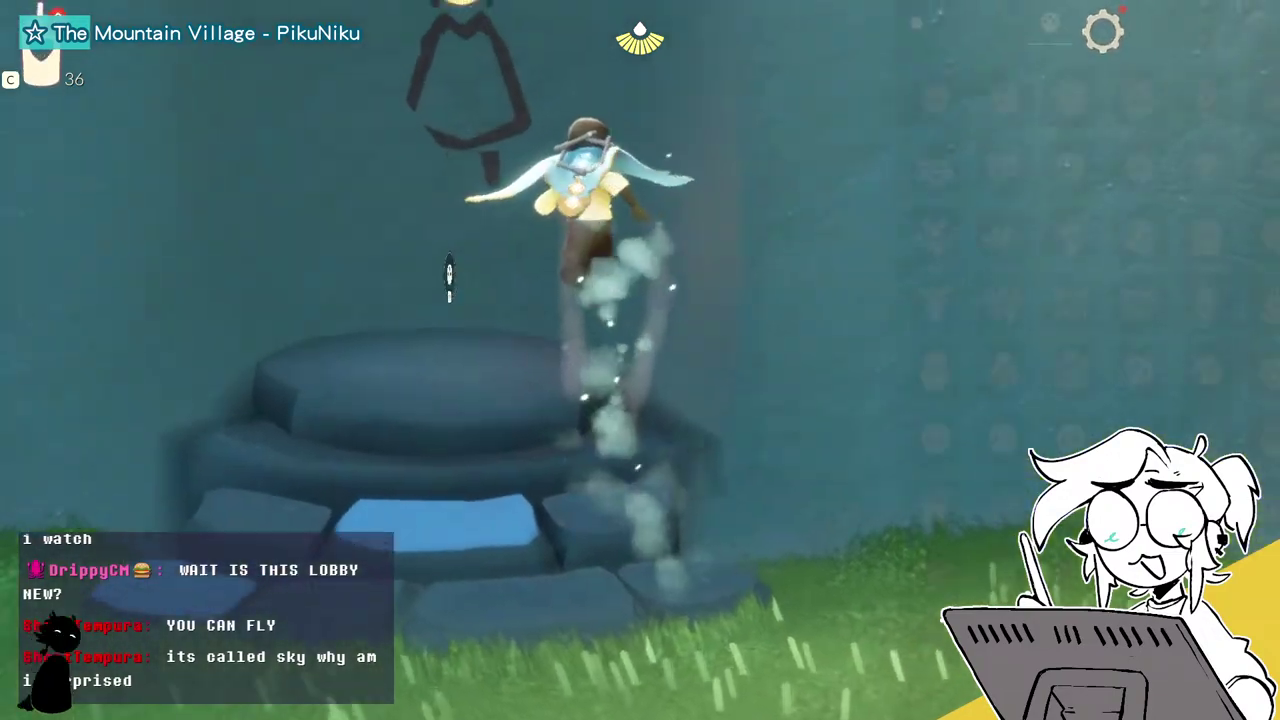
# Look through the masks, put the white beaked mask on the character and open the face accessories.
pyautogui.scroll(-2, 1102, 287)
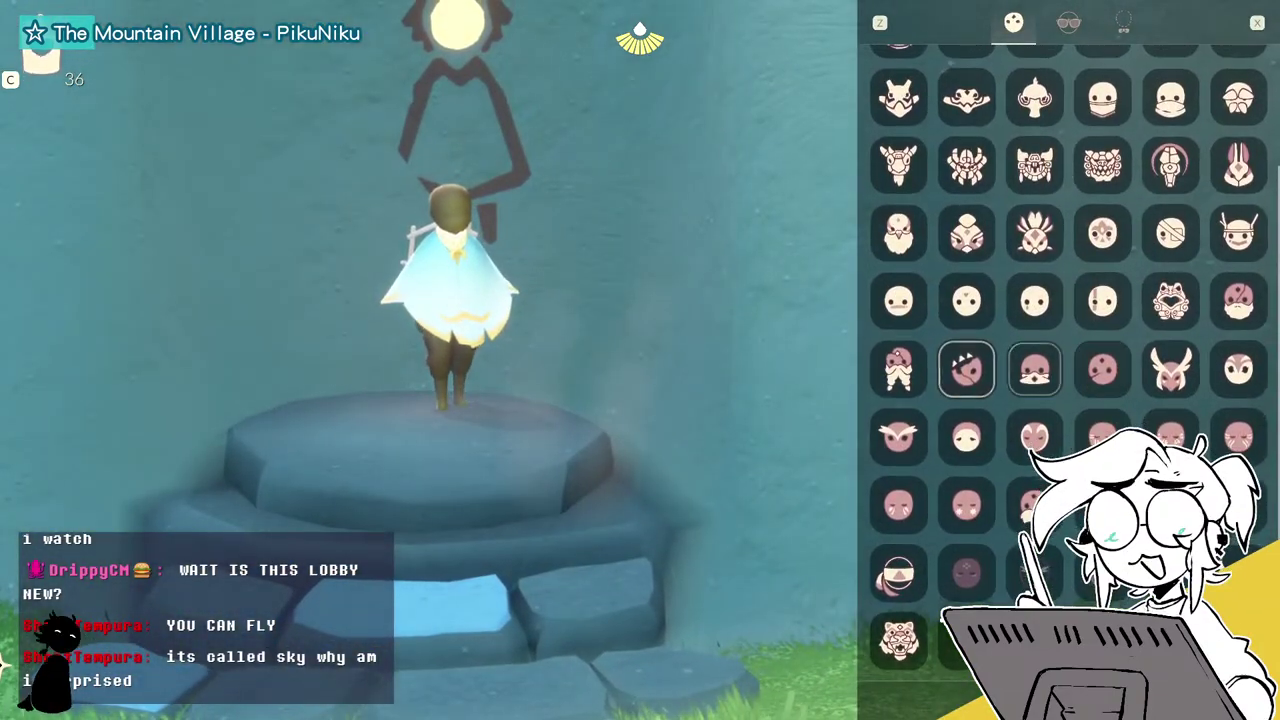
pyautogui.scroll(2, 1170, 233)
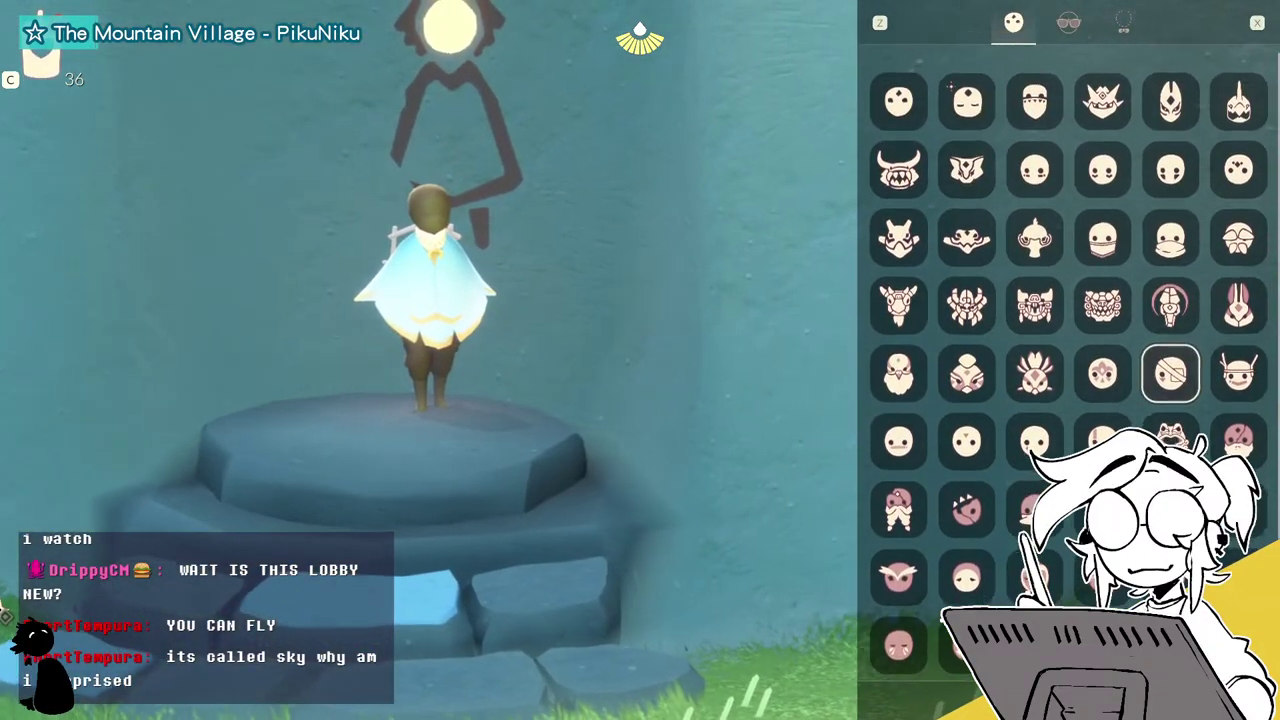
pyautogui.press('a')
pyautogui.press('Right')
pyautogui.press('Right')
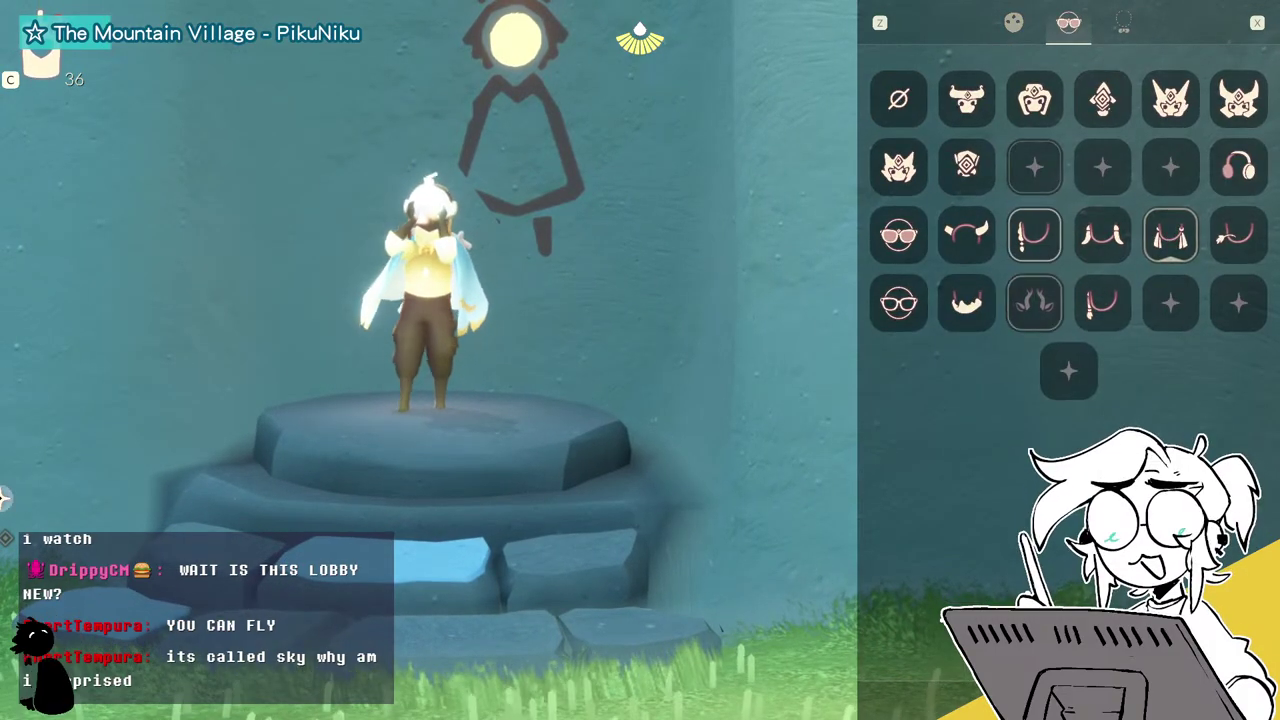
# Preview the antler face accessory, then dress the character in the orange scarf from the neck accessories.
pyautogui.press('a')
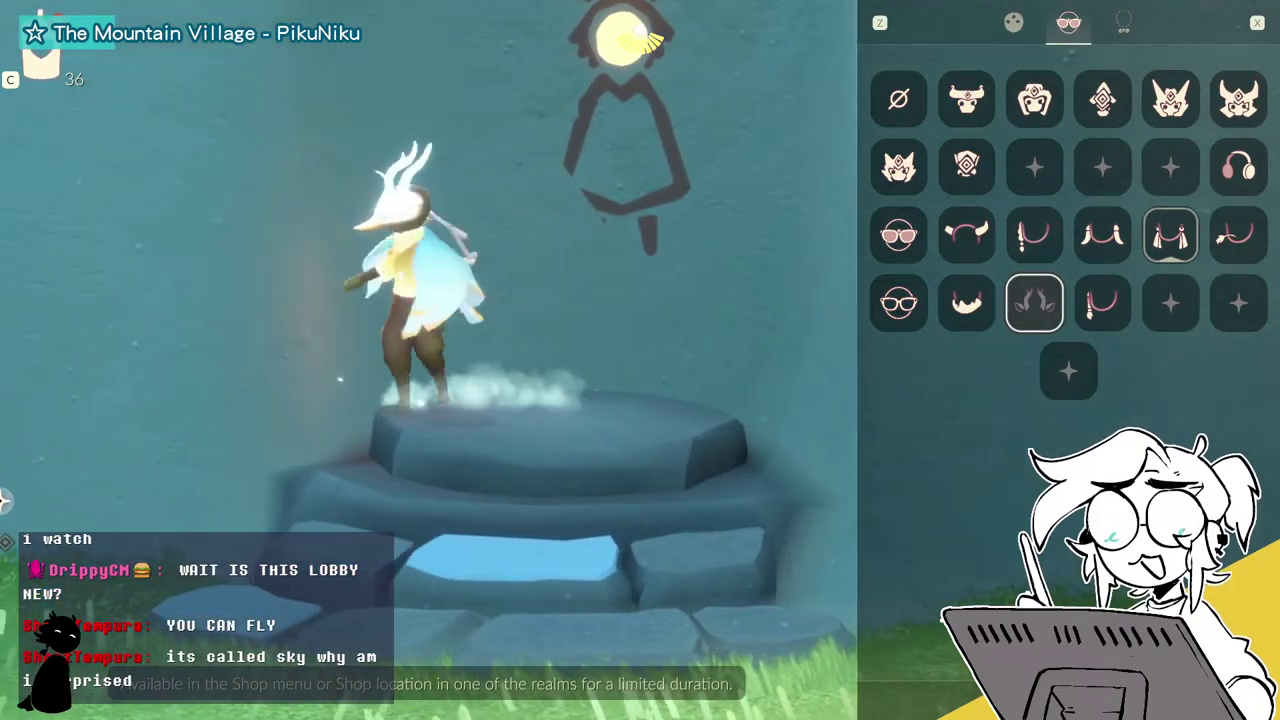
pyautogui.press('d')
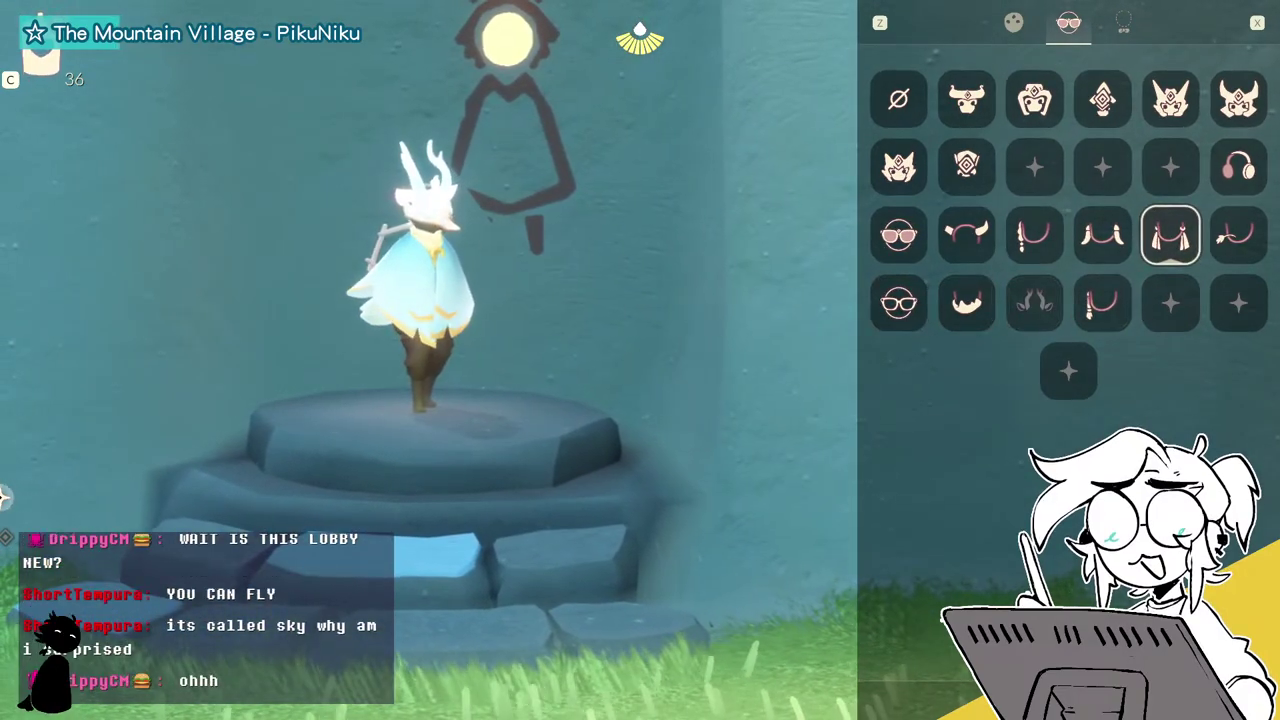
pyautogui.click(1170, 167)
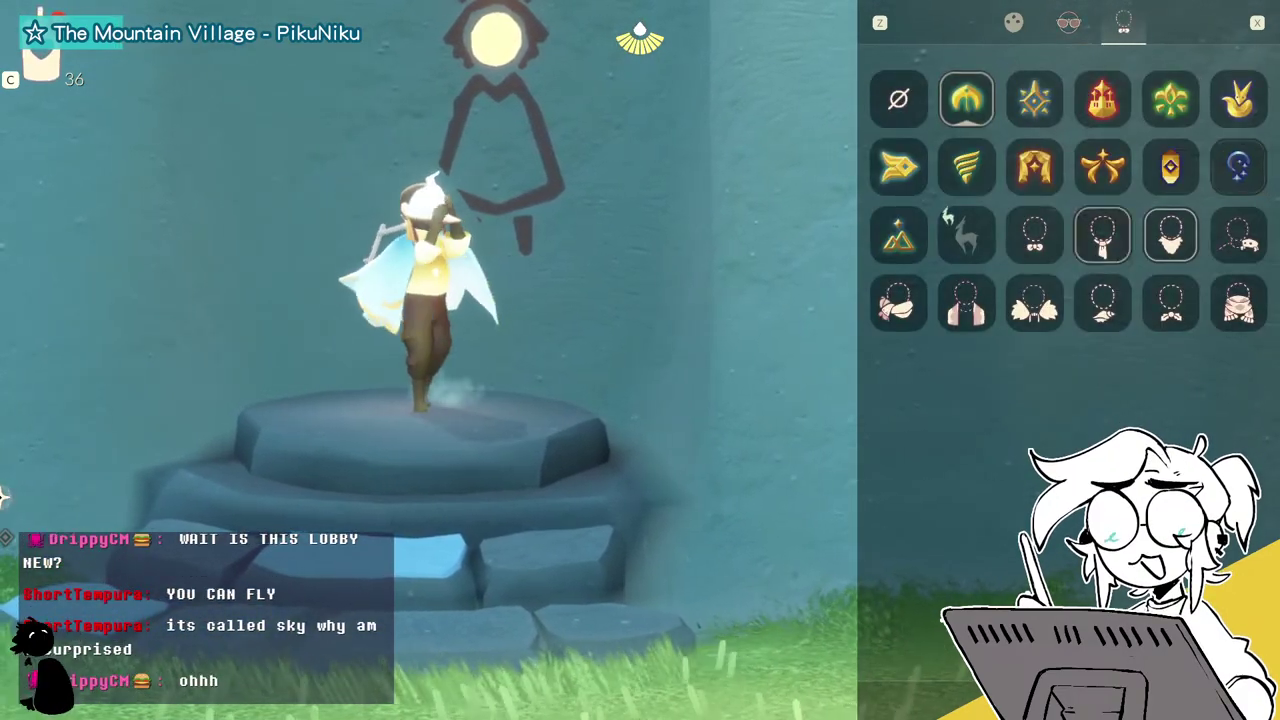
pyautogui.press('a')
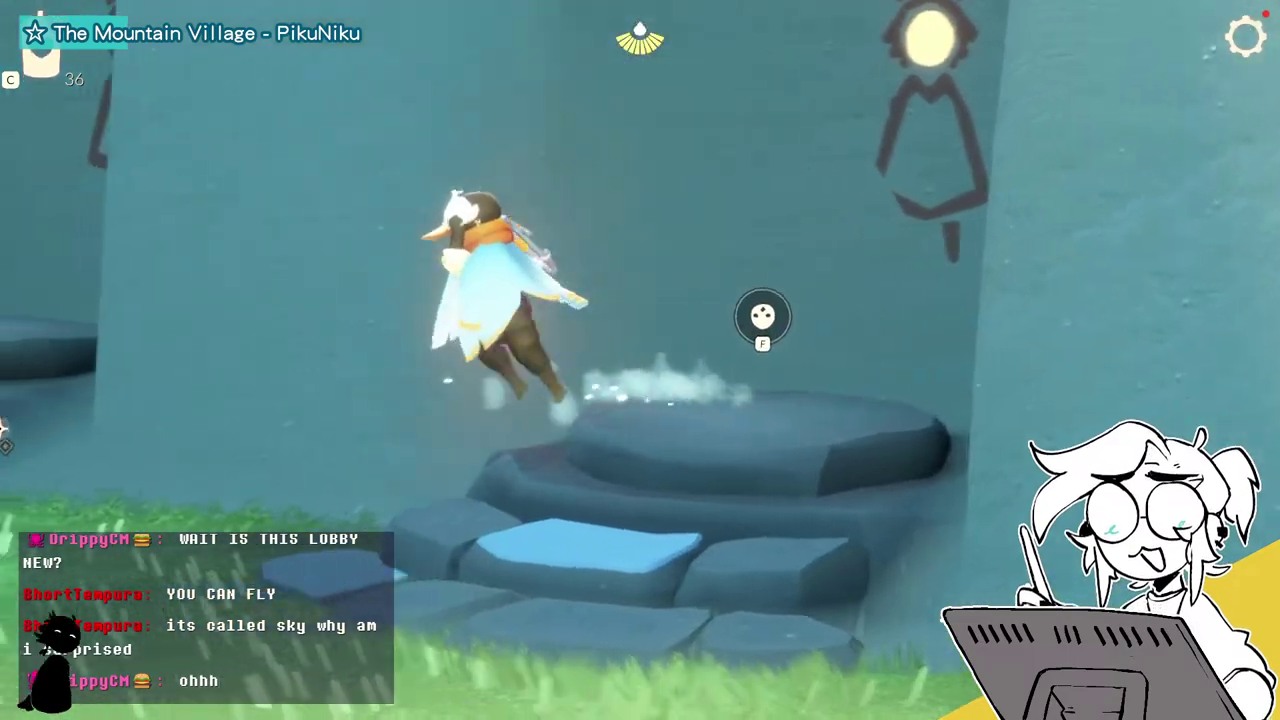
# Try on the long red robe in the outfit alcove, change back to the baggy brown trousers and leave.
pyautogui.press('w')
pyautogui.press('f')
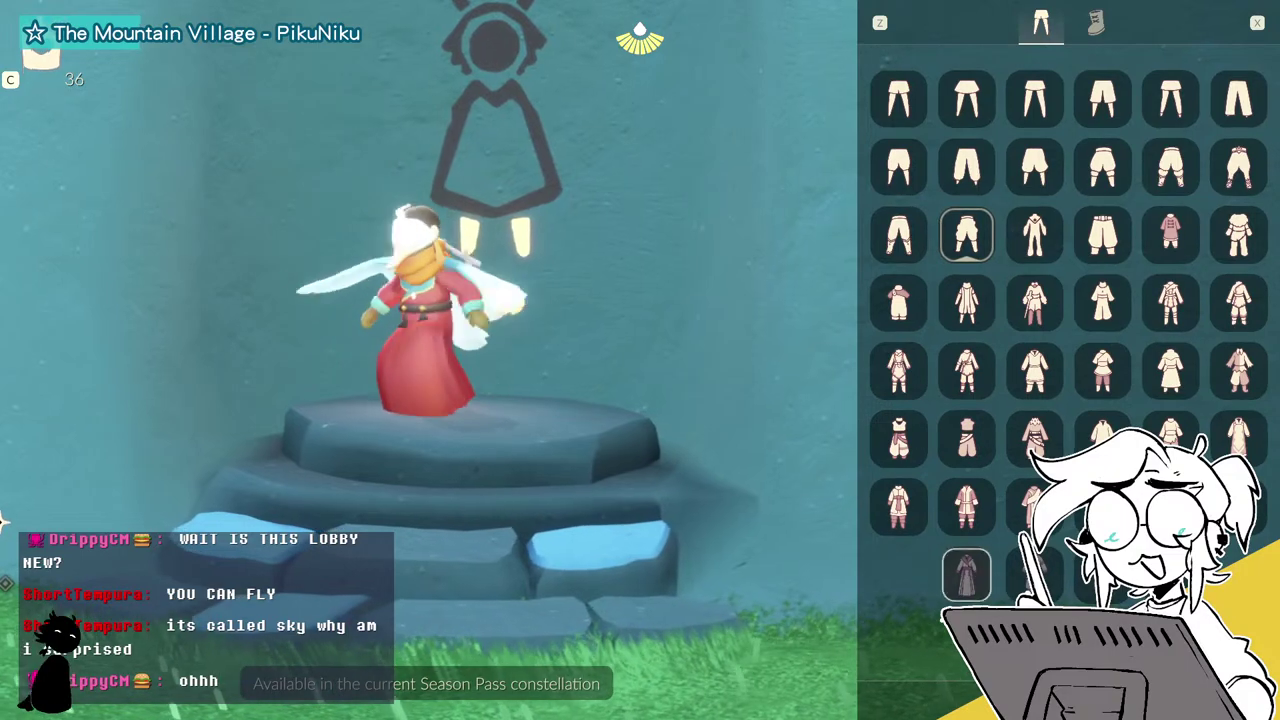
pyautogui.press('x')
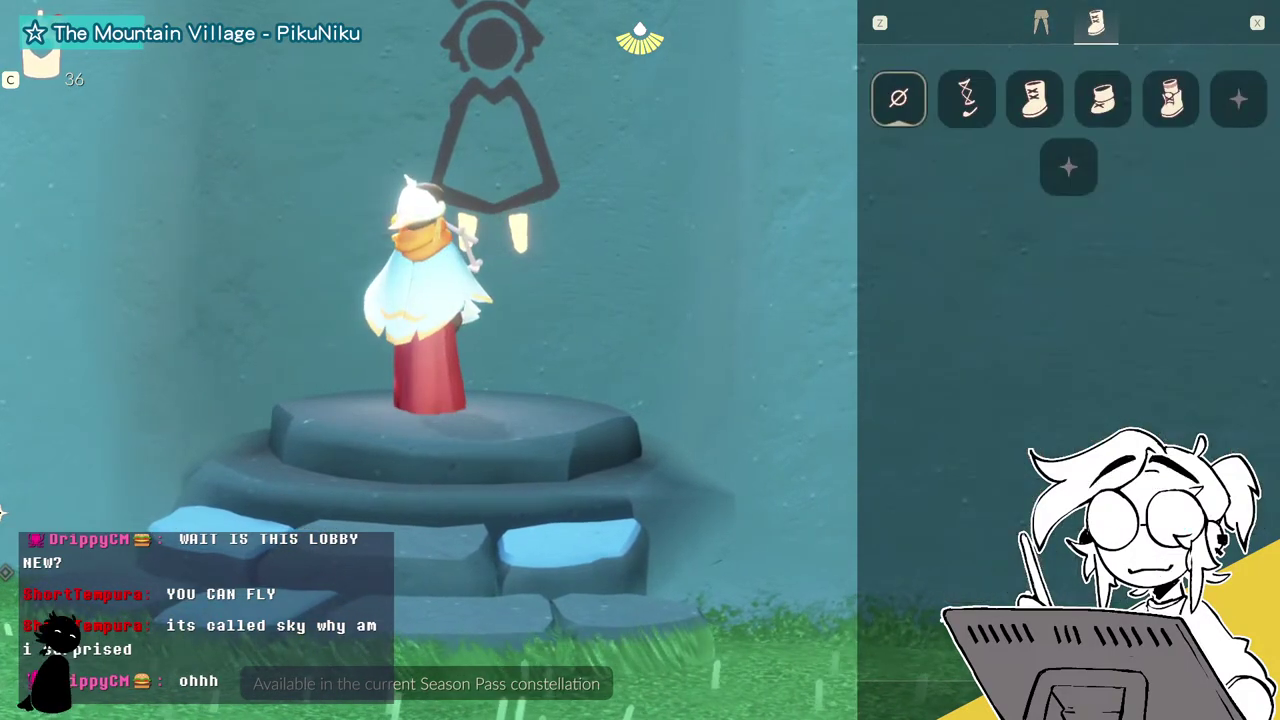
pyautogui.press('x')
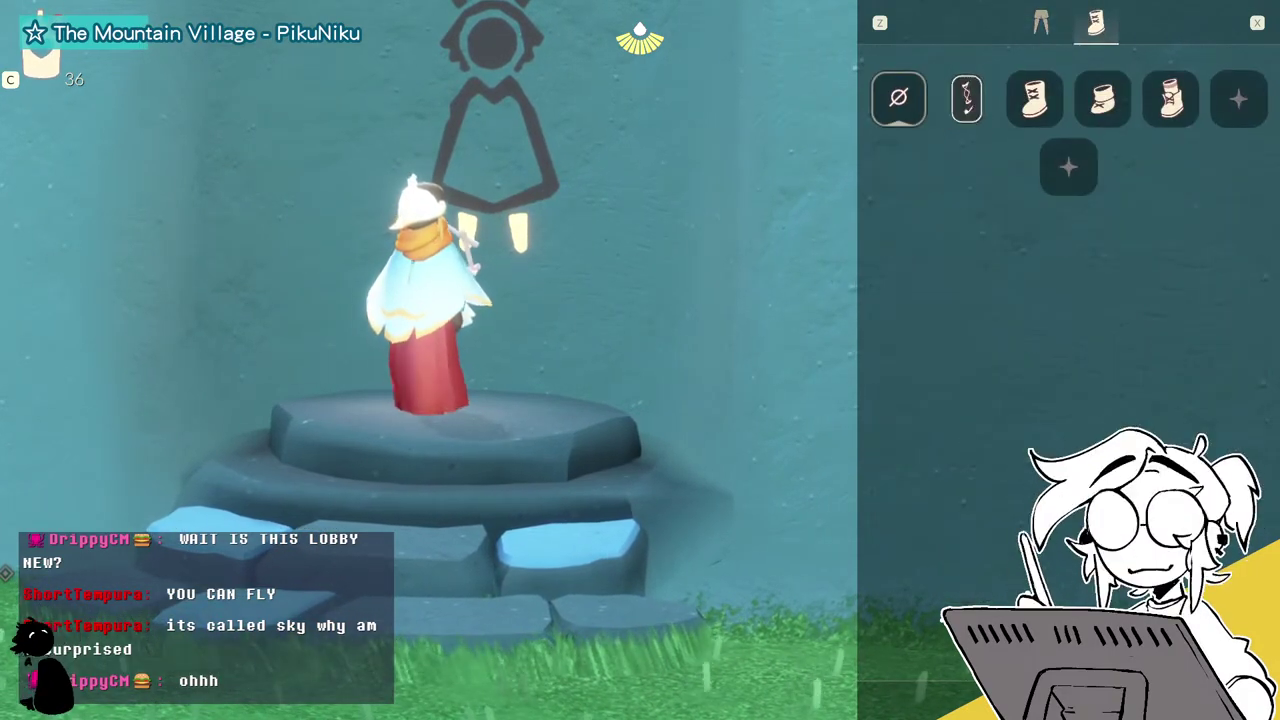
pyautogui.press('z')
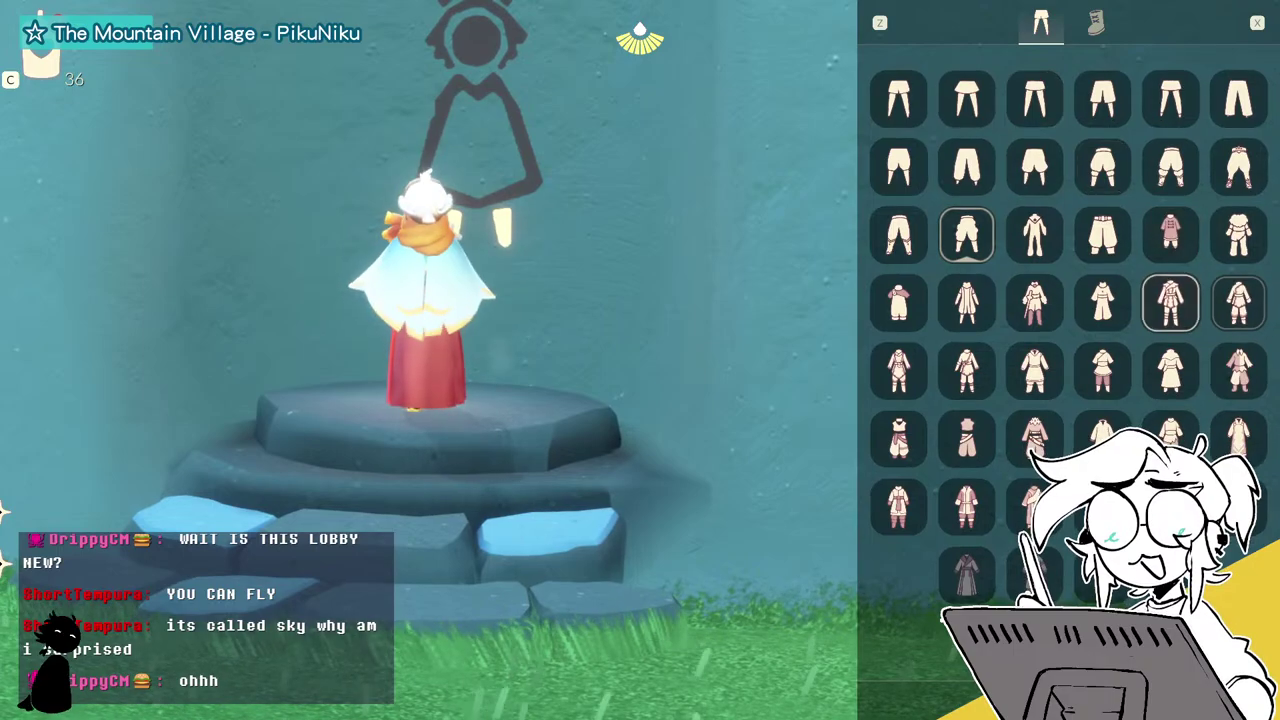
pyautogui.press('Right')
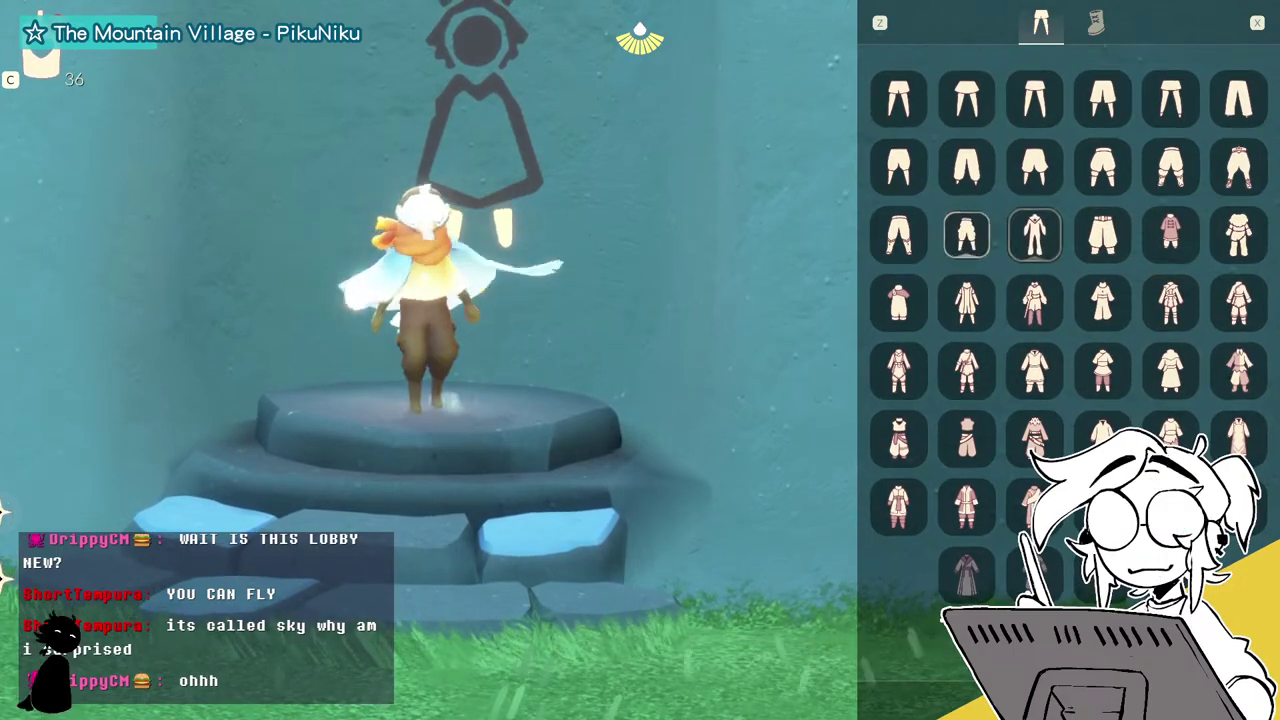
pyautogui.press('space')
pyautogui.press('Escape')
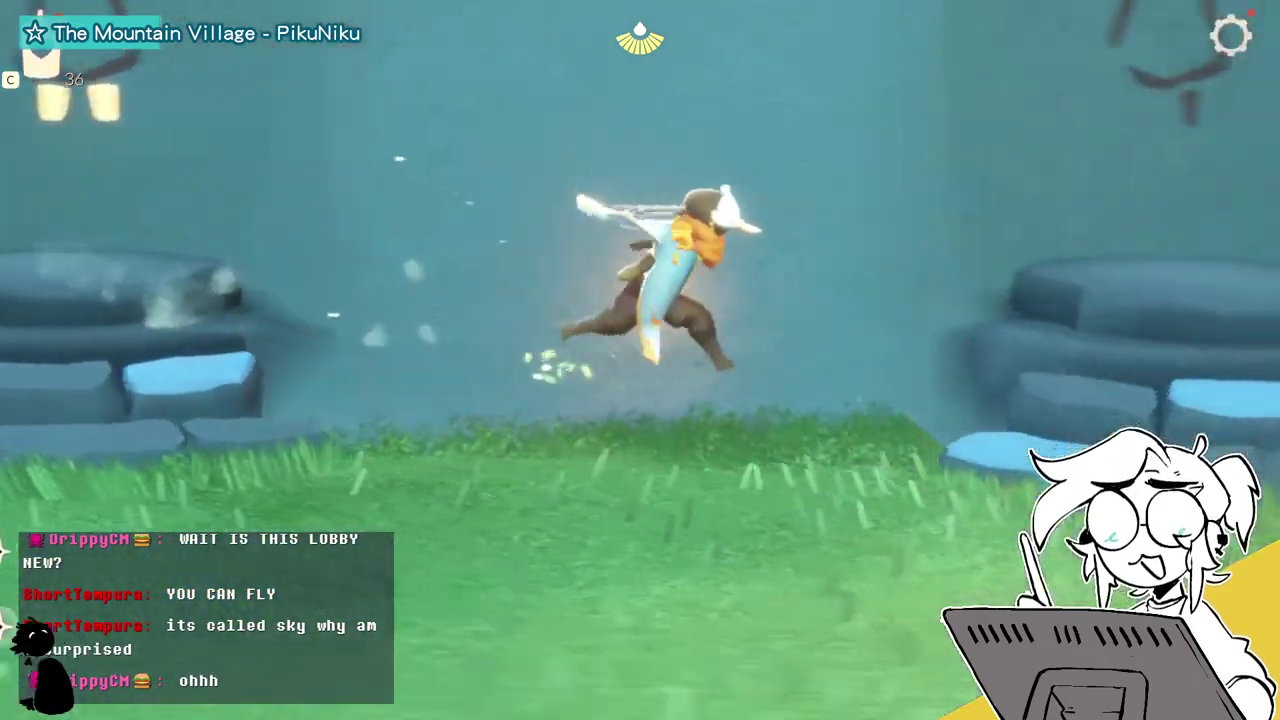
# In the hair alcove, give the character the white hairstyle with pointed ears and add the orange wide-brimmed hat.
pyautogui.press('d')
pyautogui.press('space')
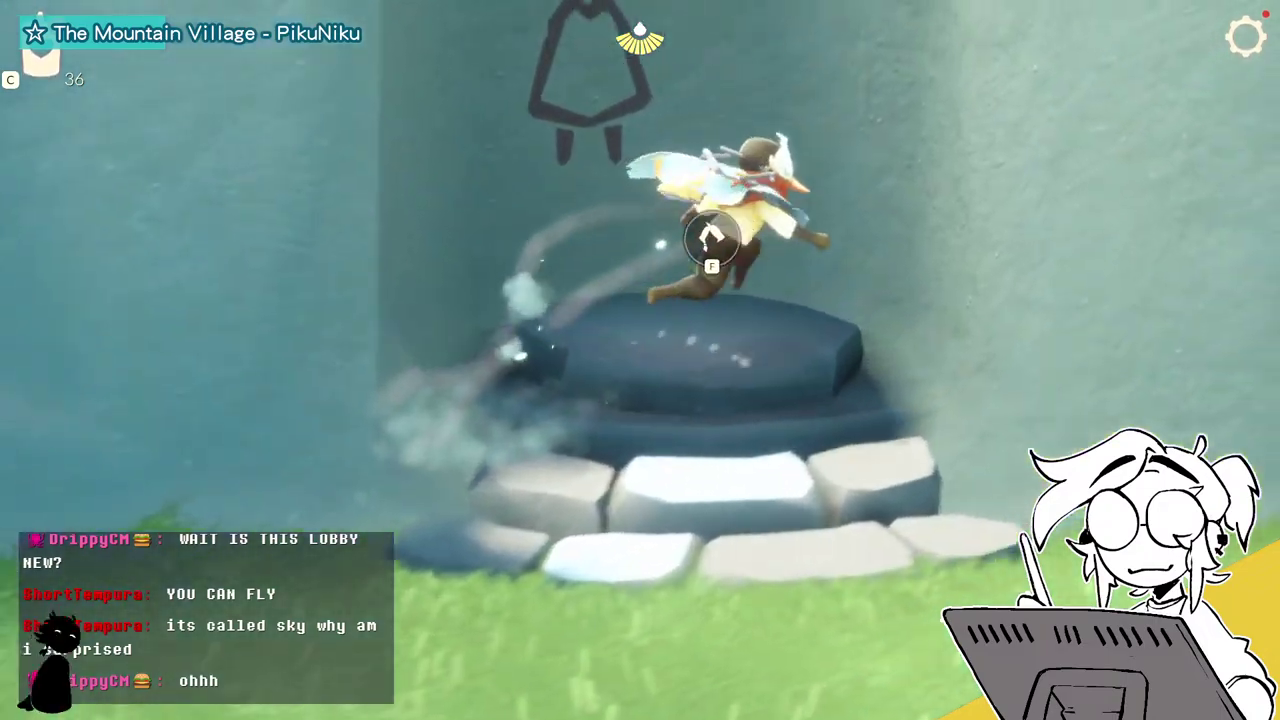
pyautogui.press('f')
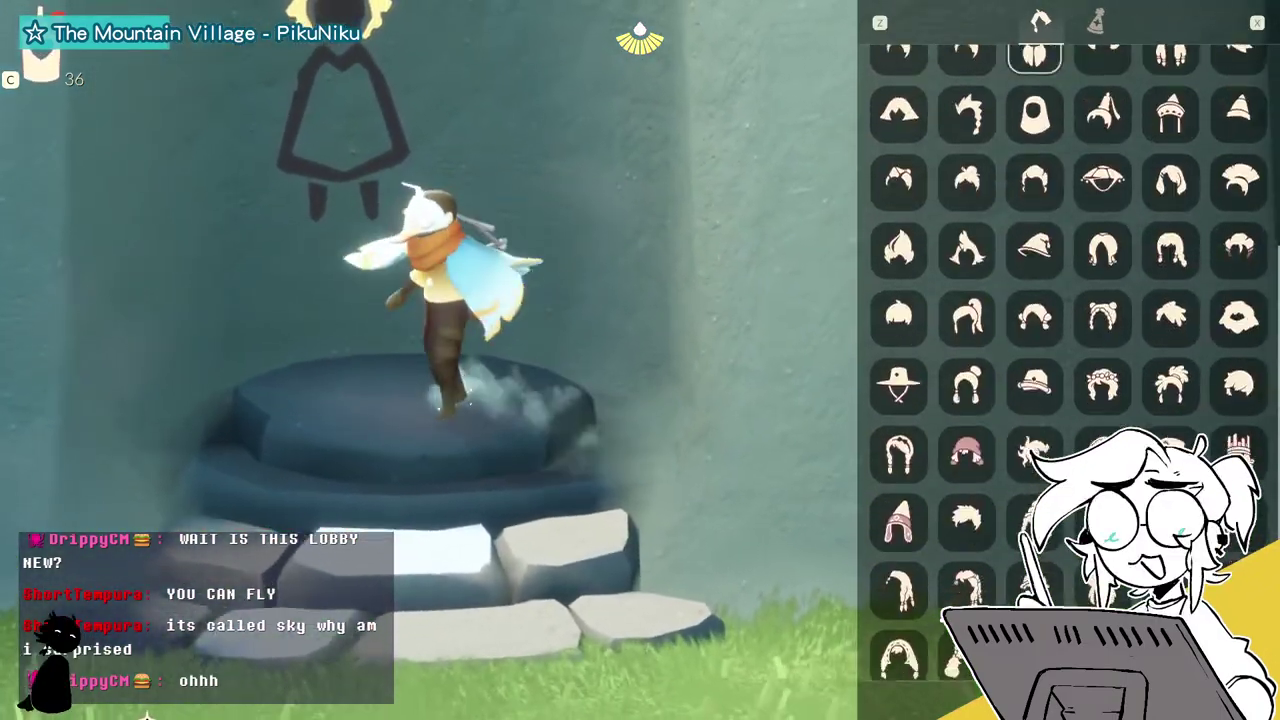
pyautogui.scroll(-2, 1170, 260)
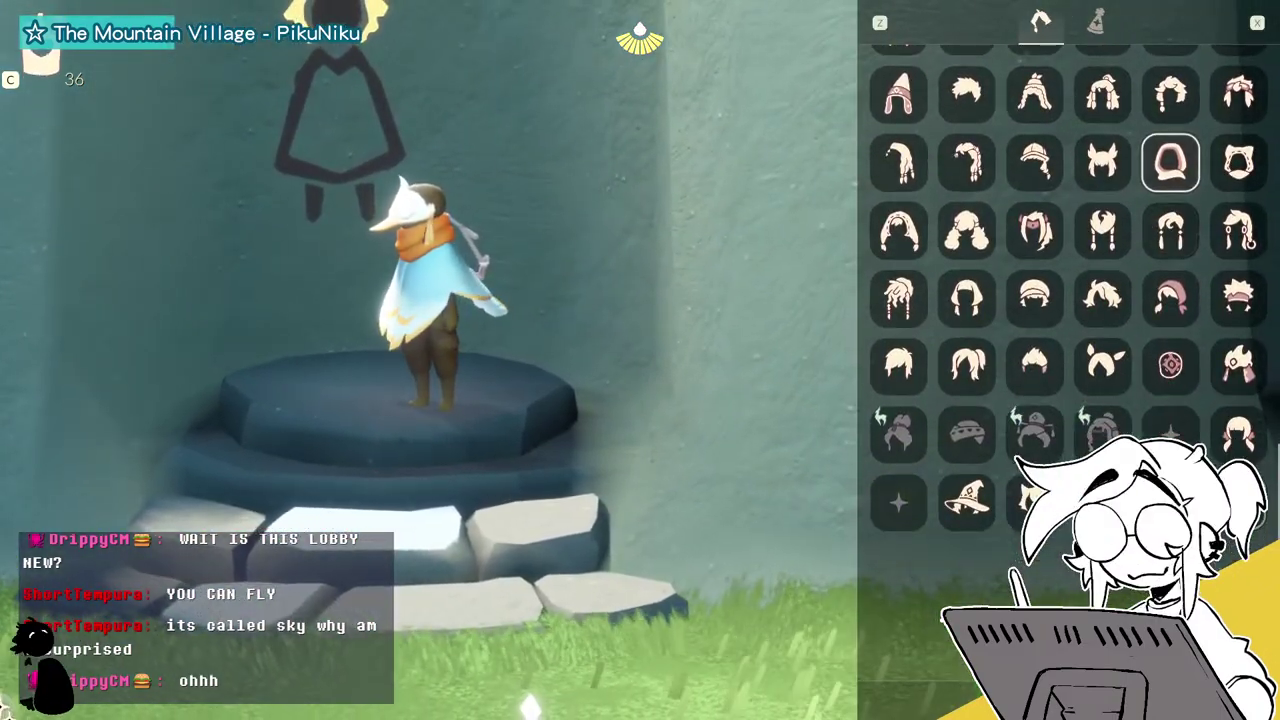
pyautogui.scroll(2, 1068, 300)
pyautogui.click(1103, 300)
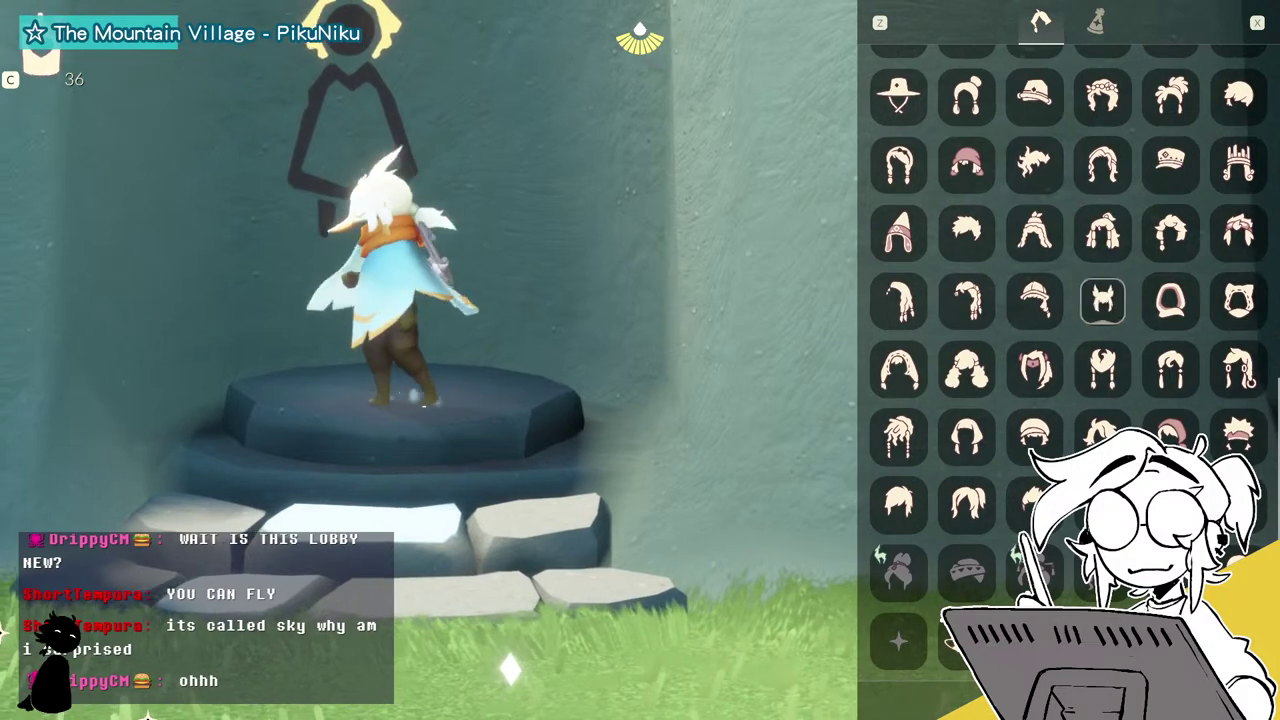
pyautogui.press('x')
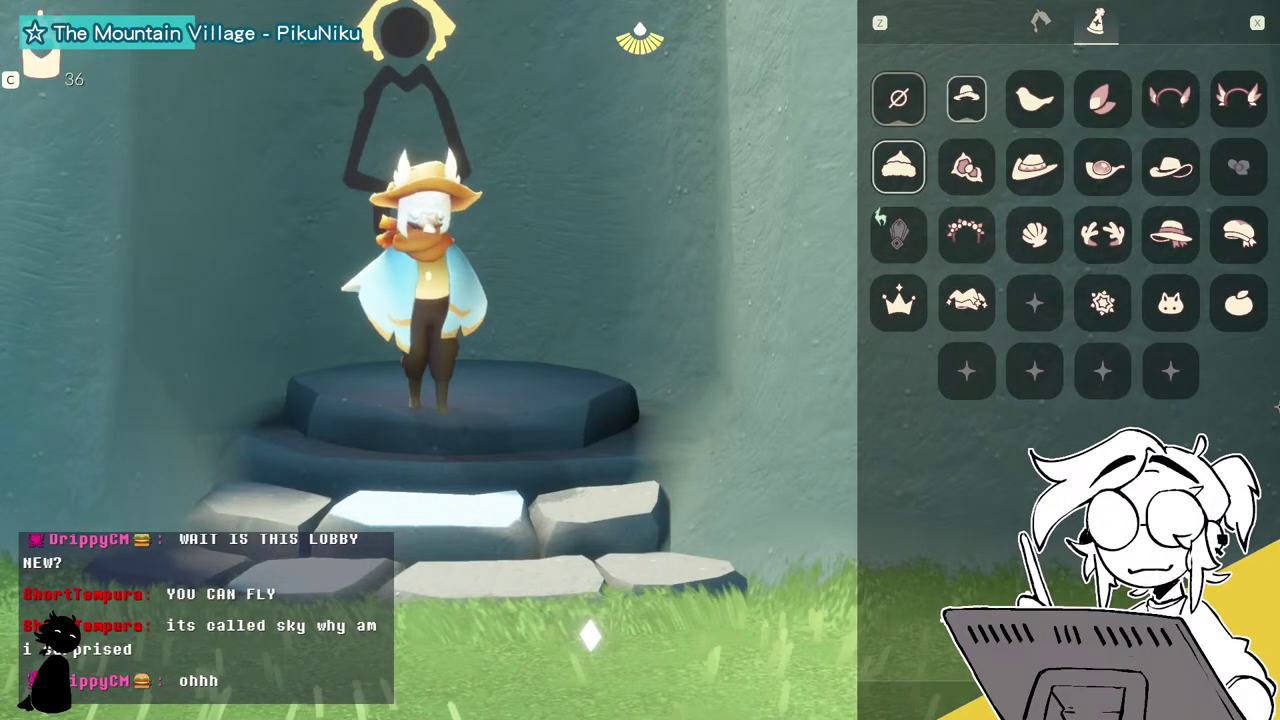
pyautogui.press('Escape')
# Return to the cape alcove and preview a locked Season Pass cape on the dressed character.
pyautogui.press('d')
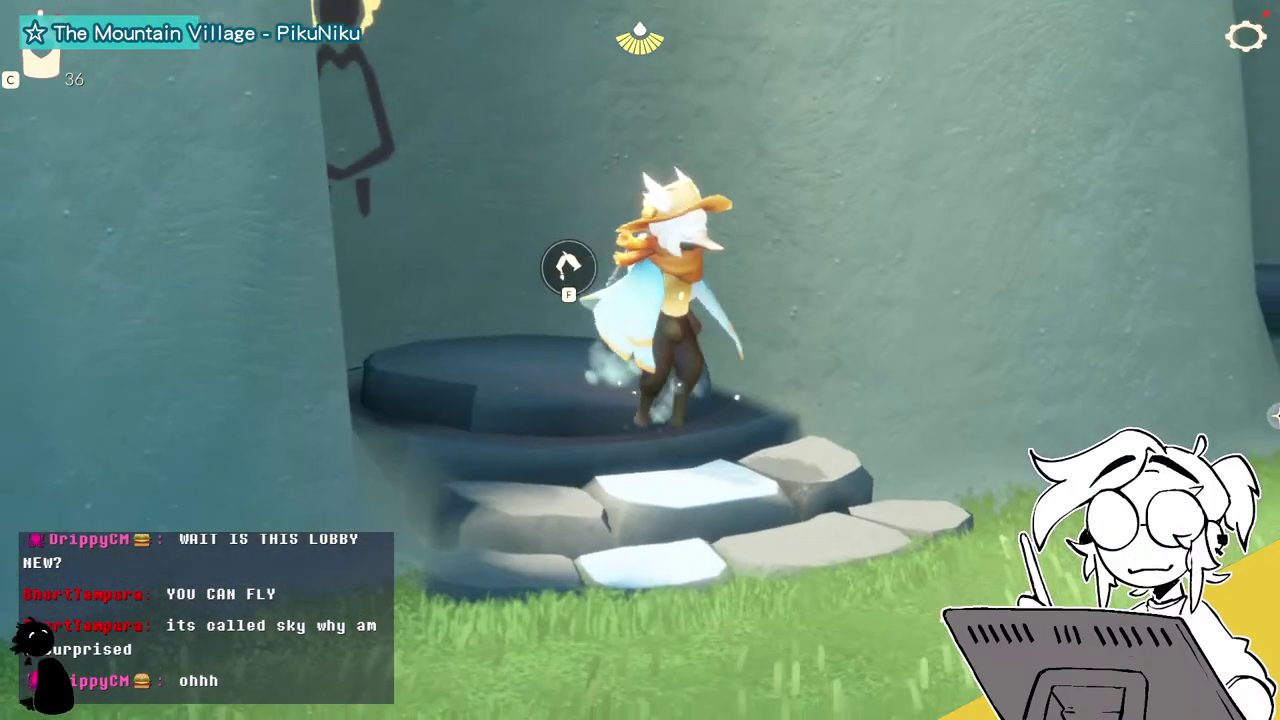
pyautogui.press('f')
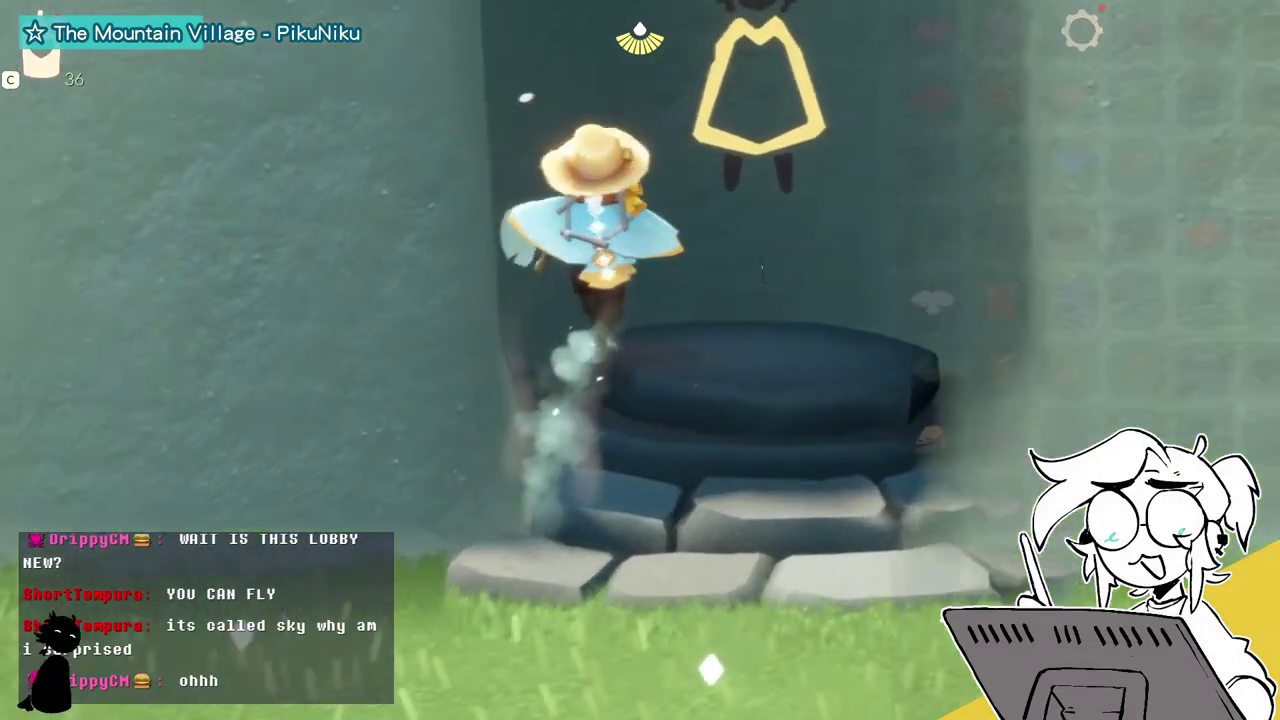
pyautogui.scroll(5, 1034, 165)
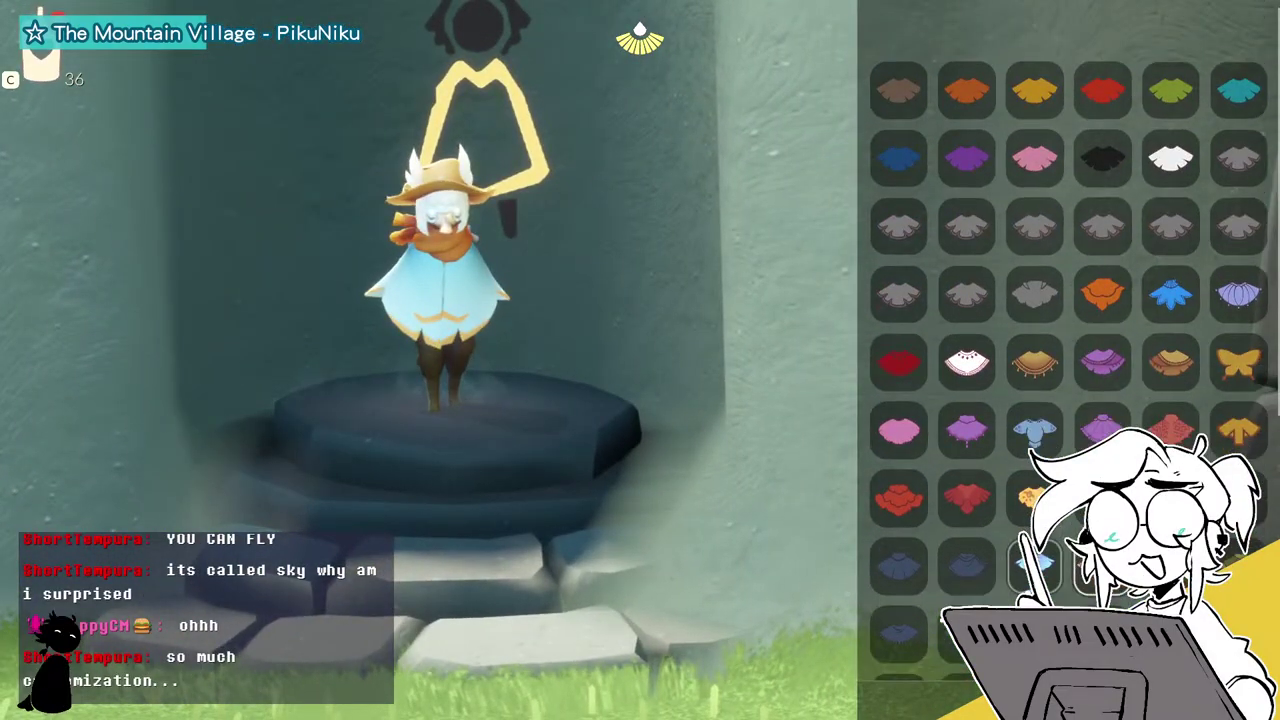
pyautogui.scroll(-5, 1034, 437)
pyautogui.click(1034, 437)
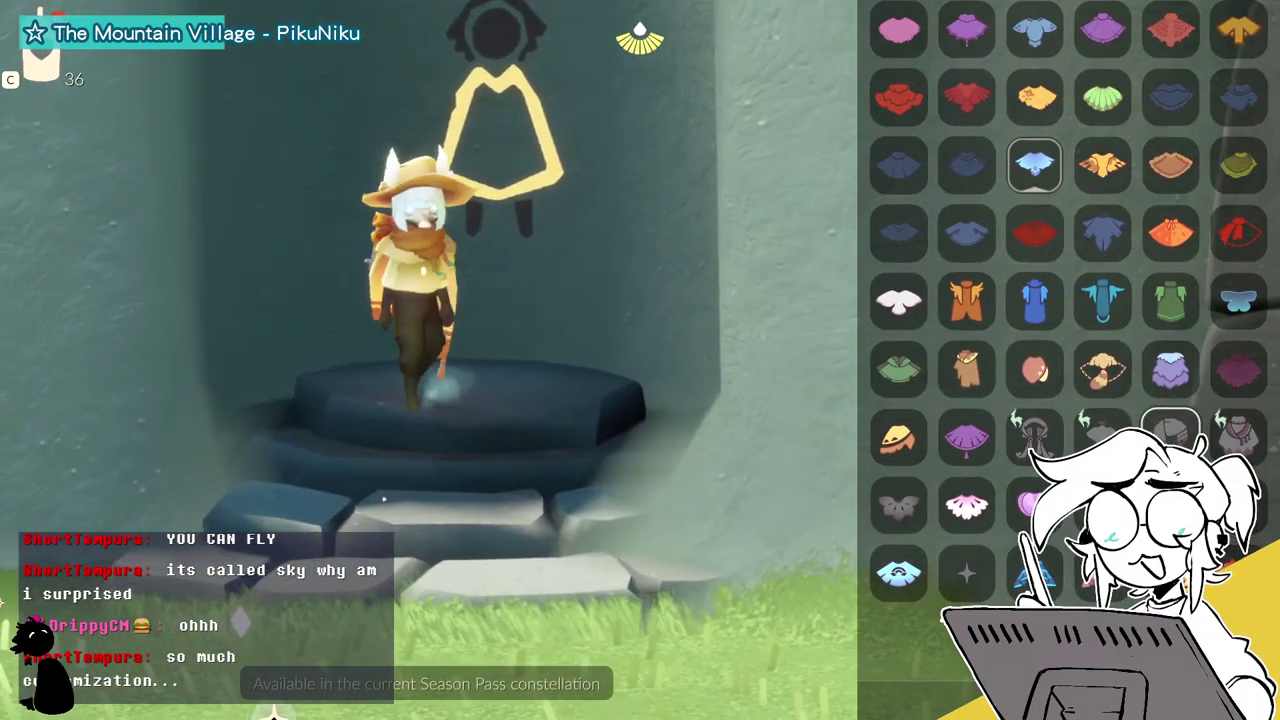
# Preview several capes in the cape closet and leave it wearing the light-blue cape.
pyautogui.click(1238, 436)
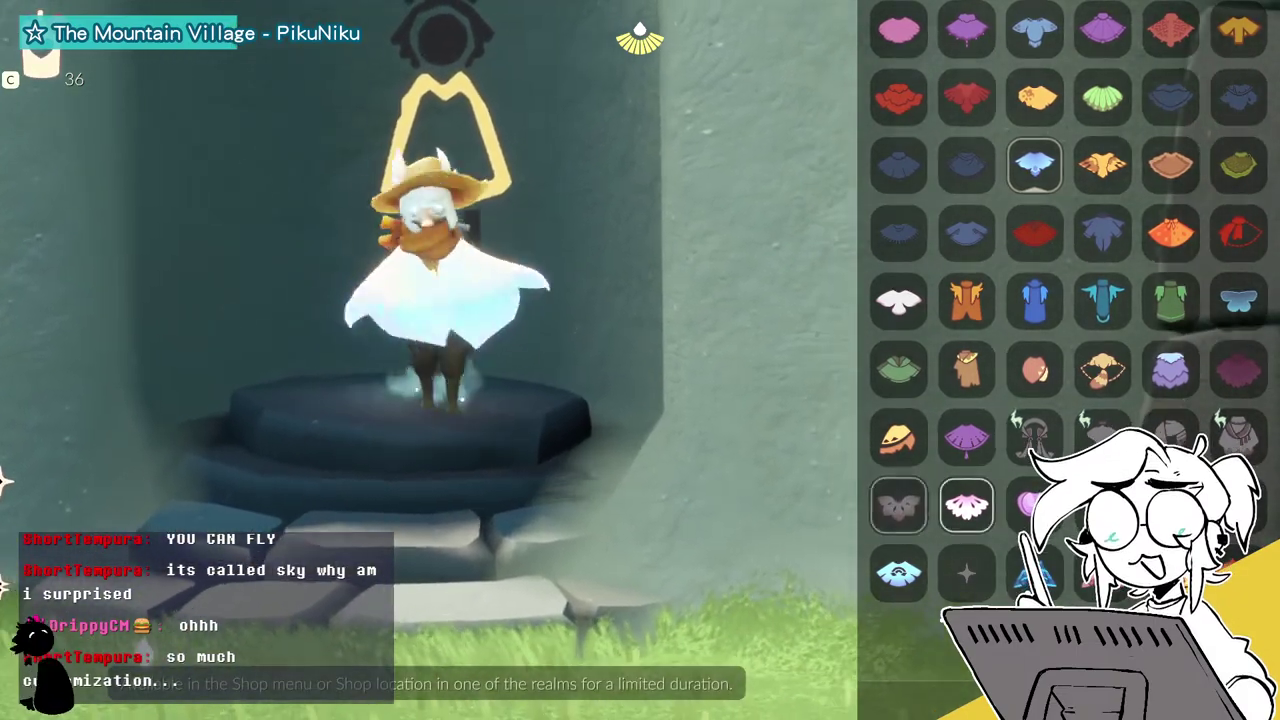
pyautogui.click(966, 437)
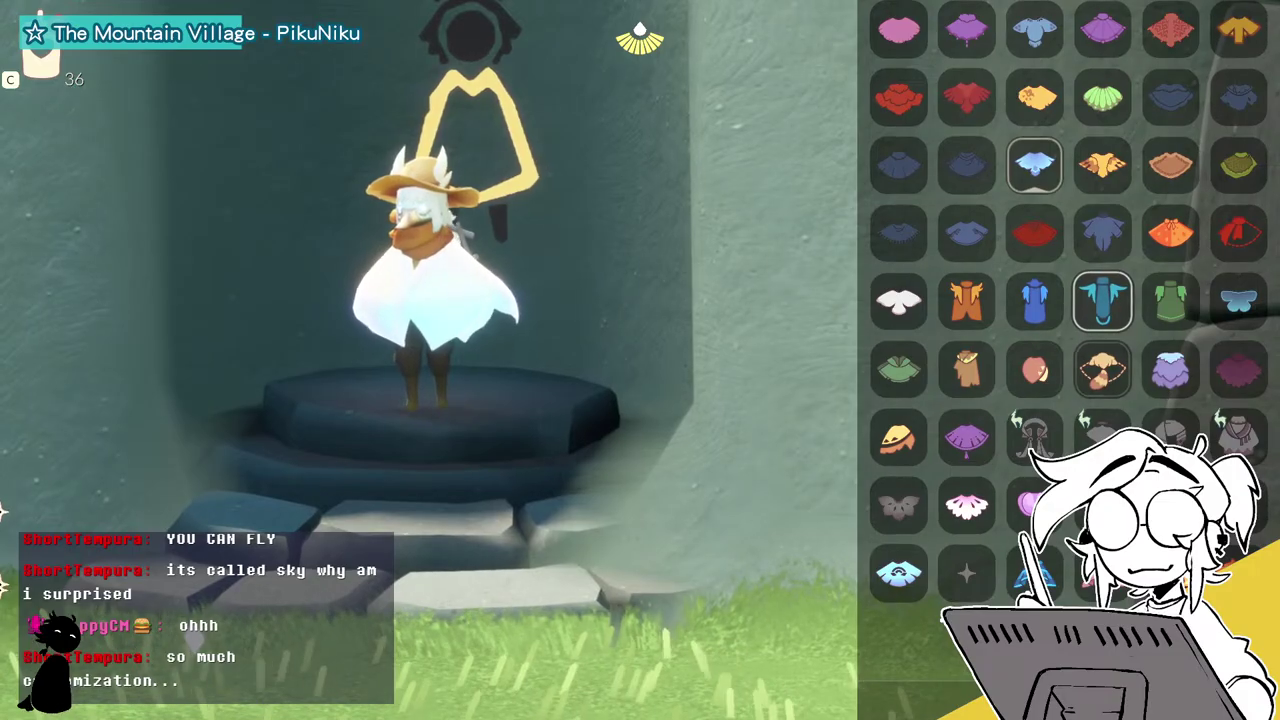
pyautogui.press('Escape')
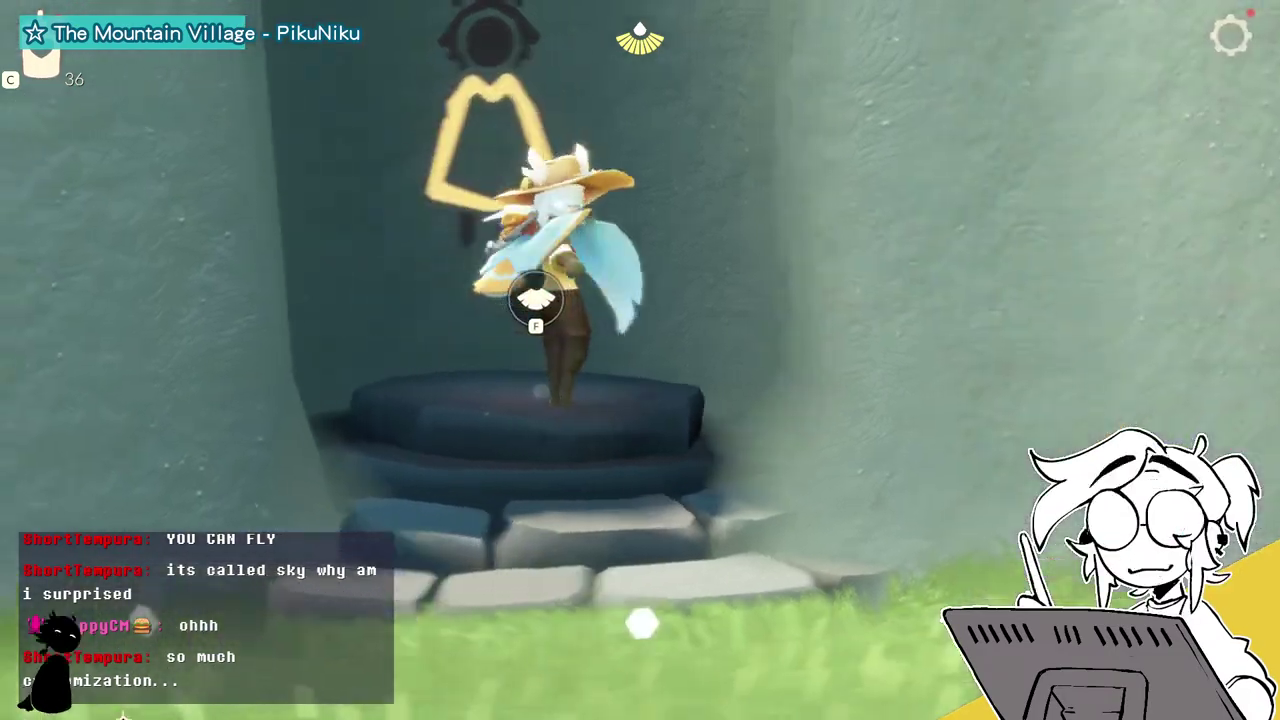
# Run to the neighbouring stone-framed alcove with the sun symbol and open its closet of instruments and props.
pyautogui.press('d')
pyautogui.press('space')
pyautogui.press('d')
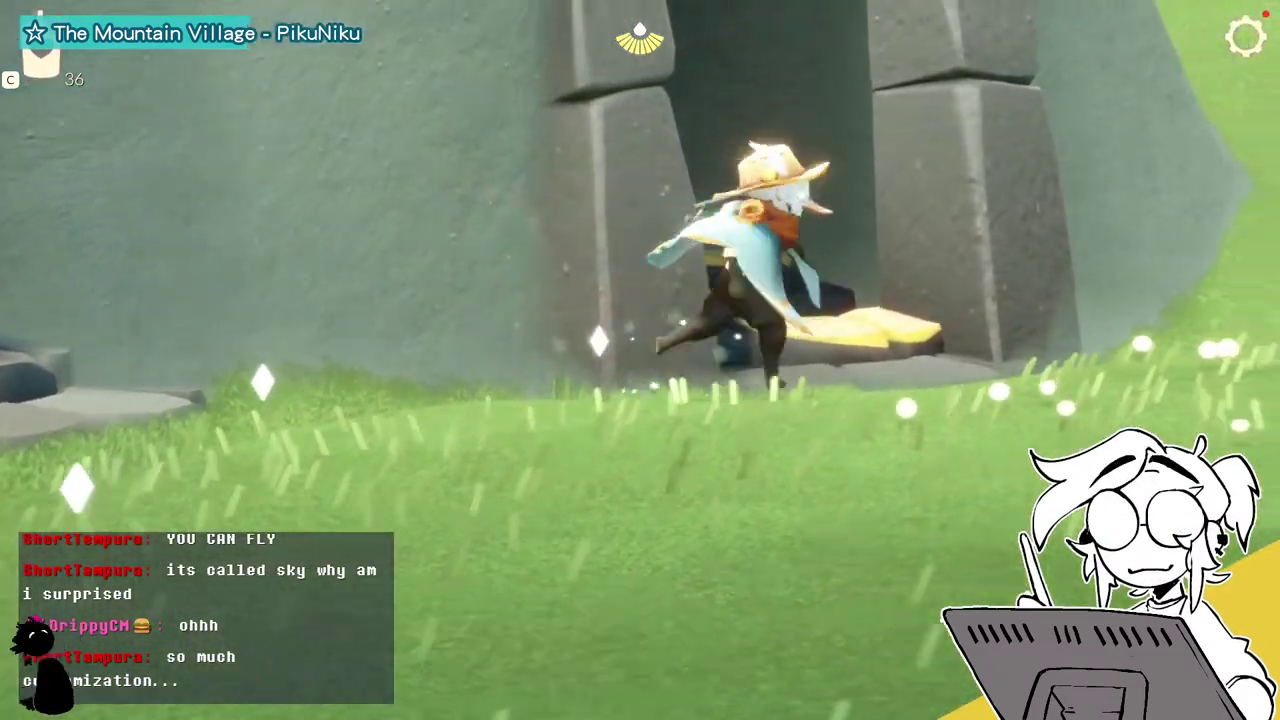
pyautogui.press('w')
pyautogui.press('space')
pyautogui.press('f')
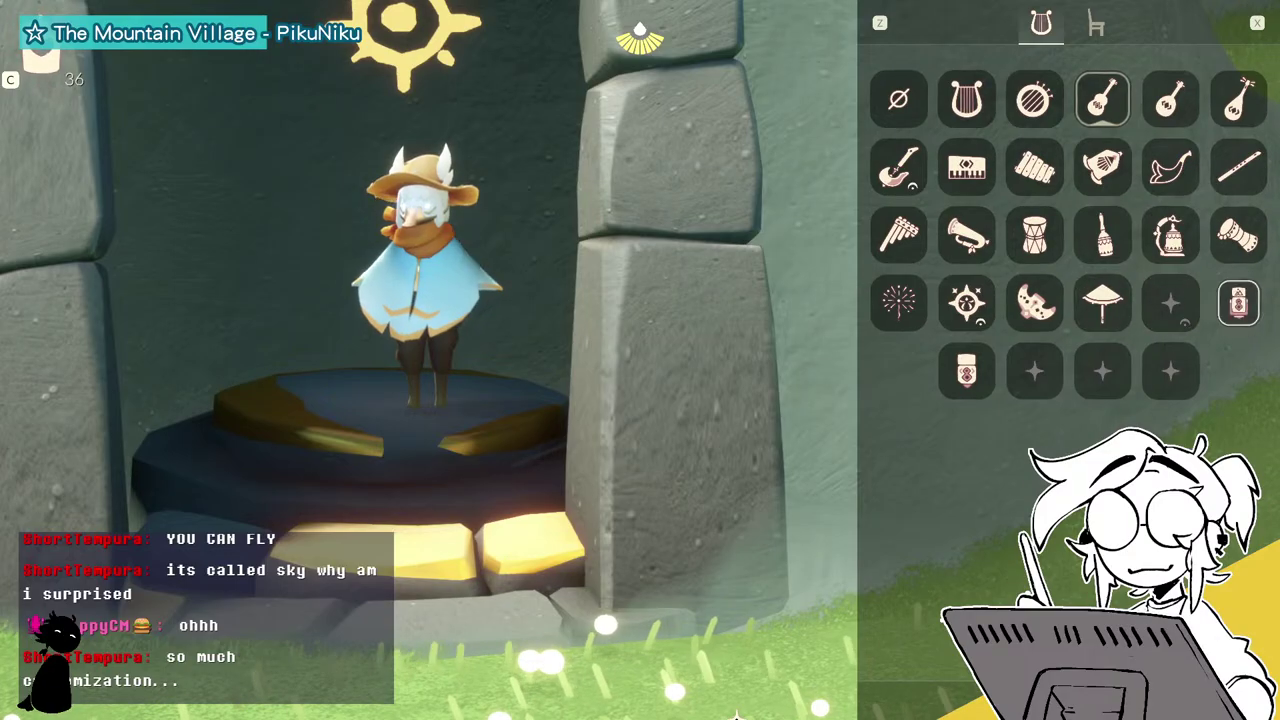
# Leave the closet with the box-shaped camera prop and take it out on the grass using the expression list.
pyautogui.press('Escape')
pyautogui.press('s')
pyautogui.press('e')
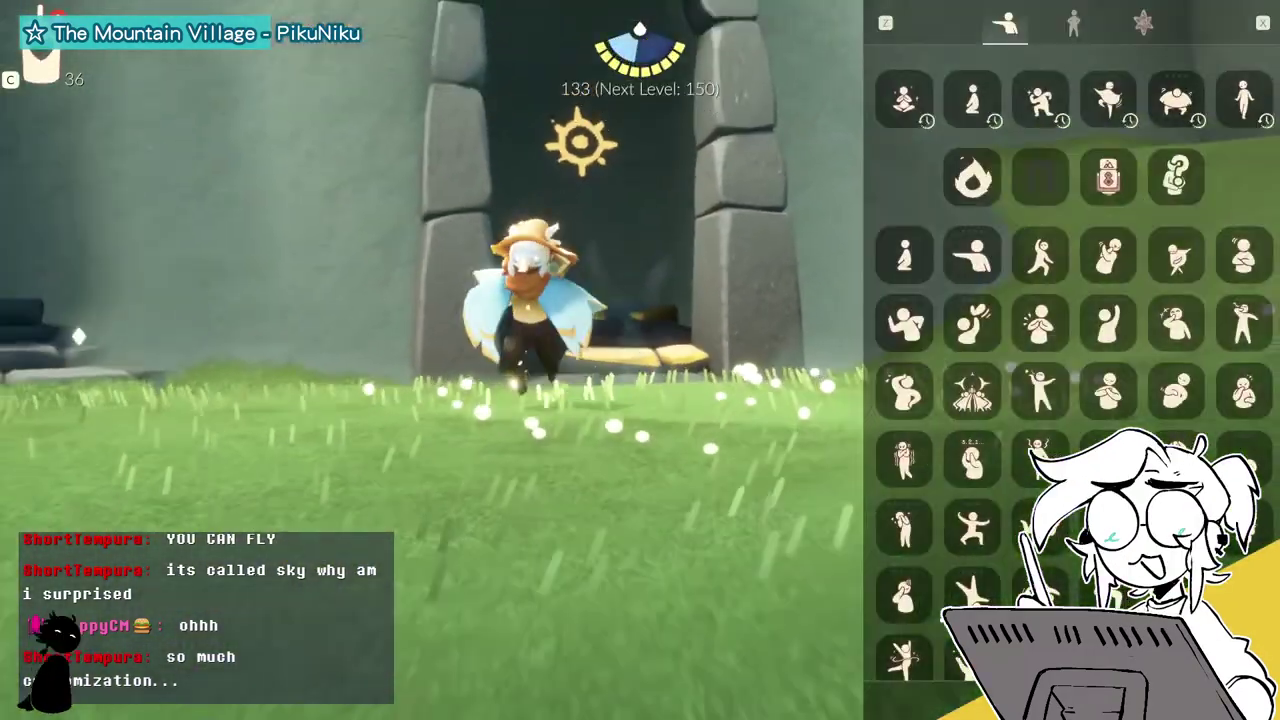
pyautogui.click(1102, 177)
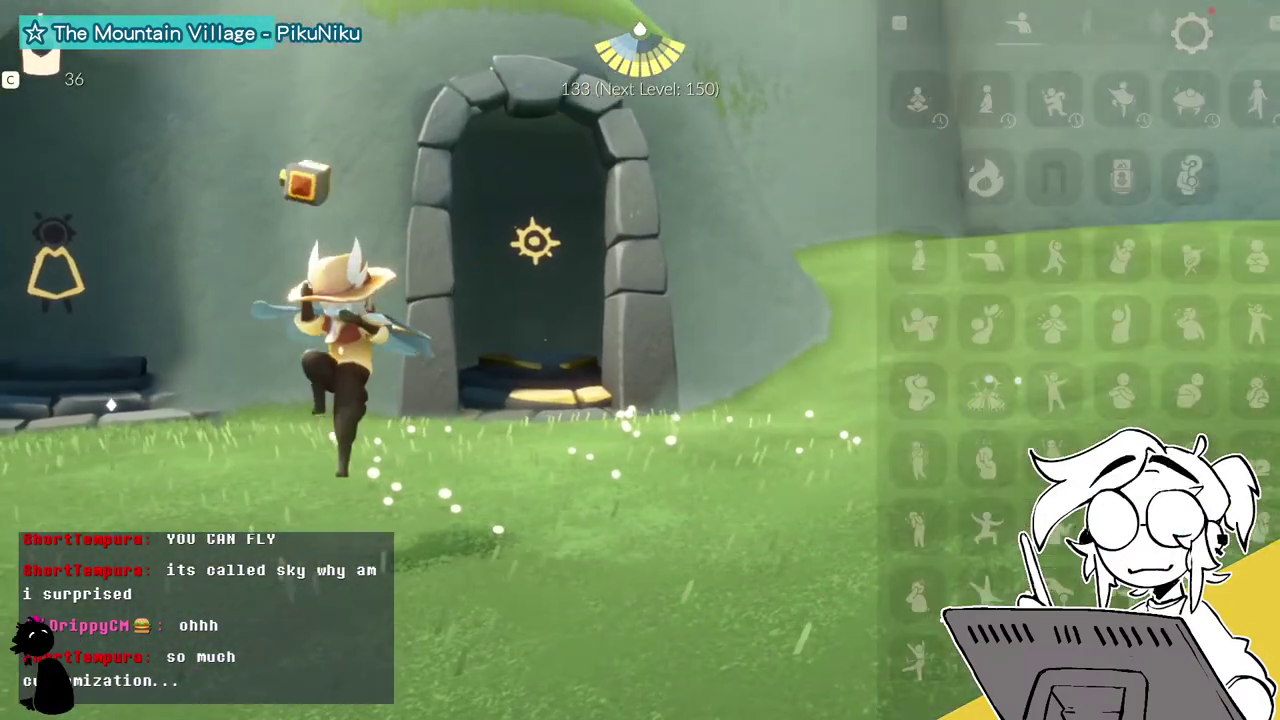
pyautogui.press('s')
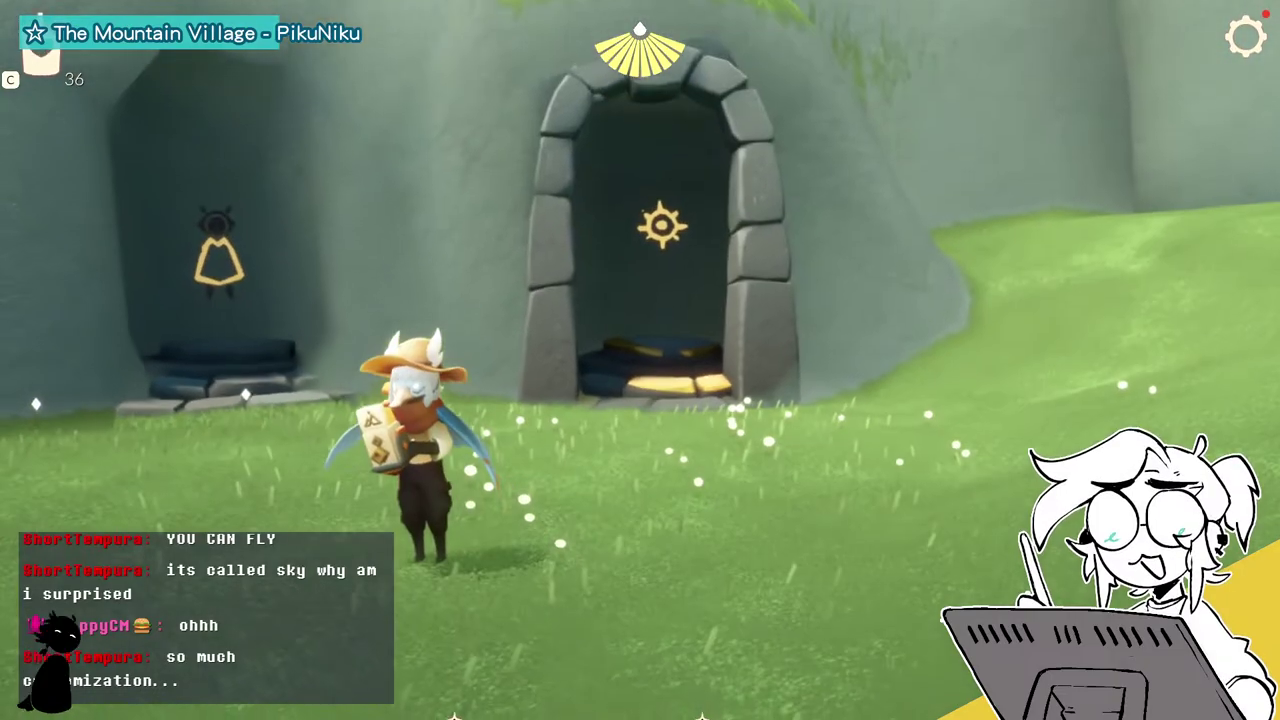
# Take a test photo of the meadow and cliffs, and flip the camera for a close-up of the character.
pyautogui.press('e')
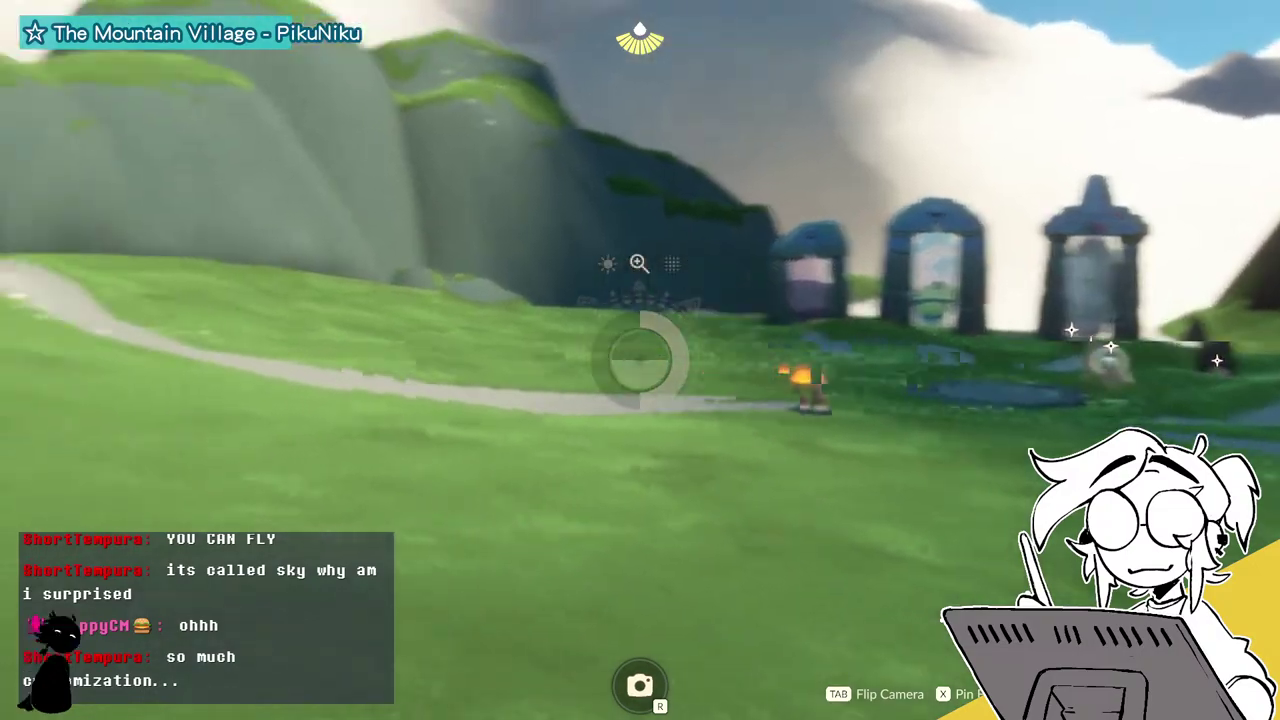
pyautogui.press('r')
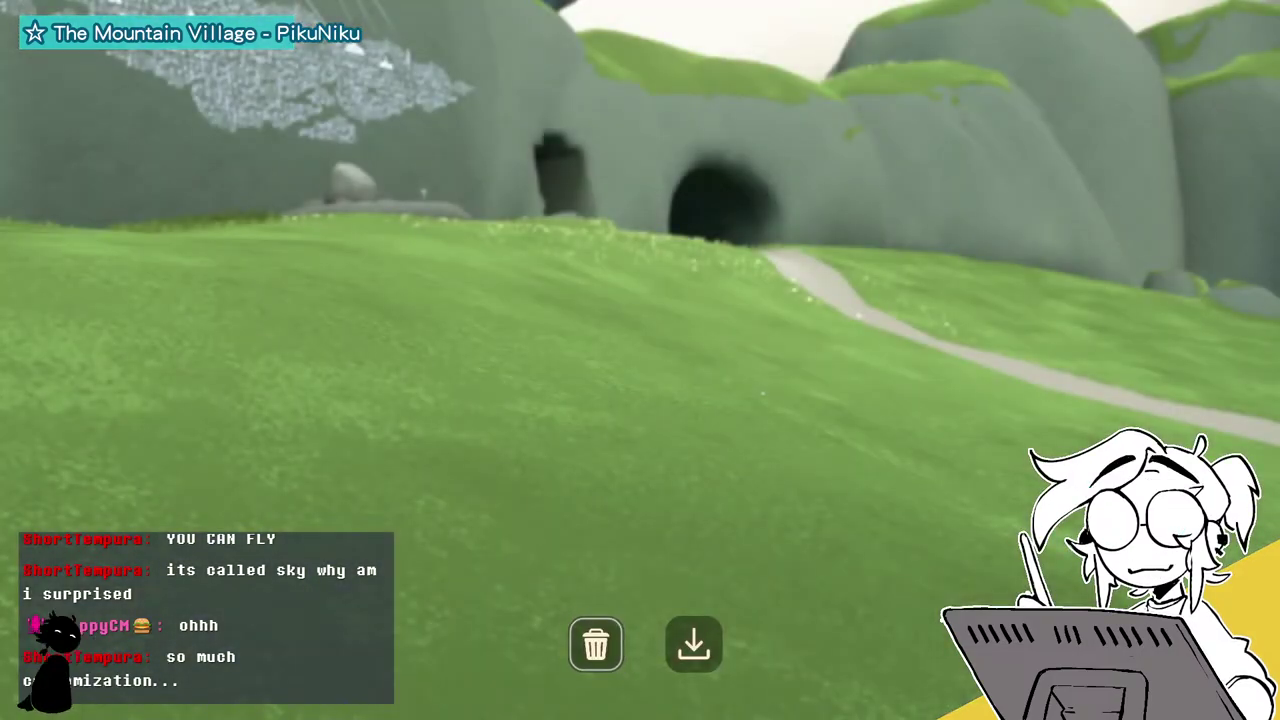
pyautogui.press('Escape')
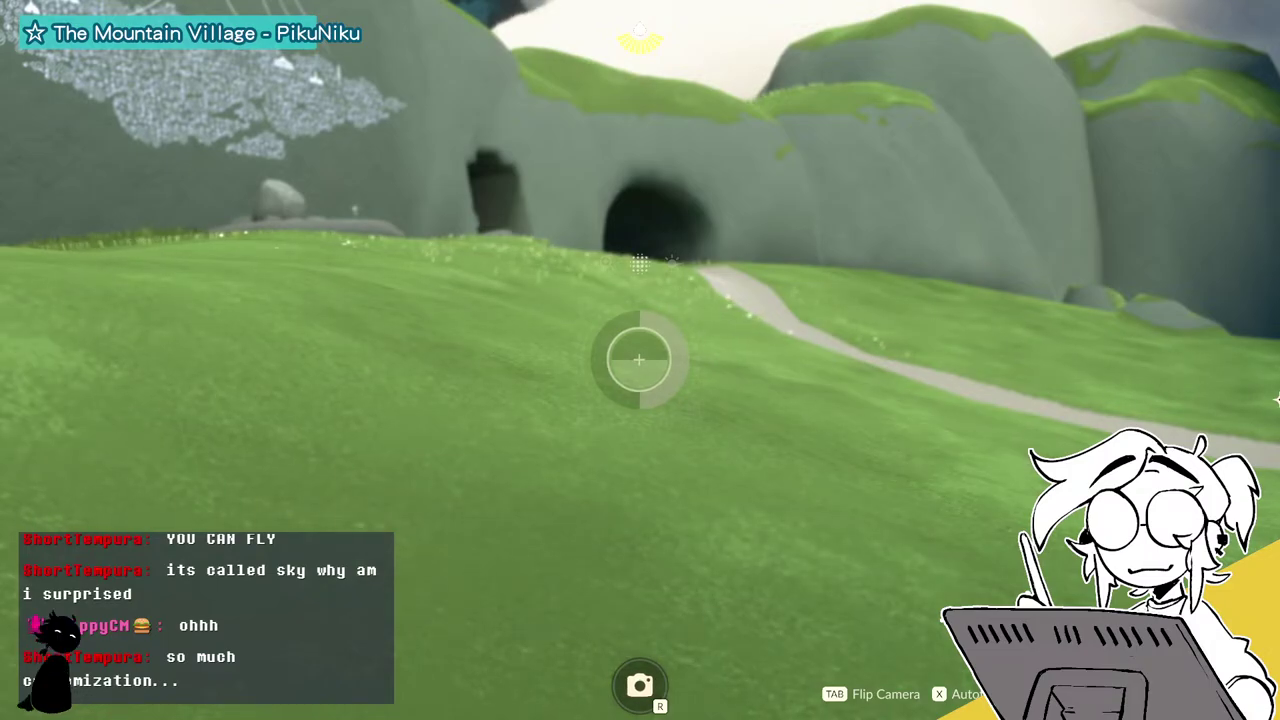
pyautogui.press('Tab')
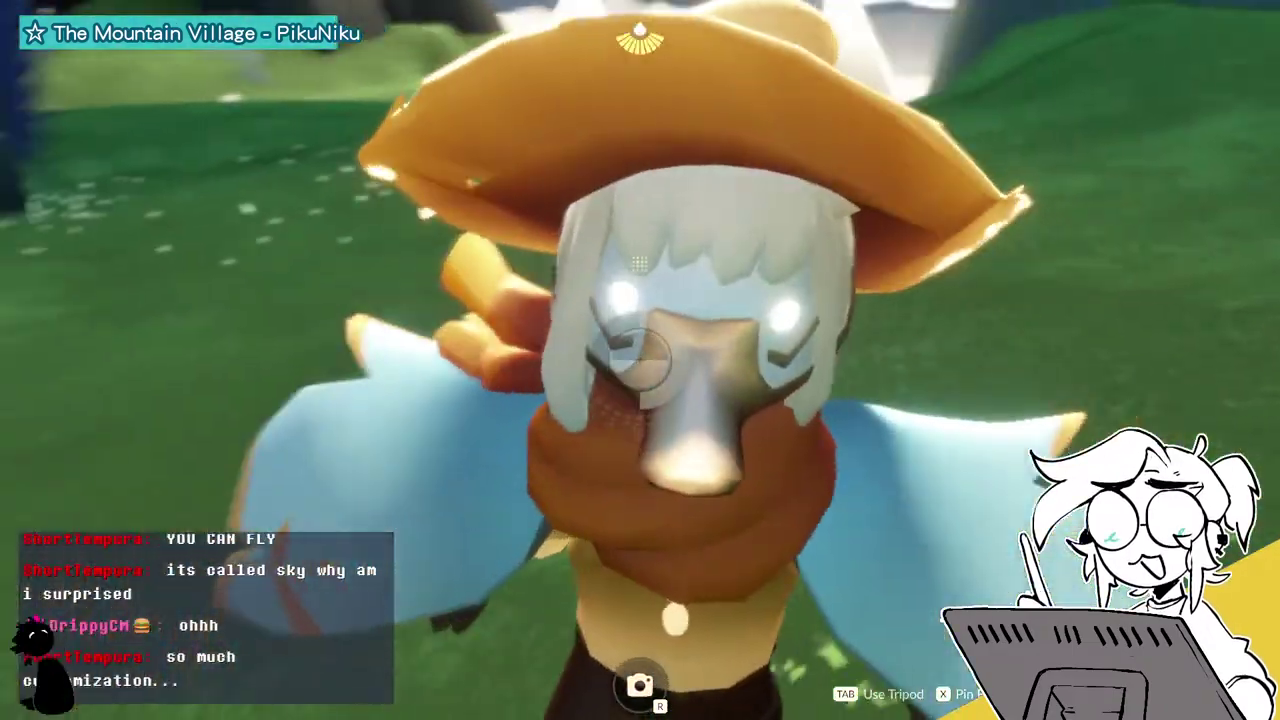
pyautogui.press('Escape')
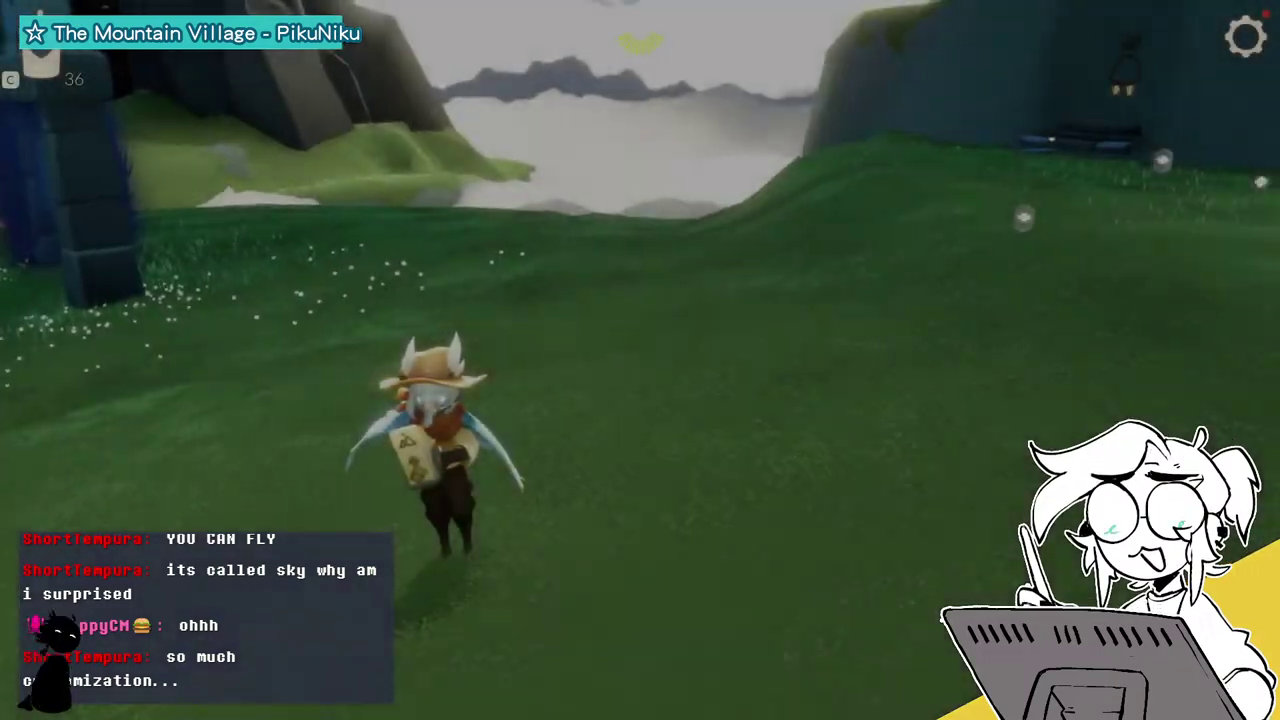
# Return to the stone-framed sun alcove and reopen the instrument and prop closet.
pyautogui.press('w')
pyautogui.press('Escape')
pyautogui.press('Escape')
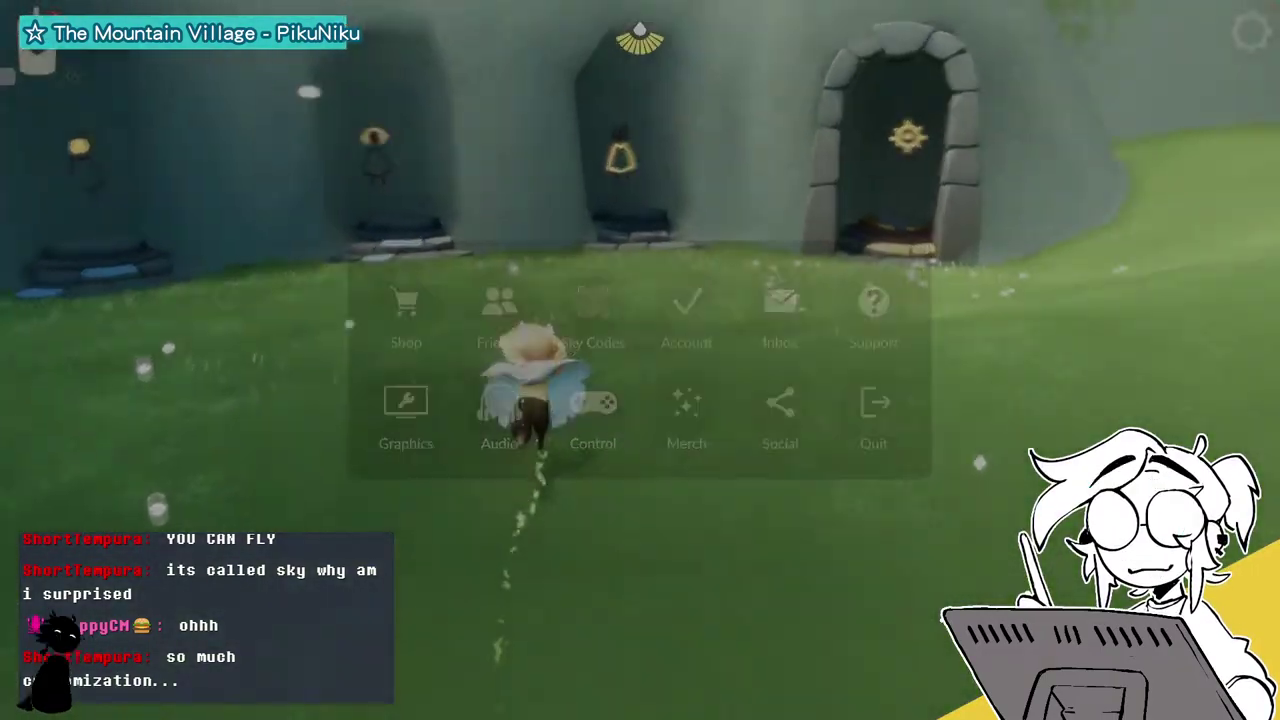
pyautogui.press('space')
pyautogui.press('w')
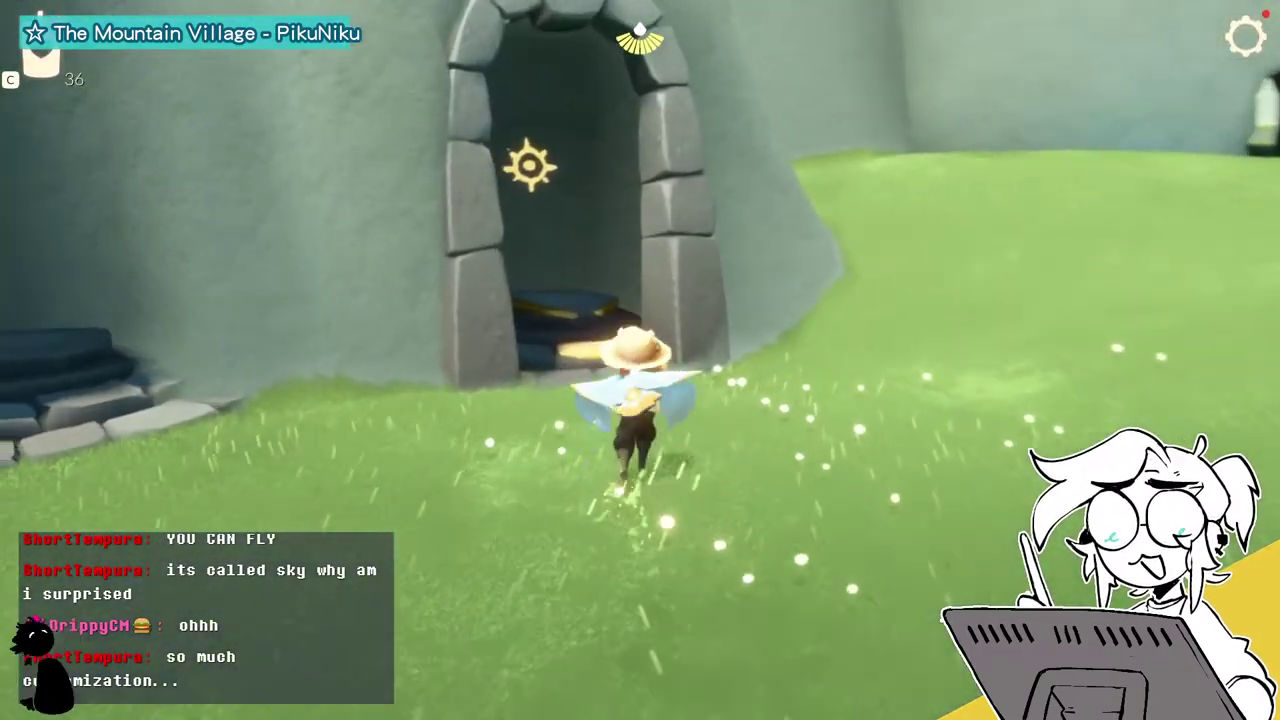
pyautogui.press('space')
pyautogui.press('2')
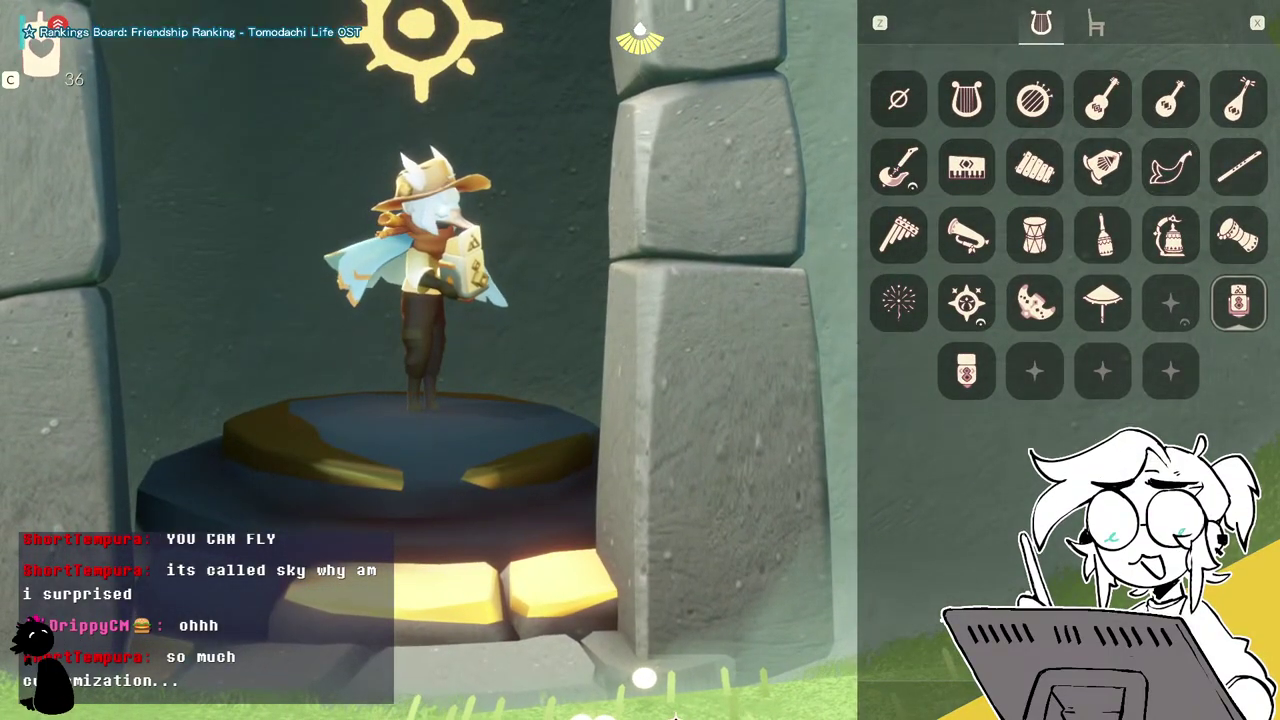
# Replace the camera prop with the guitar and leave the closet onto the grass.
pyautogui.press('x')
pyautogui.press('z')
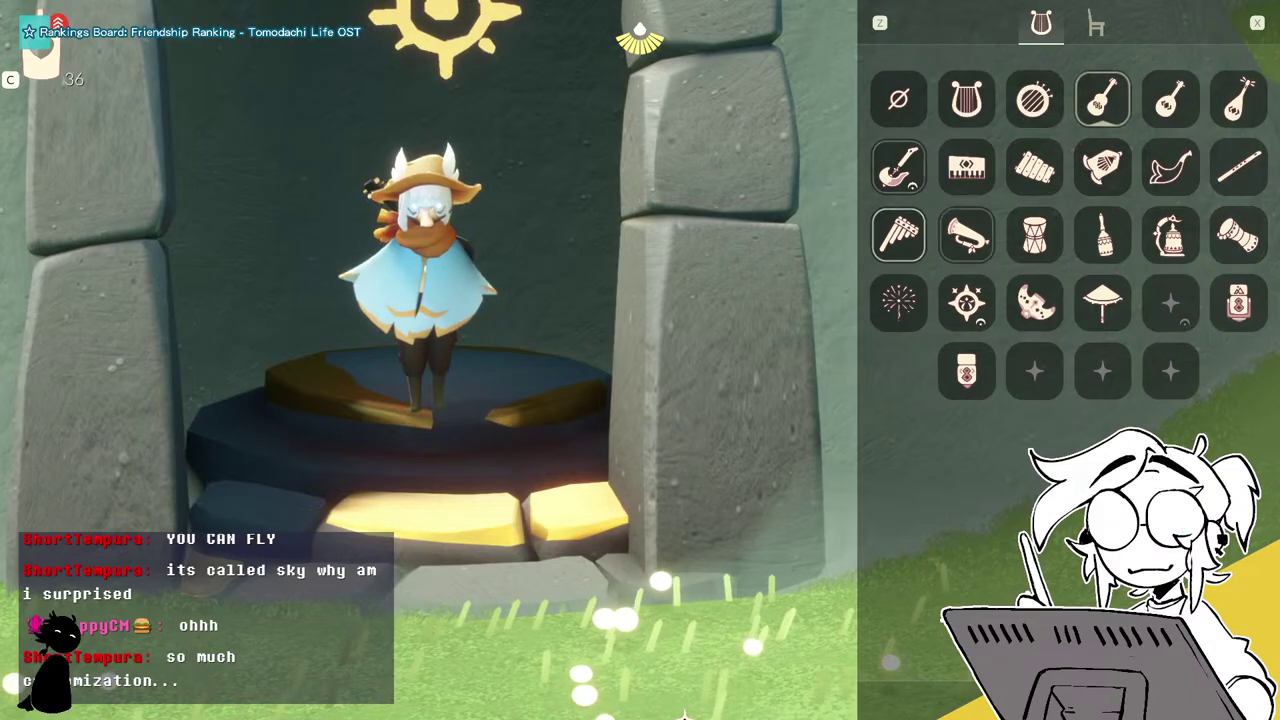
pyautogui.press('Escape')
pyautogui.press('w')
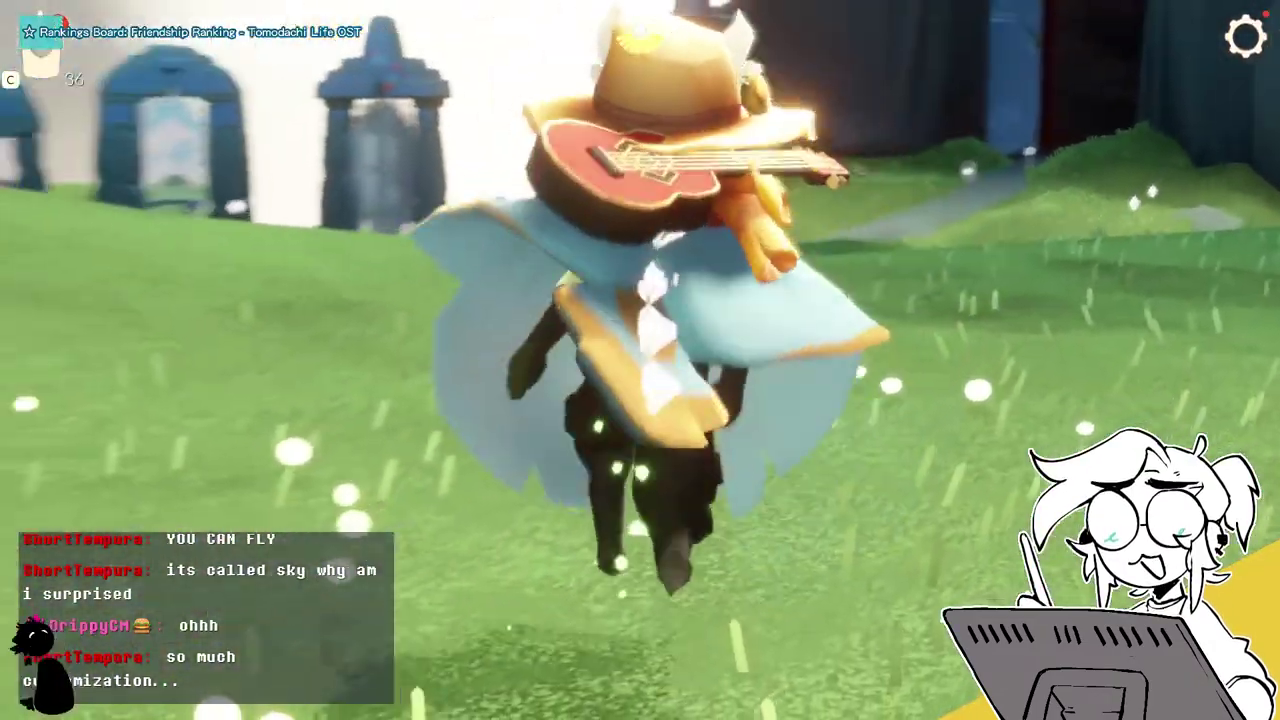
# Browse the available emotes in the expression list.
pyautogui.press('z')
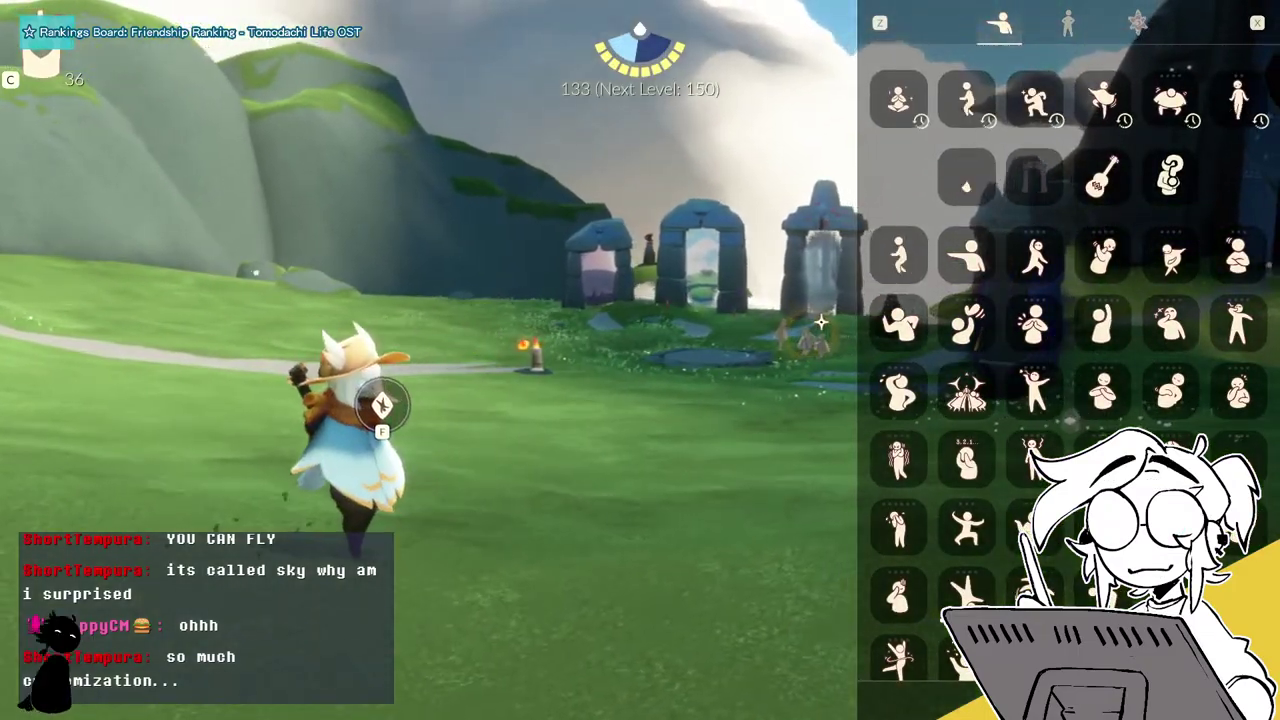
pyautogui.scroll(-5, 1102, 254)
pyautogui.scroll(2, 1068, 380)
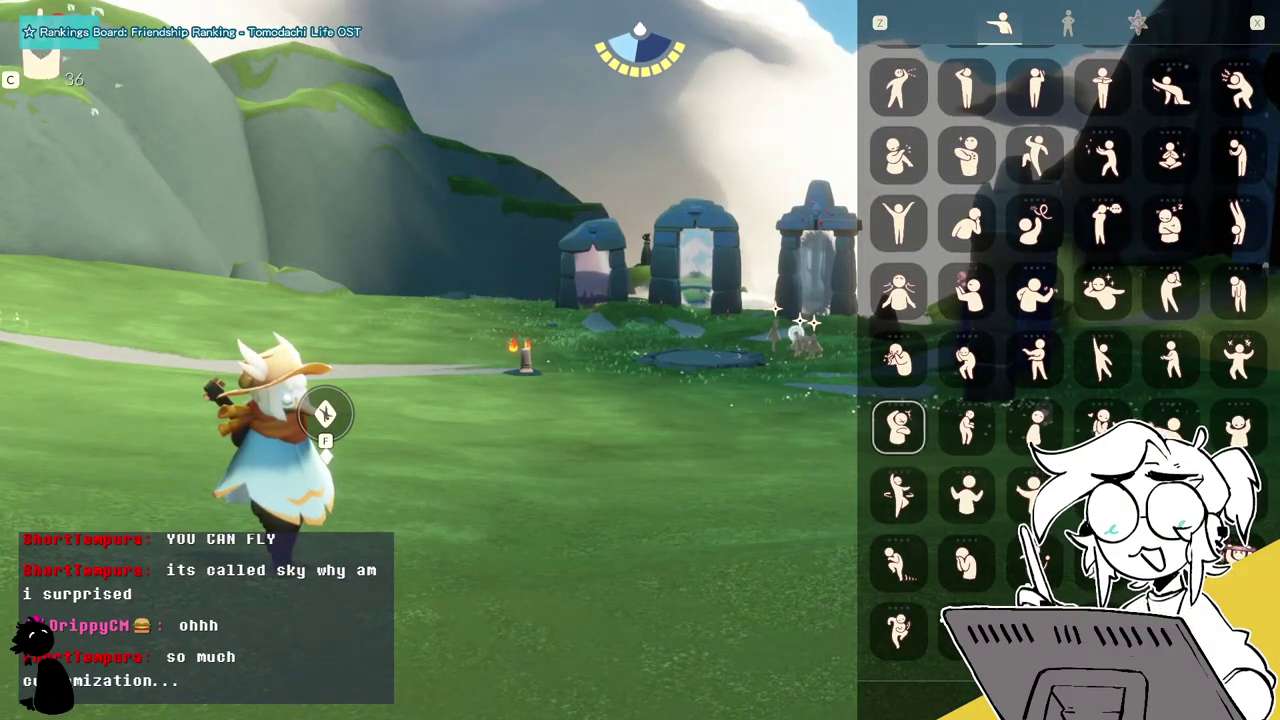
# Run across the meadow past the candle pedestal to the gray figures beside the constellation circle.
pyautogui.press('w')
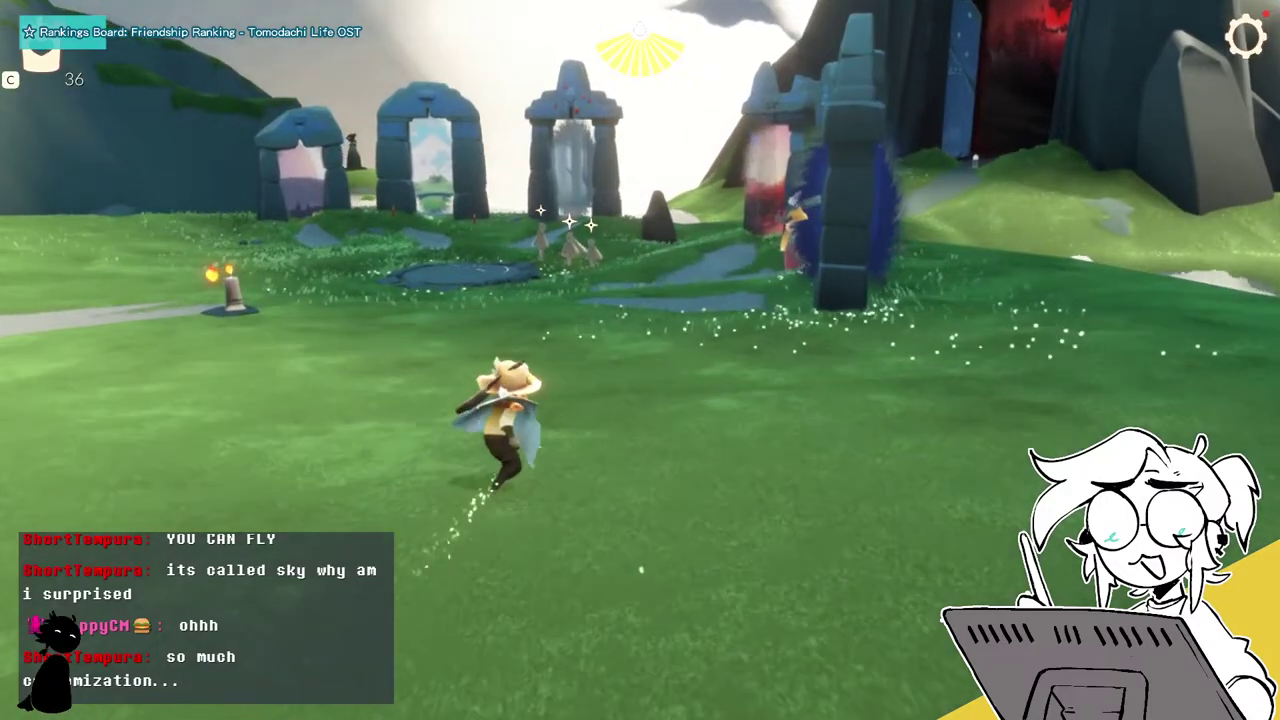
pyautogui.press('a')
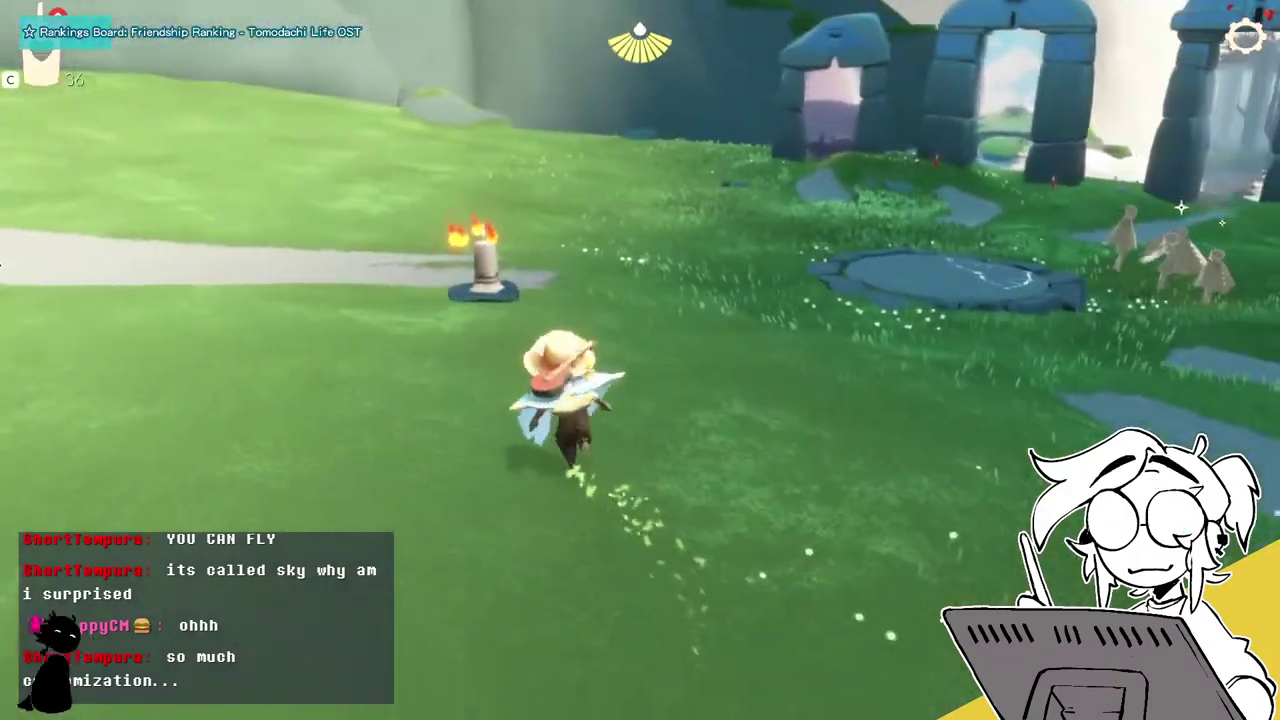
pyautogui.press('d')
pyautogui.press('w')
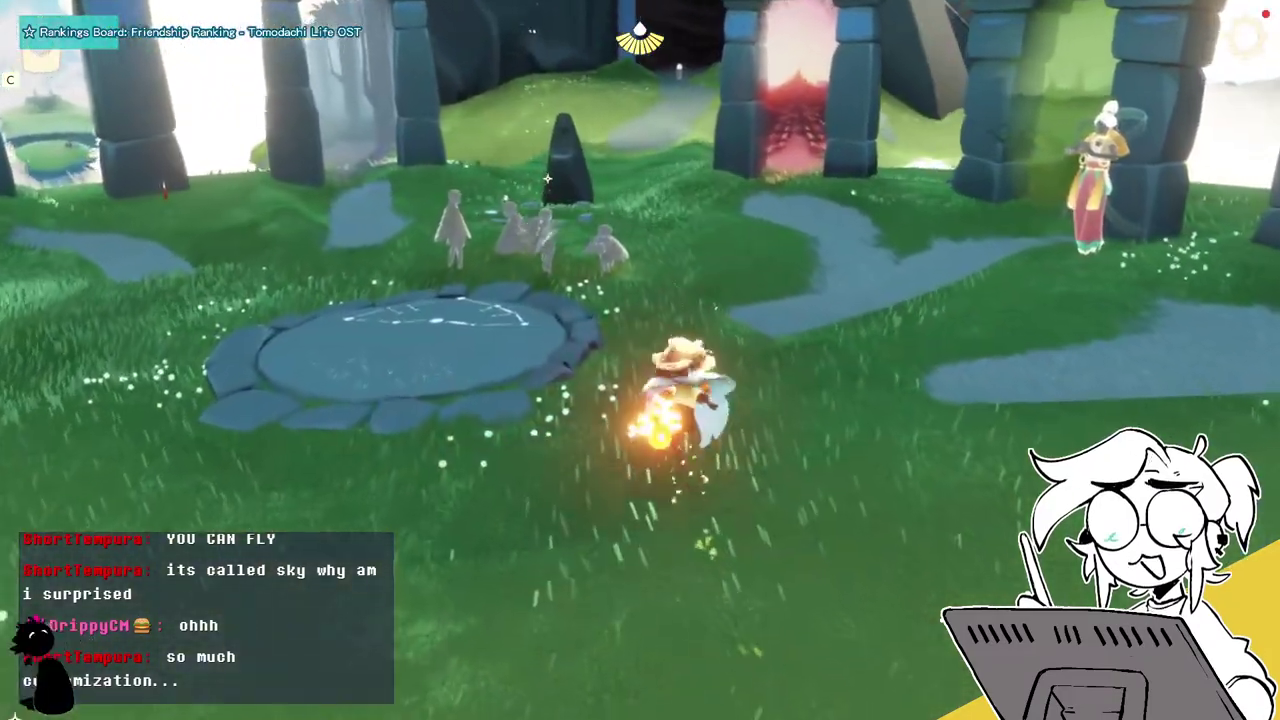
pyautogui.press('w')
pyautogui.press('a')
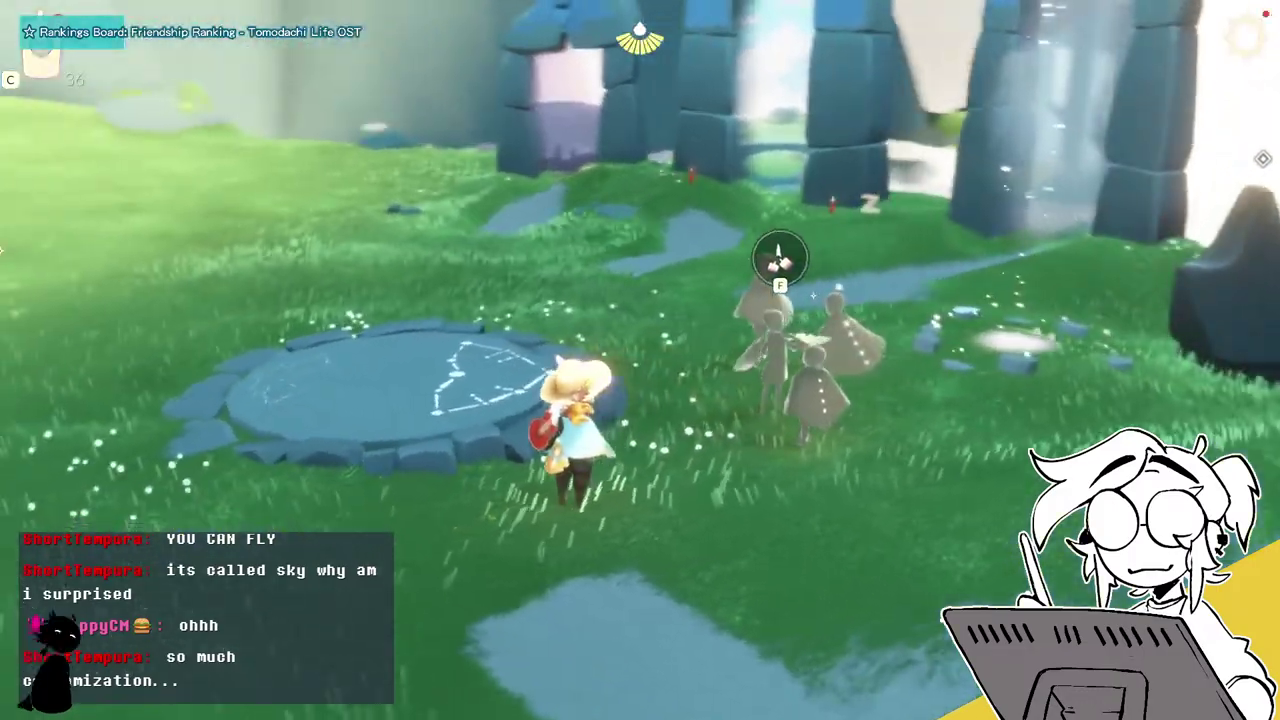
pyautogui.press('w')
pyautogui.press('d')
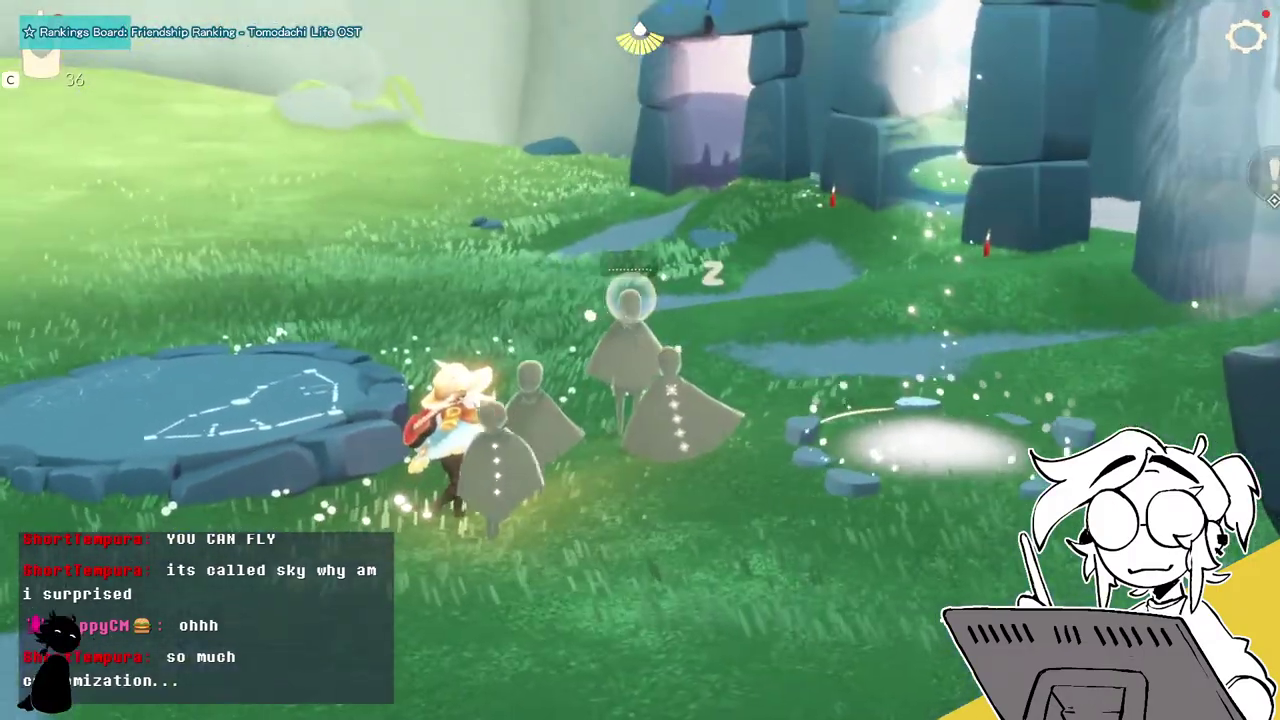
# Move in among the gray figures and reveal nearby players by candlelight.
pyautogui.press('w')
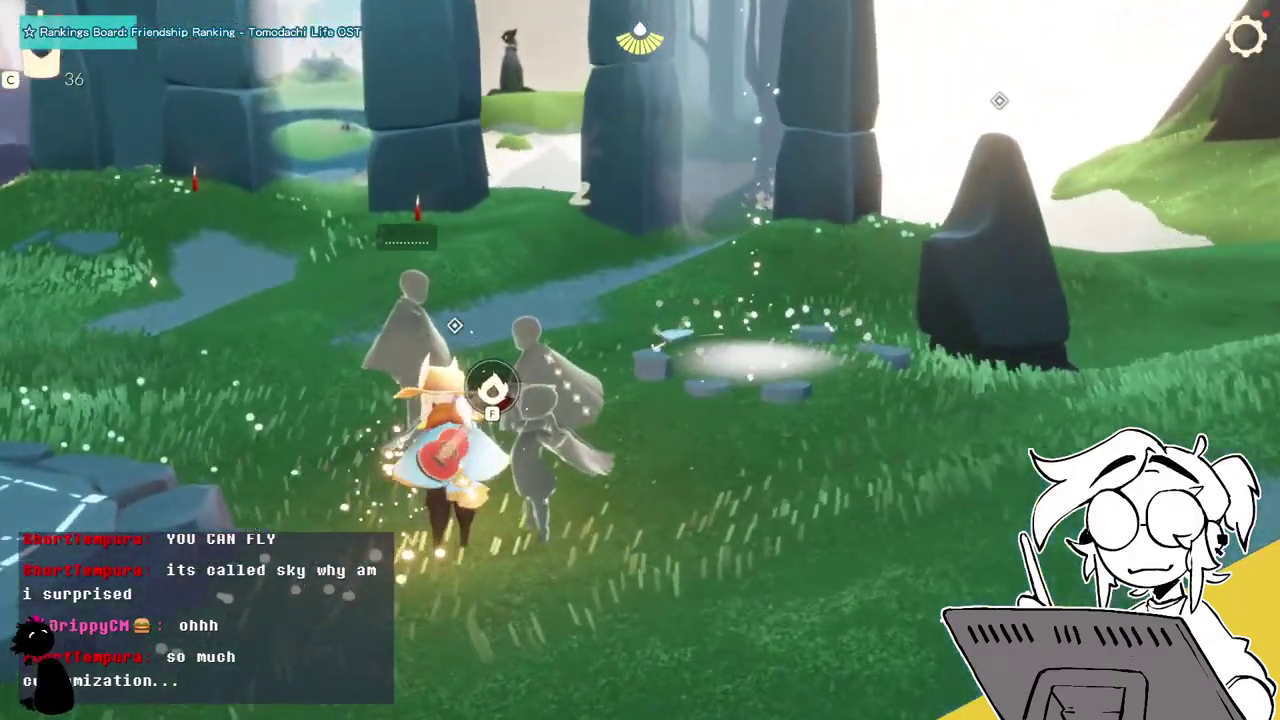
pyautogui.press('s')
pyautogui.press('a')
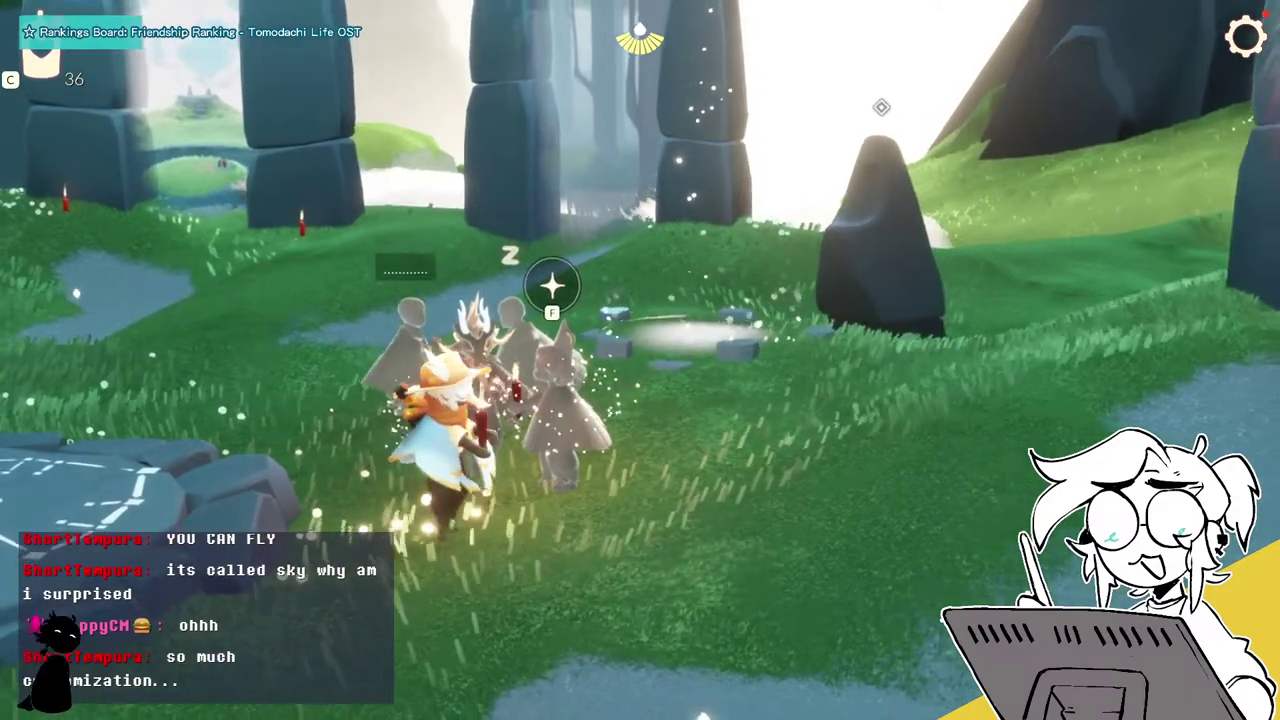
pyautogui.press('a')
# Perform acrobatic and ballet-style emotes from the expression list beside the revealed players.
pyautogui.press('e')
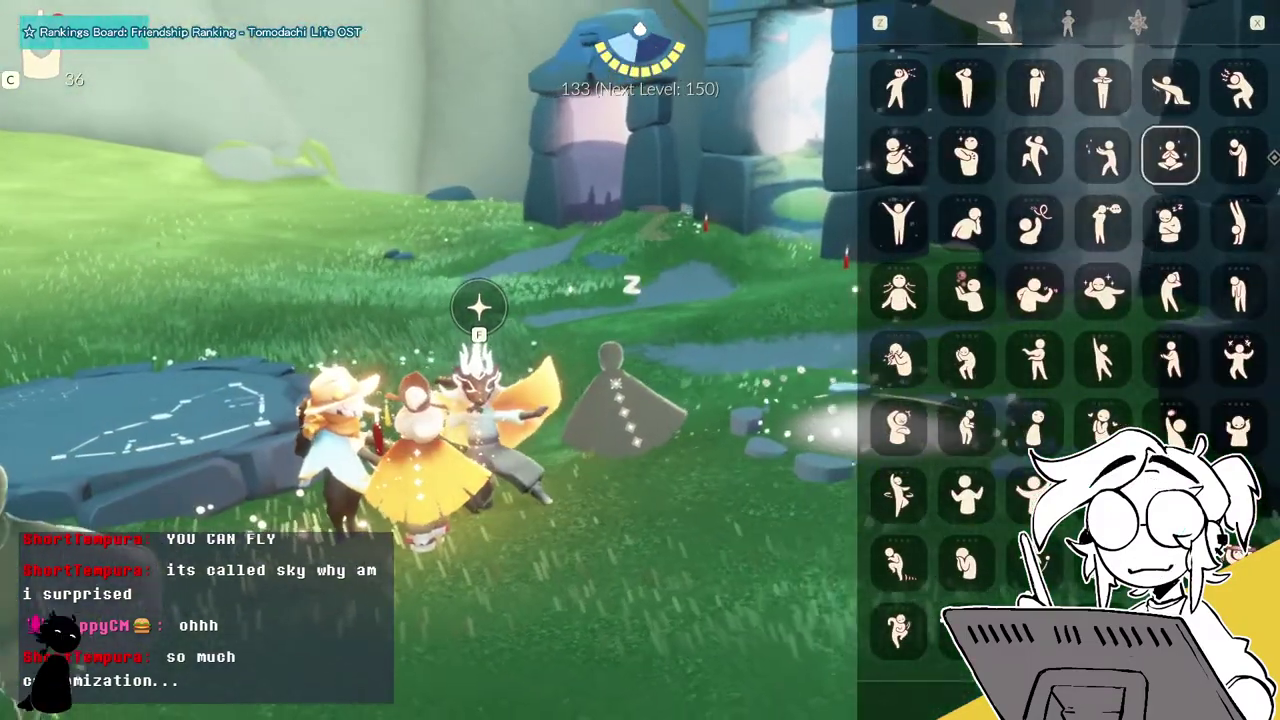
pyautogui.scroll(-5, 1068, 350)
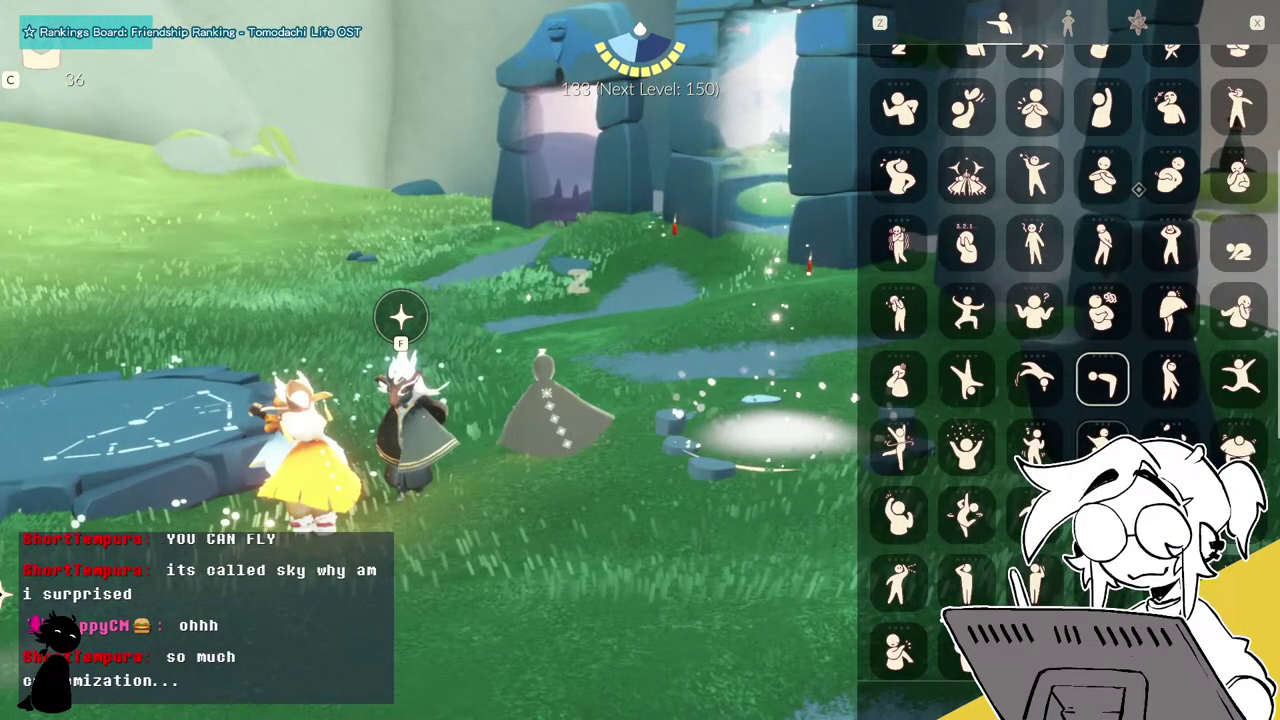
pyautogui.scroll(1, 1138, 189)
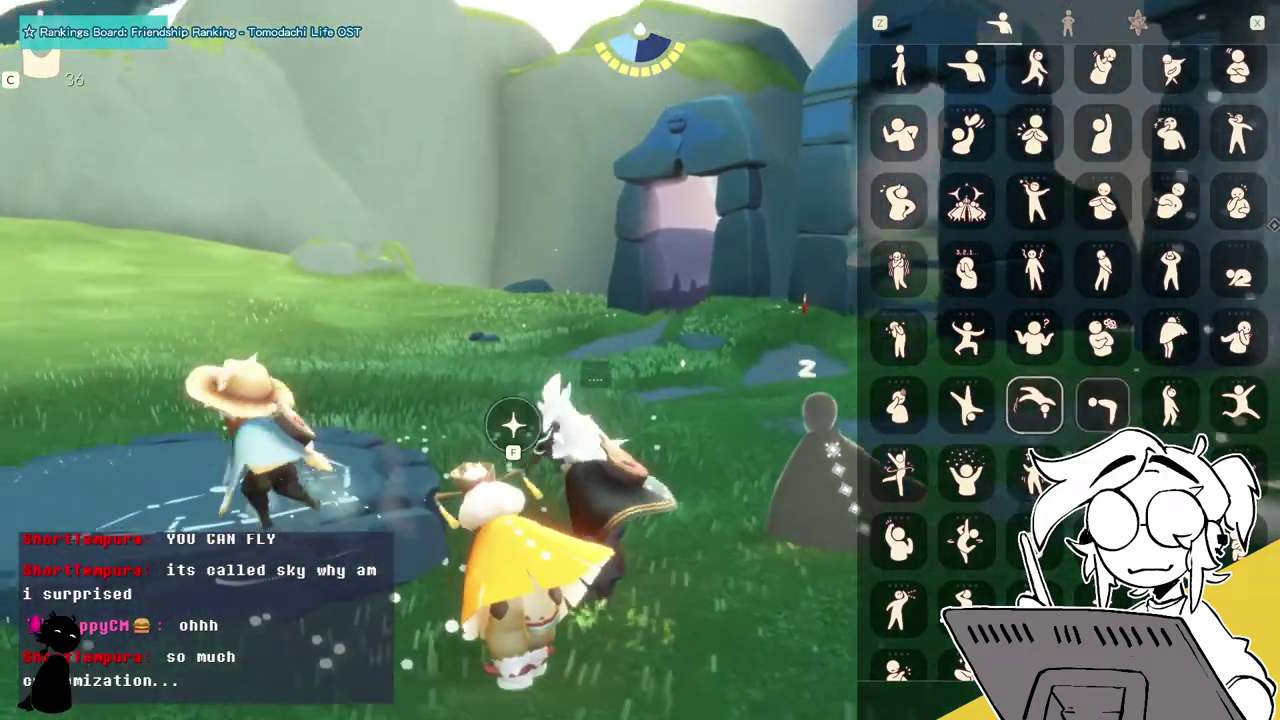
pyautogui.click(898, 472)
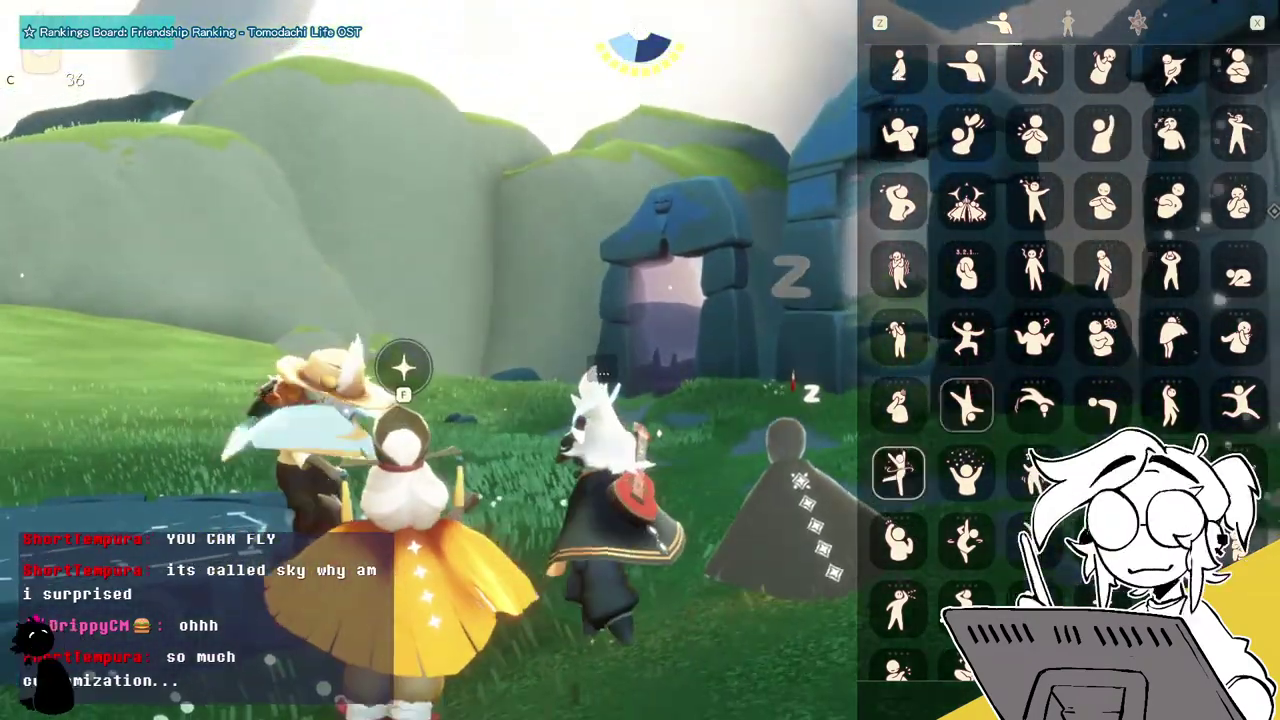
pyautogui.scroll(3, 1068, 360)
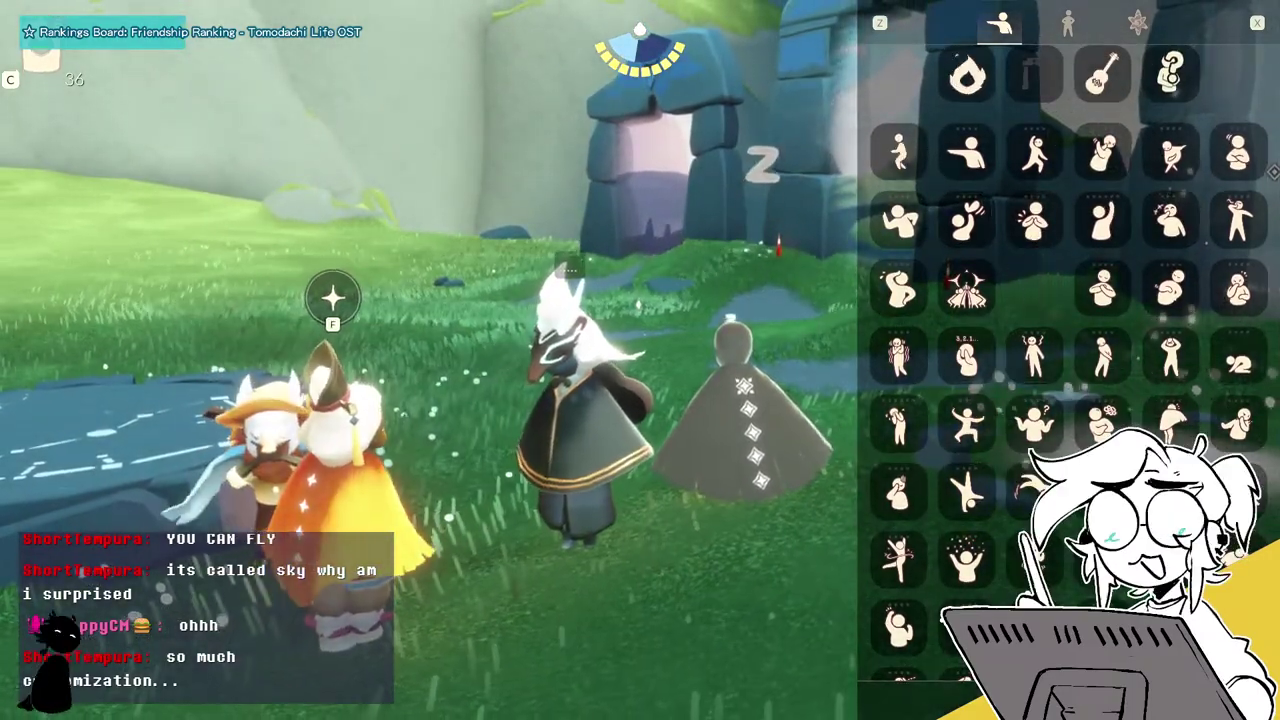
pyautogui.press('a')
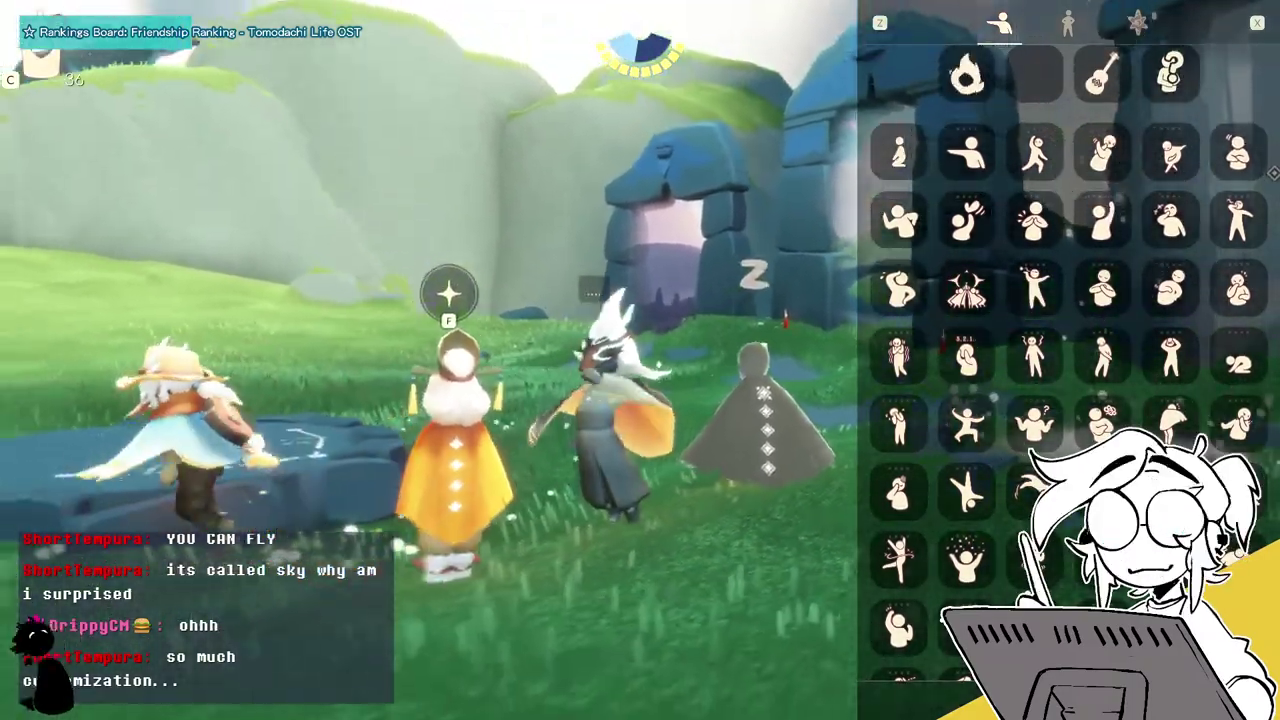
# Leave the expression list and run across the meadow past the candle pedestal toward the cloud constellation mural.
pyautogui.press('x')
pyautogui.press('w')
pyautogui.press('w')
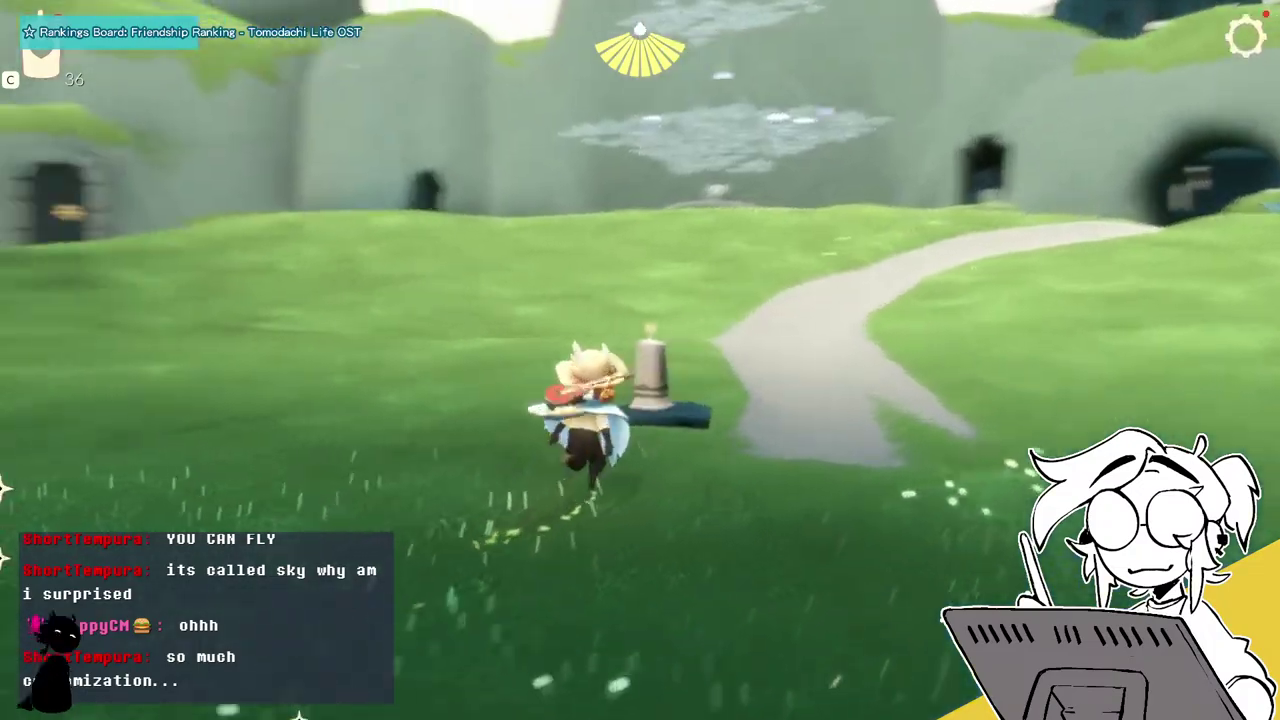
pyautogui.press('w')
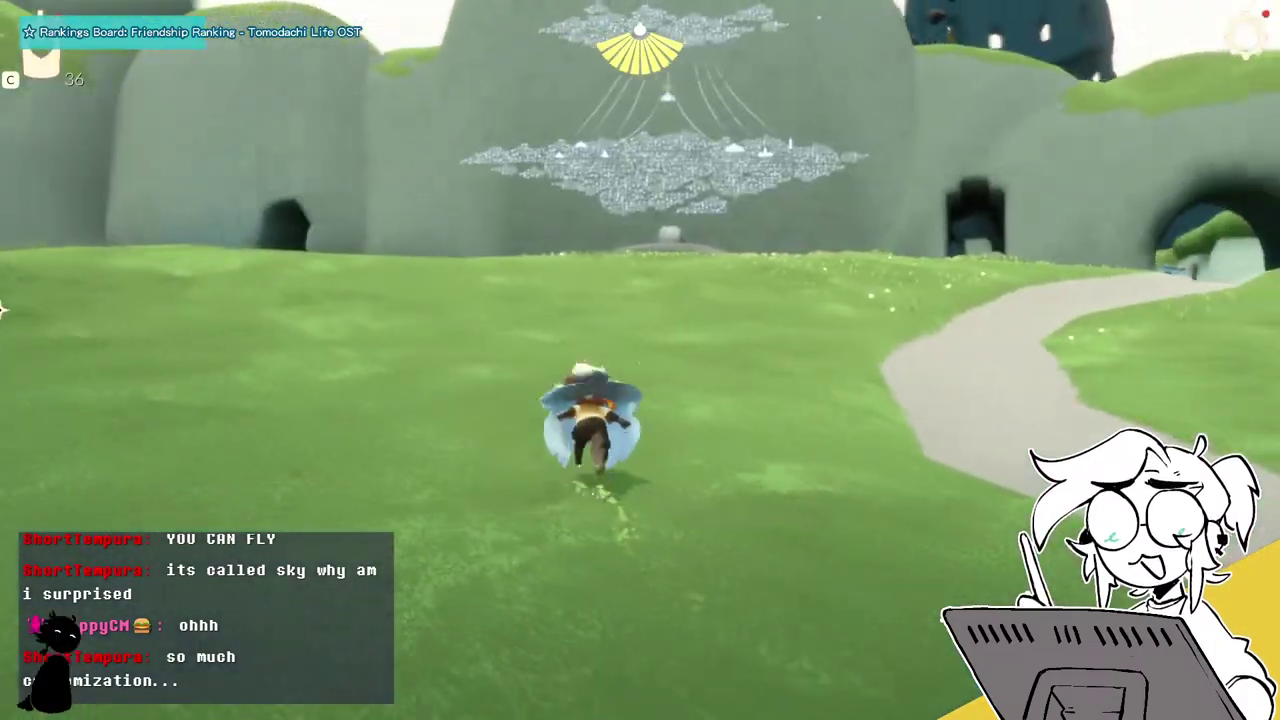
pyautogui.press('x')
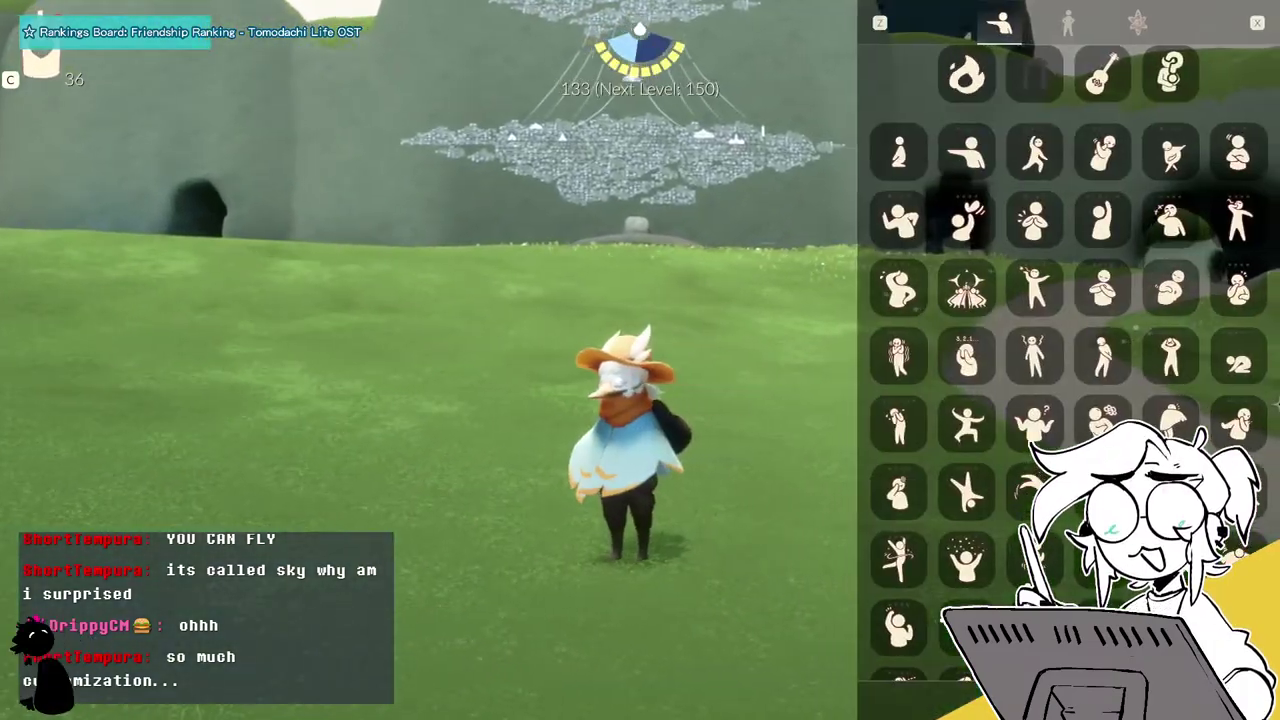
pyautogui.press('x')
# Try to view the in-app Shop from the game settings.
pyautogui.press('Escape')
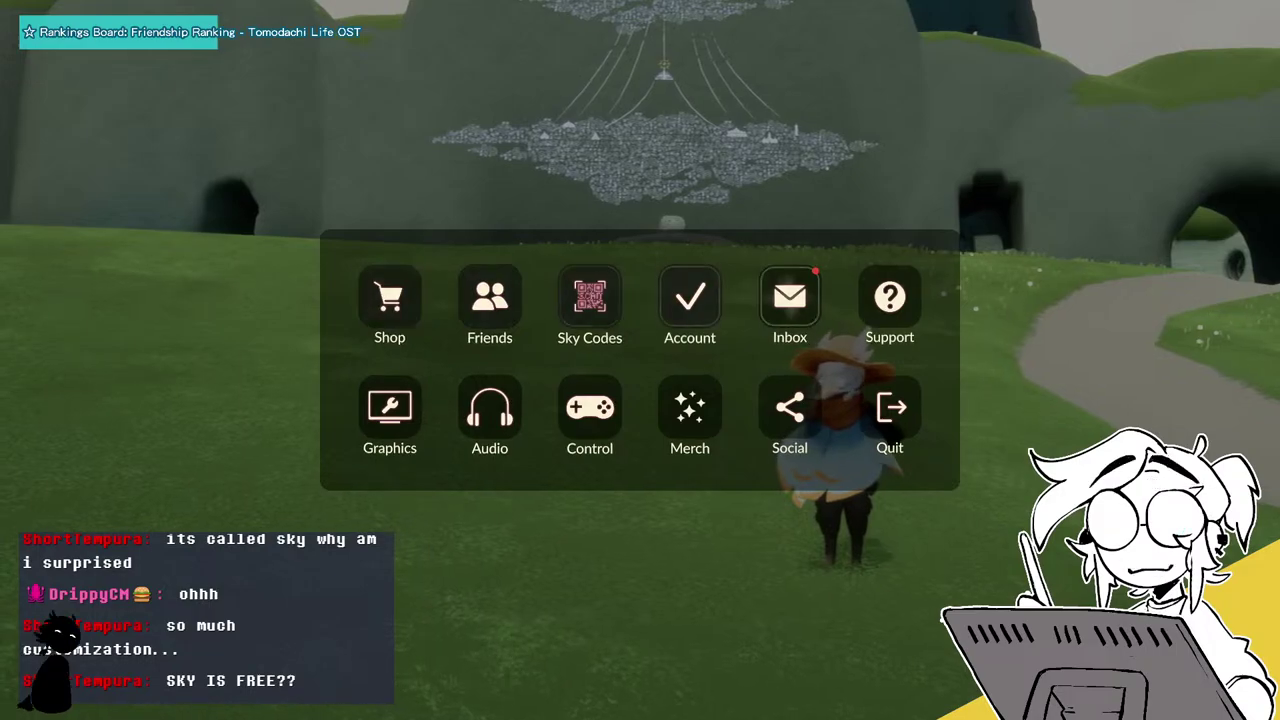
pyautogui.press('Escape')
pyautogui.press('w')
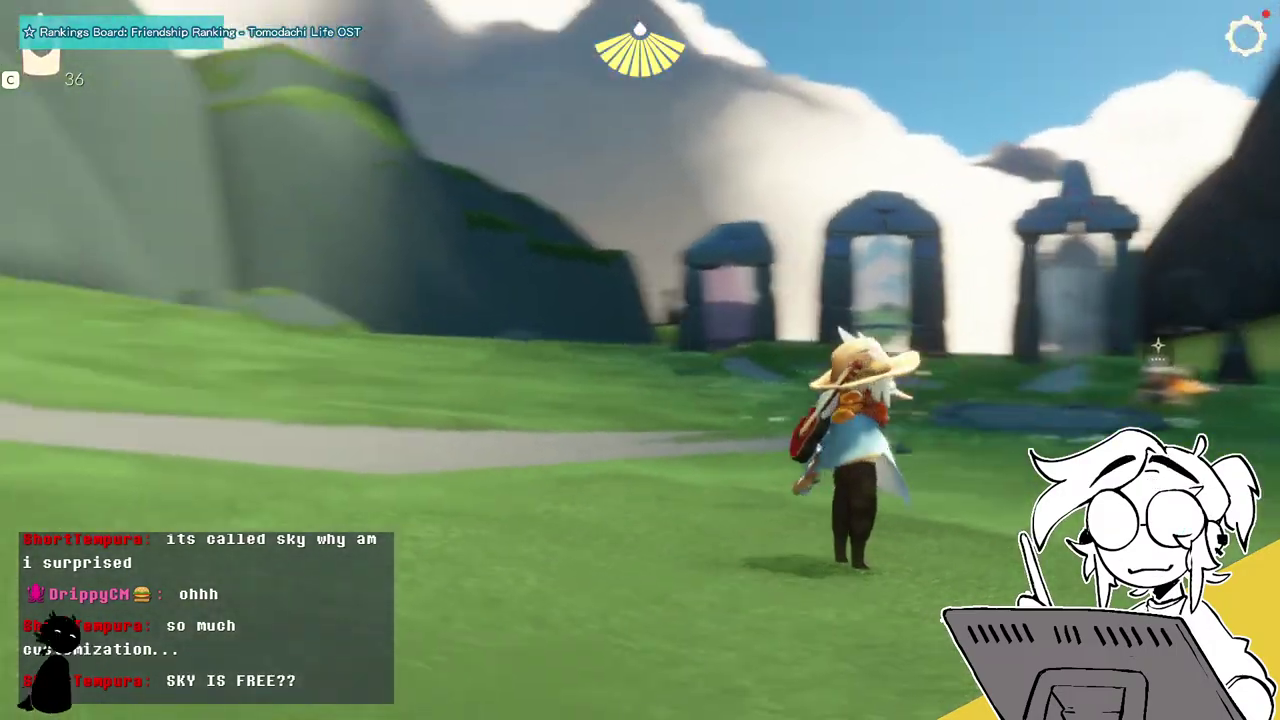
pyautogui.press('Escape')
pyautogui.click(389, 303)
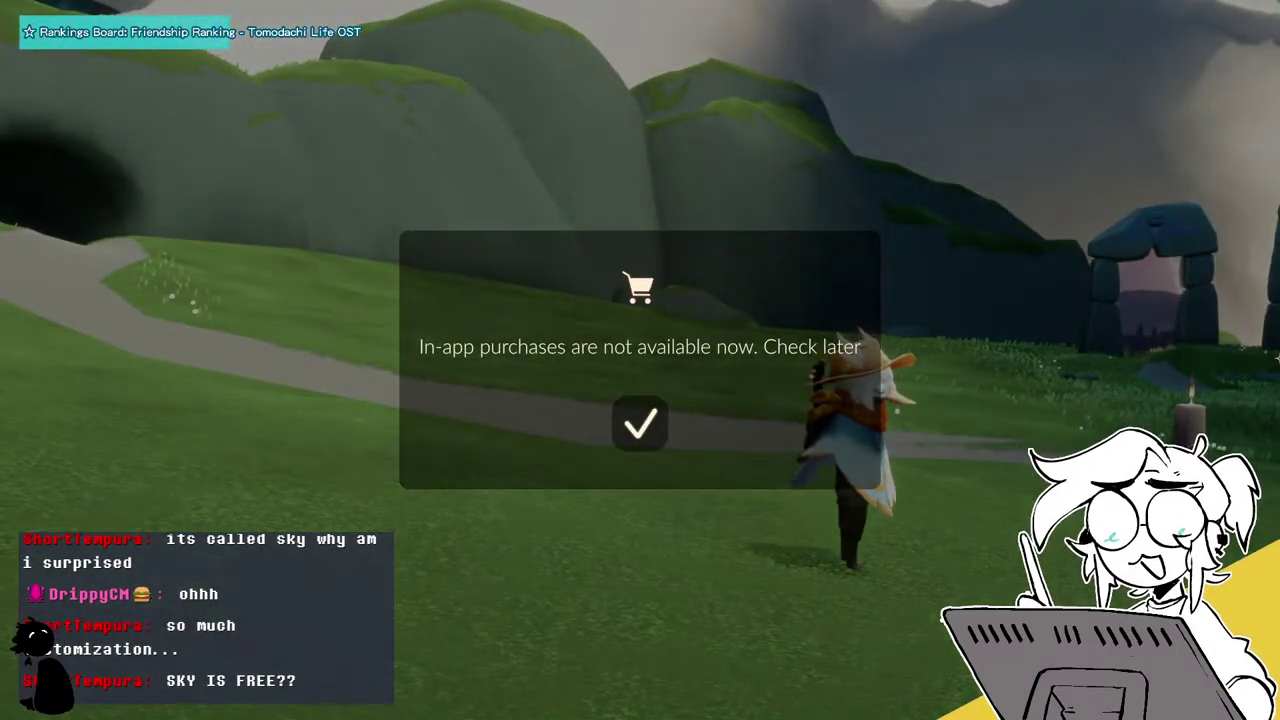
pyautogui.press('Return')
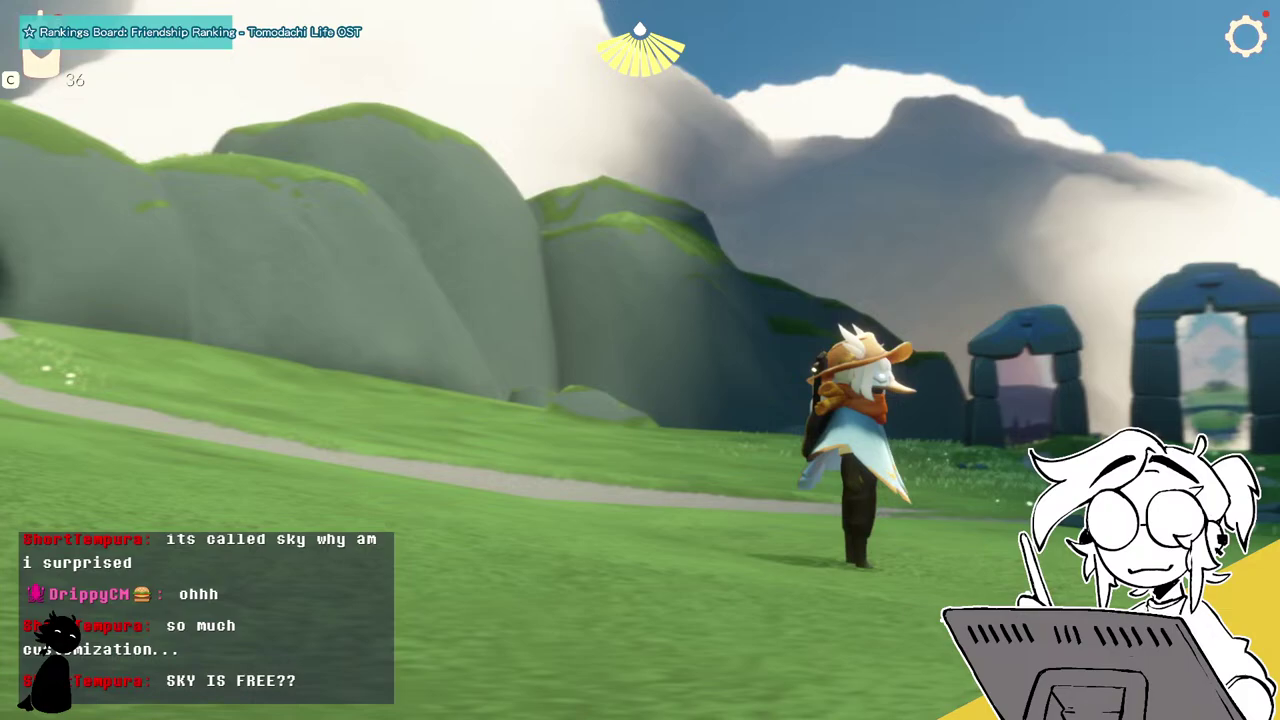
pyautogui.press('e')
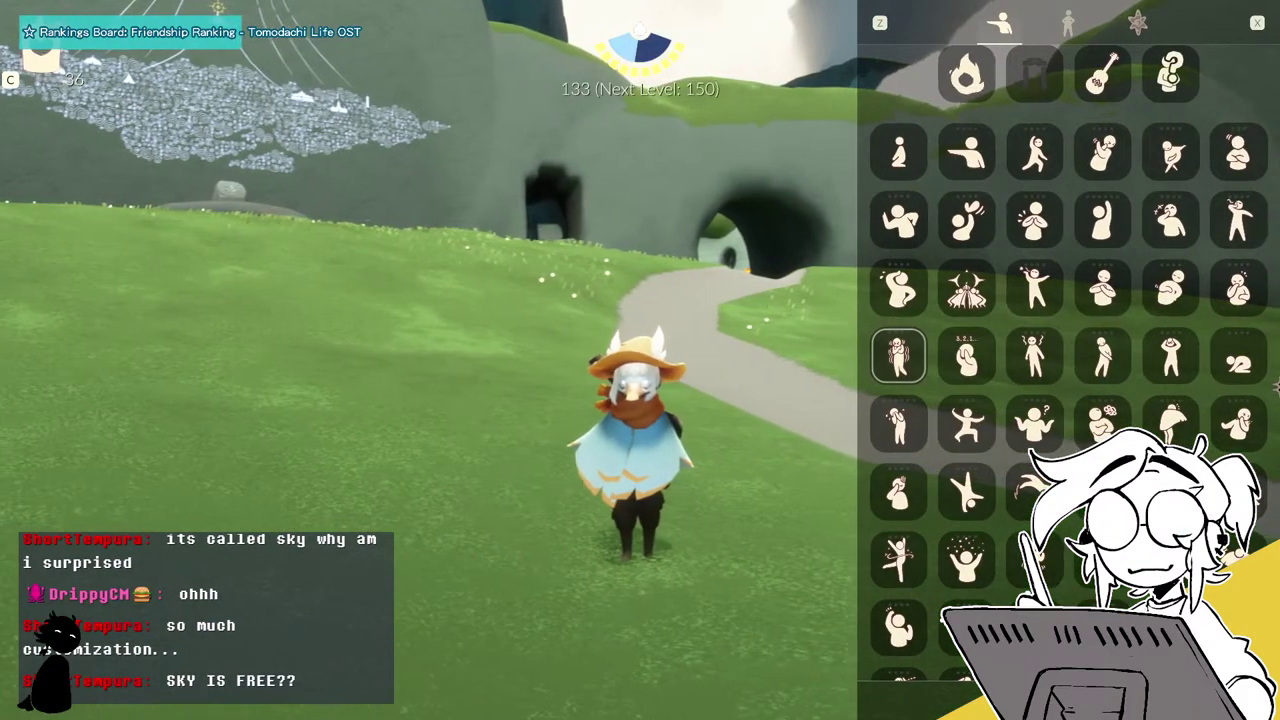
pyautogui.press('w')
pyautogui.press('e')
pyautogui.press('Escape')
# Enable Fade To Black Only in the graphics settings.
pyautogui.press('Escape')
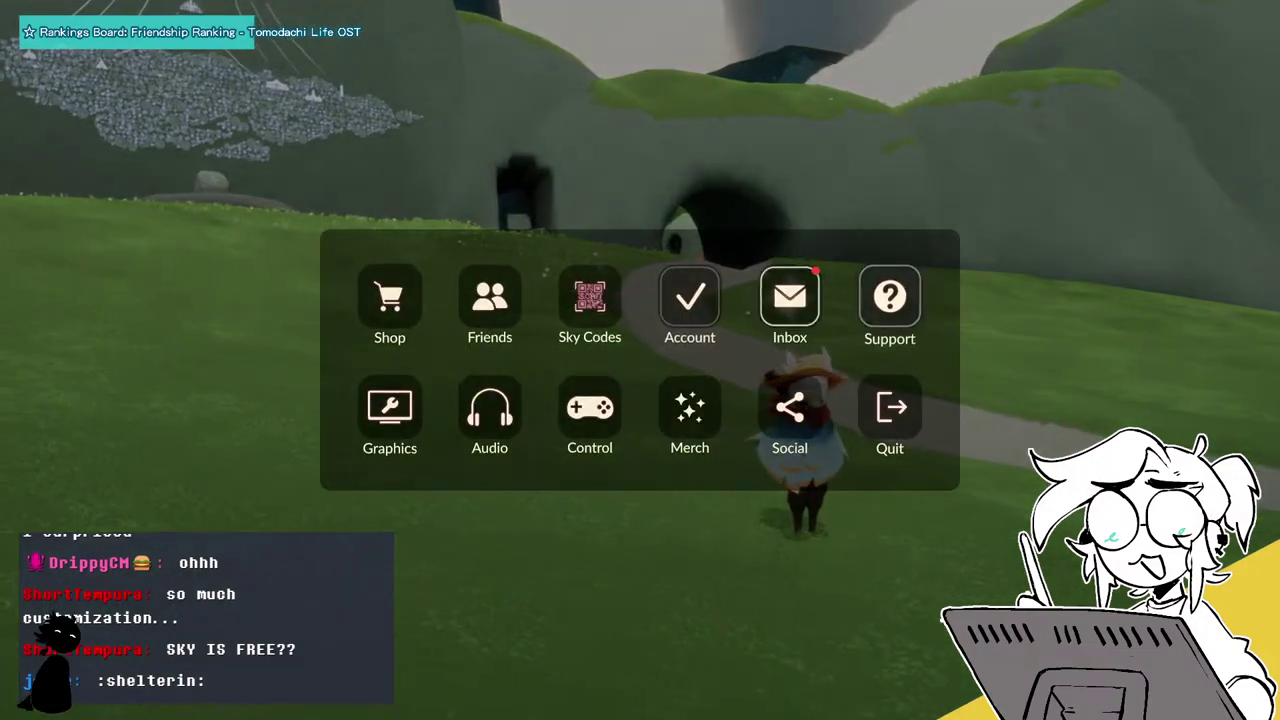
pyautogui.press('Right')
pyautogui.press('Right')
pyautogui.press('Up')
pyautogui.press('Right')
pyautogui.press('Right')
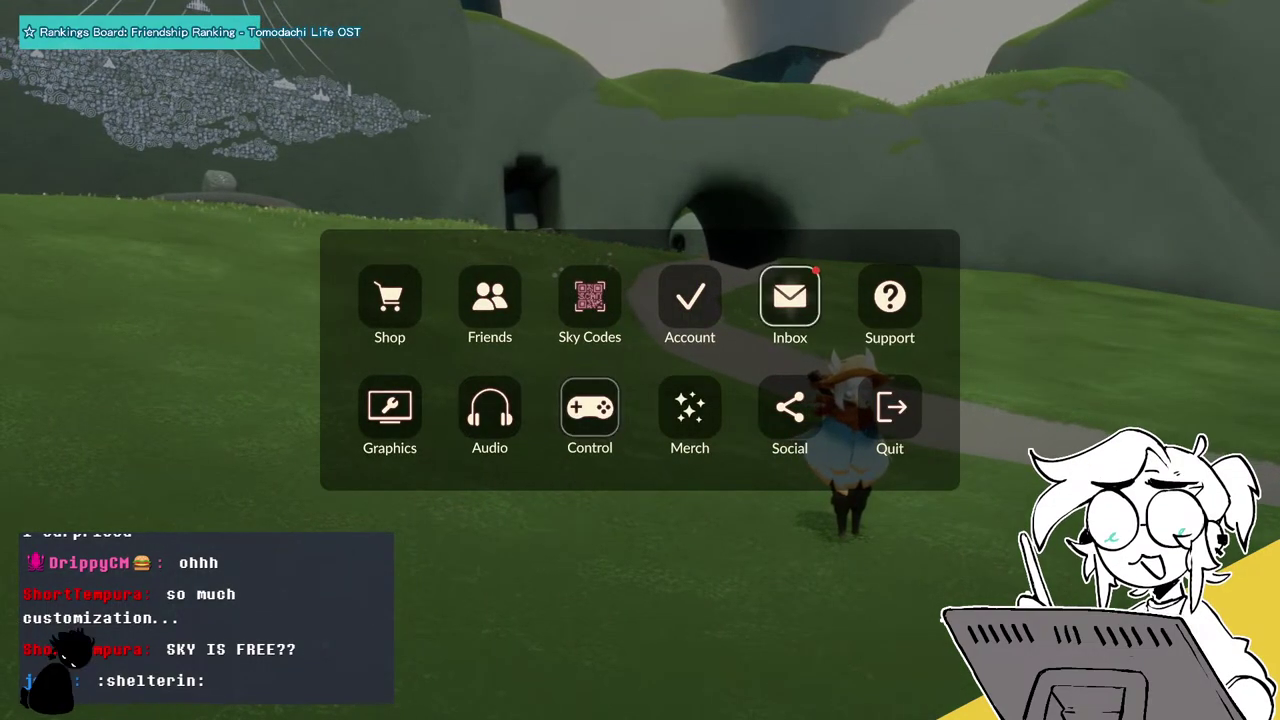
pyautogui.press('Left')
pyautogui.press('Down')
pyautogui.press('Left')
pyautogui.press('Left')
pyautogui.press('Left')
pyautogui.press('Return')
pyautogui.press('Down')
pyautogui.press('Down')
pyautogui.press('Down')
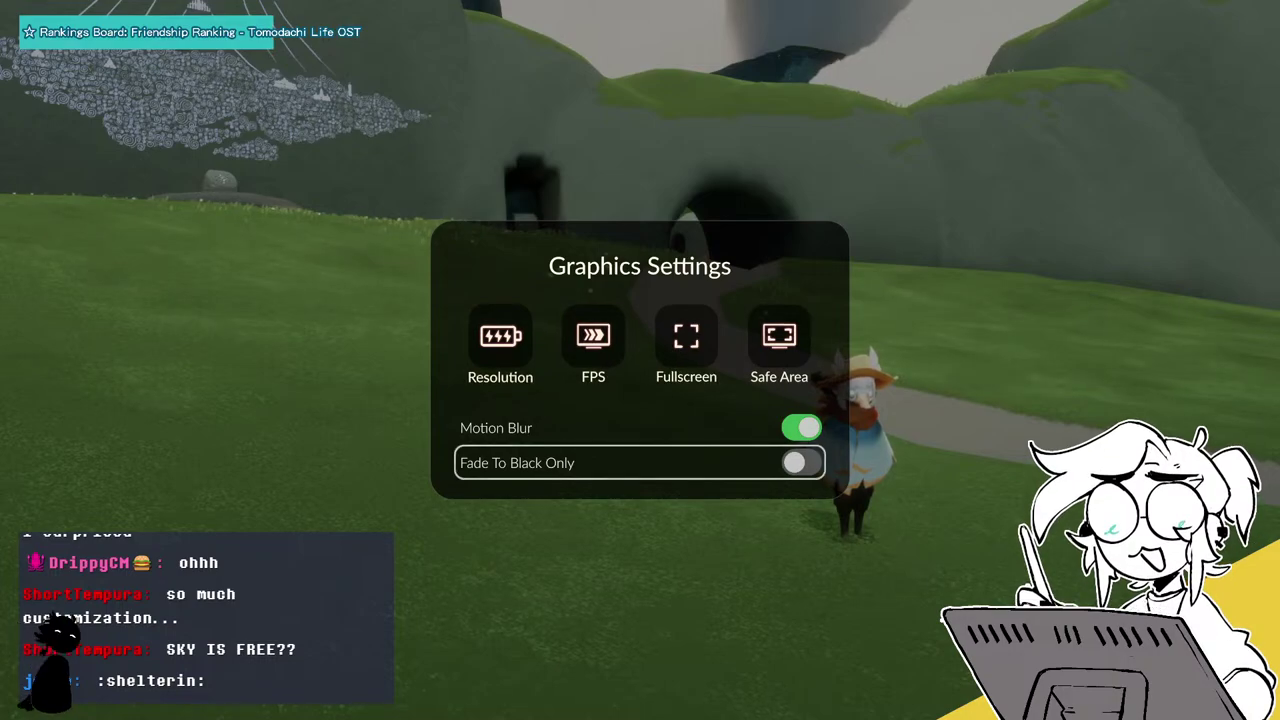
pyautogui.press('Return')
# Look over the resolution, FPS and fullscreen options in the graphics settings and return to the game.
pyautogui.press('Up')
pyautogui.press('Up')
pyautogui.press('Left')
pyautogui.press('Right')
pyautogui.press('Right')
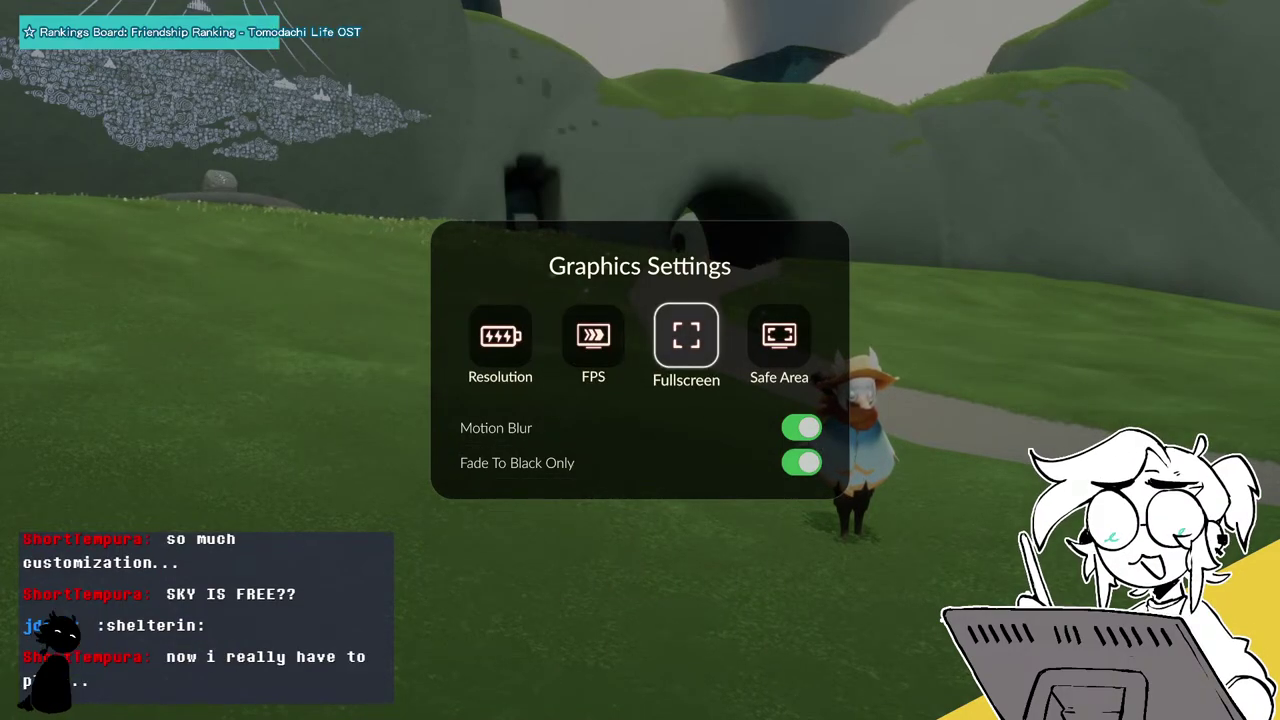
pyautogui.press('Escape')
pyautogui.press('Left')
pyautogui.press('Left')
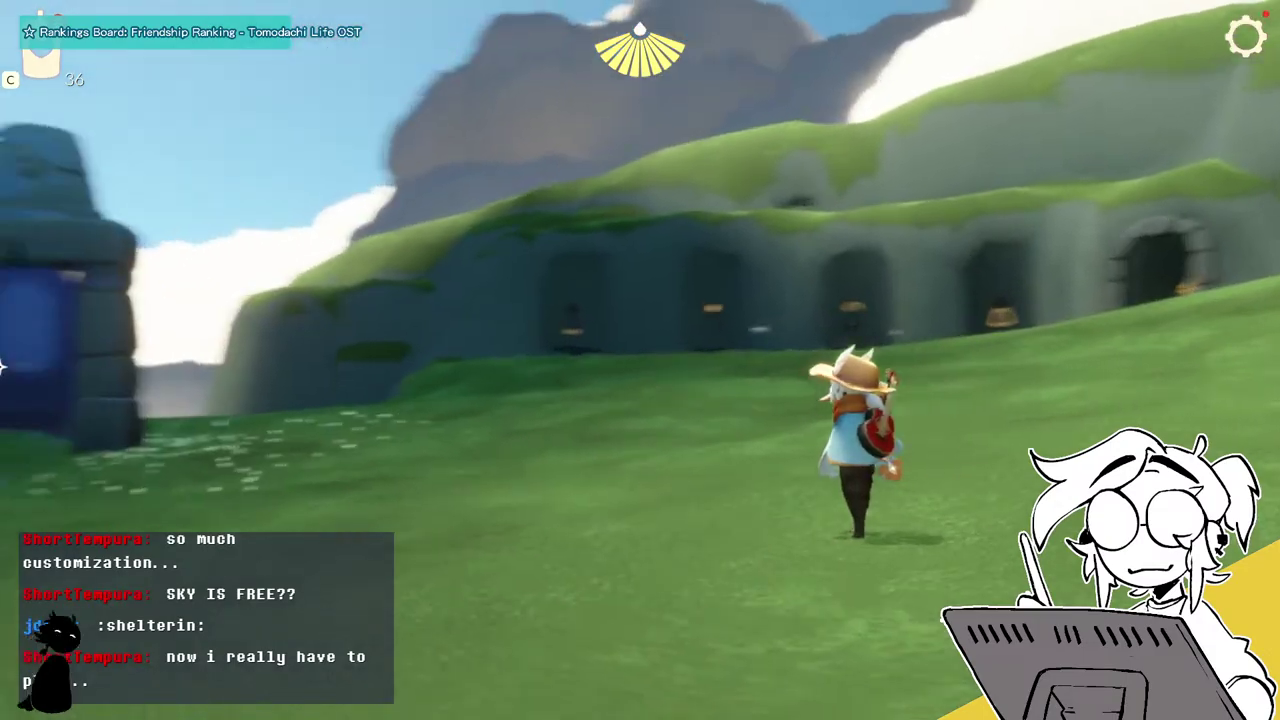
# Run up the meadow beside the path and fly into the green village valley beyond.
pyautogui.press('Right')
pyautogui.press('d')
pyautogui.press('w')
pyautogui.press('space')
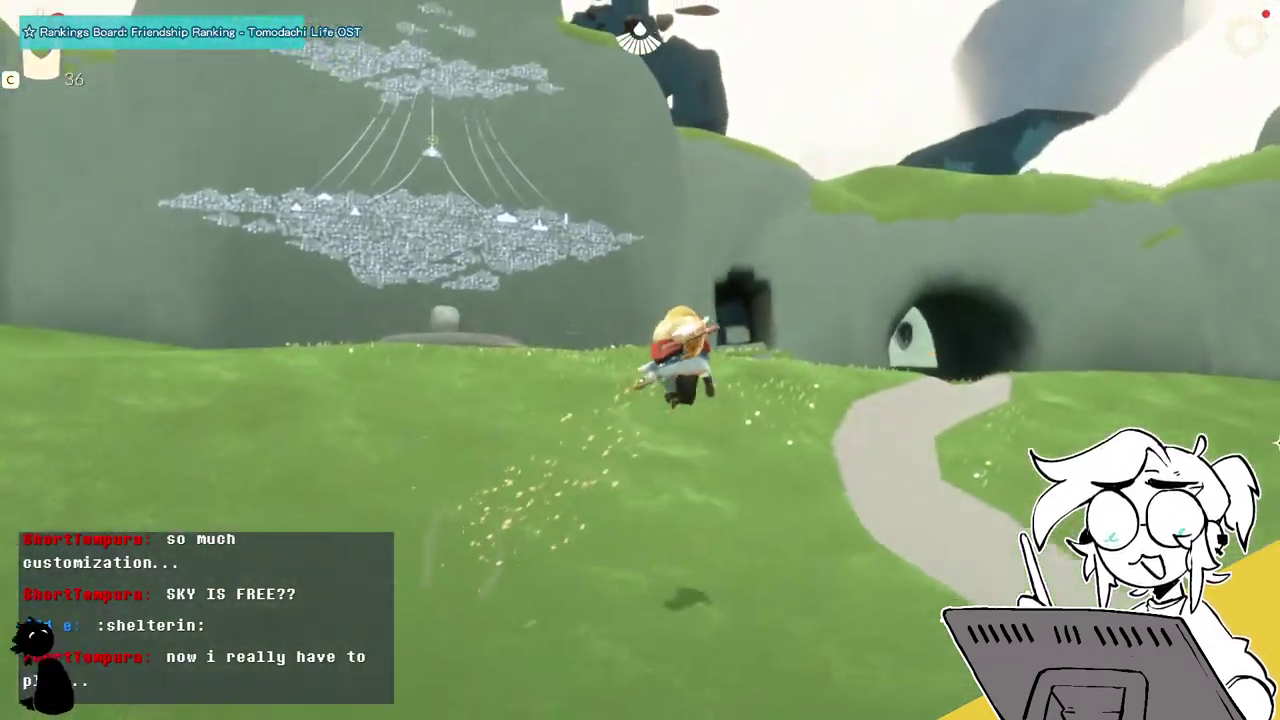
pyautogui.press('space')
pyautogui.press('space')
pyautogui.press('space')
pyautogui.press('space')
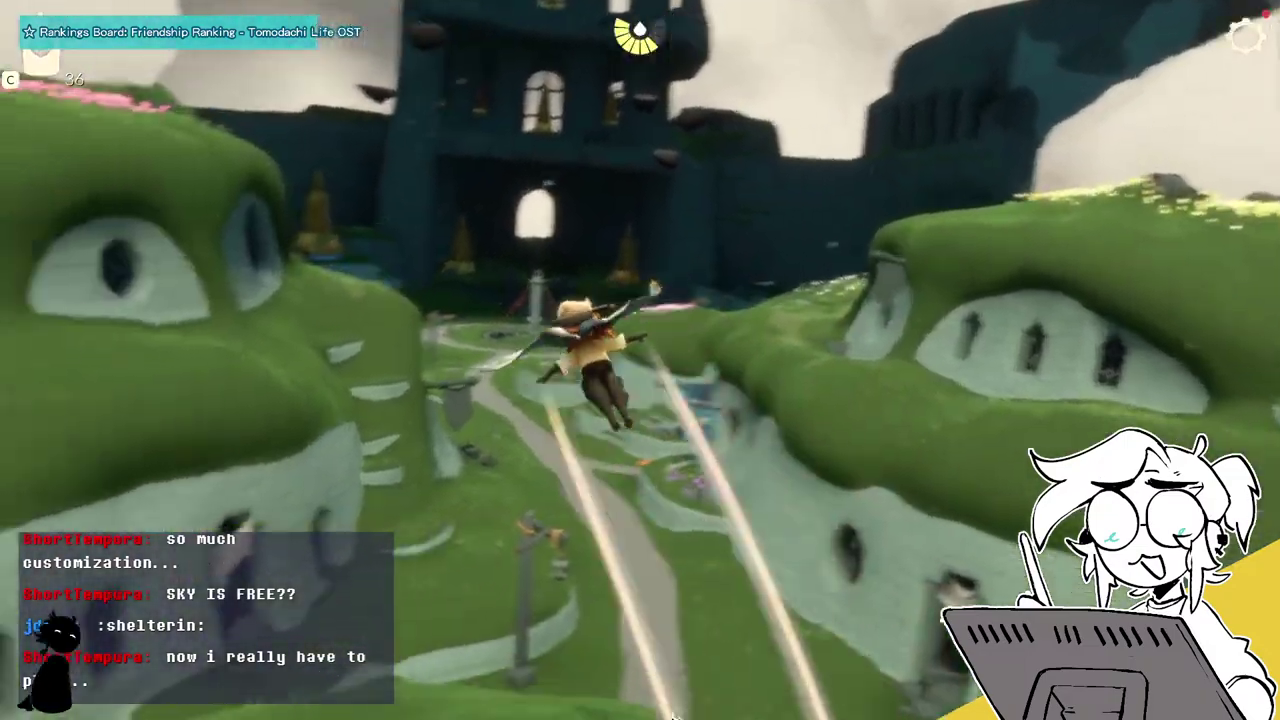
# Glide down through the village and stop on the grassy ledge overlooking the pole with bunting.
pyautogui.press('space')
pyautogui.press('w')
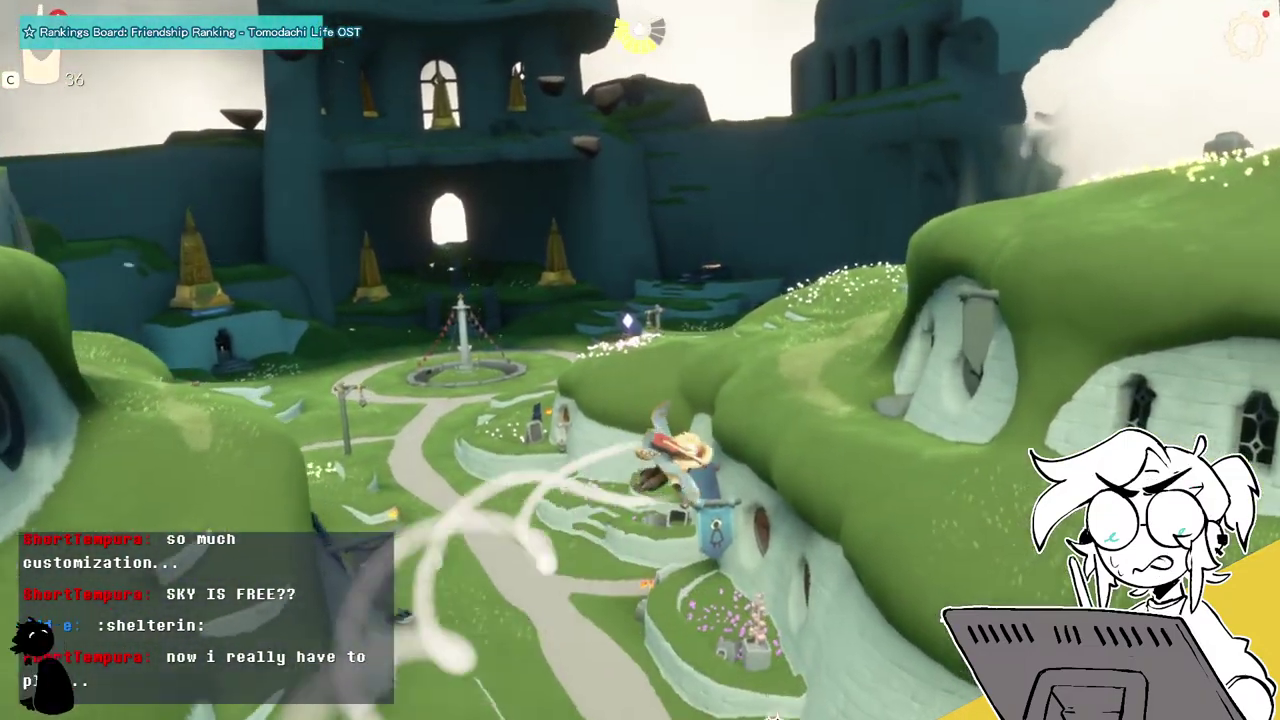
pyautogui.press('w')
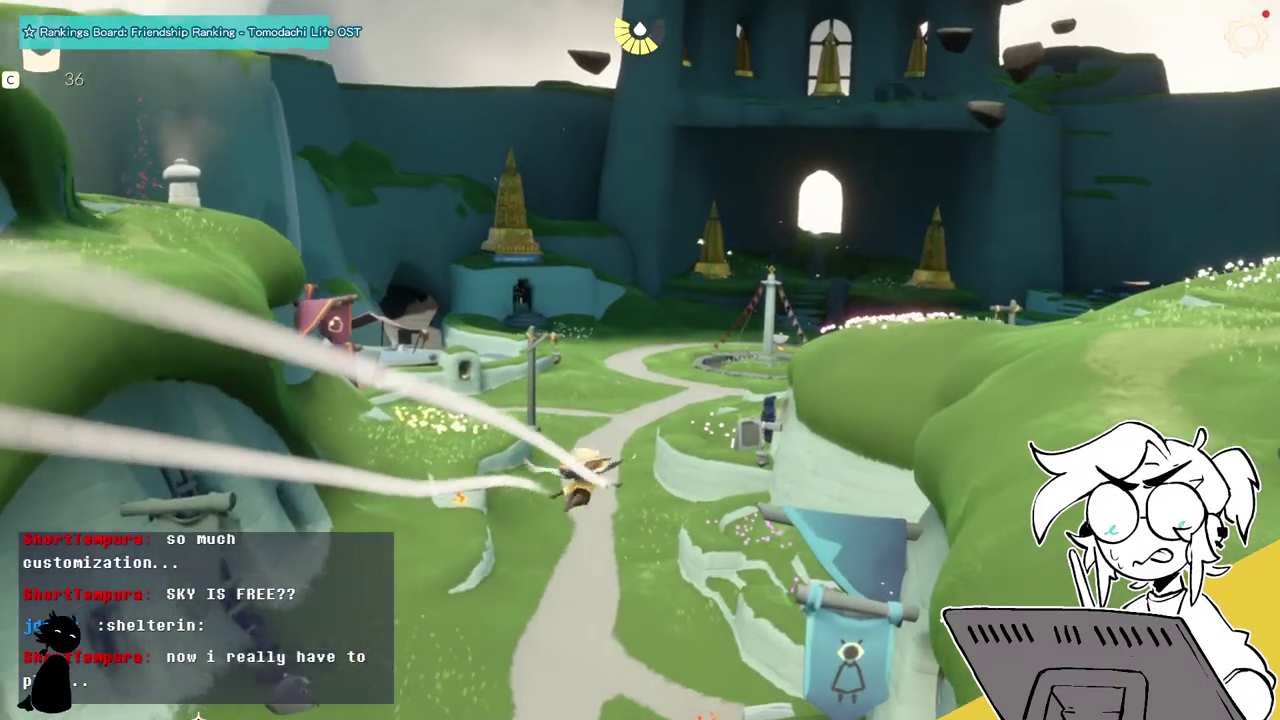
pyautogui.press('w')
pyautogui.press('w')
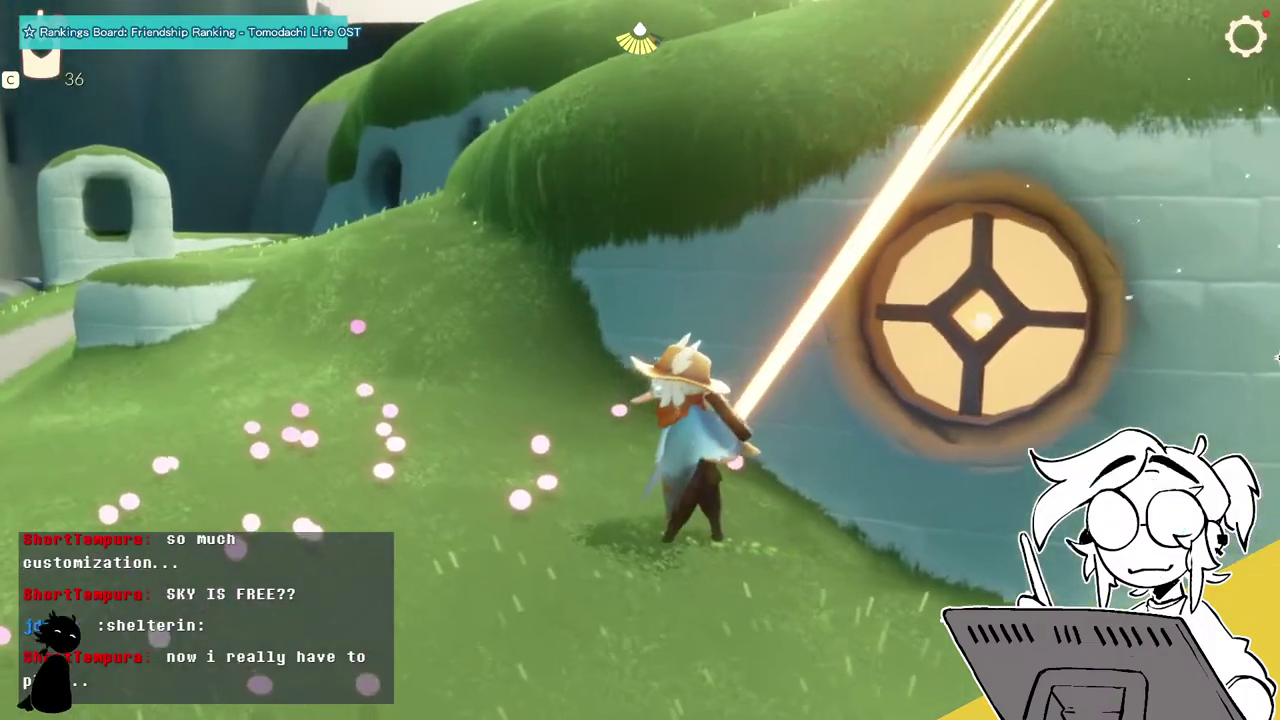
pyautogui.press('w')
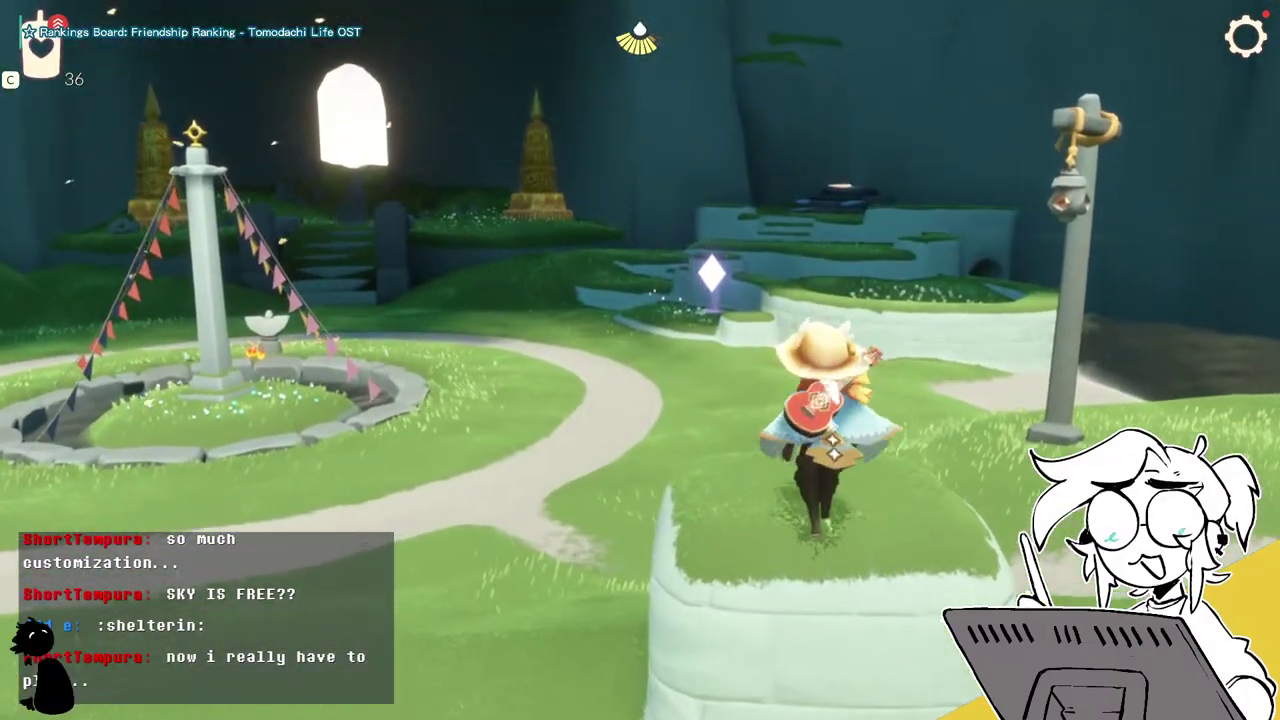
pyautogui.press('a')
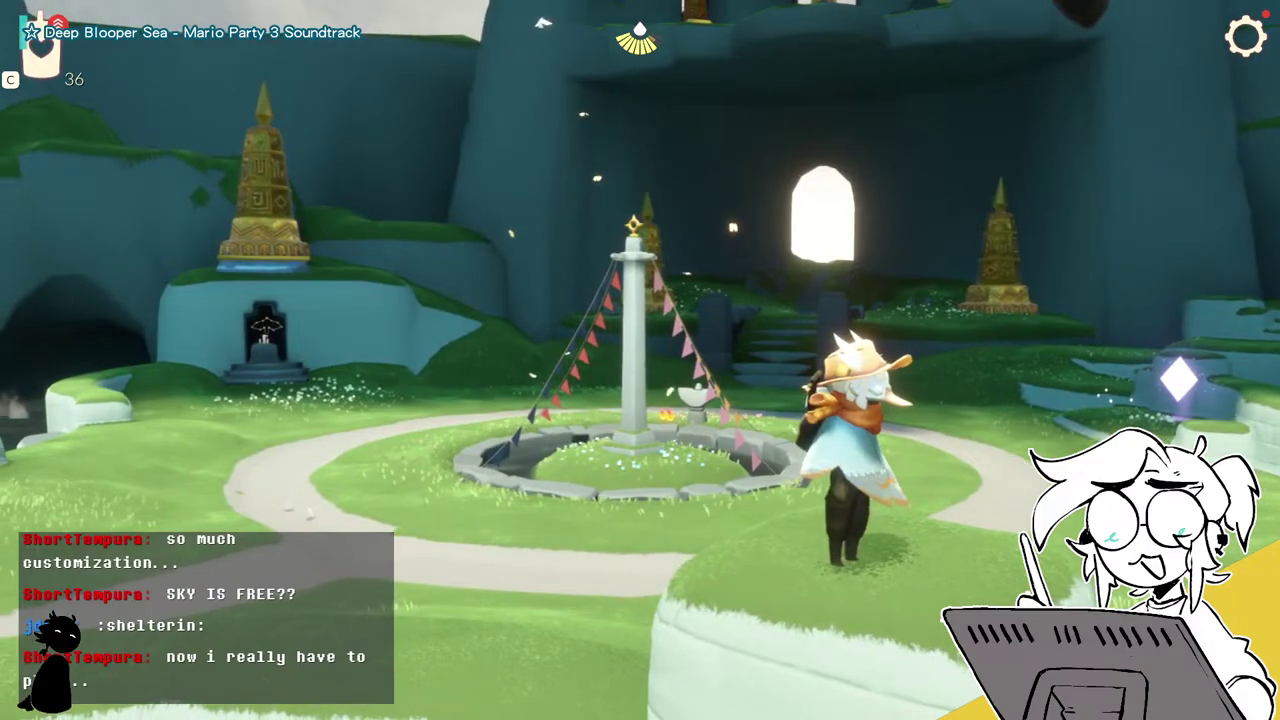
pyautogui.press('Escape')
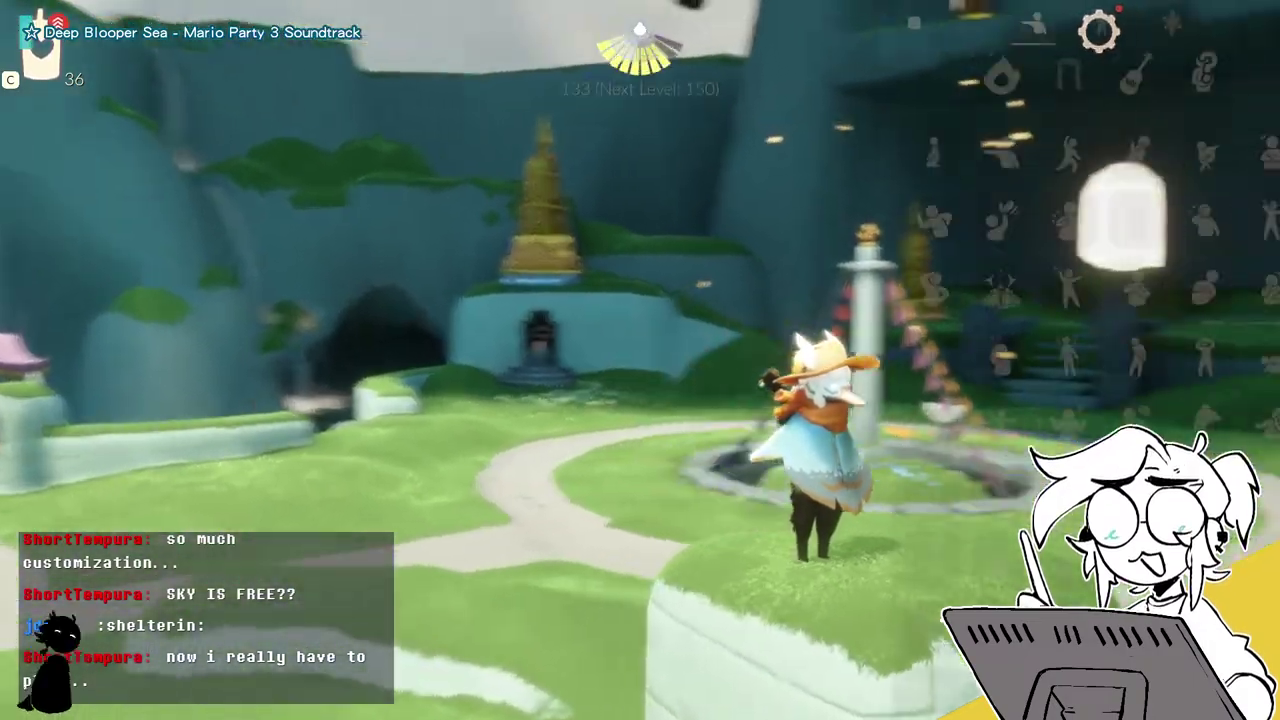
# Fly past the bunting pole and up the terraces to the stone platform, returning to Home.
pyautogui.press('w')
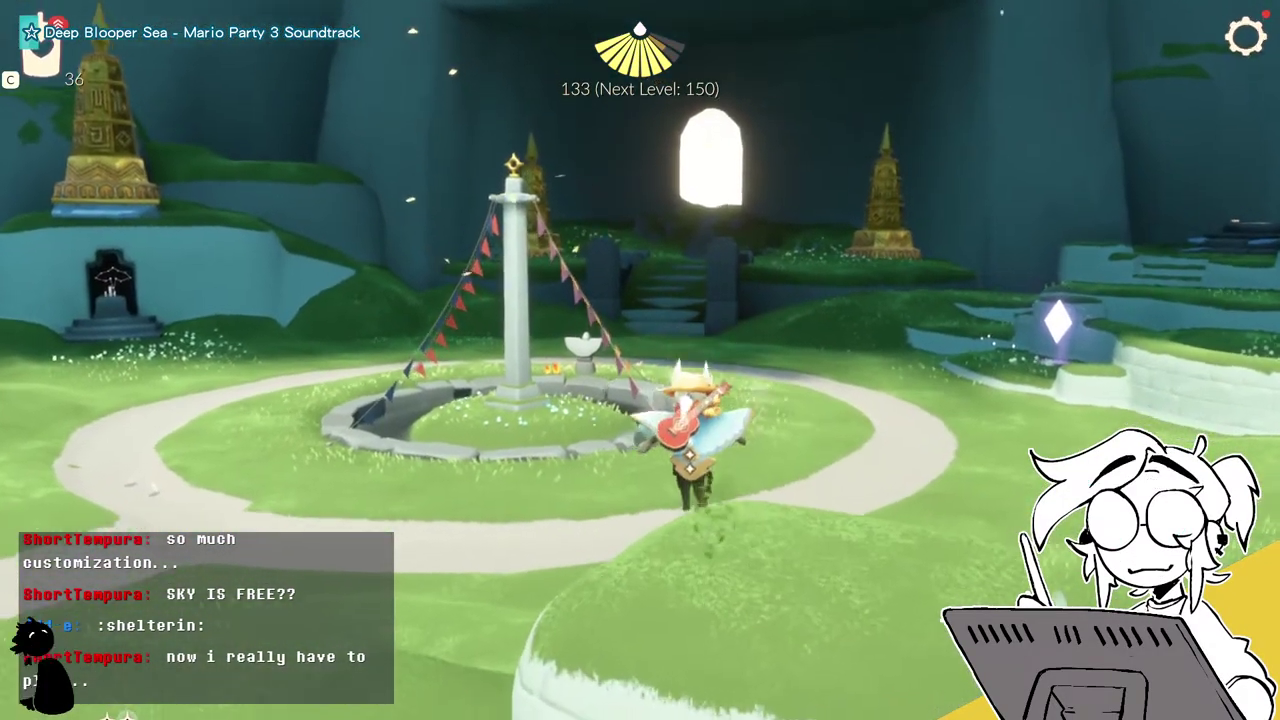
pyautogui.press('w')
pyautogui.press('space')
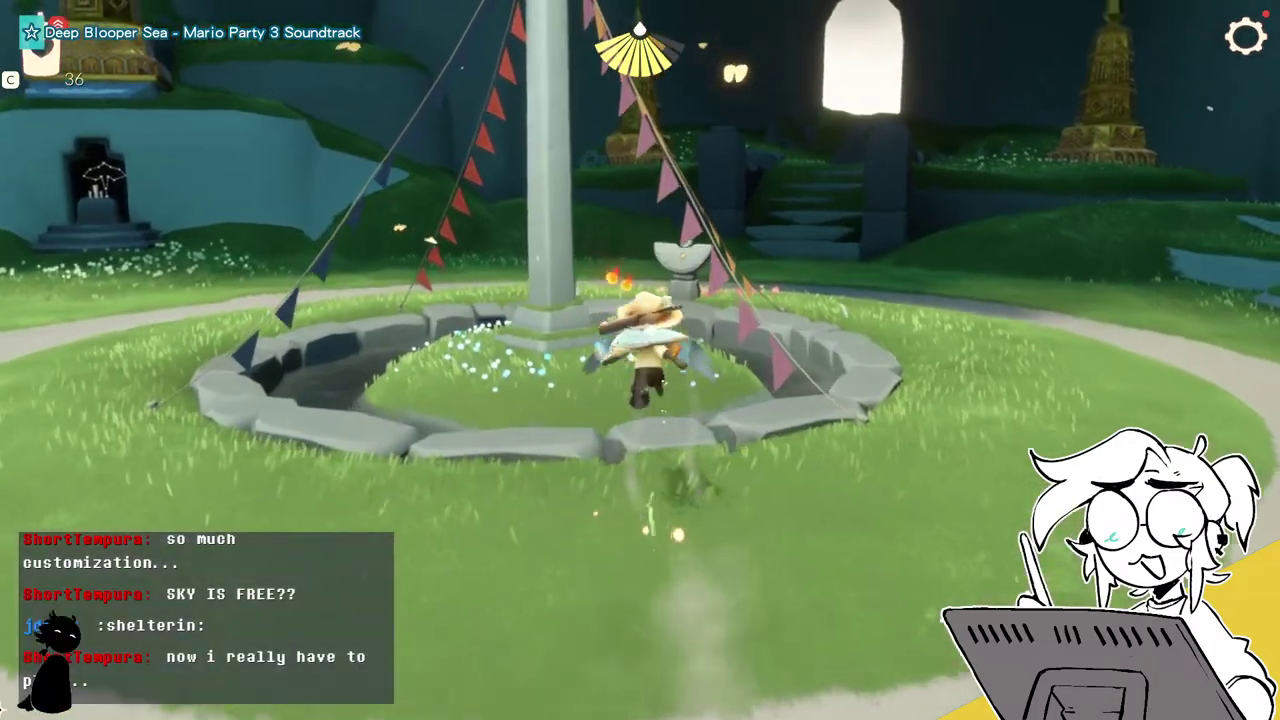
pyautogui.press('w')
pyautogui.press('space')
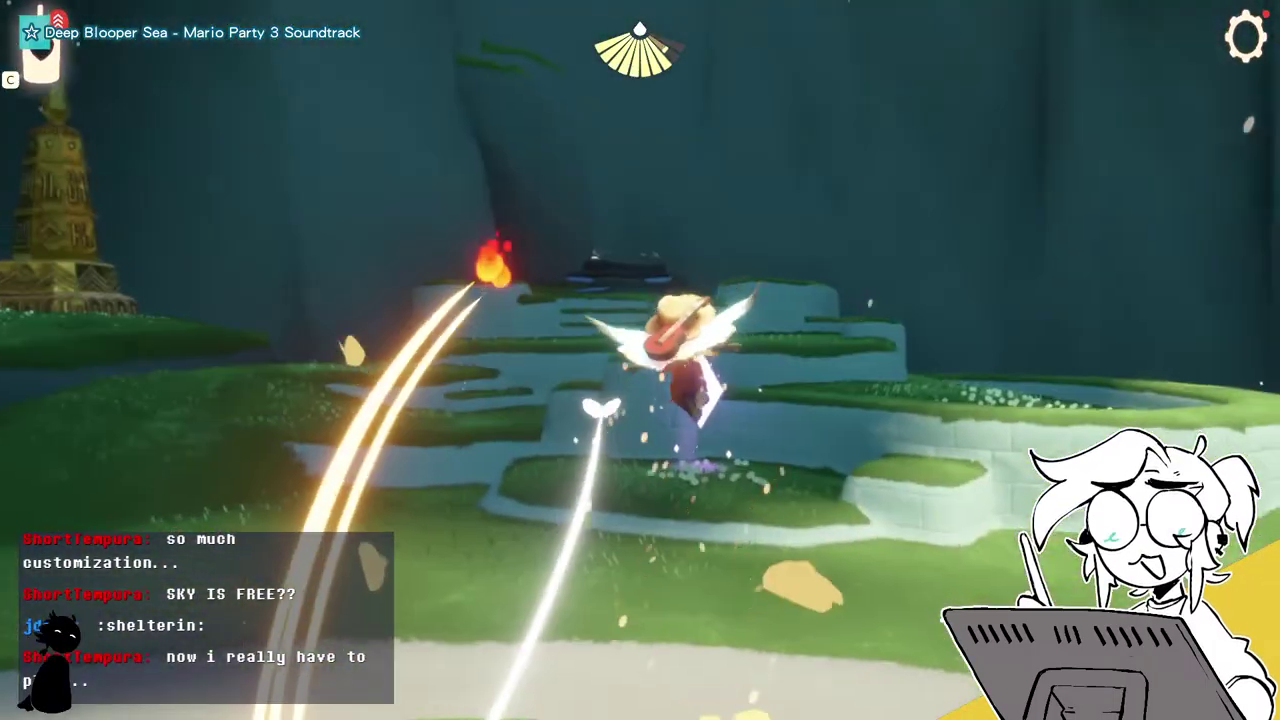
pyautogui.press('space')
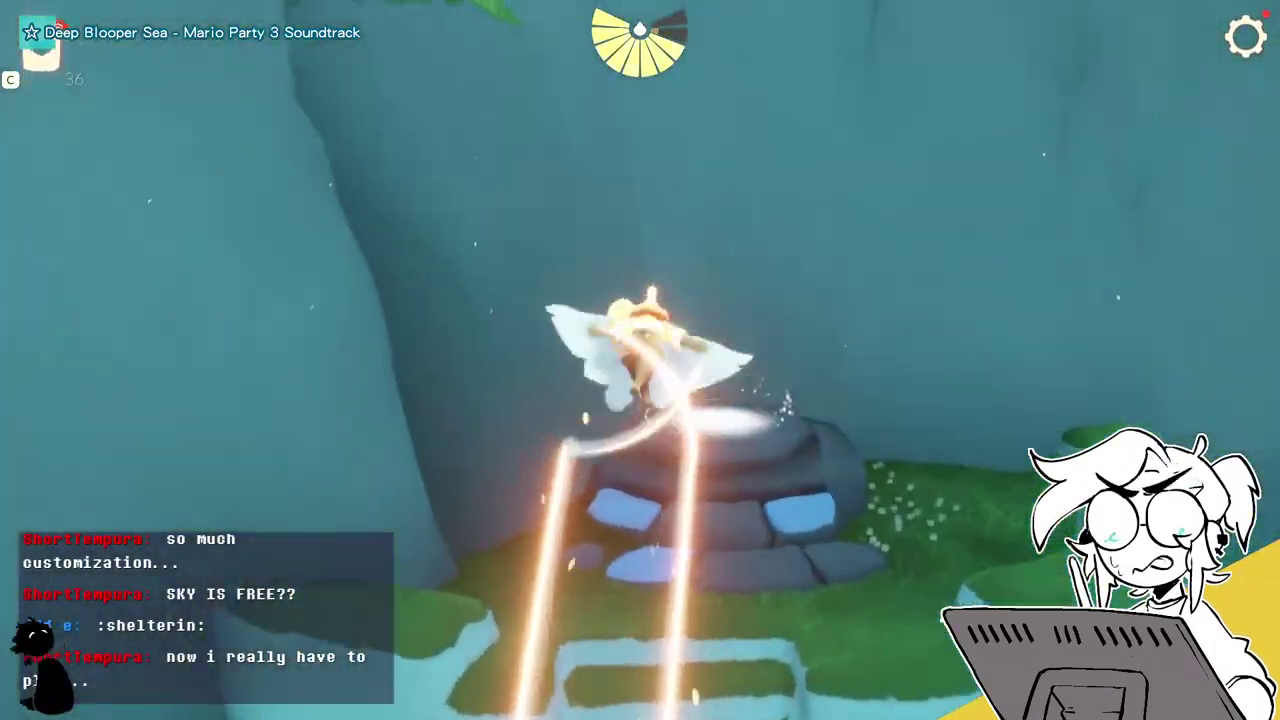
pyautogui.press('space')
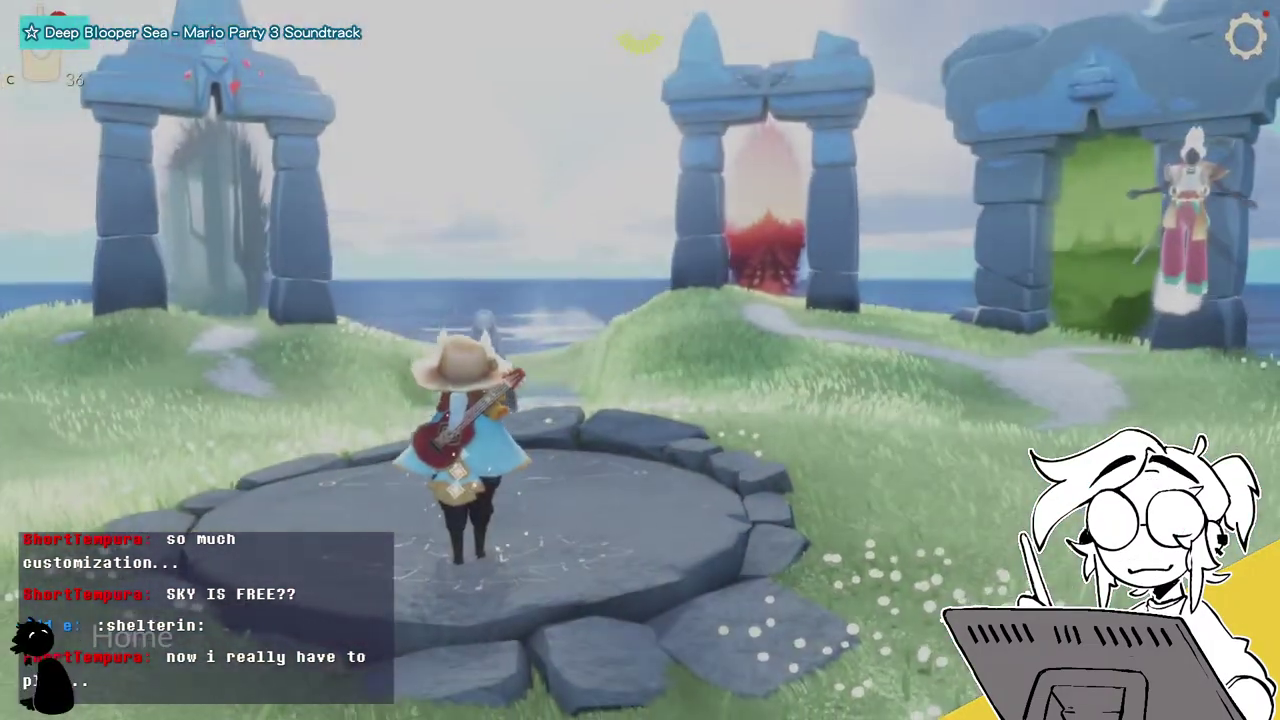
# Run from the constellation circle past the stone pool to the covered blue boat on the shore.
pyautogui.press('w')
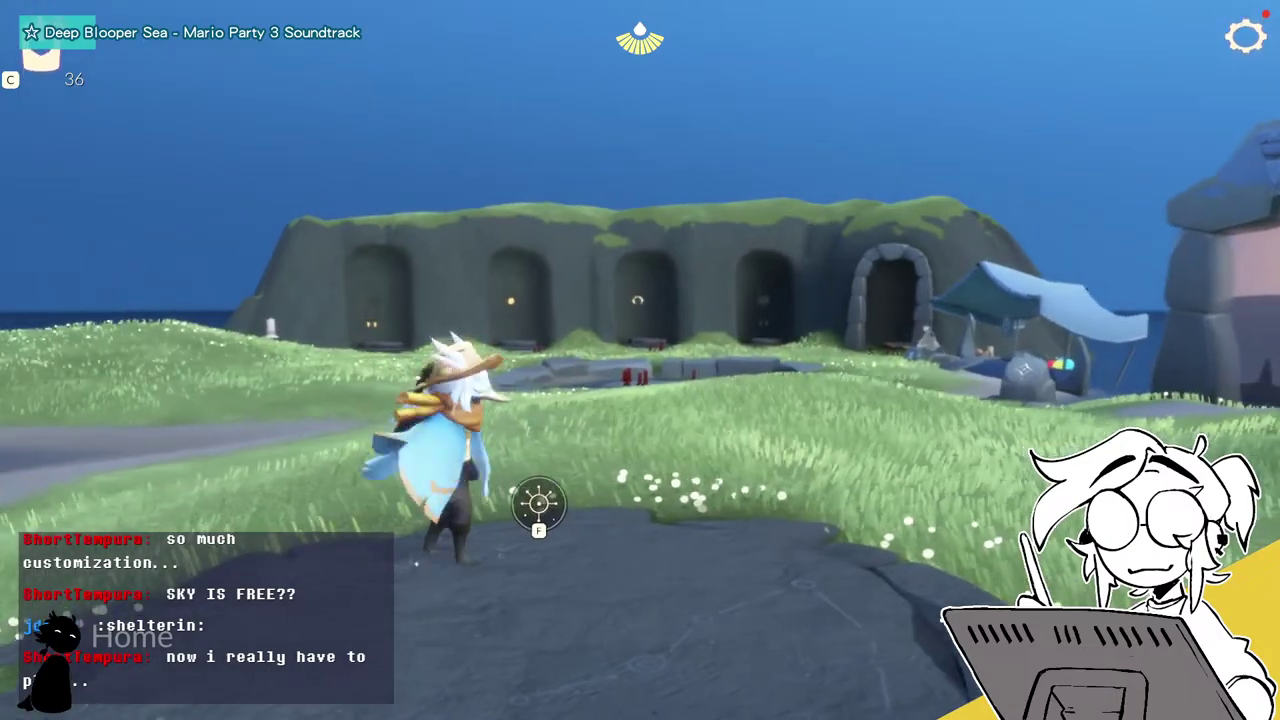
pyautogui.press('w')
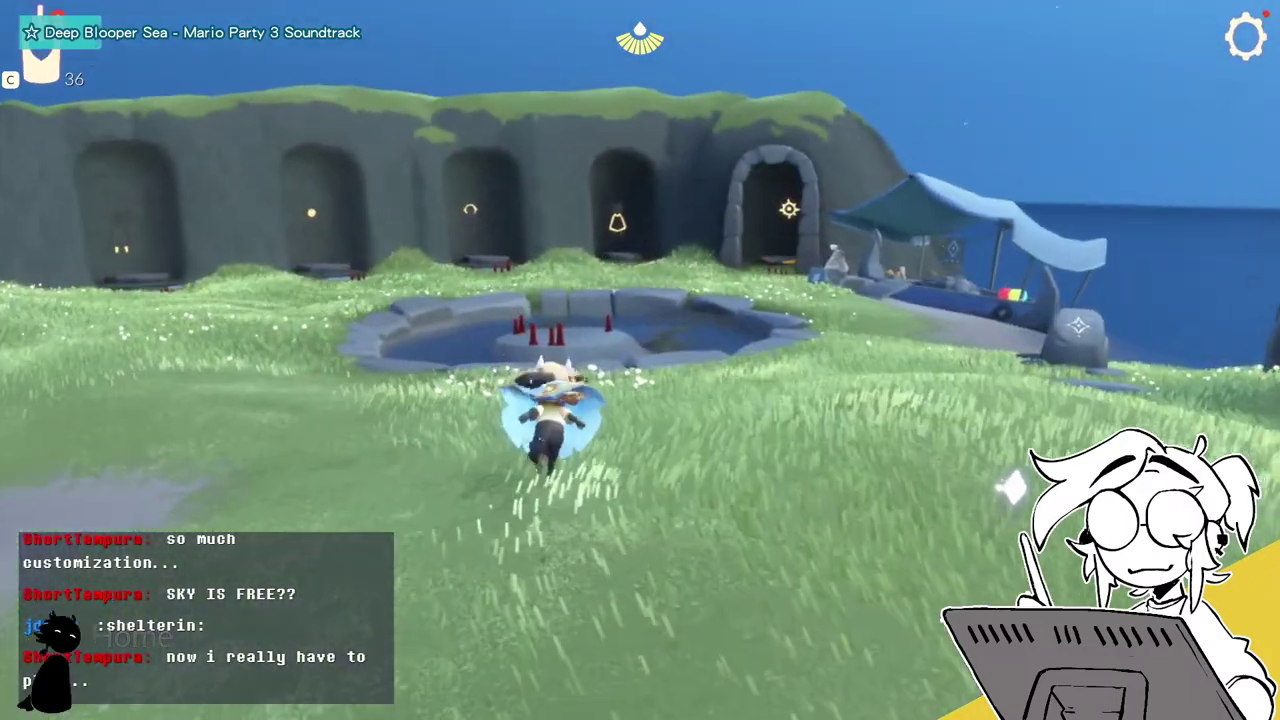
pyautogui.press('w')
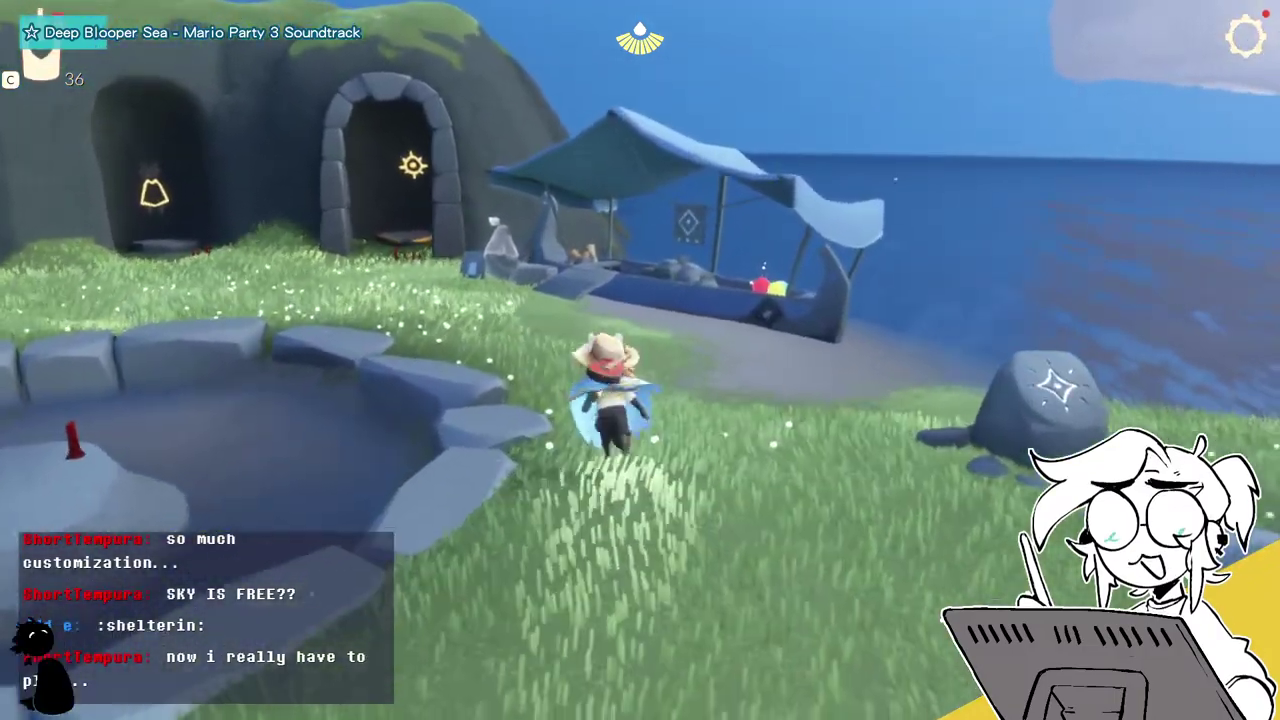
pyautogui.press('w')
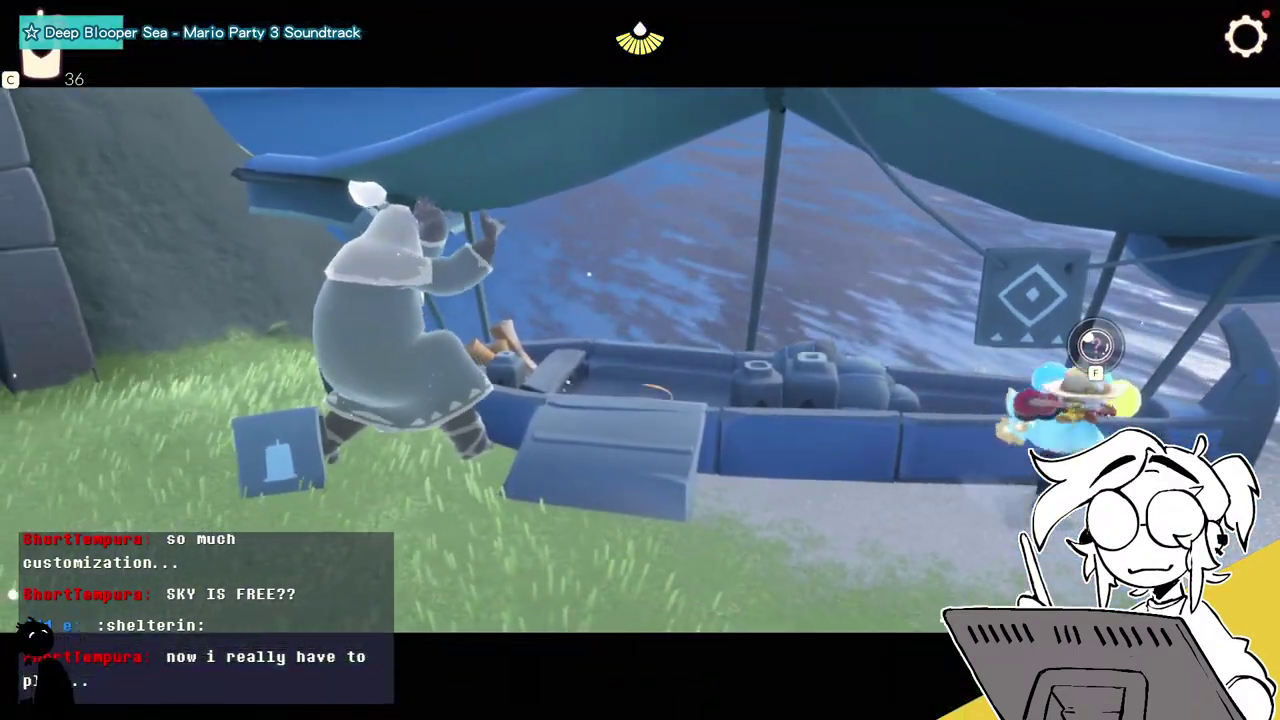
# Decline entering thatskyshop beside the blue boat and interact with the boat.
pyautogui.press('a')
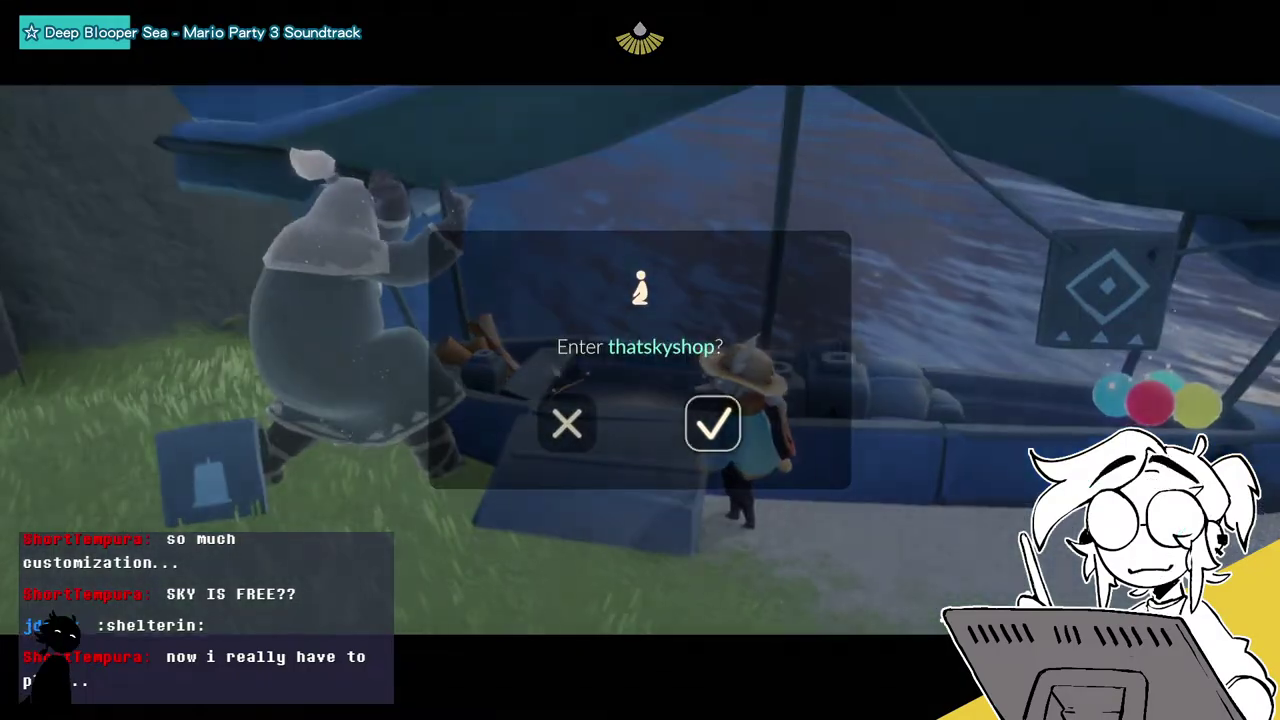
pyautogui.press('Escape')
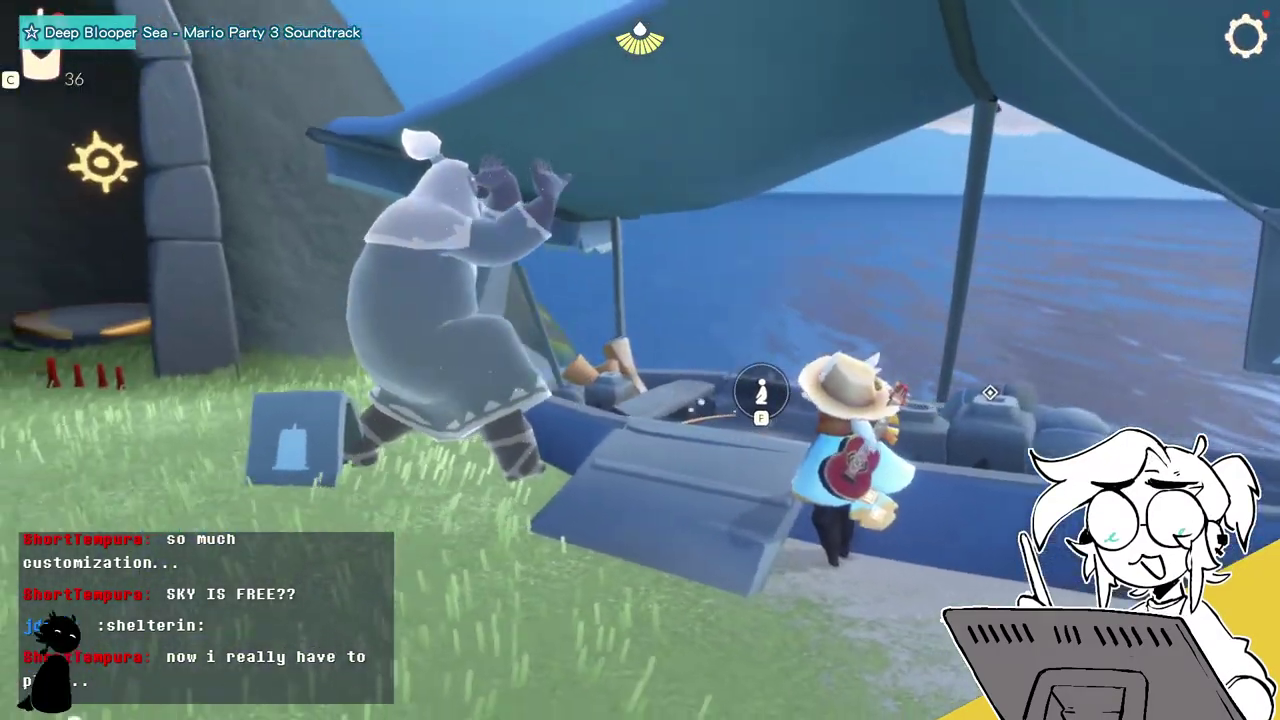
pyautogui.press('f')
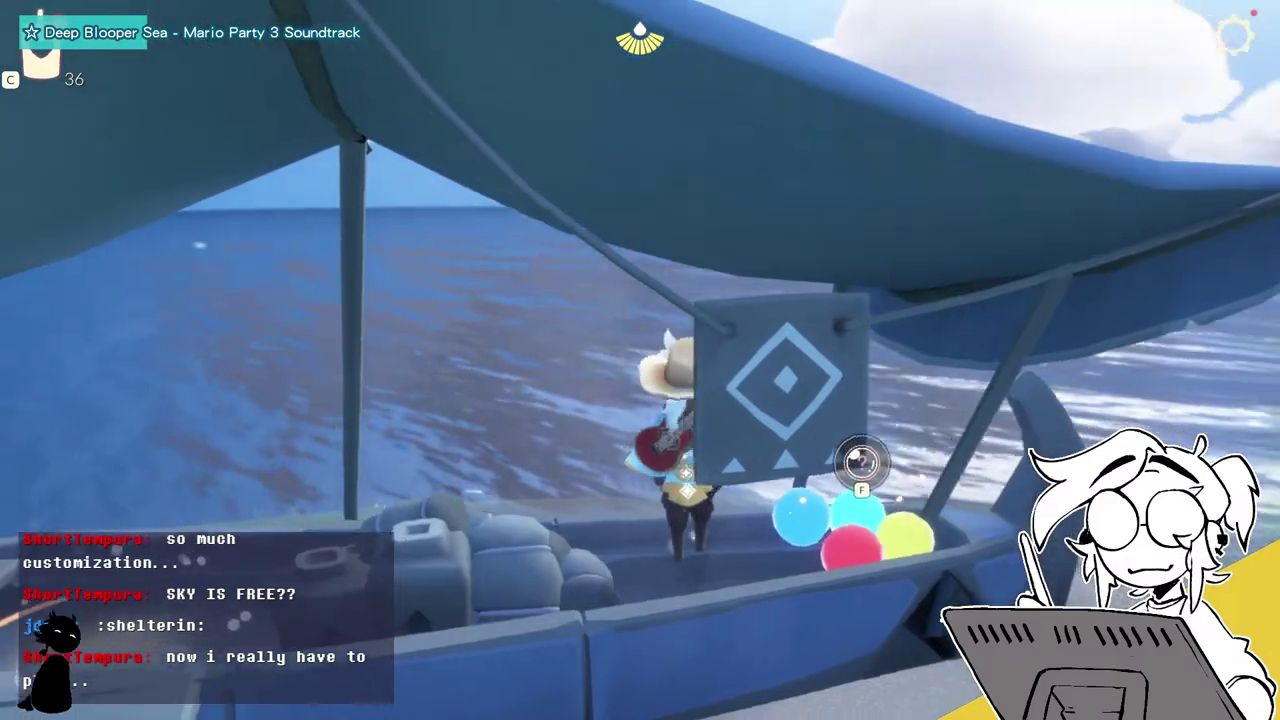
# Return from the blue boat to the constellation circle and send a heart to a friend using candles.
pyautogui.press('w')
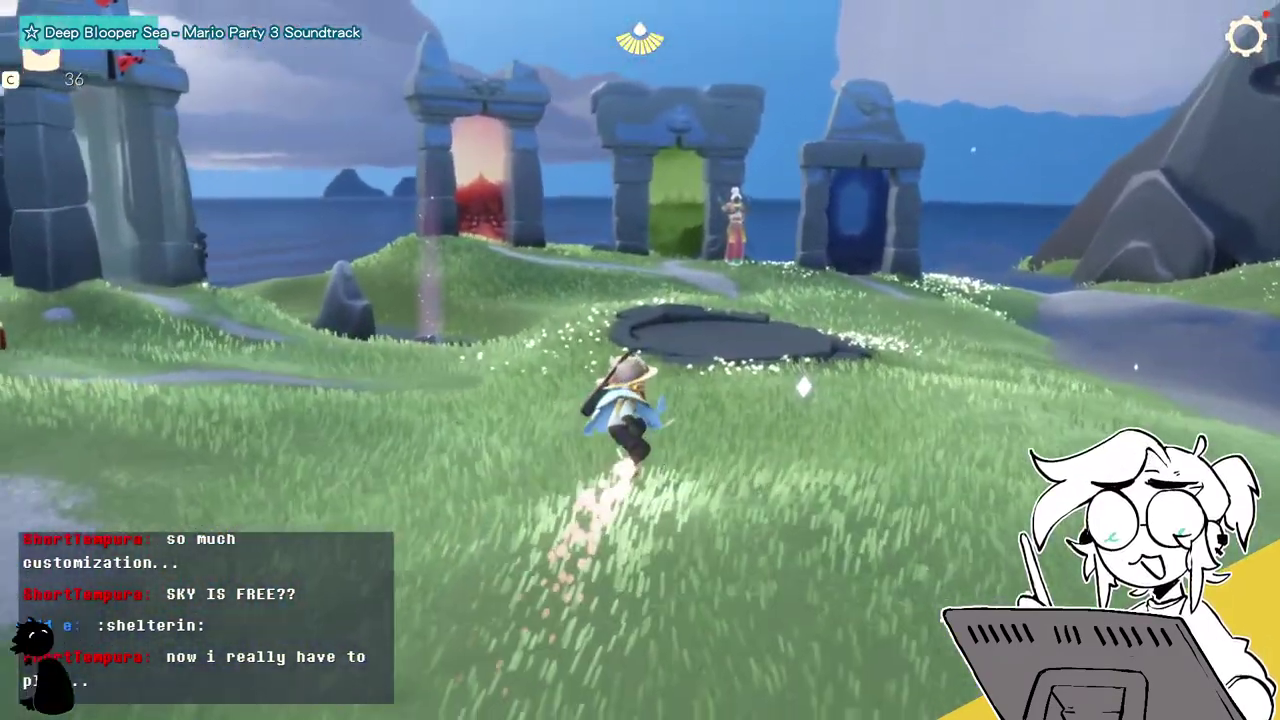
pyautogui.press('w')
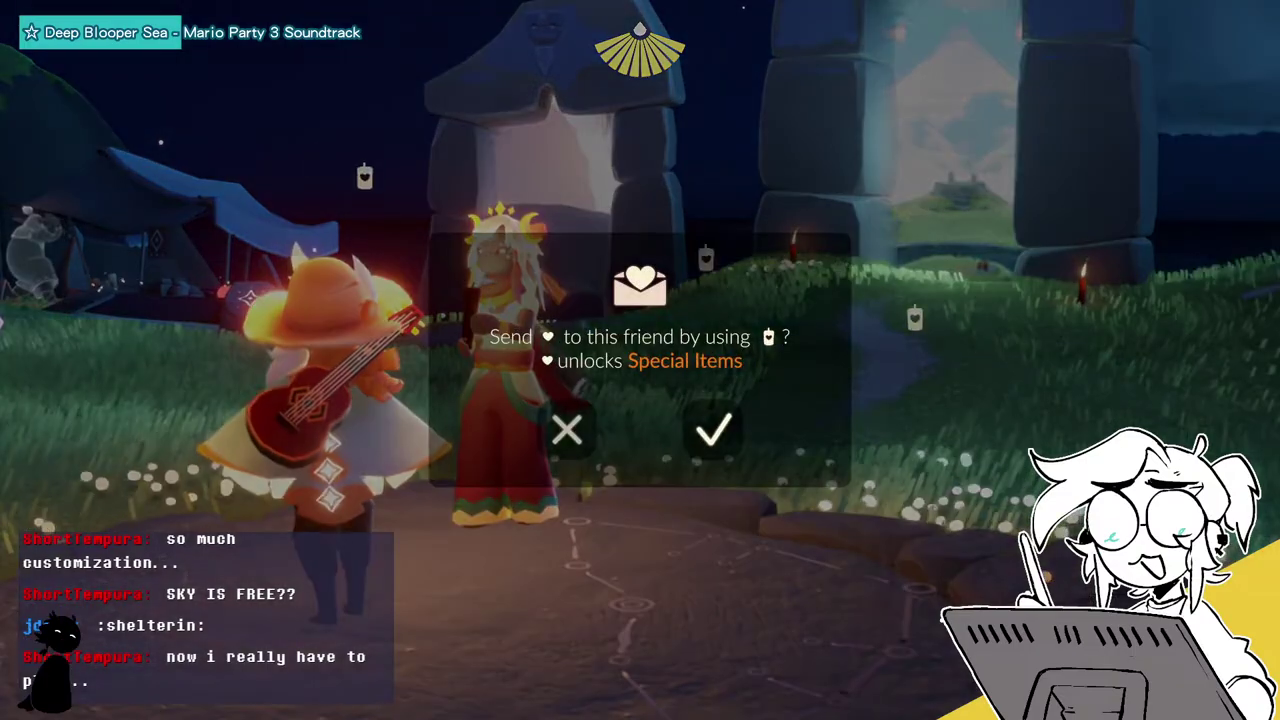
pyautogui.click(714, 429)
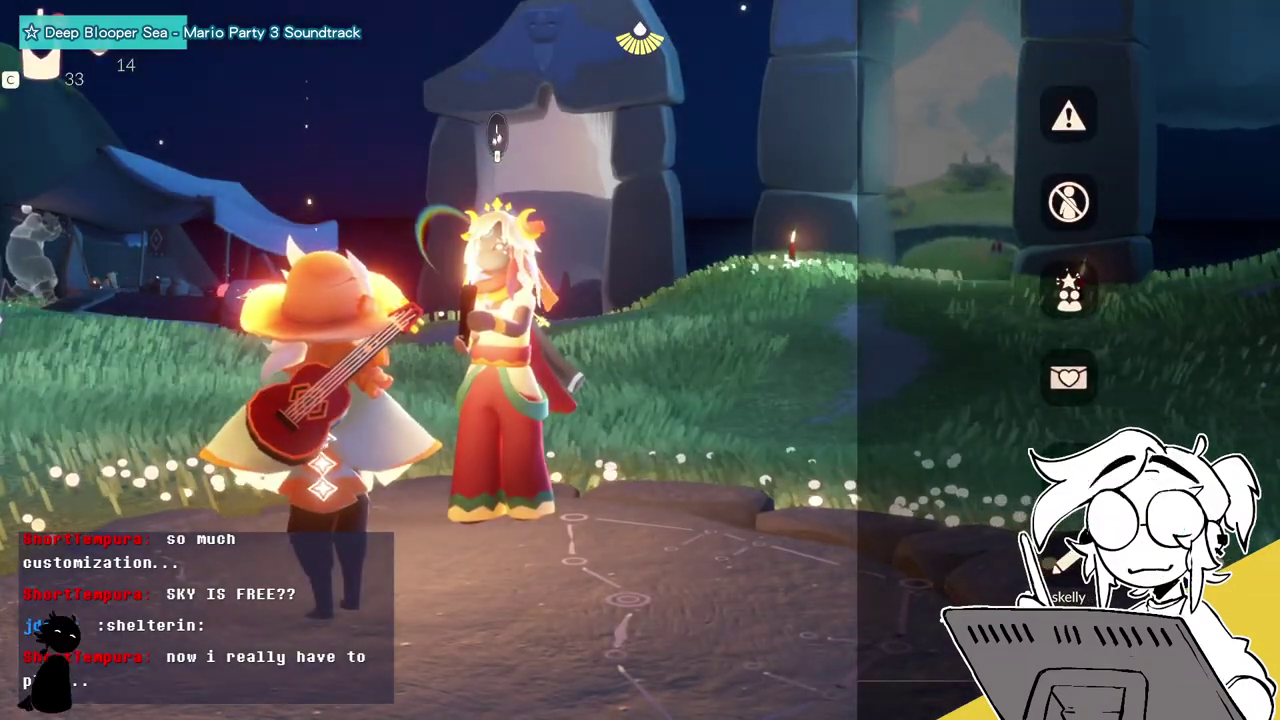
pyautogui.press('Escape')
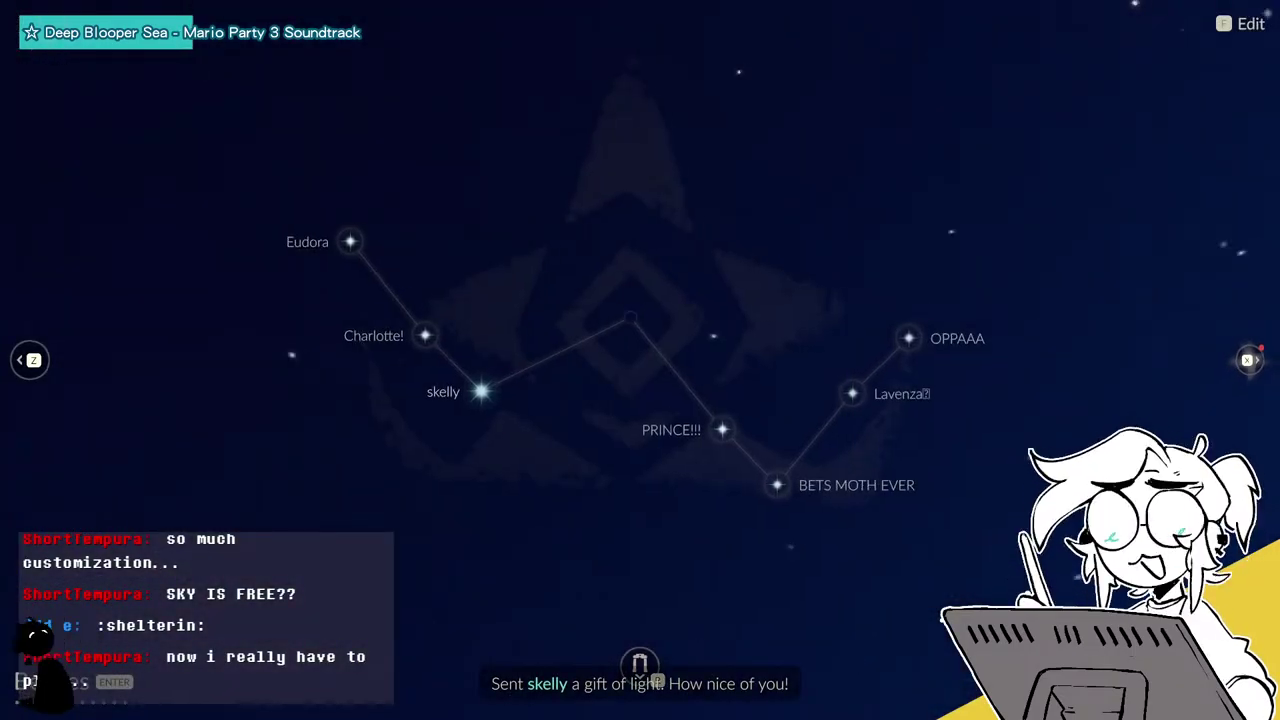
# Send a heart to a second friend in another constellation and leave the constellation view.
pyautogui.press('x')
pyautogui.press('Escape')
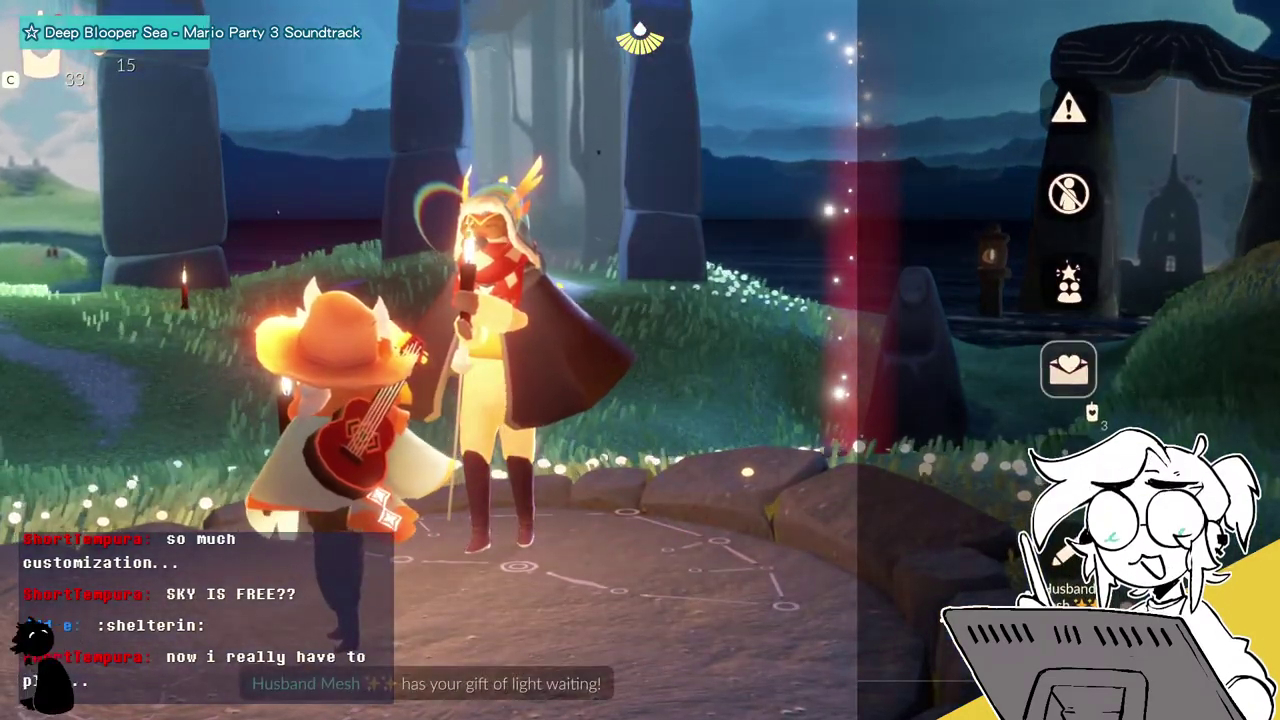
pyautogui.click(1068, 369)
pyautogui.click(718, 434)
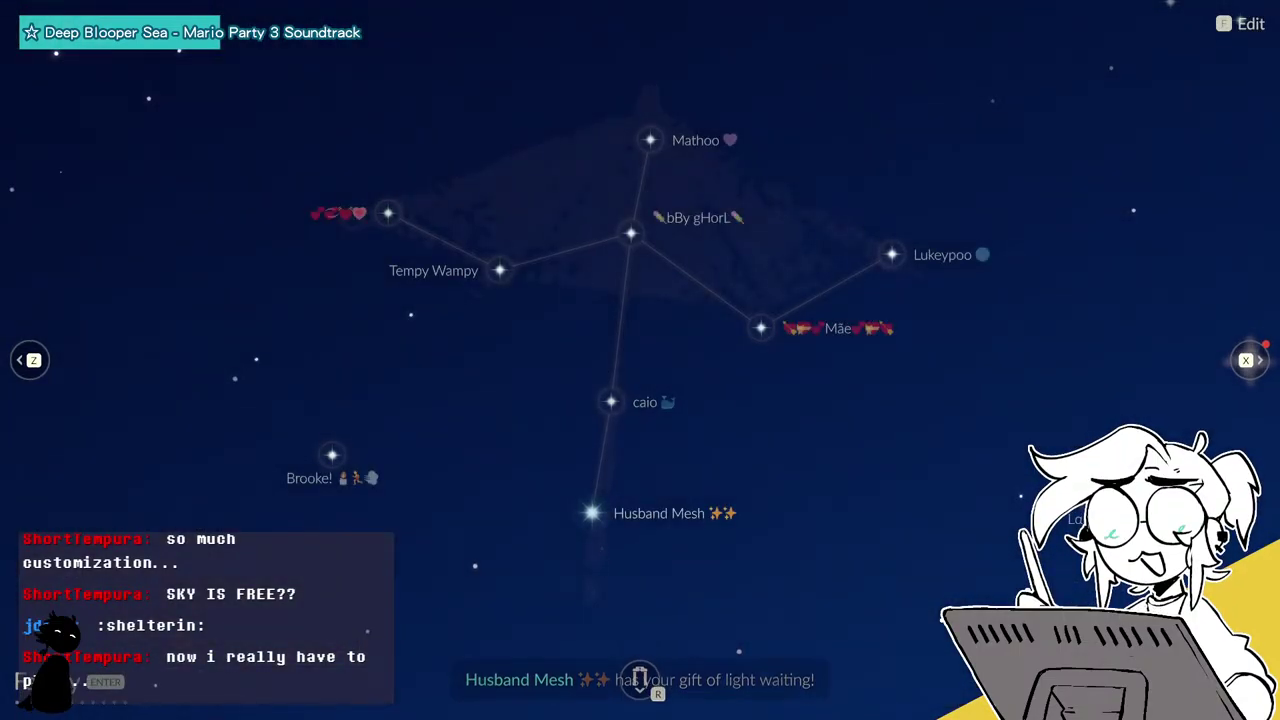
pyautogui.press('Escape')
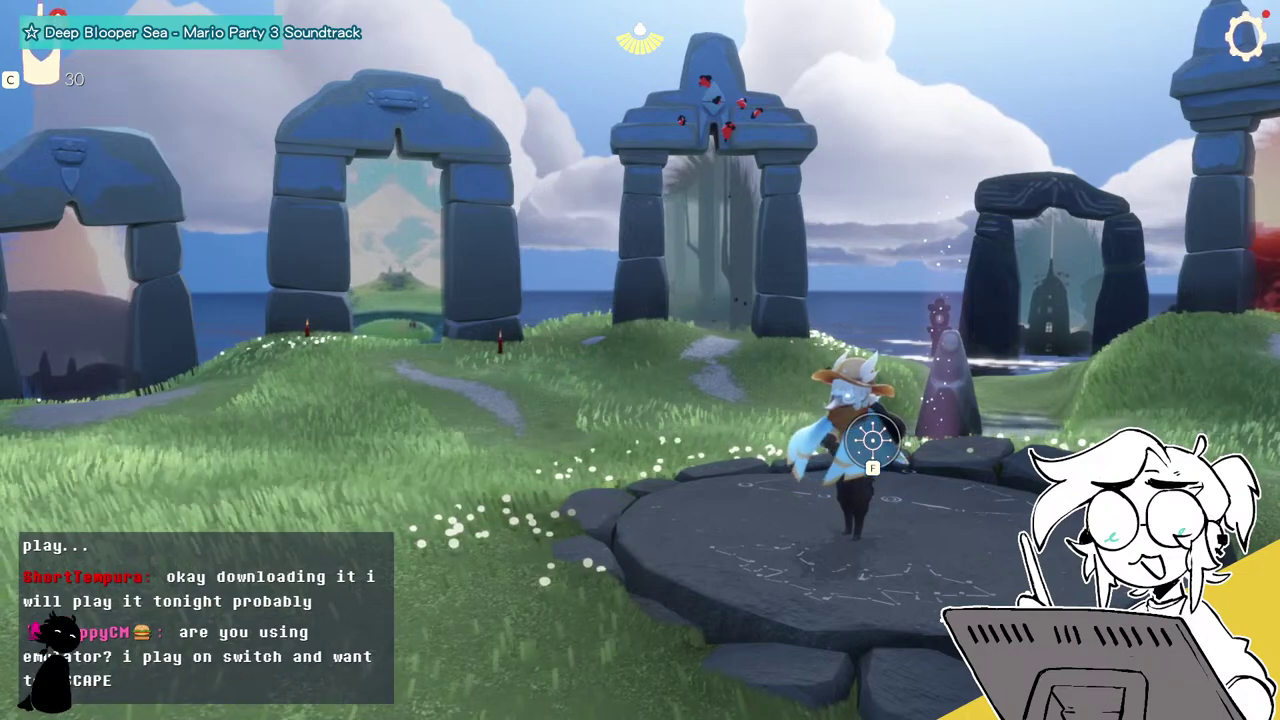
# Step back off the constellation circle and stop on the grass just in front of it.
pyautogui.press('s')
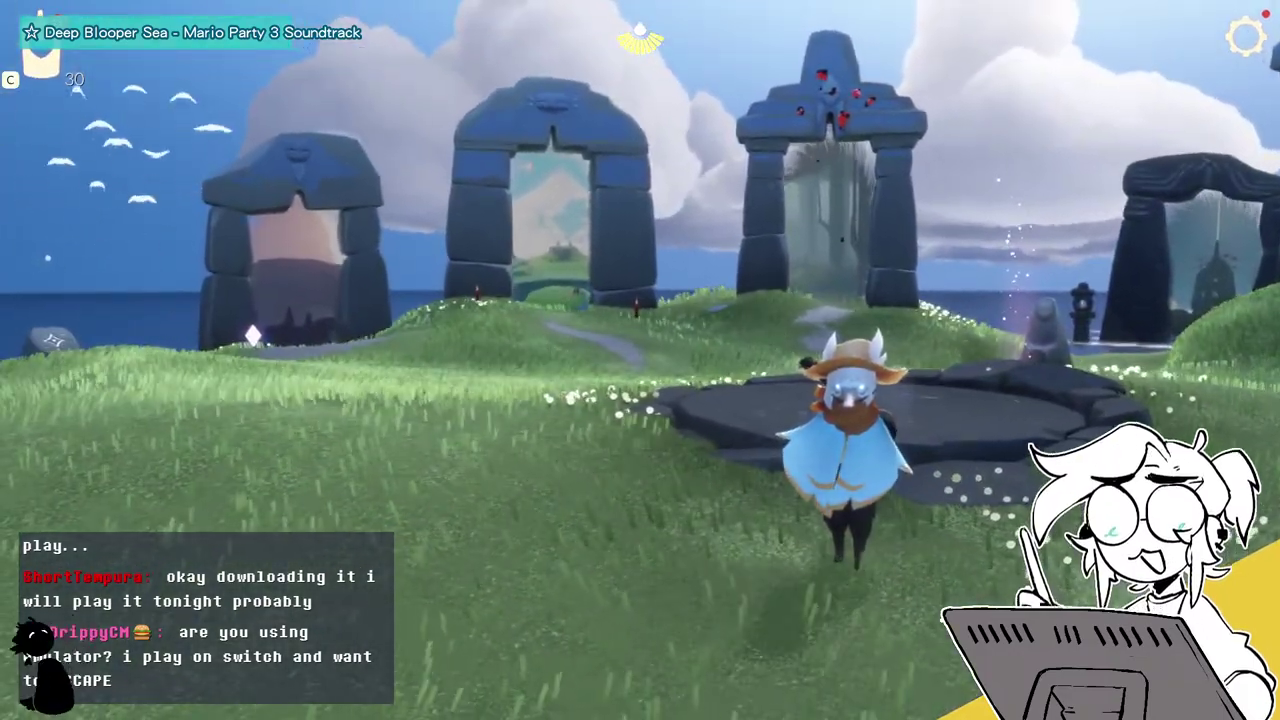
pyautogui.press('s')
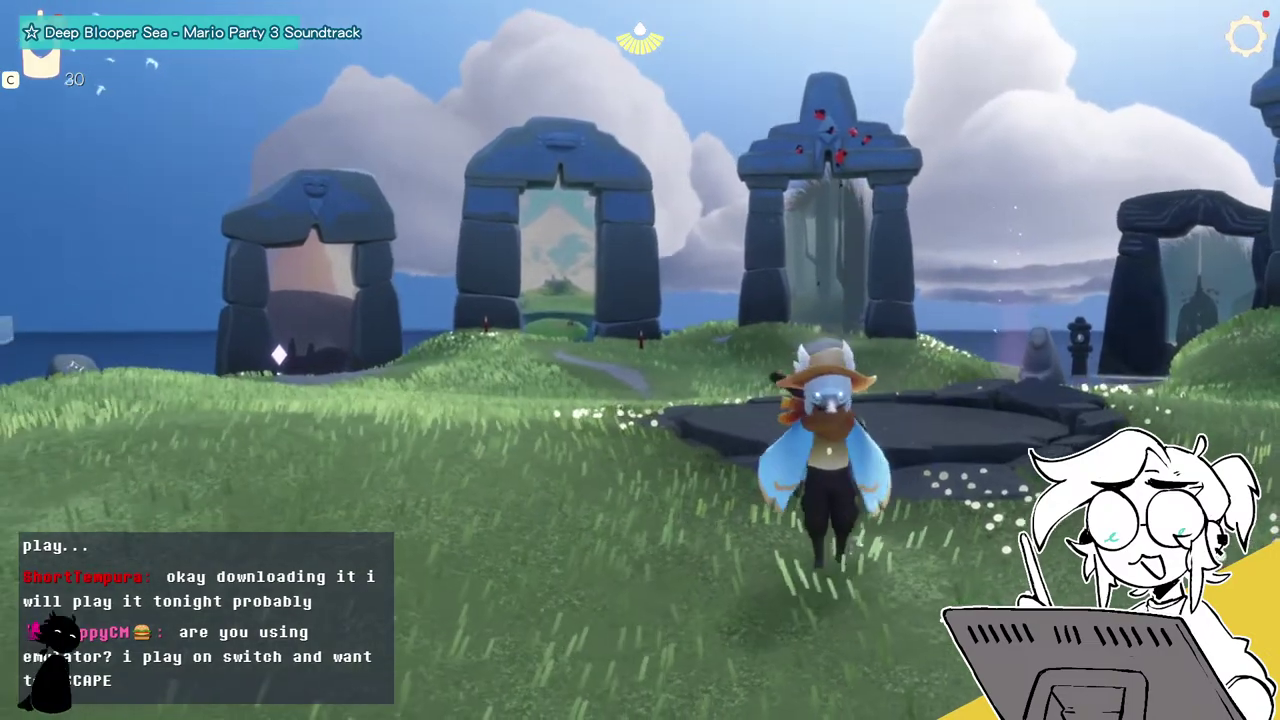
pyautogui.press('d')
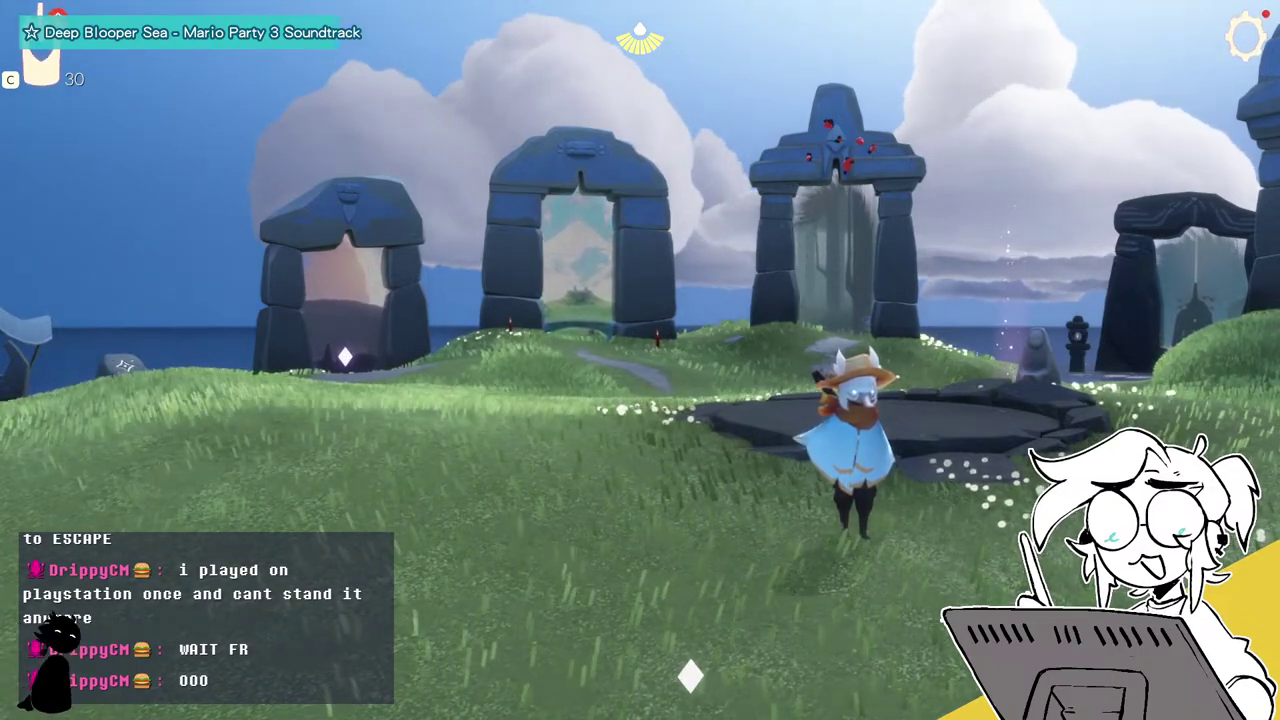
# Look over the emote list and the main options menu, and return to the game.
pyautogui.press('e')
pyautogui.press('w')
pyautogui.press('w')
pyautogui.press('w')
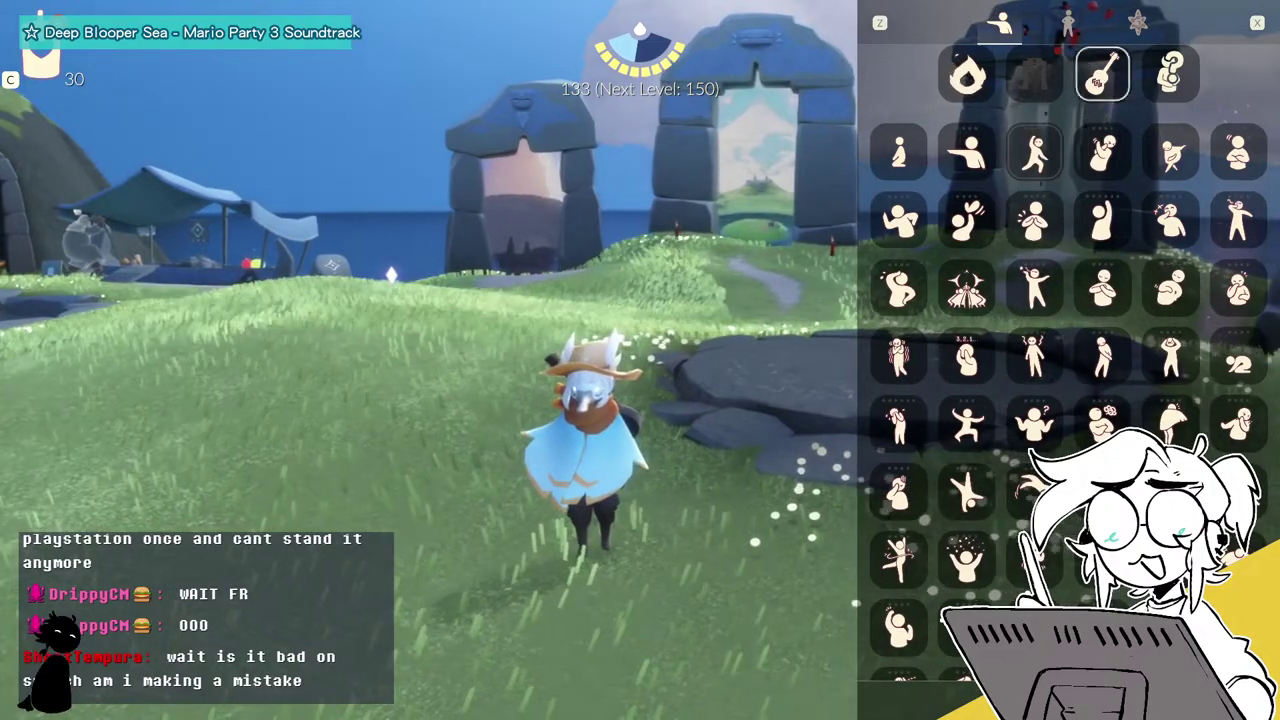
pyautogui.press('d')
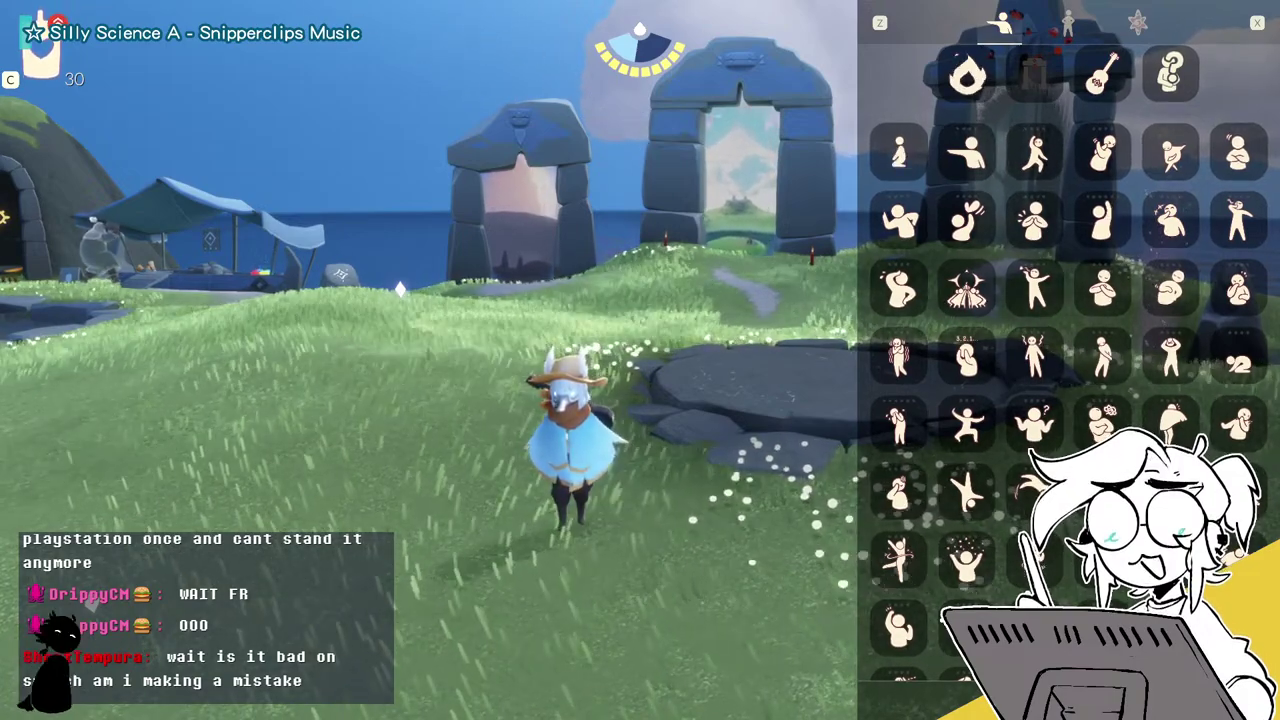
pyautogui.press('Escape')
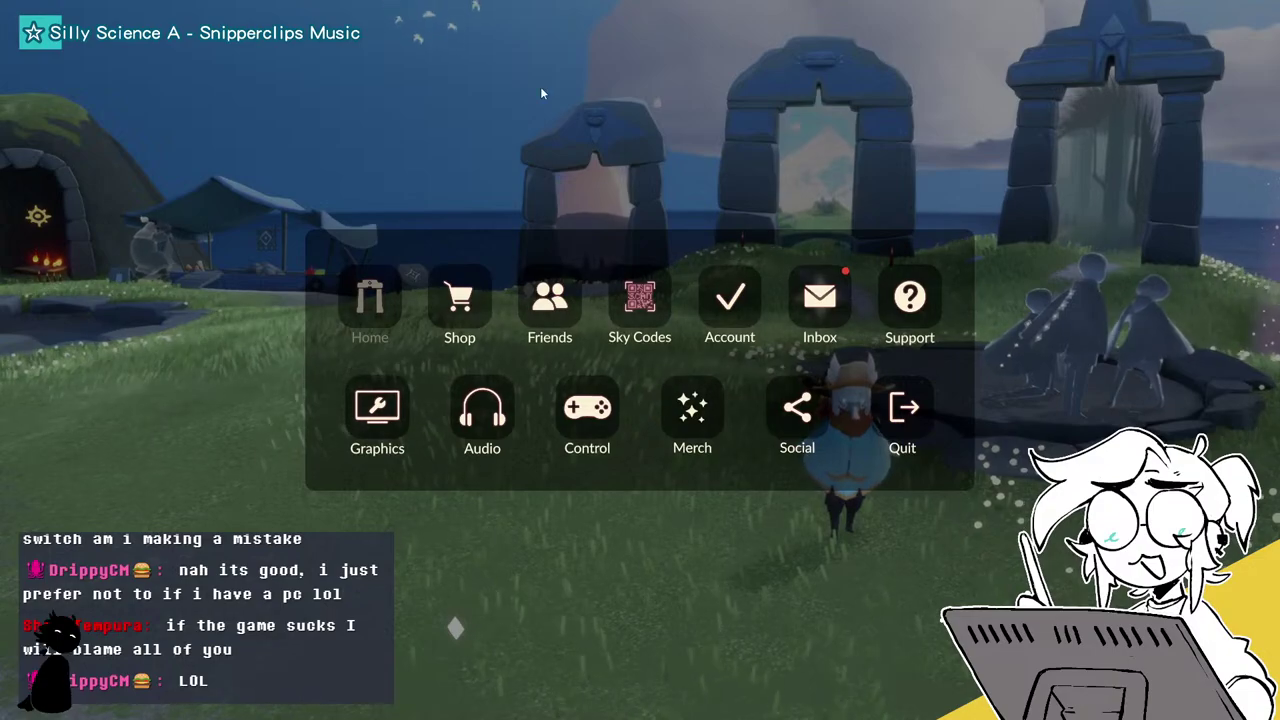
pyautogui.press('Escape')
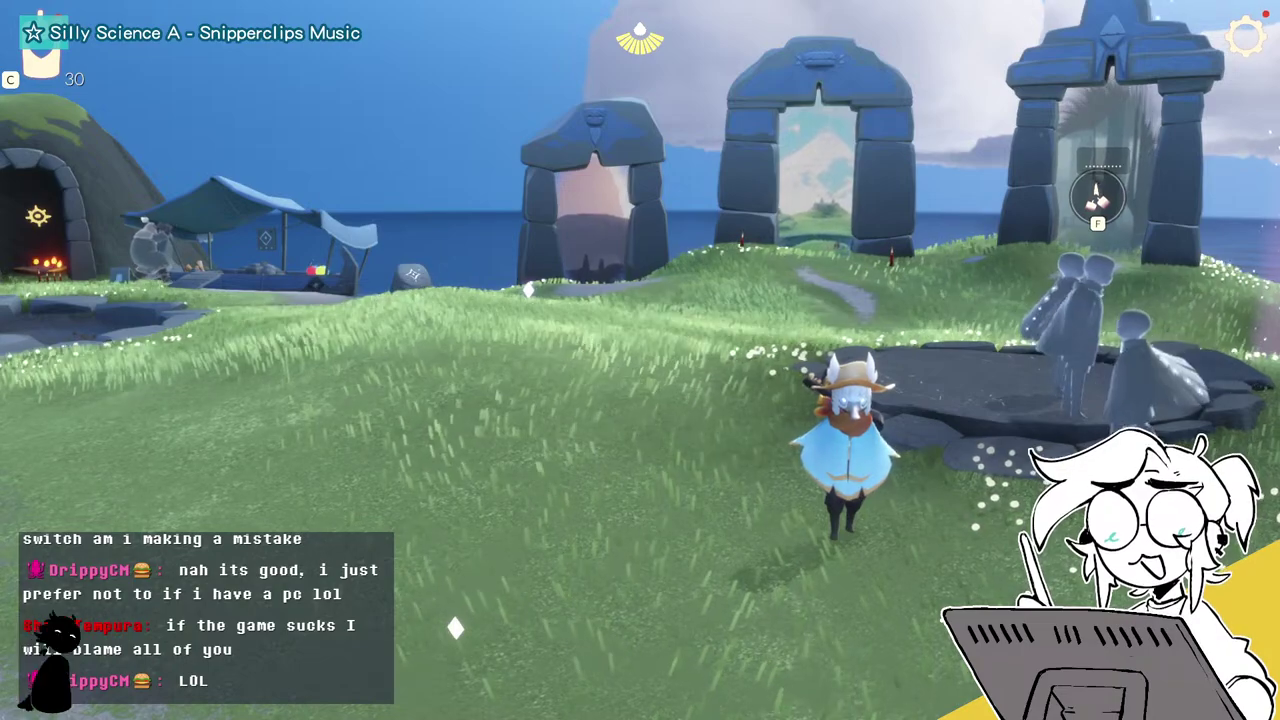
pyautogui.press('Left')
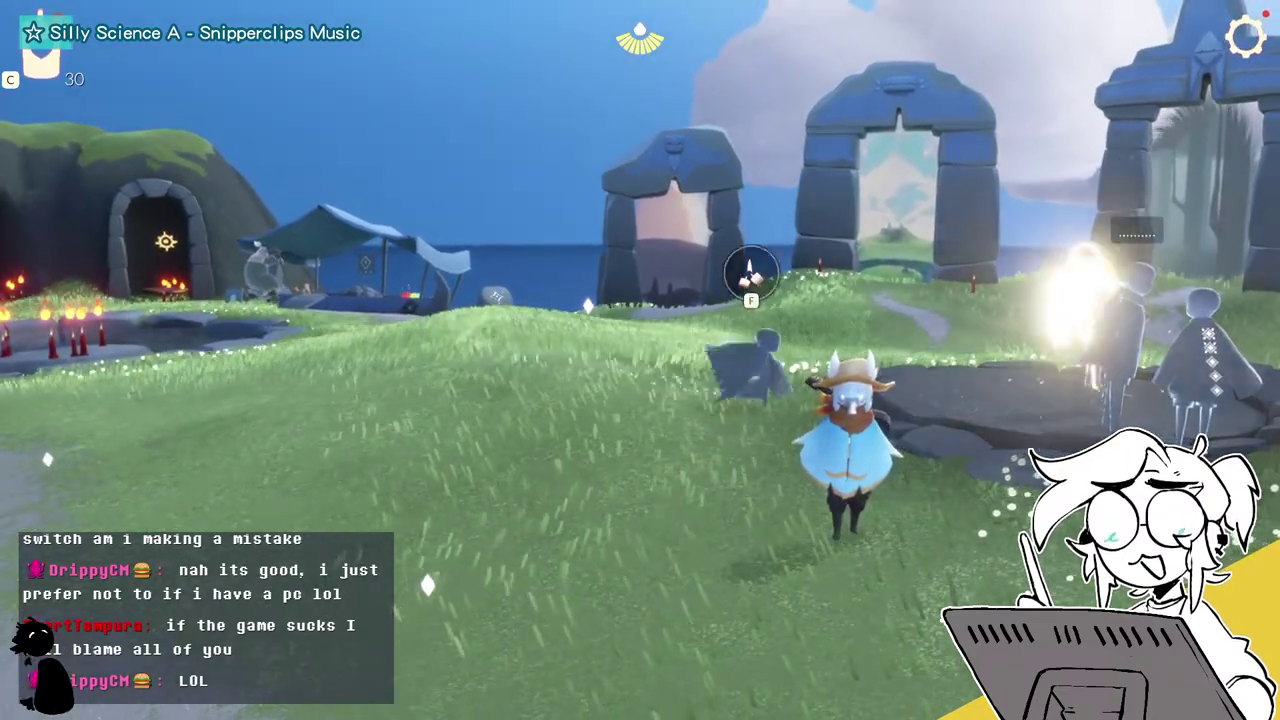
pyautogui.press('Right')
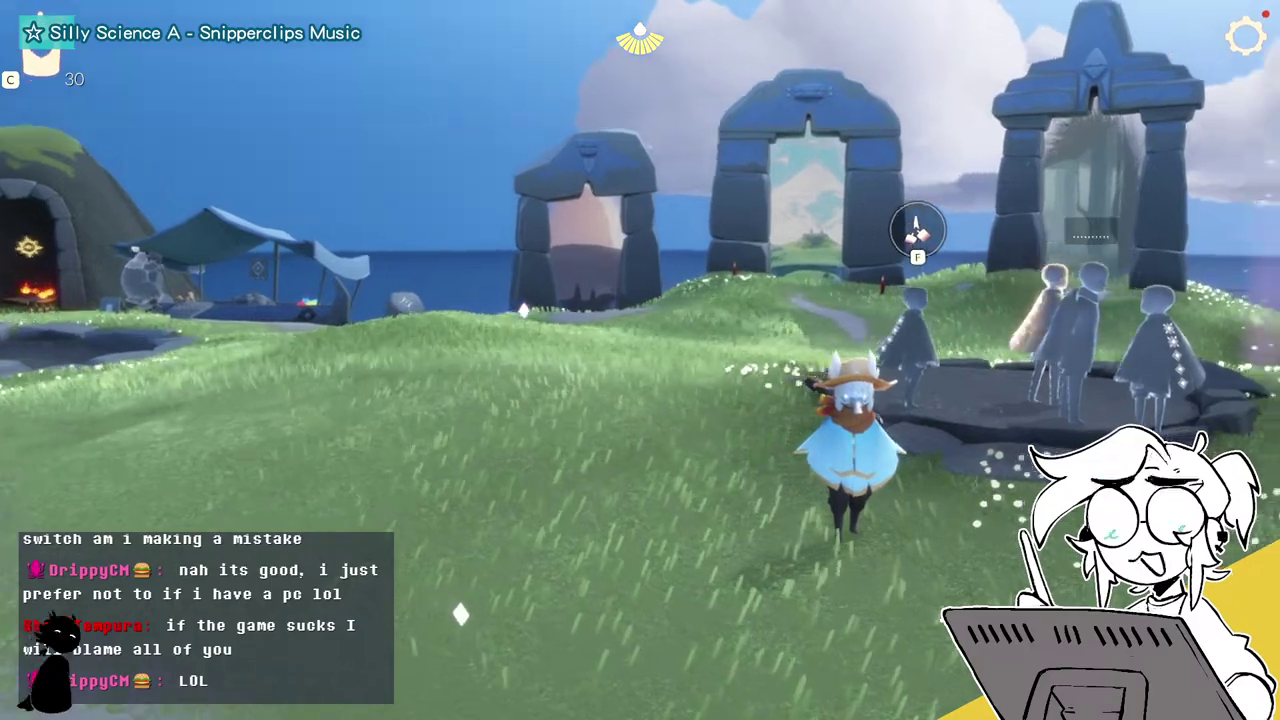
pyautogui.press('e')
pyautogui.press('e')
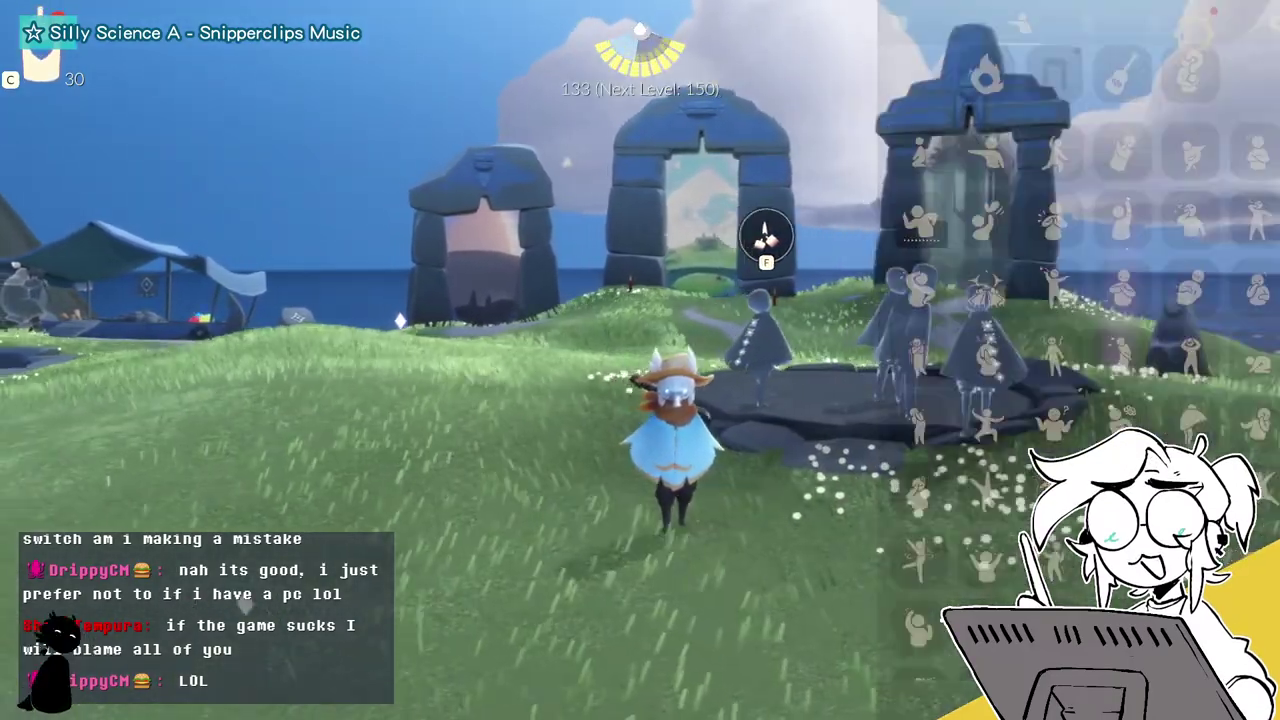
# Turn toward the rock alcoves and fly across the meadow to the stone pool with the red candles.
pyautogui.press('a')
pyautogui.press('Left')
pyautogui.press('w')
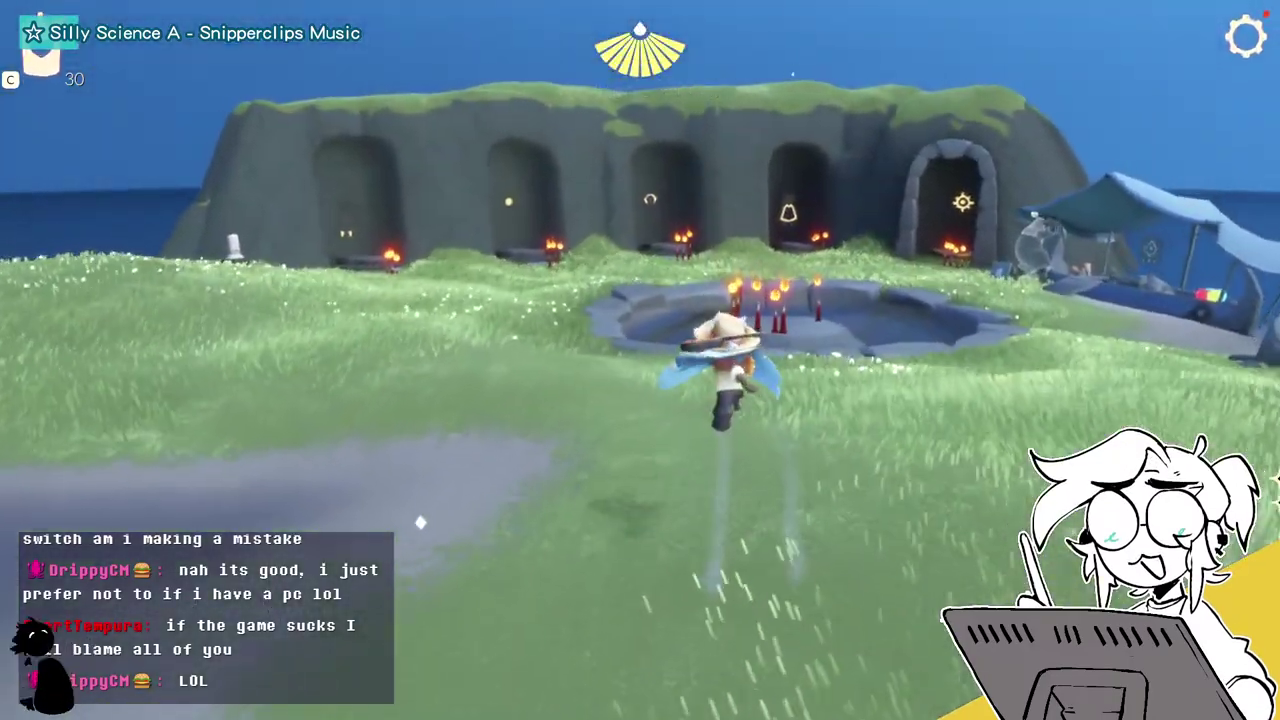
pyautogui.press('w')
pyautogui.press('space')
pyautogui.press('space')
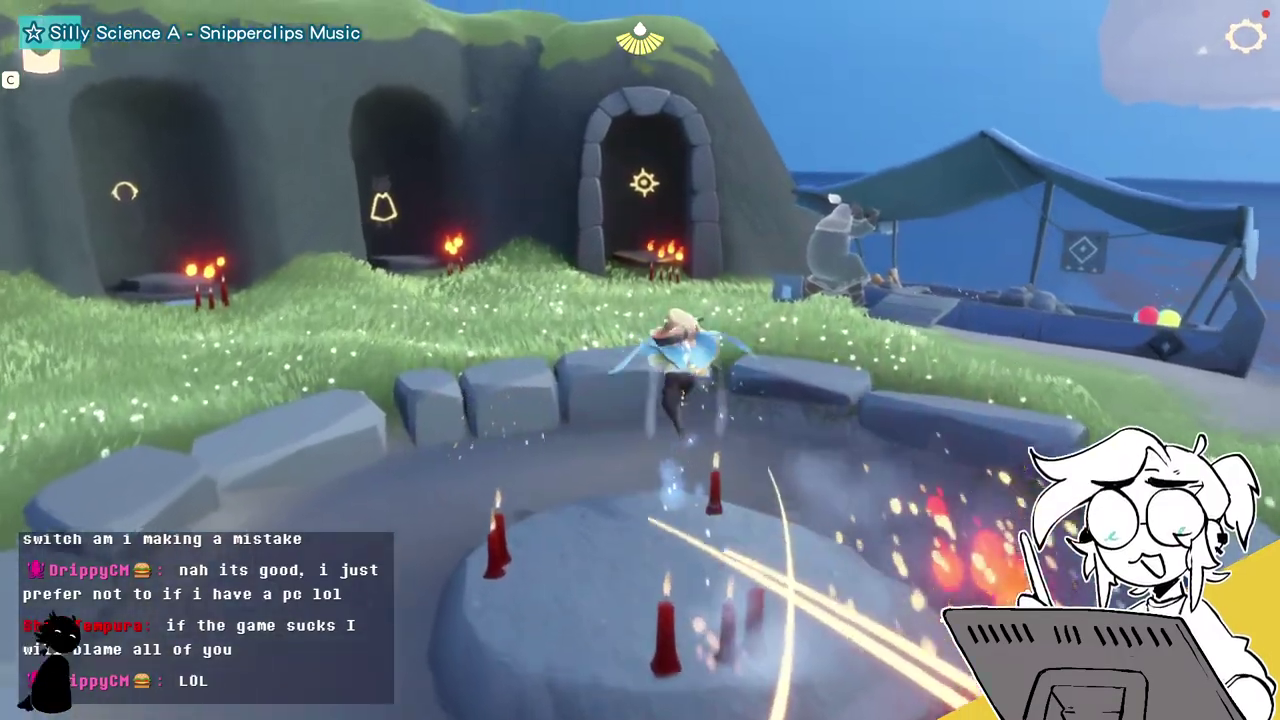
# Run from the stone pool past the candlelit alcoves to the small stone marker at the end of the rock wall.
pyautogui.press('w')
pyautogui.press('a')
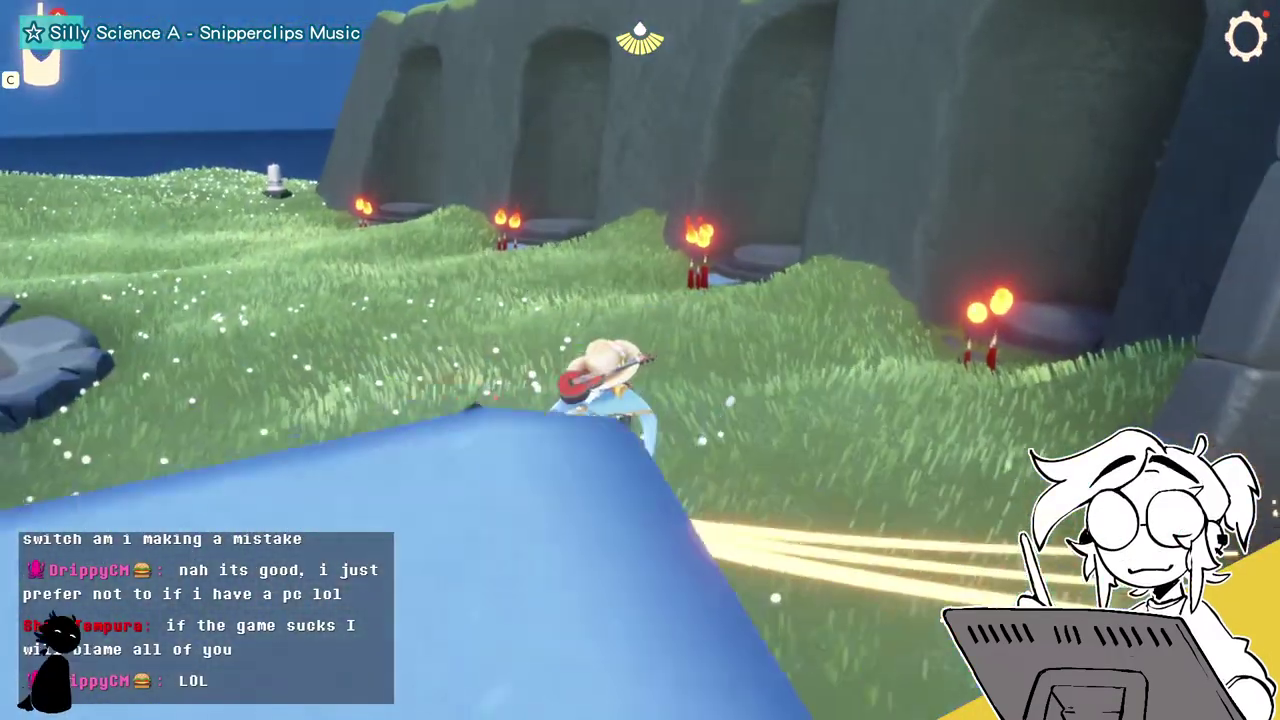
pyautogui.press('w')
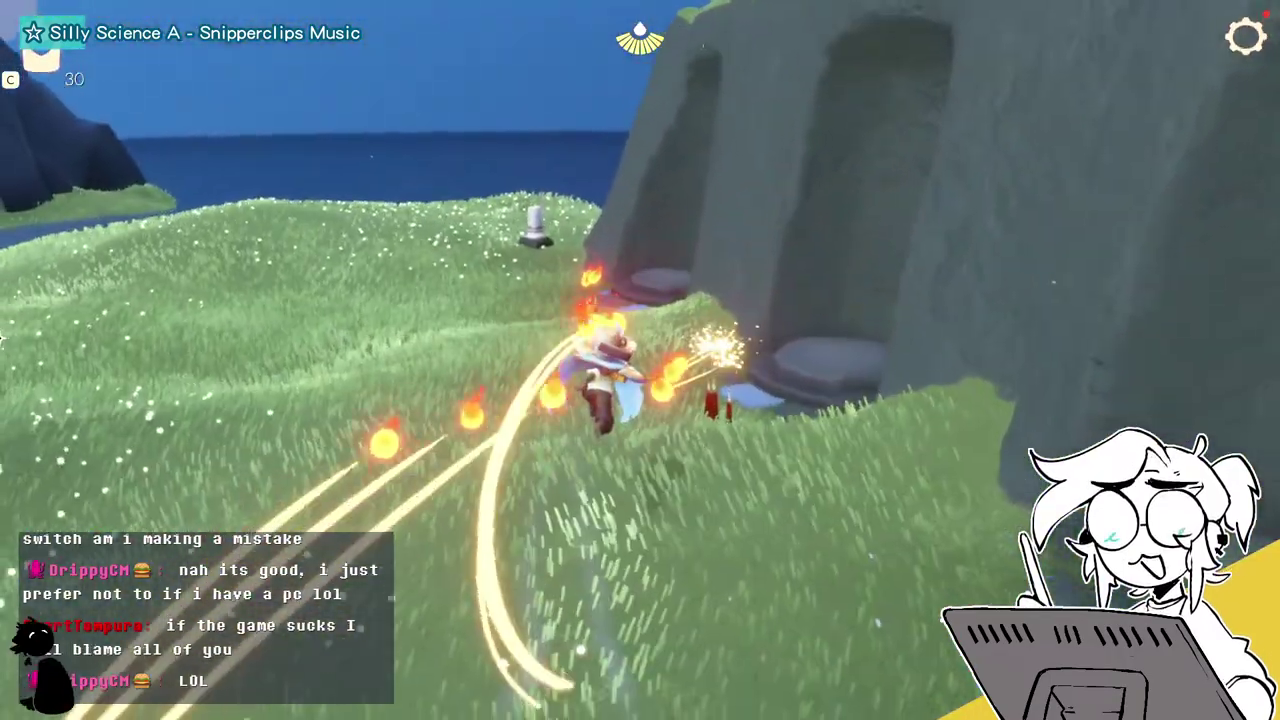
pyautogui.press('w')
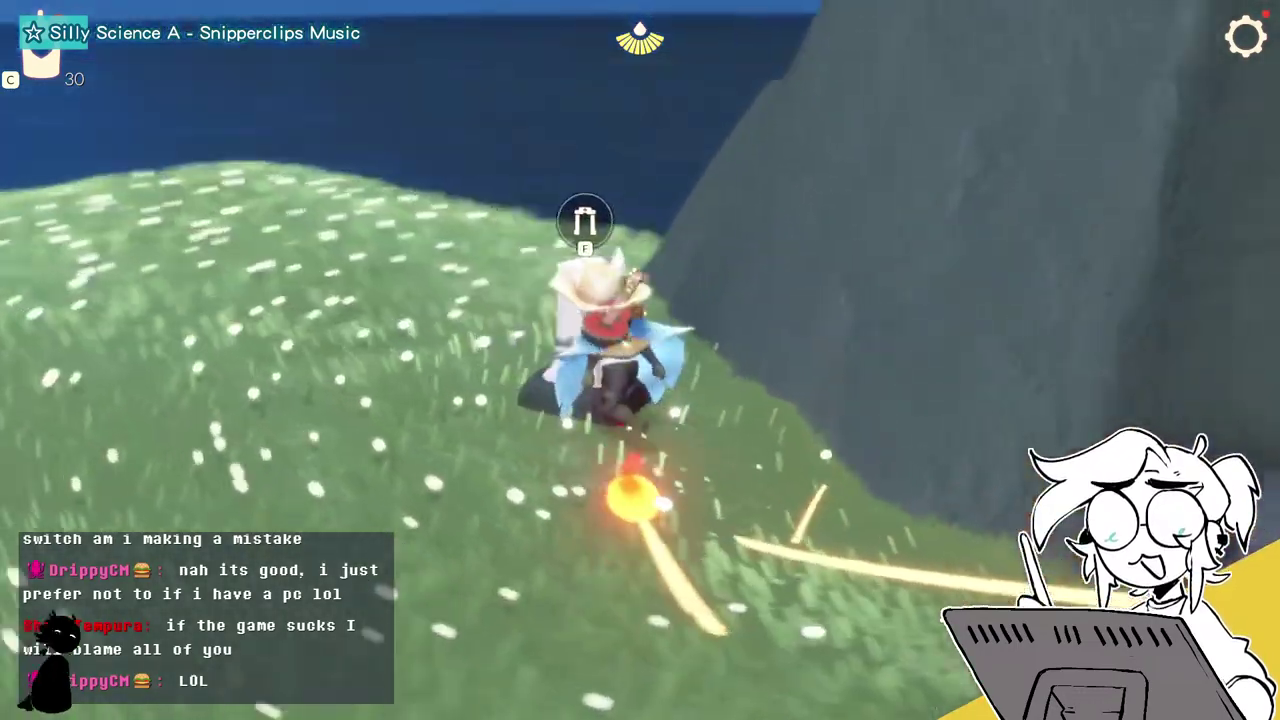
# Turn back toward the portals and take out the guitar on the flowered grass.
pyautogui.press('d')
pyautogui.press('d')
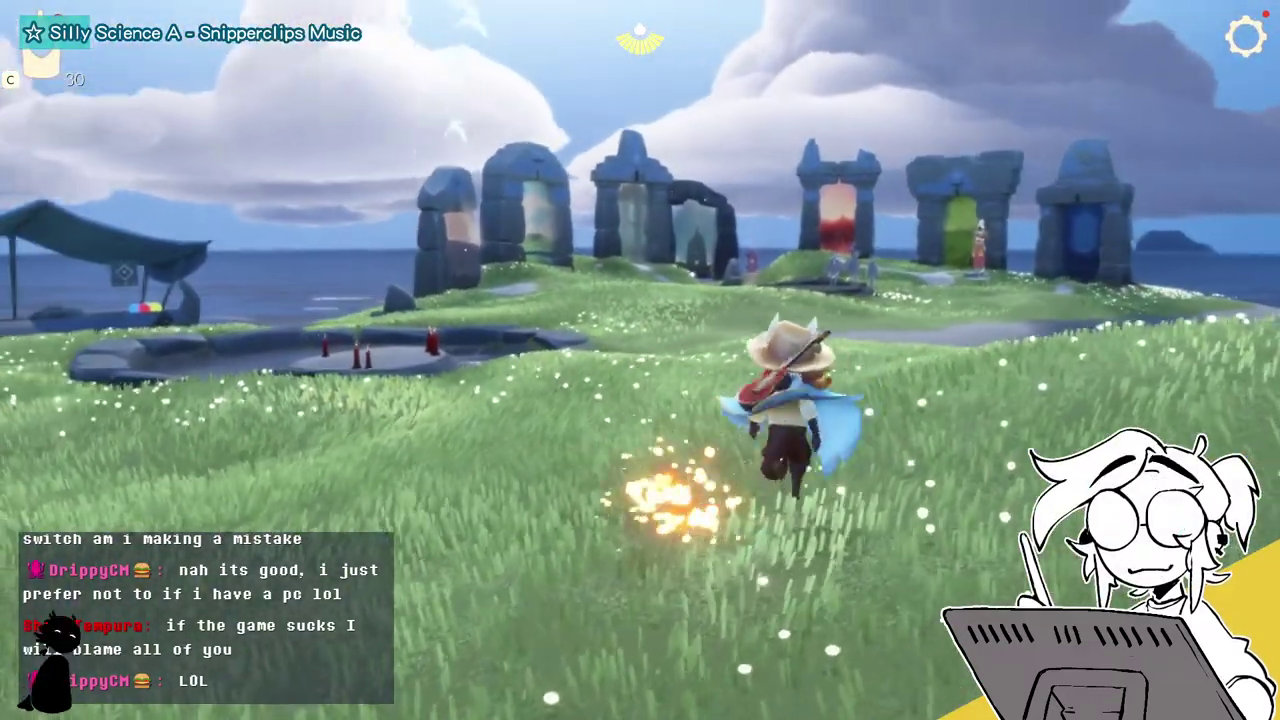
pyautogui.press('e')
pyautogui.click(1106, 74)
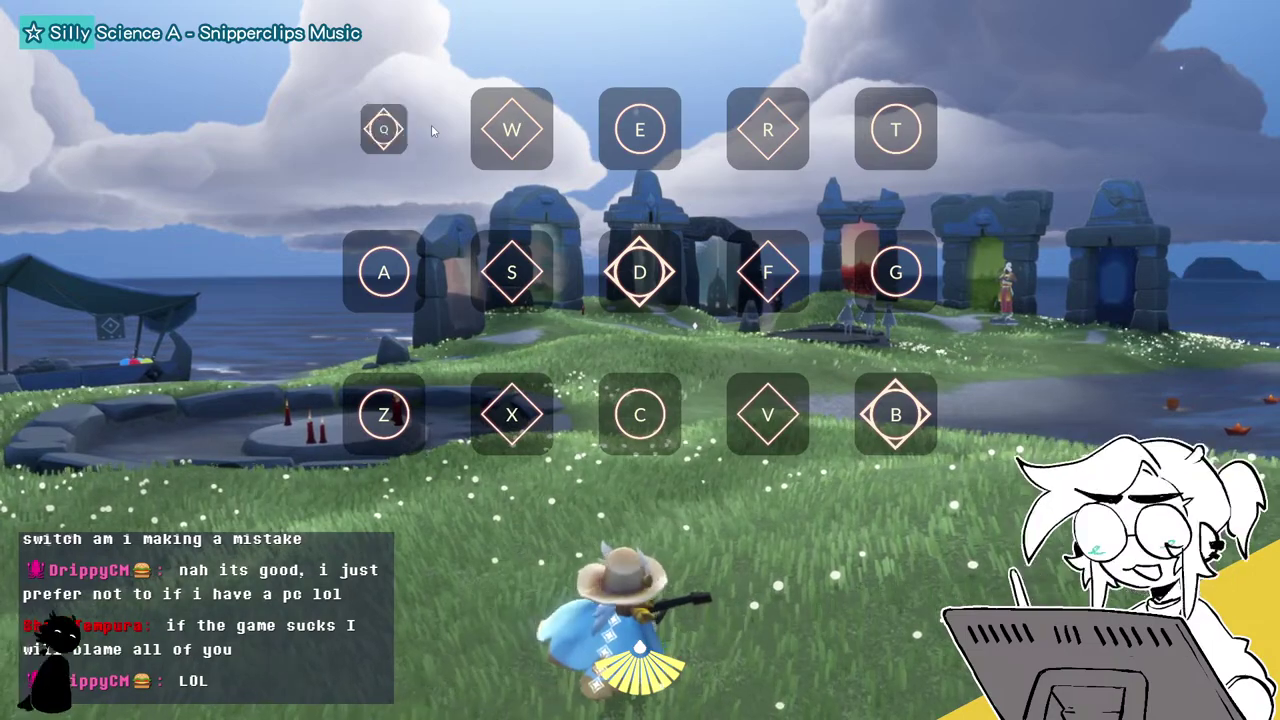
# Strum across the guitar's top row of notes and sound notes along its bottom row, ending on V and B.
pyautogui.moveTo(400, 129); pyautogui.dragTo(636, 130)
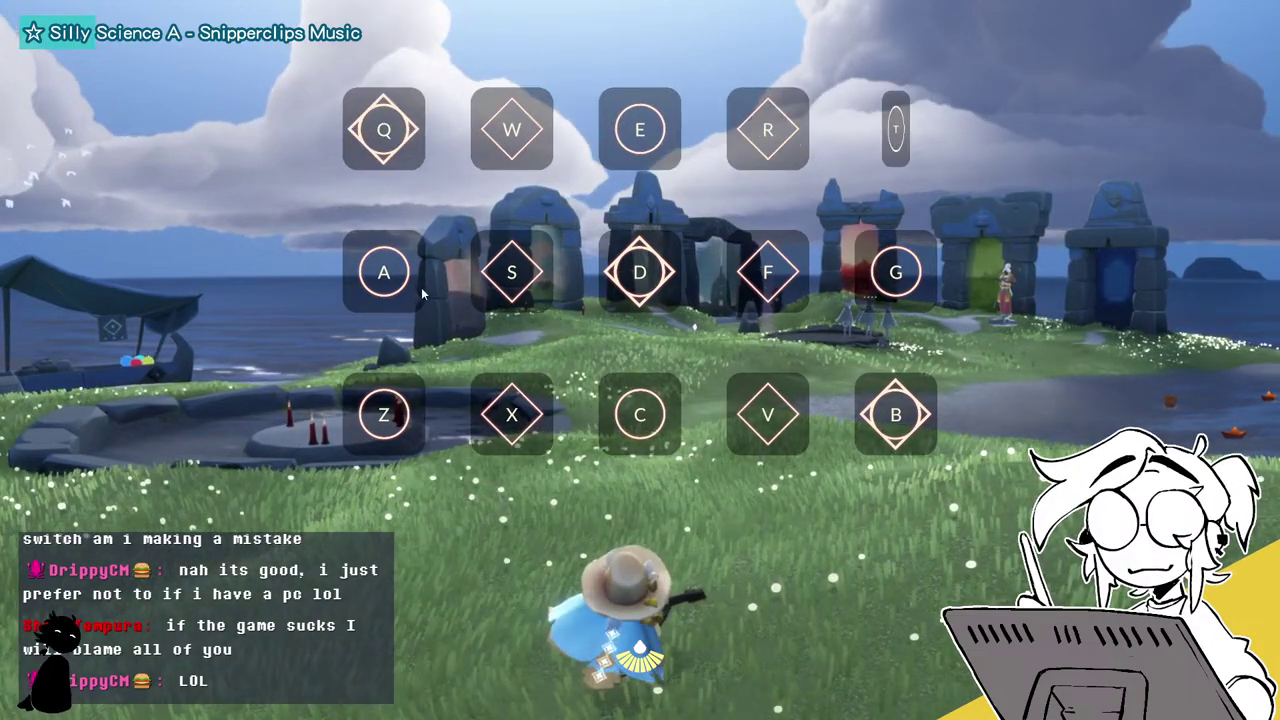
pyautogui.click(391, 448)
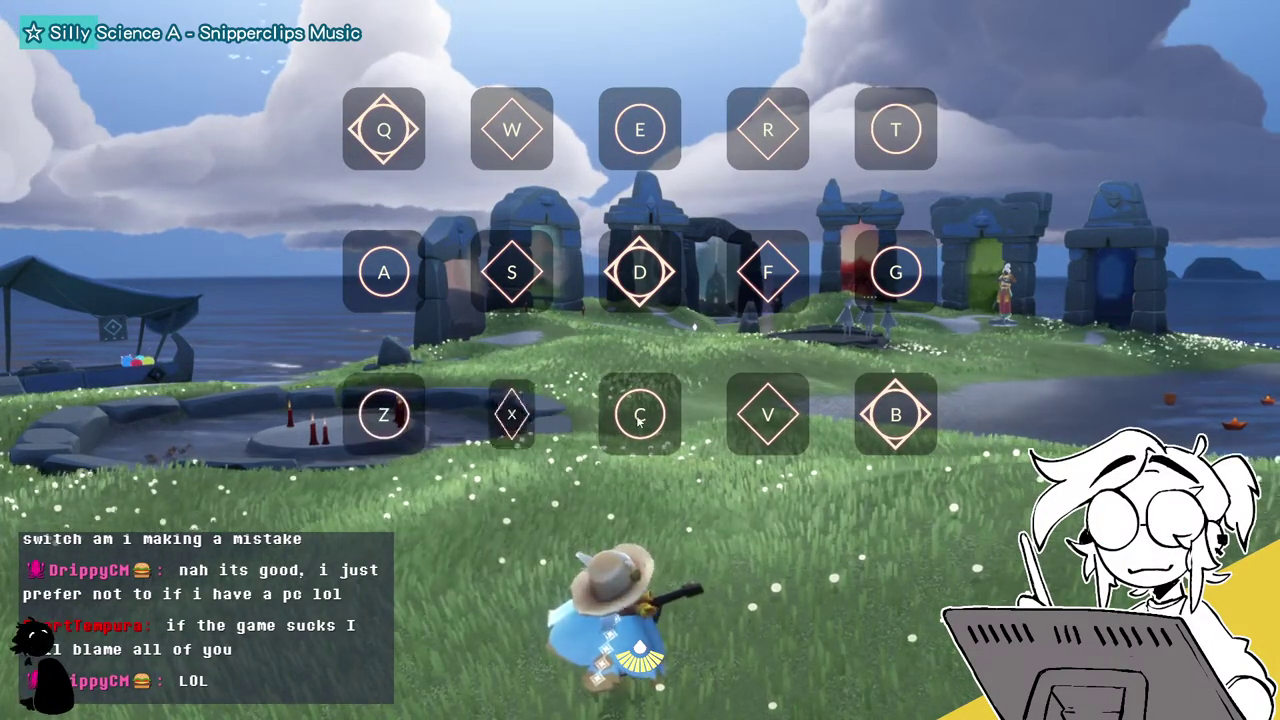
pyautogui.click(767, 414)
pyautogui.click(864, 410)
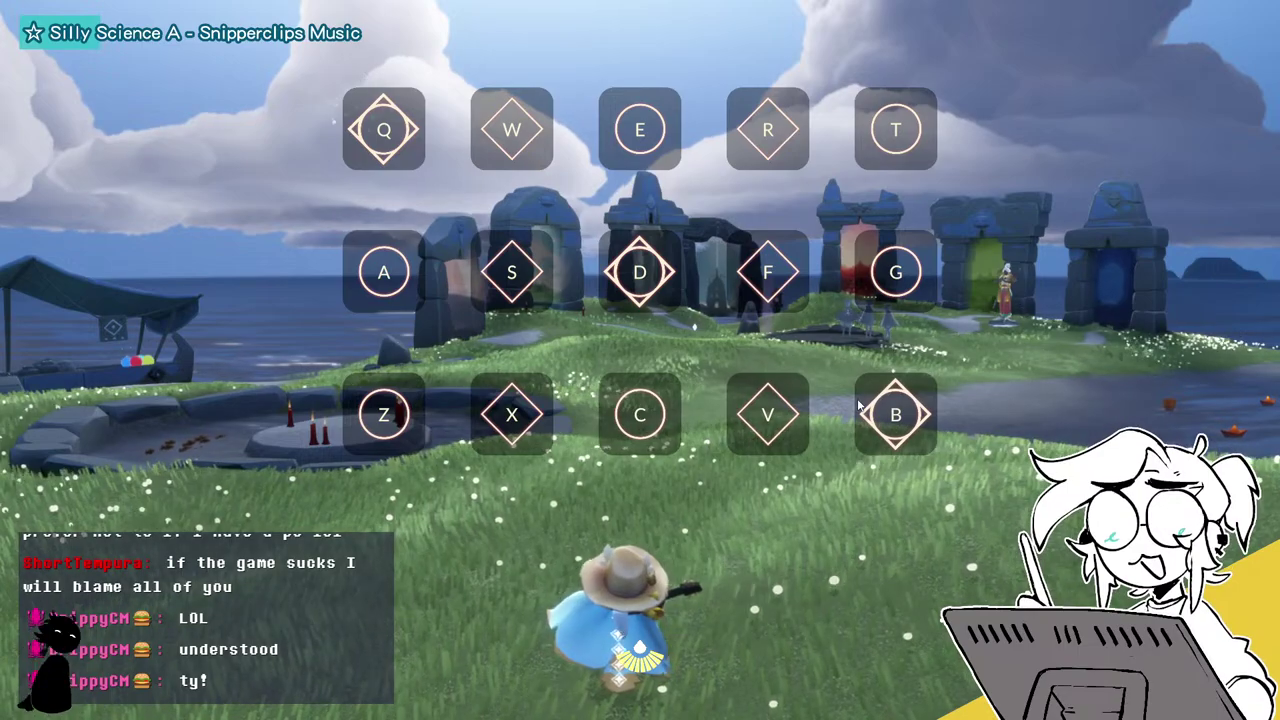
# Play a melody on the guitar across all three rows of notes, mixing T, F, G and E with V, B, A and S.
pyautogui.press('r')
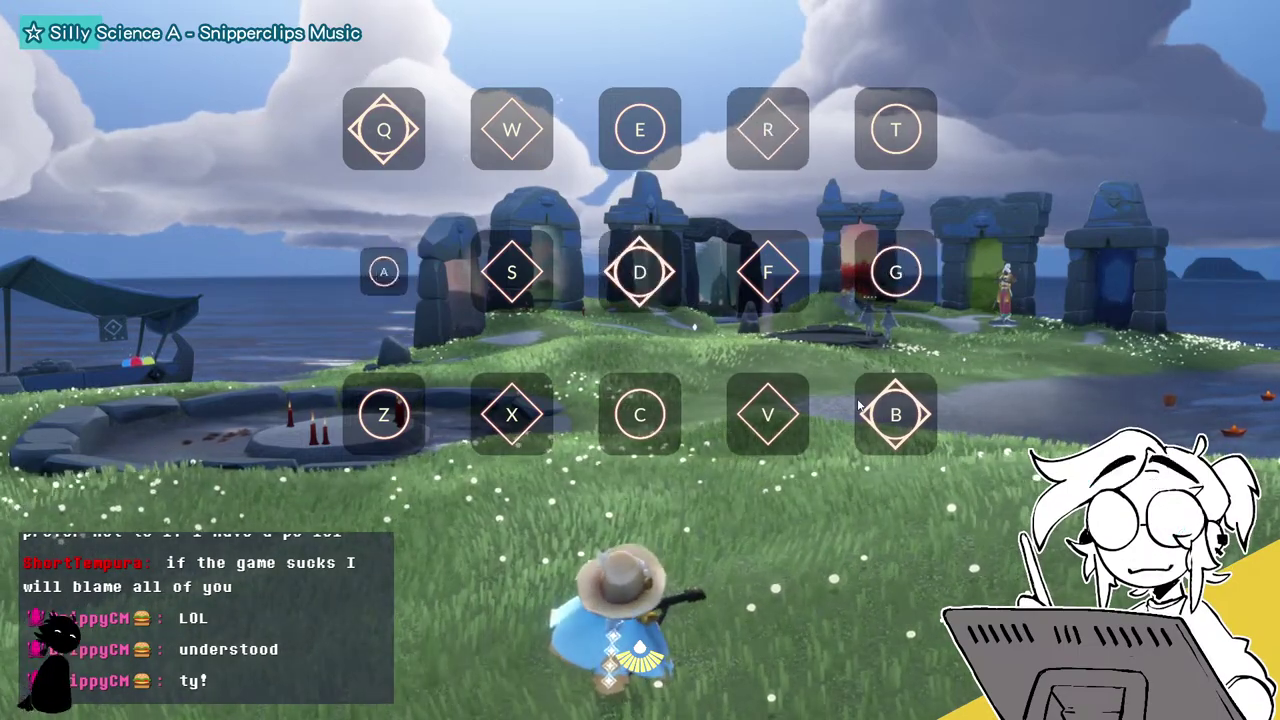
pyautogui.press('t')
pyautogui.press('s')
pyautogui.press('f')
pyautogui.press('x')
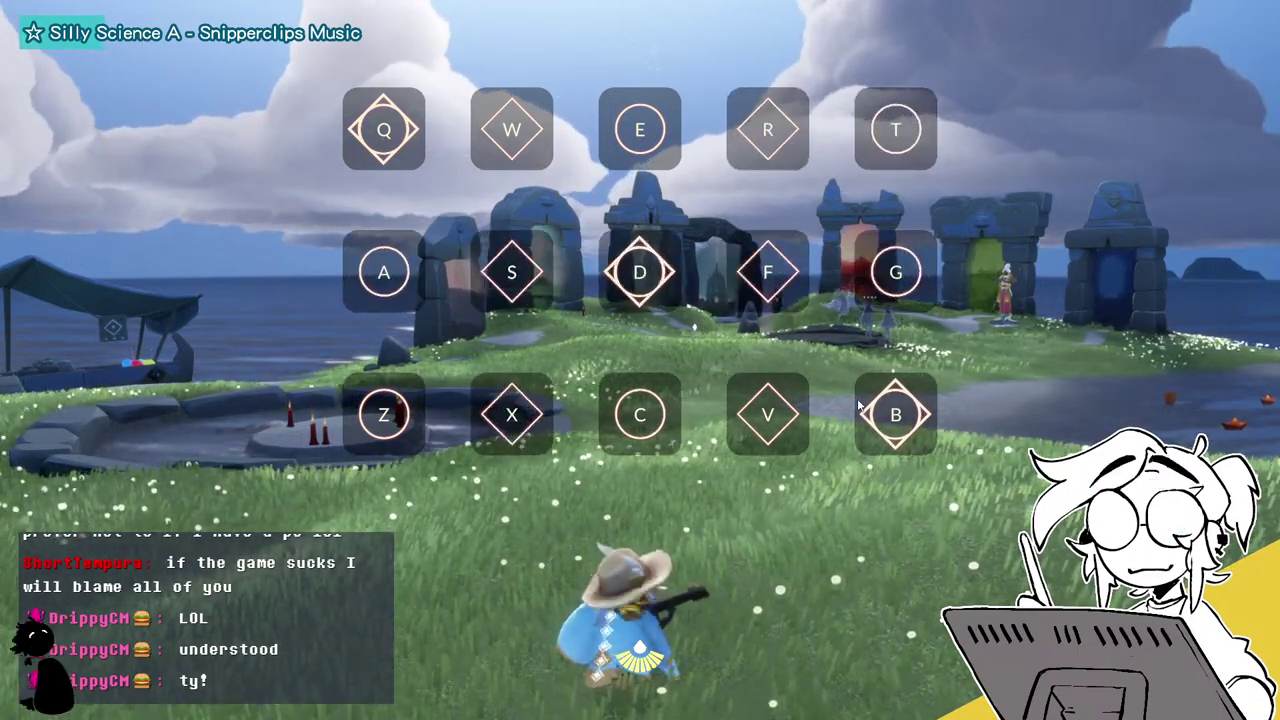
pyautogui.press('e')
pyautogui.press('f')
pyautogui.press('b')
pyautogui.press('v')
pyautogui.press('f')
pyautogui.press('c')
pyautogui.press('a')
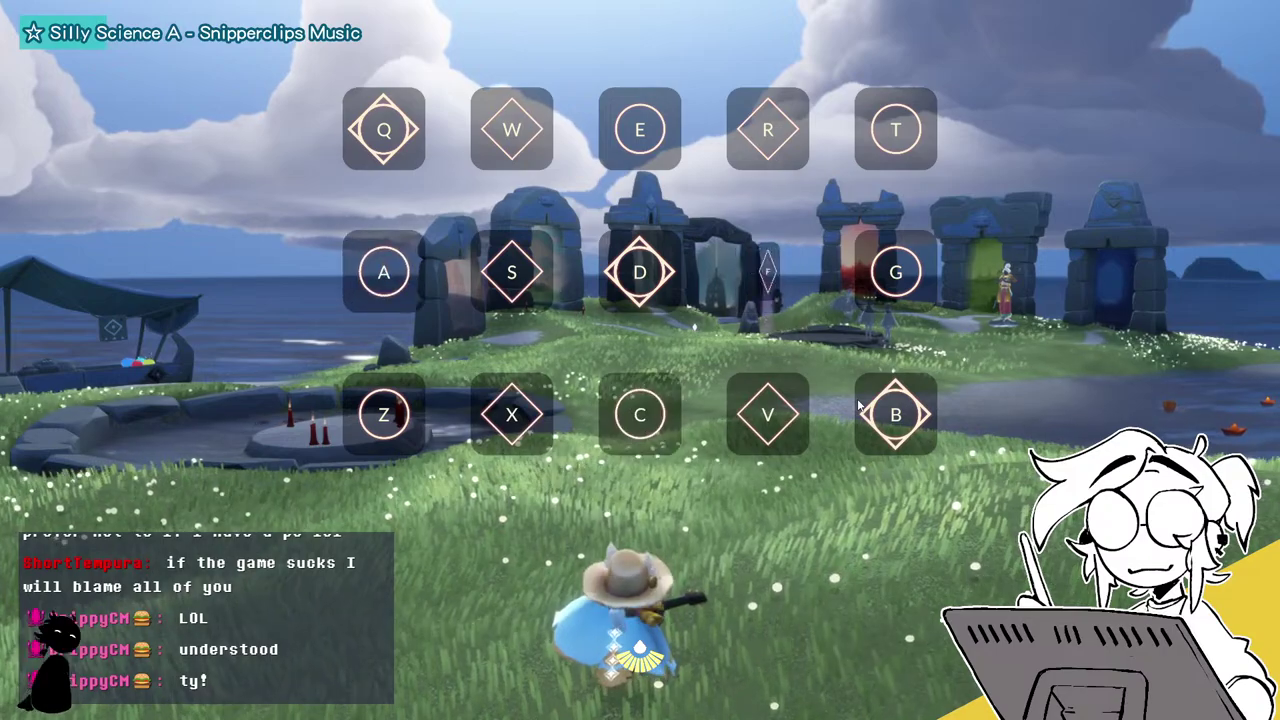
pyautogui.press('b')
pyautogui.press('r')
pyautogui.press('c')
pyautogui.press('a')
pyautogui.press('g')
pyautogui.press('b')
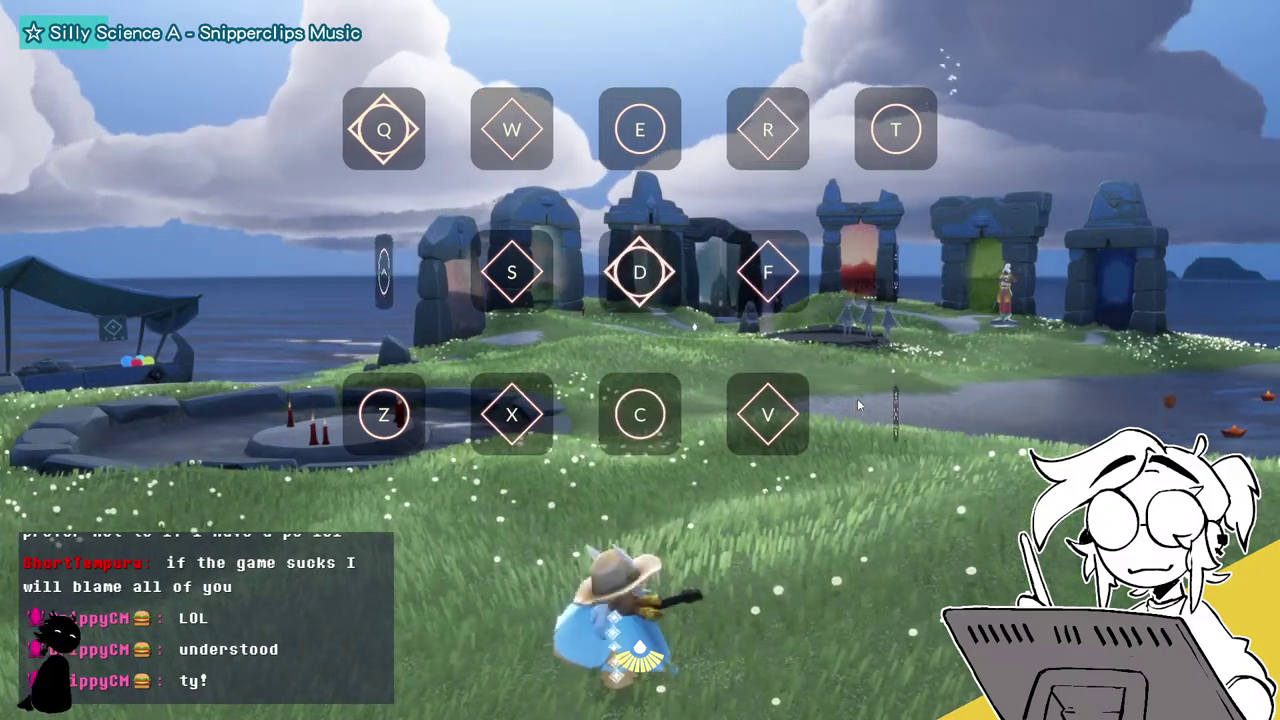
pyautogui.press('t')
pyautogui.press('v')
pyautogui.press('f')
pyautogui.press('b')
pyautogui.press('g')
pyautogui.press('s')
pyautogui.press('x')
pyautogui.press('f')
pyautogui.press('v')
pyautogui.press('g')
pyautogui.press('t')
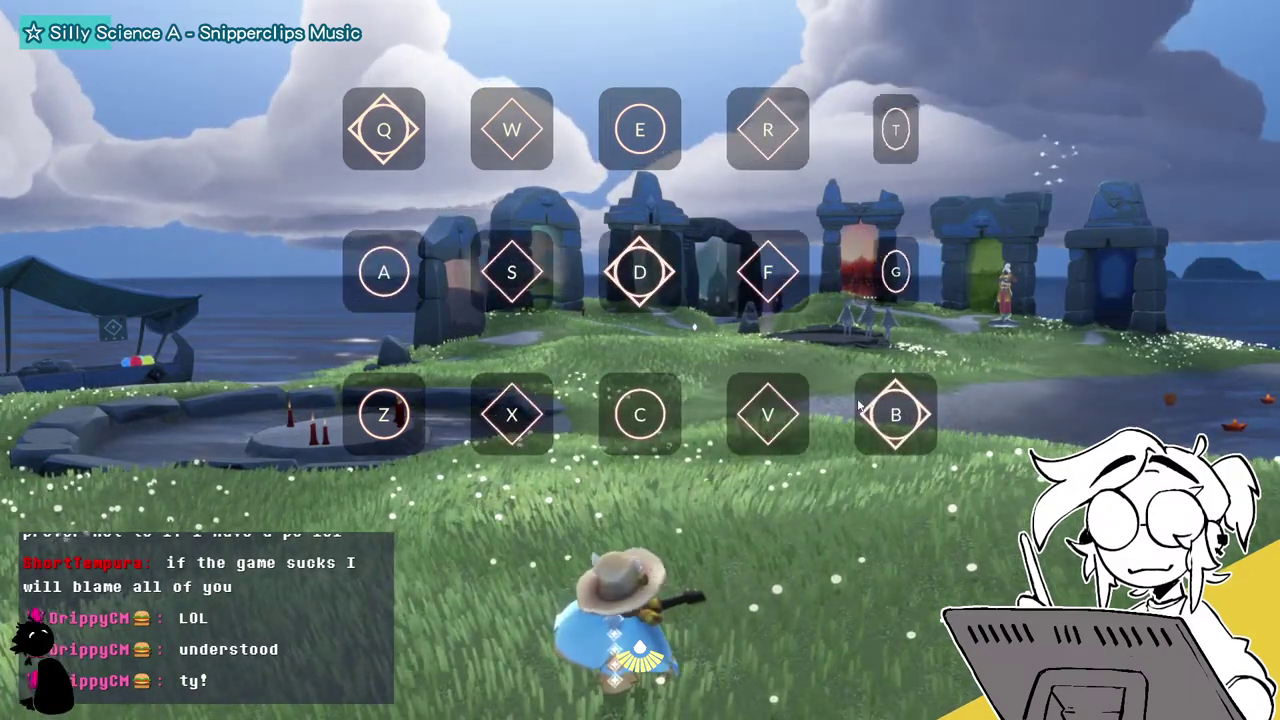
pyautogui.press('a')
pyautogui.press('d')
pyautogui.press('c')
pyautogui.press('e')
pyautogui.press('a')
pyautogui.press('s')
pyautogui.press('e')
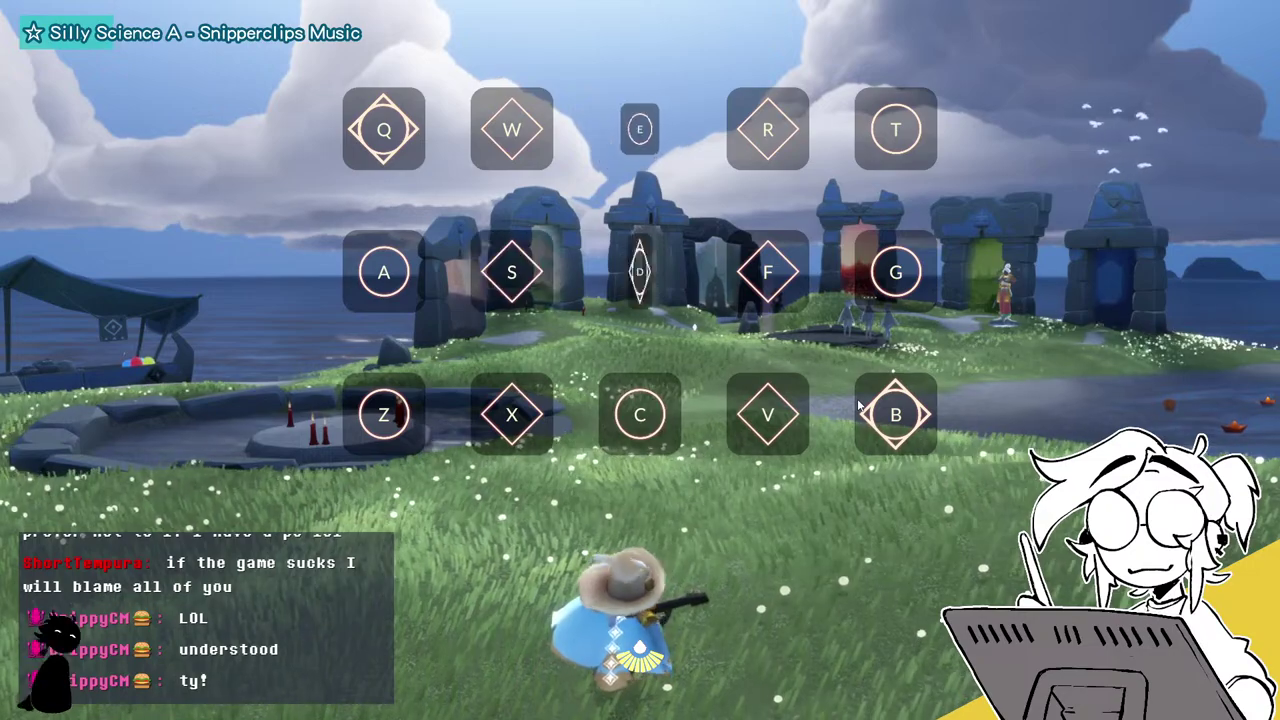
pyautogui.press('a')
pyautogui.press('a')
pyautogui.press('d')
pyautogui.press('r')
pyautogui.press('g')
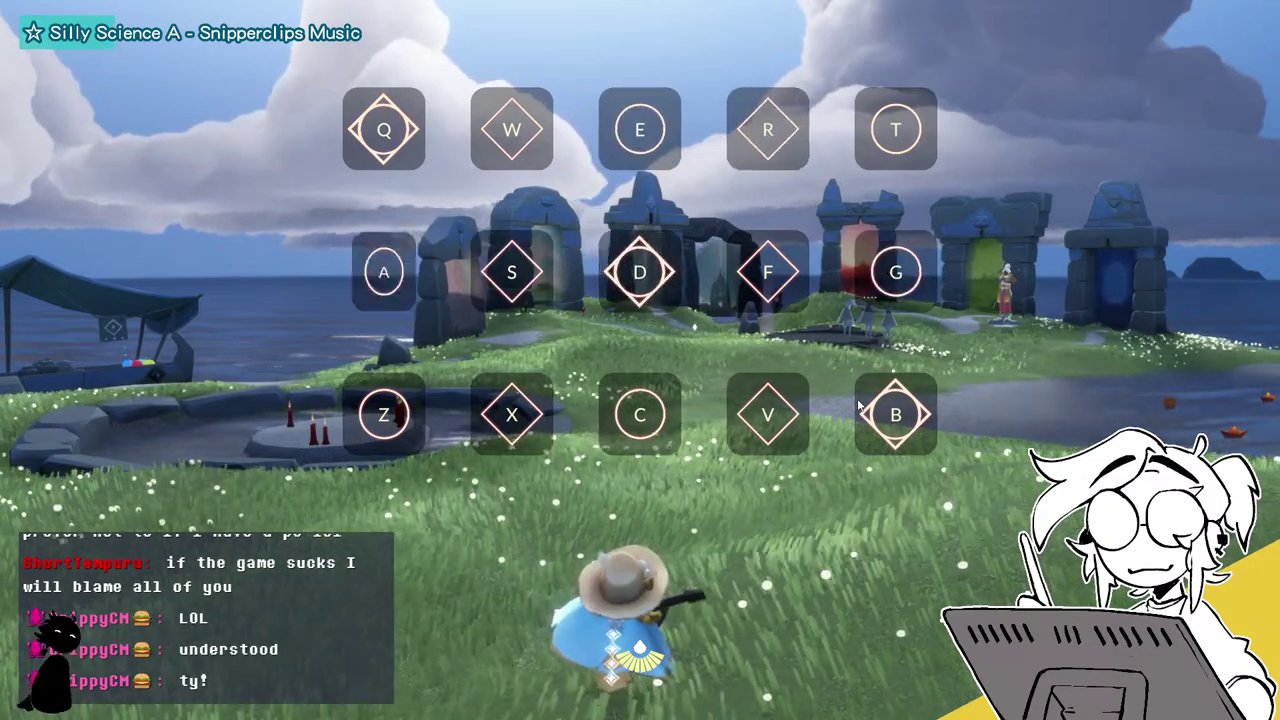
pyautogui.press('t')
pyautogui.press('f')
pyautogui.press('s')
pyautogui.press('x')
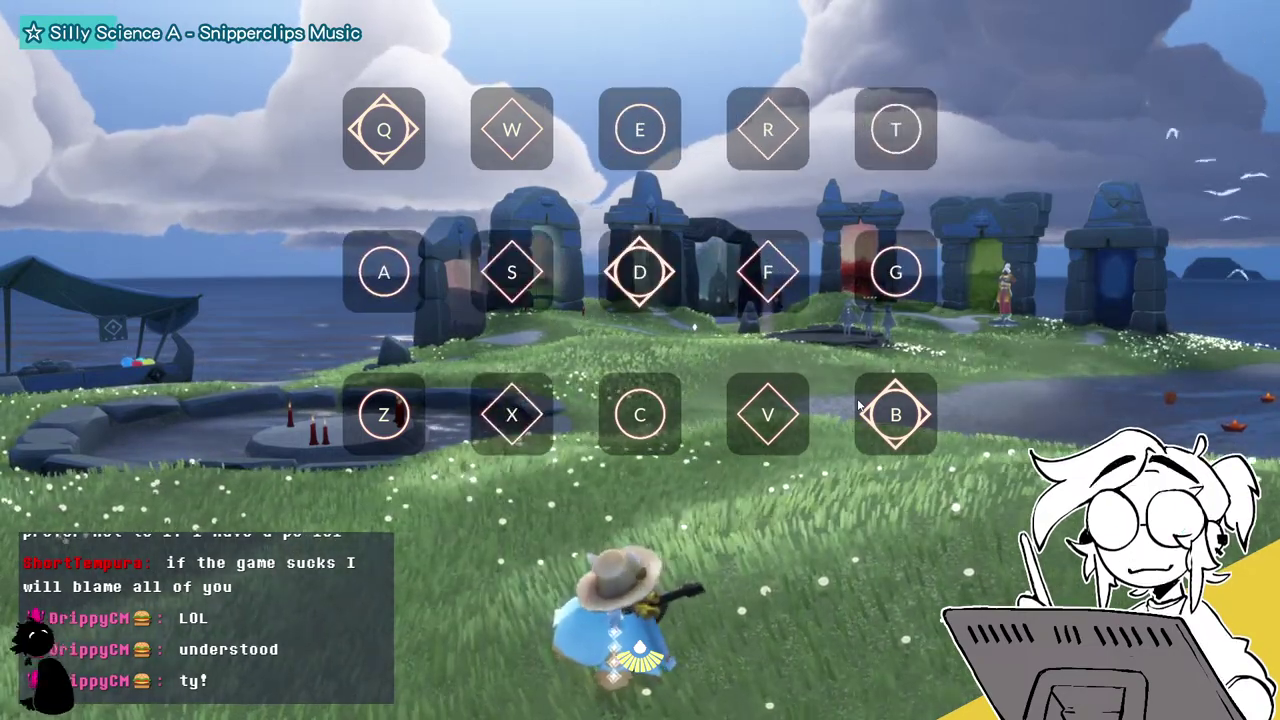
pyautogui.press('e')
pyautogui.press('s')
pyautogui.press('x')
pyautogui.press('f')
pyautogui.press('c')
pyautogui.press('v')
pyautogui.press('b')
pyautogui.press('g')
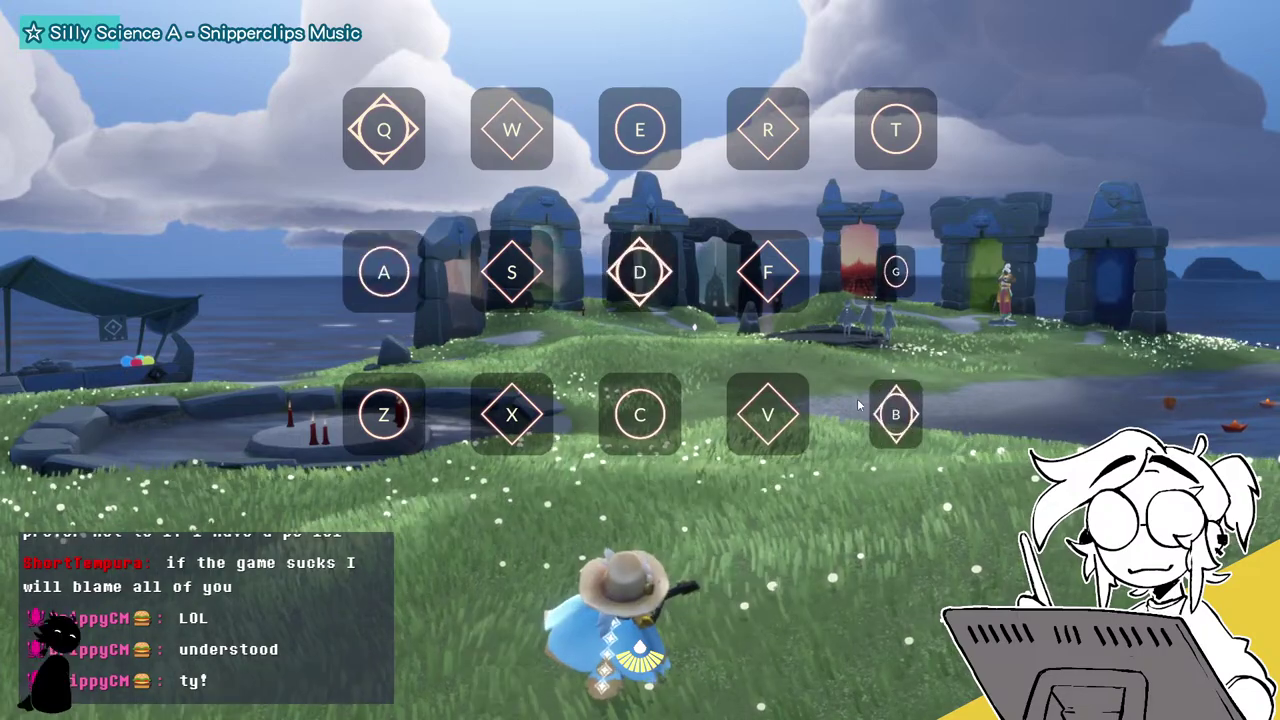
pyautogui.press('v')
pyautogui.press('f')
pyautogui.press('e')
pyautogui.press('d')
pyautogui.press('c')
pyautogui.press('s')
pyautogui.press('q')
pyautogui.press('b')
pyautogui.press('r')
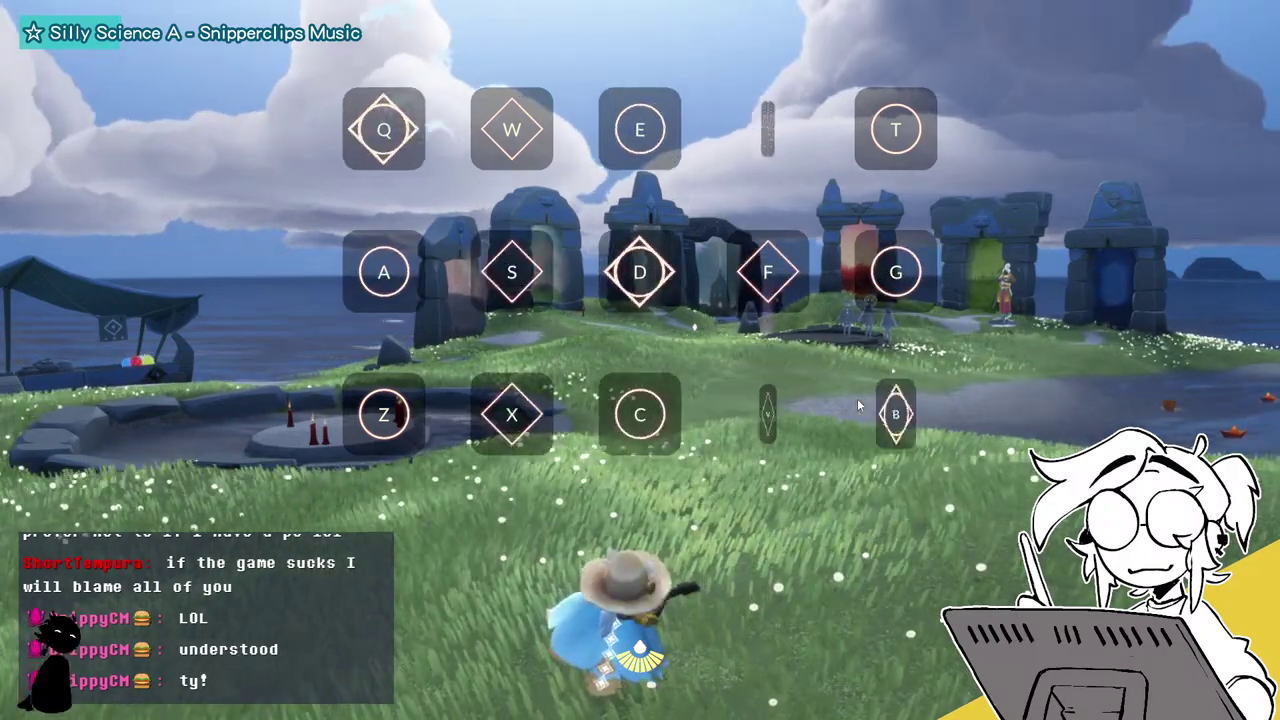
# Repeat the guitar's low C, V and B notes as accompaniment between single notes on A, W, T, S, G and D.
pyautogui.press('b')
pyautogui.press('a')
pyautogui.press('c')
pyautogui.press('v')
pyautogui.press('b')
pyautogui.press('w')
pyautogui.press('c')
pyautogui.press('b')
pyautogui.press('t')
pyautogui.press('v')
pyautogui.press('b')
pyautogui.press('s')
pyautogui.press('c')
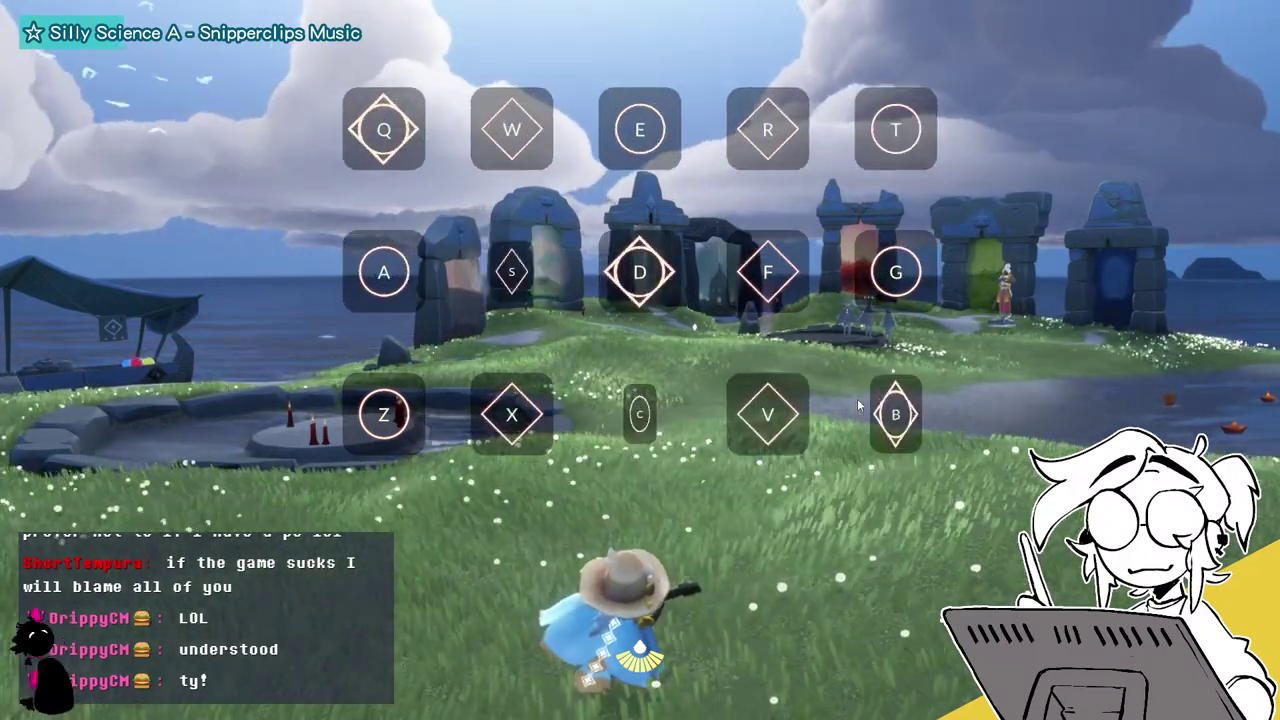
pyautogui.press('v')
pyautogui.press('b')
pyautogui.press('a')
pyautogui.press('c')
pyautogui.press('b')
pyautogui.press('b')
pyautogui.press('g')
pyautogui.press('c')
pyautogui.press('b')
pyautogui.press('d')
pyautogui.press('v')
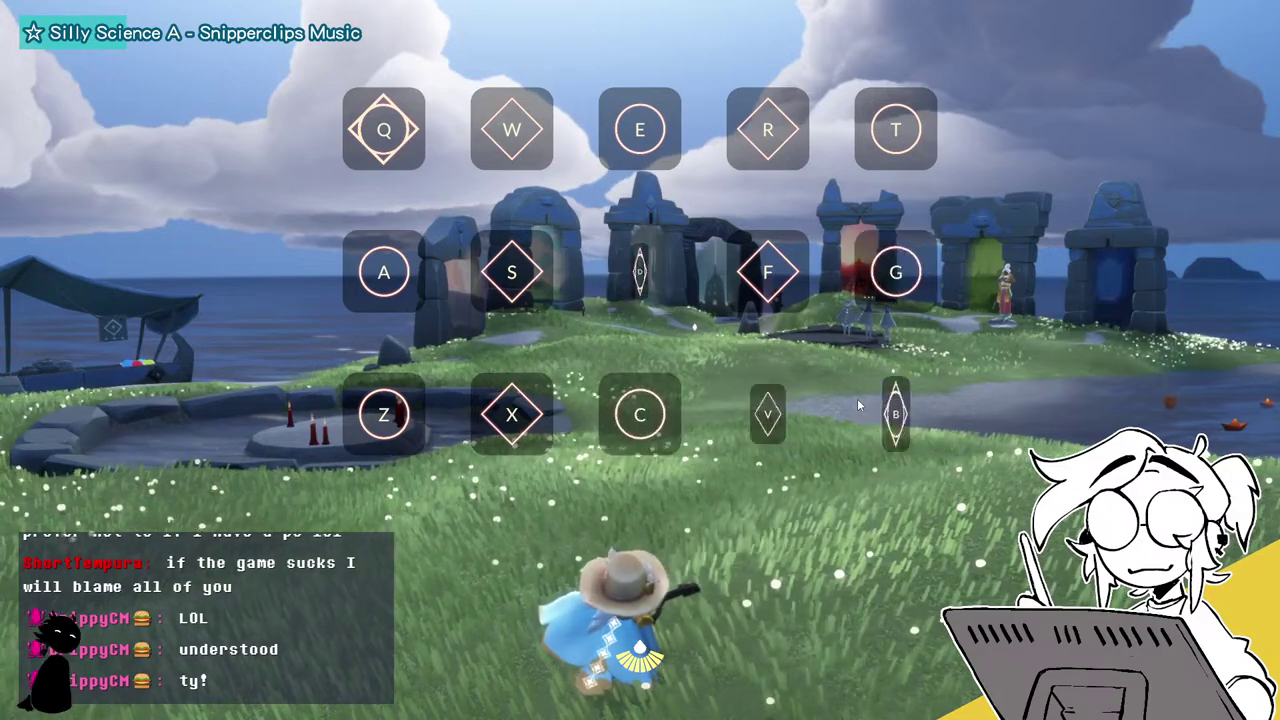
pyautogui.press('a')
pyautogui.press('c')
pyautogui.press('b')
pyautogui.press('d')
pyautogui.press('v')
pyautogui.press('b')
pyautogui.press('a')
pyautogui.press('c')
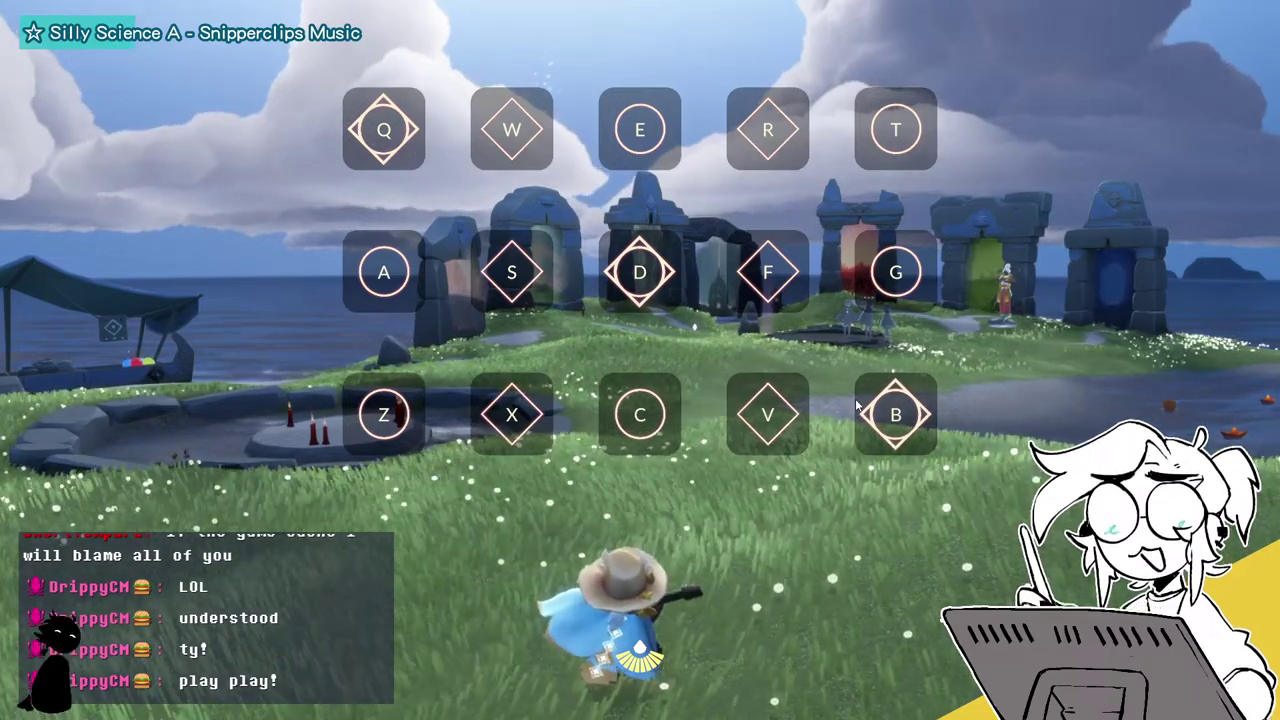
# Put the guitar away and fly past the rock alcoves to the stone archway with the red candles.
pyautogui.press('Escape')
pyautogui.press('w')
pyautogui.press('w')
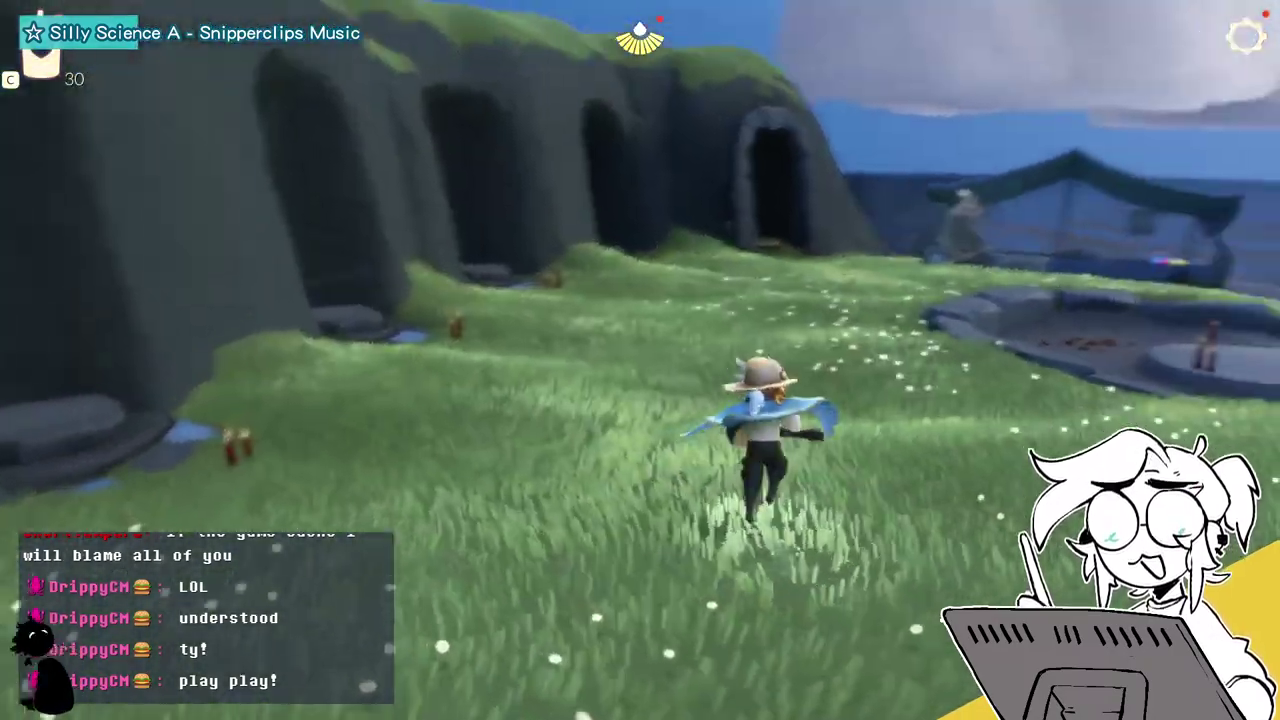
pyautogui.press('space')
pyautogui.press('w')
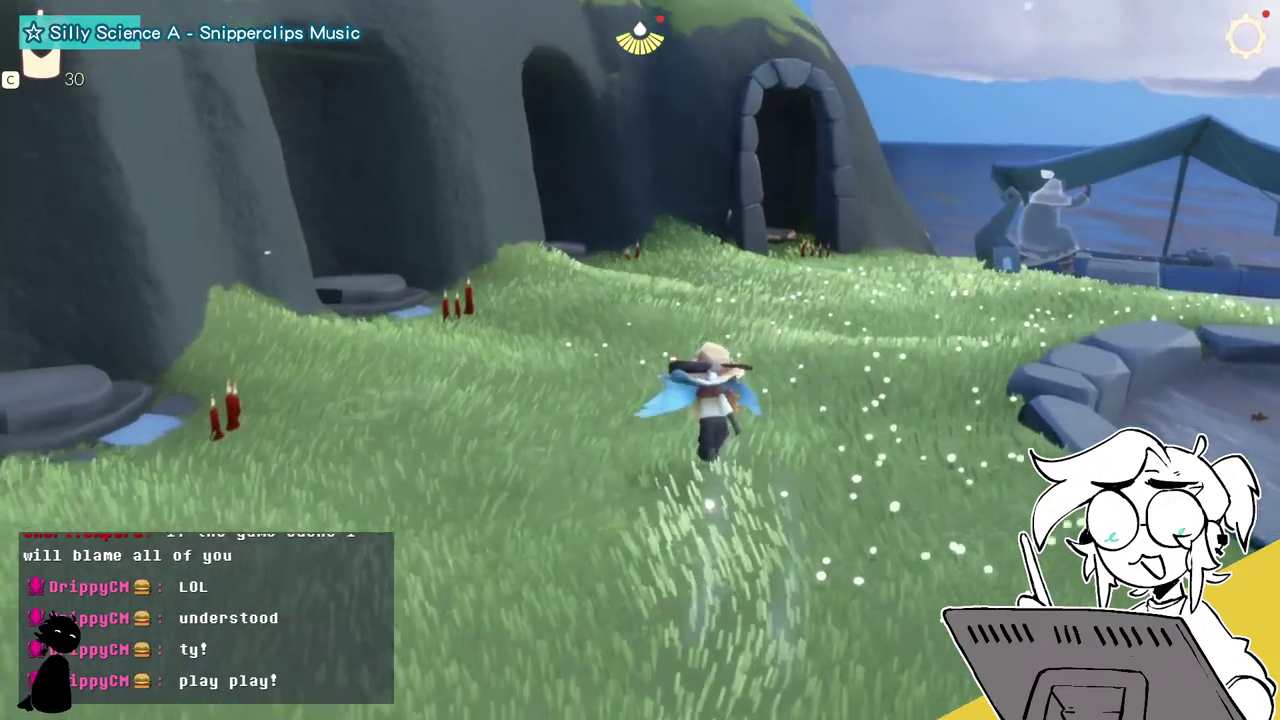
pyautogui.press('space')
pyautogui.press('space')
pyautogui.press('w')
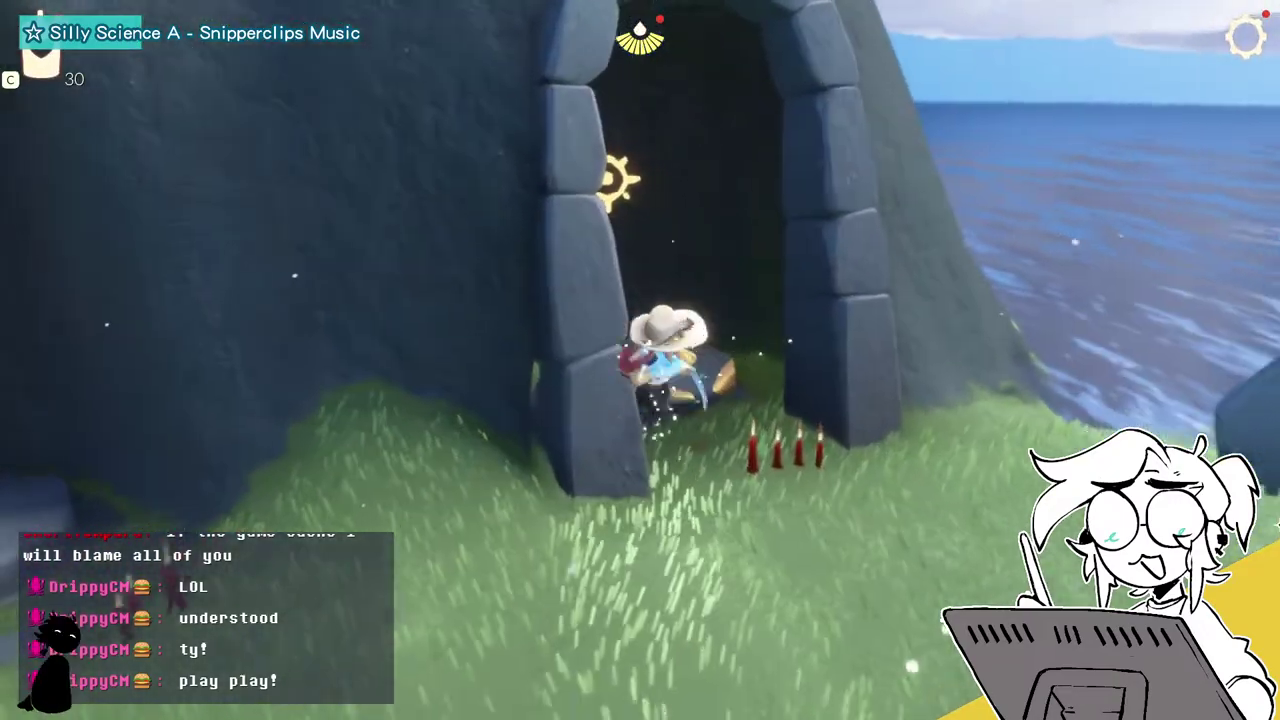
# Switch to the piano in front of the candlelit archway and sound its W and T notes.
pyautogui.press('2')
pyautogui.press('Escape')
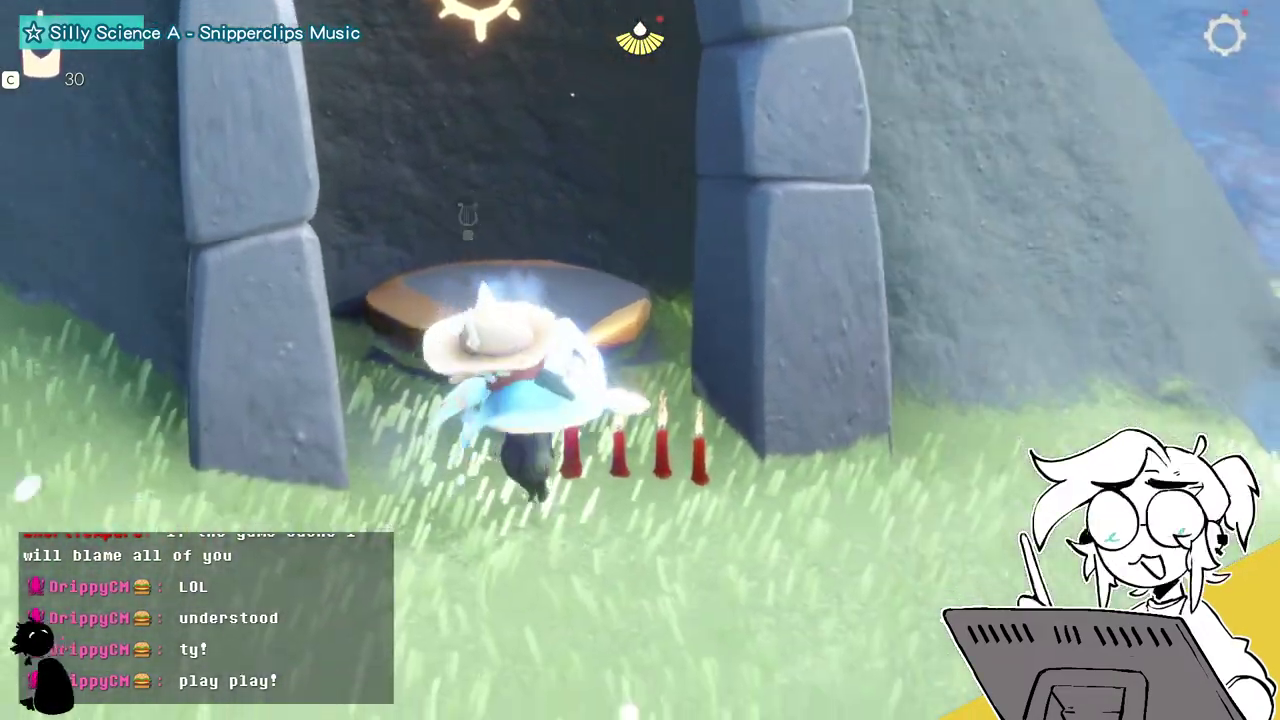
pyautogui.press('Escape')
pyautogui.press('s')
pyautogui.press('w')
pyautogui.press('d')
pyautogui.press('Escape')
pyautogui.press('2')
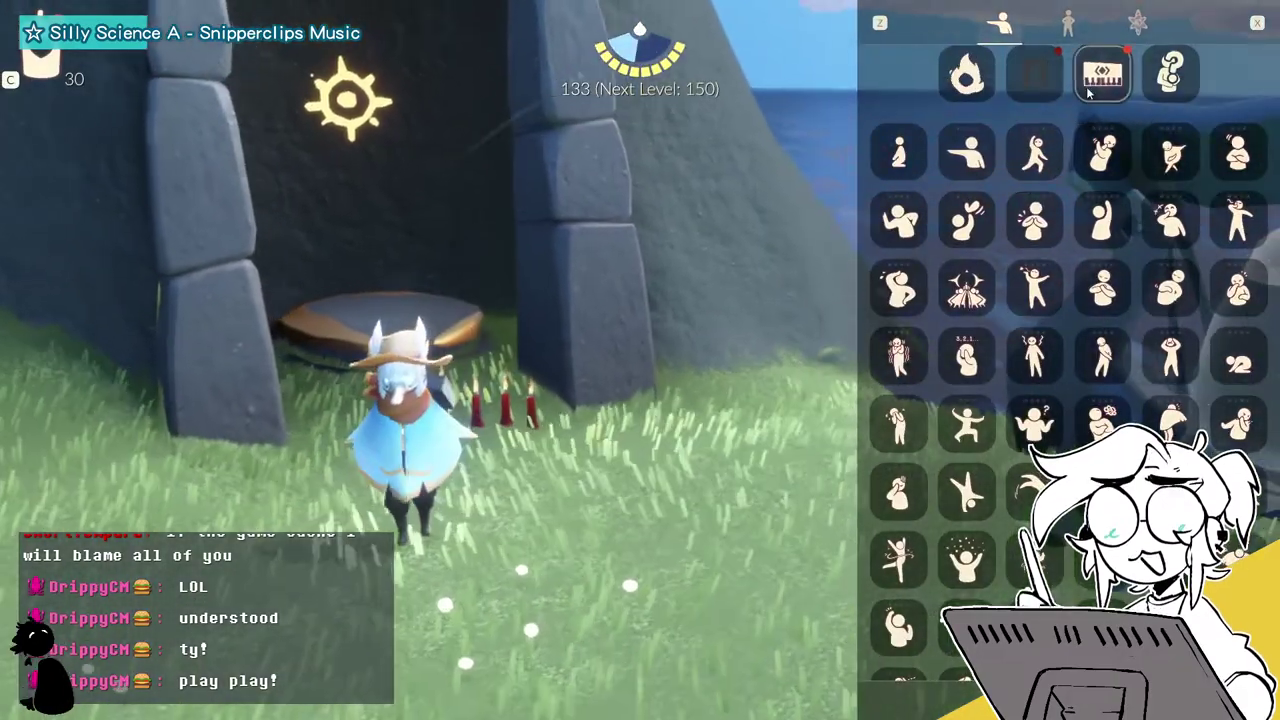
pyautogui.click(1089, 94)
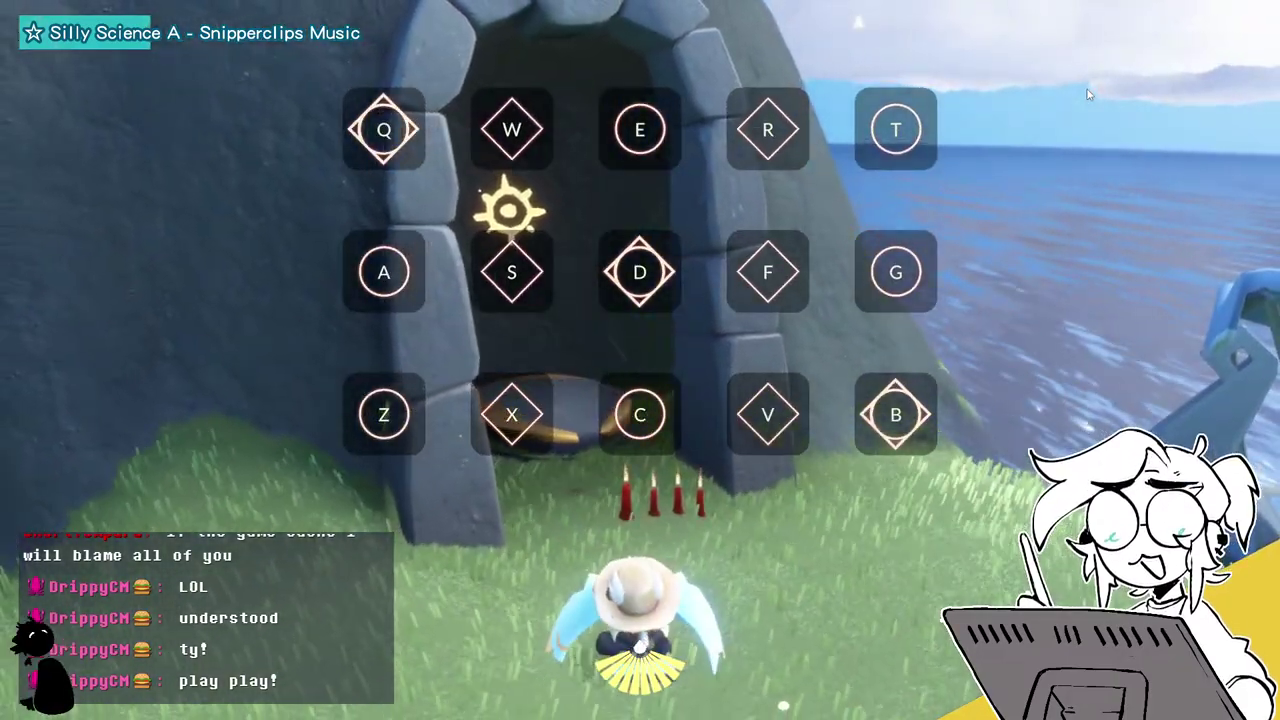
pyautogui.press('w')
pyautogui.press('t')
pyautogui.press('Escape')
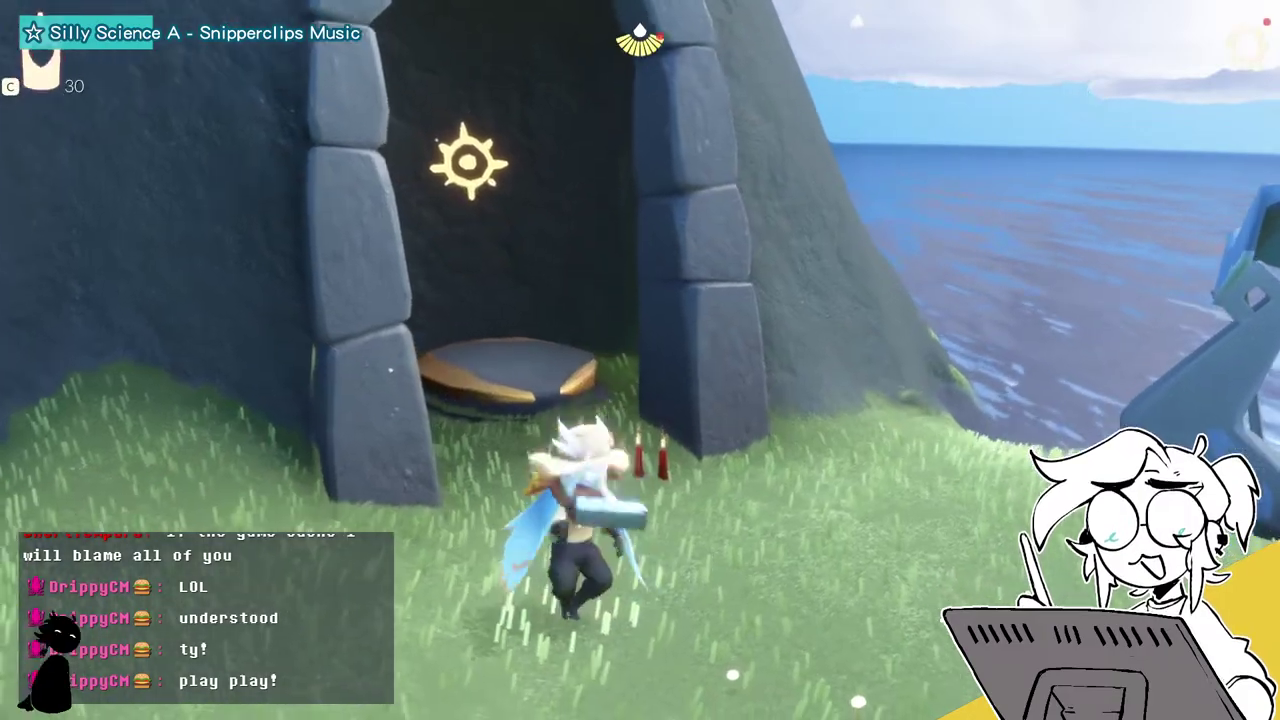
# Take the piano out again and start the second music sheet in the bottom row of the sheet collection.
pyautogui.press('Escape')
pyautogui.press('Escape')
pyautogui.press('2')
pyautogui.click(1121, 80)
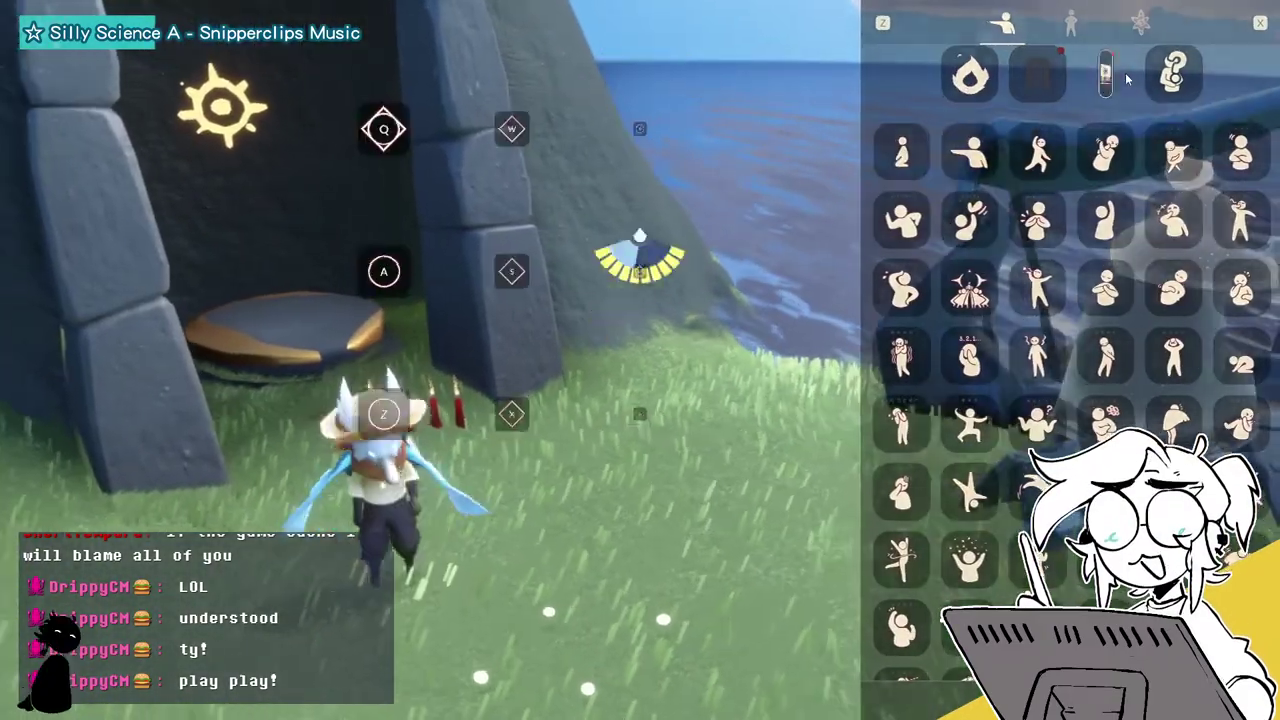
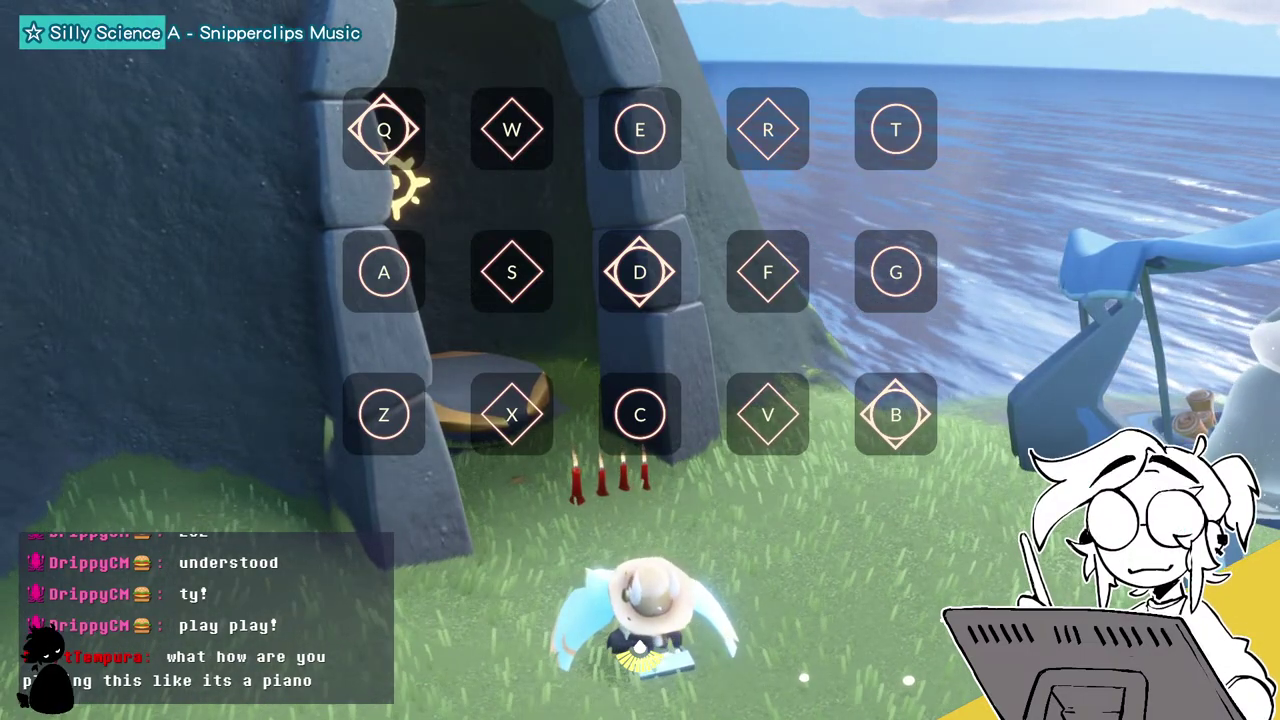
pyautogui.press('Tab')
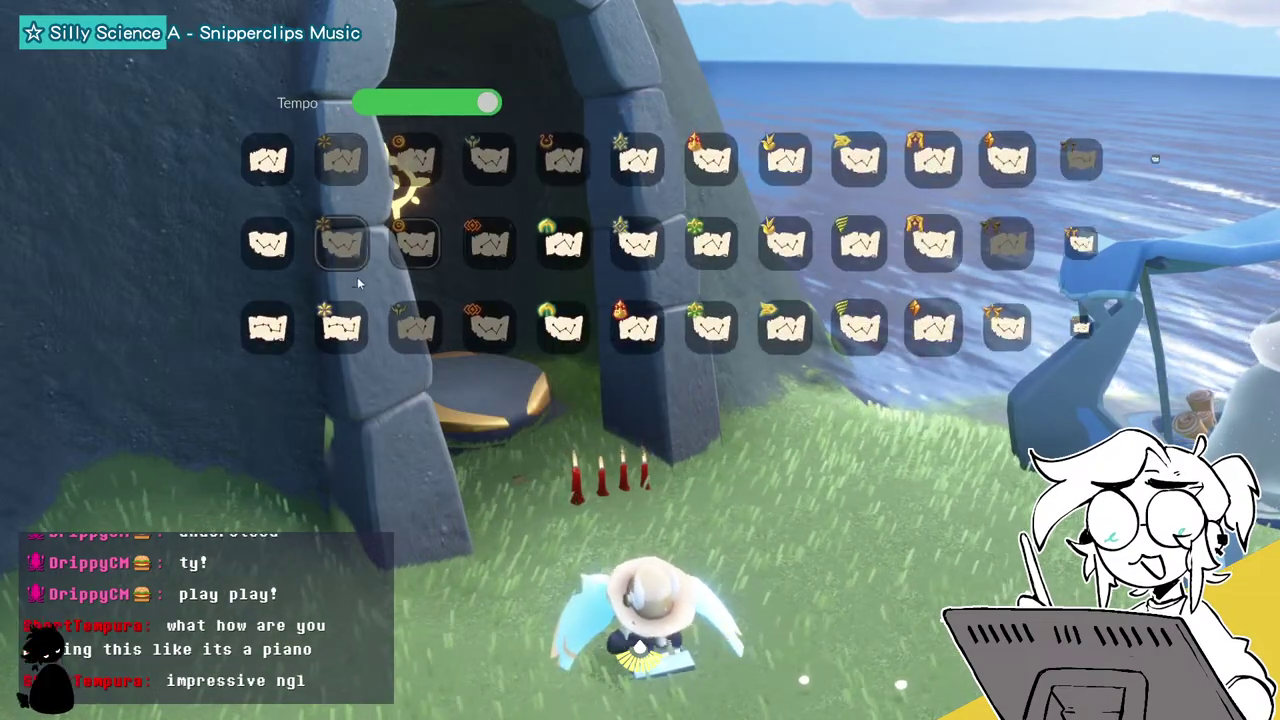
pyautogui.click(354, 315)
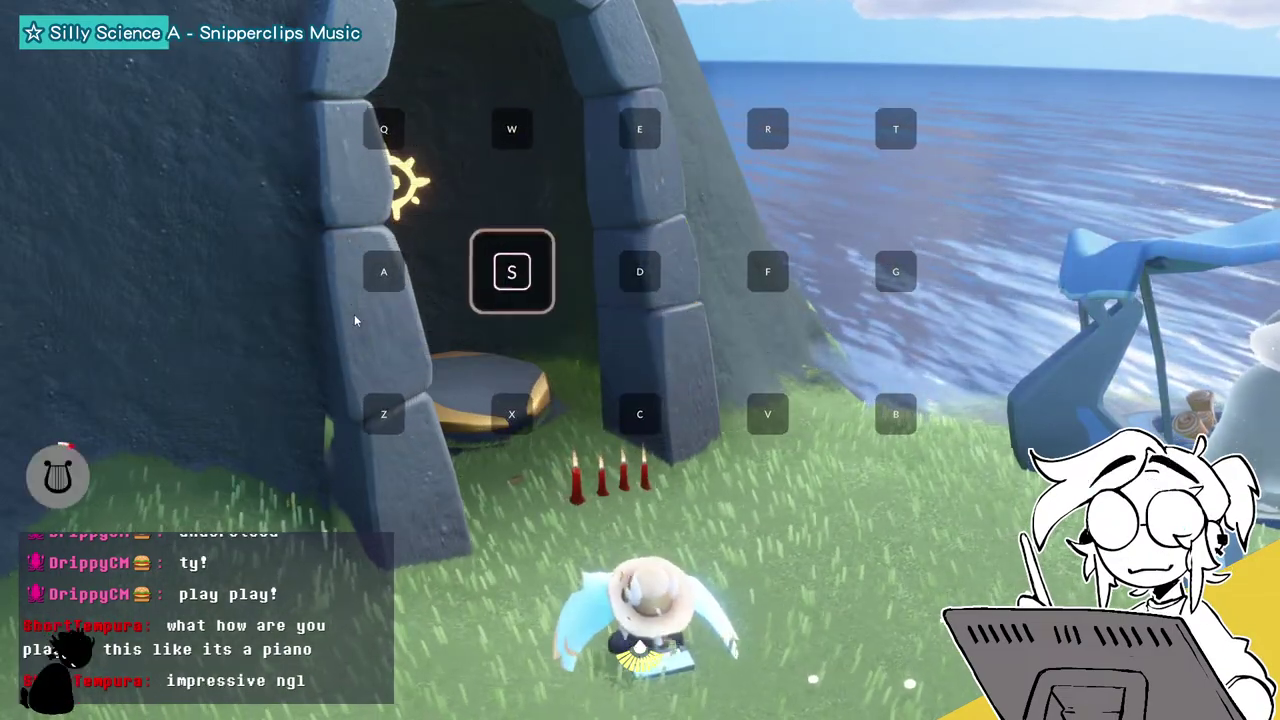
pyautogui.press('Tab')
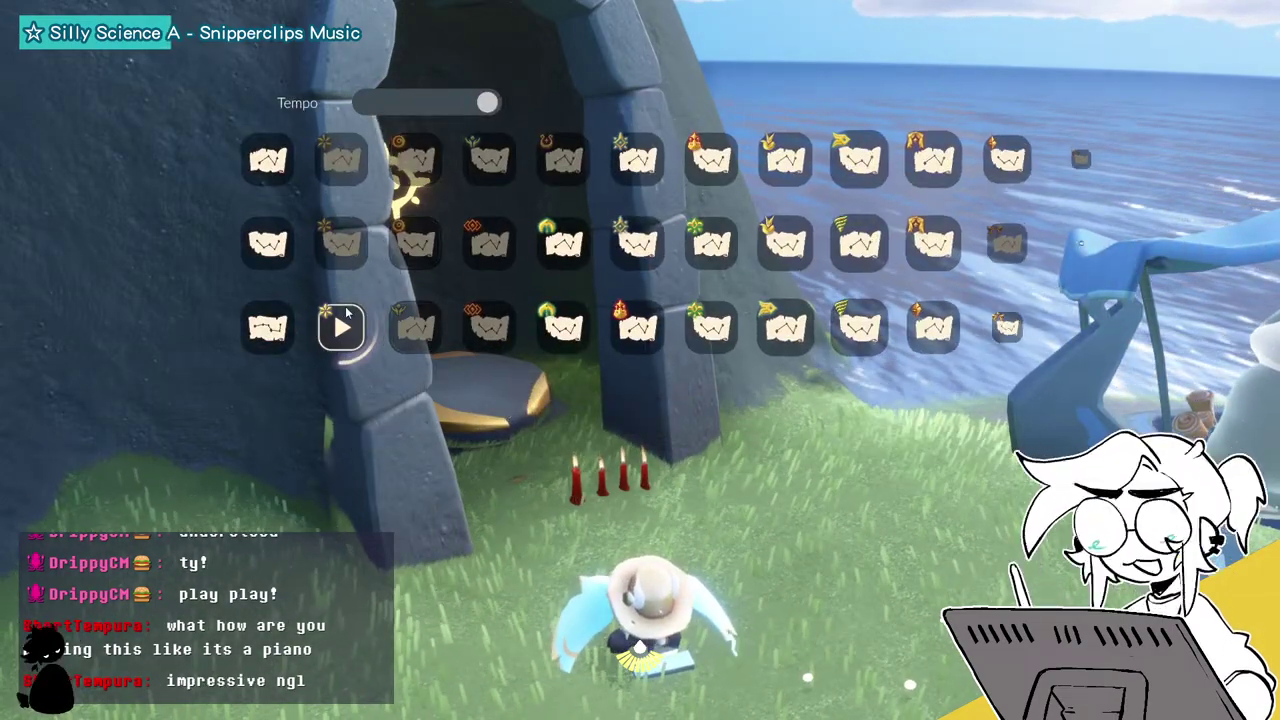
pyautogui.press('Escape')
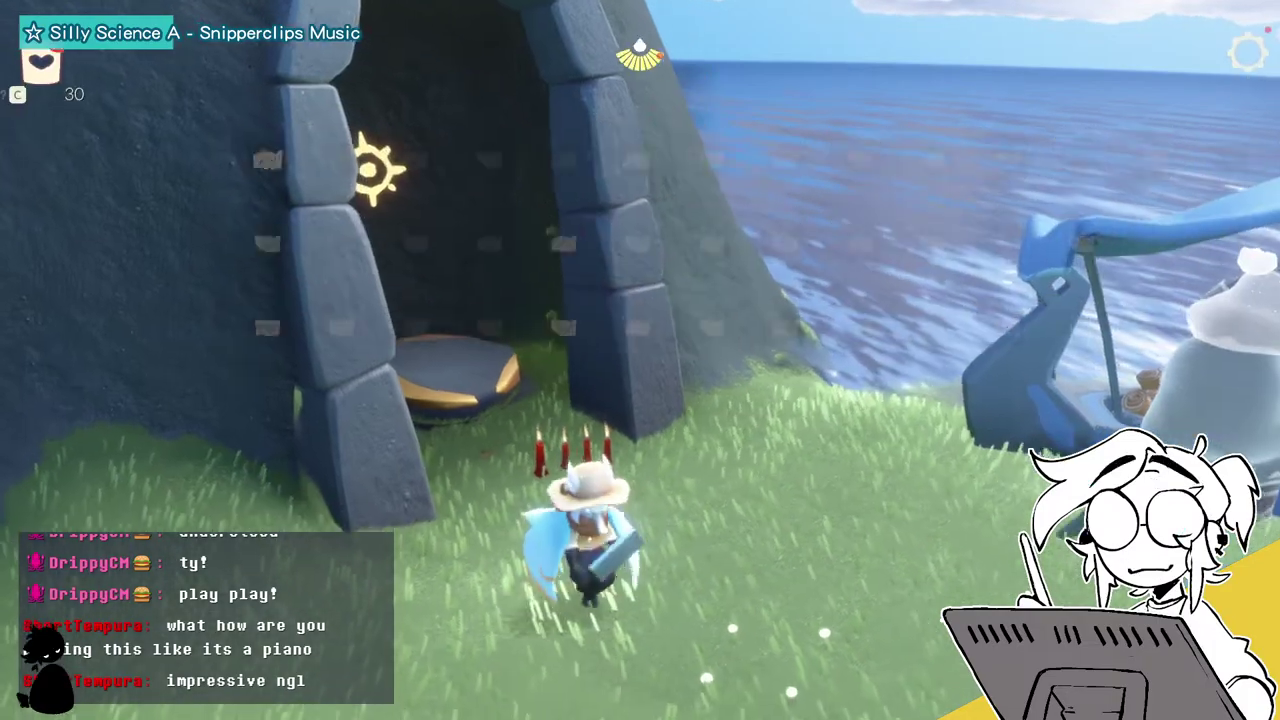
# Bring up the piano's free-play keys by the archway and repeat an E, A, W, T figure that closes on D, T, D and F.
pyautogui.press('e')
pyautogui.click(1103, 96)
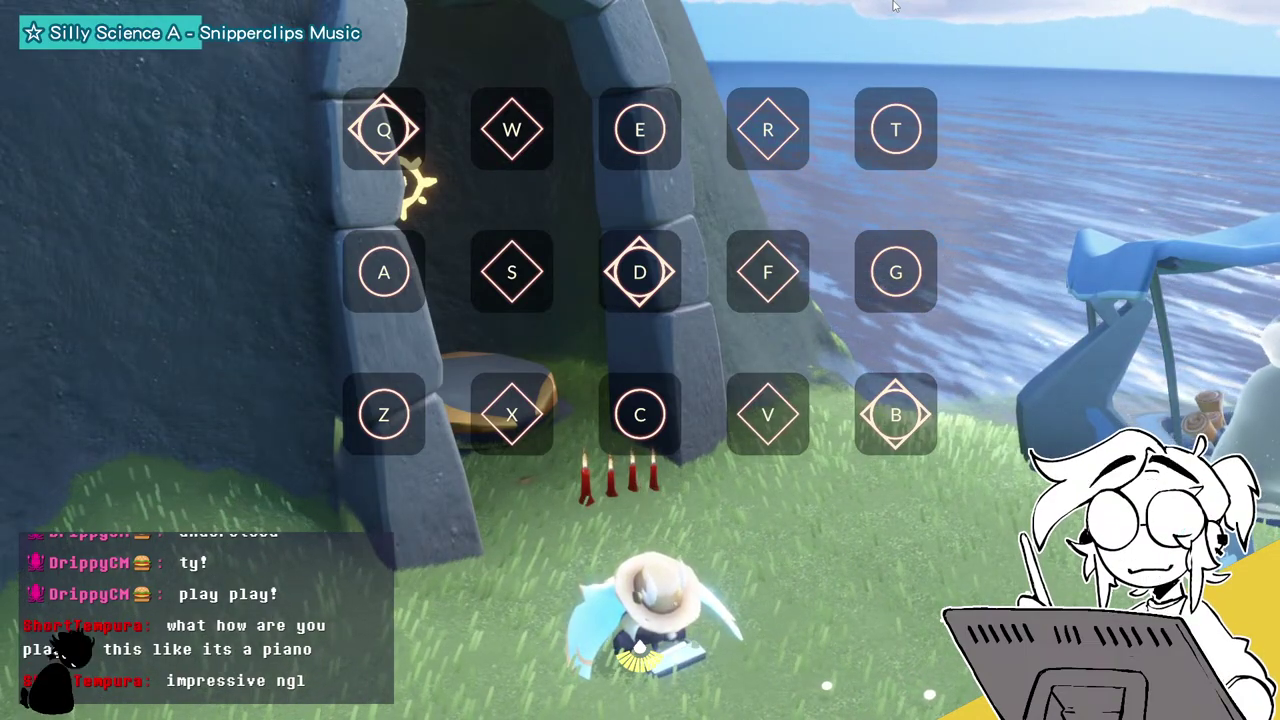
pyautogui.press('e')
pyautogui.press('a')
pyautogui.press('w')
pyautogui.press('t')
pyautogui.press('e')
pyautogui.press('a')
pyautogui.press('w')
pyautogui.press('t')
pyautogui.press('e')
pyautogui.press('a')
pyautogui.press('d')
pyautogui.press('e')
pyautogui.press('a')
pyautogui.press('w')
pyautogui.press('t')
pyautogui.press('e')
pyautogui.press('a')
pyautogui.press('d')
pyautogui.press('t')
pyautogui.press('d')
pyautogui.press('f')
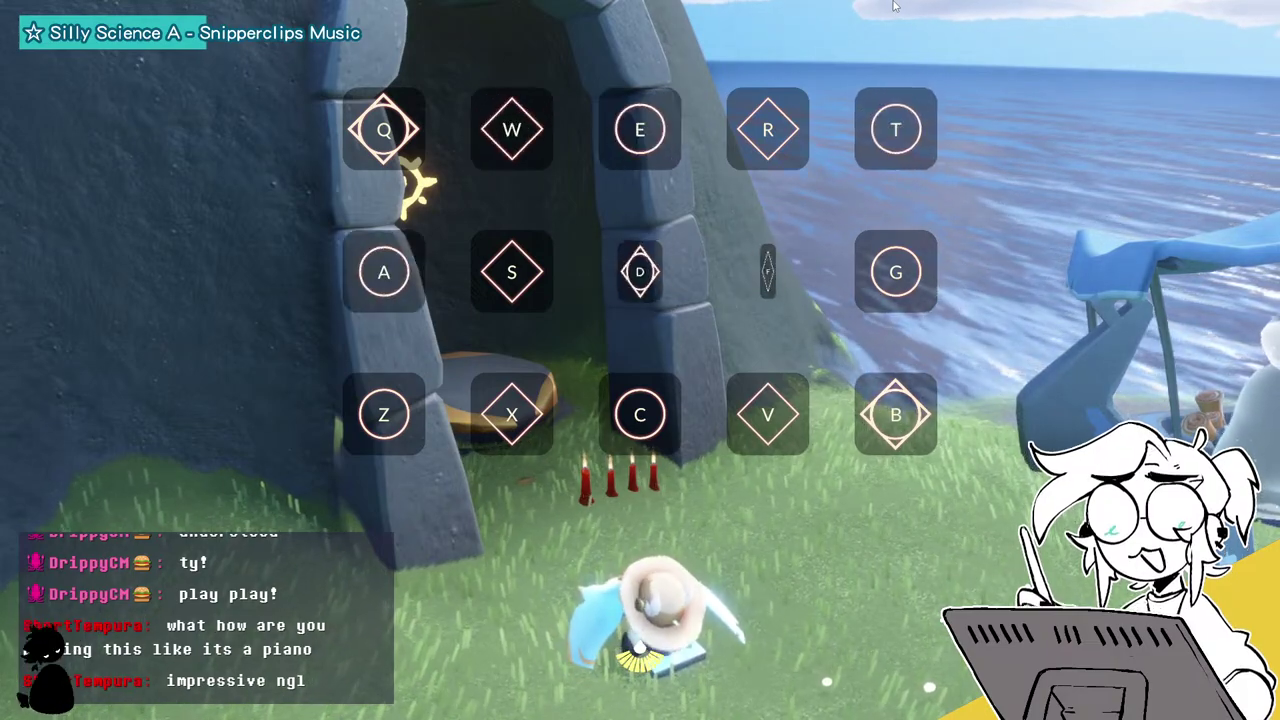
# Play A, E and G on the piano, followed by two rounds of the W, T, E, A figure.
pyautogui.press('a')
pyautogui.press('e')
pyautogui.press('g')
pyautogui.press('w')
pyautogui.press('t')
pyautogui.press('e')
pyautogui.press('a')
pyautogui.press('w')
pyautogui.press('t')
pyautogui.press('e')
pyautogui.press('a')
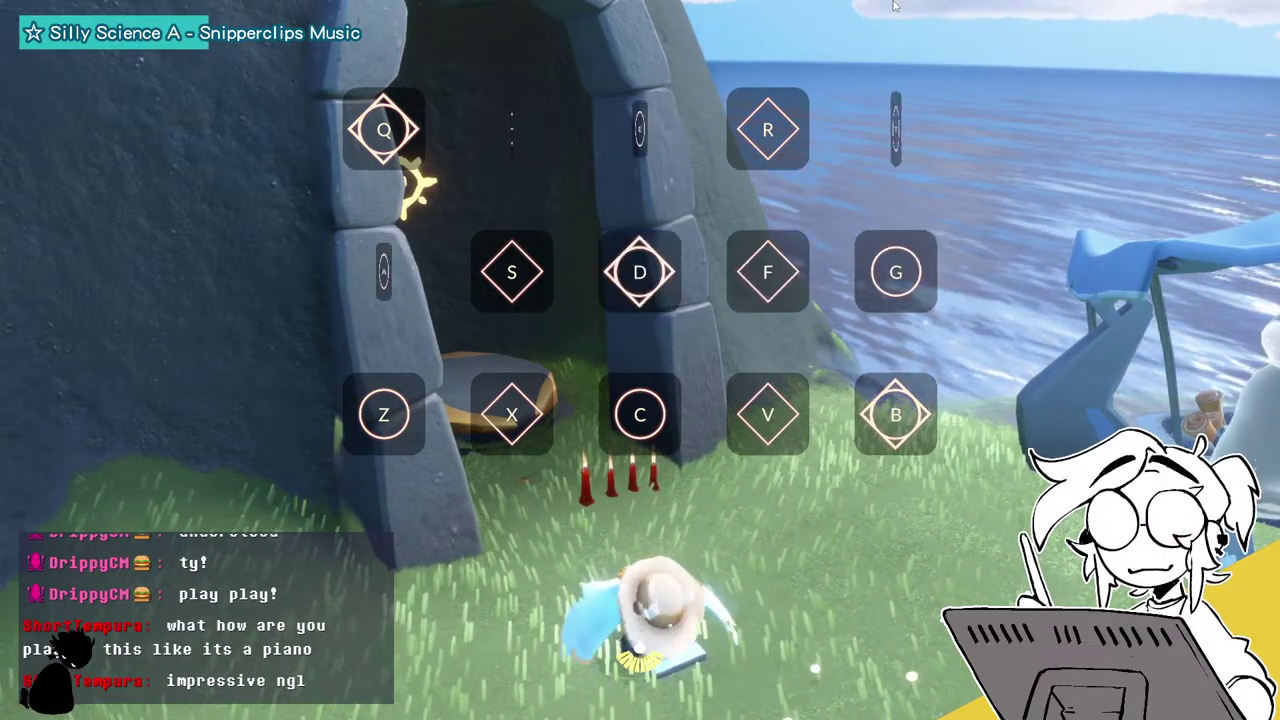
# Continue the piano melody with D, F, G, R, F and Q, leading into a run over R, A, T, W, F and E.
pyautogui.press('d')
pyautogui.press('f')
pyautogui.press('g')
pyautogui.press('r')
pyautogui.press('f')
pyautogui.press('q')
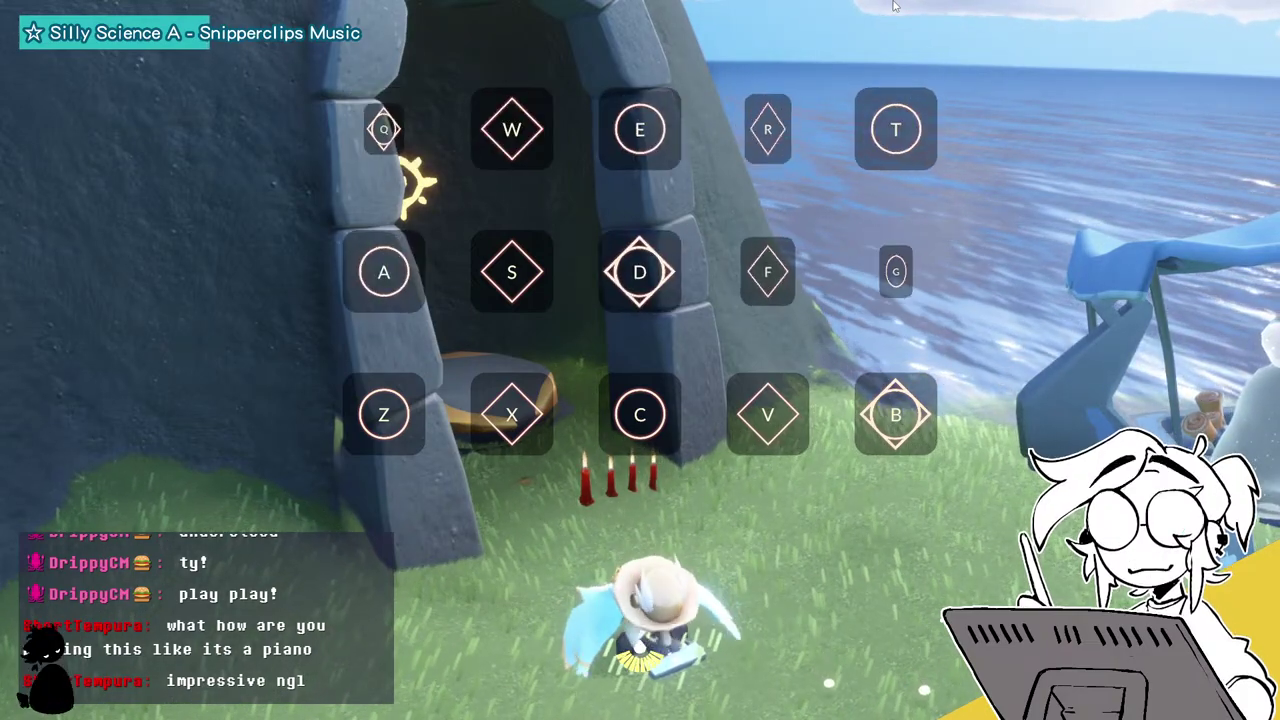
pyautogui.press('r')
pyautogui.press('a')
pyautogui.press('t')
pyautogui.press('w')
pyautogui.press('f')
pyautogui.press('t')
pyautogui.press('a')
pyautogui.press('e')
pyautogui.press('f')
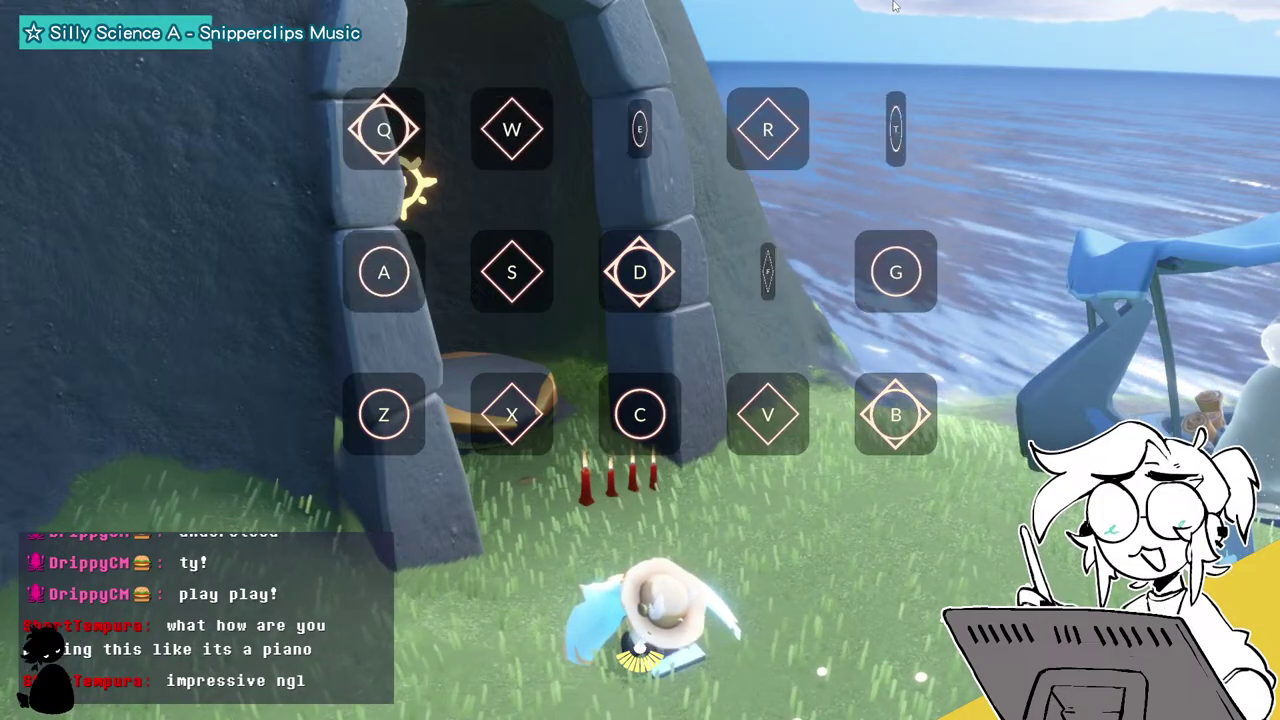
# Play a piano phrase from Q, A, G and T through D, S and E, ending on R, F, G and Q.
pyautogui.press('q')
pyautogui.press('a')
pyautogui.press('g')
pyautogui.press('t')
pyautogui.press('d')
pyautogui.press('s')
pyautogui.press('q')
pyautogui.press('e')
pyautogui.press('d')
pyautogui.press('q')
pyautogui.press('t')
pyautogui.press('r')
pyautogui.press('f')
pyautogui.press('g')
pyautogui.press('q')
# Play the piano phrase A, Q, R with a doubled T, alternating F, W, T, A and R up to a closing G.
pyautogui.press('a')
pyautogui.press('q')
pyautogui.press('r')
pyautogui.press('t')
pyautogui.press('t')
pyautogui.press('f')
pyautogui.press('w')
pyautogui.press('t')
pyautogui.press('a')
pyautogui.press('t')
pyautogui.press('r')
pyautogui.press('f')
pyautogui.press('a')
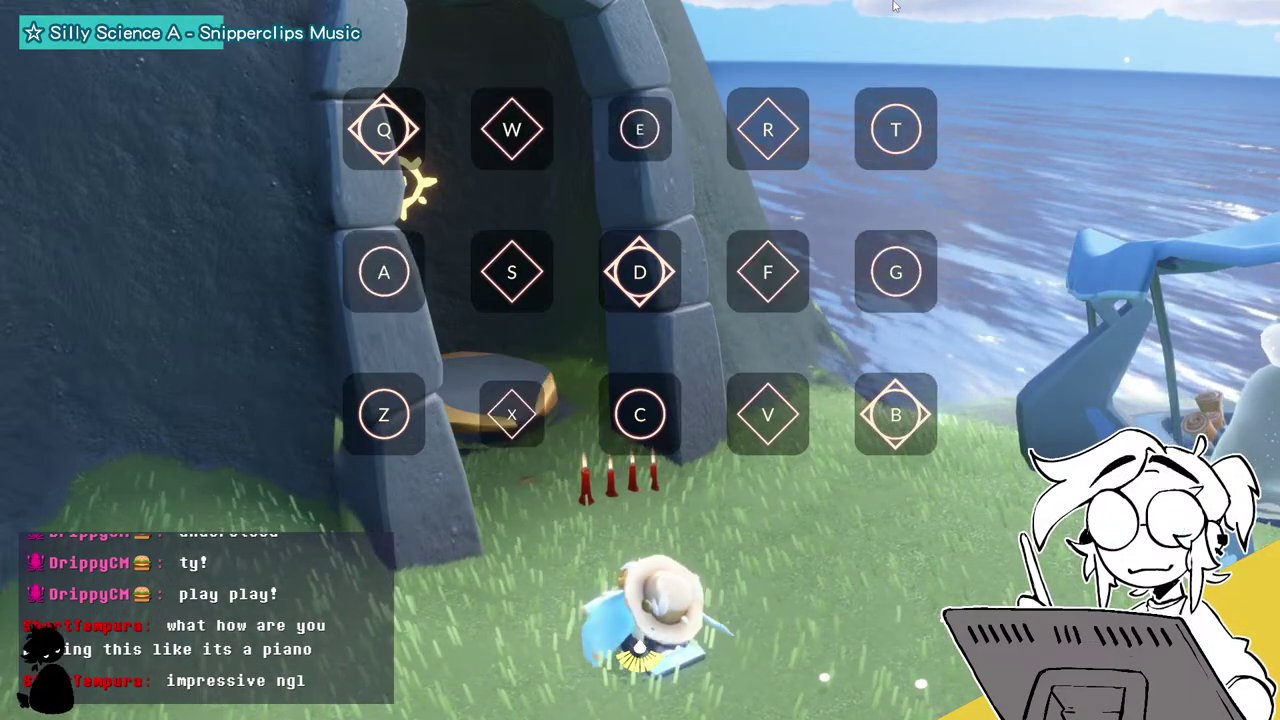
pyautogui.press('a')
pyautogui.press('g')
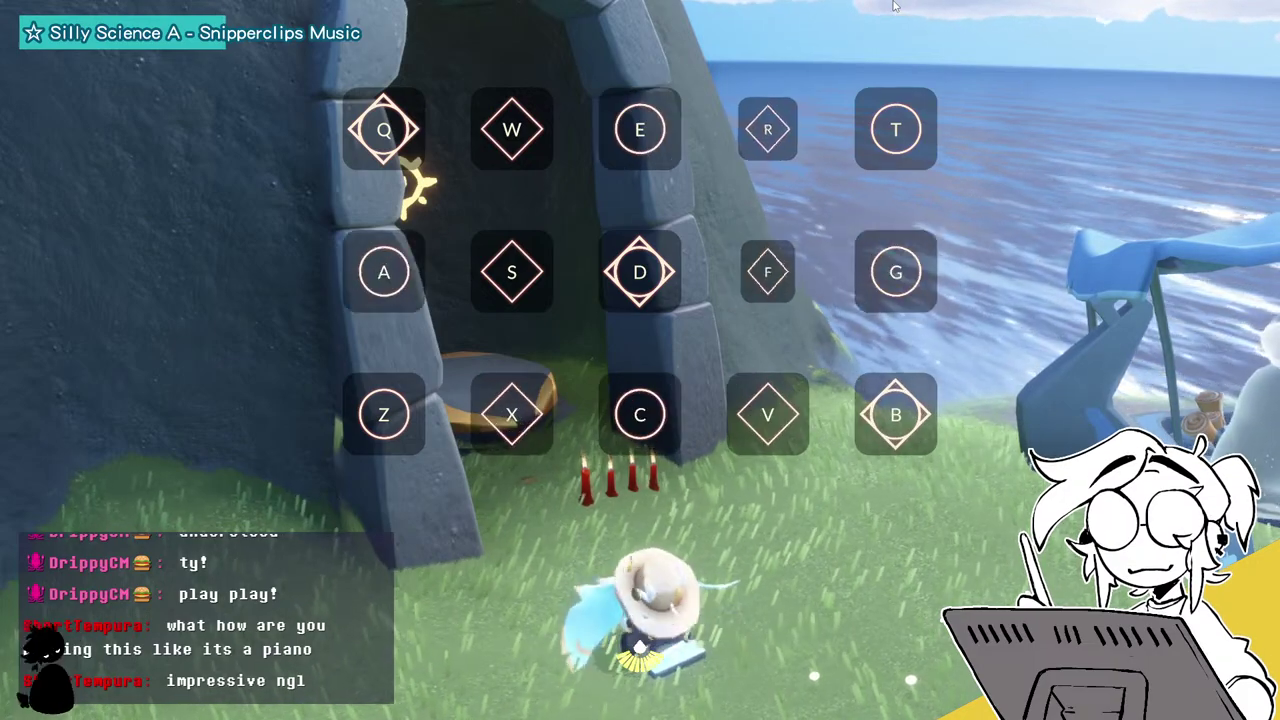
# Play the piano notes Q, T, W, F and G, answered by E, F, Q, G, E, T and A.
pyautogui.press('q')
pyautogui.press('t')
pyautogui.press('w')
pyautogui.press('f')
pyautogui.press('g')
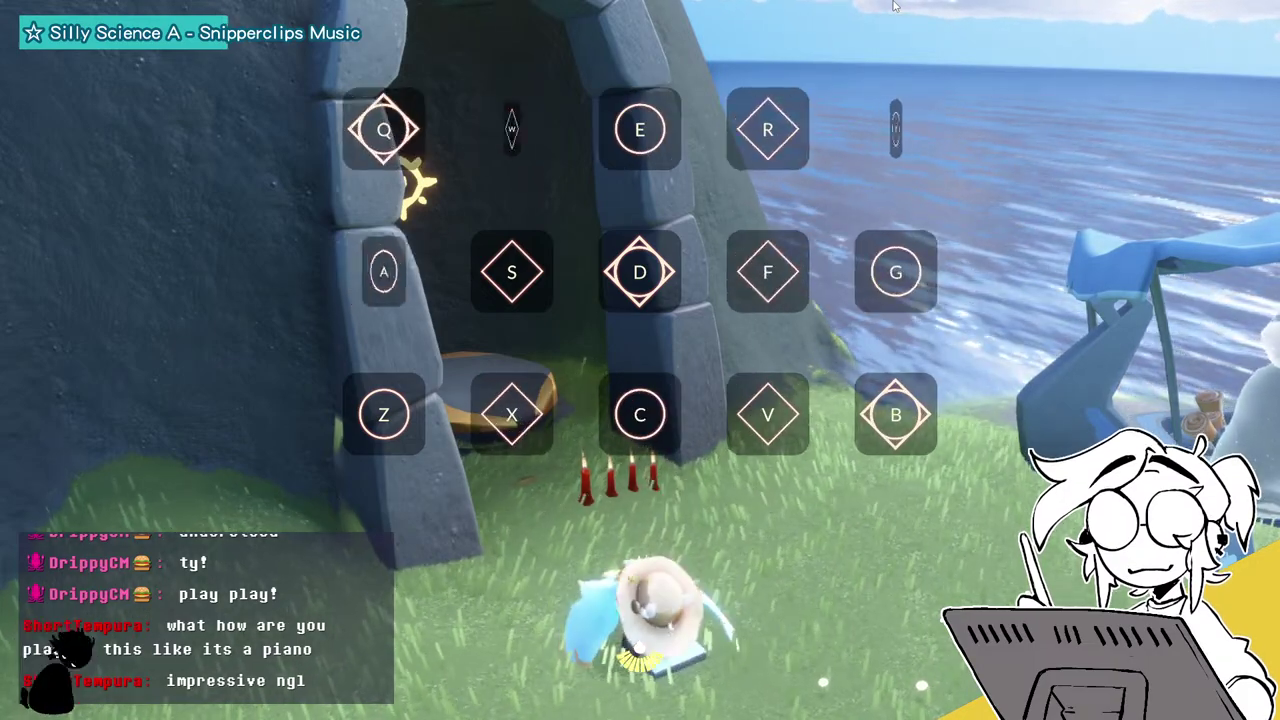
pyautogui.press('e')
pyautogui.press('f')
pyautogui.press('q')
pyautogui.press('g')
pyautogui.press('e')
pyautogui.press('t')
pyautogui.press('a')
# Play a piano phrase on Q, D, E, S and A that resolves through T, R, A and R to D.
pyautogui.press('q')
pyautogui.press('d')
pyautogui.press('e')
pyautogui.press('s')
pyautogui.press('q')
pyautogui.press('a')
pyautogui.press('q')
pyautogui.press('t')
pyautogui.press('r')
pyautogui.press('a')
pyautogui.press('r')
pyautogui.press('d')
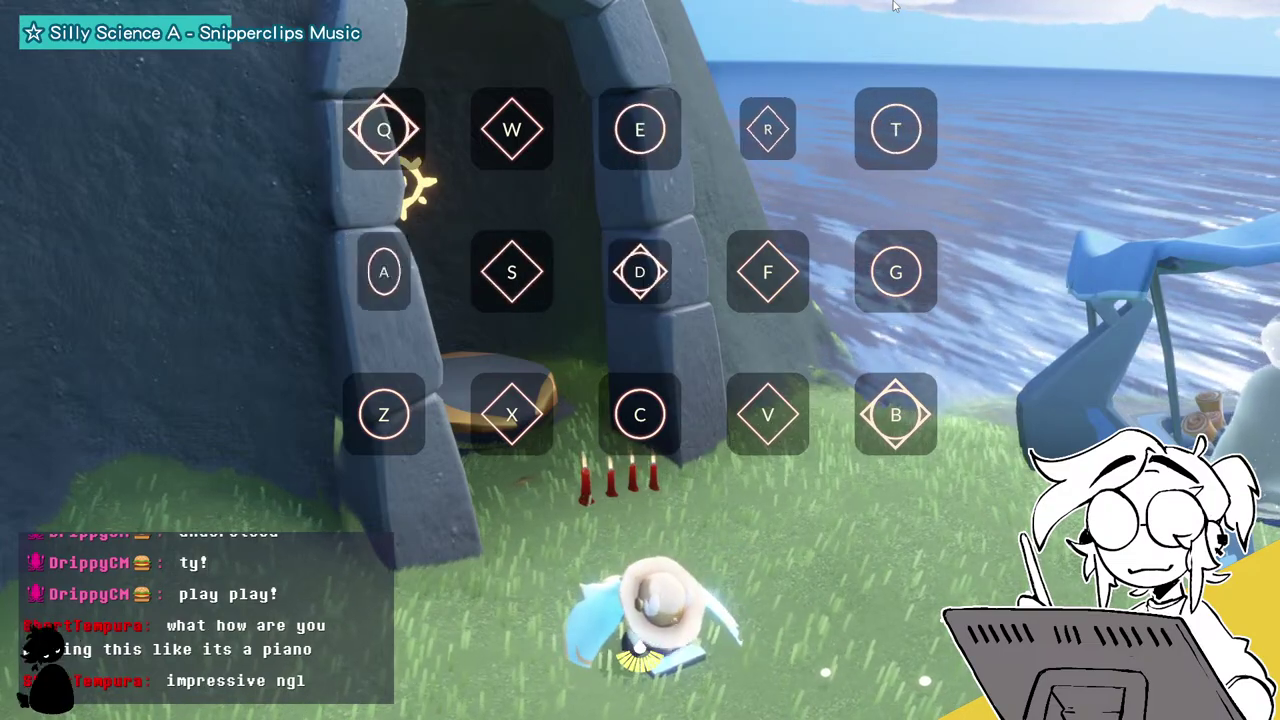
# Play the piano's Q, A, F, T, G and W notes and bring in the low X and B notes.
pyautogui.press('q')
pyautogui.press('a')
pyautogui.press('f')
pyautogui.press('t')
pyautogui.press('g')
pyautogui.press('w')
pyautogui.press('f')
pyautogui.press('t')
pyautogui.press('x')
pyautogui.press('g')
pyautogui.press('w')
pyautogui.press('b')
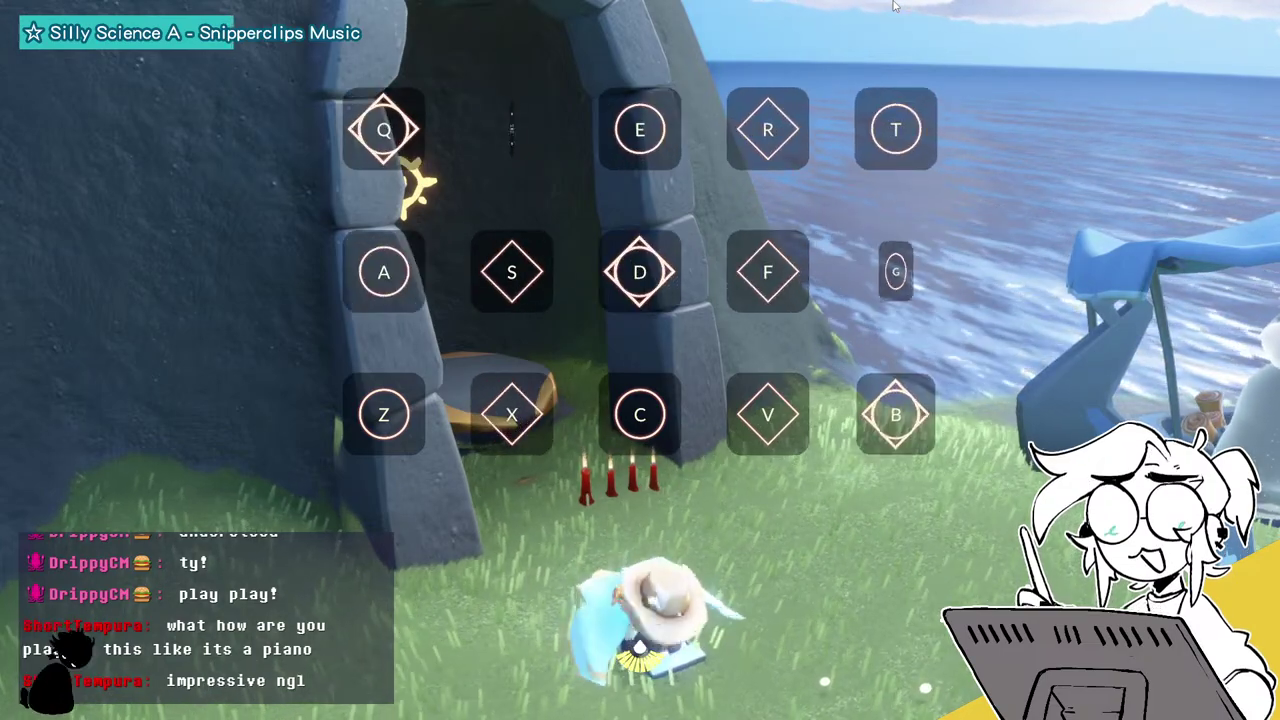
# Sound the piano's low X, B and C notes beneath T, A and E.
pyautogui.press('t')
pyautogui.press('x')
pyautogui.press('b')
pyautogui.press('a')
pyautogui.press('e')
pyautogui.press('x')
pyautogui.press('a')
pyautogui.press('c')
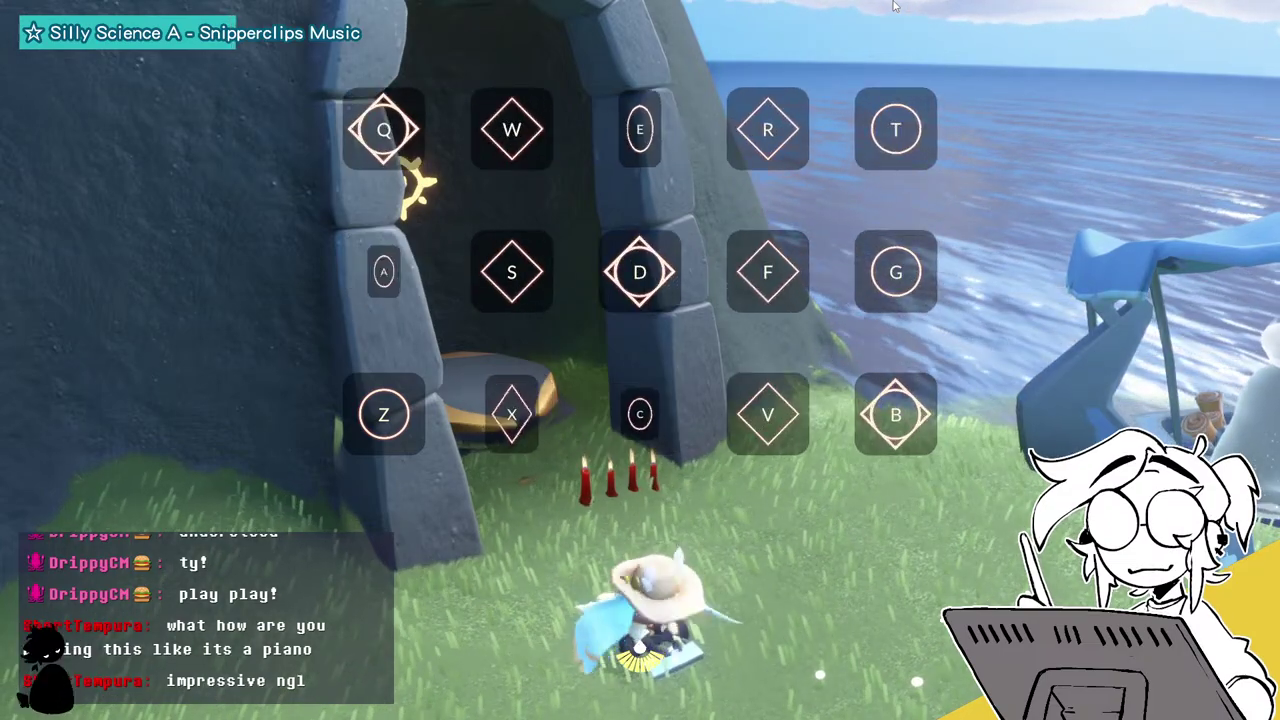
# Play D, R, F, Q, G and R on the piano, followed by a T, A, Q, T, A, W, E, A, T run.
pyautogui.press('d')
pyautogui.press('r')
pyautogui.press('f')
pyautogui.press('q')
pyautogui.press('g')
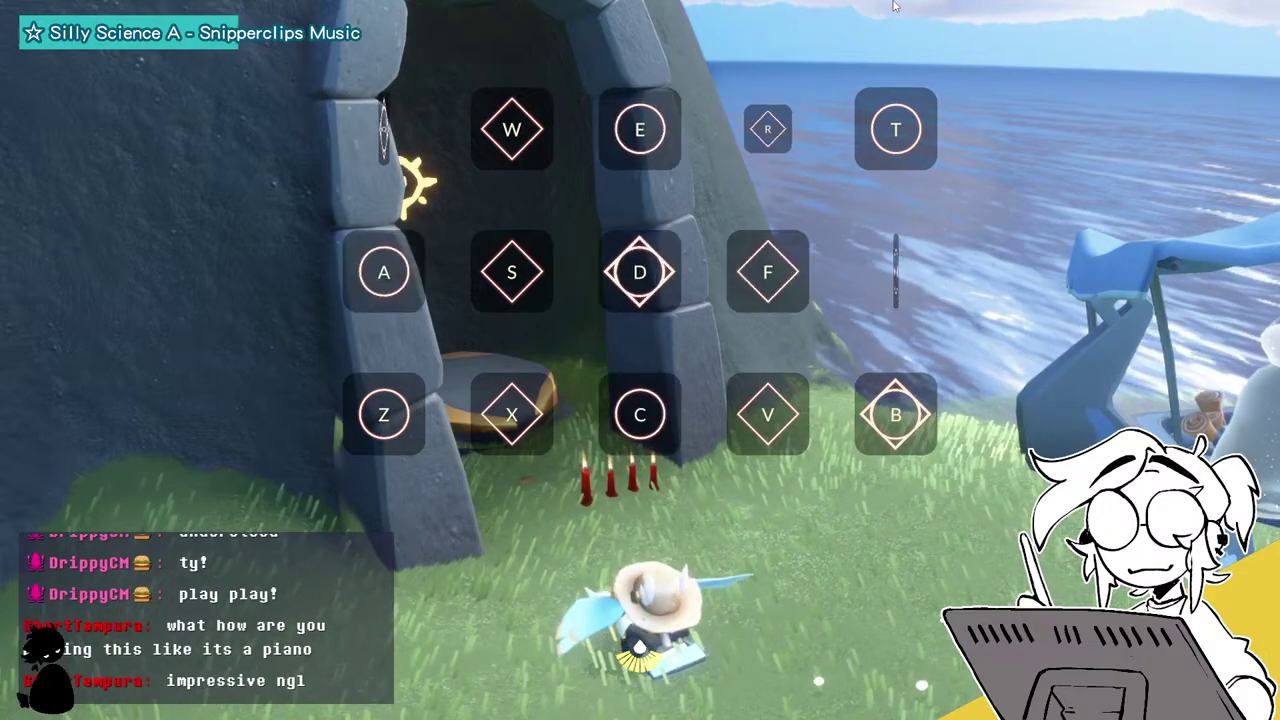
pyautogui.press('r')
pyautogui.press('t')
pyautogui.press('a')
pyautogui.press('q')
pyautogui.press('t')
pyautogui.press('a')
pyautogui.press('w')
pyautogui.press('e')
pyautogui.press('a')
pyautogui.press('t')
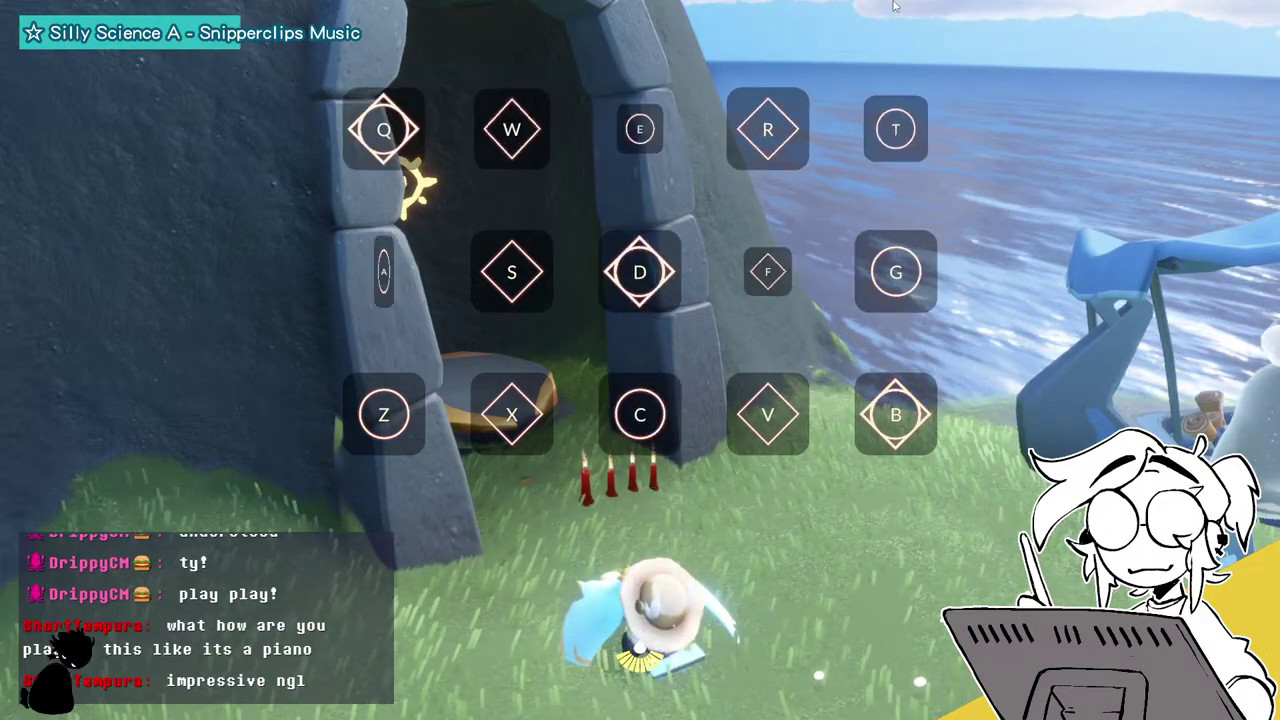
# Play the piano phrase Q, G, E, A, Q, T, E and finish it with D, S, D and Q.
pyautogui.press('q')
pyautogui.press('g')
pyautogui.press('e')
pyautogui.press('a')
pyautogui.press('q')
pyautogui.press('t')
pyautogui.press('e')
pyautogui.press('d')
pyautogui.press('s')
pyautogui.press('d')
pyautogui.press('q')
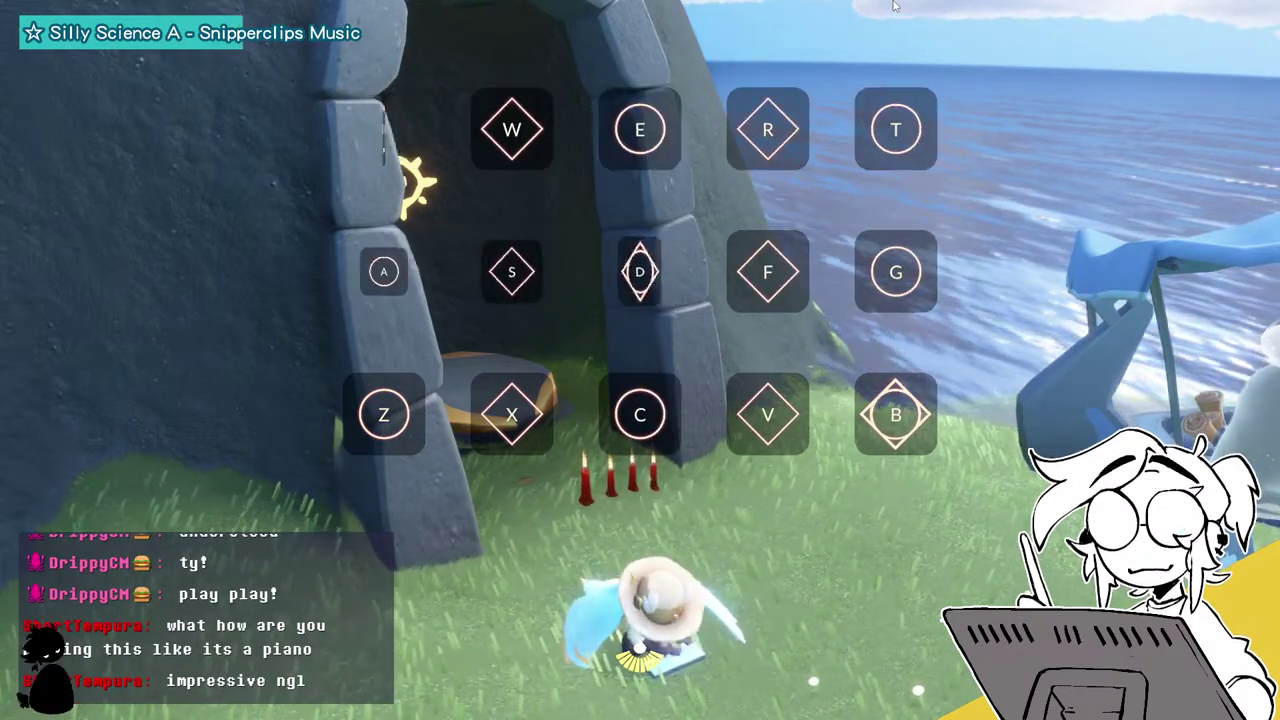
# Play the piano phrase E, Q, T, R, F, G, Q, A.
pyautogui.press('e')
pyautogui.press('q')
pyautogui.press('t')
pyautogui.press('r')
pyautogui.press('f')
pyautogui.press('g')
pyautogui.press('q')
pyautogui.press('a')
# Play R, T, Q, A, T on the piano, followed by F, G, W, F, G.
pyautogui.press('r')
pyautogui.press('t')
pyautogui.press('q')
pyautogui.press('a')
pyautogui.press('t')
pyautogui.press('f')
pyautogui.press('g')
pyautogui.press('w')
pyautogui.press('f')
pyautogui.press('g')
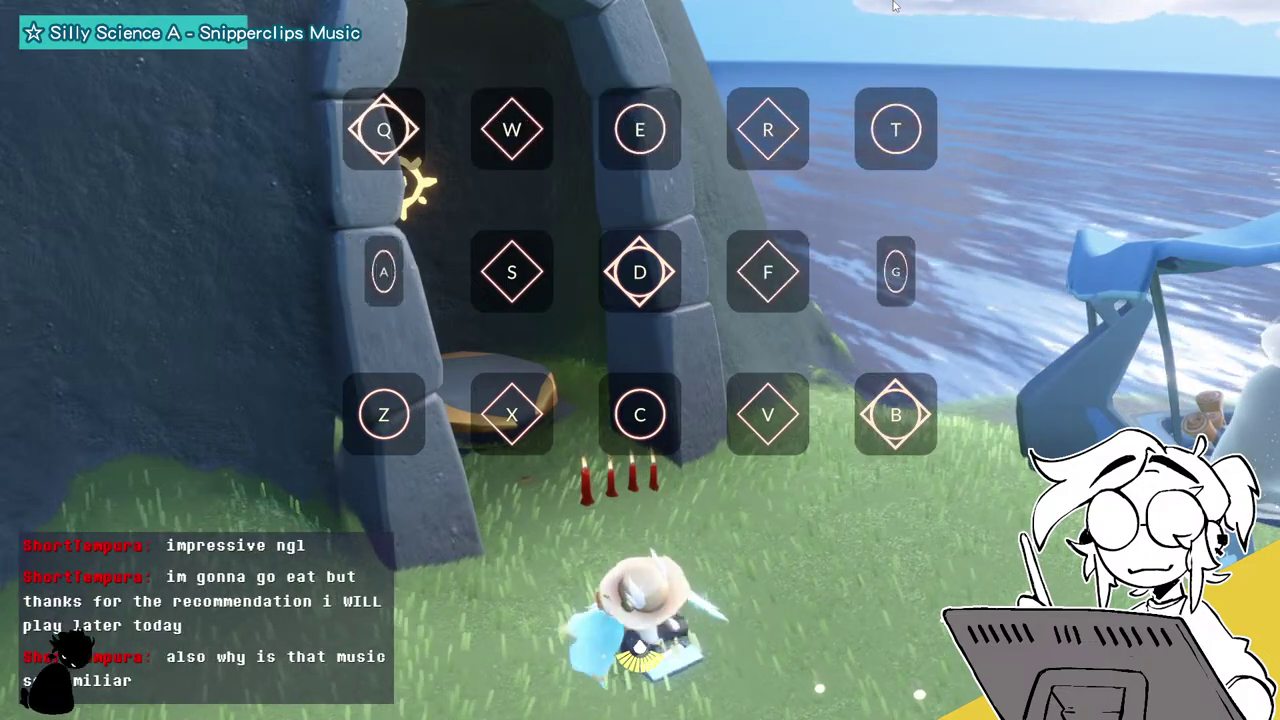
# Sound the piano's low C and X notes between E, A and G.
pyautogui.press('c')
pyautogui.press('e')
pyautogui.press('x')
pyautogui.press('a')
pyautogui.press('g')
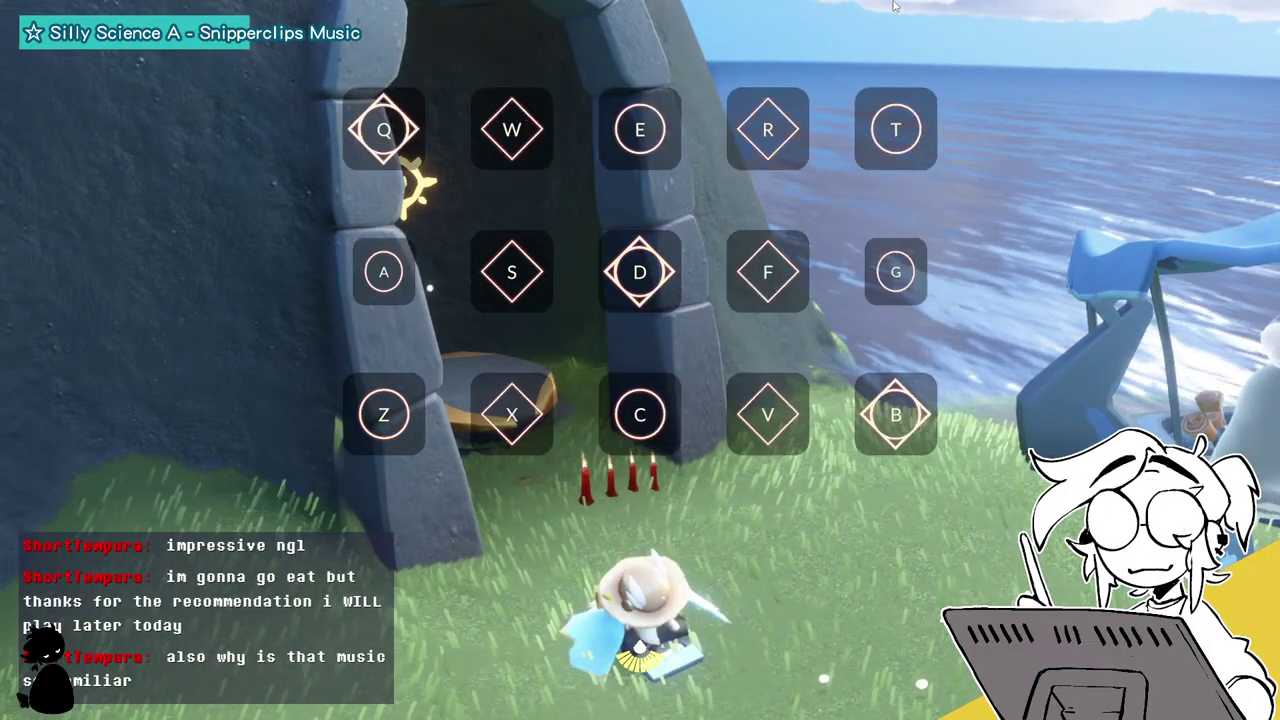
# Play the piano run R, F, Q, G, R, A, T, Q and close it with T, F, W, G.
pyautogui.press('r')
pyautogui.press('f')
pyautogui.press('q')
pyautogui.press('g')
pyautogui.press('r')
pyautogui.press('a')
pyautogui.press('t')
pyautogui.press('q')
pyautogui.press('t')
pyautogui.press('f')
pyautogui.press('w')
pyautogui.press('g')
# Play A, T, W, T, F, E, Q, E on the piano, followed by A, G, T, A, E.
pyautogui.press('a')
pyautogui.press('t')
pyautogui.press('w')
pyautogui.press('t')
pyautogui.press('f')
pyautogui.press('e')
pyautogui.press('q')
pyautogui.press('e')
pyautogui.press('a')
pyautogui.press('g')
pyautogui.press('t')
pyautogui.press('a')
pyautogui.press('e')
# Play the piano phrase D, Q, S, E, A, Q, T and finish it with R, F, Q, D, G.
pyautogui.press('d')
pyautogui.press('q')
pyautogui.press('s')
pyautogui.press('e')
pyautogui.press('a')
pyautogui.press('q')
pyautogui.press('t')
pyautogui.press('r')
pyautogui.press('f')
pyautogui.press('q')
pyautogui.press('d')
pyautogui.press('g')
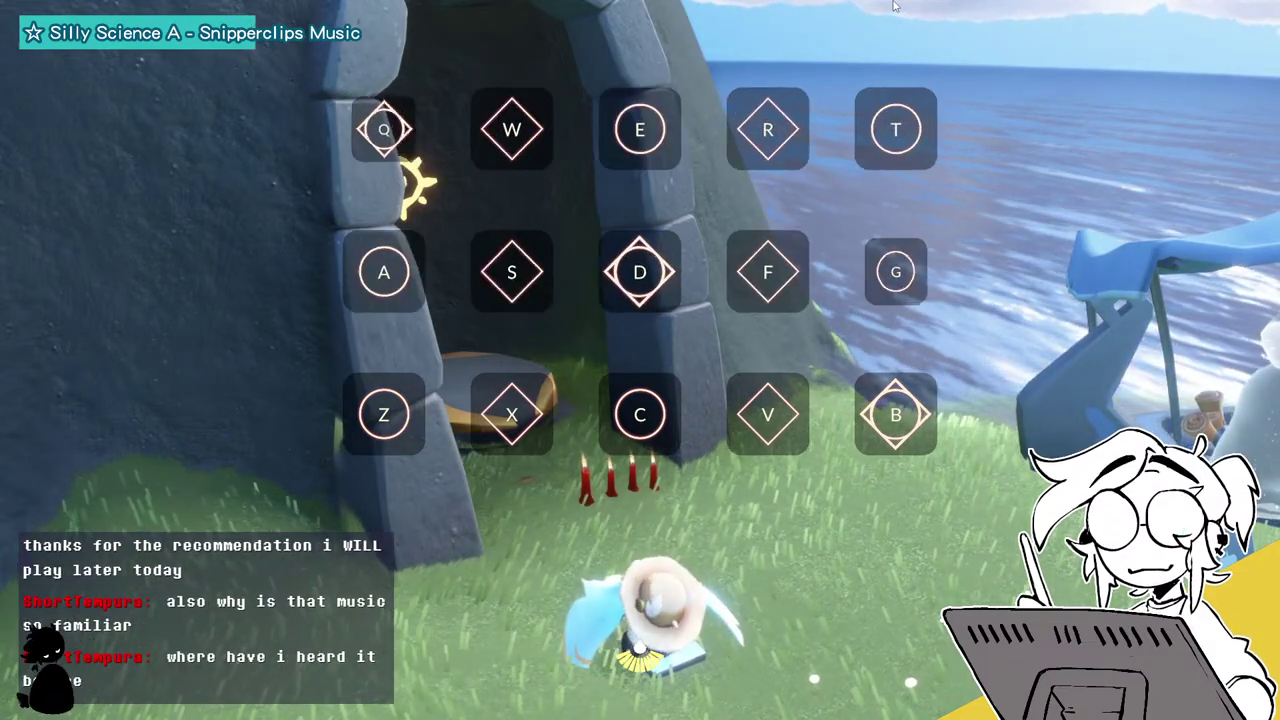
# Alternate the piano's R and Q notes with the low X and C notes, ending on R and X.
pyautogui.press('r')
pyautogui.press('x')
pyautogui.press('q')
pyautogui.press('c')
pyautogui.press('r')
pyautogui.press('x')
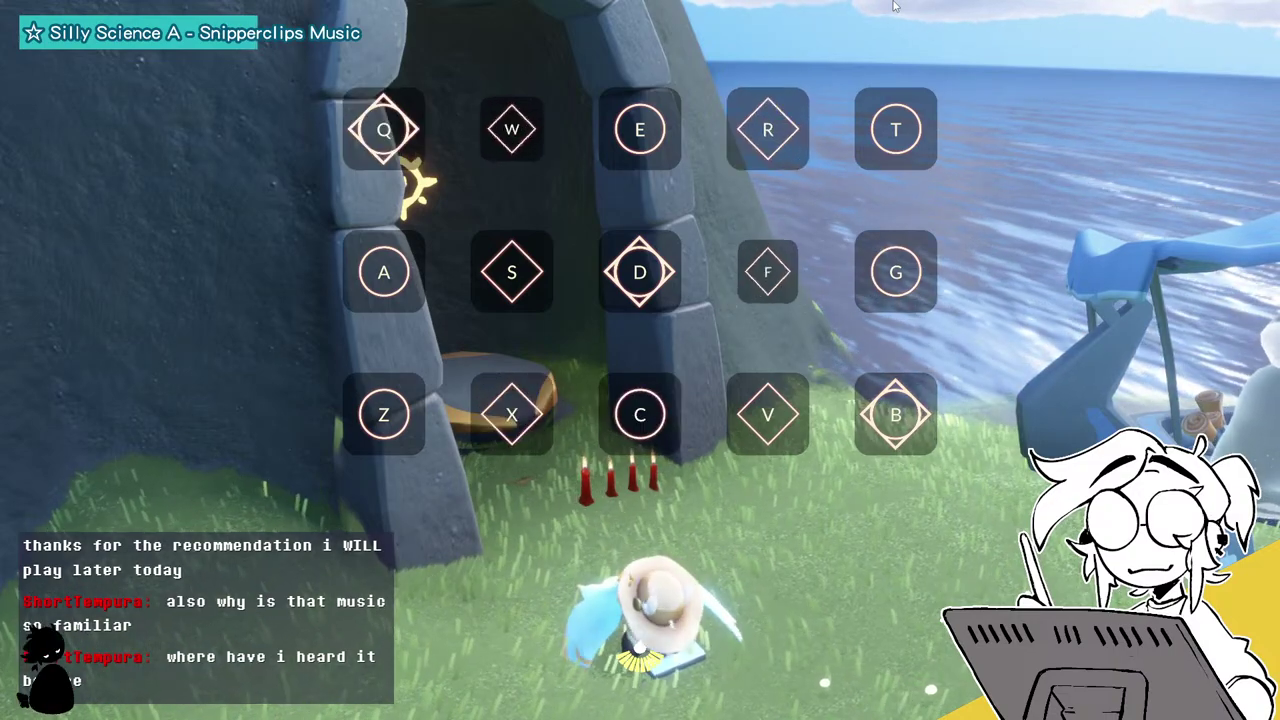
# Play D, T, W, F, E on the piano, followed by W, T, E, A.
pyautogui.press('d')
pyautogui.press('t')
pyautogui.press('w')
pyautogui.press('f')
pyautogui.press('e')
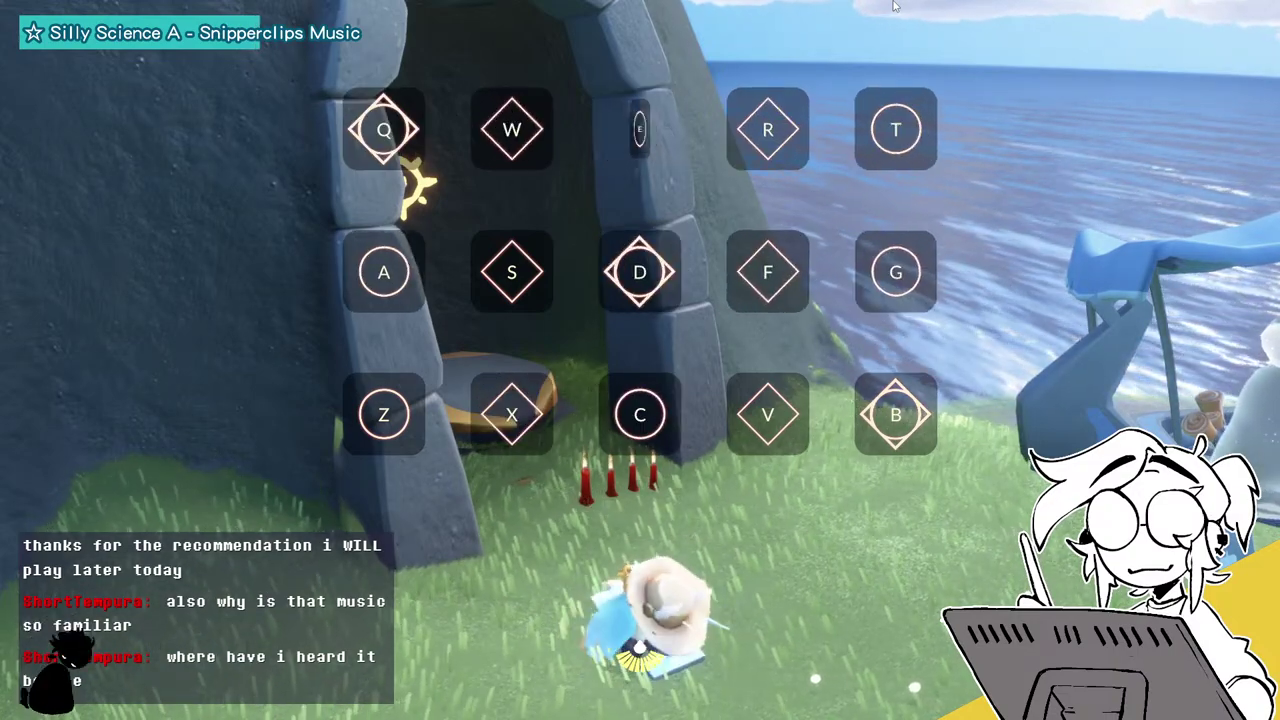
pyautogui.press('w')
pyautogui.press('t')
pyautogui.press('e')
pyautogui.press('a')
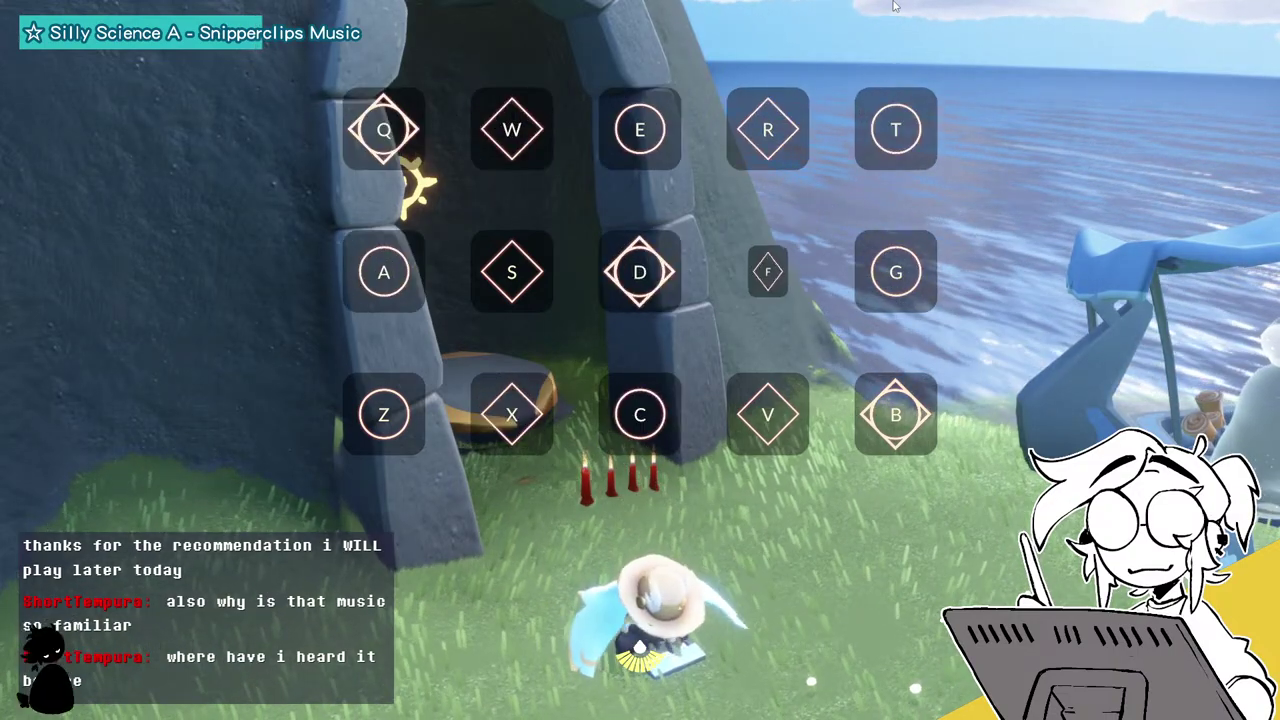
# Play the piano's Q and A pair twice and add R with the low C note.
pyautogui.press('q')
pyautogui.press('a')
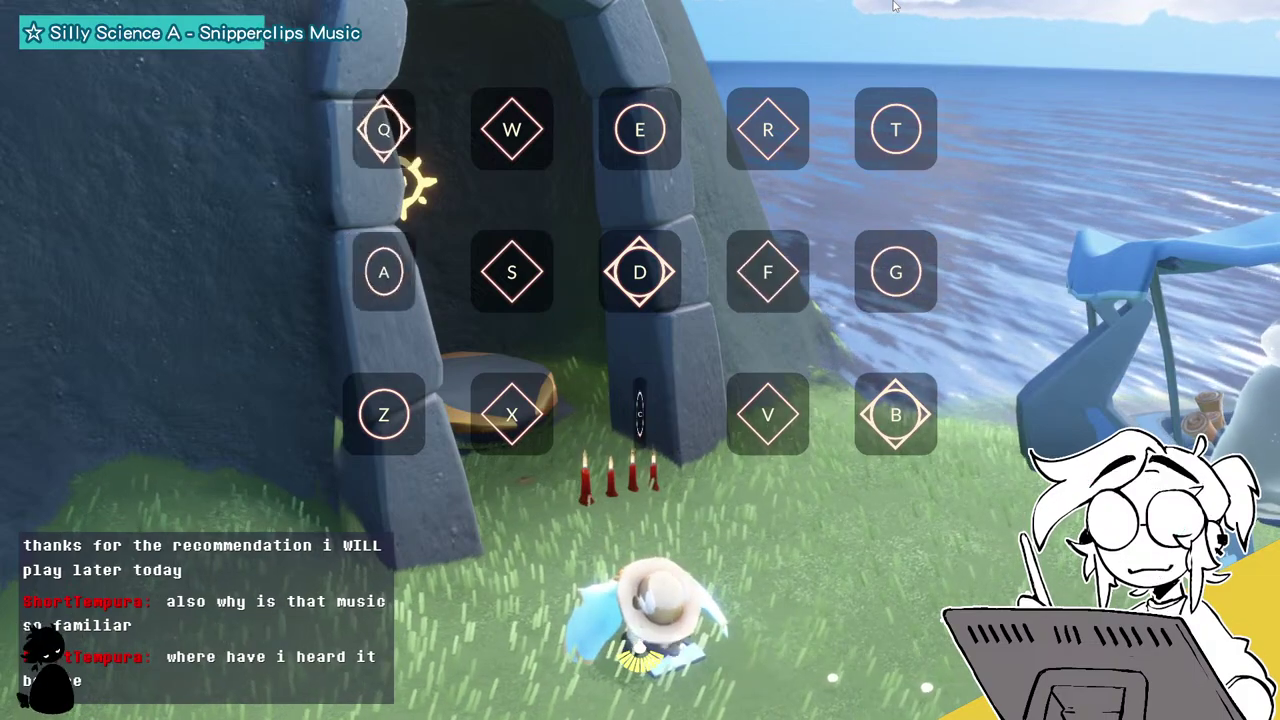
pyautogui.press('q')
pyautogui.press('a')
pyautogui.press('r')
pyautogui.press('c')
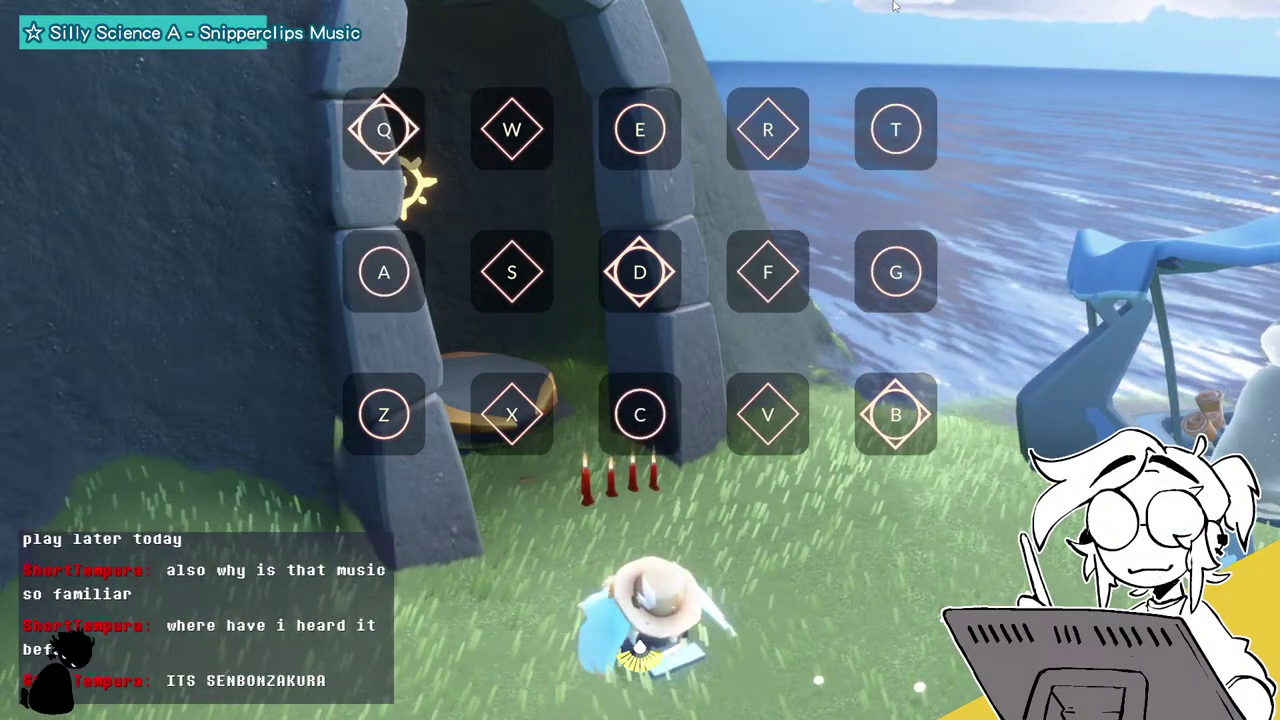
# Play the short piano phrase W, A, R, A, E.
pyautogui.press('w')
pyautogui.press('a')
pyautogui.press('r')
pyautogui.press('a')
pyautogui.press('e')
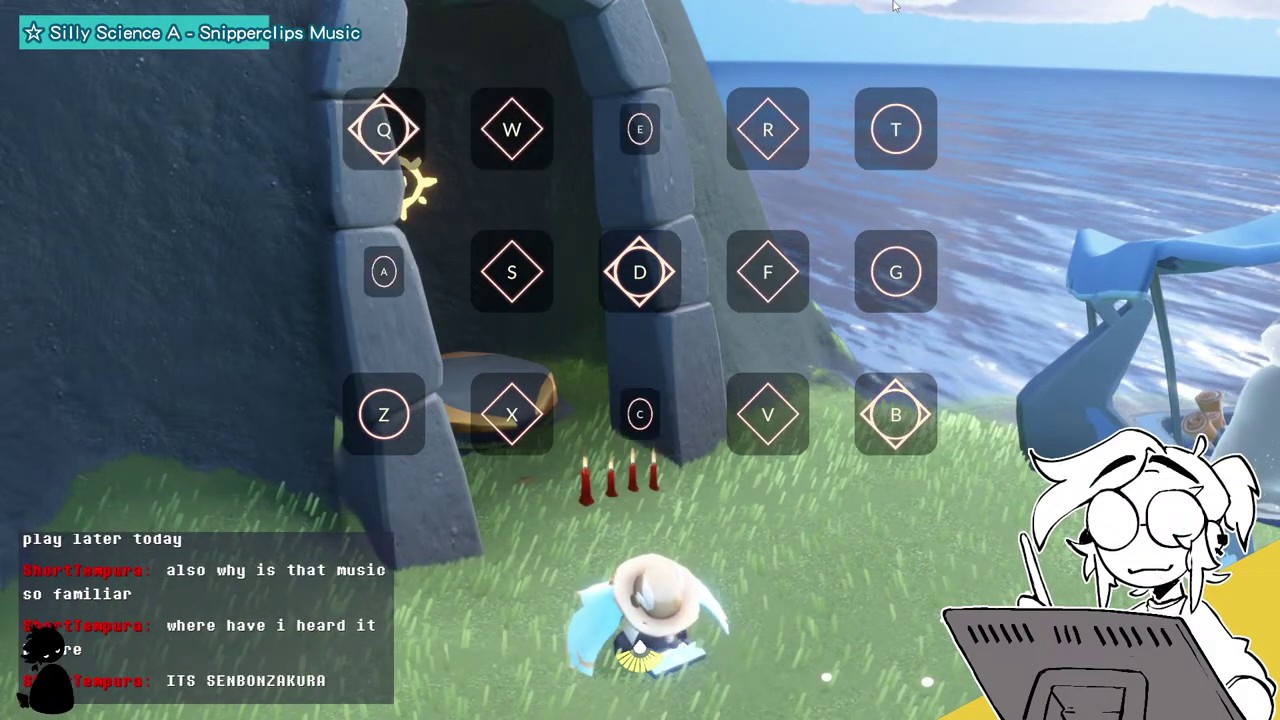
# Play the piano pattern Q, A, E, C twice in a row.
pyautogui.press('q')
pyautogui.press('a')
pyautogui.press('e')
pyautogui.press('c')
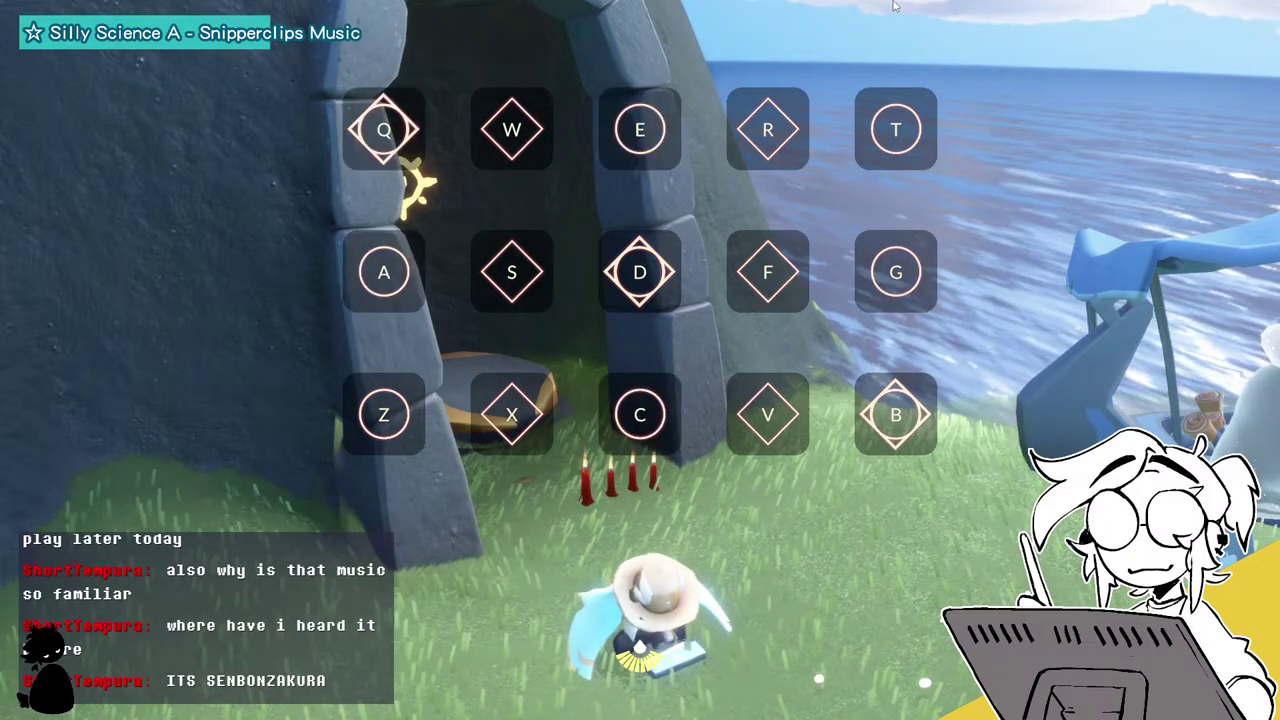
pyautogui.press('q')
pyautogui.press('a')
pyautogui.press('e')
pyautogui.press('c')
# Play W, T, Q, E on the piano, followed by A, T, A, R.
pyautogui.press('w')
pyautogui.press('t')
pyautogui.press('q')
pyautogui.press('e')
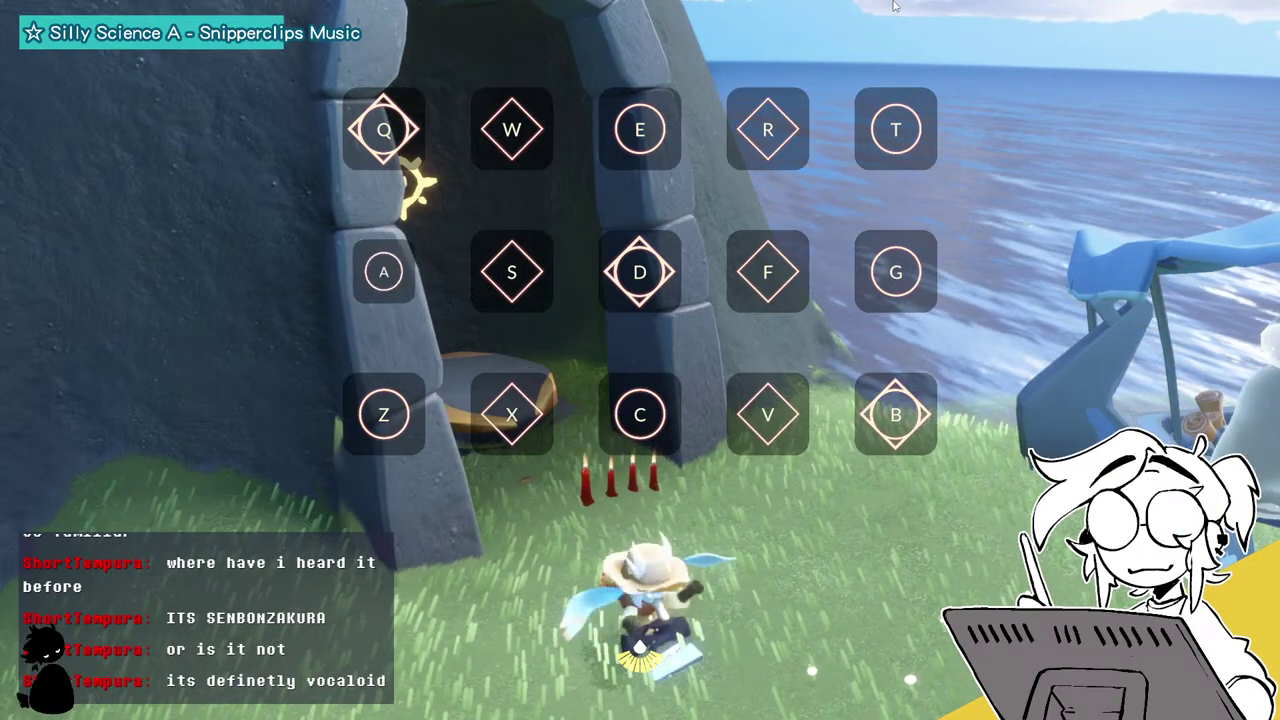
pyautogui.press('a')
pyautogui.press('t')
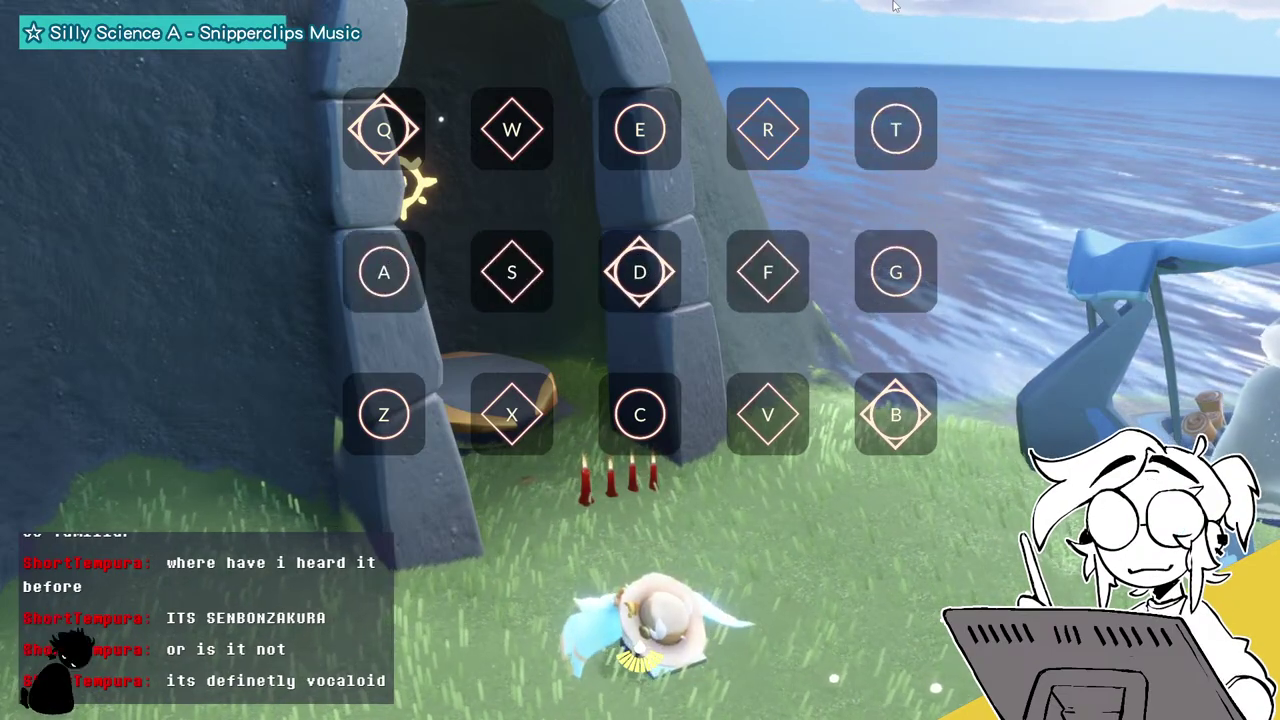
pyautogui.press('a')
pyautogui.press('r')
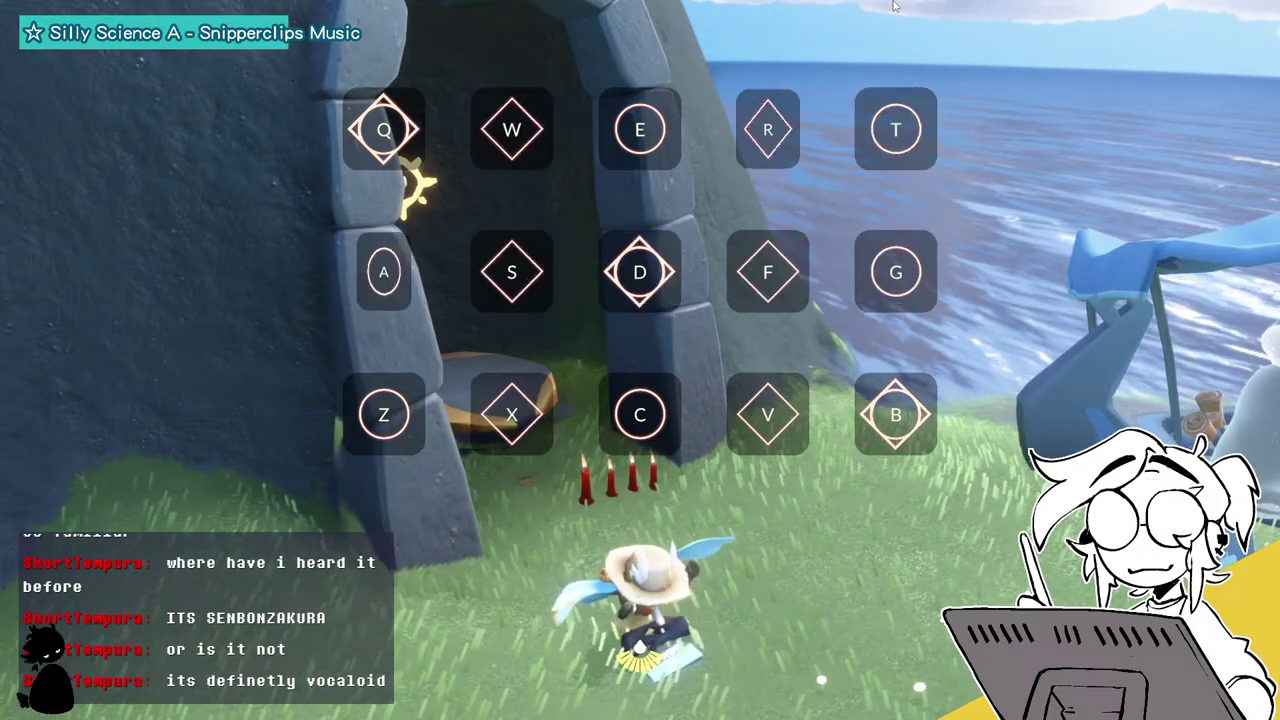
# Play W, G, A, R on the piano and continue with D, A, S, A, T, A, R.
pyautogui.press('w')
pyautogui.press('g')
pyautogui.press('a')
pyautogui.press('r')
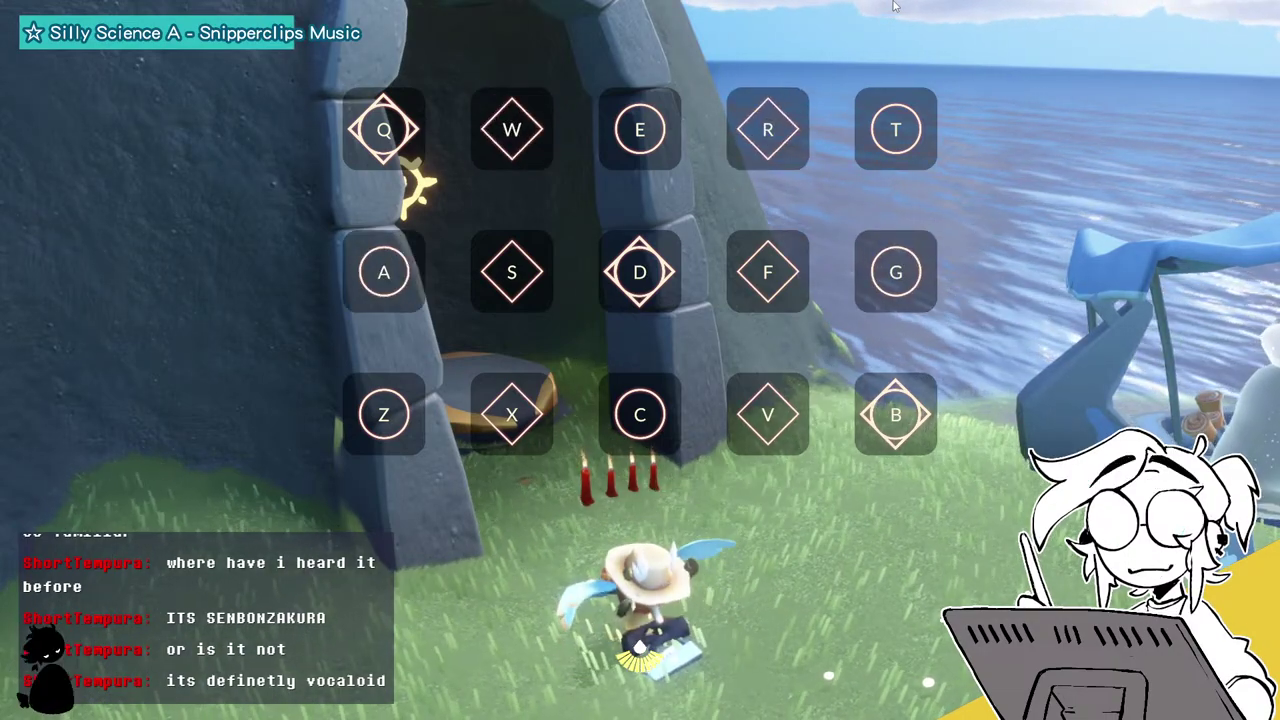
pyautogui.press('d')
pyautogui.press('a')
pyautogui.press('s')
pyautogui.press('a')
pyautogui.press('t')
pyautogui.press('a')
pyautogui.press('r')
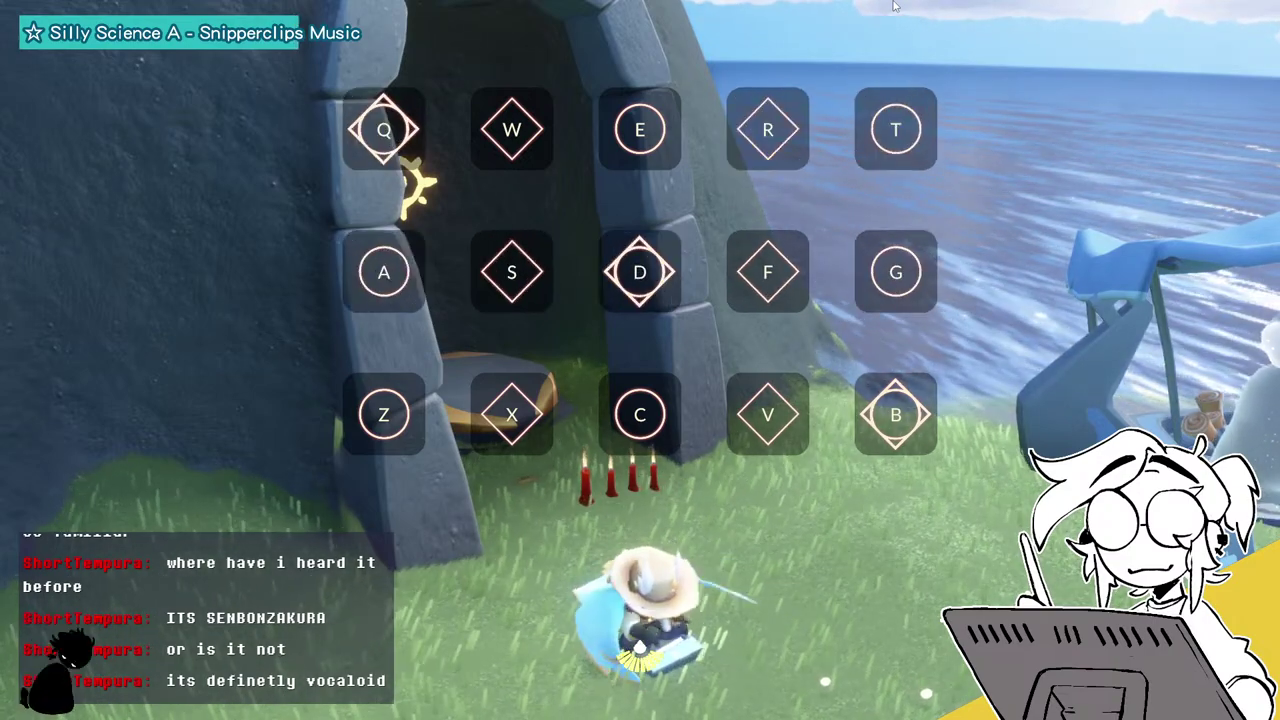
# Combine the piano's R note with the low X and Z notes, with W and G before the last R and Z.
pyautogui.press('r')
pyautogui.press('x')
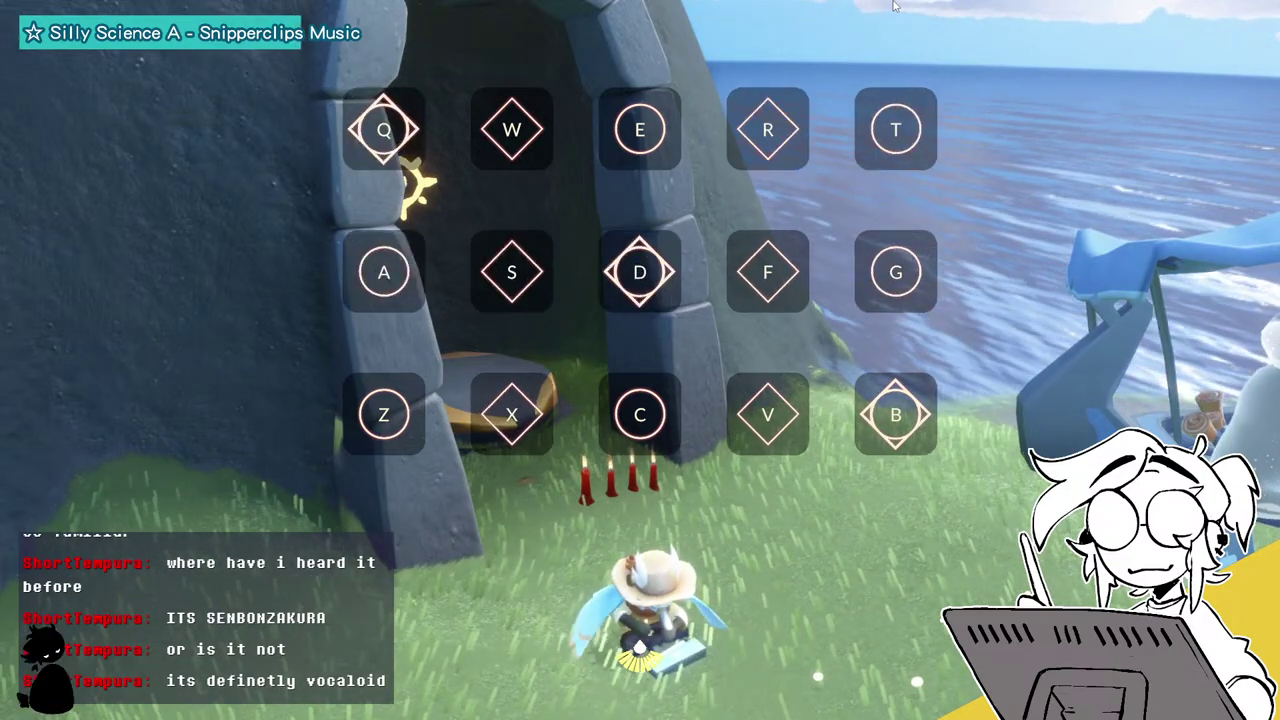
pyautogui.press('r')
pyautogui.press('z')
pyautogui.press('w')
pyautogui.press('g')
pyautogui.press('r')
pyautogui.press('z')
# Repeat the piano's E and A pair twice, followed by D, F, E, A, S, R, D.
pyautogui.press('e')
pyautogui.press('a')
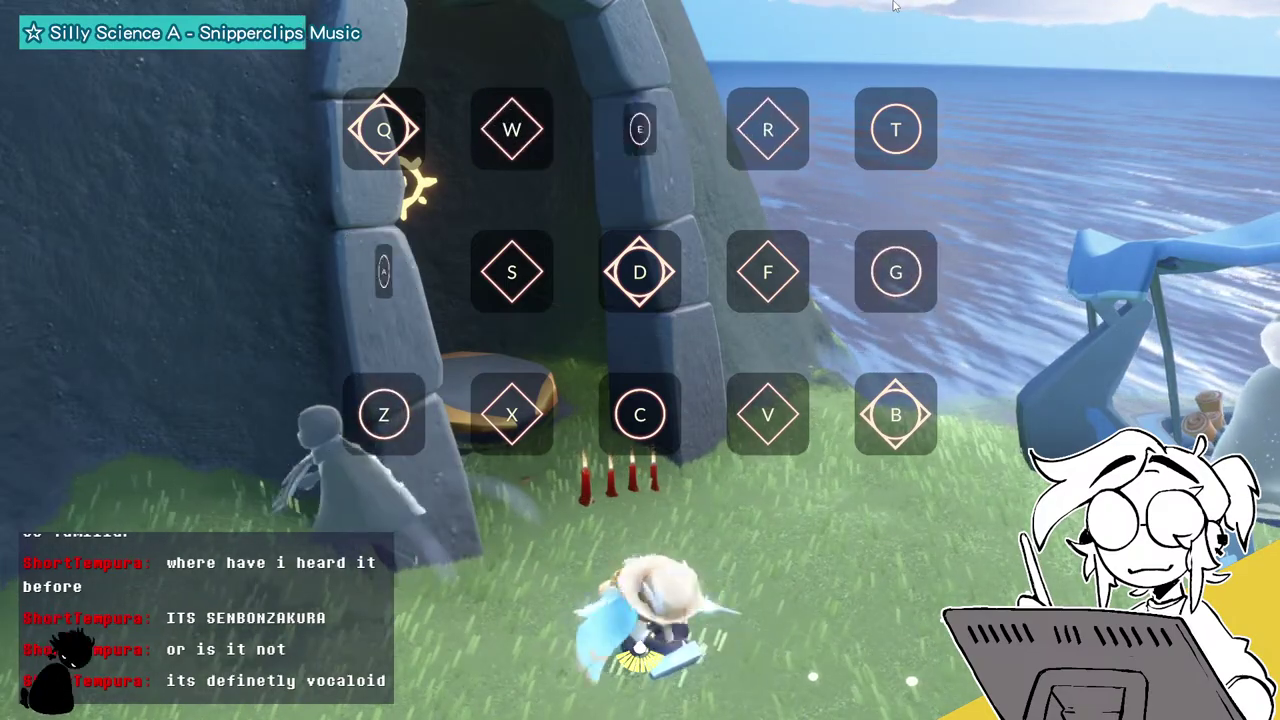
pyautogui.press('e')
pyautogui.press('a')
pyautogui.press('d')
pyautogui.press('f')
pyautogui.press('e')
pyautogui.press('a')
pyautogui.press('s')
pyautogui.press('r')
pyautogui.press('d')
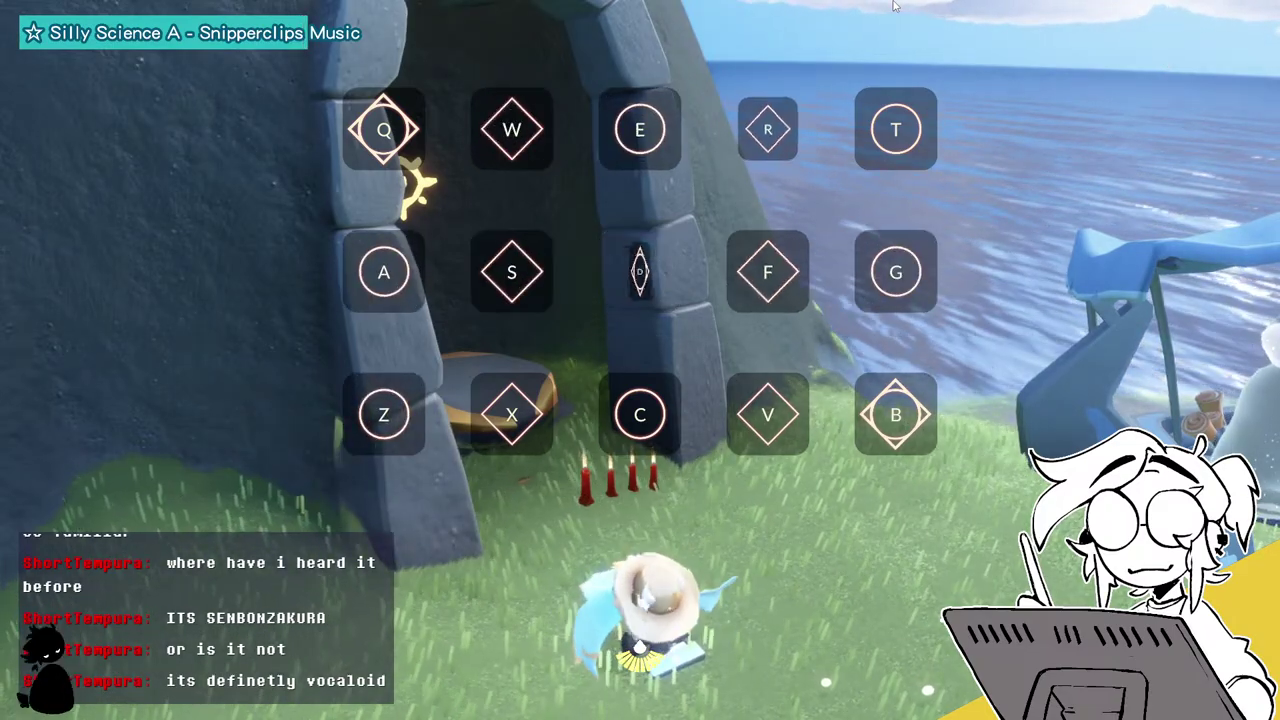
# Play the piano phrase E, A, G, E, A, D, F, S.
pyautogui.press('e')
pyautogui.press('a')
pyautogui.press('g')
pyautogui.press('e')
pyautogui.press('a')
pyautogui.press('d')
pyautogui.press('f')
pyautogui.press('s')
# Play the piano phrase E, A, T, D, S, D, T, F.
pyautogui.press('e')
pyautogui.press('a')
pyautogui.press('t')
pyautogui.press('d')
pyautogui.press('s')
pyautogui.press('d')
pyautogui.press('t')
pyautogui.press('f')
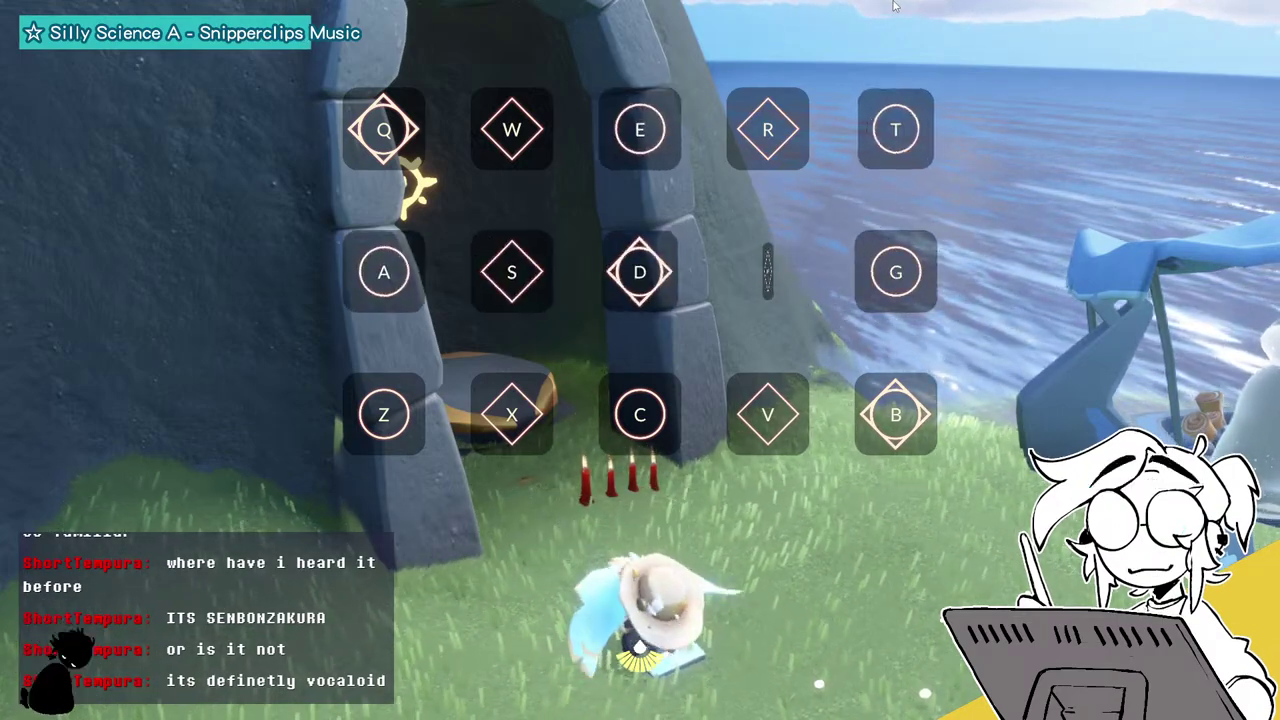
# Continue the piano melody with E, A, A, R, then G, A, R.
pyautogui.press('e')
pyautogui.press('a')
pyautogui.press('a')
pyautogui.press('r')
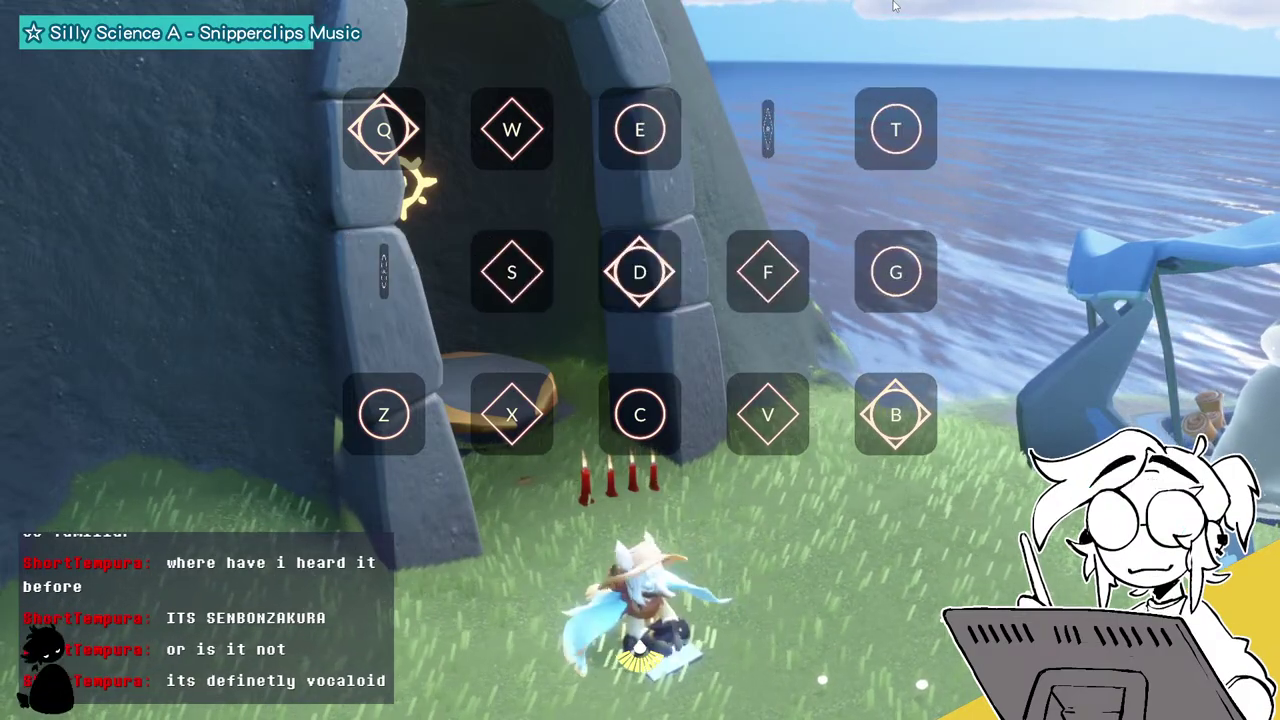
pyautogui.press('g')
pyautogui.press('a')
pyautogui.press('r')
# Play the piano run F, D, S, A, ending on R.
pyautogui.press('f')
pyautogui.press('d')
pyautogui.press('s')
pyautogui.press('a')
pyautogui.press('r')
# Play Q, E, R on the piano, followed by W, E, R.
pyautogui.press('q')
pyautogui.press('e')
pyautogui.press('r')
pyautogui.press('w')
pyautogui.press('e')
pyautogui.press('r')
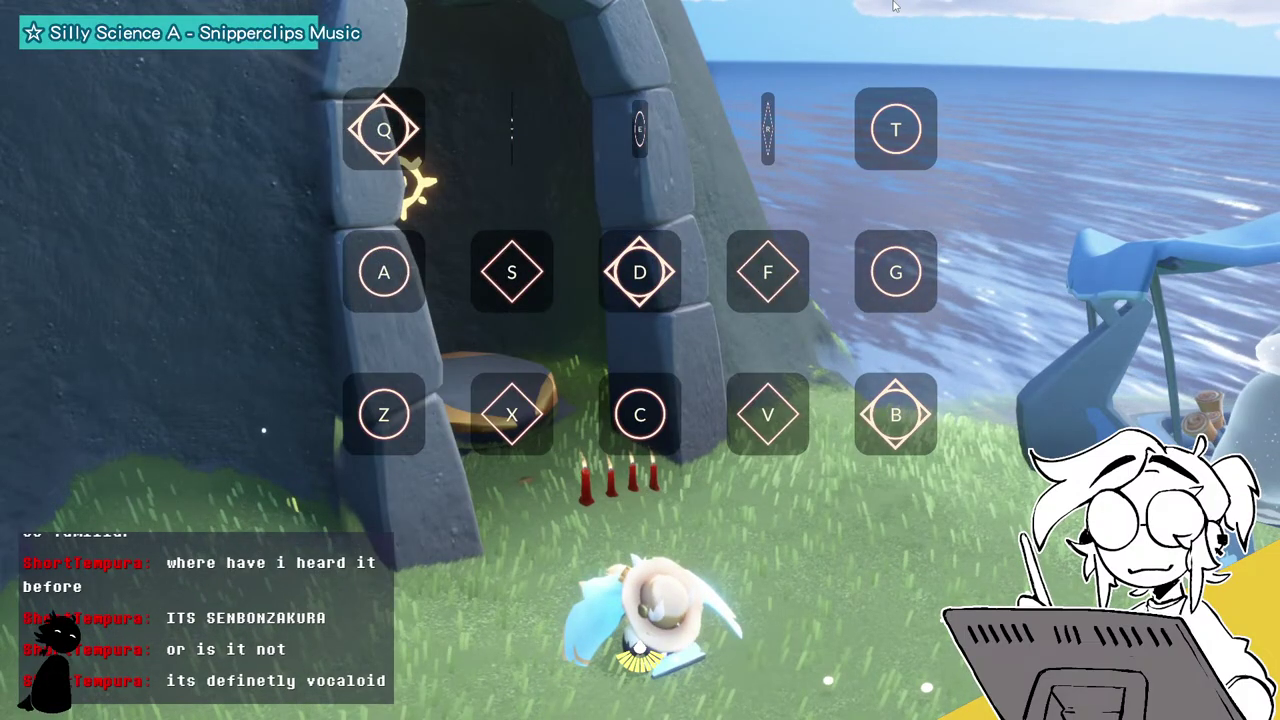
# Play D, S, A, E on the piano and continue with D, T, S, D, T, F.
pyautogui.press('d')
pyautogui.press('s')
pyautogui.press('a')
pyautogui.press('e')
pyautogui.press('d')
pyautogui.press('t')
pyautogui.press('s')
pyautogui.press('d')
pyautogui.press('t')
pyautogui.press('f')
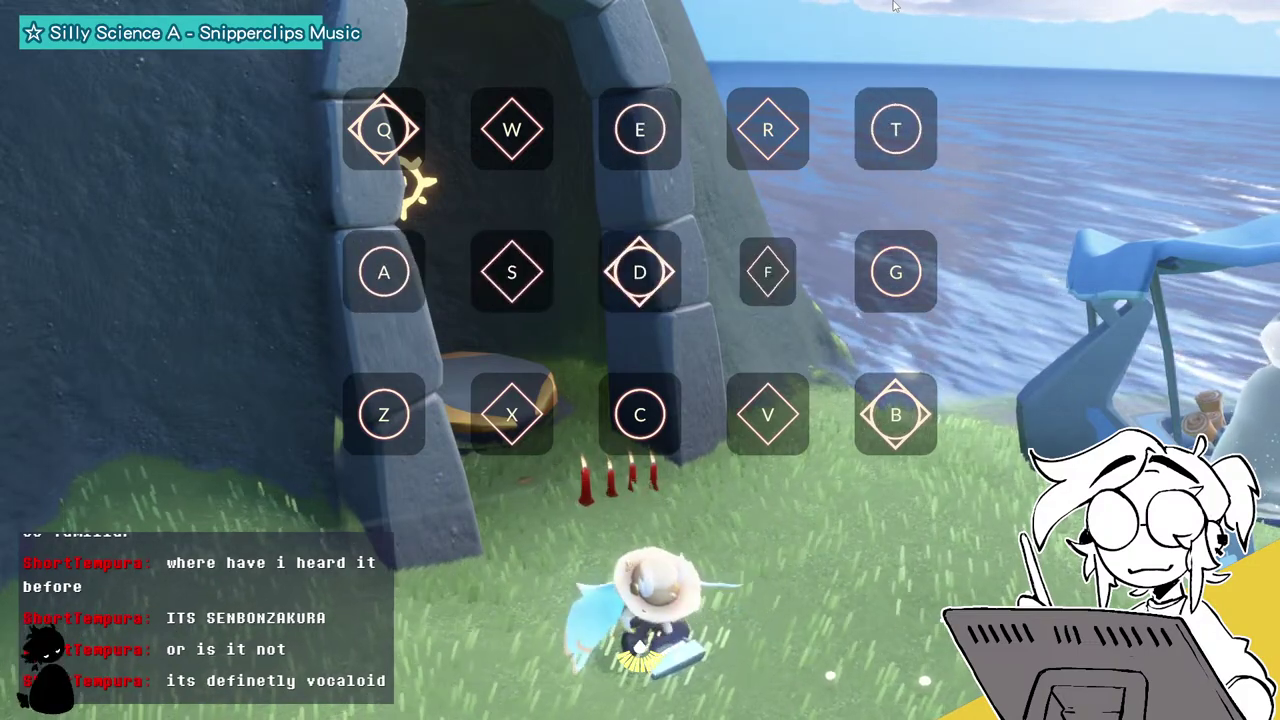
# Play the piano phrase T, A, R, F, D, S, A, R and close it with E, W, R, E.
pyautogui.press('t')
pyautogui.press('a')
pyautogui.press('r')
pyautogui.press('f')
pyautogui.press('d')
pyautogui.press('s')
pyautogui.press('a')
pyautogui.press('r')
pyautogui.press('e')
pyautogui.press('w')
pyautogui.press('r')
pyautogui.press('e')
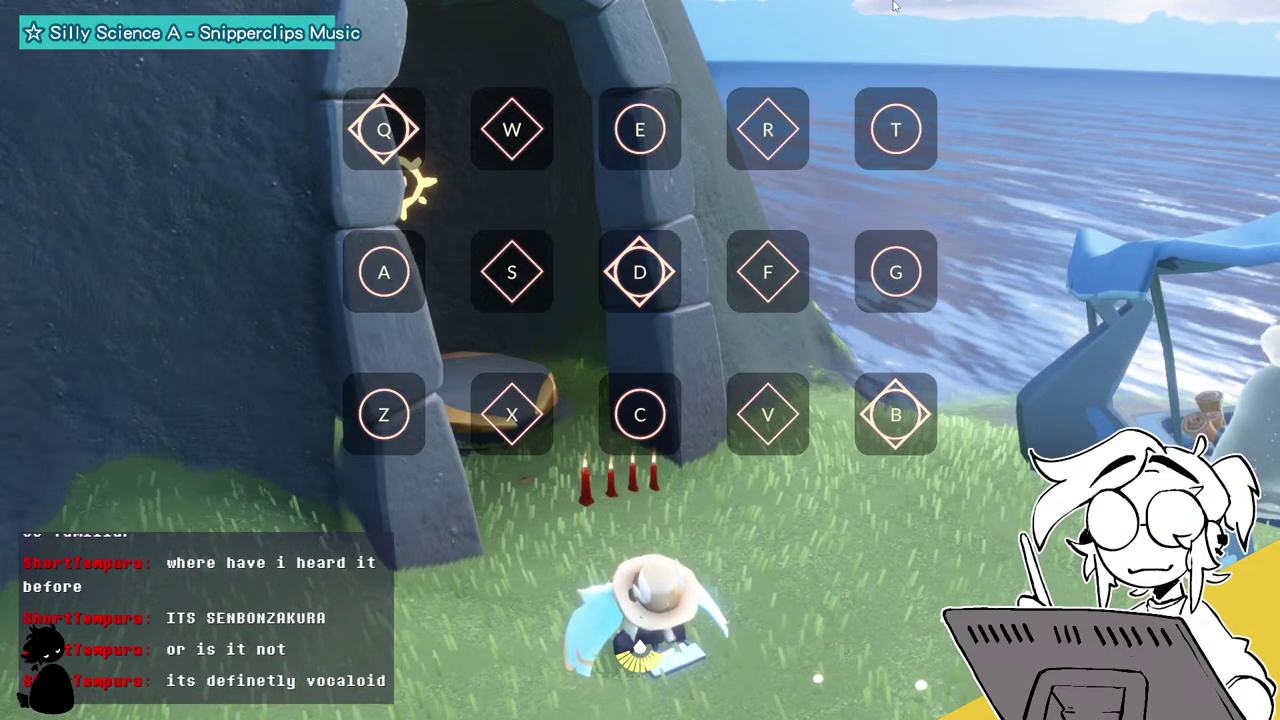
# Play the piano notes Q, A, E and C together as a chord twice.
pyautogui.press('q')
pyautogui.press('a')
pyautogui.press('e')
pyautogui.press('c')
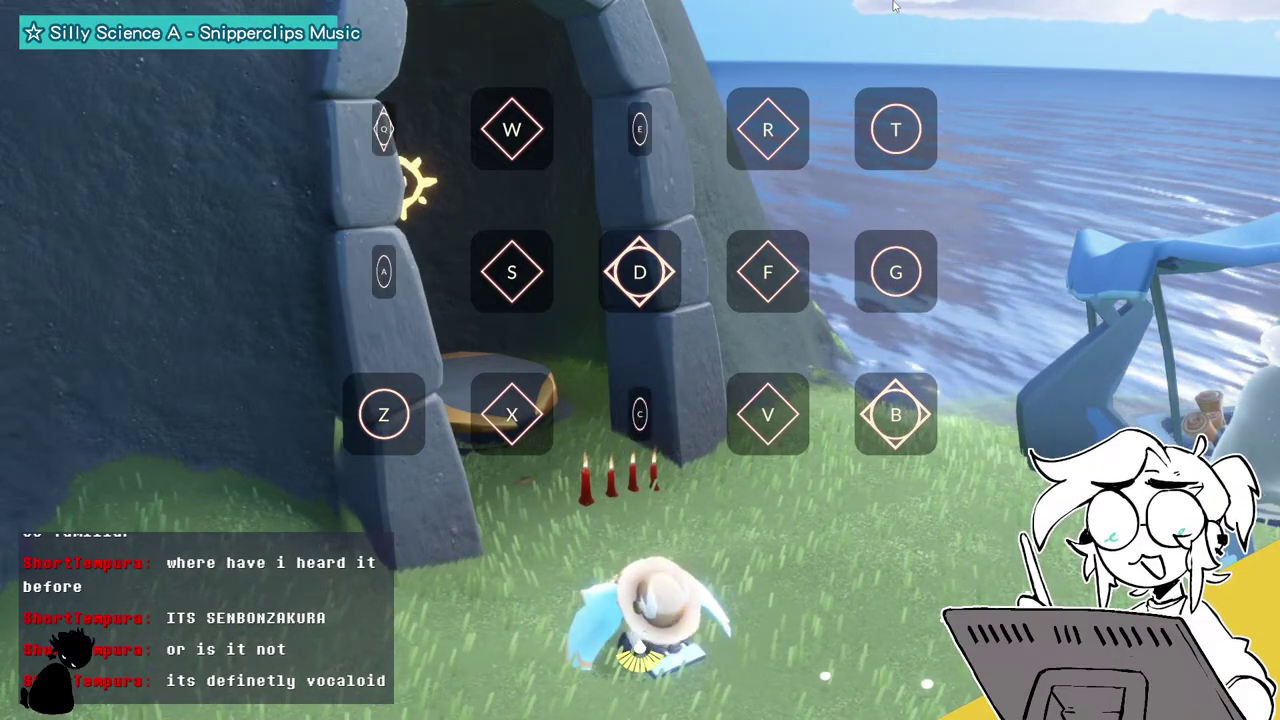
pyautogui.press('q')
pyautogui.press('a')
pyautogui.press('e')
pyautogui.press('c')
# Play A, Q, E, Q on the piano, followed by E, A, Q.
pyautogui.press('a')
pyautogui.press('q')
pyautogui.press('e')
pyautogui.press('q')
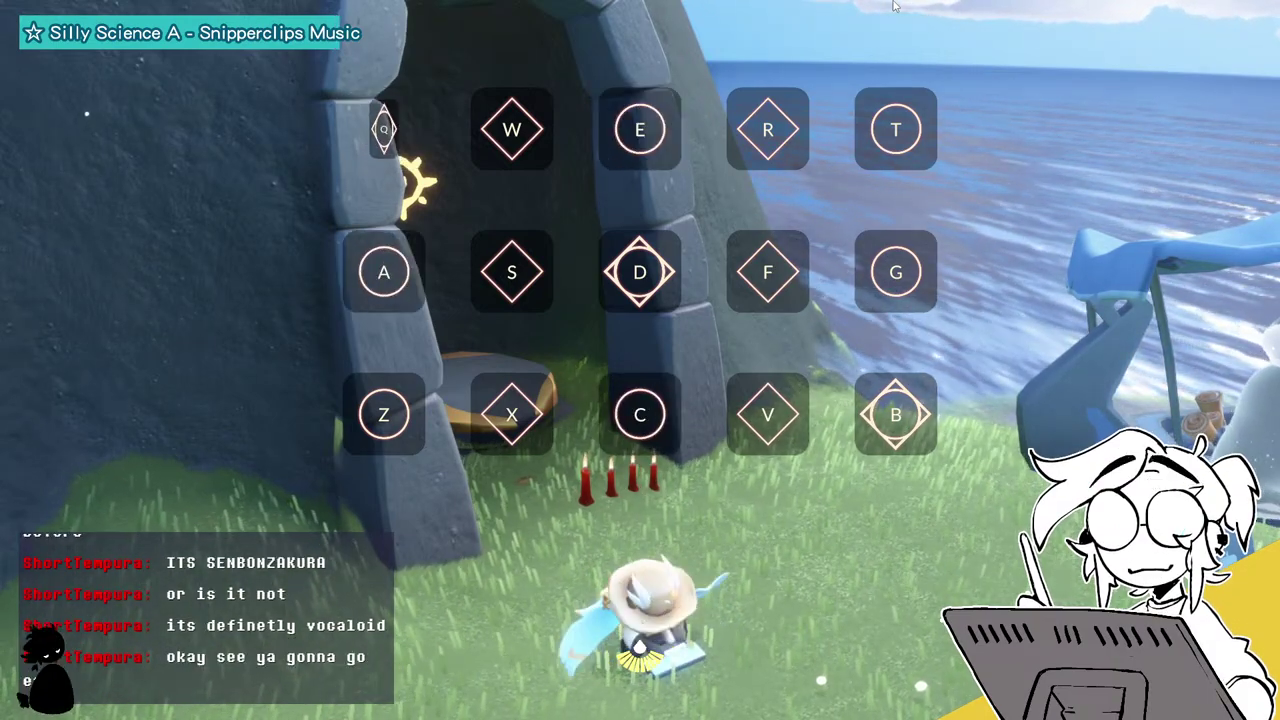
pyautogui.press('e')
pyautogui.press('a')
pyautogui.press('q')
# Combine the low V and C piano notes with E, A and Q in the order V, E, A, C, Q.
pyautogui.press('v')
pyautogui.press('e')
pyautogui.press('a')
pyautogui.press('c')
pyautogui.press('q')
# Play the piano notes W, T, S with the low V and B notes.
pyautogui.press('w')
pyautogui.press('t')
pyautogui.press('s')
pyautogui.press('v')
pyautogui.press('b')
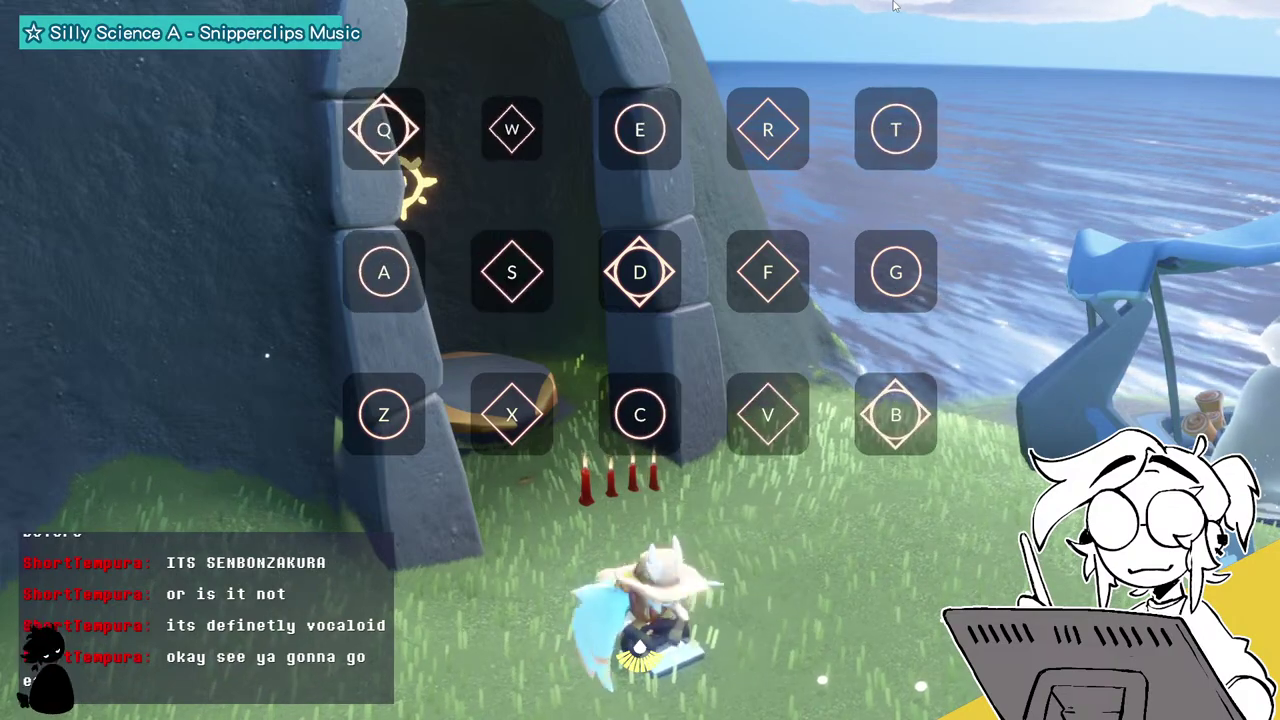
# Repeat the piano's W, T, S with the low C and V notes.
pyautogui.press('w')
pyautogui.press('t')
pyautogui.press('s')
pyautogui.press('c')
pyautogui.press('v')
# Play W, S, T and the low X on the piano, followed by W and G.
pyautogui.press('w')
pyautogui.press('s')
pyautogui.press('t')
pyautogui.press('x')
pyautogui.press('w')
pyautogui.press('g')
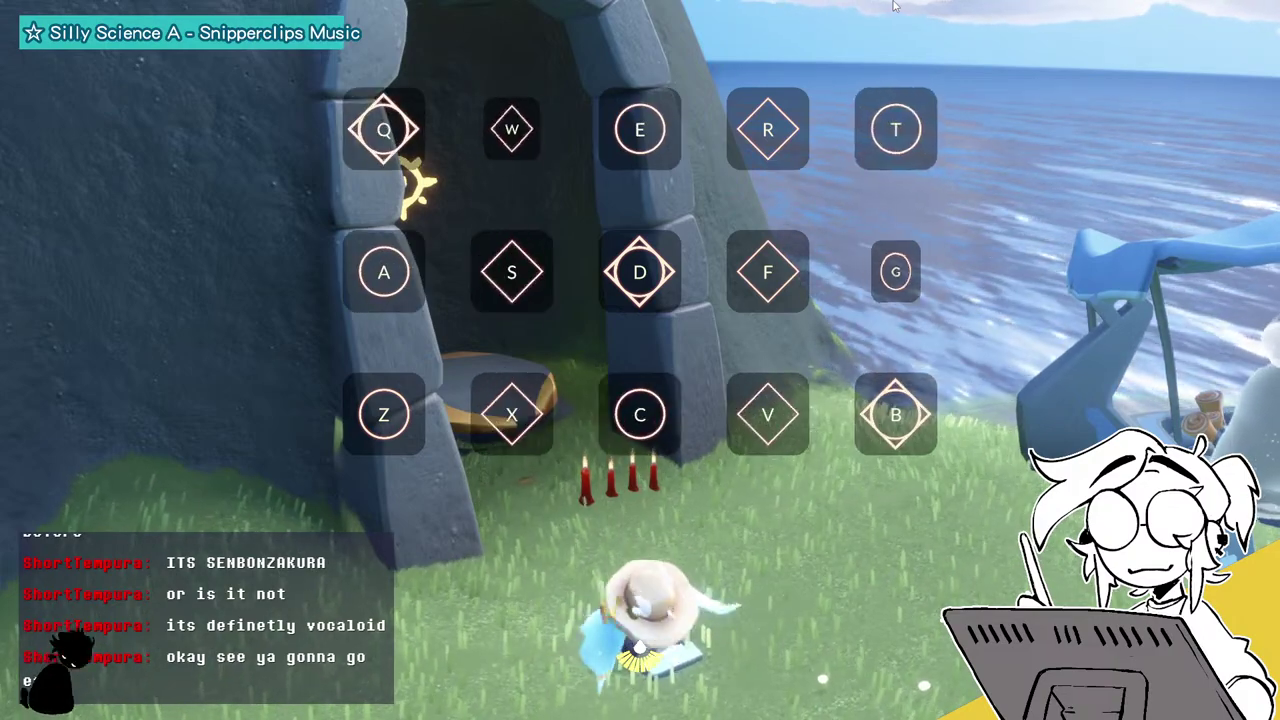
# Play the piano phrase Q, R, D, Q, A, R.
pyautogui.press('q')
pyautogui.press('r')
pyautogui.press('d')
pyautogui.press('q')
pyautogui.press('a')
pyautogui.press('r')
# Continue on the piano with Q, the low V, A and R, then Q twice.
pyautogui.press('q')
pyautogui.press('v')
pyautogui.press('a')
pyautogui.press('r')
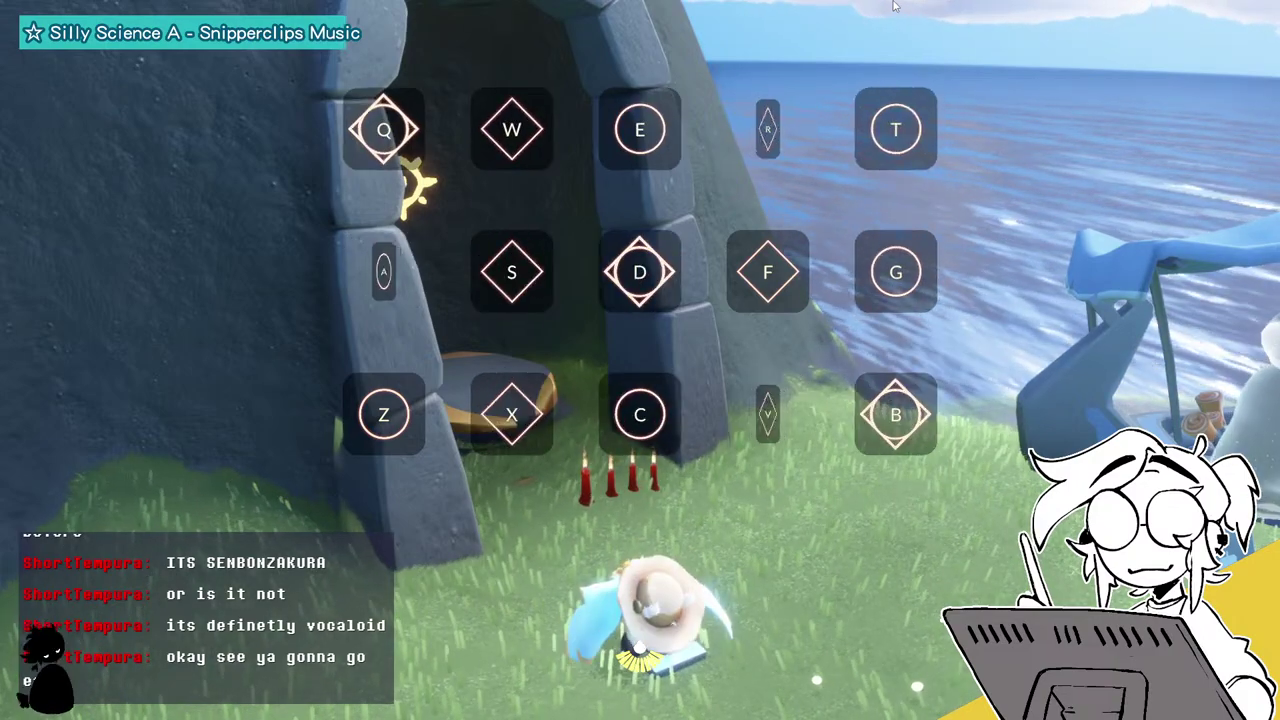
pyautogui.press('q')
pyautogui.press('q')
# Play the piano phrase B, R, W, A, C, V, R, A, G.
pyautogui.press('b')
pyautogui.press('r')
pyautogui.press('w')
pyautogui.press('a')
pyautogui.press('c')
pyautogui.press('v')
pyautogui.press('r')
pyautogui.press('a')
pyautogui.press('g')
# Play W, T and the low B on the piano, followed by W, S and the low C.
pyautogui.press('w')
pyautogui.press('t')
pyautogui.press('b')
pyautogui.press('w')
pyautogui.press('s')
pyautogui.press('c')
# Play the piano phrase W, S, T, G, E, X, Q.
pyautogui.press('w')
pyautogui.press('s')
pyautogui.press('t')
pyautogui.press('g')
pyautogui.press('e')
pyautogui.press('x')
pyautogui.press('q')
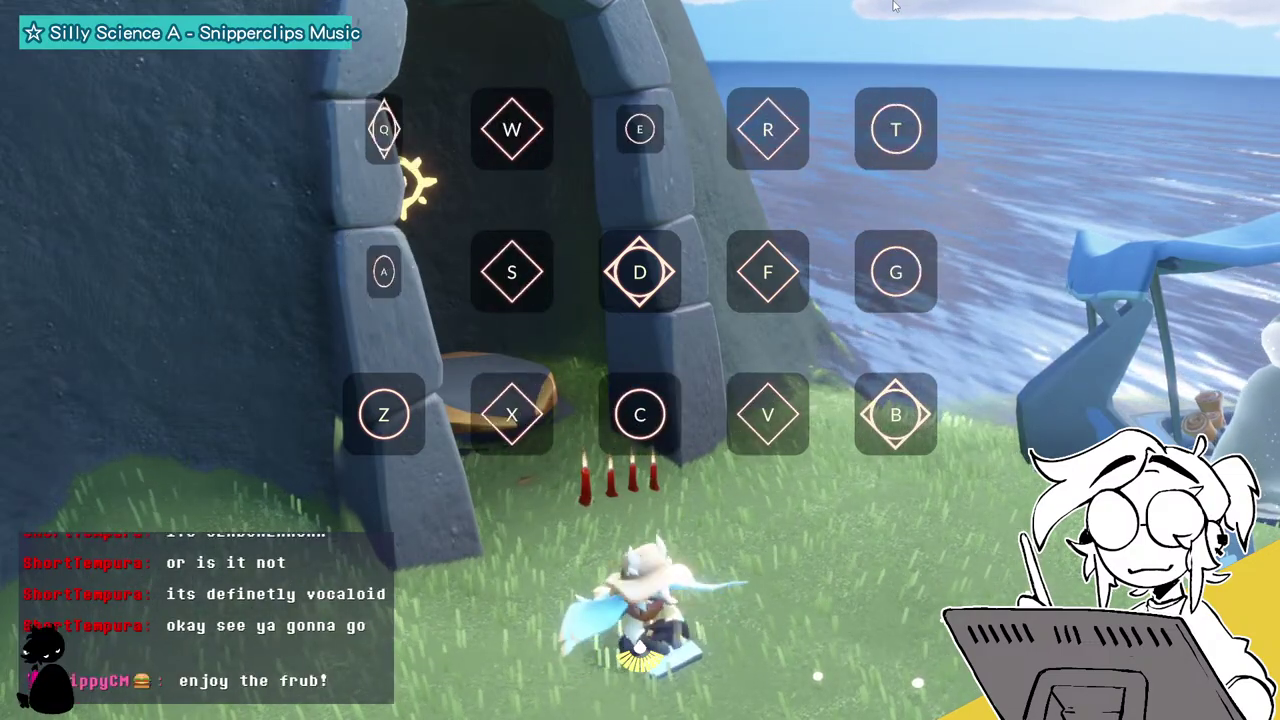
# Play E, Q, Q, A, E on the piano and add the low C and V notes.
pyautogui.press('e')
pyautogui.press('q')
pyautogui.press('q')
pyautogui.press('a')
pyautogui.press('e')
pyautogui.press('c')
pyautogui.press('v')
# Play W, S, T with the low B on the piano, followed by W, T with the low V.
pyautogui.press('w')
pyautogui.press('s')
pyautogui.press('t')
pyautogui.press('b')
pyautogui.press('w')
pyautogui.press('t')
pyautogui.press('v')
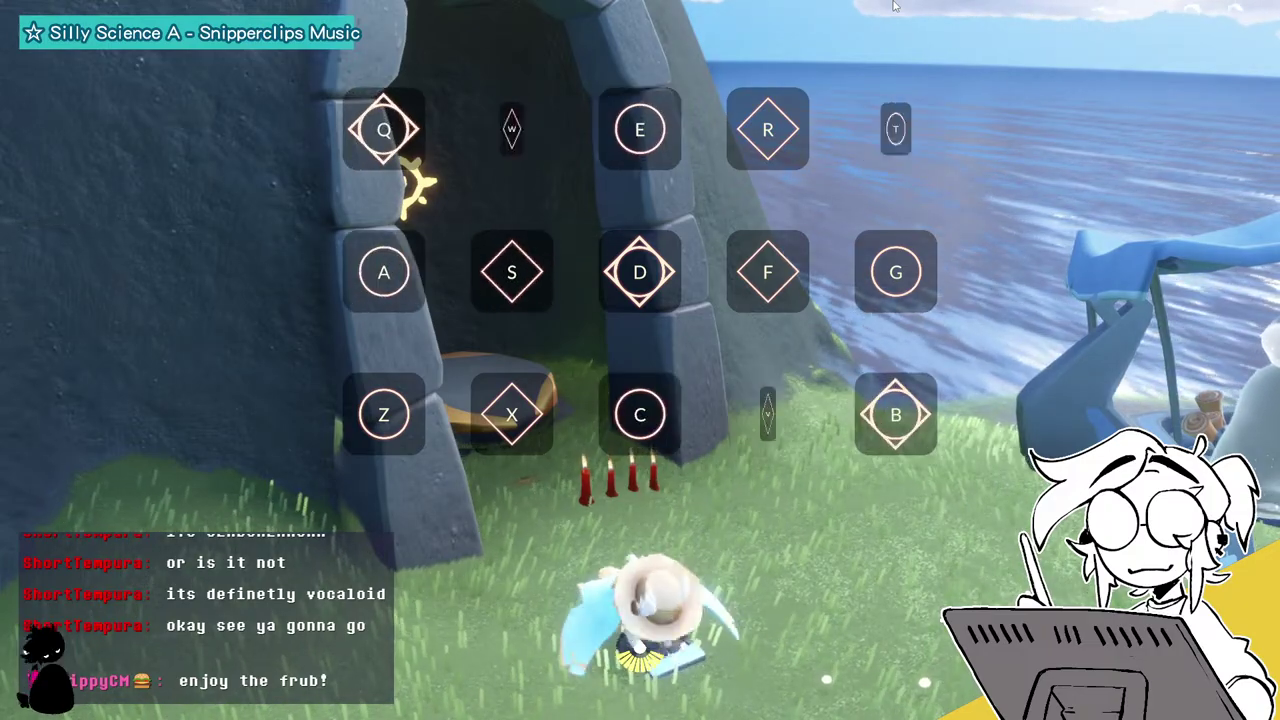
# Play the piano phrase W, C, S, T, W, X, C.
pyautogui.press('w')
pyautogui.press('c')
pyautogui.press('s')
pyautogui.press('t')
pyautogui.press('w')
pyautogui.press('x')
pyautogui.press('c')
# Play W, S, F, G on the piano and continue with Q, R, A, D.
pyautogui.press('w')
pyautogui.press('s')
pyautogui.press('f')
pyautogui.press('g')
pyautogui.press('q')
pyautogui.press('r')
pyautogui.press('a')
pyautogui.press('d')
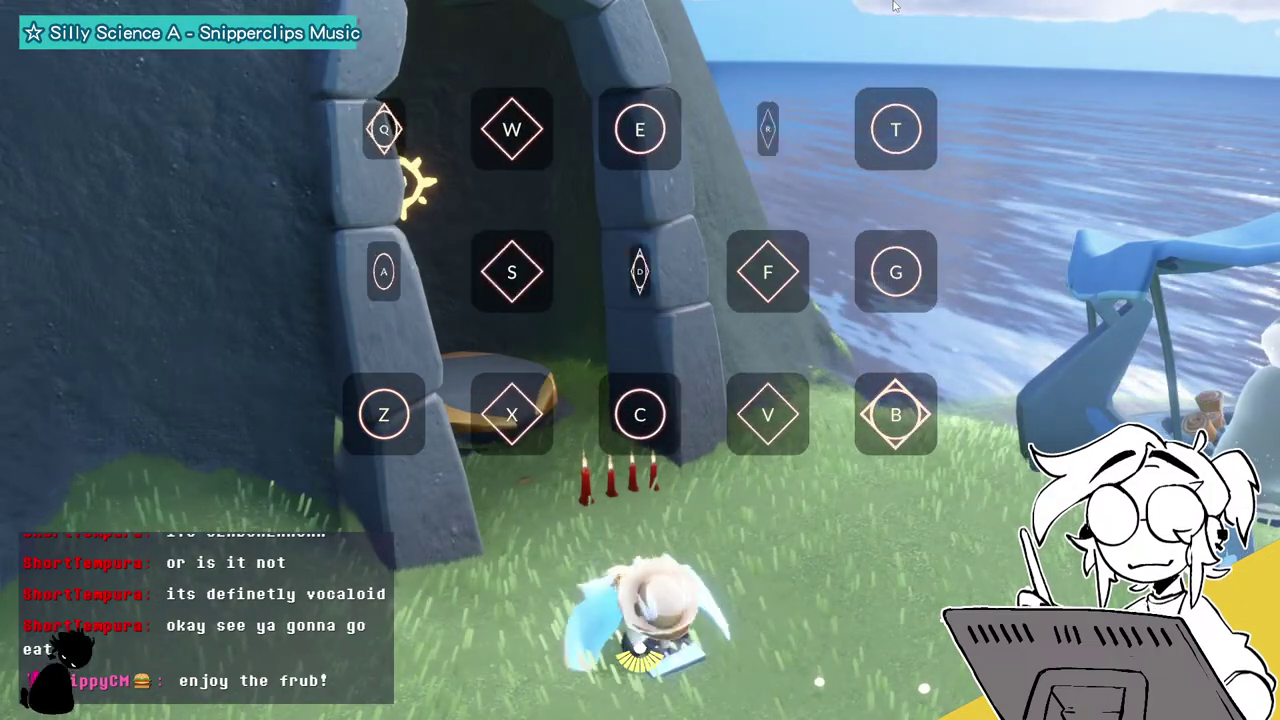
# Play the piano notes Q, A, R, B, R, V in sequence.
pyautogui.press('q')
pyautogui.press('a')
pyautogui.press('r')
pyautogui.press('b')
pyautogui.press('r')
pyautogui.press('v')
# Continue the piano melody with Q, C, A, G, R, Q and the low B.
pyautogui.press('q')
pyautogui.press('c')
pyautogui.press('a')
pyautogui.press('g')
pyautogui.press('r')
pyautogui.press('q')
pyautogui.press('b')
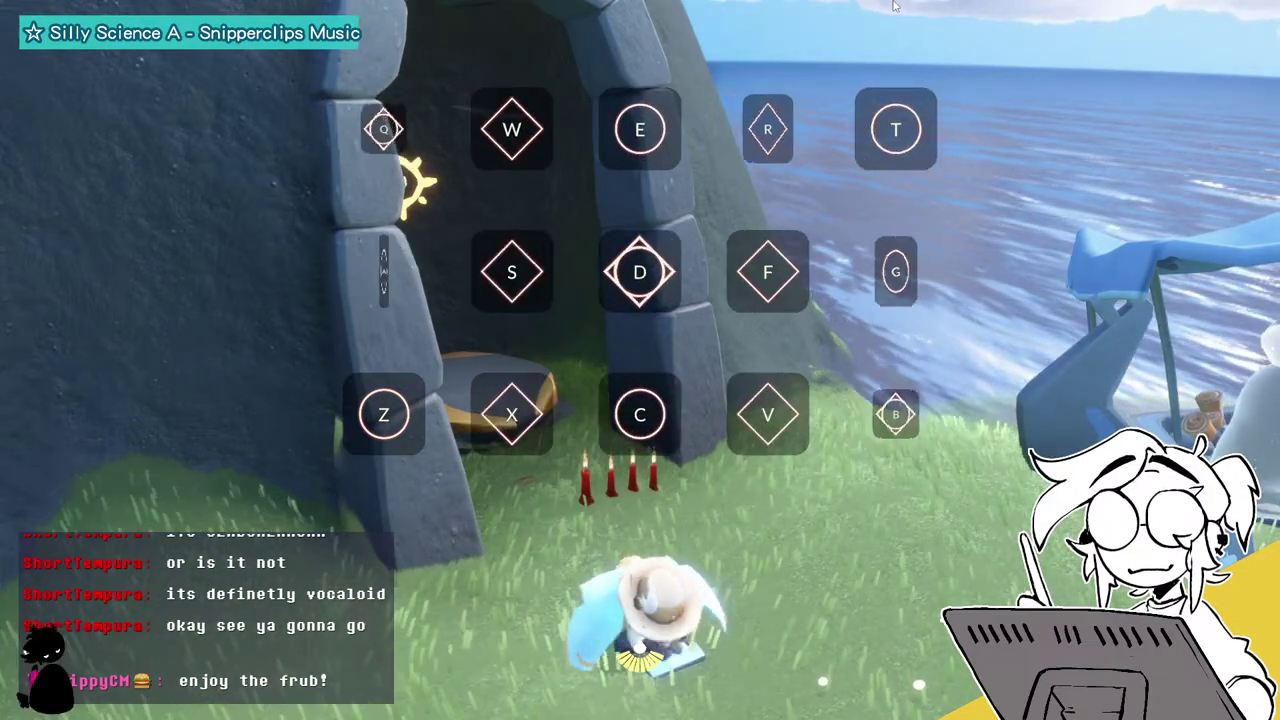
# Play W, R, A, V on the piano, followed by W, C, W.
pyautogui.press('w')
pyautogui.press('r')
pyautogui.press('a')
pyautogui.press('v')
pyautogui.press('w')
pyautogui.press('c')
pyautogui.press('w')
# Play R, A, G, B on the piano and end the phrase with W, T, V.
pyautogui.press('r')
pyautogui.press('a')
pyautogui.press('g')
pyautogui.press('b')
pyautogui.press('w')
pyautogui.press('t')
pyautogui.press('v')
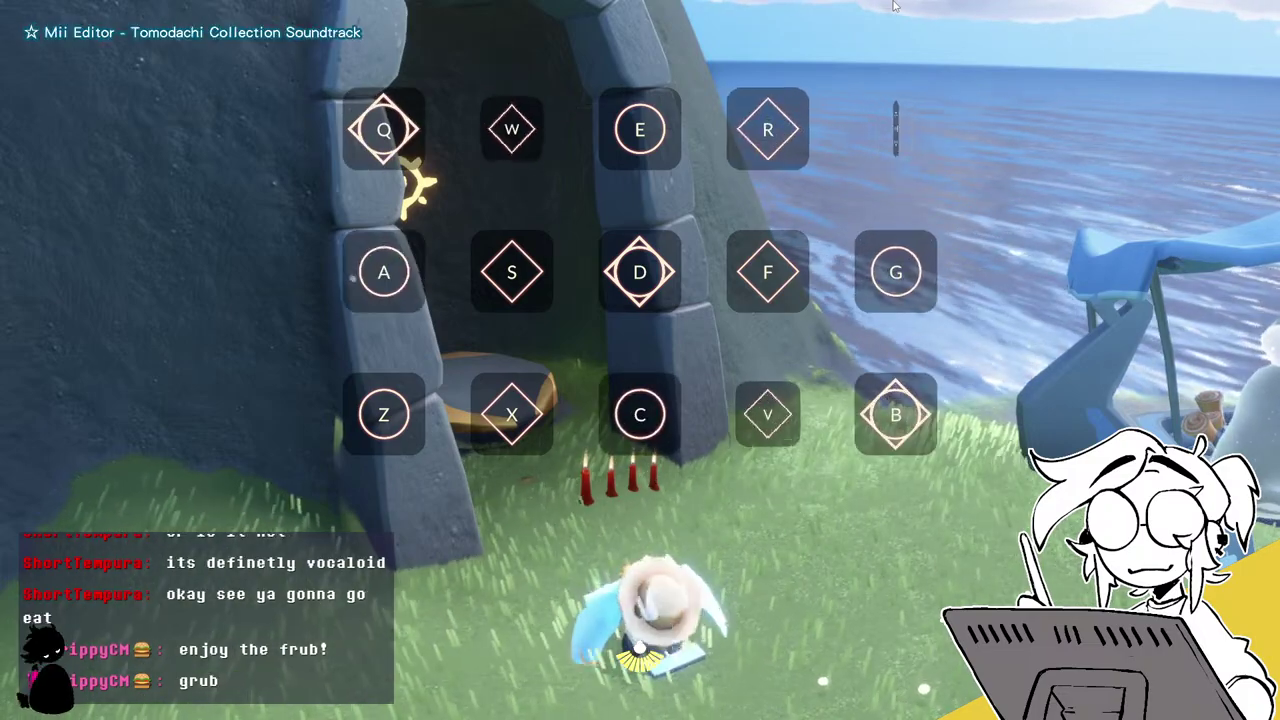
# Play the short piano phrase W, S, C, G, T.
pyautogui.press('w')
pyautogui.press('s')
pyautogui.press('c')
pyautogui.press('g')
pyautogui.press('t')
# Play Q, E, A, G on the piano, followed by Q, E, A with the low C.
pyautogui.press('q')
pyautogui.press('e')
pyautogui.press('a')
pyautogui.press('g')
pyautogui.press('q')
pyautogui.press('e')
pyautogui.press('a')
pyautogui.press('c')
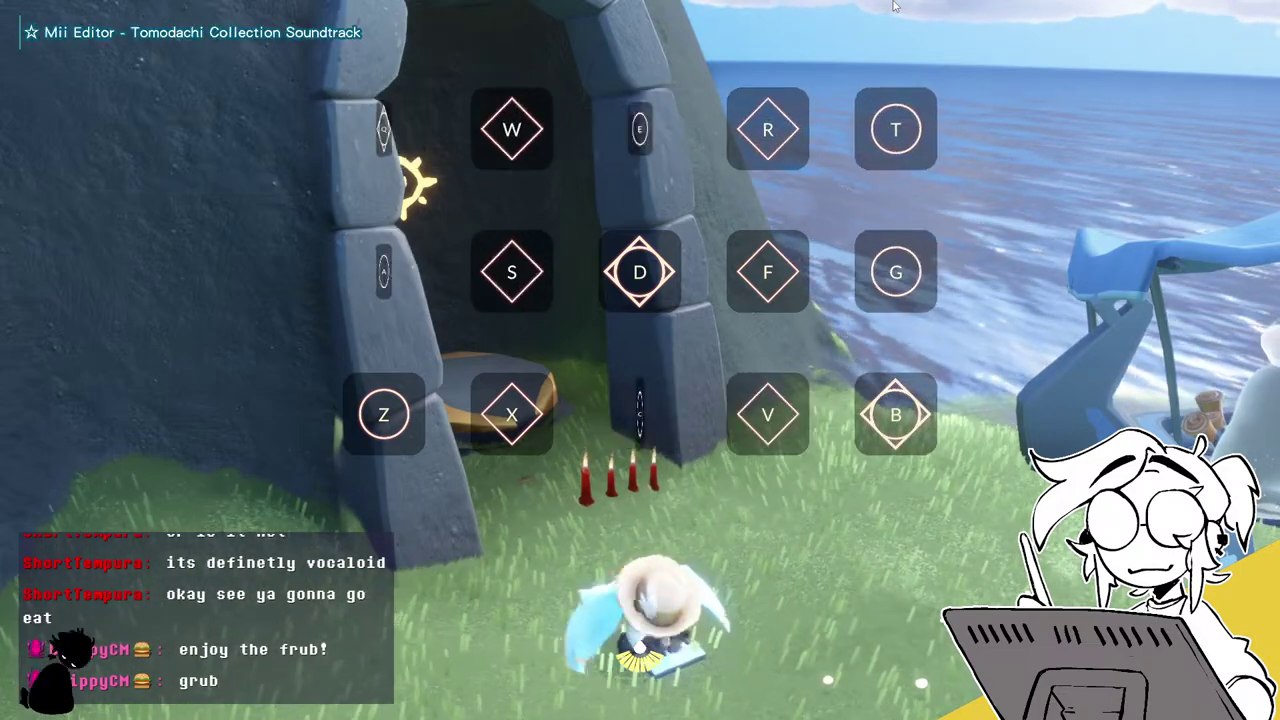
# Play W, S, T twice on the piano, first with the low C and then with the low X.
pyautogui.press('w')
pyautogui.press('s')
pyautogui.press('t')
pyautogui.press('c')
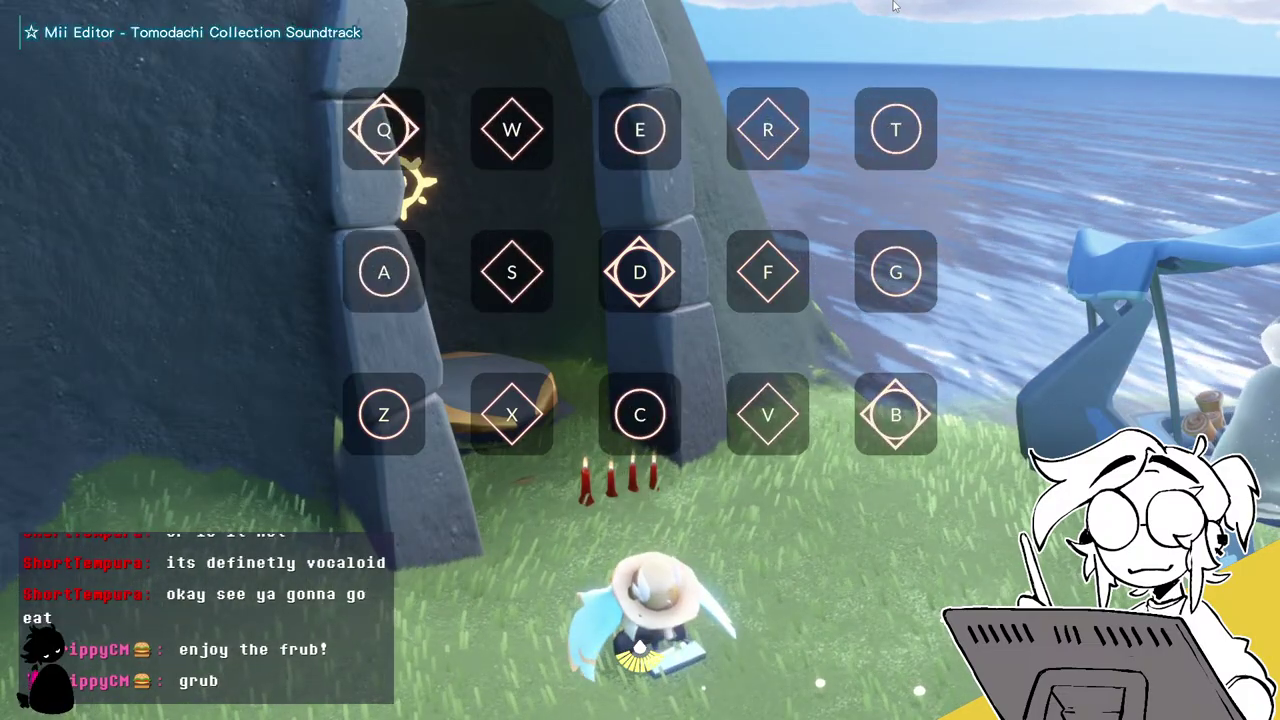
pyautogui.press('w')
pyautogui.press('s')
pyautogui.press('t')
pyautogui.press('x')
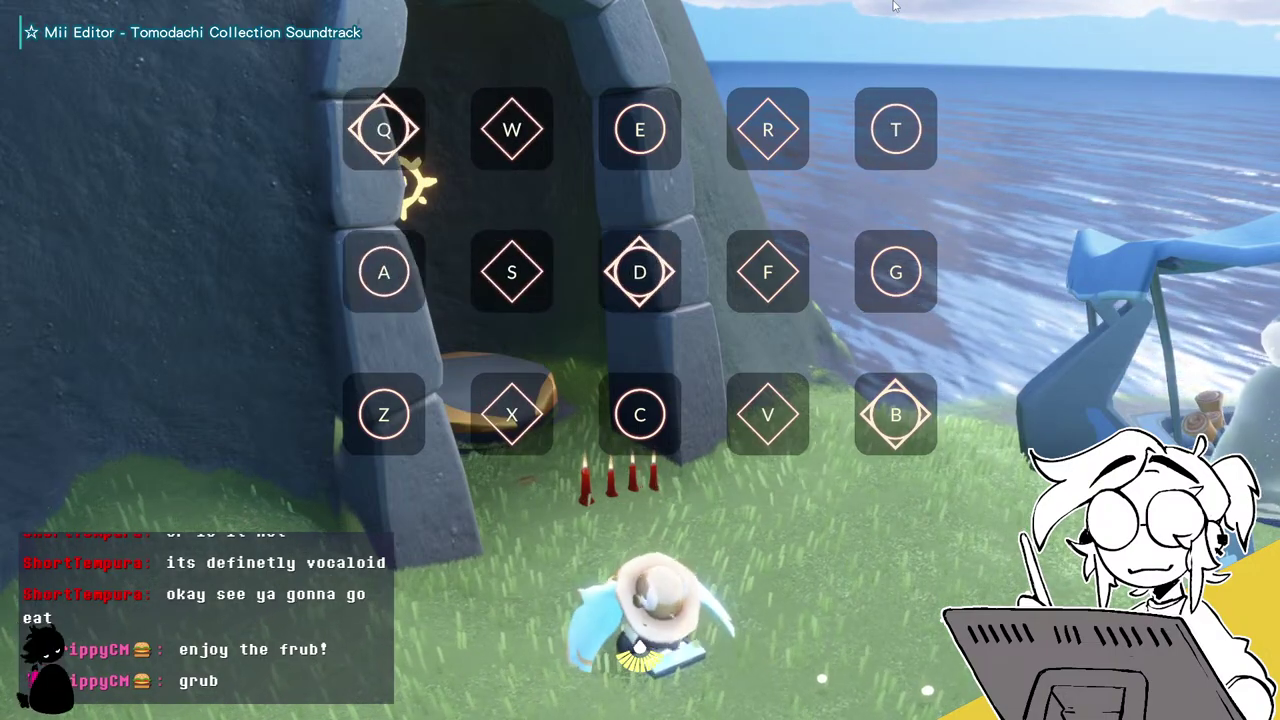
# Play the piano phrase S, R, Q, A, R, A, C.
pyautogui.press('s')
pyautogui.press('r')
pyautogui.press('q')
pyautogui.press('a')
pyautogui.press('r')
pyautogui.press('a')
pyautogui.press('c')
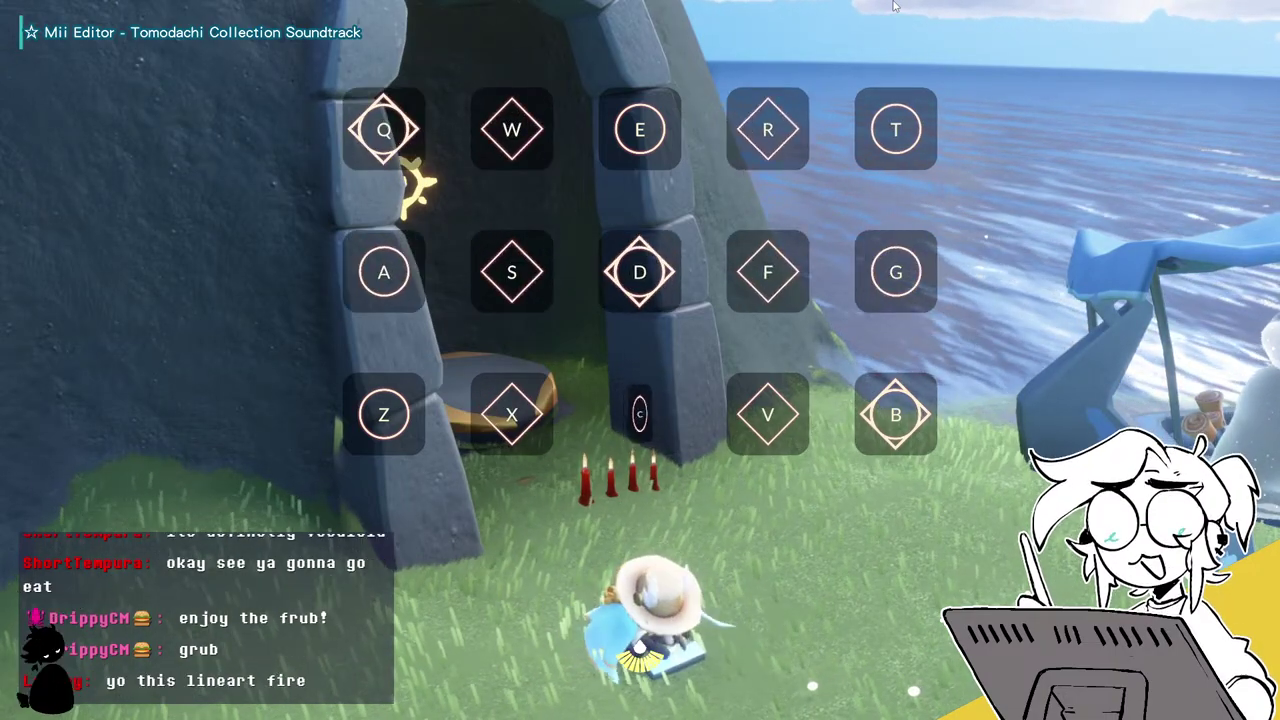
# Play S, W, R, A, D on the piano and continue with E, S, F, T, C.
pyautogui.press('s')
pyautogui.press('w')
pyautogui.press('r')
pyautogui.press('a')
pyautogui.press('d')
pyautogui.press('e')
pyautogui.press('s')
pyautogui.press('f')
pyautogui.press('t')
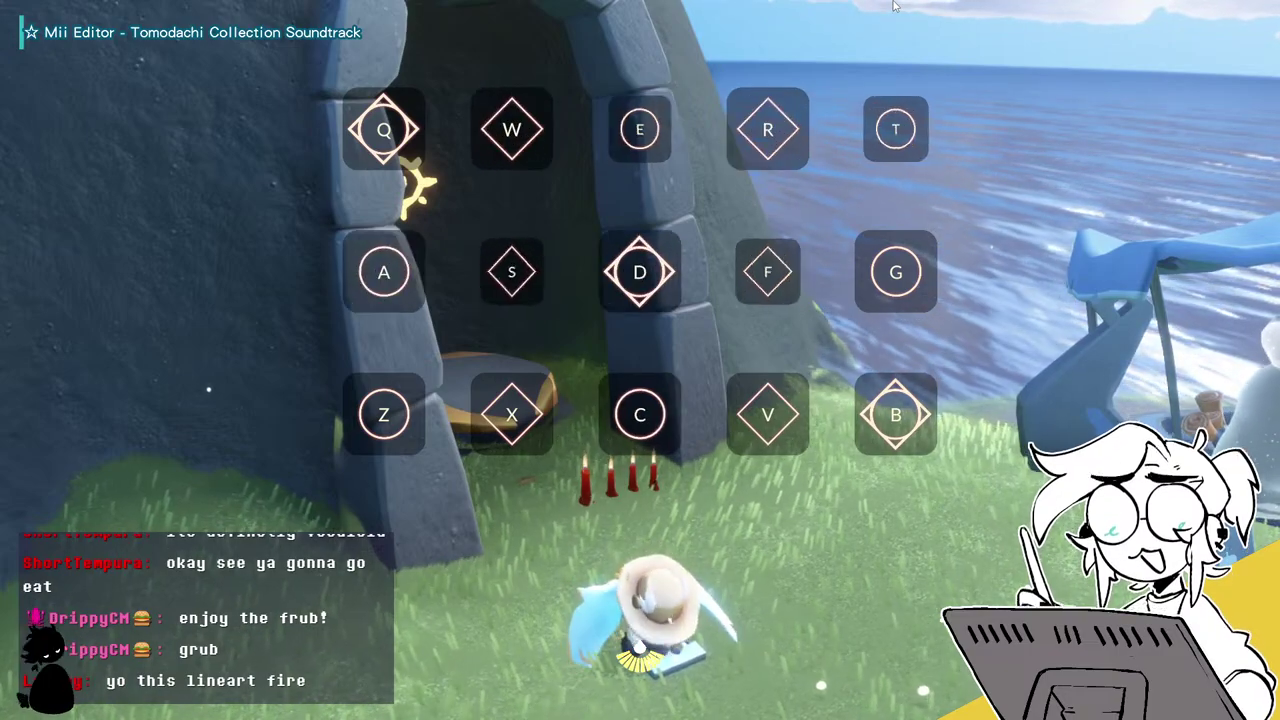
pyautogui.press('c')
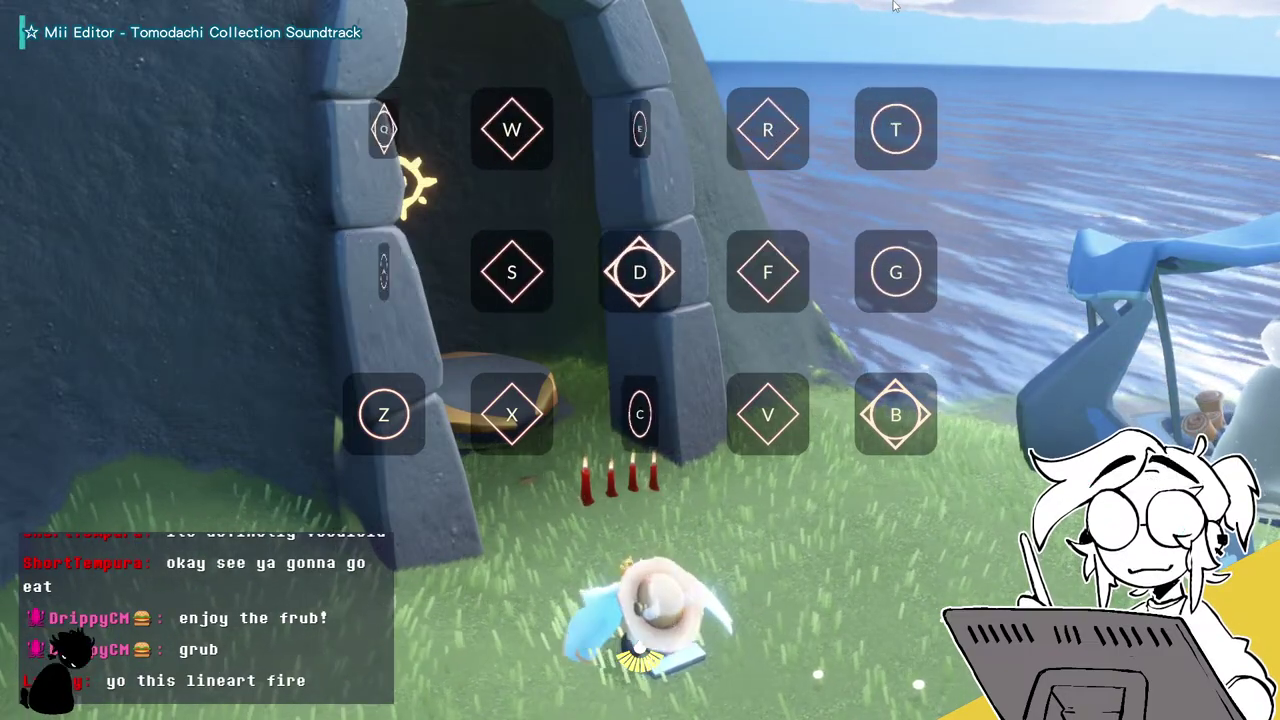
# Play W, T, S with the low C on the piano, followed by W, T, S with the low X.
pyautogui.press('w')
pyautogui.press('t')
pyautogui.press('s')
pyautogui.press('c')
pyautogui.press('w')
pyautogui.press('t')
pyautogui.press('s')
pyautogui.press('x')
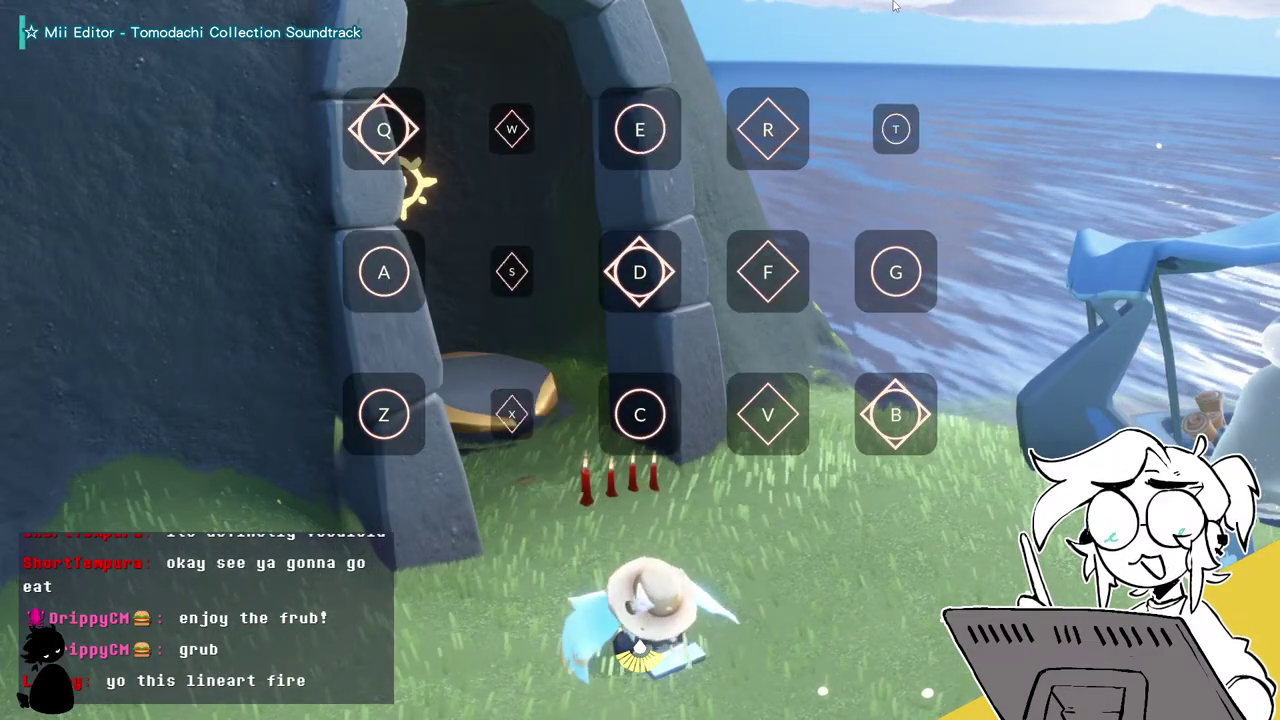
# Play X, R, F, Q, A on the piano and continue with T, G, W, S.
pyautogui.press('x')
pyautogui.press('r')
pyautogui.press('f')
pyautogui.press('q')
pyautogui.press('a')
pyautogui.press('t')
pyautogui.press('g')
pyautogui.press('w')
pyautogui.press('s')
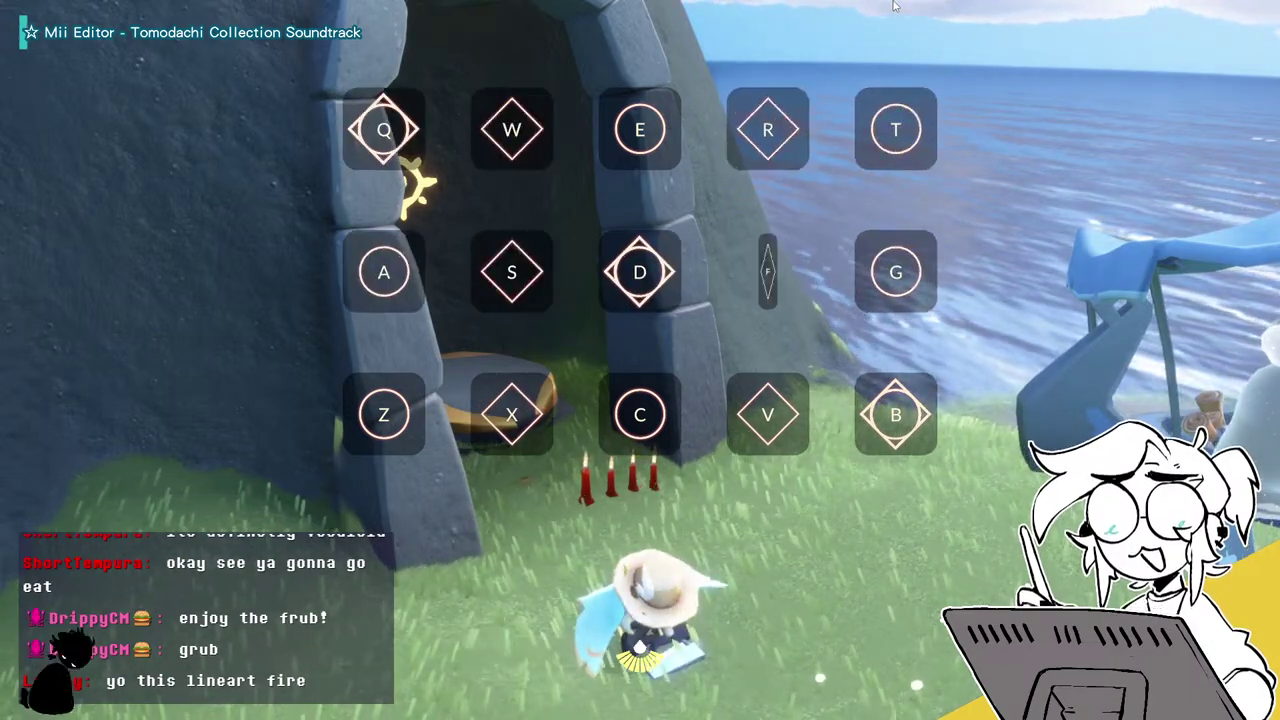
# Play W, A, G, R on the piano, followed by W, A, T, G.
pyautogui.press('w')
pyautogui.press('a')
pyautogui.press('g')
pyautogui.press('r')
pyautogui.press('w')
pyautogui.press('a')
pyautogui.press('t')
pyautogui.press('g')
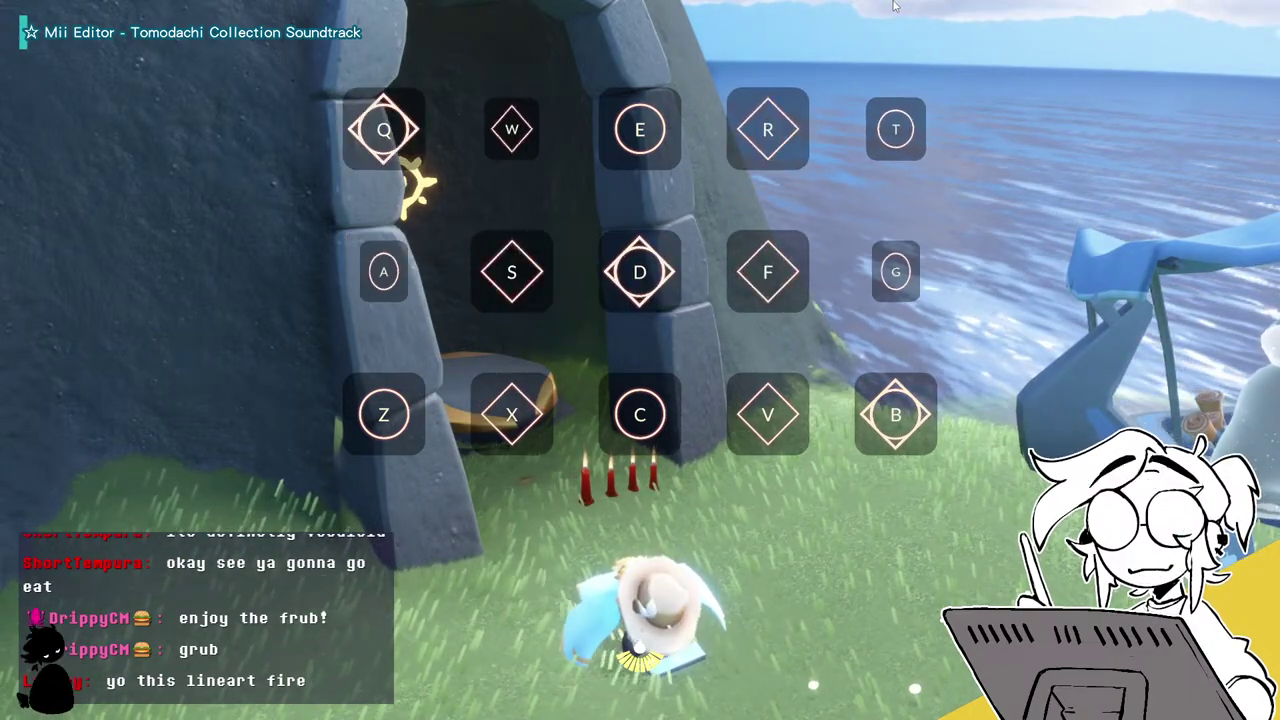
# Play W, R, A, G on the piano, followed by W, A, R with the low C.
pyautogui.press('w')
pyautogui.press('r')
pyautogui.press('a')
pyautogui.press('g')
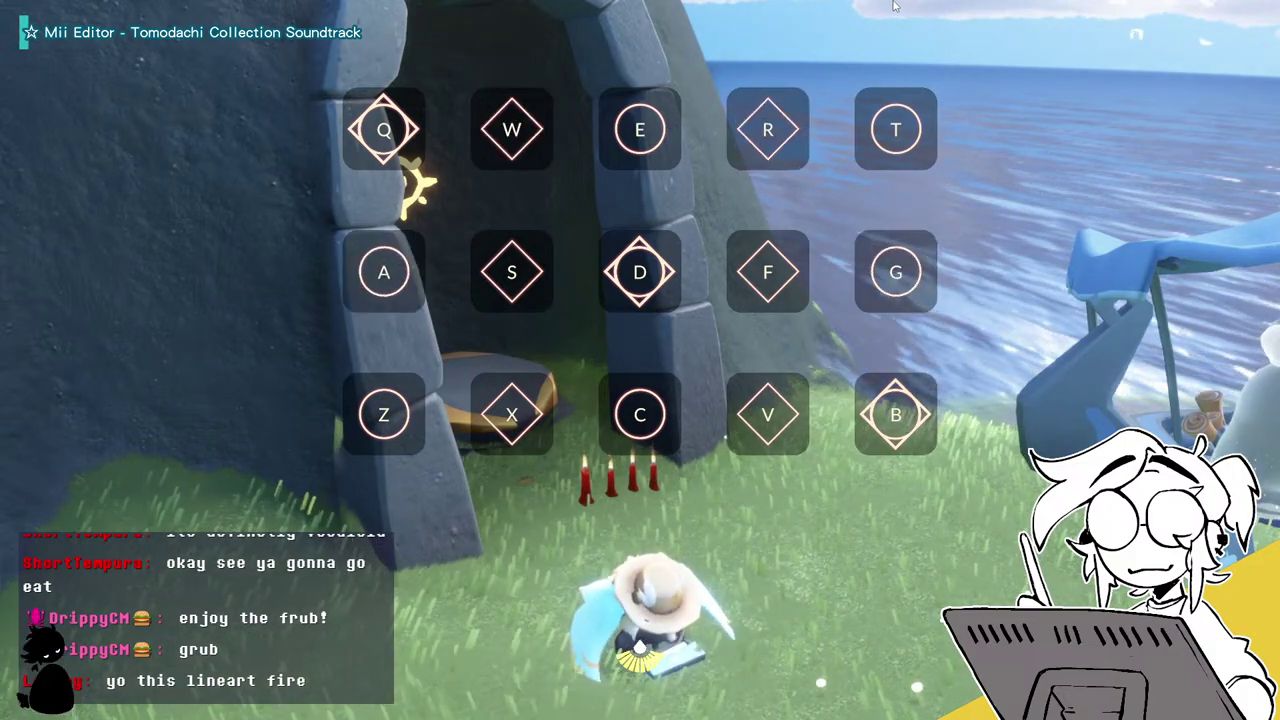
pyautogui.press('w')
pyautogui.press('a')
pyautogui.press('r')
pyautogui.press('c')
# Play W, S, T twice on the piano and add the low X note.
pyautogui.press('w')
pyautogui.press('s')
pyautogui.press('t')
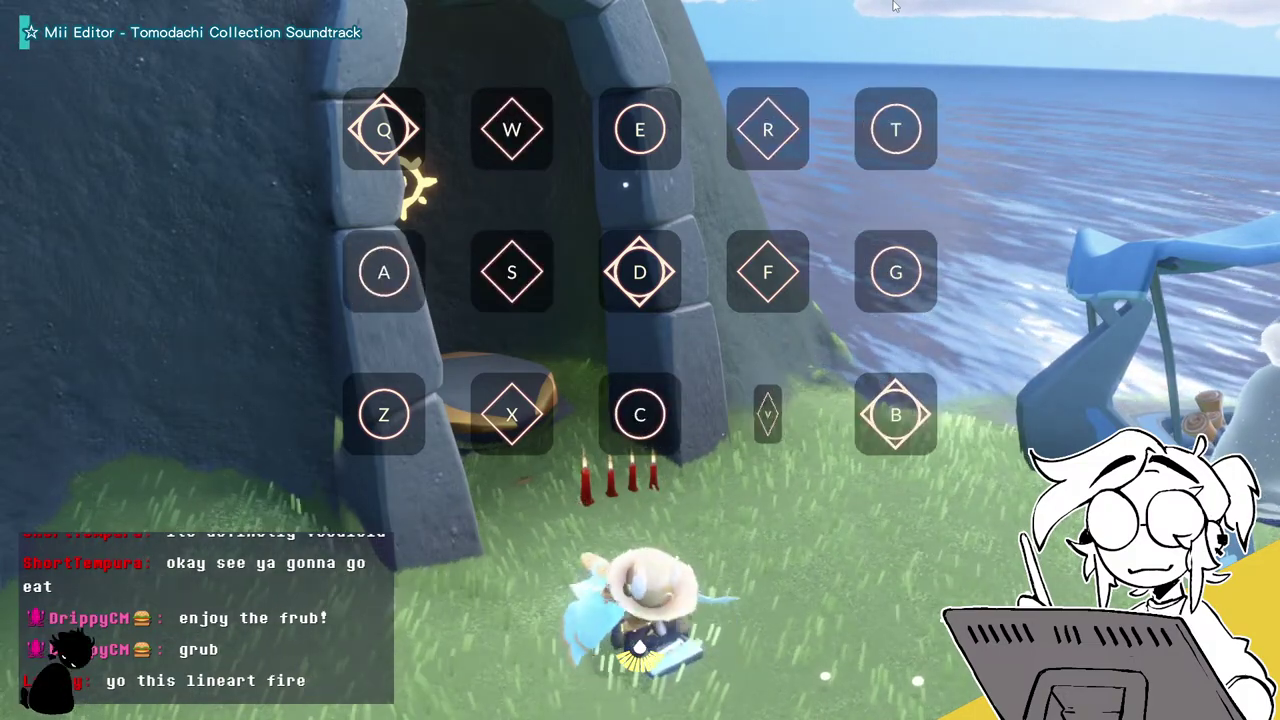
pyautogui.press('w')
pyautogui.press('s')
pyautogui.press('t')
pyautogui.press('x')
# Play Q, A, C on the piano, followed by Q, A, R, C and another Q, A.
pyautogui.press('q')
pyautogui.press('a')
pyautogui.press('c')
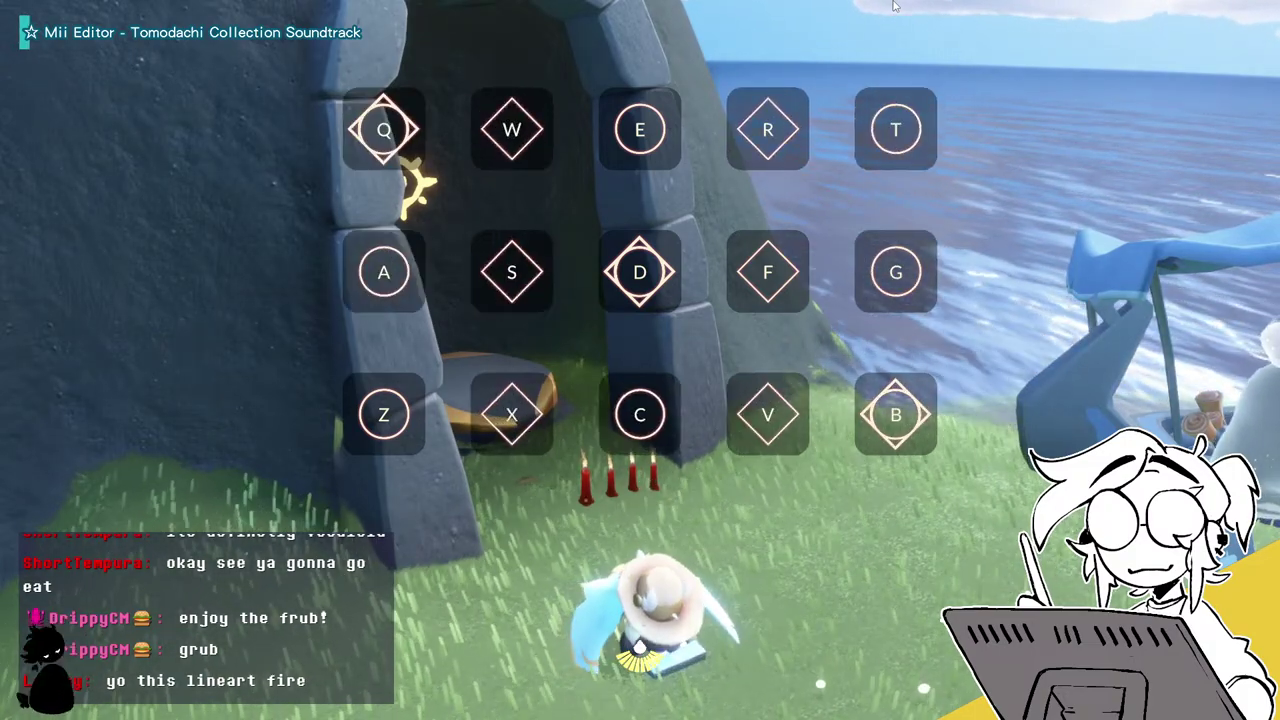
pyautogui.press('q')
pyautogui.press('a')
pyautogui.press('r')
pyautogui.press('c')
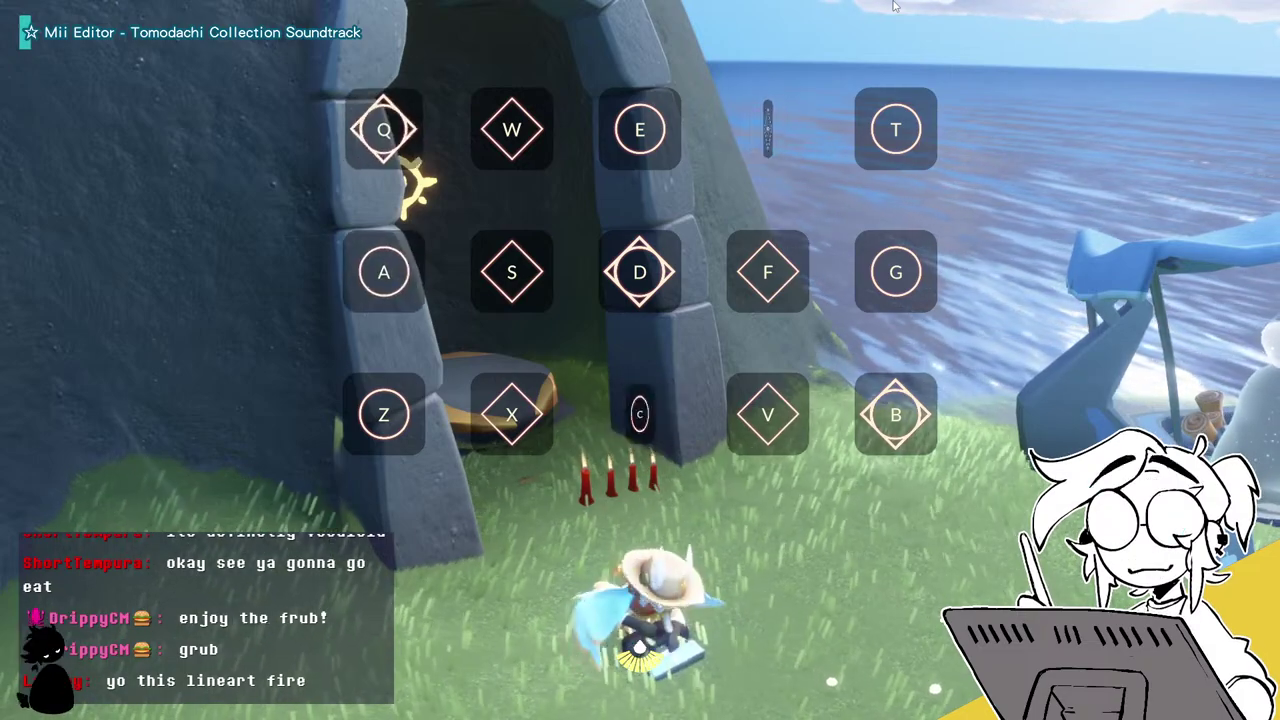
pyautogui.press('q')
pyautogui.press('a')
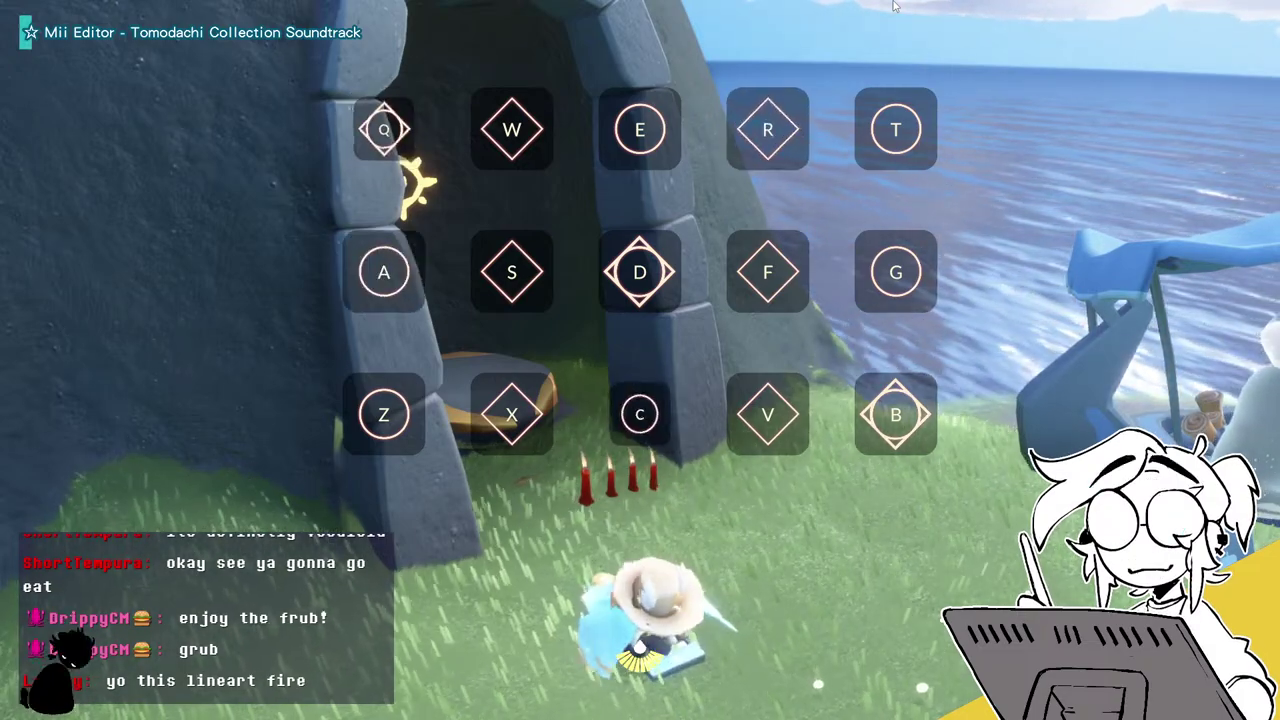
# Play A, R, Q, E on the piano, followed by E, A, Q with the low X.
pyautogui.press('a')
pyautogui.press('r')
pyautogui.press('q')
pyautogui.press('e')
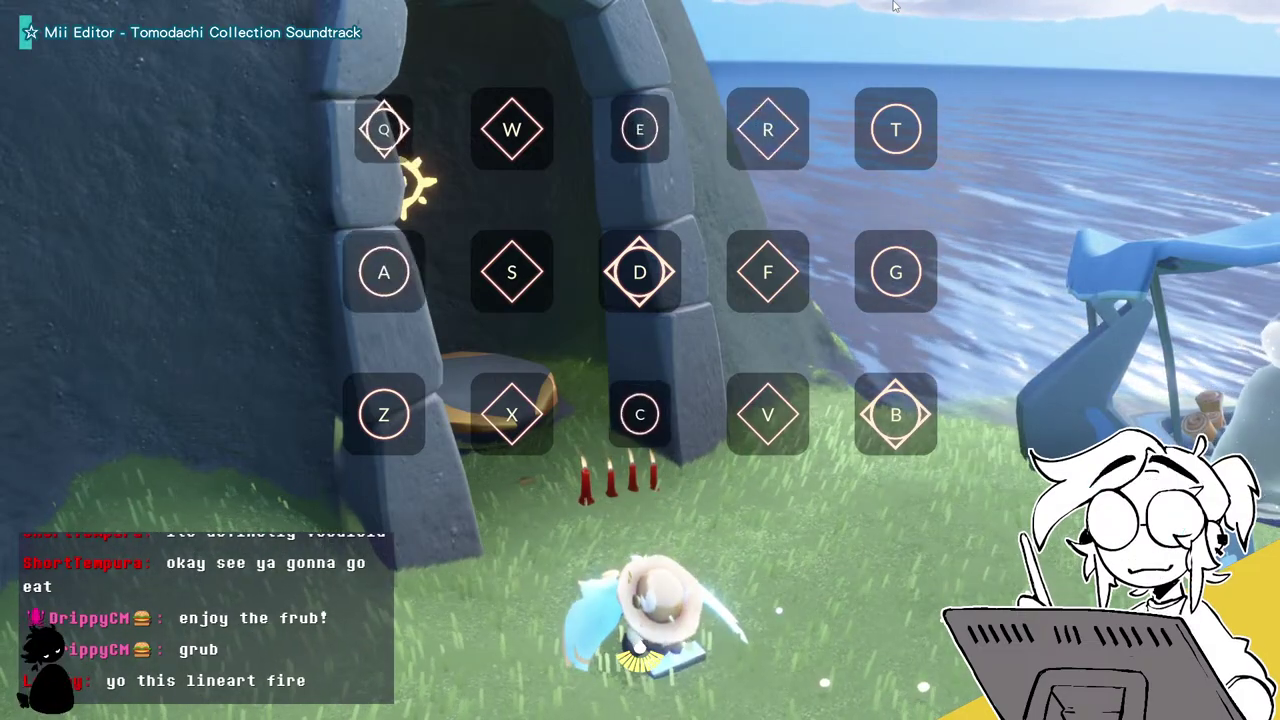
pyautogui.press('e')
pyautogui.press('a')
pyautogui.press('q')
pyautogui.press('x')
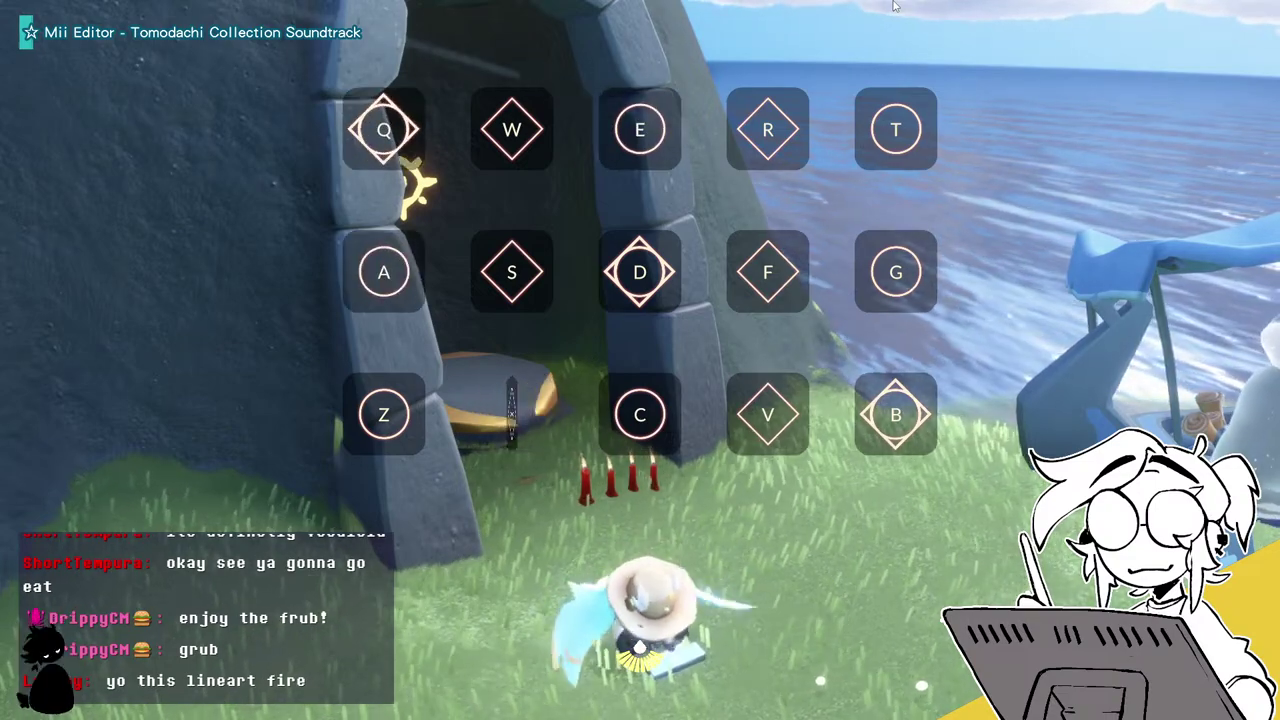
# Play W, S, T, G, G on the piano and continue with S, D, W, F.
pyautogui.press('w')
pyautogui.press('s')
pyautogui.press('t')
pyautogui.press('g')
pyautogui.press('g')
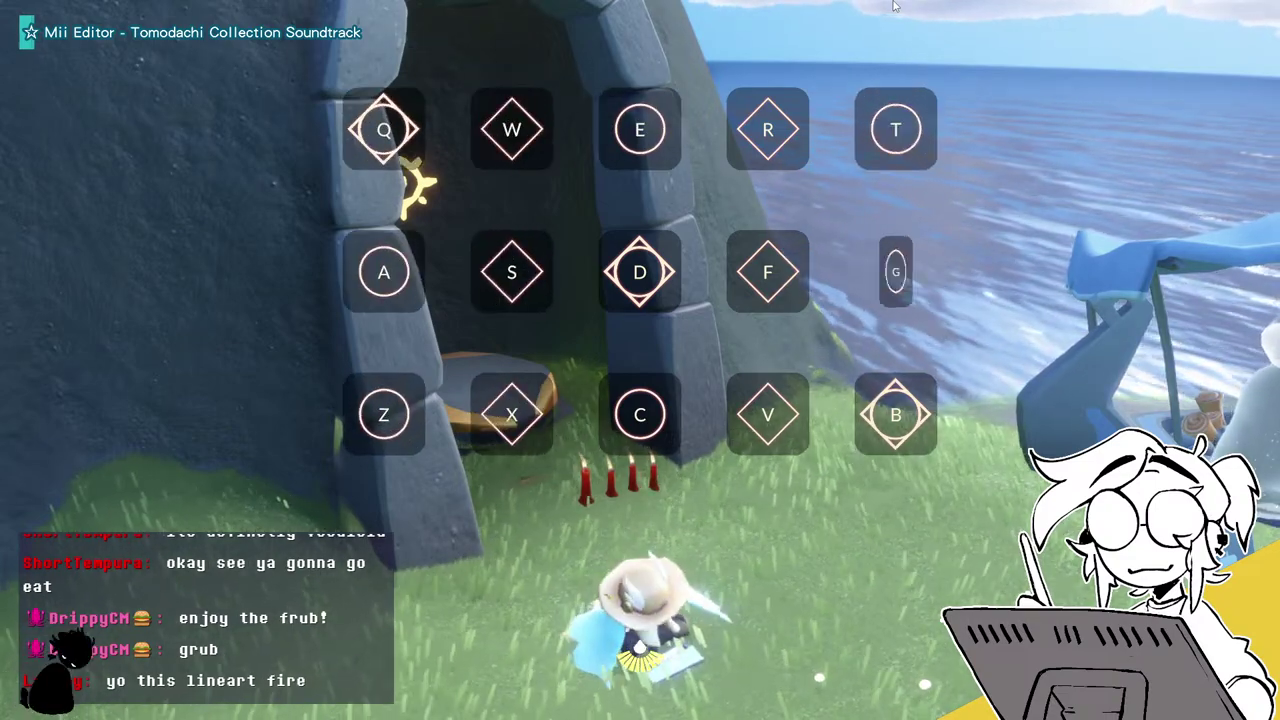
pyautogui.press('s')
pyautogui.press('d')
pyautogui.press('w')
pyautogui.press('f')
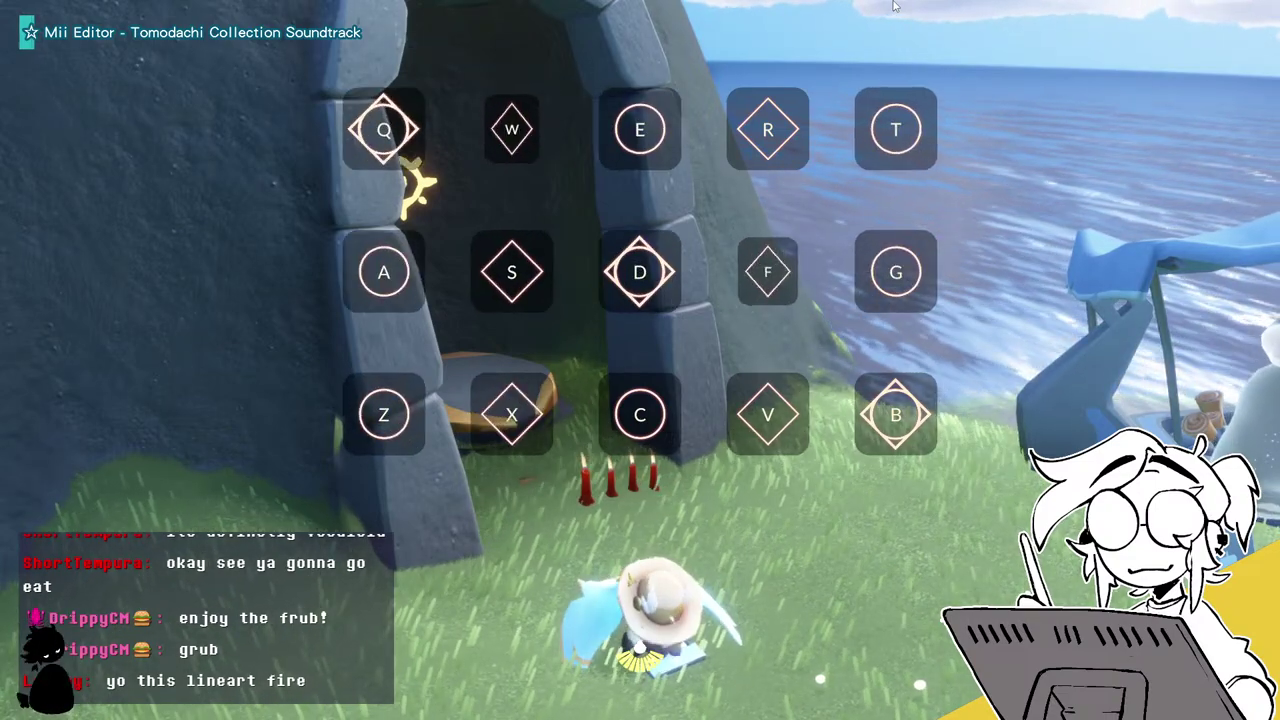
# Play Q, R, A, G on the piano, followed by W, S, T with the low V and B notes.
pyautogui.press('q')
pyautogui.press('r')
pyautogui.press('a')
pyautogui.press('g')
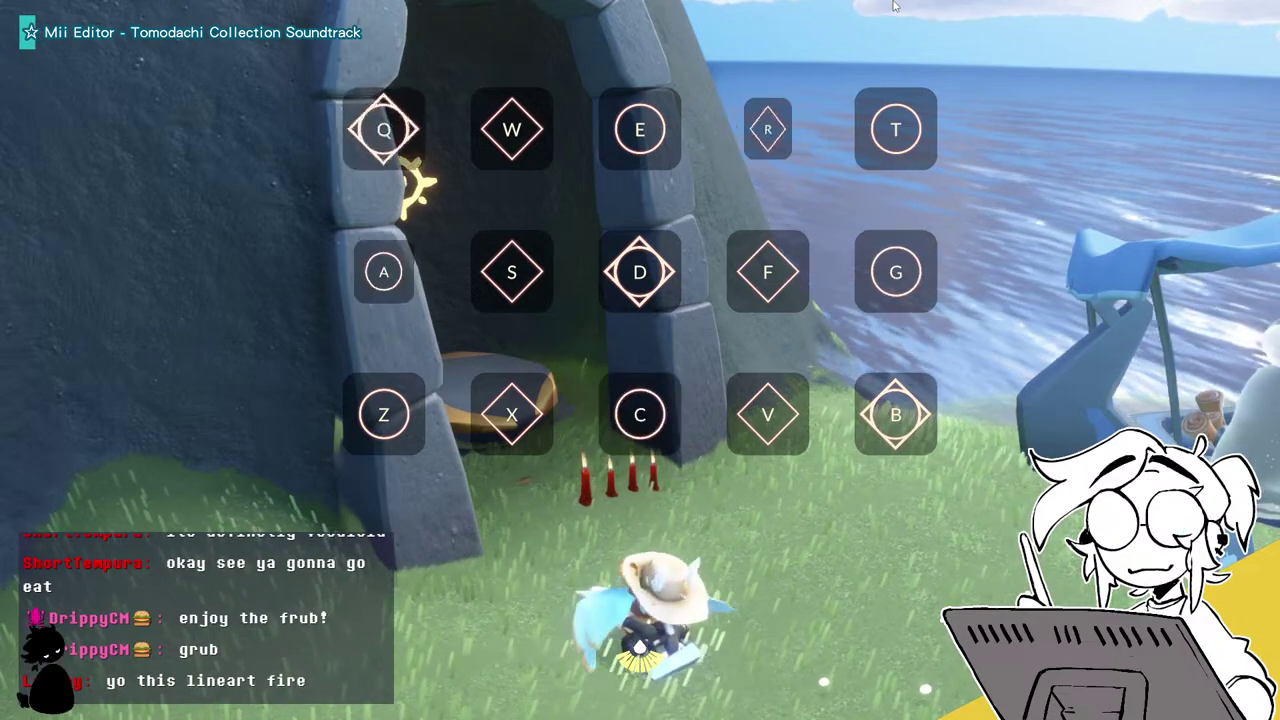
pyautogui.press('w')
pyautogui.press('s')
pyautogui.press('t')
pyautogui.press('v')
pyautogui.press('b')
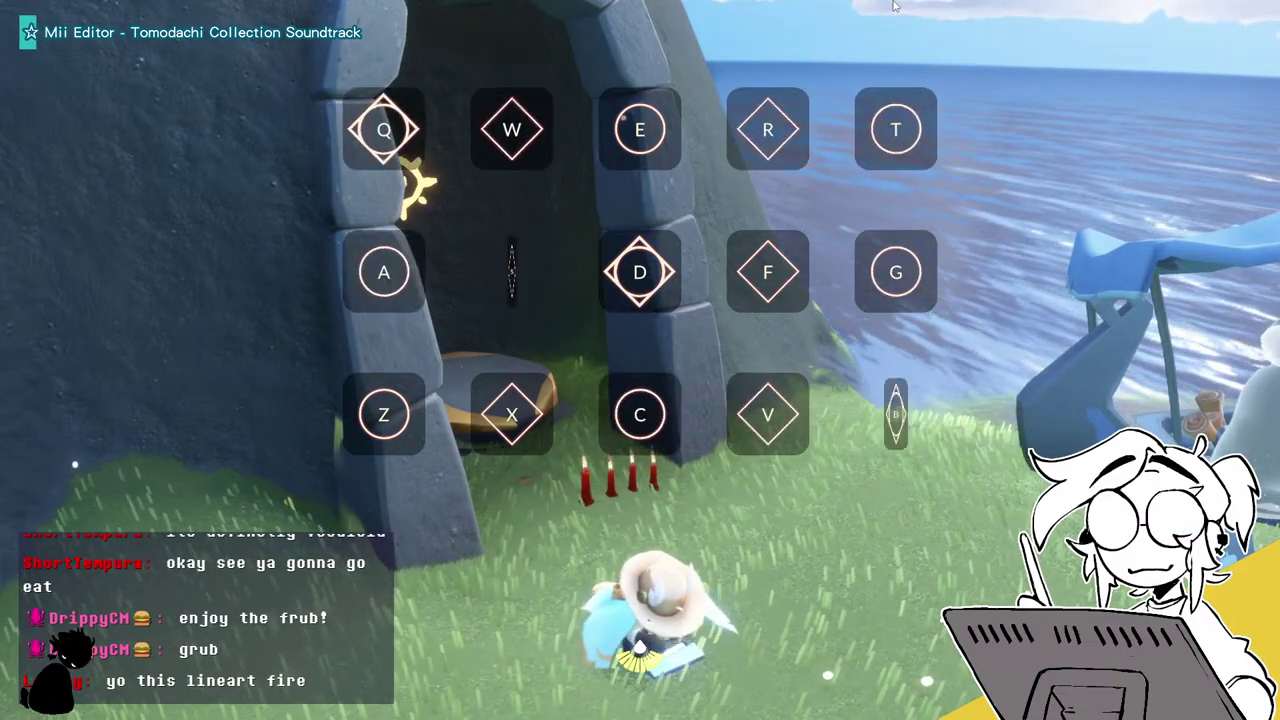
# Play W, S, T, X on the piano and continue with Q, A, C, R, Q.
pyautogui.press('w')
pyautogui.press('s')
pyautogui.press('t')
pyautogui.press('x')
pyautogui.press('q')
pyautogui.press('a')
pyautogui.press('c')
pyautogui.press('r')
pyautogui.press('q')
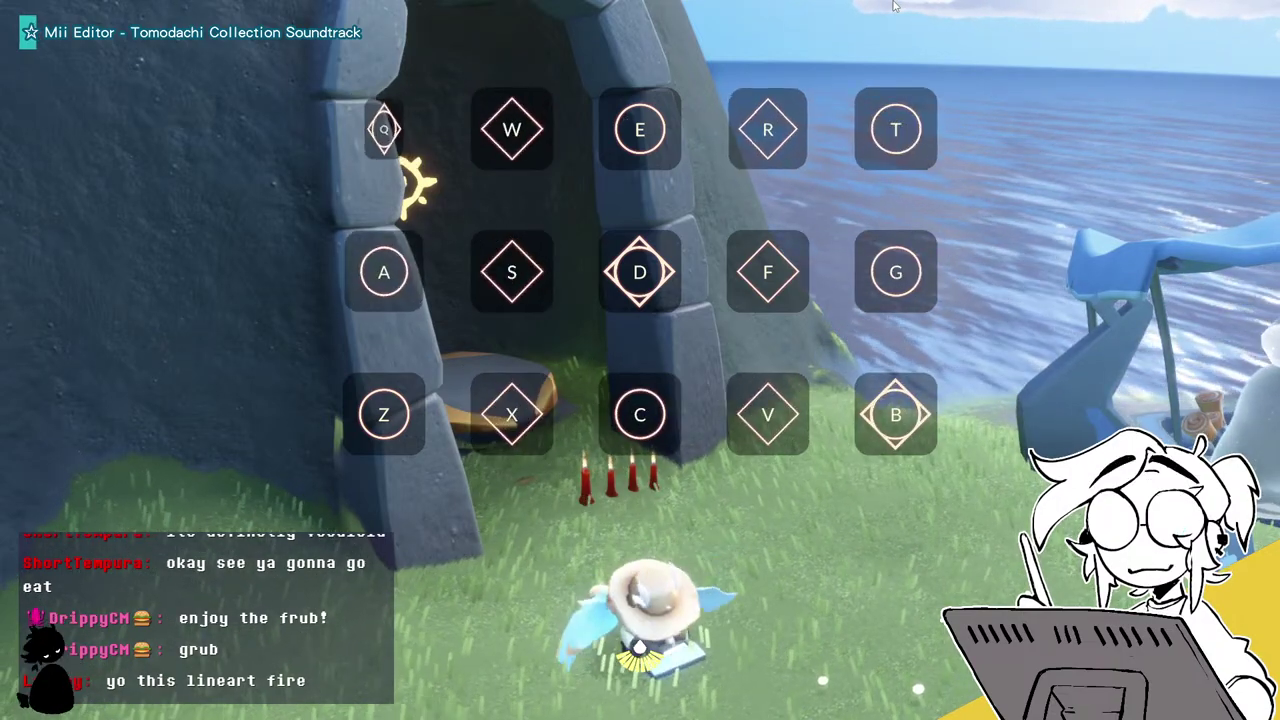
# Play A, R, X, Q, Z on the piano, followed by W, S, T, G.
pyautogui.press('a')
pyautogui.press('r')
pyautogui.press('x')
pyautogui.press('q')
pyautogui.press('z')
pyautogui.press('w')
pyautogui.press('s')
pyautogui.press('t')
pyautogui.press('g')
# Play W, S, T, F, E, S, T on the piano, followed by the low X and W, T, G.
pyautogui.press('w')
pyautogui.press('s')
pyautogui.press('t')
pyautogui.press('f')
pyautogui.press('e')
pyautogui.press('s')
pyautogui.press('t')
pyautogui.press('x')
pyautogui.press('w')
pyautogui.press('t')
pyautogui.press('g')
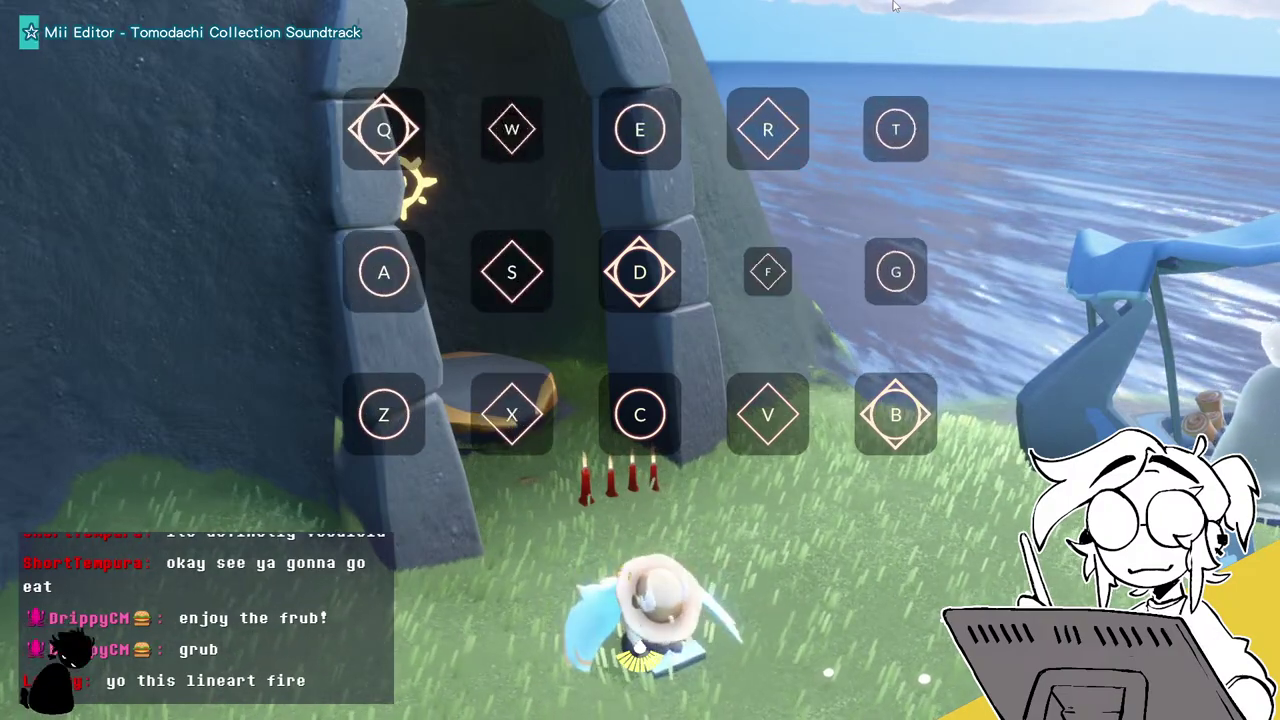
# Play F, Q, E, A on the piano, followed by D, E, A, Q.
pyautogui.press('f')
pyautogui.press('q')
pyautogui.press('e')
pyautogui.press('a')
pyautogui.press('d')
pyautogui.press('e')
pyautogui.press('a')
pyautogui.press('q')
# Play F, Q, E, A on the piano, followed by the low C and E, A, Q.
pyautogui.press('f')
pyautogui.press('q')
pyautogui.press('e')
pyautogui.press('a')
pyautogui.press('c')
pyautogui.press('e')
pyautogui.press('a')
pyautogui.press('q')
# Play the low V twice on the piano, followed by W, S, T, S, T, W, T and the low B.
pyautogui.press('v')
pyautogui.press('v')
pyautogui.press('w')
pyautogui.press('s')
pyautogui.press('t')
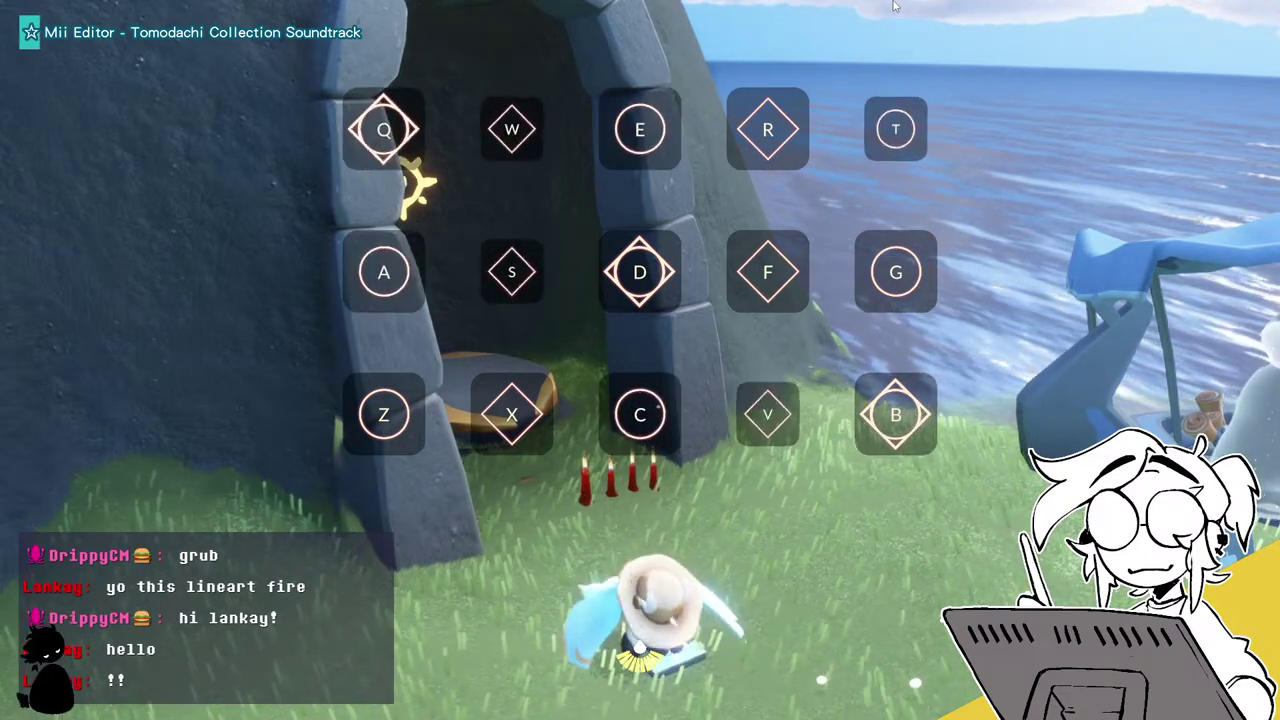
pyautogui.press('s')
pyautogui.press('t')
pyautogui.press('w')
pyautogui.press('t')
pyautogui.press('b')
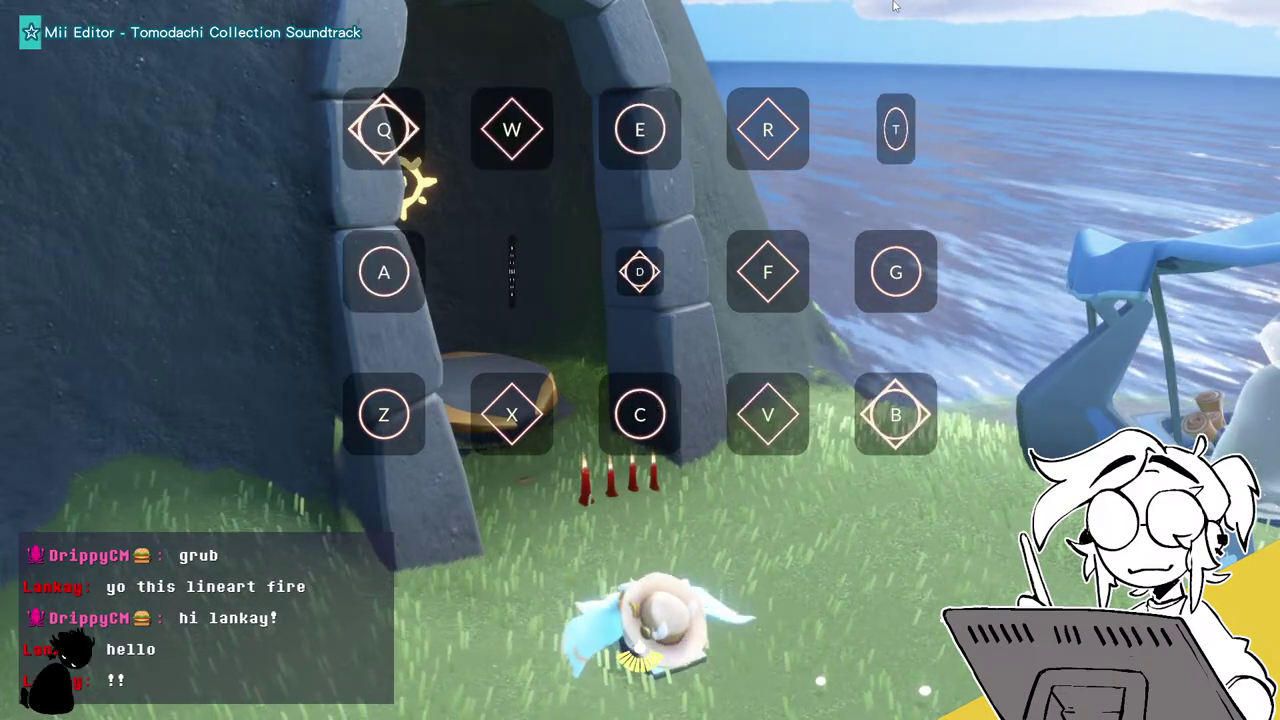
# Play D, Q, E, A on the piano and continue with W, D, R, S, T, S.
pyautogui.press('d')
pyautogui.press('q')
pyautogui.press('e')
pyautogui.press('a')
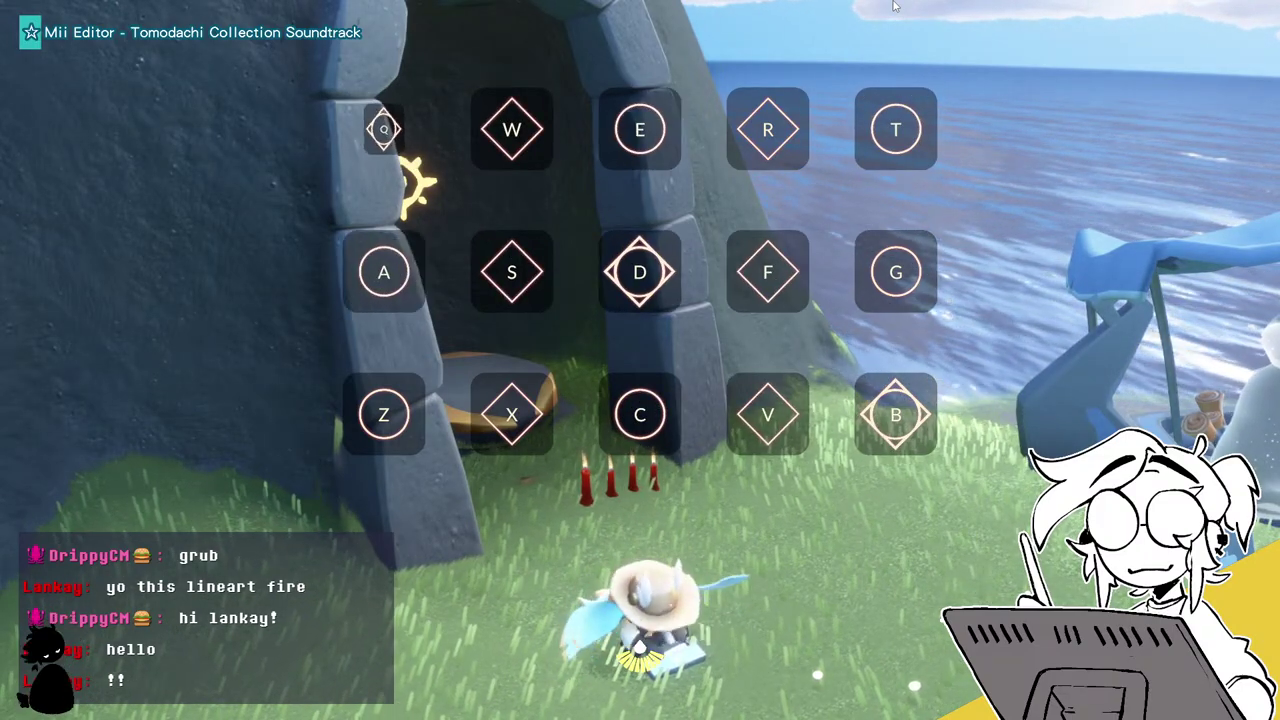
pyautogui.press('w')
pyautogui.press('d')
pyautogui.press('r')
pyautogui.press('s')
pyautogui.press('t')
pyautogui.press('s')
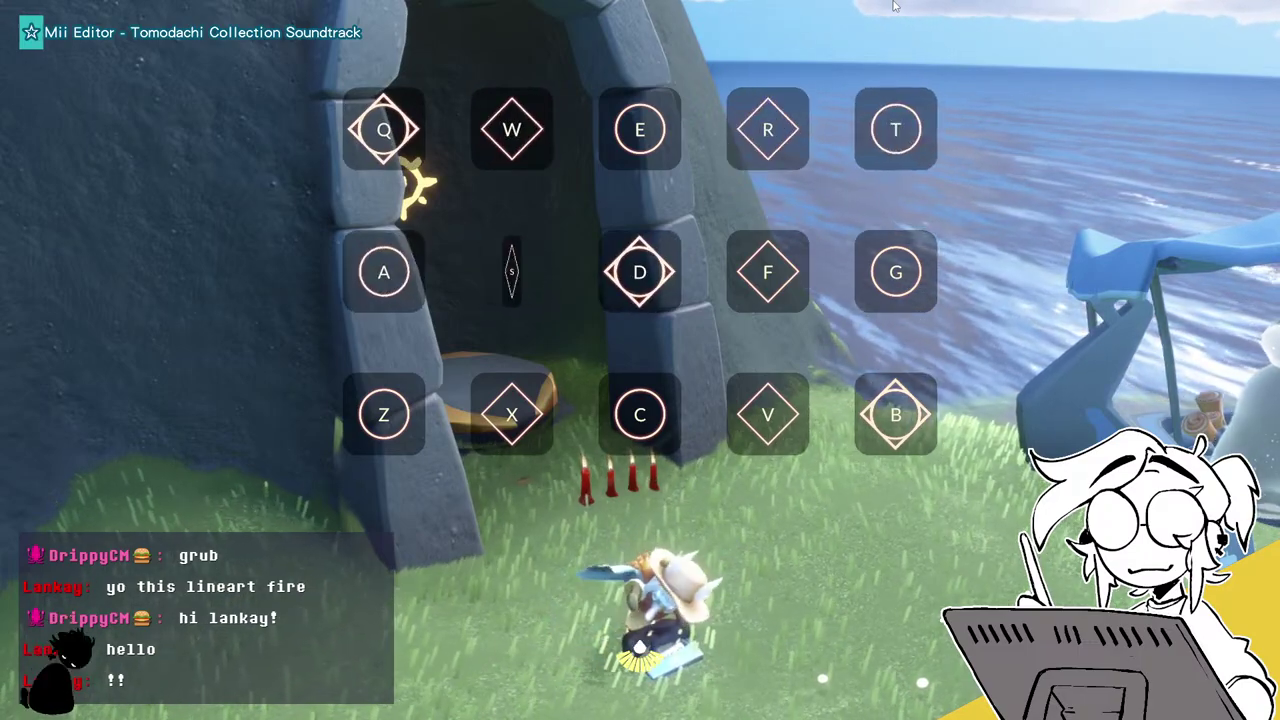
# Play Q, A, R, C on the piano, followed by Q, R, A and the low V.
pyautogui.press('q')
pyautogui.press('a')
pyautogui.press('r')
pyautogui.press('c')
pyautogui.press('q')
pyautogui.press('r')
pyautogui.press('a')
pyautogui.press('v')
# Play R, A, G, Q, W, T on the piano, the low V, B, C notes, and S, T, G.
pyautogui.press('r')
pyautogui.press('a')
pyautogui.press('g')
pyautogui.press('q')
pyautogui.press('w')
pyautogui.press('t')
pyautogui.press('v')
pyautogui.press('b')
pyautogui.press('c')
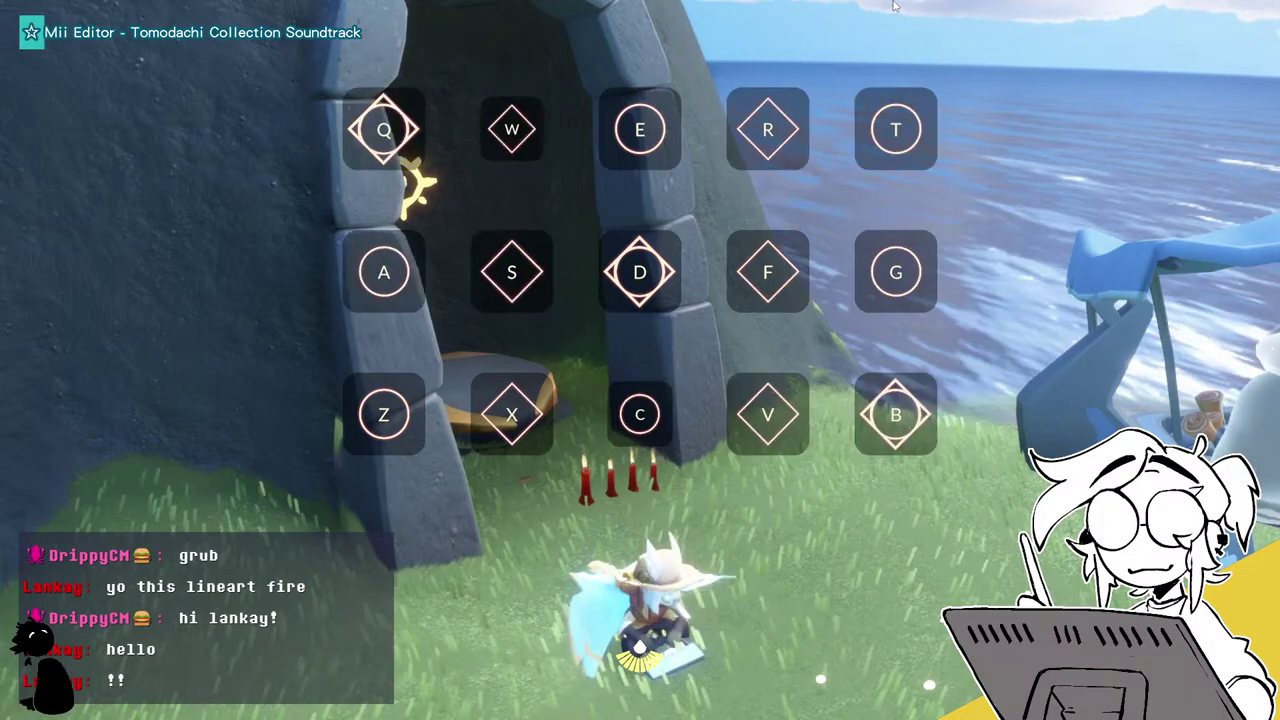
pyautogui.press('s')
pyautogui.press('t')
pyautogui.press('g')
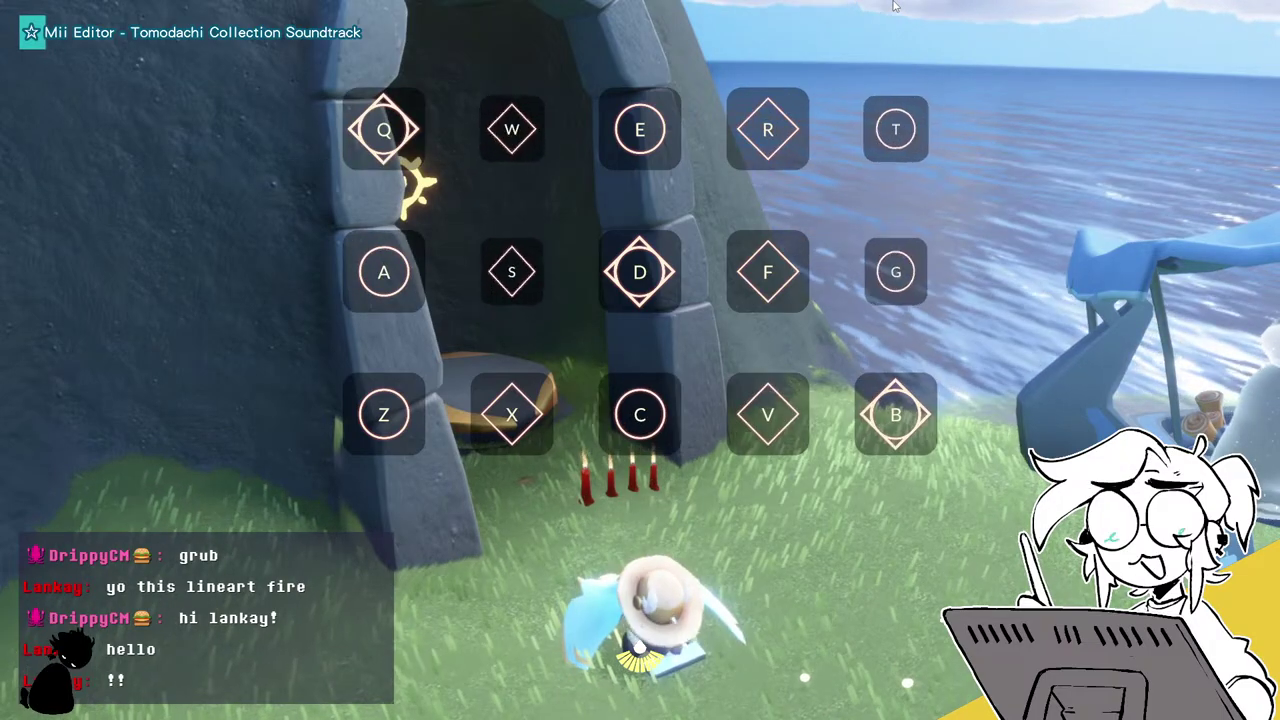
# Play Q, A, D, R on the piano, followed by R, A, Q and the low X.
pyautogui.press('q')
pyautogui.press('a')
pyautogui.press('d')
pyautogui.press('r')
pyautogui.press('r')
pyautogui.press('a')
pyautogui.press('q')
pyautogui.press('x')
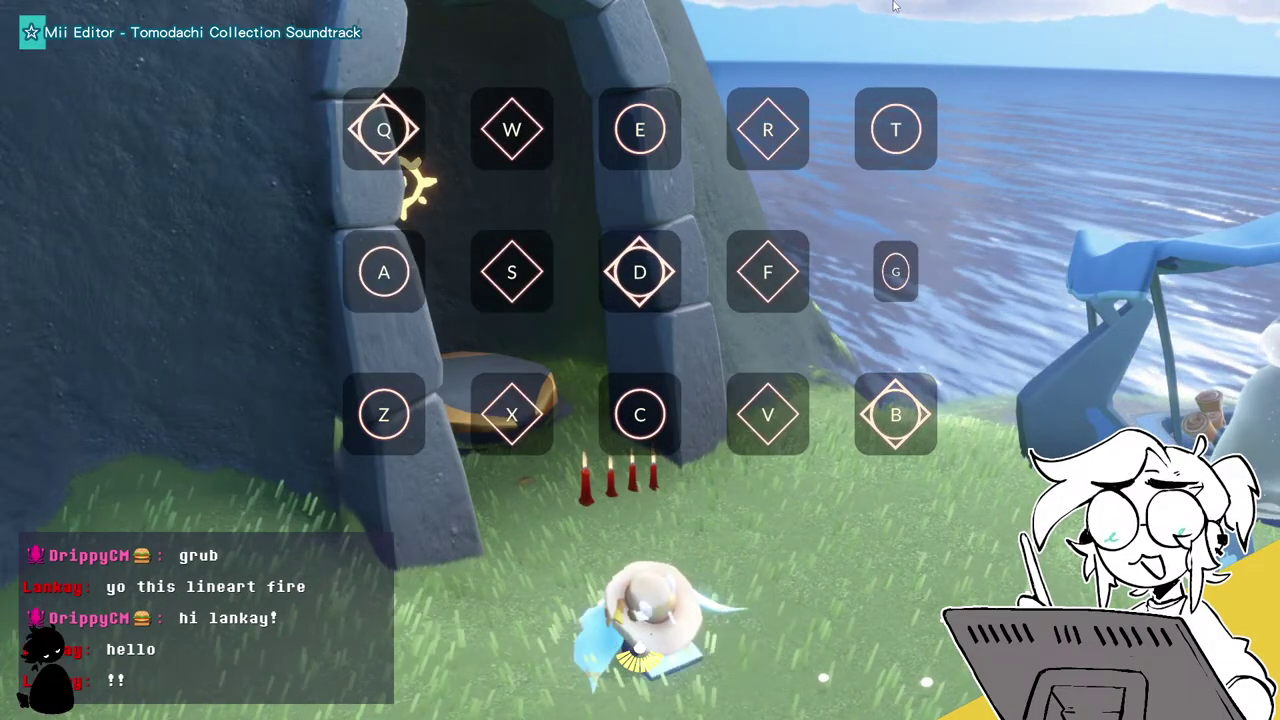
# Play W, T, S, F on the piano, followed by the low Z and E, T, S, W.
pyautogui.press('w')
pyautogui.press('t')
pyautogui.press('s')
pyautogui.press('f')
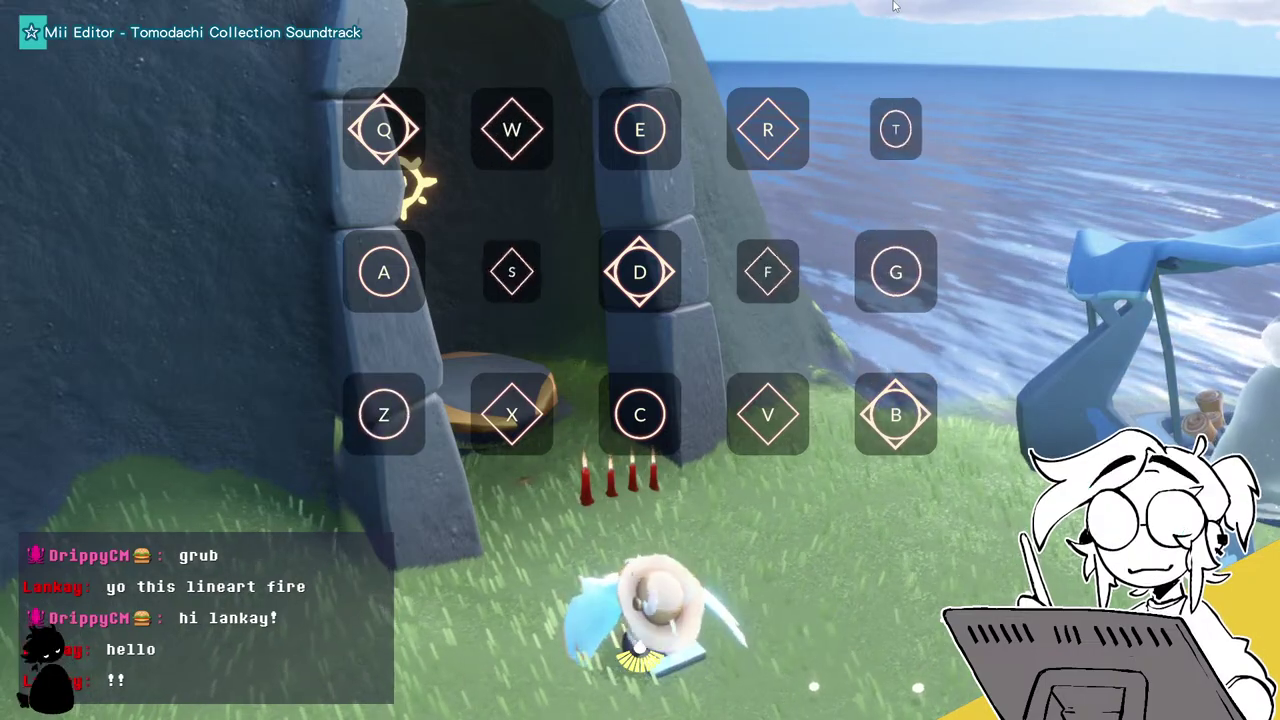
pyautogui.press('z')
pyautogui.press('e')
pyautogui.press('t')
pyautogui.press('s')
pyautogui.press('w')
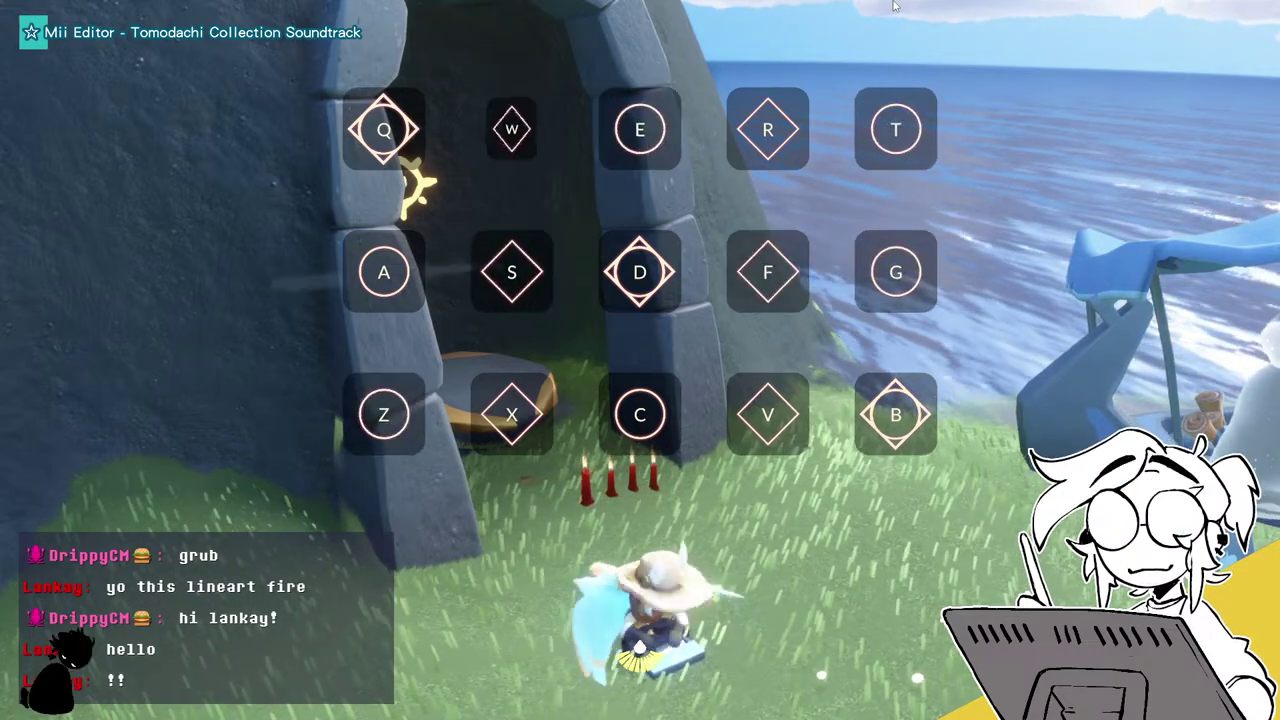
# Play Q, A on the piano, repeat the Q, E, T, D pattern twice, and add the low X.
pyautogui.press('q')
pyautogui.press('a')
pyautogui.press('q')
pyautogui.press('e')
pyautogui.press('t')
pyautogui.press('d')
pyautogui.press('q')
pyautogui.press('e')
pyautogui.press('t')
pyautogui.press('d')
pyautogui.press('x')
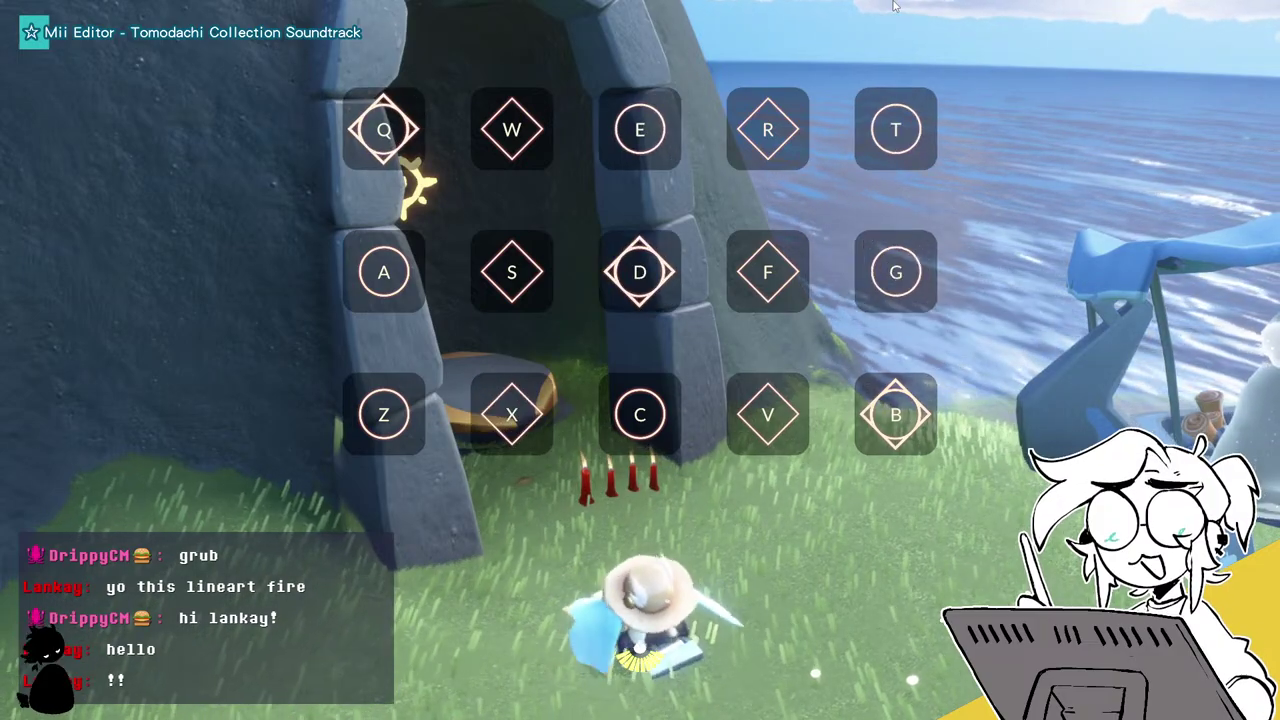
# Play Q, E, Q, E on the piano, followed by A and D.
pyautogui.press('q')
pyautogui.press('e')
pyautogui.press('q')
pyautogui.press('e')
pyautogui.press('a')
pyautogui.press('d')
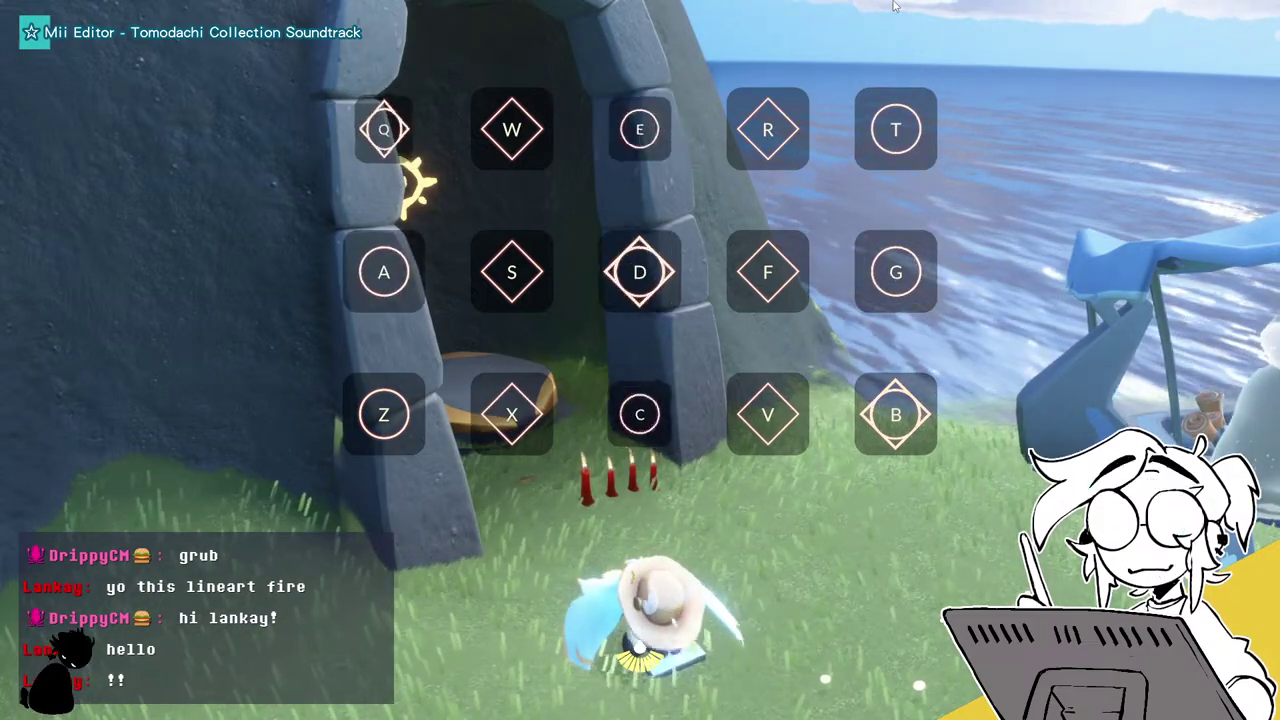
# Play E, E, A, C on the piano, followed by Q, E, V, A.
pyautogui.press('e')
pyautogui.press('e')
pyautogui.press('a')
pyautogui.press('c')
pyautogui.press('q')
pyautogui.press('e')
pyautogui.press('v')
pyautogui.press('a')
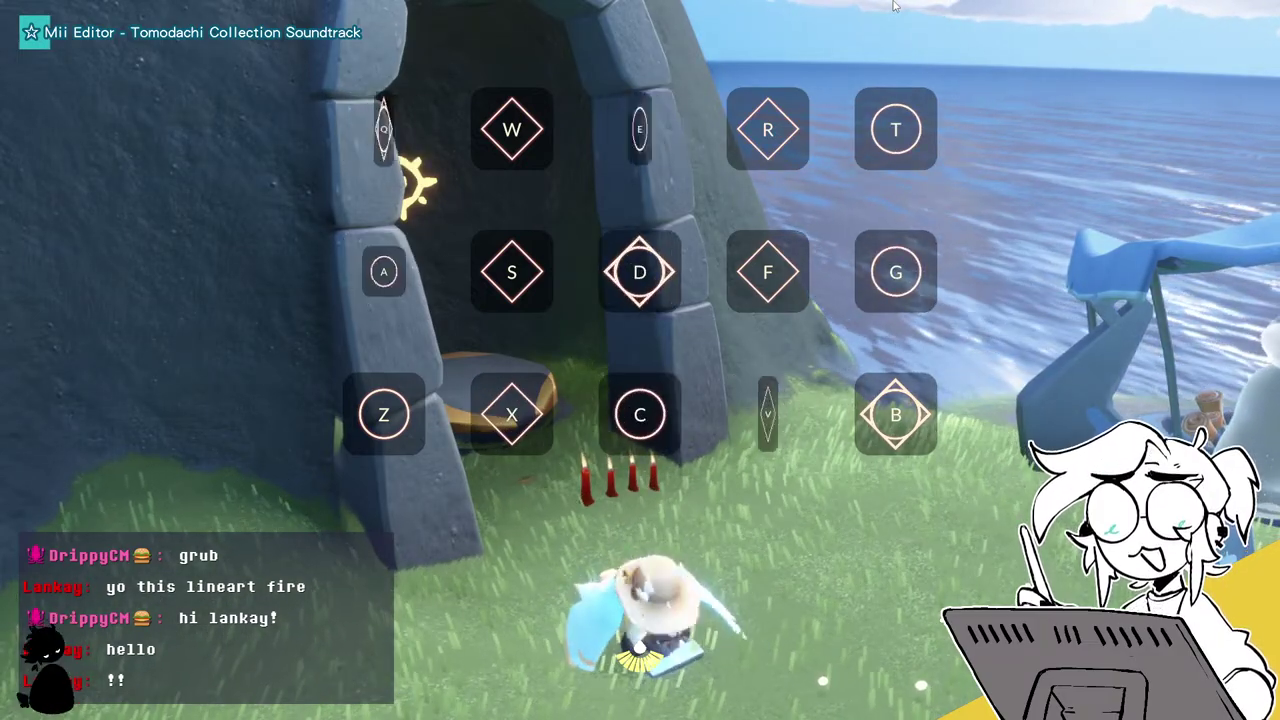
# Play Q, E, C, Q, T, V on the piano and continue with W, S, W, T, C.
pyautogui.press('q')
pyautogui.press('e')
pyautogui.press('c')
pyautogui.press('q')
pyautogui.press('t')
pyautogui.press('v')
pyautogui.press('w')
pyautogui.press('s')
pyautogui.press('w')
pyautogui.press('t')
pyautogui.press('c')
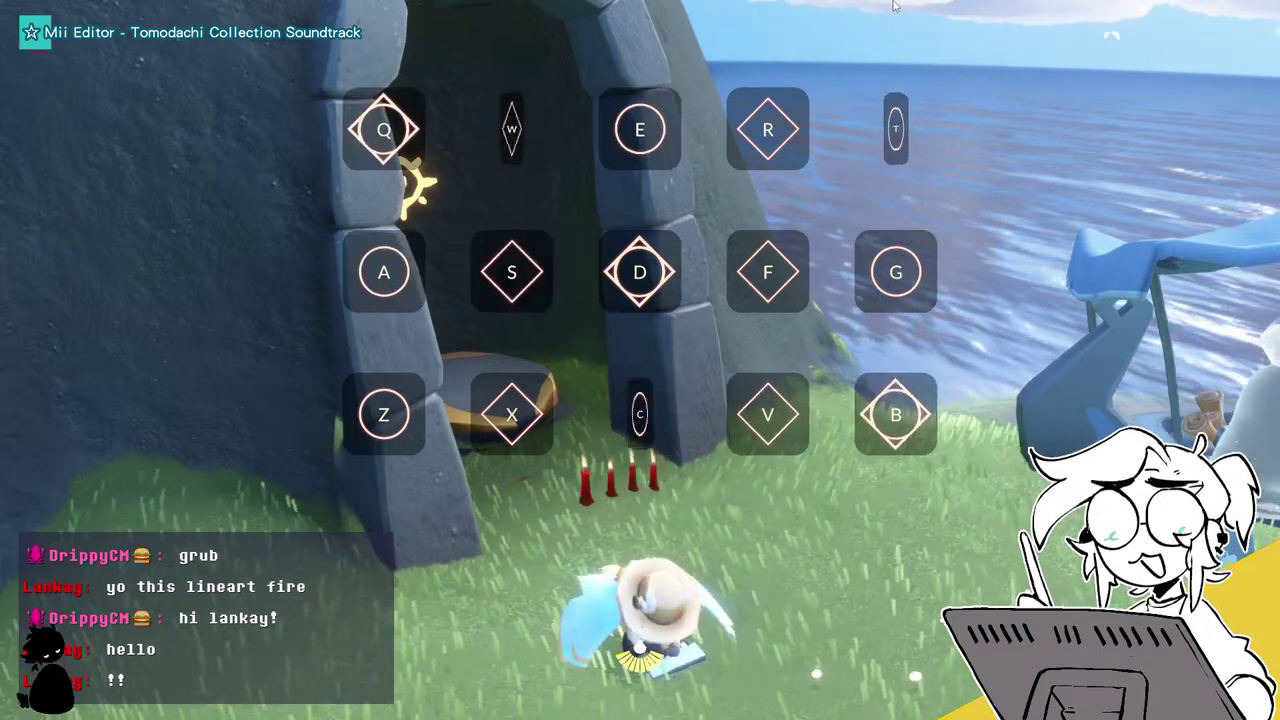
# Play the low X and C on the piano, followed by W, T, G and Q, R, D.
pyautogui.press('x')
pyautogui.press('c')
pyautogui.press('w')
pyautogui.press('t')
pyautogui.press('g')
pyautogui.press('q')
pyautogui.press('r')
pyautogui.press('d')
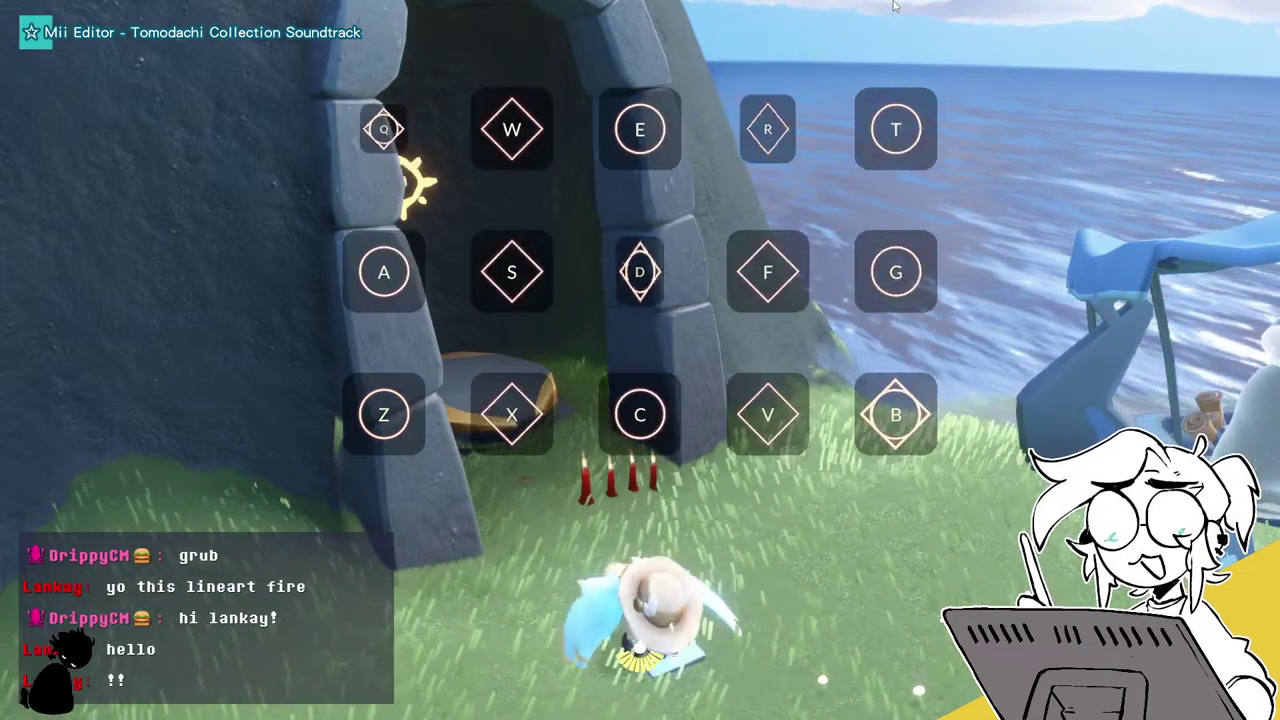
# Play R, A, Q, G on the piano, followed by W, S, F, T, S, D.
pyautogui.press('r')
pyautogui.press('a')
pyautogui.press('q')
pyautogui.press('g')
pyautogui.press('w')
pyautogui.press('s')
pyautogui.press('f')
pyautogui.press('t')
pyautogui.press('s')
pyautogui.press('d')
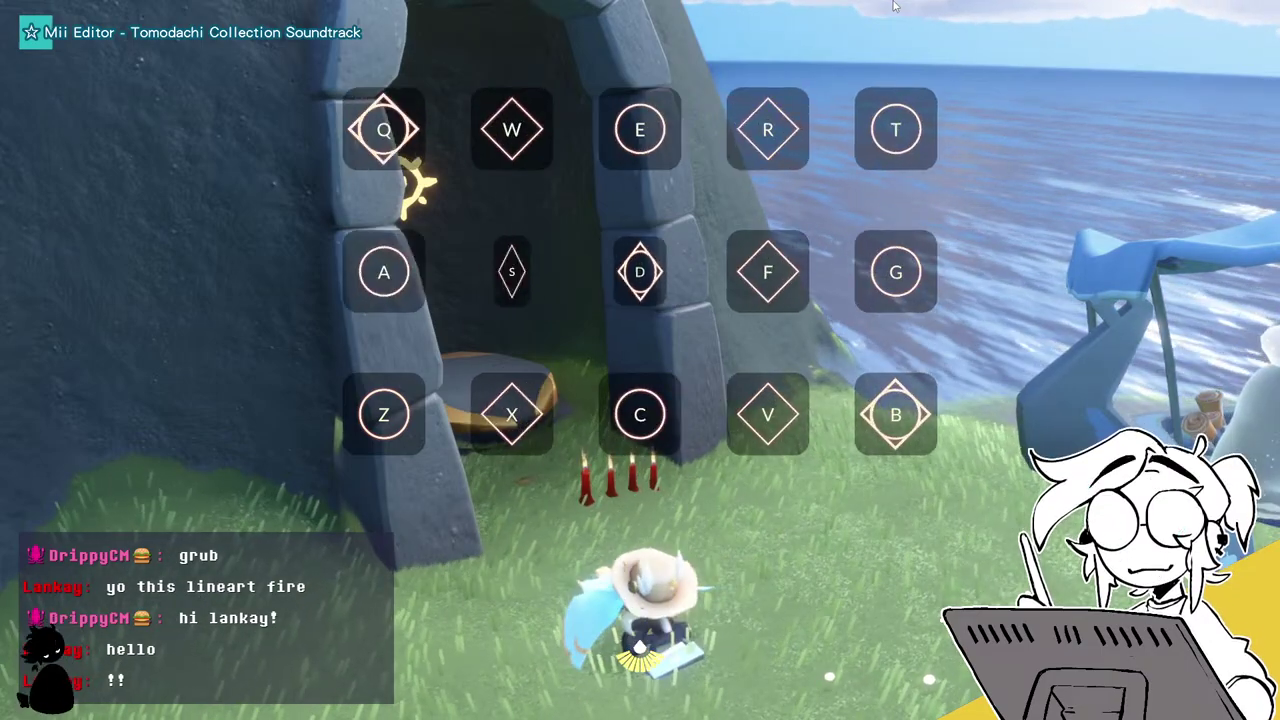
# Play W, E, T, D on the piano, followed by Q, E, T.
pyautogui.press('w')
pyautogui.press('e')
pyautogui.press('t')
pyautogui.press('d')
pyautogui.press('q')
pyautogui.press('e')
pyautogui.press('t')
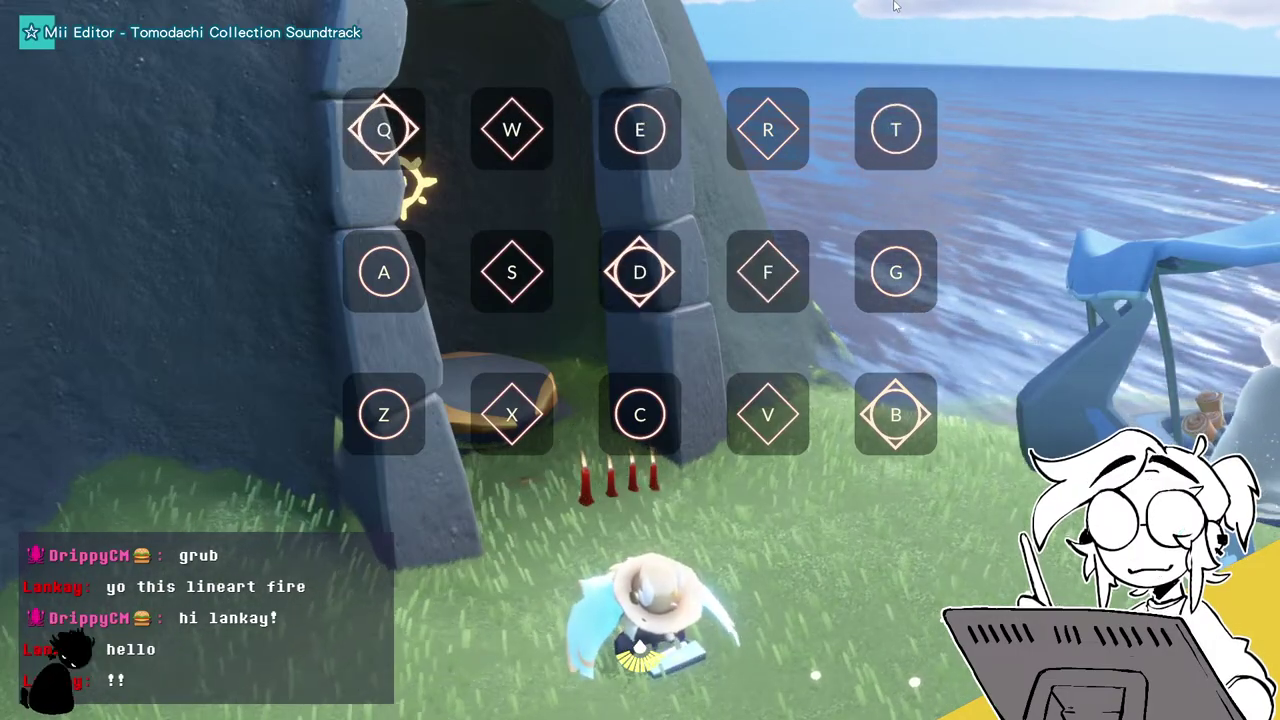
# Put the piano away, walk away from the stone doorway, take the piano out again near the boat and play Q.
pyautogui.press('Escape')
pyautogui.press('w')
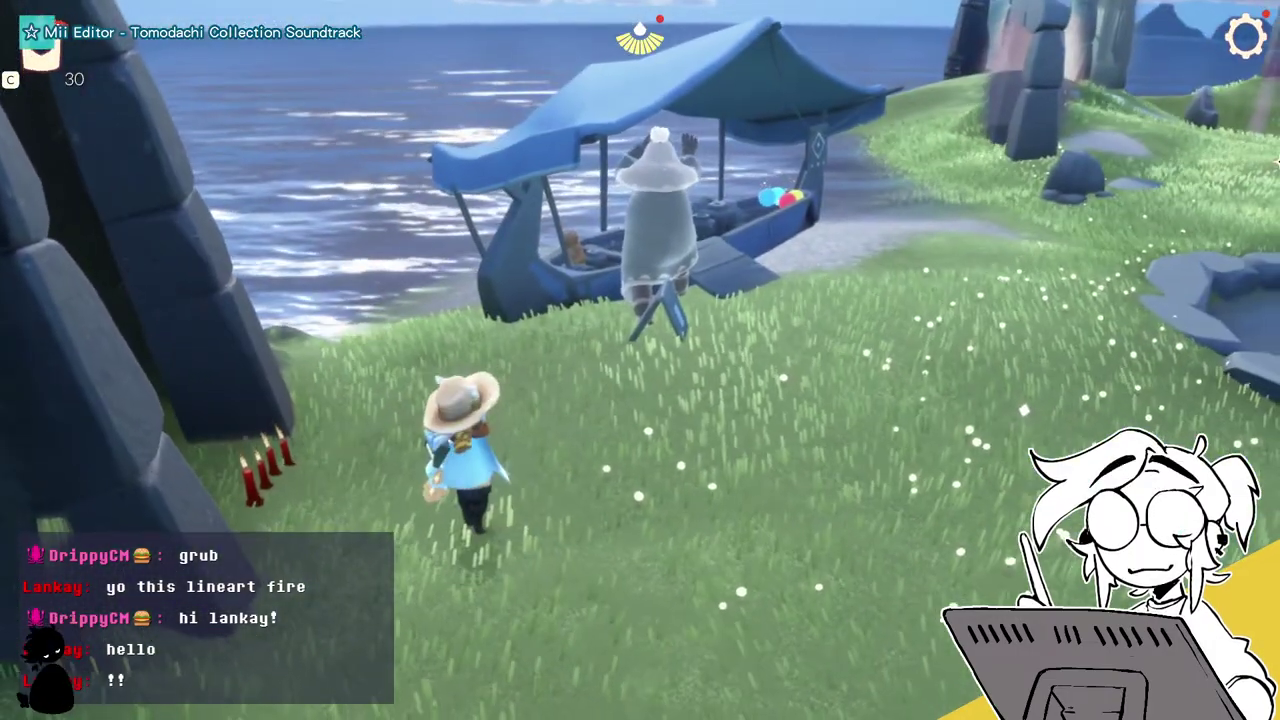
pyautogui.press('e')
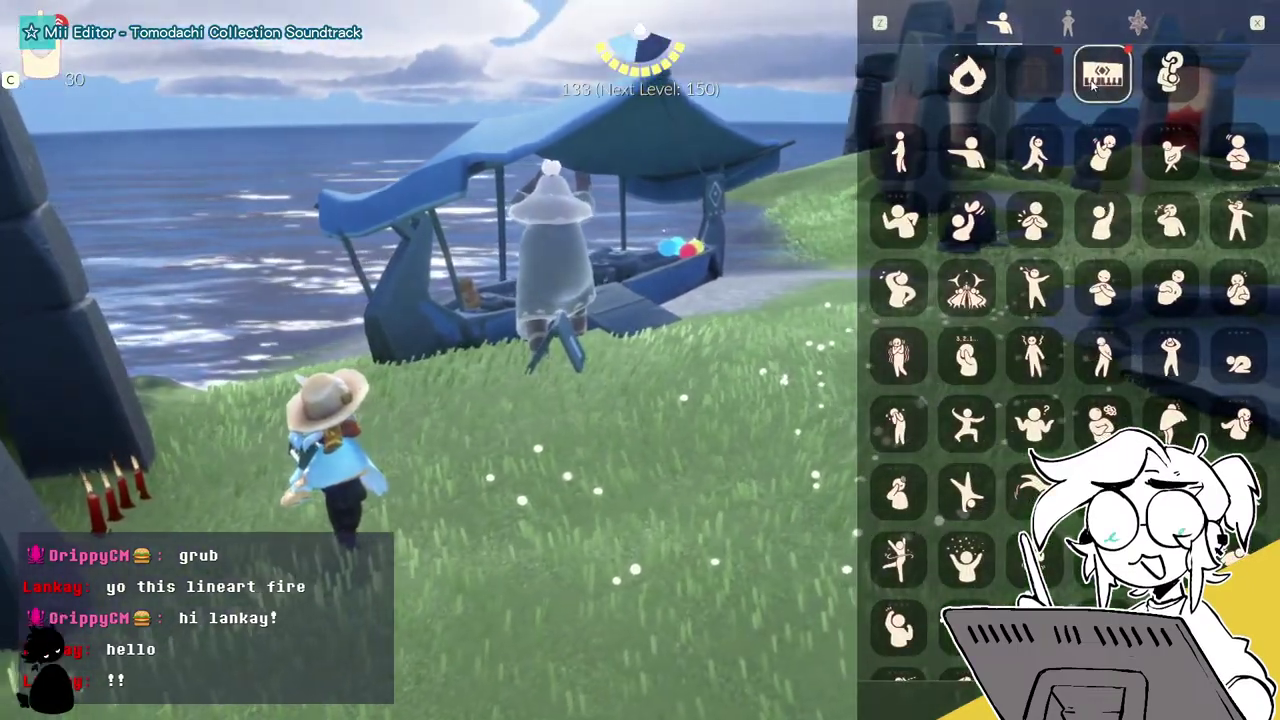
pyautogui.click(1097, 80)
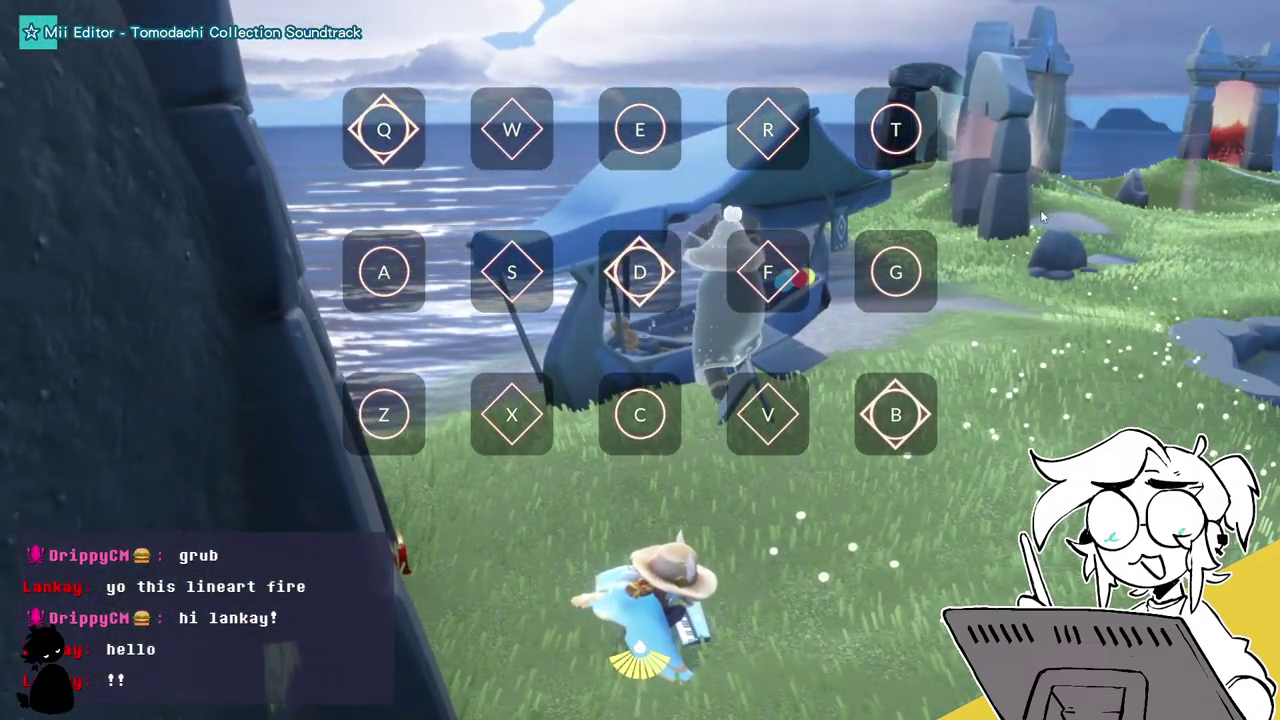
pyautogui.press('q')
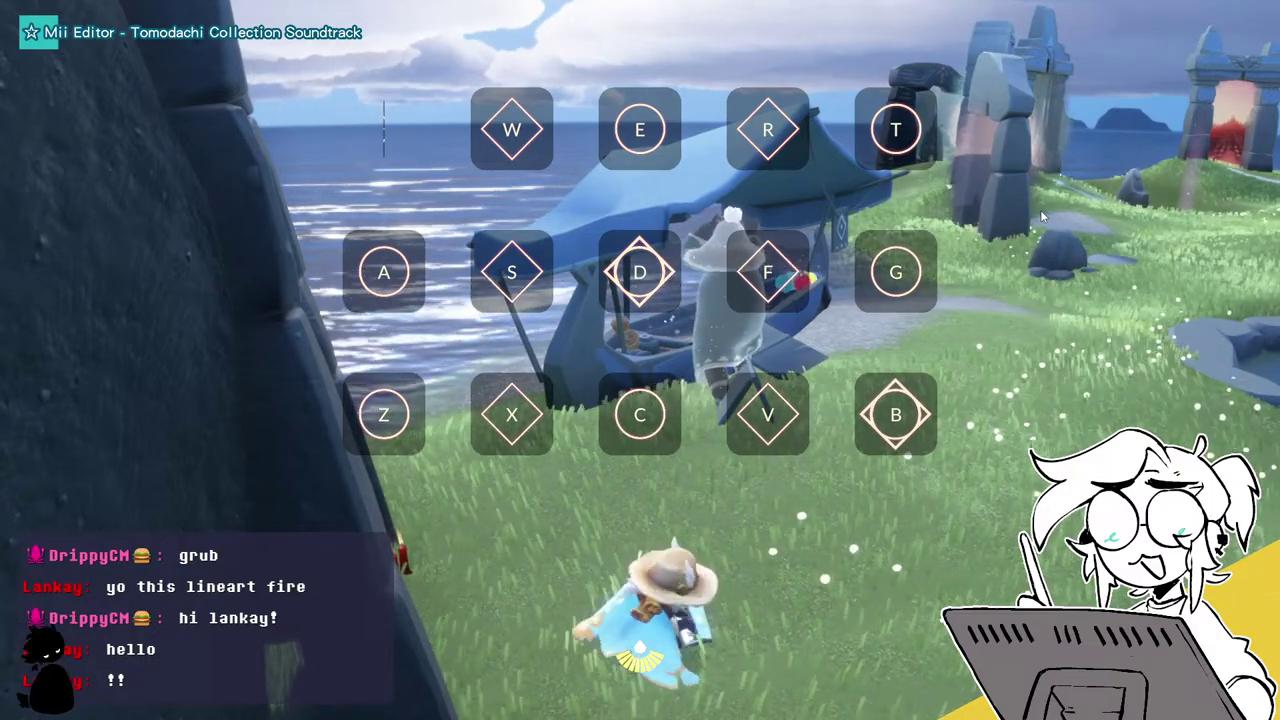
# Put the piano away, close the game menu and run past the boat and pool to the realm gates on the hill.
pyautogui.press('Escape')
pyautogui.press('w')
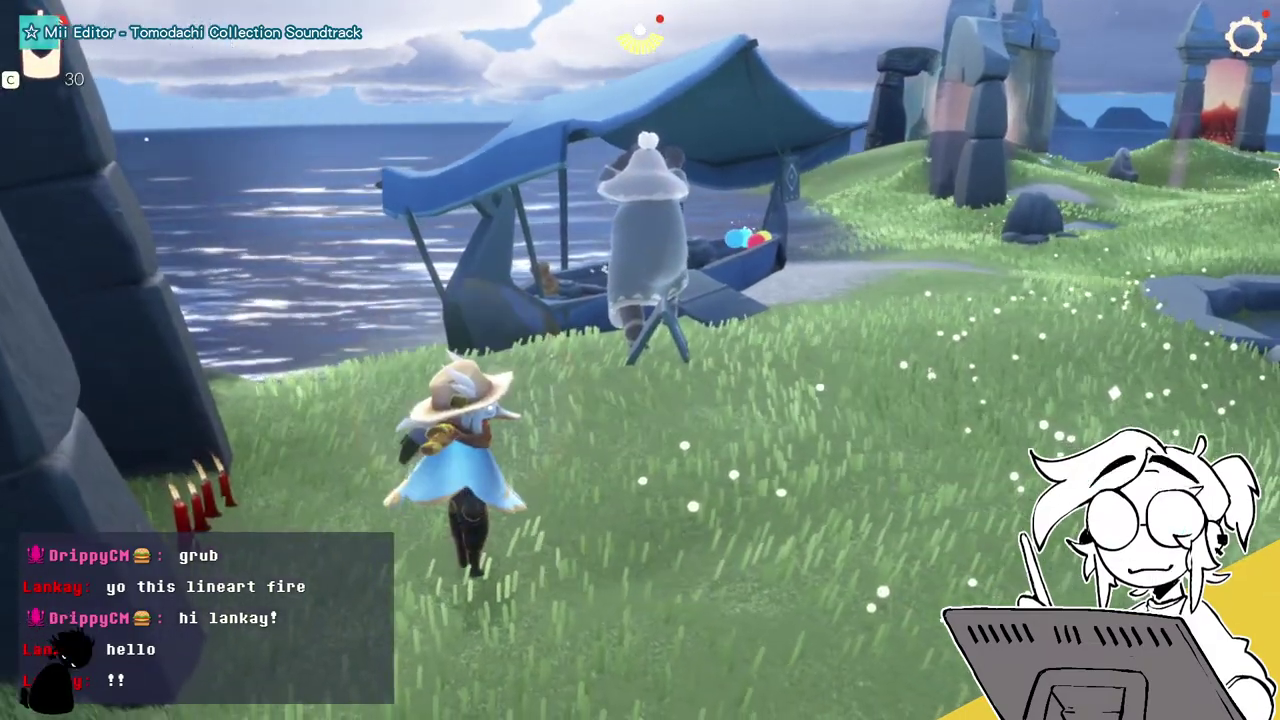
pyautogui.press('Escape')
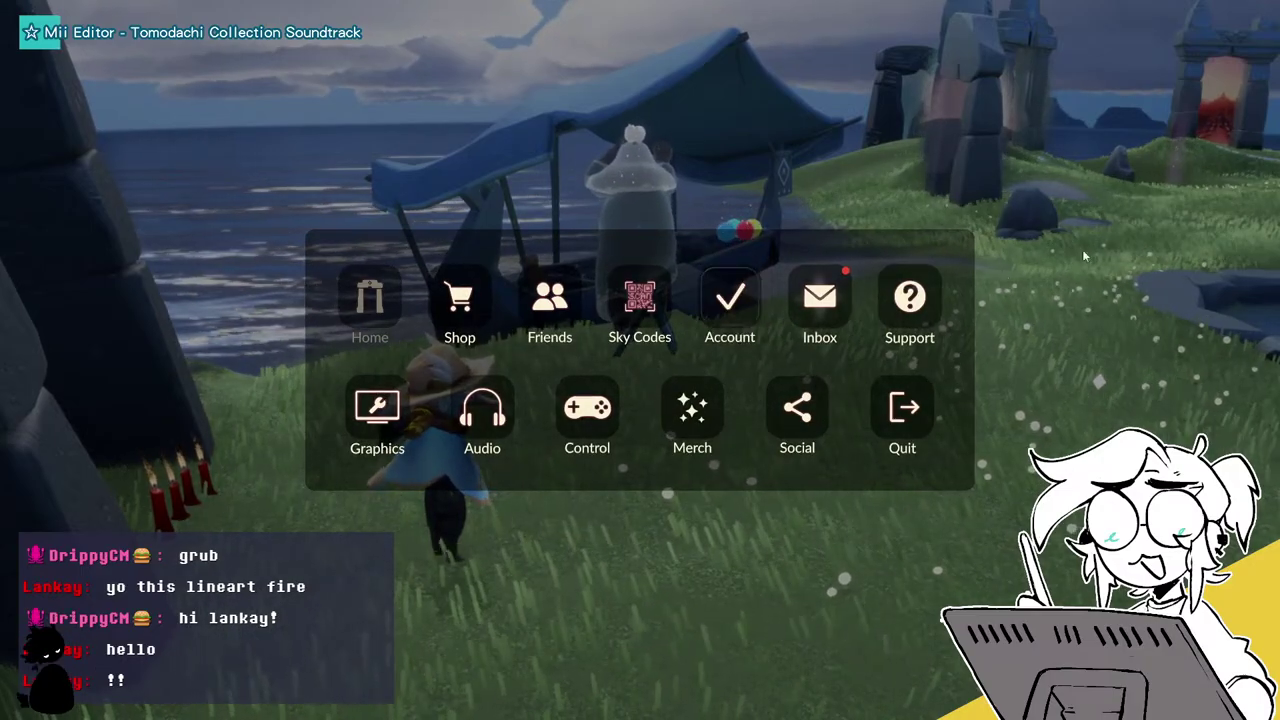
pyautogui.press('Escape')
pyautogui.press('w')
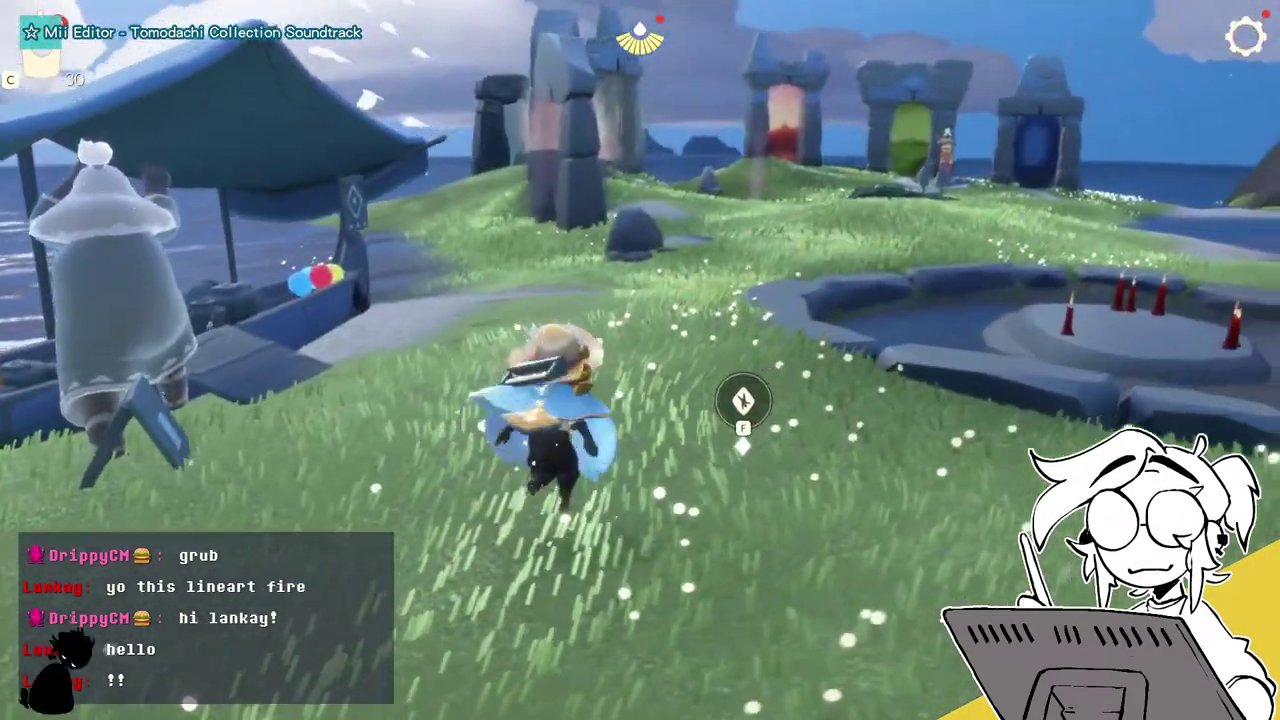
pyautogui.press('w')
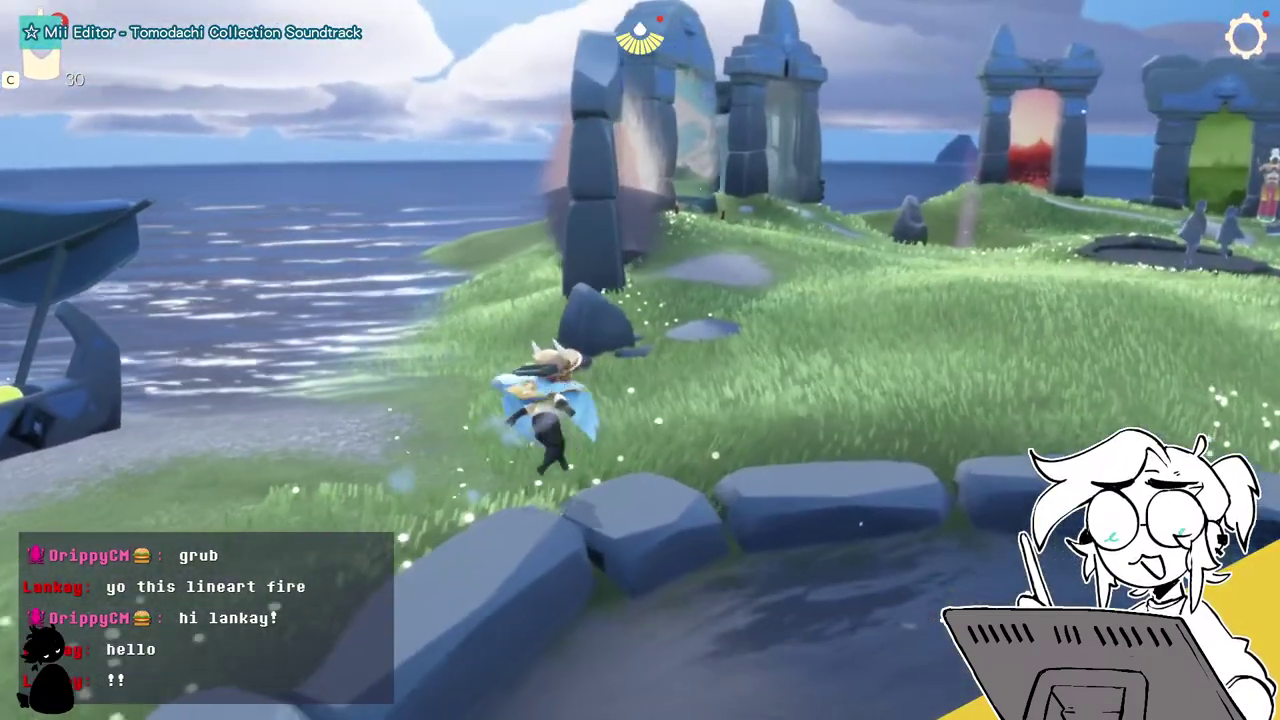
pyautogui.press('w')
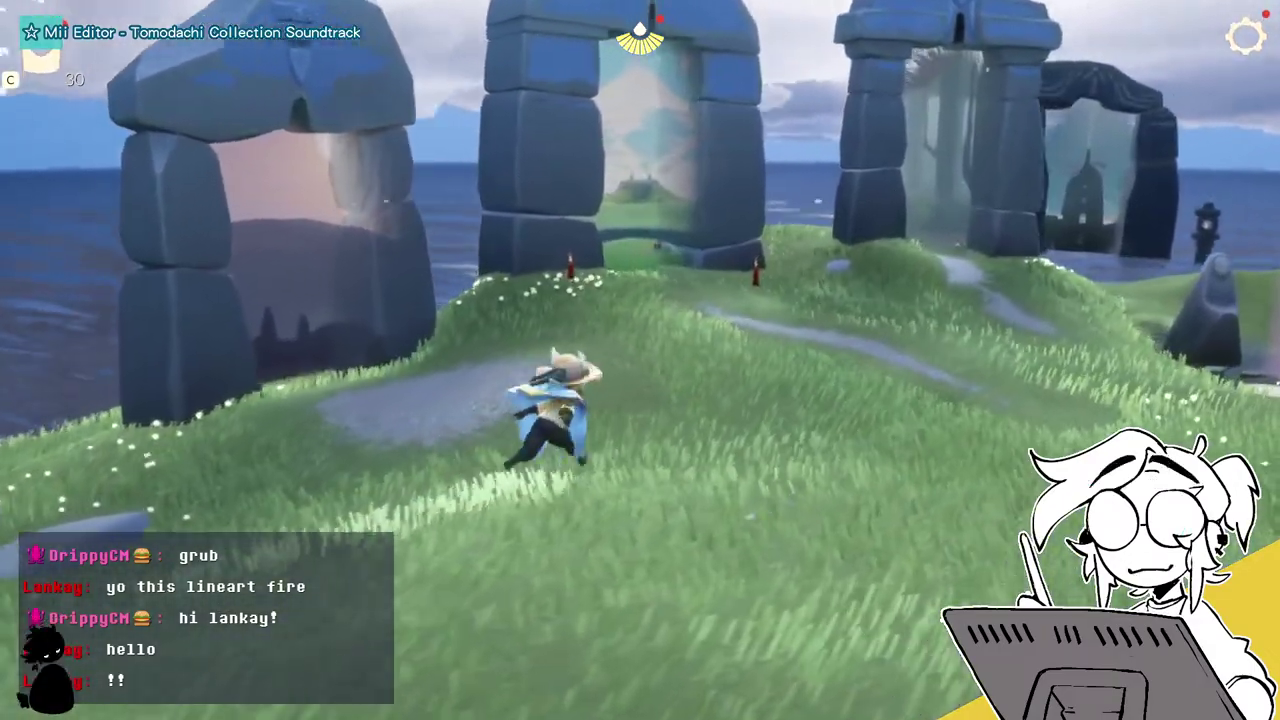
pyautogui.press('w')
# Take the piano out in front of the realm gates and play Q, T, D five times, and S.
pyautogui.press('e')
pyautogui.click(1112, 89)
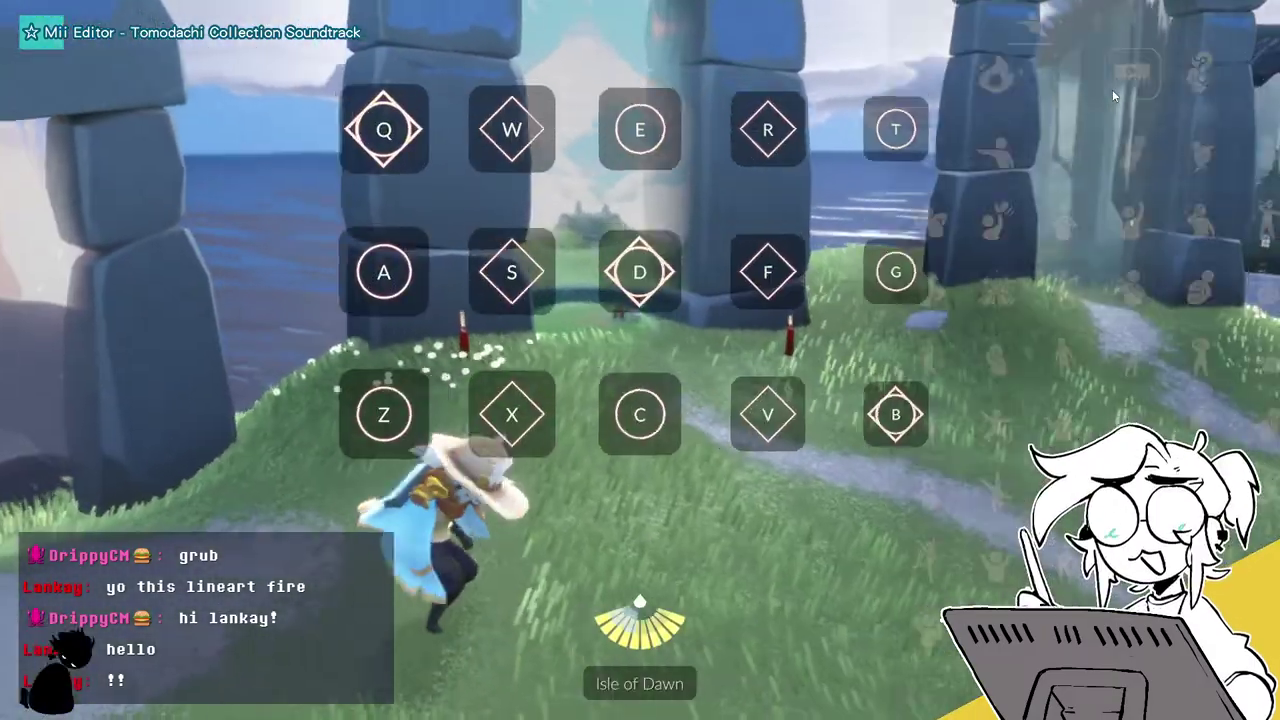
pyautogui.press('q')
pyautogui.press('t')
pyautogui.press('d')
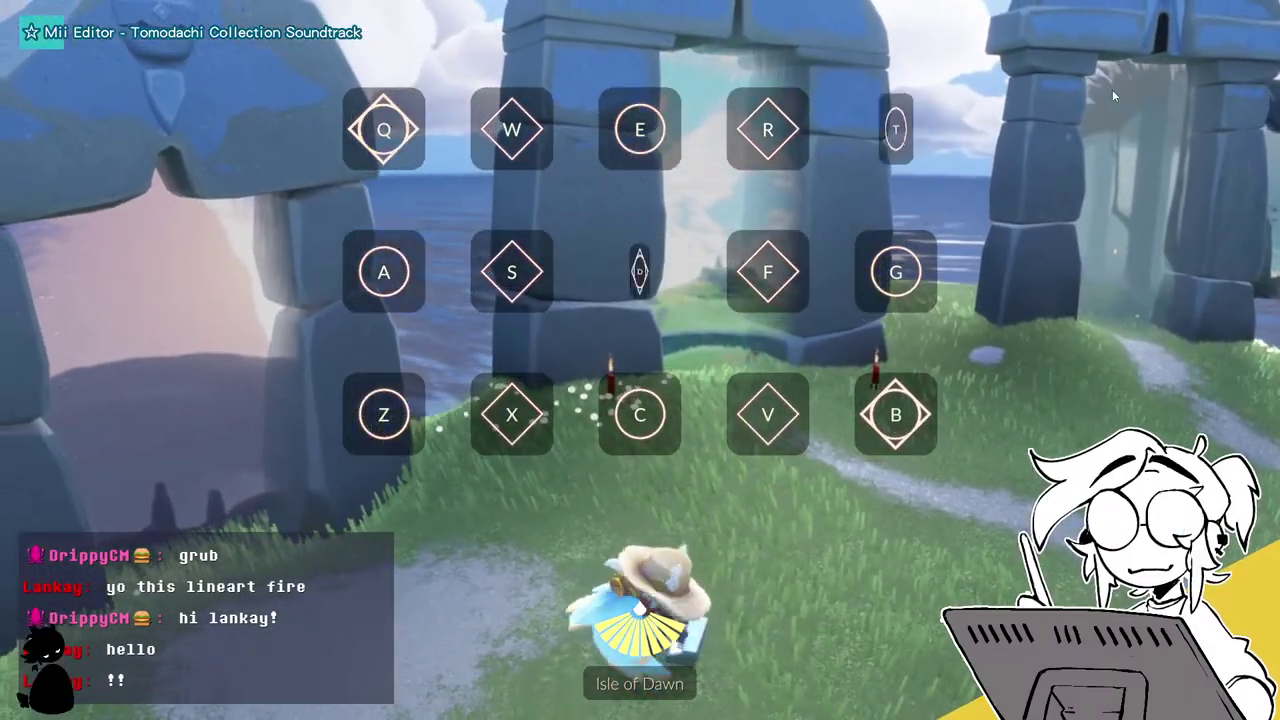
pyautogui.press('d')
pyautogui.press('d')
pyautogui.press('d')
pyautogui.press('d')
pyautogui.press('s')
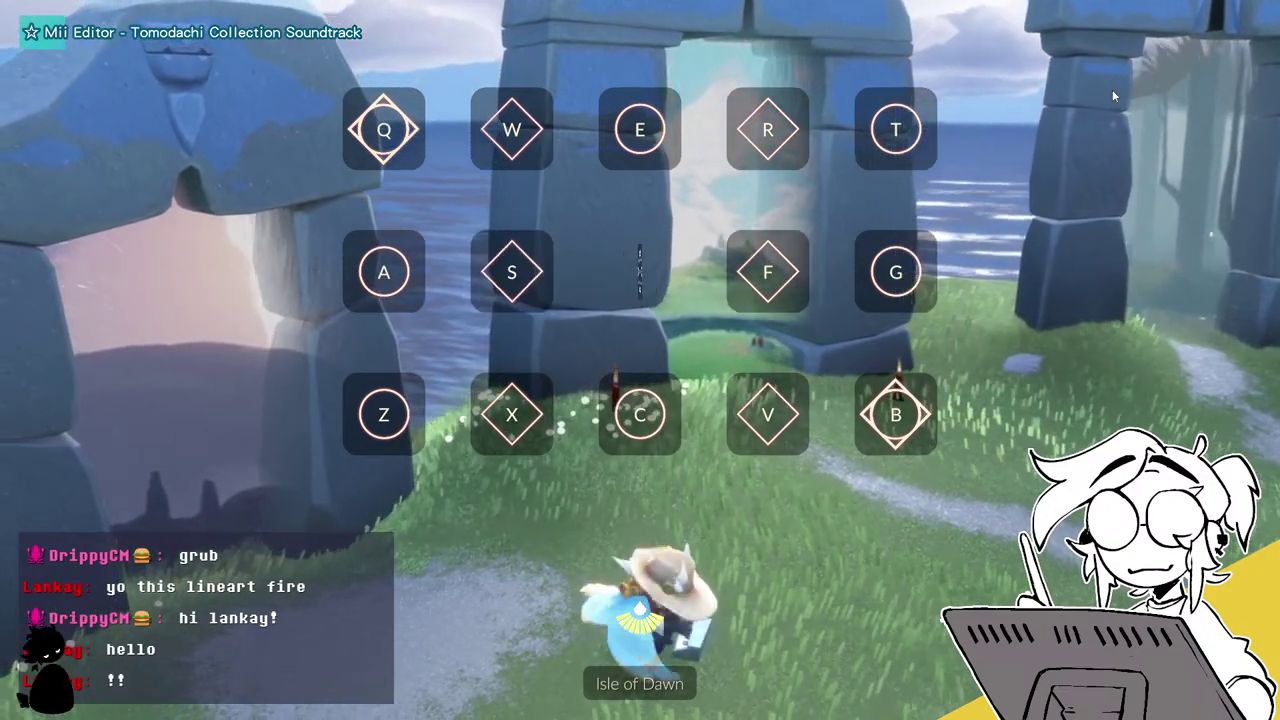
# Play T, F, D on the piano, followed by F and G alternating three times.
pyautogui.press('t')
pyautogui.press('f')
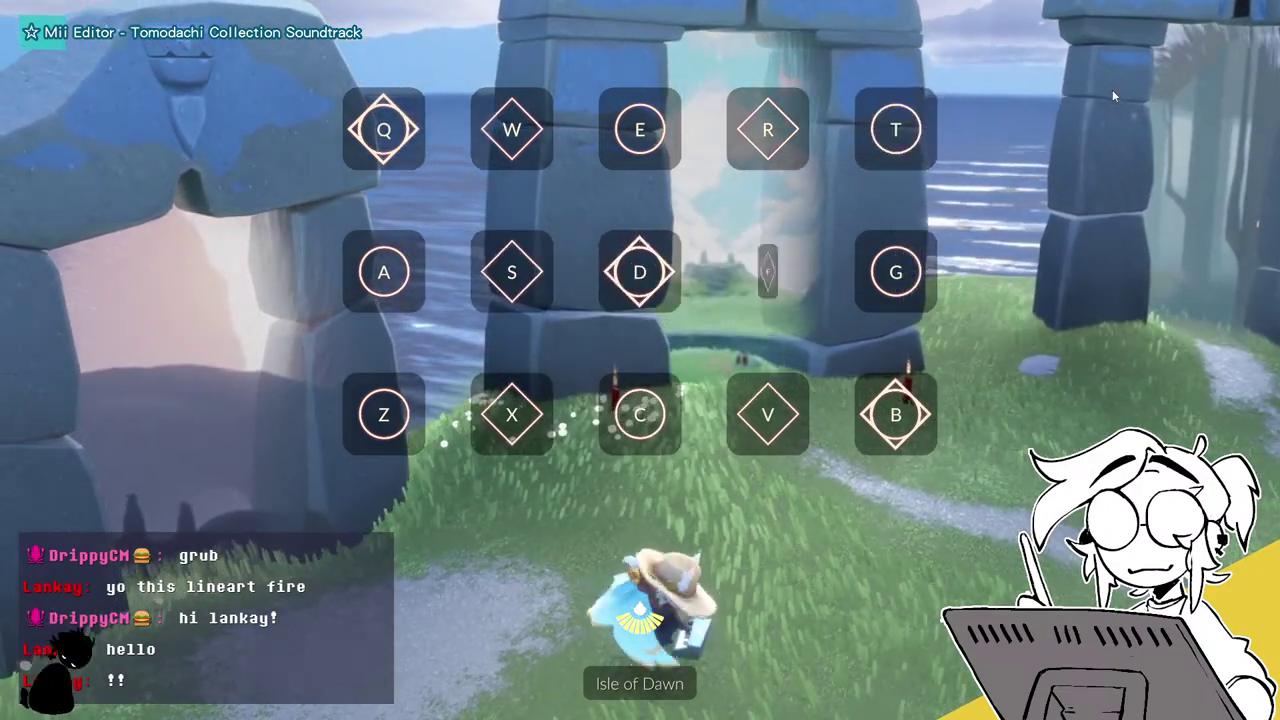
pyautogui.press('d')
pyautogui.press('f')
pyautogui.press('g')
pyautogui.press('f')
pyautogui.press('g')
pyautogui.press('f')
pyautogui.press('g')
# Play Z, G, F, D on the piano, followed by F, Z, G.
pyautogui.press('z')
pyautogui.press('g')
pyautogui.press('f')
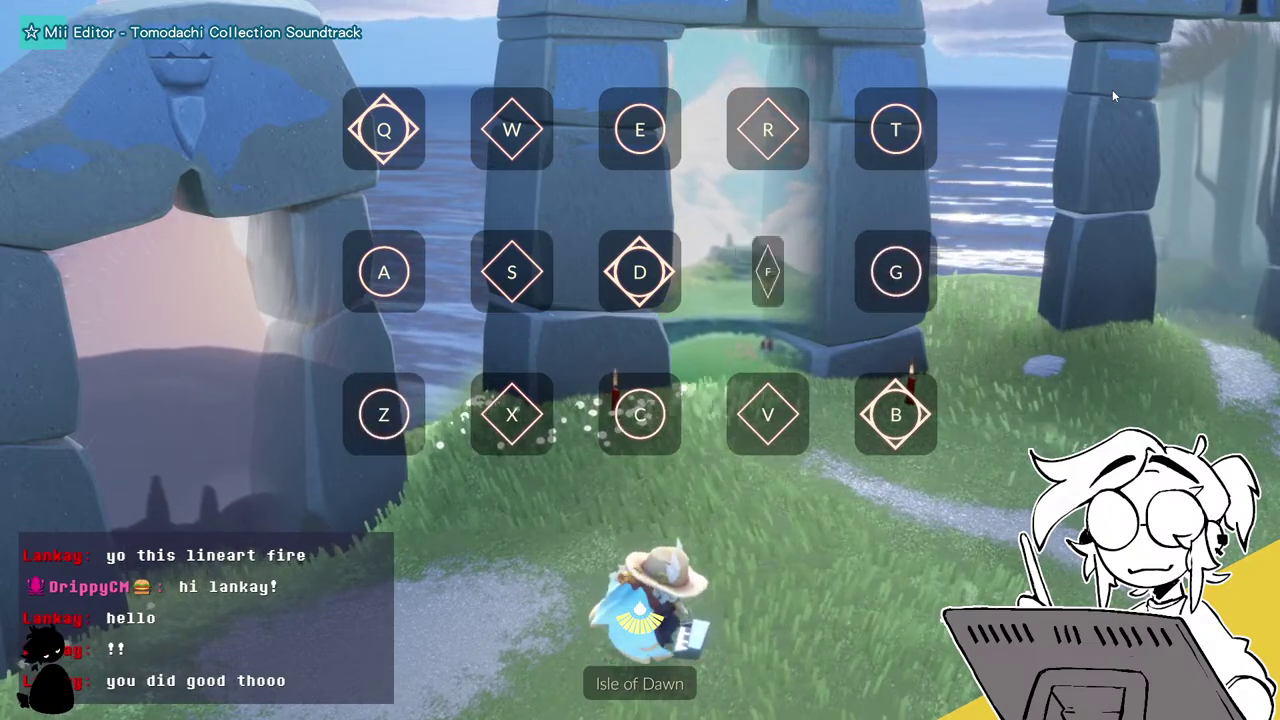
pyautogui.press('d')
pyautogui.press('f')
pyautogui.press('z')
pyautogui.press('g')
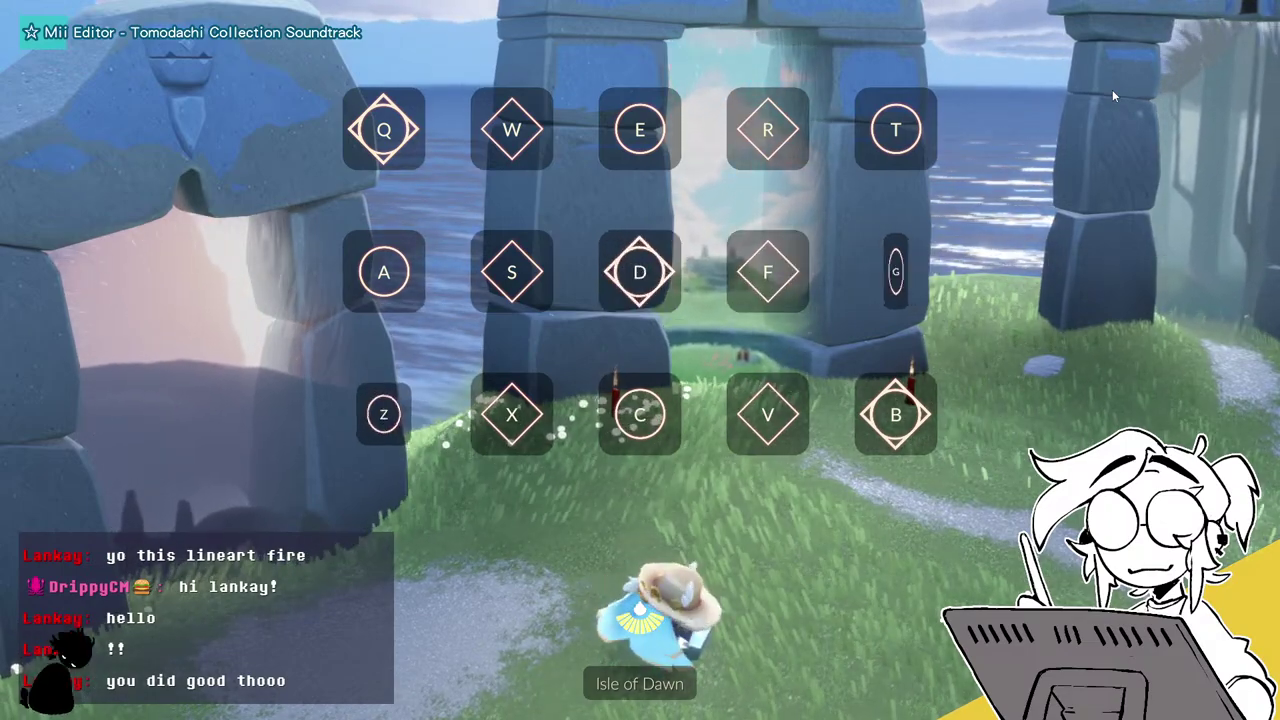
# Play S twice and A on the piano, followed by Z, G, D, F.
pyautogui.press('s')
pyautogui.press('s')
pyautogui.press('a')
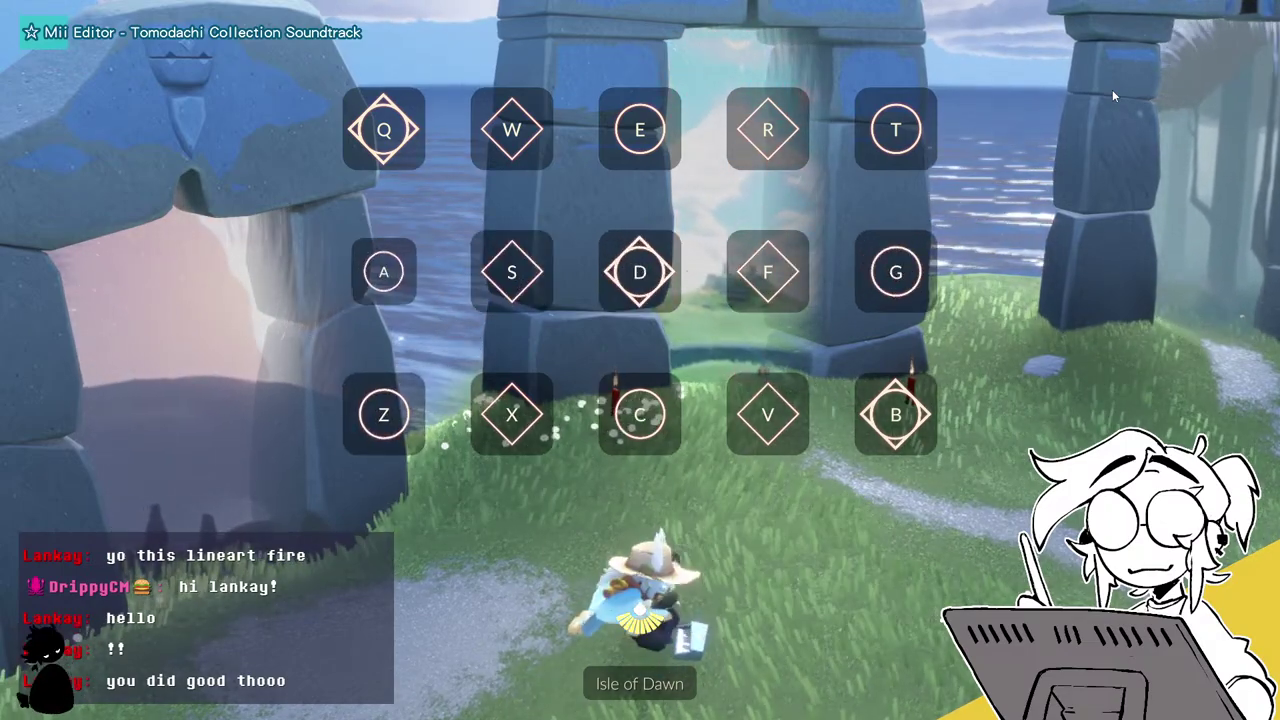
pyautogui.press('z')
pyautogui.press('g')
pyautogui.press('d')
pyautogui.press('f')
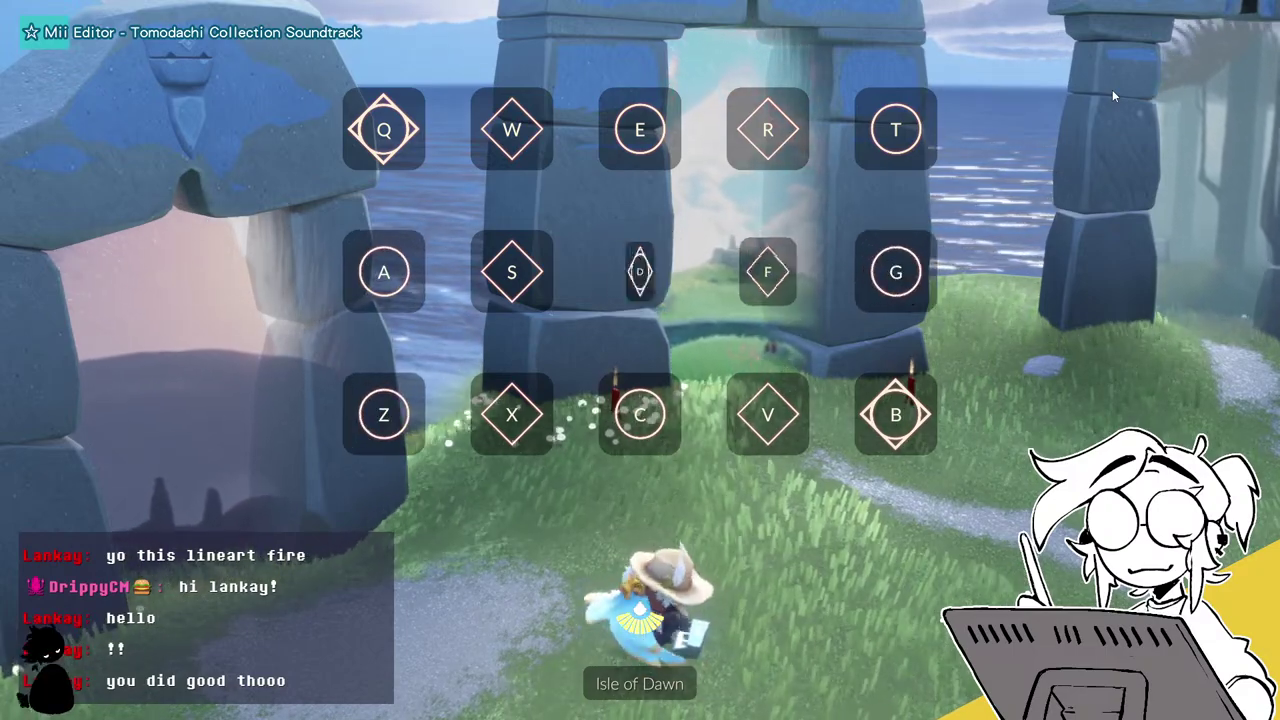
# Play S, F, F, D, S on the piano, followed by T, A, D.
pyautogui.press('s')
pyautogui.press('f')
pyautogui.press('f')
pyautogui.press('d')
pyautogui.press('s')
pyautogui.press('t')
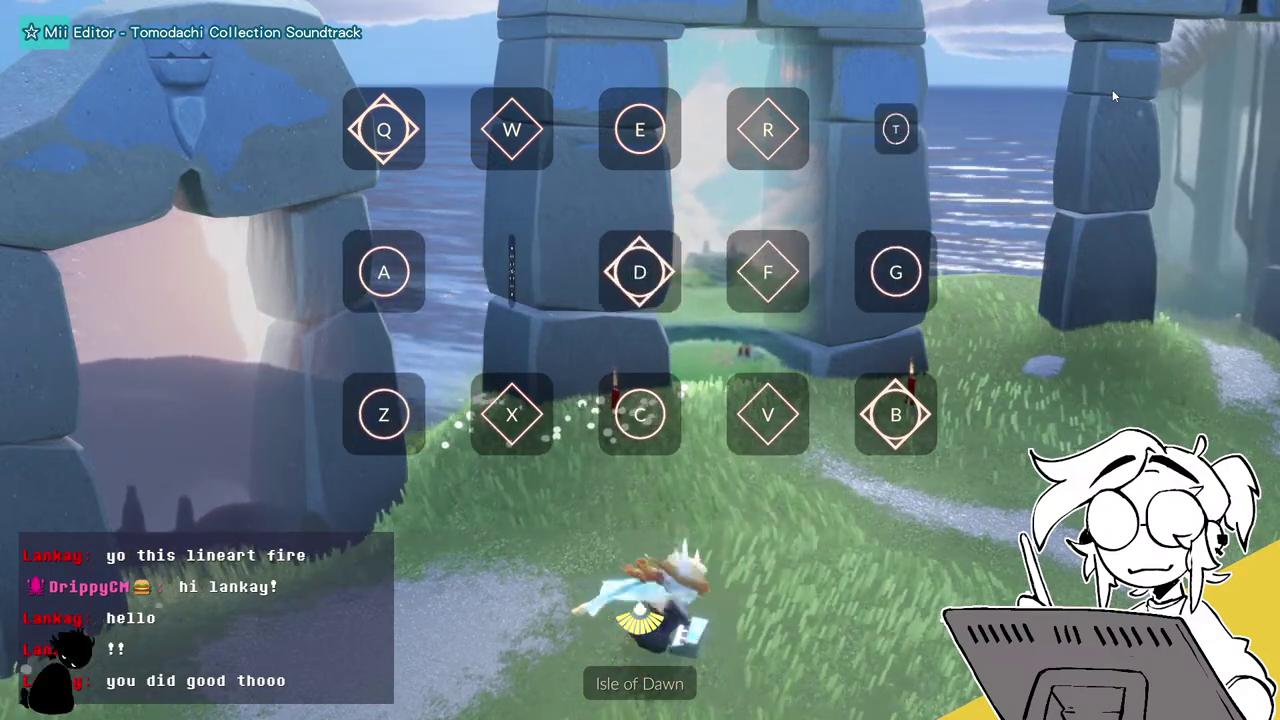
pyautogui.press('a')
pyautogui.press('d')
# Put the piano away, run through the Daylight Prairie gate and continue to the round stone pond.
pyautogui.press('Escape')
pyautogui.press('w')
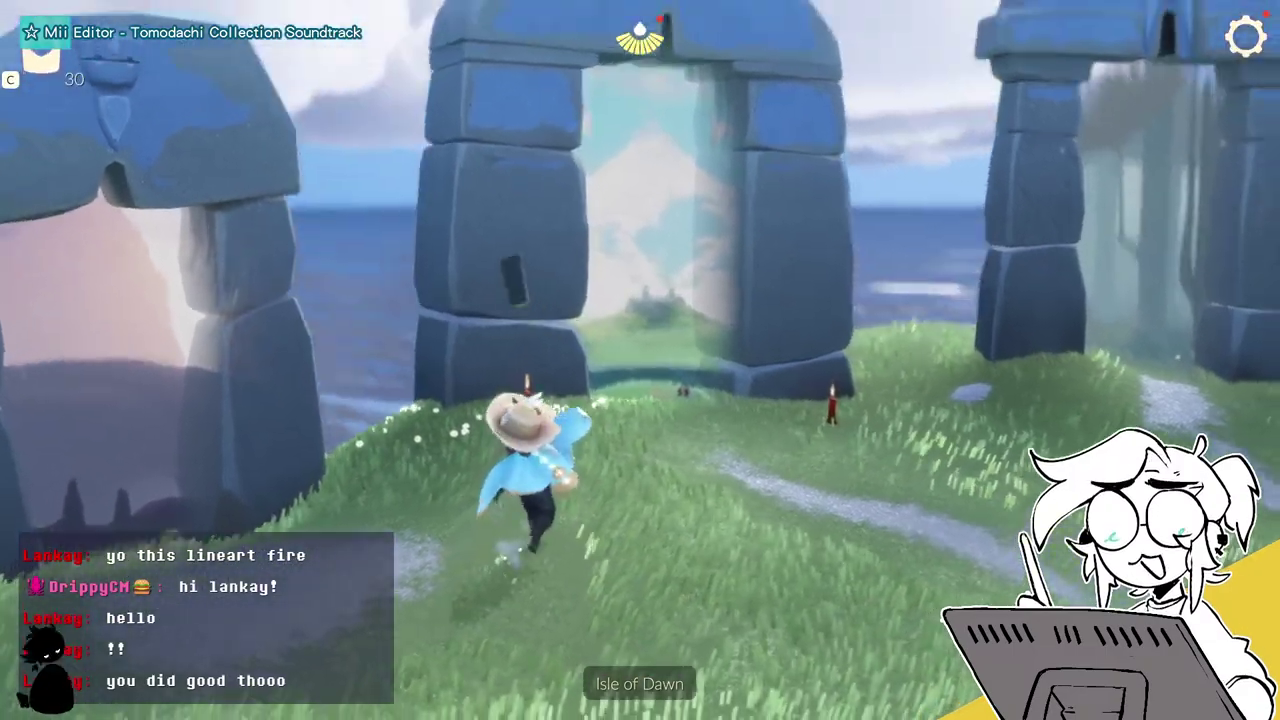
pyautogui.press('w')
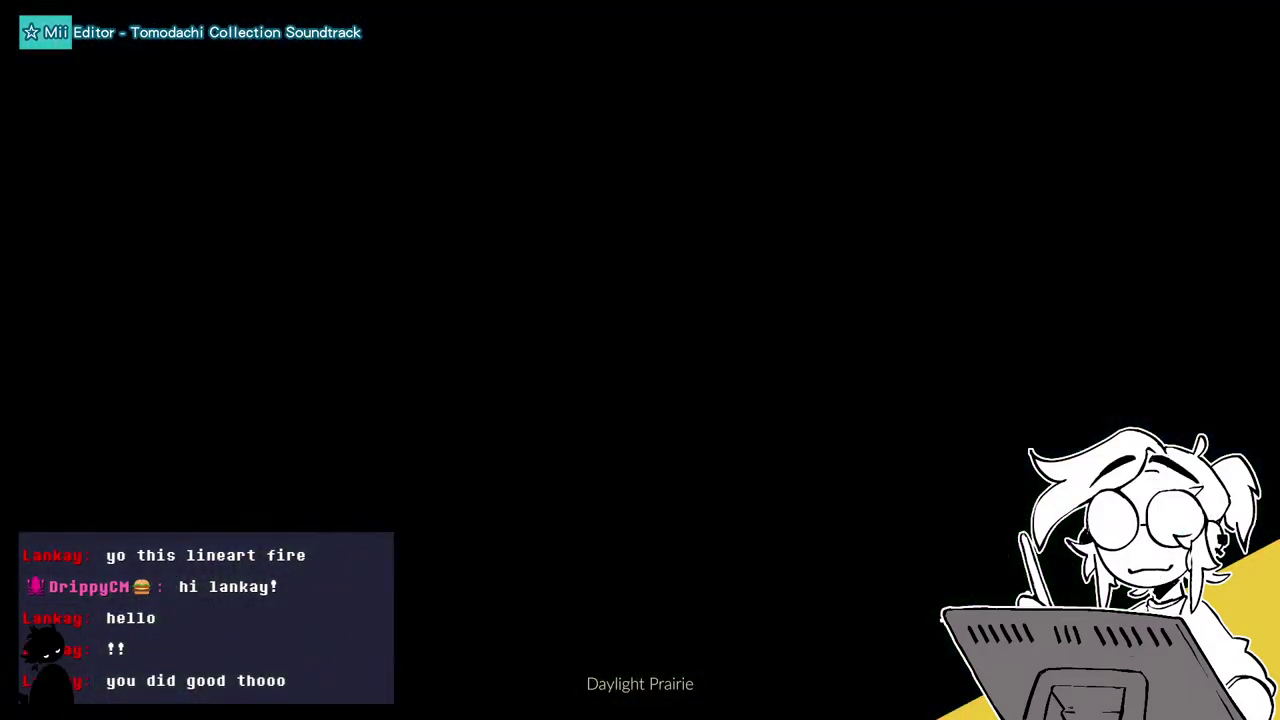
pyautogui.press('w')
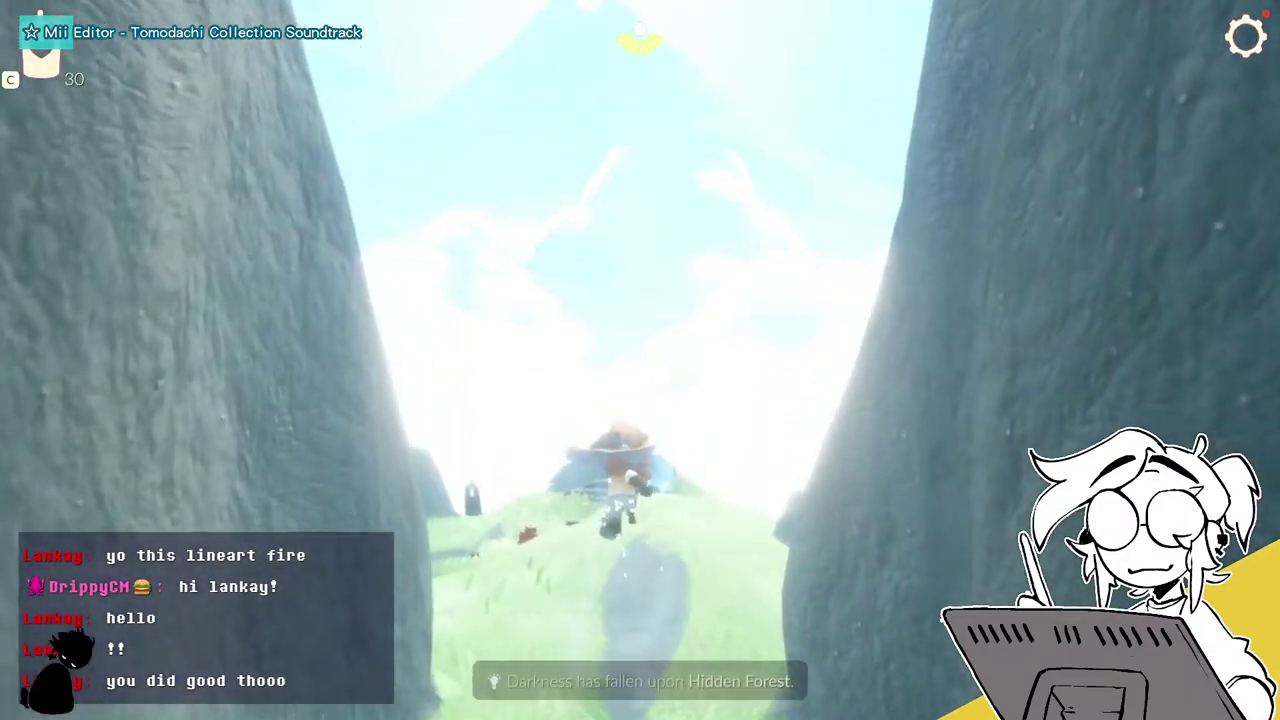
pyautogui.press('w')
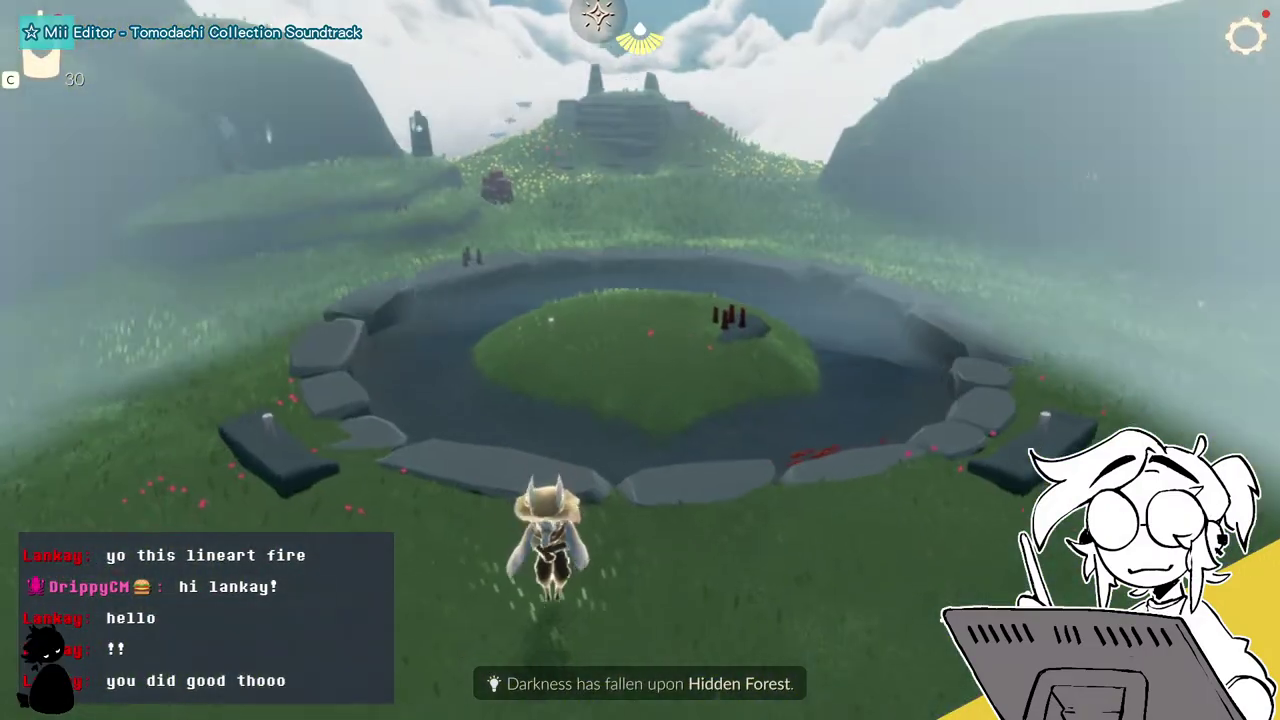
# Call out twice around the round stone pond and take the piano out near its grassy island.
pyautogui.press('q')
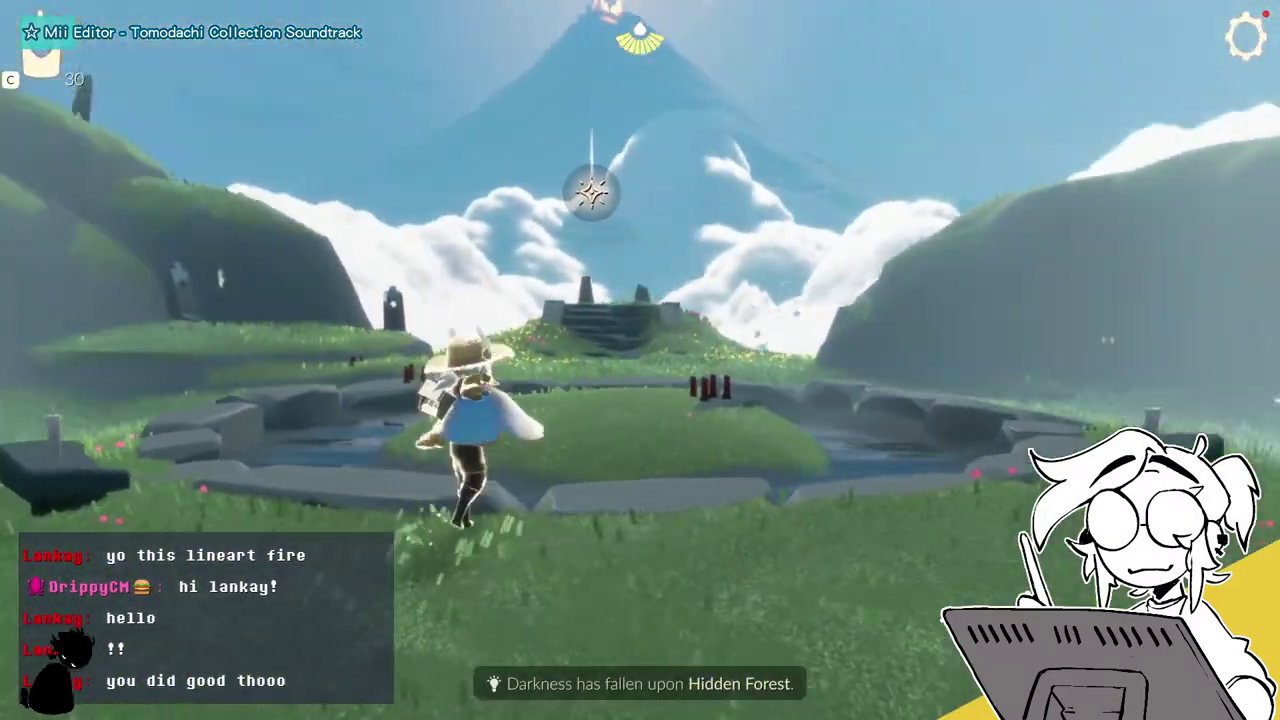
pyautogui.press('q')
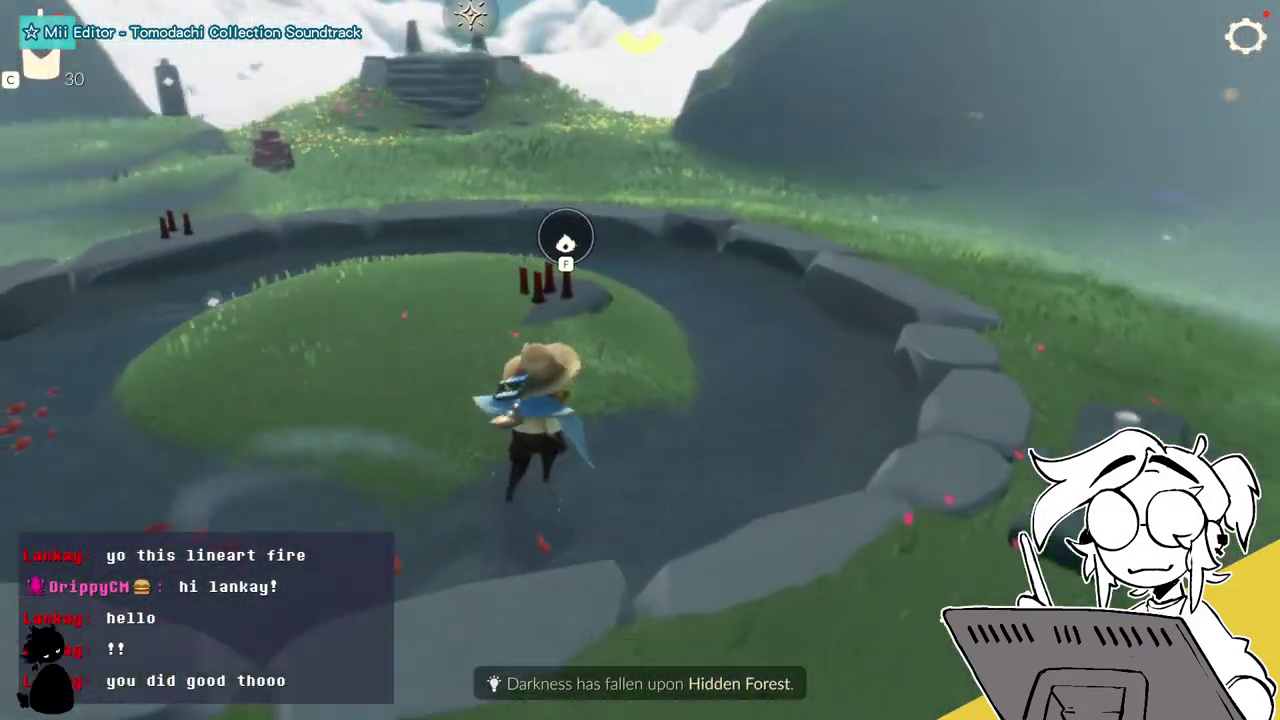
pyautogui.press('e')
pyautogui.click(1109, 74)
pyautogui.press('f')
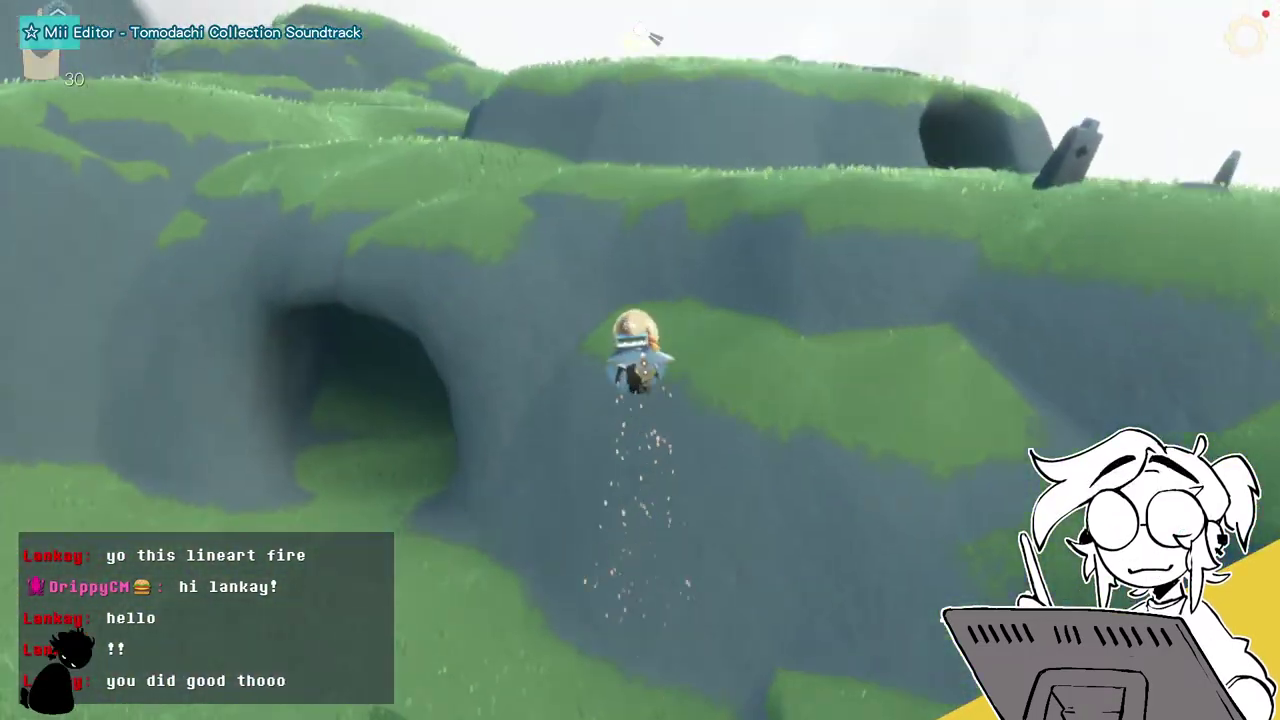
# Fly along the grassy cliff into the cave and run through it to the bright exit.
pyautogui.press('space')
pyautogui.press('w')
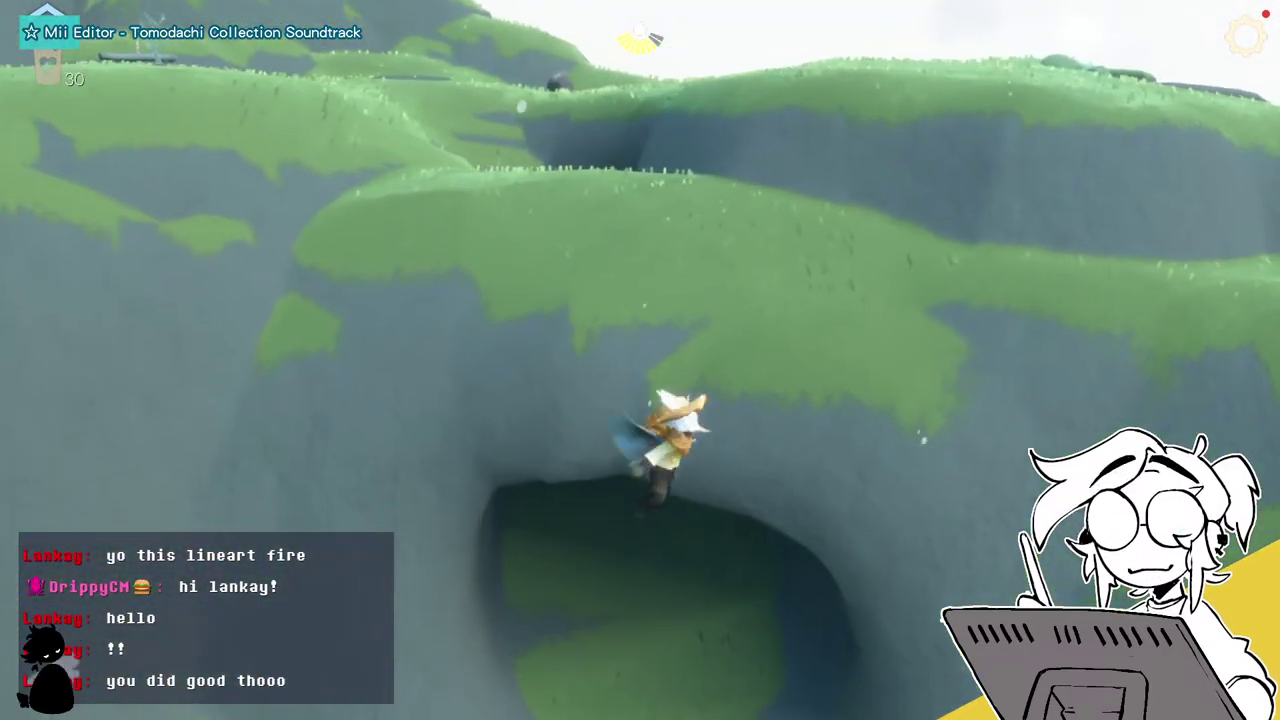
pyautogui.press('w')
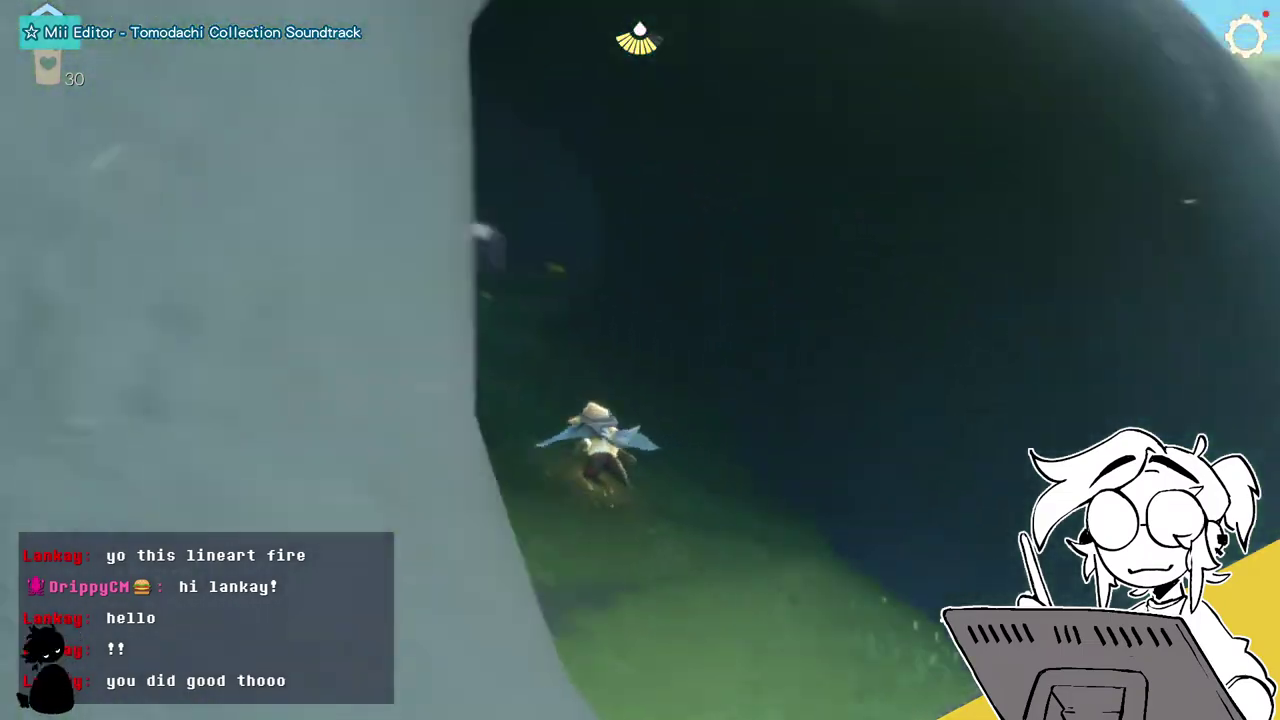
pyautogui.press('w')
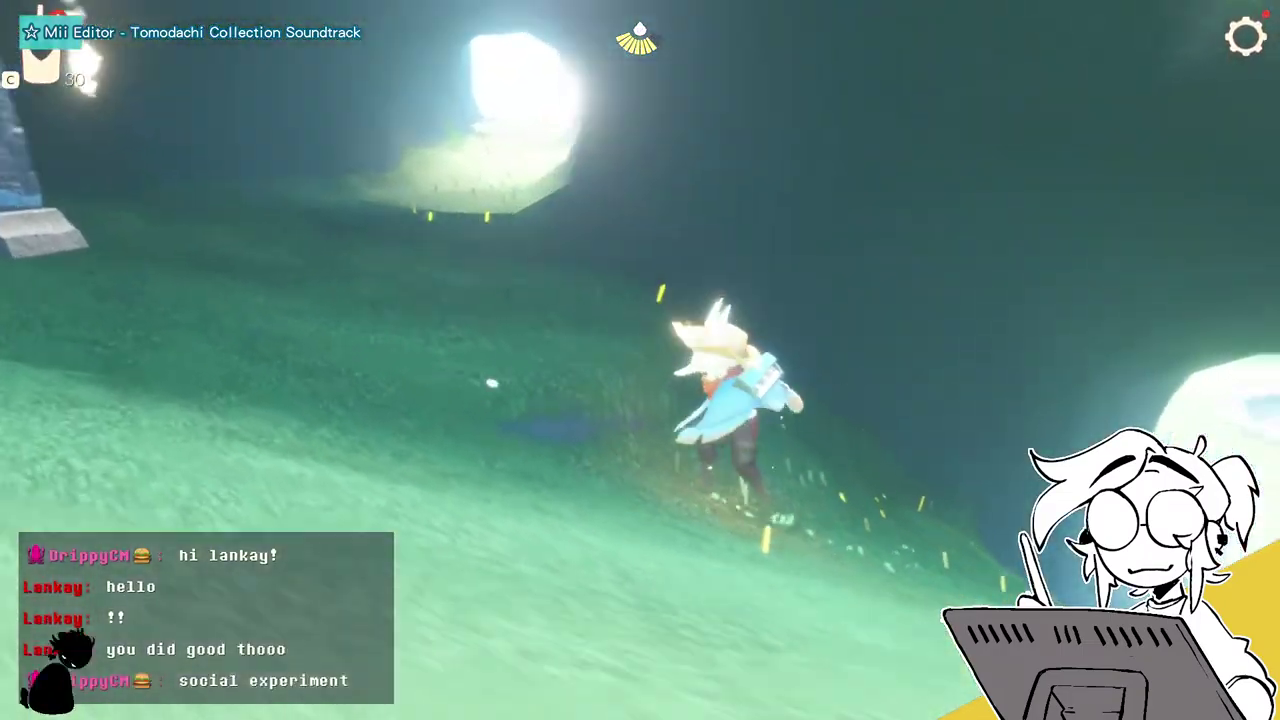
pyautogui.press('space')
pyautogui.press('w')
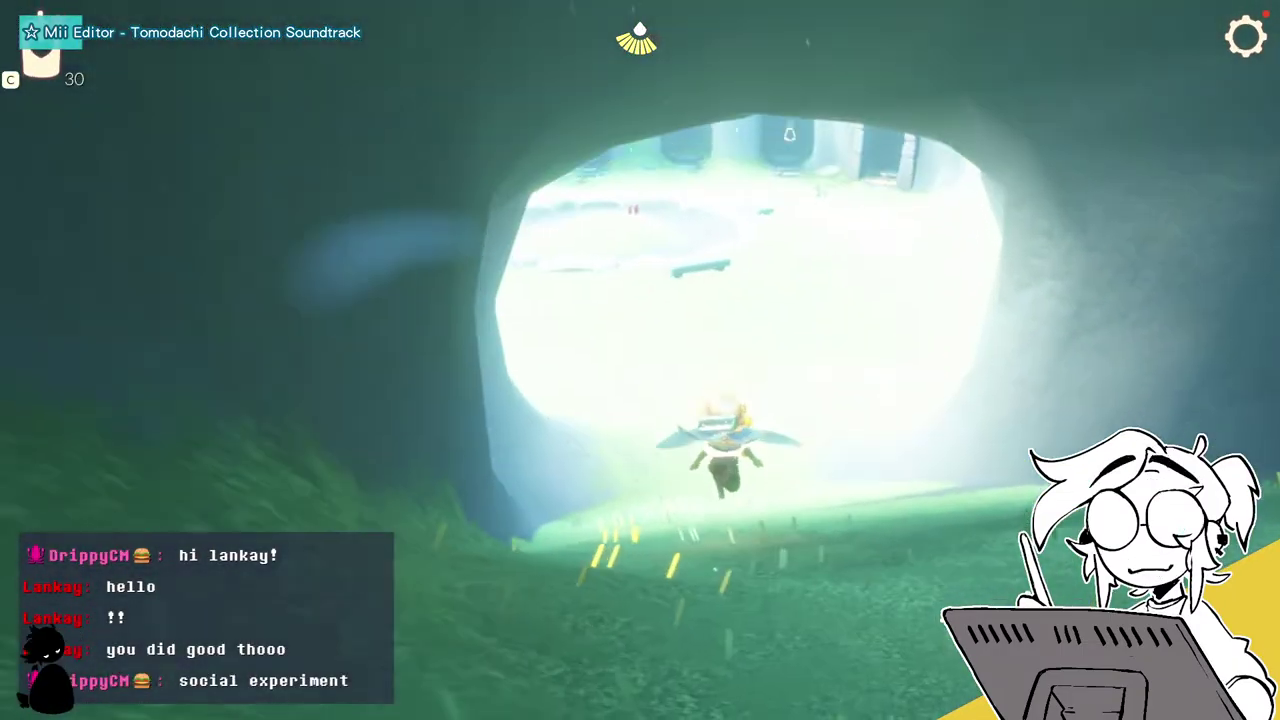
# Run across the meadow to the shadowy player near the arched doorway and perform the sit emote.
pyautogui.press('w')
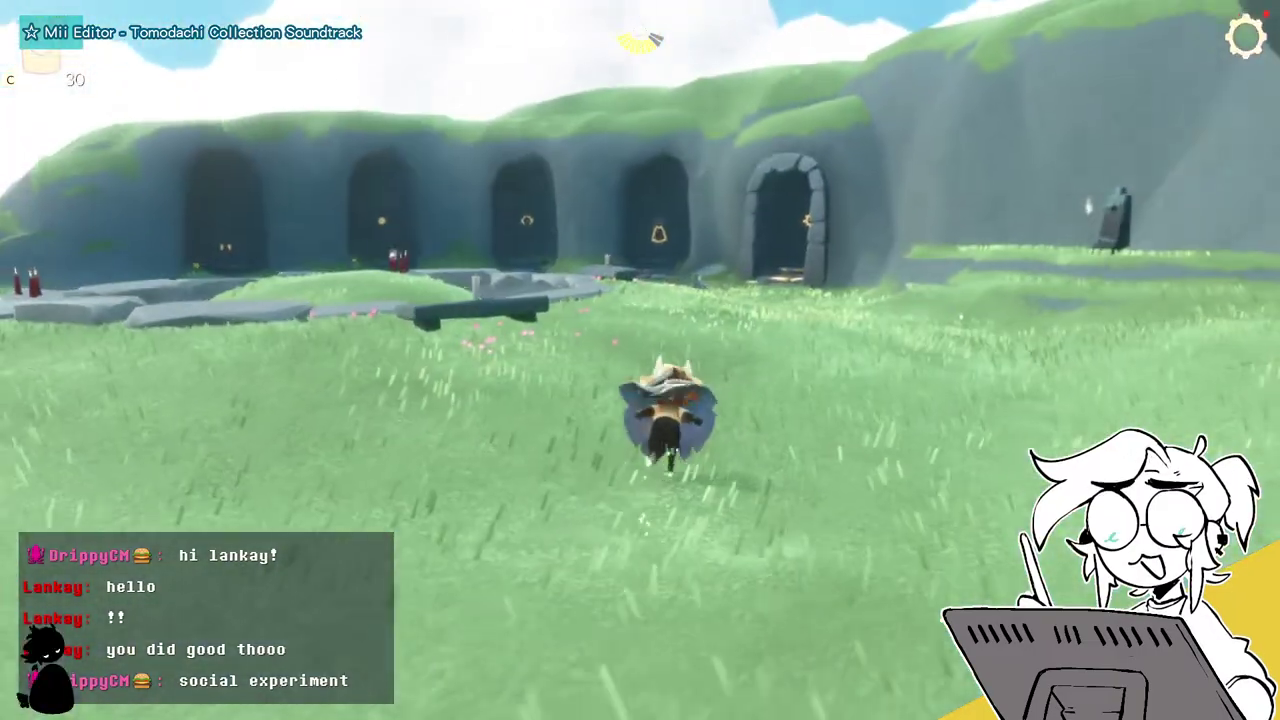
pyautogui.press('w')
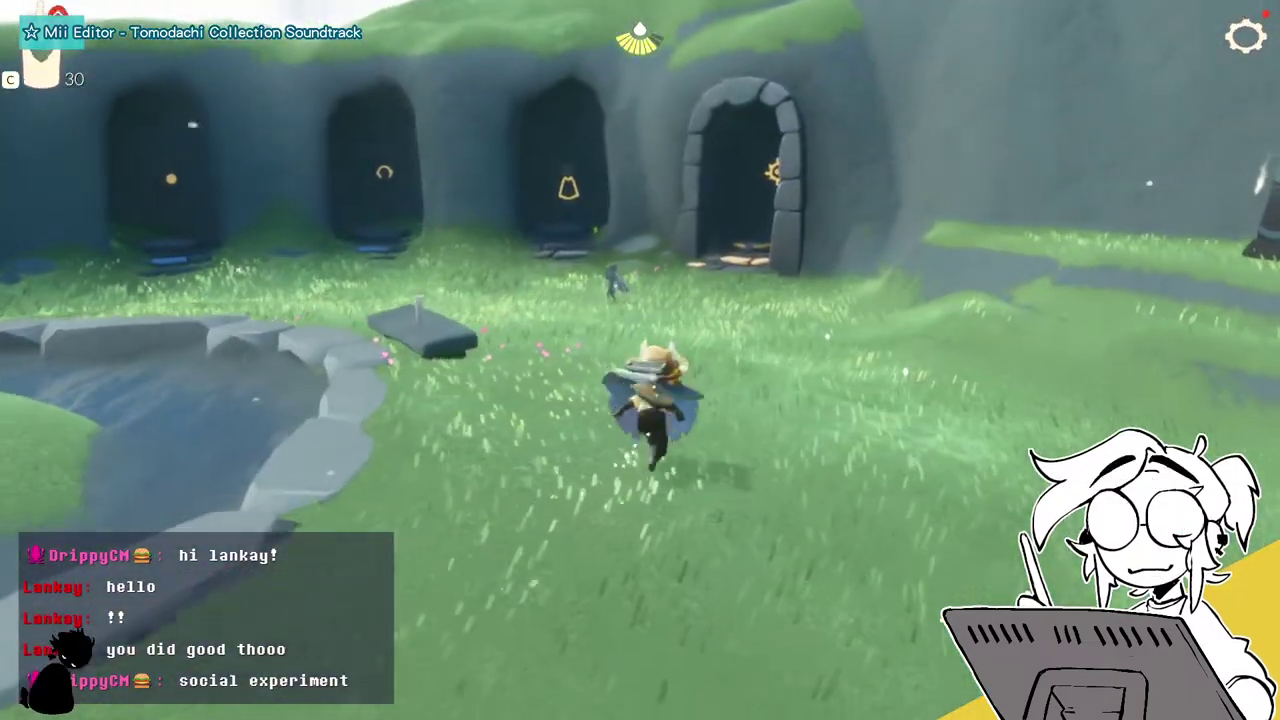
pyautogui.press('w')
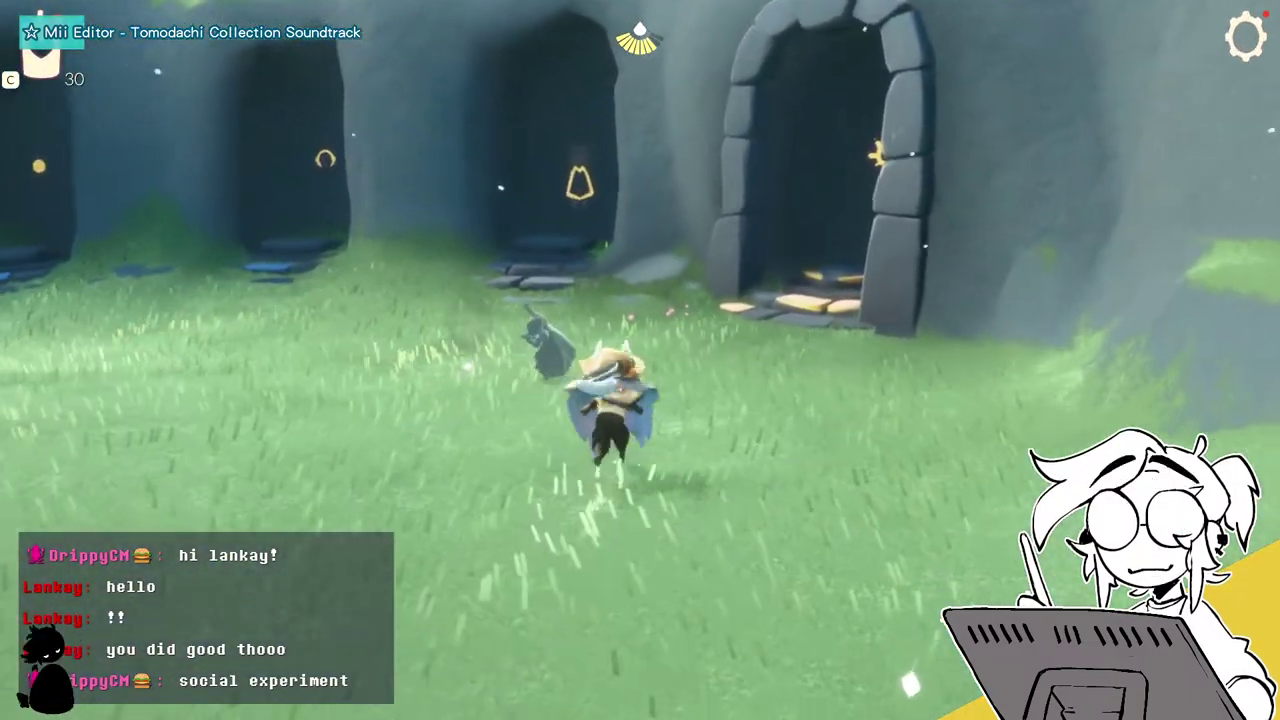
pyautogui.press('e')
pyautogui.click(898, 152)
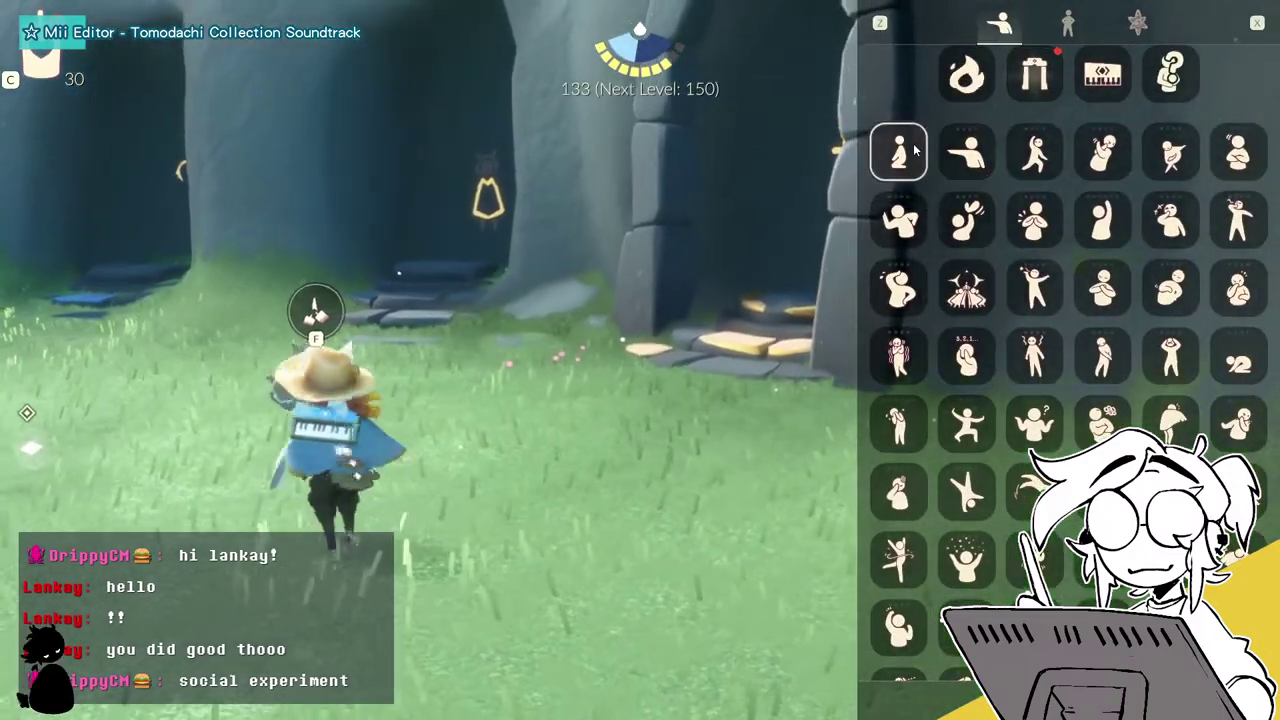
pyautogui.click(723, 181)
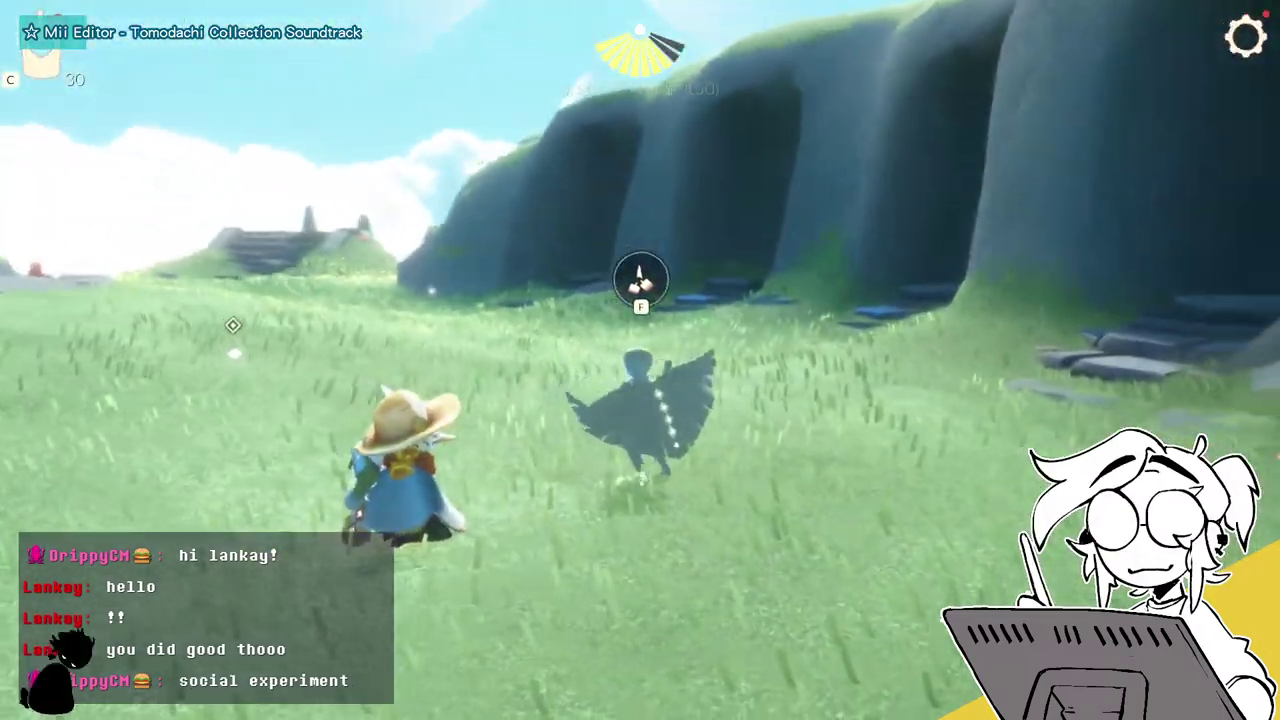
# Look through the emotes further down the collection while sitting beside the shadowy player, and close the collection.
pyautogui.press('e')
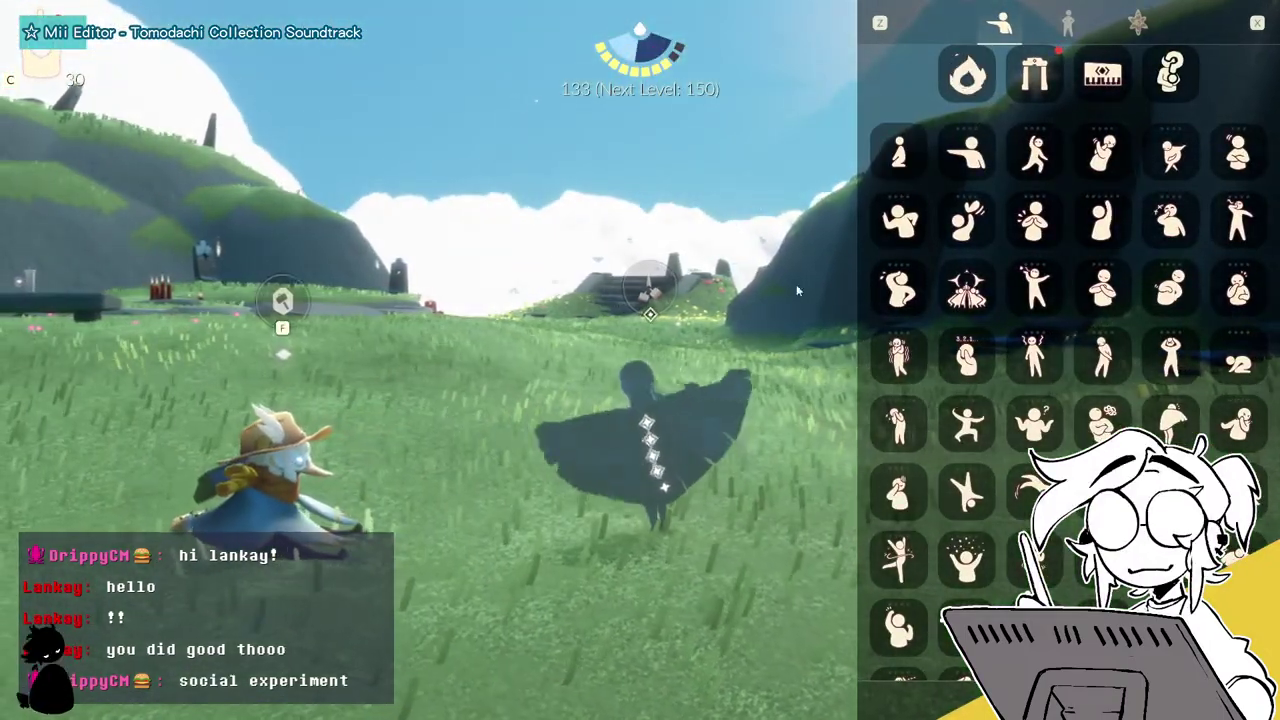
pyautogui.scroll(-3, 966, 290)
pyautogui.click(966, 260)
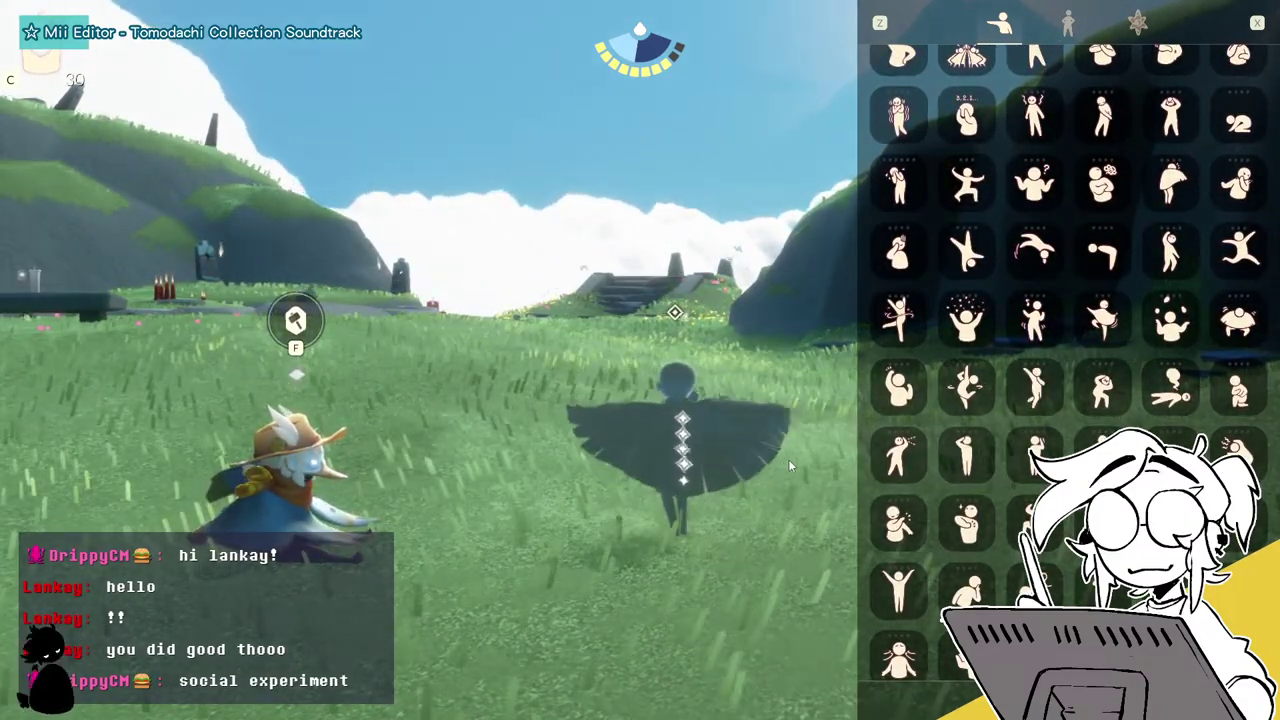
pyautogui.click(796, 461)
pyautogui.press('a')
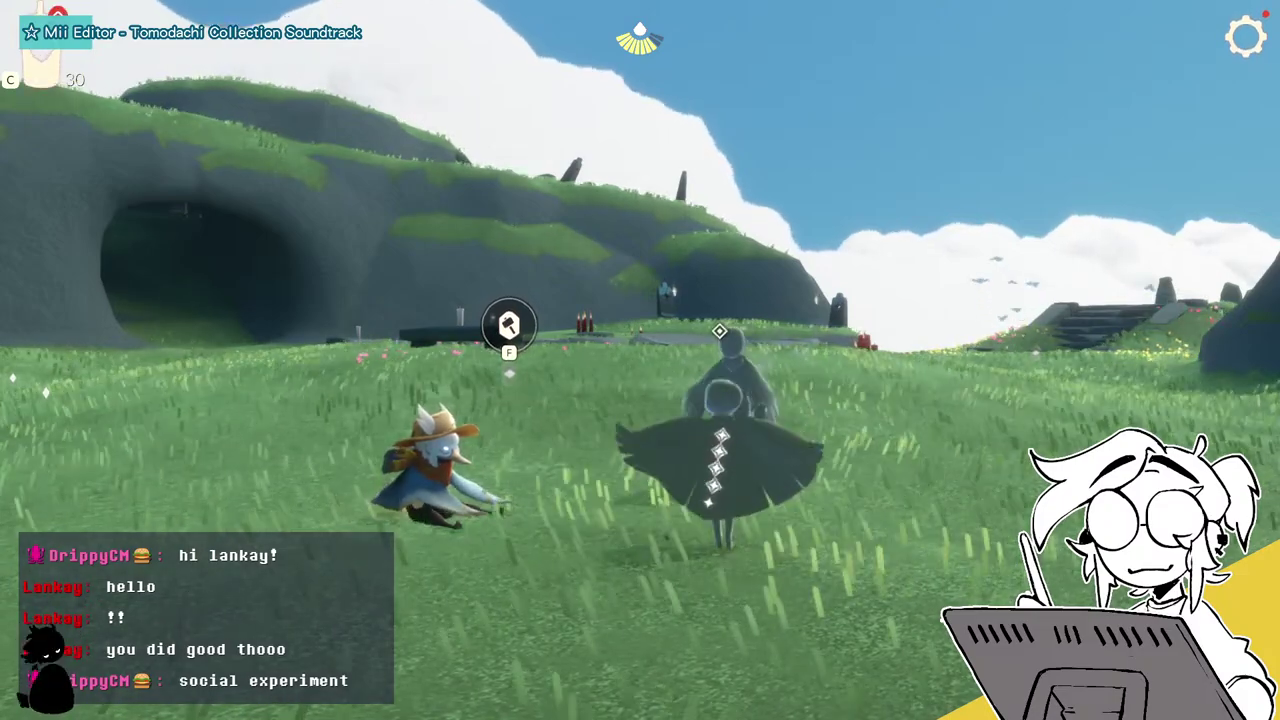
pyautogui.press('Right')
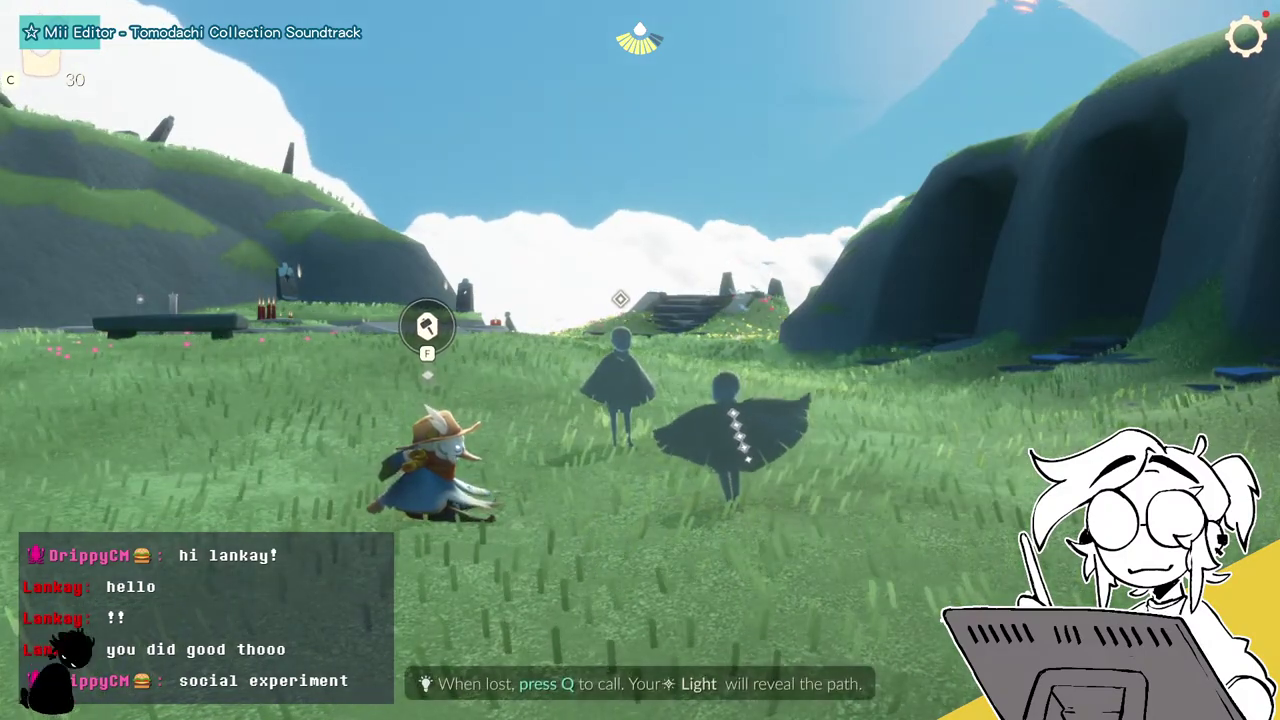
pyautogui.press('w')
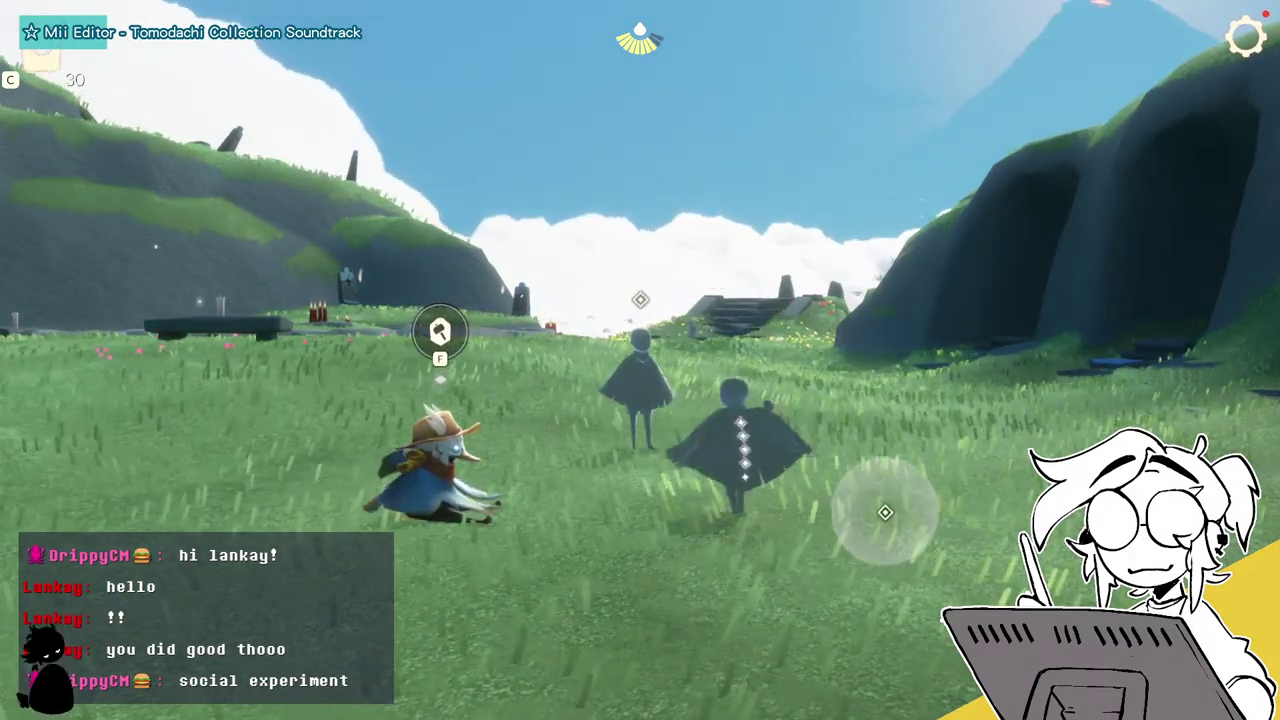
# Look through the emotes further down the collection beside the two shadowy players and close the collection.
pyautogui.press('e')
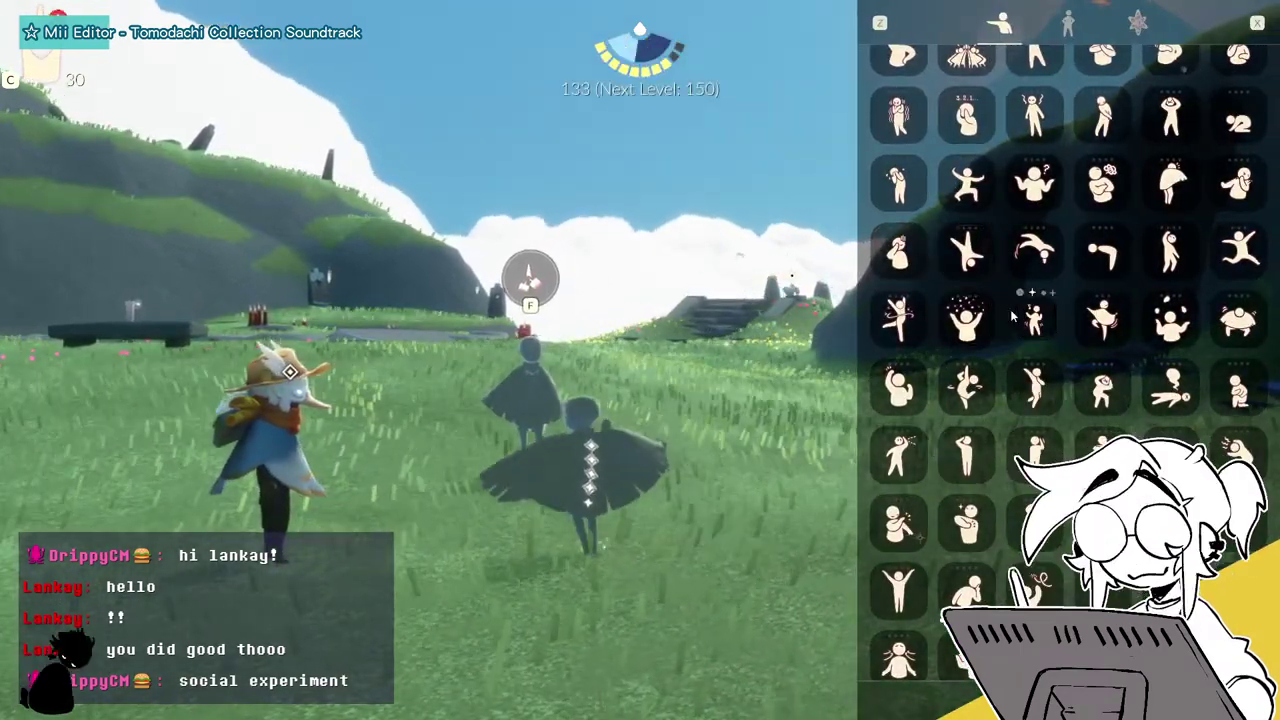
pyautogui.click(762, 252)
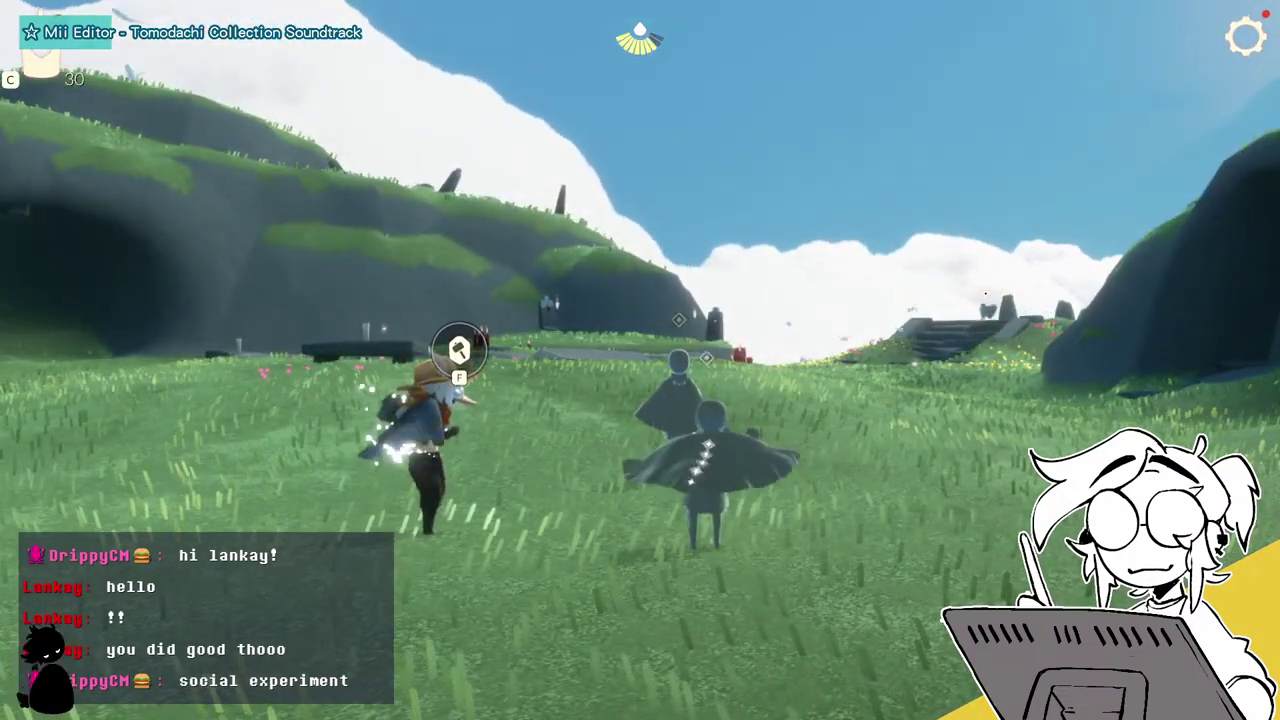
pyautogui.press('e')
pyautogui.scroll(-3, 1022, 160)
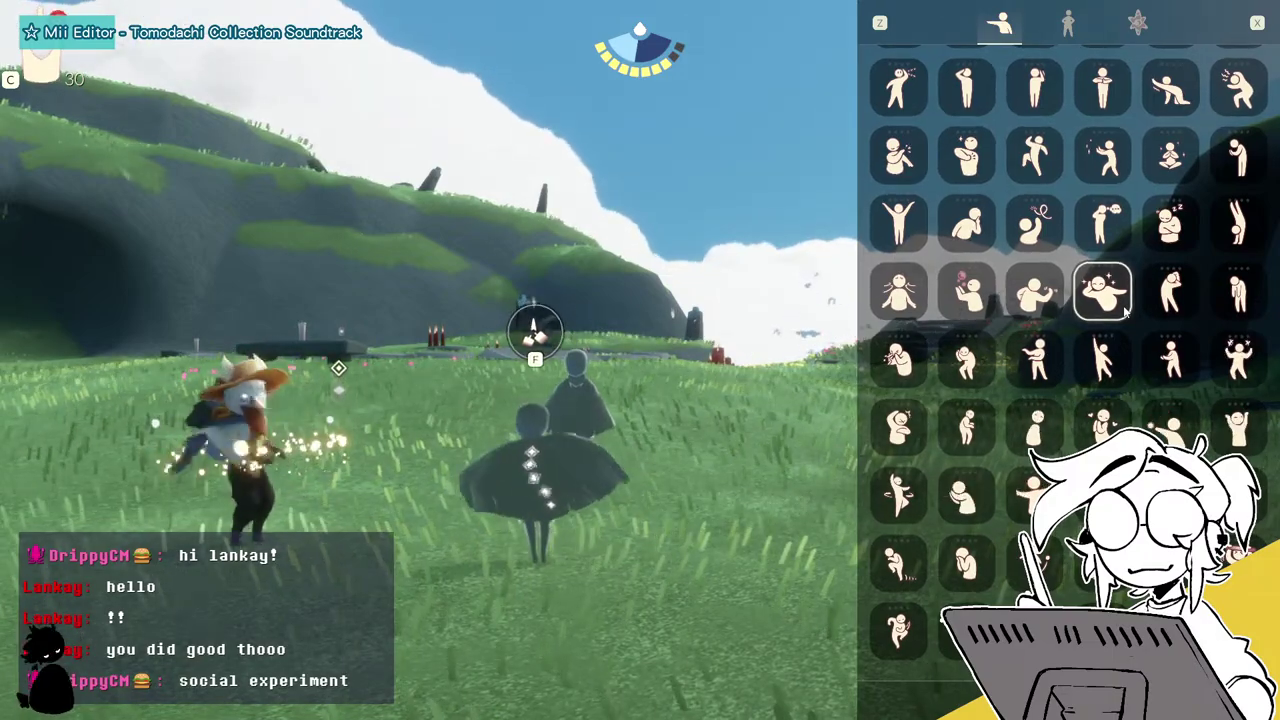
pyautogui.moveTo(1137, 219); pyautogui.dragTo(1134, 521)
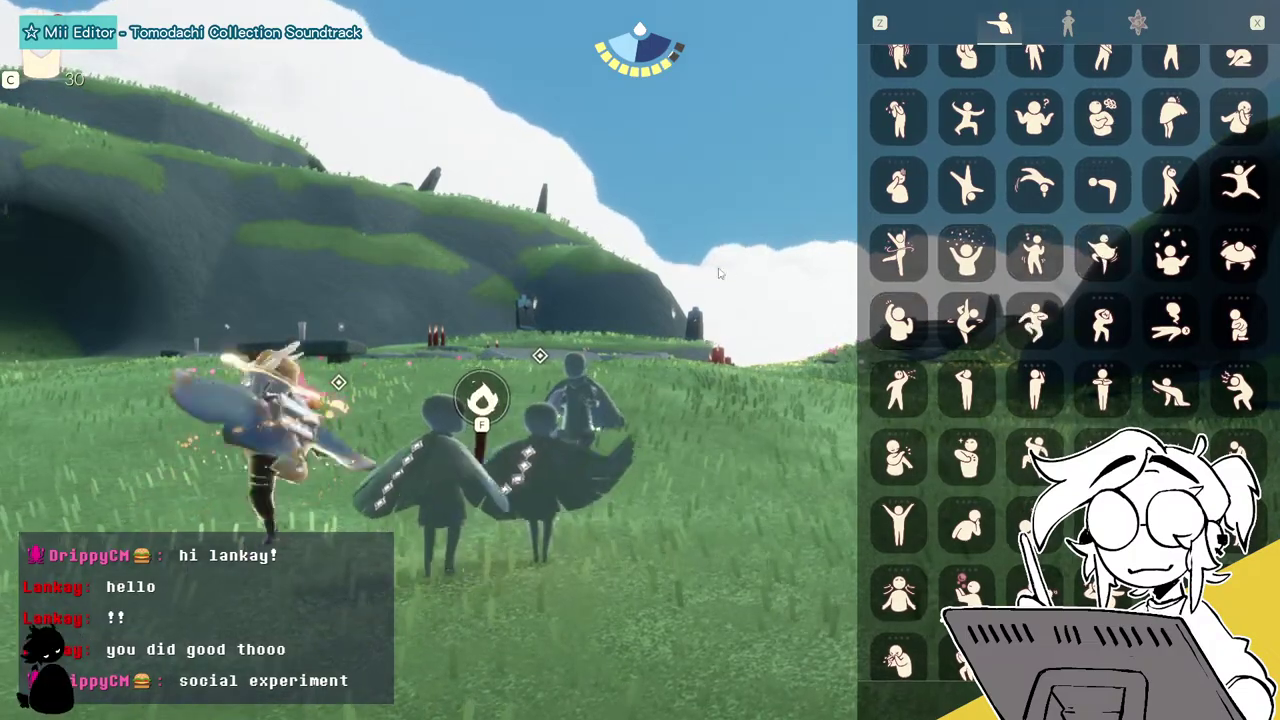
pyautogui.click(650, 240)
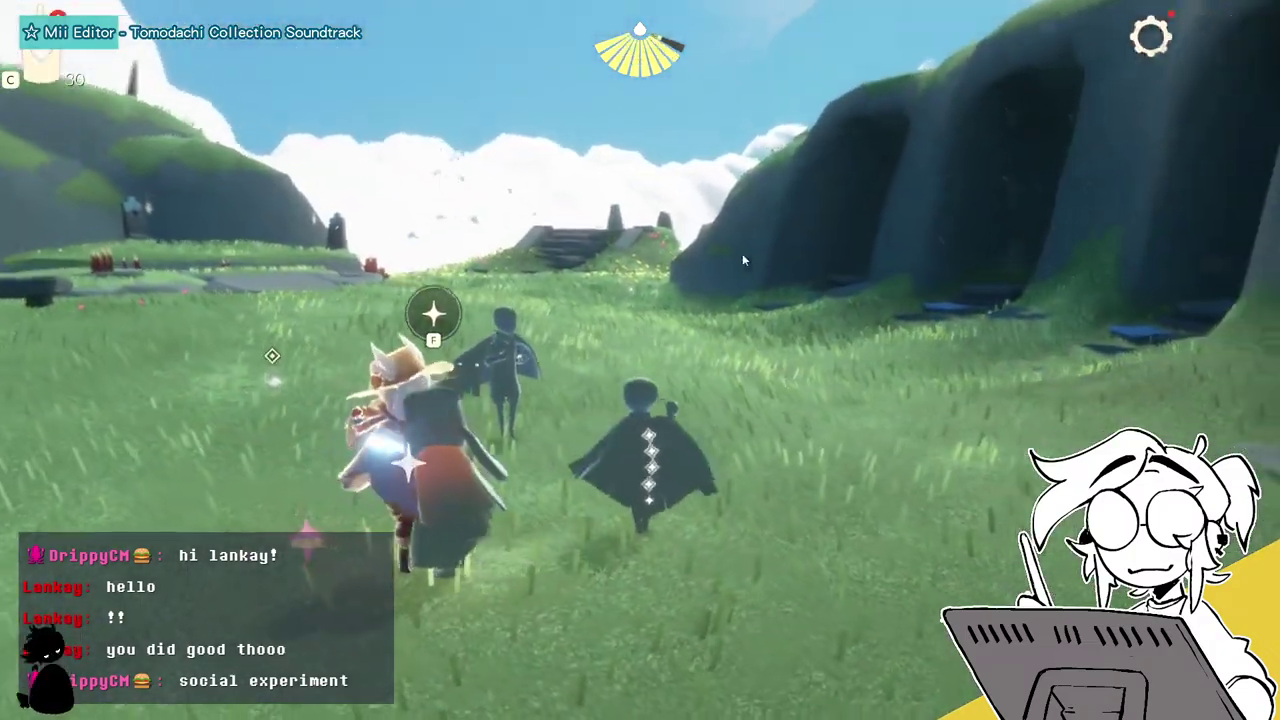
# Perform several emotes, including the leaping one, from the emote collection beside the dark-cloaked player and close the collection.
pyautogui.press('g')
pyautogui.click(1103, 183)
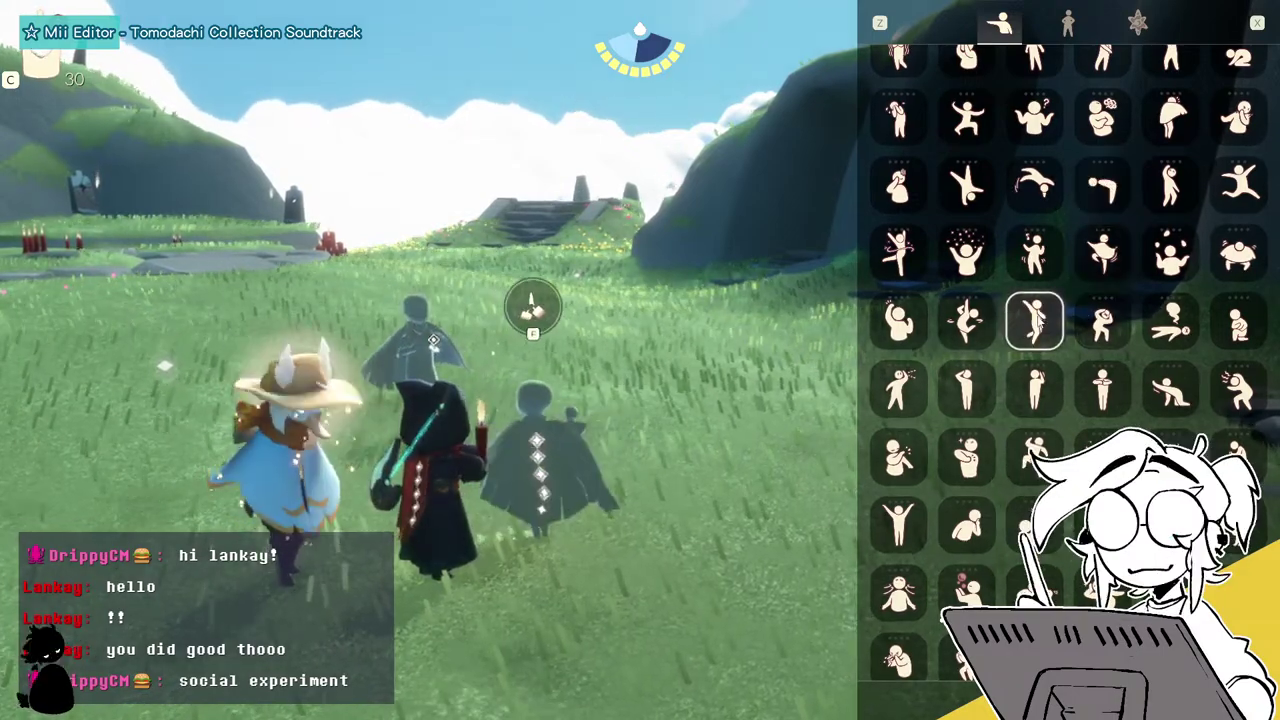
pyautogui.scroll(1, 1035, 320)
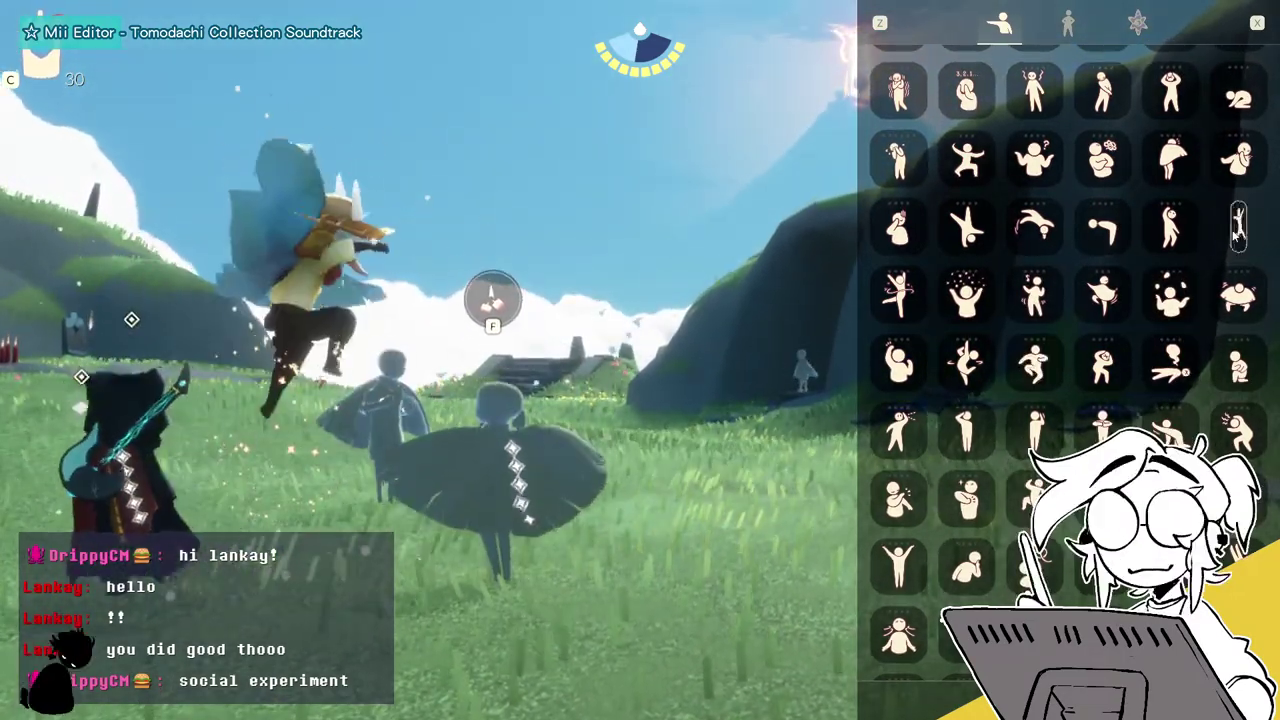
pyautogui.scroll(1, 1030, 296)
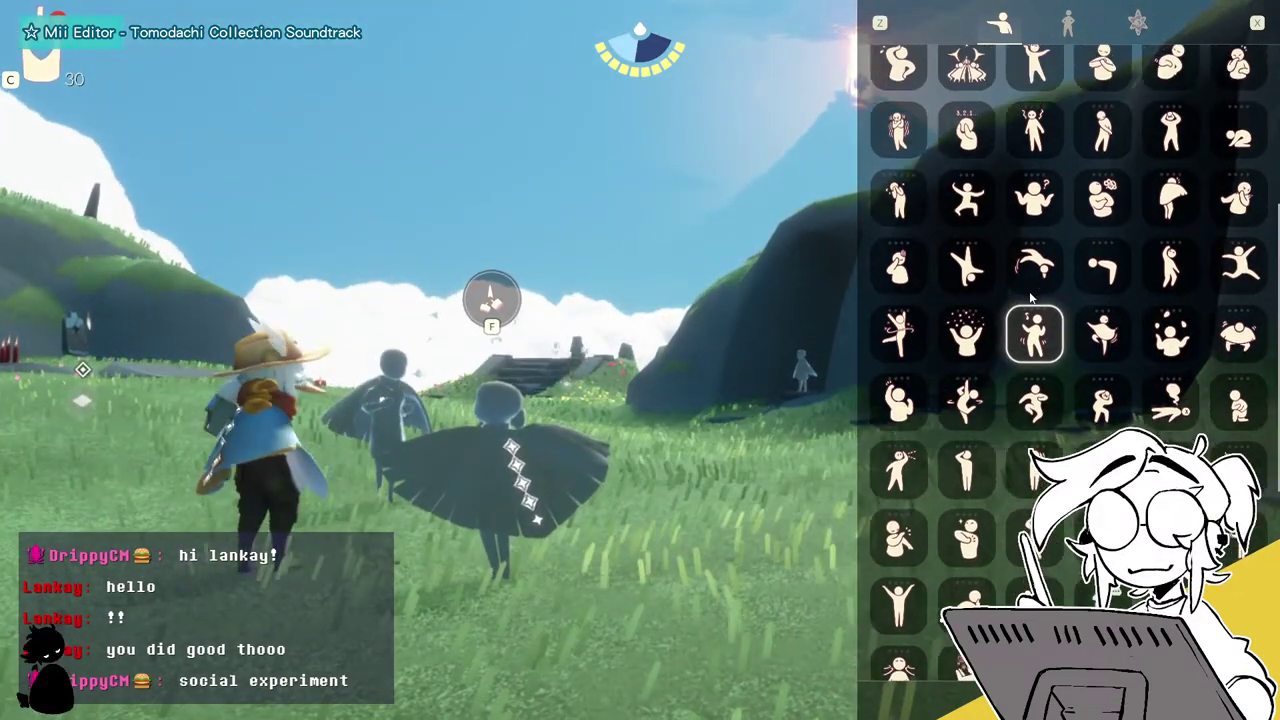
pyautogui.scroll(5, 1030, 296)
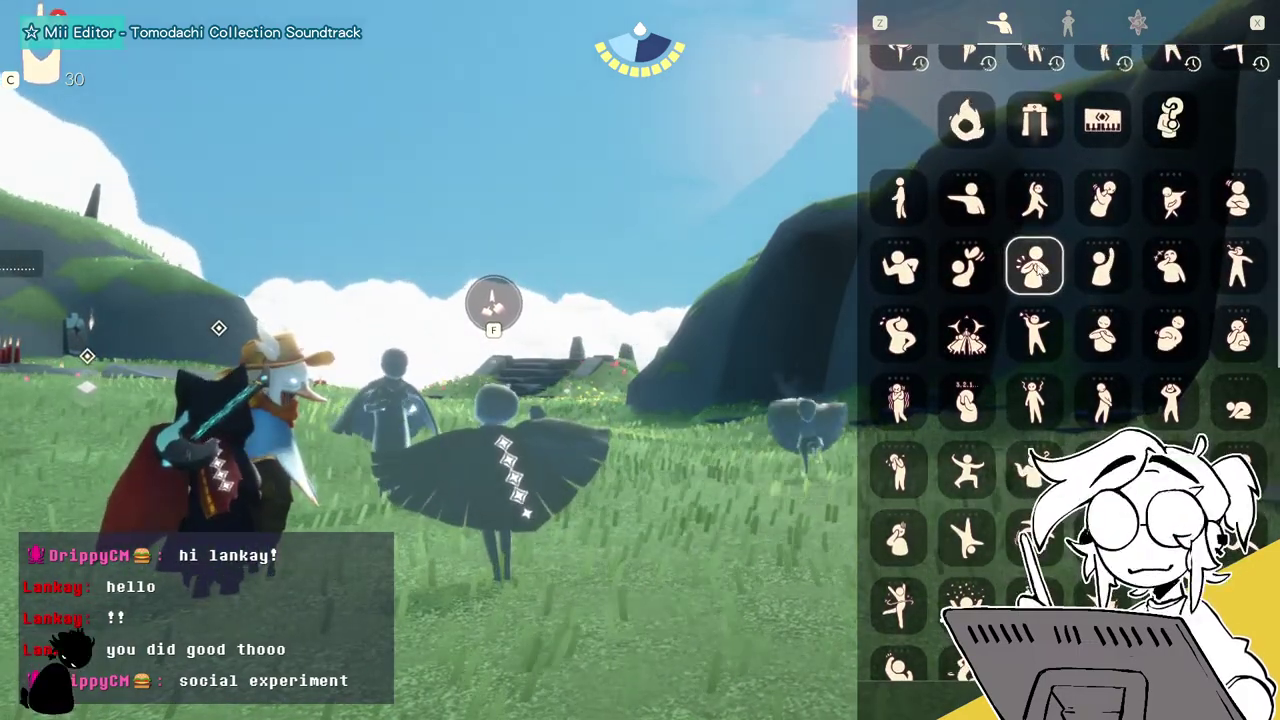
pyautogui.click(1034, 266)
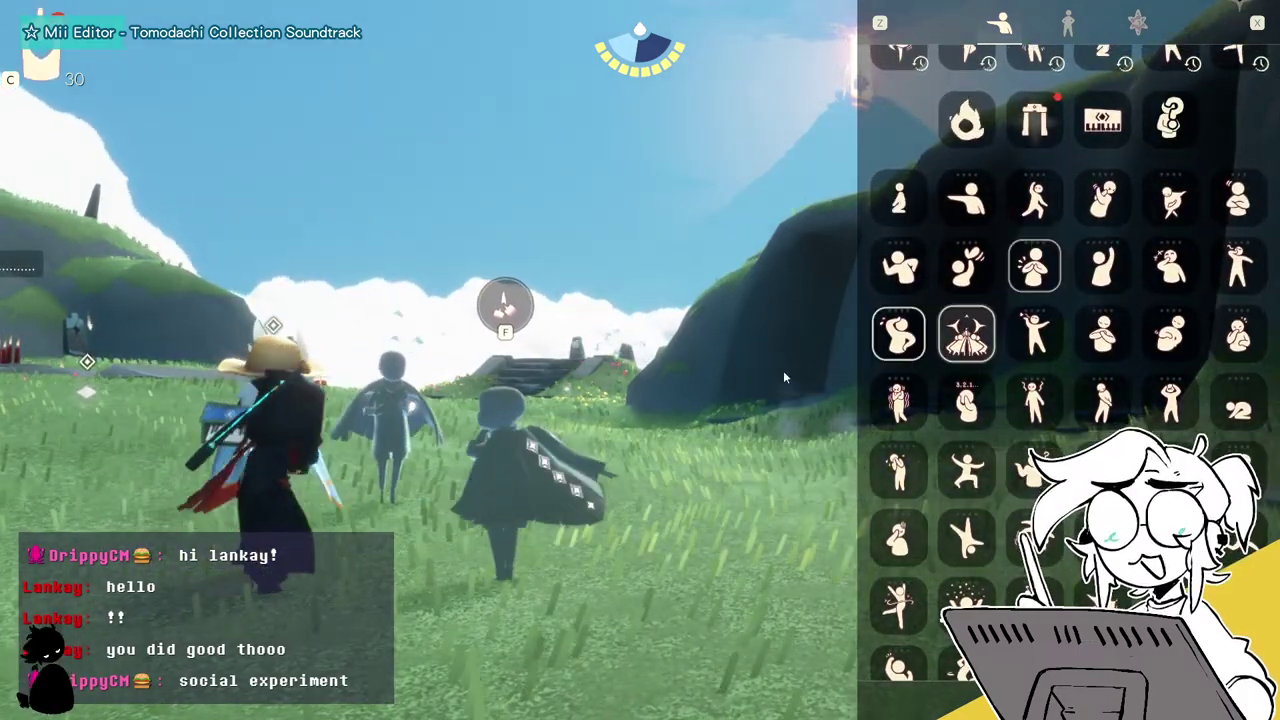
pyautogui.scroll(-5, 979, 283)
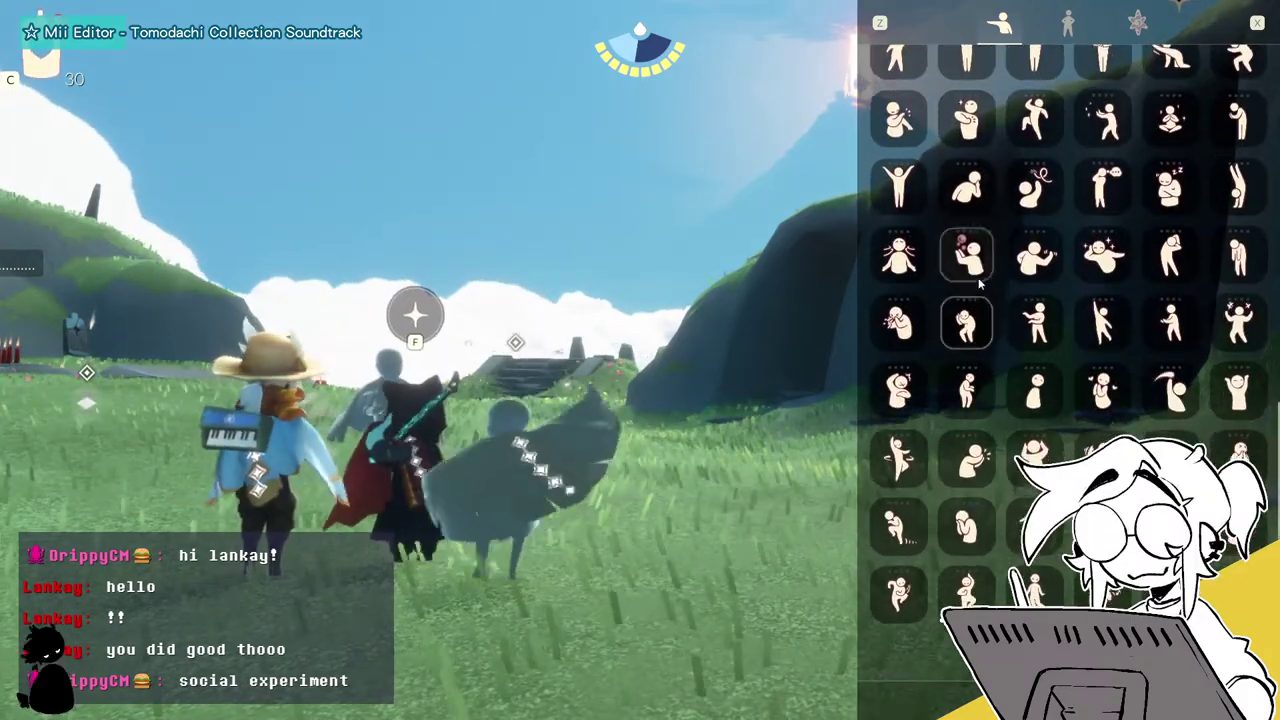
pyautogui.click(776, 282)
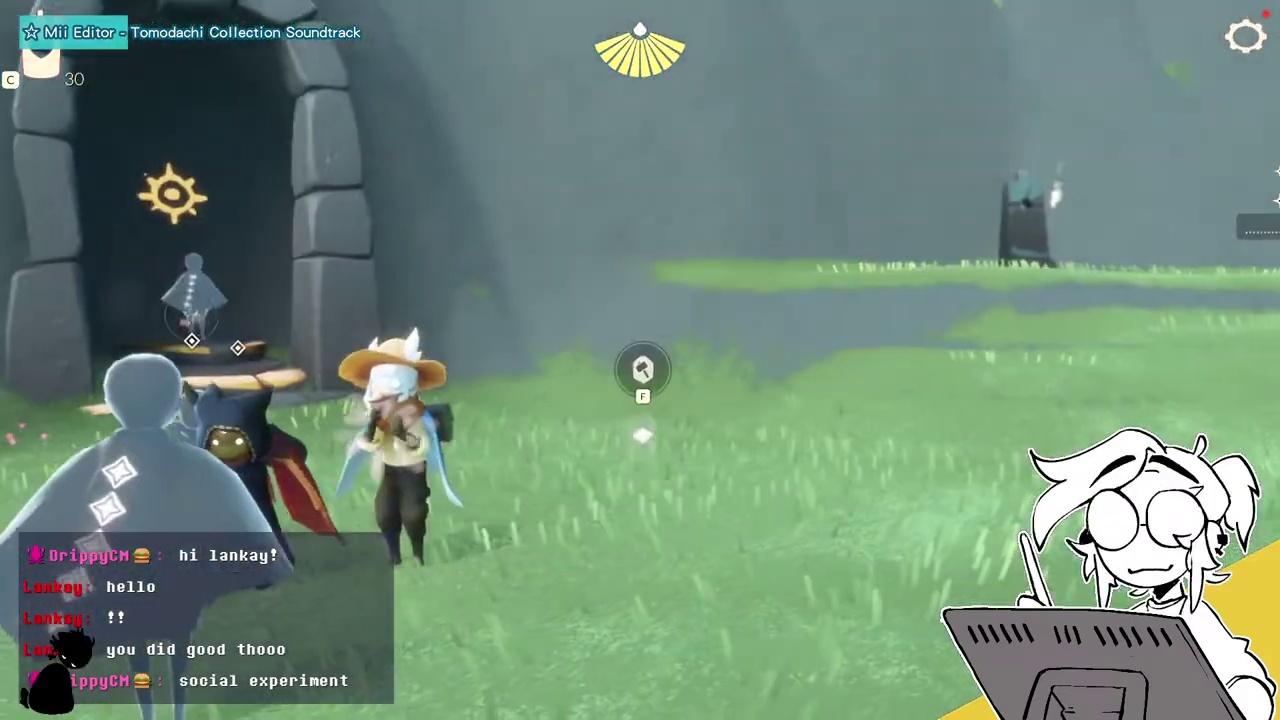
# Run across the meadow from the group of players to the bench beside the round stone pond.
pyautogui.press('e')
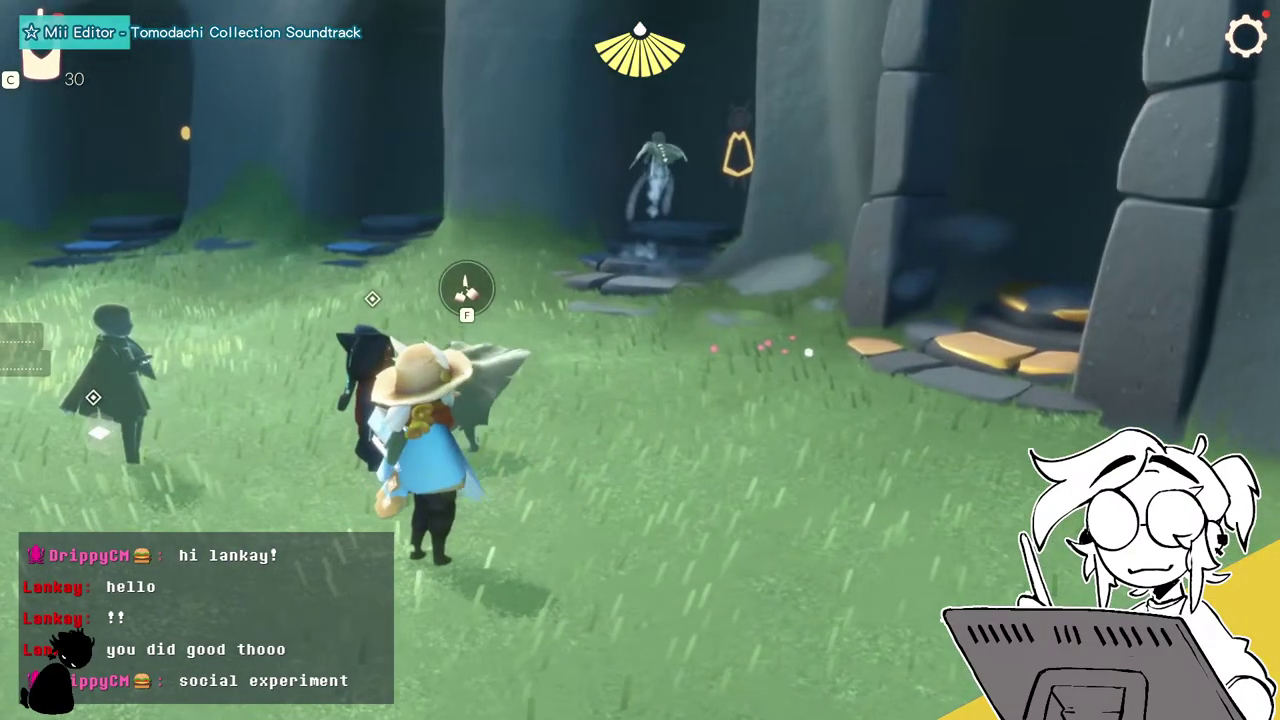
pyautogui.press('w')
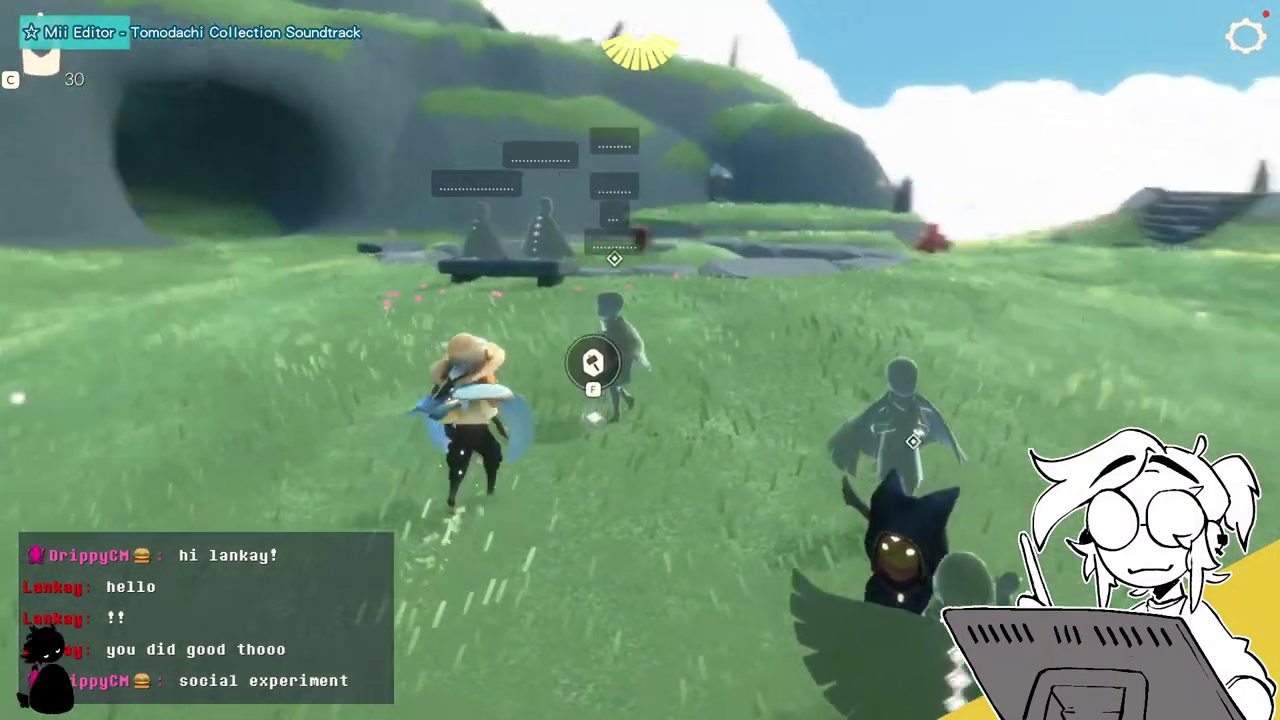
pyautogui.press('w')
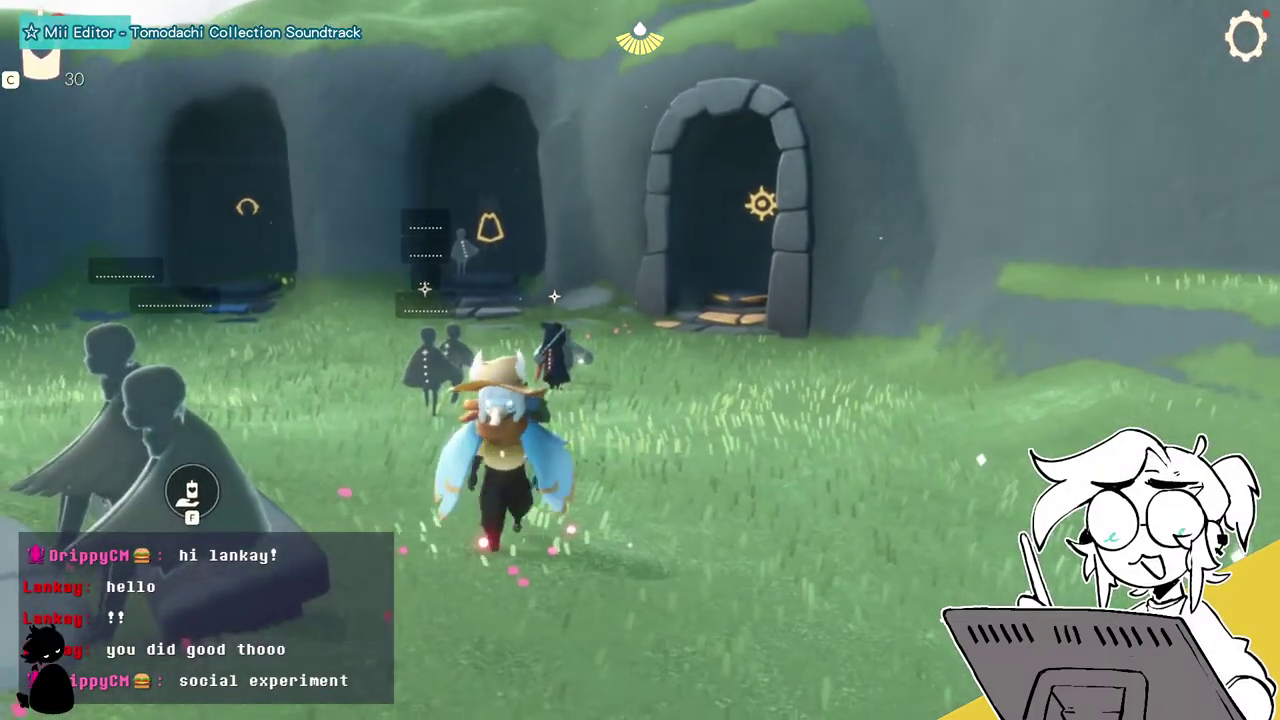
pyautogui.press('w')
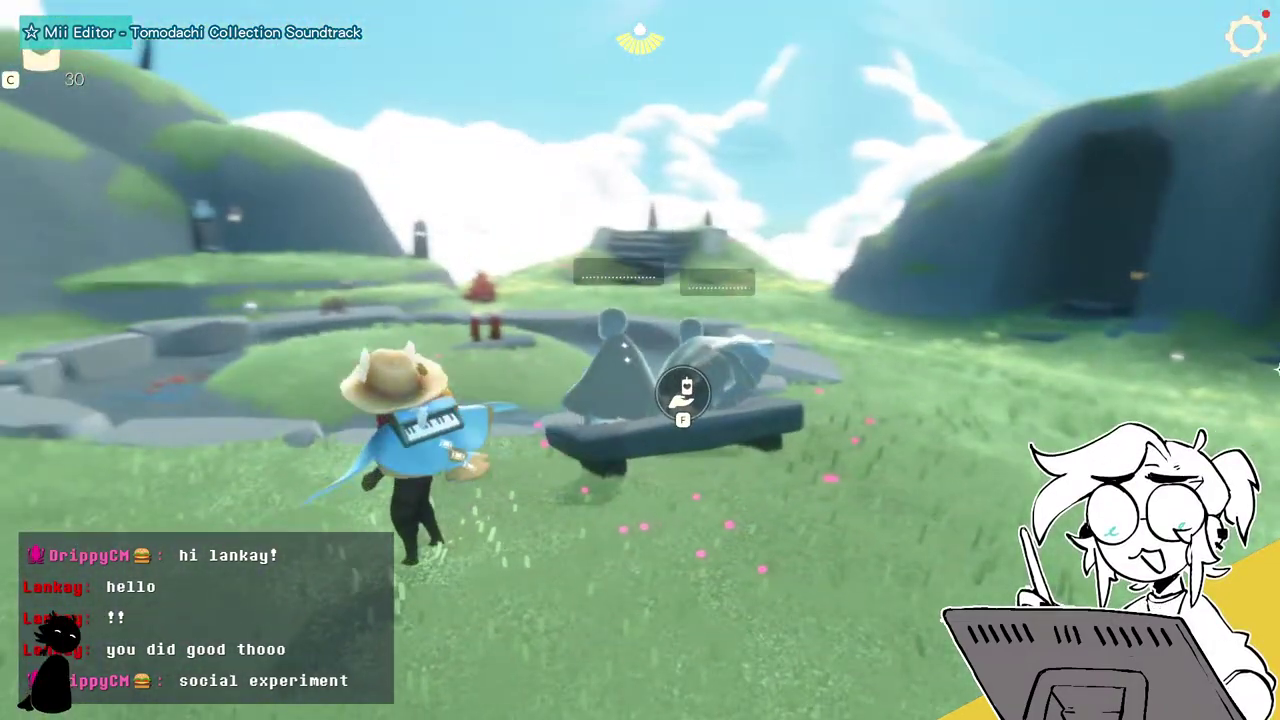
# Run back from the bench to the players gathered near the arched stone doorway.
pyautogui.press('w')
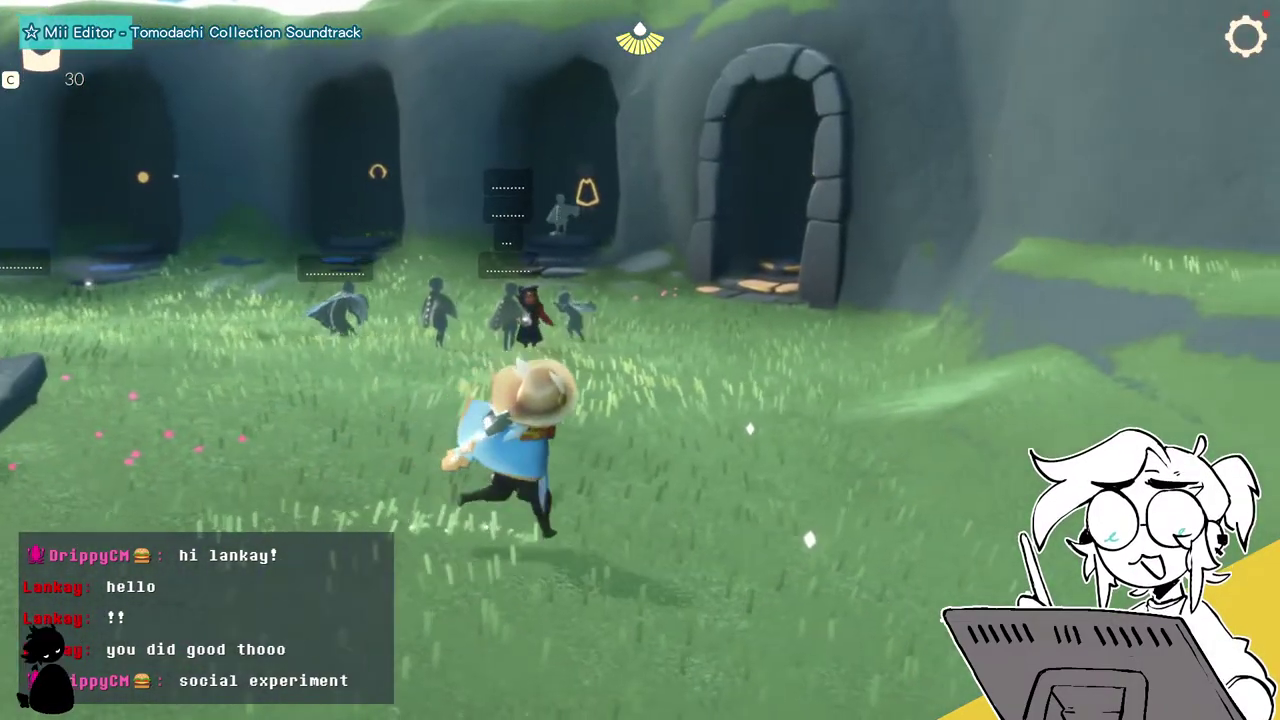
pyautogui.press('a')
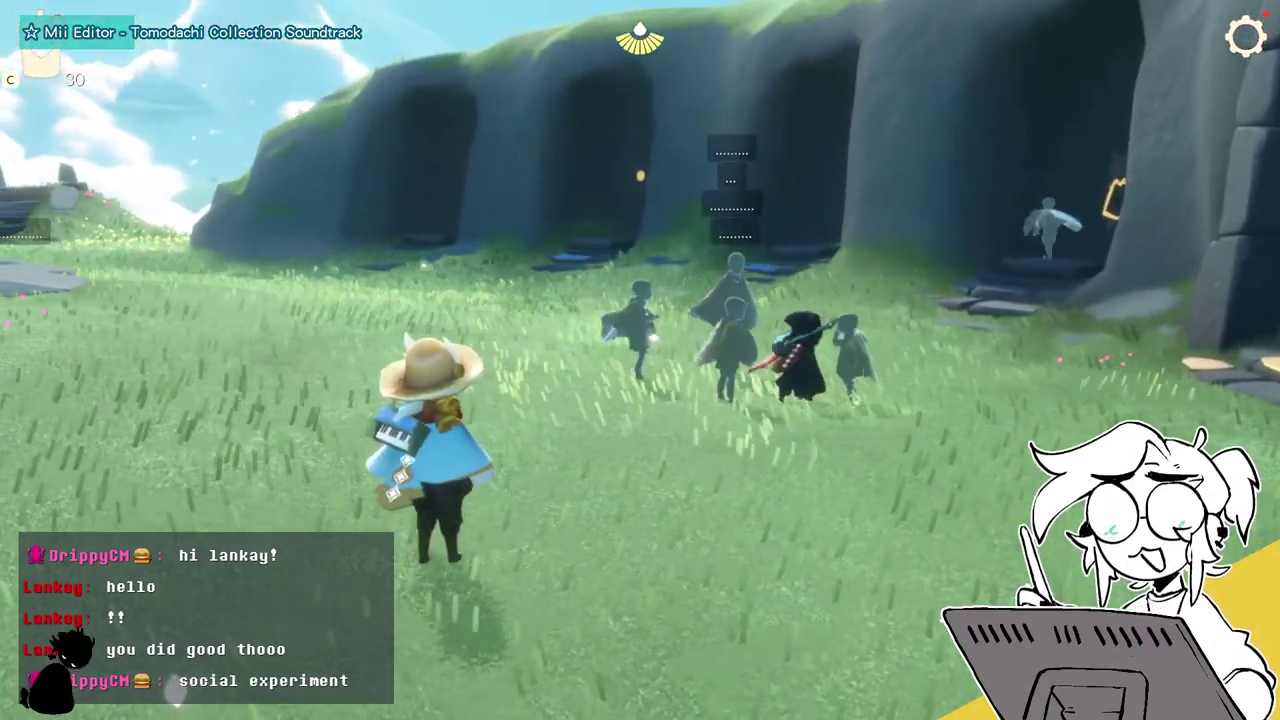
pyautogui.press('d')
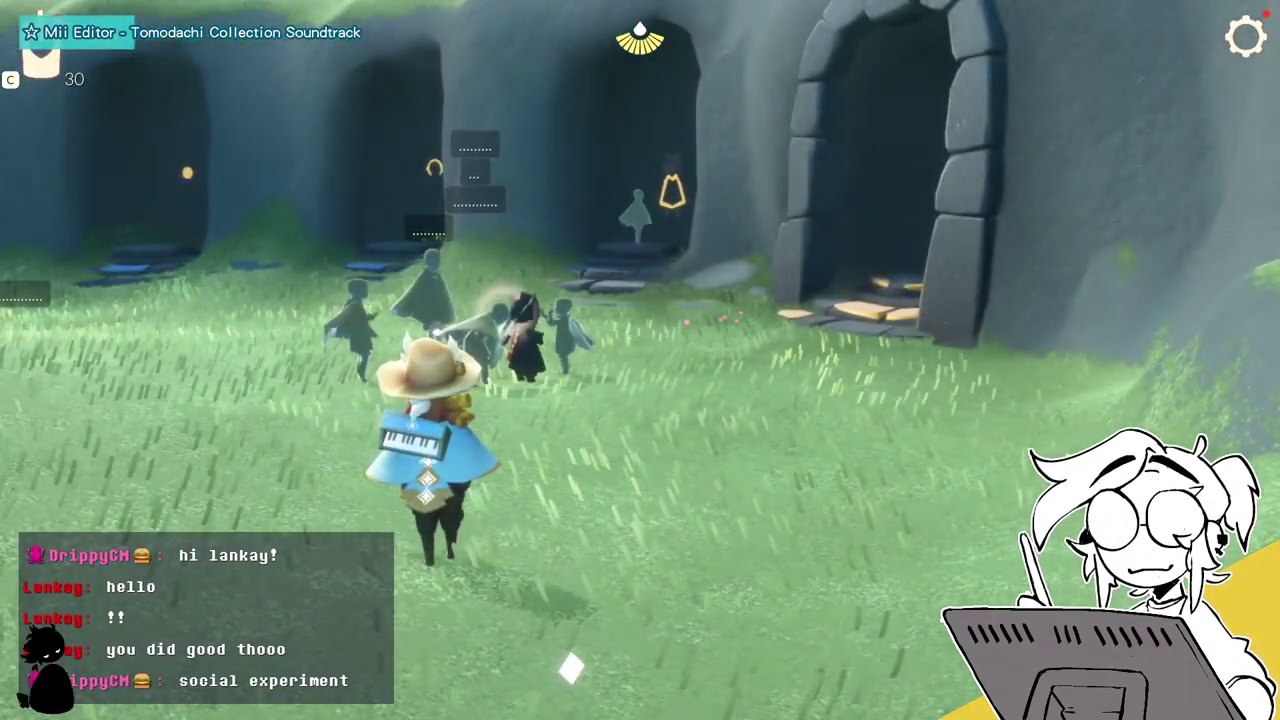
pyautogui.press('w')
pyautogui.press('w')
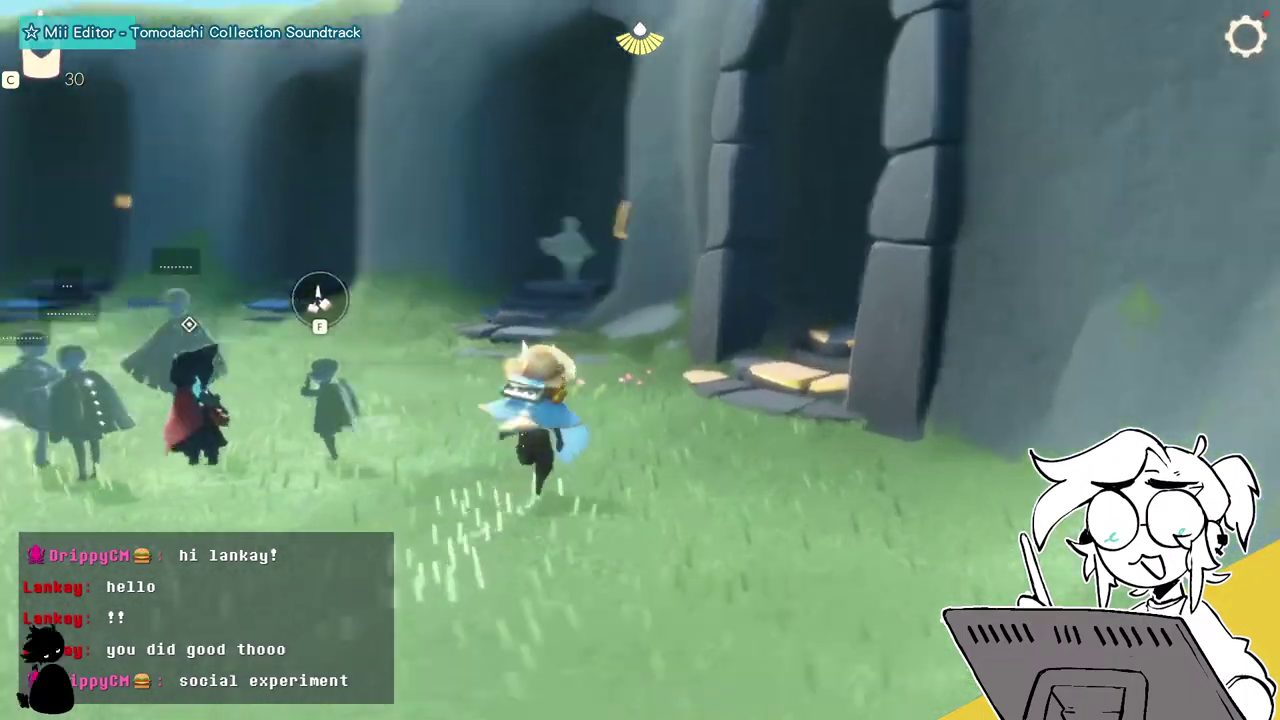
# Take off past the gathered players and fly above the cave doorways toward the grassy cliffs.
pyautogui.press('w')
pyautogui.press('space')
pyautogui.press('space')
pyautogui.press('w')
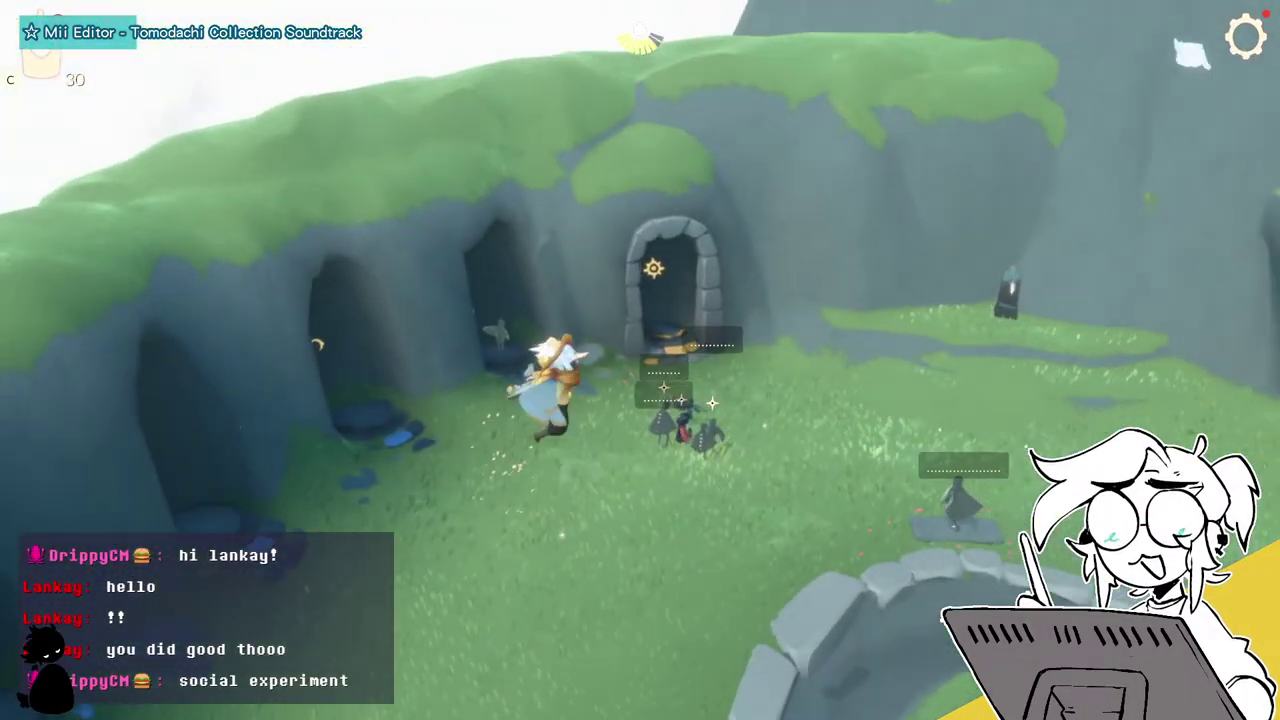
pyautogui.press('space')
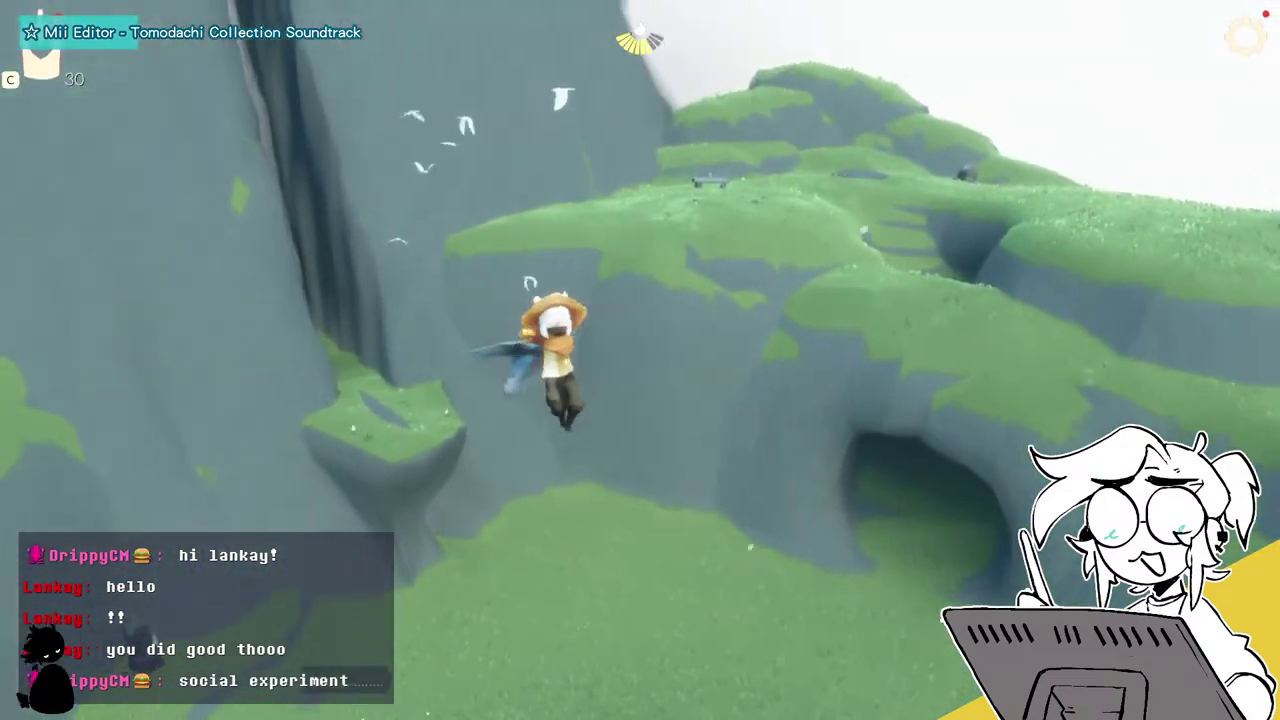
# Leave the game for Clip Studio Paint and close the IMG_8500.png canvas with the blue spiral.
pyautogui.press('Escape')
pyautogui.click(902, 408)
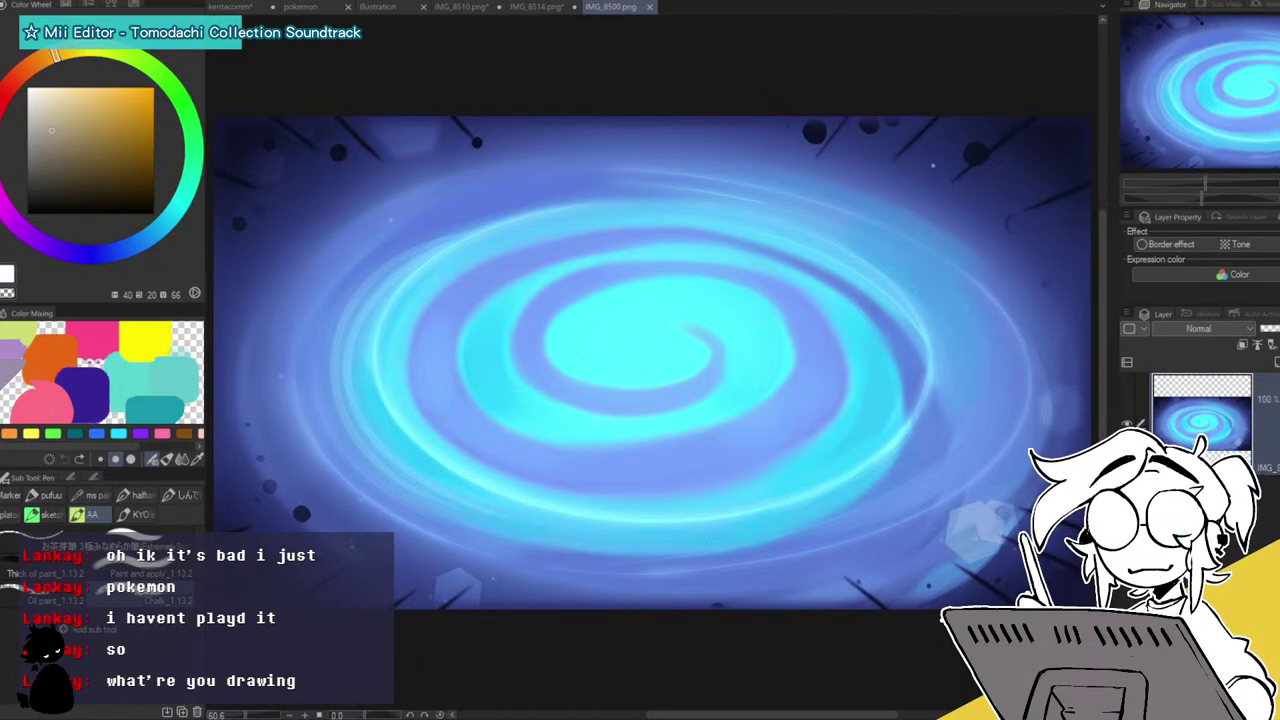
pyautogui.click(651, 8)
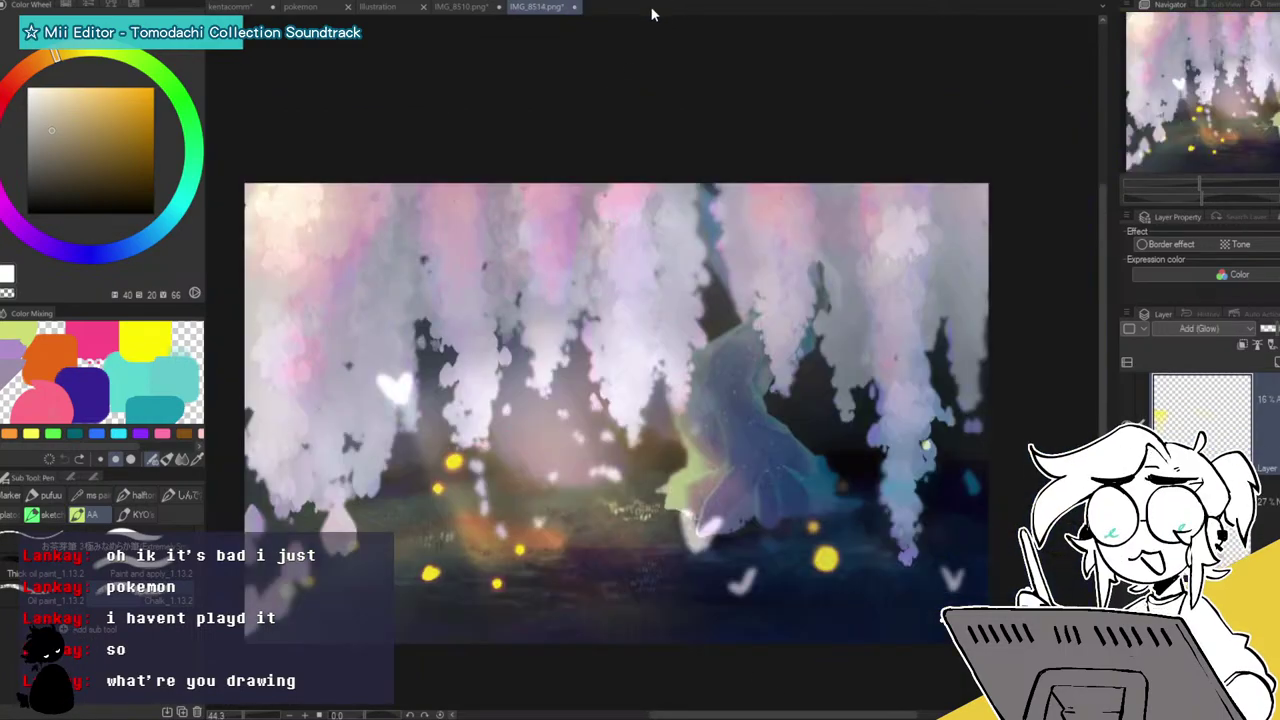
# View the IMG_8510.png and pokemon drawings and switch to the kentacomm canvas.
pyautogui.click(456, 7)
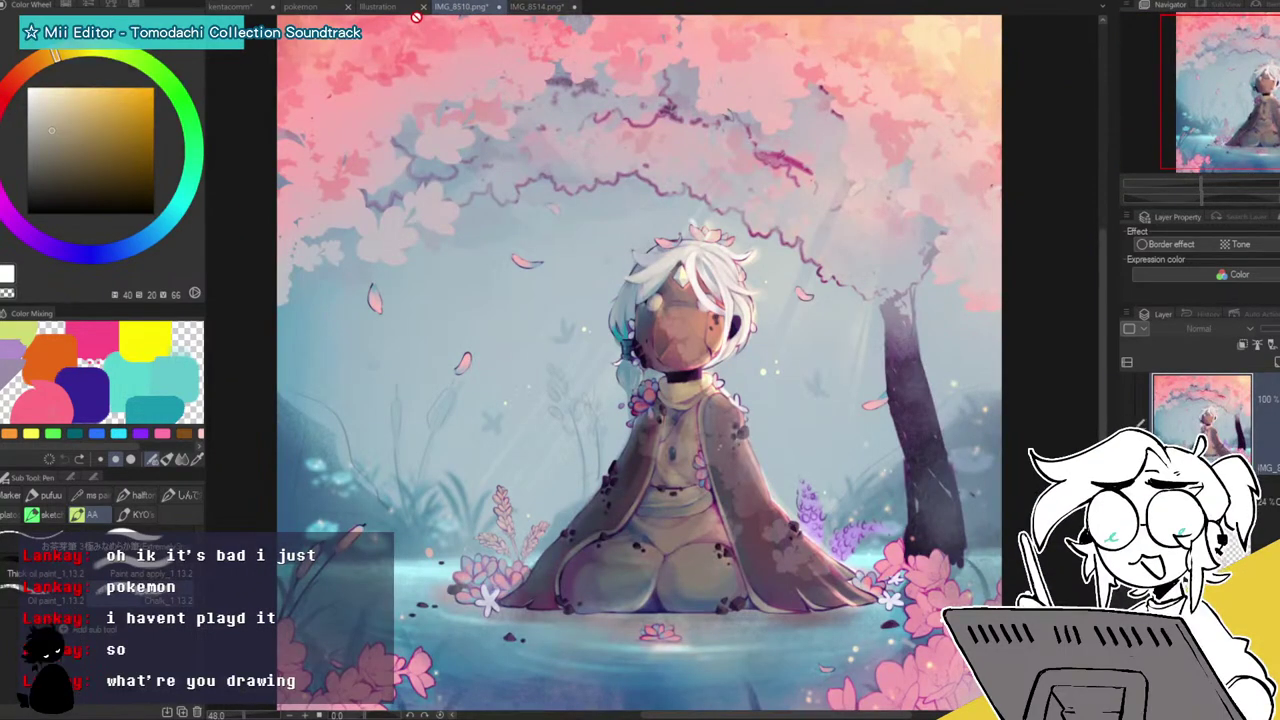
pyautogui.click(300, 7)
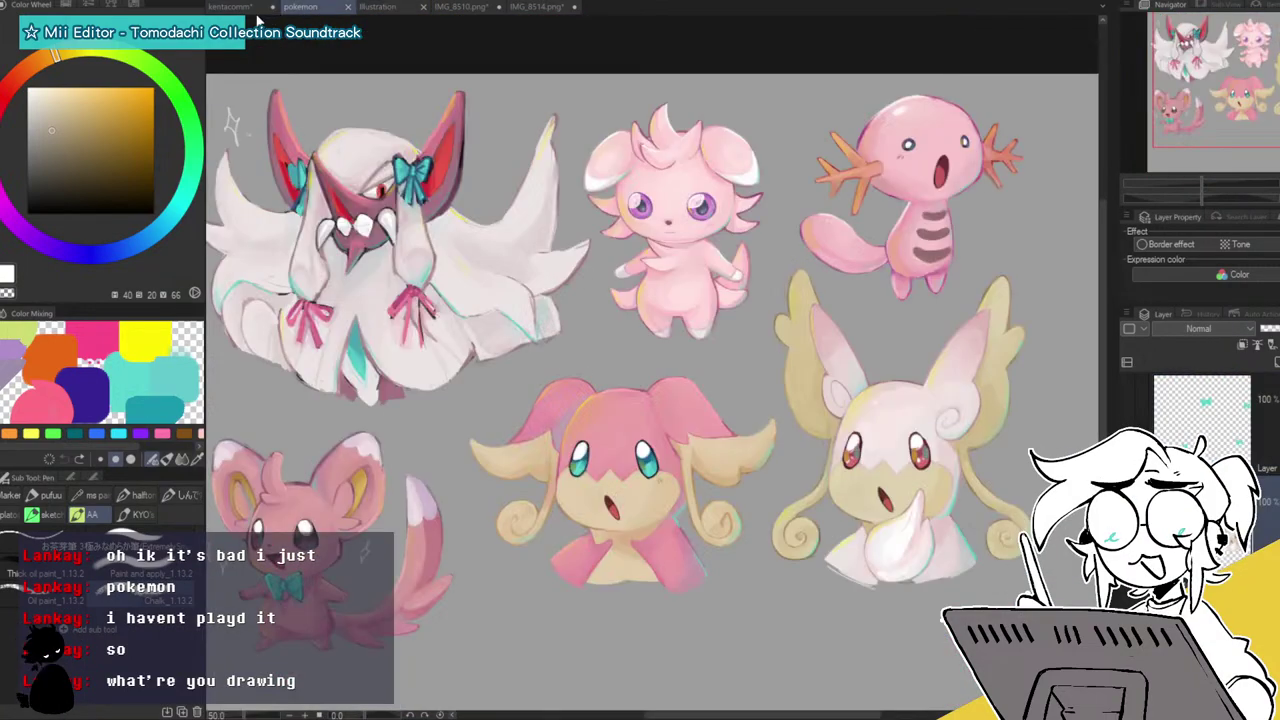
pyautogui.click(236, 8)
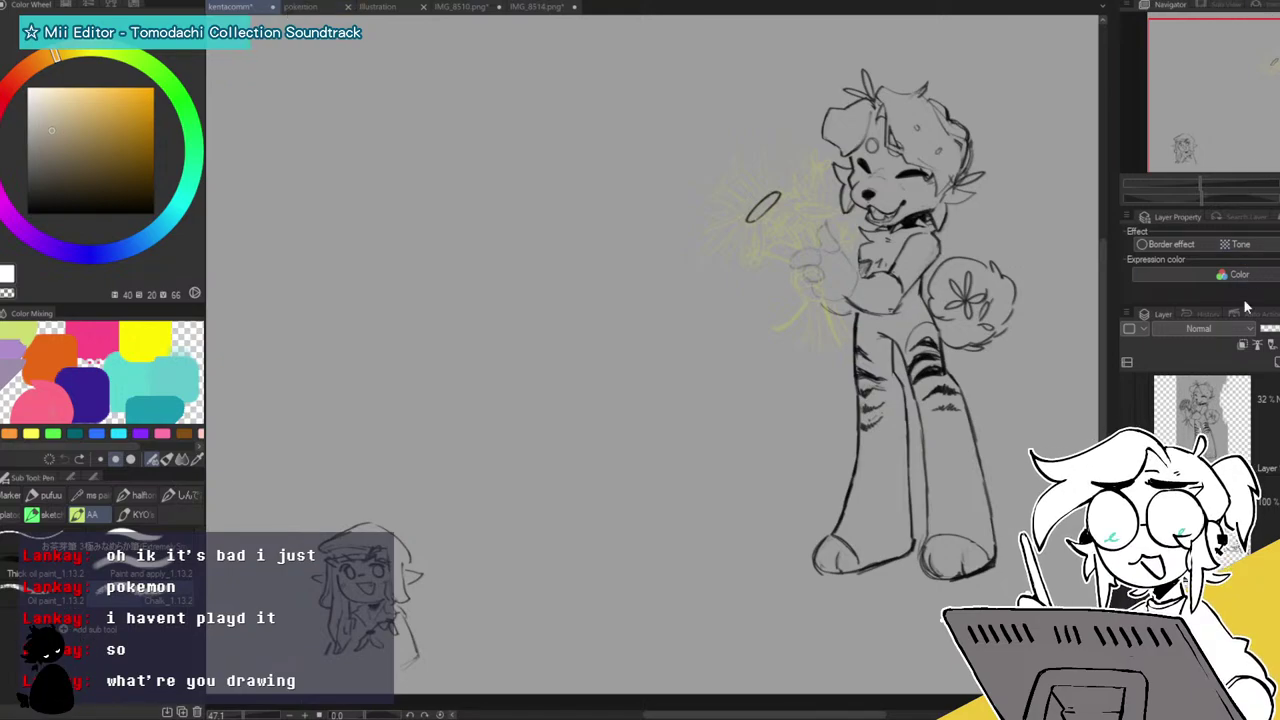
# Select the layer holding the flower's centre oval and set up a black pen from the sketch brush group.
pyautogui.scroll(-2, 1202, 430)
pyautogui.scroll(-3, 1202, 430)
pyautogui.click(1224, 436)
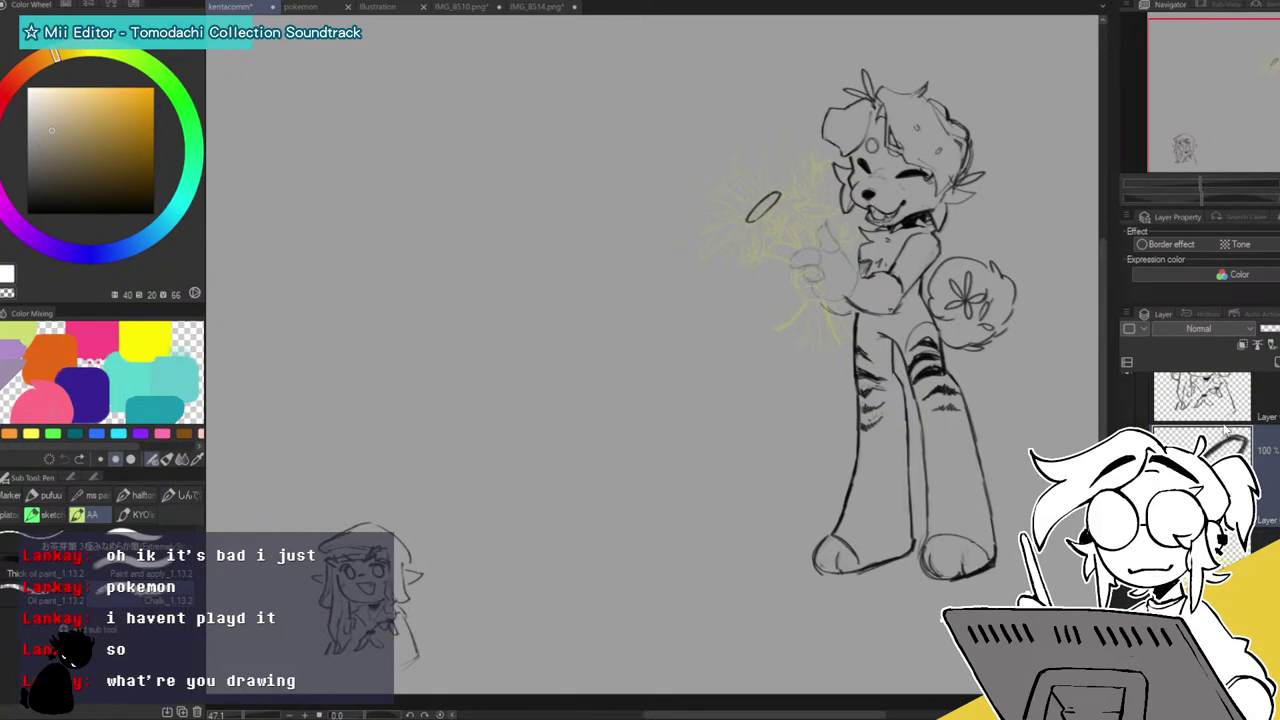
pyautogui.moveTo(1200, 183); pyautogui.dragTo(1228, 181)
pyautogui.moveTo(1269, 72)
pyautogui.mouseDown()
pyautogui.moveTo(1279, 57)
pyautogui.moveTo(1263, 63)
pyautogui.mouseUp()
pyautogui.moveTo(676, 290)
pyautogui.mouseDown()
pyautogui.moveTo(661, 122)
pyautogui.moveTo(678, 310)
pyautogui.mouseUp()
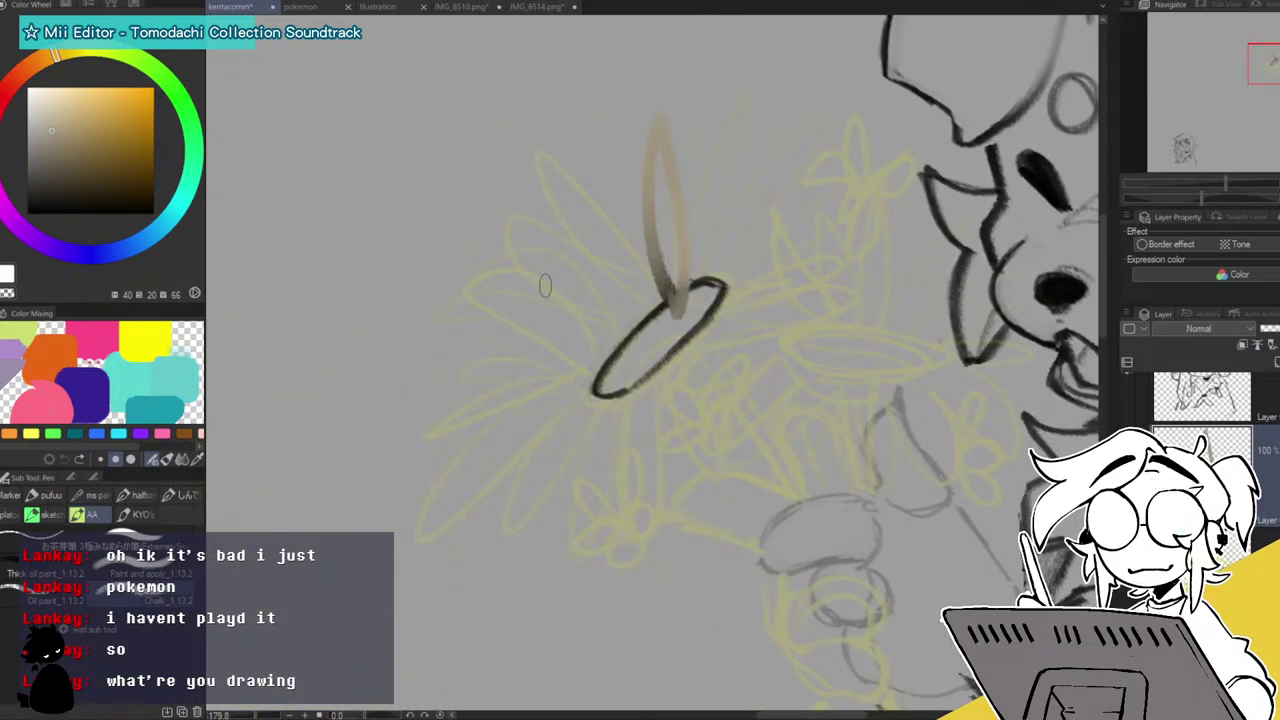
pyautogui.hotkey('ctrl', 'z')
pyautogui.moveTo(114, 154); pyautogui.dragTo(27, 214)
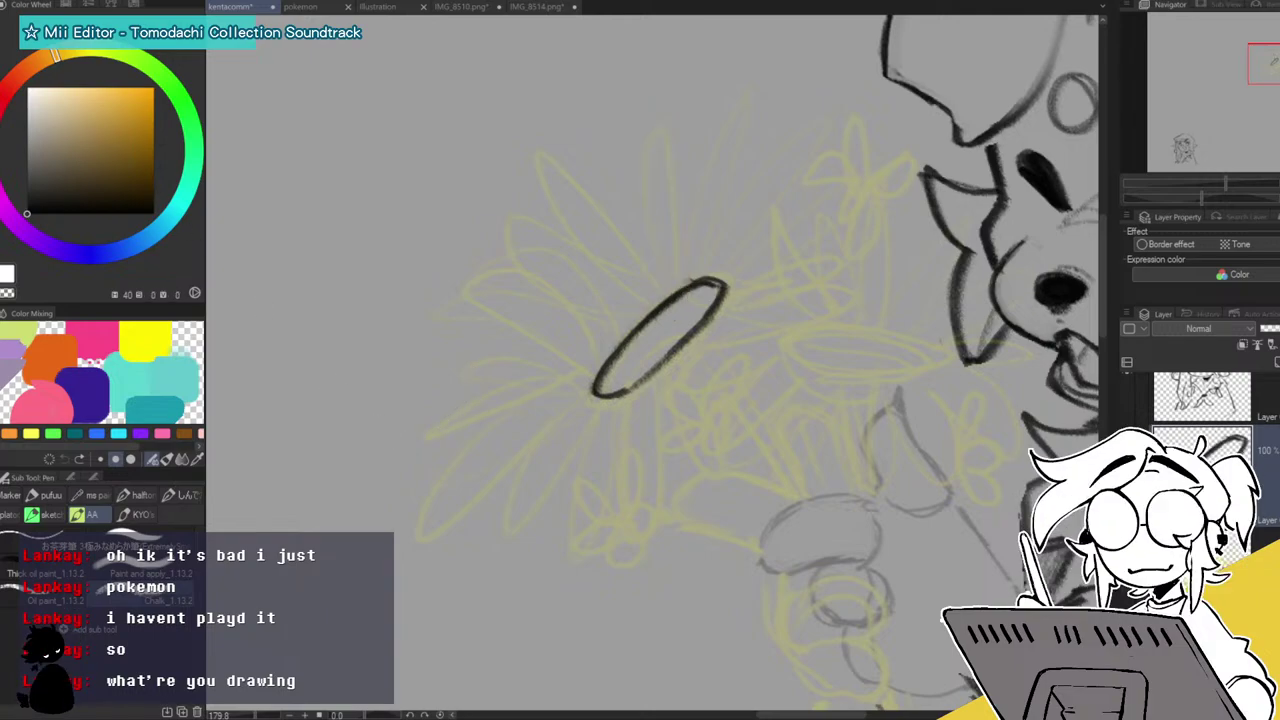
pyautogui.click(46, 514)
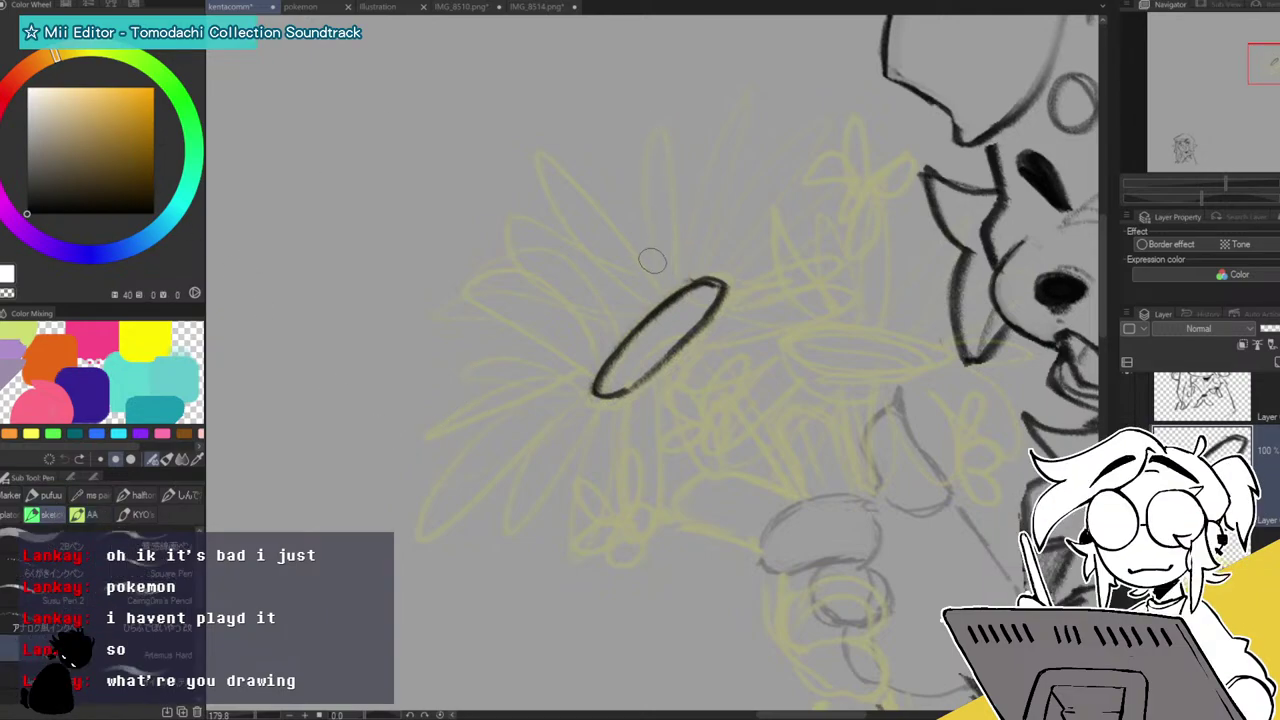
# Draw the first long petals above and on the left side of the flower's centre oval, following the yellow sketch.
pyautogui.moveTo(672, 290)
pyautogui.mouseDown()
pyautogui.moveTo(651, 129)
pyautogui.moveTo(682, 282)
pyautogui.moveTo(722, 141)
pyautogui.moveTo(736, 208)
pyautogui.moveTo(690, 262)
pyautogui.moveTo(749, 100)
pyautogui.moveTo(690, 280)
pyautogui.moveTo(679, 203)
pyautogui.mouseUp()
pyautogui.hotkey('ctrl', 'z')
pyautogui.moveTo(670, 285)
pyautogui.mouseDown()
pyautogui.moveTo(609, 216)
pyautogui.moveTo(542, 157)
pyautogui.moveTo(588, 257)
pyautogui.moveTo(654, 310)
pyautogui.moveTo(591, 265)
pyautogui.moveTo(552, 139)
pyautogui.moveTo(657, 293)
pyautogui.moveTo(609, 297)
pyautogui.moveTo(484, 262)
pyautogui.moveTo(498, 280)
pyautogui.moveTo(655, 318)
pyautogui.mouseUp()
pyautogui.hotkey('ctrl', 'z')
pyautogui.hotkey('ctrl', 'z')
pyautogui.moveTo(588, 362)
pyautogui.mouseDown()
pyautogui.moveTo(491, 402)
pyautogui.moveTo(443, 442)
pyautogui.moveTo(600, 366)
pyautogui.moveTo(522, 424)
pyautogui.moveTo(445, 513)
pyautogui.moveTo(475, 517)
pyautogui.moveTo(600, 385)
pyautogui.moveTo(539, 460)
pyautogui.moveTo(520, 550)
pyautogui.moveTo(605, 425)
pyautogui.mouseUp()
pyautogui.moveTo(600, 366)
pyautogui.mouseDown()
pyautogui.moveTo(578, 338)
pyautogui.moveTo(455, 327)
pyautogui.moveTo(600, 368)
pyautogui.mouseUp()
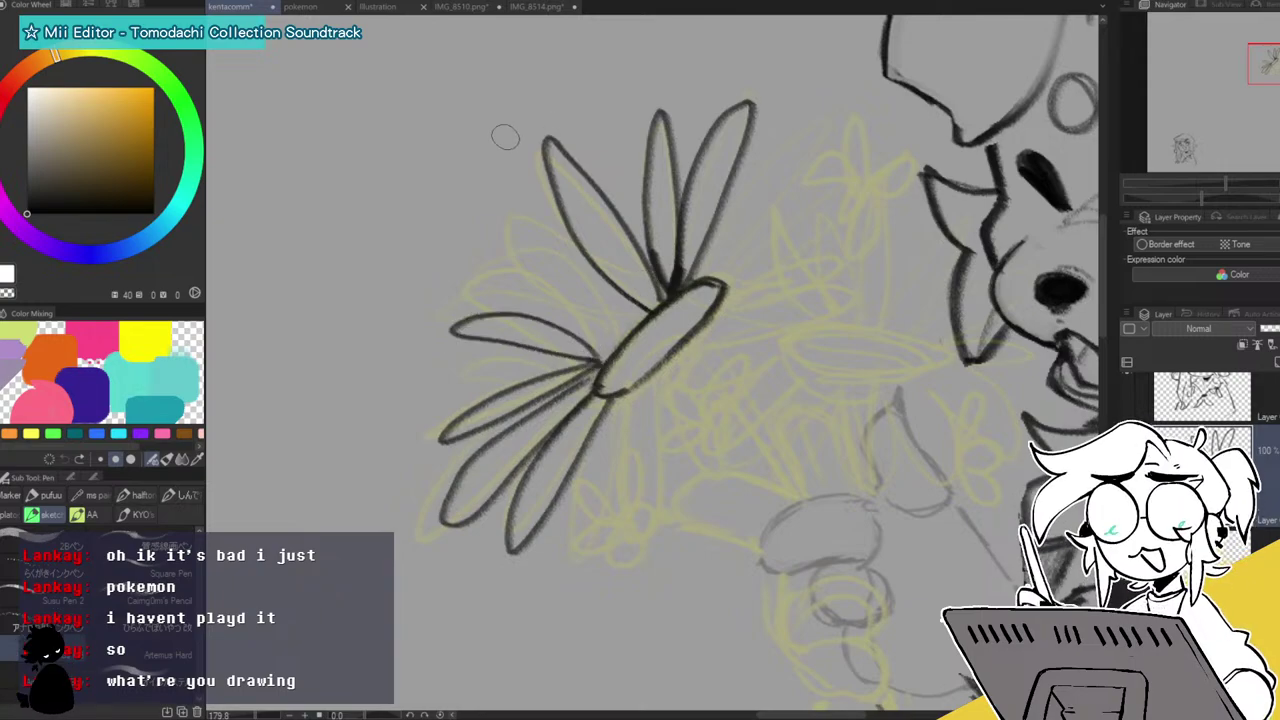
pyautogui.moveTo(638, 308)
pyautogui.mouseDown()
pyautogui.moveTo(490, 241)
pyautogui.moveTo(518, 230)
pyautogui.moveTo(628, 315)
pyautogui.moveTo(482, 313)
pyautogui.moveTo(608, 349)
pyautogui.mouseUp()
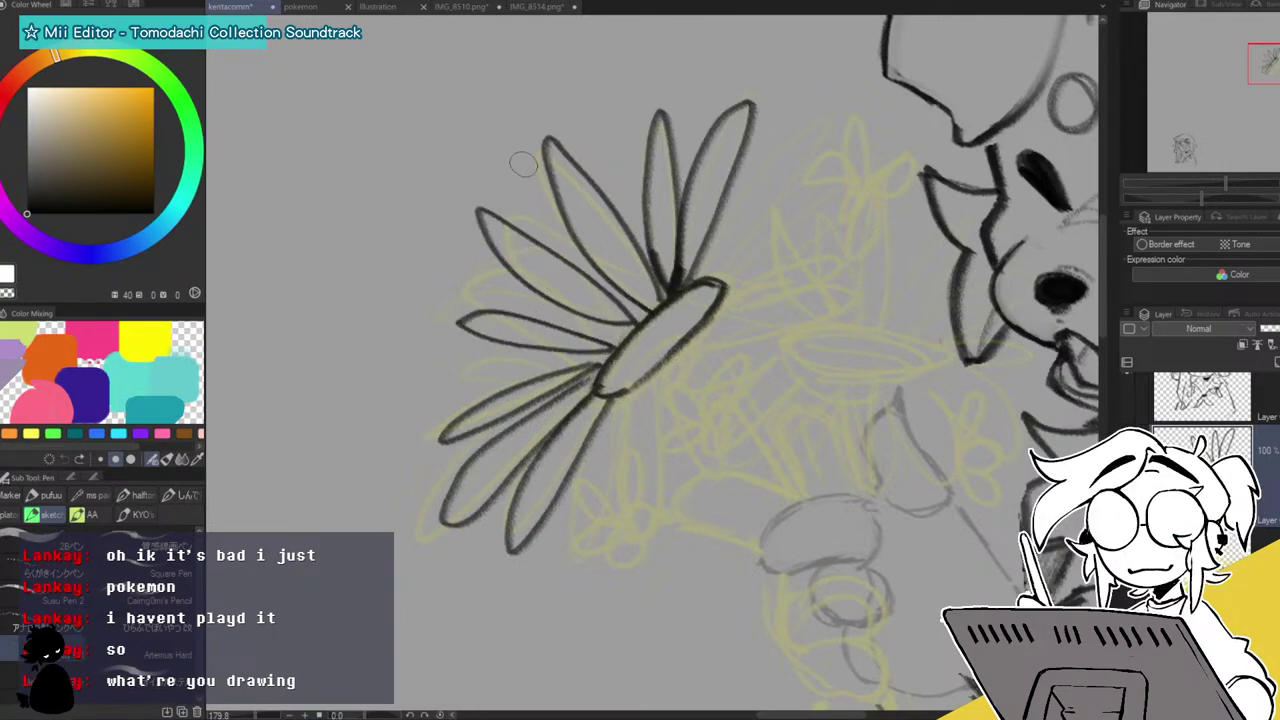
# Draw more long petals around the right and lower sides of the flower's centre oval to close the ring.
pyautogui.moveTo(712, 278)
pyautogui.mouseDown()
pyautogui.moveTo(741, 228)
pyautogui.moveTo(851, 143)
pyautogui.moveTo(717, 276)
pyautogui.moveTo(767, 243)
pyautogui.moveTo(888, 217)
pyautogui.moveTo(718, 280)
pyautogui.mouseUp()
pyautogui.moveTo(698, 342)
pyautogui.mouseDown()
pyautogui.moveTo(853, 376)
pyautogui.moveTo(726, 343)
pyautogui.moveTo(714, 242)
pyautogui.mouseUp()
pyautogui.hotkey('ctrl', 'z')
pyautogui.moveTo(700, 330)
pyautogui.mouseDown()
pyautogui.moveTo(771, 194)
pyautogui.moveTo(705, 325)
pyautogui.moveTo(765, 292)
pyautogui.moveTo(706, 327)
pyautogui.moveTo(874, 250)
pyautogui.moveTo(719, 302)
pyautogui.moveTo(624, 418)
pyautogui.moveTo(632, 450)
pyautogui.moveTo(656, 394)
pyautogui.moveTo(718, 492)
pyautogui.moveTo(660, 360)
pyautogui.moveTo(690, 338)
pyautogui.mouseUp()
pyautogui.hotkey('ctrl', 'z')
pyautogui.moveTo(606, 352)
pyautogui.mouseDown()
pyautogui.moveTo(439, 361)
pyautogui.moveTo(491, 373)
pyautogui.moveTo(599, 350)
pyautogui.moveTo(429, 381)
pyautogui.moveTo(580, 356)
pyautogui.mouseUp()
pyautogui.hotkey('ctrl', 'z')
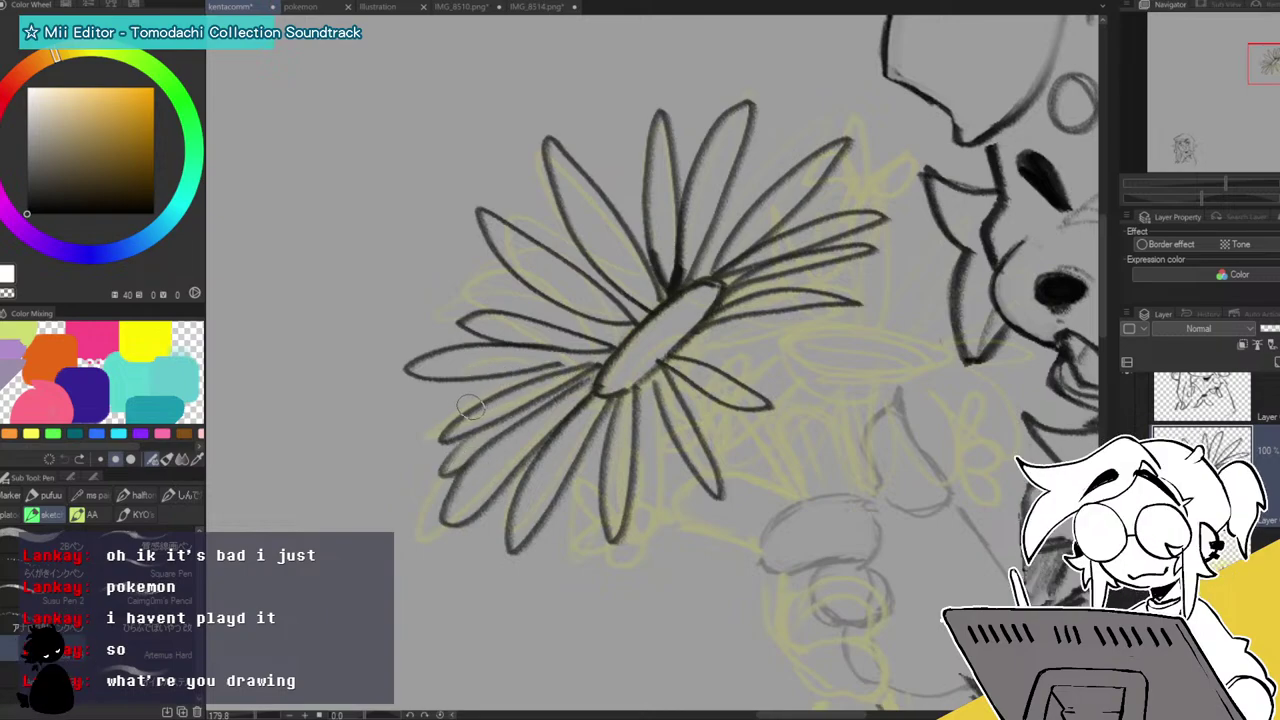
# Fill the gaps all around the flower's petal ring with more long, narrow petals behind the existing ones.
pyautogui.moveTo(458, 412)
pyautogui.mouseDown()
pyautogui.moveTo(480, 380)
pyautogui.moveTo(524, 366)
pyautogui.mouseUp()
pyautogui.moveTo(508, 490); pyautogui.dragTo(498, 535)
pyautogui.moveTo(578, 482)
pyautogui.mouseDown()
pyautogui.moveTo(624, 440)
pyautogui.moveTo(646, 448)
pyautogui.moveTo(637, 405)
pyautogui.moveTo(679, 534)
pyautogui.moveTo(664, 429)
pyautogui.moveTo(685, 335)
pyautogui.moveTo(699, 434)
pyautogui.moveTo(735, 468)
pyautogui.moveTo(700, 400)
pyautogui.mouseUp()
pyautogui.moveTo(560, 326); pyautogui.dragTo(440, 258)
pyautogui.moveTo(586, 284)
pyautogui.mouseDown()
pyautogui.moveTo(536, 237)
pyautogui.moveTo(583, 254)
pyautogui.moveTo(554, 217)
pyautogui.moveTo(578, 250)
pyautogui.mouseUp()
pyautogui.hotkey('ctrl', 'z')
pyautogui.moveTo(620, 210)
pyautogui.mouseDown()
pyautogui.moveTo(655, 268)
pyautogui.moveTo(600, 112)
pyautogui.moveTo(650, 240)
pyautogui.mouseUp()
pyautogui.moveTo(685, 170); pyautogui.dragTo(700, 72)
pyautogui.moveTo(700, 72); pyautogui.dragTo(712, 152)
pyautogui.moveTo(742, 222)
pyautogui.mouseDown()
pyautogui.moveTo(743, 176)
pyautogui.moveTo(856, 140)
pyautogui.moveTo(820, 212)
pyautogui.moveTo(792, 219)
pyautogui.moveTo(869, 179)
pyautogui.moveTo(789, 235)
pyautogui.moveTo(849, 237)
pyautogui.moveTo(780, 274)
pyautogui.moveTo(808, 285)
pyautogui.mouseUp()
pyautogui.moveTo(722, 318)
pyautogui.mouseDown()
pyautogui.moveTo(871, 333)
pyautogui.moveTo(801, 355)
pyautogui.moveTo(710, 343)
pyautogui.mouseUp()
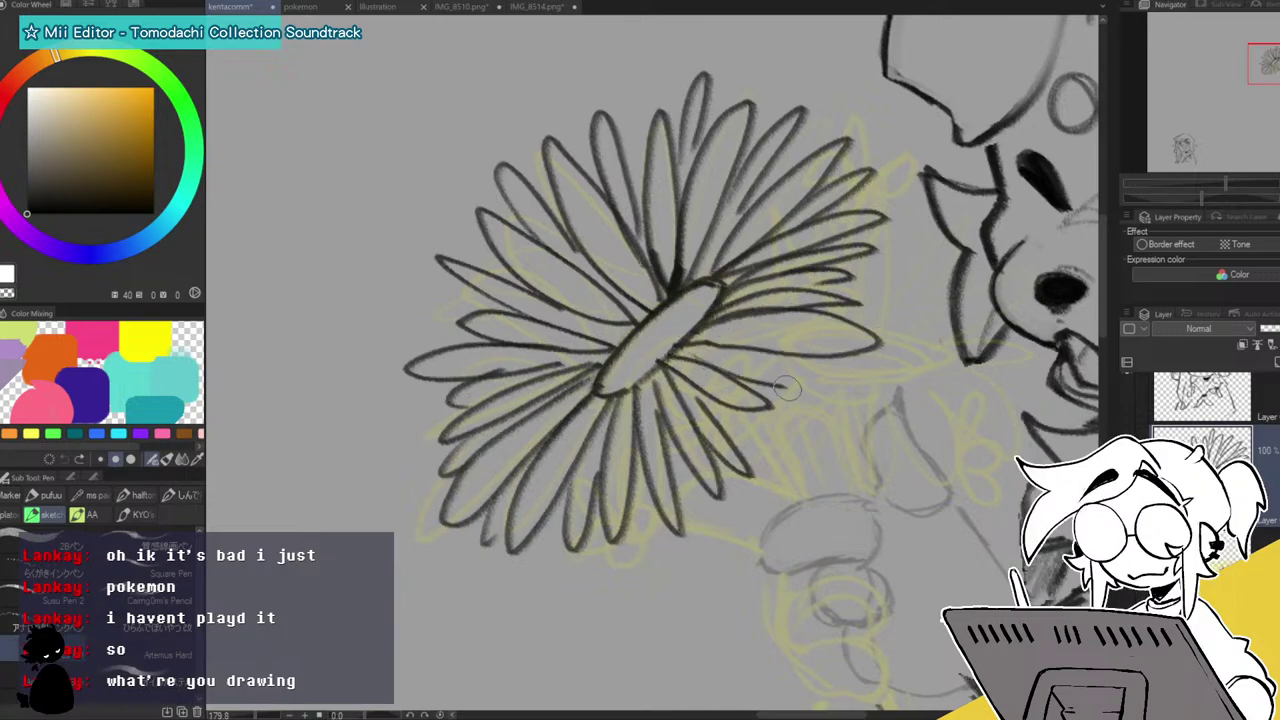
pyautogui.moveTo(783, 388); pyautogui.dragTo(722, 345)
pyautogui.moveTo(704, 408); pyautogui.dragTo(770, 407)
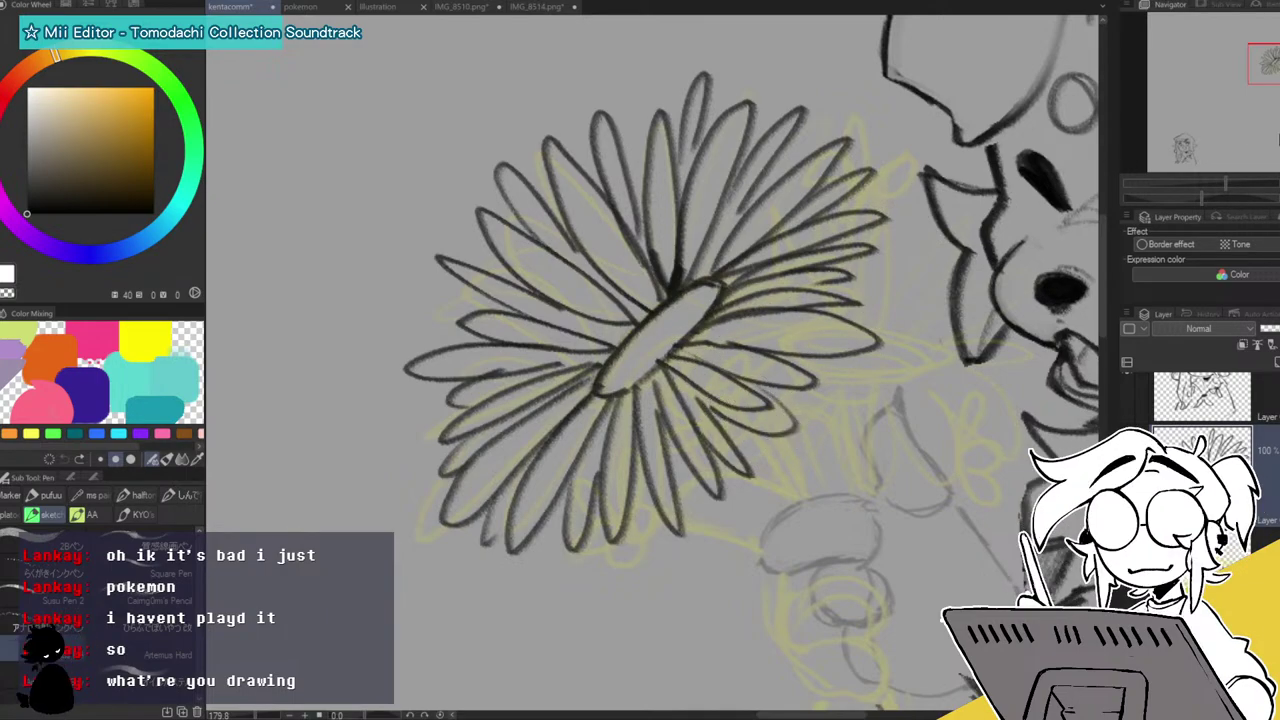
pyautogui.moveTo(1243, 195); pyautogui.dragTo(1208, 187)
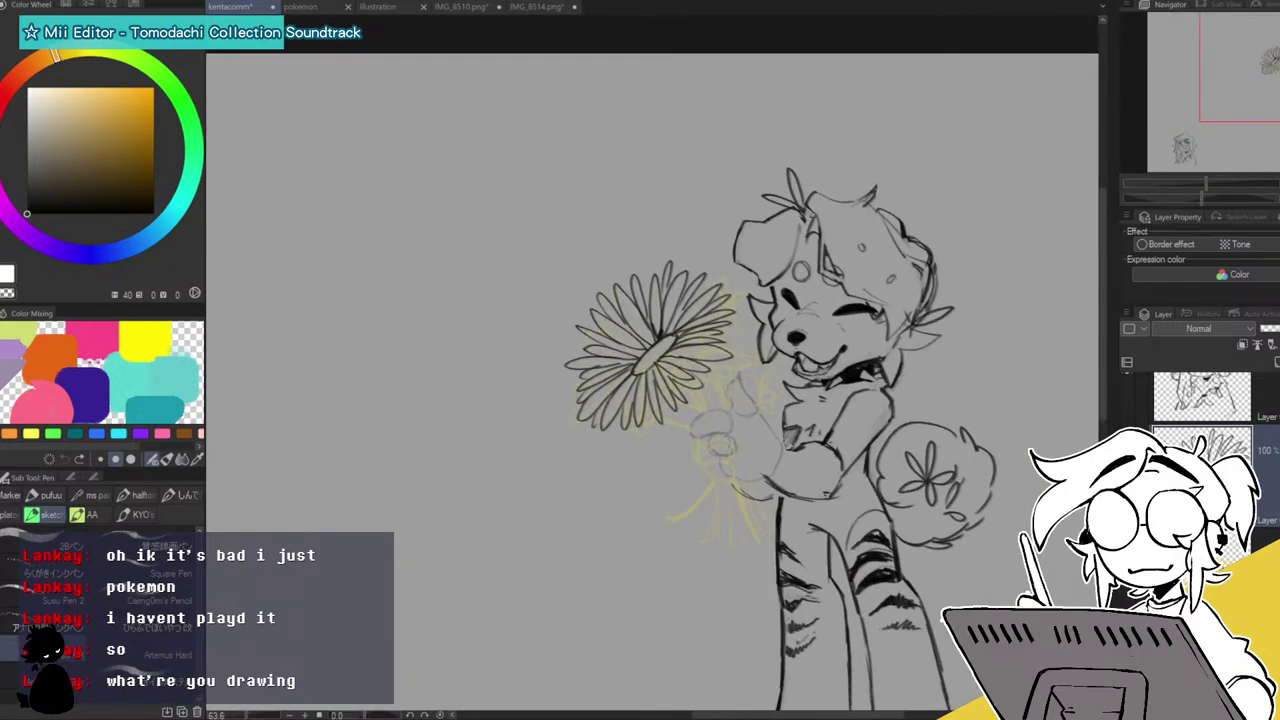
pyautogui.hotkey('ctrl', 't')
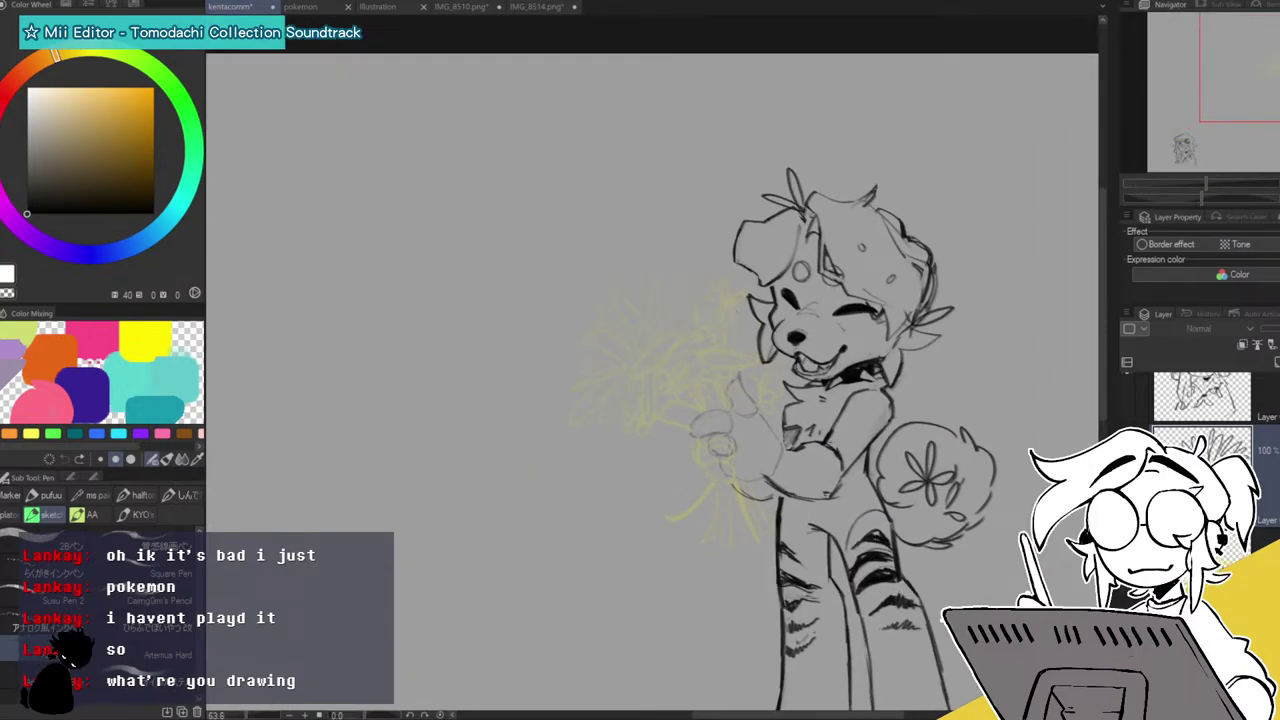
pyautogui.hotkey('ctrl', 'z')
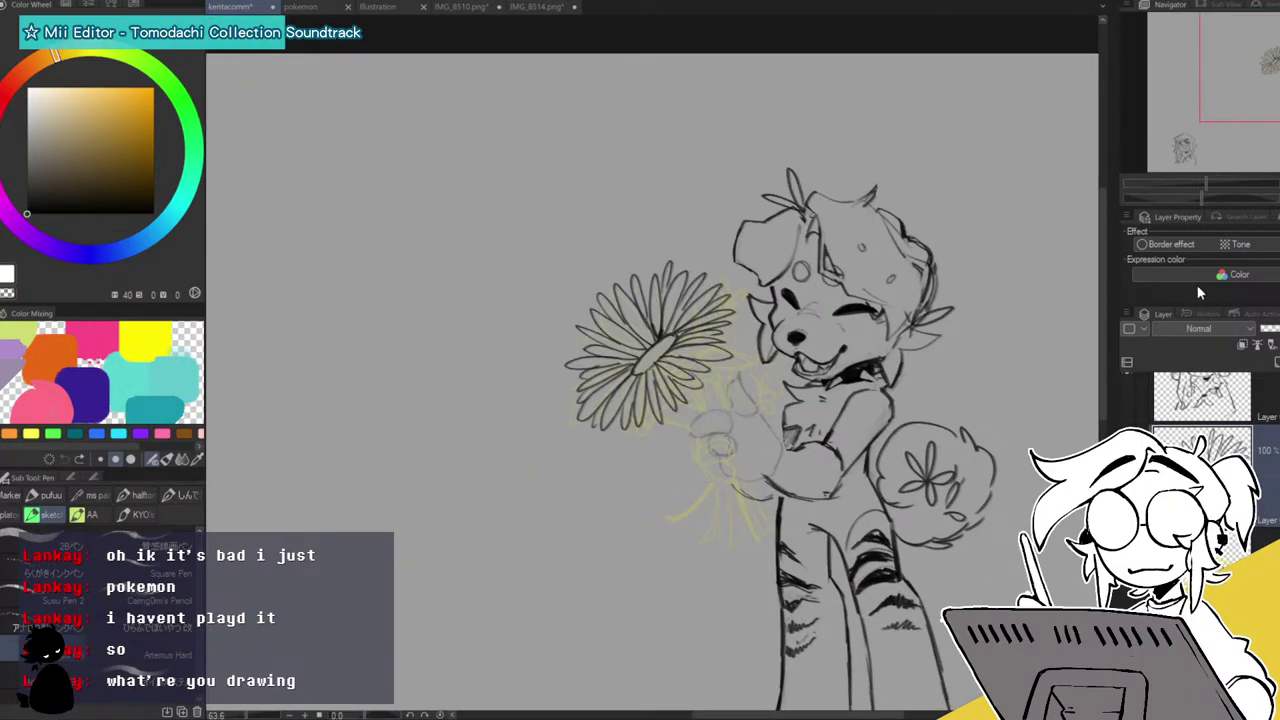
pyautogui.moveTo(1207, 186); pyautogui.dragTo(1222, 184)
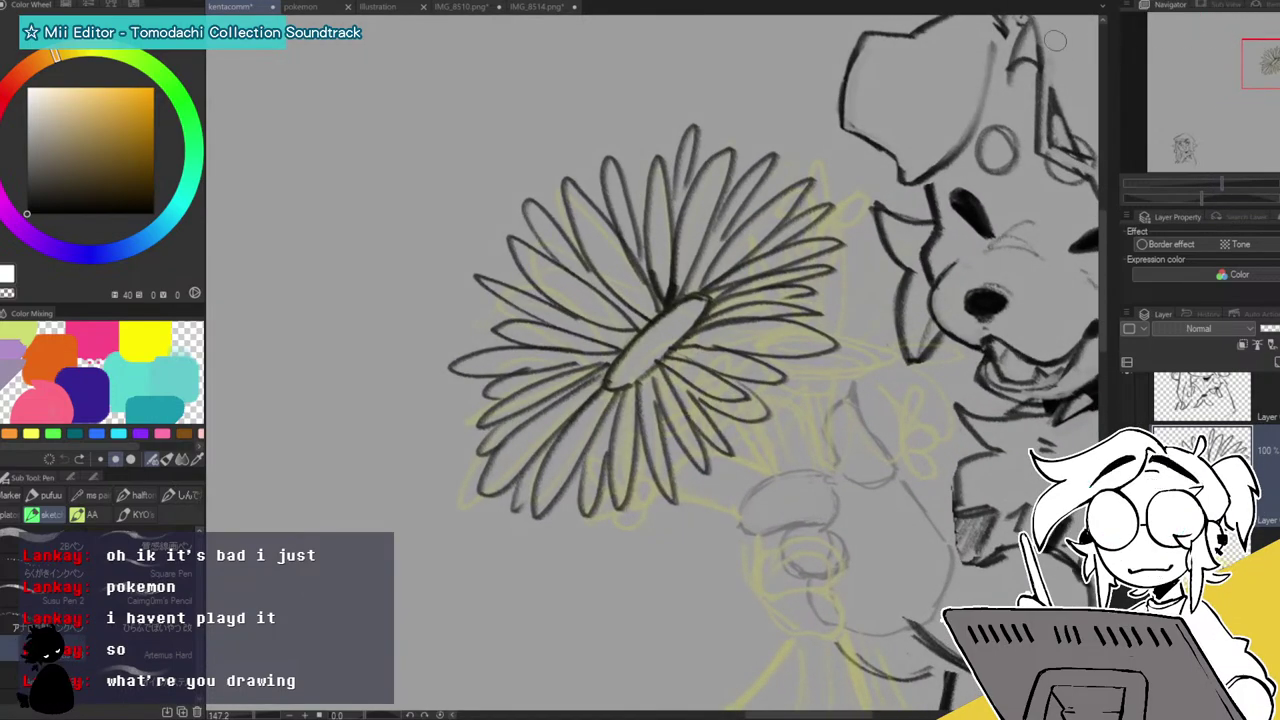
pyautogui.press('m')
pyautogui.moveTo(614, 329)
pyautogui.mouseDown()
pyautogui.moveTo(587, 392)
pyautogui.moveTo(425, 469)
pyautogui.moveTo(578, 156)
pyautogui.moveTo(831, 154)
pyautogui.moveTo(826, 205)
pyautogui.mouseUp()
pyautogui.moveTo(655, 152); pyautogui.dragTo(603, 283)
pyautogui.hotkey('ctrl', 'z')
pyautogui.hotkey('ctrl', 'z')
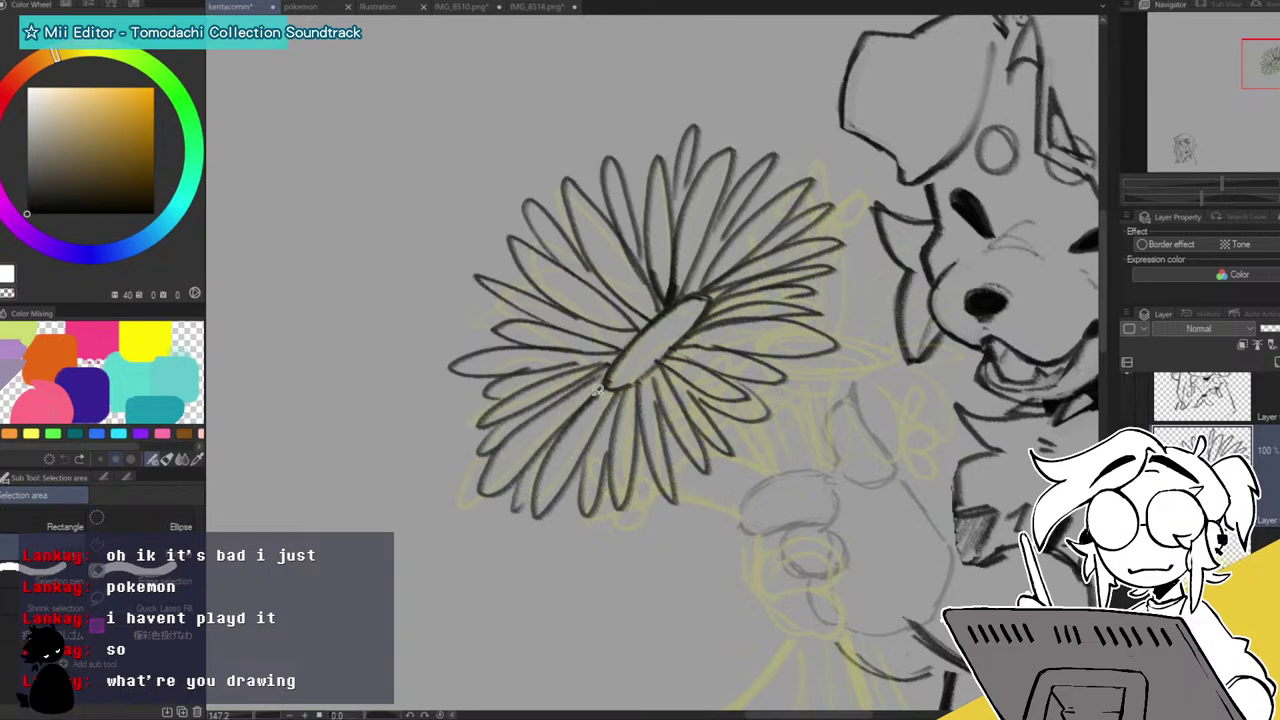
# Lasso the petals above the flower's centre oval, shrink and shift them inward with a free transform, and clear the selection.
pyautogui.moveTo(597, 390); pyautogui.dragTo(542, 461)
pyautogui.moveTo(358, 466)
pyautogui.mouseDown()
pyautogui.moveTo(567, 66)
pyautogui.moveTo(849, 103)
pyautogui.mouseUp()
pyautogui.moveTo(857, 186)
pyautogui.mouseDown()
pyautogui.moveTo(698, 303)
pyautogui.moveTo(652, 313)
pyautogui.moveTo(604, 372)
pyautogui.mouseUp()
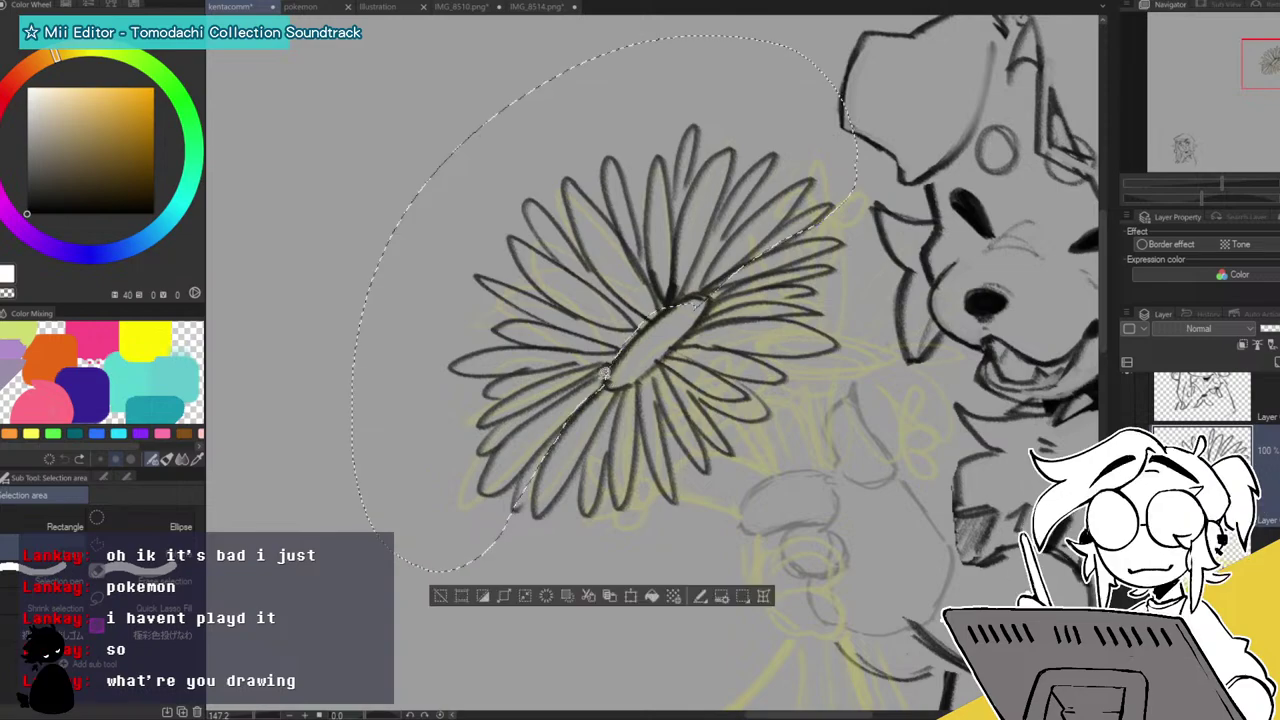
pyautogui.click(484, 597)
pyautogui.hotkey('ctrl', 't')
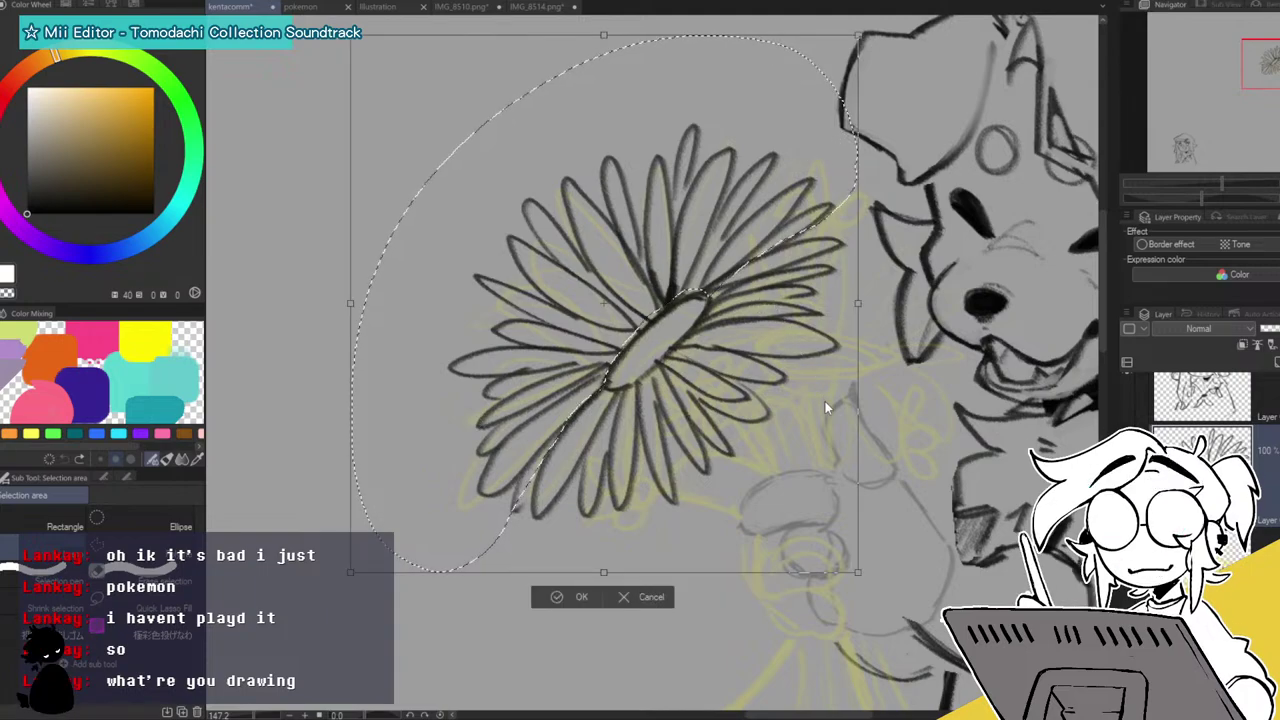
pyautogui.moveTo(350, 35); pyautogui.dragTo(420, 123)
pyautogui.moveTo(706, 265); pyautogui.dragTo(717, 275)
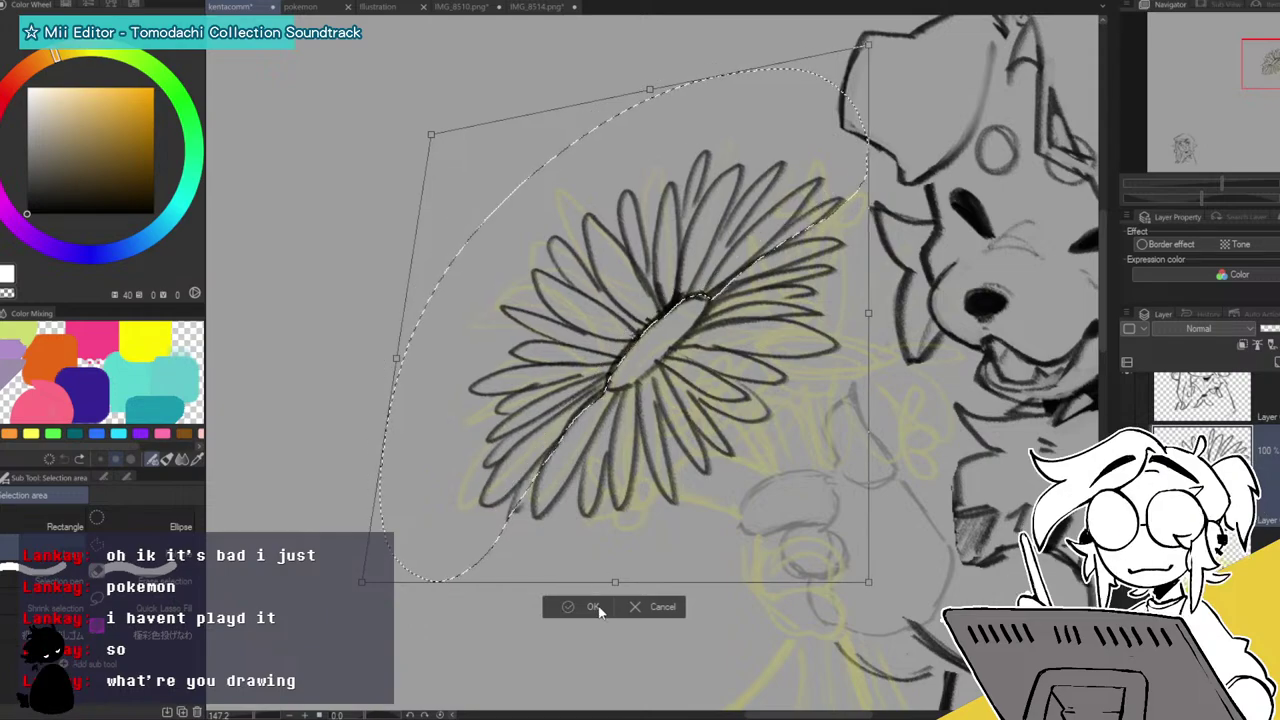
pyautogui.click(580, 606)
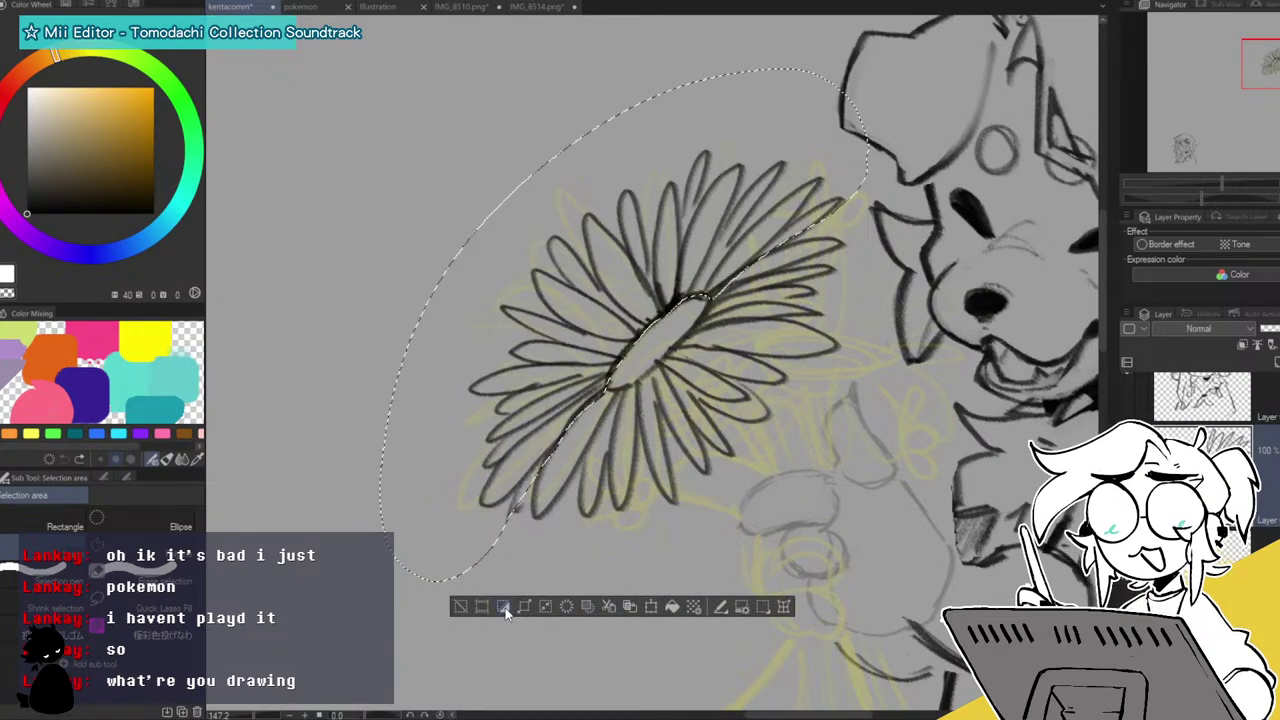
pyautogui.click(461, 607)
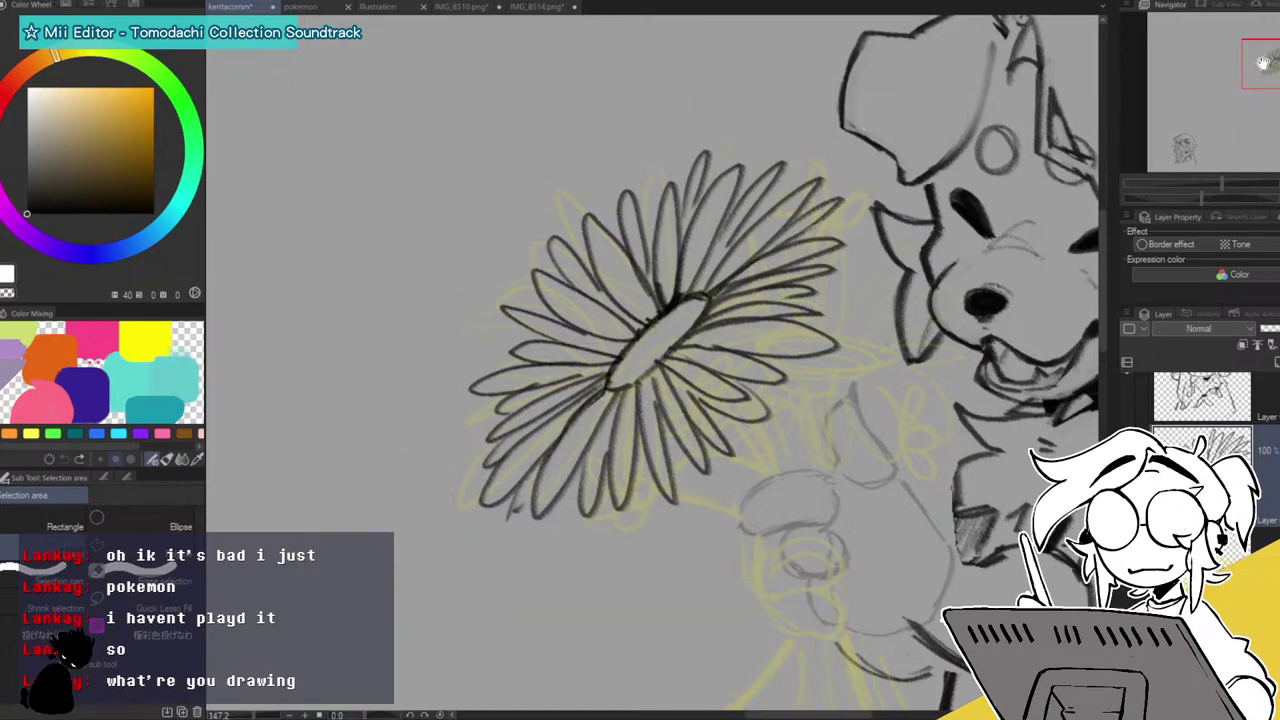
# Return to the sketch pen and add a dark stroke reaching from the flower's lower-right petals toward the character's hand.
pyautogui.moveTo(655, 340); pyautogui.dragTo(393, 349)
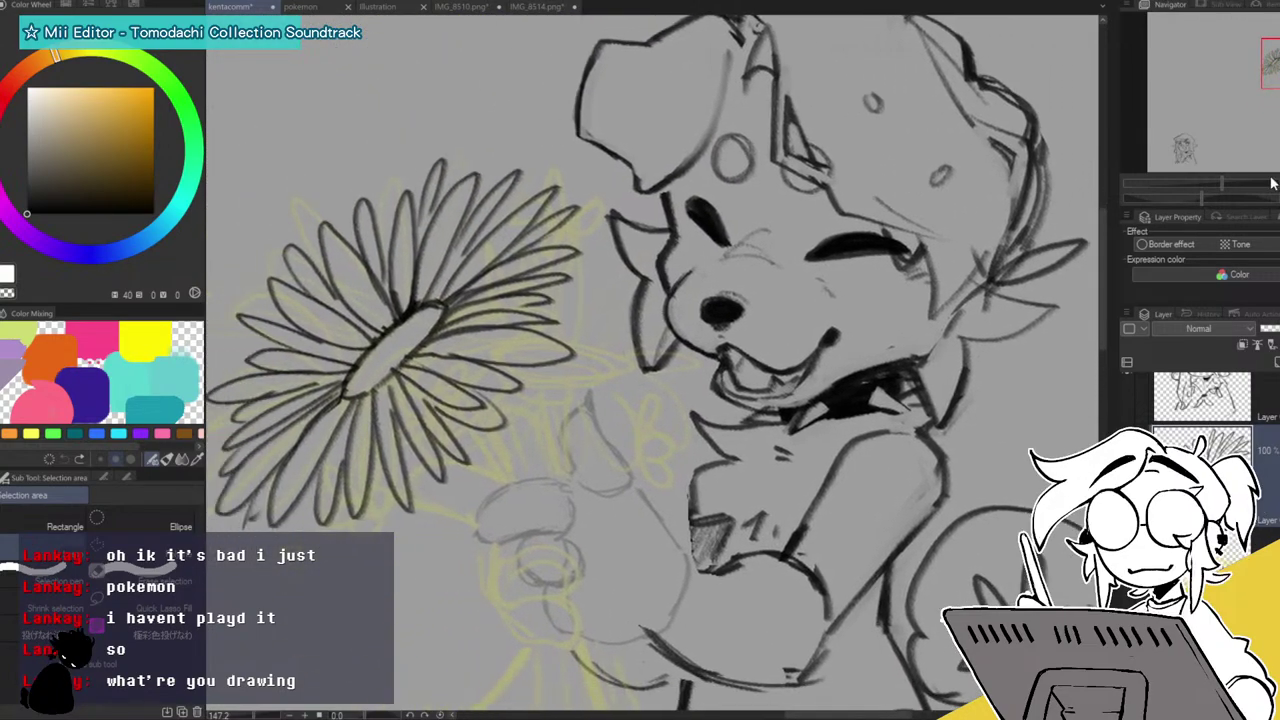
pyautogui.moveTo(1230, 178)
pyautogui.mouseDown()
pyautogui.moveTo(1192, 191)
pyautogui.moveTo(1215, 175)
pyautogui.mouseUp()
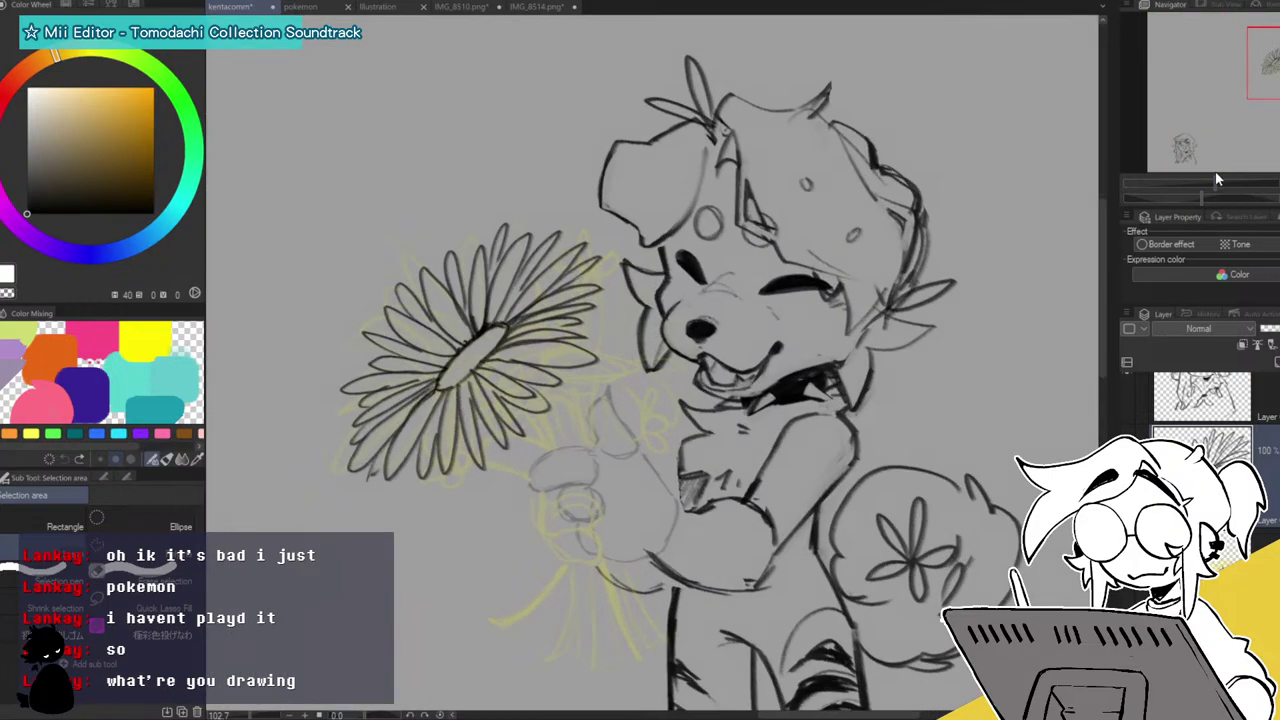
pyautogui.press('p')
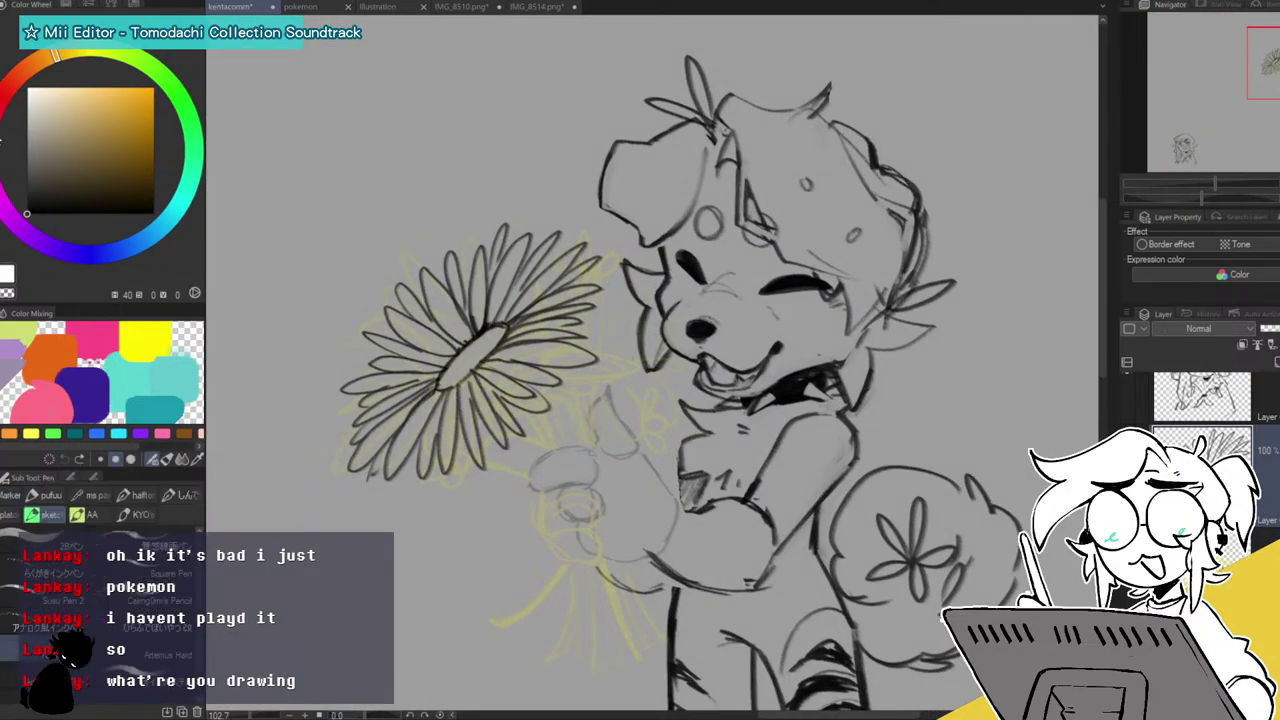
pyautogui.moveTo(518, 410); pyautogui.dragTo(568, 456)
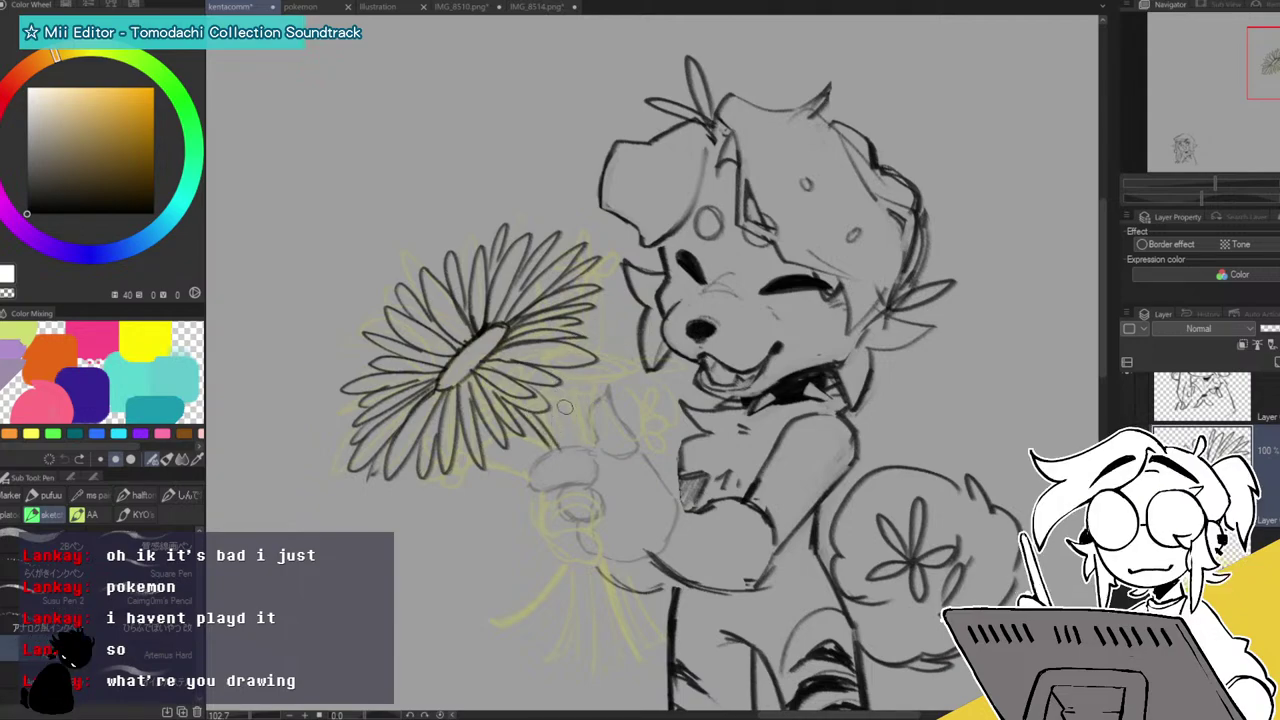
pyautogui.moveTo(578, 448)
pyautogui.mouseDown()
pyautogui.moveTo(572, 412)
pyautogui.moveTo(588, 402)
pyautogui.moveTo(672, 405)
pyautogui.moveTo(645, 455)
pyautogui.moveTo(658, 385)
pyautogui.moveTo(678, 386)
pyautogui.moveTo(676, 432)
pyautogui.moveTo(662, 434)
pyautogui.mouseUp()
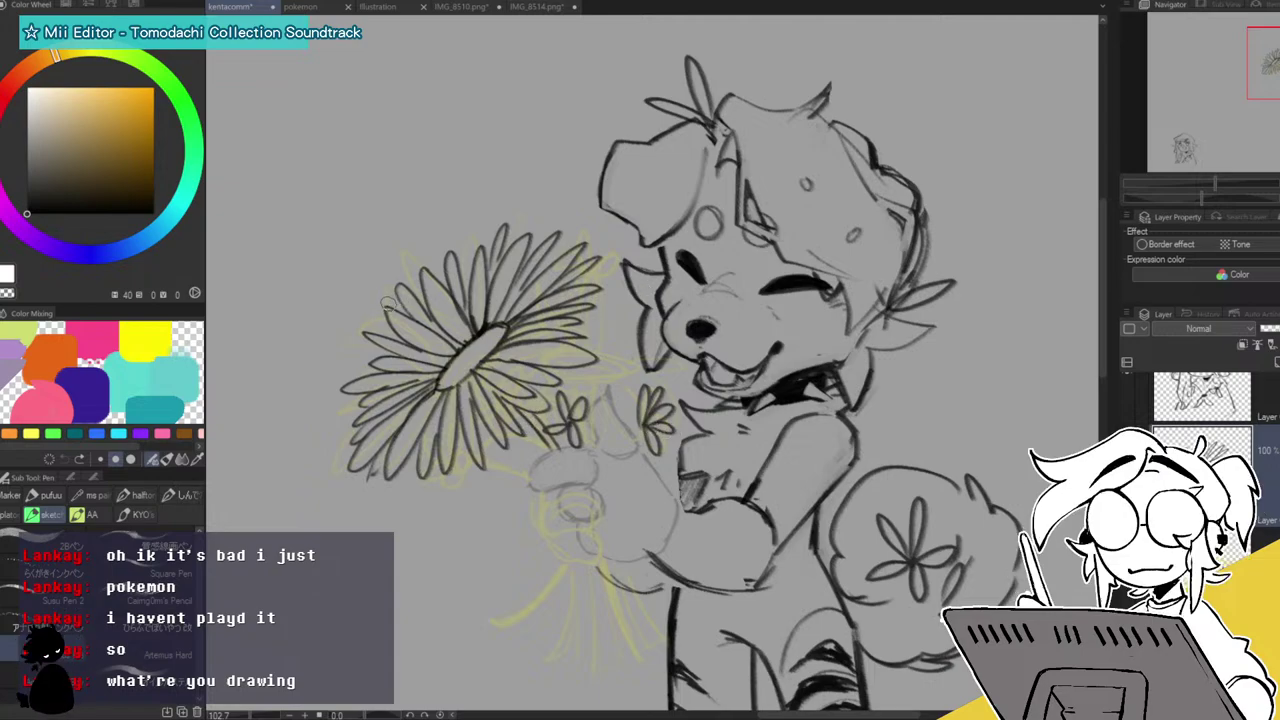
pyautogui.moveTo(398, 296); pyautogui.dragTo(378, 270)
pyautogui.moveTo(396, 322)
pyautogui.mouseDown()
pyautogui.moveTo(356, 300)
pyautogui.moveTo(398, 261)
pyautogui.mouseUp()
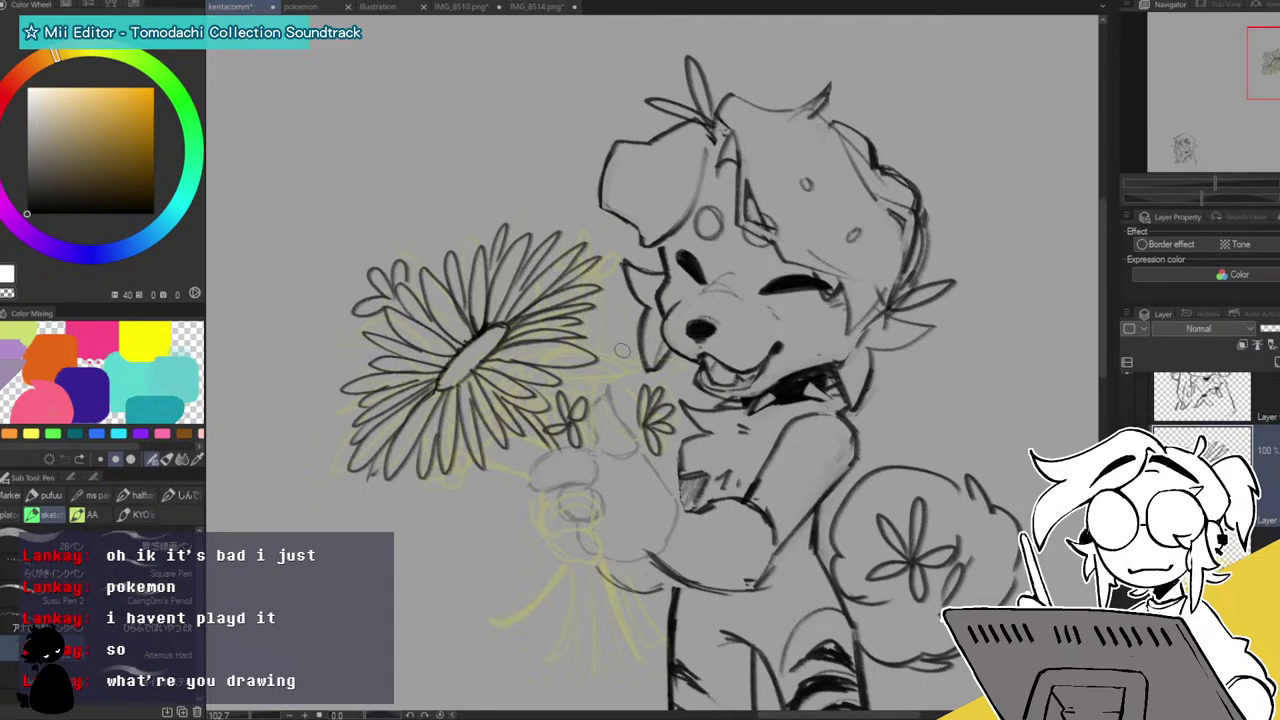
pyautogui.moveTo(604, 358); pyautogui.dragTo(630, 380)
pyautogui.hotkey('ctrl', 'z')
pyautogui.hotkey('ctrl', 'z')
pyautogui.hotkey('ctrl', 'z')
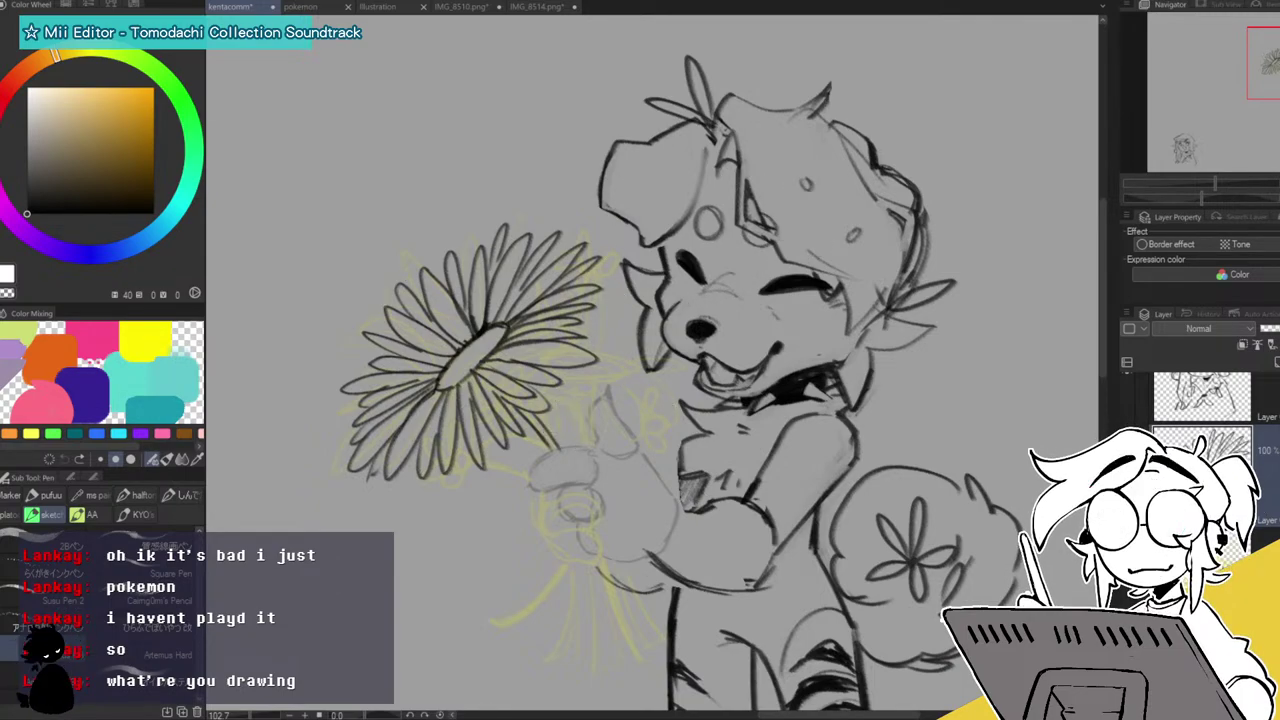
# With the big flower hidden, draw a second flower's flat centre oval and its first petals beside the character's muzzle on a separate layer.
pyautogui.hotkey('ctrl', 't')
pyautogui.hotkey('ctrl', 'y')
pyautogui.hotkey('ctrl', 'z')
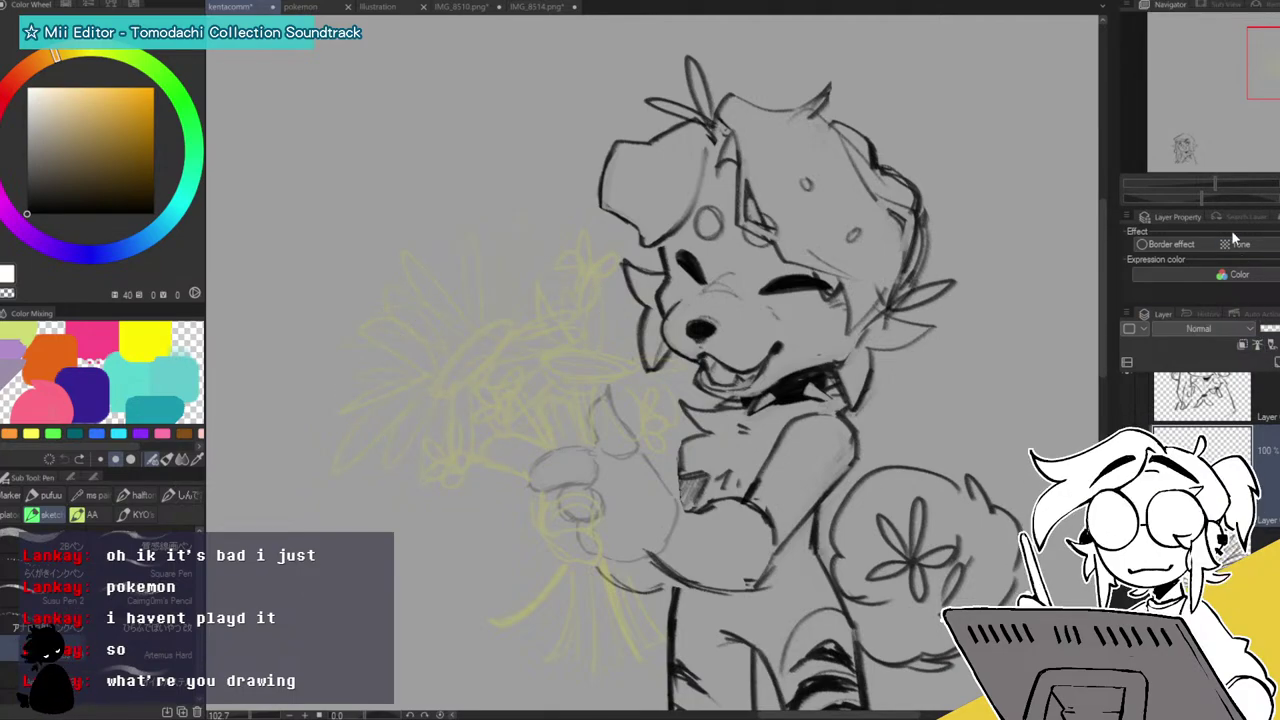
pyautogui.moveTo(592, 361)
pyautogui.mouseDown()
pyautogui.moveTo(549, 367)
pyautogui.moveTo(624, 367)
pyautogui.mouseUp()
pyautogui.hotkey('ctrl', 'z')
pyautogui.hotkey('ctrl', 'z')
pyautogui.moveTo(565, 352)
pyautogui.mouseDown()
pyautogui.moveTo(618, 357)
pyautogui.moveTo(581, 307)
pyautogui.moveTo(602, 348)
pyautogui.moveTo(572, 312)
pyautogui.moveTo(514, 284)
pyautogui.moveTo(537, 358)
pyautogui.moveTo(463, 401)
pyautogui.mouseUp()
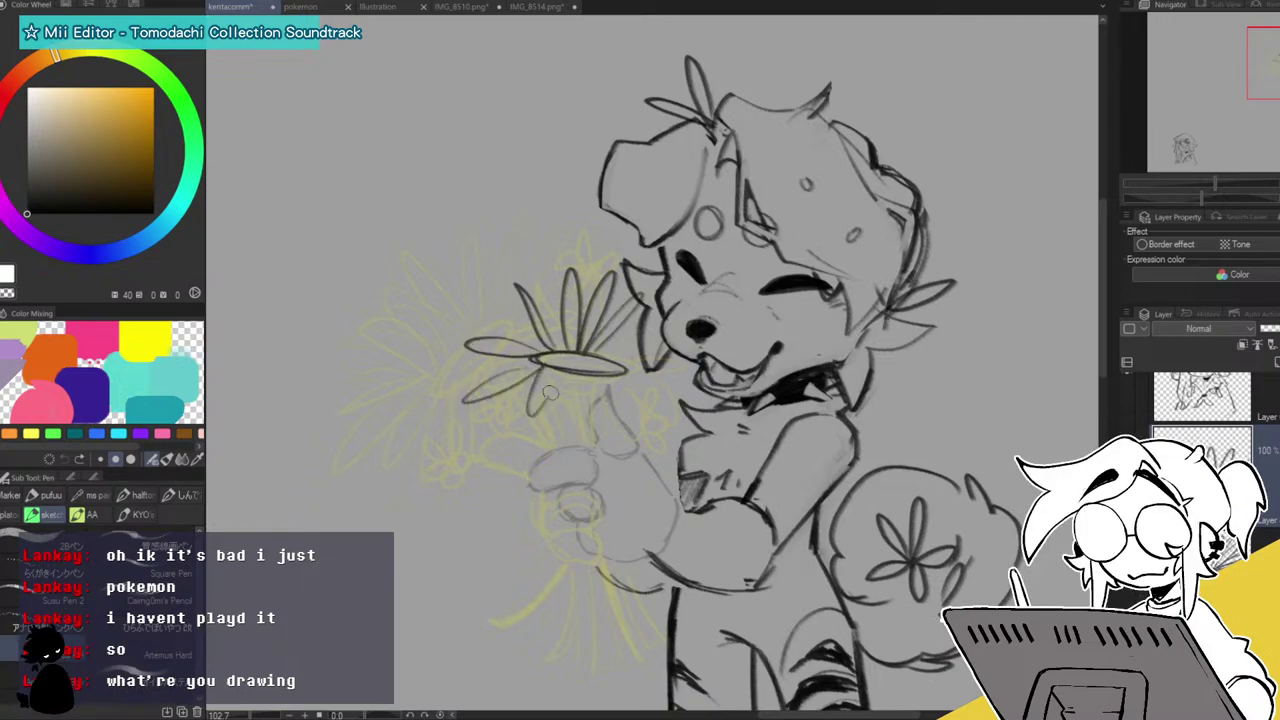
pyautogui.moveTo(545, 400); pyautogui.dragTo(593, 362)
pyautogui.click(1126, 598)
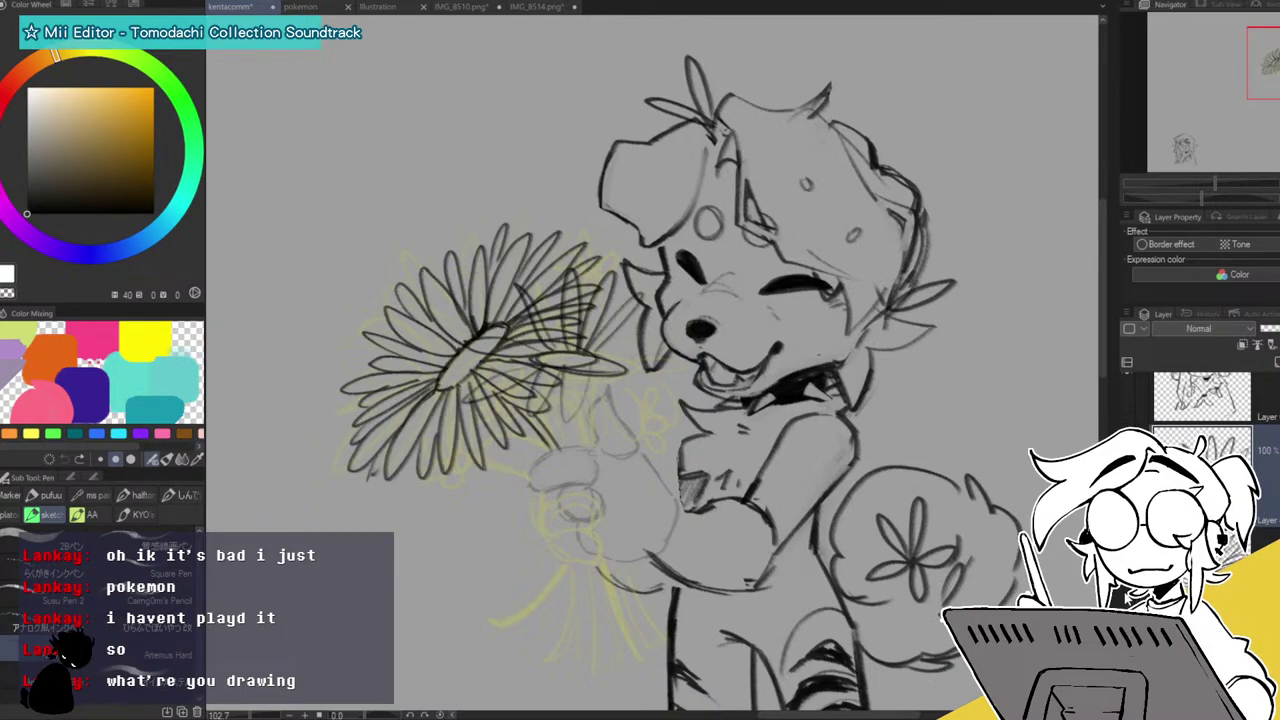
pyautogui.click(1126, 598)
pyautogui.hotkey('ctrl', 'z')
pyautogui.hotkey('ctrl', 'z')
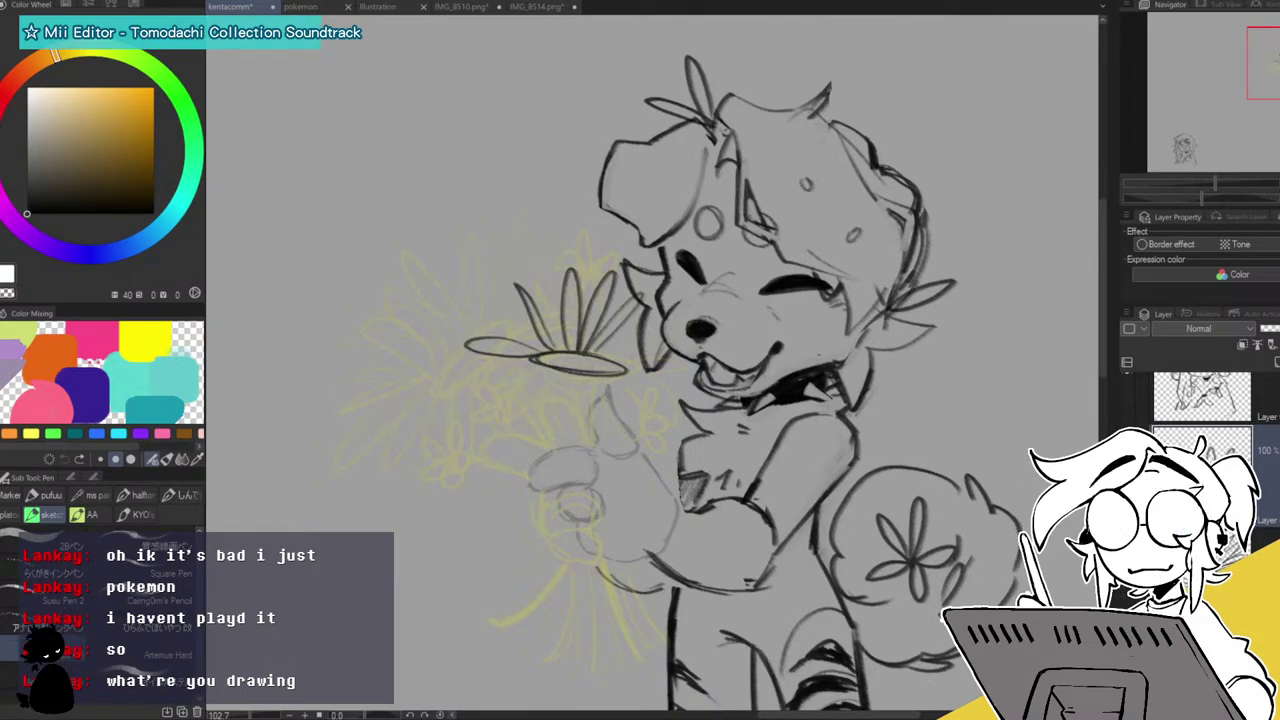
# Draw long petals along the lower side and right end of the second flower's centre oval.
pyautogui.moveTo(535, 370); pyautogui.dragTo(465, 414)
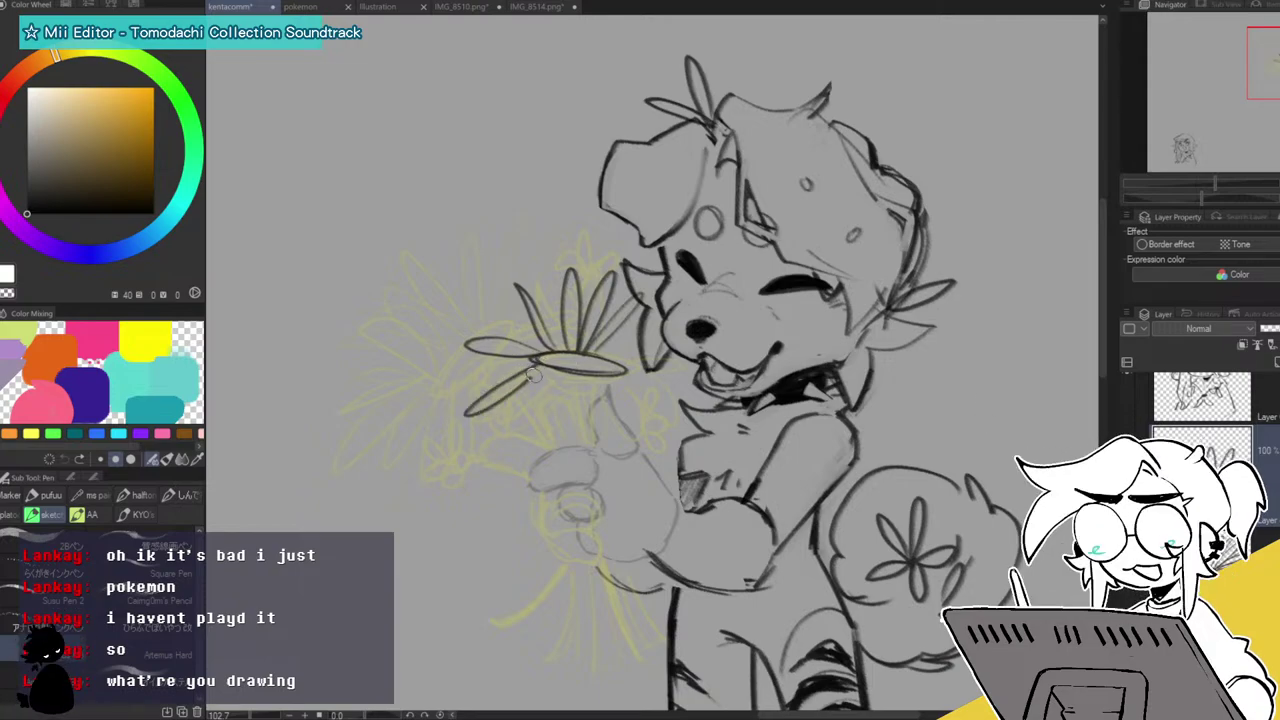
pyautogui.moveTo(545, 372)
pyautogui.mouseDown()
pyautogui.moveTo(512, 437)
pyautogui.moveTo(584, 455)
pyautogui.mouseUp()
pyautogui.moveTo(590, 372)
pyautogui.mouseDown()
pyautogui.moveTo(590, 450)
pyautogui.moveTo(692, 377)
pyautogui.moveTo(665, 440)
pyautogui.moveTo(606, 380)
pyautogui.mouseUp()
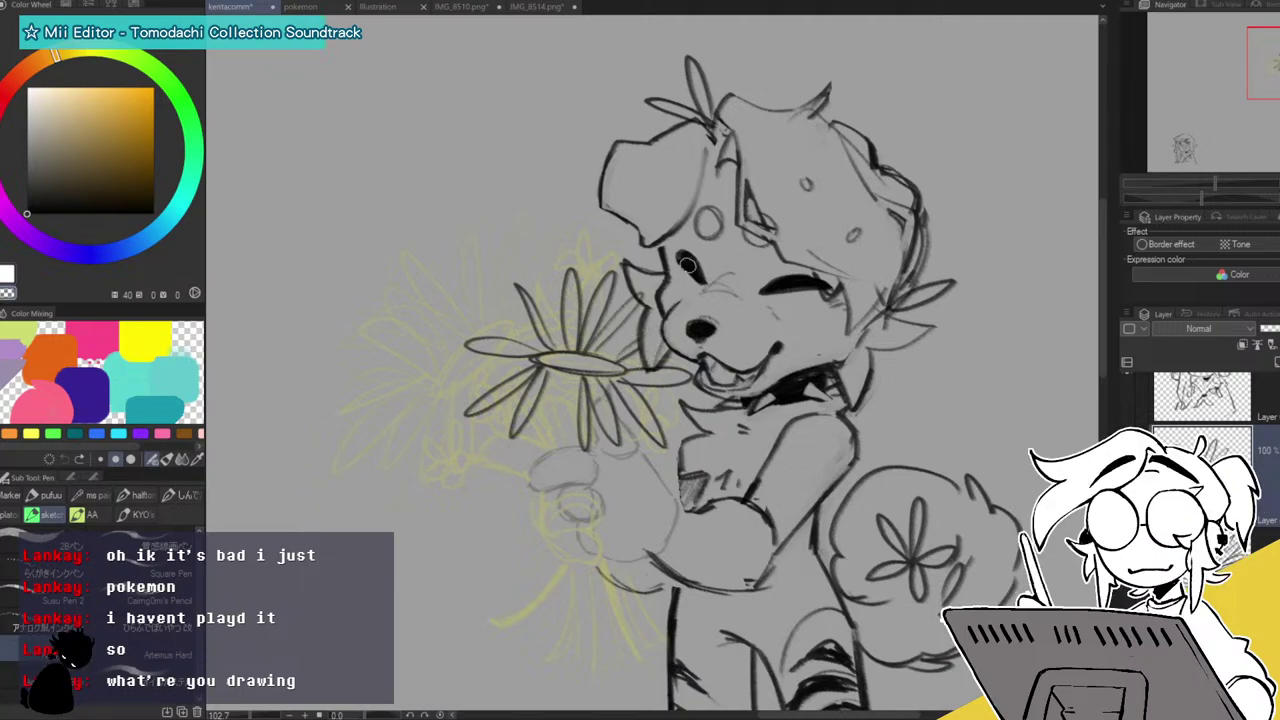
# Fill the gaps above, left of and below the second flower's centre oval with more narrow petals.
pyautogui.moveTo(602, 357); pyautogui.dragTo(642, 303)
pyautogui.moveTo(648, 305)
pyautogui.mouseDown()
pyautogui.moveTo(608, 359)
pyautogui.moveTo(556, 292)
pyautogui.moveTo(537, 444)
pyautogui.mouseUp()
pyautogui.moveTo(537, 444)
pyautogui.mouseDown()
pyautogui.moveTo(561, 369)
pyautogui.moveTo(512, 361)
pyautogui.moveTo(455, 377)
pyautogui.mouseUp()
pyautogui.moveTo(455, 377)
pyautogui.mouseDown()
pyautogui.moveTo(531, 367)
pyautogui.moveTo(488, 318)
pyautogui.moveTo(486, 332)
pyautogui.mouseUp()
pyautogui.moveTo(515, 395); pyautogui.dragTo(492, 436)
pyautogui.moveTo(570, 378); pyautogui.dragTo(572, 370)
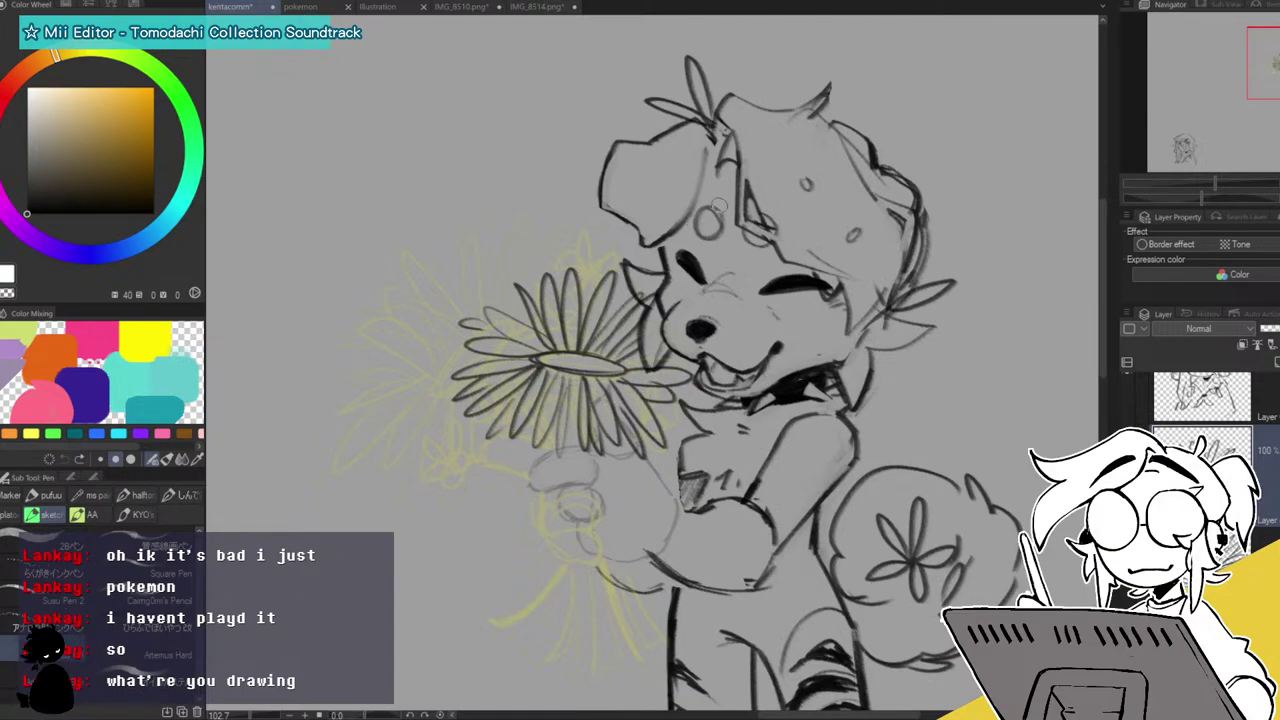
# Lasso the second flower's lower petals, flatten and slightly rotate them with a transform, and clear the selection.
pyautogui.press('m')
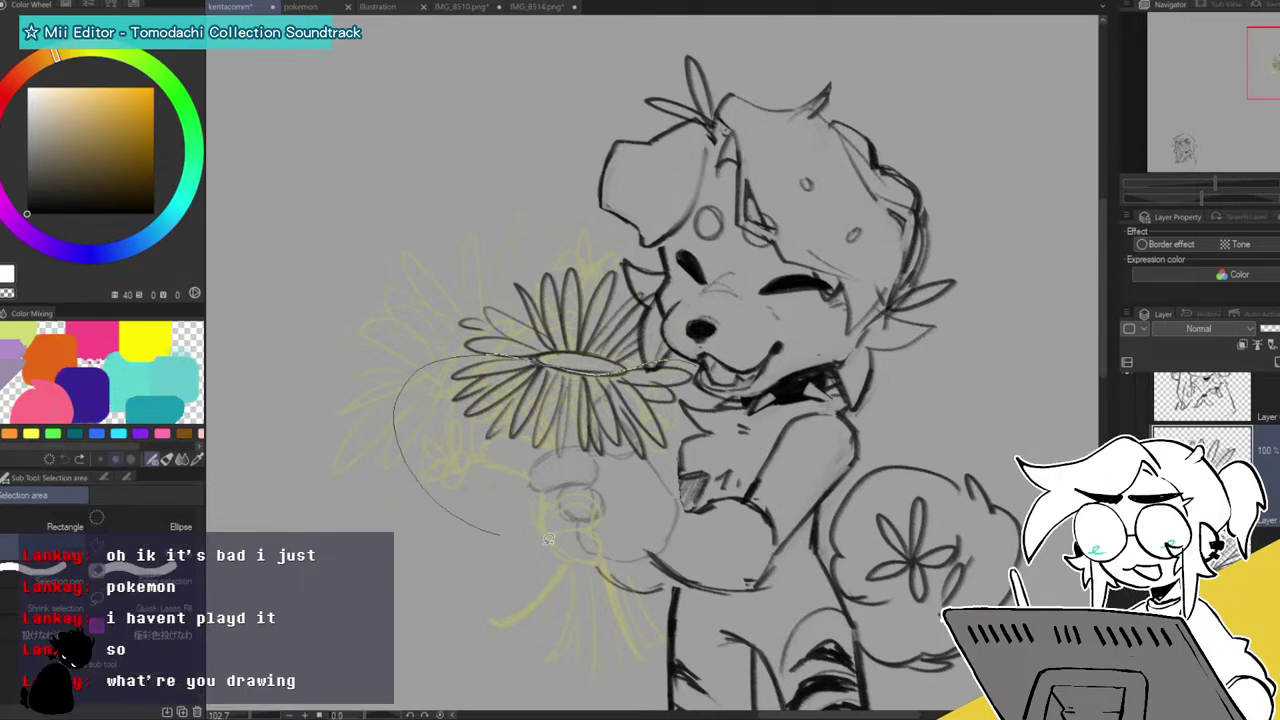
pyautogui.moveTo(515, 534); pyautogui.dragTo(762, 340)
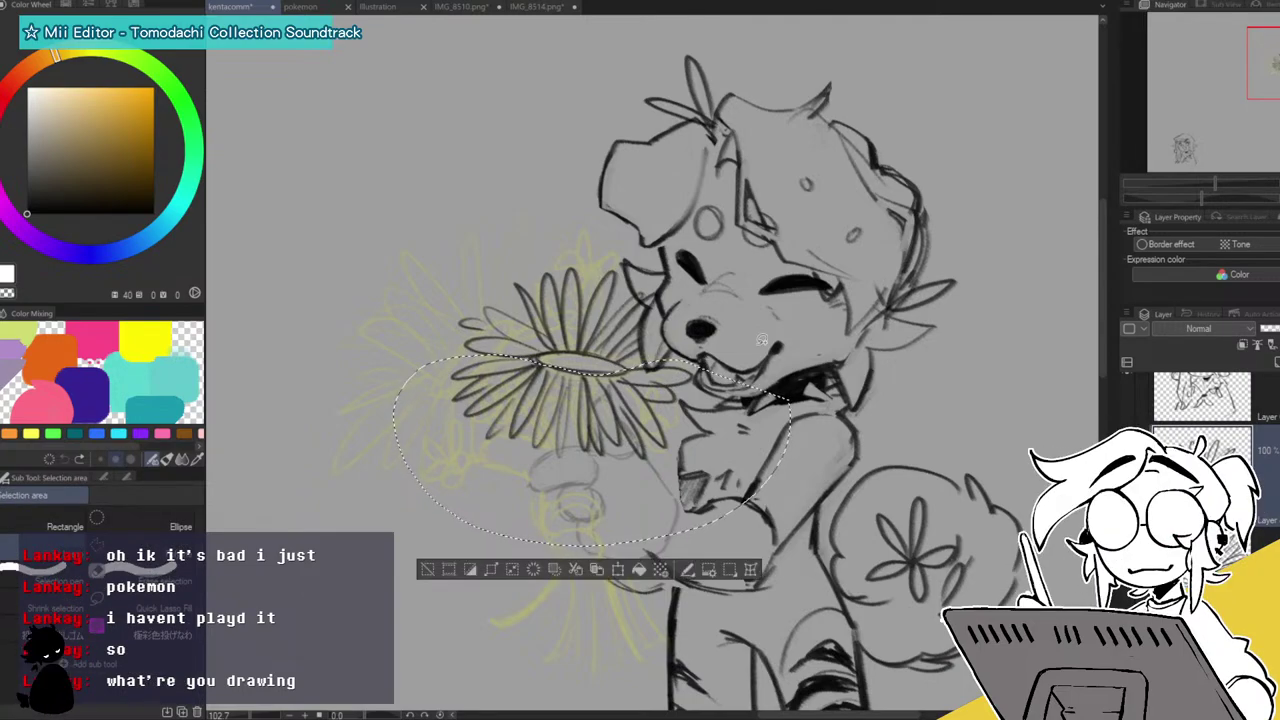
pyautogui.hotkey('ctrl', 't')
pyautogui.moveTo(591, 545); pyautogui.dragTo(588, 492)
pyautogui.moveTo(668, 396); pyautogui.dragTo(663, 405)
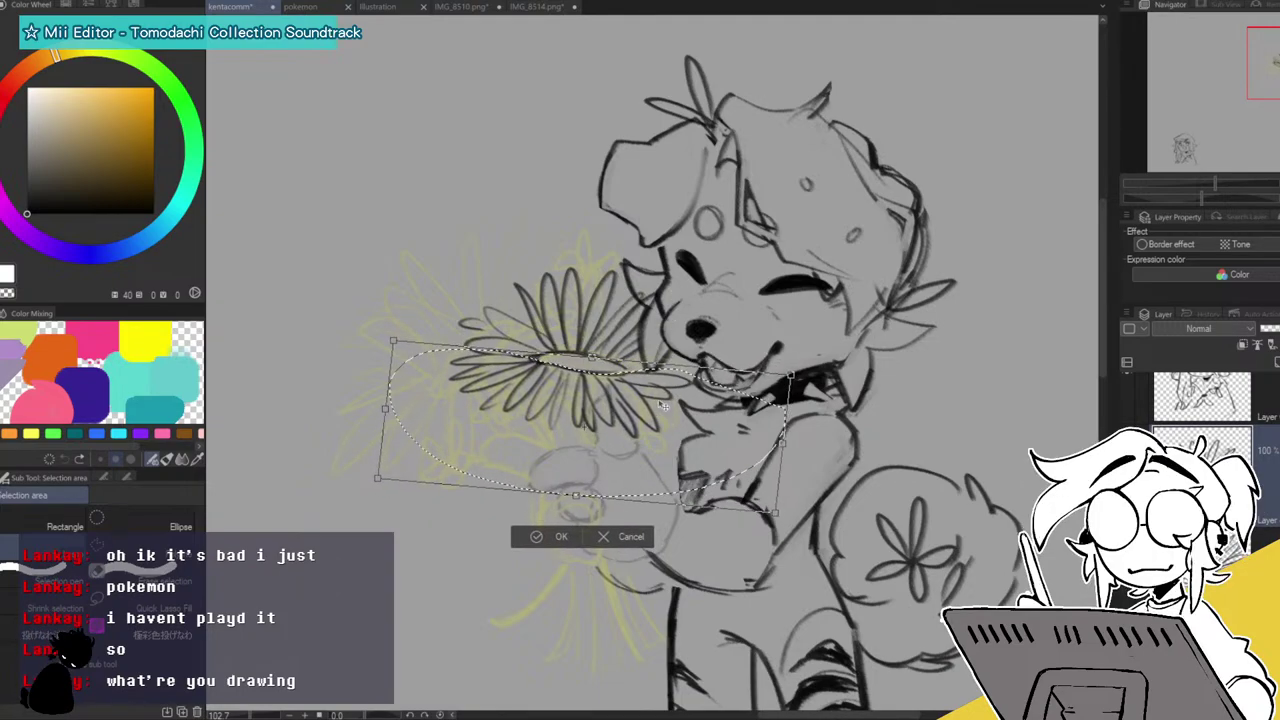
pyautogui.click(561, 537)
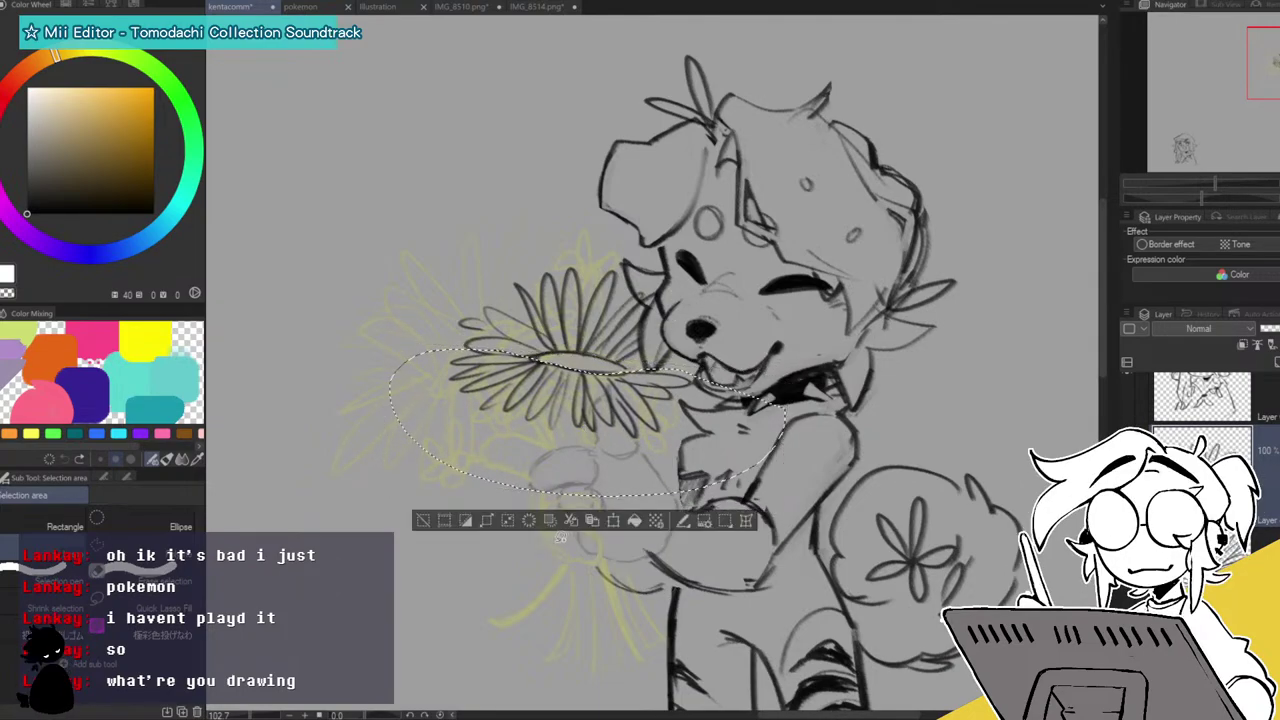
pyautogui.hotkey('ctrl', 'd')
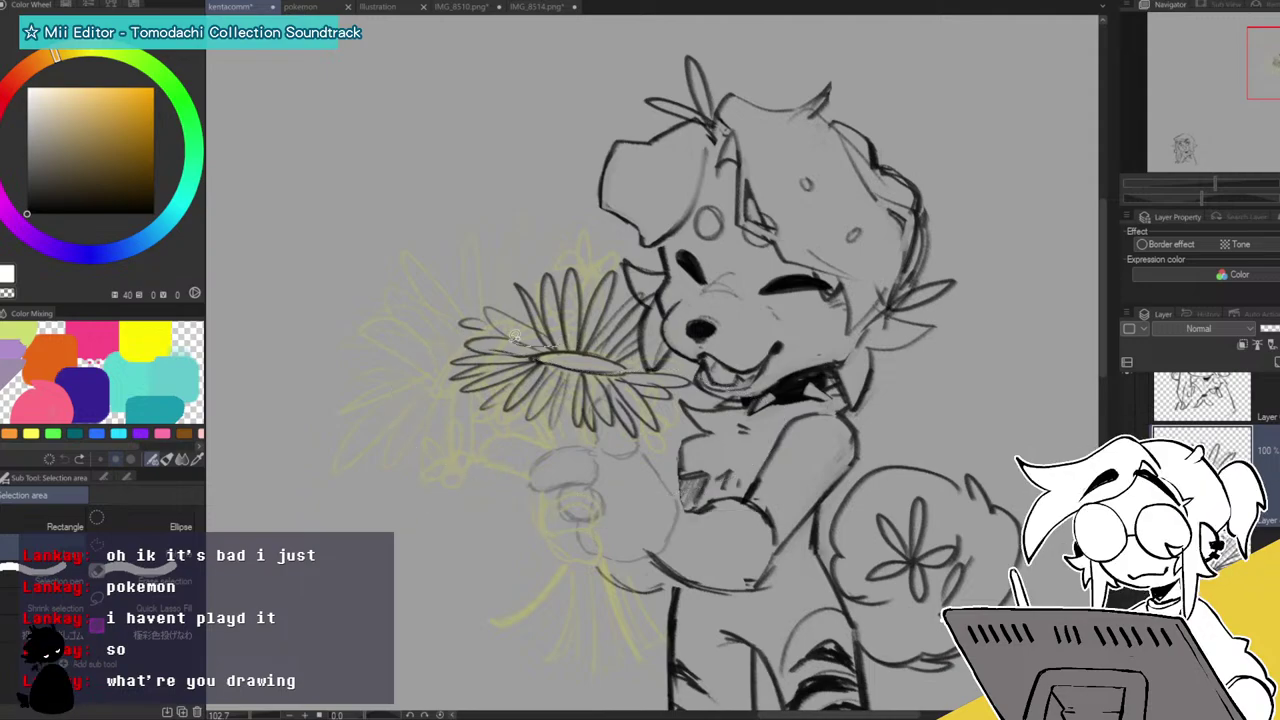
# Lasso the second flower's upper petals, flatten and tilt them with a transform, deselect, and show the first flower again.
pyautogui.moveTo(648, 357); pyautogui.dragTo(620, 350)
pyautogui.hotkey('ctrl', 't')
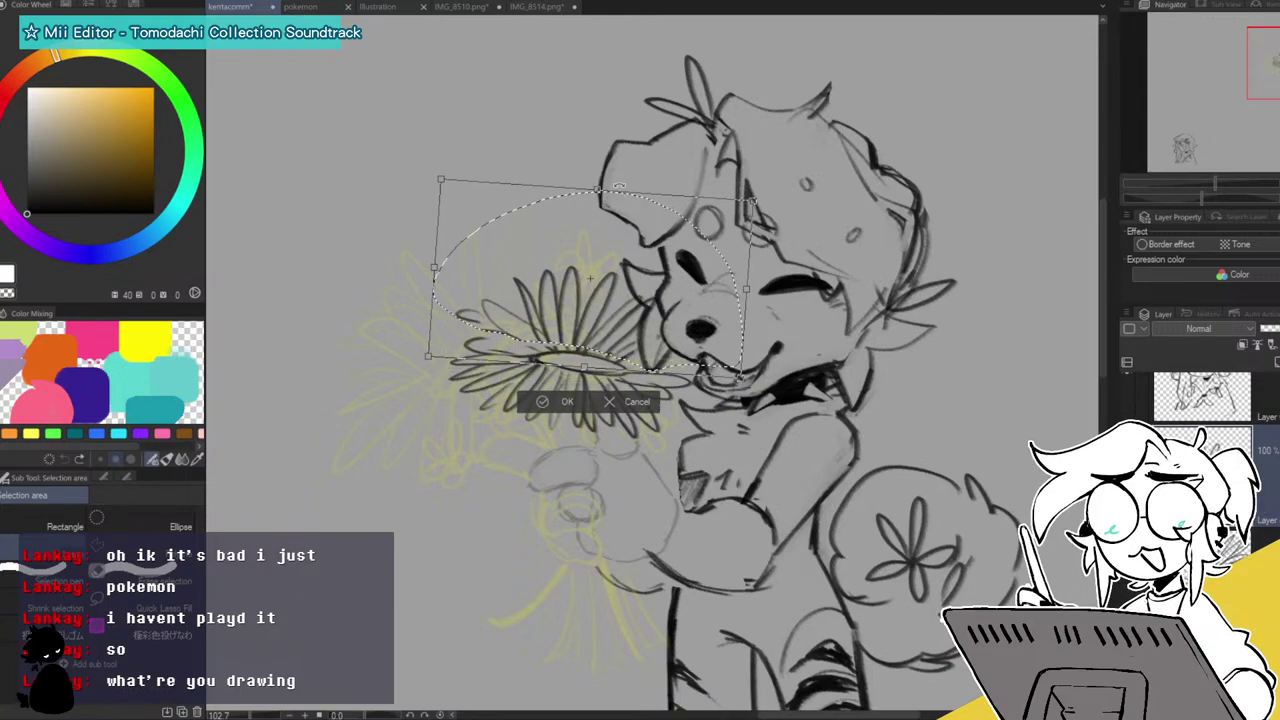
pyautogui.moveTo(612, 193); pyautogui.dragTo(604, 225)
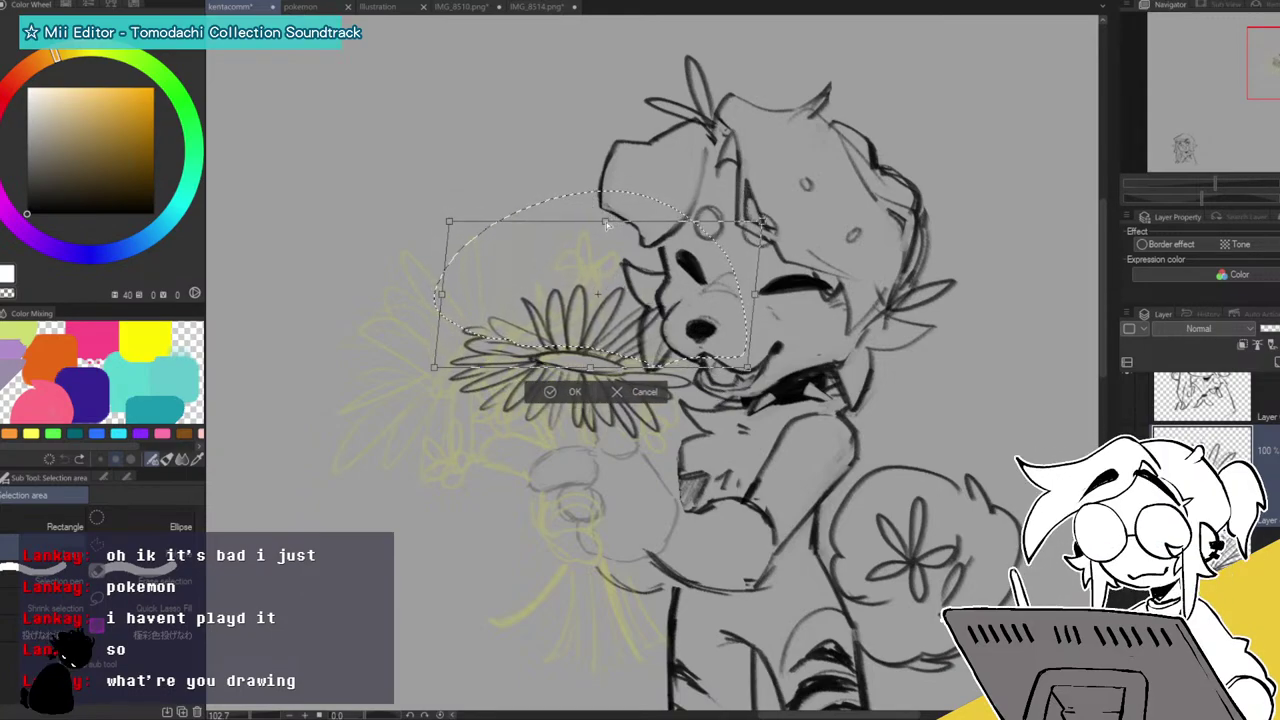
pyautogui.click(567, 394)
pyautogui.click(436, 394)
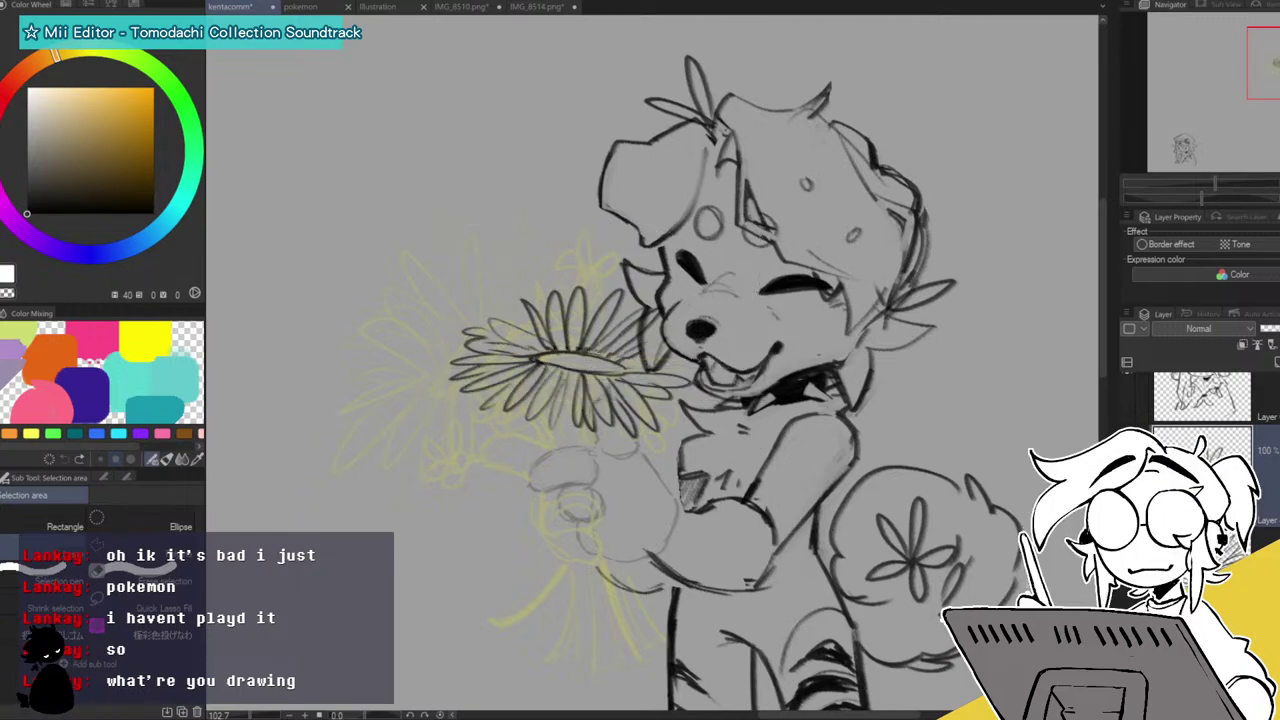
pyautogui.click(1127, 590)
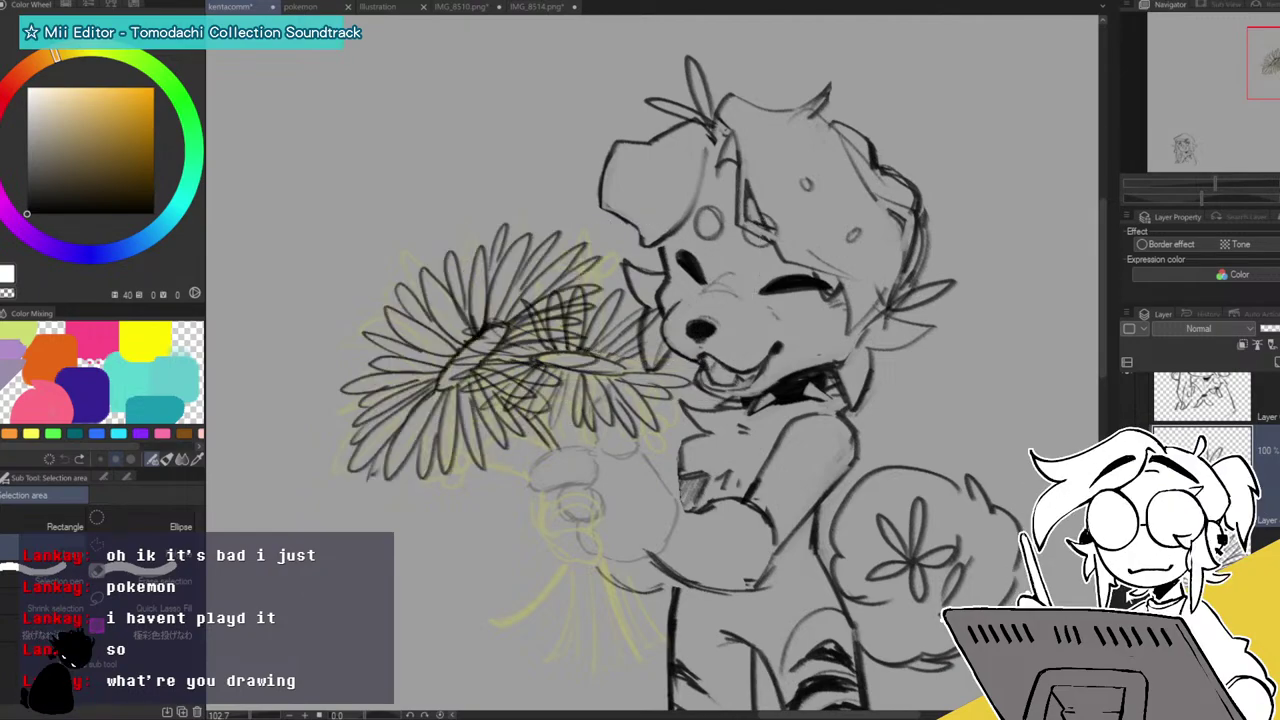
# Transform the second flower, moving it toward the character's muzzle and rotating it slightly clockwise so it clears the first flower's centre.
pyautogui.hotkey('ctrl', 't')
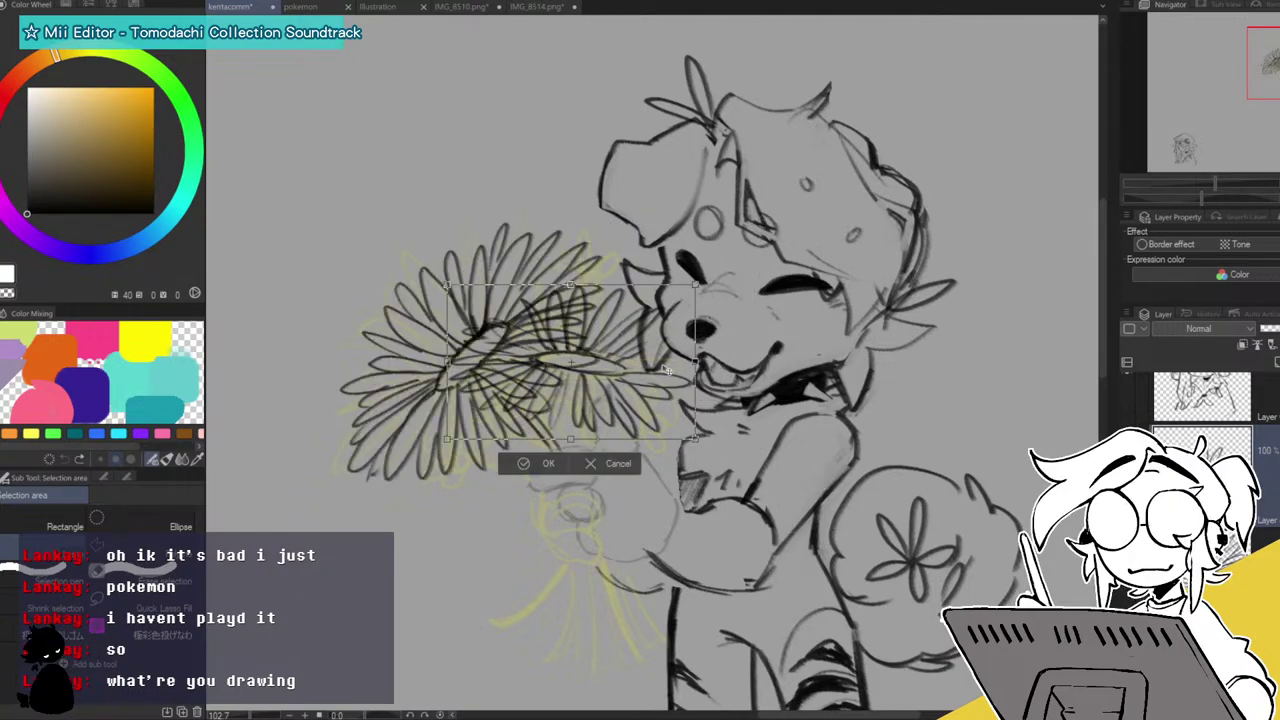
pyautogui.moveTo(666, 370); pyautogui.dragTo(706, 391)
pyautogui.moveTo(742, 450); pyautogui.dragTo(718, 490)
pyautogui.moveTo(692, 381); pyautogui.dragTo(747, 358)
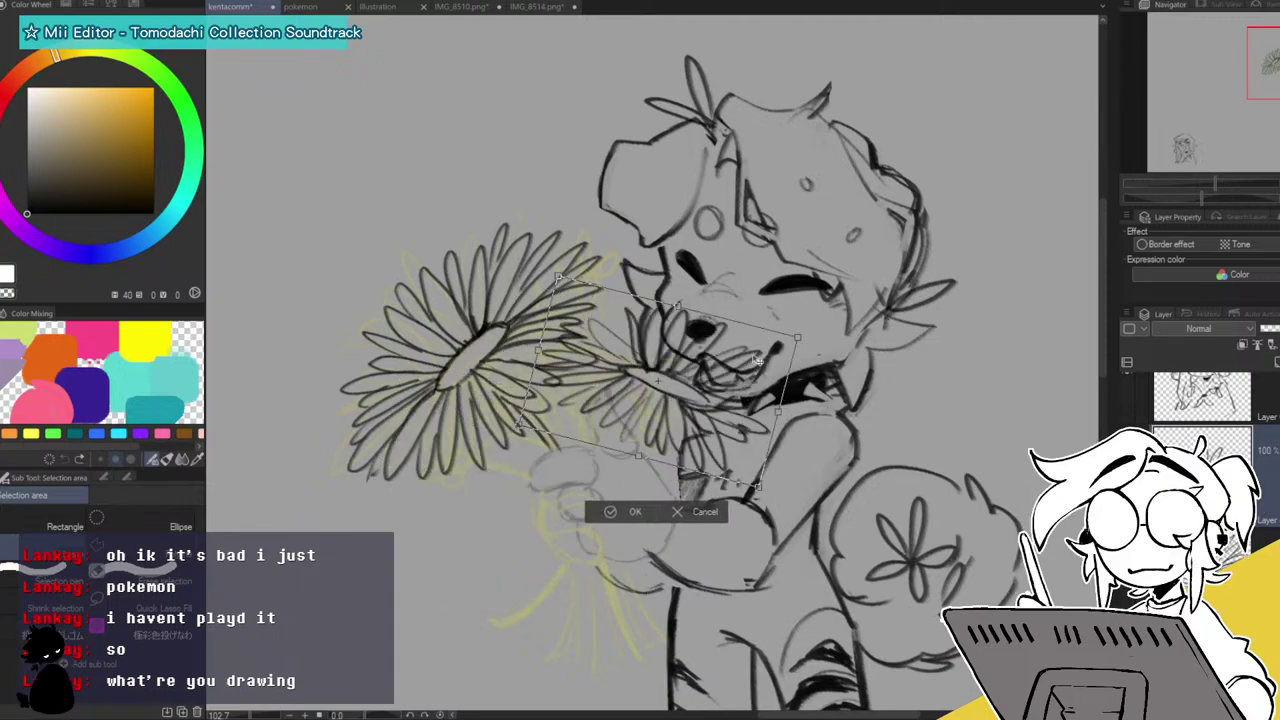
pyautogui.moveTo(657, 380)
pyautogui.mouseDown()
pyautogui.moveTo(622, 376)
pyautogui.moveTo(637, 378)
pyautogui.moveTo(625, 396)
pyautogui.mouseUp()
pyautogui.press('Return')
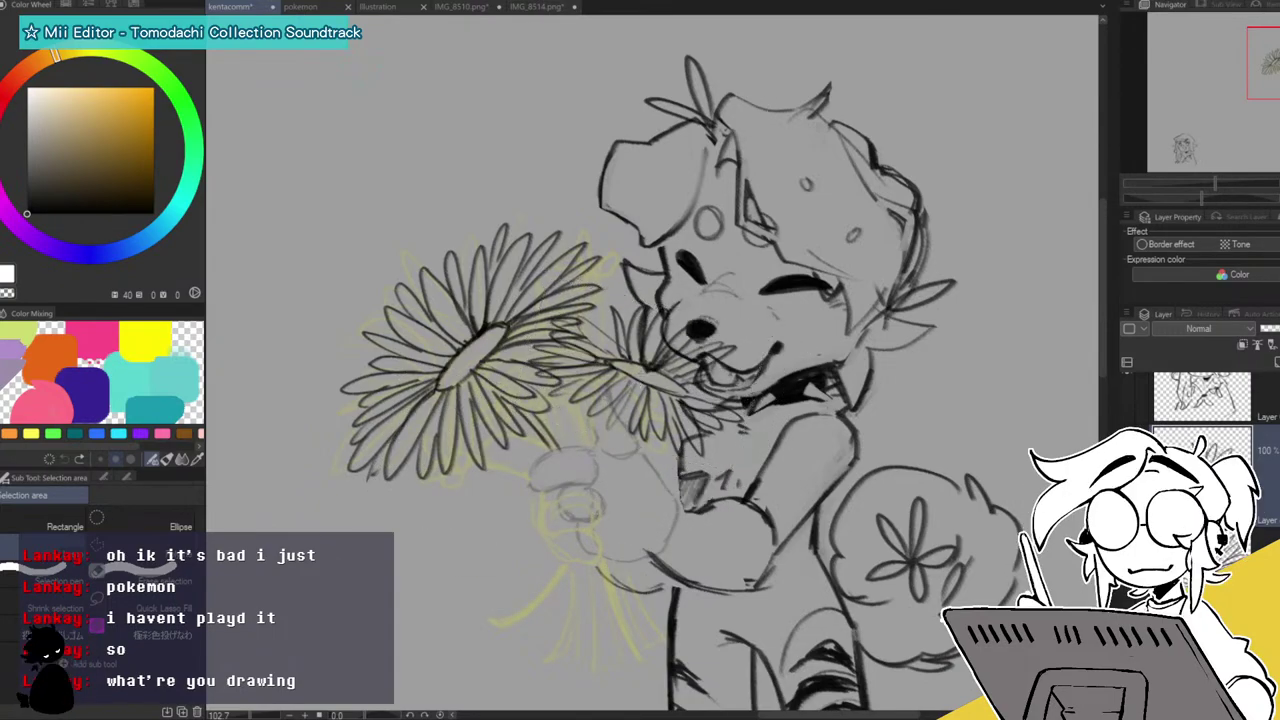
# Erase the second flower's petals that overlap the muzzle and chest, and fade the flower sketch to 28% opacity.
pyautogui.press('e')
pyautogui.moveTo(686, 316); pyautogui.dragTo(681, 322)
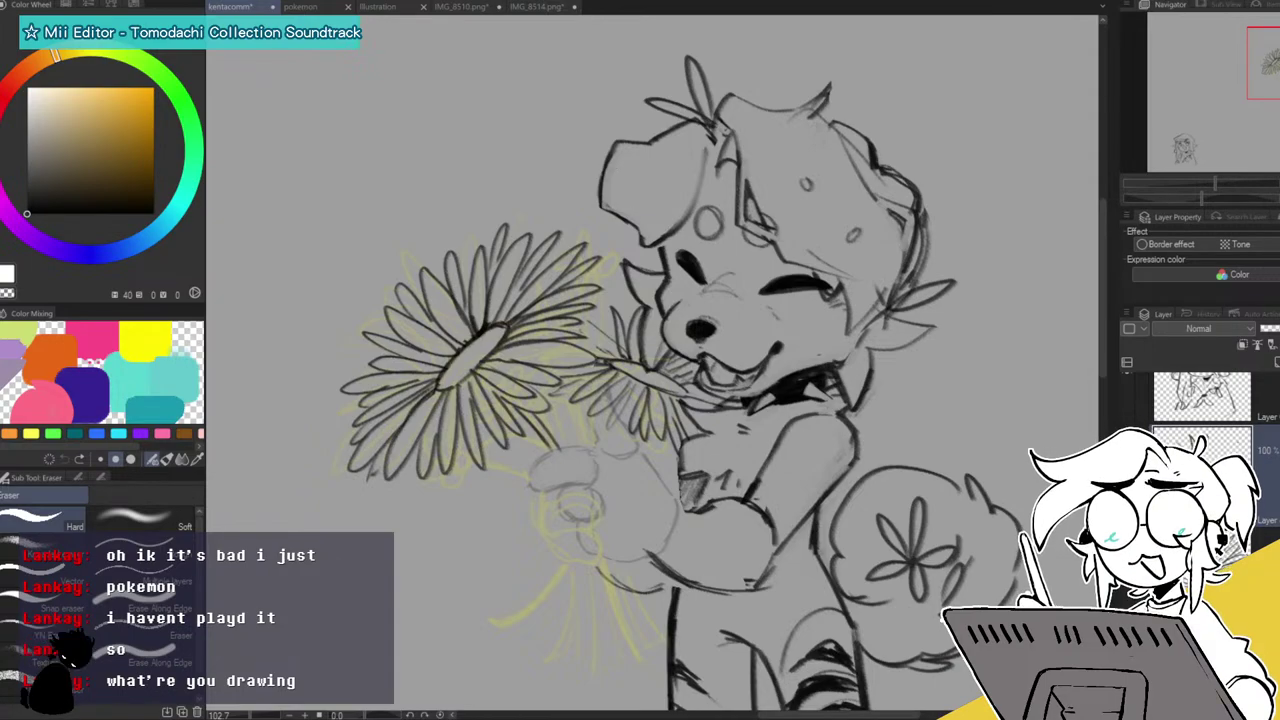
pyautogui.hotkey('ctrl', 'z')
pyautogui.hotkey('ctrl', 'y')
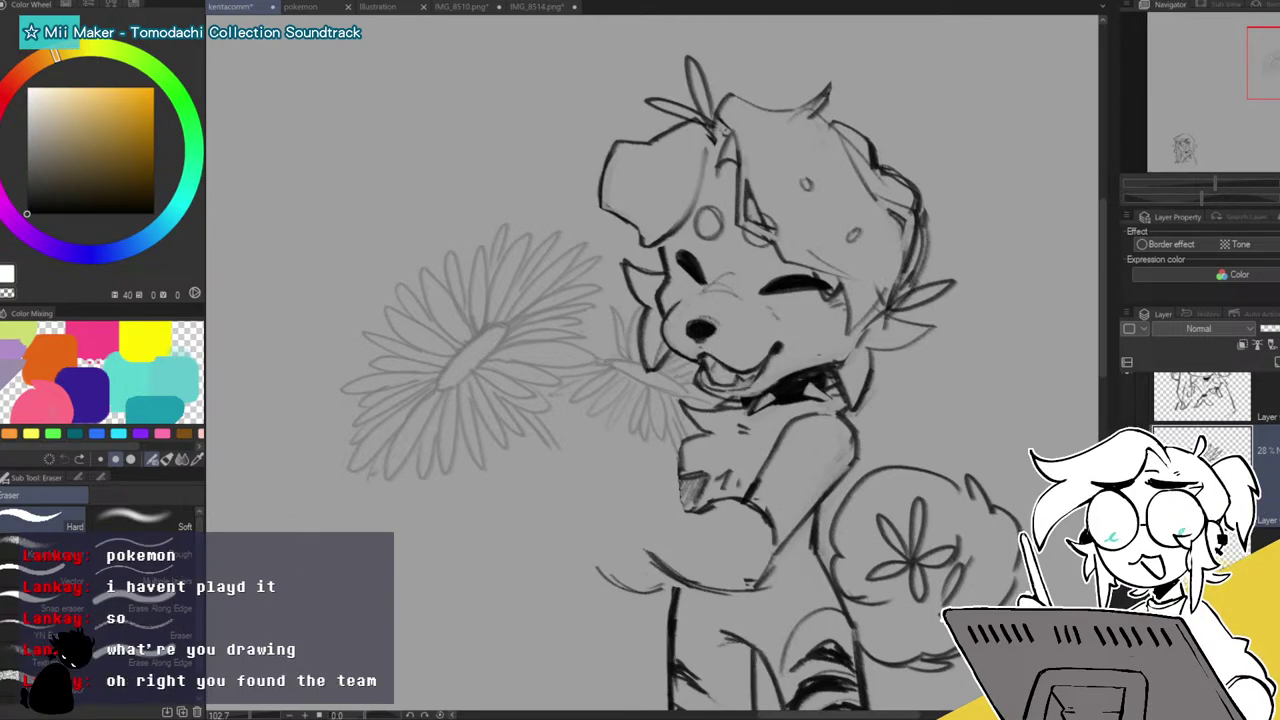
# Fade the yellow bouquet rough and its hand sketch to 28% opacity as a drawing guide.
pyautogui.press('p')
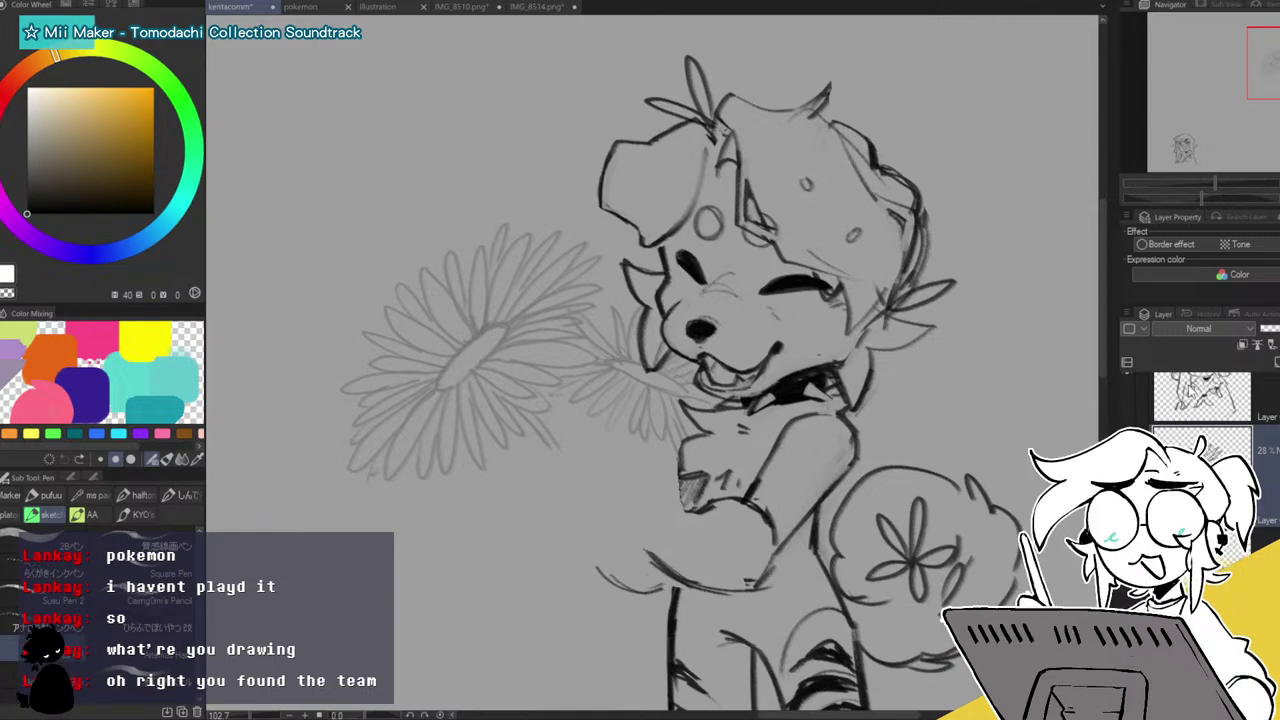
pyautogui.hotkey('ctrl', 'z')
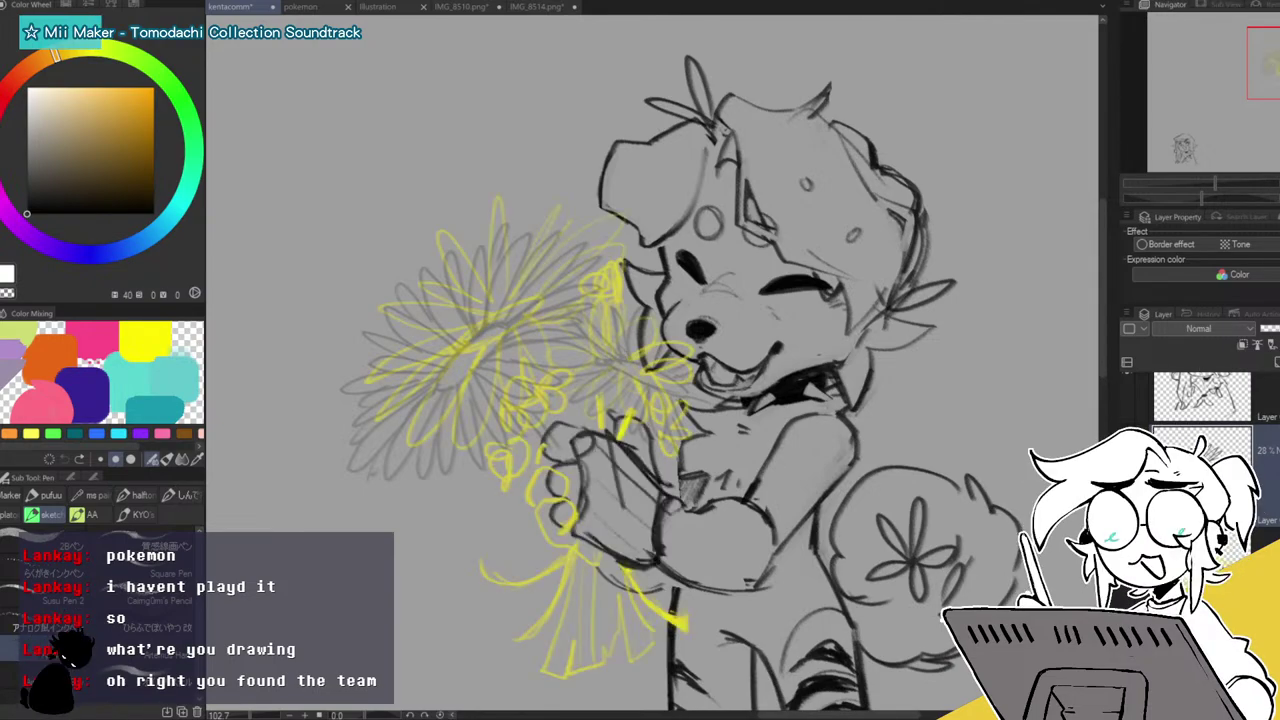
pyautogui.hotkey('ctrl', 'y')
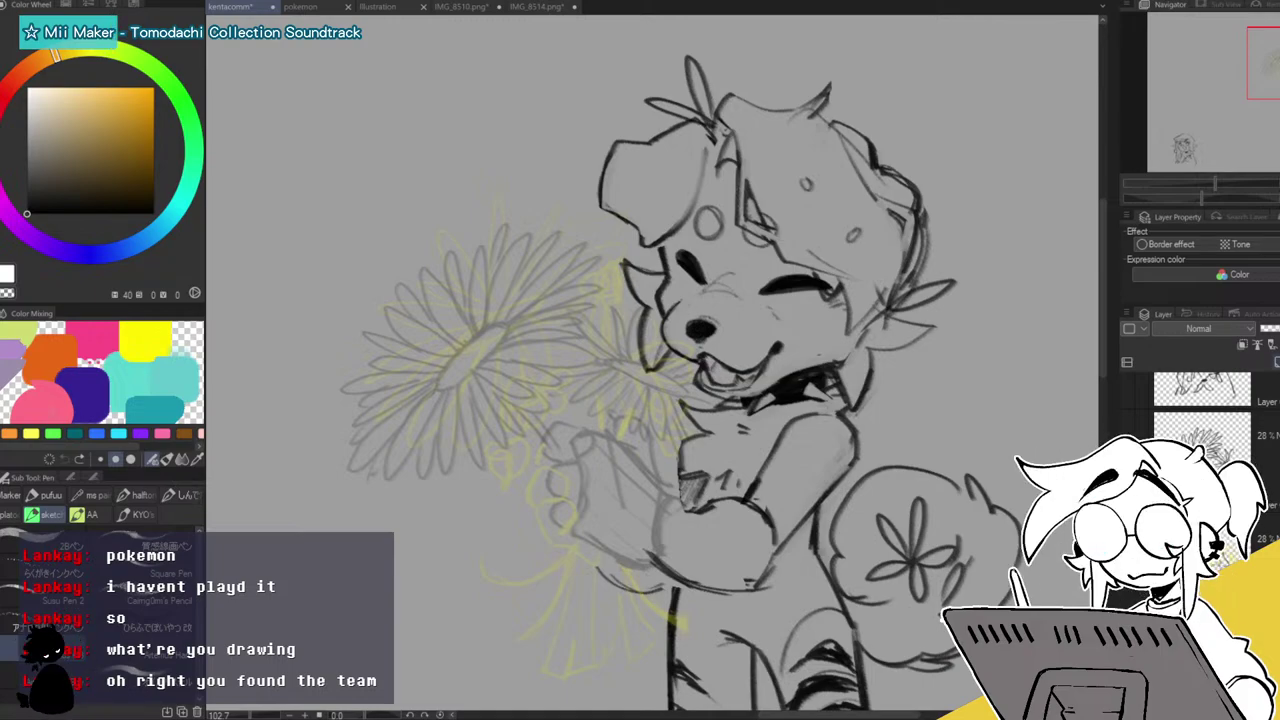
# Draw the dark upper wrist line connecting the hand to the shaded patch below the chest.
pyautogui.moveTo(1210, 180); pyautogui.dragTo(1236, 173)
pyautogui.moveTo(680, 560)
pyautogui.mouseDown()
pyautogui.moveTo(643, 563)
pyautogui.moveTo(613, 173)
pyautogui.moveTo(664, 246)
pyautogui.moveTo(723, 265)
pyautogui.mouseUp()
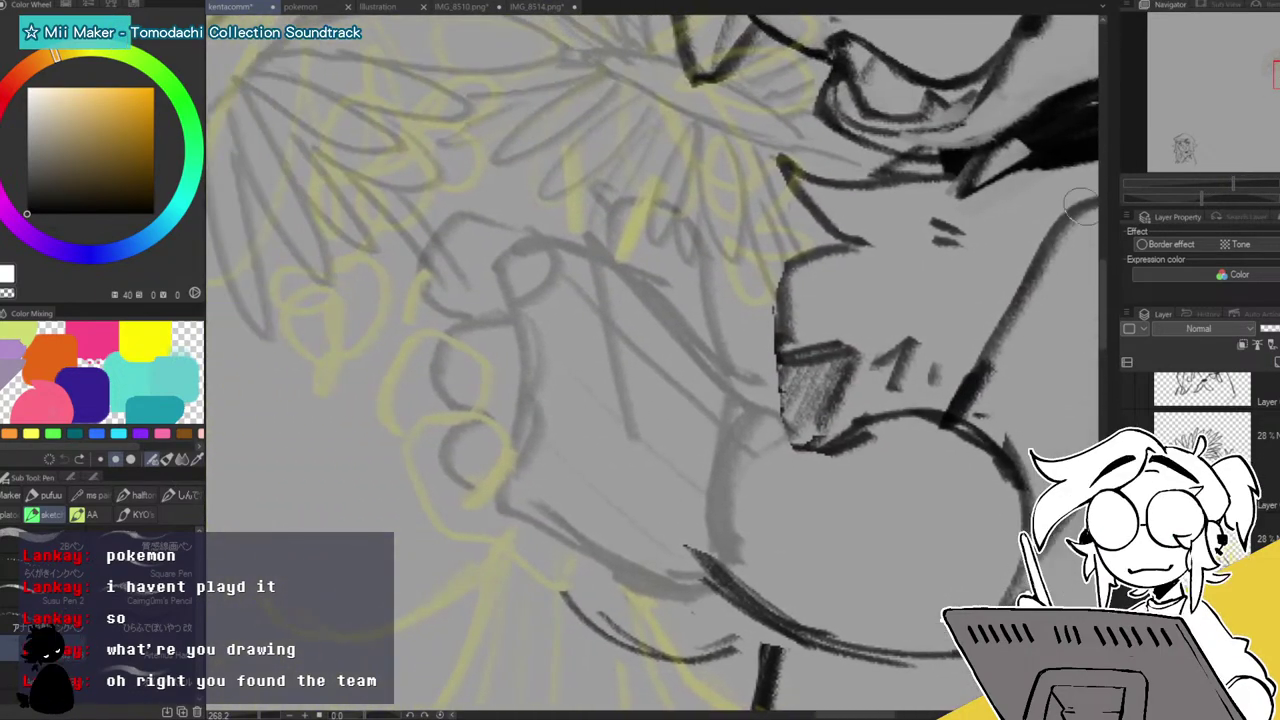
pyautogui.moveTo(732, 432); pyautogui.dragTo(818, 450)
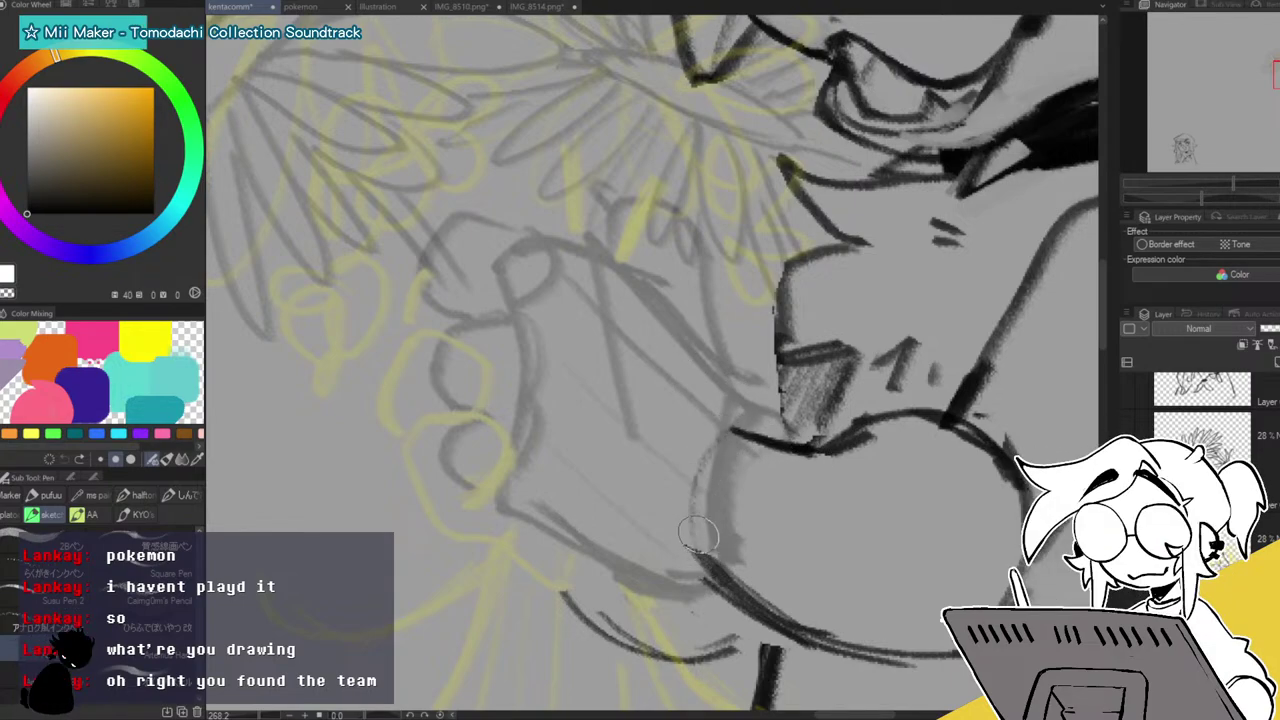
pyautogui.moveTo(528, 304)
pyautogui.mouseDown()
pyautogui.moveTo(559, 268)
pyautogui.moveTo(555, 246)
pyautogui.moveTo(476, 220)
pyautogui.moveTo(422, 282)
pyautogui.moveTo(468, 322)
pyautogui.moveTo(448, 212)
pyautogui.moveTo(492, 293)
pyautogui.moveTo(543, 320)
pyautogui.mouseUp()
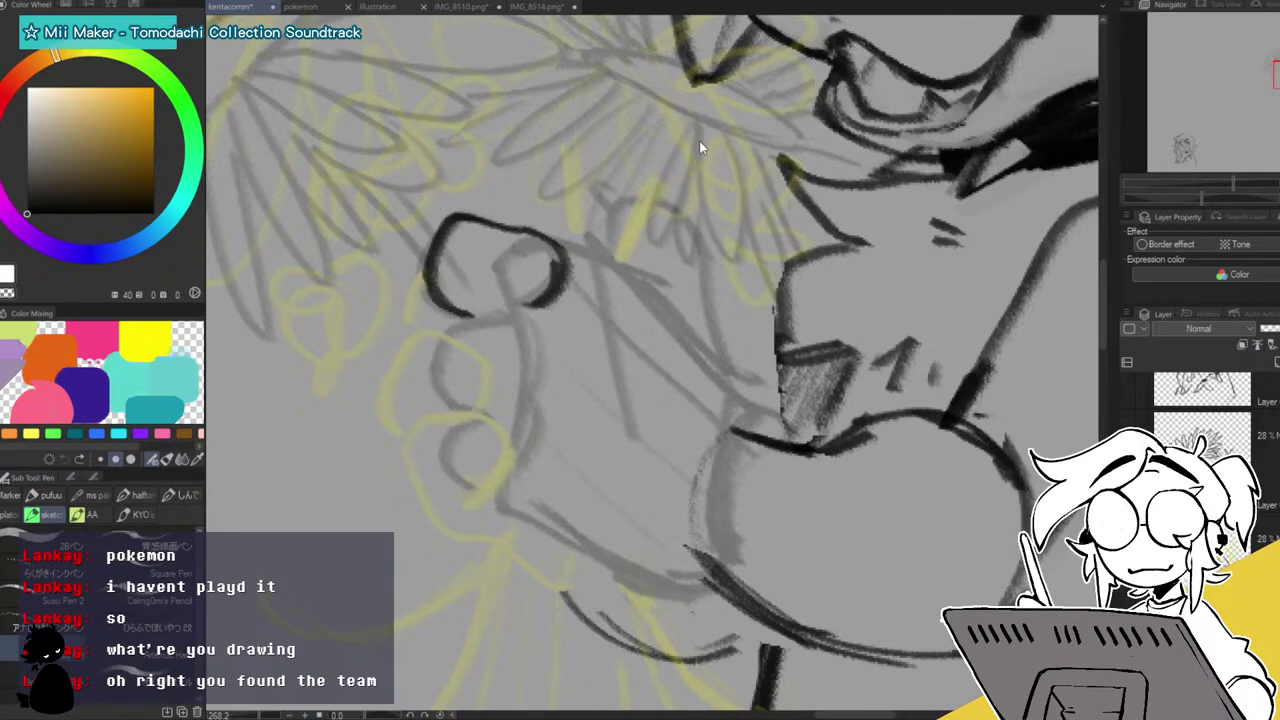
pyautogui.hotkey('ctrl', 'z')
pyautogui.hotkey('ctrl', 'z')
# Outline the paw over the faded rough with a rounded top finger, pointed thumb, palm edges and two lower fingers.
pyautogui.moveTo(535, 313)
pyautogui.mouseDown()
pyautogui.moveTo(567, 312)
pyautogui.moveTo(573, 284)
pyautogui.moveTo(534, 313)
pyautogui.moveTo(578, 258)
pyautogui.mouseUp()
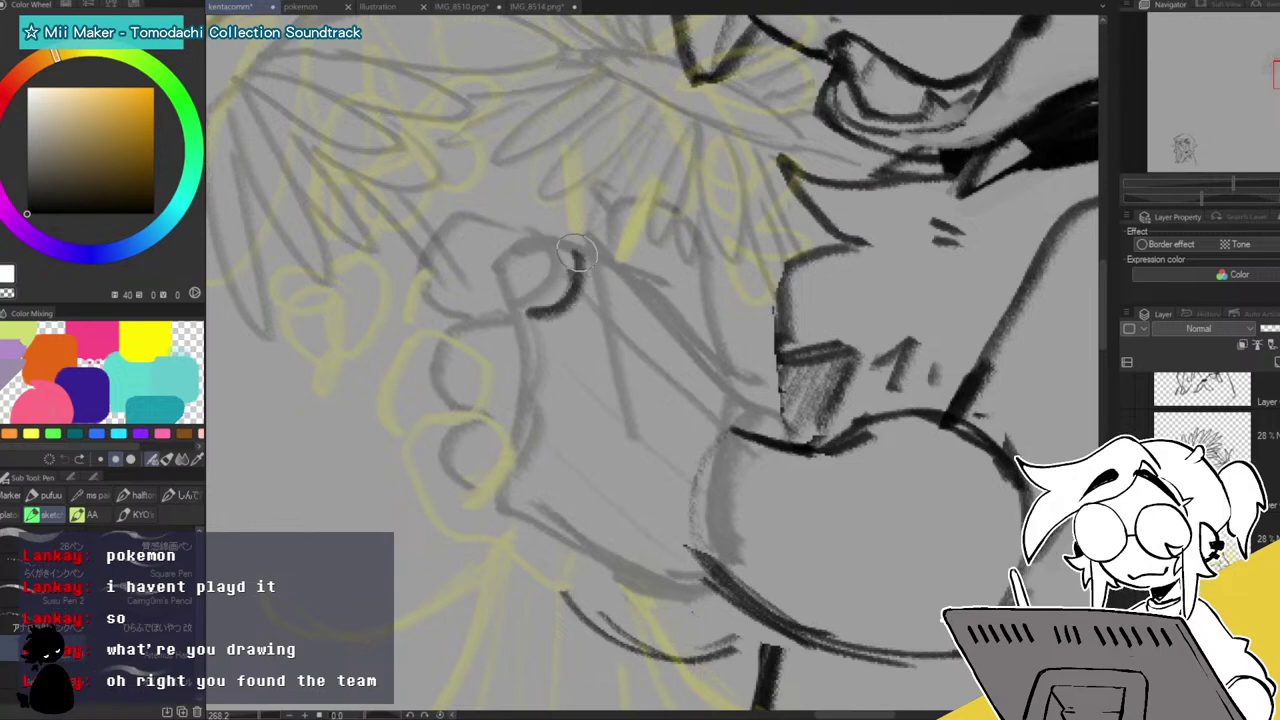
pyautogui.moveTo(465, 238)
pyautogui.mouseDown()
pyautogui.moveTo(460, 298)
pyautogui.moveTo(471, 311)
pyautogui.moveTo(500, 302)
pyautogui.mouseUp()
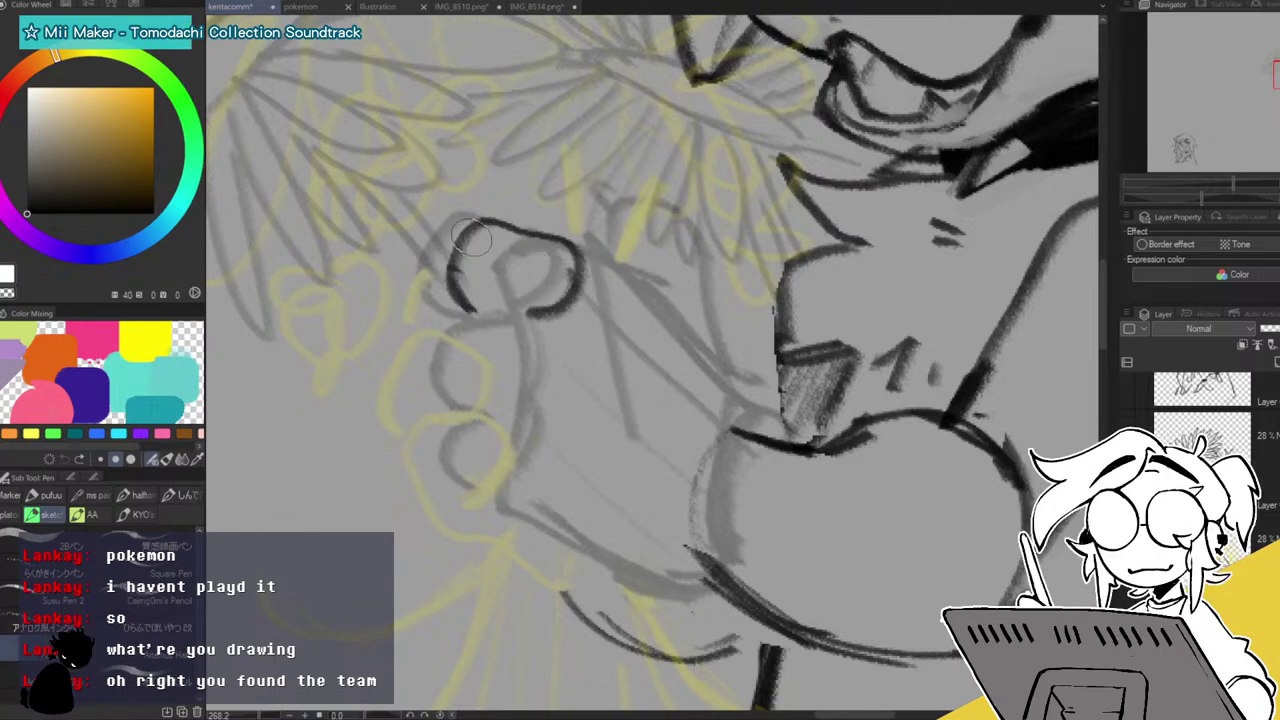
pyautogui.moveTo(573, 263)
pyautogui.mouseDown()
pyautogui.moveTo(632, 276)
pyautogui.moveTo(652, 300)
pyautogui.mouseUp()
pyautogui.moveTo(717, 352)
pyautogui.mouseDown()
pyautogui.moveTo(708, 296)
pyautogui.moveTo(649, 228)
pyautogui.moveTo(620, 220)
pyautogui.moveTo(599, 243)
pyautogui.moveTo(624, 190)
pyautogui.moveTo(651, 311)
pyautogui.moveTo(729, 375)
pyautogui.moveTo(735, 438)
pyautogui.mouseUp()
pyautogui.moveTo(680, 570)
pyautogui.mouseDown()
pyautogui.moveTo(700, 560)
pyautogui.moveTo(640, 580)
pyautogui.moveTo(524, 503)
pyautogui.mouseUp()
pyautogui.moveTo(530, 434)
pyautogui.mouseDown()
pyautogui.moveTo(462, 425)
pyautogui.moveTo(438, 458)
pyautogui.moveTo(465, 492)
pyautogui.moveTo(518, 504)
pyautogui.moveTo(514, 416)
pyautogui.moveTo(460, 402)
pyautogui.moveTo(450, 340)
pyautogui.moveTo(530, 318)
pyautogui.mouseUp()
pyautogui.moveTo(440, 388)
pyautogui.mouseDown()
pyautogui.moveTo(531, 401)
pyautogui.moveTo(450, 430)
pyautogui.mouseUp()
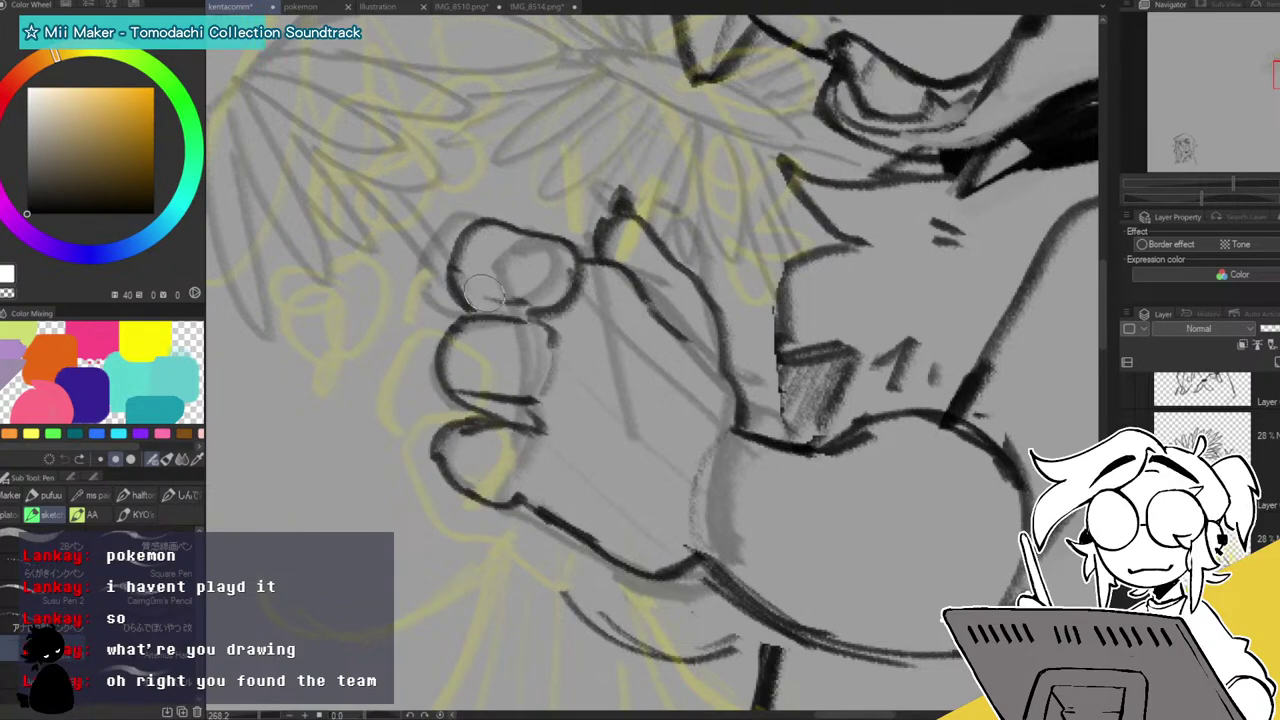
# Erase parts of the paw's two lower fingers and redraw them with rounder, cleaner outlines.
pyautogui.press('e')
pyautogui.moveTo(470, 380); pyautogui.dragTo(470, 300)
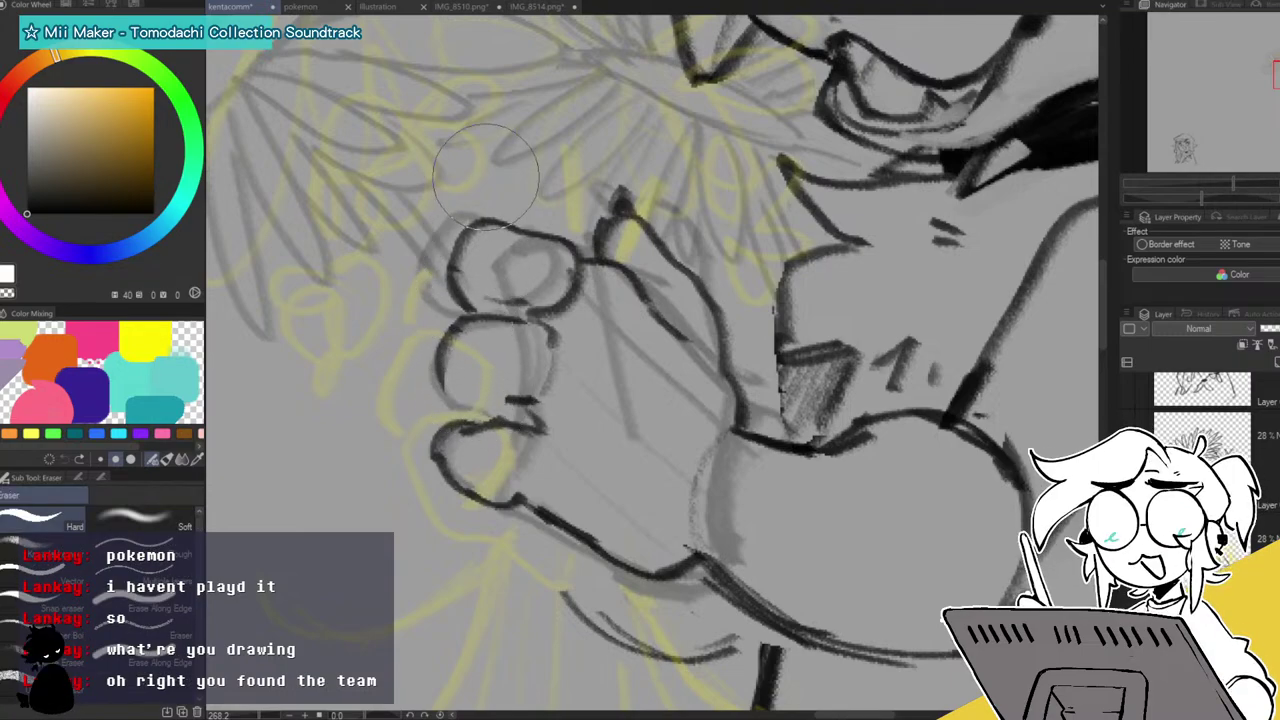
pyautogui.press('p')
pyautogui.moveTo(441, 374)
pyautogui.mouseDown()
pyautogui.moveTo(482, 414)
pyautogui.moveTo(503, 413)
pyautogui.moveTo(492, 418)
pyautogui.moveTo(534, 407)
pyautogui.moveTo(539, 425)
pyautogui.moveTo(465, 428)
pyautogui.moveTo(453, 451)
pyautogui.moveTo(498, 510)
pyautogui.mouseUp()
pyautogui.moveTo(440, 425)
pyautogui.mouseDown()
pyautogui.moveTo(505, 505)
pyautogui.moveTo(540, 420)
pyautogui.moveTo(478, 462)
pyautogui.mouseUp()
pyautogui.press('e')
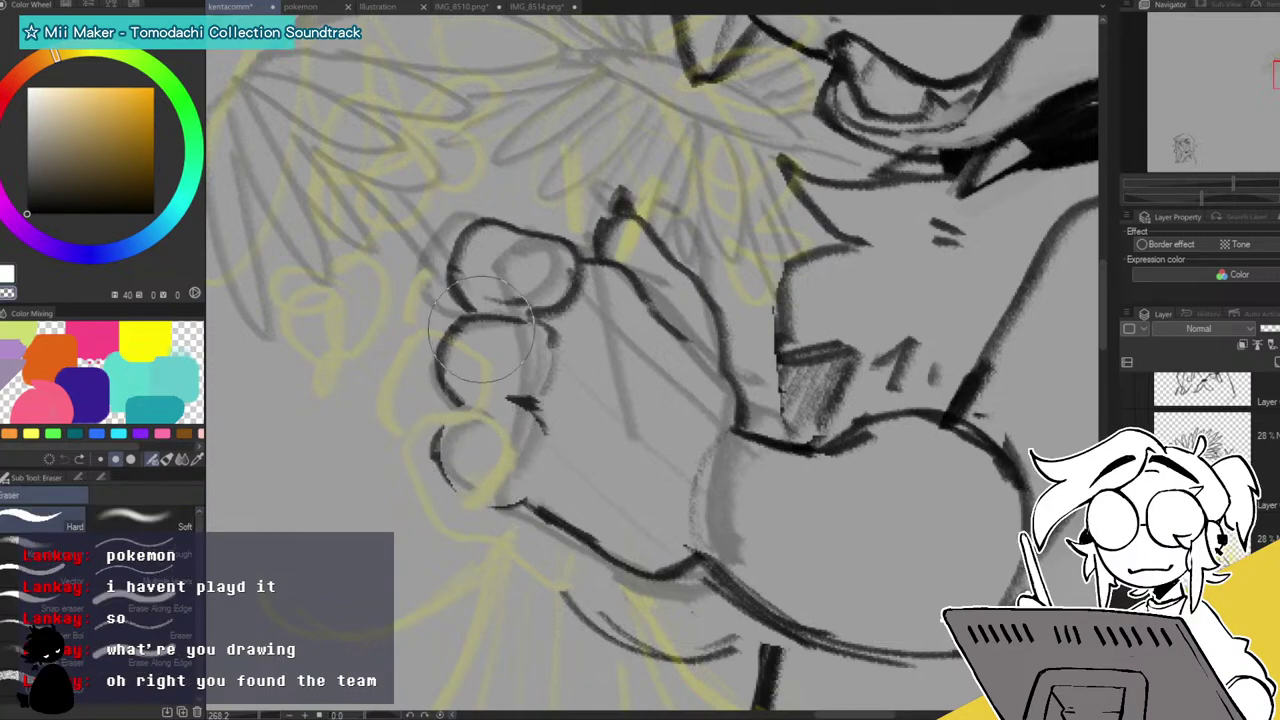
pyautogui.press('p')
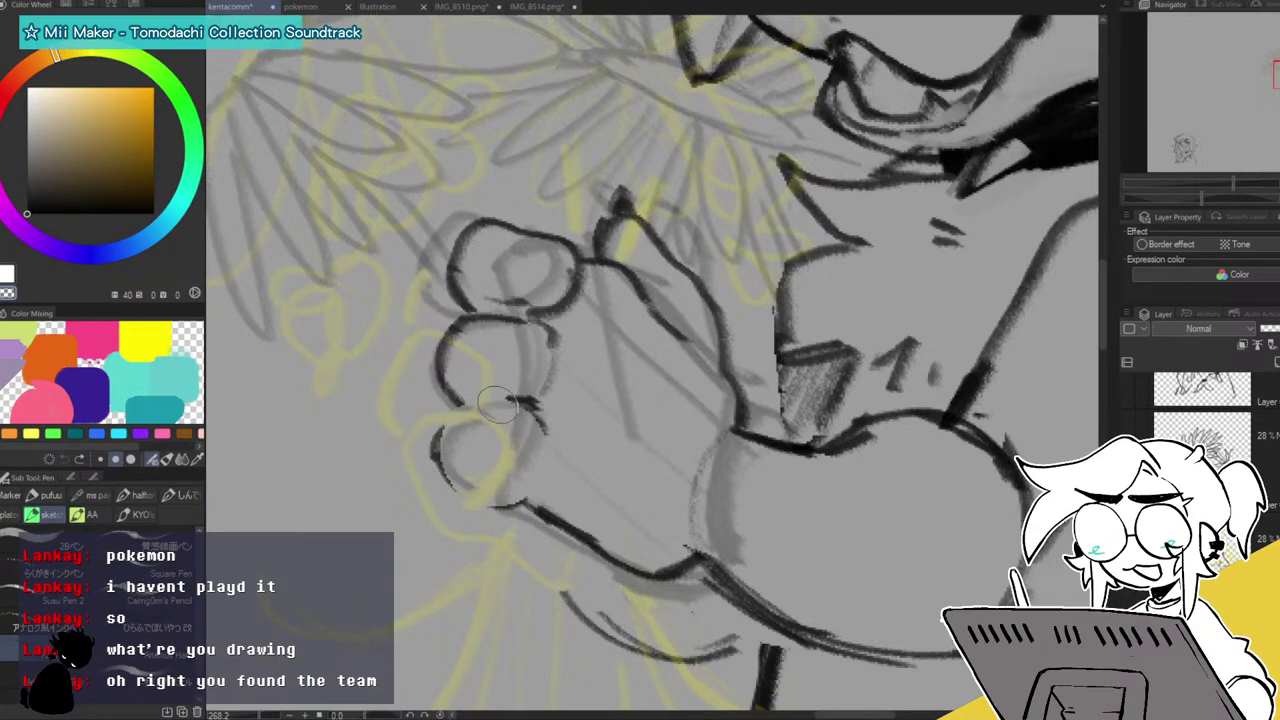
pyautogui.moveTo(528, 404)
pyautogui.mouseDown()
pyautogui.moveTo(450, 416)
pyautogui.moveTo(434, 468)
pyautogui.moveTo(468, 504)
pyautogui.moveTo(520, 508)
pyautogui.mouseUp()
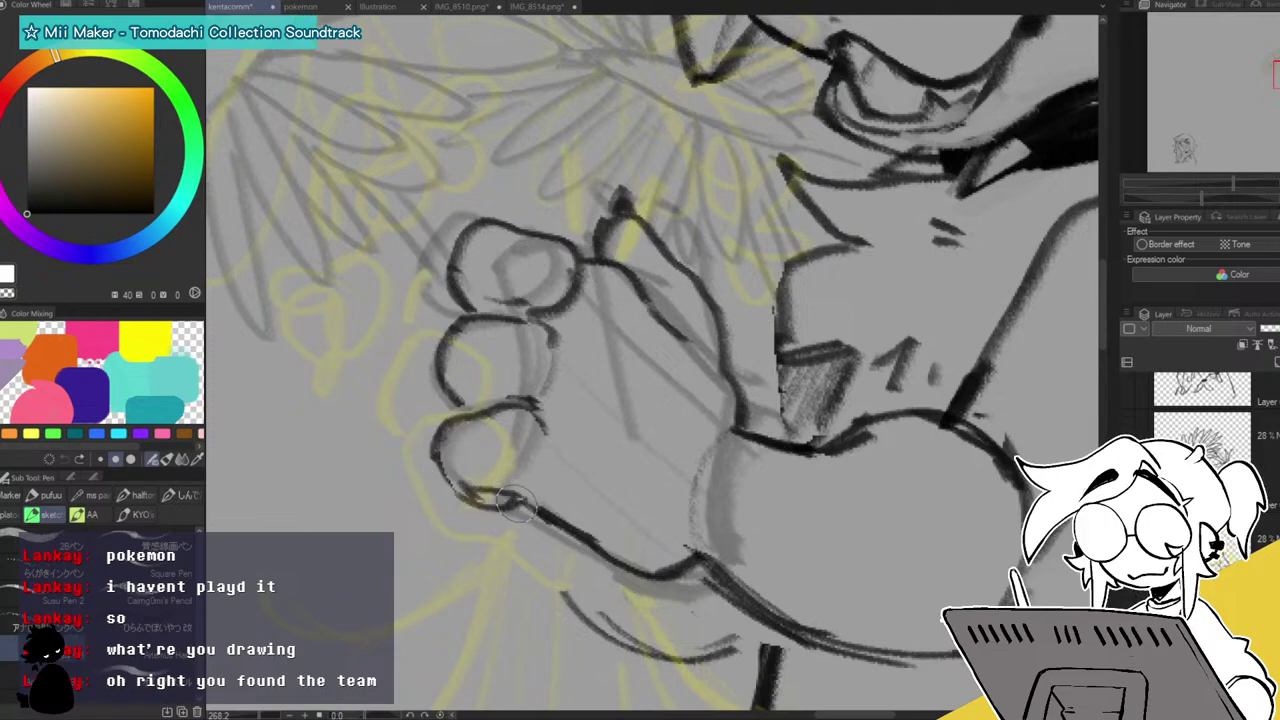
pyautogui.moveTo(460, 395)
pyautogui.mouseDown()
pyautogui.moveTo(500, 402)
pyautogui.moveTo(497, 372)
pyautogui.mouseUp()
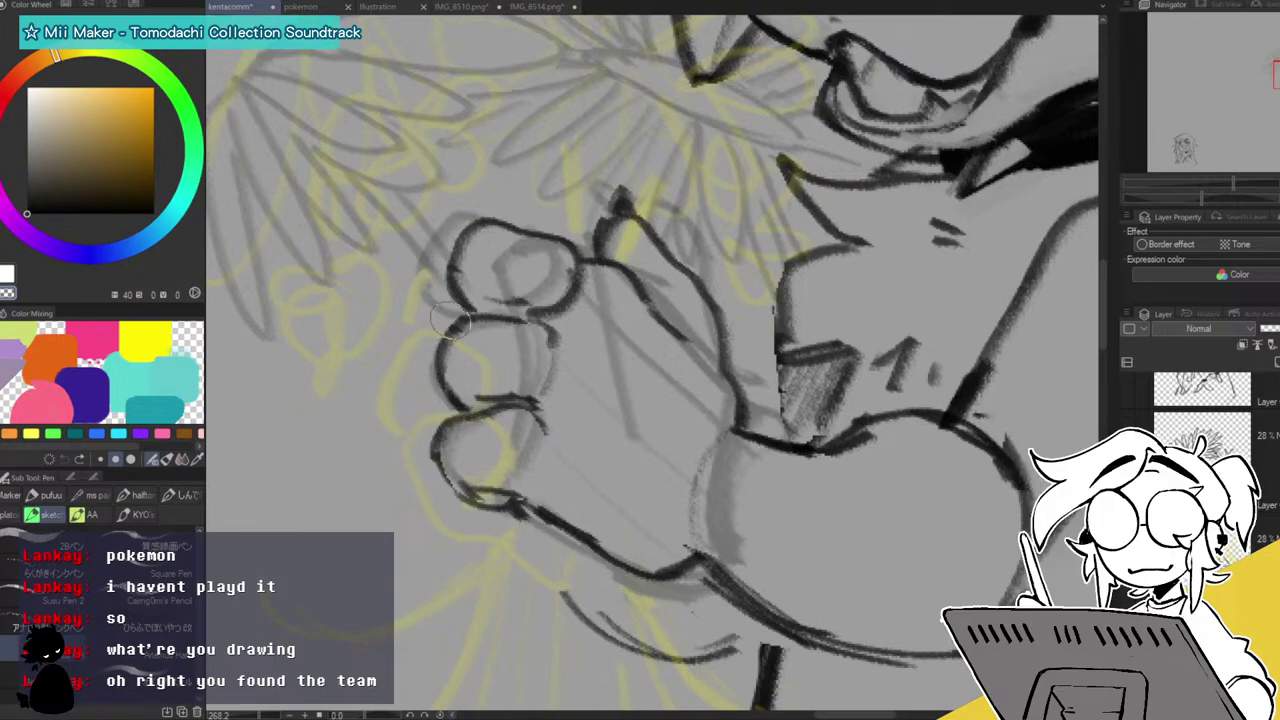
# Show the hidden reference photos of a hand and a furry paw holding flowers, and examine both grips.
pyautogui.moveTo(1240, 188); pyautogui.dragTo(1208, 190)
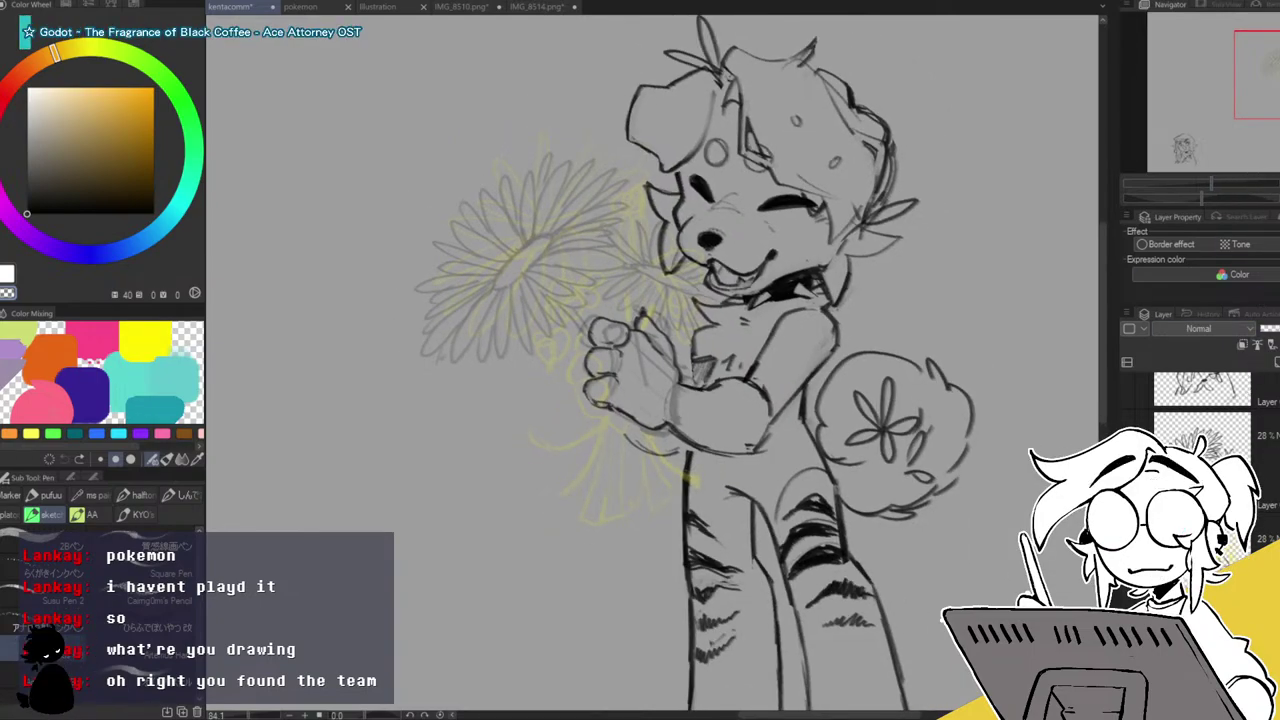
pyautogui.scroll(-4, 1200, 450)
pyautogui.click(1262, 540)
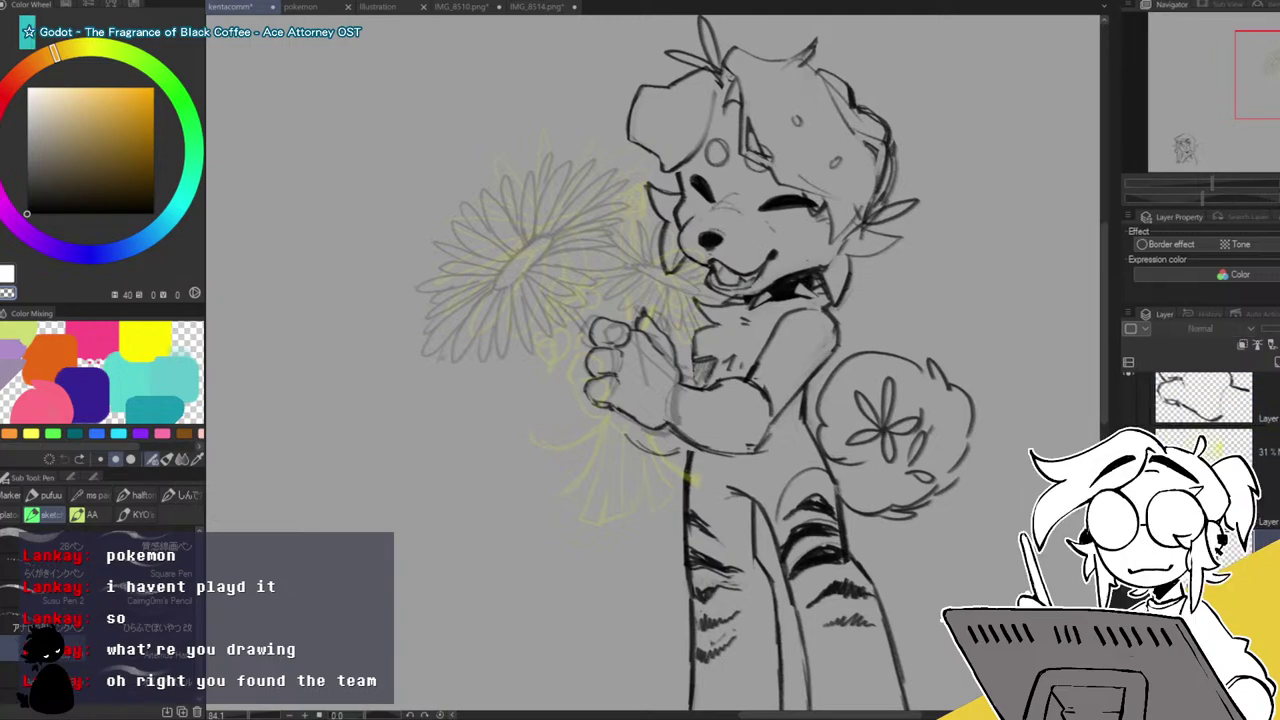
pyautogui.click(1128, 540)
pyautogui.moveTo(1279, 106); pyautogui.dragTo(1238, 109)
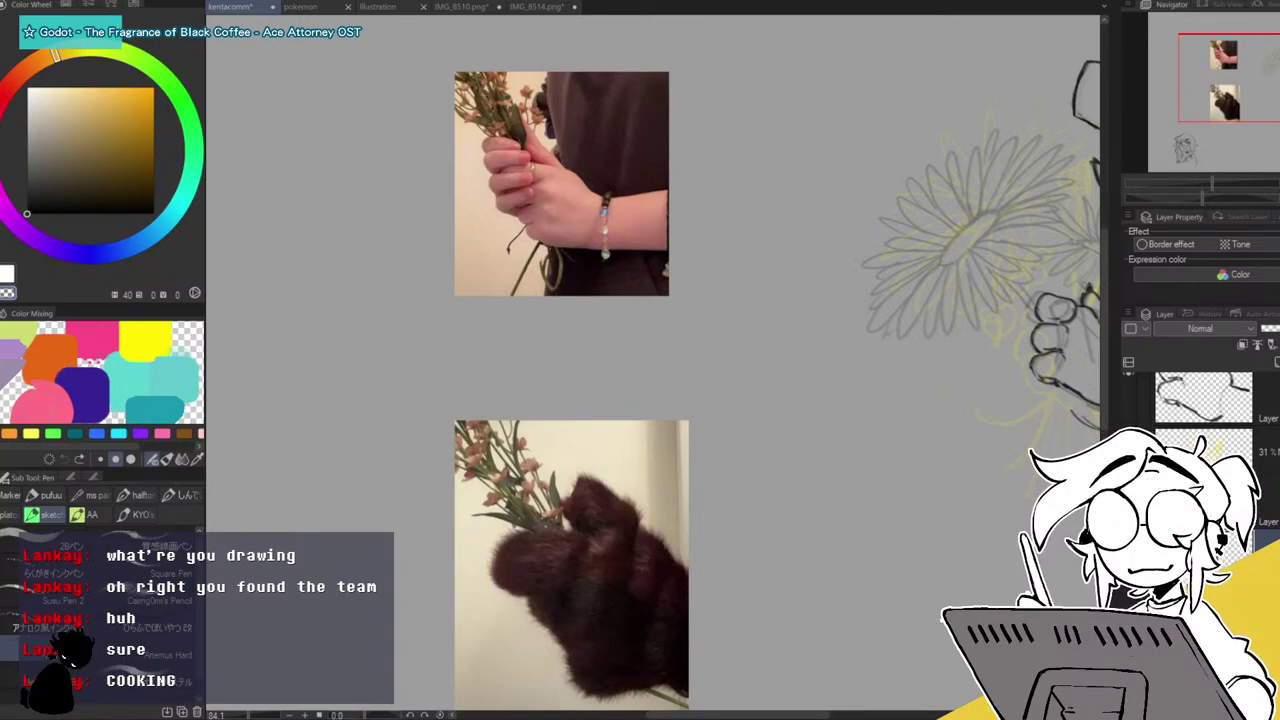
# Select the line layer and draw pointed fur tufts at the elbow of the flower-holding arm.
pyautogui.moveTo(1241, 96); pyautogui.dragTo(1277, 90)
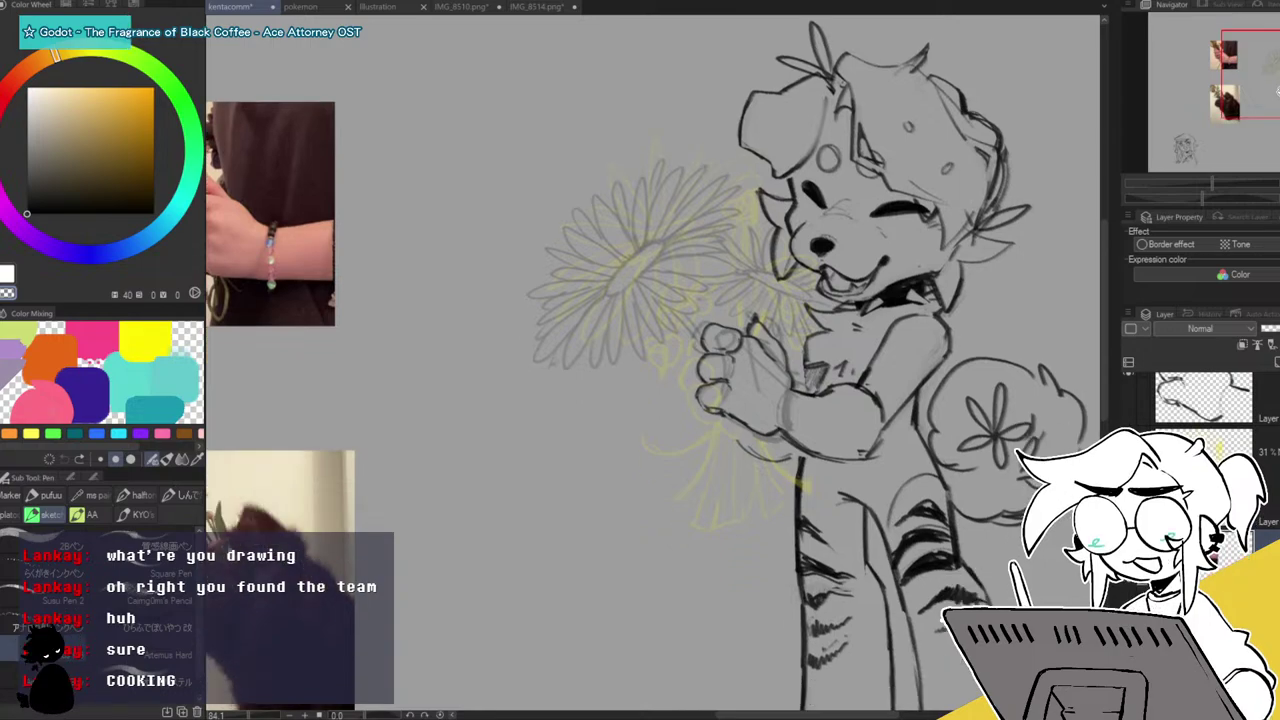
pyautogui.moveTo(1210, 186); pyautogui.dragTo(1223, 185)
pyautogui.moveTo(1252, 76); pyautogui.dragTo(1273, 82)
pyautogui.click(1275, 404)
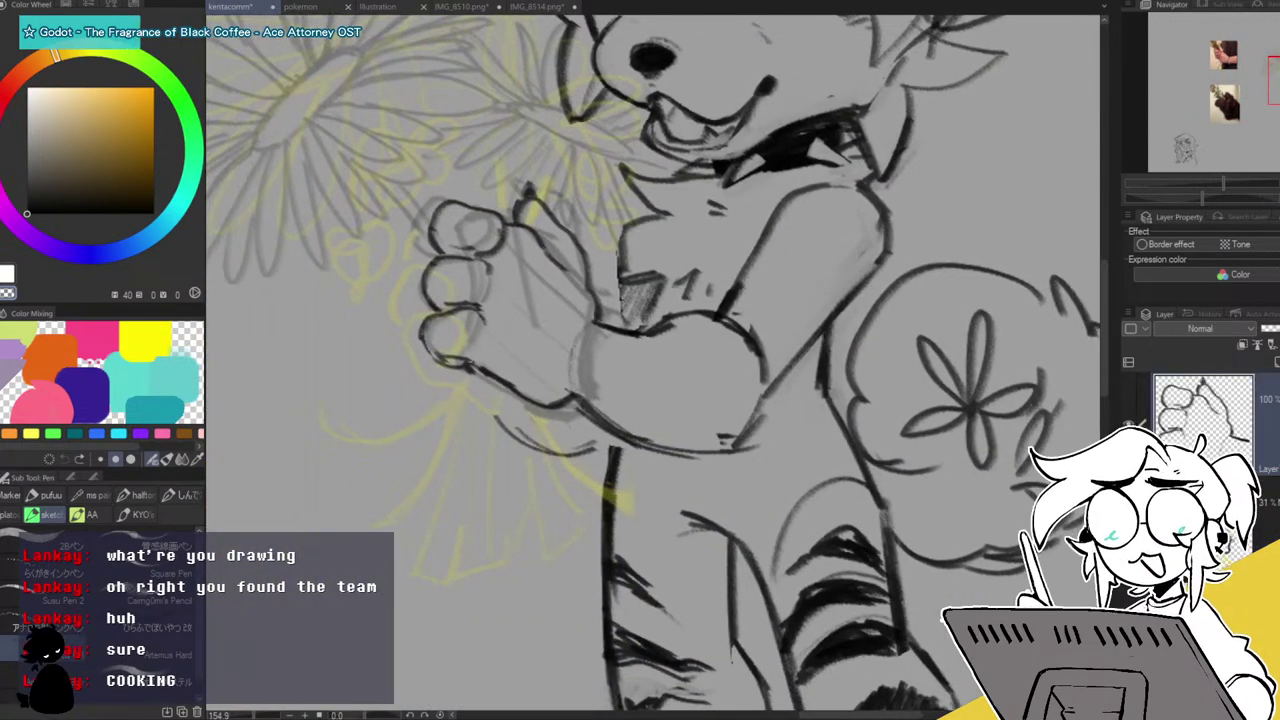
pyautogui.scroll(2, 1215, 440)
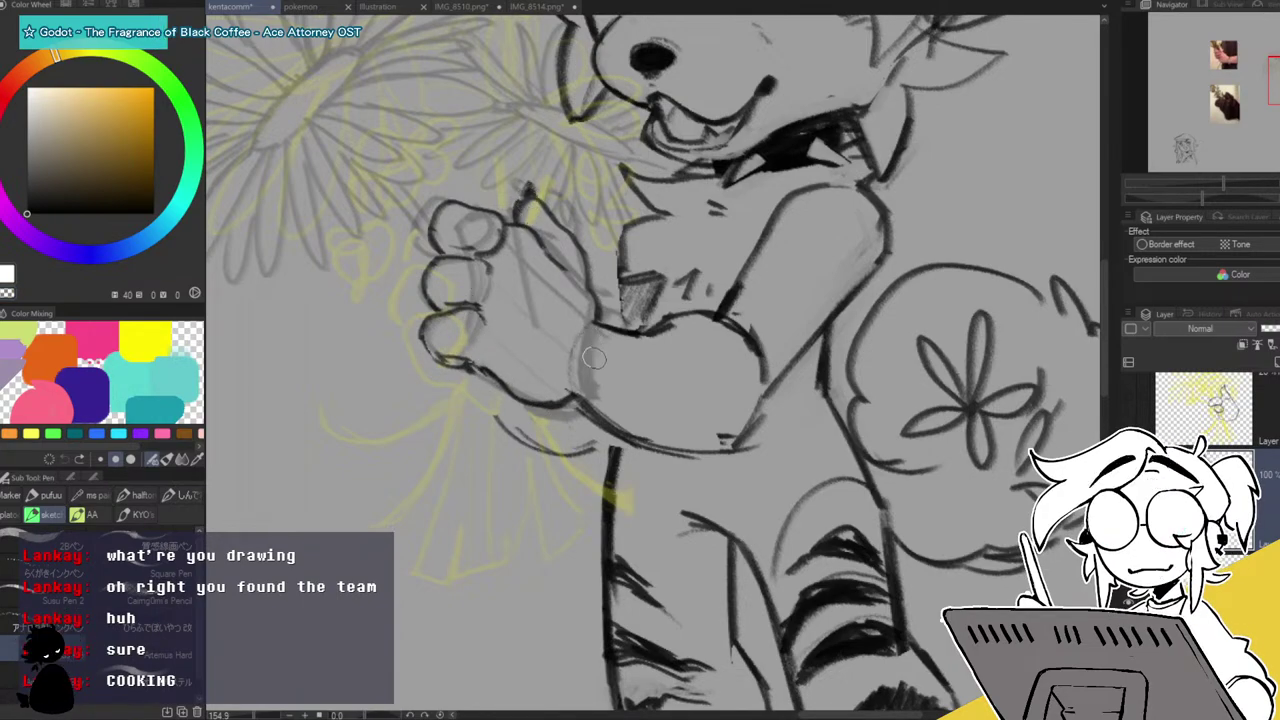
pyautogui.moveTo(729, 441)
pyautogui.mouseDown()
pyautogui.moveTo(741, 486)
pyautogui.moveTo(755, 450)
pyautogui.mouseUp()
pyautogui.moveTo(755, 450)
pyautogui.mouseDown()
pyautogui.moveTo(791, 448)
pyautogui.moveTo(753, 427)
pyautogui.mouseUp()
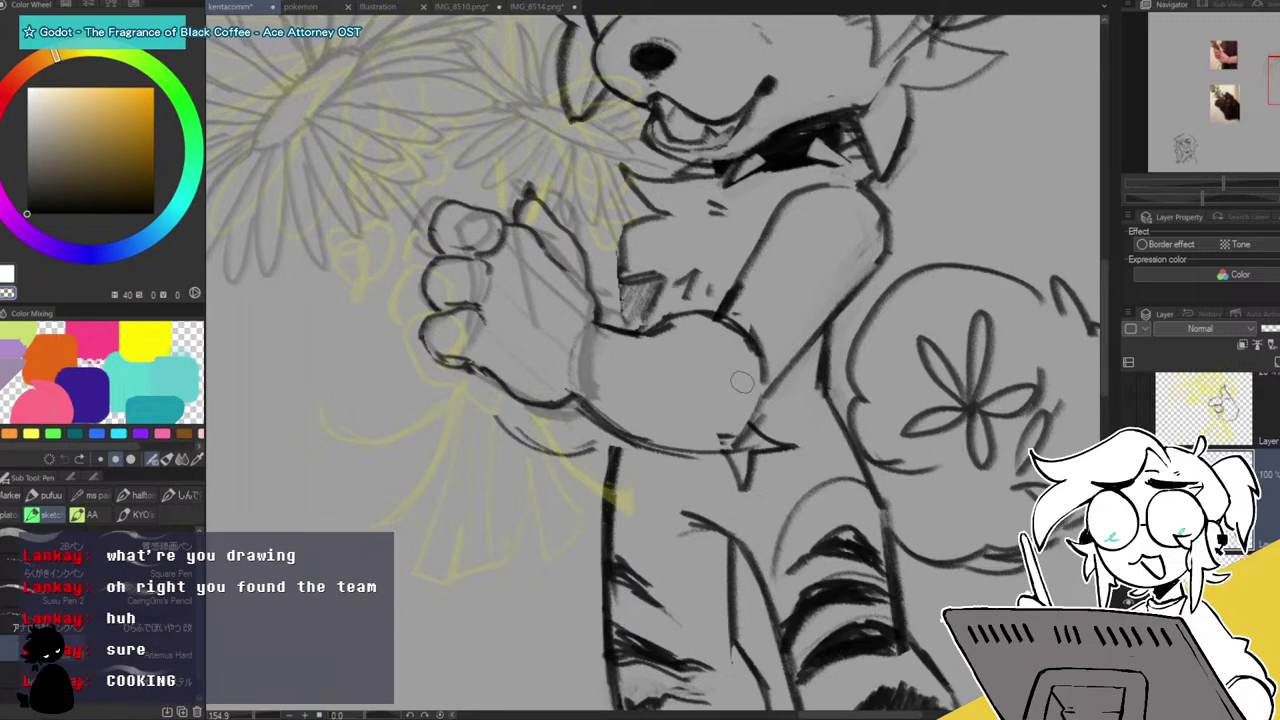
# Draw the other hand's curled fingertips along the outer side of the paw's top, middle and lowest fingers.
pyautogui.scroll(1, 1203, 420)
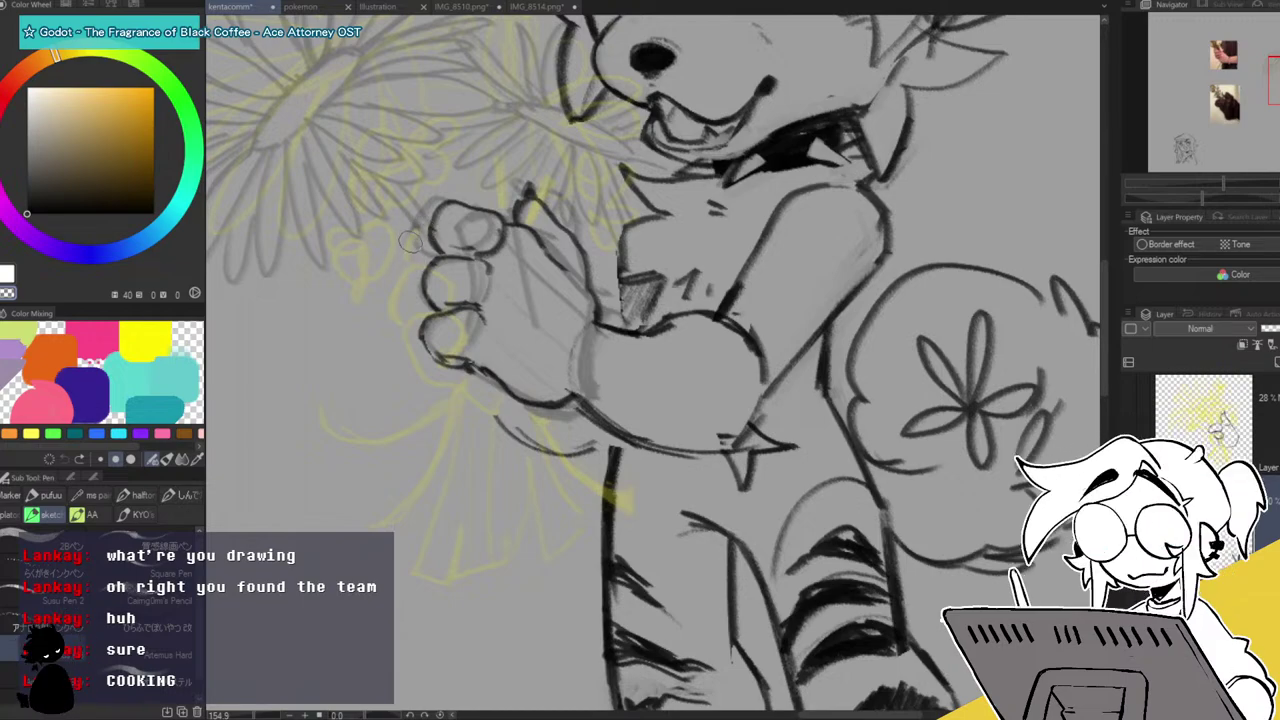
pyautogui.moveTo(427, 220)
pyautogui.mouseDown()
pyautogui.moveTo(406, 240)
pyautogui.moveTo(411, 257)
pyautogui.mouseUp()
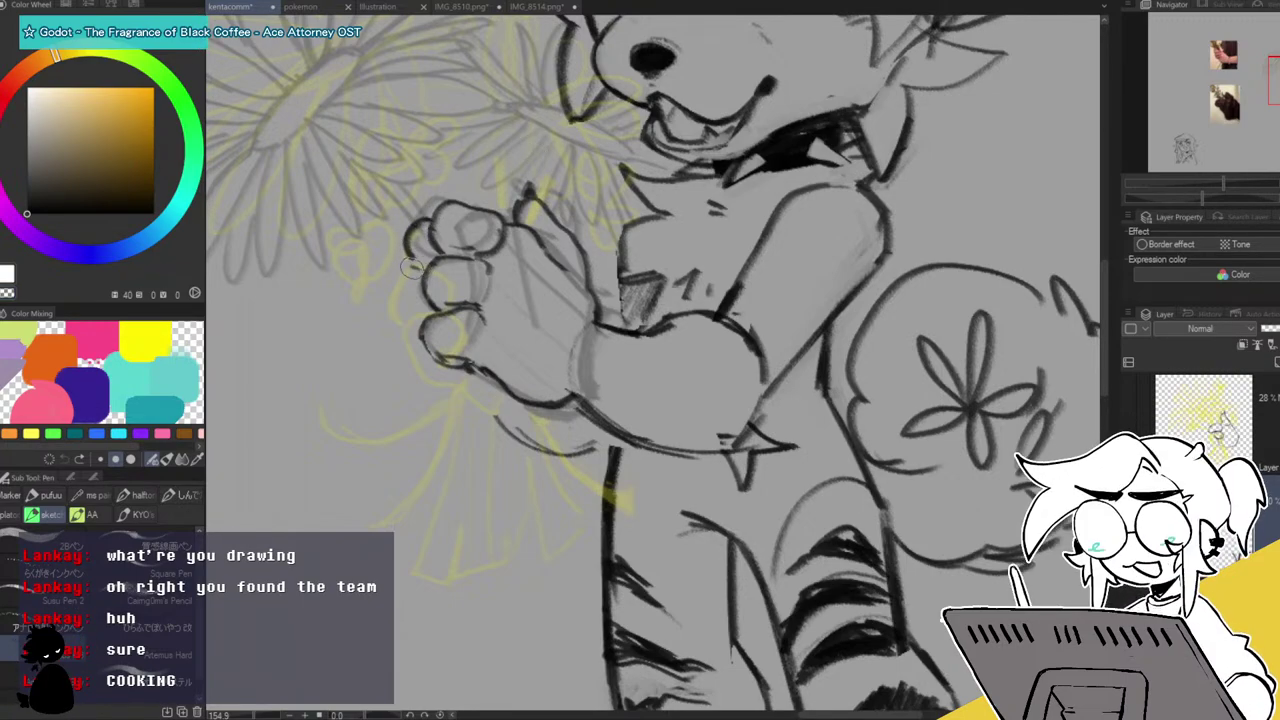
pyautogui.moveTo(414, 326)
pyautogui.mouseDown()
pyautogui.moveTo(399, 308)
pyautogui.moveTo(408, 258)
pyautogui.mouseUp()
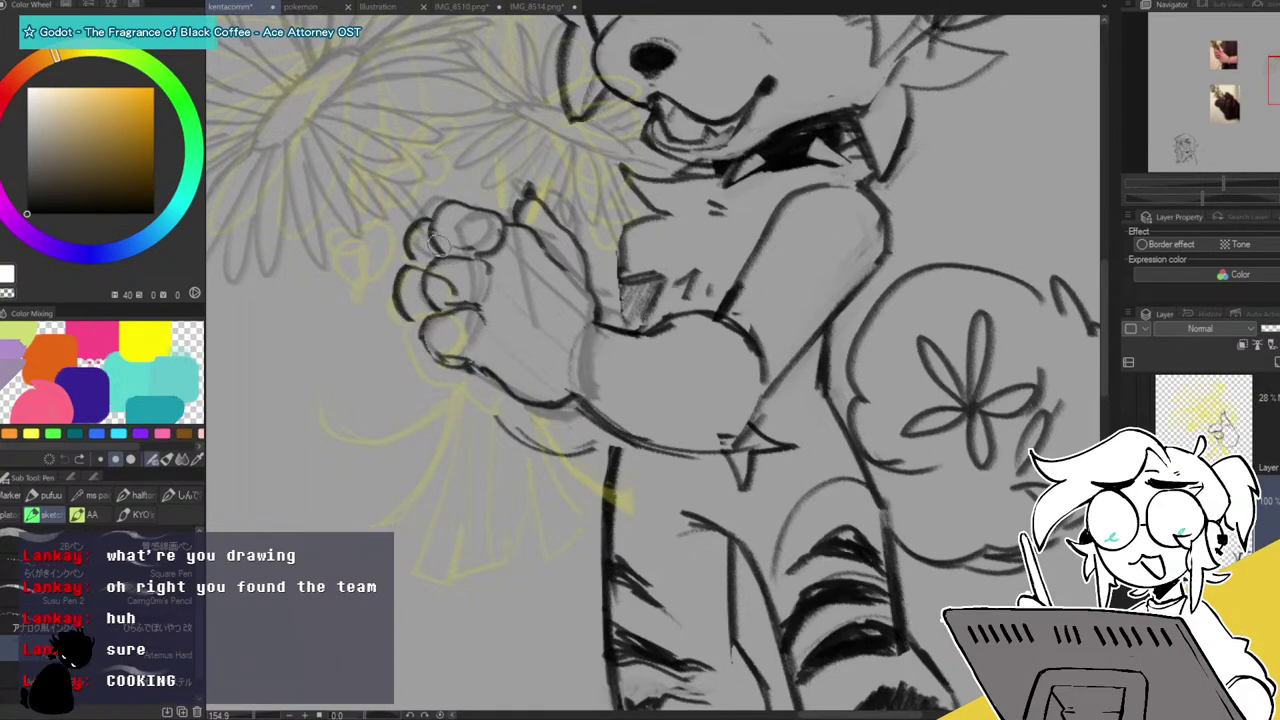
pyautogui.moveTo(414, 309)
pyautogui.mouseDown()
pyautogui.moveTo(440, 287)
pyautogui.moveTo(415, 266)
pyautogui.moveTo(455, 263)
pyautogui.moveTo(459, 289)
pyautogui.moveTo(440, 300)
pyautogui.moveTo(461, 280)
pyautogui.moveTo(404, 269)
pyautogui.moveTo(448, 264)
pyautogui.mouseUp()
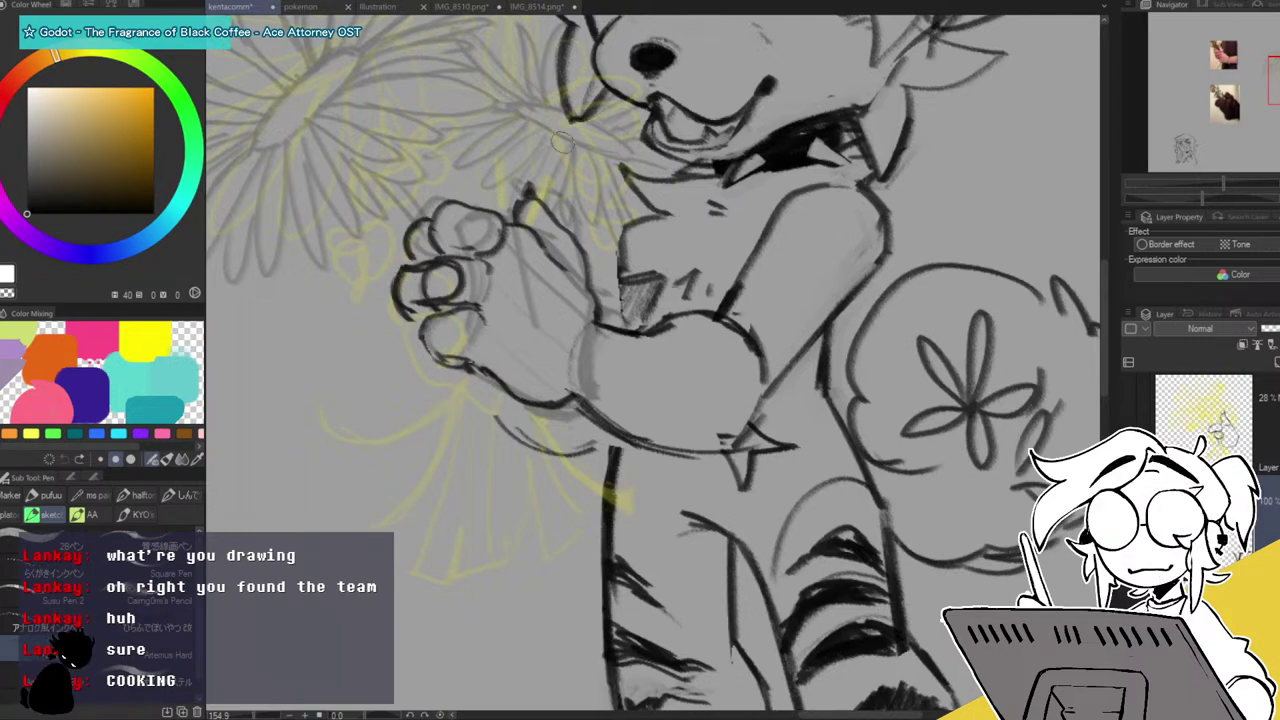
pyautogui.moveTo(404, 320)
pyautogui.mouseDown()
pyautogui.moveTo(435, 358)
pyautogui.moveTo(406, 338)
pyautogui.moveTo(408, 317)
pyautogui.moveTo(449, 304)
pyautogui.moveTo(460, 329)
pyautogui.moveTo(446, 350)
pyautogui.moveTo(482, 234)
pyautogui.moveTo(435, 325)
pyautogui.mouseUp()
# Erase the extra line inside the middle finger and finish the outline of the lowest finger.
pyautogui.press('e')
pyautogui.moveTo(446, 280); pyautogui.dragTo(419, 286)
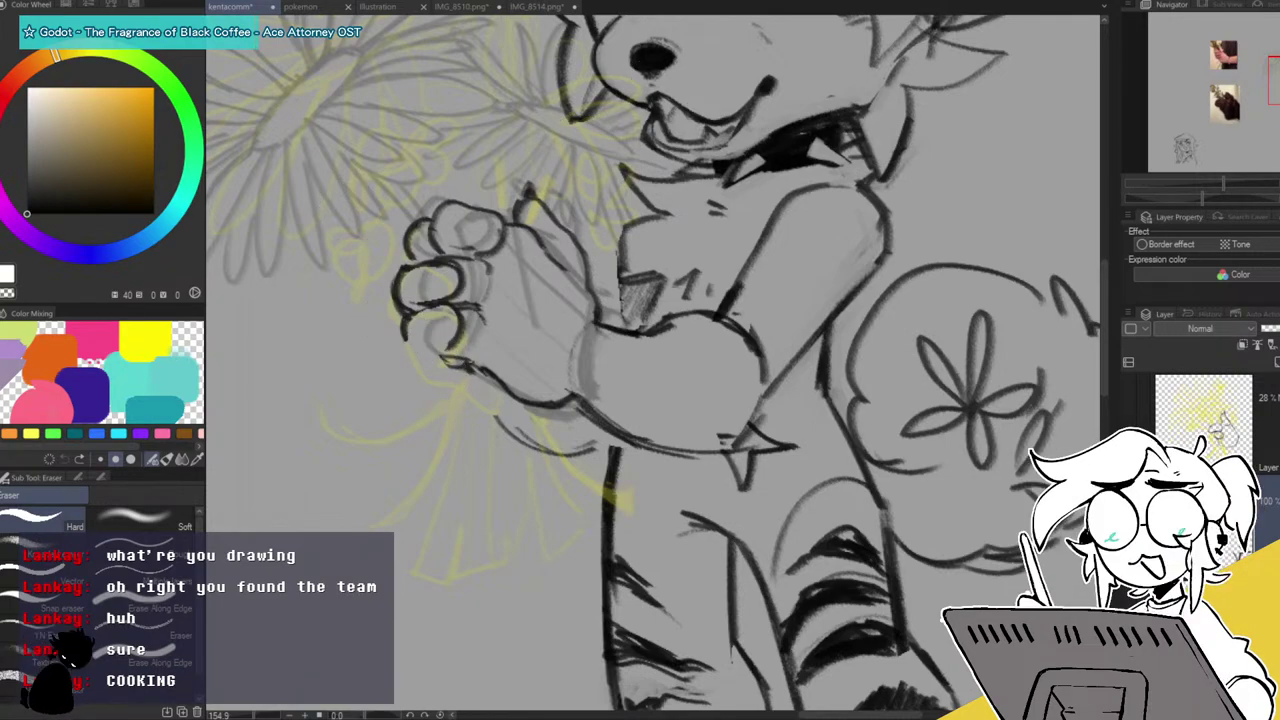
pyautogui.press('p')
pyautogui.moveTo(403, 340)
pyautogui.mouseDown()
pyautogui.moveTo(410, 366)
pyautogui.moveTo(440, 376)
pyautogui.moveTo(455, 338)
pyautogui.mouseUp()
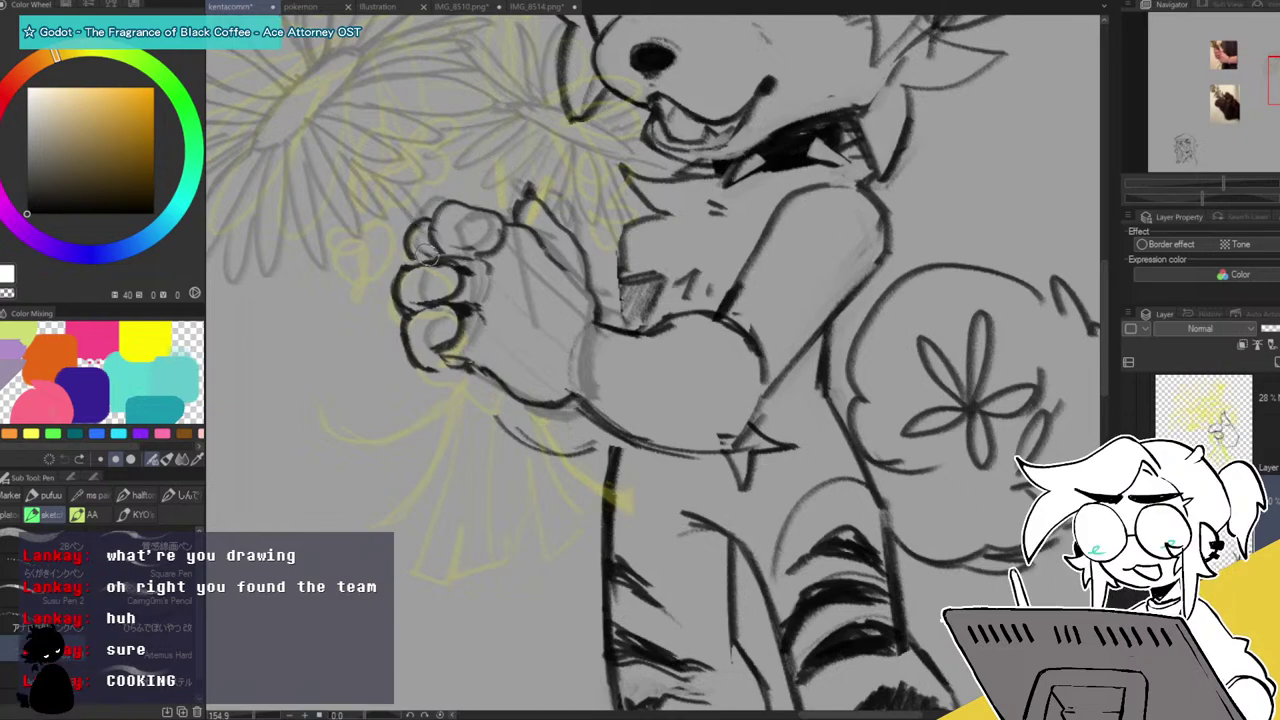
# Draw the second hand's lower edge with dark shading beneath the wrist, and darken the patch between wrist and chest.
pyautogui.moveTo(437, 373)
pyautogui.mouseDown()
pyautogui.moveTo(540, 450)
pyautogui.moveTo(585, 462)
pyautogui.mouseUp()
pyautogui.hotkey('ctrl', 'z')
pyautogui.moveTo(503, 414); pyautogui.dragTo(594, 462)
pyautogui.moveTo(532, 436); pyautogui.dragTo(584, 463)
pyautogui.moveTo(607, 318)
pyautogui.mouseDown()
pyautogui.moveTo(630, 290)
pyautogui.moveTo(608, 325)
pyautogui.moveTo(627, 328)
pyautogui.moveTo(645, 285)
pyautogui.moveTo(614, 330)
pyautogui.moveTo(622, 305)
pyautogui.moveTo(628, 316)
pyautogui.mouseUp()
pyautogui.moveTo(505, 400)
pyautogui.mouseDown()
pyautogui.moveTo(556, 448)
pyautogui.moveTo(572, 457)
pyautogui.moveTo(553, 415)
pyautogui.moveTo(563, 409)
pyautogui.moveTo(600, 446)
pyautogui.moveTo(580, 402)
pyautogui.moveTo(594, 448)
pyautogui.moveTo(556, 416)
pyautogui.mouseUp()
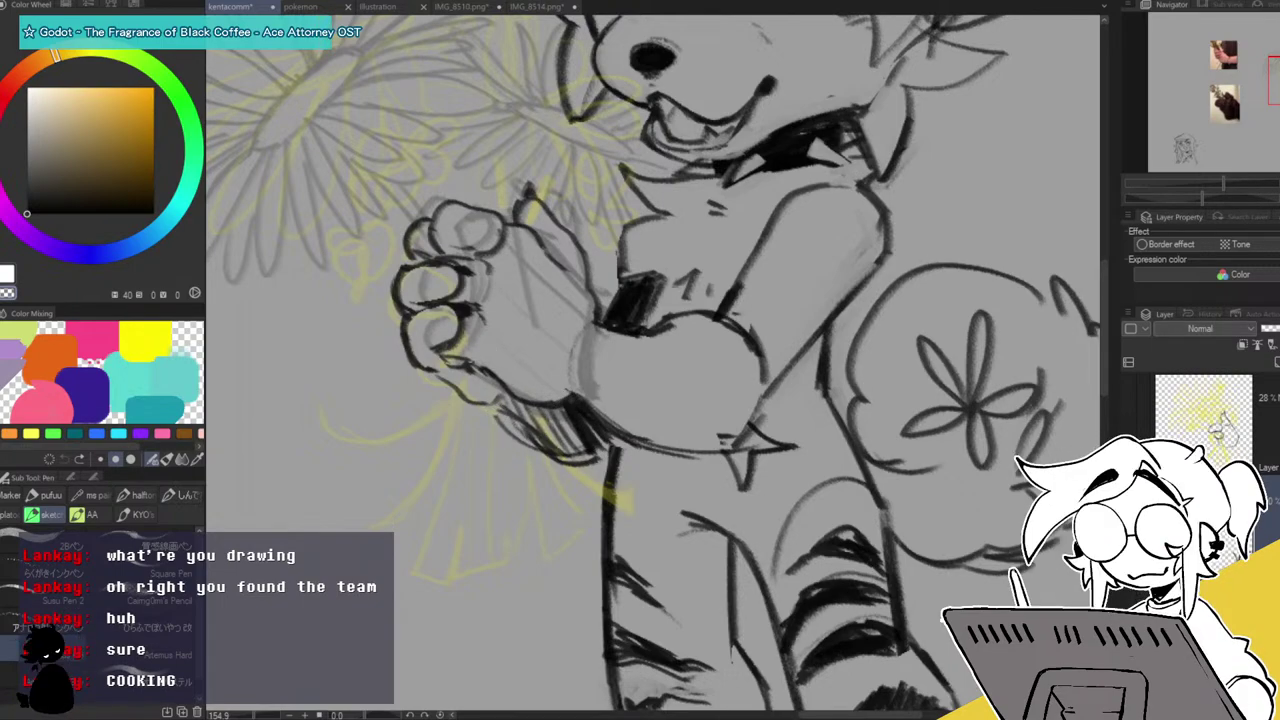
# Select the line layer, erase the rough fur marks on the second hand's lower edge and redraw that stretch as one line toward the wrist.
pyautogui.scroll(-2, 1203, 420)
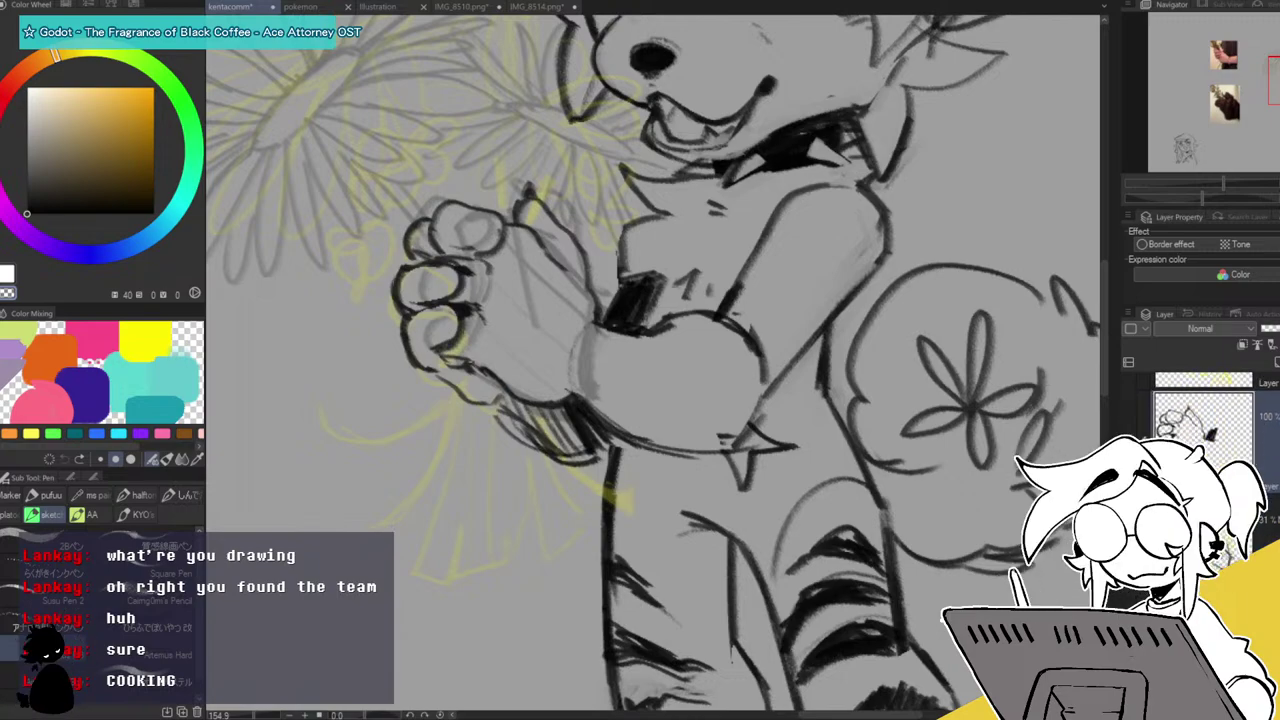
pyautogui.scroll(1, 1203, 420)
pyautogui.scroll(1, 1203, 420)
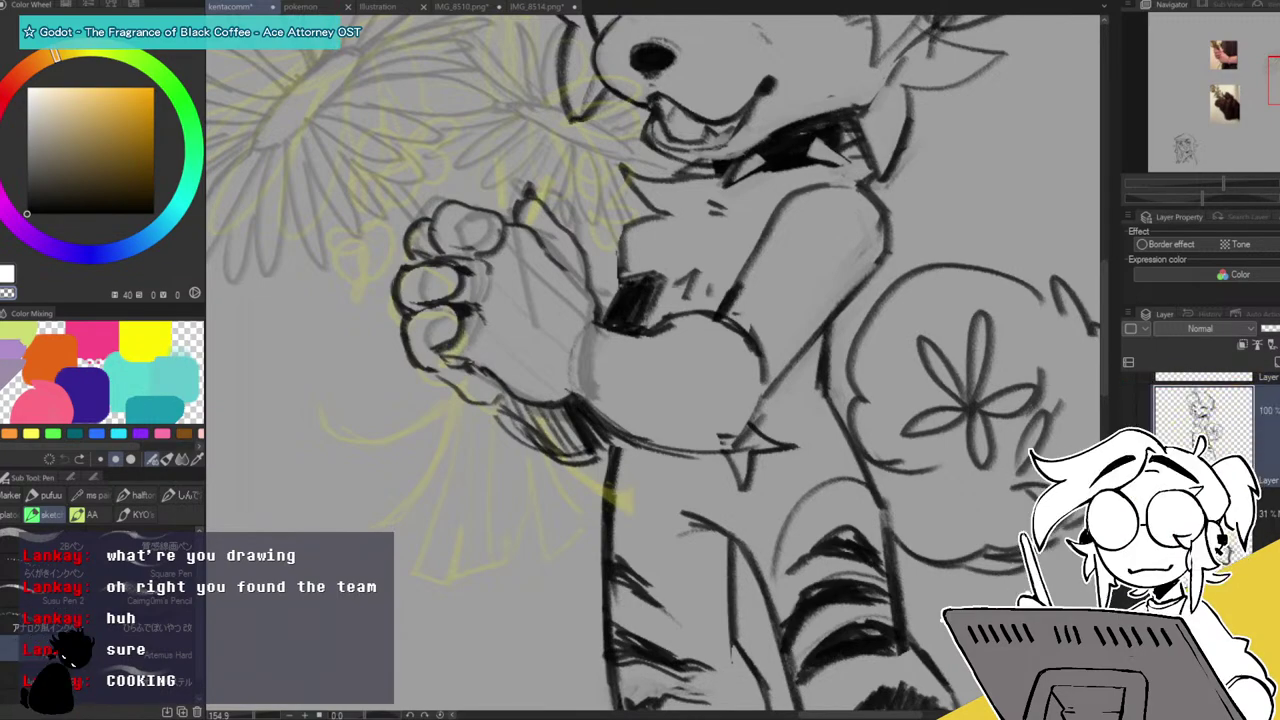
pyautogui.scroll(-2, 1200, 410)
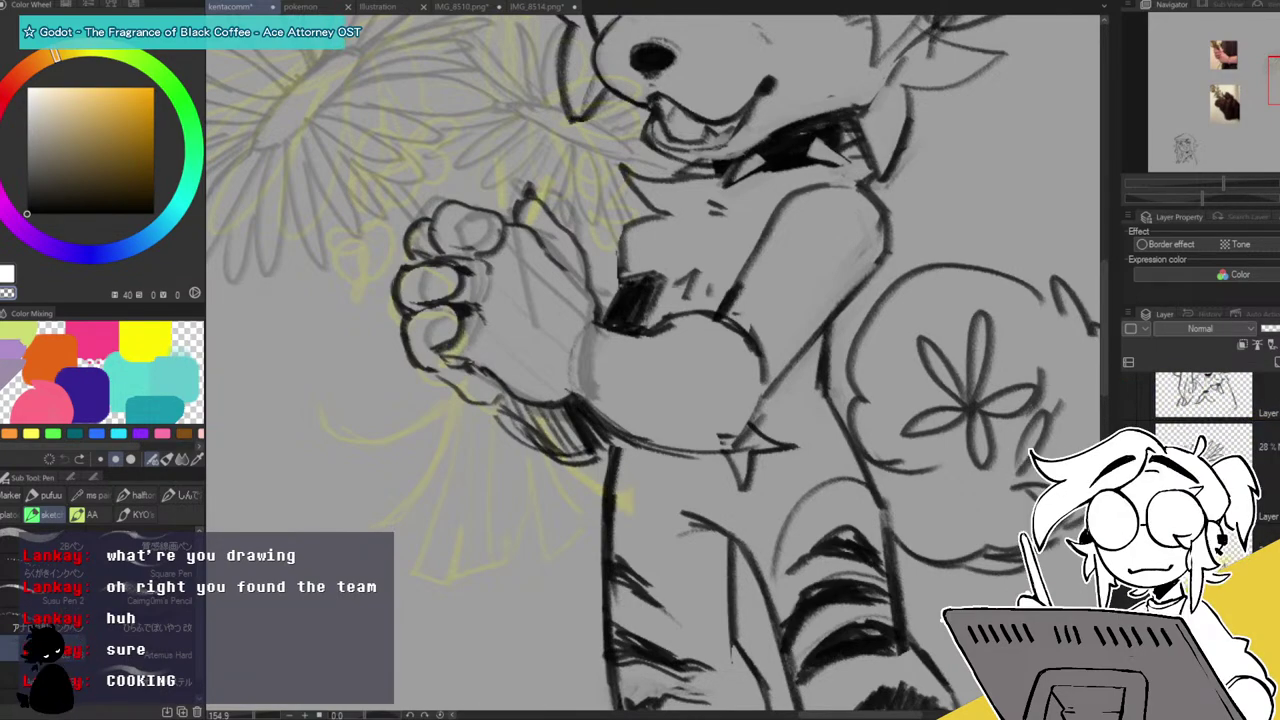
pyautogui.scroll(-3, 1203, 420)
pyautogui.scroll(2, 1200, 410)
pyautogui.click(1210, 525)
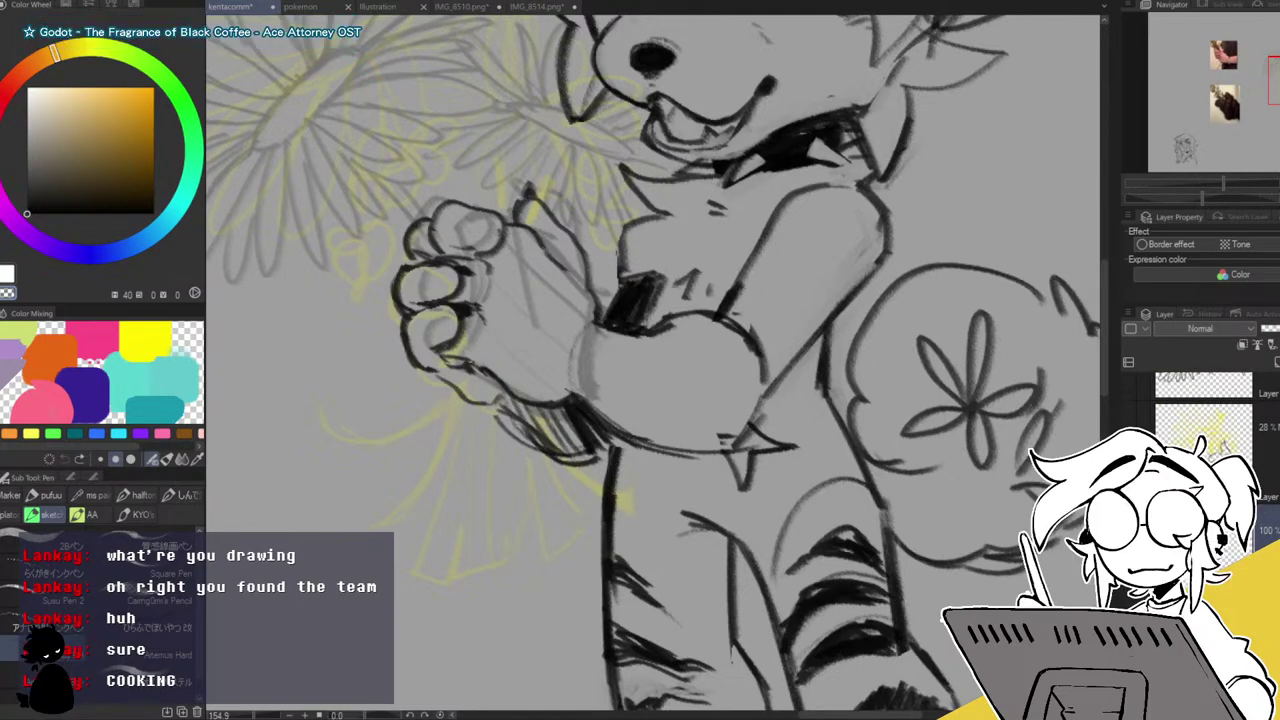
pyautogui.press('e')
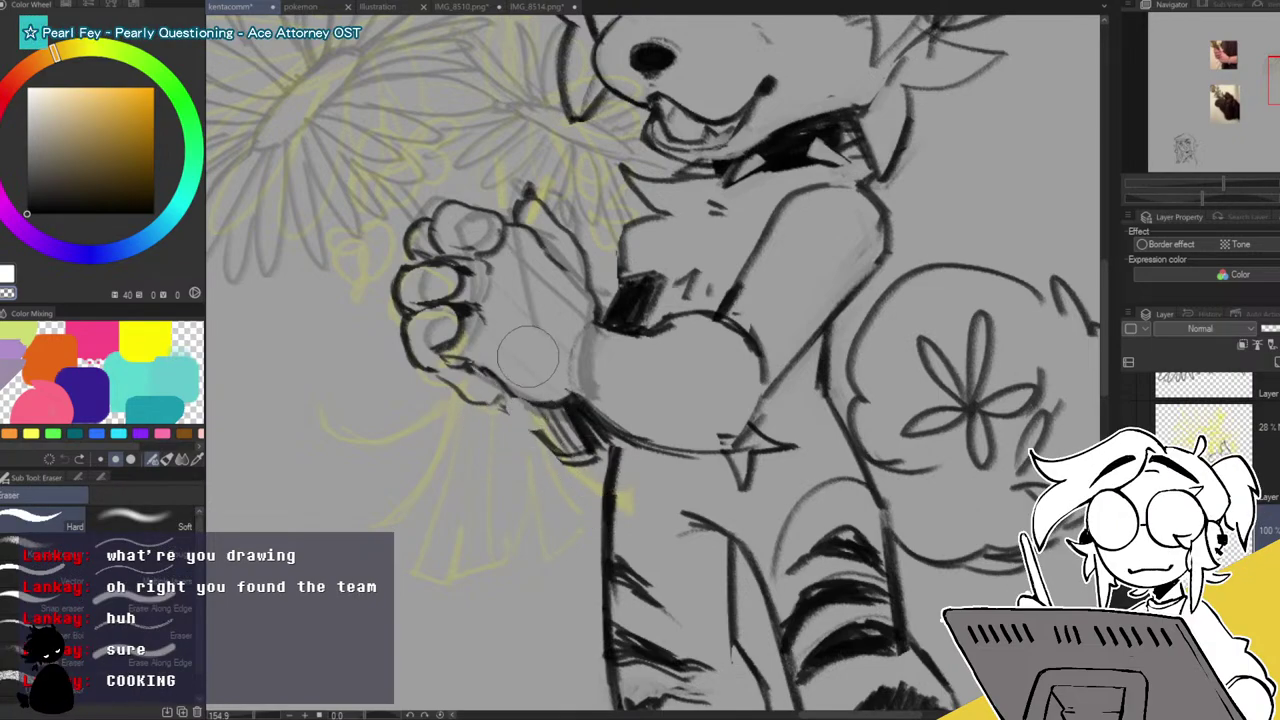
pyautogui.press('p')
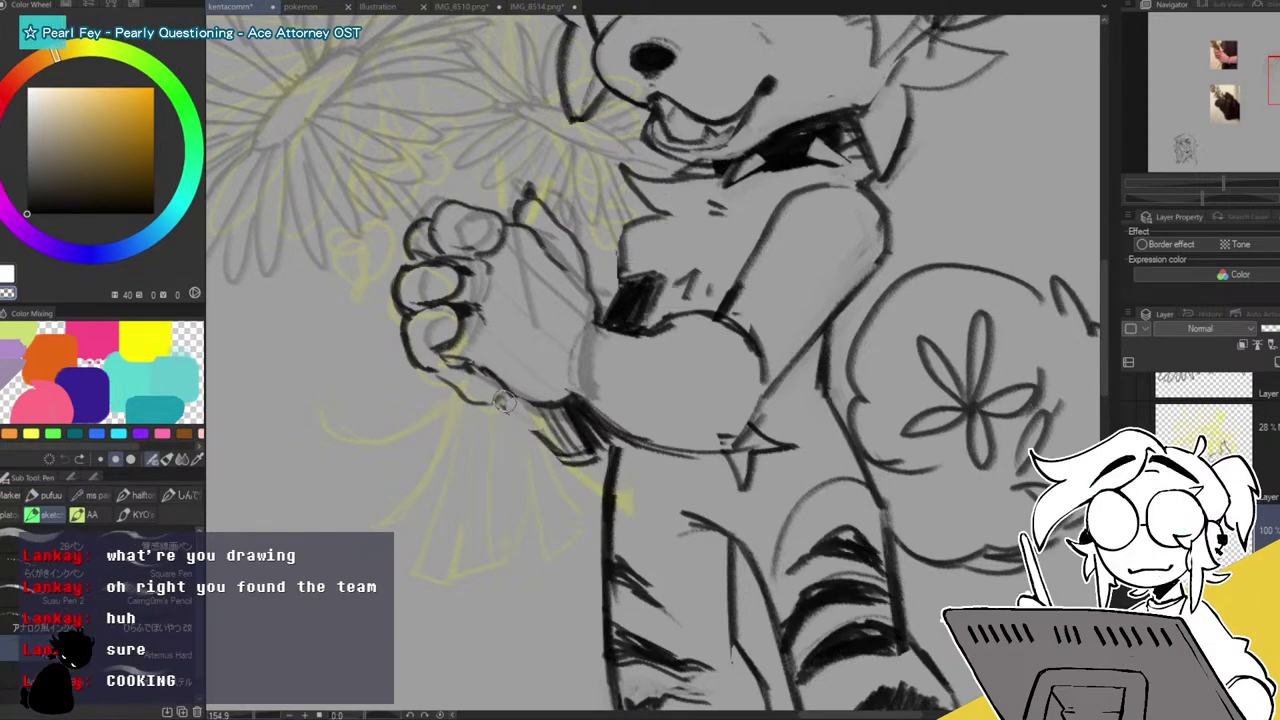
pyautogui.moveTo(504, 408); pyautogui.dragTo(558, 454)
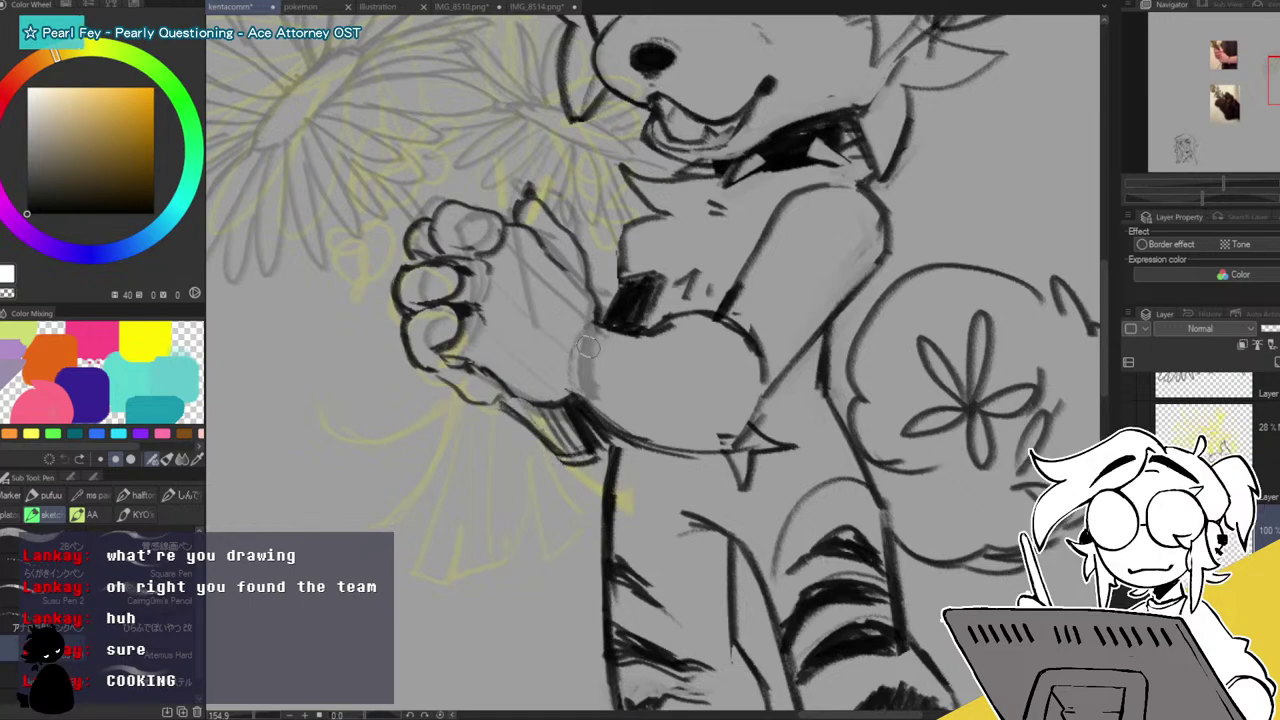
pyautogui.moveTo(1223, 185)
pyautogui.mouseDown()
pyautogui.moveTo(1201, 186)
pyautogui.moveTo(1210, 181)
pyautogui.mouseUp()
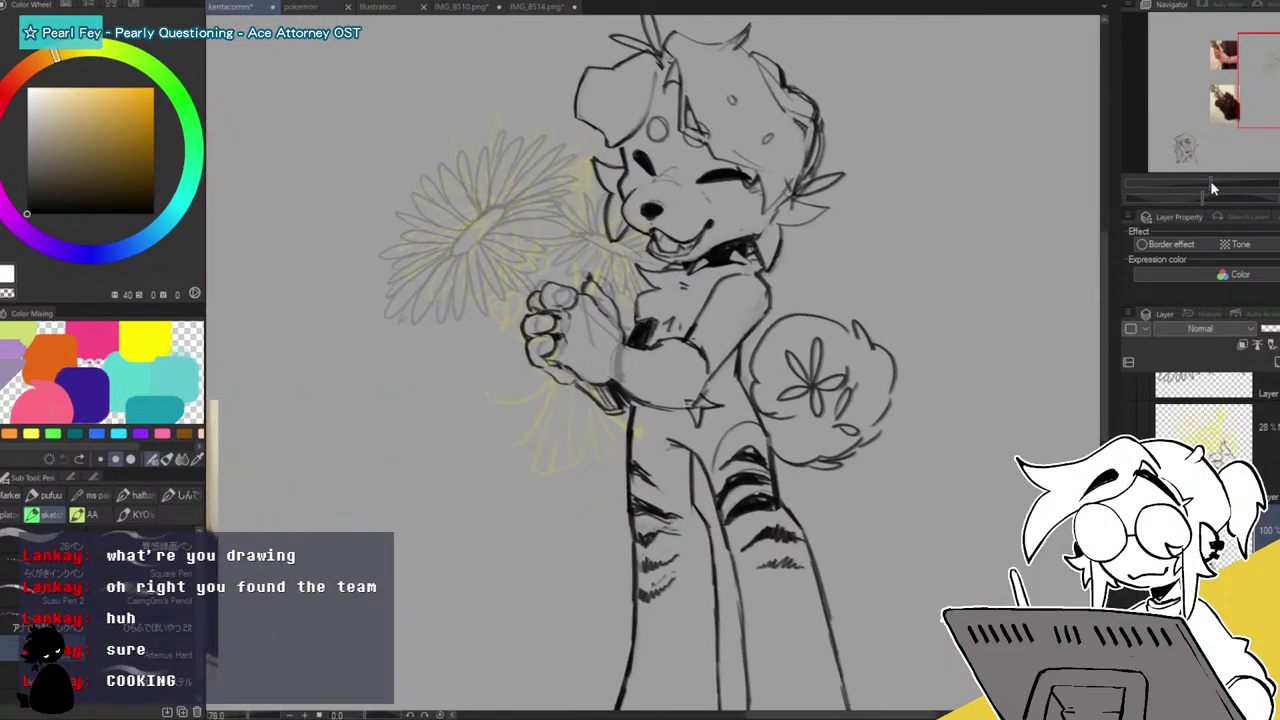
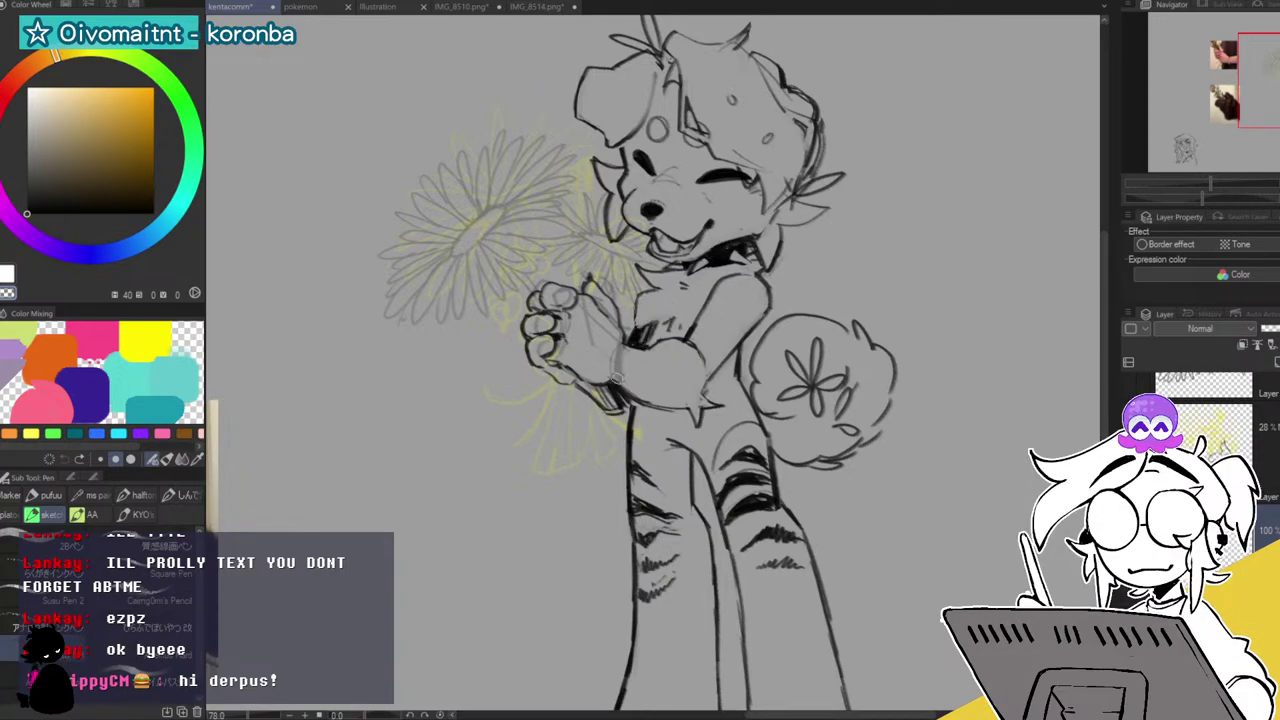
# Switch to the IMG_8510 painting and compare its overall colours before and after the edit by repeatedly undoing and redoing it.
pyautogui.click(479, 8)
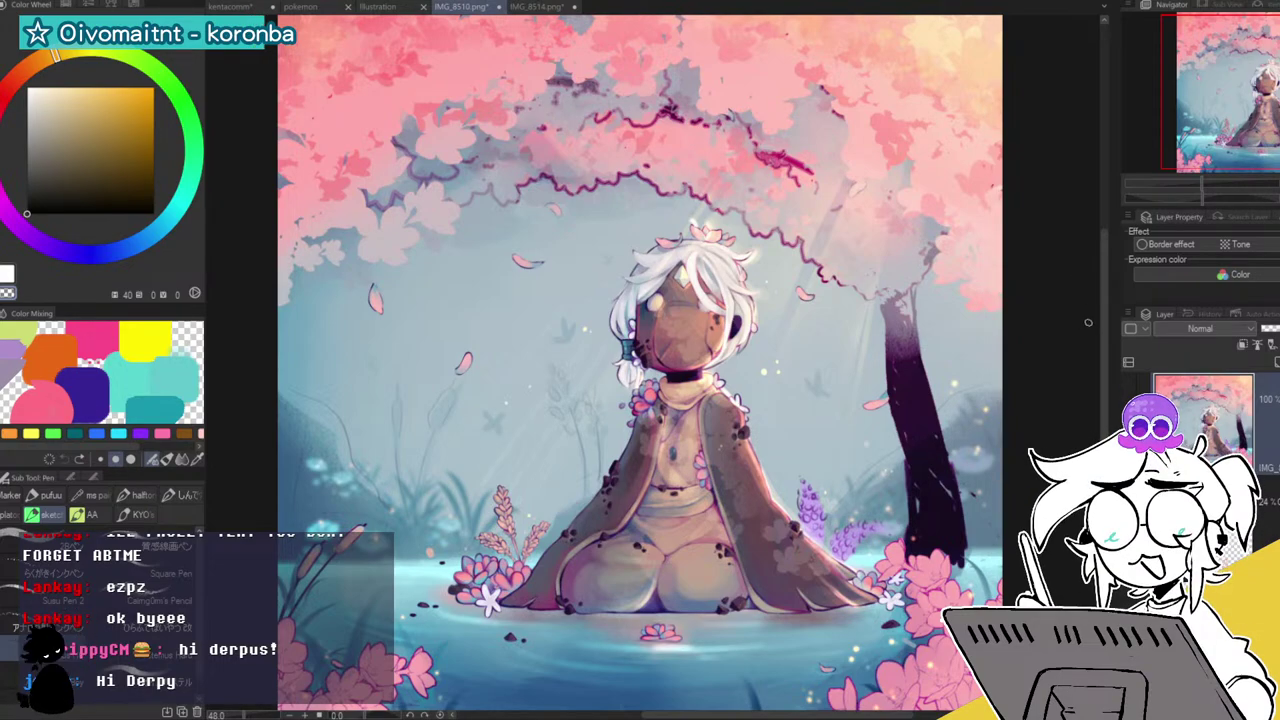
pyautogui.hotkey('ctrl', 'z')
pyautogui.hotkey('ctrl', 'y')
pyautogui.hotkey('ctrl', 'z')
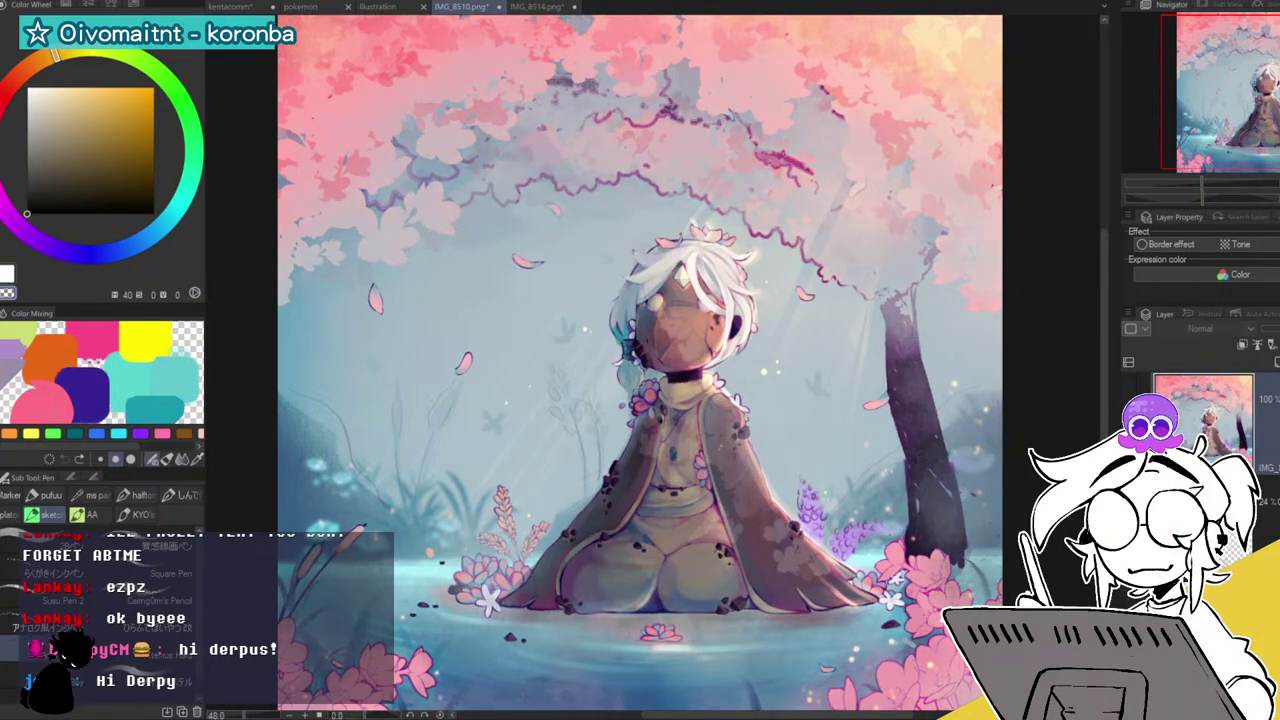
pyautogui.hotkey('ctrl', 'y')
pyautogui.hotkey('ctrl', 'z')
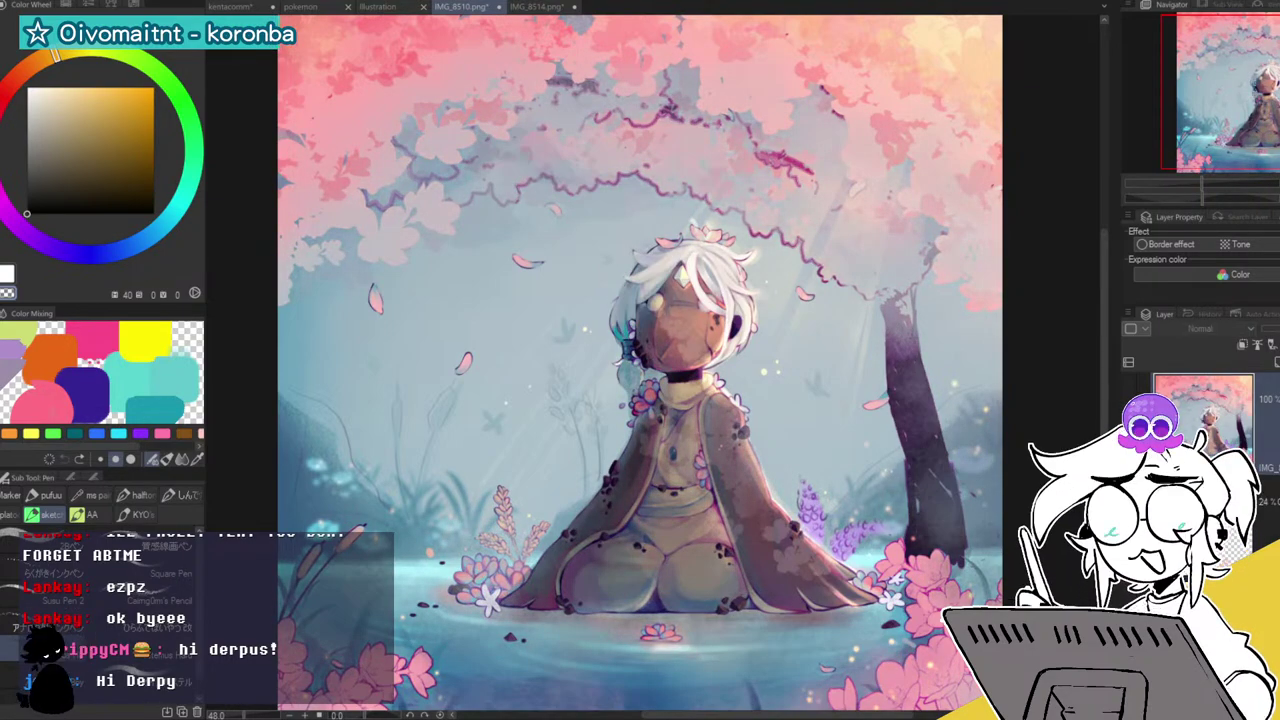
pyautogui.hotkey('ctrl', 'y')
pyautogui.hotkey('ctrl', 'z')
pyautogui.hotkey('ctrl', 'y')
pyautogui.hotkey('ctrl', 'z')
pyautogui.hotkey('ctrl', 'y')
pyautogui.hotkey('ctrl', 'z')
pyautogui.hotkey('ctrl', 'y')
pyautogui.hotkey('ctrl', 'z')
pyautogui.hotkey('ctrl', 'y')
pyautogui.hotkey('ctrl', 'z')
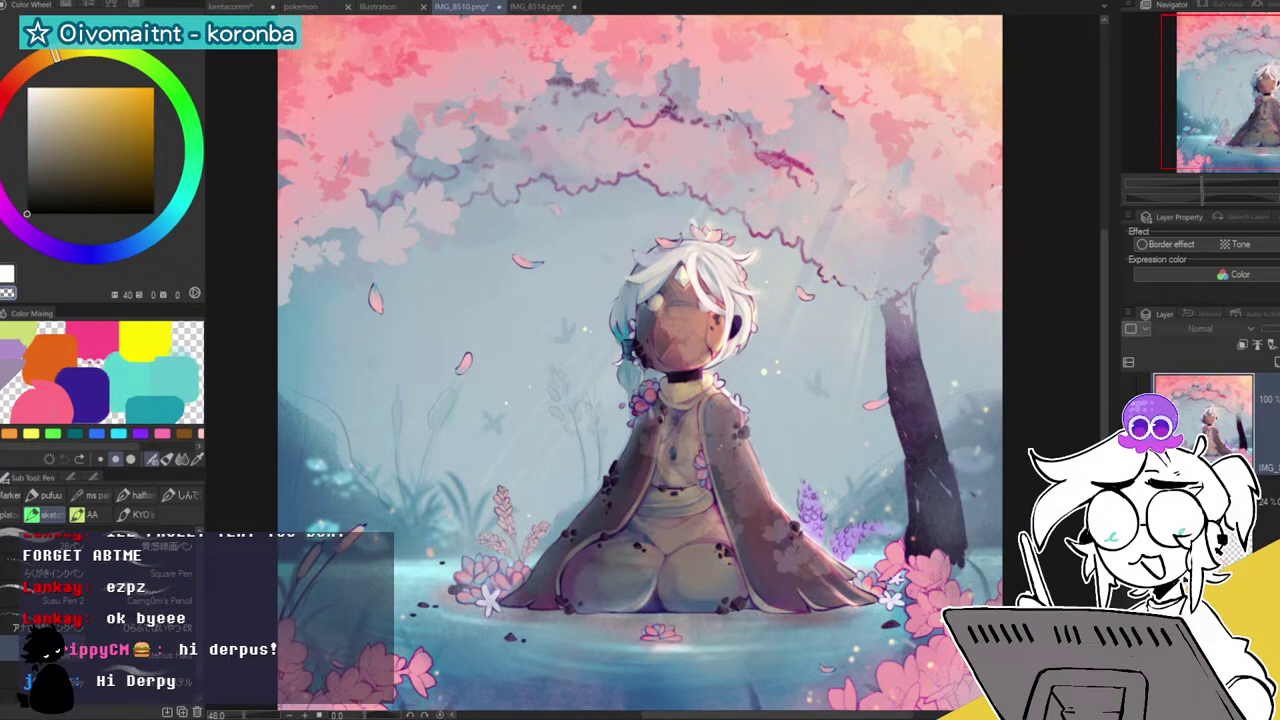
pyautogui.hotkey('ctrl', 'y')
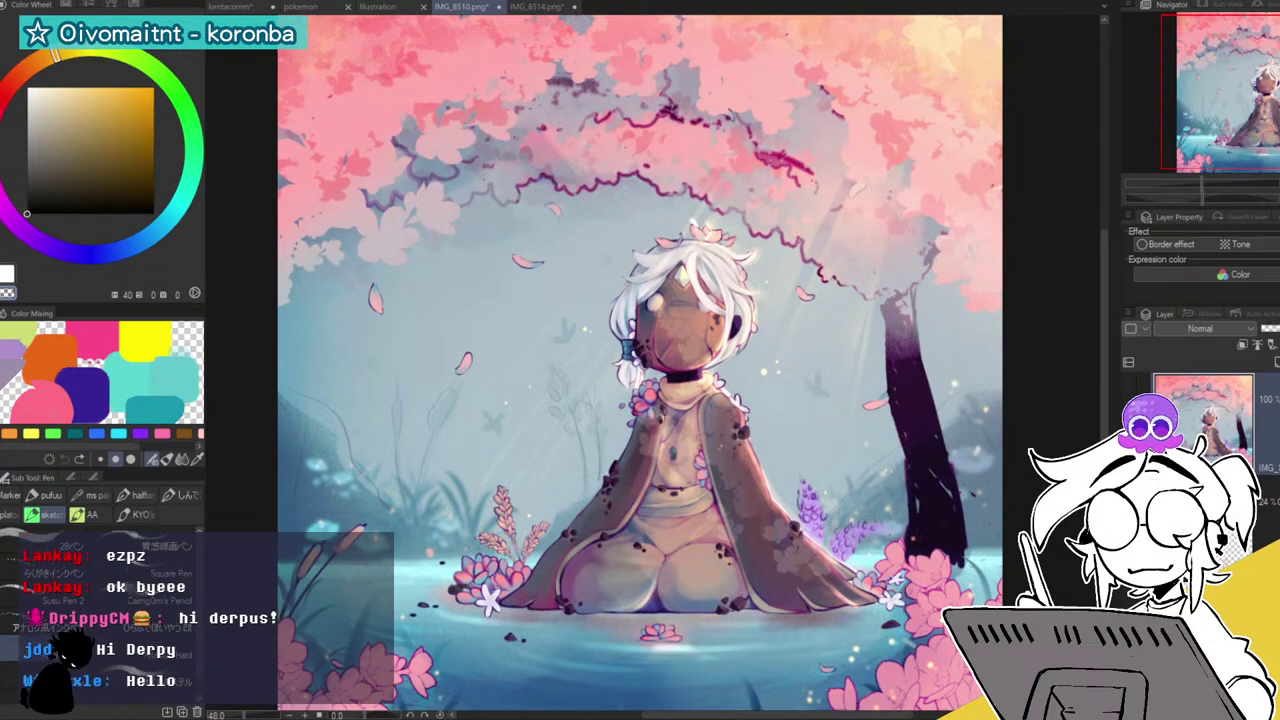
pyautogui.hotkey('ctrl', 'z')
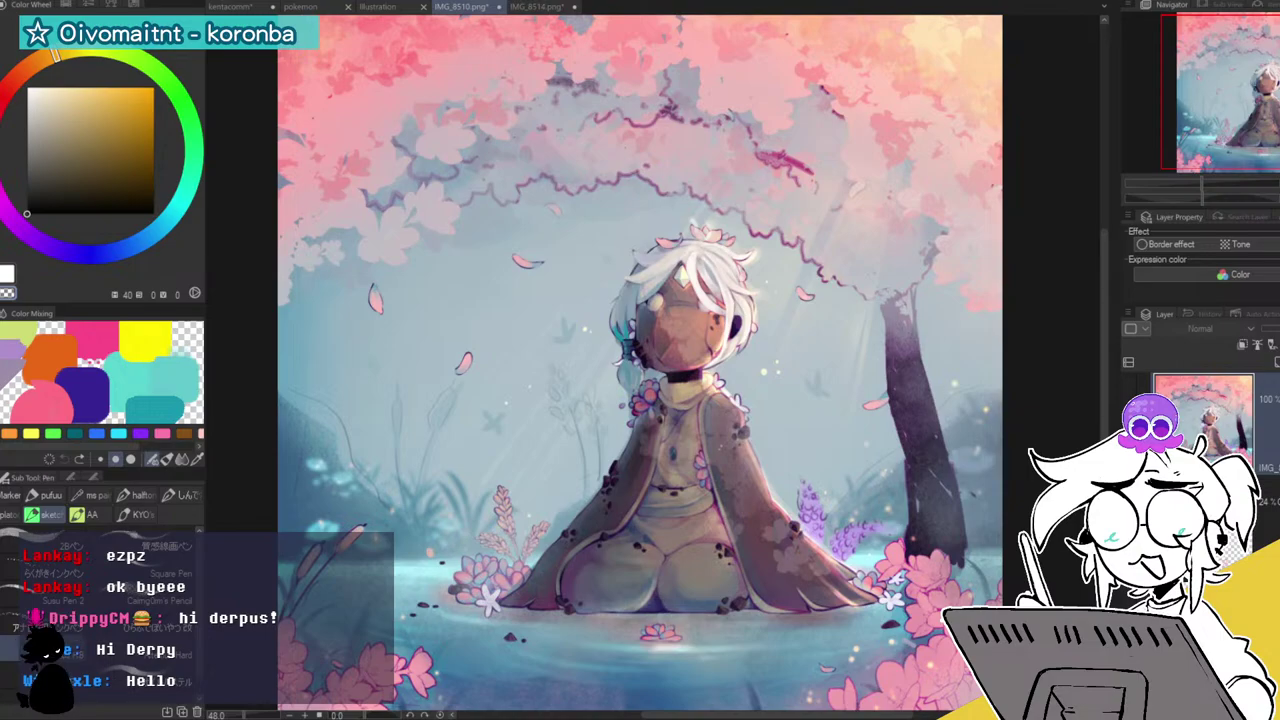
pyautogui.hotkey('ctrl', 'y')
pyautogui.hotkey('ctrl', 'z')
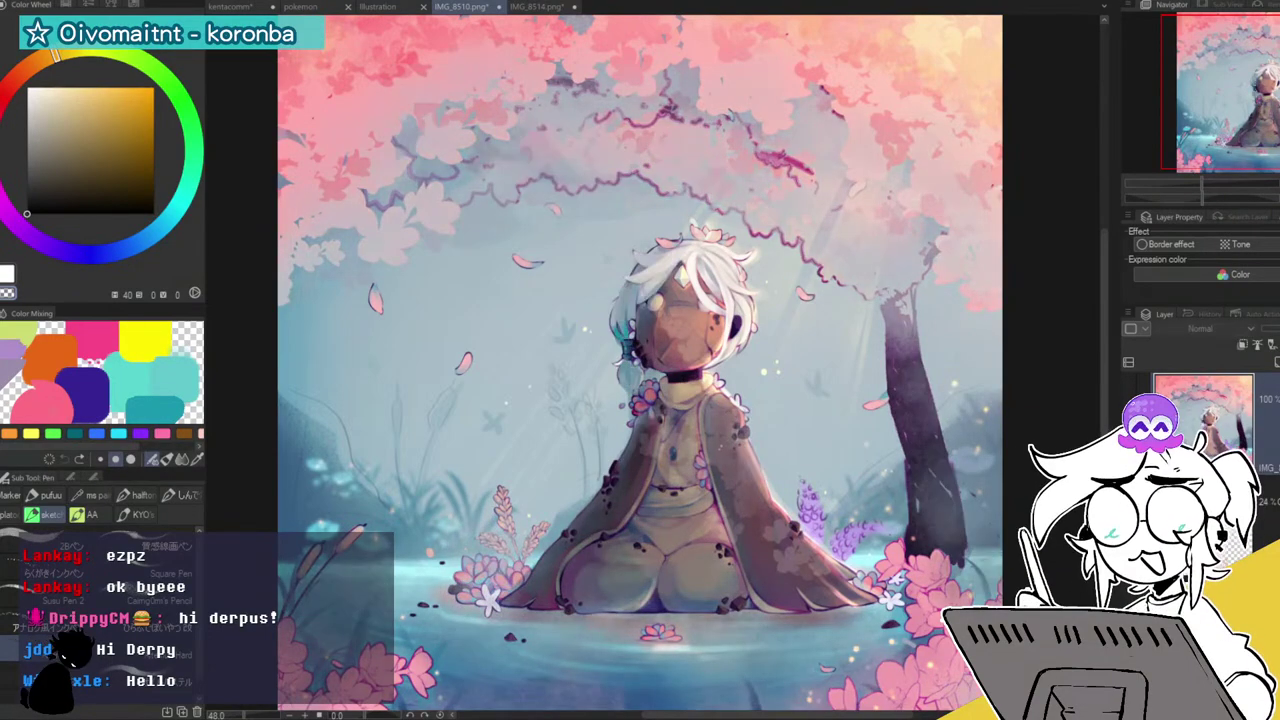
# Examine the edit's effect close up on the white-haired character's face by undoing and redoing it, and return to the whole painting.
pyautogui.click(1222, 184)
pyautogui.moveTo(1261, 109); pyautogui.dragTo(1256, 105)
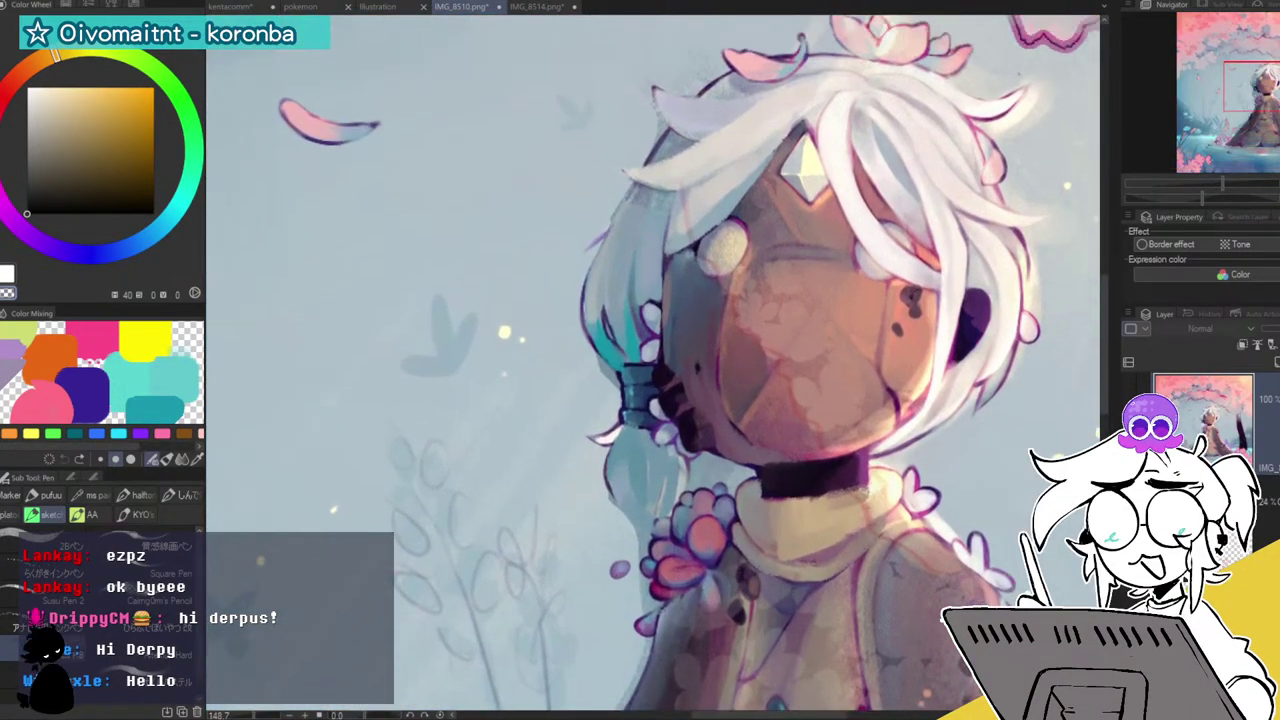
pyautogui.hotkey('ctrl', 'z')
pyautogui.hotkey('ctrl', 'y')
pyautogui.click(1222, 185)
pyautogui.moveTo(1220, 187); pyautogui.dragTo(1198, 184)
pyautogui.moveTo(1160, 98); pyautogui.dragTo(1164, 103)
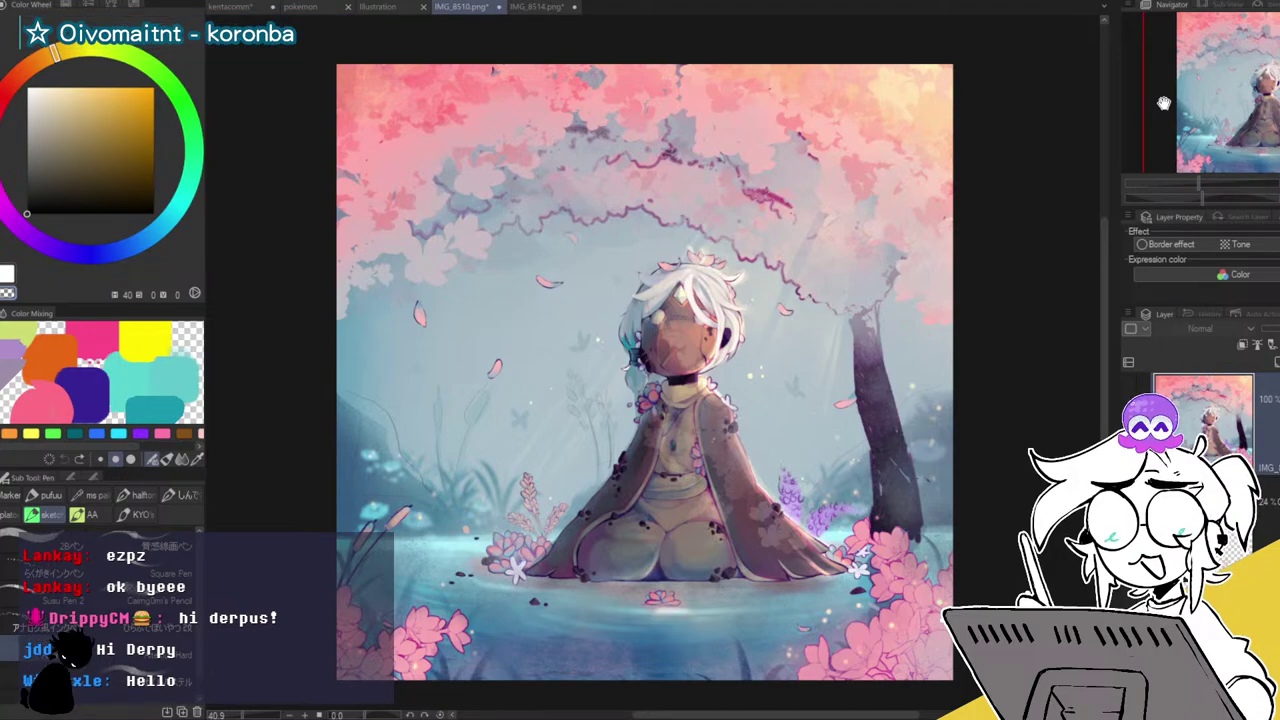
# Switch to the IMG_8514 painting and compare the hanging blossoms' colours before and after the edit by repeatedly undoing and redoing it.
pyautogui.click(545, 7)
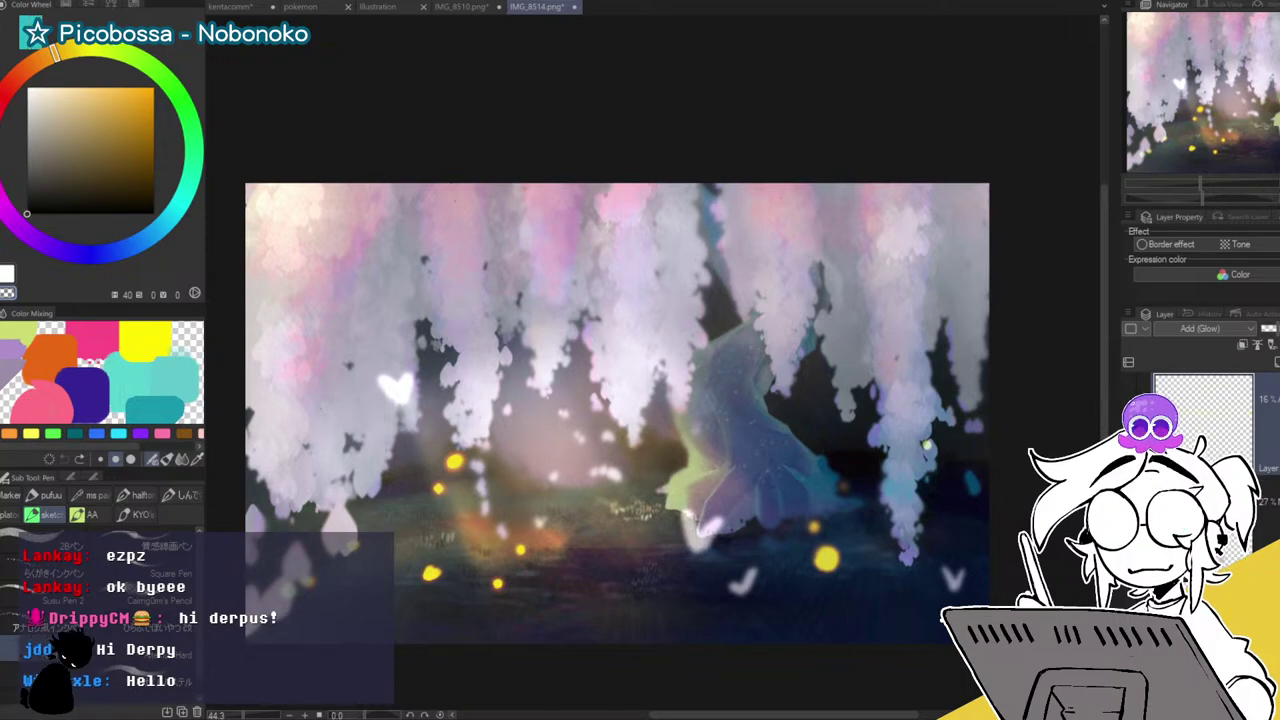
pyautogui.hotkey('ctrl', 'z')
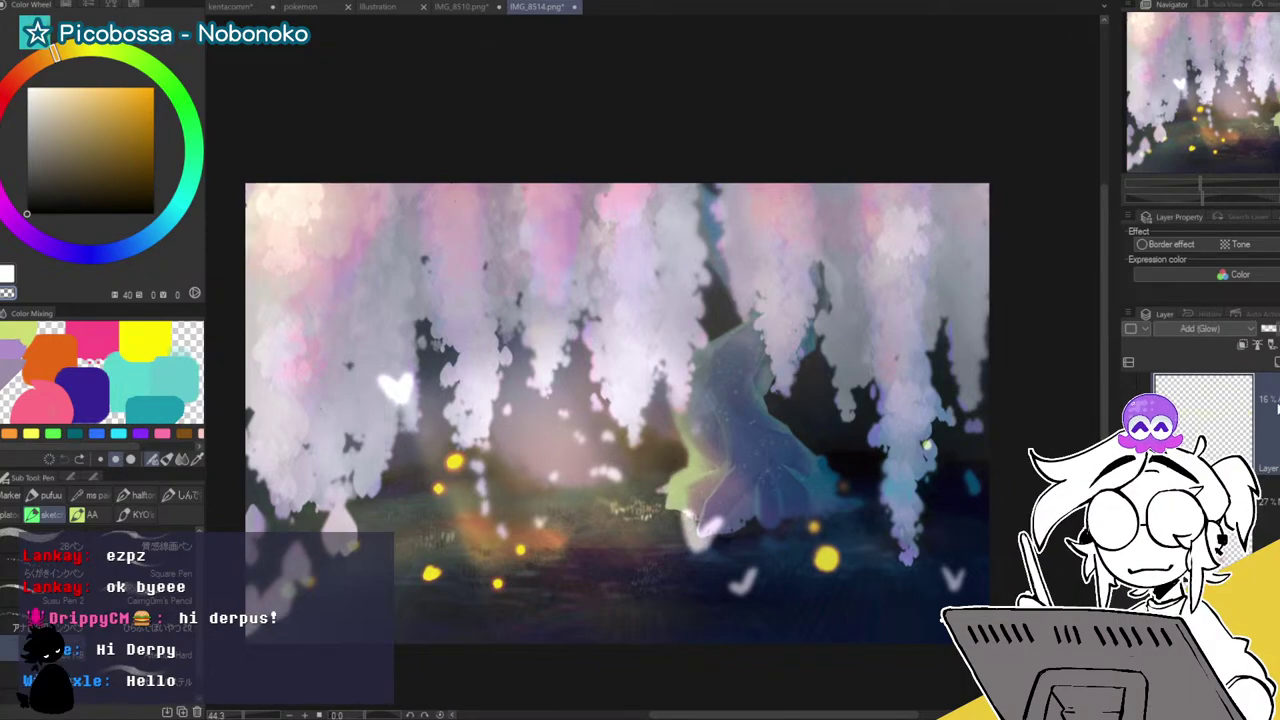
pyautogui.scroll(-3, 1210, 450)
pyautogui.click(1230, 540)
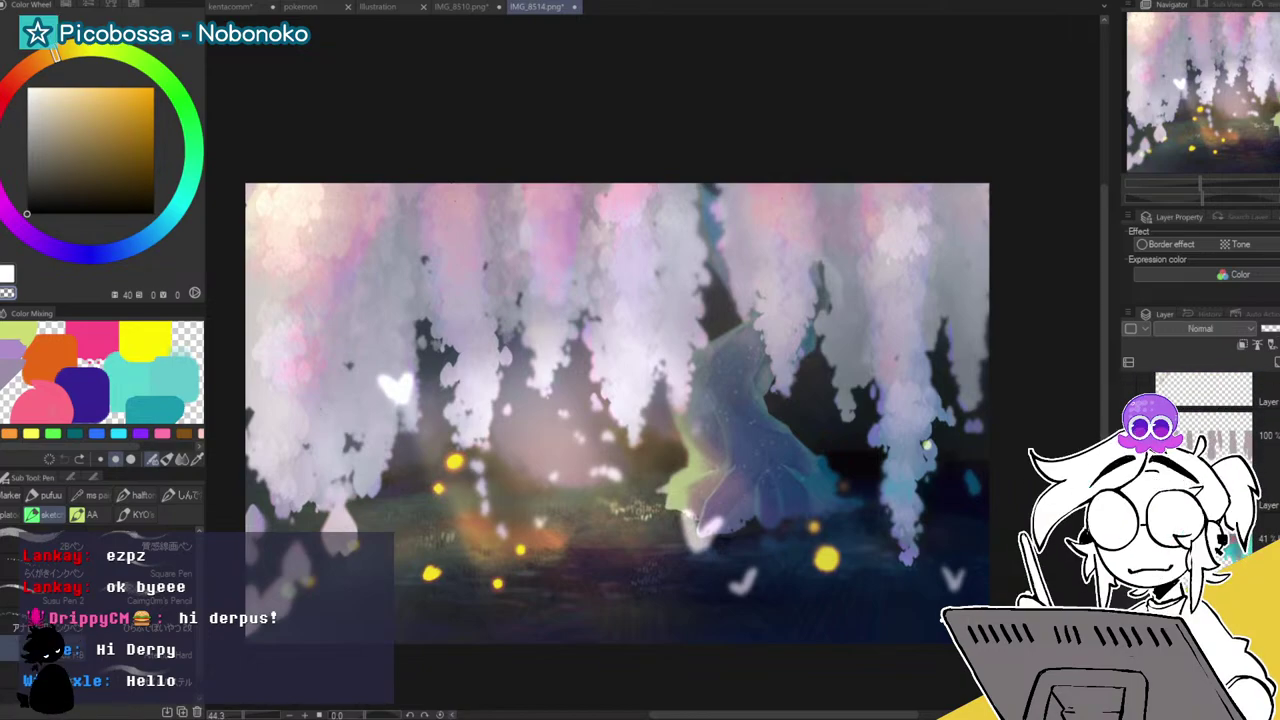
pyautogui.hotkey('ctrl', 'z')
pyautogui.hotkey('ctrl', 'z')
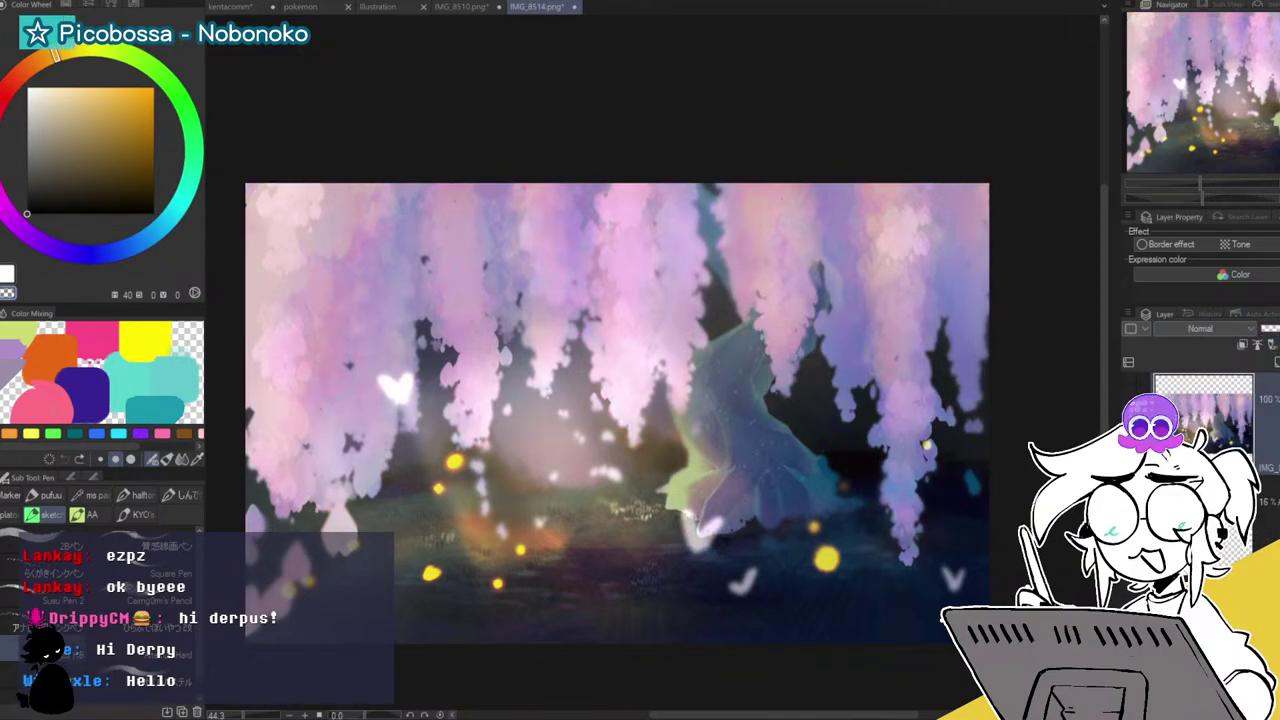
pyautogui.hotkey('ctrl', 'y')
pyautogui.hotkey('ctrl', 'z')
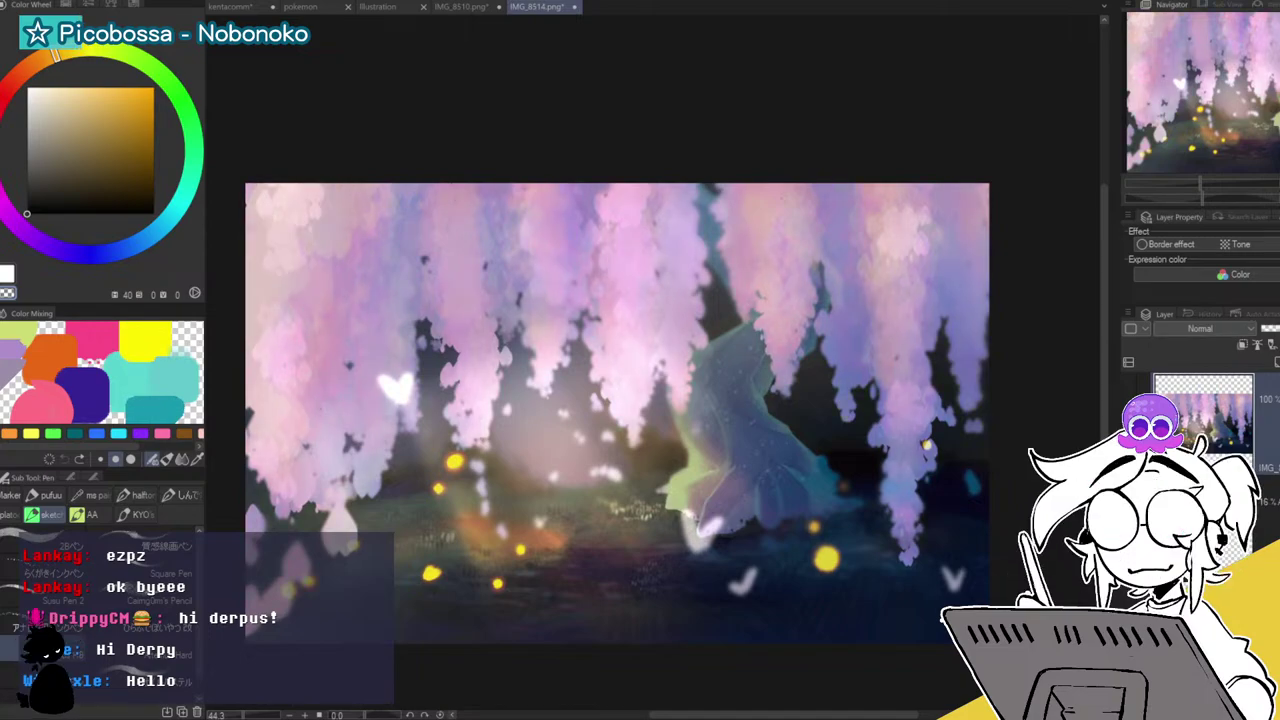
pyautogui.hotkey('ctrl', 'y')
pyautogui.hotkey('ctrl', 'z')
pyautogui.hotkey('ctrl', 'y')
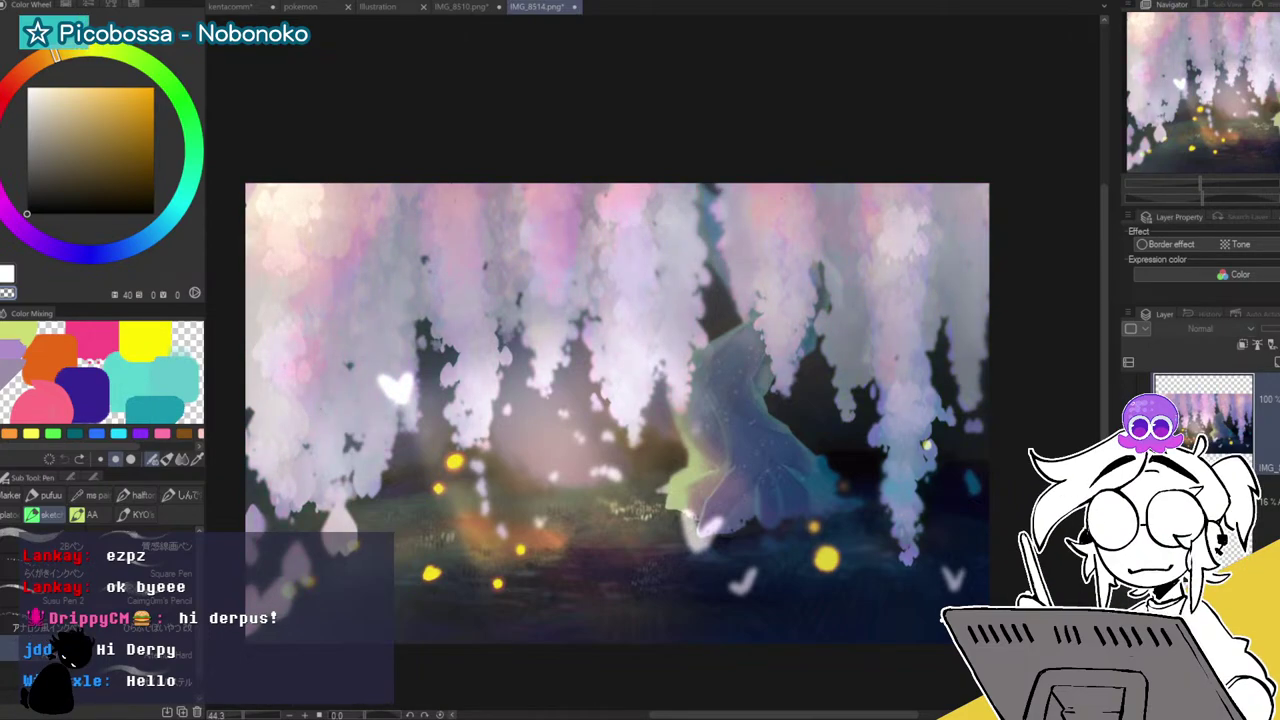
pyautogui.hotkey('ctrl', 'z')
pyautogui.hotkey('ctrl', 'y')
pyautogui.scroll(-1, 1263, 416)
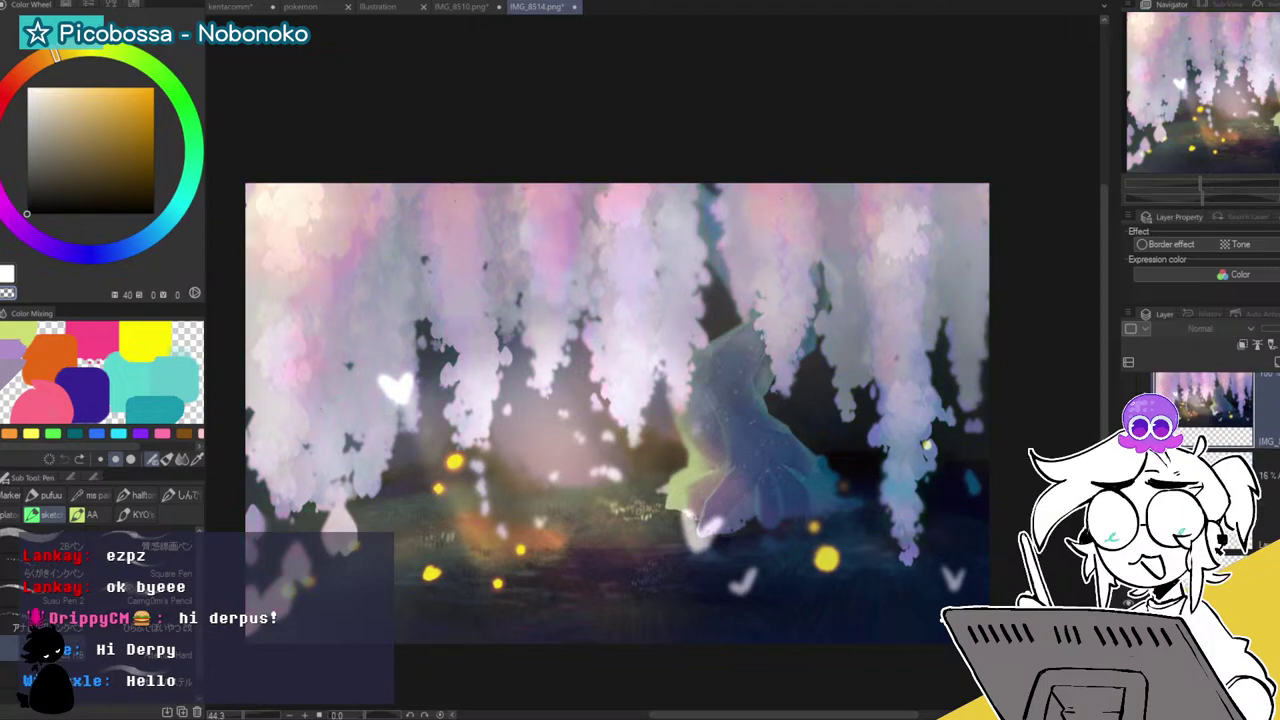
# Add a Normal layer at 100% directly below the IMG layer and sample the dark blue-grey background beside the tree trunk.
pyautogui.click(1263, 498)
pyautogui.click(1274, 362)
pyautogui.keyDown('alt'); pyautogui.click(808, 410); pyautogui.keyUp('alt')
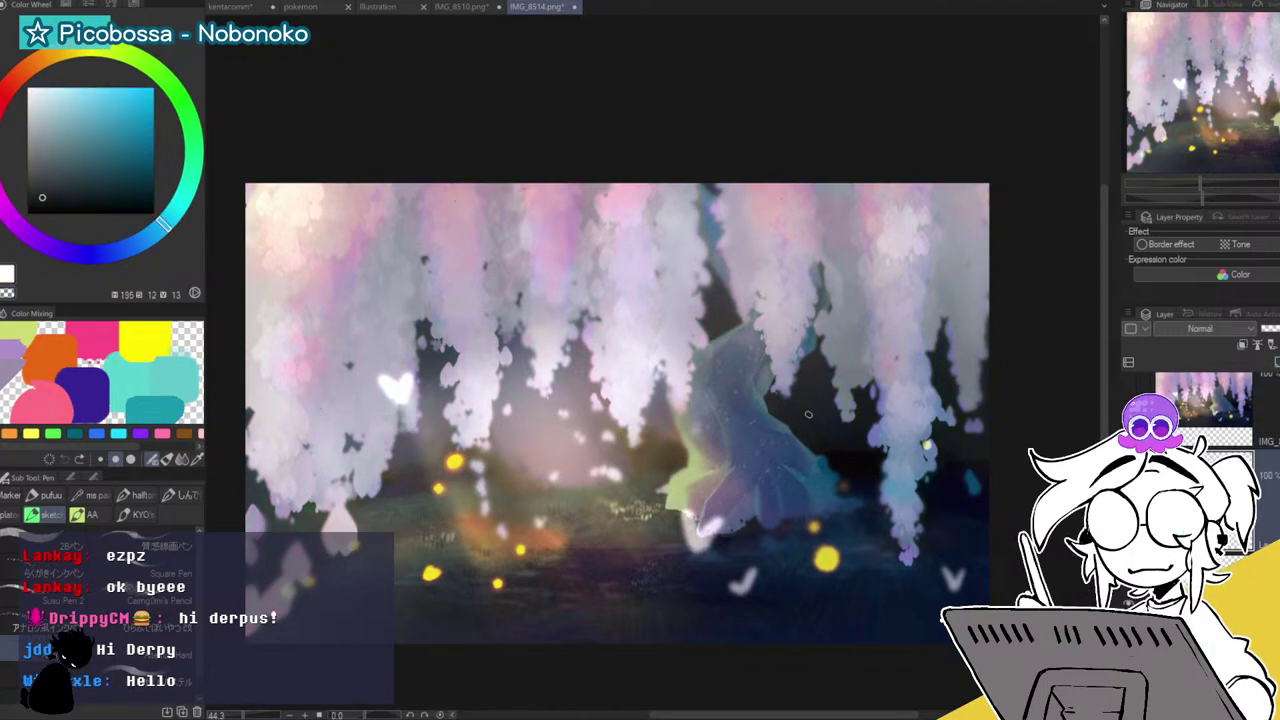
# Fade the tips of the short hanging blossom clusters near the painting's right edge with a textured brush in the dark background color.
pyautogui.press('b')
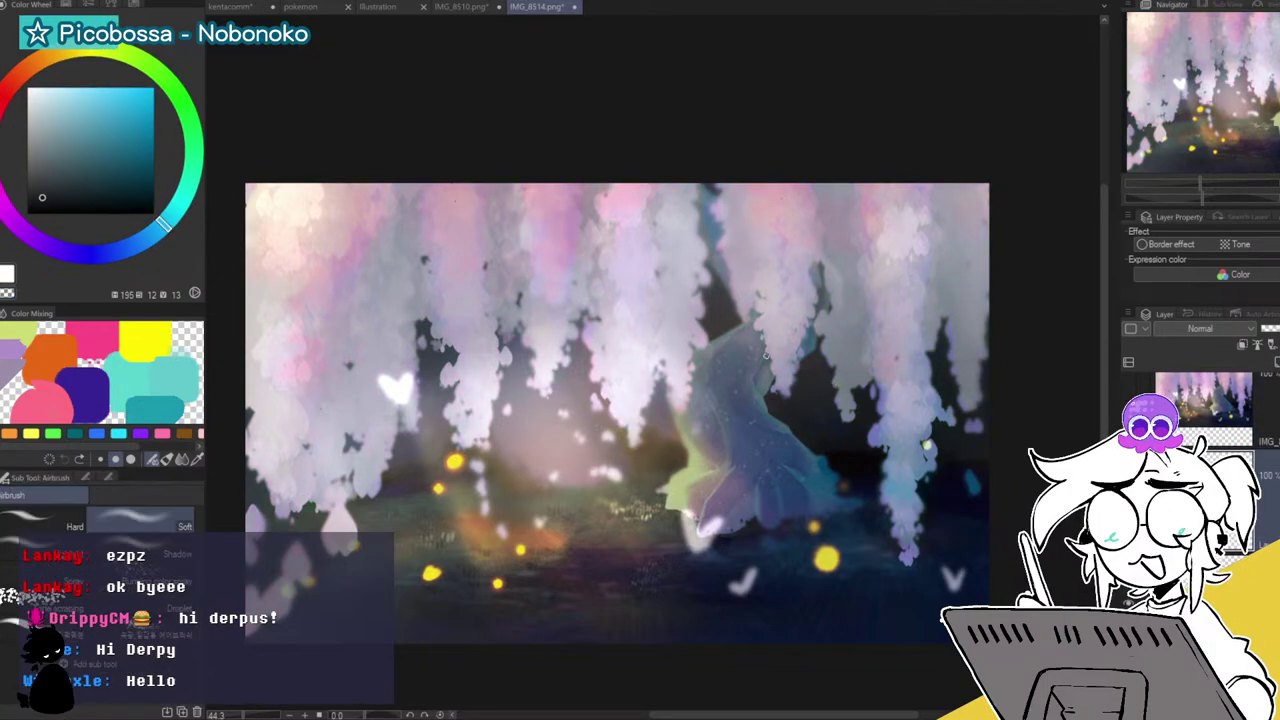
pyautogui.press('b')
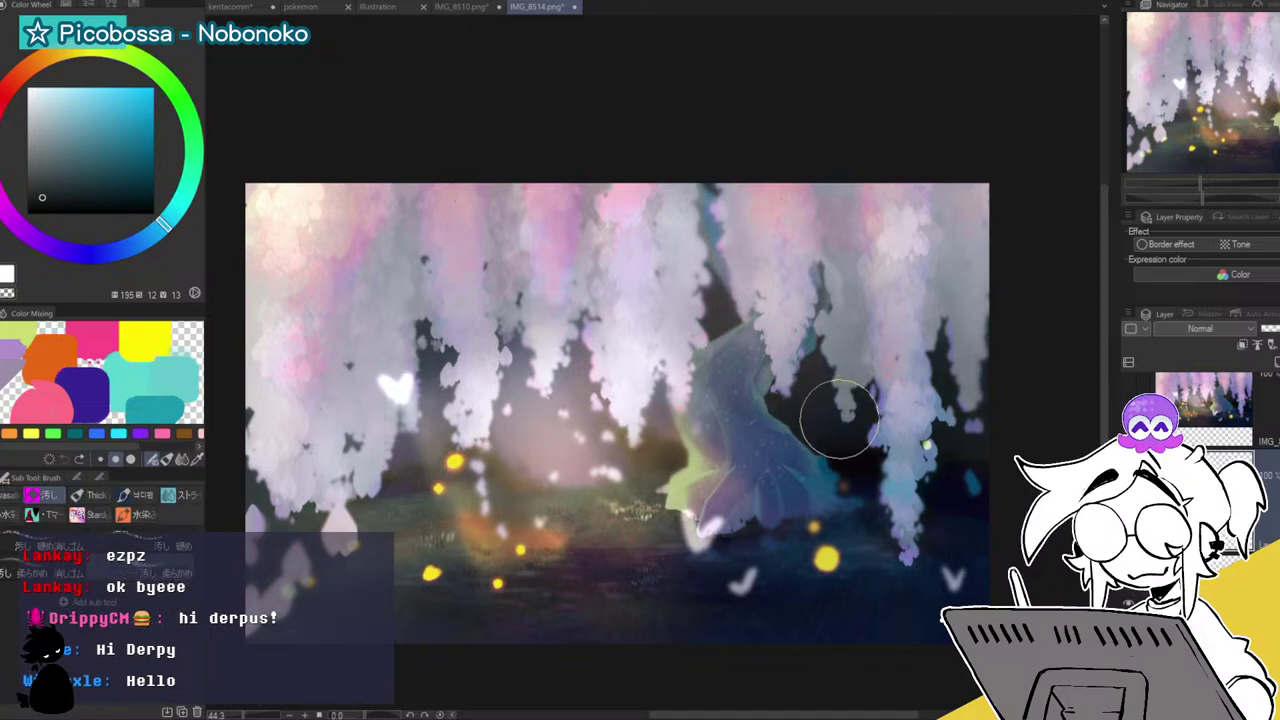
pyautogui.moveTo(837, 416); pyautogui.dragTo(832, 396)
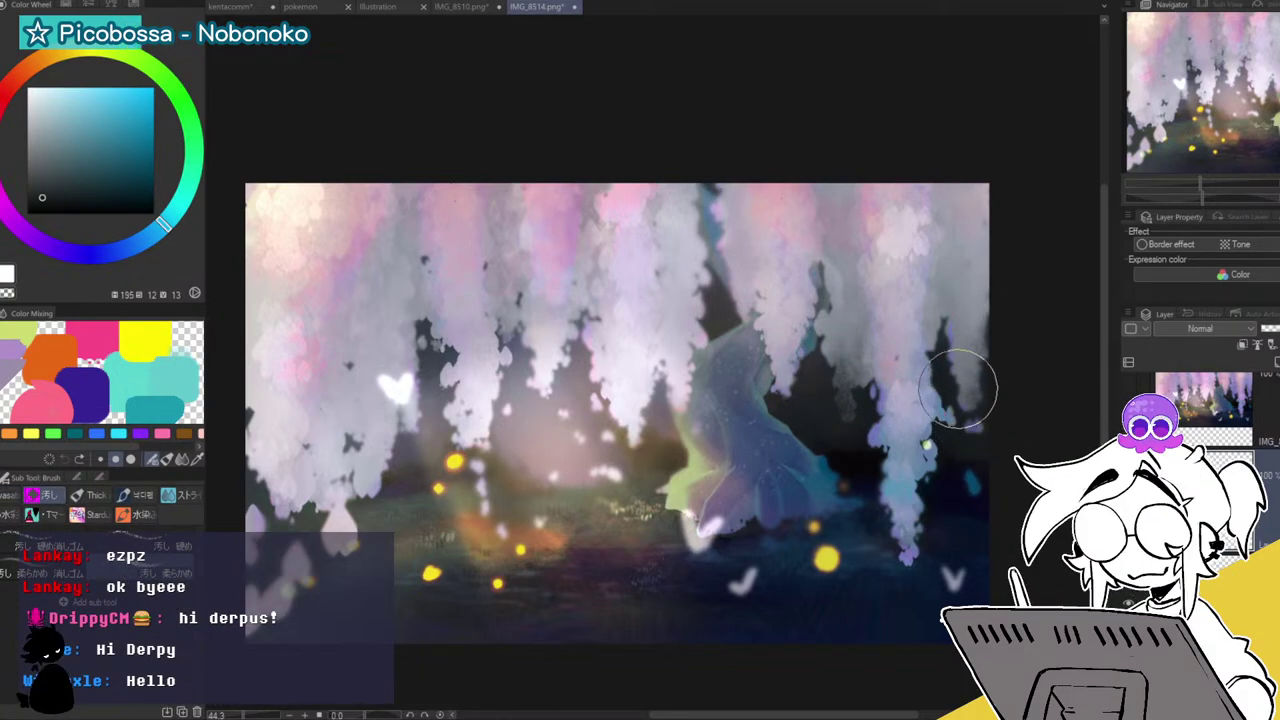
pyautogui.moveTo(966, 402); pyautogui.dragTo(963, 349)
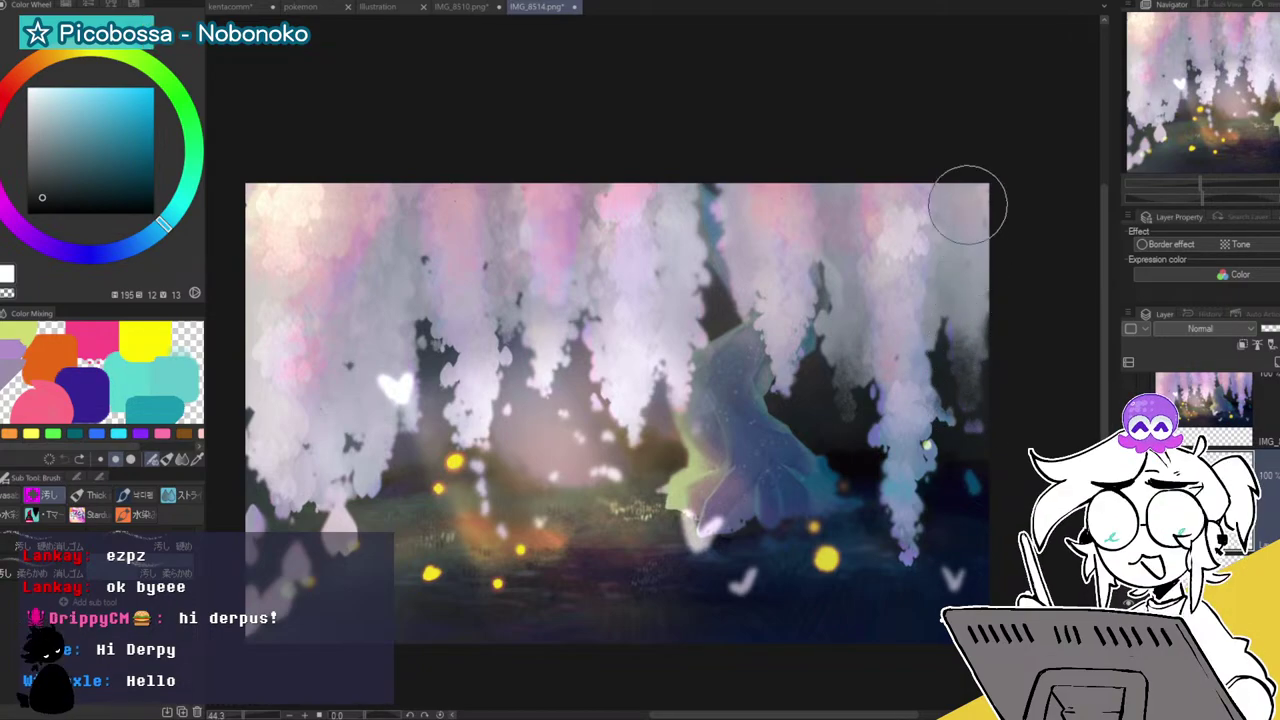
# Paint sampled pinkish-gray and dark blue background tones over the rear blossom clusters in the middle and left of the canopy.
pyautogui.keyDown('alt'); pyautogui.click(550, 428); pyautogui.keyUp('alt')
pyautogui.moveTo(544, 410); pyautogui.dragTo(545, 386)
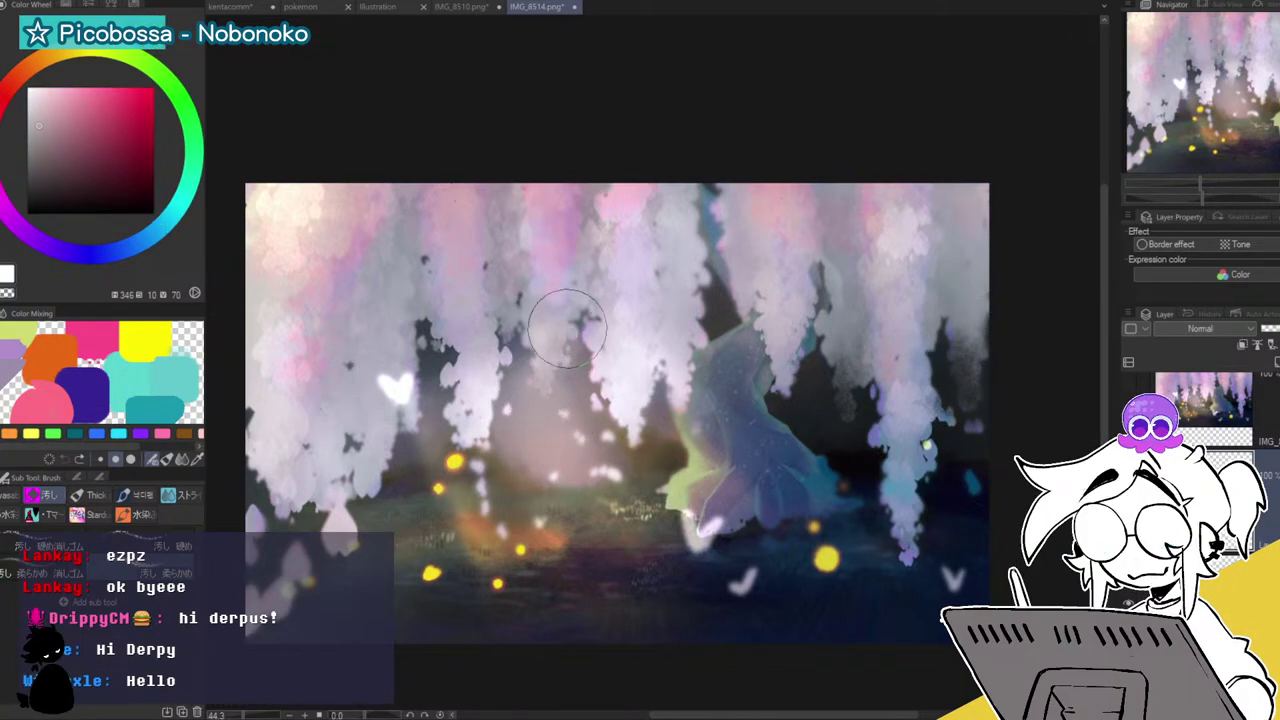
pyautogui.keyDown('alt'); pyautogui.click(392, 455); pyautogui.keyUp('alt')
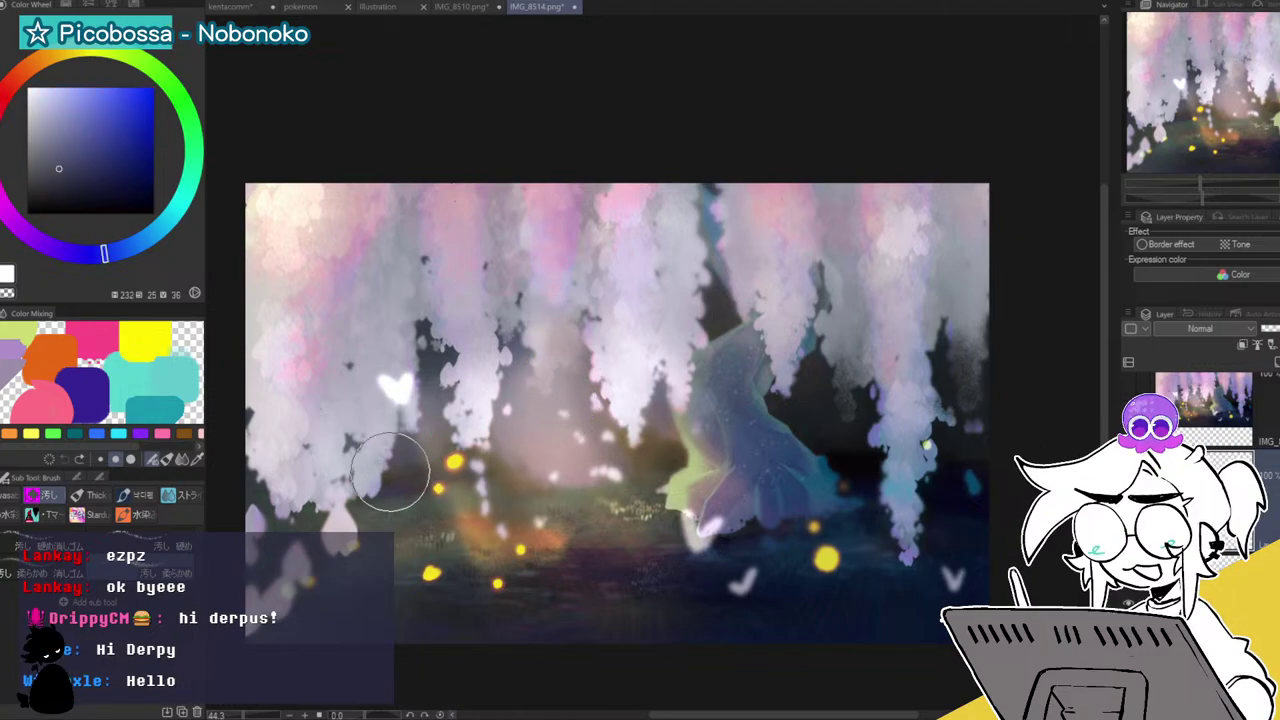
pyautogui.moveTo(380, 480)
pyautogui.mouseDown()
pyautogui.moveTo(377, 409)
pyautogui.moveTo(385, 463)
pyautogui.moveTo(411, 444)
pyautogui.moveTo(425, 390)
pyautogui.moveTo(421, 336)
pyautogui.moveTo(399, 353)
pyautogui.moveTo(398, 309)
pyautogui.moveTo(393, 343)
pyautogui.mouseUp()
pyautogui.moveTo(432, 290)
pyautogui.mouseDown()
pyautogui.moveTo(511, 338)
pyautogui.moveTo(507, 270)
pyautogui.moveTo(605, 197)
pyautogui.moveTo(580, 315)
pyautogui.moveTo(586, 285)
pyautogui.moveTo(561, 358)
pyautogui.moveTo(535, 368)
pyautogui.moveTo(530, 311)
pyautogui.moveTo(573, 251)
pyautogui.mouseUp()
pyautogui.keyDown('alt'); pyautogui.click(560, 360); pyautogui.keyUp('alt')
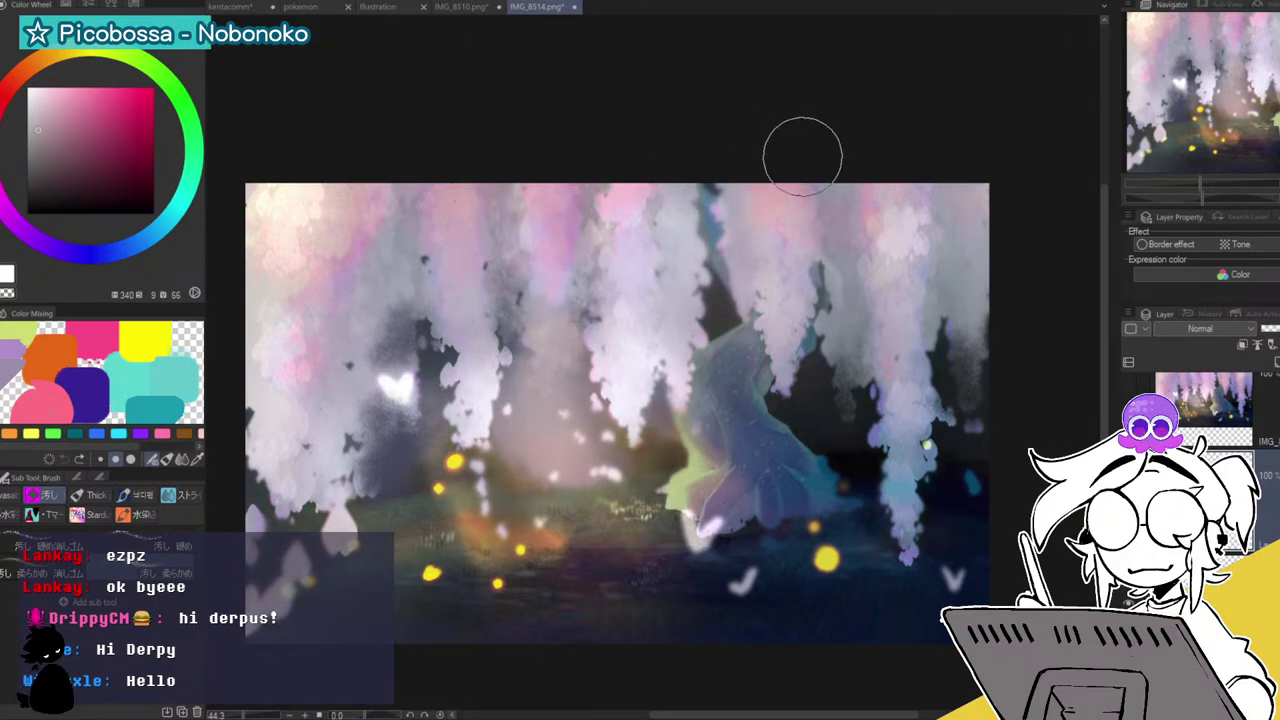
# Soften the blossom edges beside the tree trunk and along the right border using sampled dark tones and transparent strokes.
pyautogui.keyDown('alt'); pyautogui.click(713, 300); pyautogui.keyUp('alt')
pyautogui.moveTo(712, 298); pyautogui.dragTo(705, 335)
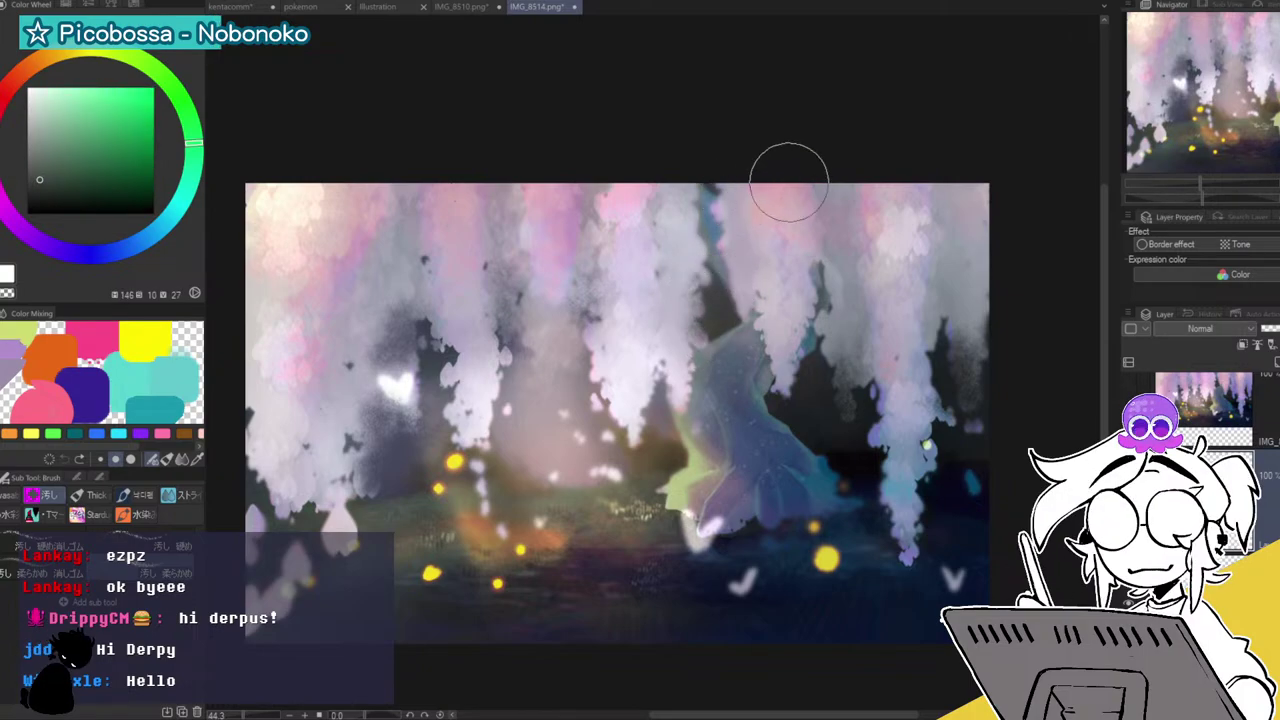
pyautogui.keyDown('alt'); pyautogui.click(956, 360); pyautogui.keyUp('alt')
pyautogui.moveTo(953, 350)
pyautogui.mouseDown()
pyautogui.moveTo(951, 295)
pyautogui.moveTo(945, 330)
pyautogui.moveTo(988, 322)
pyautogui.moveTo(987, 365)
pyautogui.moveTo(1009, 233)
pyautogui.moveTo(964, 309)
pyautogui.moveTo(987, 242)
pyautogui.moveTo(957, 348)
pyautogui.moveTo(961, 283)
pyautogui.mouseUp()
pyautogui.press('c')
pyautogui.moveTo(1000, 229)
pyautogui.mouseDown()
pyautogui.moveTo(964, 326)
pyautogui.moveTo(979, 216)
pyautogui.moveTo(969, 391)
pyautogui.mouseUp()
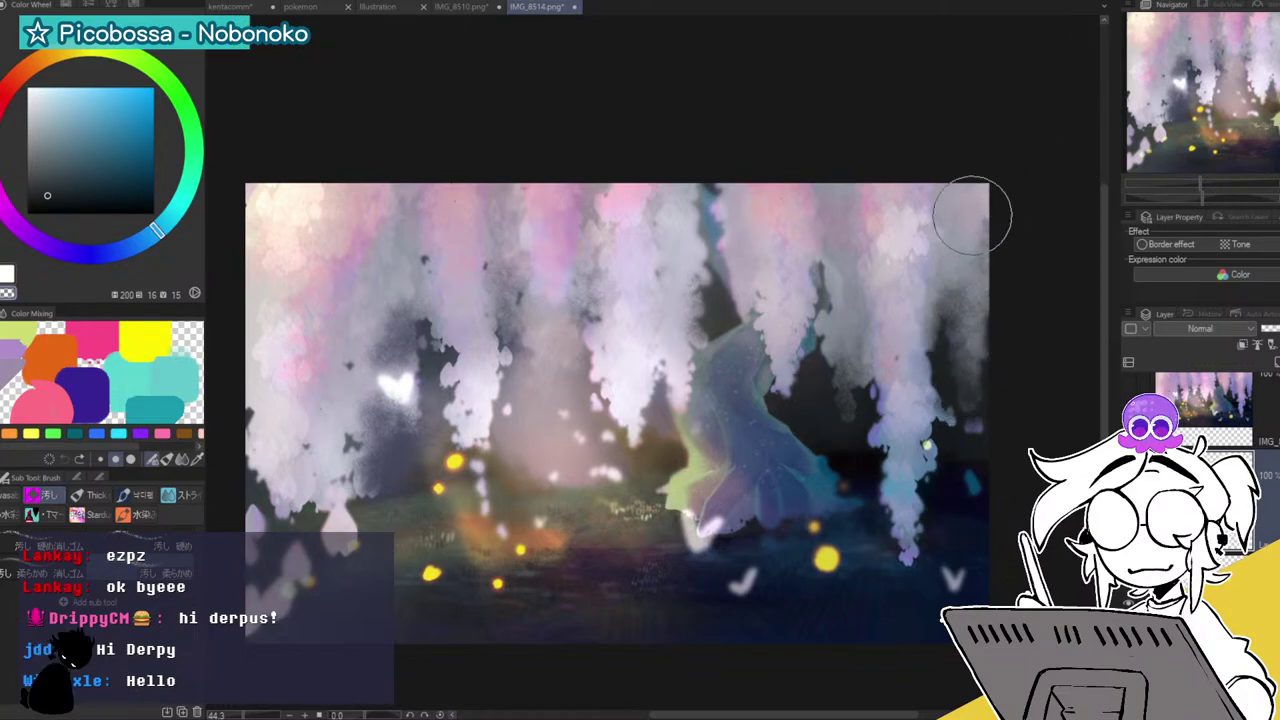
# Compare the painting with and without the paint-over edits to the blossoms.
pyautogui.hotkey('ctrl', 'z')
pyautogui.hotkey('ctrl', 'y')
pyautogui.hotkey('ctrl', 'z')
pyautogui.hotkey('ctrl', 'y')
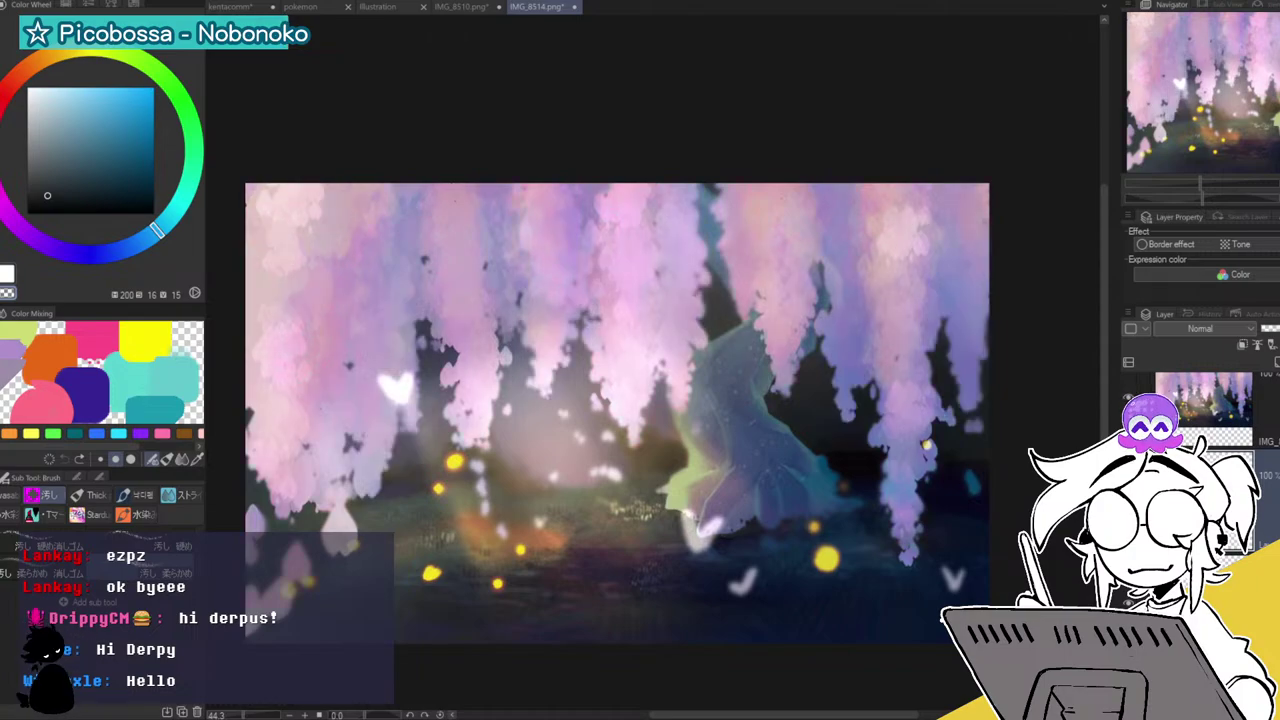
pyautogui.click(1233, 396)
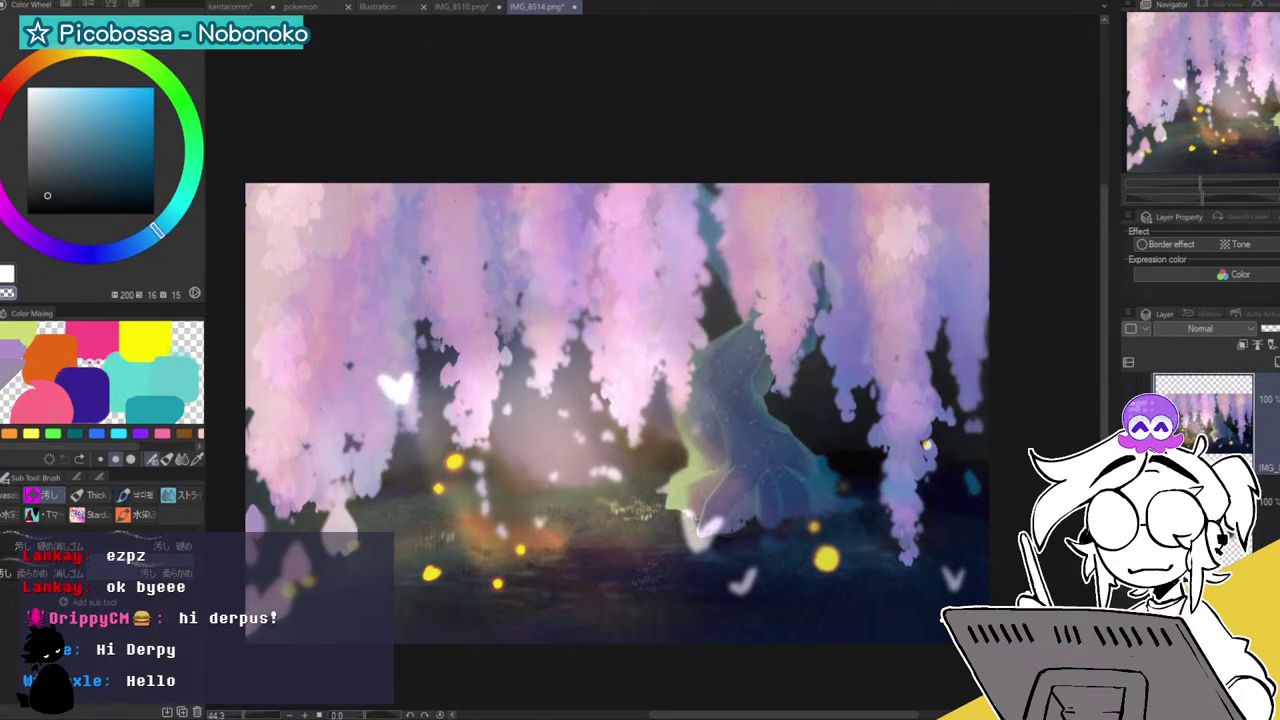
pyautogui.hotkey('ctrl', 'z')
pyautogui.scroll(-3, 1215, 440)
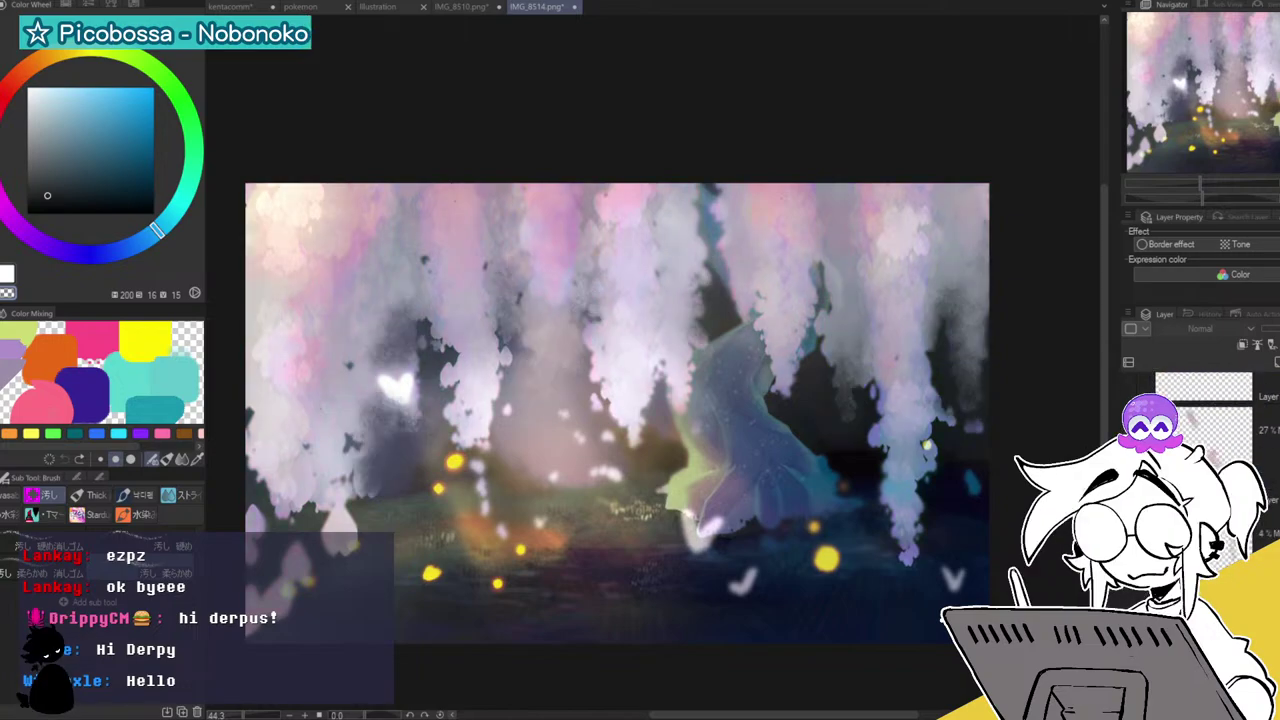
# Restore the pink and violet color of the front blossom clusters on the Hue layer and compare with the original.
pyautogui.click(1262, 530)
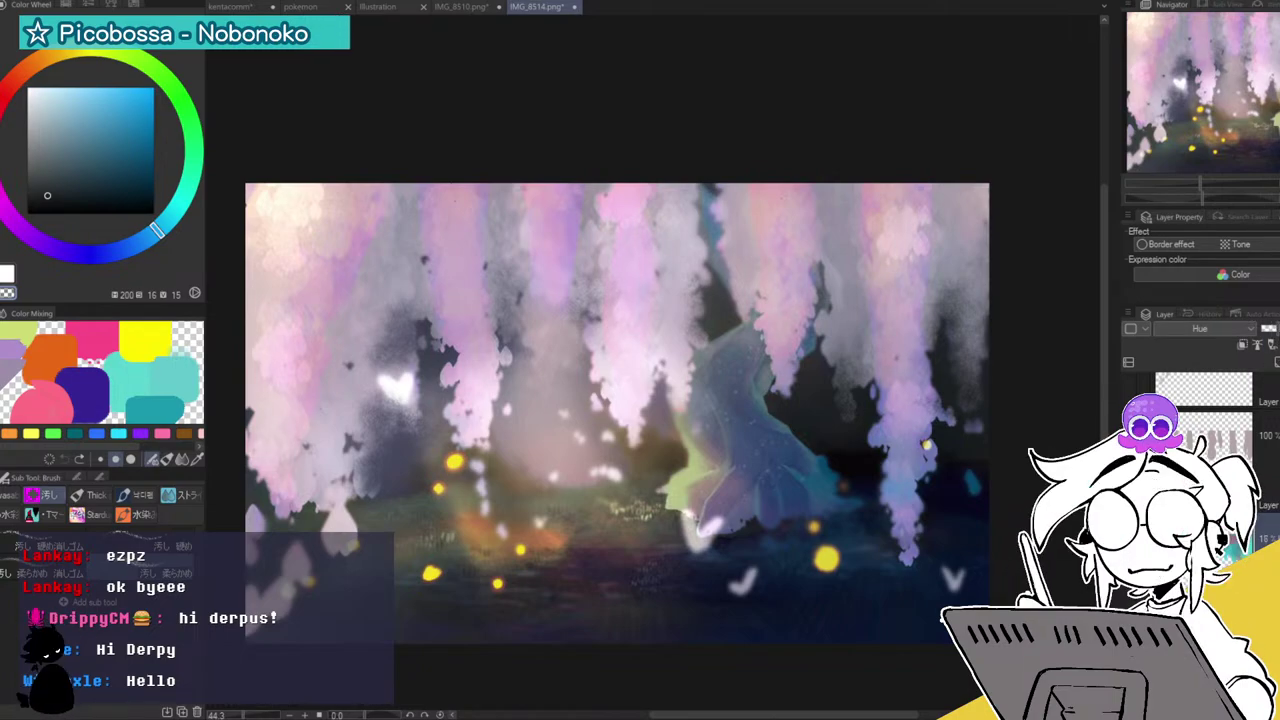
pyautogui.scroll(-3, 1204, 420)
pyautogui.scroll(-3, 1204, 420)
pyautogui.hotkey('ctrl', 'z')
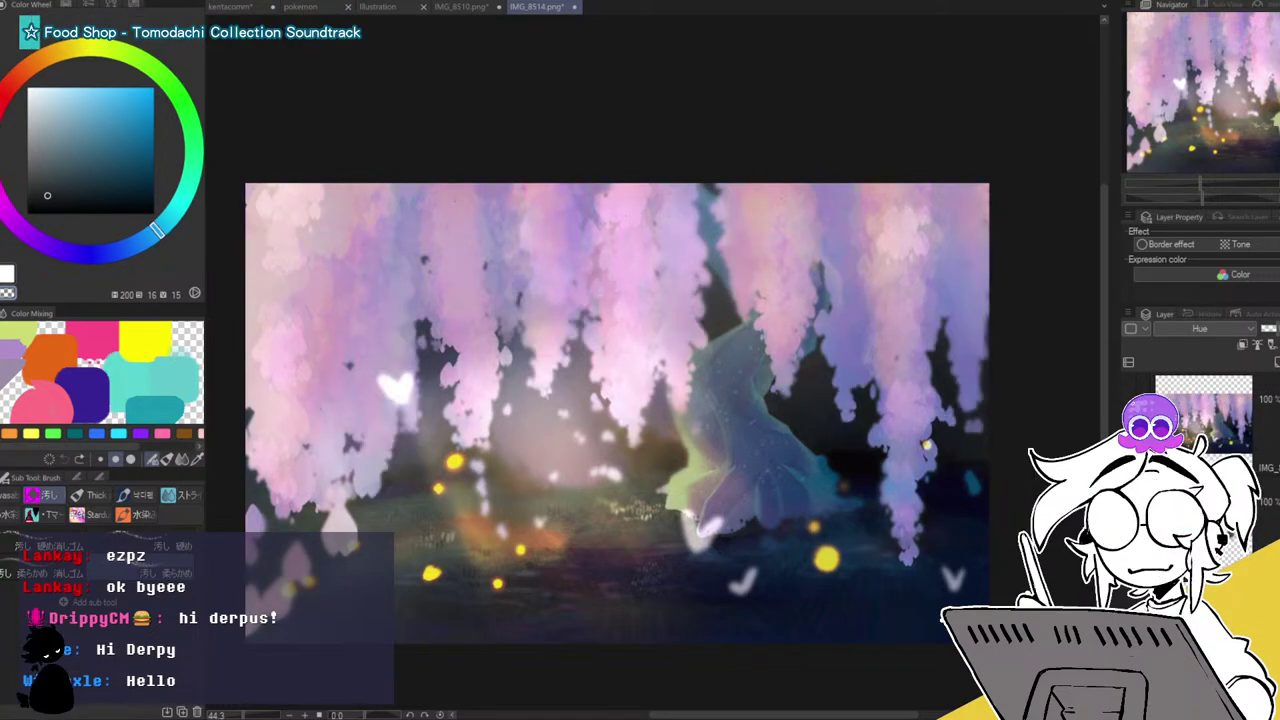
pyautogui.click(1129, 428)
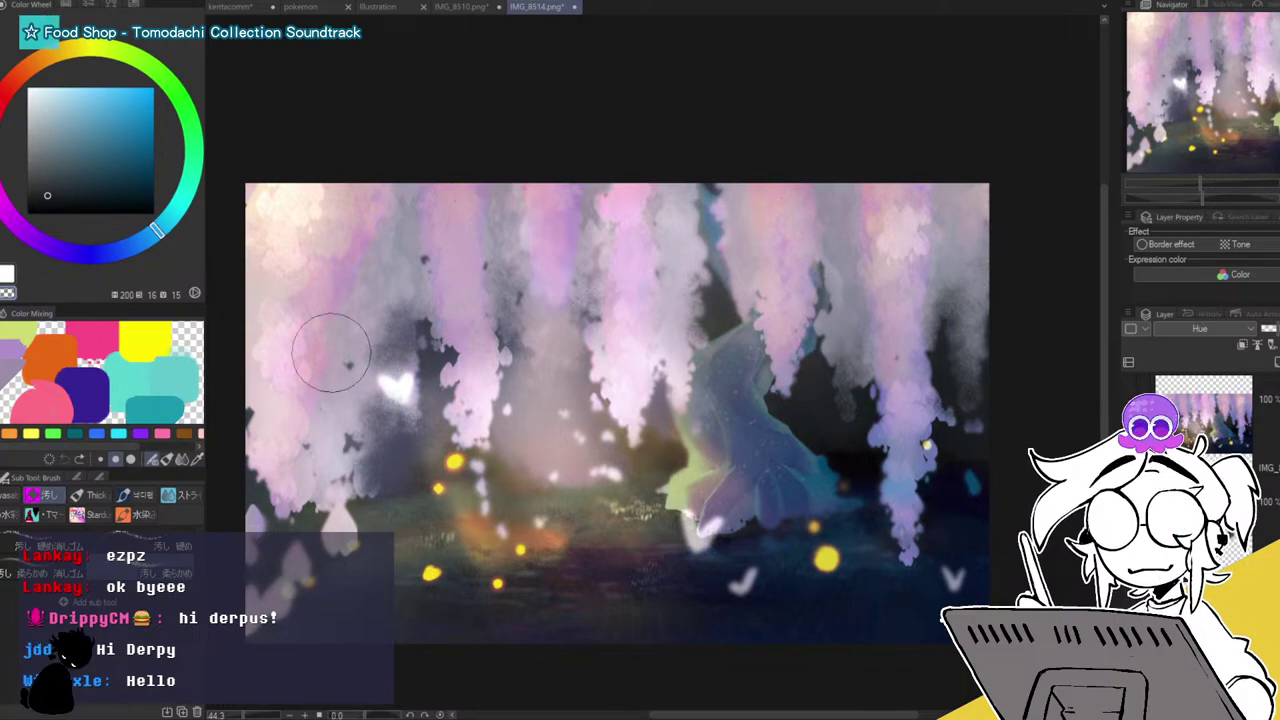
# Review the IMG_8510.png, Illustration and pokemon canvases, and close IMG_8507.png.
pyautogui.click(462, 7)
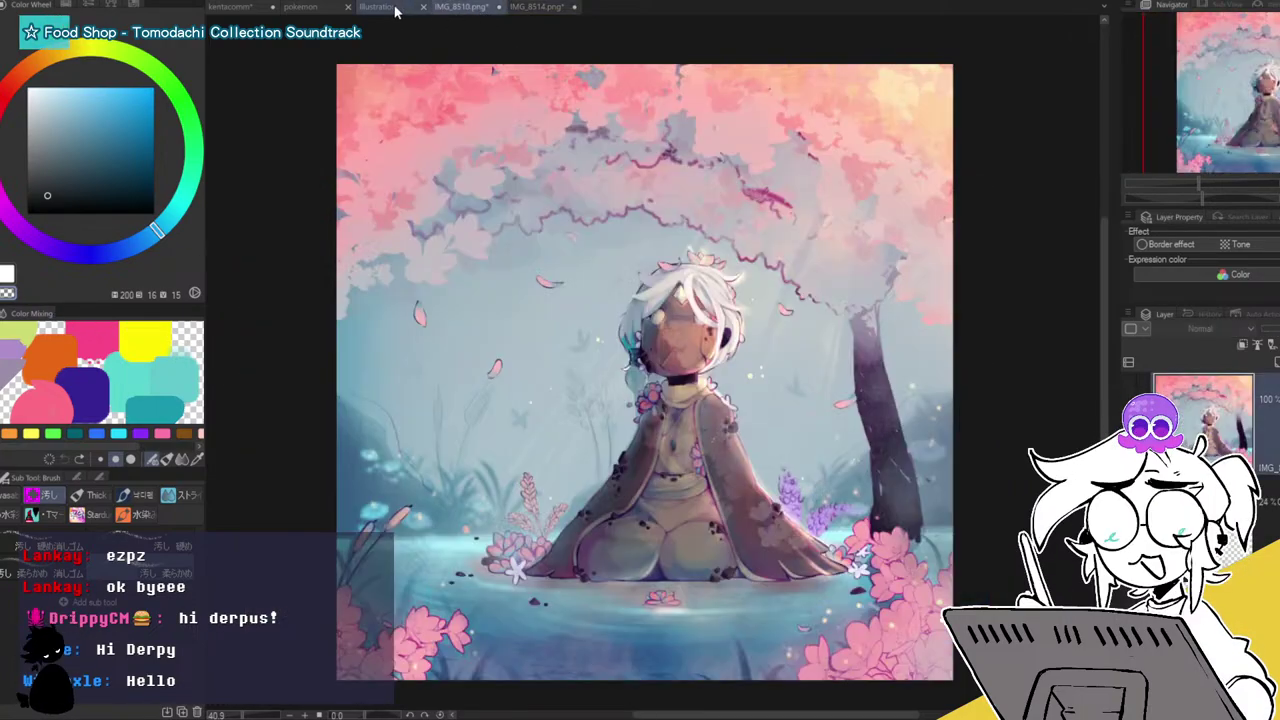
pyautogui.click(393, 8)
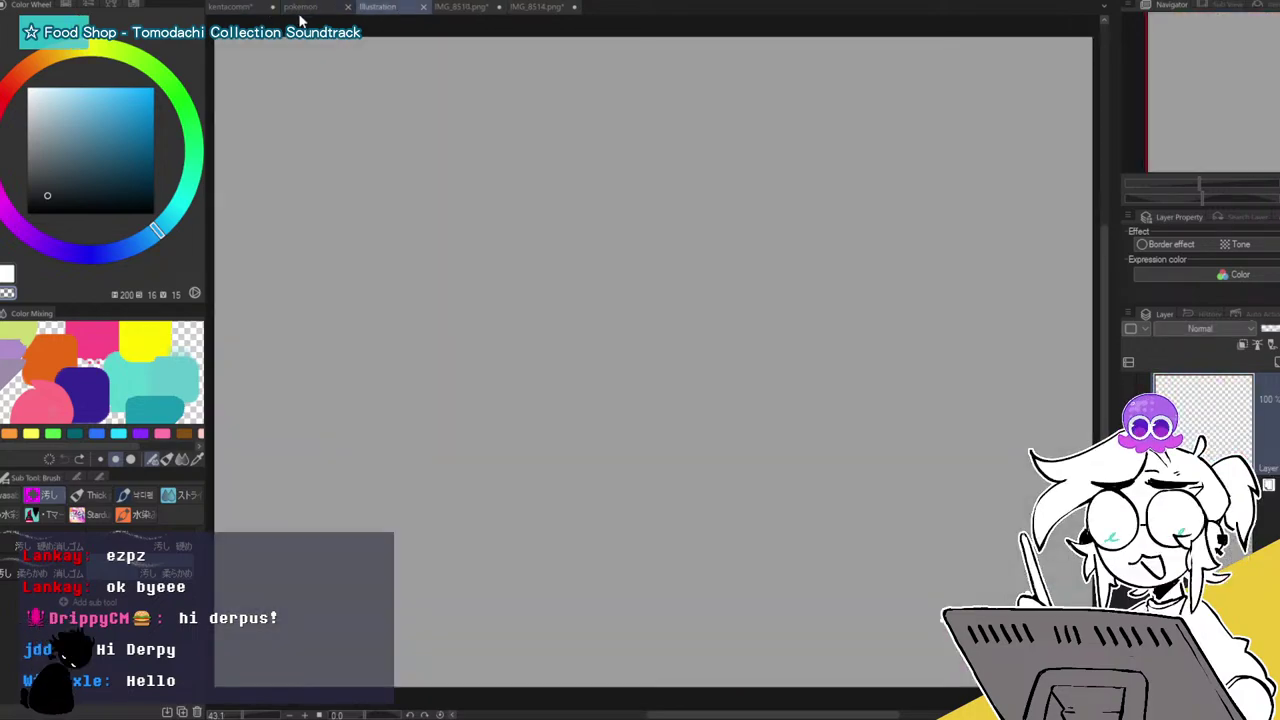
pyautogui.click(294, 8)
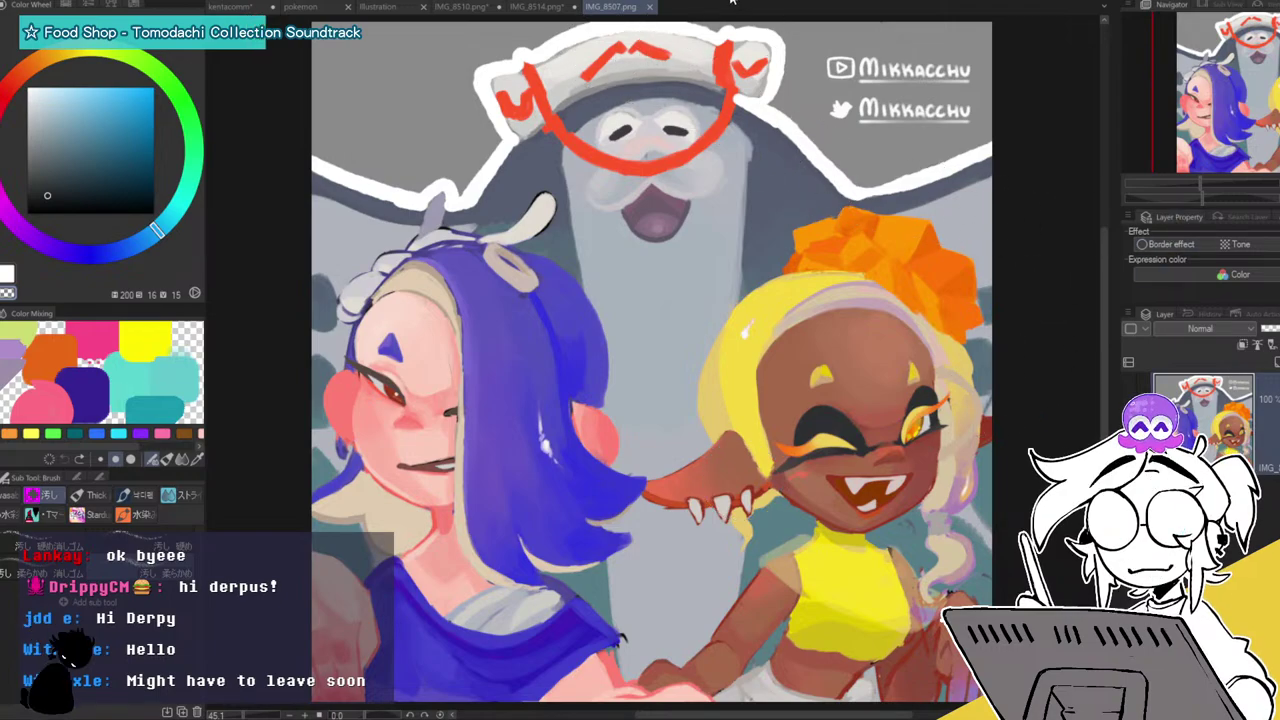
pyautogui.click(649, 9)
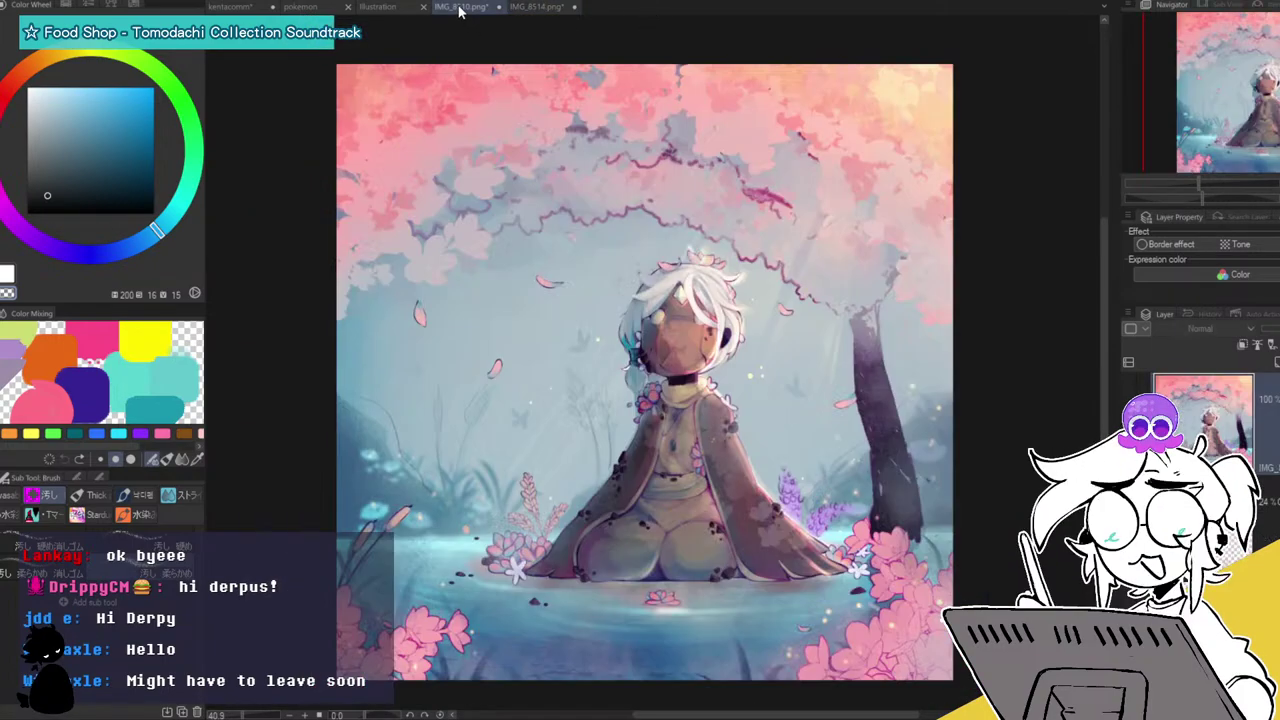
# Switch to the kentacomm character sketch and look through its layers.
pyautogui.click(460, 7)
pyautogui.click(310, 7)
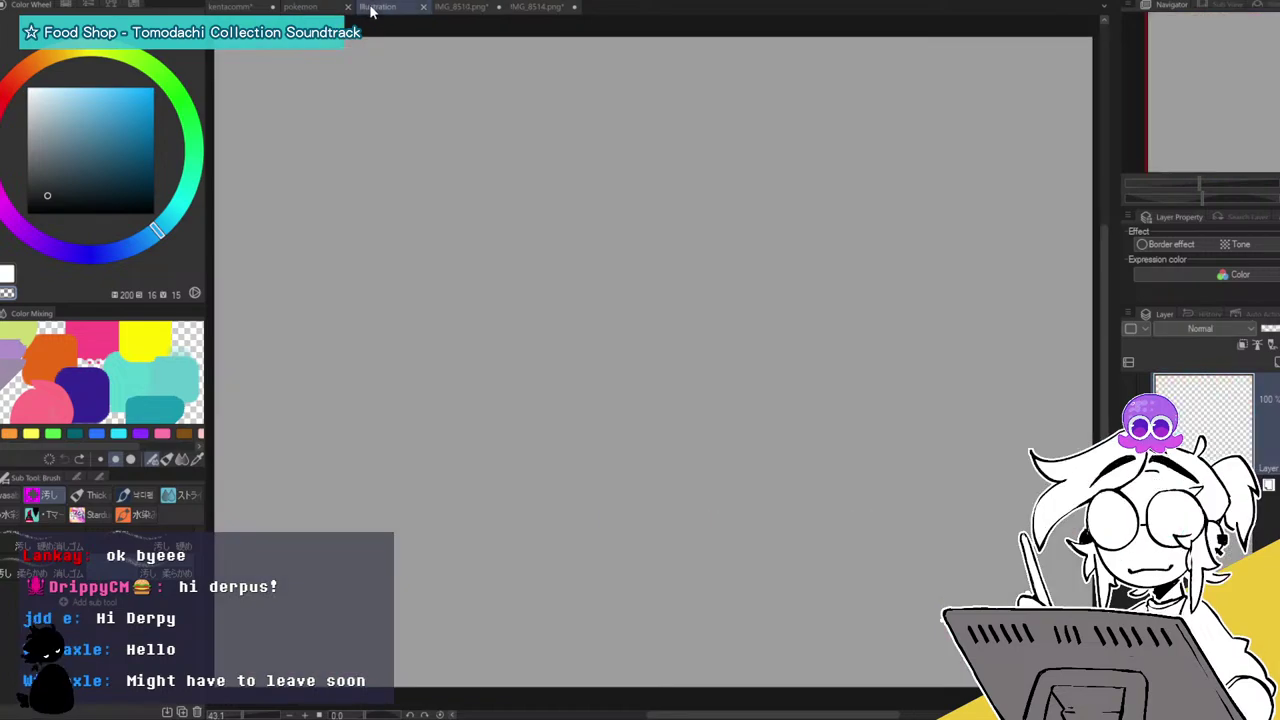
pyautogui.click(230, 7)
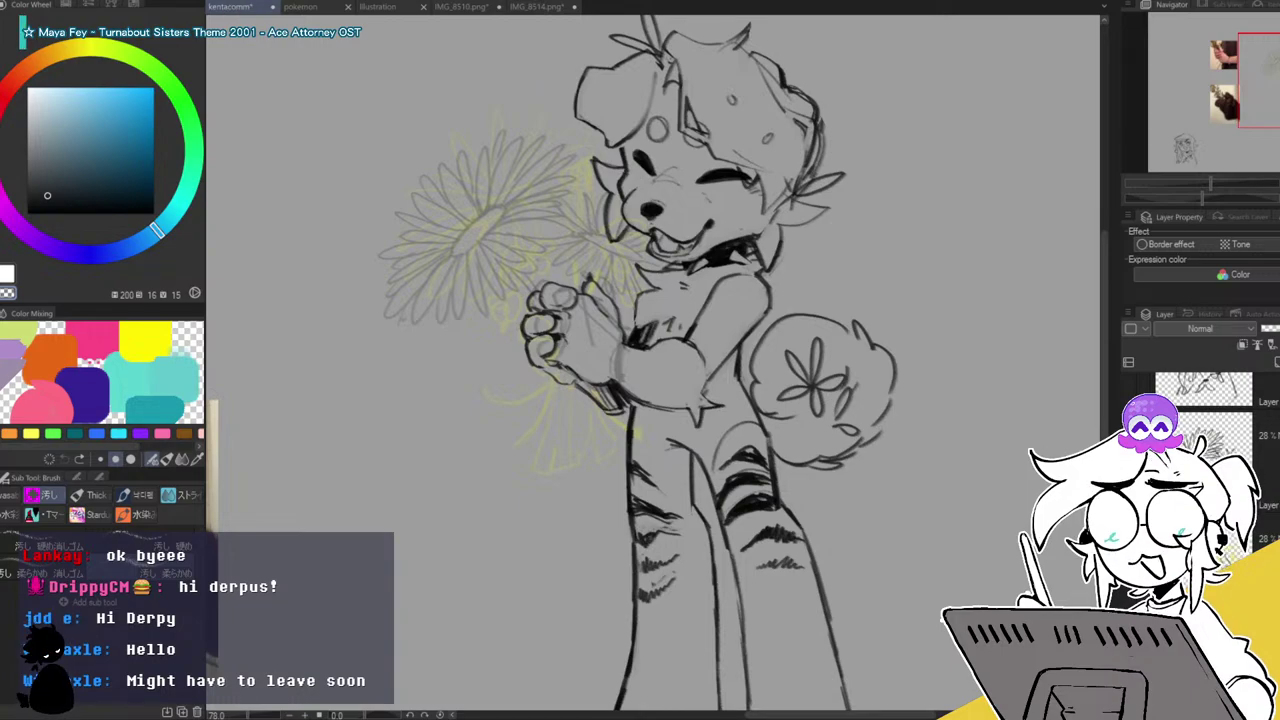
pyautogui.scroll(-3, 1204, 410)
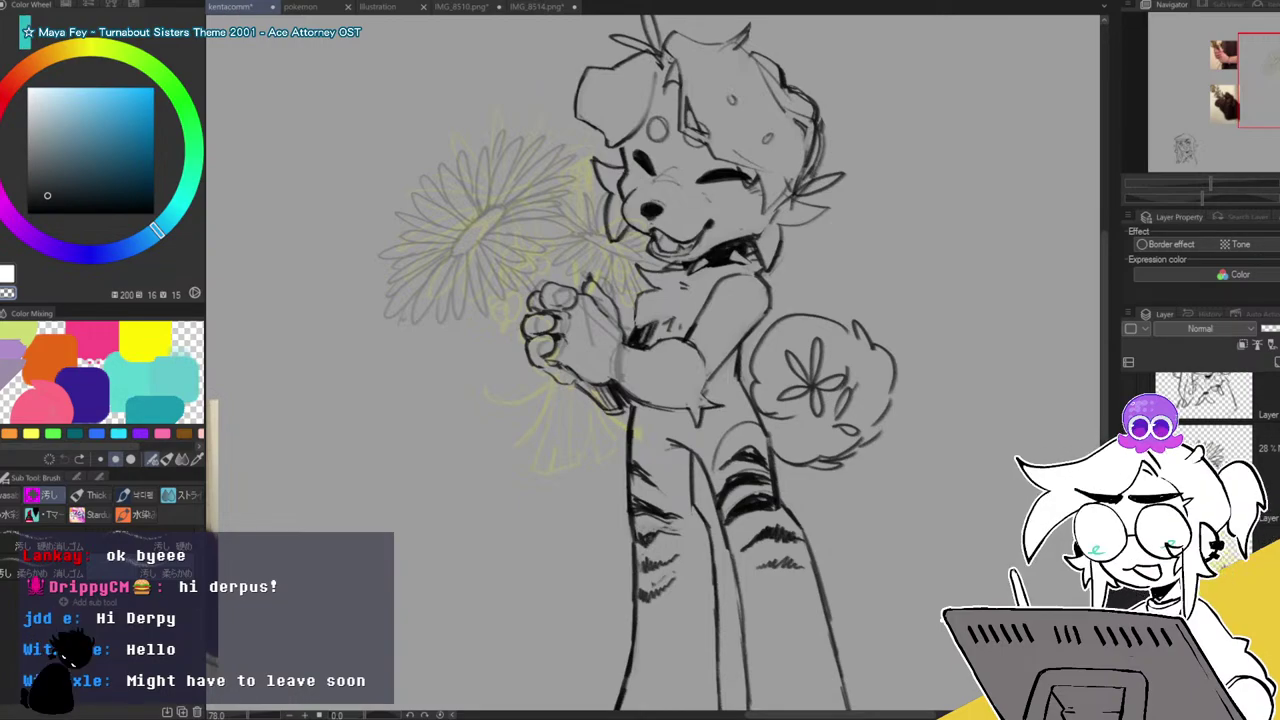
pyautogui.scroll(5, 1204, 420)
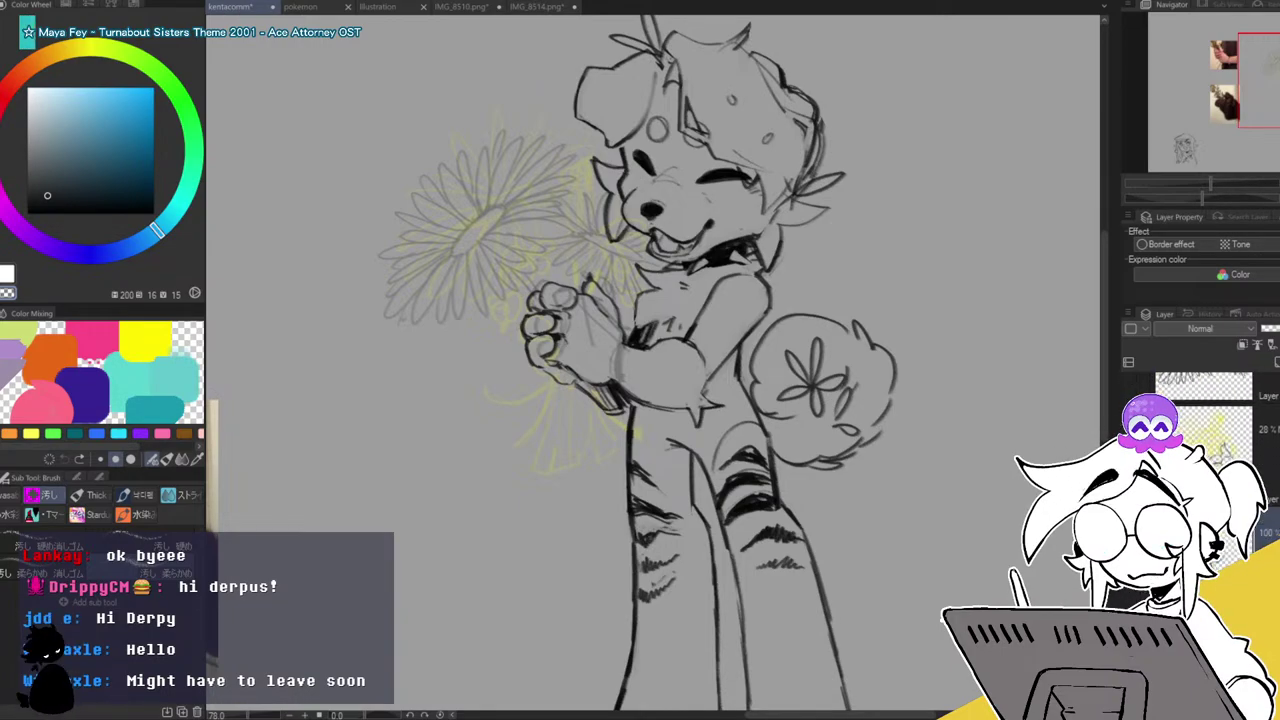
pyautogui.scroll(2, 1204, 420)
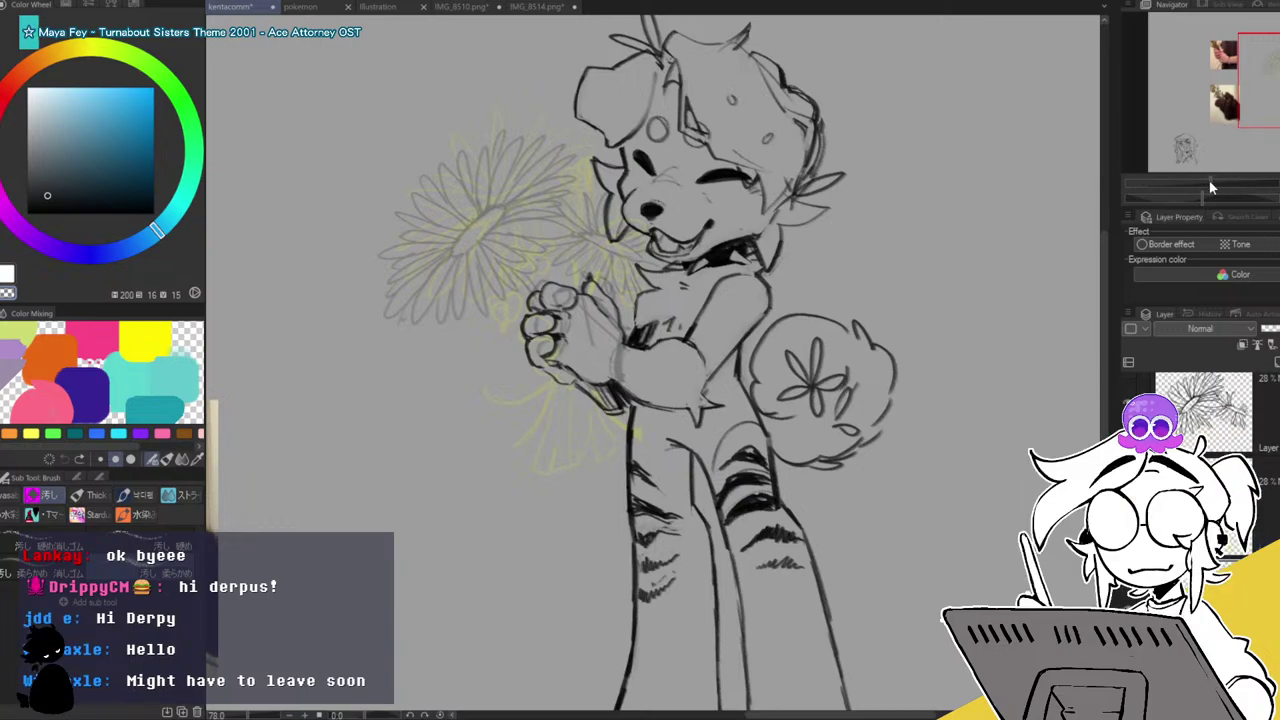
# Erase the rounded end of the paw's uppermost finger and connect its upper outline to the thumb line.
pyautogui.moveTo(1210, 185); pyautogui.dragTo(1240, 184)
pyautogui.moveTo(285, 97)
pyautogui.mouseDown()
pyautogui.moveTo(462, 152)
pyautogui.moveTo(542, 312)
pyautogui.moveTo(700, 265)
pyautogui.mouseUp()
pyautogui.hotkey('ctrl', 'z')
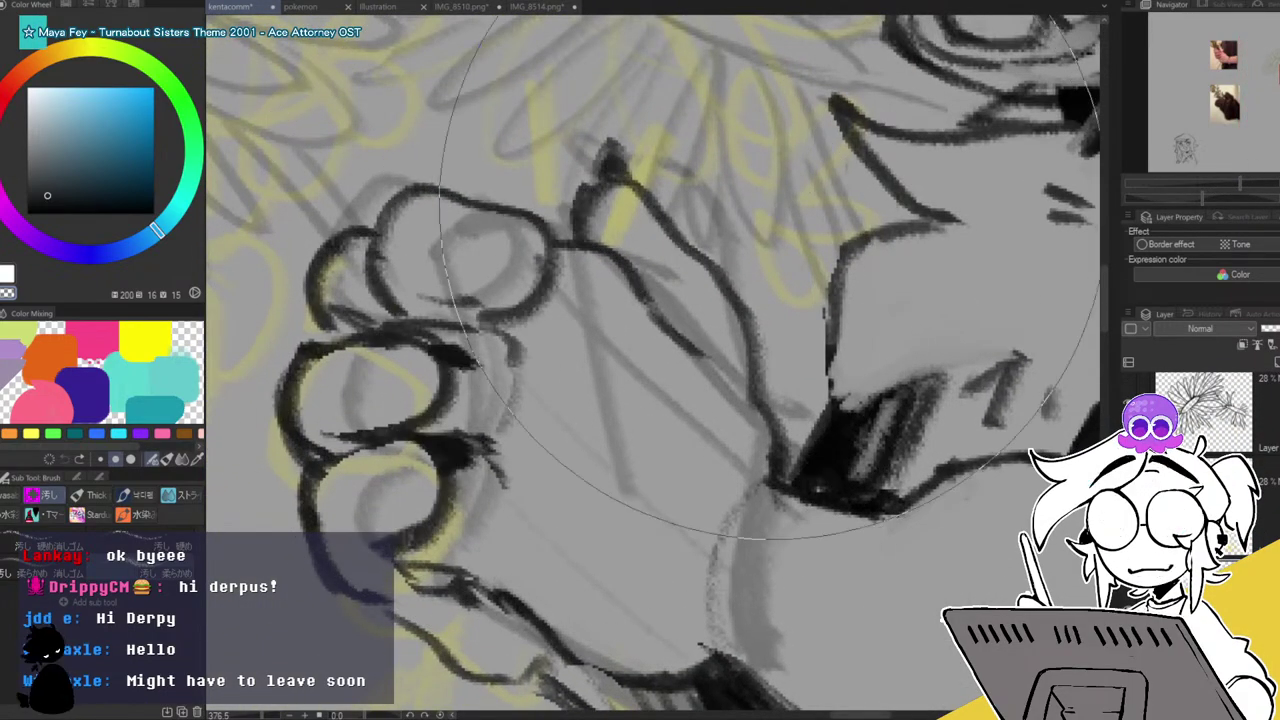
pyautogui.press('p')
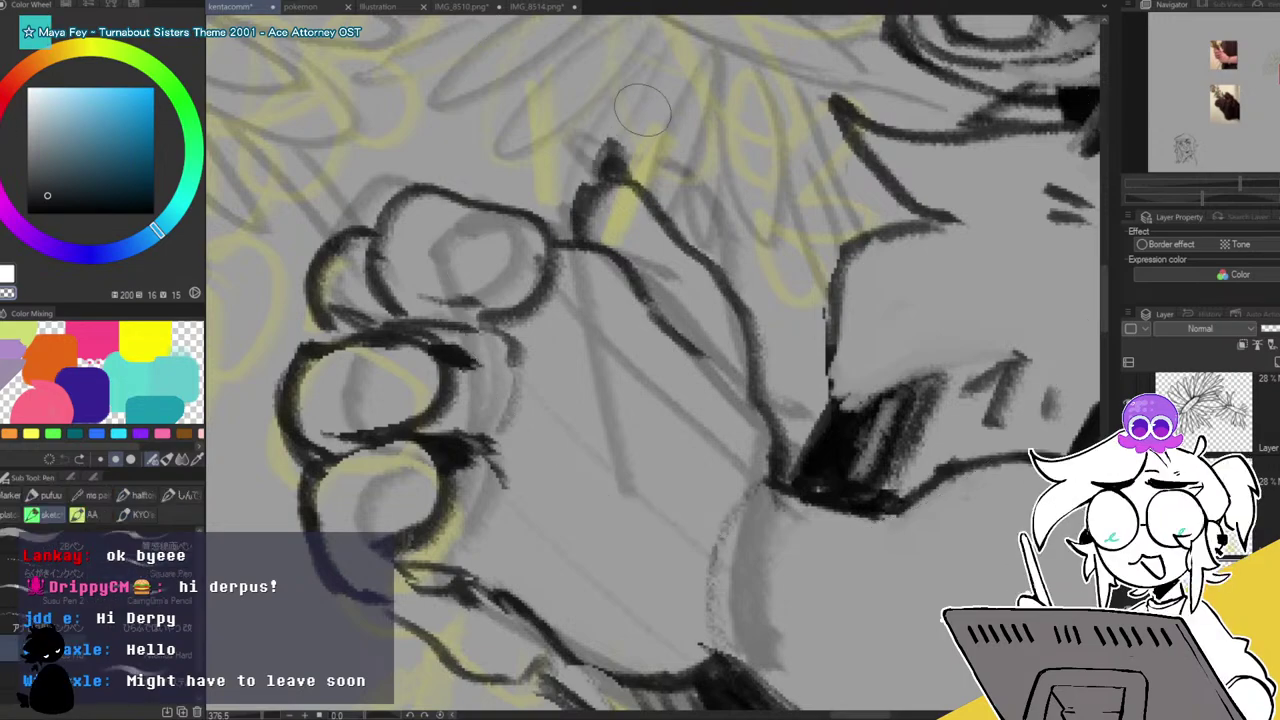
pyautogui.moveTo(550, 284)
pyautogui.mouseDown()
pyautogui.moveTo(568, 232)
pyautogui.moveTo(546, 237)
pyautogui.moveTo(539, 315)
pyautogui.mouseUp()
pyautogui.hotkey('ctrl', 'z')
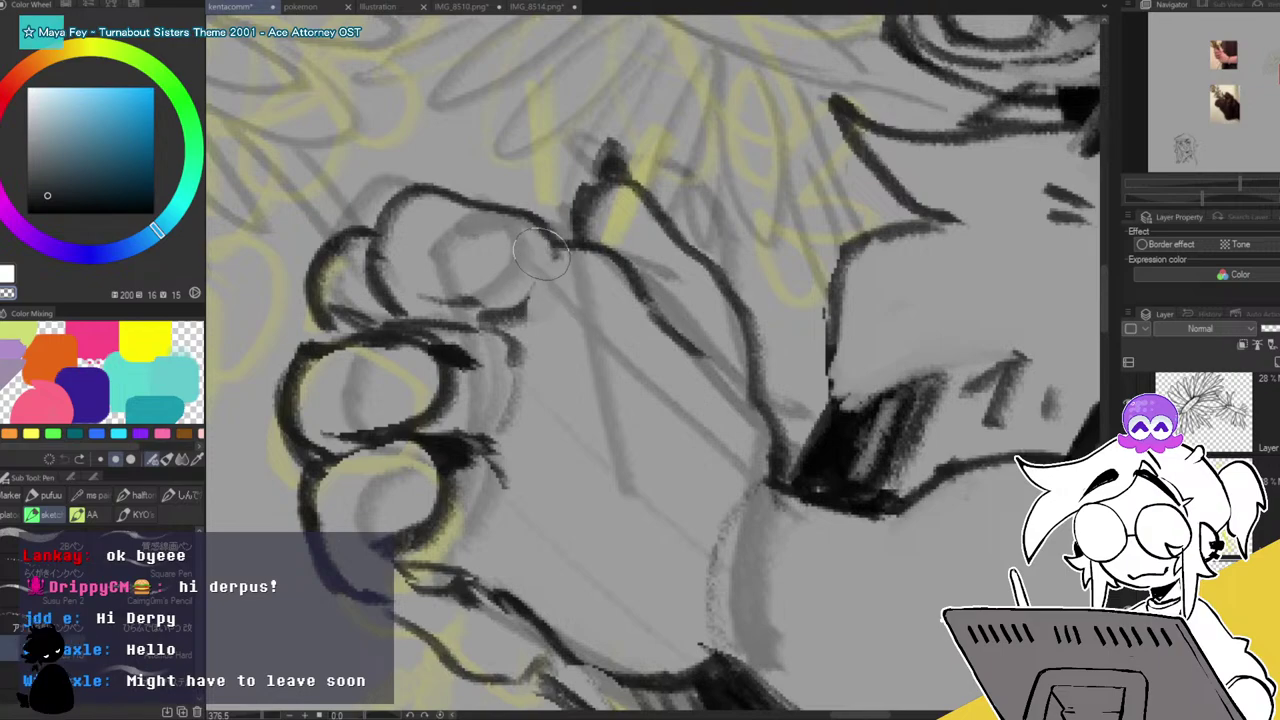
pyautogui.moveTo(537, 225); pyautogui.dragTo(585, 247)
pyautogui.moveTo(594, 192)
pyautogui.mouseDown()
pyautogui.moveTo(552, 235)
pyautogui.moveTo(537, 220)
pyautogui.moveTo(562, 255)
pyautogui.moveTo(516, 328)
pyautogui.moveTo(534, 296)
pyautogui.moveTo(500, 318)
pyautogui.mouseUp()
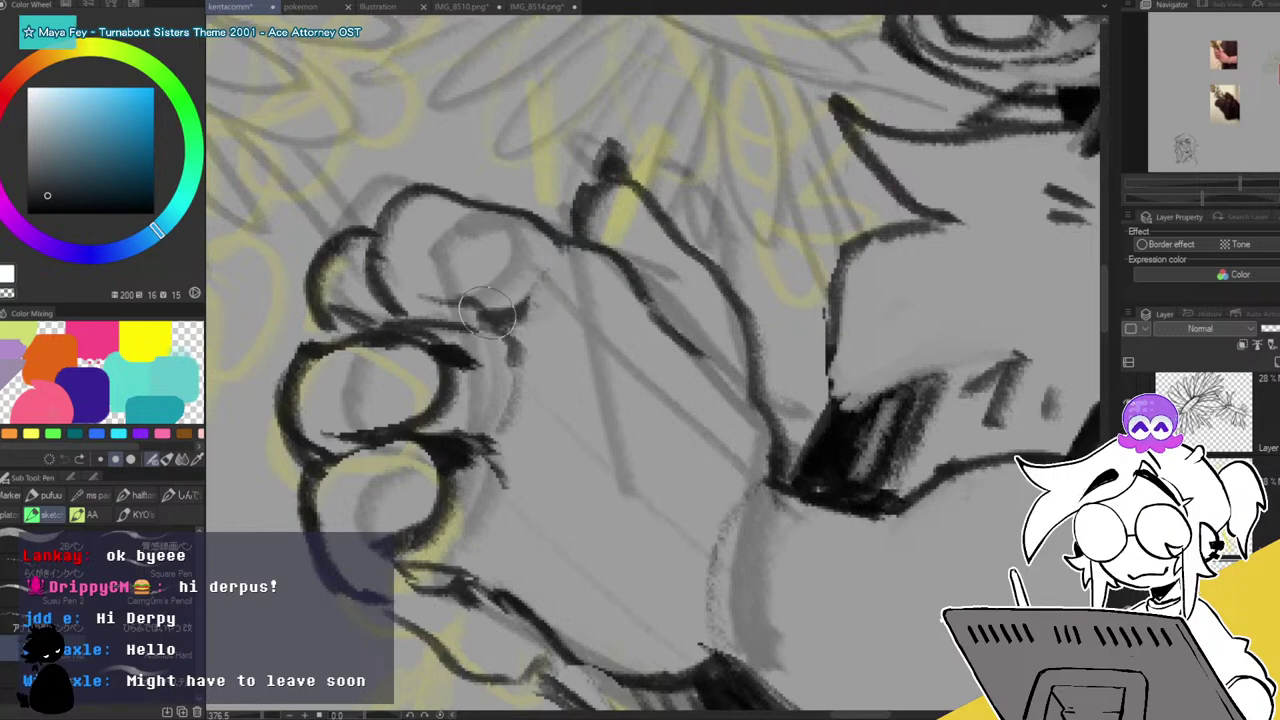
# Redraw the creases between the paw's fingers in black and clean up the finger outlines down to the lowest finger.
pyautogui.click(27, 213)
pyautogui.moveTo(498, 318)
pyautogui.mouseDown()
pyautogui.moveTo(518, 315)
pyautogui.moveTo(516, 358)
pyautogui.mouseUp()
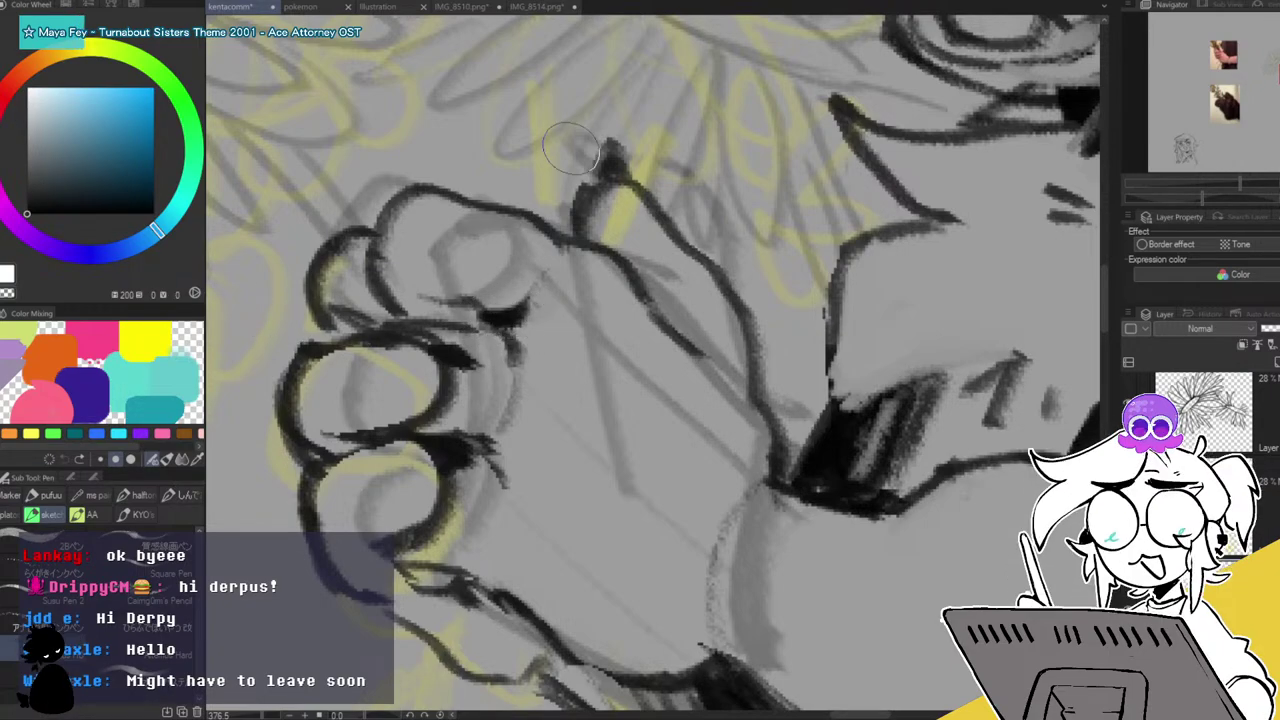
pyautogui.moveTo(393, 330)
pyautogui.mouseDown()
pyautogui.moveTo(438, 346)
pyautogui.moveTo(398, 329)
pyautogui.moveTo(323, 346)
pyautogui.moveTo(365, 338)
pyautogui.moveTo(364, 363)
pyautogui.moveTo(340, 354)
pyautogui.moveTo(414, 338)
pyautogui.moveTo(417, 392)
pyautogui.moveTo(400, 352)
pyautogui.moveTo(456, 362)
pyautogui.mouseUp()
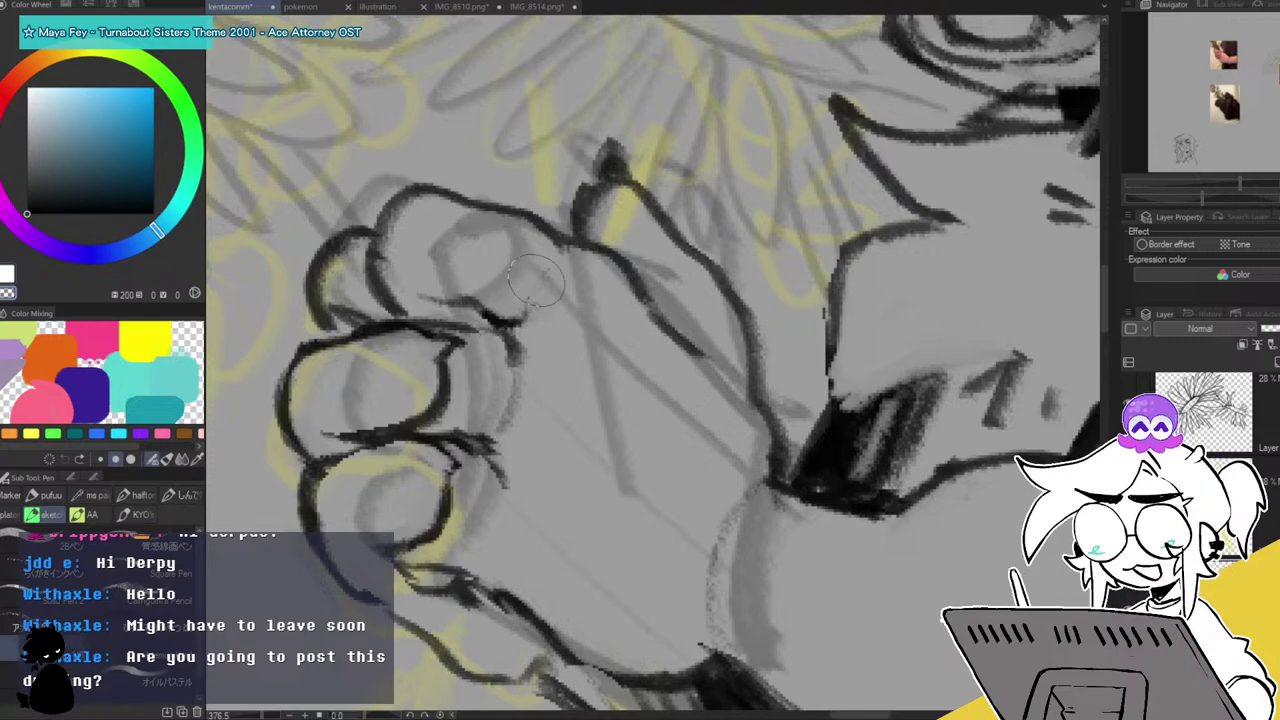
pyautogui.moveTo(462, 326)
pyautogui.mouseDown()
pyautogui.moveTo(509, 337)
pyautogui.moveTo(516, 388)
pyautogui.mouseUp()
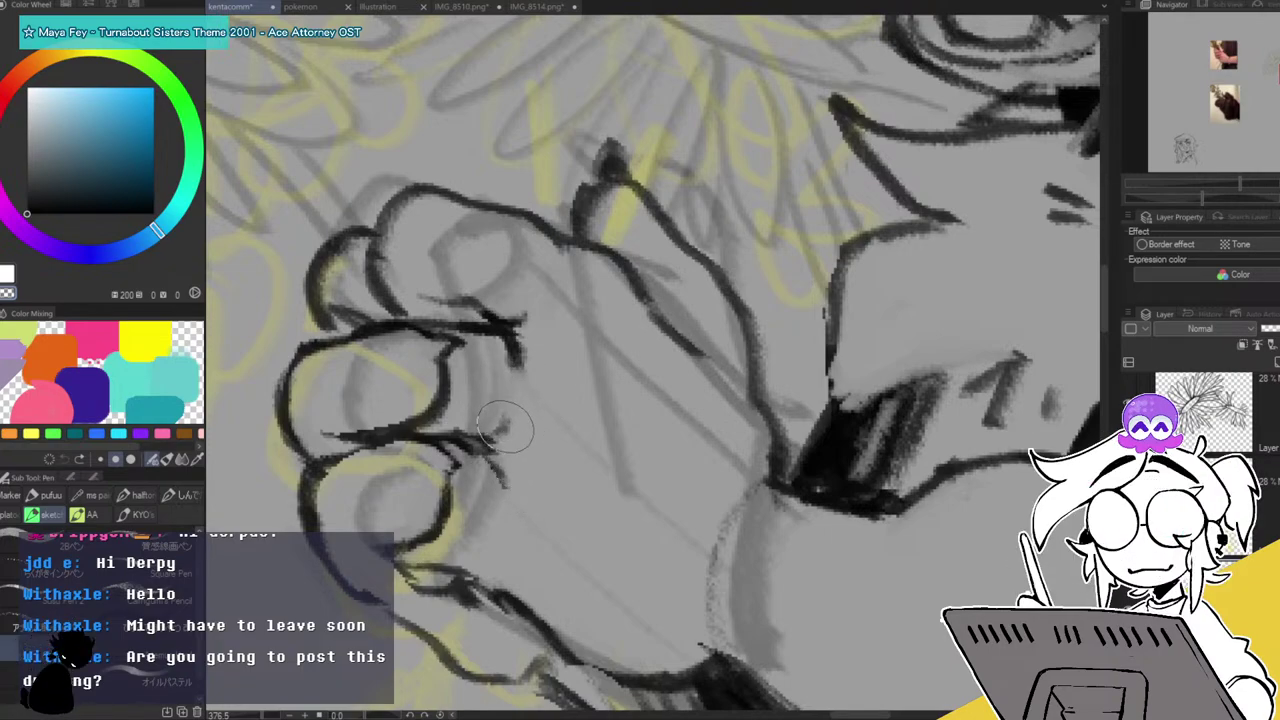
pyautogui.moveTo(440, 552); pyautogui.dragTo(462, 562)
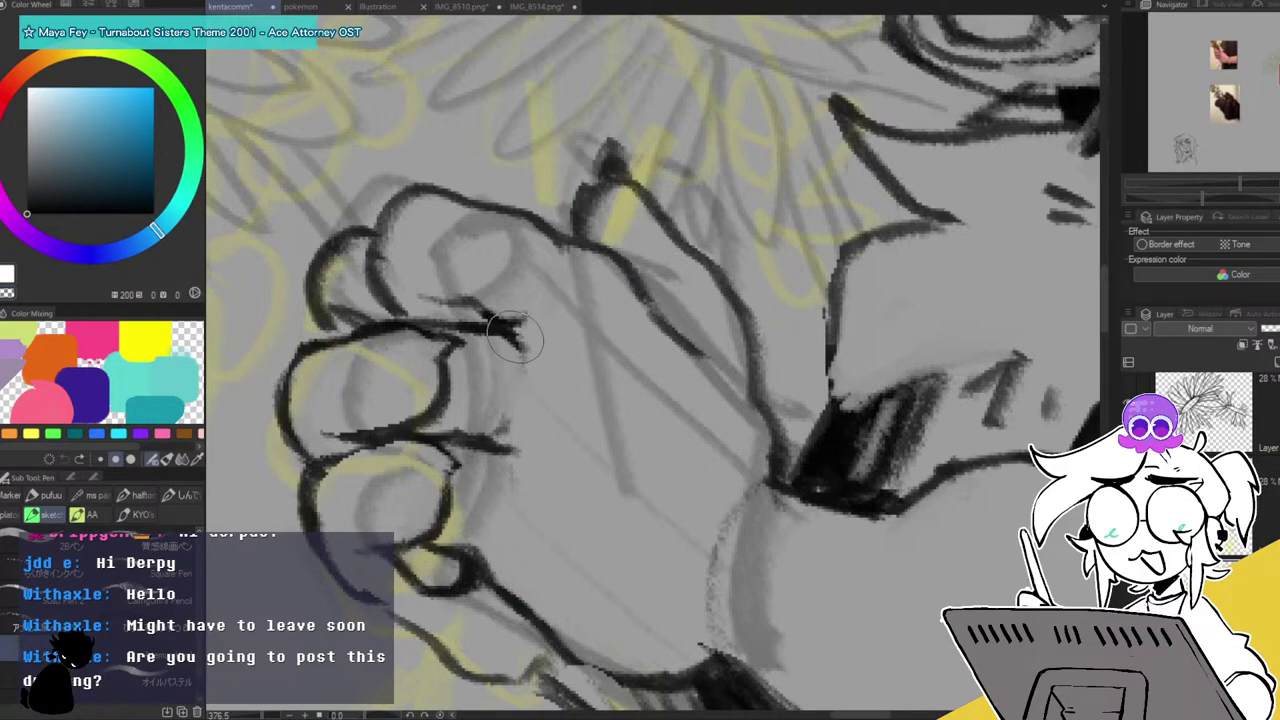
# Examine the two reference photos of hands holding flowers to check the paw's grip.
pyautogui.moveTo(1246, 184)
pyautogui.mouseDown()
pyautogui.moveTo(1208, 193)
pyautogui.moveTo(1222, 189)
pyautogui.mouseUp()
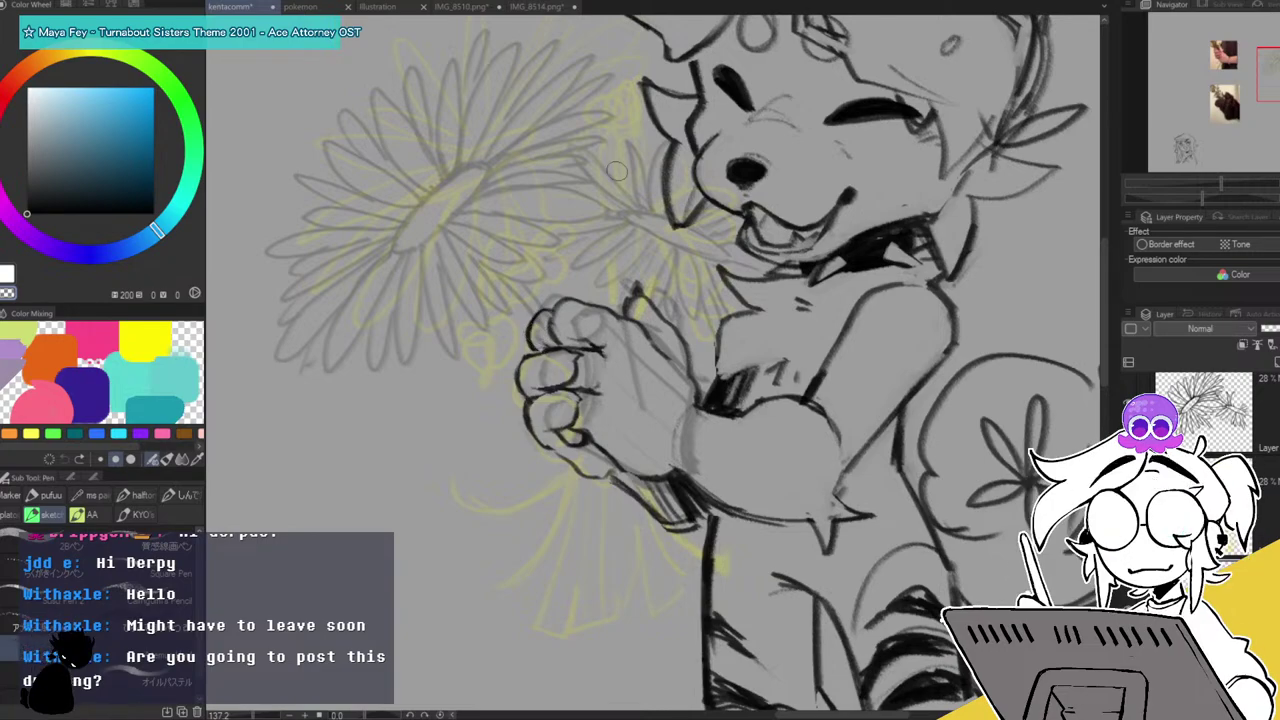
pyautogui.moveTo(1276, 76)
pyautogui.mouseDown()
pyautogui.moveTo(1279, 66)
pyautogui.moveTo(1219, 101)
pyautogui.moveTo(1230, 104)
pyautogui.moveTo(1236, 56)
pyautogui.moveTo(1235, 98)
pyautogui.mouseUp()
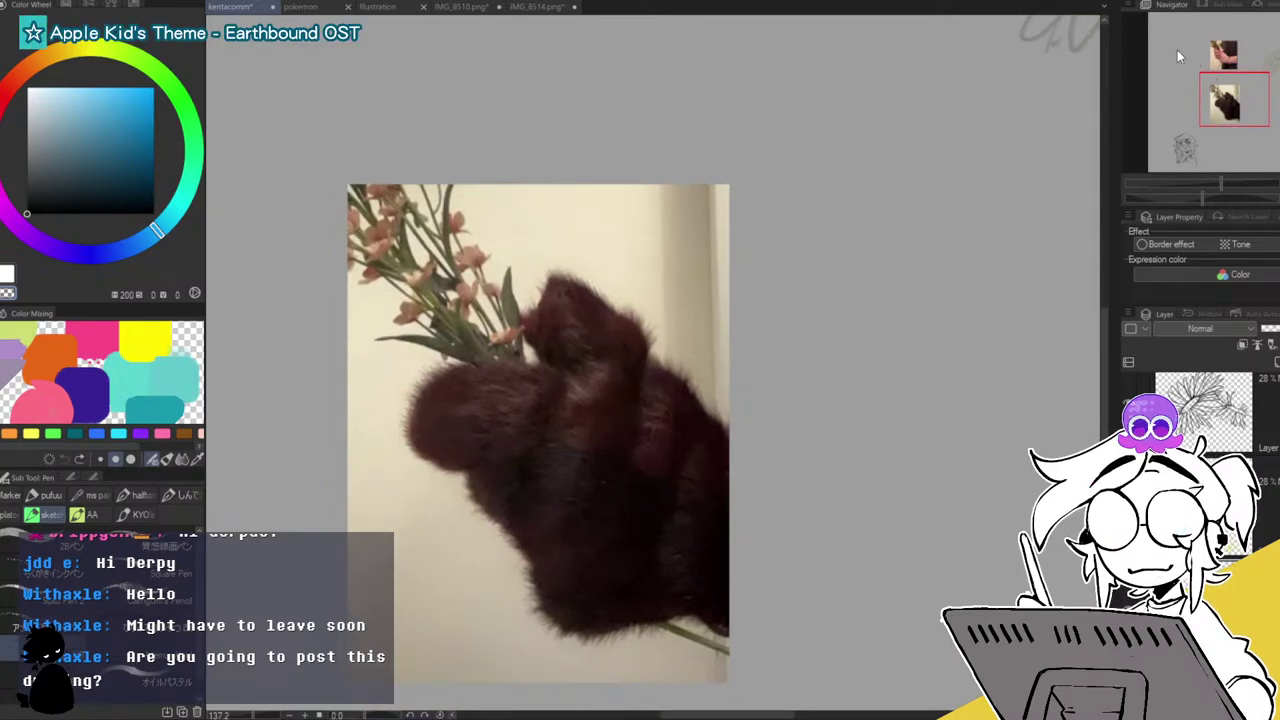
pyautogui.moveTo(1228, 84); pyautogui.dragTo(1219, 60)
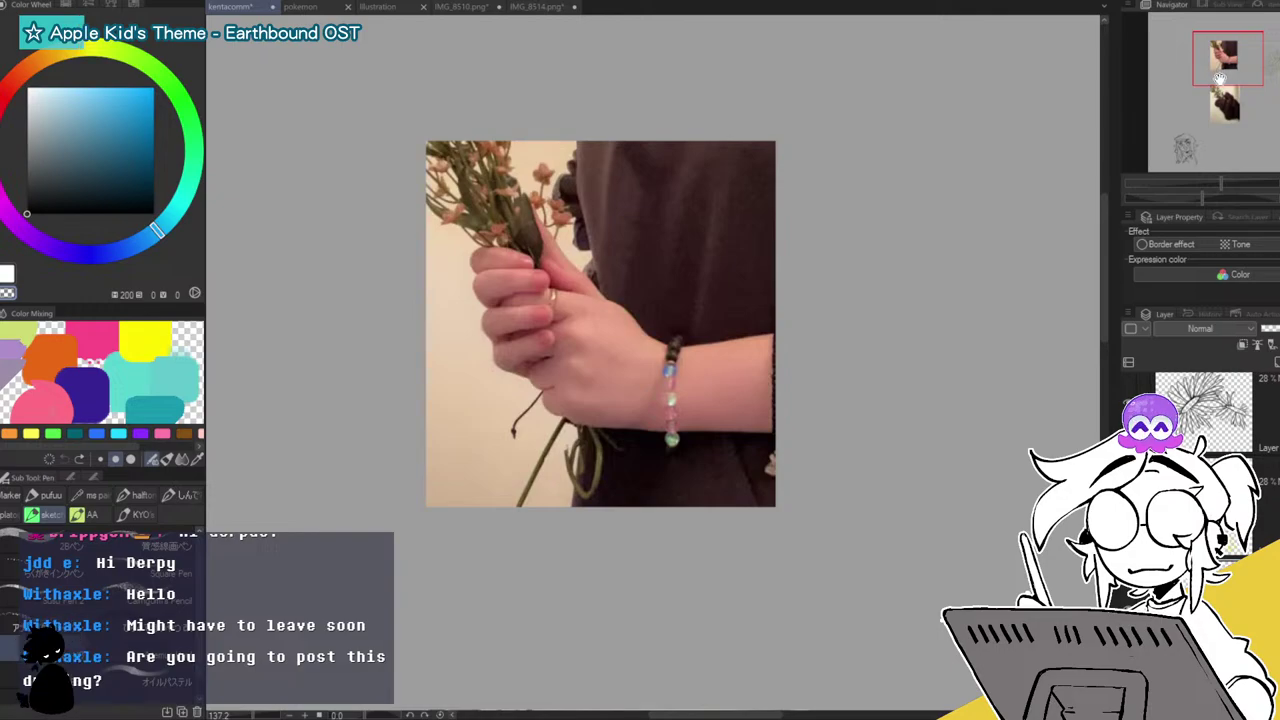
# Raise the opacity of the layer with the large daisy flowers to 100%.
pyautogui.moveTo(1219, 79)
pyautogui.mouseDown()
pyautogui.moveTo(1222, 123)
pyautogui.moveTo(1220, 80)
pyautogui.mouseUp()
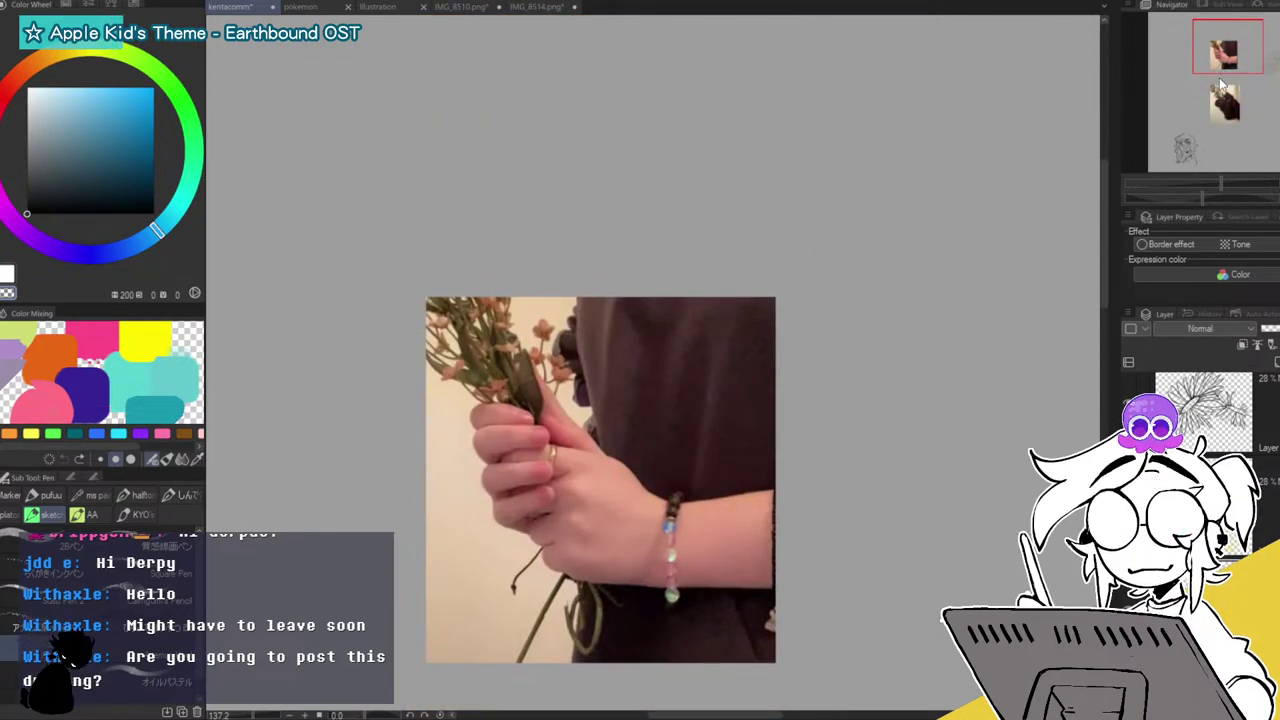
pyautogui.moveTo(1221, 184); pyautogui.dragTo(1213, 184)
pyautogui.moveTo(1225, 64); pyautogui.dragTo(1224, 96)
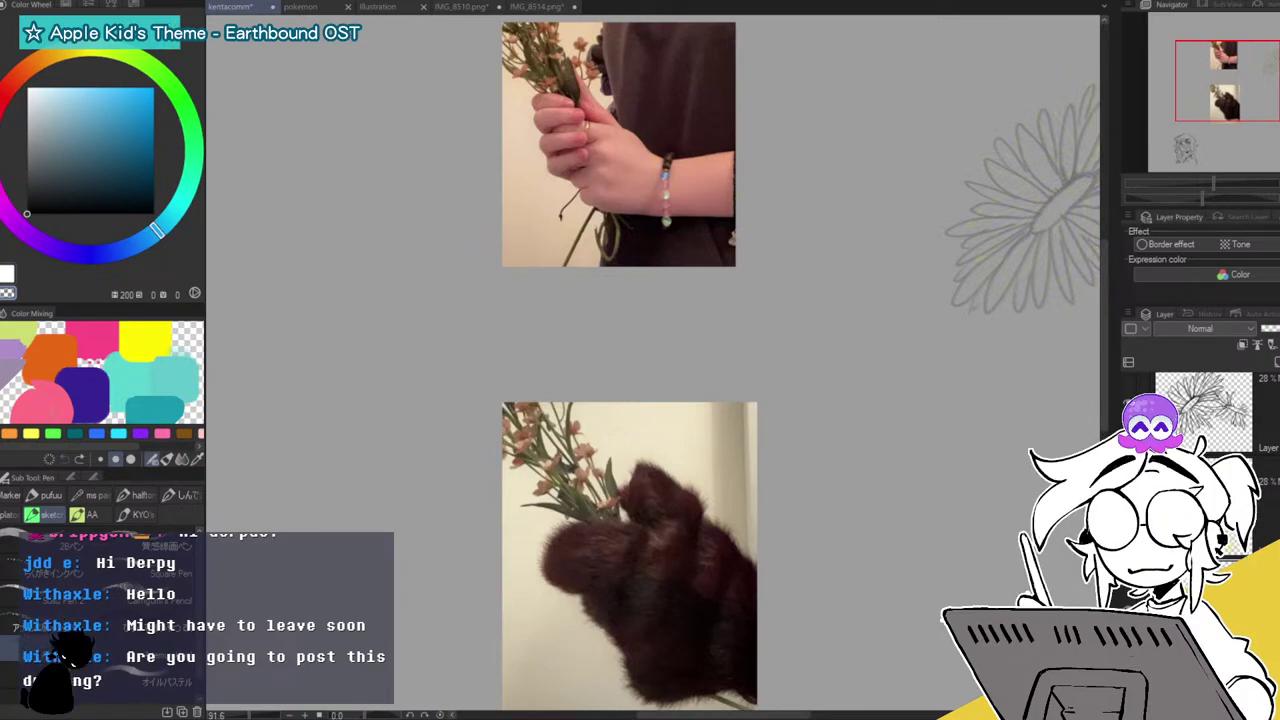
pyautogui.moveTo(1225, 79)
pyautogui.mouseDown()
pyautogui.moveTo(1279, 72)
pyautogui.moveTo(1267, 70)
pyautogui.mouseUp()
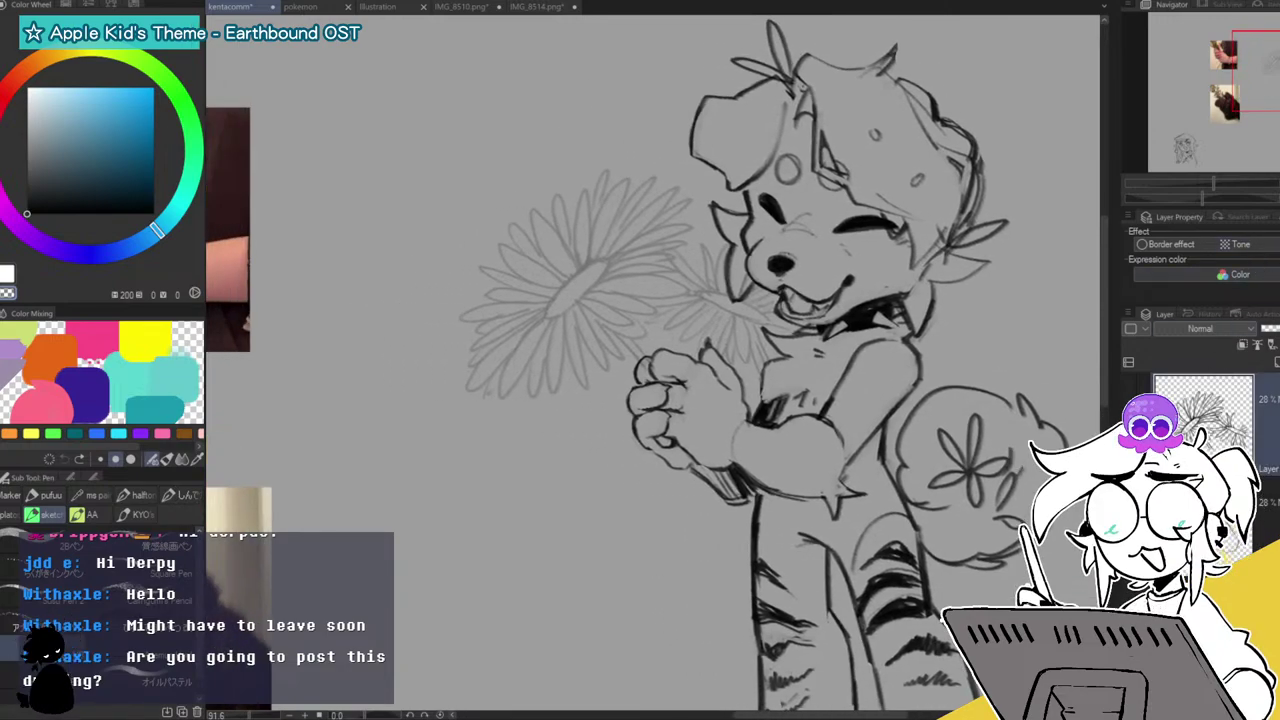
pyautogui.click(1254, 218)
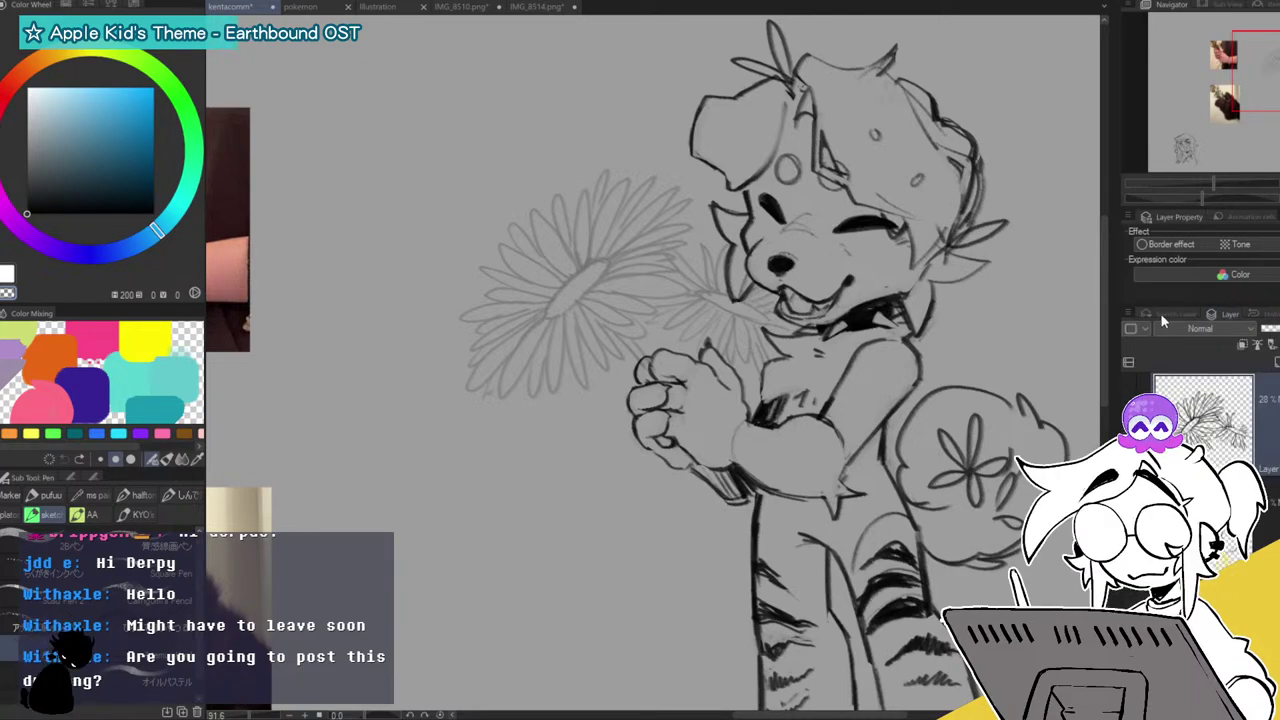
pyautogui.click(1229, 314)
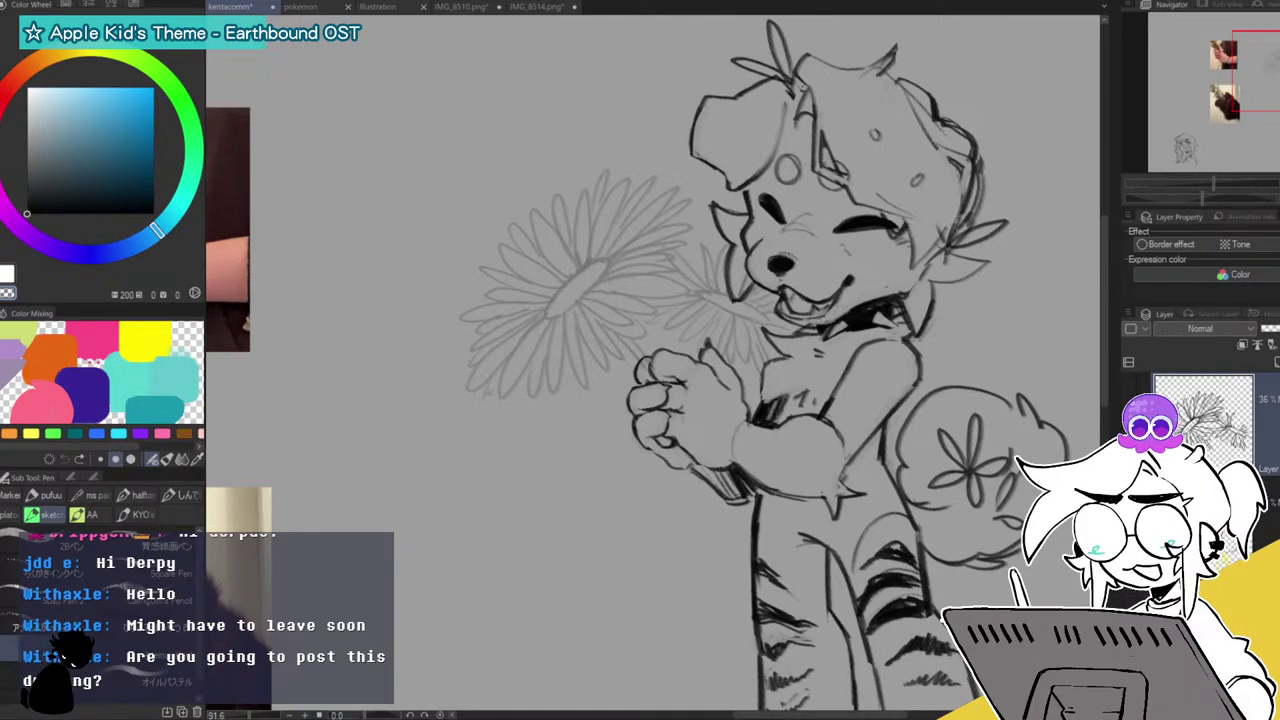
pyautogui.click(1274, 328)
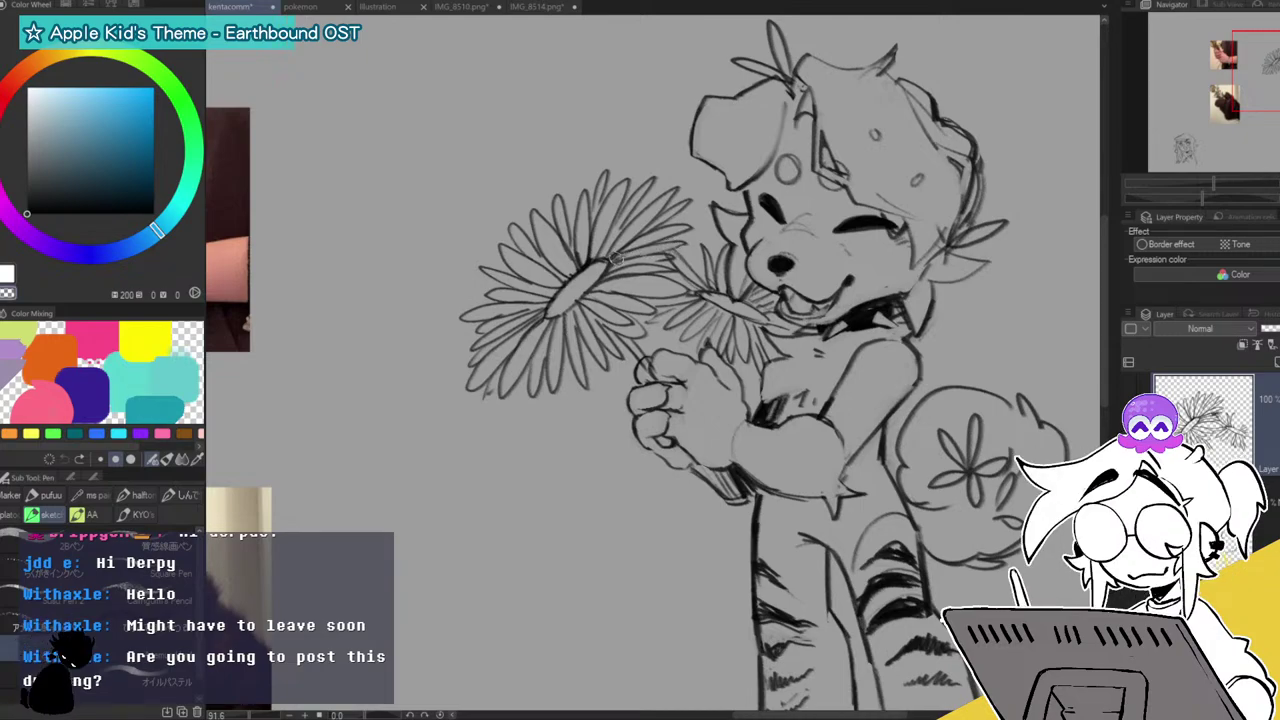
# Compare the held daisies with the two hand reference photos and delete both photos from the canvas.
pyautogui.moveTo(1262, 78); pyautogui.dragTo(1205, 40)
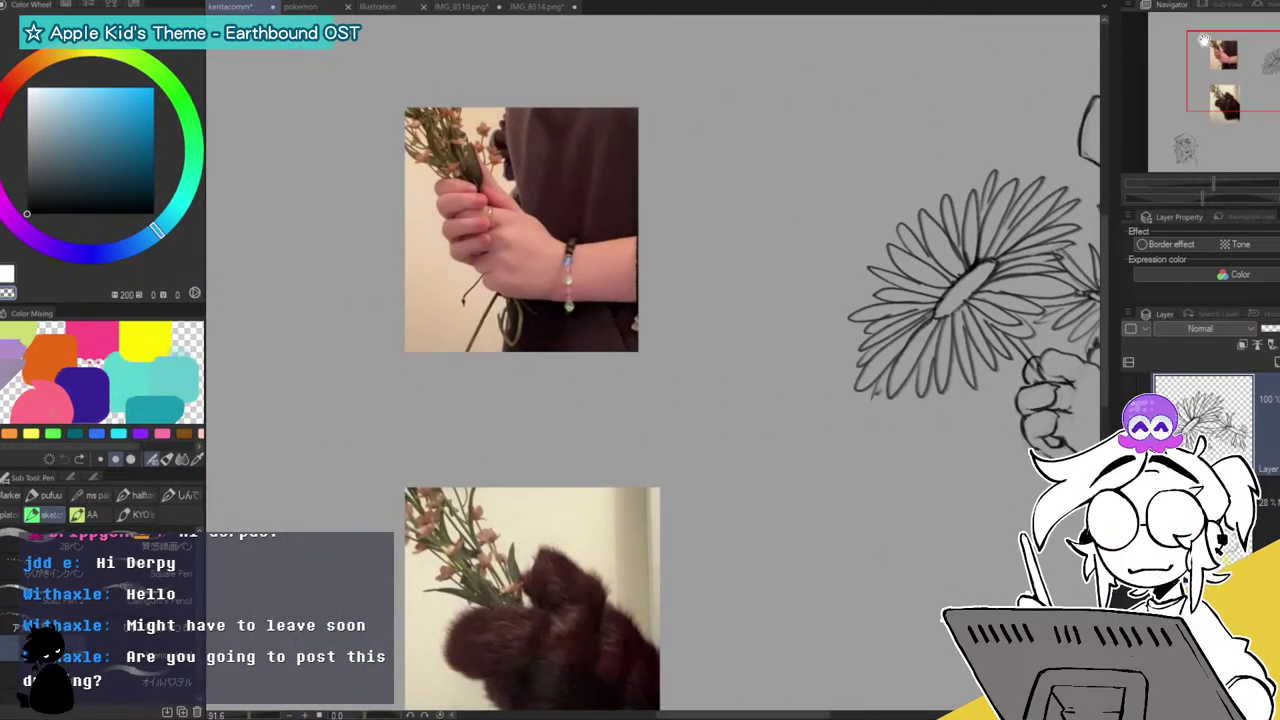
pyautogui.moveTo(1205, 40); pyautogui.dragTo(1226, 44)
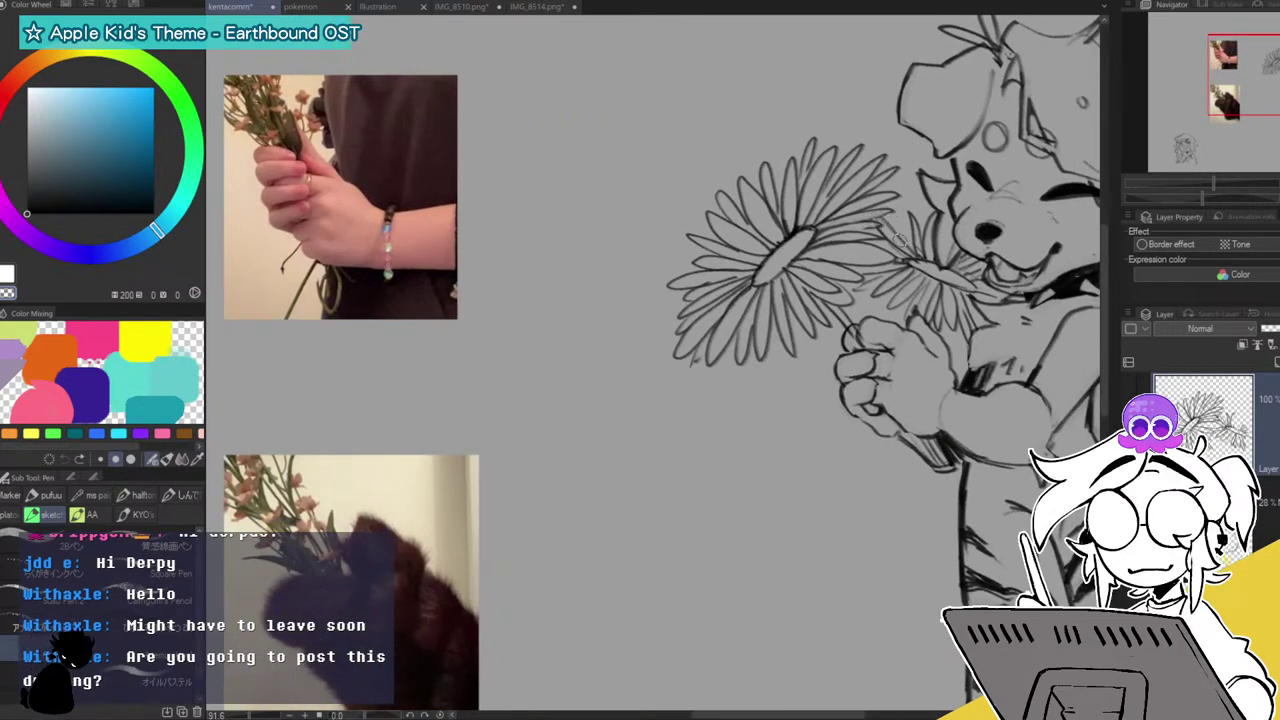
pyautogui.moveTo(1274, 106); pyautogui.dragTo(1261, 116)
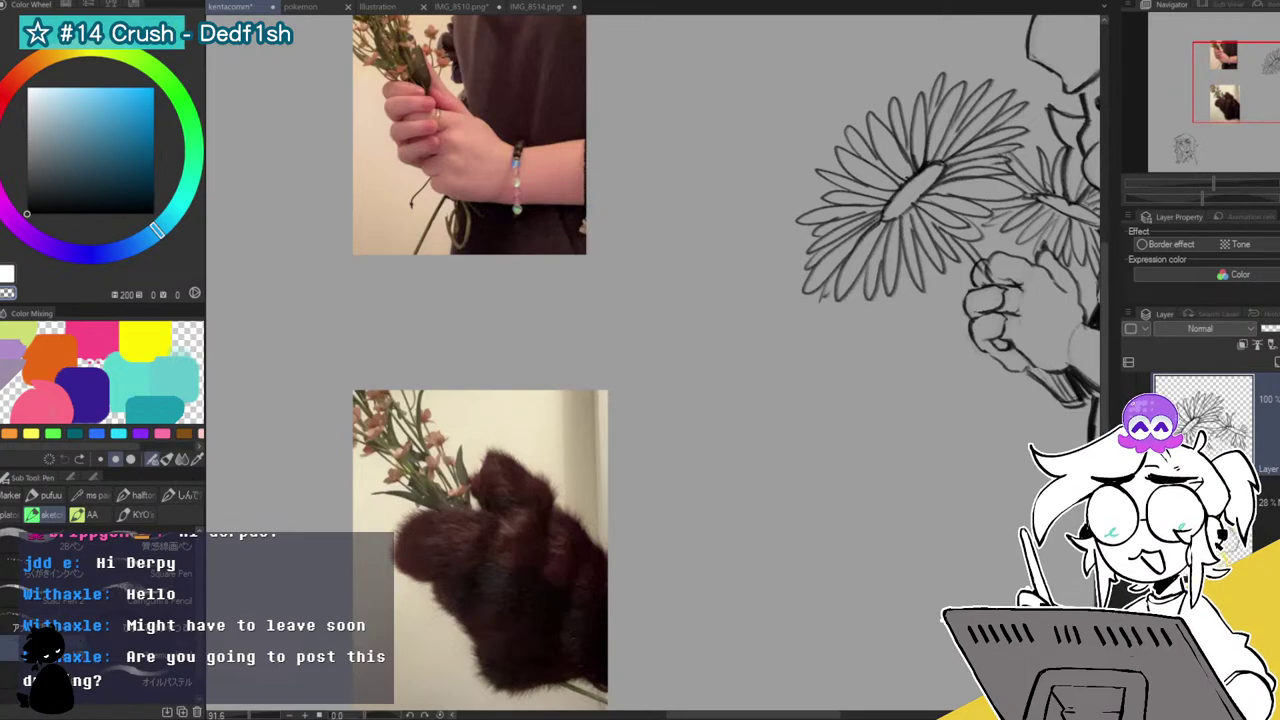
pyautogui.moveTo(1238, 75); pyautogui.dragTo(1279, 61)
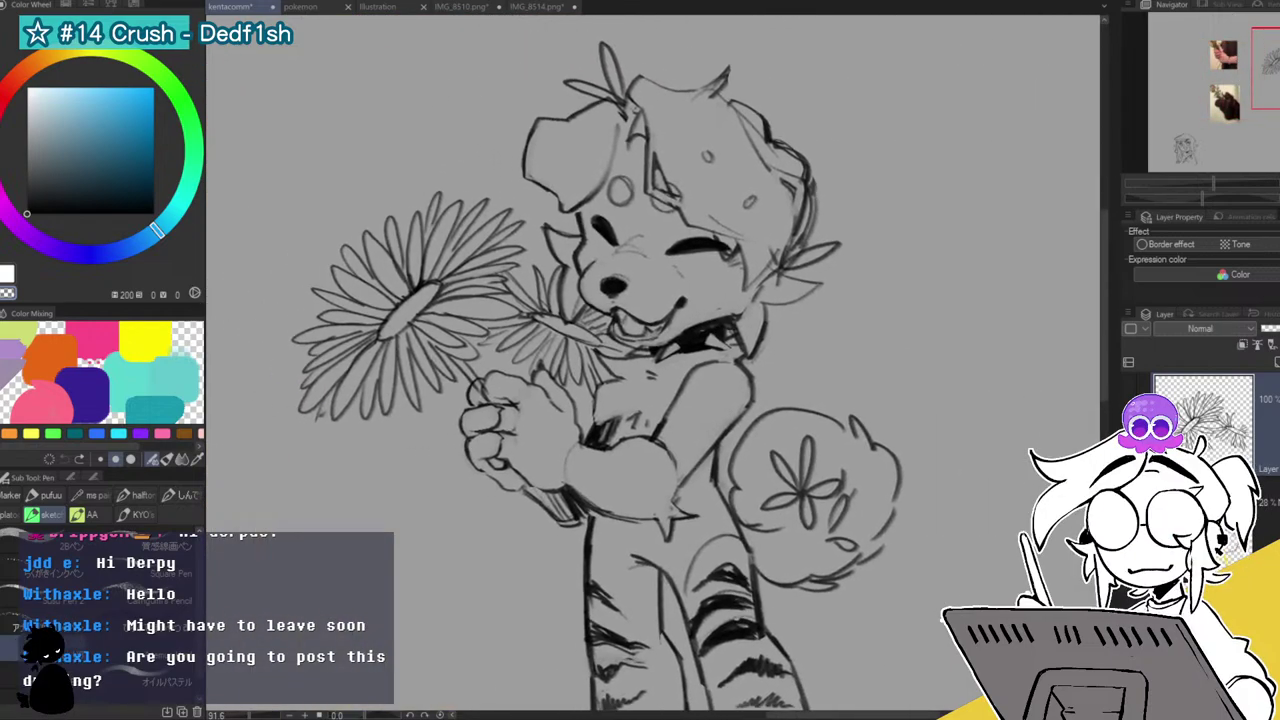
pyautogui.scroll(1, 1203, 420)
pyautogui.scroll(2, 1210, 420)
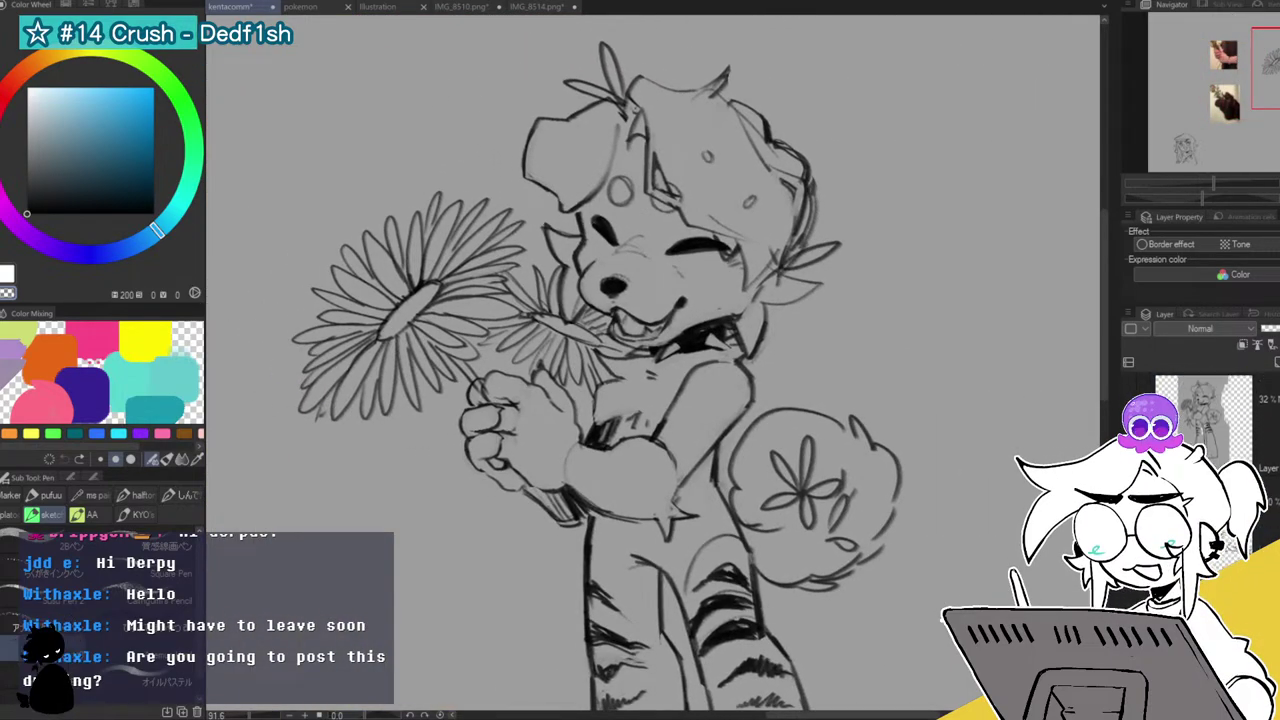
pyautogui.scroll(2, 1210, 420)
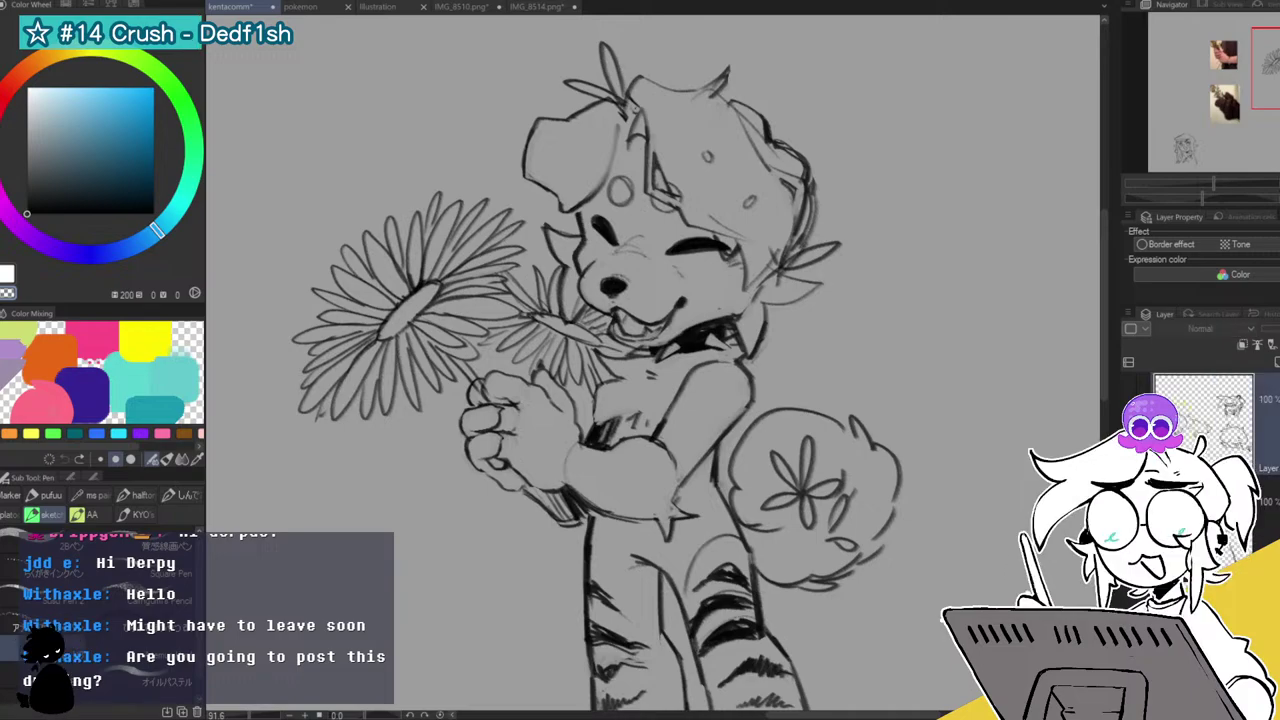
pyautogui.scroll(3, 1210, 420)
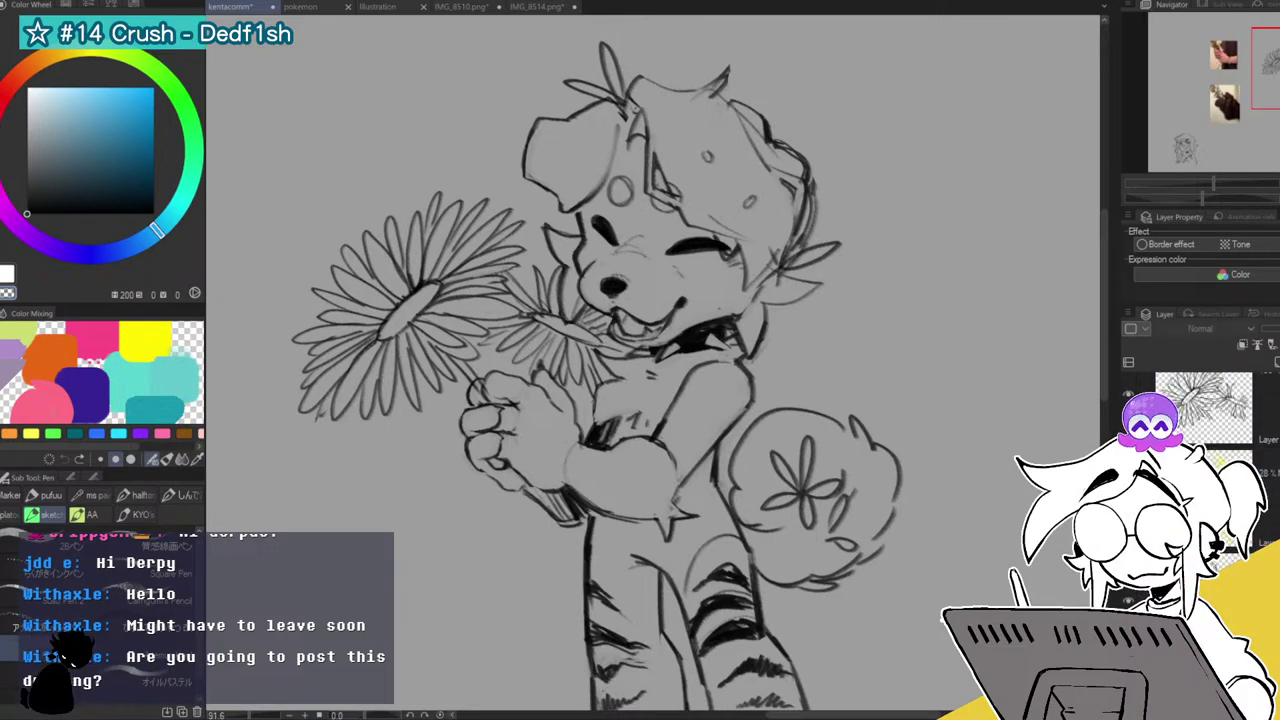
pyautogui.scroll(-1, 1210, 420)
pyautogui.click(1230, 440)
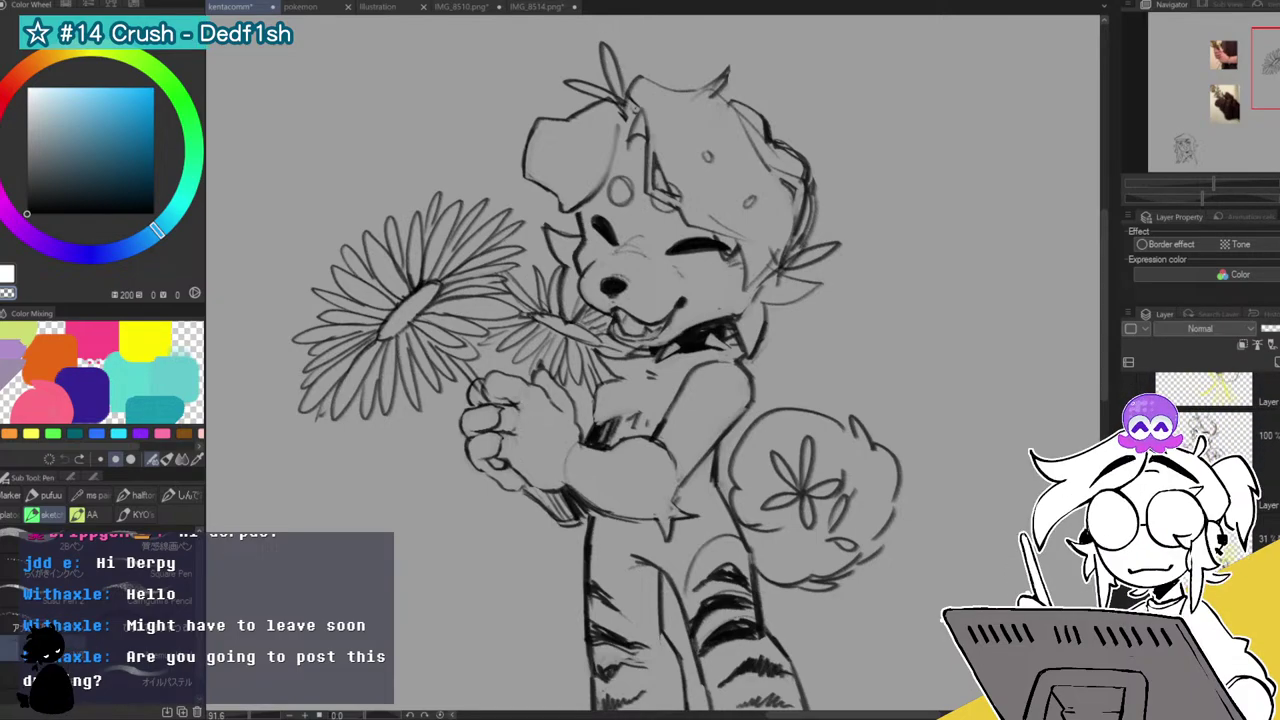
pyautogui.press('Delete')
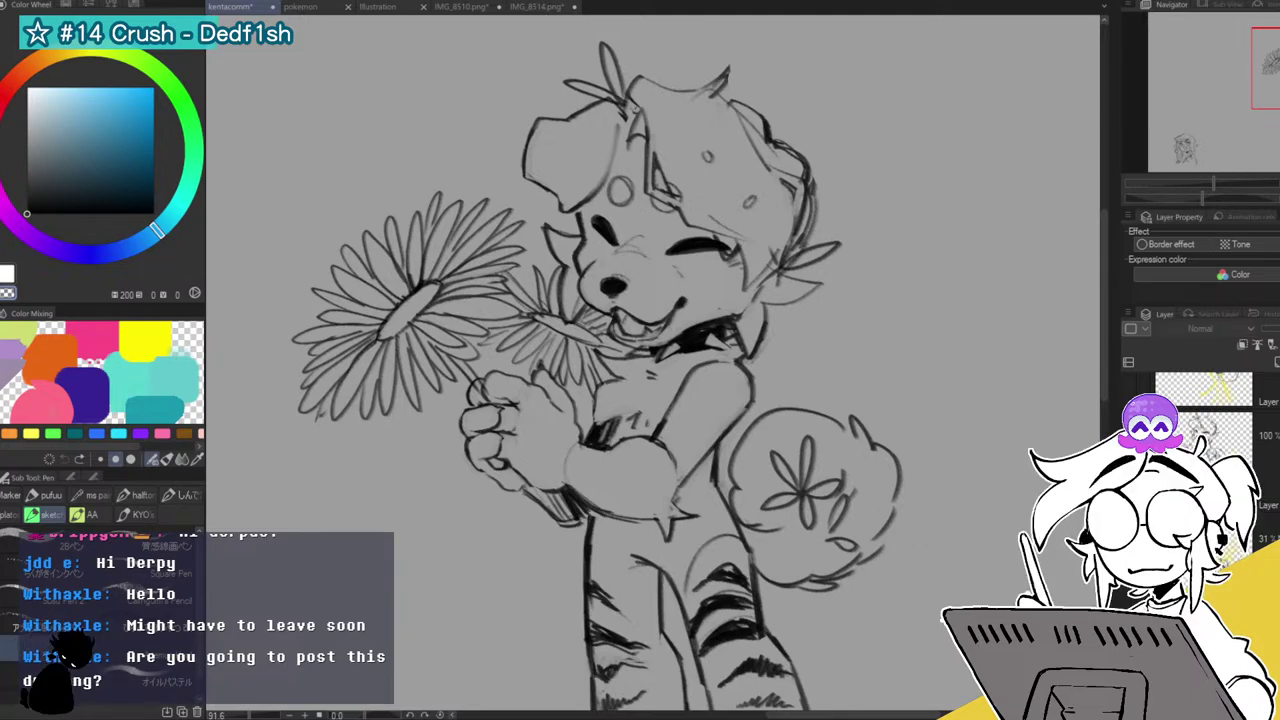
# Scale the large daisies down slightly and shift them closer to the character's face.
pyautogui.moveTo(1262, 72); pyautogui.dragTo(1243, 111)
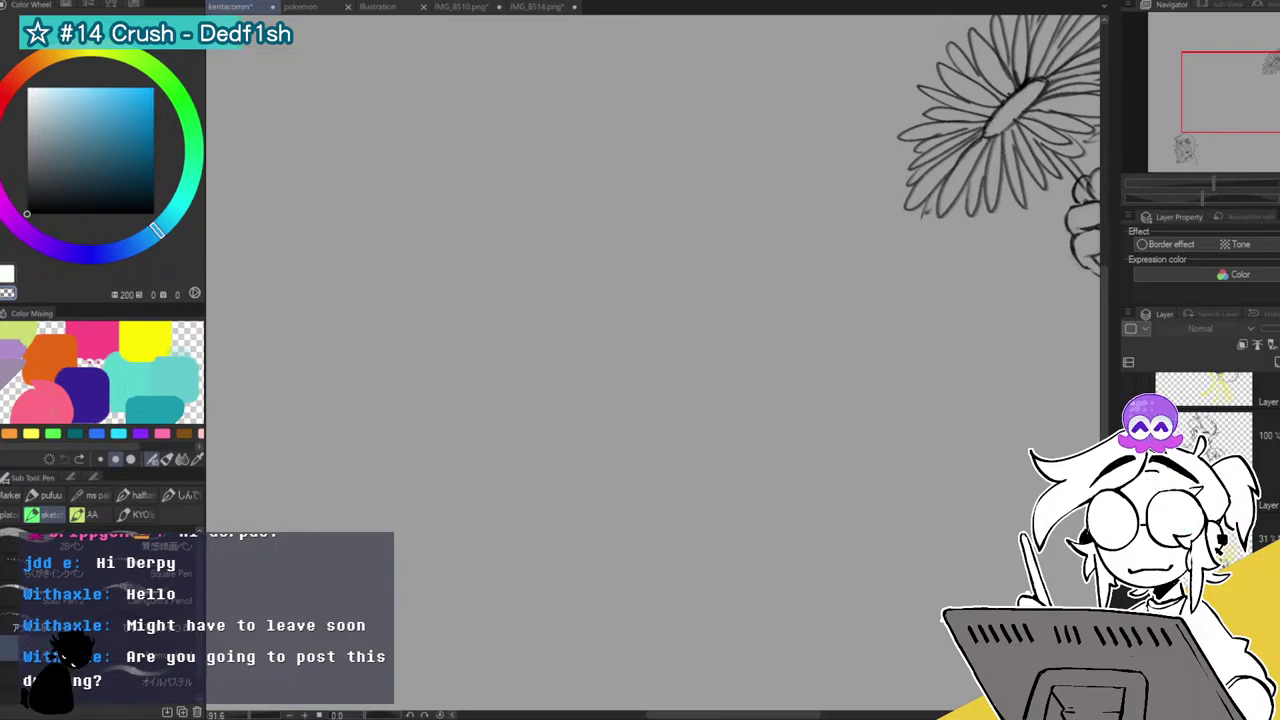
pyautogui.moveTo(1232, 66); pyautogui.dragTo(1276, 64)
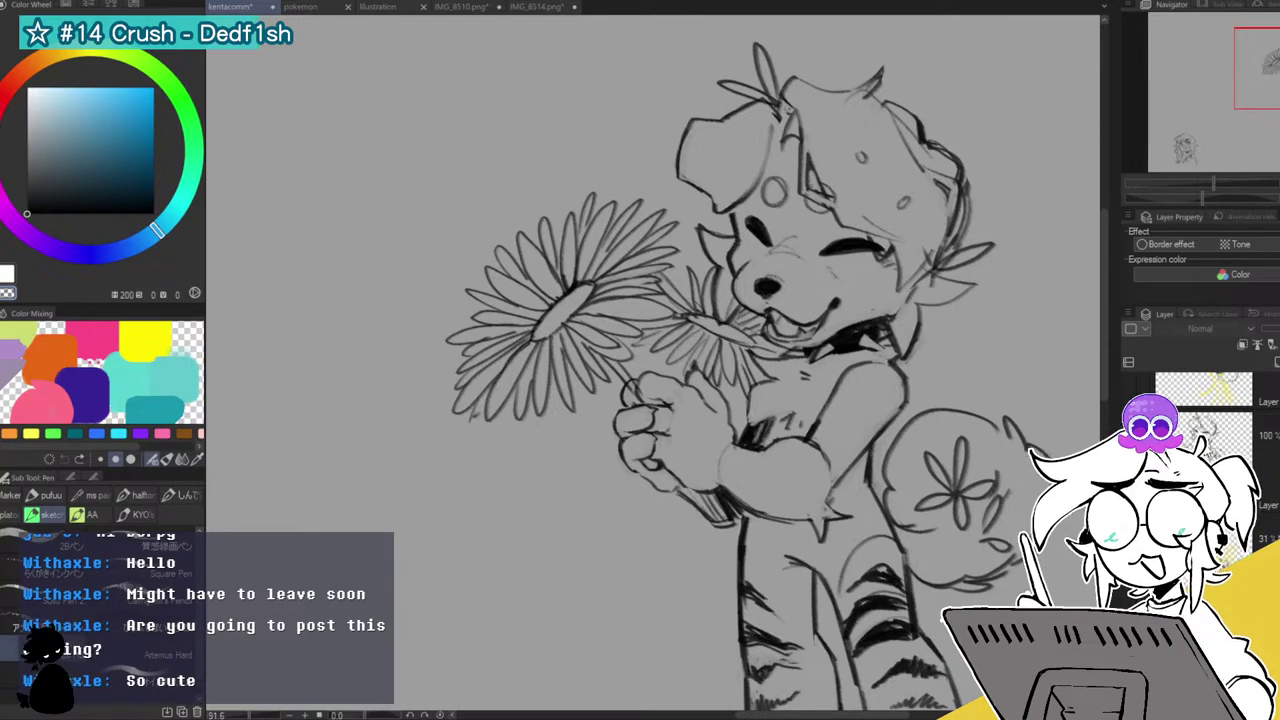
pyautogui.scroll(2, 1205, 430)
pyautogui.click(1205, 422)
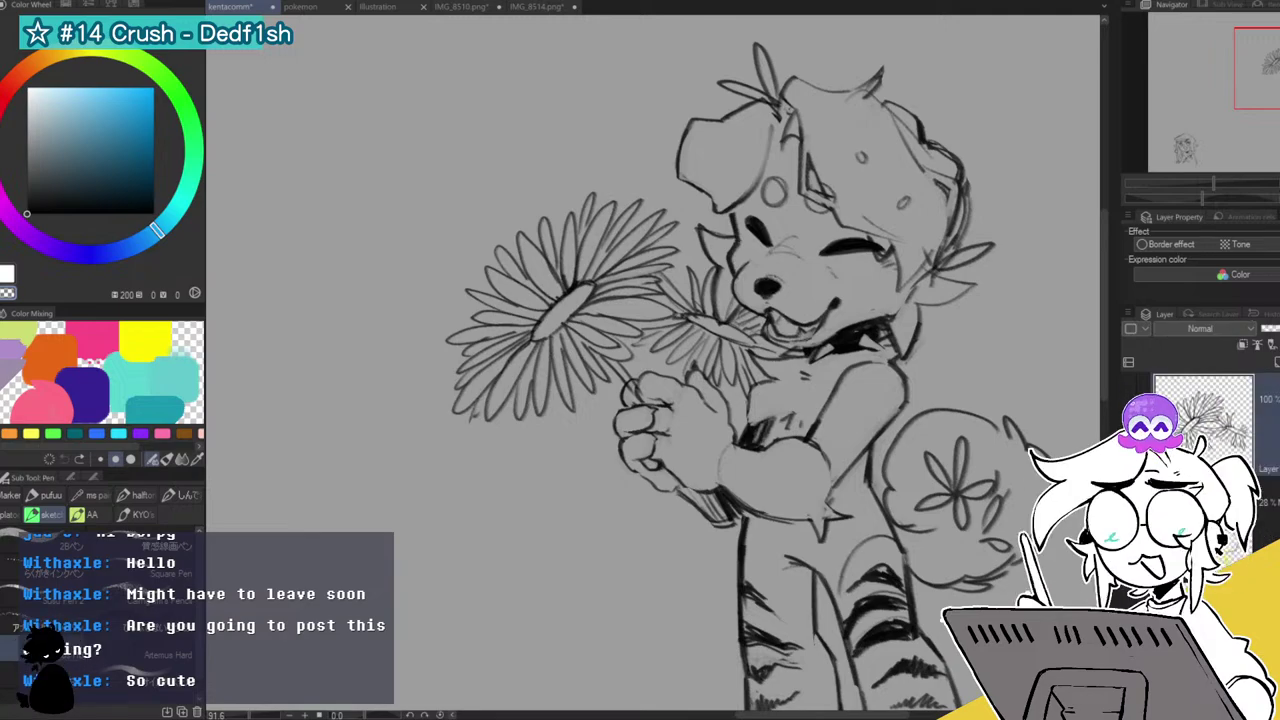
pyautogui.click(1130, 422)
pyautogui.hotkey('ctrl', 'z')
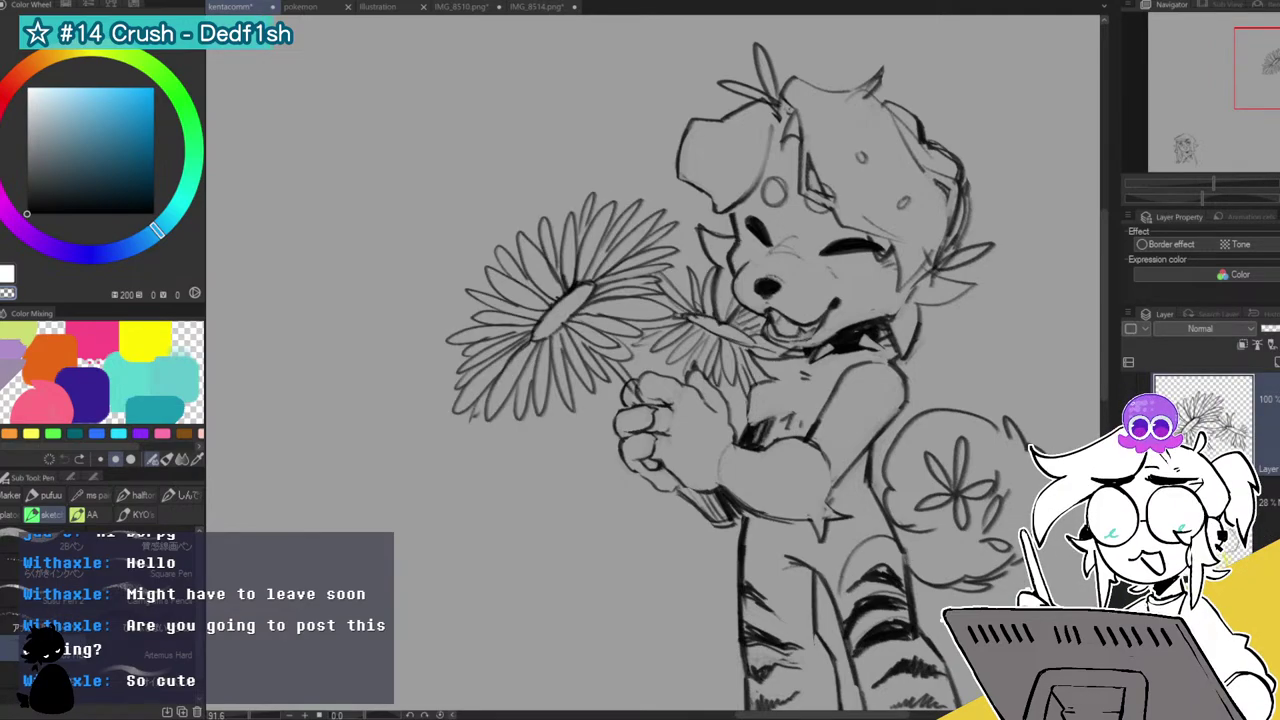
pyautogui.press('e')
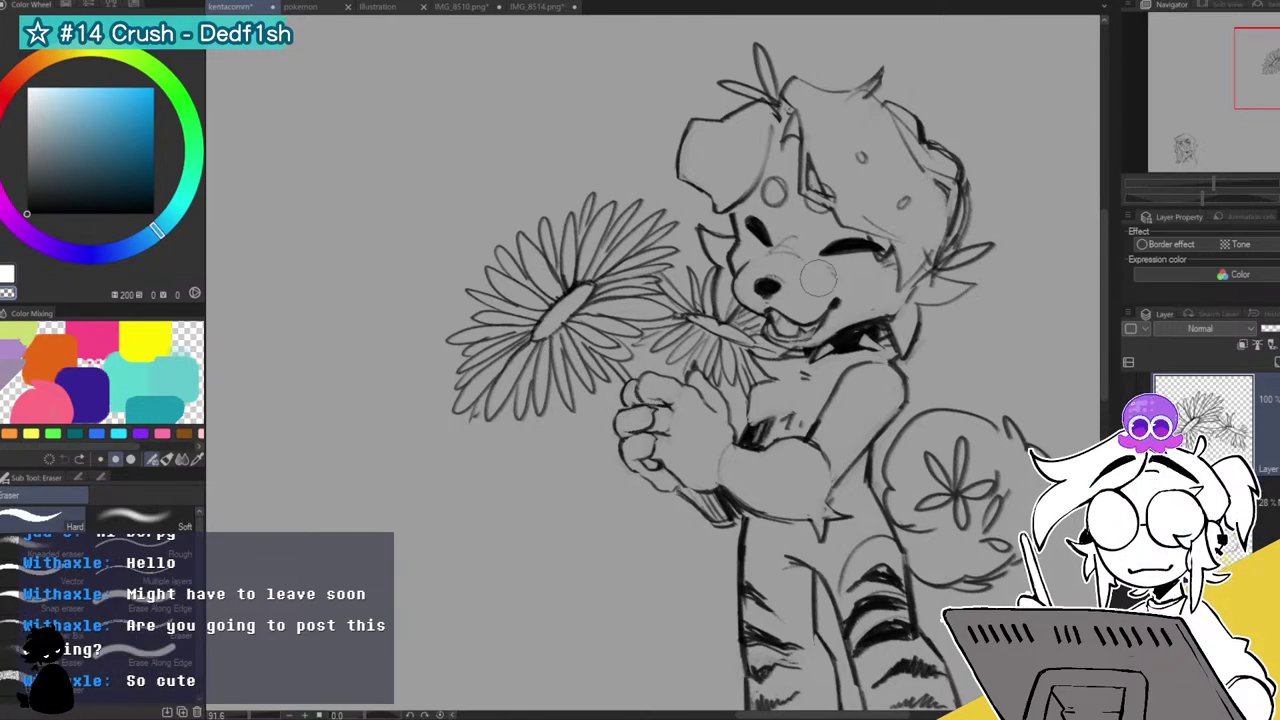
pyautogui.hotkey('ctrl', 't')
pyautogui.moveTo(774, 192); pyautogui.dragTo(740, 217)
pyautogui.moveTo(692, 261); pyautogui.dragTo(738, 246)
pyautogui.click(584, 432)
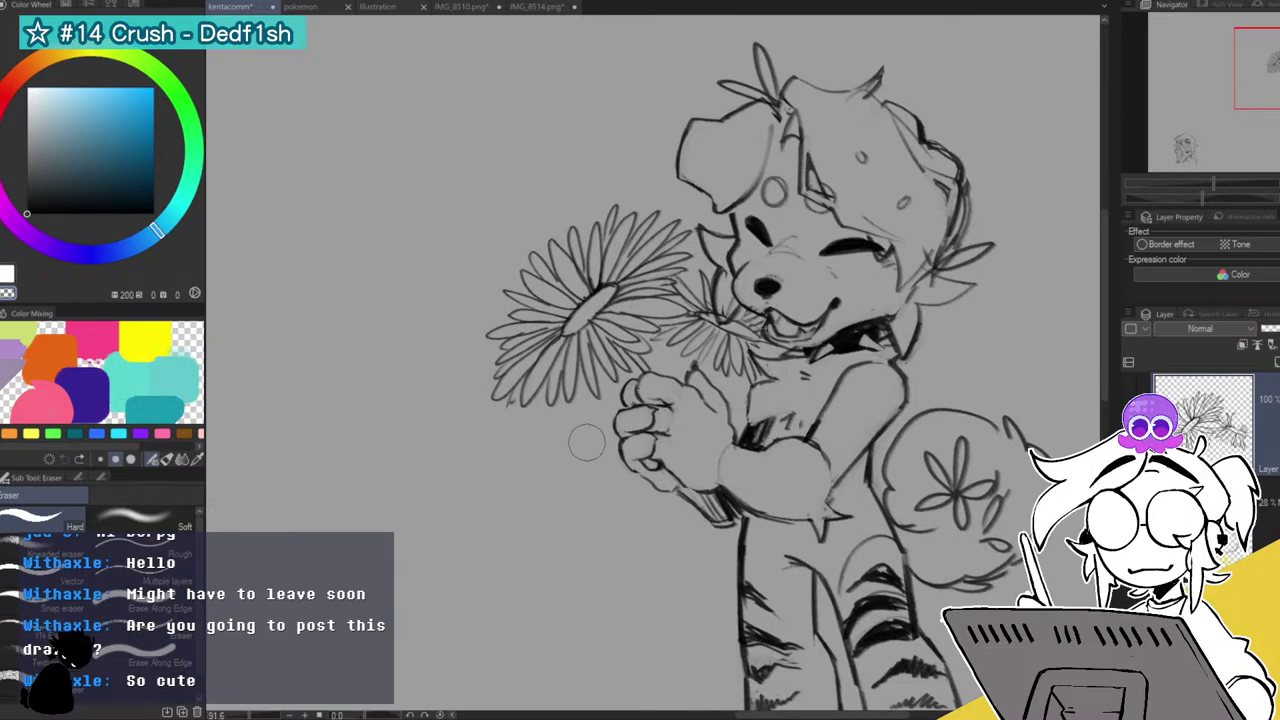
pyautogui.hotkey('ctrl', 'z')
pyautogui.hotkey('ctrl', 'y')
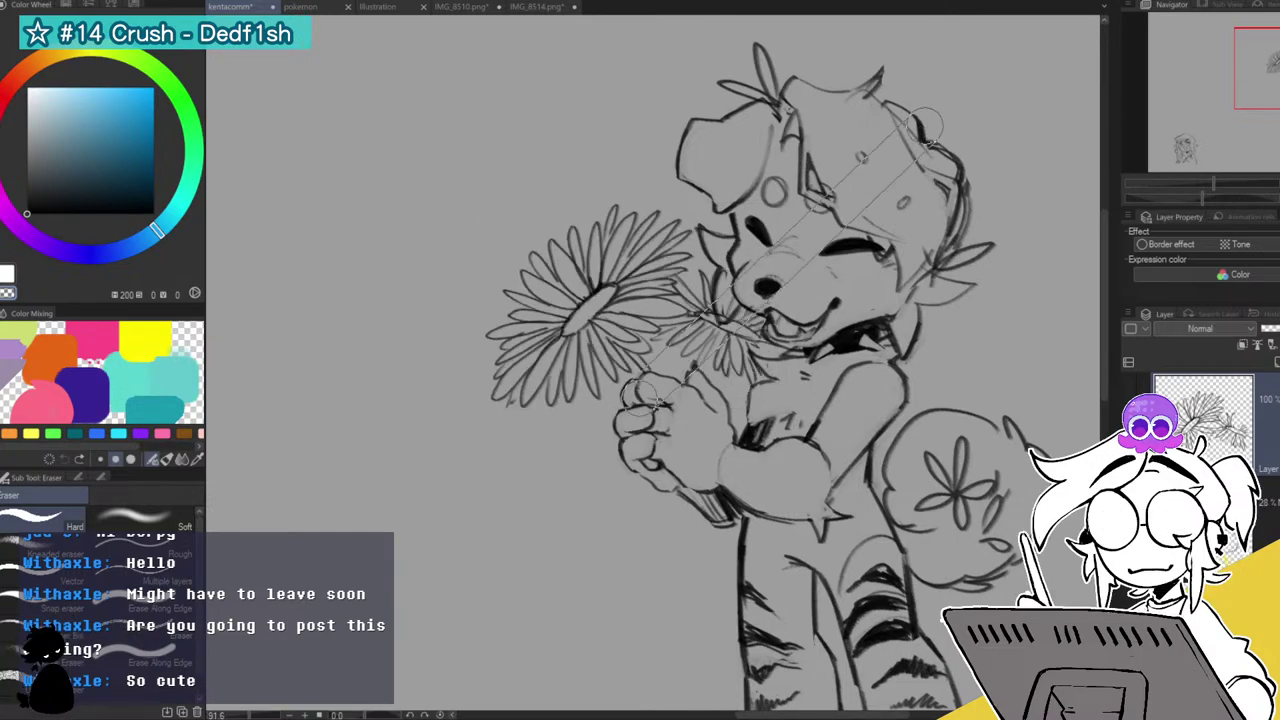
# Try sketching a small petalled flower just above the paw, in front of the daisies.
pyautogui.moveTo(1213, 183)
pyautogui.mouseDown()
pyautogui.moveTo(1190, 189)
pyautogui.moveTo(1212, 187)
pyautogui.mouseUp()
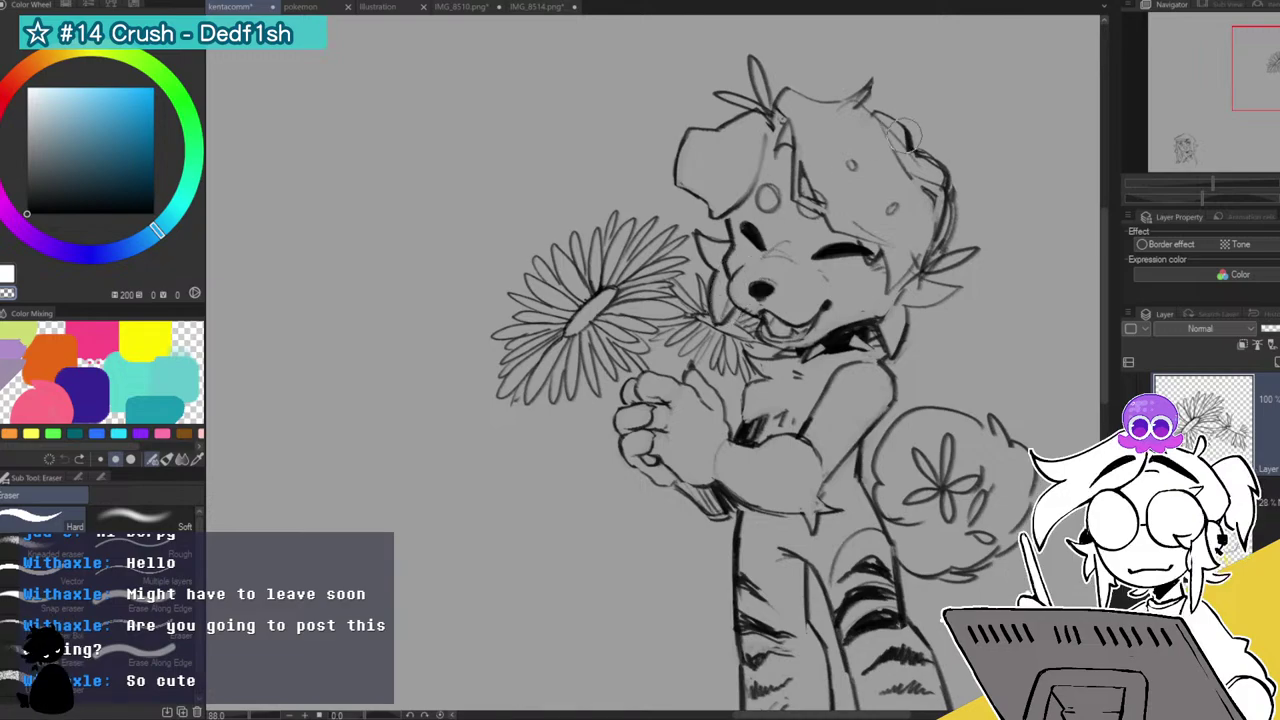
pyautogui.press('p')
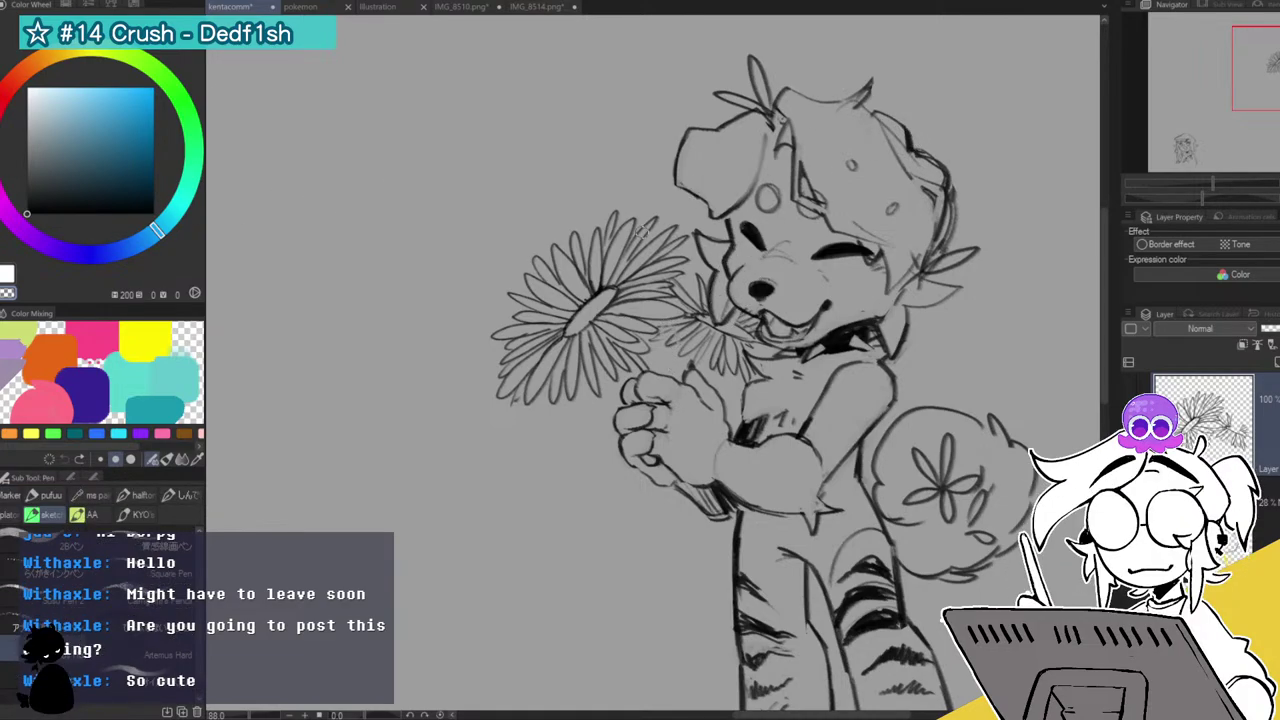
pyautogui.moveTo(668, 345); pyautogui.dragTo(648, 344)
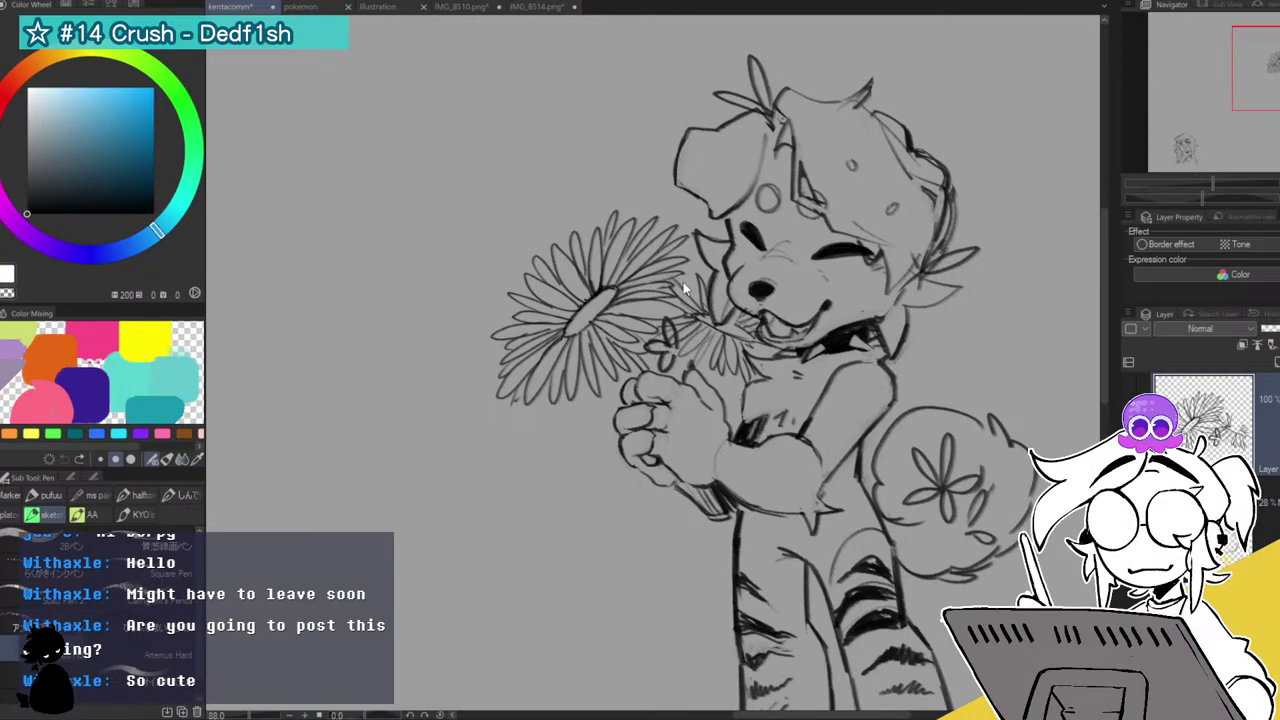
pyautogui.hotkey('ctrl', 'z')
pyautogui.hotkey('ctrl', 'z')
pyautogui.hotkey('ctrl', 'z')
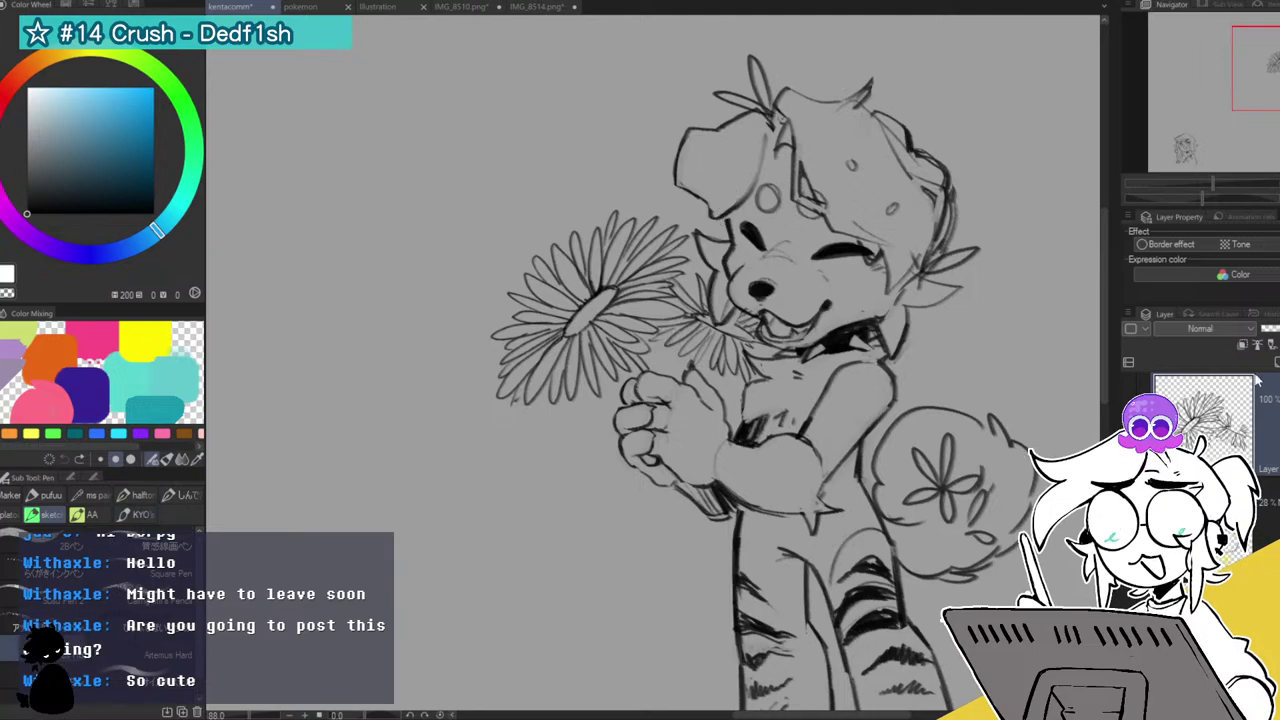
# Add a new layer above the daisies with an Edge border effect.
pyautogui.click(1274, 359)
pyautogui.click(1178, 245)
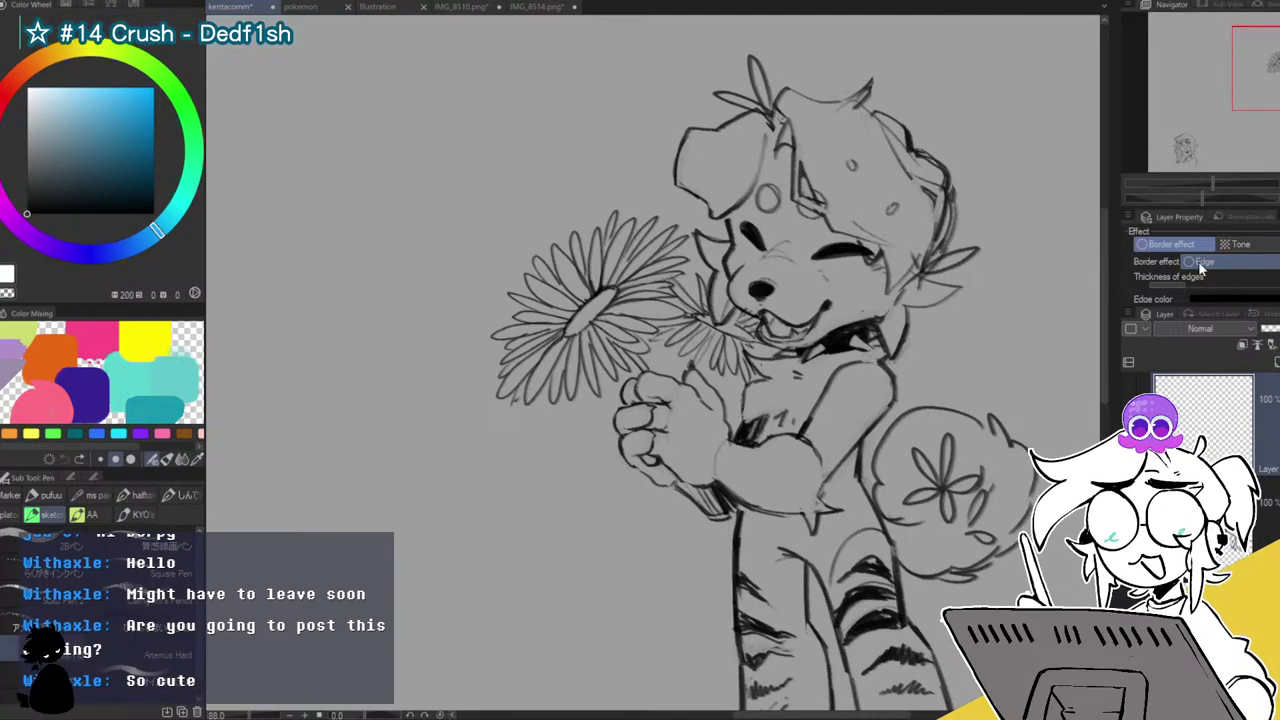
pyautogui.click(1202, 262)
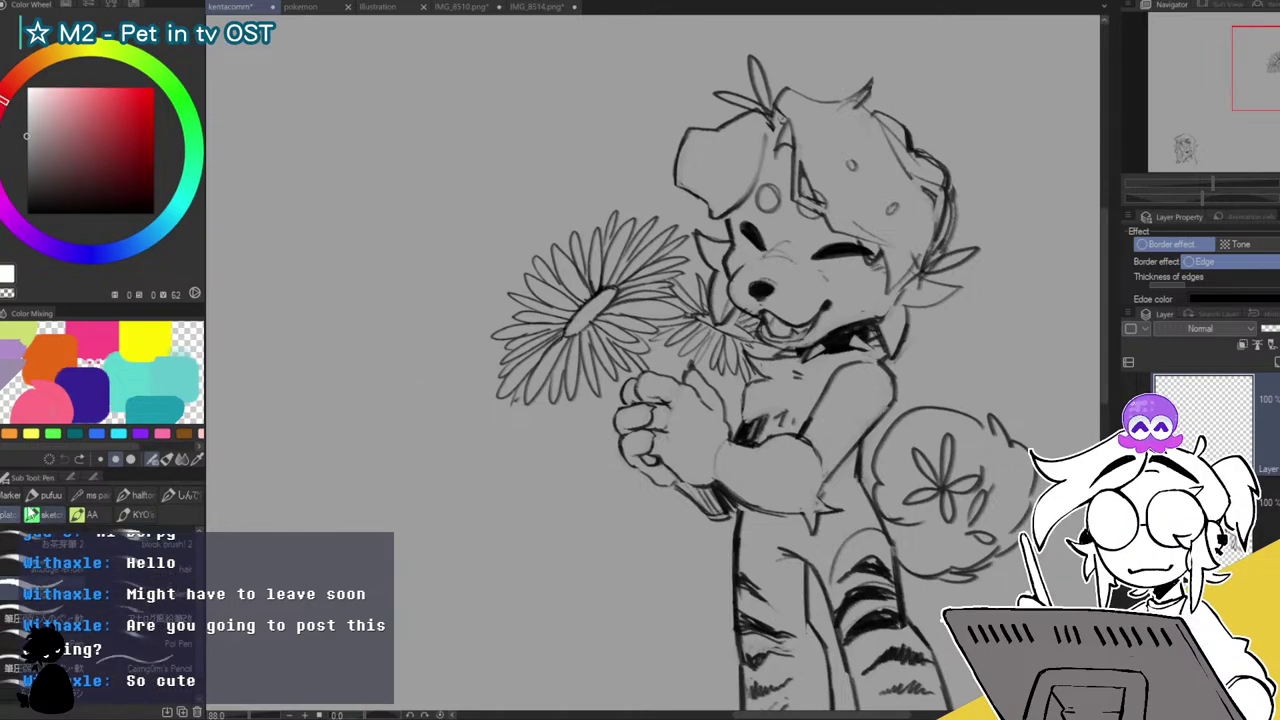
pyautogui.moveTo(1213, 183); pyautogui.dragTo(1229, 183)
pyautogui.moveTo(672, 296)
pyautogui.mouseDown()
pyautogui.moveTo(676, 331)
pyautogui.moveTo(673, 287)
pyautogui.moveTo(676, 333)
pyautogui.moveTo(648, 324)
pyautogui.moveTo(675, 335)
pyautogui.moveTo(648, 357)
pyautogui.moveTo(678, 333)
pyautogui.moveTo(689, 352)
pyautogui.moveTo(711, 350)
pyautogui.moveTo(694, 340)
pyautogui.moveTo(682, 388)
pyautogui.mouseUp()
pyautogui.hotkey('ctrl', 'z')
pyautogui.hotkey('ctrl', 'z')
pyautogui.hotkey('ctrl', 'z')
pyautogui.hotkey('ctrl', 'z')
pyautogui.hotkey('ctrl', 'z')
pyautogui.hotkey('ctrl', 'z')
pyautogui.hotkey('ctrl', 'z')
pyautogui.hotkey('ctrl', 'z')
pyautogui.hotkey('ctrl', 'z')
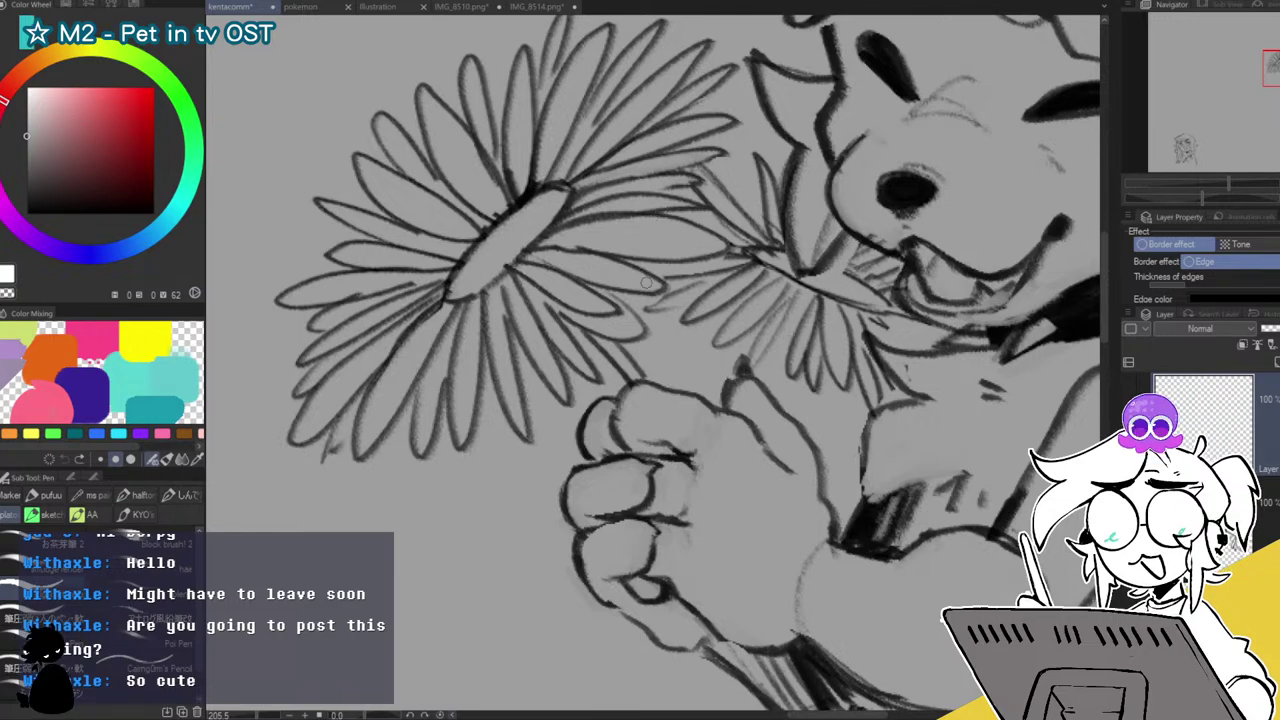
# Draw a five-petalled blossom just above the paw between the two daisies and trim the tip of its left petal.
pyautogui.moveTo(672, 342)
pyautogui.mouseDown()
pyautogui.moveTo(684, 300)
pyautogui.moveTo(666, 283)
pyautogui.moveTo(636, 326)
pyautogui.moveTo(685, 337)
pyautogui.moveTo(637, 329)
pyautogui.moveTo(742, 280)
pyautogui.moveTo(691, 336)
pyautogui.moveTo(722, 285)
pyautogui.mouseUp()
pyautogui.hotkey('ctrl', 'z')
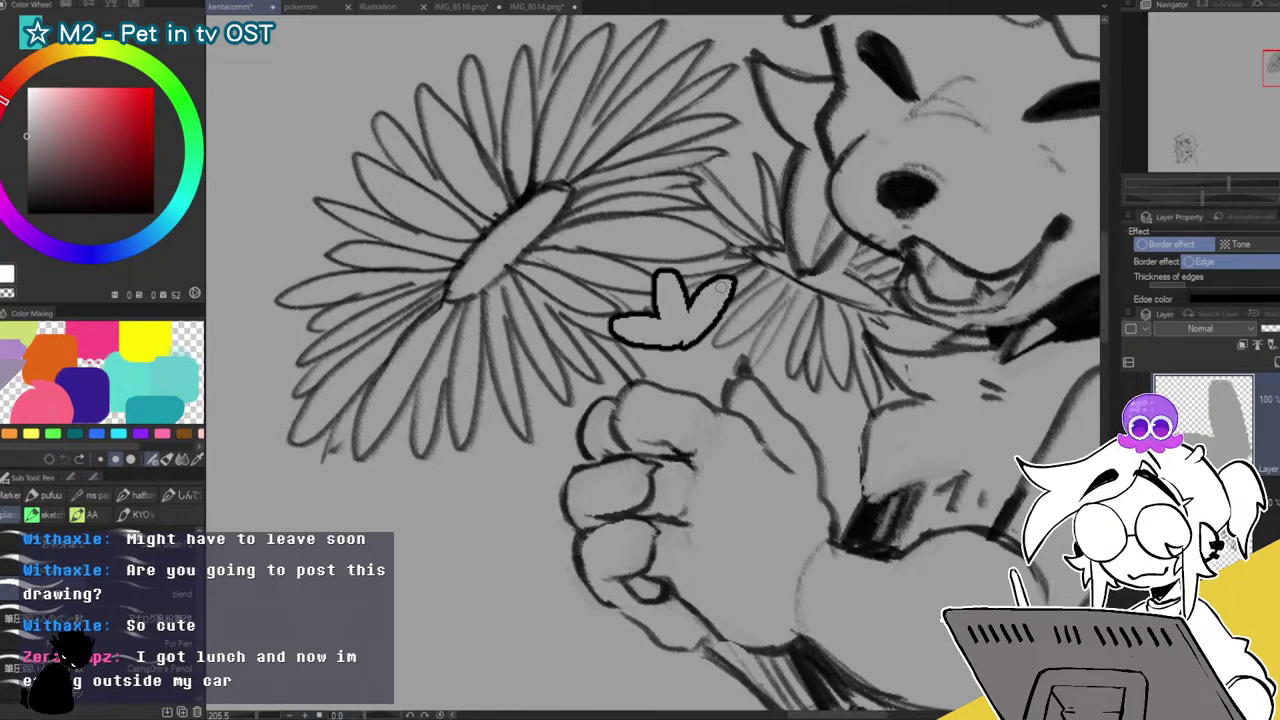
pyautogui.moveTo(658, 368)
pyautogui.mouseDown()
pyautogui.moveTo(676, 346)
pyautogui.moveTo(704, 362)
pyautogui.mouseUp()
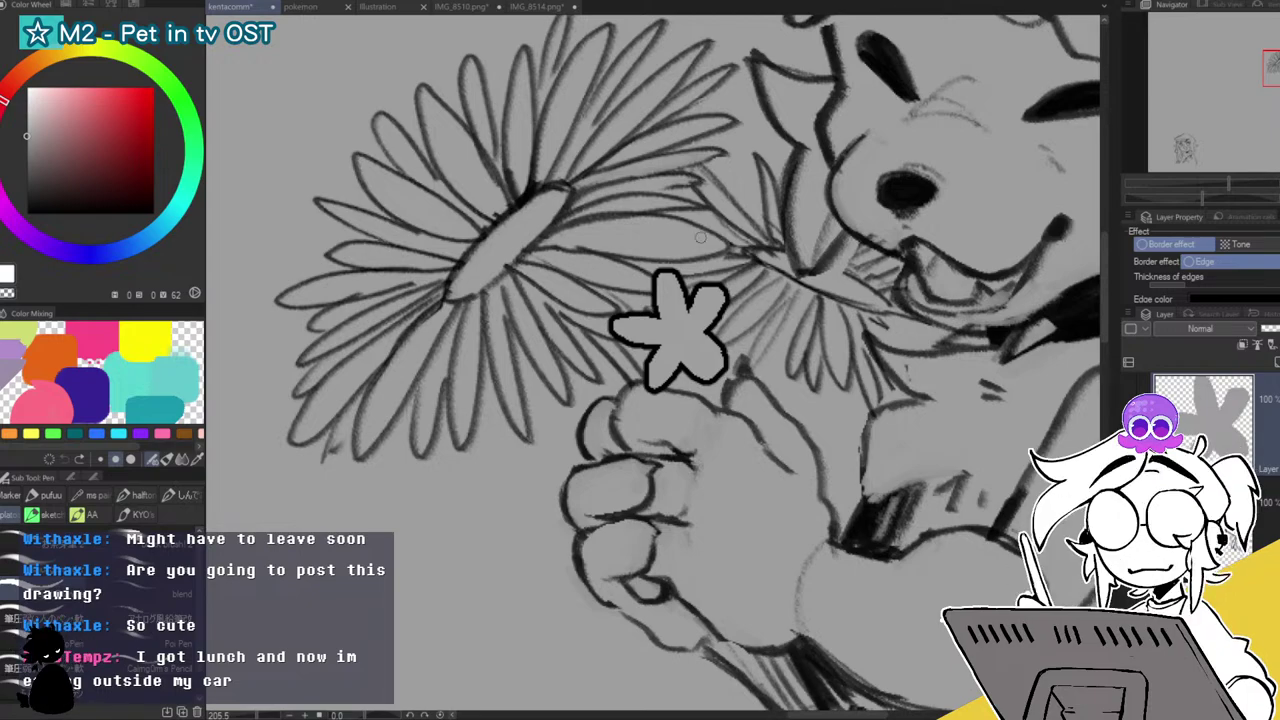
pyautogui.moveTo(617, 308)
pyautogui.mouseDown()
pyautogui.moveTo(617, 355)
pyautogui.moveTo(630, 310)
pyautogui.moveTo(637, 351)
pyautogui.mouseUp()
pyautogui.press('c')
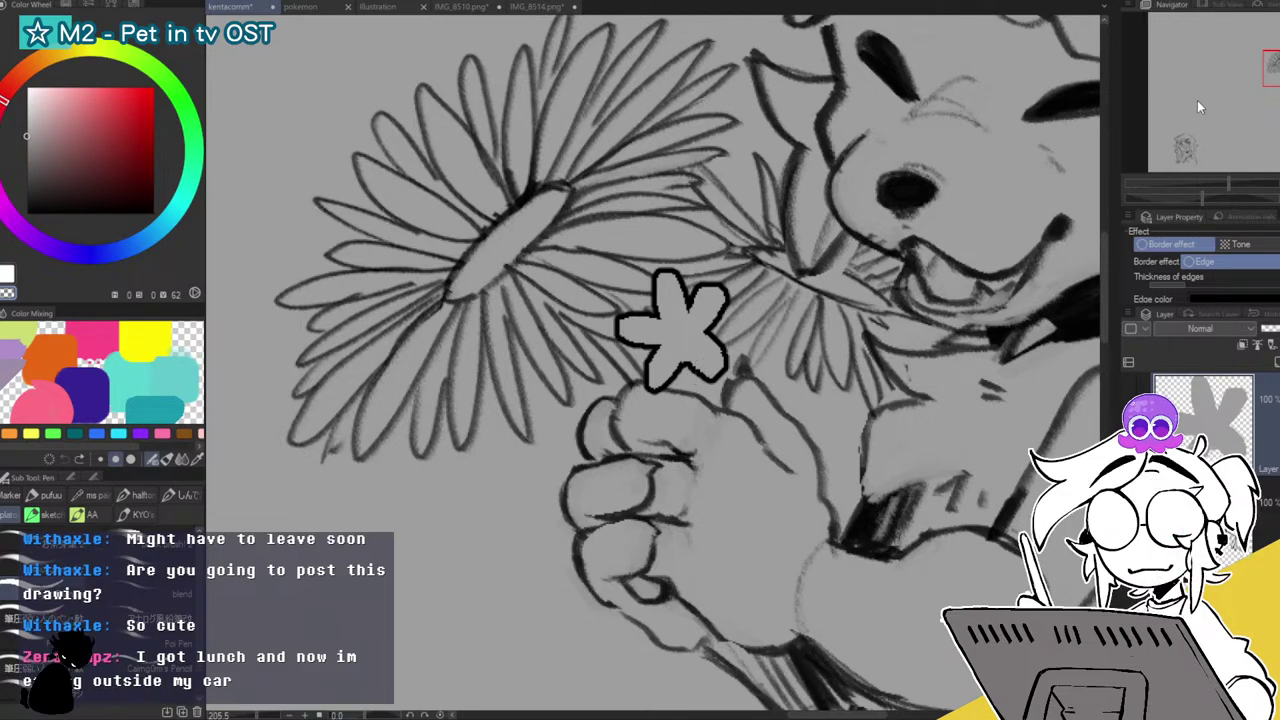
# Draw a second, smaller five-petalled blossom between the thumb and the chest, below the smaller daisy.
pyautogui.moveTo(1276, 68); pyautogui.dragTo(1276, 64)
pyautogui.moveTo(919, 334); pyautogui.dragTo(876, 219)
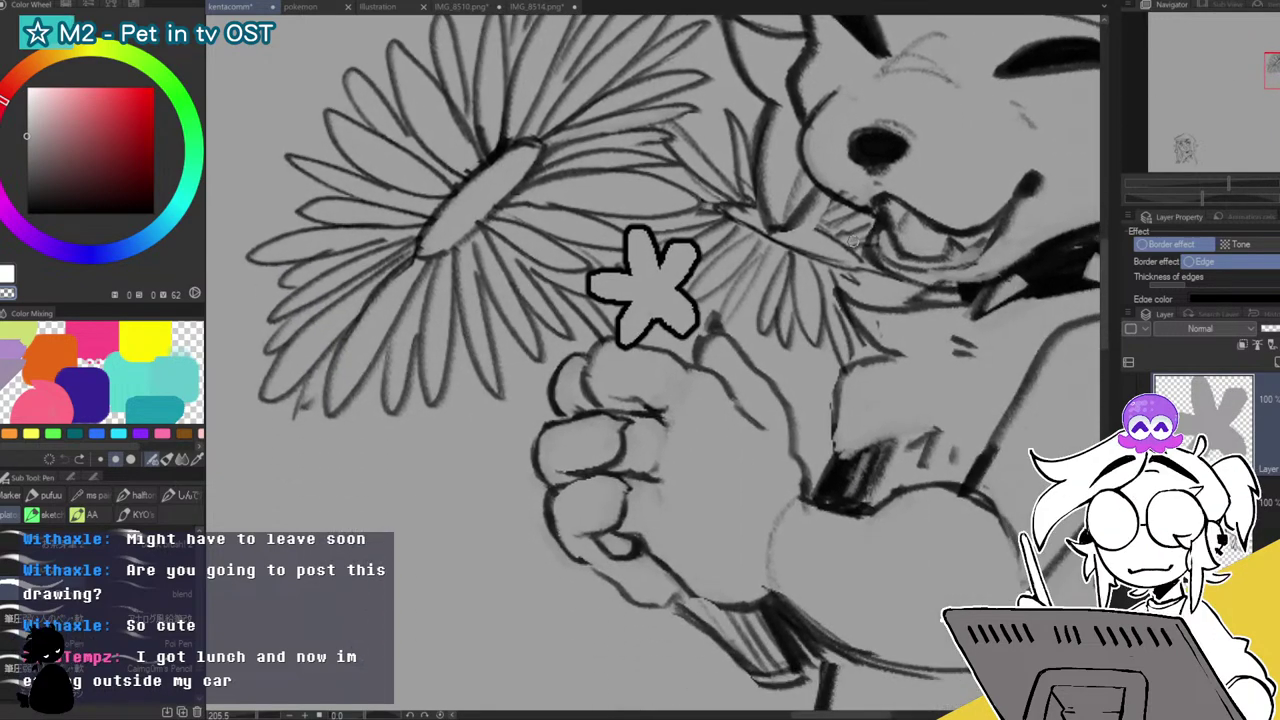
pyautogui.moveTo(809, 366); pyautogui.dragTo(818, 324)
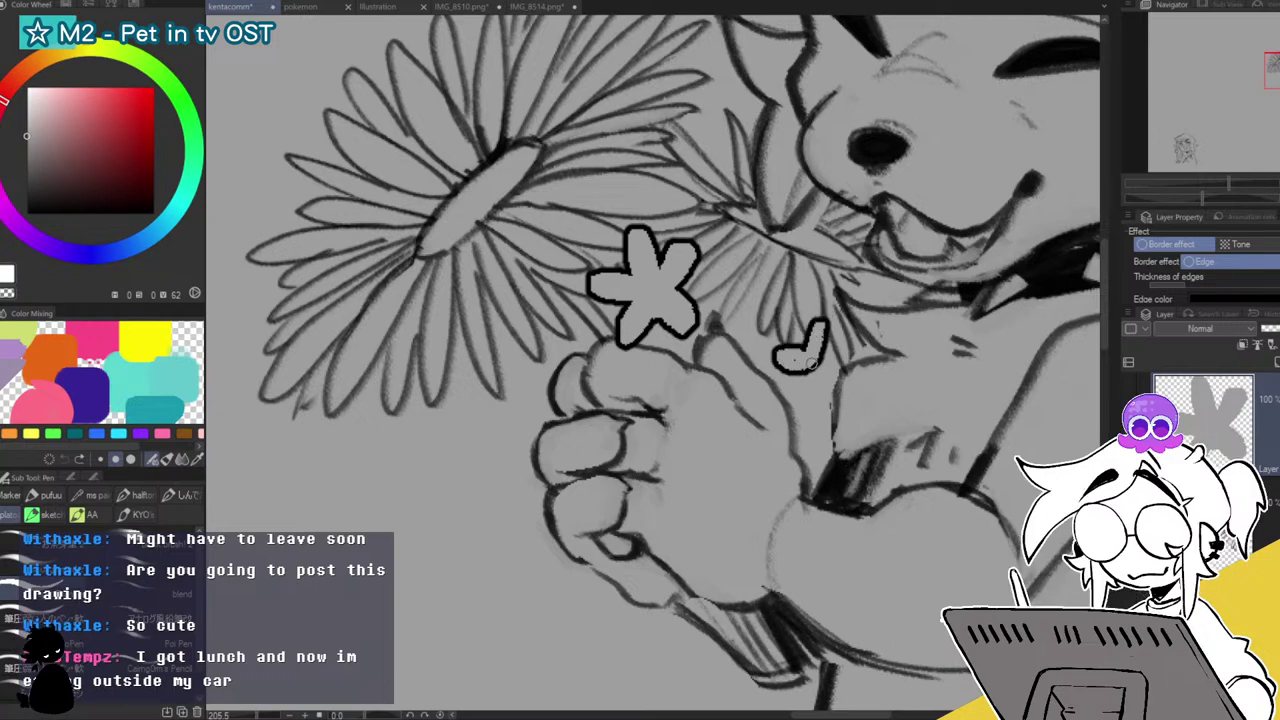
pyautogui.moveTo(830, 350); pyautogui.dragTo(838, 364)
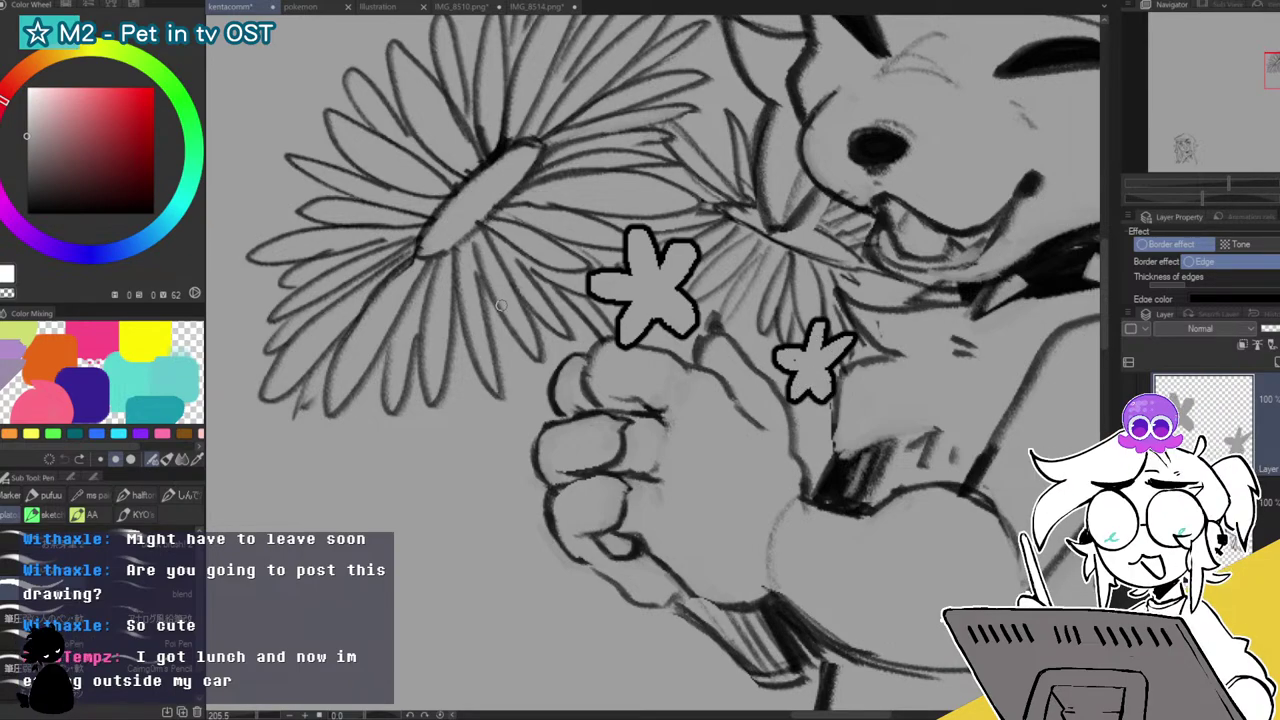
# Draw a third small blossom in side view beside the paw's fingers, just below the larger daisy's petals.
pyautogui.moveTo(538, 380)
pyautogui.mouseDown()
pyautogui.moveTo(503, 351)
pyautogui.moveTo(544, 381)
pyautogui.moveTo(514, 397)
pyautogui.moveTo(539, 380)
pyautogui.moveTo(527, 388)
pyautogui.moveTo(541, 383)
pyautogui.moveTo(548, 411)
pyautogui.moveTo(548, 377)
pyautogui.moveTo(492, 376)
pyautogui.moveTo(513, 379)
pyautogui.moveTo(523, 418)
pyautogui.mouseUp()
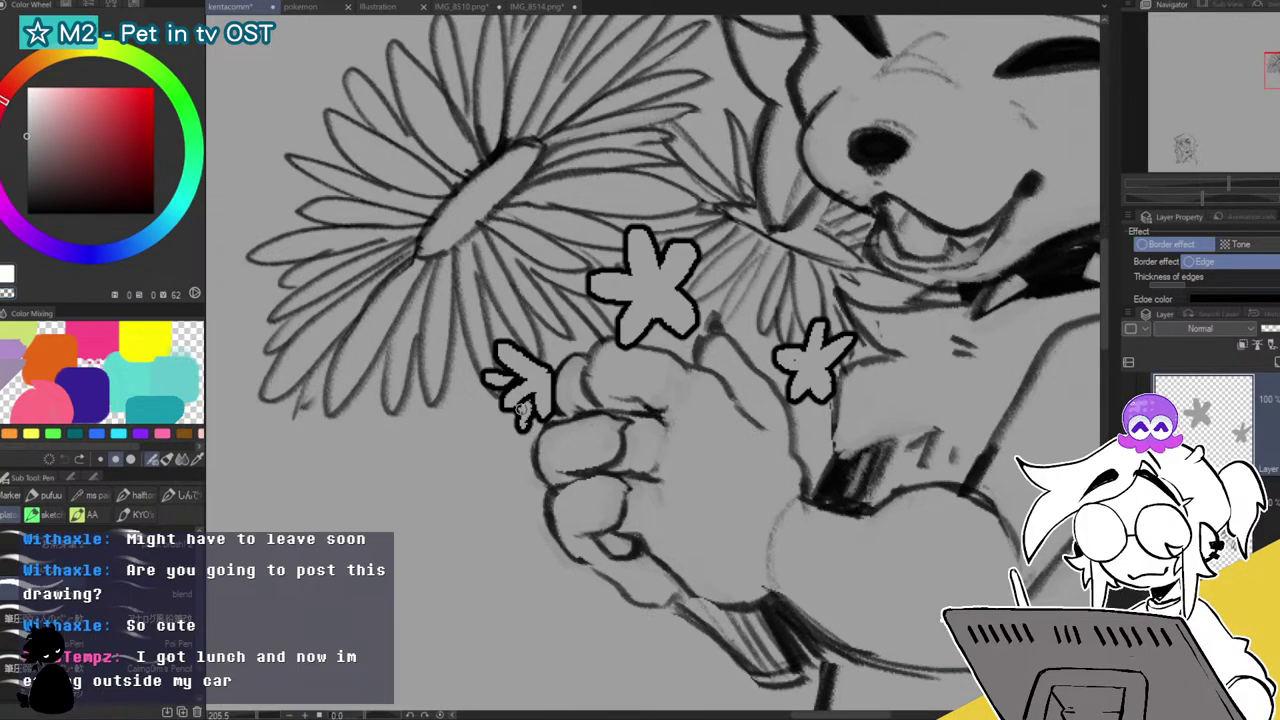
pyautogui.moveTo(491, 367); pyautogui.dragTo(489, 368)
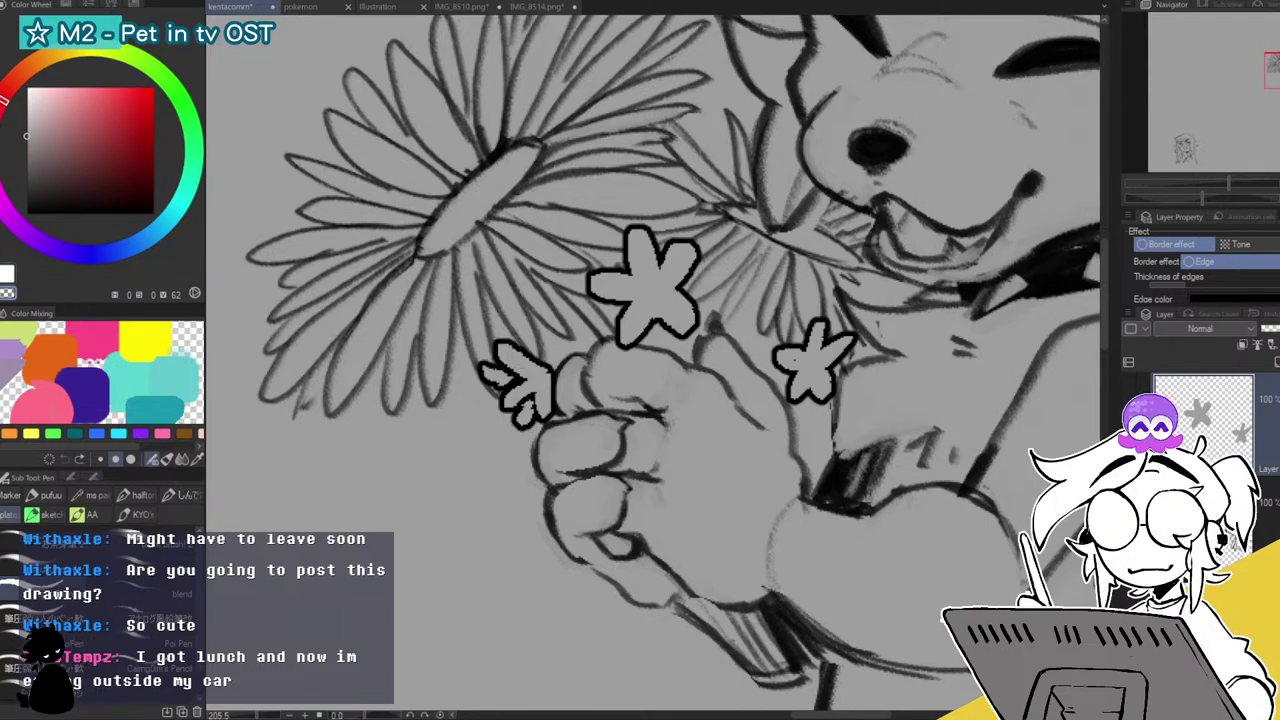
# Draw four thin outlined flower stems fanning out below the fist.
pyautogui.moveTo(1228, 185)
pyautogui.mouseDown()
pyautogui.moveTo(1204, 184)
pyautogui.moveTo(1240, 185)
pyautogui.mouseUp()
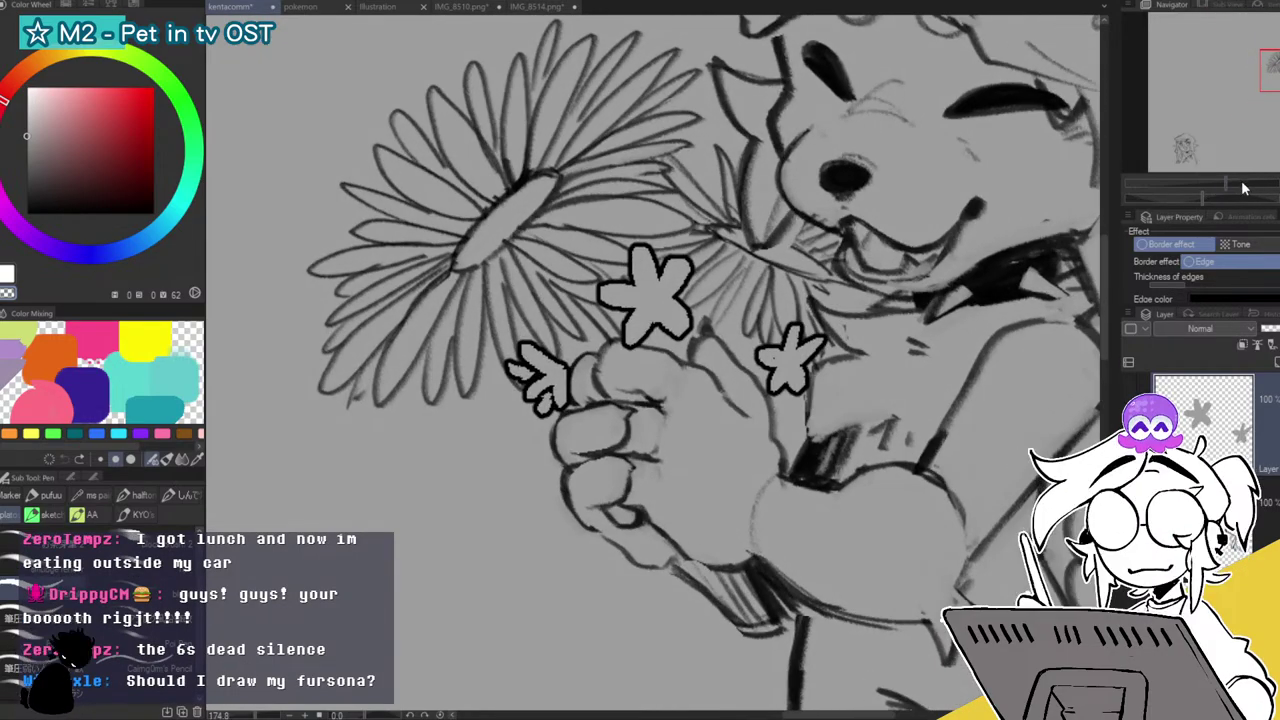
pyautogui.moveTo(1276, 82); pyautogui.dragTo(1273, 74)
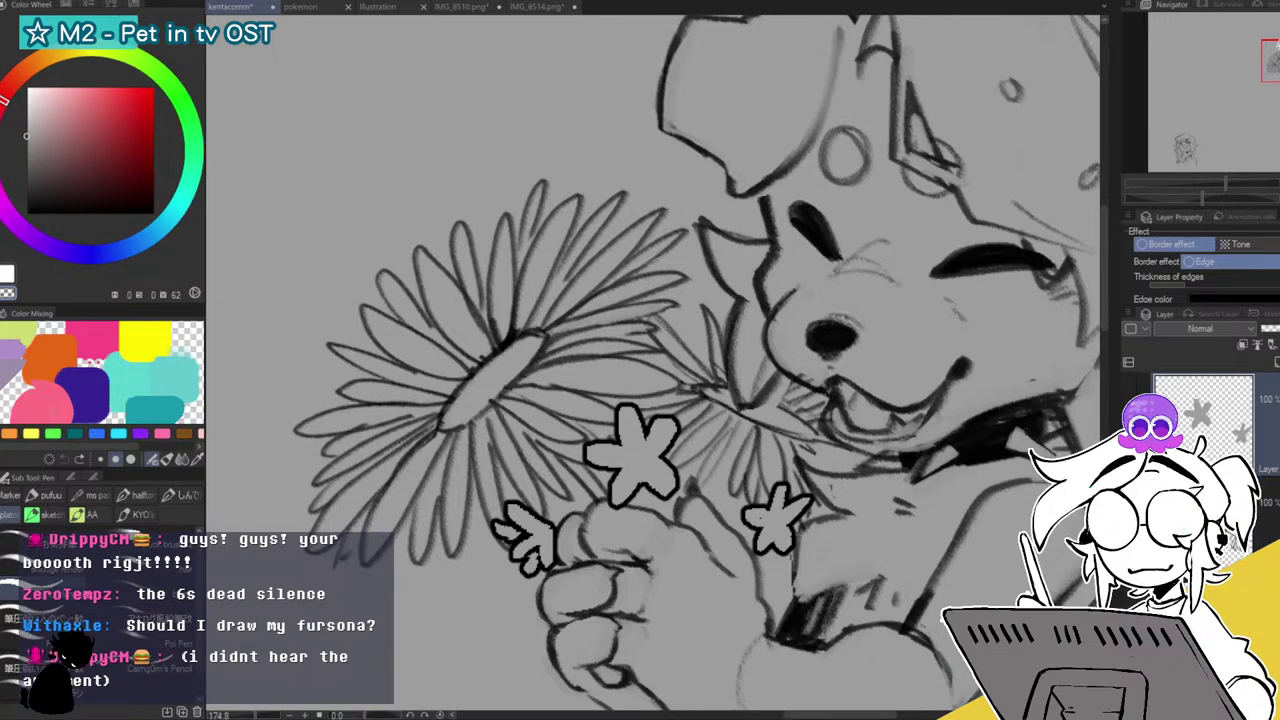
pyautogui.moveTo(1275, 46); pyautogui.dragTo(1270, 86)
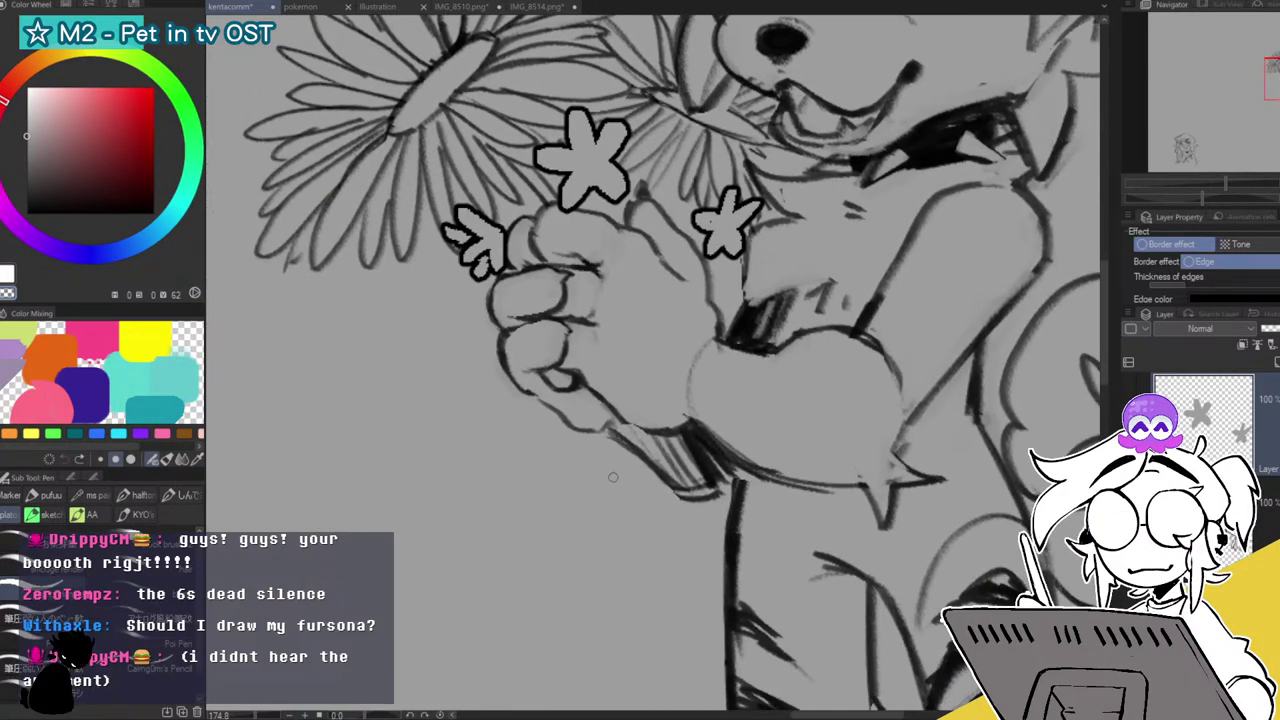
pyautogui.moveTo(606, 428)
pyautogui.mouseDown()
pyautogui.moveTo(515, 602)
pyautogui.moveTo(576, 538)
pyautogui.mouseUp()
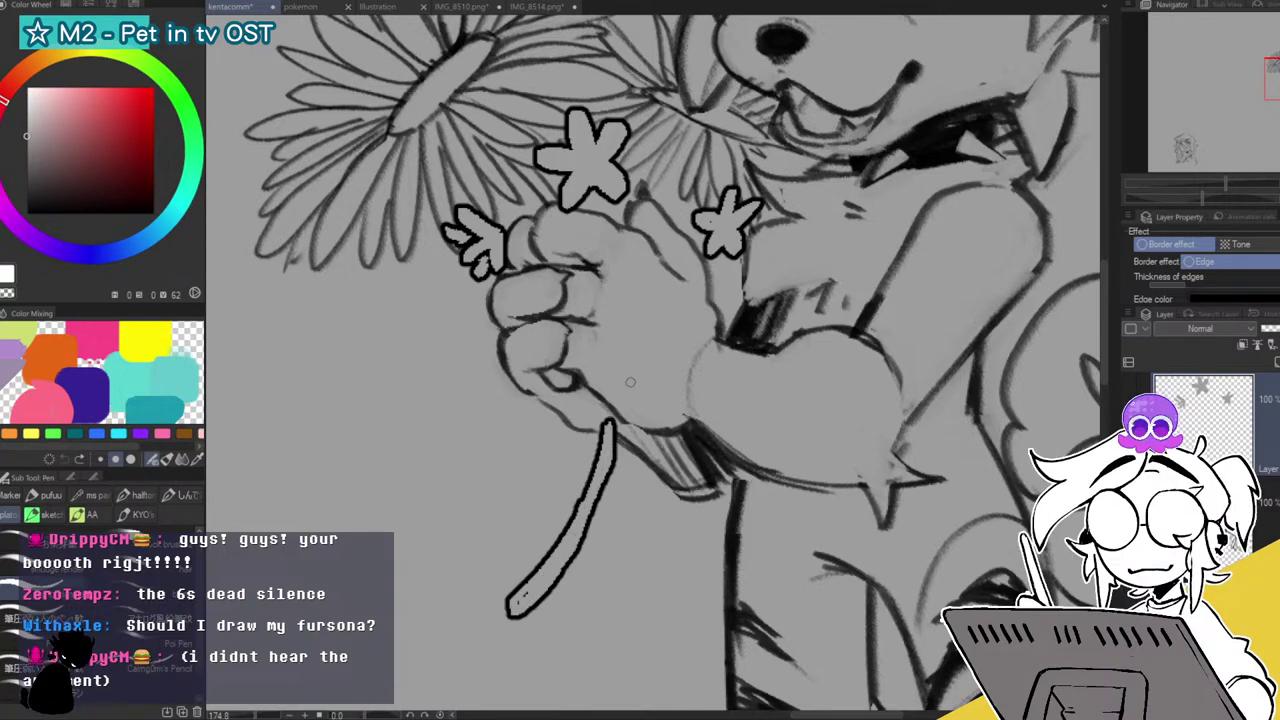
pyautogui.moveTo(612, 428); pyautogui.dragTo(566, 666)
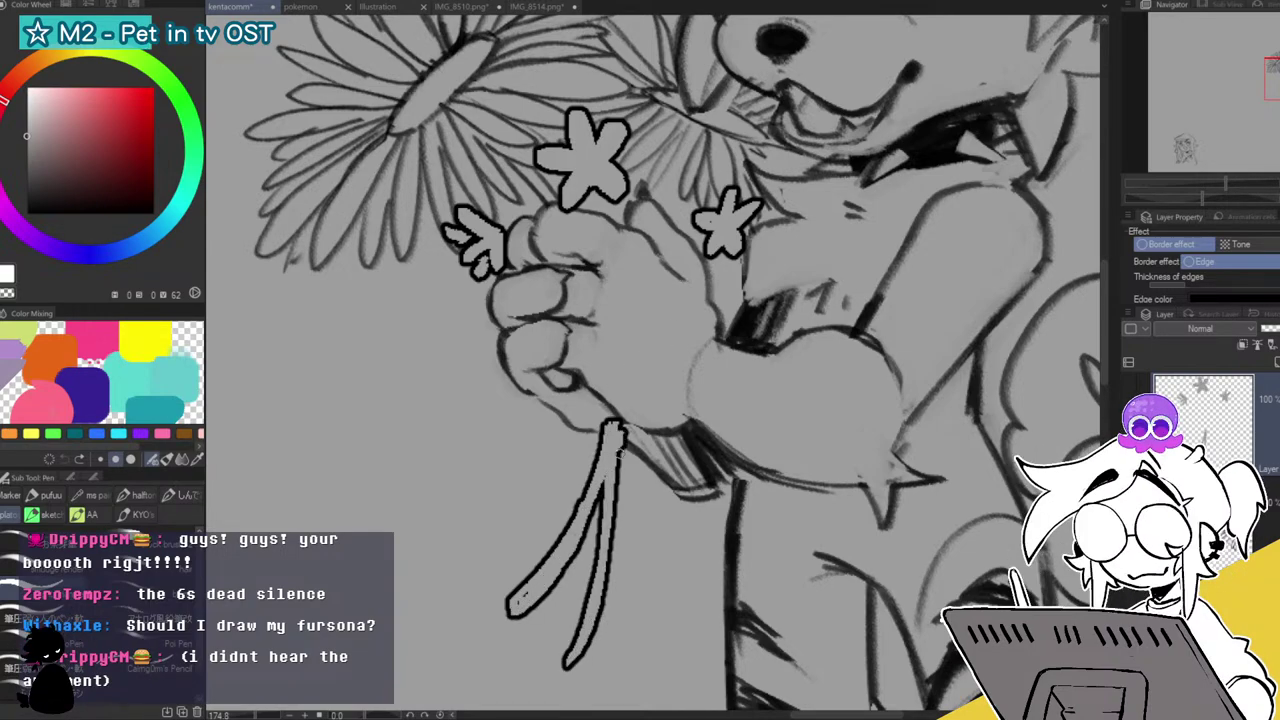
pyautogui.moveTo(621, 432); pyautogui.dragTo(624, 684)
pyautogui.moveTo(618, 470); pyautogui.dragTo(650, 680)
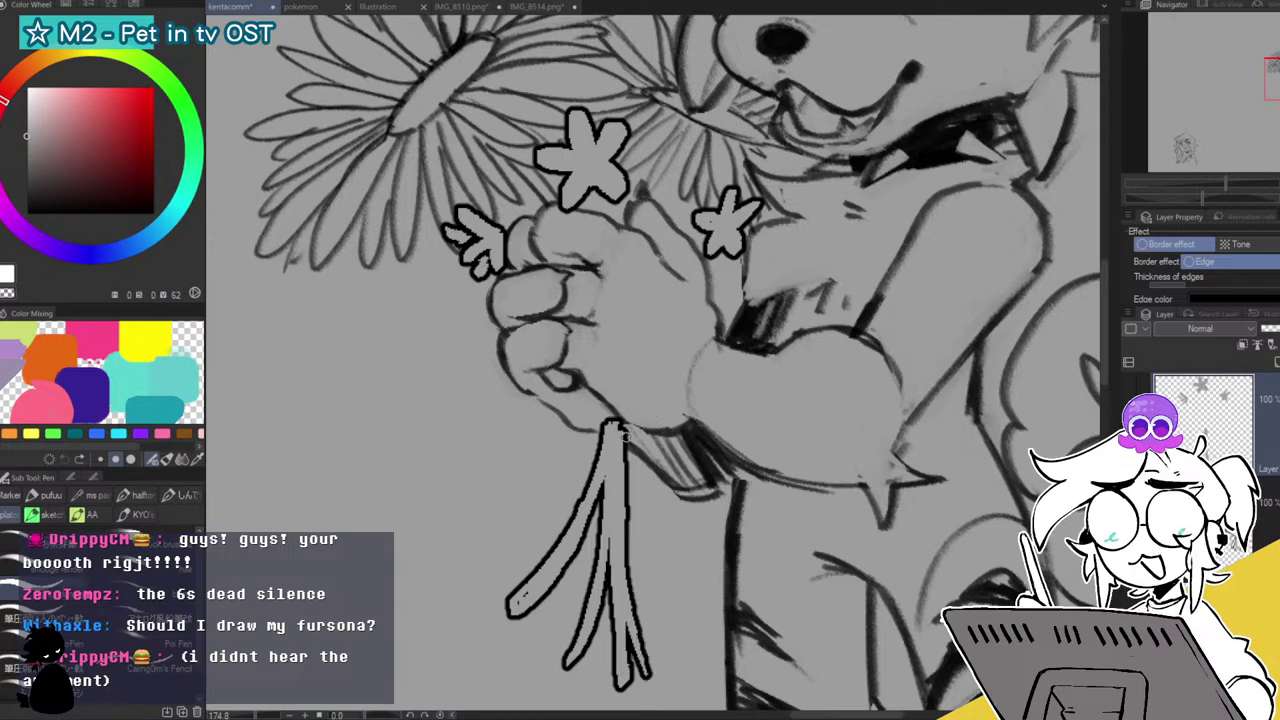
# Extend the stem bundle with more stems curving toward the leg, and taper its upper end so it tucks under the paw.
pyautogui.moveTo(651, 440)
pyautogui.mouseDown()
pyautogui.moveTo(727, 653)
pyautogui.moveTo(653, 529)
pyautogui.moveTo(639, 458)
pyautogui.moveTo(719, 650)
pyautogui.mouseUp()
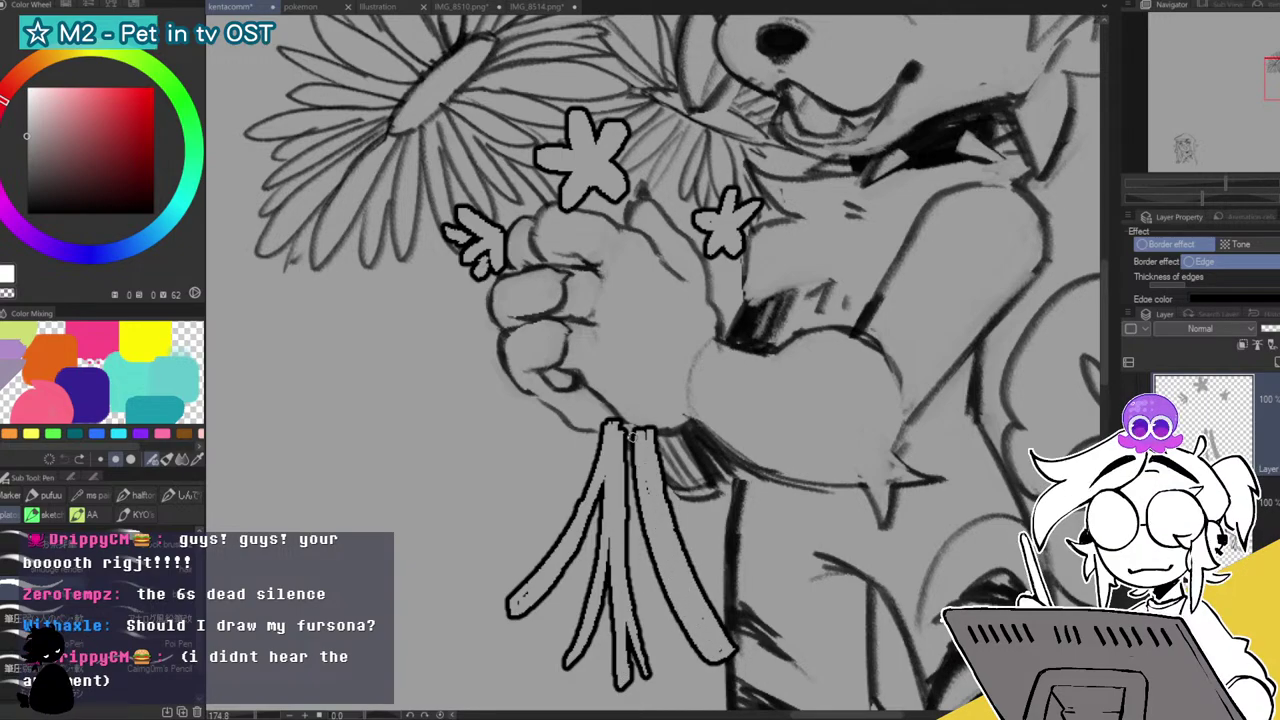
pyautogui.hotkey('ctrl', 'z')
pyautogui.moveTo(627, 430)
pyautogui.mouseDown()
pyautogui.moveTo(637, 523)
pyautogui.moveTo(726, 678)
pyautogui.mouseUp()
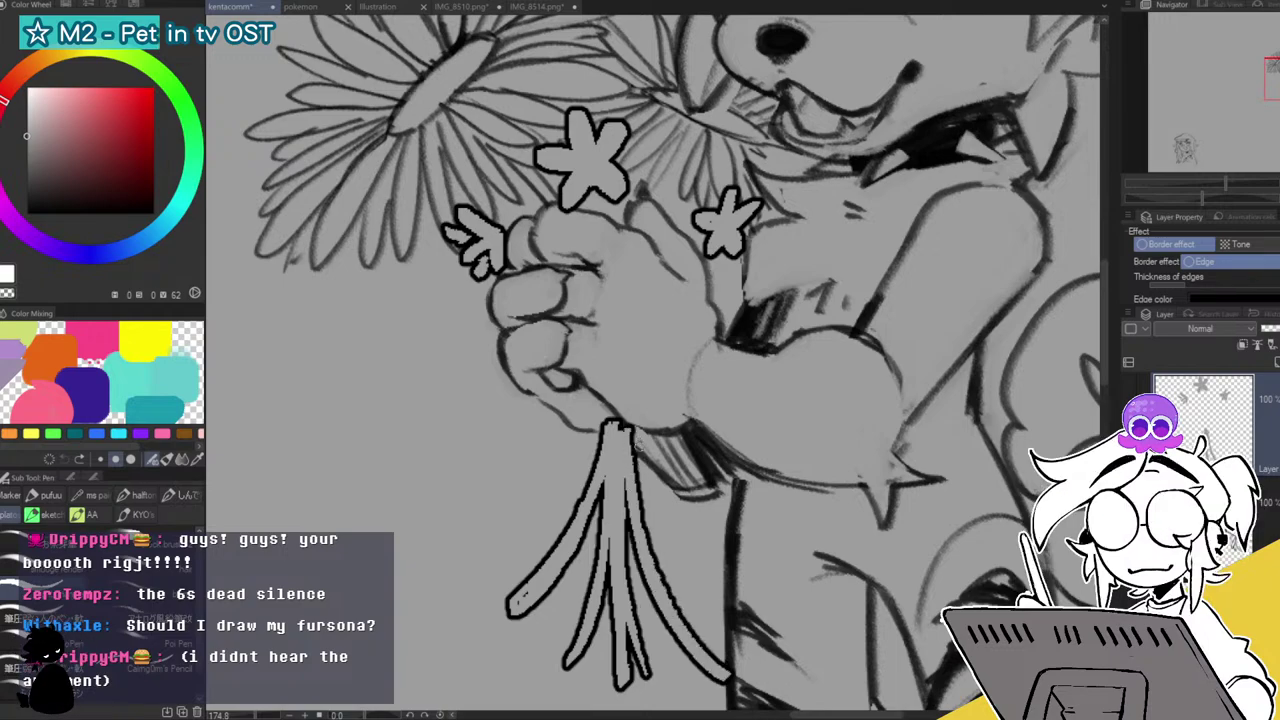
pyautogui.moveTo(636, 440)
pyautogui.mouseDown()
pyautogui.moveTo(690, 572)
pyautogui.moveTo(740, 605)
pyautogui.mouseUp()
pyautogui.moveTo(660, 505); pyautogui.dragTo(738, 612)
pyautogui.moveTo(646, 505); pyautogui.dragTo(684, 596)
pyautogui.moveTo(628, 460); pyautogui.dragTo(636, 562)
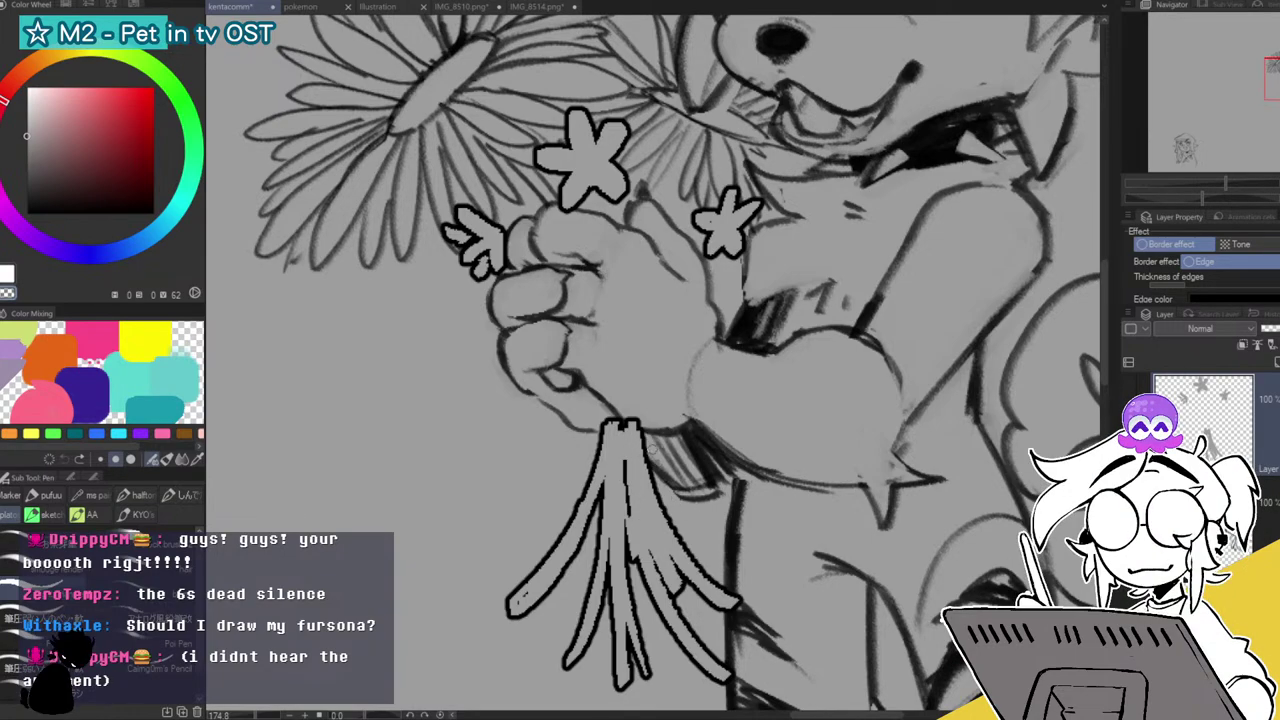
pyautogui.moveTo(644, 432)
pyautogui.mouseDown()
pyautogui.moveTo(697, 515)
pyautogui.moveTo(732, 522)
pyautogui.mouseUp()
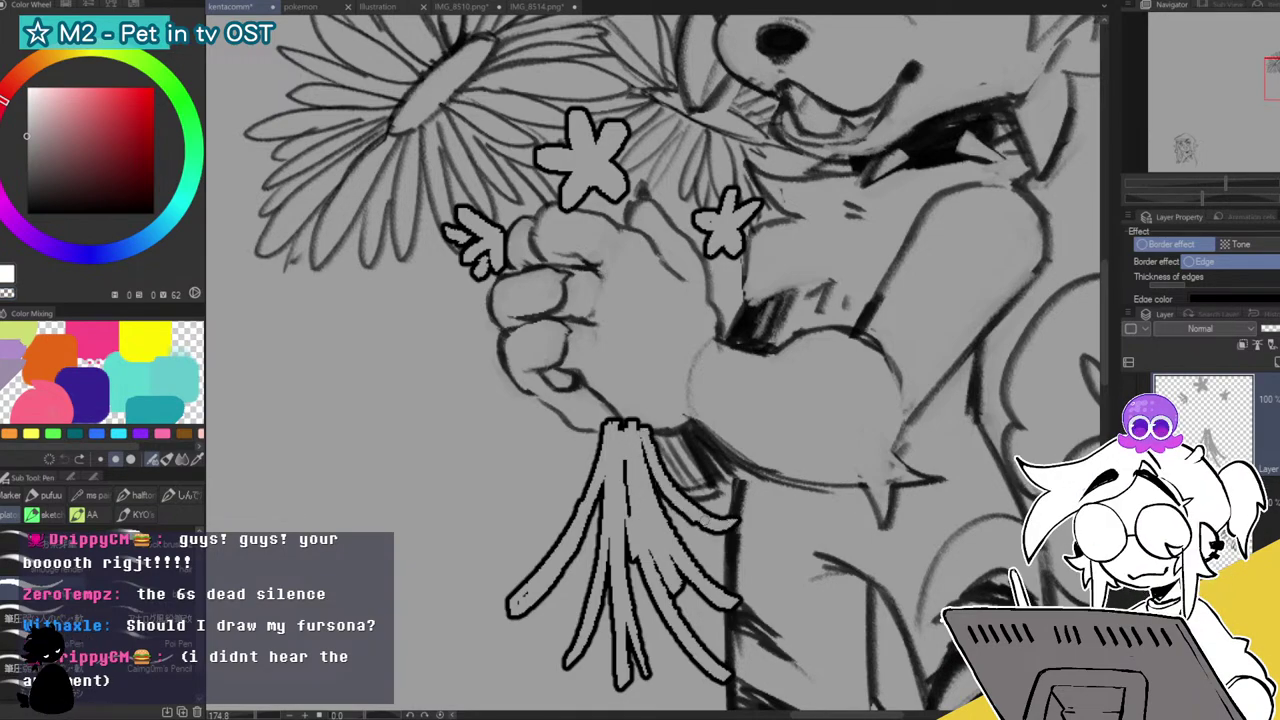
pyautogui.moveTo(731, 514); pyautogui.dragTo(730, 530)
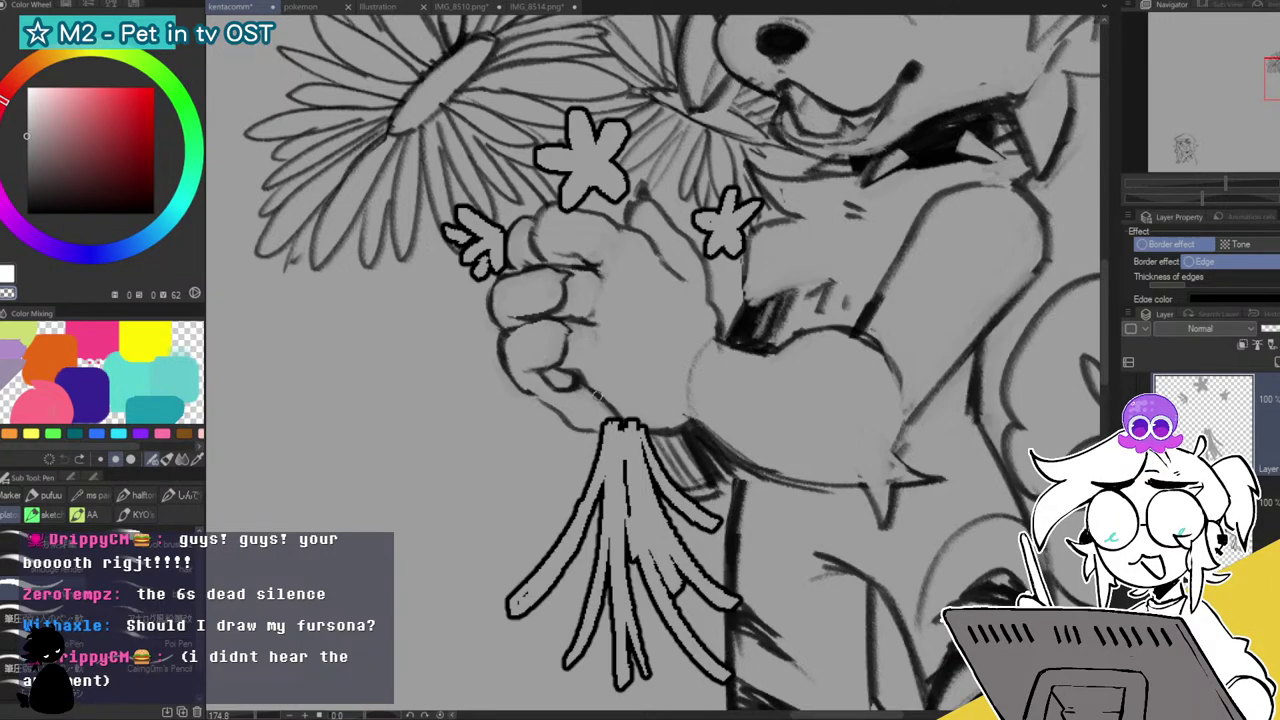
pyautogui.moveTo(602, 405); pyautogui.dragTo(612, 430)
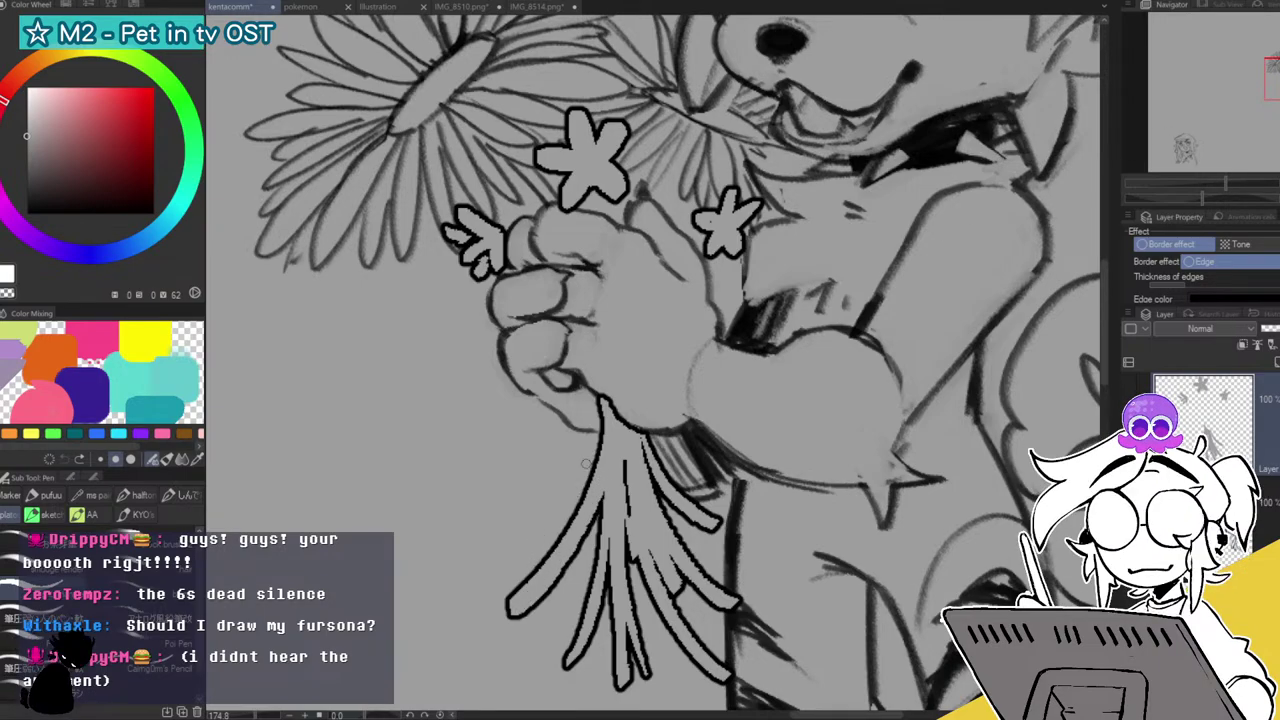
# Paste the rat colour chart onto the empty canvas and draw arrows to the Fawn Variegated, American Blue Capped and Seal Point Siamese Dumbo rats.
pyautogui.moveTo(1206, 185); pyautogui.dragTo(1220, 173)
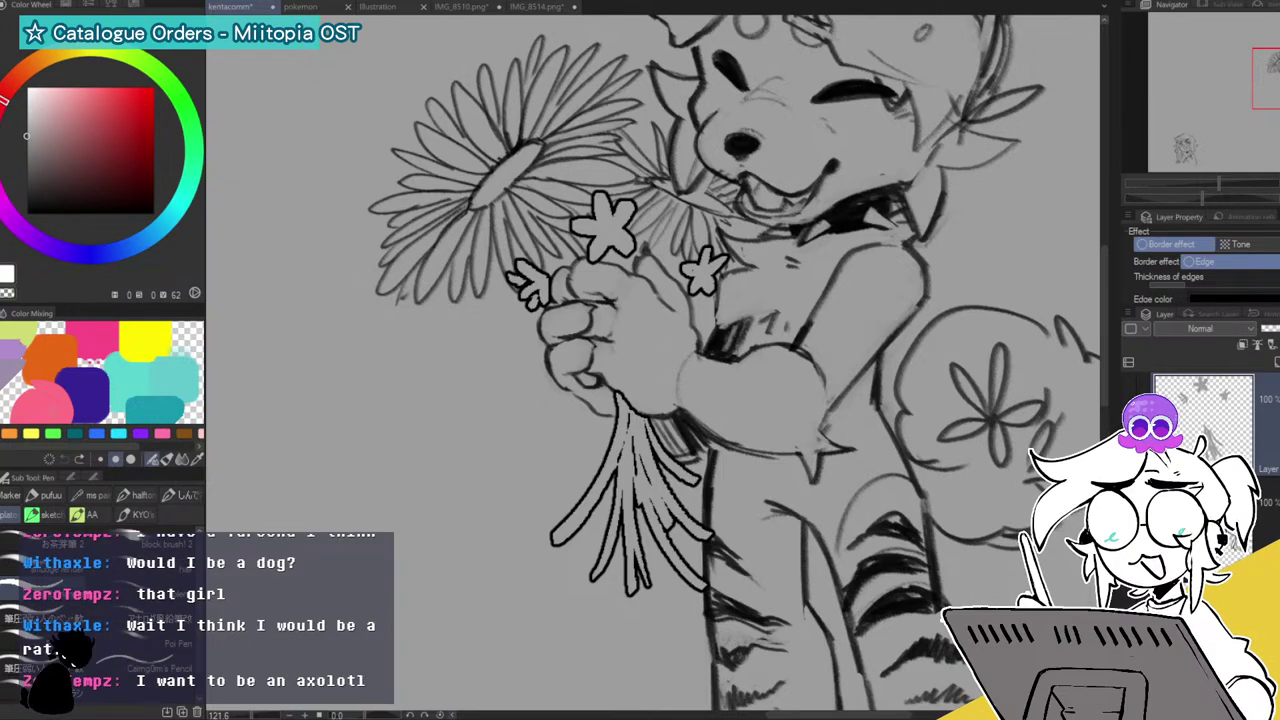
pyautogui.moveTo(1230, 117); pyautogui.dragTo(1165, 50)
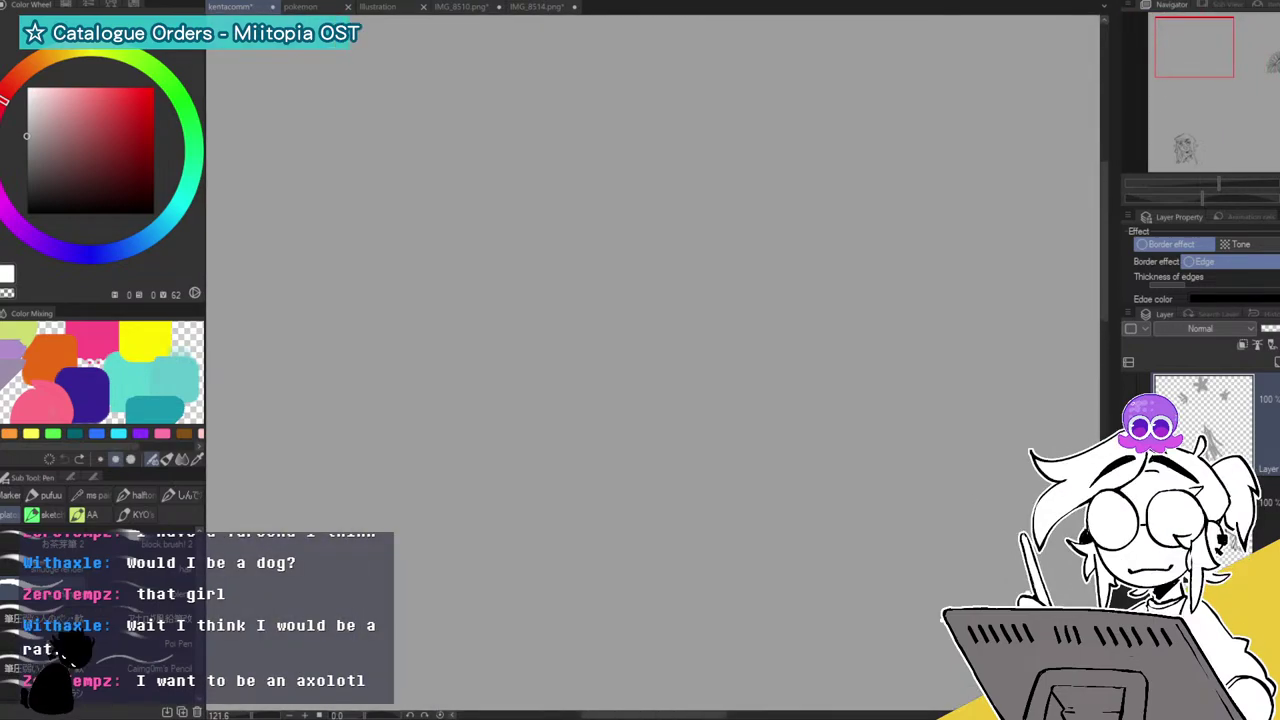
pyautogui.hotkey('ctrl', 'v')
pyautogui.moveTo(1176, 52); pyautogui.dragTo(1160, 47)
pyautogui.moveTo(527, 556)
pyautogui.mouseDown()
pyautogui.moveTo(548, 570)
pyautogui.moveTo(557, 484)
pyautogui.mouseUp()
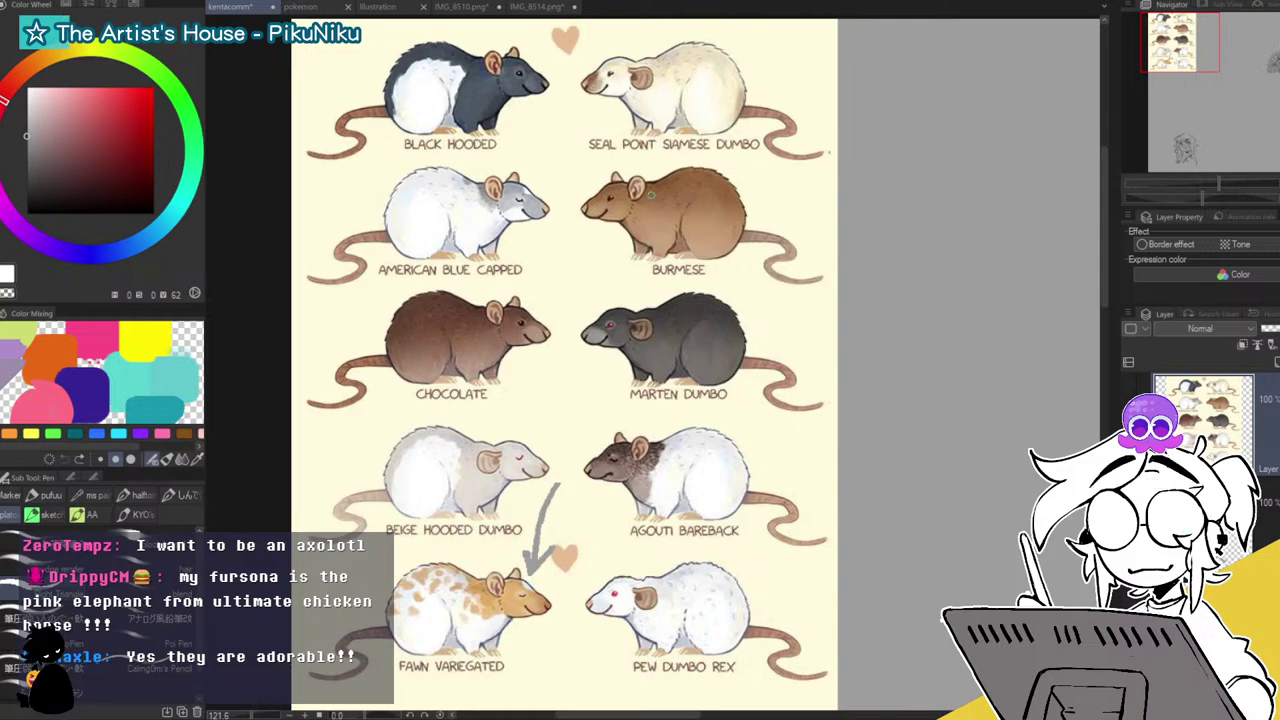
pyautogui.moveTo(577, 159); pyautogui.dragTo(603, 165)
pyautogui.moveTo(672, 136); pyautogui.dragTo(604, 162)
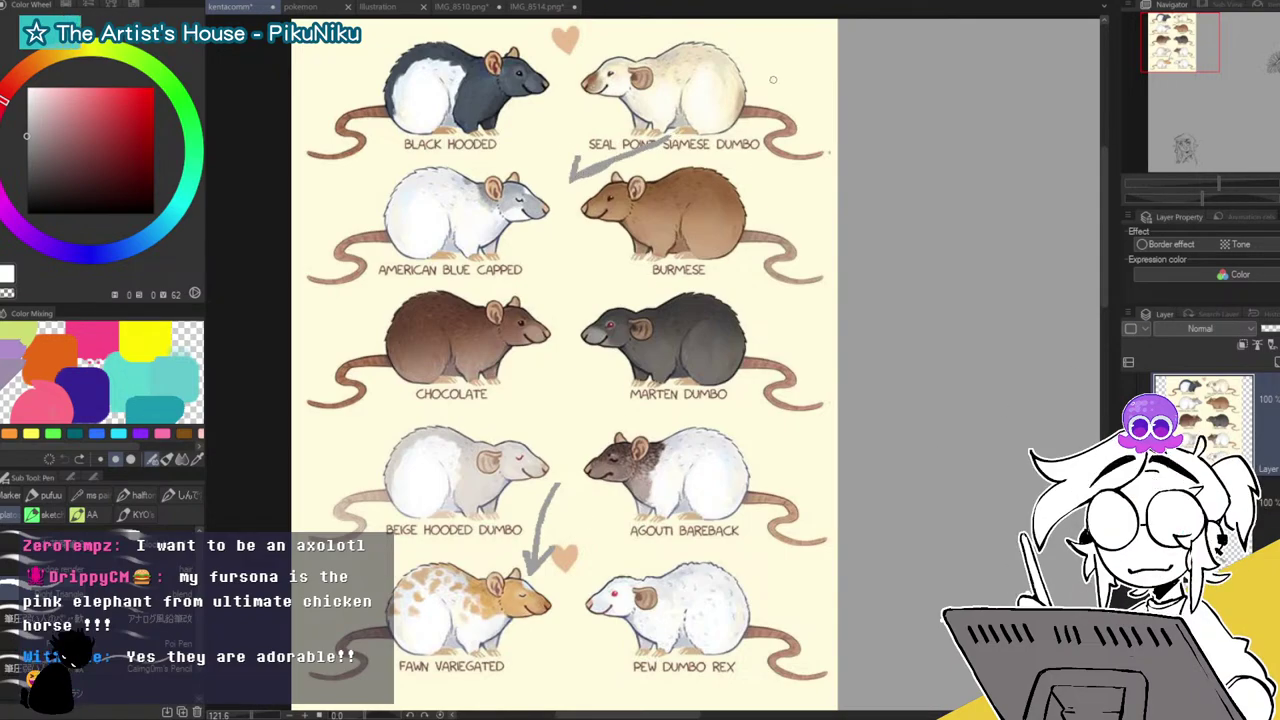
pyautogui.moveTo(770, 46)
pyautogui.mouseDown()
pyautogui.moveTo(760, 66)
pyautogui.moveTo(794, 58)
pyautogui.moveTo(836, 18)
pyautogui.mouseUp()
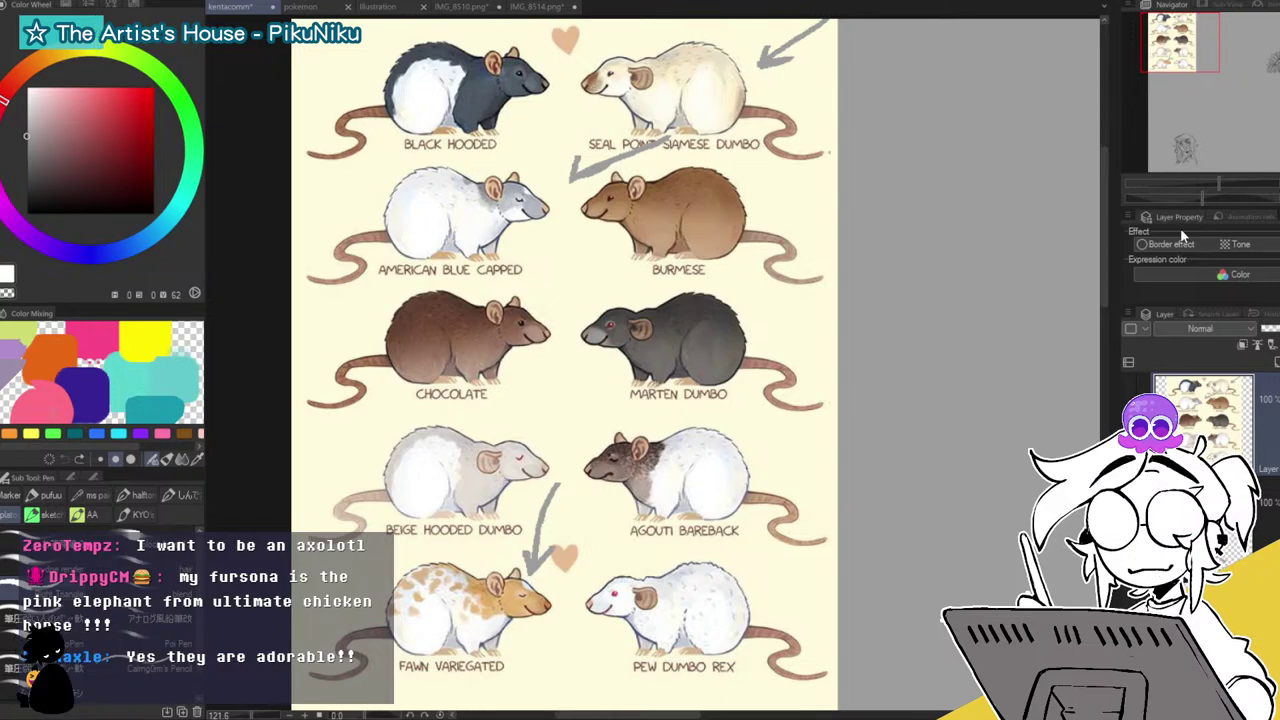
# Undo the arrows and the pasted rat colour chart.
pyautogui.hotkey('ctrl', 'z')
pyautogui.hotkey('ctrl', 'z')
pyautogui.hotkey('ctrl', 'z')
pyautogui.hotkey('ctrl', 'z')
pyautogui.hotkey('ctrl', 'z')
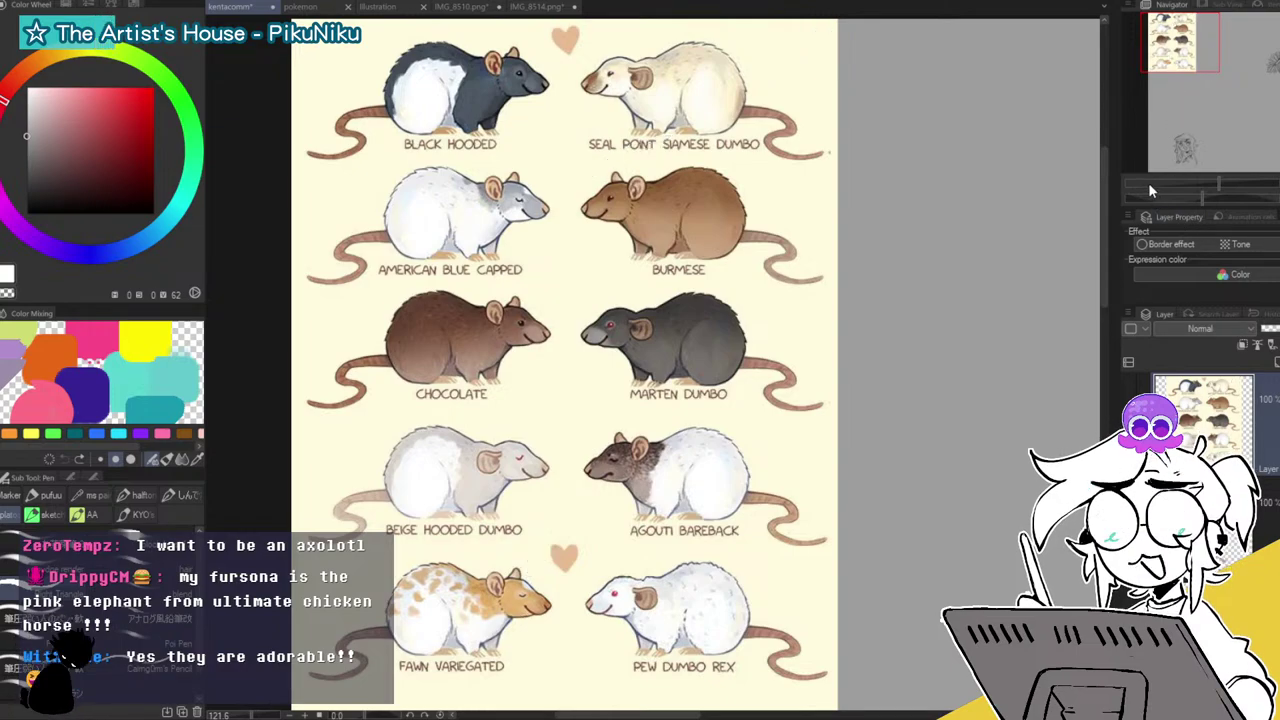
pyautogui.moveTo(622, 28)
pyautogui.mouseDown()
pyautogui.moveTo(592, 52)
pyautogui.moveTo(650, 66)
pyautogui.mouseUp()
pyautogui.hotkey('ctrl', 'z')
pyautogui.hotkey('ctrl', 'z')
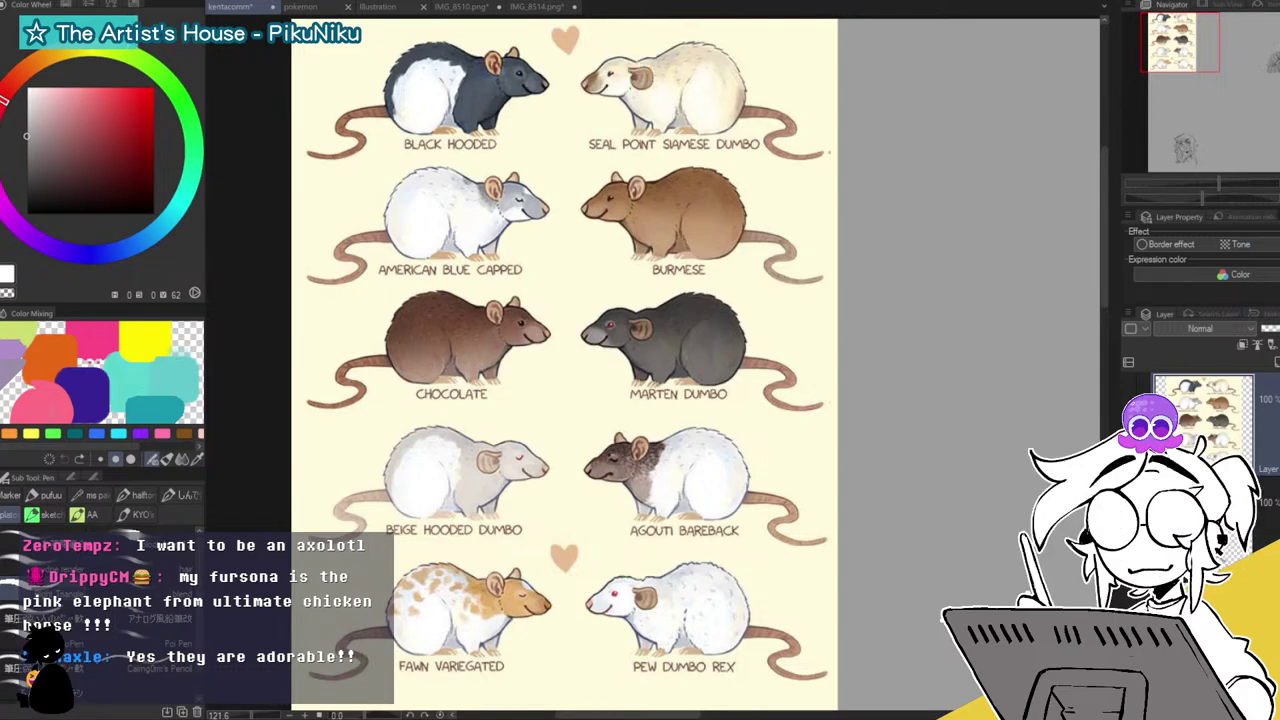
pyautogui.hotkey('ctrl', 'z')
# Draw a bumpy, speckled outlined centre over the larger daisy's oval core.
pyautogui.moveTo(1257, 76)
pyautogui.mouseDown()
pyautogui.moveTo(1278, 50)
pyautogui.moveTo(1278, 67)
pyautogui.mouseUp()
pyautogui.moveTo(520, 330); pyautogui.dragTo(802, 405)
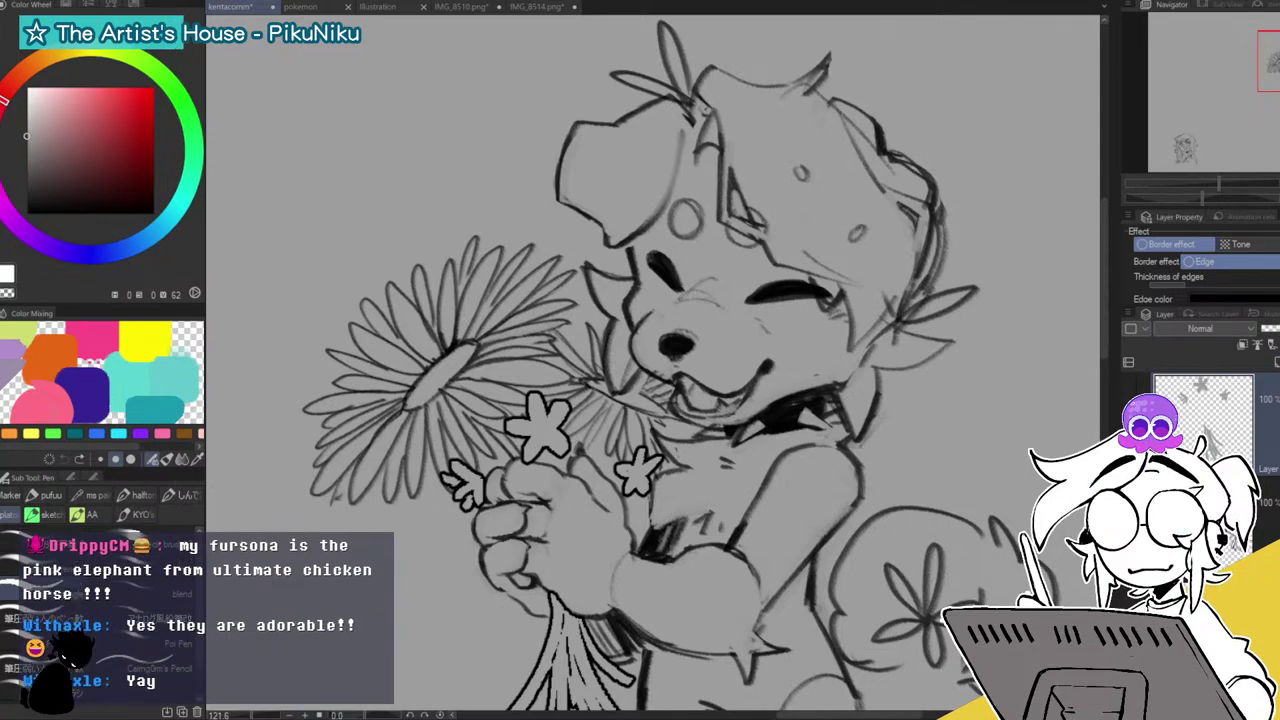
pyautogui.moveTo(1215, 184)
pyautogui.mouseDown()
pyautogui.moveTo(1193, 190)
pyautogui.moveTo(1217, 181)
pyautogui.mouseUp()
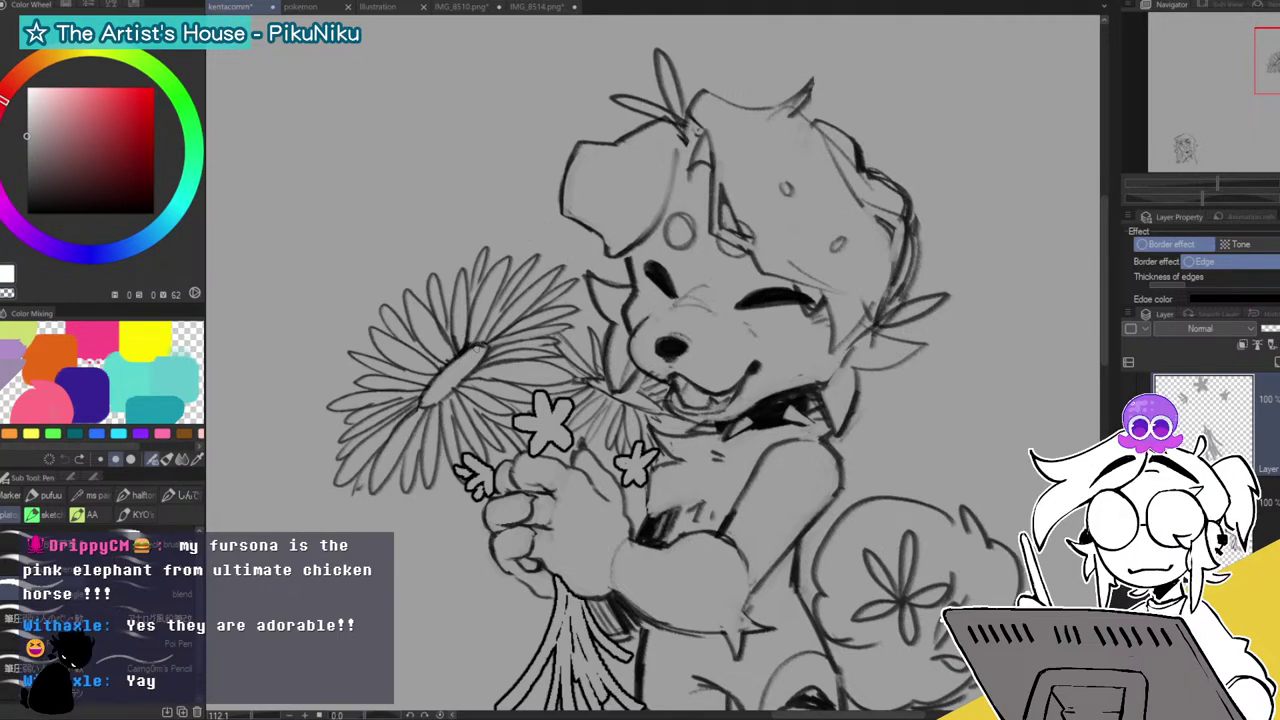
pyautogui.moveTo(478, 350)
pyautogui.mouseDown()
pyautogui.moveTo(452, 380)
pyautogui.moveTo(438, 370)
pyautogui.moveTo(435, 392)
pyautogui.moveTo(466, 372)
pyautogui.moveTo(452, 390)
pyautogui.moveTo(432, 402)
pyautogui.moveTo(428, 385)
pyautogui.mouseUp()
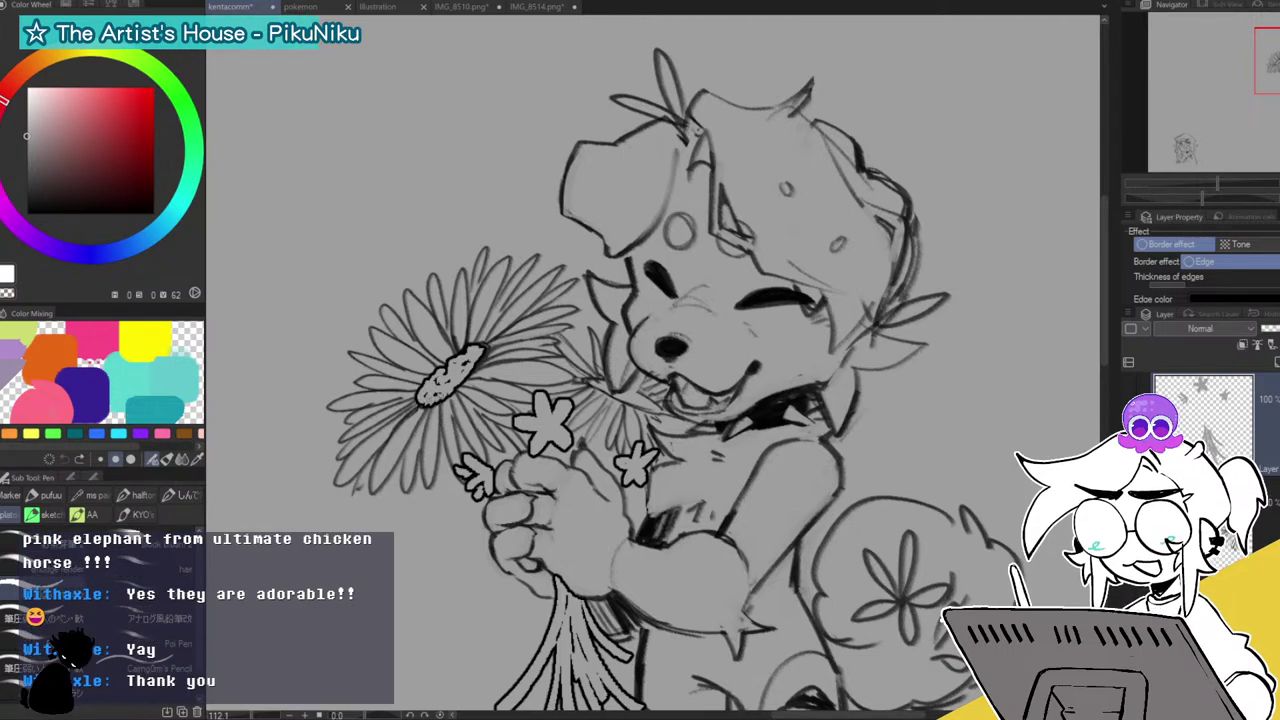
pyautogui.moveTo(428, 402); pyautogui.dragTo(481, 345)
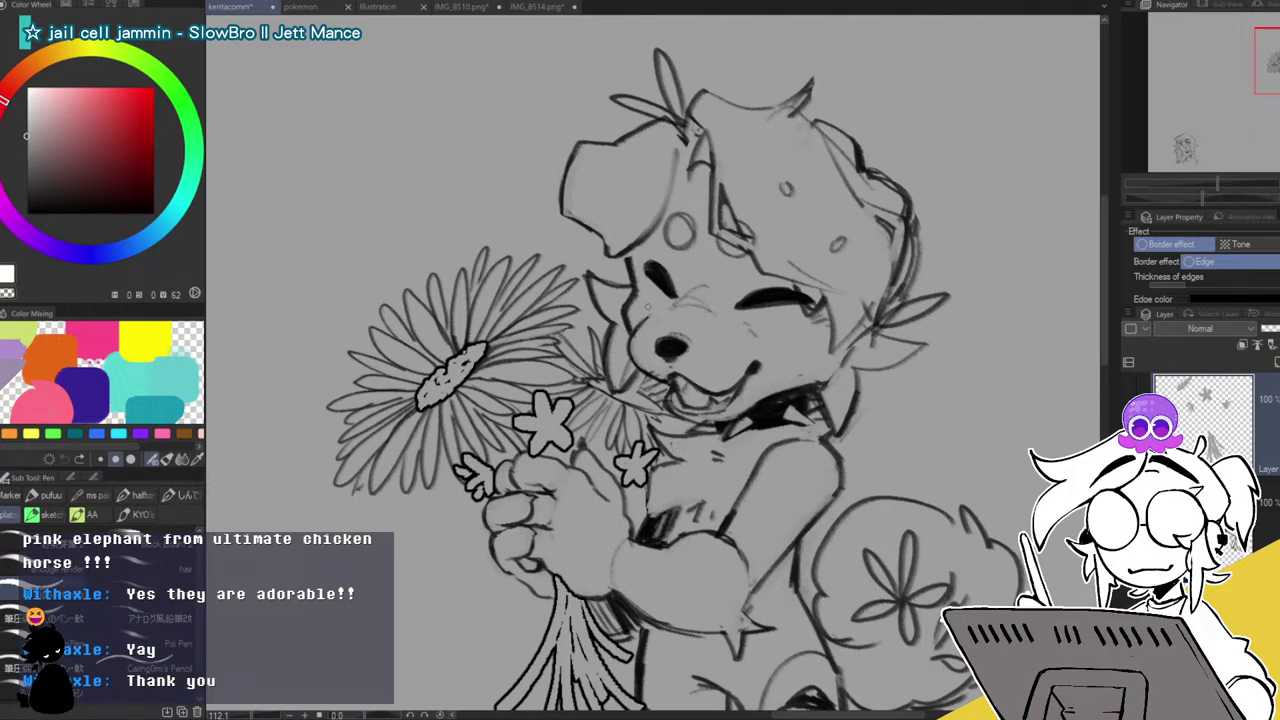
# Draw a matching speckled centre on the smaller daisy, ending beside the character's mouth.
pyautogui.moveTo(646, 392)
pyautogui.mouseDown()
pyautogui.moveTo(630, 396)
pyautogui.moveTo(662, 402)
pyautogui.mouseUp()
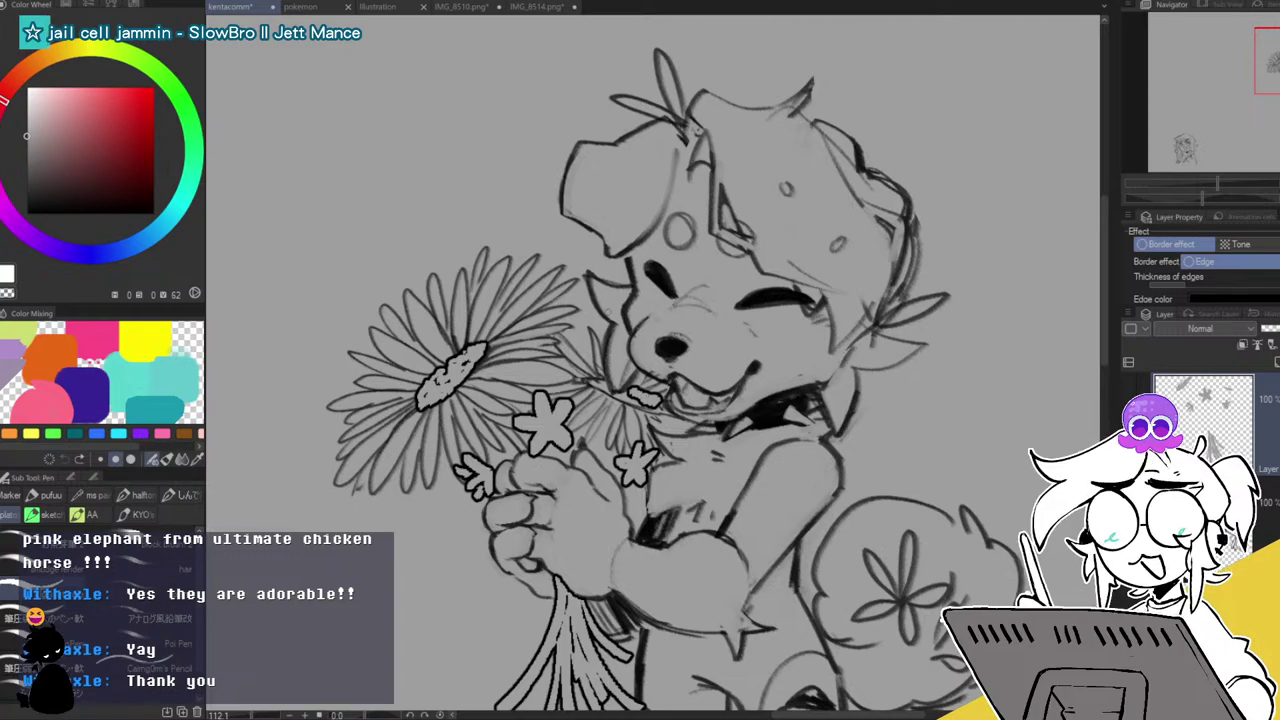
pyautogui.moveTo(598, 383)
pyautogui.mouseDown()
pyautogui.moveTo(589, 374)
pyautogui.moveTo(640, 401)
pyautogui.mouseUp()
pyautogui.press('c')
pyautogui.press('c')
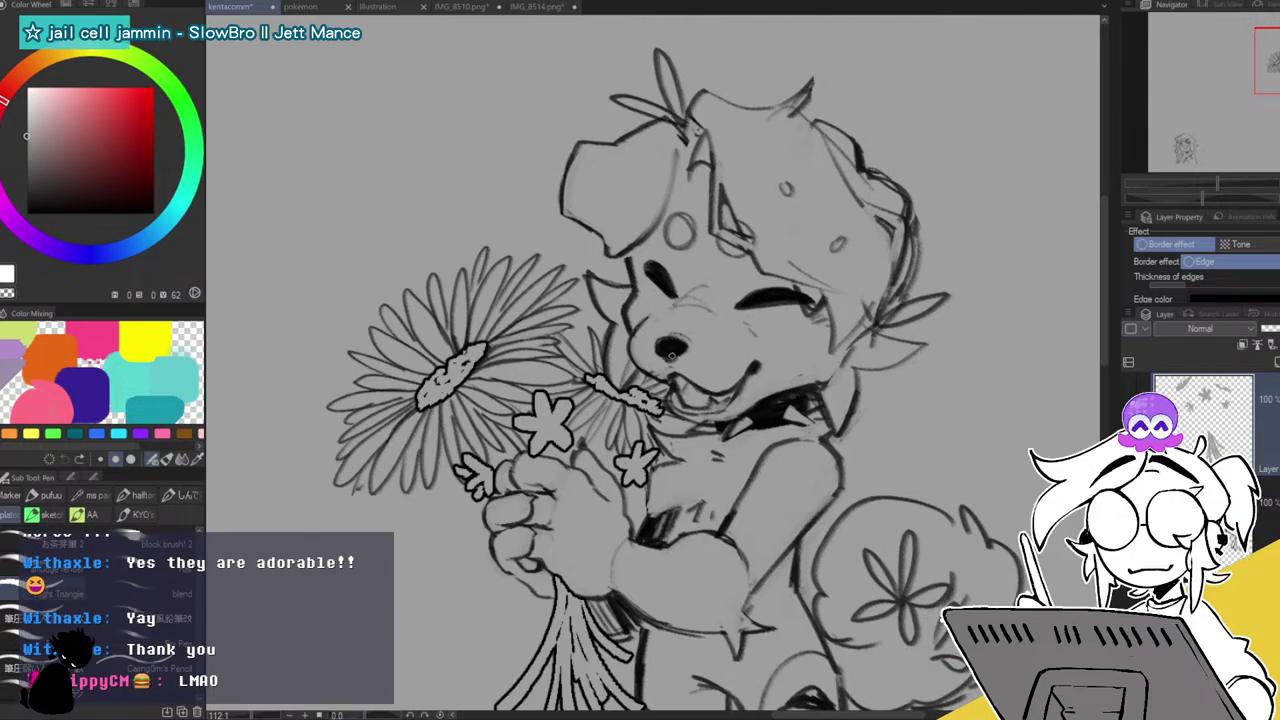
# Draw two loose outlined petals falling below the larger daisy, one short and one long and curved.
pyautogui.moveTo(1217, 186)
pyautogui.mouseDown()
pyautogui.moveTo(1205, 190)
pyautogui.moveTo(1218, 180)
pyautogui.mouseUp()
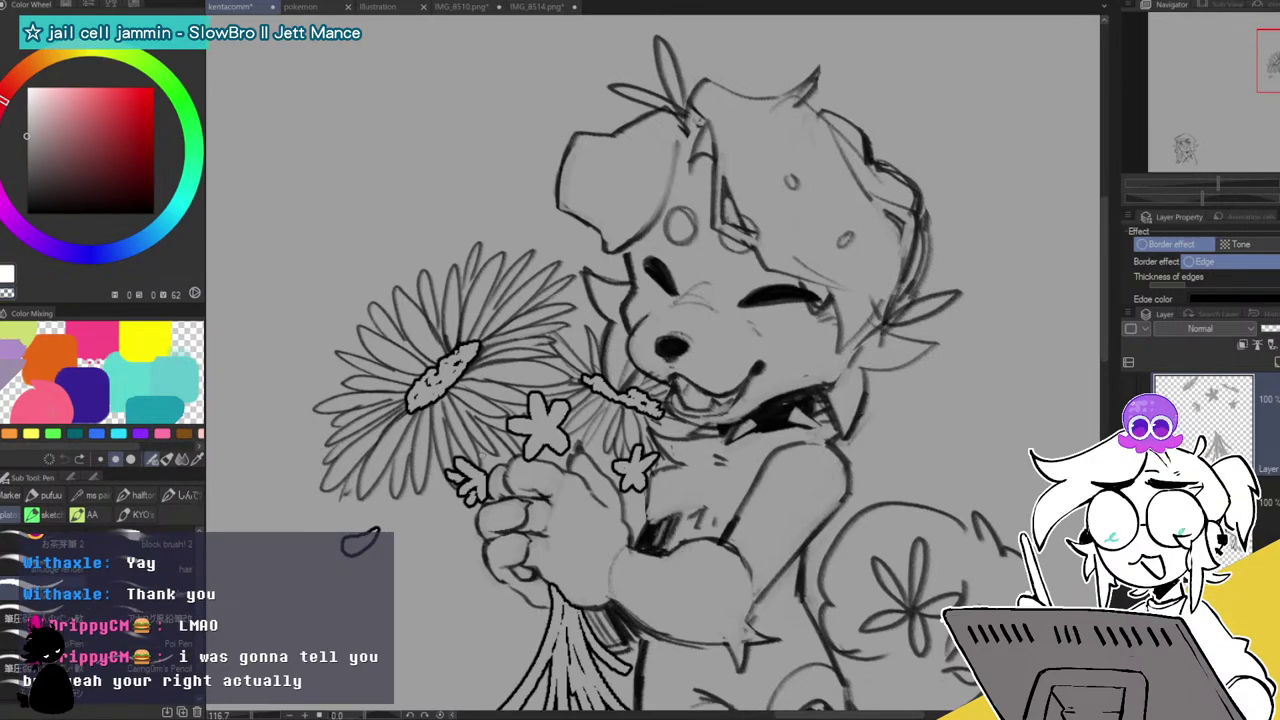
pyautogui.moveTo(388, 588); pyautogui.dragTo(422, 625)
pyautogui.moveTo(392, 552); pyautogui.dragTo(410, 618)
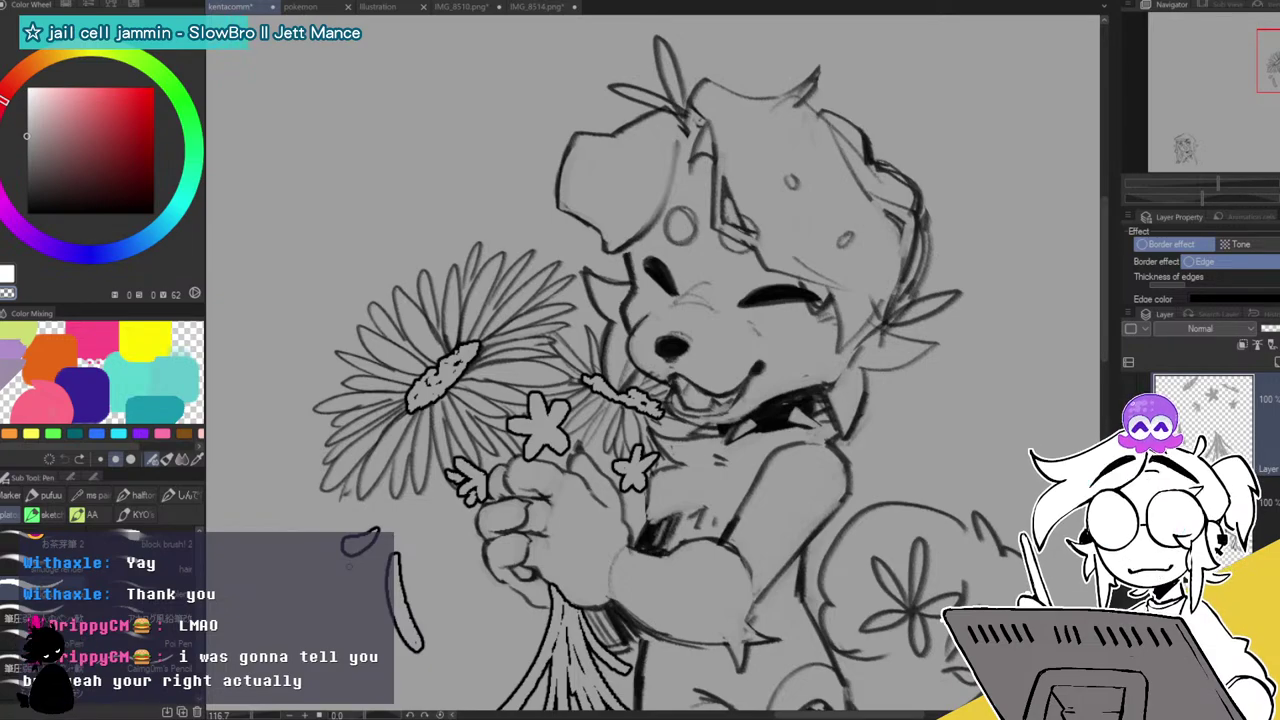
# Redraw the two small spots in the hair as outlined shapes, one round and one bean-shaped.
pyautogui.moveTo(640, 420)
pyautogui.mouseDown()
pyautogui.moveTo(637, 360)
pyautogui.moveTo(660, 285)
pyautogui.moveTo(590, 275)
pyautogui.moveTo(551, 354)
pyautogui.moveTo(568, 467)
pyautogui.moveTo(584, 478)
pyautogui.mouseUp()
pyautogui.moveTo(729, 231)
pyautogui.mouseDown()
pyautogui.moveTo(732, 247)
pyautogui.moveTo(730, 233)
pyautogui.mouseUp()
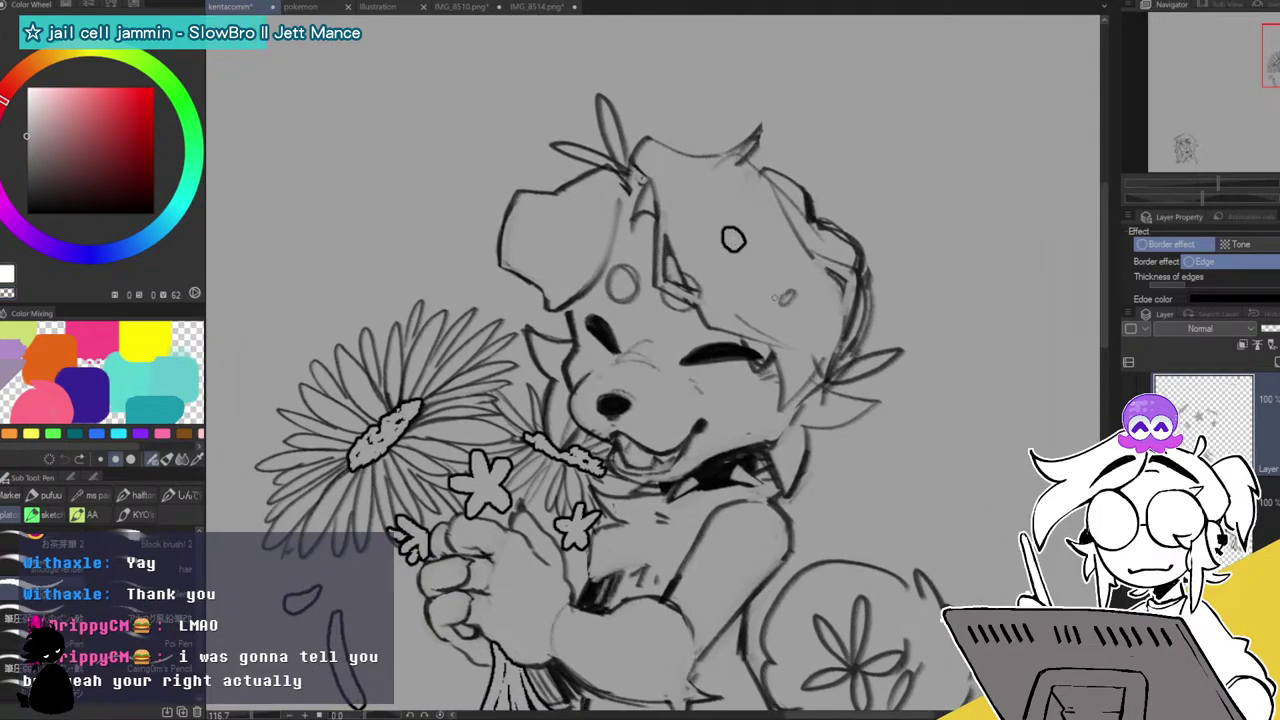
pyautogui.moveTo(786, 295); pyautogui.dragTo(782, 299)
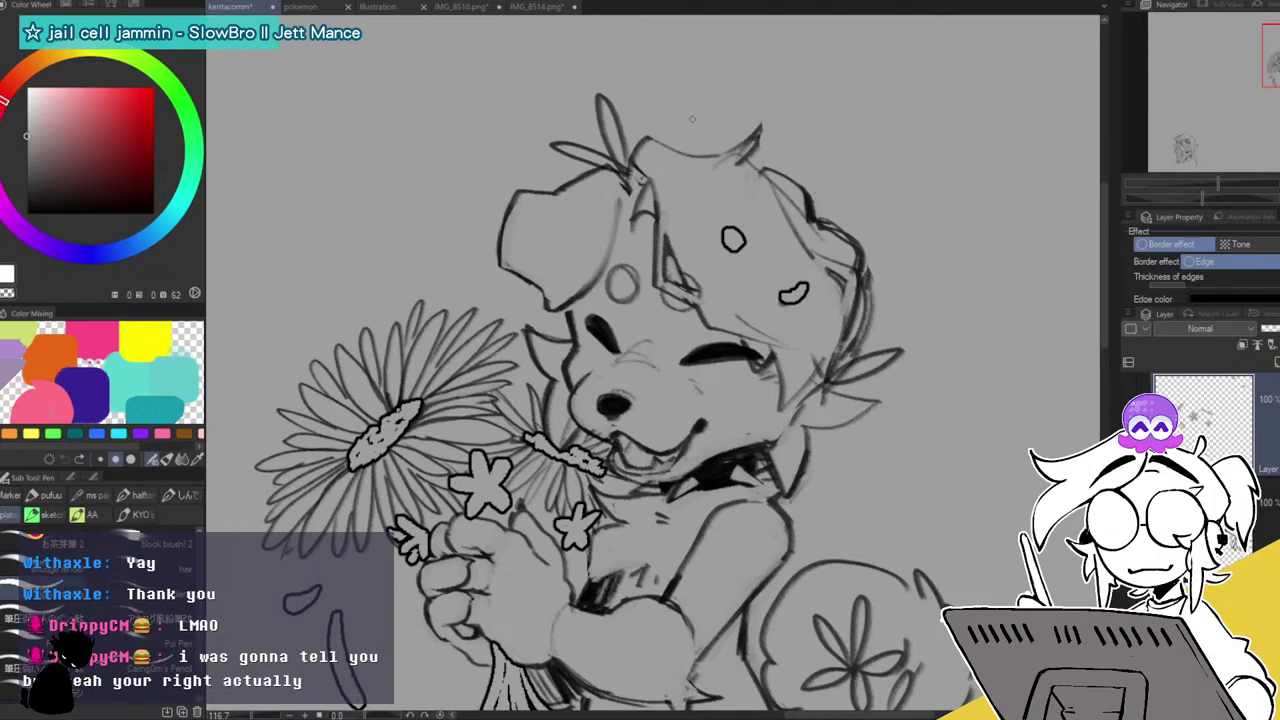
# Redraw the two slim leaves above the folded ear and the upper leaf beside the cheek as longer outlined shapes.
pyautogui.moveTo(607, 138); pyautogui.dragTo(626, 170)
pyautogui.moveTo(620, 149); pyautogui.dragTo(604, 74)
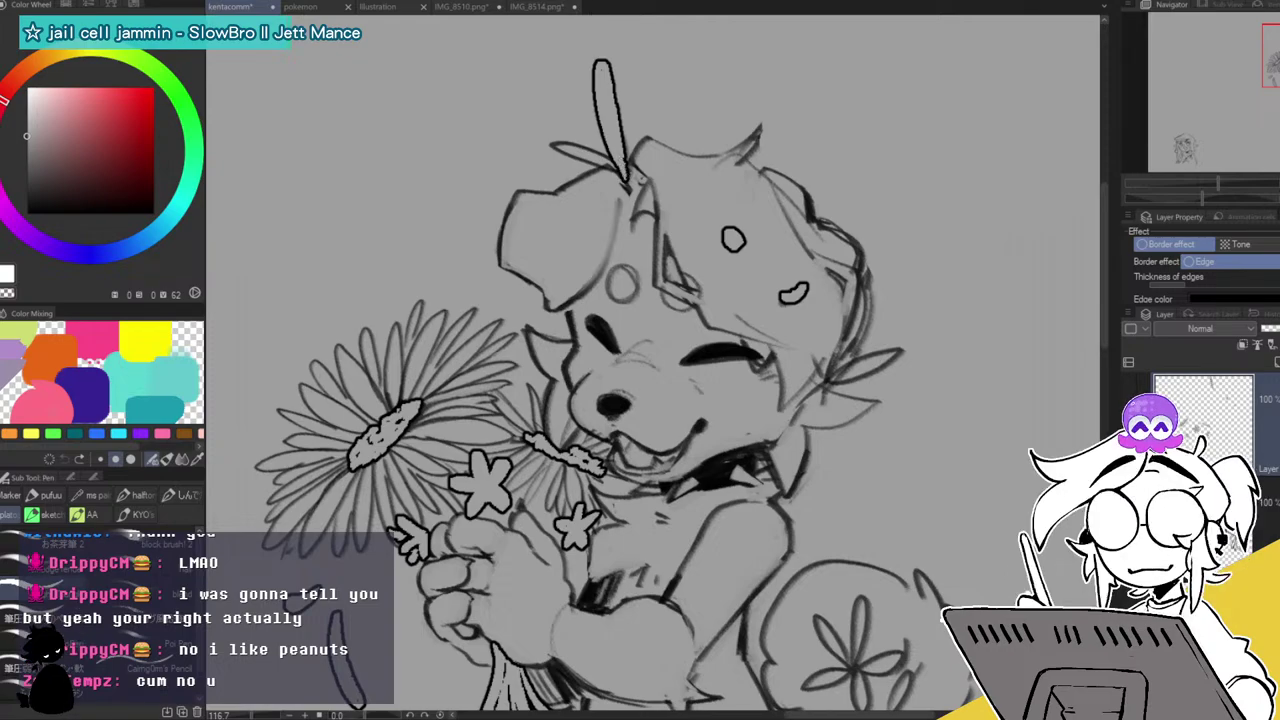
pyautogui.moveTo(616, 168)
pyautogui.mouseDown()
pyautogui.moveTo(509, 140)
pyautogui.moveTo(598, 162)
pyautogui.moveTo(548, 143)
pyautogui.mouseUp()
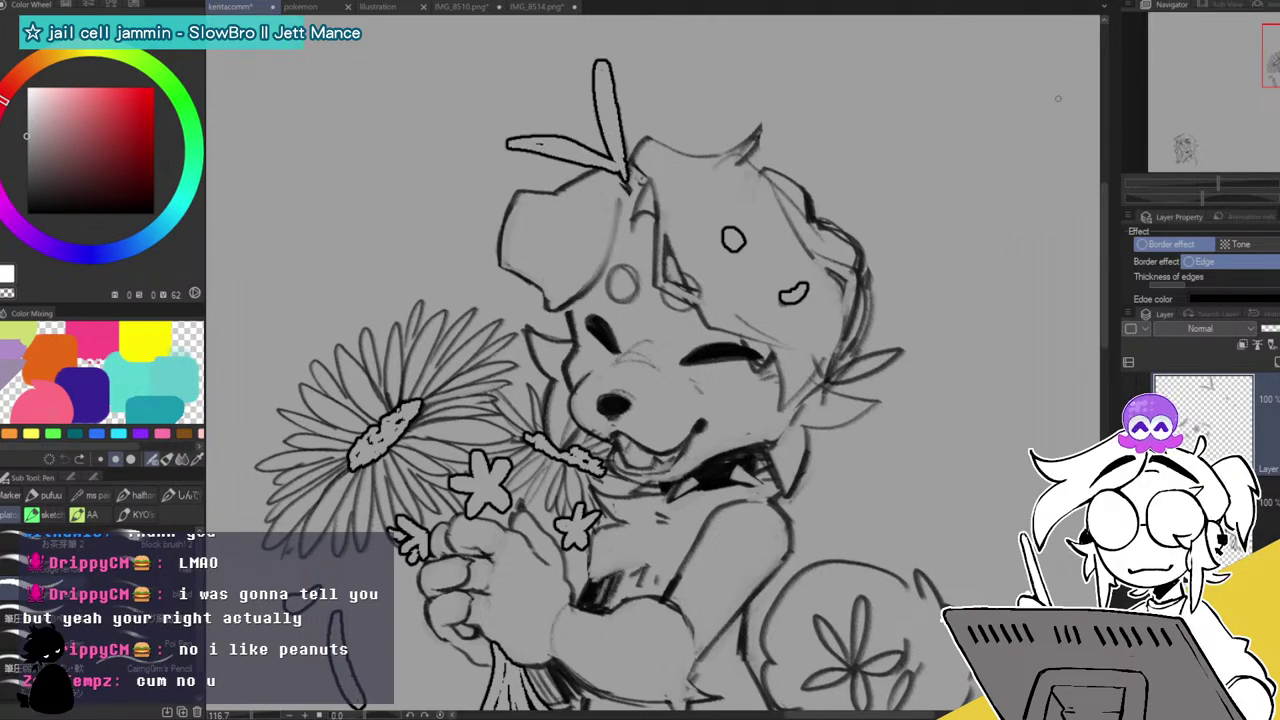
pyautogui.moveTo(826, 388)
pyautogui.mouseDown()
pyautogui.moveTo(920, 352)
pyautogui.moveTo(834, 388)
pyautogui.mouseUp()
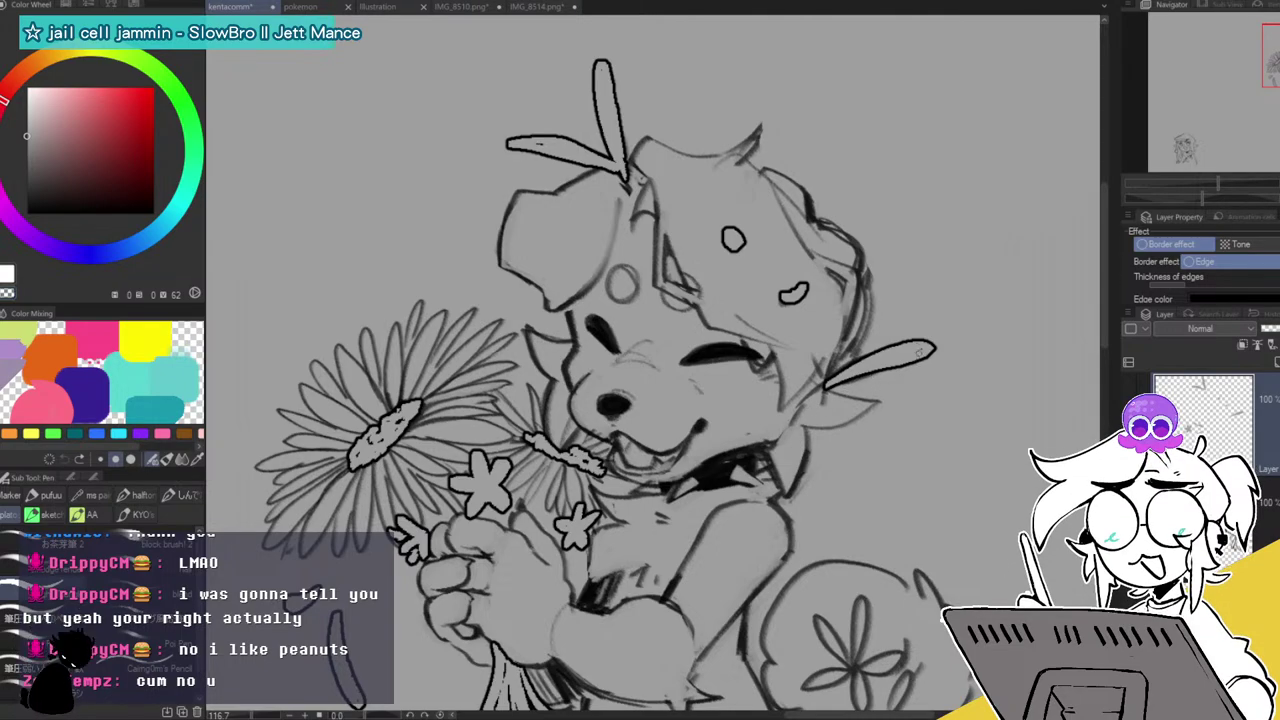
pyautogui.moveTo(1257, 178)
pyautogui.mouseDown()
pyautogui.moveTo(1199, 186)
pyautogui.moveTo(1213, 184)
pyautogui.mouseUp()
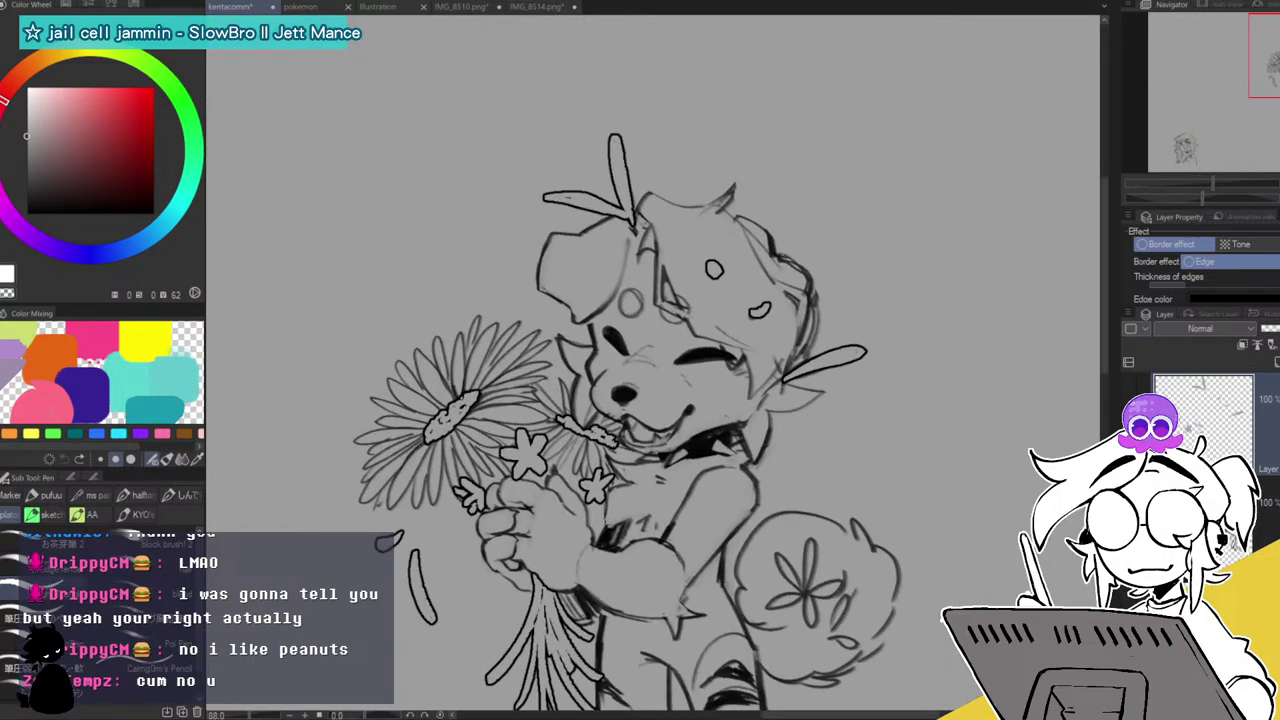
# Redraw the five-petal flower on the tail and the slim petal beside it as outlined shapes.
pyautogui.moveTo(564, 198); pyautogui.dragTo(580, 197)
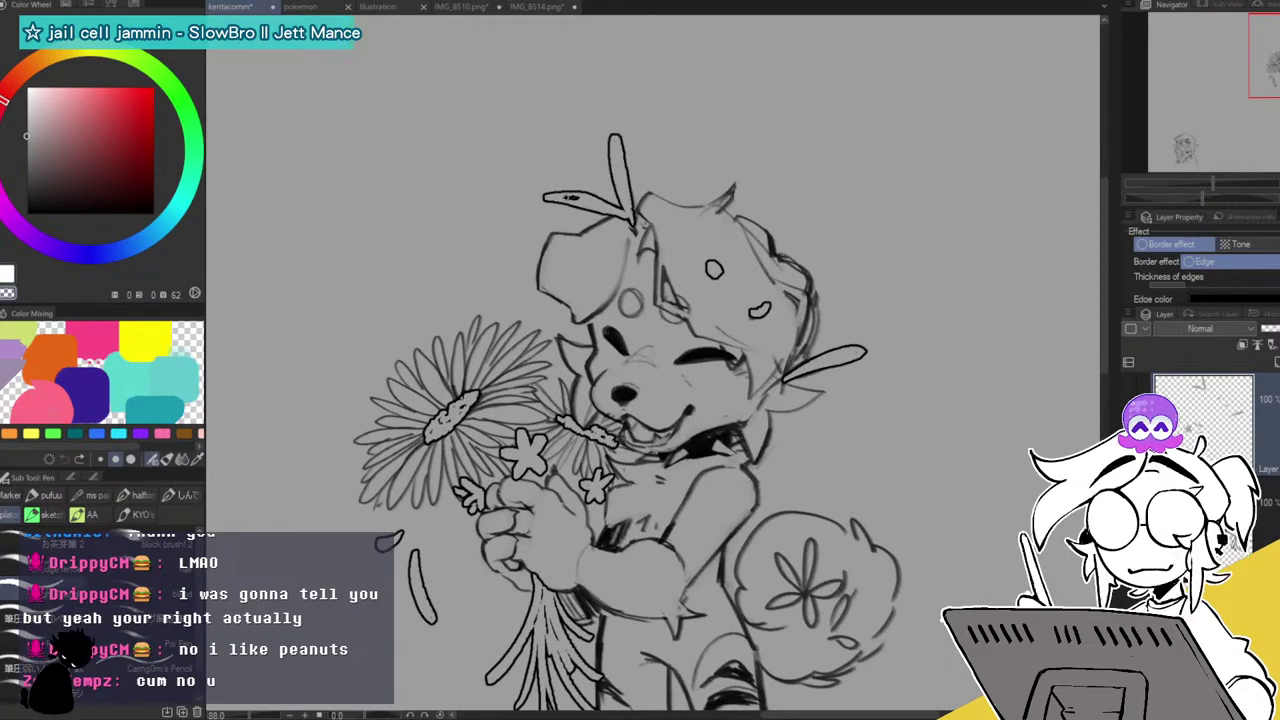
pyautogui.hotkey('ctrl', 'z')
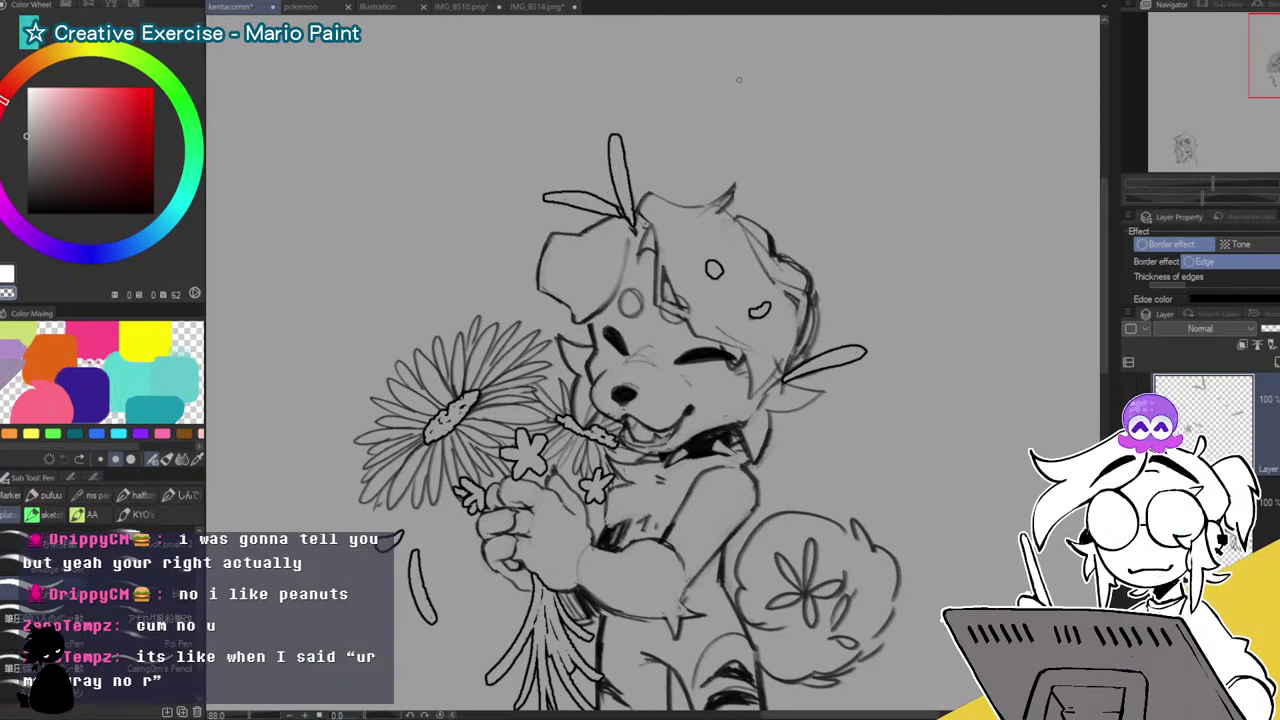
pyautogui.moveTo(1051, 341)
pyautogui.mouseDown()
pyautogui.moveTo(1078, 114)
pyautogui.moveTo(1051, 163)
pyautogui.mouseUp()
pyautogui.moveTo(829, 449)
pyautogui.mouseDown()
pyautogui.moveTo(848, 412)
pyautogui.moveTo(828, 449)
pyautogui.mouseUp()
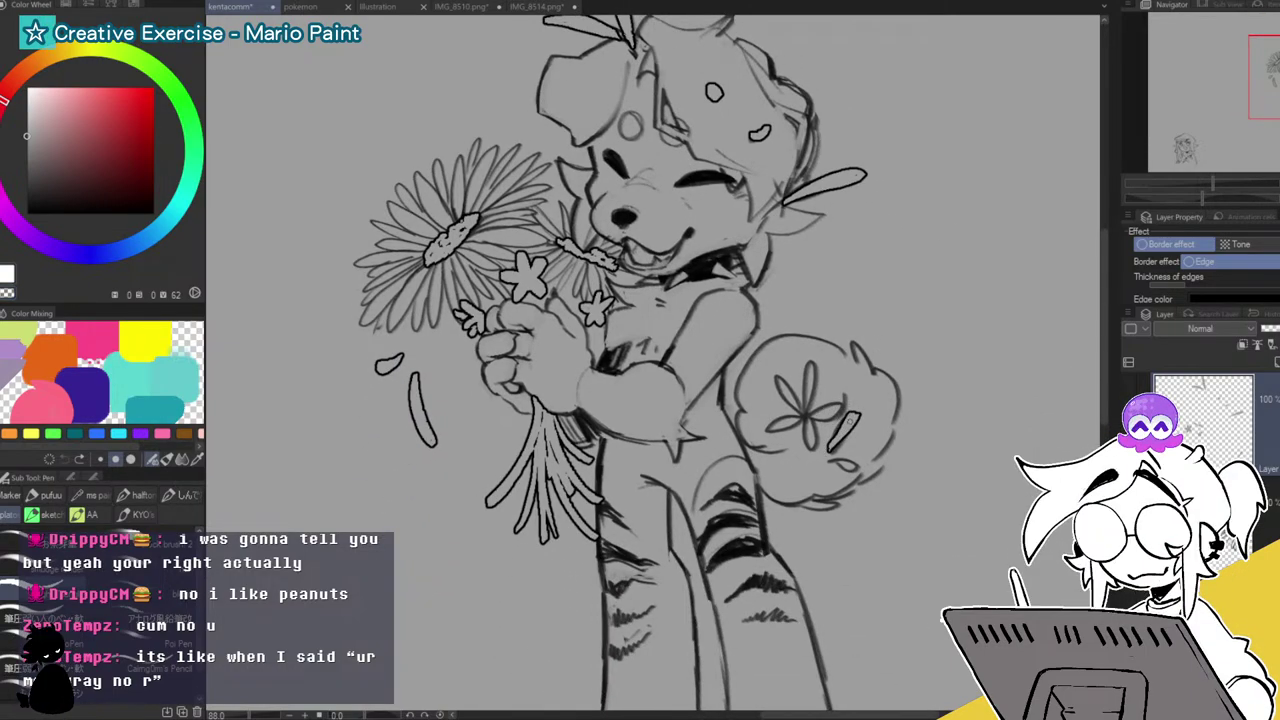
pyautogui.moveTo(807, 426)
pyautogui.mouseDown()
pyautogui.moveTo(810, 441)
pyautogui.moveTo(772, 431)
pyautogui.moveTo(787, 423)
pyautogui.moveTo(782, 380)
pyautogui.moveTo(811, 372)
pyautogui.moveTo(830, 407)
pyautogui.mouseUp()
pyautogui.hotkey('ctrl', 'z')
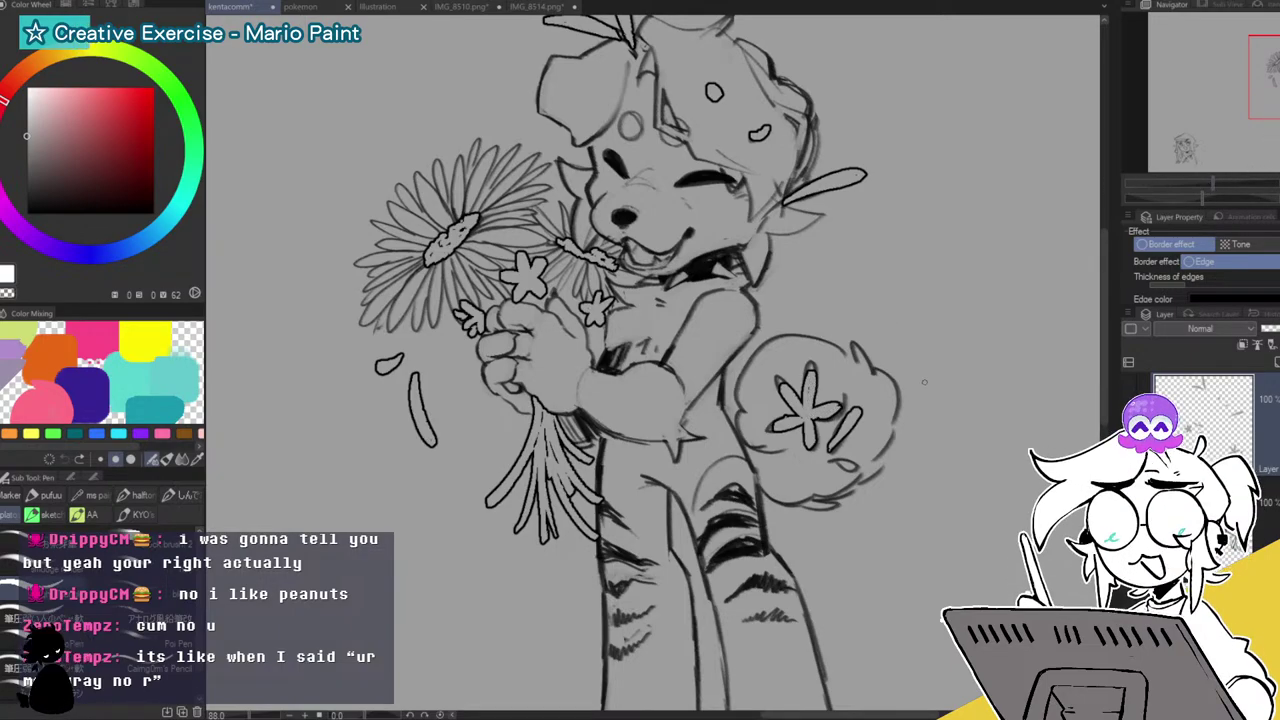
# Draw two small outlined petals falling just outside the lower edge of the tail.
pyautogui.moveTo(900, 478)
pyautogui.mouseDown()
pyautogui.moveTo(922, 490)
pyautogui.moveTo(904, 484)
pyautogui.mouseUp()
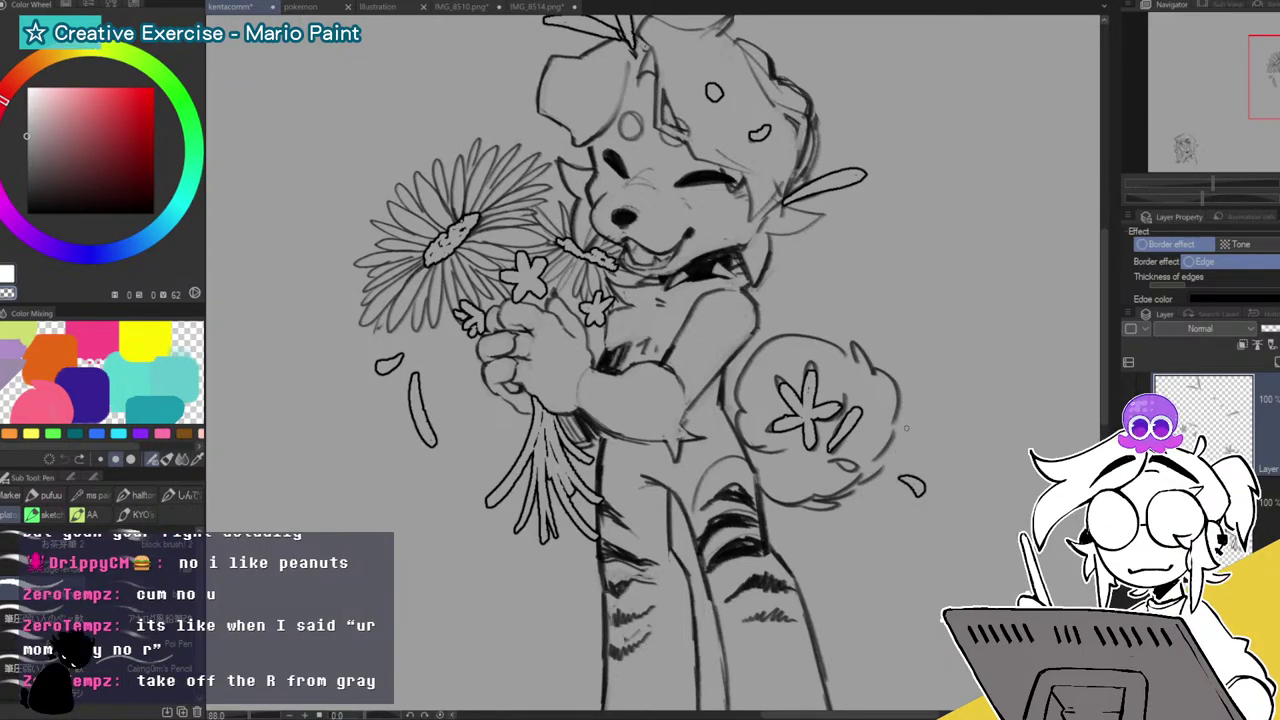
pyautogui.moveTo(906, 493); pyautogui.dragTo(902, 500)
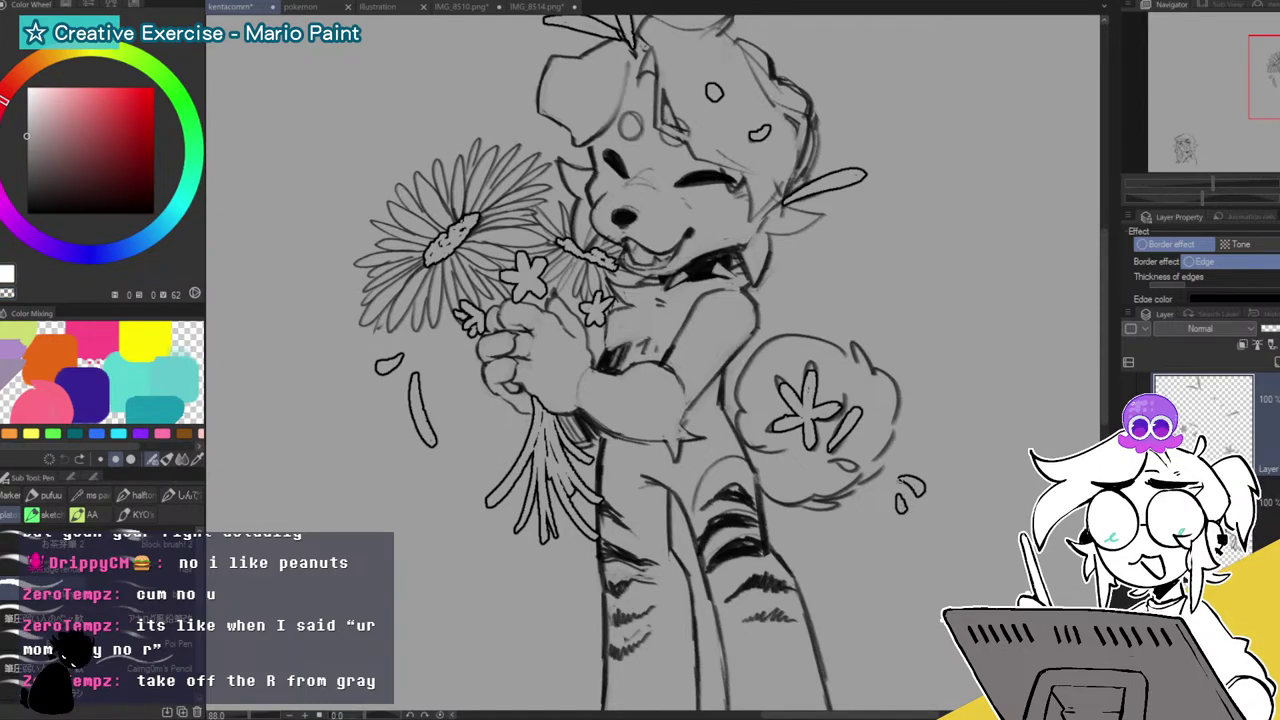
pyautogui.moveTo(1214, 182); pyautogui.dragTo(1198, 184)
pyautogui.scroll(3, 1201, 187)
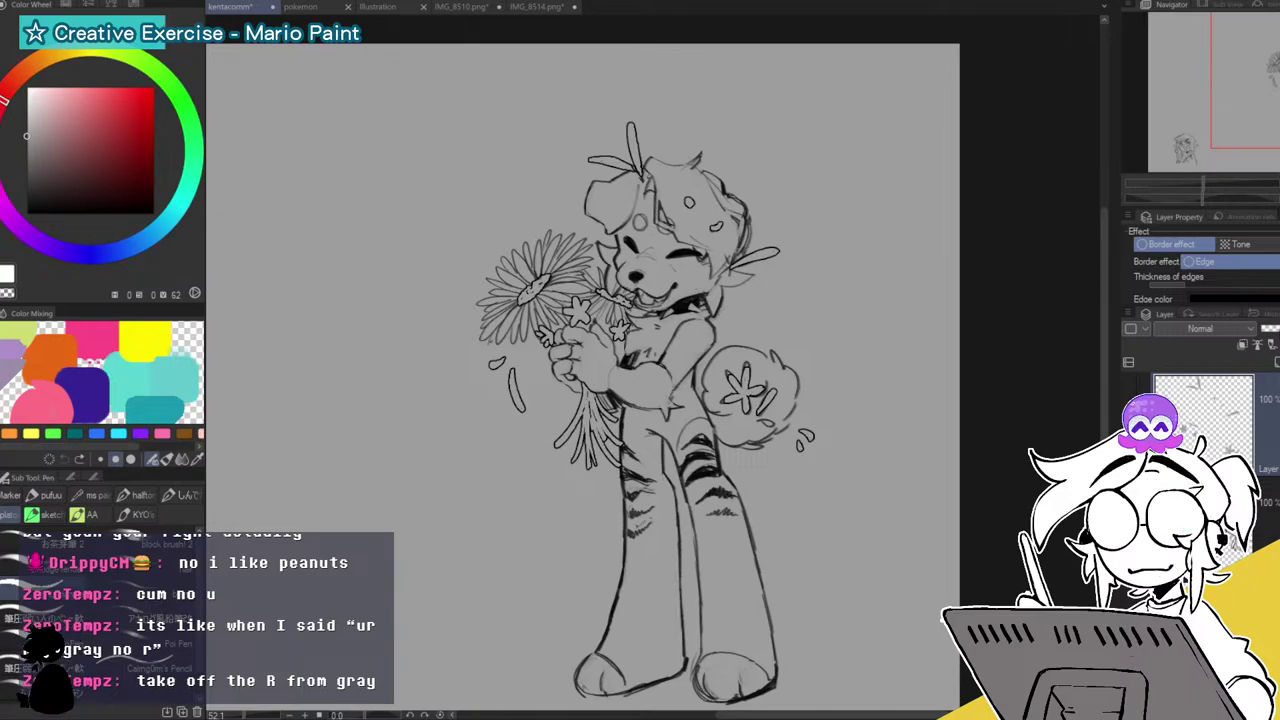
# Flatten the border effect on the outlined shapes into plain lines, and hide the daisy petal and character sketch layers.
pyautogui.hotkey('ctrl', 'z')
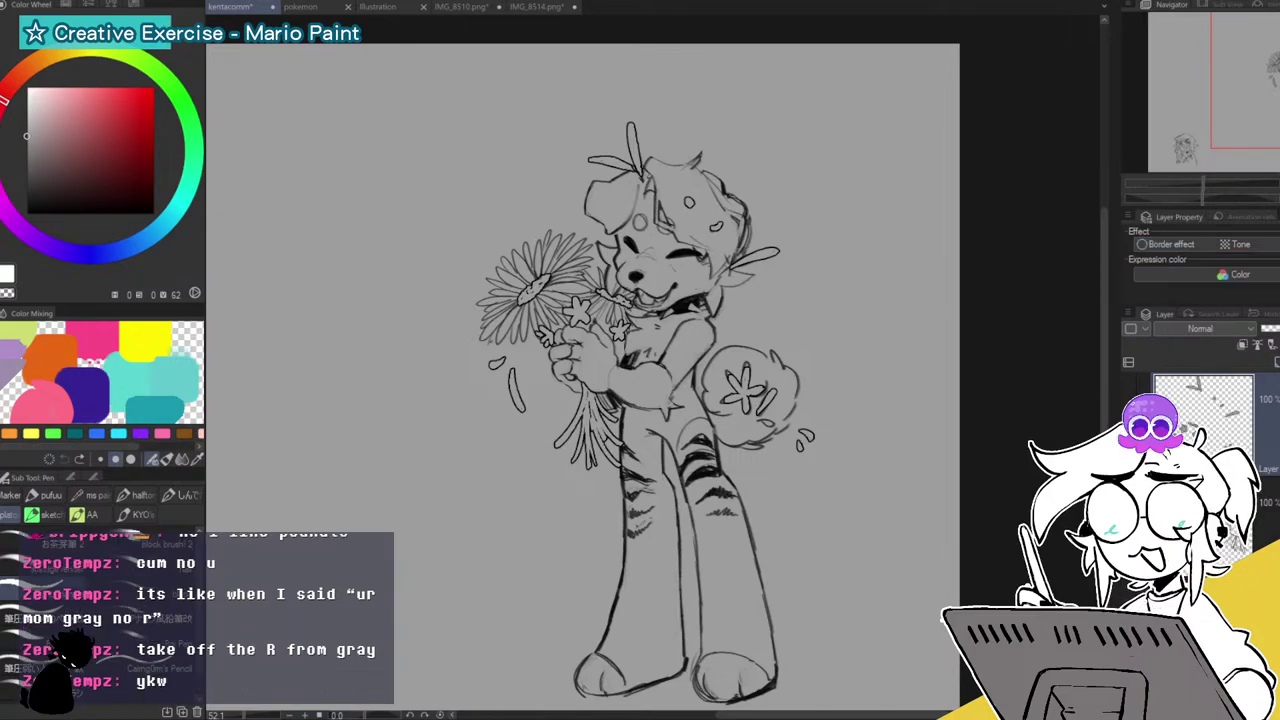
pyautogui.moveTo(1208, 175); pyautogui.dragTo(1217, 173)
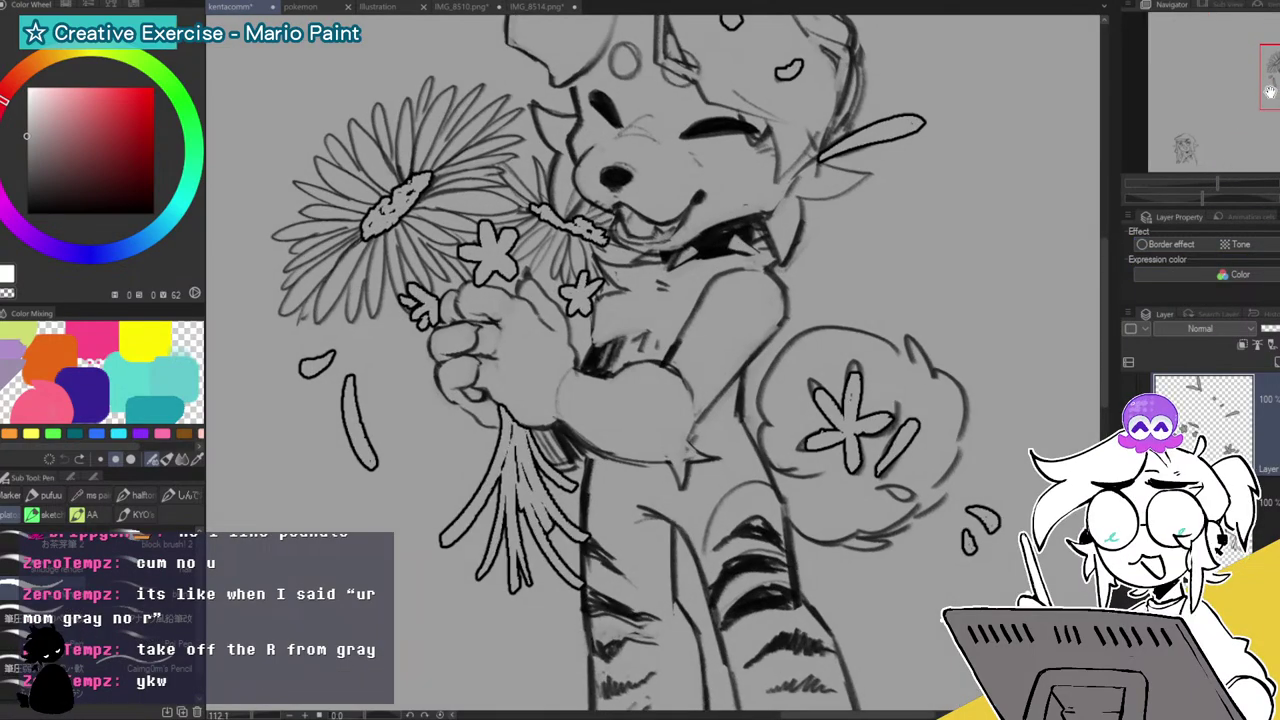
pyautogui.hotkey('ctrl', 'z')
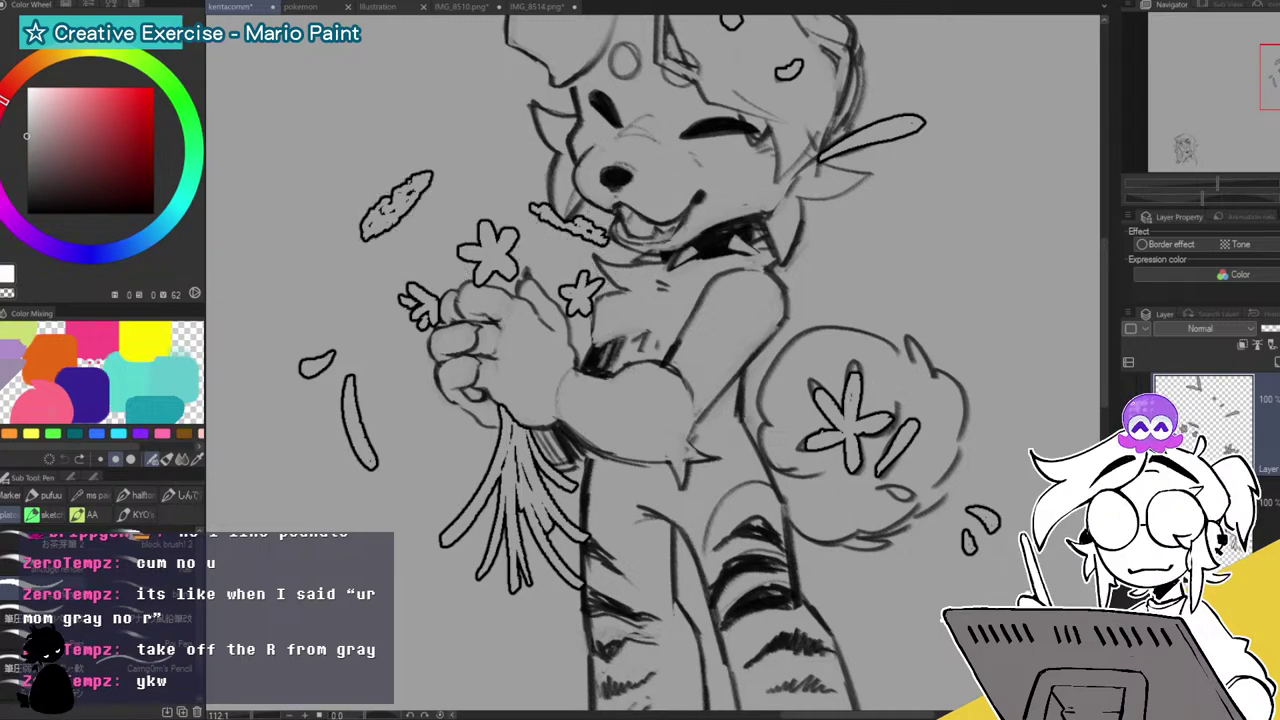
pyautogui.scroll(-2, 1204, 450)
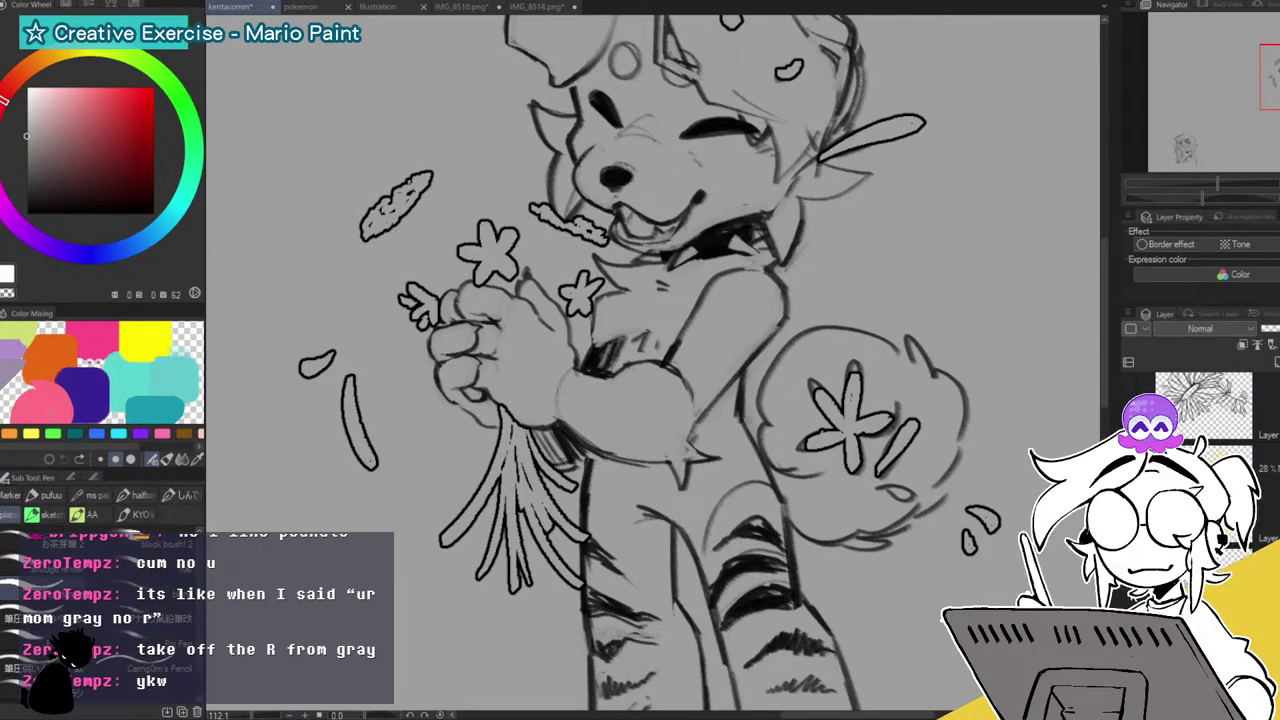
pyautogui.click(1130, 593)
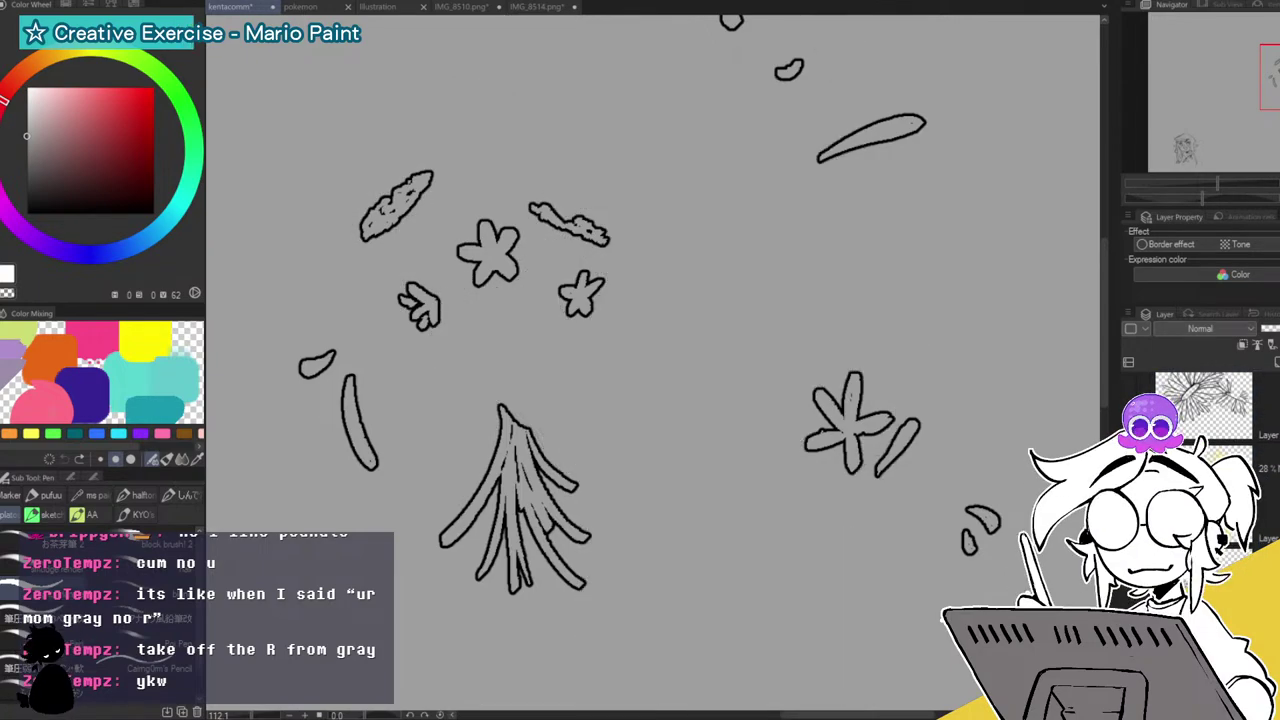
# Select the insides of all outlined stems, blossoms, daisy centres, petals, leaves and spots with Auto select, and clear their fill.
pyautogui.press('w')
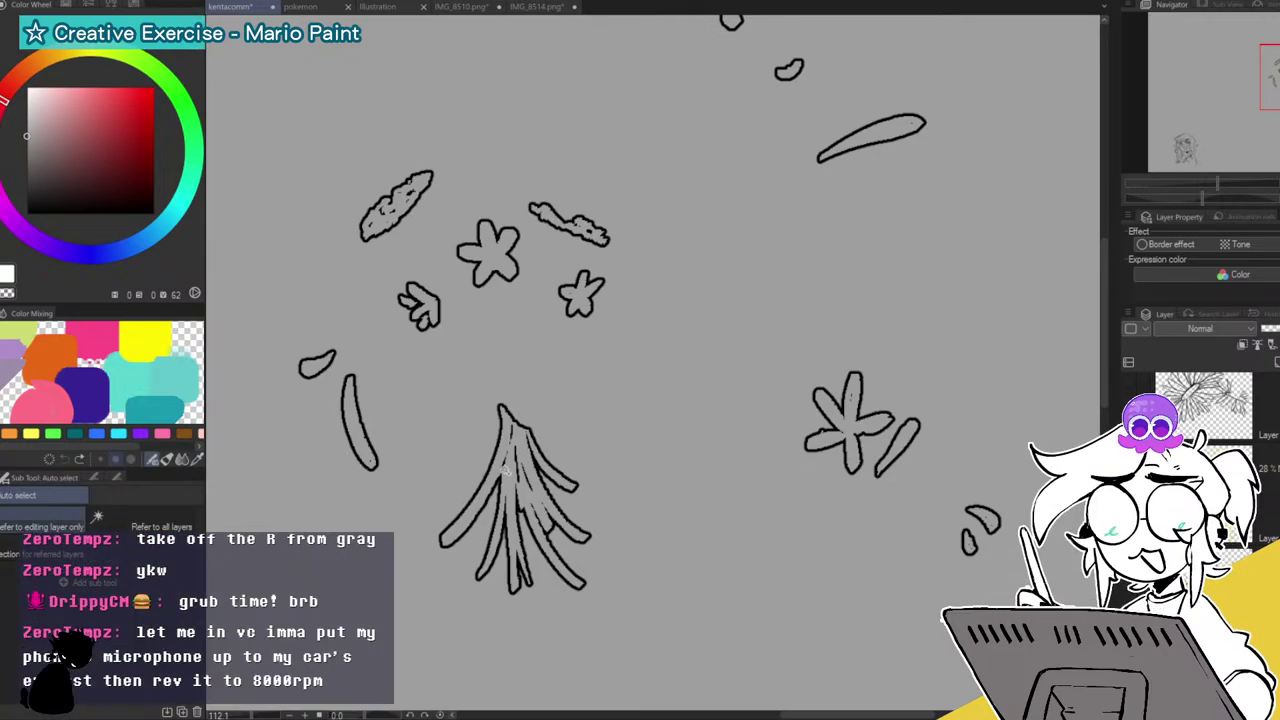
pyautogui.click(515, 468)
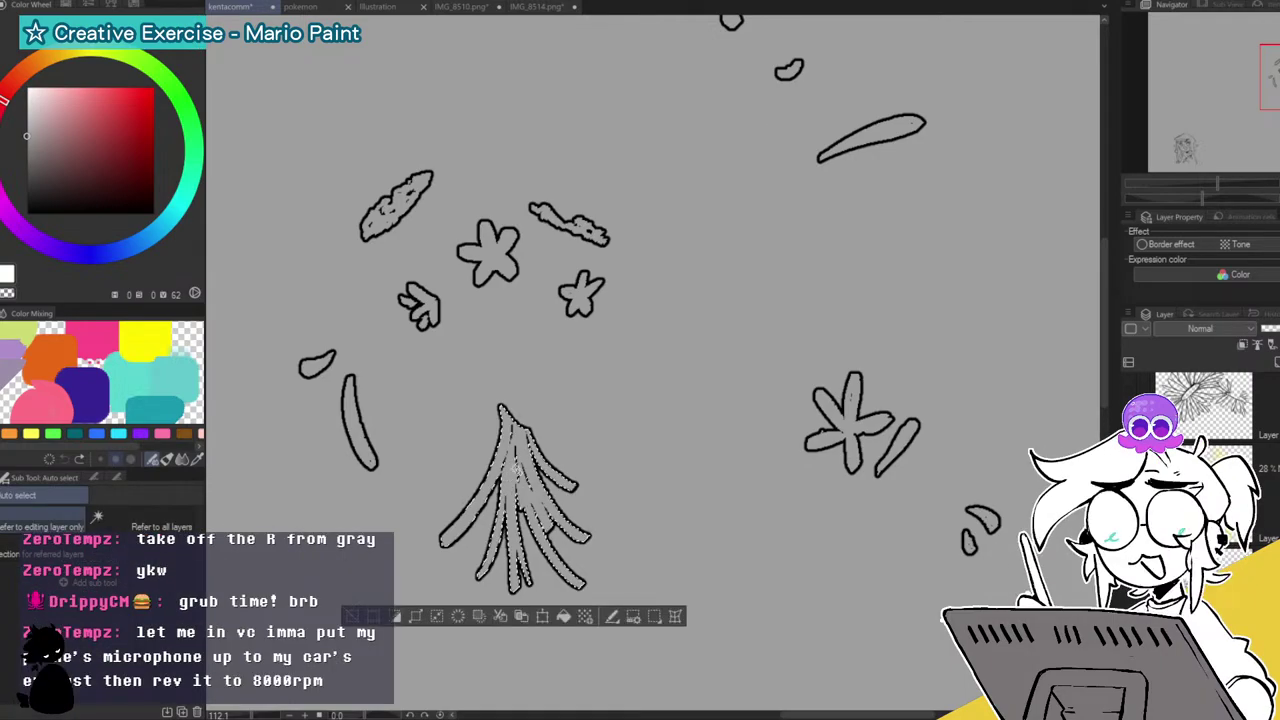
pyautogui.keyDown('shift'); pyautogui.click(356, 413); pyautogui.keyUp('shift')
pyautogui.keyDown('shift'); pyautogui.click(315, 364); pyautogui.keyUp('shift')
pyautogui.keyDown('shift'); pyautogui.click(420, 305); pyautogui.keyUp('shift')
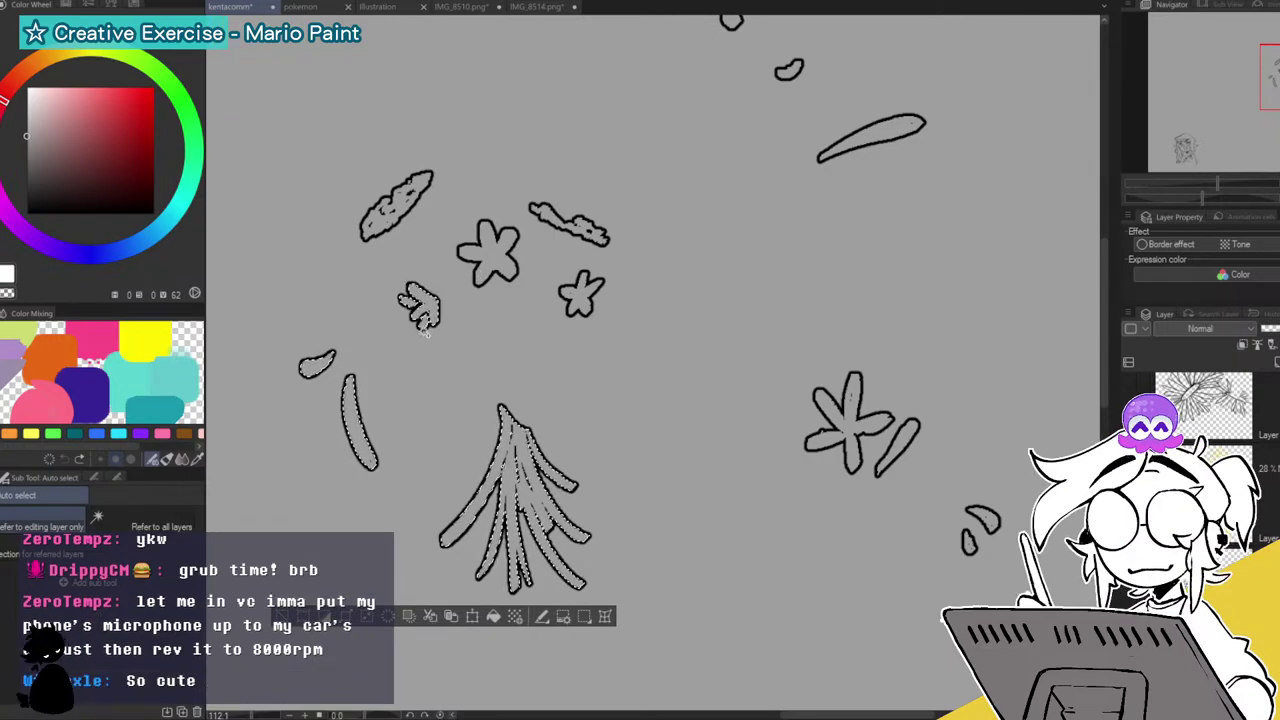
pyautogui.keyDown('shift'); pyautogui.click(578, 288); pyautogui.keyUp('shift')
pyautogui.keyDown('shift'); pyautogui.click(578, 230); pyautogui.keyUp('shift')
pyautogui.keyDown('shift'); pyautogui.click(791, 71); pyautogui.keyUp('shift')
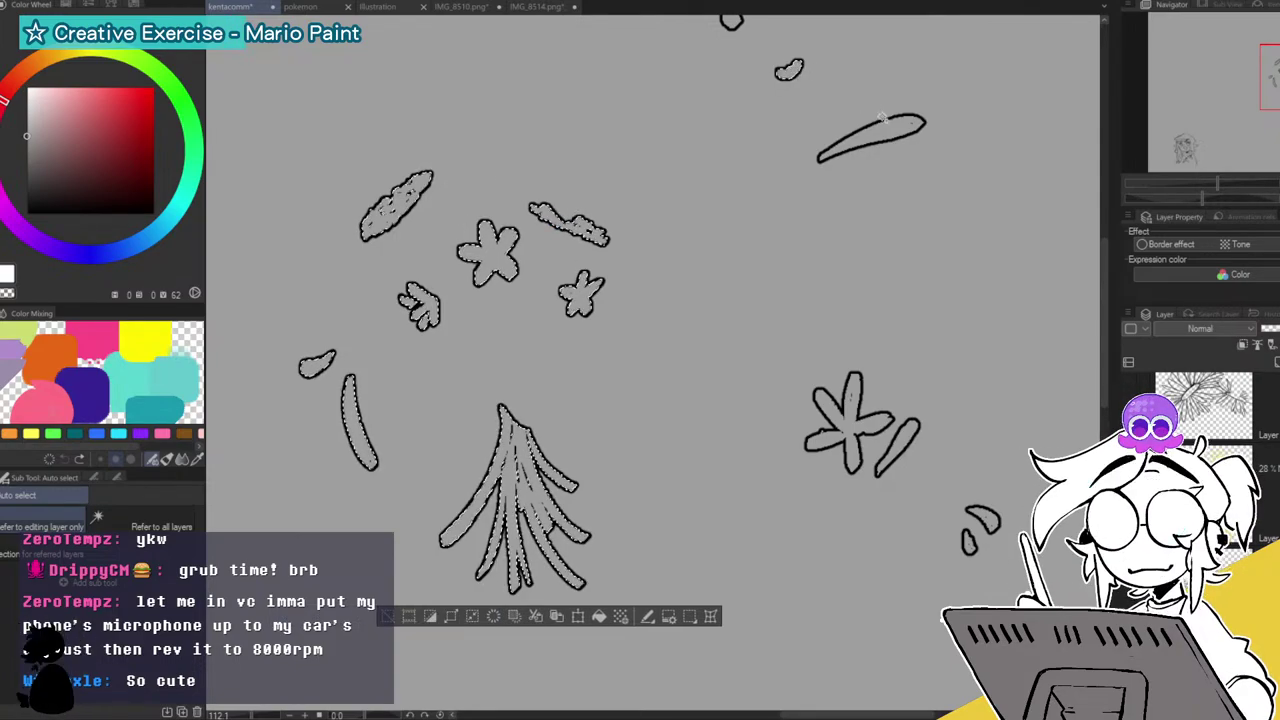
pyautogui.keyDown('shift'); pyautogui.click(900, 129); pyautogui.keyUp('shift')
pyautogui.keyDown('shift'); pyautogui.click(856, 395); pyautogui.keyUp('shift')
pyautogui.keyDown('shift'); pyautogui.click(905, 440); pyautogui.keyUp('shift')
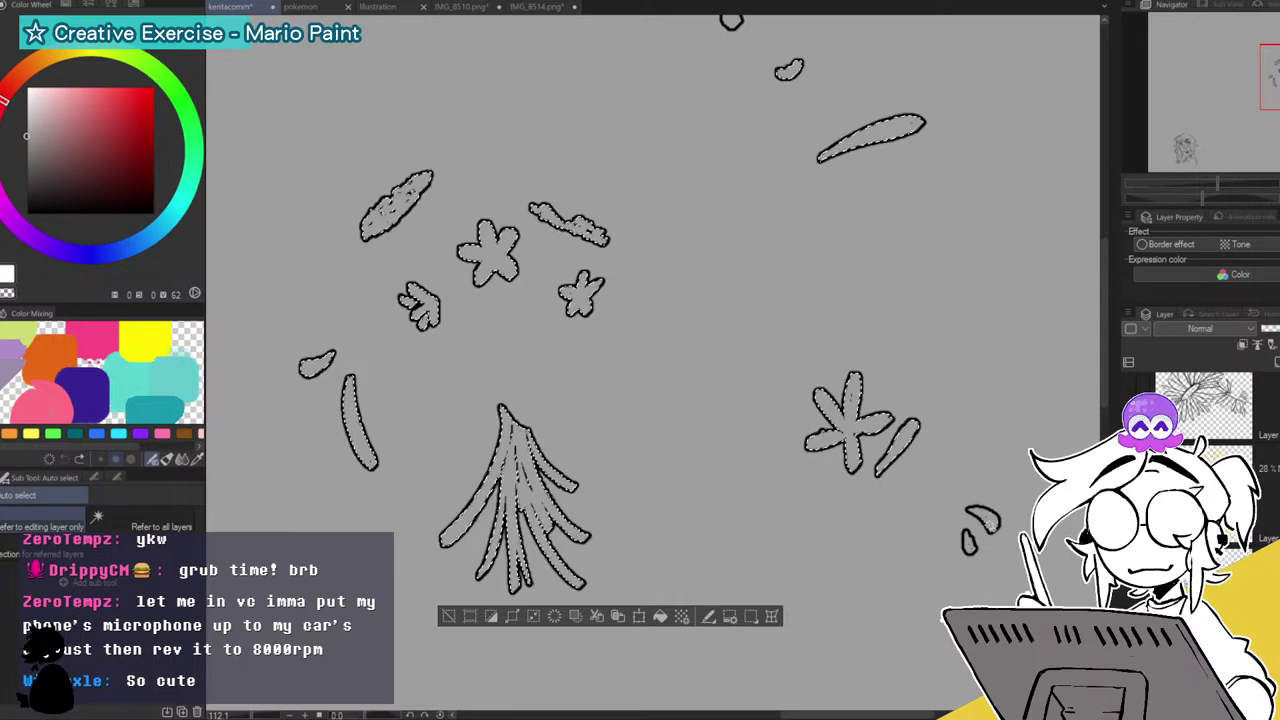
pyautogui.keyDown('shift'); pyautogui.click(981, 519); pyautogui.keyUp('shift')
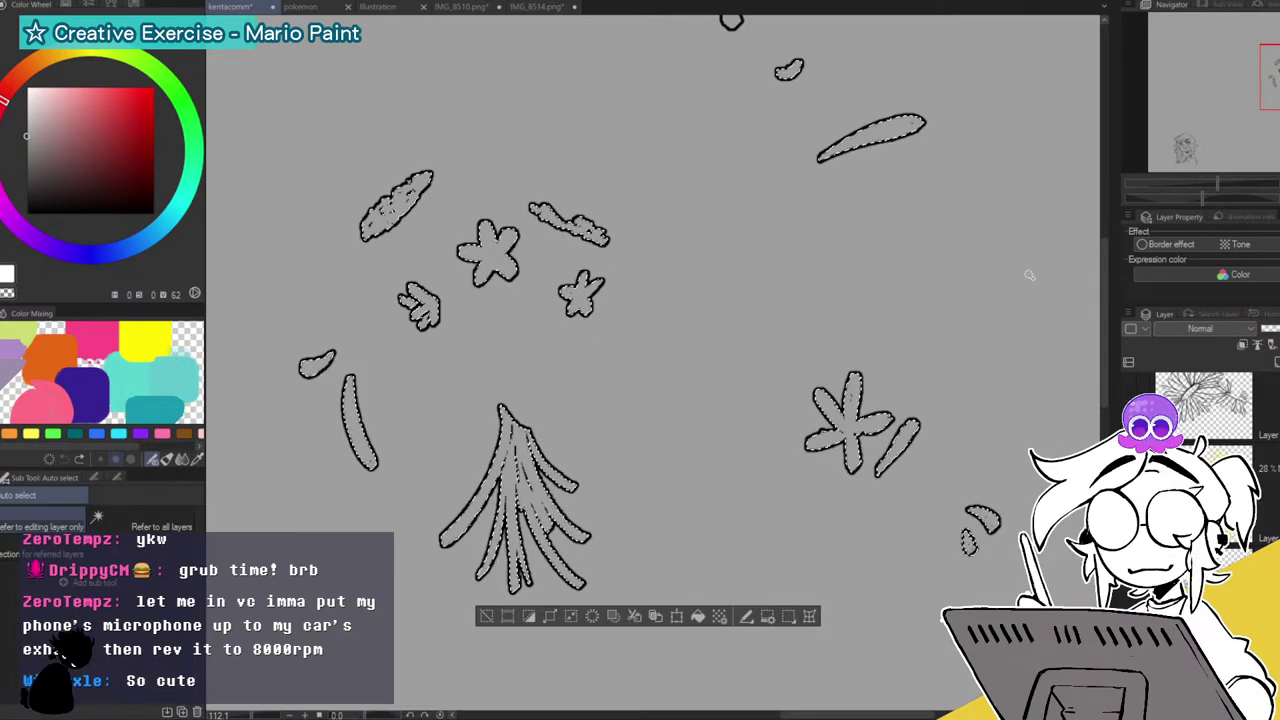
pyautogui.moveTo(1268, 78); pyautogui.dragTo(1263, 59)
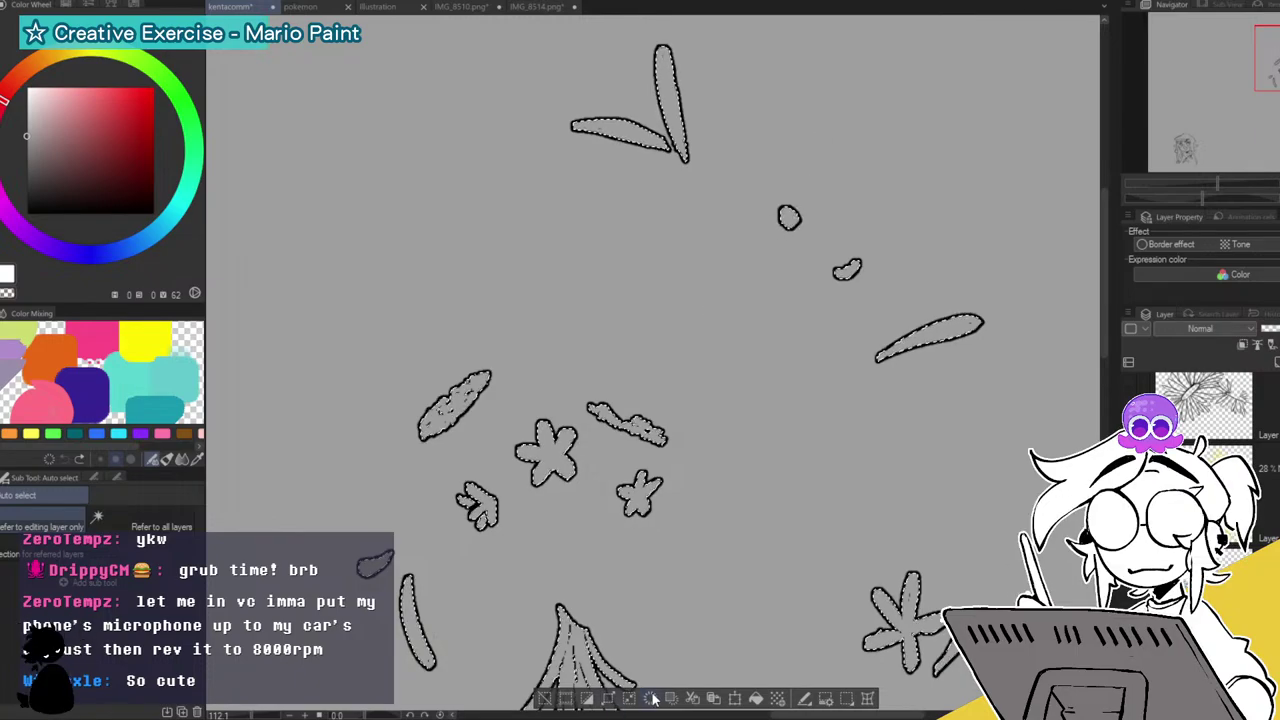
pyautogui.click(546, 698)
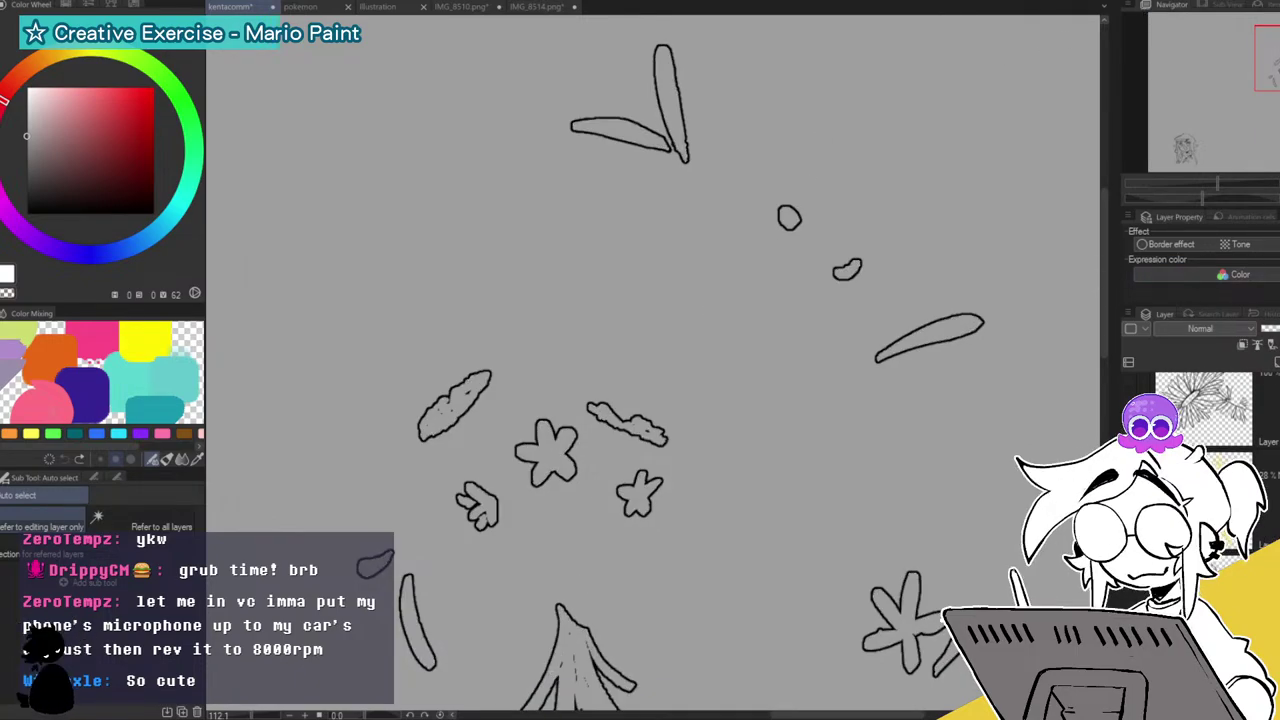
# Show the daisy petals again and erase their lines running through the daisy centres and the small blossoms.
pyautogui.scroll(-3, 1200, 420)
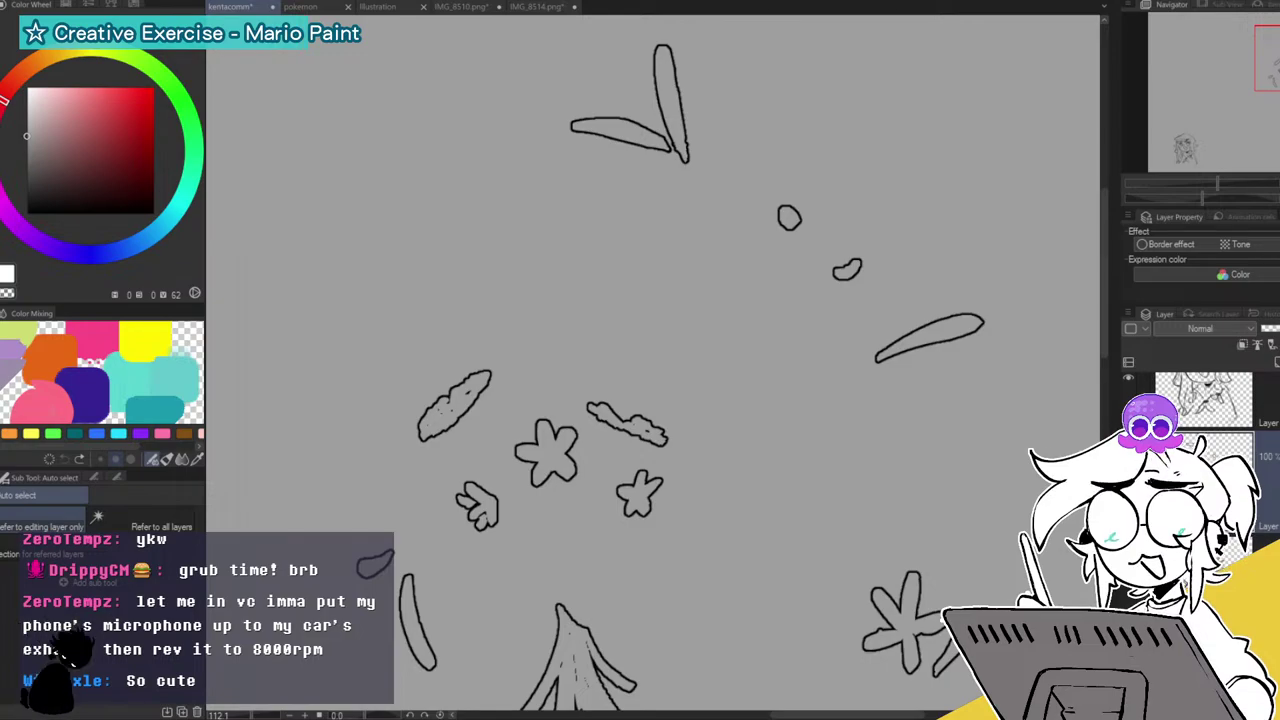
pyautogui.moveTo(1217, 186); pyautogui.dragTo(1203, 191)
pyautogui.moveTo(1254, 89); pyautogui.dragTo(1254, 102)
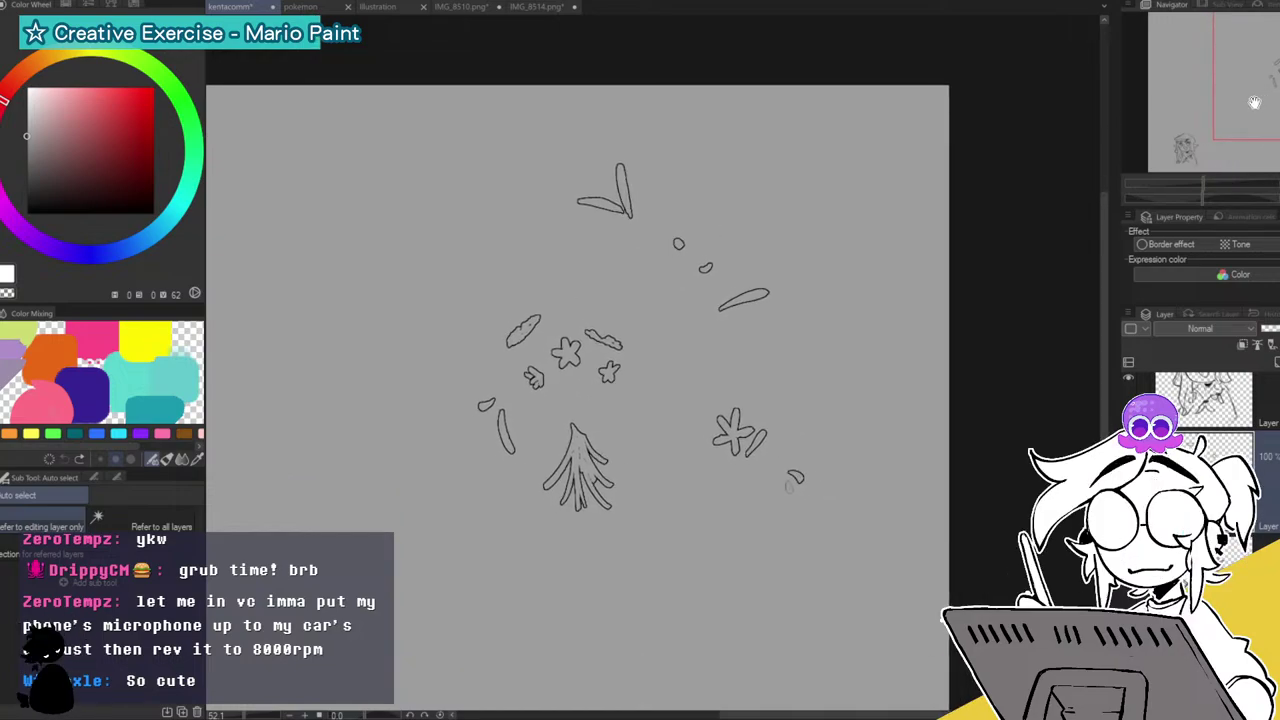
pyautogui.hotkey('ctrl', 'z')
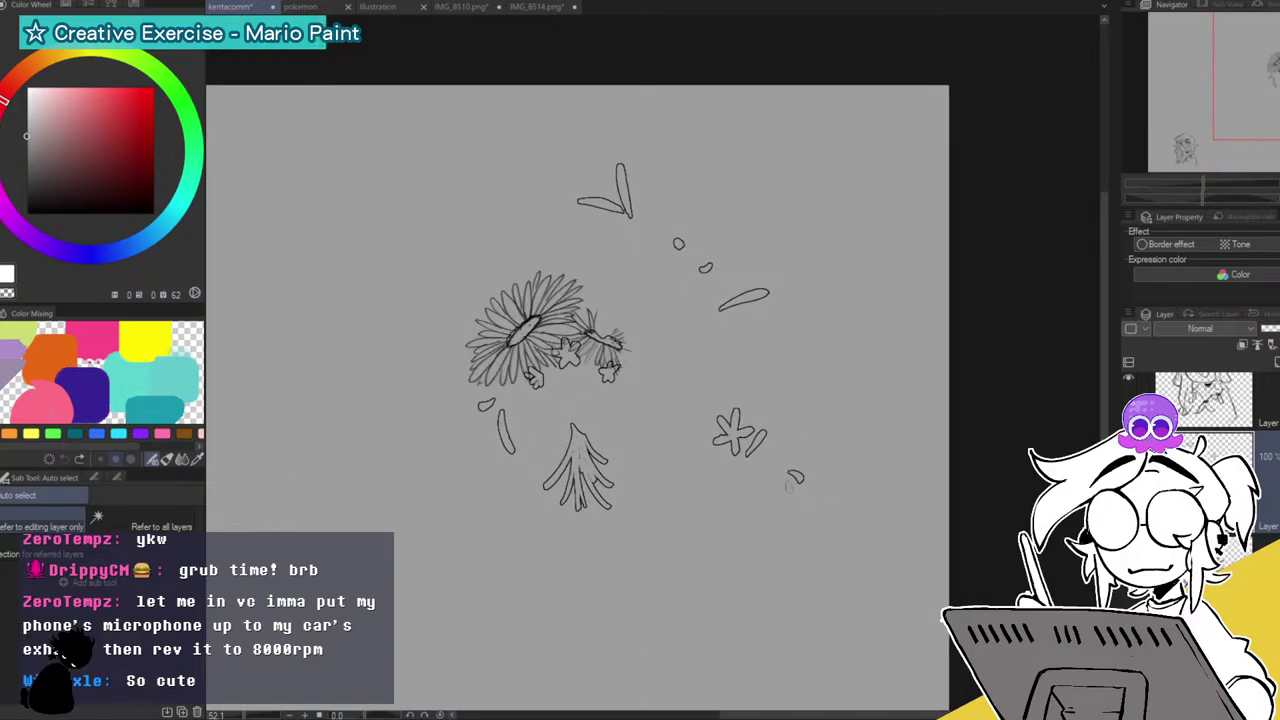
pyautogui.moveTo(1204, 184); pyautogui.dragTo(1227, 181)
pyautogui.moveTo(1275, 64); pyautogui.dragTo(1270, 59)
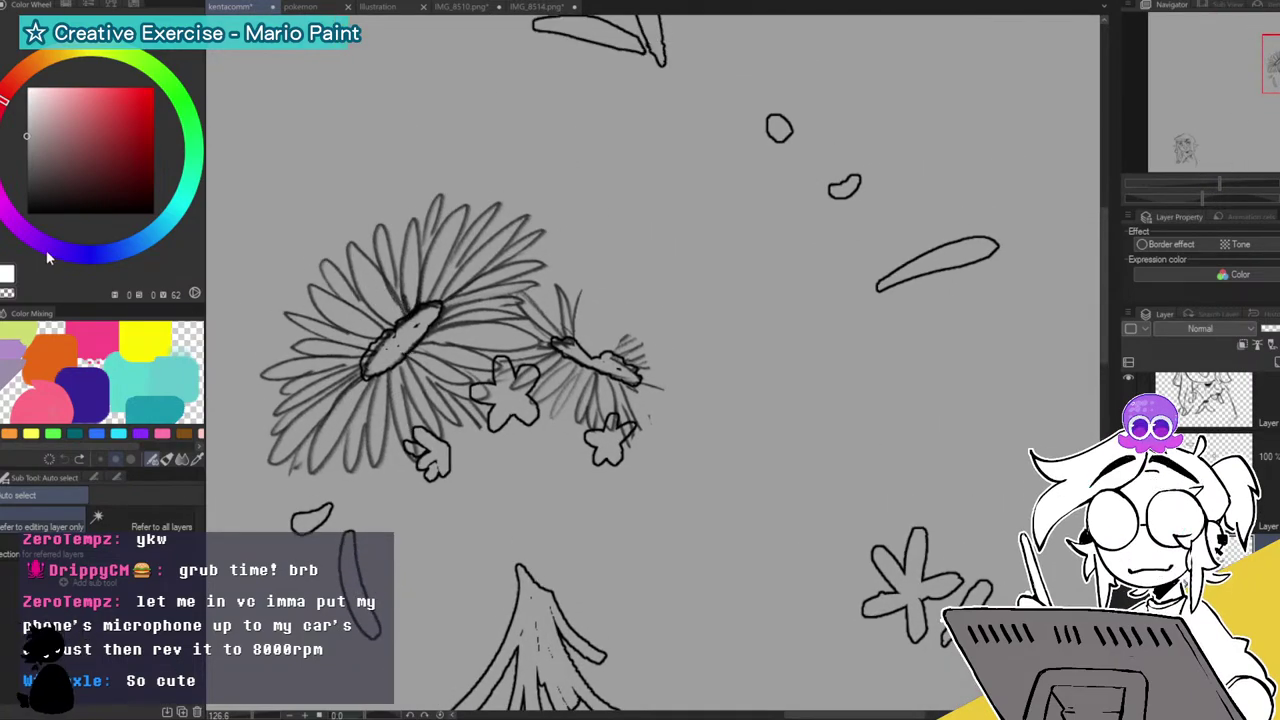
pyautogui.press('p')
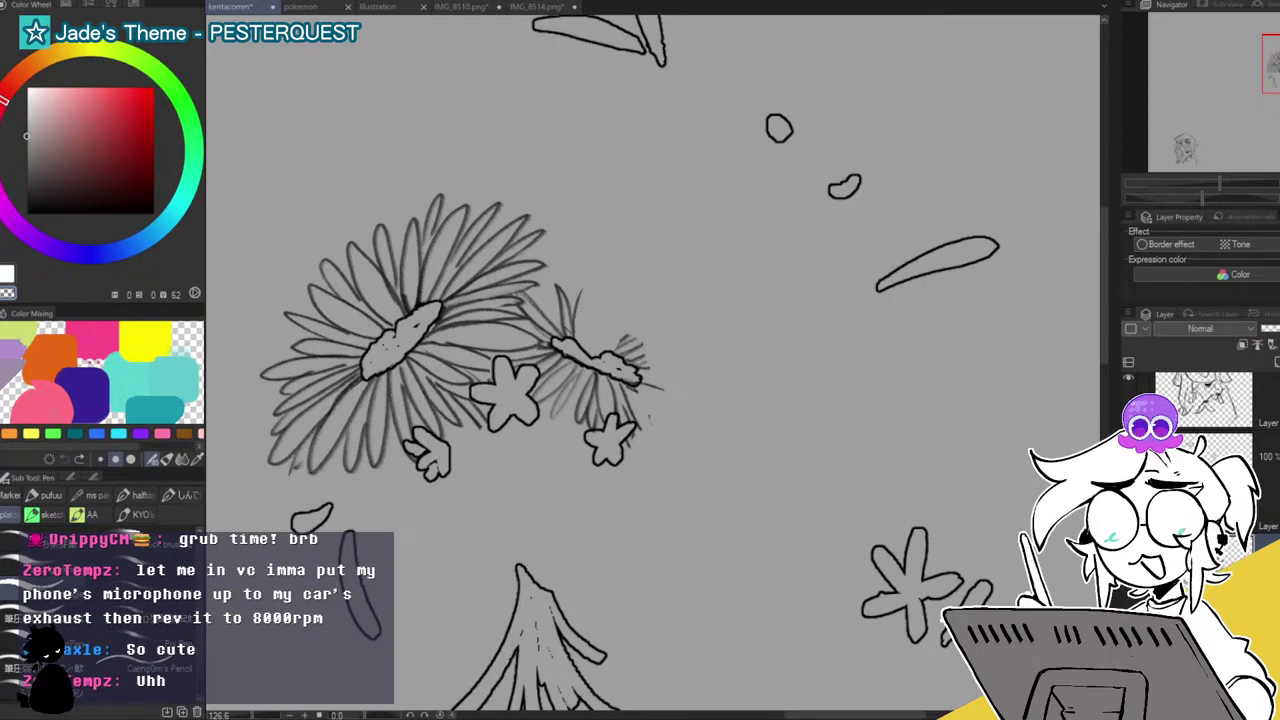
# Show the character sketch again and erase its lines inside the leaves, hair spots, tail flower and slim tail petal.
pyautogui.scroll(-3, 1205, 460)
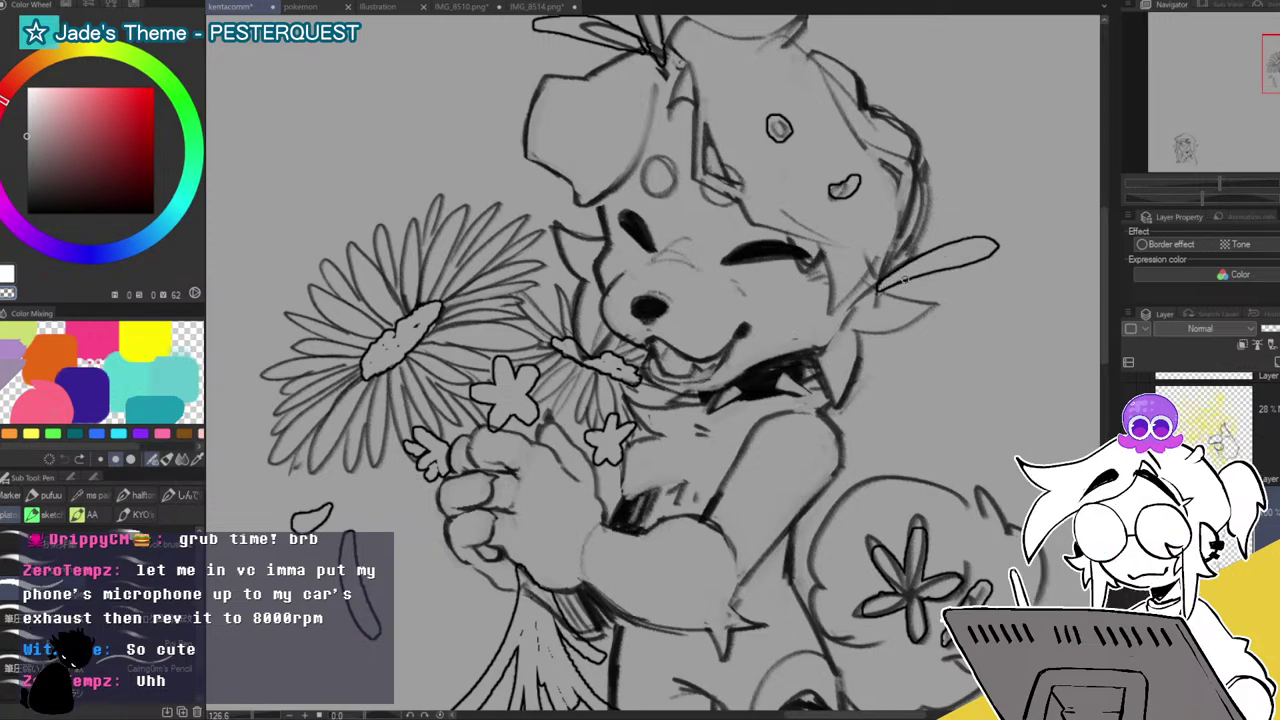
pyautogui.click(1276, 50)
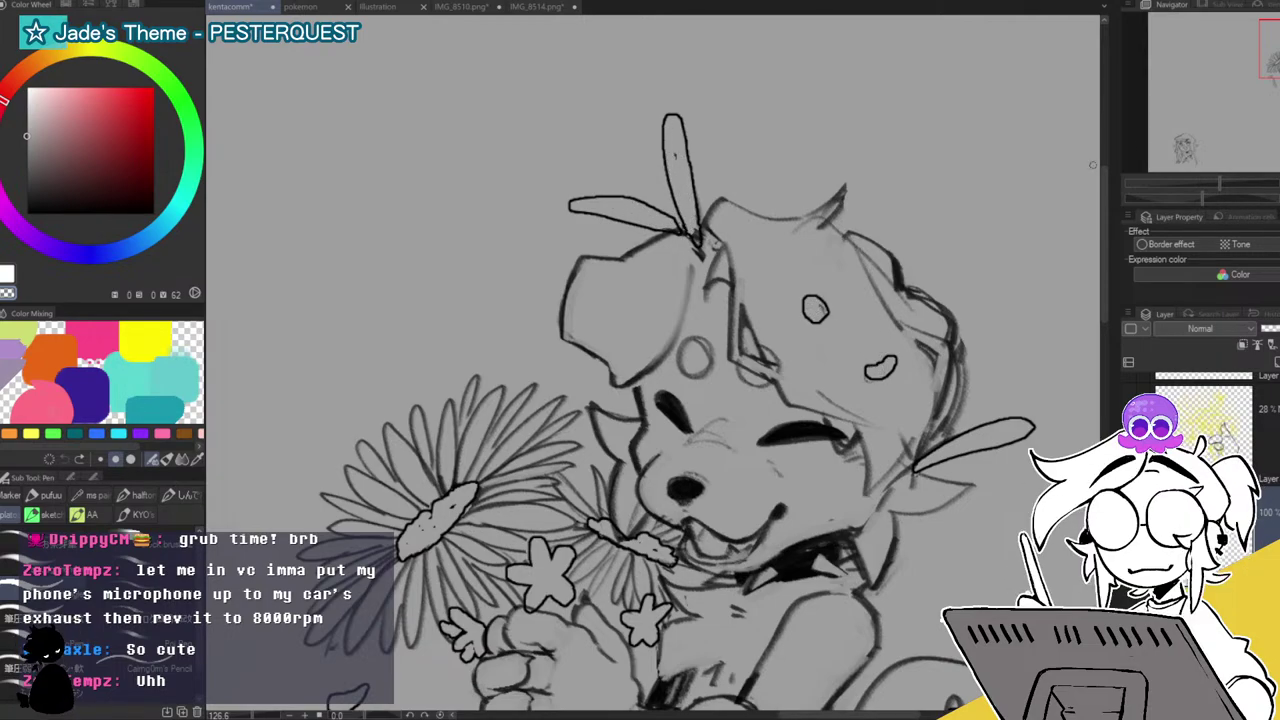
pyautogui.moveTo(900, 690); pyautogui.dragTo(817, 428)
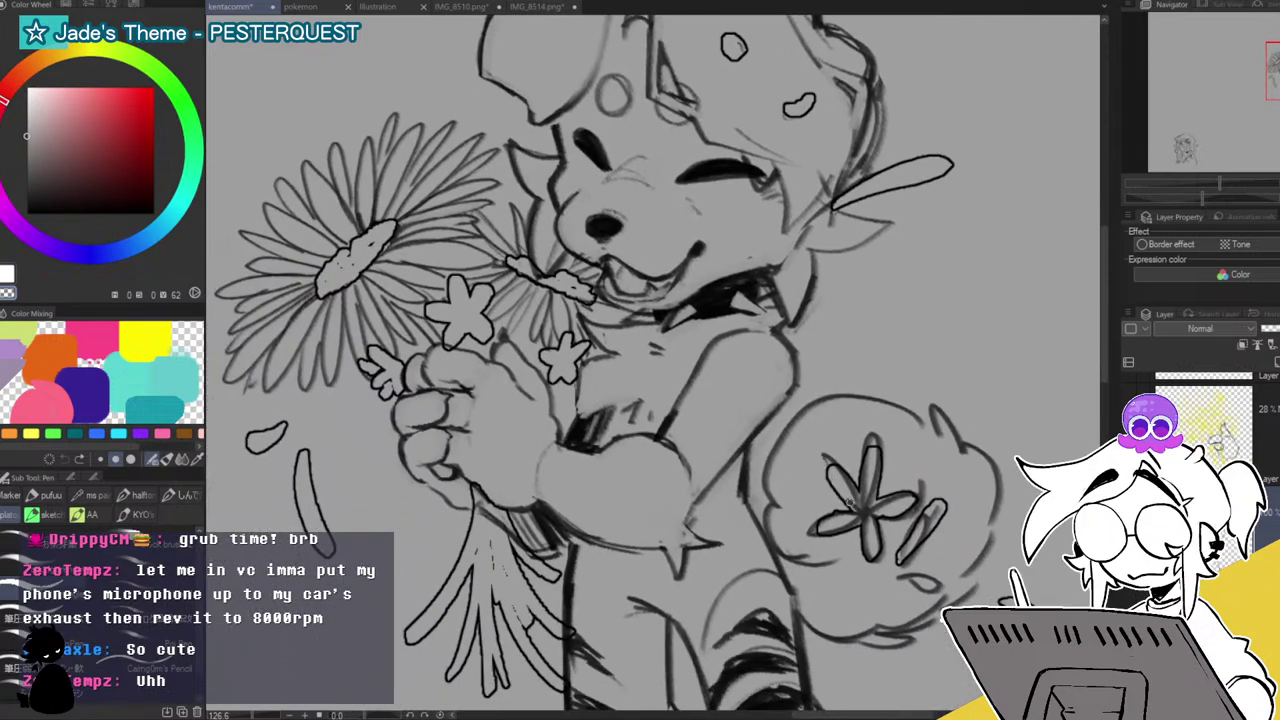
pyautogui.moveTo(859, 501)
pyautogui.mouseDown()
pyautogui.moveTo(833, 520)
pyautogui.moveTo(861, 511)
pyautogui.moveTo(856, 525)
pyautogui.moveTo(872, 534)
pyautogui.moveTo(896, 507)
pyautogui.mouseUp()
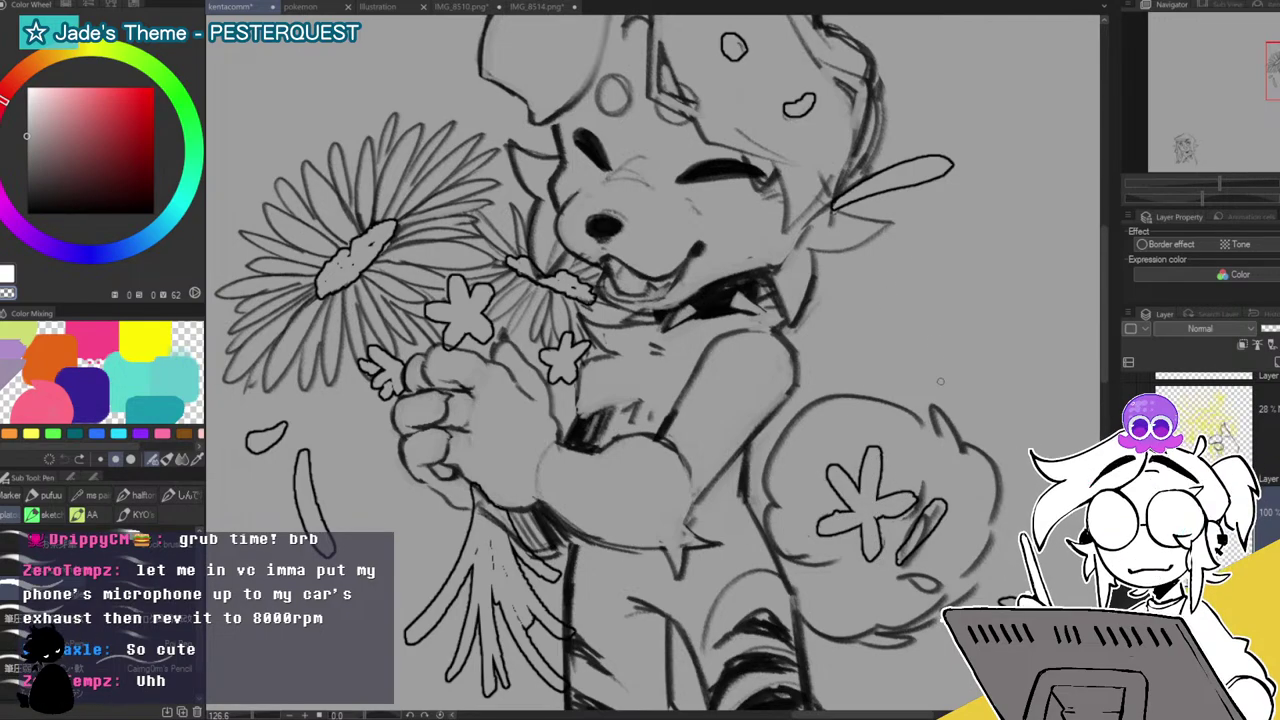
pyautogui.moveTo(932, 510)
pyautogui.mouseDown()
pyautogui.moveTo(906, 550)
pyautogui.moveTo(937, 514)
pyautogui.mouseUp()
pyautogui.moveTo(910, 577); pyautogui.dragTo(925, 571)
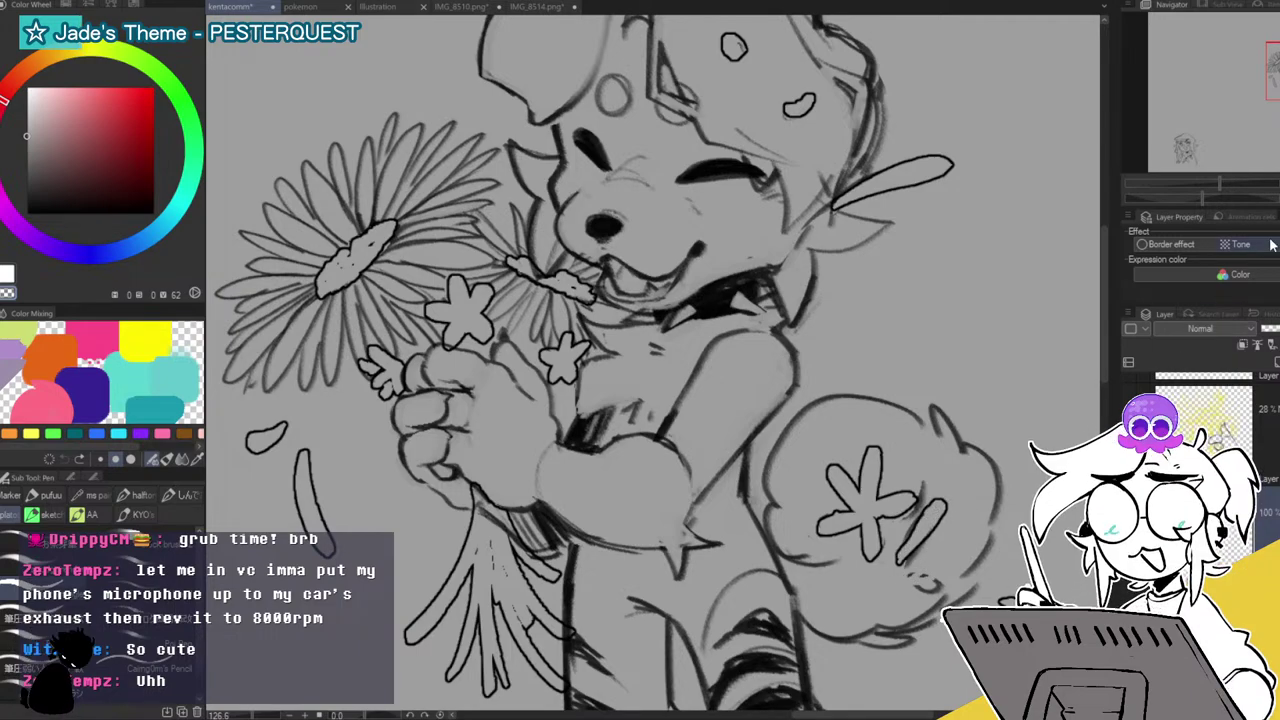
# Redraw the outer hair contour in black with a sketch brush, from the back of the head down to the cheek leaf.
pyautogui.moveTo(1219, 184); pyautogui.dragTo(1210, 182)
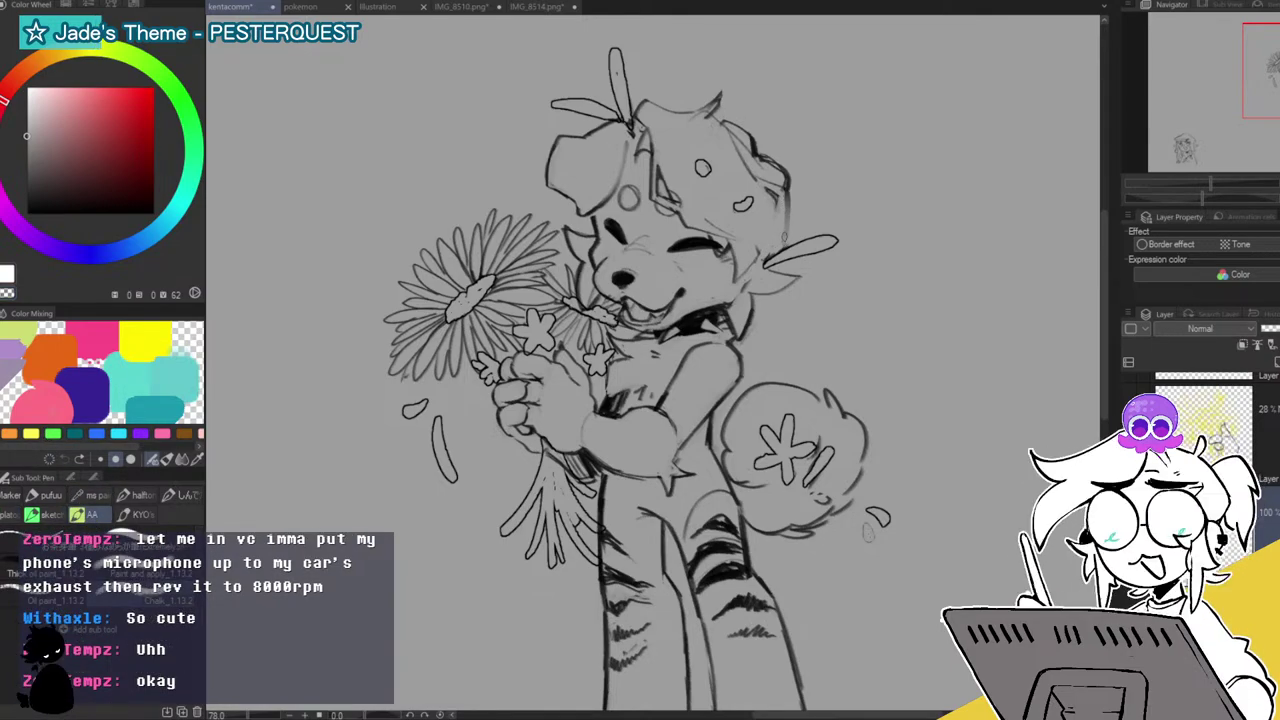
pyautogui.click(48, 514)
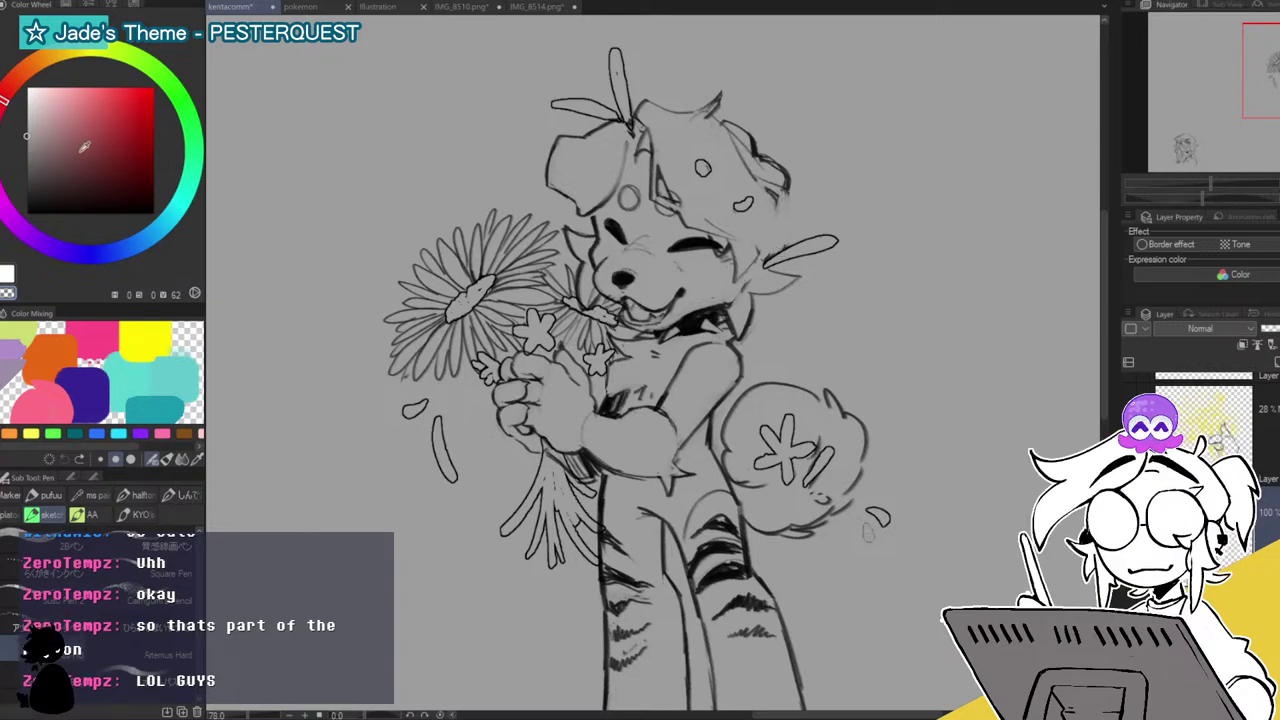
pyautogui.click(27, 213)
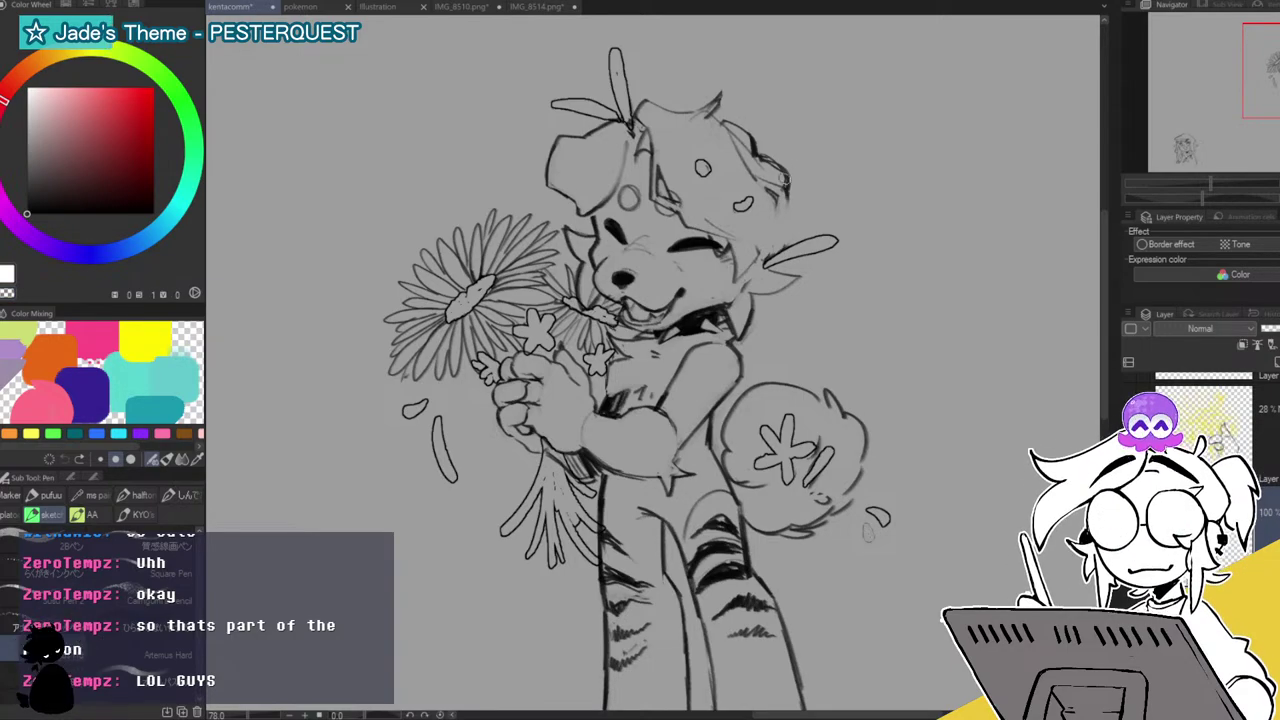
pyautogui.moveTo(788, 195)
pyautogui.mouseDown()
pyautogui.moveTo(782, 246)
pyautogui.moveTo(770, 238)
pyautogui.moveTo(758, 271)
pyautogui.moveTo(792, 229)
pyautogui.moveTo(786, 212)
pyautogui.moveTo(774, 214)
pyautogui.moveTo(762, 264)
pyautogui.mouseUp()
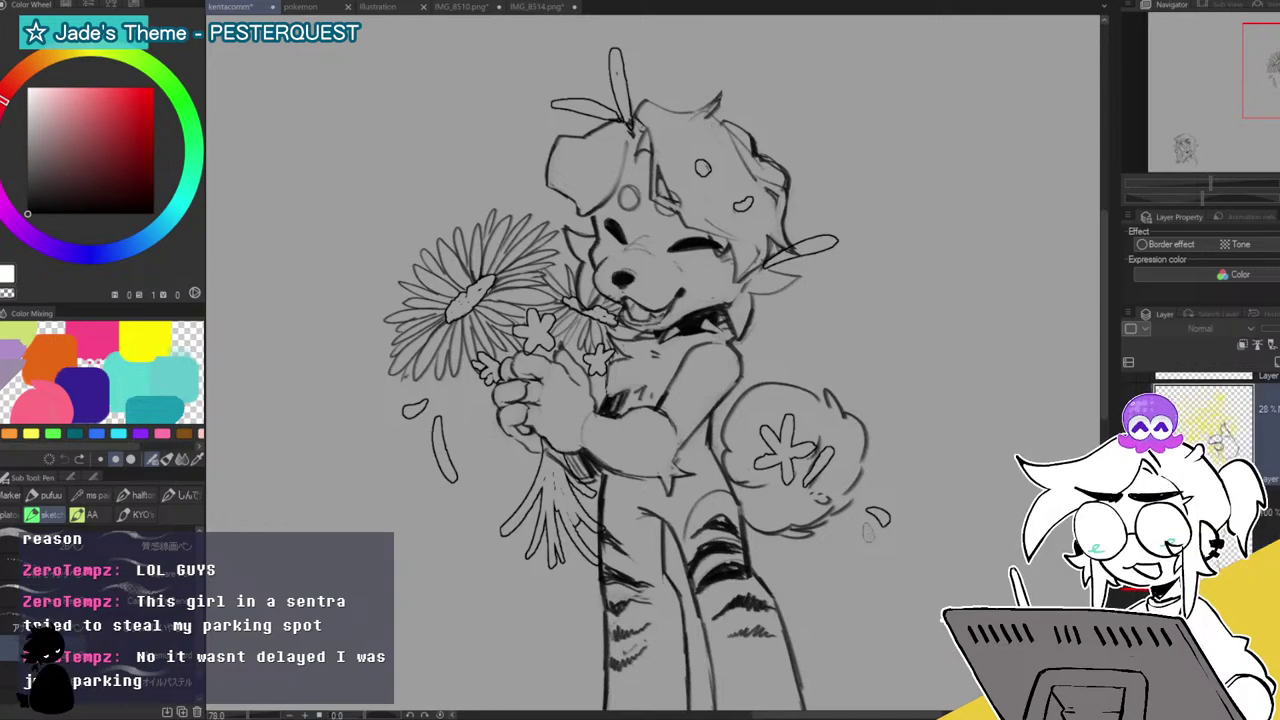
pyautogui.scroll(-2, 1203, 440)
pyautogui.scroll(-3, 1203, 430)
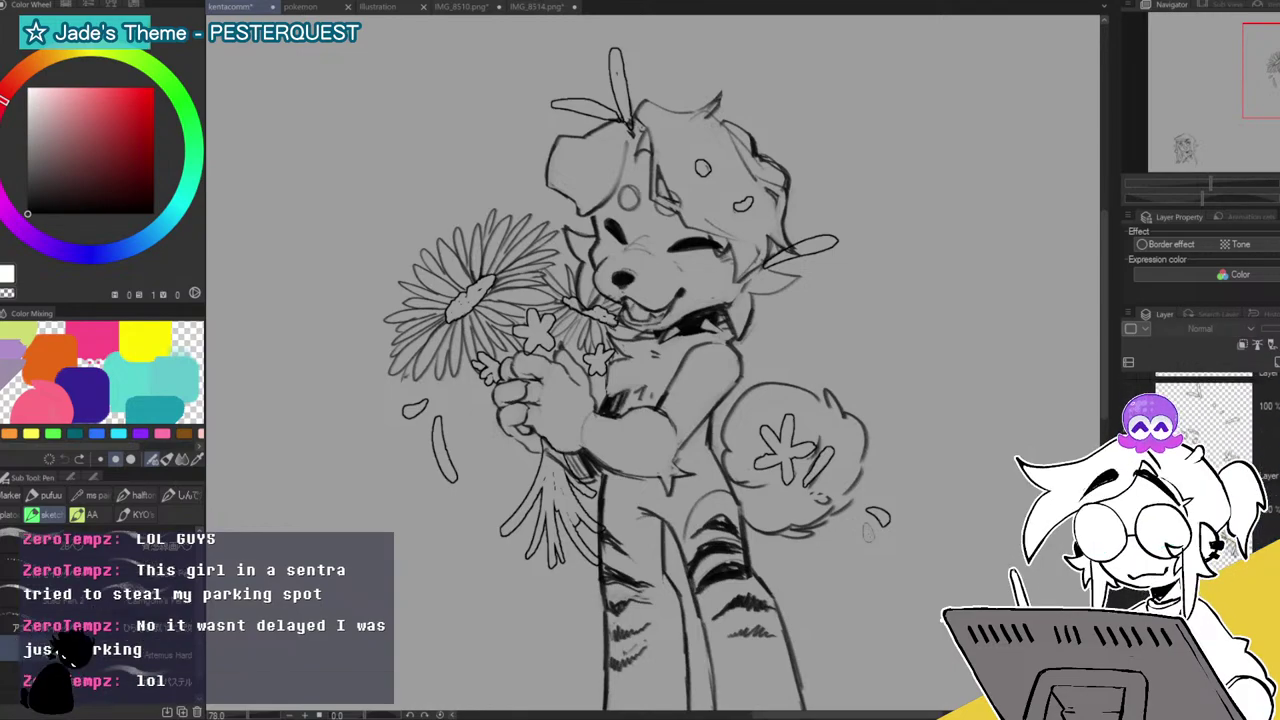
# Merge the line-art layer into the character sketch layer below it and delete the spare small sketch elsewhere on the canvas.
pyautogui.click(1225, 430)
pyautogui.hotkey('ctrl', 'e')
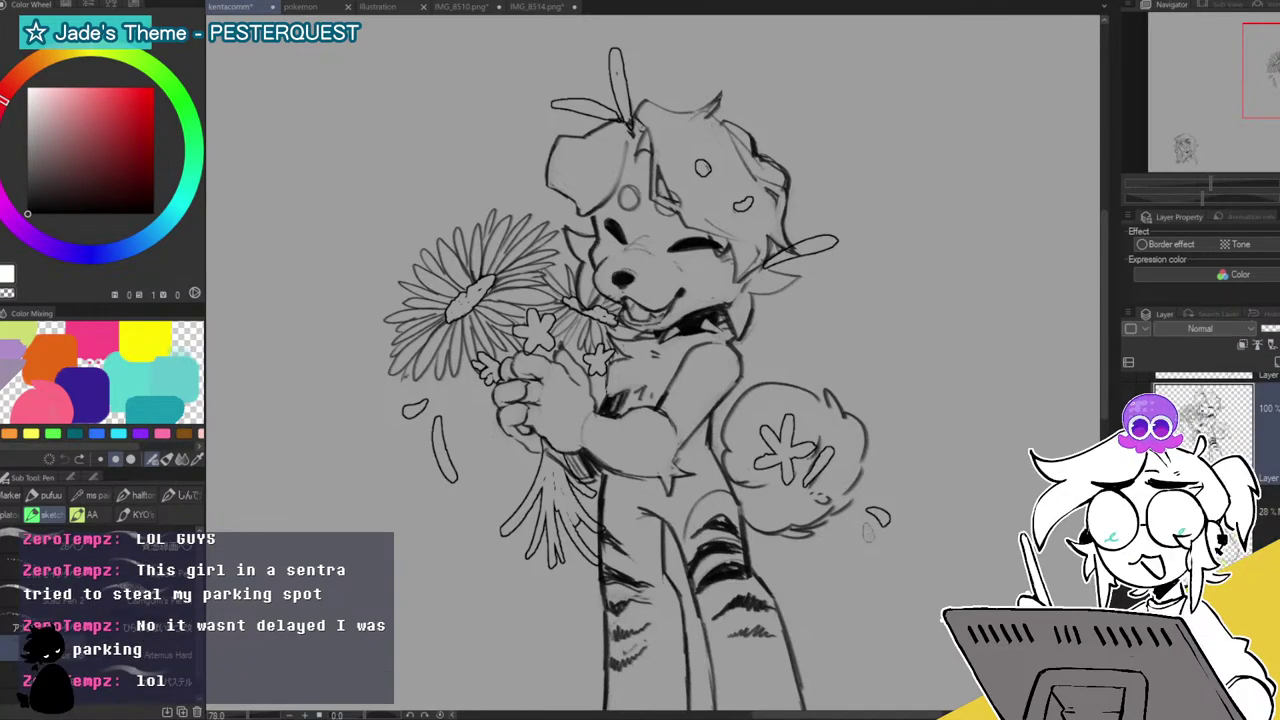
pyautogui.scroll(2, 1203, 430)
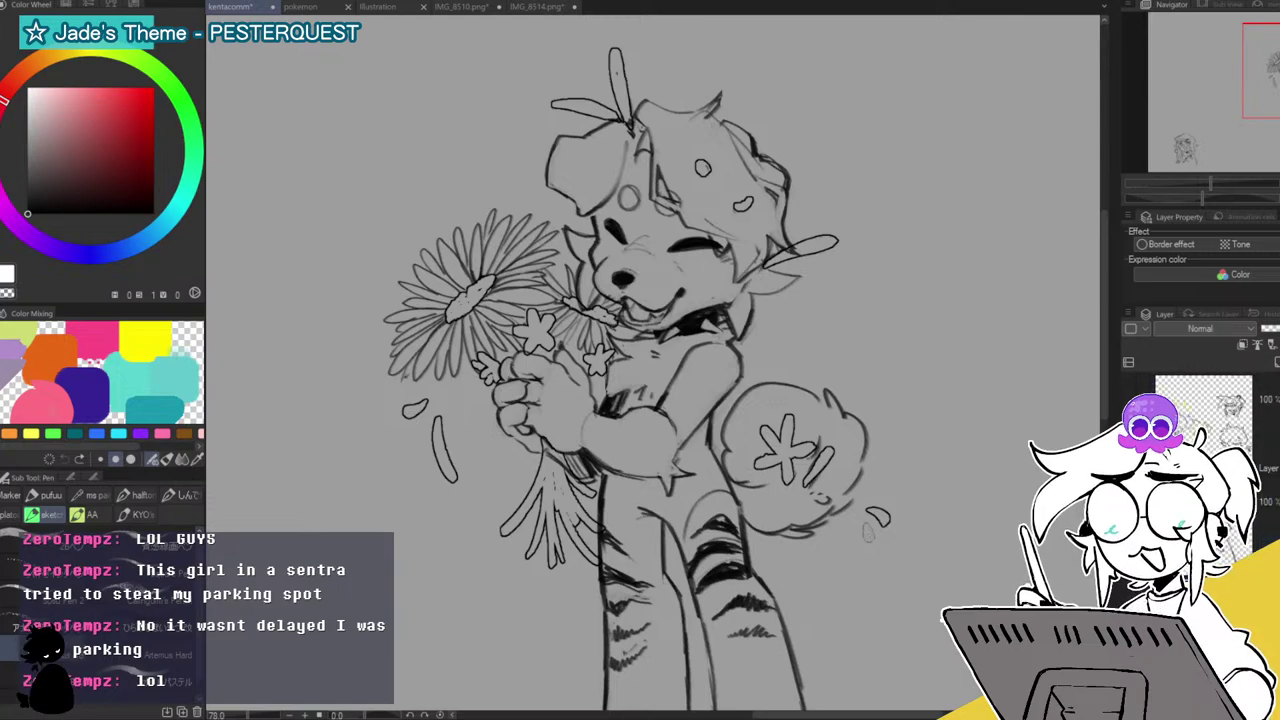
pyautogui.press('Delete')
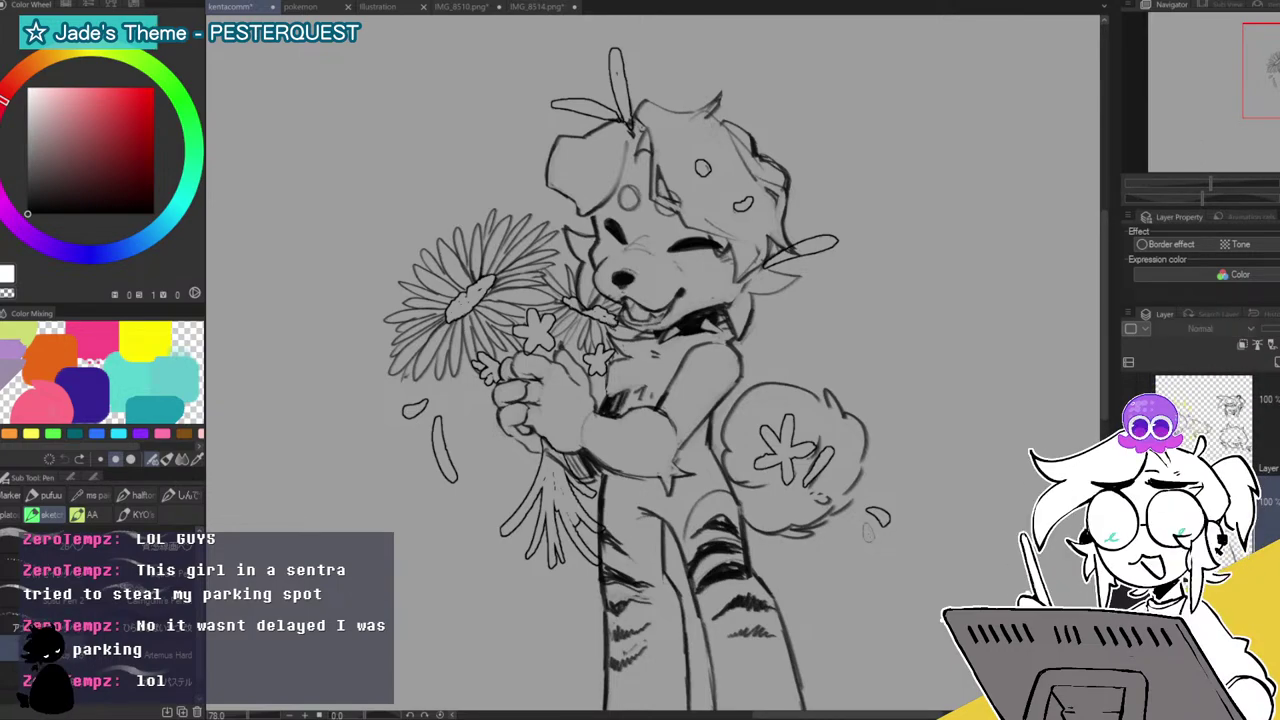
# Sketch darker upper petals on the small daisy beside the muzzle.
pyautogui.moveTo(1215, 182); pyautogui.dragTo(1217, 152)
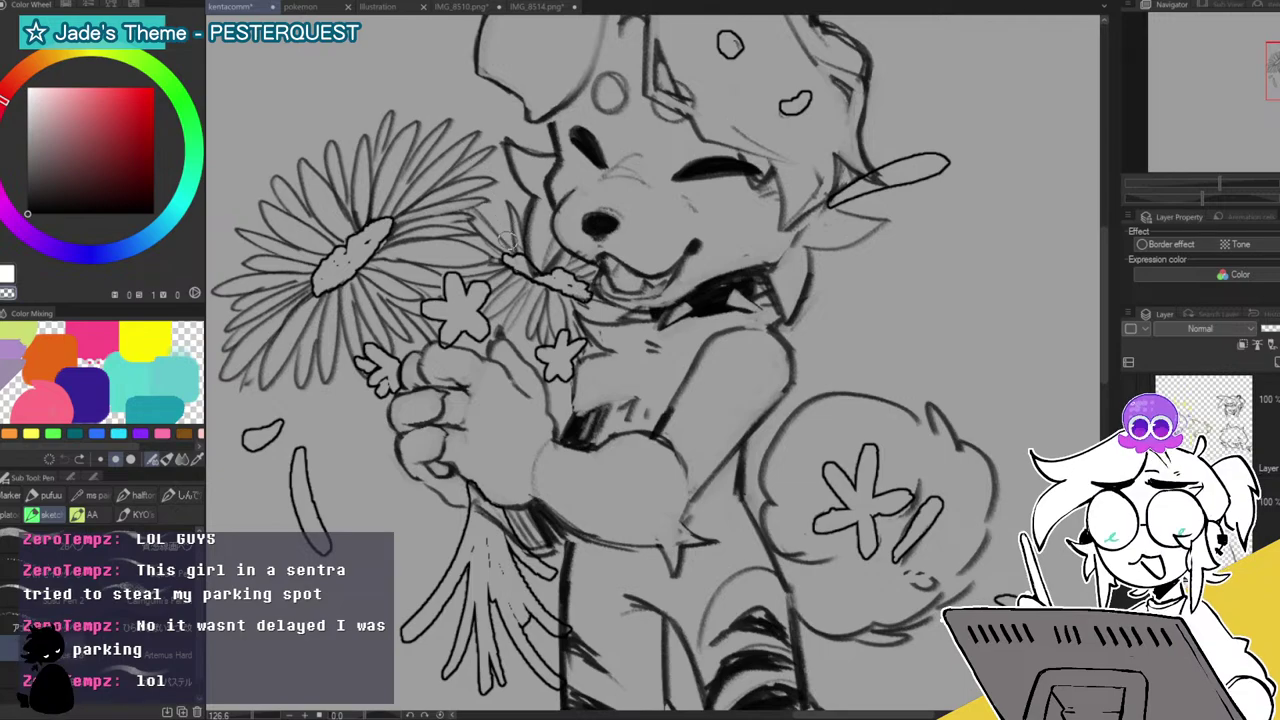
pyautogui.moveTo(508, 242); pyautogui.dragTo(488, 180)
pyautogui.moveTo(488, 180)
pyautogui.mouseDown()
pyautogui.moveTo(513, 233)
pyautogui.moveTo(495, 220)
pyautogui.moveTo(504, 209)
pyautogui.moveTo(516, 236)
pyautogui.moveTo(515, 190)
pyautogui.moveTo(526, 232)
pyautogui.mouseUp()
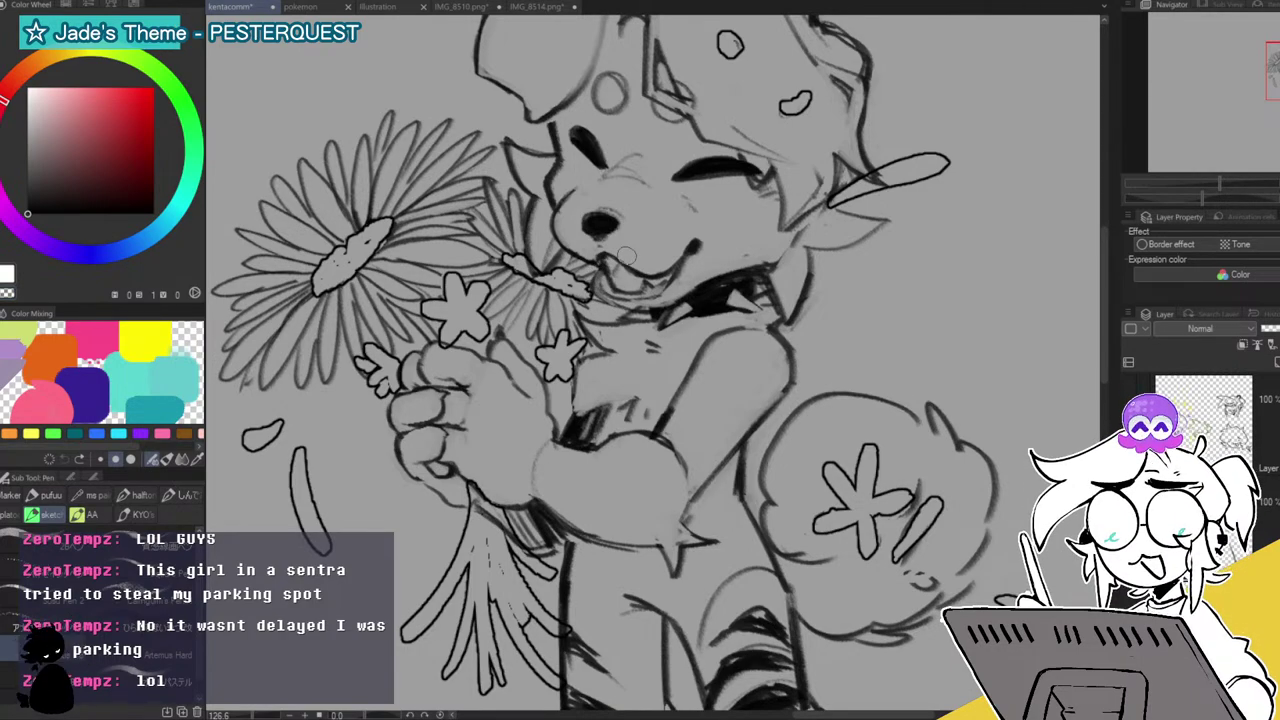
pyautogui.moveTo(1226, 190)
pyautogui.mouseDown()
pyautogui.moveTo(1200, 184)
pyautogui.moveTo(1212, 178)
pyautogui.mouseUp()
pyautogui.moveTo(1272, 98); pyautogui.dragTo(1260, 115)
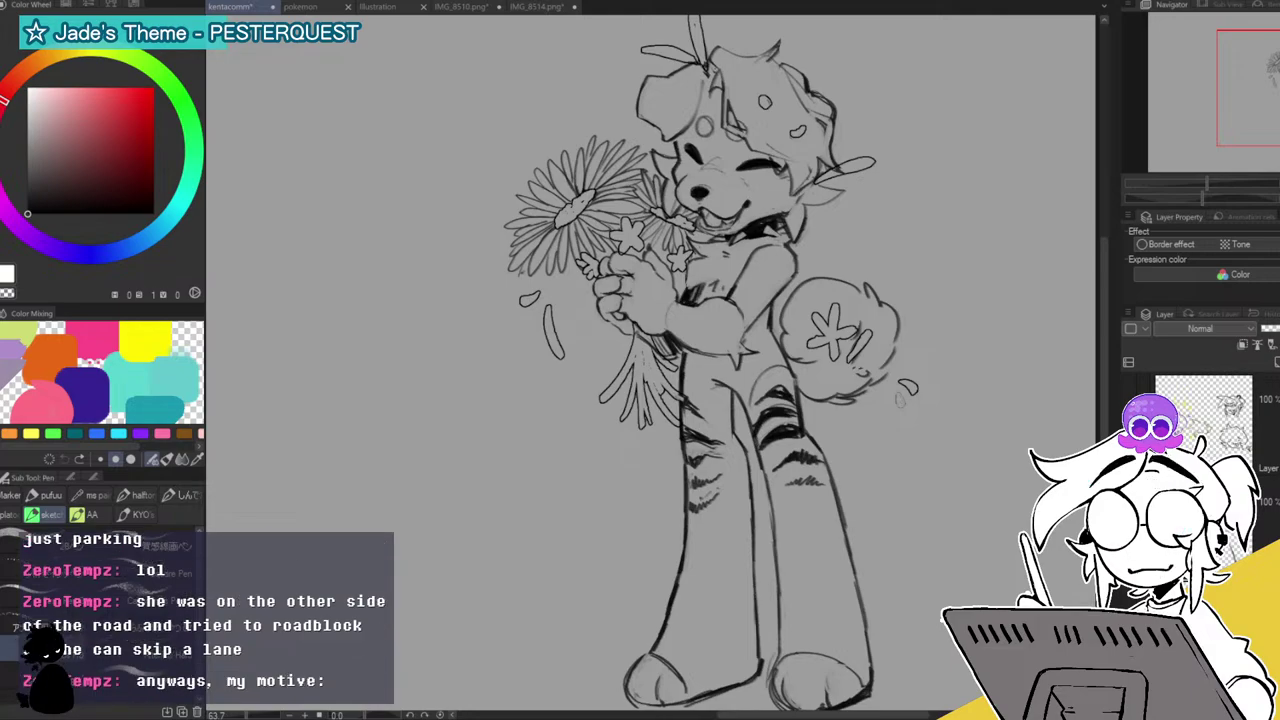
# Sample the beige fur colour from the kiwi reference sheet and make the layer below the line art active for colouring.
pyautogui.moveTo(1268, 88); pyautogui.dragTo(1241, 79)
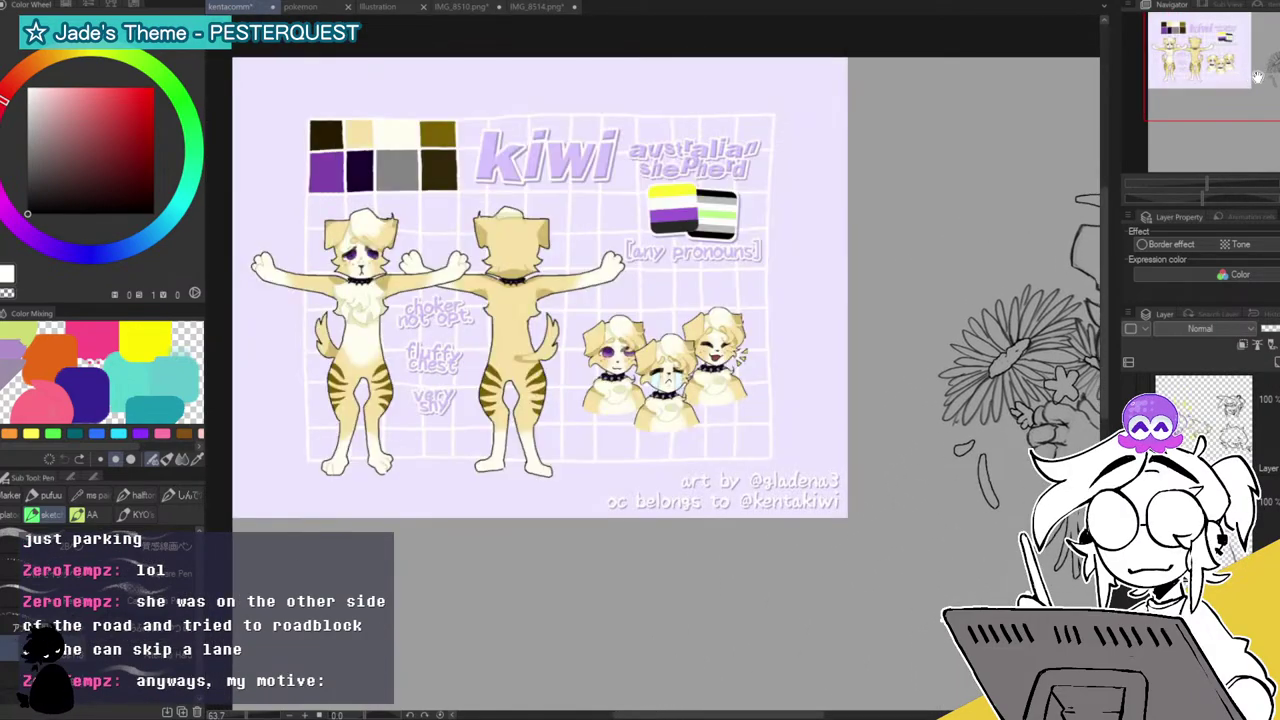
pyautogui.moveTo(1210, 186); pyautogui.dragTo(1222, 182)
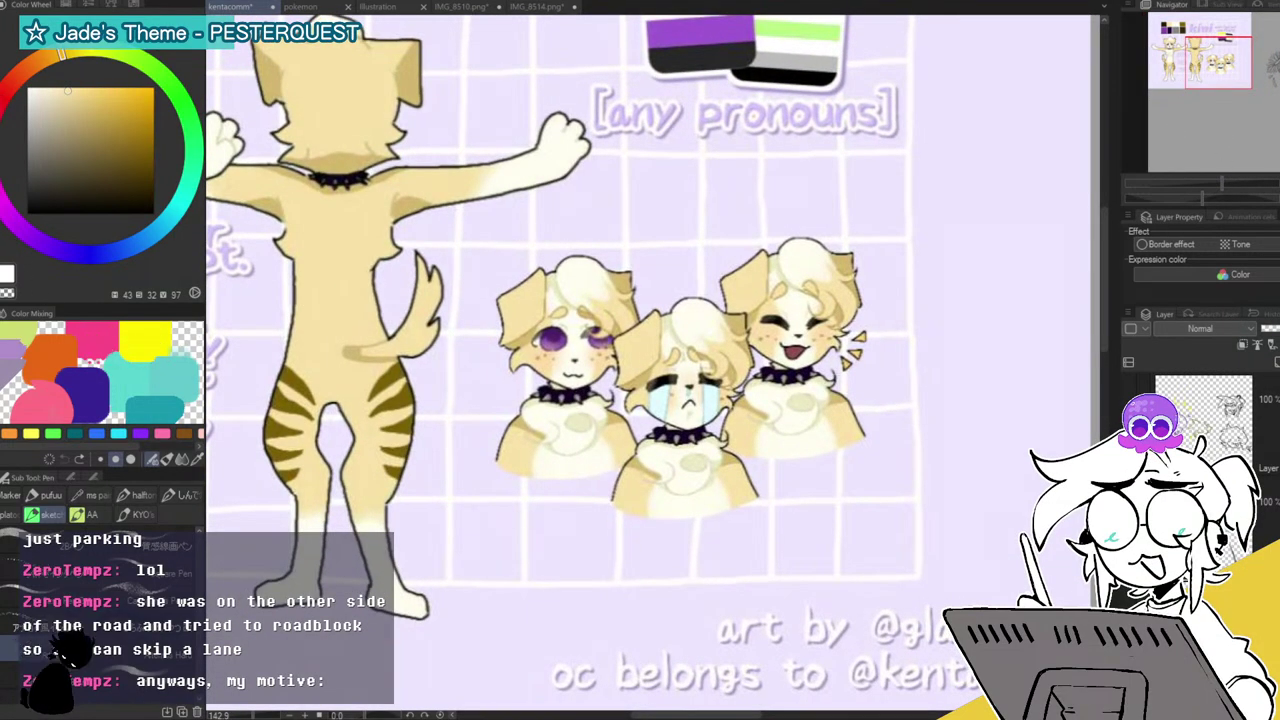
pyautogui.press('m')
pyautogui.moveTo(1215, 57); pyautogui.dragTo(1259, 56)
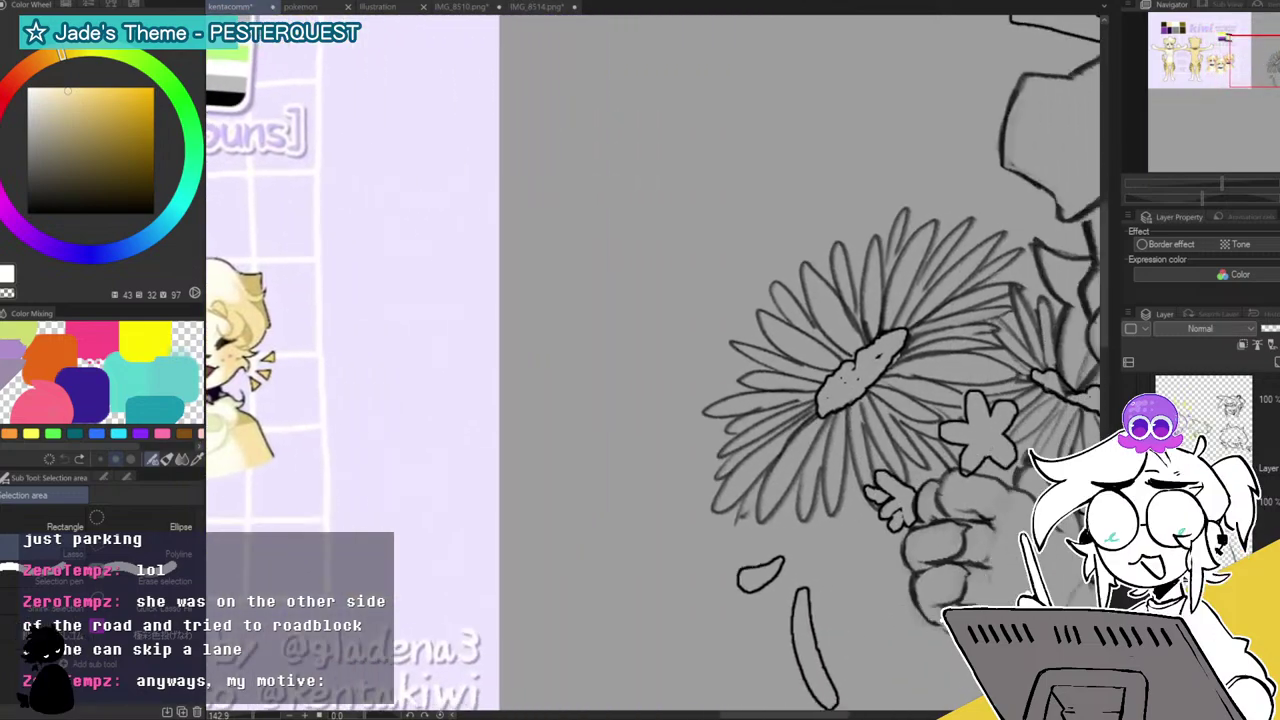
pyautogui.scroll(1, 1210, 450)
pyautogui.click(1268, 533)
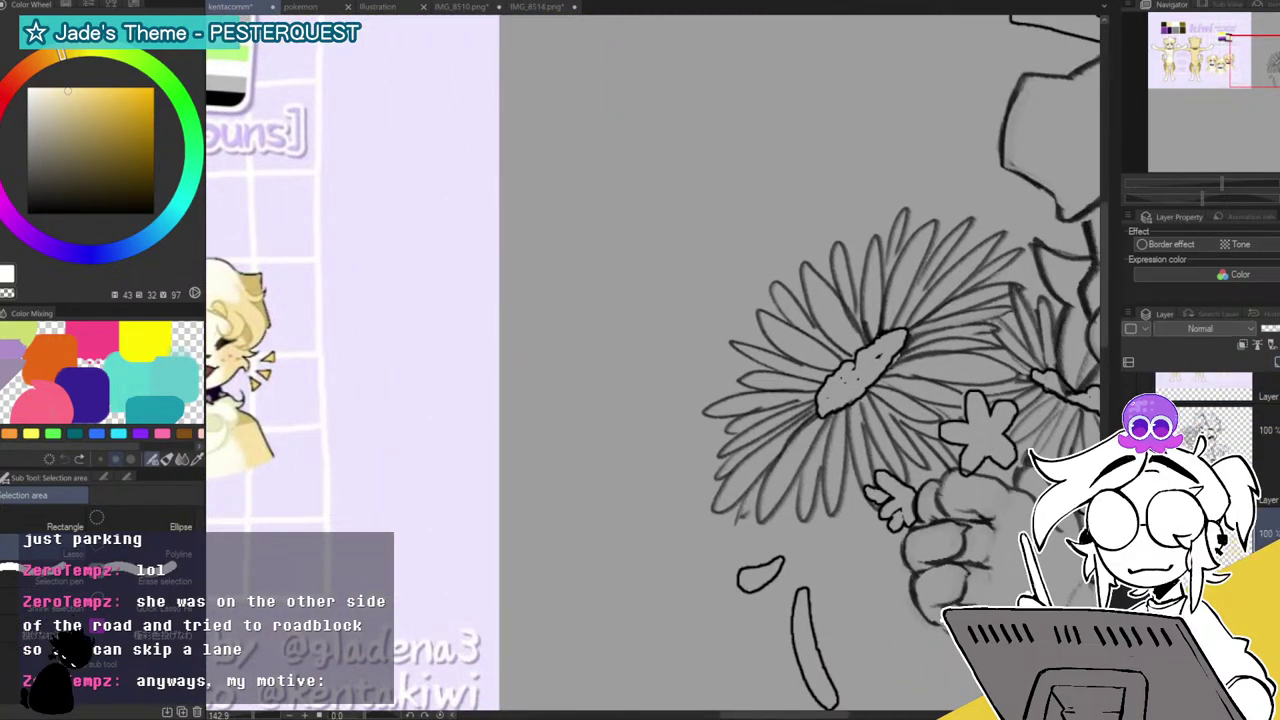
# Block in the muzzle, nose bridge and chin with lasso-filled beige shapes, dropping the plain selection drawn around the muzzle.
pyautogui.moveTo(1243, 57); pyautogui.dragTo(1277, 57)
pyautogui.moveTo(608, 306)
pyautogui.mouseDown()
pyautogui.moveTo(605, 377)
pyautogui.moveTo(660, 328)
pyautogui.mouseUp()
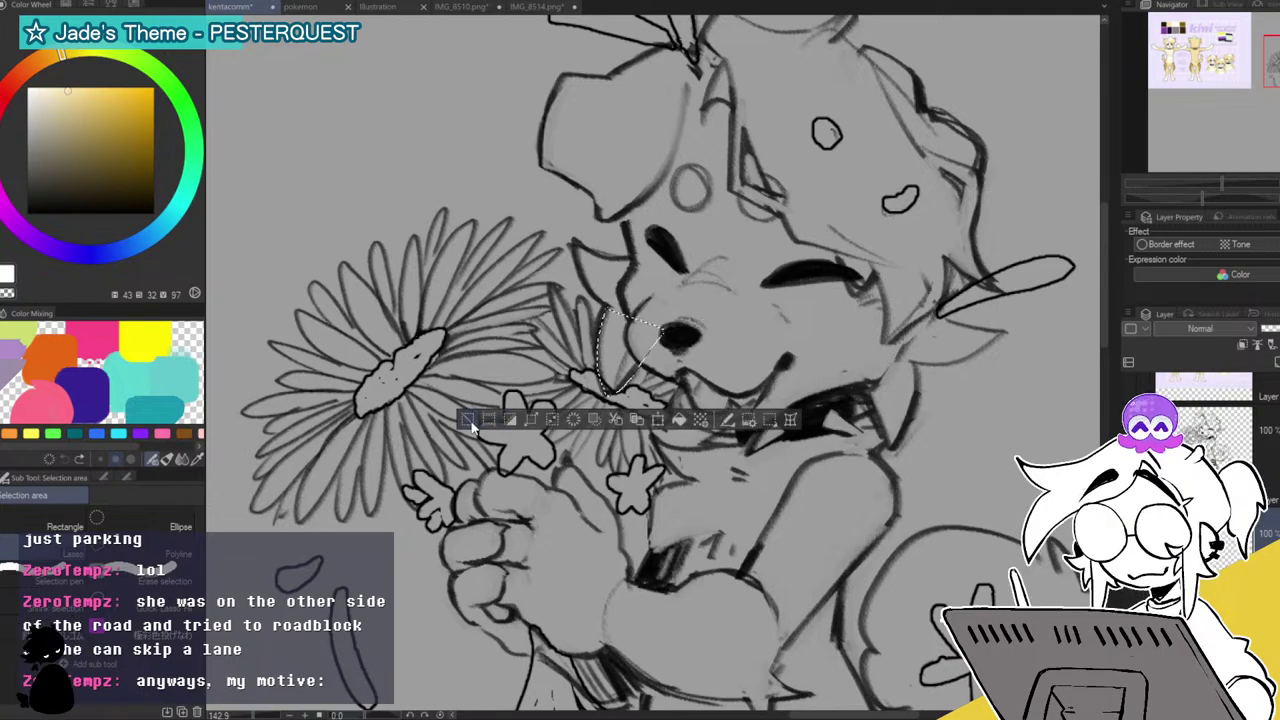
pyautogui.click(470, 421)
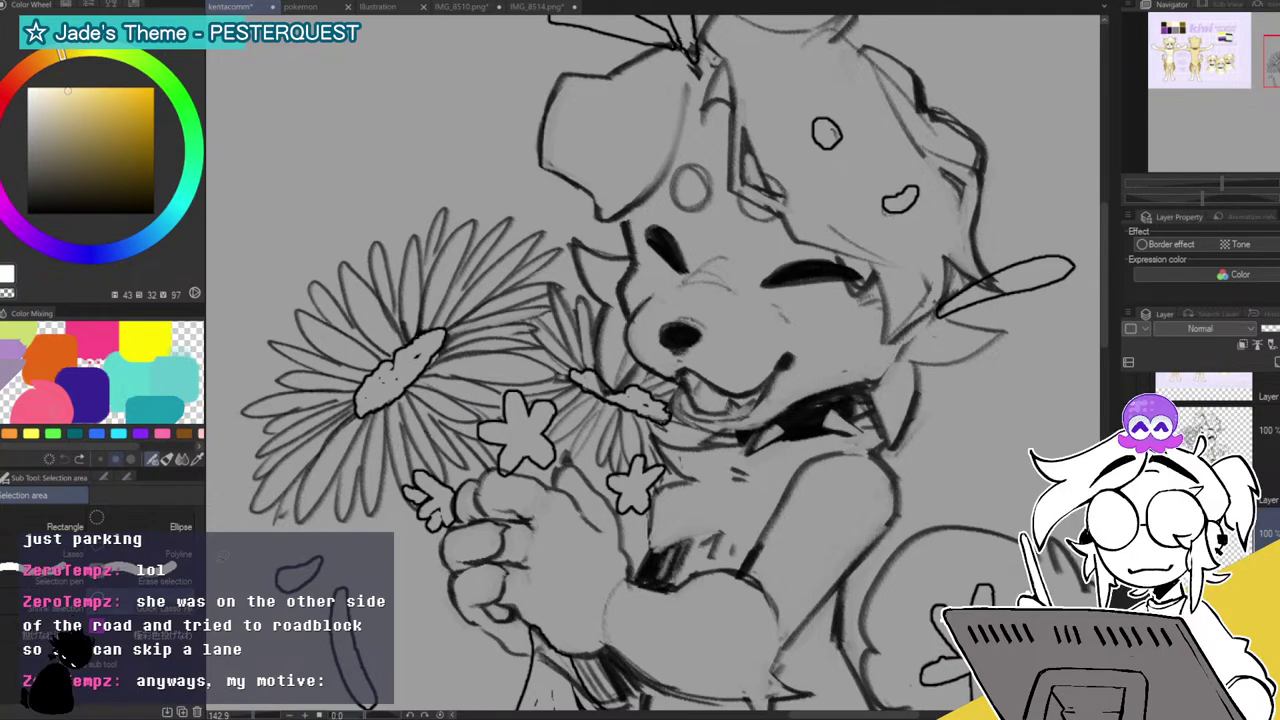
pyautogui.moveTo(606, 308)
pyautogui.mouseDown()
pyautogui.moveTo(626, 370)
pyautogui.moveTo(659, 324)
pyautogui.moveTo(633, 336)
pyautogui.moveTo(606, 404)
pyautogui.moveTo(667, 315)
pyautogui.mouseUp()
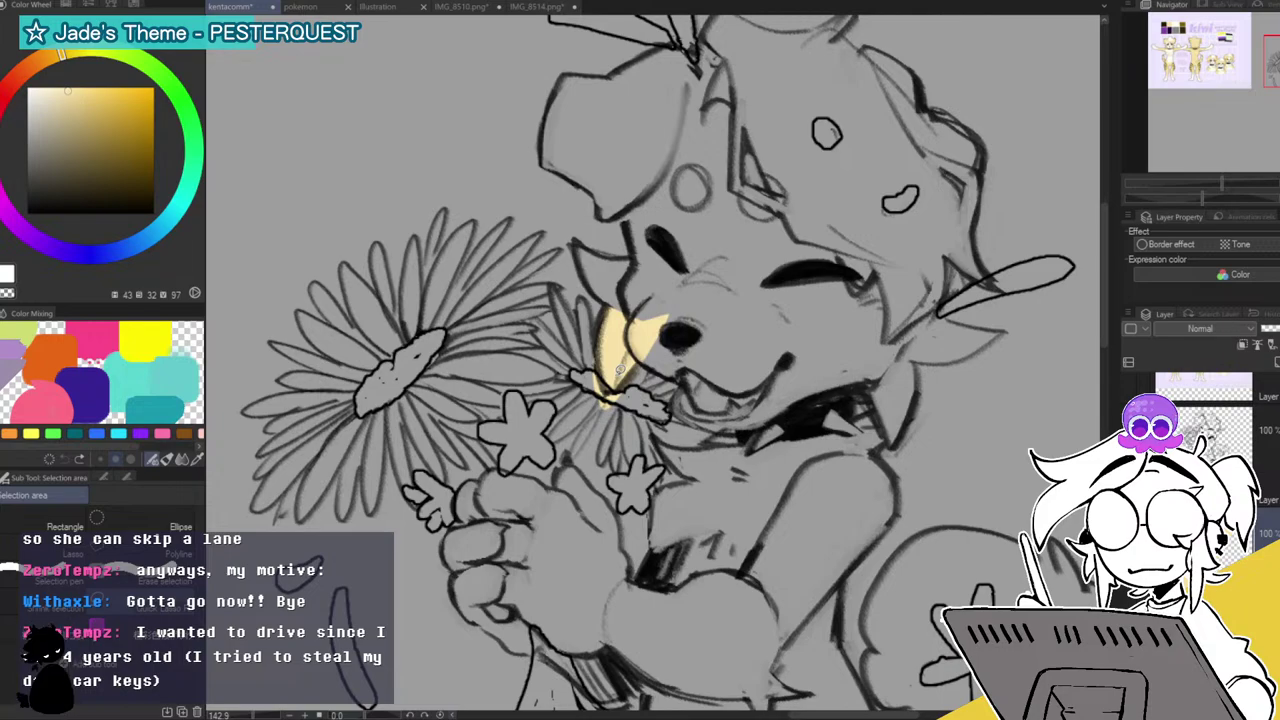
pyautogui.moveTo(763, 252)
pyautogui.mouseDown()
pyautogui.moveTo(596, 410)
pyautogui.moveTo(740, 488)
pyautogui.moveTo(722, 292)
pyautogui.mouseUp()
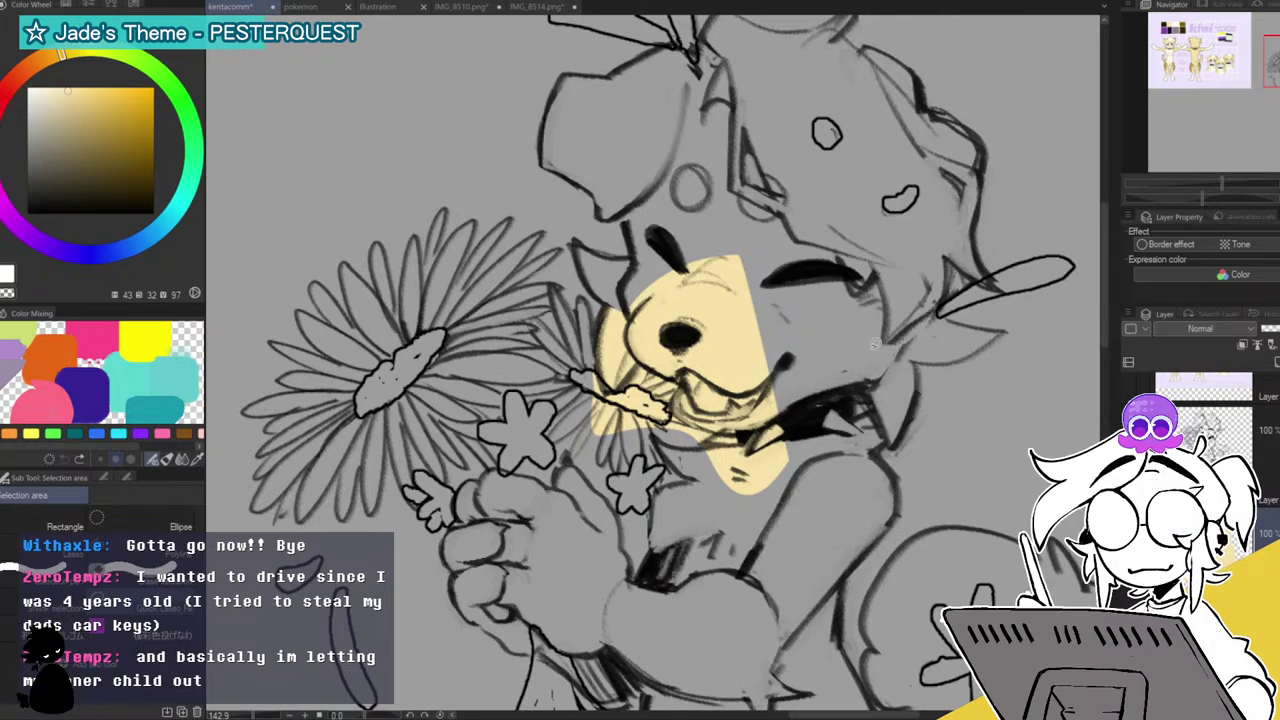
# Draw extra black petal outlines on the line layer, beside the small daisy and around the blossom next to the fingers.
pyautogui.click(1262, 450)
pyautogui.press('x')
pyautogui.press('p')
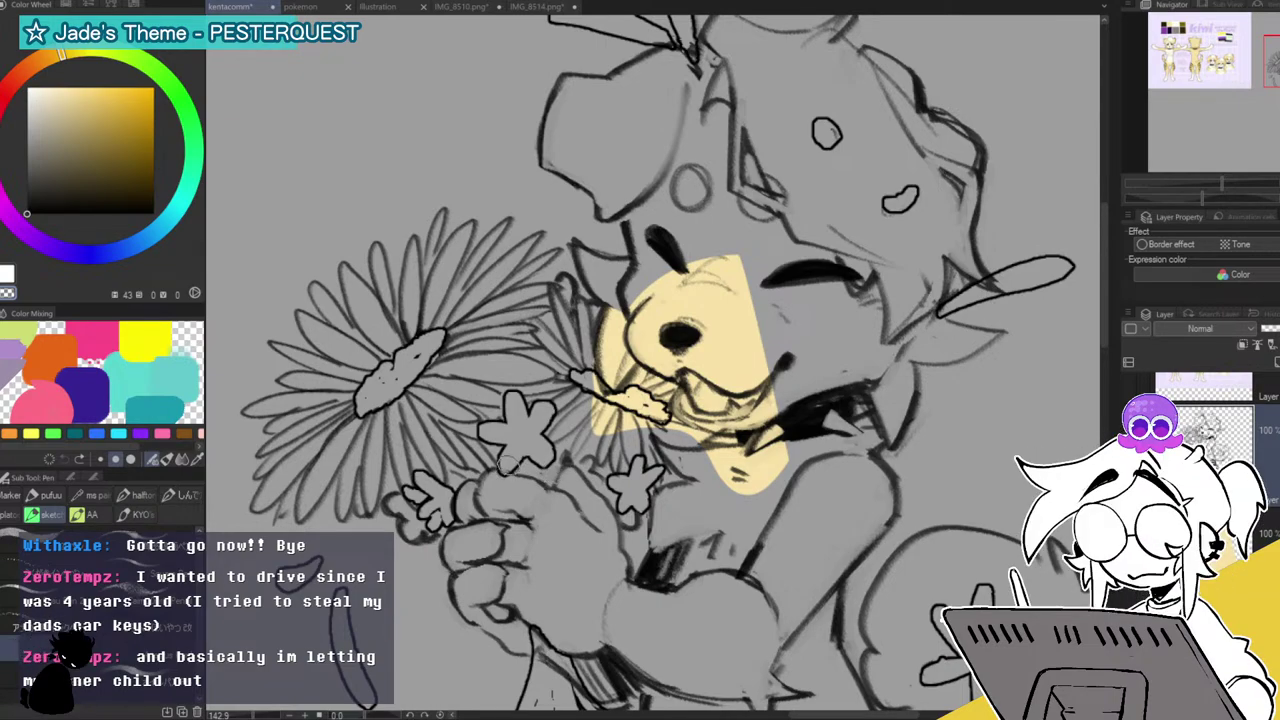
pyautogui.moveTo(1221, 184)
pyautogui.mouseDown()
pyautogui.moveTo(1201, 192)
pyautogui.moveTo(1213, 185)
pyautogui.mouseUp()
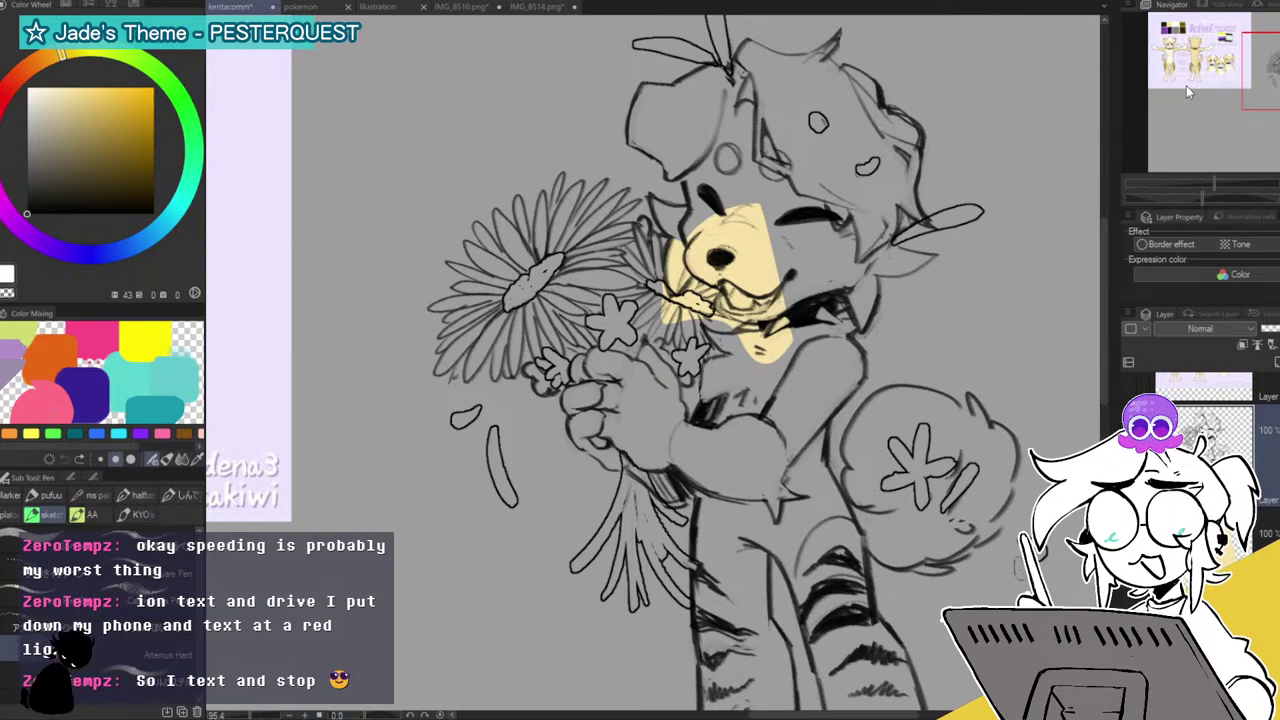
# Resample the beige on the colour layer and fill the chest, folded arm, hips and upper thighs.
pyautogui.click(1220, 530)
pyautogui.keyDown('alt'); pyautogui.click(760, 263); pyautogui.keyUp('alt')
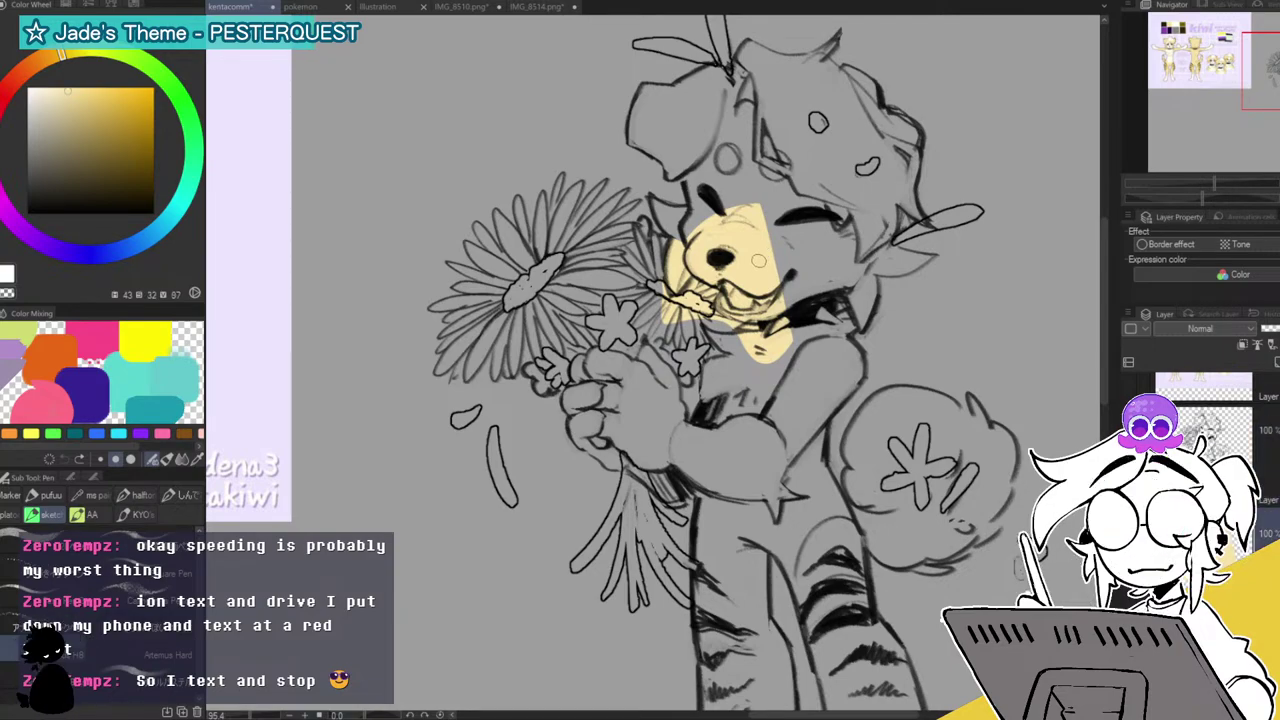
pyautogui.press('m')
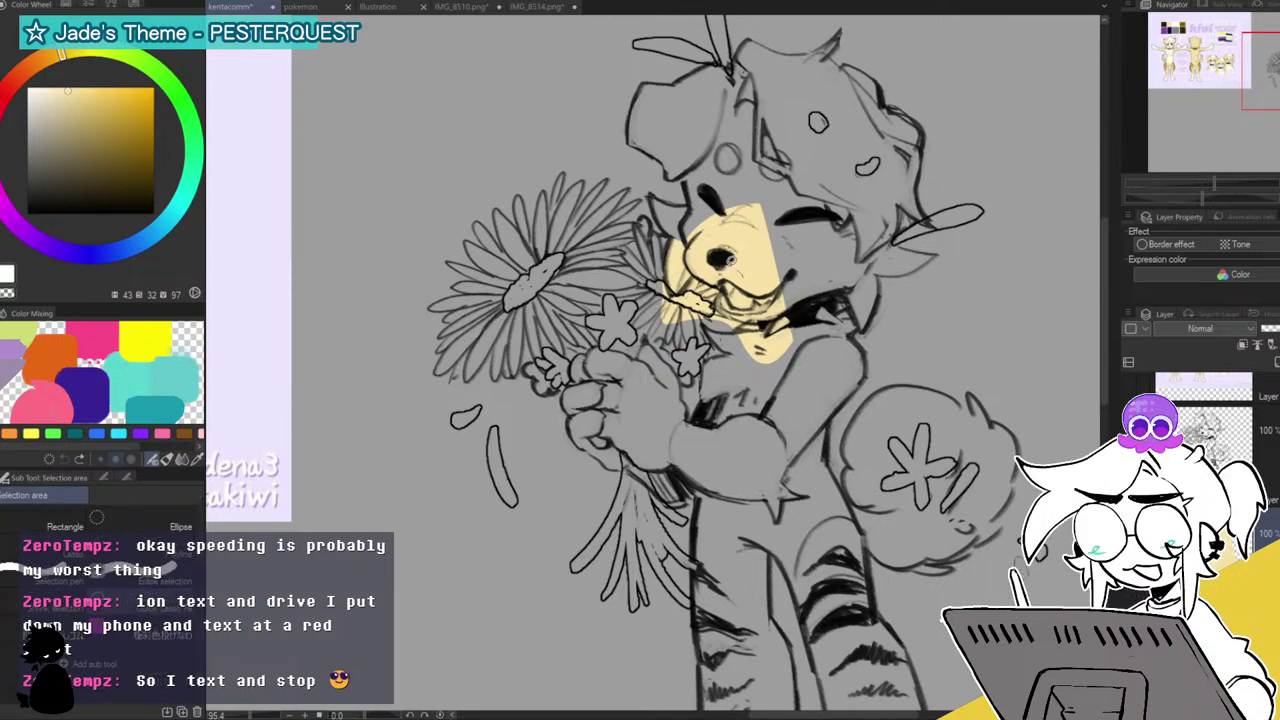
pyautogui.moveTo(728, 246); pyautogui.dragTo(838, 416)
pyautogui.moveTo(640, 443)
pyautogui.mouseDown()
pyautogui.moveTo(656, 485)
pyautogui.moveTo(693, 505)
pyautogui.moveTo(724, 445)
pyautogui.moveTo(711, 455)
pyautogui.moveTo(790, 205)
pyautogui.moveTo(851, 210)
pyautogui.moveTo(704, 490)
pyautogui.moveTo(711, 623)
pyautogui.moveTo(752, 640)
pyautogui.moveTo(775, 543)
pyautogui.moveTo(799, 520)
pyautogui.moveTo(770, 405)
pyautogui.mouseUp()
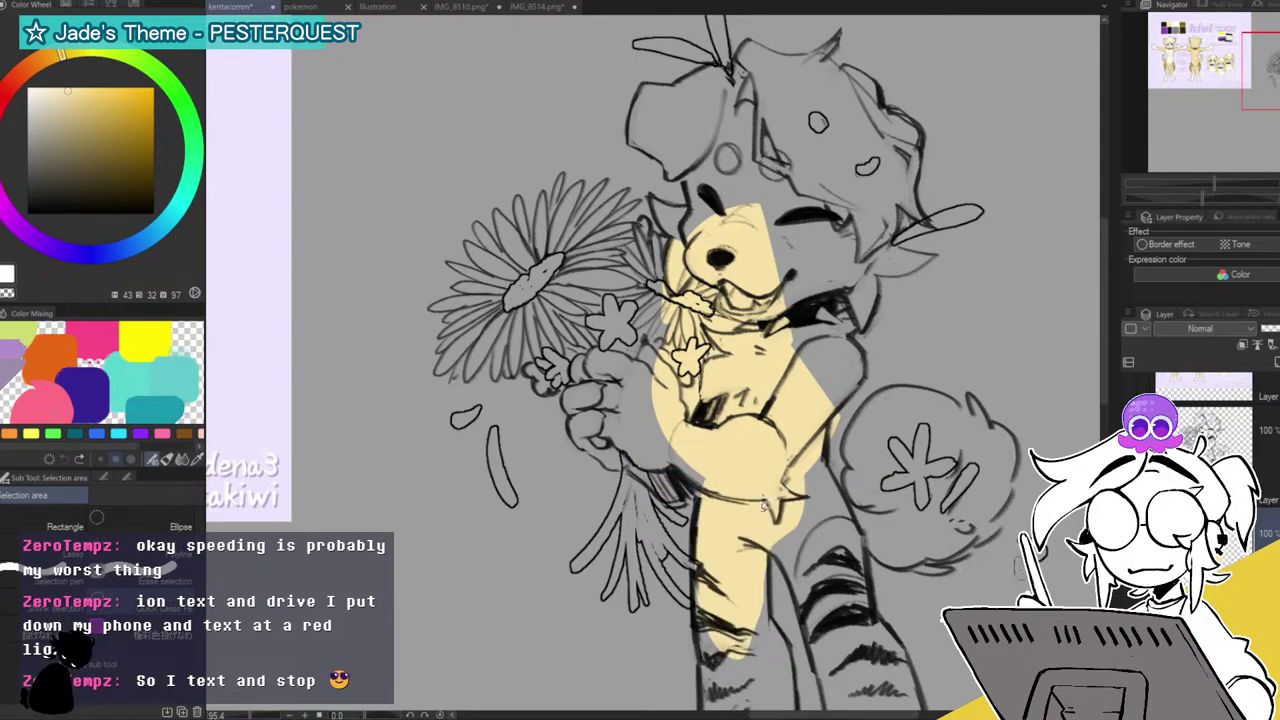
pyautogui.moveTo(796, 571)
pyautogui.mouseDown()
pyautogui.moveTo(812, 467)
pyautogui.moveTo(787, 557)
pyautogui.mouseUp()
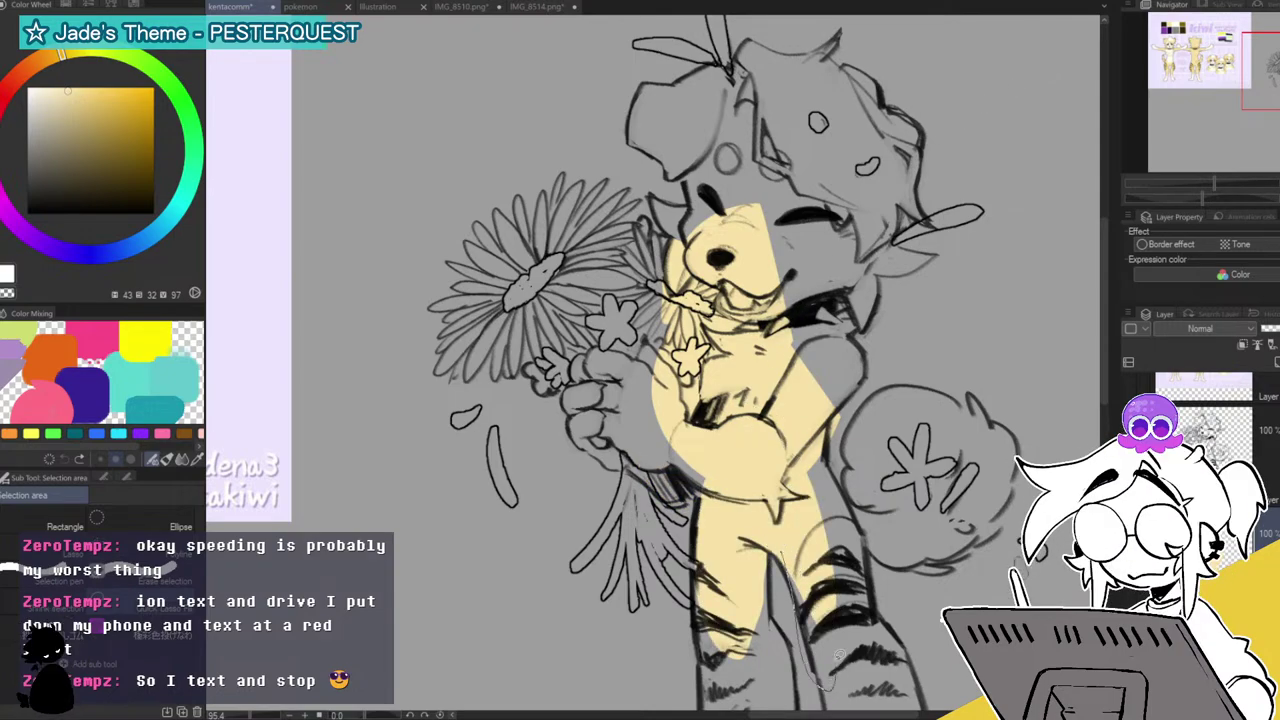
# Fill the striped leg nearest the tail with beige from the knee curve down past the lowest stripes, redoing the first shape.
pyautogui.moveTo(1202, 197); pyautogui.dragTo(1230, 183)
pyautogui.moveTo(640, 390); pyautogui.dragTo(704, 358)
pyautogui.hotkey('ctrl', 'z')
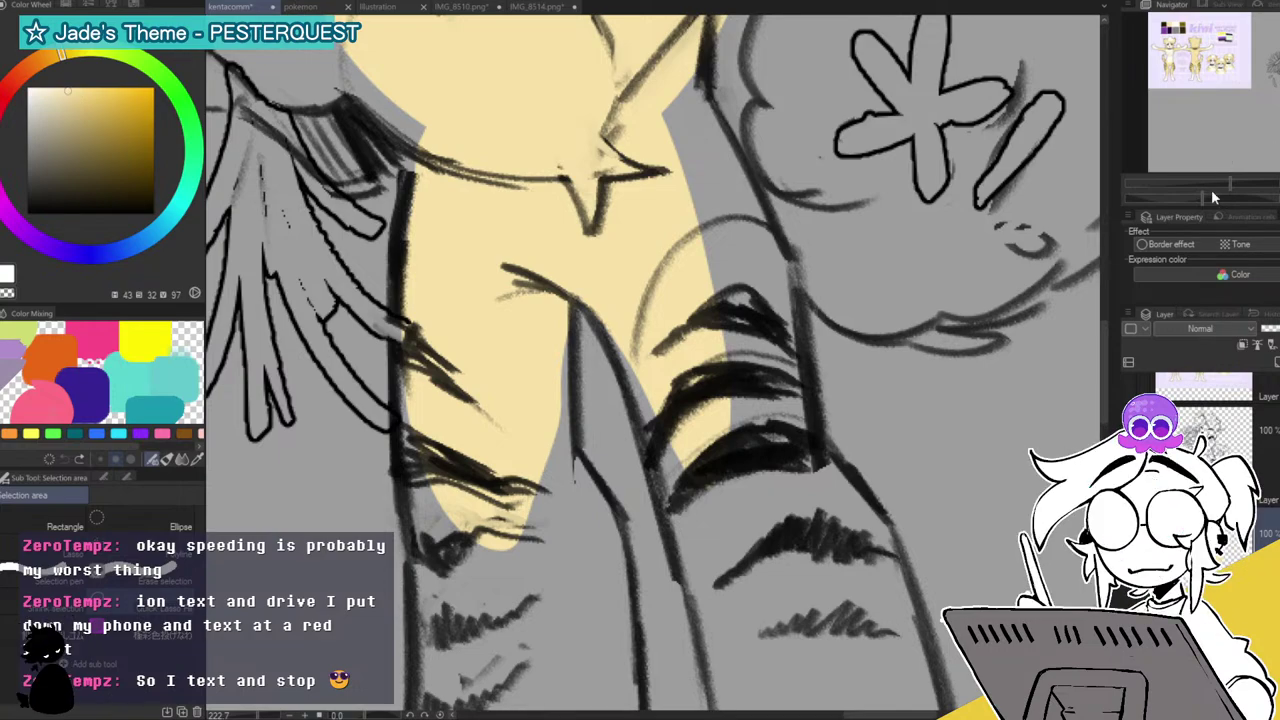
pyautogui.moveTo(610, 319)
pyautogui.mouseDown()
pyautogui.moveTo(724, 578)
pyautogui.moveTo(729, 366)
pyautogui.mouseUp()
pyautogui.moveTo(669, 468)
pyautogui.mouseDown()
pyautogui.moveTo(800, 450)
pyautogui.moveTo(767, 295)
pyautogui.mouseUp()
pyautogui.moveTo(766, 375)
pyautogui.mouseDown()
pyautogui.moveTo(810, 492)
pyautogui.moveTo(802, 292)
pyautogui.moveTo(765, 222)
pyautogui.moveTo(705, 380)
pyautogui.mouseUp()
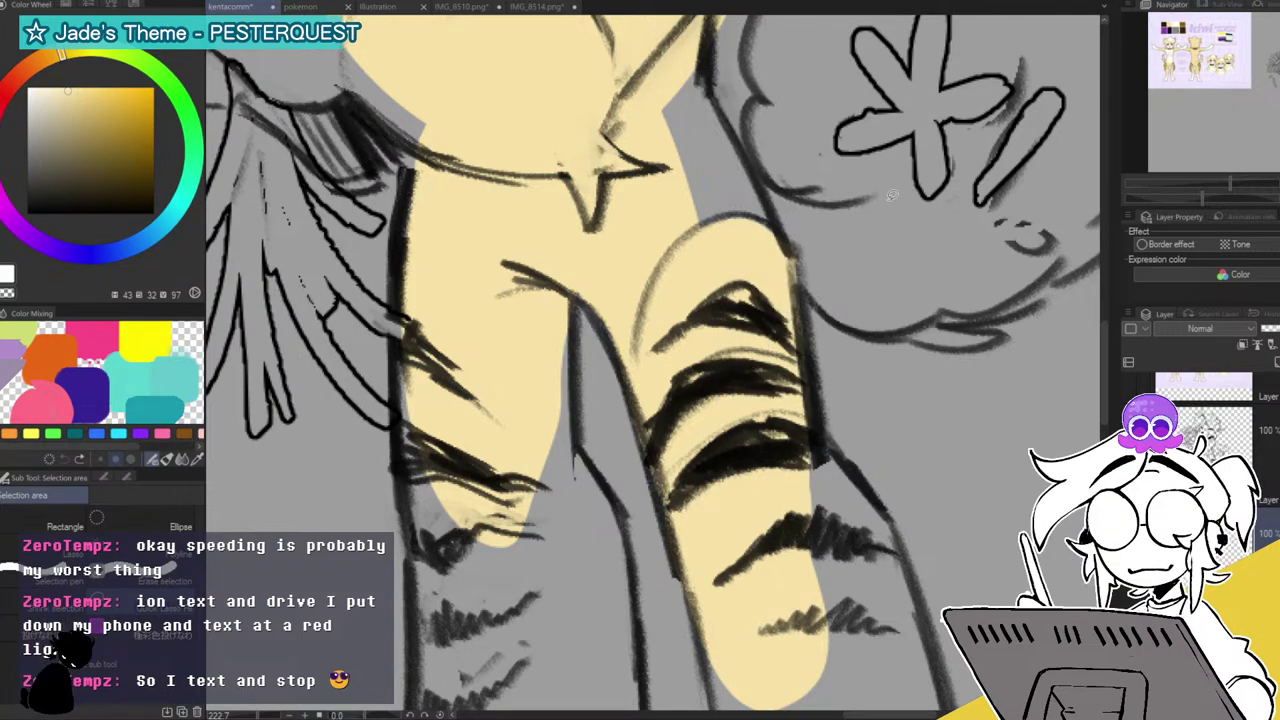
# Fill the body edge beside the tail, the raised arm, the shoulder and the neck around the collar with beige.
pyautogui.moveTo(652, 300)
pyautogui.mouseDown()
pyautogui.moveTo(712, 305)
pyautogui.moveTo(672, 470)
pyautogui.moveTo(648, 498)
pyautogui.moveTo(685, 504)
pyautogui.mouseUp()
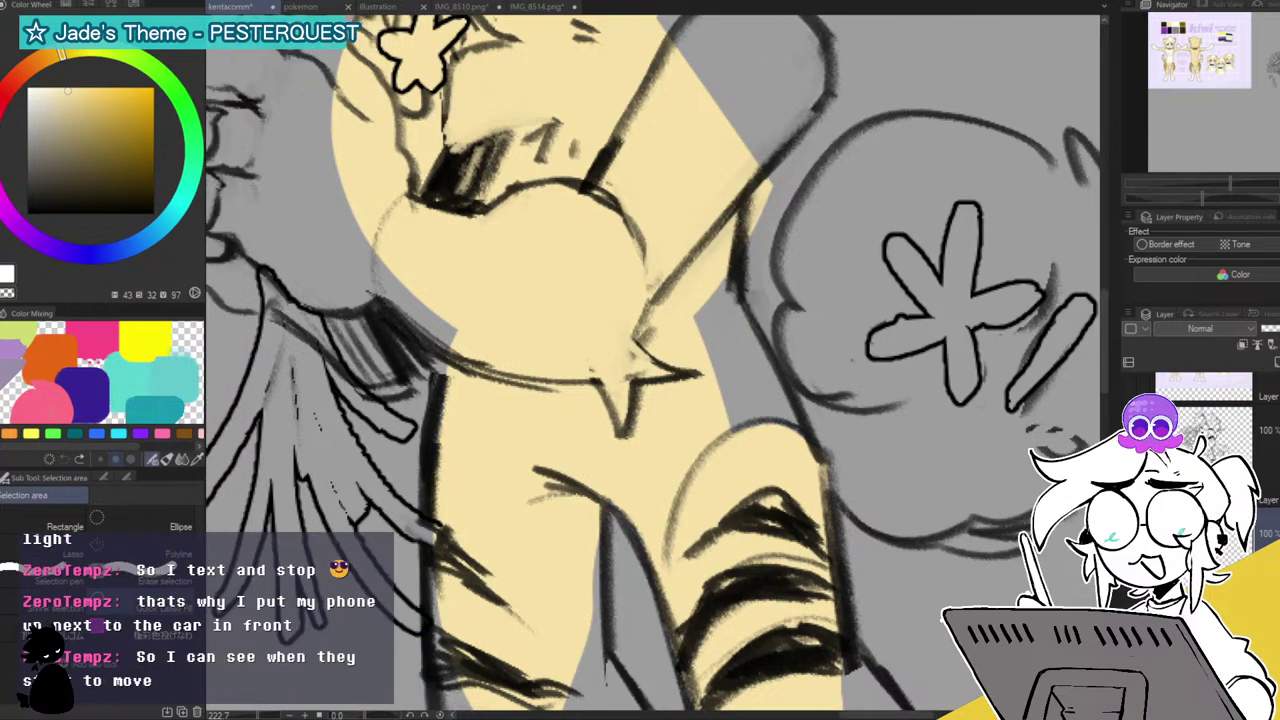
pyautogui.moveTo(730, 276)
pyautogui.mouseDown()
pyautogui.moveTo(809, 413)
pyautogui.moveTo(824, 493)
pyautogui.moveTo(745, 585)
pyautogui.mouseUp()
pyautogui.moveTo(733, 251)
pyautogui.mouseDown()
pyautogui.moveTo(738, 236)
pyautogui.moveTo(734, 250)
pyautogui.mouseUp()
pyautogui.press('c')
pyautogui.moveTo(780, 165)
pyautogui.mouseDown()
pyautogui.moveTo(742, 195)
pyautogui.moveTo(756, 246)
pyautogui.moveTo(831, 82)
pyautogui.moveTo(827, 48)
pyautogui.moveTo(712, 52)
pyautogui.moveTo(470, 250)
pyautogui.mouseUp()
pyautogui.moveTo(700, 170); pyautogui.dragTo(700, 570)
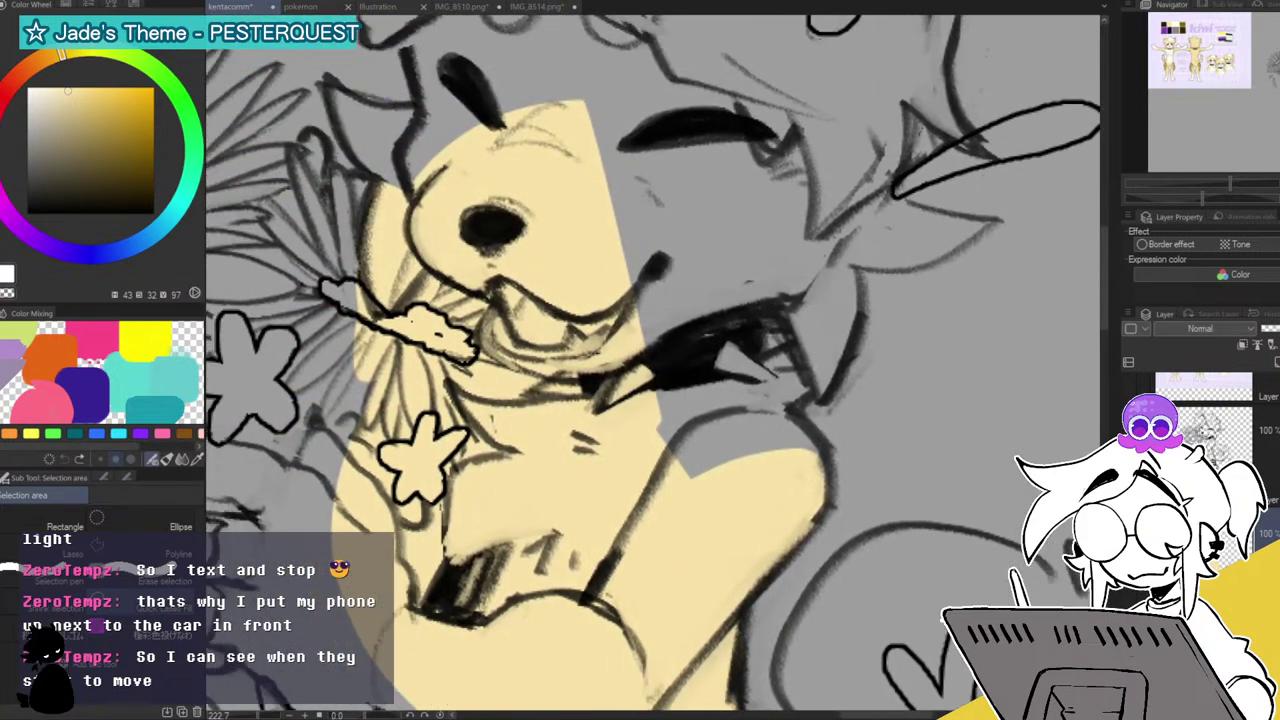
pyautogui.moveTo(831, 467)
pyautogui.mouseDown()
pyautogui.moveTo(802, 401)
pyautogui.moveTo(827, 372)
pyautogui.moveTo(825, 392)
pyautogui.moveTo(857, 336)
pyautogui.moveTo(866, 268)
pyautogui.moveTo(815, 224)
pyautogui.moveTo(723, 232)
pyautogui.moveTo(657, 262)
pyautogui.moveTo(555, 413)
pyautogui.moveTo(686, 566)
pyautogui.moveTo(752, 566)
pyautogui.mouseUp()
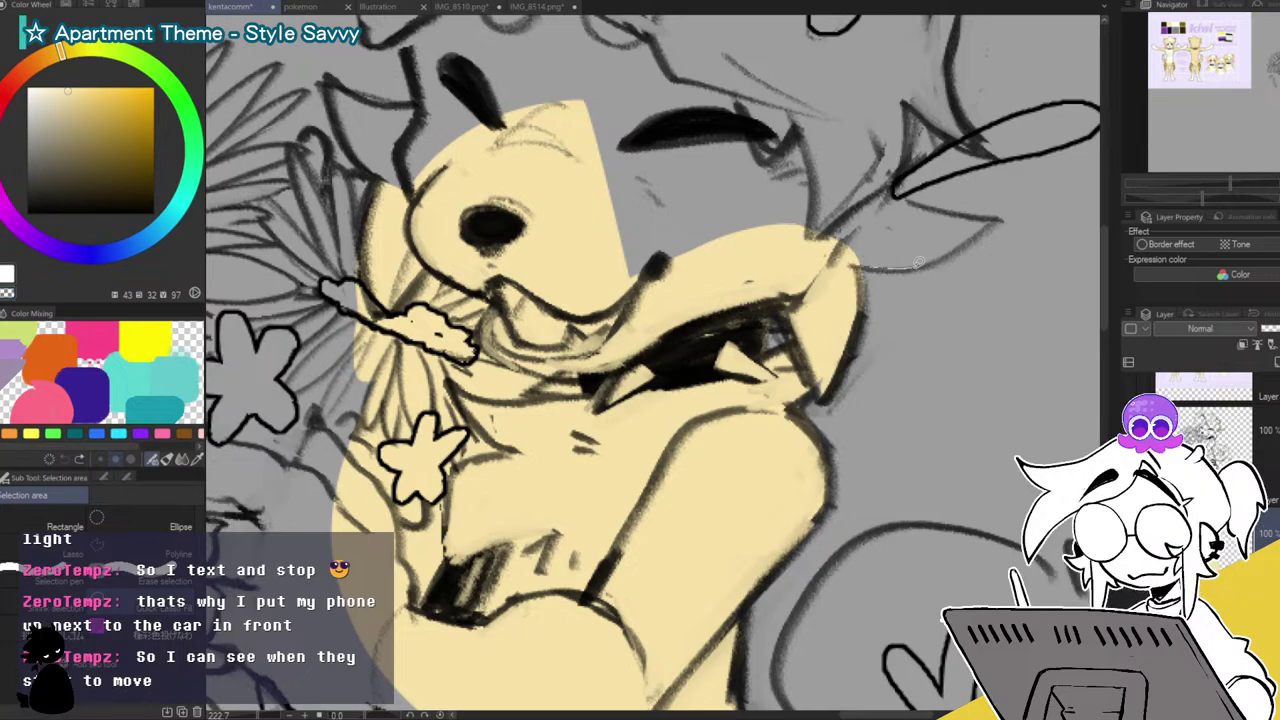
# Fill both cheek fur tufts, the forehead and the area around the closed eyes with beige.
pyautogui.moveTo(966, 208)
pyautogui.mouseDown()
pyautogui.moveTo(921, 201)
pyautogui.moveTo(880, 172)
pyautogui.moveTo(700, 254)
pyautogui.mouseUp()
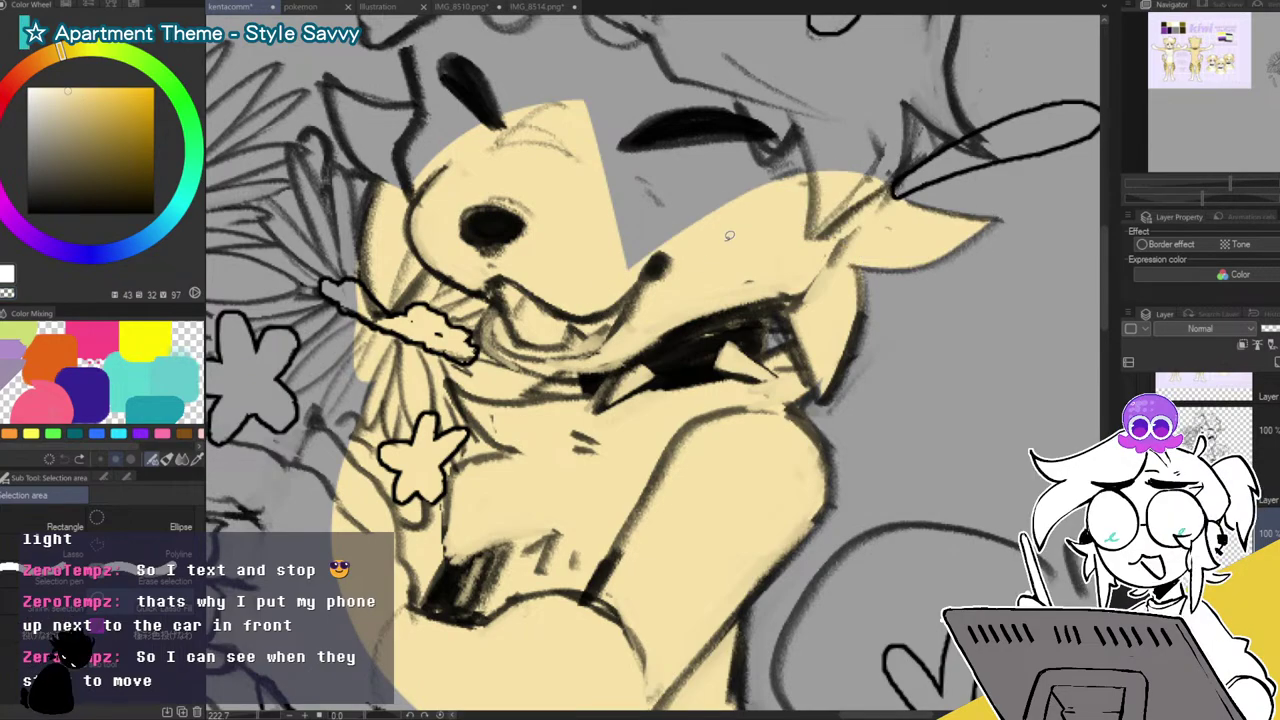
pyautogui.moveTo(377, 147)
pyautogui.mouseDown()
pyautogui.moveTo(486, 270)
pyautogui.moveTo(662, 352)
pyautogui.moveTo(613, 287)
pyautogui.moveTo(729, 272)
pyautogui.moveTo(678, 318)
pyautogui.moveTo(790, 430)
pyautogui.moveTo(850, 160)
pyautogui.mouseUp()
pyautogui.press('c')
pyautogui.hotkey('ctrl', 'z')
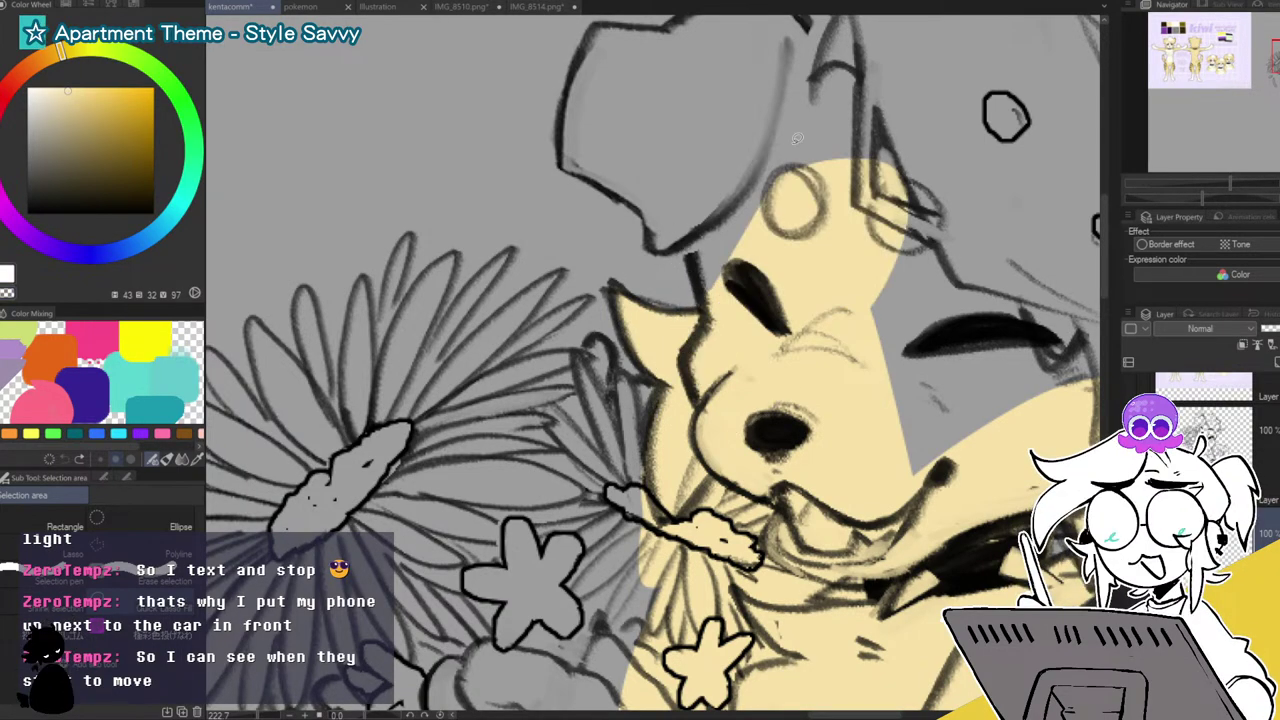
pyautogui.moveTo(708, 290); pyautogui.dragTo(948, 42)
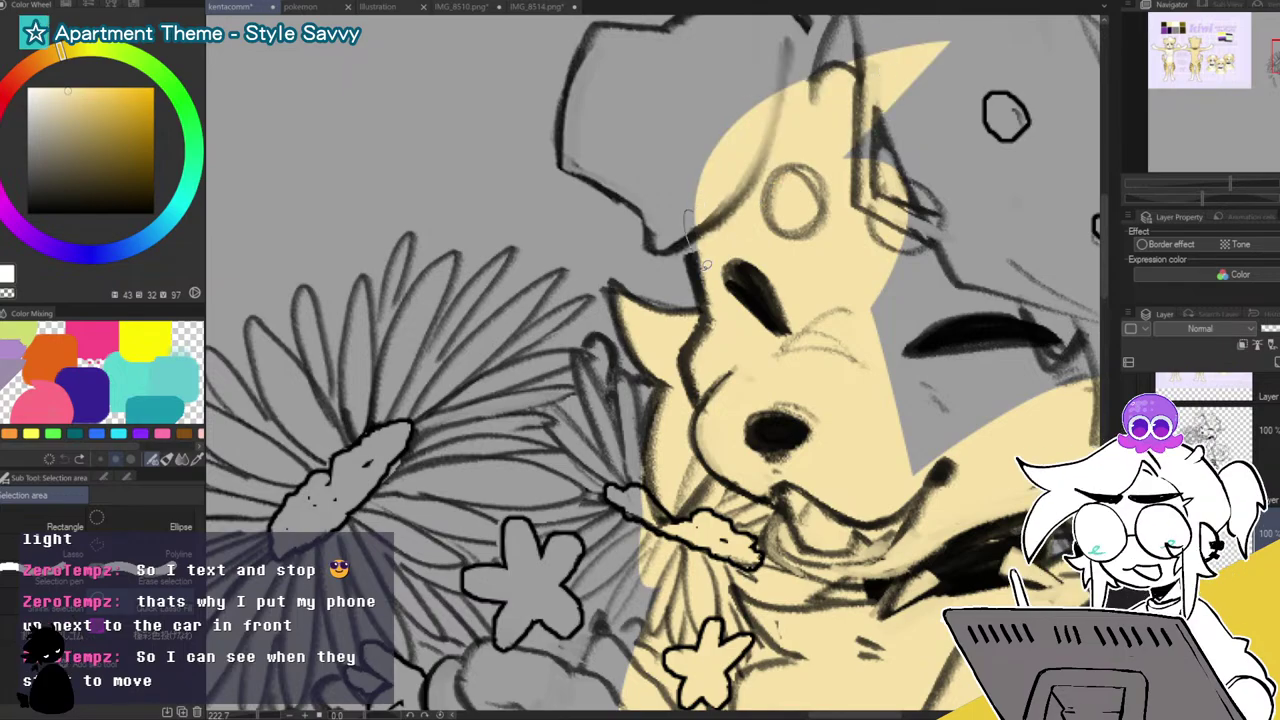
pyautogui.moveTo(911, 181)
pyautogui.mouseDown()
pyautogui.moveTo(814, 400)
pyautogui.moveTo(1100, 214)
pyautogui.moveTo(1048, 79)
pyautogui.moveTo(789, 25)
pyautogui.mouseUp()
pyautogui.moveTo(1100, 43); pyautogui.dragTo(975, 160)
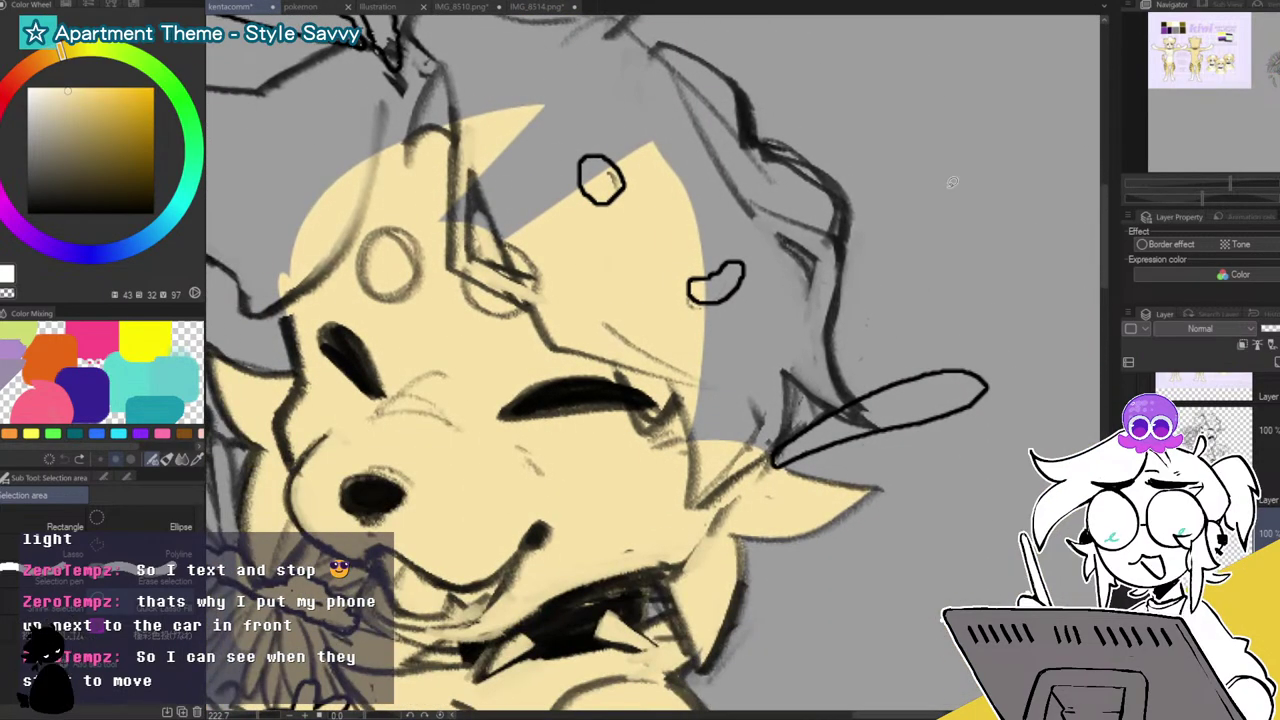
# Fill the cheek leaf and the hair at the back of the head with beige, trimming the colour around the leaf.
pyautogui.moveTo(784, 444)
pyautogui.mouseDown()
pyautogui.moveTo(898, 377)
pyautogui.moveTo(968, 367)
pyautogui.moveTo(988, 379)
pyautogui.moveTo(976, 397)
pyautogui.moveTo(798, 462)
pyautogui.mouseUp()
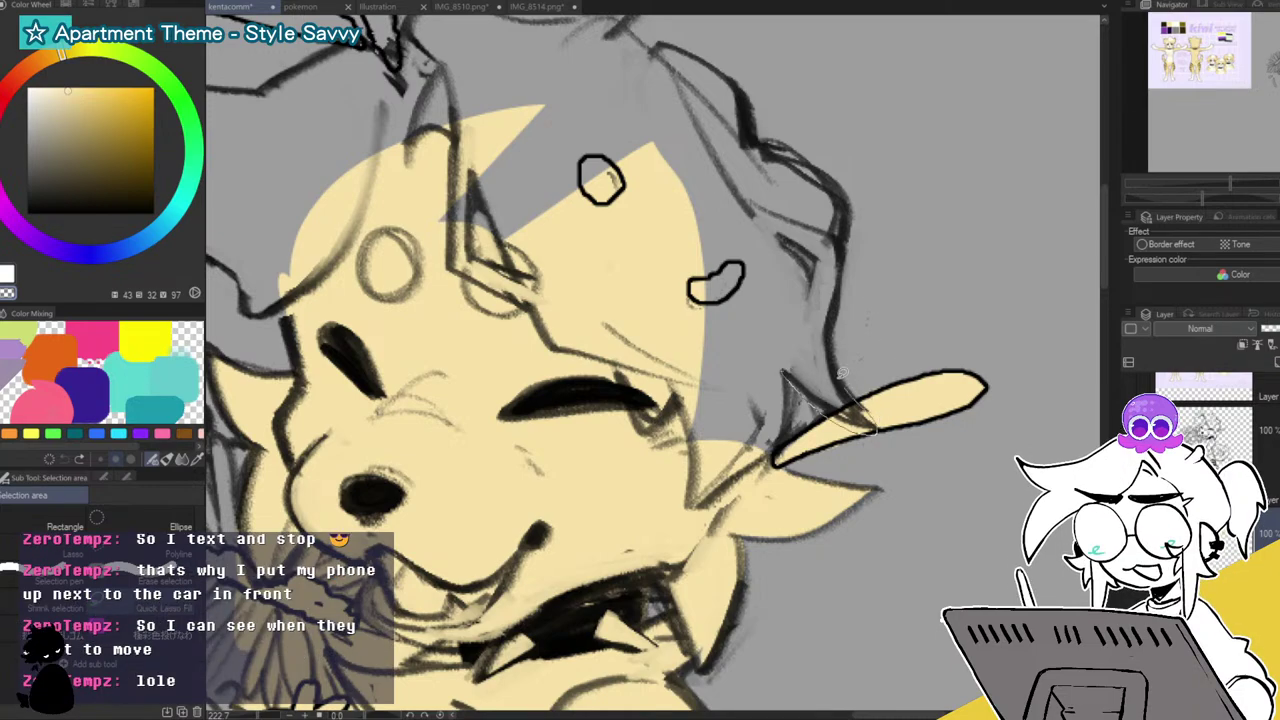
pyautogui.moveTo(797, 372)
pyautogui.mouseDown()
pyautogui.moveTo(866, 418)
pyautogui.moveTo(830, 308)
pyautogui.mouseUp()
pyautogui.moveTo(784, 375)
pyautogui.mouseDown()
pyautogui.moveTo(788, 402)
pyautogui.moveTo(672, 498)
pyautogui.moveTo(705, 148)
pyautogui.mouseUp()
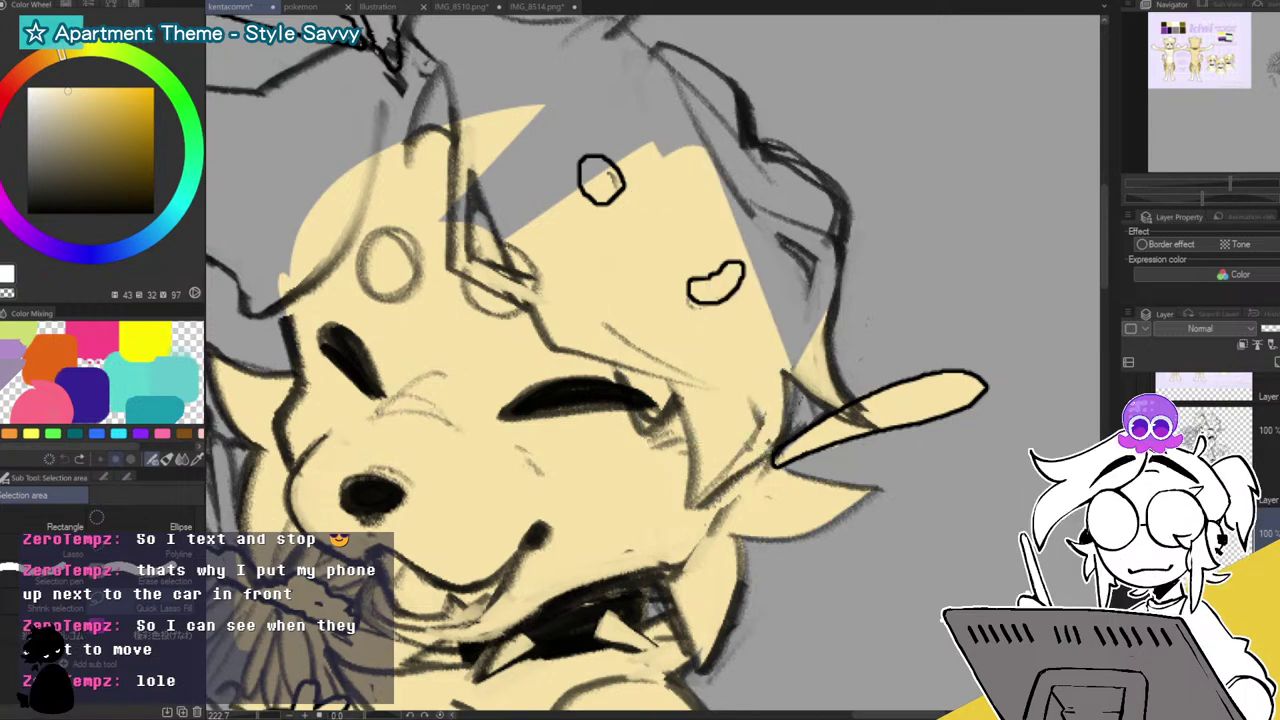
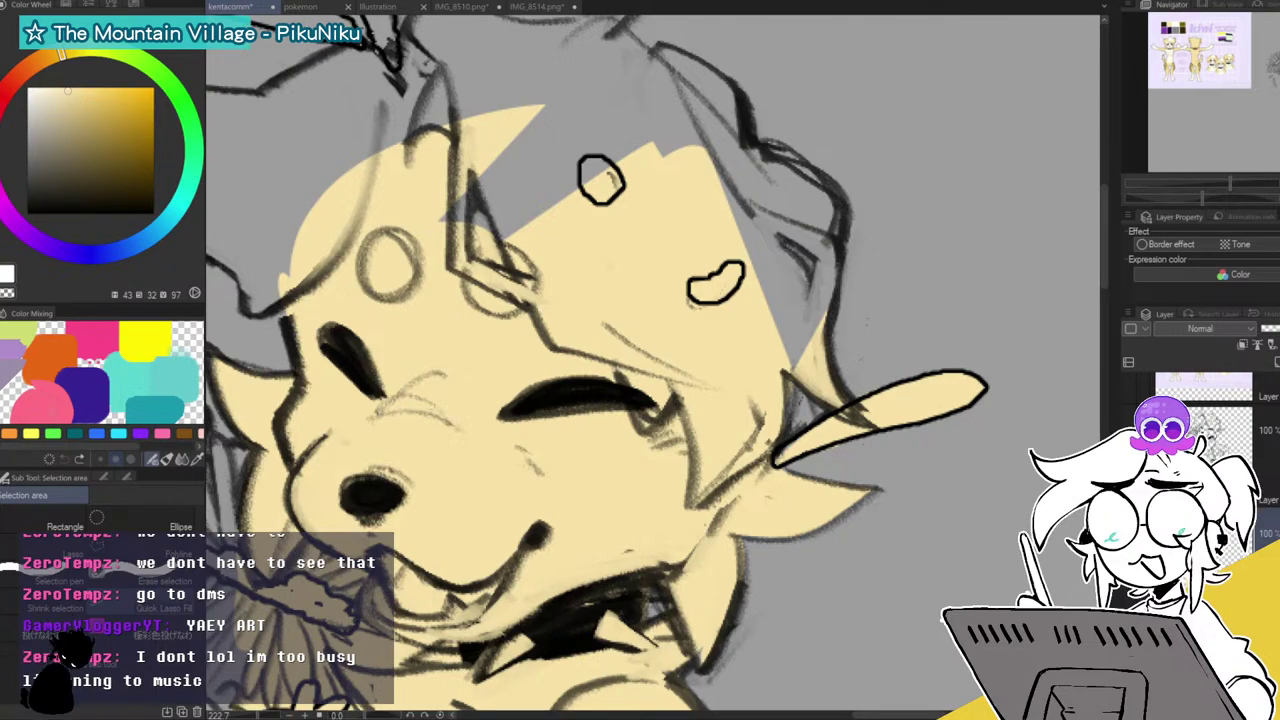
pyautogui.moveTo(781, 338)
pyautogui.mouseDown()
pyautogui.moveTo(826, 355)
pyautogui.moveTo(798, 234)
pyautogui.mouseUp()
pyautogui.moveTo(760, 135)
pyautogui.mouseDown()
pyautogui.moveTo(845, 237)
pyautogui.moveTo(800, 400)
pyautogui.moveTo(728, 198)
pyautogui.mouseUp()
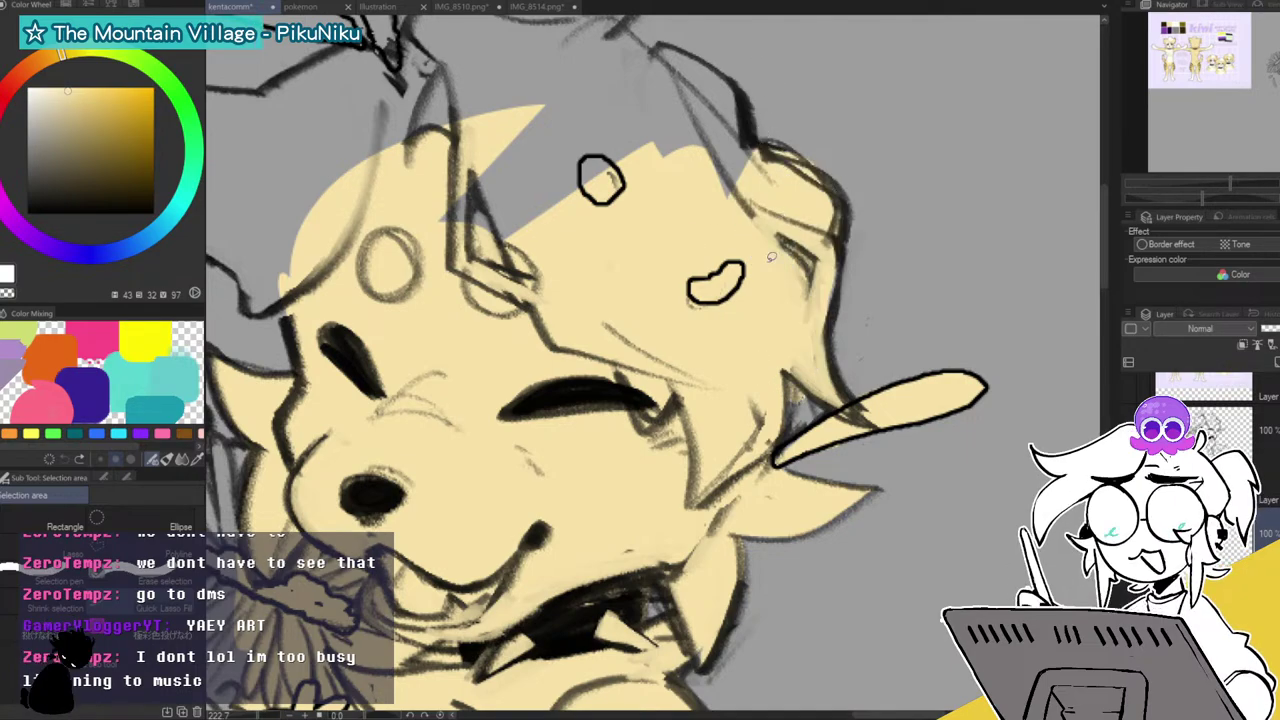
pyautogui.moveTo(788, 350)
pyautogui.mouseDown()
pyautogui.moveTo(826, 408)
pyautogui.moveTo(788, 372)
pyautogui.moveTo(798, 400)
pyautogui.moveTo(788, 384)
pyautogui.mouseUp()
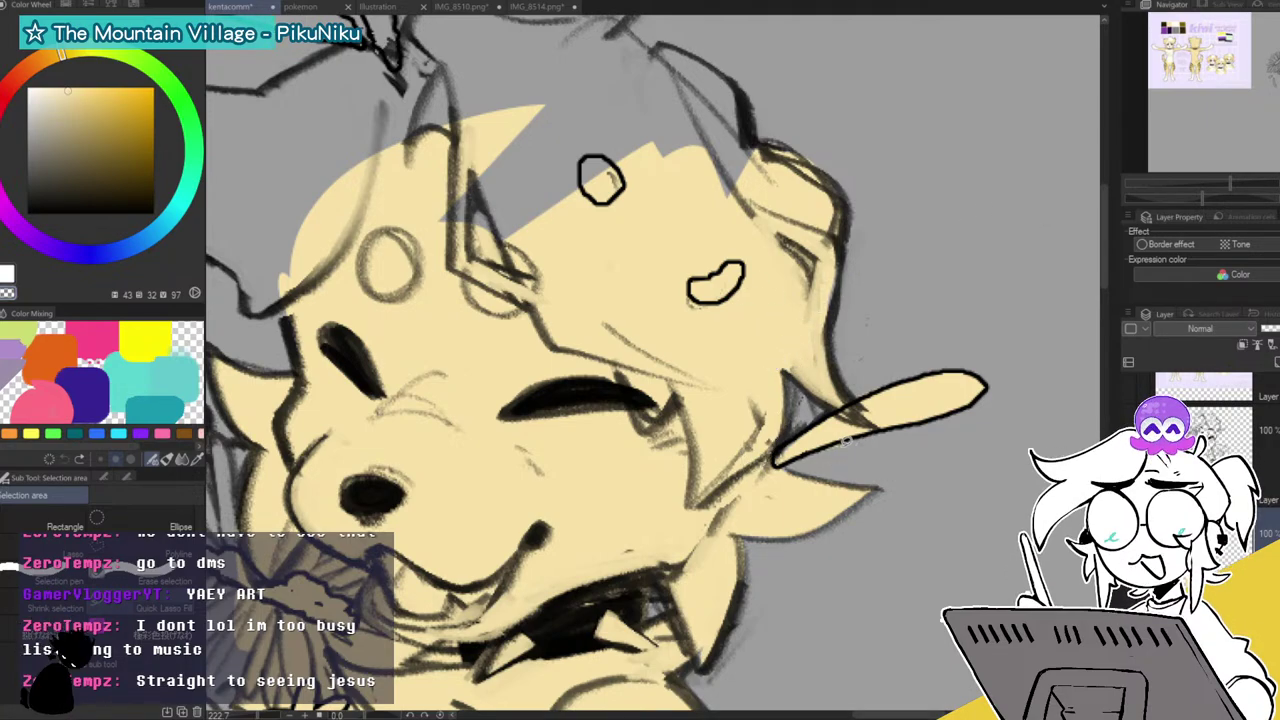
pyautogui.moveTo(862, 440); pyautogui.dragTo(752, 315)
pyautogui.moveTo(688, 275); pyautogui.dragTo(1068, 544)
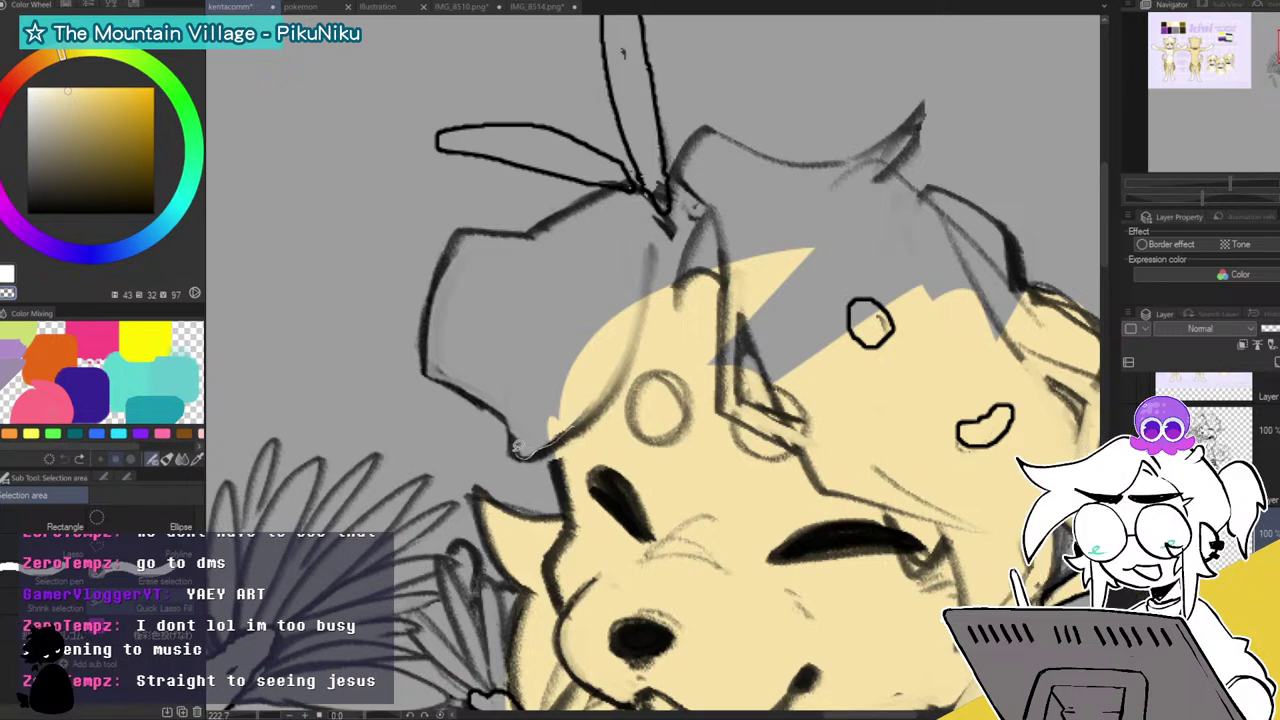
# Fill the inner half of the floppy ear and the crown hair out to the raised tuft and back edge with beige.
pyautogui.moveTo(470, 360)
pyautogui.mouseDown()
pyautogui.moveTo(730, 245)
pyautogui.moveTo(660, 205)
pyautogui.mouseUp()
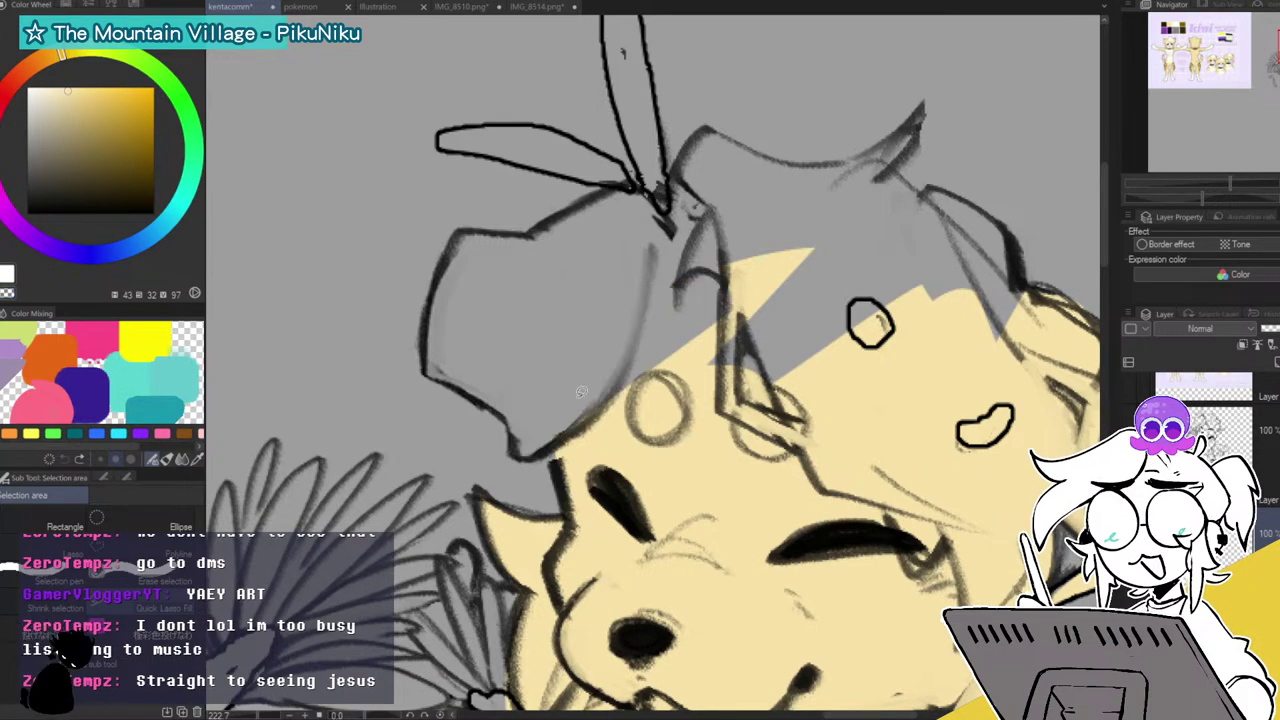
pyautogui.moveTo(518, 448)
pyautogui.mouseDown()
pyautogui.moveTo(491, 368)
pyautogui.moveTo(694, 351)
pyautogui.mouseUp()
pyautogui.moveTo(745, 197)
pyautogui.mouseDown()
pyautogui.moveTo(698, 202)
pyautogui.moveTo(920, 288)
pyautogui.mouseUp()
pyautogui.moveTo(664, 200)
pyautogui.mouseDown()
pyautogui.moveTo(708, 129)
pyautogui.moveTo(802, 308)
pyautogui.moveTo(672, 212)
pyautogui.mouseUp()
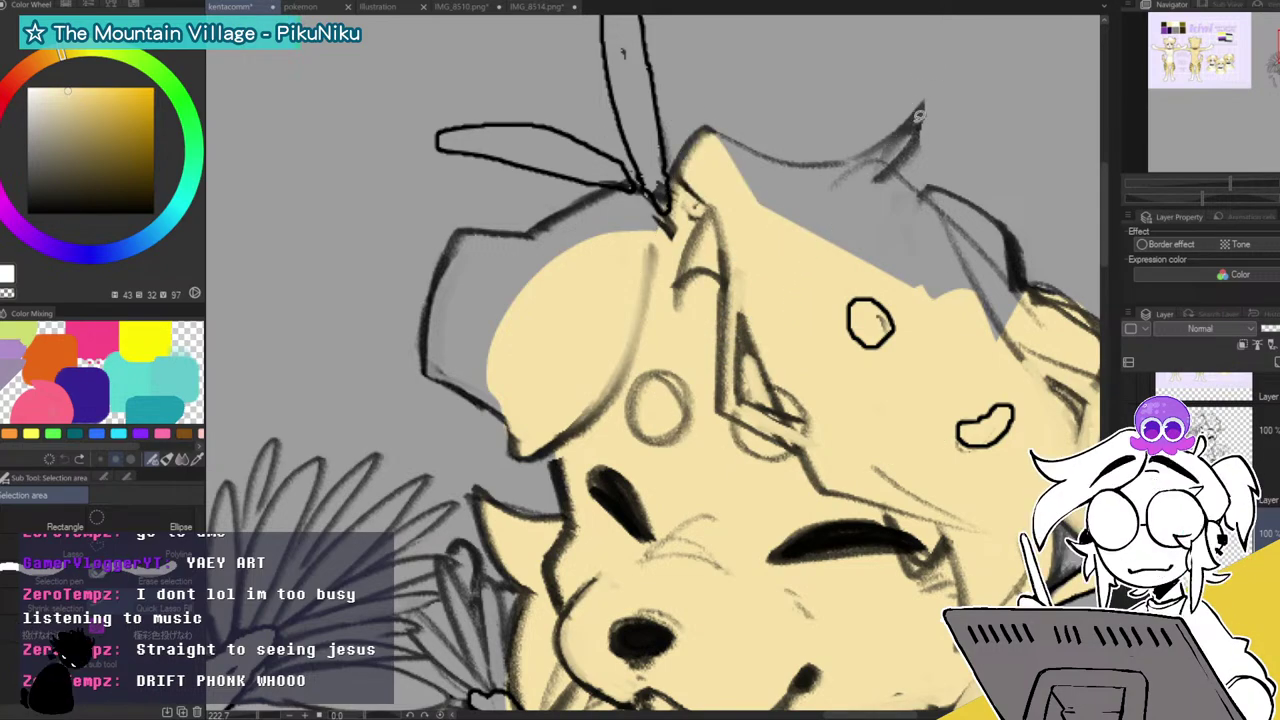
pyautogui.moveTo(918, 116); pyautogui.dragTo(775, 231)
pyautogui.moveTo(899, 170)
pyautogui.mouseDown()
pyautogui.moveTo(915, 125)
pyautogui.moveTo(991, 398)
pyautogui.moveTo(842, 258)
pyautogui.mouseUp()
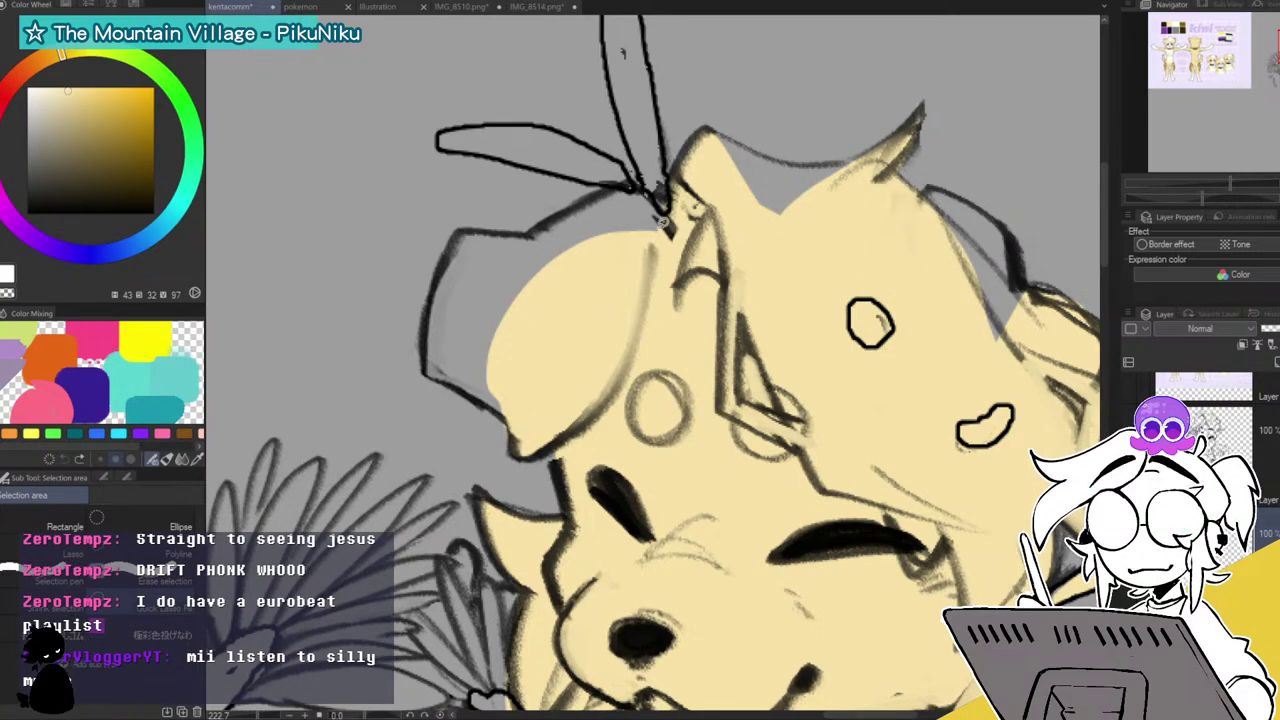
pyautogui.moveTo(1021, 244)
pyautogui.mouseDown()
pyautogui.moveTo(931, 306)
pyautogui.moveTo(928, 200)
pyautogui.mouseUp()
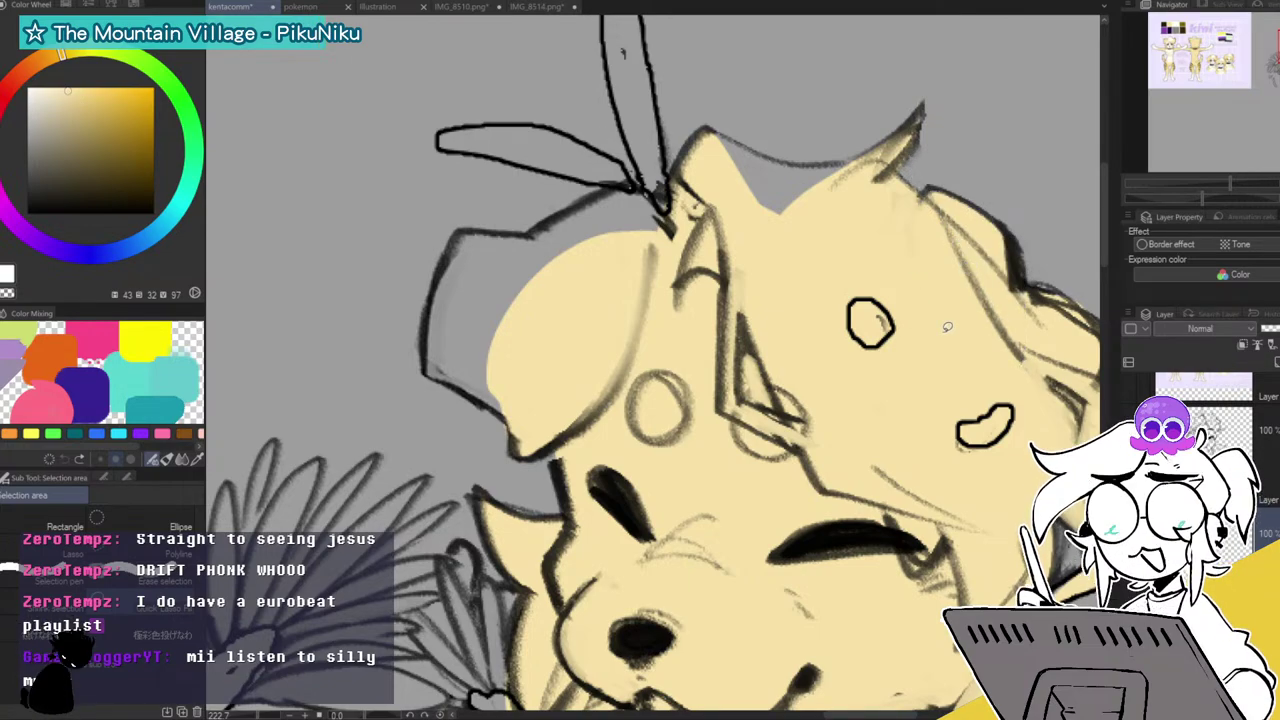
# Fill the outer half of the floppy ear and the remaining dip along the top of the hair with beige.
pyautogui.moveTo(628, 188)
pyautogui.mouseDown()
pyautogui.moveTo(550, 215)
pyautogui.moveTo(545, 395)
pyautogui.mouseUp()
pyautogui.moveTo(468, 230)
pyautogui.mouseDown()
pyautogui.moveTo(438, 283)
pyautogui.moveTo(430, 348)
pyautogui.mouseUp()
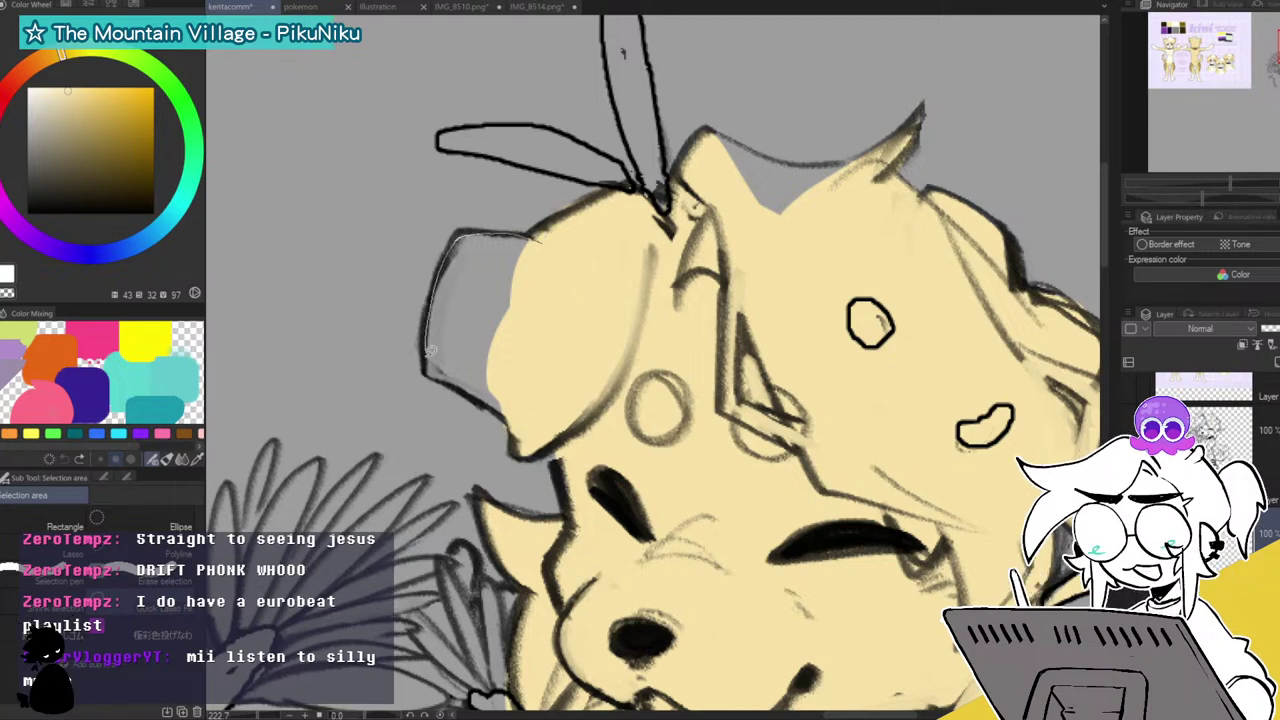
pyautogui.moveTo(490, 395); pyautogui.dragTo(495, 398)
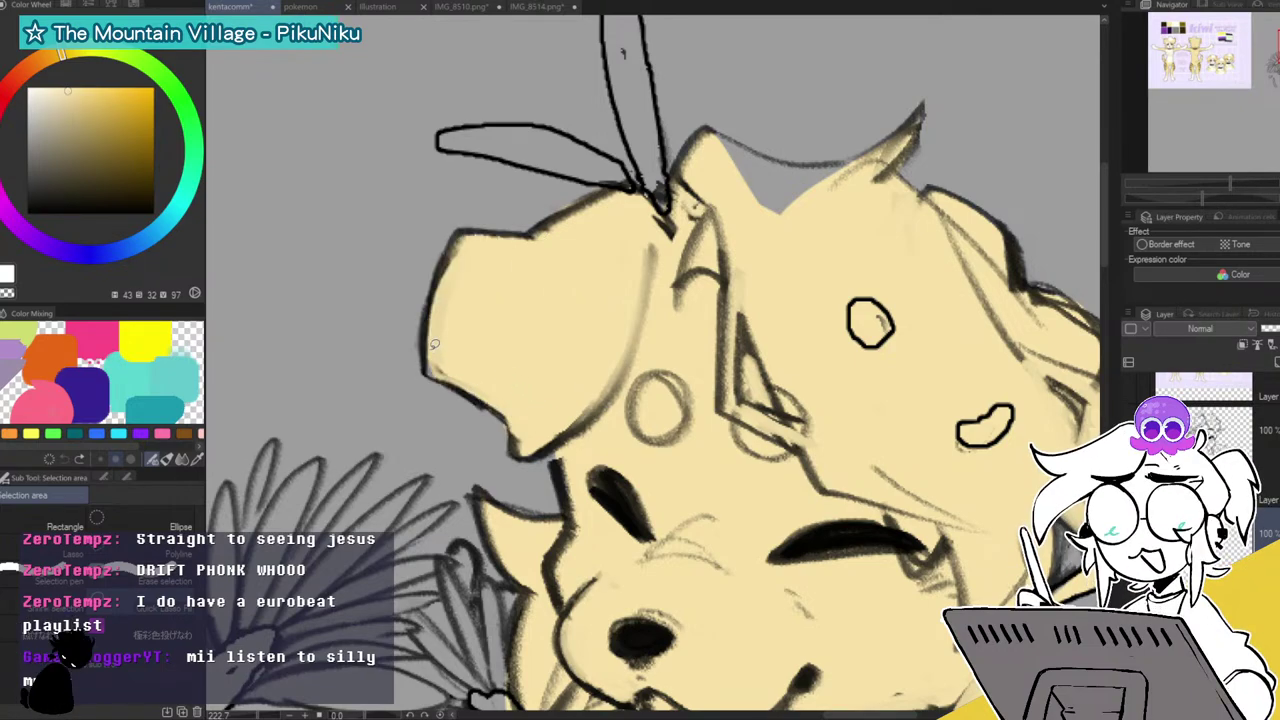
pyautogui.moveTo(720, 128)
pyautogui.mouseDown()
pyautogui.moveTo(747, 190)
pyautogui.moveTo(776, 149)
pyautogui.mouseUp()
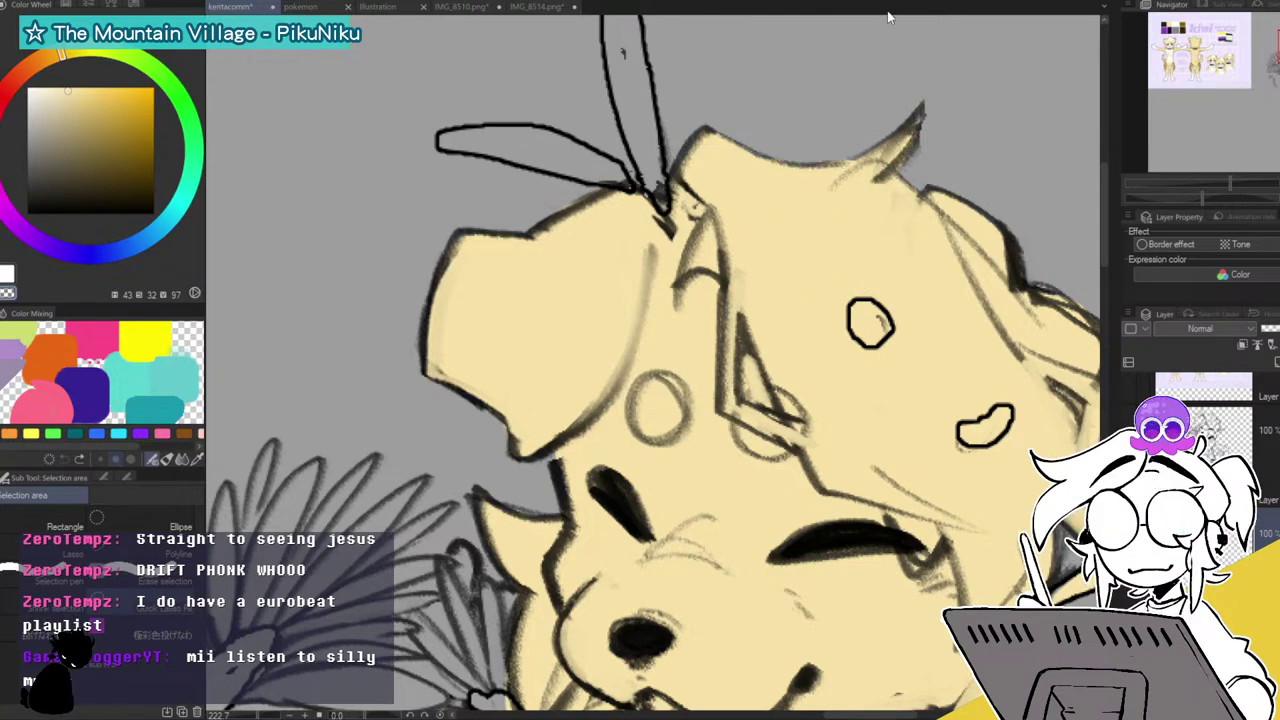
# Fill the two long leaf shapes sprouting from the top of the head with beige and clean up their edges.
pyautogui.moveTo(653, 362); pyautogui.dragTo(764, 553)
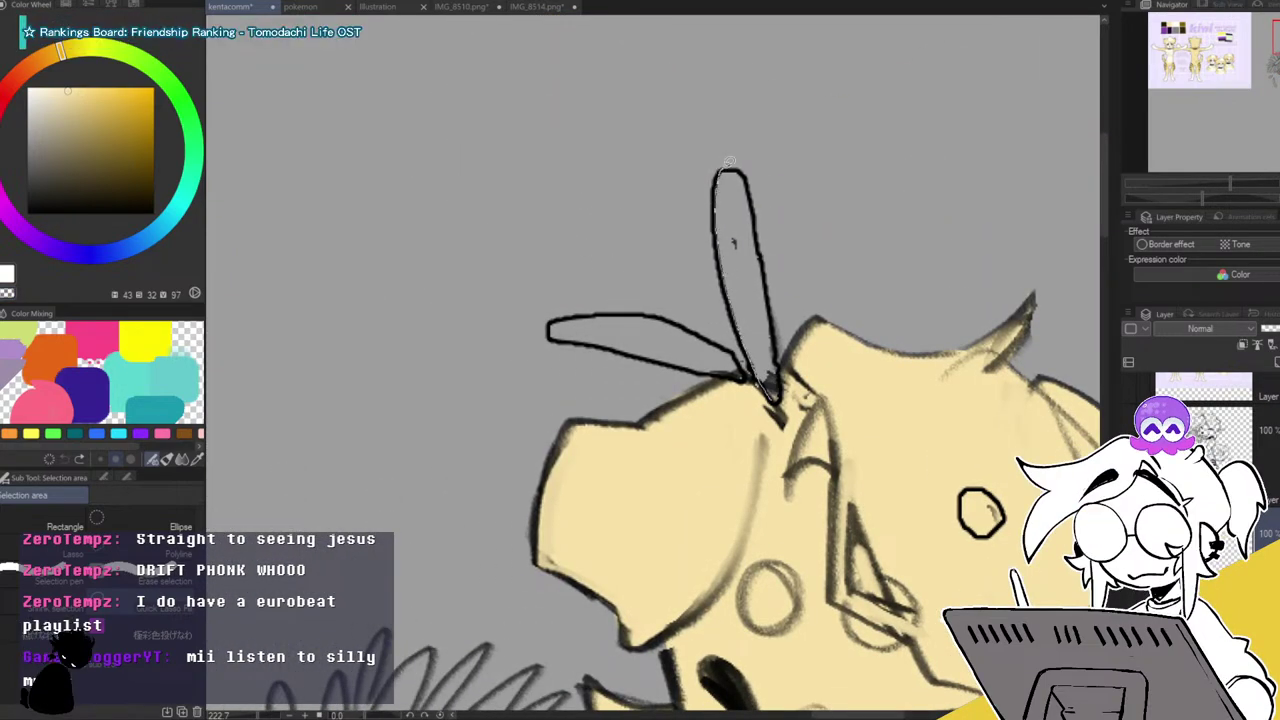
pyautogui.moveTo(751, 180); pyautogui.dragTo(795, 425)
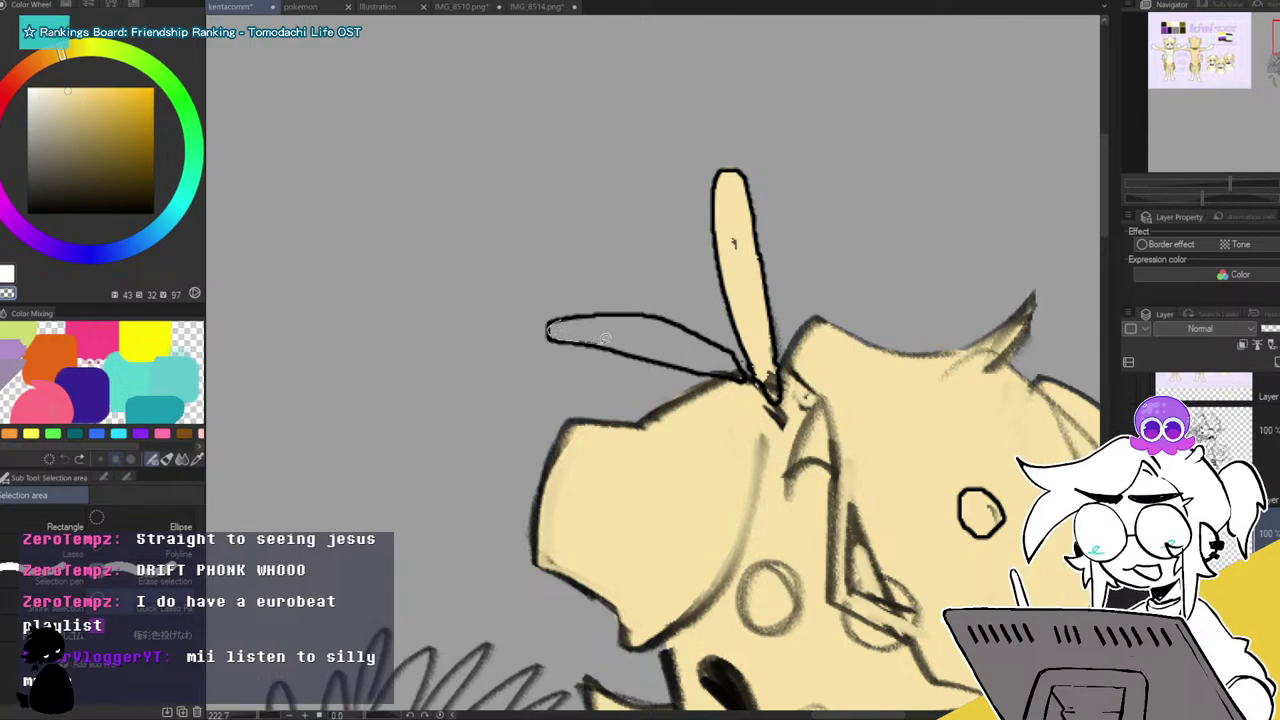
pyautogui.moveTo(677, 357); pyautogui.dragTo(742, 376)
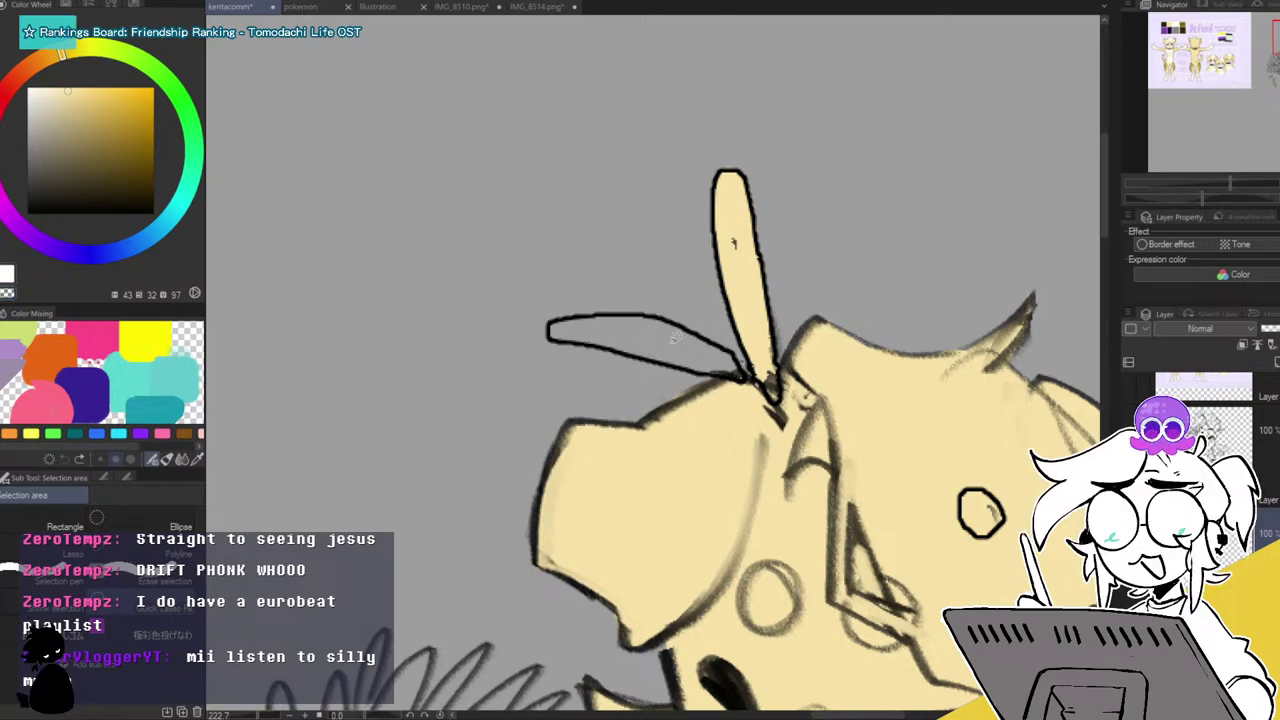
pyautogui.moveTo(665, 356)
pyautogui.mouseDown()
pyautogui.moveTo(548, 329)
pyautogui.moveTo(584, 311)
pyautogui.moveTo(653, 315)
pyautogui.moveTo(703, 339)
pyautogui.moveTo(700, 420)
pyautogui.mouseUp()
pyautogui.moveTo(694, 334)
pyautogui.mouseDown()
pyautogui.moveTo(666, 347)
pyautogui.moveTo(732, 374)
pyautogui.mouseUp()
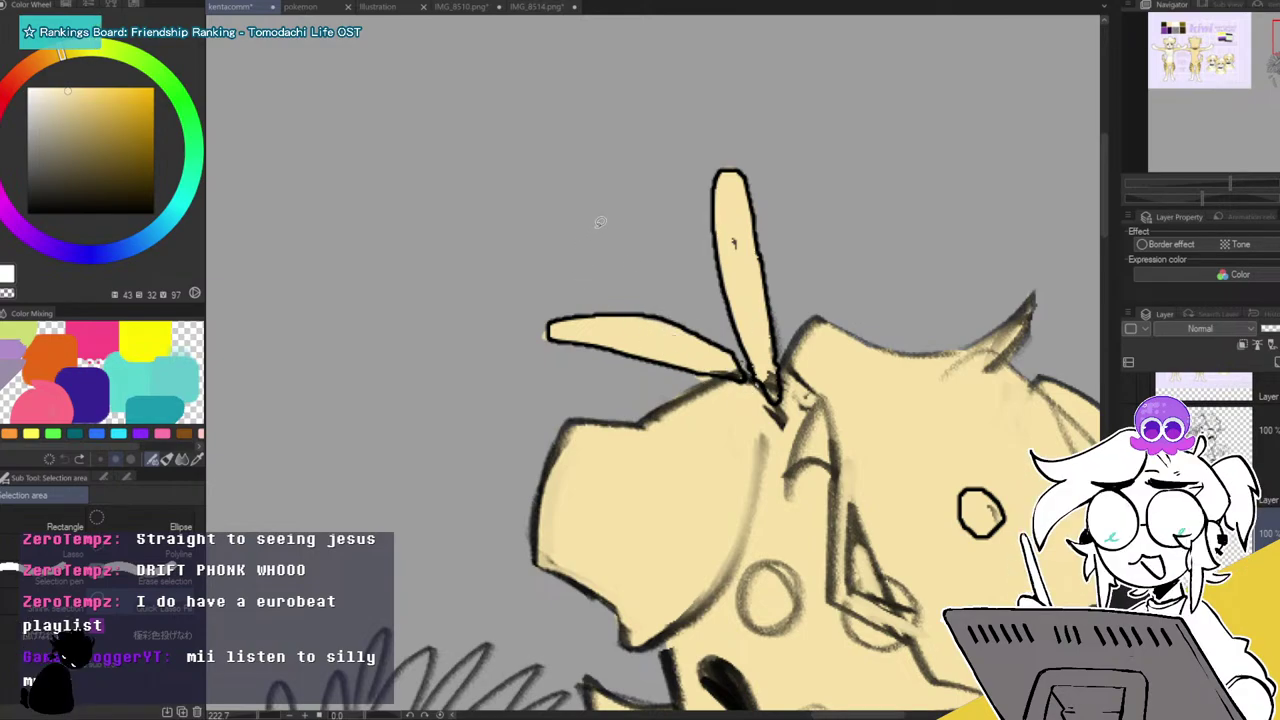
pyautogui.moveTo(698, 354)
pyautogui.mouseDown()
pyautogui.moveTo(714, 378)
pyautogui.moveTo(668, 376)
pyautogui.mouseUp()
pyautogui.press('c')
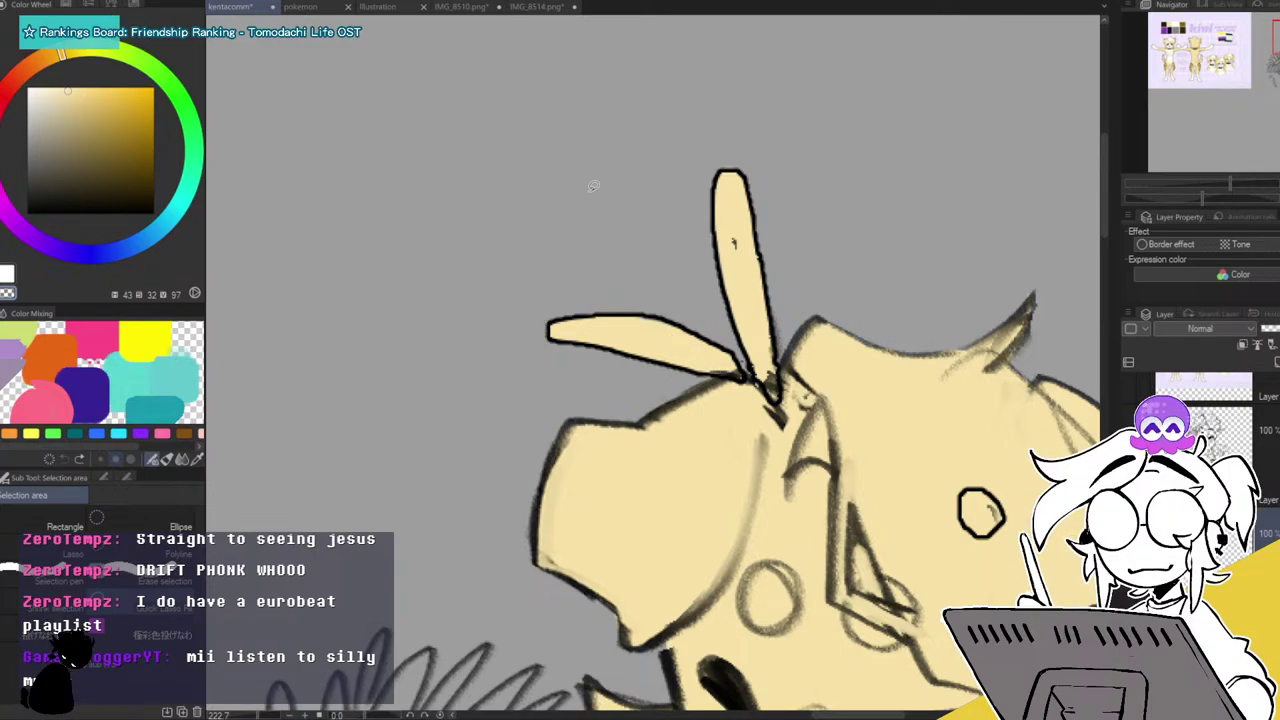
# Fill the leg on the bouquet side with beige from the striped thigh down to the ankle.
pyautogui.moveTo(1230, 183)
pyautogui.mouseDown()
pyautogui.moveTo(1202, 188)
pyautogui.moveTo(1213, 183)
pyautogui.mouseUp()
pyautogui.moveTo(1256, 16); pyautogui.dragTo(1247, 79)
pyautogui.moveTo(803, 238)
pyautogui.mouseDown()
pyautogui.moveTo(783, 300)
pyautogui.moveTo(775, 245)
pyautogui.moveTo(750, 232)
pyautogui.moveTo(745, 405)
pyautogui.mouseUp()
pyautogui.moveTo(741, 343)
pyautogui.mouseDown()
pyautogui.moveTo(737, 550)
pyautogui.moveTo(780, 335)
pyautogui.mouseUp()
pyautogui.moveTo(738, 456)
pyautogui.mouseDown()
pyautogui.moveTo(711, 560)
pyautogui.moveTo(772, 527)
pyautogui.moveTo(725, 517)
pyautogui.moveTo(702, 558)
pyautogui.mouseUp()
pyautogui.moveTo(791, 542); pyautogui.dragTo(797, 534)
pyautogui.moveTo(747, 475)
pyautogui.mouseDown()
pyautogui.moveTo(831, 552)
pyautogui.moveTo(808, 366)
pyautogui.mouseUp()
pyautogui.moveTo(803, 272)
pyautogui.mouseDown()
pyautogui.moveTo(830, 320)
pyautogui.moveTo(812, 450)
pyautogui.moveTo(812, 300)
pyautogui.mouseUp()
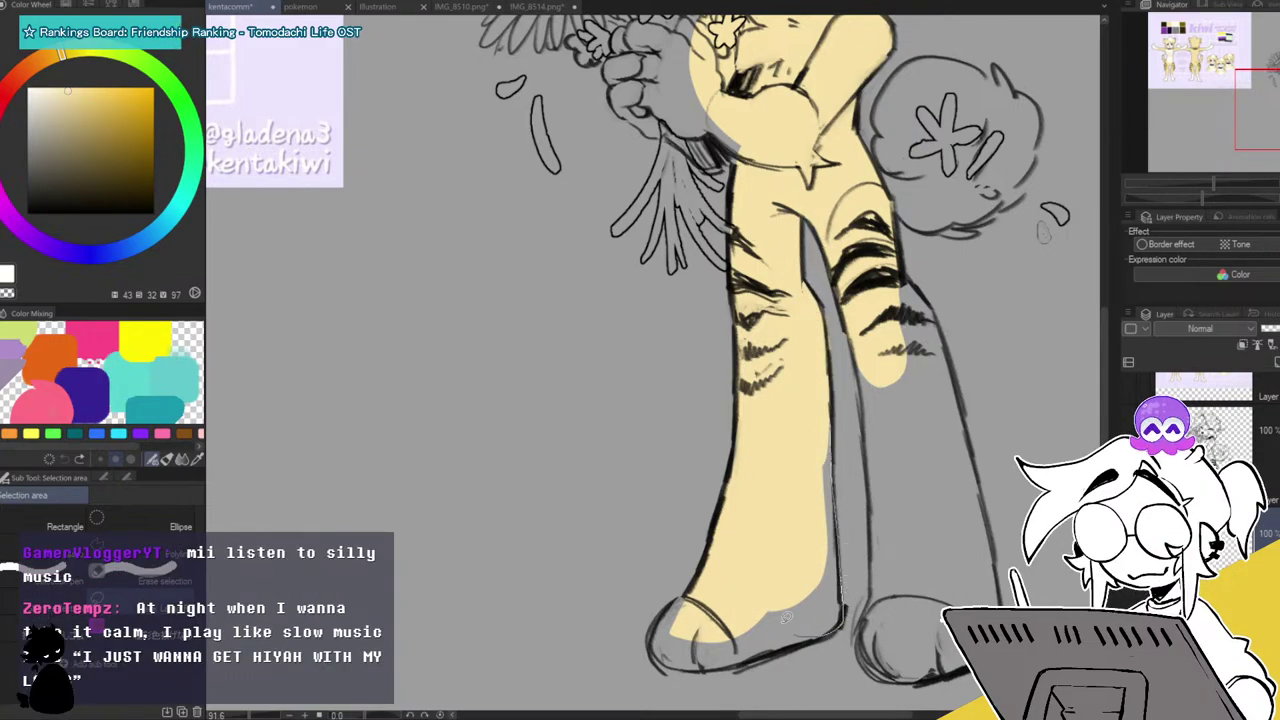
pyautogui.moveTo(795, 628); pyautogui.dragTo(801, 409)
pyautogui.moveTo(700, 586)
pyautogui.mouseDown()
pyautogui.moveTo(656, 652)
pyautogui.moveTo(728, 624)
pyautogui.mouseUp()
# Fill the toes, sole and heel of the bouquet-side foot with beige up to the outline.
pyautogui.moveTo(1214, 184); pyautogui.dragTo(1227, 185)
pyautogui.moveTo(767, 690); pyautogui.dragTo(636, 469)
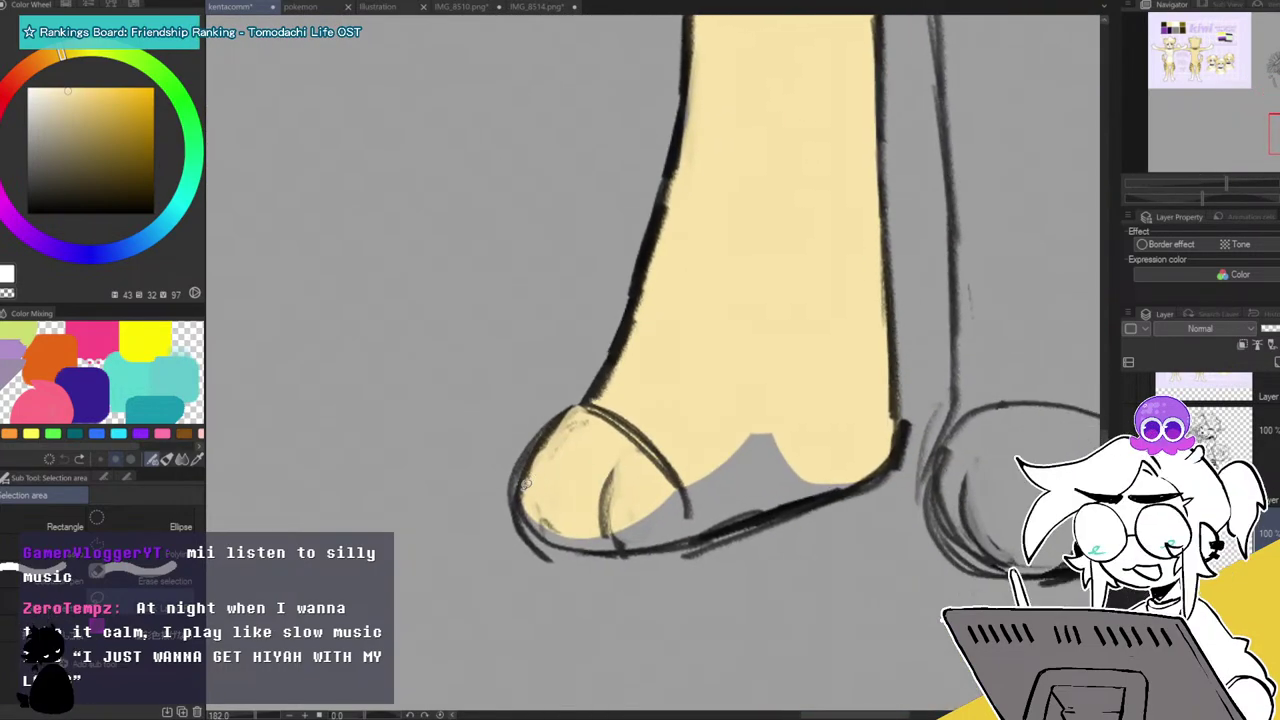
pyautogui.moveTo(603, 537)
pyautogui.mouseDown()
pyautogui.moveTo(800, 455)
pyautogui.moveTo(729, 524)
pyautogui.moveTo(780, 430)
pyautogui.mouseUp()
pyautogui.moveTo(538, 500)
pyautogui.mouseDown()
pyautogui.moveTo(583, 551)
pyautogui.moveTo(661, 544)
pyautogui.moveTo(718, 518)
pyautogui.mouseUp()
pyautogui.moveTo(566, 548)
pyautogui.mouseDown()
pyautogui.moveTo(671, 564)
pyautogui.moveTo(561, 546)
pyautogui.moveTo(671, 550)
pyautogui.moveTo(548, 548)
pyautogui.mouseUp()
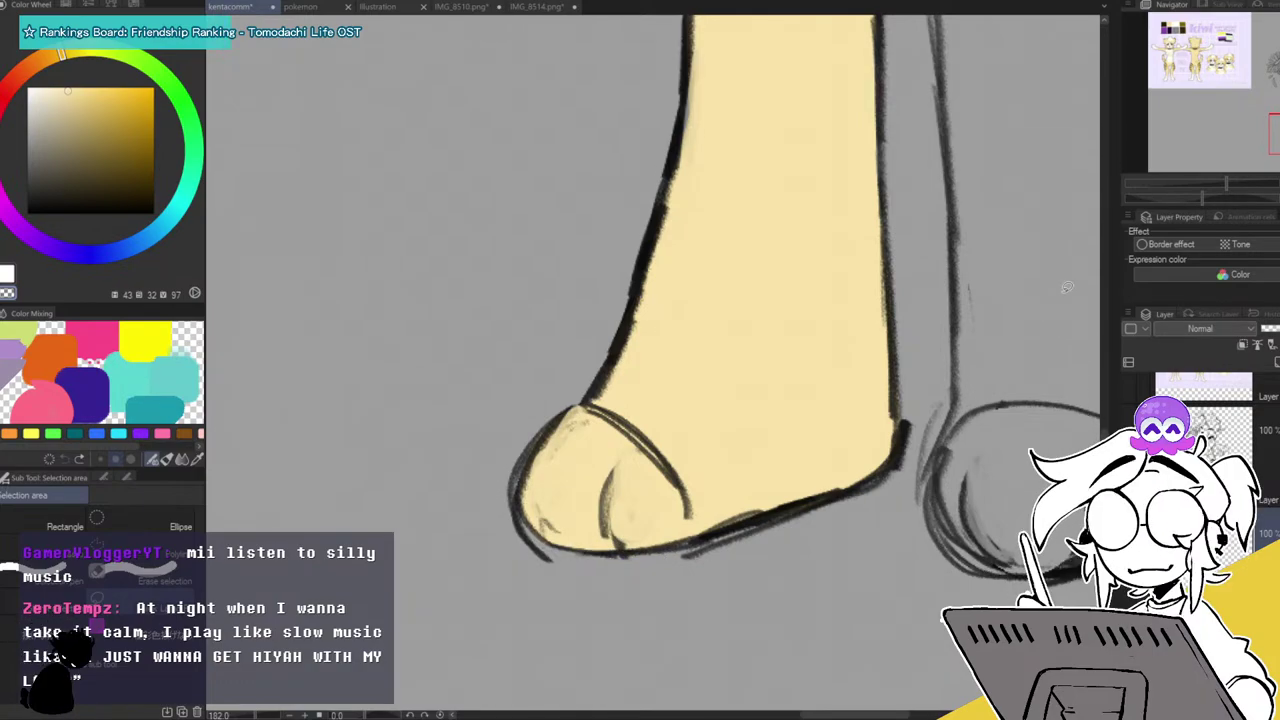
# Fill the tail-side leg below the stripes and the front of its foot with beige, following both leg outlines.
pyautogui.moveTo(958, 404); pyautogui.dragTo(1140, 420)
pyautogui.moveTo(1266, 100); pyautogui.dragTo(1278, 91)
pyautogui.moveTo(688, 72)
pyautogui.mouseDown()
pyautogui.moveTo(745, 362)
pyautogui.moveTo(780, 135)
pyautogui.moveTo(720, 197)
pyautogui.moveTo(900, 388)
pyautogui.moveTo(900, 260)
pyautogui.mouseUp()
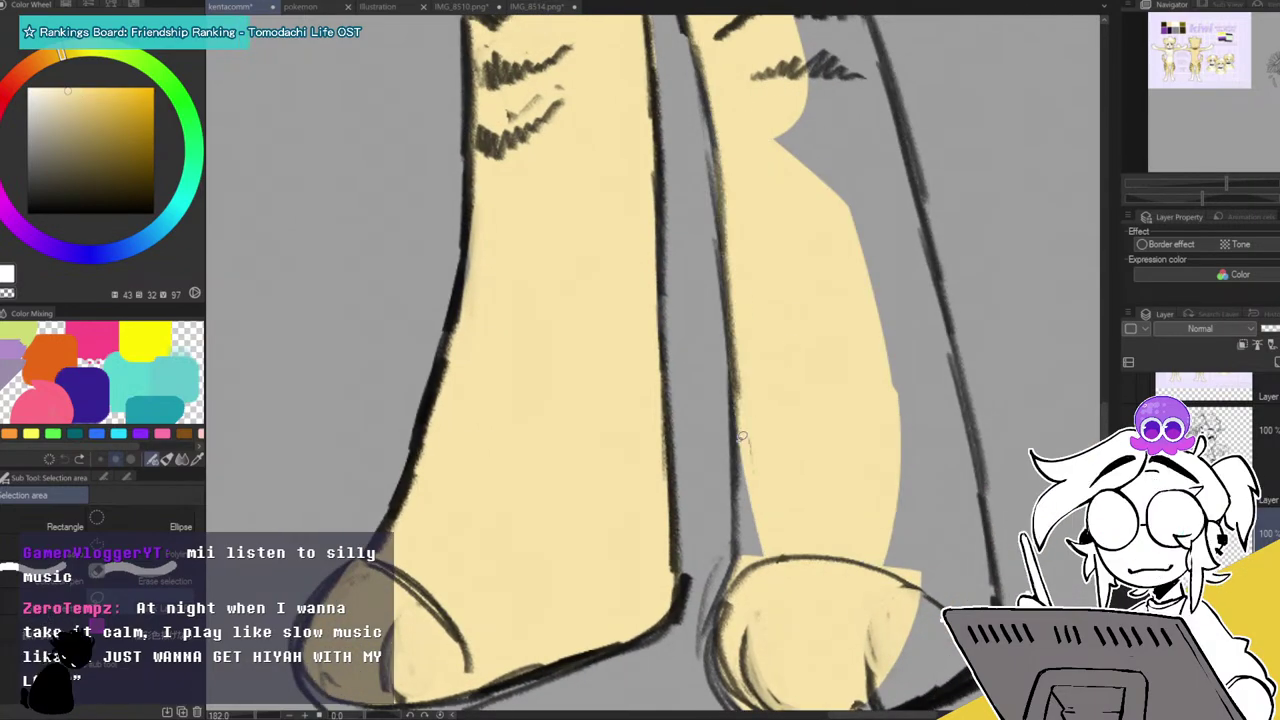
pyautogui.moveTo(996, 20)
pyautogui.mouseDown()
pyautogui.moveTo(874, 116)
pyautogui.moveTo(856, 186)
pyautogui.mouseUp()
pyautogui.moveTo(650, 82); pyautogui.dragTo(709, 133)
pyautogui.moveTo(731, 185); pyautogui.dragTo(746, 642)
pyautogui.moveTo(722, 176)
pyautogui.mouseDown()
pyautogui.moveTo(820, 638)
pyautogui.moveTo(785, 700)
pyautogui.mouseUp()
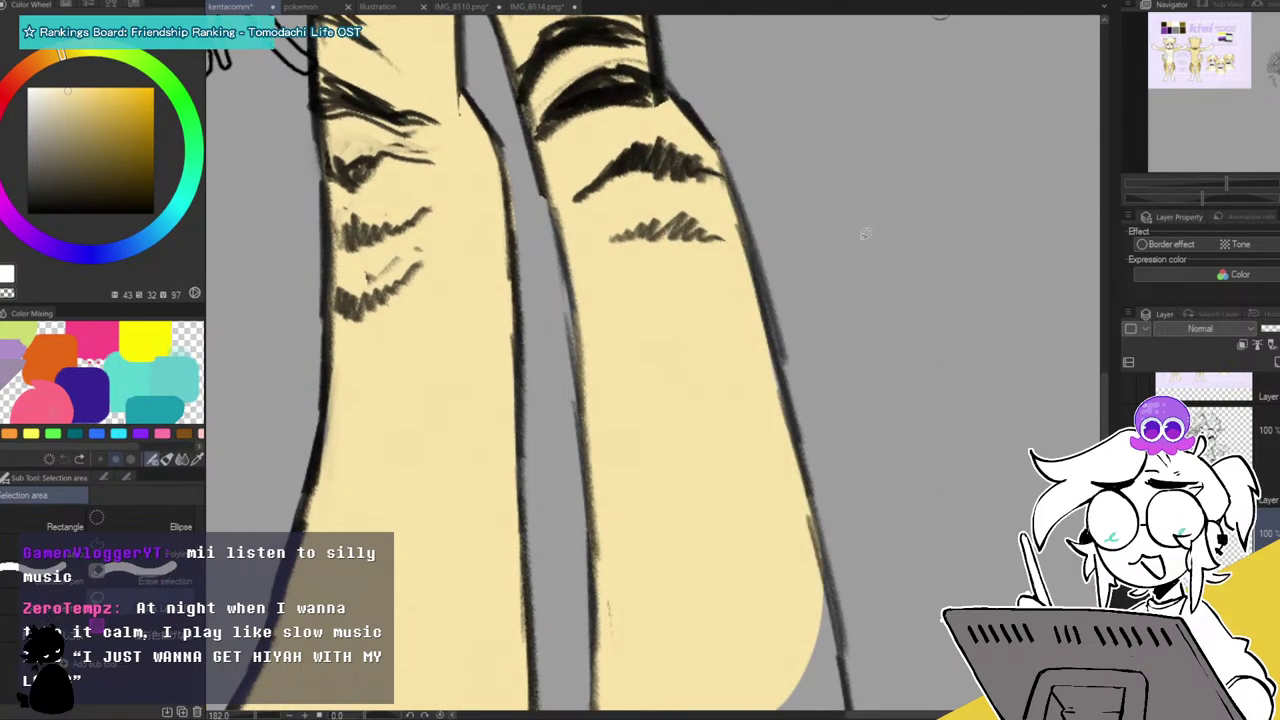
# Fill the remaining ankle and heel area of the tail-side foot with beige.
pyautogui.moveTo(1097, 562); pyautogui.dragTo(1046, 127)
pyautogui.moveTo(771, 131); pyautogui.dragTo(810, 320)
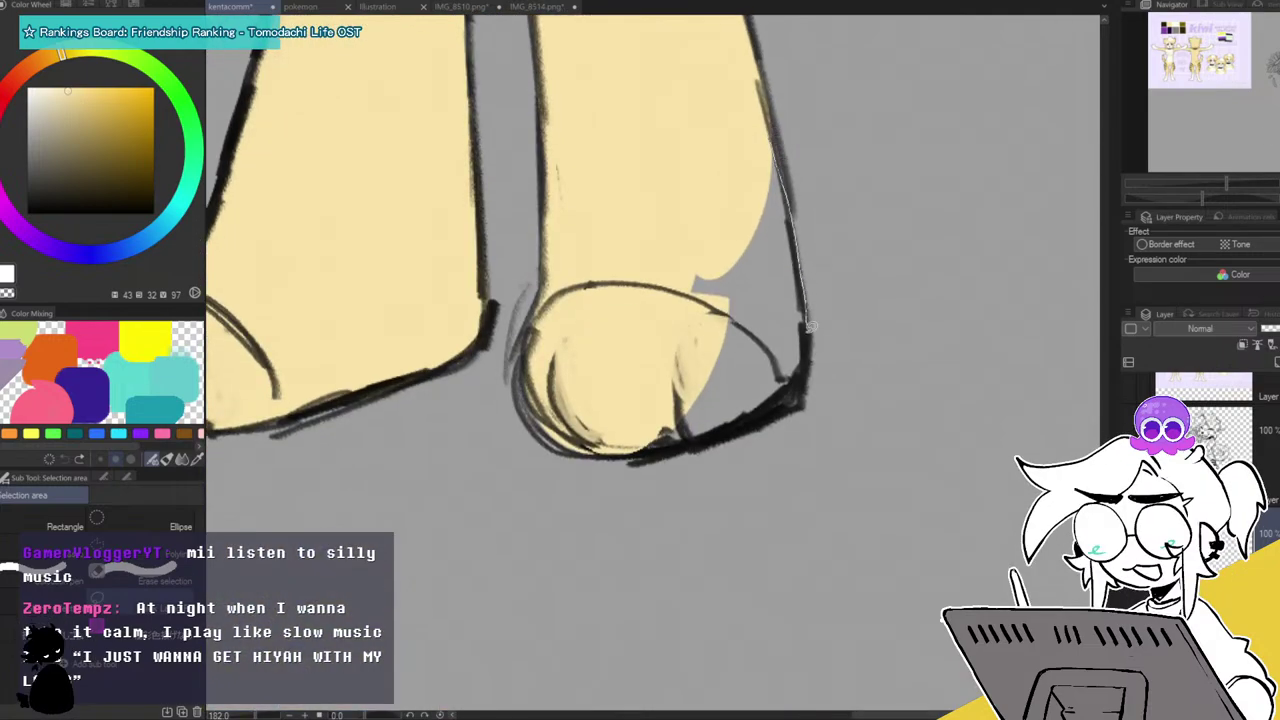
pyautogui.moveTo(762, 415); pyautogui.dragTo(754, 171)
# Fill the fingers and wrist of the hand gripping the bouquet with beige.
pyautogui.moveTo(1228, 185); pyautogui.dragTo(1194, 186)
pyautogui.moveTo(700, 222); pyautogui.dragTo(732, 340)
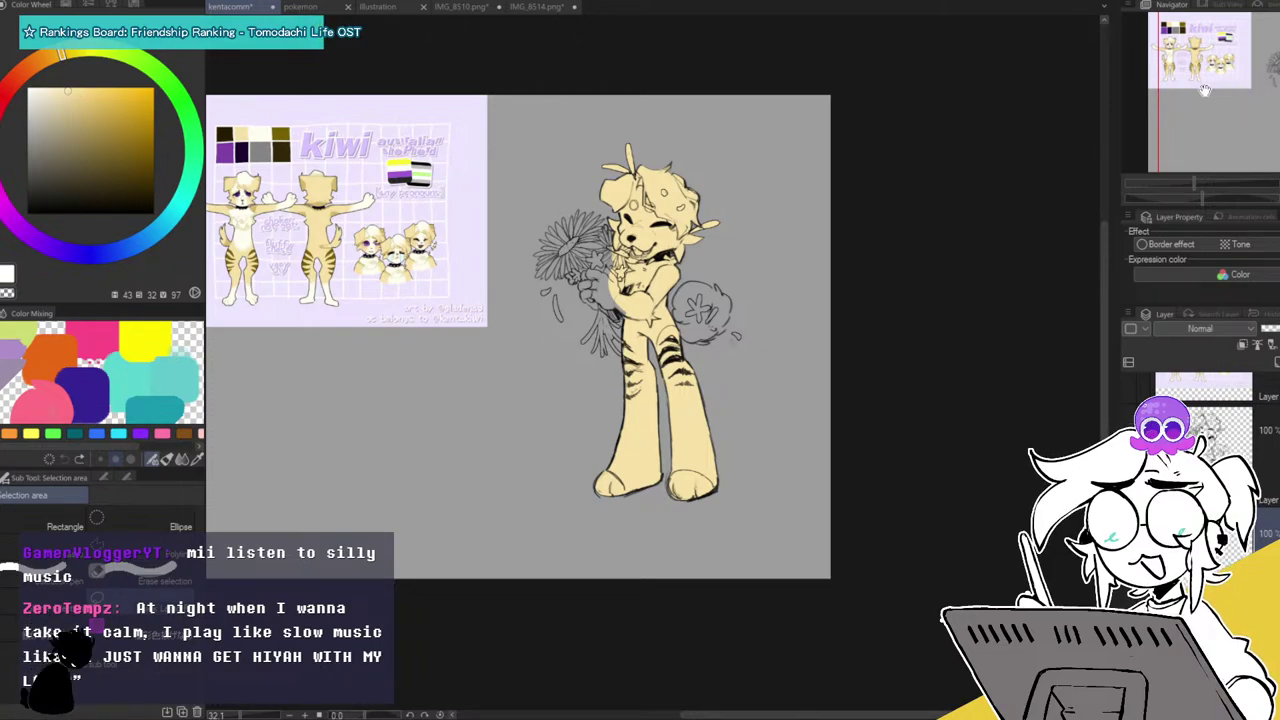
pyautogui.moveTo(1195, 179); pyautogui.dragTo(1213, 183)
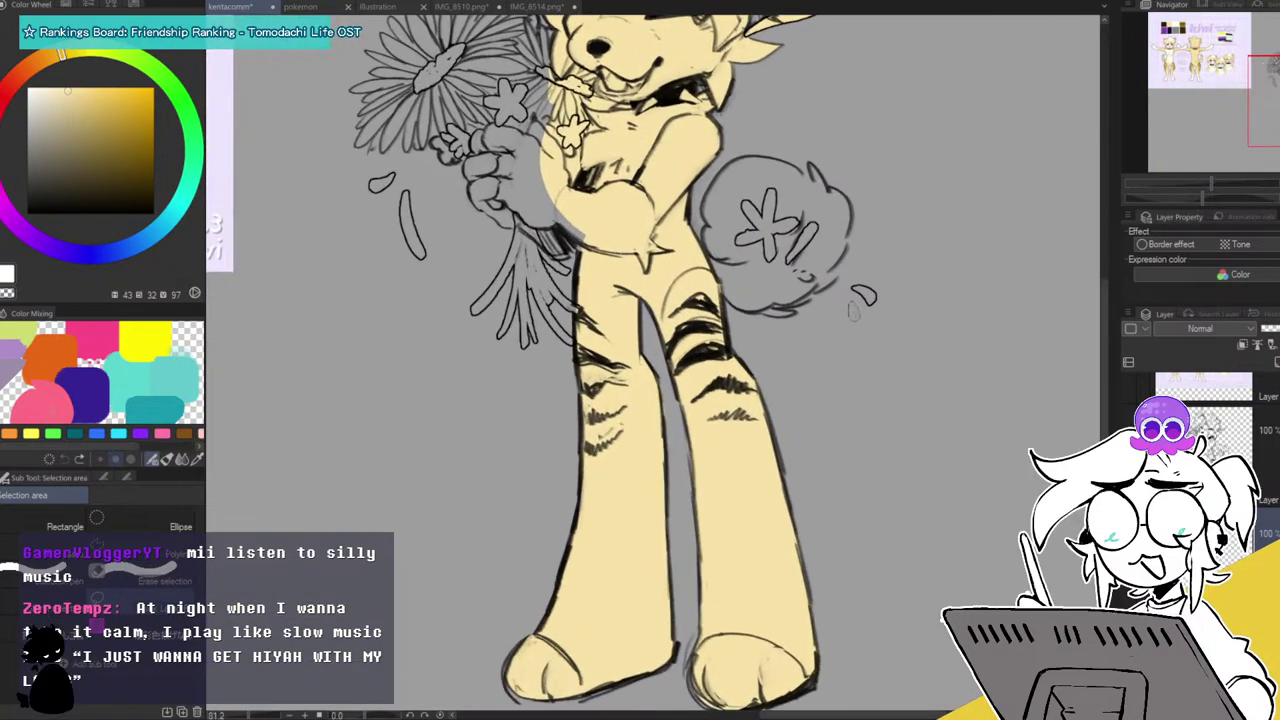
pyautogui.moveTo(546, 40); pyautogui.dragTo(588, 150)
pyautogui.moveTo(586, 212)
pyautogui.mouseDown()
pyautogui.moveTo(558, 190)
pyautogui.moveTo(523, 226)
pyautogui.mouseUp()
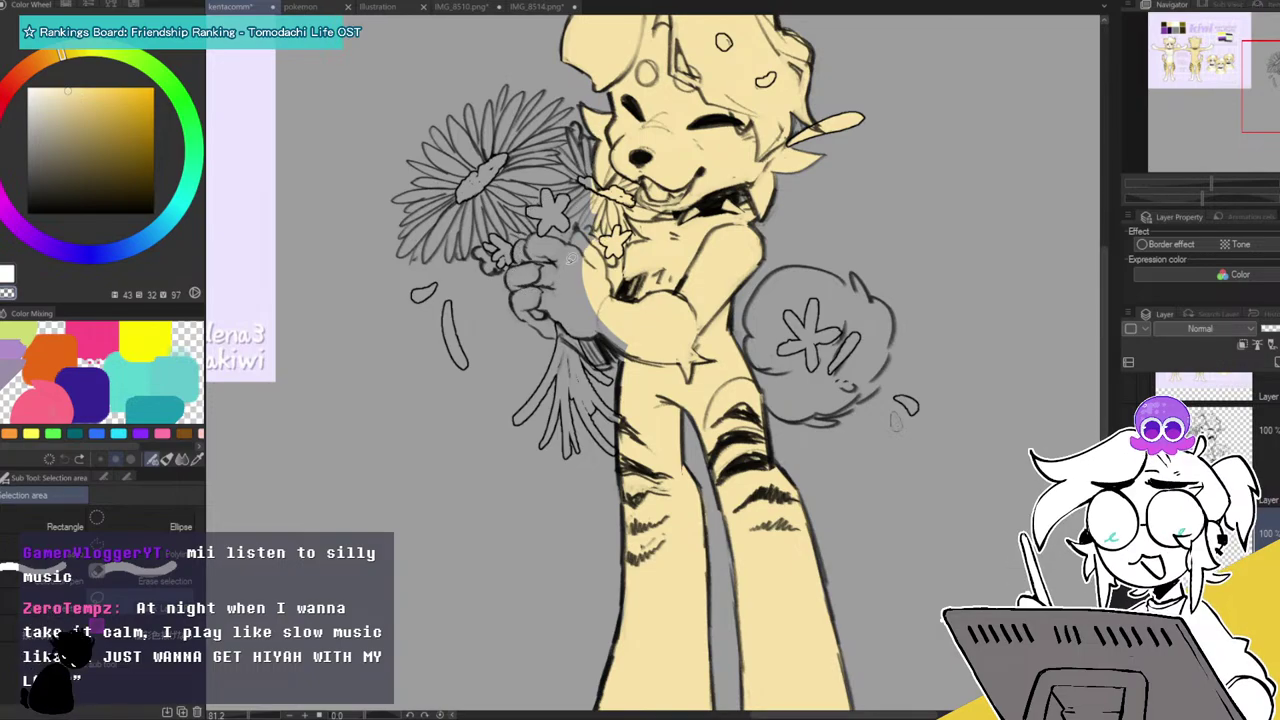
pyautogui.moveTo(521, 281)
pyautogui.mouseDown()
pyautogui.moveTo(524, 256)
pyautogui.moveTo(588, 295)
pyautogui.moveTo(522, 314)
pyautogui.moveTo(548, 305)
pyautogui.moveTo(556, 336)
pyautogui.moveTo(630, 356)
pyautogui.mouseUp()
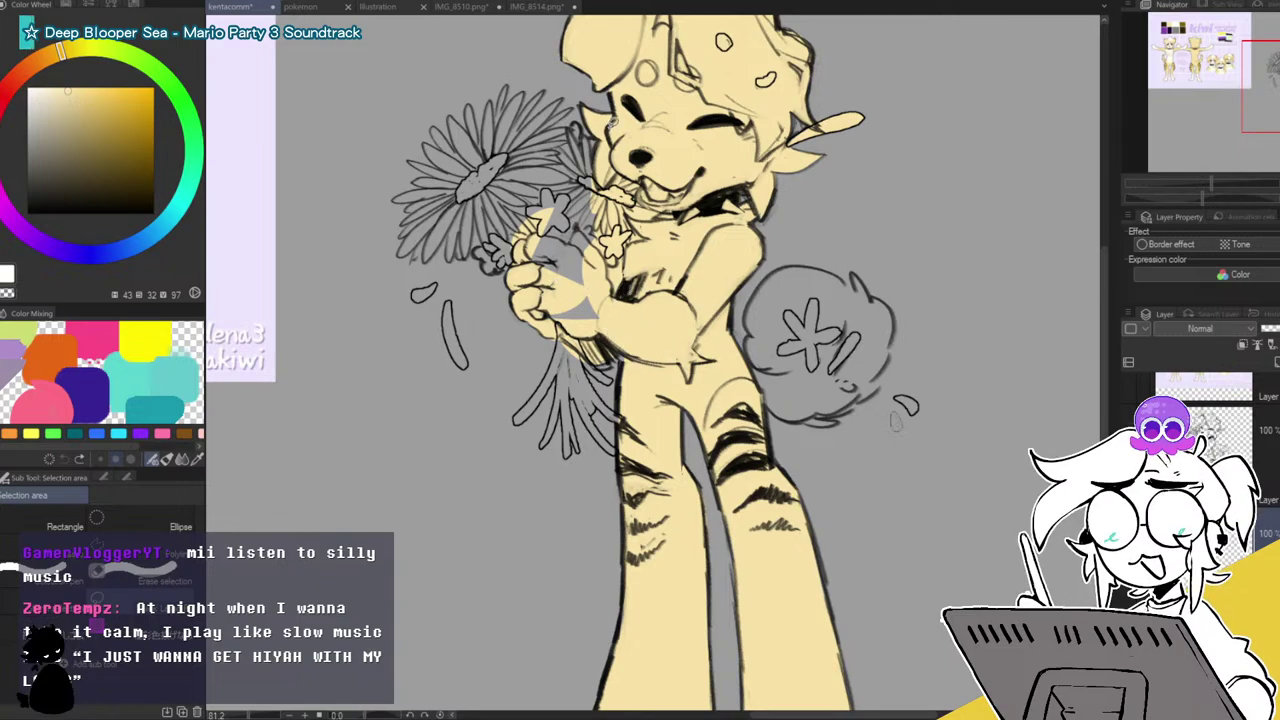
# Trim the beige from the gap between the bouquet hand and chest, and fill the uncoloured patch at the wrist.
pyautogui.moveTo(1211, 184); pyautogui.dragTo(1229, 184)
pyautogui.moveTo(1276, 86); pyautogui.dragTo(1268, 84)
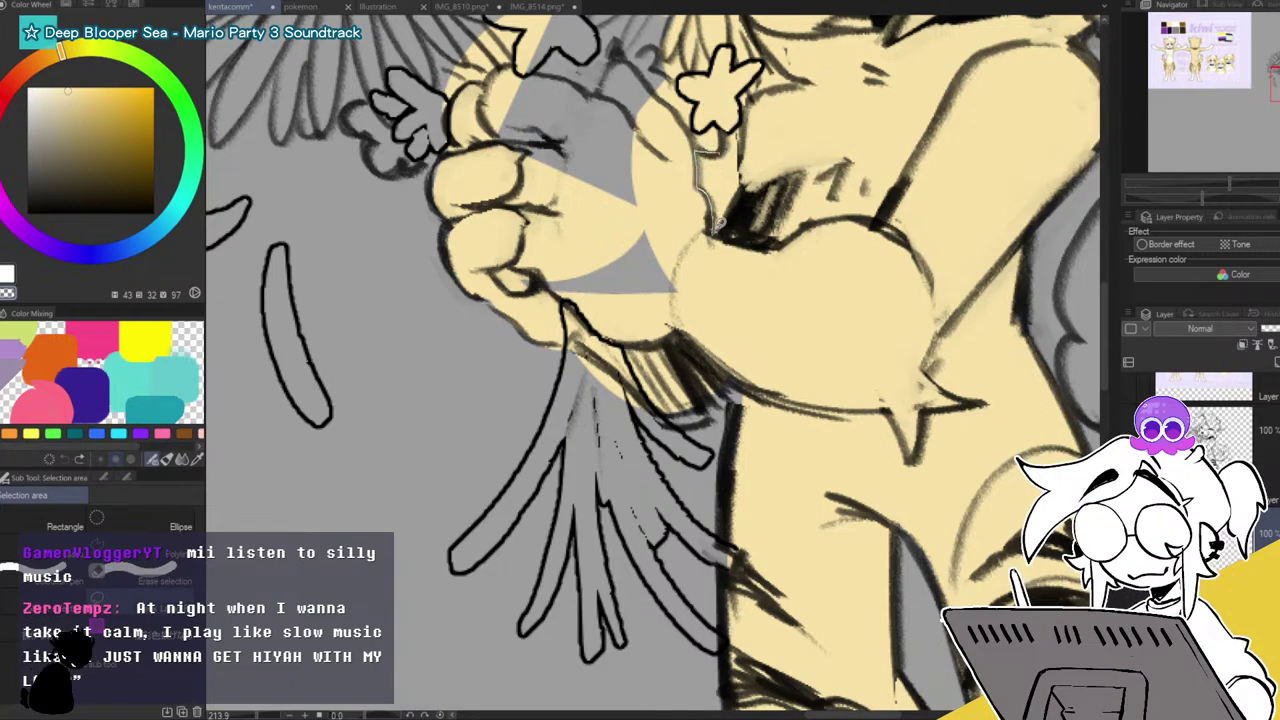
pyautogui.moveTo(735, 122); pyautogui.dragTo(729, 120)
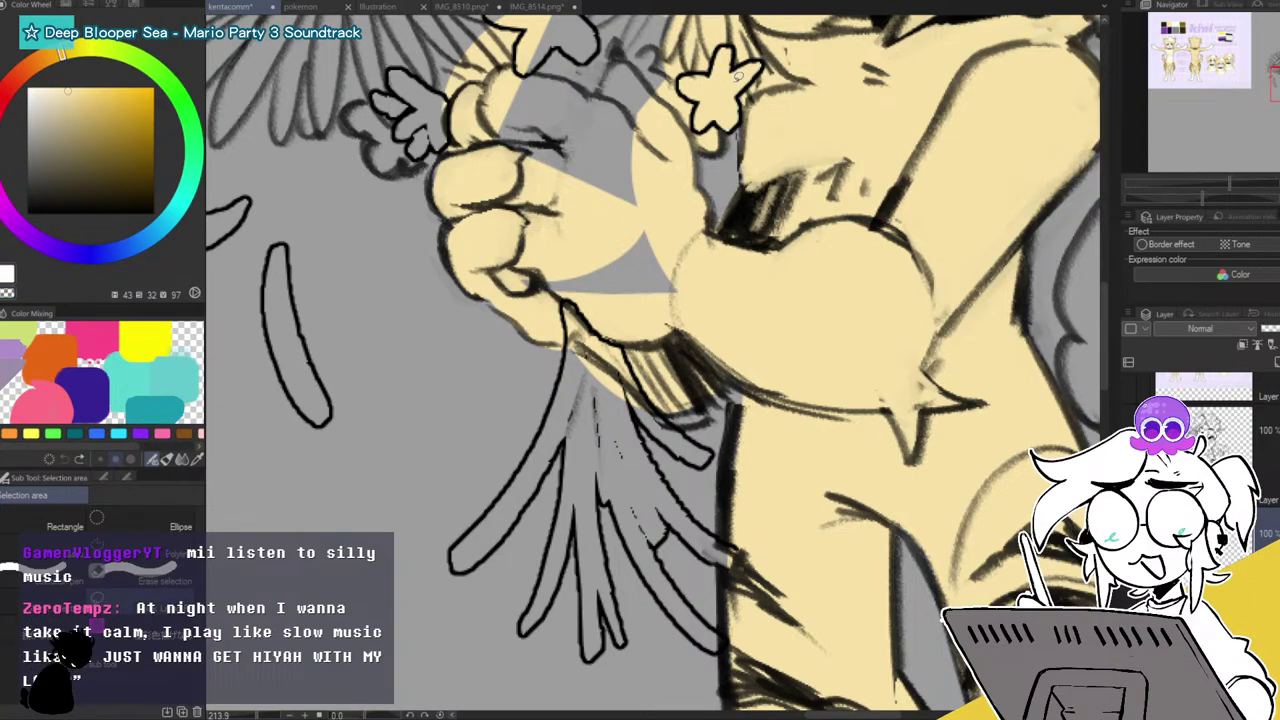
pyautogui.click(1271, 88)
pyautogui.moveTo(582, 144)
pyautogui.mouseDown()
pyautogui.moveTo(516, 208)
pyautogui.moveTo(720, 204)
pyautogui.moveTo(672, 150)
pyautogui.mouseUp()
# Fill the outer and middle bouquet stems below the hand with beige down to their tips.
pyautogui.moveTo(592, 268)
pyautogui.mouseDown()
pyautogui.moveTo(562, 374)
pyautogui.moveTo(614, 229)
pyautogui.mouseUp()
pyautogui.moveTo(578, 310)
pyautogui.mouseDown()
pyautogui.moveTo(525, 413)
pyautogui.moveTo(572, 368)
pyautogui.moveTo(468, 470)
pyautogui.moveTo(525, 440)
pyautogui.moveTo(475, 490)
pyautogui.moveTo(495, 395)
pyautogui.moveTo(478, 510)
pyautogui.moveTo(515, 470)
pyautogui.mouseUp()
pyautogui.moveTo(624, 269)
pyautogui.mouseDown()
pyautogui.moveTo(580, 350)
pyautogui.moveTo(581, 444)
pyautogui.moveTo(617, 280)
pyautogui.mouseUp()
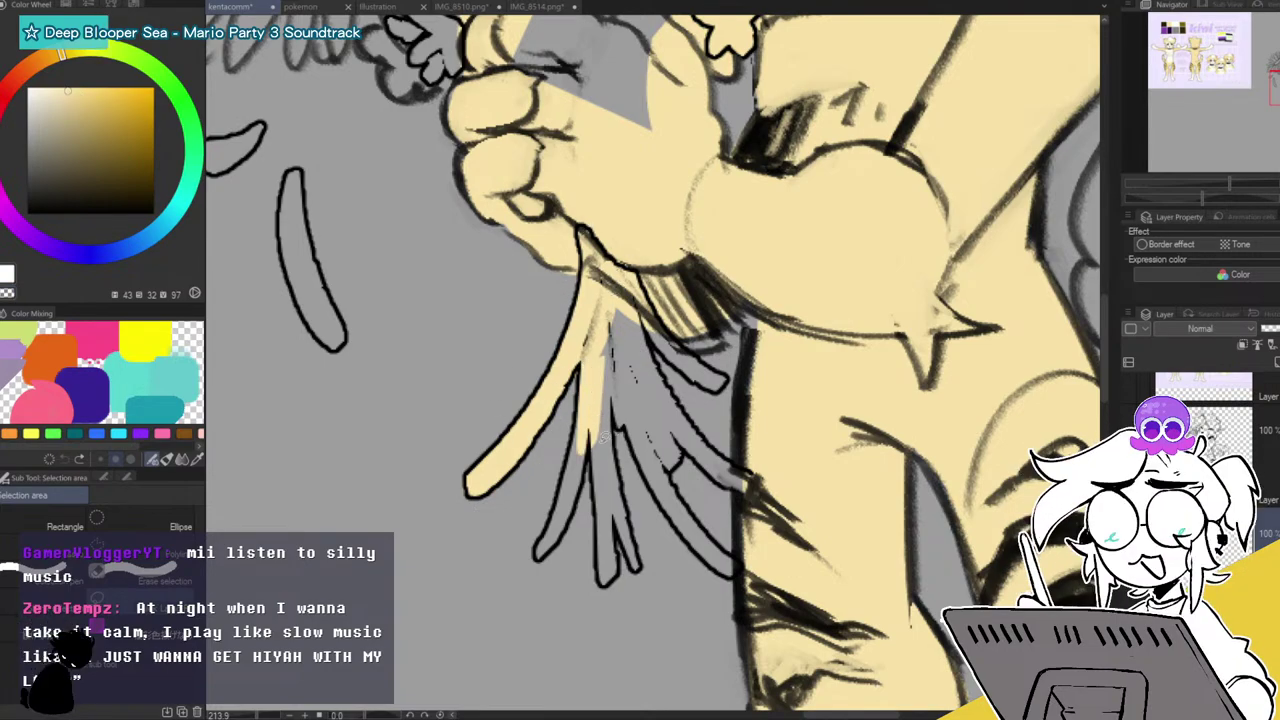
pyautogui.moveTo(609, 437); pyautogui.dragTo(596, 530)
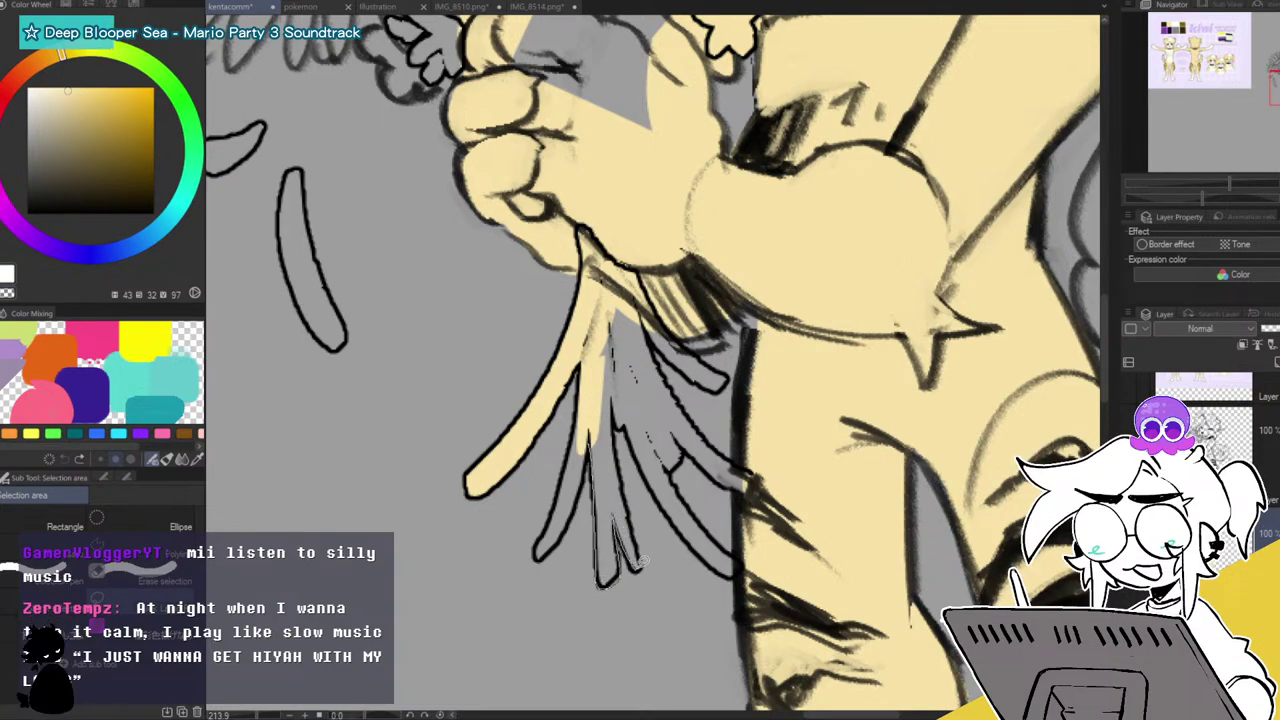
pyautogui.moveTo(613, 398); pyautogui.dragTo(601, 300)
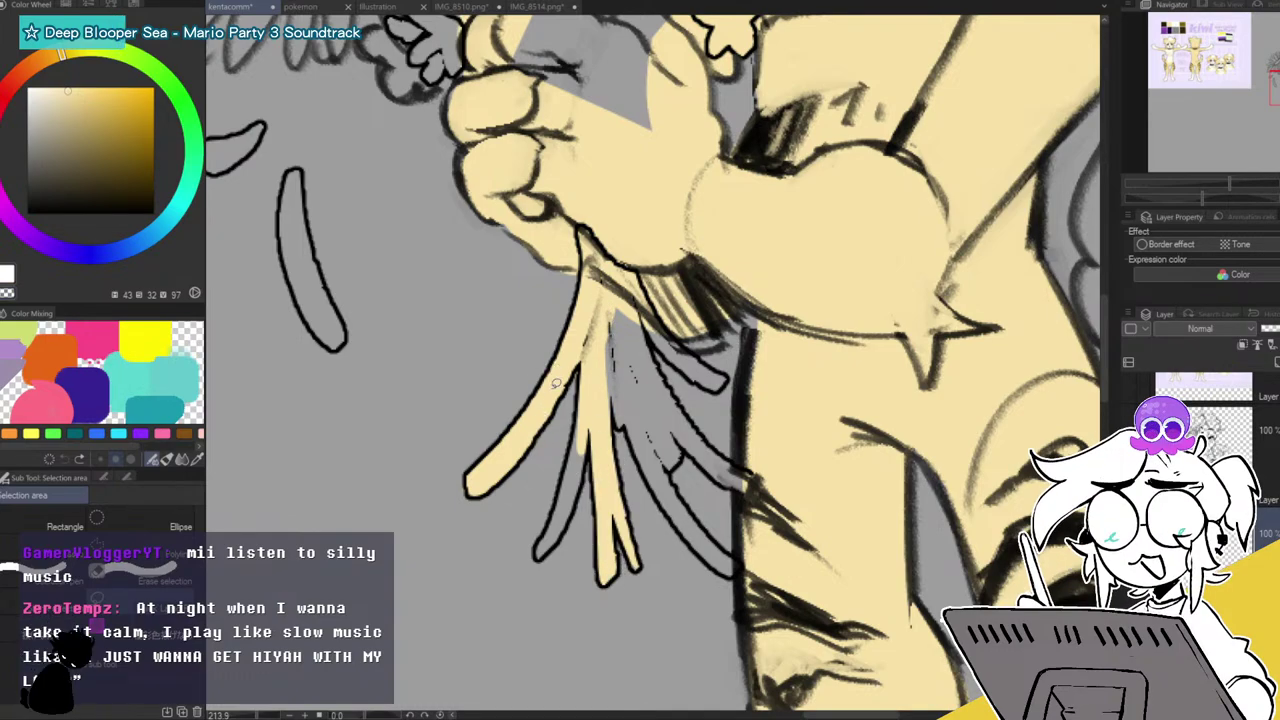
pyautogui.moveTo(590, 398); pyautogui.dragTo(587, 455)
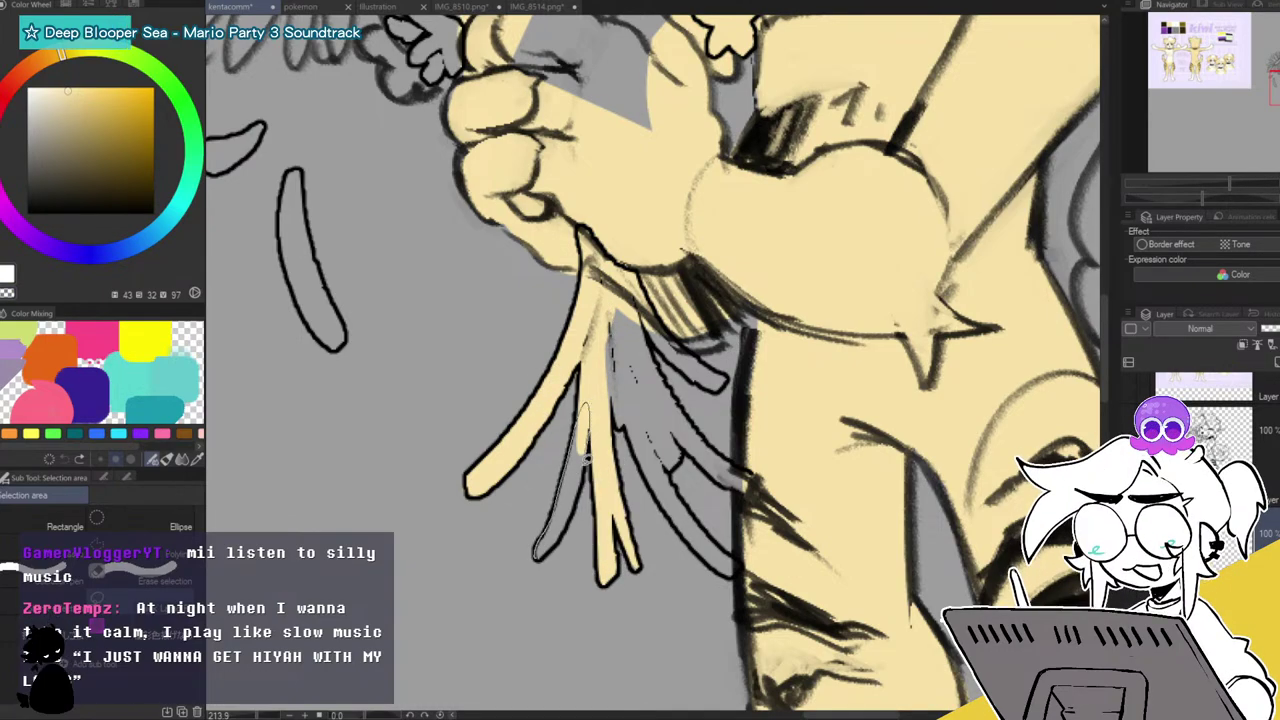
pyautogui.moveTo(565, 525); pyautogui.dragTo(585, 455)
pyautogui.moveTo(550, 549); pyautogui.dragTo(589, 475)
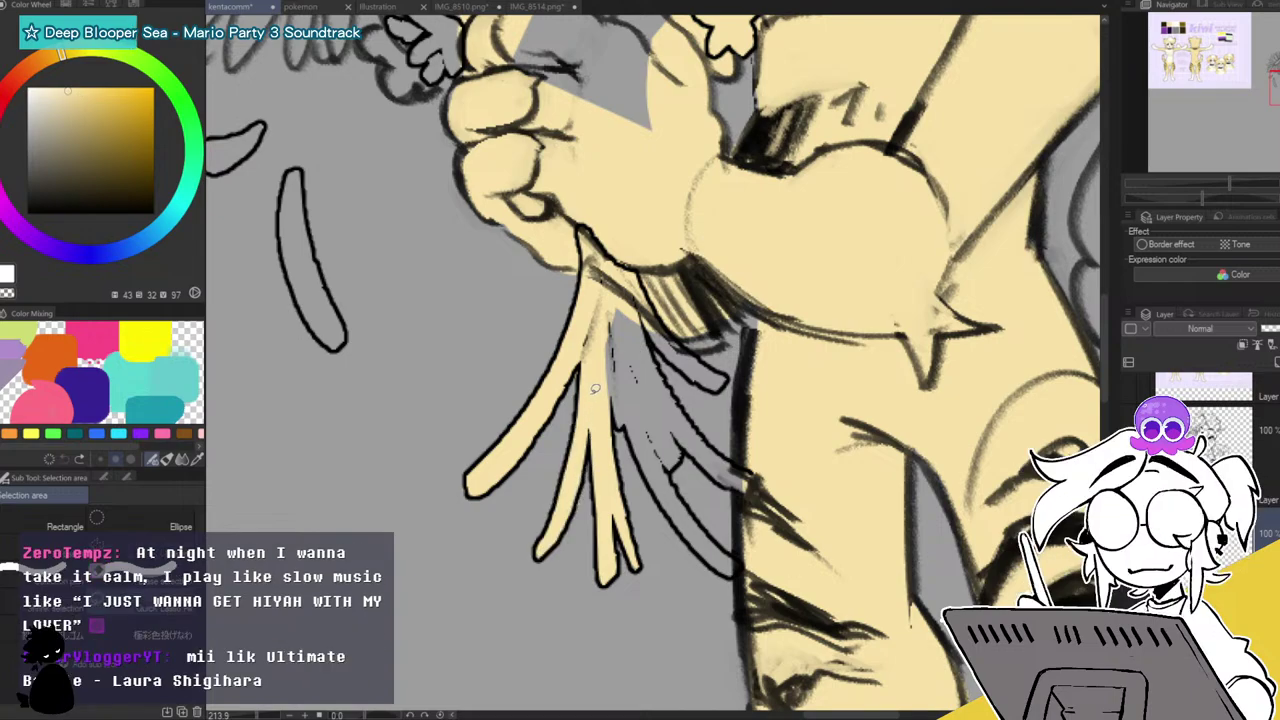
# Fill the remaining bouquet stems nearest the leg with beige, including the short one beneath the wrist.
pyautogui.moveTo(622, 428); pyautogui.dragTo(612, 266)
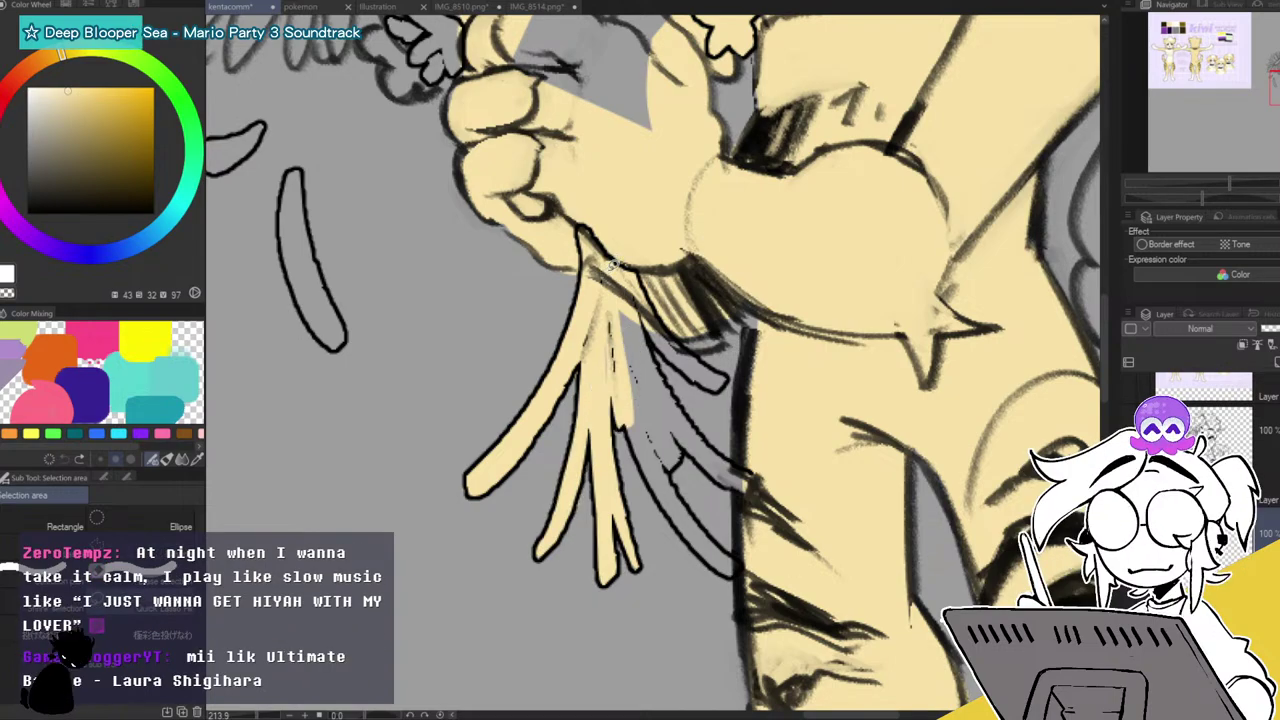
pyautogui.moveTo(630, 414)
pyautogui.mouseDown()
pyautogui.moveTo(650, 470)
pyautogui.moveTo(676, 470)
pyautogui.moveTo(684, 444)
pyautogui.moveTo(627, 290)
pyautogui.mouseUp()
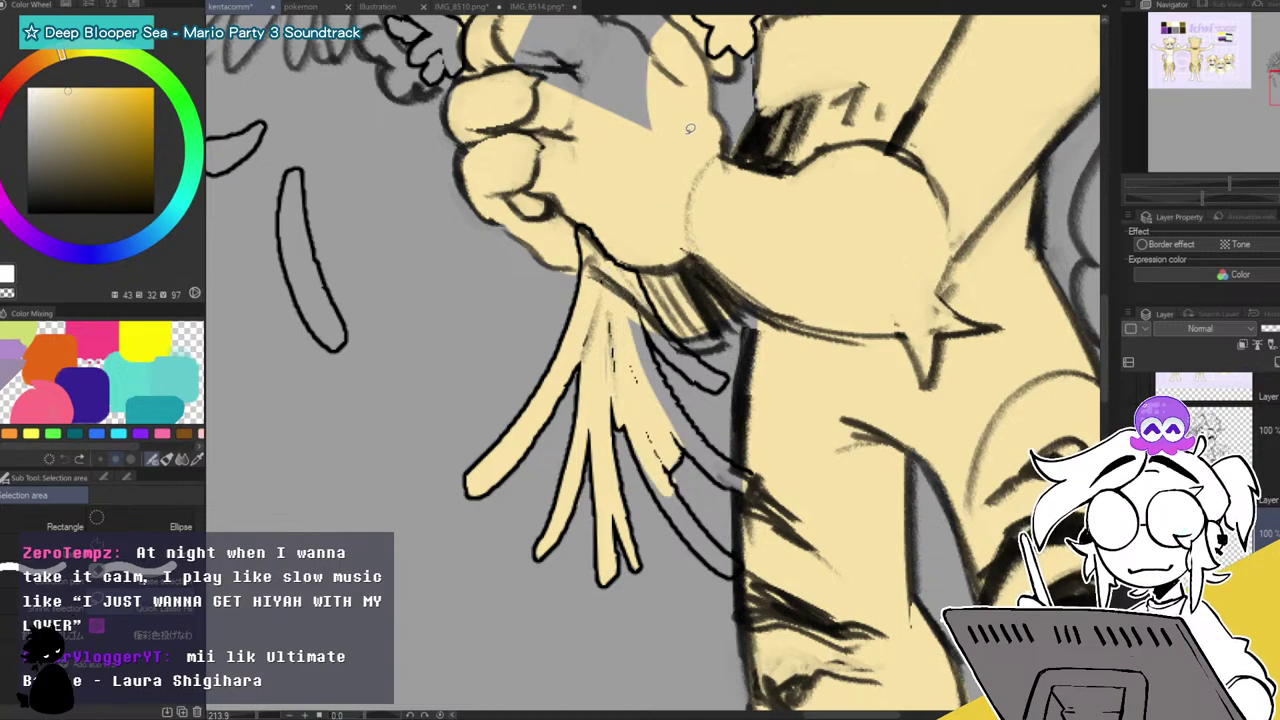
pyautogui.moveTo(697, 455)
pyautogui.mouseDown()
pyautogui.moveTo(757, 483)
pyautogui.moveTo(628, 333)
pyautogui.mouseUp()
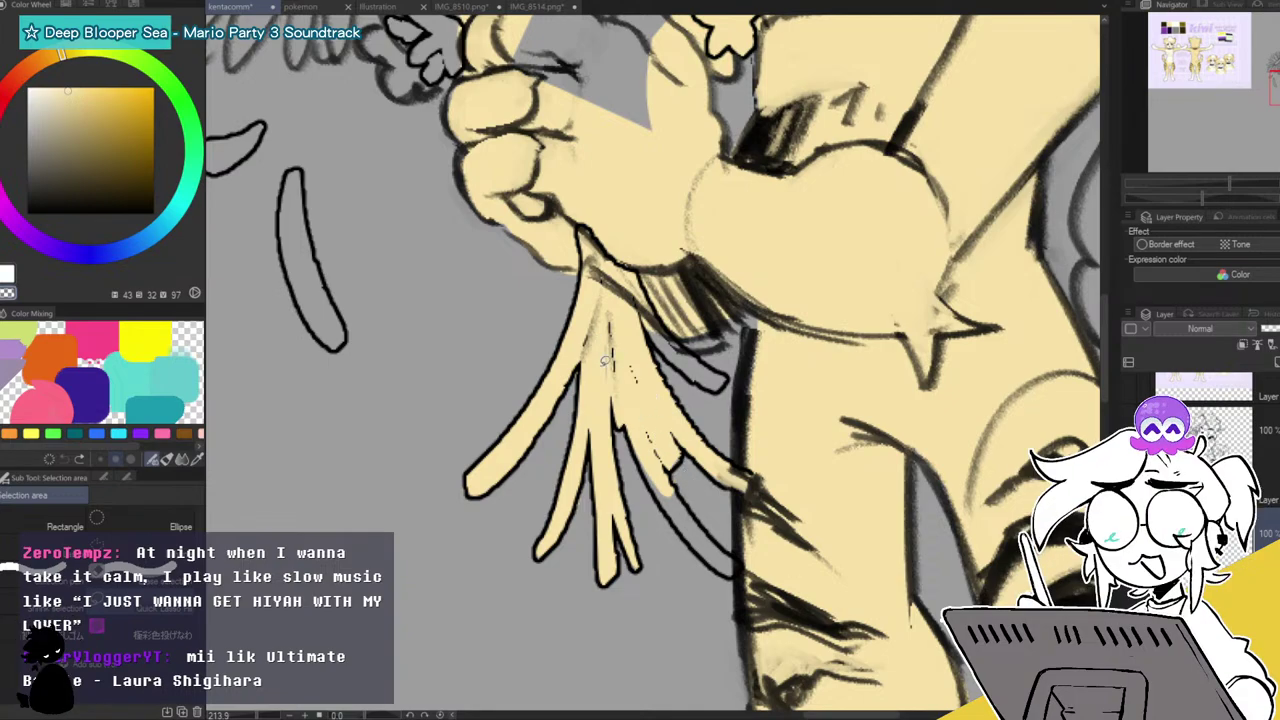
pyautogui.moveTo(644, 459)
pyautogui.mouseDown()
pyautogui.moveTo(705, 550)
pyautogui.moveTo(715, 532)
pyautogui.mouseUp()
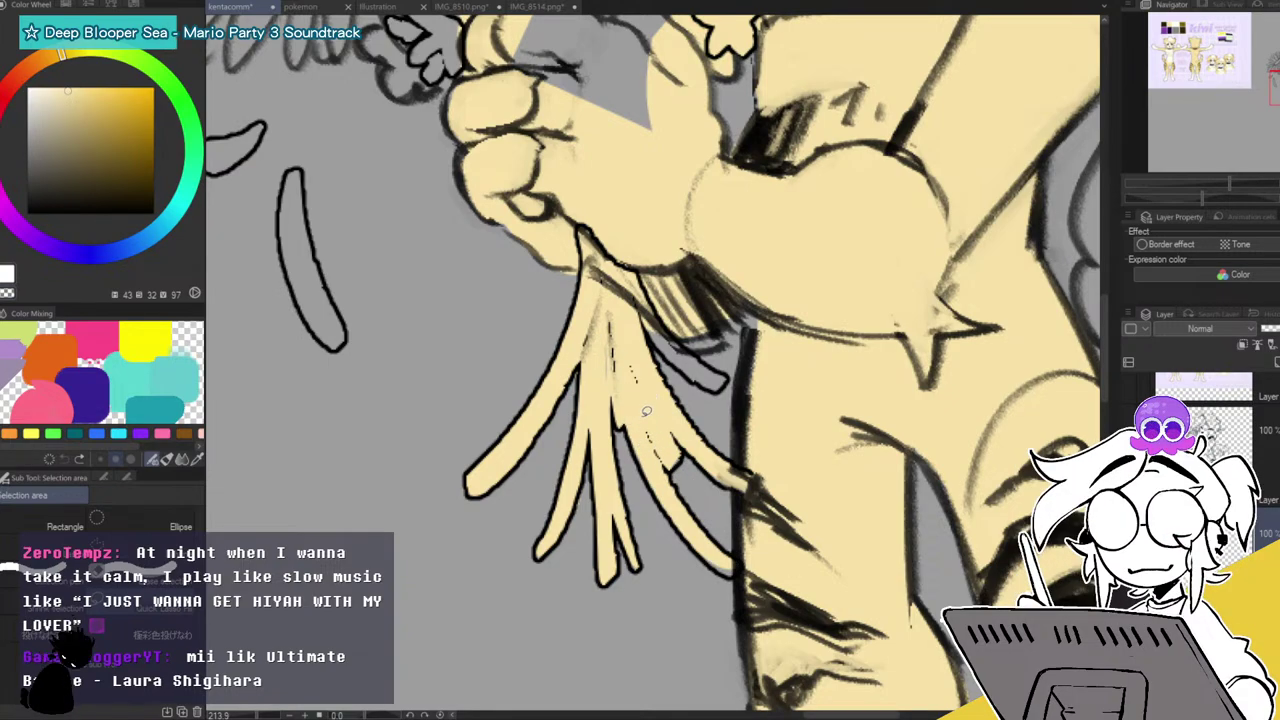
pyautogui.moveTo(645, 325)
pyautogui.mouseDown()
pyautogui.moveTo(707, 389)
pyautogui.moveTo(721, 387)
pyautogui.moveTo(729, 370)
pyautogui.moveTo(665, 330)
pyautogui.mouseUp()
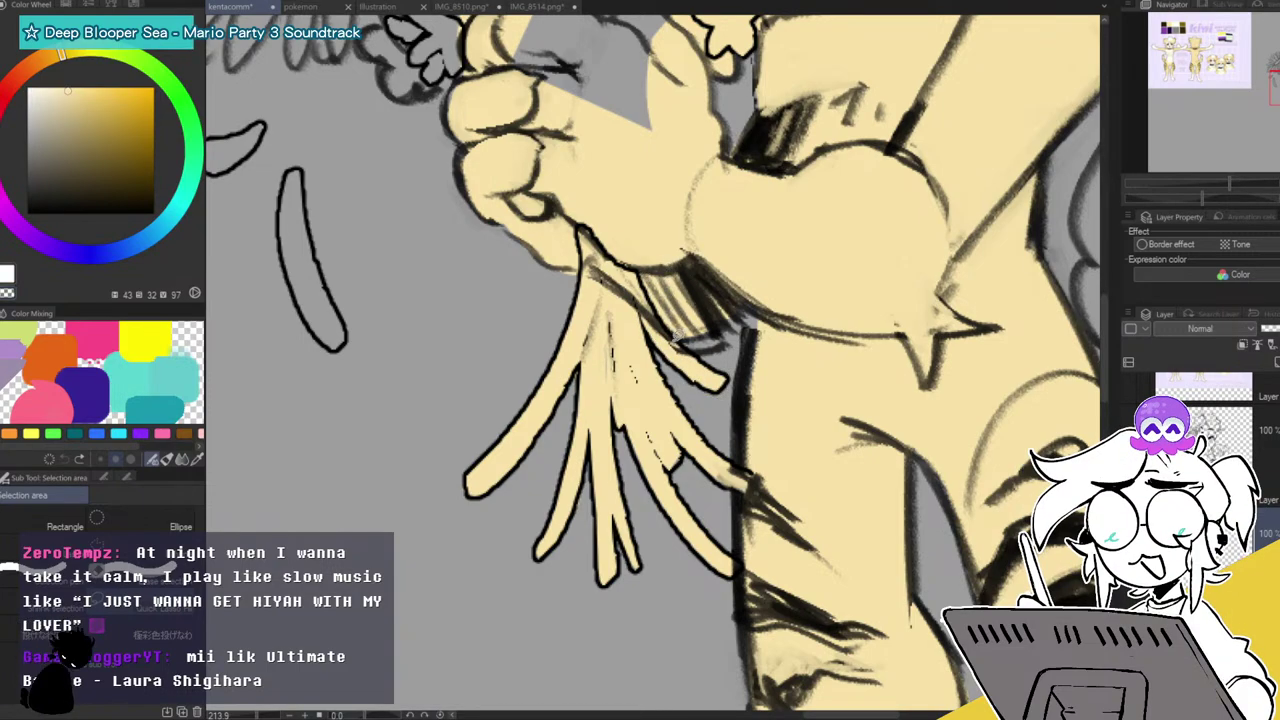
# Fill the small loose petal falling beside the bouquet with beige.
pyautogui.moveTo(760, 200); pyautogui.dragTo(822, 455)
pyautogui.moveTo(318, 380)
pyautogui.mouseDown()
pyautogui.moveTo(262, 395)
pyautogui.moveTo(264, 419)
pyautogui.moveTo(282, 426)
pyautogui.moveTo(322, 380)
pyautogui.mouseUp()
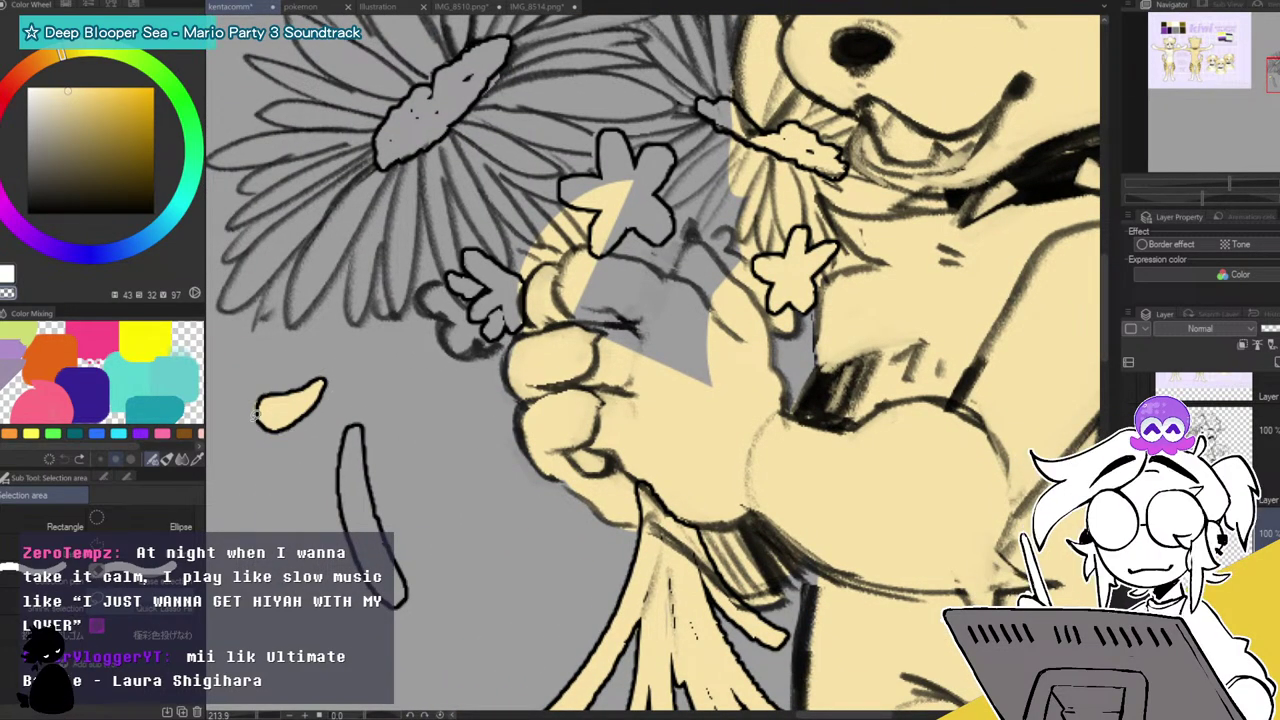
# Fill the long falling petal, the small flower cluster beside the fist and the large daisy's adjacent lower petals with beige.
pyautogui.moveTo(354, 428)
pyautogui.mouseDown()
pyautogui.moveTo(355, 523)
pyautogui.moveTo(398, 602)
pyautogui.moveTo(376, 460)
pyautogui.moveTo(352, 422)
pyautogui.mouseUp()
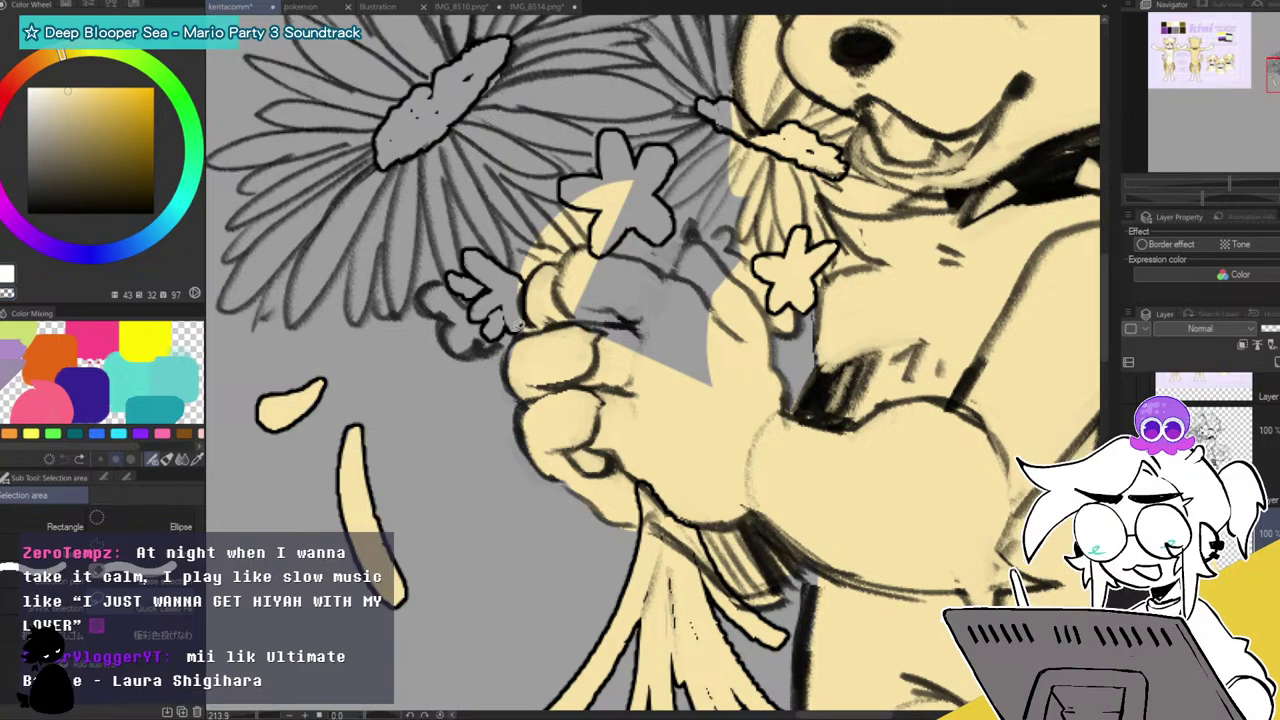
pyautogui.moveTo(440, 310)
pyautogui.mouseDown()
pyautogui.moveTo(432, 273)
pyautogui.moveTo(472, 268)
pyautogui.mouseUp()
pyautogui.moveTo(452, 114)
pyautogui.mouseDown()
pyautogui.moveTo(396, 262)
pyautogui.moveTo(432, 288)
pyautogui.mouseUp()
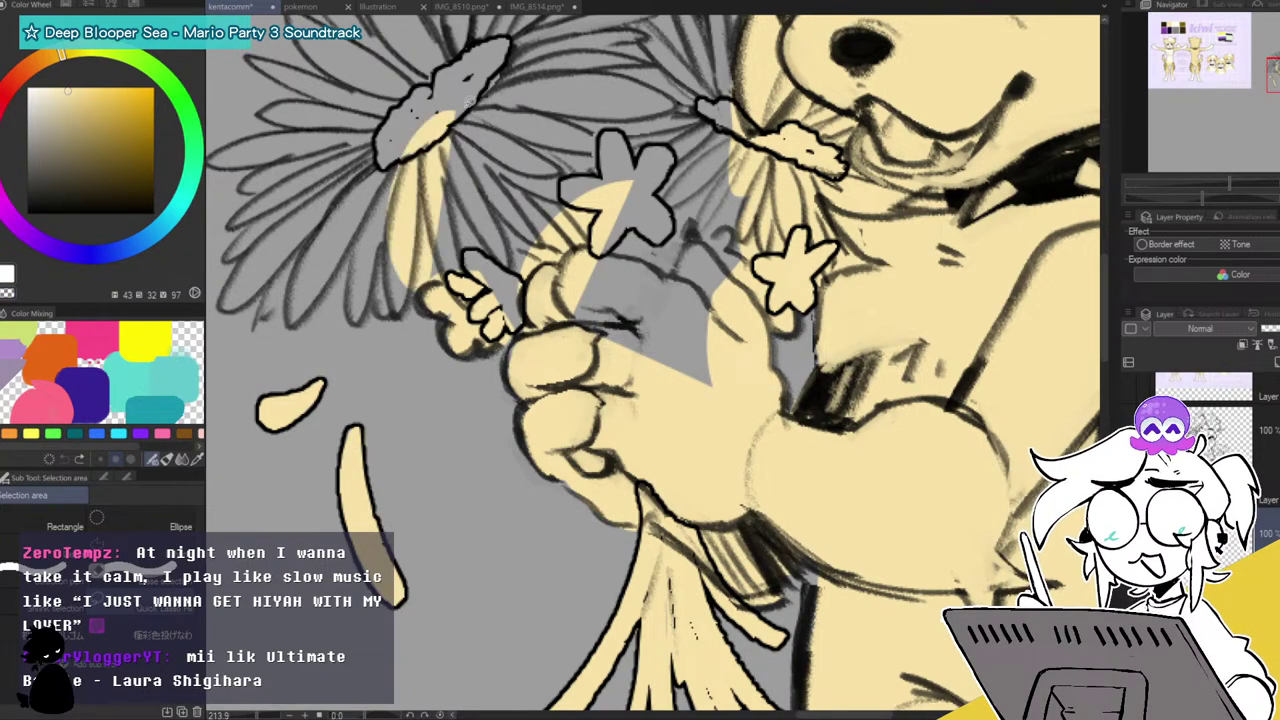
pyautogui.moveTo(448, 188); pyautogui.dragTo(518, 272)
# Fill the uncoloured gap in the bouquet hand, plus both daisy centres and the petals between them, with beige.
pyautogui.moveTo(600, 232)
pyautogui.mouseDown()
pyautogui.moveTo(584, 397)
pyautogui.moveTo(736, 320)
pyautogui.mouseUp()
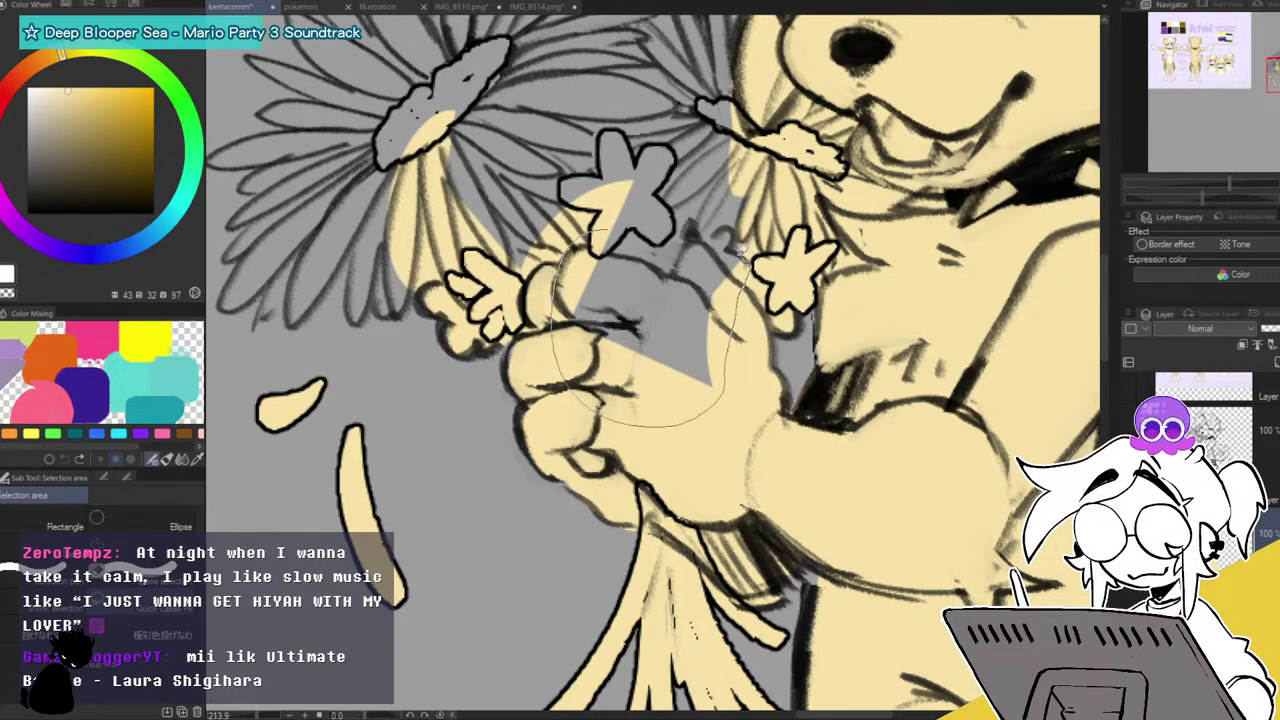
pyautogui.moveTo(776, 219); pyautogui.dragTo(770, 210)
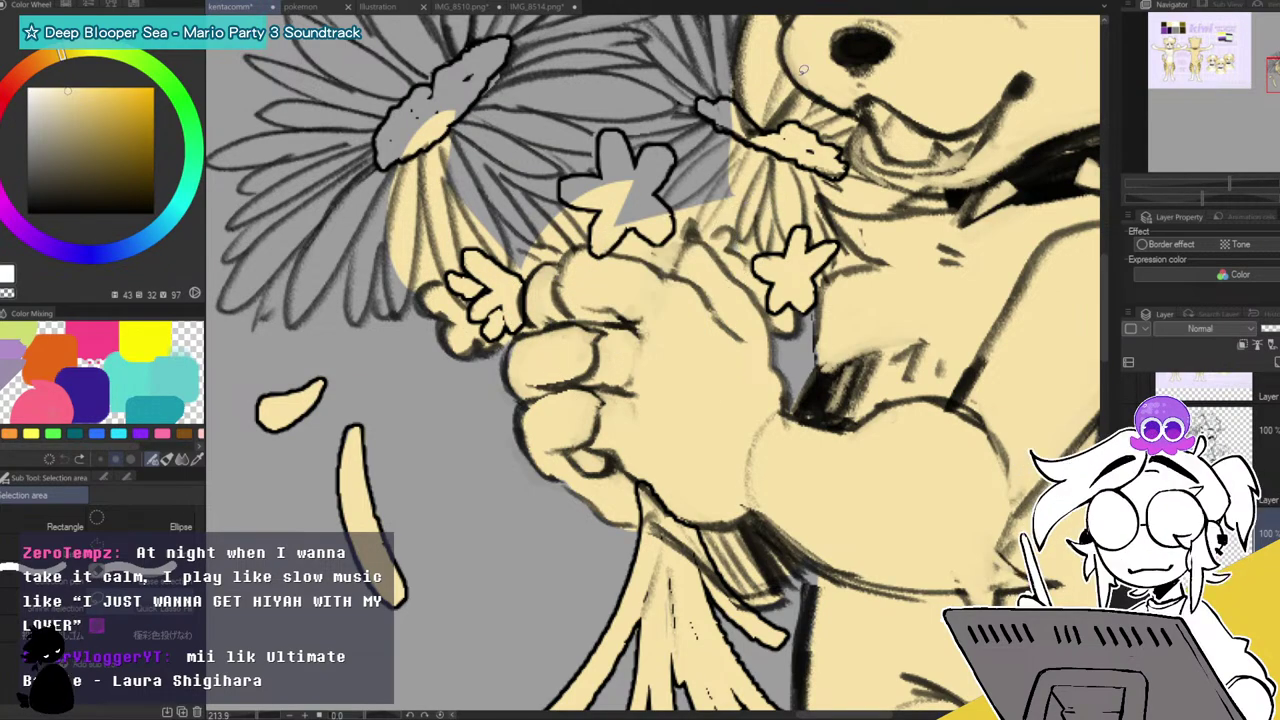
pyautogui.moveTo(803, 70); pyautogui.dragTo(940, 326)
pyautogui.moveTo(898, 248)
pyautogui.mouseDown()
pyautogui.moveTo(846, 246)
pyautogui.moveTo(823, 208)
pyautogui.moveTo(613, 294)
pyautogui.moveTo(496, 459)
pyautogui.moveTo(923, 500)
pyautogui.mouseUp()
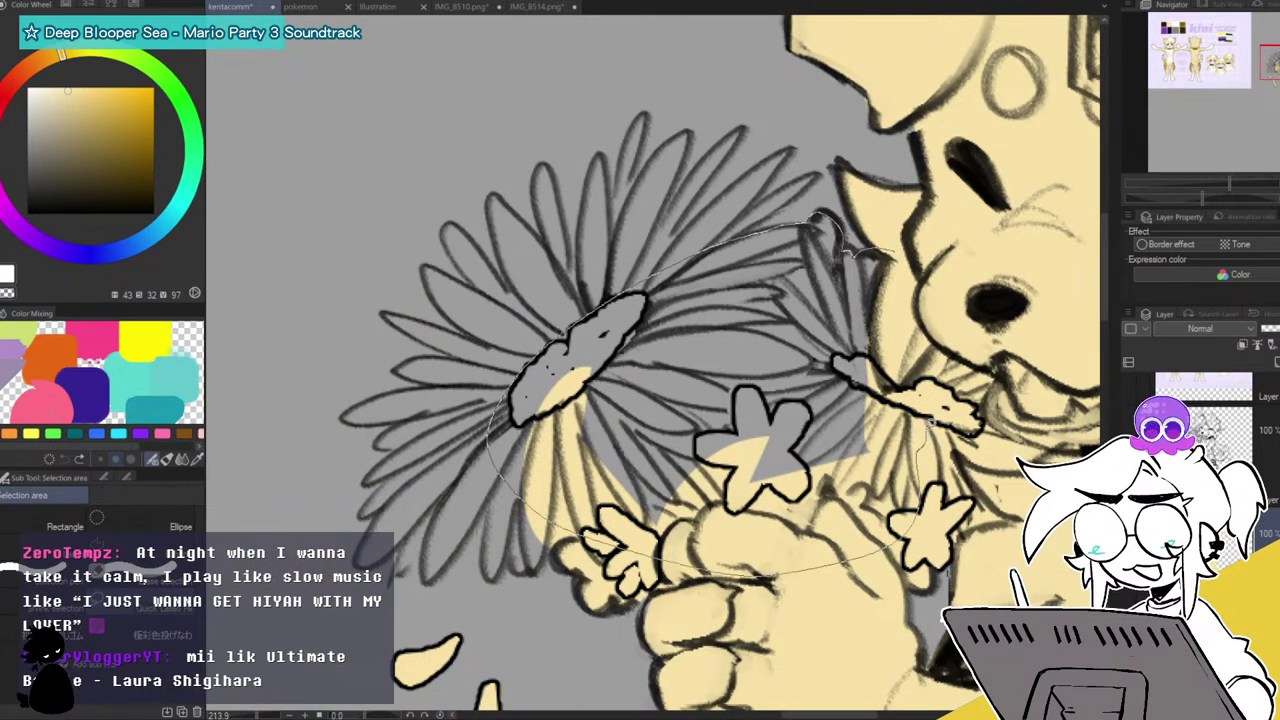
pyautogui.moveTo(925, 424); pyautogui.dragTo(880, 418)
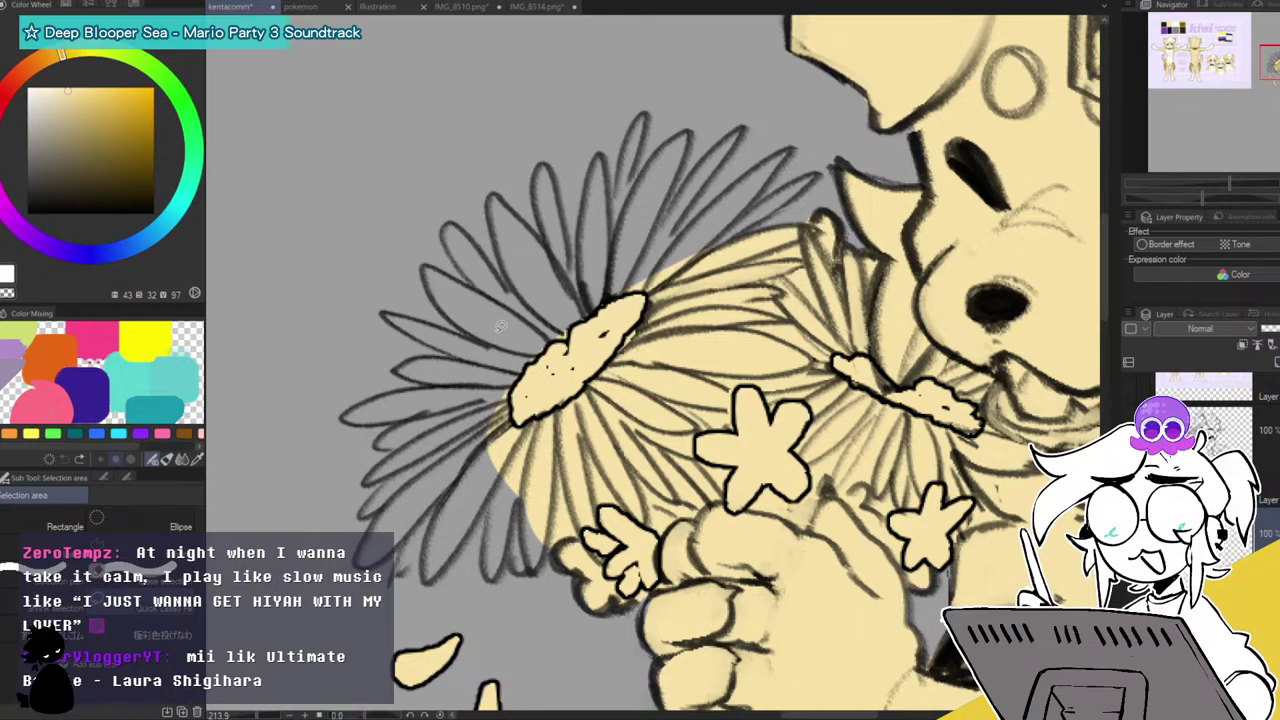
# Fill the large daisy's lower-left petals with beige out to their tips.
pyautogui.moveTo(522, 486)
pyautogui.mouseDown()
pyautogui.moveTo(551, 529)
pyautogui.moveTo(540, 495)
pyautogui.moveTo(517, 524)
pyautogui.moveTo(515, 485)
pyautogui.moveTo(493, 490)
pyautogui.mouseUp()
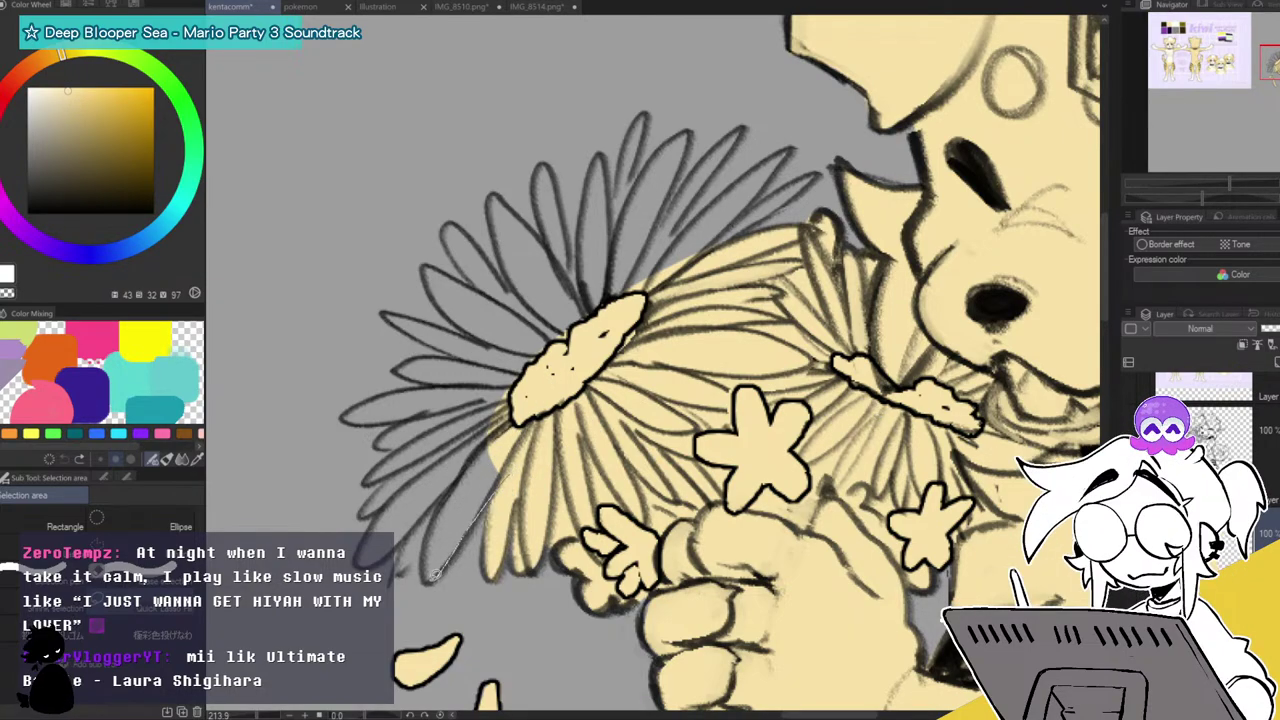
pyautogui.moveTo(436, 572); pyautogui.dragTo(505, 430)
pyautogui.moveTo(424, 570)
pyautogui.mouseDown()
pyautogui.moveTo(413, 528)
pyautogui.moveTo(481, 437)
pyautogui.mouseUp()
pyautogui.moveTo(360, 556); pyautogui.dragTo(498, 404)
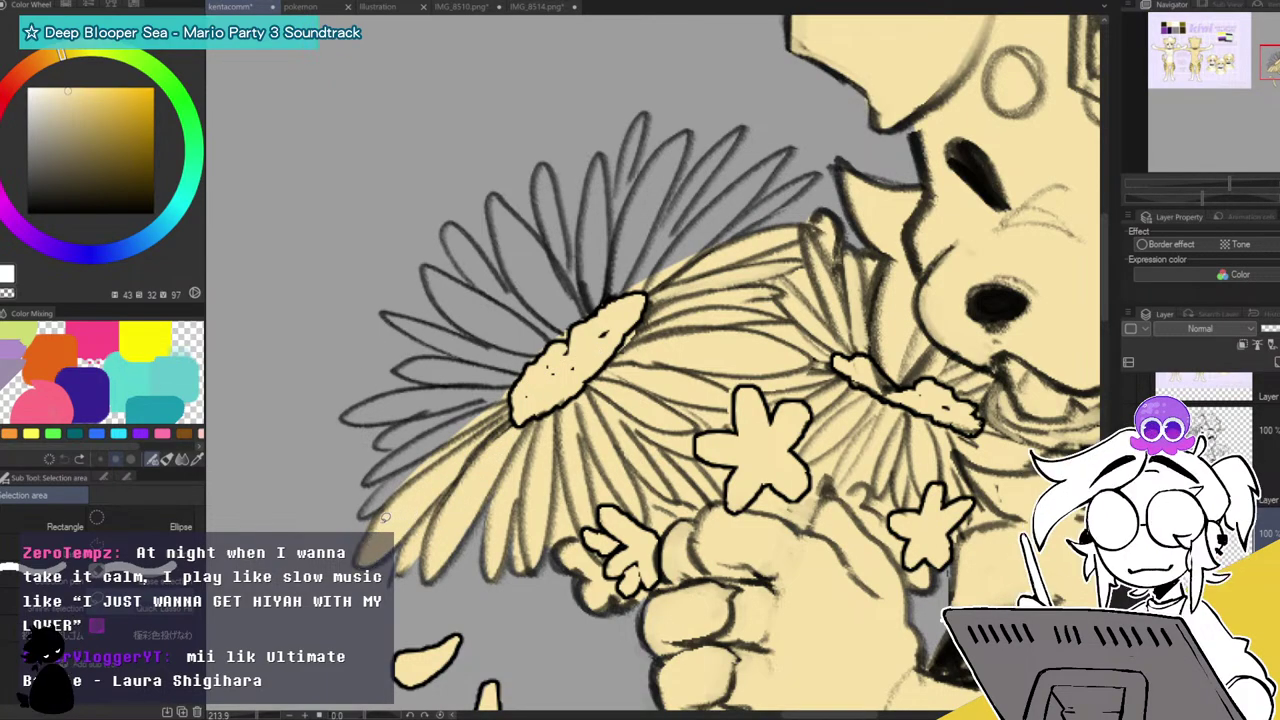
pyautogui.moveTo(500, 404); pyautogui.dragTo(524, 490)
pyautogui.moveTo(379, 467)
pyautogui.mouseDown()
pyautogui.moveTo(466, 404)
pyautogui.moveTo(560, 419)
pyautogui.mouseUp()
pyautogui.moveTo(396, 452)
pyautogui.mouseDown()
pyautogui.moveTo(383, 446)
pyautogui.moveTo(638, 440)
pyautogui.moveTo(632, 431)
pyautogui.mouseUp()
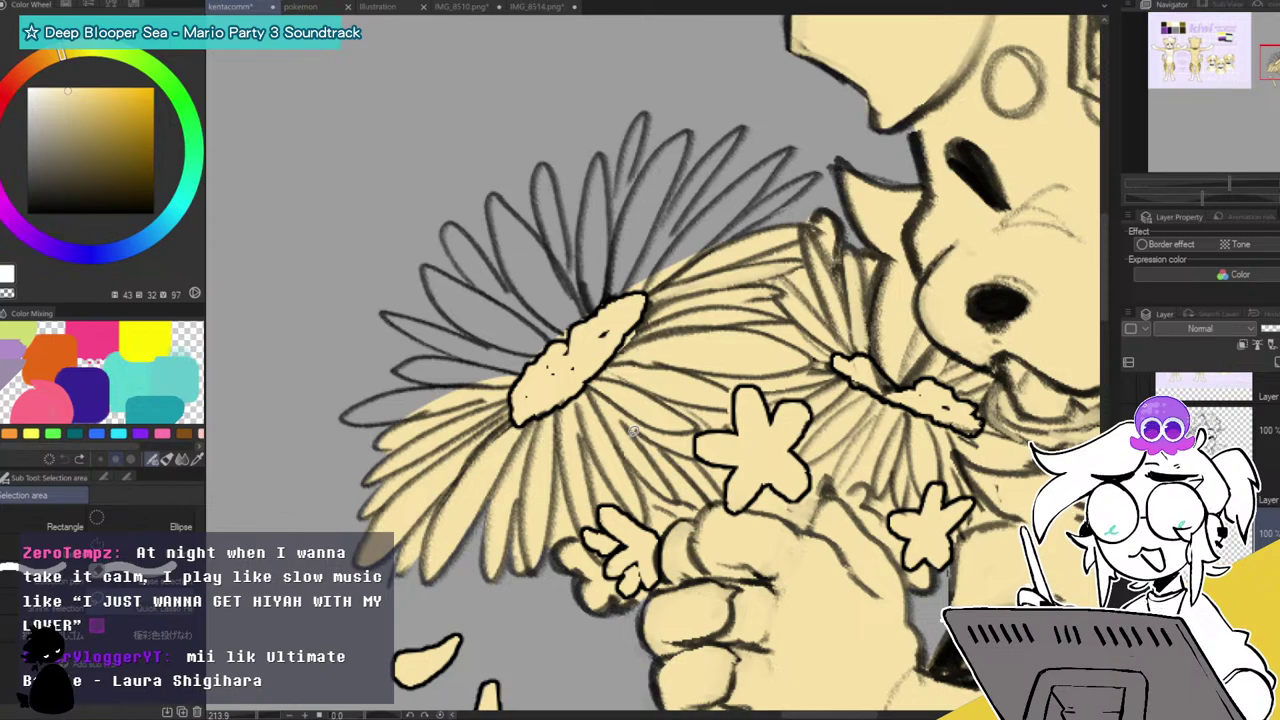
# Fill the large daisy's upper petals on the side facing the character's head with beige.
pyautogui.moveTo(1262, 74)
pyautogui.mouseDown()
pyautogui.moveTo(1279, 79)
pyautogui.moveTo(1272, 87)
pyautogui.mouseUp()
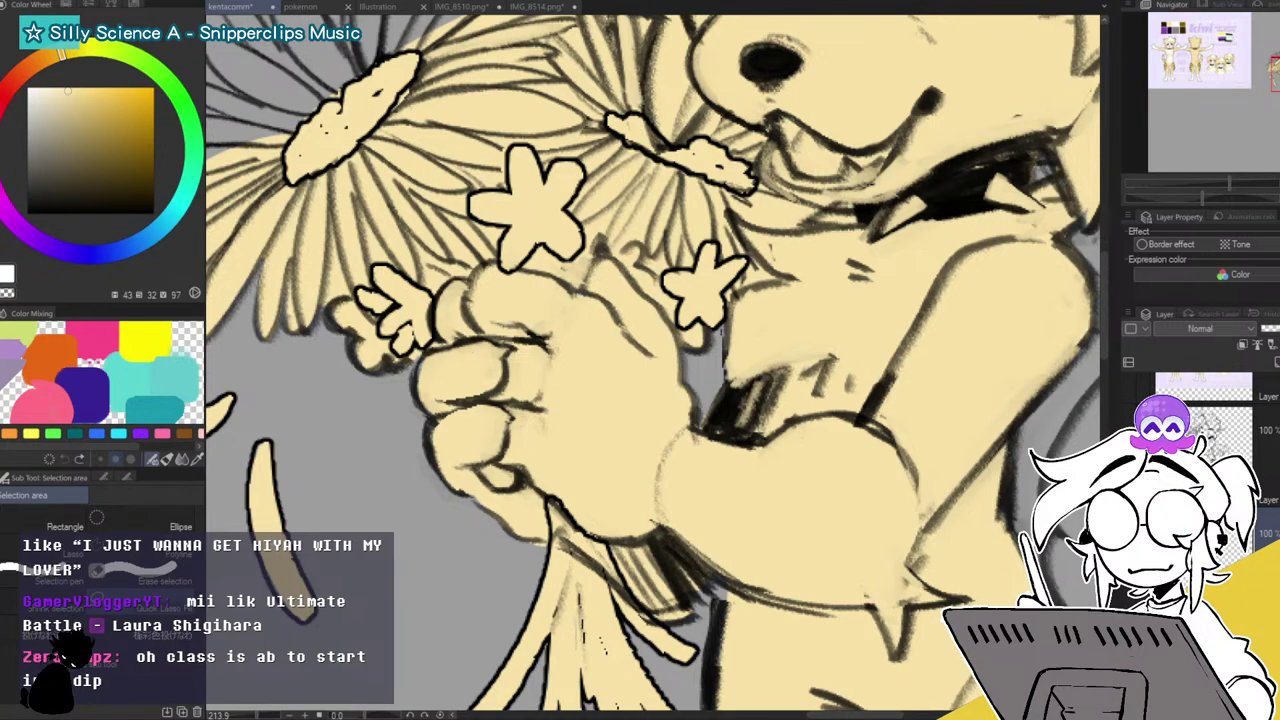
pyautogui.moveTo(545, 178)
pyautogui.mouseDown()
pyautogui.moveTo(678, 426)
pyautogui.moveTo(786, 422)
pyautogui.mouseUp()
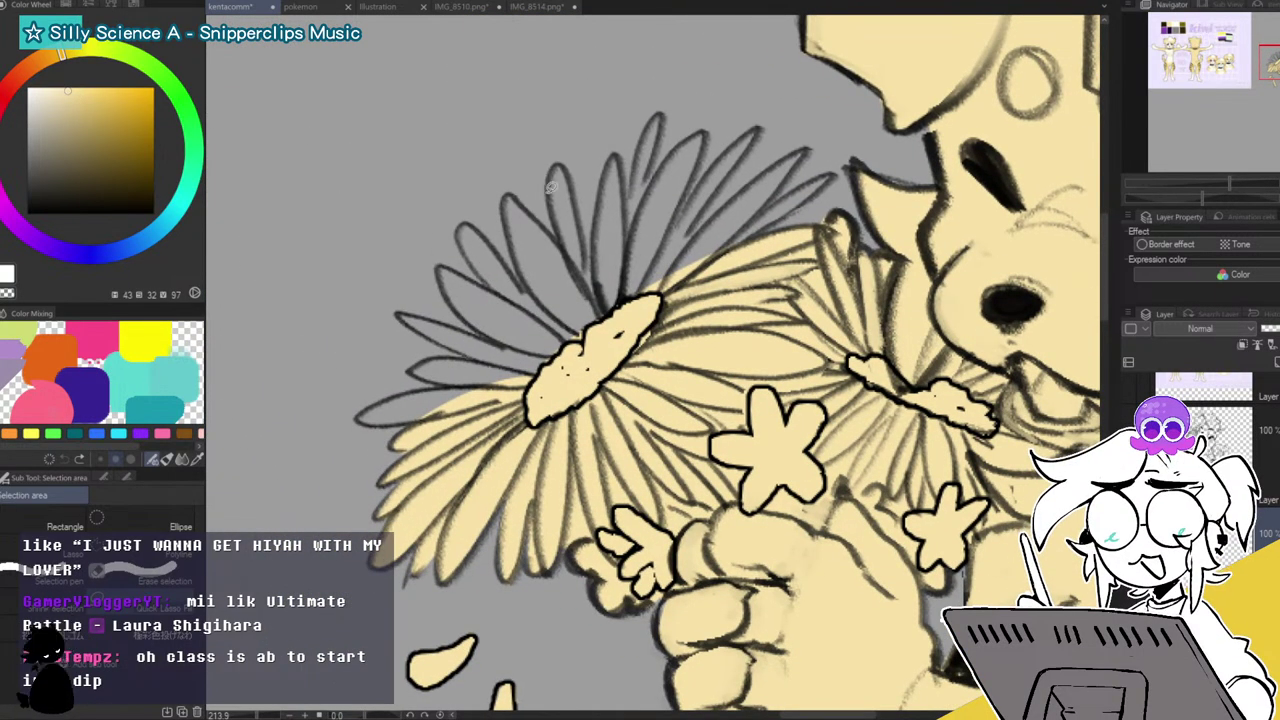
pyautogui.moveTo(617, 163)
pyautogui.mouseDown()
pyautogui.moveTo(645, 286)
pyautogui.moveTo(645, 133)
pyautogui.moveTo(663, 109)
pyautogui.moveTo(616, 317)
pyautogui.moveTo(606, 244)
pyautogui.mouseUp()
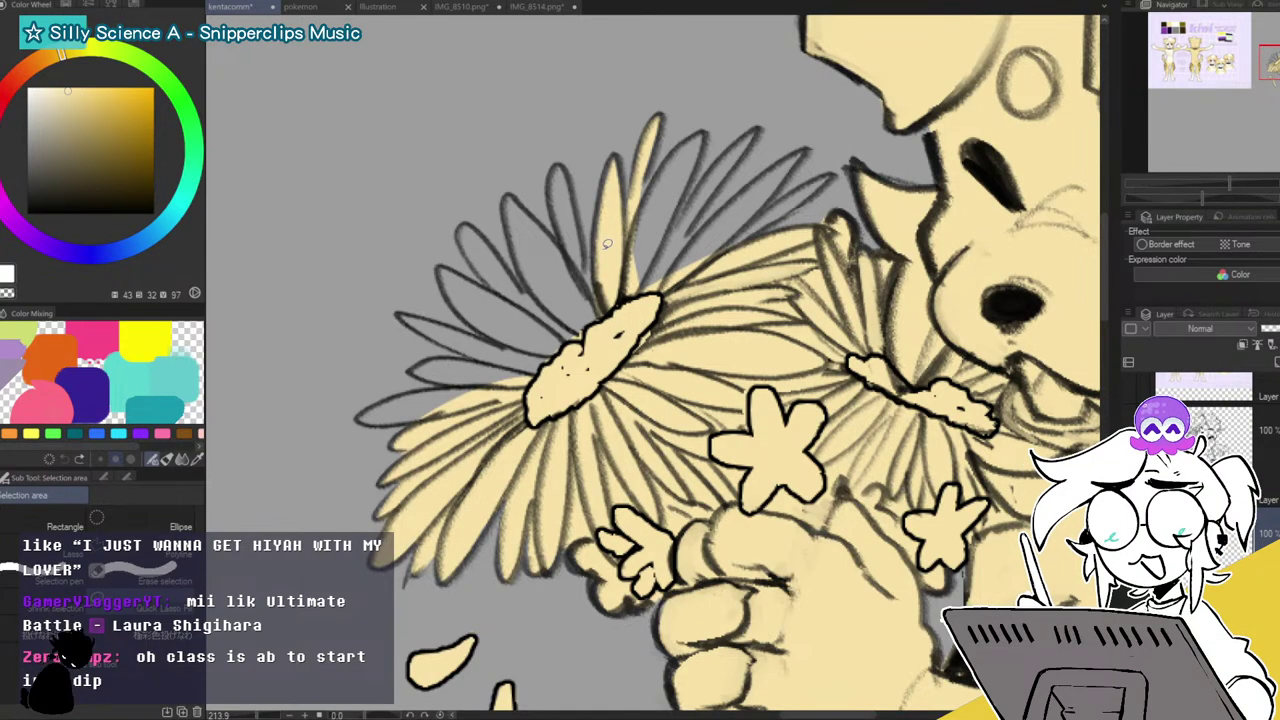
pyautogui.moveTo(692, 147)
pyautogui.mouseDown()
pyautogui.moveTo(706, 140)
pyautogui.moveTo(697, 188)
pyautogui.moveTo(755, 122)
pyautogui.moveTo(710, 250)
pyautogui.moveTo(760, 125)
pyautogui.mouseUp()
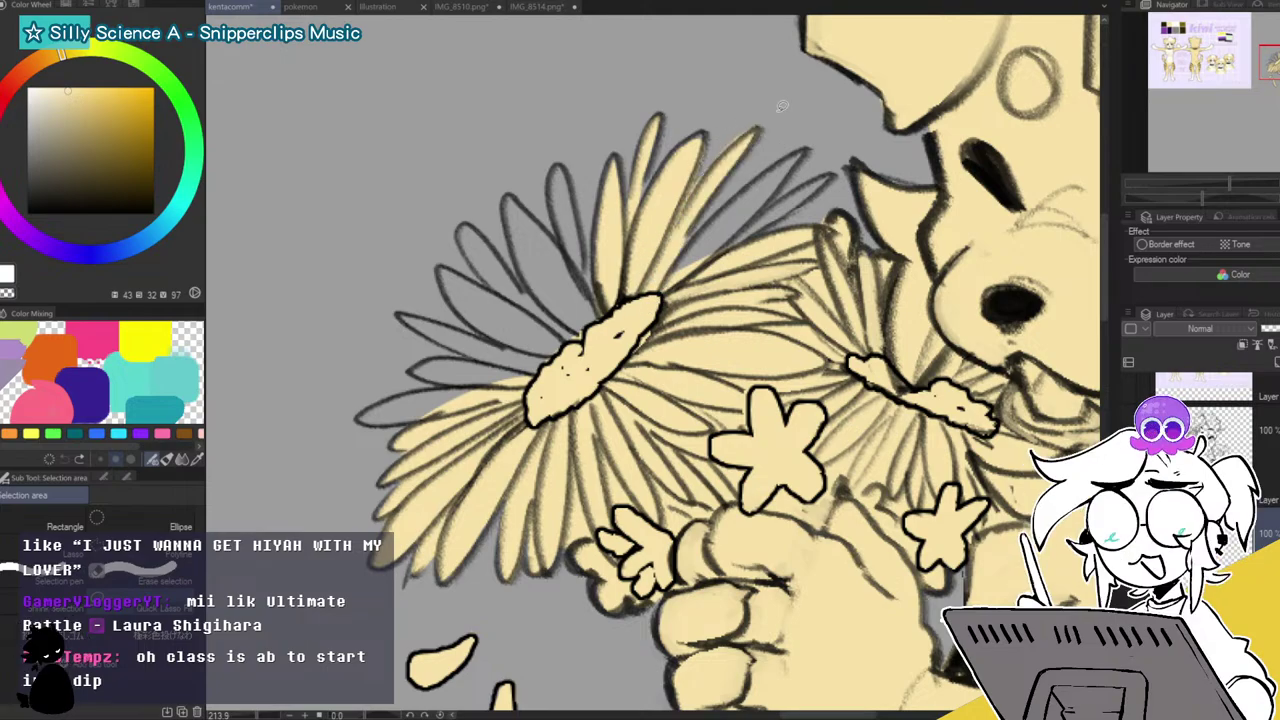
pyautogui.moveTo(680, 298)
pyautogui.mouseDown()
pyautogui.moveTo(817, 173)
pyautogui.moveTo(700, 262)
pyautogui.mouseUp()
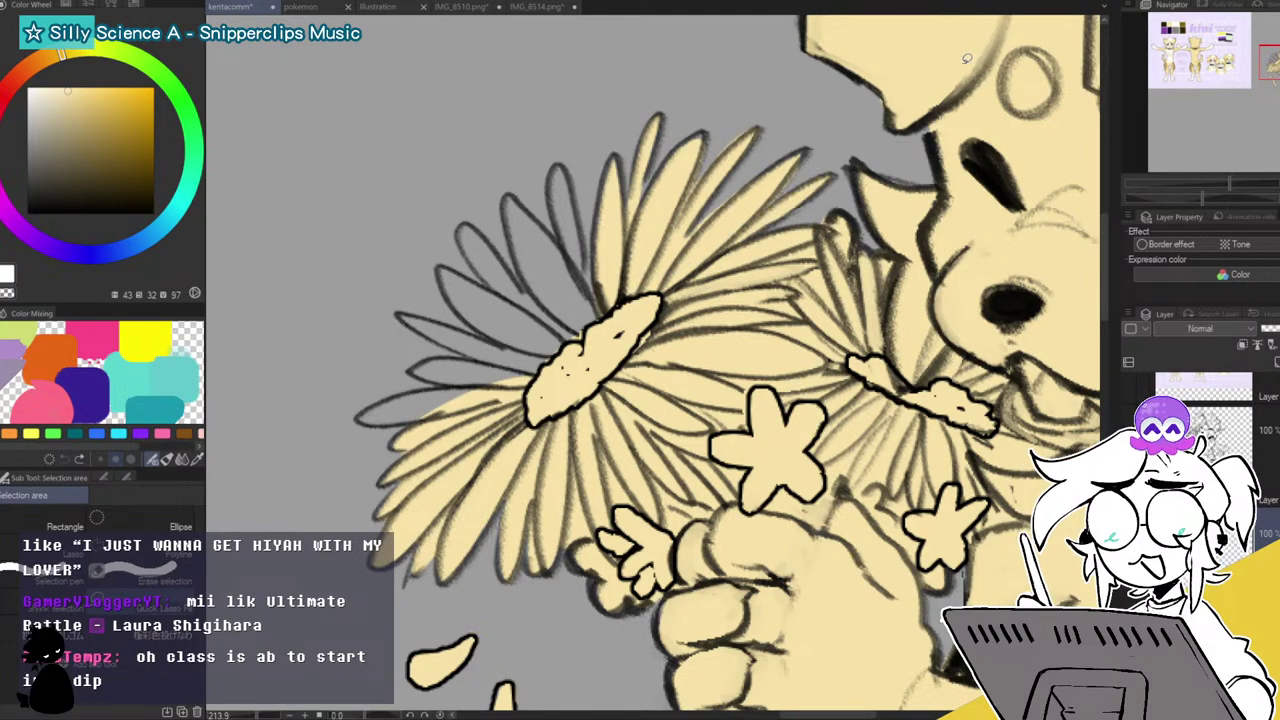
# Fill the large daisy's remaining upper-left petals with beige down to the flower centre.
pyautogui.moveTo(586, 259)
pyautogui.mouseDown()
pyautogui.moveTo(602, 309)
pyautogui.moveTo(560, 168)
pyautogui.moveTo(576, 227)
pyautogui.mouseUp()
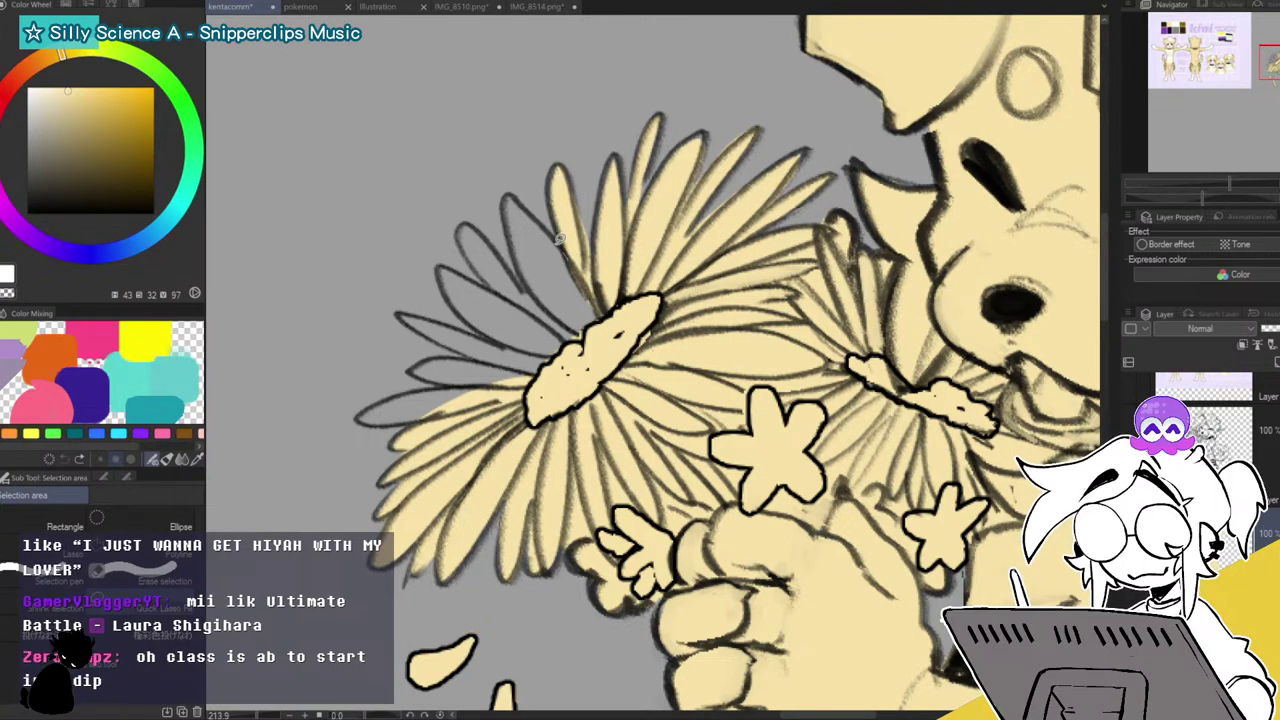
pyautogui.moveTo(511, 188); pyautogui.dragTo(613, 316)
pyautogui.moveTo(518, 250)
pyautogui.mouseDown()
pyautogui.moveTo(523, 284)
pyautogui.moveTo(481, 226)
pyautogui.moveTo(458, 224)
pyautogui.moveTo(505, 310)
pyautogui.mouseUp()
pyautogui.moveTo(578, 398)
pyautogui.mouseDown()
pyautogui.moveTo(520, 300)
pyautogui.moveTo(492, 285)
pyautogui.moveTo(500, 338)
pyautogui.mouseUp()
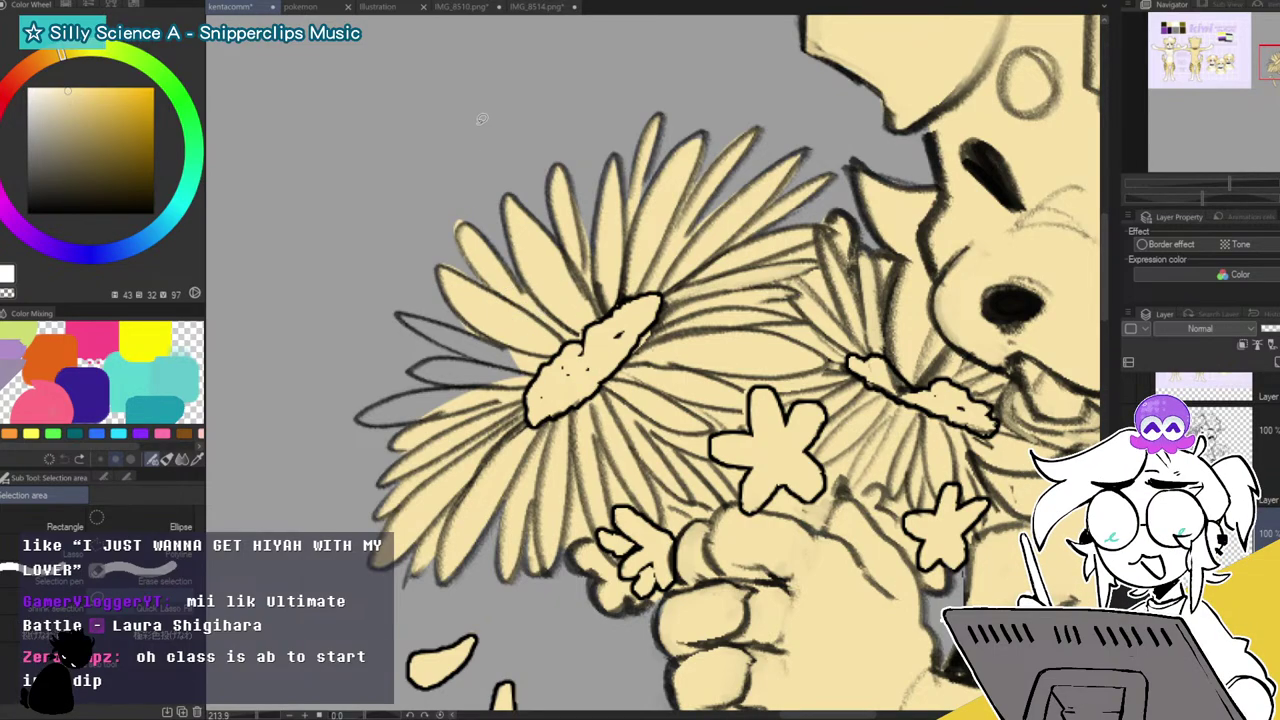
pyautogui.moveTo(431, 318)
pyautogui.mouseDown()
pyautogui.moveTo(501, 364)
pyautogui.moveTo(516, 350)
pyautogui.moveTo(410, 310)
pyautogui.moveTo(490, 340)
pyautogui.moveTo(413, 366)
pyautogui.moveTo(535, 346)
pyautogui.mouseUp()
pyautogui.moveTo(466, 383)
pyautogui.mouseDown()
pyautogui.moveTo(364, 411)
pyautogui.moveTo(465, 404)
pyautogui.mouseUp()
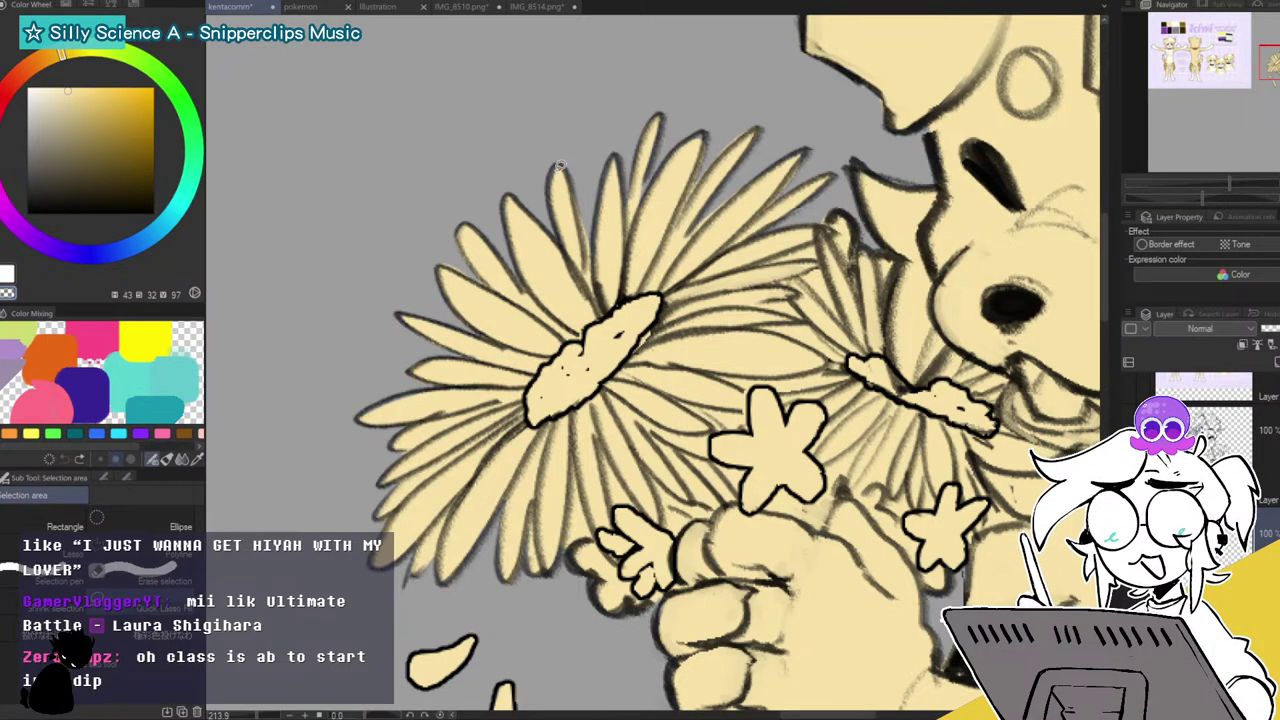
# Fill the lower part of the fluffy tail nearest the leg with beige, including under the star-shaped flower.
pyautogui.moveTo(1222, 182); pyautogui.dragTo(1205, 184)
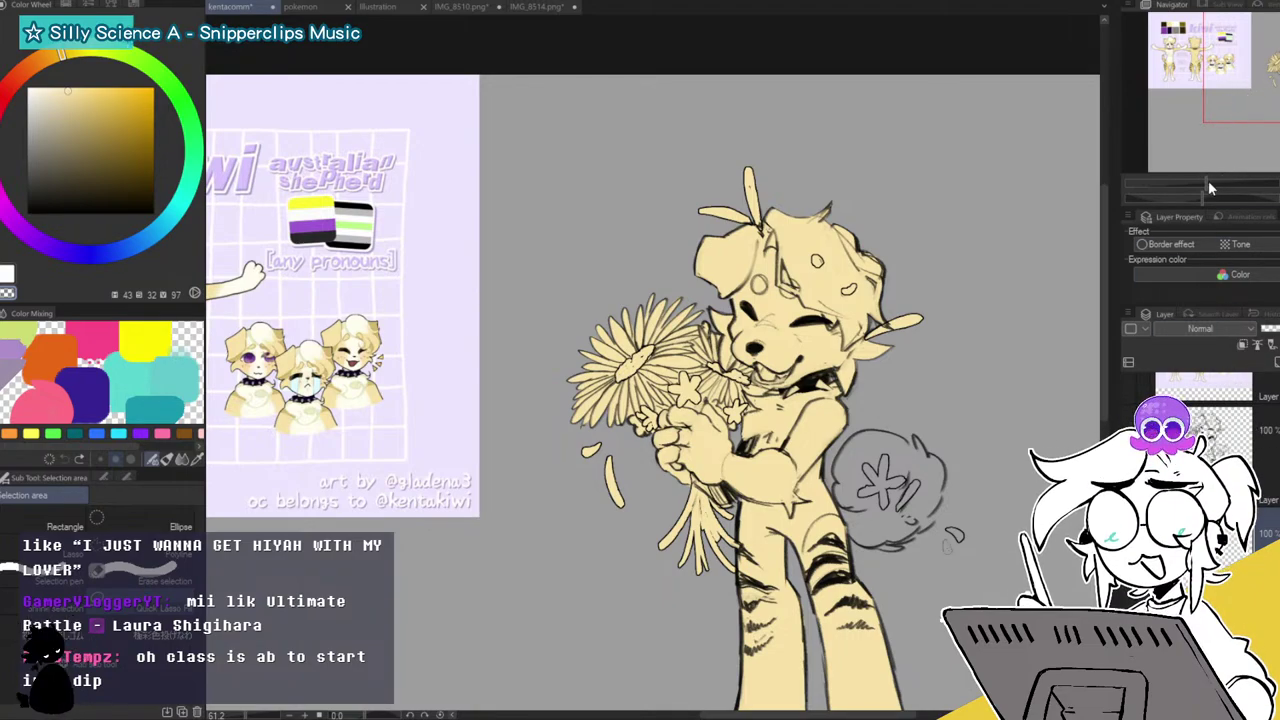
pyautogui.moveTo(1208, 184); pyautogui.dragTo(1219, 184)
pyautogui.moveTo(1265, 66); pyautogui.dragTo(1277, 94)
pyautogui.moveTo(547, 221); pyautogui.dragTo(625, 232)
pyautogui.moveTo(555, 250)
pyautogui.mouseDown()
pyautogui.moveTo(606, 316)
pyautogui.moveTo(649, 298)
pyautogui.mouseUp()
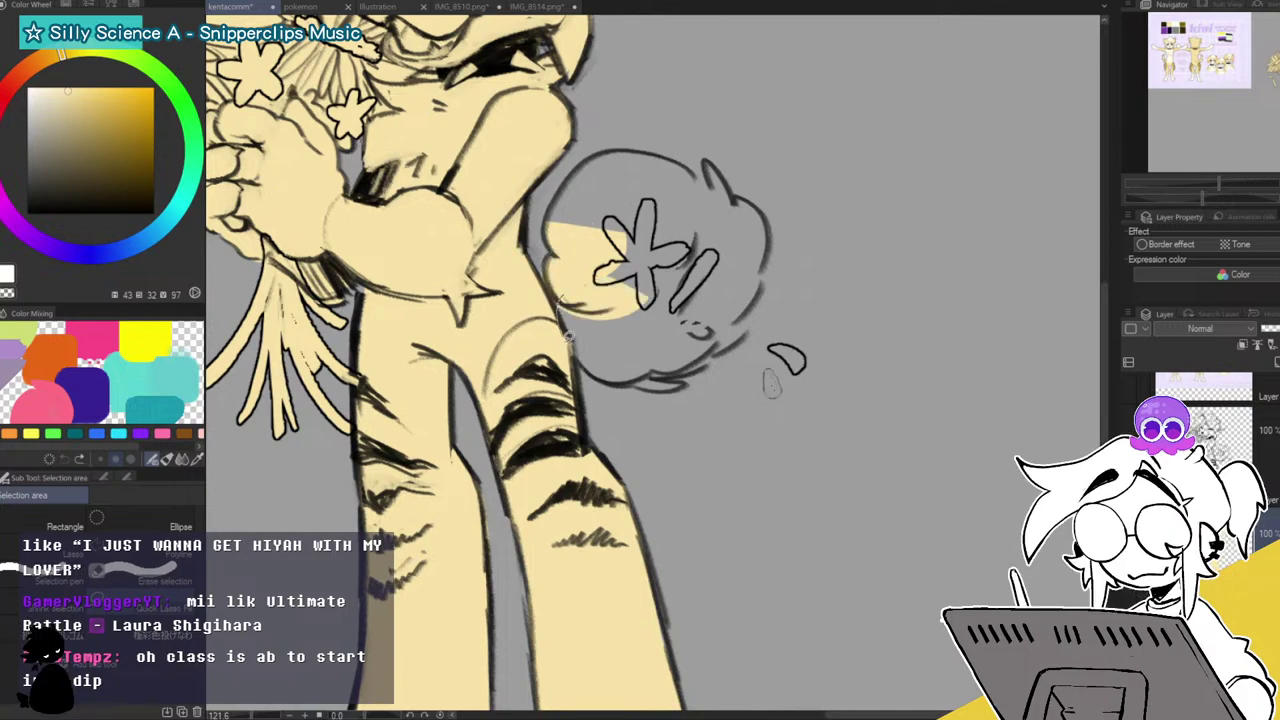
pyautogui.moveTo(656, 365)
pyautogui.mouseDown()
pyautogui.moveTo(685, 227)
pyautogui.moveTo(648, 385)
pyautogui.moveTo(690, 362)
pyautogui.mouseUp()
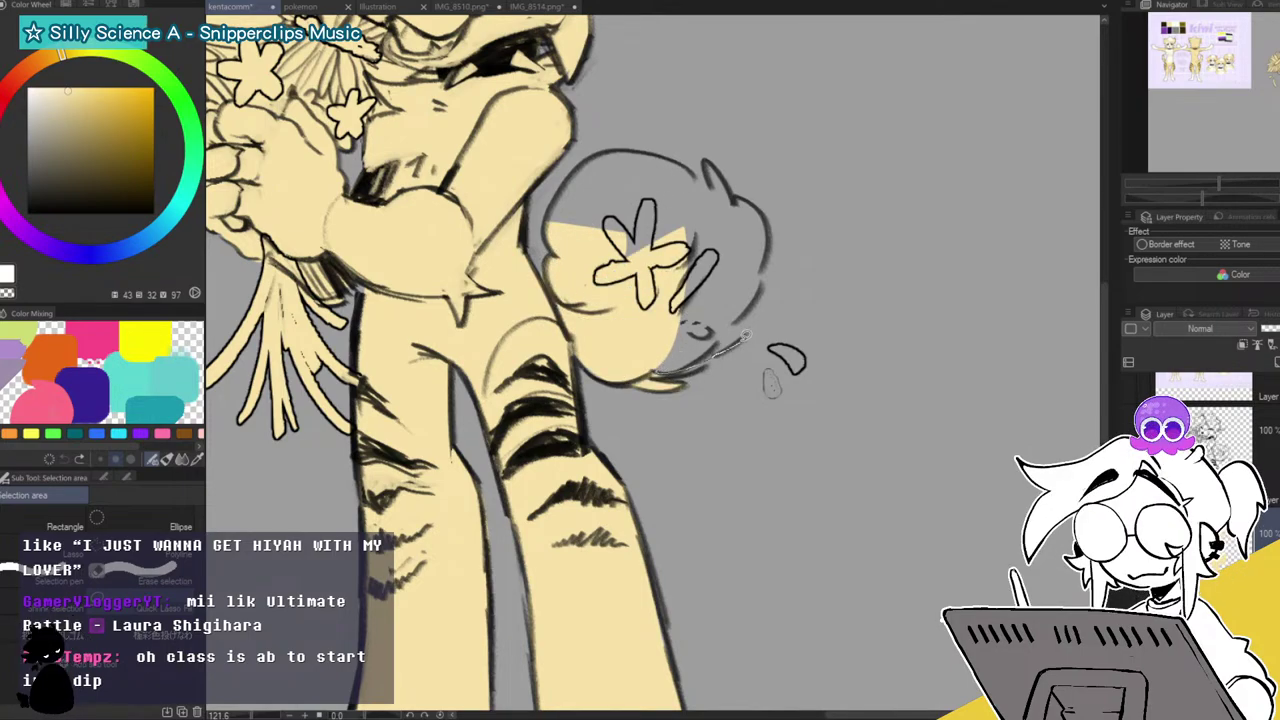
# Fill the tail's outer edge and top with beige, including the fur tufts.
pyautogui.moveTo(757, 303); pyautogui.dragTo(745, 308)
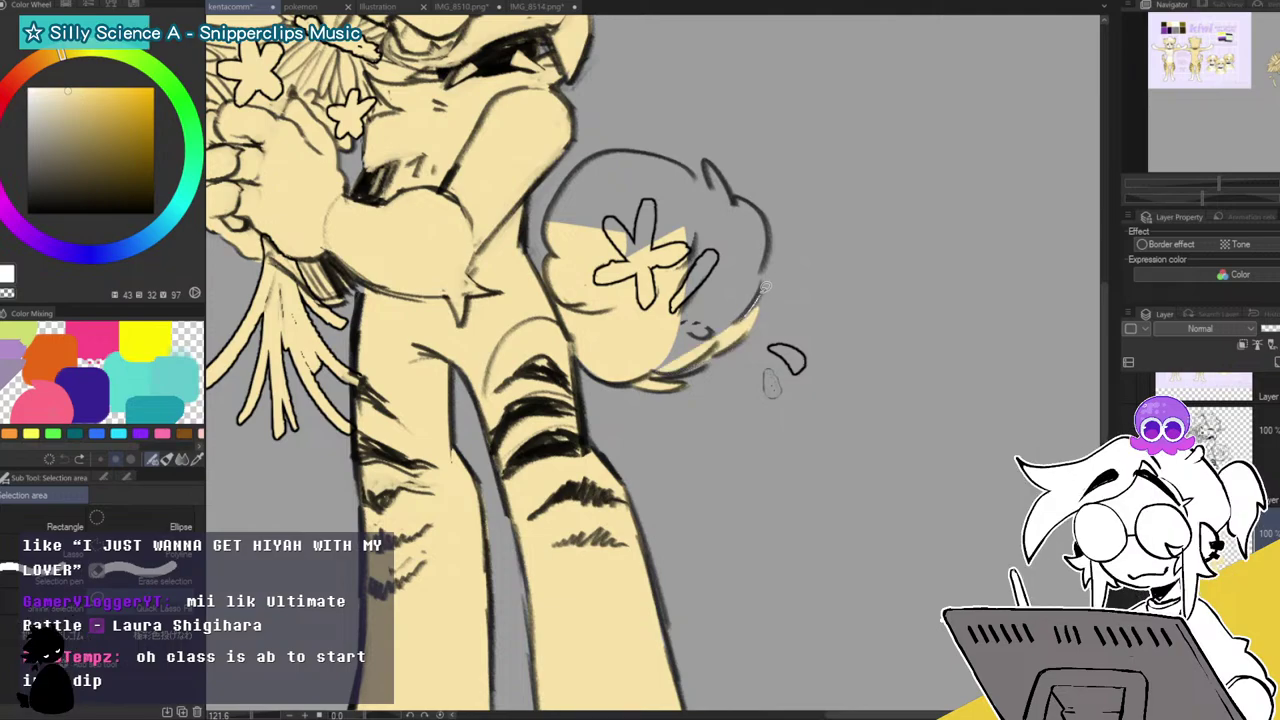
pyautogui.moveTo(752, 197); pyautogui.dragTo(680, 228)
pyautogui.moveTo(655, 372)
pyautogui.mouseDown()
pyautogui.moveTo(711, 348)
pyautogui.moveTo(742, 312)
pyautogui.mouseUp()
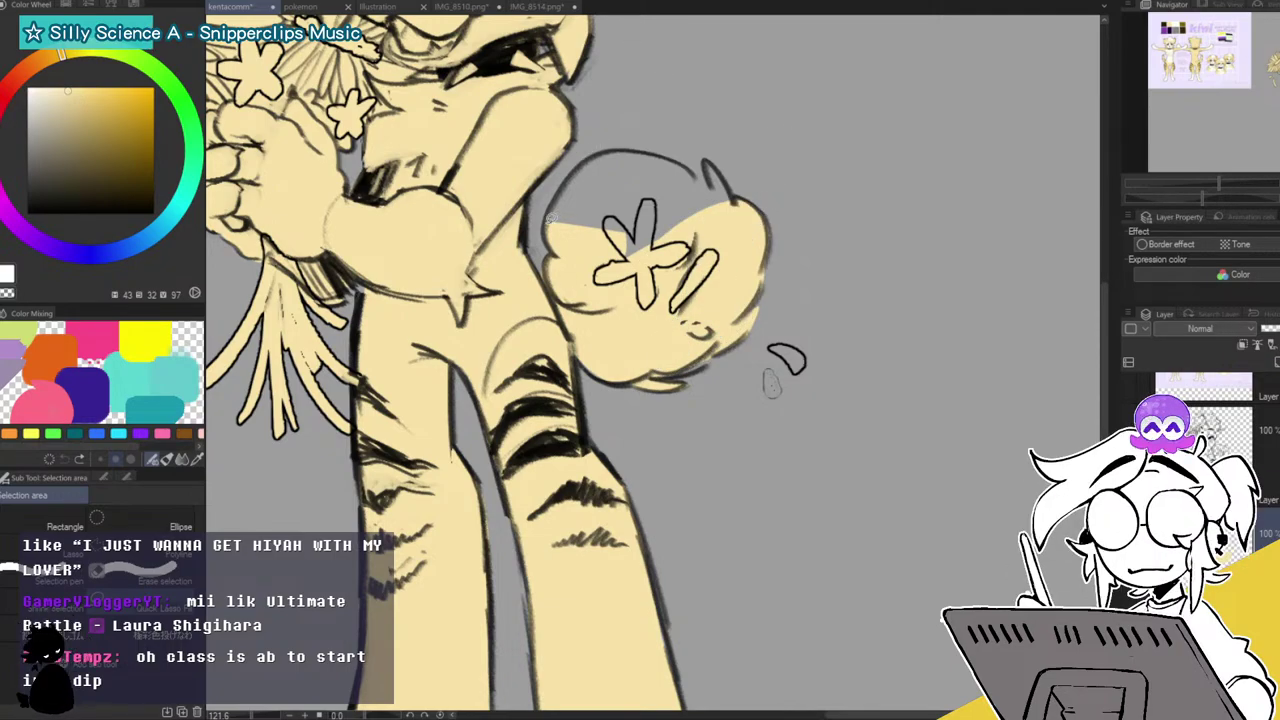
pyautogui.moveTo(550, 222); pyautogui.dragTo(592, 153)
pyautogui.moveTo(672, 300); pyautogui.dragTo(690, 250)
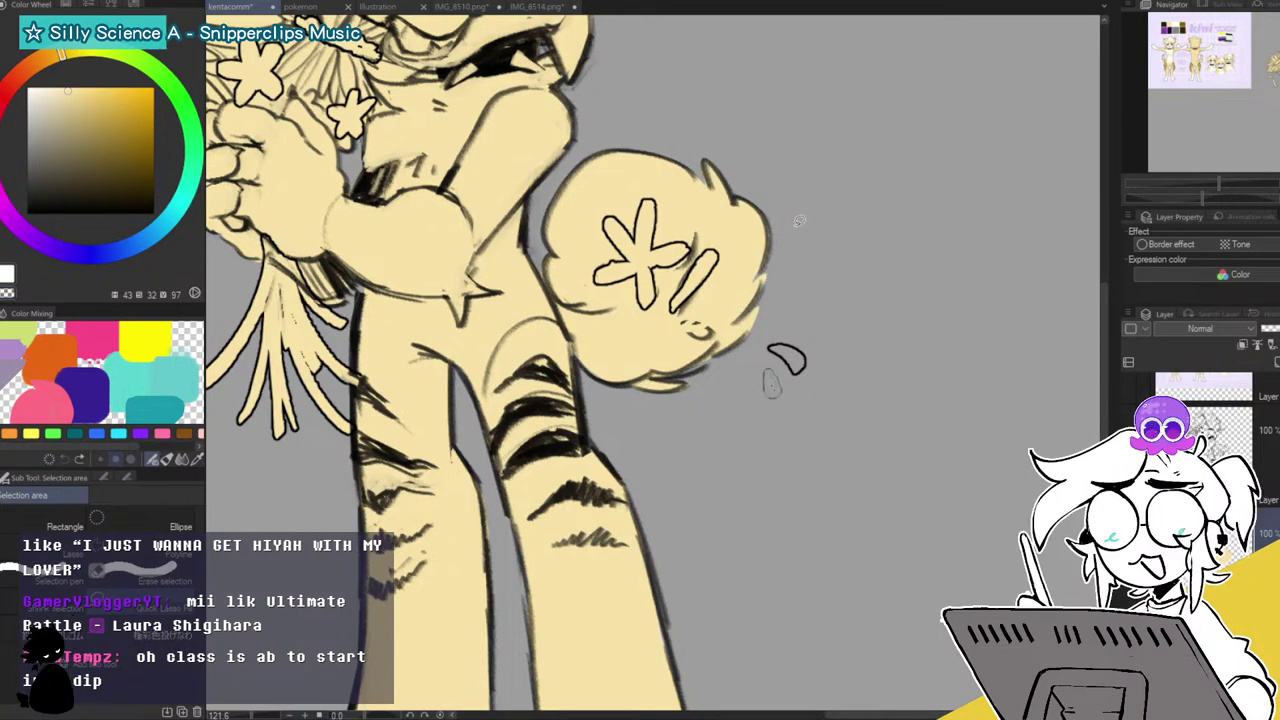
# Fill the teardrop petal below the tail with beige and erase its sketch outline from the line art layer.
pyautogui.moveTo(761, 363)
pyautogui.mouseDown()
pyautogui.moveTo(772, 333)
pyautogui.moveTo(925, 428)
pyautogui.moveTo(943, 412)
pyautogui.moveTo(956, 445)
pyautogui.moveTo(955, 417)
pyautogui.mouseUp()
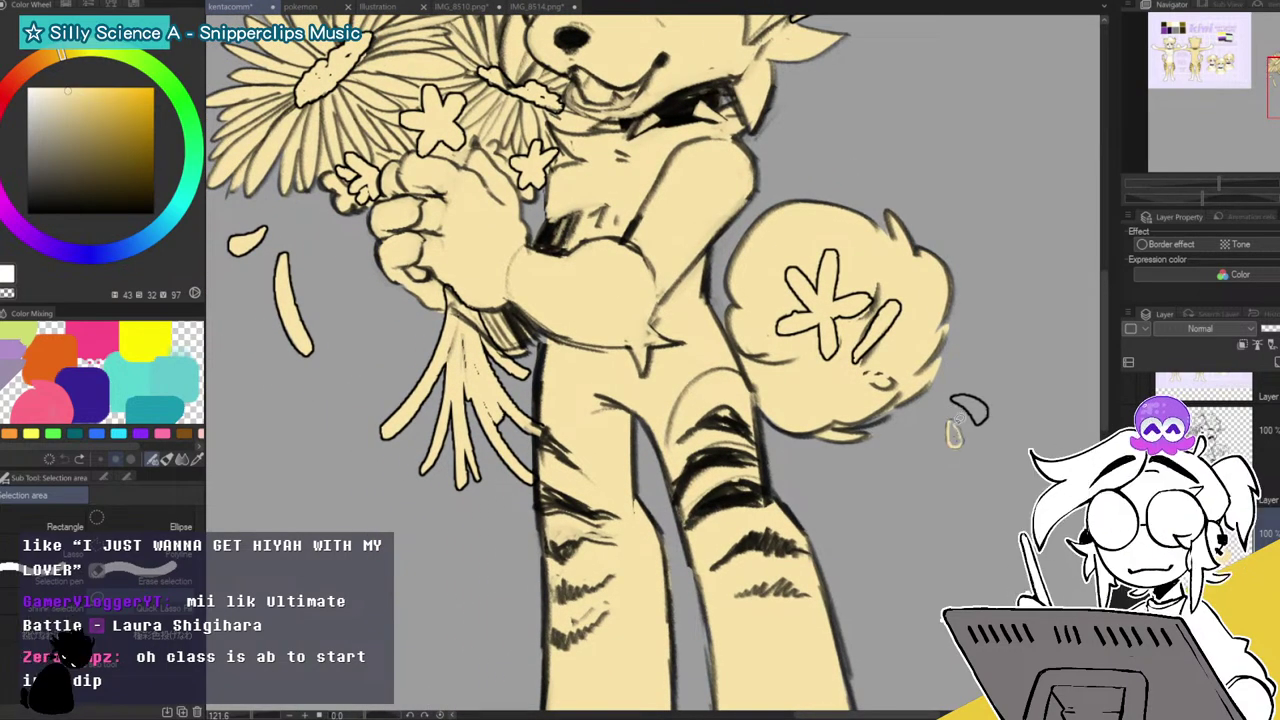
pyautogui.moveTo(1219, 183); pyautogui.dragTo(1240, 183)
pyautogui.moveTo(900, 420); pyautogui.dragTo(370, 347)
pyautogui.click(1214, 434)
pyautogui.press('c')
pyautogui.moveTo(626, 346)
pyautogui.mouseDown()
pyautogui.moveTo(671, 455)
pyautogui.moveTo(643, 346)
pyautogui.moveTo(633, 342)
pyautogui.moveTo(654, 455)
pyautogui.moveTo(617, 343)
pyautogui.mouseUp()
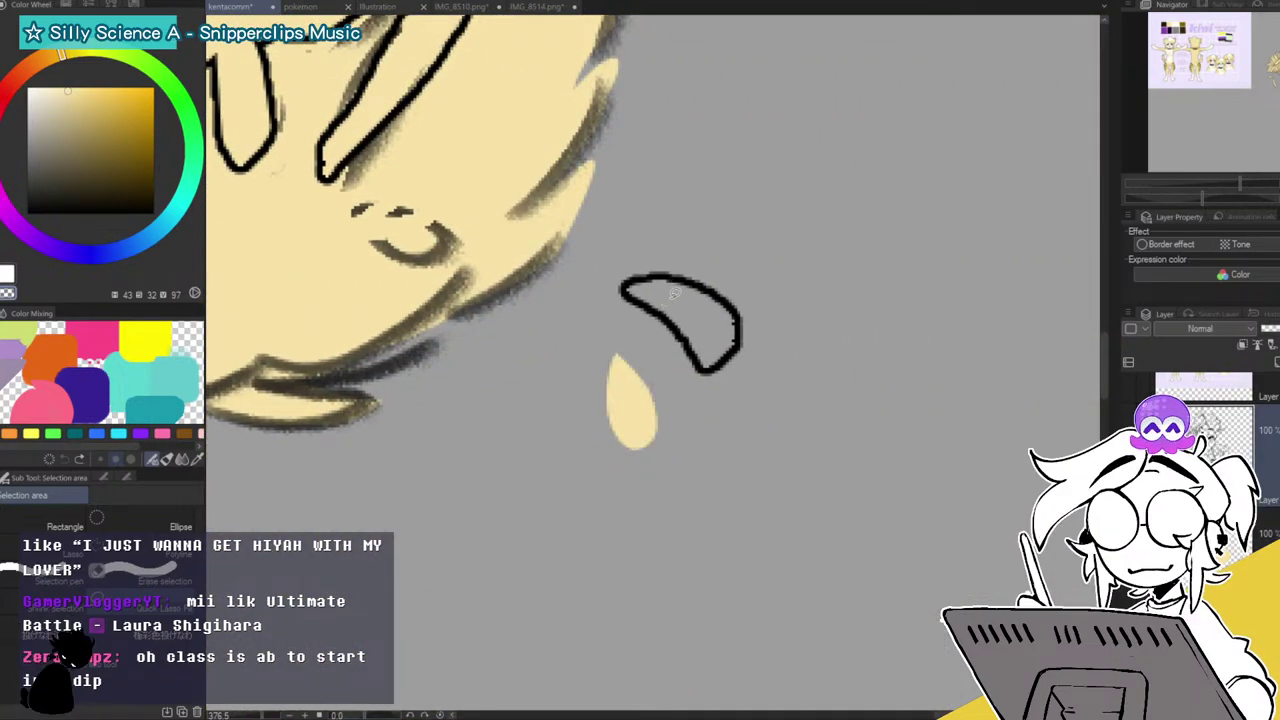
# Fill the curved loose petal beside the tail with beige on the base colour layer.
pyautogui.moveTo(622, 288); pyautogui.dragTo(658, 312)
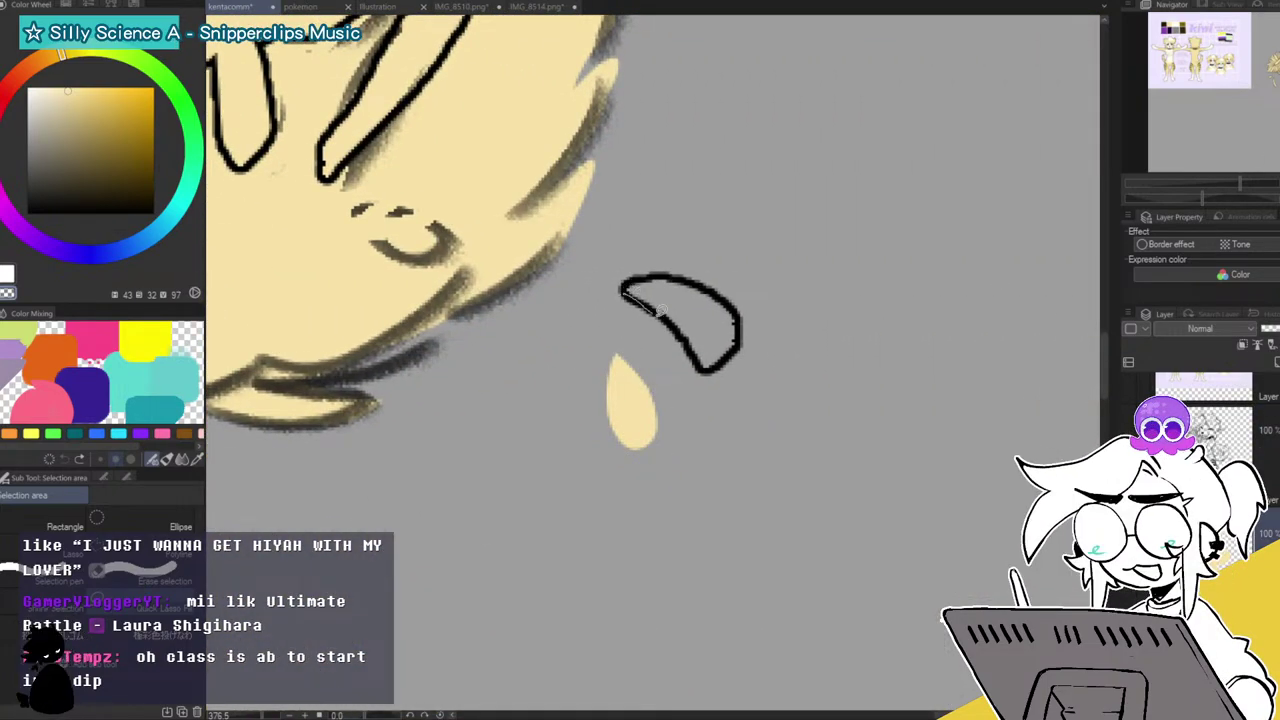
pyautogui.moveTo(708, 278); pyautogui.dragTo(630, 268)
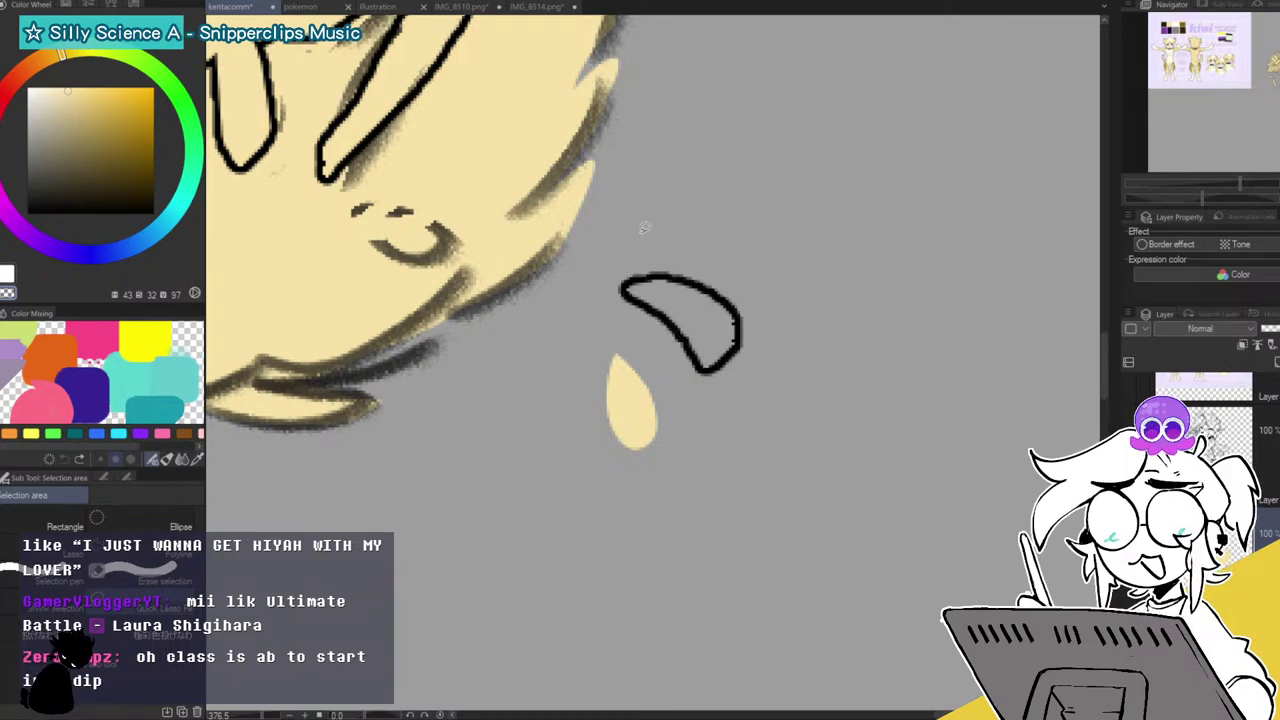
pyautogui.moveTo(632, 288)
pyautogui.mouseDown()
pyautogui.moveTo(685, 285)
pyautogui.moveTo(646, 275)
pyautogui.moveTo(645, 296)
pyautogui.moveTo(699, 354)
pyautogui.mouseUp()
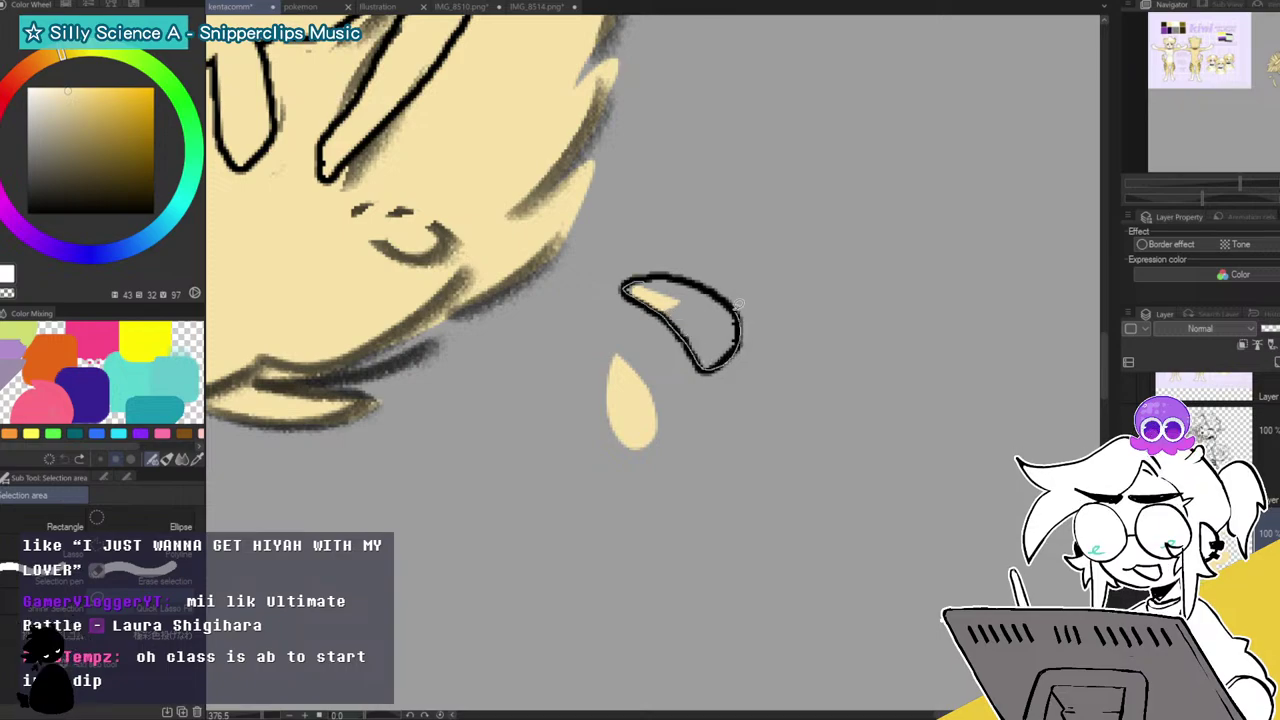
pyautogui.moveTo(692, 276); pyautogui.dragTo(655, 278)
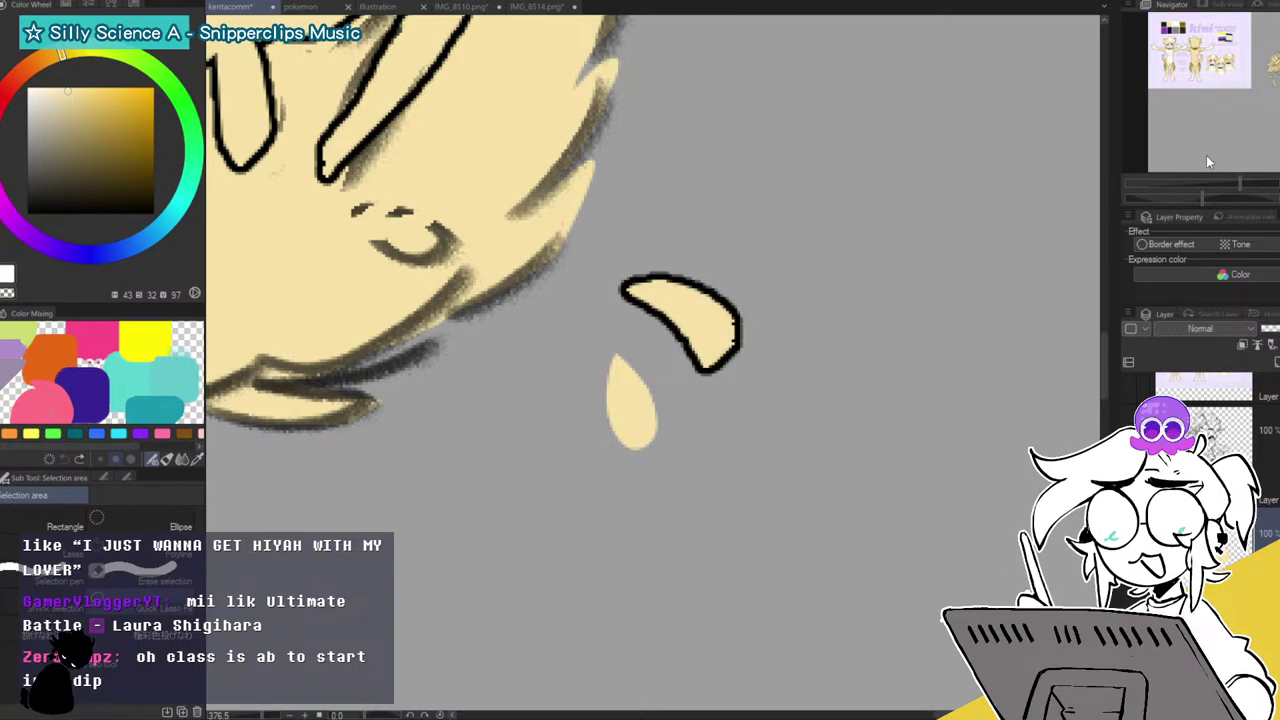
pyautogui.click(1262, 452)
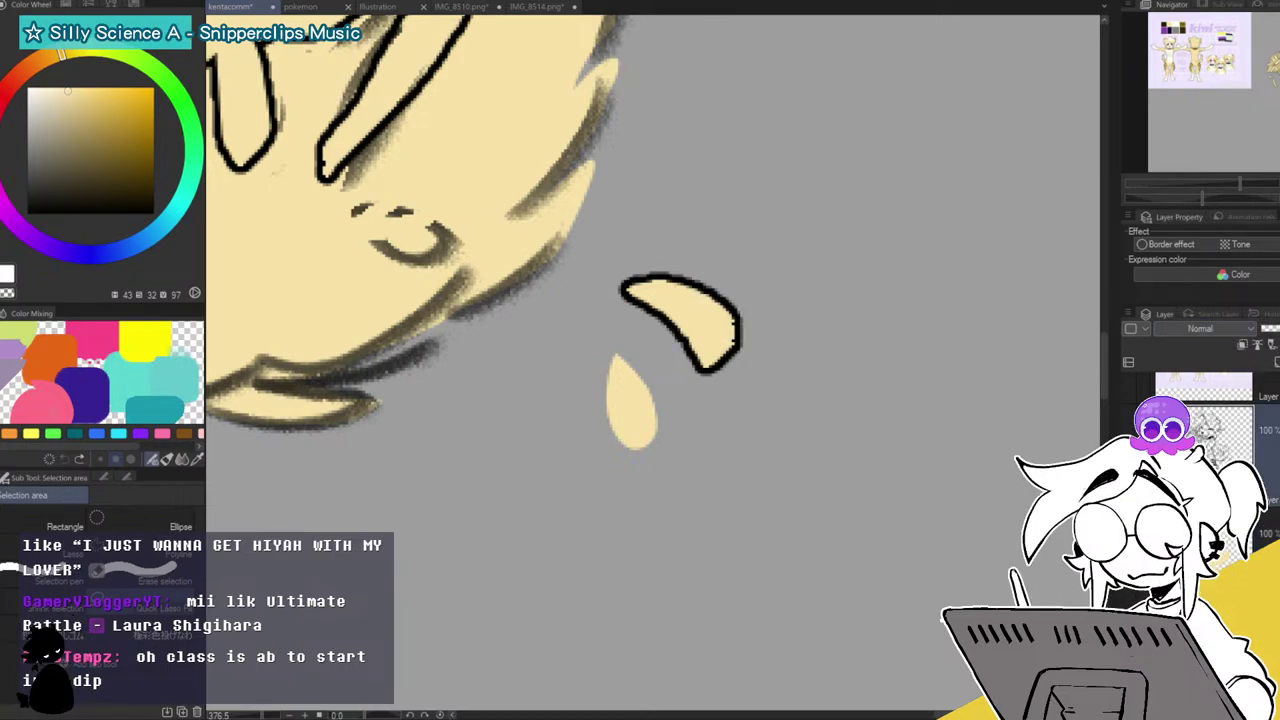
pyautogui.click(1275, 534)
# Sample the off-white from the front-view chest on the kiwi reference sheet and block it in over the bouquet hand.
pyautogui.moveTo(1238, 183); pyautogui.dragTo(1207, 183)
pyautogui.moveTo(1262, 48); pyautogui.dragTo(1200, 56)
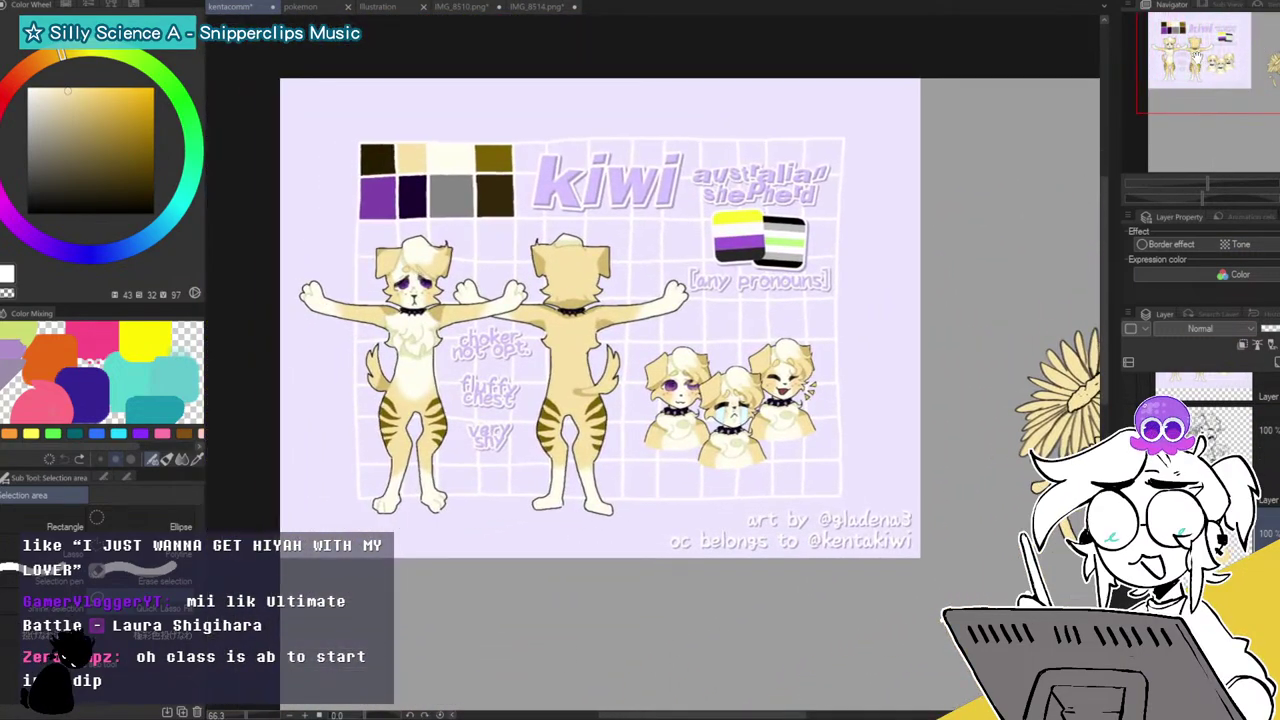
pyautogui.rightClick(416, 376)
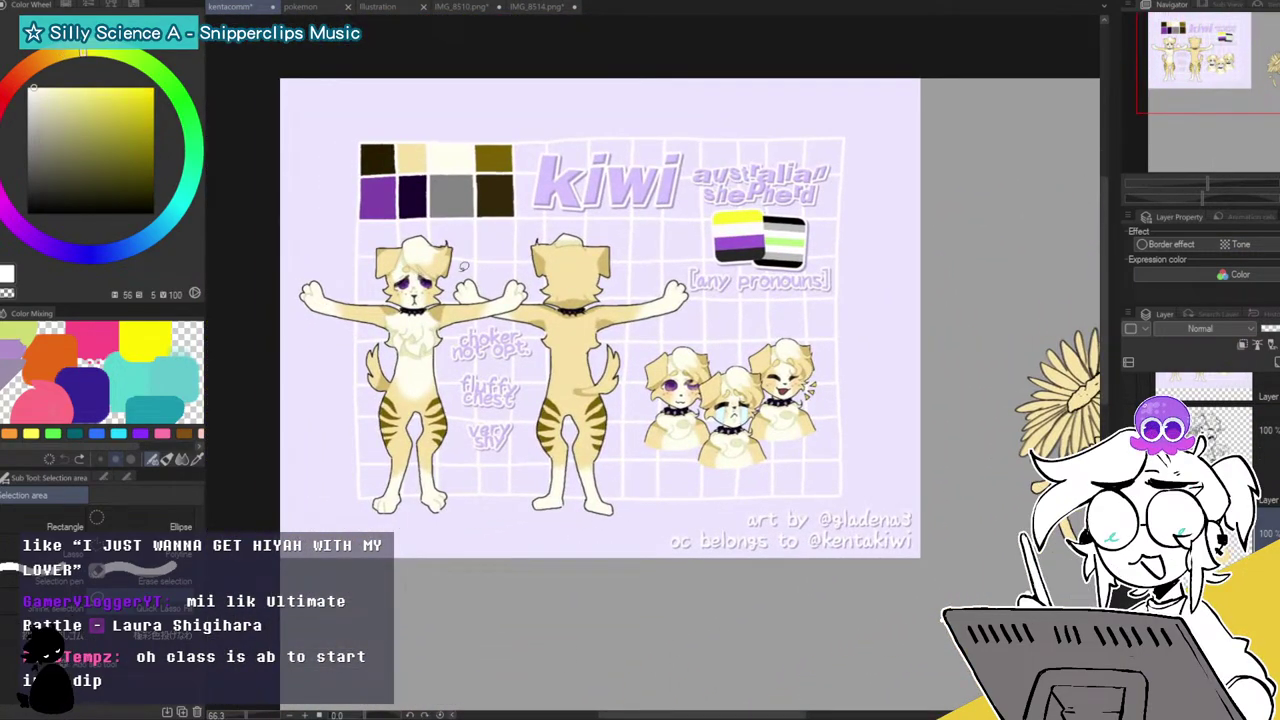
pyautogui.moveTo(1268, 121); pyautogui.dragTo(1279, 82)
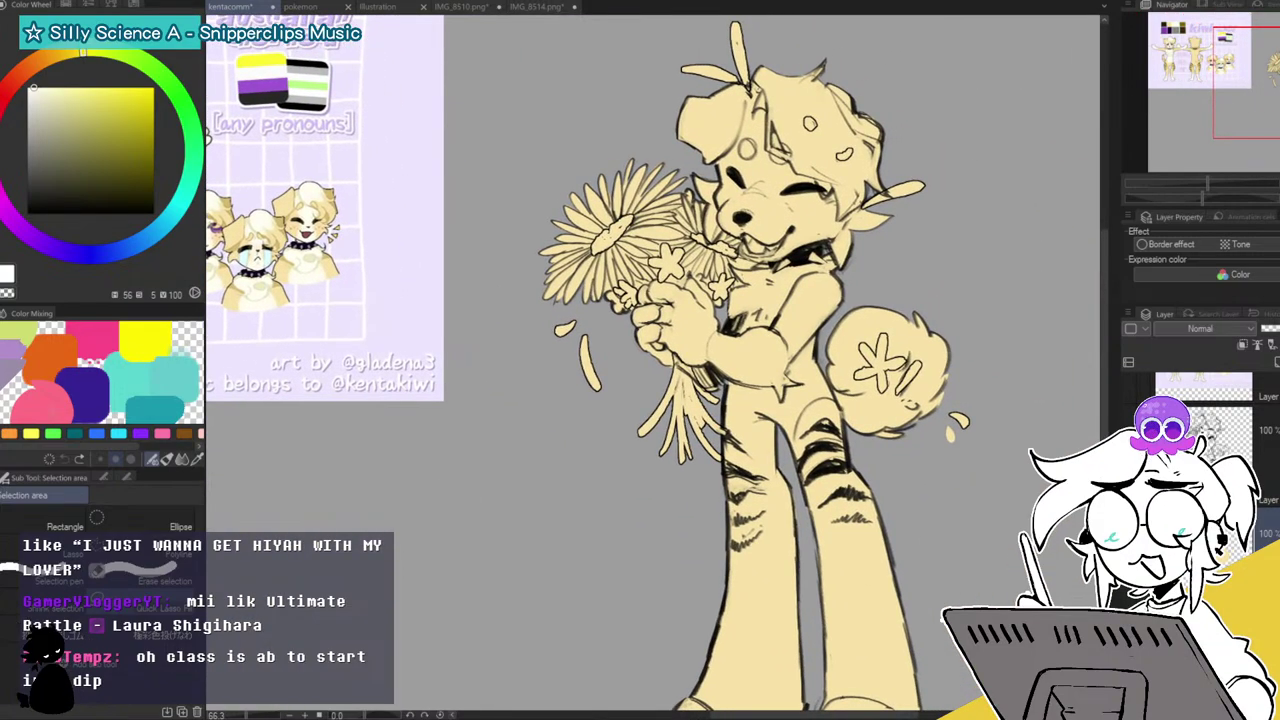
pyautogui.moveTo(682, 258); pyautogui.dragTo(680, 389)
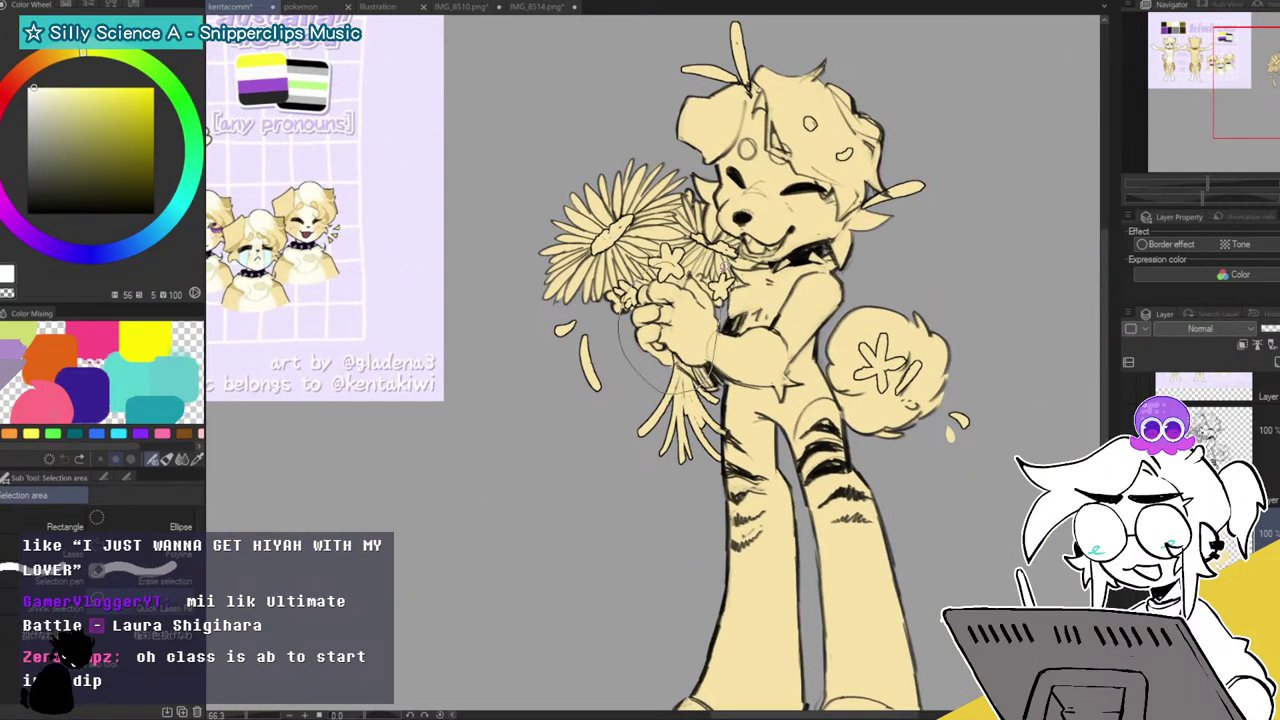
pyautogui.moveTo(724, 279); pyautogui.dragTo(708, 260)
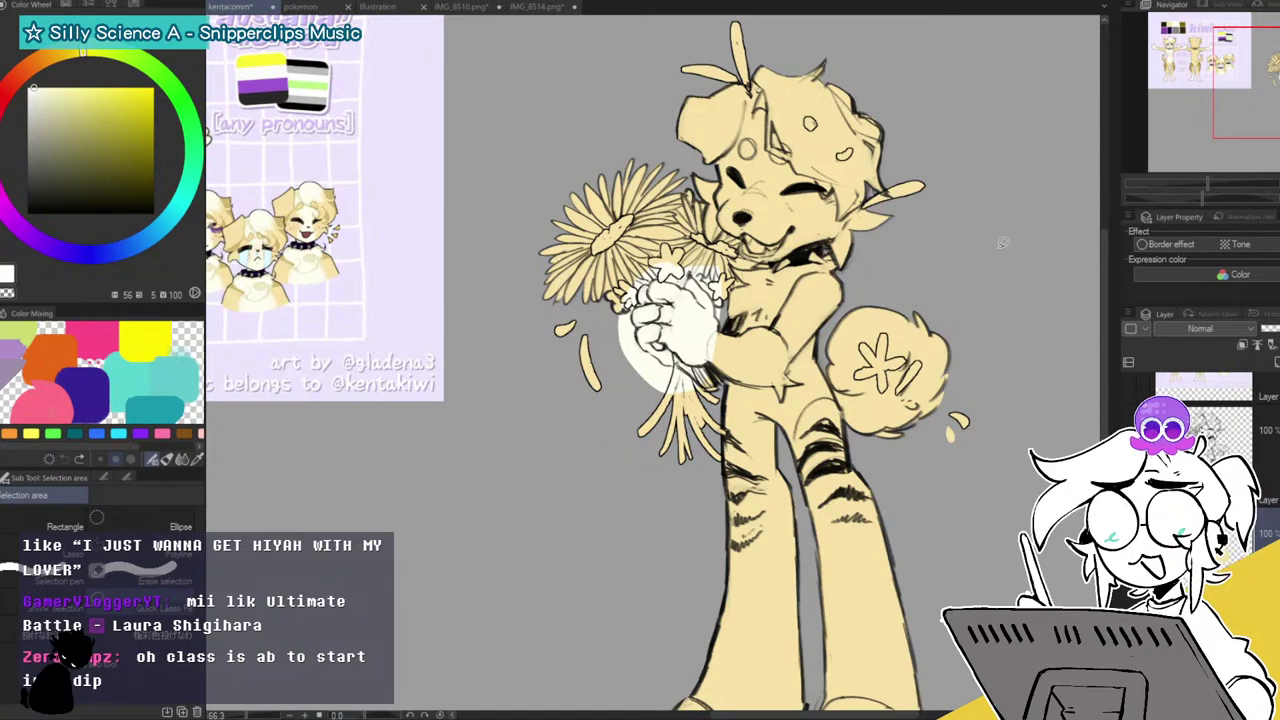
# Undo the oversized off-white fill, refill the bouquet hand with a tighter off-white shape, and fill the lower belly off-white.
pyautogui.hotkey('ctrl', 'z')
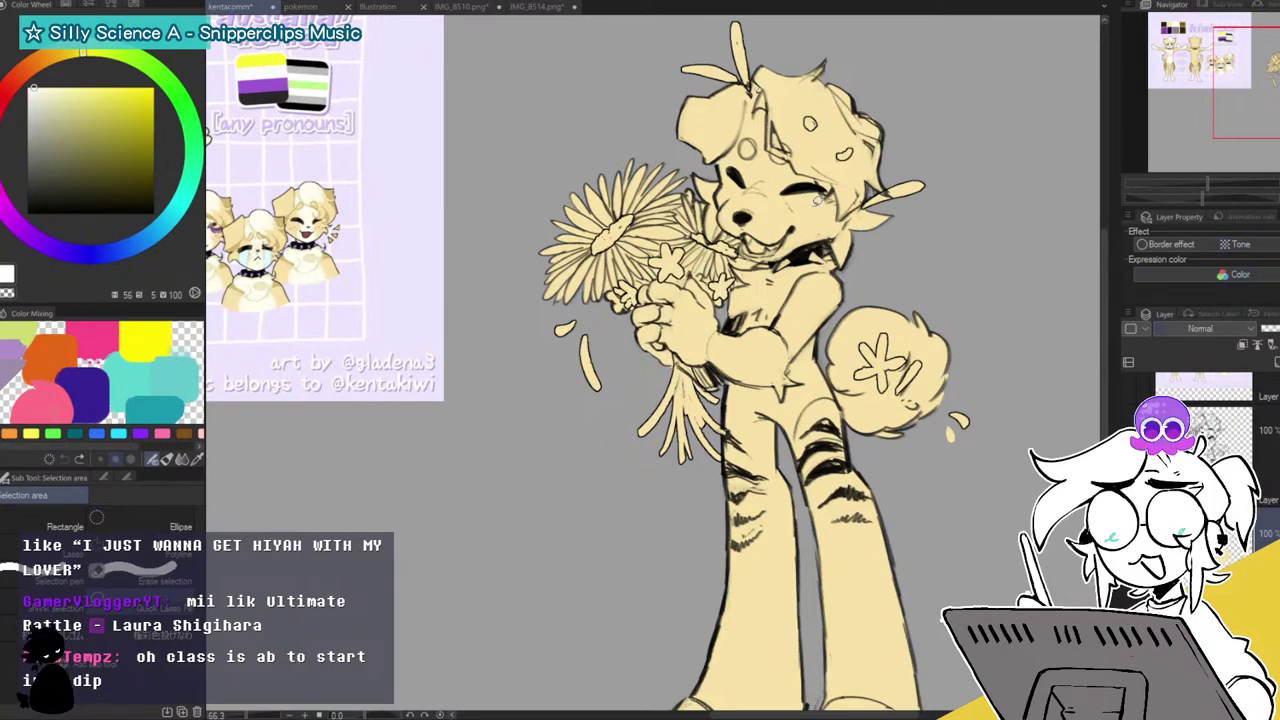
pyautogui.moveTo(700, 268)
pyautogui.mouseDown()
pyautogui.moveTo(630, 300)
pyautogui.moveTo(722, 332)
pyautogui.moveTo(704, 260)
pyautogui.mouseUp()
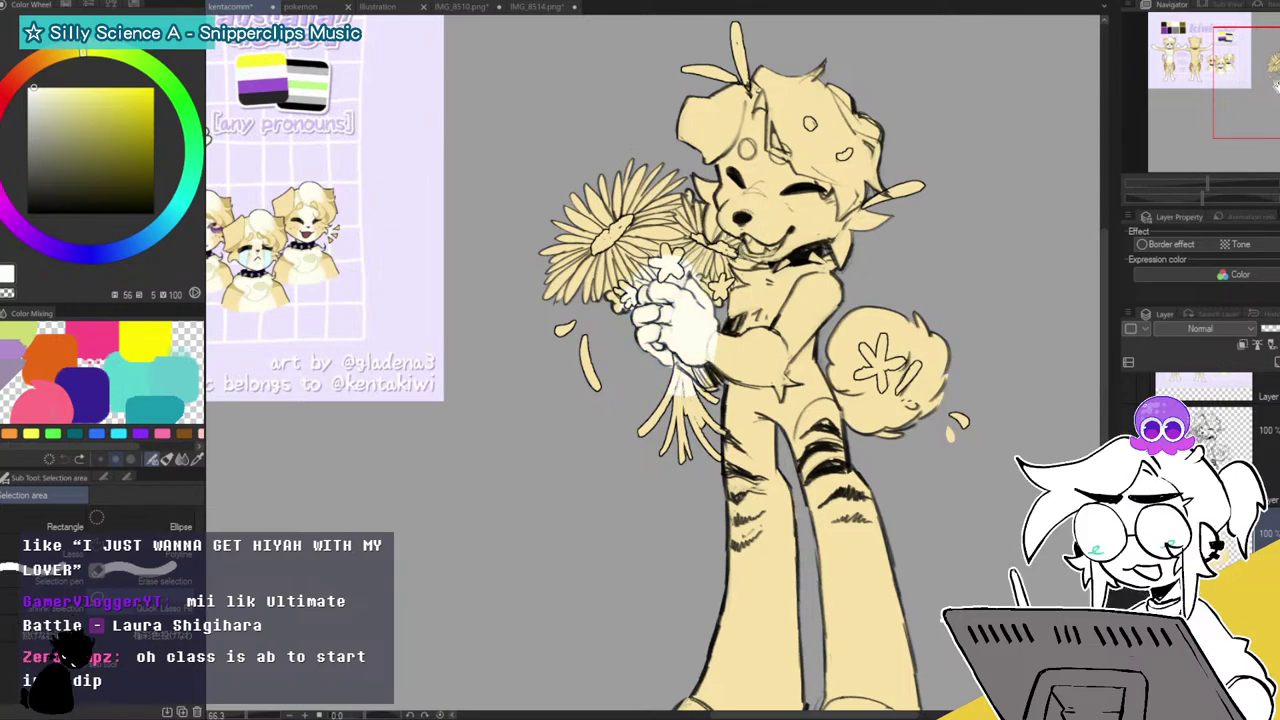
pyautogui.moveTo(1274, 88)
pyautogui.mouseDown()
pyautogui.moveTo(1212, 92)
pyautogui.moveTo(1231, 74)
pyautogui.moveTo(1276, 71)
pyautogui.moveTo(1198, 82)
pyautogui.moveTo(1270, 85)
pyautogui.mouseUp()
pyautogui.click(1220, 184)
pyautogui.moveTo(686, 401)
pyautogui.mouseDown()
pyautogui.moveTo(747, 463)
pyautogui.moveTo(778, 422)
pyautogui.moveTo(704, 412)
pyautogui.moveTo(770, 426)
pyautogui.mouseUp()
pyautogui.moveTo(798, 399)
pyautogui.mouseDown()
pyautogui.moveTo(837, 362)
pyautogui.moveTo(844, 309)
pyautogui.moveTo(797, 358)
pyautogui.moveTo(818, 324)
pyautogui.mouseUp()
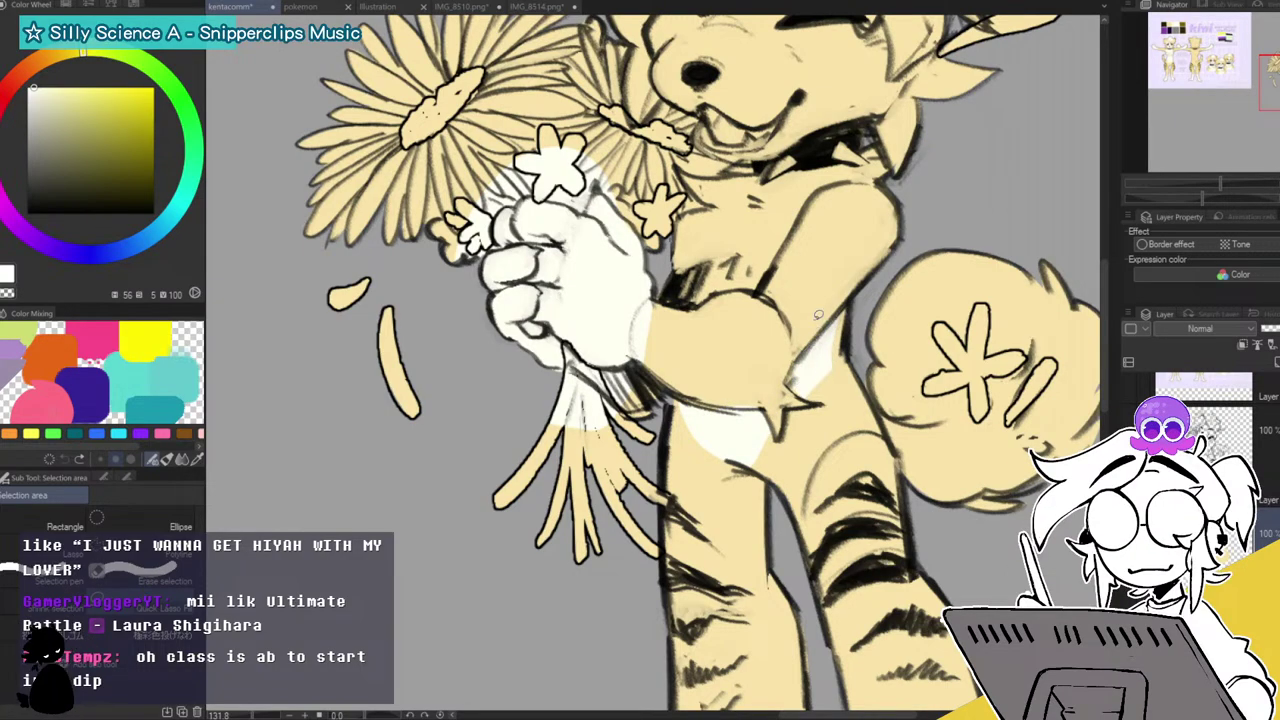
# Trim the off-white at the waist with sampled beige and fill the chest off-white up to the collar.
pyautogui.keyDown('alt'); pyautogui.click(852, 368); pyautogui.keyUp('alt')
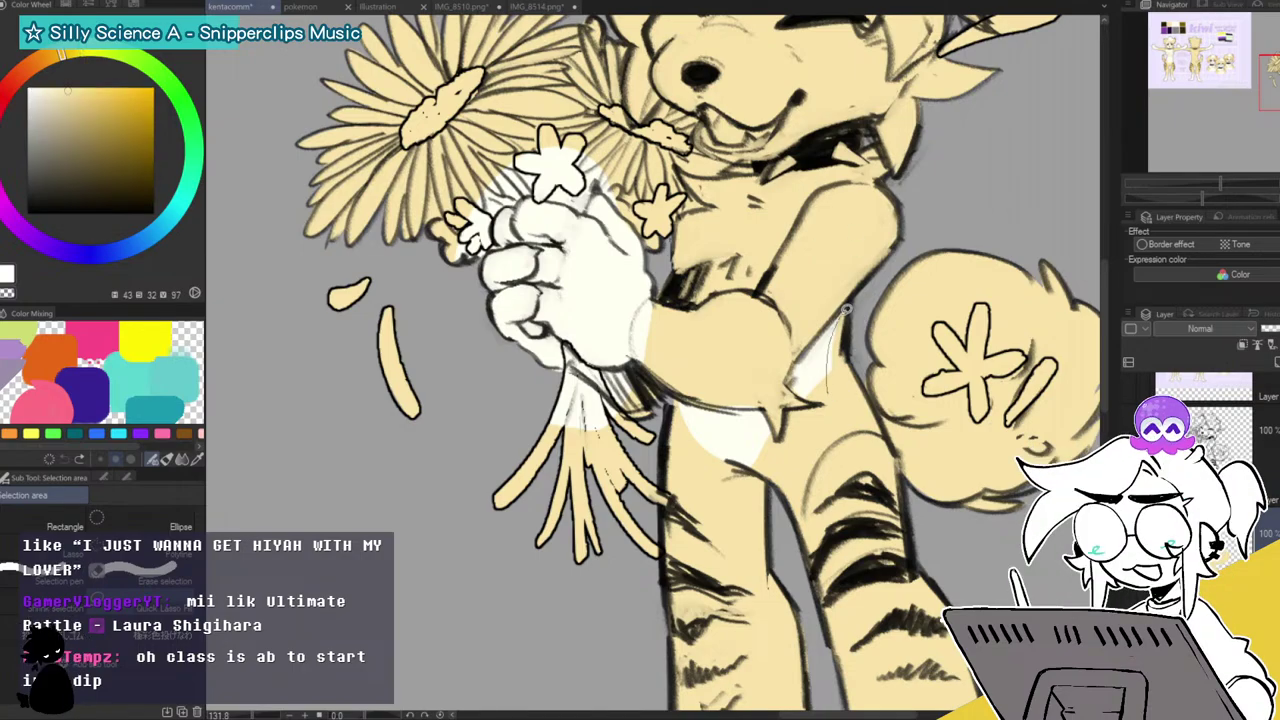
pyautogui.moveTo(838, 349)
pyautogui.mouseDown()
pyautogui.moveTo(824, 400)
pyautogui.moveTo(842, 326)
pyautogui.mouseUp()
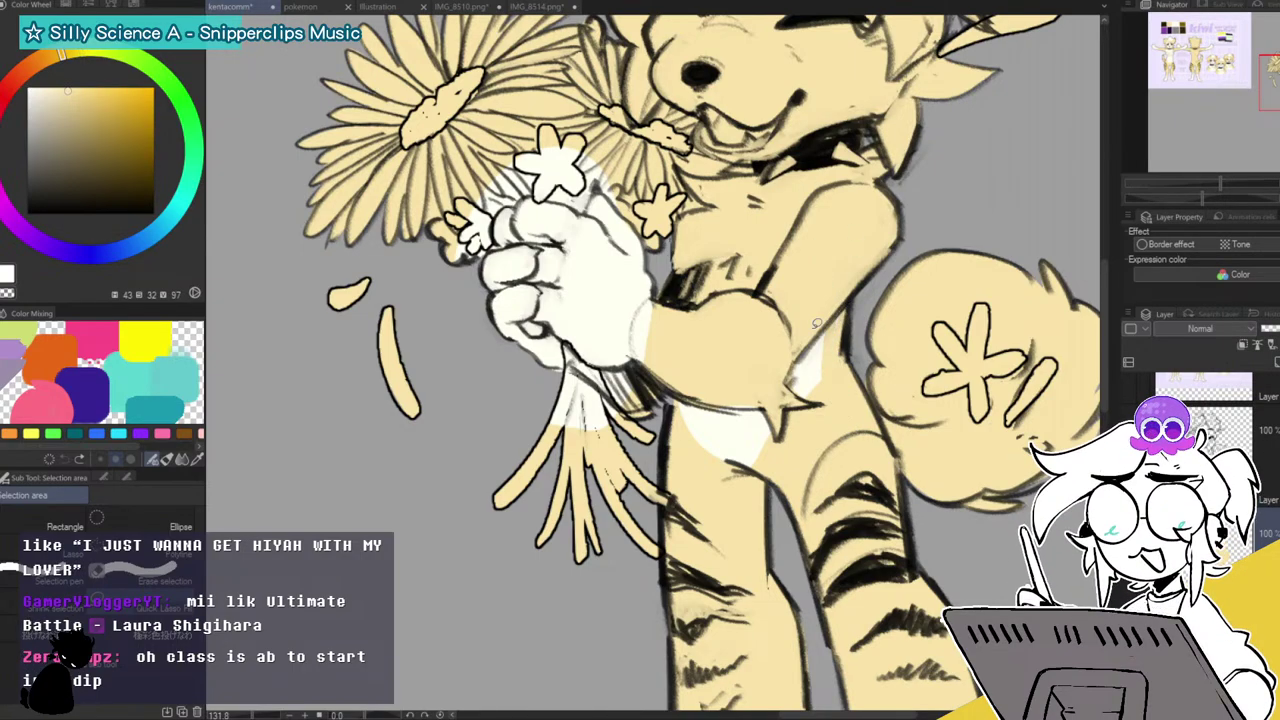
pyautogui.keyDown('alt'); pyautogui.click(814, 352); pyautogui.keyUp('alt')
pyautogui.moveTo(706, 258)
pyautogui.mouseDown()
pyautogui.moveTo(677, 266)
pyautogui.moveTo(694, 205)
pyautogui.moveTo(682, 174)
pyautogui.moveTo(768, 218)
pyautogui.moveTo(700, 298)
pyautogui.moveTo(808, 203)
pyautogui.moveTo(780, 180)
pyautogui.mouseUp()
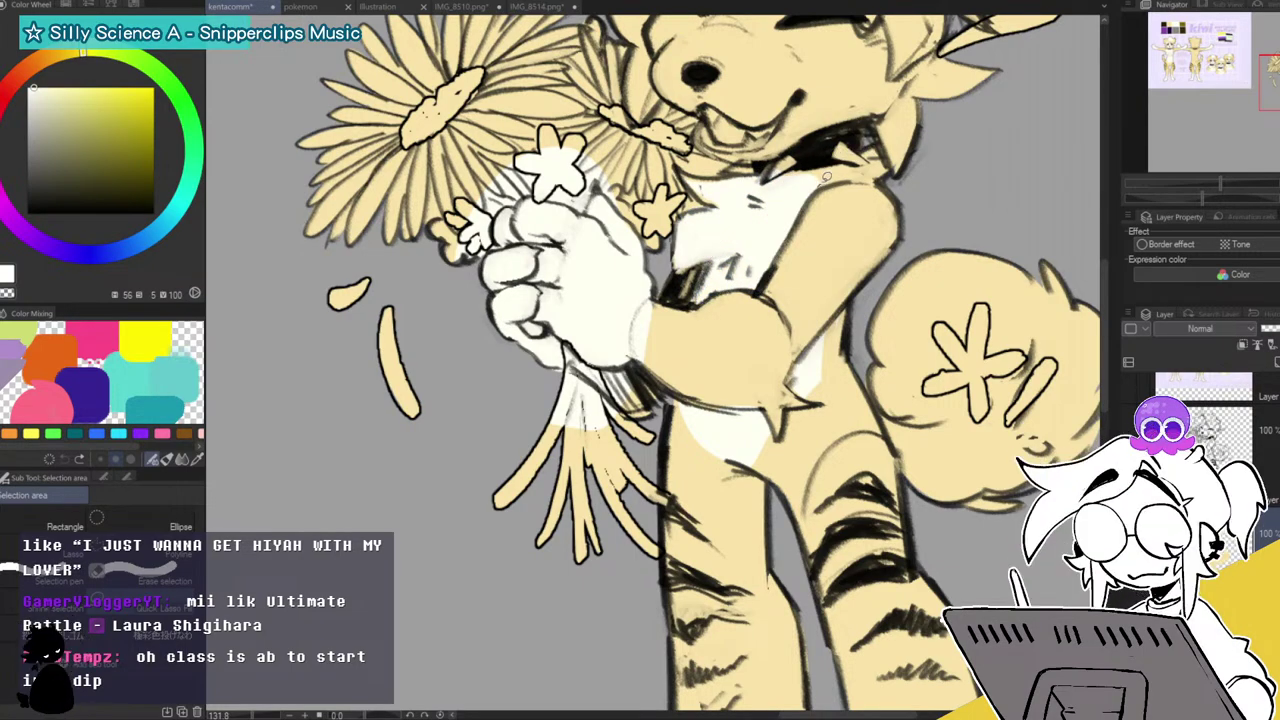
pyautogui.moveTo(890, 170)
pyautogui.mouseDown()
pyautogui.moveTo(789, 177)
pyautogui.moveTo(814, 192)
pyautogui.moveTo(864, 175)
pyautogui.moveTo(822, 176)
pyautogui.mouseUp()
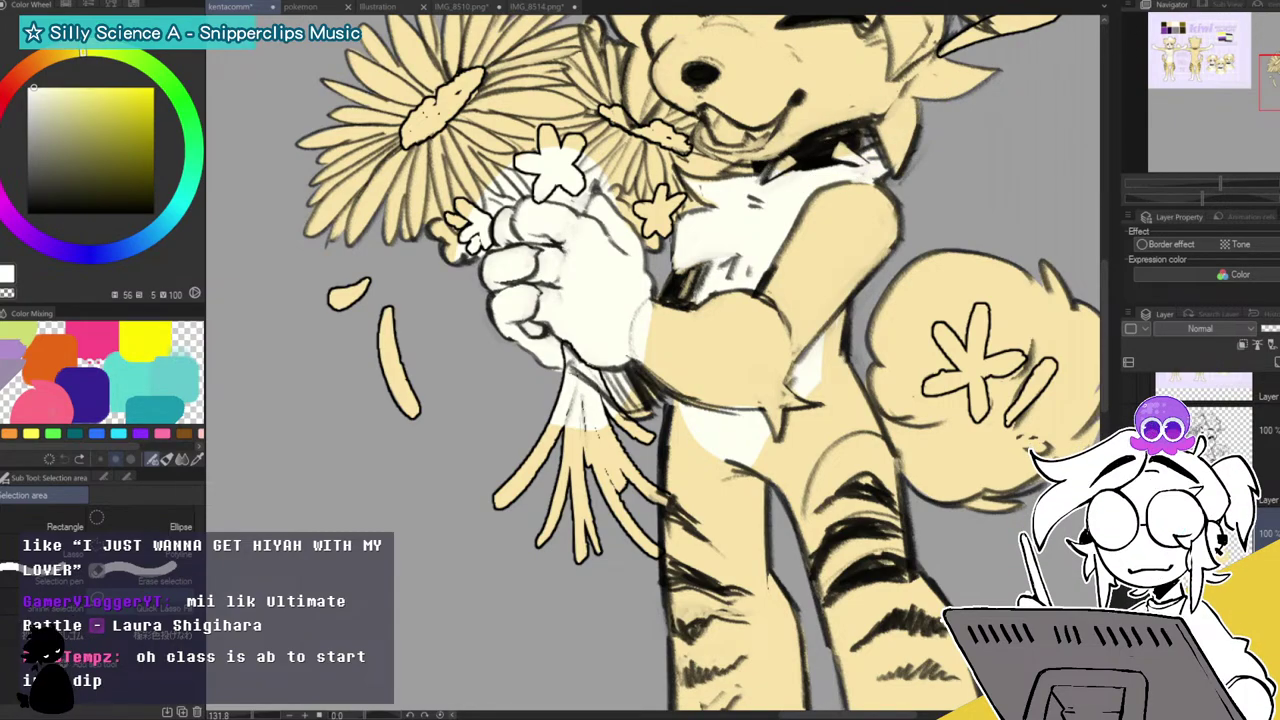
# Fill the lower legs, feet and muzzle with off-white on the base colour layer.
pyautogui.moveTo(1279, 82)
pyautogui.mouseDown()
pyautogui.moveTo(1236, 61)
pyautogui.moveTo(1186, 64)
pyautogui.moveTo(1278, 127)
pyautogui.mouseUp()
pyautogui.moveTo(800, 283)
pyautogui.mouseDown()
pyautogui.moveTo(497, 539)
pyautogui.moveTo(813, 501)
pyautogui.moveTo(810, 470)
pyautogui.mouseUp()
pyautogui.moveTo(882, 295)
pyautogui.mouseDown()
pyautogui.moveTo(1084, 445)
pyautogui.moveTo(925, 236)
pyautogui.mouseUp()
pyautogui.moveTo(1220, 184)
pyautogui.mouseDown()
pyautogui.moveTo(1189, 185)
pyautogui.moveTo(1201, 185)
pyautogui.mouseUp()
pyautogui.moveTo(1270, 97); pyautogui.dragTo(1231, 56)
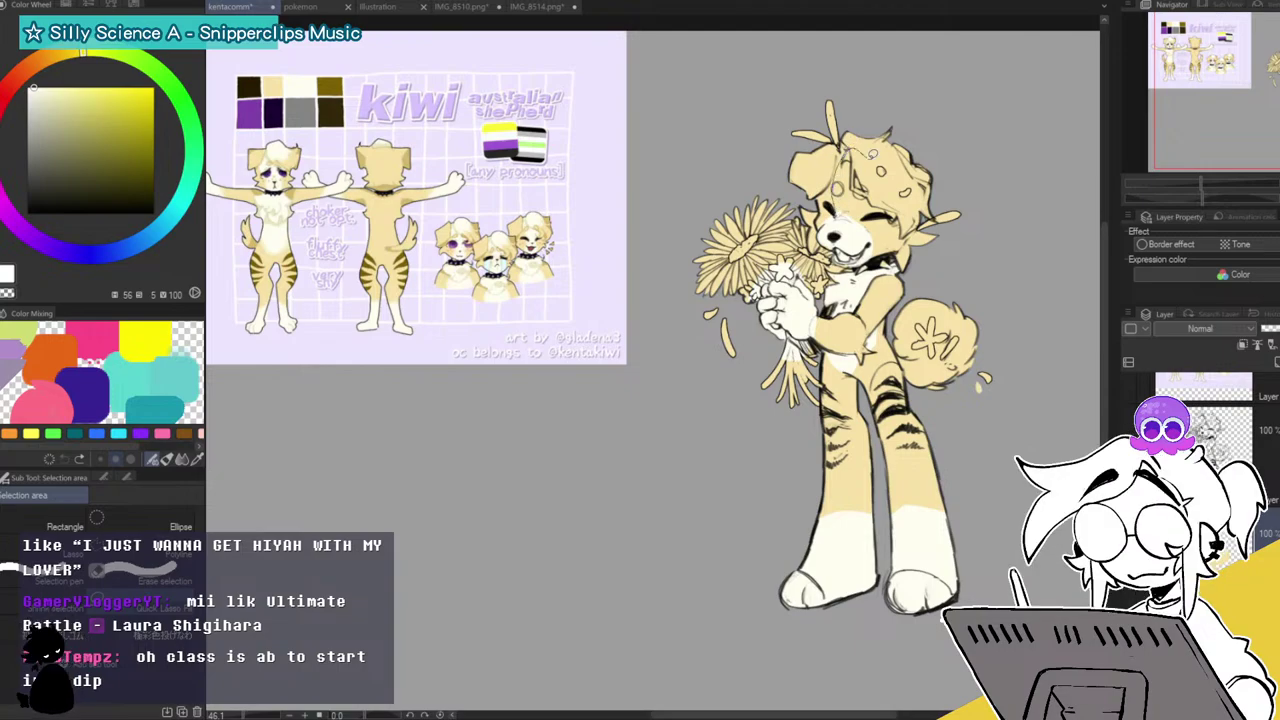
# Fill the forehead blaze and top hair tuft with off-white and trim the fill's edge with sampled beige.
pyautogui.moveTo(880, 171); pyautogui.dragTo(875, 150)
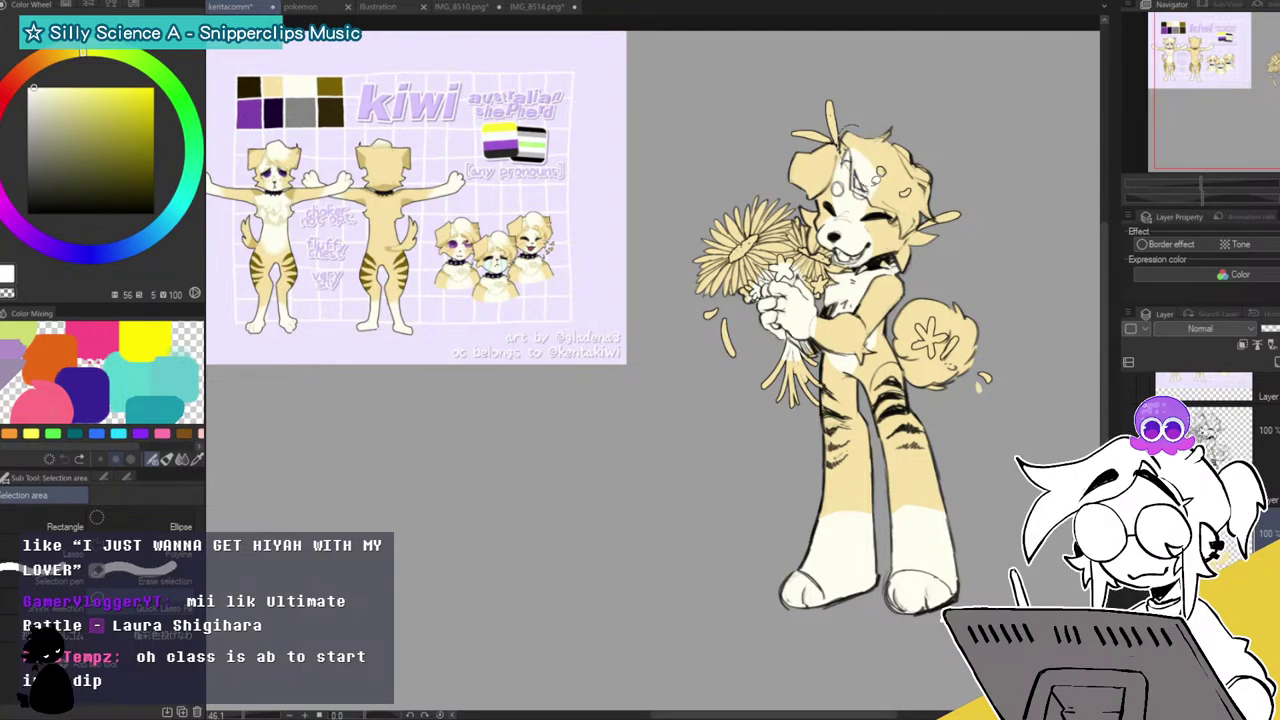
pyautogui.moveTo(873, 181); pyautogui.dragTo(880, 120)
pyautogui.keyDown('alt'); pyautogui.click(890, 184); pyautogui.keyUp('alt')
pyautogui.moveTo(888, 184)
pyautogui.mouseDown()
pyautogui.moveTo(864, 175)
pyautogui.moveTo(878, 204)
pyautogui.mouseUp()
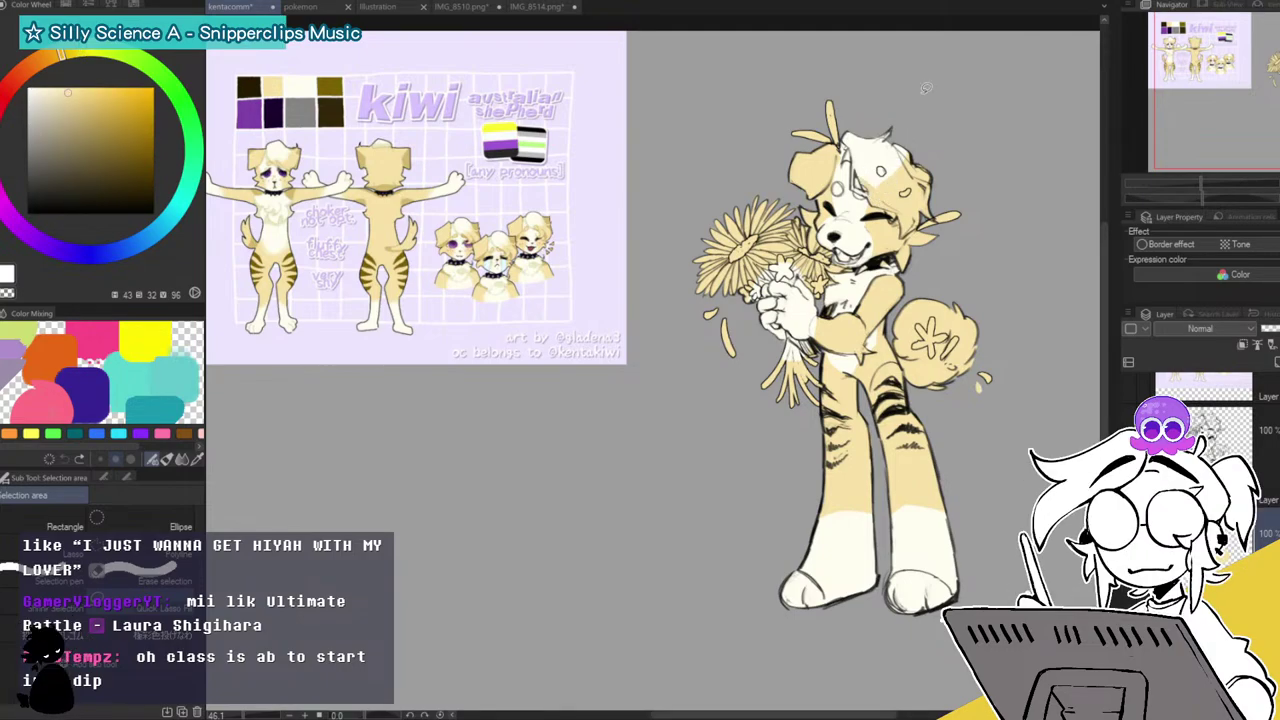
# Extend the off-white socks up the inner edge of the leg nearer the bouquet and the outer edge of the other leg.
pyautogui.click(1213, 183)
pyautogui.moveTo(1251, 79)
pyautogui.mouseDown()
pyautogui.moveTo(1270, 76)
pyautogui.moveTo(1195, 64)
pyautogui.moveTo(1273, 106)
pyautogui.mouseUp()
pyautogui.keyDown('alt'); pyautogui.click(811, 514); pyautogui.keyUp('alt')
pyautogui.moveTo(829, 455)
pyautogui.mouseDown()
pyautogui.moveTo(875, 390)
pyautogui.moveTo(869, 459)
pyautogui.mouseUp()
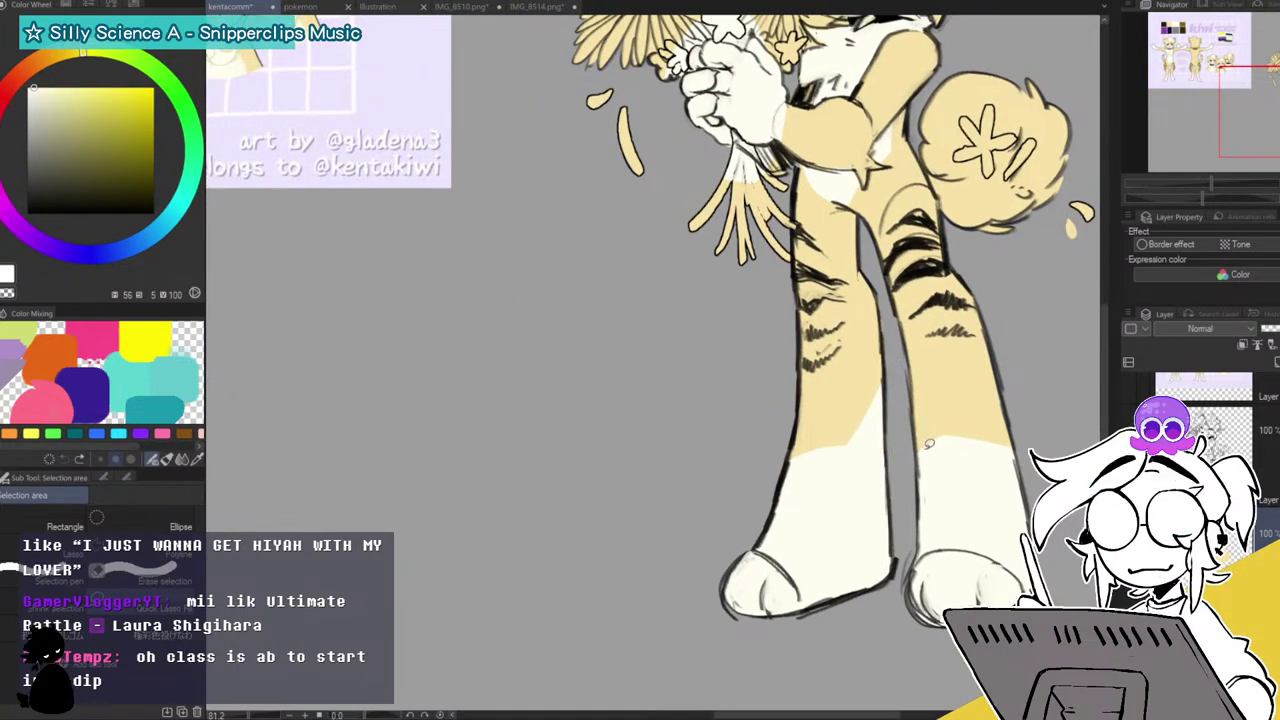
pyautogui.hotkey('ctrl', 'z')
pyautogui.moveTo(916, 408); pyautogui.dragTo(955, 490)
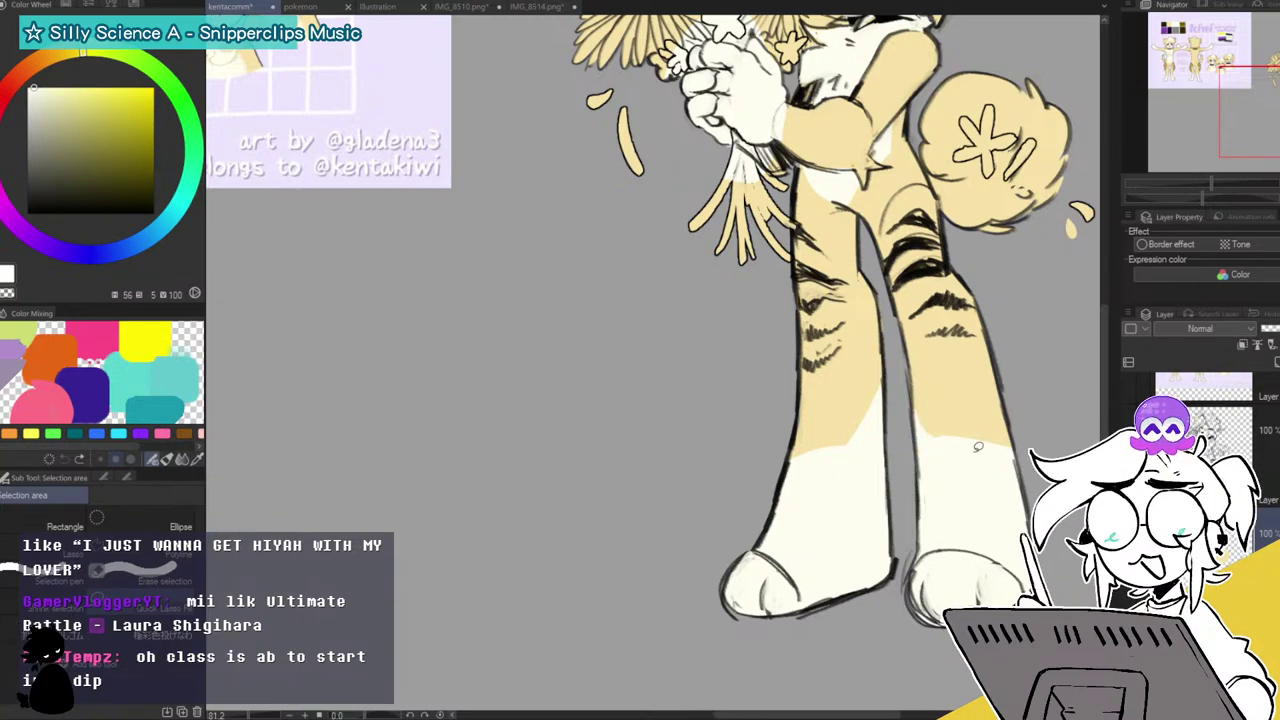
# Blend sampled beige down into both off-white socks and over the waist with the soft-edged brush at size 68.4.
pyautogui.keyDown('alt'); pyautogui.click(878, 340); pyautogui.keyUp('alt')
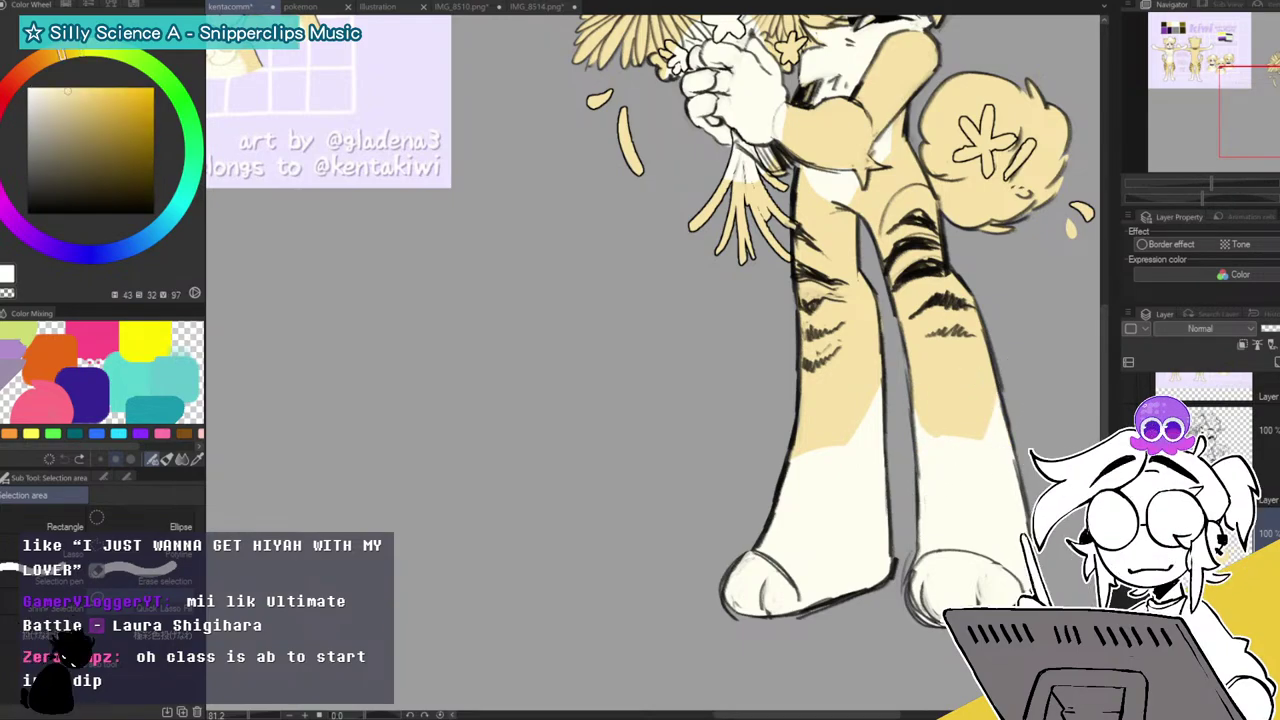
pyautogui.click(197, 460)
pyautogui.click(86, 480)
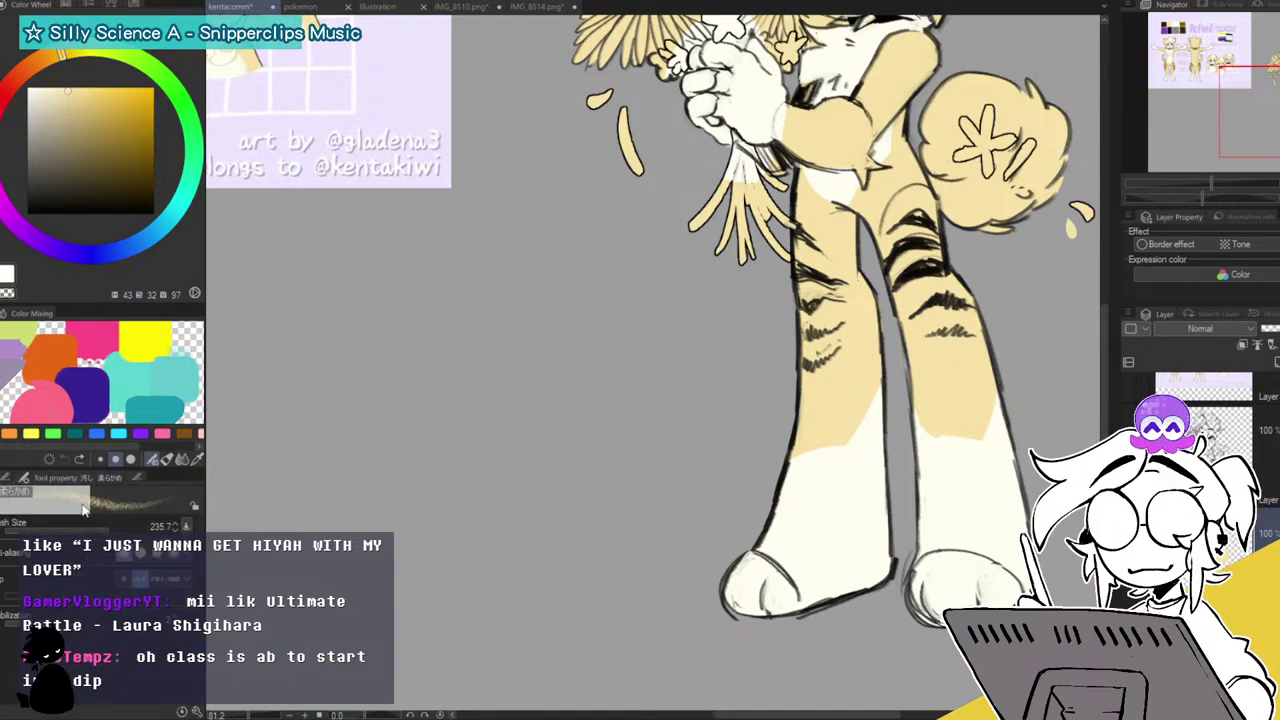
pyautogui.moveTo(774, 444)
pyautogui.mouseDown()
pyautogui.moveTo(790, 480)
pyautogui.moveTo(766, 500)
pyautogui.moveTo(837, 420)
pyautogui.mouseUp()
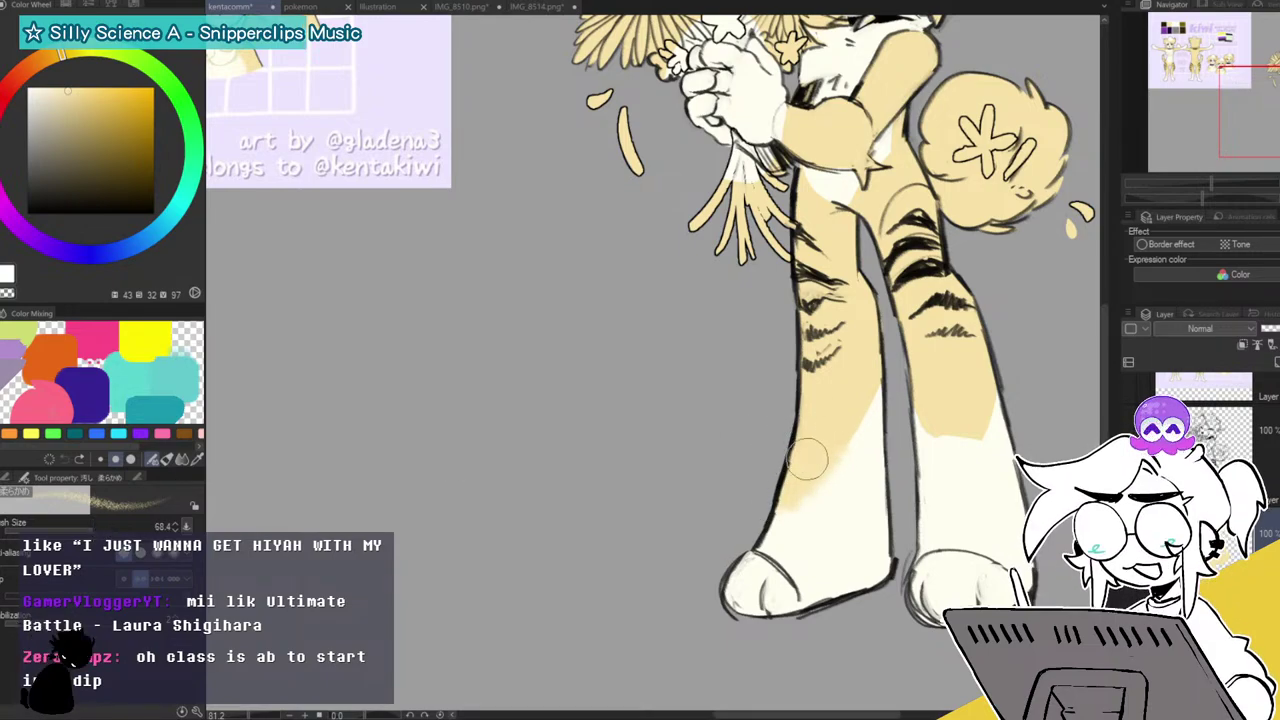
pyautogui.moveTo(960, 377)
pyautogui.mouseDown()
pyautogui.moveTo(950, 412)
pyautogui.moveTo(966, 398)
pyautogui.moveTo(965, 468)
pyautogui.moveTo(971, 429)
pyautogui.moveTo(958, 399)
pyautogui.moveTo(942, 403)
pyautogui.moveTo(974, 485)
pyautogui.moveTo(966, 456)
pyautogui.mouseUp()
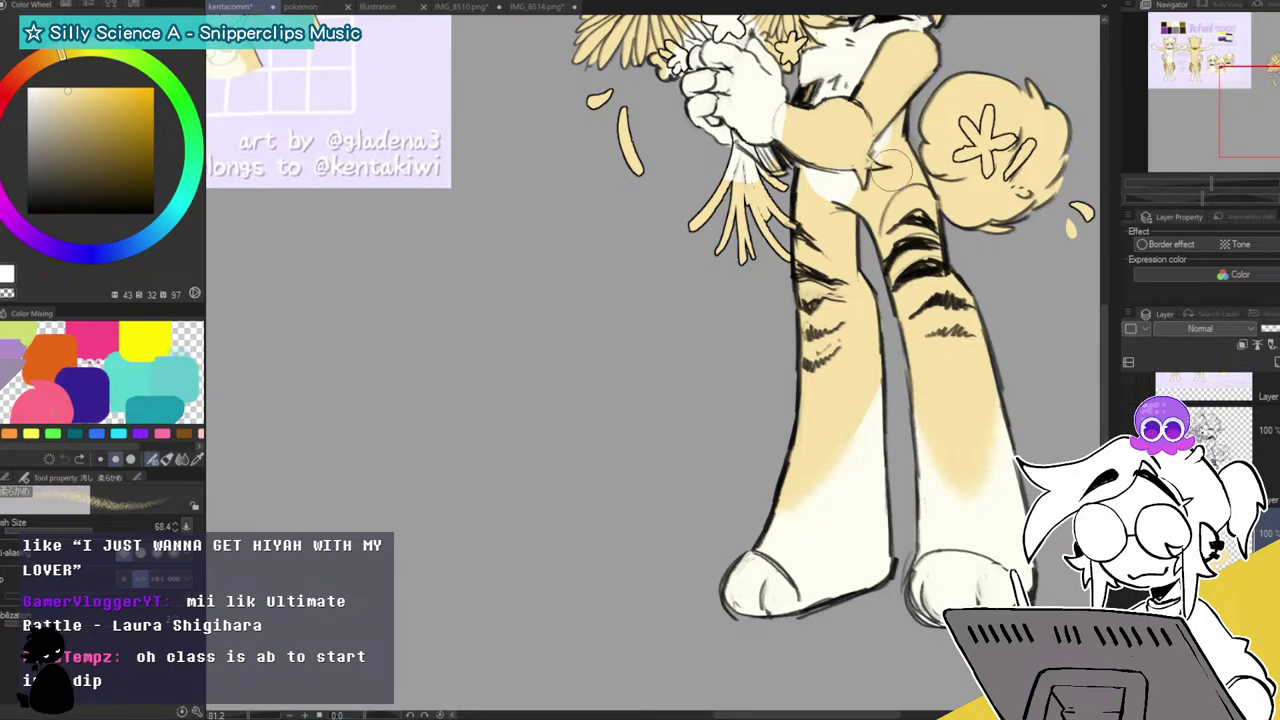
pyautogui.moveTo(893, 178); pyautogui.dragTo(882, 160)
# Soften the off-white edges on the forearm, cheeks and hair with the soft brush, touching up the hair with sampled beige.
pyautogui.moveTo(1275, 82); pyautogui.dragTo(1261, 74)
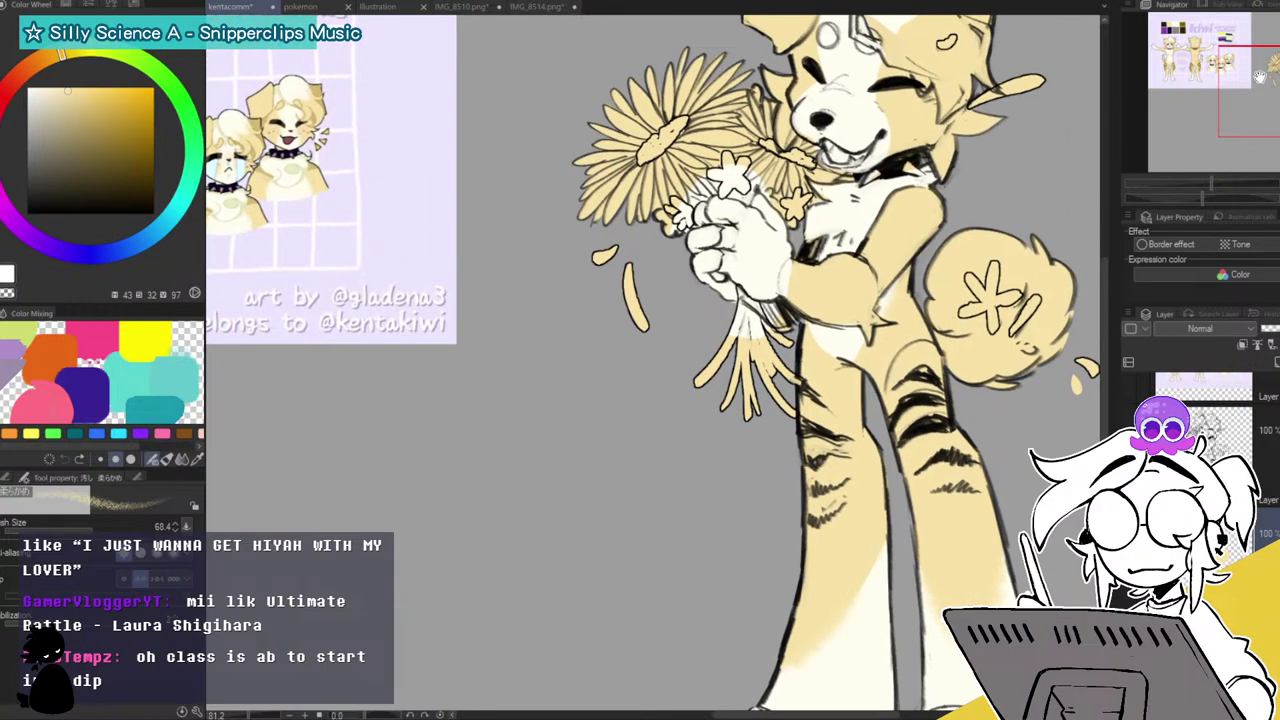
pyautogui.keyDown('alt'); pyautogui.click(775, 245); pyautogui.keyUp('alt')
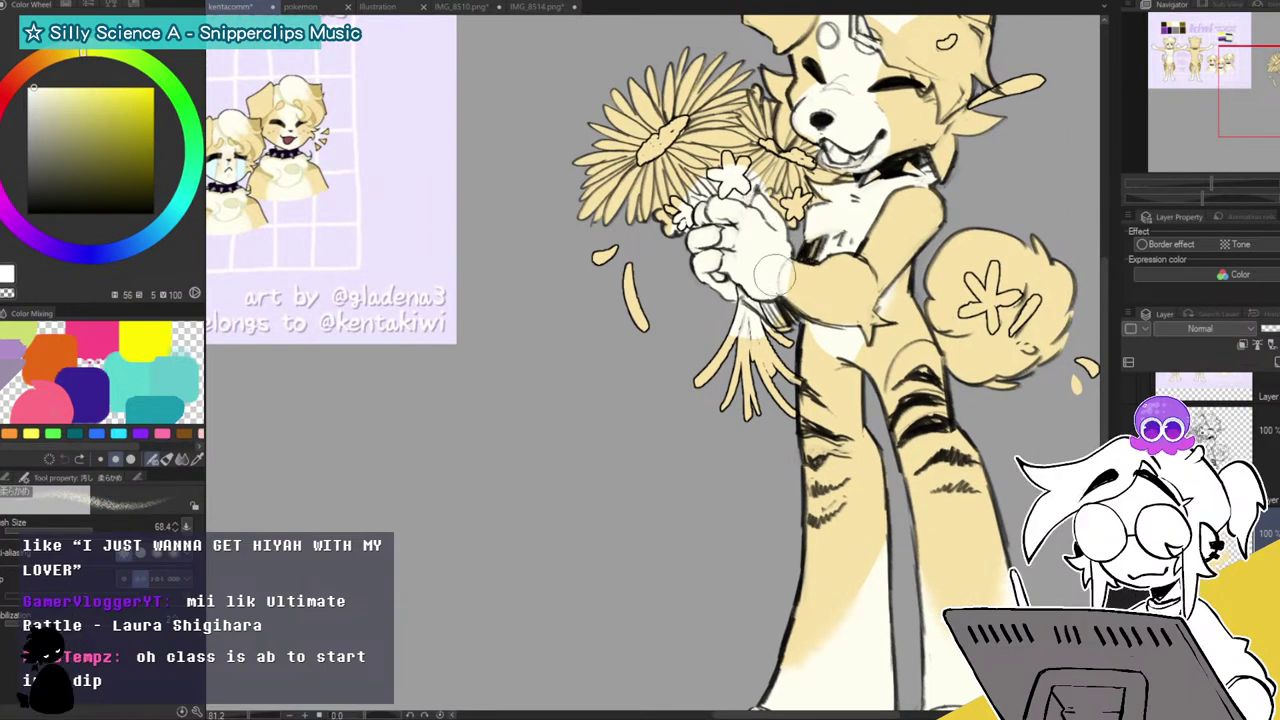
pyautogui.moveTo(800, 272)
pyautogui.mouseDown()
pyautogui.moveTo(814, 290)
pyautogui.moveTo(840, 286)
pyautogui.moveTo(822, 306)
pyautogui.moveTo(840, 393)
pyautogui.moveTo(833, 446)
pyautogui.mouseUp()
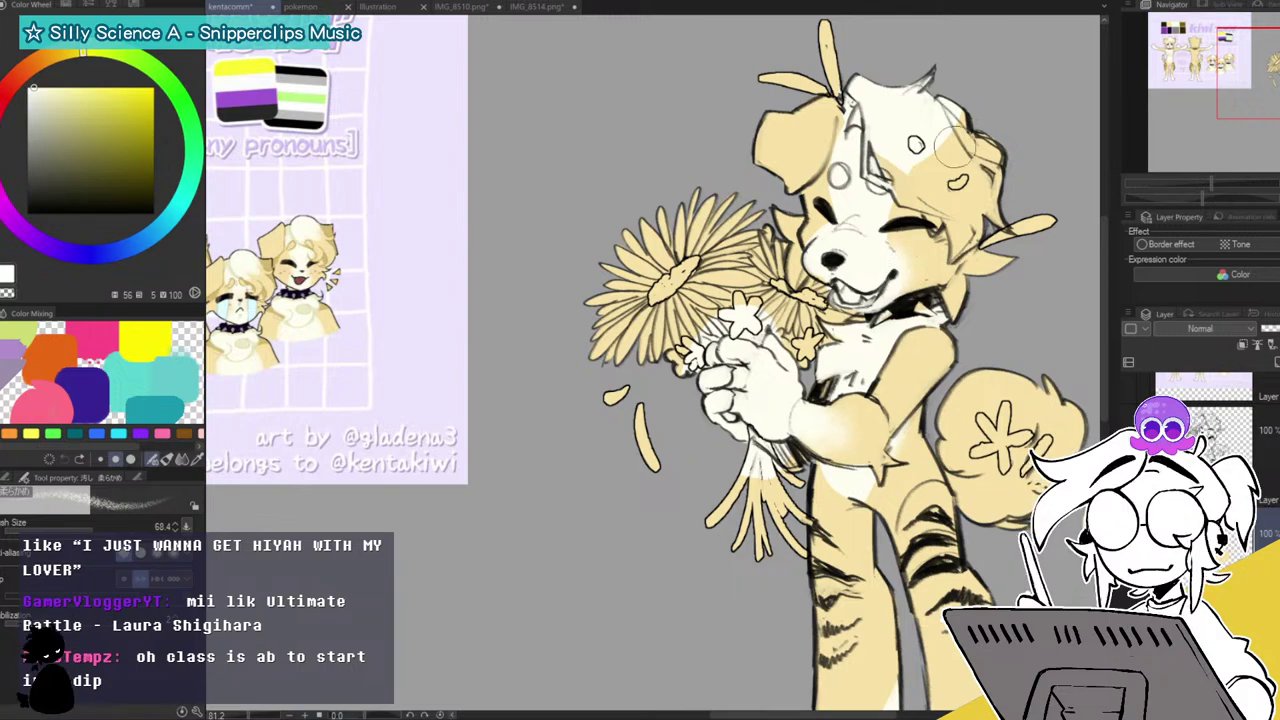
pyautogui.keyDown('alt'); pyautogui.click(912, 152); pyautogui.keyUp('alt')
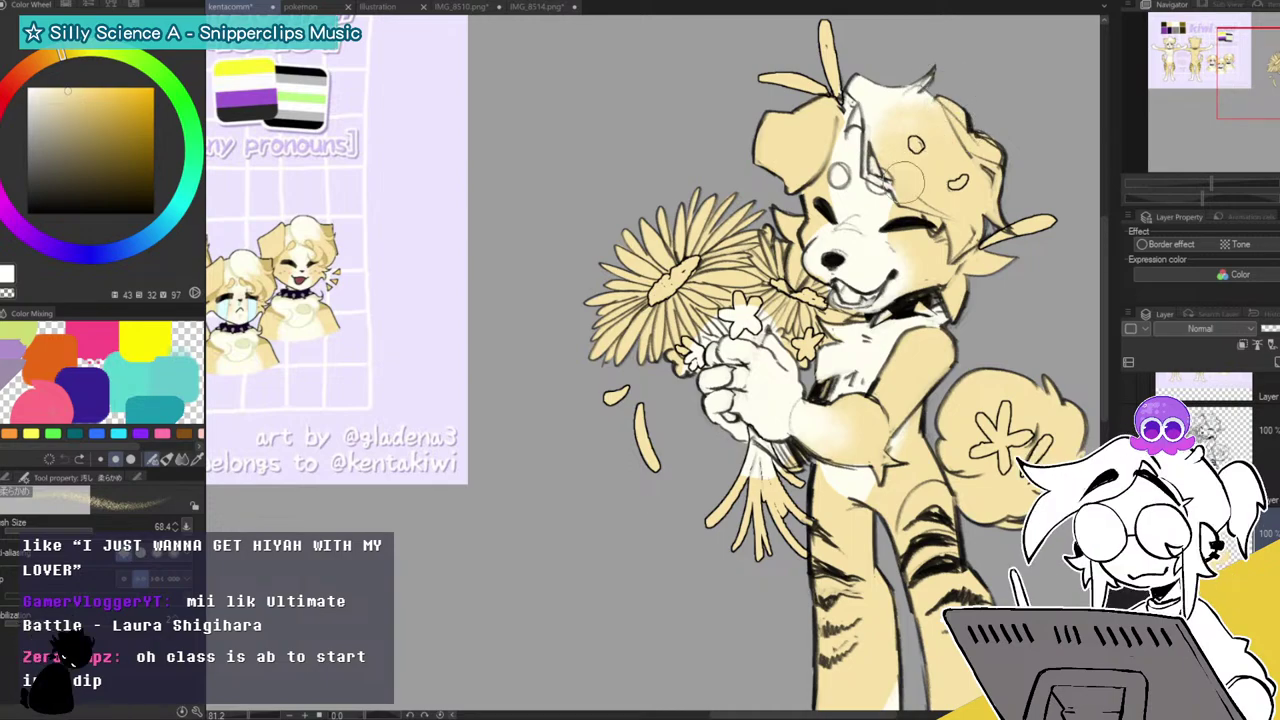
pyautogui.moveTo(1223, 185); pyautogui.dragTo(1198, 189)
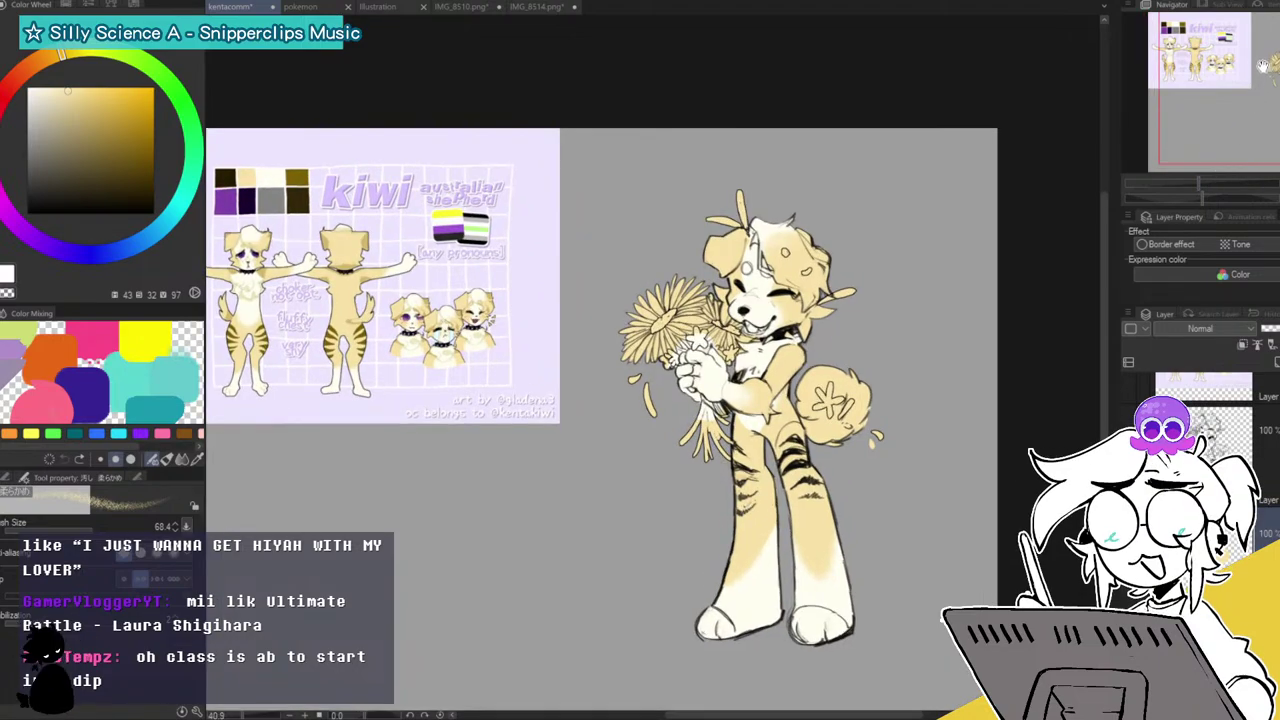
pyautogui.moveTo(1261, 73); pyautogui.dragTo(1244, 75)
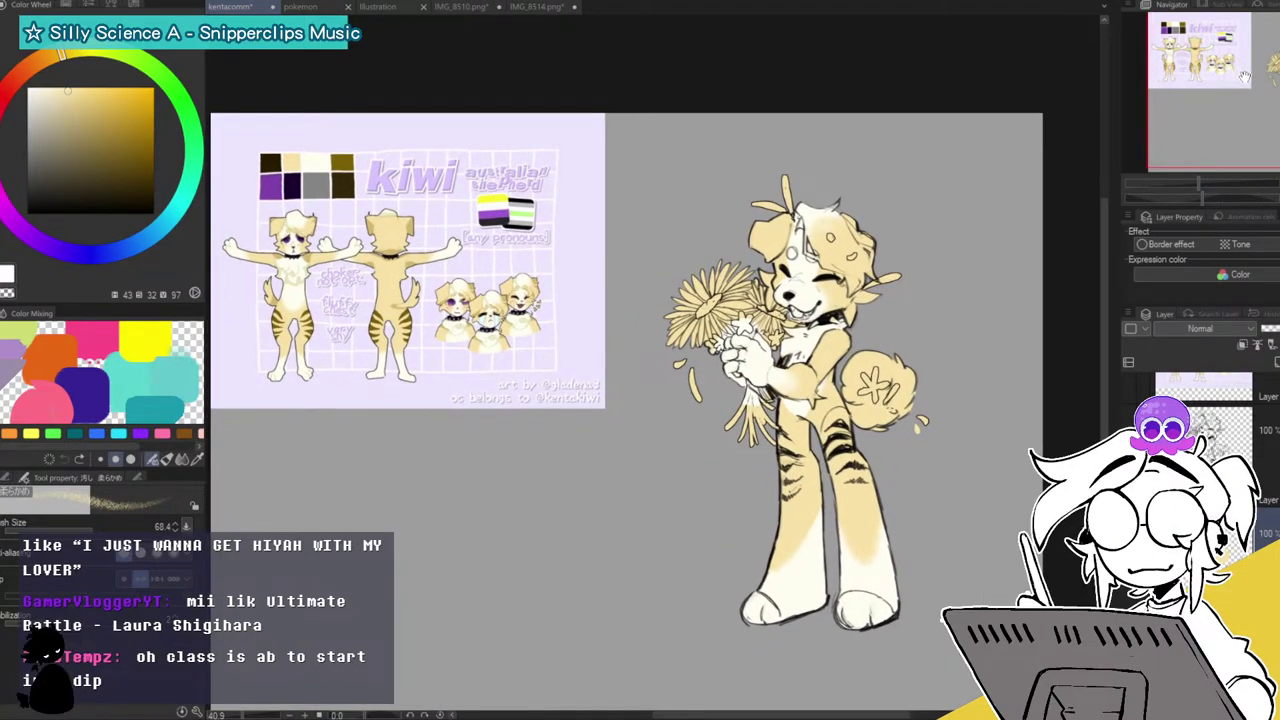
# Sample the olive brown from the kiwi reference palette and recolour the stripes on both legs on the line art layer with Lasso Fill.
pyautogui.click(1258, 443)
pyautogui.moveTo(1279, 70); pyautogui.dragTo(1271, 61)
pyautogui.moveTo(1208, 183); pyautogui.dragTo(1224, 182)
pyautogui.moveTo(1256, 82); pyautogui.dragTo(1205, 63)
pyautogui.keyDown('alt'); pyautogui.click(705, 30); pyautogui.keyUp('alt')
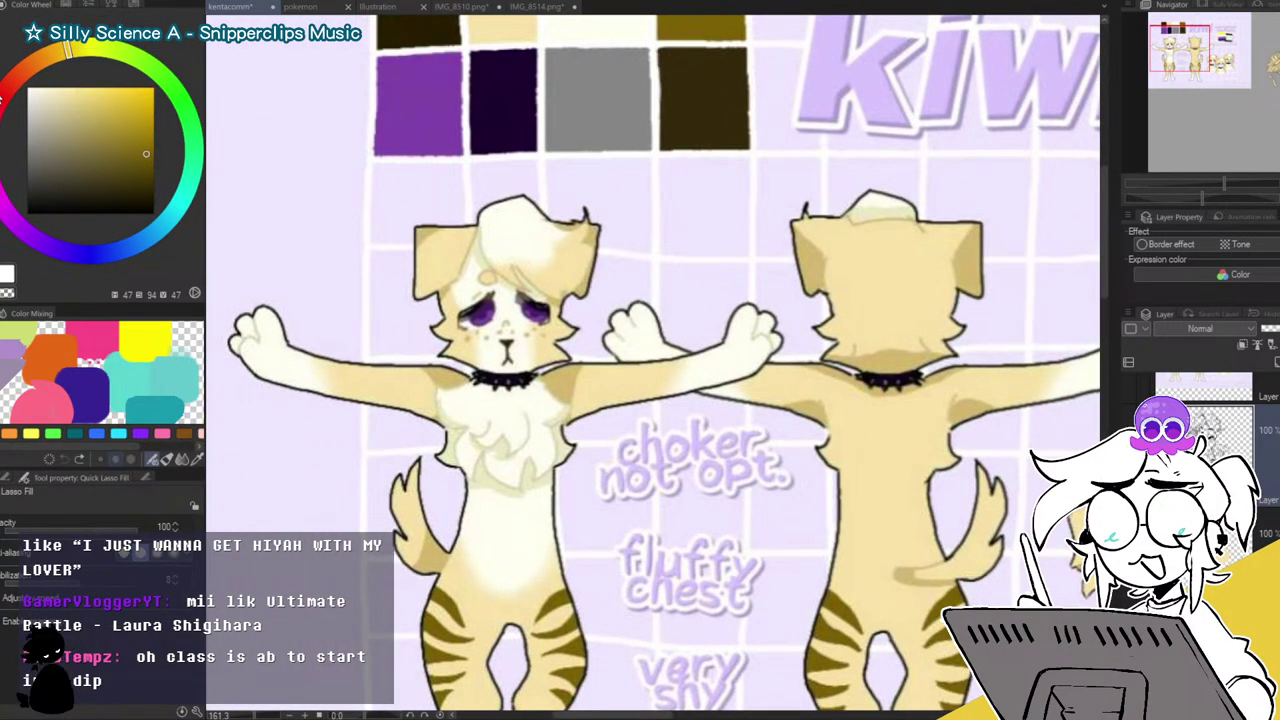
pyautogui.click(1247, 75)
pyautogui.moveTo(1247, 75); pyautogui.dragTo(1231, 107)
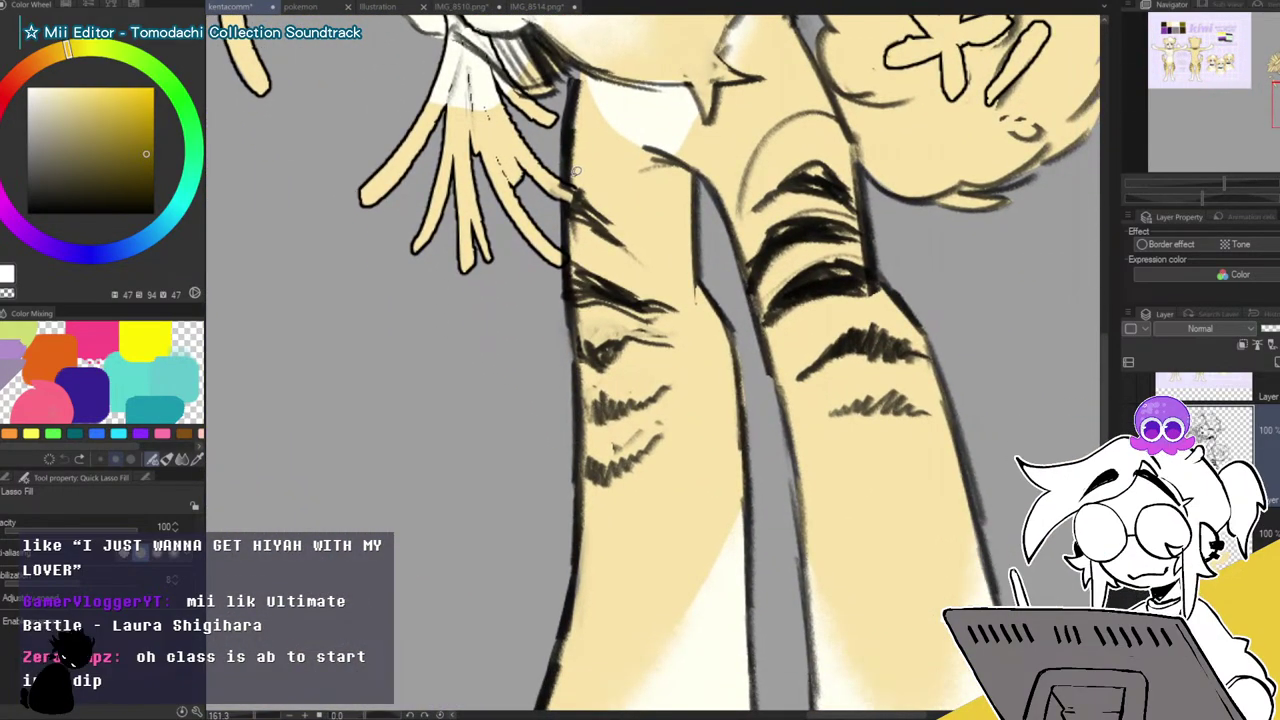
pyautogui.moveTo(572, 250)
pyautogui.mouseDown()
pyautogui.moveTo(600, 454)
pyautogui.moveTo(690, 444)
pyautogui.moveTo(625, 176)
pyautogui.mouseUp()
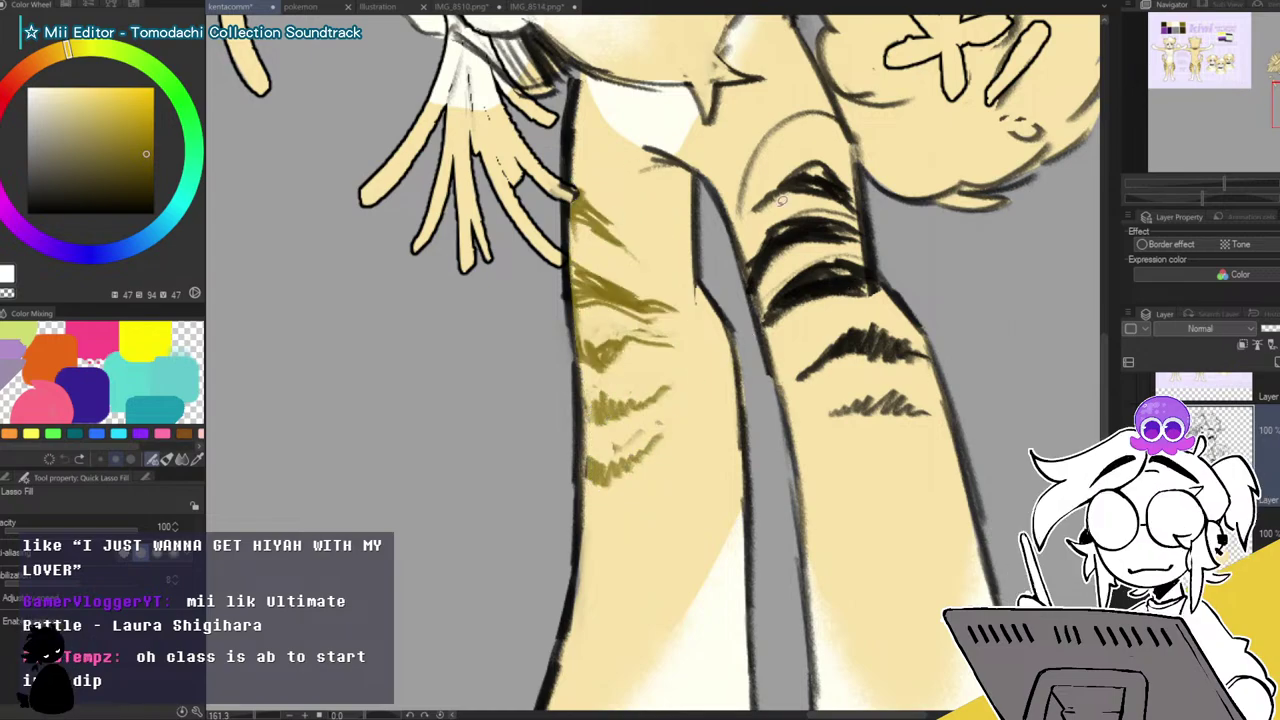
pyautogui.moveTo(926, 350); pyautogui.dragTo(872, 274)
pyautogui.moveTo(840, 128); pyautogui.dragTo(838, 132)
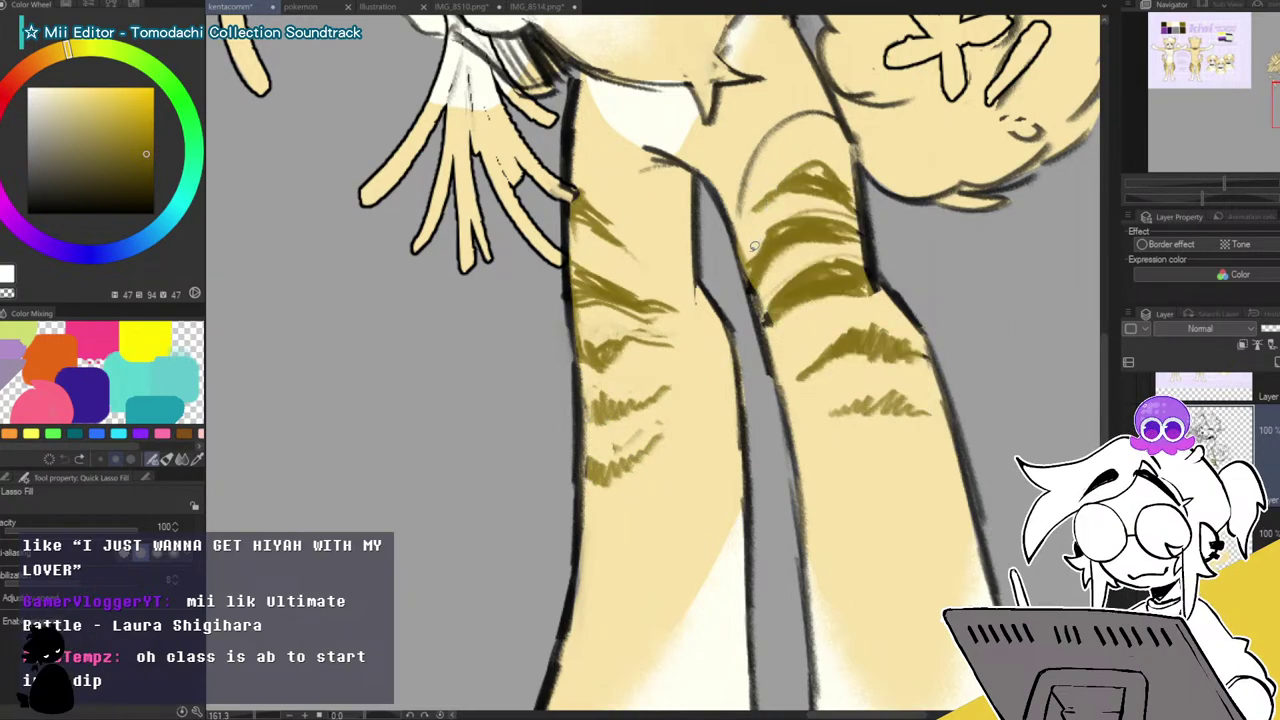
# Resample the olive brown from the kiwi reference and touch up the stripes on the leg beside the bouquet stems.
pyautogui.moveTo(1184, 195); pyautogui.dragTo(1198, 192)
pyautogui.moveTo(1262, 84); pyautogui.dragTo(1176, 62)
pyautogui.moveTo(1205, 171)
pyautogui.mouseDown()
pyautogui.moveTo(1217, 171)
pyautogui.moveTo(1202, 197)
pyautogui.moveTo(1222, 181)
pyautogui.mouseUp()
pyautogui.moveTo(1216, 89)
pyautogui.mouseDown()
pyautogui.moveTo(1203, 69)
pyautogui.moveTo(1279, 94)
pyautogui.mouseUp()
pyautogui.moveTo(737, 379); pyautogui.dragTo(767, 434)
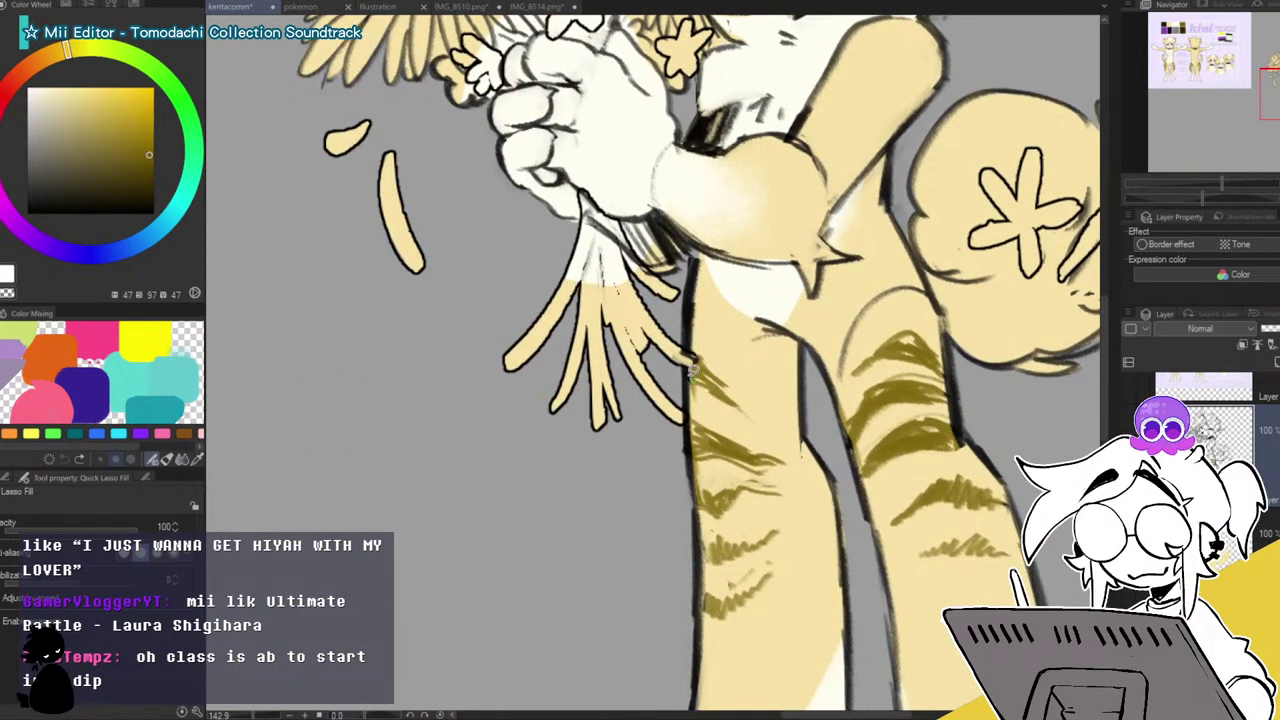
# Pick a reddish brown (hue 26, saturation 75, value 52) and recolour the muzzle and mouth lines on the line art layer.
pyautogui.moveTo(1275, 94); pyautogui.dragTo(1275, 63)
pyautogui.keyDown('alt'); pyautogui.click(758, 207); pyautogui.keyUp('alt')
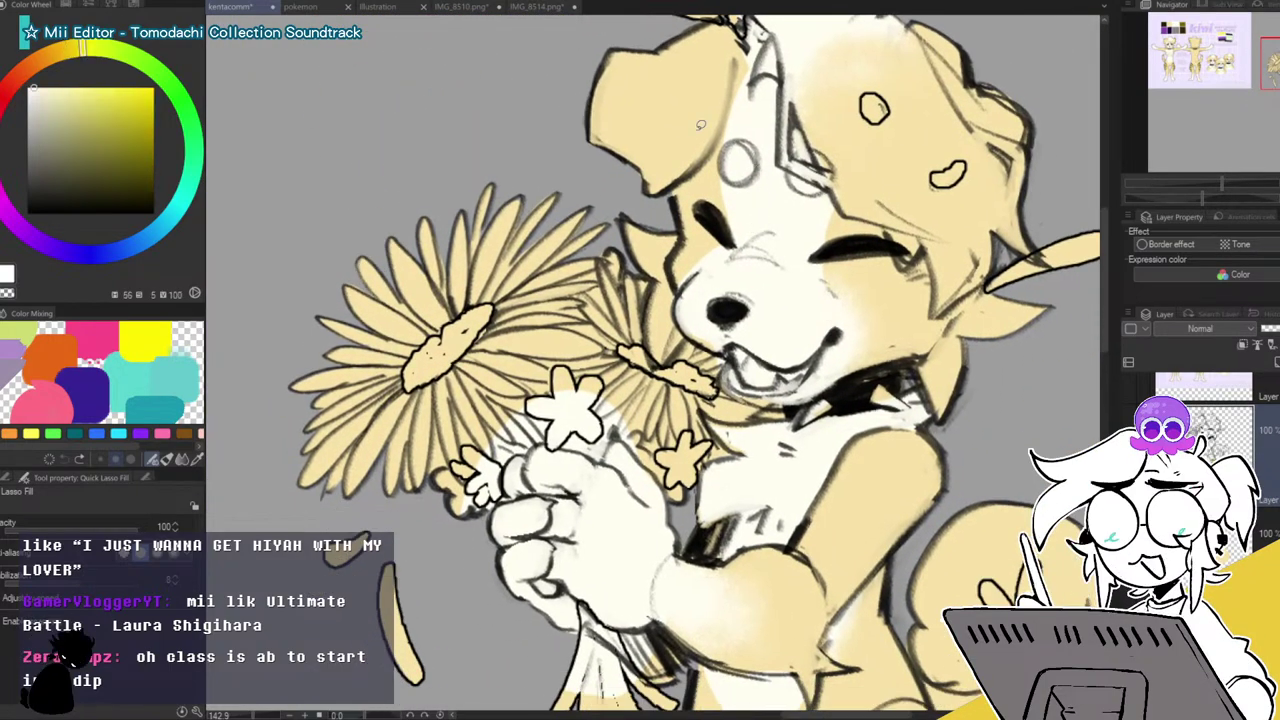
pyautogui.click(50, 58)
pyautogui.click(72, 102)
pyautogui.click(79, 114)
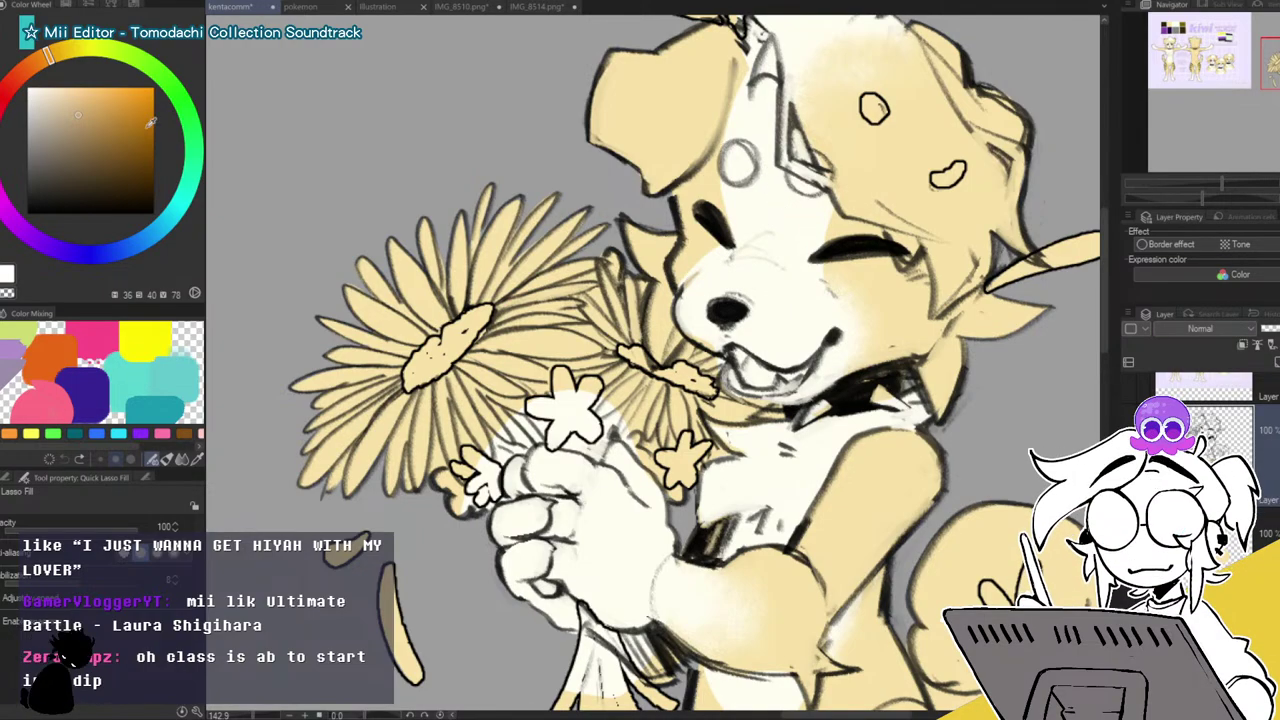
pyautogui.click(121, 148)
pyautogui.click(50, 75)
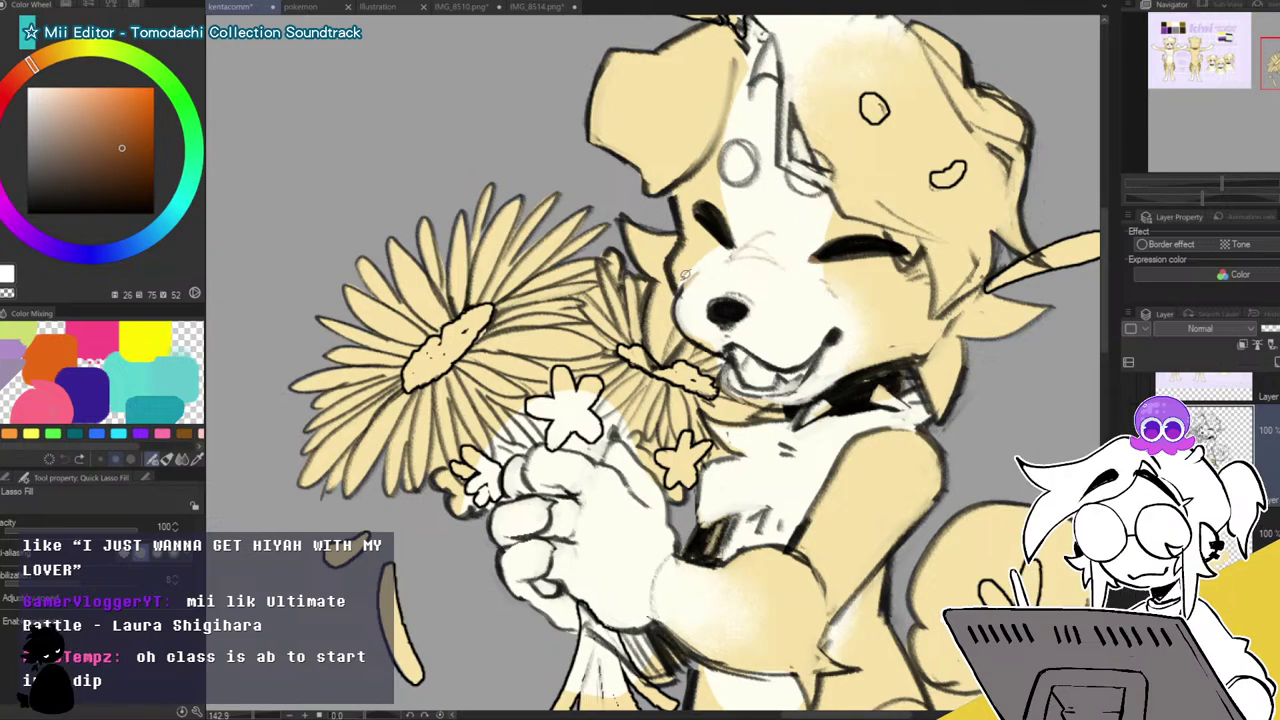
pyautogui.moveTo(688, 284)
pyautogui.mouseDown()
pyautogui.moveTo(688, 333)
pyautogui.moveTo(756, 321)
pyautogui.moveTo(769, 361)
pyautogui.moveTo(834, 326)
pyautogui.mouseUp()
pyautogui.moveTo(812, 376); pyautogui.dragTo(740, 386)
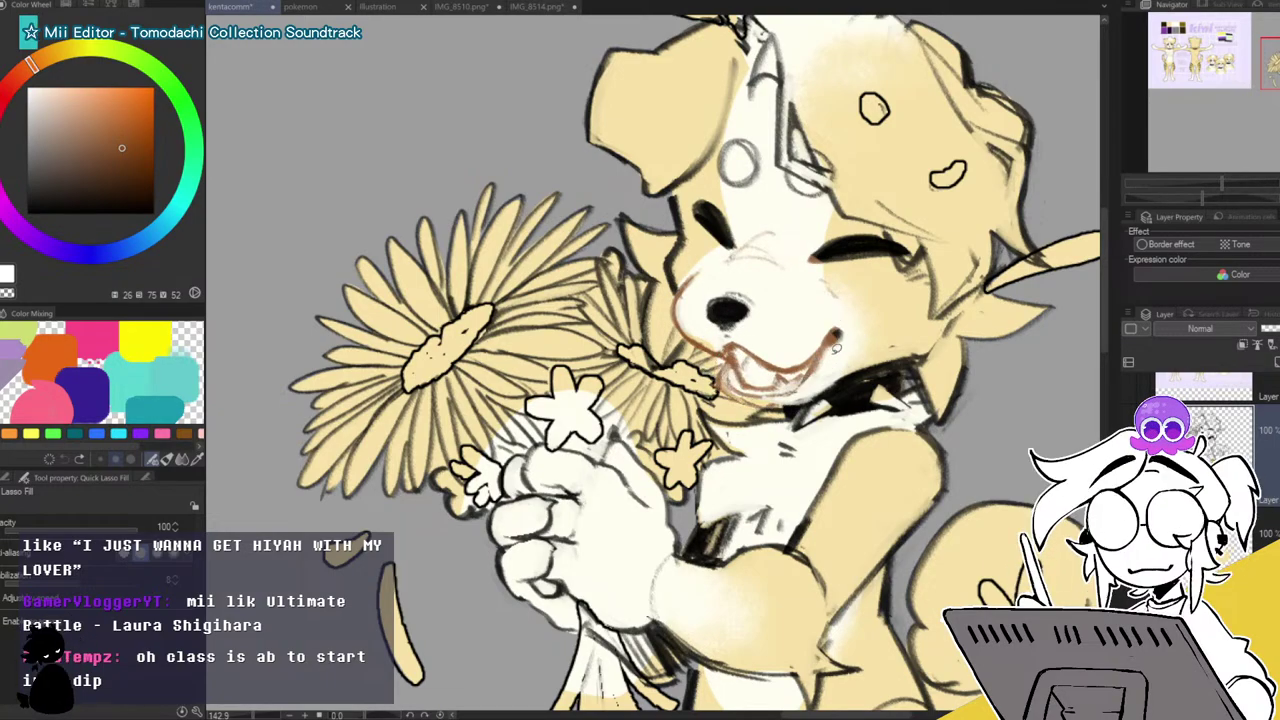
# Set the colour to pure white and fill the teeth inside the open mouth on the base colour layer.
pyautogui.keyDown('alt'); pyautogui.click(790, 230); pyautogui.keyUp('alt')
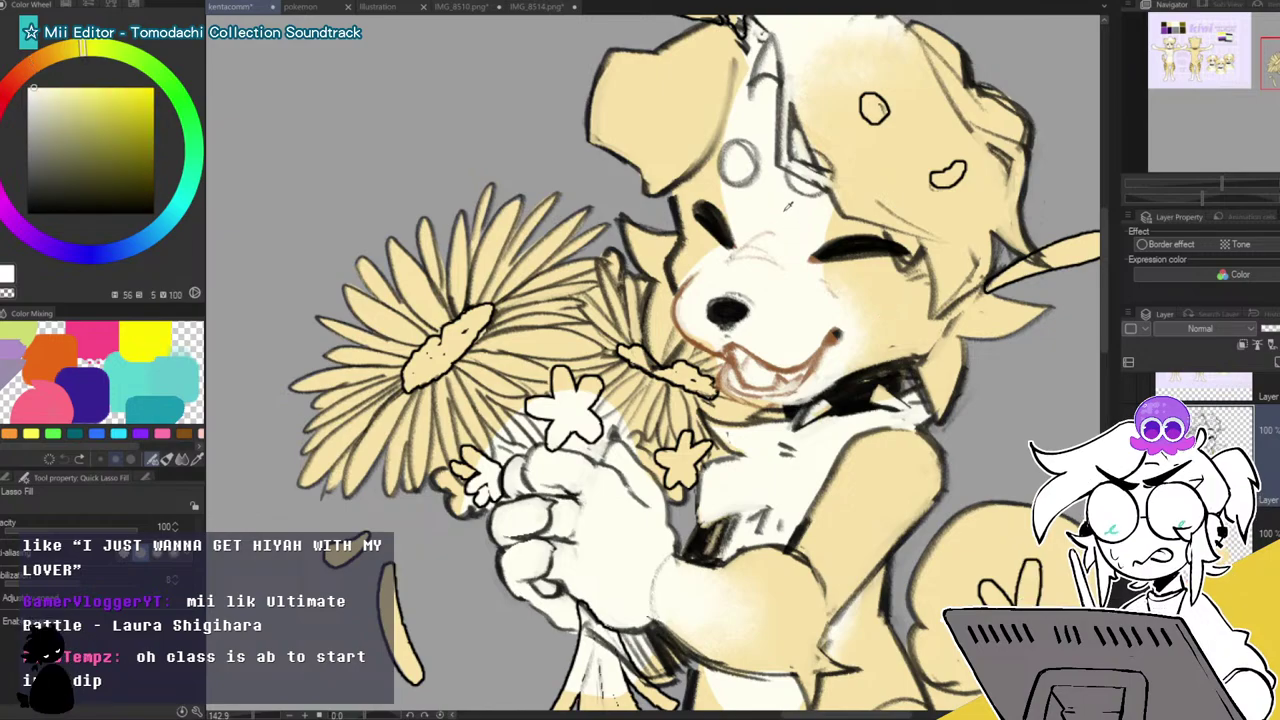
pyautogui.click(27, 88)
pyautogui.moveTo(1222, 184); pyautogui.dragTo(1236, 184)
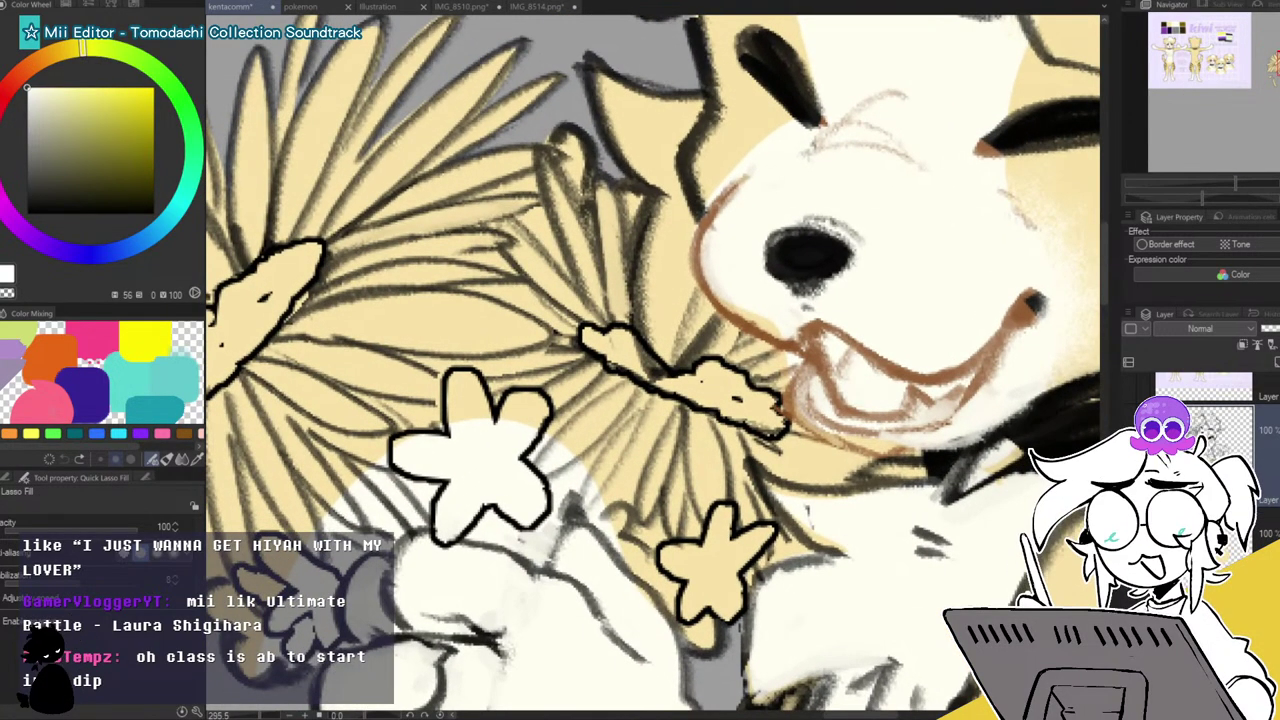
pyautogui.moveTo(760, 470); pyautogui.dragTo(552, 255)
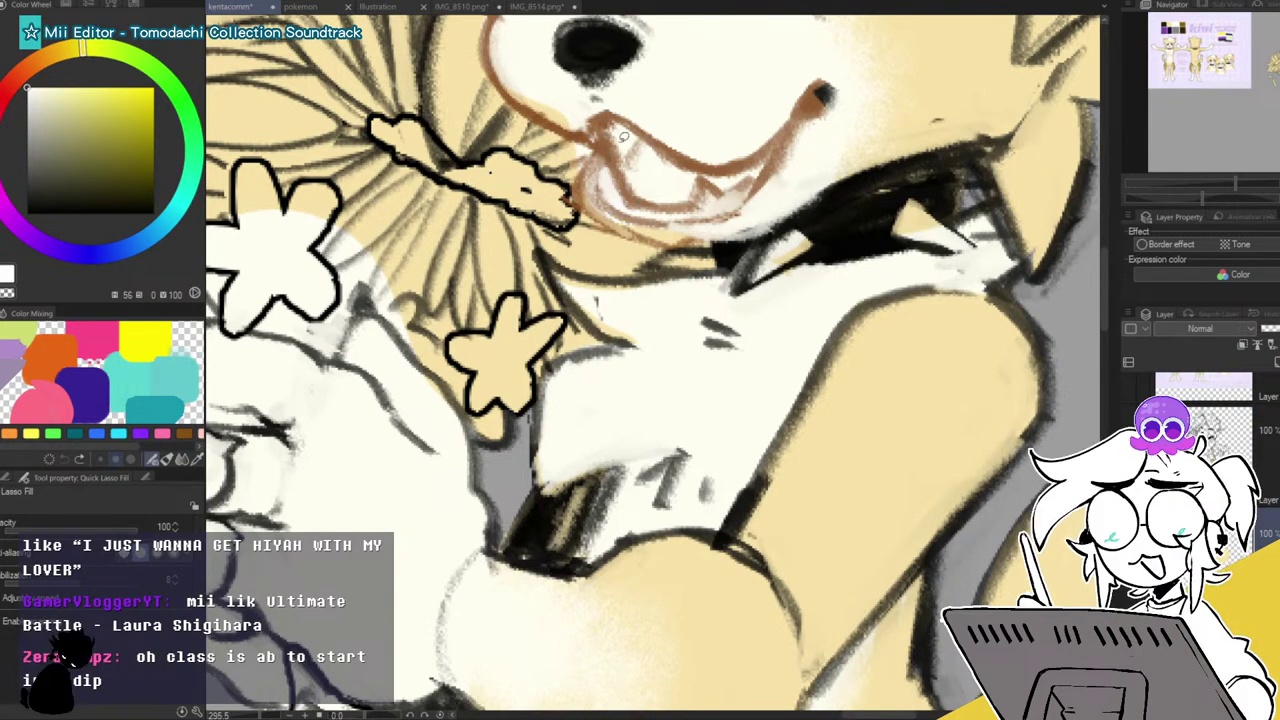
pyautogui.moveTo(729, 206)
pyautogui.mouseDown()
pyautogui.moveTo(643, 188)
pyautogui.moveTo(715, 190)
pyautogui.mouseUp()
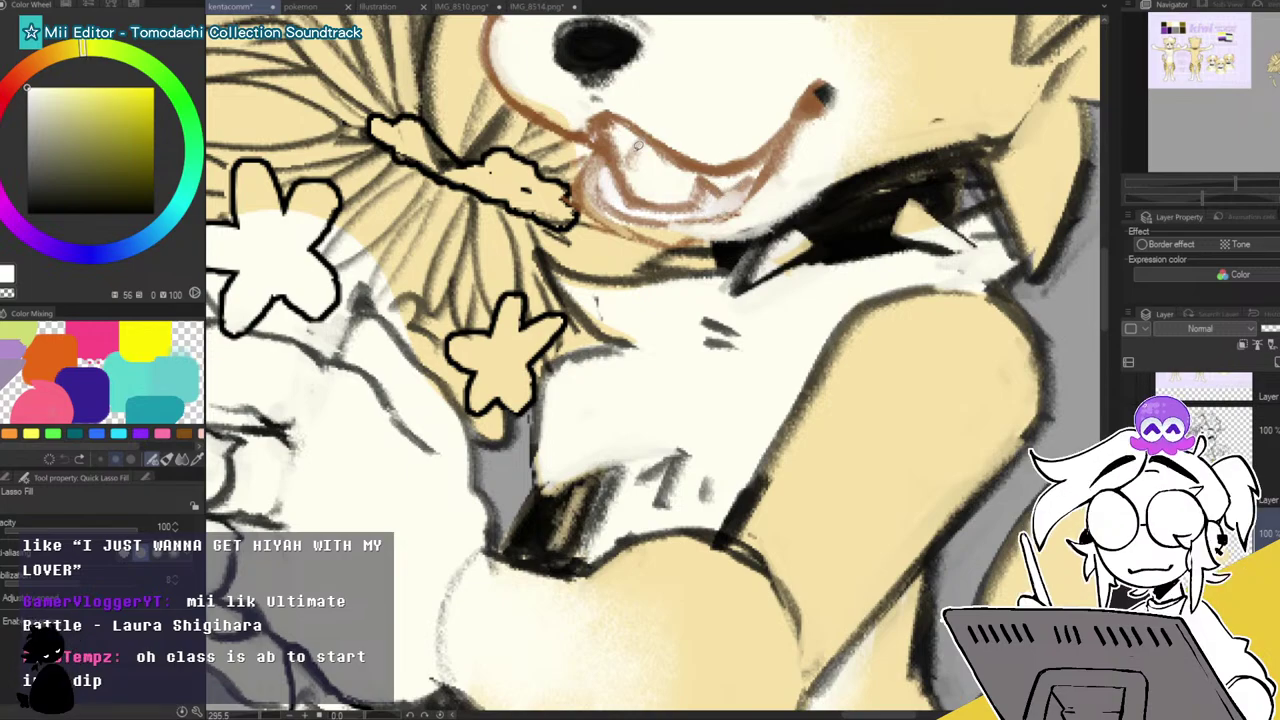
# Fill the mouth's inner corner with dark purple (hue 276, saturation 100, value 18) and the tongue with pink (hue 337, saturation 48, value 76).
pyautogui.moveTo(1268, 68)
pyautogui.mouseDown()
pyautogui.moveTo(1148, 38)
pyautogui.moveTo(1168, 53)
pyautogui.moveTo(1167, 22)
pyautogui.moveTo(1274, 69)
pyautogui.mouseUp()
pyautogui.keyDown('alt'); pyautogui.click(661, 298); pyautogui.keyUp('alt')
pyautogui.moveTo(727, 350); pyautogui.dragTo(748, 398)
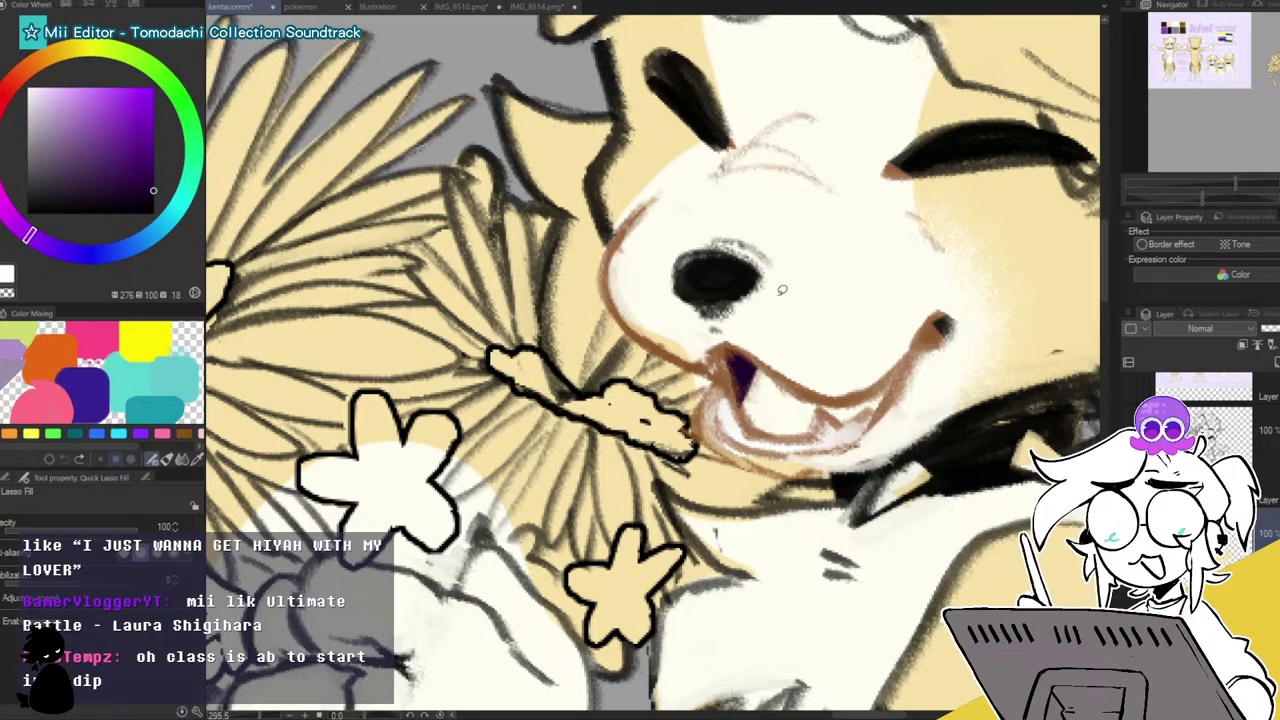
pyautogui.click(21, 138)
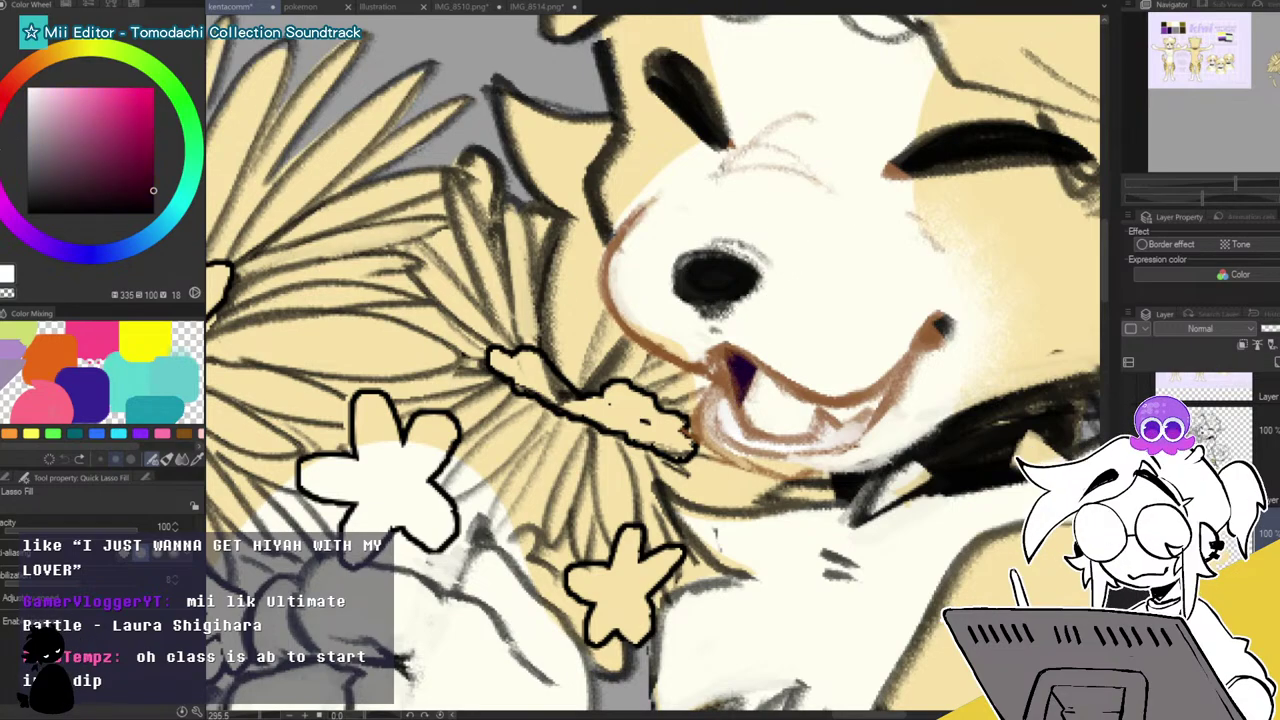
pyautogui.click(87, 117)
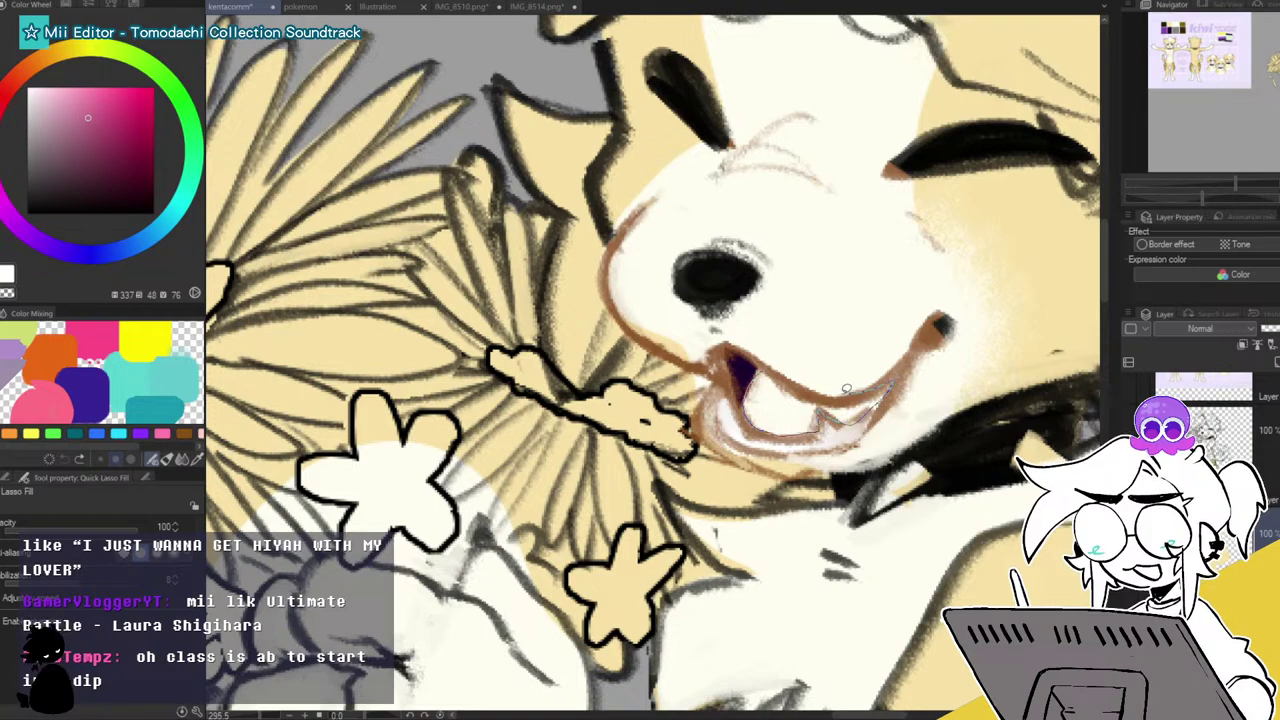
pyautogui.moveTo(772, 366); pyautogui.dragTo(770, 370)
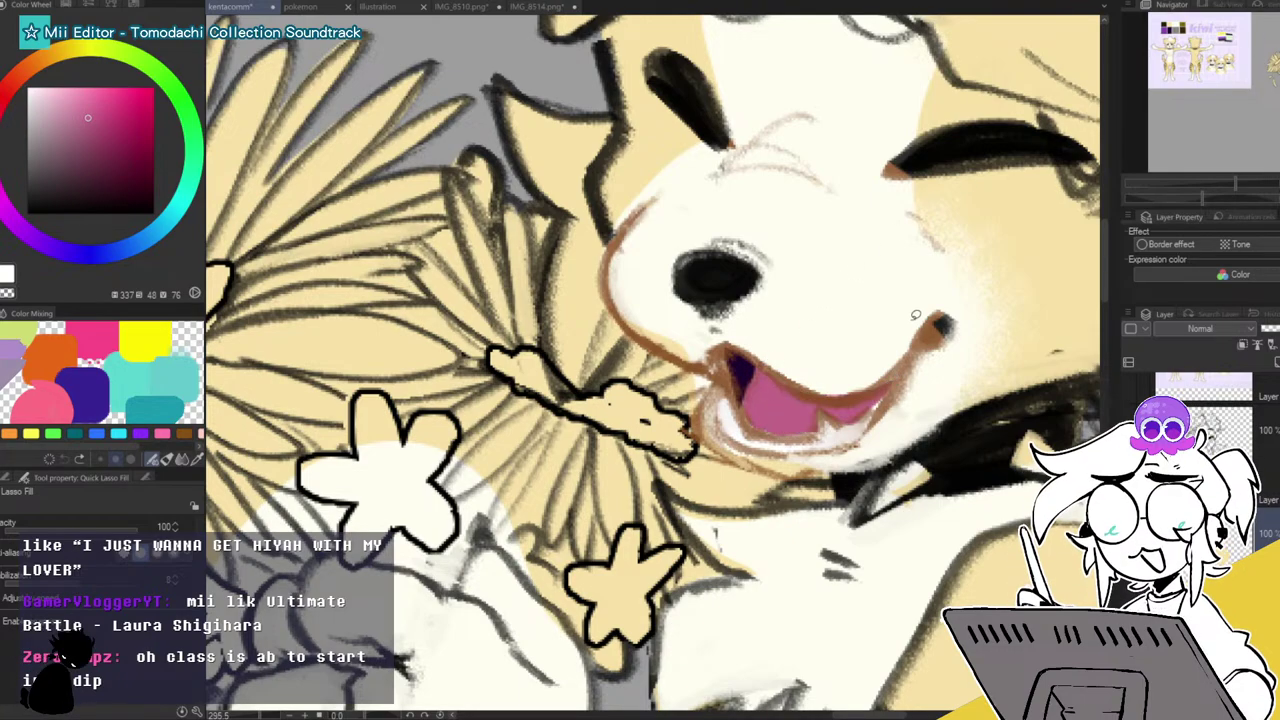
# Pick a golden yellow (hue 48, saturation 87, value 92), lock the layer's transparent pixels and fill the two petals above the ear.
pyautogui.moveTo(1237, 185)
pyautogui.mouseDown()
pyautogui.moveTo(1196, 190)
pyautogui.moveTo(1216, 187)
pyautogui.mouseUp()
pyautogui.click(1260, 45)
pyautogui.moveTo(1260, 45); pyautogui.dragTo(1212, 48)
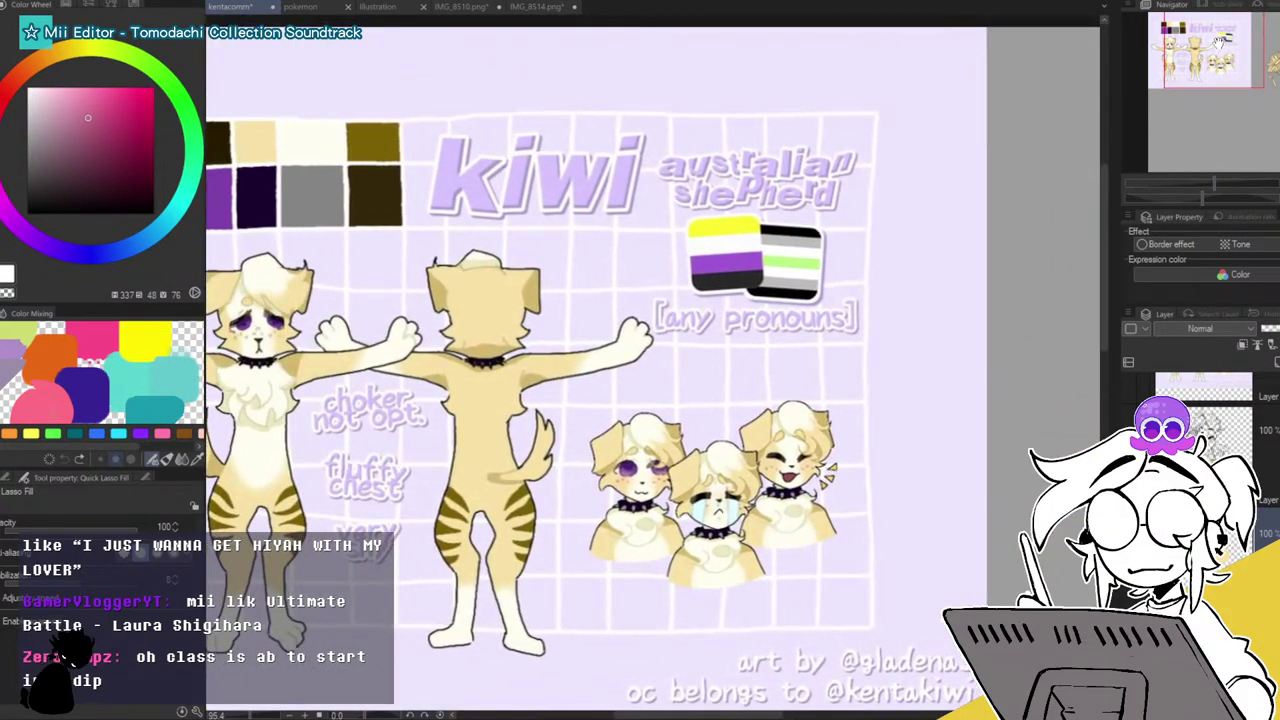
pyautogui.moveTo(82, 52); pyautogui.dragTo(68, 52)
pyautogui.click(136, 97)
pyautogui.click(140, 92)
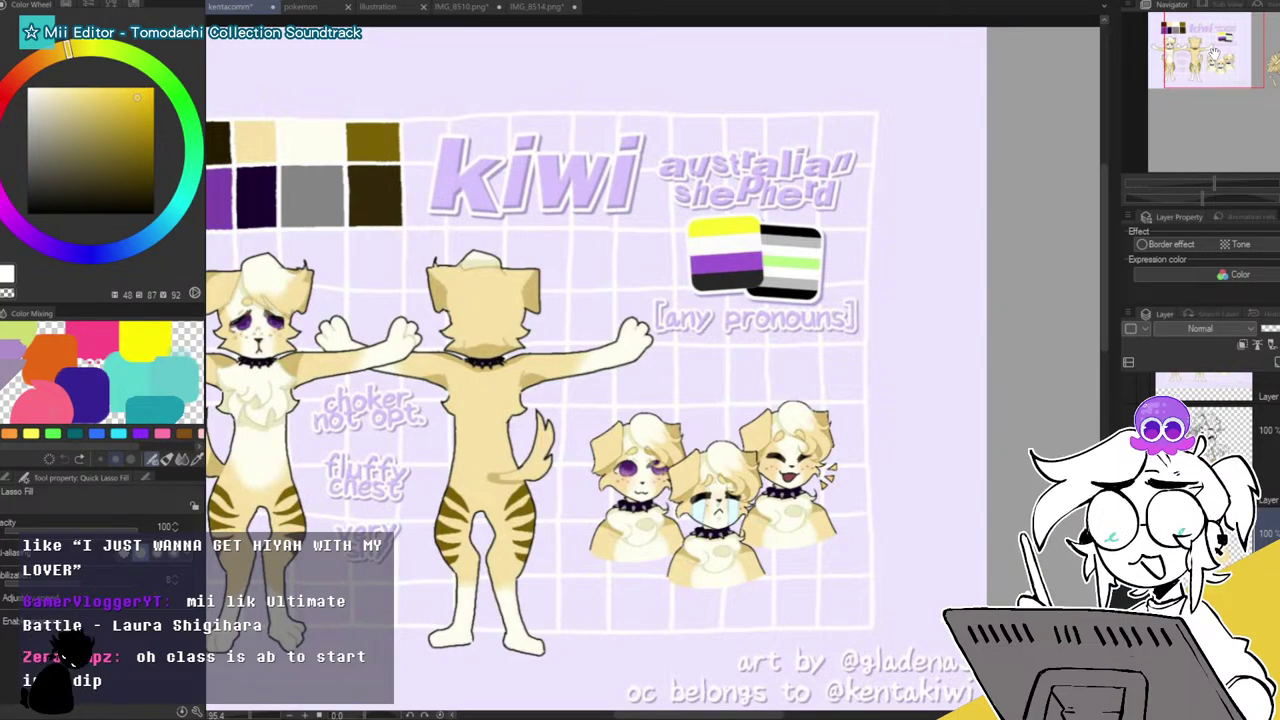
pyautogui.moveTo(1215, 58); pyautogui.dragTo(1270, 62)
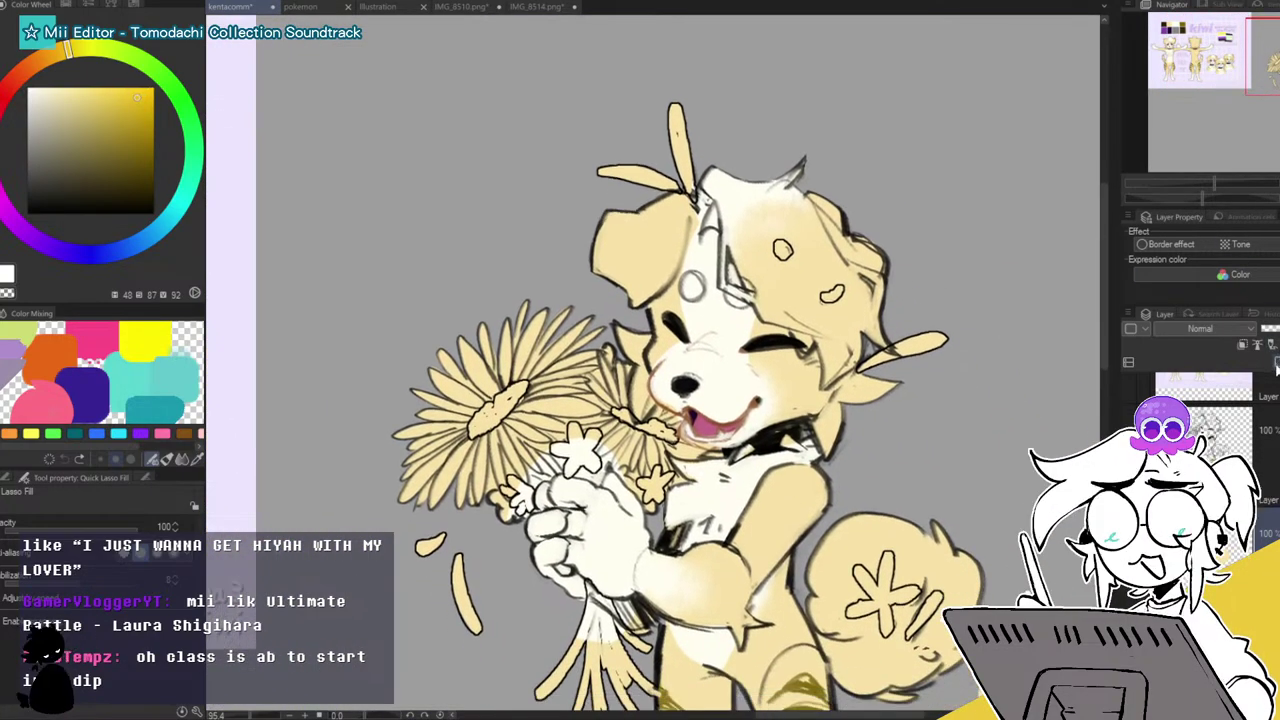
pyautogui.moveTo(680, 76); pyautogui.dragTo(716, 112)
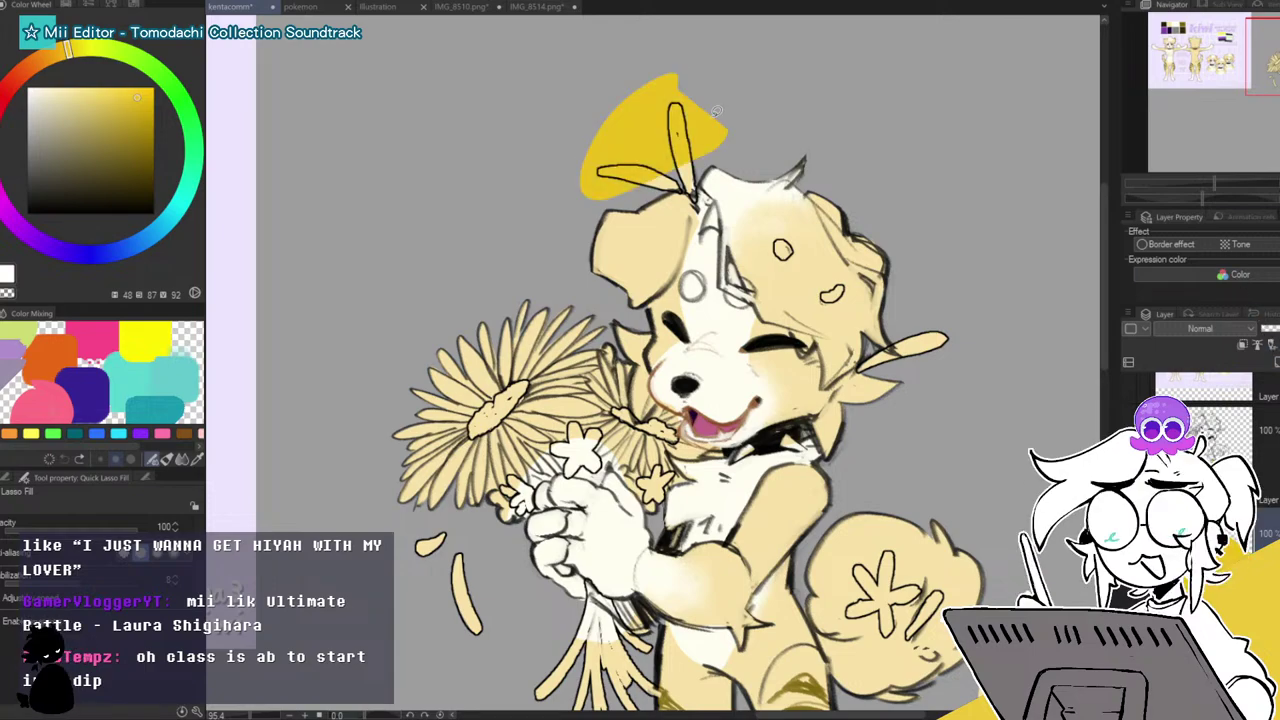
pyautogui.hotkey('ctrl', 'z')
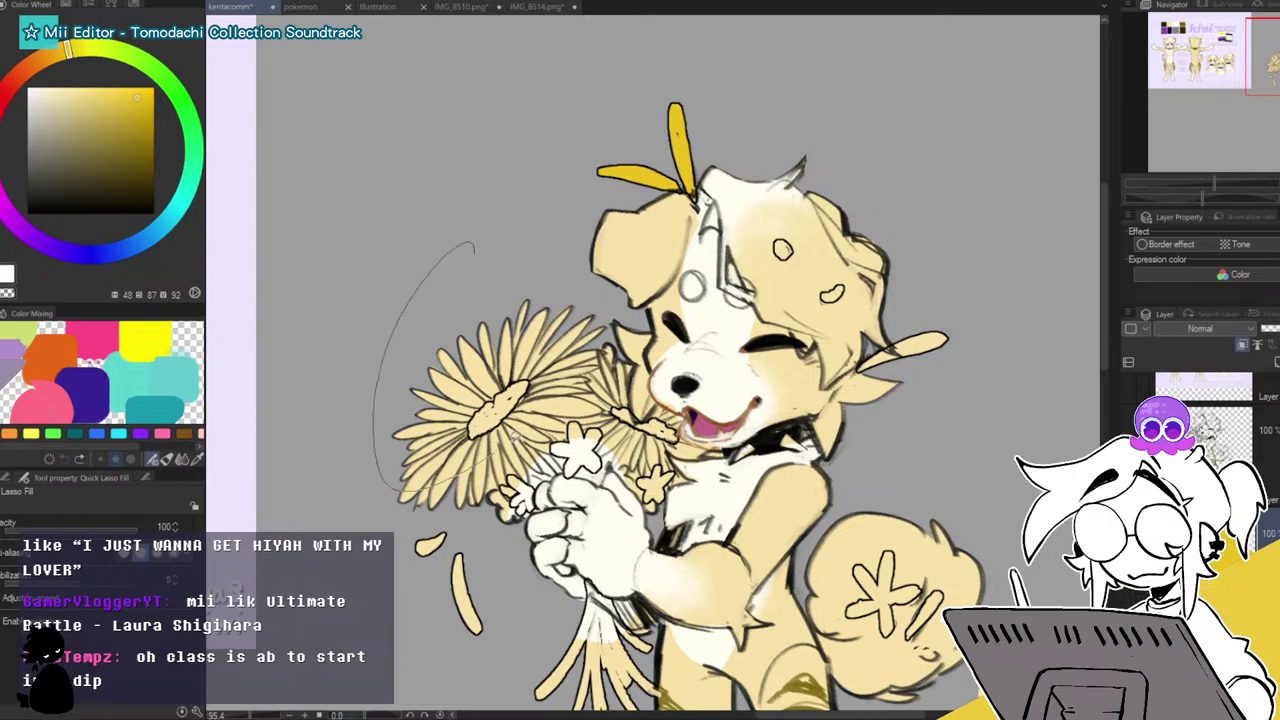
# Fill the large bouquet flower and the loose falling petals beneath it with the golden yellow.
pyautogui.moveTo(506, 441); pyautogui.dragTo(588, 340)
pyautogui.moveTo(408, 450)
pyautogui.mouseDown()
pyautogui.moveTo(410, 494)
pyautogui.moveTo(568, 396)
pyautogui.mouseUp()
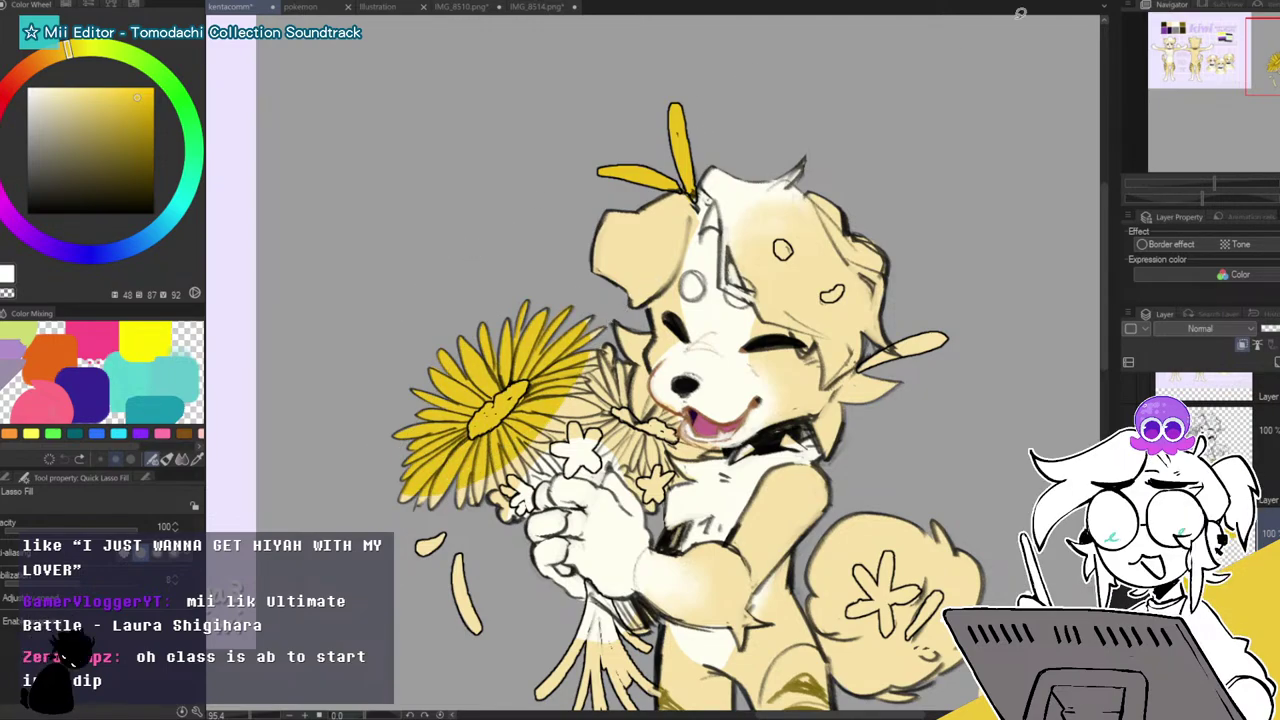
pyautogui.moveTo(1218, 183); pyautogui.dragTo(1229, 183)
pyautogui.moveTo(1239, 48); pyautogui.dragTo(1225, 55)
pyautogui.moveTo(347, 459); pyautogui.dragTo(507, 323)
pyautogui.moveTo(1270, 64); pyautogui.dragTo(1269, 79)
pyautogui.moveTo(534, 277); pyautogui.dragTo(520, 282)
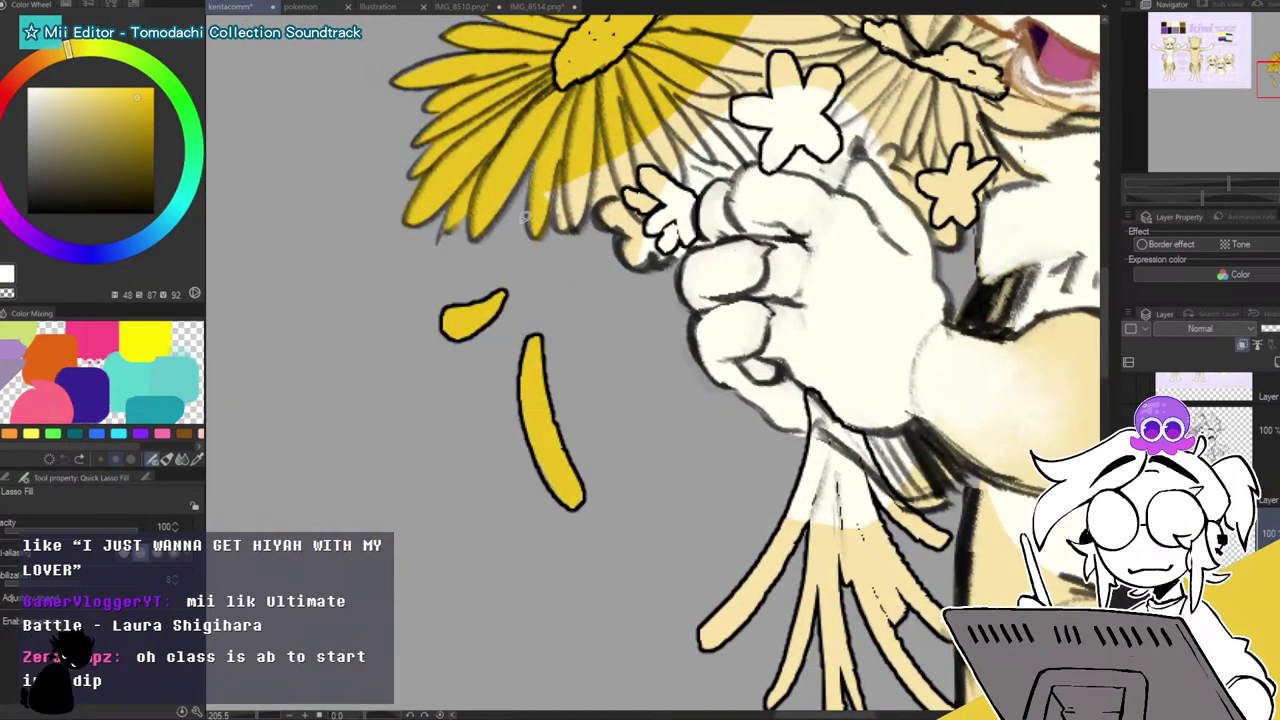
pyautogui.moveTo(565, 156)
pyautogui.mouseDown()
pyautogui.moveTo(620, 194)
pyautogui.moveTo(692, 176)
pyautogui.moveTo(740, 132)
pyautogui.moveTo(756, 136)
pyautogui.moveTo(737, 101)
pyautogui.moveTo(758, 90)
pyautogui.moveTo(764, 32)
pyautogui.moveTo(750, 34)
pyautogui.moveTo(691, 321)
pyautogui.mouseUp()
pyautogui.moveTo(712, 238)
pyautogui.mouseDown()
pyautogui.moveTo(776, 93)
pyautogui.moveTo(764, 122)
pyautogui.mouseUp()
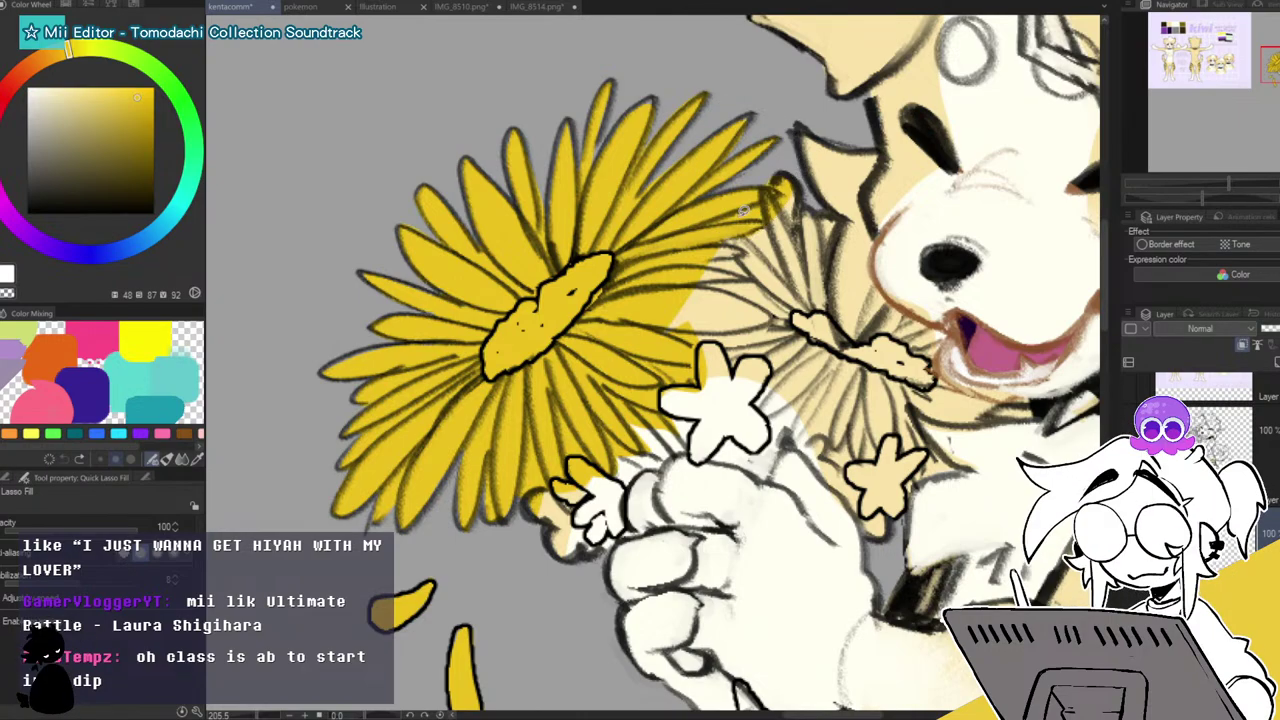
pyautogui.moveTo(686, 328)
pyautogui.mouseDown()
pyautogui.moveTo(756, 227)
pyautogui.moveTo(811, 332)
pyautogui.moveTo(831, 315)
pyautogui.moveTo(831, 283)
pyautogui.mouseUp()
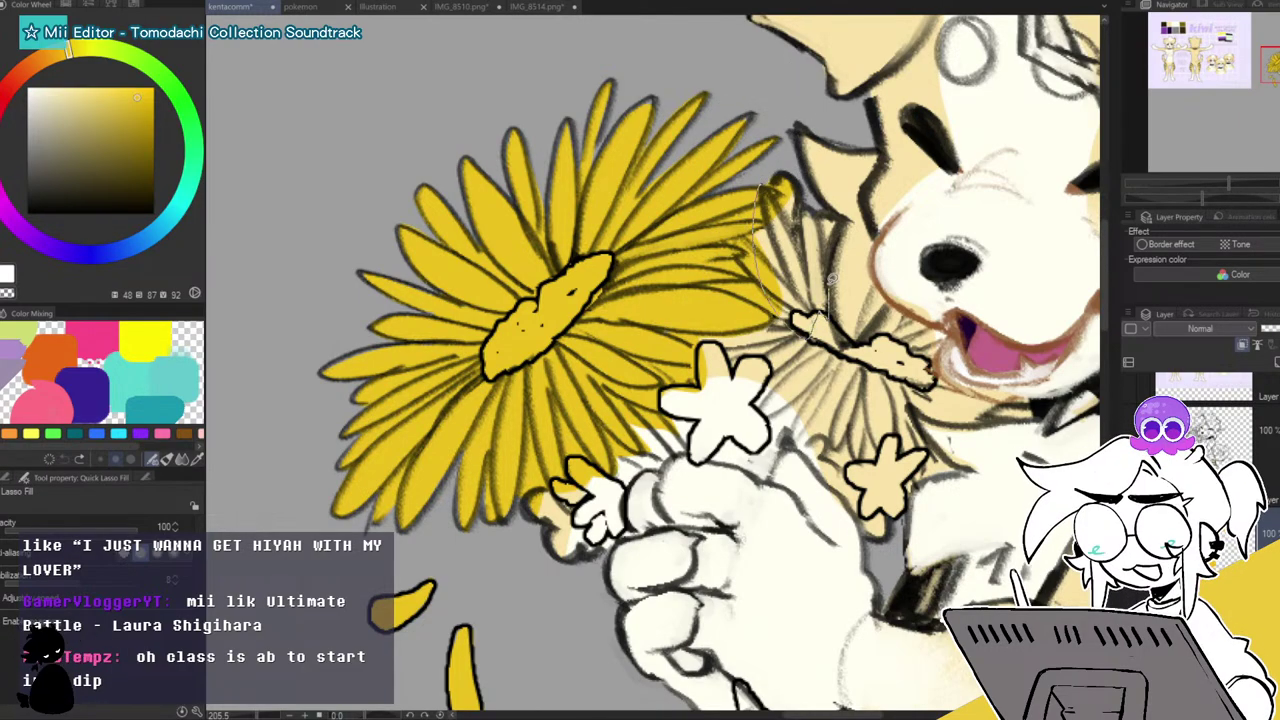
# Fill the second bouquet flower beside the muzzle, including its centre and the petals under the chin, with the golden yellow.
pyautogui.moveTo(840, 217)
pyautogui.mouseDown()
pyautogui.moveTo(793, 177)
pyautogui.moveTo(765, 192)
pyautogui.mouseUp()
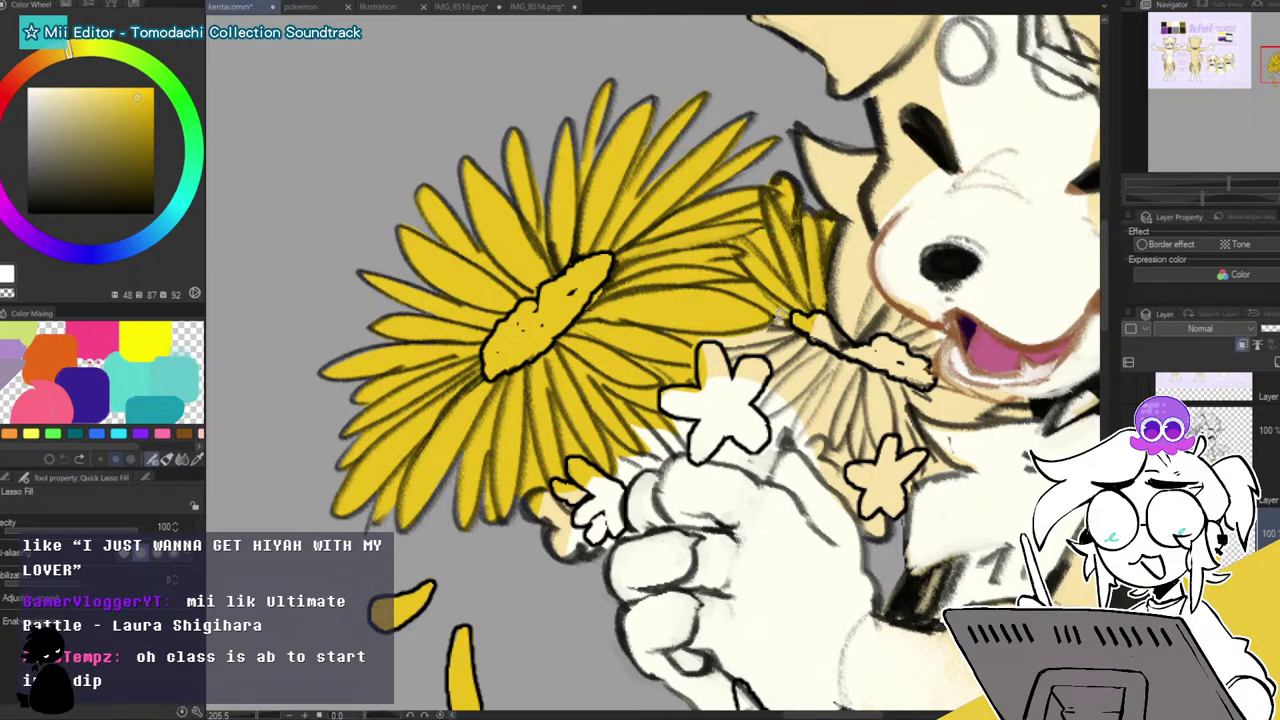
pyautogui.moveTo(752, 306)
pyautogui.mouseDown()
pyautogui.moveTo(726, 345)
pyautogui.moveTo(738, 370)
pyautogui.moveTo(772, 355)
pyautogui.mouseUp()
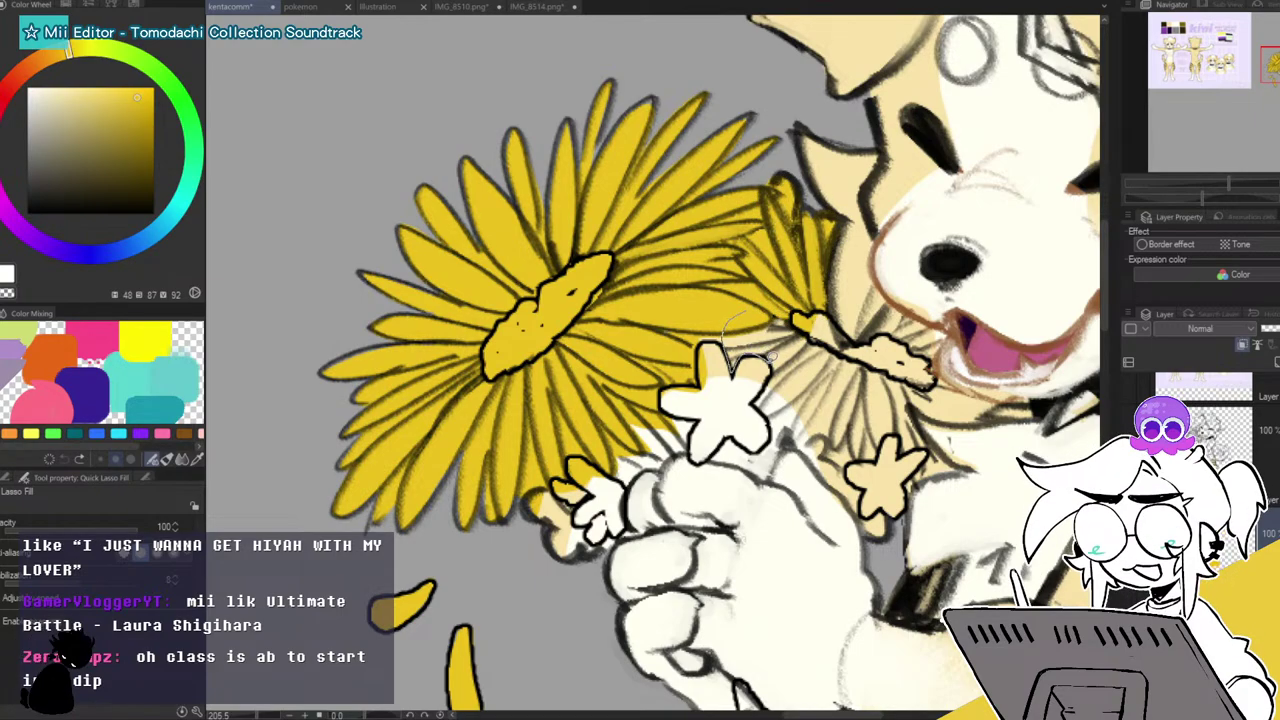
pyautogui.moveTo(812, 416); pyautogui.dragTo(834, 390)
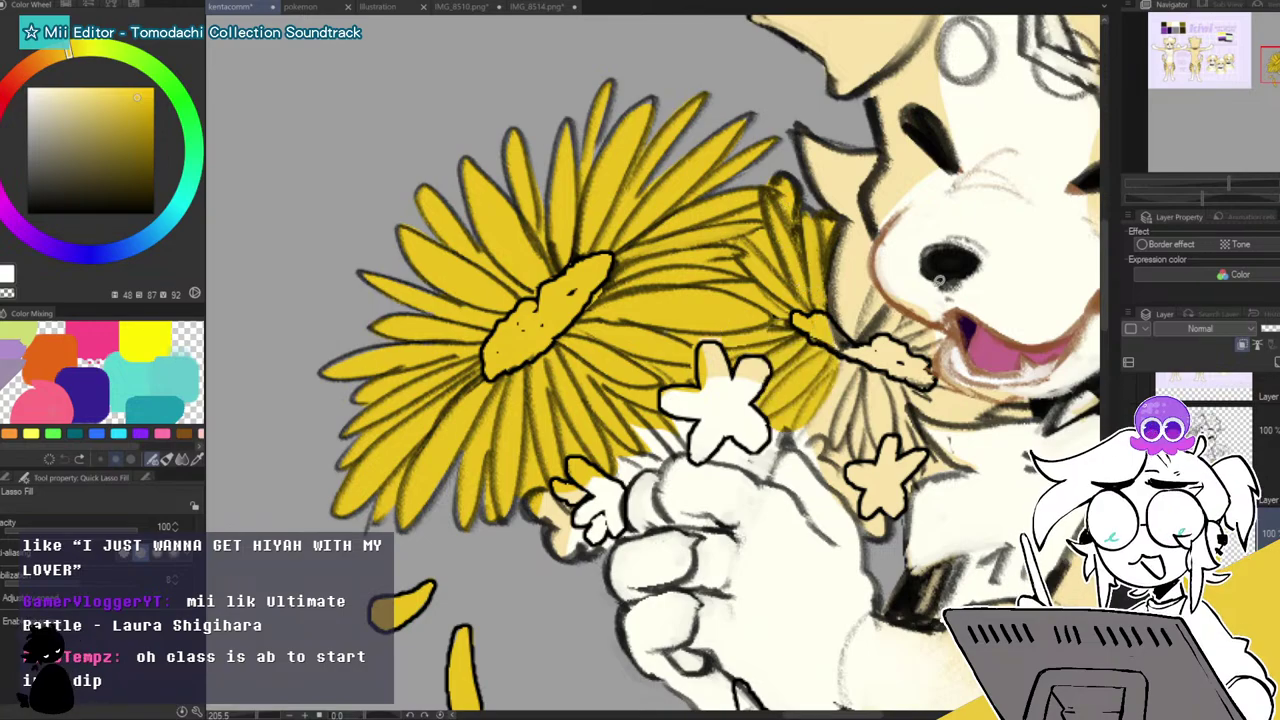
pyautogui.moveTo(848, 339); pyautogui.dragTo(913, 310)
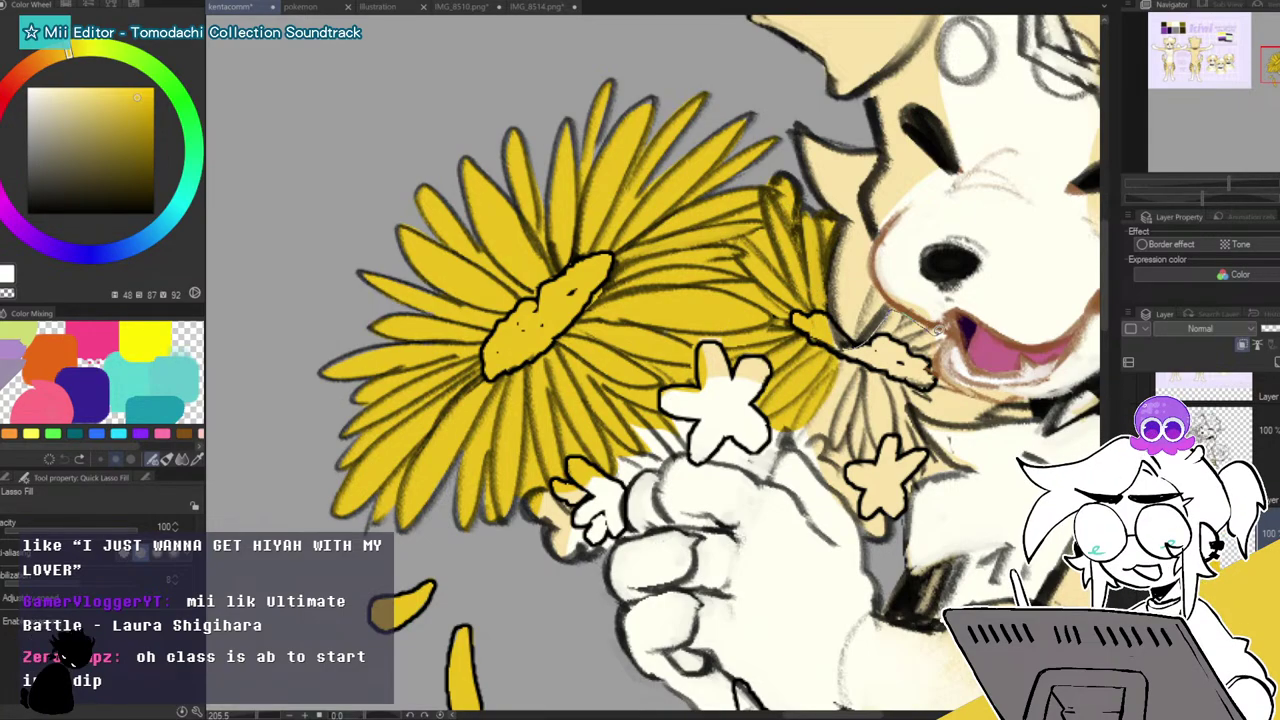
pyautogui.moveTo(940, 364); pyautogui.dragTo(936, 356)
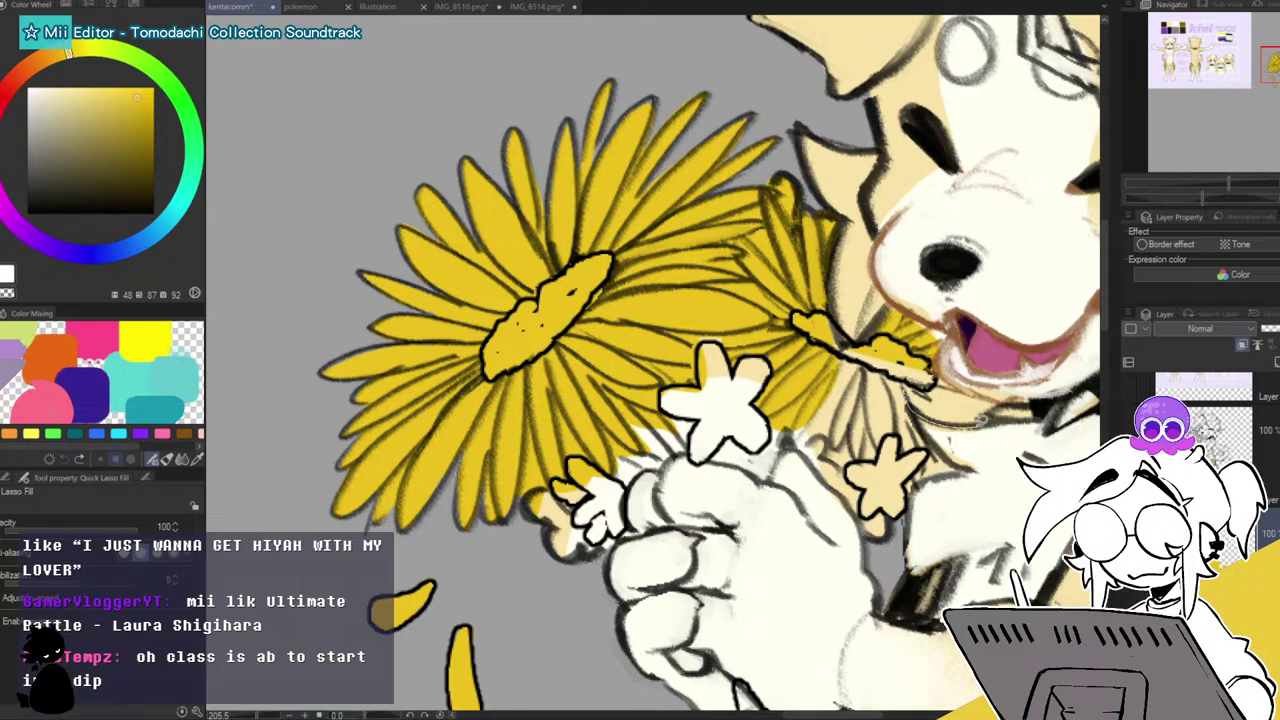
pyautogui.moveTo(1000, 395)
pyautogui.mouseDown()
pyautogui.moveTo(959, 376)
pyautogui.moveTo(940, 336)
pyautogui.mouseUp()
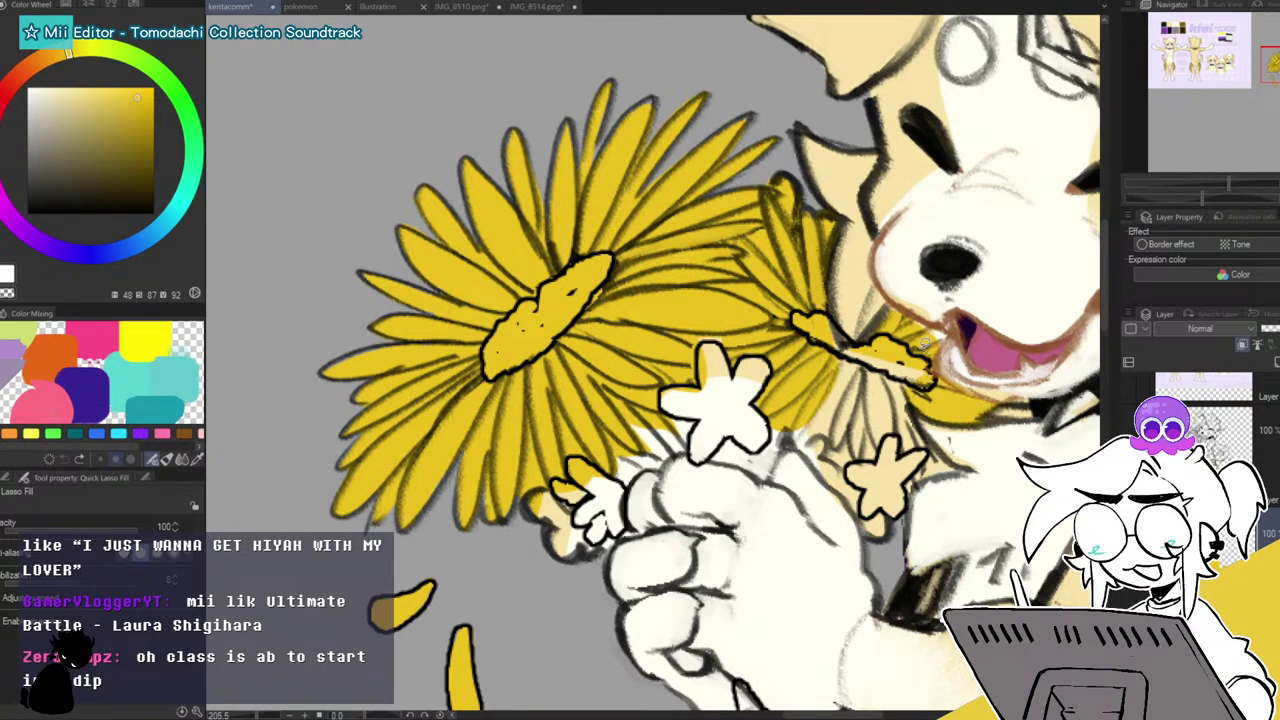
pyautogui.moveTo(928, 383); pyautogui.dragTo(924, 378)
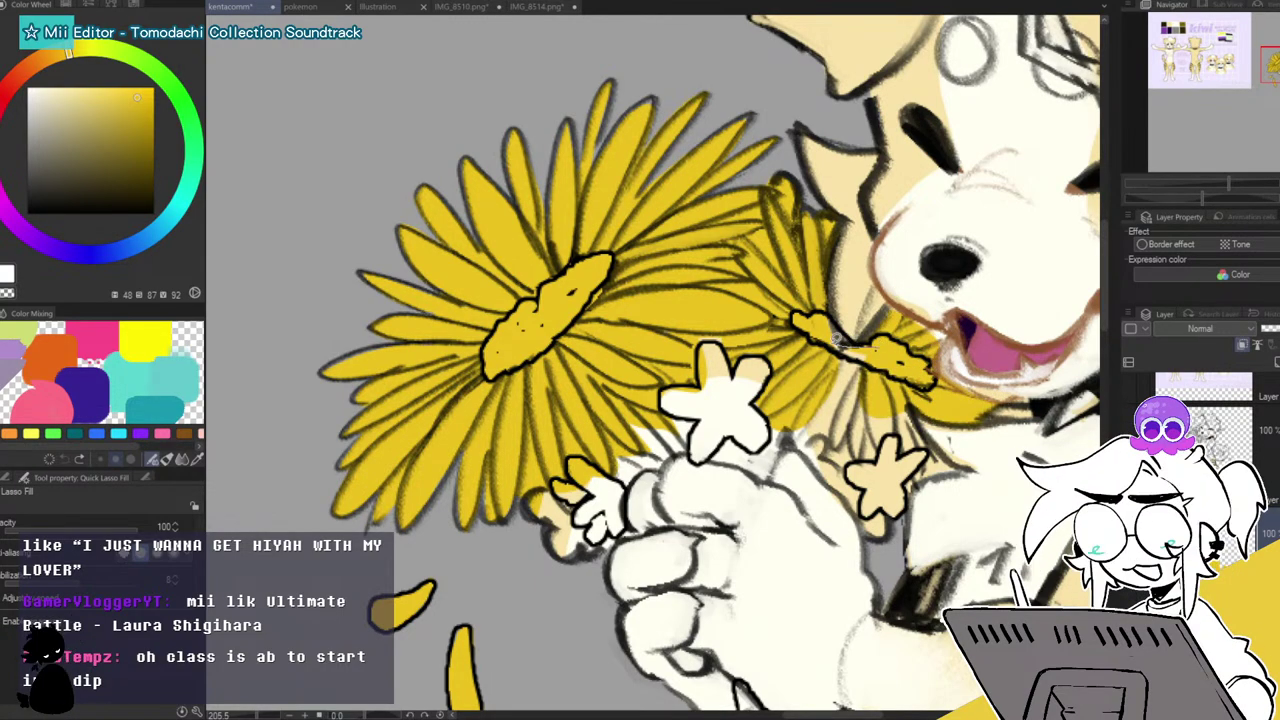
pyautogui.moveTo(800, 400)
pyautogui.mouseDown()
pyautogui.moveTo(835, 479)
pyautogui.moveTo(848, 457)
pyautogui.moveTo(878, 449)
pyautogui.moveTo(894, 422)
pyautogui.mouseUp()
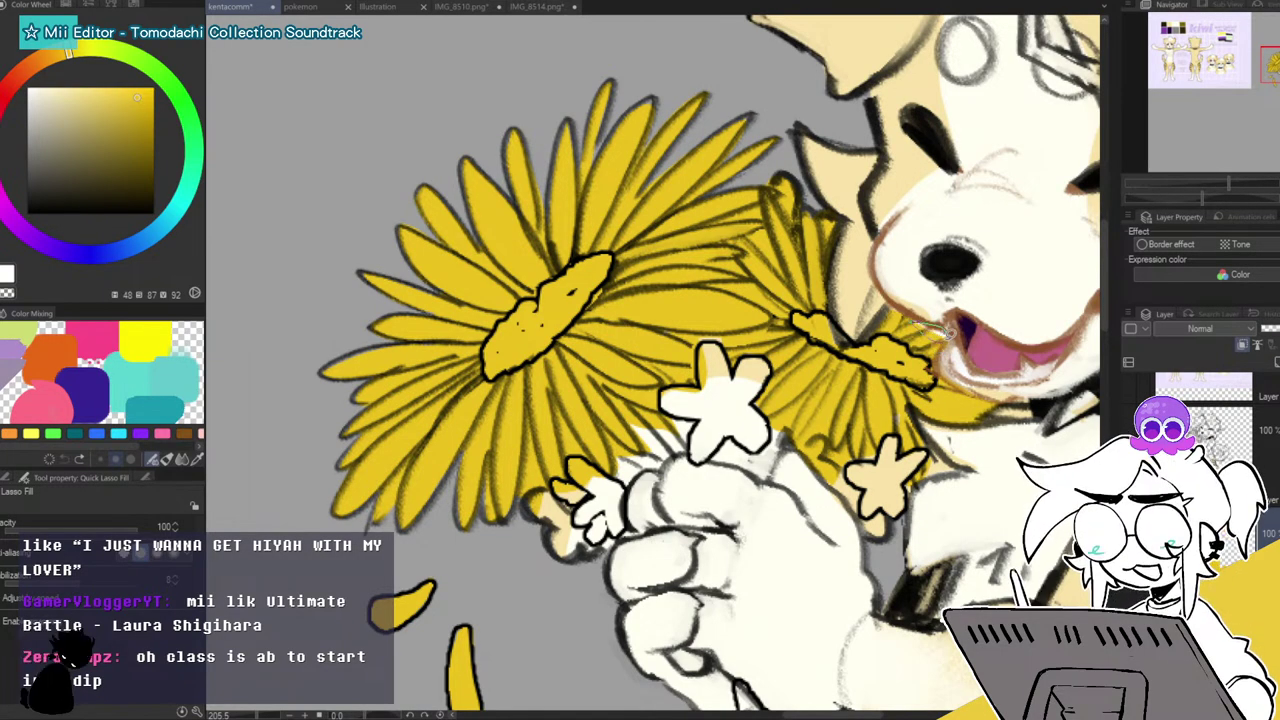
# Sample the off-white and tan fur colours and touch up the edge between the muzzle and the cheek.
pyautogui.keyDown('alt'); pyautogui.click(930, 290); pyautogui.keyUp('alt')
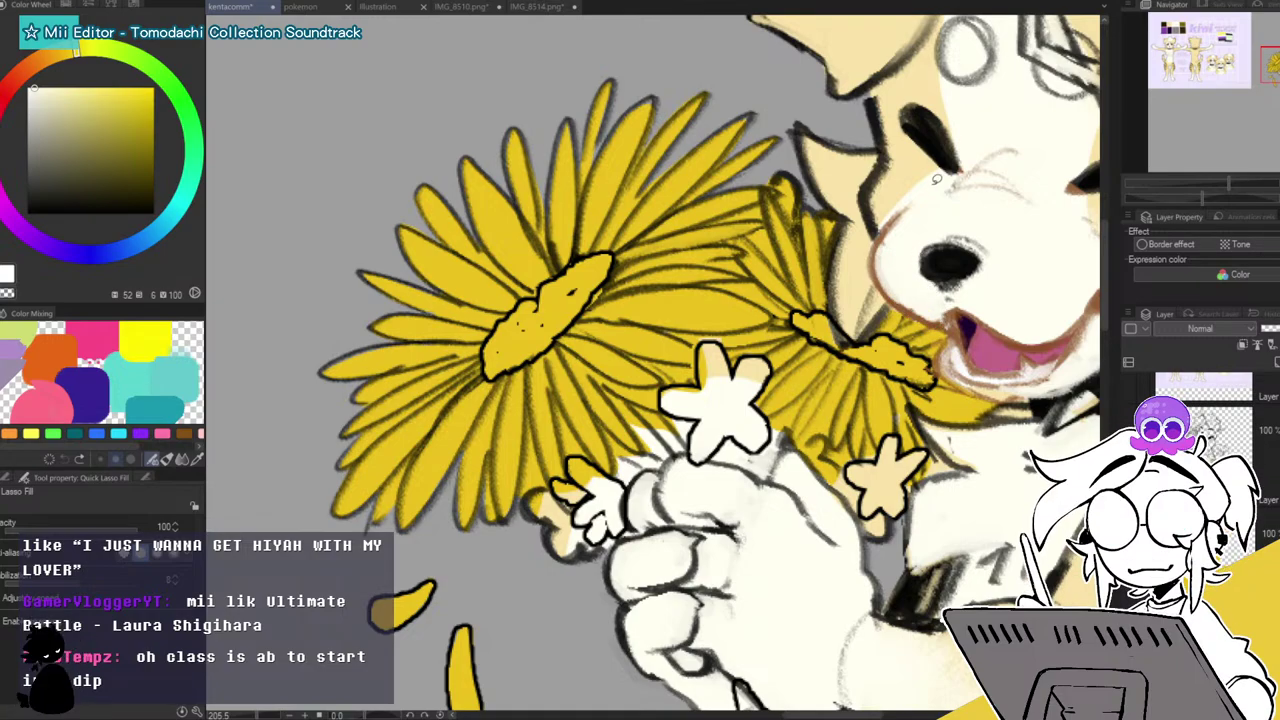
pyautogui.keyDown('alt'); pyautogui.click(909, 152); pyautogui.keyUp('alt')
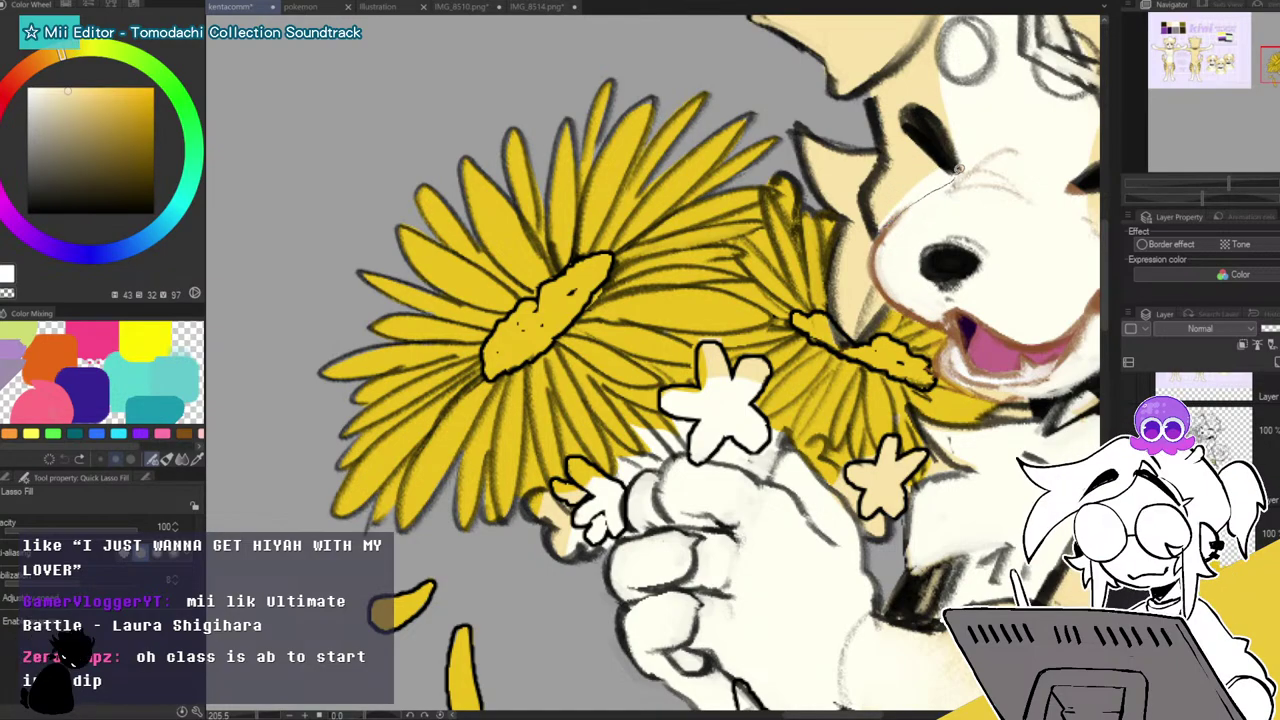
pyautogui.moveTo(958, 172); pyautogui.dragTo(885, 222)
# Following the kiwi reference faces, fill the two brow spots with tan and touch up the hairline beside the second spot.
pyautogui.moveTo(1240, 187)
pyautogui.mouseDown()
pyautogui.moveTo(1206, 183)
pyautogui.moveTo(1241, 183)
pyautogui.mouseUp()
pyautogui.moveTo(1272, 72); pyautogui.dragTo(1235, 67)
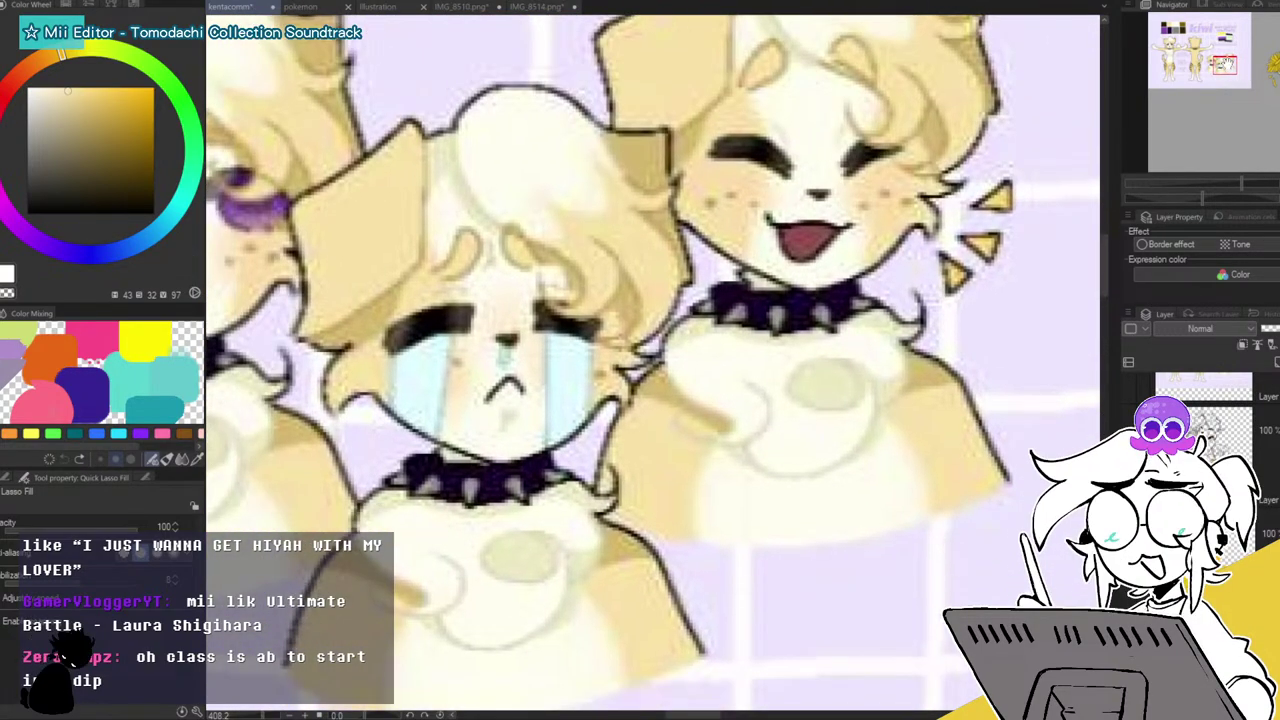
pyautogui.moveTo(1227, 64); pyautogui.dragTo(1269, 58)
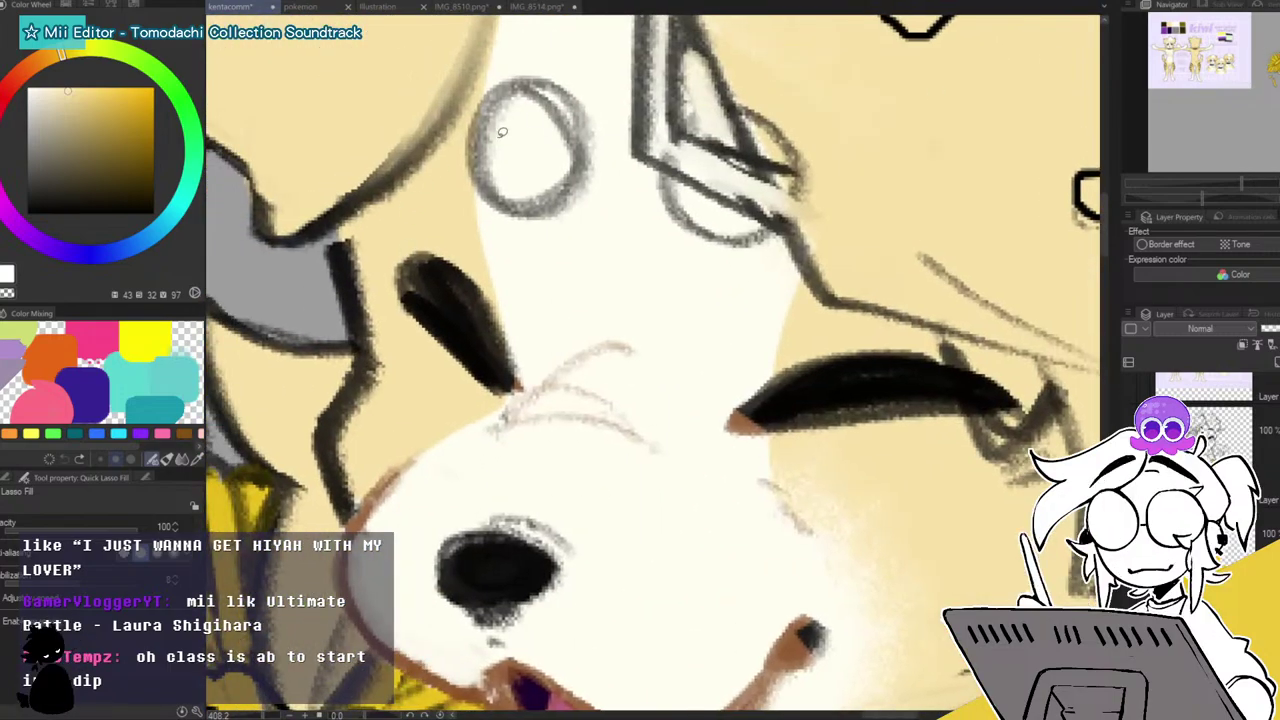
pyautogui.moveTo(529, 82); pyautogui.dragTo(540, 84)
pyautogui.moveTo(668, 166)
pyautogui.mouseDown()
pyautogui.moveTo(745, 227)
pyautogui.moveTo(672, 170)
pyautogui.mouseUp()
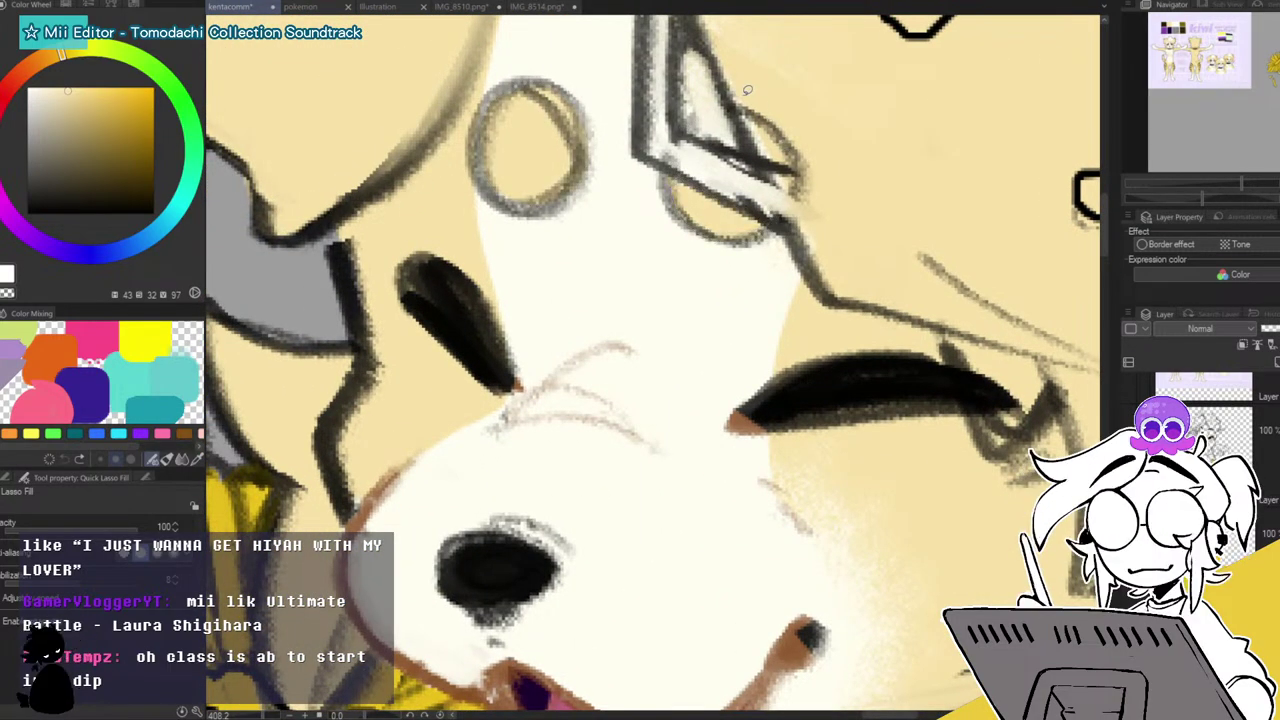
pyautogui.moveTo(725, 54)
pyautogui.mouseDown()
pyautogui.moveTo(789, 195)
pyautogui.moveTo(836, 194)
pyautogui.moveTo(786, 124)
pyautogui.moveTo(750, 150)
pyautogui.moveTo(703, 109)
pyautogui.mouseUp()
pyautogui.keyDown('alt'); pyautogui.click(609, 224); pyautogui.keyUp('alt')
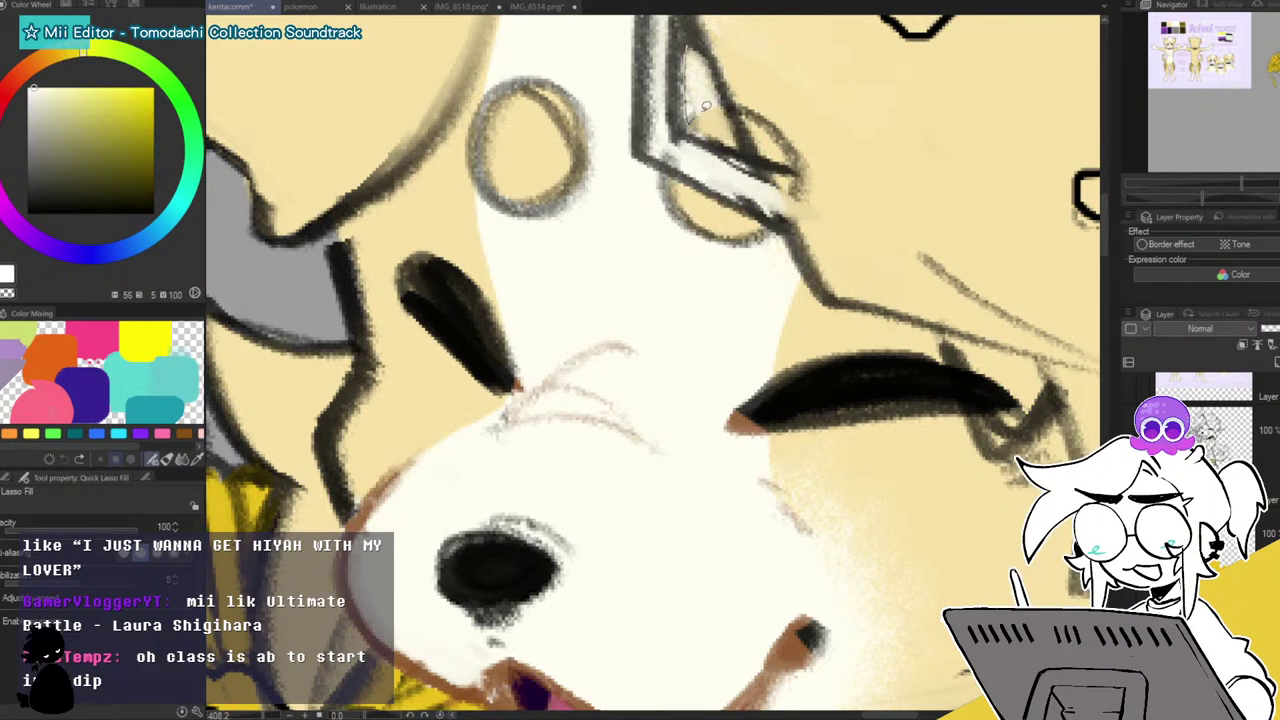
# Resample the golden yellow, lock transparent pixels again and fill the long petal sticking out behind the head.
pyautogui.moveTo(1240, 185); pyautogui.dragTo(1208, 186)
pyautogui.moveTo(1275, 95); pyautogui.dragTo(1261, 115)
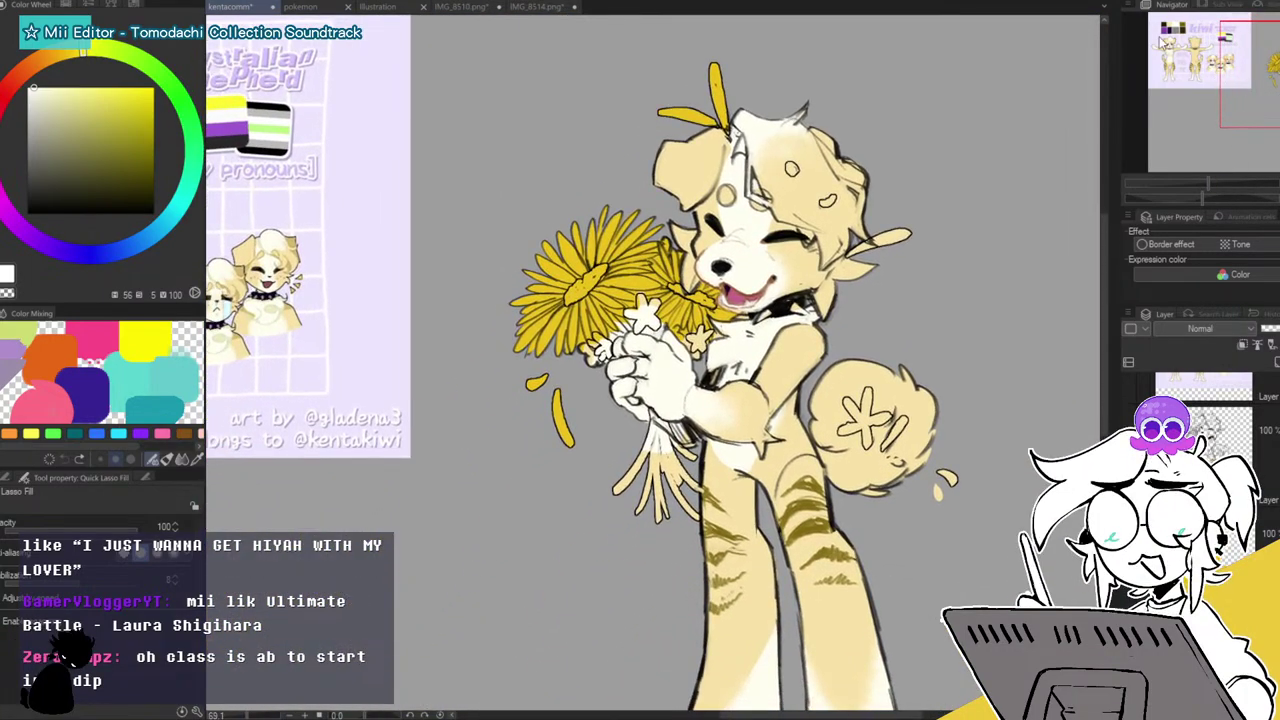
pyautogui.keyDown('alt'); pyautogui.click(722, 90); pyautogui.keyUp('alt')
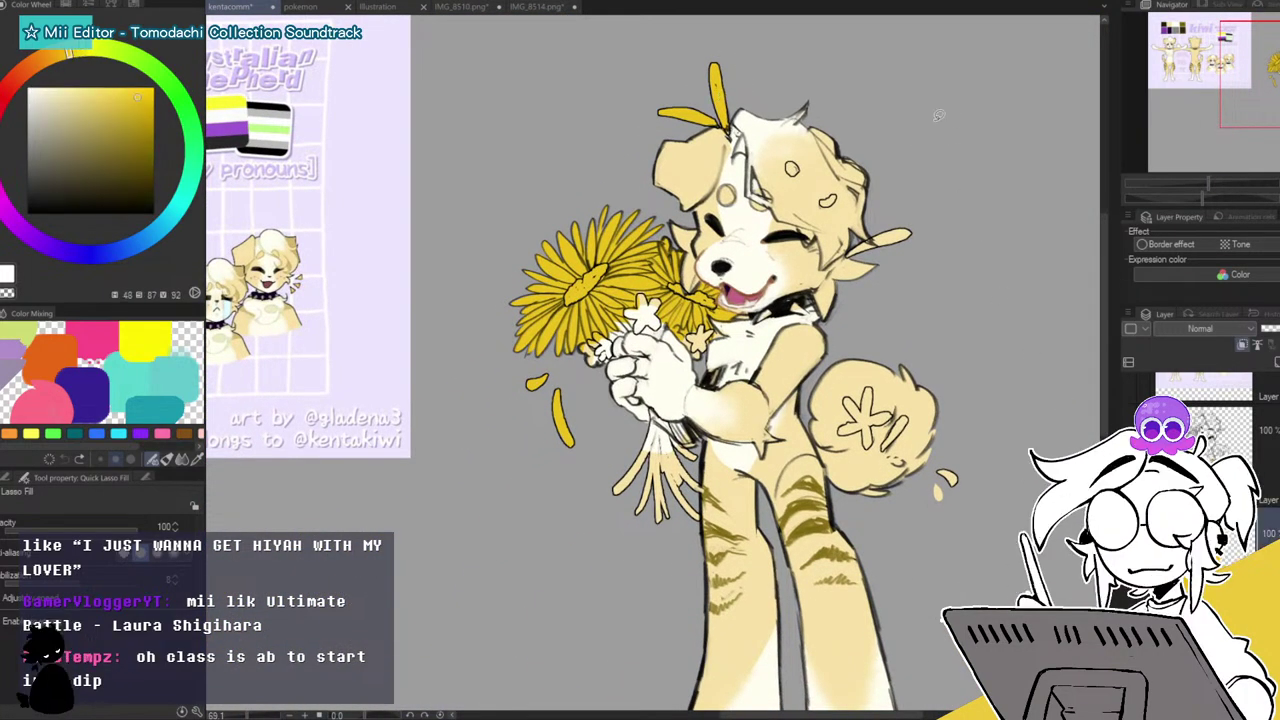
pyautogui.moveTo(1208, 183); pyautogui.dragTo(1222, 182)
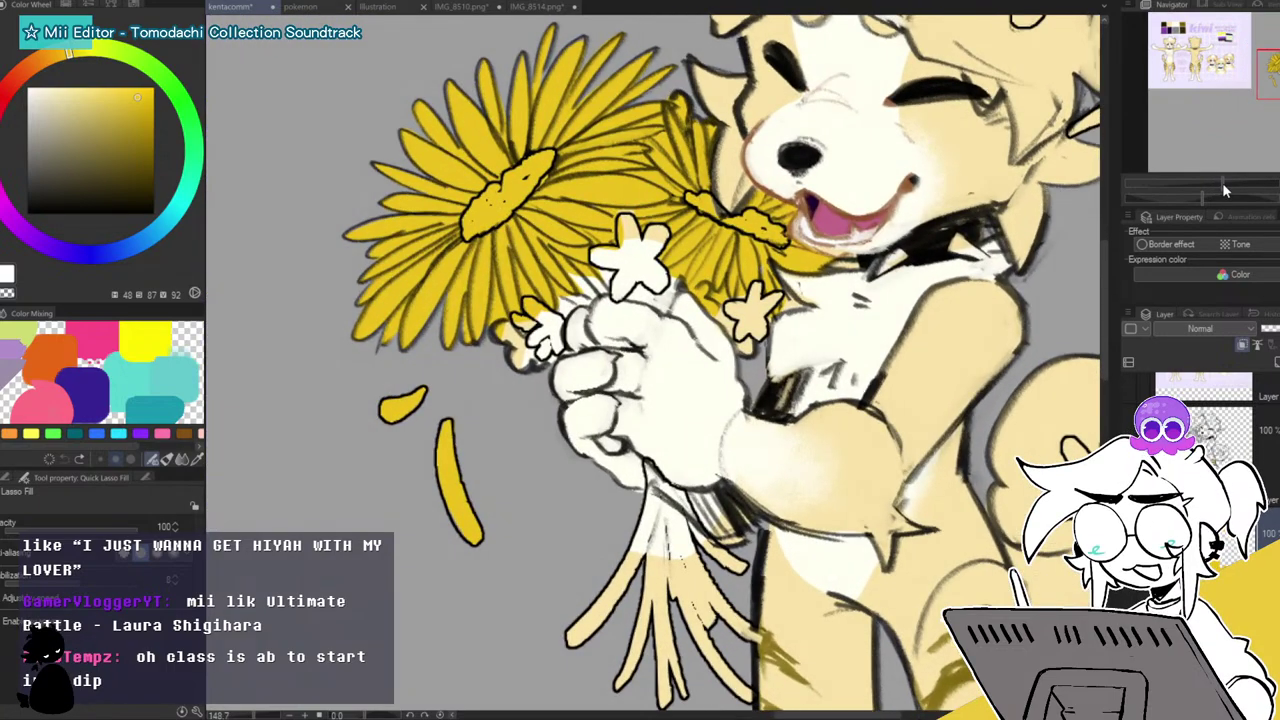
pyautogui.moveTo(1274, 86); pyautogui.dragTo(1279, 79)
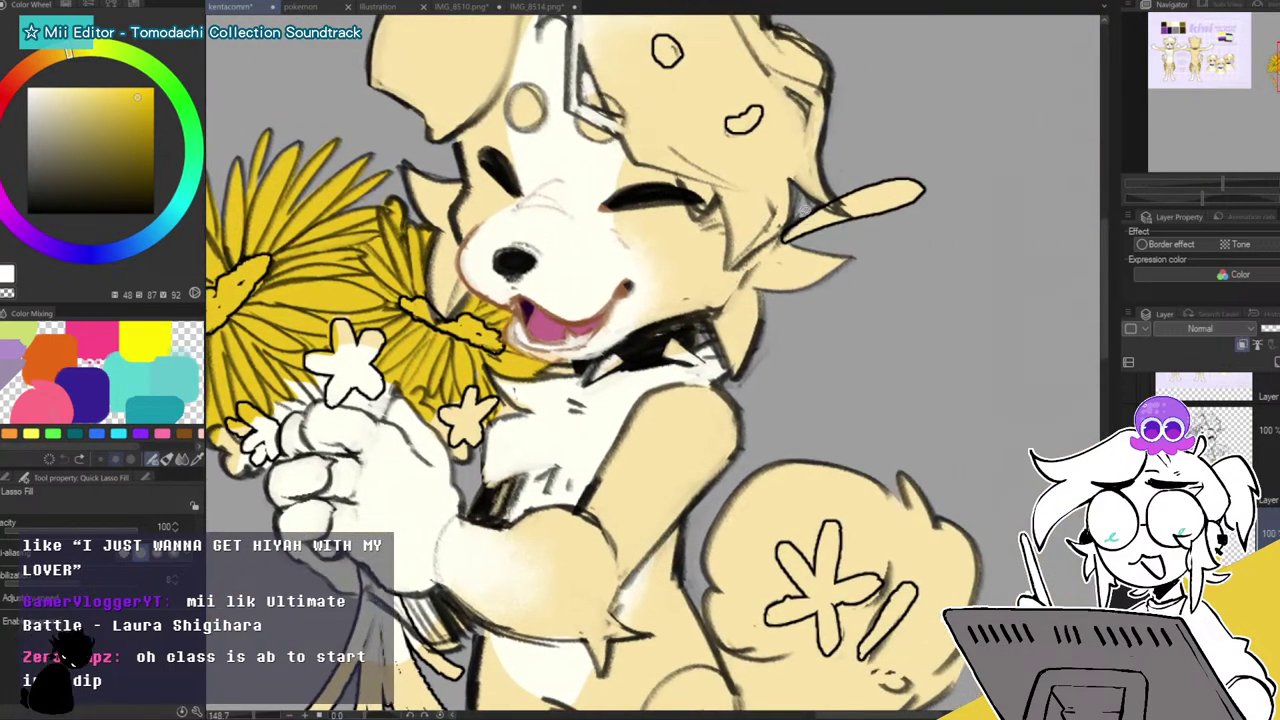
pyautogui.moveTo(790, 234); pyautogui.dragTo(928, 211)
pyautogui.moveTo(845, 178); pyautogui.dragTo(795, 228)
# Fill the small star-shaped flowers around the hands in the bouquet with the golden yellow.
pyautogui.moveTo(1276, 97); pyautogui.dragTo(1259, 102)
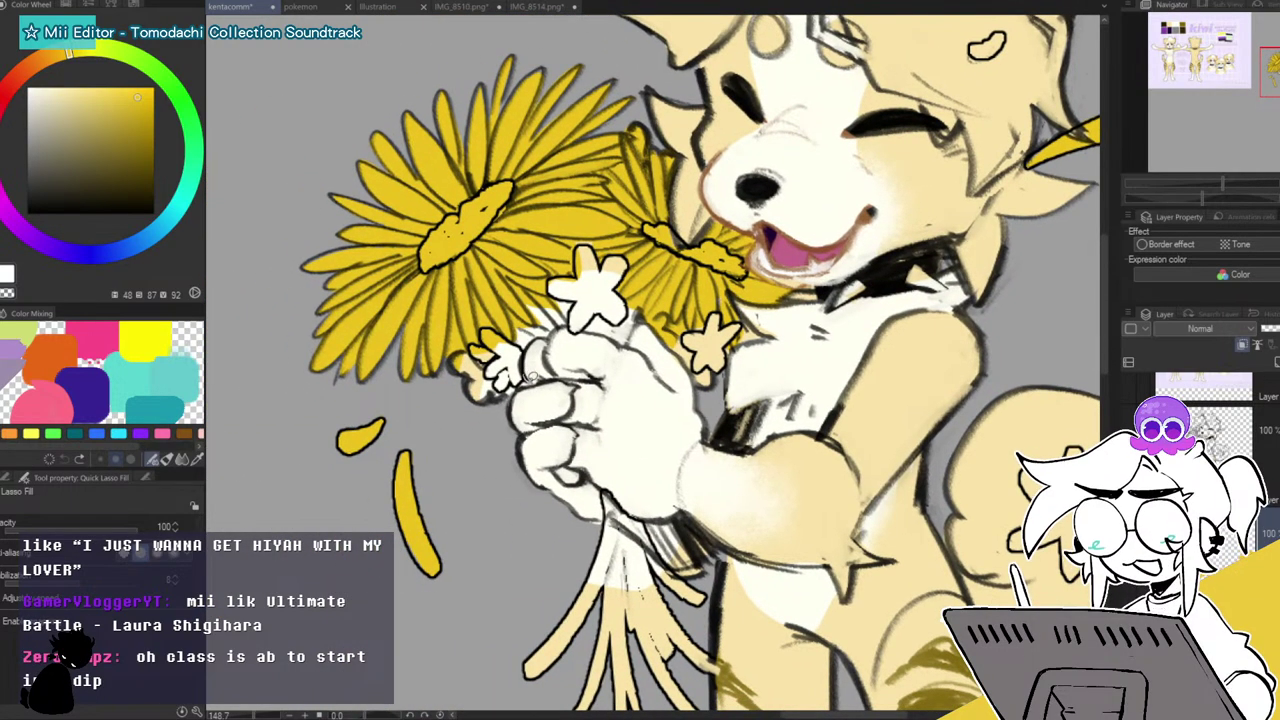
pyautogui.moveTo(452, 388); pyautogui.dragTo(505, 338)
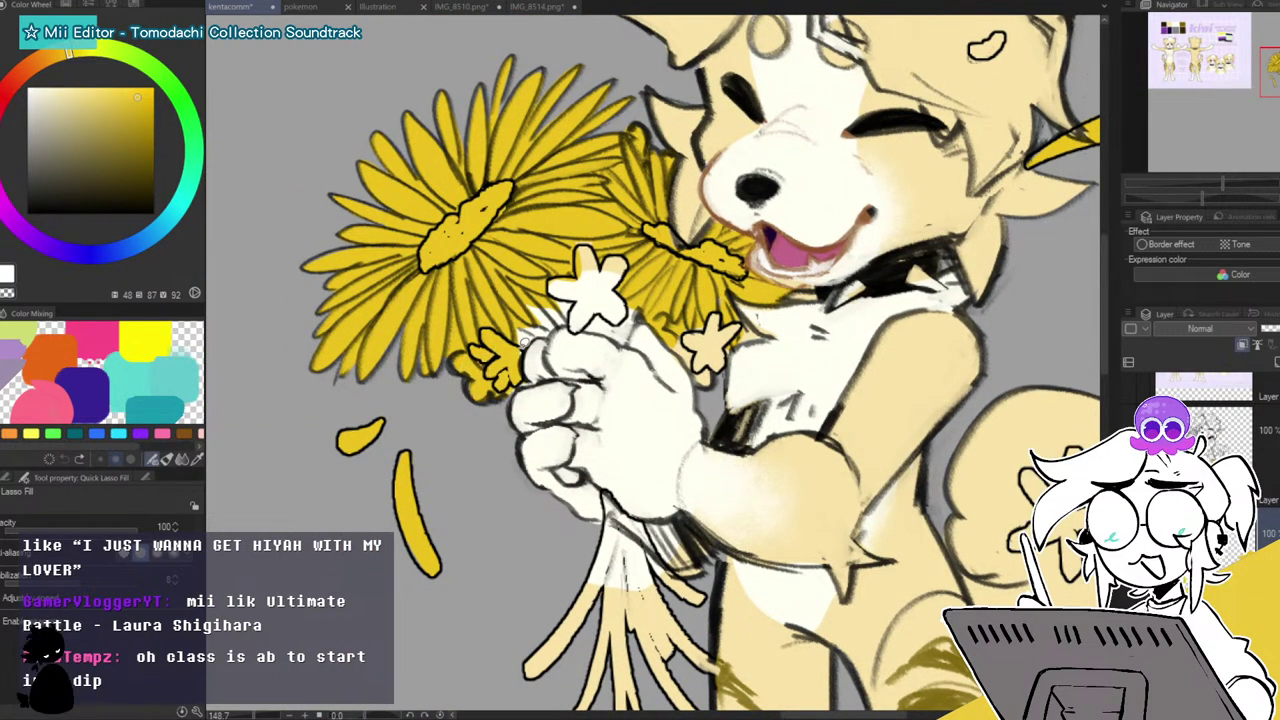
pyautogui.moveTo(576, 318); pyautogui.dragTo(481, 330)
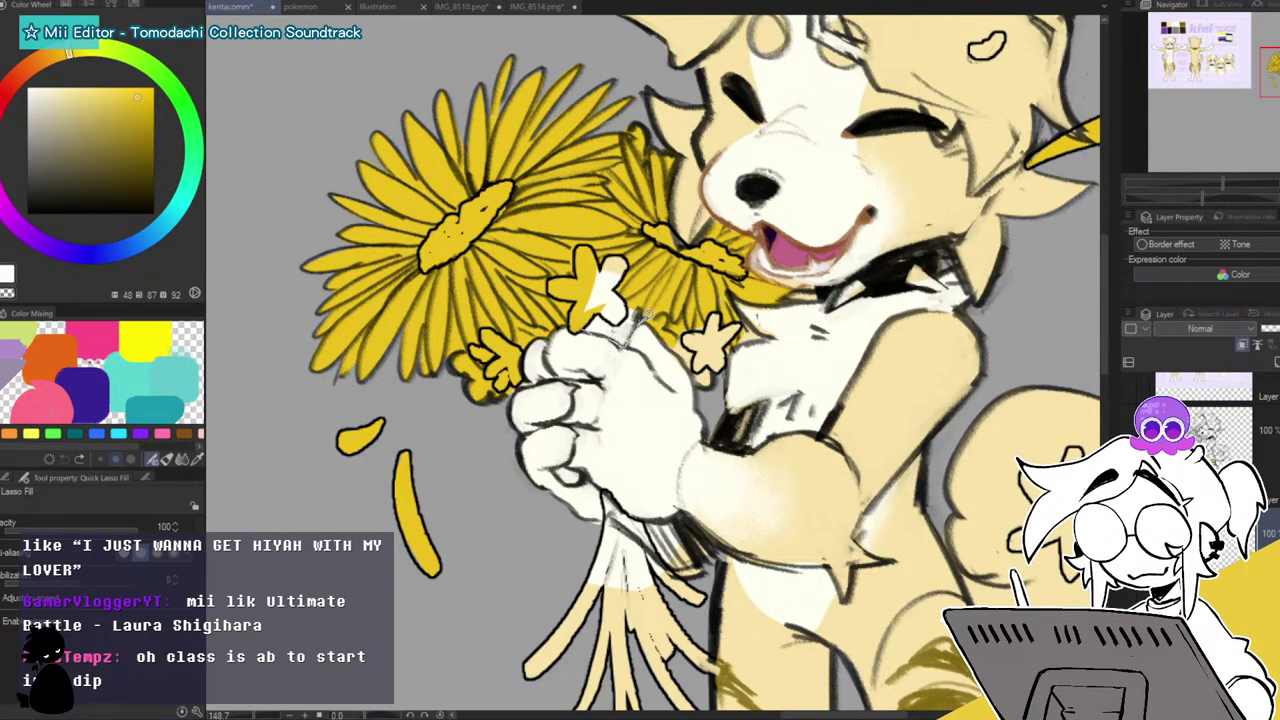
pyautogui.moveTo(617, 229); pyautogui.dragTo(688, 199)
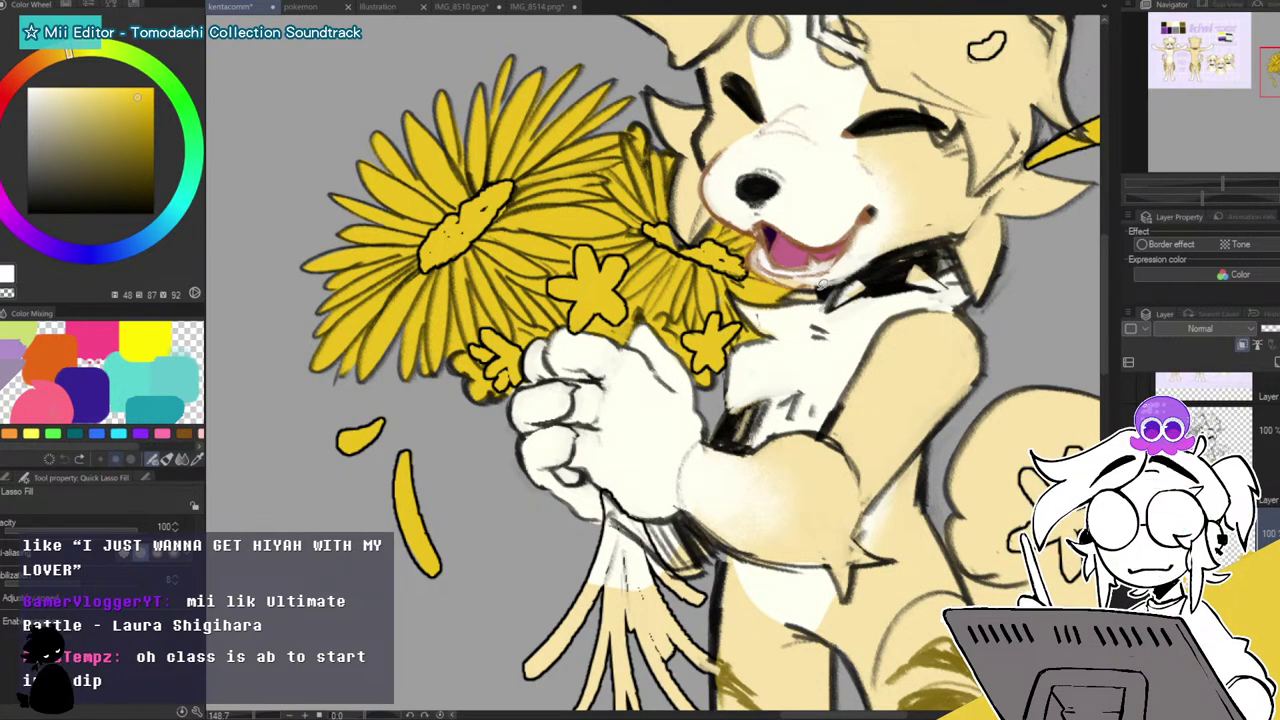
# Sample the golden yellow from the small flower and fill all the bouquet stems hanging below the hands.
pyautogui.keyDown('alt'); pyautogui.click(803, 299); pyautogui.keyUp('alt')
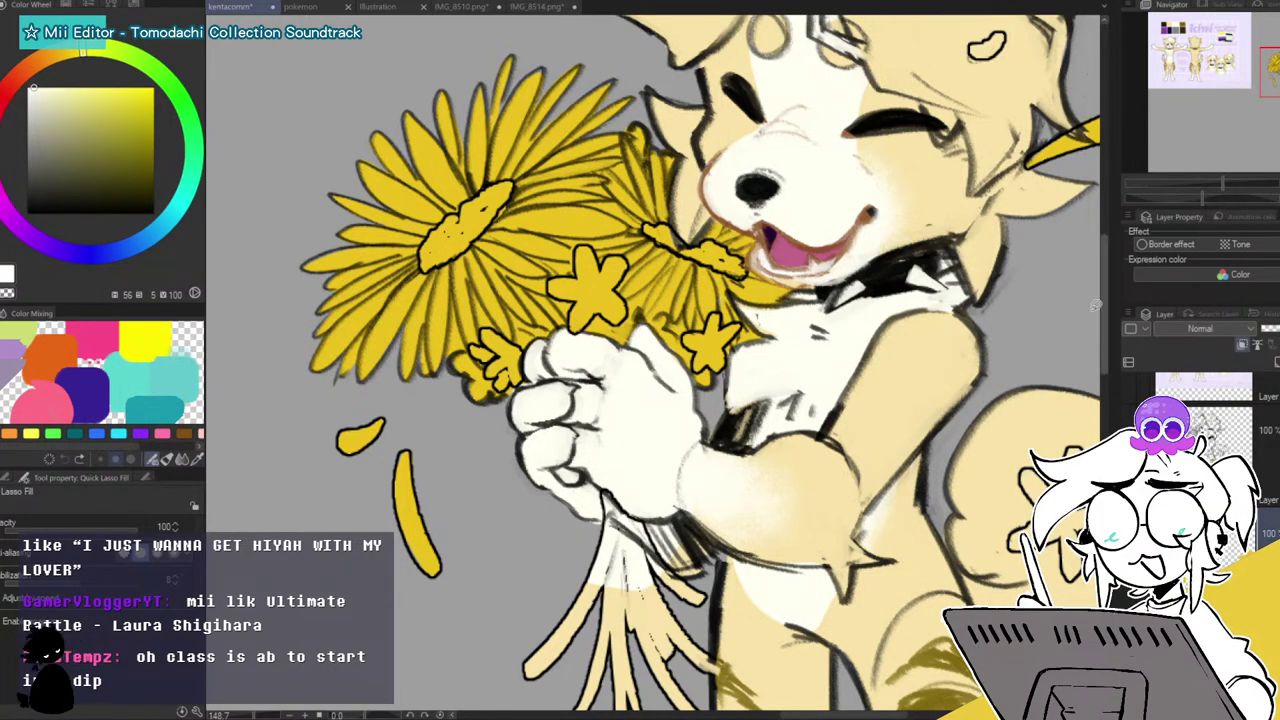
pyautogui.keyDown('alt'); pyautogui.click(566, 277); pyautogui.keyUp('alt')
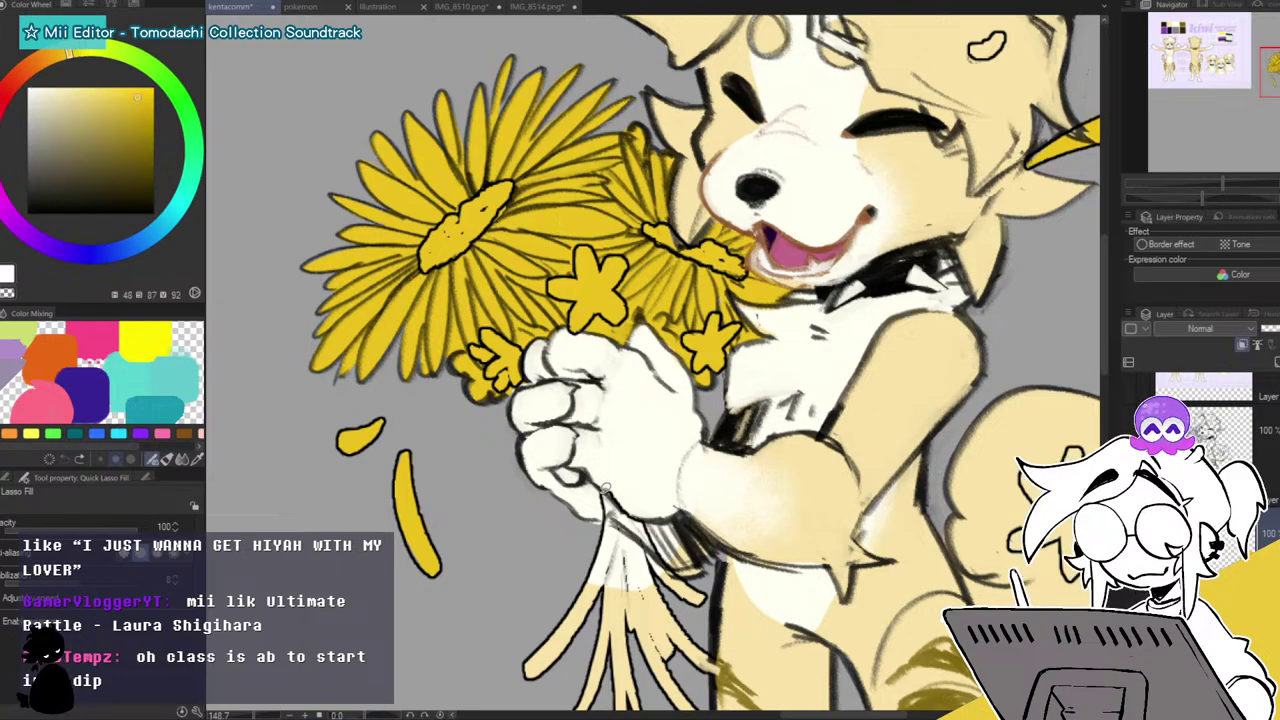
pyautogui.moveTo(601, 707)
pyautogui.mouseDown()
pyautogui.moveTo(673, 667)
pyautogui.moveTo(689, 636)
pyautogui.mouseUp()
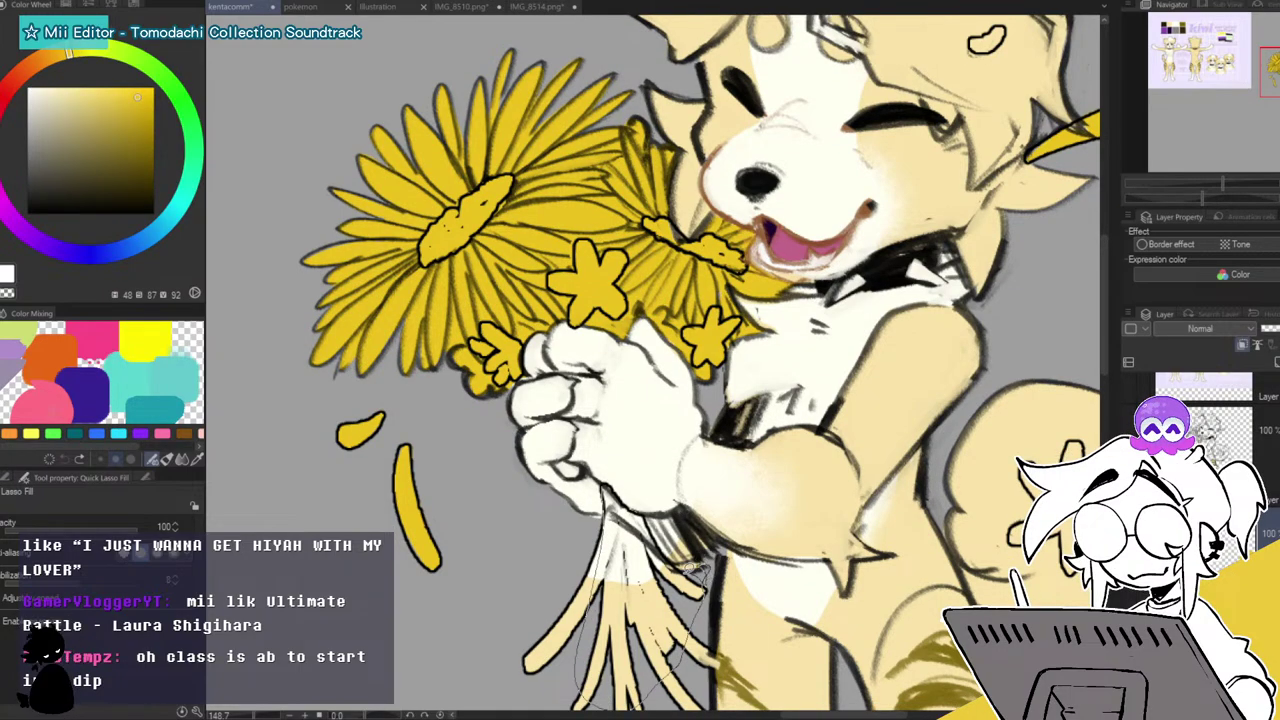
pyautogui.moveTo(646, 505)
pyautogui.mouseDown()
pyautogui.moveTo(610, 484)
pyautogui.moveTo(508, 650)
pyautogui.moveTo(575, 708)
pyautogui.moveTo(634, 708)
pyautogui.moveTo(612, 508)
pyautogui.mouseUp()
pyautogui.scroll(-5, 717, 443)
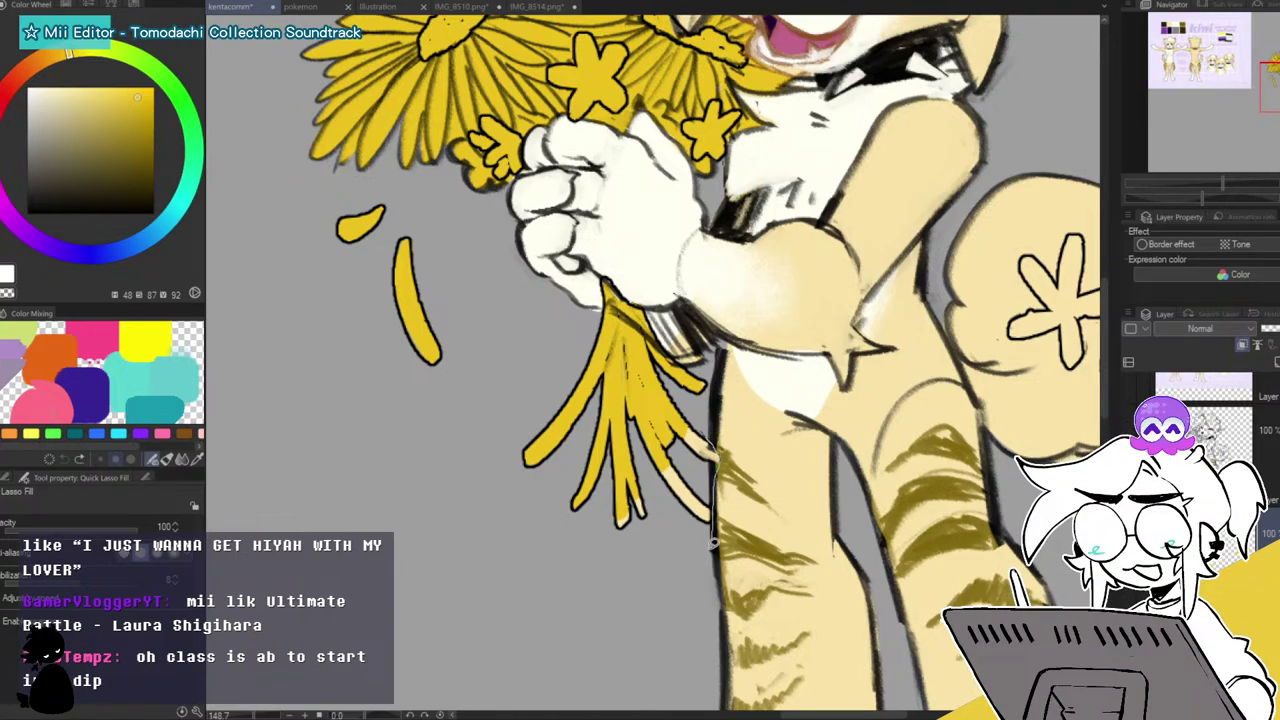
pyautogui.moveTo(567, 530)
pyautogui.mouseDown()
pyautogui.moveTo(640, 432)
pyautogui.moveTo(718, 450)
pyautogui.mouseUp()
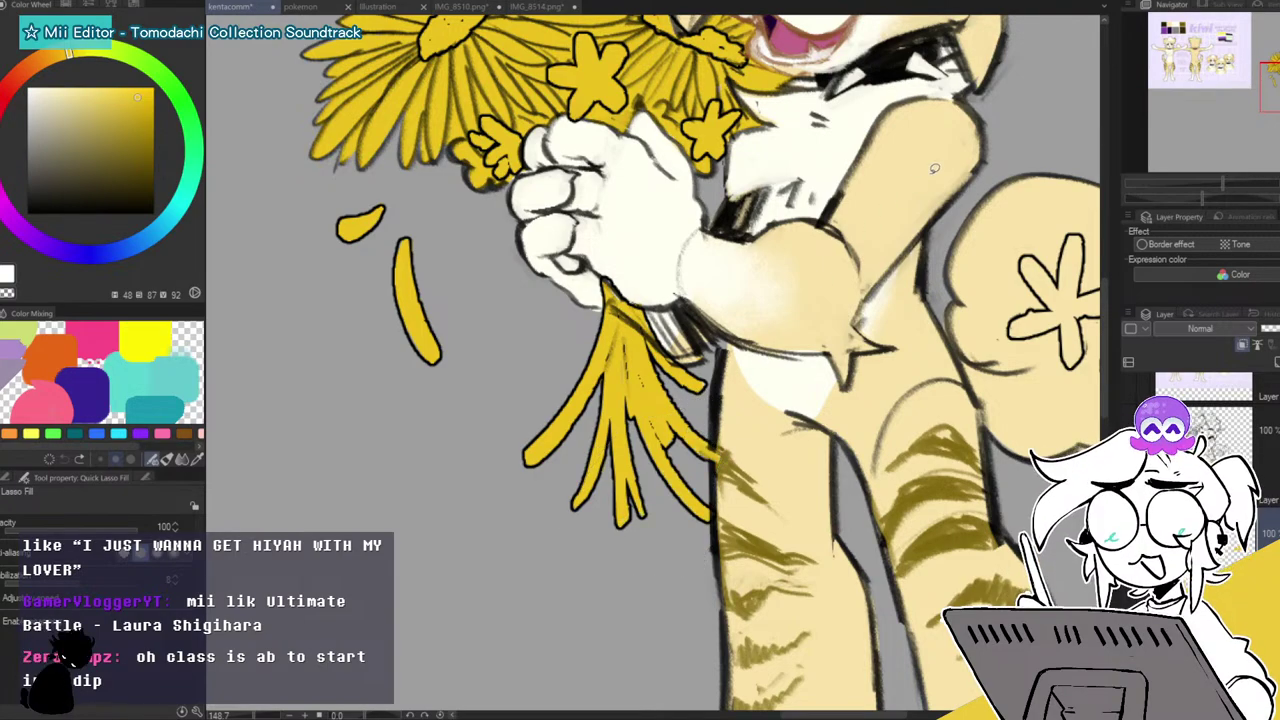
# Fill every petal and the centre of the star-shaped flower on the tail with the golden yellow.
pyautogui.moveTo(995, 129); pyautogui.dragTo(600, 264)
pyautogui.moveTo(1223, 184); pyautogui.dragTo(1234, 185)
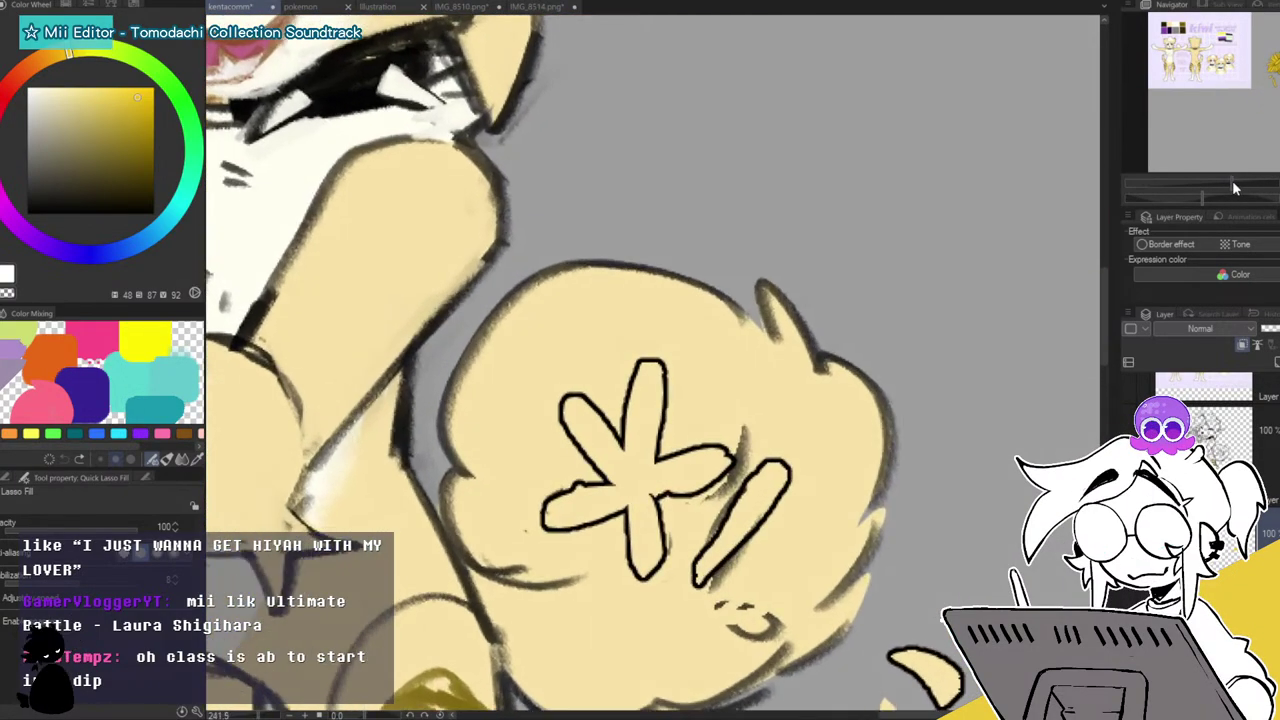
pyautogui.moveTo(1045, 130); pyautogui.dragTo(600, 130)
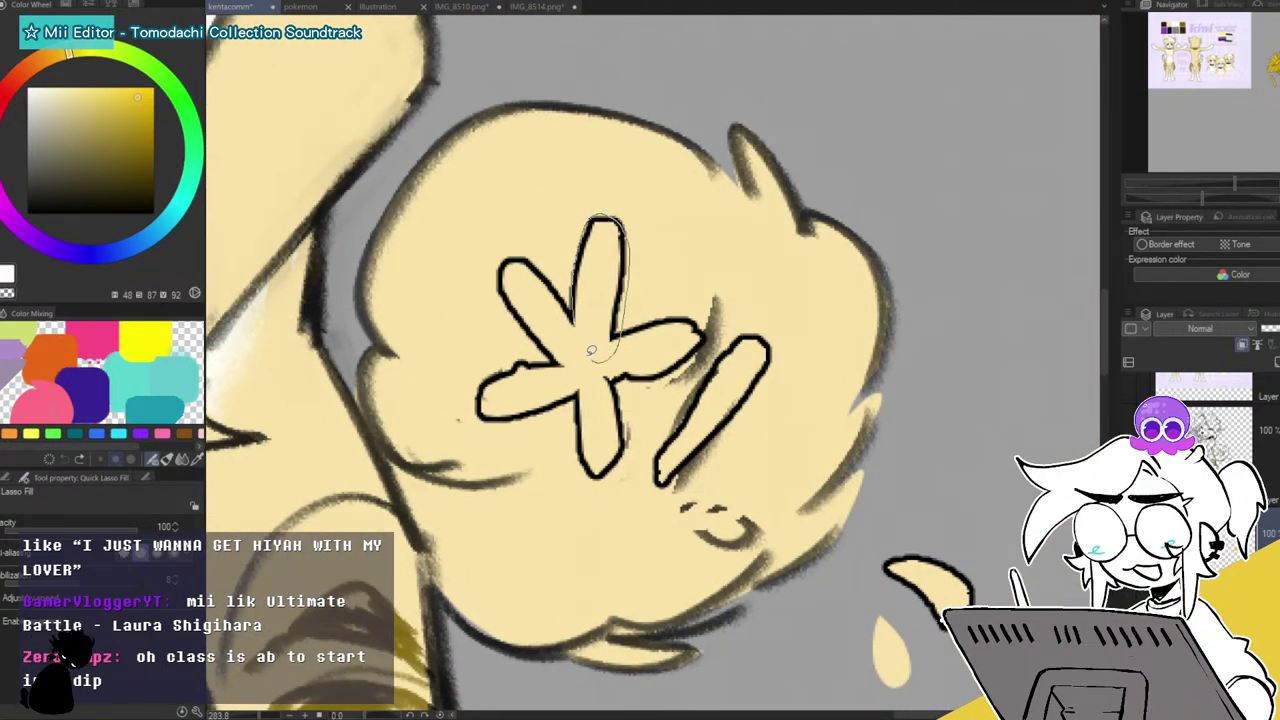
pyautogui.moveTo(593, 353); pyautogui.dragTo(600, 345)
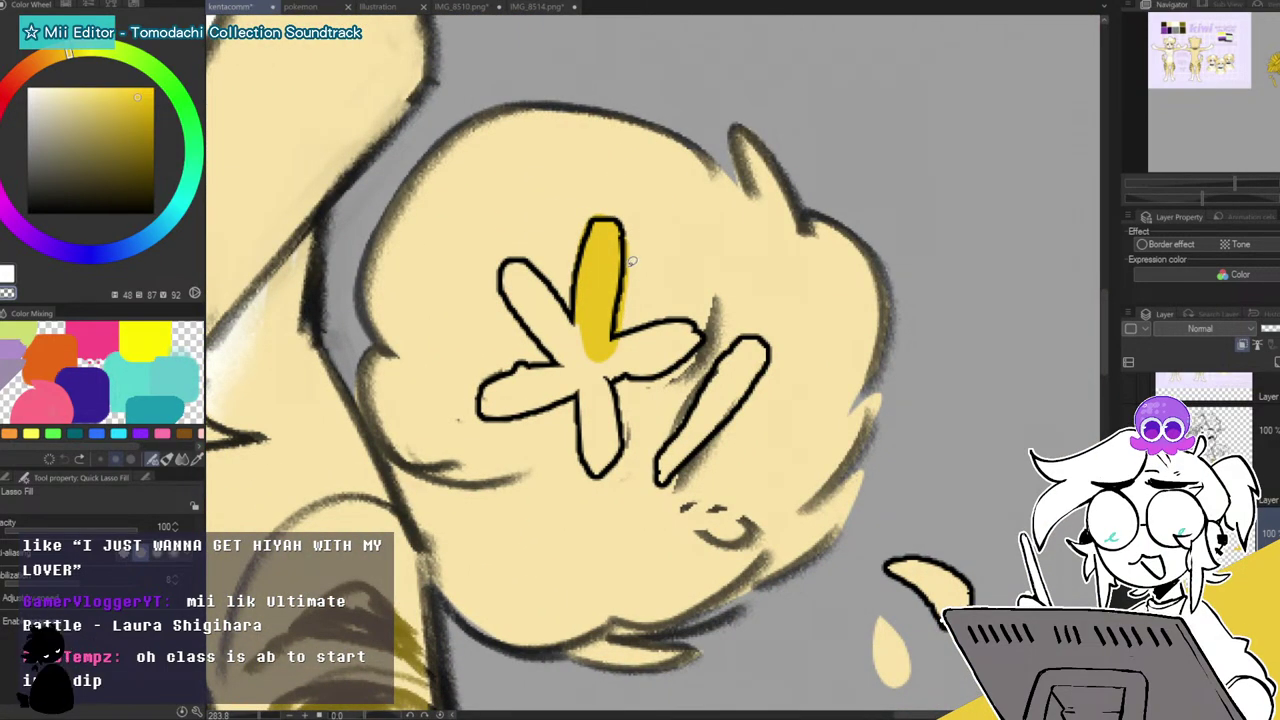
pyautogui.moveTo(626, 230)
pyautogui.mouseDown()
pyautogui.moveTo(646, 291)
pyautogui.moveTo(640, 236)
pyautogui.mouseUp()
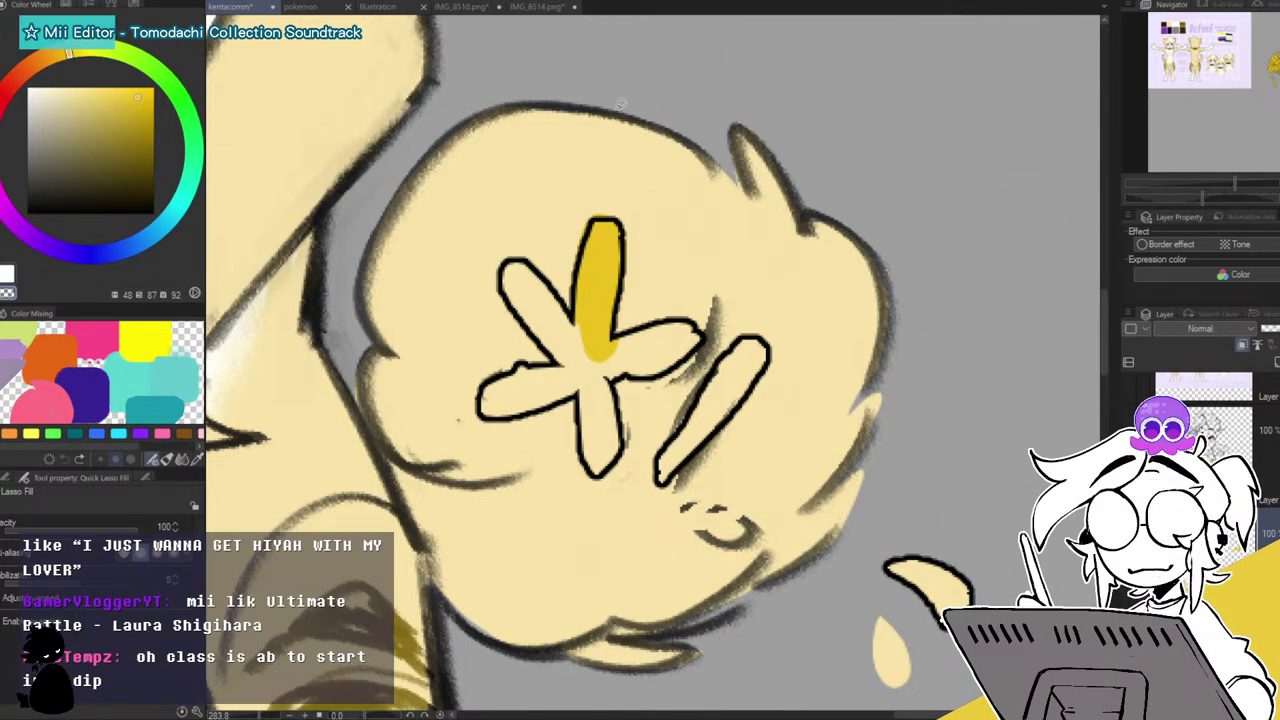
pyautogui.moveTo(570, 311)
pyautogui.mouseDown()
pyautogui.moveTo(516, 262)
pyautogui.moveTo(508, 298)
pyautogui.moveTo(590, 370)
pyautogui.mouseUp()
pyautogui.moveTo(580, 322)
pyautogui.mouseDown()
pyautogui.moveTo(552, 280)
pyautogui.moveTo(513, 256)
pyautogui.mouseUp()
pyautogui.moveTo(562, 362); pyautogui.dragTo(566, 358)
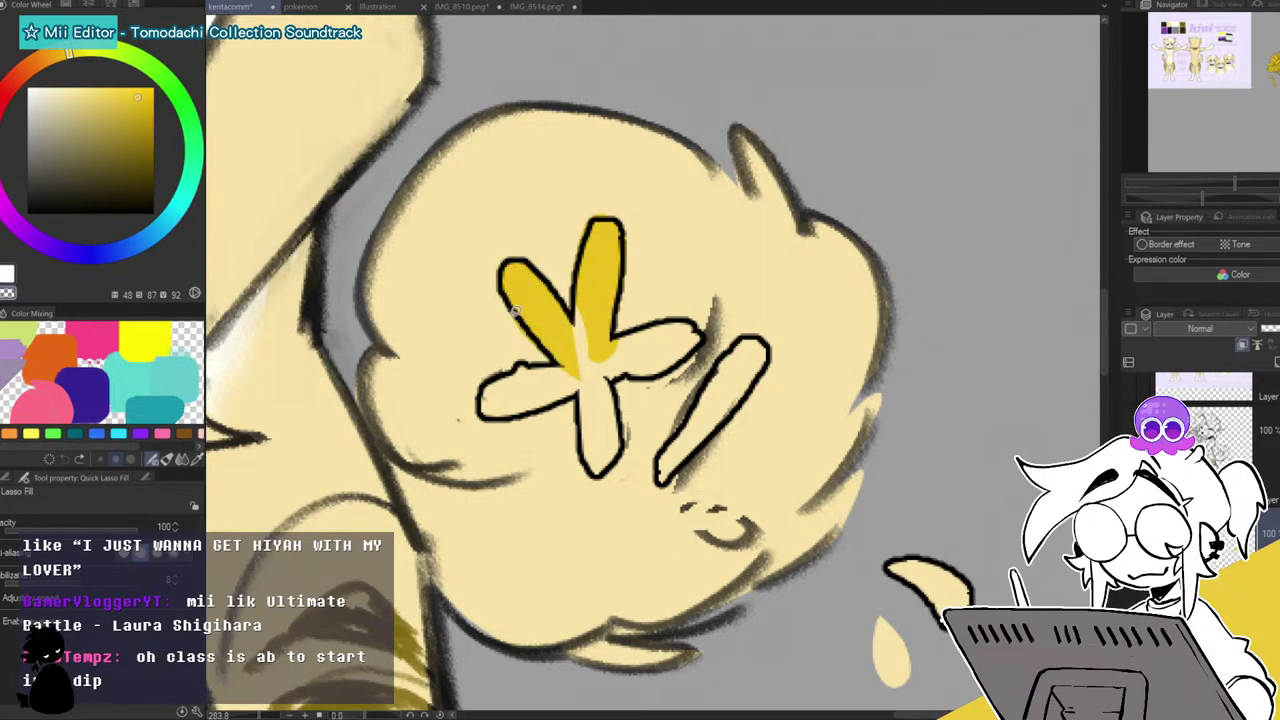
pyautogui.moveTo(584, 312)
pyautogui.mouseDown()
pyautogui.moveTo(576, 375)
pyautogui.moveTo(597, 469)
pyautogui.moveTo(623, 447)
pyautogui.moveTo(642, 372)
pyautogui.moveTo(707, 337)
pyautogui.moveTo(702, 320)
pyautogui.moveTo(652, 320)
pyautogui.mouseUp()
pyautogui.moveTo(591, 371)
pyautogui.mouseDown()
pyautogui.moveTo(521, 362)
pyautogui.moveTo(486, 384)
pyautogui.moveTo(487, 409)
pyautogui.moveTo(582, 380)
pyautogui.mouseUp()
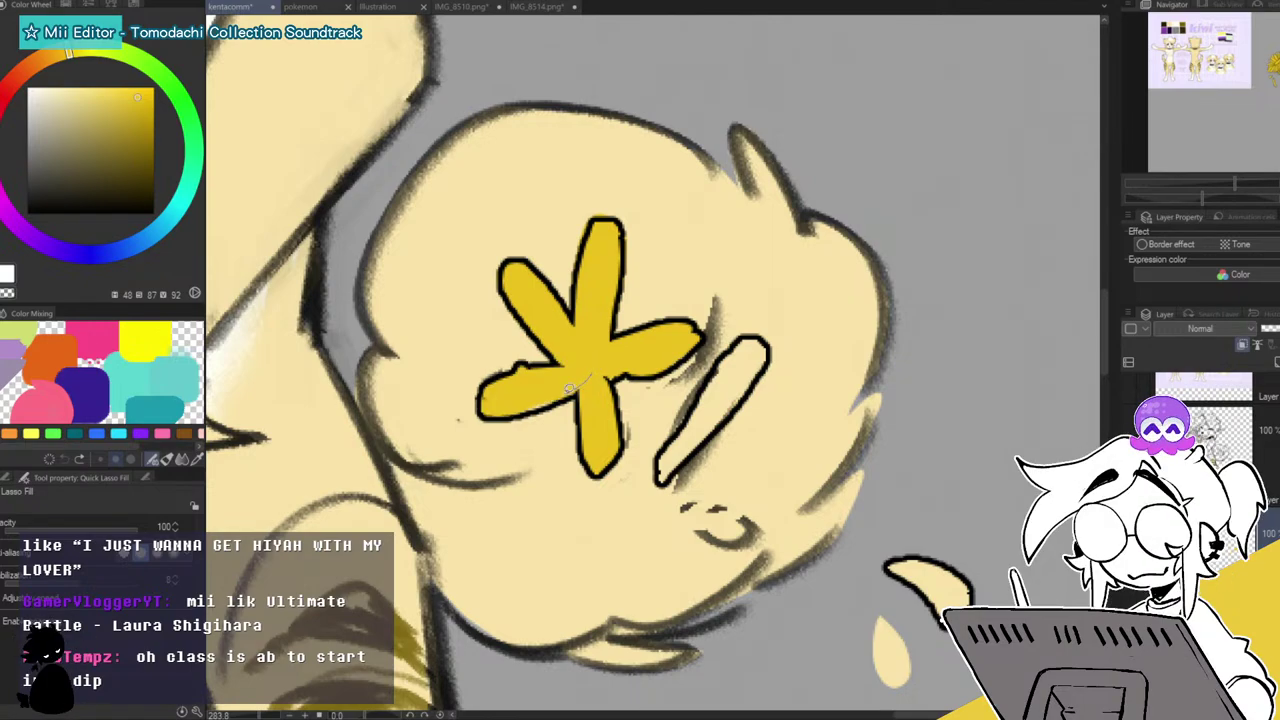
# Fill the long and small petals on the tail and the two loose petals beside it with the golden yellow.
pyautogui.moveTo(664, 468); pyautogui.dragTo(746, 332)
pyautogui.moveTo(743, 398); pyautogui.dragTo(662, 478)
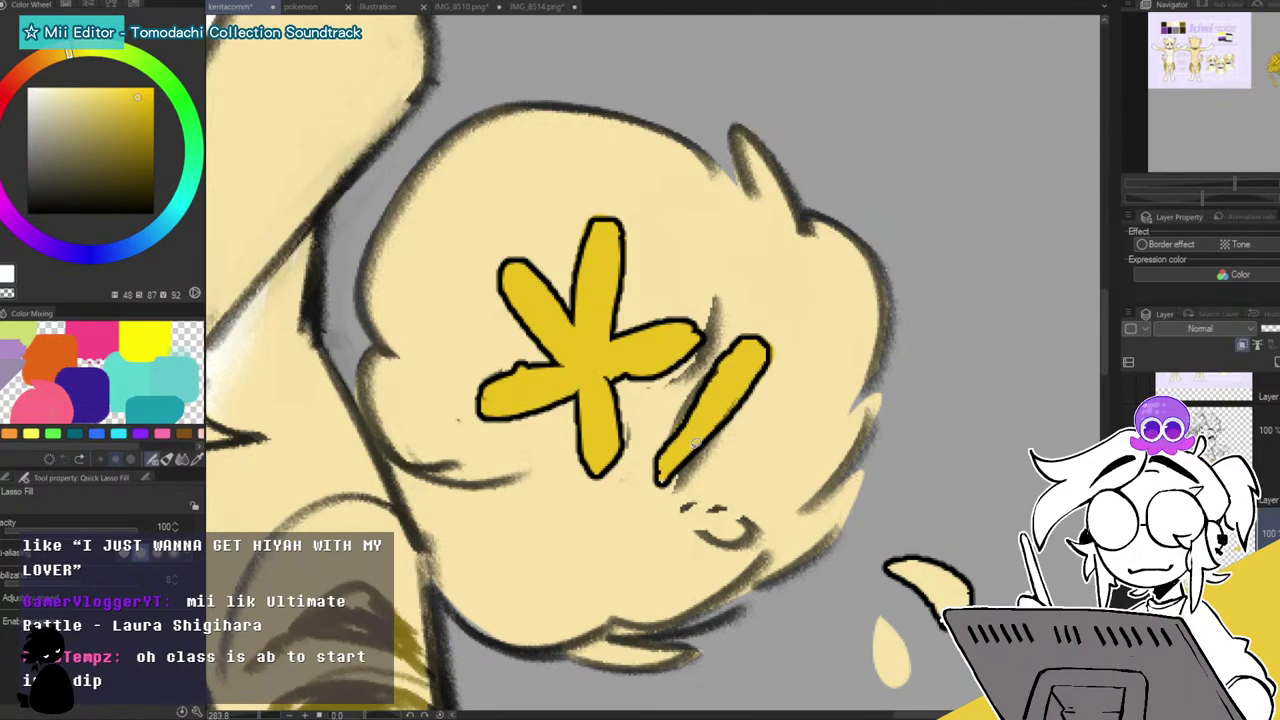
pyautogui.moveTo(734, 510)
pyautogui.mouseDown()
pyautogui.moveTo(696, 501)
pyautogui.moveTo(742, 522)
pyautogui.mouseUp()
pyautogui.moveTo(920, 532)
pyautogui.mouseDown()
pyautogui.moveTo(880, 638)
pyautogui.moveTo(966, 600)
pyautogui.mouseUp()
pyautogui.moveTo(870, 584)
pyautogui.mouseDown()
pyautogui.moveTo(856, 654)
pyautogui.moveTo(908, 626)
pyautogui.mouseUp()
pyautogui.moveTo(1230, 190); pyautogui.dragTo(1208, 186)
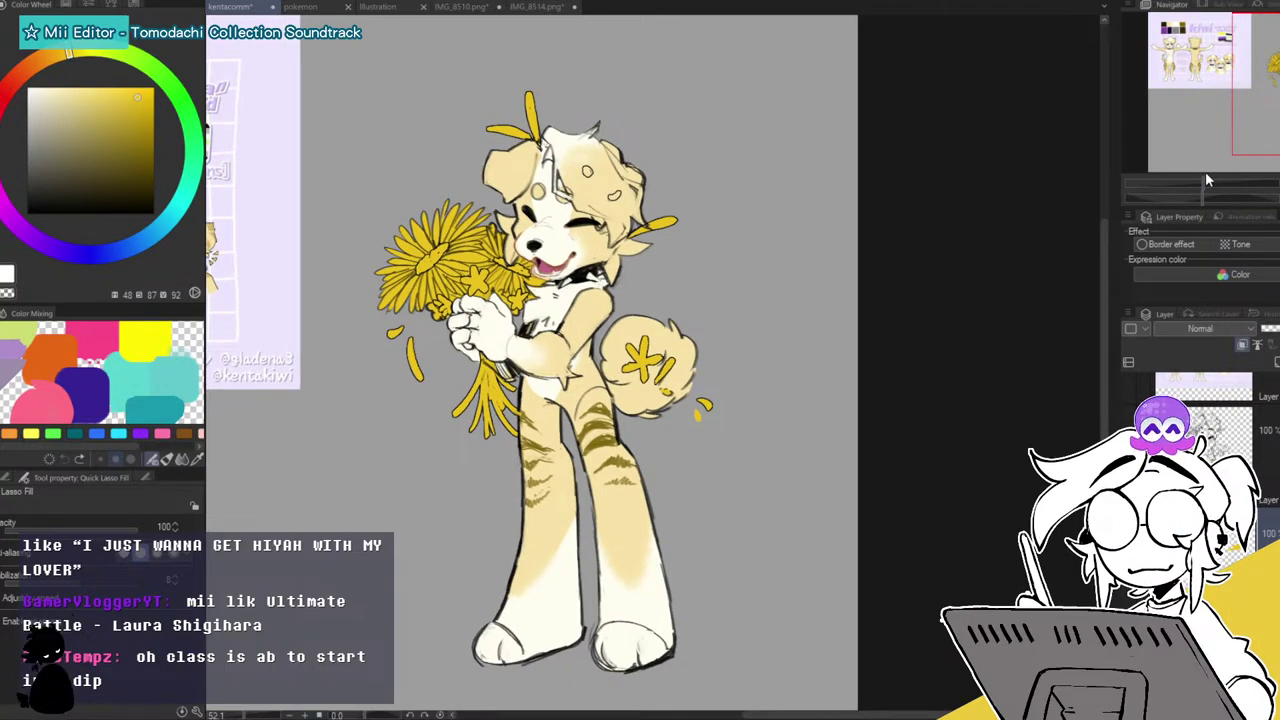
# Sample the tan fur from the upper forearm and switch from Lasso Fill to the soft textured brush.
pyautogui.click(1232, 455)
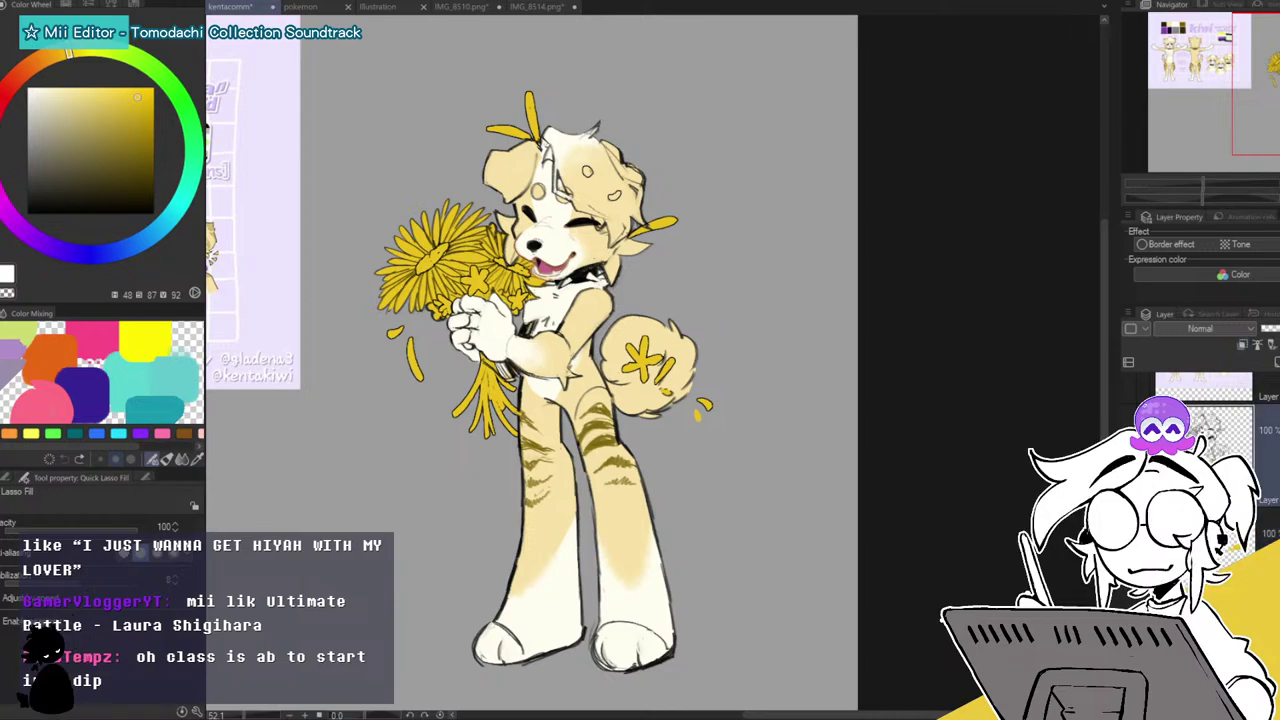
pyautogui.moveTo(1204, 183); pyautogui.dragTo(1226, 182)
pyautogui.moveTo(1279, 82); pyautogui.dragTo(1276, 76)
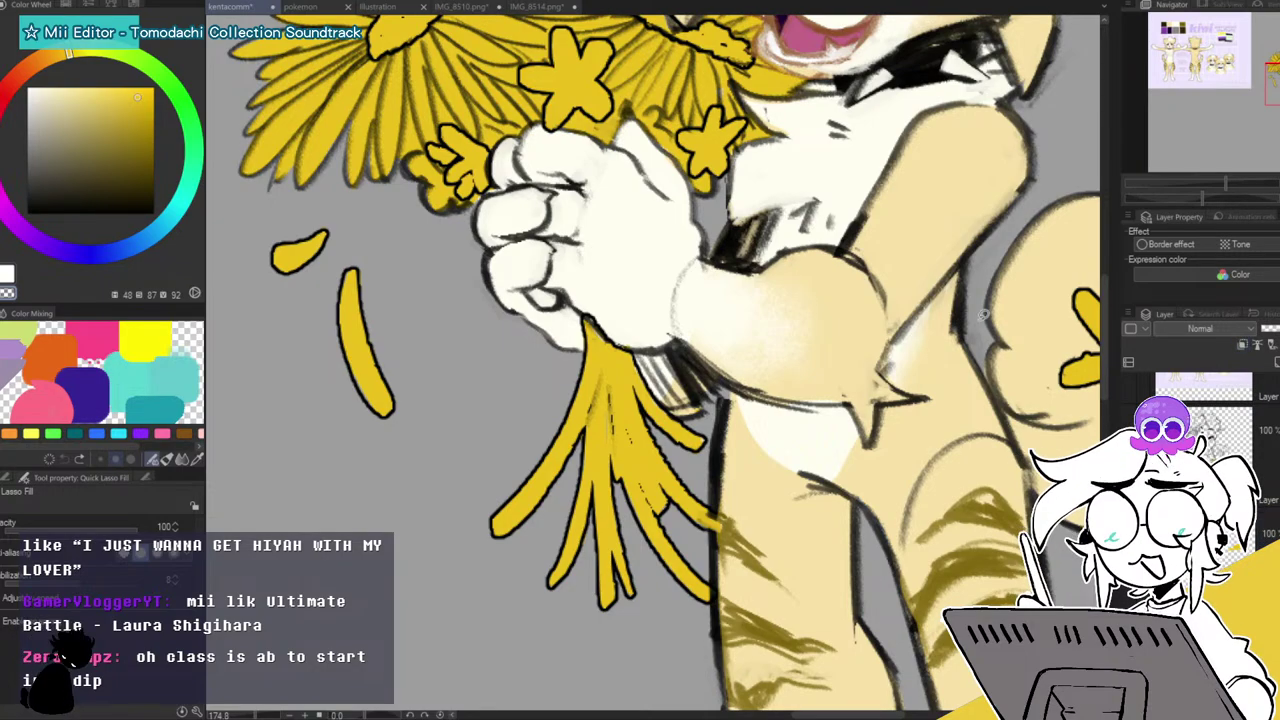
pyautogui.keyDown('alt'); pyautogui.click(785, 268); pyautogui.keyUp('alt')
pyautogui.press('b')
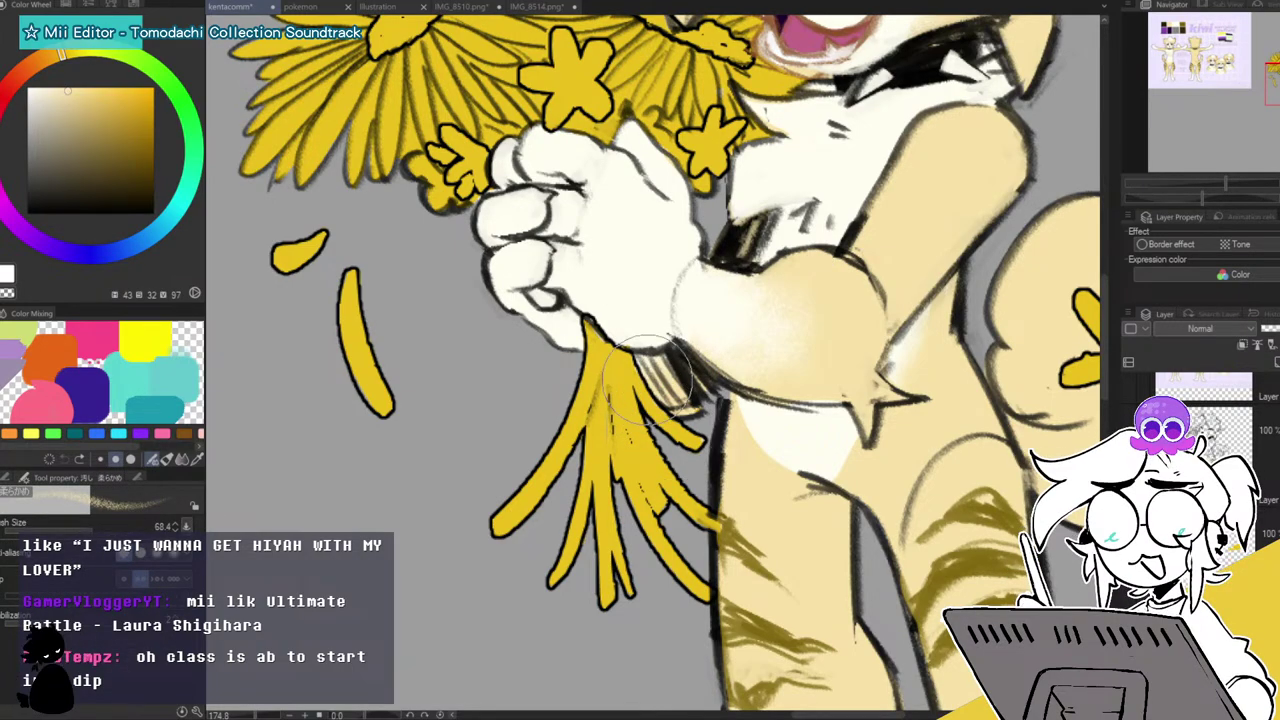
pyautogui.moveTo(1232, 187)
pyautogui.mouseDown()
pyautogui.moveTo(1194, 195)
pyautogui.moveTo(1210, 183)
pyautogui.mouseUp()
pyautogui.moveTo(1268, 66); pyautogui.dragTo(1256, 79)
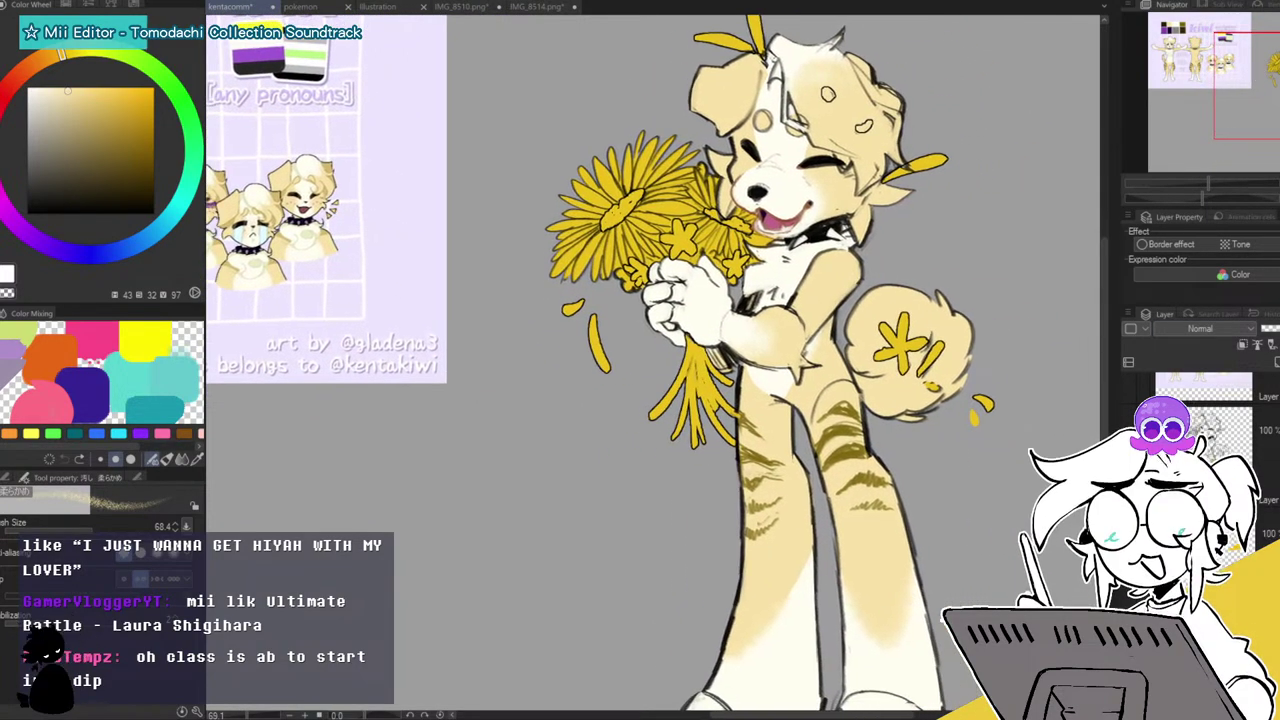
# Return to the flower colour layer and shift its hue to a brighter, slightly greener yellow.
pyautogui.click(1250, 543)
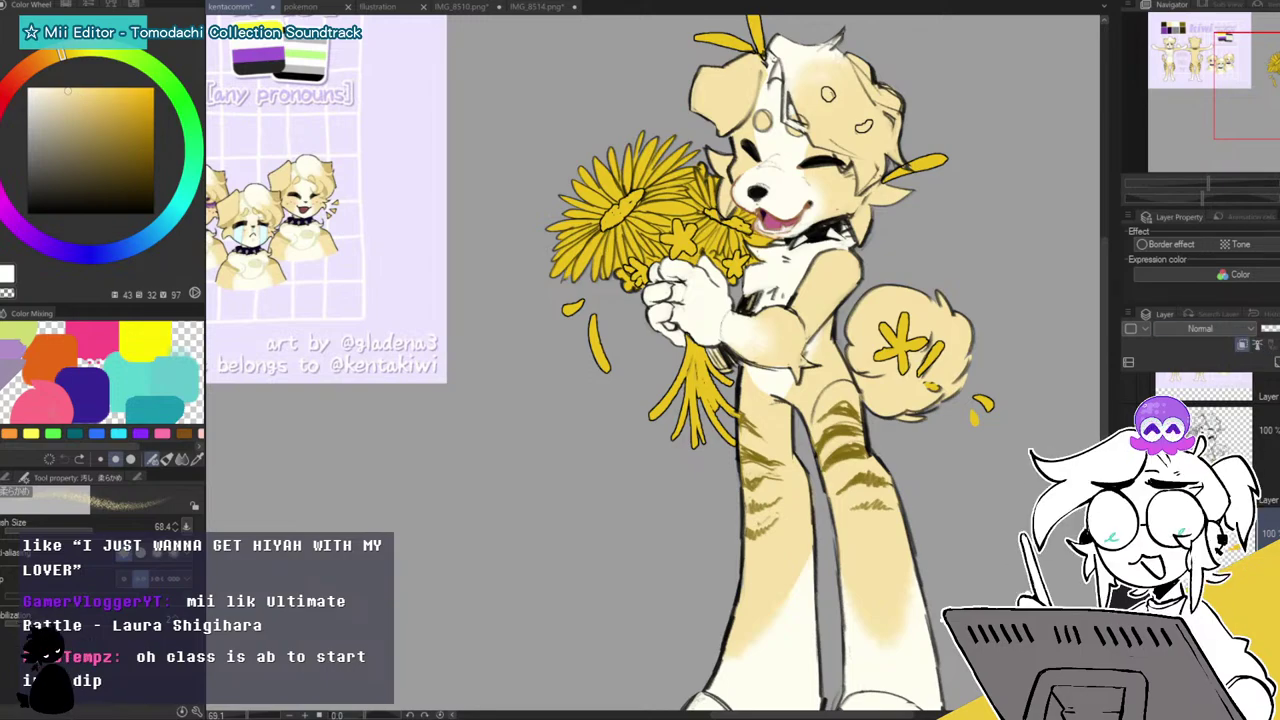
pyautogui.keyDown('alt'); pyautogui.click(643, 163); pyautogui.keyUp('alt')
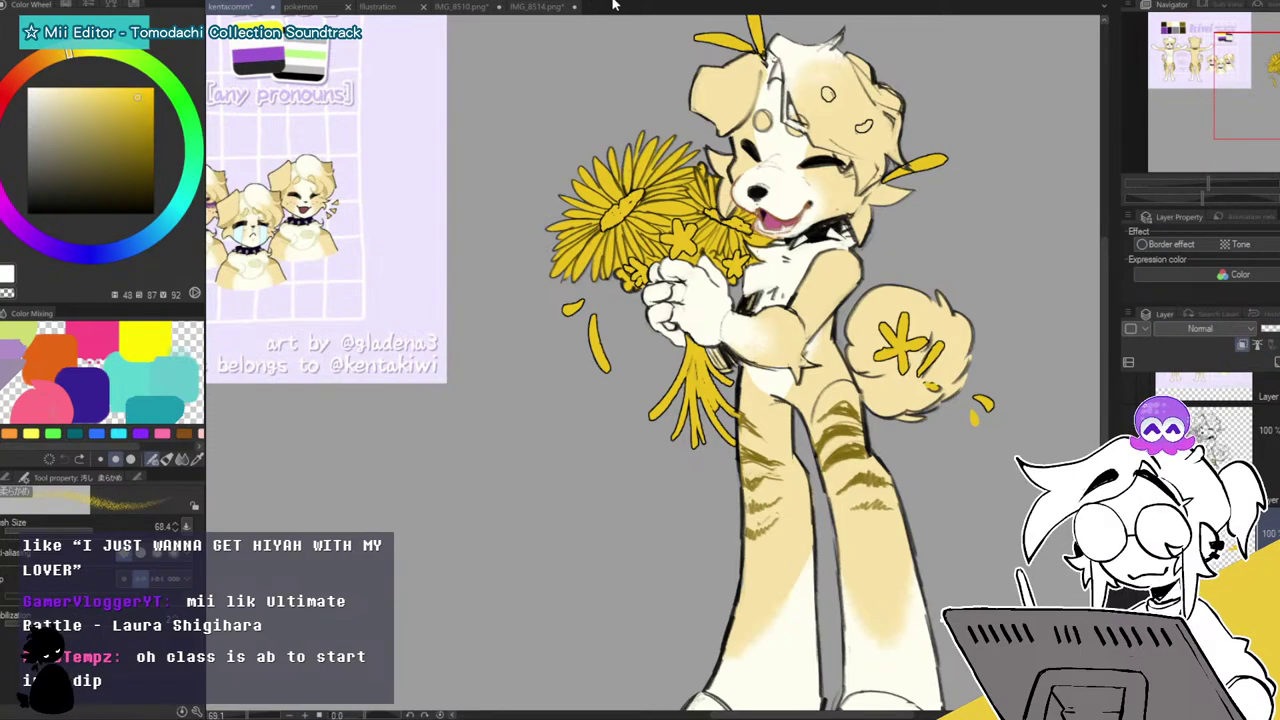
pyautogui.hotkey('ctrl', 's')
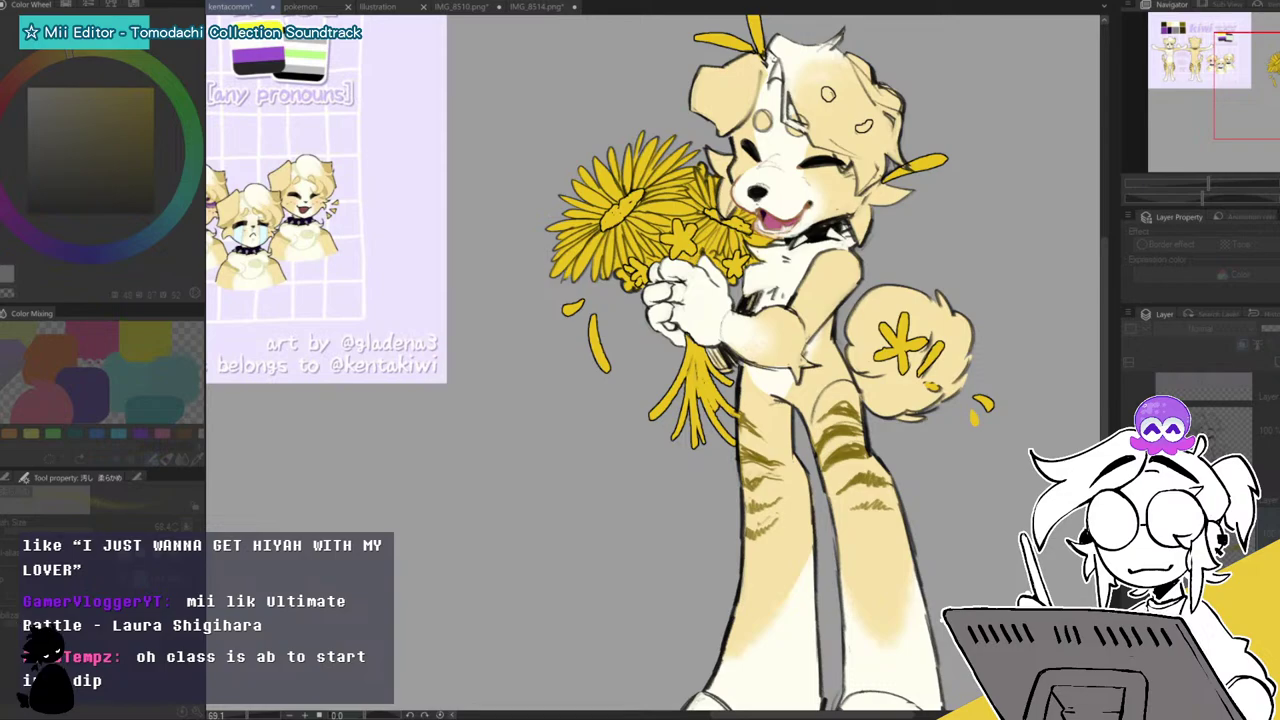
pyautogui.click(918, 319)
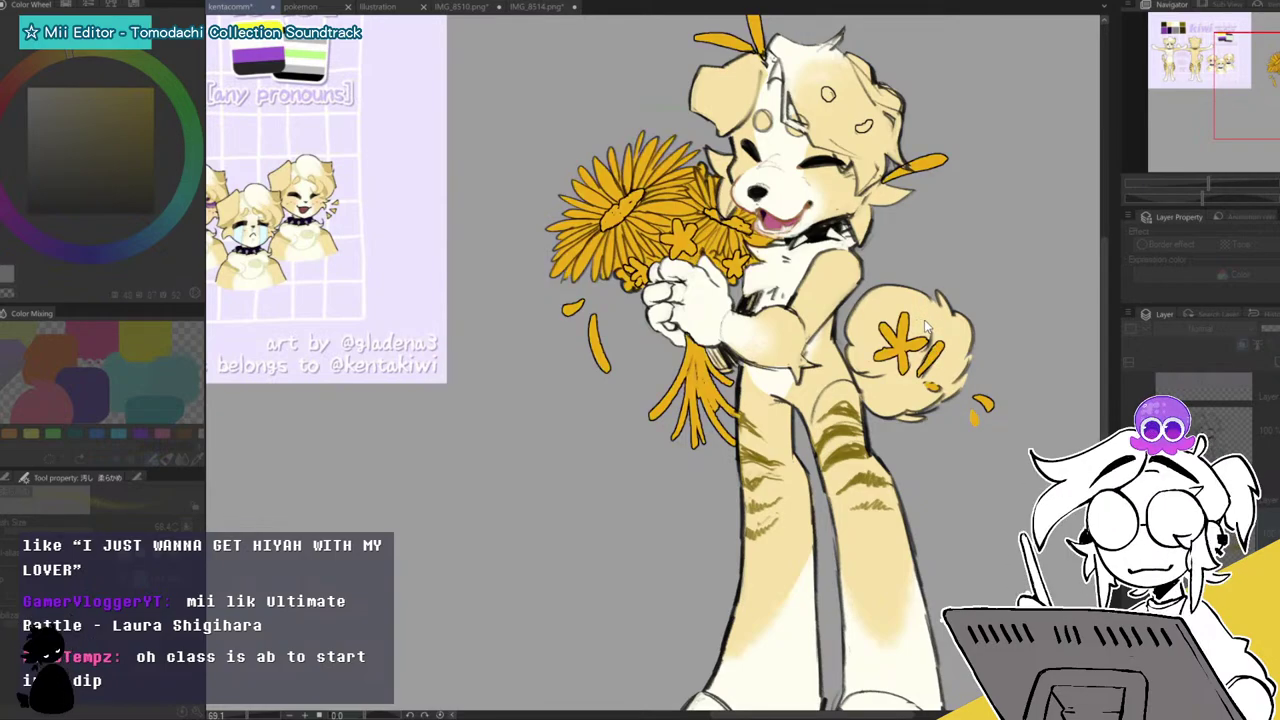
pyautogui.click(926, 326)
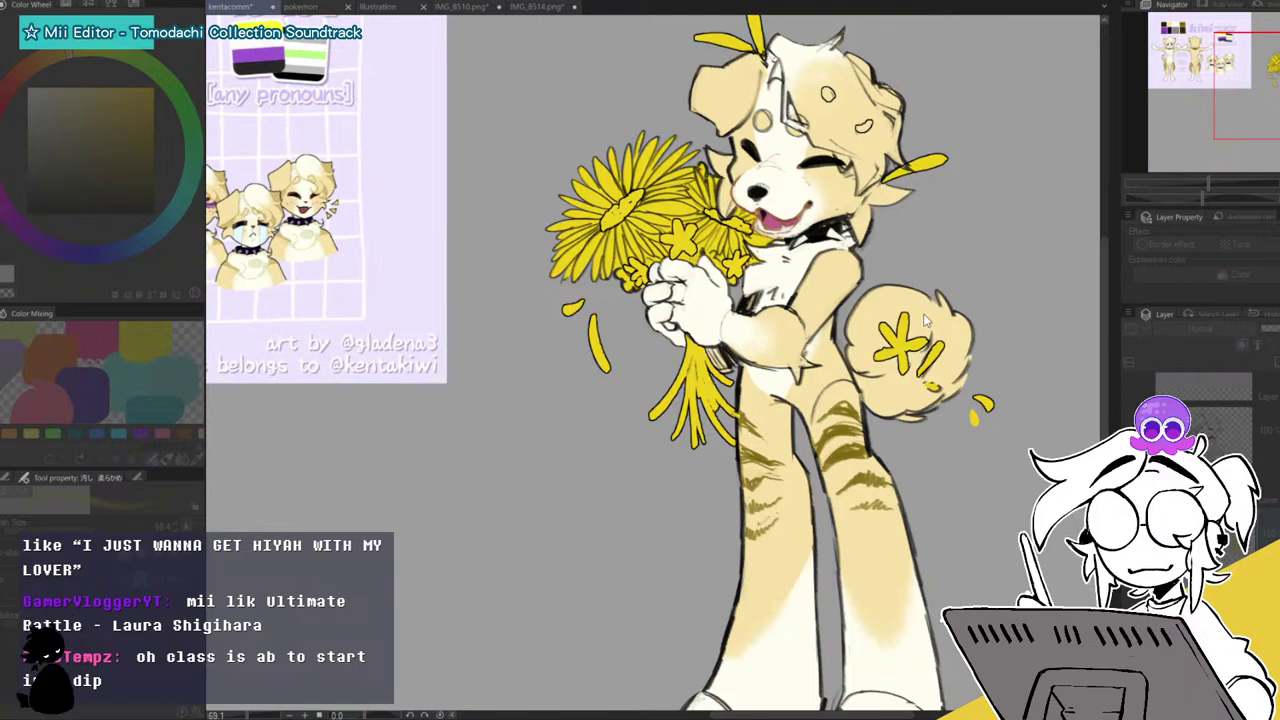
pyautogui.click(1117, 293)
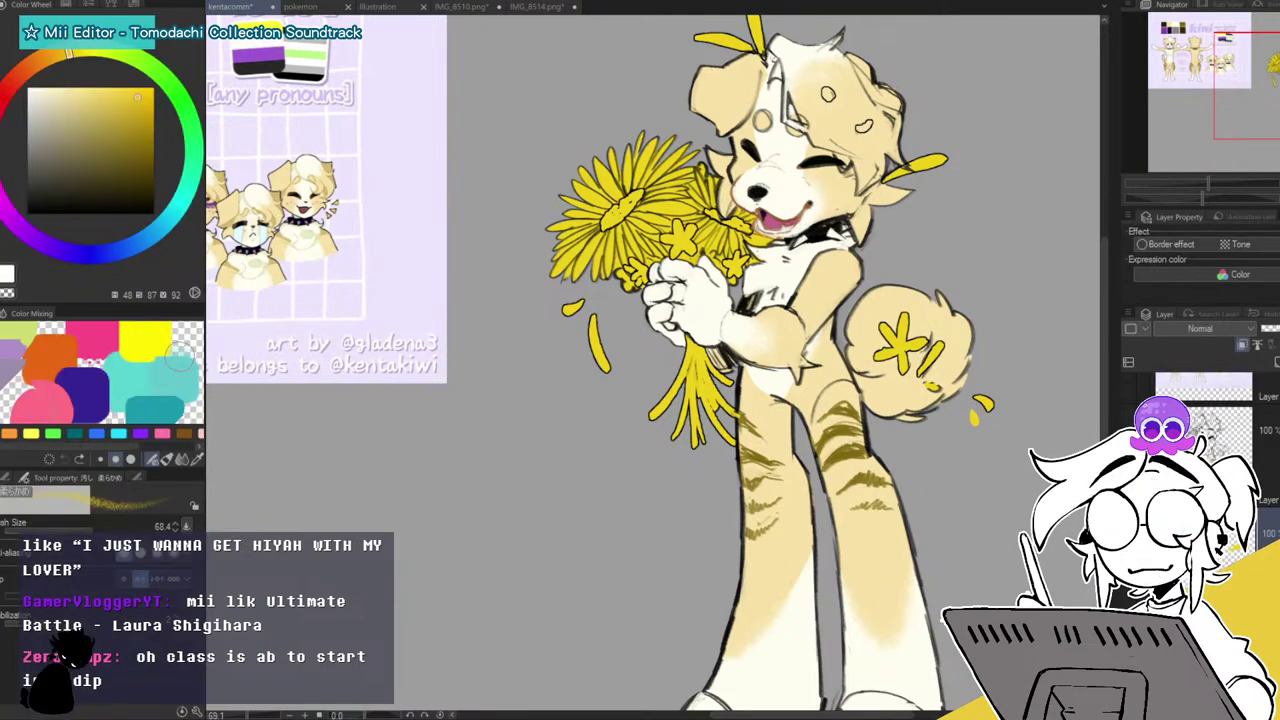
# Try shading the centre of the large flower with a darker, warmer golden tone.
pyautogui.keyDown('alt'); pyautogui.click(622, 205); pyautogui.keyUp('alt')
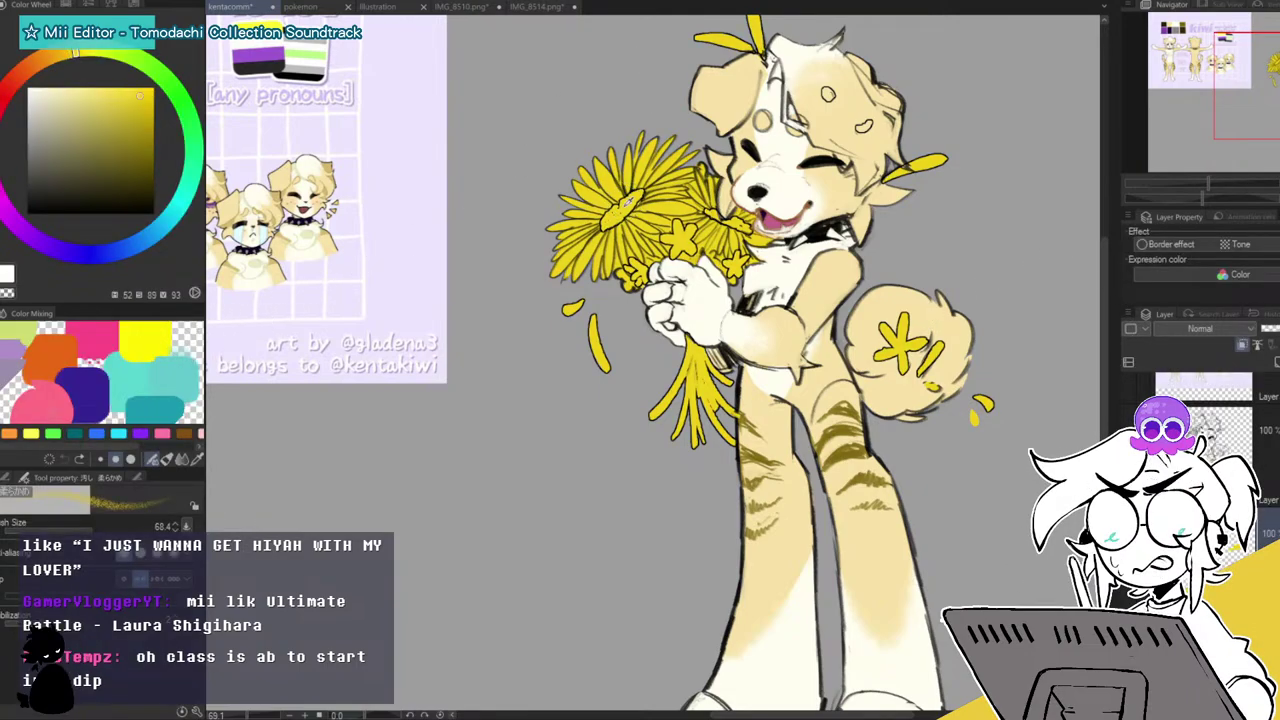
pyautogui.click(68, 66)
pyautogui.moveTo(625, 215)
pyautogui.mouseDown()
pyautogui.moveTo(622, 200)
pyautogui.moveTo(650, 195)
pyautogui.mouseUp()
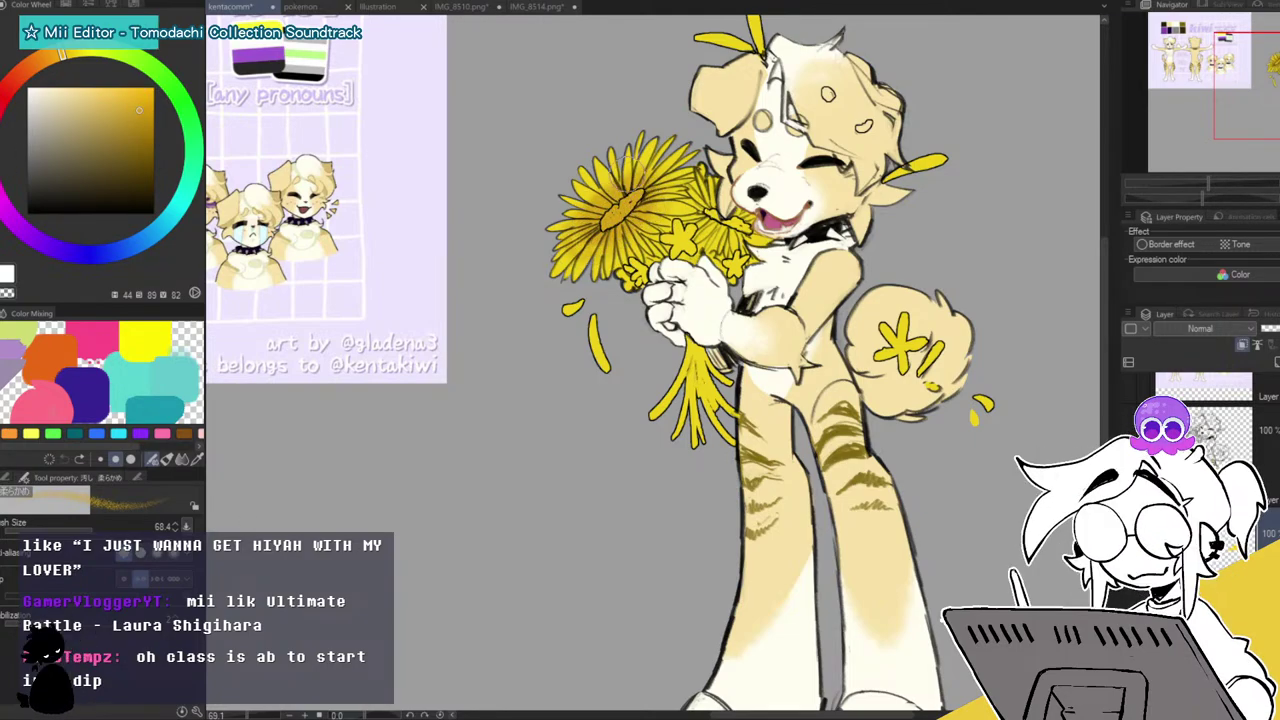
pyautogui.moveTo(601, 244); pyautogui.dragTo(618, 232)
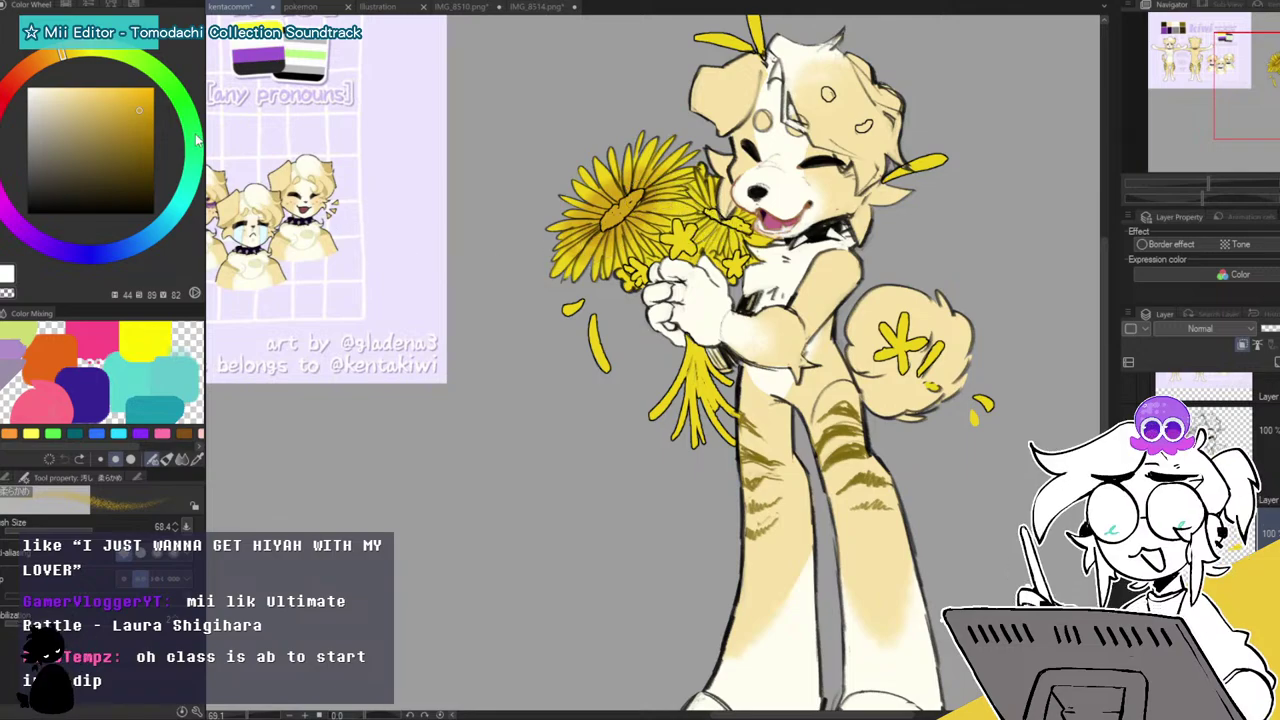
# Undo the centre shading, choose a more saturated orange and brush it over the large flowers' centres and the long petals.
pyautogui.click(145, 104)
pyautogui.click(54, 56)
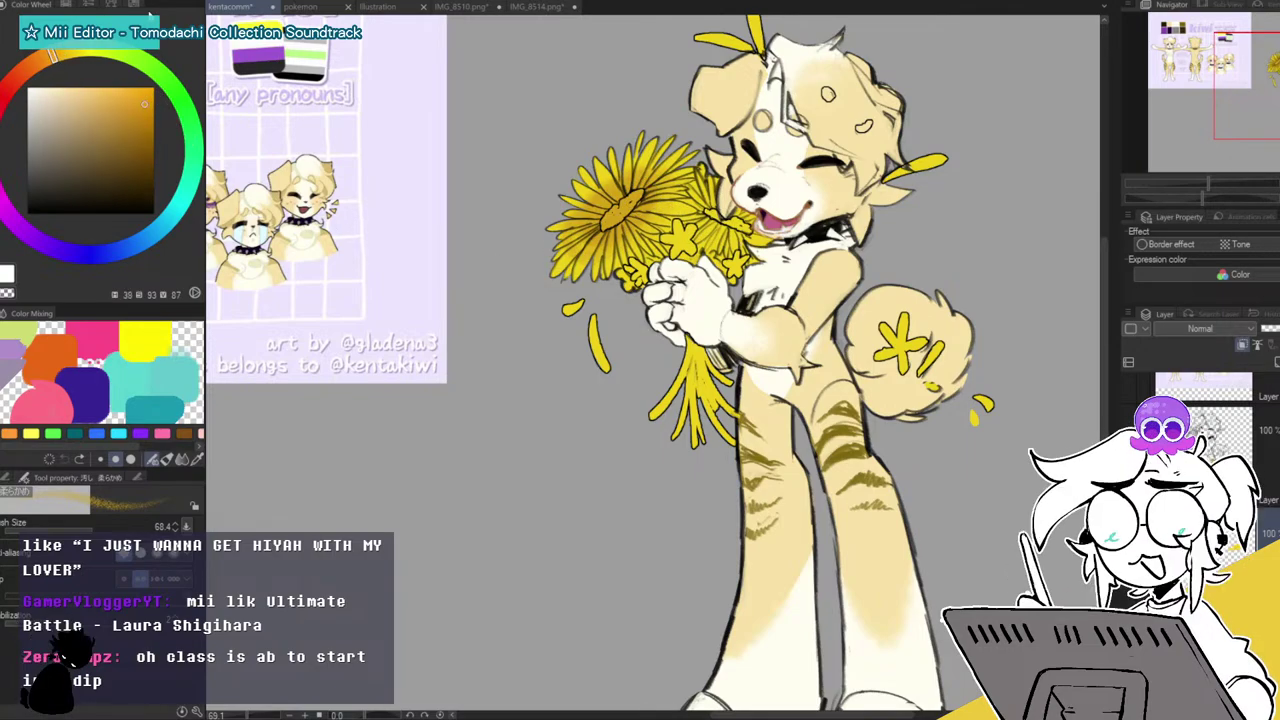
pyautogui.hotkey('ctrl', 'z')
pyautogui.hotkey('ctrl', 'z')
pyautogui.moveTo(607, 222)
pyautogui.mouseDown()
pyautogui.moveTo(600, 196)
pyautogui.moveTo(628, 240)
pyautogui.moveTo(650, 218)
pyautogui.moveTo(590, 262)
pyautogui.mouseUp()
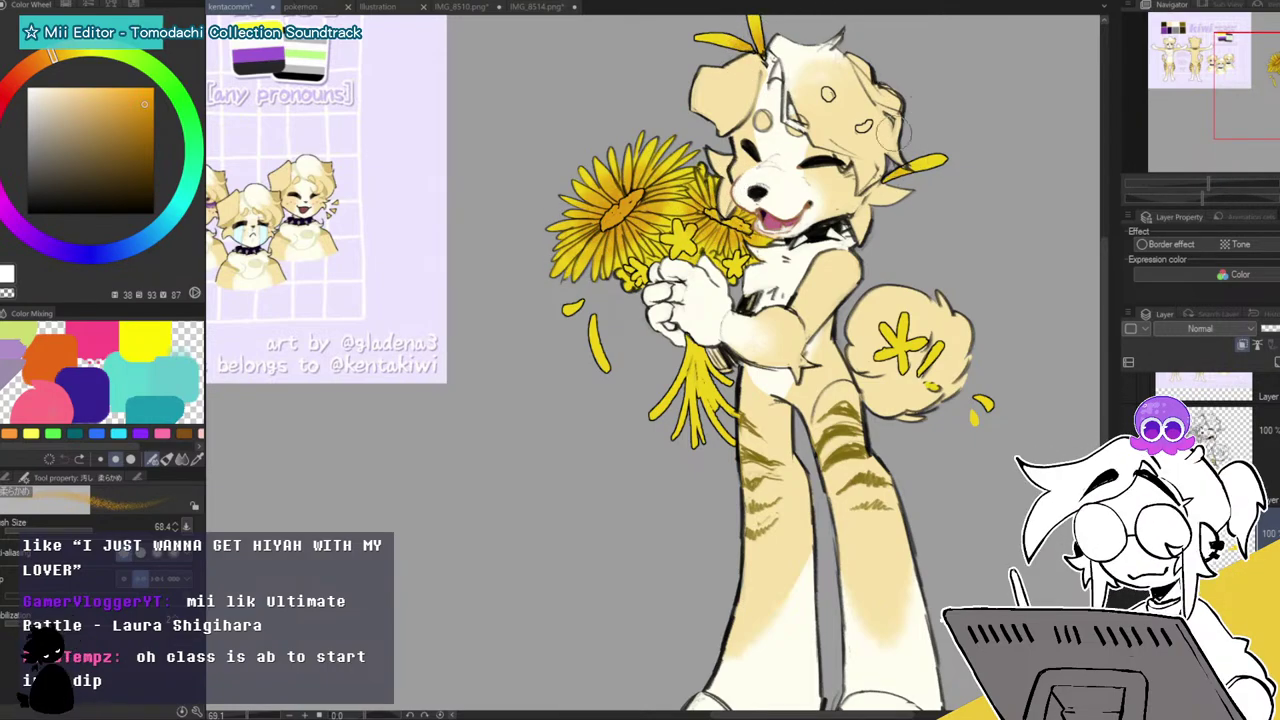
pyautogui.moveTo(942, 343); pyautogui.dragTo(930, 372)
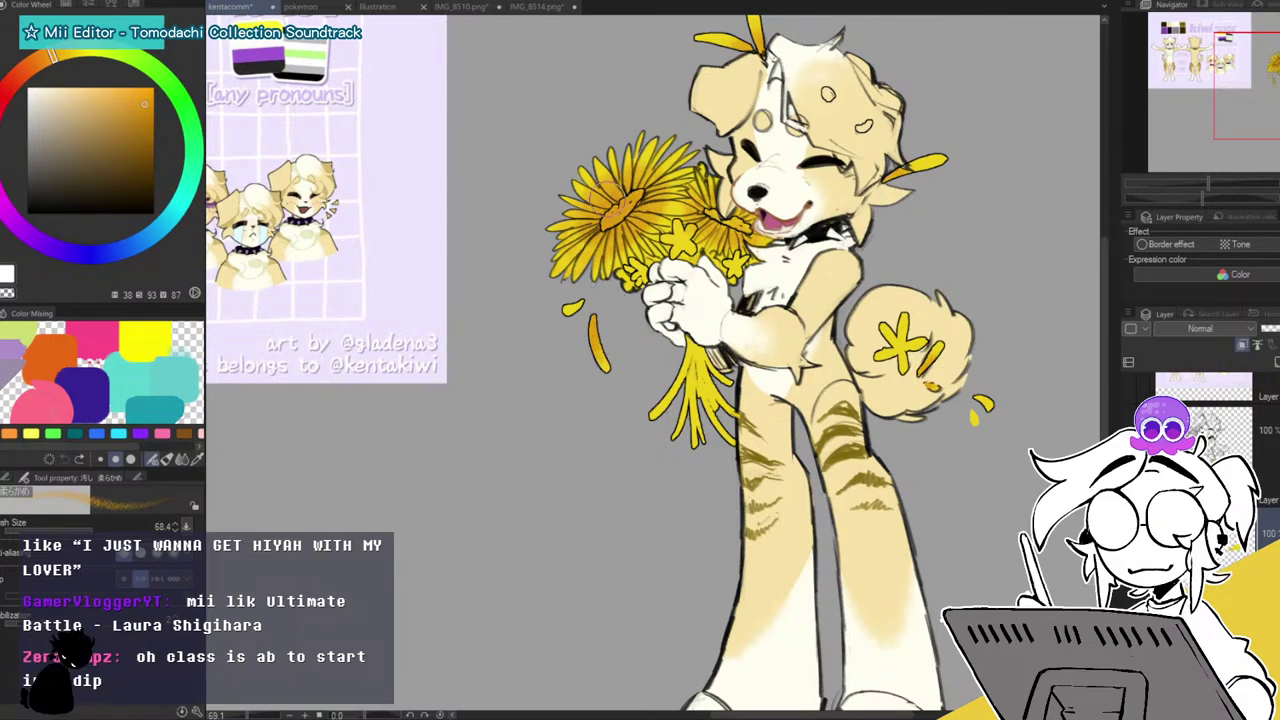
# Take a pale off-white from the pokemon drawing and lasso-fill the tail's star flower and the small loose petals with it.
pyautogui.click(28, 86)
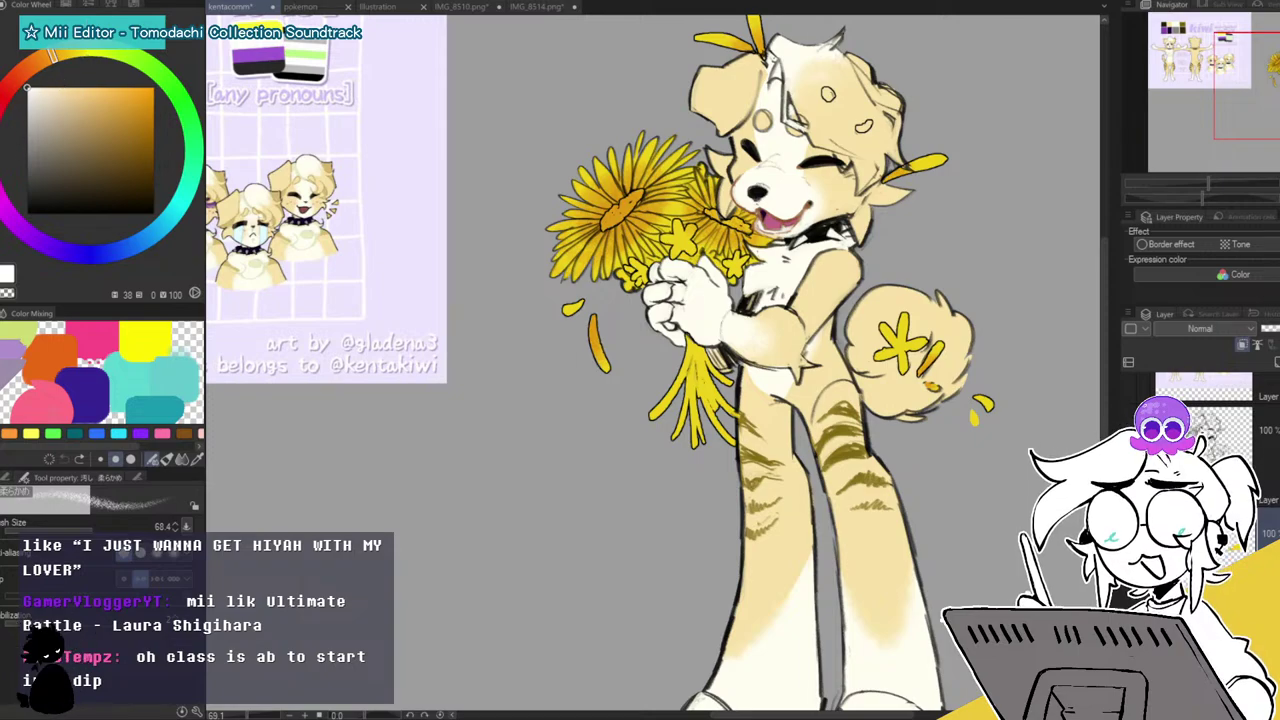
pyautogui.press('u')
pyautogui.click(300, 6)
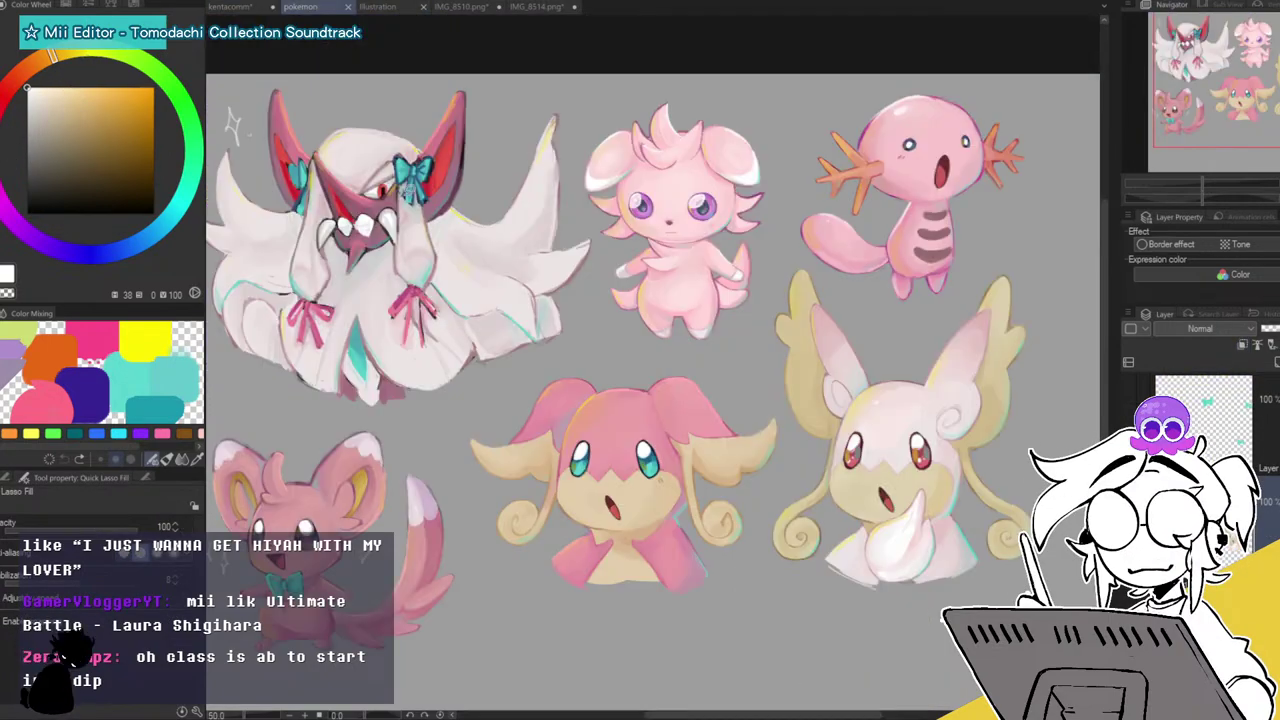
pyautogui.click(232, 6)
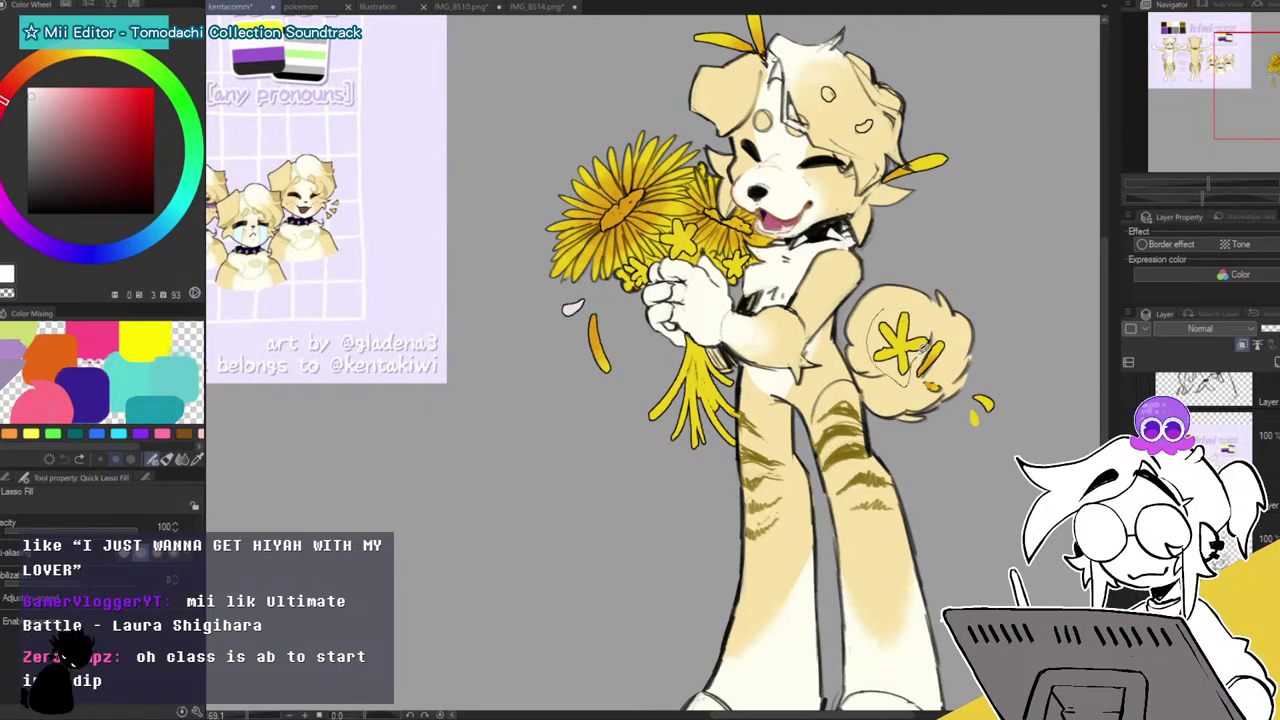
pyautogui.moveTo(922, 352)
pyautogui.mouseDown()
pyautogui.moveTo(936, 325)
pyautogui.moveTo(914, 276)
pyautogui.mouseUp()
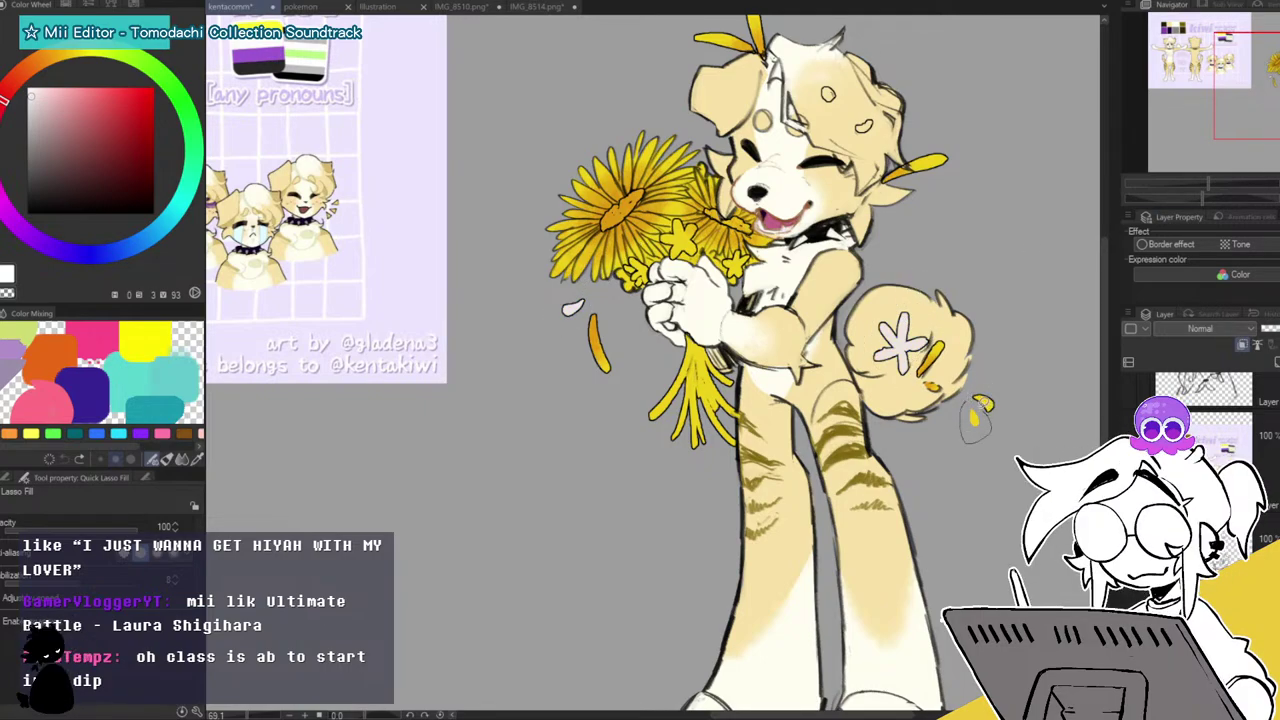
pyautogui.moveTo(978, 370); pyautogui.dragTo(966, 356)
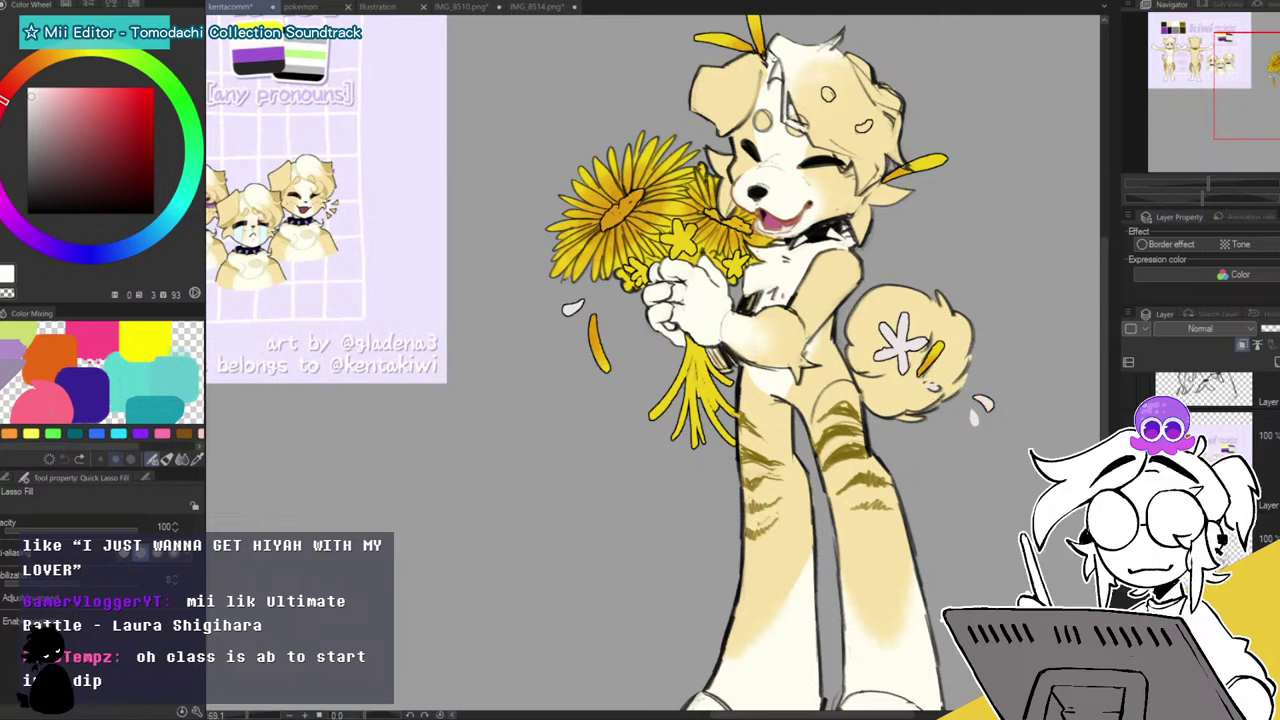
pyautogui.moveTo(827, 74); pyautogui.dragTo(859, 122)
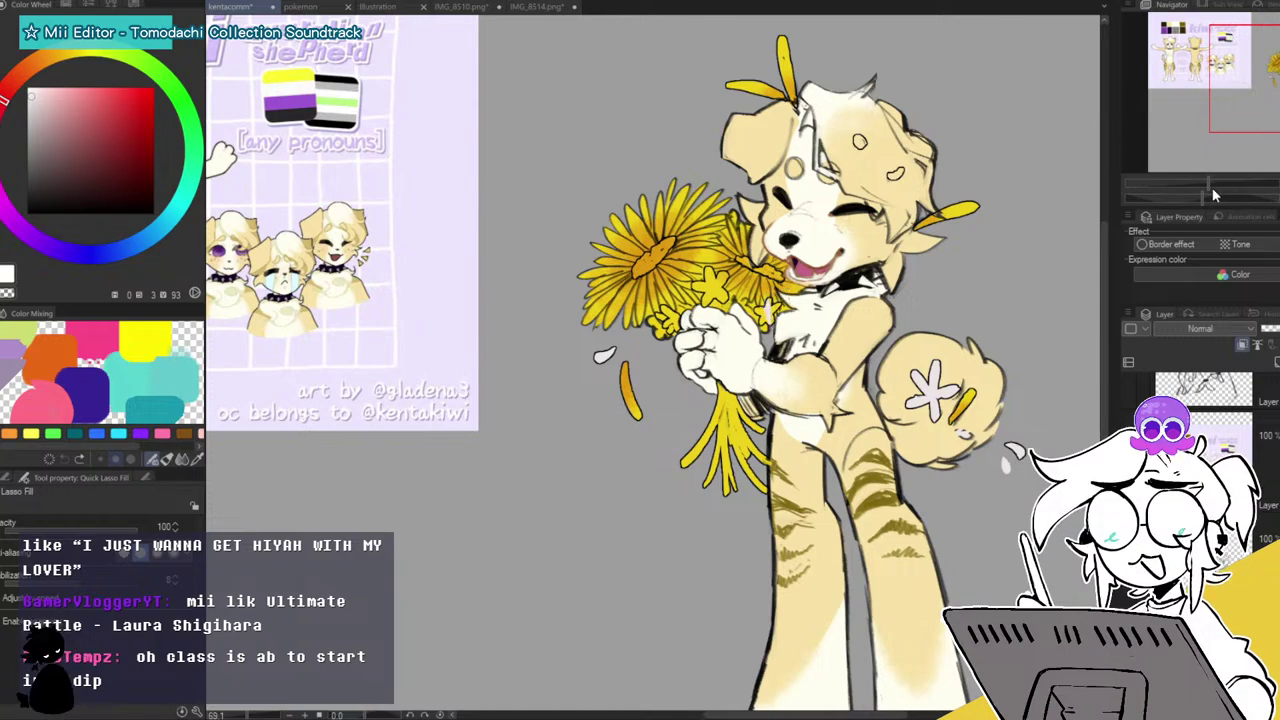
# Lasso-fill the three small star flowers in front of the bouquet with the pale off-white.
pyautogui.moveTo(1209, 184); pyautogui.dragTo(1232, 184)
pyautogui.moveTo(1271, 78); pyautogui.dragTo(1276, 68)
pyautogui.moveTo(712, 296)
pyautogui.mouseDown()
pyautogui.moveTo(718, 243)
pyautogui.moveTo(737, 245)
pyautogui.moveTo(754, 284)
pyautogui.moveTo(775, 259)
pyautogui.moveTo(797, 265)
pyautogui.moveTo(780, 313)
pyautogui.moveTo(798, 352)
pyautogui.moveTo(779, 370)
pyautogui.moveTo(755, 355)
pyautogui.moveTo(713, 385)
pyautogui.moveTo(711, 338)
pyautogui.moveTo(675, 323)
pyautogui.moveTo(706, 290)
pyautogui.mouseUp()
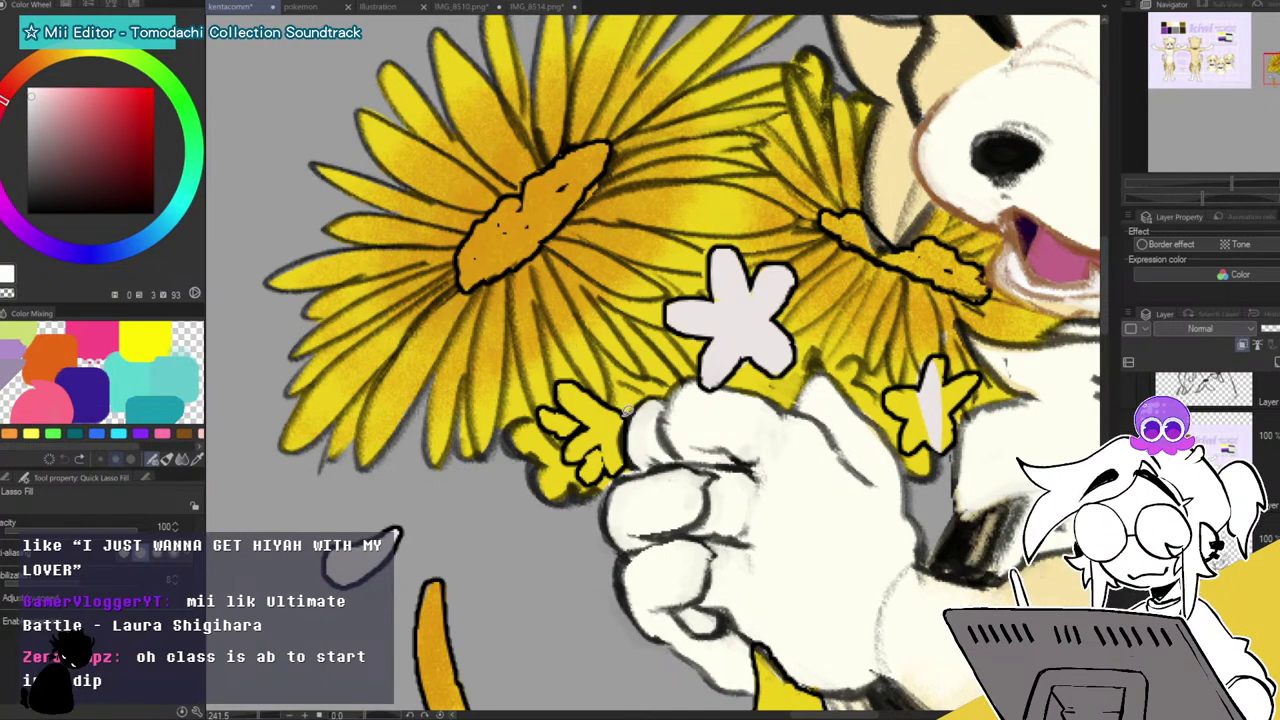
pyautogui.moveTo(556, 424)
pyautogui.mouseDown()
pyautogui.moveTo(598, 417)
pyautogui.moveTo(576, 388)
pyautogui.moveTo(546, 413)
pyautogui.moveTo(596, 436)
pyautogui.moveTo(579, 426)
pyautogui.moveTo(579, 464)
pyautogui.moveTo(609, 439)
pyautogui.moveTo(581, 465)
pyautogui.moveTo(627, 446)
pyautogui.moveTo(625, 413)
pyautogui.mouseUp()
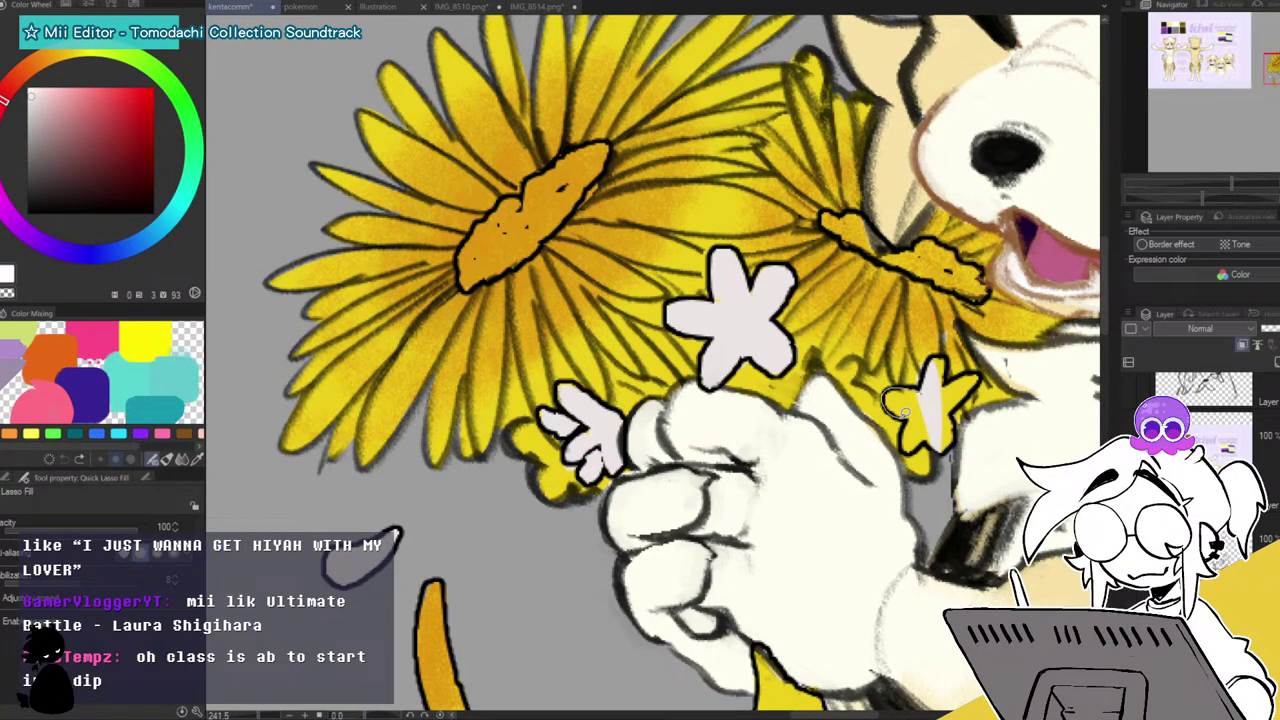
pyautogui.moveTo(906, 443)
pyautogui.mouseDown()
pyautogui.moveTo(958, 442)
pyautogui.moveTo(966, 386)
pyautogui.moveTo(956, 404)
pyautogui.moveTo(984, 368)
pyautogui.moveTo(944, 360)
pyautogui.mouseUp()
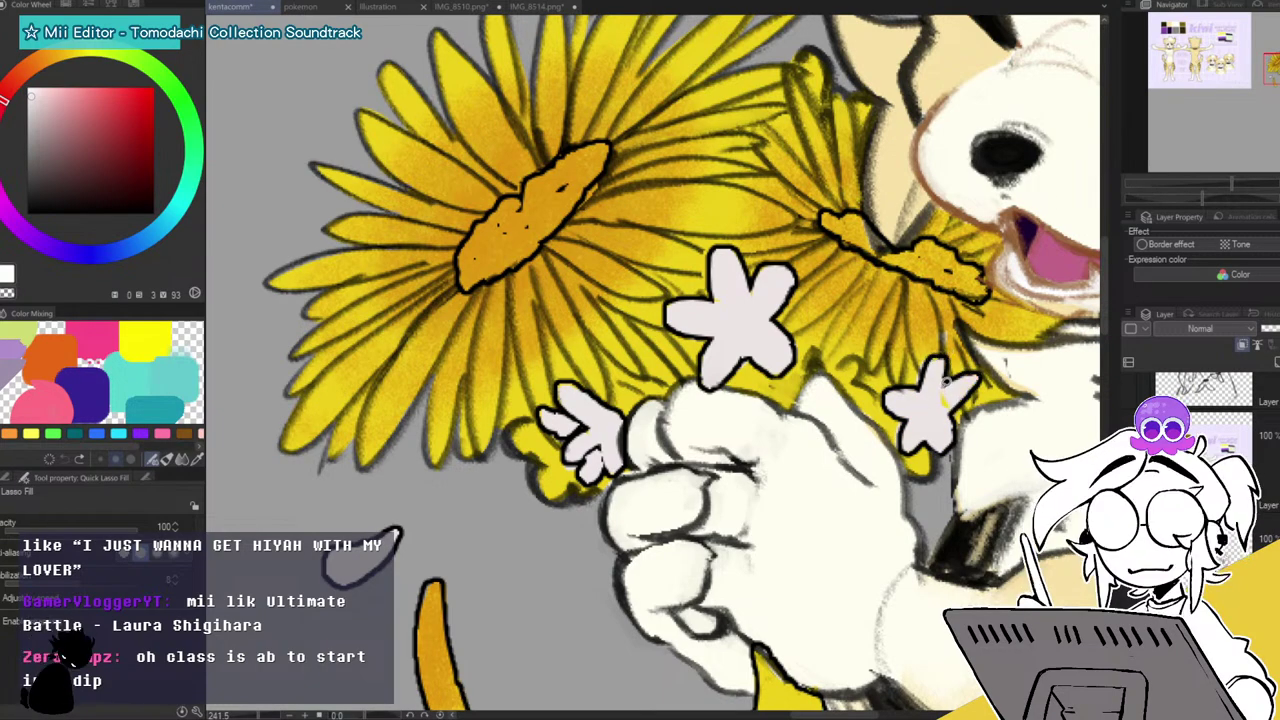
# Choose a muted blue-violet and lasso-fill the small filler blossoms behind the white star flowers and beside the second large flower.
pyautogui.moveTo(1262, 184)
pyautogui.mouseDown()
pyautogui.moveTo(1193, 189)
pyautogui.moveTo(1250, 172)
pyautogui.mouseUp()
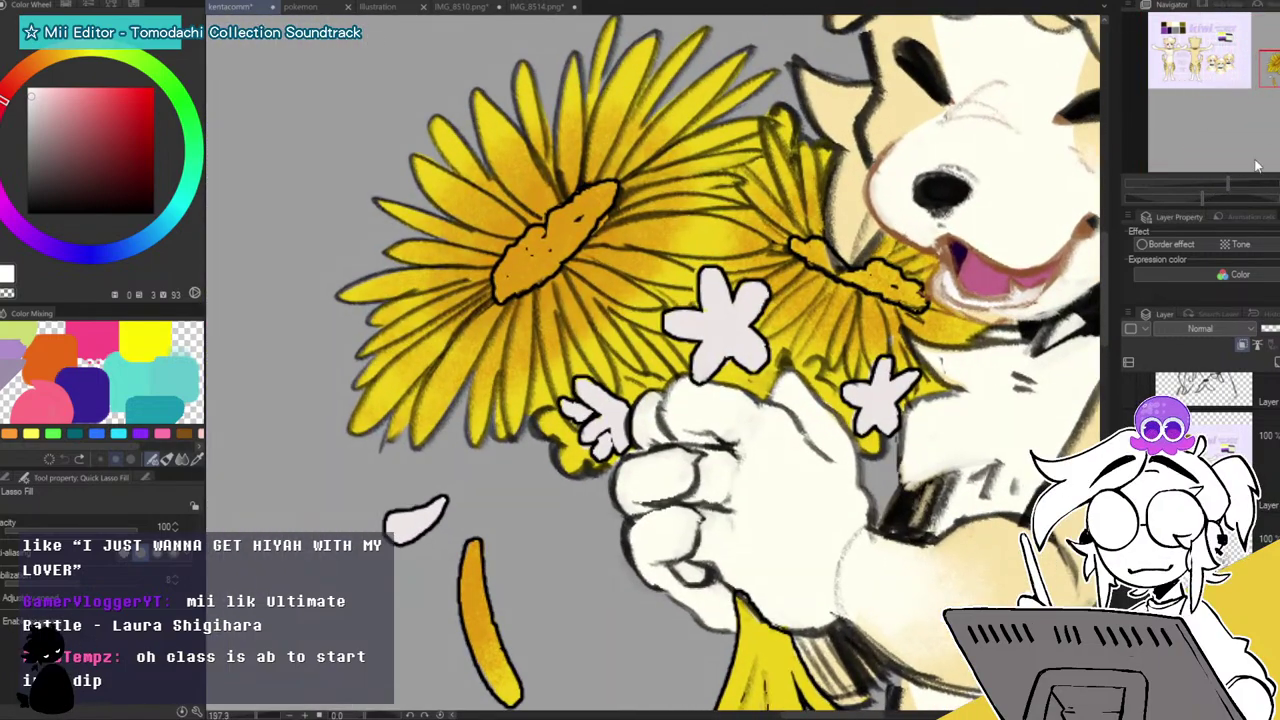
pyautogui.click(108, 254)
pyautogui.moveTo(36, 99); pyautogui.dragTo(41, 116)
pyautogui.click(96, 257)
pyautogui.moveTo(97, 265); pyautogui.dragTo(99, 231)
pyautogui.moveTo(558, 395)
pyautogui.mouseDown()
pyautogui.moveTo(600, 481)
pyautogui.moveTo(625, 453)
pyautogui.moveTo(612, 442)
pyautogui.moveTo(604, 453)
pyautogui.moveTo(556, 395)
pyautogui.mouseUp()
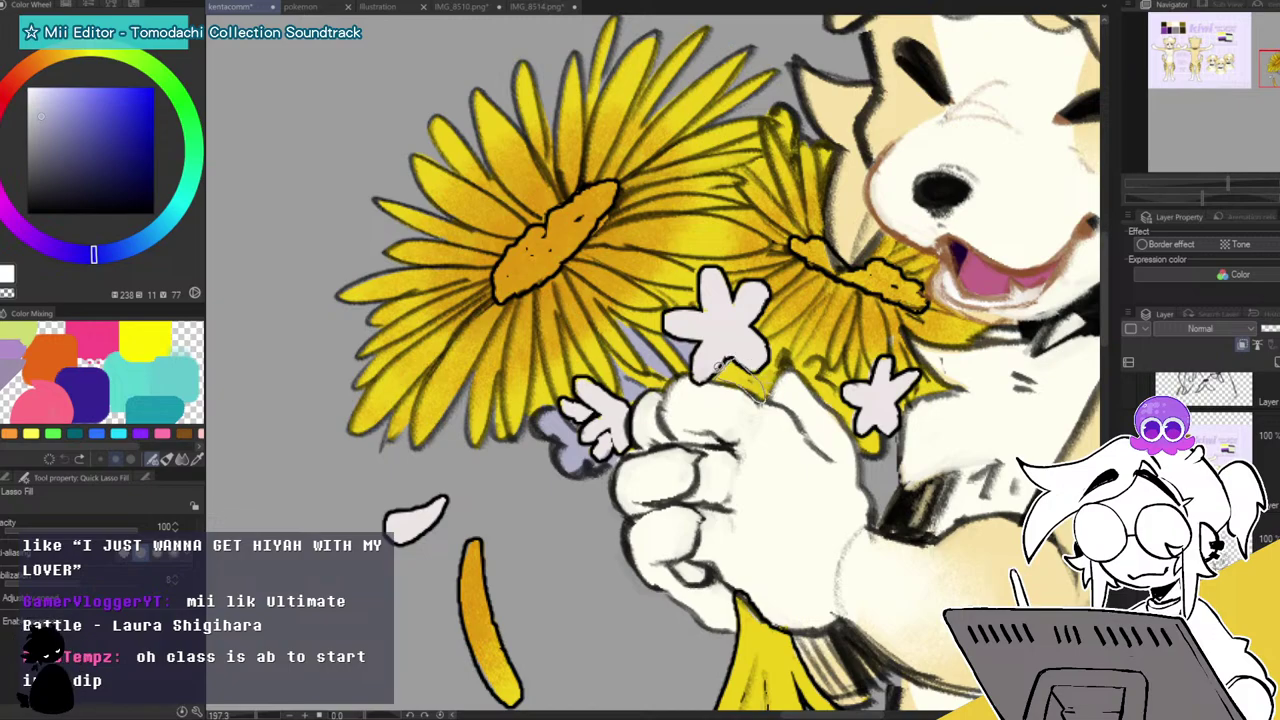
pyautogui.moveTo(812, 306); pyautogui.dragTo(770, 398)
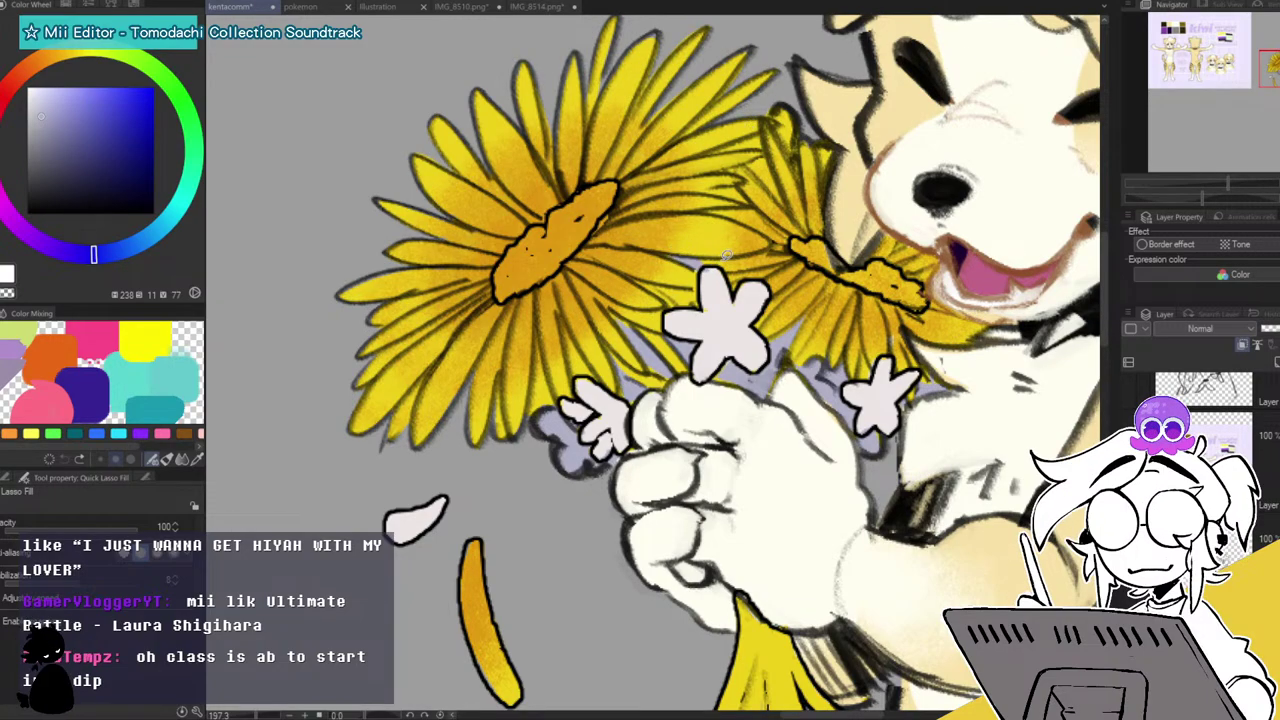
pyautogui.moveTo(776, 105)
pyautogui.mouseDown()
pyautogui.moveTo(796, 162)
pyautogui.moveTo(800, 126)
pyautogui.moveTo(824, 130)
pyautogui.moveTo(822, 168)
pyautogui.moveTo(832, 130)
pyautogui.mouseUp()
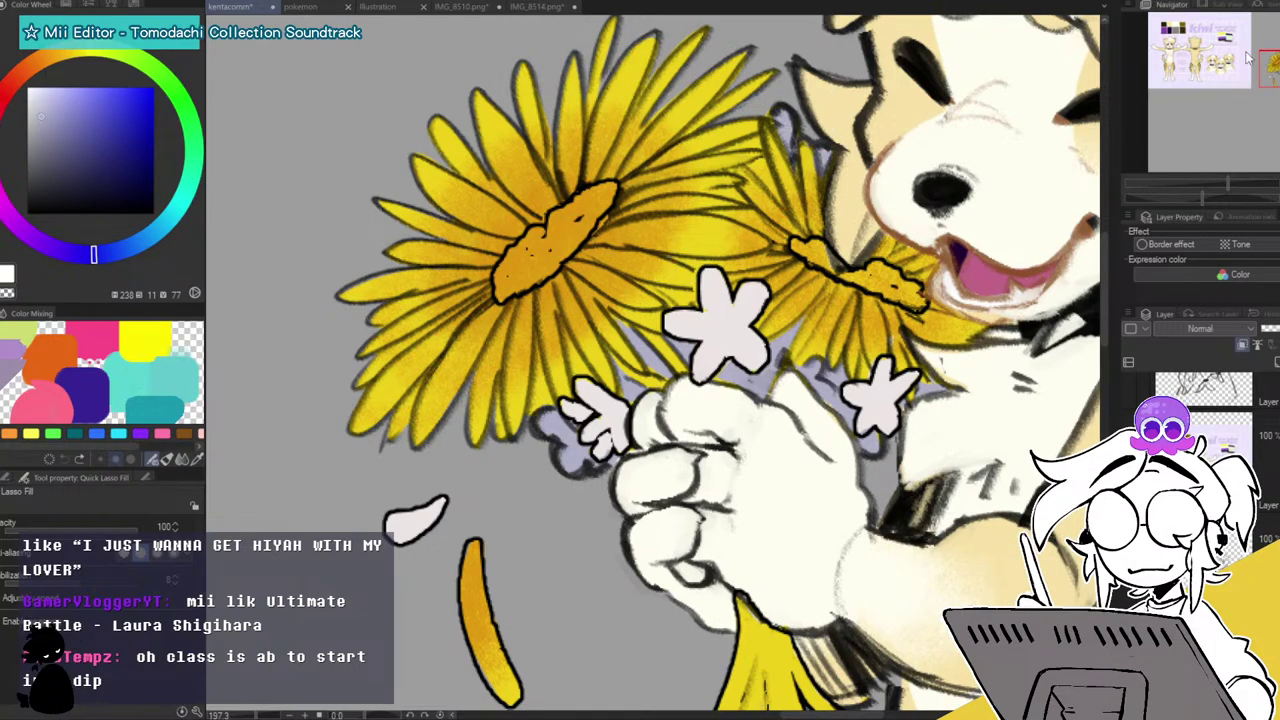
# Sample the stems' yellow, shift it to a muted yellow-green and fill the bouquet's stems below the paws.
pyautogui.moveTo(1246, 182); pyautogui.dragTo(1219, 182)
pyautogui.moveTo(1262, 64); pyautogui.dragTo(1265, 77)
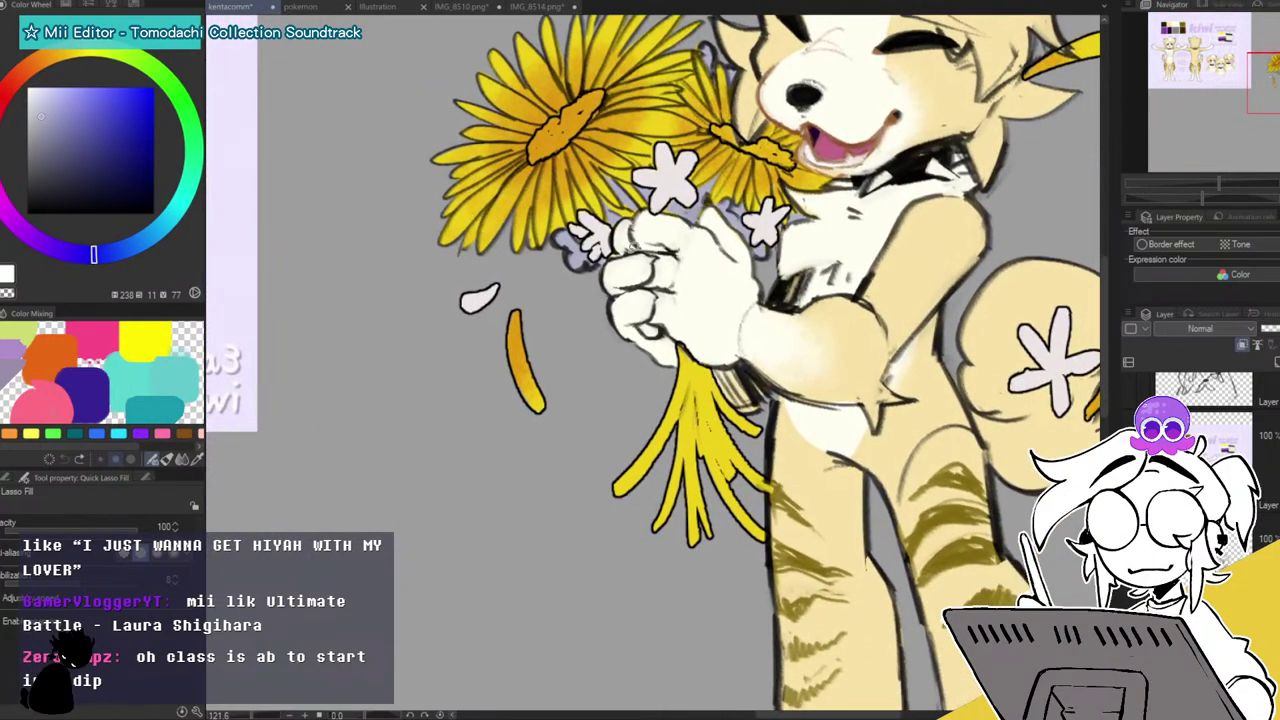
pyautogui.keyDown('alt'); pyautogui.click(691, 401); pyautogui.keyUp('alt')
pyautogui.moveTo(103, 60); pyautogui.dragTo(130, 57)
pyautogui.moveTo(81, 119); pyautogui.dragTo(87, 139)
pyautogui.moveTo(650, 380)
pyautogui.mouseDown()
pyautogui.moveTo(664, 593)
pyautogui.moveTo(762, 538)
pyautogui.moveTo(767, 410)
pyautogui.moveTo(738, 402)
pyautogui.moveTo(714, 368)
pyautogui.mouseUp()
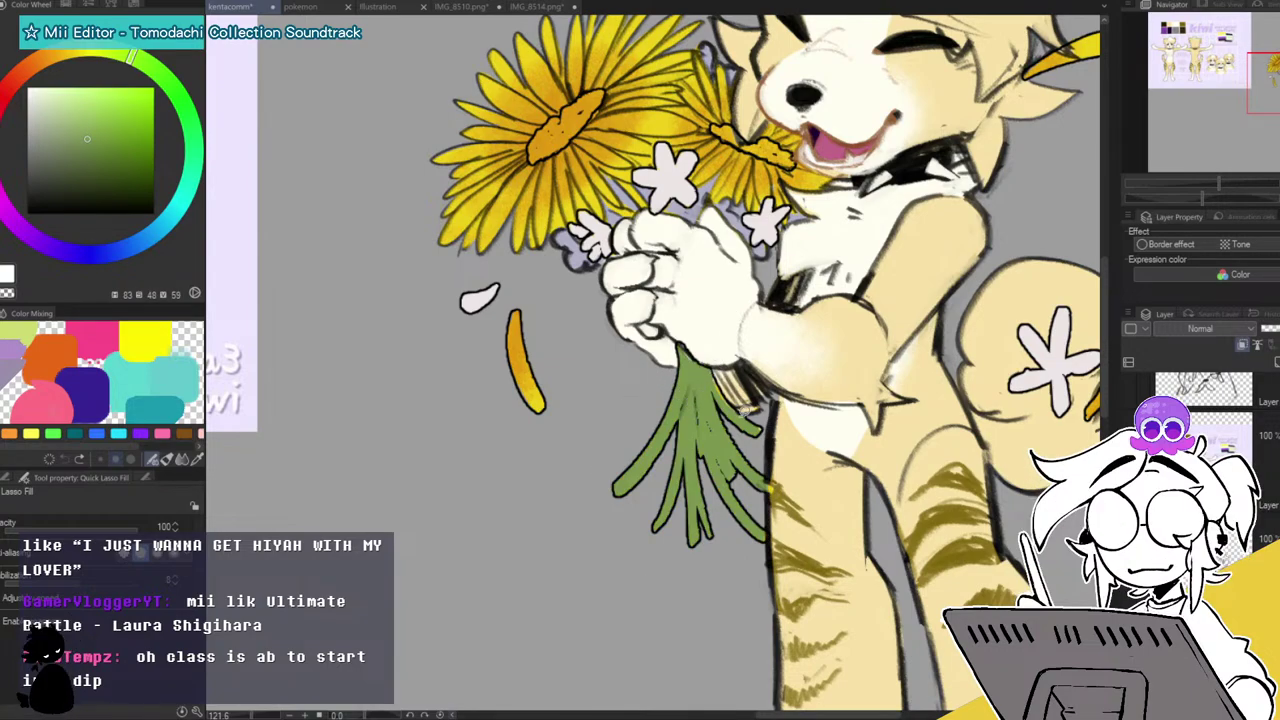
# Try a light lime green, a bright mint and a greyed sea green on the bouquet's stems.
pyautogui.click(80, 102)
pyautogui.moveTo(726, 314)
pyautogui.mouseDown()
pyautogui.moveTo(828, 446)
pyautogui.moveTo(779, 360)
pyautogui.mouseUp()
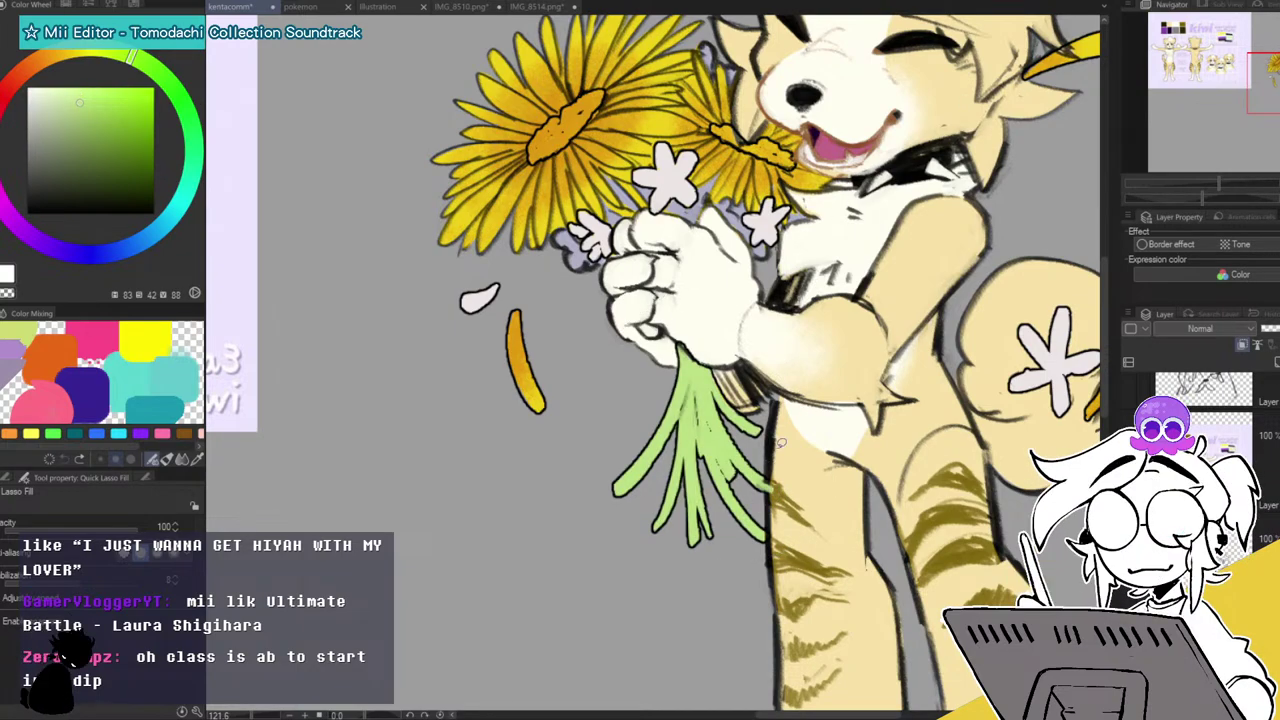
pyautogui.click(91, 102)
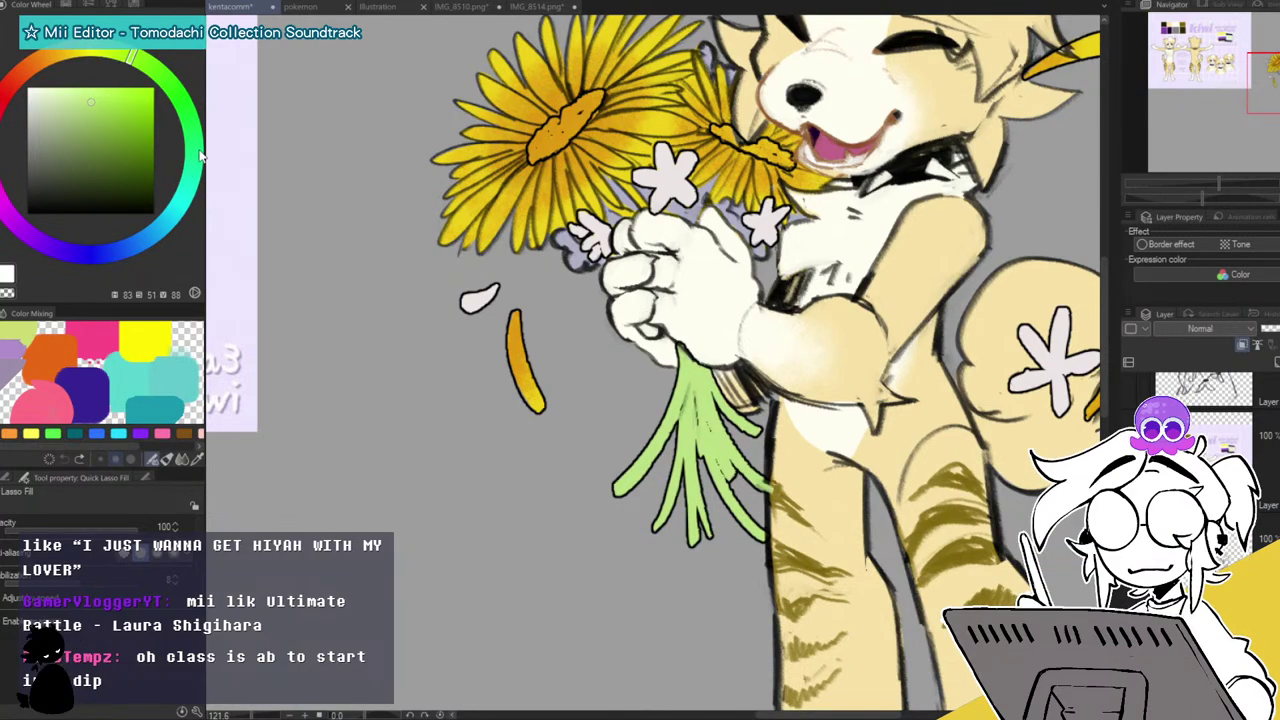
pyautogui.click(194, 153)
pyautogui.moveTo(672, 323); pyautogui.dragTo(768, 385)
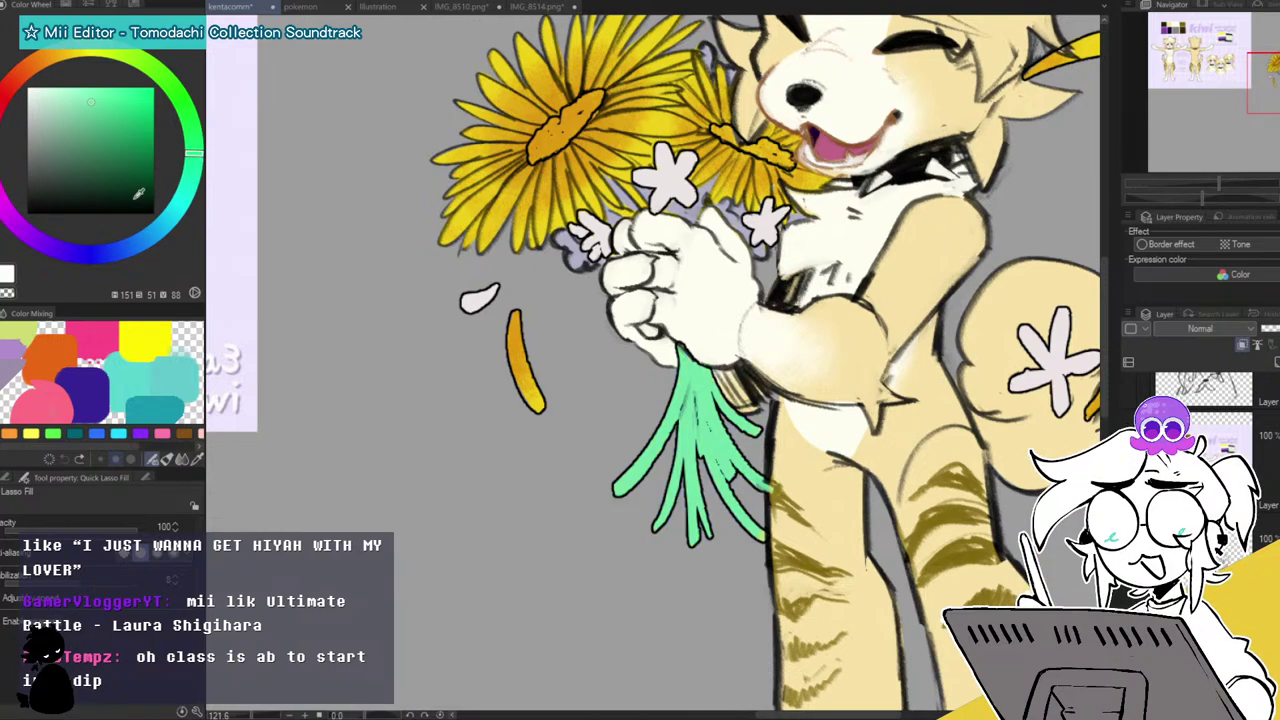
pyautogui.click(69, 128)
pyautogui.moveTo(720, 322)
pyautogui.mouseDown()
pyautogui.moveTo(815, 545)
pyautogui.moveTo(808, 372)
pyautogui.moveTo(754, 373)
pyautogui.mouseUp()
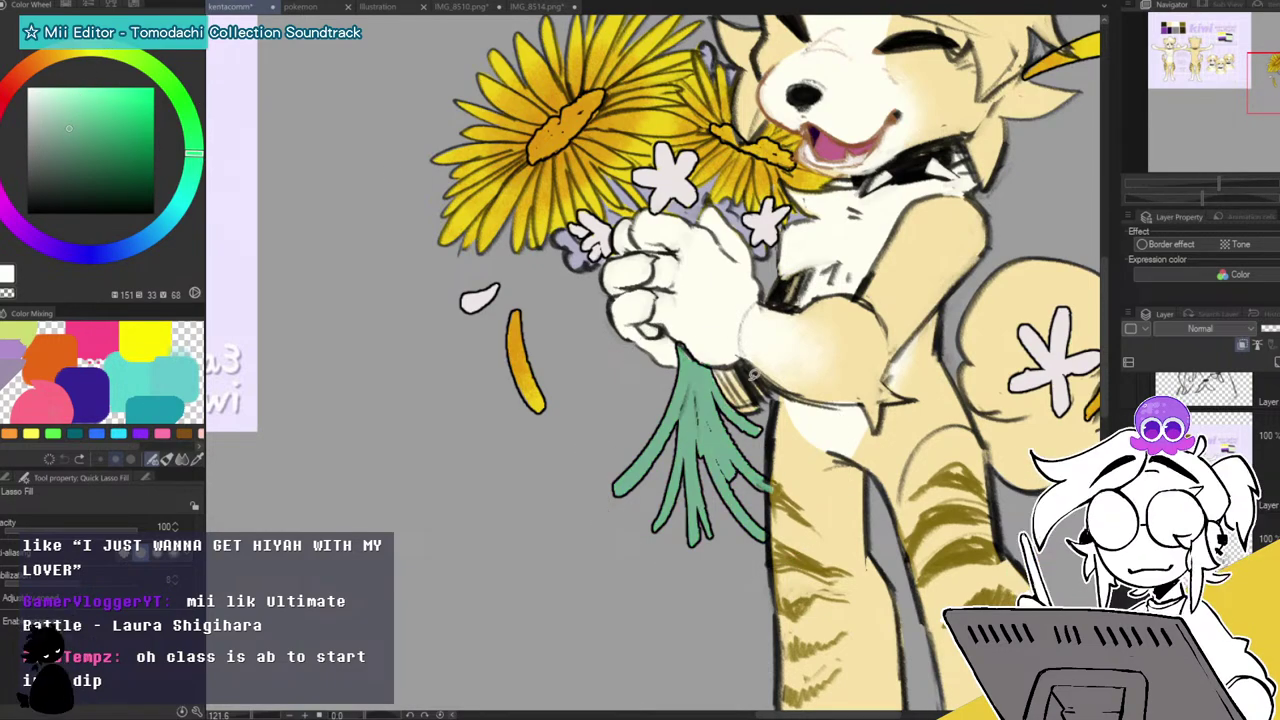
# Choose a darker muted teal-green and fill the stems and the greenery between the flowers above the paws.
pyautogui.moveTo(754, 375); pyautogui.dragTo(581, 571)
pyautogui.click(59, 145)
pyautogui.click(194, 165)
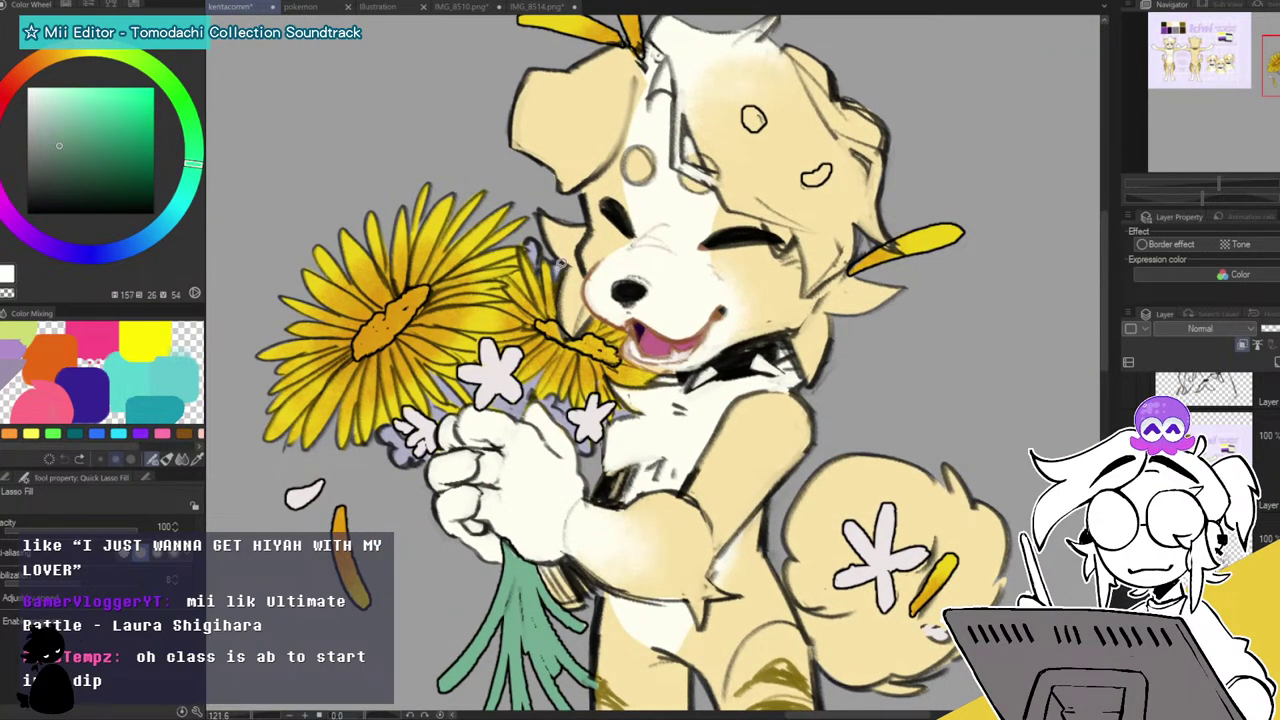
pyautogui.moveTo(535, 517)
pyautogui.mouseDown()
pyautogui.moveTo(405, 704)
pyautogui.moveTo(551, 520)
pyautogui.mouseUp()
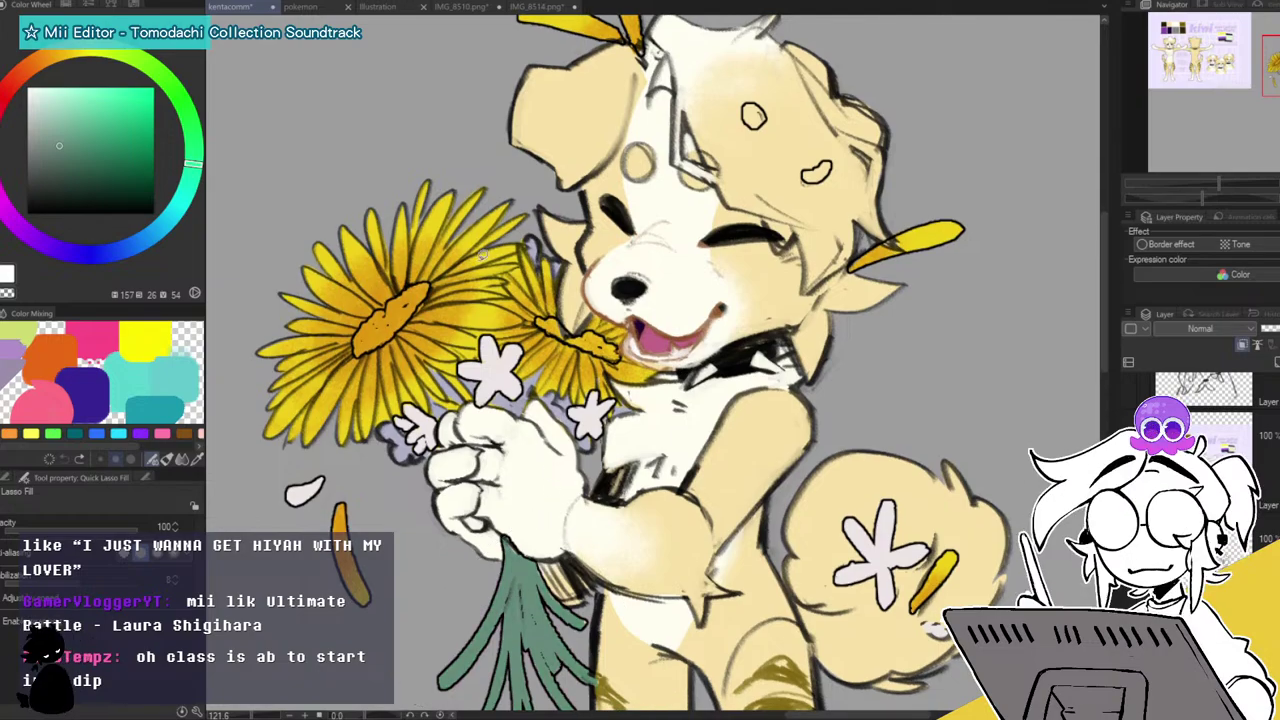
pyautogui.moveTo(453, 371)
pyautogui.mouseDown()
pyautogui.moveTo(483, 396)
pyautogui.moveTo(465, 362)
pyautogui.moveTo(445, 392)
pyautogui.mouseUp()
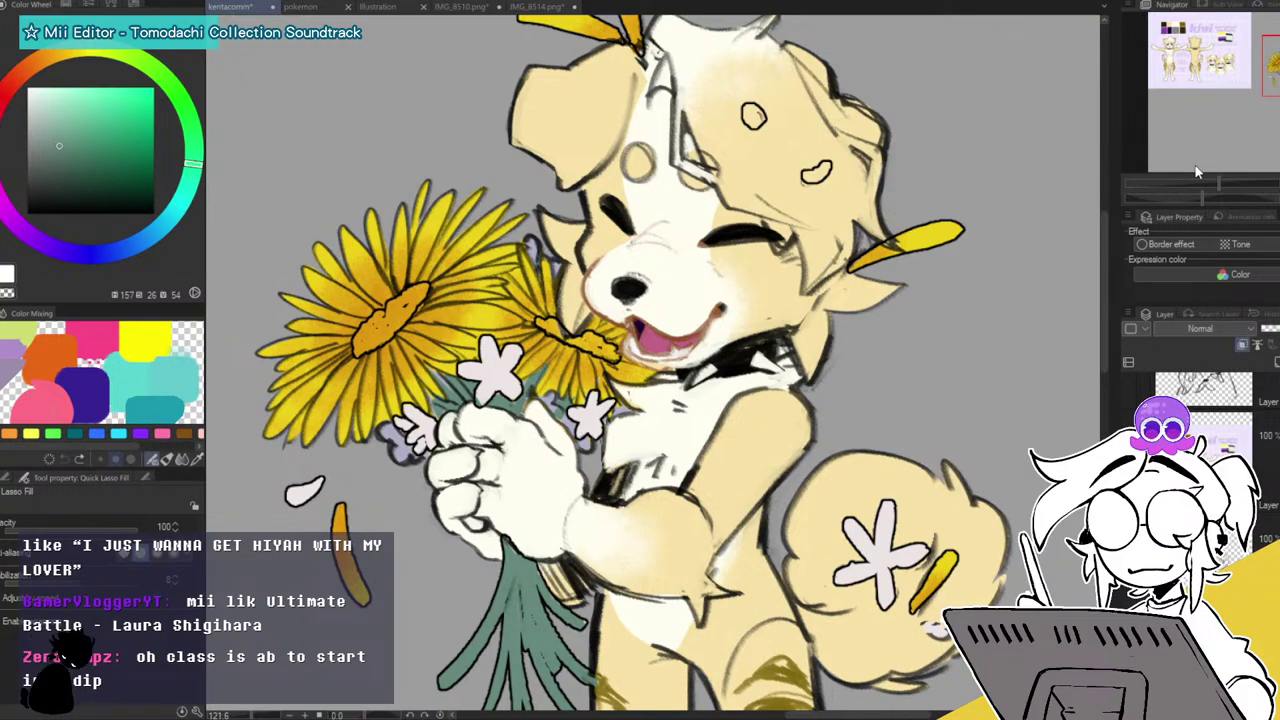
# Deepen the stems and greenery with a darker, bluer teal.
pyautogui.click(1274, 80)
pyautogui.click(188, 185)
pyautogui.click(69, 160)
pyautogui.click(70, 158)
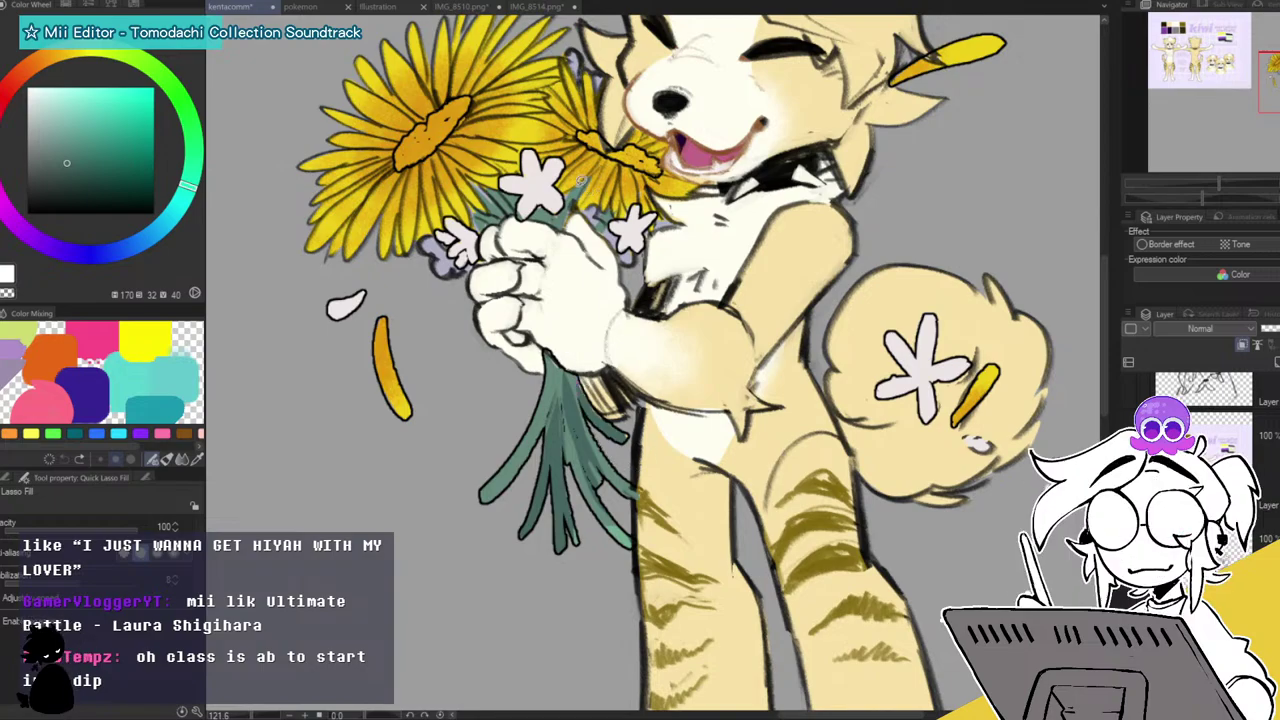
# Sample the large flowers' centre orange, shift it to a muted reddish brown and fill both flower centres.
pyautogui.scroll(-2, 565, 212)
pyautogui.moveTo(1222, 185)
pyautogui.mouseDown()
pyautogui.moveTo(1190, 187)
pyautogui.moveTo(1200, 176)
pyautogui.mouseUp()
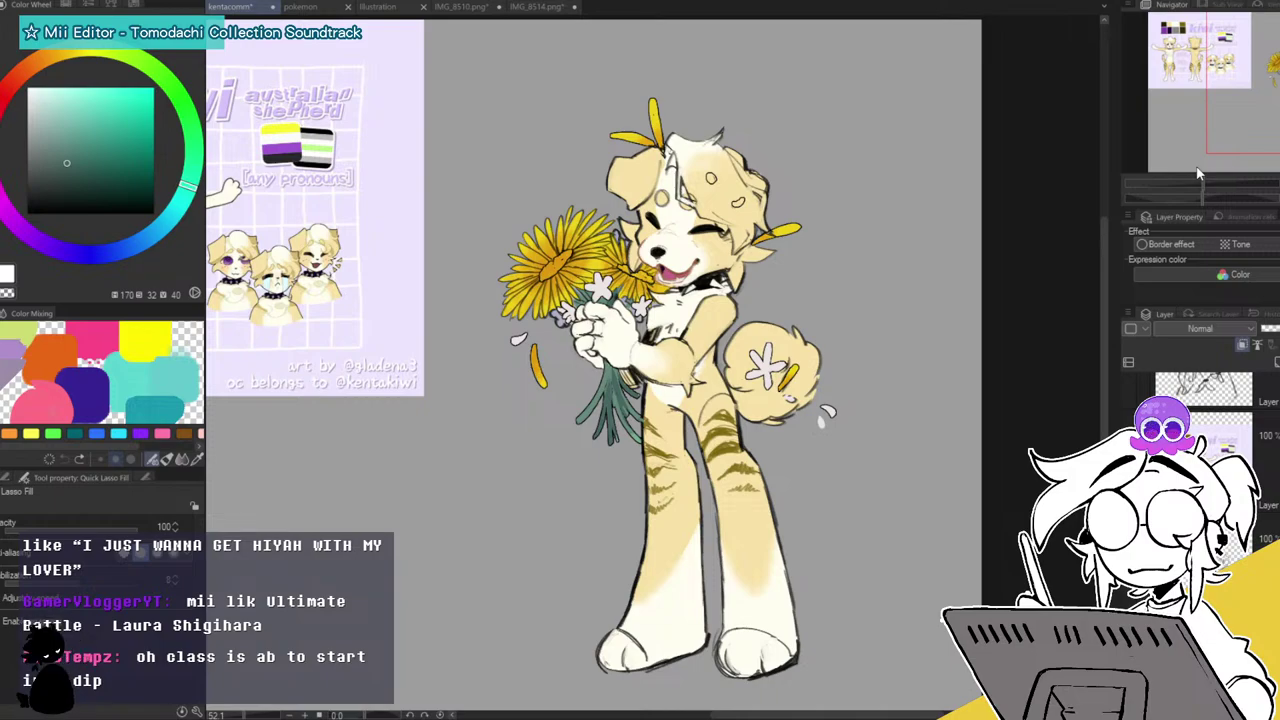
pyautogui.keyDown('alt'); pyautogui.click(556, 267); pyautogui.keyUp('alt')
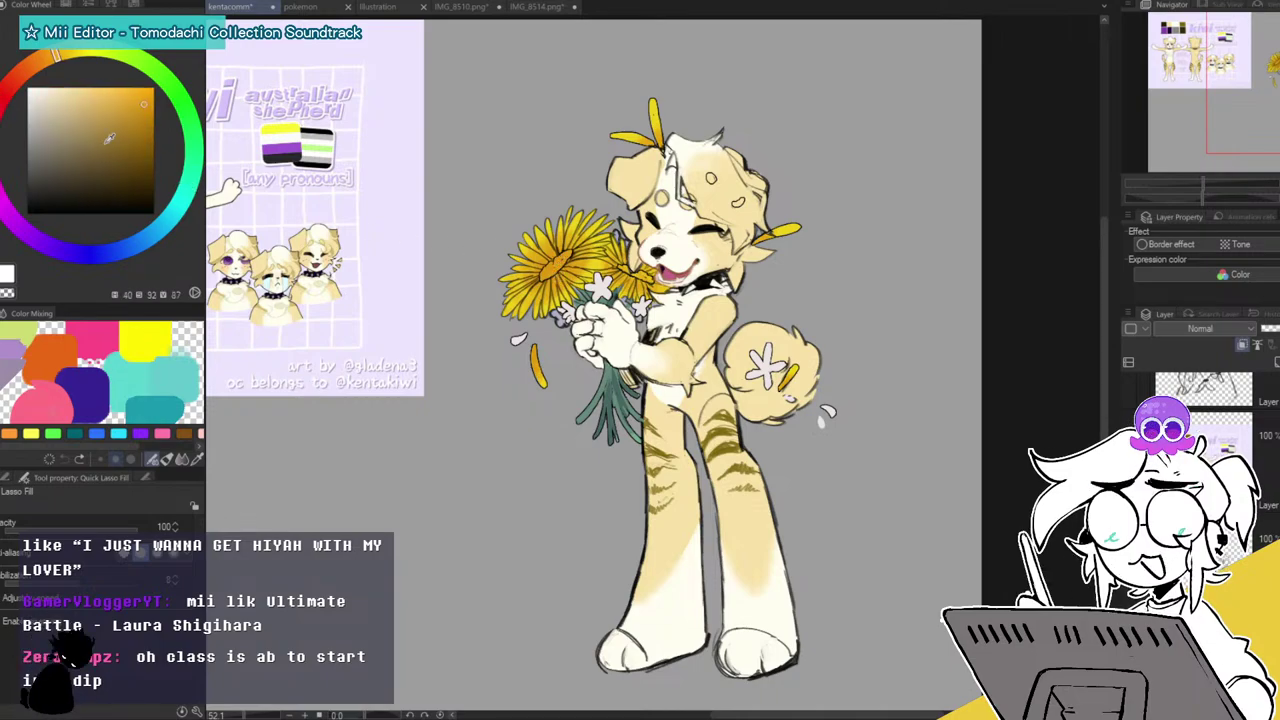
pyautogui.click(29, 66)
pyautogui.click(84, 153)
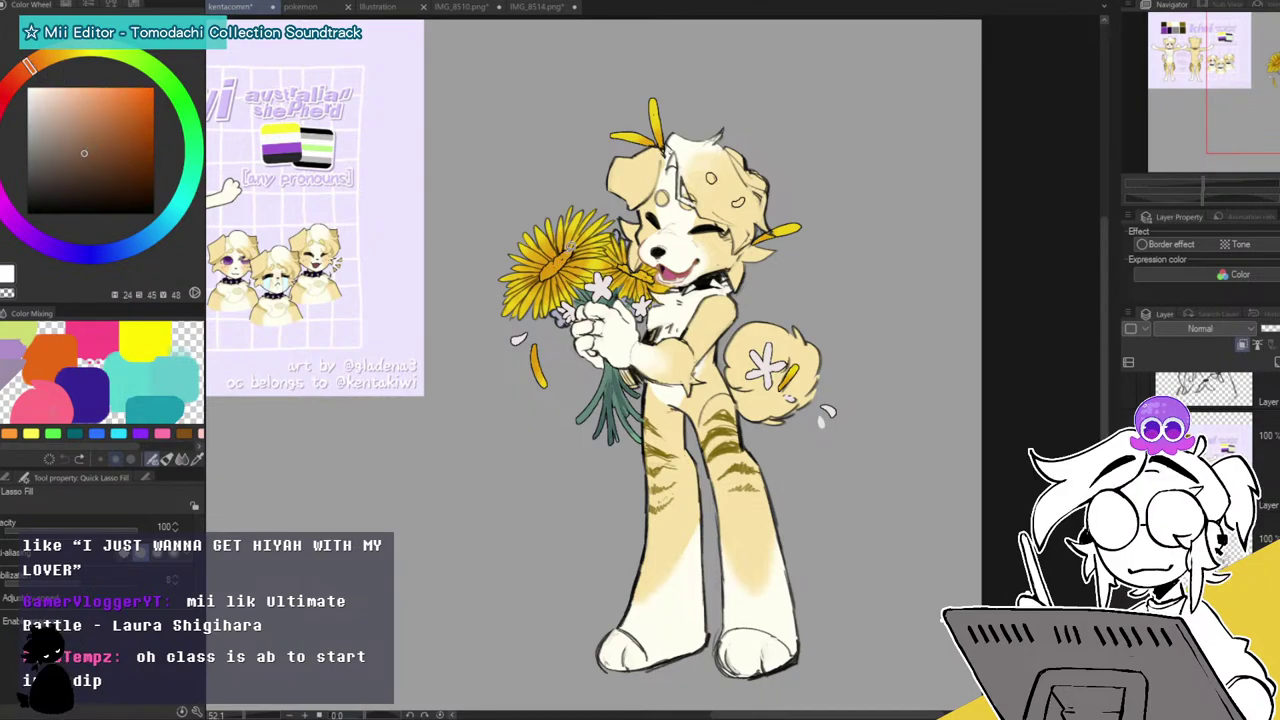
pyautogui.moveTo(582, 244)
pyautogui.mouseDown()
pyautogui.moveTo(655, 258)
pyautogui.moveTo(618, 268)
pyautogui.moveTo(655, 275)
pyautogui.mouseUp()
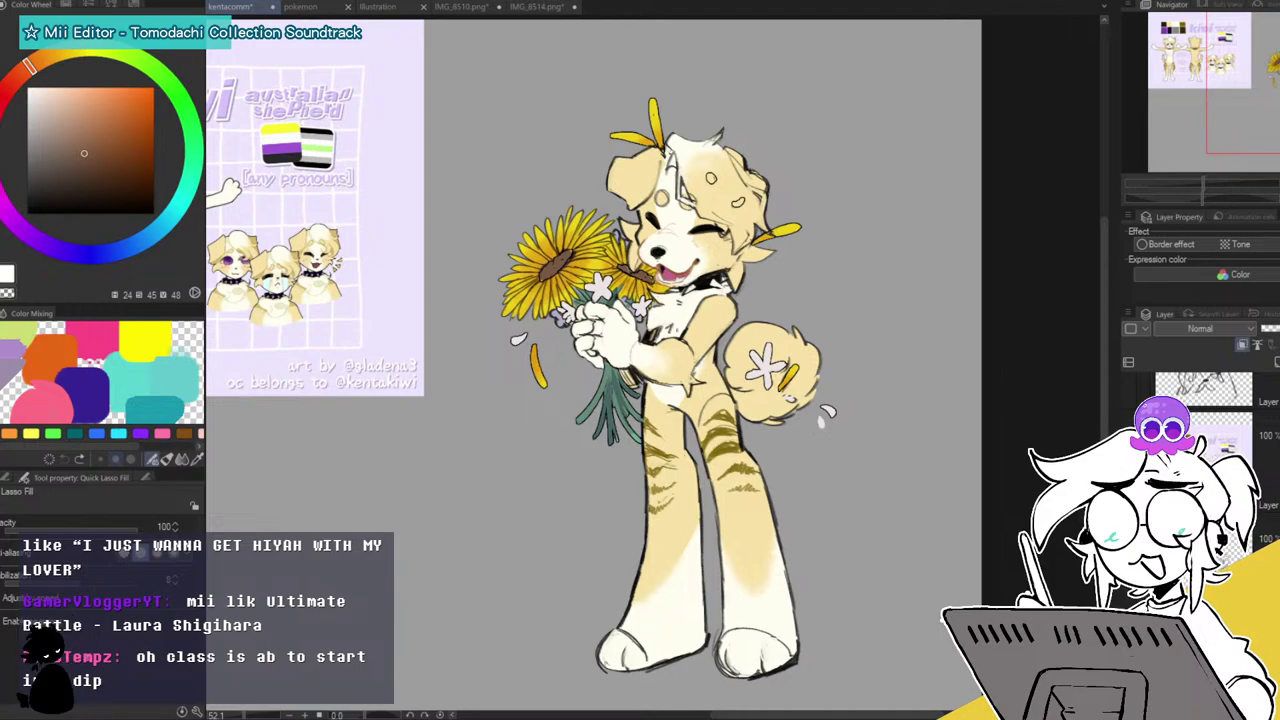
# Recolour the character's line art with Lasso Fill in warm brown (hue 27, saturation 83, value 50).
pyautogui.keyDown('alt'); pyautogui.click(752, 520); pyautogui.keyUp('alt')
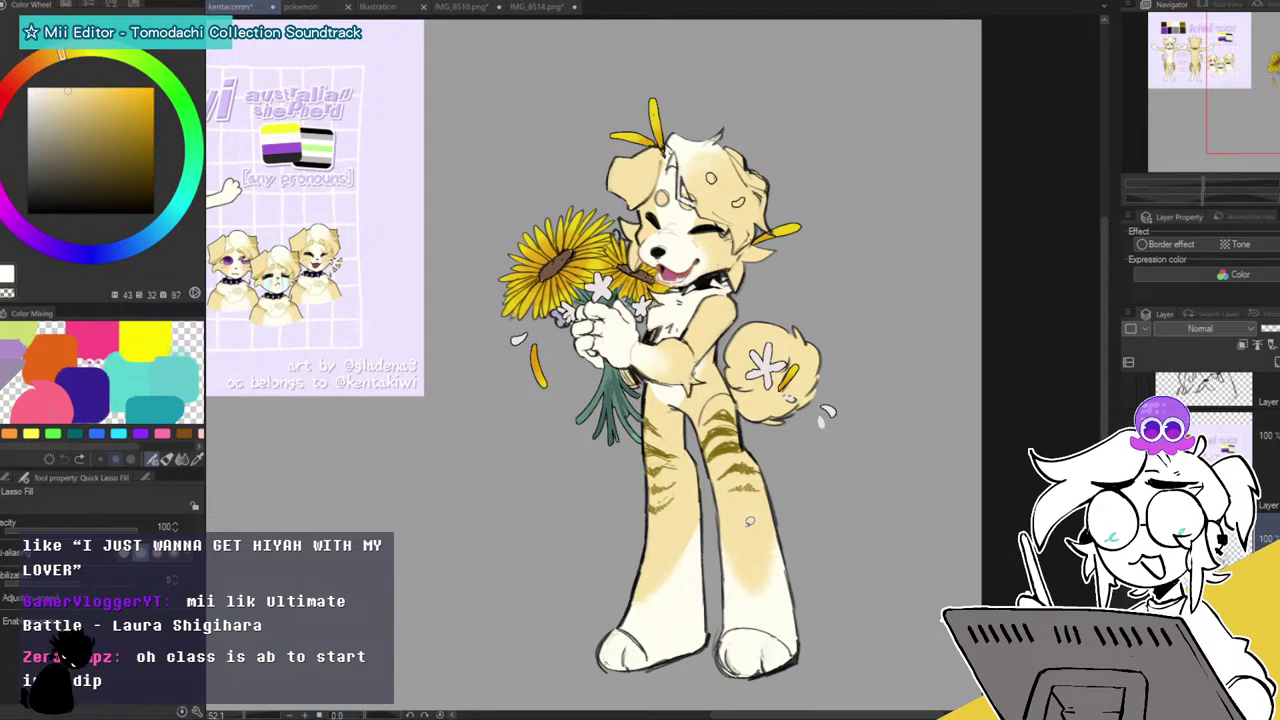
pyautogui.click(33, 63)
pyautogui.moveTo(113, 170); pyautogui.dragTo(131, 151)
pyautogui.moveTo(677, 550)
pyautogui.mouseDown()
pyautogui.moveTo(673, 713)
pyautogui.moveTo(680, 676)
pyautogui.mouseUp()
pyautogui.moveTo(734, 540)
pyautogui.mouseDown()
pyautogui.moveTo(840, 548)
pyautogui.moveTo(680, 708)
pyautogui.mouseUp()
pyautogui.moveTo(834, 482)
pyautogui.mouseDown()
pyautogui.moveTo(814, 514)
pyautogui.moveTo(868, 155)
pyautogui.moveTo(840, 420)
pyautogui.mouseUp()
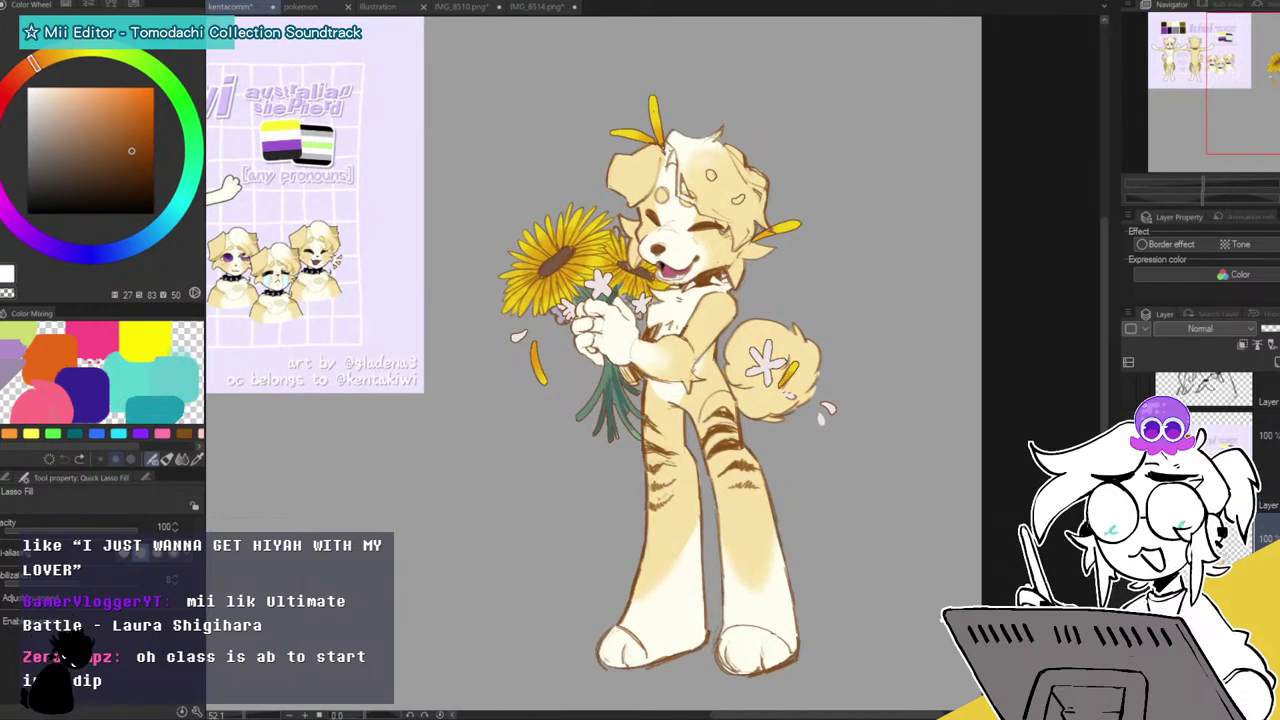
# Try recolouring the face lines in deep red (hue 10, saturation 93, value 57).
pyautogui.click(144, 142)
pyautogui.click(14, 88)
pyautogui.moveTo(645, 217)
pyautogui.mouseDown()
pyautogui.moveTo(658, 246)
pyautogui.moveTo(682, 212)
pyautogui.moveTo(668, 258)
pyautogui.mouseUp()
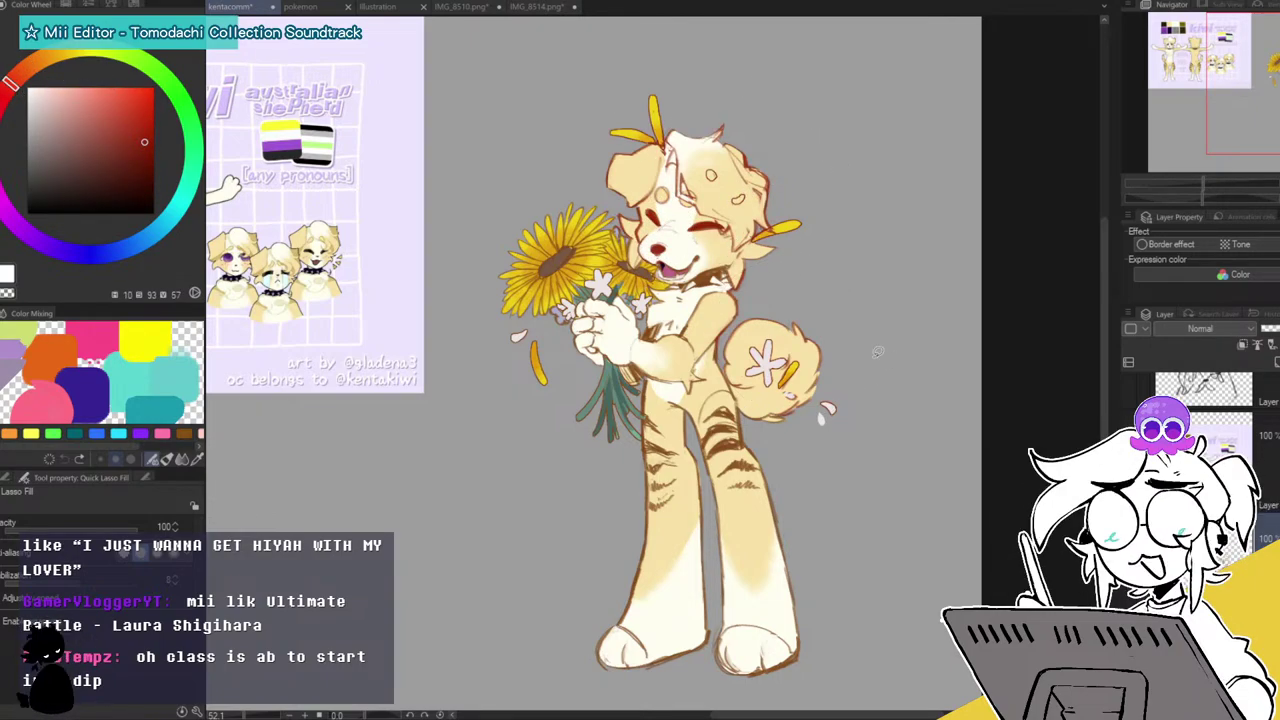
# Recolour the head and body outlines in a lighter golden brown (hue 30, saturation 73, value 65).
pyautogui.keyDown('alt'); pyautogui.click(735, 432); pyautogui.keyUp('alt')
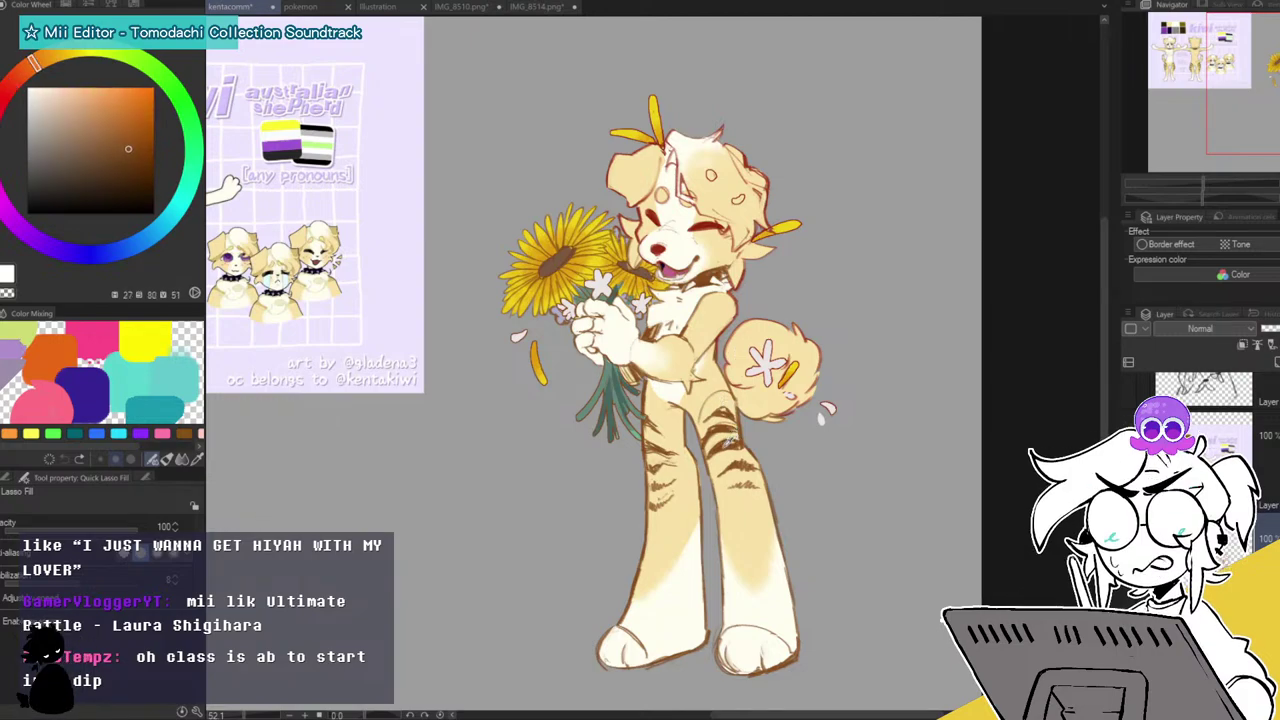
pyautogui.click(118, 132)
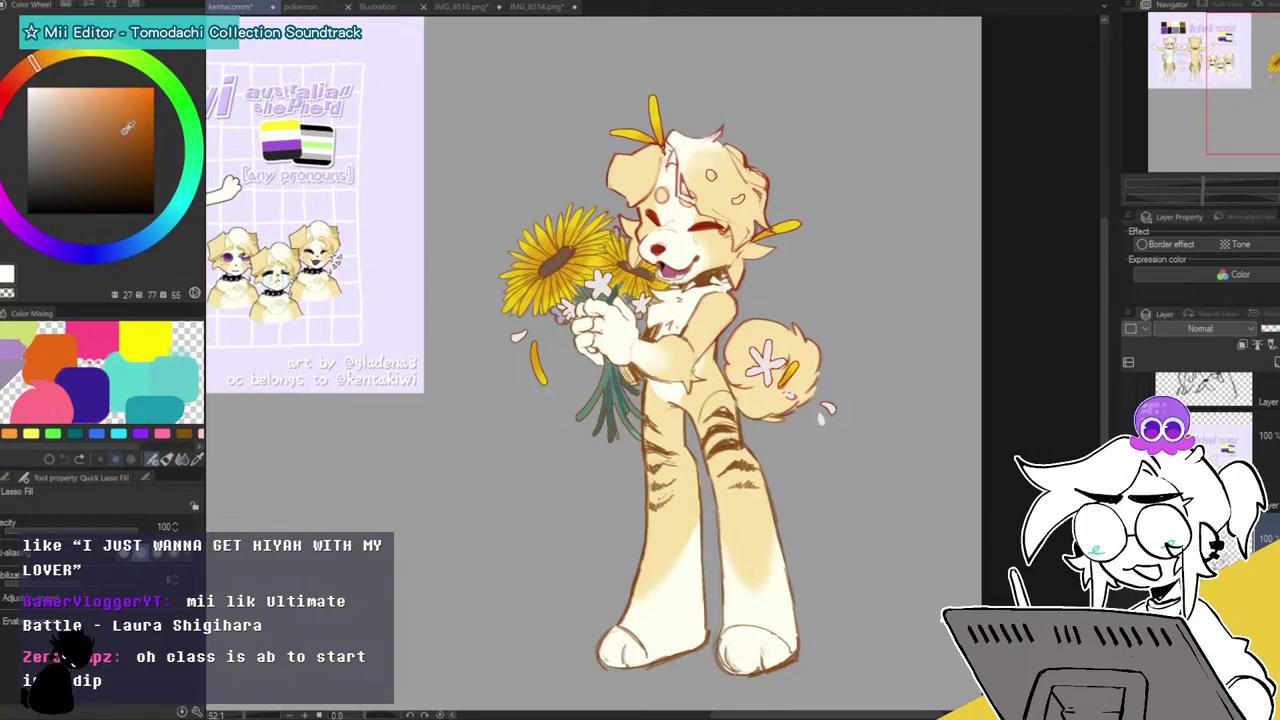
pyautogui.click(36, 61)
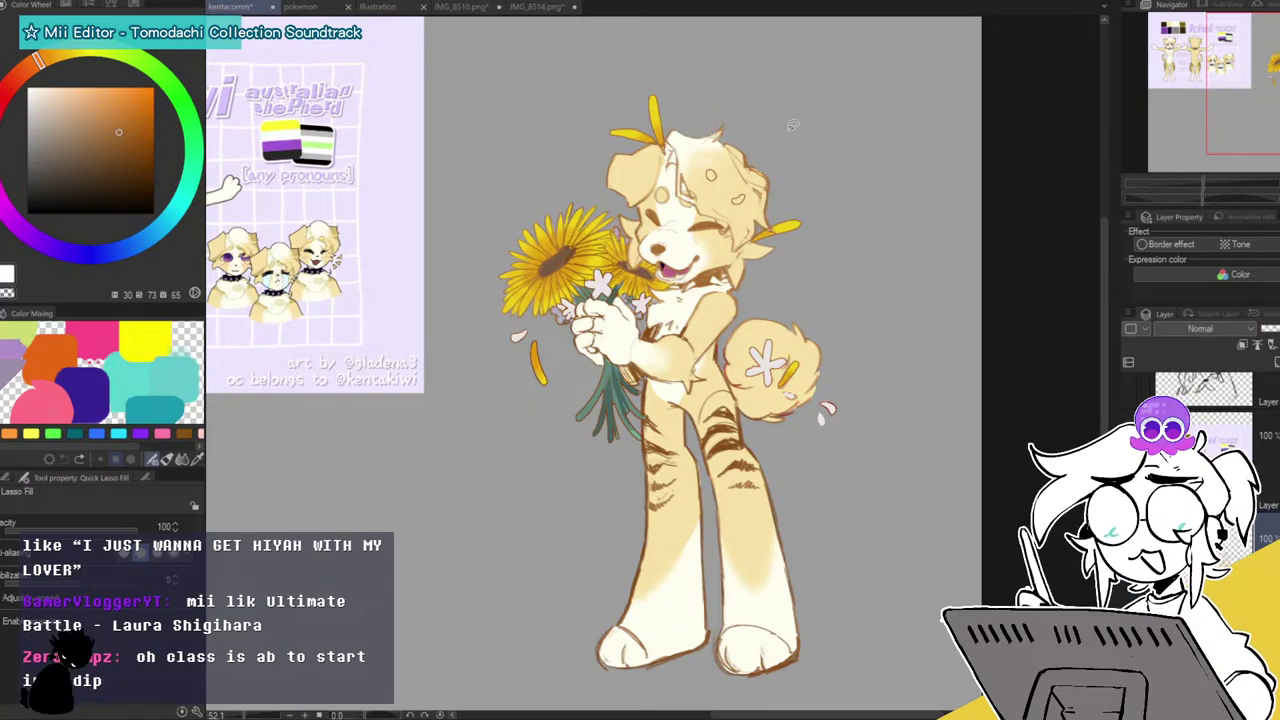
# Tint the muzzle outline and the fur marks between the eyes muted blue (hue 222, saturation 26, value 74).
pyautogui.keyDown('alt'); pyautogui.click(731, 440); pyautogui.keyUp('alt')
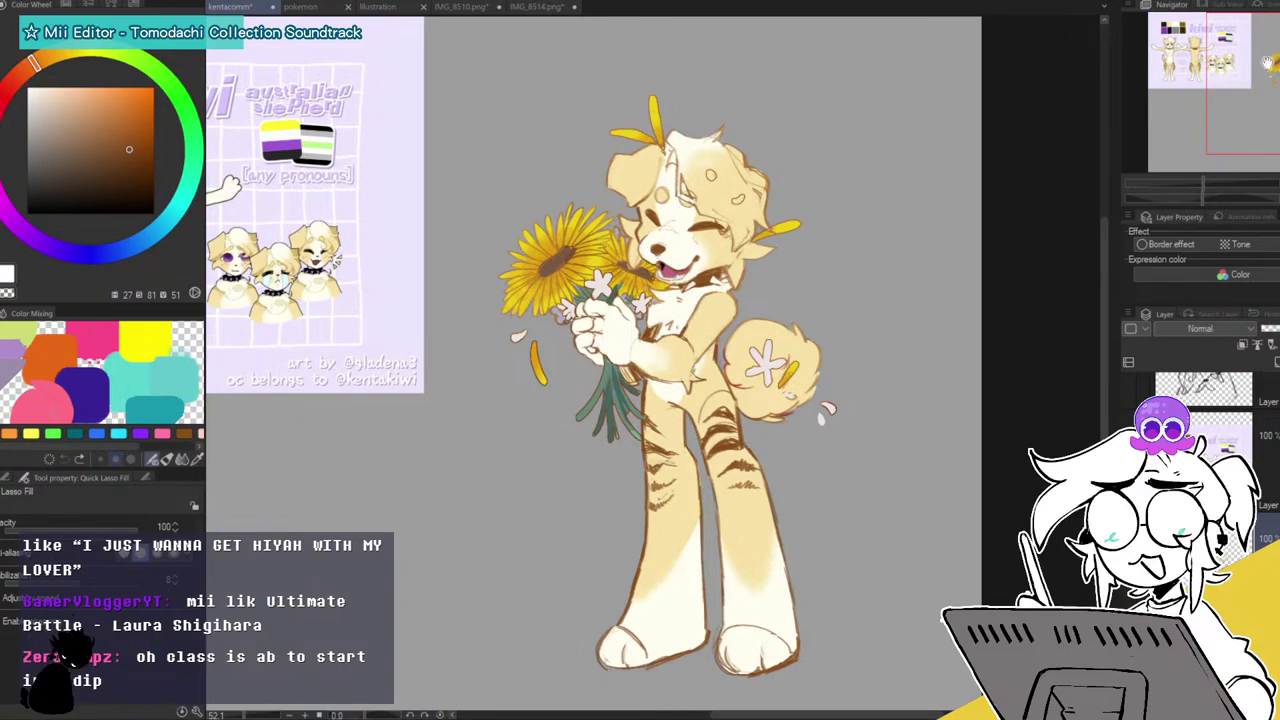
pyautogui.click(1229, 183)
pyautogui.moveTo(640, 250)
pyautogui.mouseDown()
pyautogui.moveTo(648, 478)
pyautogui.moveTo(514, 619)
pyautogui.moveTo(542, 688)
pyautogui.mouseUp()
pyautogui.keyDown('alt'); pyautogui.click(636, 331); pyautogui.keyUp('alt')
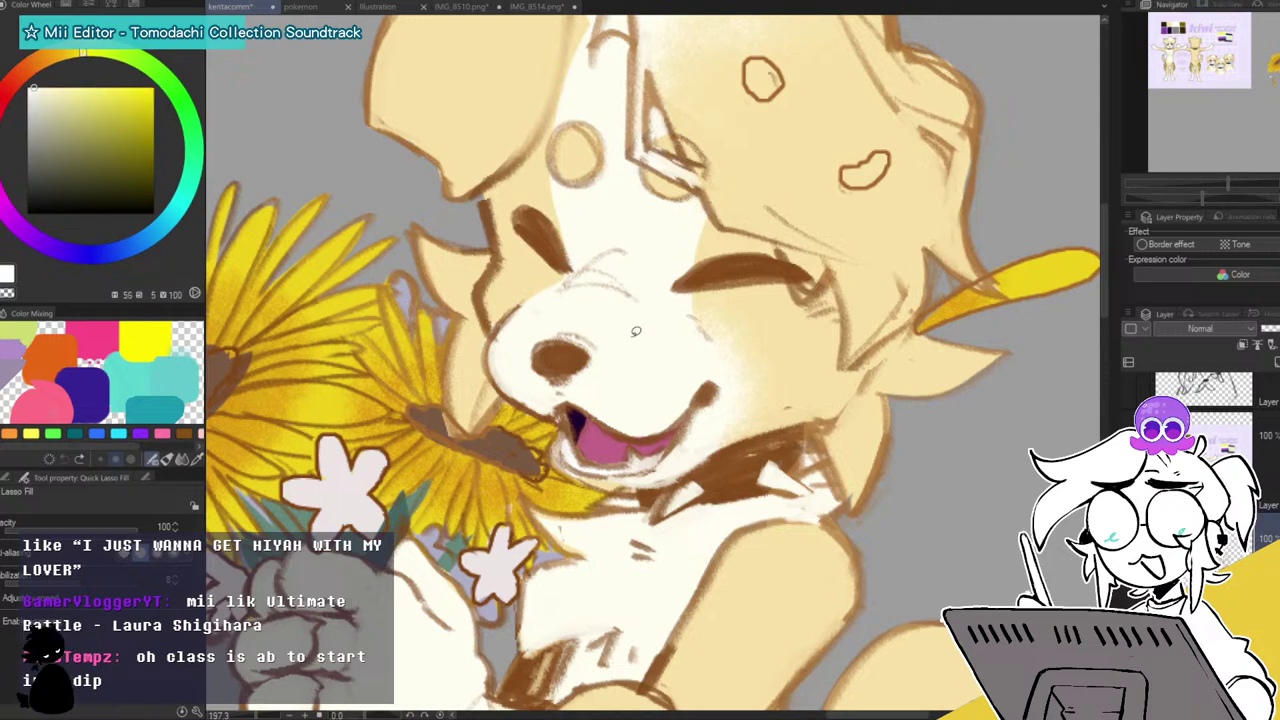
pyautogui.click(123, 252)
pyautogui.click(59, 121)
pyautogui.moveTo(522, 286); pyautogui.dragTo(534, 371)
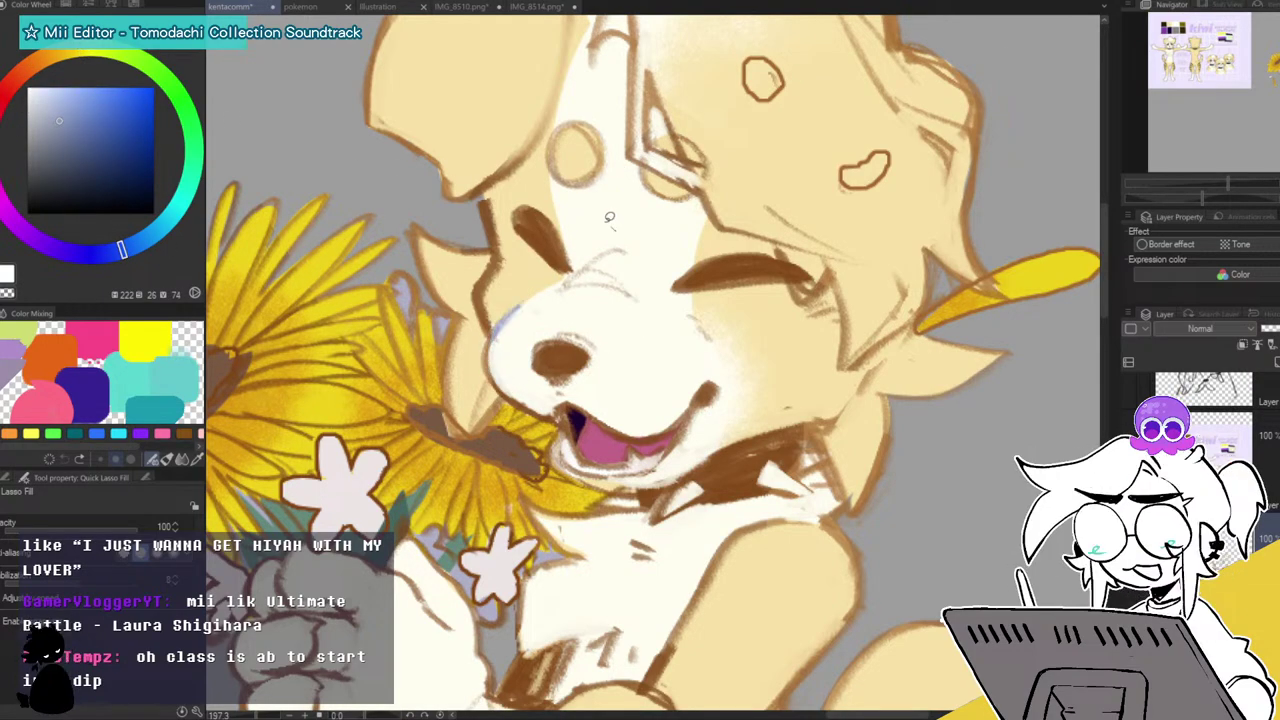
pyautogui.moveTo(611, 221); pyautogui.dragTo(606, 312)
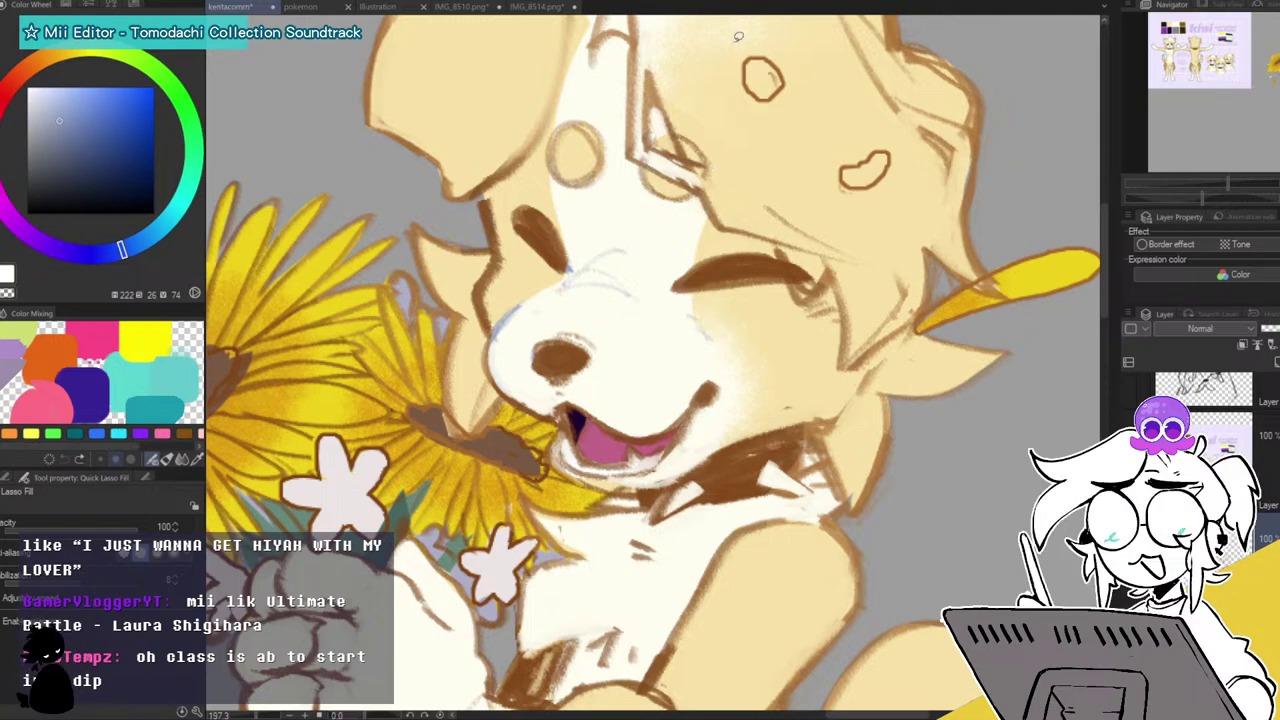
# Recolour the muzzle, mouth and chin lines in muted reds, ending with hue 3, saturation 35, value 46.
pyautogui.click(6, 96)
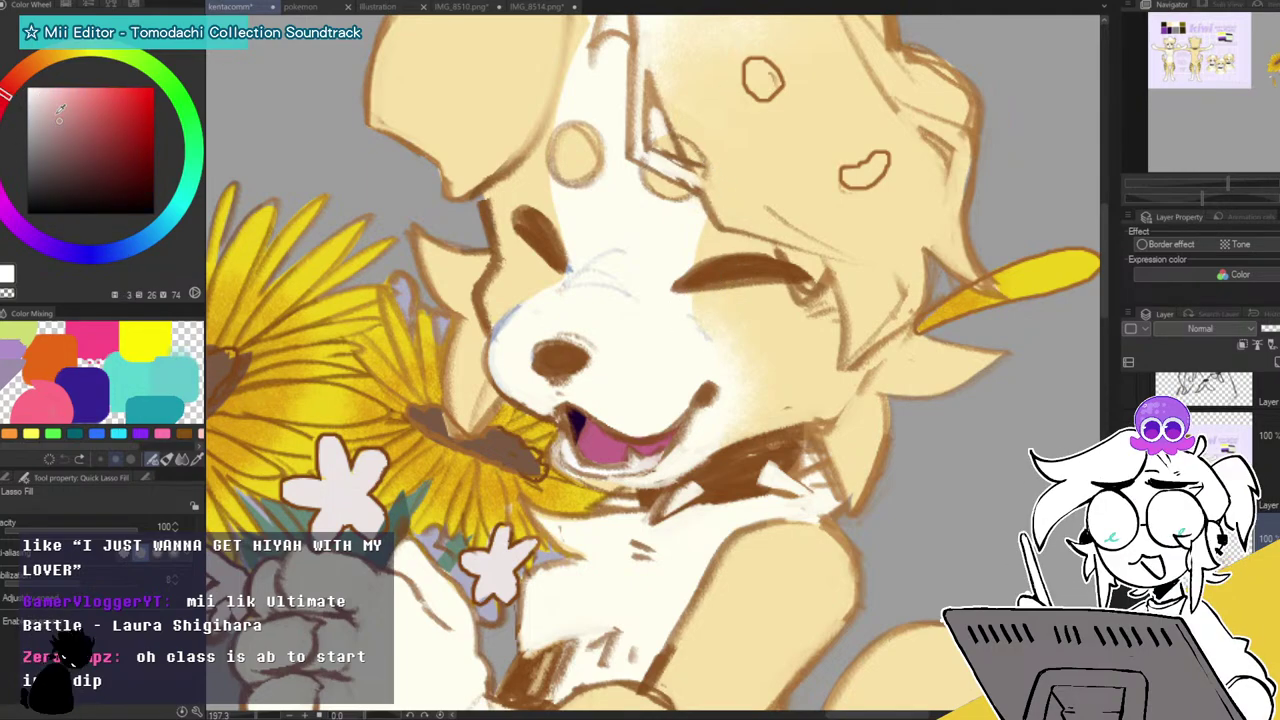
pyautogui.click(47, 124)
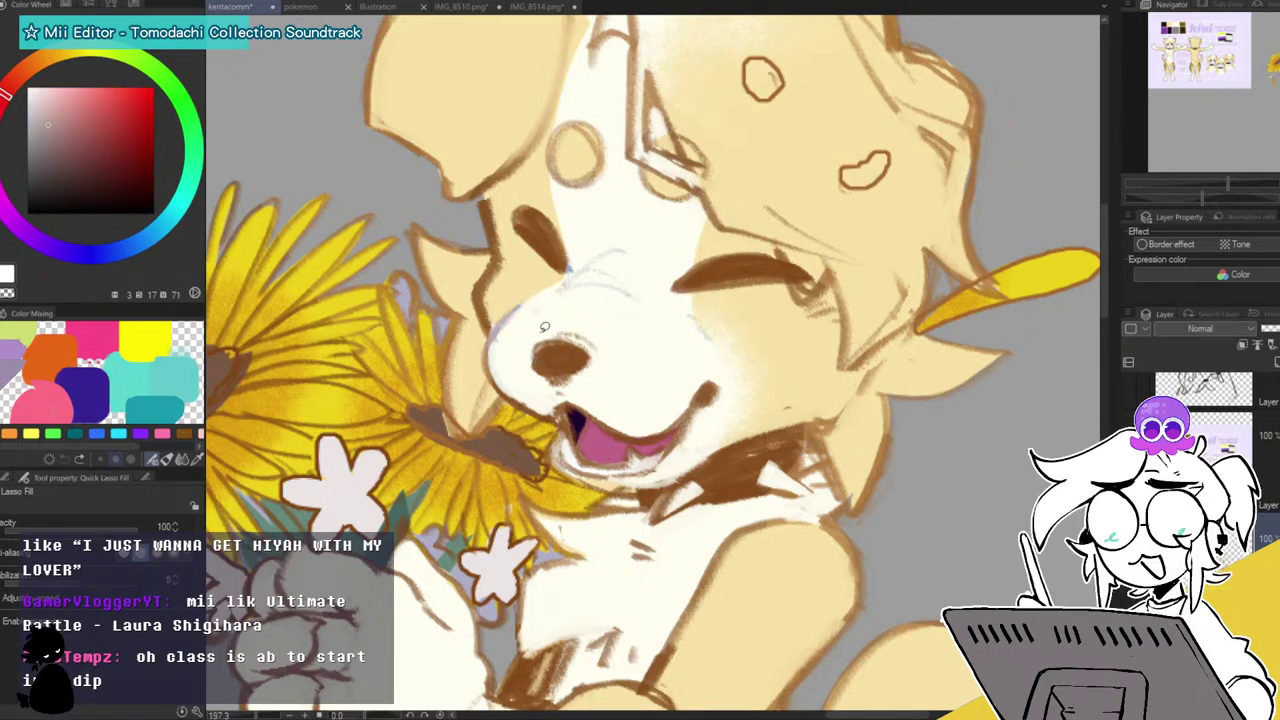
pyautogui.moveTo(485, 340)
pyautogui.mouseDown()
pyautogui.moveTo(560, 417)
pyautogui.moveTo(580, 408)
pyautogui.moveTo(657, 441)
pyautogui.moveTo(716, 386)
pyautogui.moveTo(680, 436)
pyautogui.moveTo(668, 420)
pyautogui.moveTo(712, 385)
pyautogui.moveTo(577, 365)
pyautogui.moveTo(679, 433)
pyautogui.mouseUp()
pyautogui.click(73, 151)
pyautogui.moveTo(556, 428); pyautogui.dragTo(705, 426)
pyautogui.moveTo(672, 486); pyautogui.dragTo(750, 436)
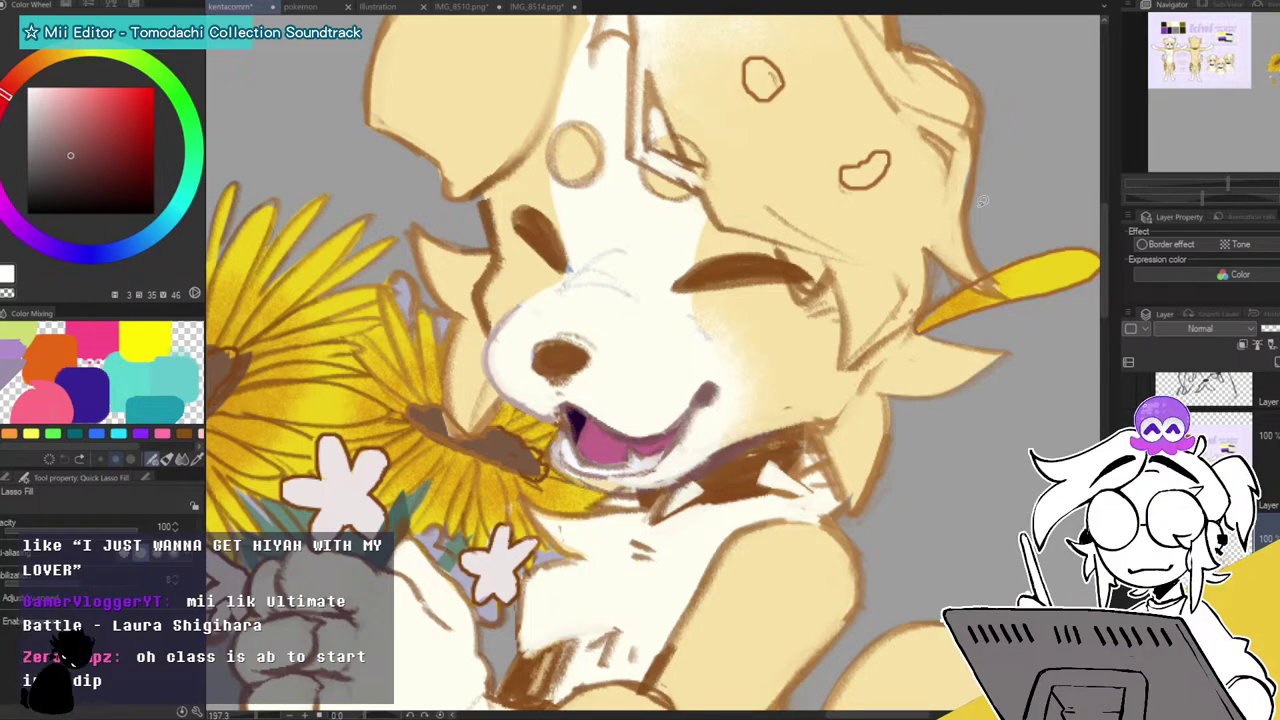
# Recolour the lines of the white hands, forearm edge and chest fur in the same dusky red.
pyautogui.moveTo(822, 287); pyautogui.dragTo(1012, 109)
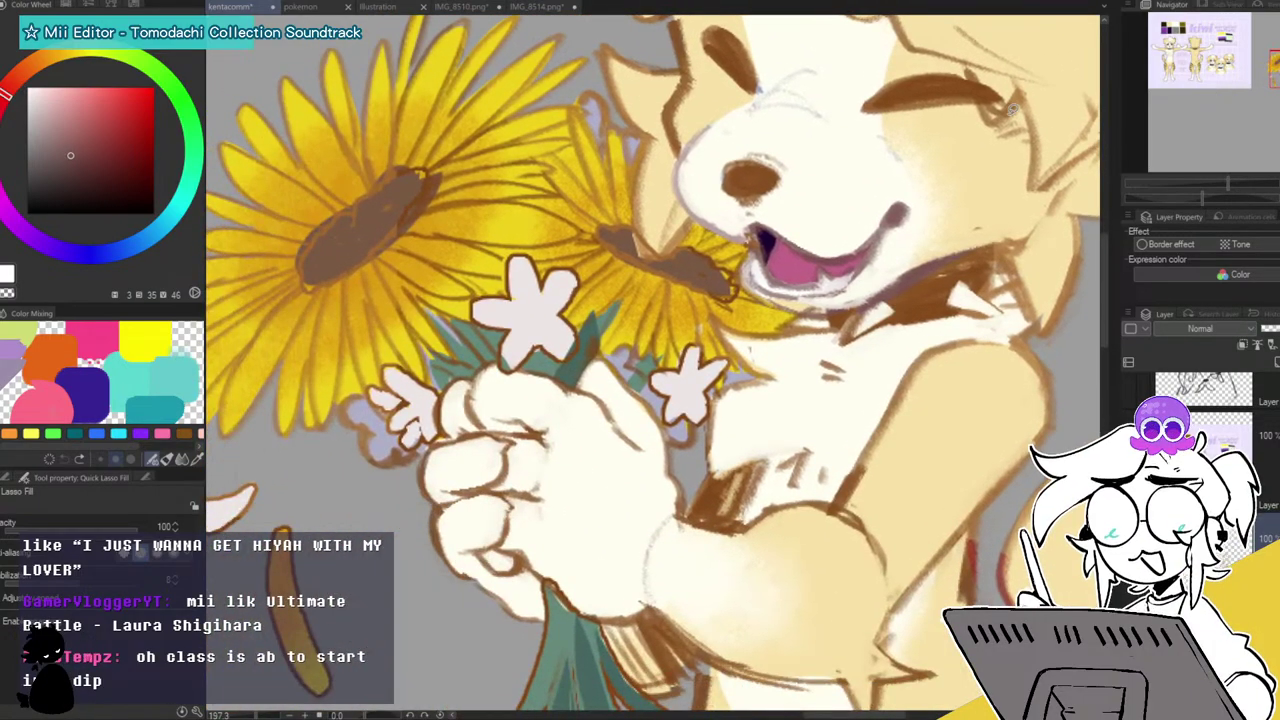
pyautogui.moveTo(555, 380)
pyautogui.mouseDown()
pyautogui.moveTo(447, 414)
pyautogui.moveTo(440, 512)
pyautogui.mouseUp()
pyautogui.moveTo(535, 494)
pyautogui.mouseDown()
pyautogui.moveTo(550, 433)
pyautogui.moveTo(524, 575)
pyautogui.mouseUp()
pyautogui.moveTo(679, 555); pyautogui.dragTo(706, 522)
pyautogui.moveTo(654, 484); pyautogui.dragTo(726, 525)
pyautogui.moveTo(445, 378); pyautogui.dragTo(447, 486)
pyautogui.moveTo(831, 318); pyautogui.dragTo(706, 312)
pyautogui.moveTo(803, 462); pyautogui.dragTo(783, 110)
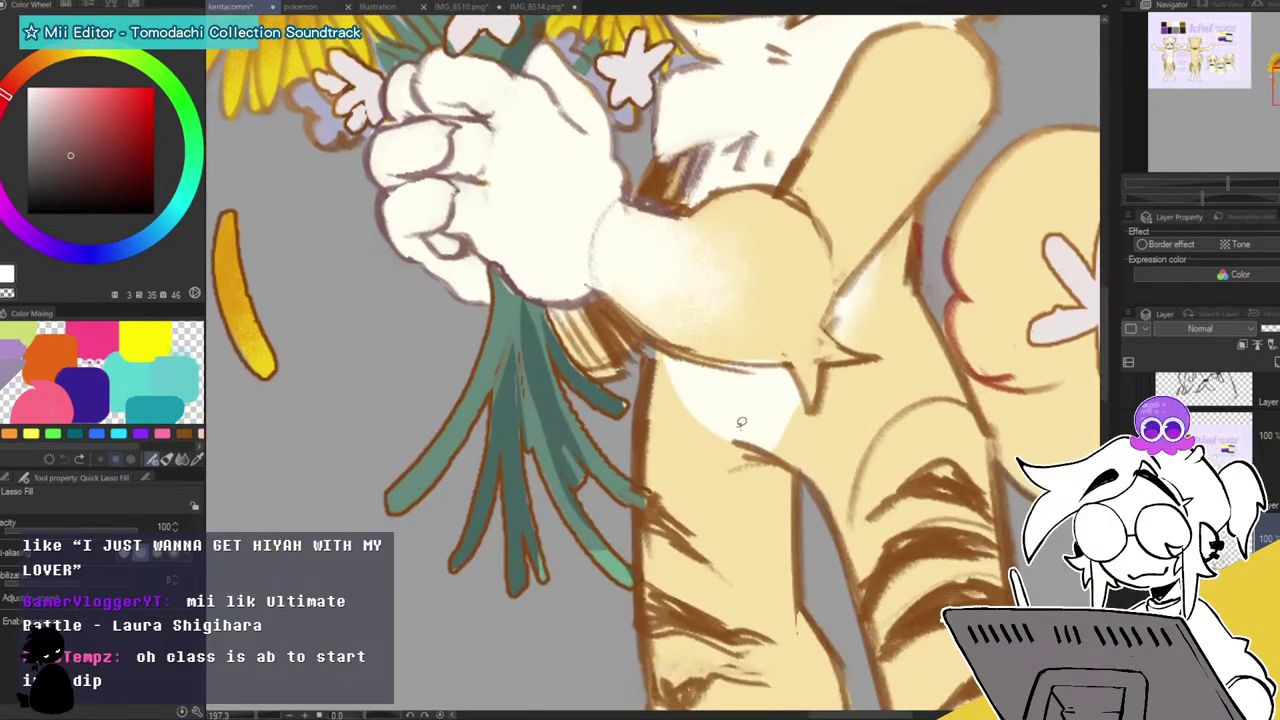
# Recolour the outlines of both white feet and lower legs in the dusky red.
pyautogui.moveTo(1227, 185); pyautogui.dragTo(1204, 184)
pyautogui.moveTo(626, 591)
pyautogui.mouseDown()
pyautogui.moveTo(573, 667)
pyautogui.moveTo(717, 663)
pyautogui.mouseUp()
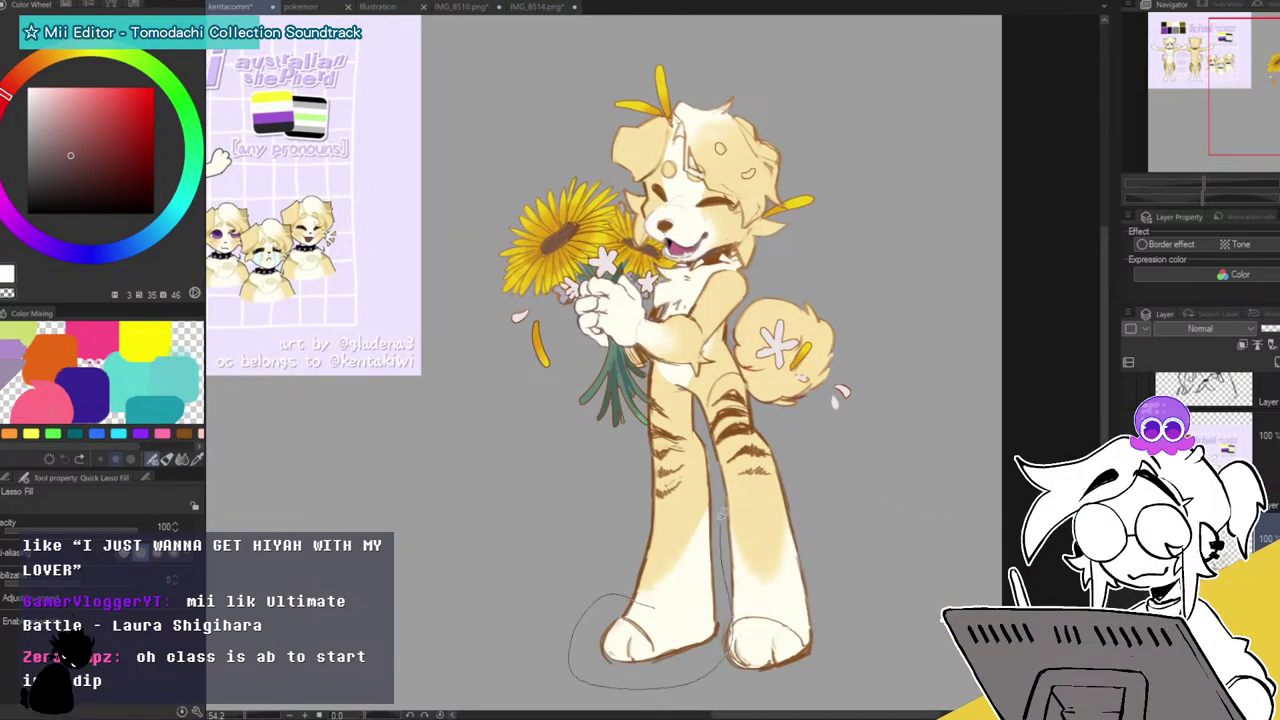
pyautogui.moveTo(672, 569); pyautogui.dragTo(642, 584)
pyautogui.moveTo(764, 577)
pyautogui.mouseDown()
pyautogui.moveTo(699, 590)
pyautogui.moveTo(882, 542)
pyautogui.mouseUp()
pyautogui.moveTo(735, 537); pyautogui.dragTo(745, 525)
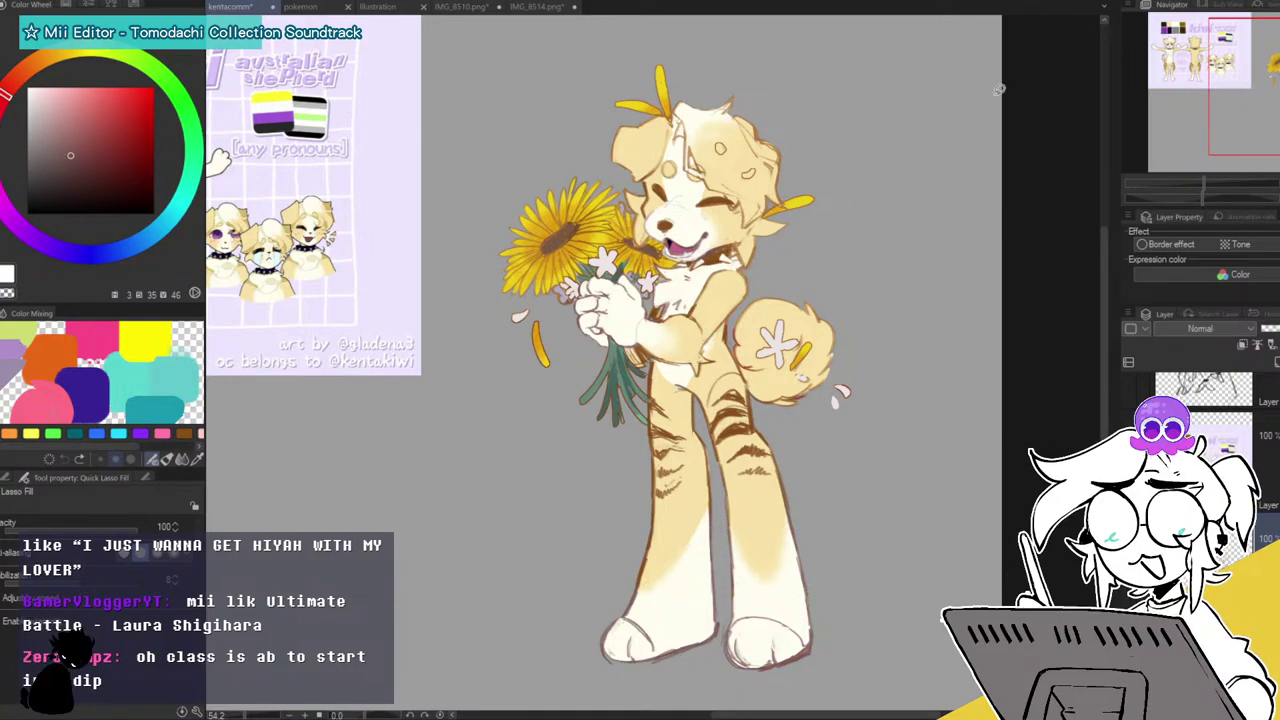
# Flip the canvas view horizontally to check the whole drawing mirrored.
pyautogui.moveTo(1275, 85); pyautogui.dragTo(1245, 76)
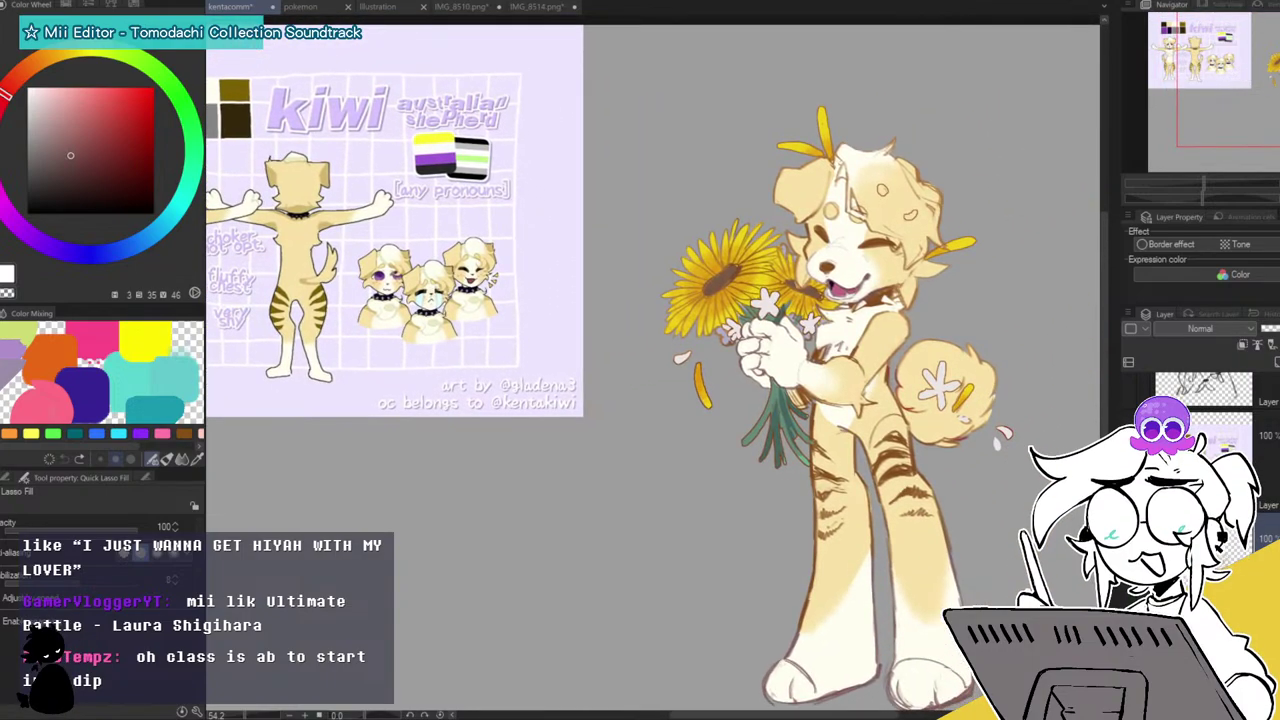
pyautogui.press('h')
pyautogui.press('h')
pyautogui.press('h')
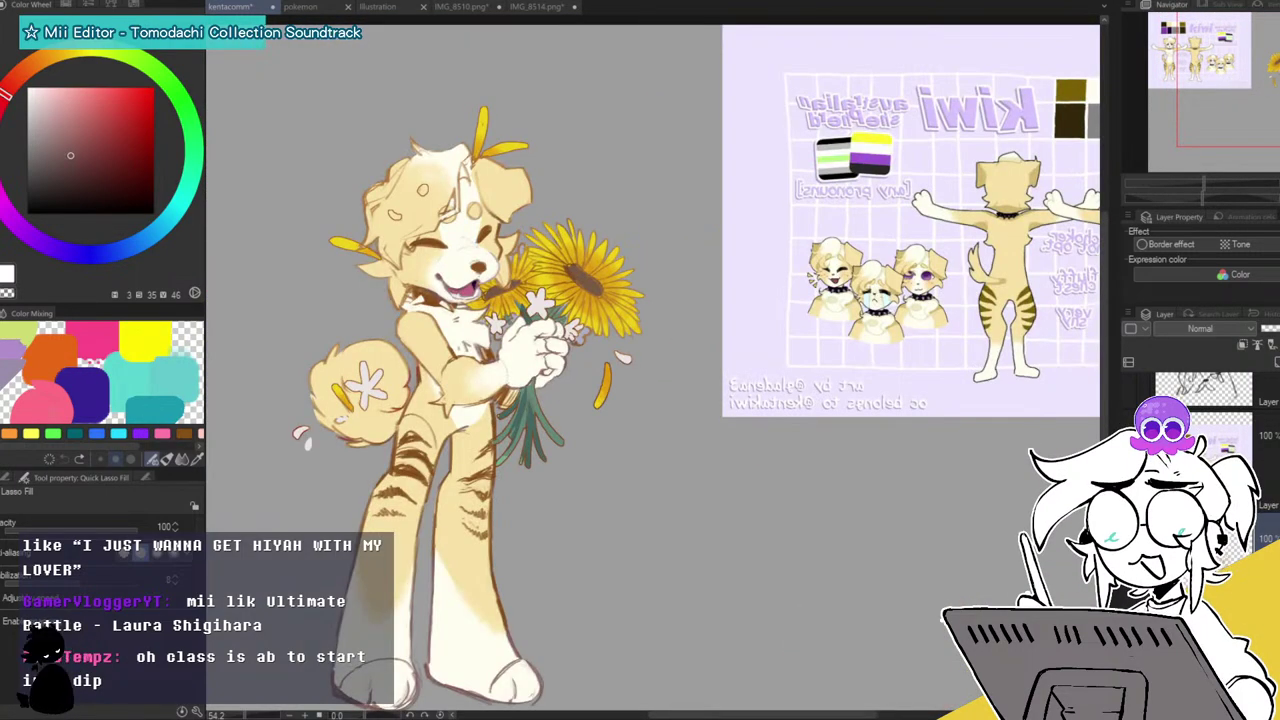
pyautogui.moveTo(1207, 184); pyautogui.dragTo(1202, 181)
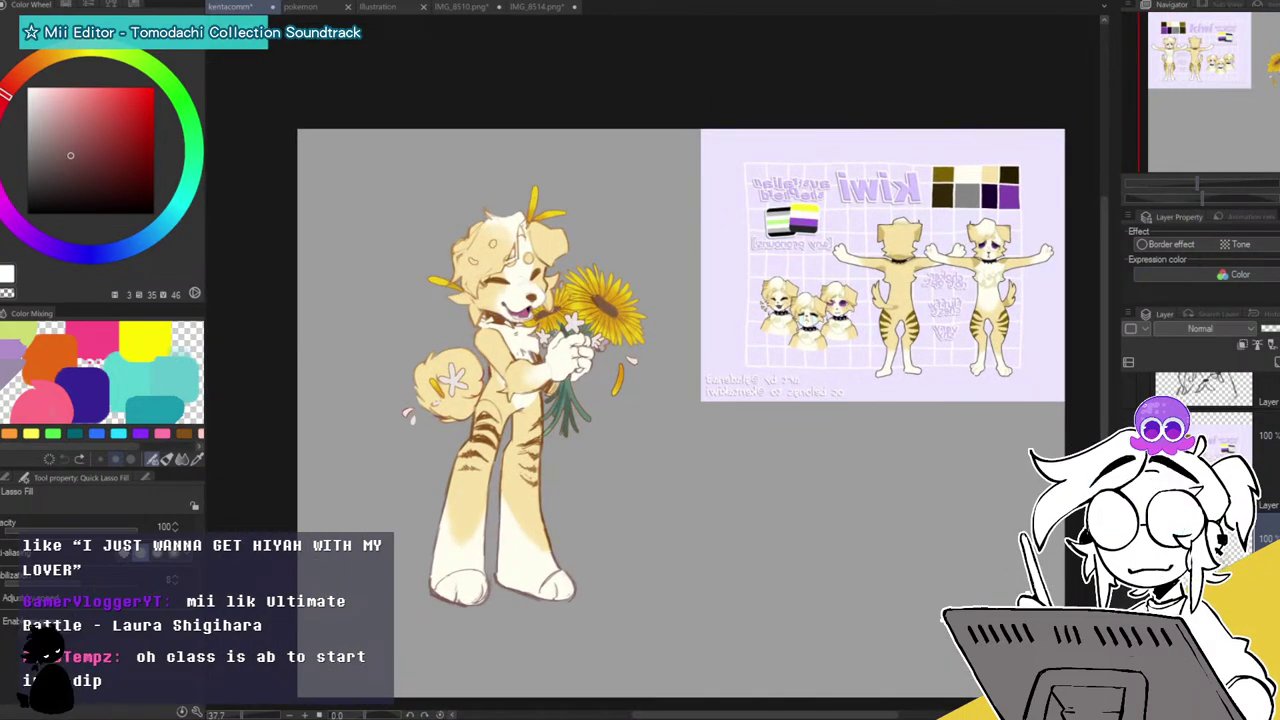
# Go through the layers, hiding and restoring the line art to check the colours beneath it.
pyautogui.scroll(-3, 1200, 450)
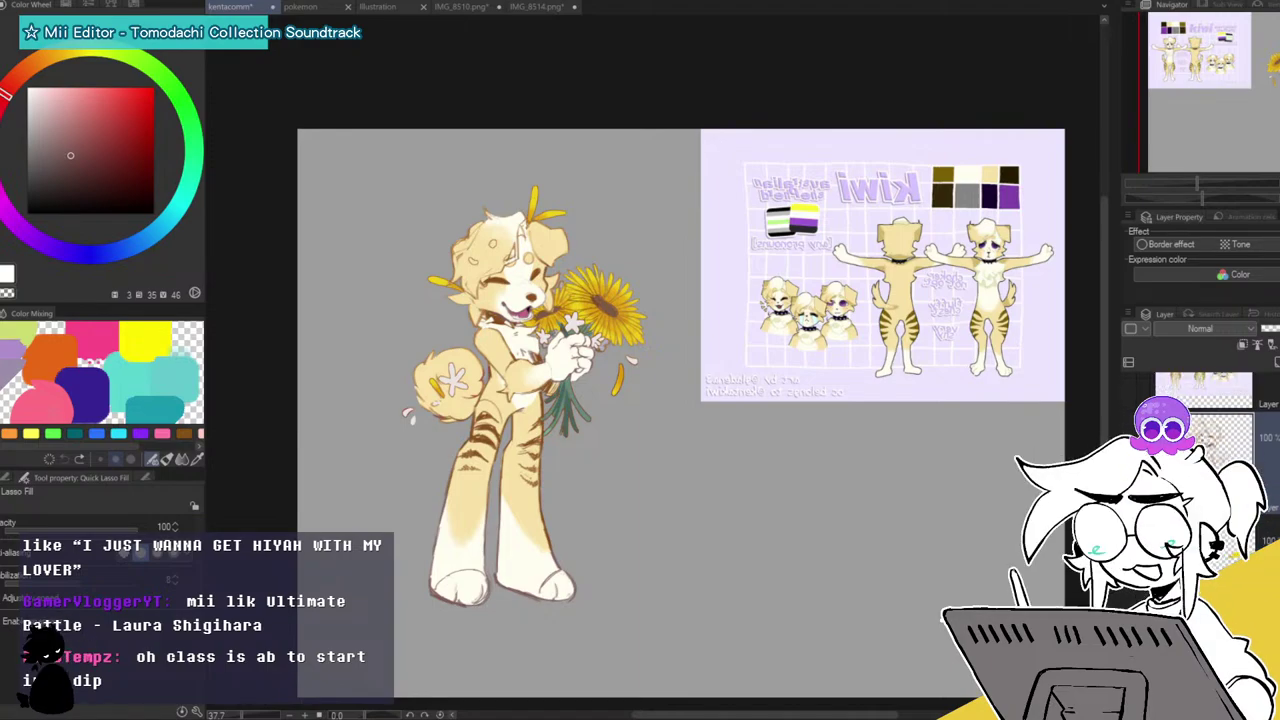
pyautogui.click(1265, 480)
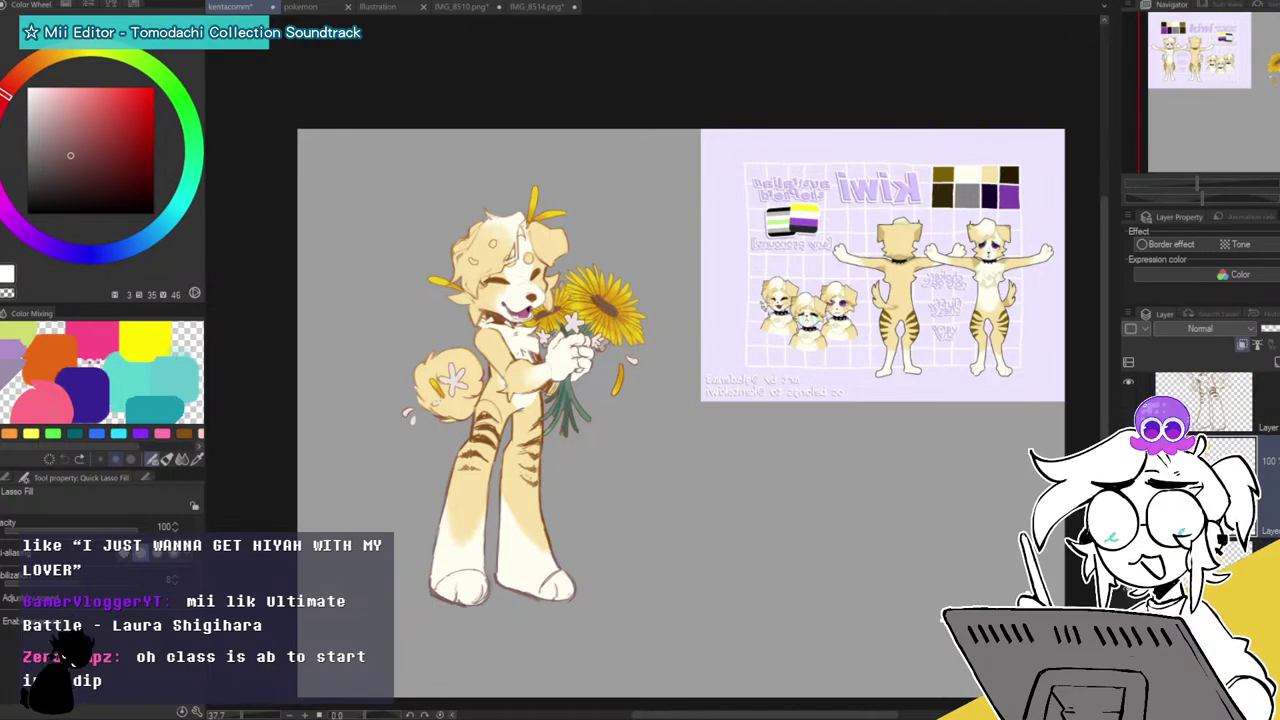
pyautogui.click(1230, 400)
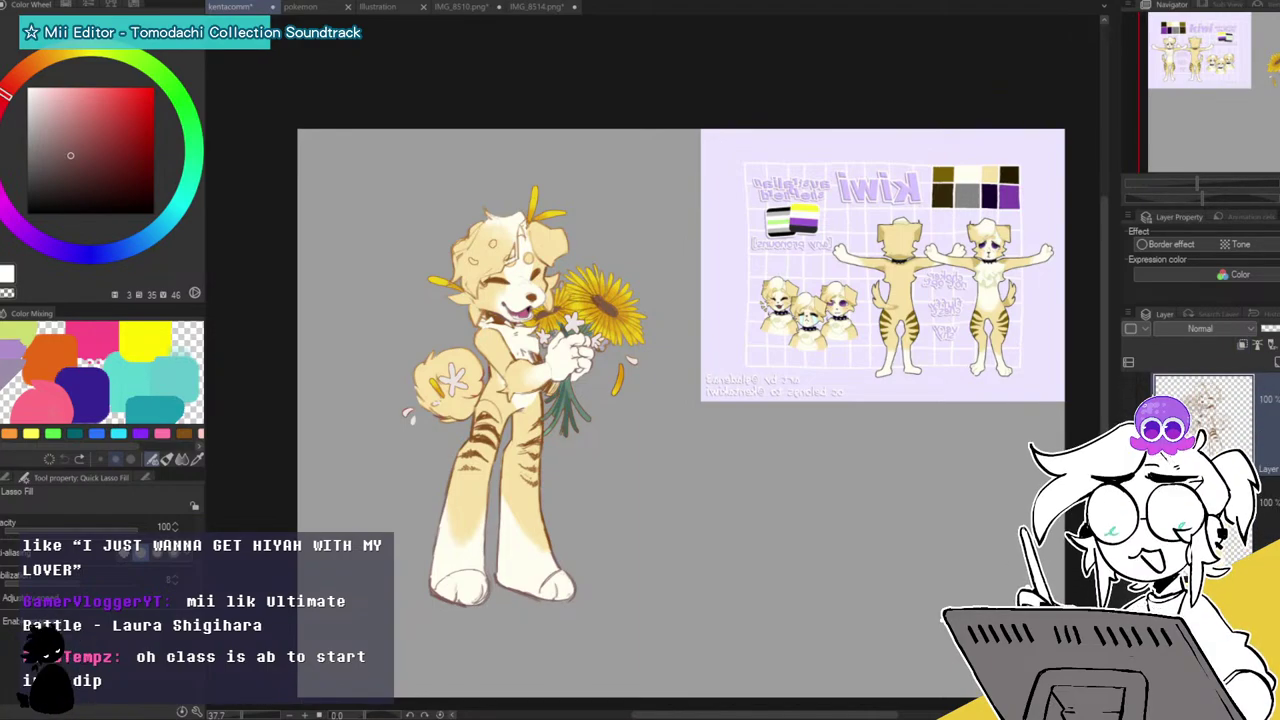
pyautogui.click(1128, 423)
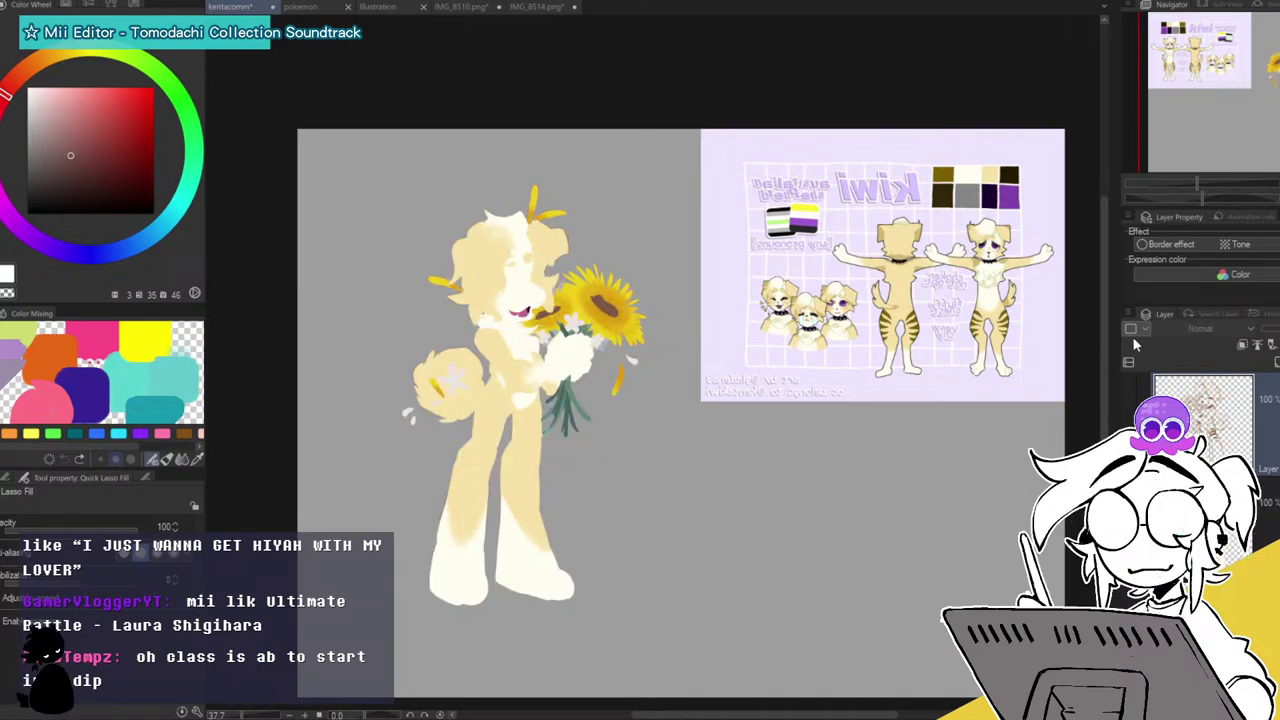
pyautogui.click(1128, 423)
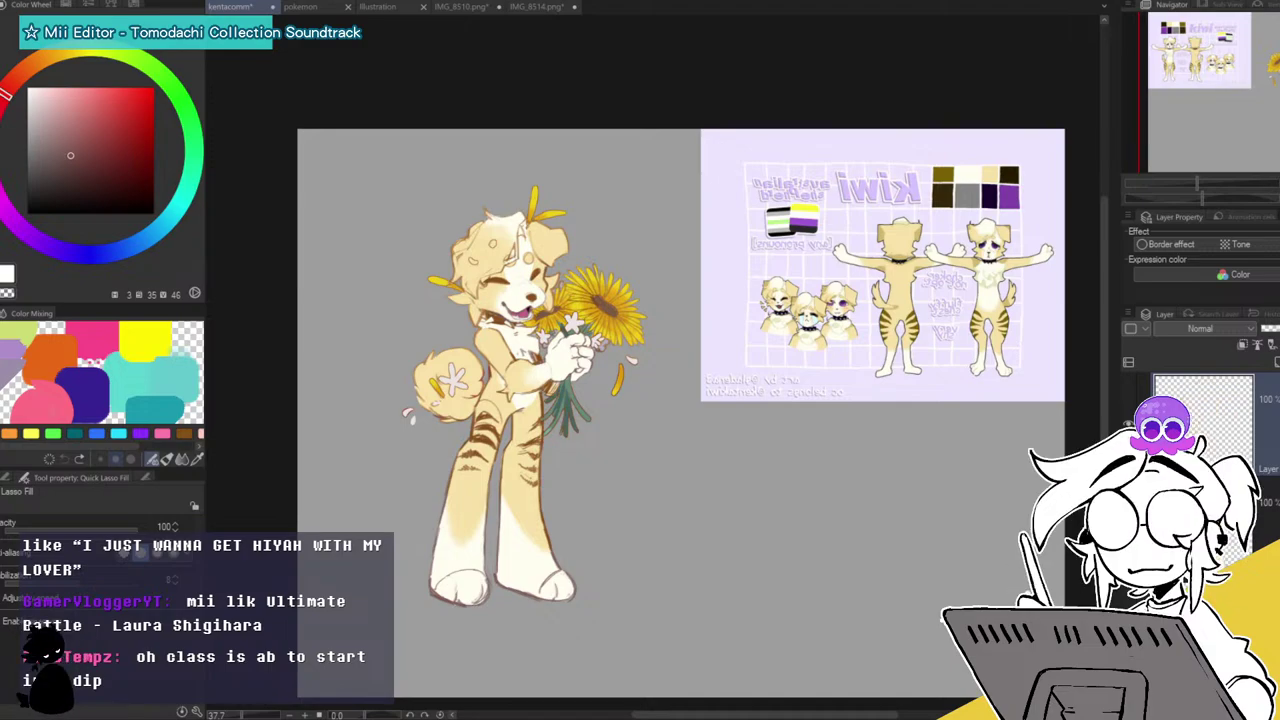
pyautogui.click(1265, 505)
pyautogui.click(1265, 425)
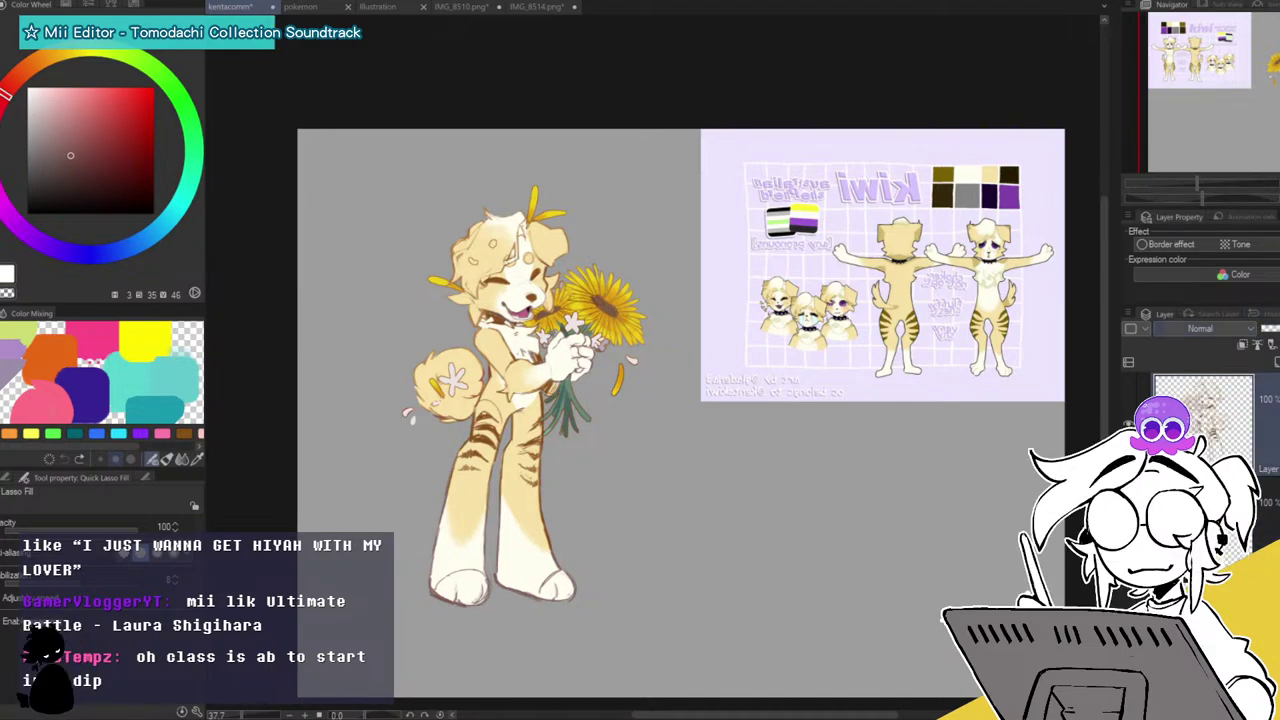
pyautogui.scroll(2, 1210, 440)
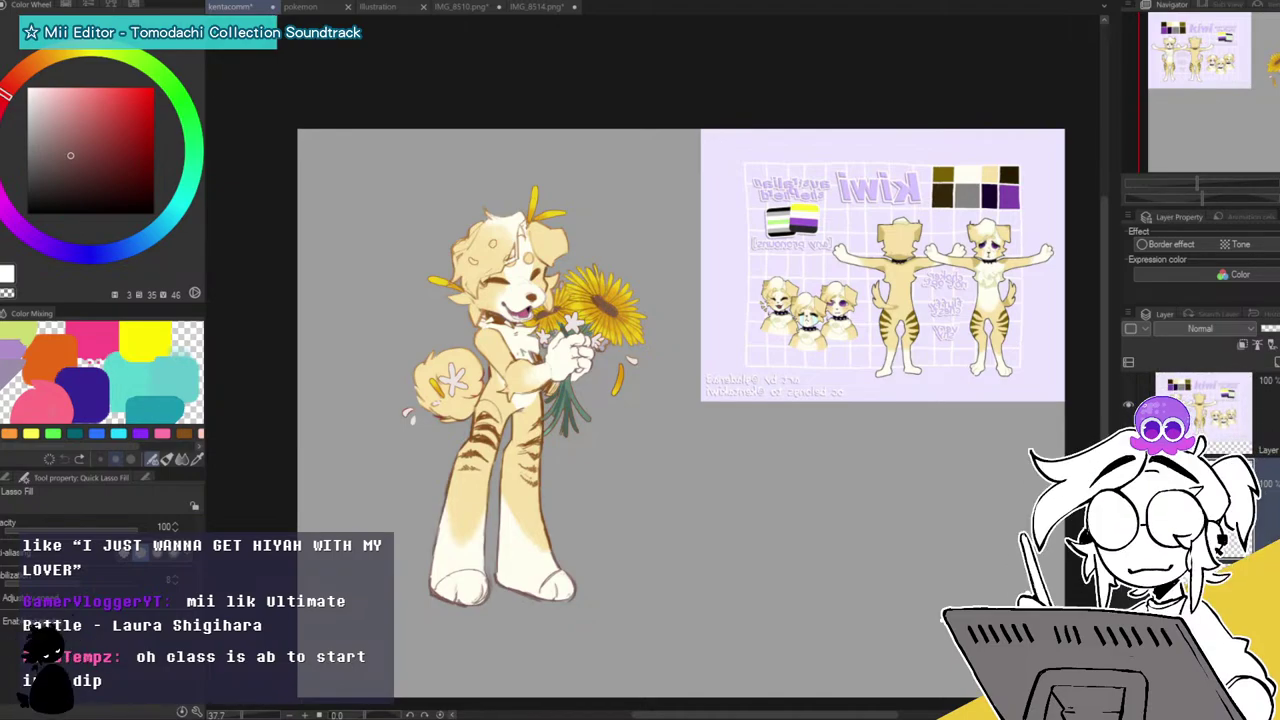
pyautogui.scroll(-1, 1210, 440)
pyautogui.hotkey('shift', 'alt', 'e')
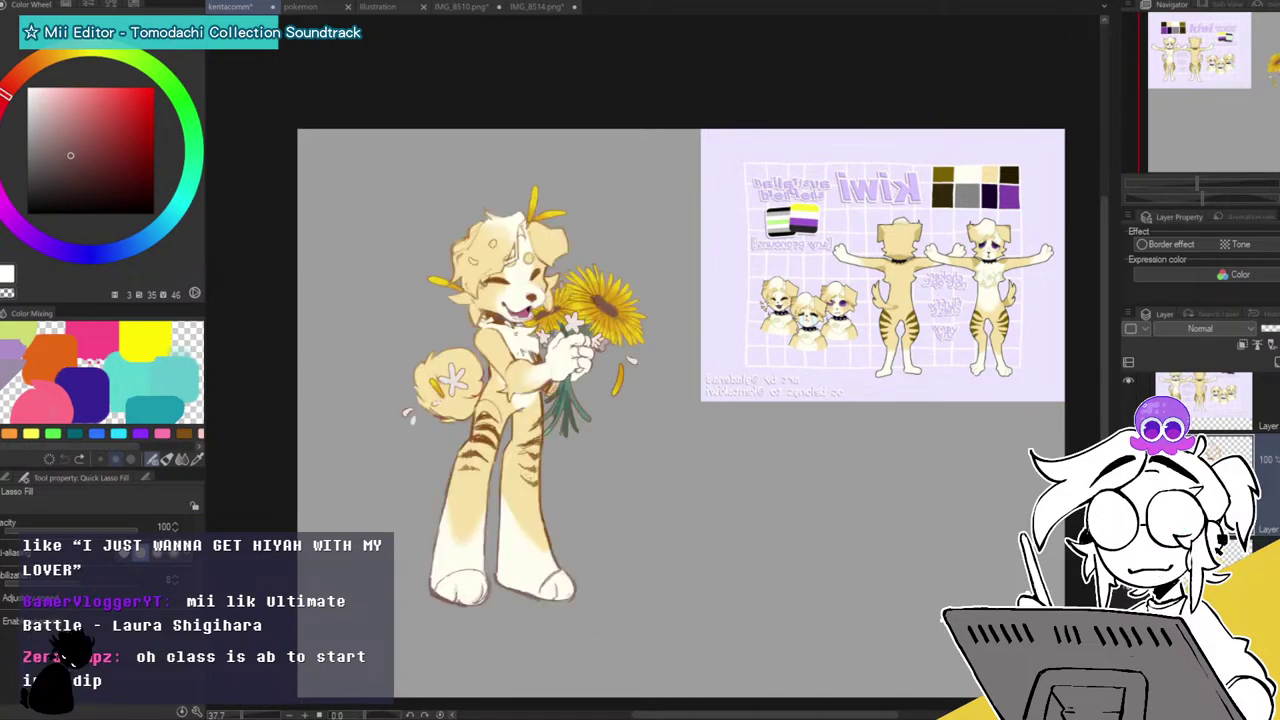
# Return the canvas view to its unflipped orientation, close up on the character's torso.
pyautogui.moveTo(1199, 183); pyautogui.dragTo(1218, 183)
pyautogui.moveTo(1254, 88)
pyautogui.mouseDown()
pyautogui.moveTo(1240, 94)
pyautogui.moveTo(1279, 92)
pyautogui.mouseUp()
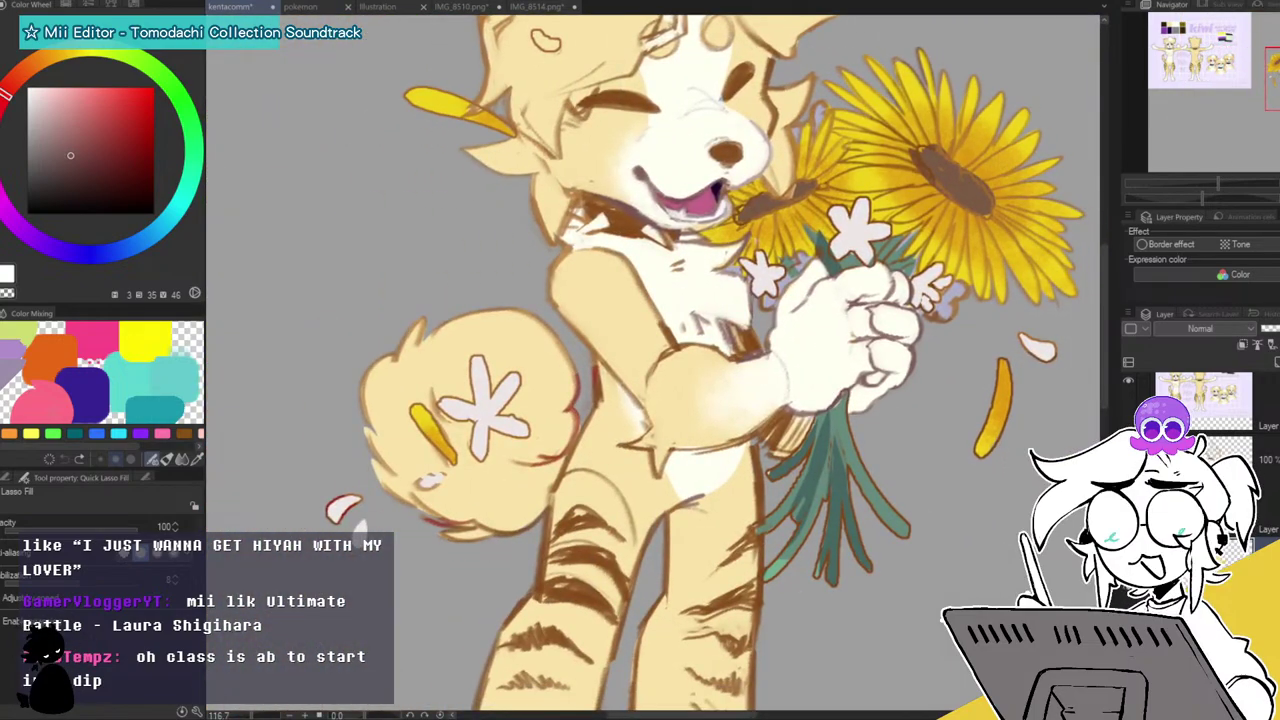
pyautogui.press('h')
# Mix a warm tan shadow colour from the body's cream and select a textured brush from the KYO's pen group.
pyautogui.keyDown('alt'); pyautogui.click(656, 268); pyautogui.keyUp('alt')
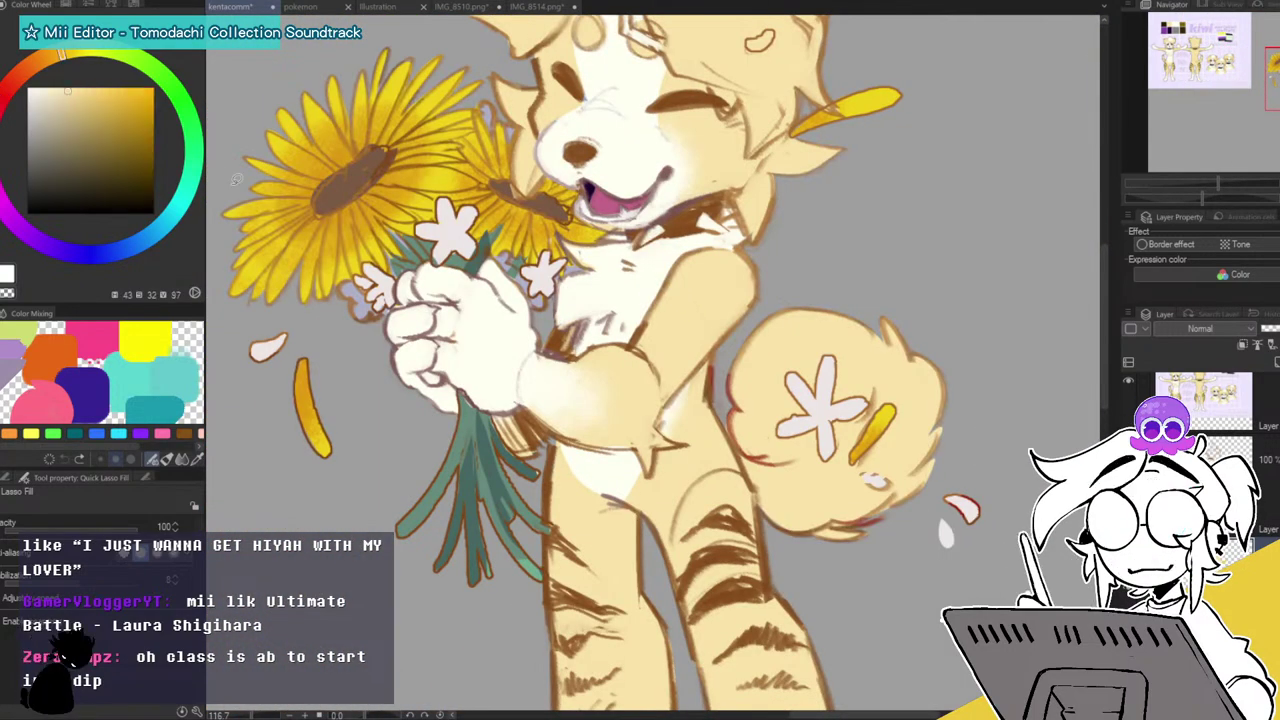
pyautogui.click(46, 57)
pyautogui.click(75, 92)
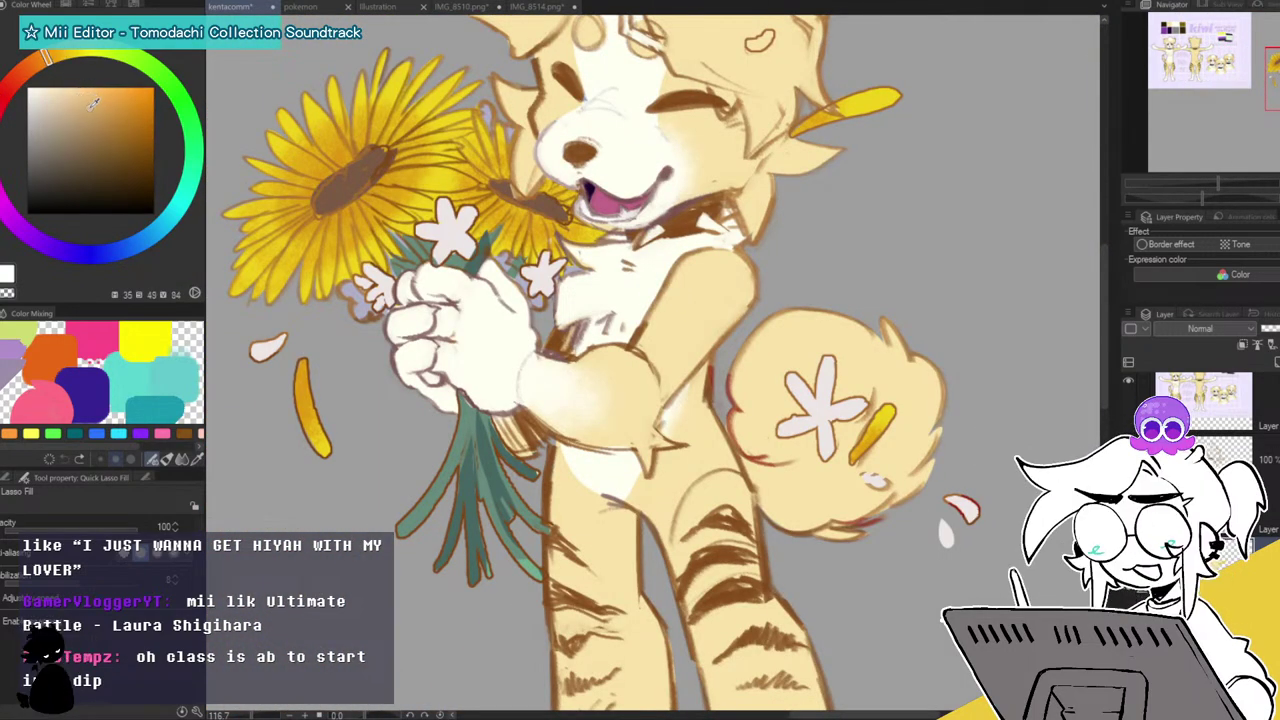
pyautogui.click(88, 109)
pyautogui.press('p')
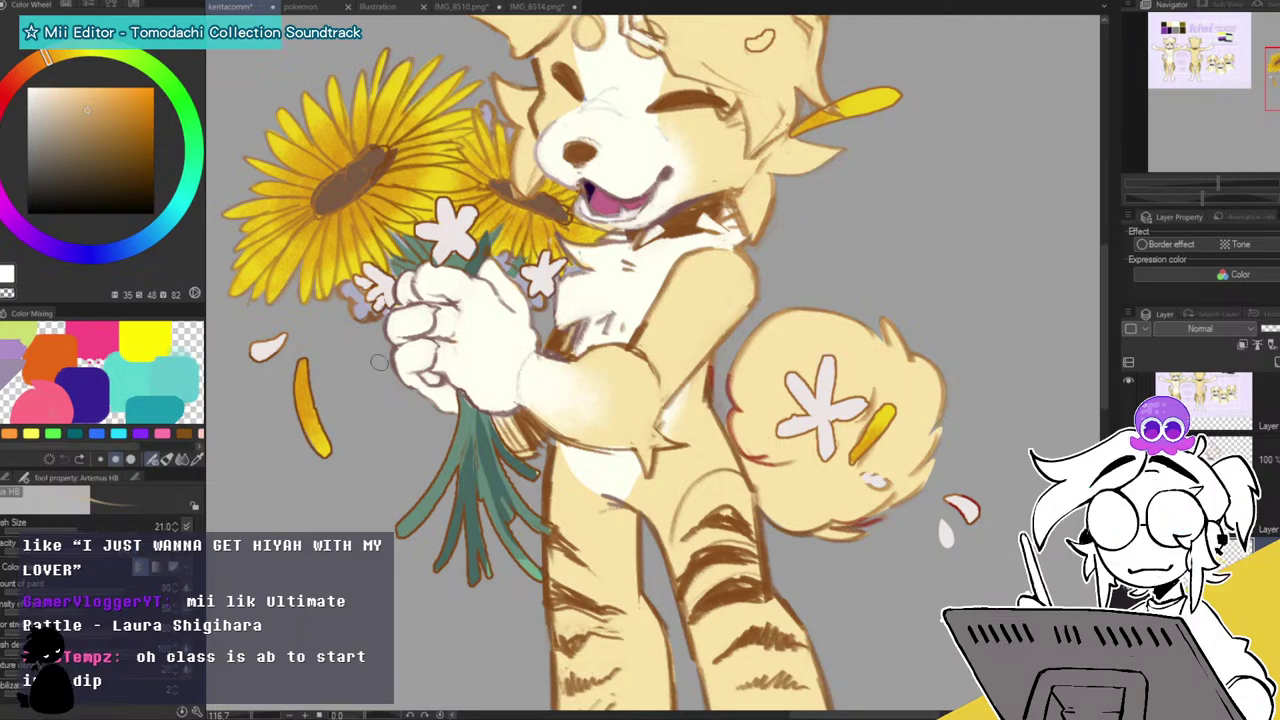
pyautogui.click(7, 477)
pyautogui.click(78, 516)
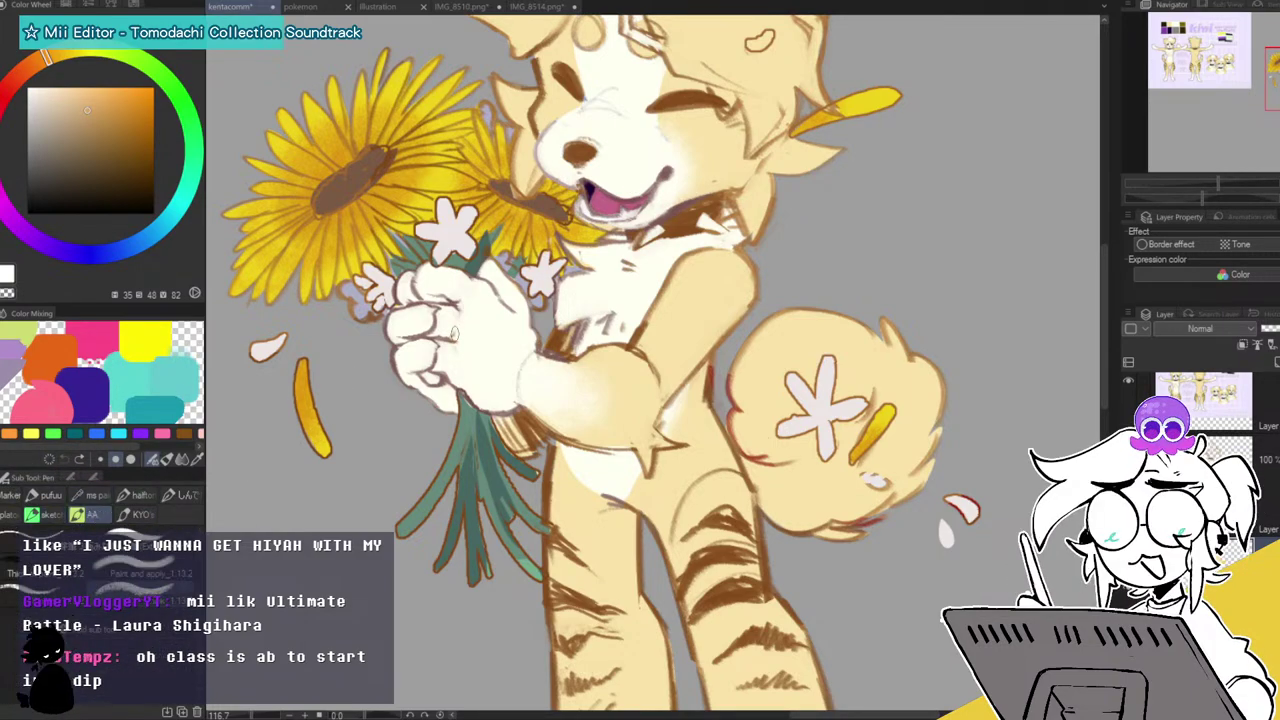
pyautogui.click(137, 514)
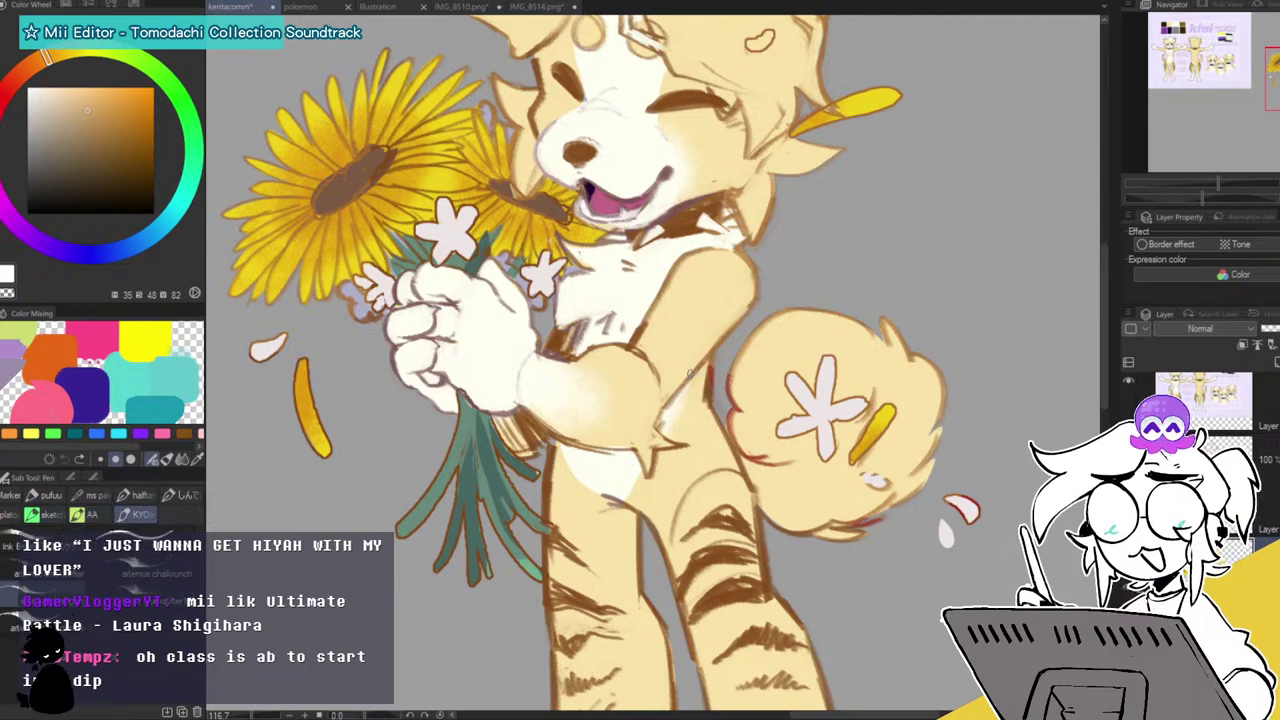
# Paint tan shadows on the torso behind the elbow, on the lower chest fur and on the inner thigh.
pyautogui.moveTo(706, 362); pyautogui.dragTo(679, 412)
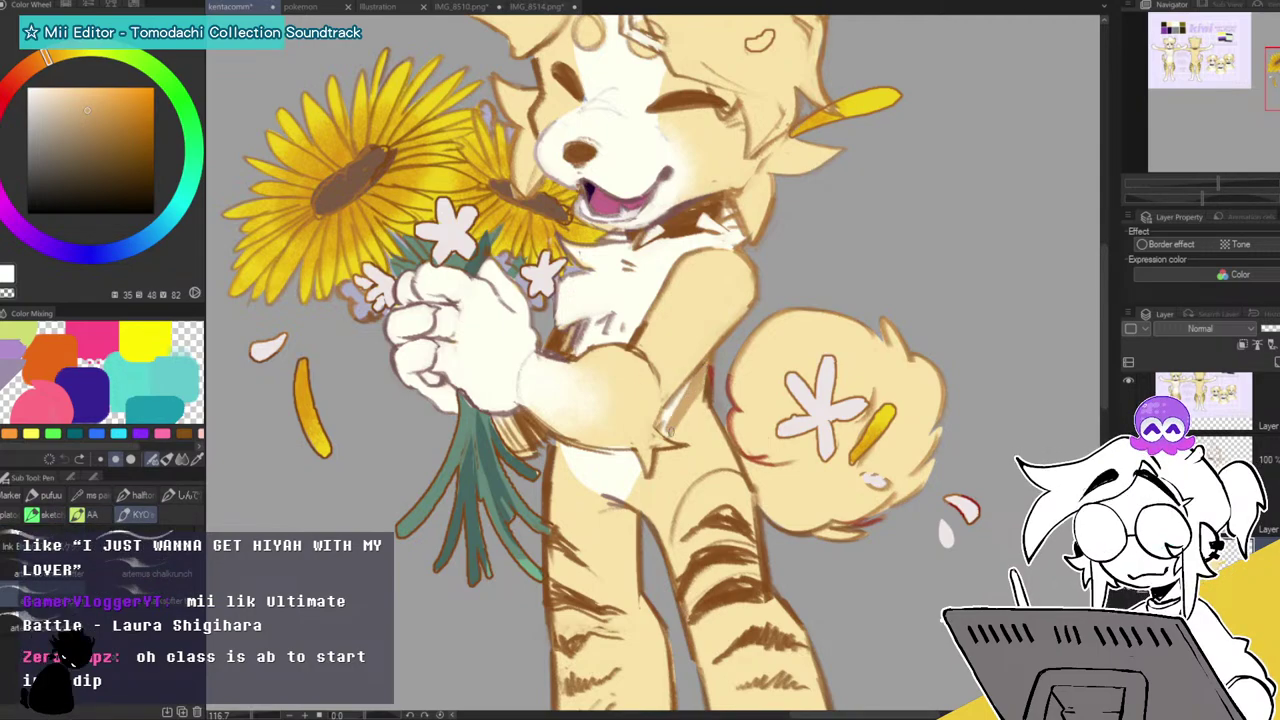
pyautogui.click(88, 92)
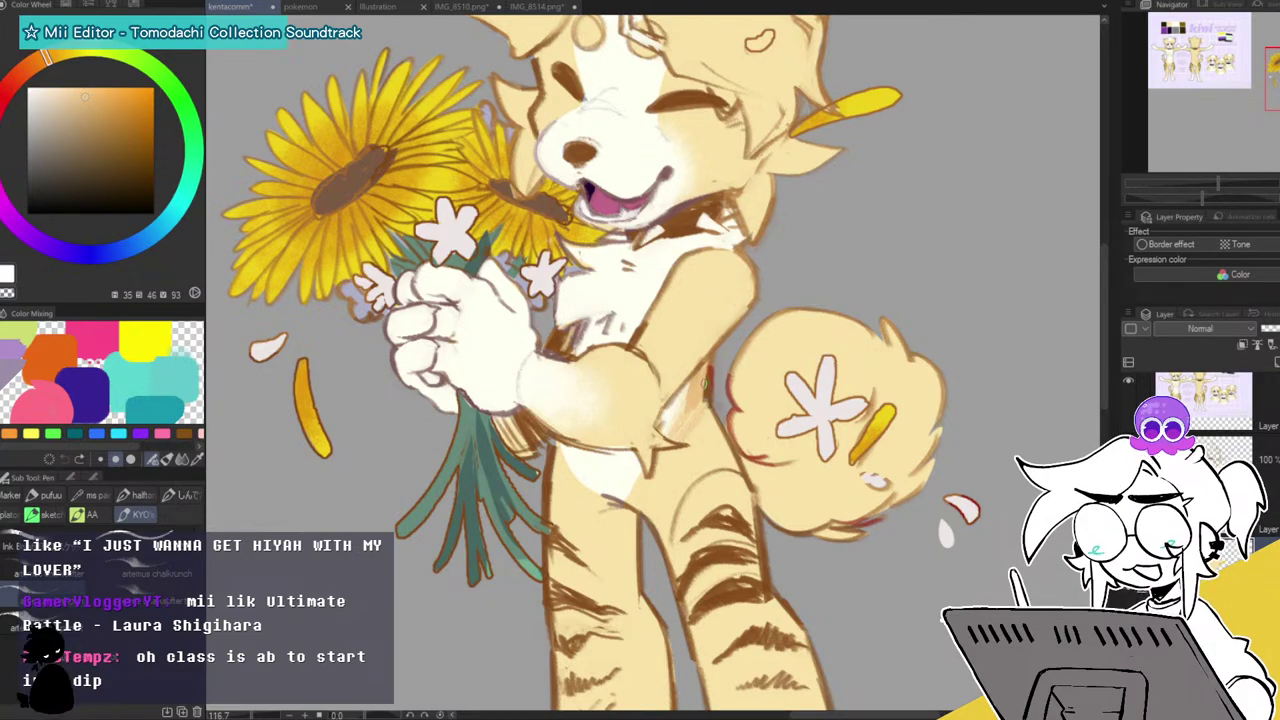
pyautogui.keyDown('alt'); pyautogui.click(616, 375); pyautogui.keyUp('alt')
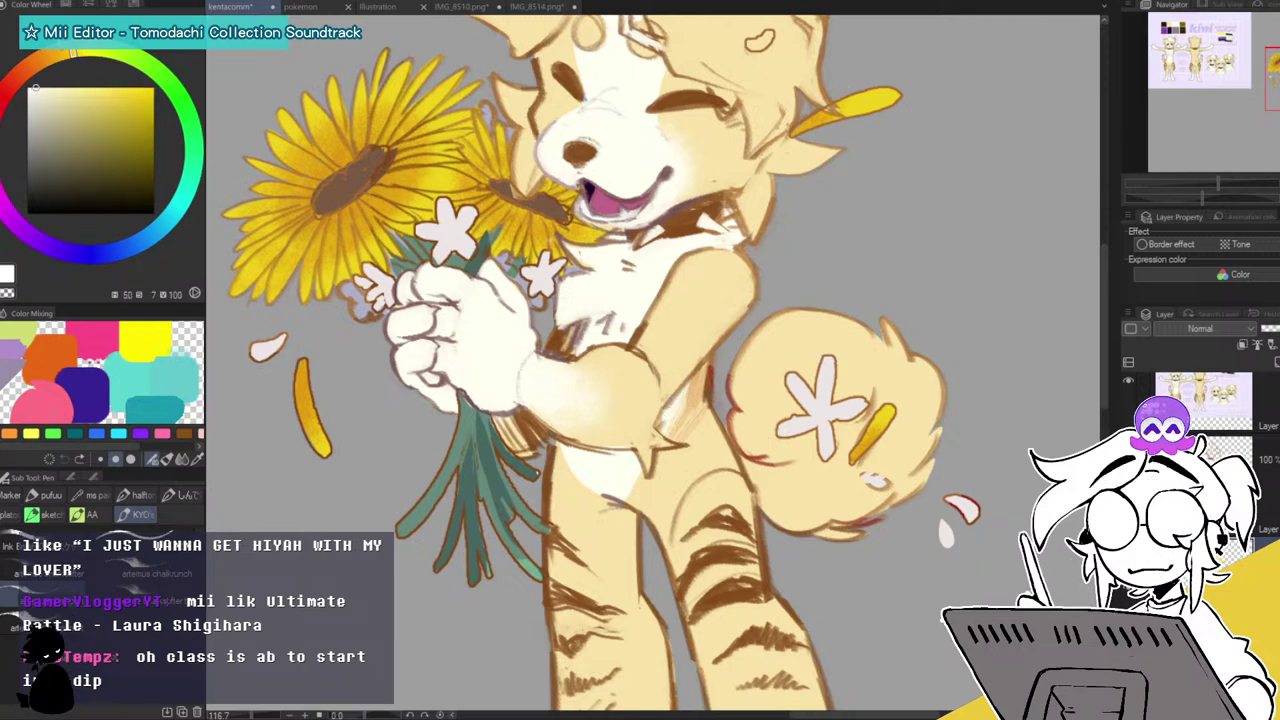
pyautogui.keyDown('alt'); pyautogui.click(673, 403); pyautogui.keyUp('alt')
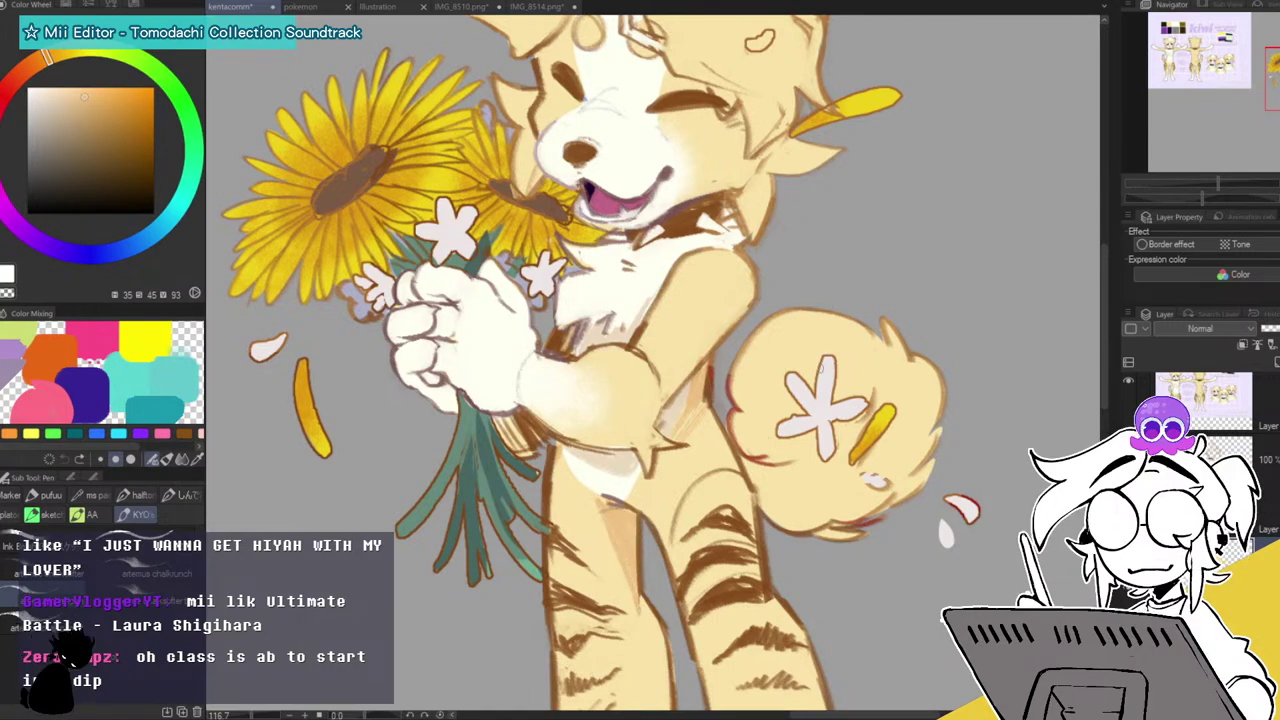
# Shade the underside of the tail and the area around its yellow petal in tan, then resample the cream.
pyautogui.moveTo(813, 464); pyautogui.dragTo(826, 472)
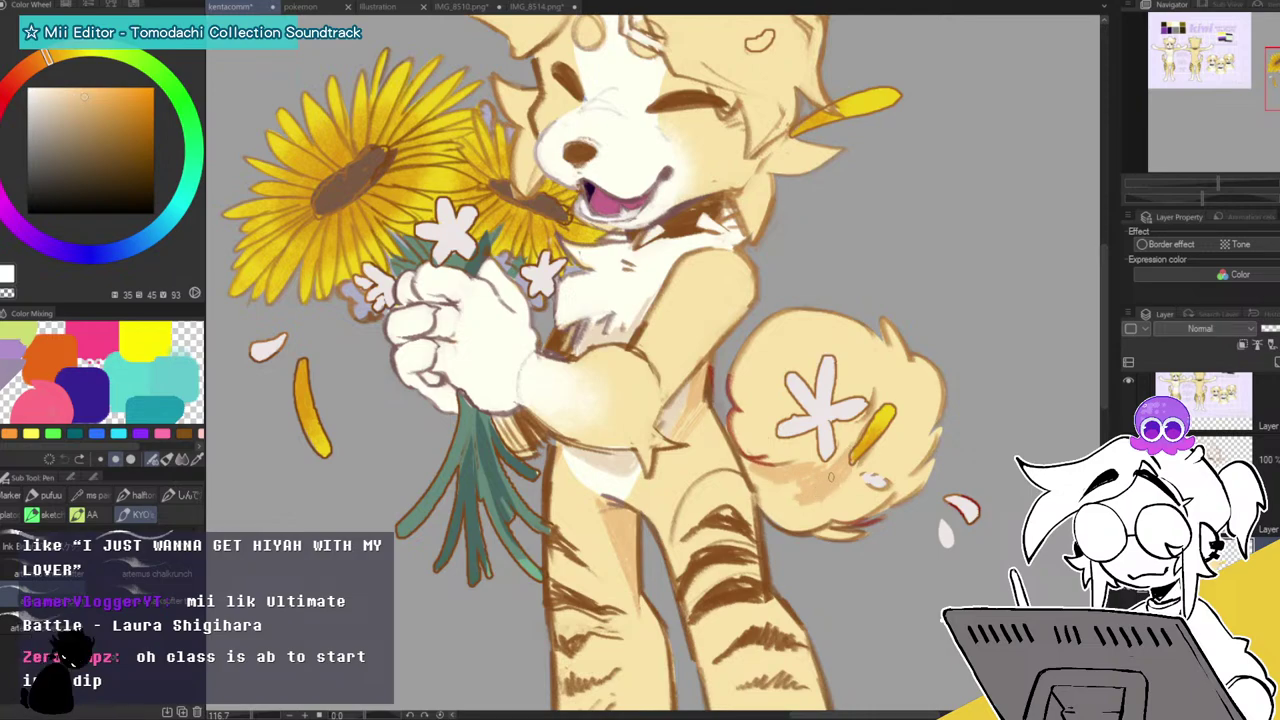
pyautogui.moveTo(773, 491); pyautogui.dragTo(878, 462)
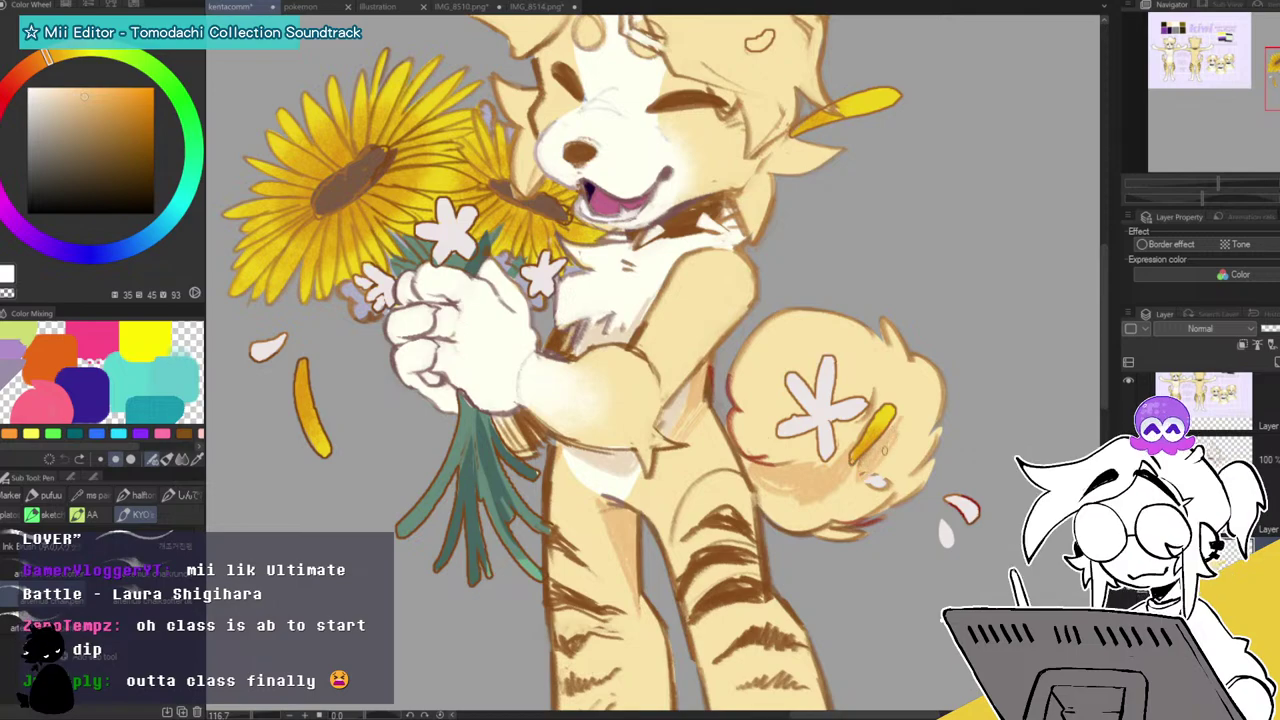
pyautogui.moveTo(883, 380); pyautogui.dragTo(907, 414)
pyautogui.keyDown('alt'); pyautogui.click(911, 368); pyautogui.keyUp('alt')
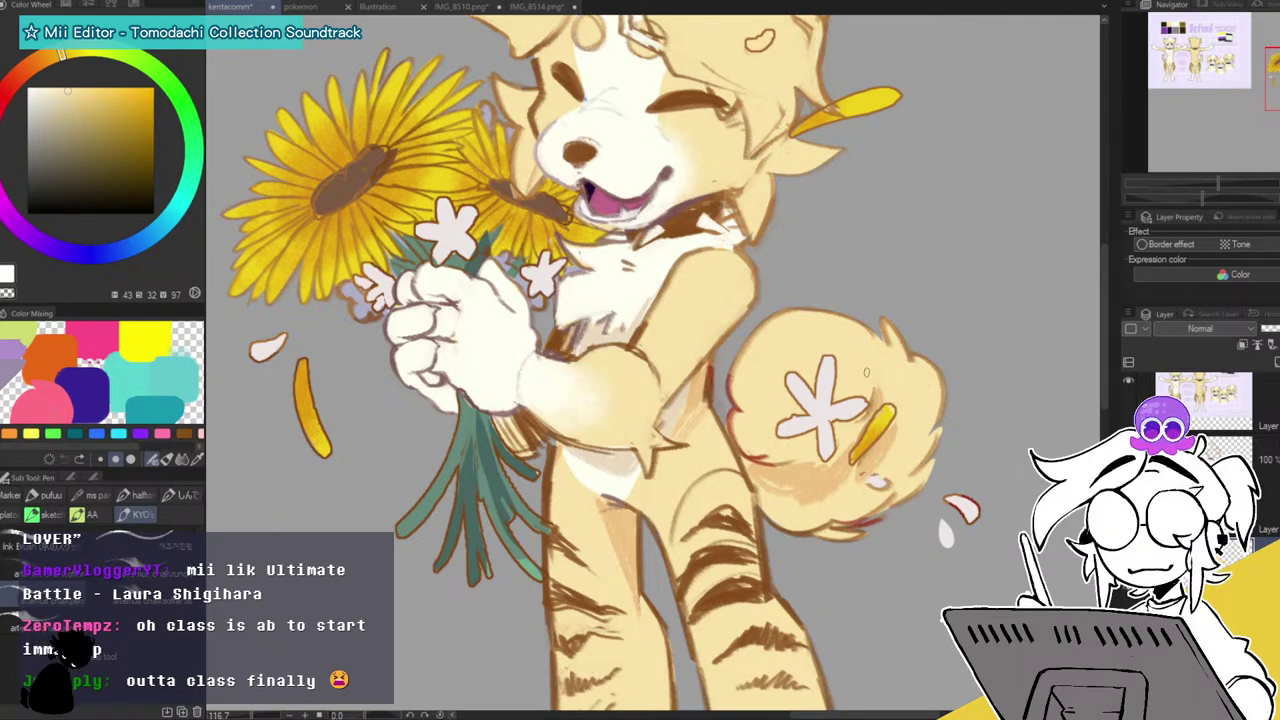
# Paint a beige shadow on the white fur just above the muzzle, between the eyes.
pyautogui.keyDown('alt'); pyautogui.click(680, 410); pyautogui.keyUp('alt')
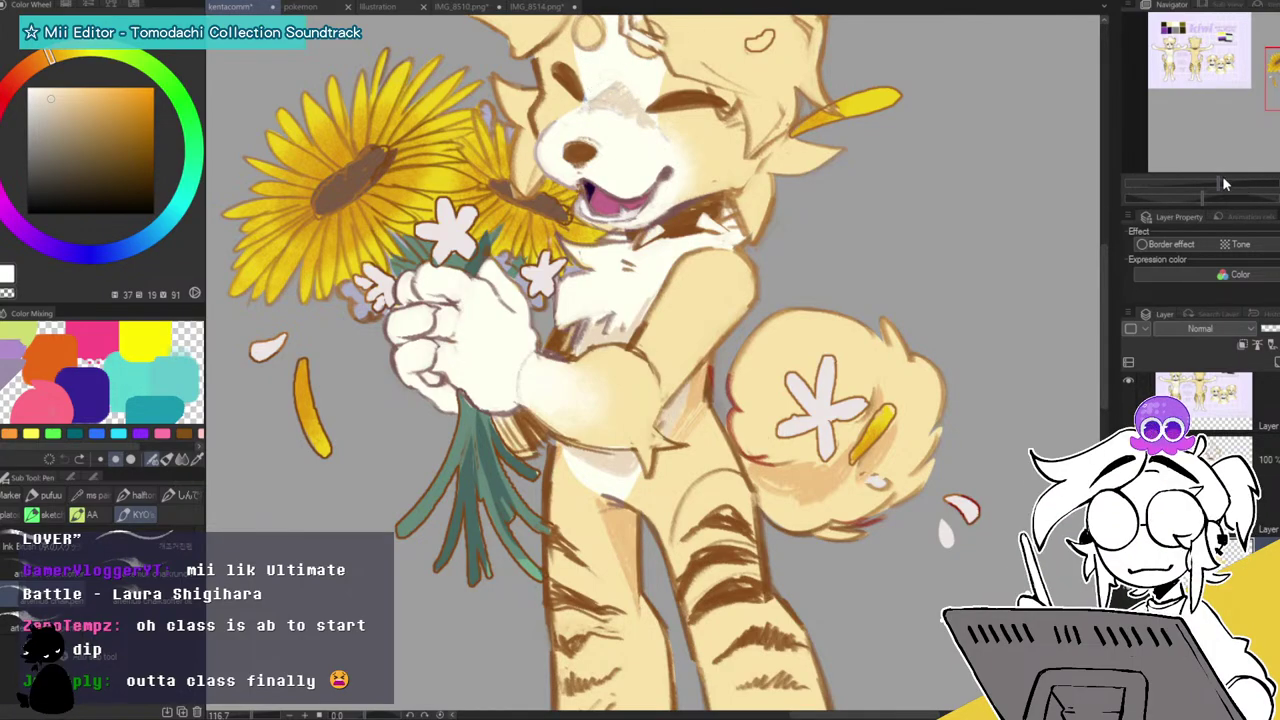
pyautogui.scroll(5, 619, 75)
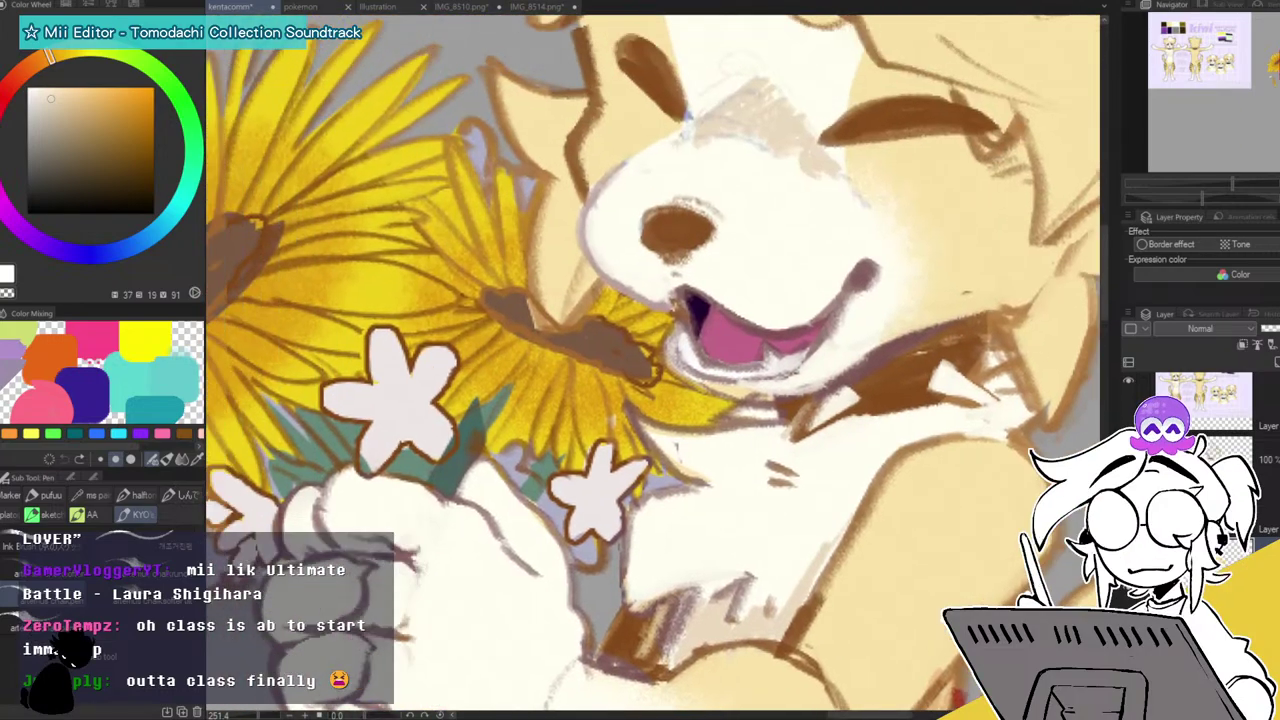
pyautogui.keyDown('alt'); pyautogui.click(798, 68); pyautogui.keyUp('alt')
pyautogui.moveTo(743, 83); pyautogui.dragTo(716, 106)
pyautogui.keyDown('alt'); pyautogui.click(780, 110); pyautogui.keyUp('alt')
pyautogui.moveTo(800, 74); pyautogui.dragTo(824, 88)
# Shade the white blaze in a paler beige, from the muzzle up to the forehead hair.
pyautogui.keyDown('alt'); pyautogui.click(822, 88); pyautogui.keyUp('alt')
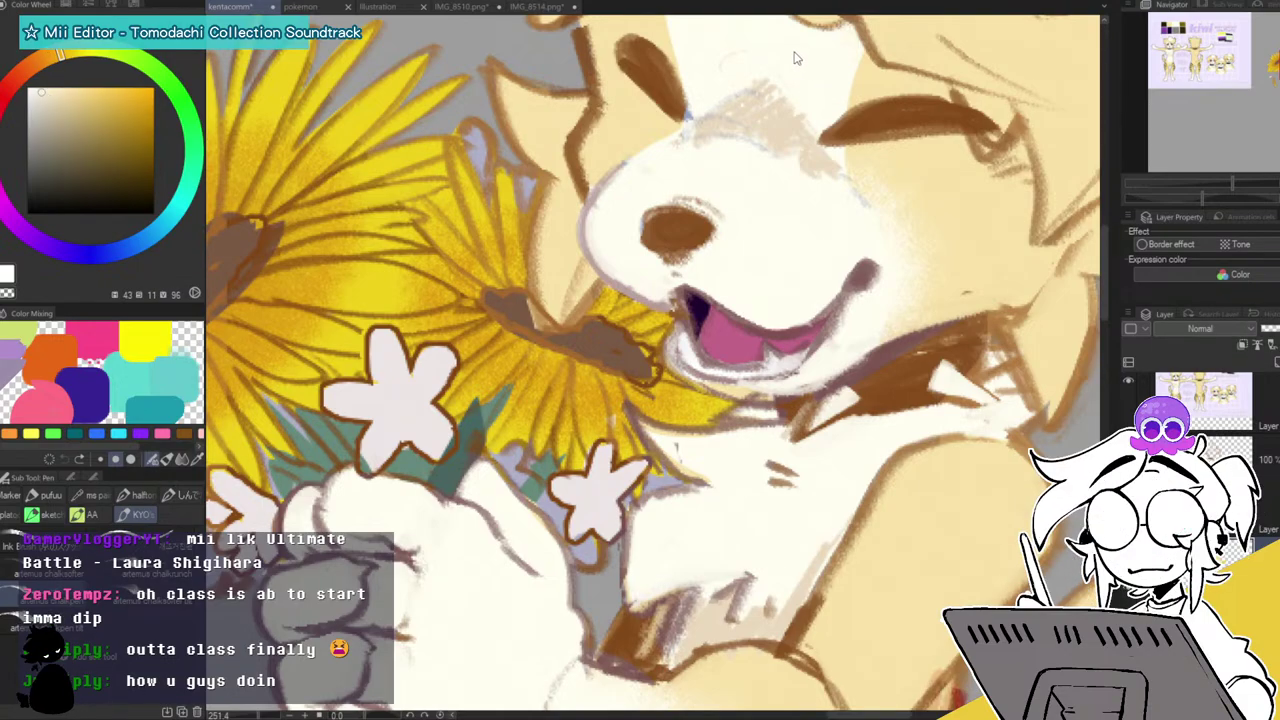
pyautogui.moveTo(733, 63)
pyautogui.mouseDown()
pyautogui.moveTo(706, 100)
pyautogui.moveTo(711, 35)
pyautogui.moveTo(696, 63)
pyautogui.mouseUp()
pyautogui.moveTo(782, 76)
pyautogui.mouseDown()
pyautogui.moveTo(844, 86)
pyautogui.moveTo(824, 112)
pyautogui.moveTo(828, 51)
pyautogui.moveTo(803, 72)
pyautogui.moveTo(784, 74)
pyautogui.moveTo(782, 39)
pyautogui.mouseUp()
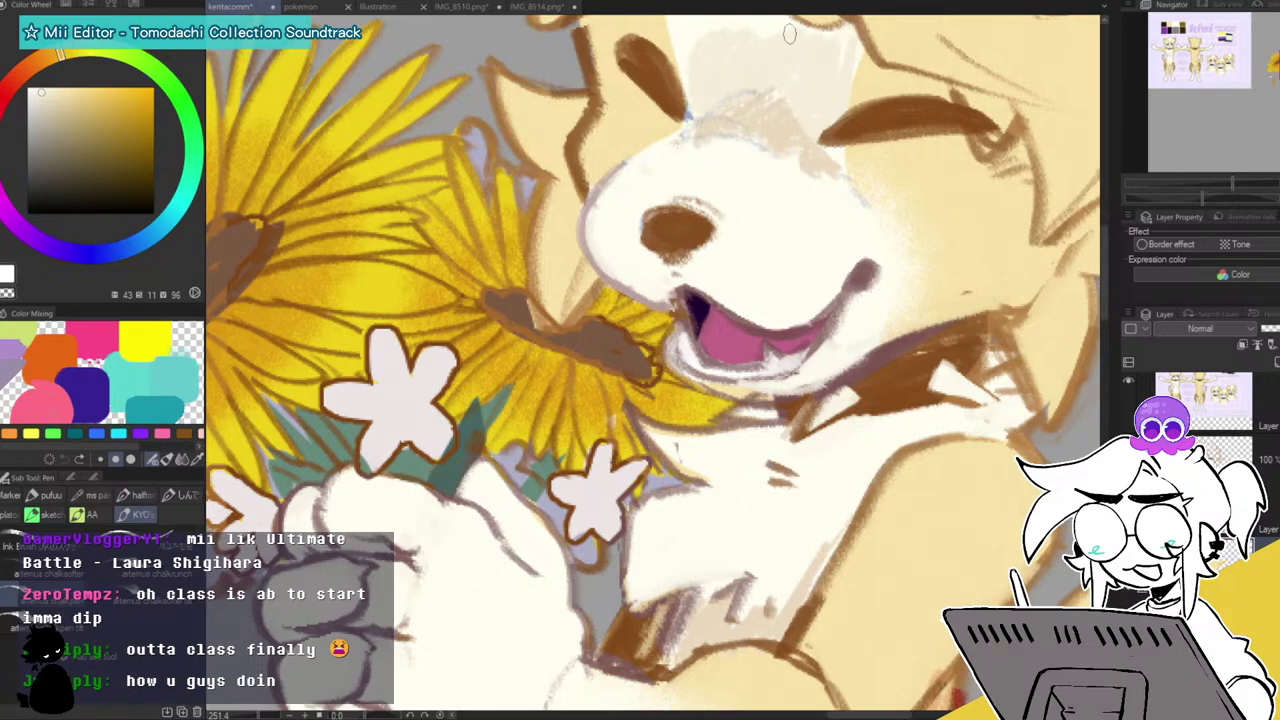
pyautogui.moveTo(676, 230); pyautogui.dragTo(567, 518)
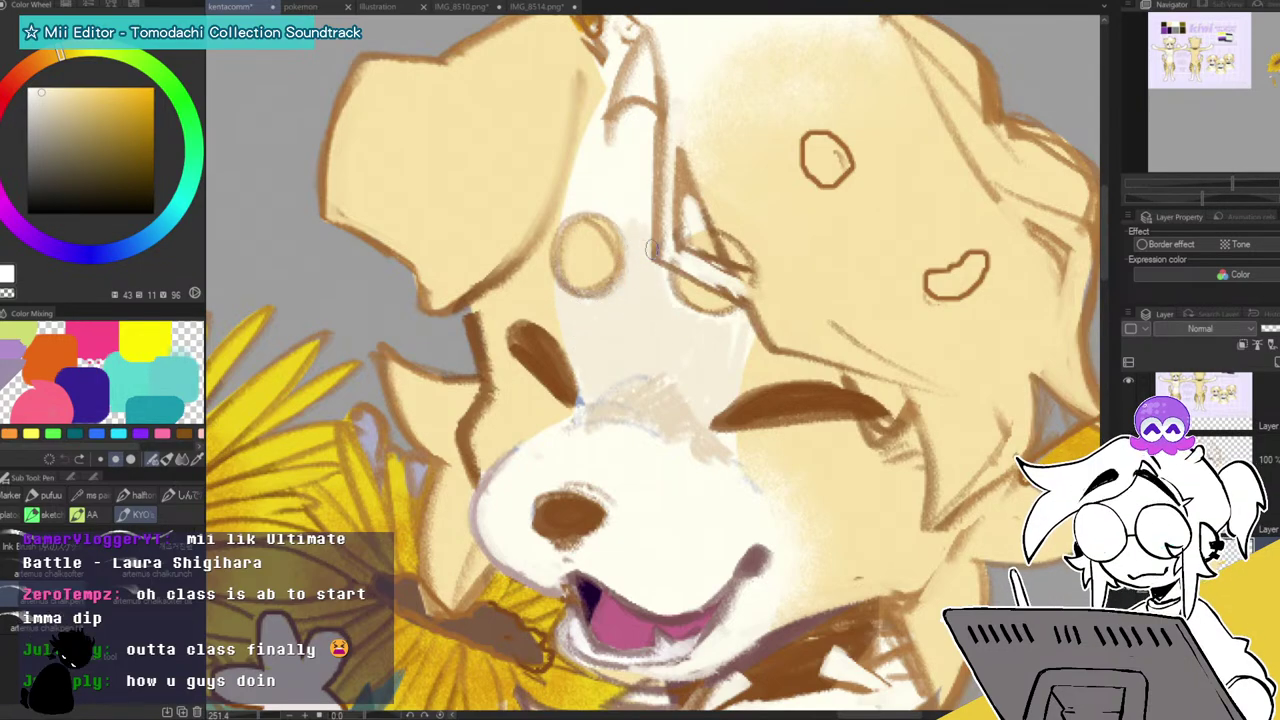
pyautogui.moveTo(651, 267)
pyautogui.mouseDown()
pyautogui.moveTo(652, 146)
pyautogui.moveTo(623, 228)
pyautogui.moveTo(613, 135)
pyautogui.moveTo(588, 214)
pyautogui.moveTo(602, 106)
pyautogui.mouseUp()
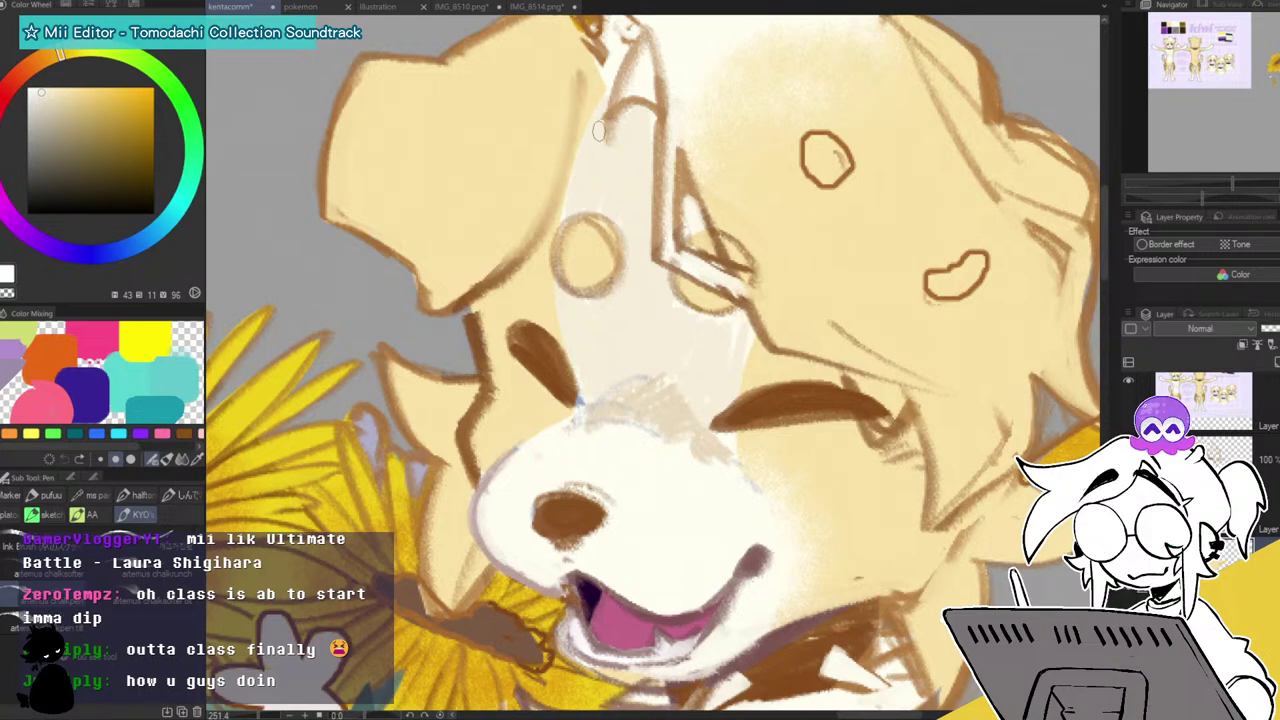
# Clean up the muzzle's upper edge with off-white and check the shading on the whole figure.
pyautogui.keyDown('alt'); pyautogui.click(594, 431); pyautogui.keyUp('alt')
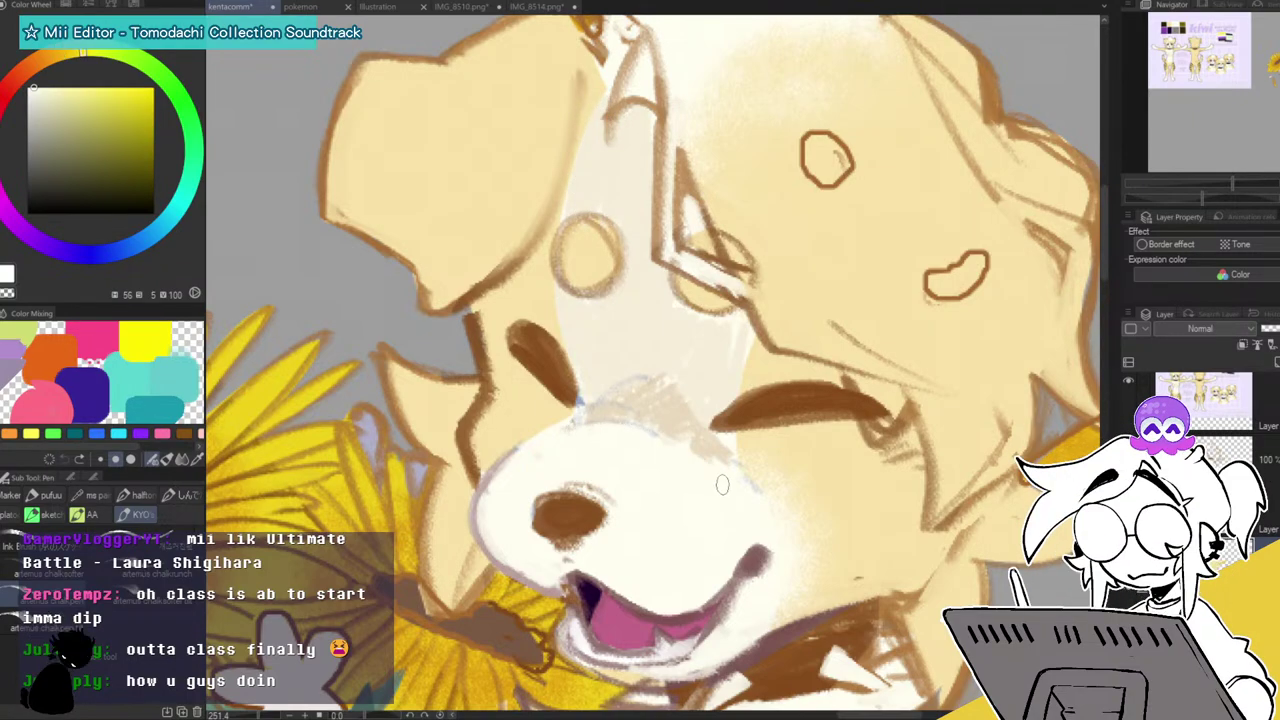
pyautogui.moveTo(640, 435); pyautogui.dragTo(716, 457)
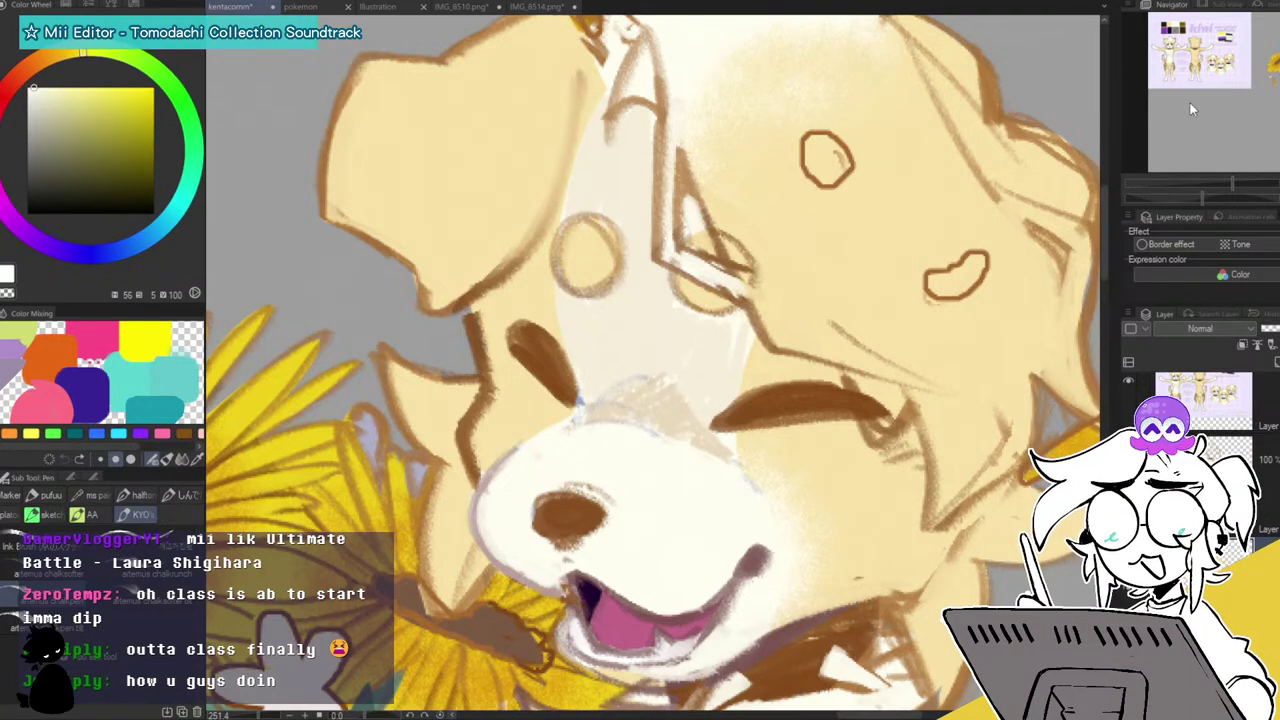
pyautogui.moveTo(1232, 183); pyautogui.dragTo(1202, 183)
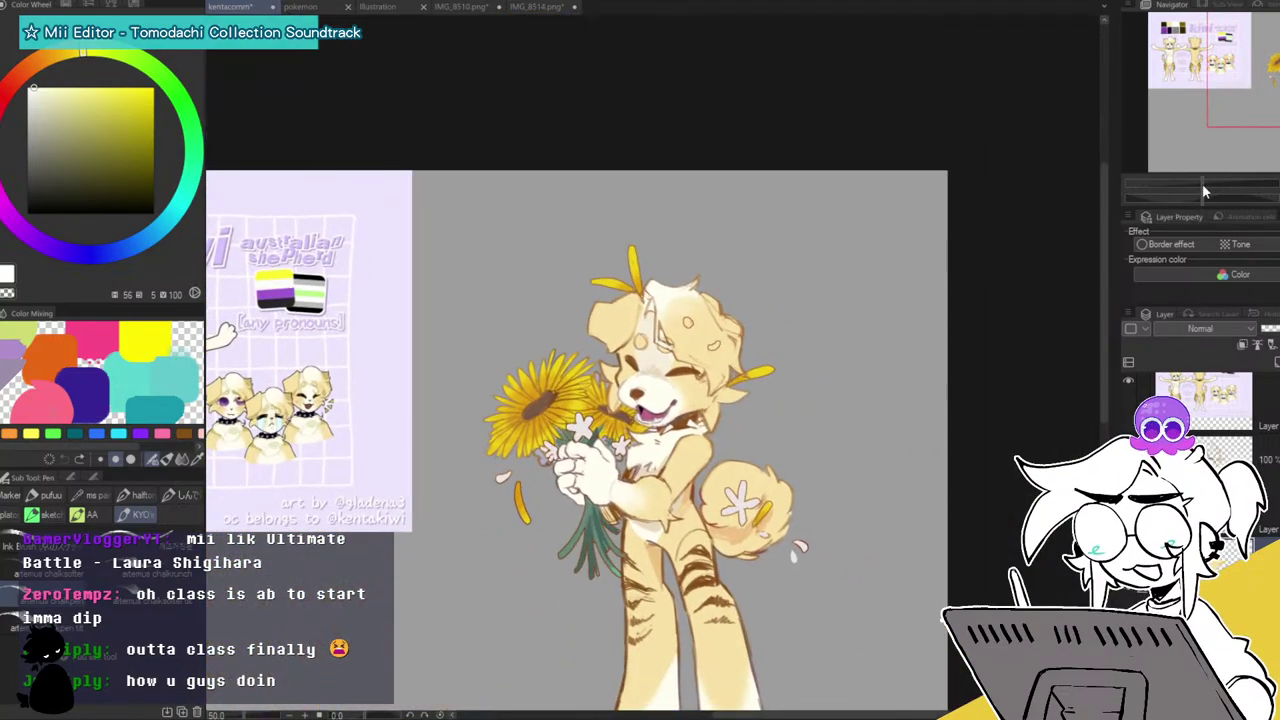
pyautogui.moveTo(1271, 79); pyautogui.dragTo(1273, 95)
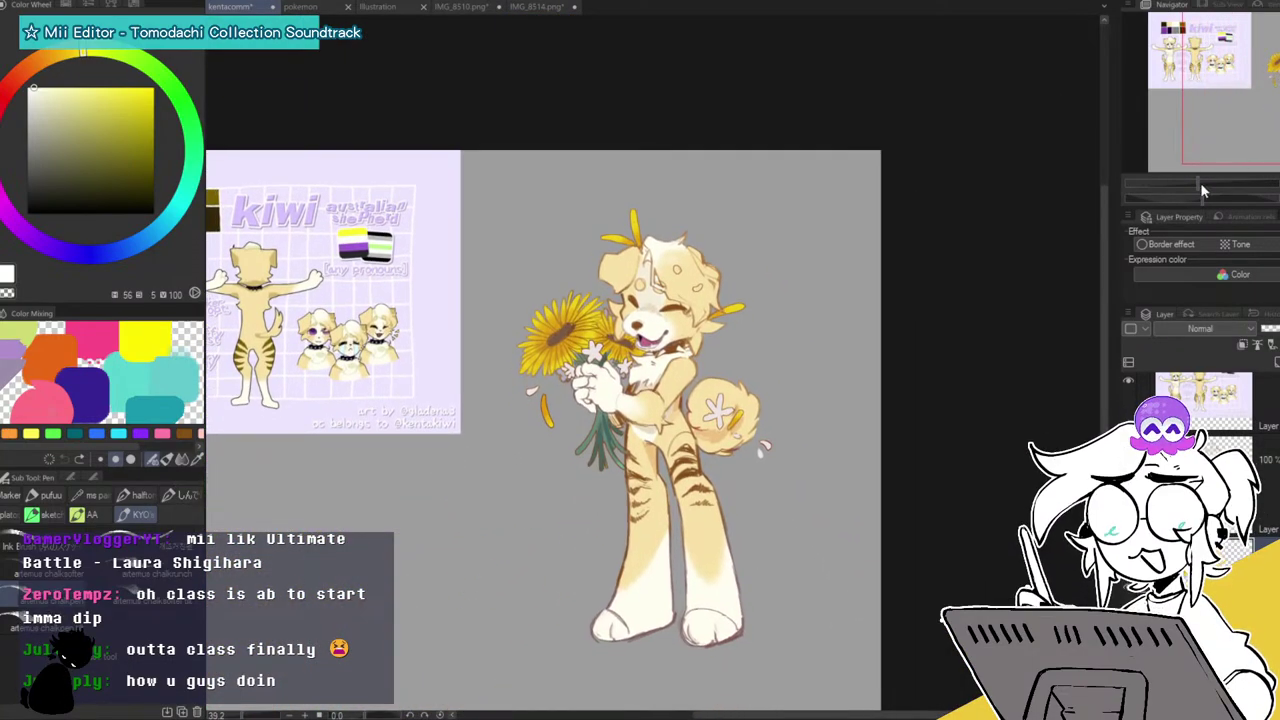
pyautogui.moveTo(1202, 185); pyautogui.dragTo(1225, 184)
pyautogui.moveTo(1264, 76); pyautogui.dragTo(1262, 67)
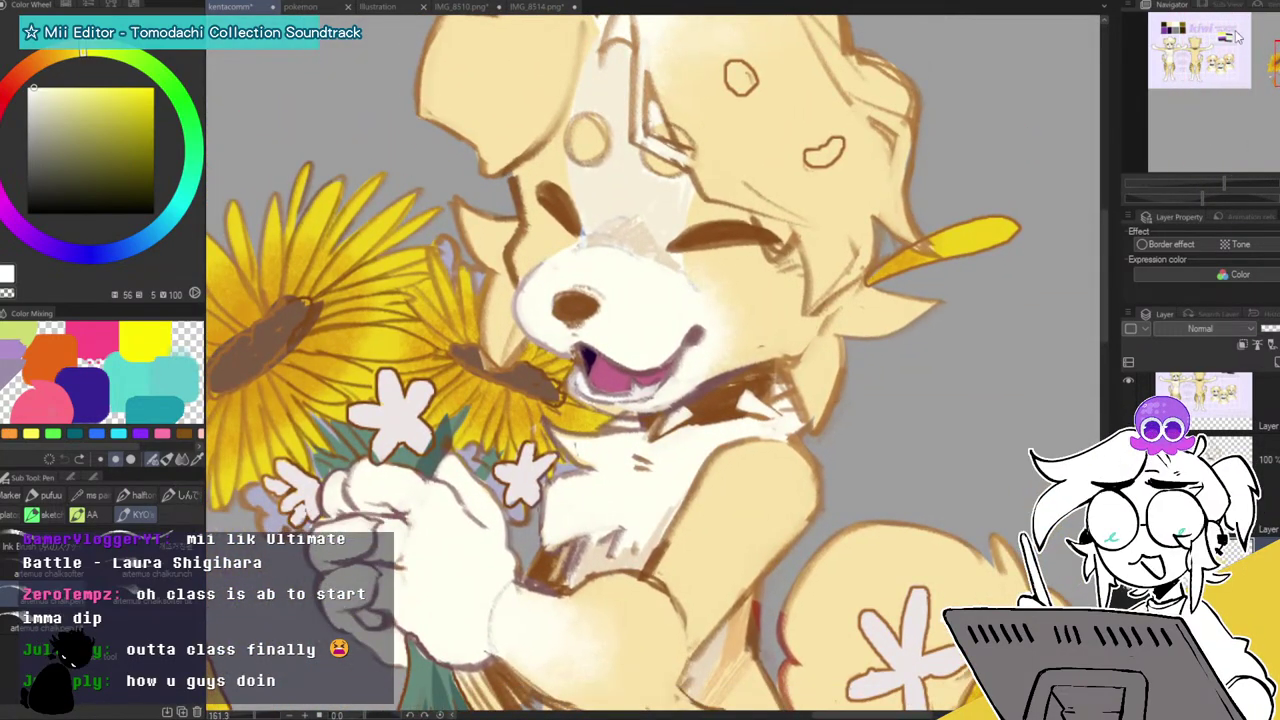
# Shade the face beneath the fringe in a soft peach, undoing the last stroke.
pyautogui.keyDown('alt'); pyautogui.click(598, 565); pyautogui.keyUp('alt')
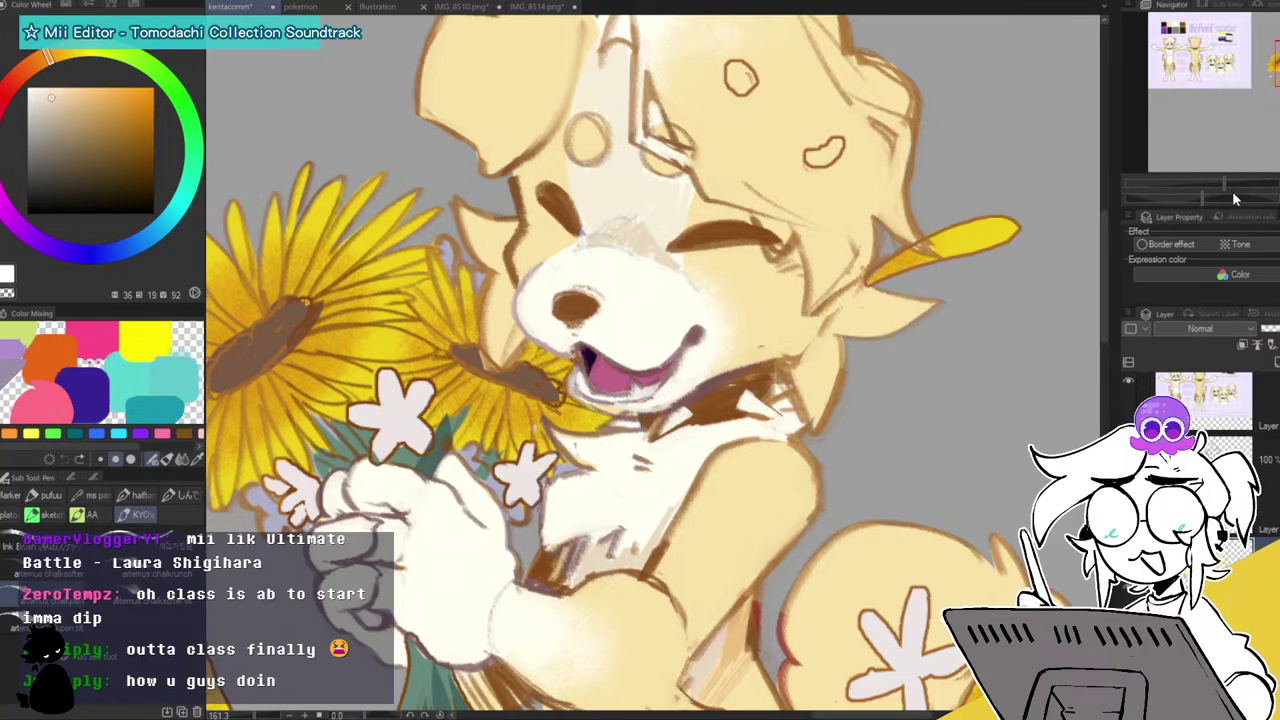
pyautogui.moveTo(1225, 185); pyautogui.dragTo(1245, 186)
pyautogui.moveTo(1273, 63)
pyautogui.mouseDown()
pyautogui.moveTo(1269, 74)
pyautogui.moveTo(1255, 28)
pyautogui.mouseUp()
pyautogui.keyDown('alt'); pyautogui.click(808, 258); pyautogui.keyUp('alt')
pyautogui.moveTo(678, 208)
pyautogui.mouseDown()
pyautogui.moveTo(656, 300)
pyautogui.moveTo(705, 235)
pyautogui.moveTo(745, 240)
pyautogui.moveTo(816, 292)
pyautogui.moveTo(871, 250)
pyautogui.mouseUp()
pyautogui.moveTo(652, 380)
pyautogui.mouseDown()
pyautogui.moveTo(791, 363)
pyautogui.moveTo(645, 408)
pyautogui.mouseUp()
pyautogui.hotkey('ctrl', 'z')
# Shade the side of the face below the floppy ear and the cheek fur beside the sunflowers in peach.
pyautogui.moveTo(1155, 55); pyautogui.dragTo(1148, 52)
pyautogui.moveTo(698, 402)
pyautogui.mouseDown()
pyautogui.moveTo(714, 414)
pyautogui.moveTo(669, 385)
pyautogui.moveTo(710, 330)
pyautogui.moveTo(759, 307)
pyautogui.mouseUp()
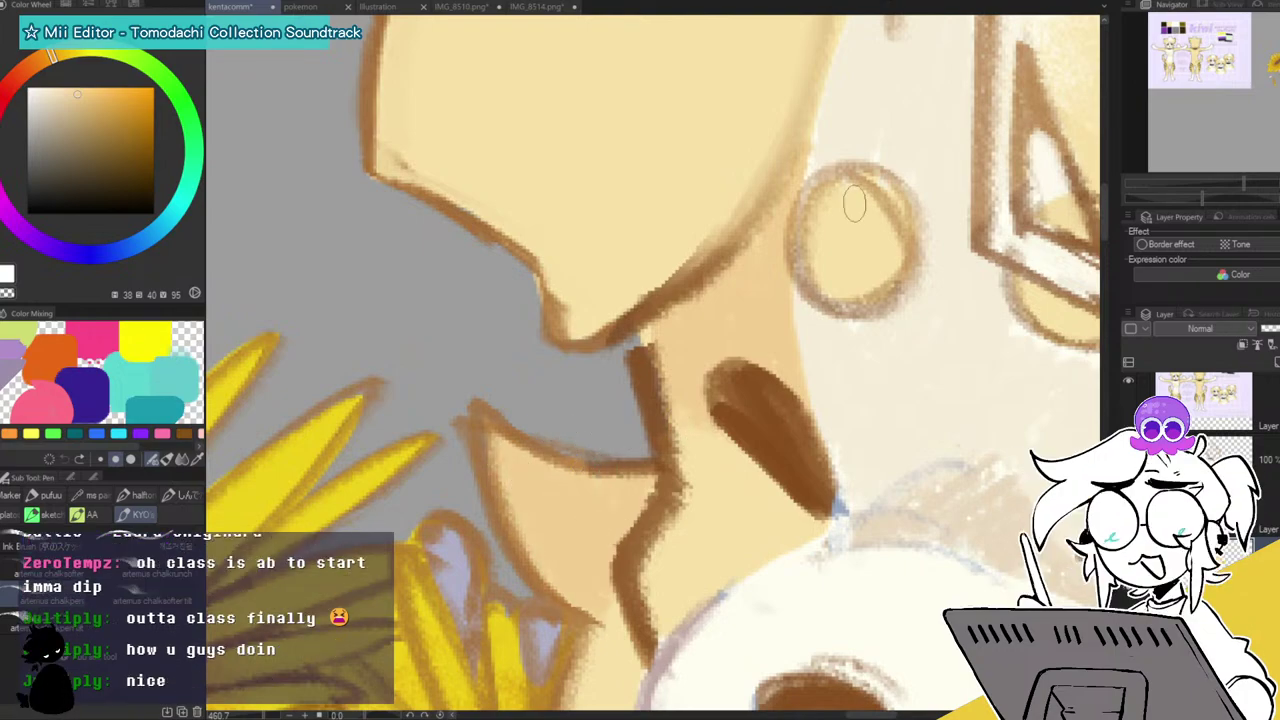
pyautogui.moveTo(1247, 184); pyautogui.dragTo(1240, 184)
pyautogui.moveTo(620, 665)
pyautogui.mouseDown()
pyautogui.moveTo(674, 158)
pyautogui.moveTo(697, 345)
pyautogui.mouseUp()
pyautogui.moveTo(692, 268)
pyautogui.mouseDown()
pyautogui.moveTo(677, 400)
pyautogui.moveTo(674, 358)
pyautogui.moveTo(719, 291)
pyautogui.mouseUp()
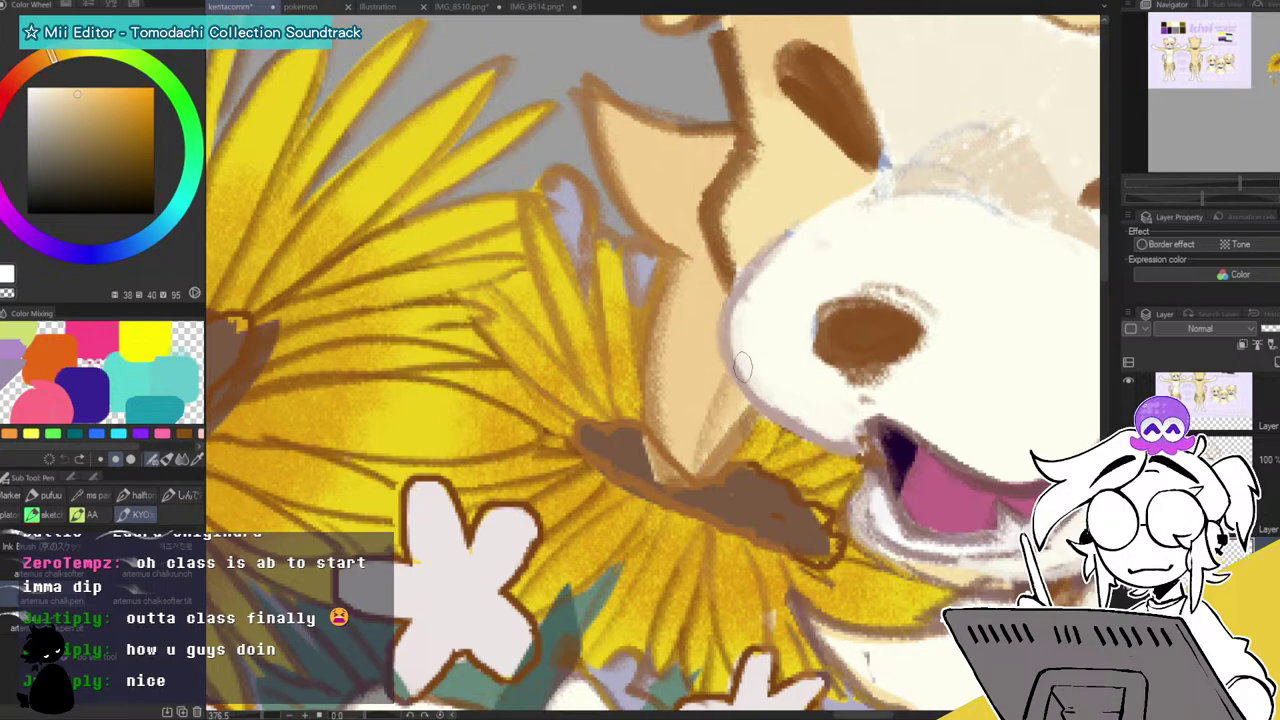
# Add peach shading to the upper arm below the head and sample the darker tan from the inner thigh.
pyautogui.moveTo(1243, 185); pyautogui.dragTo(1215, 187)
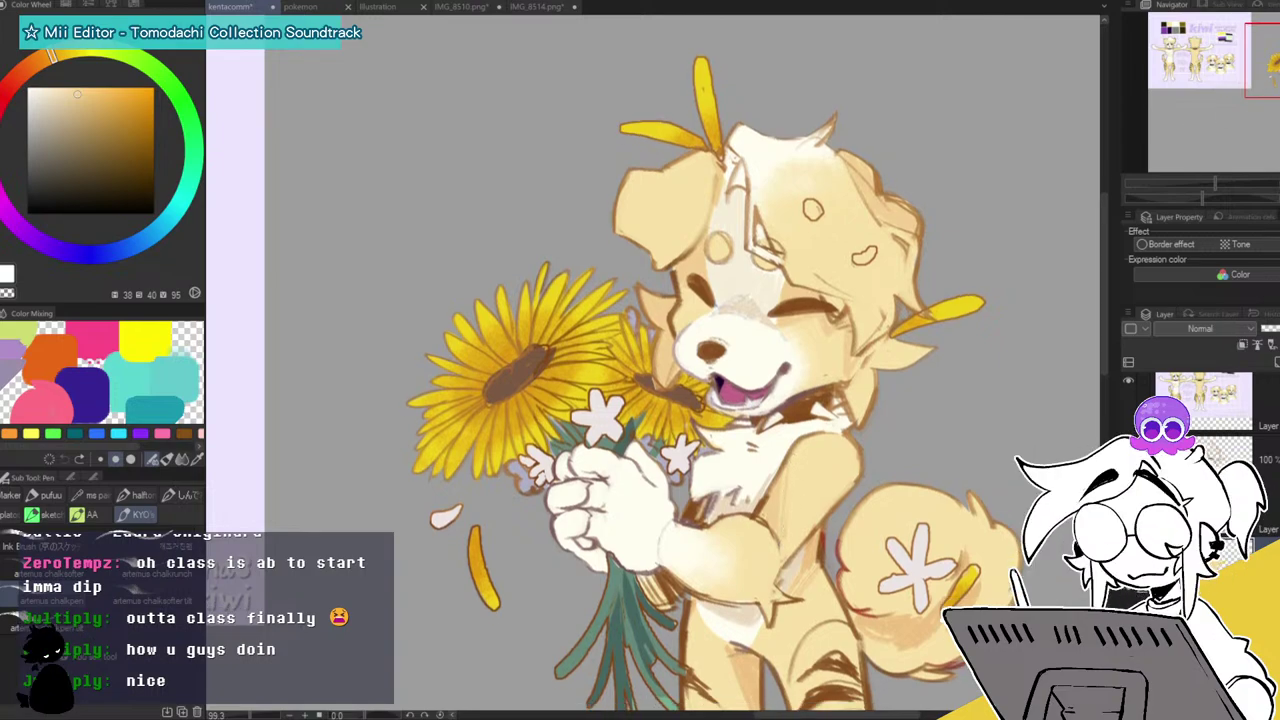
pyautogui.moveTo(864, 391); pyautogui.dragTo(823, 272)
pyautogui.keyDown('alt'); pyautogui.click(721, 554); pyautogui.keyUp('alt')
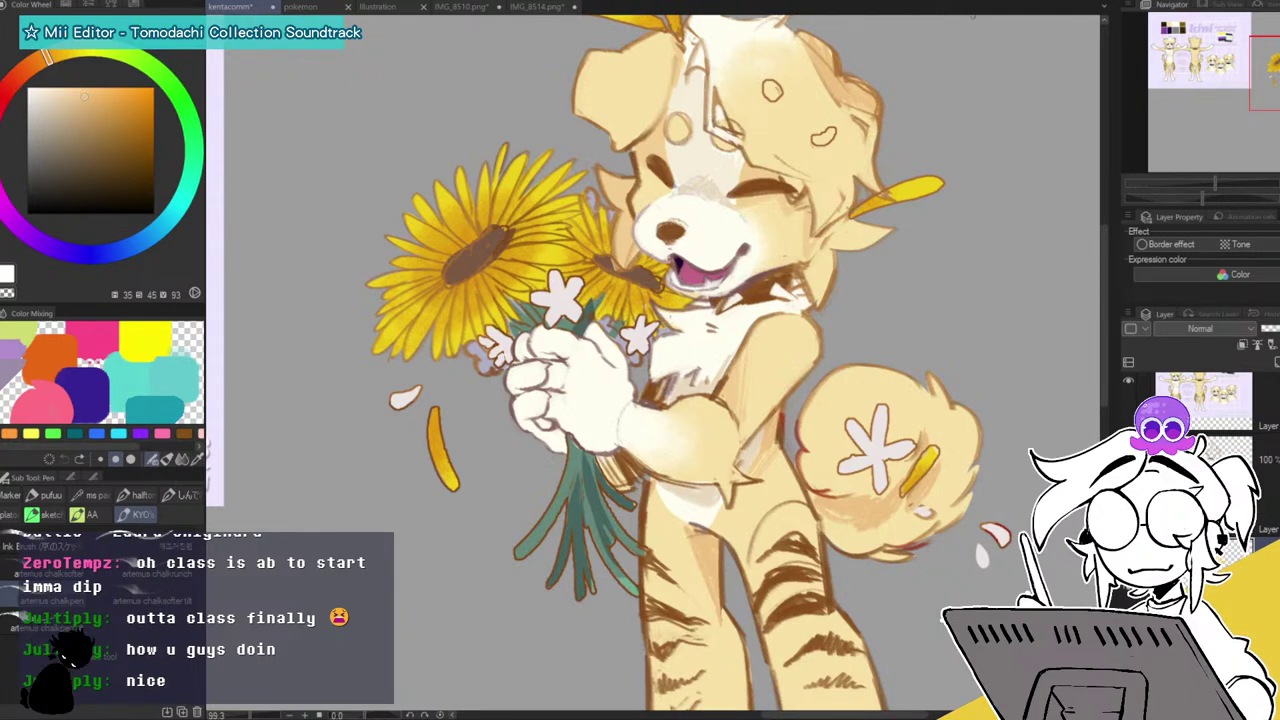
pyautogui.moveTo(1216, 183)
pyautogui.mouseDown()
pyautogui.moveTo(1197, 192)
pyautogui.moveTo(1204, 184)
pyautogui.mouseUp()
# Shade the inner edge of the front leg, using pale beige on the white fur and tan along the thigh.
pyautogui.keyDown('alt'); pyautogui.click(732, 269); pyautogui.keyUp('alt')
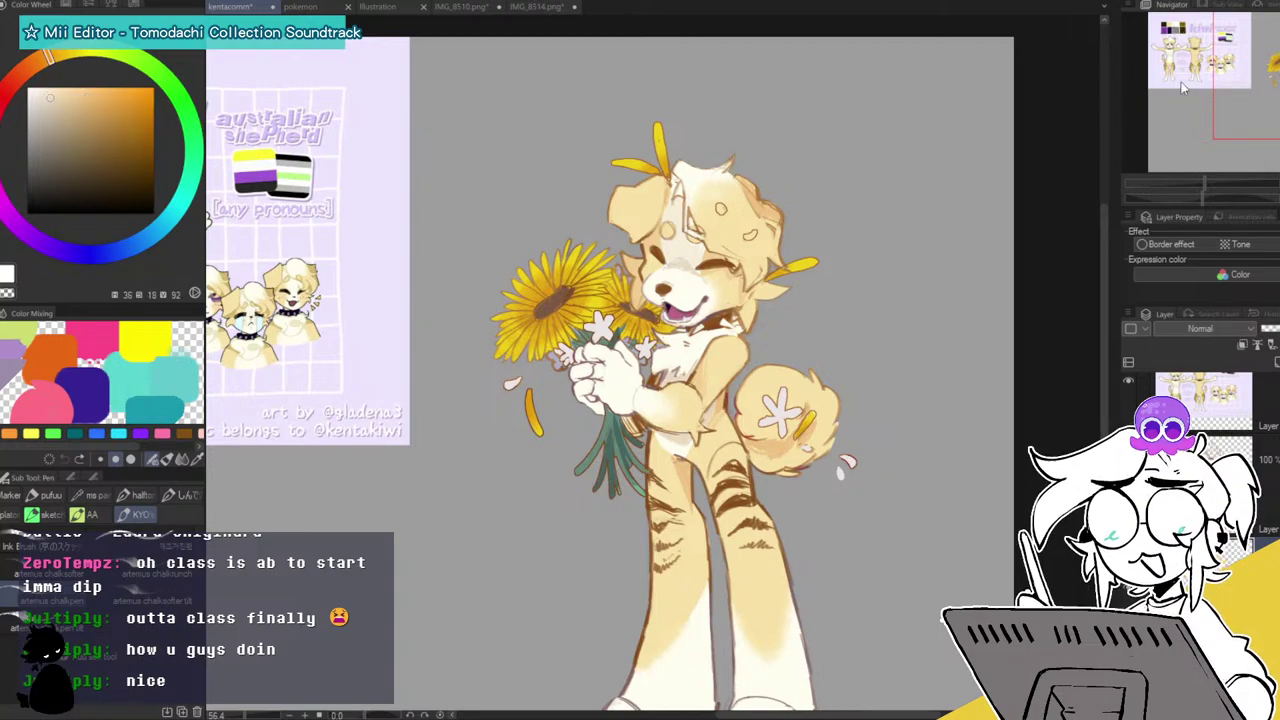
pyautogui.moveTo(1260, 79); pyautogui.dragTo(1251, 123)
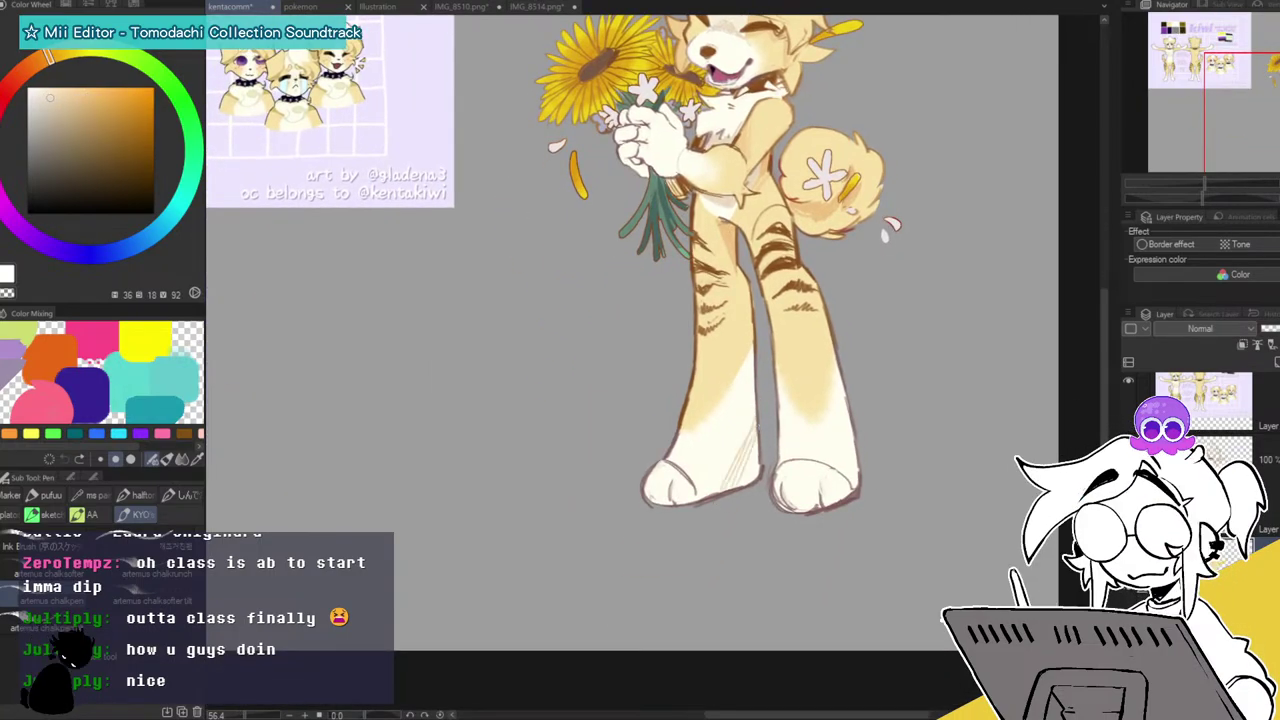
pyautogui.moveTo(749, 440); pyautogui.dragTo(753, 350)
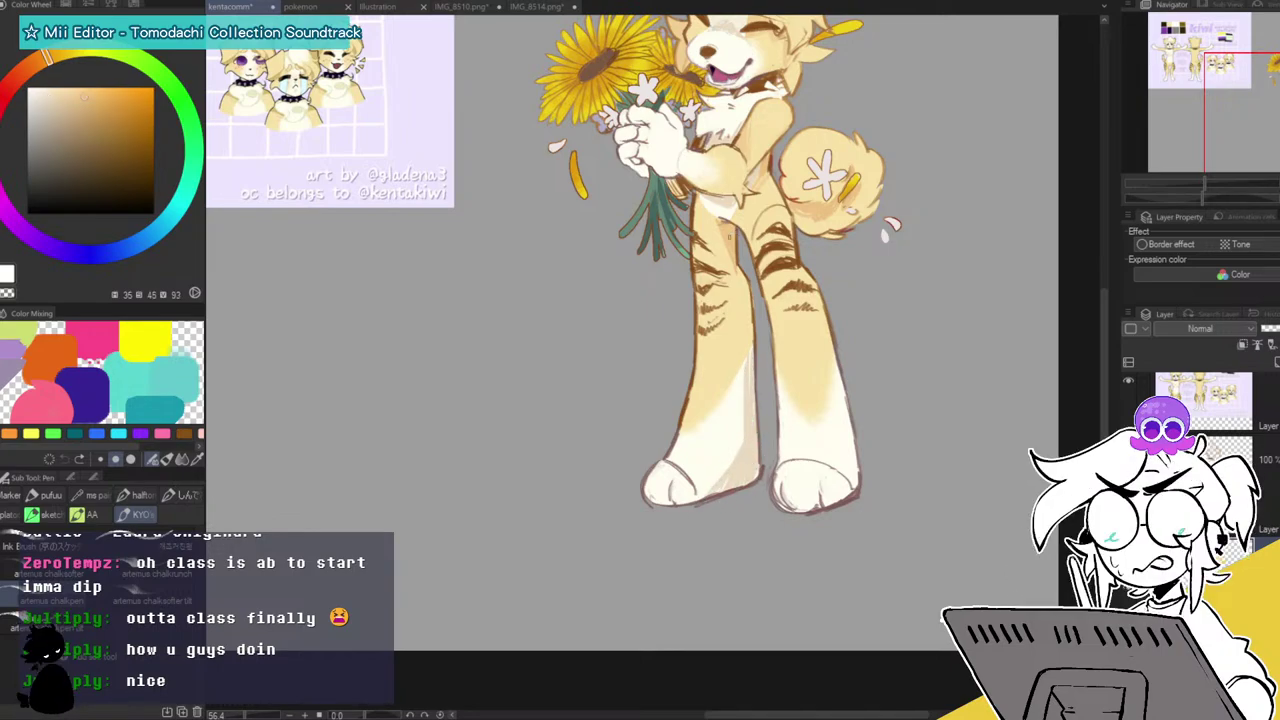
pyautogui.keyDown('alt'); pyautogui.click(740, 279); pyautogui.keyUp('alt')
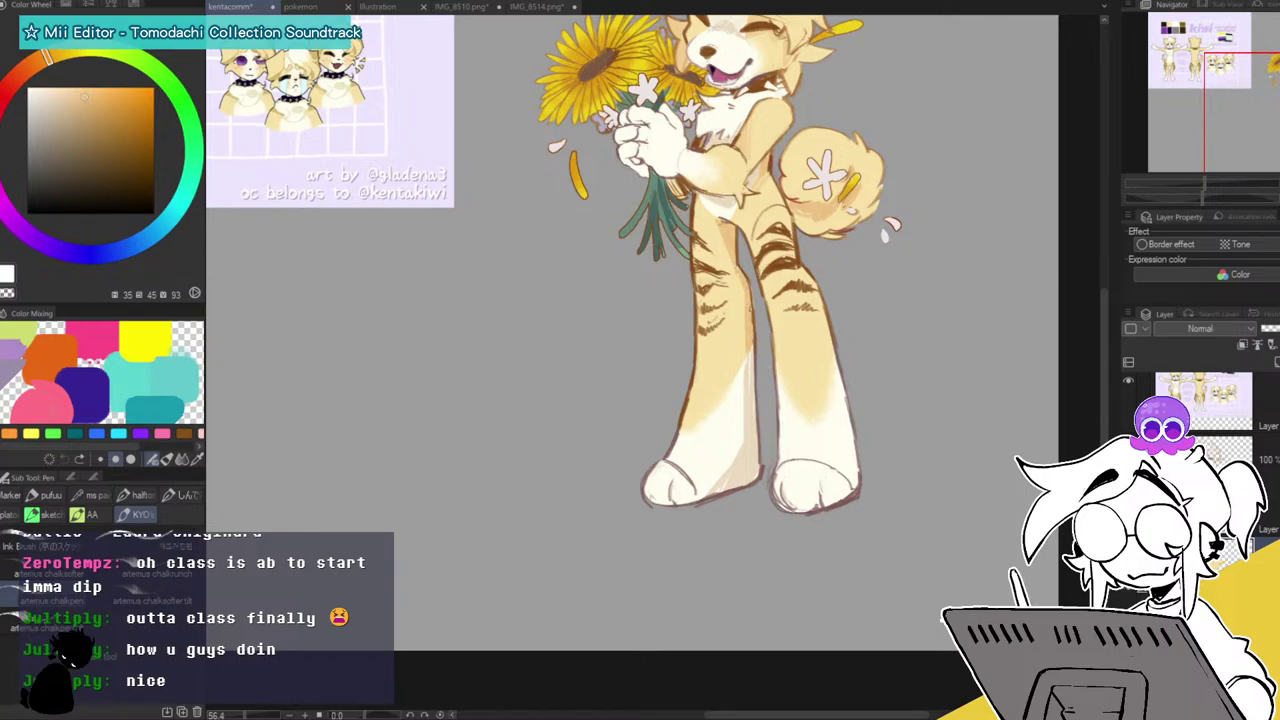
pyautogui.moveTo(725, 234); pyautogui.dragTo(730, 268)
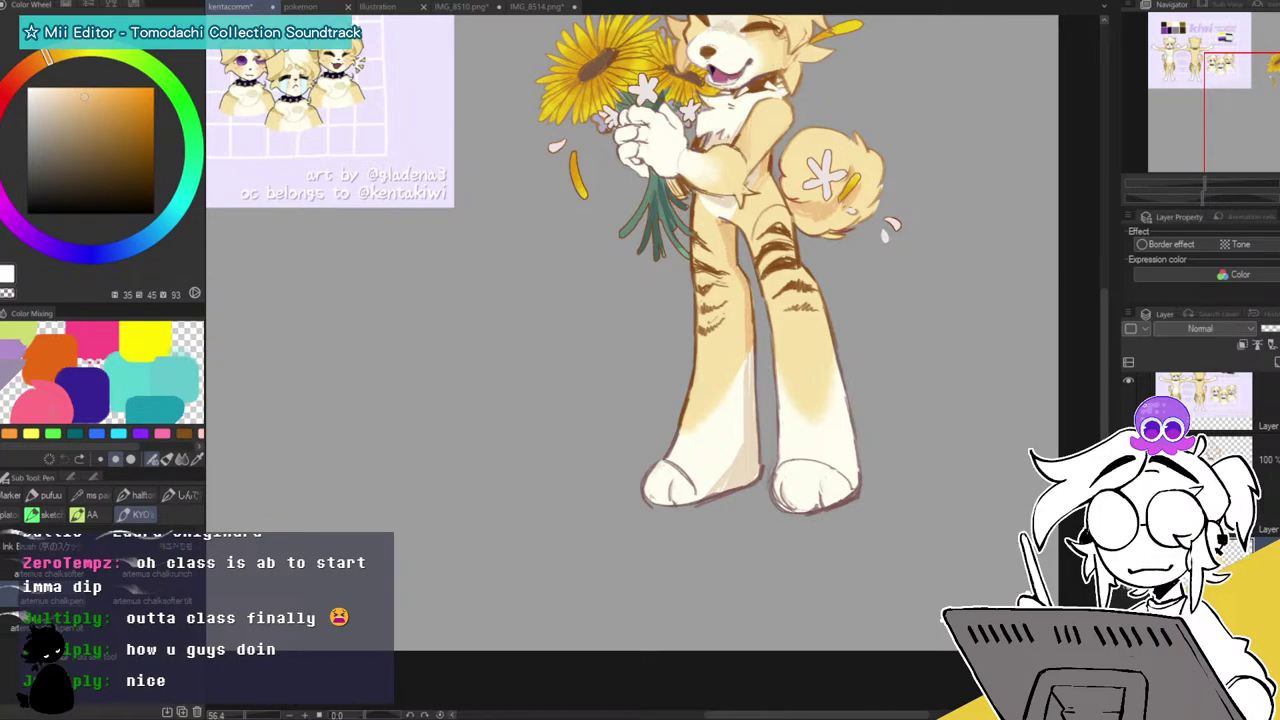
# Shade the bridge of the muzzle with the pale beige sampled from the forehead.
pyautogui.moveTo(1205, 184); pyautogui.dragTo(1197, 182)
pyautogui.moveTo(1266, 105); pyautogui.dragTo(1267, 78)
pyautogui.moveTo(1203, 183); pyautogui.dragTo(1207, 181)
pyautogui.scroll(1, 1206, 182)
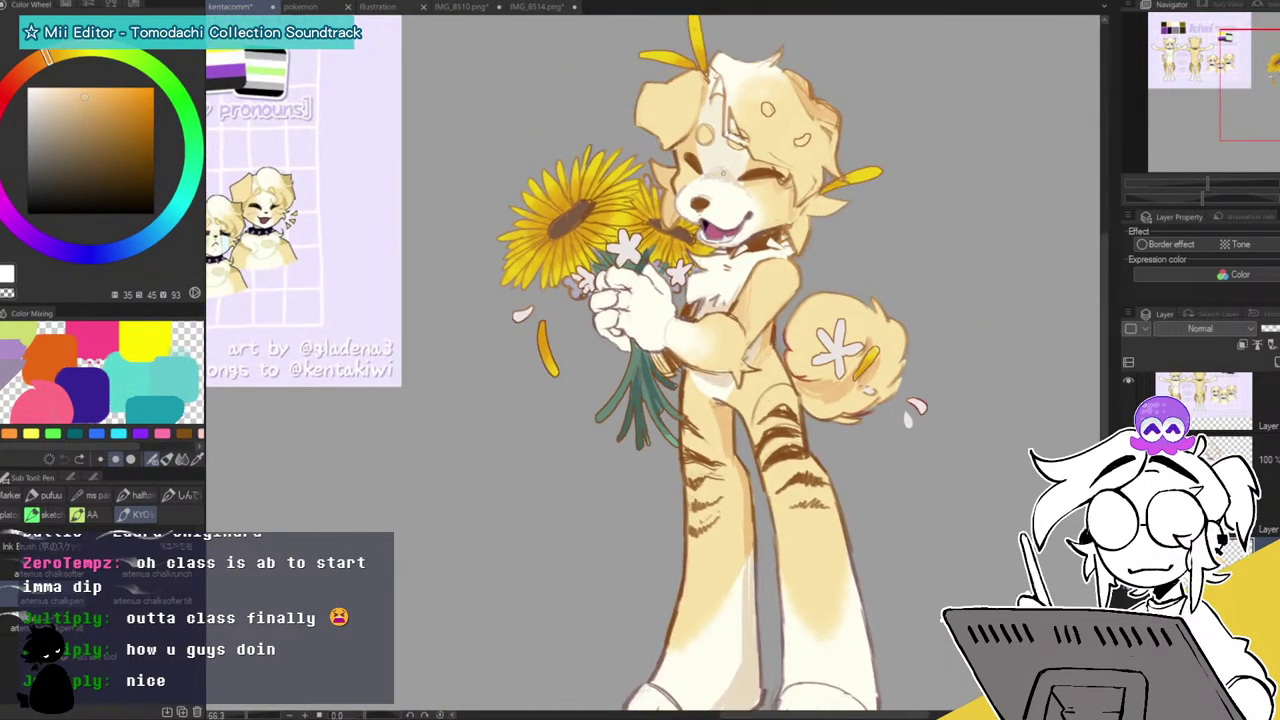
pyautogui.keyDown('alt'); pyautogui.click(707, 163); pyautogui.keyUp('alt')
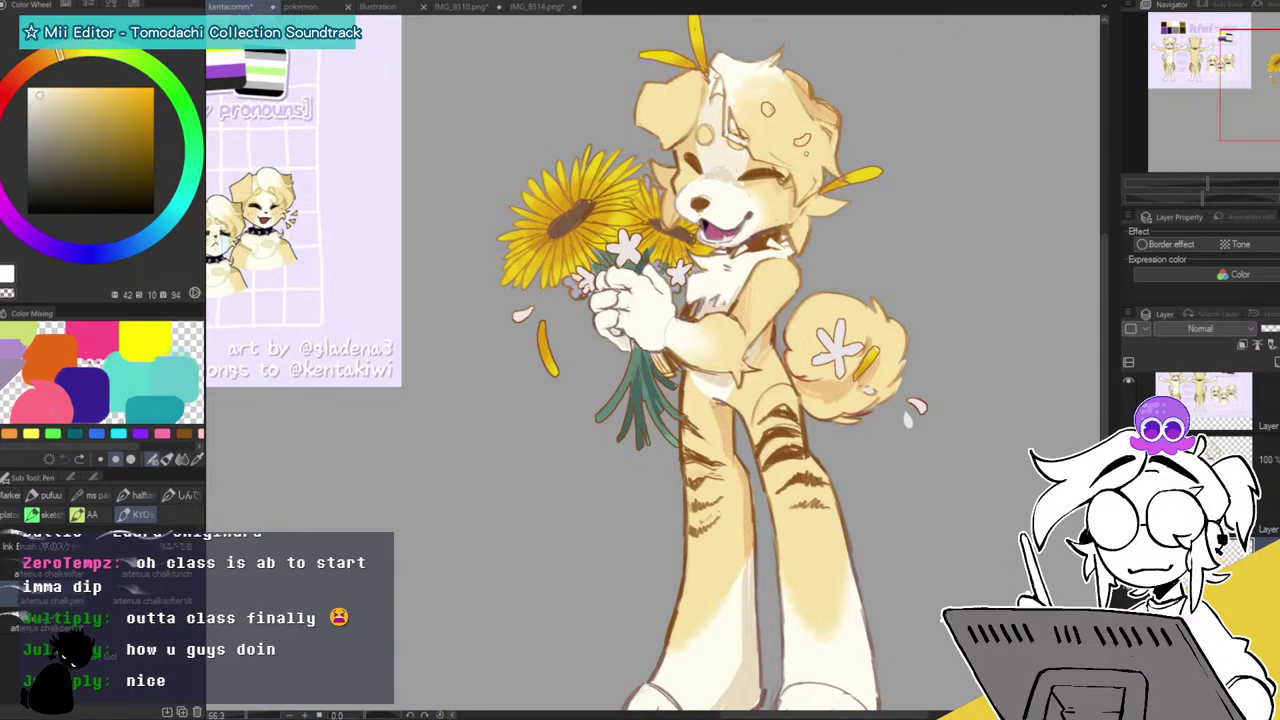
pyautogui.moveTo(1209, 185); pyautogui.dragTo(1199, 185)
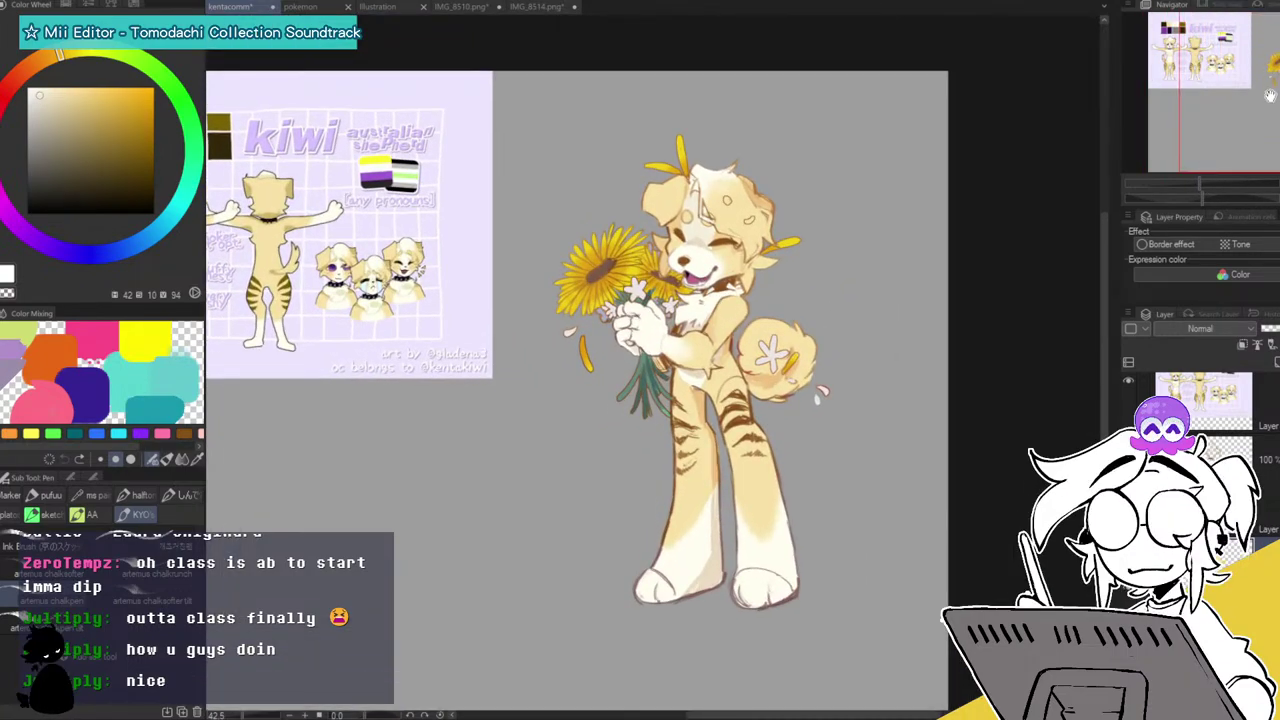
pyautogui.moveTo(1262, 114); pyautogui.dragTo(1270, 114)
pyautogui.moveTo(1200, 182); pyautogui.dragTo(1201, 182)
pyautogui.scroll(2, 1203, 186)
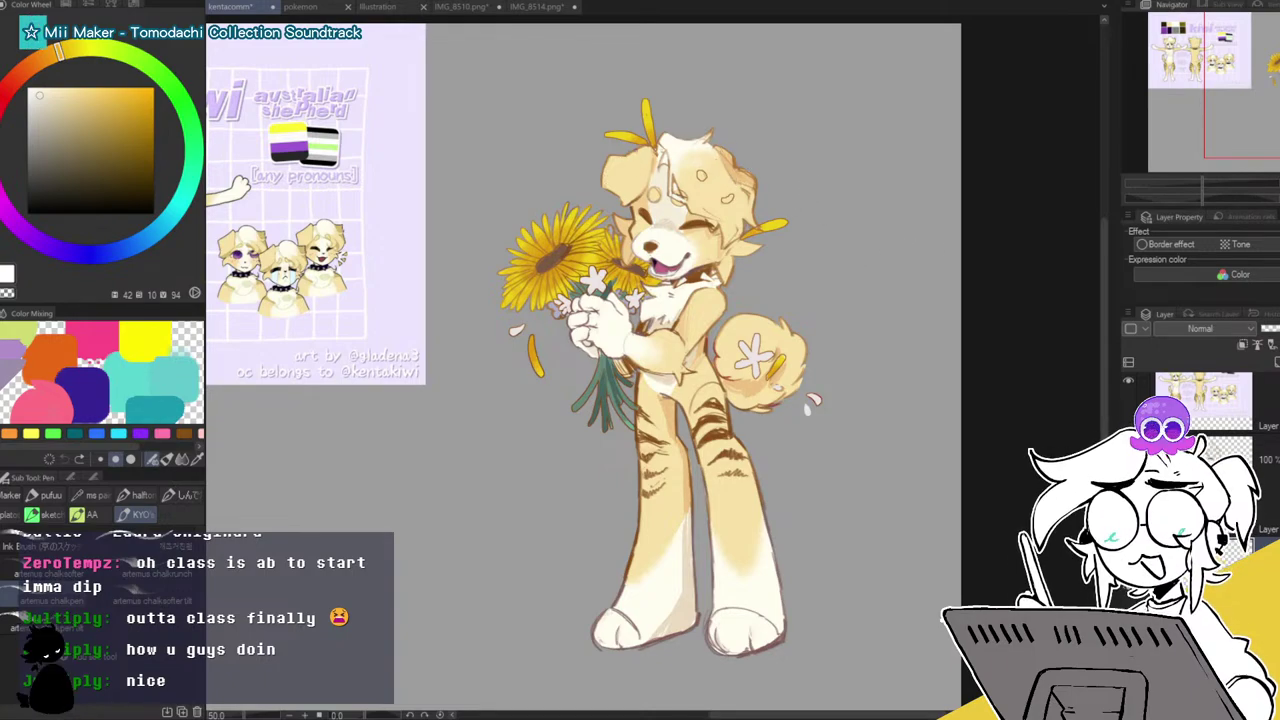
# Sample the dark purple from the character reference sheet for the choker and undo the last stroke on it.
pyautogui.moveTo(1272, 67); pyautogui.dragTo(1154, 49)
pyautogui.click(1228, 184)
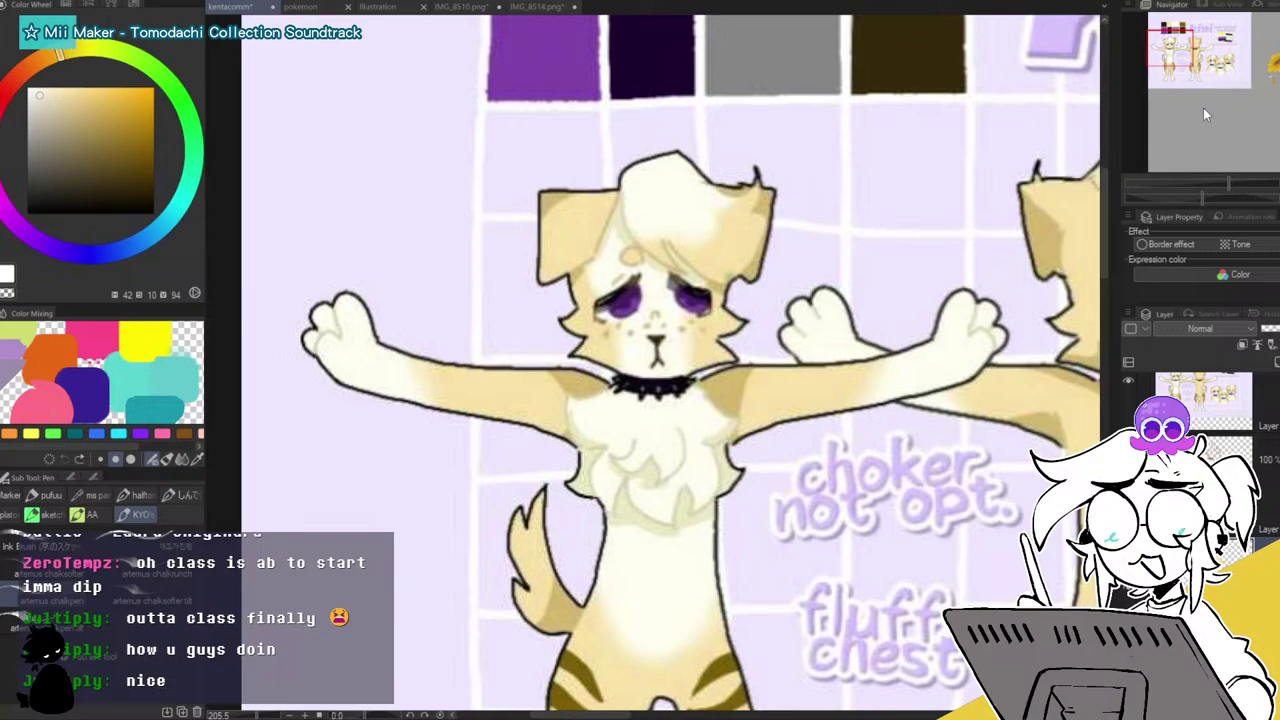
pyautogui.moveTo(1172, 48); pyautogui.dragTo(1205, 50)
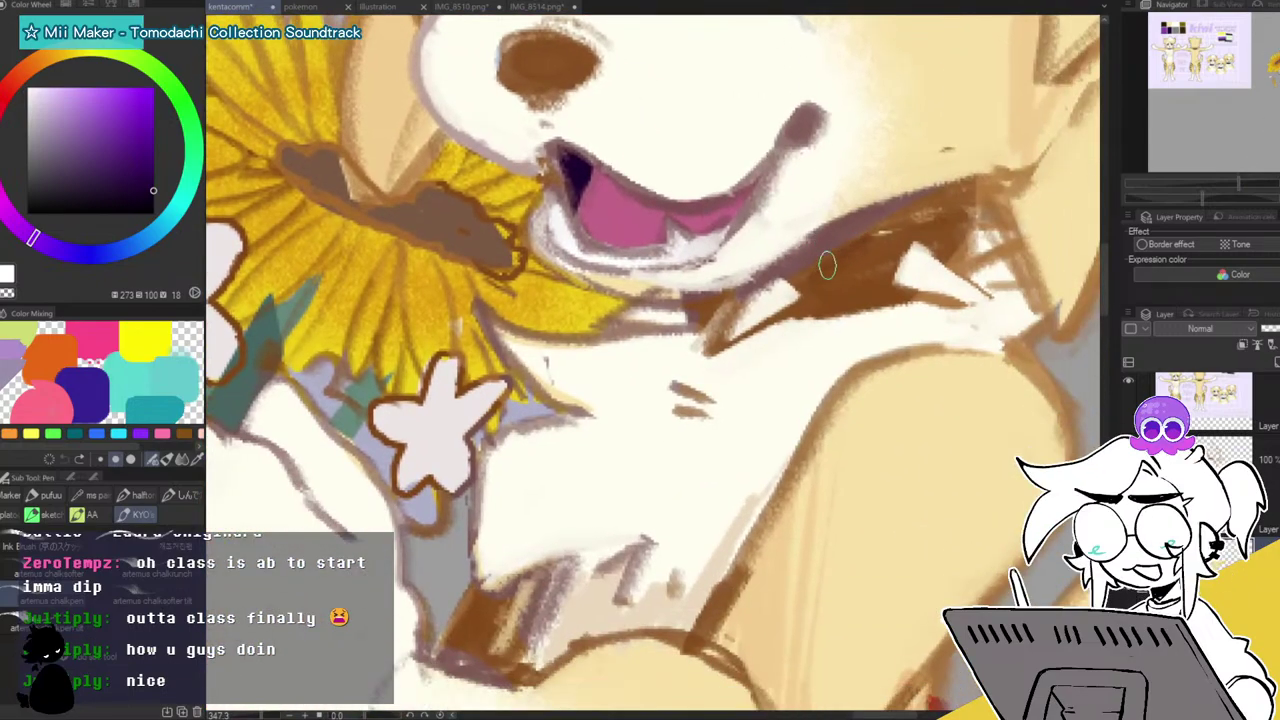
pyautogui.hotkey('ctrl', 'z')
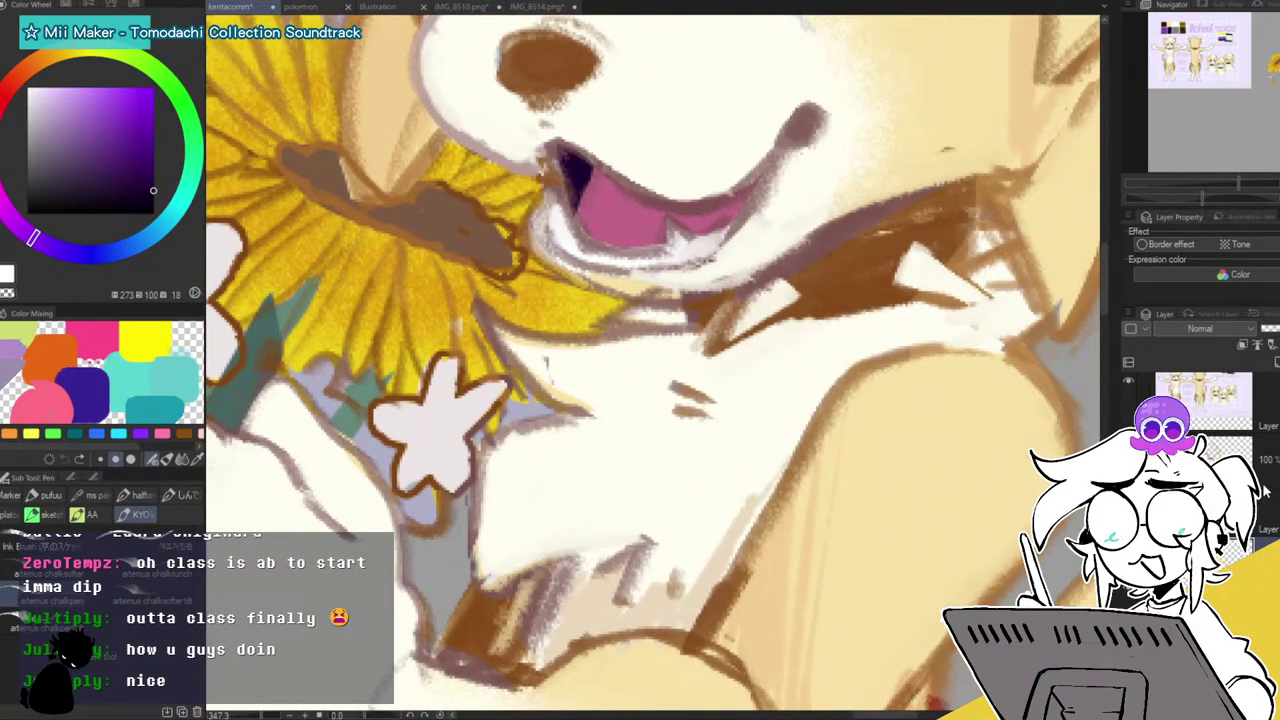
pyautogui.press('m')
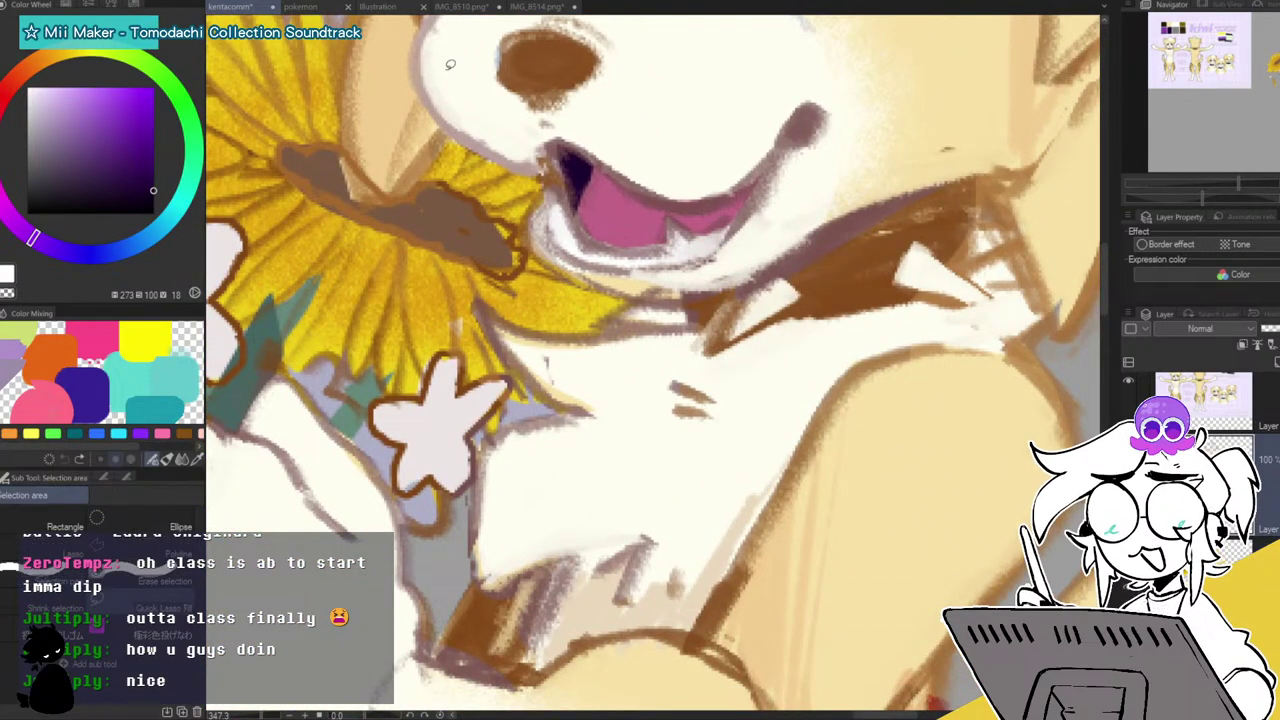
# Recolour the brown choker around the neck dark purple, keeping its spikes white.
pyautogui.moveTo(797, 322)
pyautogui.mouseDown()
pyautogui.moveTo(808, 283)
pyautogui.moveTo(903, 225)
pyautogui.moveTo(831, 323)
pyautogui.moveTo(798, 321)
pyautogui.mouseUp()
pyautogui.moveTo(878, 232); pyautogui.dragTo(911, 218)
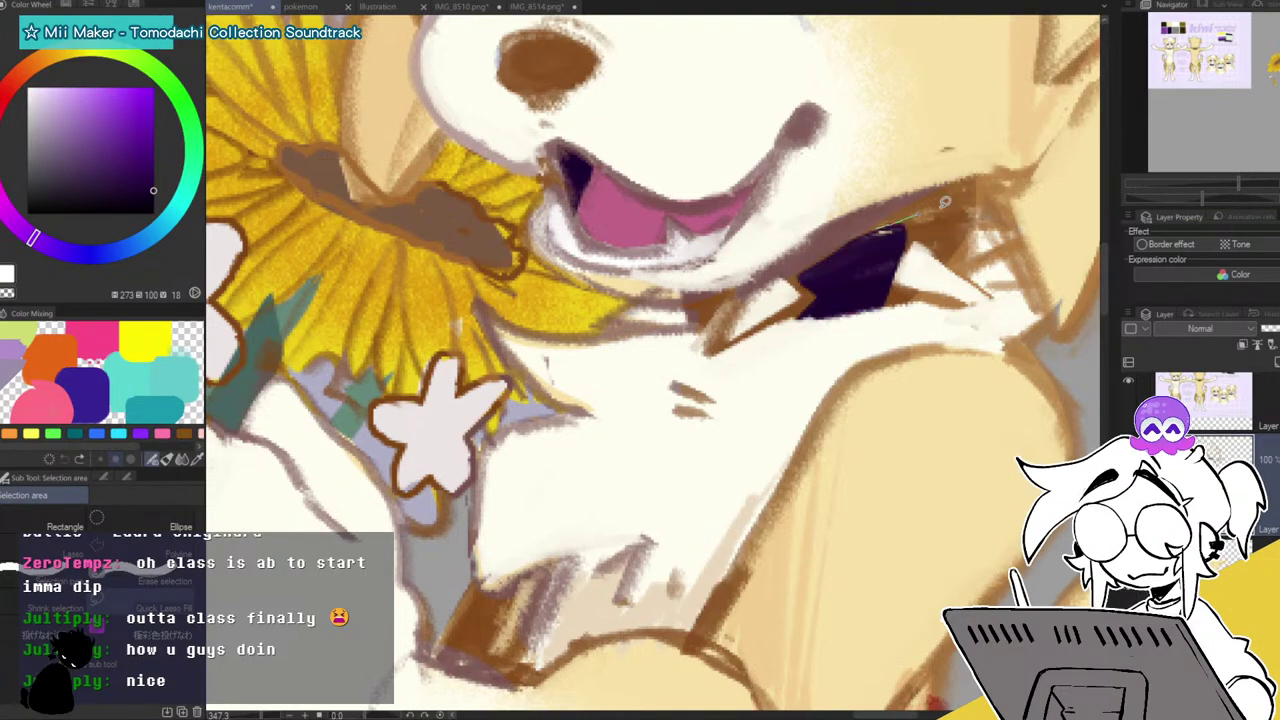
pyautogui.moveTo(981, 253)
pyautogui.mouseDown()
pyautogui.moveTo(988, 300)
pyautogui.moveTo(845, 315)
pyautogui.moveTo(850, 300)
pyautogui.mouseUp()
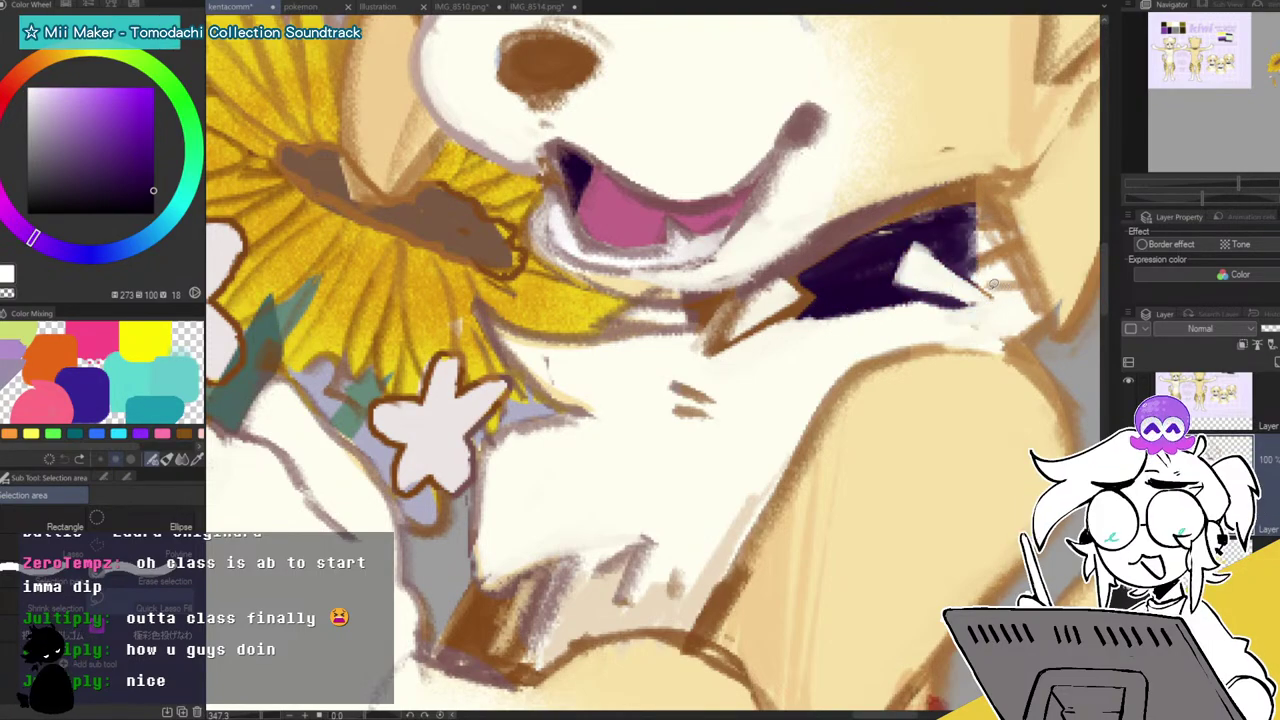
pyautogui.moveTo(968, 273); pyautogui.dragTo(1006, 258)
pyautogui.moveTo(988, 195); pyautogui.dragTo(969, 206)
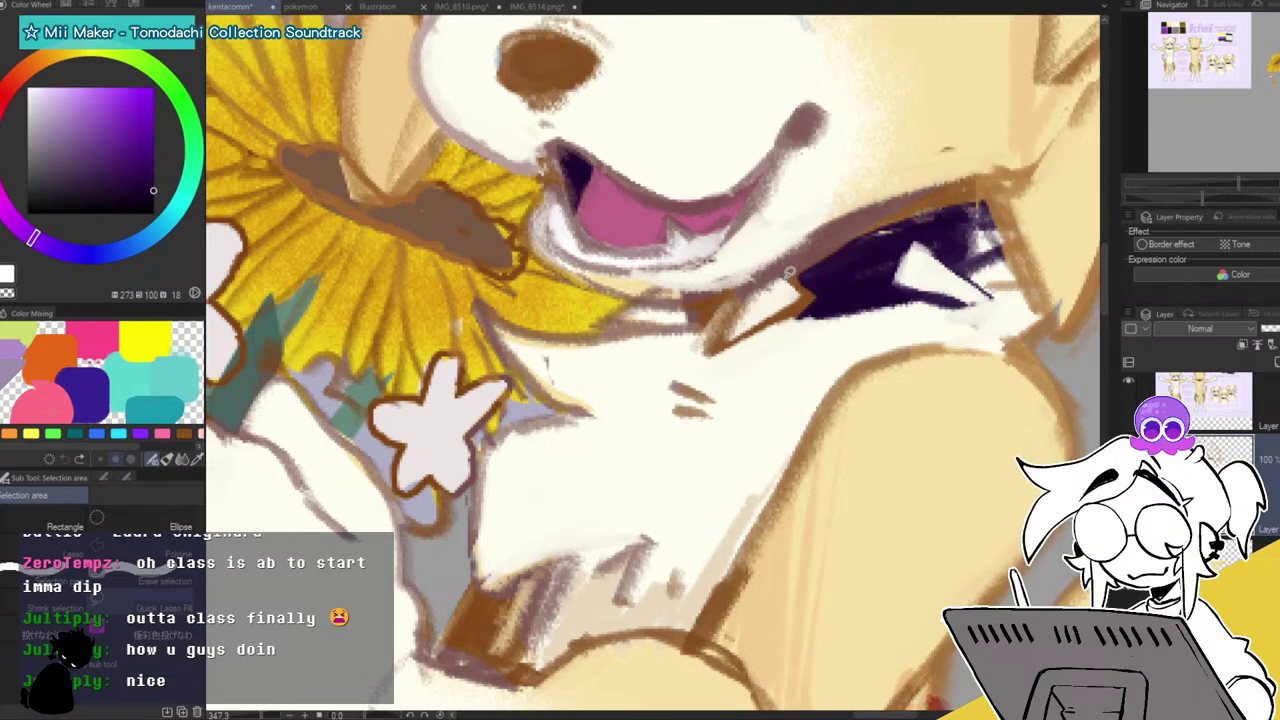
pyautogui.moveTo(676, 290)
pyautogui.mouseDown()
pyautogui.moveTo(705, 352)
pyautogui.moveTo(800, 318)
pyautogui.mouseUp()
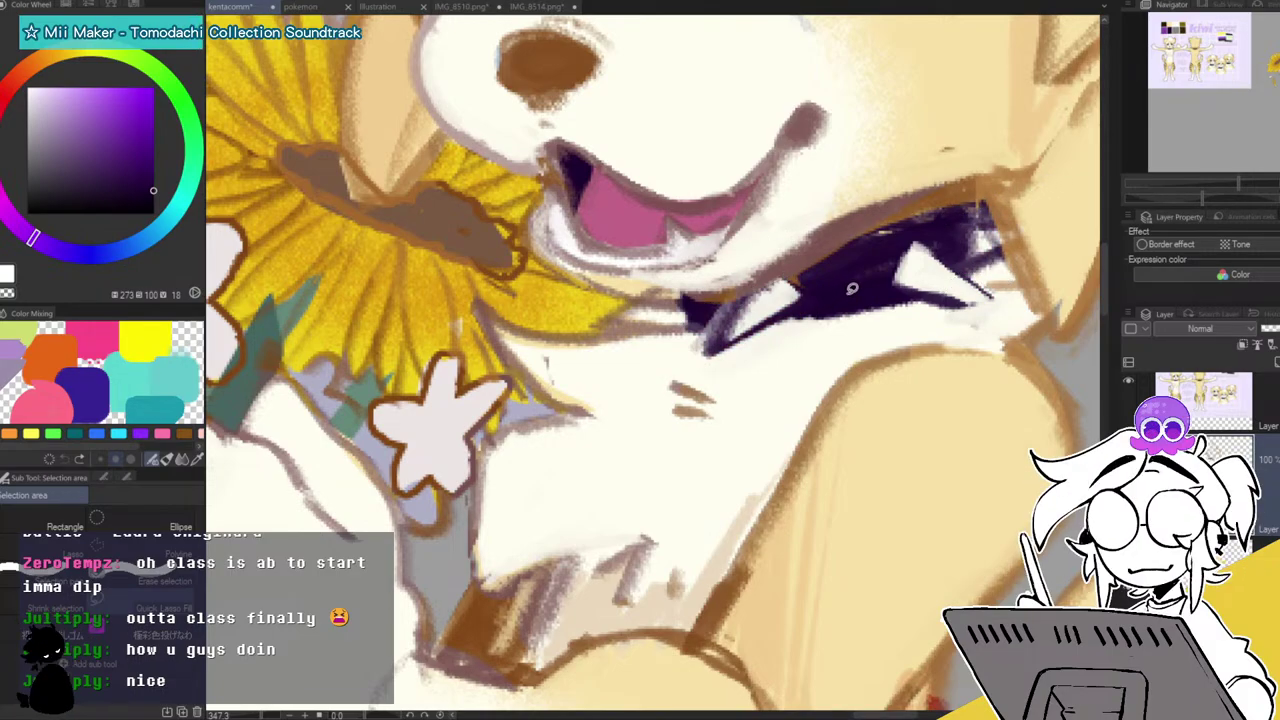
pyautogui.moveTo(701, 295)
pyautogui.mouseDown()
pyautogui.moveTo(826, 260)
pyautogui.moveTo(752, 321)
pyautogui.moveTo(672, 291)
pyautogui.mouseUp()
pyautogui.moveTo(604, 318); pyautogui.dragTo(715, 335)
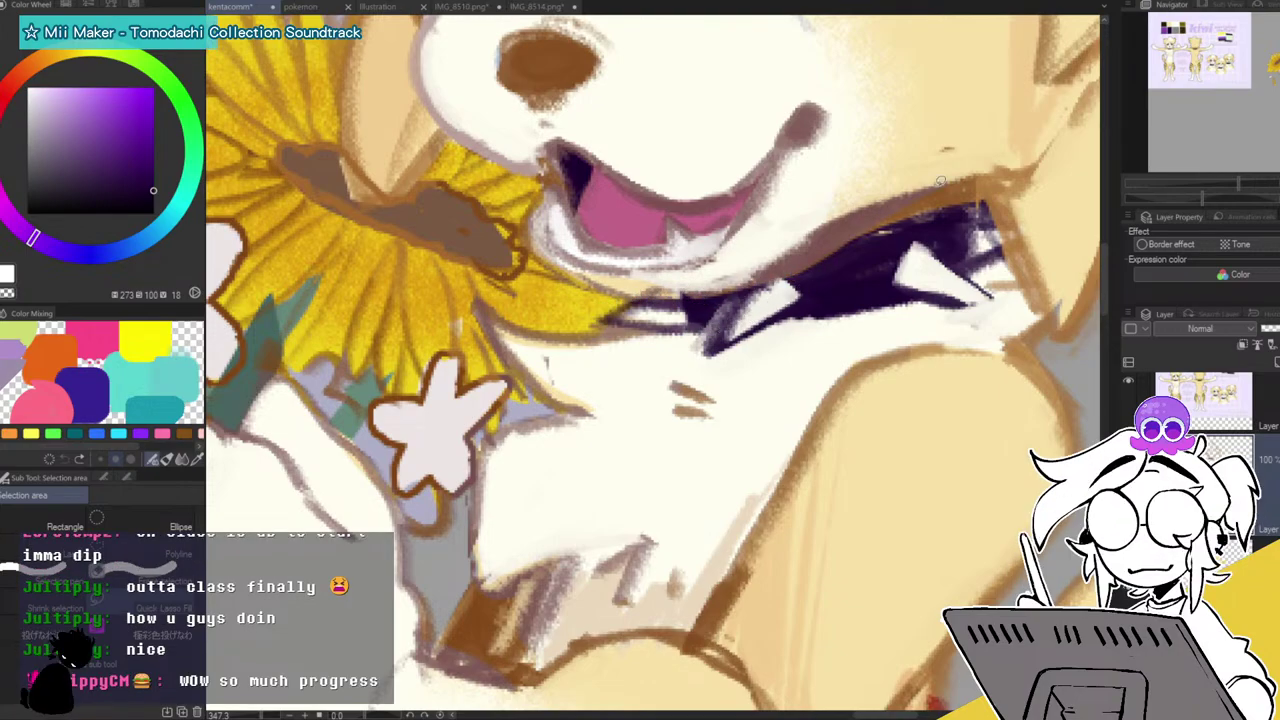
# Recolour the toe lines on both feet light brown, undoing a misplaced stroke.
pyautogui.moveTo(1241, 189); pyautogui.dragTo(1203, 189)
pyautogui.moveTo(1256, 91)
pyautogui.mouseDown()
pyautogui.moveTo(1275, 88)
pyautogui.moveTo(1240, 88)
pyautogui.mouseUp()
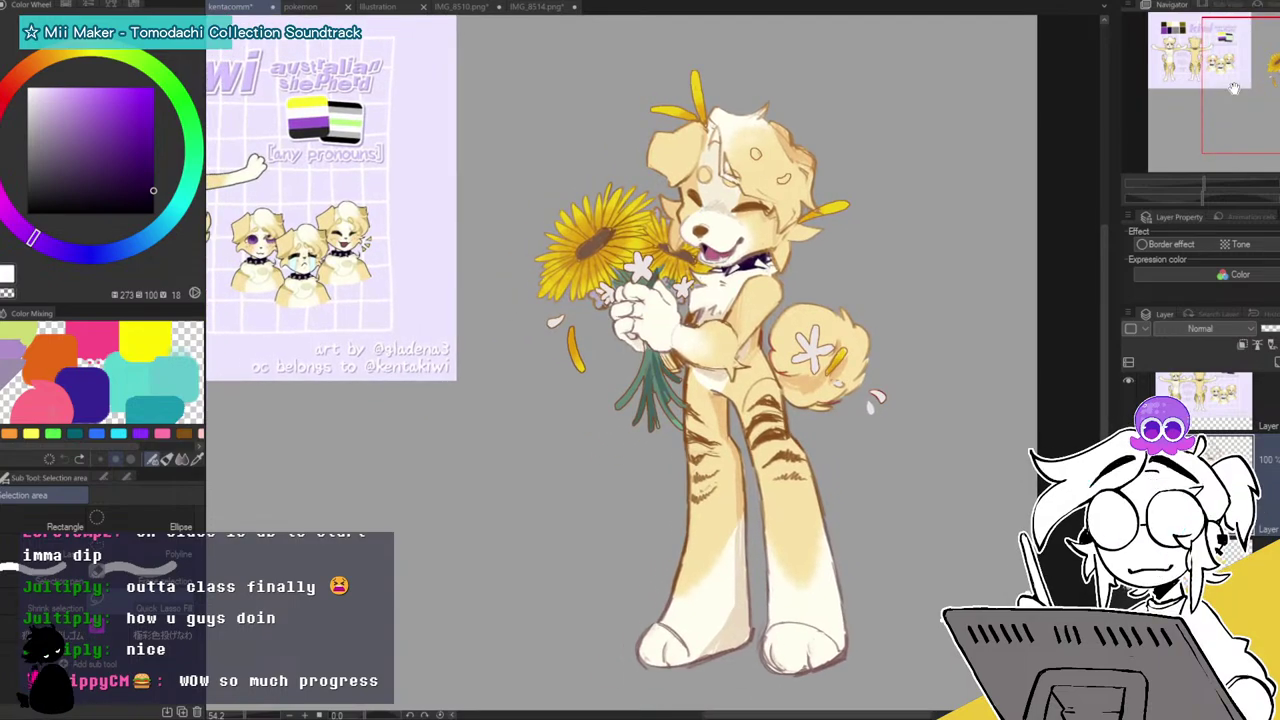
pyautogui.keyDown('alt'); pyautogui.click(679, 623); pyautogui.keyUp('alt')
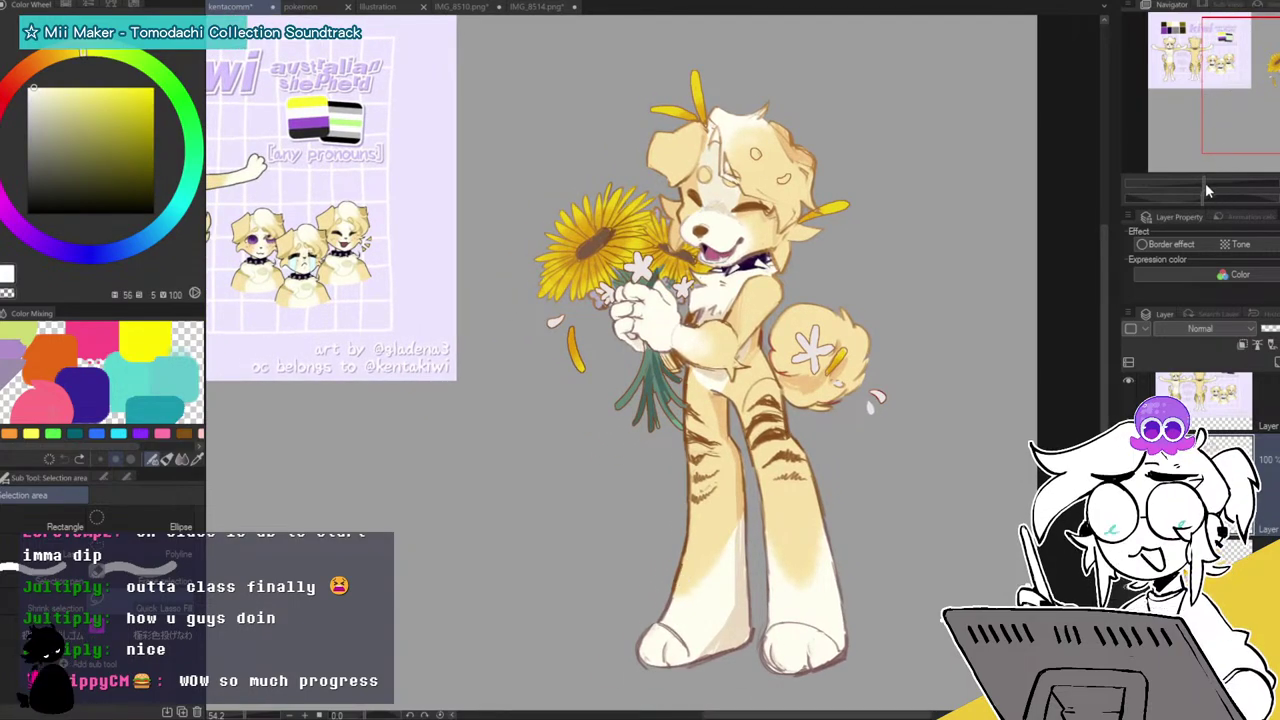
pyautogui.moveTo(1204, 184); pyautogui.dragTo(1217, 184)
pyautogui.moveTo(1278, 96); pyautogui.dragTo(1274, 120)
pyautogui.keyDown('alt'); pyautogui.click(886, 660); pyautogui.keyUp('alt')
pyautogui.moveTo(757, 631)
pyautogui.mouseDown()
pyautogui.moveTo(806, 640)
pyautogui.moveTo(750, 681)
pyautogui.moveTo(800, 695)
pyautogui.mouseUp()
pyautogui.click(95, 124)
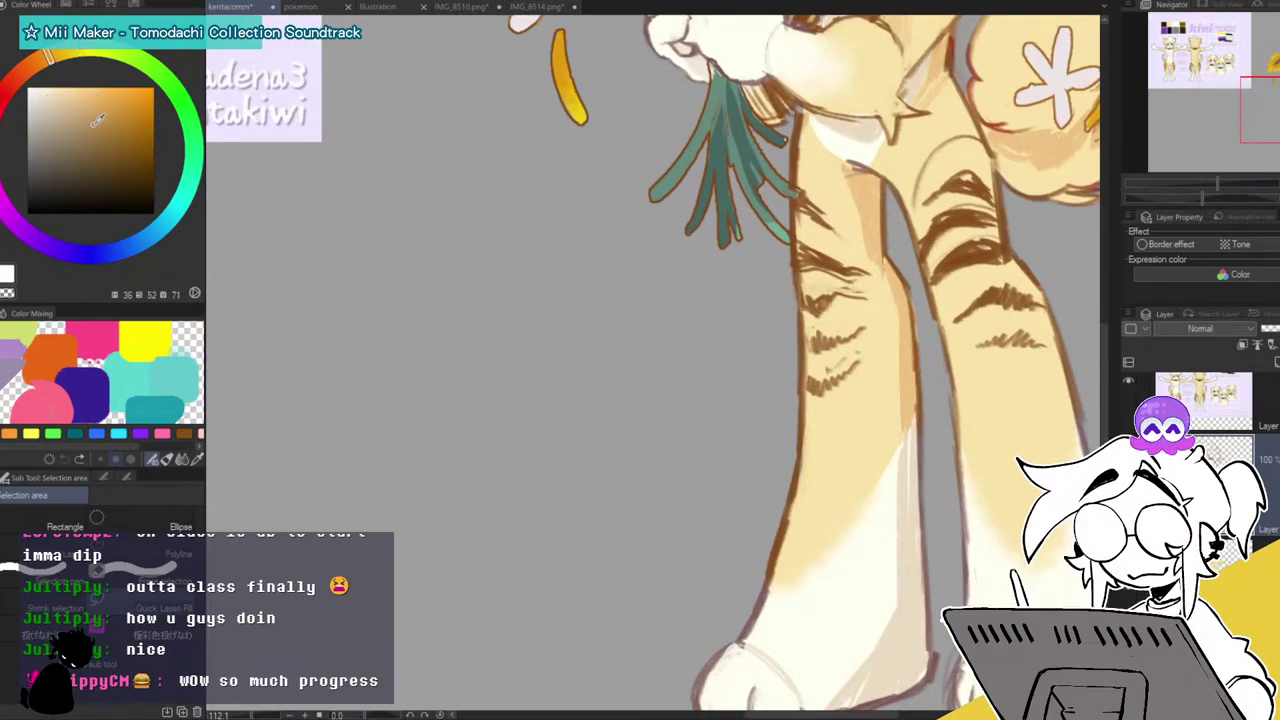
pyautogui.moveTo(787, 622)
pyautogui.mouseDown()
pyautogui.moveTo(809, 701)
pyautogui.moveTo(662, 554)
pyautogui.moveTo(587, 530)
pyautogui.mouseUp()
pyautogui.hotkey('ctrl', 'z')
pyautogui.moveTo(794, 485)
pyautogui.mouseDown()
pyautogui.moveTo(846, 571)
pyautogui.moveTo(800, 480)
pyautogui.mouseUp()
pyautogui.moveTo(876, 506)
pyautogui.mouseDown()
pyautogui.moveTo(900, 514)
pyautogui.moveTo(806, 553)
pyautogui.mouseUp()
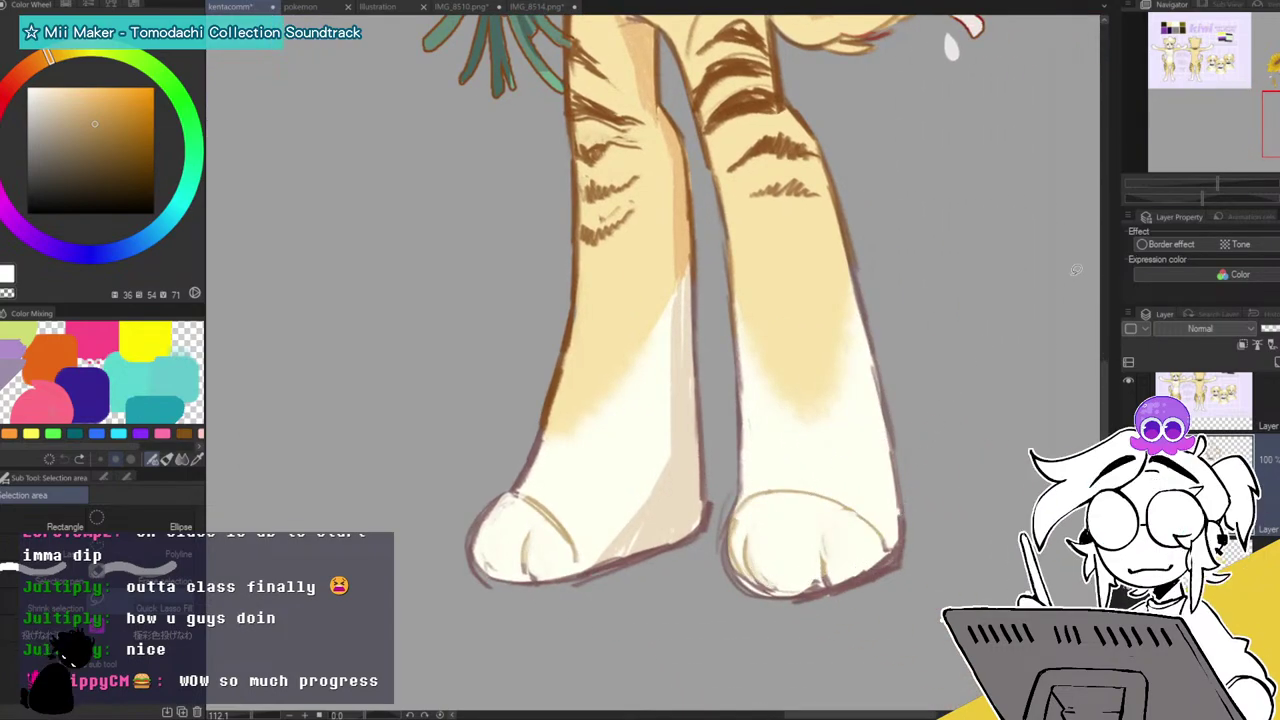
# Recolour the finger lines of the clasped hands in the same light brown, undoing unwanted strokes.
pyautogui.moveTo(760, 100); pyautogui.dragTo(830, 700)
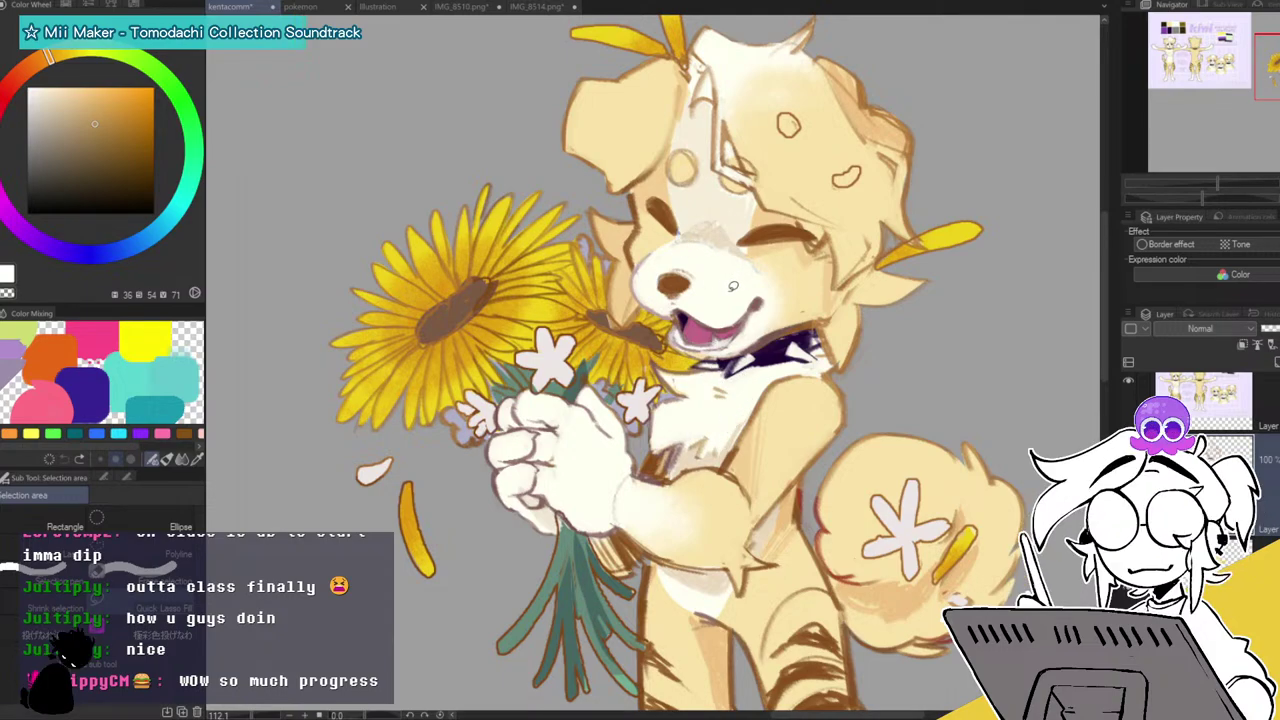
pyautogui.hotkey('ctrl', 'z')
pyautogui.hotkey('ctrl', 'z')
pyautogui.hotkey('ctrl', 'z')
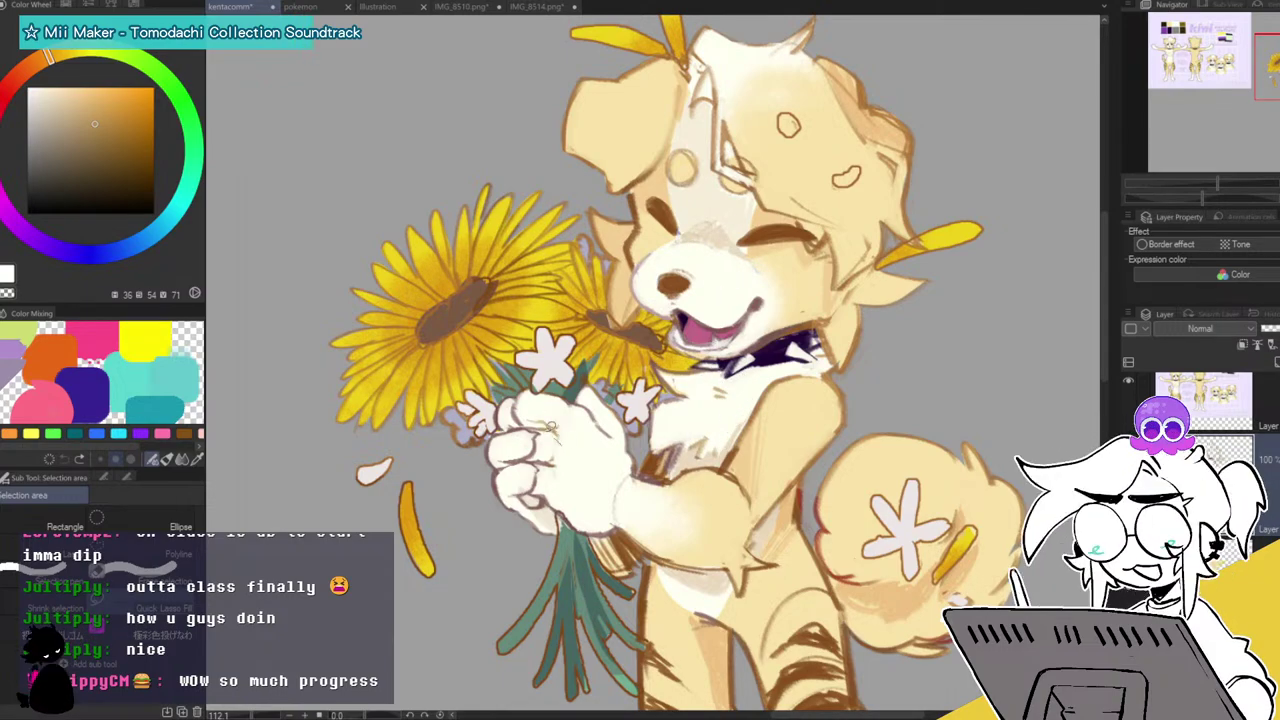
pyautogui.hotkey('ctrl', 'y')
pyautogui.hotkey('ctrl', 'z')
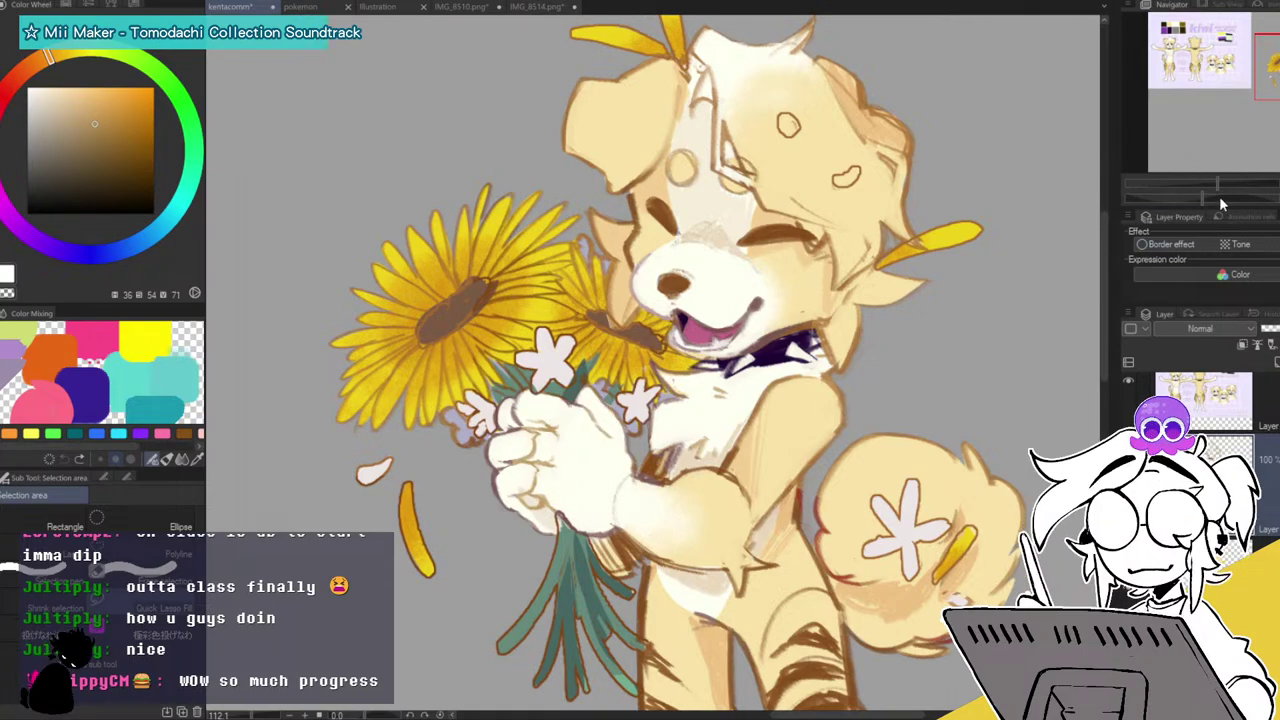
# Recolour the petal lines of the large sunflower in a saturated reddish brown.
pyautogui.moveTo(1206, 183); pyautogui.dragTo(1201, 183)
pyautogui.moveTo(1259, 109); pyautogui.dragTo(1247, 118)
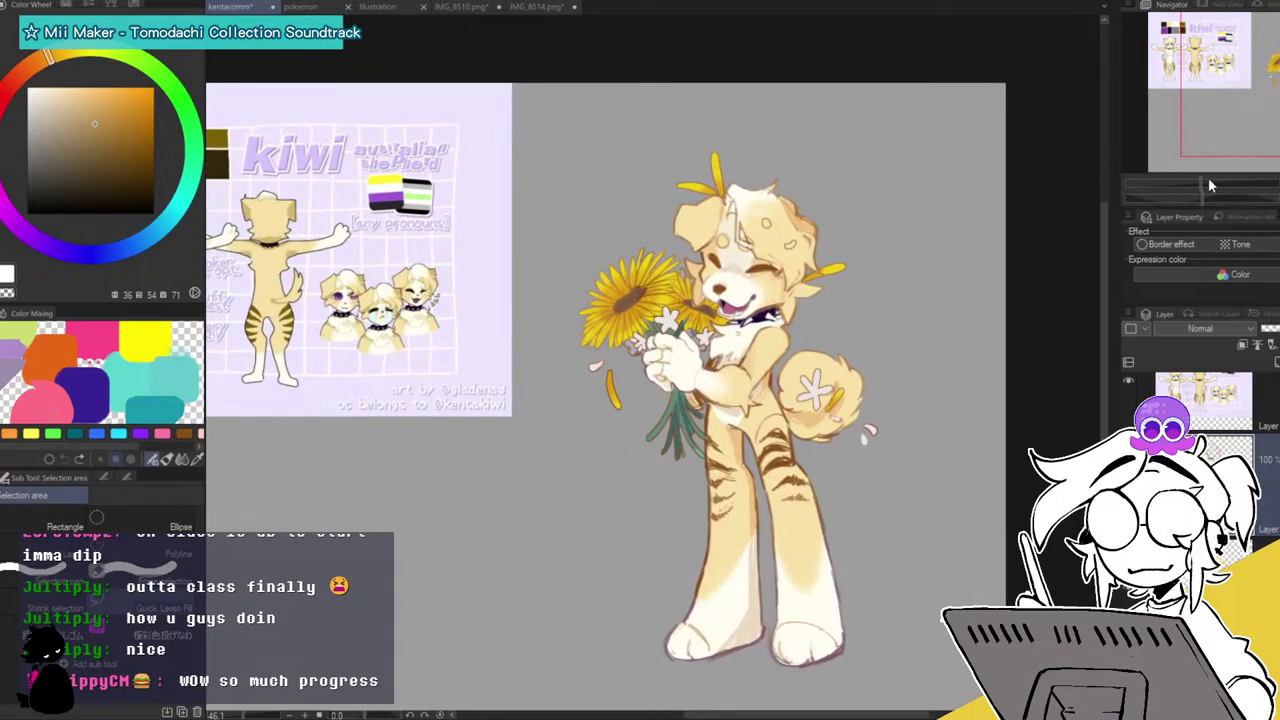
pyautogui.moveTo(1210, 185); pyautogui.dragTo(1220, 185)
pyautogui.rightClick(621, 186)
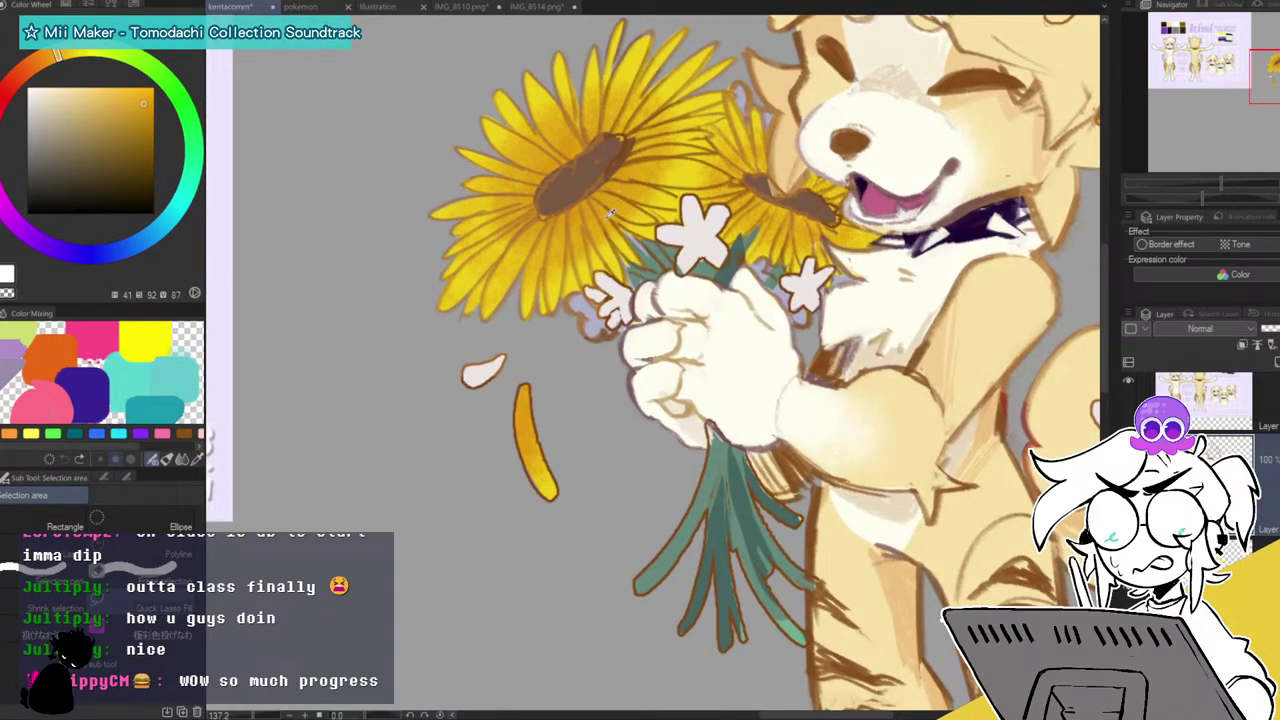
pyautogui.click(24, 71)
pyautogui.moveTo(137, 114); pyautogui.dragTo(153, 134)
pyautogui.moveTo(586, 54)
pyautogui.mouseDown()
pyautogui.moveTo(448, 326)
pyautogui.moveTo(585, 190)
pyautogui.mouseUp()
pyautogui.moveTo(500, 150); pyautogui.dragTo(595, 300)
pyautogui.moveTo(697, 82); pyautogui.dragTo(537, 117)
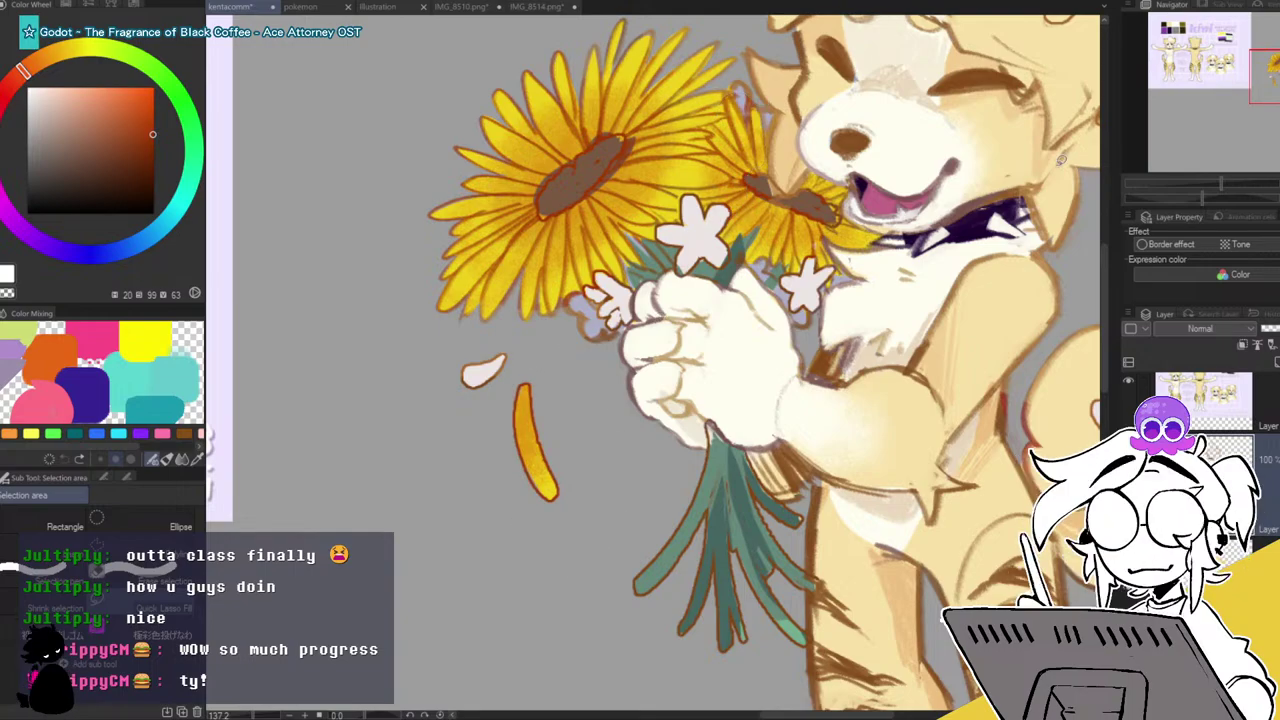
# Airbrush a soft bright orange over the hair and the large sunflower at brush size 249.4, undoing the first stroke.
pyautogui.moveTo(1220, 183)
pyautogui.mouseDown()
pyautogui.moveTo(1184, 183)
pyautogui.moveTo(1201, 184)
pyautogui.mouseUp()
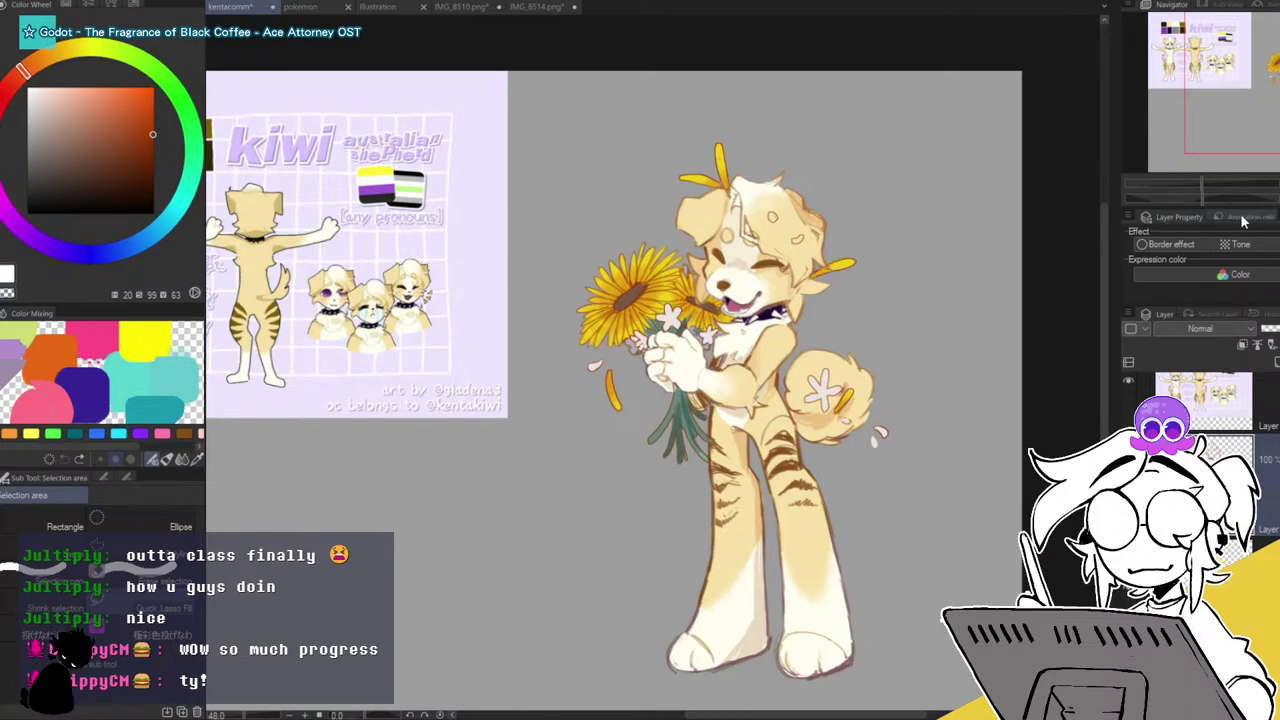
pyautogui.moveTo(1256, 137); pyautogui.dragTo(1264, 140)
pyautogui.moveTo(1215, 181); pyautogui.dragTo(1208, 182)
pyautogui.moveTo(1275, 100); pyautogui.dragTo(1277, 108)
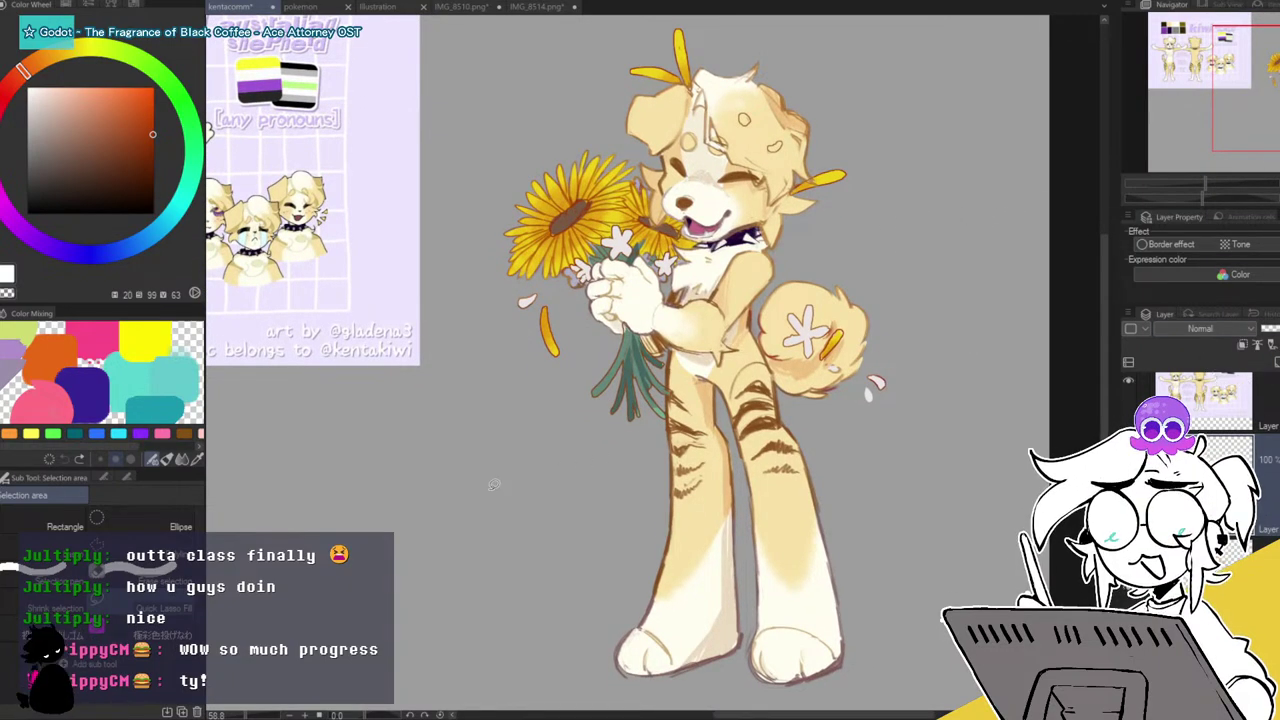
pyautogui.click(95, 106)
pyautogui.click(117, 88)
pyautogui.press('p')
pyautogui.press('b')
pyautogui.moveTo(649, 95)
pyautogui.mouseDown()
pyautogui.moveTo(707, 50)
pyautogui.moveTo(770, 62)
pyautogui.moveTo(767, 30)
pyautogui.moveTo(682, 95)
pyautogui.moveTo(684, 82)
pyautogui.moveTo(625, 78)
pyautogui.moveTo(762, 92)
pyautogui.moveTo(794, 82)
pyautogui.moveTo(800, 94)
pyautogui.moveTo(723, 127)
pyautogui.mouseUp()
pyautogui.hotkey('ctrl', 'z')
pyautogui.click(77, 477)
pyautogui.moveTo(575, 190)
pyautogui.mouseDown()
pyautogui.moveTo(582, 225)
pyautogui.moveTo(539, 230)
pyautogui.moveTo(562, 197)
pyautogui.moveTo(607, 190)
pyautogui.moveTo(500, 260)
pyautogui.mouseUp()
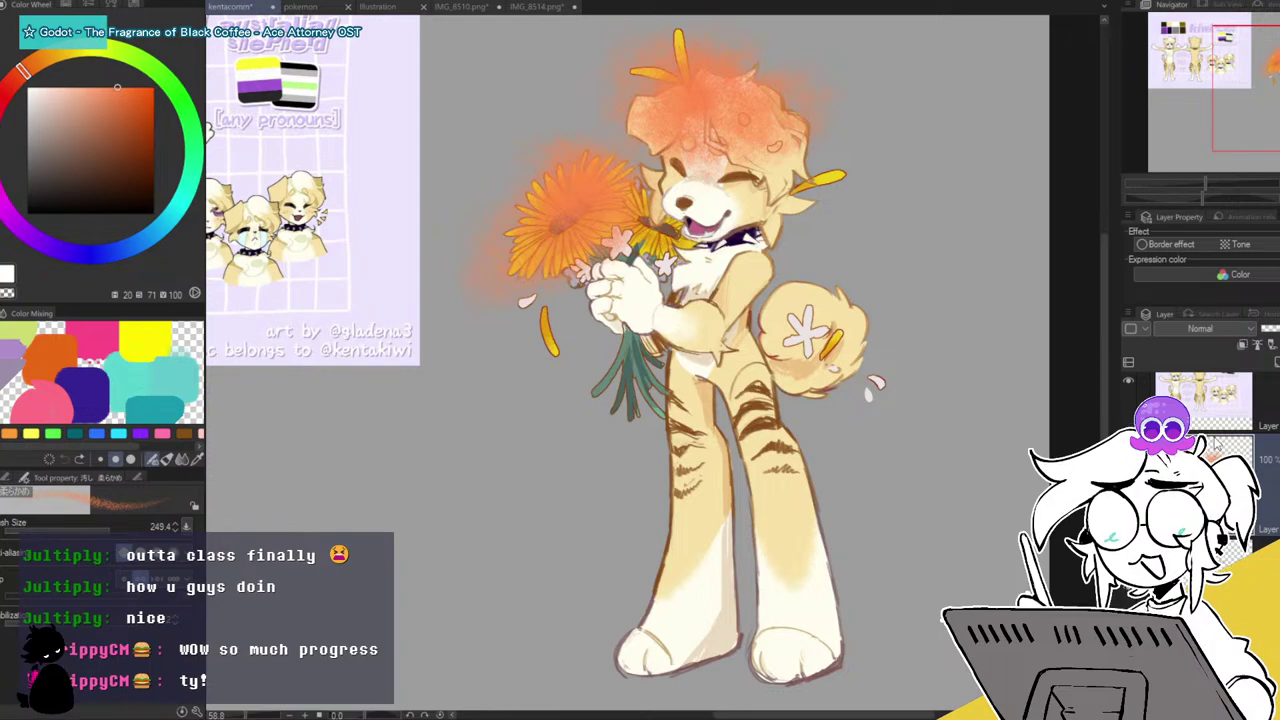
# Set the orange glow layer to Screen, move it down the layer stack and clip it to the layer below.
pyautogui.click(1200, 450)
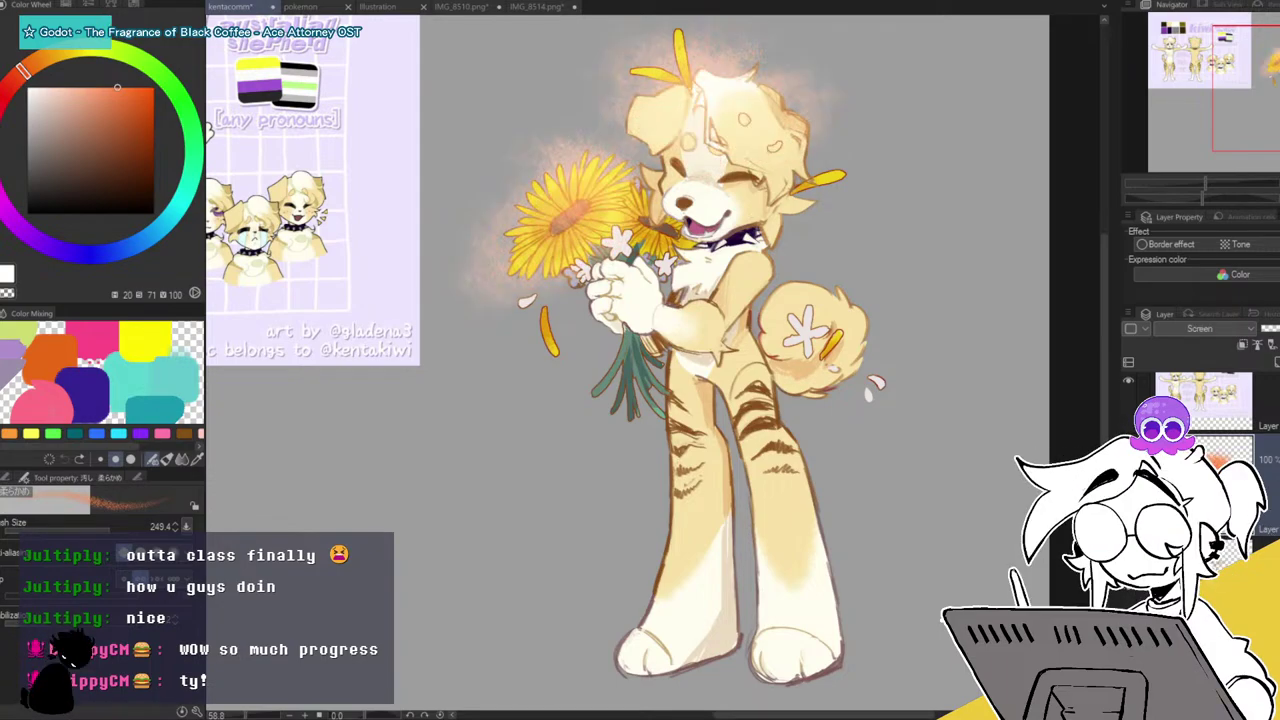
pyautogui.moveTo(1215, 480); pyautogui.dragTo(1215, 550)
pyautogui.click(1242, 345)
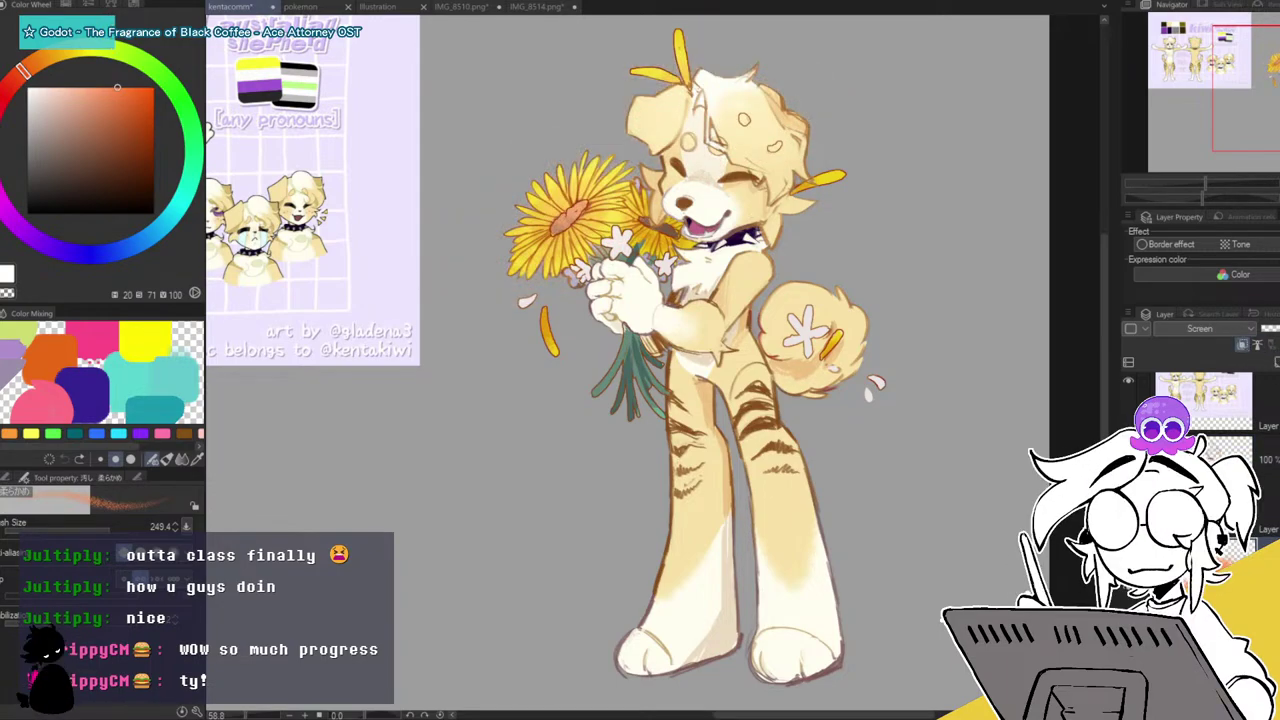
pyautogui.press('c')
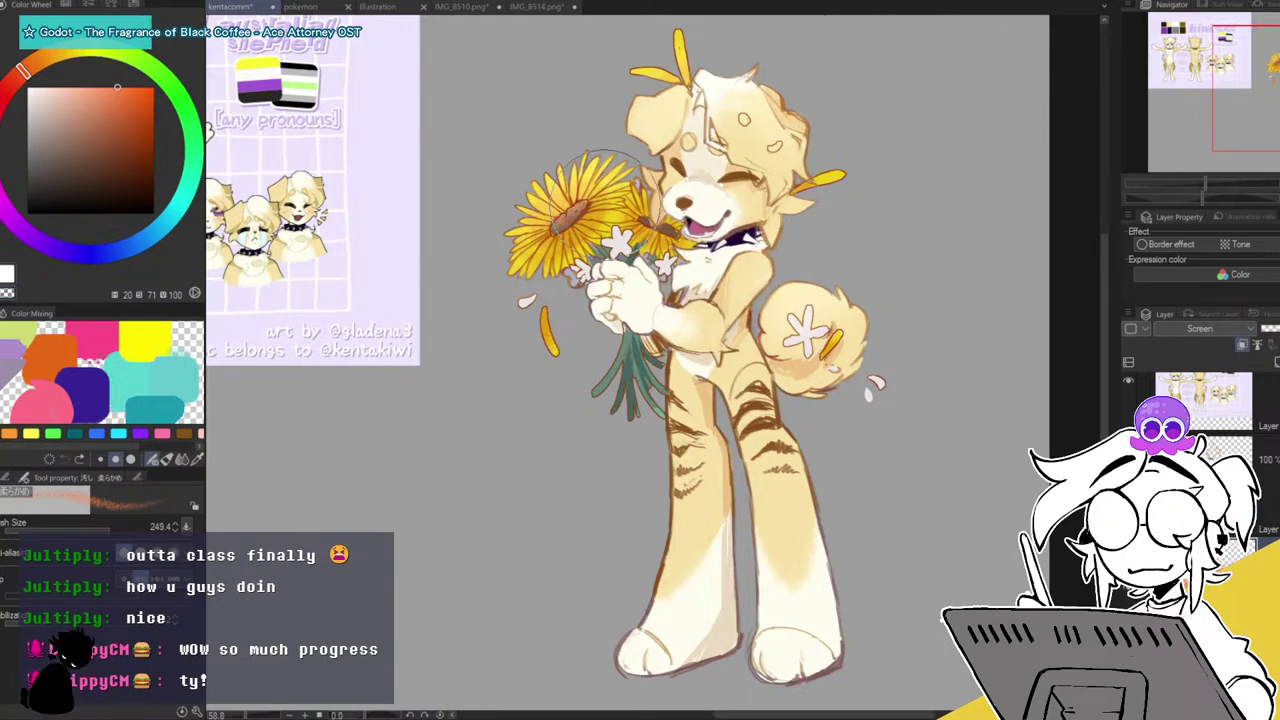
pyautogui.hotkey('ctrl', 'z')
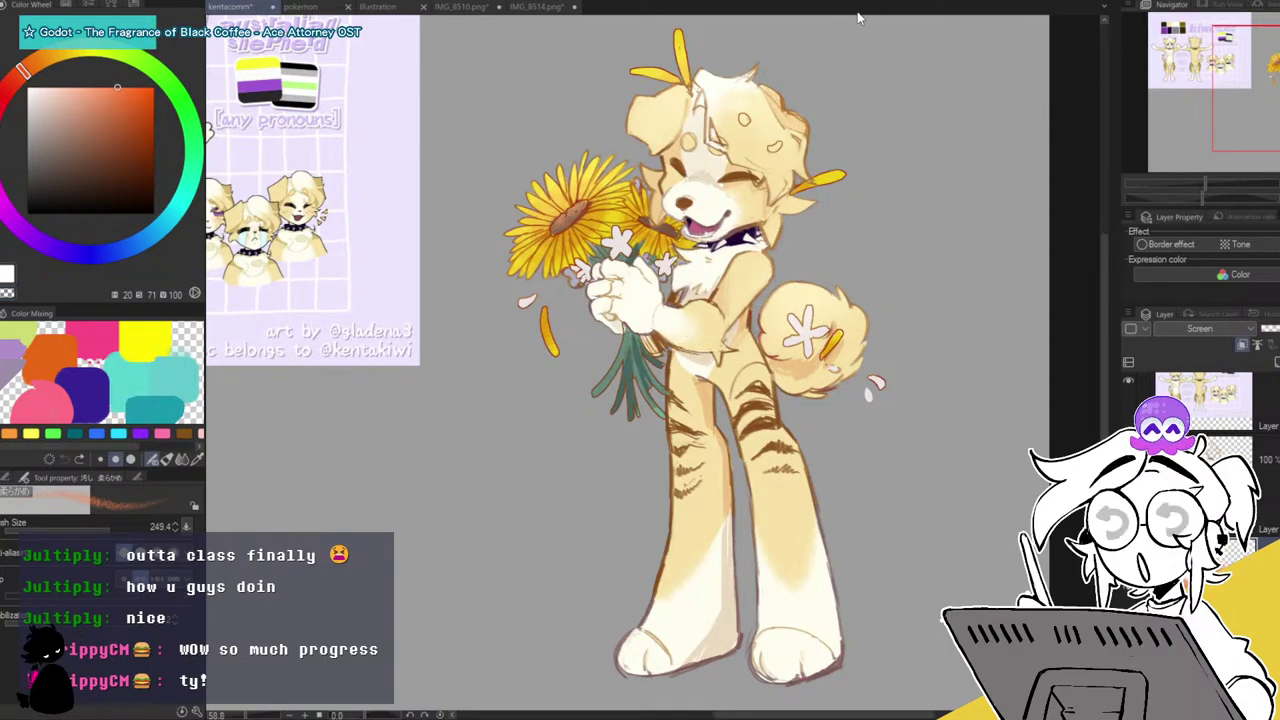
# Save and close the kentacomm drawing, and close the pokemon document.
pyautogui.press('p')
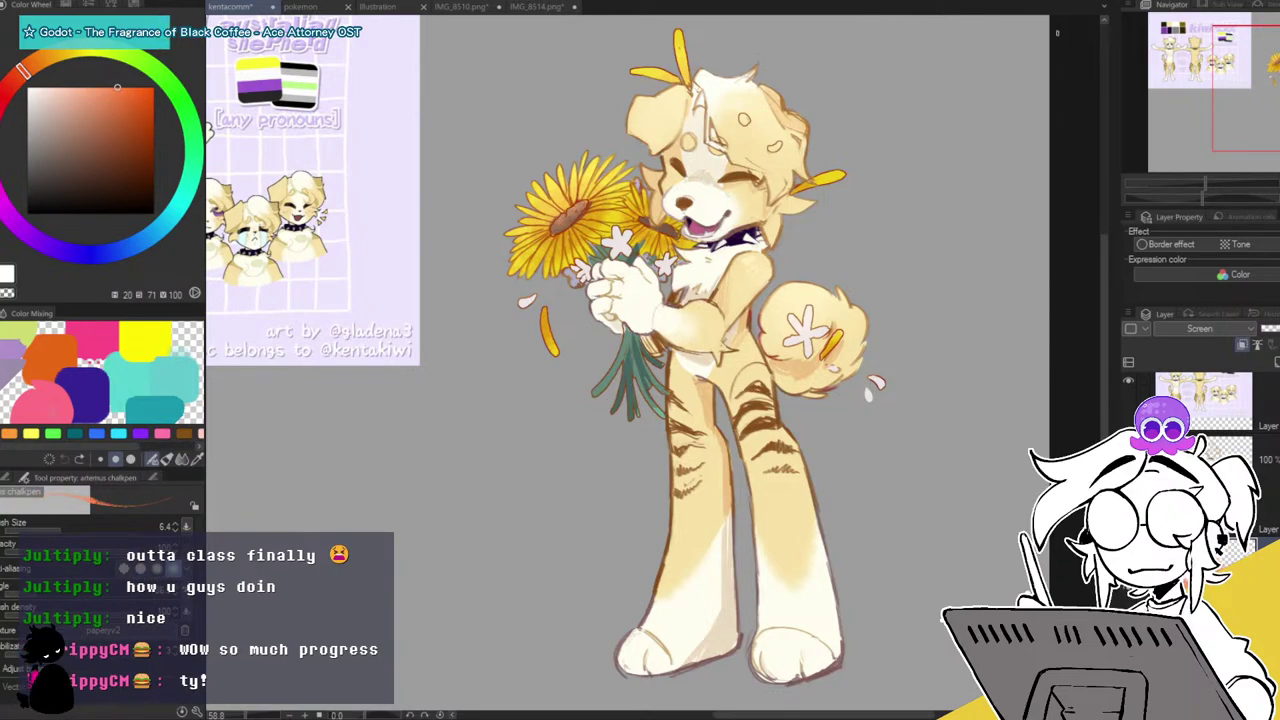
pyautogui.moveTo(1232, 101); pyautogui.dragTo(1240, 95)
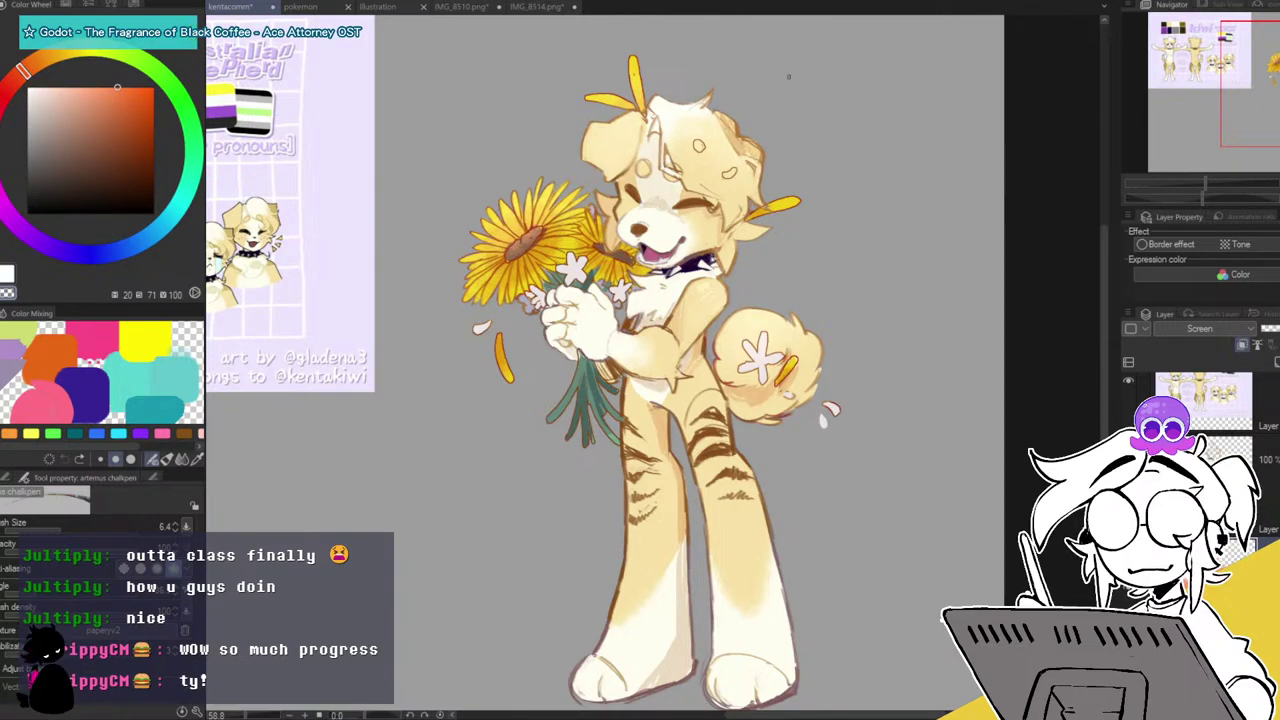
pyautogui.moveTo(1266, 82); pyautogui.dragTo(1270, 89)
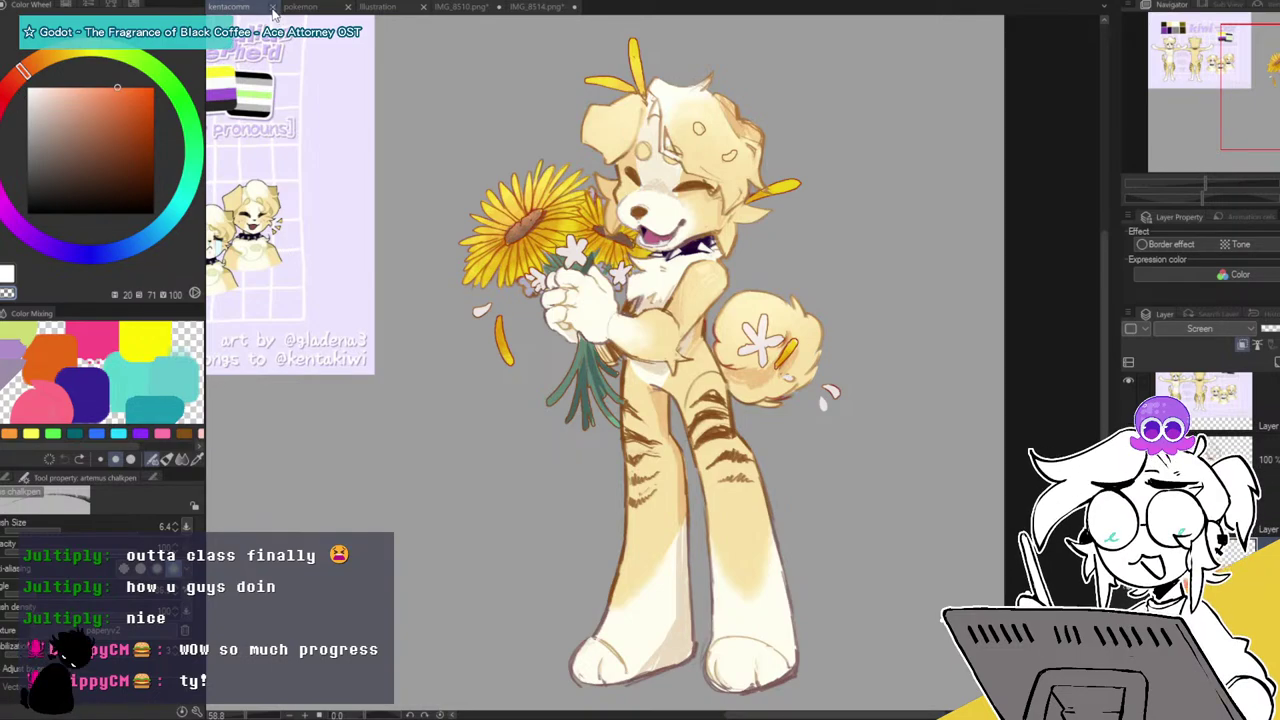
pyautogui.click(273, 8)
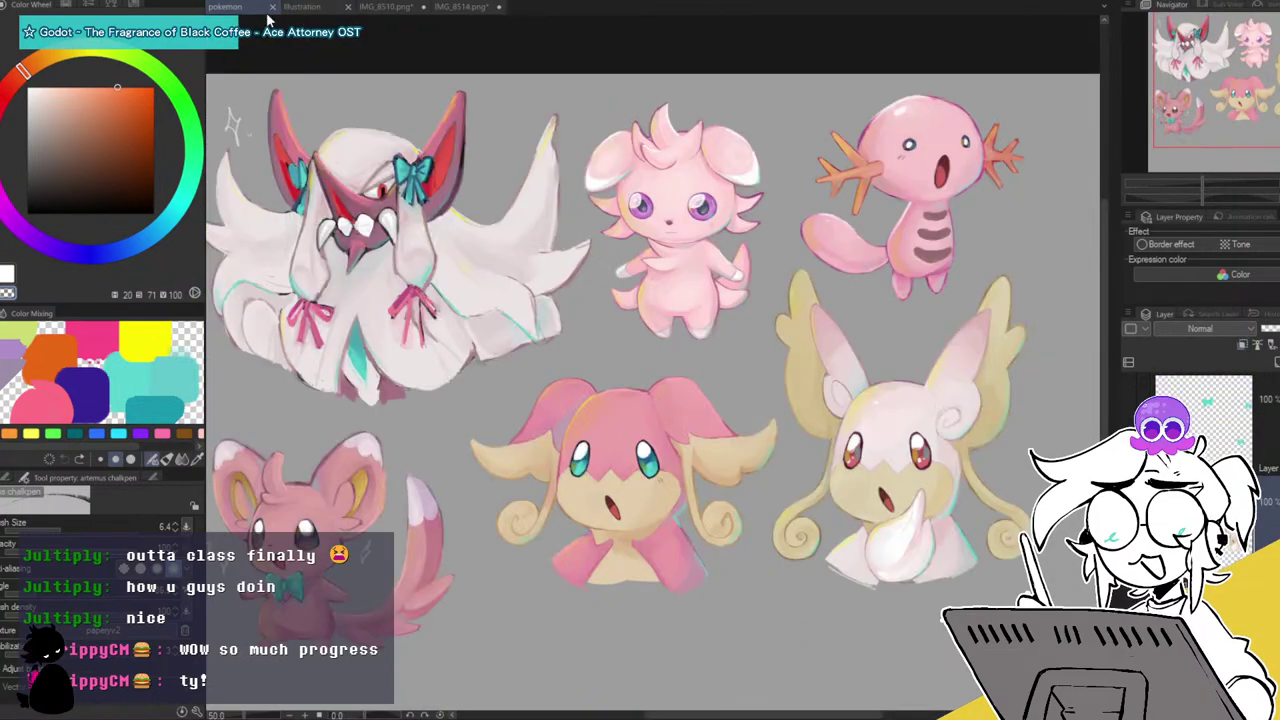
pyautogui.click(273, 8)
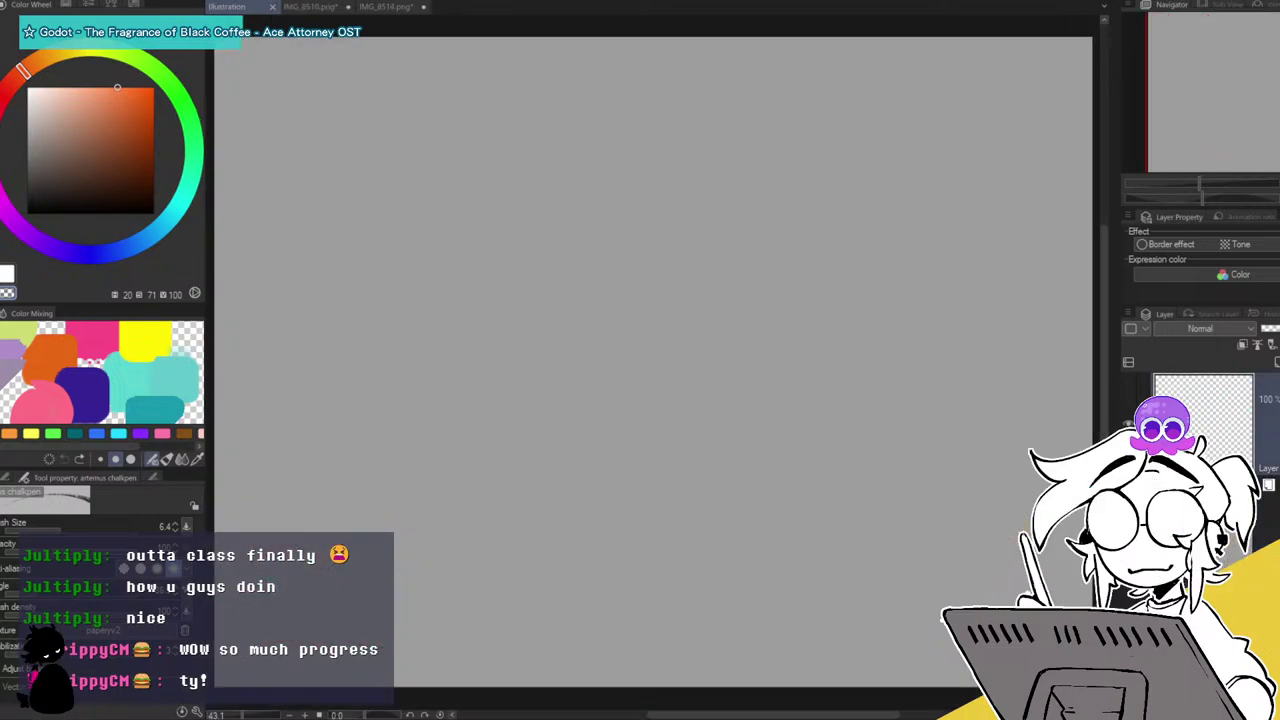
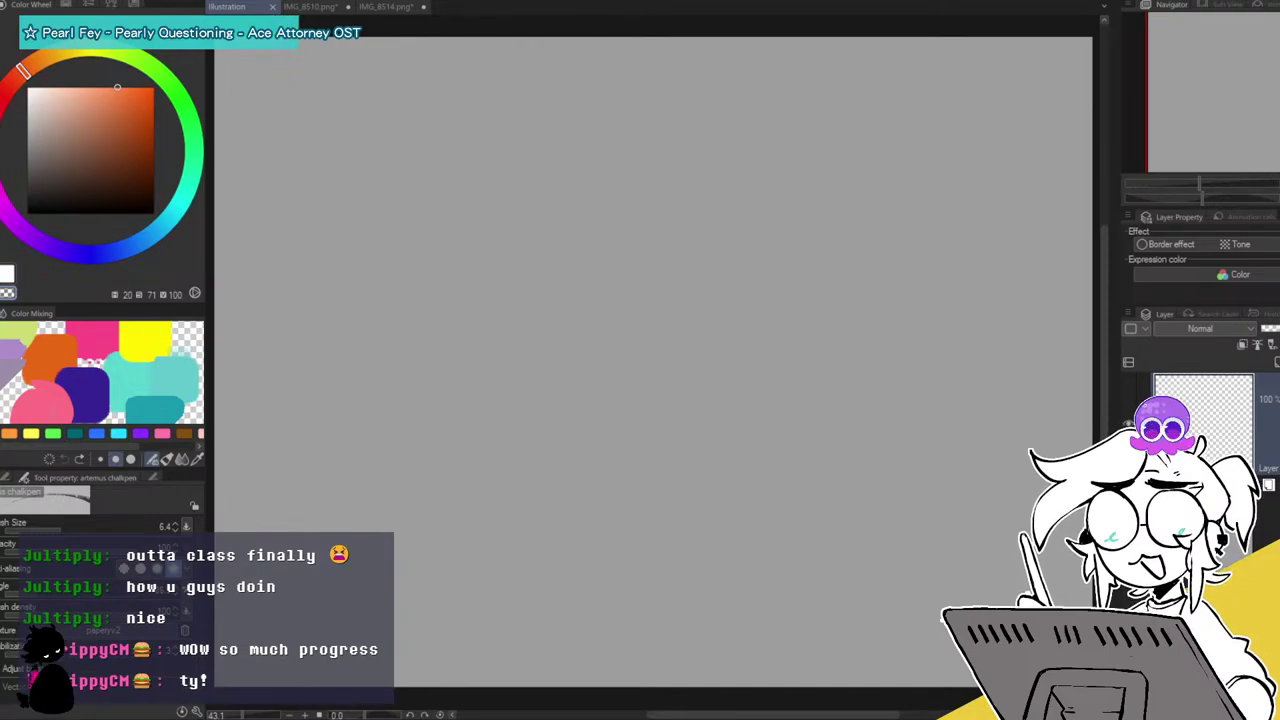
# Pick black and sketch a rough circle for a head in the upper-right area of the grey canvas.
pyautogui.moveTo(1199, 182); pyautogui.dragTo(1199, 178)
pyautogui.moveTo(1249, 99); pyautogui.dragTo(1251, 95)
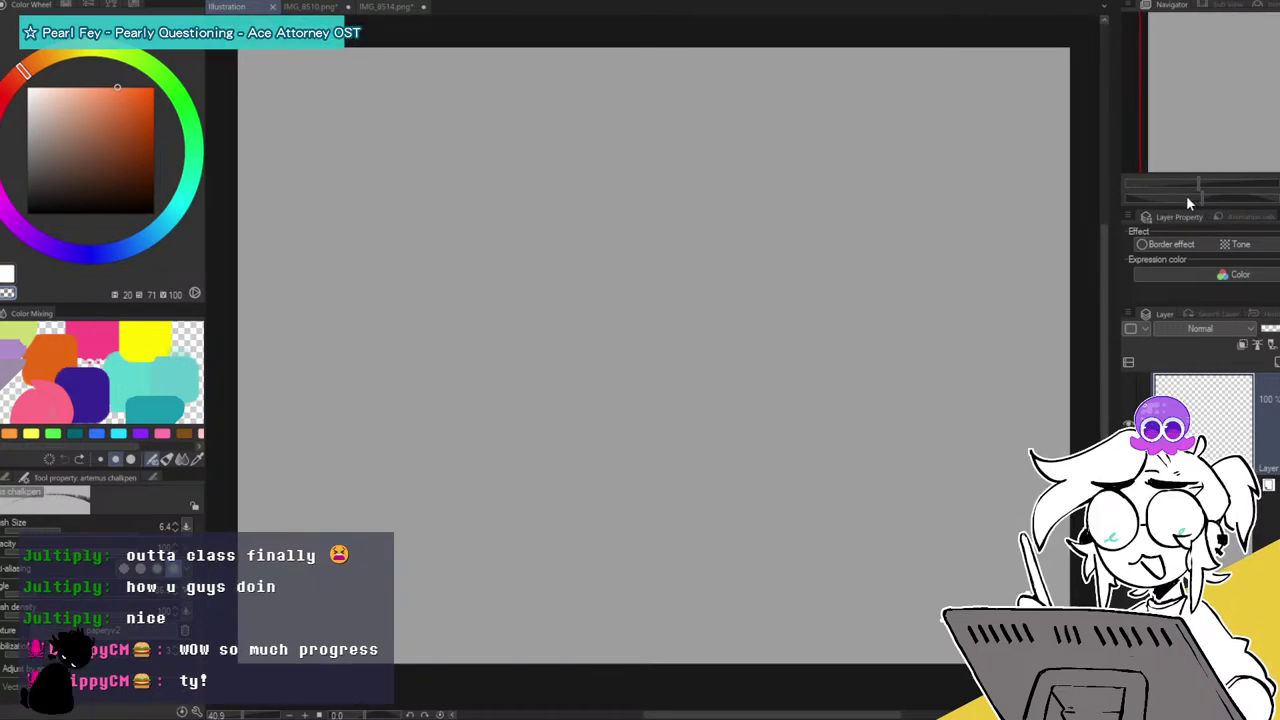
pyautogui.moveTo(54, 160); pyautogui.dragTo(27, 213)
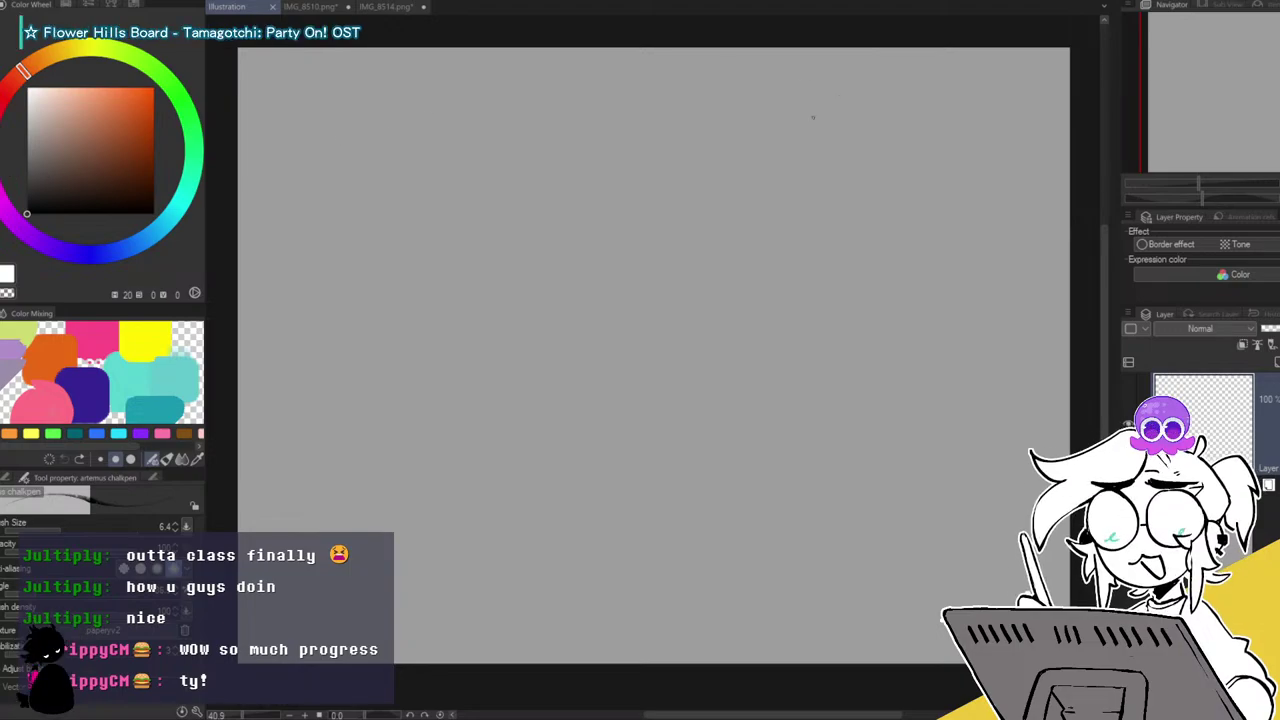
pyautogui.moveTo(820, 103); pyautogui.dragTo(789, 162)
pyautogui.moveTo(826, 101)
pyautogui.mouseDown()
pyautogui.moveTo(796, 128)
pyautogui.moveTo(790, 170)
pyautogui.moveTo(831, 209)
pyautogui.moveTo(870, 205)
pyautogui.mouseUp()
pyautogui.moveTo(826, 99)
pyautogui.mouseDown()
pyautogui.moveTo(880, 105)
pyautogui.moveTo(910, 168)
pyautogui.moveTo(882, 202)
pyautogui.mouseUp()
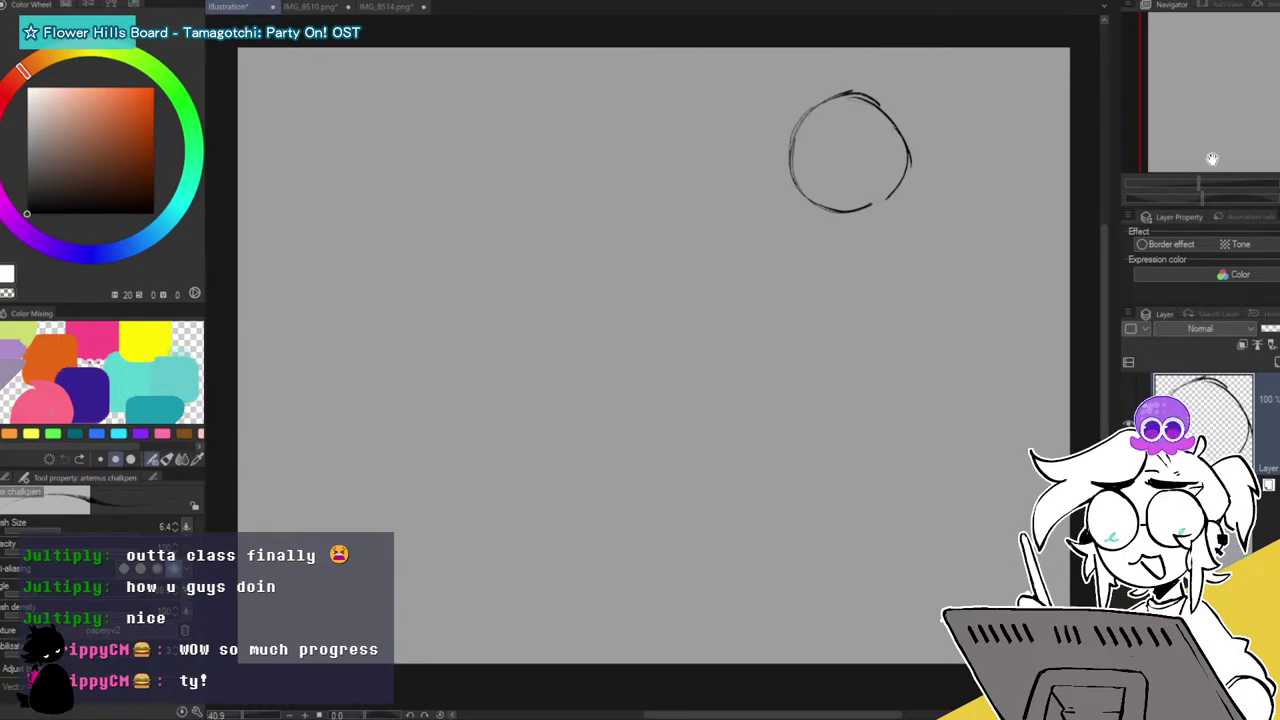
# Sketch a vertical face guide with a short eye-level tick, and a cheek and jaw contour running down to the chin.
pyautogui.moveTo(1201, 187); pyautogui.dragTo(1210, 186)
pyautogui.moveTo(1228, 100); pyautogui.dragTo(1259, 58)
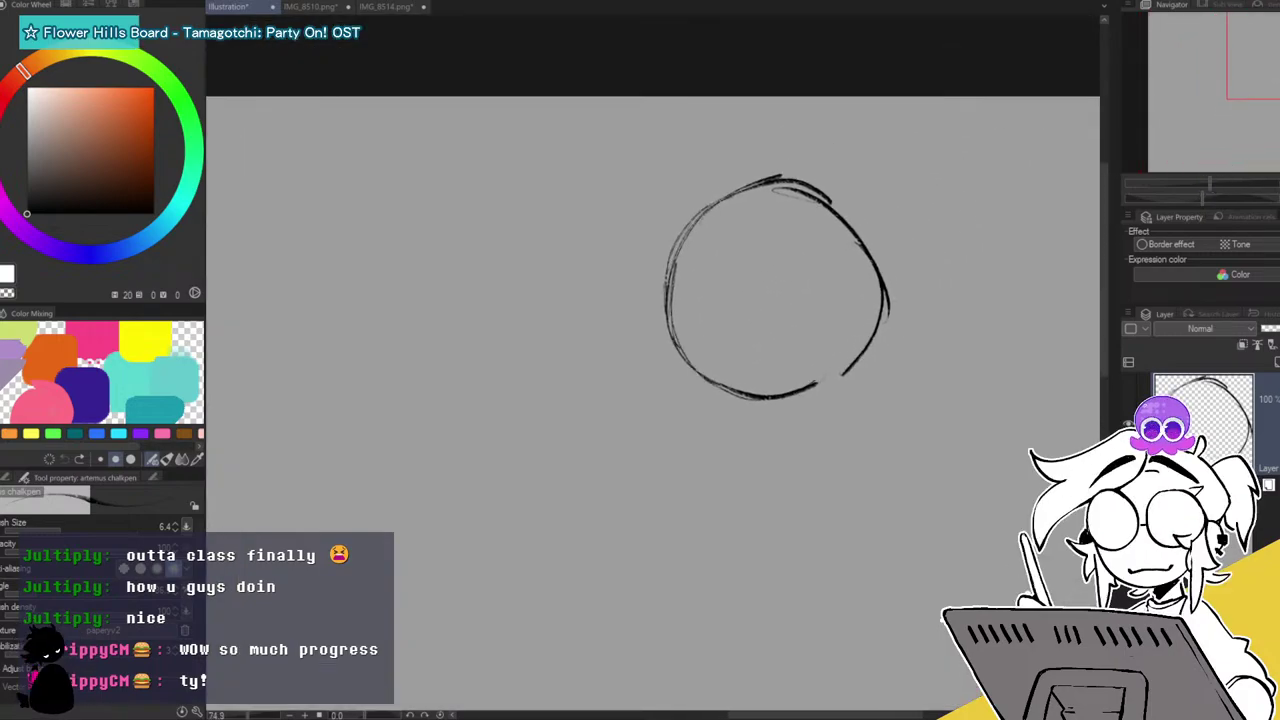
pyautogui.moveTo(735, 192)
pyautogui.mouseDown()
pyautogui.moveTo(766, 437)
pyautogui.moveTo(744, 196)
pyautogui.moveTo(780, 495)
pyautogui.mouseUp()
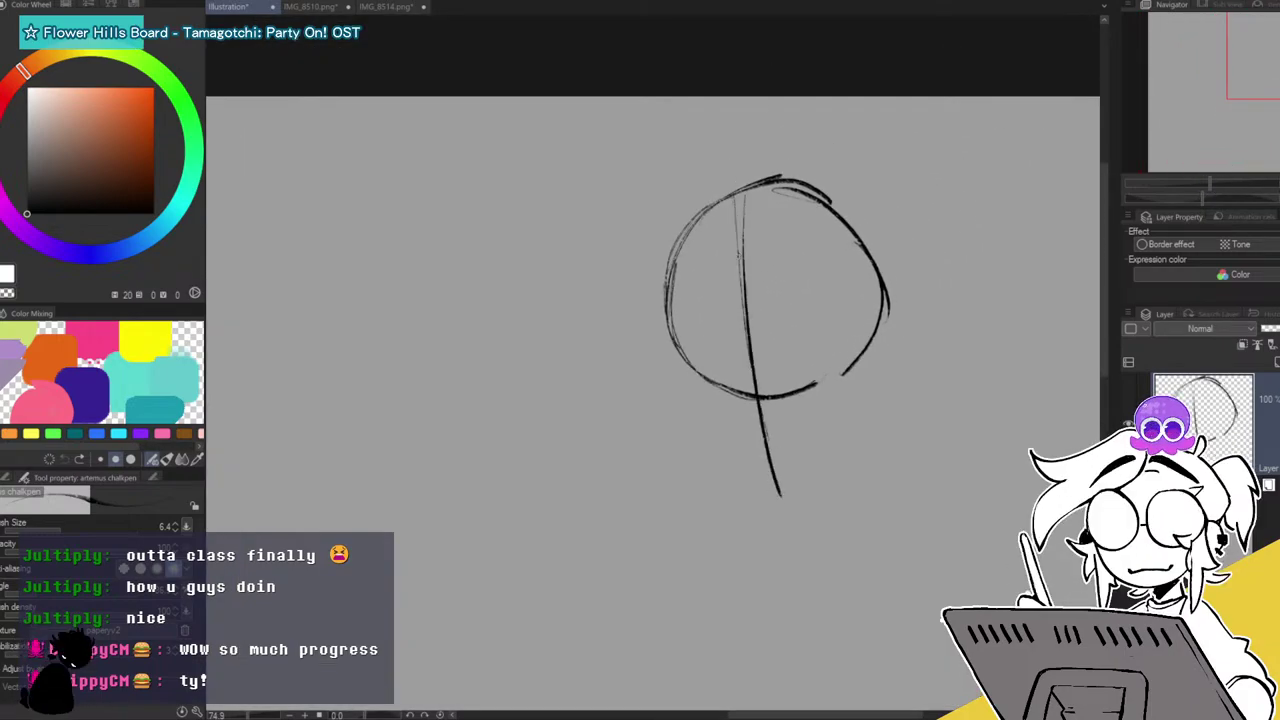
pyautogui.moveTo(728, 321); pyautogui.dragTo(762, 320)
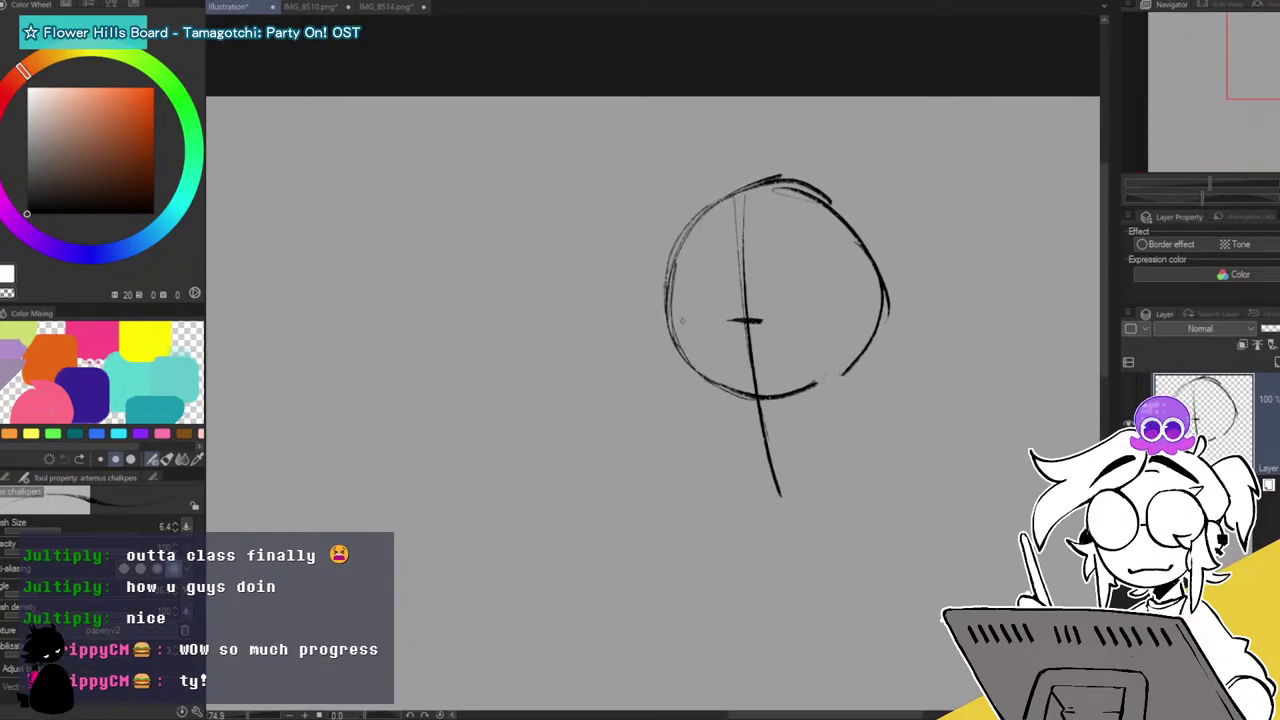
pyautogui.moveTo(662, 336)
pyautogui.mouseDown()
pyautogui.moveTo(688, 412)
pyautogui.moveTo(778, 450)
pyautogui.mouseUp()
pyautogui.moveTo(704, 420); pyautogui.dragTo(764, 449)
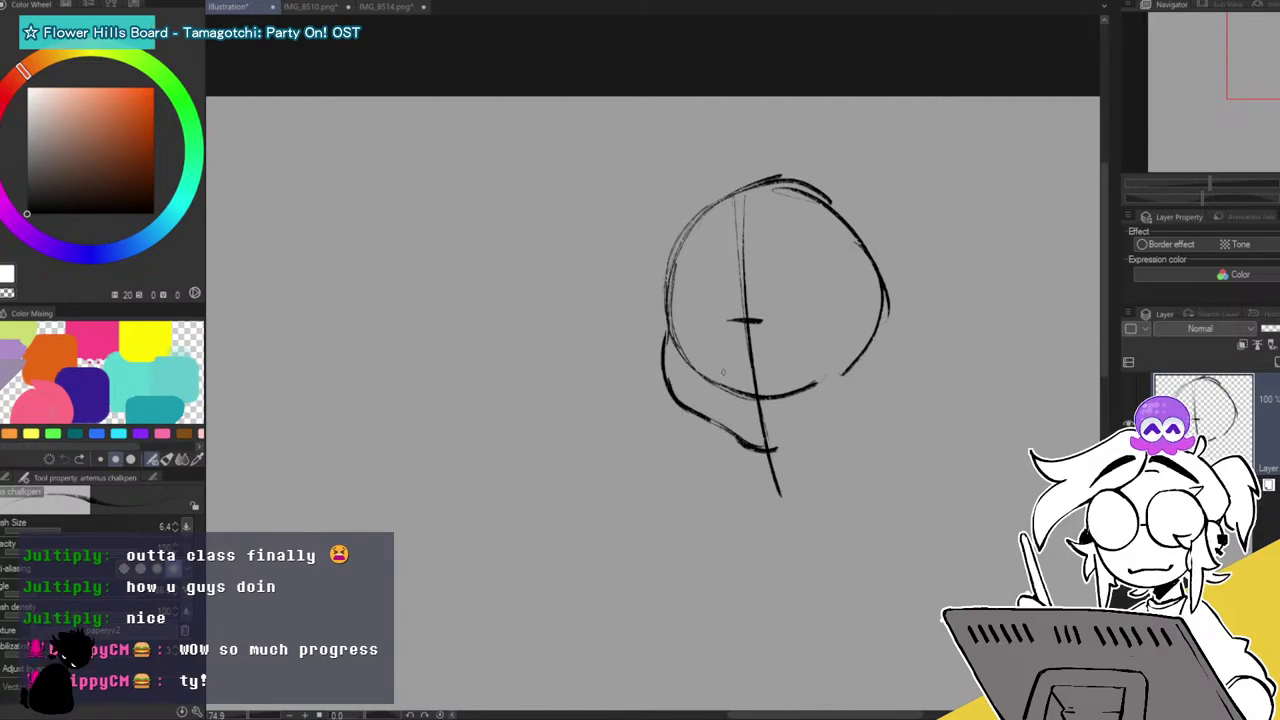
# Sketch a small open mouth along the lower edge of the head circle and fill it with black.
pyautogui.moveTo(710, 390)
pyautogui.mouseDown()
pyautogui.moveTo(799, 380)
pyautogui.moveTo(754, 416)
pyautogui.moveTo(783, 424)
pyautogui.mouseUp()
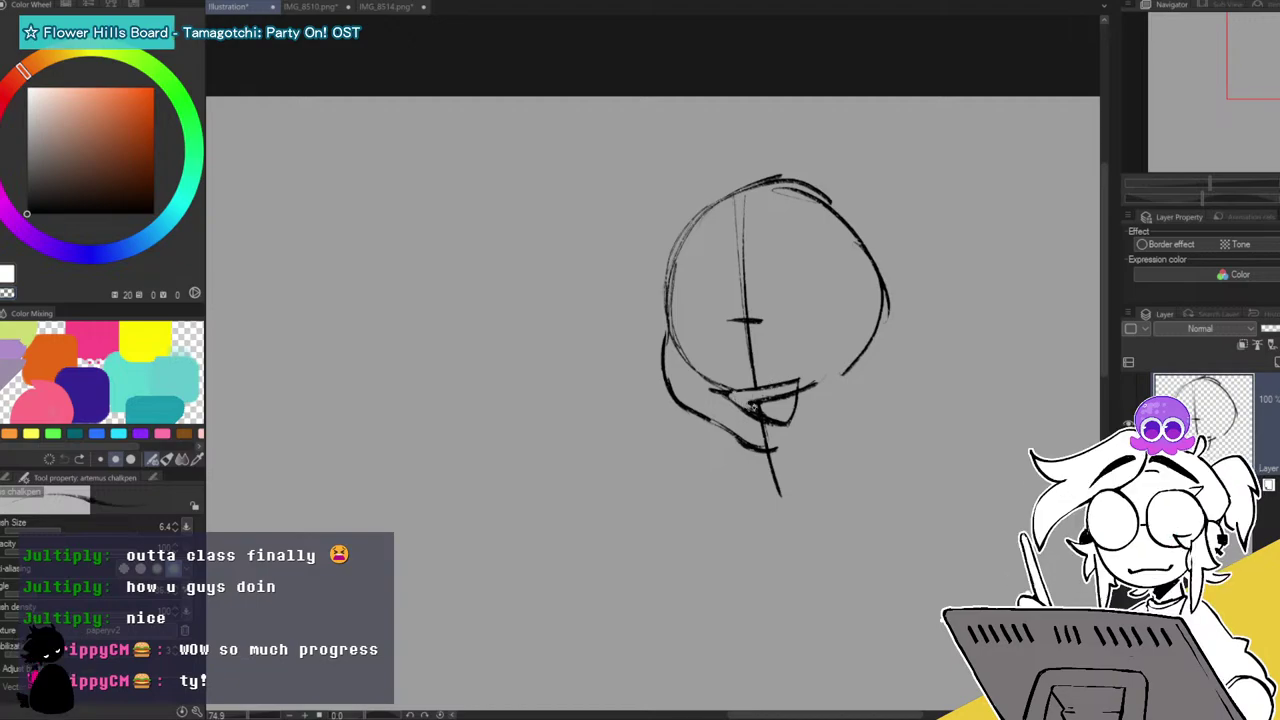
pyautogui.moveTo(746, 400); pyautogui.dragTo(788, 390)
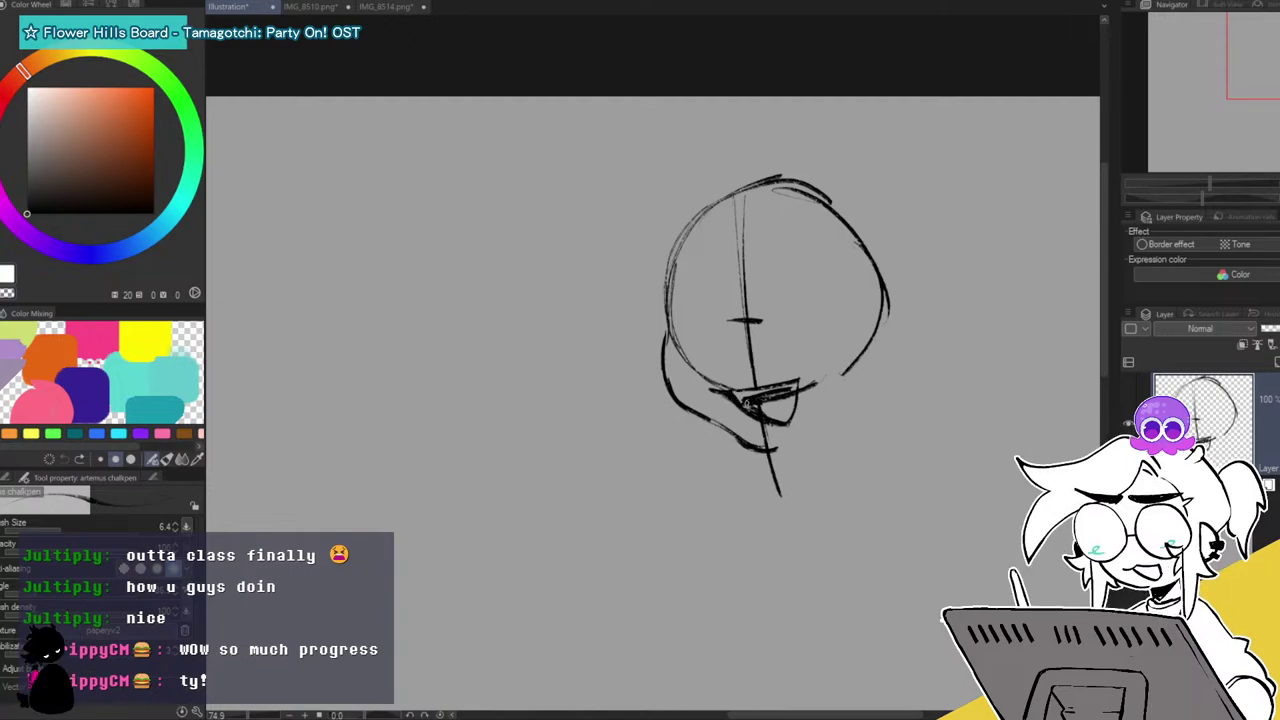
pyautogui.moveTo(784, 394)
pyautogui.mouseDown()
pyautogui.moveTo(768, 417)
pyautogui.moveTo(784, 420)
pyautogui.moveTo(786, 398)
pyautogui.moveTo(740, 403)
pyautogui.moveTo(772, 390)
pyautogui.mouseUp()
pyautogui.press('c')
pyautogui.press('c')
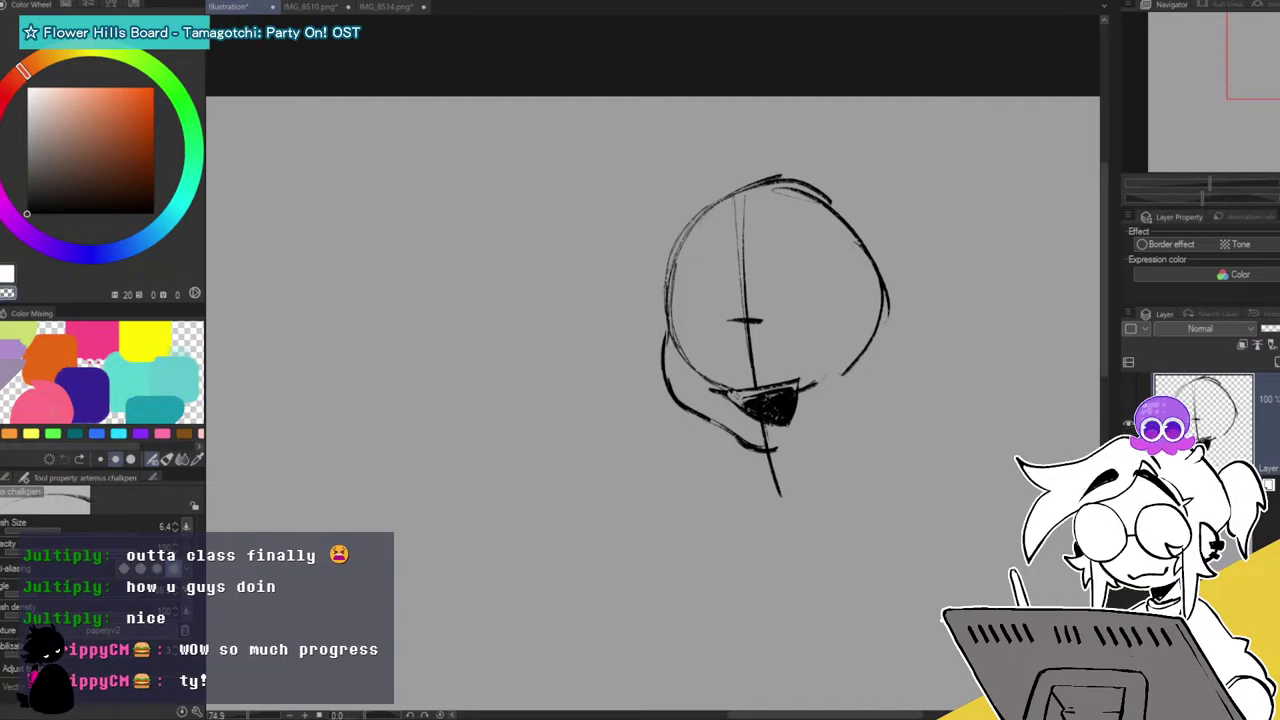
# Try two closed-eye arcs on the eye-level guide, compare the face with and without them, and undo them.
pyautogui.moveTo(673, 345)
pyautogui.mouseDown()
pyautogui.moveTo(726, 314)
pyautogui.moveTo(828, 312)
pyautogui.mouseUp()
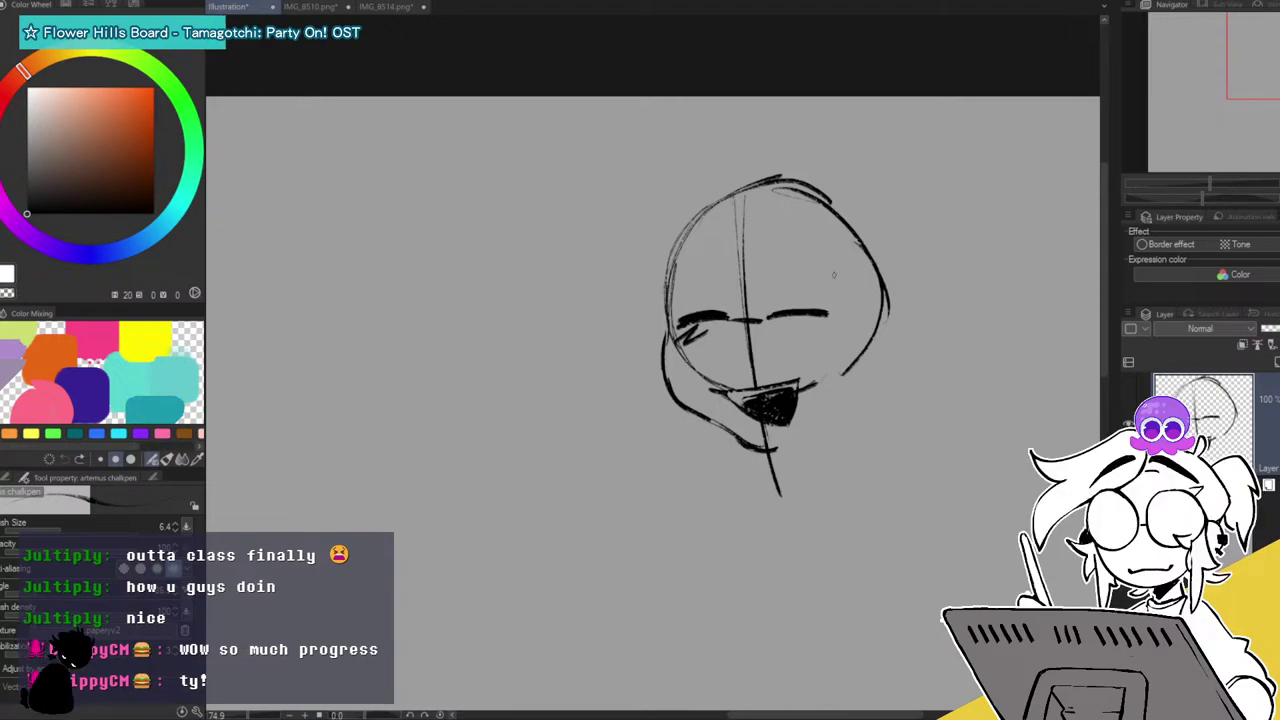
pyautogui.hotkey('ctrl', 'z')
pyautogui.hotkey('ctrl', 'z')
pyautogui.hotkey('ctrl', 'z')
pyautogui.hotkey('ctrl', 'z')
pyautogui.hotkey('ctrl', 'z')
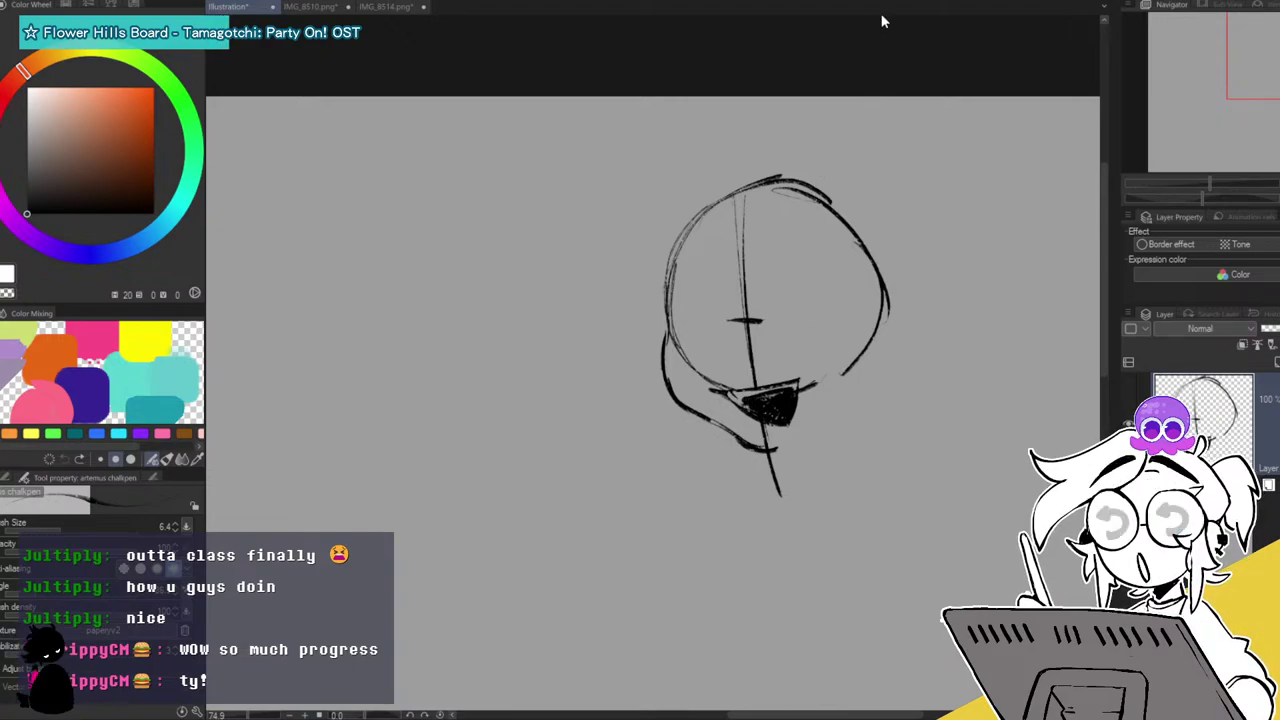
pyautogui.hotkey('ctrl', 'y')
pyautogui.hotkey('ctrl', 'y')
pyautogui.hotkey('ctrl', 'y')
pyautogui.hotkey('ctrl', 'y')
pyautogui.hotkey('ctrl', 'y')
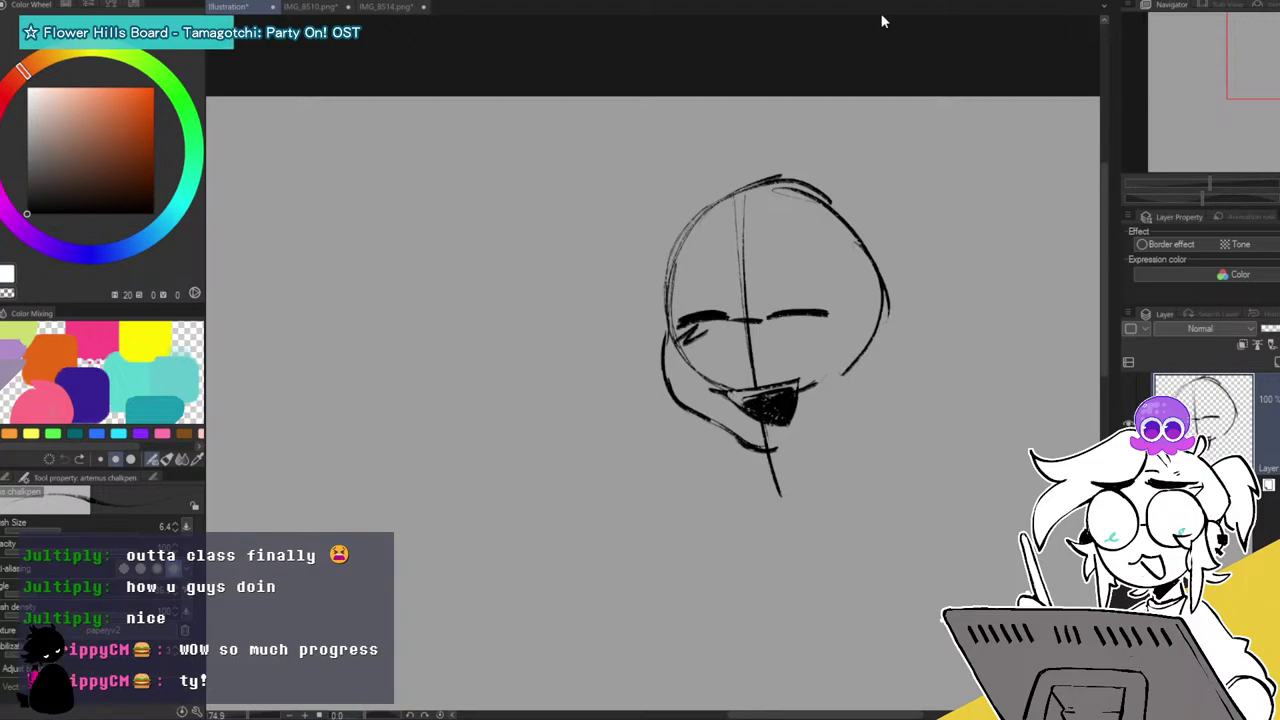
pyautogui.hotkey('ctrl', 'z')
pyautogui.hotkey('ctrl', 'z')
pyautogui.hotkey('ctrl', 'z')
# Erase the mouth, face guides and front of the circle, and redraw the forehead and brow contour down to the cheek.
pyautogui.press('e')
pyautogui.moveTo(745, 232)
pyautogui.mouseDown()
pyautogui.moveTo(737, 380)
pyautogui.moveTo(700, 352)
pyautogui.moveTo(702, 363)
pyautogui.moveTo(771, 370)
pyautogui.moveTo(766, 287)
pyautogui.moveTo(735, 265)
pyautogui.moveTo(728, 322)
pyautogui.moveTo(692, 327)
pyautogui.moveTo(681, 312)
pyautogui.moveTo(692, 231)
pyautogui.moveTo(666, 289)
pyautogui.mouseUp()
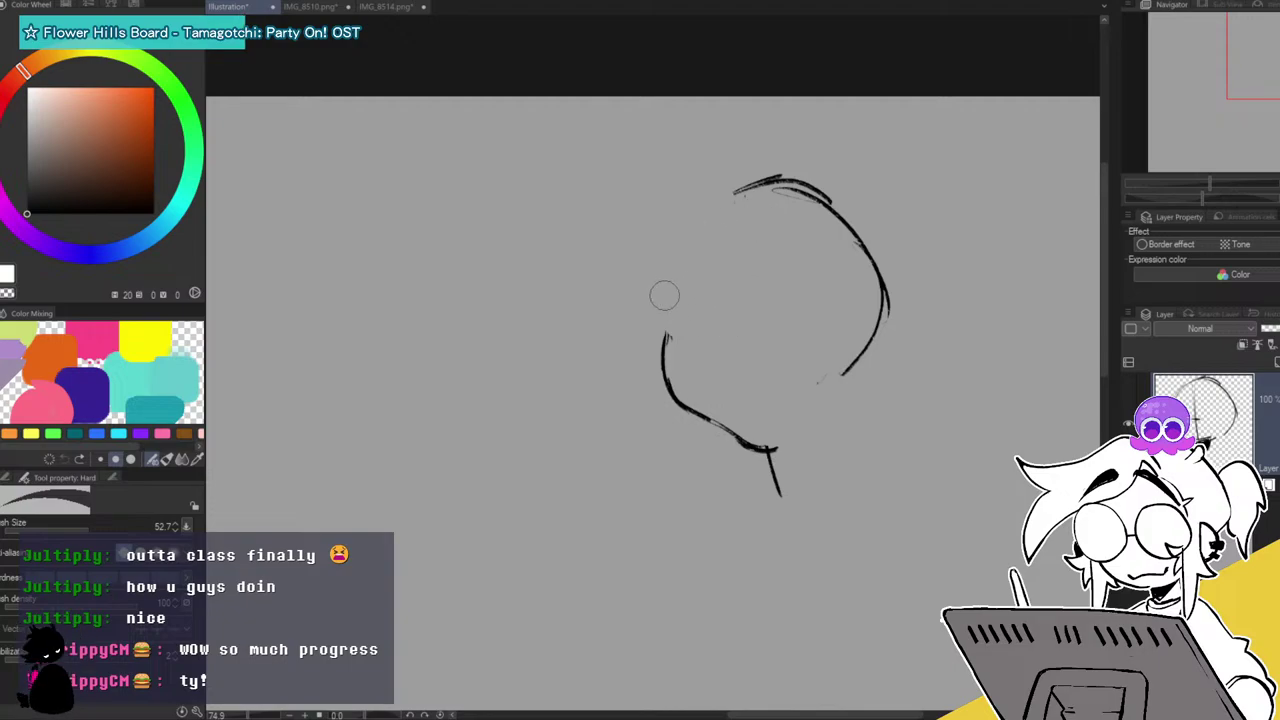
pyautogui.press('p')
pyautogui.moveTo(748, 183)
pyautogui.mouseDown()
pyautogui.moveTo(667, 237)
pyautogui.moveTo(657, 265)
pyautogui.moveTo(670, 340)
pyautogui.mouseUp()
pyautogui.moveTo(660, 272); pyautogui.dragTo(666, 346)
pyautogui.moveTo(656, 234); pyautogui.dragTo(662, 260)
pyautogui.moveTo(666, 312); pyautogui.dragTo(670, 328)
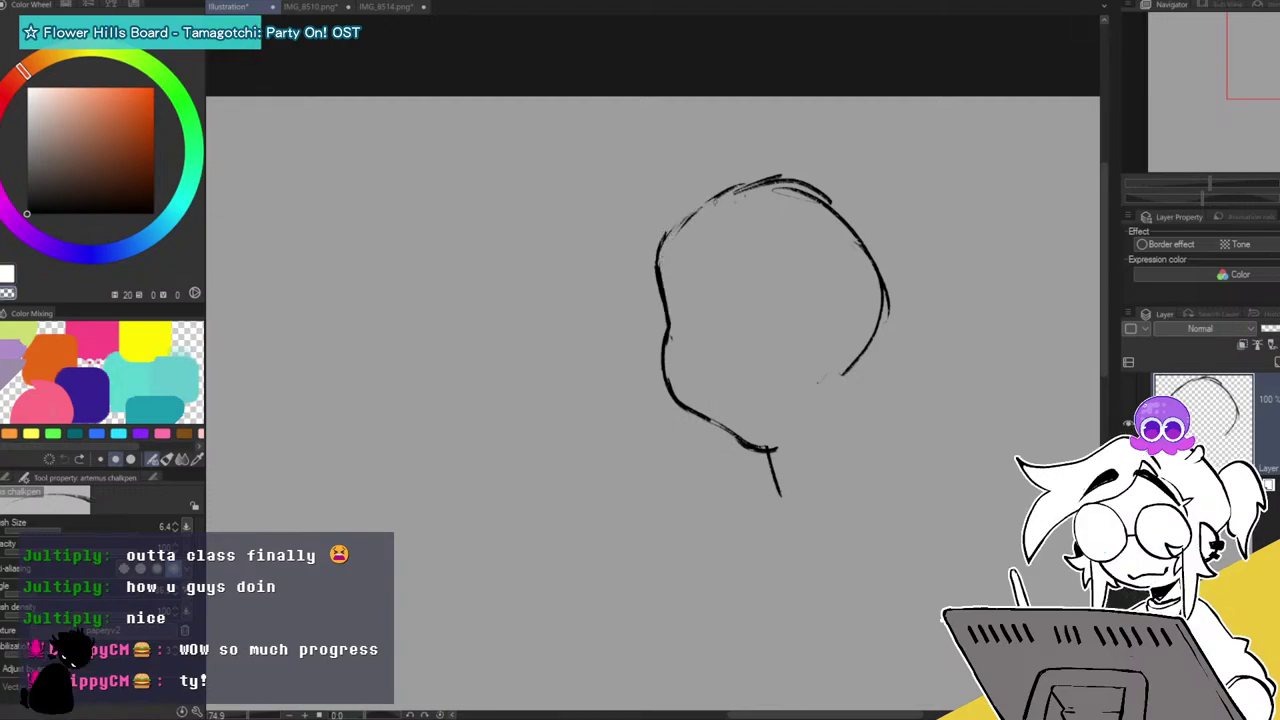
# Round out the top and back of the skull and connect it to the chin with a jaw line.
pyautogui.moveTo(676, 224)
pyautogui.mouseDown()
pyautogui.moveTo(770, 180)
pyautogui.moveTo(878, 262)
pyautogui.mouseUp()
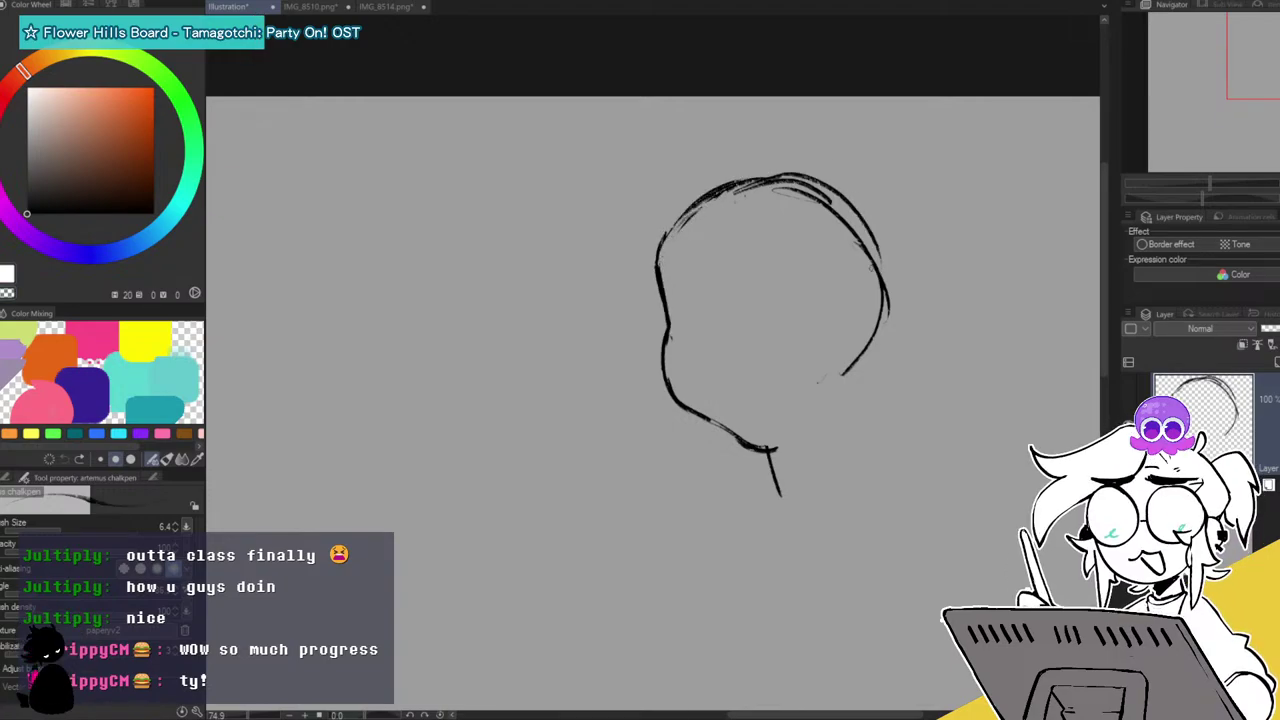
pyautogui.moveTo(854, 352); pyautogui.dragTo(780, 446)
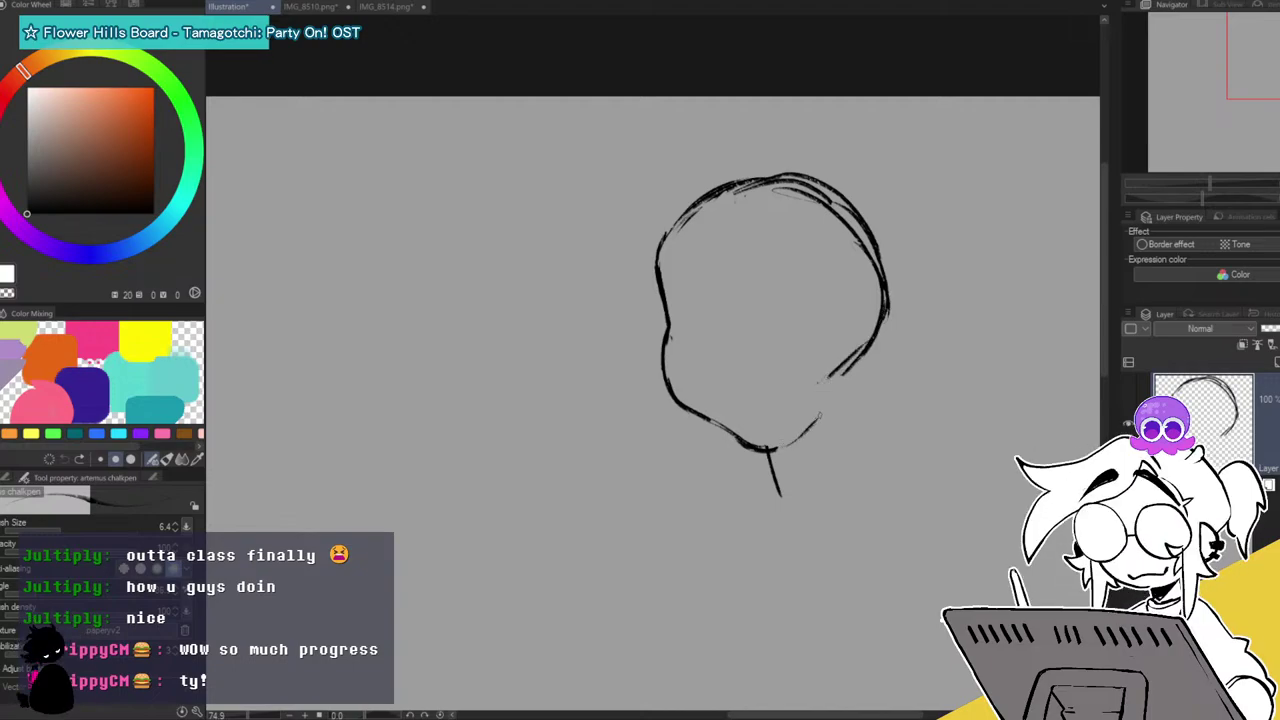
pyautogui.moveTo(848, 368); pyautogui.dragTo(818, 418)
# Sketch a slanted, triangular open mouth above the chin, fill it black, and carve out light areas for teeth and tongue.
pyautogui.moveTo(710, 392); pyautogui.dragTo(770, 424)
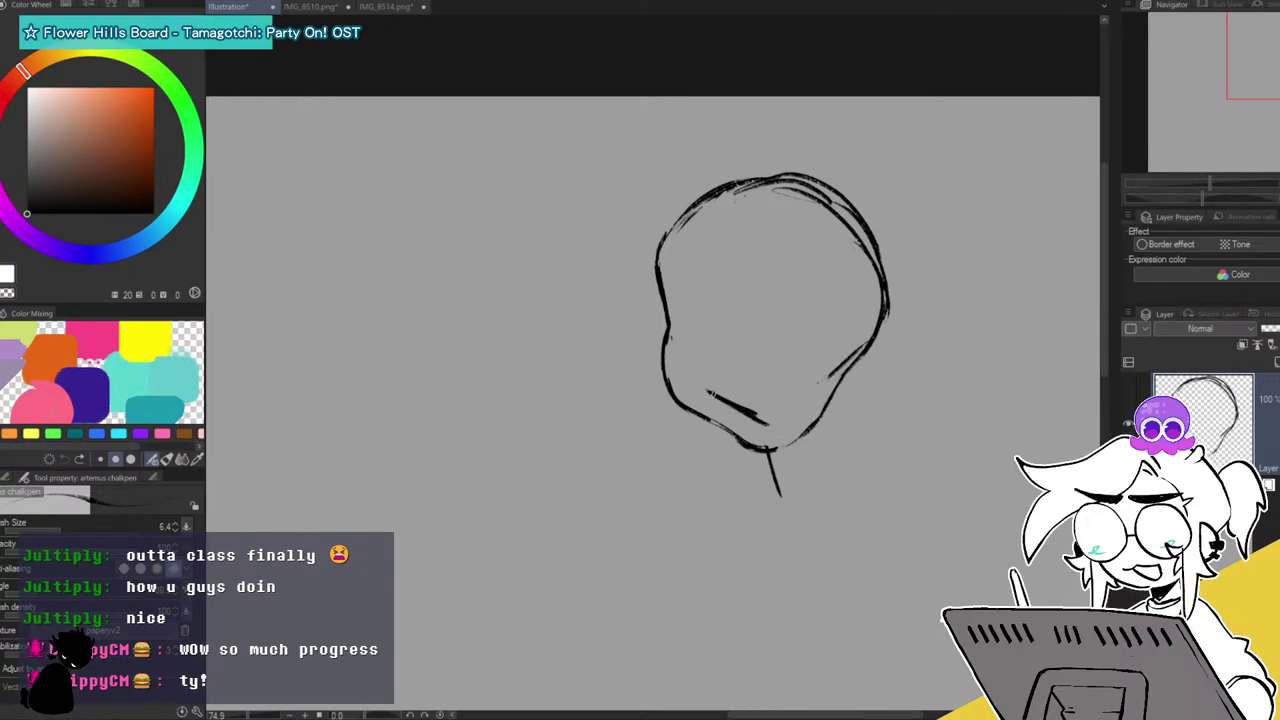
pyautogui.moveTo(778, 362)
pyautogui.mouseDown()
pyautogui.moveTo(765, 420)
pyautogui.moveTo(760, 379)
pyautogui.moveTo(788, 364)
pyautogui.mouseUp()
pyautogui.moveTo(724, 398)
pyautogui.mouseDown()
pyautogui.moveTo(788, 366)
pyautogui.moveTo(740, 400)
pyautogui.moveTo(786, 376)
pyautogui.moveTo(779, 396)
pyautogui.moveTo(774, 380)
pyautogui.moveTo(752, 398)
pyautogui.moveTo(716, 390)
pyautogui.moveTo(761, 419)
pyautogui.moveTo(768, 399)
pyautogui.moveTo(763, 410)
pyautogui.mouseUp()
pyautogui.press('c')
pyautogui.press('c')
pyautogui.press('c')
pyautogui.press('c')
pyautogui.press('c')
pyautogui.press('c')
pyautogui.press('c')
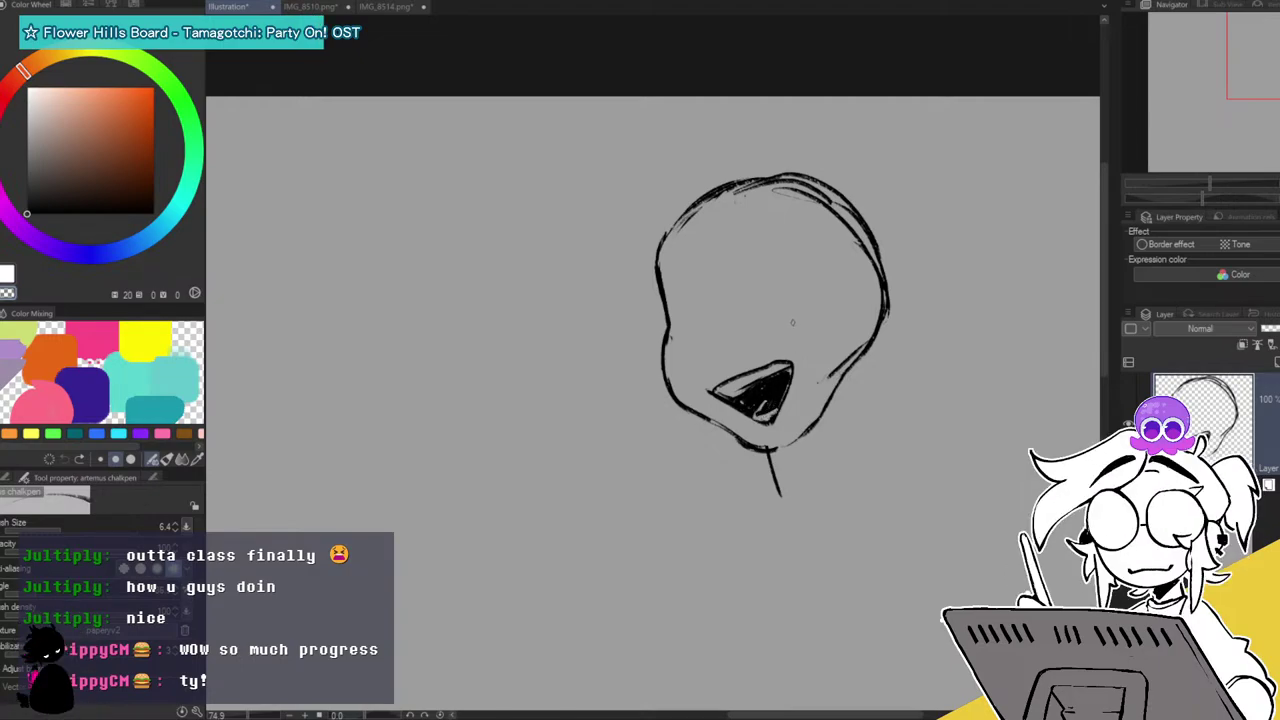
# Rework the upper edge of the mouth with a lighter, straighter line, undoing one stroke.
pyautogui.press('c')
pyautogui.moveTo(712, 386)
pyautogui.mouseDown()
pyautogui.moveTo(793, 360)
pyautogui.moveTo(716, 388)
pyautogui.moveTo(786, 362)
pyautogui.moveTo(722, 387)
pyautogui.moveTo(744, 378)
pyautogui.mouseUp()
pyautogui.hotkey('ctrl', 'z')
pyautogui.press('c')
pyautogui.press('c')
pyautogui.press('c')
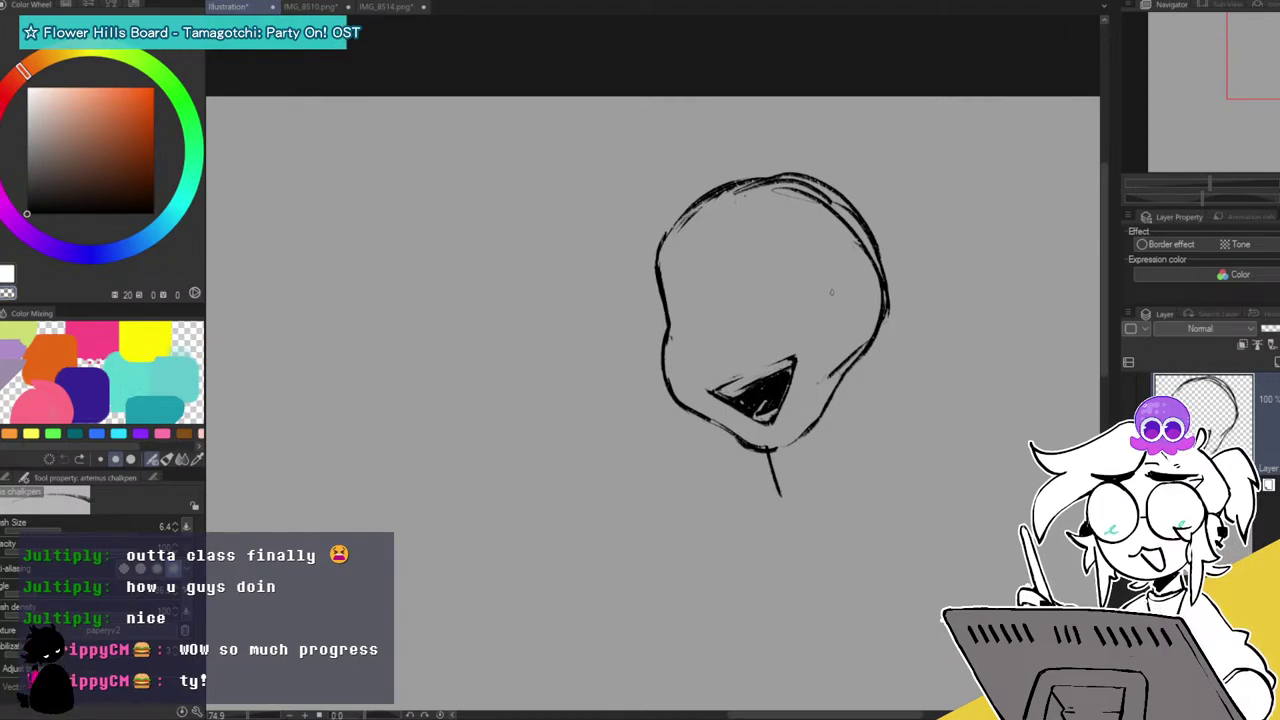
# Thicken both corners of the mouth and redraw its upper lip line, undoing the first attempt.
pyautogui.moveTo(1210, 182); pyautogui.dragTo(1230, 180)
pyautogui.moveTo(1271, 60); pyautogui.dragTo(1277, 60)
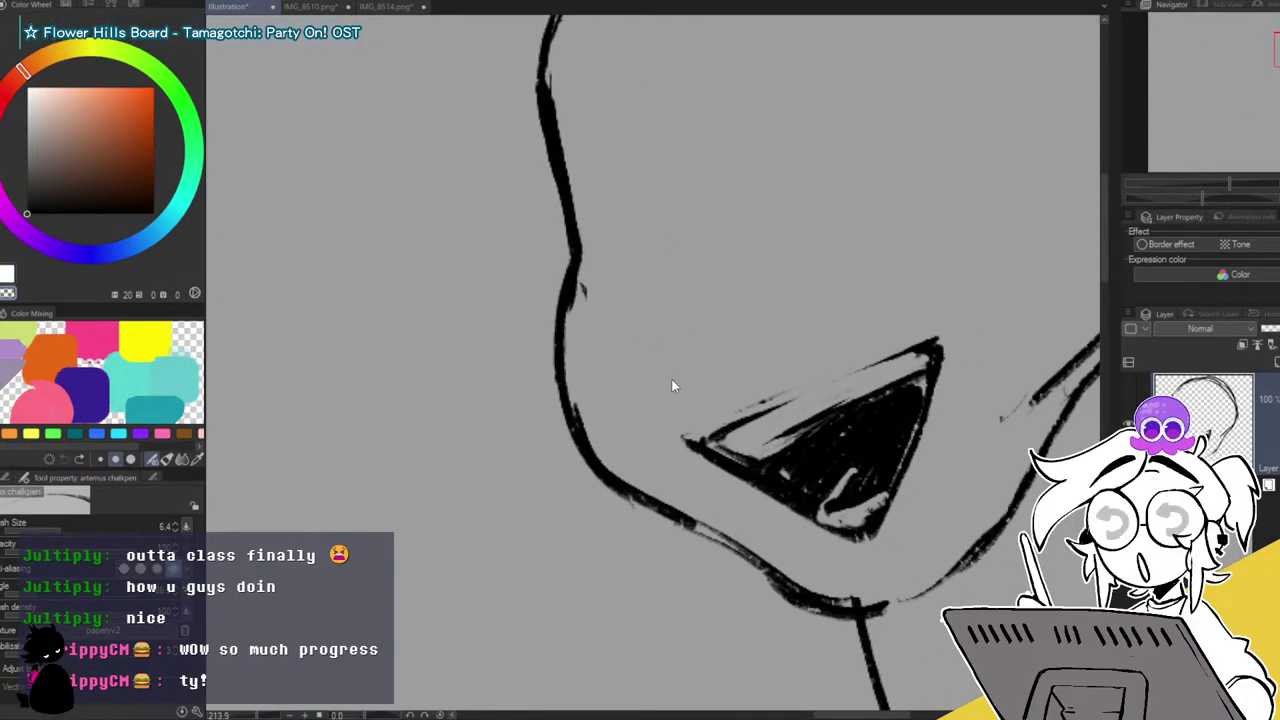
pyautogui.moveTo(688, 441); pyautogui.dragTo(762, 486)
pyautogui.moveTo(916, 349)
pyautogui.mouseDown()
pyautogui.moveTo(944, 339)
pyautogui.moveTo(932, 340)
pyautogui.mouseUp()
pyautogui.moveTo(717, 441); pyautogui.dragTo(920, 344)
pyautogui.hotkey('ctrl', 'z')
pyautogui.moveTo(718, 440)
pyautogui.mouseDown()
pyautogui.moveTo(758, 414)
pyautogui.moveTo(921, 354)
pyautogui.mouseUp()
# Clean up the teeth strip inside the mouth, redefine its lower edge, and carve a larger light tongue shape.
pyautogui.press('c')
pyautogui.moveTo(720, 452)
pyautogui.mouseDown()
pyautogui.moveTo(826, 385)
pyautogui.moveTo(897, 371)
pyautogui.mouseUp()
pyautogui.moveTo(750, 445)
pyautogui.mouseDown()
pyautogui.moveTo(863, 385)
pyautogui.moveTo(748, 451)
pyautogui.moveTo(821, 422)
pyautogui.moveTo(755, 452)
pyautogui.moveTo(765, 460)
pyautogui.moveTo(753, 455)
pyautogui.moveTo(766, 449)
pyautogui.moveTo(730, 449)
pyautogui.moveTo(740, 456)
pyautogui.moveTo(828, 406)
pyautogui.moveTo(733, 448)
pyautogui.moveTo(823, 399)
pyautogui.mouseUp()
pyautogui.press('c')
pyautogui.press('c')
pyautogui.moveTo(764, 454); pyautogui.dragTo(830, 418)
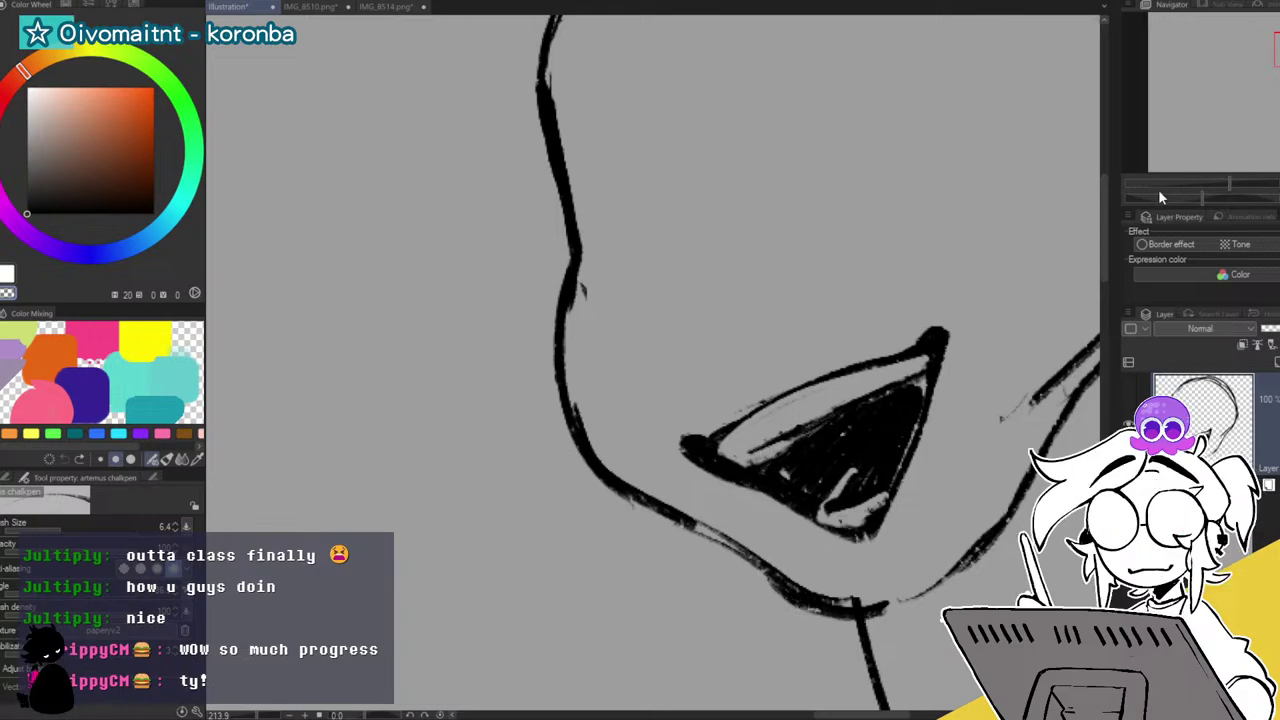
pyautogui.moveTo(832, 497)
pyautogui.mouseDown()
pyautogui.moveTo(908, 434)
pyautogui.moveTo(873, 473)
pyautogui.moveTo(888, 476)
pyautogui.mouseUp()
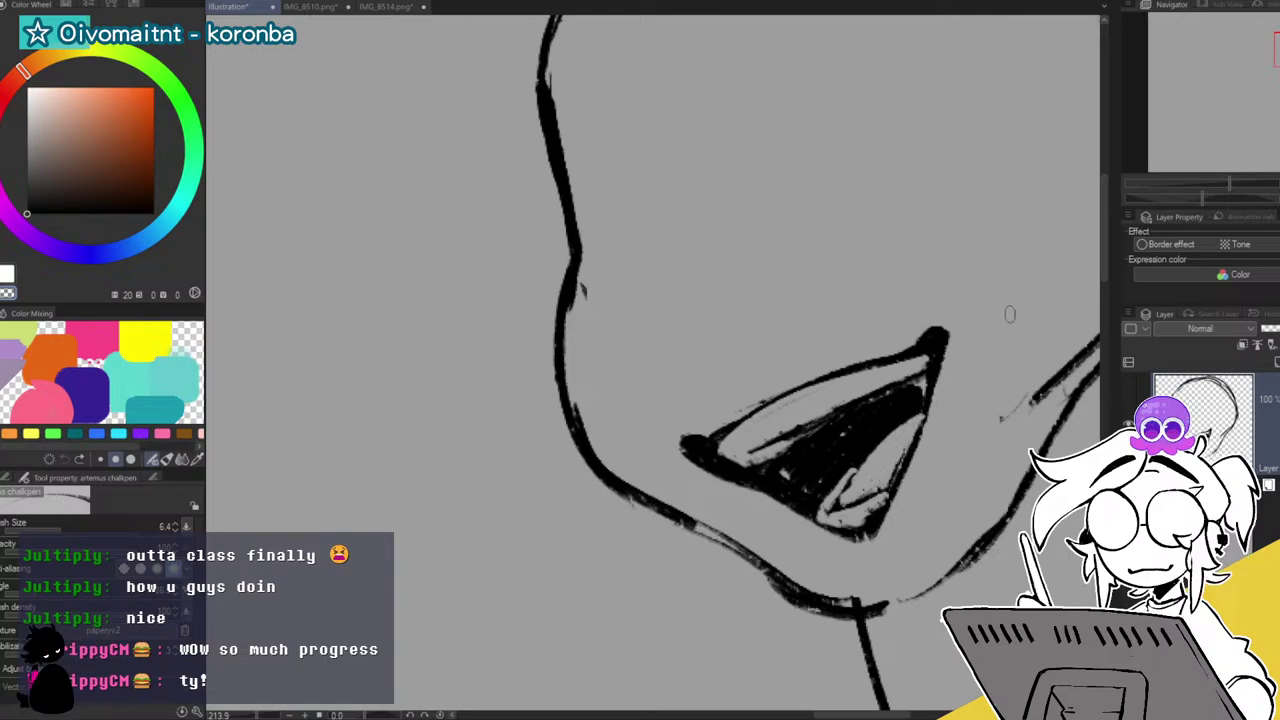
# Redraw the upper lip as a straight slanted line between the mouth corners and trim the thick outer corner.
pyautogui.moveTo(1205, 179); pyautogui.dragTo(1224, 177)
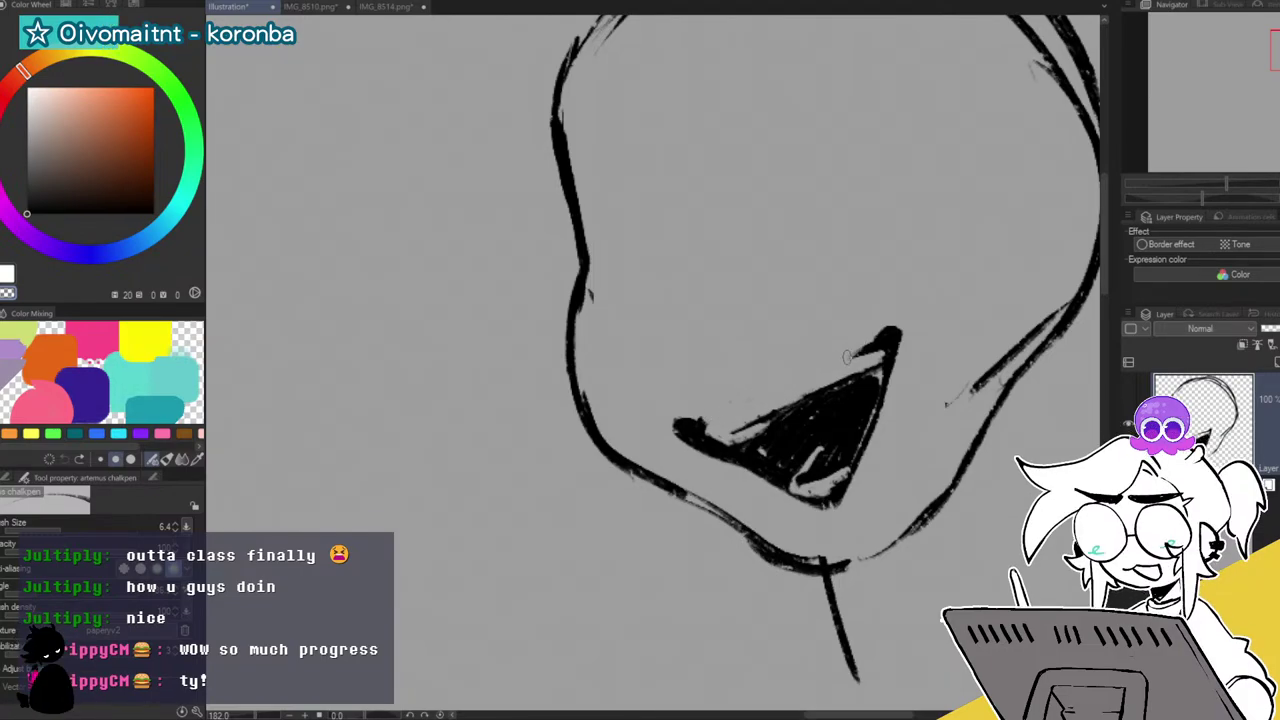
pyautogui.moveTo(705, 430); pyautogui.dragTo(803, 381)
pyautogui.moveTo(738, 412); pyautogui.dragTo(843, 362)
pyautogui.moveTo(756, 404); pyautogui.dragTo(872, 354)
pyautogui.moveTo(682, 423); pyautogui.dragTo(702, 418)
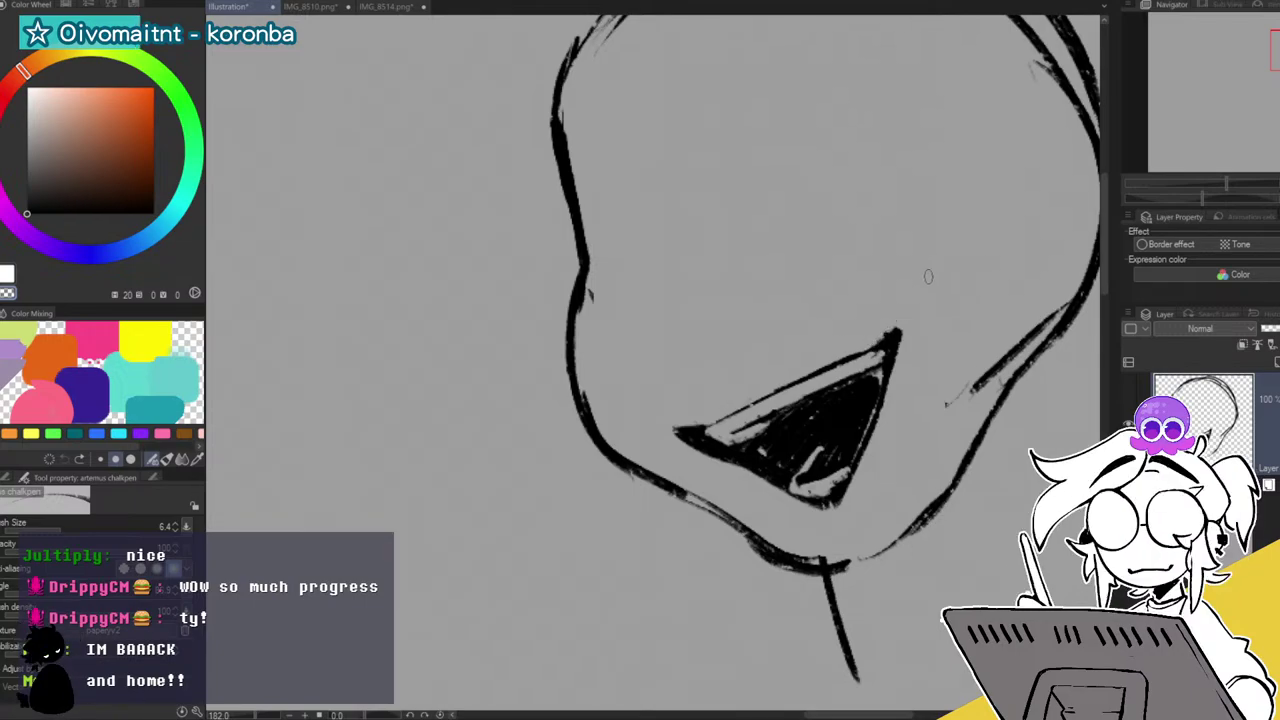
# Add a short lower-lip line beneath the mouth and try a faint nose line above it.
pyautogui.press('c')
pyautogui.moveTo(826, 524); pyautogui.dragTo(849, 521)
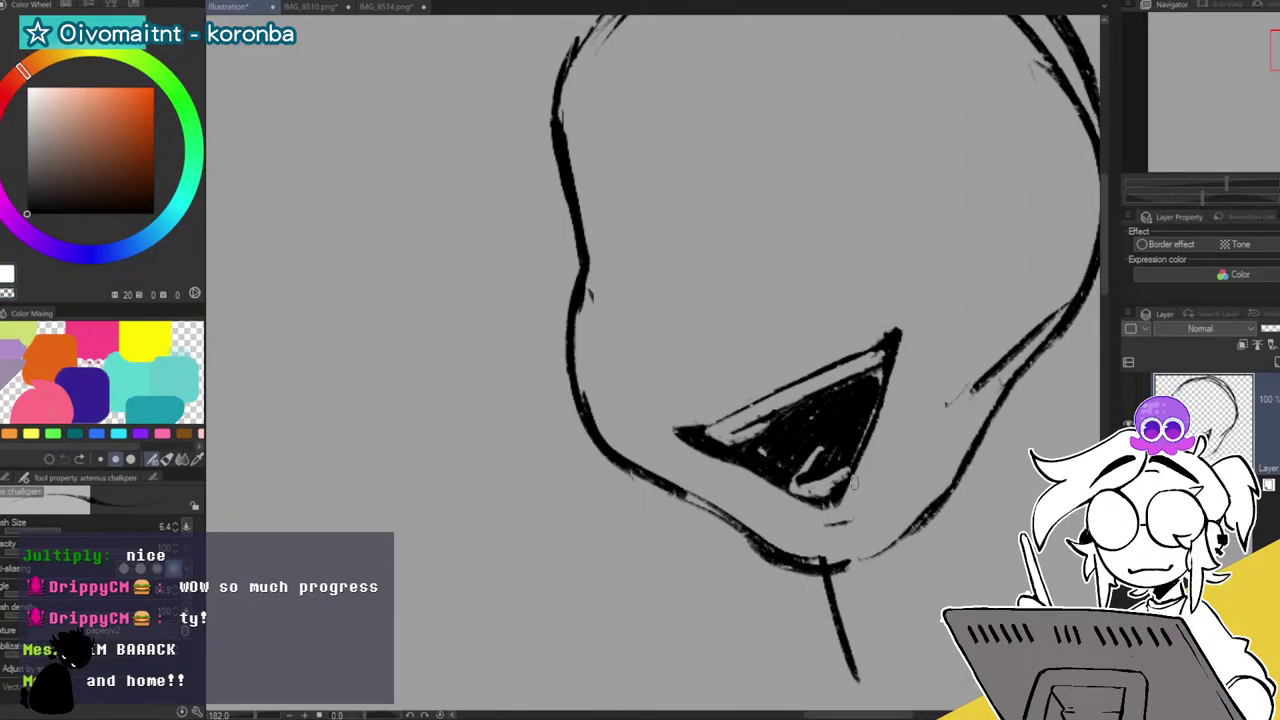
pyautogui.moveTo(694, 317)
pyautogui.mouseDown()
pyautogui.moveTo(750, 325)
pyautogui.moveTo(685, 335)
pyautogui.moveTo(703, 343)
pyautogui.moveTo(720, 325)
pyautogui.moveTo(762, 328)
pyautogui.moveTo(768, 348)
pyautogui.mouseUp()
pyautogui.press('c')
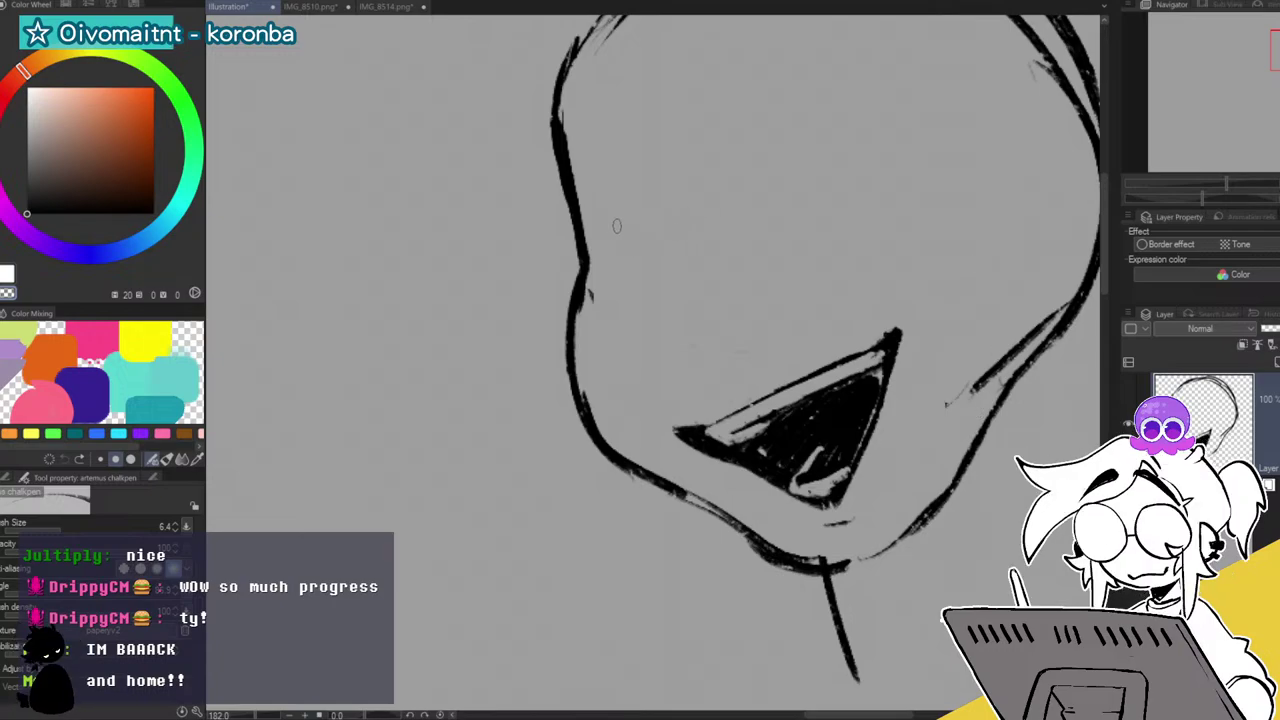
# Draw a thick closed-eye arc beside the brow contour with light hatching beneath it.
pyautogui.moveTo(598, 236)
pyautogui.mouseDown()
pyautogui.moveTo(686, 219)
pyautogui.moveTo(604, 241)
pyautogui.moveTo(702, 229)
pyautogui.moveTo(608, 226)
pyautogui.mouseUp()
pyautogui.moveTo(714, 231); pyautogui.dragTo(720, 229)
pyautogui.moveTo(631, 254)
pyautogui.mouseDown()
pyautogui.moveTo(592, 273)
pyautogui.moveTo(625, 253)
pyautogui.moveTo(638, 254)
pyautogui.moveTo(608, 272)
pyautogui.moveTo(663, 256)
pyautogui.mouseUp()
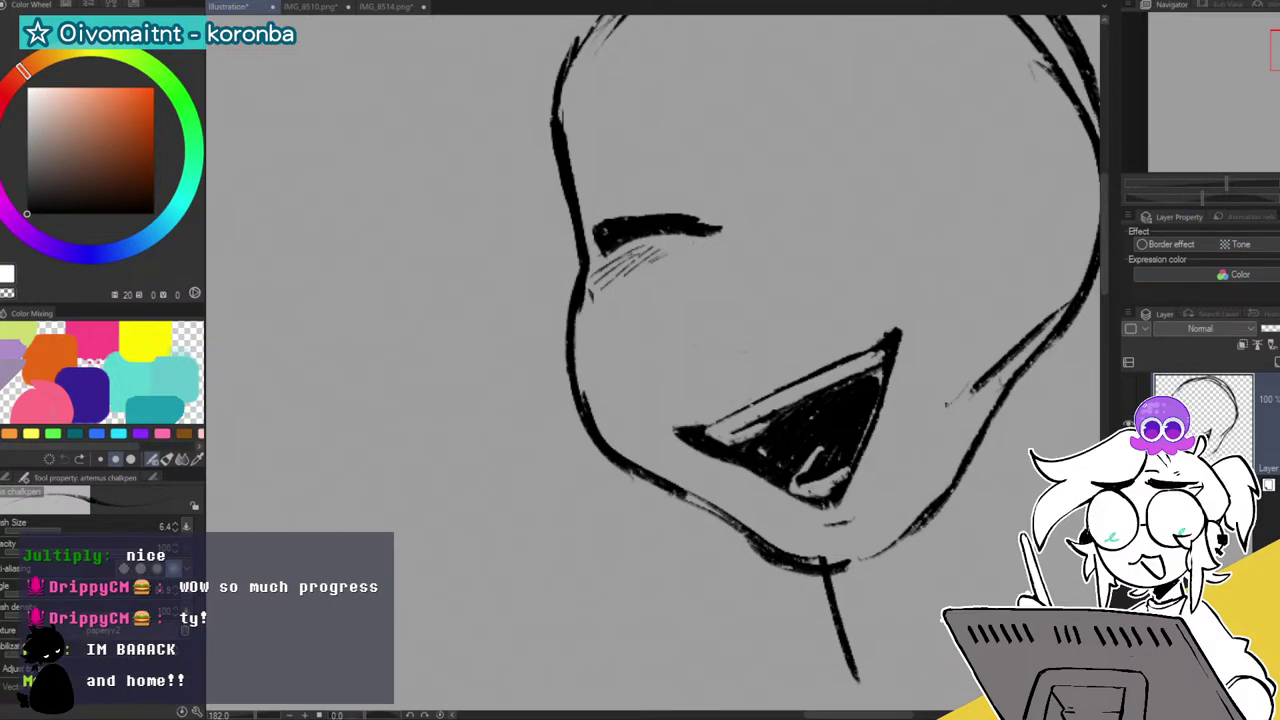
# Flip the canvas view horizontally and erase the front cheek and jaw contour together with the neck line.
pyautogui.press('h')
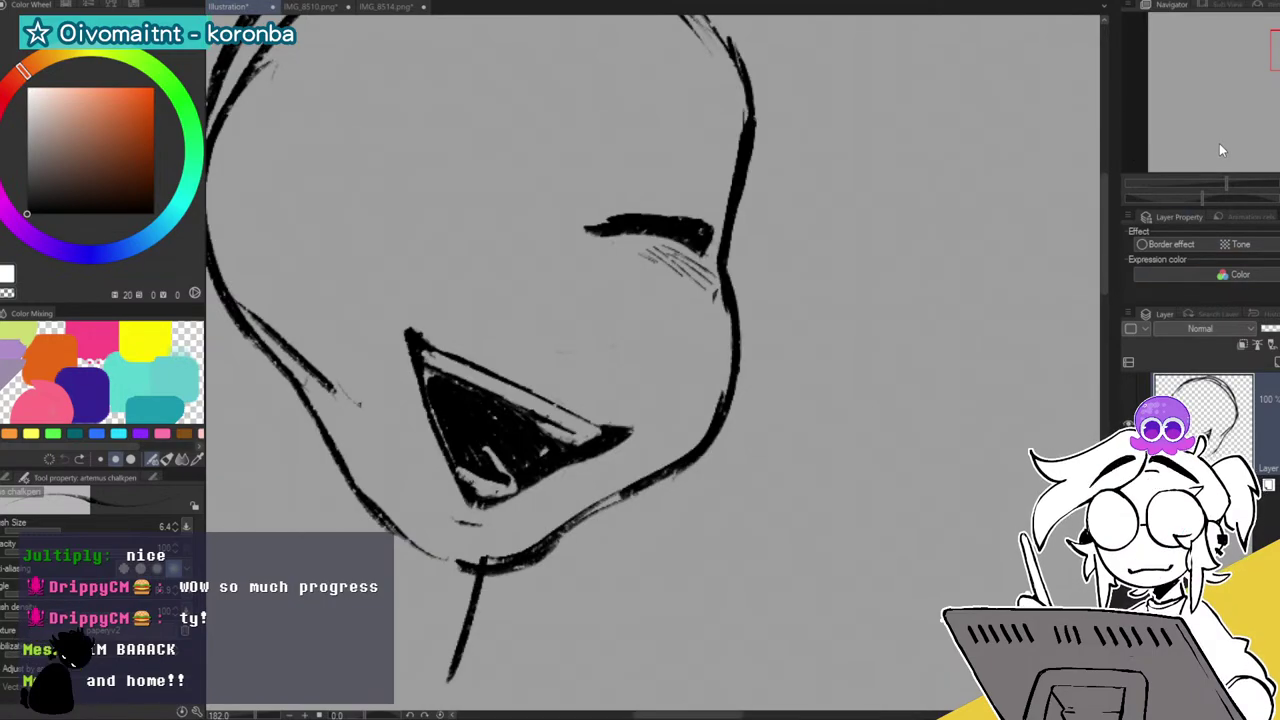
pyautogui.moveTo(1227, 183); pyautogui.dragTo(1215, 183)
pyautogui.moveTo(694, 336)
pyautogui.mouseDown()
pyautogui.moveTo(689, 384)
pyautogui.moveTo(660, 424)
pyautogui.moveTo(630, 436)
pyautogui.mouseUp()
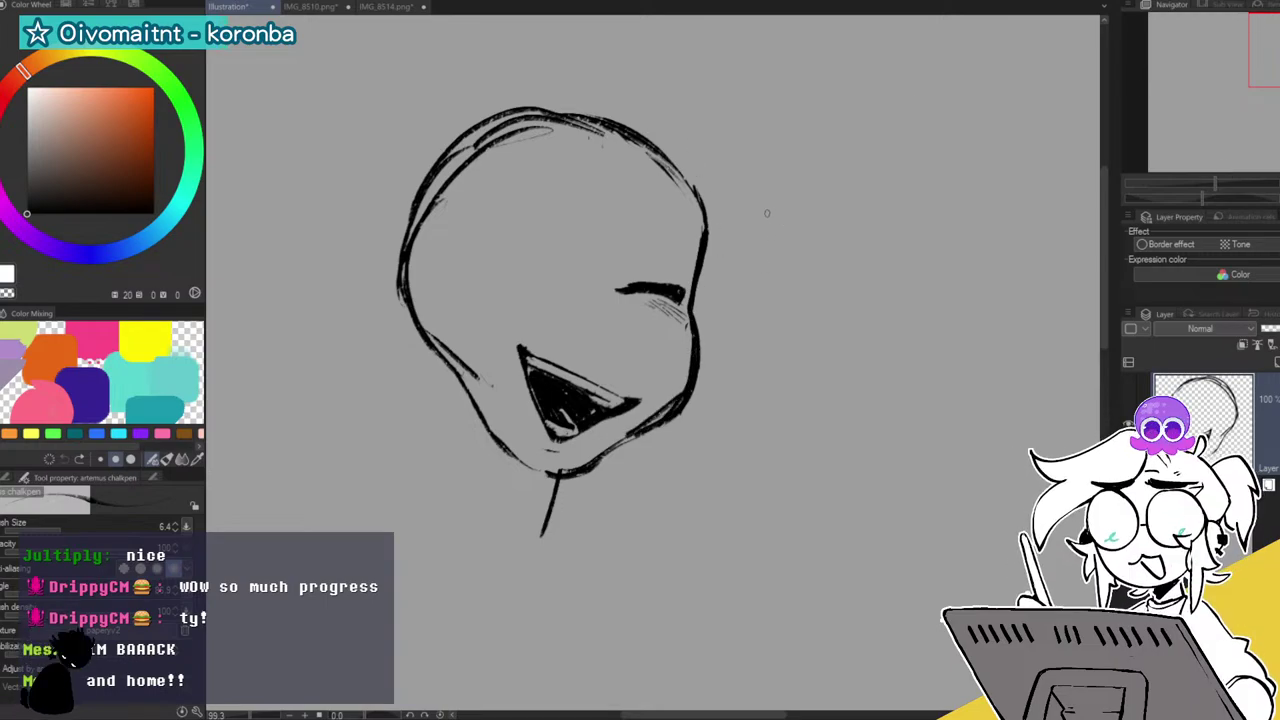
pyautogui.press('e')
pyautogui.moveTo(708, 354)
pyautogui.mouseDown()
pyautogui.moveTo(674, 442)
pyautogui.moveTo(707, 394)
pyautogui.moveTo(691, 390)
pyautogui.moveTo(599, 475)
pyautogui.moveTo(532, 504)
pyautogui.moveTo(612, 475)
pyautogui.moveTo(543, 546)
pyautogui.mouseUp()
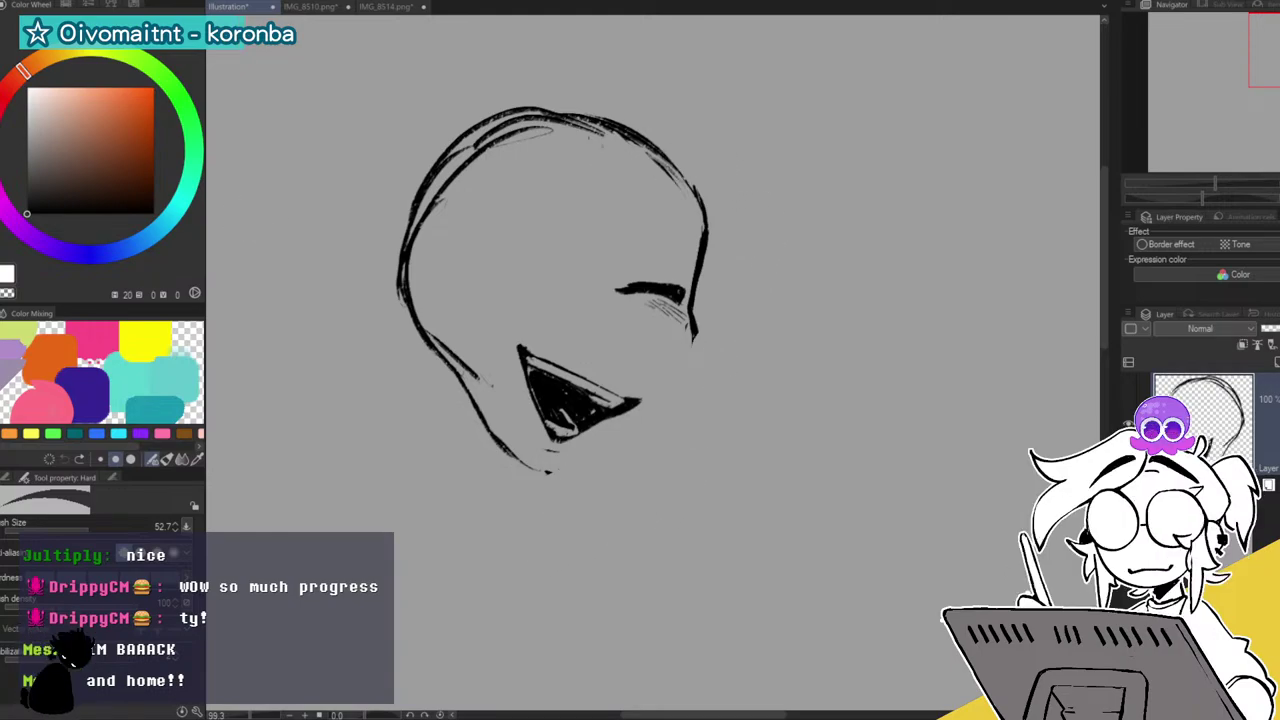
# Redraw the front face contour with a fuller forehead, a brow dip, and a slimmer cheek and jaw reaching the chin.
pyautogui.press('p')
pyautogui.moveTo(703, 203)
pyautogui.mouseDown()
pyautogui.moveTo(711, 242)
pyautogui.moveTo(693, 314)
pyautogui.mouseUp()
pyautogui.press('e')
pyautogui.moveTo(694, 229); pyautogui.dragTo(690, 313)
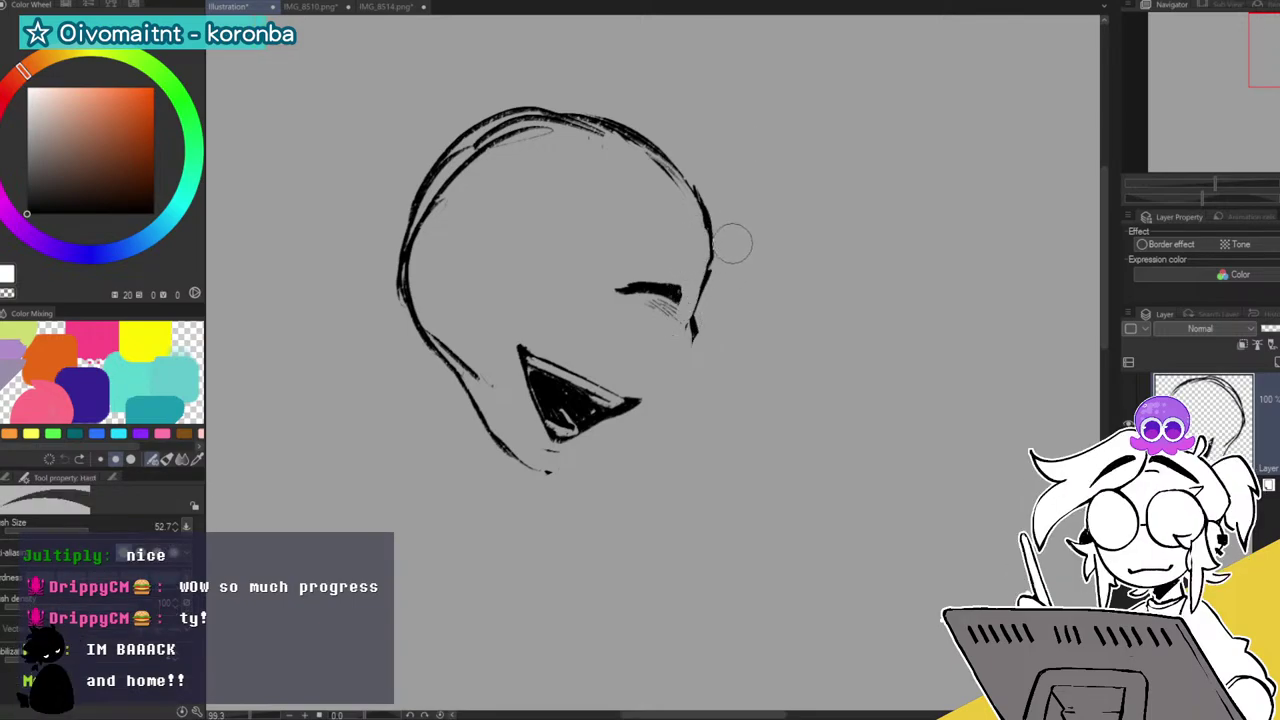
pyautogui.press('p')
pyautogui.moveTo(712, 248); pyautogui.dragTo(710, 272)
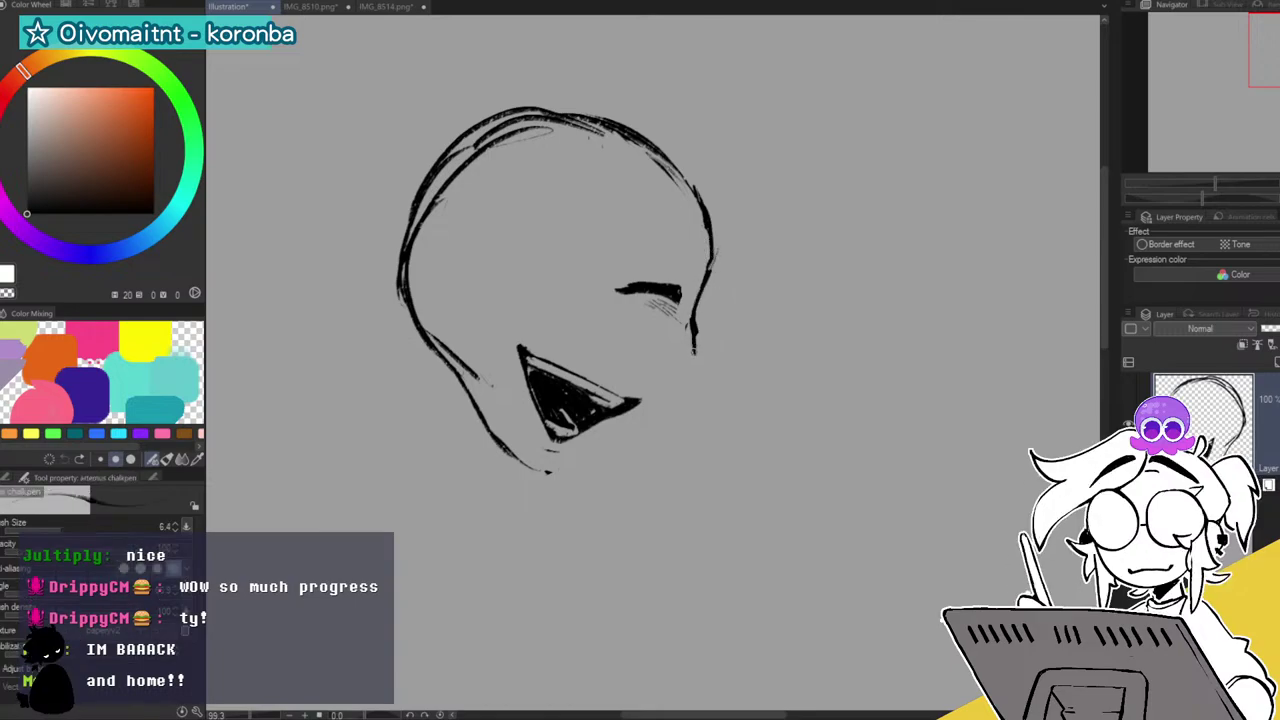
pyautogui.moveTo(638, 430)
pyautogui.mouseDown()
pyautogui.moveTo(557, 480)
pyautogui.moveTo(542, 475)
pyautogui.moveTo(598, 462)
pyautogui.mouseUp()
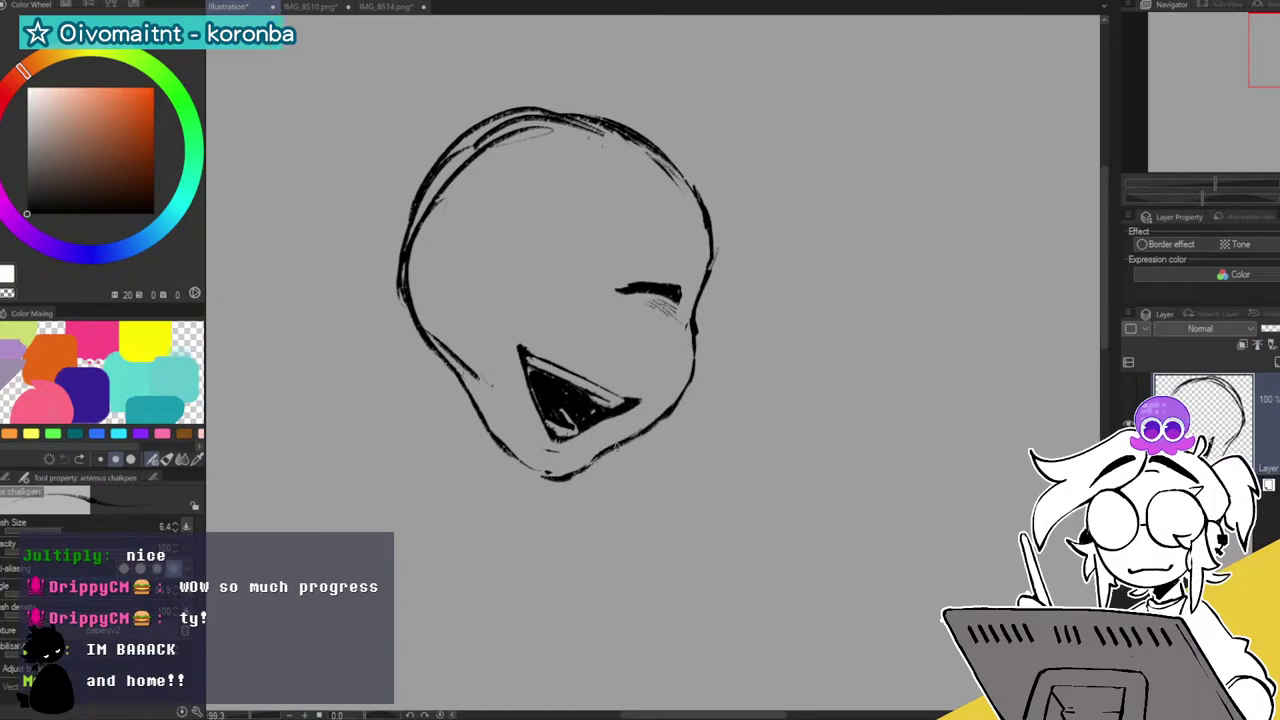
# Select the closed eye with its hatching and move it down against the front face contour, at the brow dip.
pyautogui.click(4, 124)
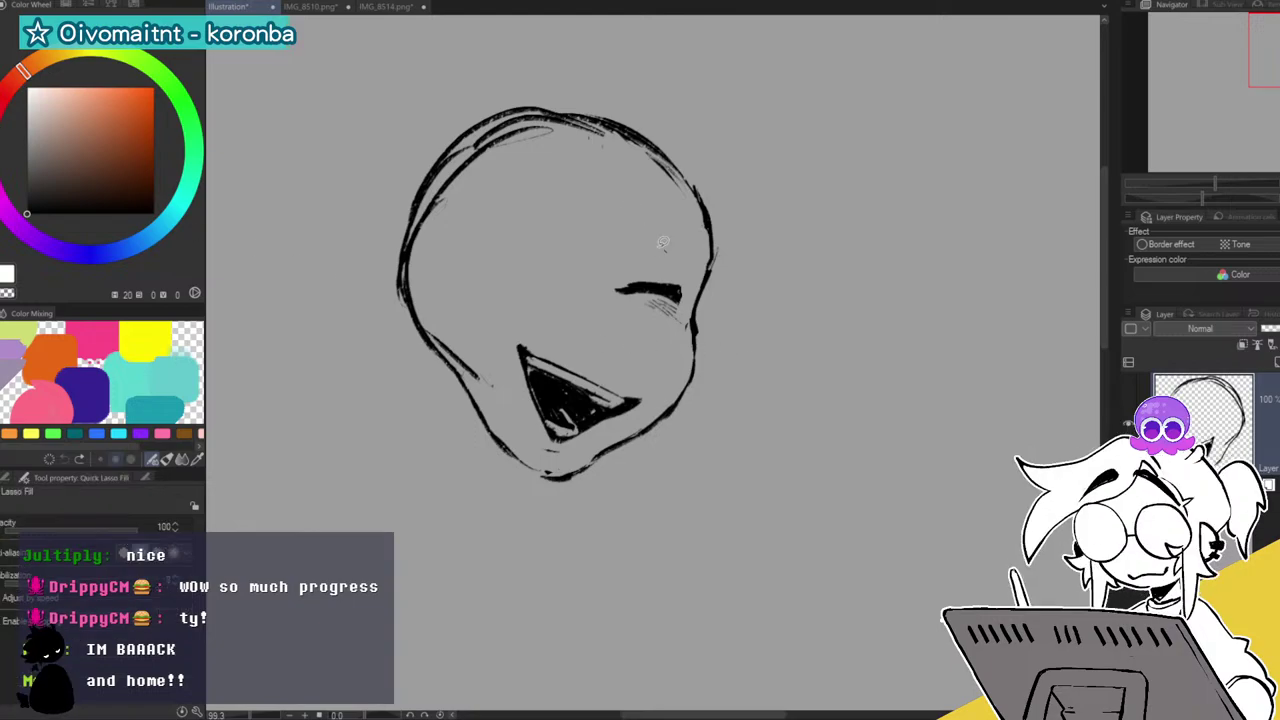
pyautogui.moveTo(678, 338); pyautogui.dragTo(697, 240)
pyautogui.hotkey('ctrl', 'z')
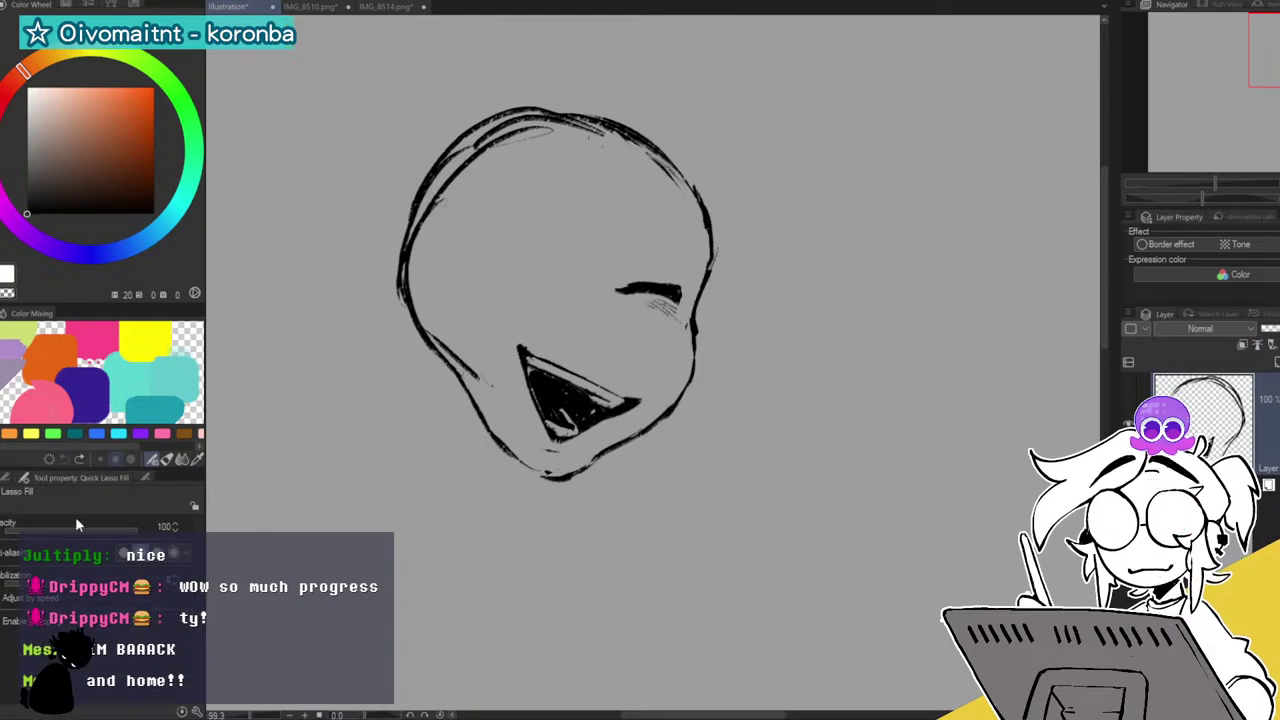
pyautogui.press('m')
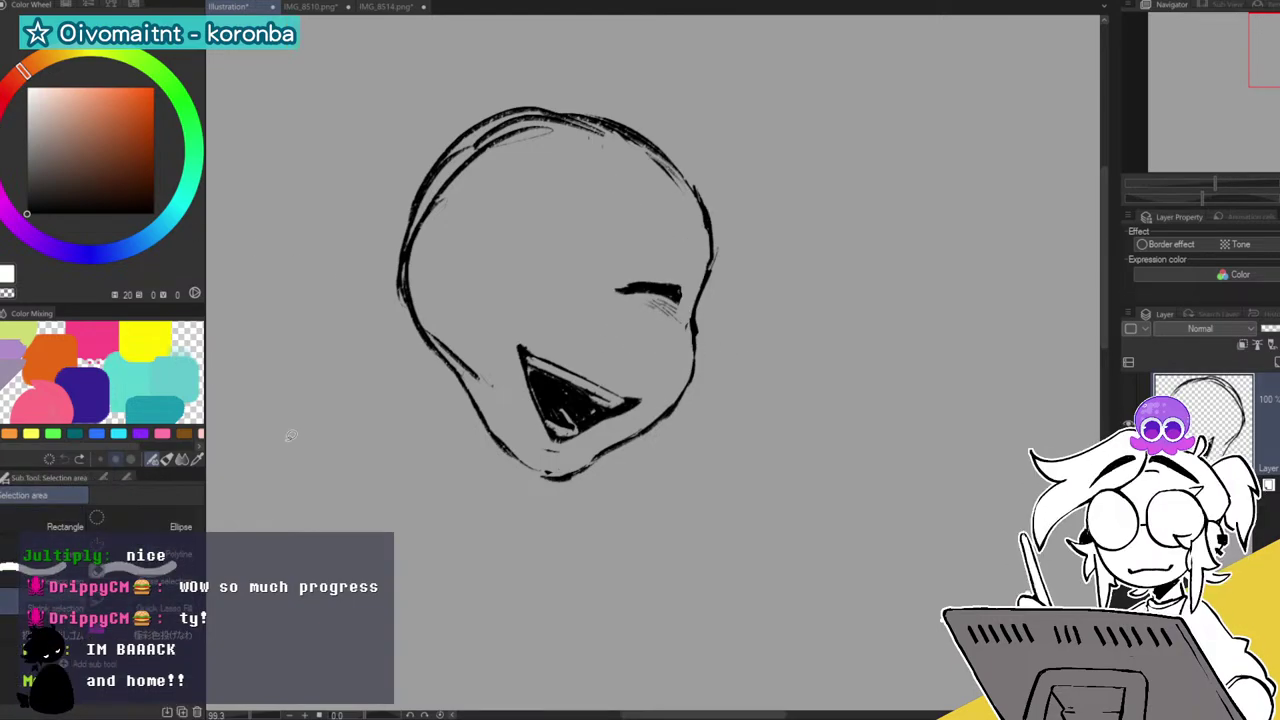
pyautogui.moveTo(674, 259)
pyautogui.mouseDown()
pyautogui.moveTo(622, 318)
pyautogui.moveTo(676, 350)
pyautogui.moveTo(694, 284)
pyautogui.mouseUp()
pyautogui.hotkey('ctrl', 't')
pyautogui.click(630, 400)
pyautogui.hotkey('ctrl', 'd')
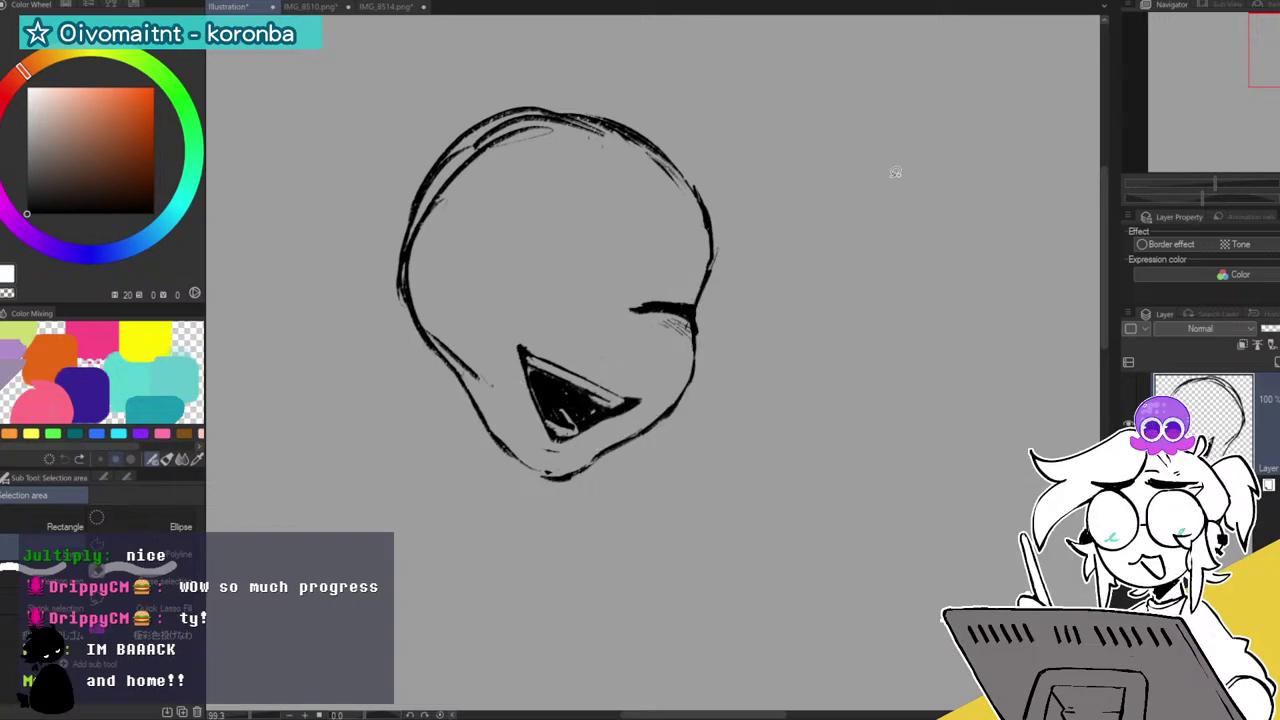
# Trim the far eye's lash into a short tapered wedge separated from the face contour.
pyautogui.press('p')
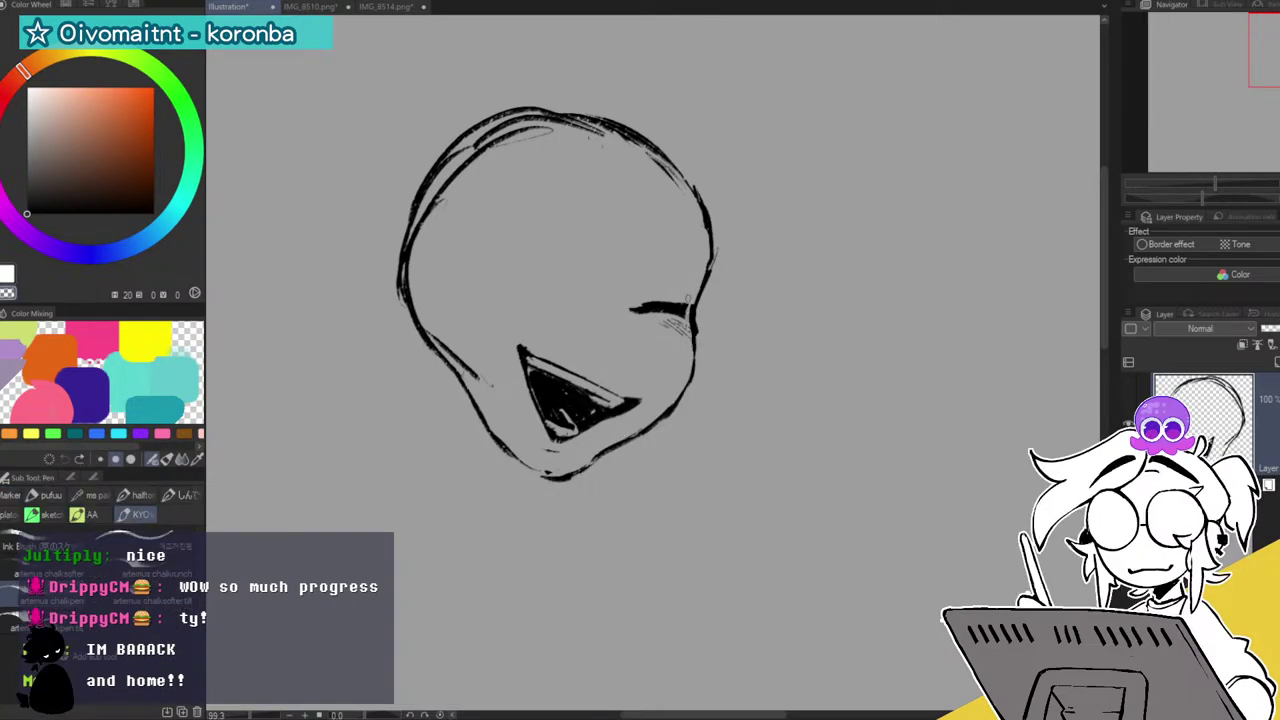
pyautogui.moveTo(684, 307); pyautogui.dragTo(644, 310)
pyautogui.press('c')
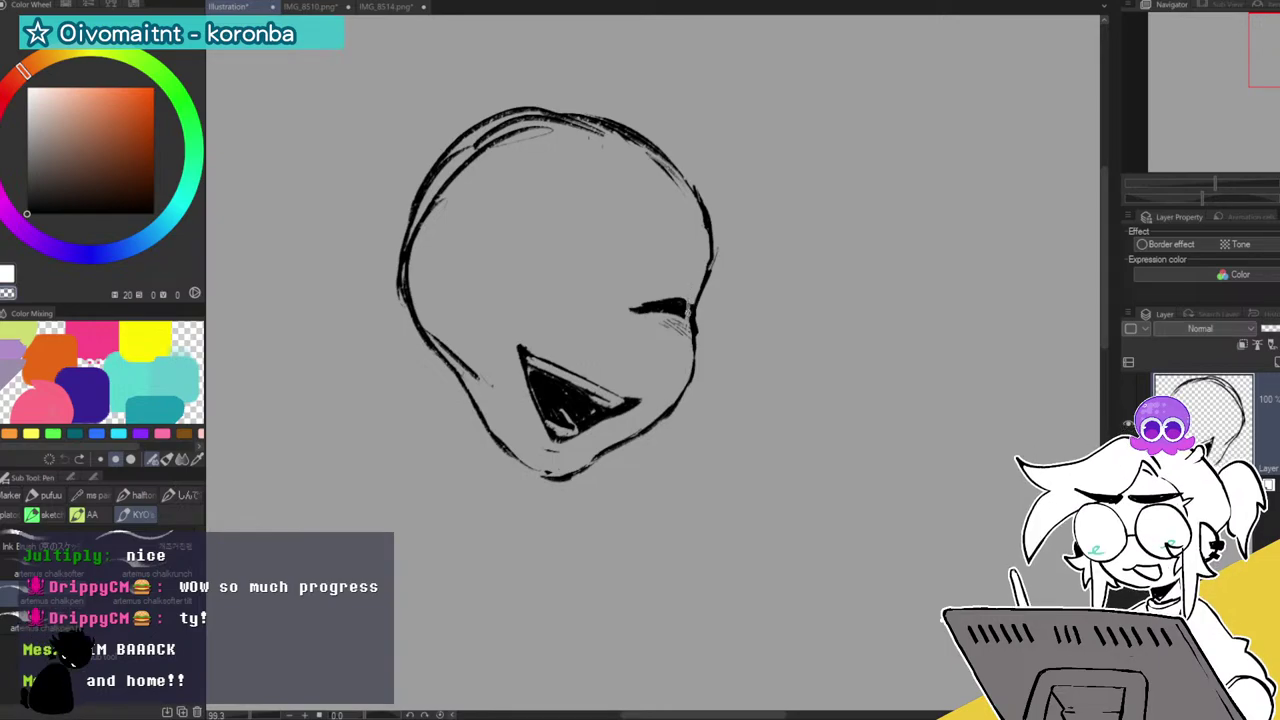
pyautogui.moveTo(628, 314); pyautogui.dragTo(672, 294)
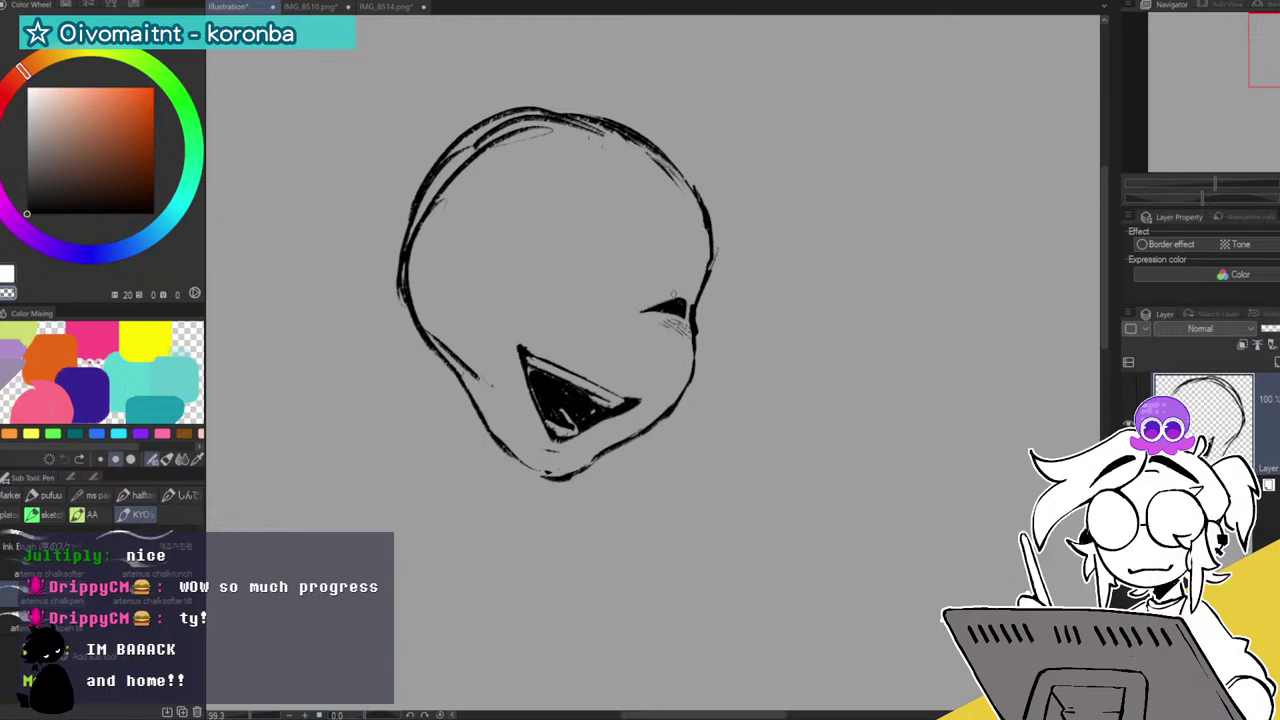
# Draw a short nose line above the mouth and a thick closed-eye arc for the near eye.
pyautogui.moveTo(615, 366); pyautogui.dragTo(652, 362)
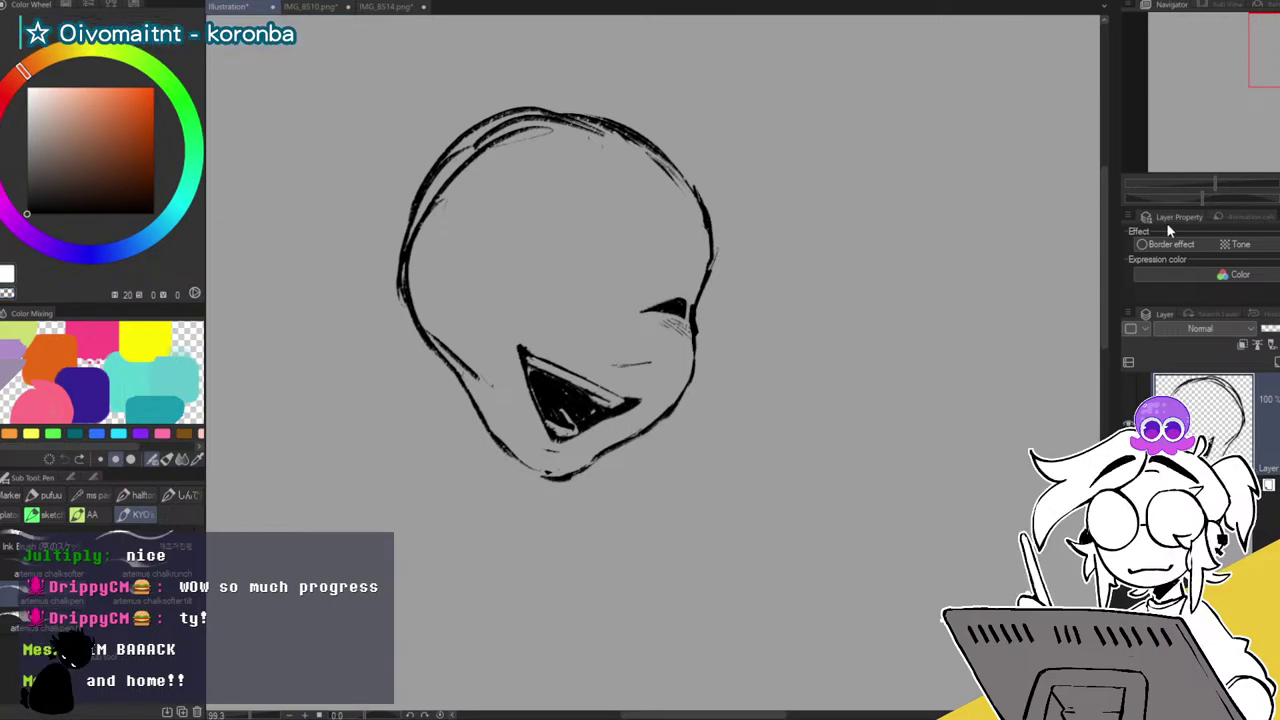
pyautogui.moveTo(595, 300)
pyautogui.mouseDown()
pyautogui.moveTo(511, 278)
pyautogui.moveTo(606, 295)
pyautogui.mouseUp()
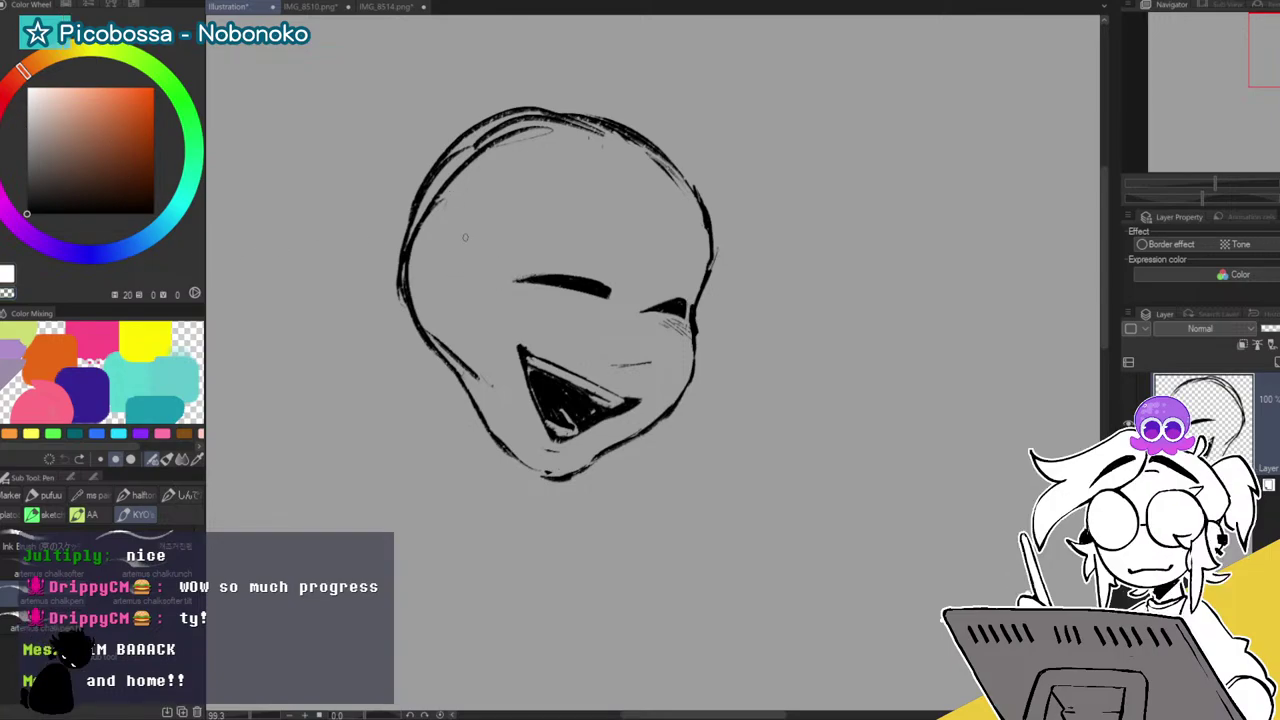
# Sketch the ear inside the back head contour and thicken the jaw line running down from it.
pyautogui.moveTo(490, 128)
pyautogui.mouseDown()
pyautogui.moveTo(392, 262)
pyautogui.moveTo(455, 325)
pyautogui.mouseUp()
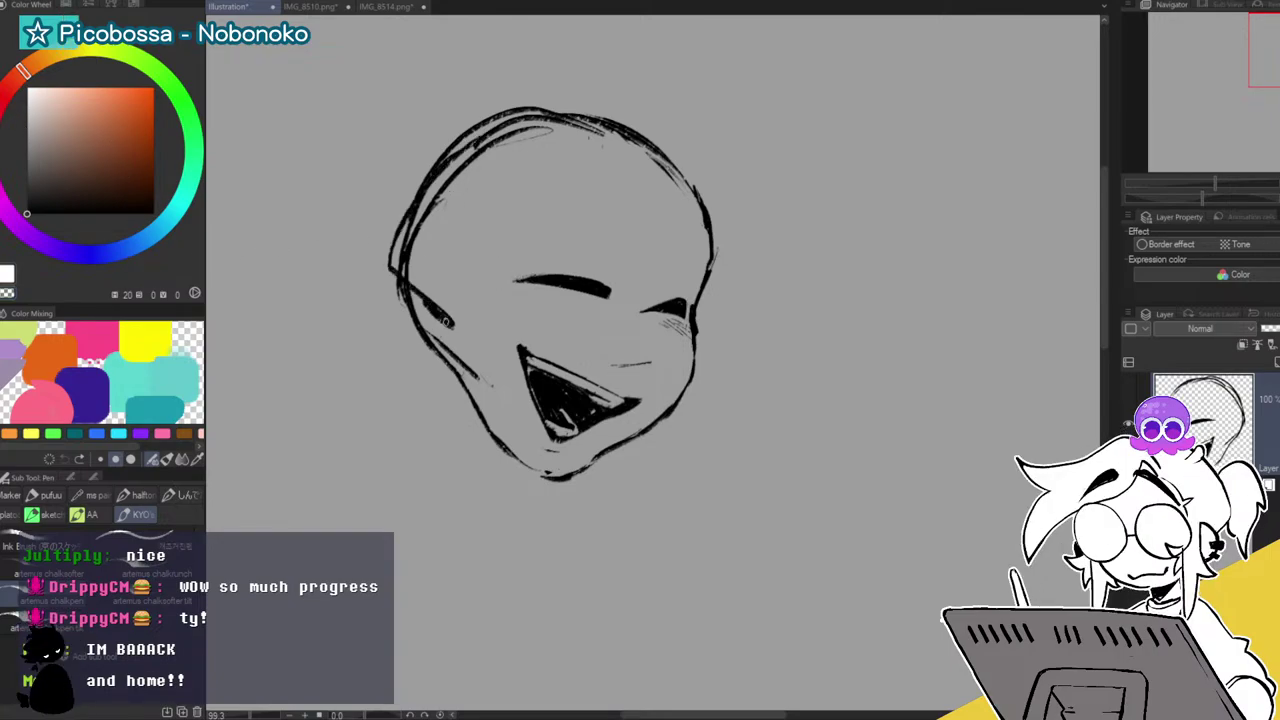
pyautogui.hotkey('ctrl', 'z')
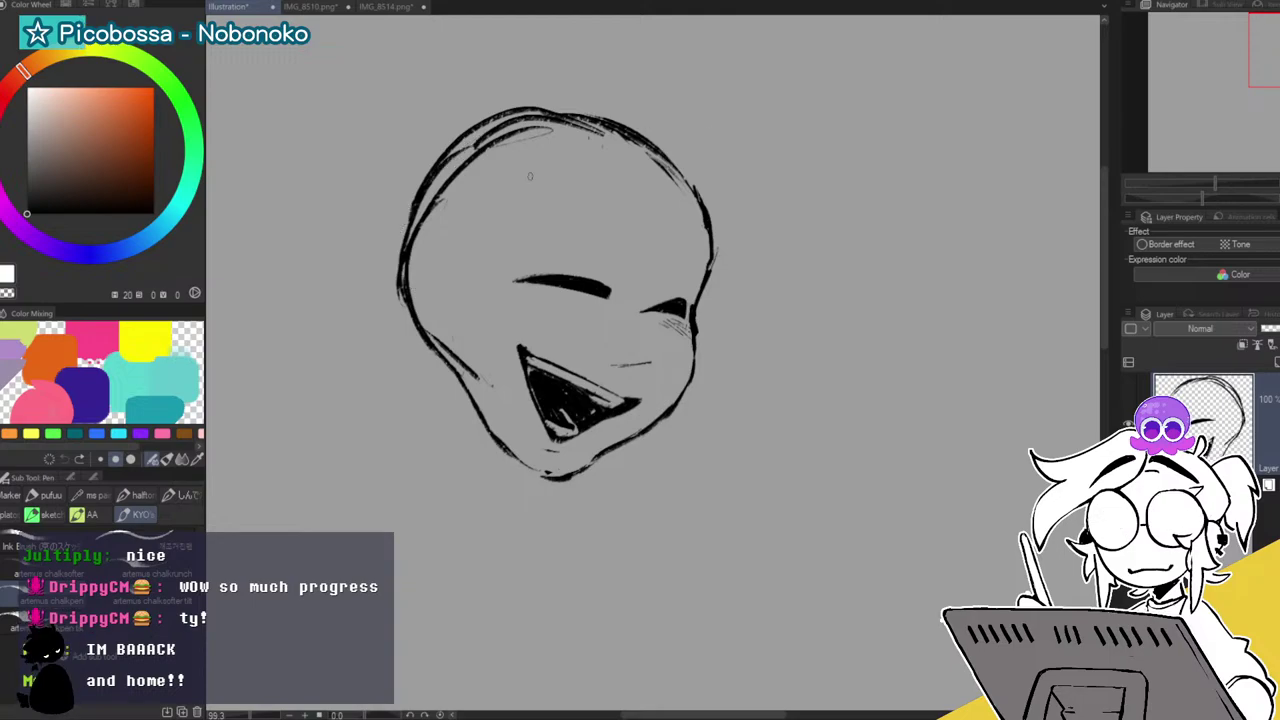
pyautogui.moveTo(460, 252)
pyautogui.mouseDown()
pyautogui.moveTo(466, 352)
pyautogui.moveTo(508, 450)
pyautogui.mouseUp()
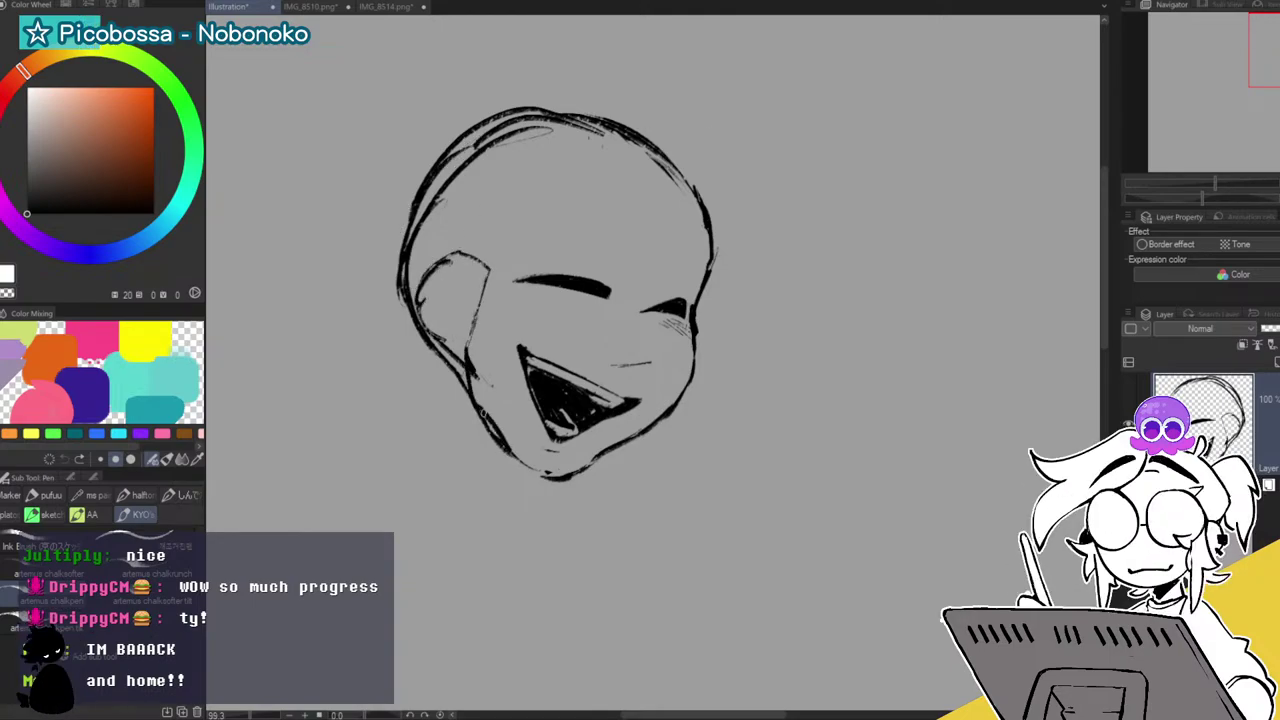
pyautogui.moveTo(469, 370); pyautogui.dragTo(511, 450)
pyautogui.moveTo(478, 392); pyautogui.dragTo(499, 444)
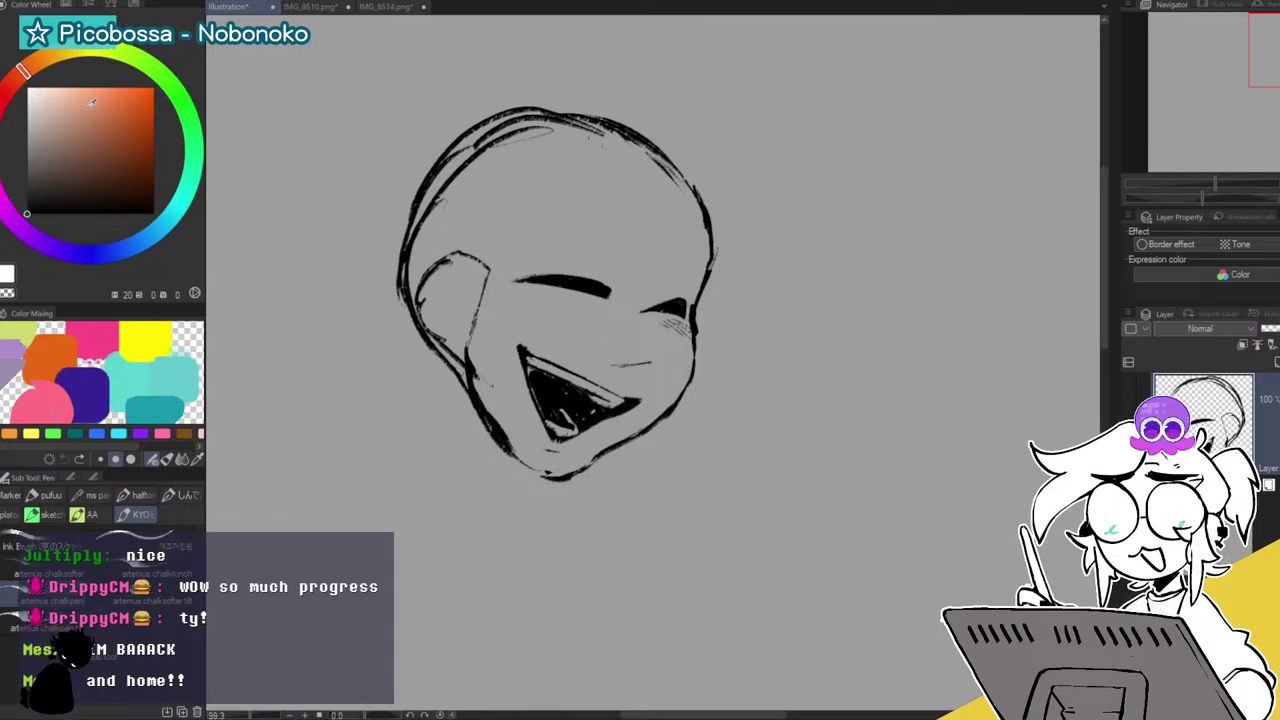
# Select the open mouth, rotate it slightly, flatten and widen it, and place it lower on the face just above the chin.
pyautogui.press('m')
pyautogui.moveTo(553, 450)
pyautogui.mouseDown()
pyautogui.moveTo(618, 430)
pyautogui.moveTo(662, 368)
pyautogui.moveTo(592, 330)
pyautogui.moveTo(648, 334)
pyautogui.moveTo(631, 345)
pyautogui.moveTo(628, 390)
pyautogui.mouseUp()
pyautogui.hotkey('ctrl', 't')
pyautogui.moveTo(656, 347); pyautogui.dragTo(650, 341)
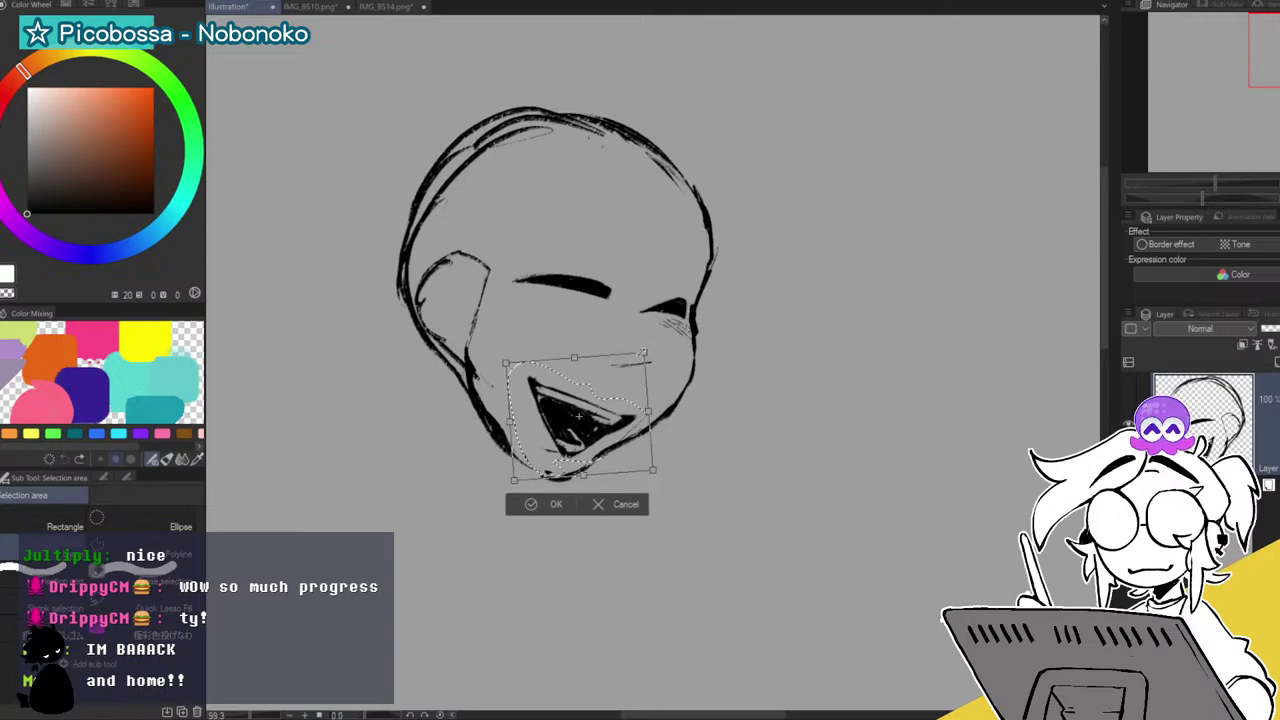
pyautogui.moveTo(600, 397); pyautogui.dragTo(892, 327)
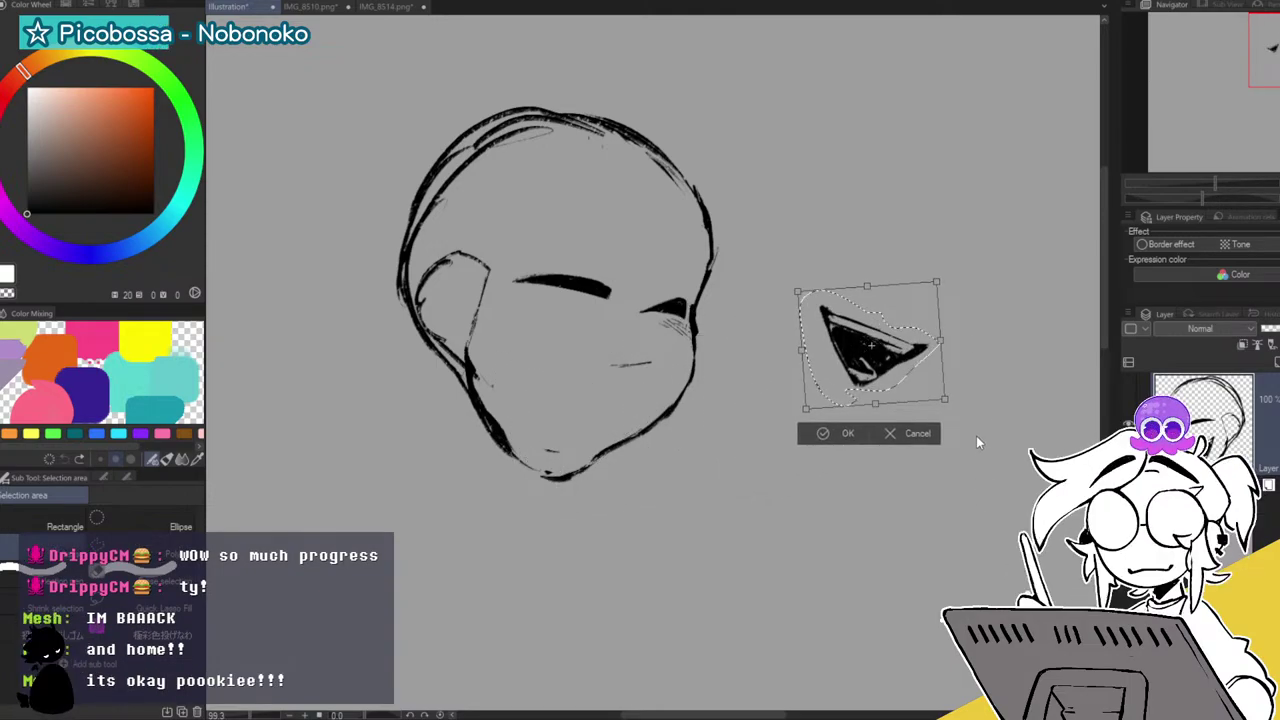
pyautogui.moveTo(866, 286); pyautogui.dragTo(870, 322)
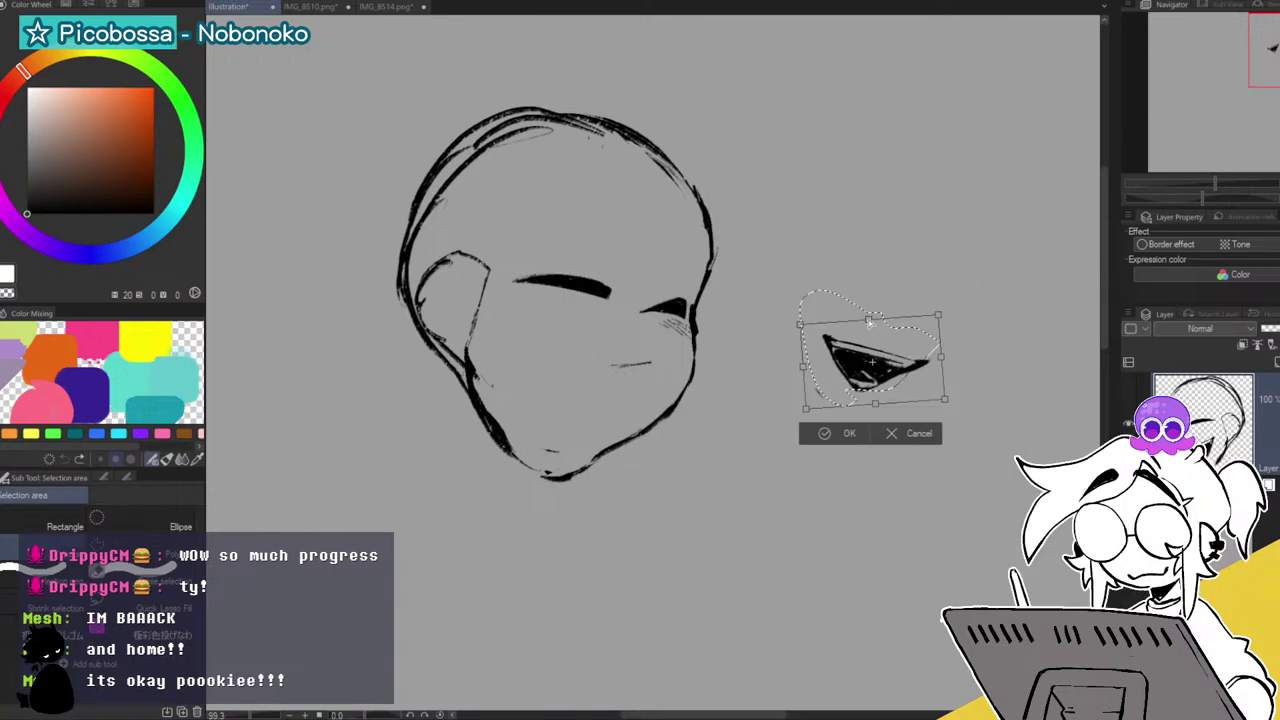
pyautogui.moveTo(803, 366); pyautogui.dragTo(791, 366)
pyautogui.moveTo(903, 359); pyautogui.dragTo(578, 413)
pyautogui.click(549, 480)
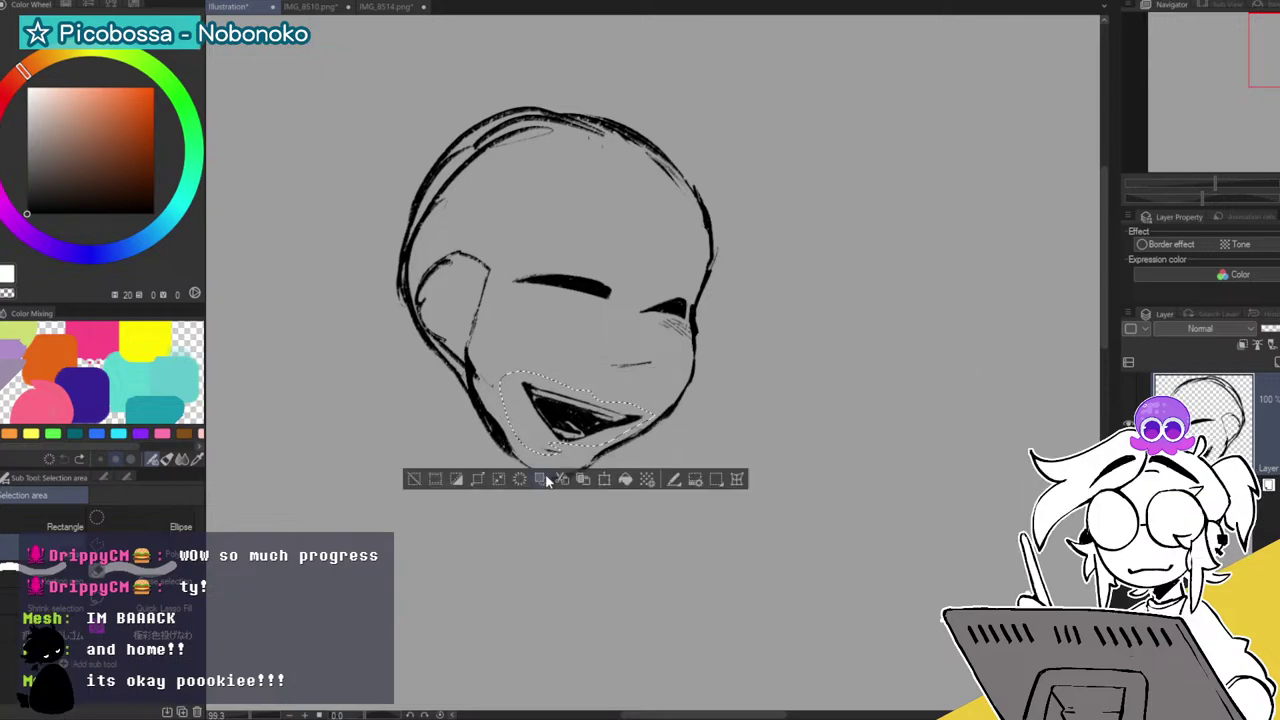
pyautogui.click(414, 479)
# Rotate the near eye's arc to a more level angle and move it slightly lower.
pyautogui.moveTo(597, 254)
pyautogui.mouseDown()
pyautogui.moveTo(558, 237)
pyautogui.moveTo(527, 316)
pyautogui.moveTo(623, 257)
pyautogui.moveTo(643, 224)
pyautogui.moveTo(592, 283)
pyautogui.mouseUp()
pyautogui.hotkey('ctrl', 't')
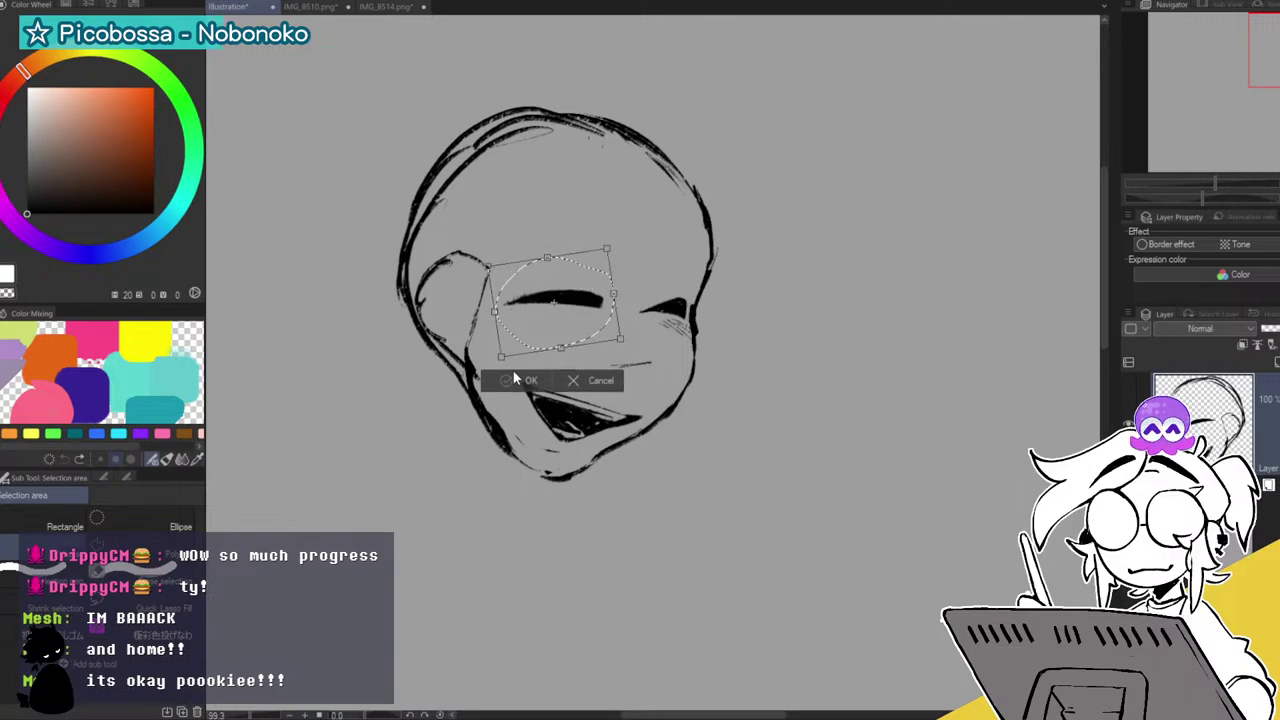
pyautogui.click(512, 372)
pyautogui.click(393, 376)
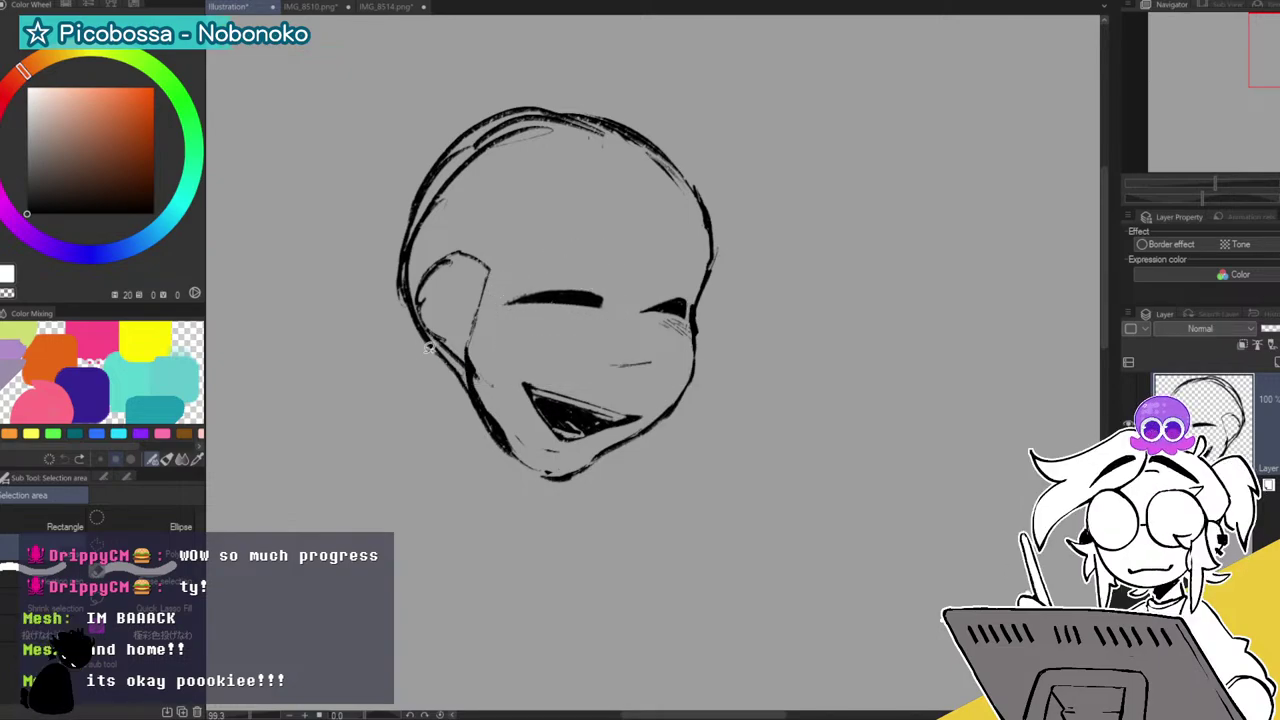
# Discard the laughing head's layer and create a new empty raster layer for a fresh sketch.
pyautogui.hotkey('ctrl', 'x')
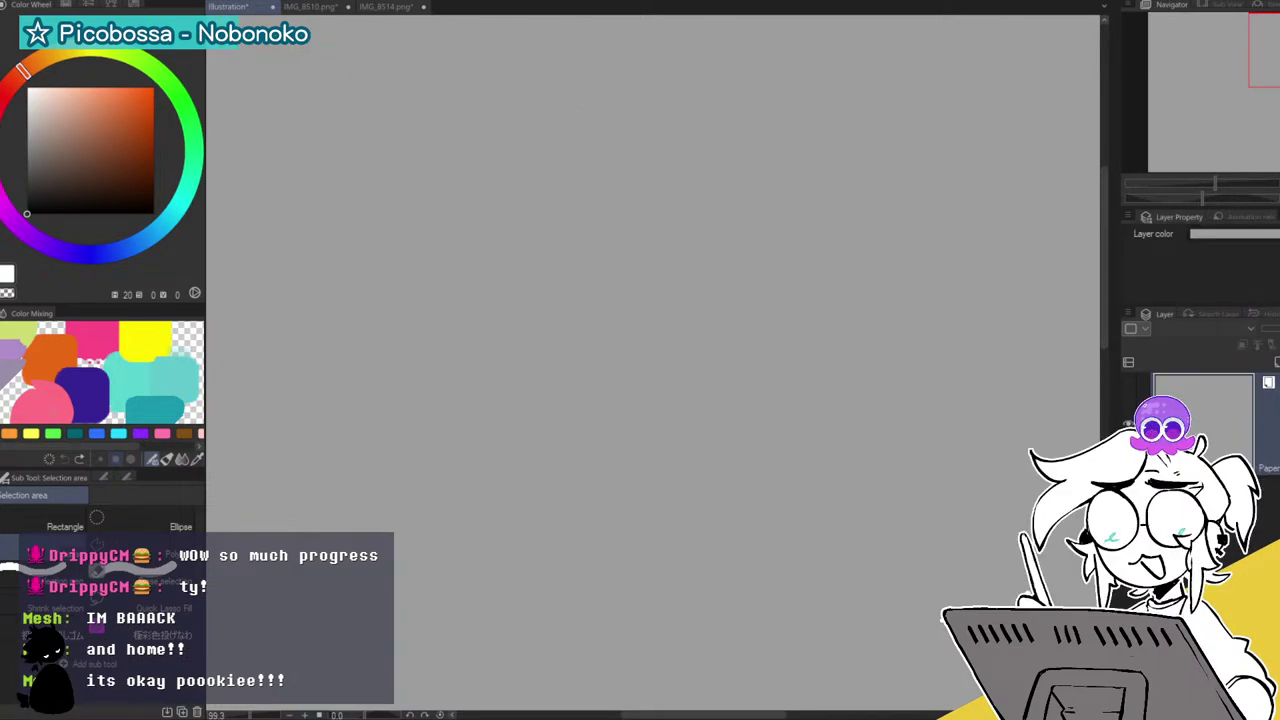
pyautogui.hscroll(3, 652, 362)
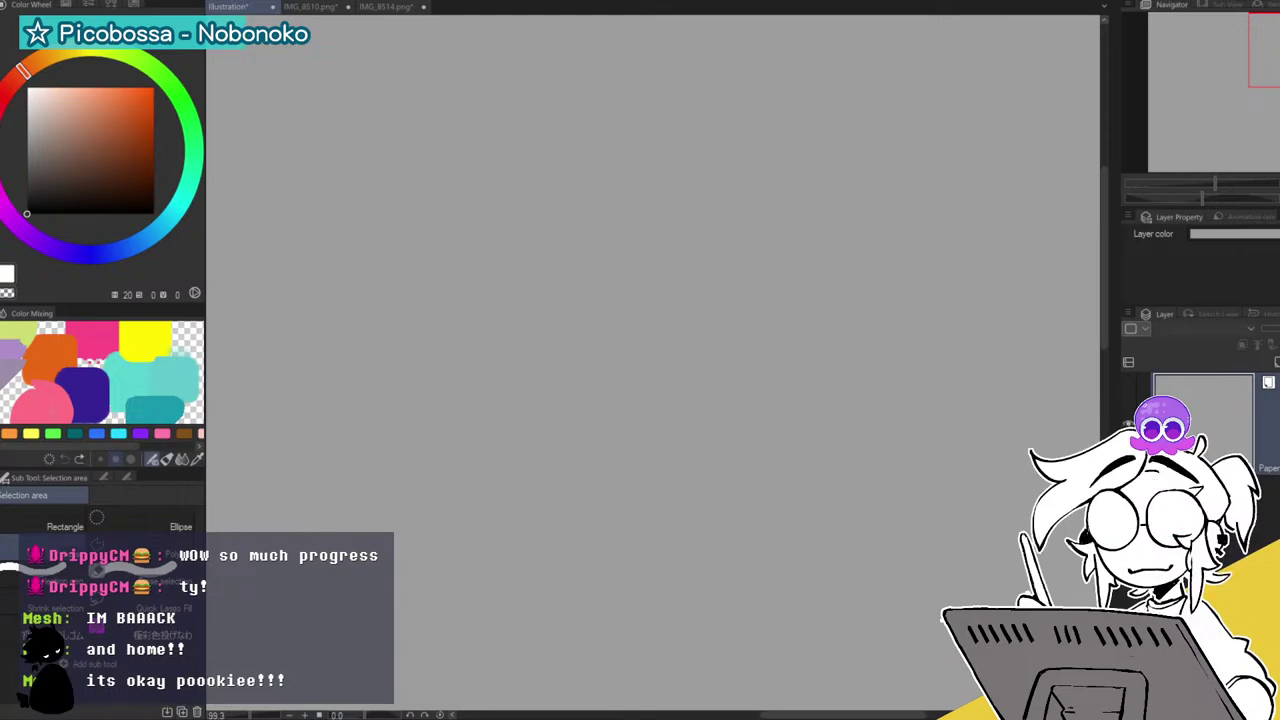
pyautogui.press('p')
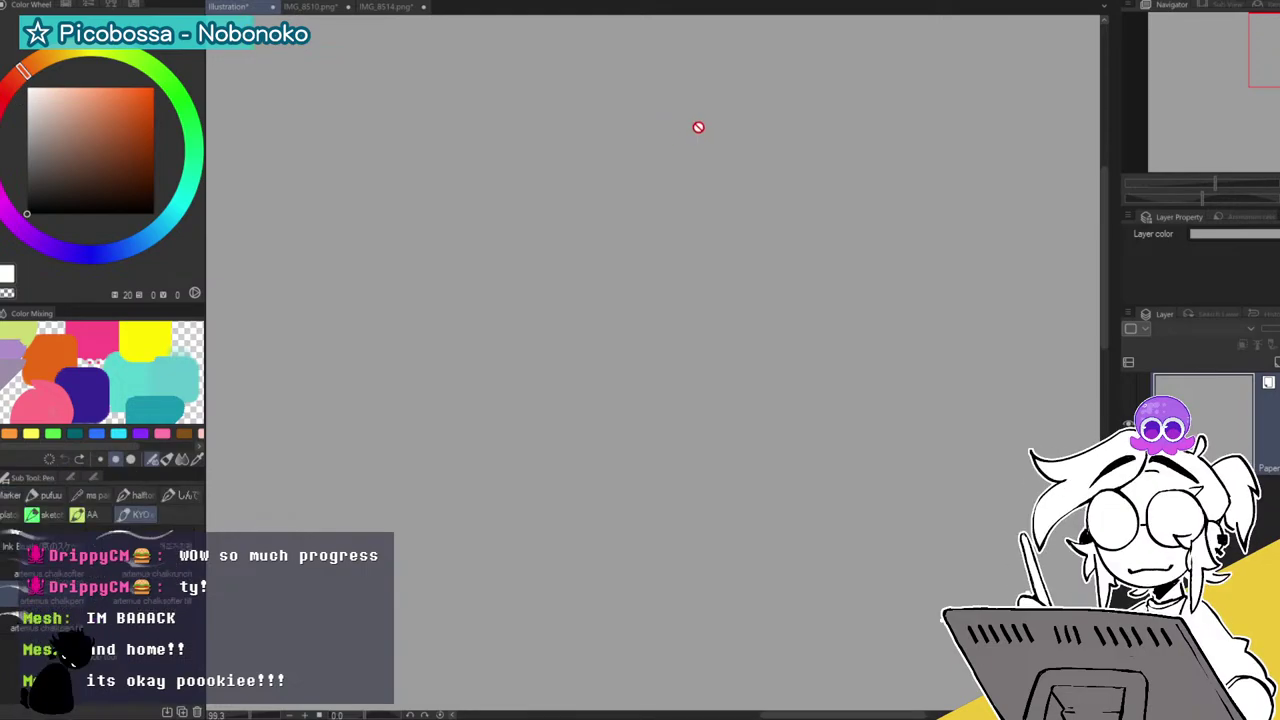
pyautogui.click(1266, 346)
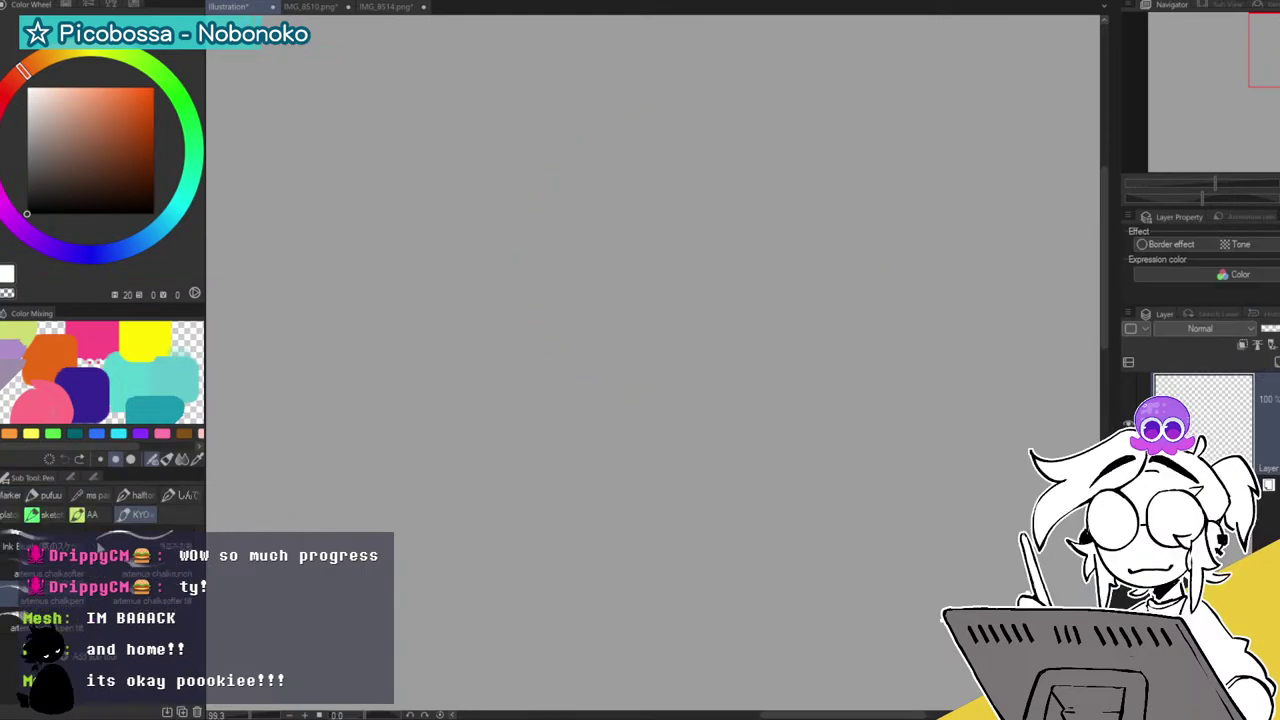
# Sketch loose overlapping circles with a sketch pencil as the construction of a new head.
pyautogui.click(48, 514)
pyautogui.moveTo(681, 114)
pyautogui.mouseDown()
pyautogui.moveTo(771, 343)
pyautogui.moveTo(480, 330)
pyautogui.moveTo(640, 91)
pyautogui.moveTo(500, 350)
pyautogui.moveTo(819, 150)
pyautogui.mouseUp()
pyautogui.moveTo(541, 154); pyautogui.dragTo(700, 657)
pyautogui.hotkey('ctrl', 'z')
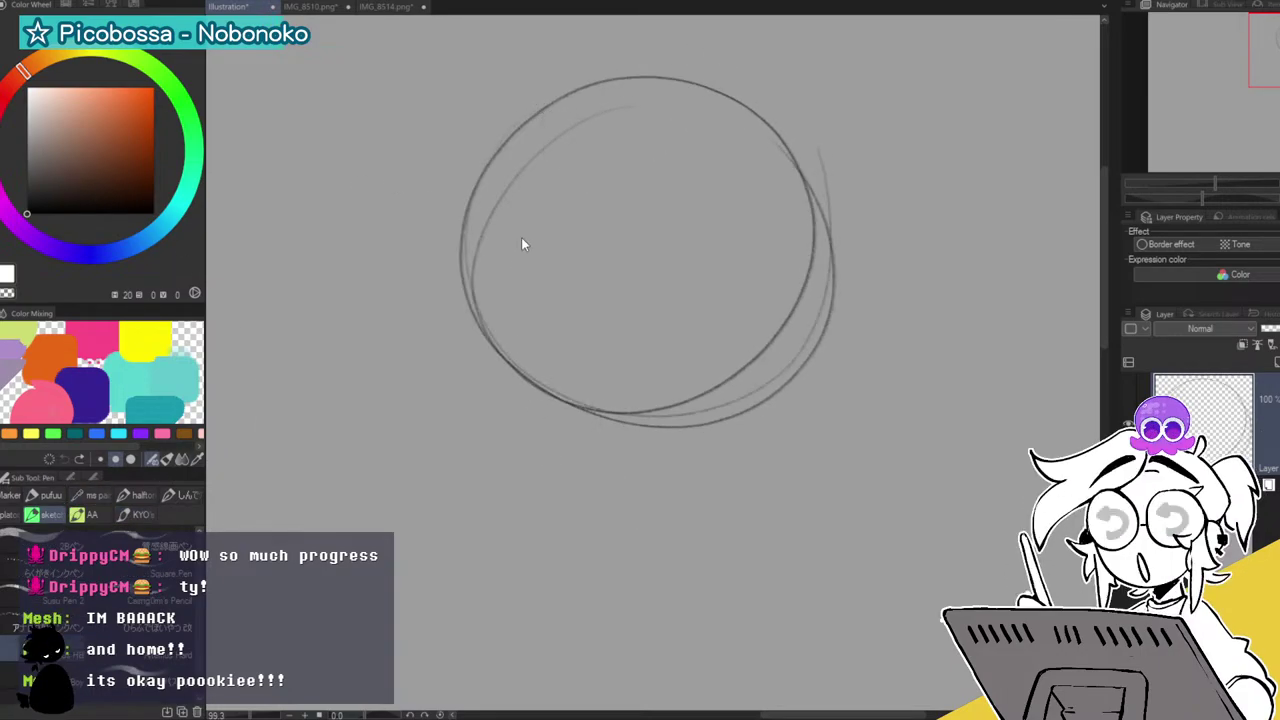
# Draw the face contour below the head circle, curving from the cheek to a rounded chin.
pyautogui.moveTo(486, 348); pyautogui.dragTo(510, 442)
pyautogui.moveTo(488, 373)
pyautogui.mouseDown()
pyautogui.moveTo(514, 455)
pyautogui.moveTo(572, 480)
pyautogui.mouseUp()
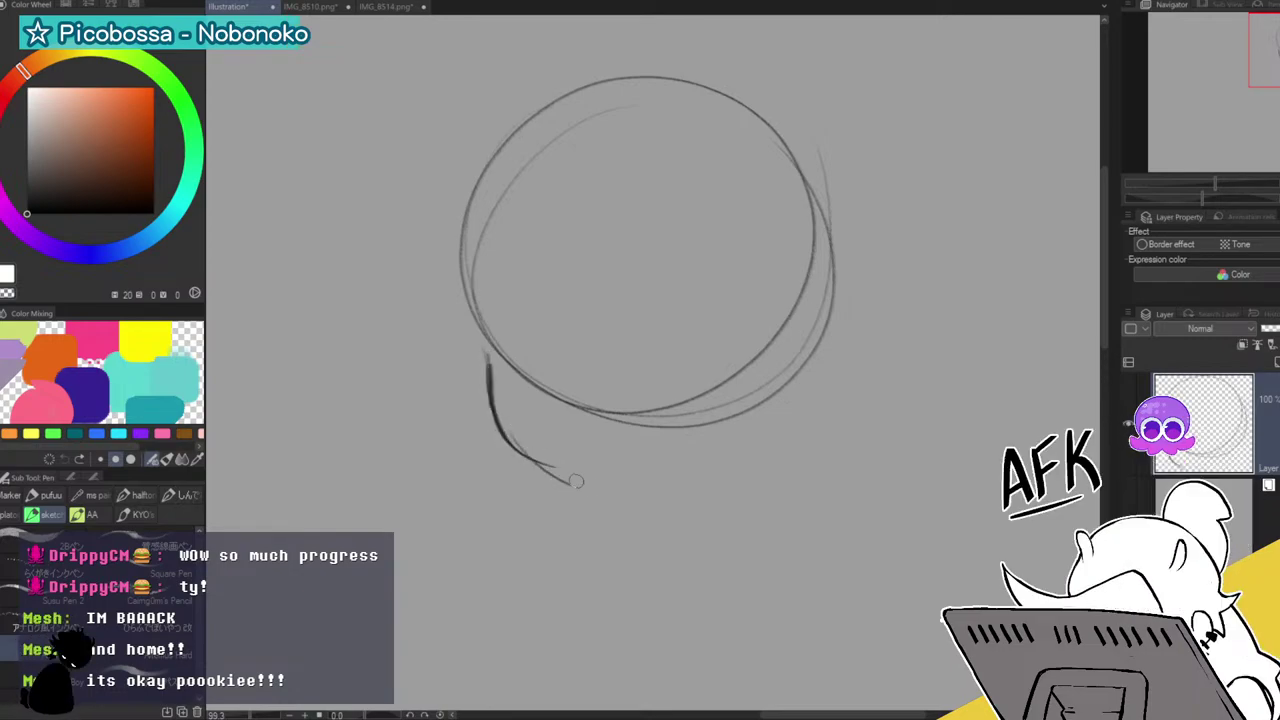
pyautogui.moveTo(499, 420)
pyautogui.mouseDown()
pyautogui.moveTo(576, 477)
pyautogui.moveTo(509, 435)
pyautogui.moveTo(629, 491)
pyautogui.mouseUp()
pyautogui.moveTo(541, 467)
pyautogui.mouseDown()
pyautogui.moveTo(689, 511)
pyautogui.moveTo(728, 492)
pyautogui.moveTo(704, 506)
pyautogui.moveTo(650, 498)
pyautogui.moveTo(752, 464)
pyautogui.mouseUp()
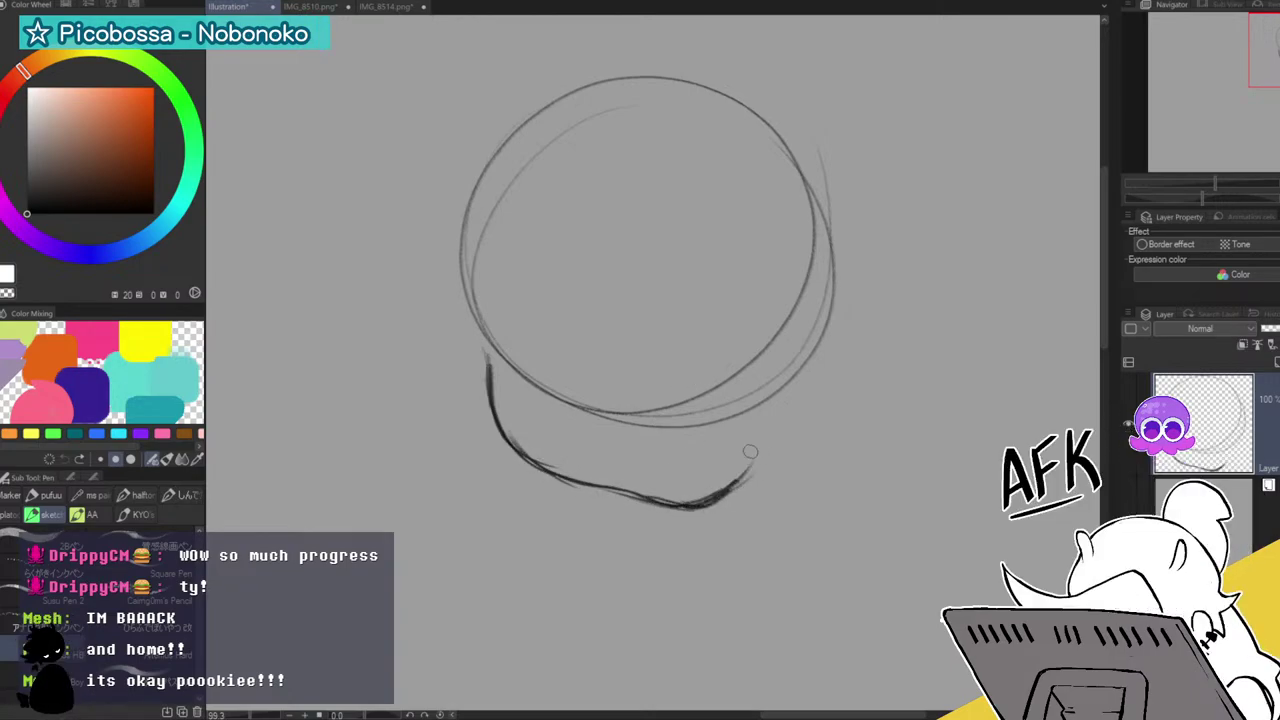
# Draw a dark forehead and brow contour along the head circle's front edge, joining it to the cheek line.
pyautogui.moveTo(479, 343)
pyautogui.mouseDown()
pyautogui.moveTo(446, 270)
pyautogui.moveTo(489, 369)
pyautogui.moveTo(453, 283)
pyautogui.moveTo(460, 300)
pyautogui.moveTo(454, 227)
pyautogui.moveTo(501, 142)
pyautogui.mouseUp()
pyautogui.moveTo(468, 300)
pyautogui.mouseDown()
pyautogui.moveTo(465, 187)
pyautogui.moveTo(447, 248)
pyautogui.mouseUp()
pyautogui.moveTo(458, 186); pyautogui.dragTo(480, 340)
pyautogui.moveTo(450, 282)
pyautogui.mouseDown()
pyautogui.moveTo(486, 350)
pyautogui.moveTo(496, 412)
pyautogui.mouseUp()
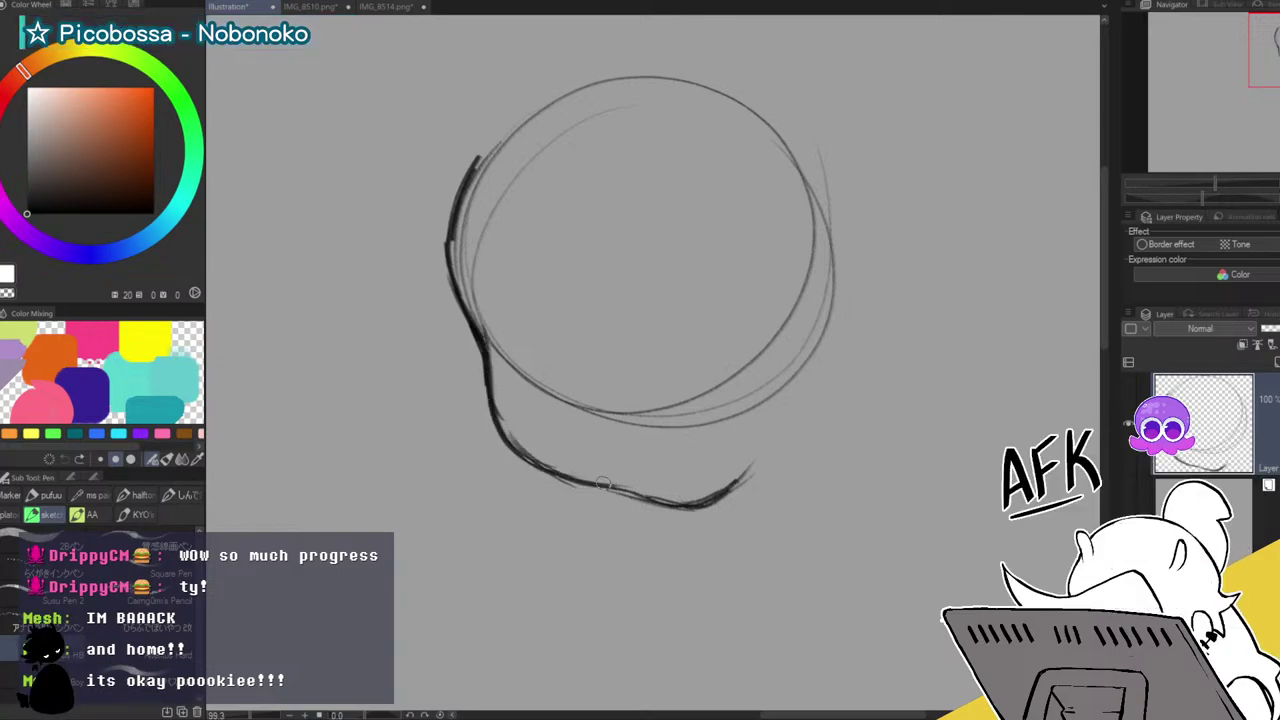
# Erase along the edges of the cheek and lower jaw line to thin and clean the contour.
pyautogui.press('e')
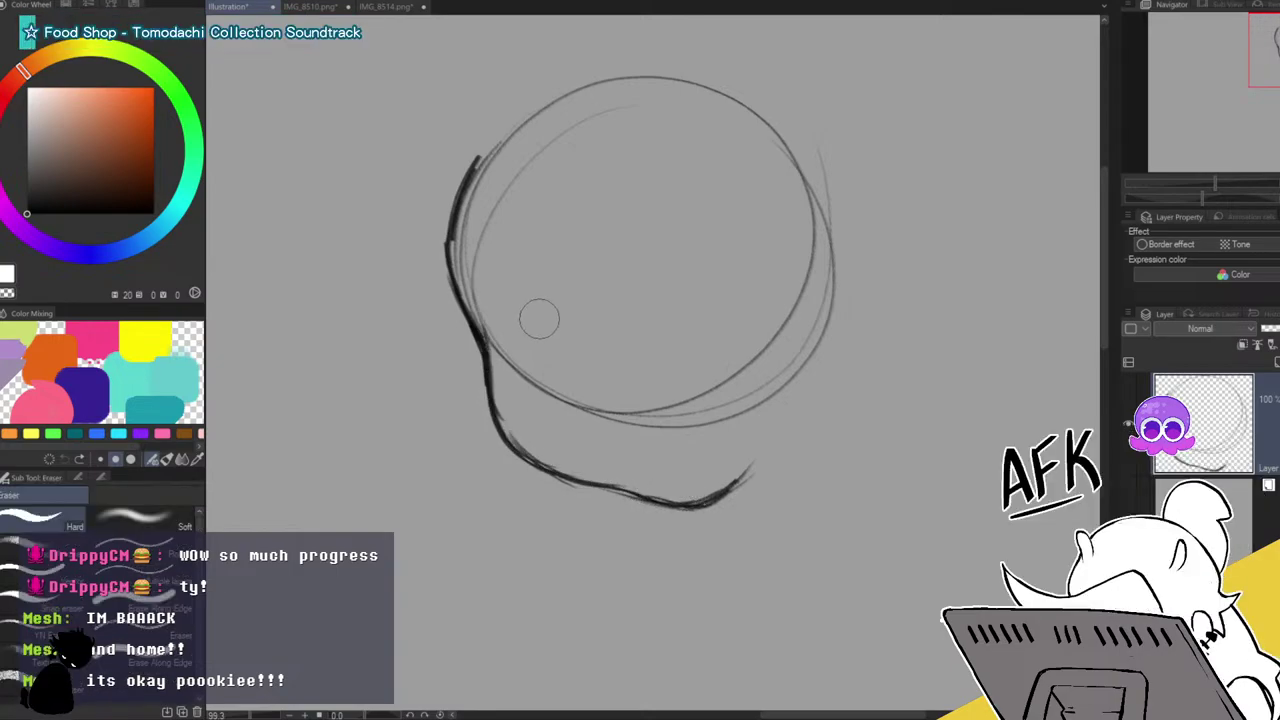
pyautogui.moveTo(505, 388); pyautogui.dragTo(586, 463)
pyautogui.hotkey('ctrl', 'z')
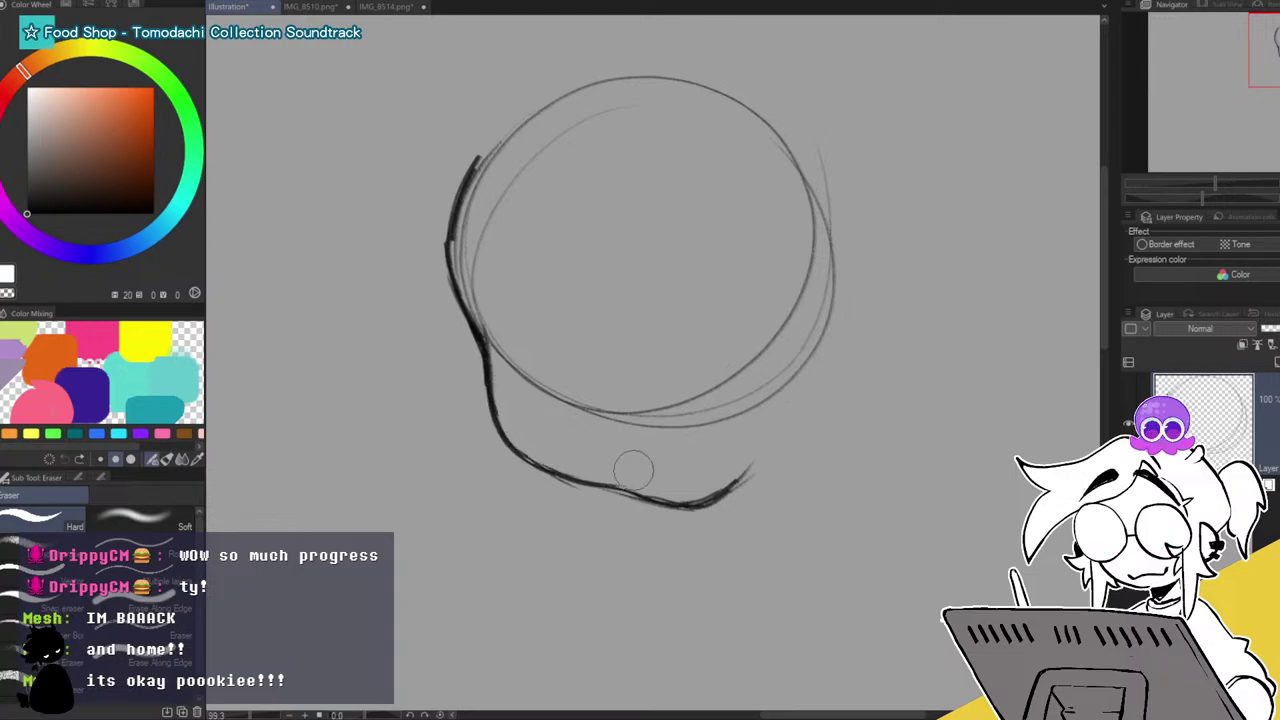
pyautogui.moveTo(532, 487)
pyautogui.mouseDown()
pyautogui.moveTo(631, 503)
pyautogui.moveTo(580, 468)
pyautogui.moveTo(663, 500)
pyautogui.moveTo(594, 471)
pyautogui.mouseUp()
pyautogui.press('p')
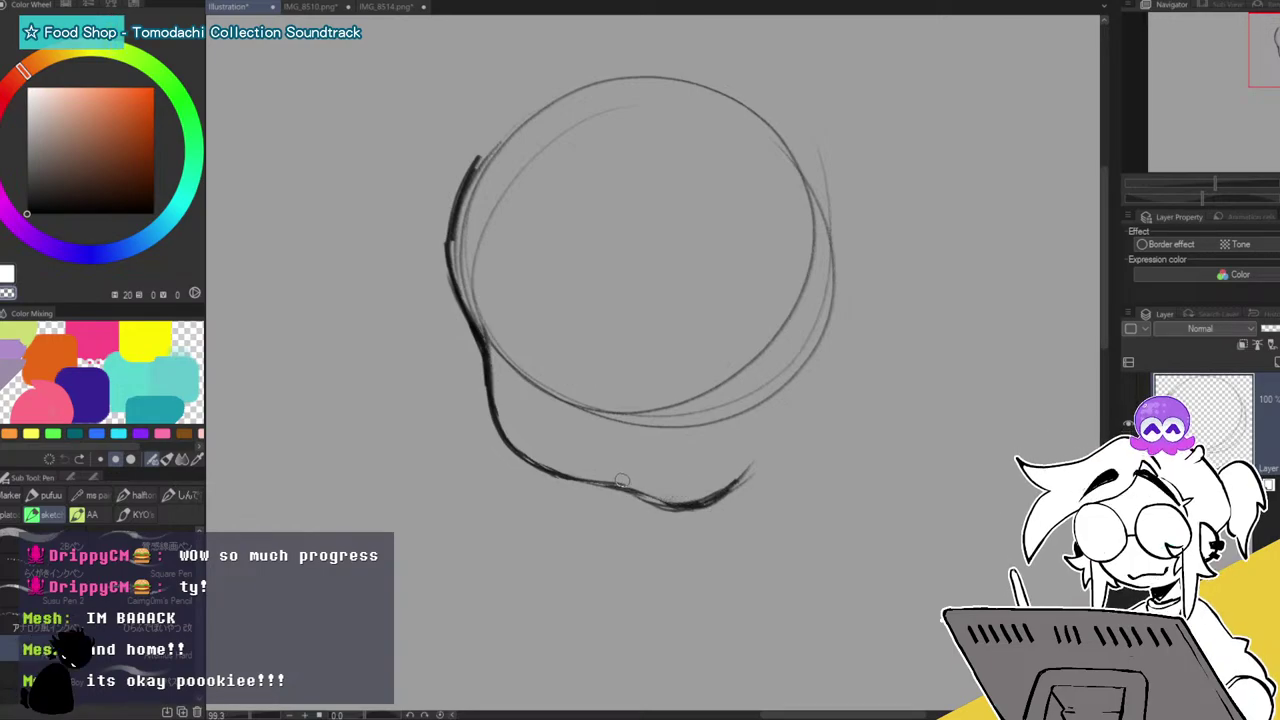
# Erase the chin line and redraw it as a cleaner curve set slightly apart from the cheek line.
pyautogui.press('e')
pyautogui.moveTo(643, 486)
pyautogui.mouseDown()
pyautogui.moveTo(695, 492)
pyautogui.moveTo(723, 466)
pyautogui.mouseUp()
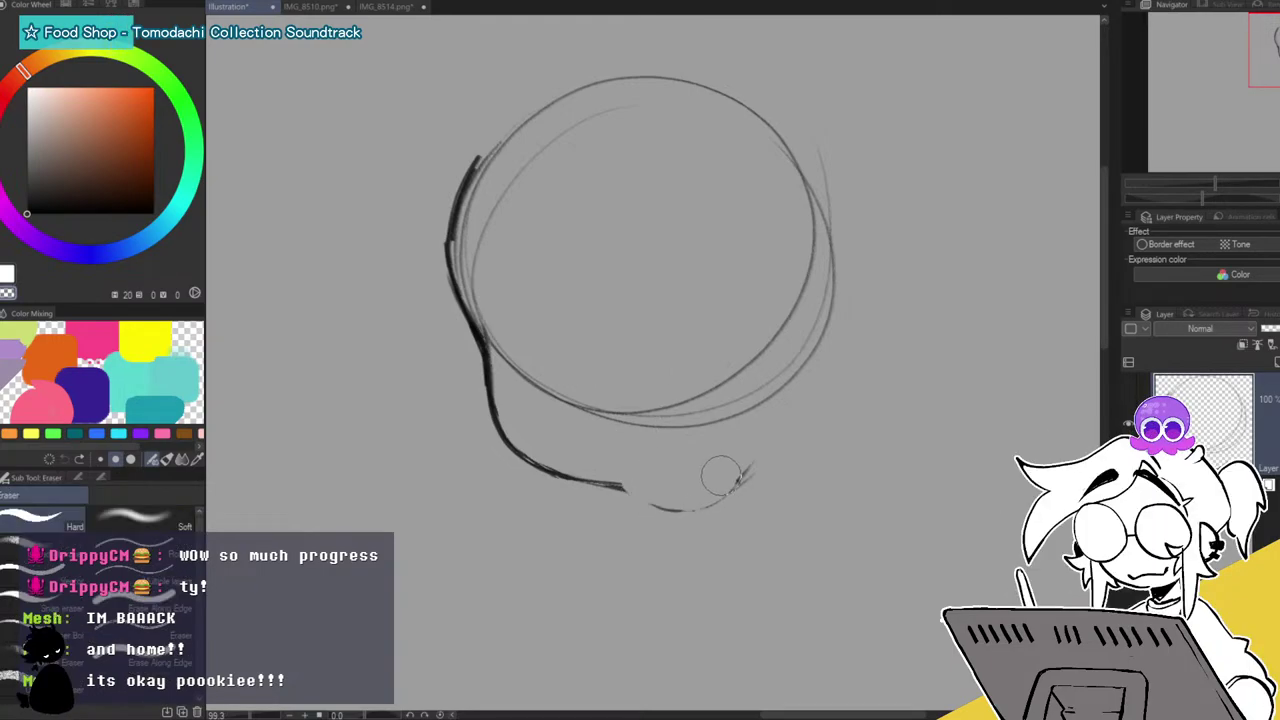
pyautogui.press('p')
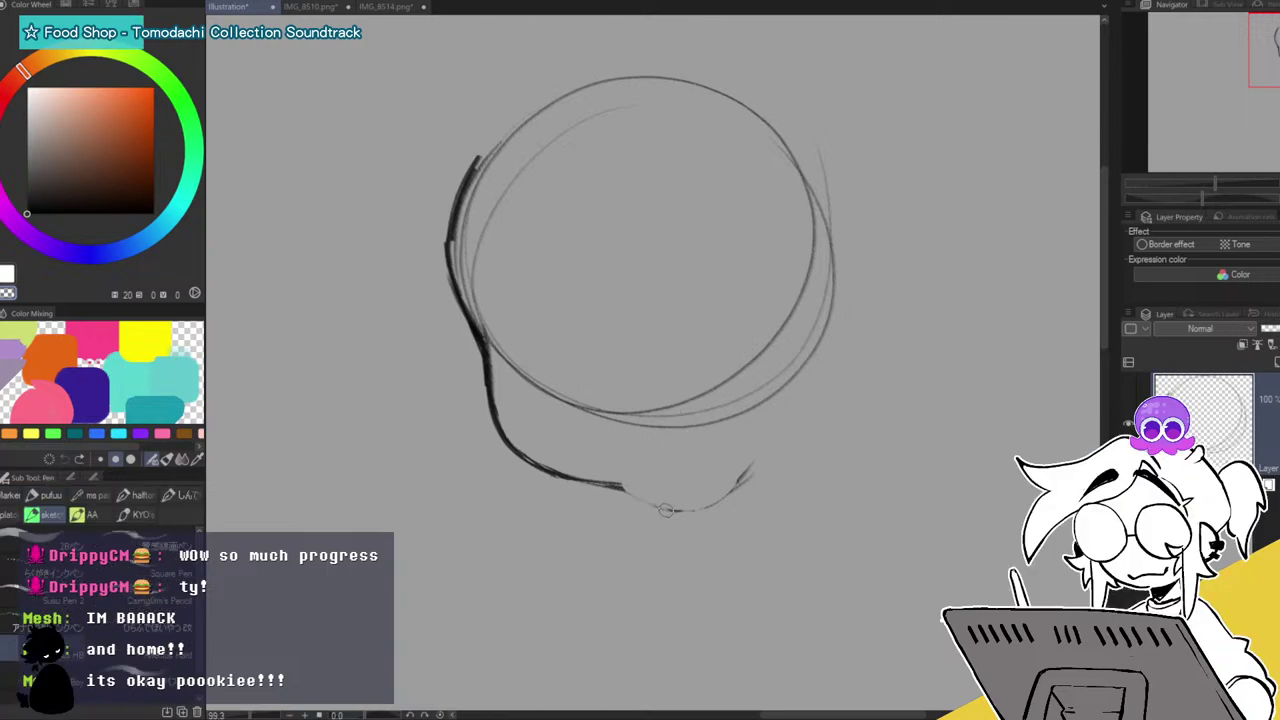
pyautogui.moveTo(628, 492)
pyautogui.mouseDown()
pyautogui.moveTo(716, 497)
pyautogui.moveTo(699, 506)
pyautogui.moveTo(754, 465)
pyautogui.mouseUp()
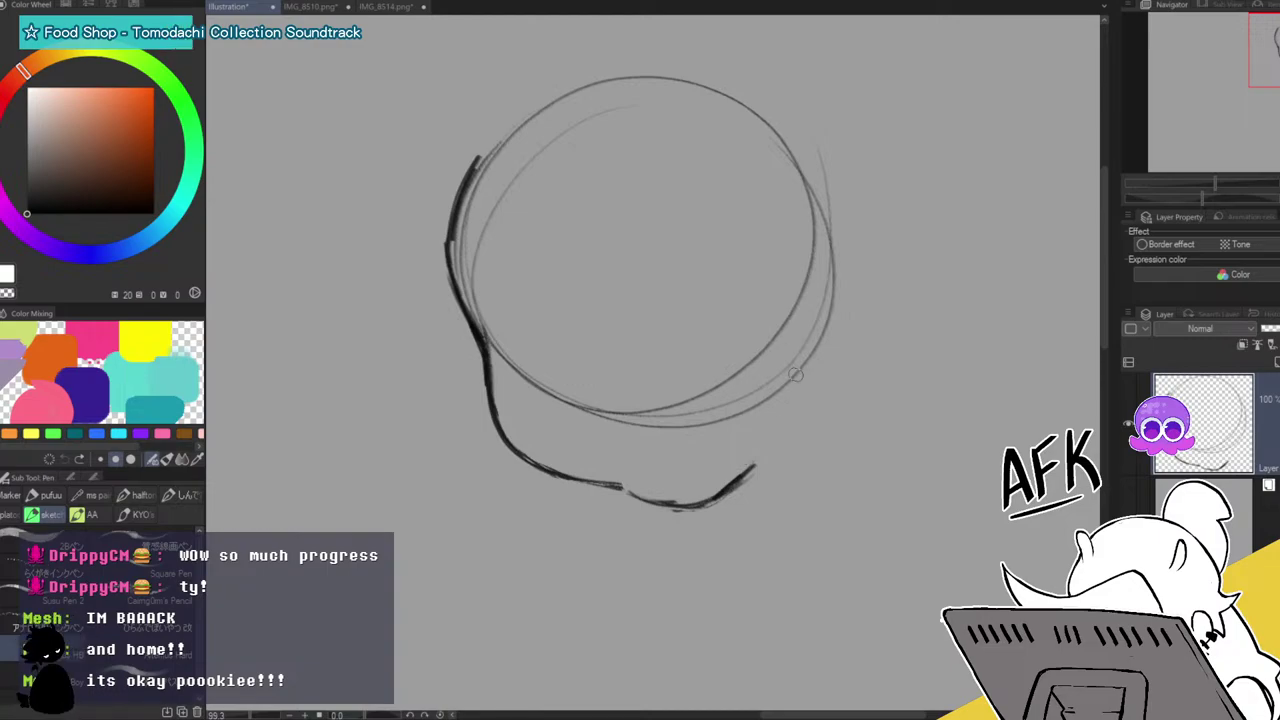
# Darken the skull contour from the forehead over the crown and down the back of the head.
pyautogui.moveTo(478, 153)
pyautogui.mouseDown()
pyautogui.moveTo(578, 80)
pyautogui.moveTo(648, 77)
pyautogui.moveTo(810, 155)
pyautogui.mouseUp()
pyautogui.moveTo(740, 106); pyautogui.dragTo(835, 240)
pyautogui.moveTo(780, 140)
pyautogui.mouseDown()
pyautogui.moveTo(838, 290)
pyautogui.moveTo(802, 342)
pyautogui.mouseUp()
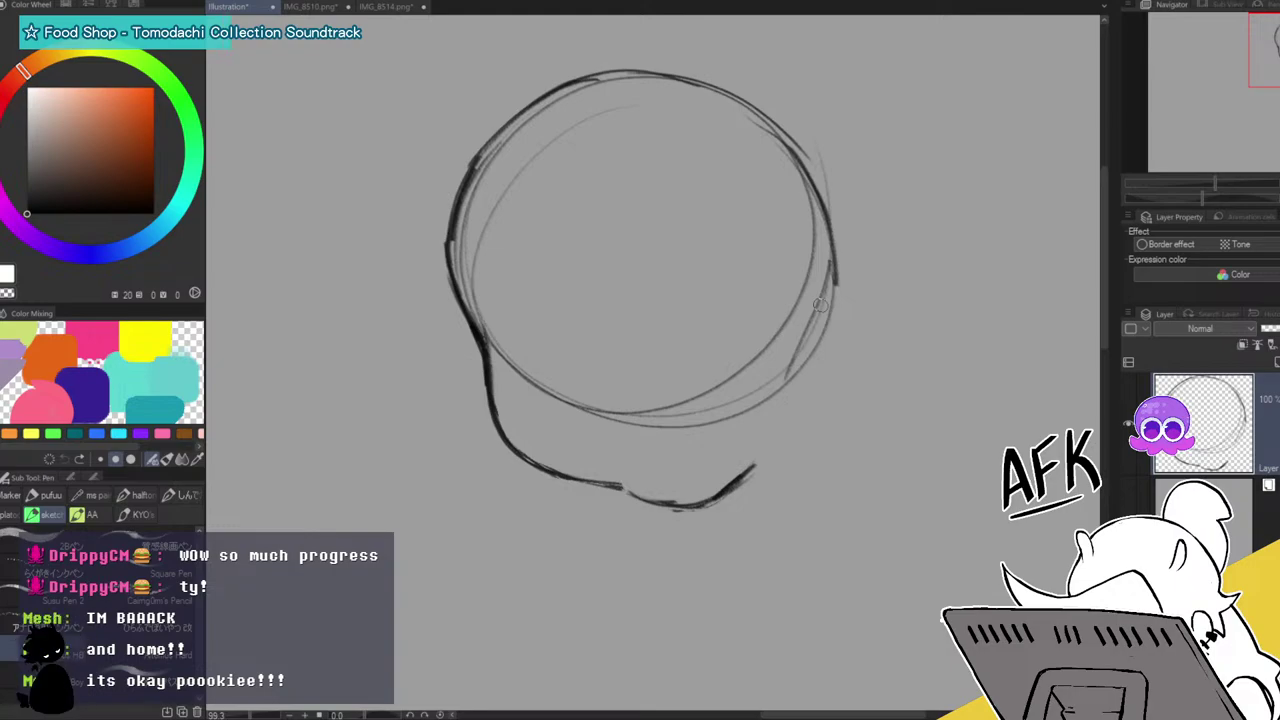
# Extend the jaw line upward from the chin and outline a triangular open mouth above it.
pyautogui.moveTo(744, 474); pyautogui.dragTo(793, 428)
pyautogui.moveTo(603, 446)
pyautogui.mouseDown()
pyautogui.moveTo(653, 458)
pyautogui.moveTo(604, 447)
pyautogui.moveTo(729, 399)
pyautogui.moveTo(732, 423)
pyautogui.moveTo(711, 456)
pyautogui.mouseUp()
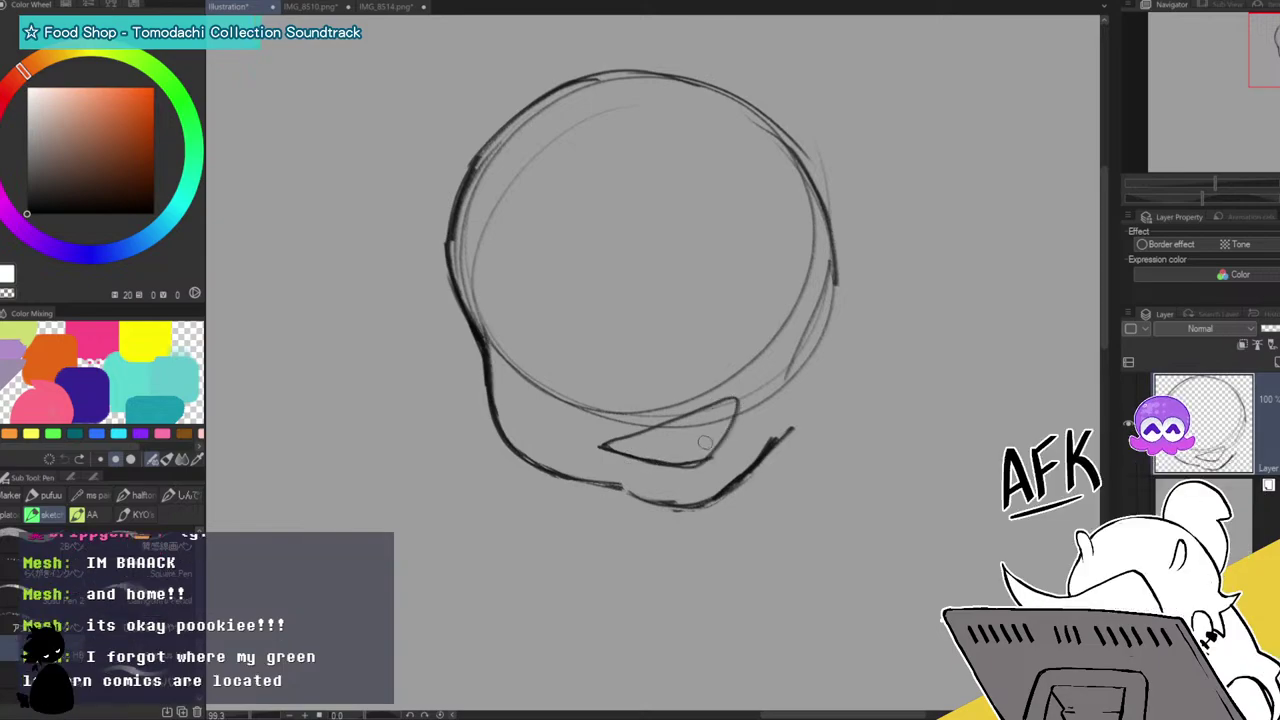
# Shade the inside of the open mouth dark, leaving the tongue shape unfilled, and check the sketch mirrored.
pyautogui.moveTo(606, 446)
pyautogui.mouseDown()
pyautogui.moveTo(636, 452)
pyautogui.moveTo(708, 424)
pyautogui.moveTo(645, 450)
pyautogui.mouseUp()
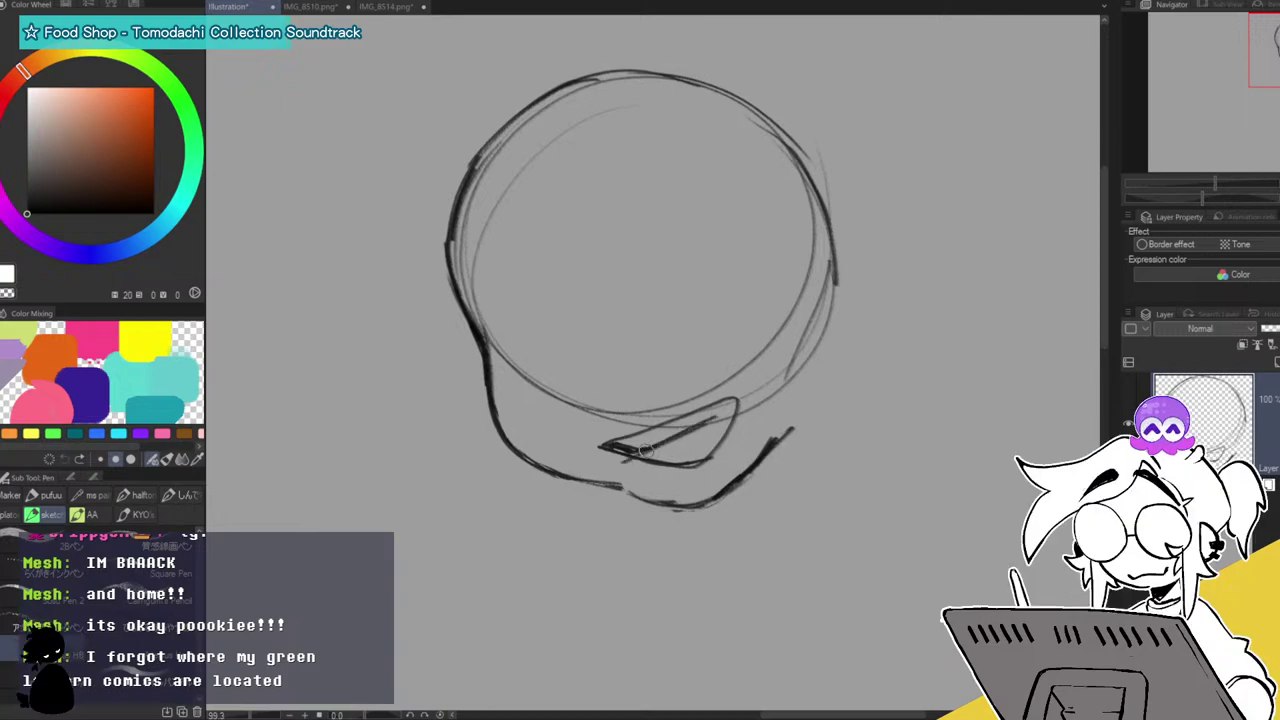
pyautogui.moveTo(712, 420)
pyautogui.mouseDown()
pyautogui.moveTo(641, 462)
pyautogui.moveTo(669, 464)
pyautogui.moveTo(678, 440)
pyautogui.moveTo(652, 457)
pyautogui.mouseUp()
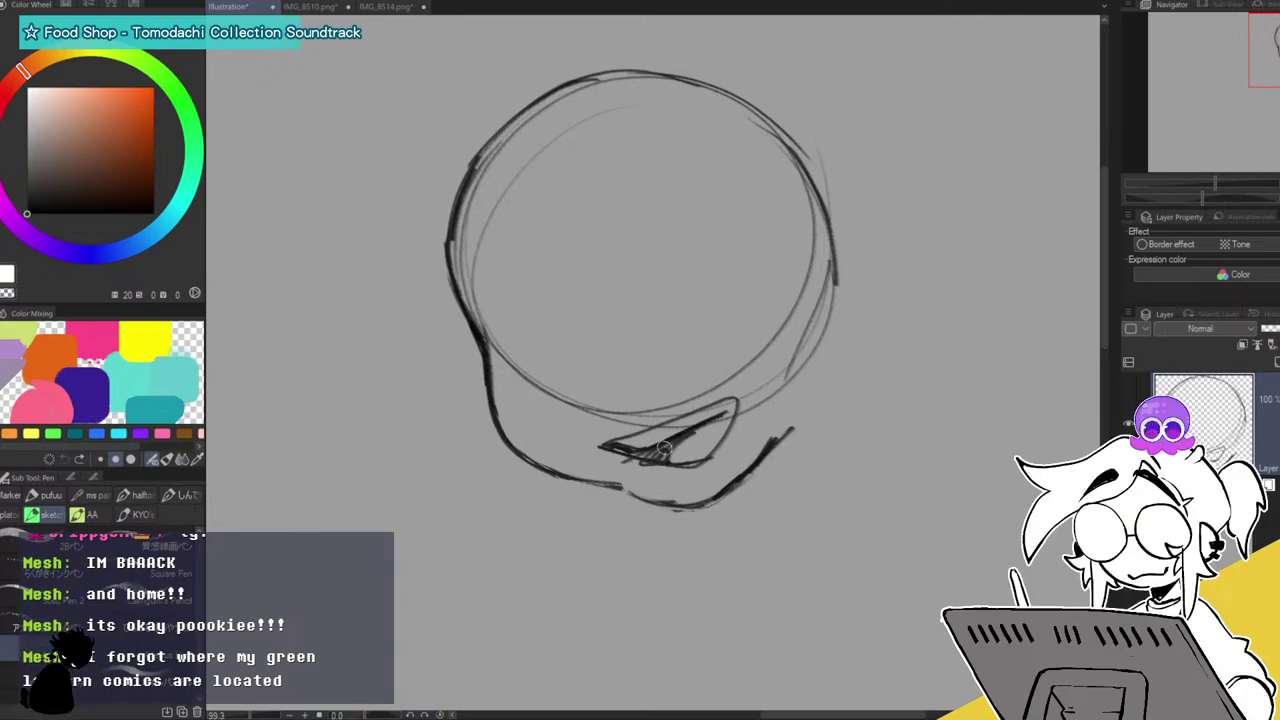
pyautogui.moveTo(708, 424)
pyautogui.mouseDown()
pyautogui.moveTo(682, 451)
pyautogui.moveTo(713, 452)
pyautogui.mouseUp()
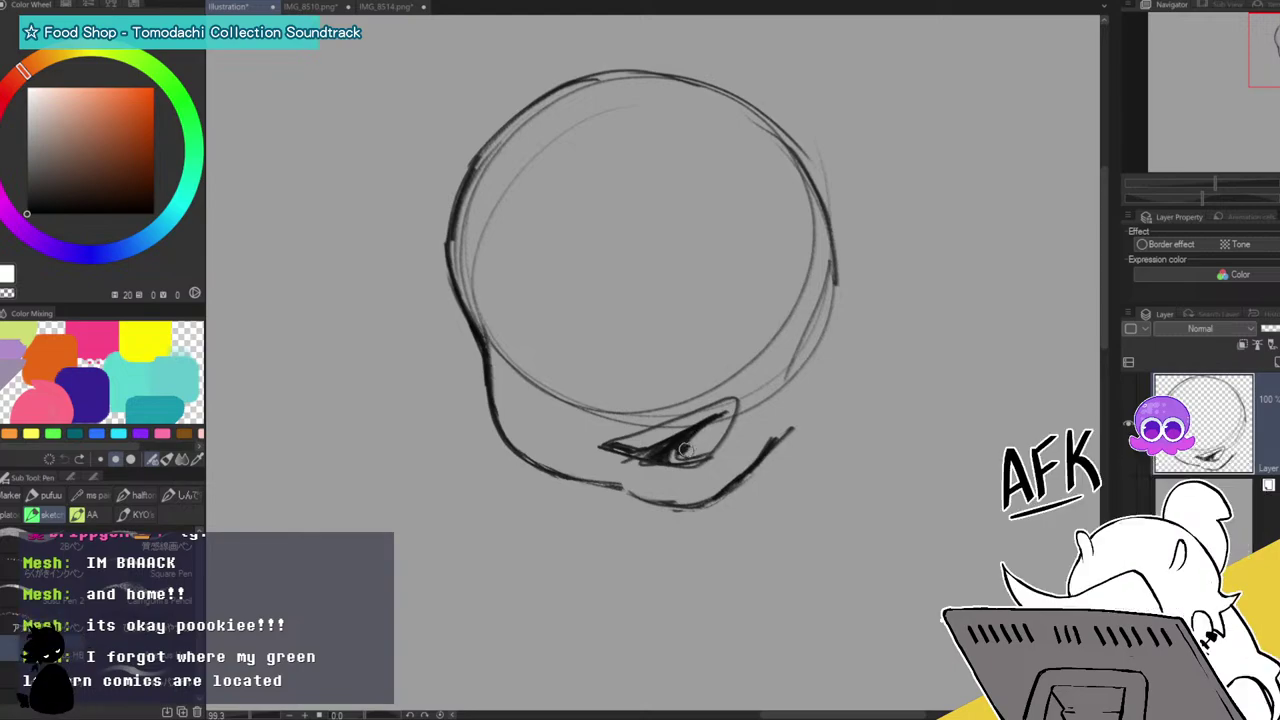
pyautogui.press('h')
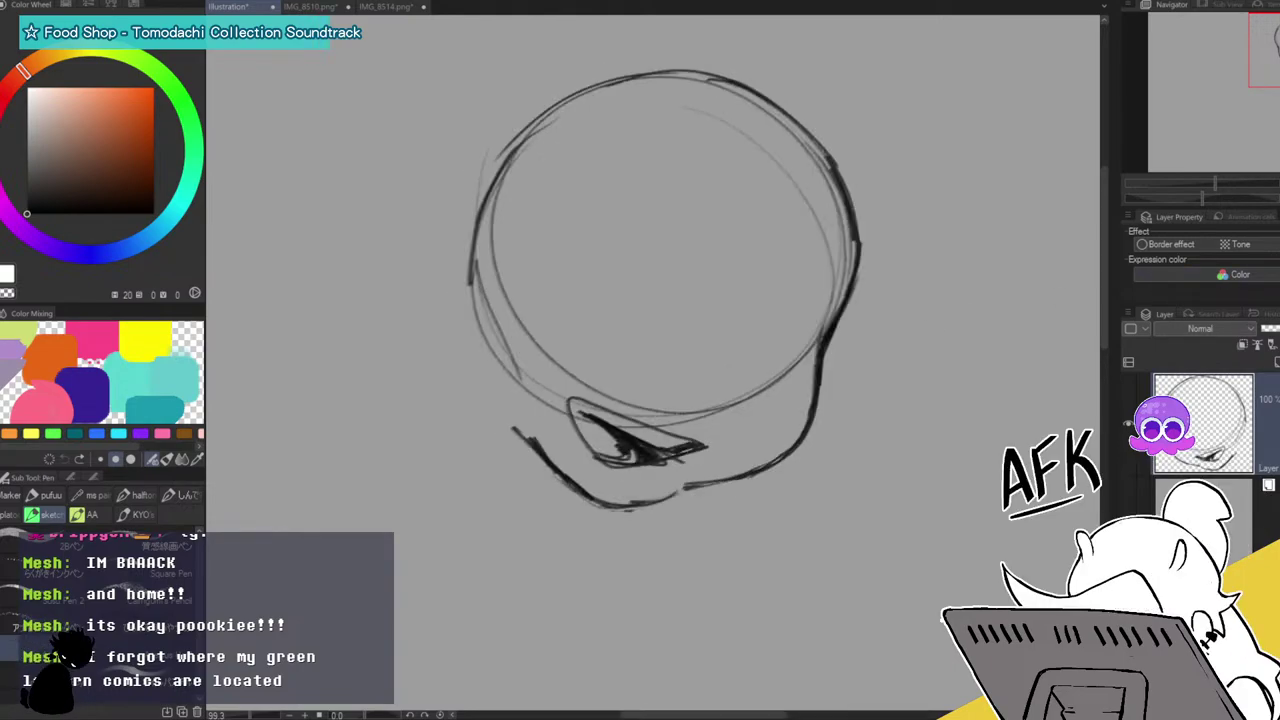
pyautogui.press('h')
# Sketch a fuller skull contour outside the construction circle, with an ear at the side and a jaw line down toward the chin.
pyautogui.moveTo(489, 179)
pyautogui.mouseDown()
pyautogui.moveTo(466, 157)
pyautogui.moveTo(572, 79)
pyautogui.moveTo(735, 68)
pyautogui.moveTo(836, 185)
pyautogui.moveTo(860, 263)
pyautogui.moveTo(809, 323)
pyautogui.moveTo(783, 437)
pyautogui.moveTo(810, 367)
pyautogui.moveTo(778, 444)
pyautogui.moveTo(814, 360)
pyautogui.moveTo(786, 432)
pyautogui.moveTo(810, 328)
pyautogui.moveTo(792, 420)
pyautogui.mouseUp()
pyautogui.moveTo(806, 372); pyautogui.dragTo(794, 416)
pyautogui.moveTo(785, 239)
pyautogui.mouseDown()
pyautogui.moveTo(848, 298)
pyautogui.moveTo(822, 356)
pyautogui.mouseUp()
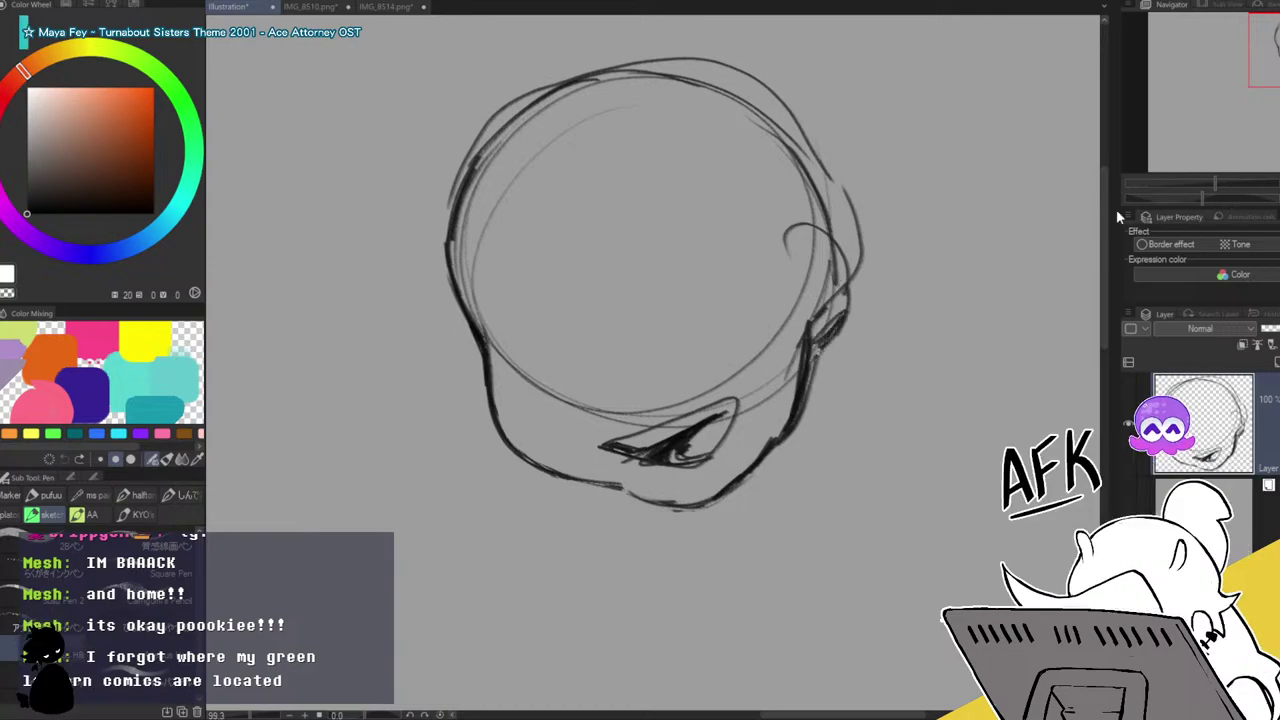
# Sketch two closed eyes as short slanted arcs across the face and compare them in the mirrored view.
pyautogui.moveTo(503, 344)
pyautogui.mouseDown()
pyautogui.moveTo(564, 323)
pyautogui.moveTo(503, 340)
pyautogui.mouseUp()
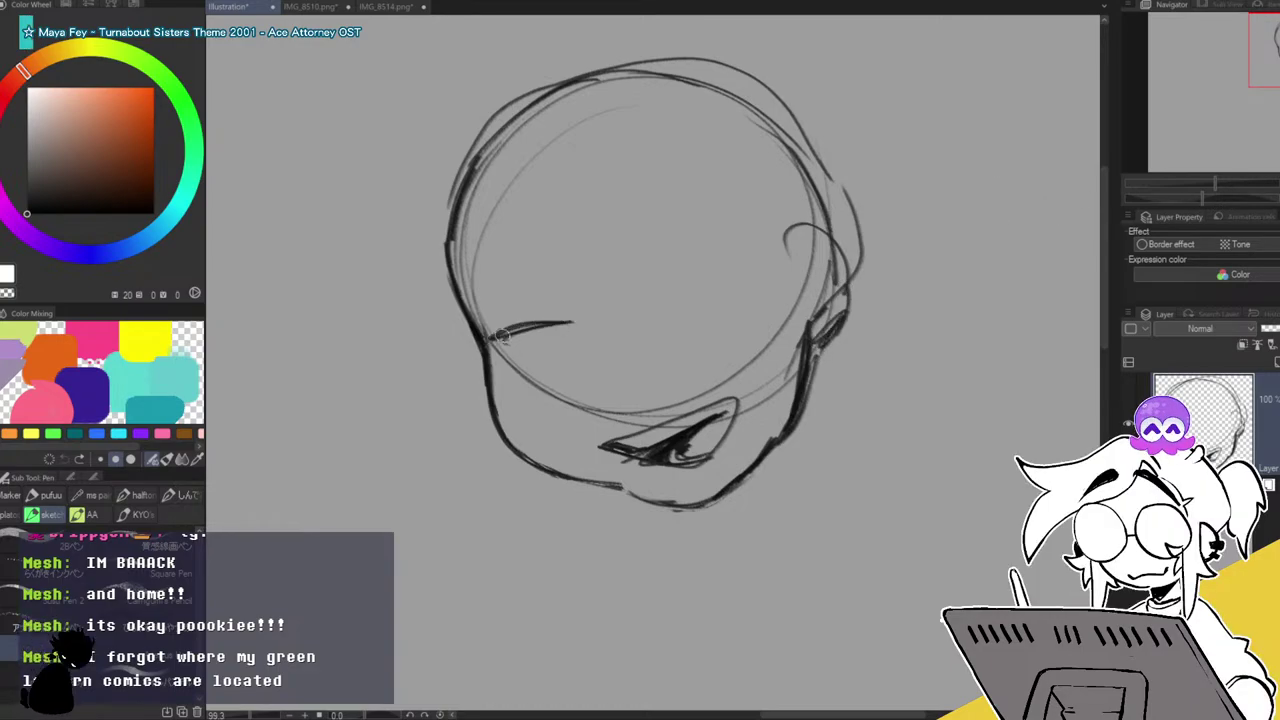
pyautogui.moveTo(632, 306)
pyautogui.mouseDown()
pyautogui.moveTo(727, 273)
pyautogui.moveTo(628, 306)
pyautogui.mouseUp()
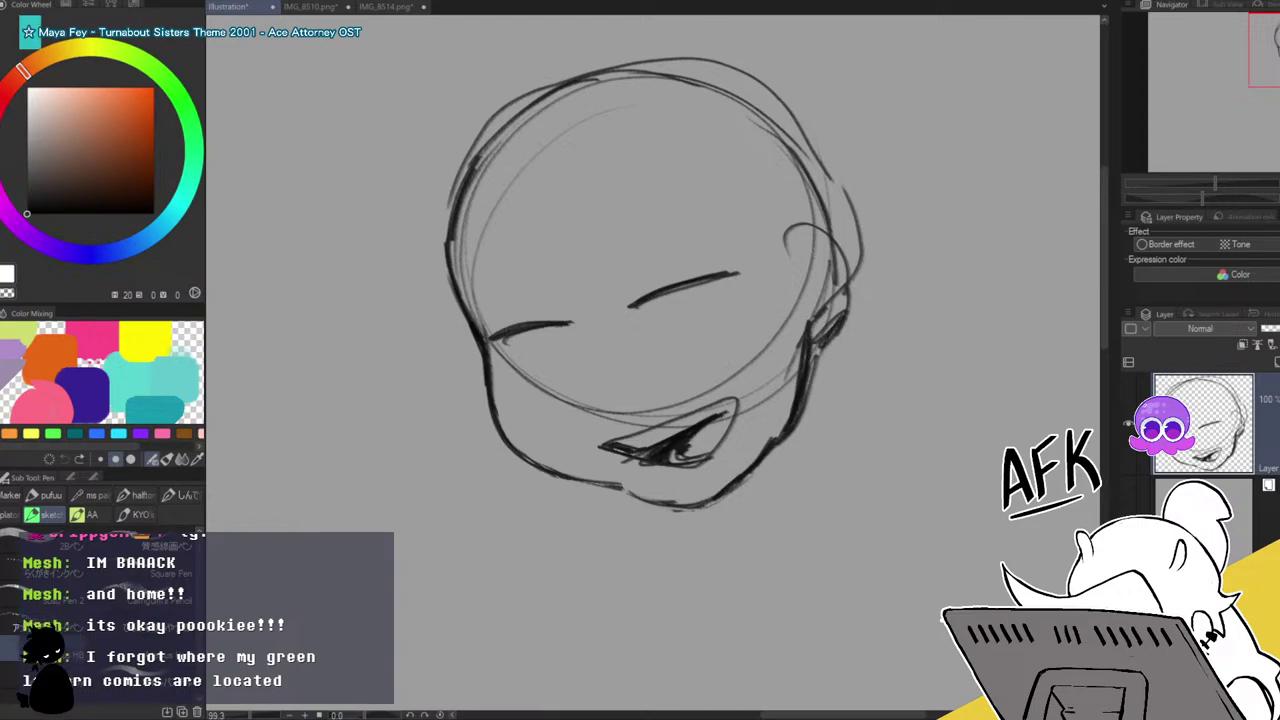
pyautogui.press('h')
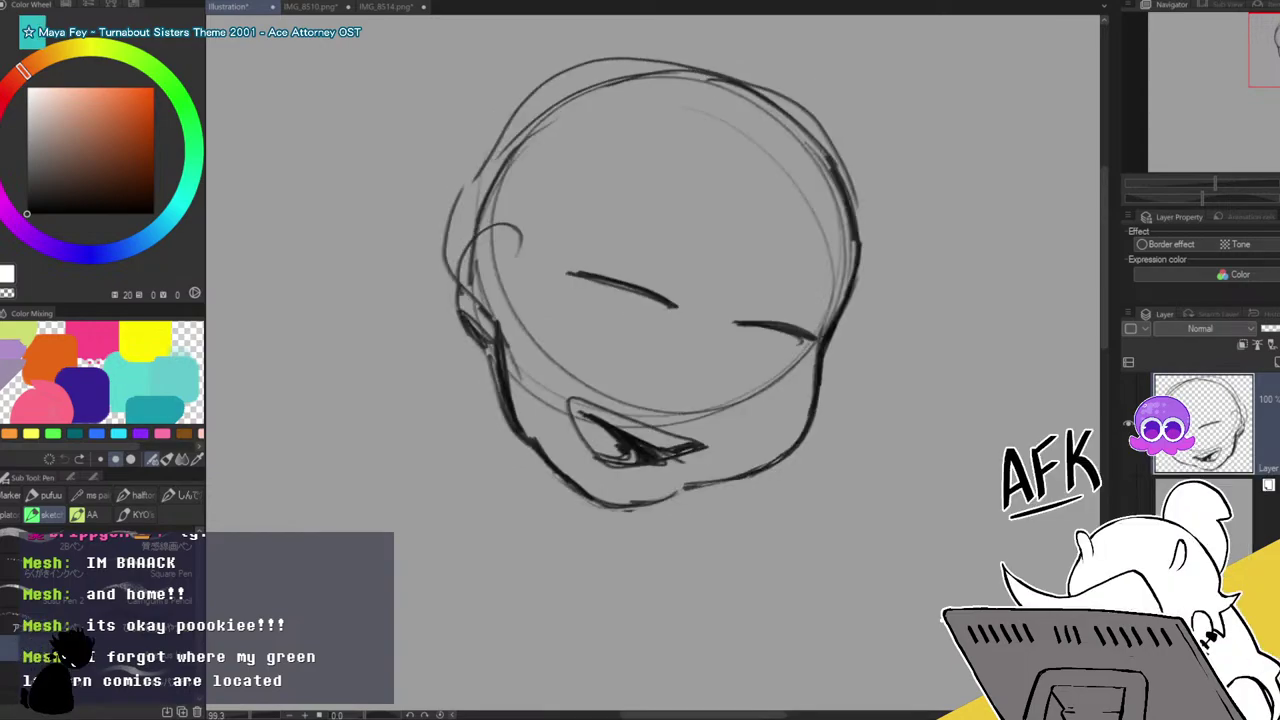
pyautogui.press('h')
pyautogui.press('h')
pyautogui.press('h')
pyautogui.press('h')
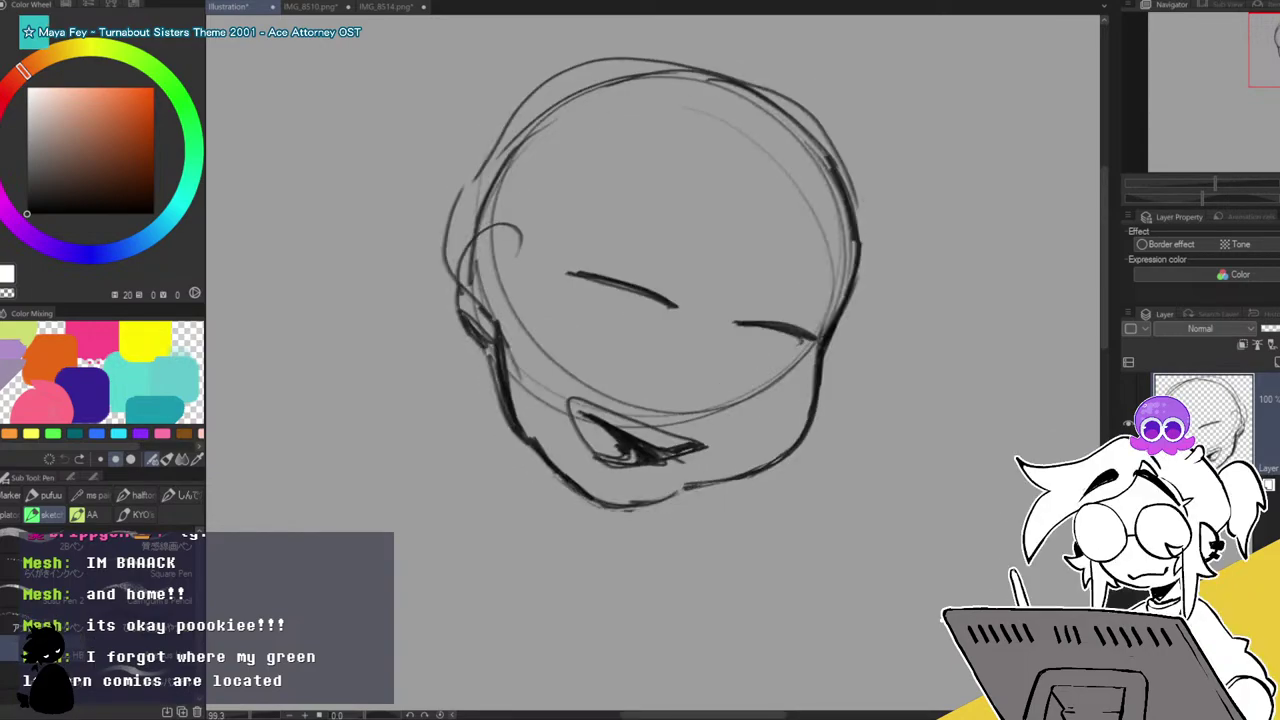
pyautogui.press('h')
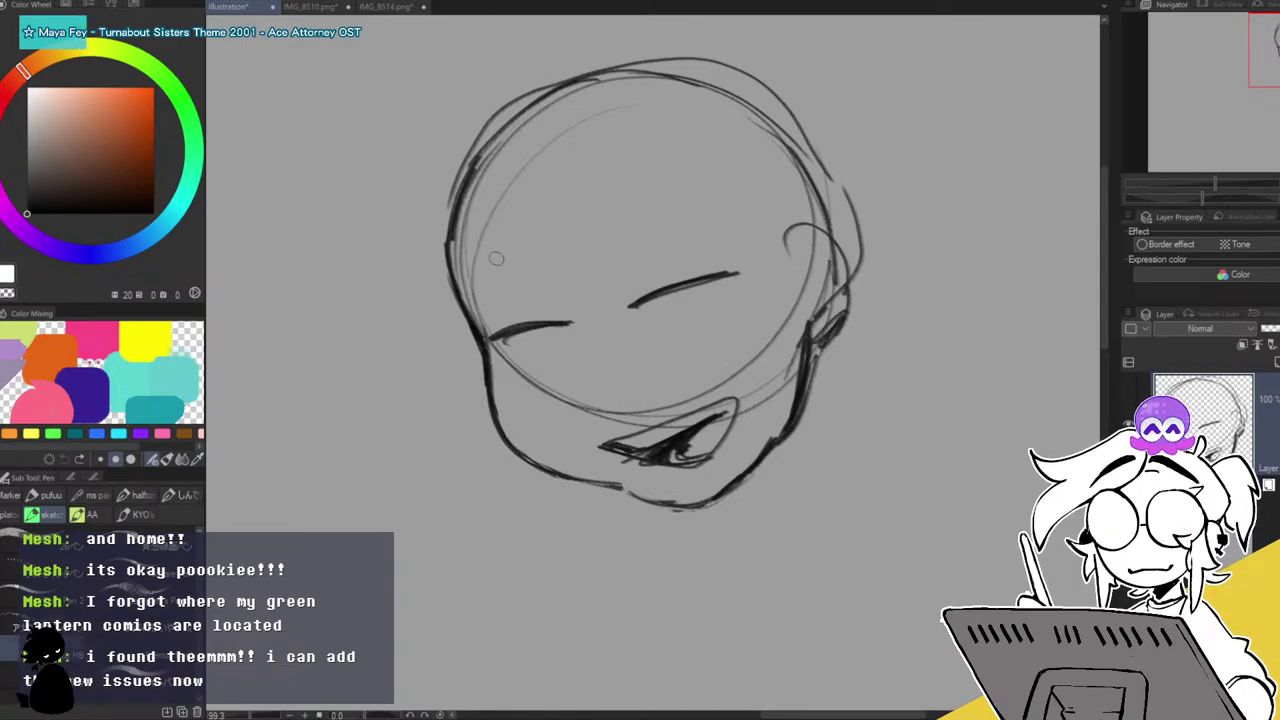
# Erase the construction circle, the closed eyes and the ear lines, keeping the outer head contour and the mouth.
pyautogui.press('e')
pyautogui.moveTo(500, 315)
pyautogui.mouseDown()
pyautogui.moveTo(562, 319)
pyautogui.moveTo(681, 271)
pyautogui.moveTo(649, 329)
pyautogui.mouseUp()
pyautogui.moveTo(500, 268)
pyautogui.mouseDown()
pyautogui.moveTo(541, 120)
pyautogui.moveTo(476, 228)
pyautogui.moveTo(676, 113)
pyautogui.moveTo(514, 181)
pyautogui.moveTo(729, 114)
pyautogui.mouseUp()
pyautogui.moveTo(560, 119)
pyautogui.mouseDown()
pyautogui.moveTo(597, 88)
pyautogui.moveTo(698, 154)
pyautogui.moveTo(688, 135)
pyautogui.moveTo(763, 166)
pyautogui.moveTo(739, 100)
pyautogui.moveTo(810, 240)
pyautogui.moveTo(823, 285)
pyautogui.moveTo(778, 154)
pyautogui.moveTo(797, 286)
pyautogui.mouseUp()
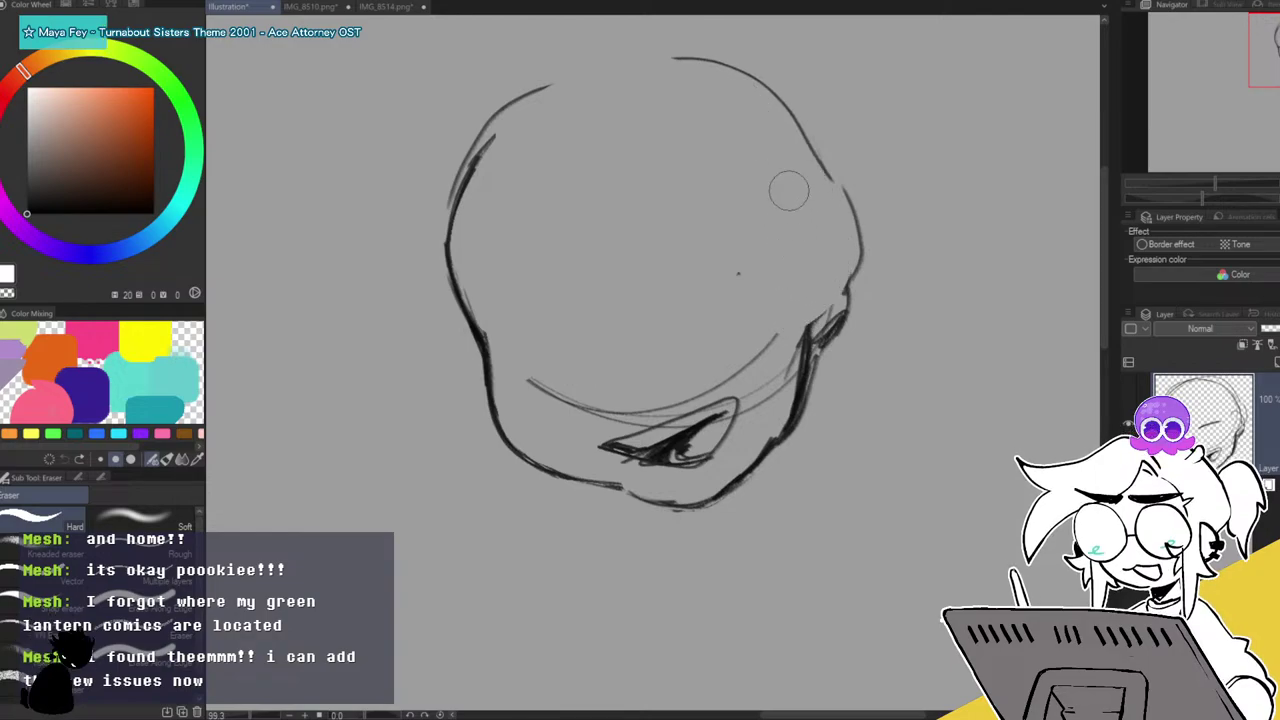
pyautogui.moveTo(543, 351)
pyautogui.mouseDown()
pyautogui.moveTo(569, 404)
pyautogui.moveTo(730, 354)
pyautogui.moveTo(625, 412)
pyautogui.moveTo(751, 348)
pyautogui.moveTo(754, 413)
pyautogui.moveTo(794, 306)
pyautogui.moveTo(763, 403)
pyautogui.moveTo(820, 278)
pyautogui.moveTo(819, 367)
pyautogui.moveTo(797, 283)
pyautogui.mouseUp()
# Try a new curved jaw line rising from the chin toward the ear, and undo it.
pyautogui.press('p')
pyautogui.moveTo(794, 346)
pyautogui.mouseDown()
pyautogui.moveTo(776, 425)
pyautogui.moveTo(740, 478)
pyautogui.mouseUp()
pyautogui.moveTo(790, 404); pyautogui.dragTo(740, 478)
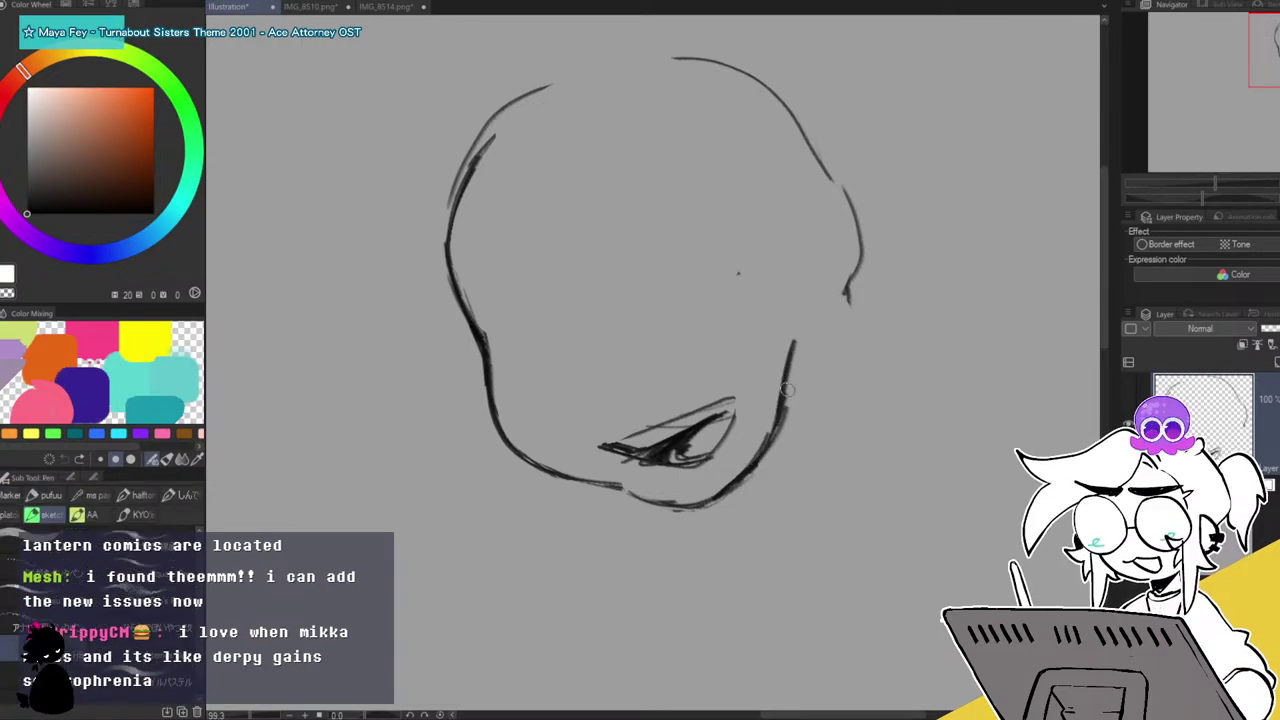
pyautogui.moveTo(798, 340); pyautogui.dragTo(782, 402)
pyautogui.hotkey('ctrl', 'z')
pyautogui.hotkey('ctrl', 'z')
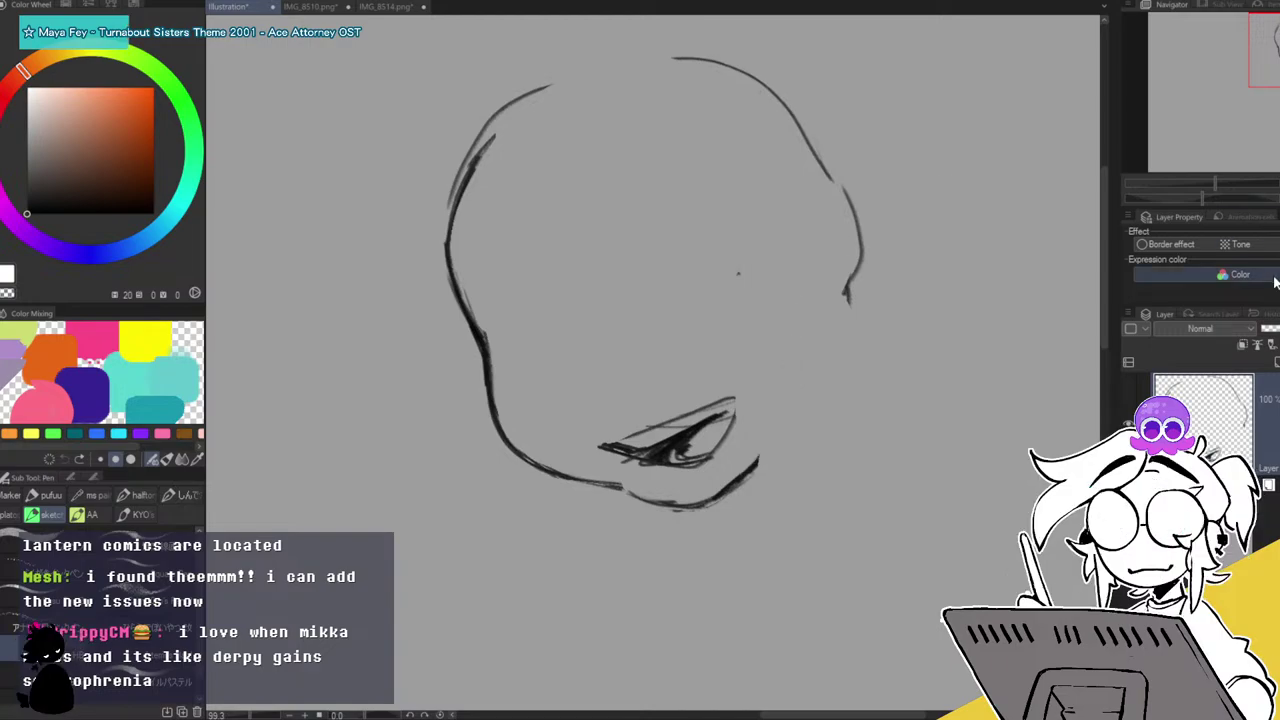
# Mirror the view and draw the back of the head, curving in at the nape and down the jaw to the chin.
pyautogui.press('h')
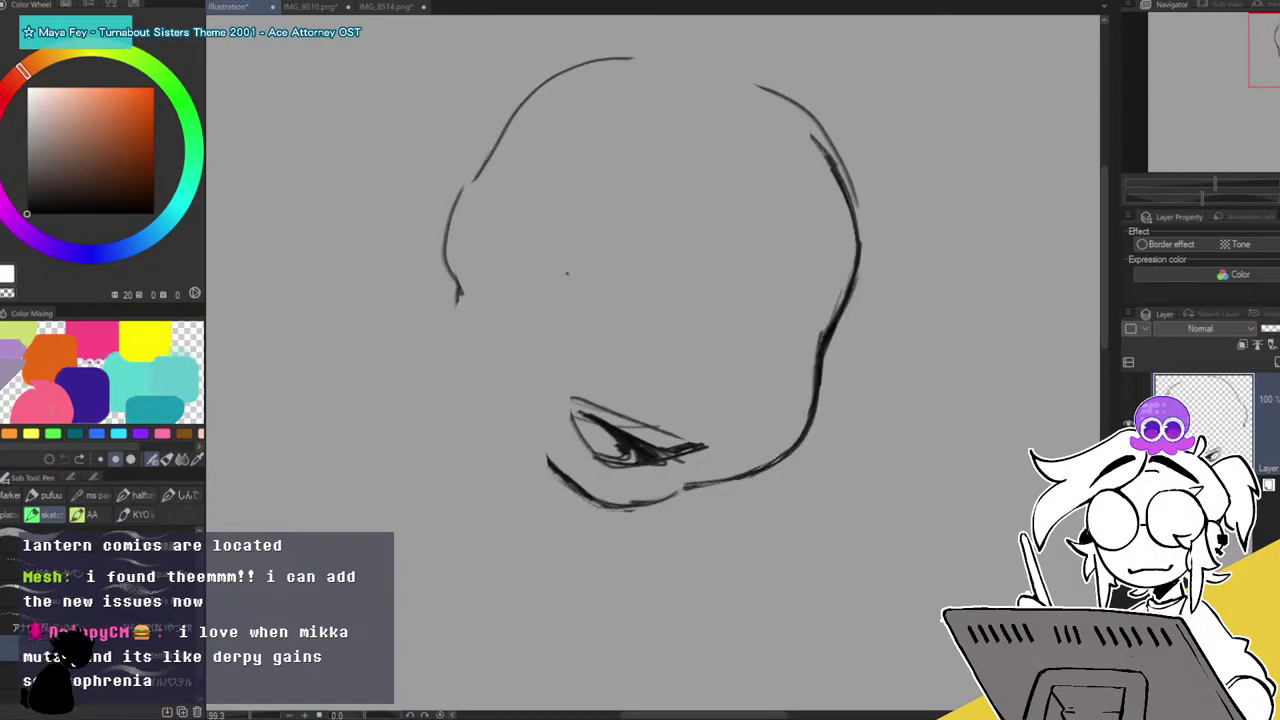
pyautogui.moveTo(568, 64); pyautogui.dragTo(446, 200)
pyautogui.moveTo(516, 100)
pyautogui.mouseDown()
pyautogui.moveTo(476, 148)
pyautogui.moveTo(455, 298)
pyautogui.moveTo(524, 352)
pyautogui.moveTo(548, 452)
pyautogui.mouseUp()
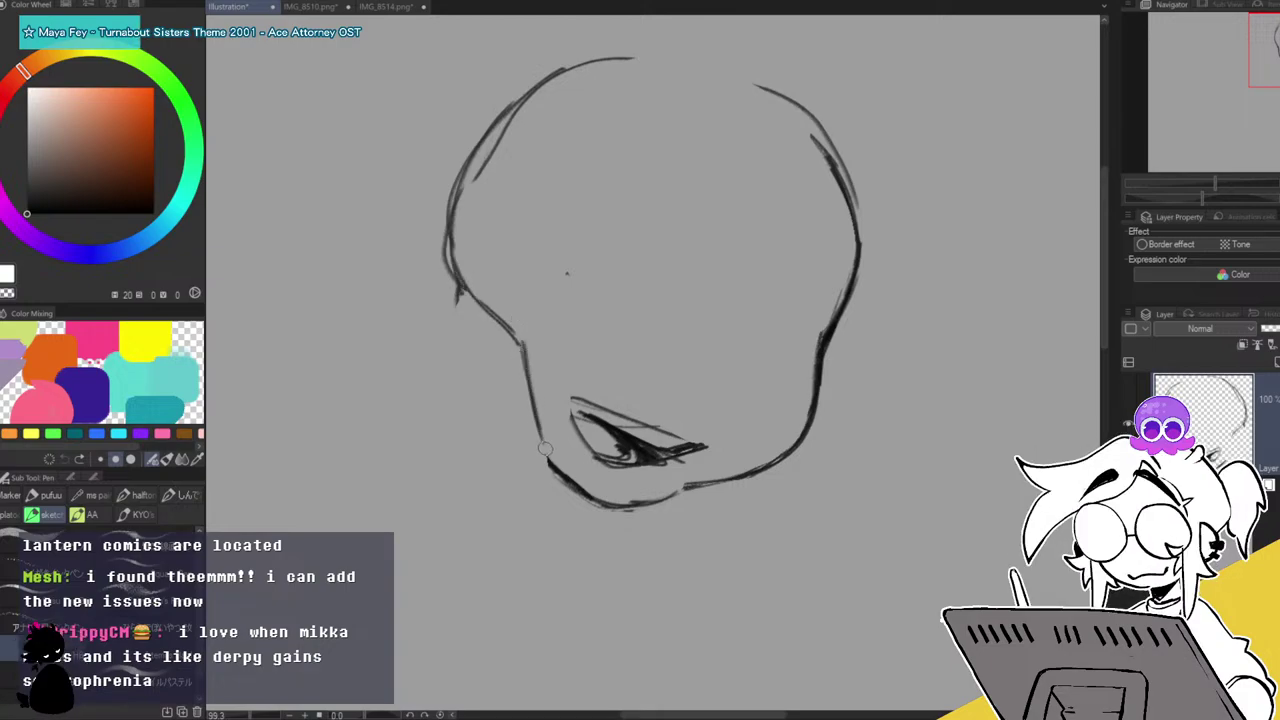
pyautogui.moveTo(520, 352); pyautogui.dragTo(541, 451)
# Rotate the head sketch slightly counterclockwise and apply the transformation.
pyautogui.hotkey('ctrl', 't')
pyautogui.moveTo(930, 210)
pyautogui.mouseDown()
pyautogui.moveTo(923, 63)
pyautogui.moveTo(851, 49)
pyautogui.moveTo(980, 49)
pyautogui.moveTo(1081, 73)
pyautogui.mouseUp()
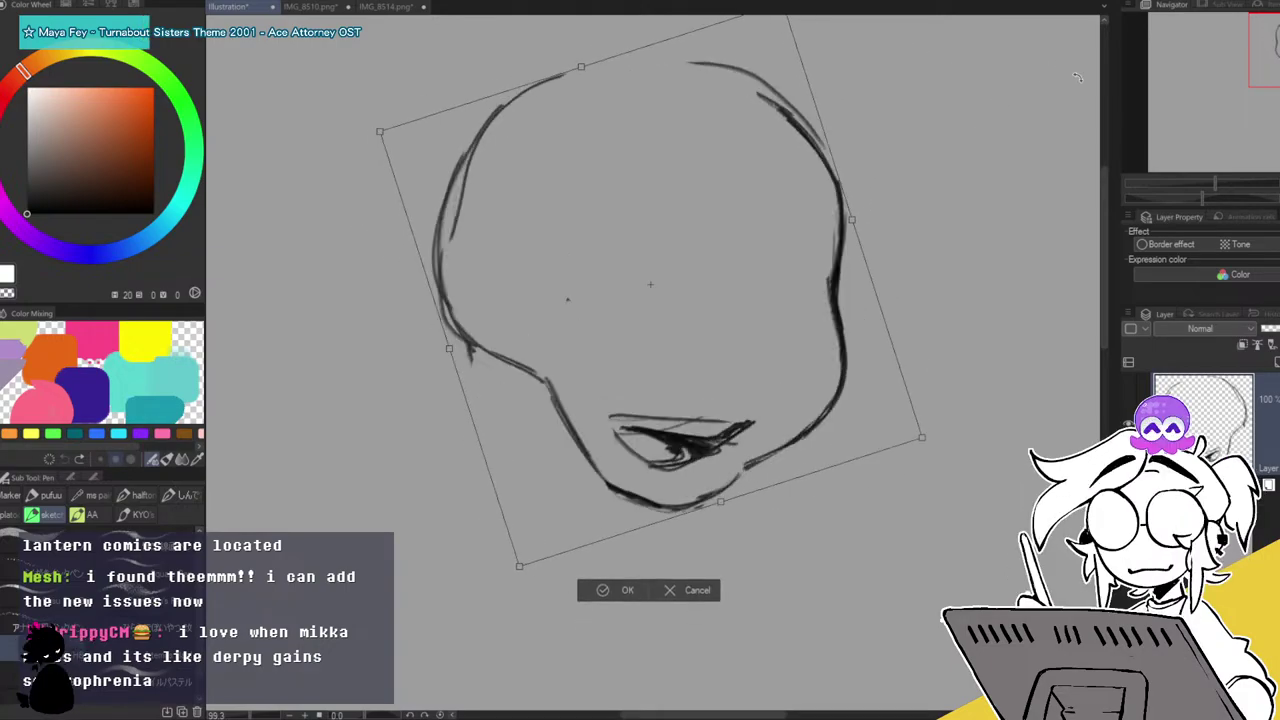
pyautogui.press('Return')
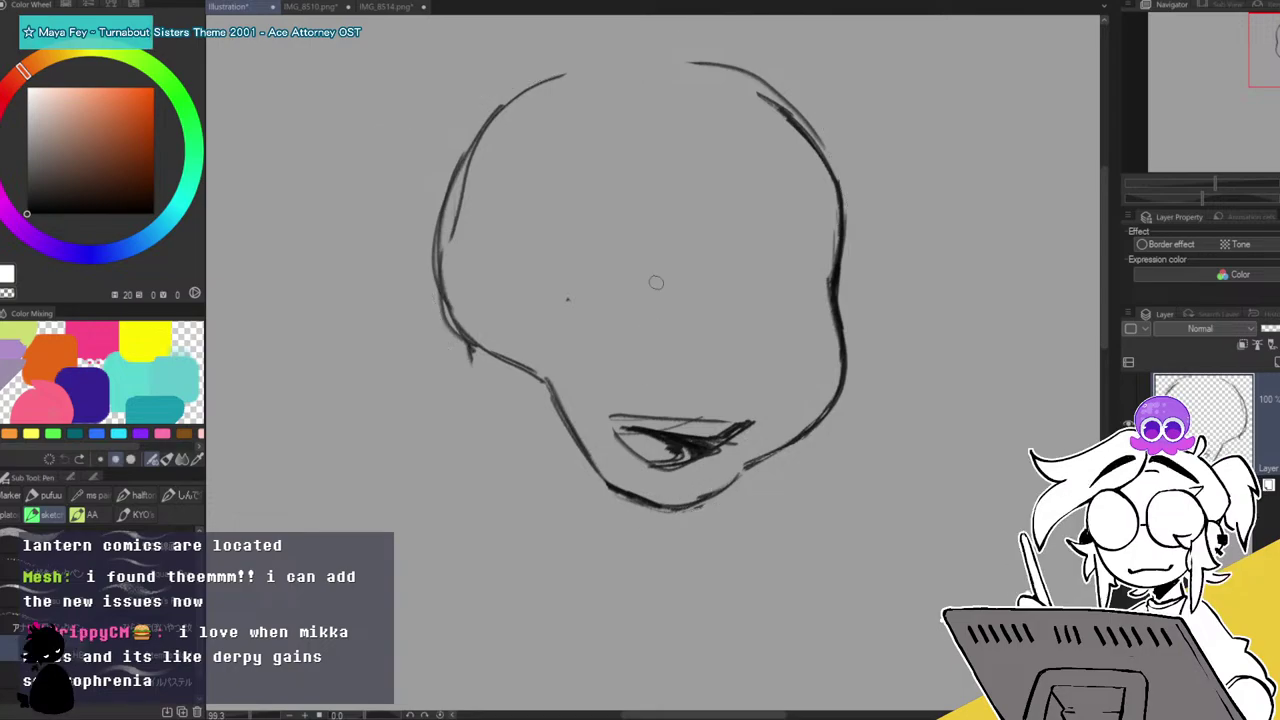
# Erase the bulging cheek line and redraw it as a firmer, darker curve from beside the eye down to the chin.
pyautogui.moveTo(840, 355)
pyautogui.mouseDown()
pyautogui.moveTo(828, 411)
pyautogui.moveTo(732, 475)
pyautogui.mouseUp()
pyautogui.press('e')
pyautogui.moveTo(857, 355)
pyautogui.mouseDown()
pyautogui.moveTo(854, 385)
pyautogui.moveTo(864, 348)
pyautogui.moveTo(832, 438)
pyautogui.moveTo(840, 380)
pyautogui.moveTo(809, 453)
pyautogui.moveTo(761, 480)
pyautogui.moveTo(753, 464)
pyautogui.moveTo(785, 430)
pyautogui.moveTo(707, 500)
pyautogui.moveTo(788, 443)
pyautogui.mouseUp()
pyautogui.press('p')
pyautogui.moveTo(836, 324); pyautogui.dragTo(824, 420)
pyautogui.moveTo(836, 356)
pyautogui.mouseDown()
pyautogui.moveTo(801, 424)
pyautogui.moveTo(722, 488)
pyautogui.mouseUp()
pyautogui.moveTo(830, 393); pyautogui.dragTo(806, 432)
pyautogui.moveTo(838, 348); pyautogui.dragTo(812, 430)
pyautogui.moveTo(836, 328); pyautogui.dragTo(830, 382)
# Thicken both corners of the mouth, clean up the tongue shape inside it, and set the drawing colour to near-black.
pyautogui.moveTo(611, 415); pyautogui.dragTo(646, 463)
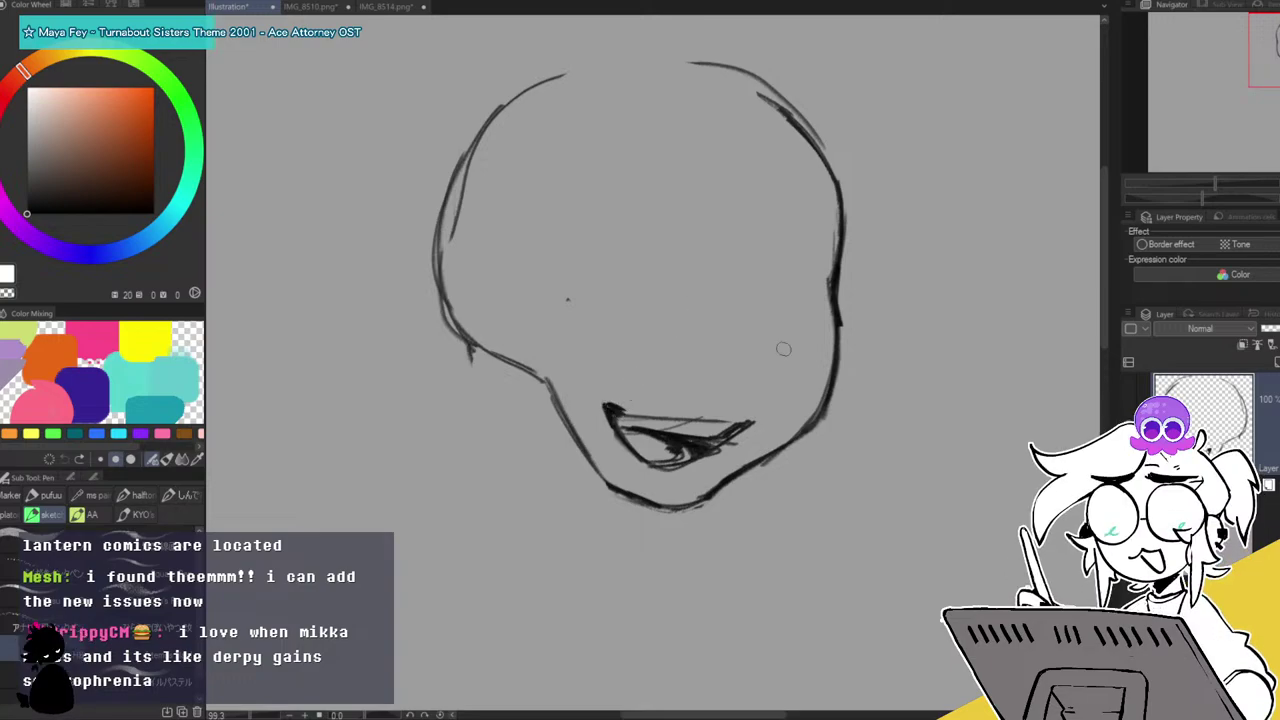
pyautogui.moveTo(745, 428); pyautogui.dragTo(710, 460)
pyautogui.press('c')
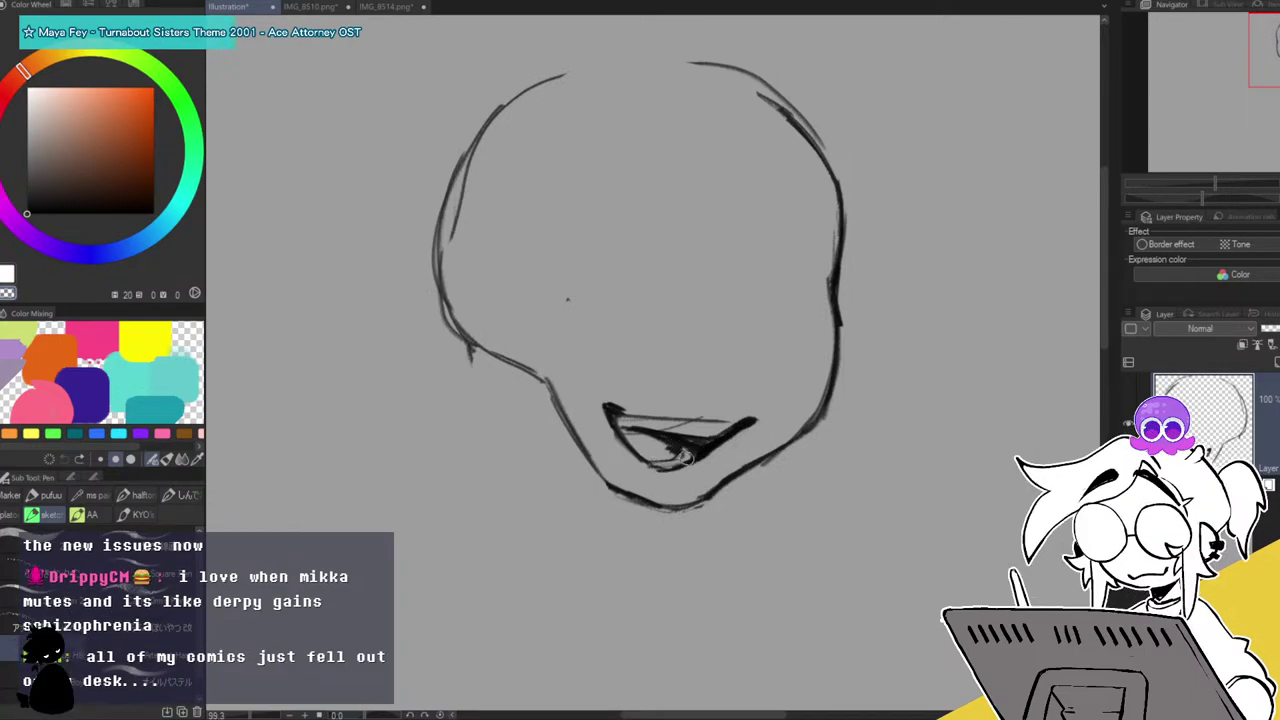
pyautogui.keyDown('alt'); pyautogui.click(677, 452); pyautogui.keyUp('alt')
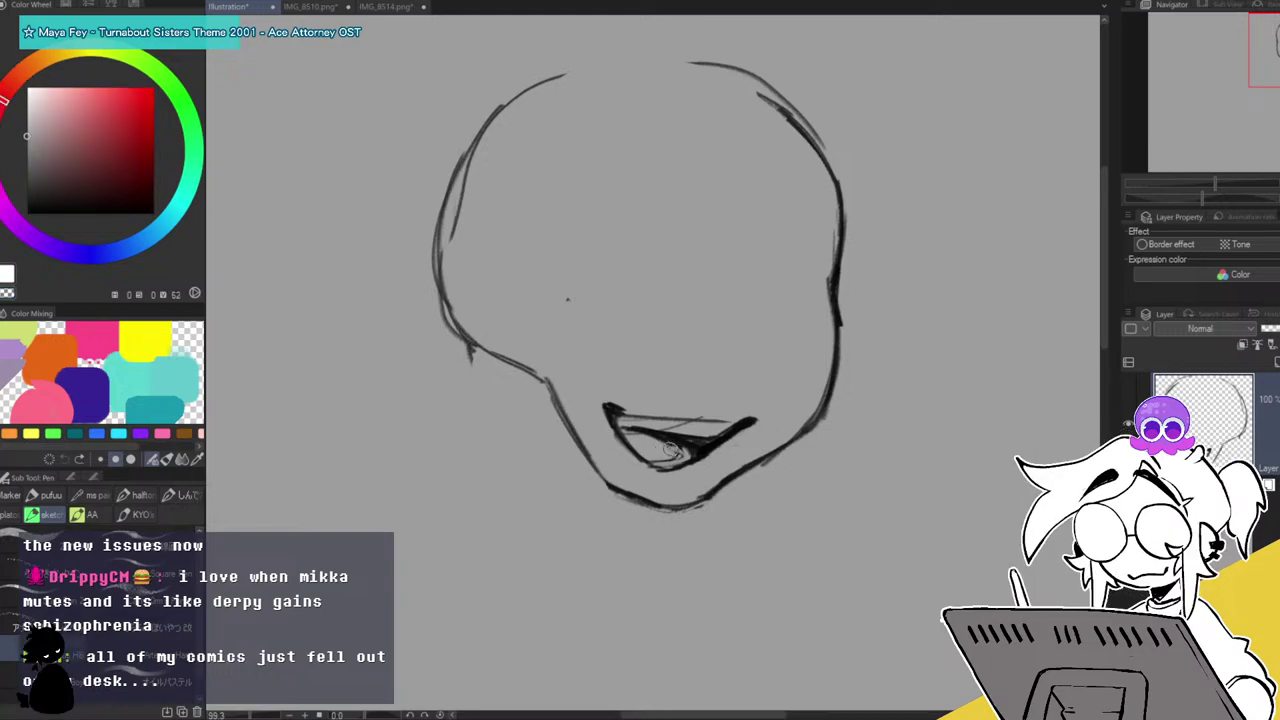
pyautogui.moveTo(90, 143); pyautogui.dragTo(27, 213)
pyautogui.keyDown('alt'); pyautogui.click(678, 452); pyautogui.keyUp('alt')
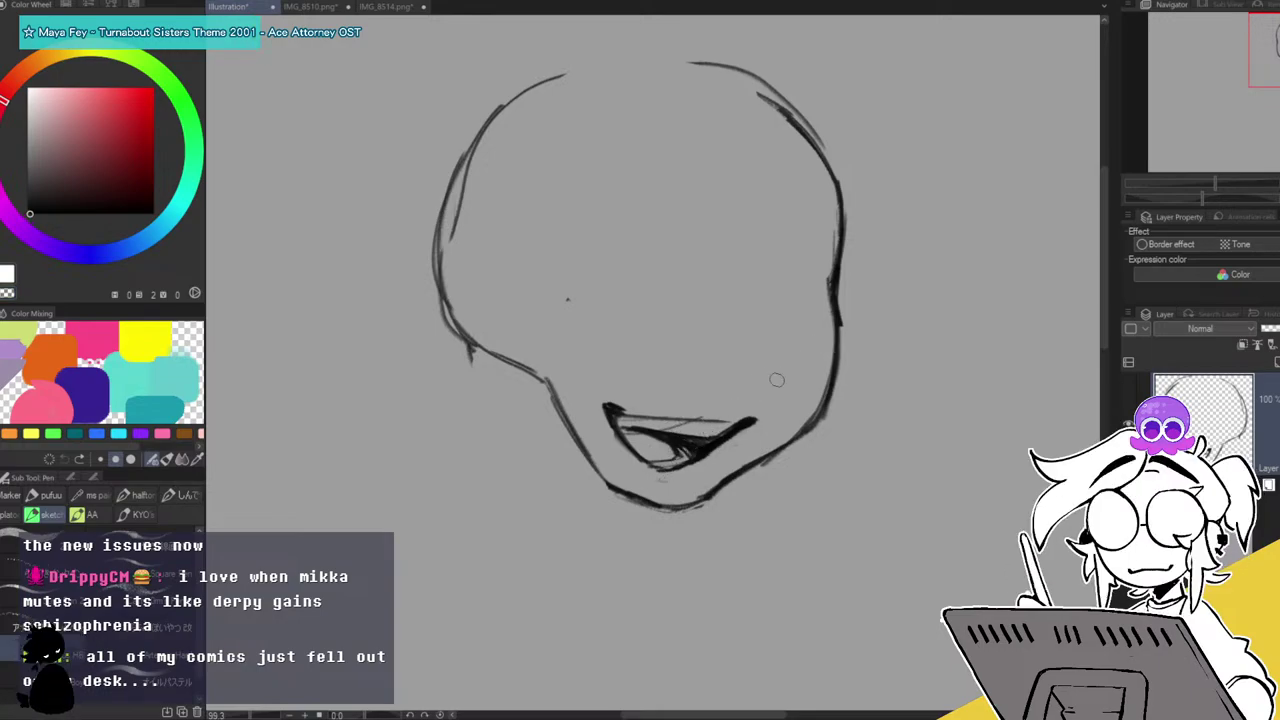
# Draw two thick closed-eye arcs aligned to a vertical and a horizontal face guideline, and mirror the view.
pyautogui.moveTo(762, 300)
pyautogui.mouseDown()
pyautogui.moveTo(807, 289)
pyautogui.moveTo(756, 303)
pyautogui.moveTo(817, 290)
pyautogui.moveTo(748, 302)
pyautogui.mouseUp()
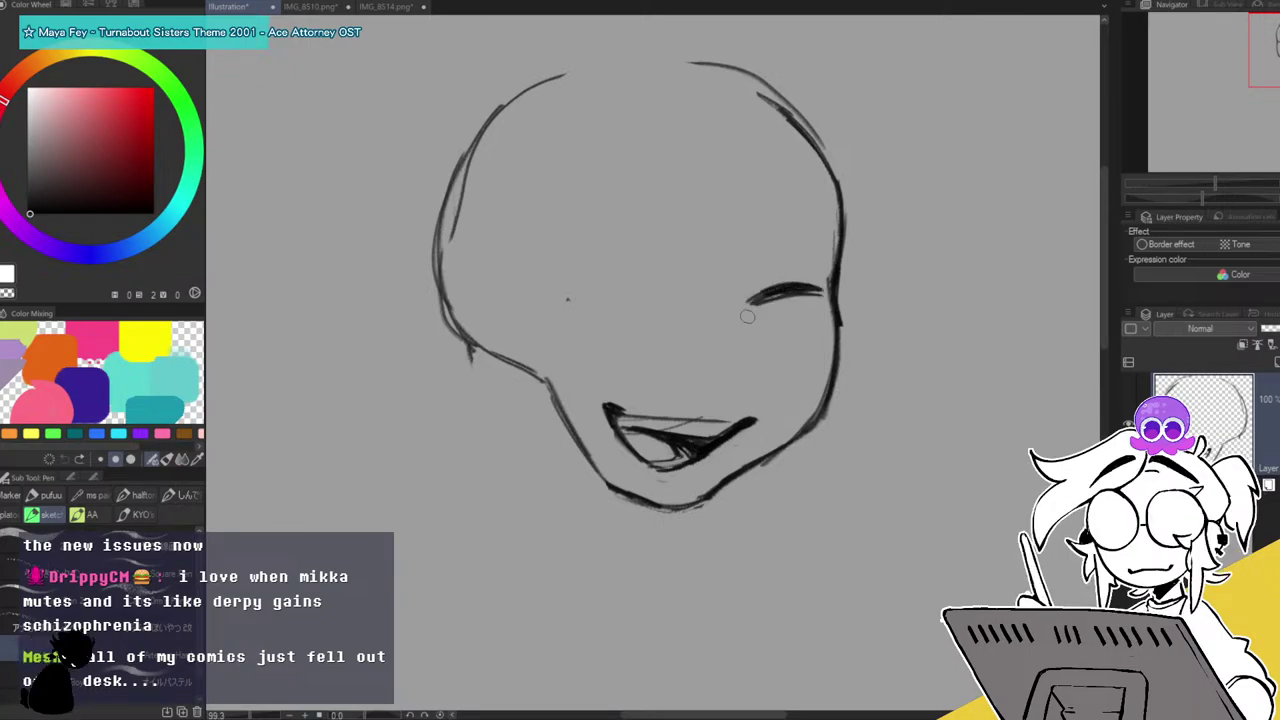
pyautogui.moveTo(757, 180); pyautogui.dragTo(710, 442)
pyautogui.moveTo(704, 300)
pyautogui.mouseDown()
pyautogui.moveTo(766, 297)
pyautogui.moveTo(580, 288)
pyautogui.moveTo(604, 286)
pyautogui.mouseUp()
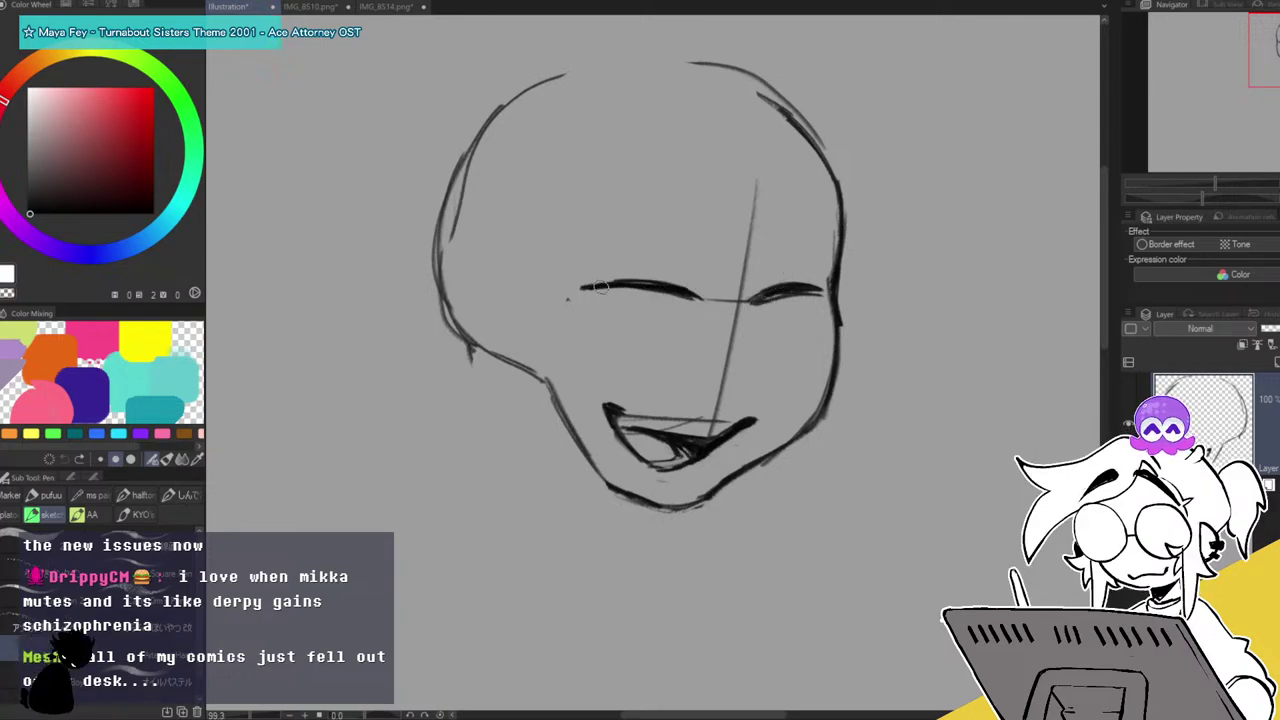
pyautogui.press('h')
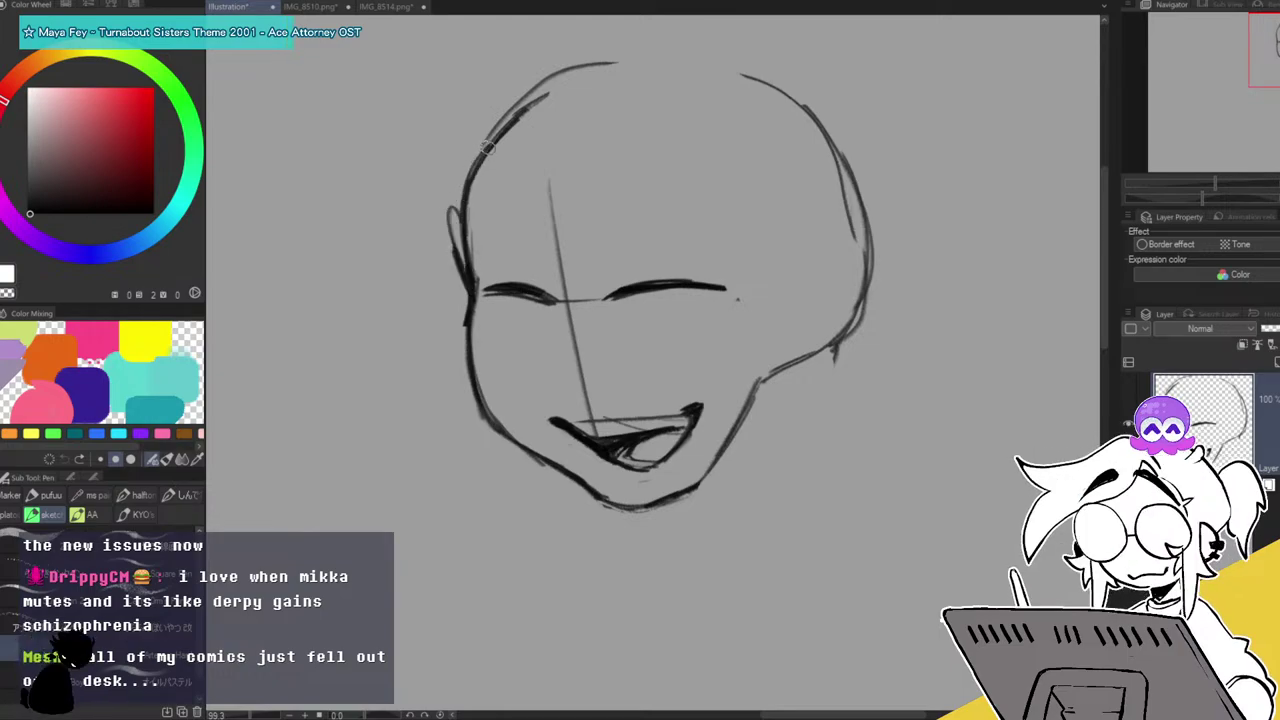
# Erase the far eye and the face edge from temple to jaw, and redraw the edge with a rounded forehead and cheek.
pyautogui.press('e')
pyautogui.moveTo(468, 290)
pyautogui.mouseDown()
pyautogui.moveTo(509, 164)
pyautogui.moveTo(514, 294)
pyautogui.moveTo(560, 296)
pyautogui.mouseUp()
pyautogui.moveTo(464, 296); pyautogui.dragTo(512, 450)
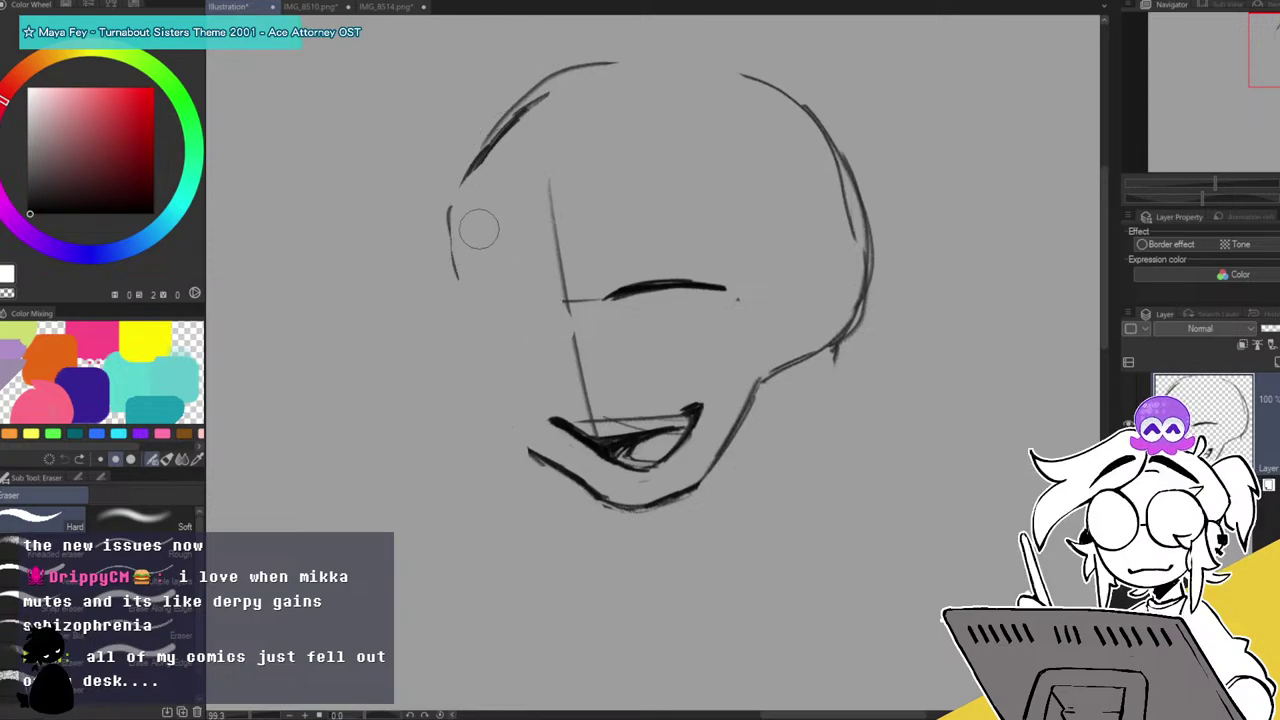
pyautogui.press('p')
pyautogui.moveTo(468, 170)
pyautogui.mouseDown()
pyautogui.moveTo(449, 220)
pyautogui.moveTo(452, 275)
pyautogui.moveTo(547, 455)
pyautogui.moveTo(496, 413)
pyautogui.mouseUp()
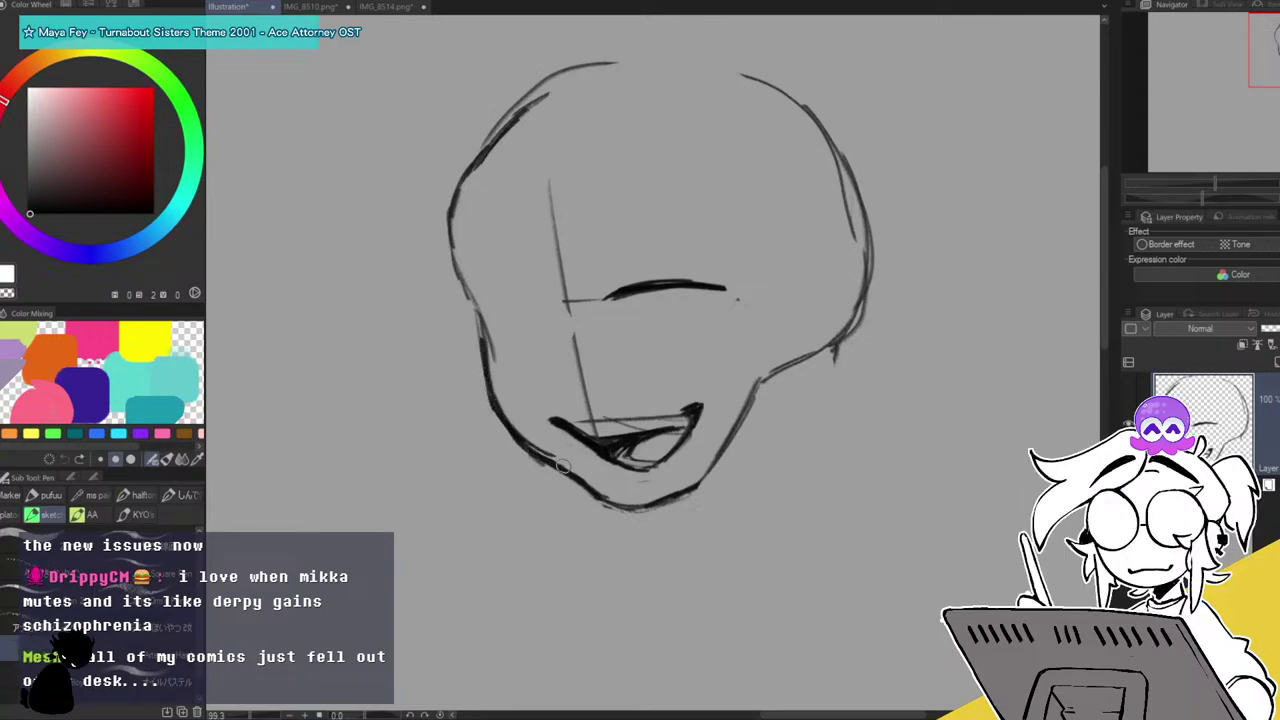
# Redo the far cheek line as a cleaner curve from the eye socket to the jaw, and redraw the far closed eye.
pyautogui.press('e')
pyautogui.moveTo(537, 437); pyautogui.dragTo(497, 317)
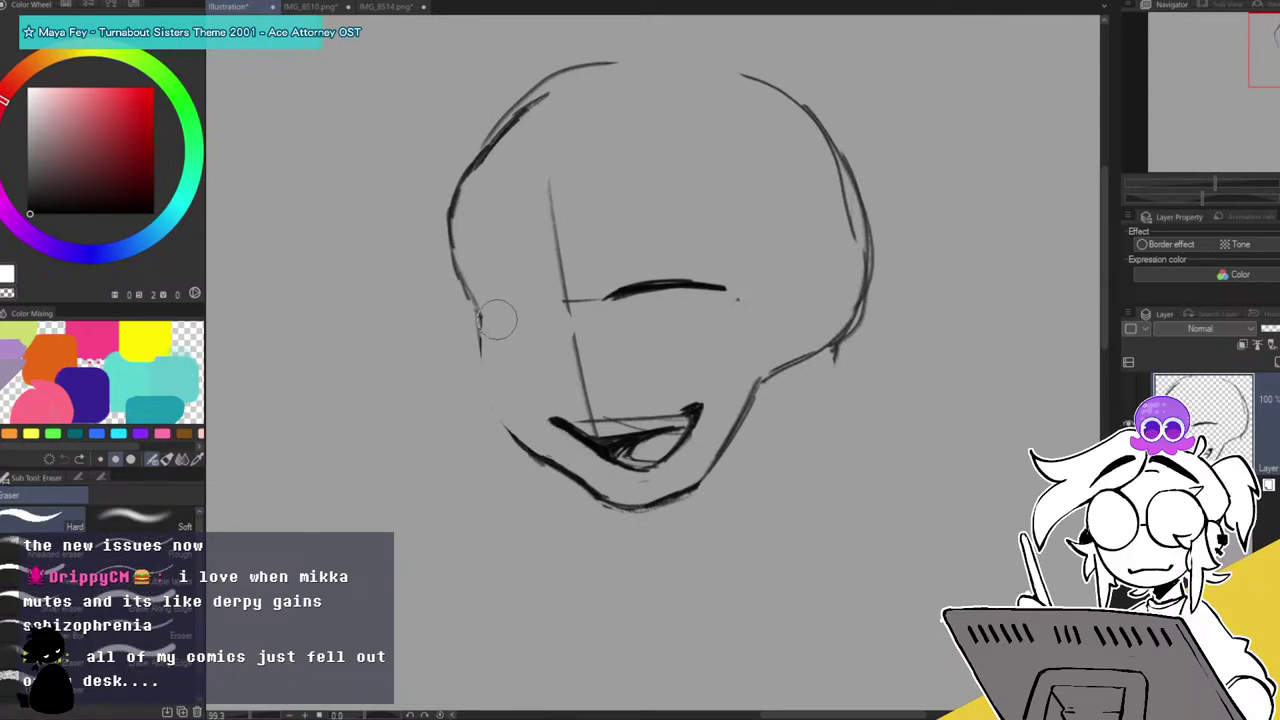
pyautogui.moveTo(478, 316)
pyautogui.mouseDown()
pyautogui.moveTo(495, 408)
pyautogui.moveTo(521, 446)
pyautogui.mouseUp()
pyautogui.moveTo(480, 318); pyautogui.dragTo(487, 368)
pyautogui.moveTo(467, 290); pyautogui.dragTo(481, 322)
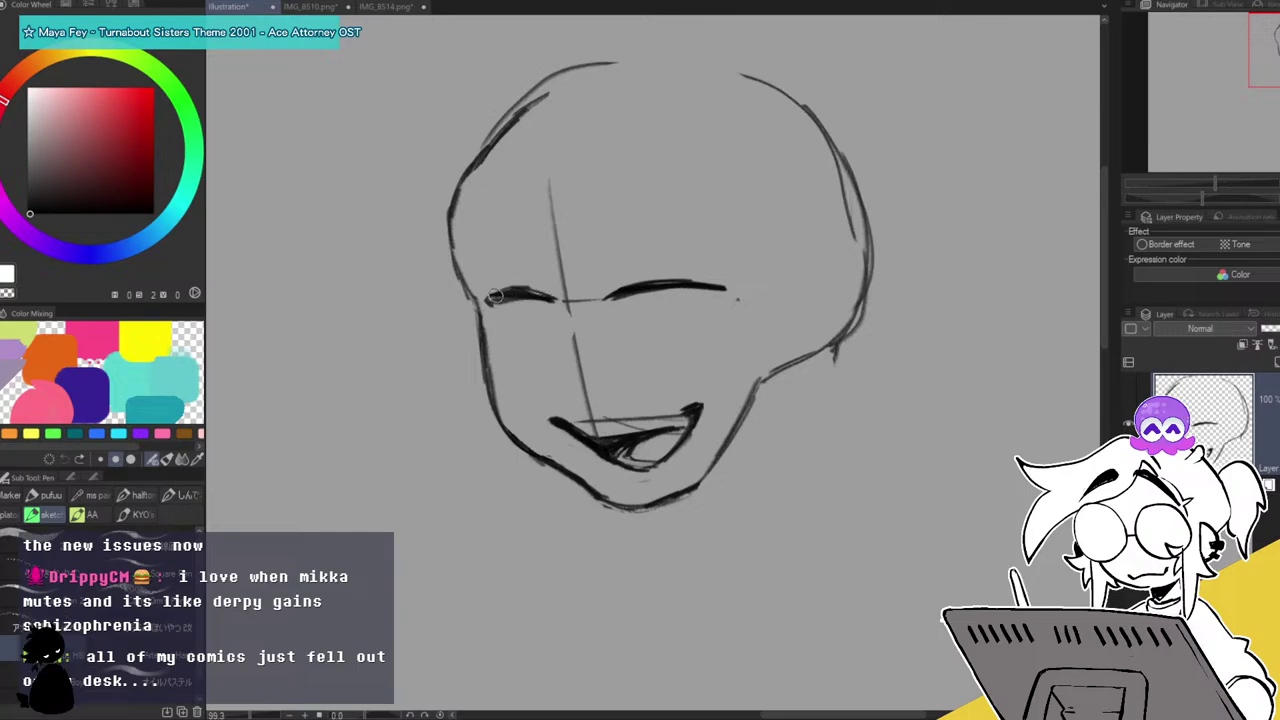
pyautogui.moveTo(552, 300)
pyautogui.mouseDown()
pyautogui.moveTo(488, 294)
pyautogui.moveTo(500, 292)
pyautogui.mouseUp()
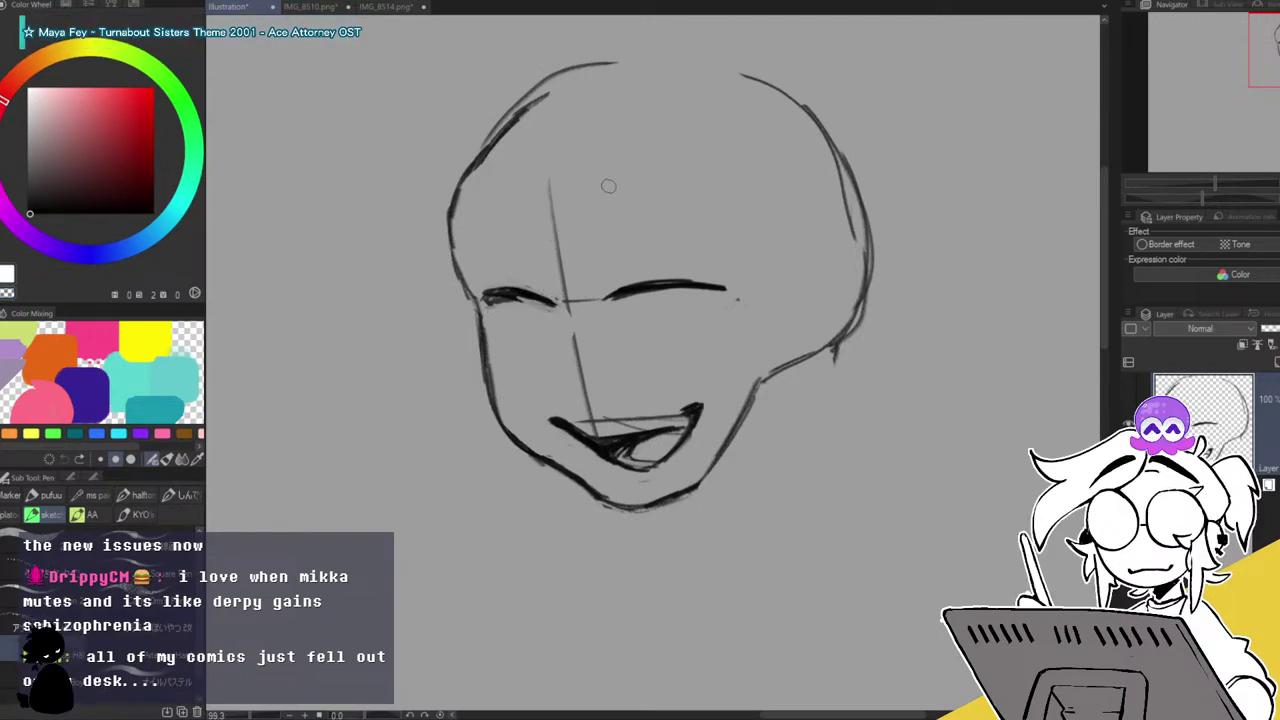
# Draw a slanted, tapered eyebrow above the near eye, and erase the stray dot and the face guidelines.
pyautogui.moveTo(570, 217); pyautogui.dragTo(695, 248)
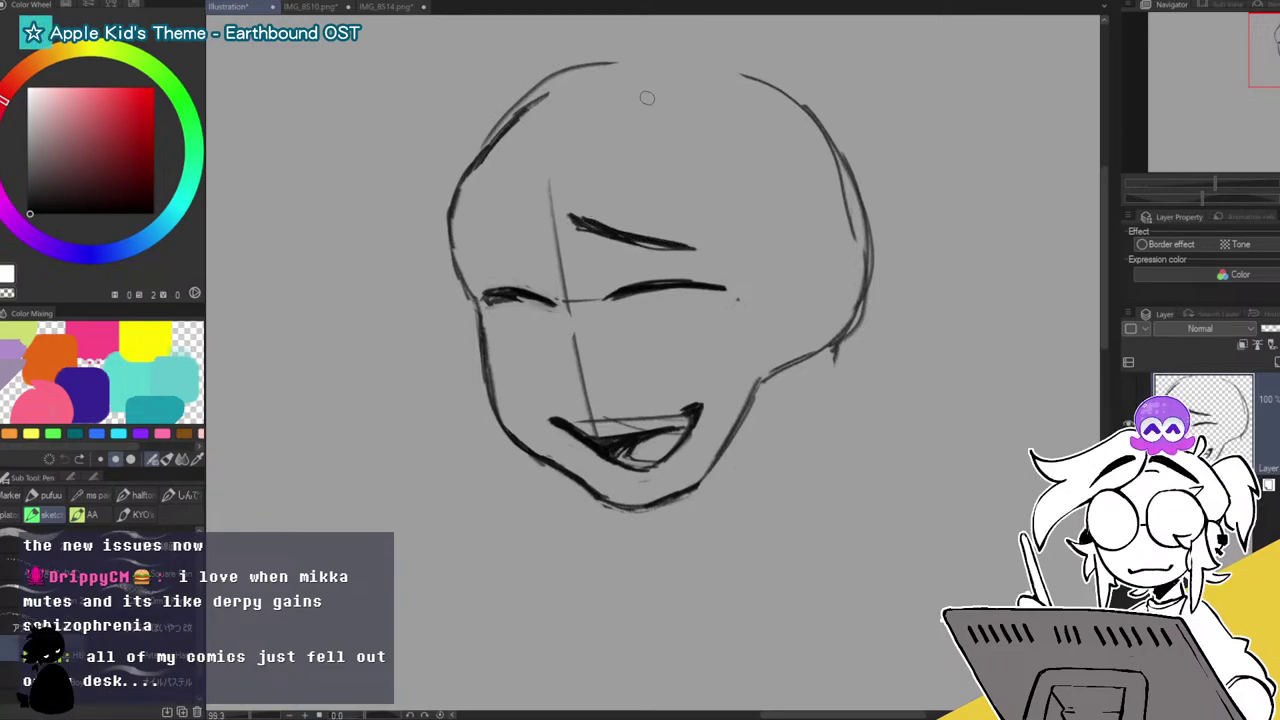
pyautogui.press('e')
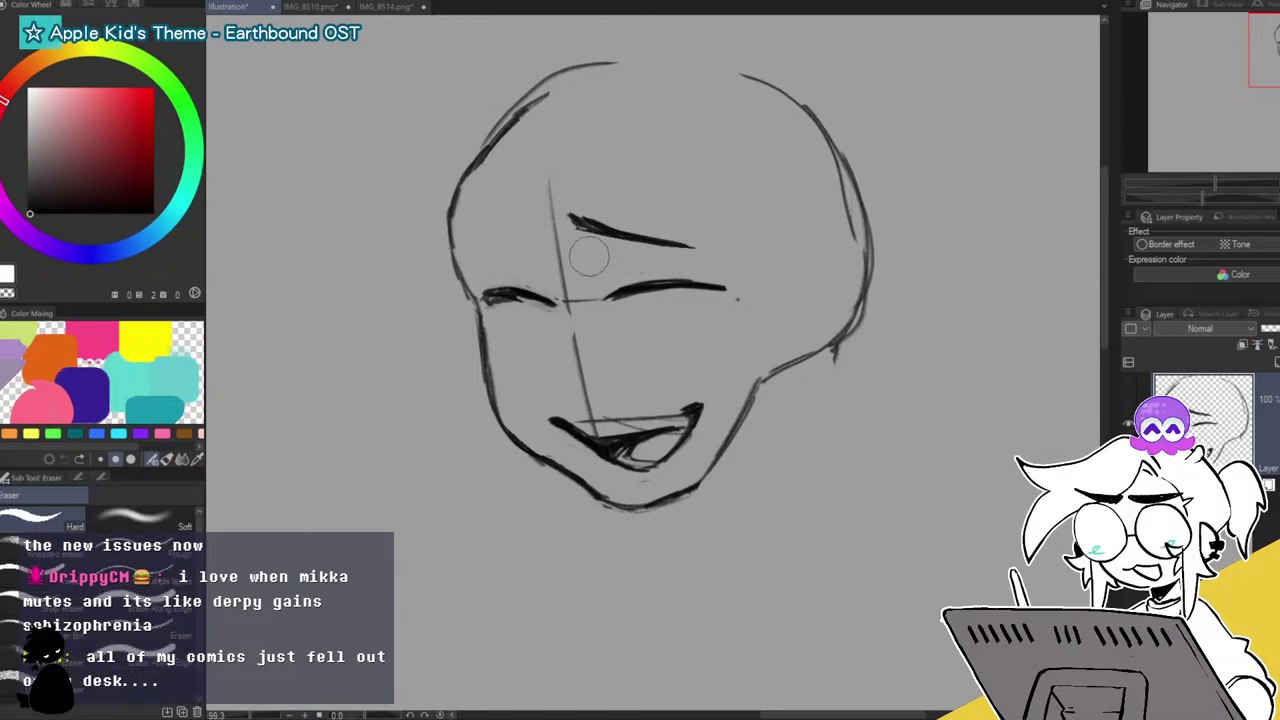
pyautogui.click(735, 317)
pyautogui.moveTo(565, 294); pyautogui.dragTo(553, 217)
pyautogui.moveTo(557, 167)
pyautogui.mouseDown()
pyautogui.moveTo(548, 219)
pyautogui.moveTo(575, 324)
pyautogui.moveTo(571, 311)
pyautogui.moveTo(589, 305)
pyautogui.moveTo(584, 394)
pyautogui.mouseUp()
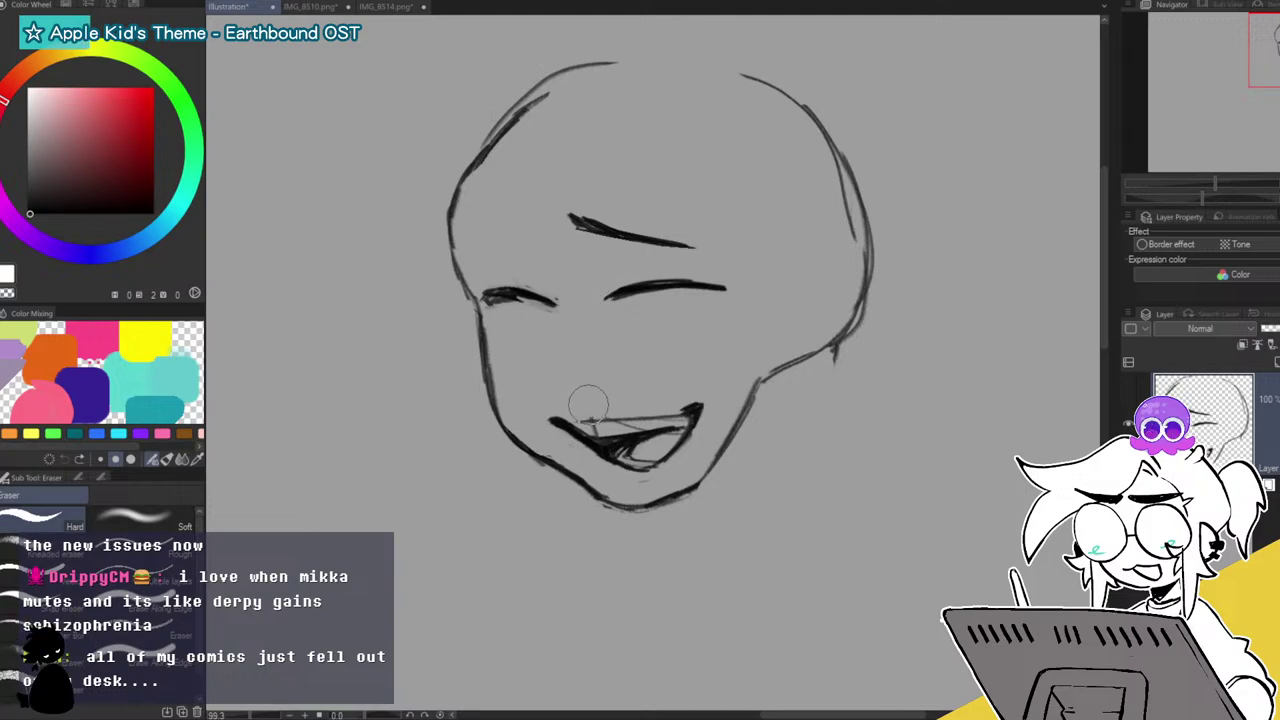
# Erase the rough lines along the top of the mouth and redraw the upper lip as a clean line between the corners.
pyautogui.moveTo(585, 432); pyautogui.dragTo(687, 416)
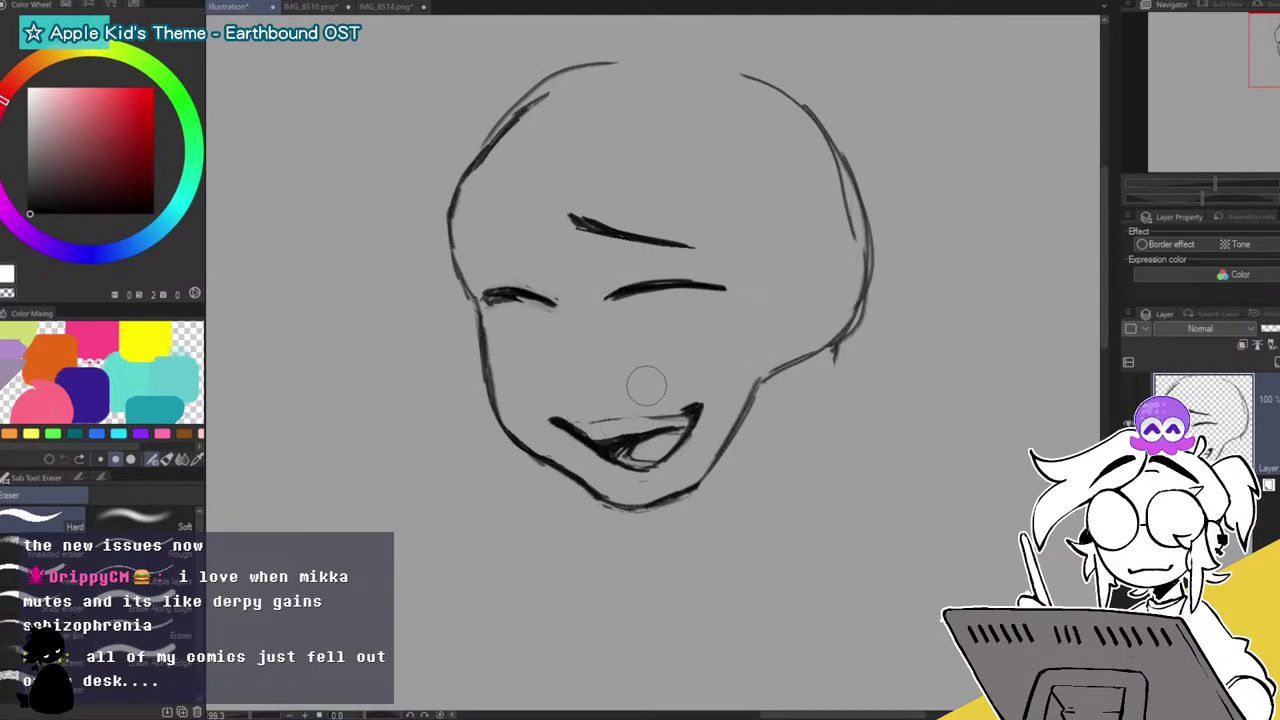
pyautogui.press('p')
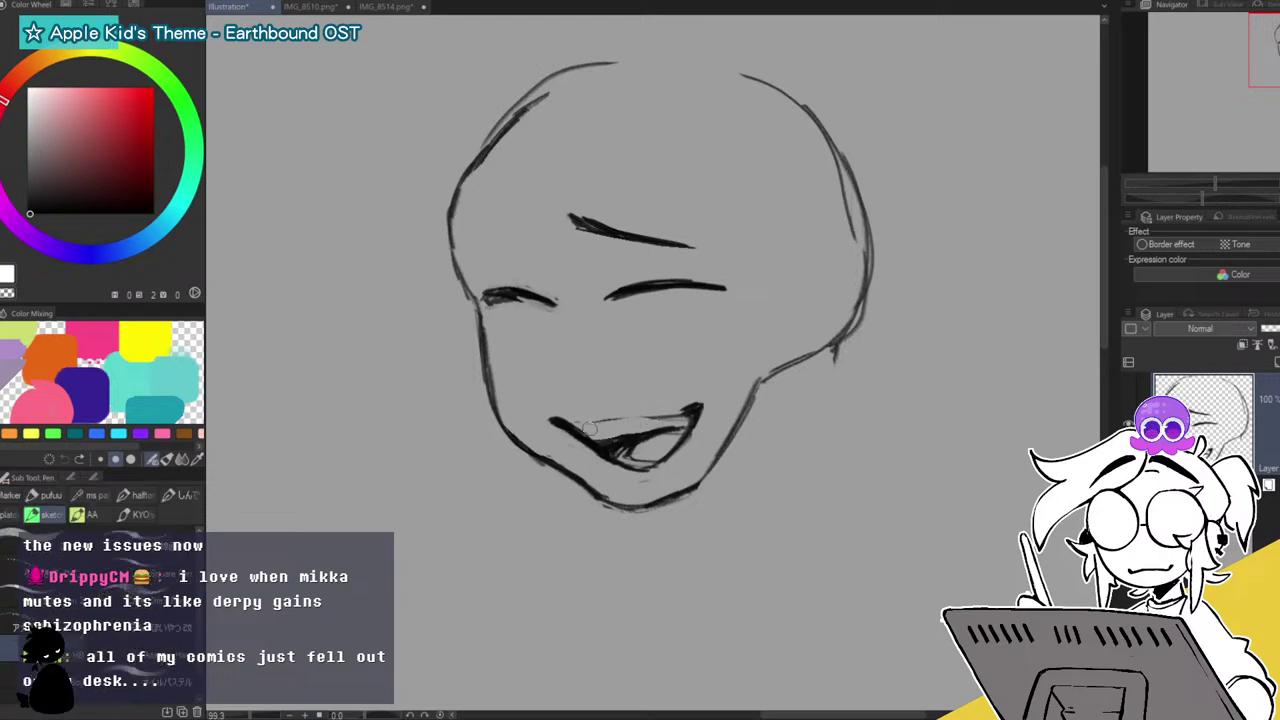
pyautogui.moveTo(582, 426); pyautogui.dragTo(656, 415)
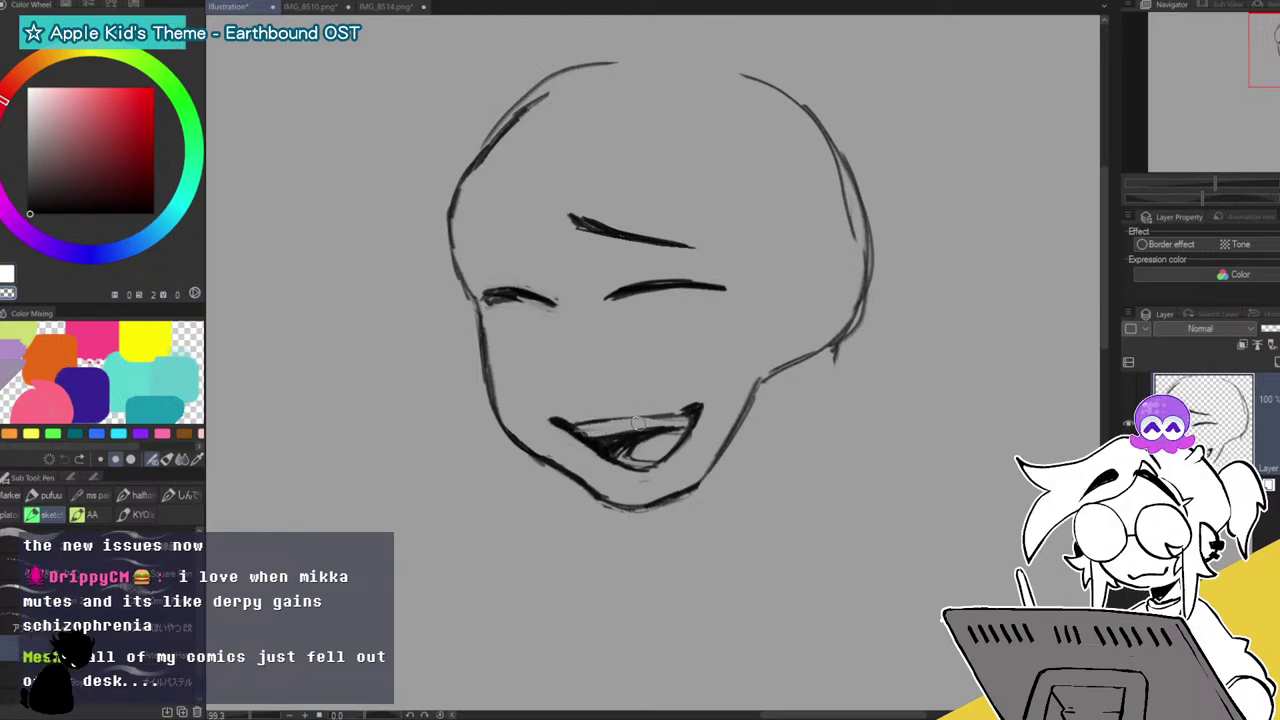
pyautogui.moveTo(580, 428)
pyautogui.mouseDown()
pyautogui.moveTo(641, 421)
pyautogui.moveTo(578, 428)
pyautogui.mouseUp()
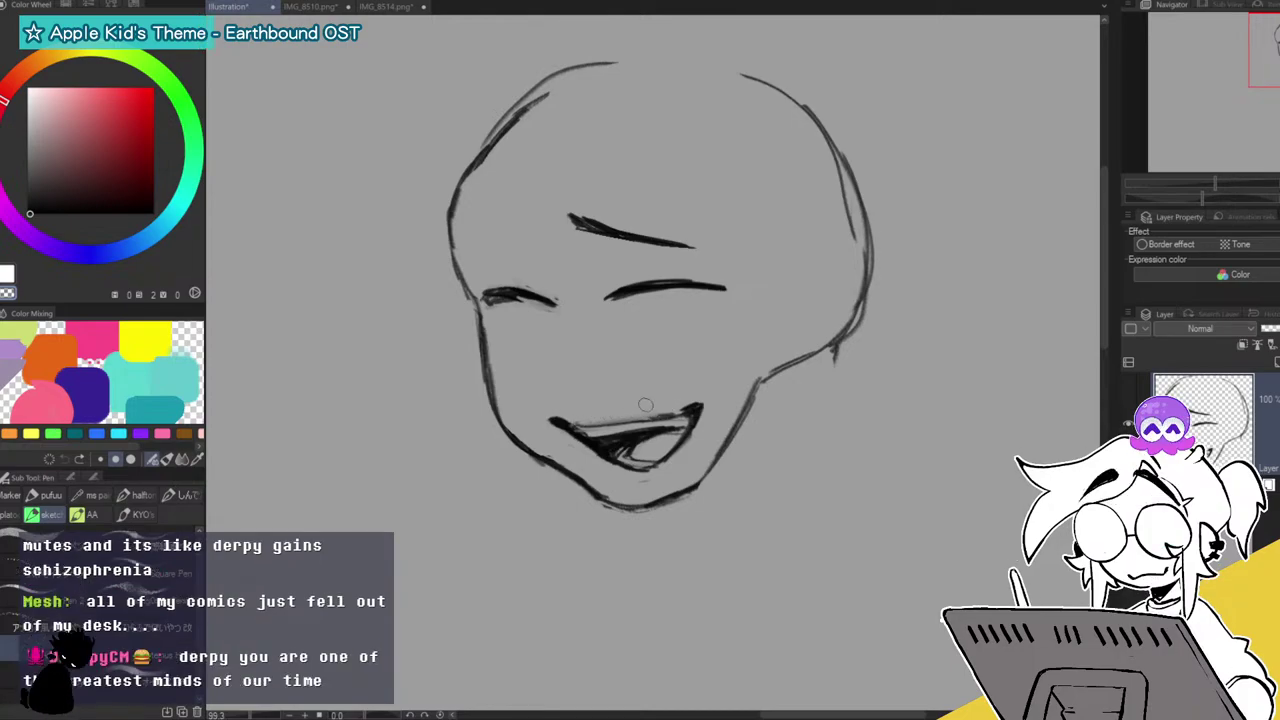
pyautogui.moveTo(544, 366)
pyautogui.mouseDown()
pyautogui.moveTo(593, 381)
pyautogui.moveTo(542, 377)
pyautogui.mouseUp()
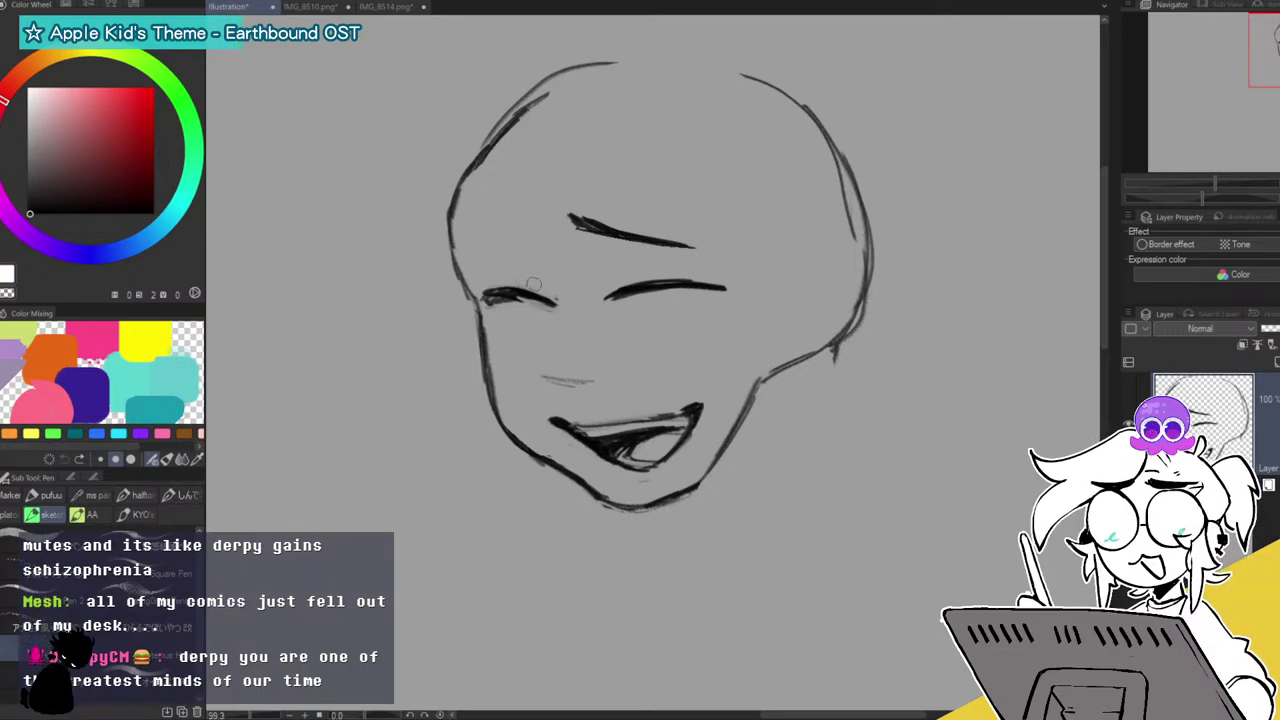
pyautogui.moveTo(553, 308)
pyautogui.mouseDown()
pyautogui.moveTo(523, 362)
pyautogui.moveTo(546, 376)
pyautogui.mouseUp()
pyautogui.hotkey('ctrl', 'z')
pyautogui.moveTo(556, 312); pyautogui.dragTo(518, 362)
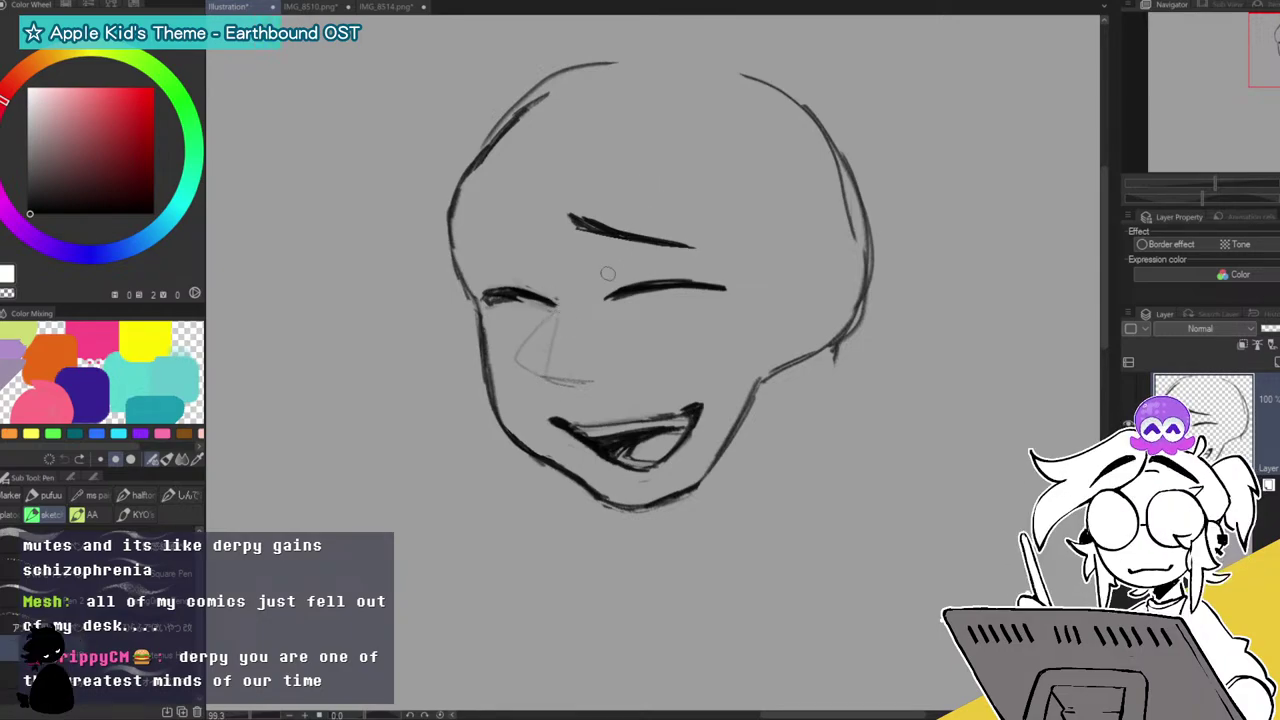
pyautogui.press('e')
pyautogui.moveTo(560, 378)
pyautogui.mouseDown()
pyautogui.moveTo(603, 360)
pyautogui.moveTo(620, 372)
pyautogui.moveTo(554, 363)
pyautogui.moveTo(565, 336)
pyautogui.mouseUp()
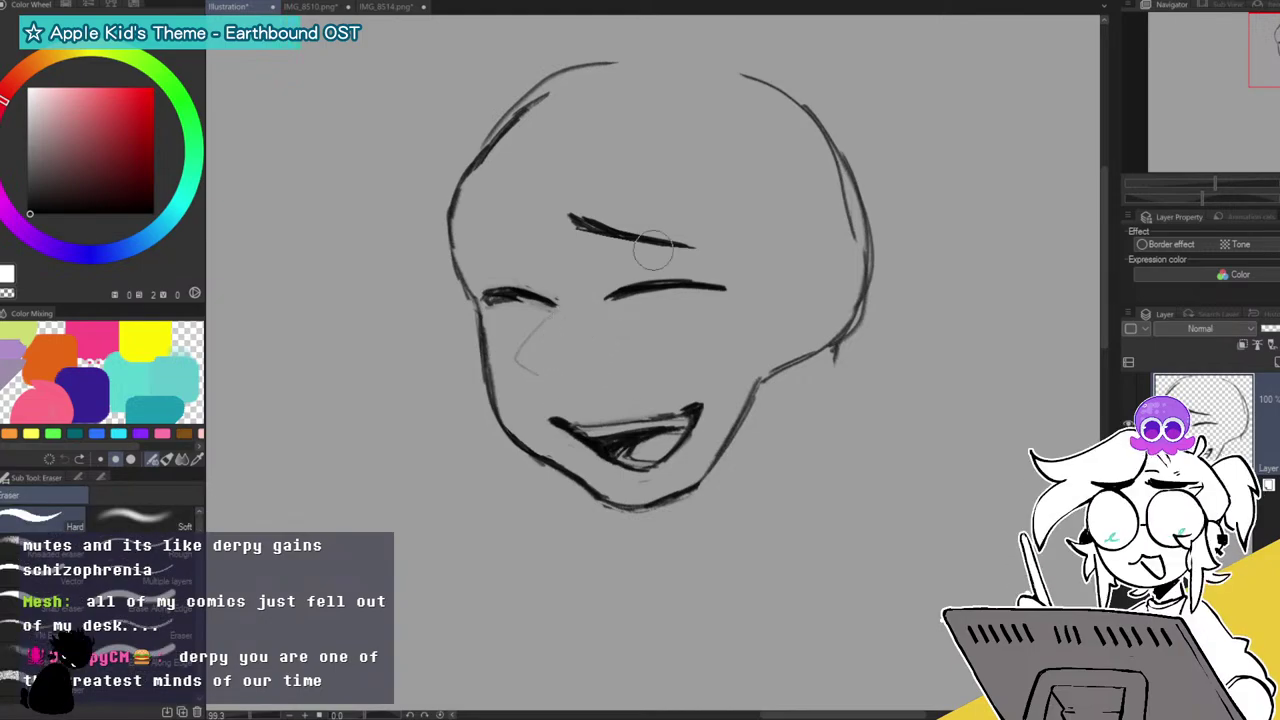
# Draw a short horizontal line for the nose's underside above the mouth, and erase the slanted nose bridge guideline.
pyautogui.press('p')
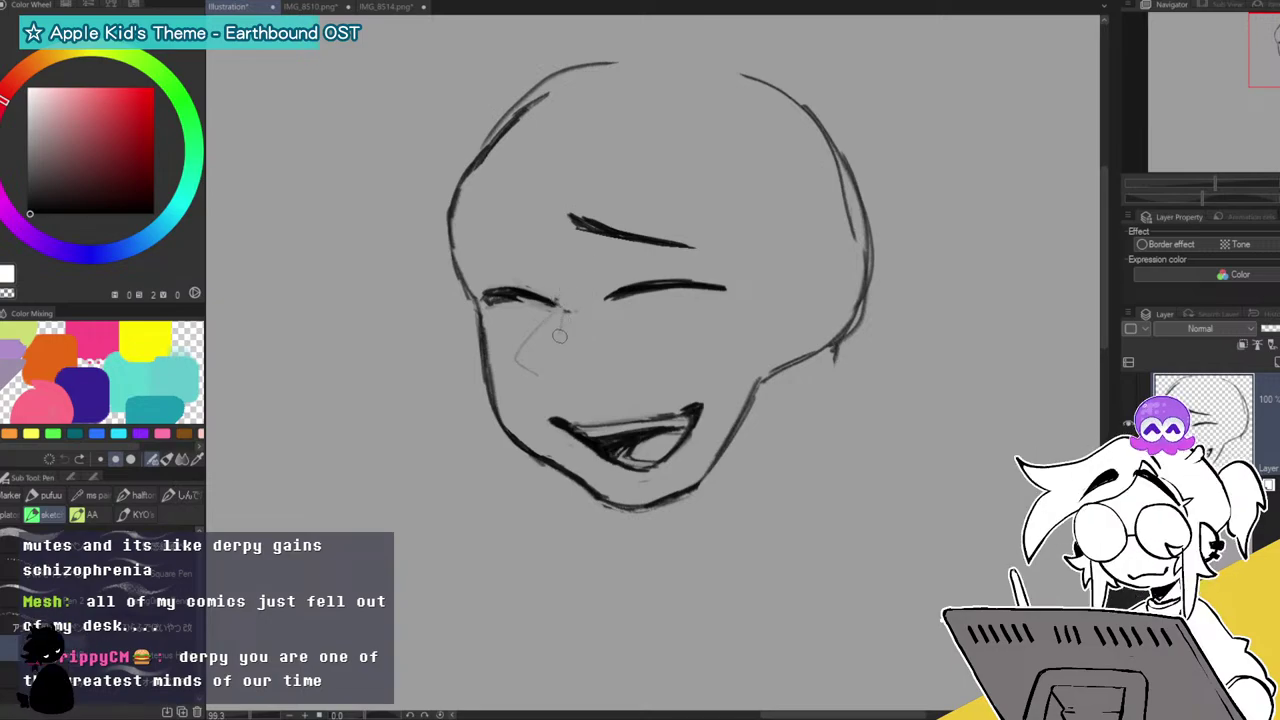
pyautogui.moveTo(546, 382); pyautogui.dragTo(590, 386)
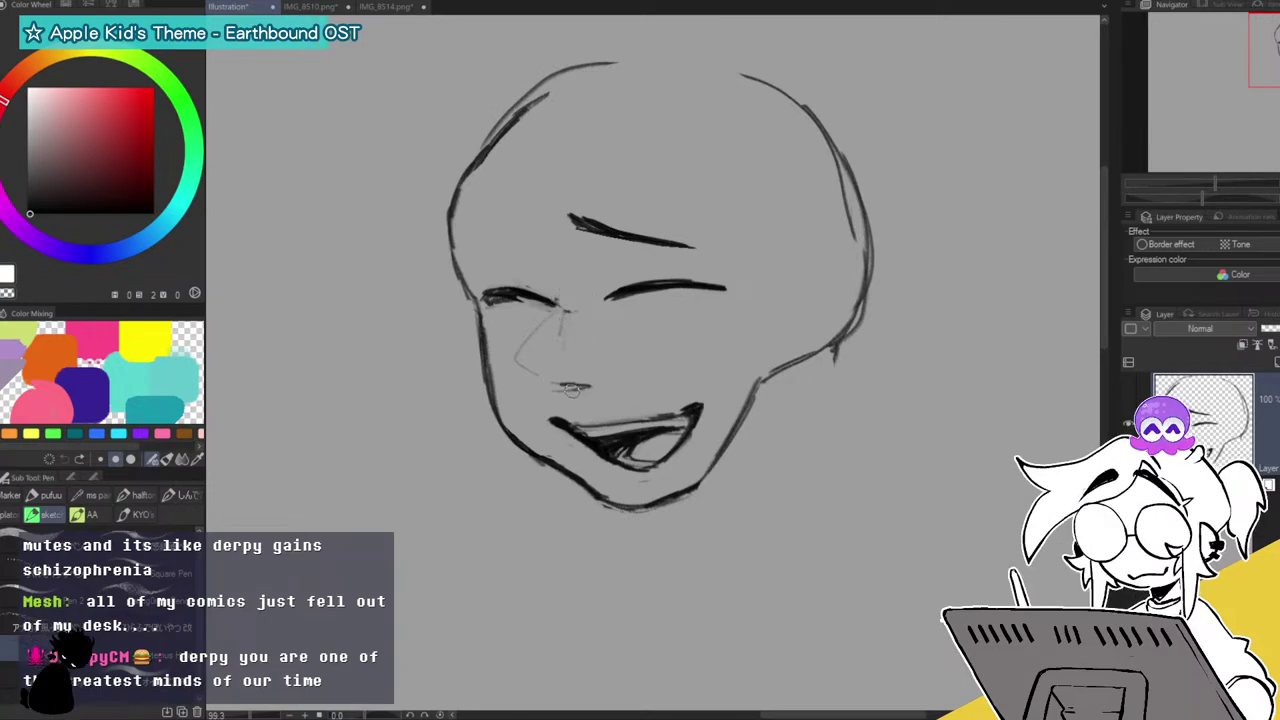
pyautogui.hotkey('ctrl', 'z')
pyautogui.moveTo(553, 388); pyautogui.dragTo(590, 388)
pyautogui.press('e')
pyautogui.moveTo(543, 334)
pyautogui.mouseDown()
pyautogui.moveTo(526, 343)
pyautogui.moveTo(543, 340)
pyautogui.mouseUp()
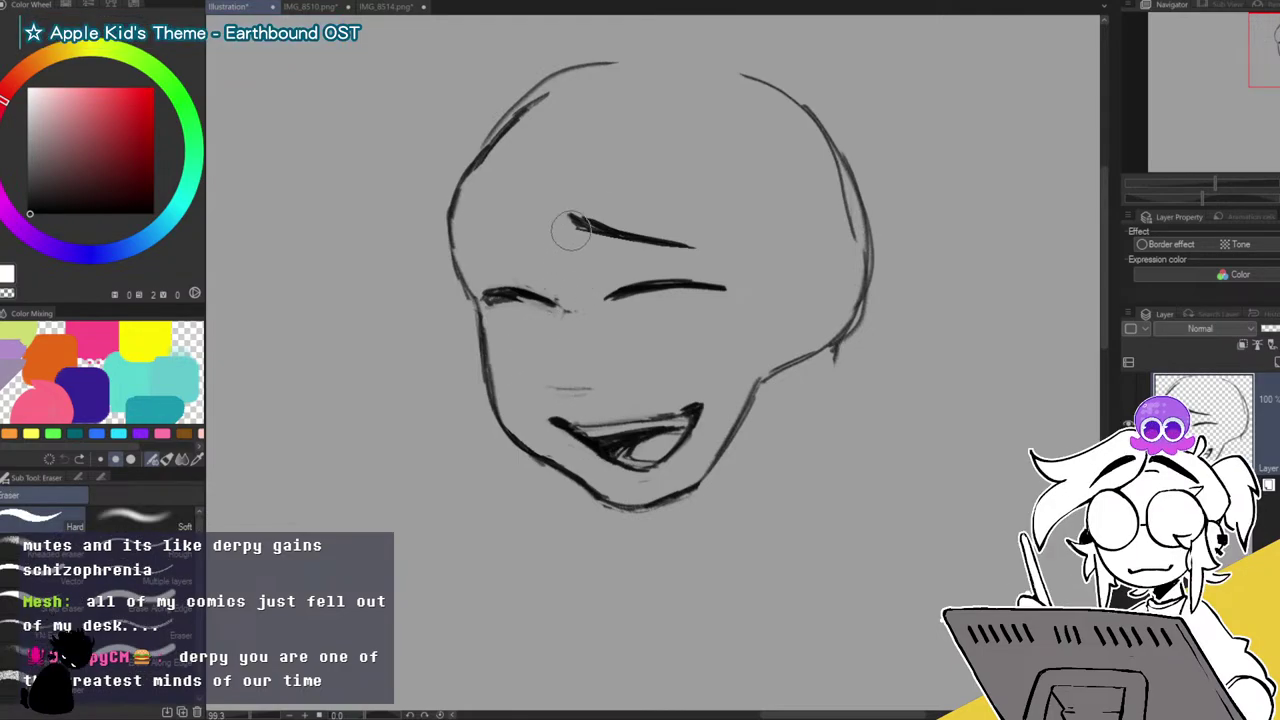
# Erase the rough forehead edge on the far side and redraw it as a smoother curve down to the eye socket.
pyautogui.moveTo(486, 189)
pyautogui.mouseDown()
pyautogui.moveTo(454, 172)
pyautogui.moveTo(488, 120)
pyautogui.moveTo(455, 230)
pyautogui.mouseUp()
pyautogui.press('p')
pyautogui.moveTo(482, 158); pyautogui.dragTo(454, 262)
pyautogui.moveTo(468, 205); pyautogui.dragTo(480, 305)
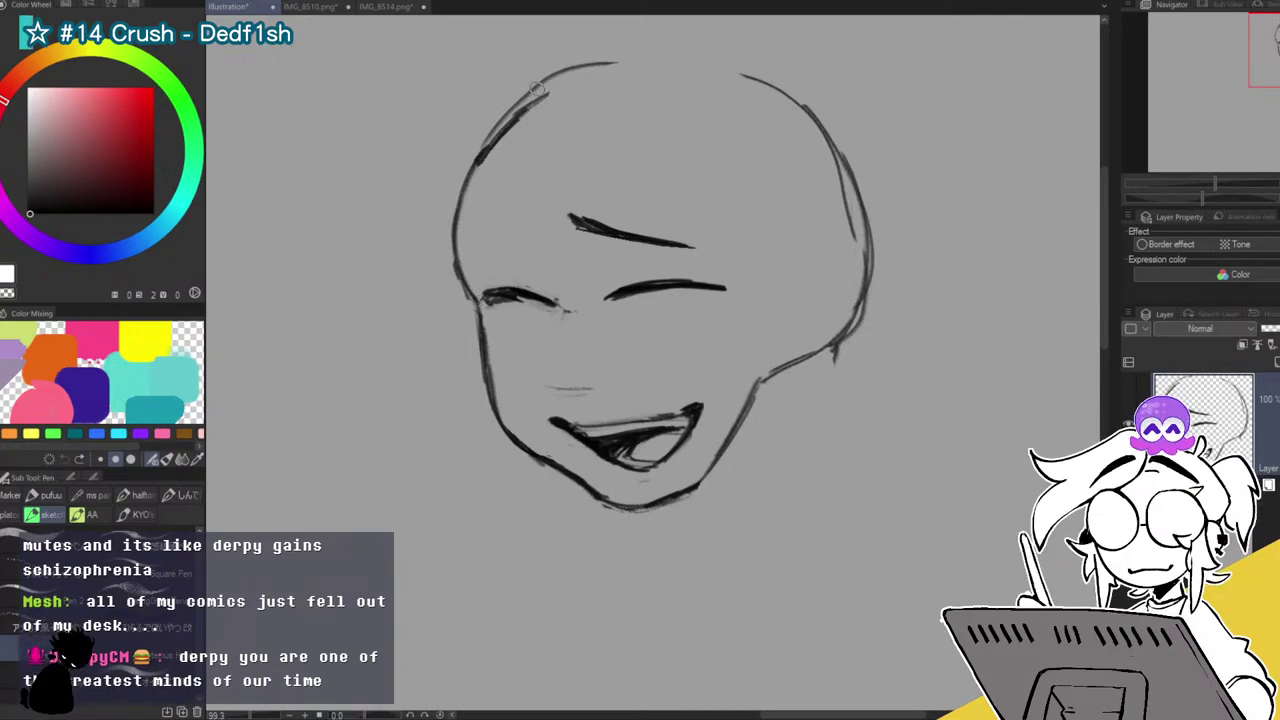
pyautogui.press('h')
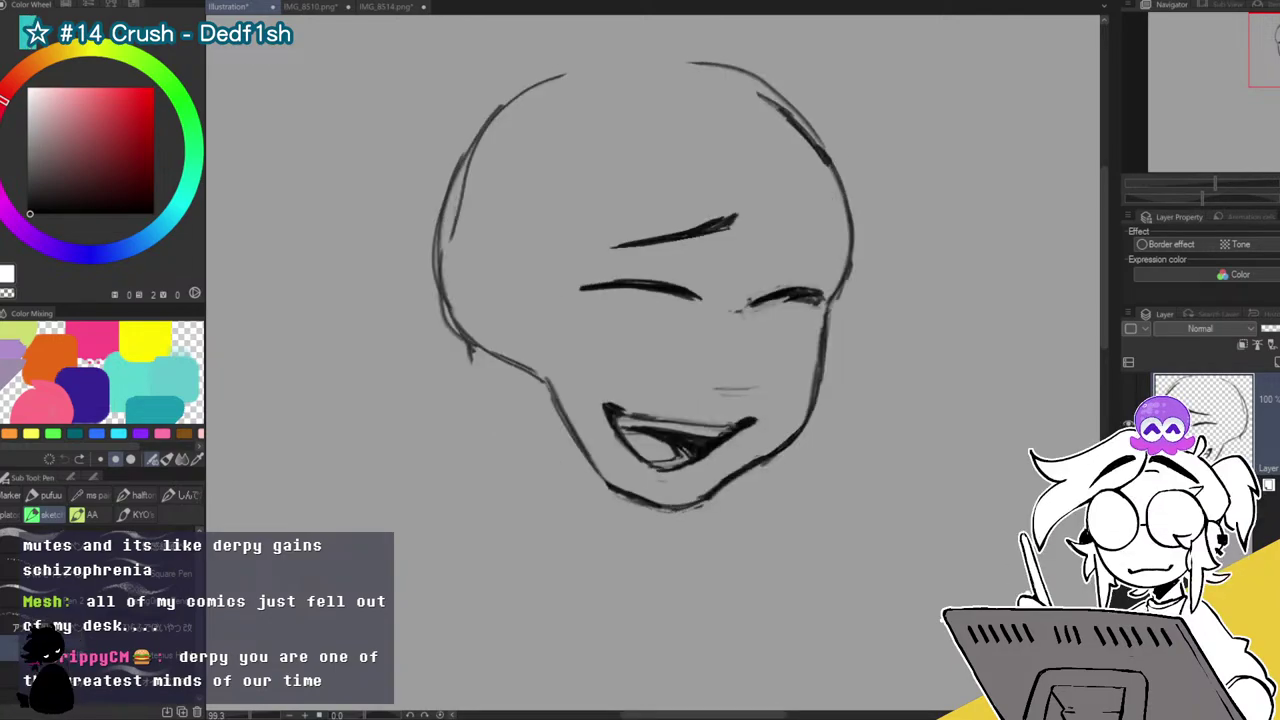
pyautogui.press('h')
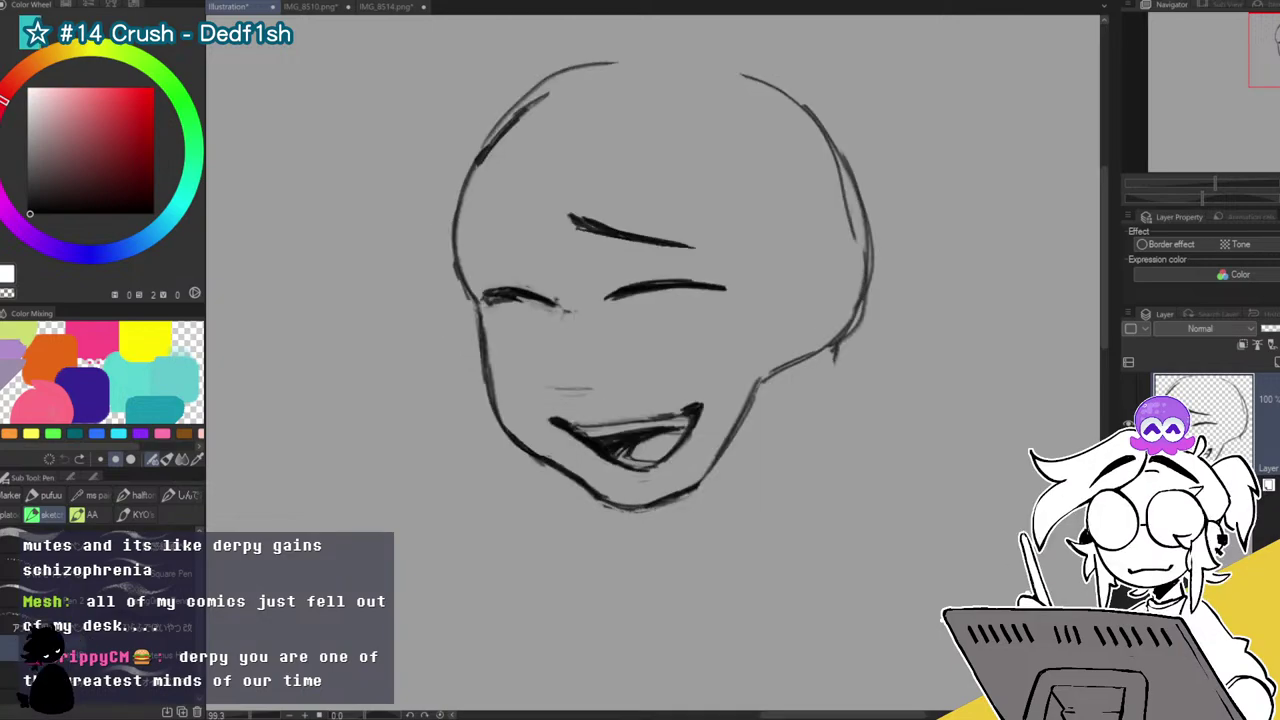
# Add furrow strokes at the eyebrow's inner end and hatch slanted blush lines on both cheeks beneath the closed eyes.
pyautogui.moveTo(567, 222)
pyautogui.mouseDown()
pyautogui.moveTo(584, 237)
pyautogui.moveTo(574, 241)
pyautogui.mouseUp()
pyautogui.press('c')
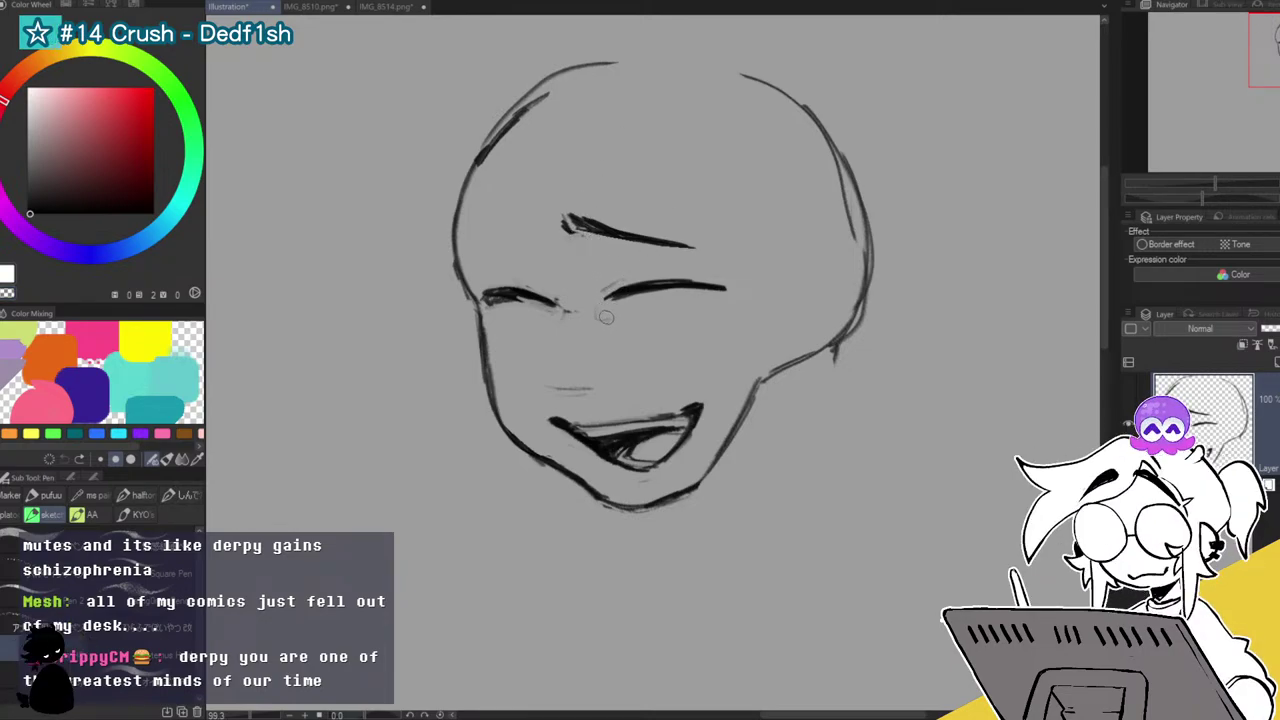
pyautogui.moveTo(496, 316)
pyautogui.mouseDown()
pyautogui.moveTo(496, 380)
pyautogui.moveTo(517, 313)
pyautogui.moveTo(507, 397)
pyautogui.moveTo(530, 317)
pyautogui.moveTo(528, 405)
pyautogui.mouseUp()
pyautogui.moveTo(543, 314); pyautogui.dragTo(539, 380)
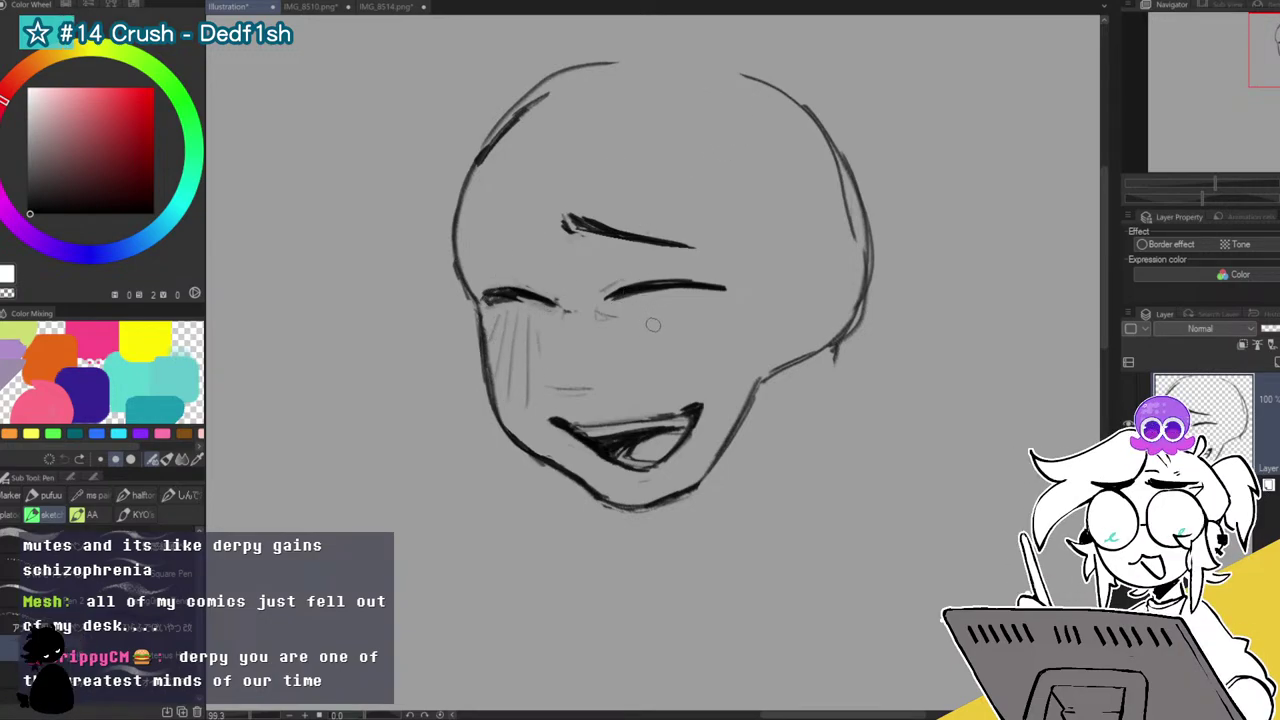
pyautogui.moveTo(636, 326)
pyautogui.mouseDown()
pyautogui.moveTo(660, 370)
pyautogui.moveTo(684, 372)
pyautogui.mouseUp()
pyautogui.moveTo(676, 328)
pyautogui.mouseDown()
pyautogui.moveTo(704, 382)
pyautogui.moveTo(722, 368)
pyautogui.mouseUp()
# Sketch an ear behind the near cheek, then lasso it and move it slightly up toward the back of the head.
pyautogui.moveTo(748, 290)
pyautogui.mouseDown()
pyautogui.moveTo(795, 299)
pyautogui.moveTo(798, 339)
pyautogui.moveTo(765, 389)
pyautogui.moveTo(794, 329)
pyautogui.moveTo(796, 348)
pyautogui.moveTo(810, 344)
pyautogui.moveTo(771, 342)
pyautogui.mouseUp()
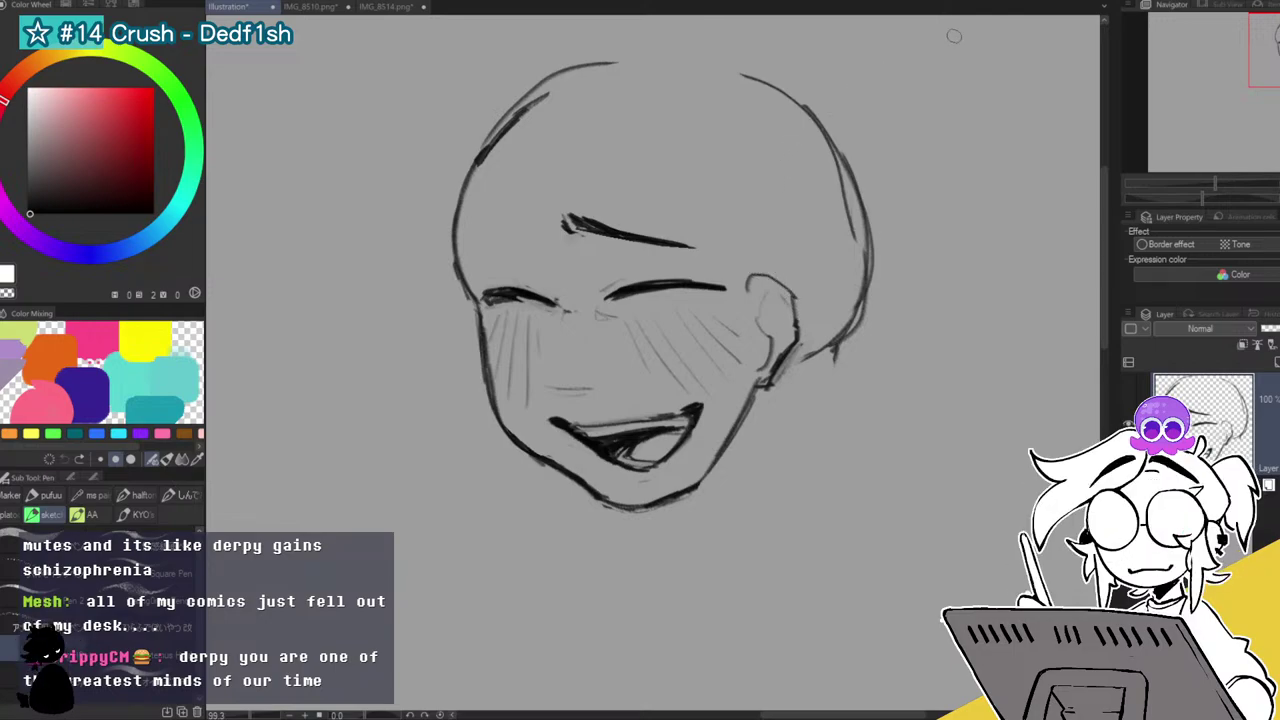
pyautogui.press('m')
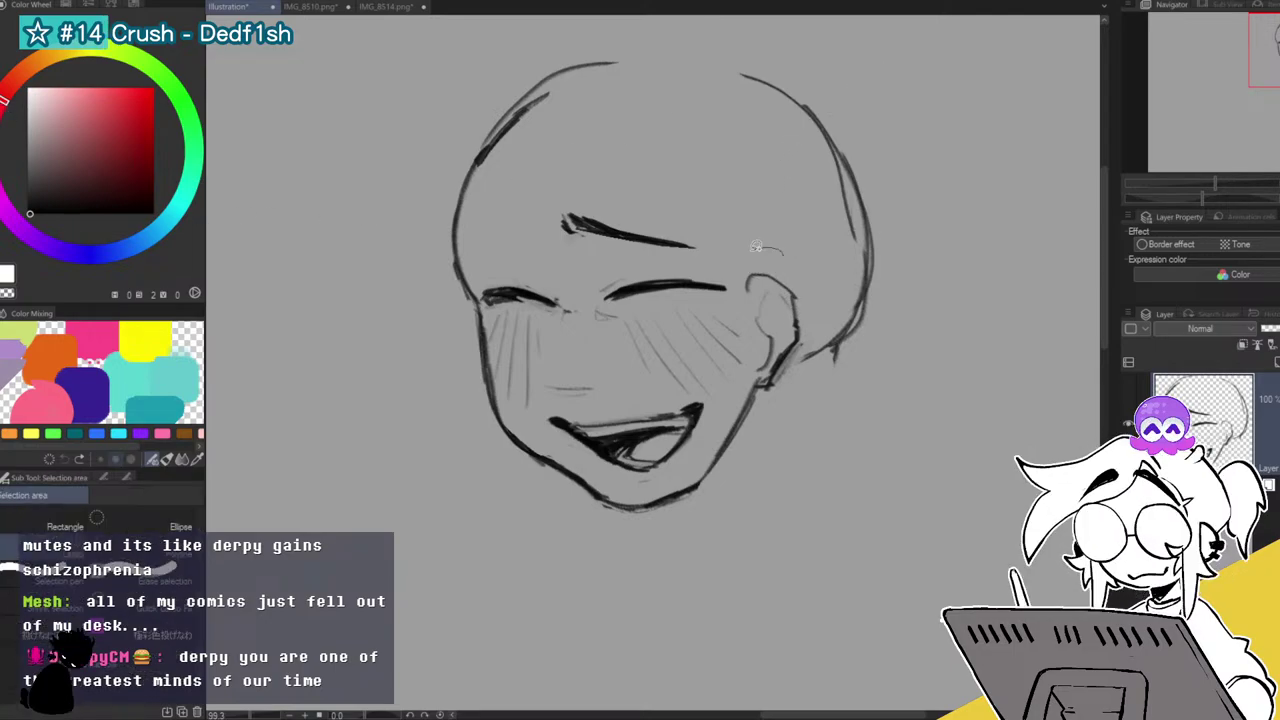
pyautogui.moveTo(795, 376); pyautogui.dragTo(836, 246)
pyautogui.hotkey('ctrl', 't')
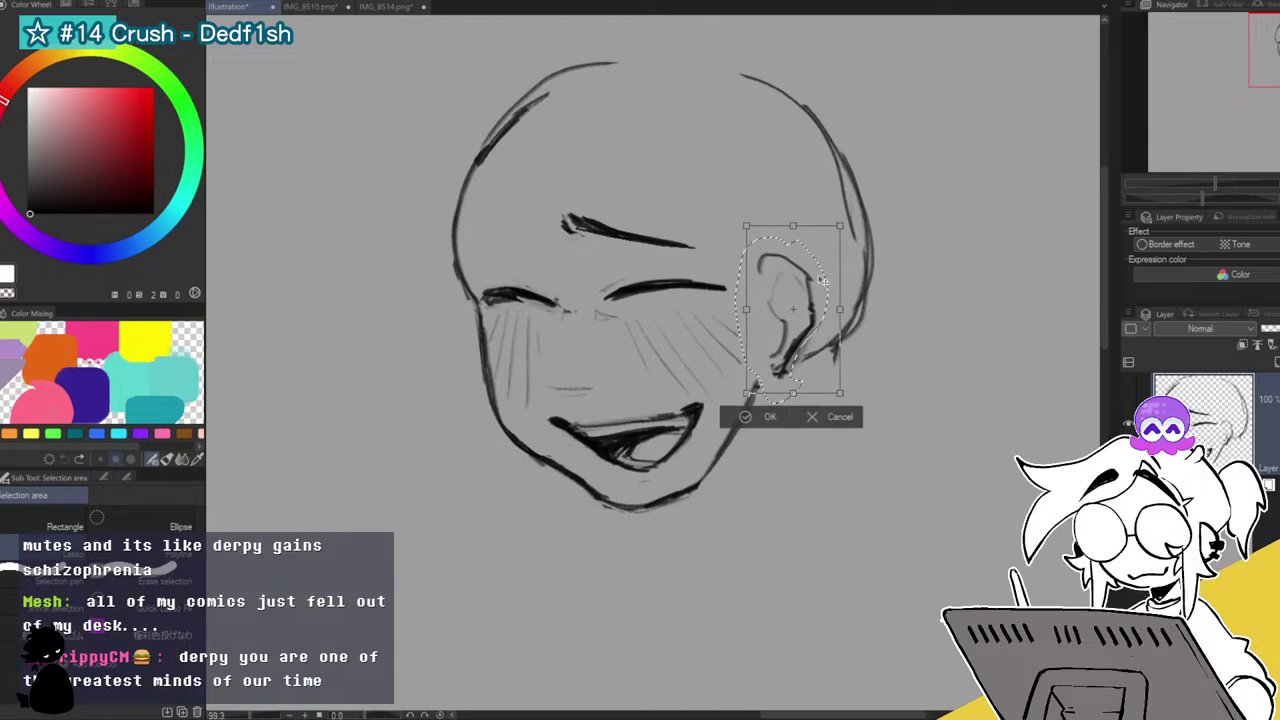
pyautogui.click(741, 423)
pyautogui.hotkey('ctrl', 'd')
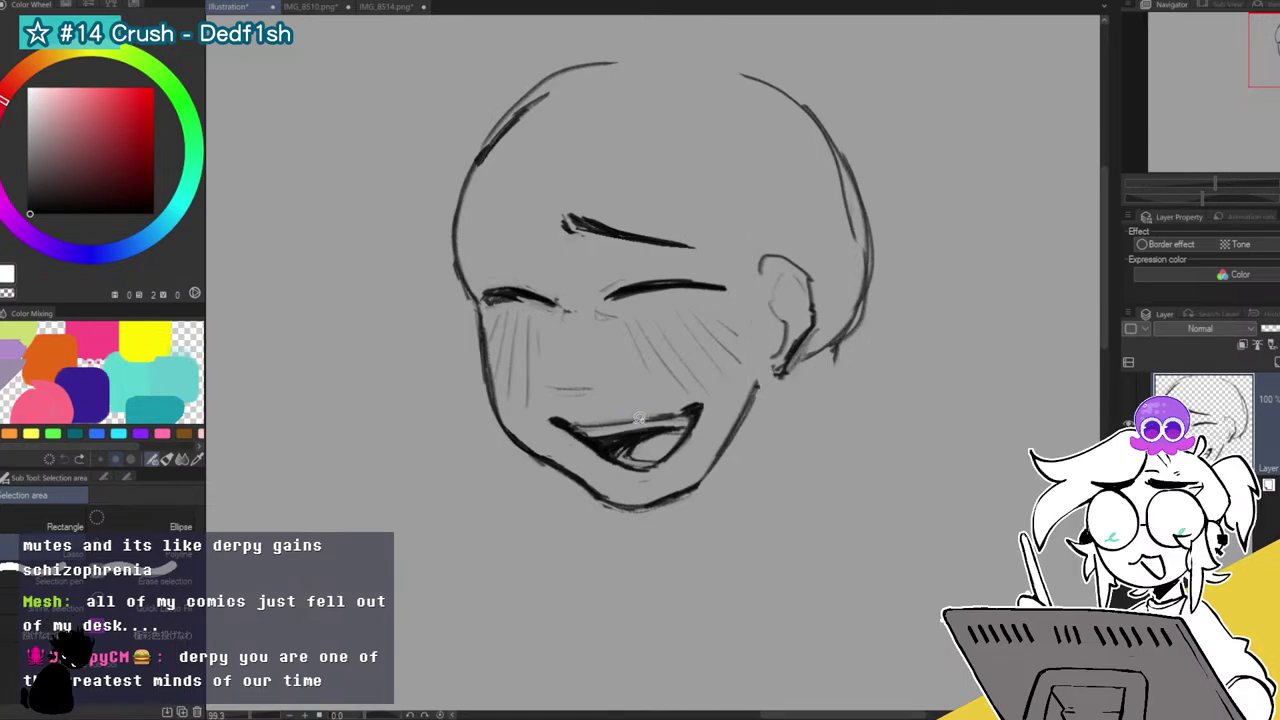
# Mirror the canvas view, lasso the skull outline and transform it to be flatter, slightly tilted and closer to the face.
pyautogui.press('h')
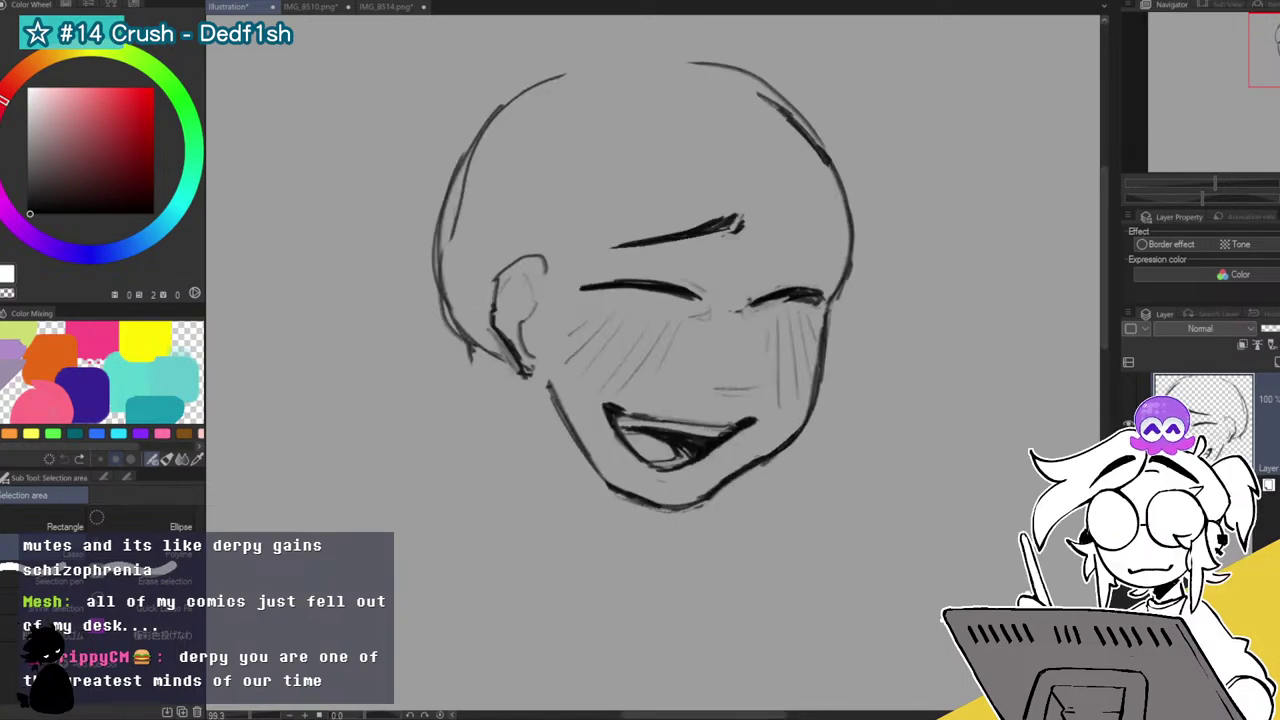
pyautogui.moveTo(520, 404)
pyautogui.mouseDown()
pyautogui.moveTo(454, 74)
pyautogui.moveTo(810, 29)
pyautogui.moveTo(919, 246)
pyautogui.mouseUp()
pyautogui.moveTo(862, 316)
pyautogui.mouseDown()
pyautogui.moveTo(889, 252)
pyautogui.moveTo(859, 202)
pyautogui.moveTo(786, 176)
pyautogui.moveTo(615, 162)
pyautogui.moveTo(585, 178)
pyautogui.mouseUp()
pyautogui.hotkey('ctrl', 't')
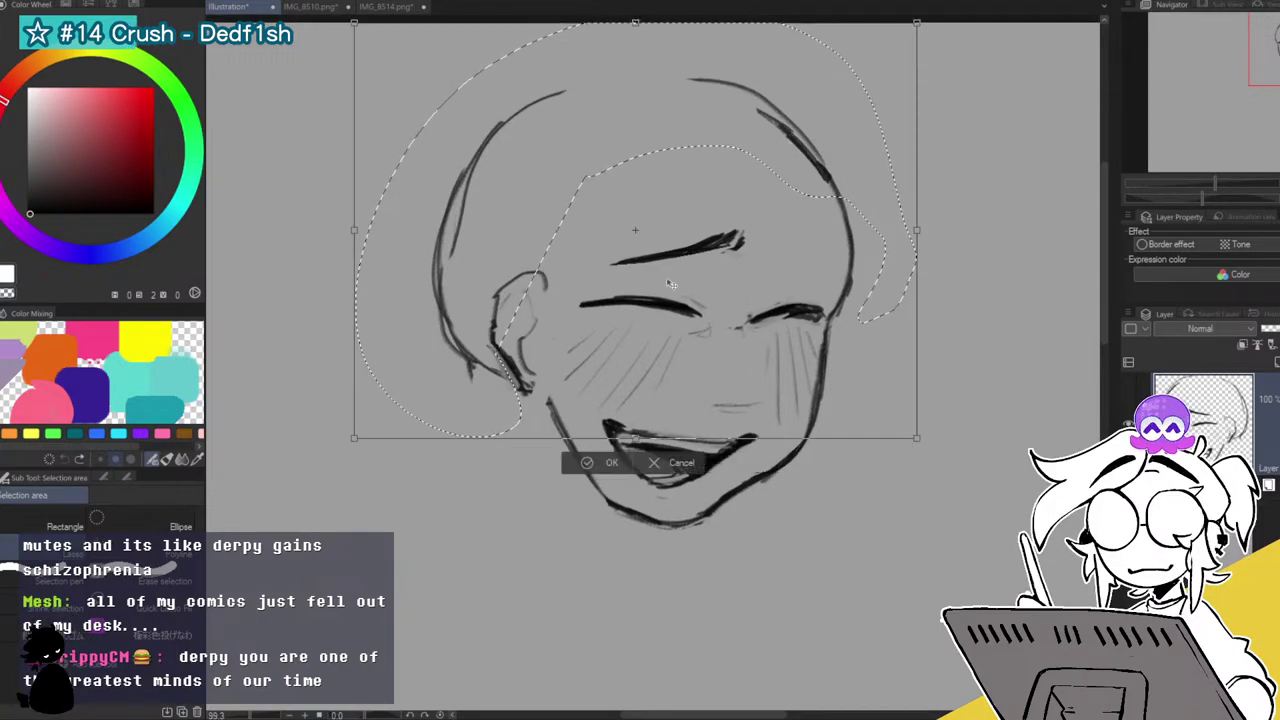
pyautogui.moveTo(645, 443)
pyautogui.mouseDown()
pyautogui.moveTo(643, 330)
pyautogui.moveTo(624, 400)
pyautogui.mouseUp()
pyautogui.moveTo(799, 256); pyautogui.dragTo(807, 244)
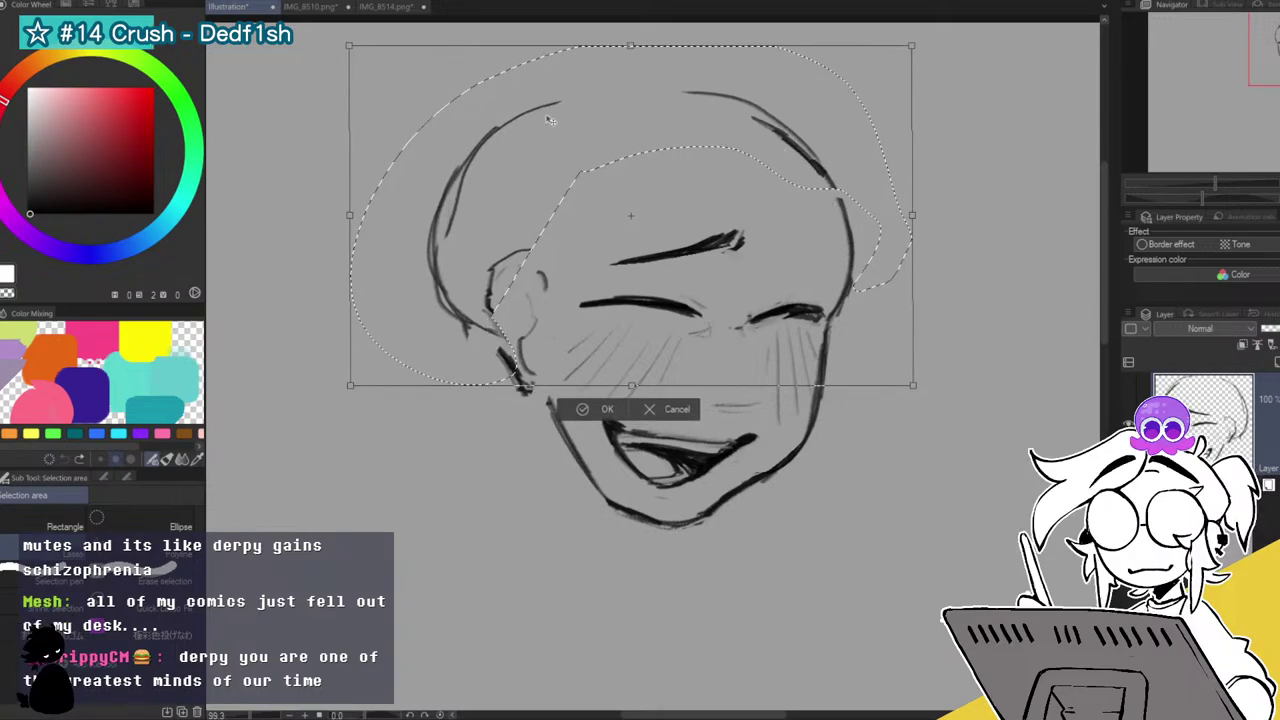
pyautogui.moveTo(351, 216); pyautogui.dragTo(375, 206)
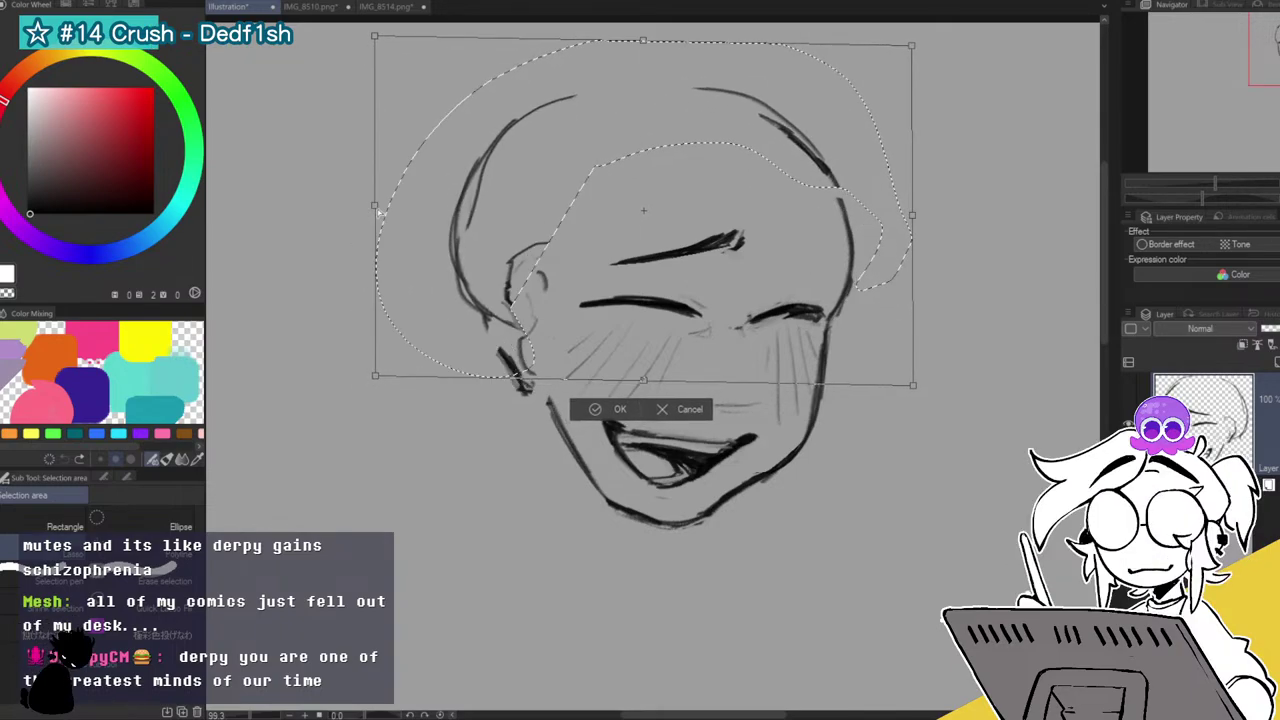
pyautogui.moveTo(558, 248); pyautogui.dragTo(556, 260)
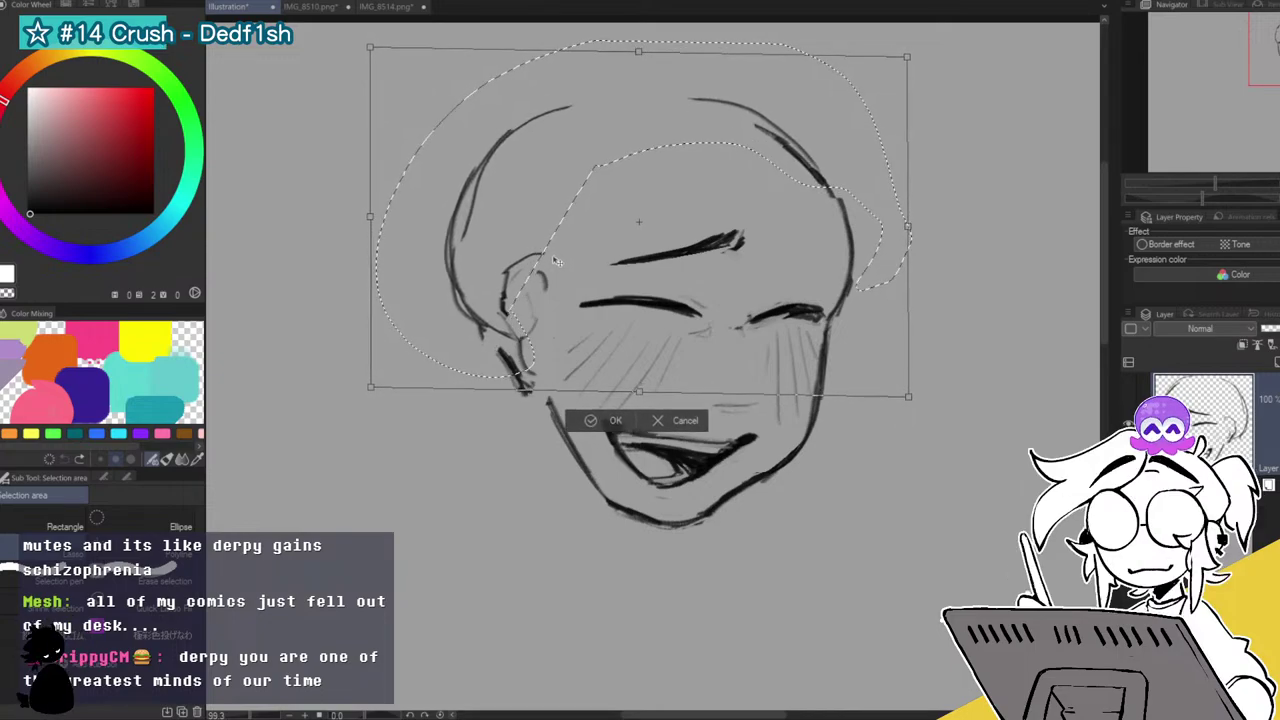
pyautogui.click(600, 421)
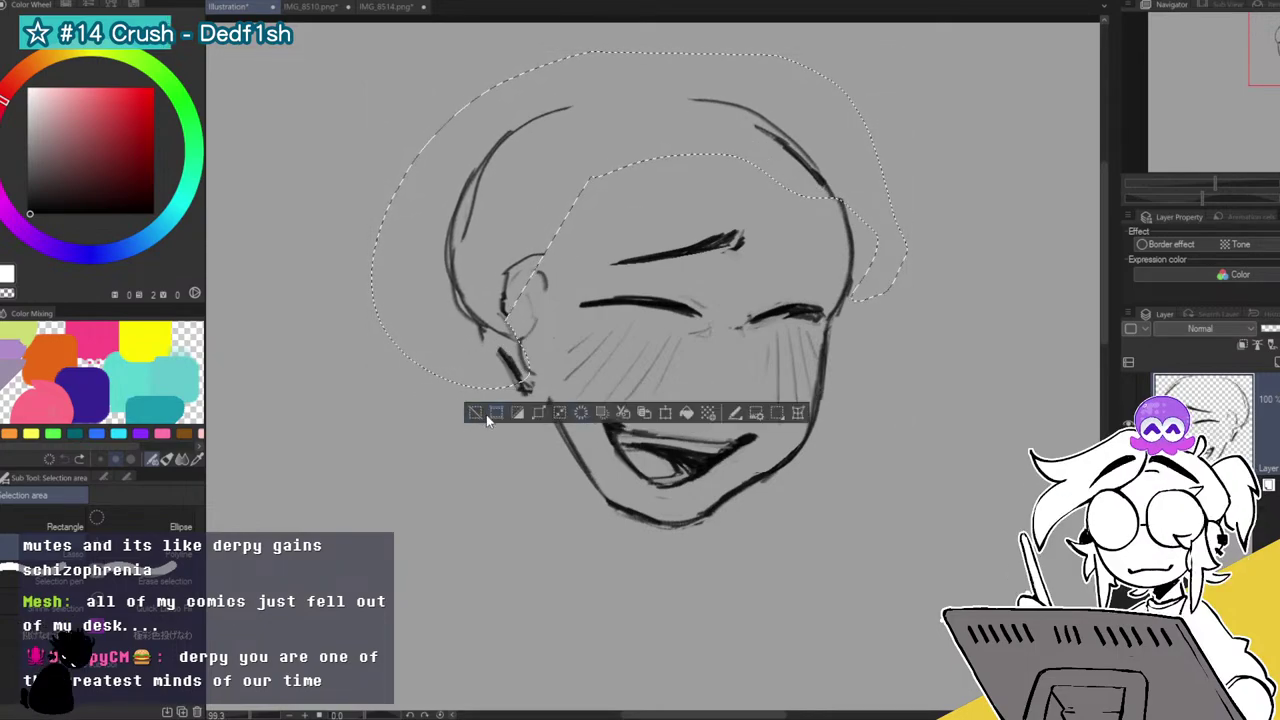
pyautogui.click(490, 414)
pyautogui.hotkey('ctrl', 'z')
pyautogui.moveTo(1205, 62)
pyautogui.mouseDown()
pyautogui.moveTo(1246, 39)
pyautogui.moveTo(1214, 51)
pyautogui.moveTo(1278, 45)
pyautogui.mouseUp()
pyautogui.click(526, 436)
# Redraw the back of the skull as a cleaner, straighter line, and erase the old rough contour and most of the ear.
pyautogui.press('p')
pyautogui.moveTo(532, 196)
pyautogui.mouseDown()
pyautogui.moveTo(506, 312)
pyautogui.moveTo(555, 370)
pyautogui.mouseUp()
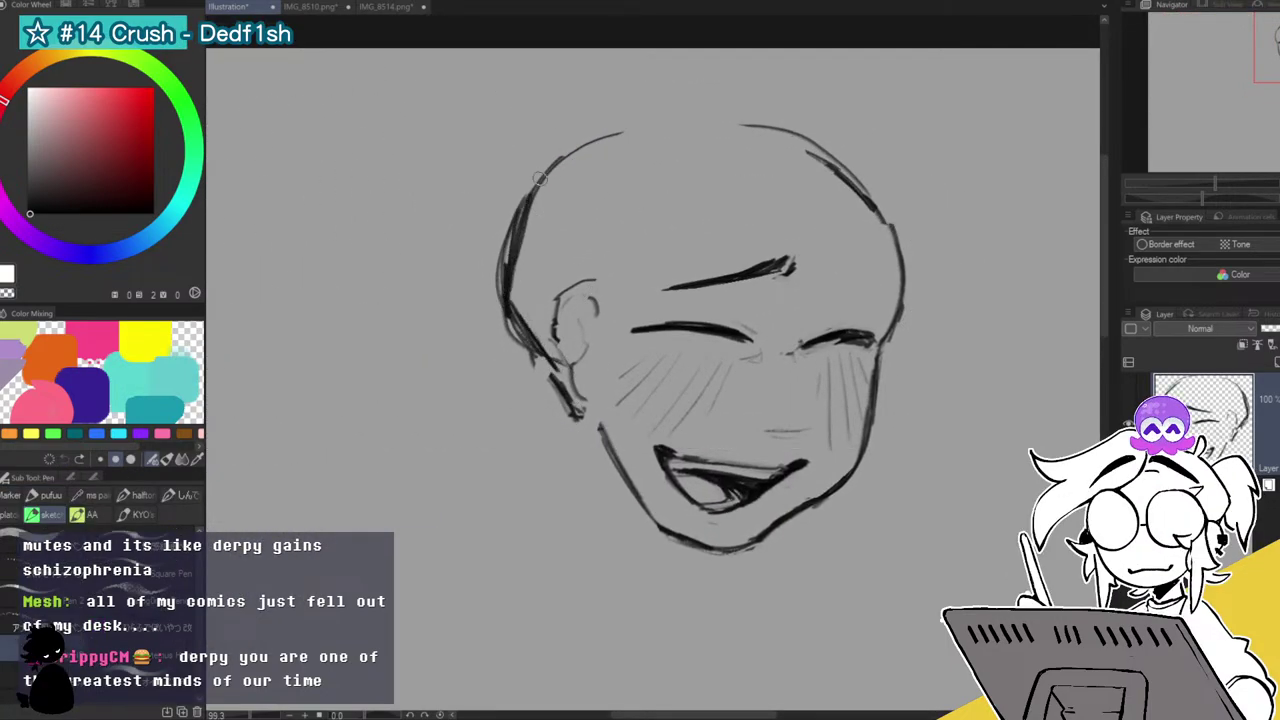
pyautogui.press('e')
pyautogui.moveTo(508, 190)
pyautogui.mouseDown()
pyautogui.moveTo(480, 341)
pyautogui.moveTo(520, 170)
pyautogui.mouseUp()
pyautogui.moveTo(476, 333); pyautogui.dragTo(563, 437)
pyautogui.moveTo(509, 347)
pyautogui.mouseDown()
pyautogui.moveTo(571, 434)
pyautogui.moveTo(594, 300)
pyautogui.mouseUp()
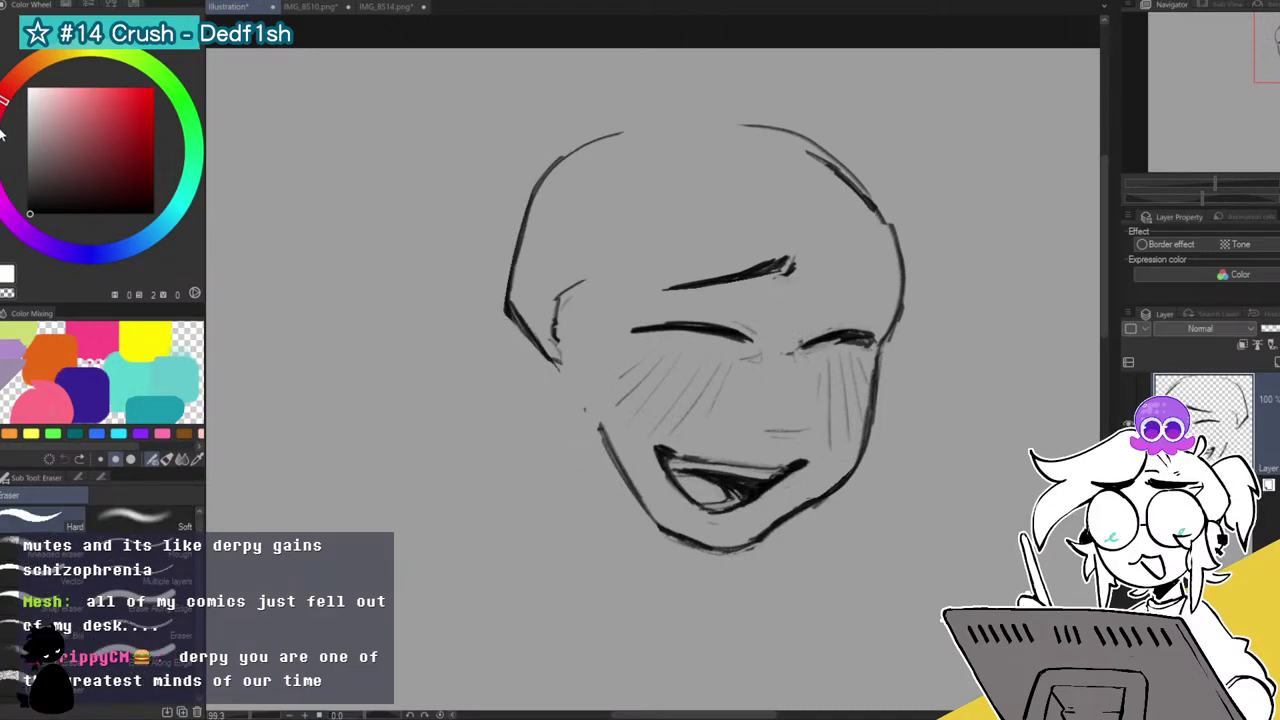
# Lasso the near closed eye and move it slightly down toward the cheek.
pyautogui.press('m')
pyautogui.moveTo(720, 300)
pyautogui.mouseDown()
pyautogui.moveTo(643, 299)
pyautogui.moveTo(655, 352)
pyautogui.mouseUp()
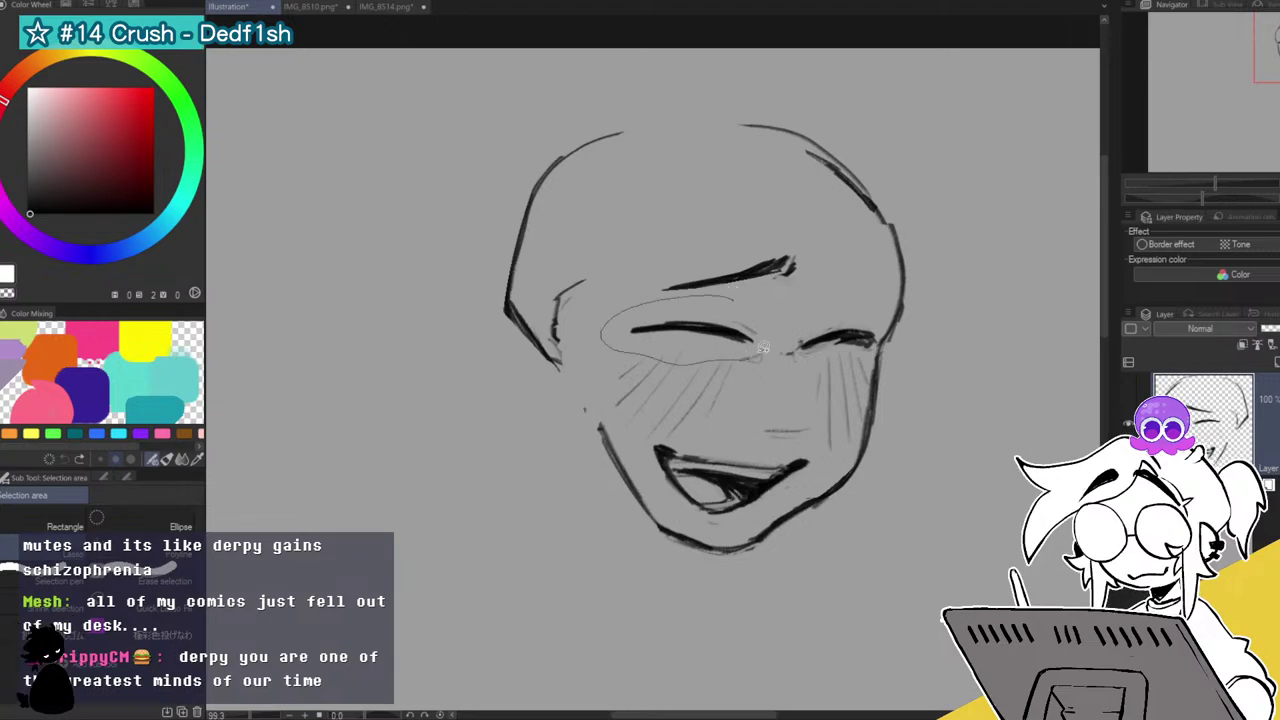
pyautogui.moveTo(757, 352); pyautogui.dragTo(759, 355)
pyautogui.hotkey('ctrl', 't')
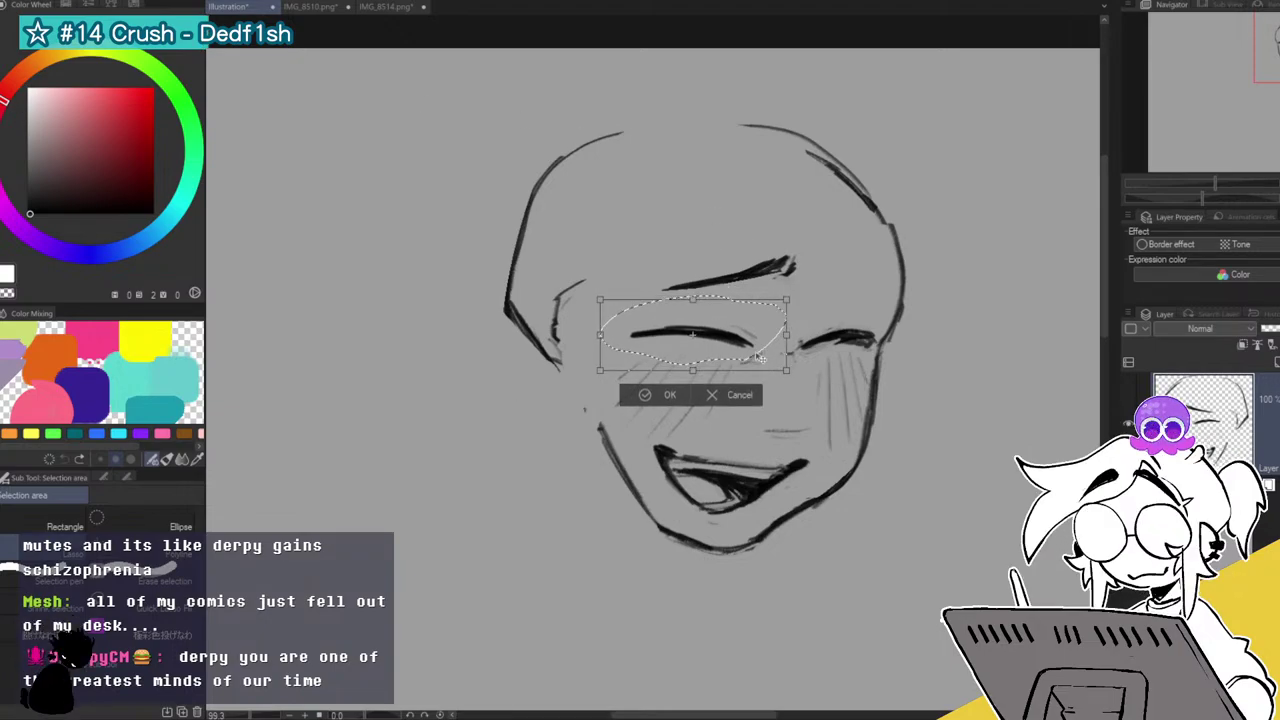
pyautogui.click(648, 396)
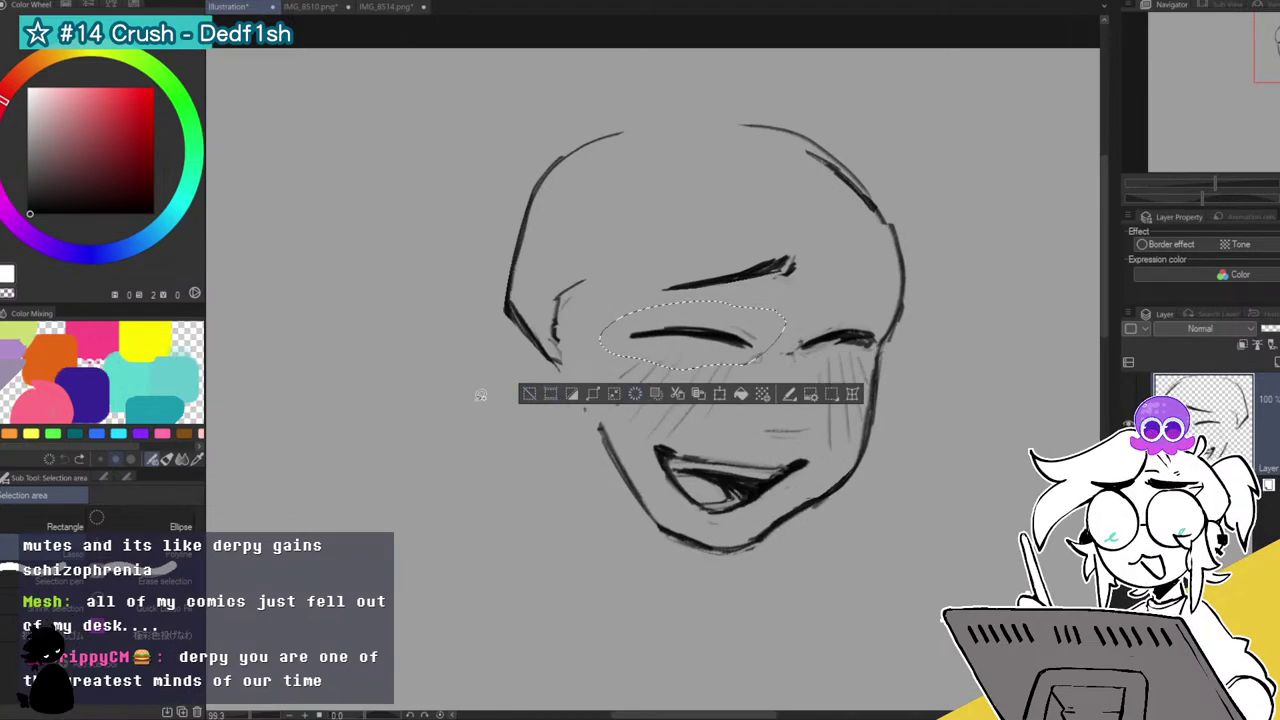
pyautogui.click(528, 396)
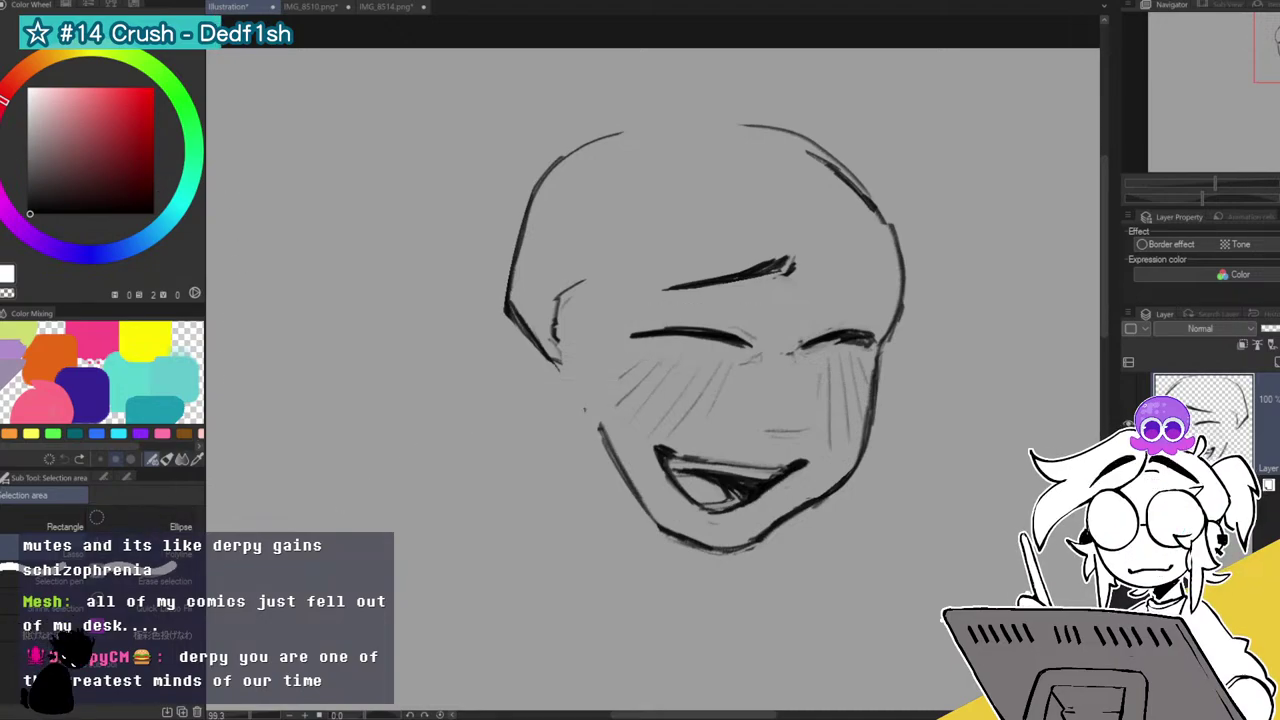
pyautogui.press('p')
pyautogui.moveTo(598, 320); pyautogui.dragTo(563, 311)
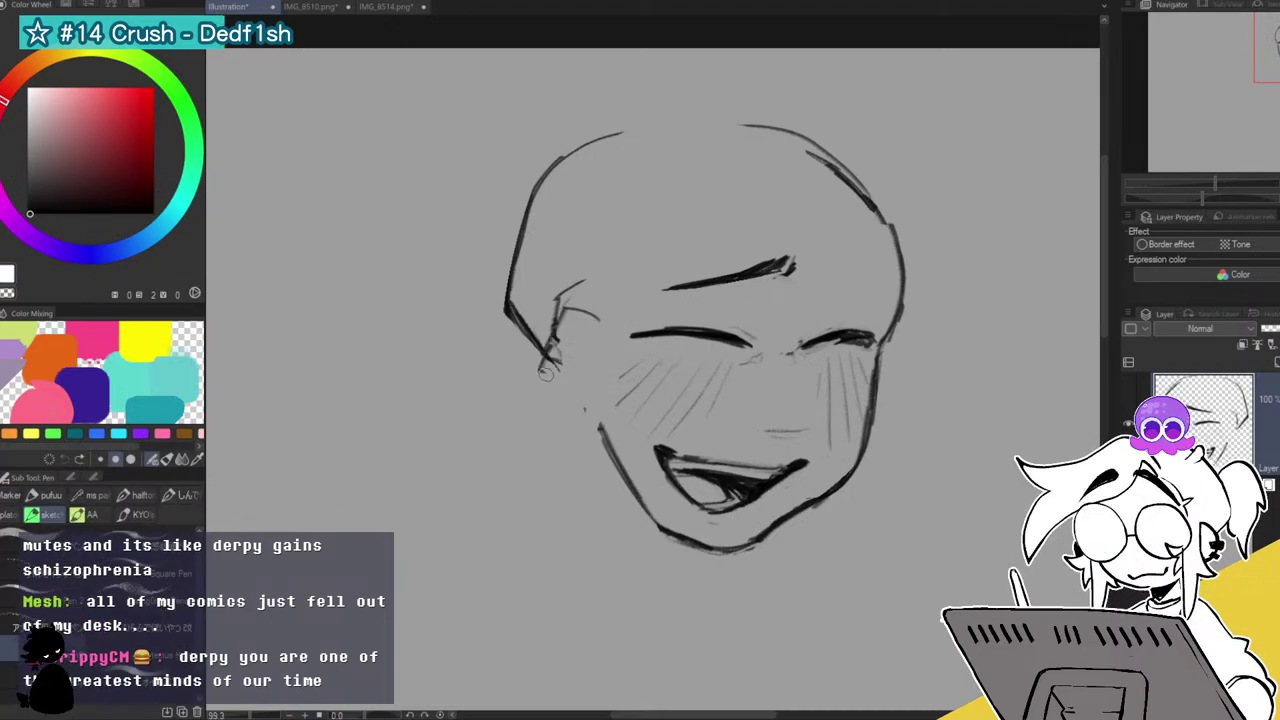
pyautogui.moveTo(582, 415); pyautogui.dragTo(590, 418)
pyautogui.hotkey('ctrl', 'z')
pyautogui.hotkey('ctrl', 'z')
pyautogui.hotkey('ctrl', 'z')
# Erase the remaining rough ear lines and redraw the ear with inner folds between the back of the skull and the jaw.
pyautogui.moveTo(589, 314)
pyautogui.mouseDown()
pyautogui.moveTo(539, 352)
pyautogui.moveTo(598, 402)
pyautogui.mouseUp()
pyautogui.moveTo(592, 350); pyautogui.dragTo(590, 395)
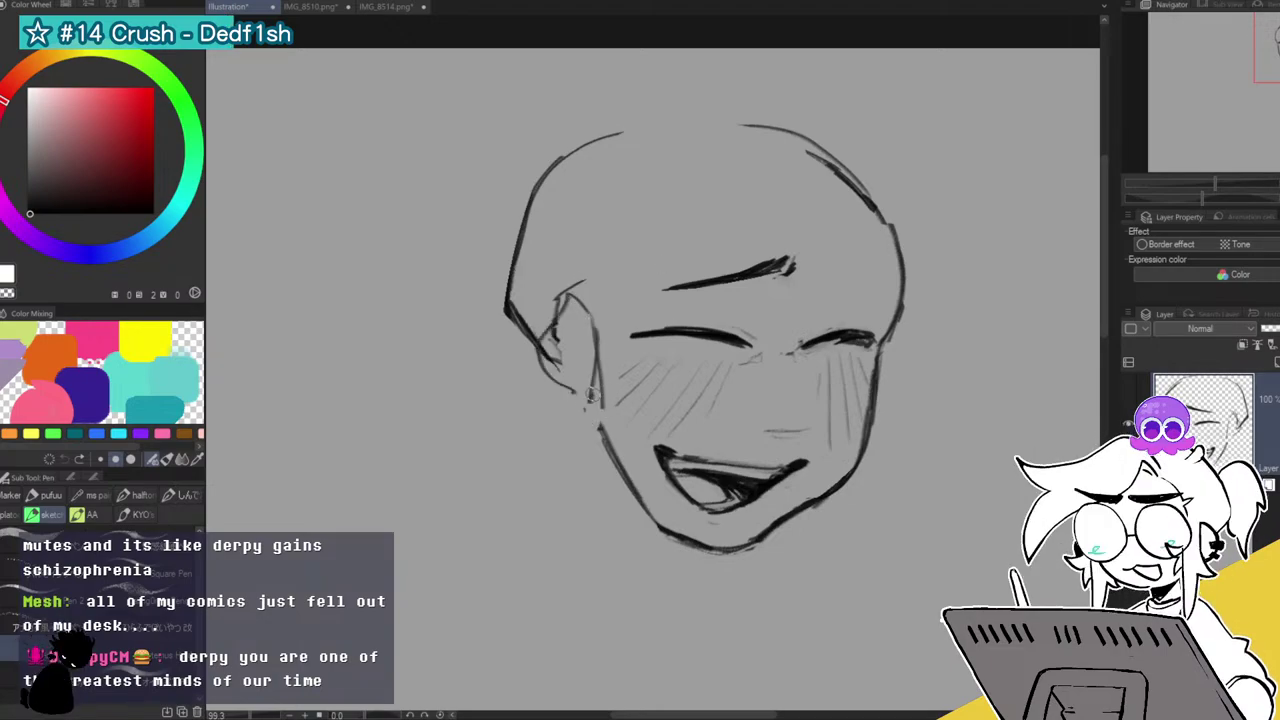
pyautogui.moveTo(597, 350)
pyautogui.mouseDown()
pyautogui.moveTo(588, 396)
pyautogui.moveTo(543, 372)
pyautogui.moveTo(555, 300)
pyautogui.moveTo(552, 363)
pyautogui.mouseUp()
pyautogui.press('e')
pyautogui.moveTo(571, 314)
pyautogui.mouseDown()
pyautogui.moveTo(600, 337)
pyautogui.moveTo(599, 372)
pyautogui.mouseUp()
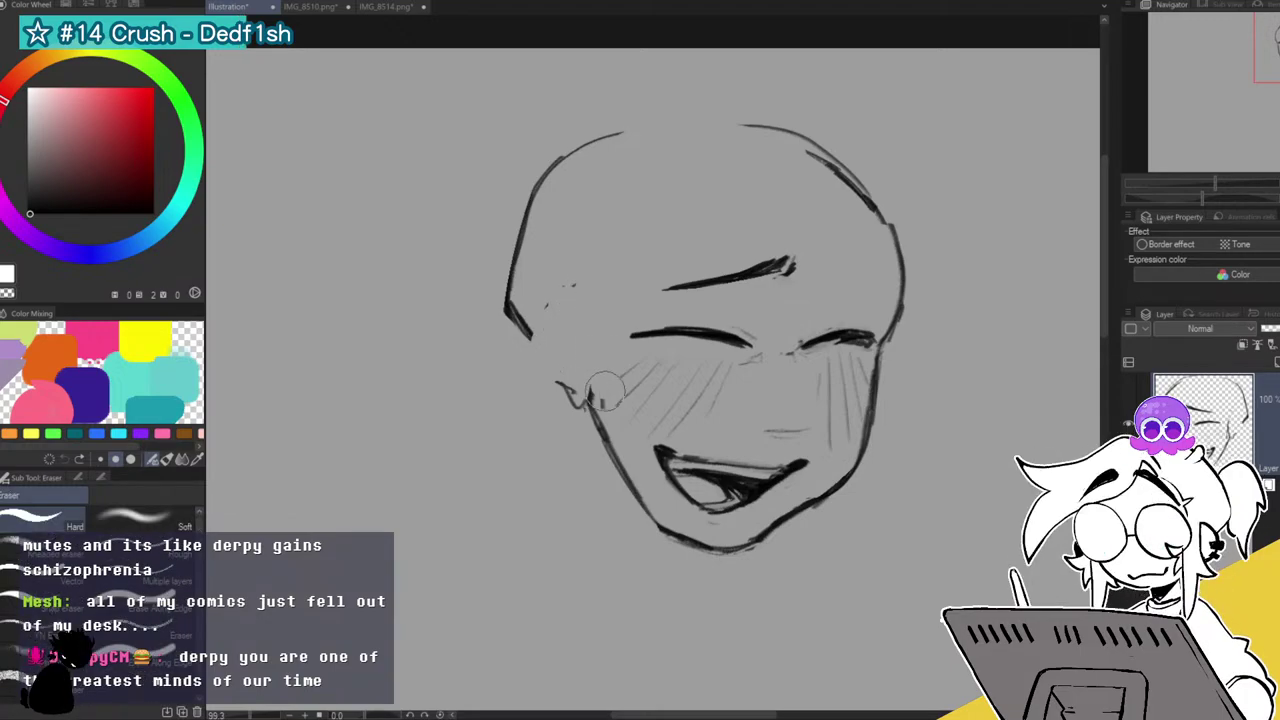
pyautogui.press('p')
pyautogui.moveTo(588, 300)
pyautogui.mouseDown()
pyautogui.moveTo(572, 287)
pyautogui.moveTo(536, 345)
pyautogui.moveTo(575, 395)
pyautogui.mouseUp()
pyautogui.moveTo(582, 332); pyautogui.dragTo(566, 356)
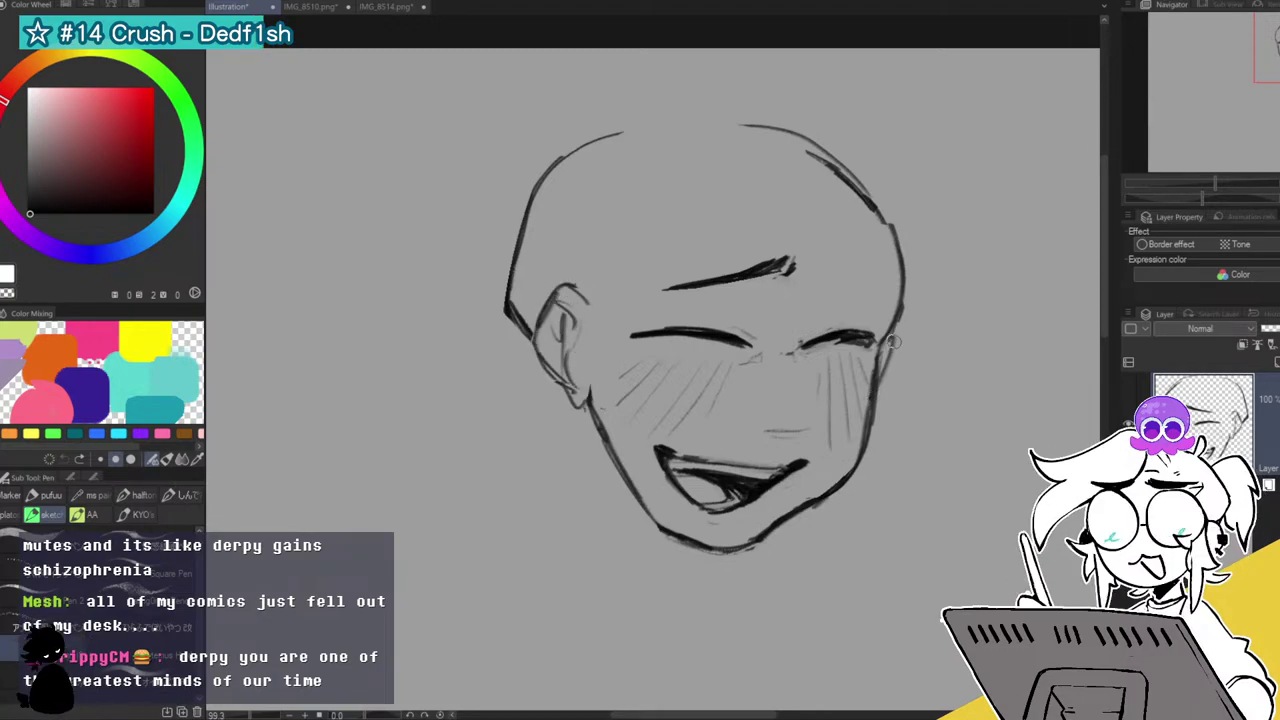
# Close the gap at the crown and sketch a hairline curving from the sideburn in front of the ear across the forehead.
pyautogui.moveTo(788, 135)
pyautogui.mouseDown()
pyautogui.moveTo(628, 148)
pyautogui.moveTo(788, 136)
pyautogui.moveTo(714, 116)
pyautogui.moveTo(798, 126)
pyautogui.mouseUp()
pyautogui.moveTo(586, 304); pyautogui.dragTo(589, 368)
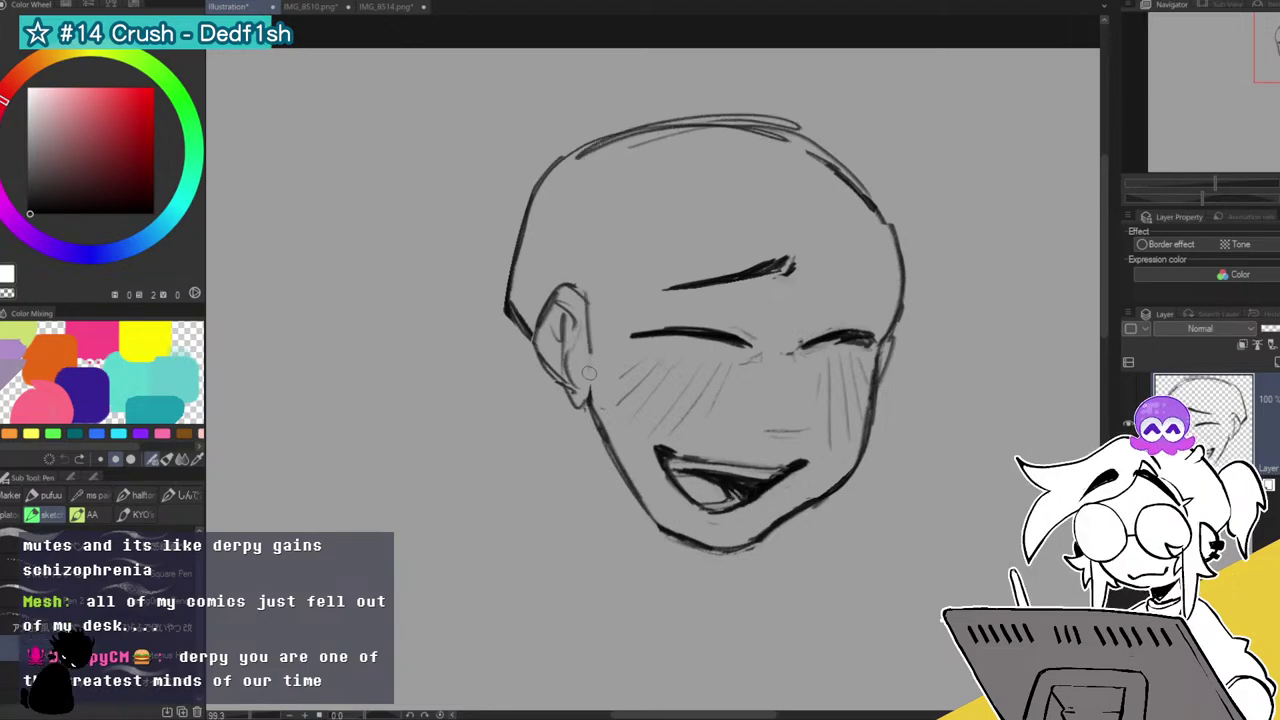
pyautogui.moveTo(607, 311)
pyautogui.mouseDown()
pyautogui.moveTo(704, 187)
pyautogui.moveTo(738, 178)
pyautogui.mouseUp()
pyautogui.hotkey('ctrl', 'z')
pyautogui.moveTo(609, 276)
pyautogui.mouseDown()
pyautogui.moveTo(609, 256)
pyautogui.moveTo(590, 245)
pyautogui.moveTo(660, 194)
pyautogui.moveTo(800, 165)
pyautogui.mouseUp()
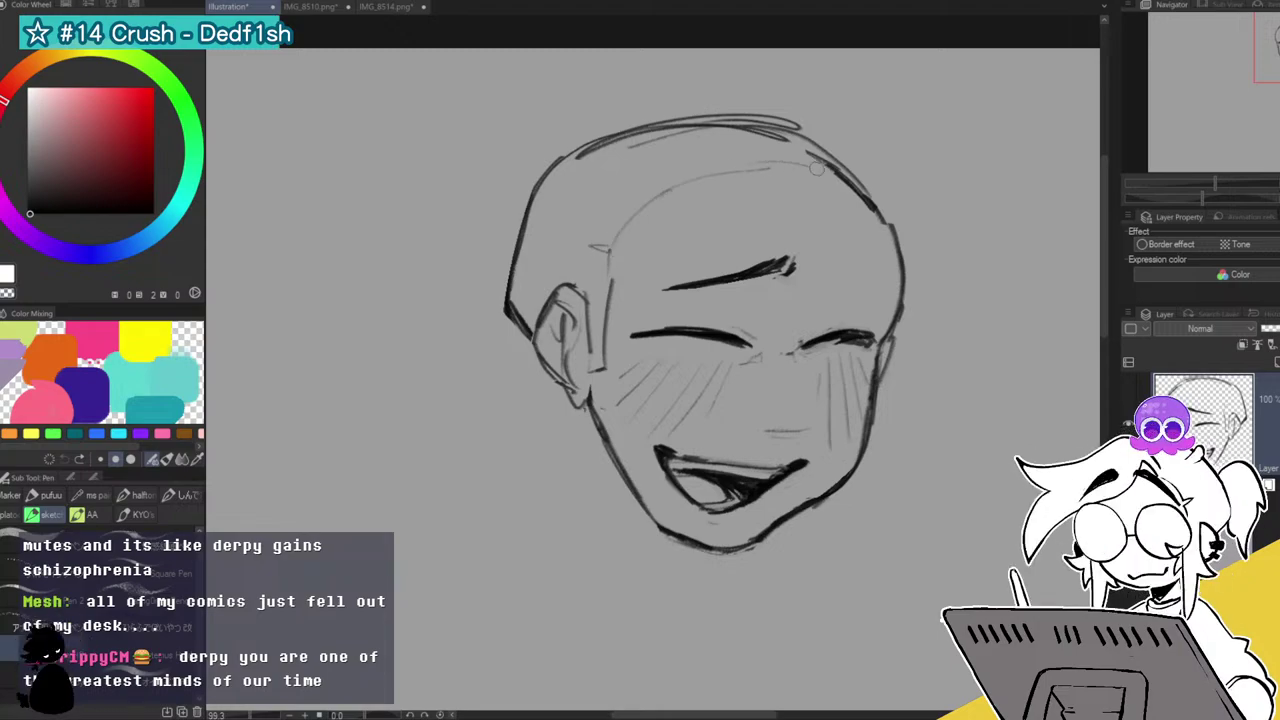
pyautogui.moveTo(867, 208); pyautogui.dragTo(880, 220)
pyautogui.moveTo(742, 175); pyautogui.dragTo(880, 214)
pyautogui.moveTo(772, 178)
pyautogui.mouseDown()
pyautogui.moveTo(636, 214)
pyautogui.moveTo(602, 375)
pyautogui.mouseUp()
pyautogui.press('h')
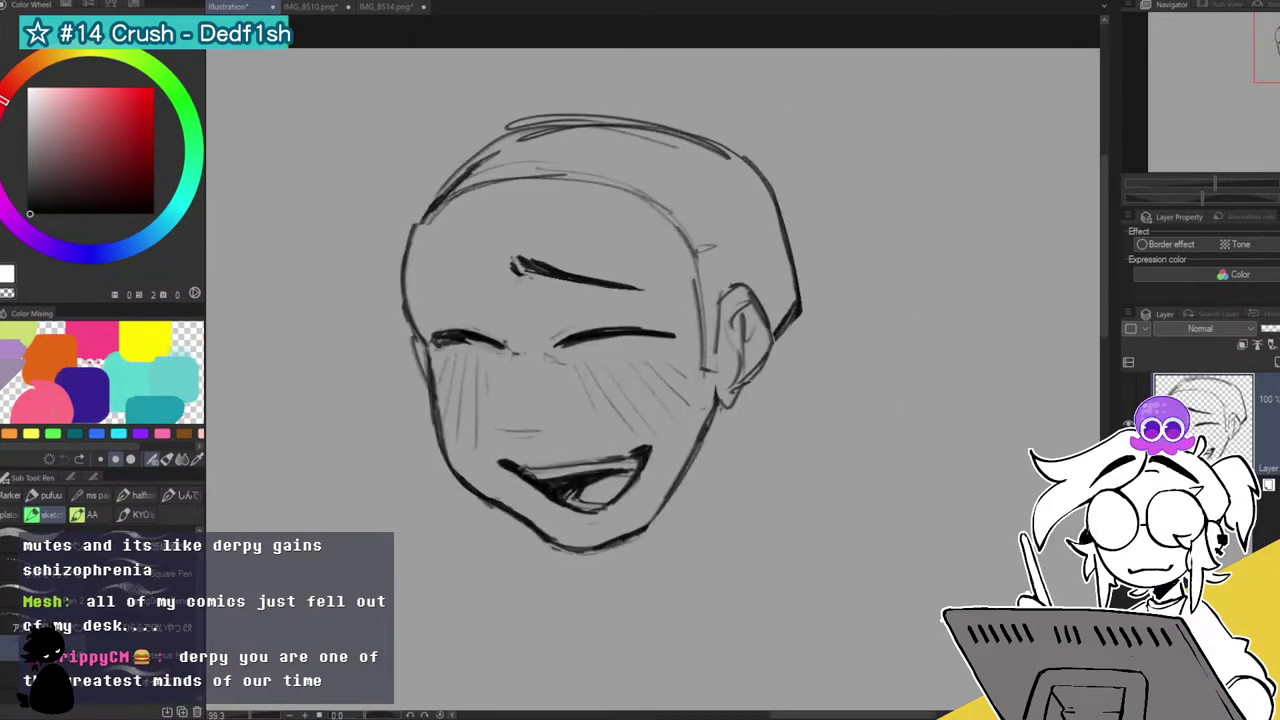
# Erase the rough overlapping crown lines between the top of the forehead and the back of the skull.
pyautogui.moveTo(507, 138)
pyautogui.mouseDown()
pyautogui.moveTo(443, 187)
pyautogui.moveTo(502, 141)
pyautogui.moveTo(475, 180)
pyautogui.moveTo(506, 155)
pyautogui.moveTo(431, 230)
pyautogui.moveTo(525, 143)
pyautogui.moveTo(647, 139)
pyautogui.moveTo(737, 171)
pyautogui.mouseUp()
pyautogui.press('e')
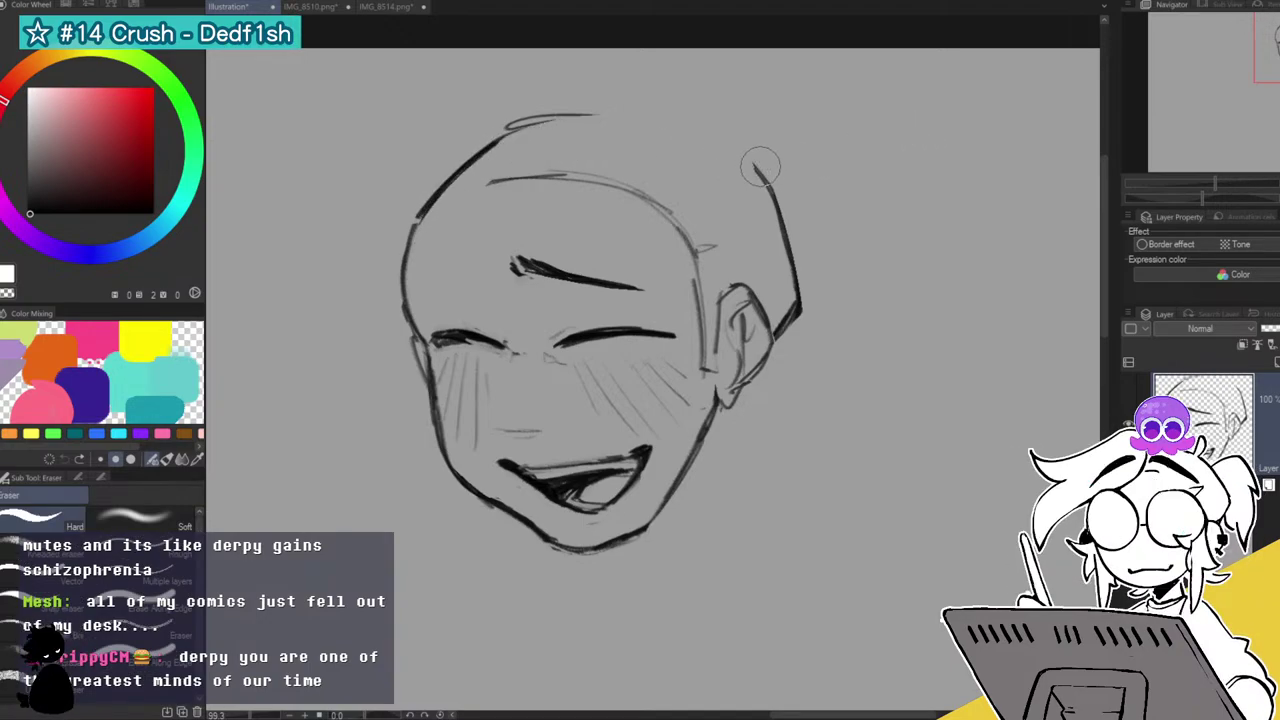
pyautogui.press('p')
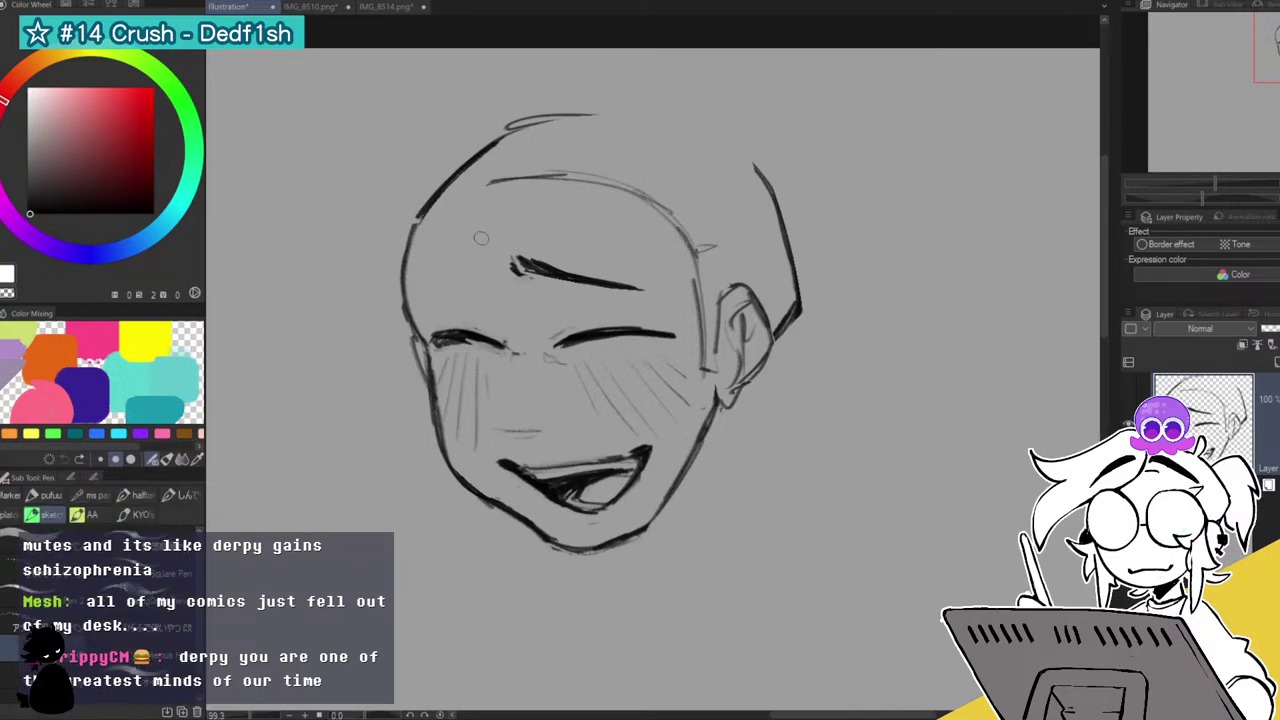
# Draw the far eyebrow as a thick slanted stroke, add light nose marks, and hatch short dark blush lines below both eyes.
pyautogui.moveTo(481, 264)
pyautogui.mouseDown()
pyautogui.moveTo(420, 295)
pyautogui.moveTo(502, 263)
pyautogui.moveTo(412, 296)
pyautogui.mouseUp()
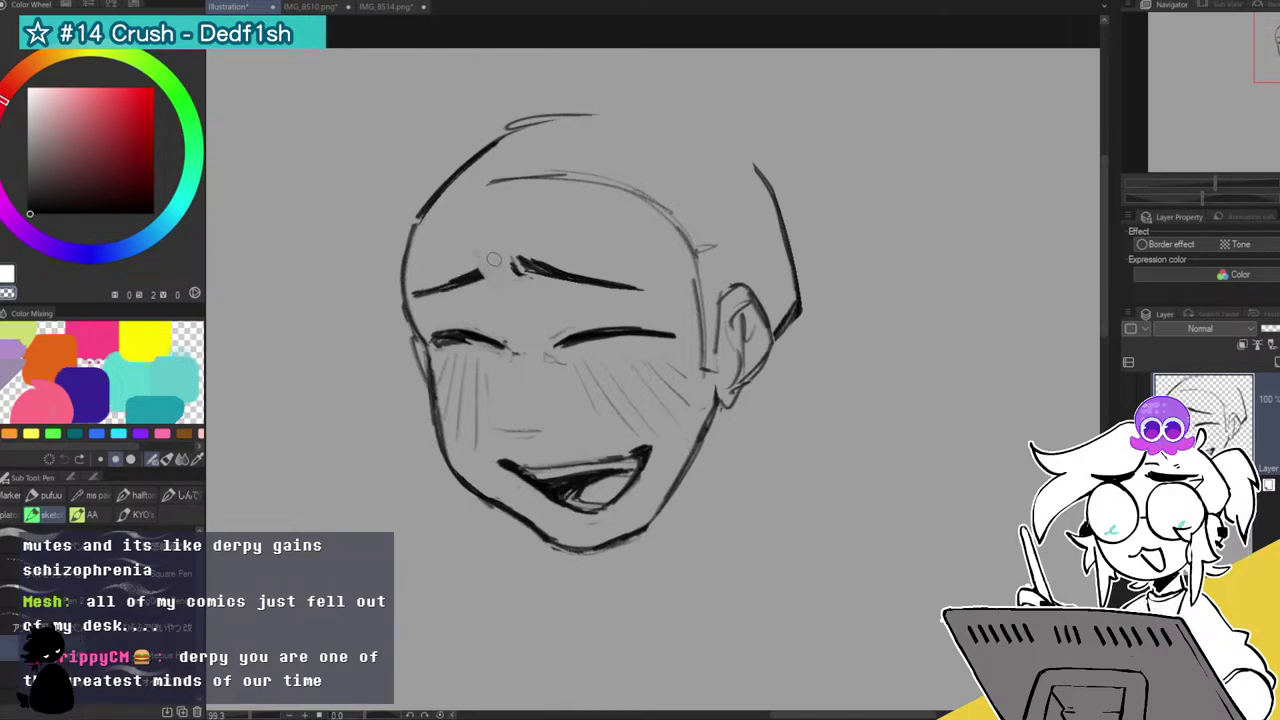
pyautogui.moveTo(485, 268); pyautogui.dragTo(466, 284)
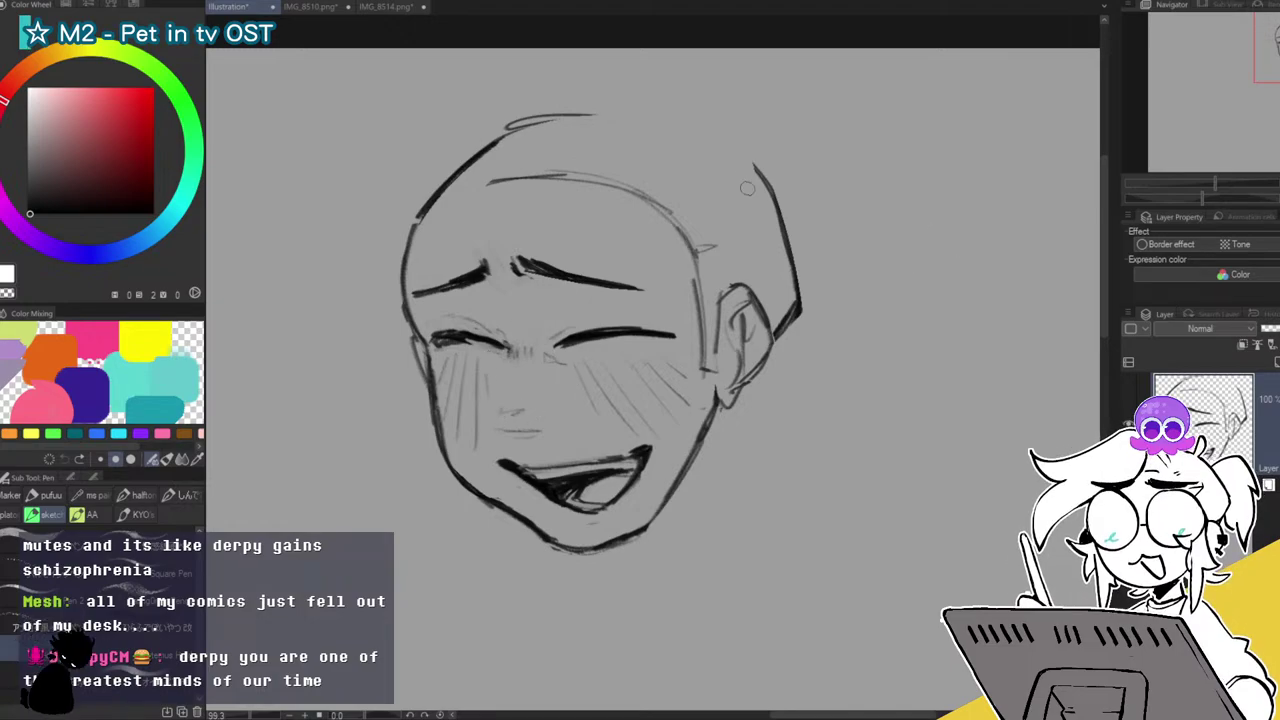
pyautogui.moveTo(665, 342); pyautogui.dragTo(654, 365)
pyautogui.moveTo(462, 347)
pyautogui.mouseDown()
pyautogui.moveTo(435, 370)
pyautogui.moveTo(446, 378)
pyautogui.mouseUp()
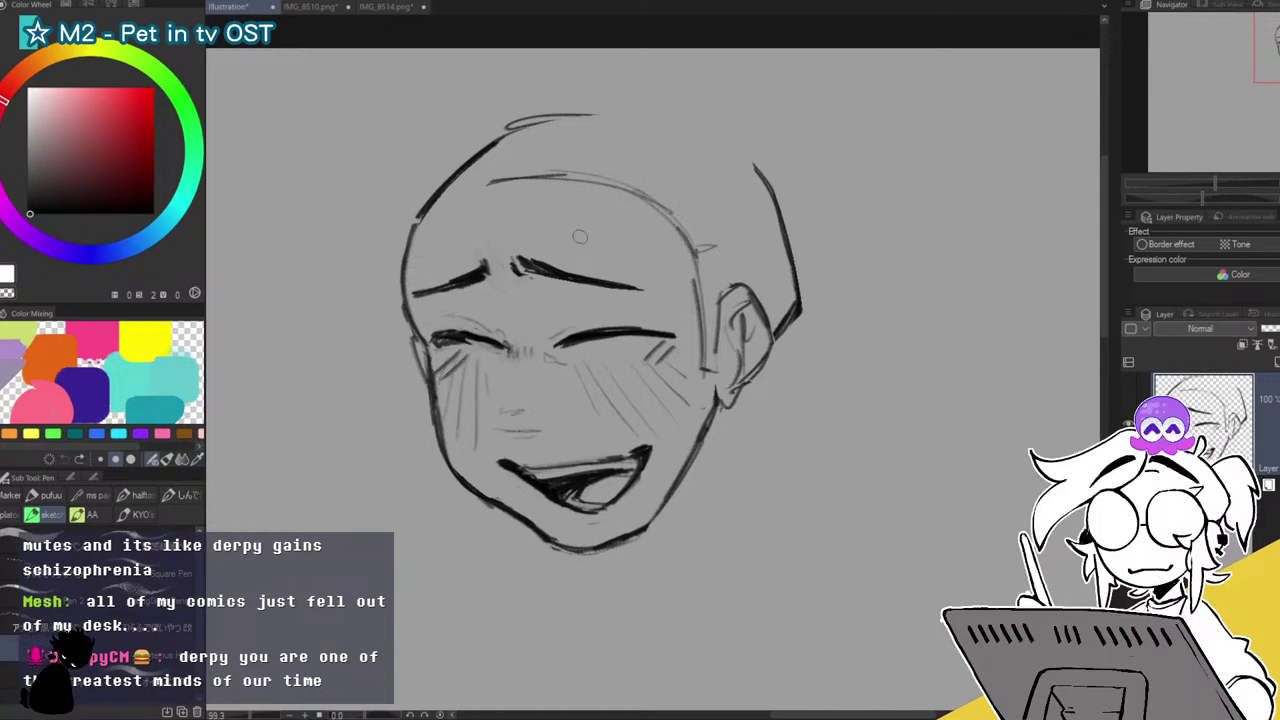
# Thicken the face contour from the forehead past the far eye to the cheek, and clean up its rough edges.
pyautogui.moveTo(405, 300); pyautogui.dragTo(432, 398)
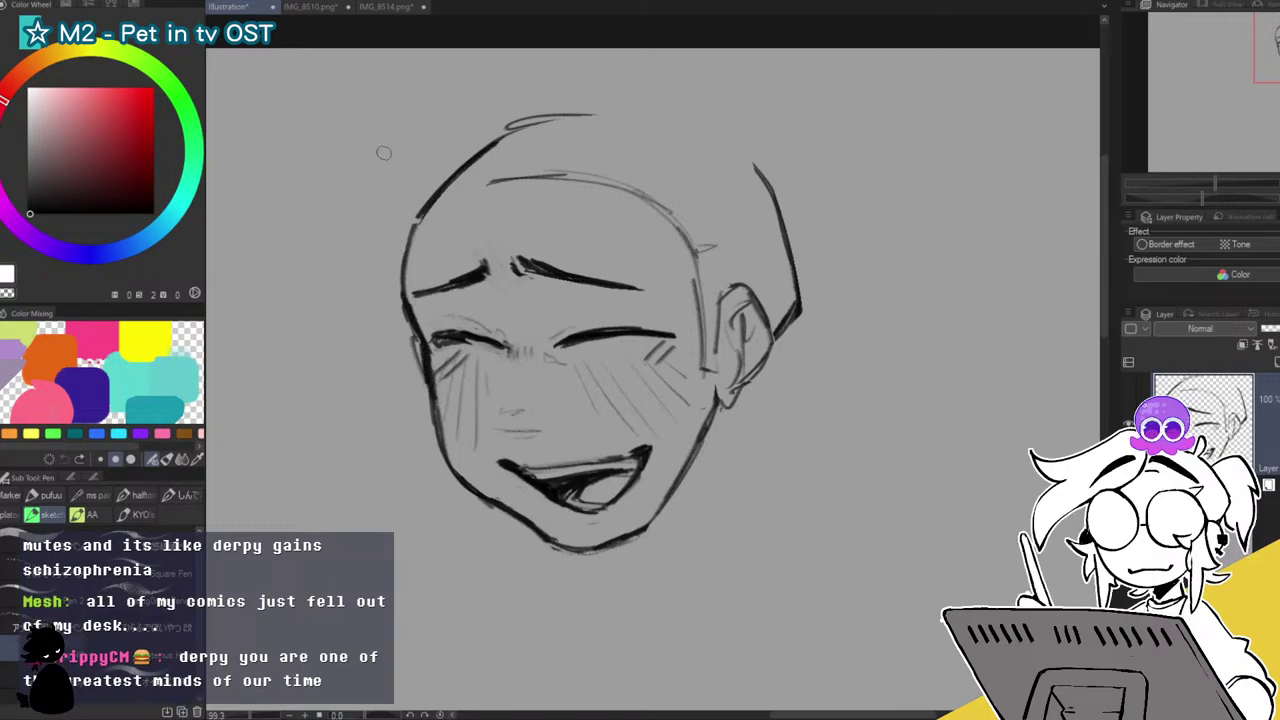
pyautogui.moveTo(412, 236)
pyautogui.mouseDown()
pyautogui.moveTo(409, 306)
pyautogui.moveTo(399, 283)
pyautogui.moveTo(422, 213)
pyautogui.moveTo(408, 271)
pyautogui.mouseUp()
pyautogui.press('c')
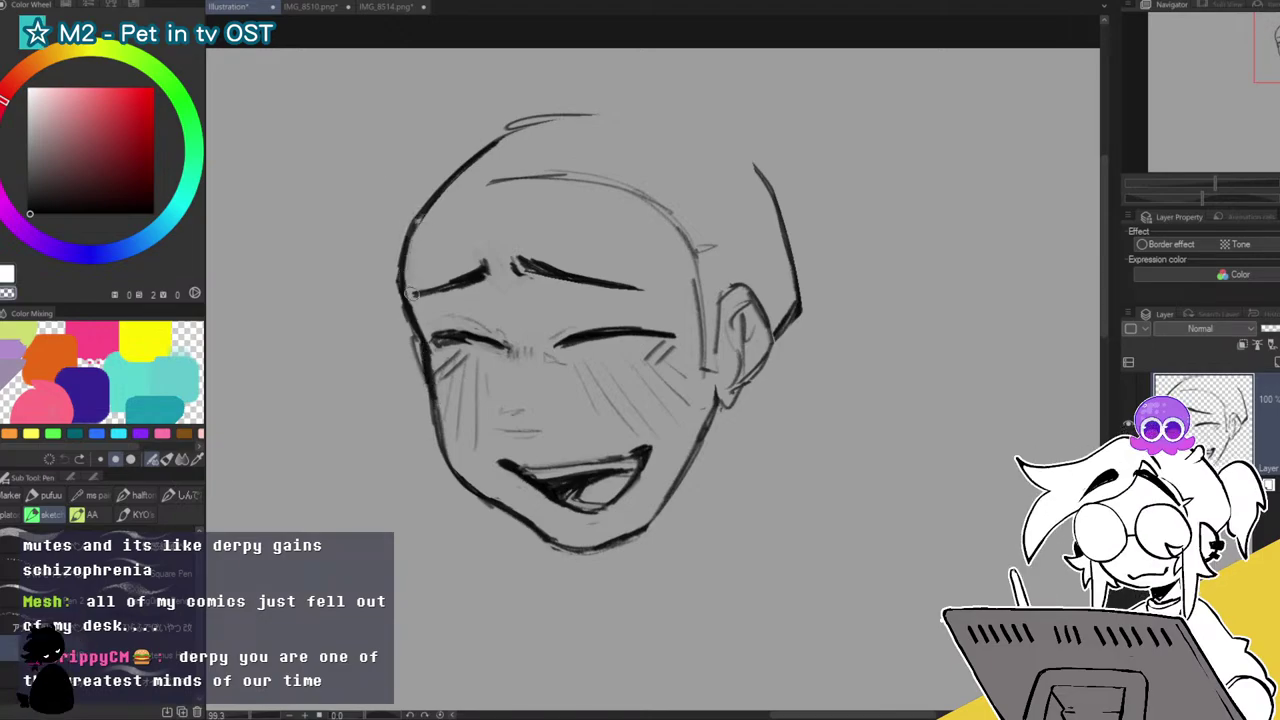
pyautogui.press('c')
pyautogui.moveTo(418, 336); pyautogui.dragTo(433, 376)
pyautogui.press('c')
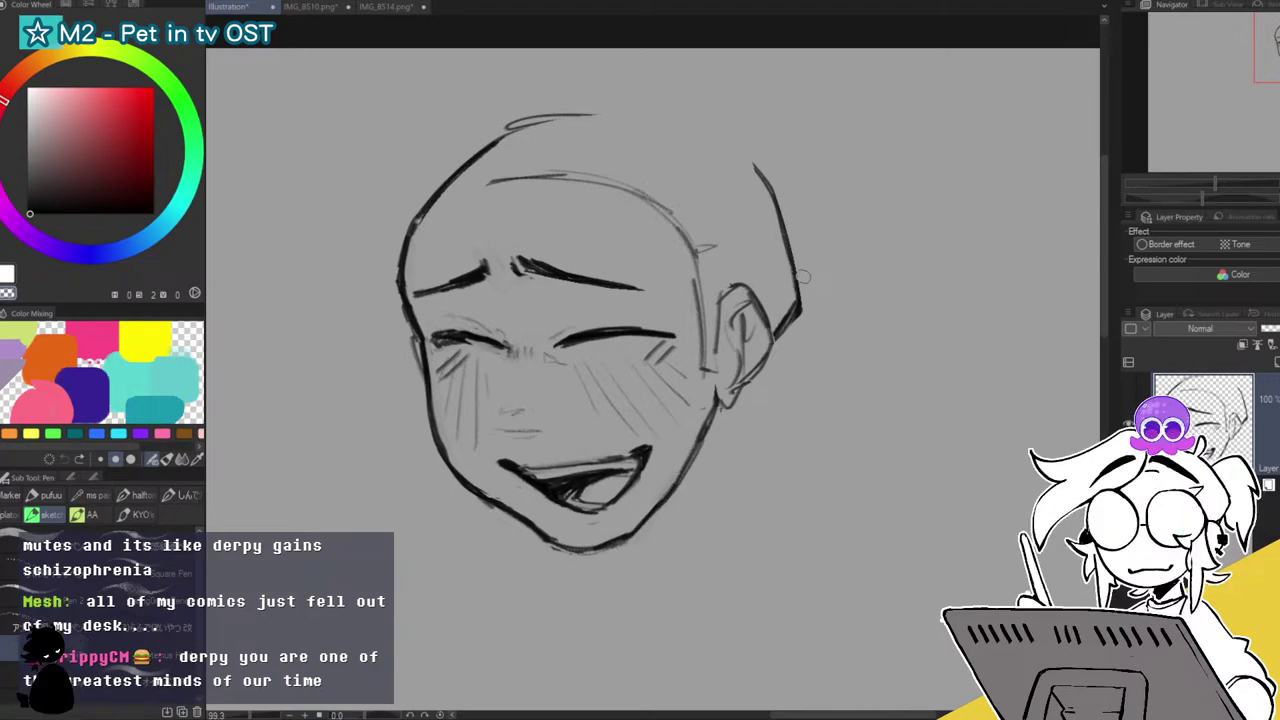
# Lasso the open mouth, move it slightly down toward the chin and the far cheek, and deselect it.
pyautogui.press('m')
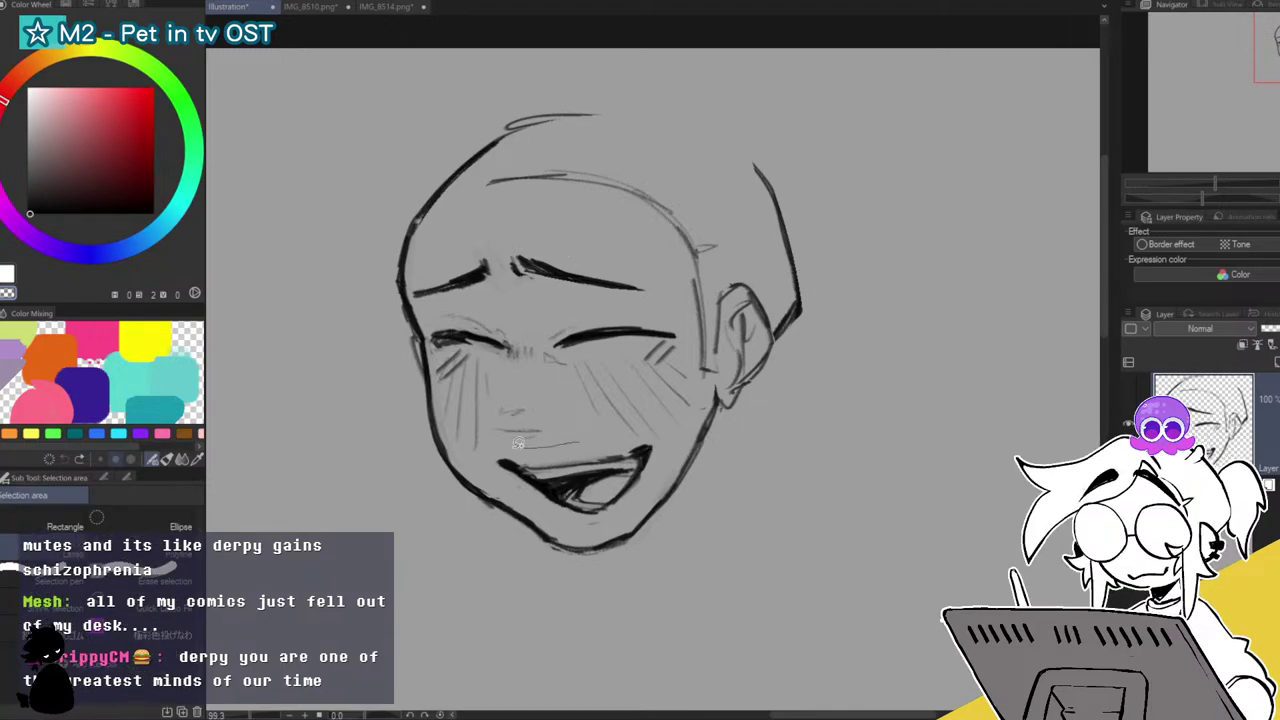
pyautogui.moveTo(518, 443)
pyautogui.mouseDown()
pyautogui.moveTo(510, 487)
pyautogui.moveTo(575, 522)
pyautogui.mouseUp()
pyautogui.moveTo(668, 453); pyautogui.dragTo(588, 437)
pyautogui.hotkey('ctrl', 't')
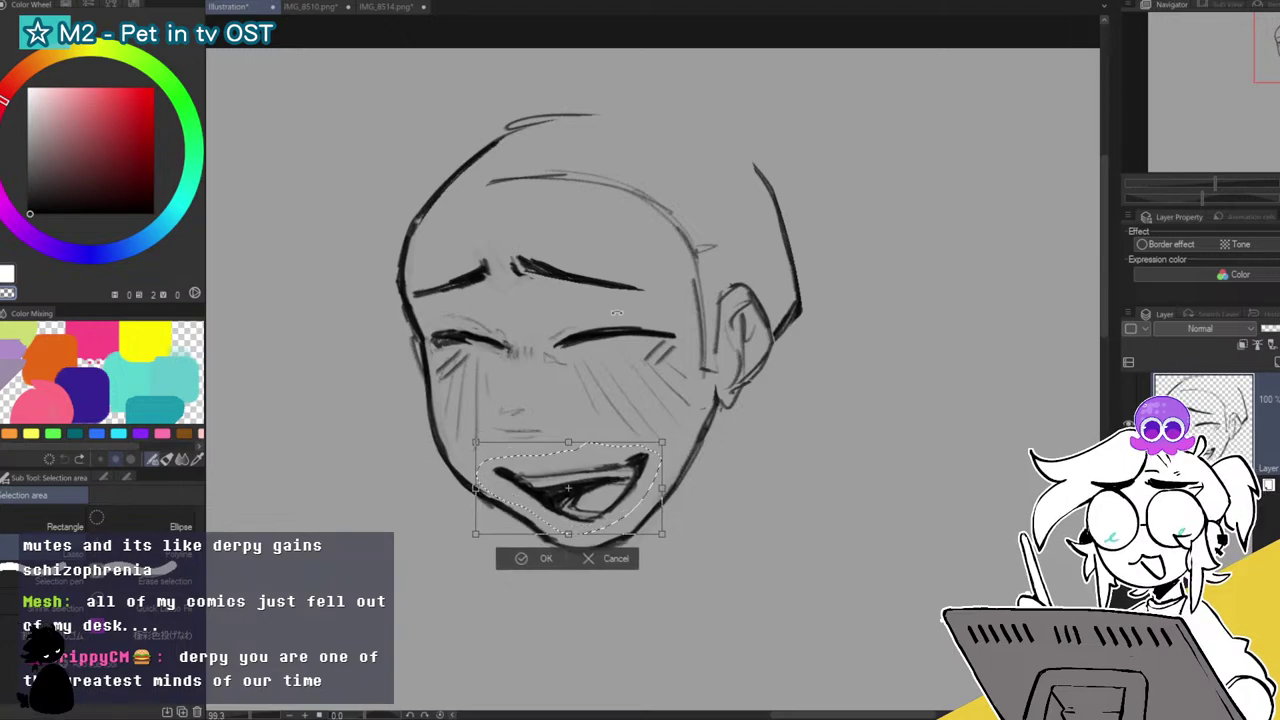
pyautogui.click(548, 558)
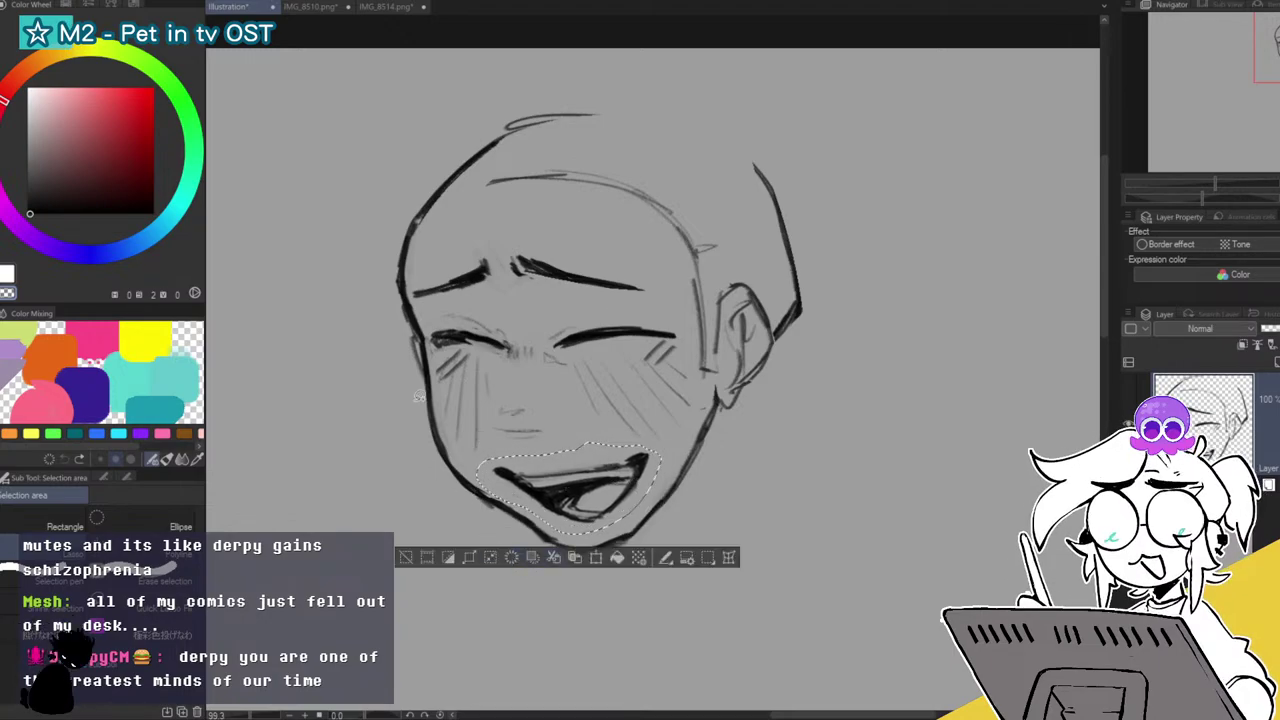
pyautogui.click(407, 557)
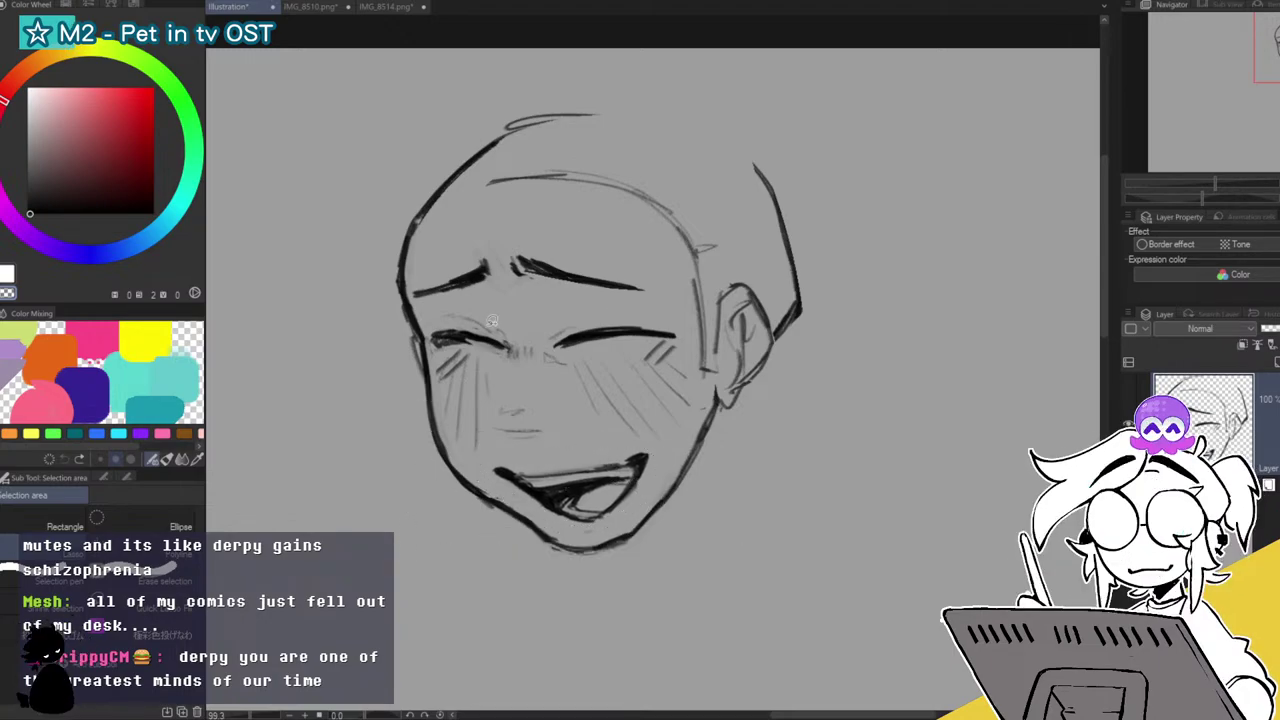
# Check the head mirrored, and redraw the crown as one clean line reaching the back of the skull.
pyautogui.press('h')
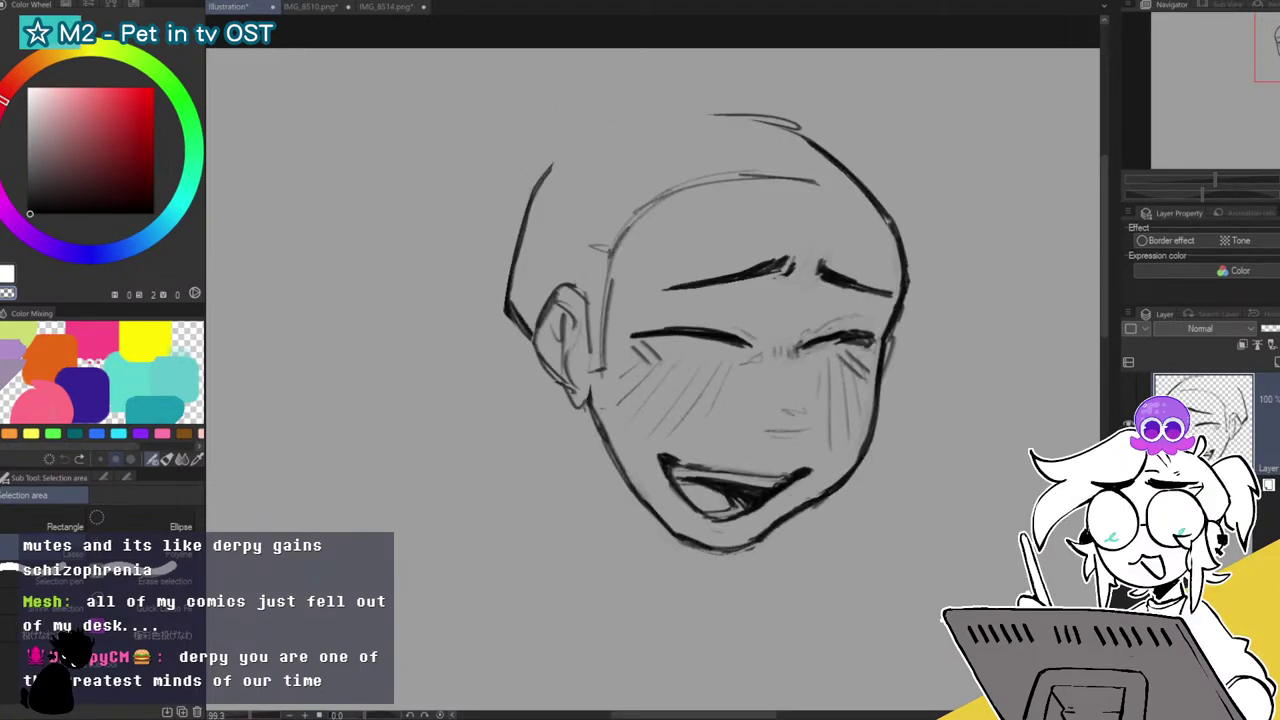
pyautogui.press('h')
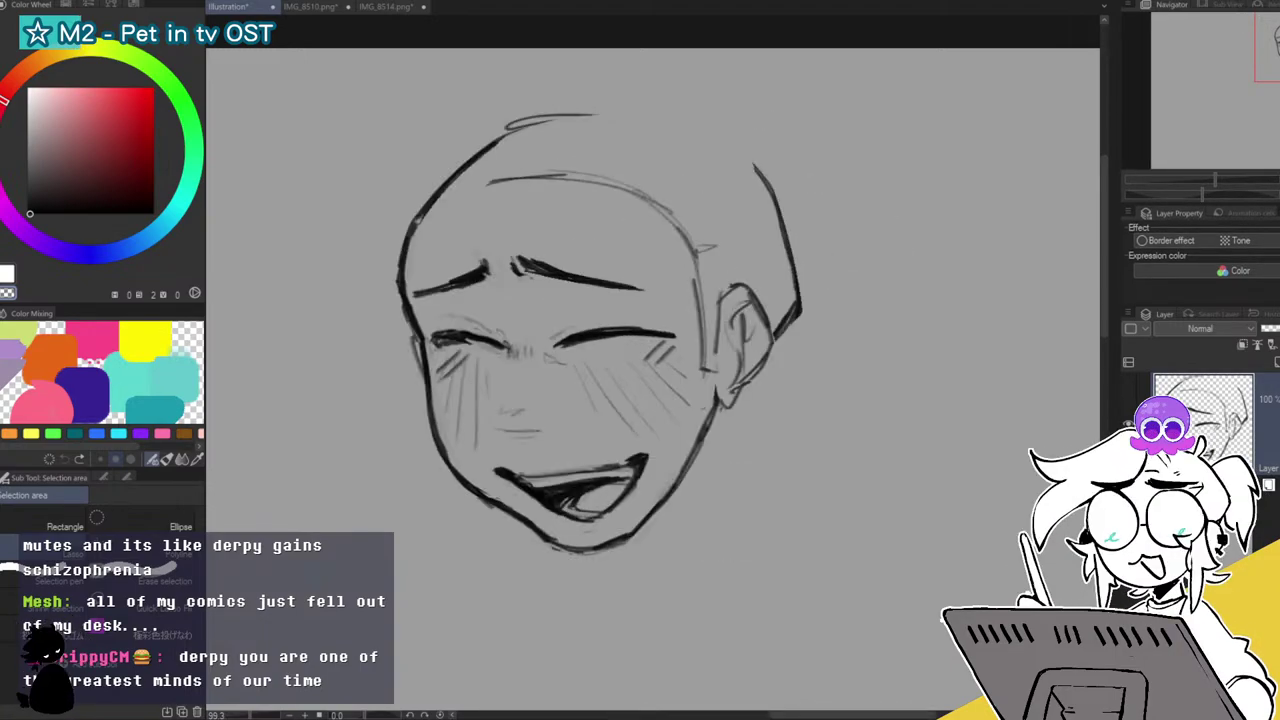
pyautogui.press('p')
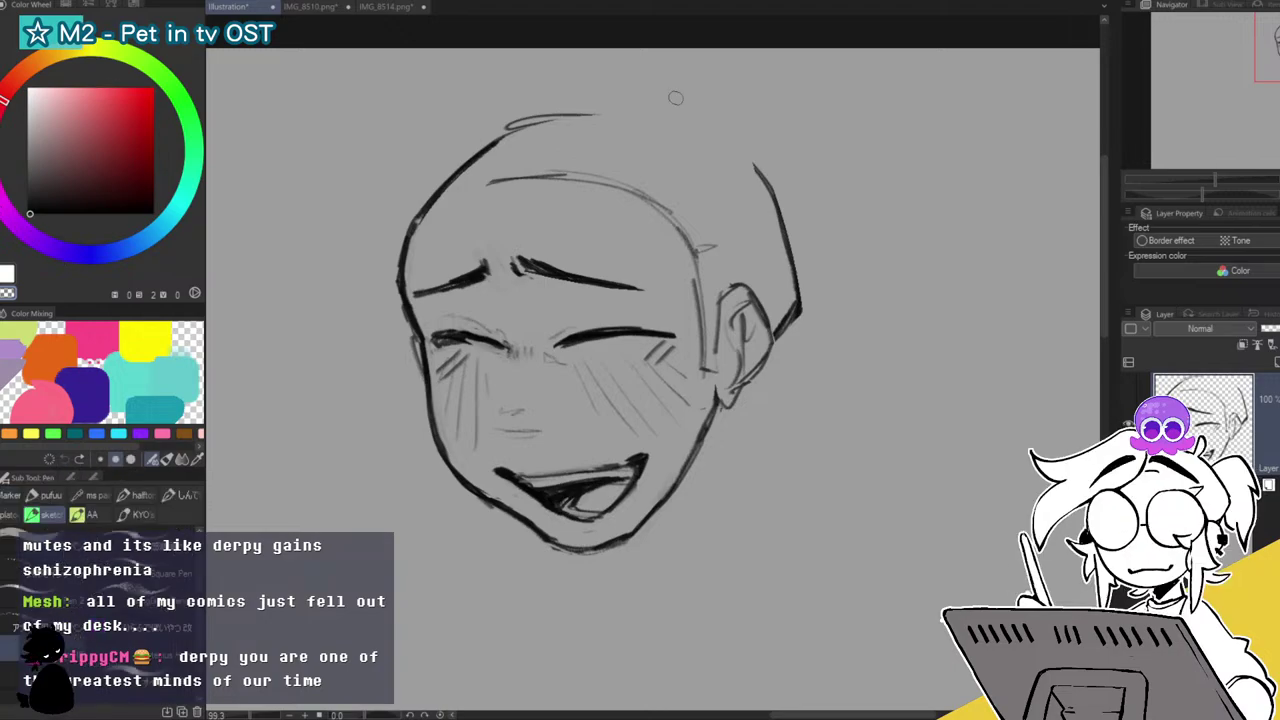
pyautogui.moveTo(581, 123)
pyautogui.mouseDown()
pyautogui.moveTo(710, 140)
pyautogui.moveTo(606, 113)
pyautogui.moveTo(763, 152)
pyautogui.mouseUp()
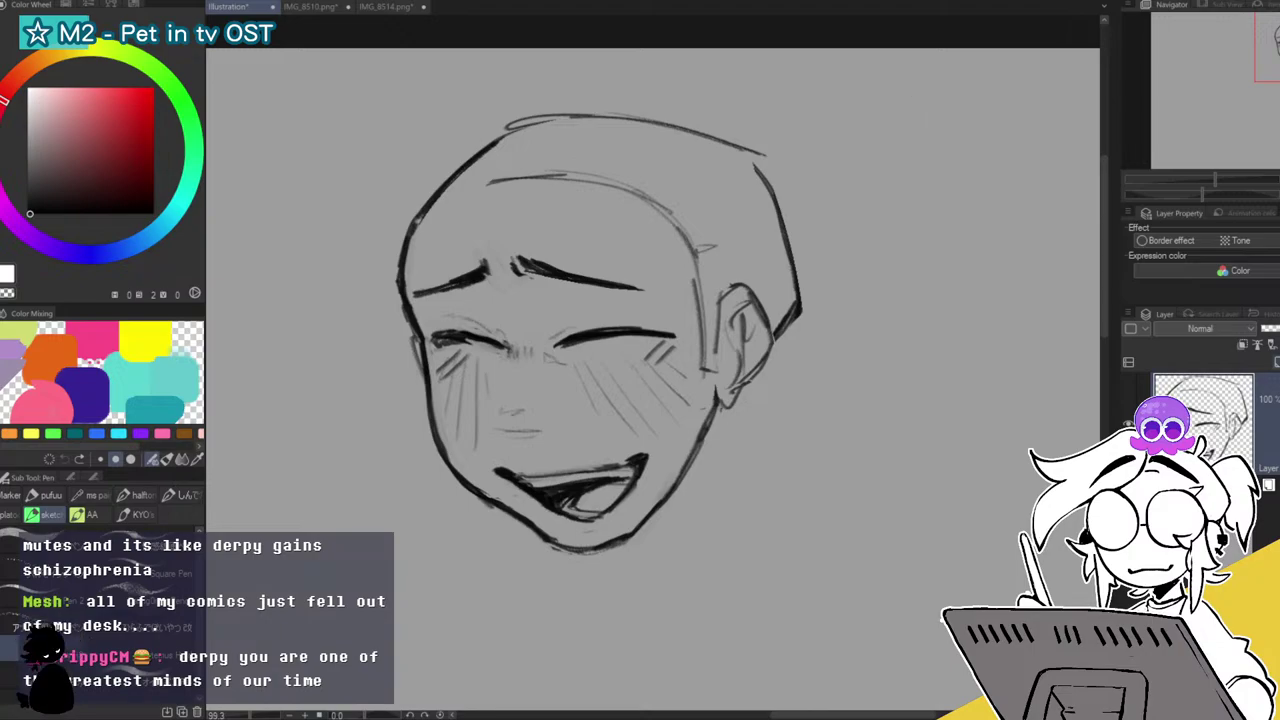
# On a new layer, lightly sketch the bangs sweeping from the crown into jagged tufts beyond the far side of the forehead.
pyautogui.click(1275, 362)
pyautogui.moveTo(503, 134)
pyautogui.mouseDown()
pyautogui.moveTo(425, 172)
pyautogui.moveTo(438, 158)
pyautogui.moveTo(321, 261)
pyautogui.mouseUp()
pyautogui.moveTo(353, 366); pyautogui.dragTo(380, 374)
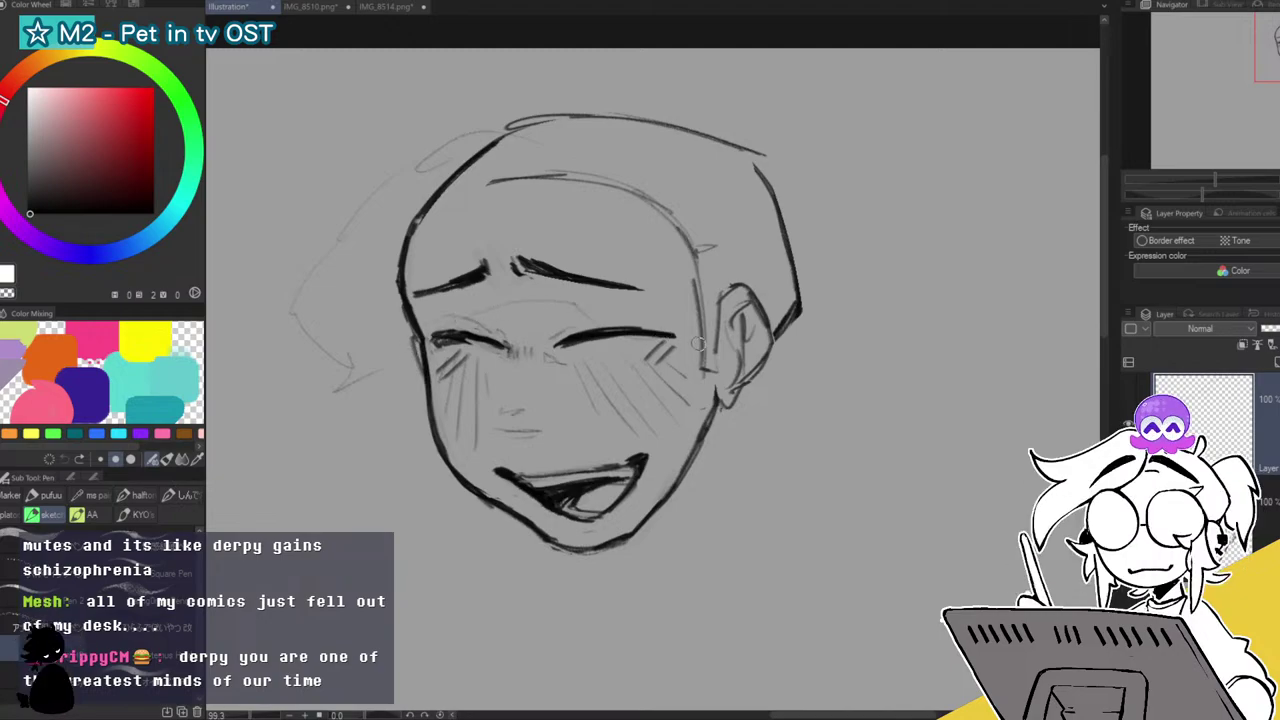
pyautogui.hotkey('ctrl', 'z')
pyautogui.moveTo(672, 342); pyautogui.dragTo(652, 358)
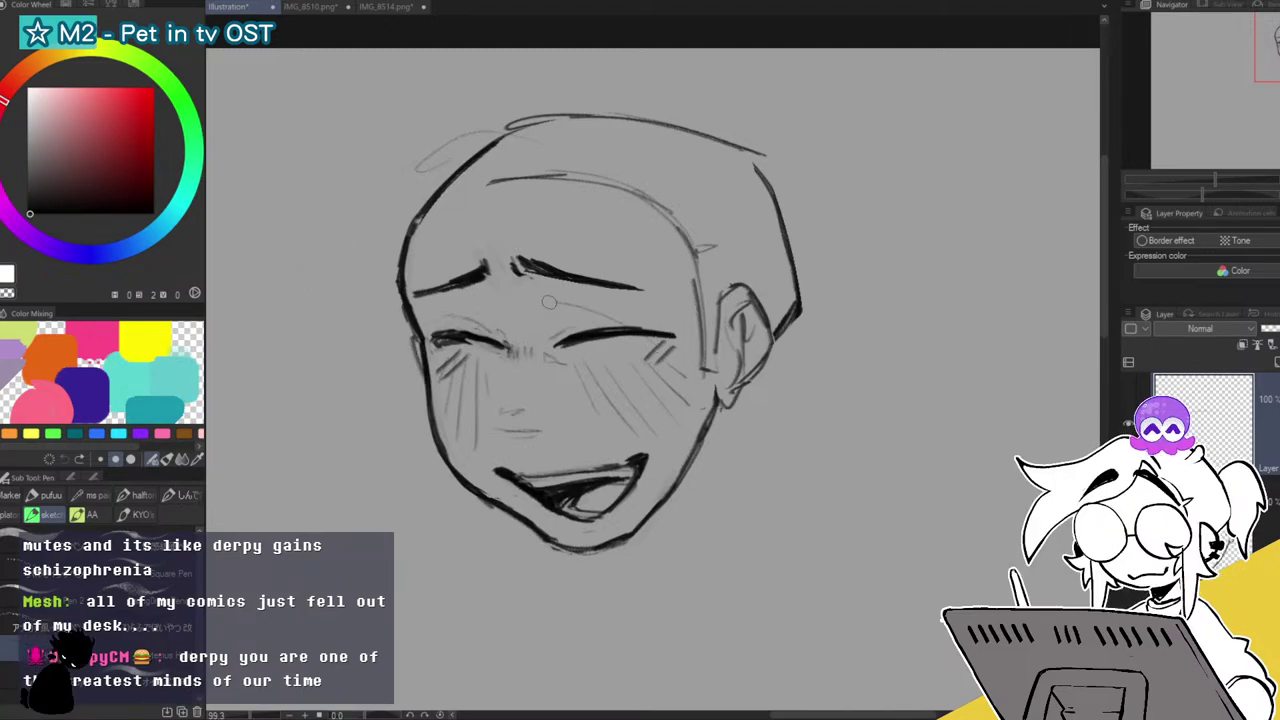
pyautogui.moveTo(352, 327)
pyautogui.mouseDown()
pyautogui.moveTo(297, 345)
pyautogui.moveTo(348, 334)
pyautogui.moveTo(317, 316)
pyautogui.moveTo(373, 276)
pyautogui.mouseUp()
pyautogui.moveTo(346, 222); pyautogui.dragTo(368, 292)
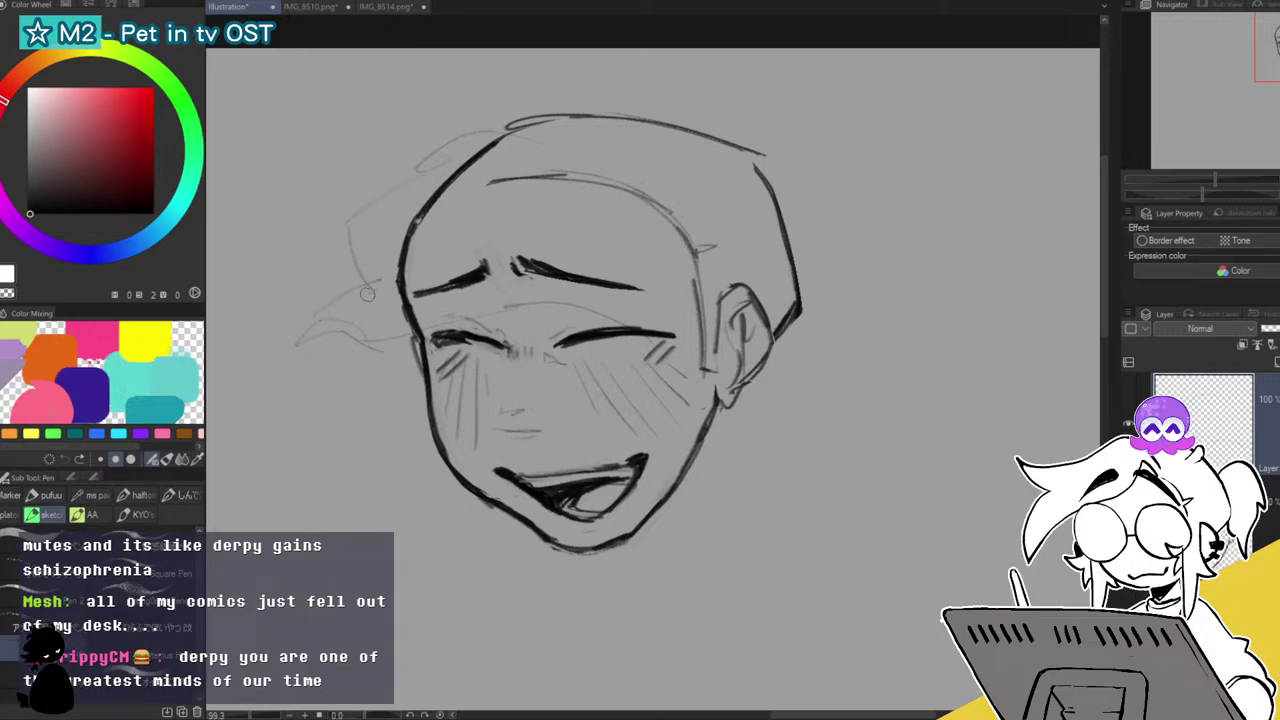
pyautogui.moveTo(281, 331)
pyautogui.mouseDown()
pyautogui.moveTo(343, 286)
pyautogui.moveTo(334, 278)
pyautogui.moveTo(356, 218)
pyautogui.mouseUp()
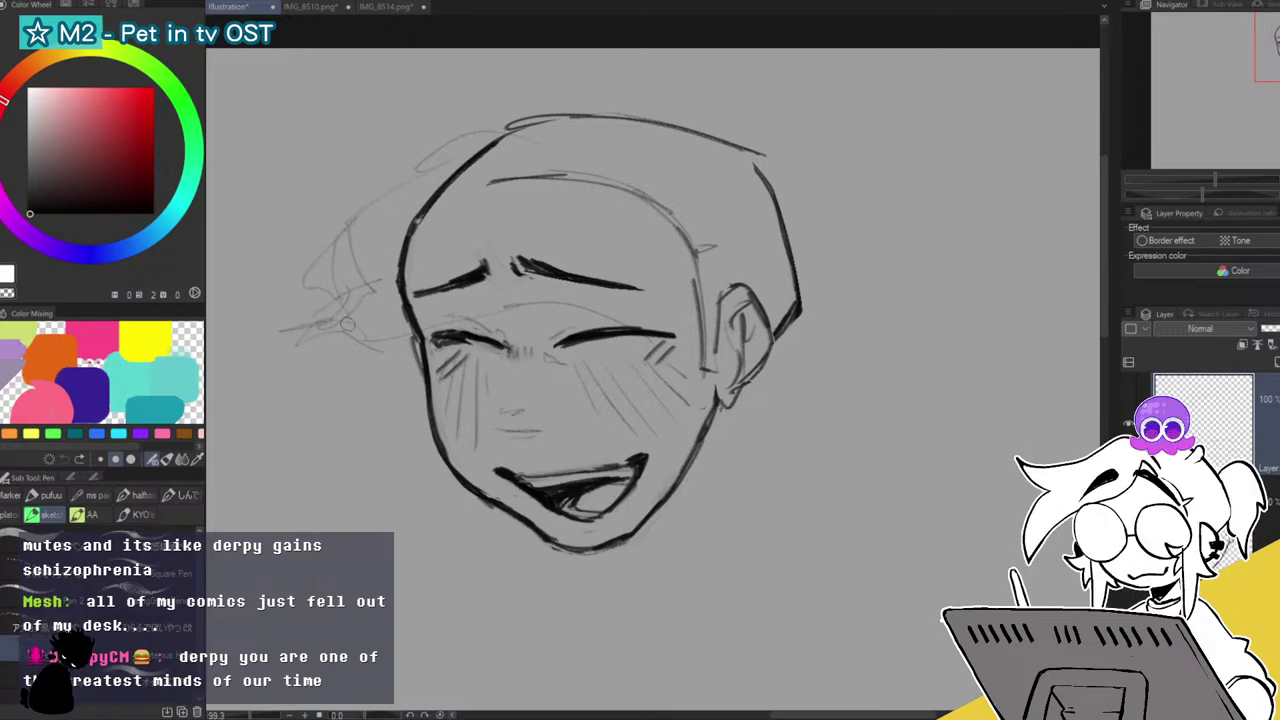
# Sketch loose hair strands at the near temple, along the hairline and around the parting at the crown.
pyautogui.moveTo(632, 340)
pyautogui.mouseDown()
pyautogui.moveTo(685, 371)
pyautogui.moveTo(666, 394)
pyautogui.moveTo(692, 354)
pyautogui.moveTo(709, 273)
pyautogui.mouseUp()
pyautogui.moveTo(651, 177)
pyautogui.mouseDown()
pyautogui.moveTo(583, 171)
pyautogui.moveTo(501, 128)
pyautogui.moveTo(463, 175)
pyautogui.moveTo(511, 141)
pyautogui.moveTo(558, 166)
pyautogui.mouseUp()
pyautogui.moveTo(432, 163); pyautogui.dragTo(462, 150)
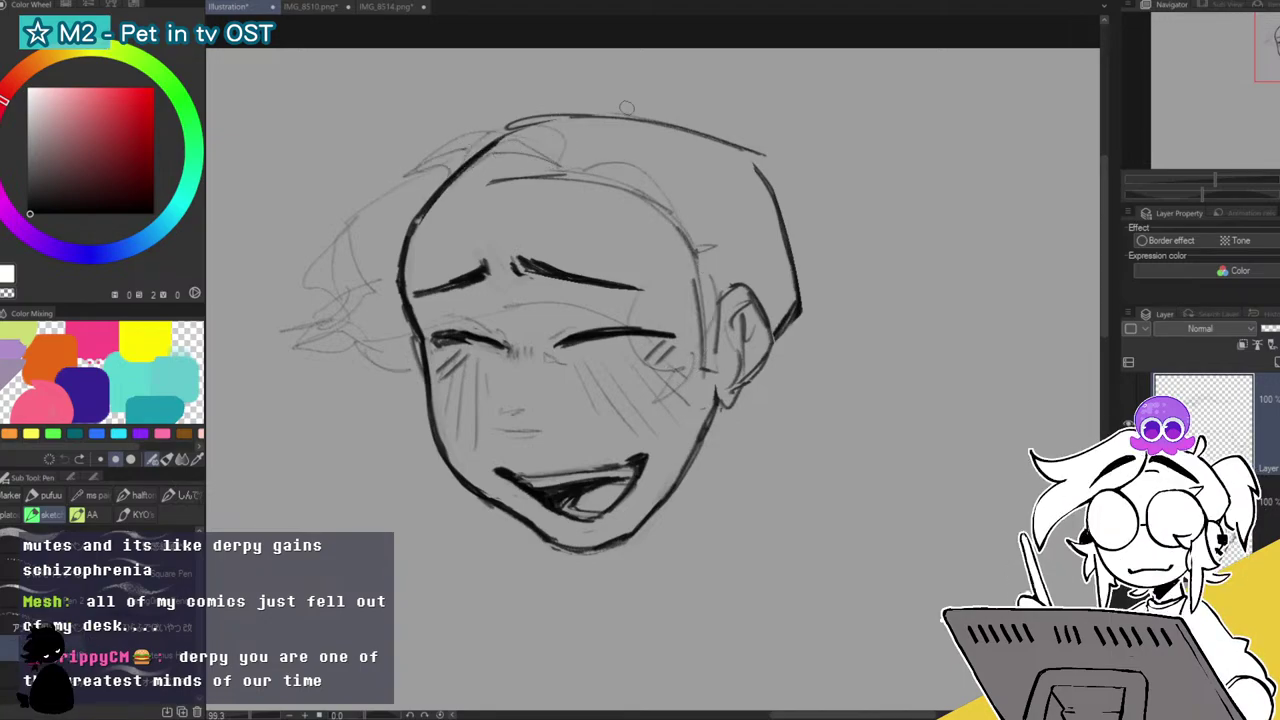
# Sketch a round hair bun with a band at its base on the back of the crown.
pyautogui.moveTo(688, 98)
pyautogui.mouseDown()
pyautogui.moveTo(750, 55)
pyautogui.moveTo(795, 122)
pyautogui.mouseUp()
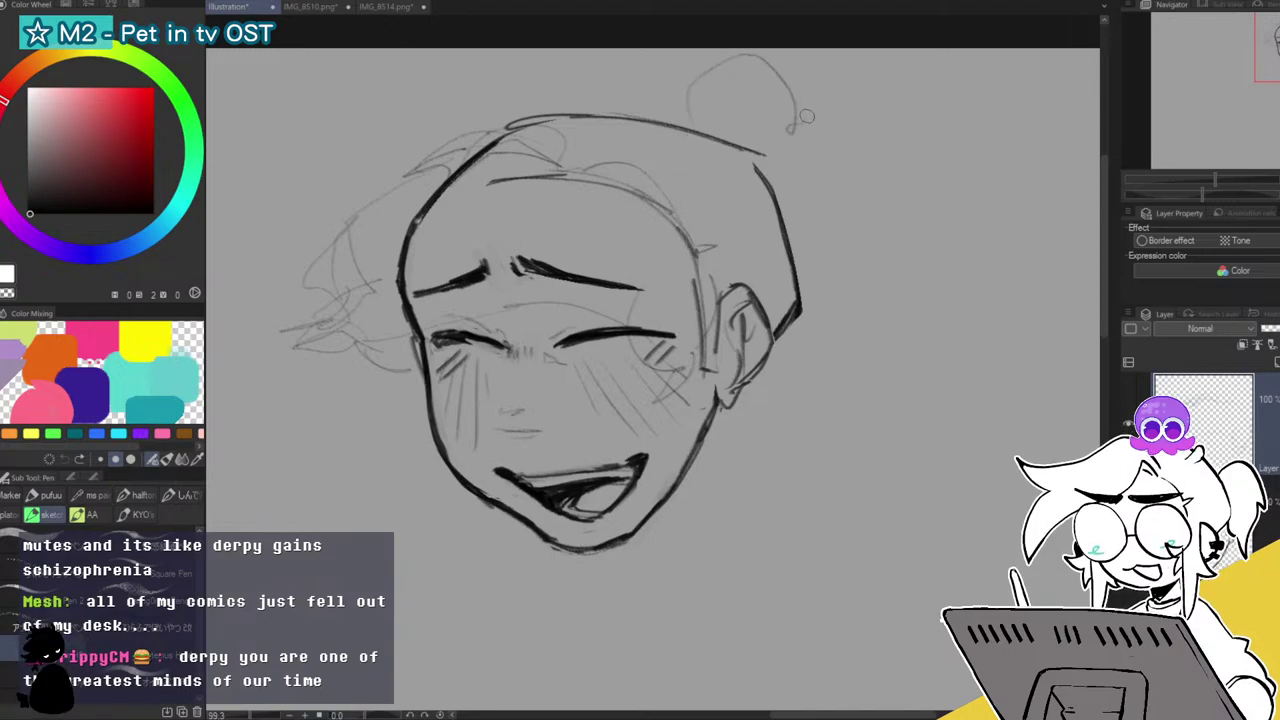
pyautogui.moveTo(672, 124); pyautogui.dragTo(784, 66)
pyautogui.moveTo(808, 112)
pyautogui.mouseDown()
pyautogui.moveTo(763, 168)
pyautogui.moveTo(772, 95)
pyautogui.mouseUp()
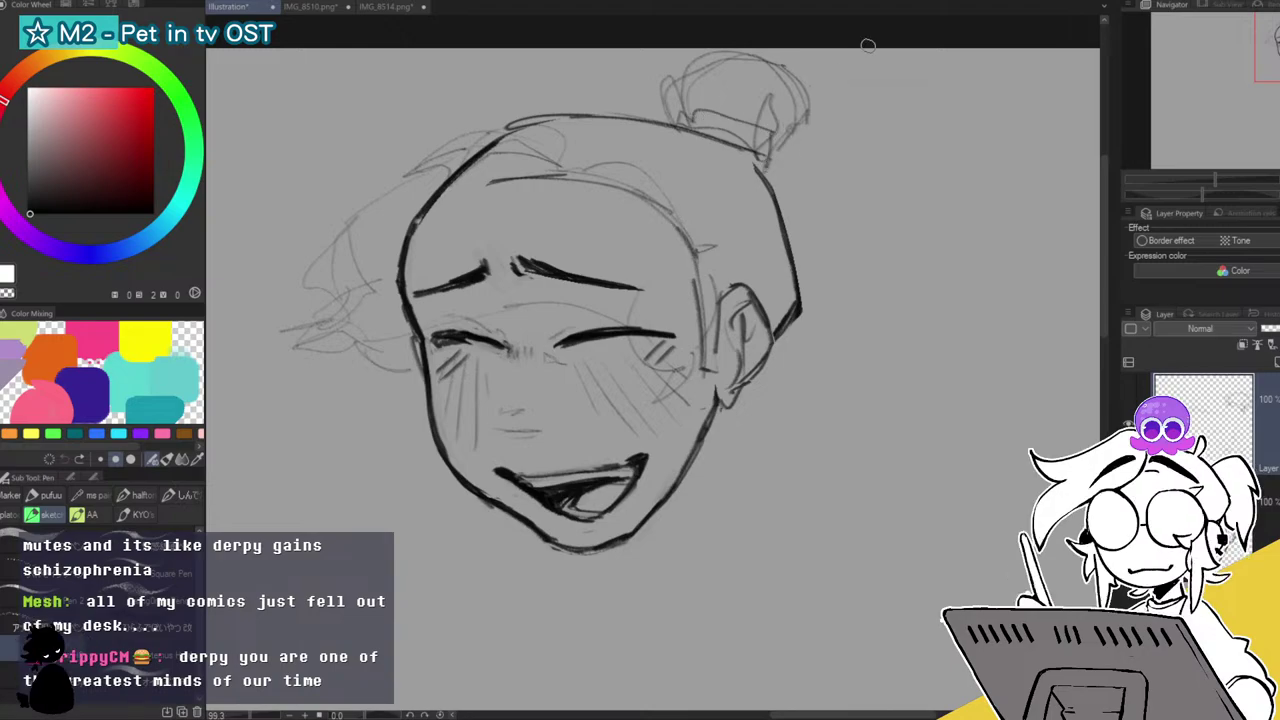
# Draw long, thin side locks hanging past the jaw on both sides of the face, with pointed split ends.
pyautogui.moveTo(684, 374)
pyautogui.mouseDown()
pyautogui.moveTo(676, 610)
pyautogui.moveTo(690, 660)
pyautogui.mouseUp()
pyautogui.moveTo(690, 356); pyautogui.dragTo(699, 640)
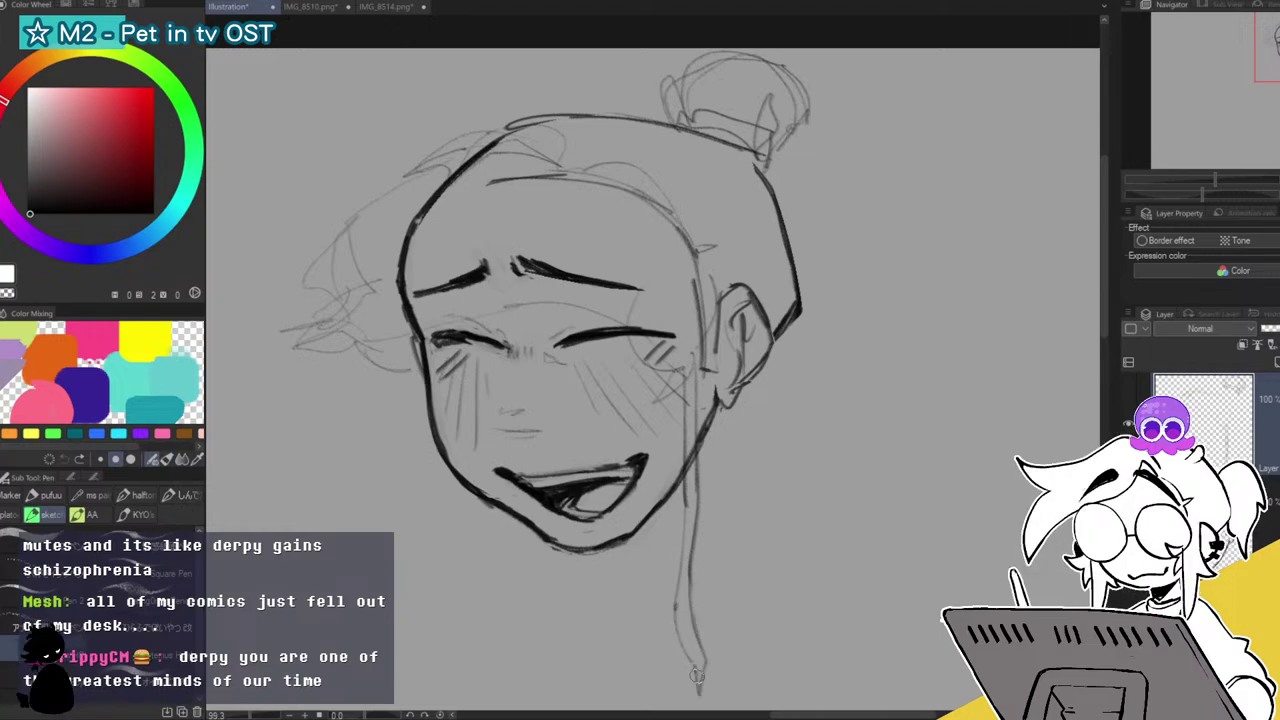
pyautogui.moveTo(425, 420)
pyautogui.mouseDown()
pyautogui.moveTo(450, 655)
pyautogui.moveTo(461, 598)
pyautogui.mouseUp()
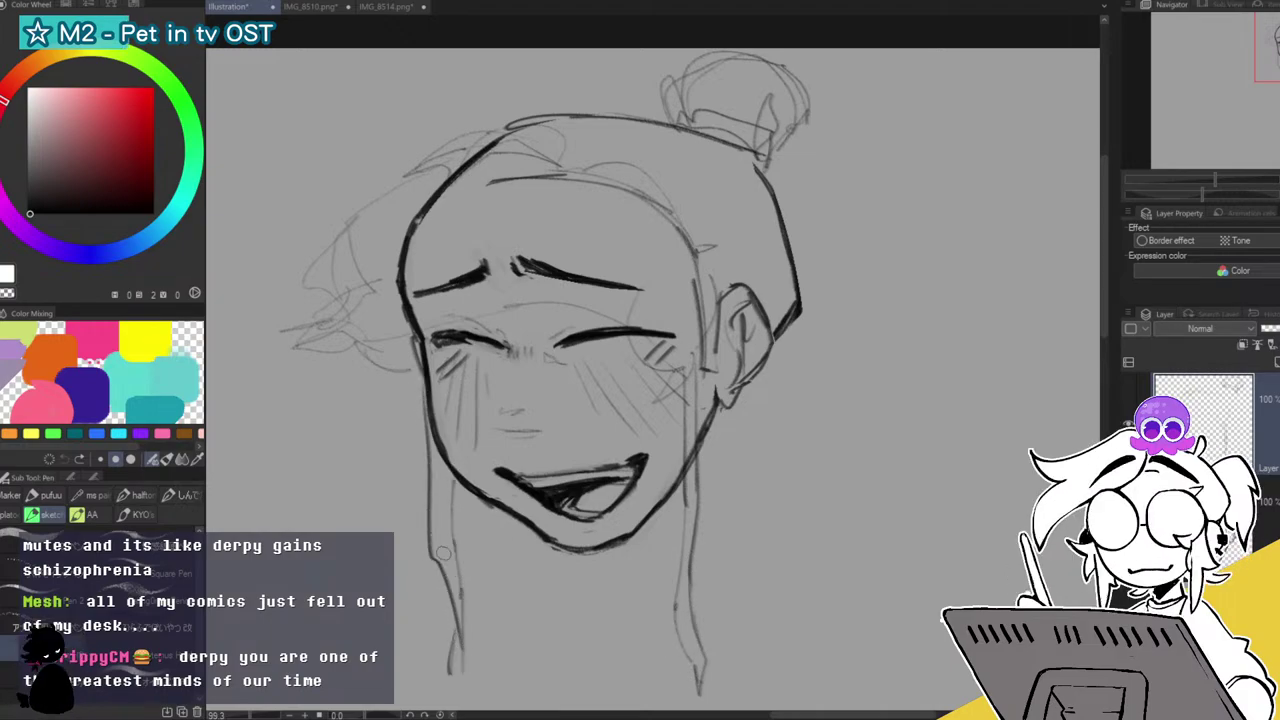
pyautogui.moveTo(448, 600); pyautogui.dragTo(437, 676)
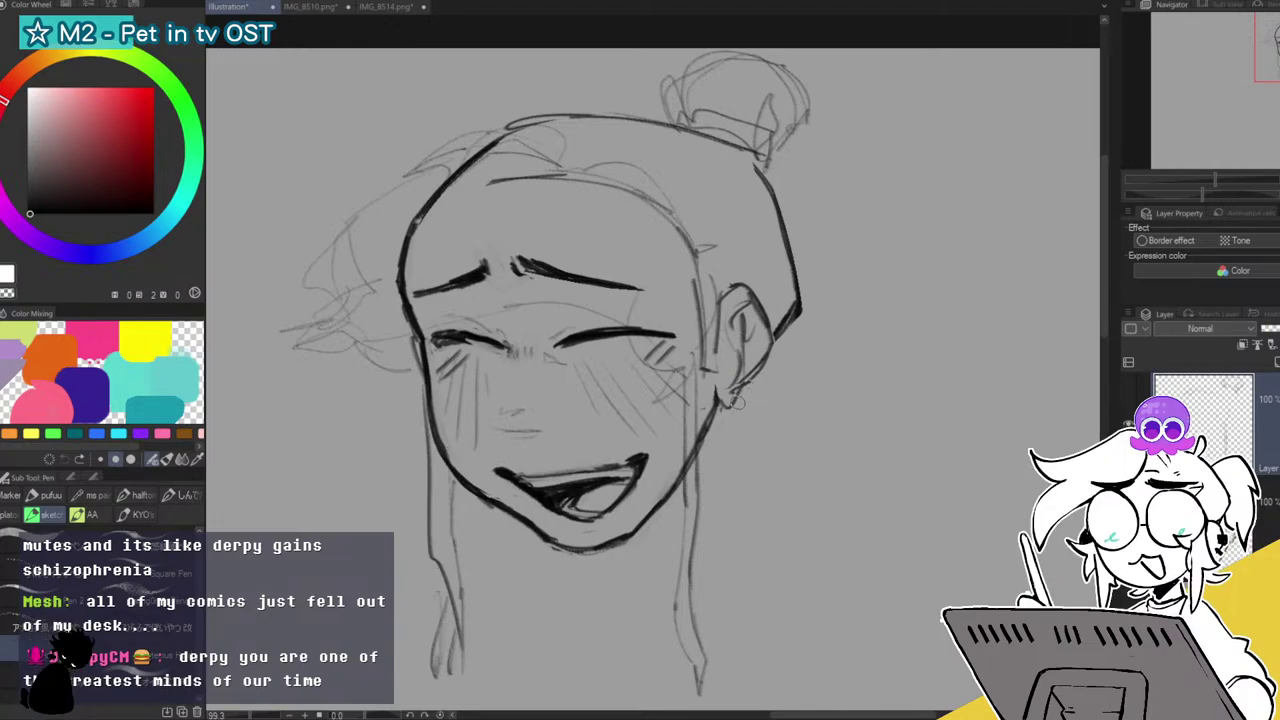
pyautogui.moveTo(716, 336)
pyautogui.mouseDown()
pyautogui.moveTo(701, 459)
pyautogui.moveTo(714, 512)
pyautogui.moveTo(703, 468)
pyautogui.moveTo(688, 592)
pyautogui.mouseUp()
pyautogui.moveTo(714, 502)
pyautogui.mouseDown()
pyautogui.moveTo(711, 570)
pyautogui.moveTo(698, 627)
pyautogui.moveTo(688, 534)
pyautogui.mouseUp()
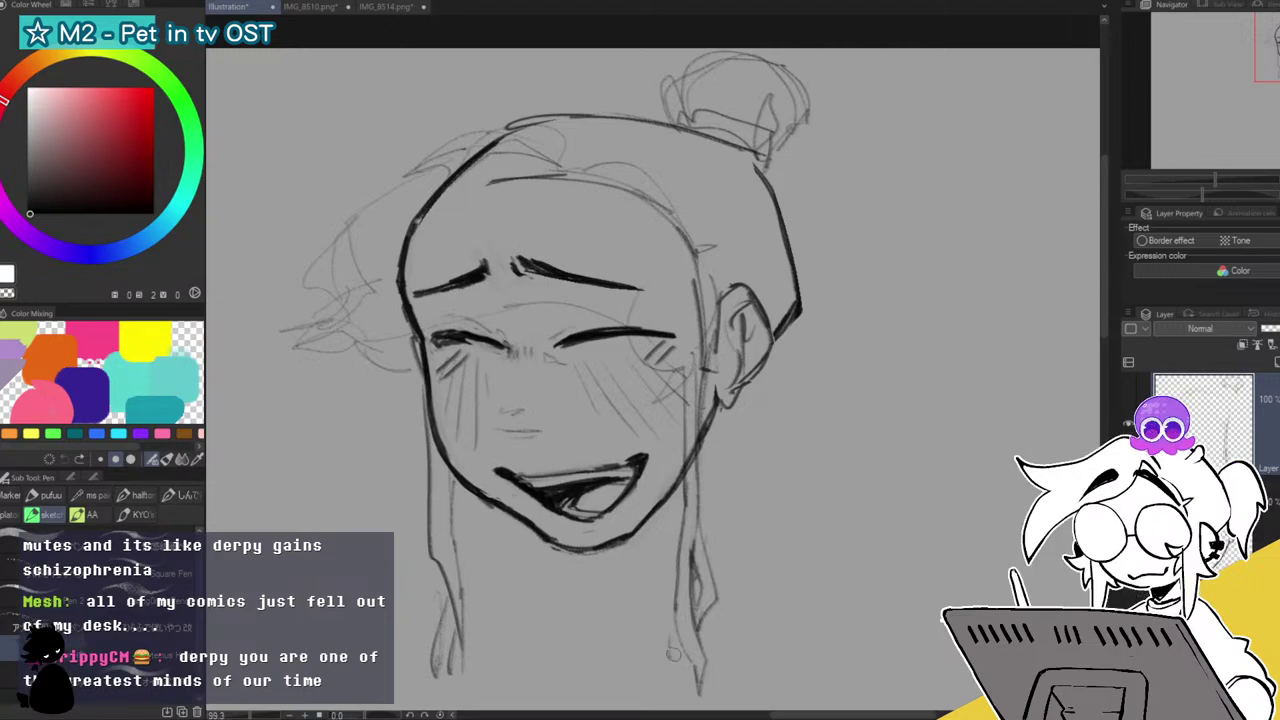
# Draw a round bead over the end of each side lock and a forked, tail-like tip beneath each bead.
pyautogui.moveTo(1210, 187)
pyautogui.mouseDown()
pyautogui.moveTo(1194, 191)
pyautogui.moveTo(1205, 181)
pyautogui.mouseUp()
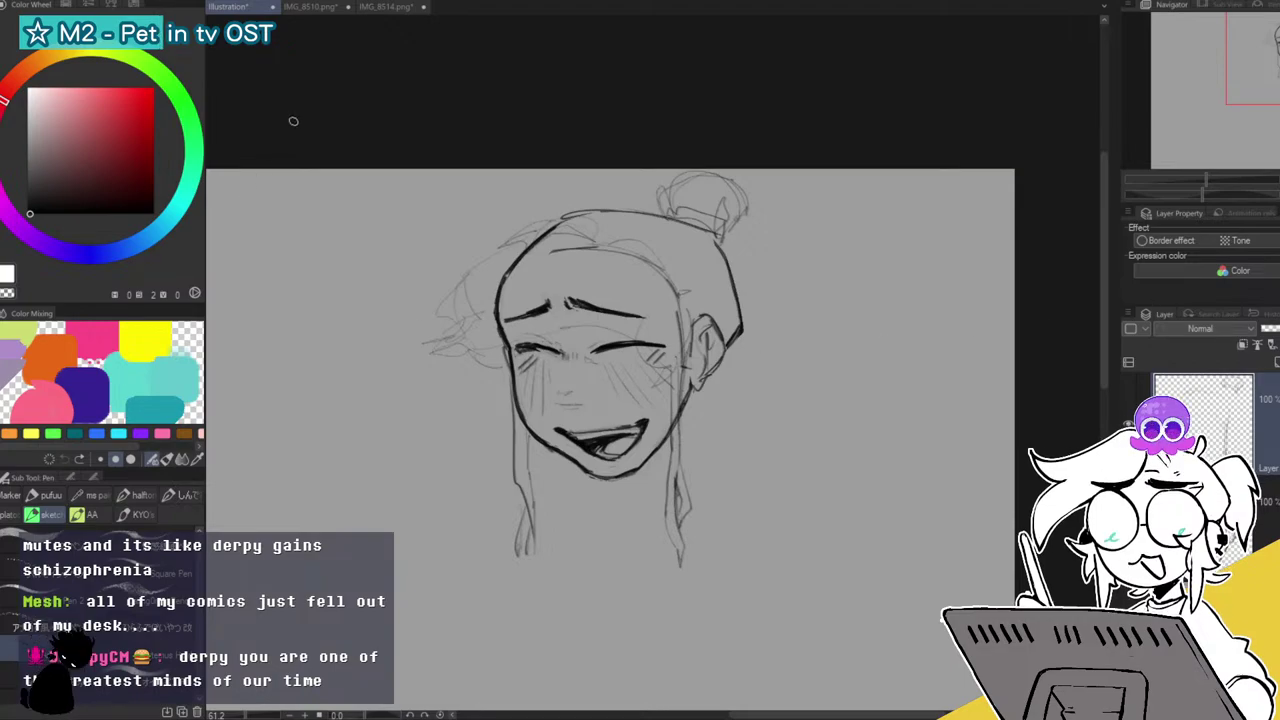
pyautogui.click(318, 11)
pyautogui.click(259, 15)
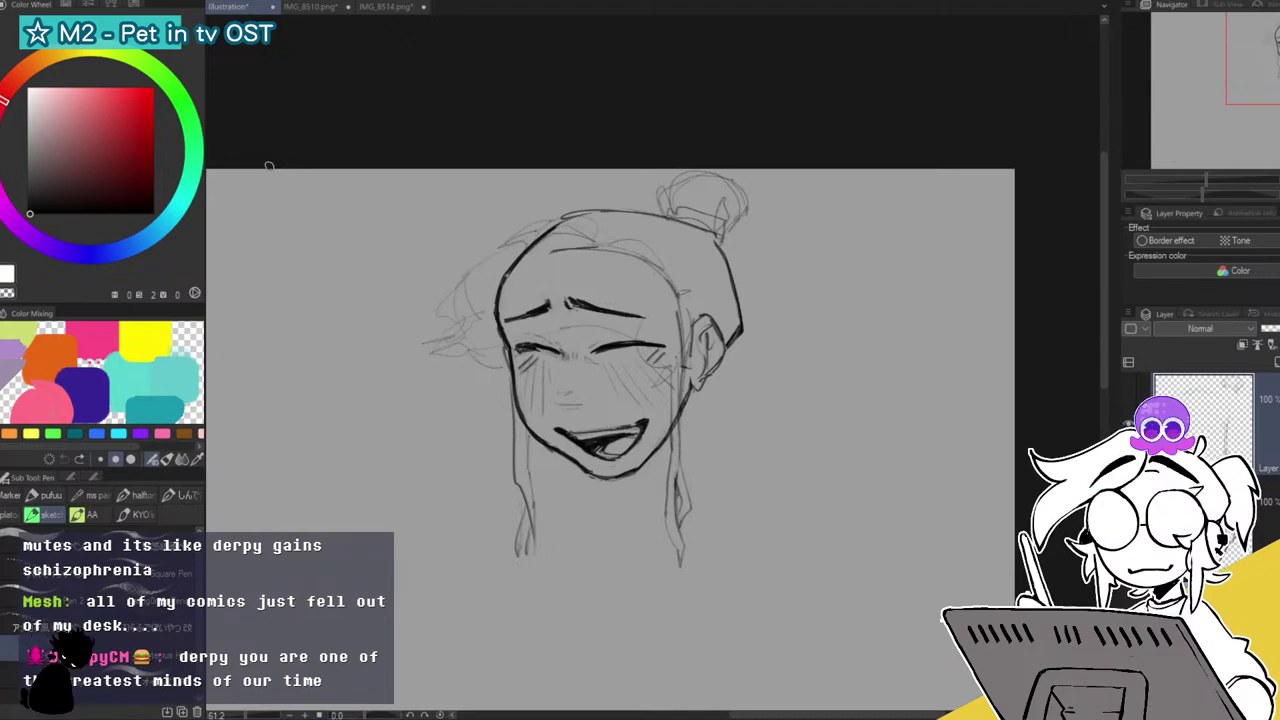
pyautogui.moveTo(1207, 180); pyautogui.dragTo(1215, 179)
pyautogui.moveTo(1211, 68); pyautogui.dragTo(1207, 73)
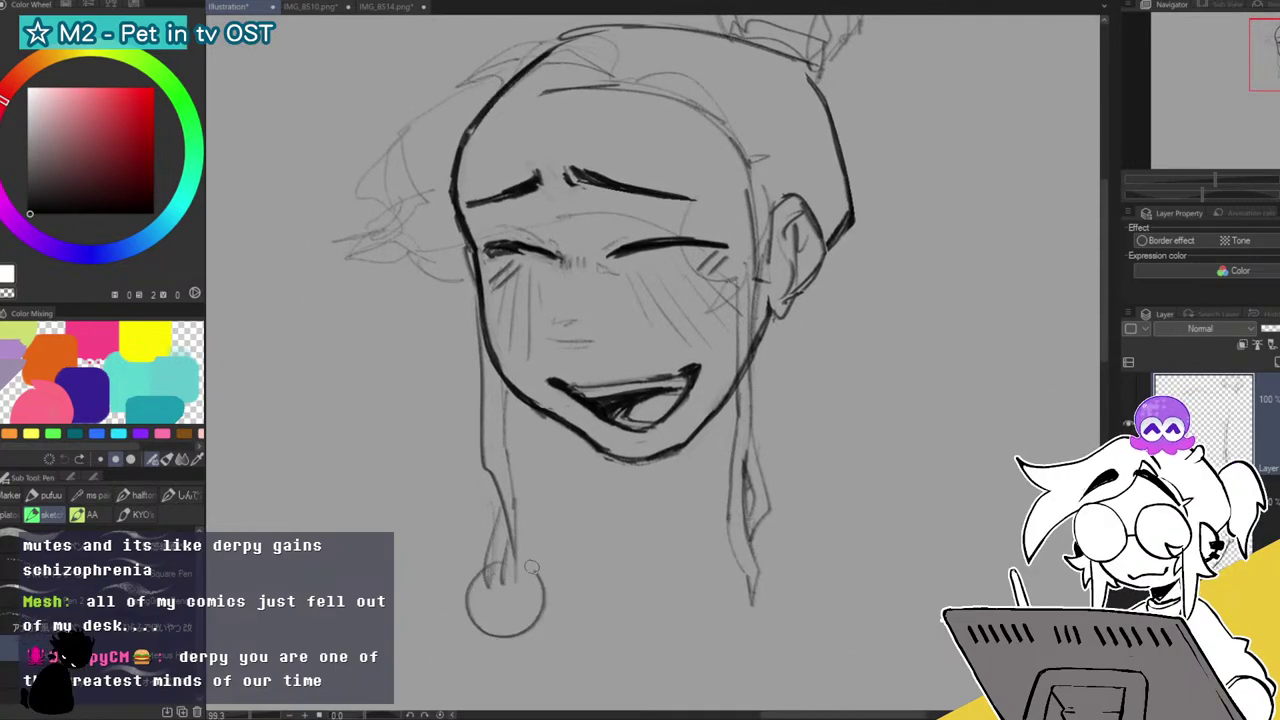
pyautogui.moveTo(745, 535)
pyautogui.mouseDown()
pyautogui.moveTo(708, 578)
pyautogui.moveTo(748, 536)
pyautogui.moveTo(722, 545)
pyautogui.moveTo(755, 625)
pyautogui.moveTo(710, 668)
pyautogui.moveTo(770, 690)
pyautogui.moveTo(768, 612)
pyautogui.mouseUp()
pyautogui.moveTo(805, 273)
pyautogui.mouseDown()
pyautogui.moveTo(979, 257)
pyautogui.moveTo(973, 147)
pyautogui.mouseUp()
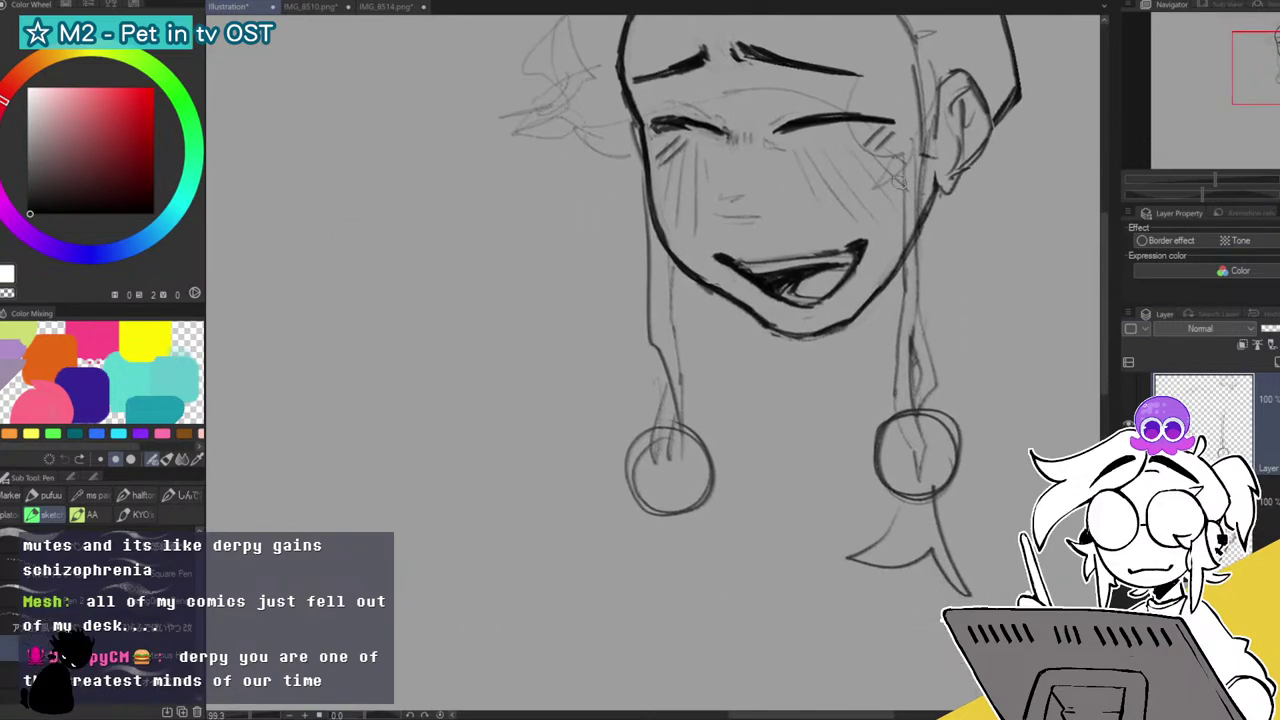
pyautogui.moveTo(660, 524)
pyautogui.mouseDown()
pyautogui.moveTo(685, 565)
pyautogui.moveTo(690, 518)
pyautogui.mouseUp()
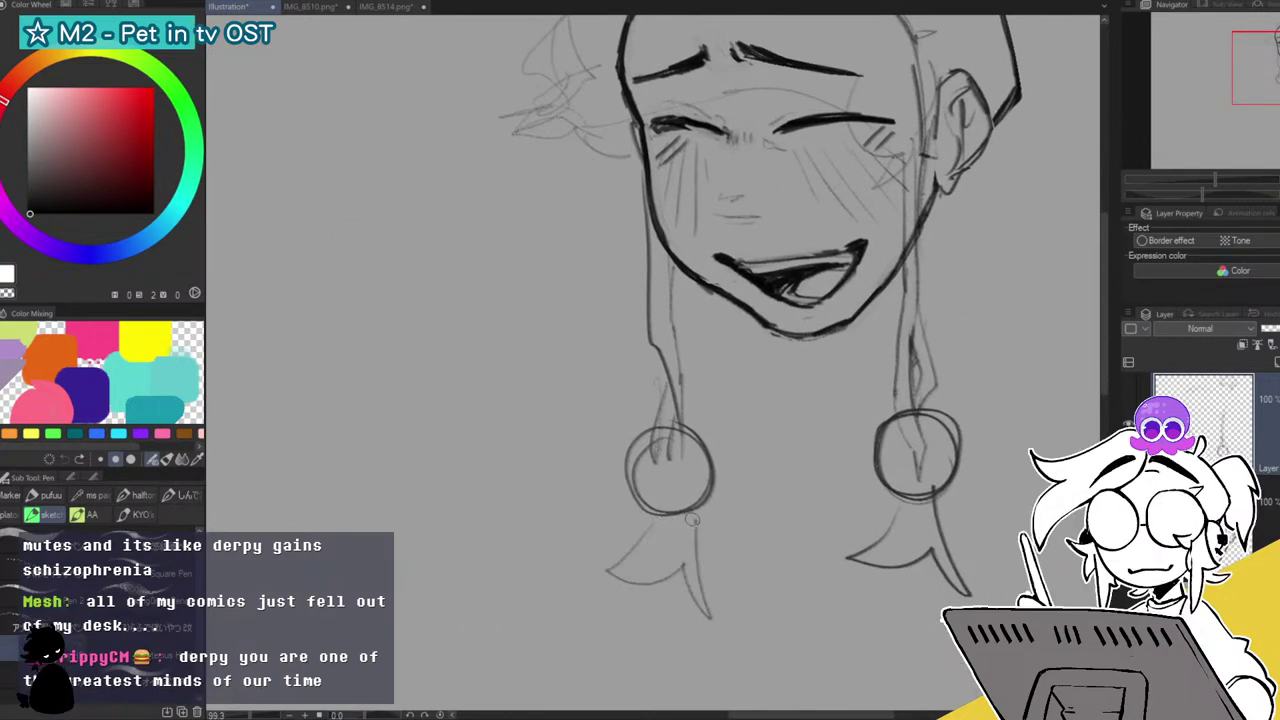
# Lightly sketch rounded guides beside the far cheek and beyond the near lock, plus a curved line beneath the chin.
pyautogui.moveTo(700, 400)
pyautogui.mouseDown()
pyautogui.moveTo(795, 522)
pyautogui.moveTo(540, 518)
pyautogui.moveTo(502, 495)
pyautogui.mouseUp()
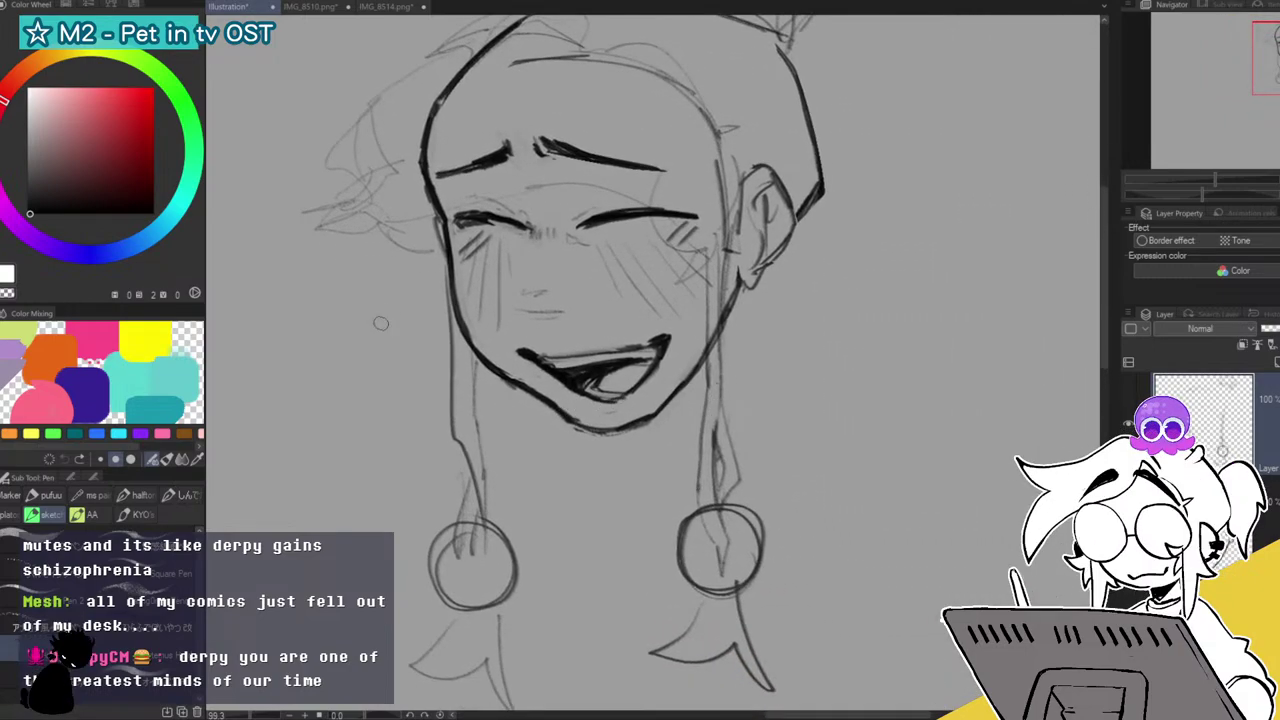
pyautogui.moveTo(402, 303)
pyautogui.mouseDown()
pyautogui.moveTo(383, 416)
pyautogui.moveTo(356, 327)
pyautogui.moveTo(444, 318)
pyautogui.mouseUp()
pyautogui.moveTo(476, 410); pyautogui.dragTo(676, 490)
pyautogui.moveTo(768, 489); pyautogui.dragTo(866, 484)
pyautogui.moveTo(797, 540)
pyautogui.mouseDown()
pyautogui.moveTo(882, 479)
pyautogui.moveTo(823, 566)
pyautogui.mouseUp()
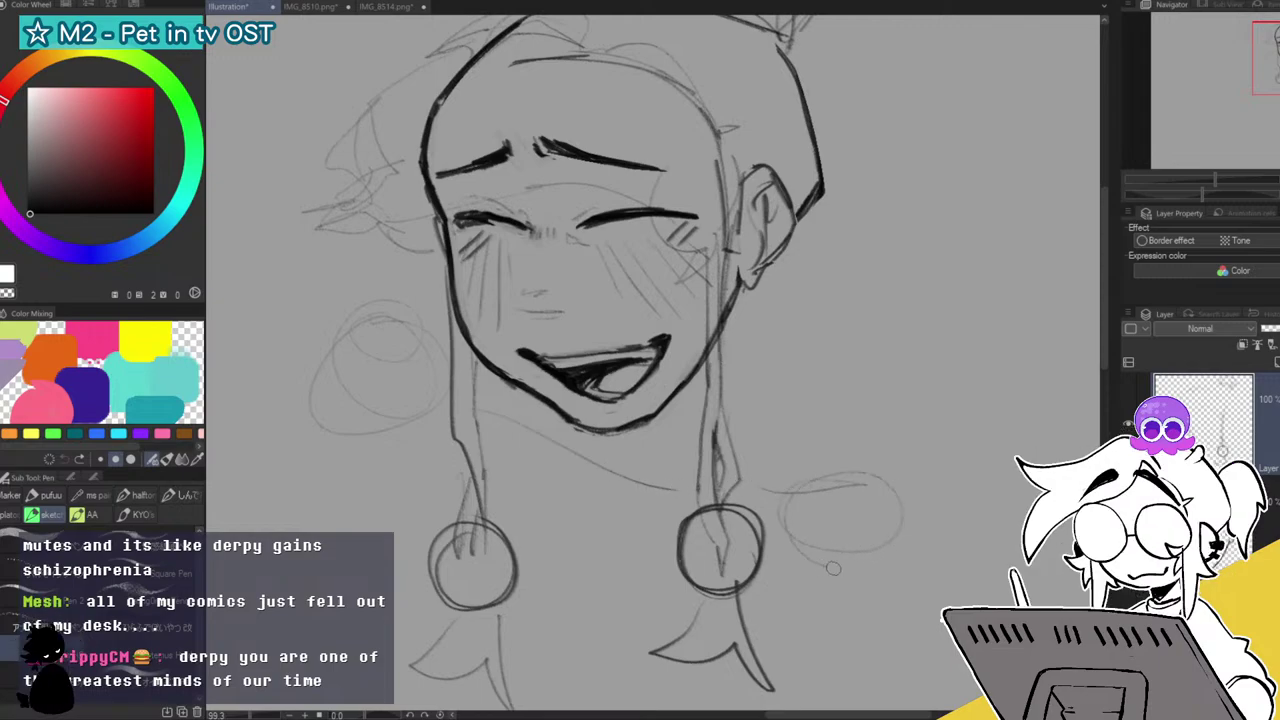
# Draw the neck shadow as a solid black wedge under the near side of the jaw.
pyautogui.moveTo(633, 432)
pyautogui.mouseDown()
pyautogui.moveTo(678, 412)
pyautogui.moveTo(708, 368)
pyautogui.moveTo(682, 462)
pyautogui.mouseUp()
pyautogui.moveTo(702, 382)
pyautogui.mouseDown()
pyautogui.moveTo(680, 470)
pyautogui.moveTo(690, 400)
pyautogui.moveTo(668, 455)
pyautogui.moveTo(652, 412)
pyautogui.moveTo(648, 433)
pyautogui.moveTo(674, 460)
pyautogui.moveTo(700, 400)
pyautogui.moveTo(648, 440)
pyautogui.moveTo(660, 455)
pyautogui.mouseUp()
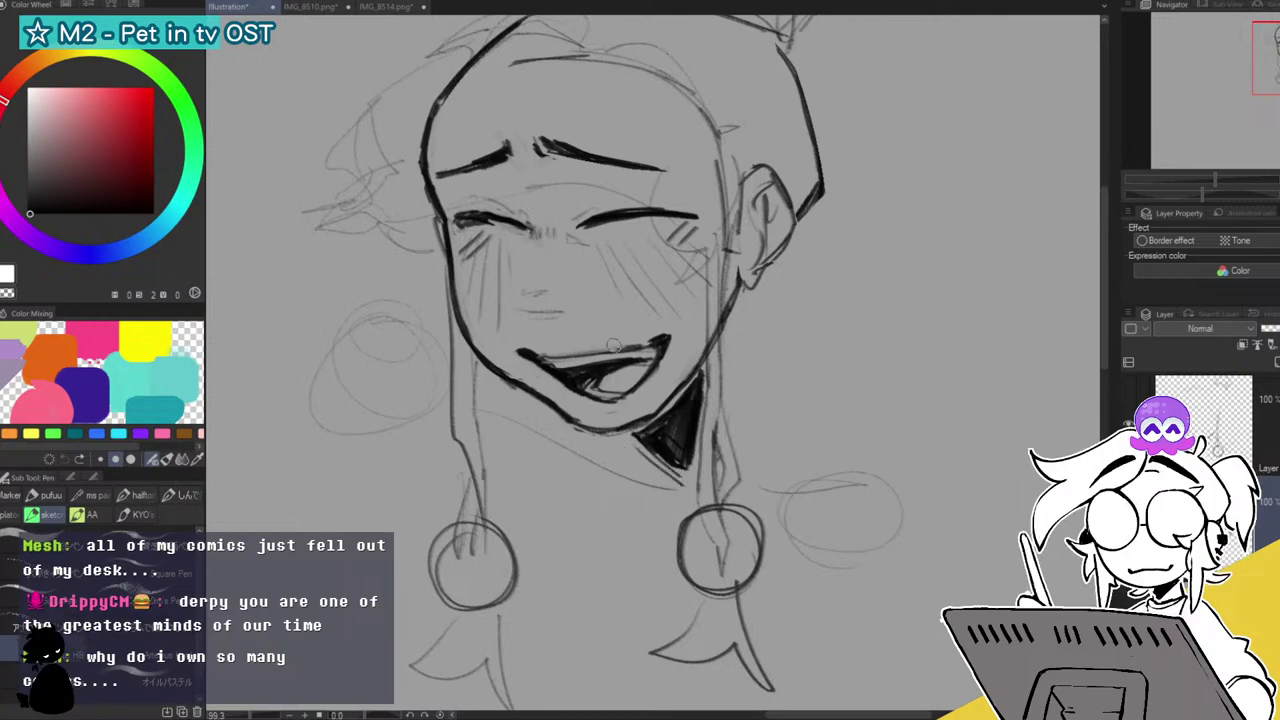
# Lightly sketch two short, curved neck lines running down from beneath the chin and jaw.
pyautogui.moveTo(574, 432); pyautogui.dragTo(585, 500)
pyautogui.moveTo(668, 420); pyautogui.dragTo(648, 492)
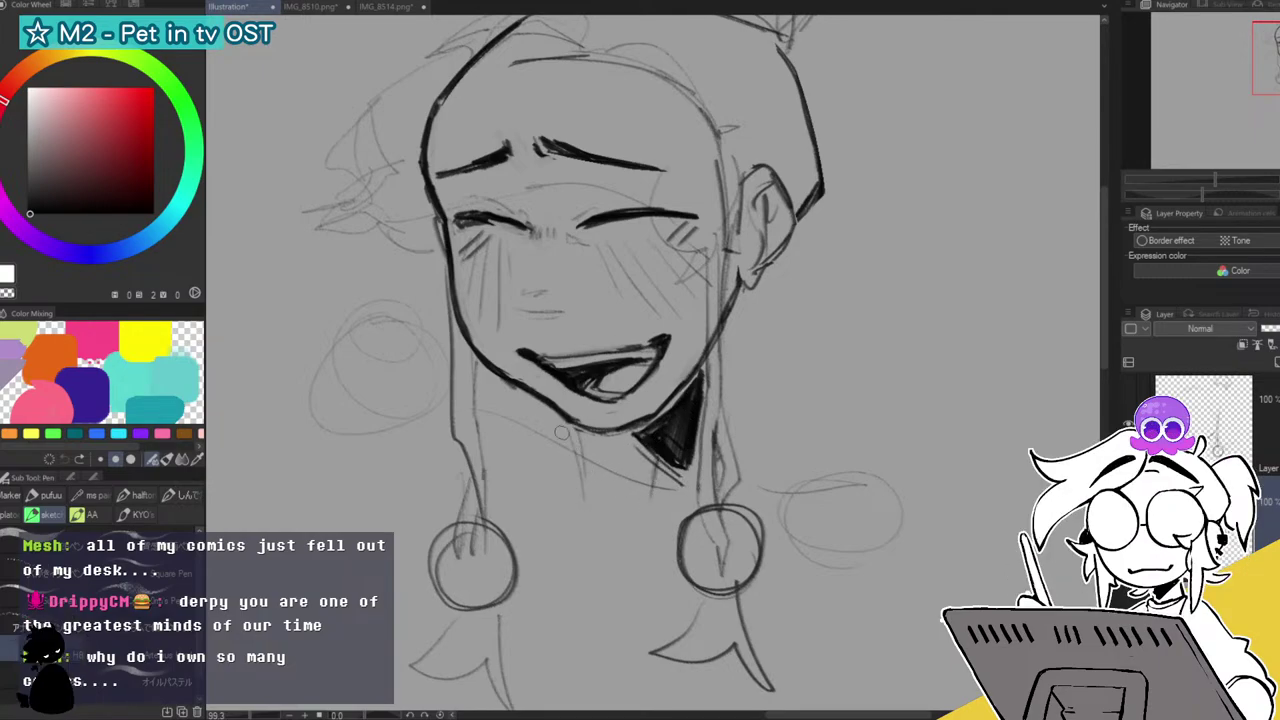
pyautogui.moveTo(515, 395); pyautogui.dragTo(527, 426)
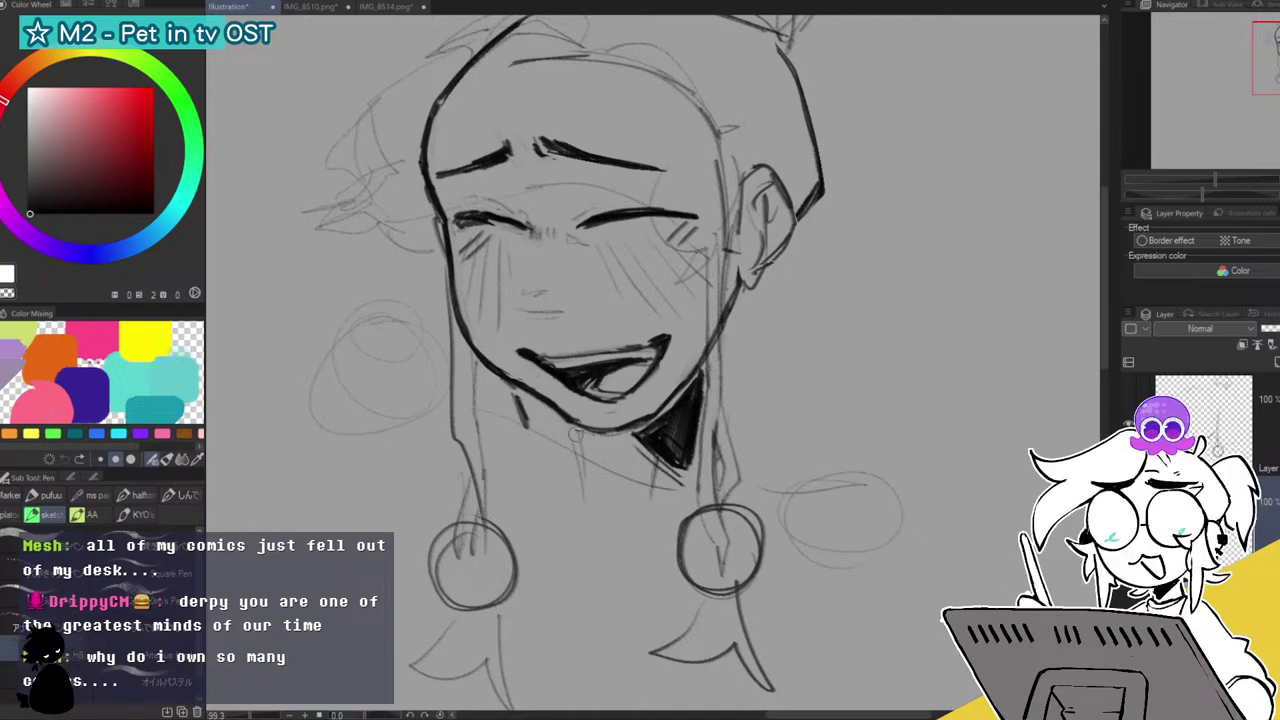
pyautogui.hotkey('ctrl', 'z')
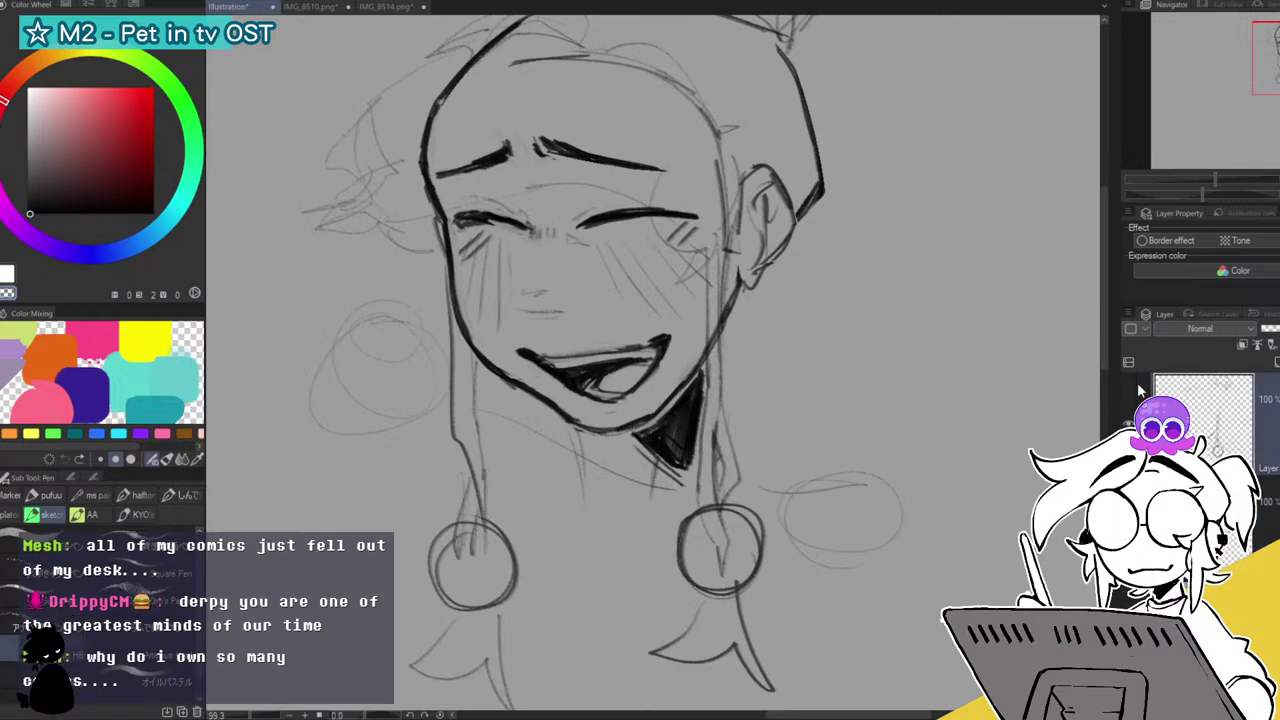
# Fade the rough guide layer to 51% opacity and draw a curved hair band around the bun's base on a new layer.
pyautogui.moveTo(1279, 329); pyautogui.dragTo(1277, 329)
pyautogui.click(1276, 362)
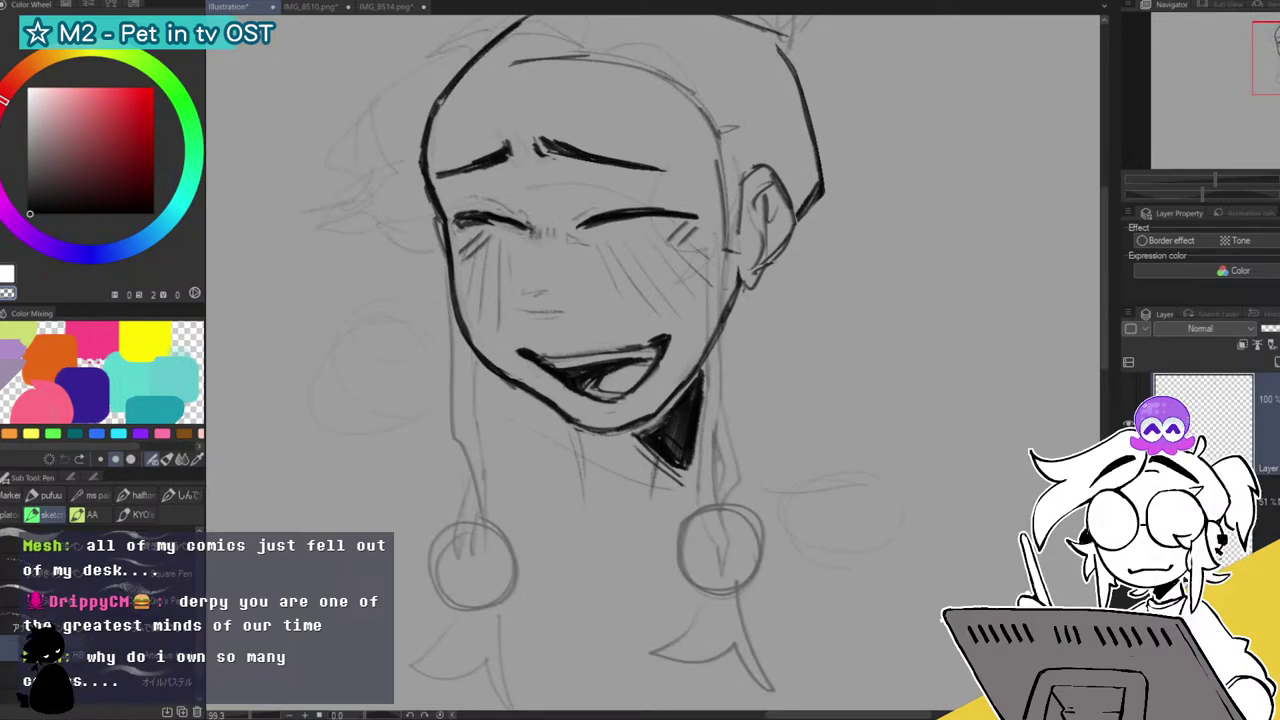
pyautogui.moveTo(1271, 72)
pyautogui.mouseDown()
pyautogui.moveTo(1266, 34)
pyautogui.moveTo(1253, 30)
pyautogui.mouseUp()
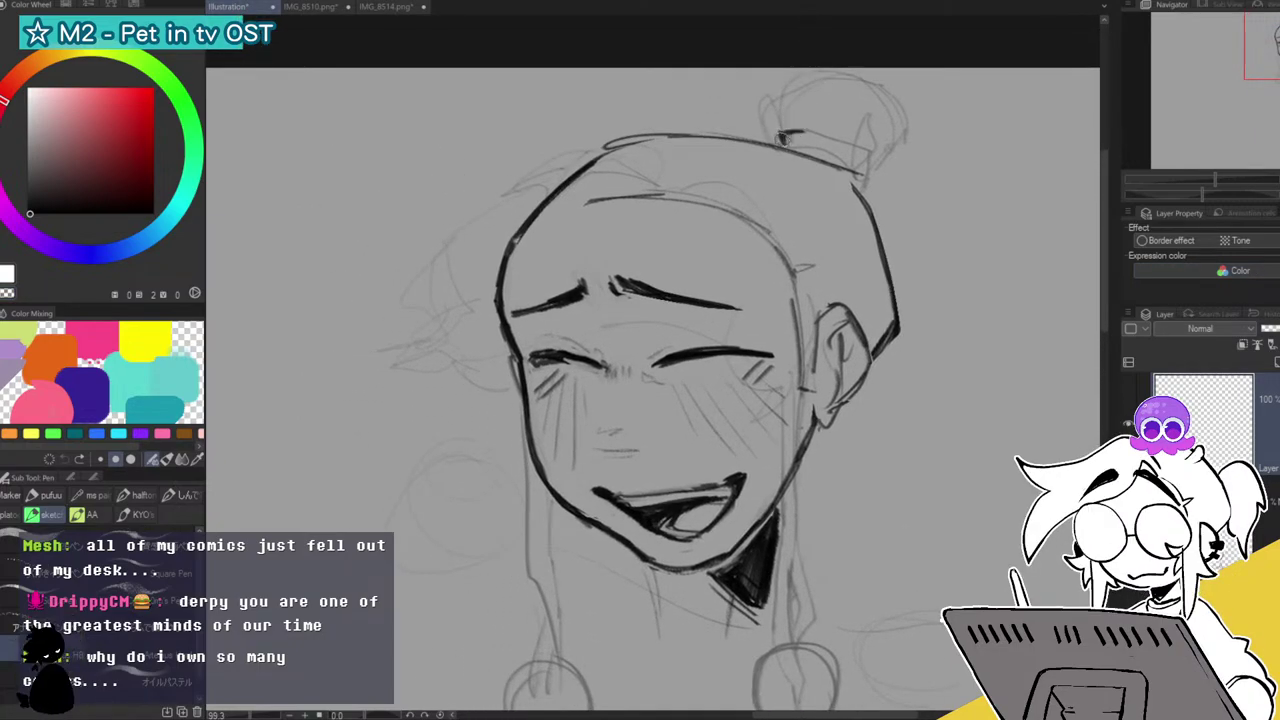
pyautogui.moveTo(790, 136)
pyautogui.mouseDown()
pyautogui.moveTo(874, 152)
pyautogui.moveTo(830, 138)
pyautogui.moveTo(872, 165)
pyautogui.moveTo(878, 209)
pyautogui.moveTo(871, 162)
pyautogui.moveTo(841, 143)
pyautogui.moveTo(819, 150)
pyautogui.moveTo(870, 202)
pyautogui.mouseUp()
pyautogui.hotkey('ctrl', 'z')
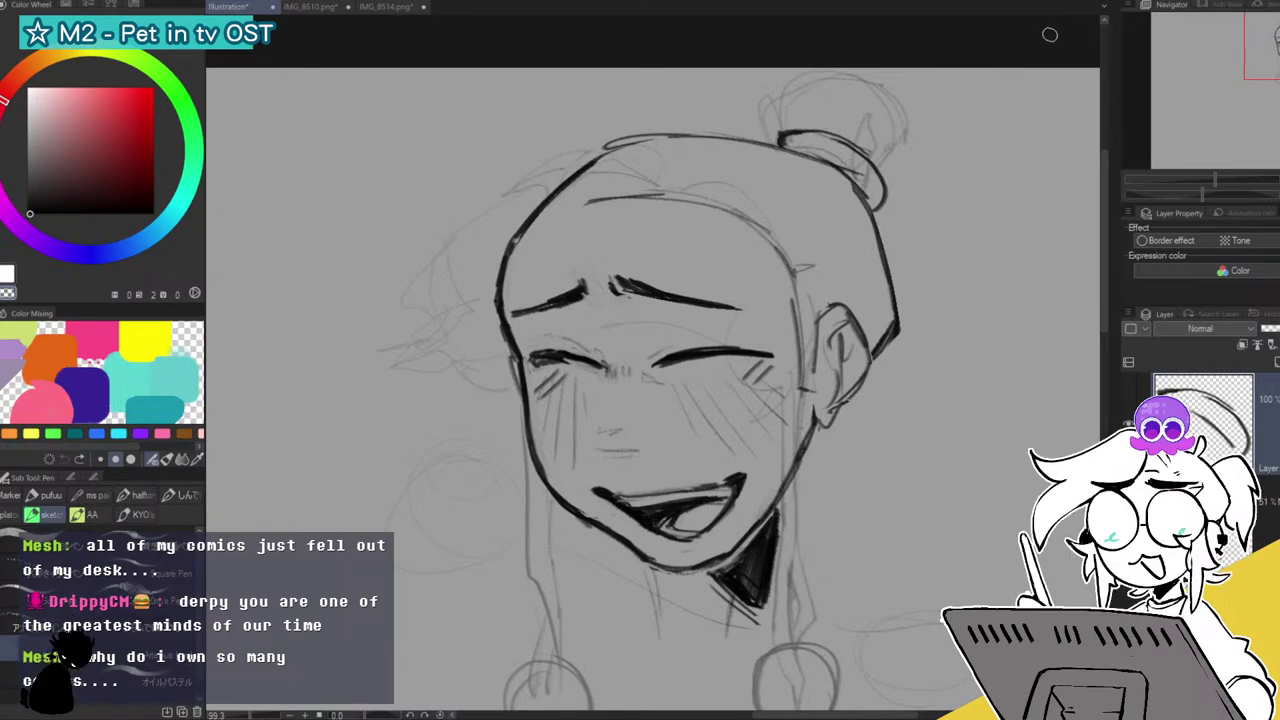
pyautogui.moveTo(1213, 178); pyautogui.dragTo(1200, 180)
pyautogui.moveTo(1276, 78); pyautogui.dragTo(1273, 94)
pyautogui.hotkey('ctrl', 't')
pyautogui.moveTo(731, 265); pyautogui.dragTo(722, 348)
pyautogui.click(736, 535)
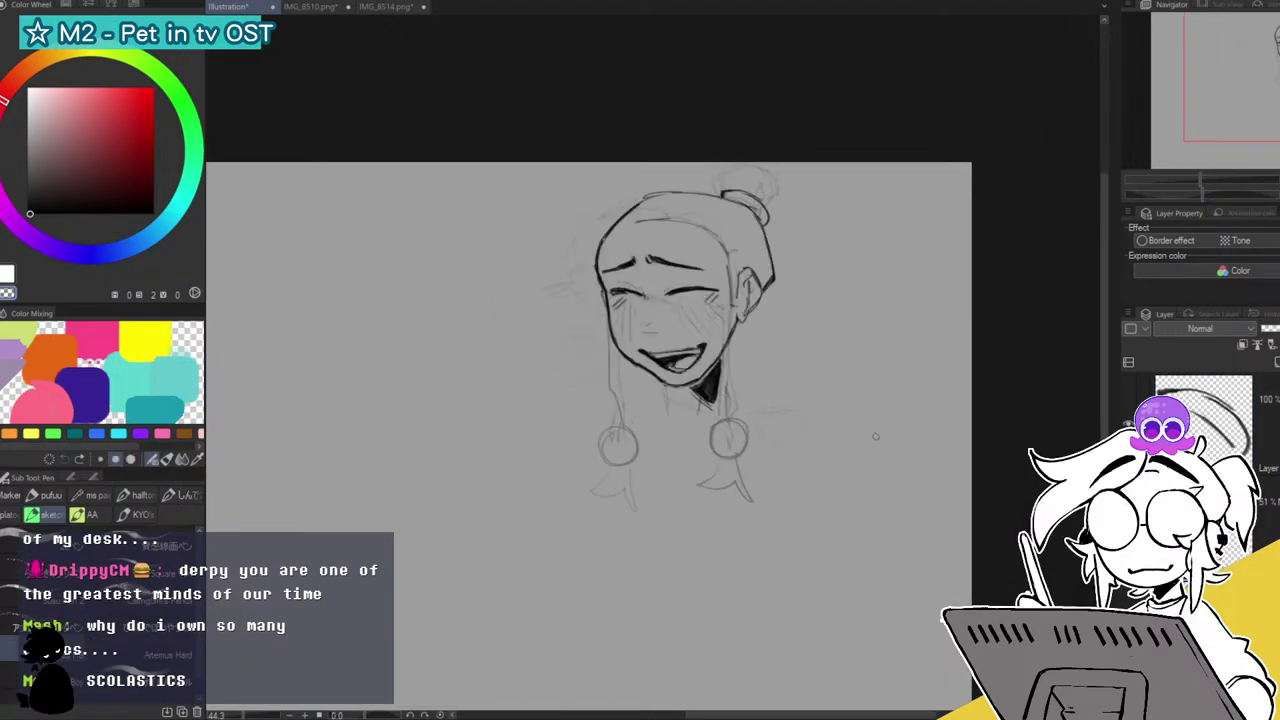
# Move the whole head sketch lower on the canvas.
pyautogui.hotkey('ctrl', 't')
pyautogui.moveTo(645, 505); pyautogui.dragTo(622, 621)
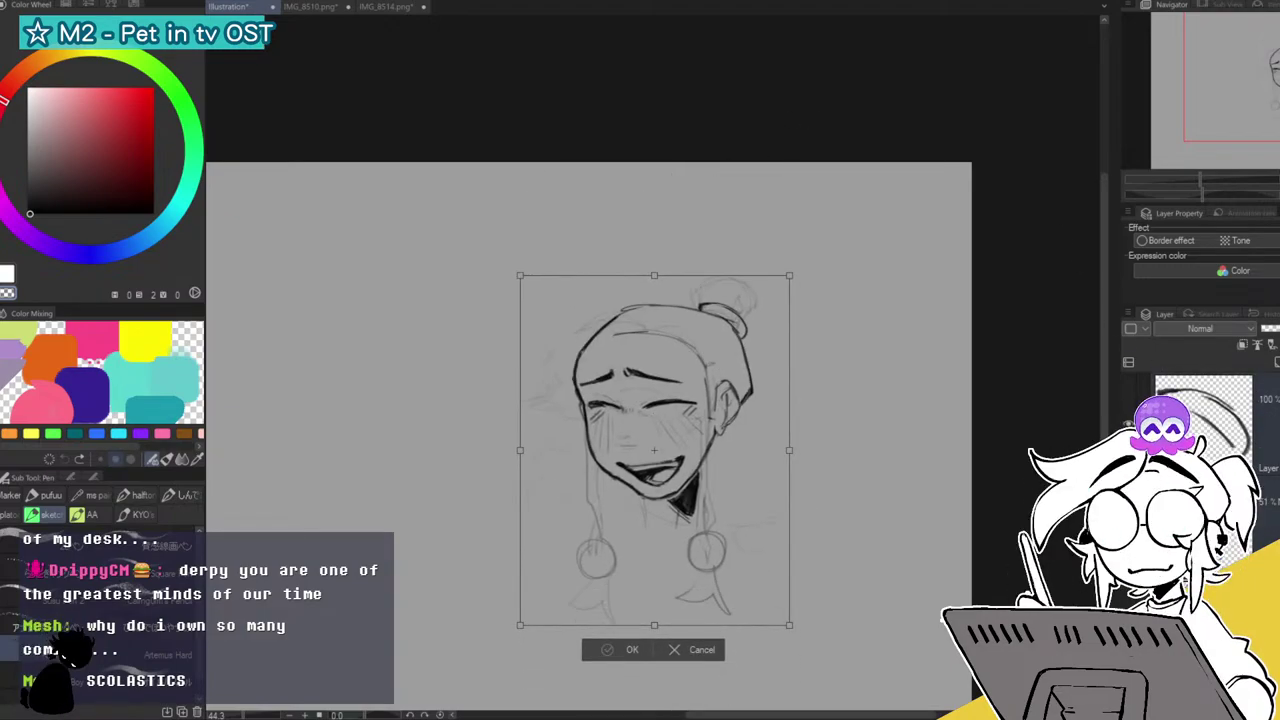
pyautogui.press('Return')
# Transform the bun's band on its own layer so it is slightly smaller at the back of the head.
pyautogui.click(1170, 378)
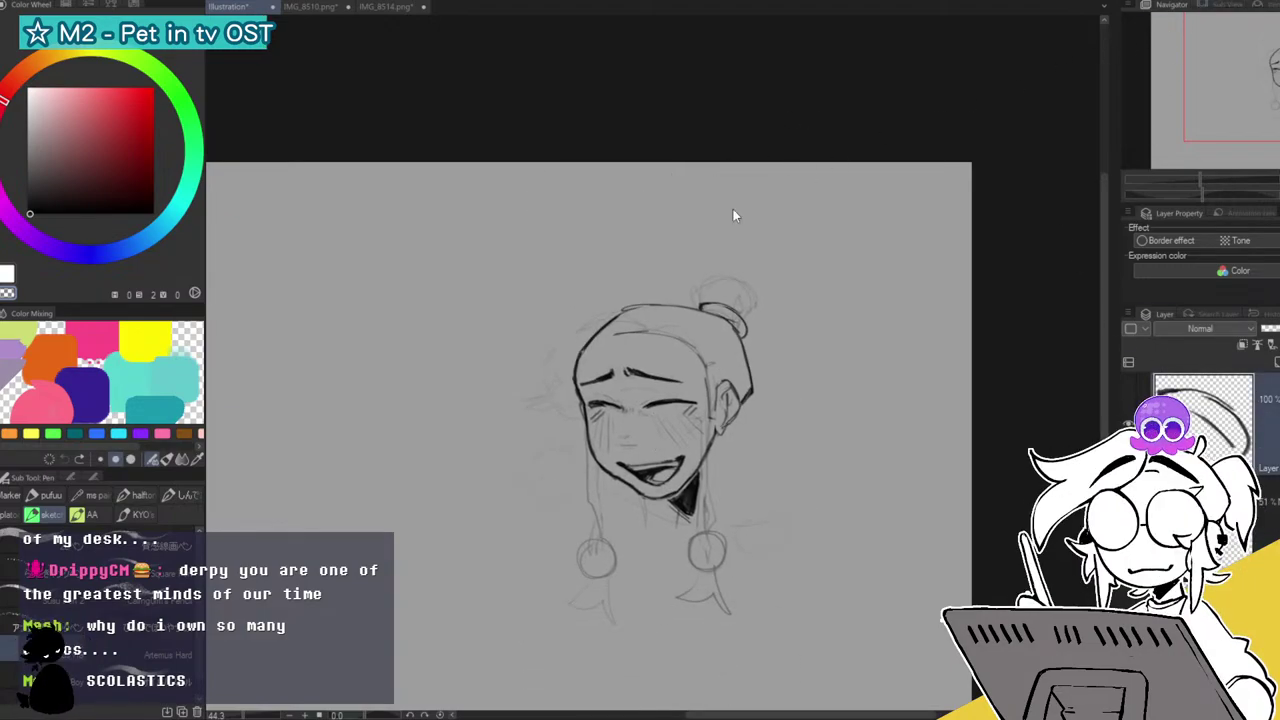
pyautogui.hotkey('ctrl', 't')
pyautogui.moveTo(749, 302); pyautogui.dragTo(743, 331)
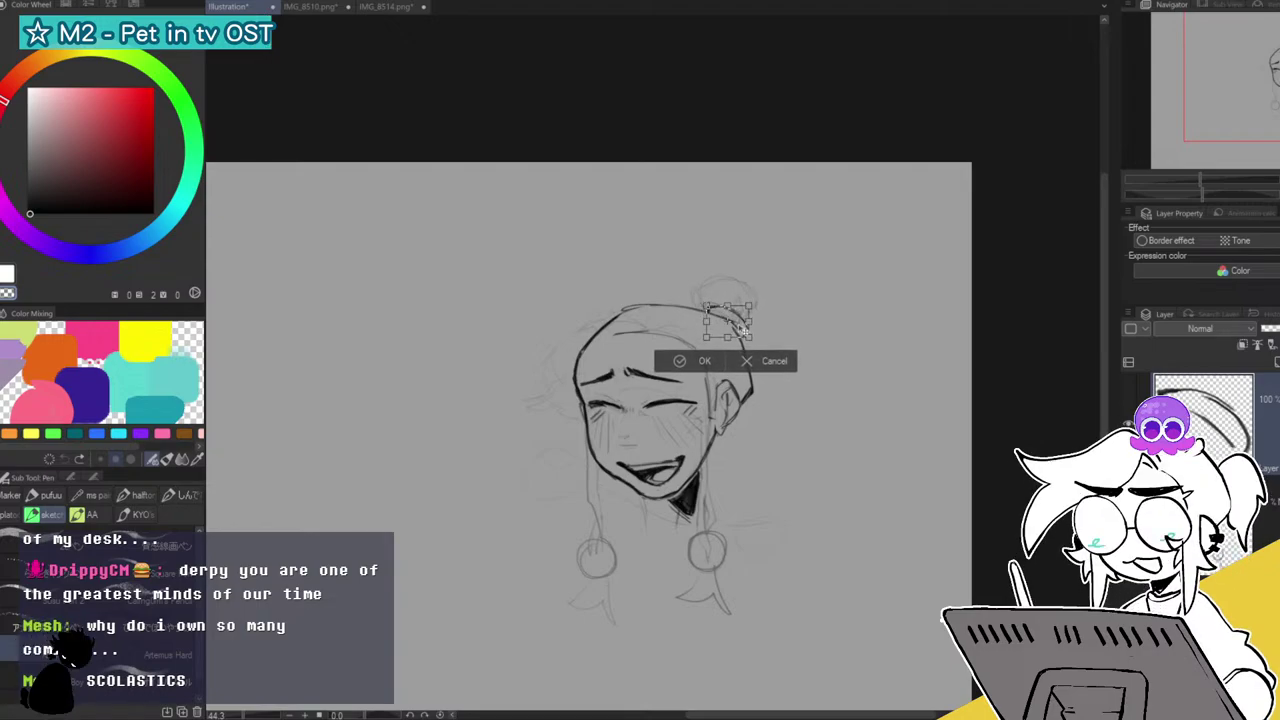
pyautogui.click(699, 366)
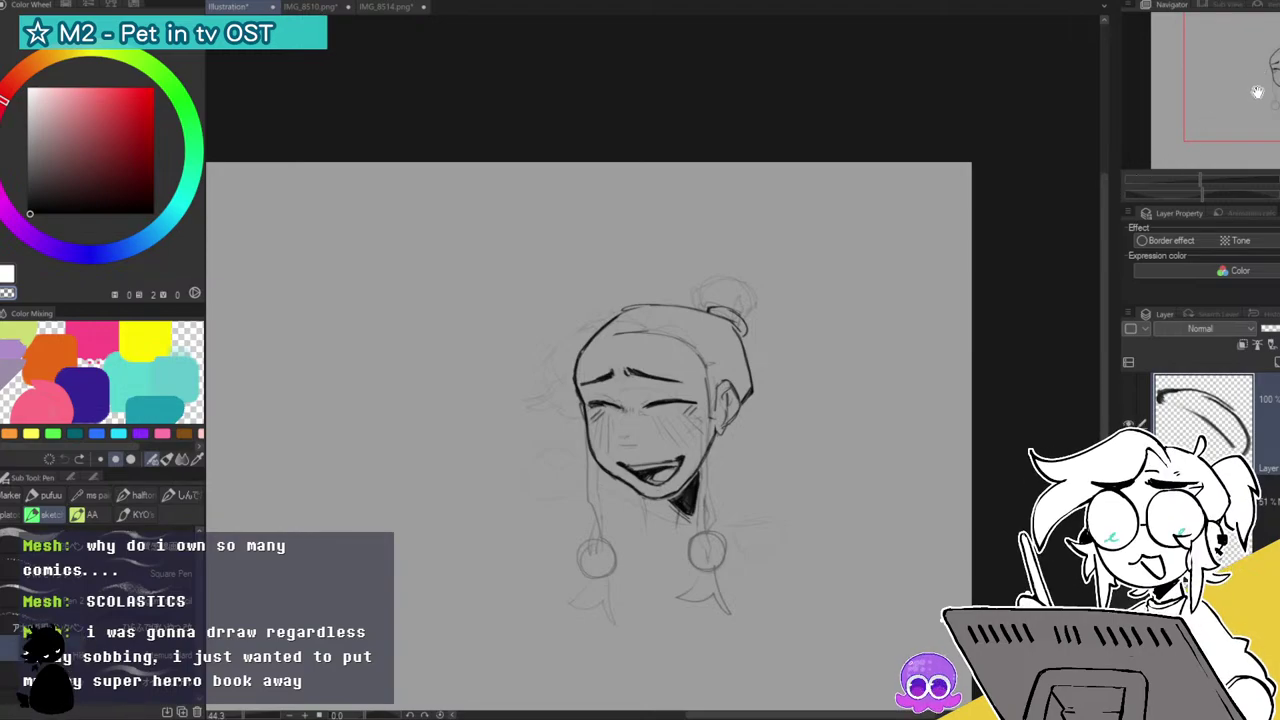
# Outline the rounded bun above the band, with an angular back corner and a small inner loop of hair.
pyautogui.moveTo(1254, 83); pyautogui.dragTo(1257, 86)
pyautogui.moveTo(1202, 180); pyautogui.dragTo(1214, 180)
pyautogui.moveTo(1263, 84); pyautogui.dragTo(1273, 80)
pyautogui.moveTo(648, 233)
pyautogui.mouseDown()
pyautogui.moveTo(648, 262)
pyautogui.moveTo(650, 205)
pyautogui.moveTo(725, 190)
pyautogui.moveTo(762, 265)
pyautogui.moveTo(744, 294)
pyautogui.moveTo(786, 275)
pyautogui.moveTo(735, 302)
pyautogui.moveTo(748, 302)
pyautogui.mouseUp()
pyautogui.press('c')
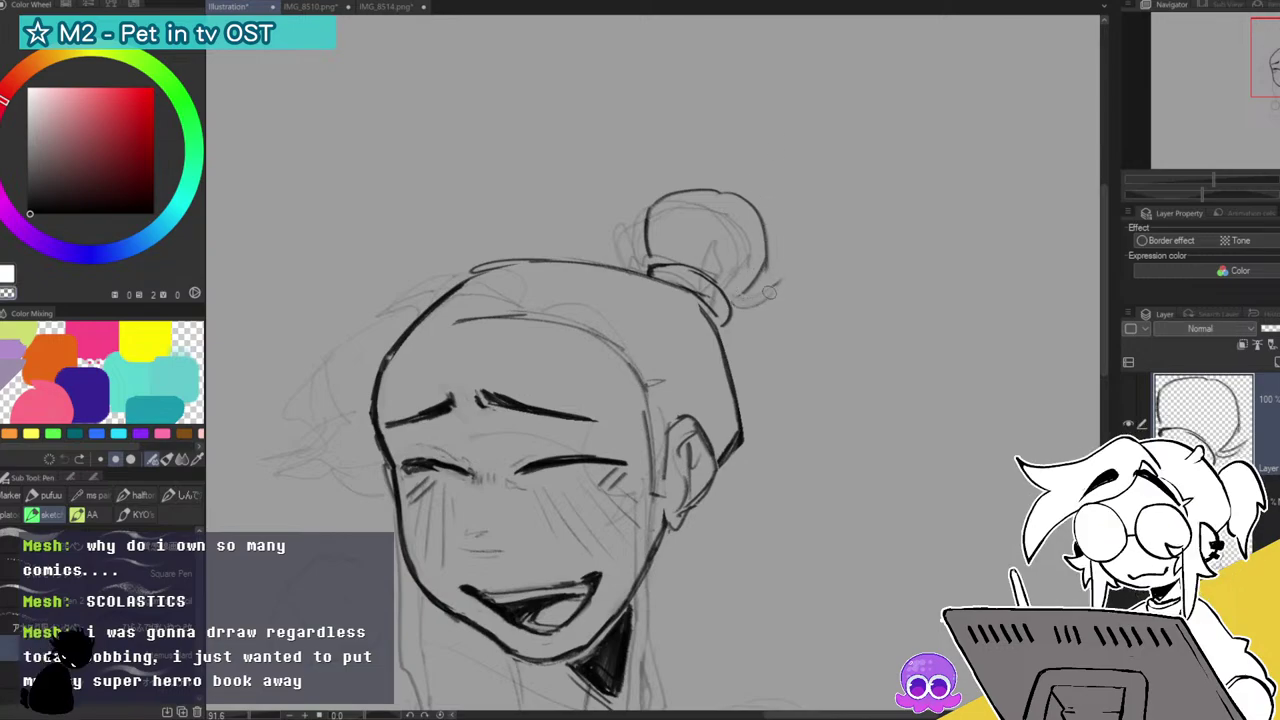
pyautogui.press('c')
pyautogui.moveTo(731, 281)
pyautogui.mouseDown()
pyautogui.moveTo(744, 240)
pyautogui.moveTo(724, 293)
pyautogui.moveTo(749, 277)
pyautogui.mouseUp()
pyautogui.moveTo(756, 212)
pyautogui.mouseDown()
pyautogui.moveTo(770, 277)
pyautogui.moveTo(736, 296)
pyautogui.mouseUp()
# Draw a pointed tuft on the front side of the bun and light strand lines inside it.
pyautogui.moveTo(650, 258)
pyautogui.mouseDown()
pyautogui.moveTo(633, 199)
pyautogui.moveTo(616, 229)
pyautogui.moveTo(650, 258)
pyautogui.mouseUp()
pyautogui.moveTo(634, 198); pyautogui.dragTo(660, 200)
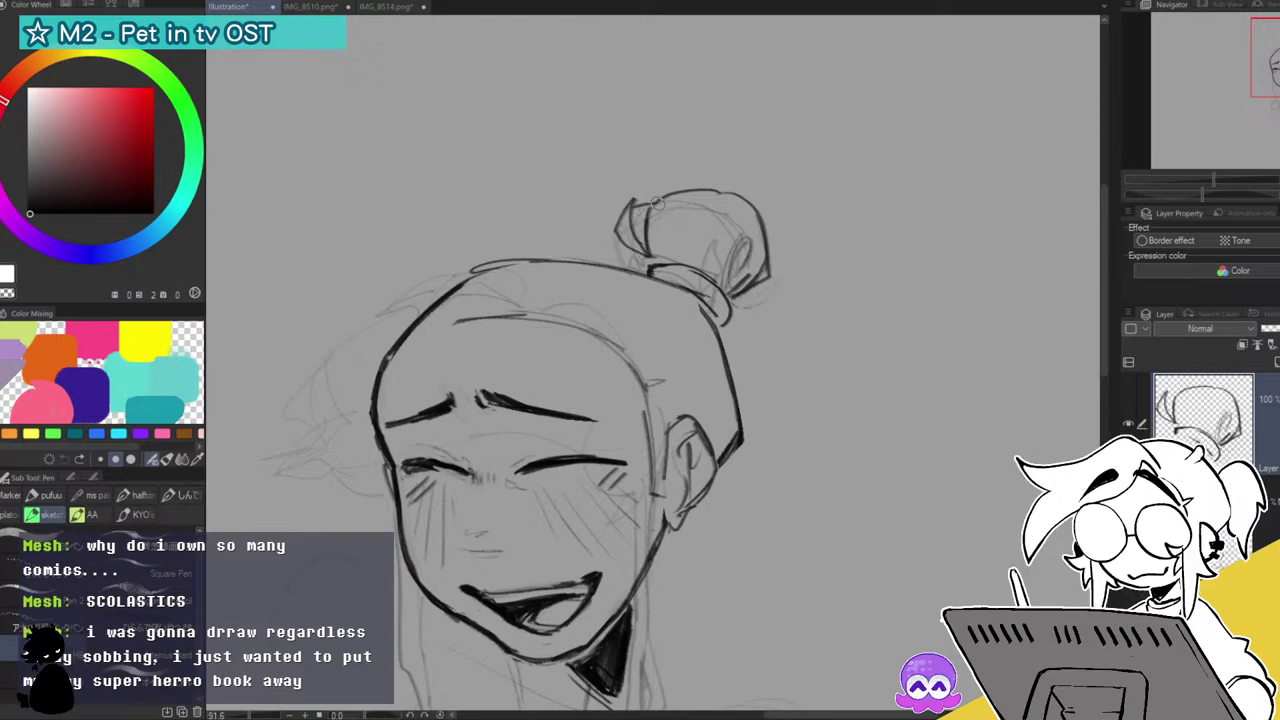
pyautogui.press('c')
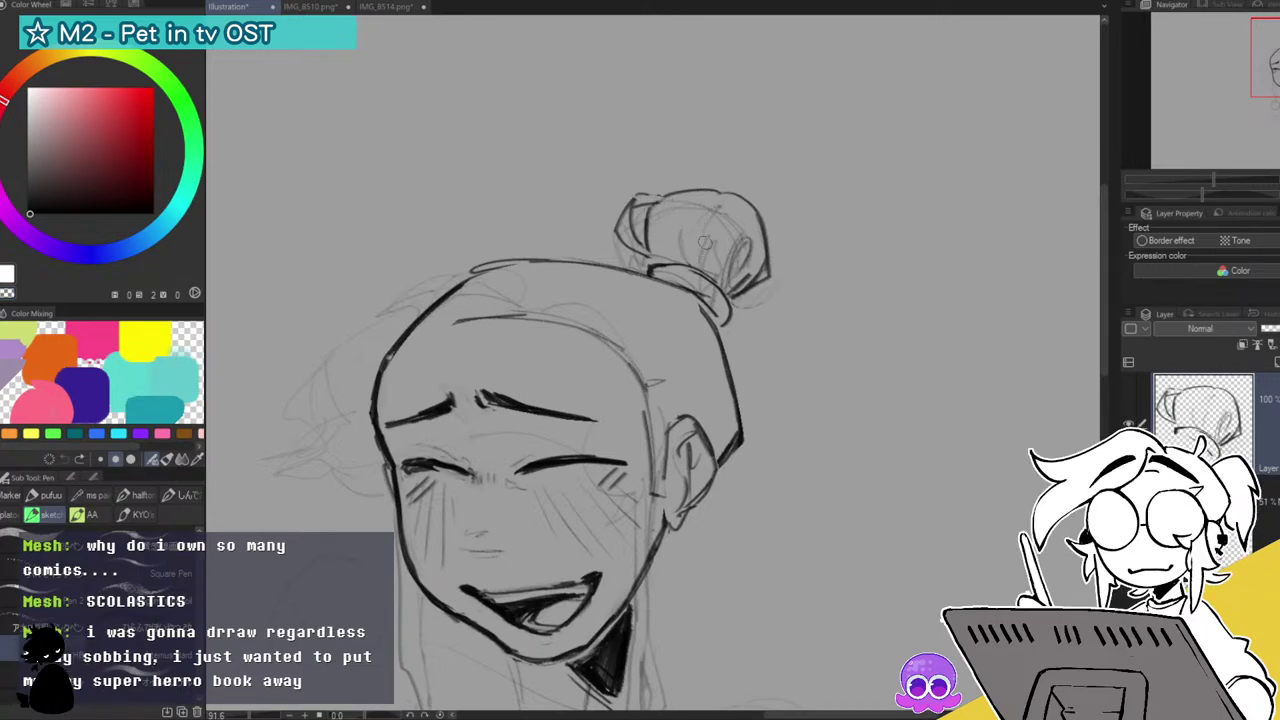
pyautogui.moveTo(1279, 79); pyautogui.dragTo(1275, 95)
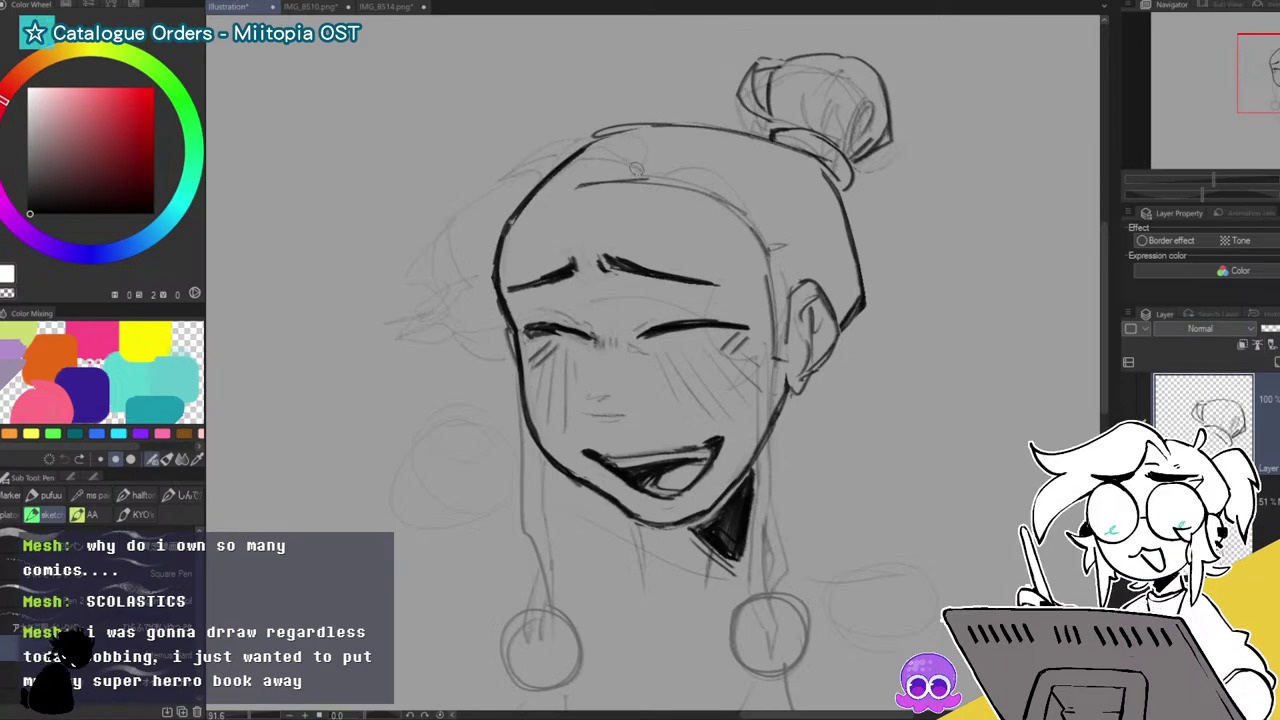
pyautogui.moveTo(588, 210)
pyautogui.mouseDown()
pyautogui.moveTo(581, 294)
pyautogui.moveTo(600, 349)
pyautogui.moveTo(567, 387)
pyautogui.moveTo(612, 343)
pyautogui.moveTo(601, 352)
pyautogui.moveTo(593, 313)
pyautogui.moveTo(575, 372)
pyautogui.mouseUp()
pyautogui.moveTo(610, 336); pyautogui.dragTo(655, 380)
pyautogui.moveTo(640, 320); pyautogui.dragTo(664, 384)
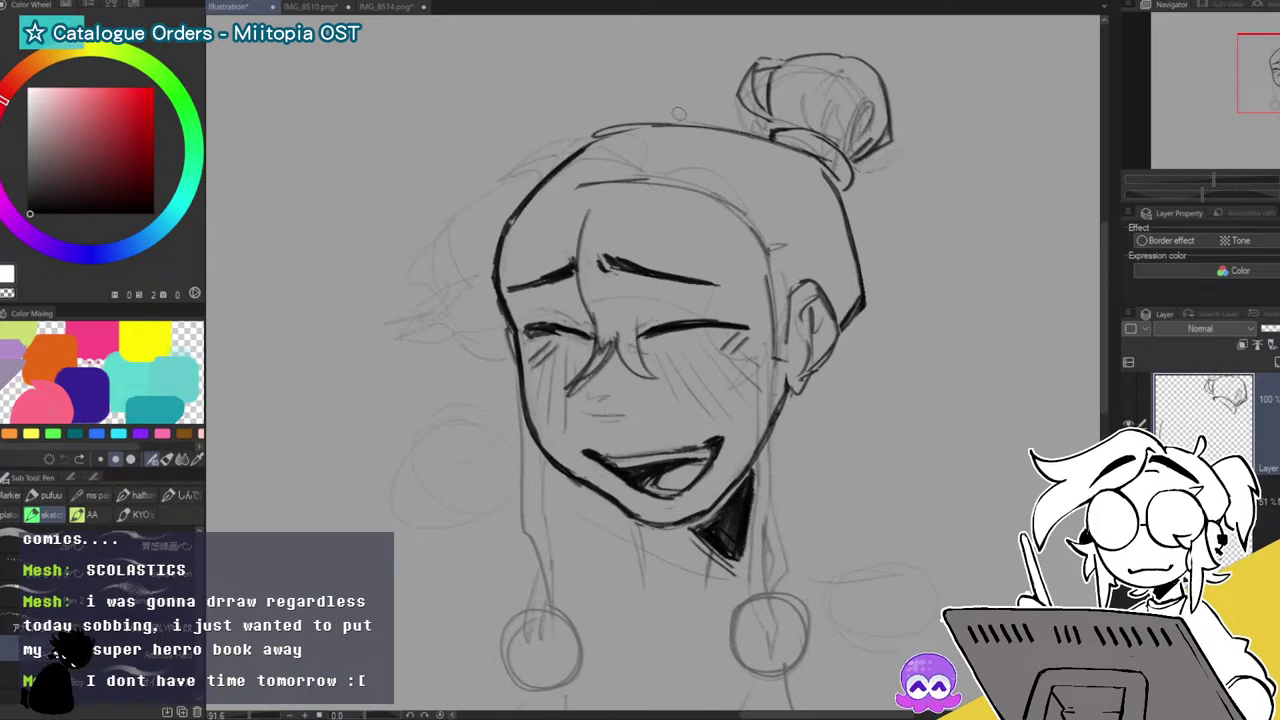
pyautogui.hotkey('ctrl', 'z')
pyautogui.hotkey('ctrl', 'z')
pyautogui.hotkey('ctrl', 'z')
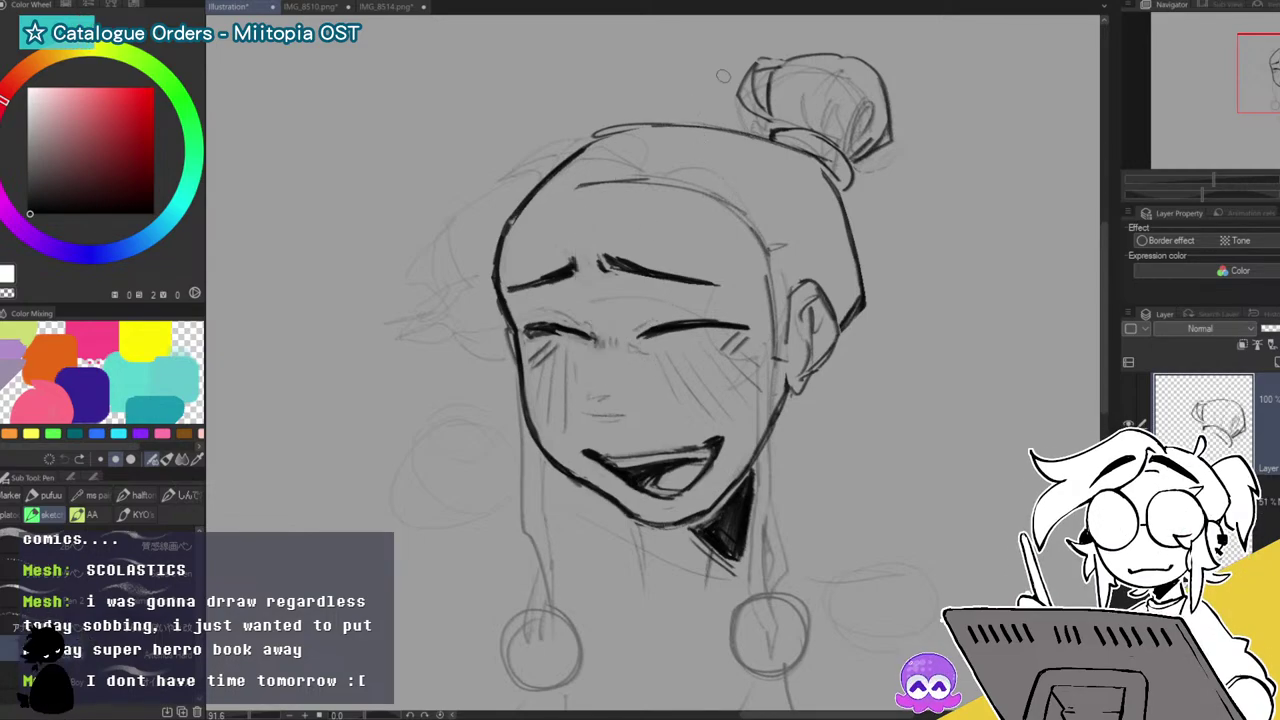
pyautogui.moveTo(600, 228)
pyautogui.mouseDown()
pyautogui.moveTo(534, 360)
pyautogui.moveTo(566, 353)
pyautogui.moveTo(598, 316)
pyautogui.moveTo(604, 214)
pyautogui.moveTo(594, 331)
pyautogui.moveTo(618, 290)
pyautogui.moveTo(609, 208)
pyautogui.moveTo(628, 177)
pyautogui.moveTo(619, 258)
pyautogui.mouseUp()
pyautogui.hotkey('ctrl', 'z')
# Draw a thin forelock falling from the hairline between the brows, with tapering strands ending over the far eye.
pyautogui.moveTo(610, 208); pyautogui.dragTo(595, 338)
pyautogui.press('c')
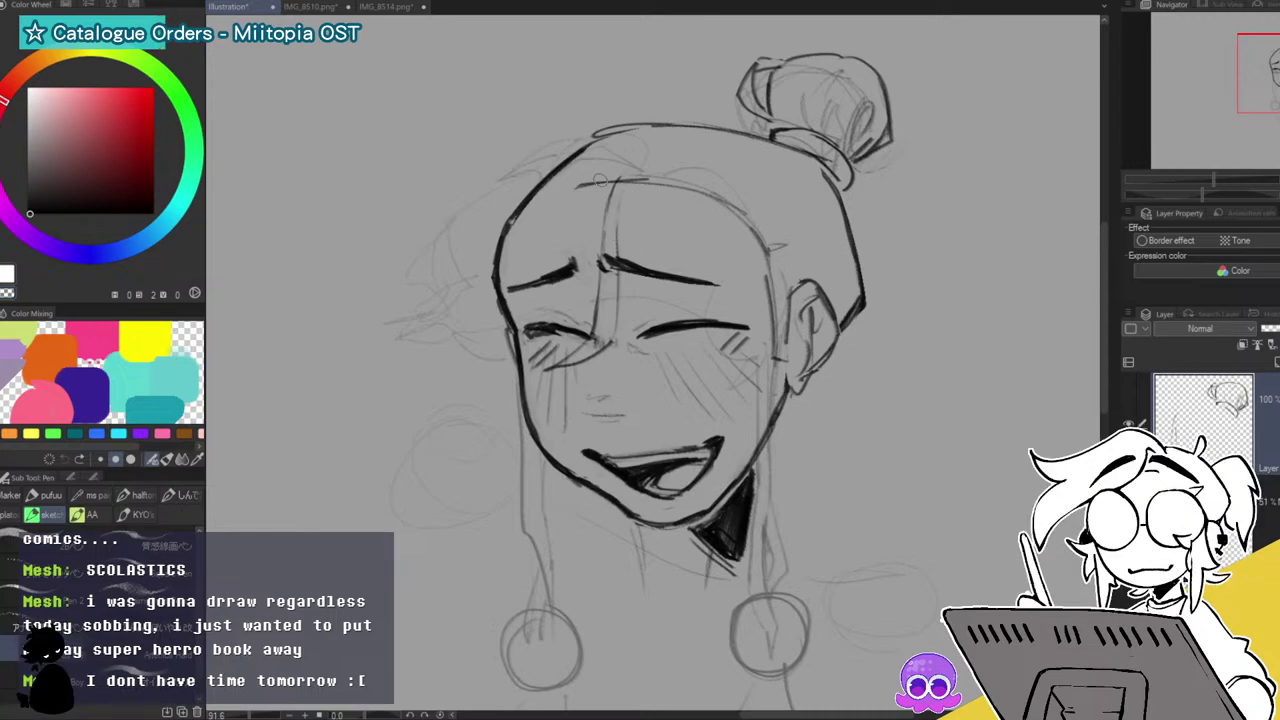
pyautogui.moveTo(602, 232)
pyautogui.mouseDown()
pyautogui.moveTo(578, 333)
pyautogui.moveTo(512, 355)
pyautogui.moveTo(509, 342)
pyautogui.moveTo(562, 321)
pyautogui.moveTo(587, 229)
pyautogui.mouseUp()
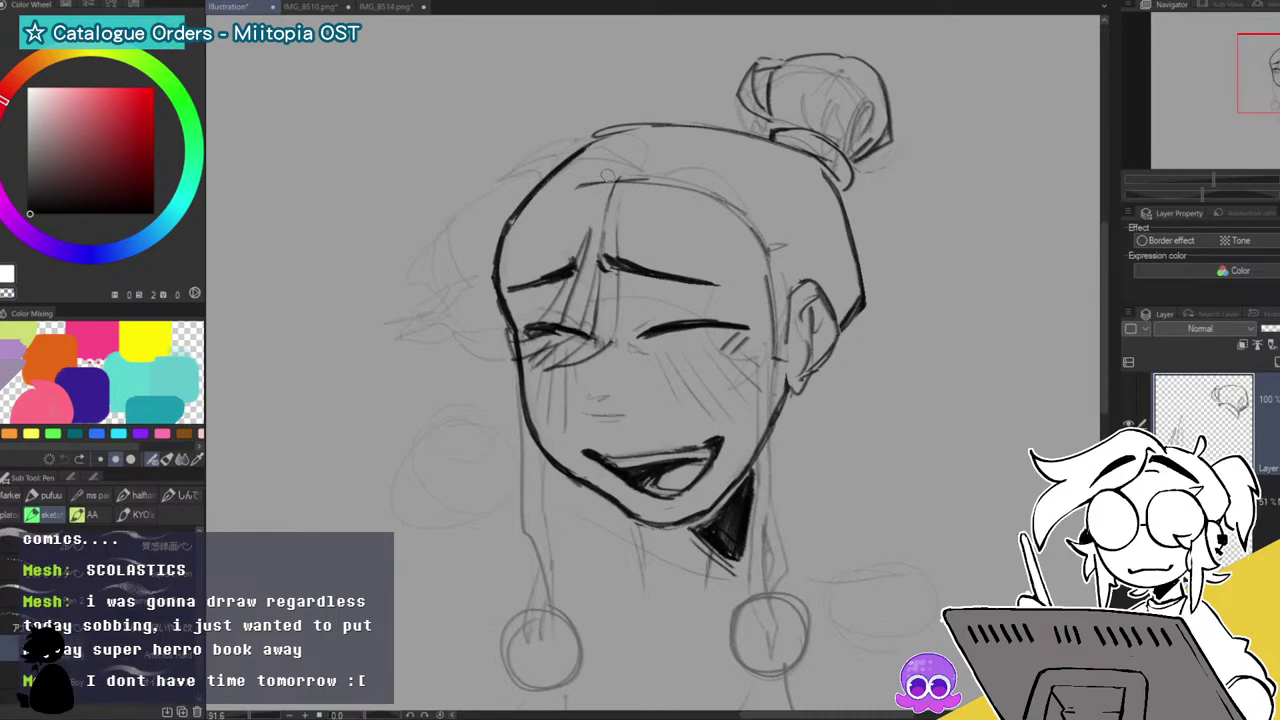
# Outline the swept hair beside the far cheek with pointed ends, and the near-side fringe from the parting down to the ear.
pyautogui.moveTo(625, 148)
pyautogui.mouseDown()
pyautogui.moveTo(559, 146)
pyautogui.moveTo(491, 192)
pyautogui.moveTo(428, 265)
pyautogui.moveTo(439, 295)
pyautogui.moveTo(483, 215)
pyautogui.moveTo(431, 273)
pyautogui.moveTo(444, 255)
pyautogui.moveTo(452, 300)
pyautogui.moveTo(484, 215)
pyautogui.mouseUp()
pyautogui.moveTo(449, 290)
pyautogui.mouseDown()
pyautogui.moveTo(433, 338)
pyautogui.moveTo(458, 361)
pyautogui.moveTo(441, 395)
pyautogui.moveTo(492, 367)
pyautogui.moveTo(509, 340)
pyautogui.mouseUp()
pyautogui.moveTo(641, 190)
pyautogui.mouseDown()
pyautogui.moveTo(714, 375)
pyautogui.moveTo(745, 347)
pyautogui.moveTo(751, 370)
pyautogui.moveTo(795, 400)
pyautogui.moveTo(660, 183)
pyautogui.moveTo(678, 171)
pyautogui.moveTo(778, 232)
pyautogui.moveTo(805, 296)
pyautogui.moveTo(783, 357)
pyautogui.mouseUp()
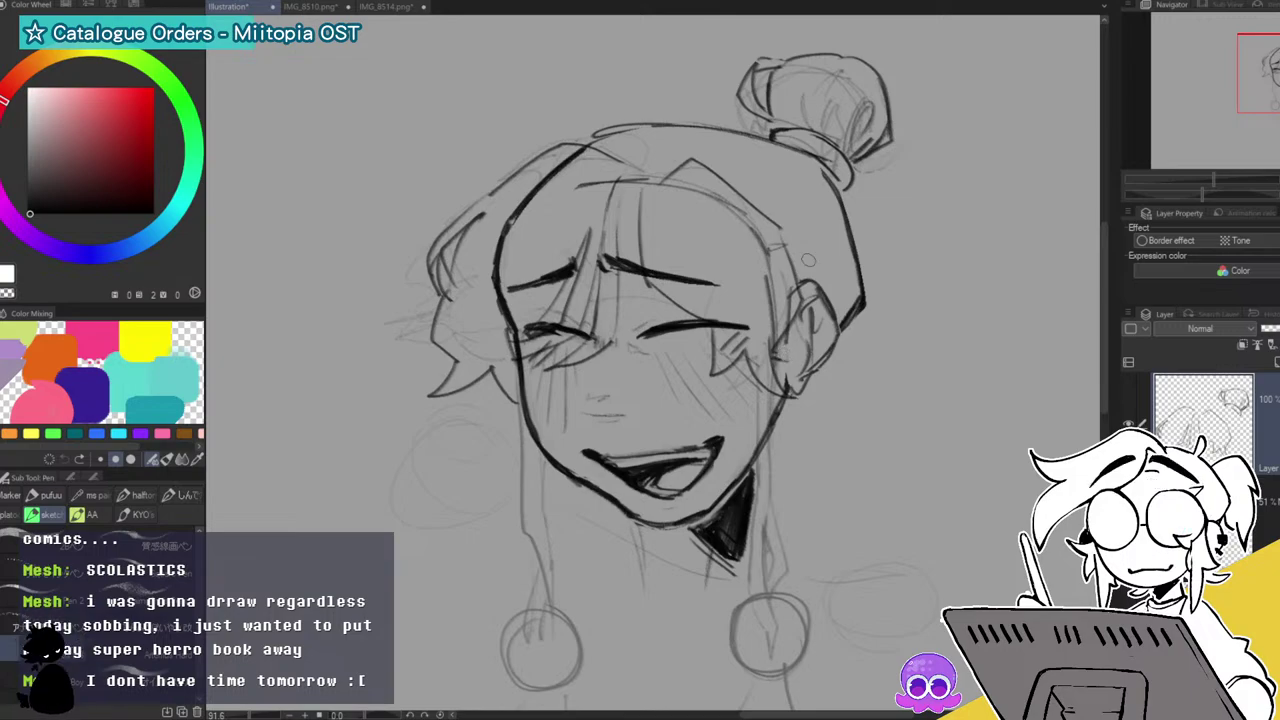
# Add the forelock's near edge down to the nose bridge and a jagged hairline joining it to the fringe parting.
pyautogui.moveTo(628, 182)
pyautogui.mouseDown()
pyautogui.moveTo(672, 168)
pyautogui.moveTo(620, 258)
pyautogui.moveTo(612, 338)
pyautogui.mouseUp()
pyautogui.hotkey('ctrl', 'z')
pyautogui.moveTo(634, 216)
pyautogui.mouseDown()
pyautogui.moveTo(594, 360)
pyautogui.moveTo(630, 220)
pyautogui.moveTo(618, 297)
pyautogui.mouseUp()
pyautogui.moveTo(584, 240)
pyautogui.mouseDown()
pyautogui.moveTo(577, 194)
pyautogui.moveTo(616, 166)
pyautogui.mouseUp()
pyautogui.moveTo(616, 166)
pyautogui.mouseDown()
pyautogui.moveTo(566, 213)
pyautogui.moveTo(580, 298)
pyautogui.mouseUp()
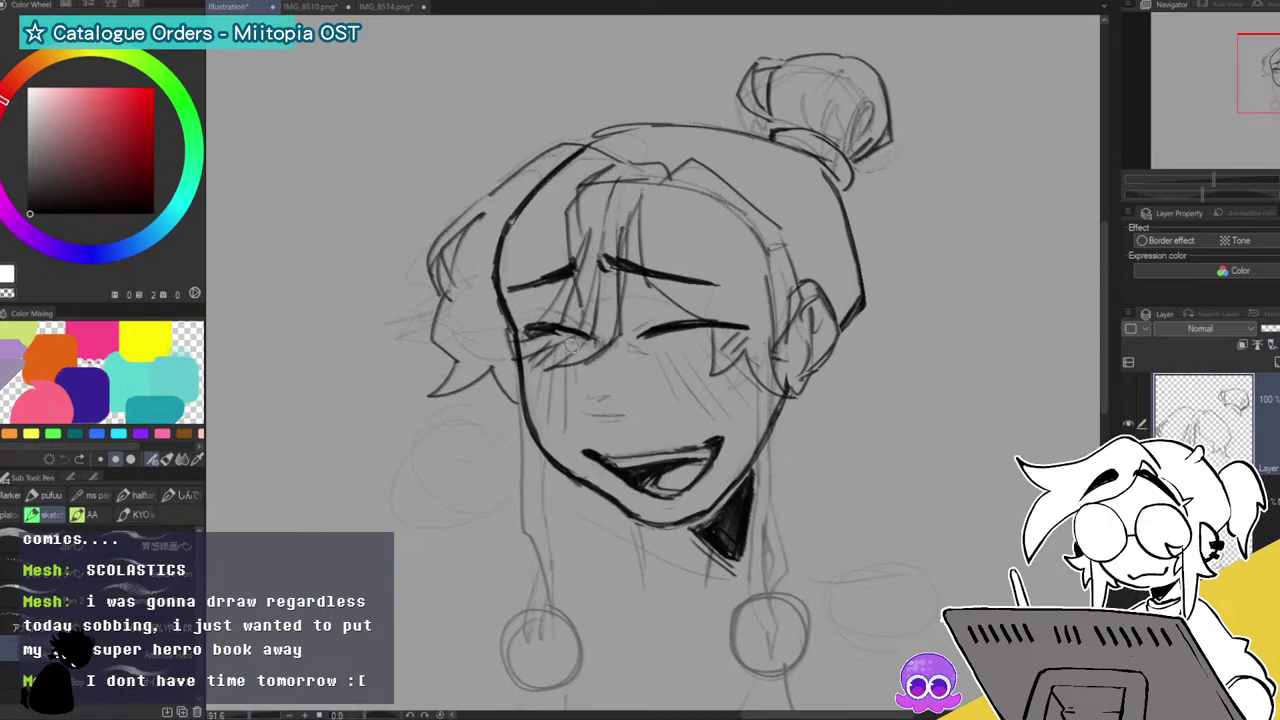
pyautogui.hotkey('ctrl', 'z')
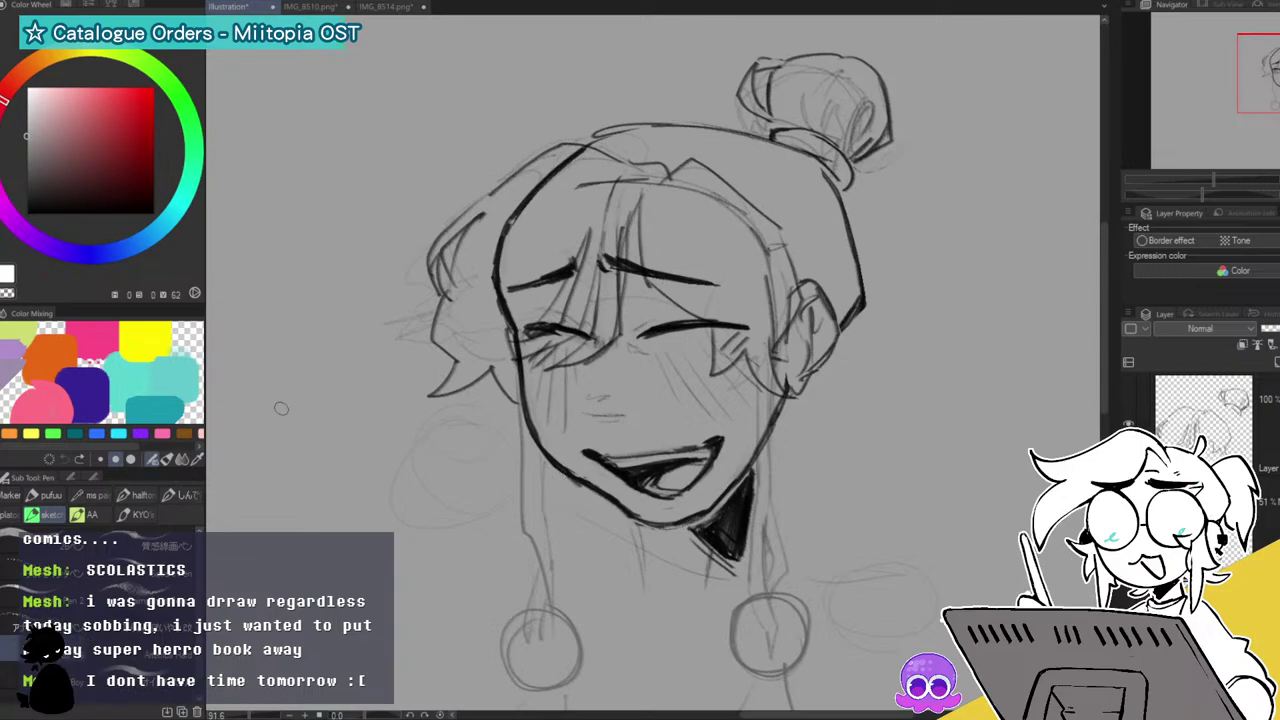
pyautogui.moveTo(515, 243)
pyautogui.mouseDown()
pyautogui.moveTo(505, 215)
pyautogui.moveTo(496, 280)
pyautogui.moveTo(515, 338)
pyautogui.mouseUp()
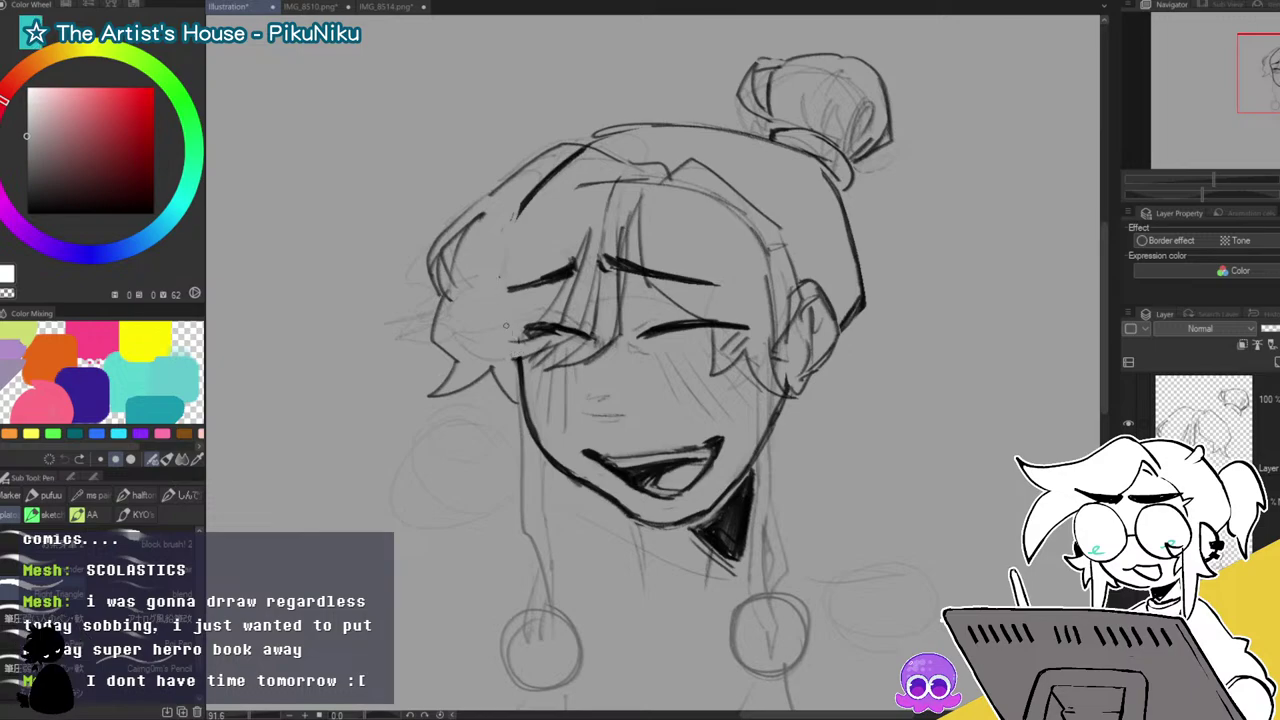
pyautogui.moveTo(525, 207)
pyautogui.mouseDown()
pyautogui.moveTo(585, 151)
pyautogui.moveTo(588, 183)
pyautogui.mouseUp()
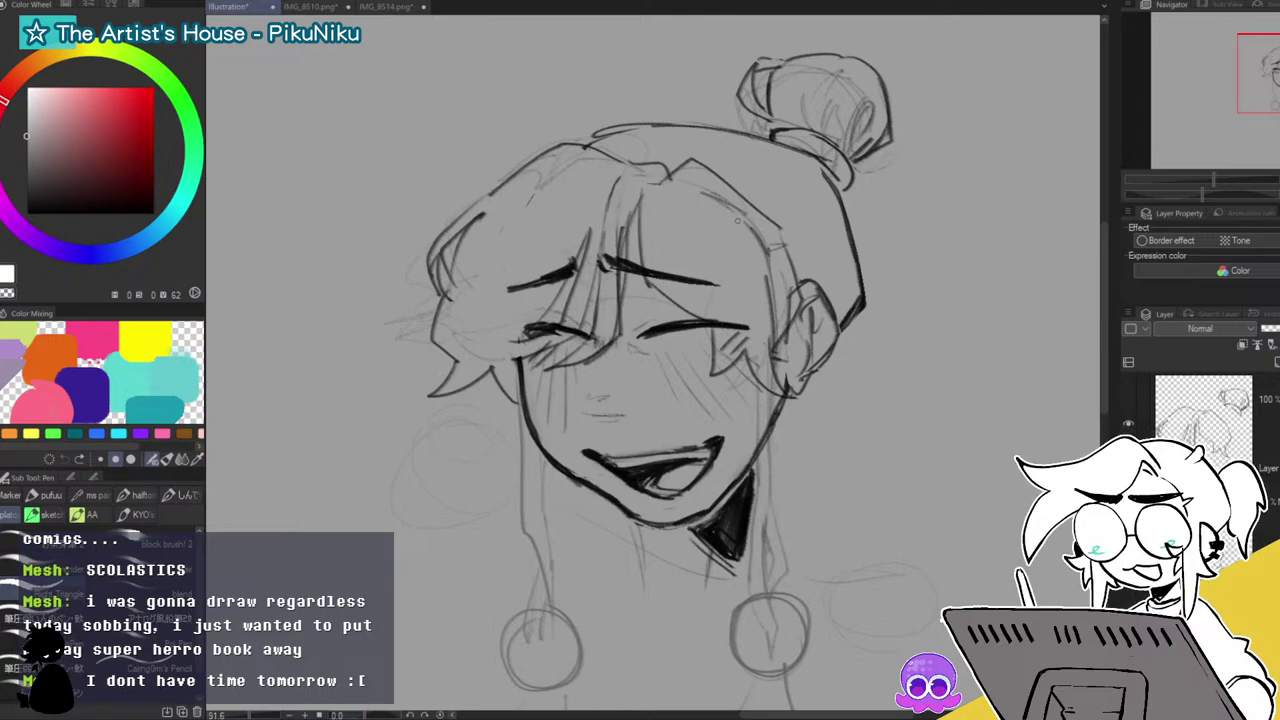
pyautogui.moveTo(766, 274); pyautogui.dragTo(777, 342)
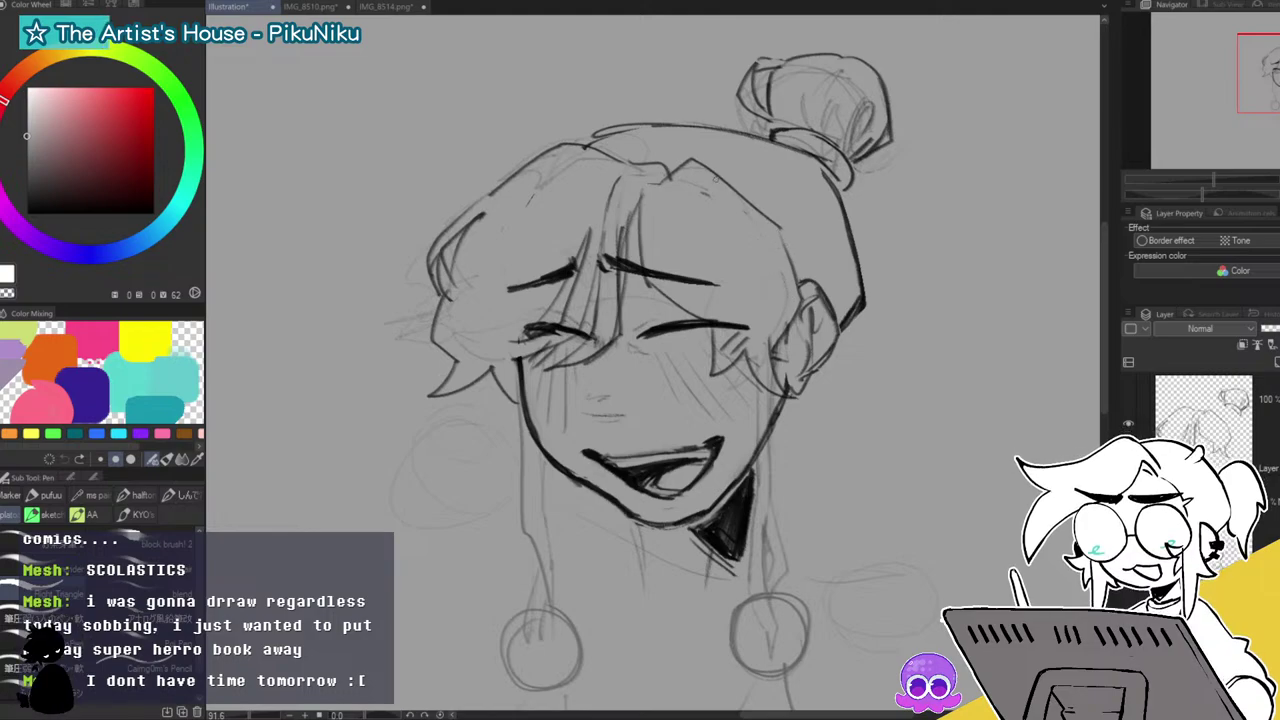
pyautogui.hotkey('ctrl', 'z')
pyautogui.hotkey('ctrl', 'z')
pyautogui.hotkey('ctrl', 'z')
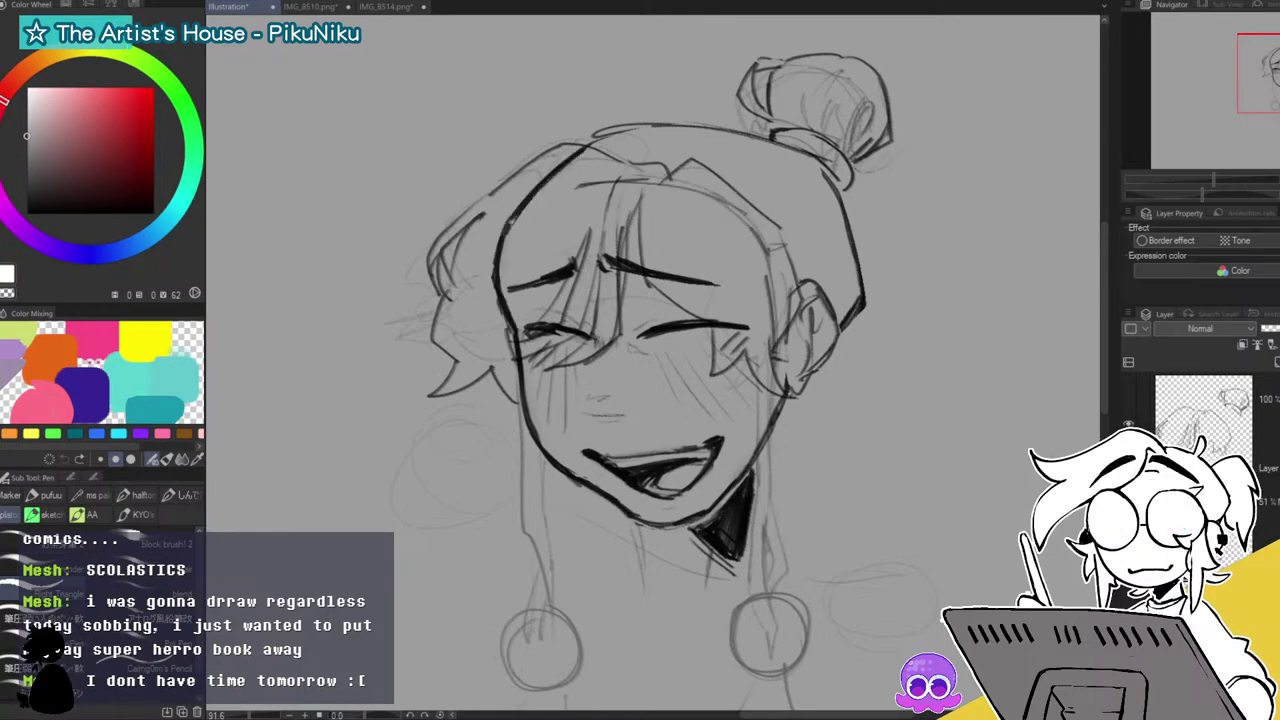
# Erase the far-side skull contour and the old forehead hairline covered by the new hair, using a Marker brush.
pyautogui.click(12, 494)
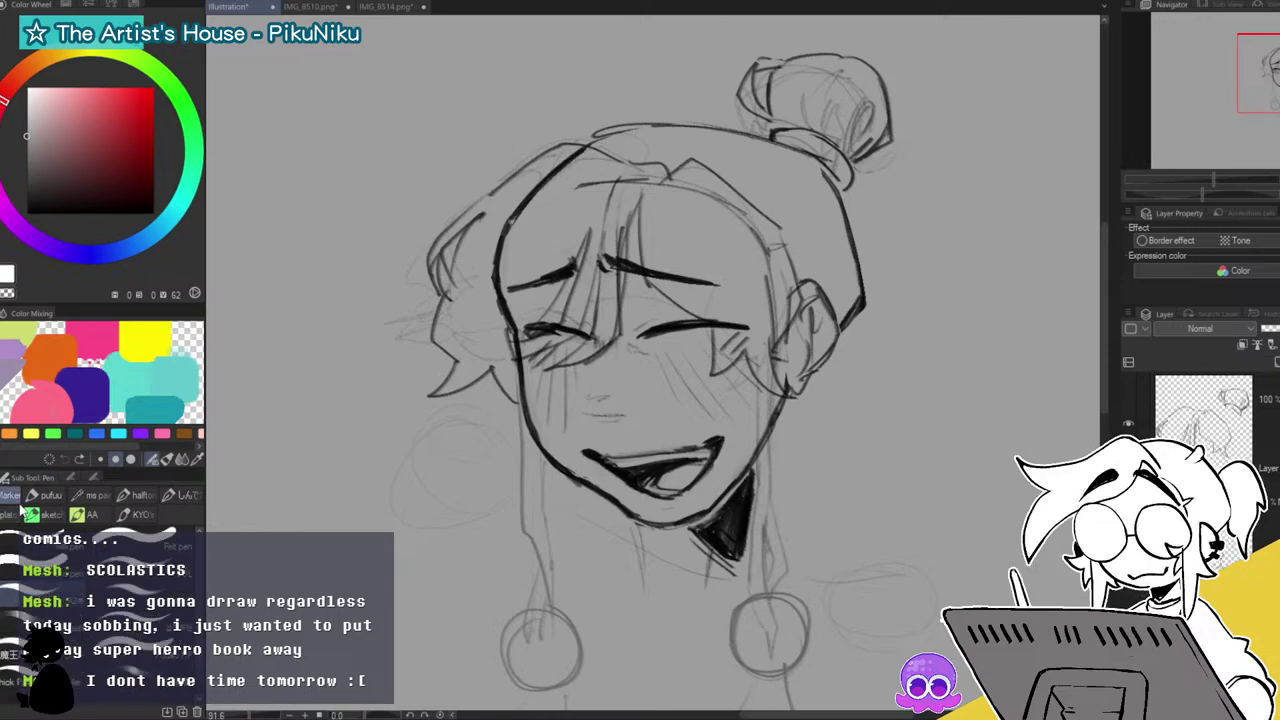
pyautogui.moveTo(500, 232)
pyautogui.mouseDown()
pyautogui.moveTo(503, 306)
pyautogui.moveTo(507, 223)
pyautogui.moveTo(572, 160)
pyautogui.mouseUp()
pyautogui.moveTo(502, 322); pyautogui.dragTo(501, 346)
pyautogui.moveTo(586, 192)
pyautogui.mouseDown()
pyautogui.moveTo(737, 208)
pyautogui.moveTo(768, 314)
pyautogui.mouseUp()
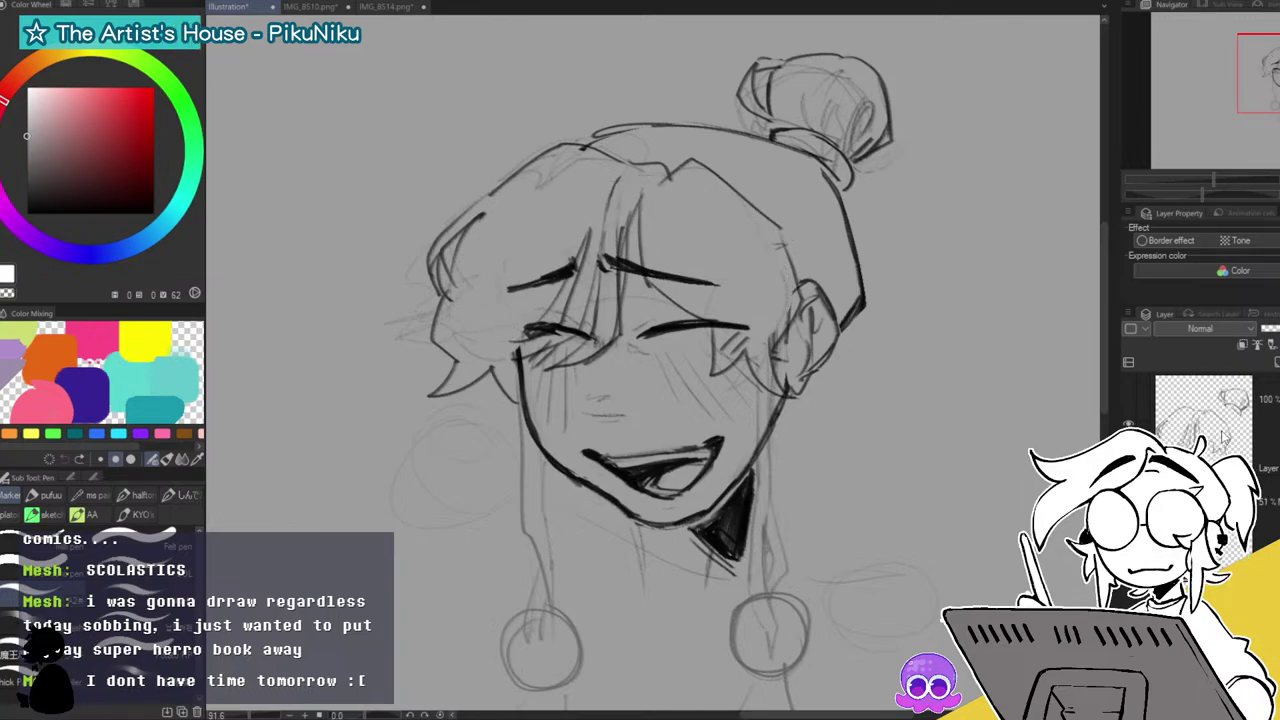
# Lasso the far-side hair clump on the hair layer and stretch and skew it outward from the face.
pyautogui.click(1193, 408)
pyautogui.press('m')
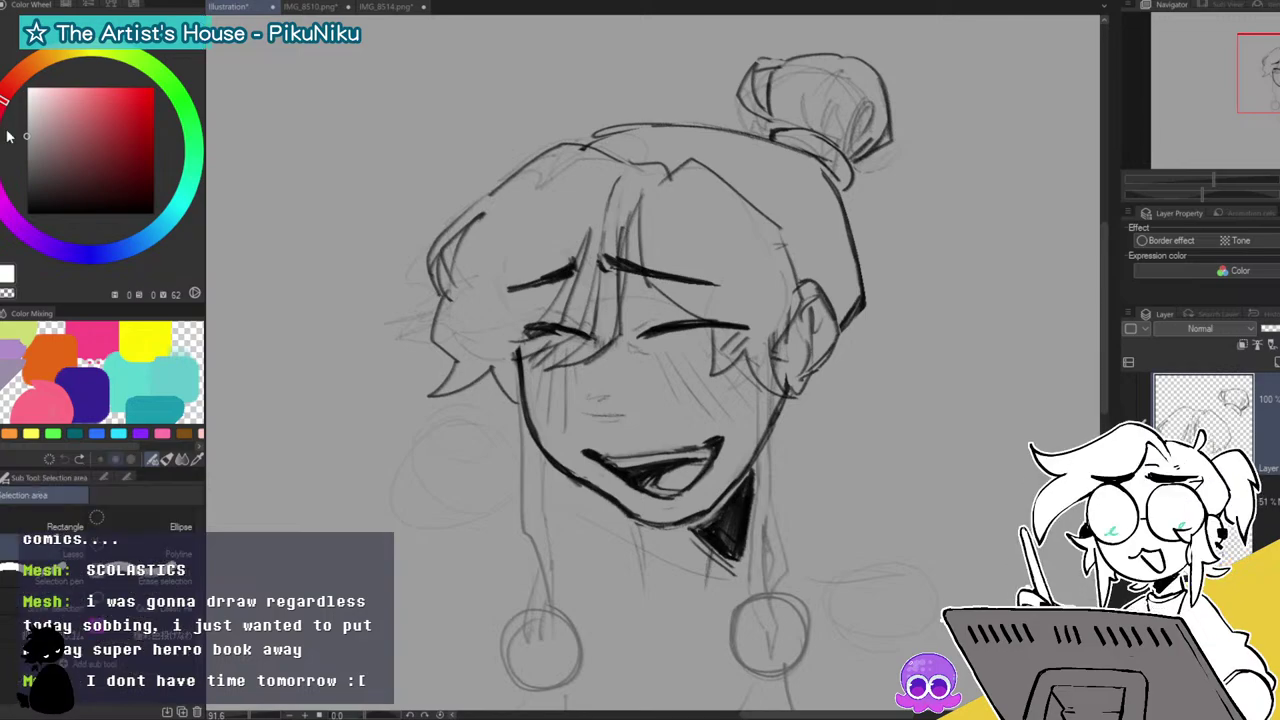
pyautogui.moveTo(548, 187)
pyautogui.mouseDown()
pyautogui.moveTo(496, 176)
pyautogui.moveTo(359, 354)
pyautogui.moveTo(481, 461)
pyautogui.mouseUp()
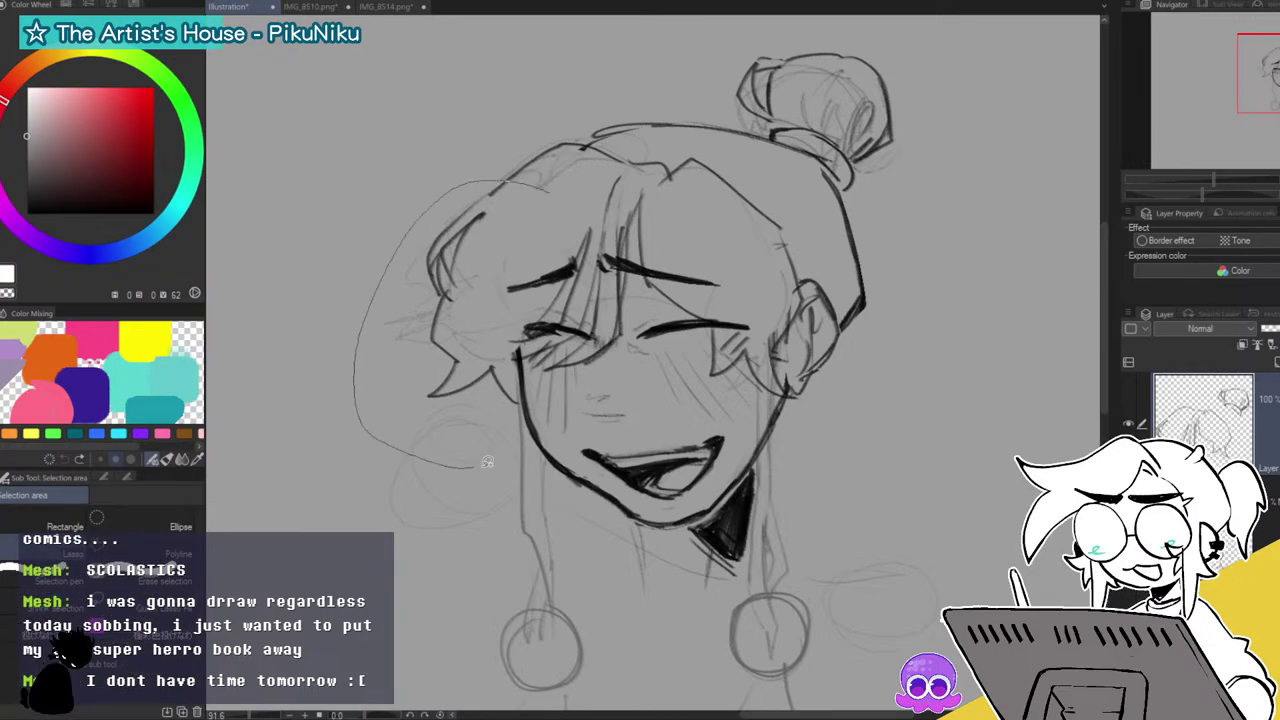
pyautogui.moveTo(525, 393)
pyautogui.mouseDown()
pyautogui.moveTo(494, 321)
pyautogui.moveTo(525, 230)
pyautogui.mouseUp()
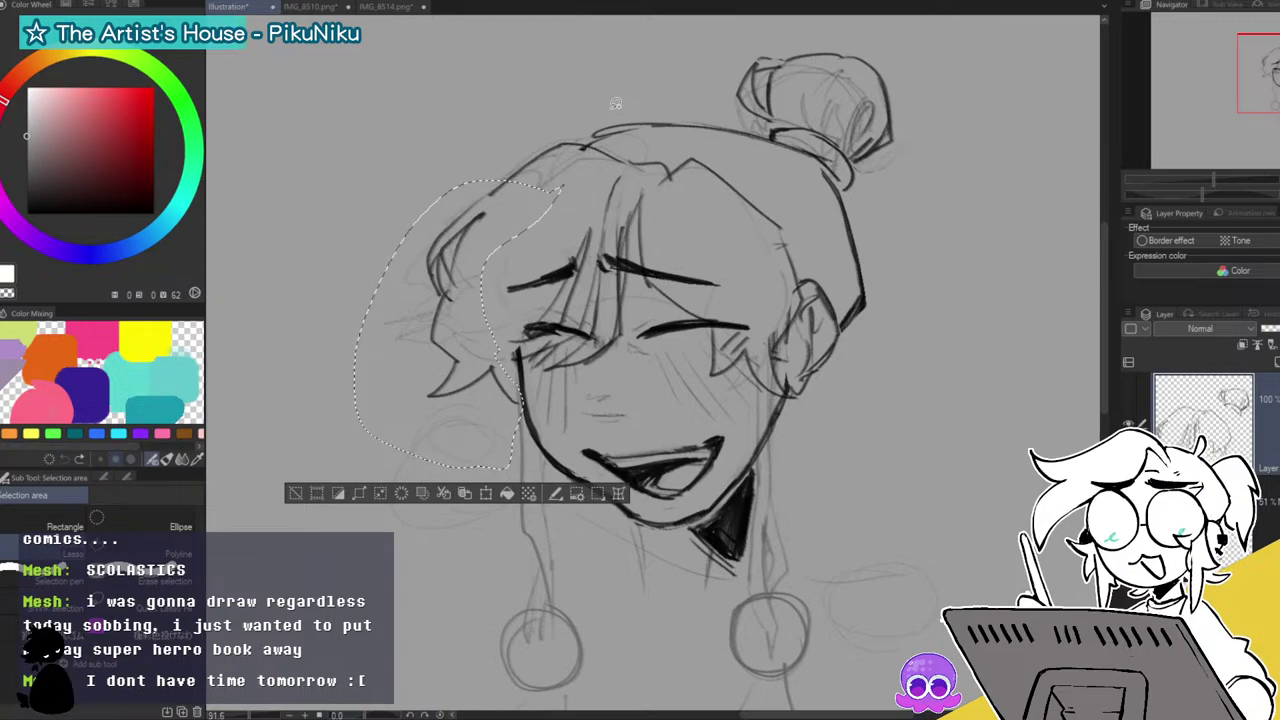
pyautogui.hotkey('ctrl', 't')
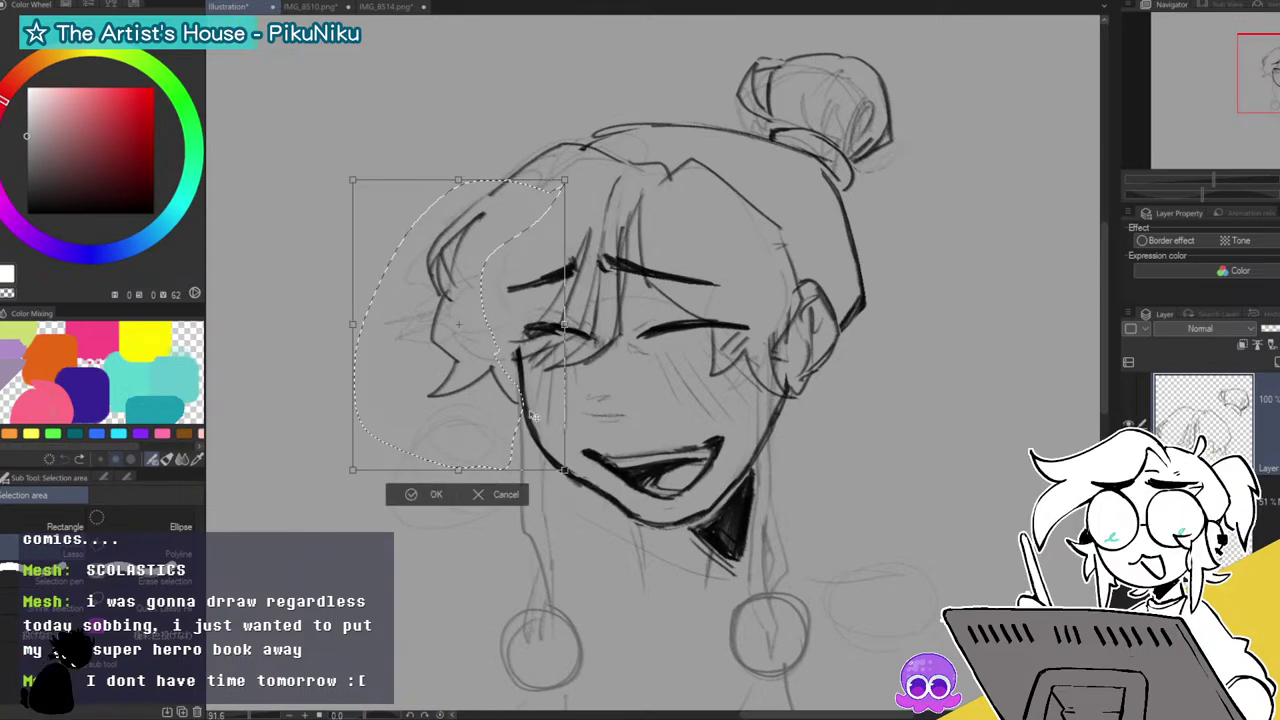
pyautogui.moveTo(352, 325); pyautogui.dragTo(323, 317)
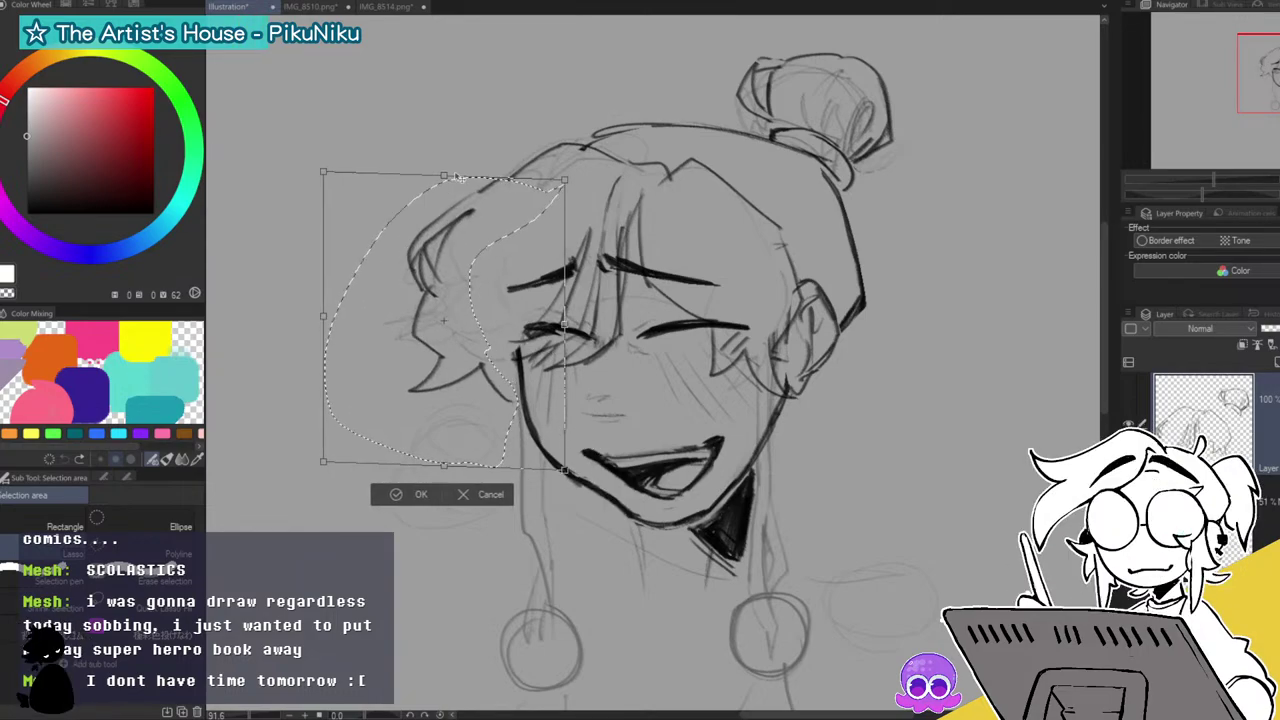
pyautogui.moveTo(444, 469); pyautogui.dragTo(445, 460)
pyautogui.moveTo(566, 465); pyautogui.dragTo(582, 484)
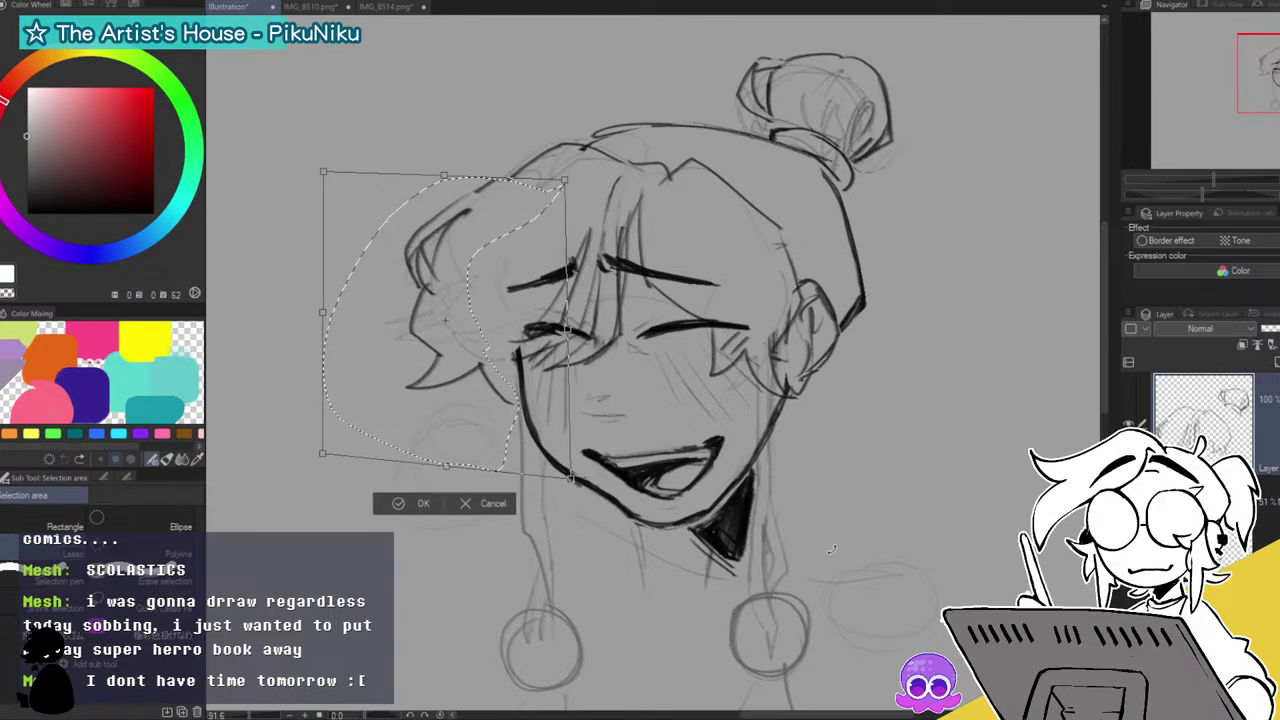
pyautogui.click(414, 503)
pyautogui.click(276, 492)
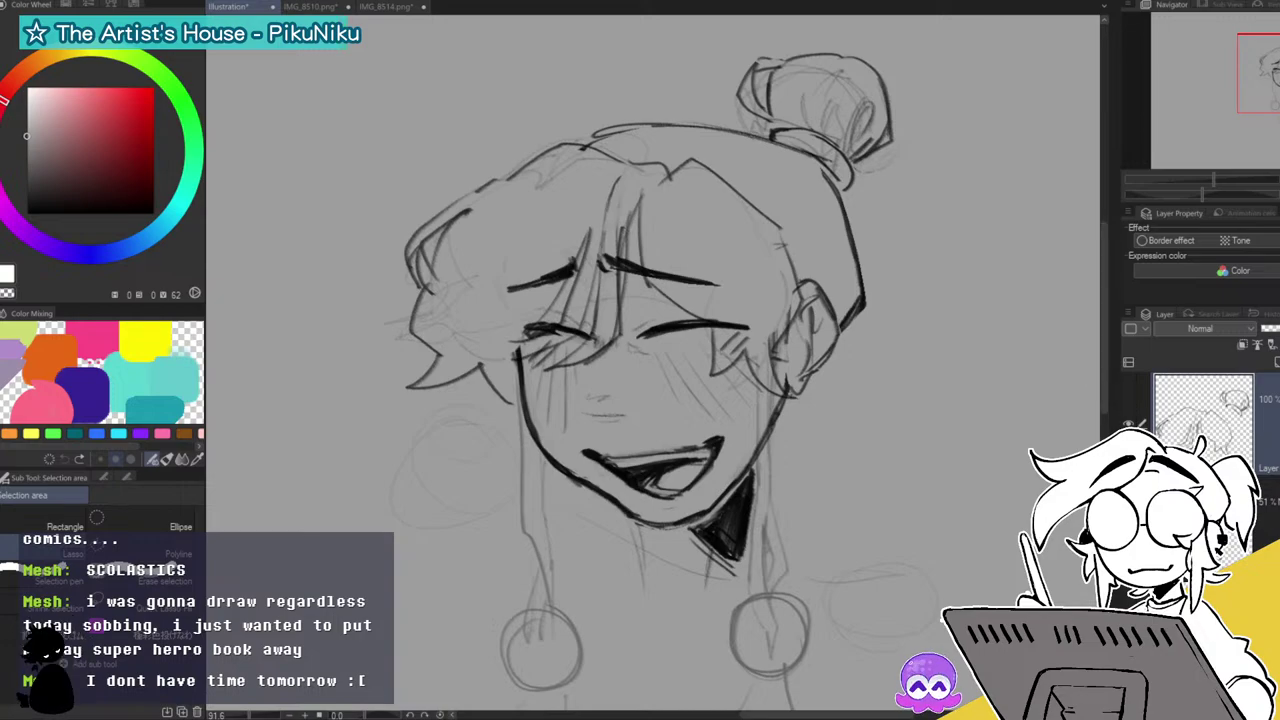
# Sketch curved strands in black on the hair layer, sweeping from the near-side fringe back over the ear to the head's rear edge.
pyautogui.hotkey('alt', '[')
pyautogui.hotkey('alt', '[')
pyautogui.hotkey('alt', '[')
pyautogui.hotkey('alt', '[')
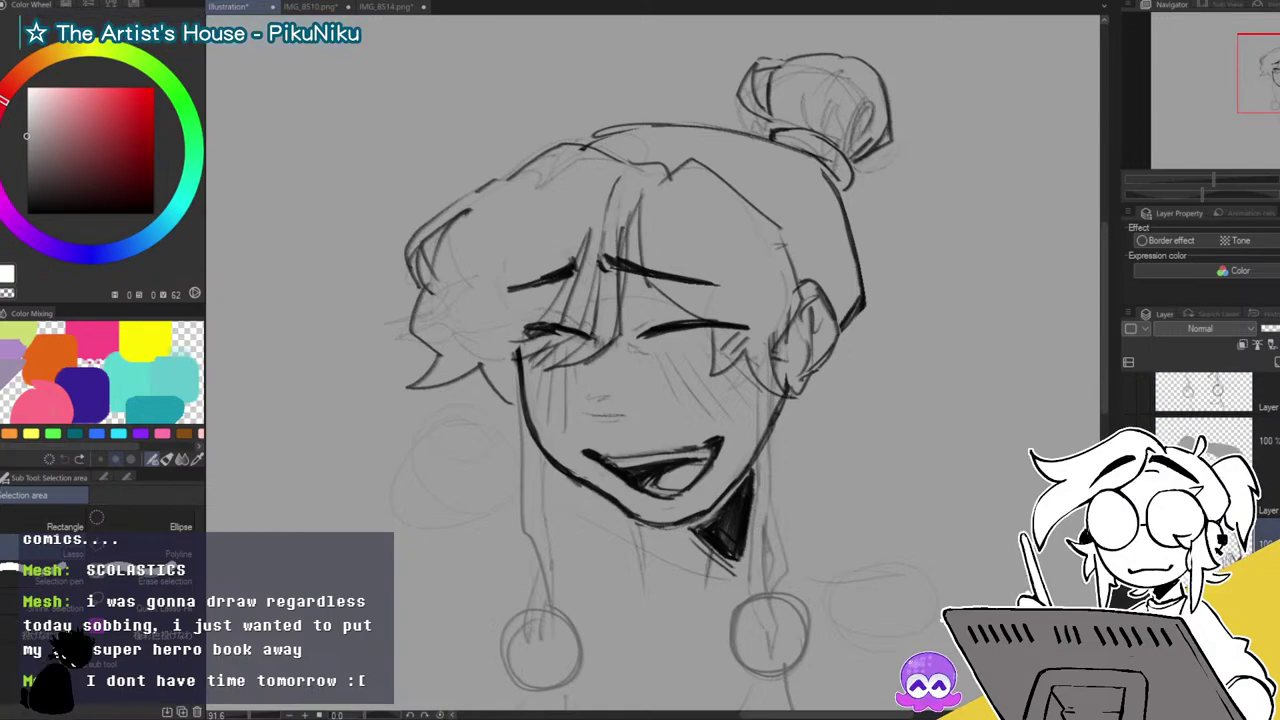
pyautogui.press('p')
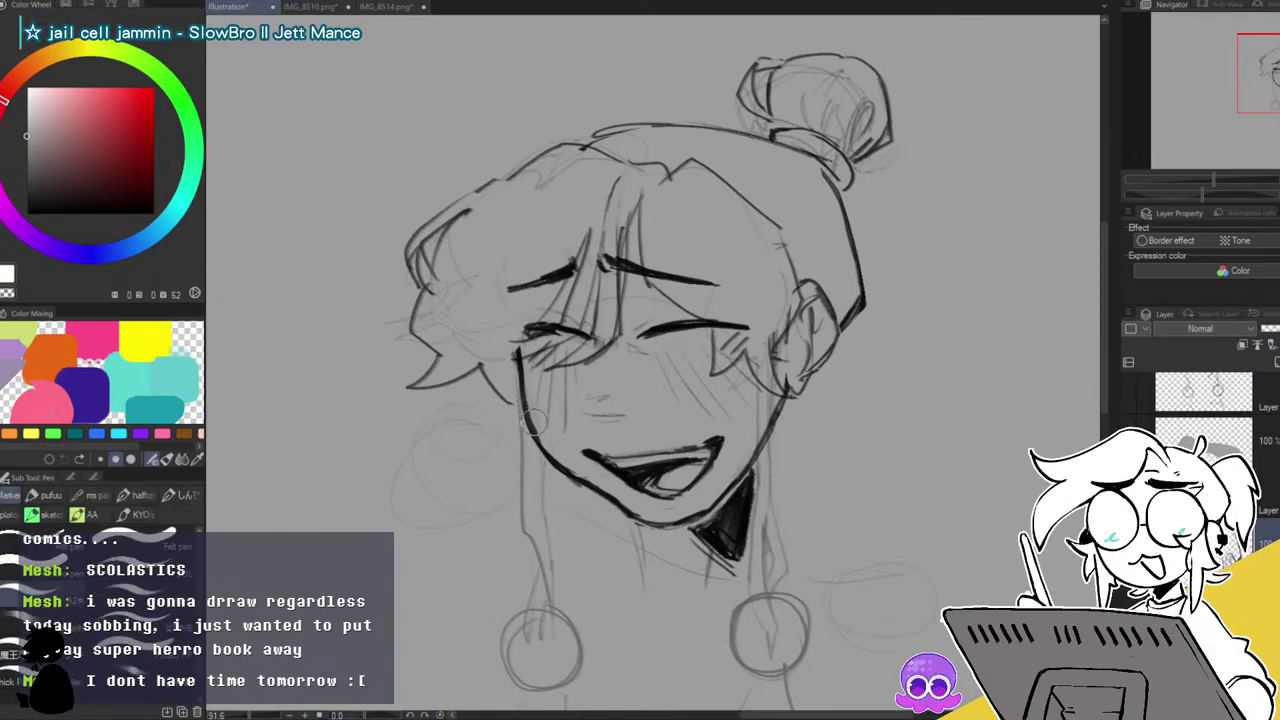
pyautogui.hotkey('ctrl', 'z')
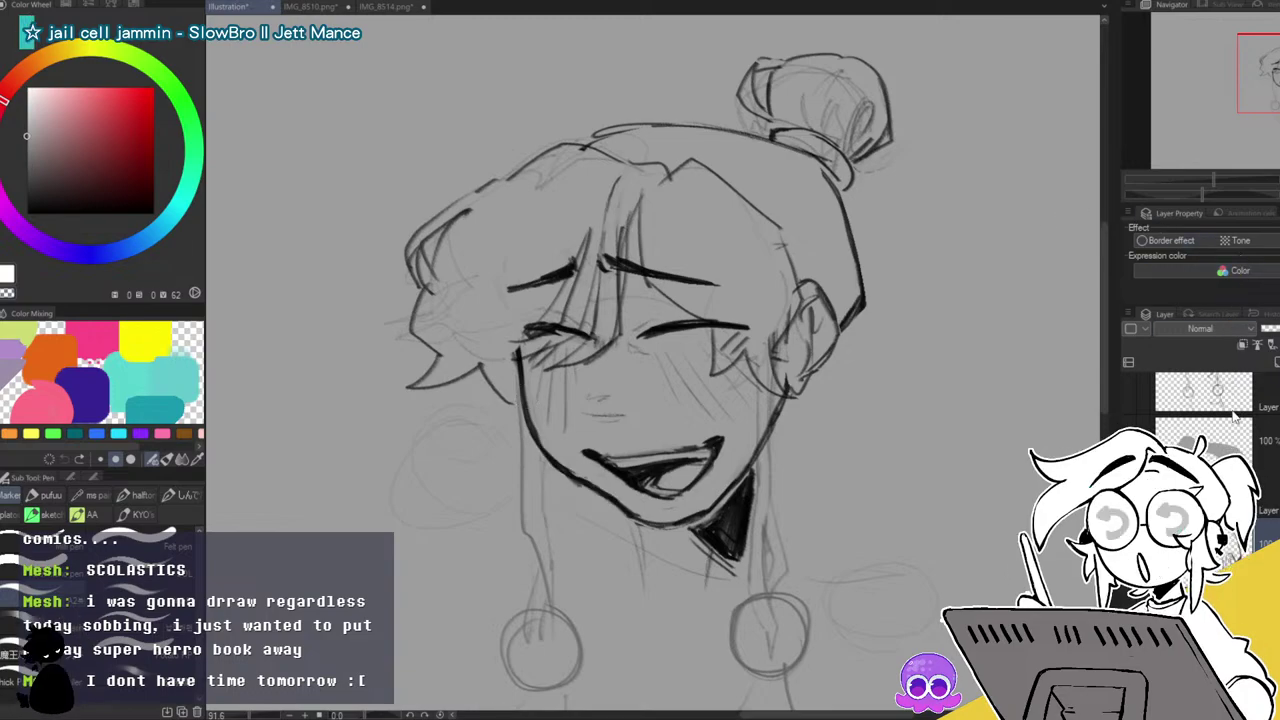
pyautogui.moveTo(40, 190); pyautogui.dragTo(27, 214)
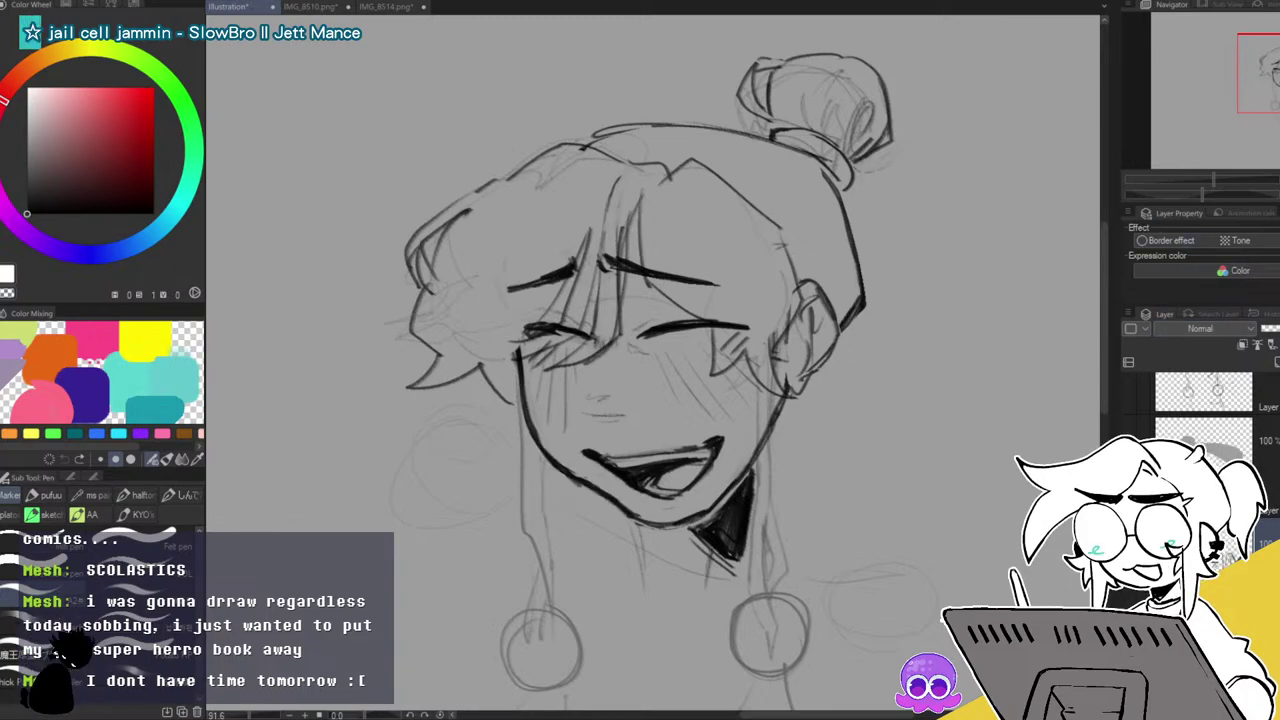
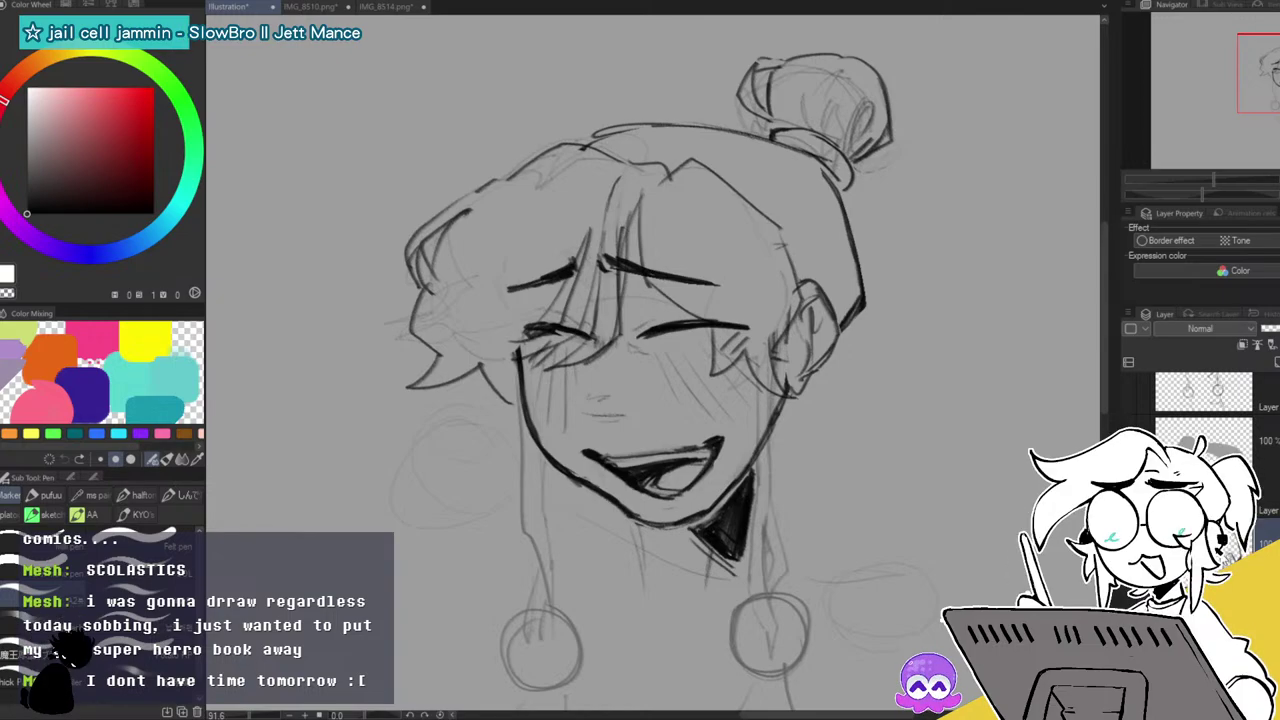
pyautogui.scroll(3, 1200, 420)
pyautogui.click(1262, 425)
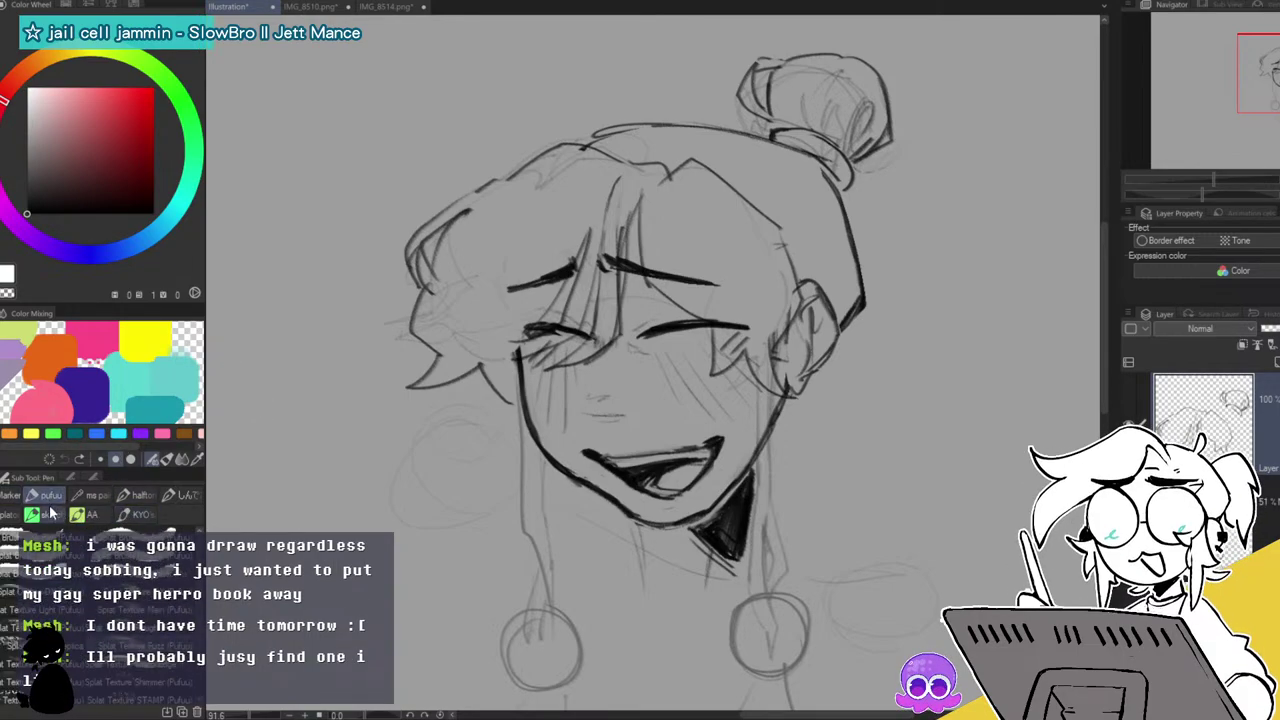
pyautogui.moveTo(784, 240)
pyautogui.mouseDown()
pyautogui.moveTo(821, 266)
pyautogui.moveTo(847, 241)
pyautogui.moveTo(845, 262)
pyautogui.moveTo(846, 228)
pyautogui.moveTo(867, 302)
pyautogui.moveTo(848, 334)
pyautogui.mouseUp()
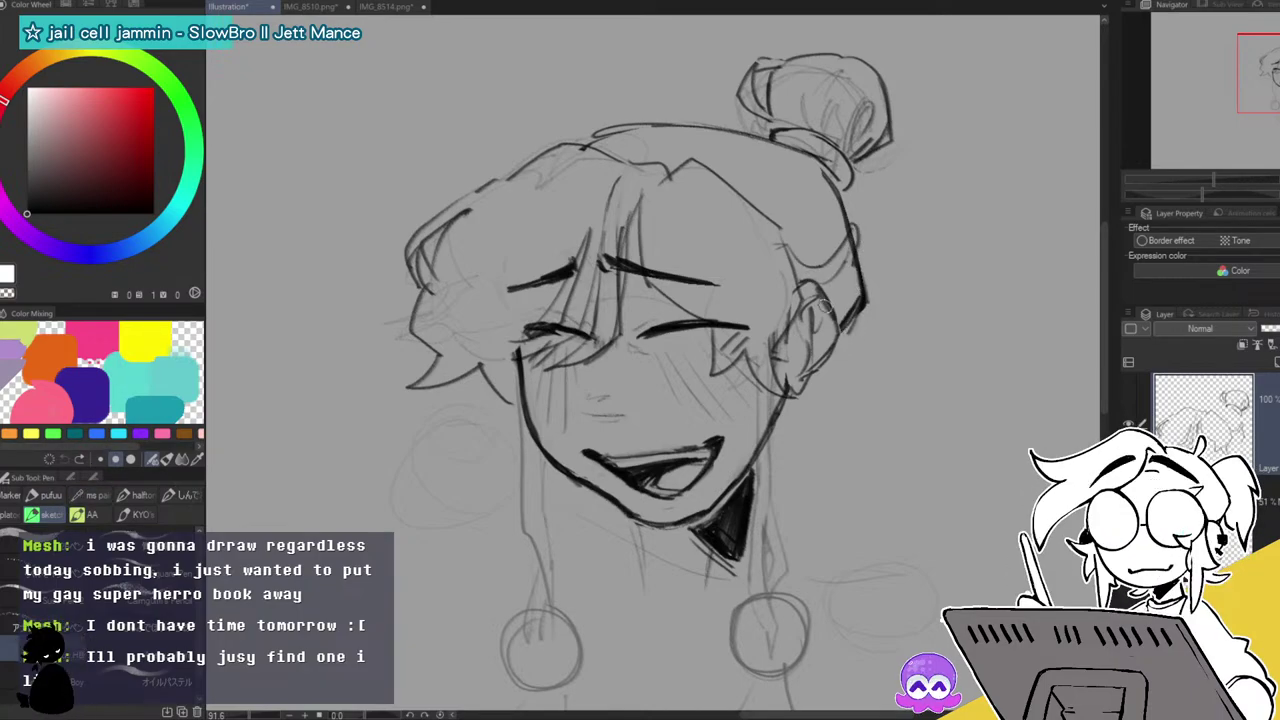
pyautogui.moveTo(804, 288)
pyautogui.mouseDown()
pyautogui.moveTo(862, 270)
pyautogui.moveTo(810, 318)
pyautogui.moveTo(841, 285)
pyautogui.moveTo(811, 294)
pyautogui.mouseUp()
# Erase the parts of the rear skull contour that cross the new strands, working on the underlying head layer.
pyautogui.press('c')
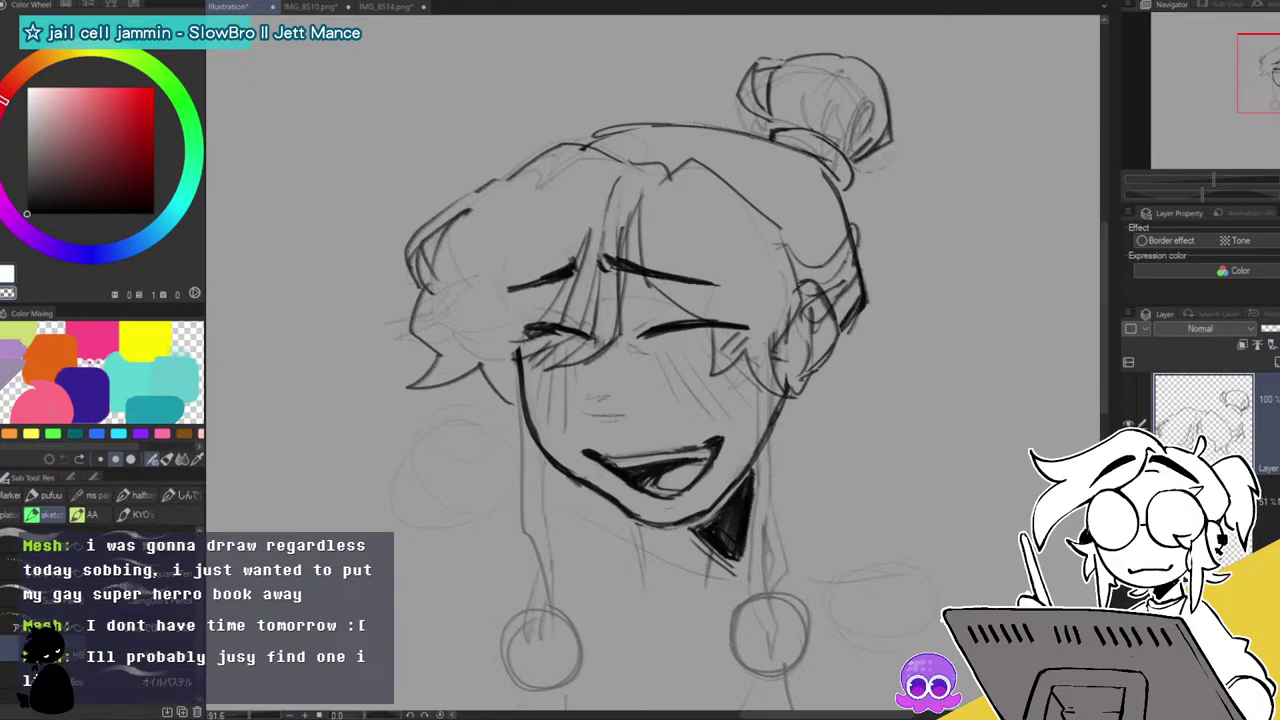
pyautogui.scroll(-2, 1210, 440)
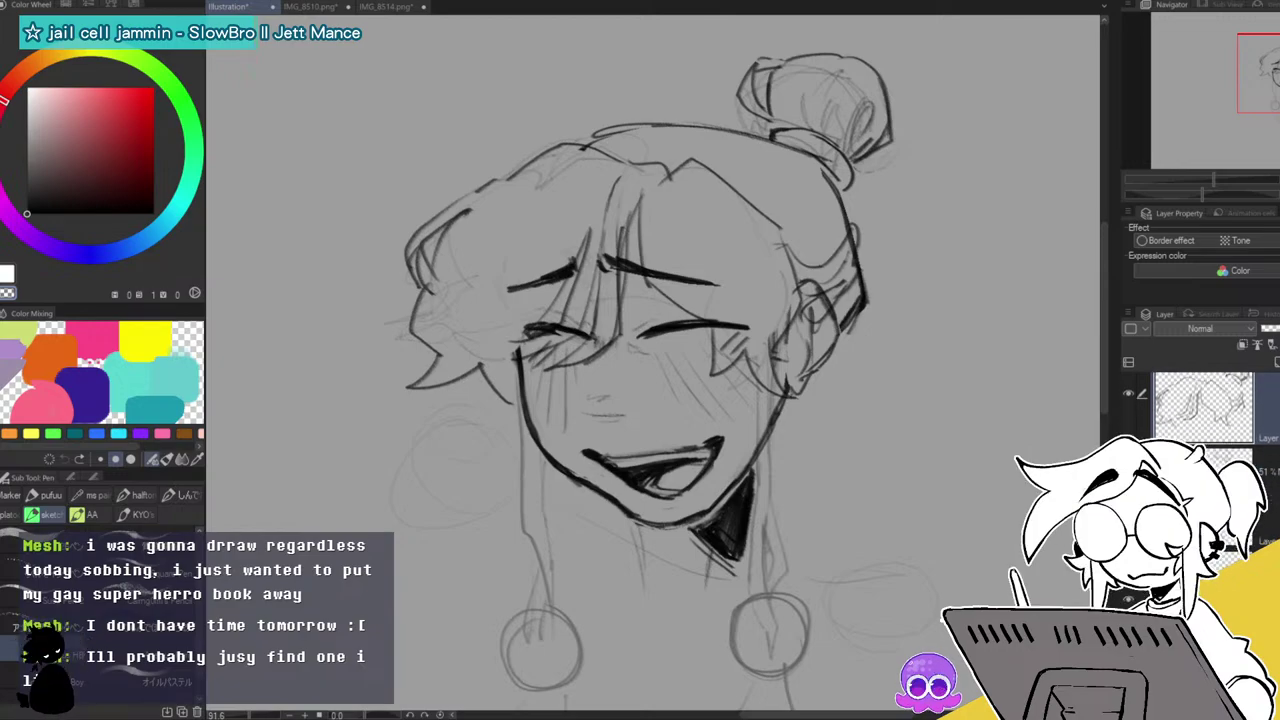
pyautogui.click(1240, 537)
pyautogui.keyDown('alt'); pyautogui.click(931, 203); pyautogui.keyUp('alt')
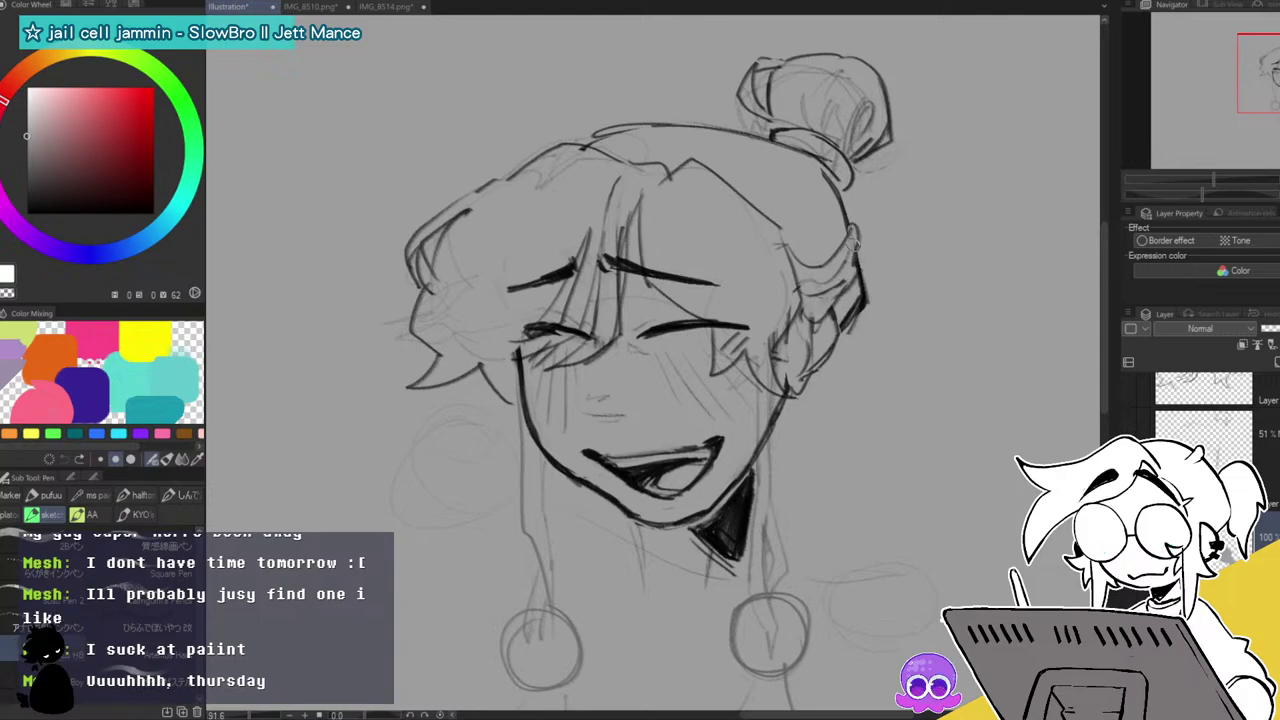
# Darken the crown and far-side hair outline on the hair layer, and trim the top of the far cheek contour beneath the hair.
pyautogui.click(1181, 409)
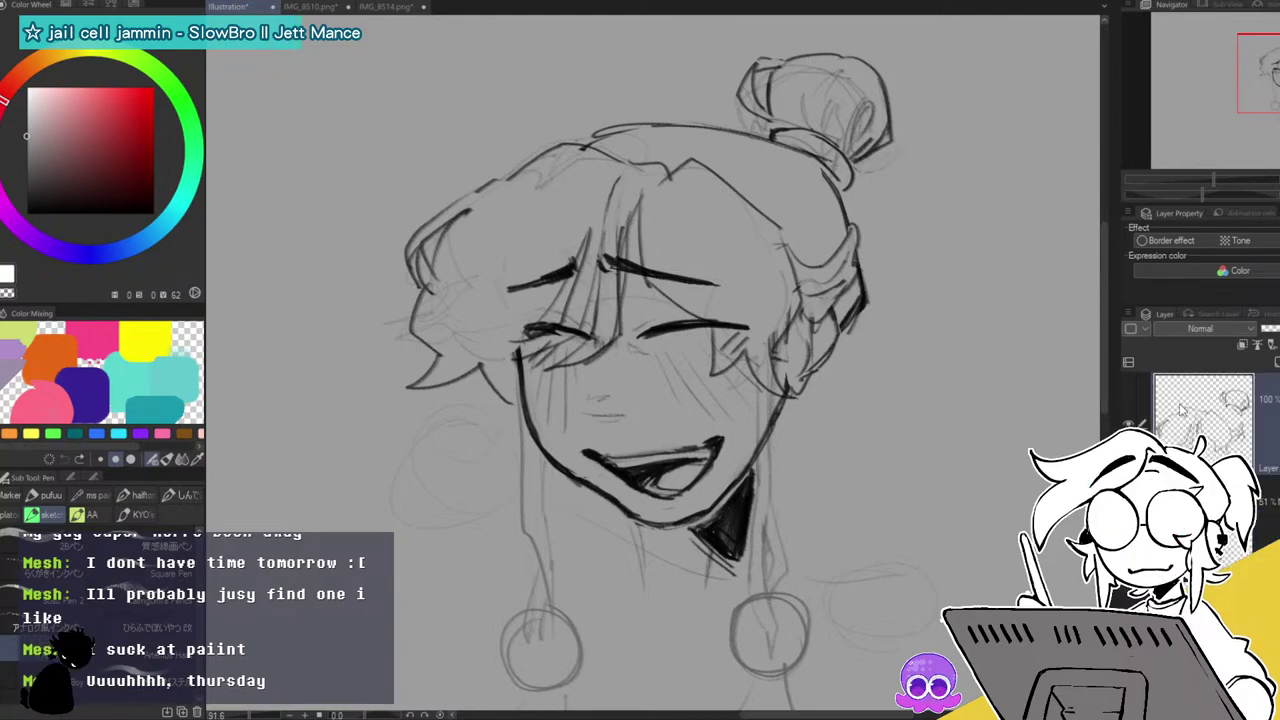
pyautogui.moveTo(584, 143)
pyautogui.mouseDown()
pyautogui.moveTo(645, 129)
pyautogui.moveTo(563, 143)
pyautogui.moveTo(511, 175)
pyautogui.moveTo(532, 155)
pyautogui.moveTo(437, 215)
pyautogui.moveTo(456, 222)
pyautogui.moveTo(498, 161)
pyautogui.mouseUp()
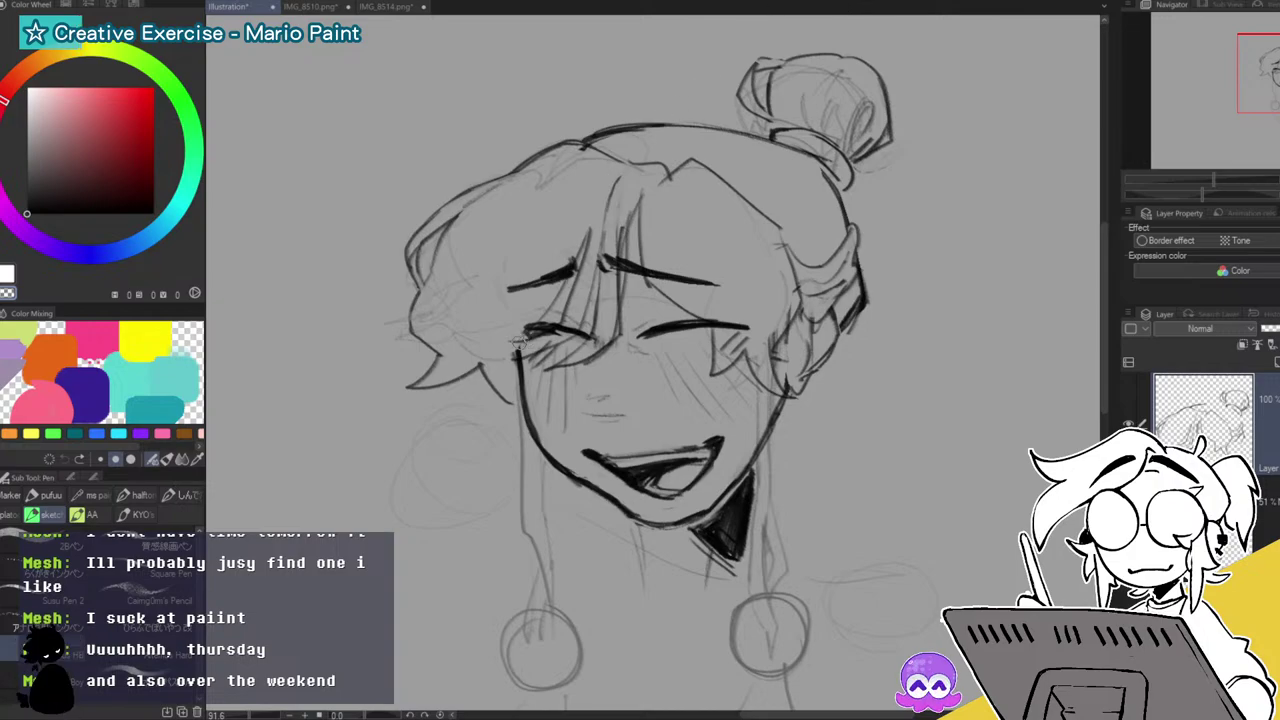
pyautogui.click(1262, 510)
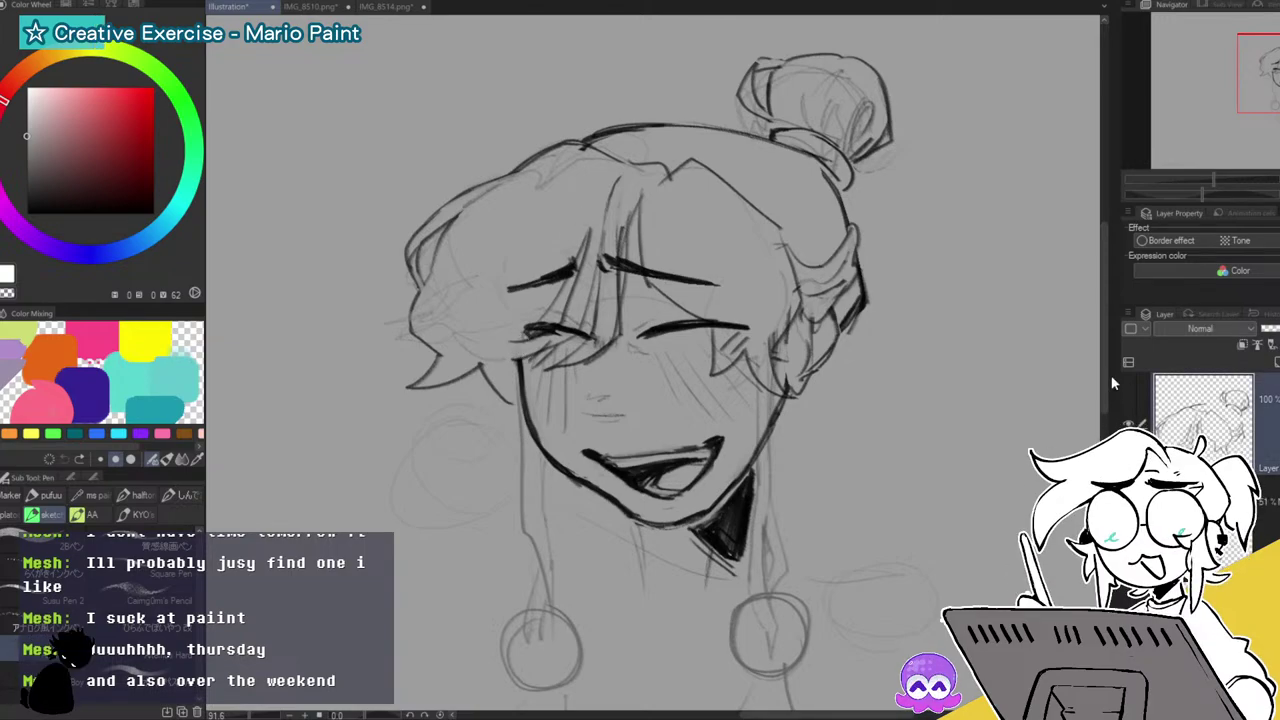
# Darken the forelock strands between the brows down over the far eye, and erase the faint duplicate lines beside them.
pyautogui.click(29, 213)
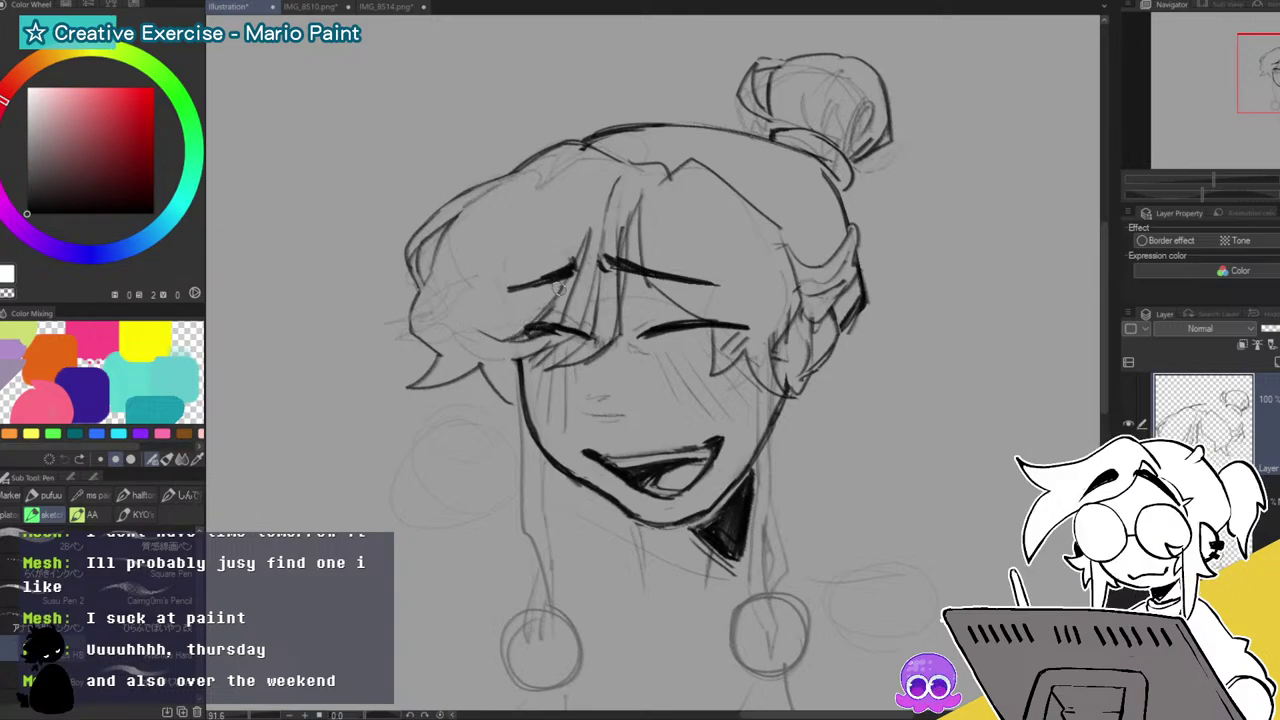
pyautogui.moveTo(594, 216); pyautogui.dragTo(575, 300)
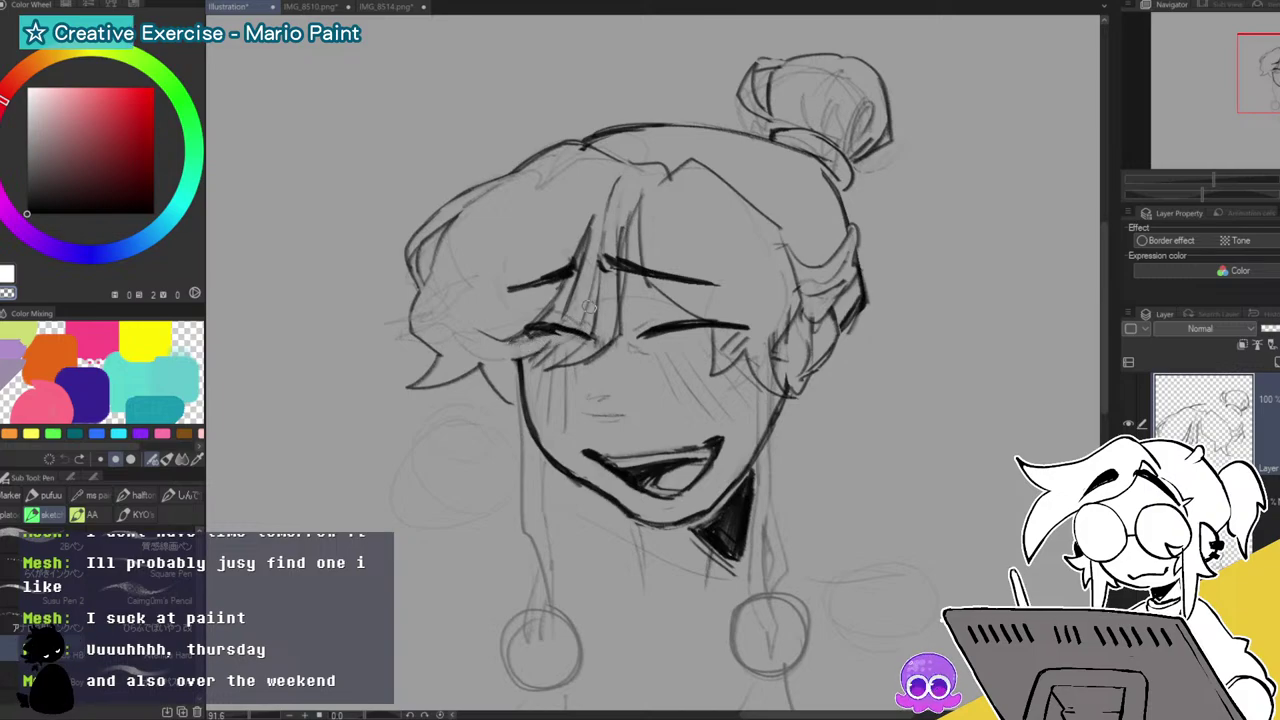
pyautogui.moveTo(512, 350)
pyautogui.mouseDown()
pyautogui.moveTo(566, 337)
pyautogui.moveTo(529, 351)
pyautogui.moveTo(589, 304)
pyautogui.moveTo(601, 234)
pyautogui.moveTo(562, 321)
pyautogui.mouseUp()
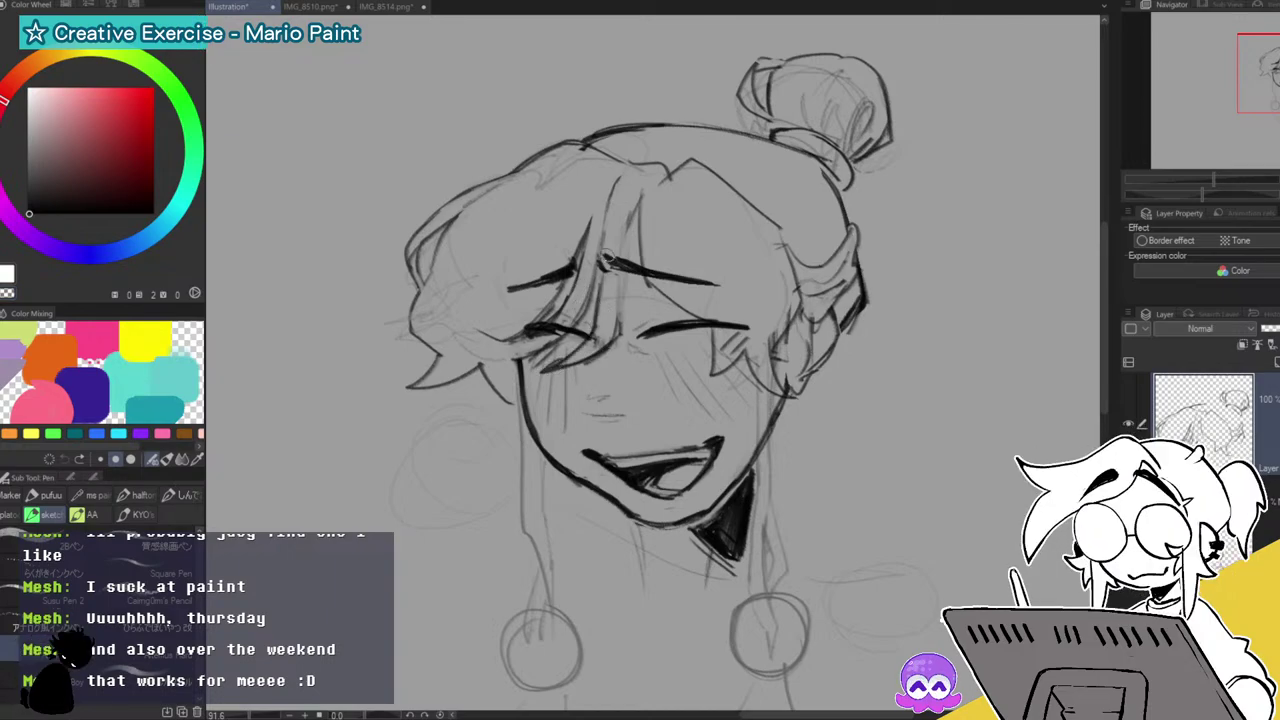
pyautogui.moveTo(628, 268); pyautogui.dragTo(616, 336)
pyautogui.moveTo(640, 195); pyautogui.dragTo(625, 260)
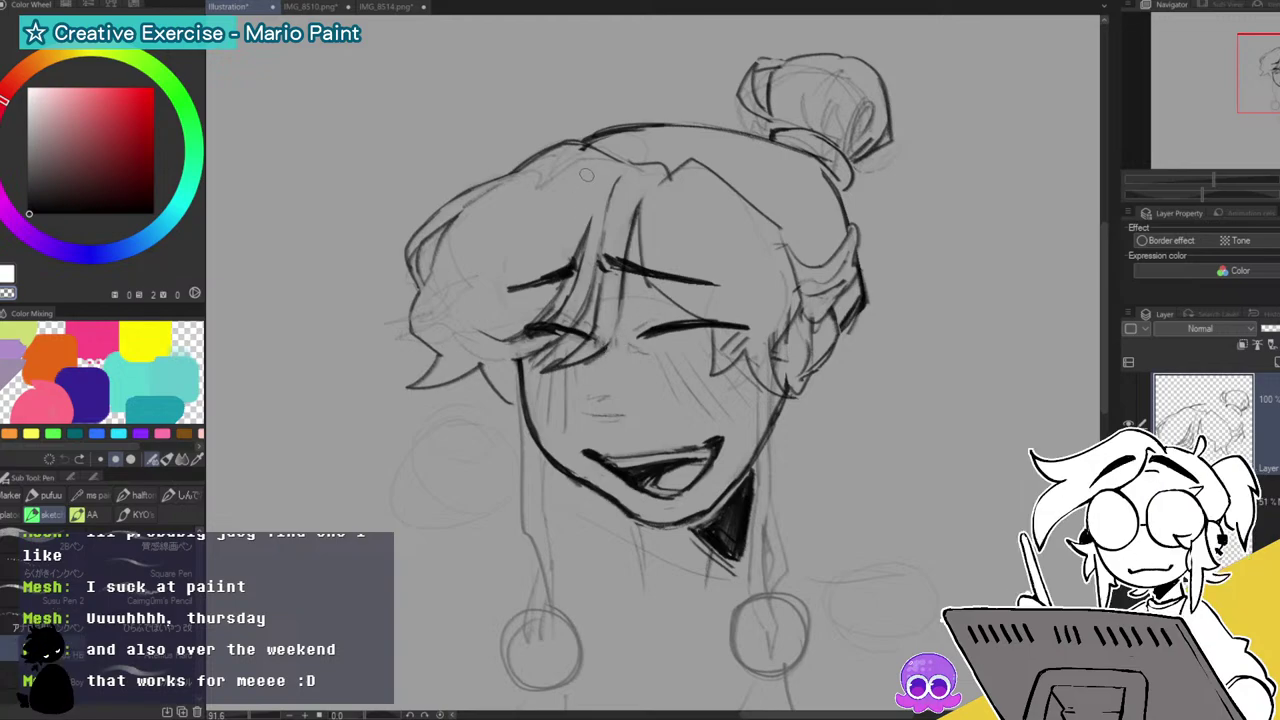
pyautogui.moveTo(598, 352)
pyautogui.mouseDown()
pyautogui.moveTo(622, 298)
pyautogui.moveTo(600, 352)
pyautogui.moveTo(598, 282)
pyautogui.moveTo(592, 334)
pyautogui.mouseUp()
pyautogui.press('c')
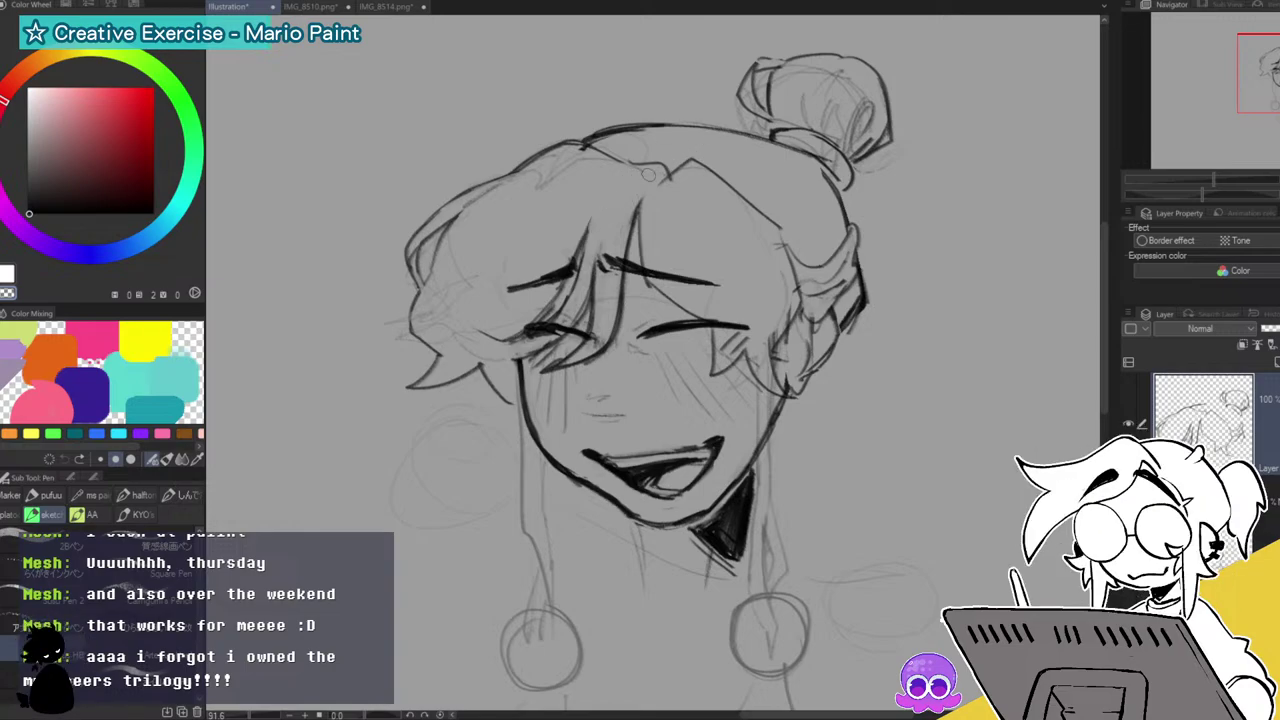
# Darken the near-side fringe from the parting to its pointed ends, and rework the peaked hairline beside the parting.
pyautogui.moveTo(664, 178); pyautogui.dragTo(650, 189)
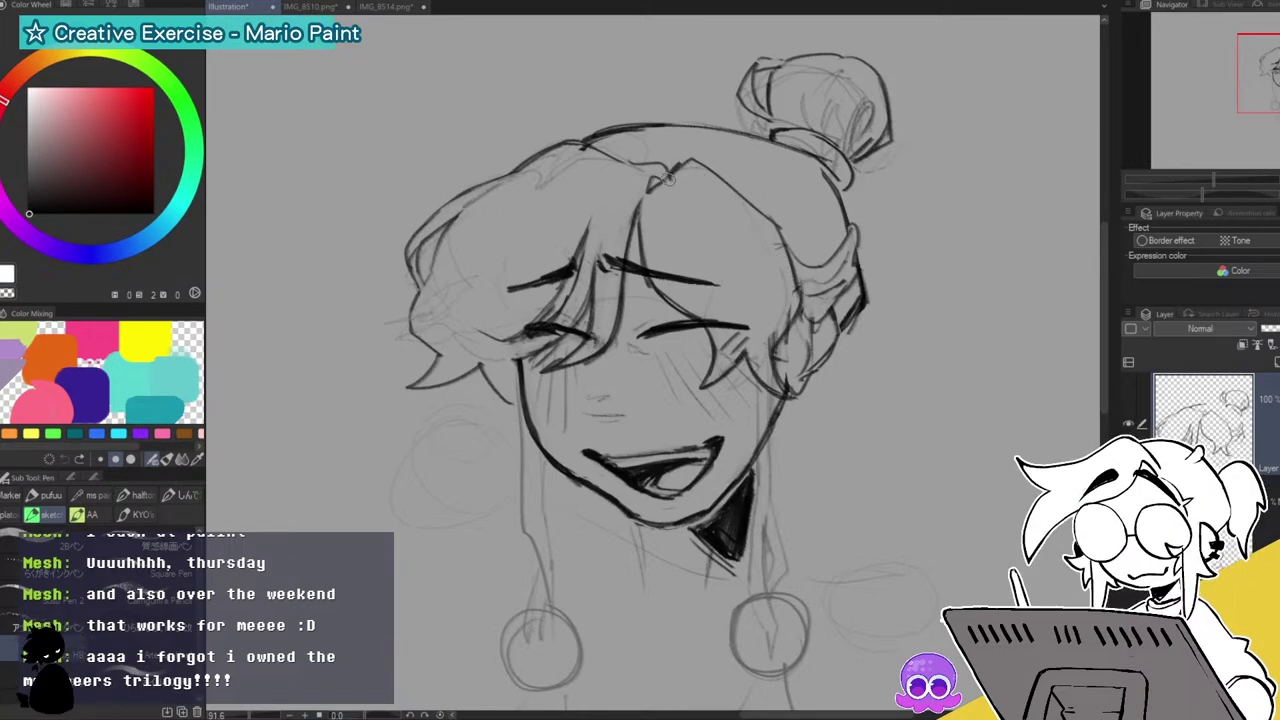
pyautogui.moveTo(686, 161); pyautogui.dragTo(749, 197)
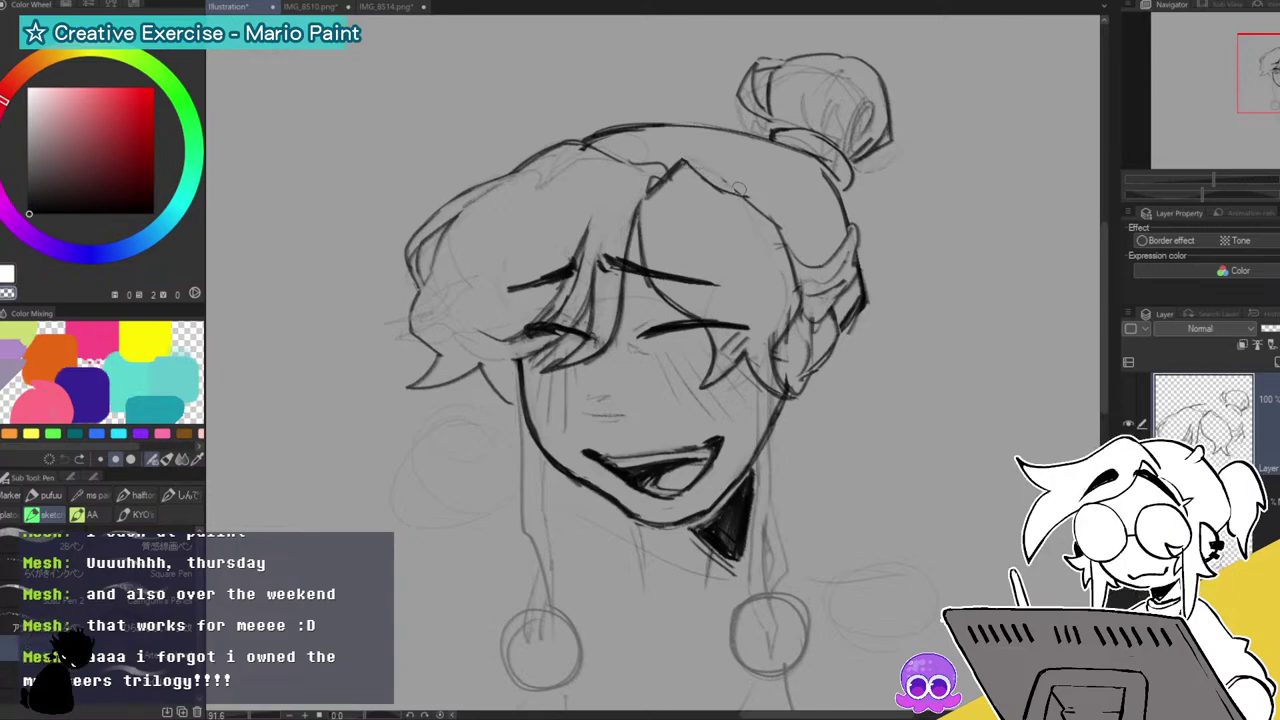
pyautogui.moveTo(712, 178); pyautogui.dragTo(748, 190)
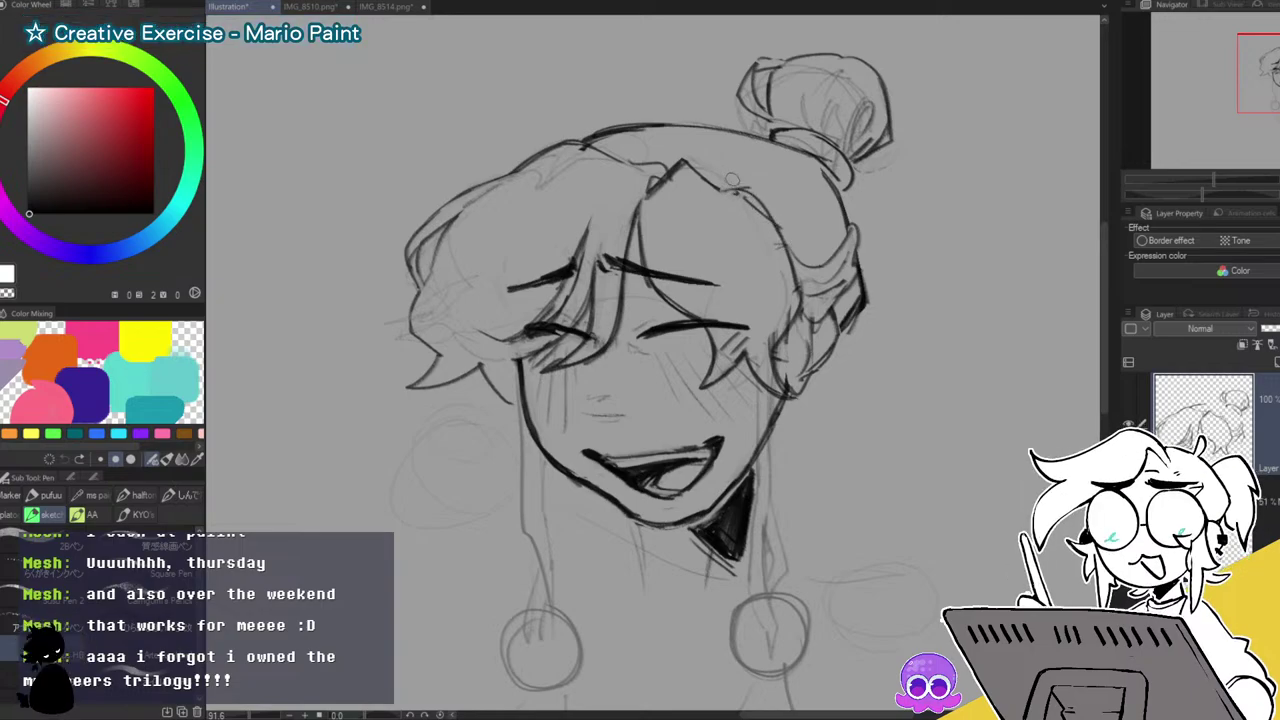
pyautogui.moveTo(676, 169)
pyautogui.mouseDown()
pyautogui.moveTo(640, 197)
pyautogui.moveTo(652, 185)
pyautogui.moveTo(643, 214)
pyautogui.moveTo(655, 185)
pyautogui.mouseUp()
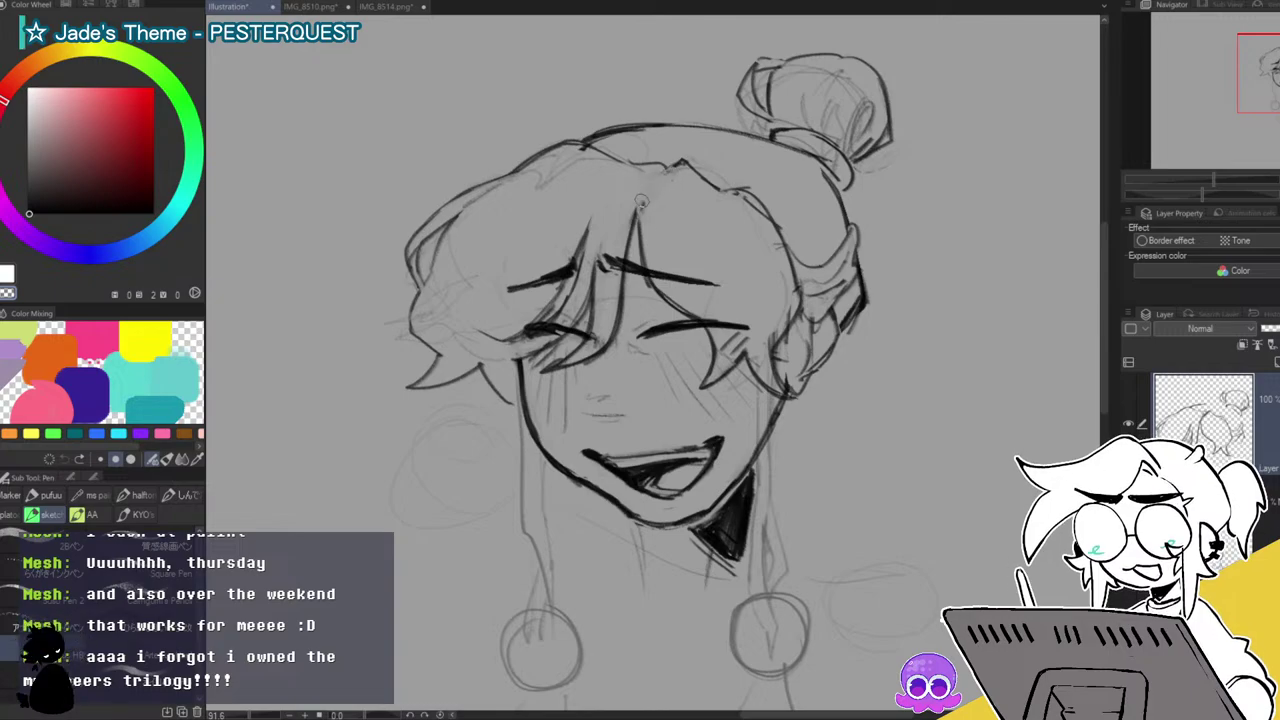
pyautogui.moveTo(642, 196); pyautogui.dragTo(634, 250)
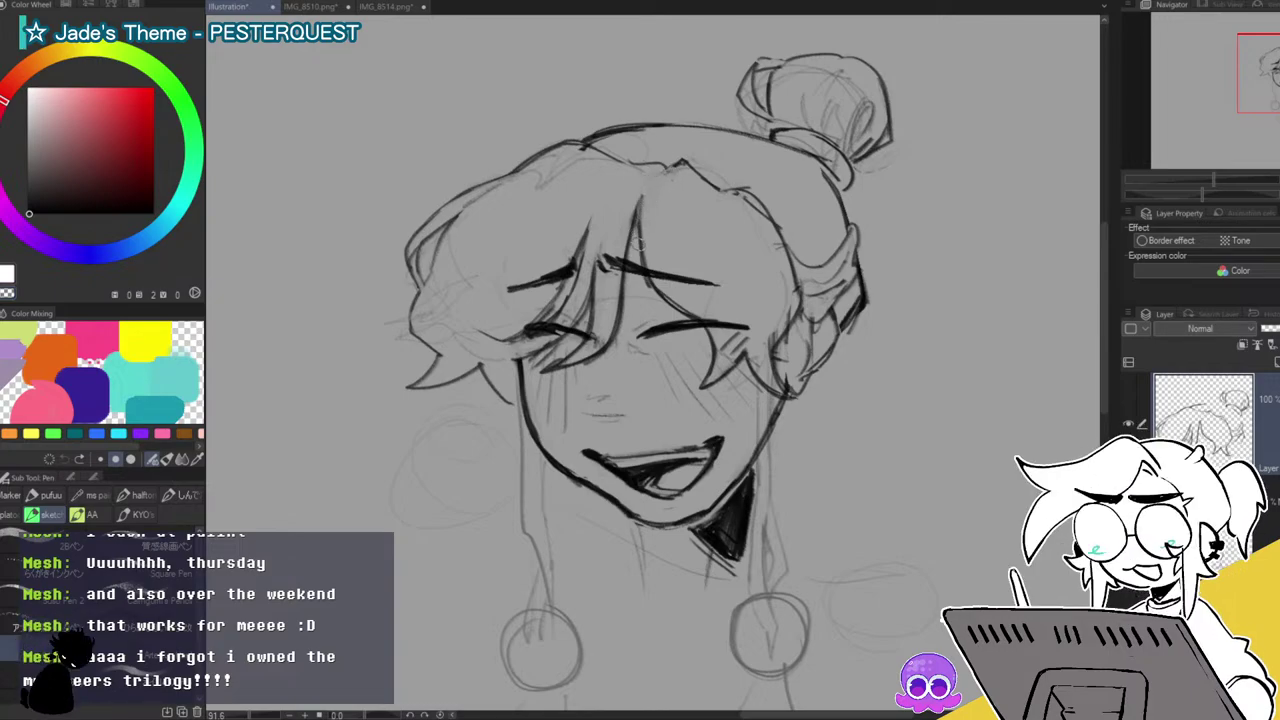
# Erase the sharp hairline peak and redraw it as a rounded curve joining the parting to the near-side fringe.
pyautogui.moveTo(722, 189); pyautogui.dragTo(755, 192)
pyautogui.moveTo(684, 163); pyautogui.dragTo(724, 188)
pyautogui.press('e')
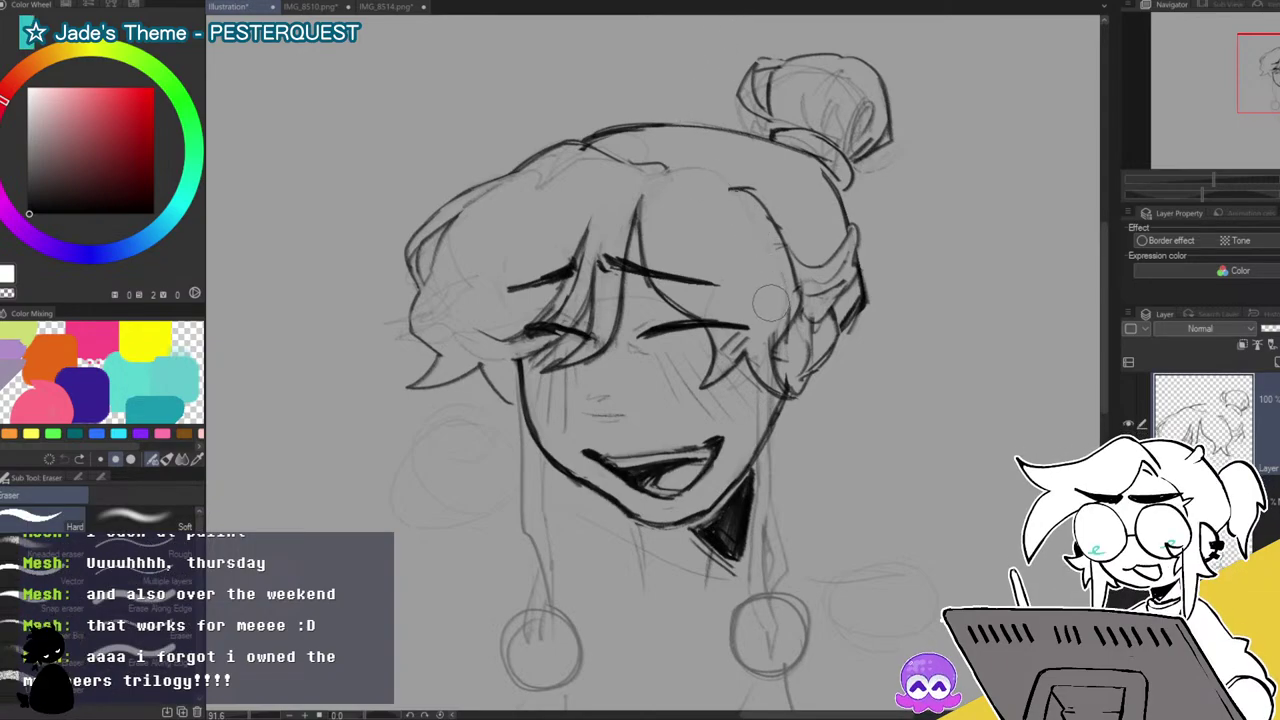
pyautogui.press('p')
pyautogui.moveTo(728, 187)
pyautogui.mouseDown()
pyautogui.moveTo(666, 176)
pyautogui.moveTo(700, 167)
pyautogui.moveTo(734, 195)
pyautogui.mouseUp()
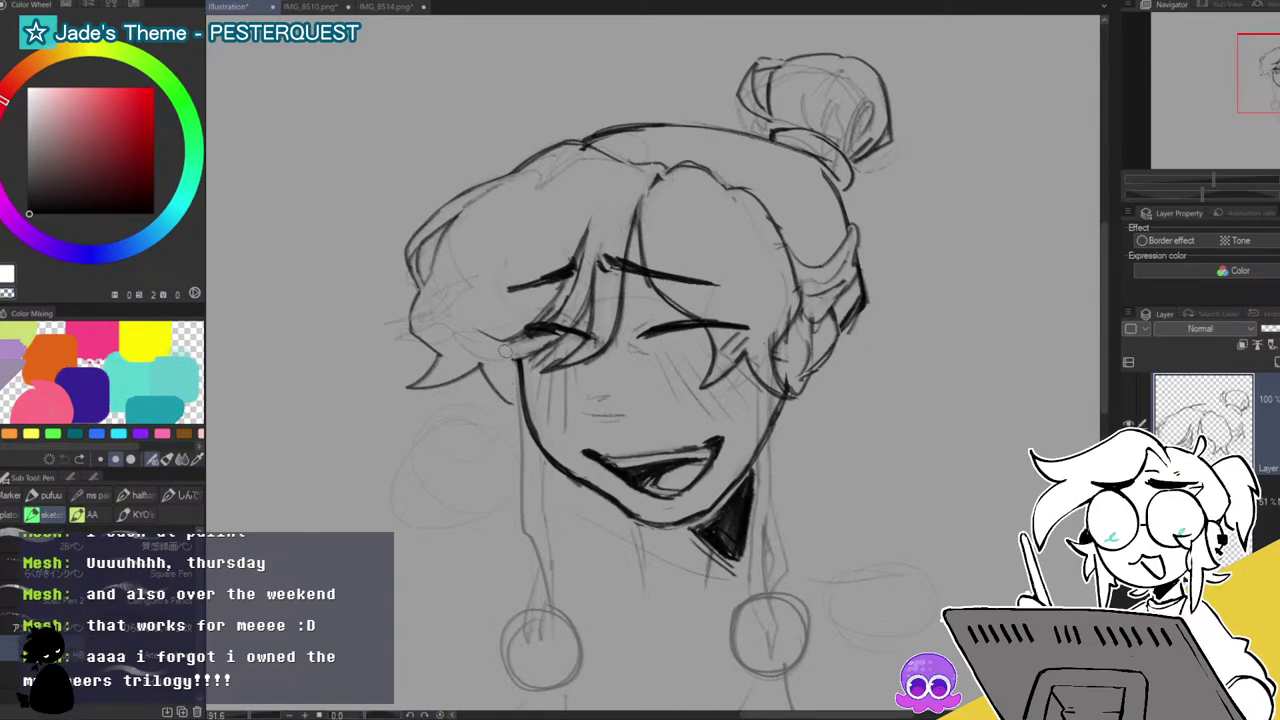
# Add small pointed strand details inside the far-side hair clump and the near-side fringe by the temple.
pyautogui.moveTo(491, 309); pyautogui.dragTo(498, 334)
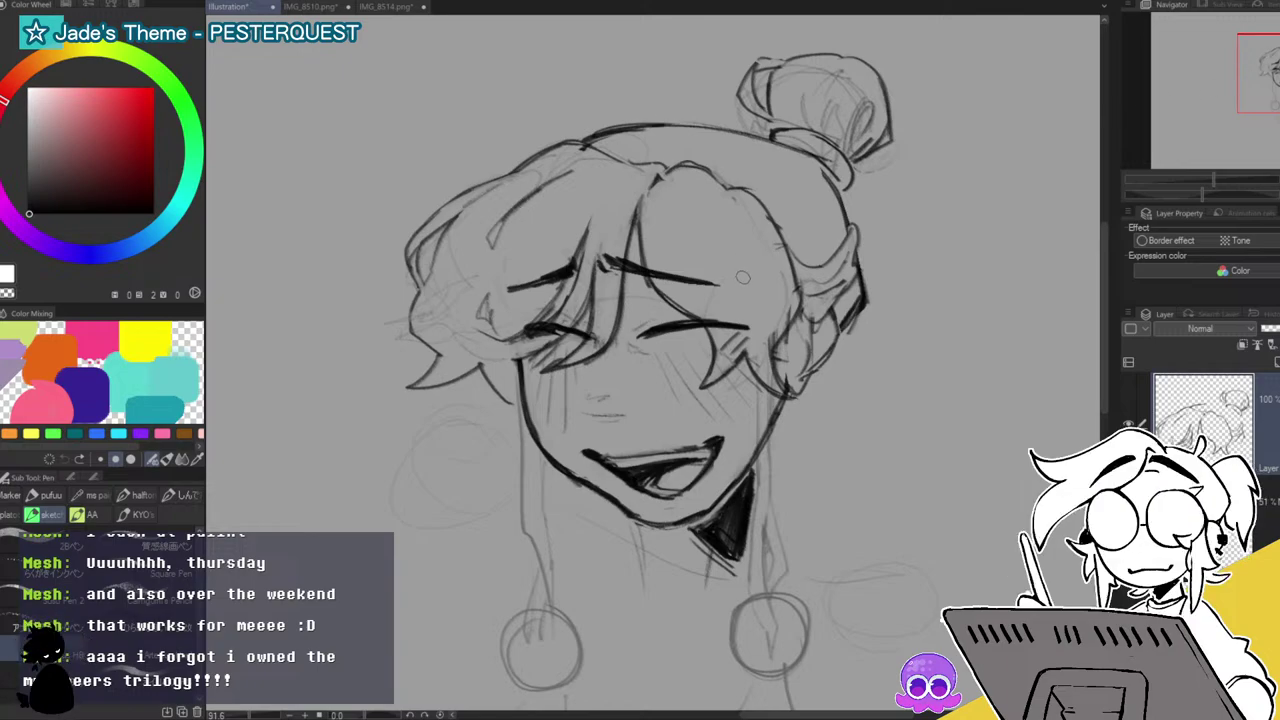
pyautogui.moveTo(737, 256); pyautogui.dragTo(746, 289)
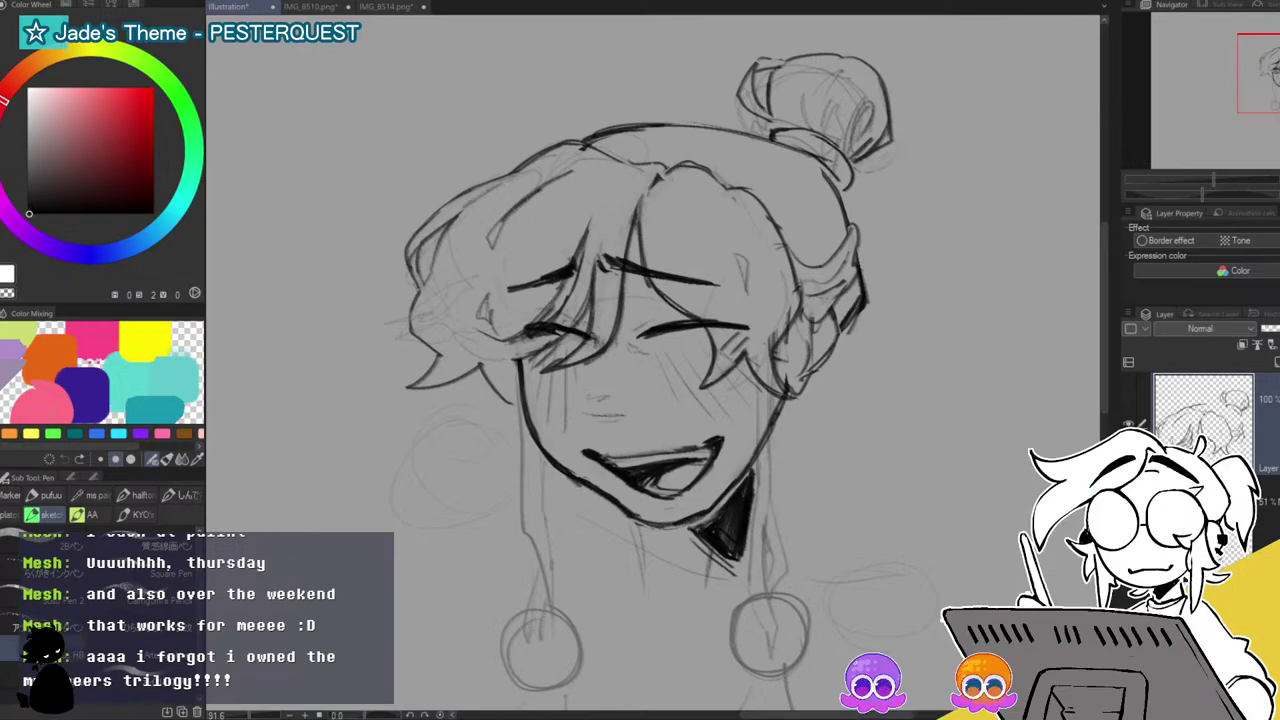
# Thicken the rear head contour below the bun down to the swept strands, and clean up the overlapping contour on the underlying layer.
pyautogui.moveTo(948, 120); pyautogui.dragTo(955, 92)
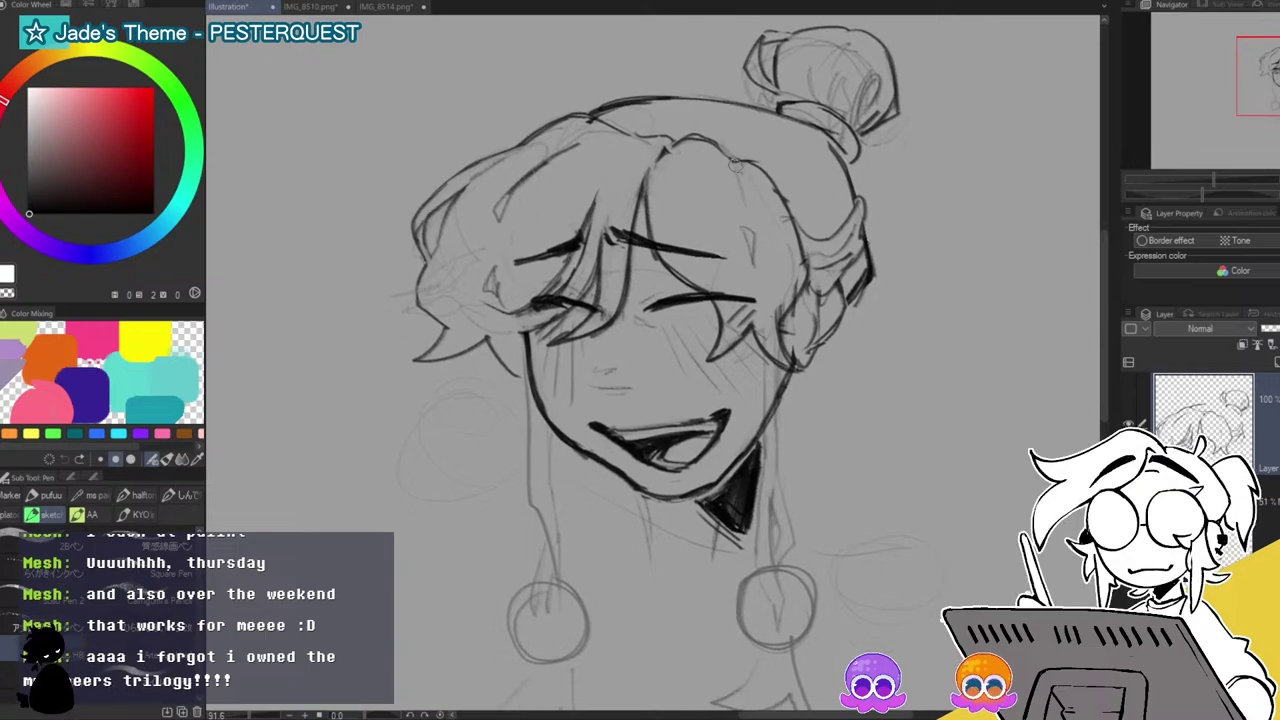
pyautogui.moveTo(818, 134)
pyautogui.mouseDown()
pyautogui.moveTo(853, 178)
pyautogui.moveTo(846, 147)
pyautogui.mouseUp()
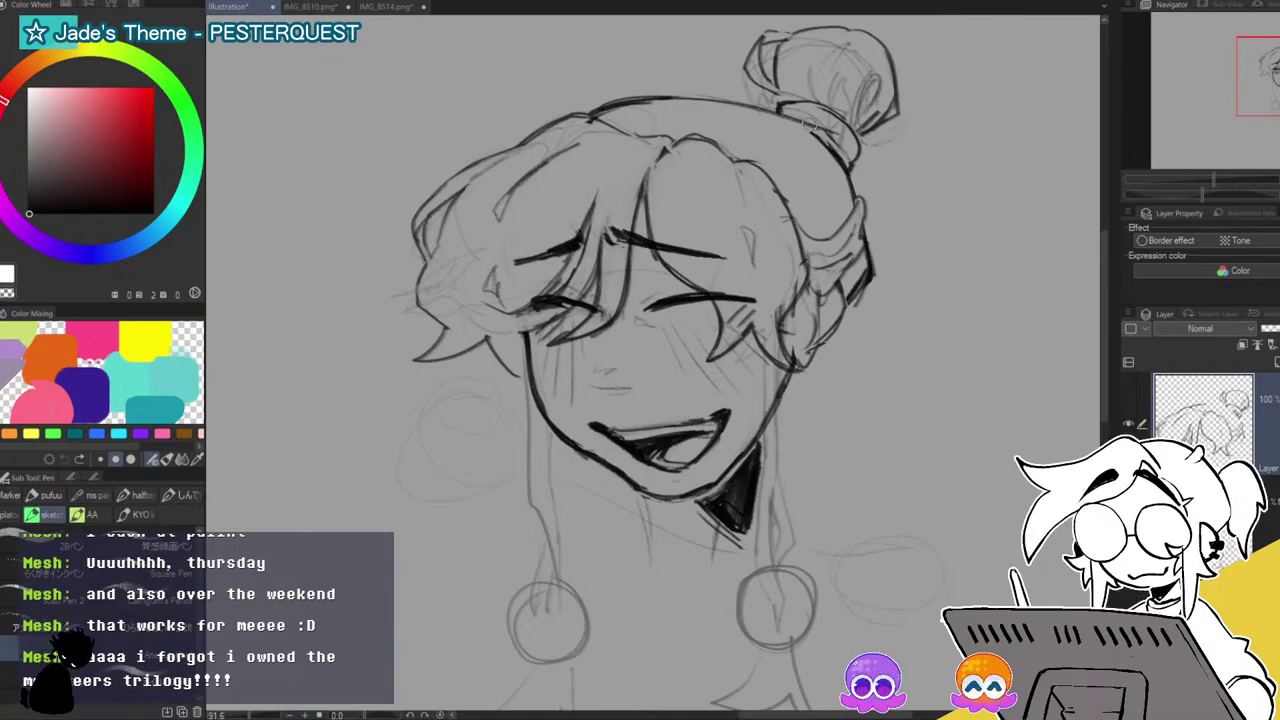
pyautogui.moveTo(814, 132)
pyautogui.mouseDown()
pyautogui.moveTo(849, 170)
pyautogui.moveTo(843, 160)
pyautogui.moveTo(873, 243)
pyautogui.mouseUp()
pyautogui.click(1200, 510)
pyautogui.keyDown('alt'); pyautogui.click(869, 236); pyautogui.keyUp('alt')
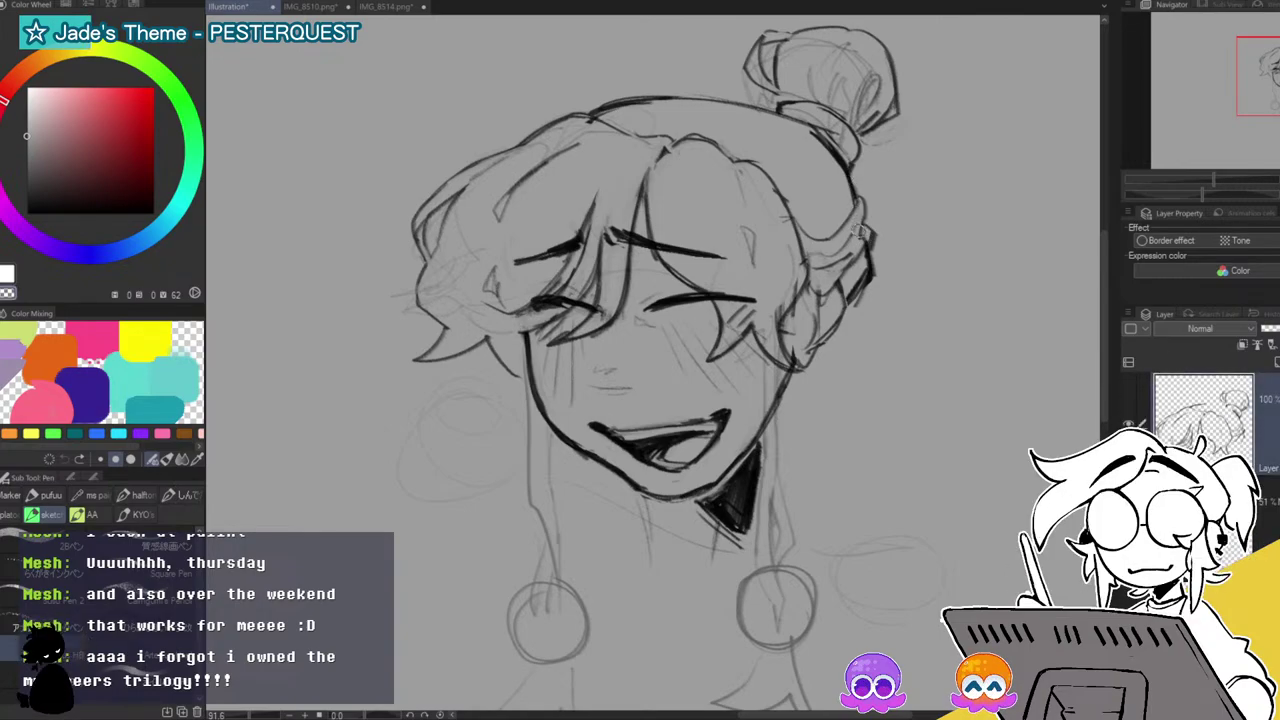
pyautogui.click(30, 212)
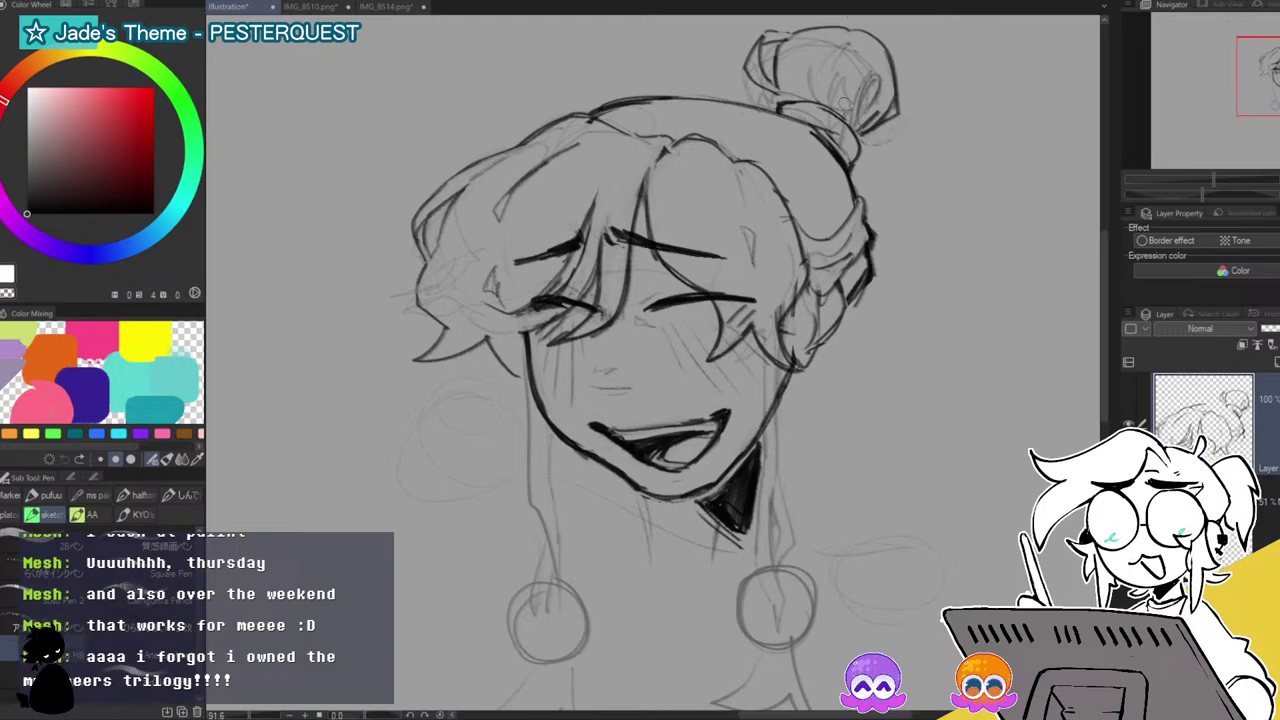
# Leave an empty layer on top, sketch a short strand mark at the crown on the layer beneath, and check the whole head.
pyautogui.click(1258, 348)
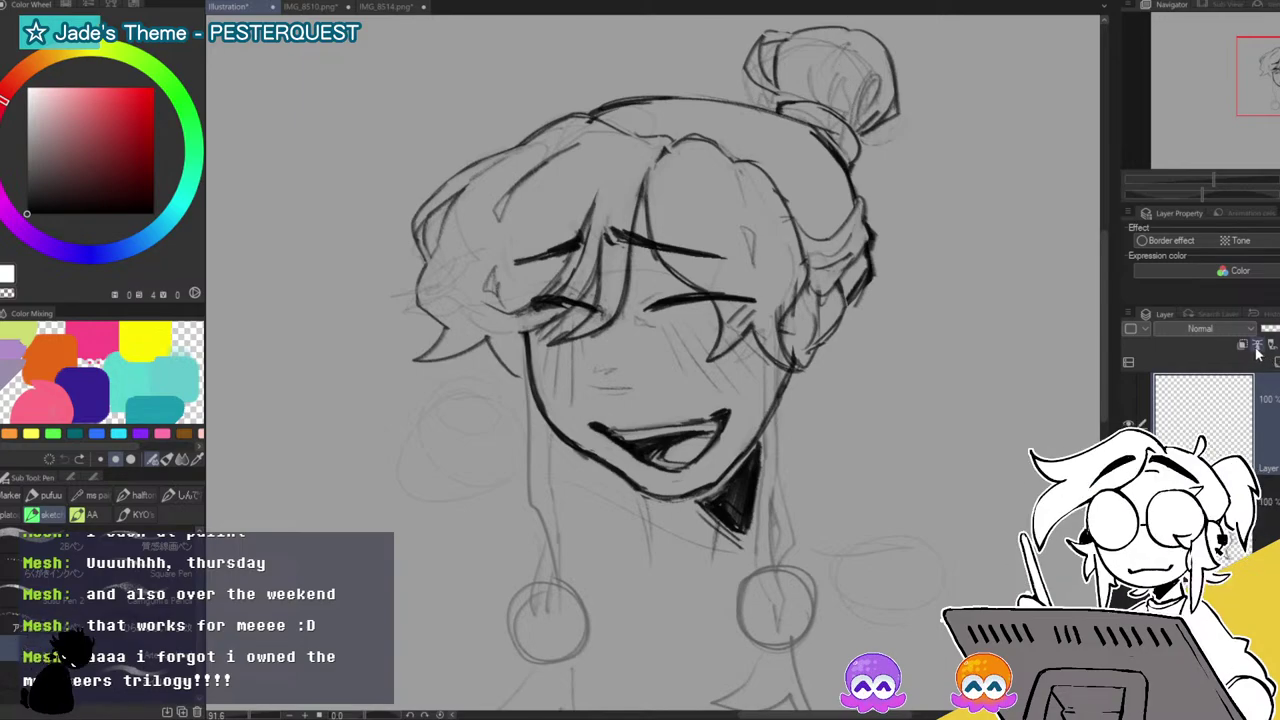
pyautogui.click(1265, 505)
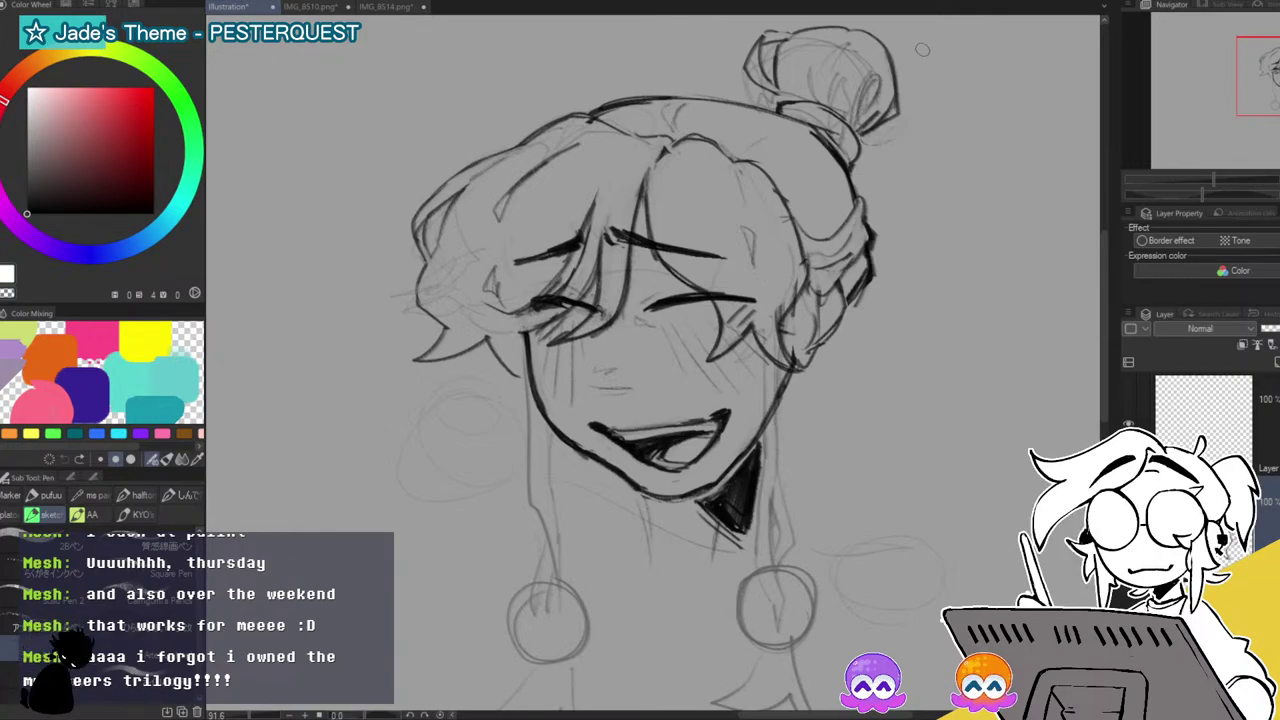
pyautogui.moveTo(1225, 197); pyautogui.dragTo(1279, 196)
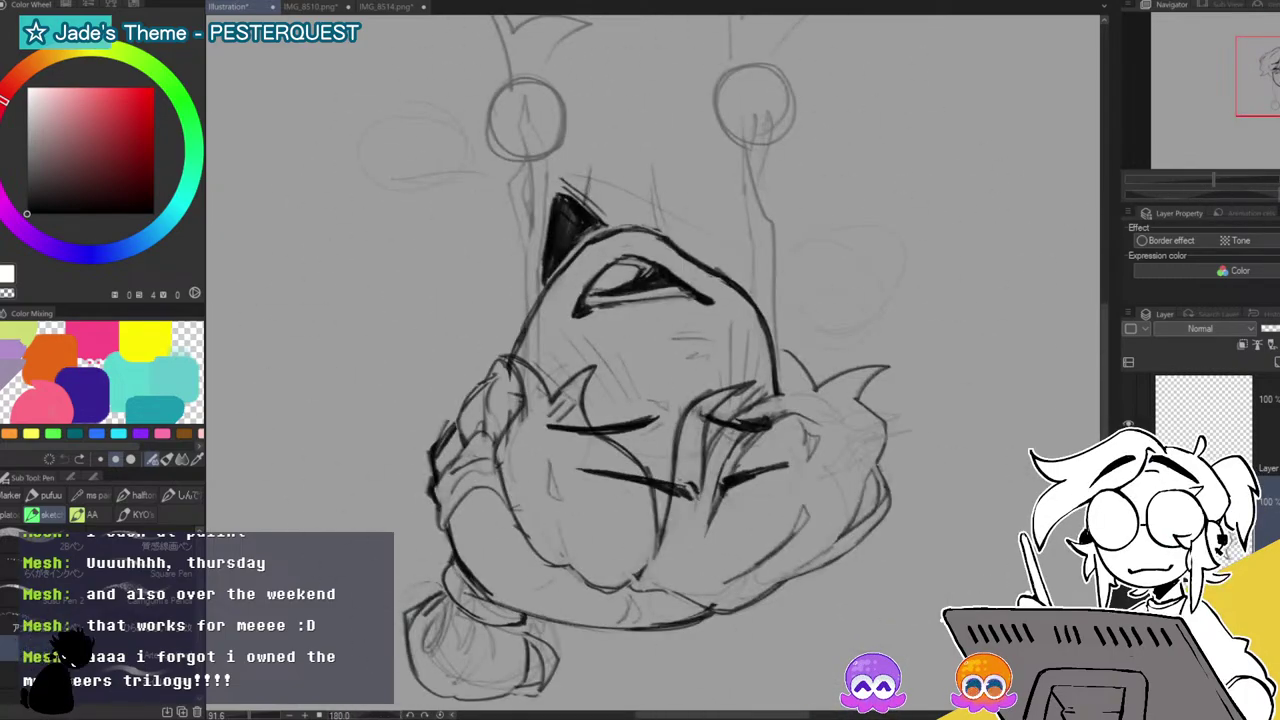
pyautogui.click(1279, 196)
pyautogui.moveTo(1216, 178); pyautogui.dragTo(1205, 178)
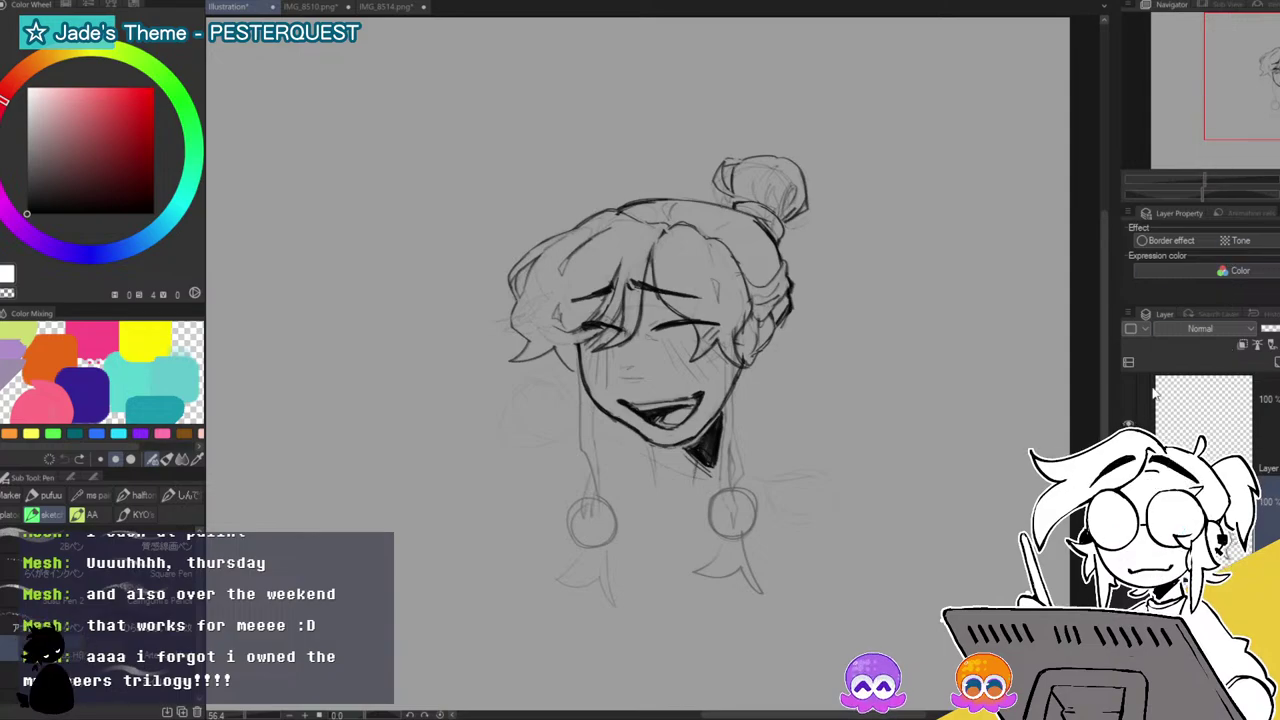
# Darken both edges of the far-side lock down to its bead and sketch a flared, upturned outer tip beneath the bead.
pyautogui.moveTo(579, 373)
pyautogui.mouseDown()
pyautogui.moveTo(576, 441)
pyautogui.moveTo(598, 492)
pyautogui.mouseUp()
pyautogui.moveTo(593, 410)
pyautogui.mouseDown()
pyautogui.moveTo(600, 494)
pyautogui.moveTo(587, 498)
pyautogui.mouseUp()
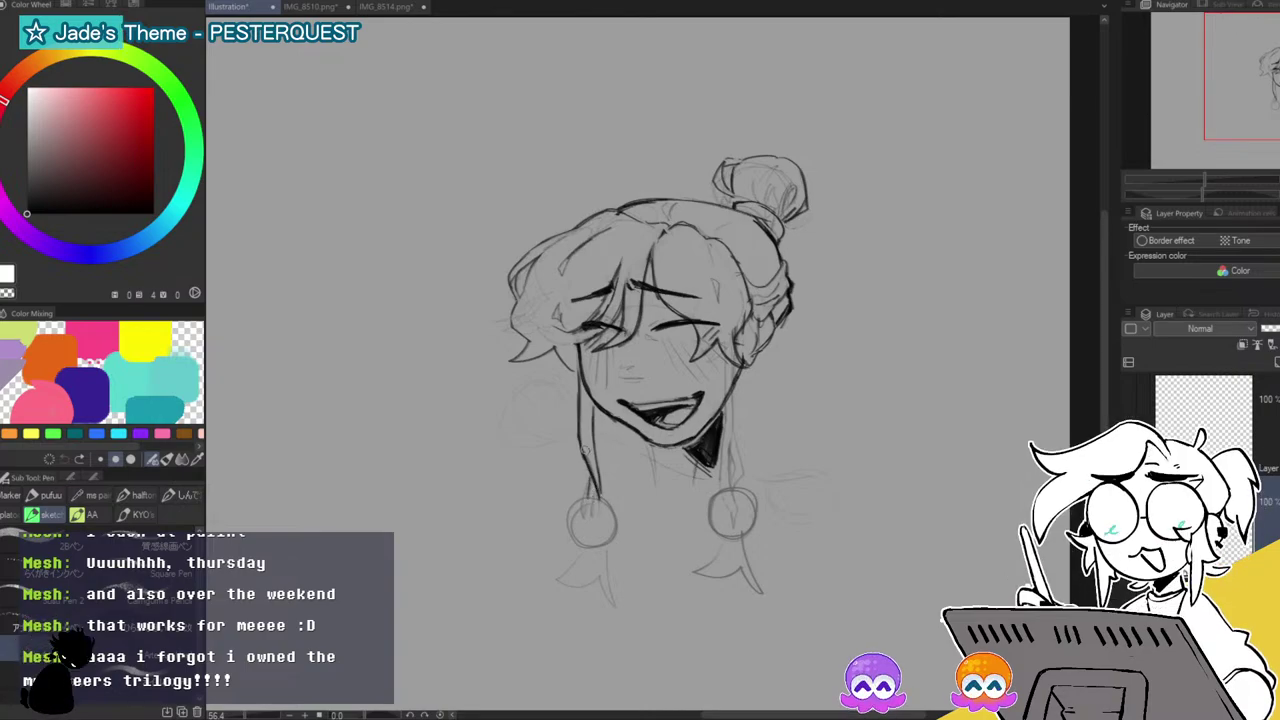
pyautogui.moveTo(1226, 175)
pyautogui.mouseDown()
pyautogui.moveTo(1196, 177)
pyautogui.moveTo(1228, 170)
pyautogui.mouseUp()
pyautogui.moveTo(1268, 78); pyautogui.dragTo(1258, 99)
pyautogui.moveTo(624, 501)
pyautogui.mouseDown()
pyautogui.moveTo(602, 563)
pyautogui.moveTo(558, 568)
pyautogui.moveTo(629, 570)
pyautogui.moveTo(650, 541)
pyautogui.moveTo(606, 572)
pyautogui.mouseUp()
pyautogui.moveTo(568, 529); pyautogui.dragTo(586, 563)
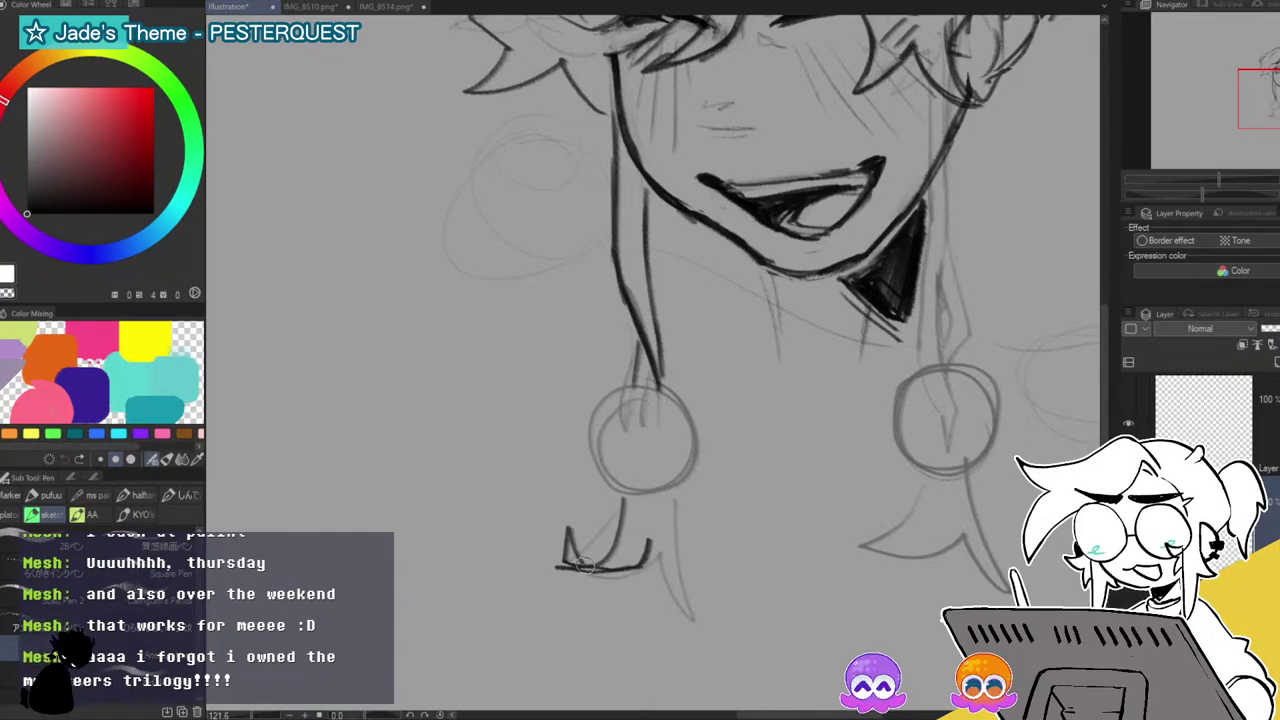
pyautogui.press('e')
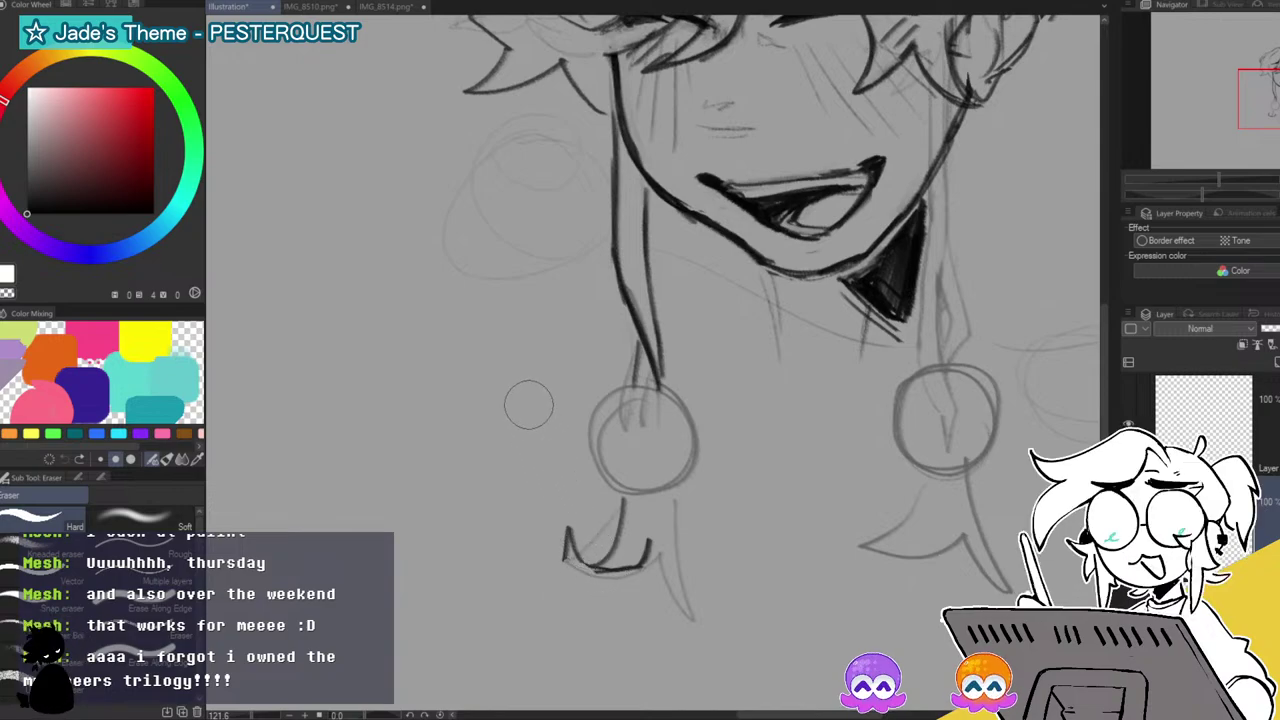
pyautogui.press('p')
# Sketch a second, longer tip below the far-side bead, ending in a small upturned hook.
pyautogui.moveTo(562, 546)
pyautogui.mouseDown()
pyautogui.moveTo(570, 574)
pyautogui.moveTo(590, 571)
pyautogui.moveTo(670, 655)
pyautogui.mouseUp()
pyautogui.moveTo(668, 495)
pyautogui.mouseDown()
pyautogui.moveTo(663, 580)
pyautogui.moveTo(684, 652)
pyautogui.mouseUp()
pyautogui.moveTo(645, 605)
pyautogui.mouseDown()
pyautogui.moveTo(705, 657)
pyautogui.moveTo(668, 654)
pyautogui.moveTo(694, 666)
pyautogui.mouseUp()
pyautogui.press('e')
pyautogui.press('p')
pyautogui.moveTo(640, 604); pyautogui.dragTo(692, 652)
pyautogui.moveTo(712, 598)
pyautogui.mouseDown()
pyautogui.moveTo(686, 652)
pyautogui.moveTo(697, 608)
pyautogui.mouseUp()
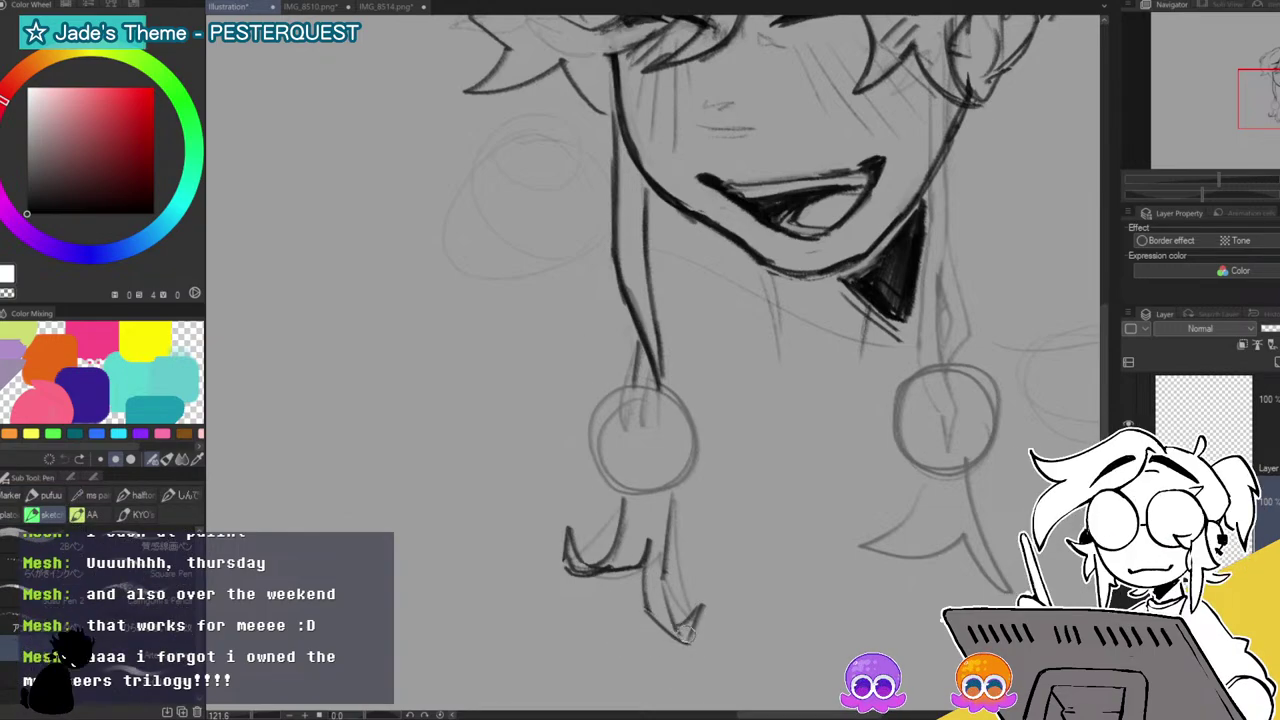
# Redraw the inner edge where the two hair tips fork and darken their upper lines just beneath the far-side bead.
pyautogui.moveTo(648, 540)
pyautogui.mouseDown()
pyautogui.moveTo(642, 562)
pyautogui.moveTo(636, 540)
pyautogui.mouseUp()
pyautogui.hotkey('ctrl', 'z')
pyautogui.hotkey('ctrl', 'z')
pyautogui.moveTo(642, 600); pyautogui.dragTo(646, 528)
pyautogui.moveTo(648, 584); pyautogui.dragTo(652, 616)
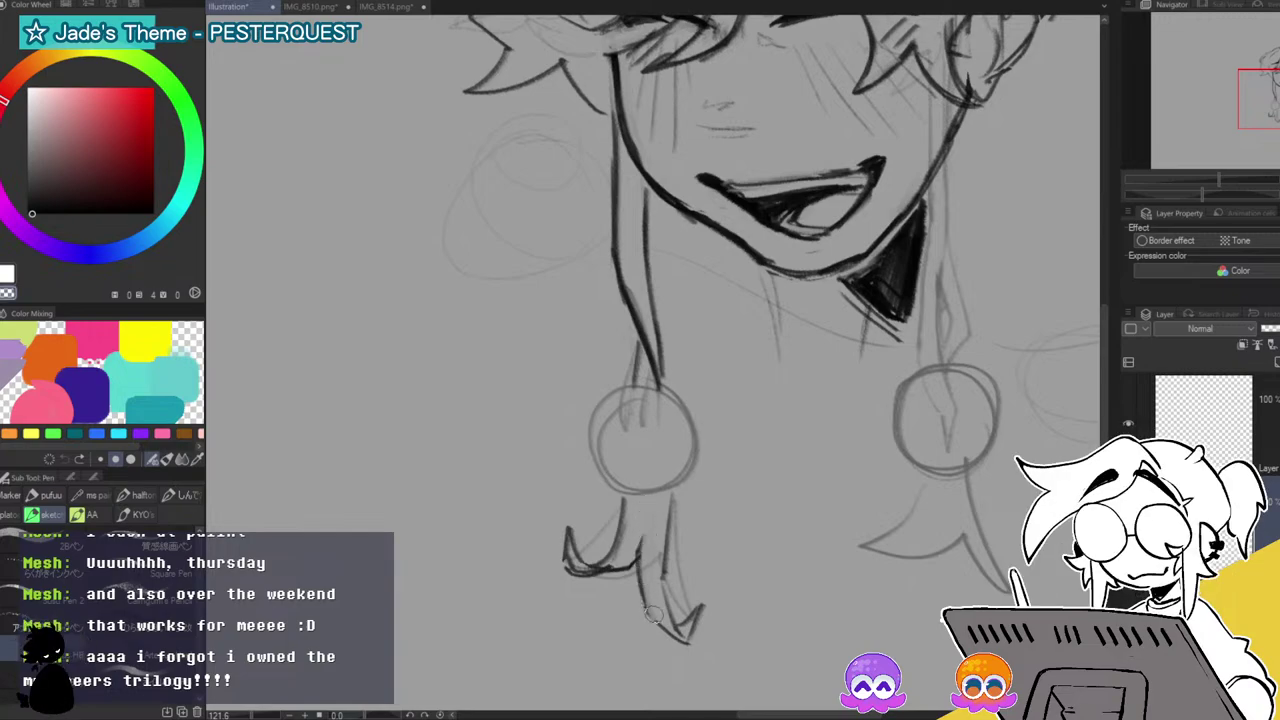
pyautogui.moveTo(640, 560); pyautogui.dragTo(650, 616)
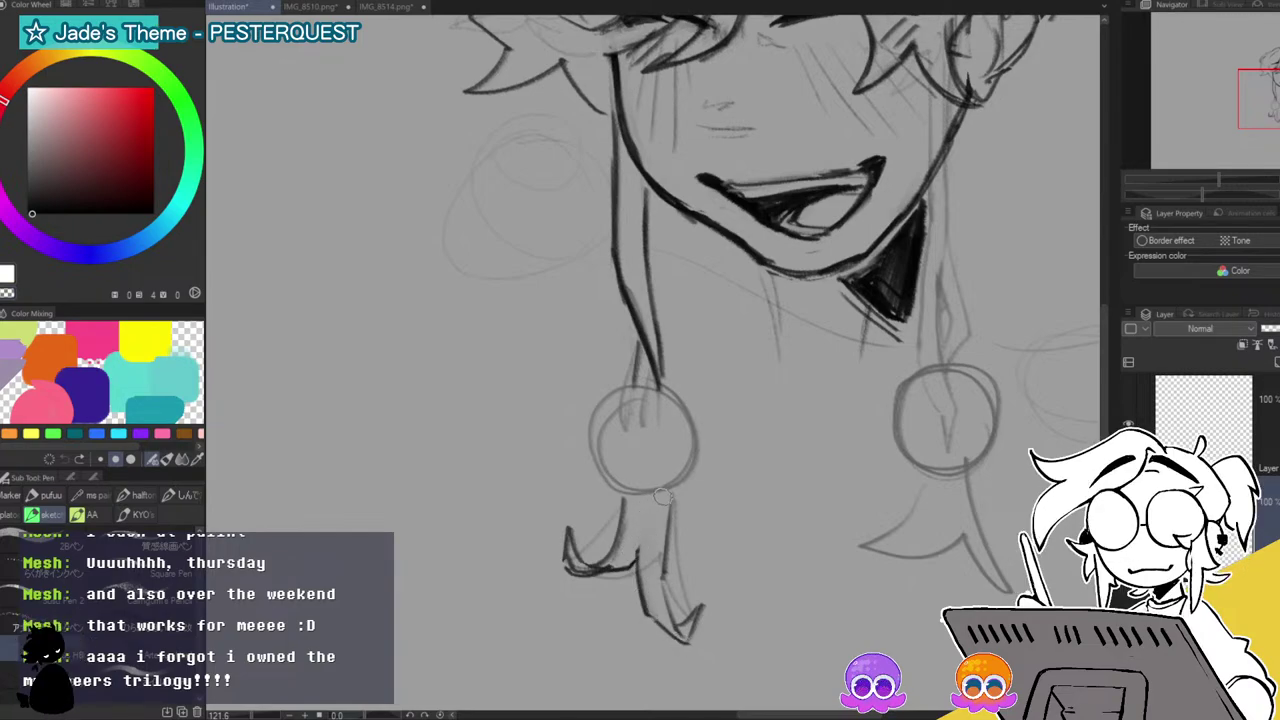
pyautogui.moveTo(666, 495)
pyautogui.mouseDown()
pyautogui.moveTo(665, 582)
pyautogui.moveTo(622, 516)
pyautogui.mouseUp()
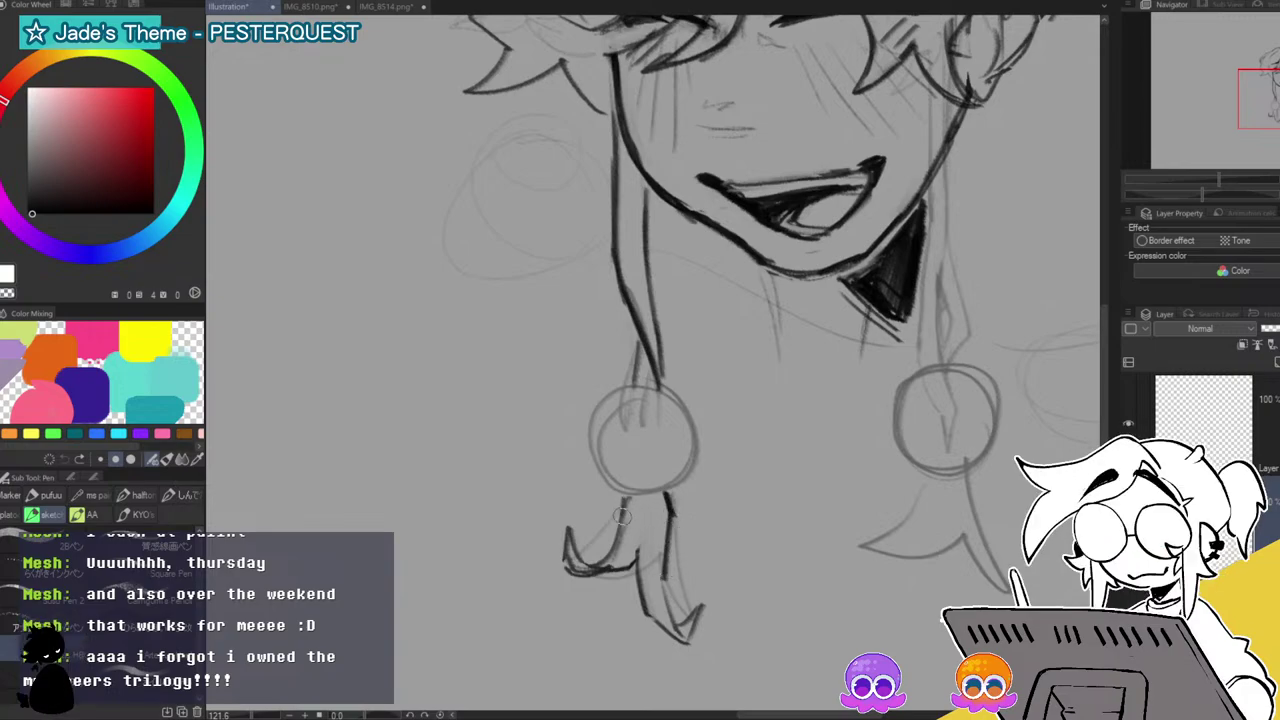
# Redraw the far-side bead as a dark, slightly larger circle and erase the stray line end outside its outline.
pyautogui.moveTo(659, 389)
pyautogui.mouseDown()
pyautogui.moveTo(596, 446)
pyautogui.moveTo(659, 394)
pyautogui.moveTo(634, 384)
pyautogui.moveTo(582, 450)
pyautogui.mouseUp()
pyautogui.hotkey('ctrl', 'z')
pyautogui.moveTo(627, 388)
pyautogui.mouseDown()
pyautogui.moveTo(584, 443)
pyautogui.moveTo(688, 462)
pyautogui.mouseUp()
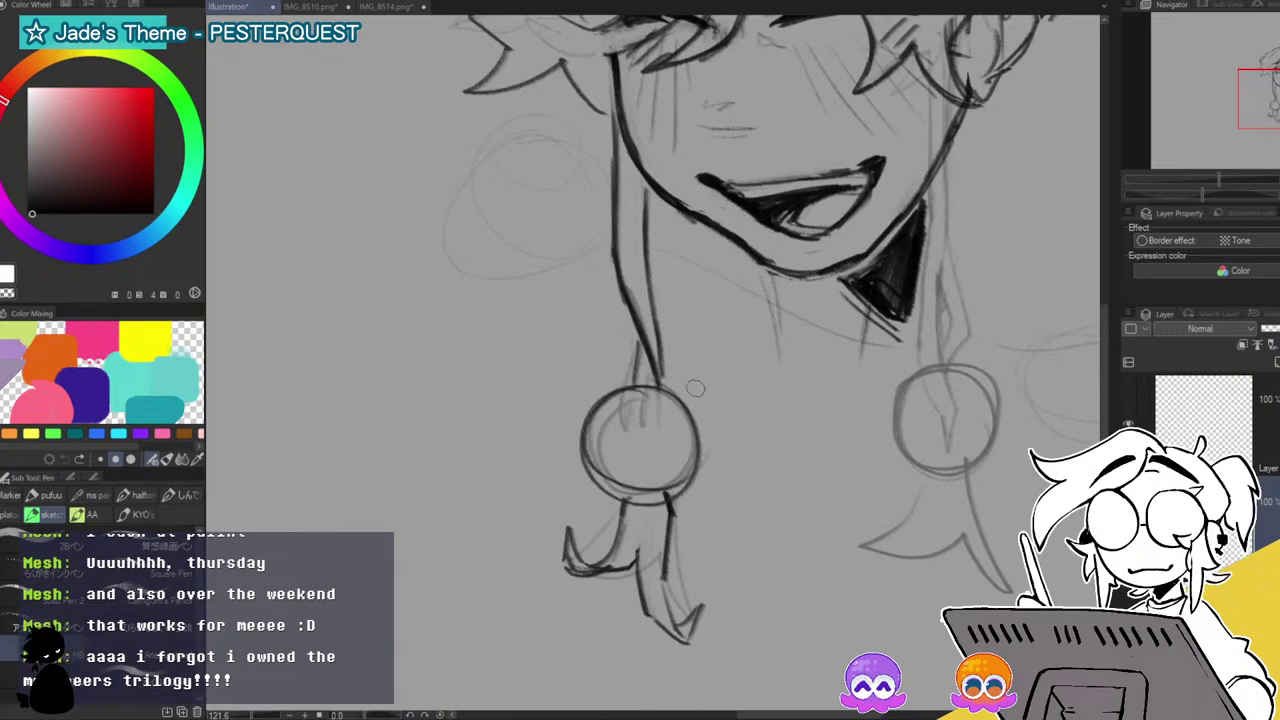
pyautogui.hotkey('ctrl', 'z')
pyautogui.moveTo(662, 390)
pyautogui.mouseDown()
pyautogui.moveTo(709, 470)
pyautogui.moveTo(587, 433)
pyautogui.moveTo(590, 454)
pyautogui.moveTo(680, 394)
pyautogui.moveTo(638, 495)
pyautogui.moveTo(578, 409)
pyautogui.moveTo(631, 461)
pyautogui.mouseUp()
pyautogui.hotkey('ctrl', 'z')
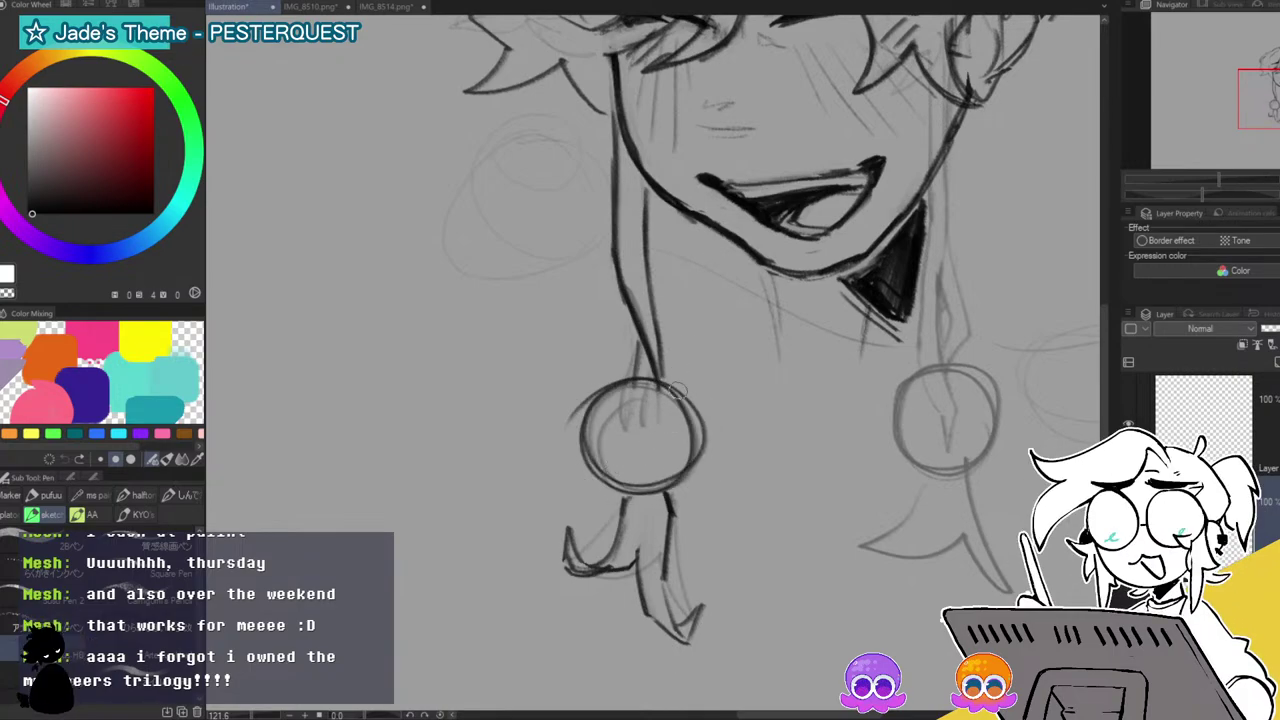
pyautogui.press('e')
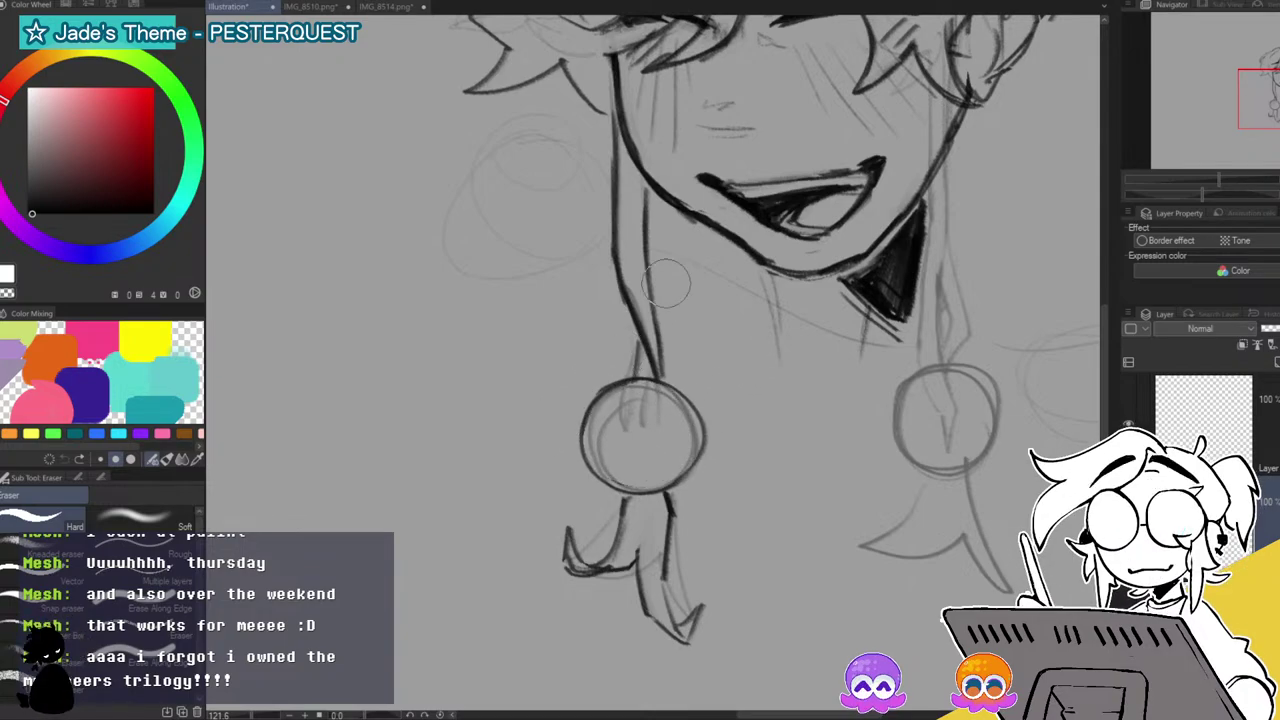
pyautogui.press('p')
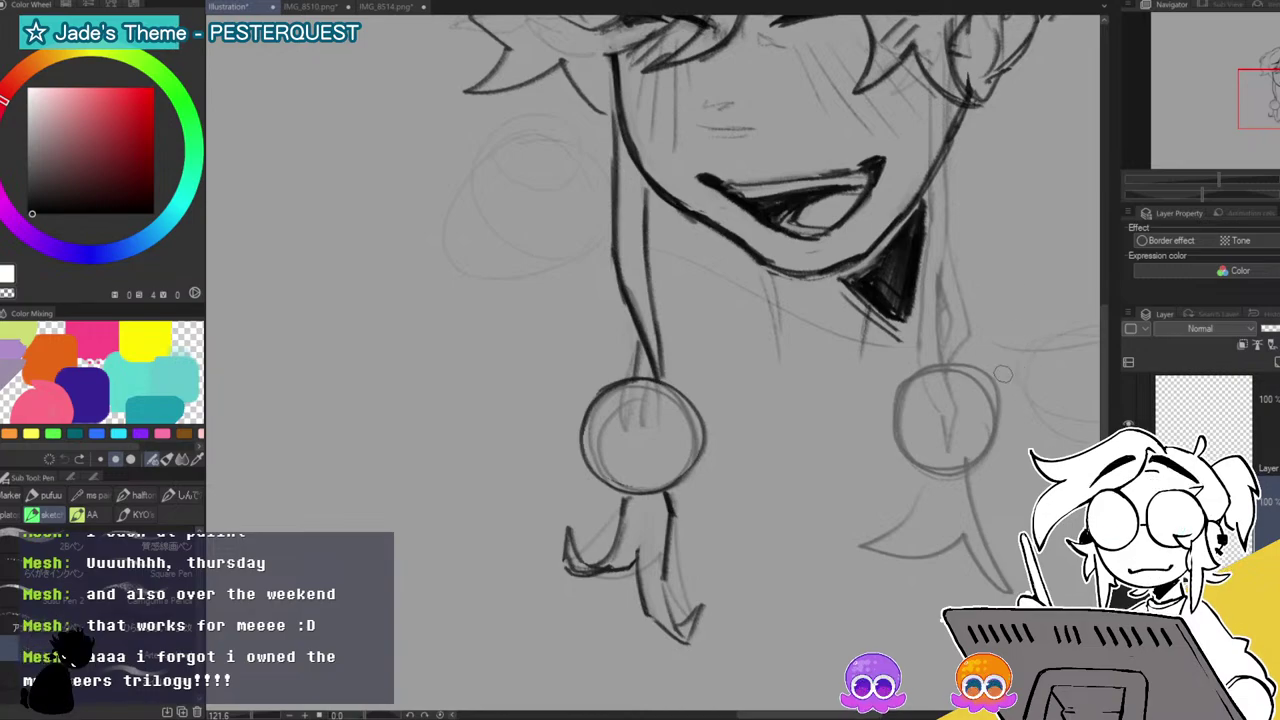
# Outline the near-side bead as a dark circle and trim its overly thick outer edge with the eraser.
pyautogui.moveTo(945, 365)
pyautogui.mouseDown()
pyautogui.moveTo(976, 481)
pyautogui.moveTo(887, 404)
pyautogui.moveTo(990, 400)
pyautogui.moveTo(957, 356)
pyautogui.moveTo(990, 364)
pyautogui.moveTo(964, 369)
pyautogui.moveTo(998, 455)
pyautogui.mouseUp()
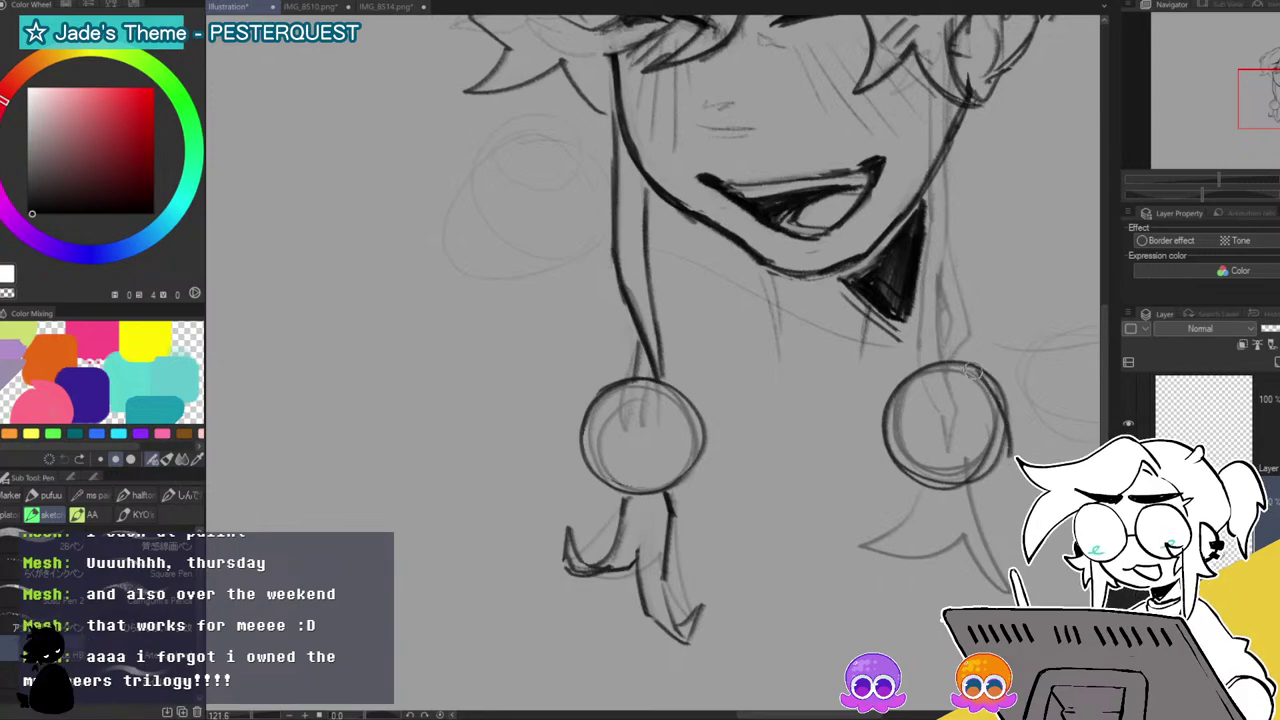
pyautogui.moveTo(996, 388); pyautogui.dragTo(980, 485)
pyautogui.moveTo(1004, 442); pyautogui.dragTo(938, 493)
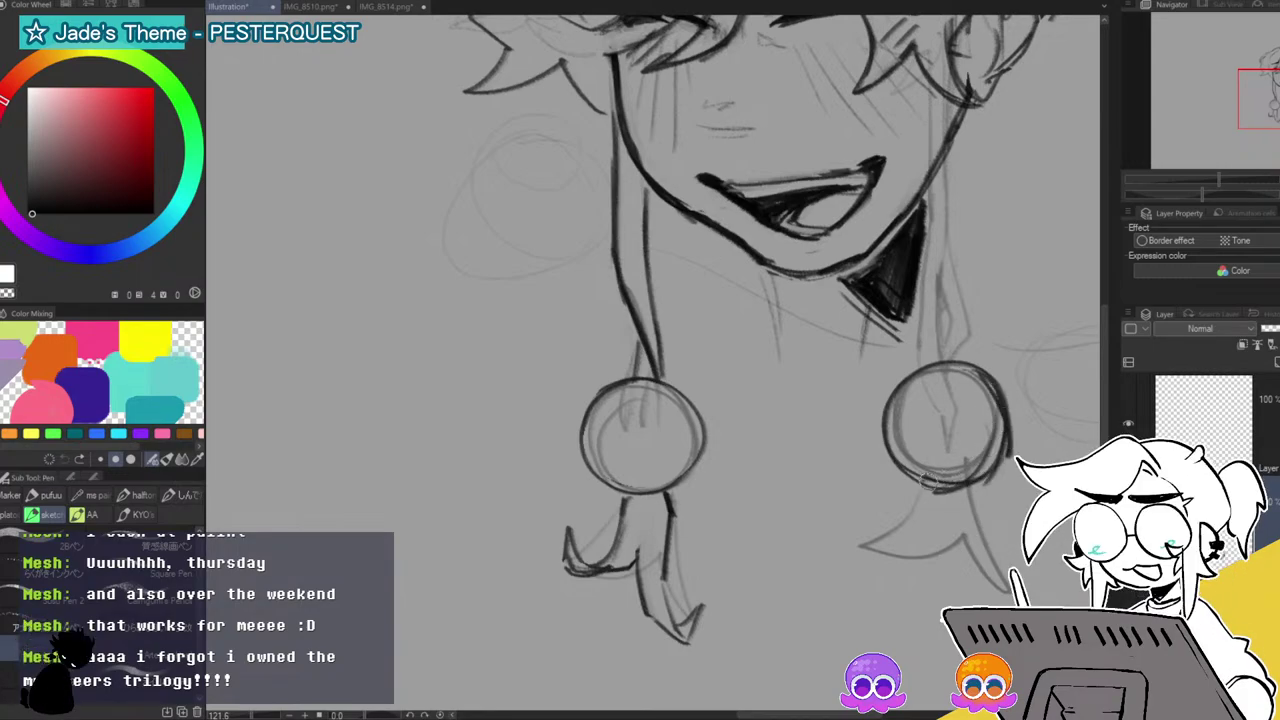
pyautogui.press('e')
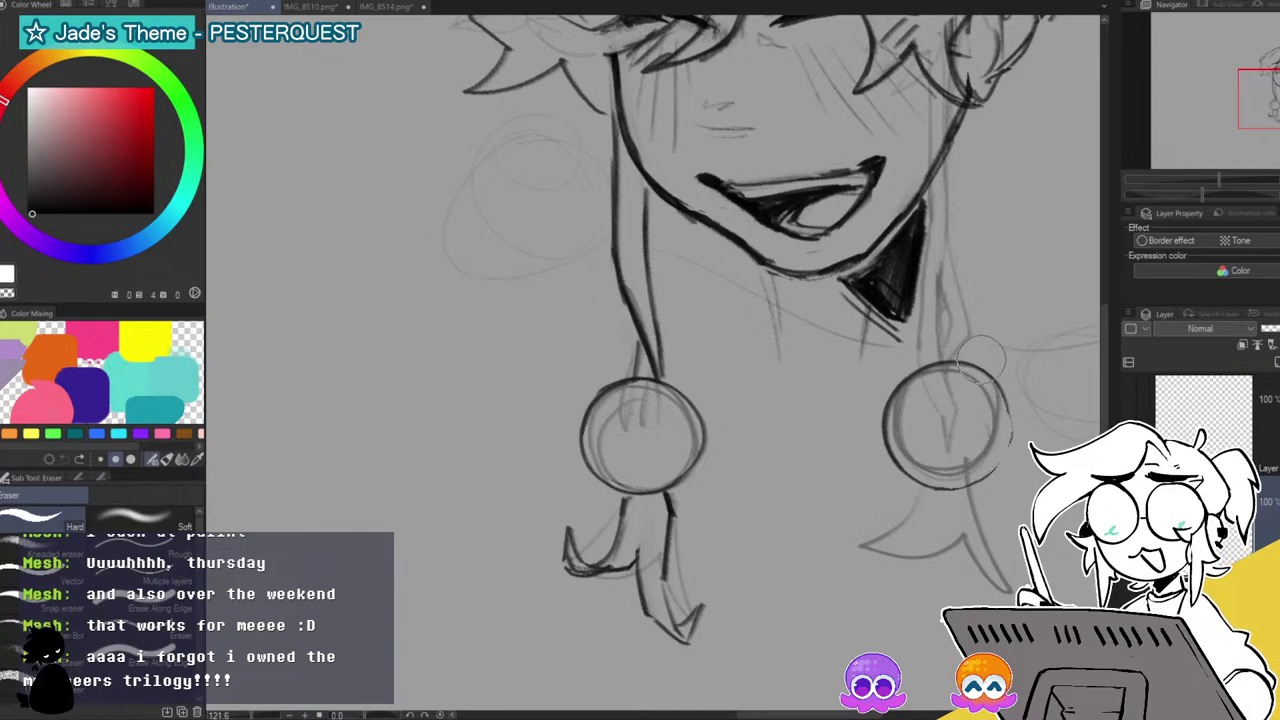
pyautogui.press('p')
pyautogui.moveTo(998, 390)
pyautogui.mouseDown()
pyautogui.moveTo(1011, 443)
pyautogui.moveTo(986, 472)
pyautogui.mouseUp()
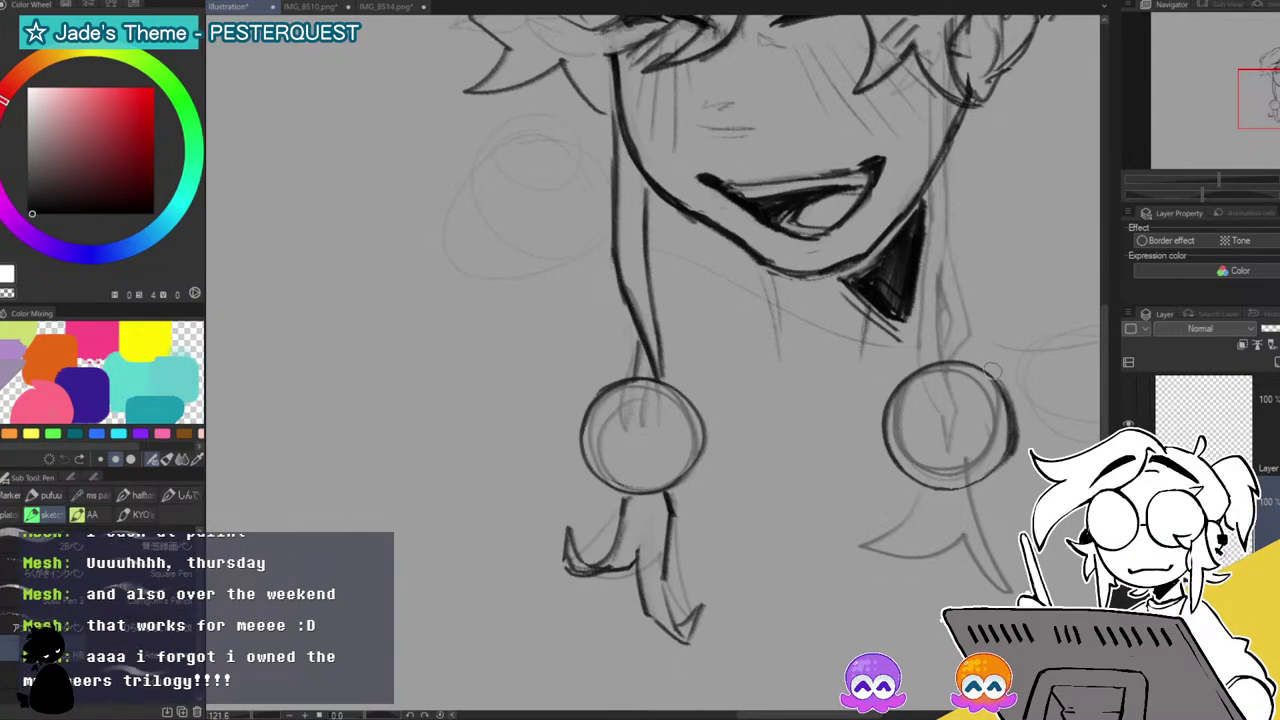
pyautogui.press('e')
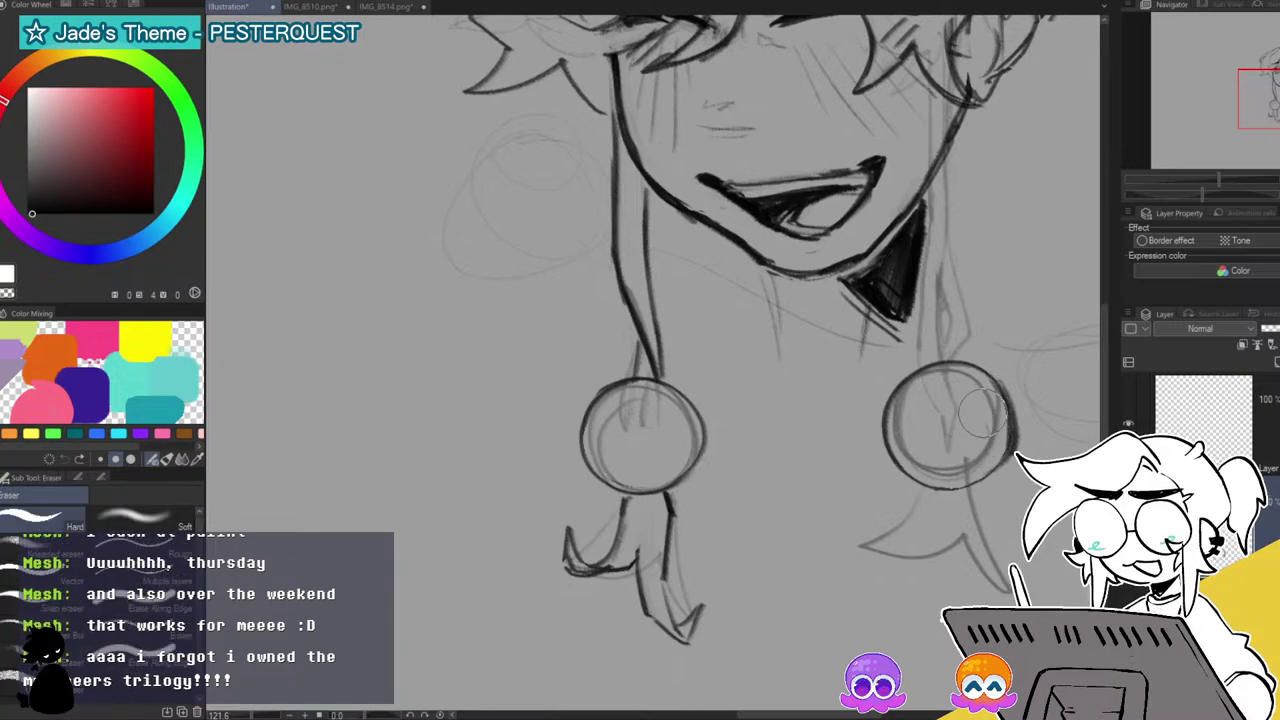
pyautogui.moveTo(1030, 399); pyautogui.dragTo(1029, 442)
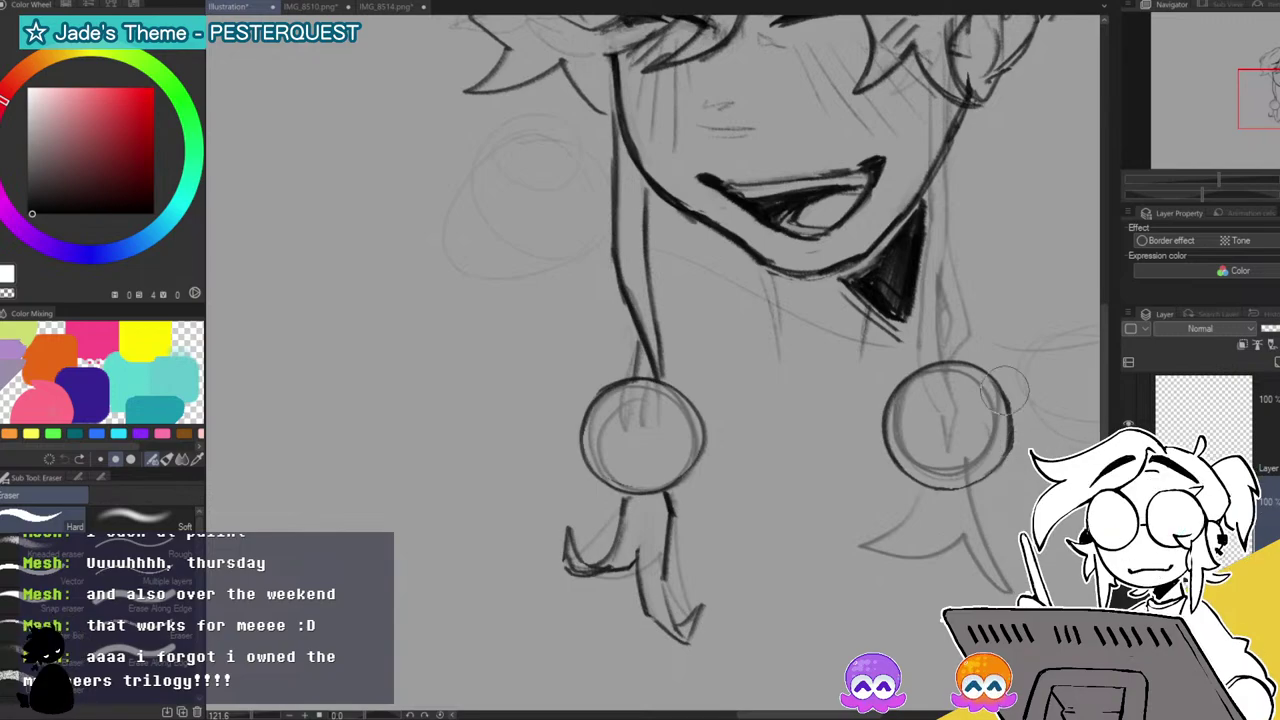
# Lasso the near-side bead outline, shrink it slightly and shift it lower toward the face, then clear the selection.
pyautogui.moveTo(1246, 99); pyautogui.dragTo(1256, 99)
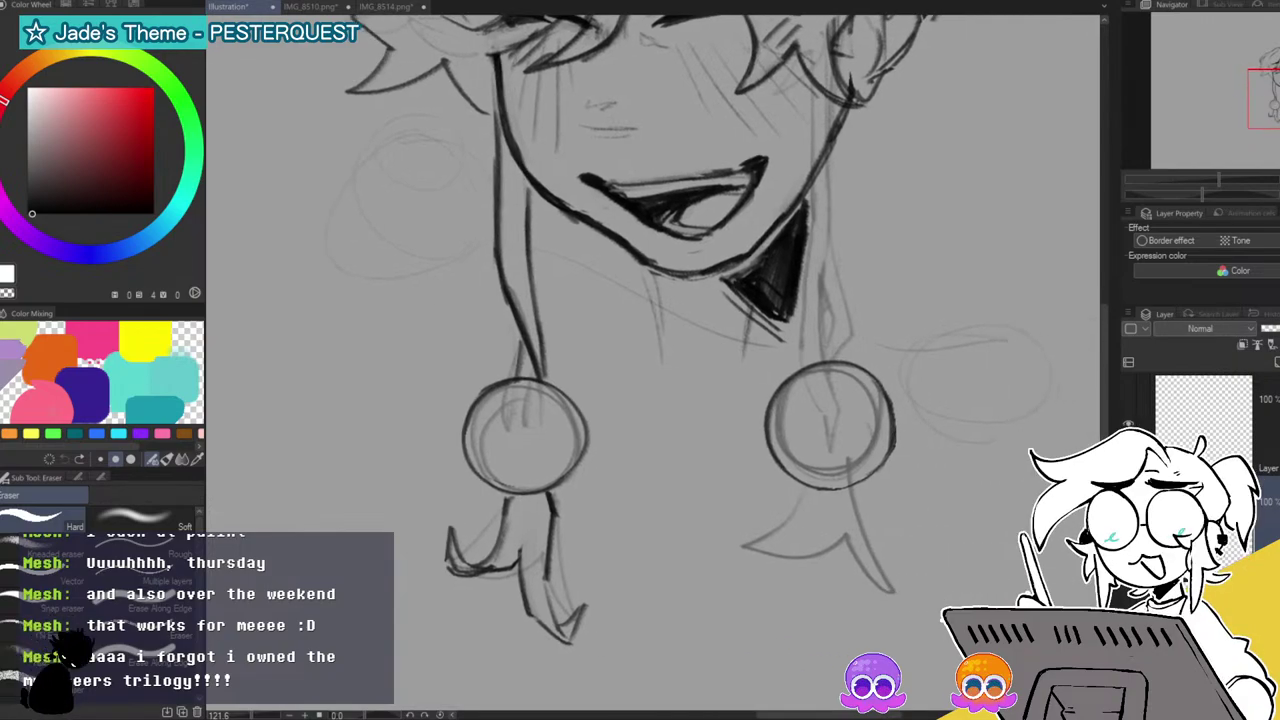
pyautogui.press('m')
pyautogui.moveTo(932, 338)
pyautogui.mouseDown()
pyautogui.moveTo(771, 503)
pyautogui.moveTo(998, 408)
pyautogui.mouseUp()
pyautogui.hotkey('ctrl', 't')
pyautogui.moveTo(1000, 325); pyautogui.dragTo(980, 339)
pyautogui.moveTo(913, 448)
pyautogui.mouseDown()
pyautogui.moveTo(610, 448)
pyautogui.moveTo(911, 460)
pyautogui.mouseUp()
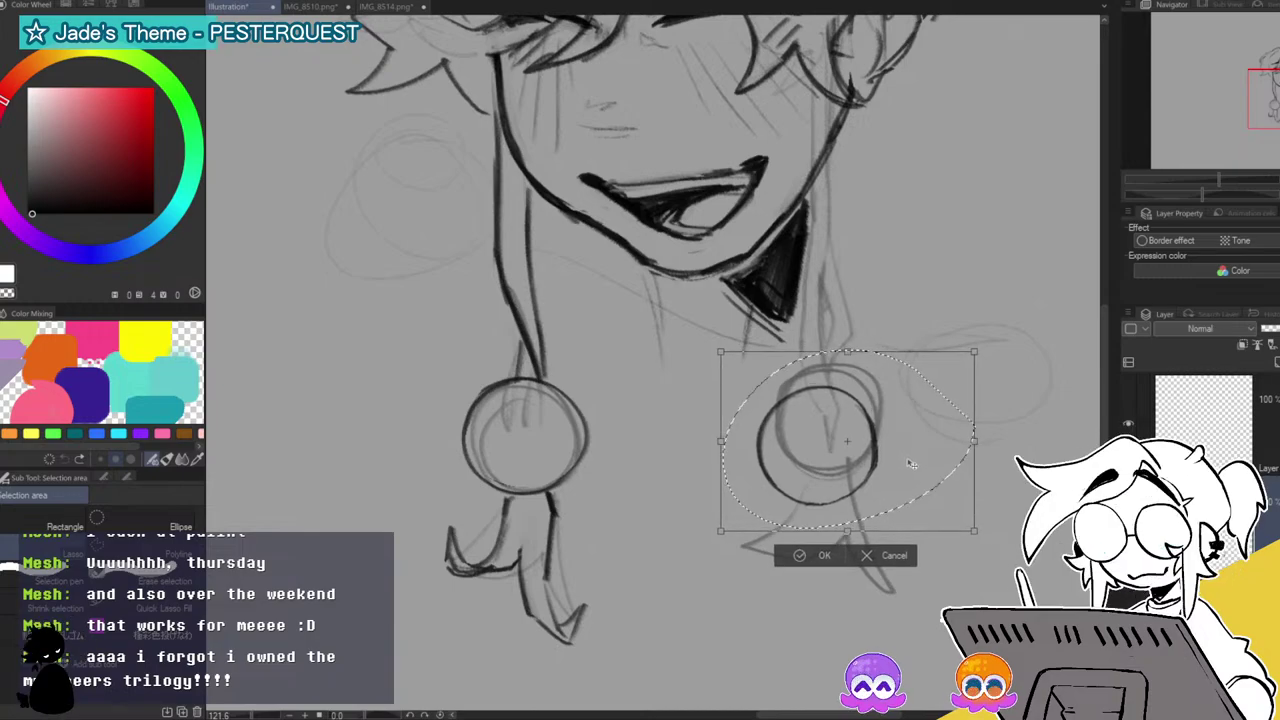
pyautogui.click(812, 552)
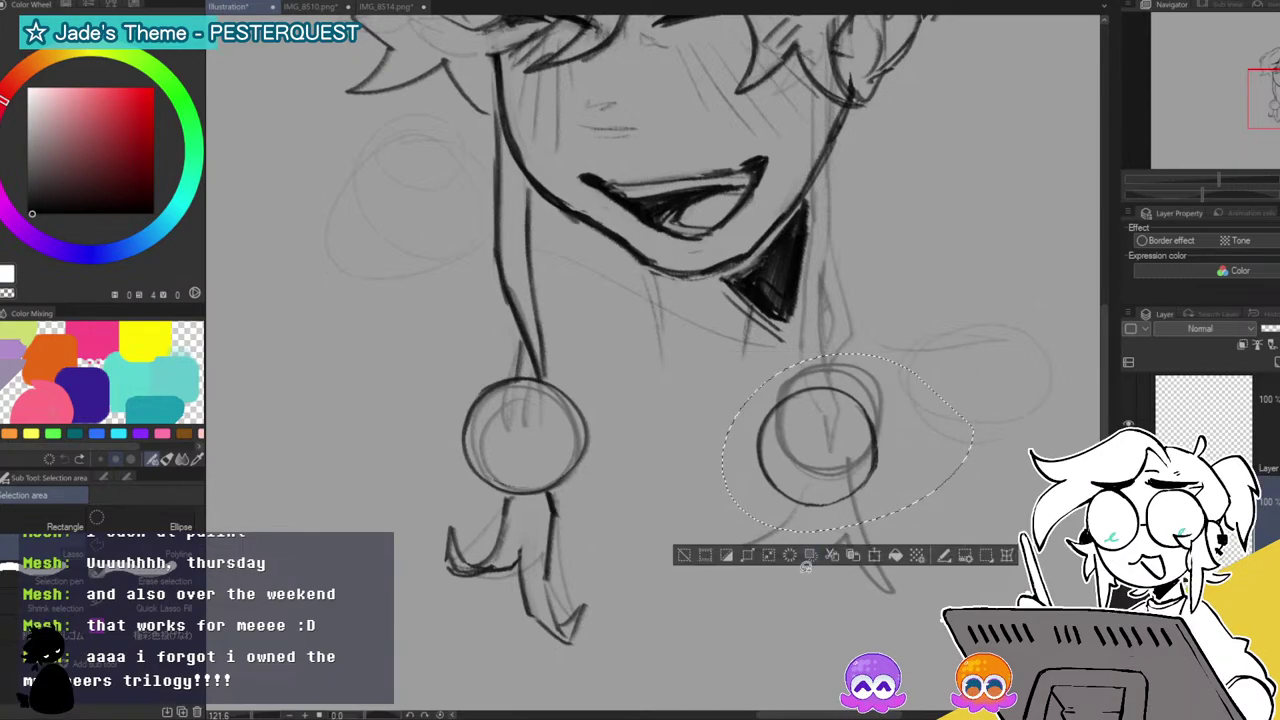
pyautogui.click(685, 552)
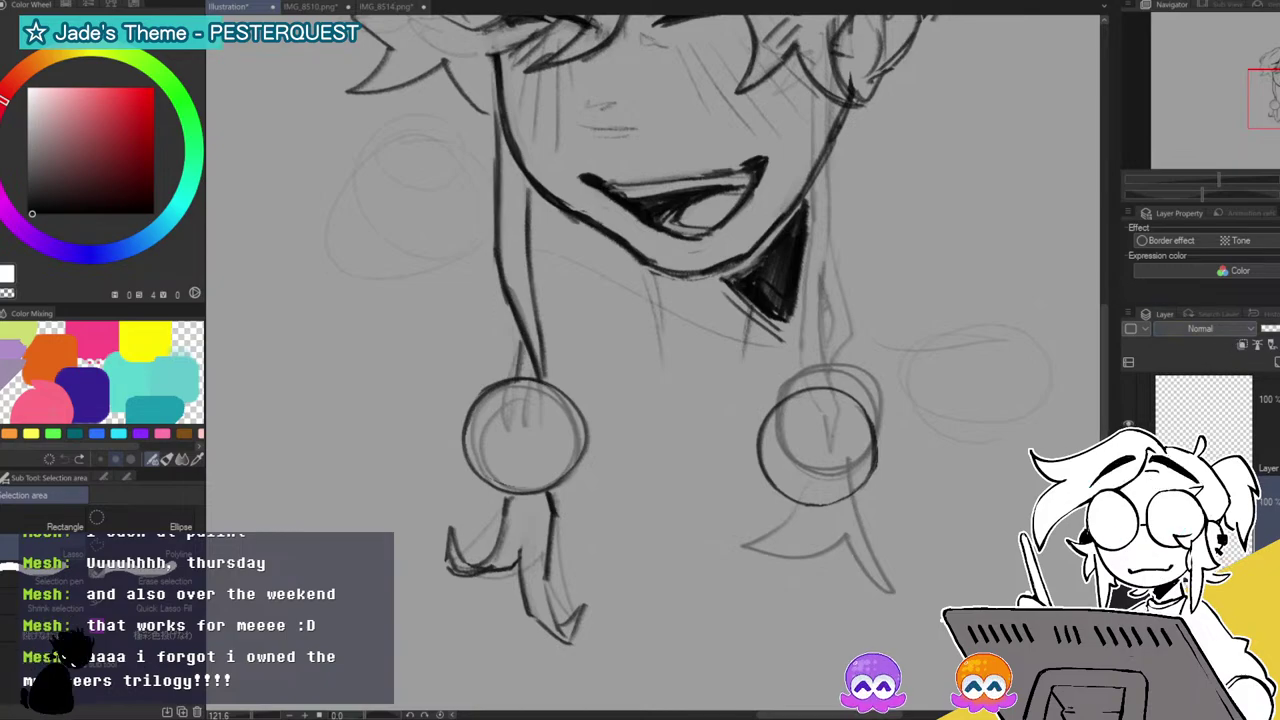
# Hide the rough underdrawing to check the line sketch and refine the hooked end of the longer far-side tip.
pyautogui.click(1128, 630)
pyautogui.moveTo(1225, 180)
pyautogui.mouseDown()
pyautogui.moveTo(1196, 183)
pyautogui.moveTo(1207, 181)
pyautogui.mouseUp()
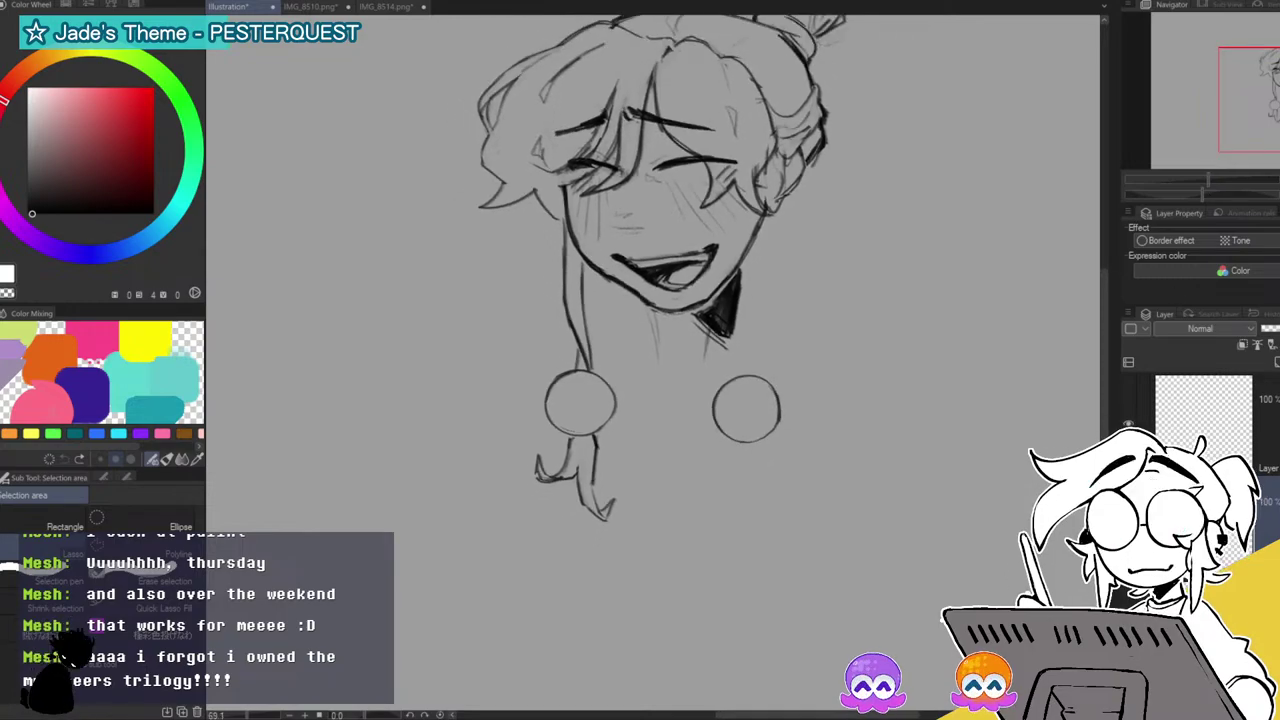
pyautogui.press('p')
pyautogui.moveTo(594, 488); pyautogui.dragTo(614, 505)
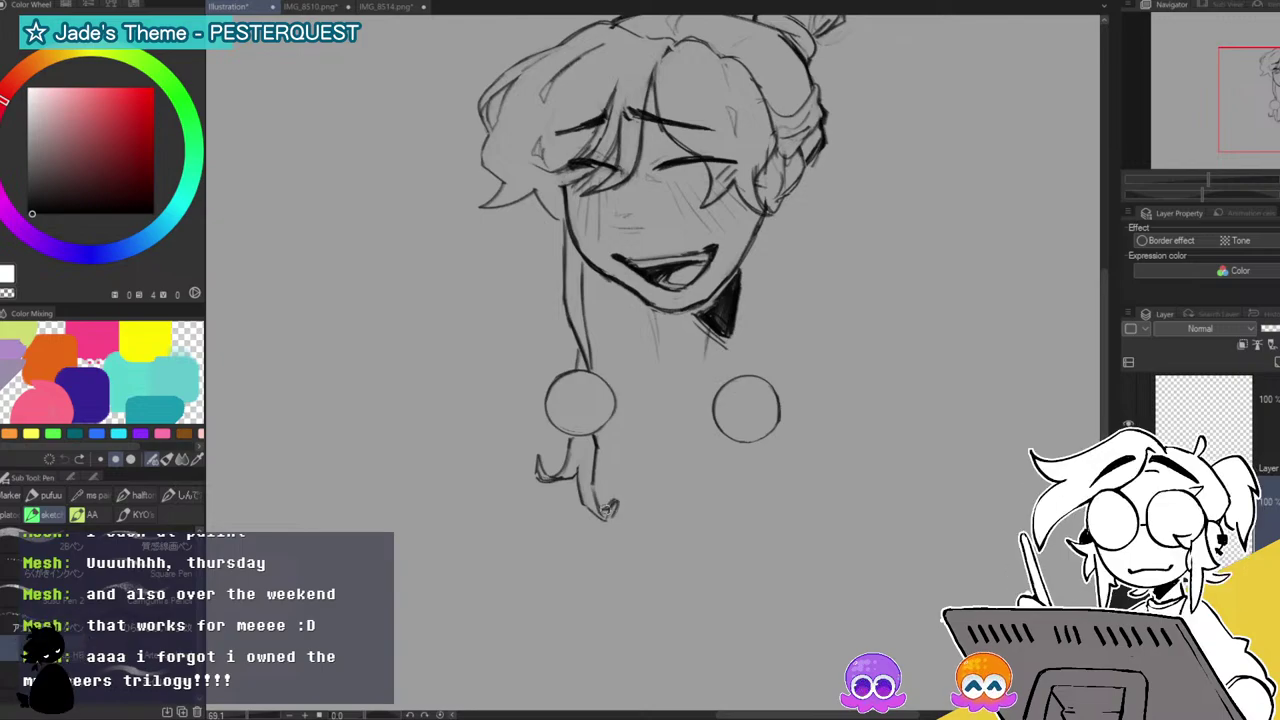
# Darken the near-side lock from the temple to its bead, and give both locks small rounded ends at the beads.
pyautogui.scroll(3, 932, 147)
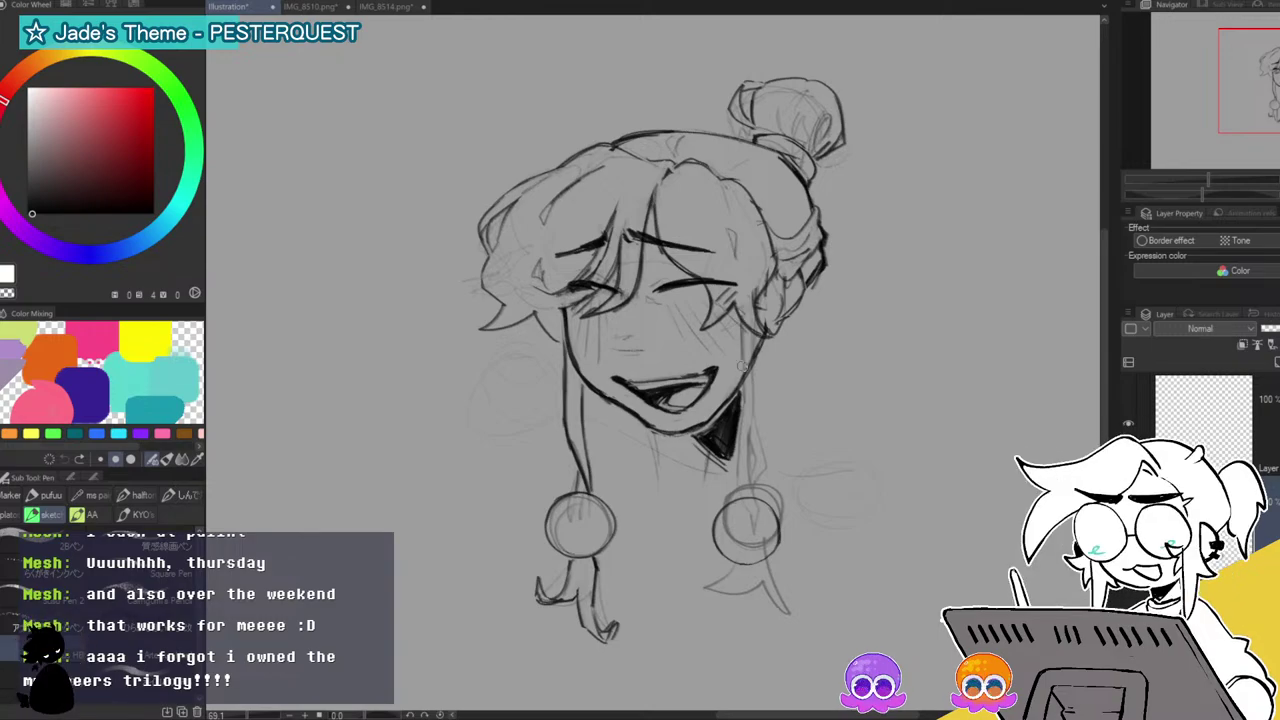
pyautogui.moveTo(757, 336); pyautogui.dragTo(762, 428)
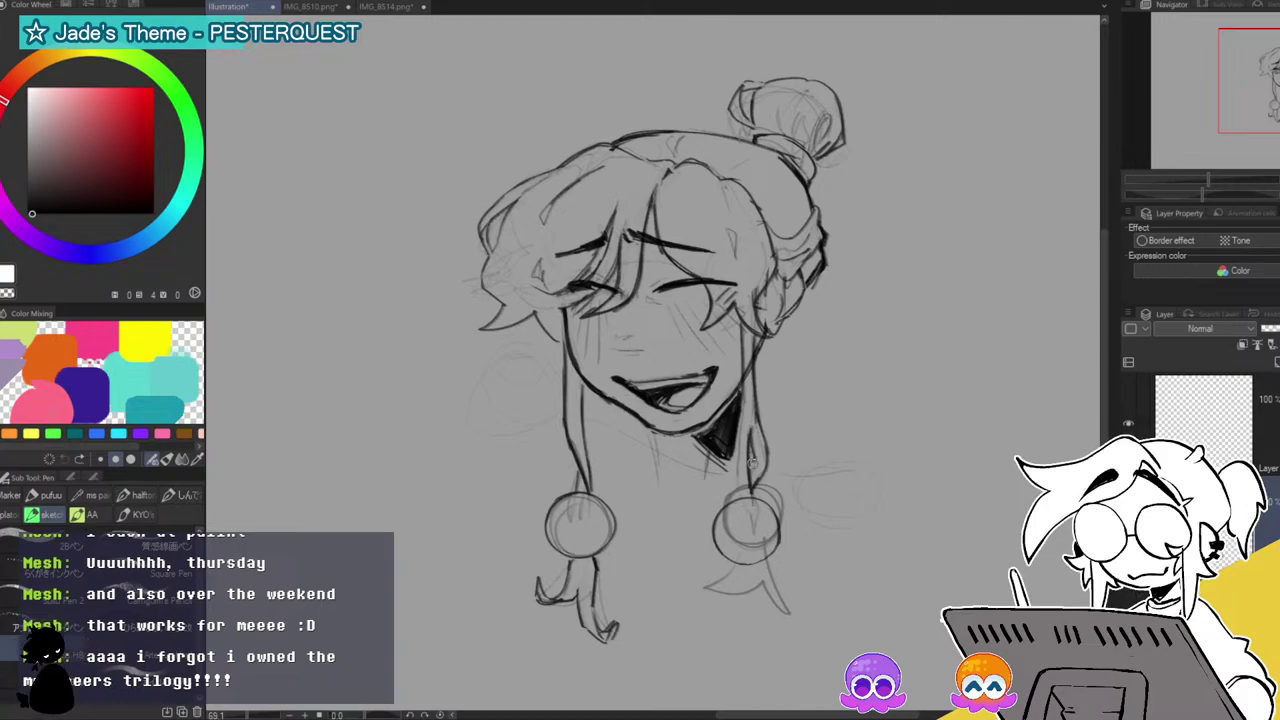
pyautogui.moveTo(757, 454); pyautogui.dragTo(743, 505)
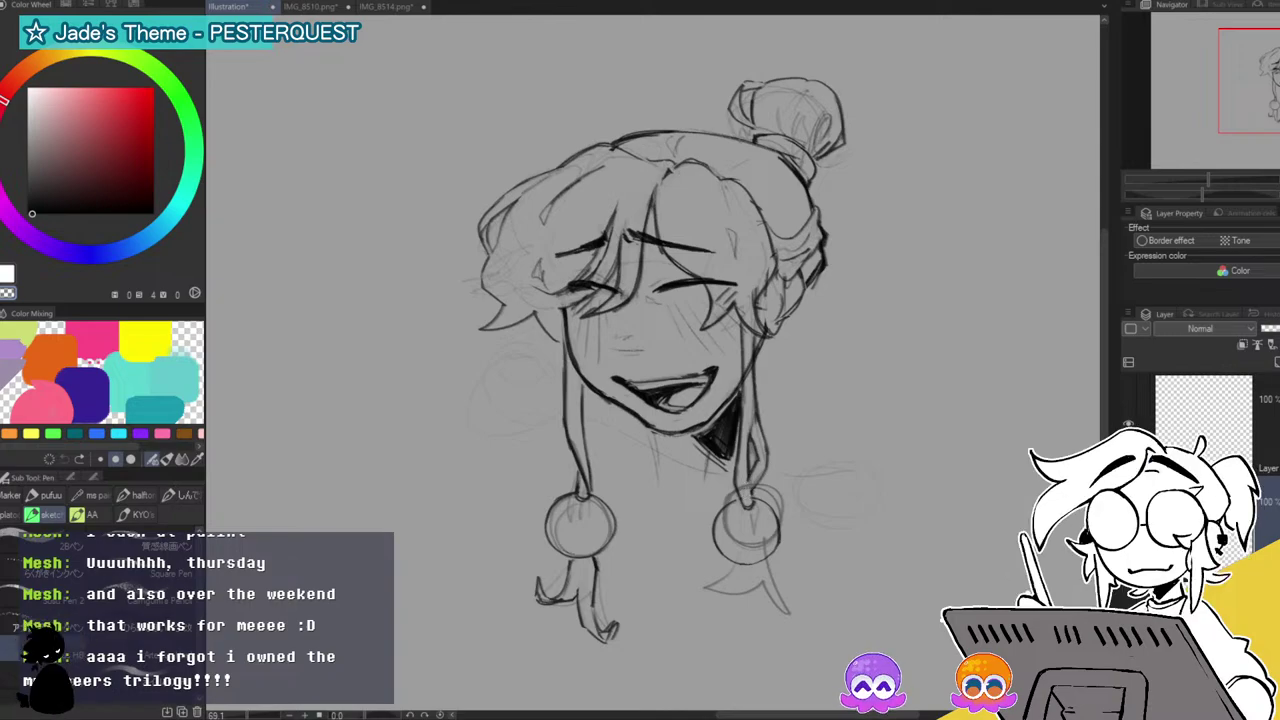
# Check the head without the rough underdrawing, bring the underdrawing back, and select the line sketch layer beneath the empty one.
pyautogui.press('Delete')
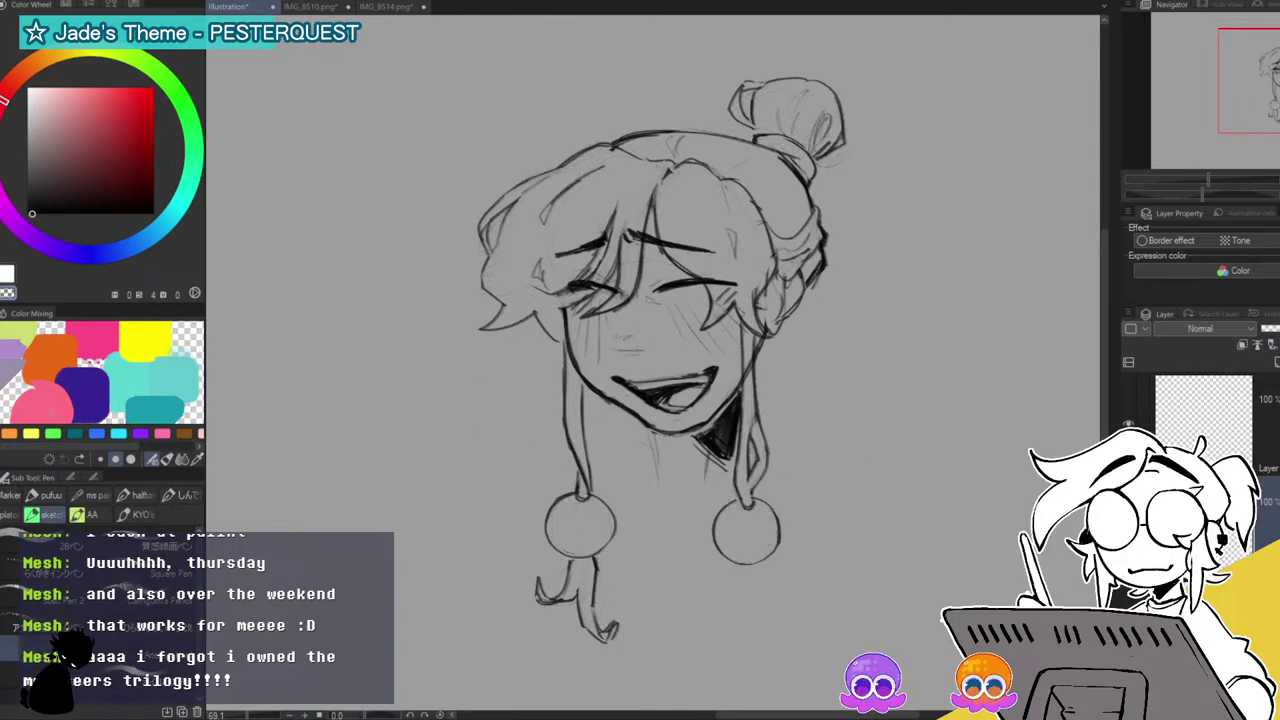
pyautogui.hotkey('ctrl', 'shift', 'n')
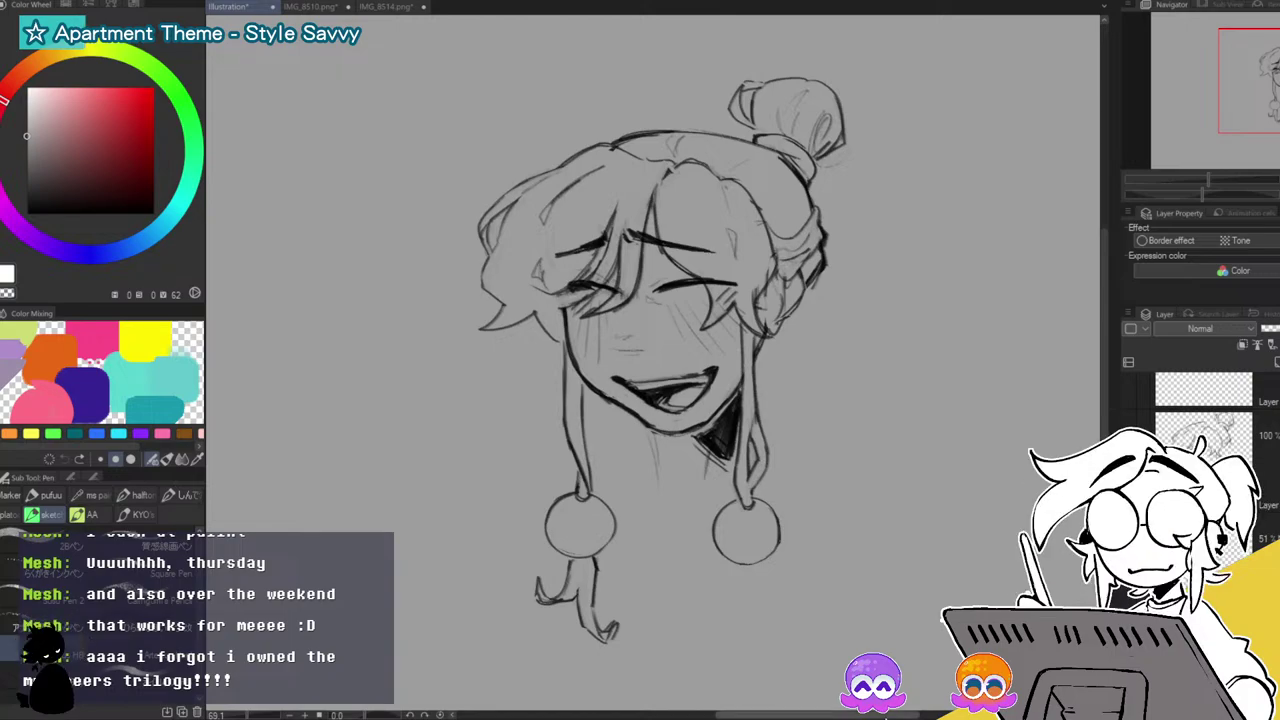
pyautogui.hotkey('ctrl', 'z')
pyautogui.click(1262, 455)
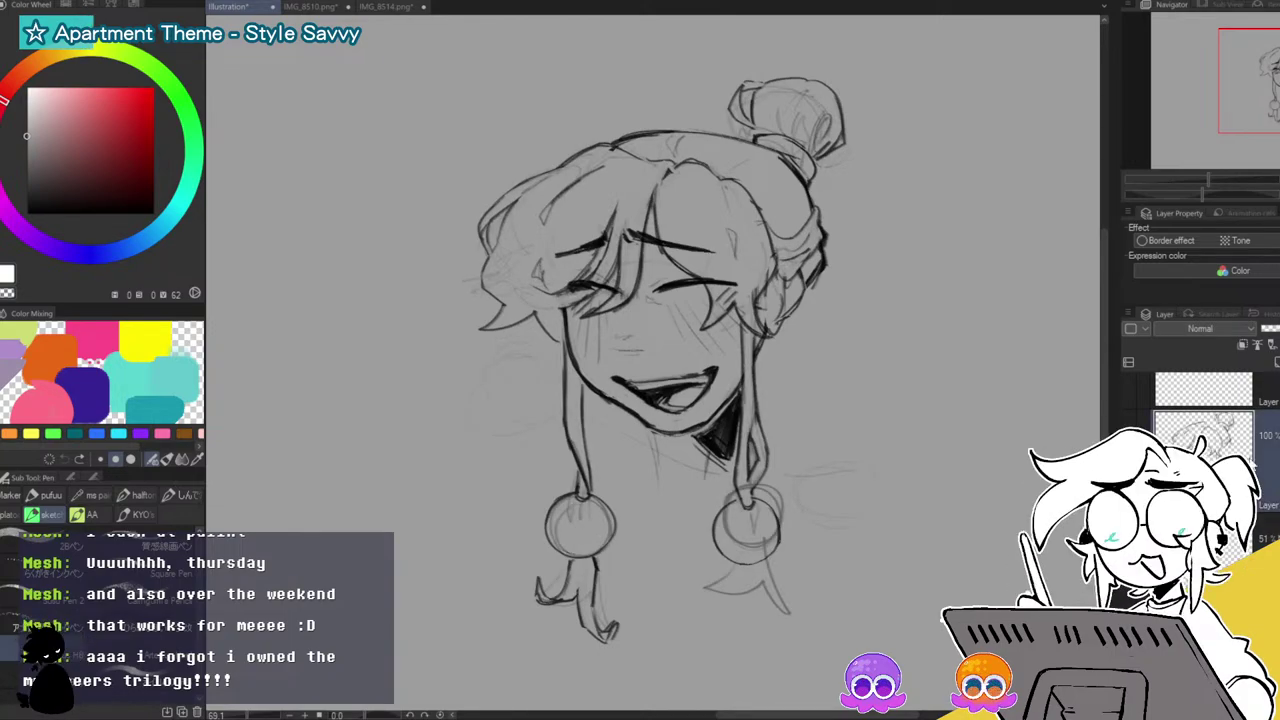
# Set the drawing colour to black and sketch the upturned, curling strand of the tuft below the right-hand bead.
pyautogui.moveTo(1244, 31)
pyautogui.mouseDown()
pyautogui.moveTo(1265, 48)
pyautogui.moveTo(1247, 54)
pyautogui.mouseUp()
pyautogui.moveTo(1219, 178); pyautogui.dragTo(1225, 178)
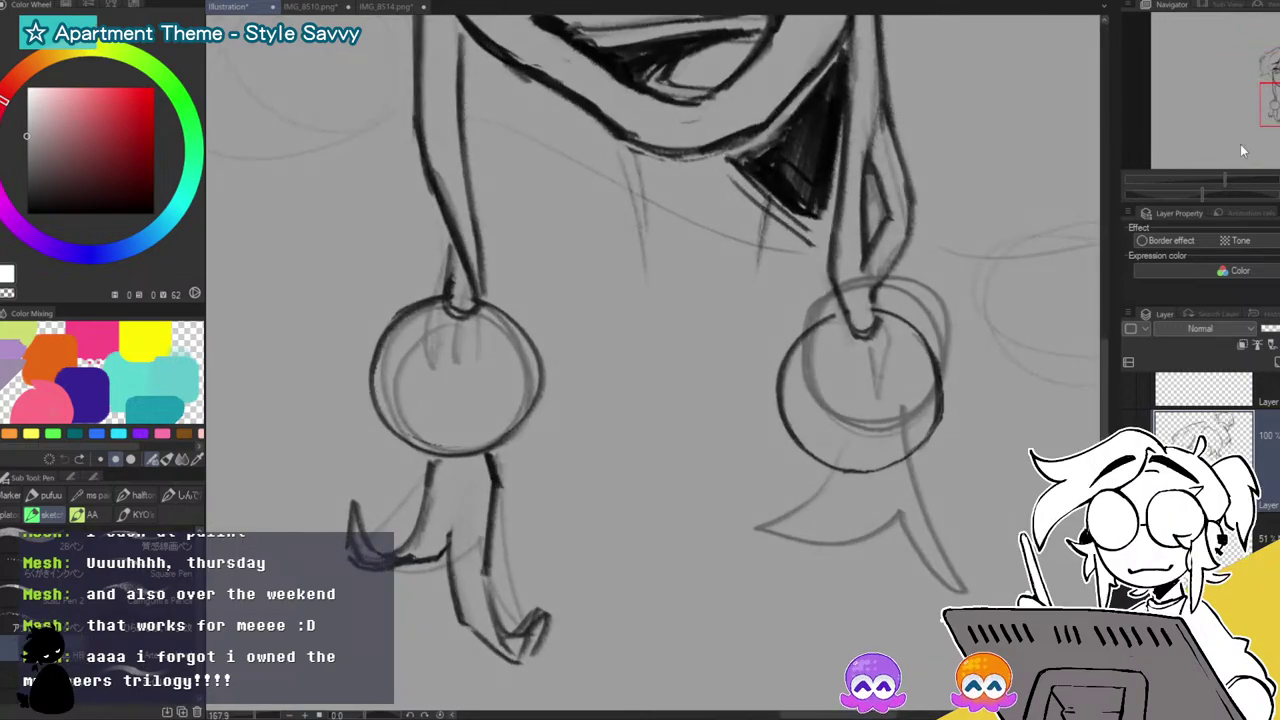
pyautogui.moveTo(1270, 105); pyautogui.dragTo(1273, 111)
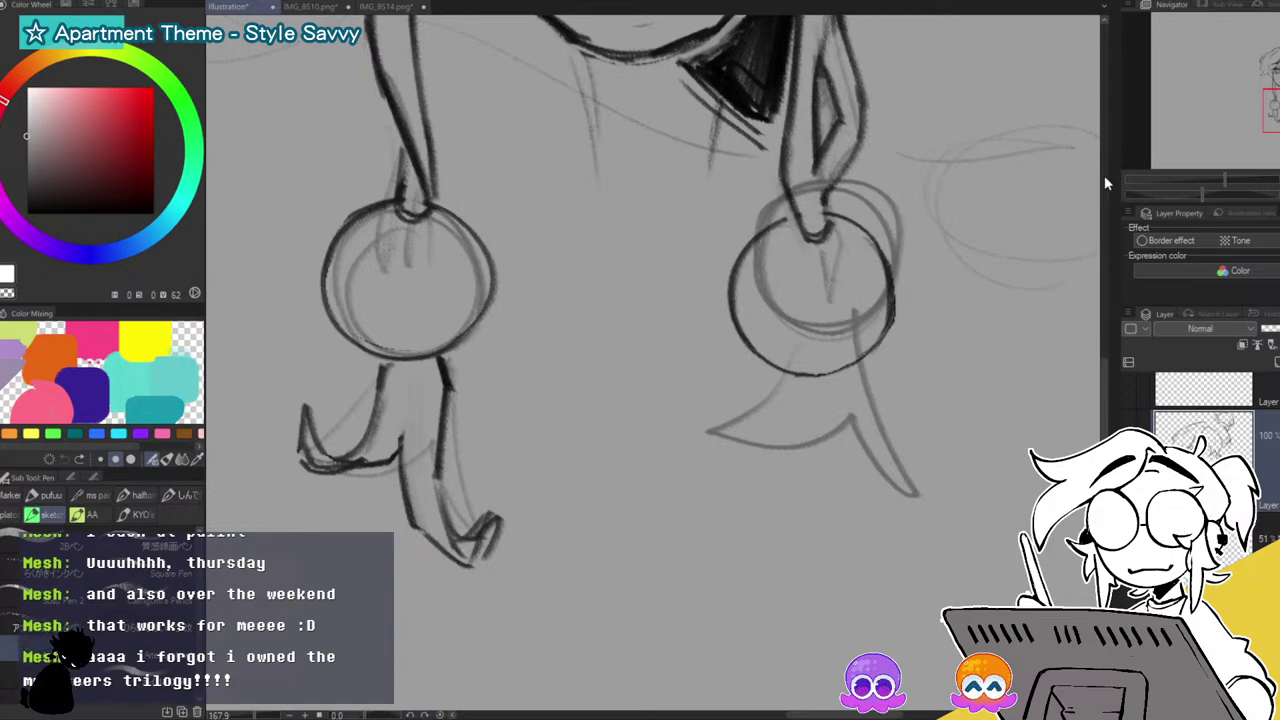
pyautogui.moveTo(80, 126); pyautogui.dragTo(27, 213)
pyautogui.moveTo(787, 378)
pyautogui.mouseDown()
pyautogui.moveTo(766, 436)
pyautogui.moveTo(697, 458)
pyautogui.mouseUp()
pyautogui.moveTo(782, 406)
pyautogui.mouseDown()
pyautogui.moveTo(697, 457)
pyautogui.moveTo(795, 469)
pyautogui.mouseUp()
pyautogui.moveTo(704, 462); pyautogui.dragTo(685, 439)
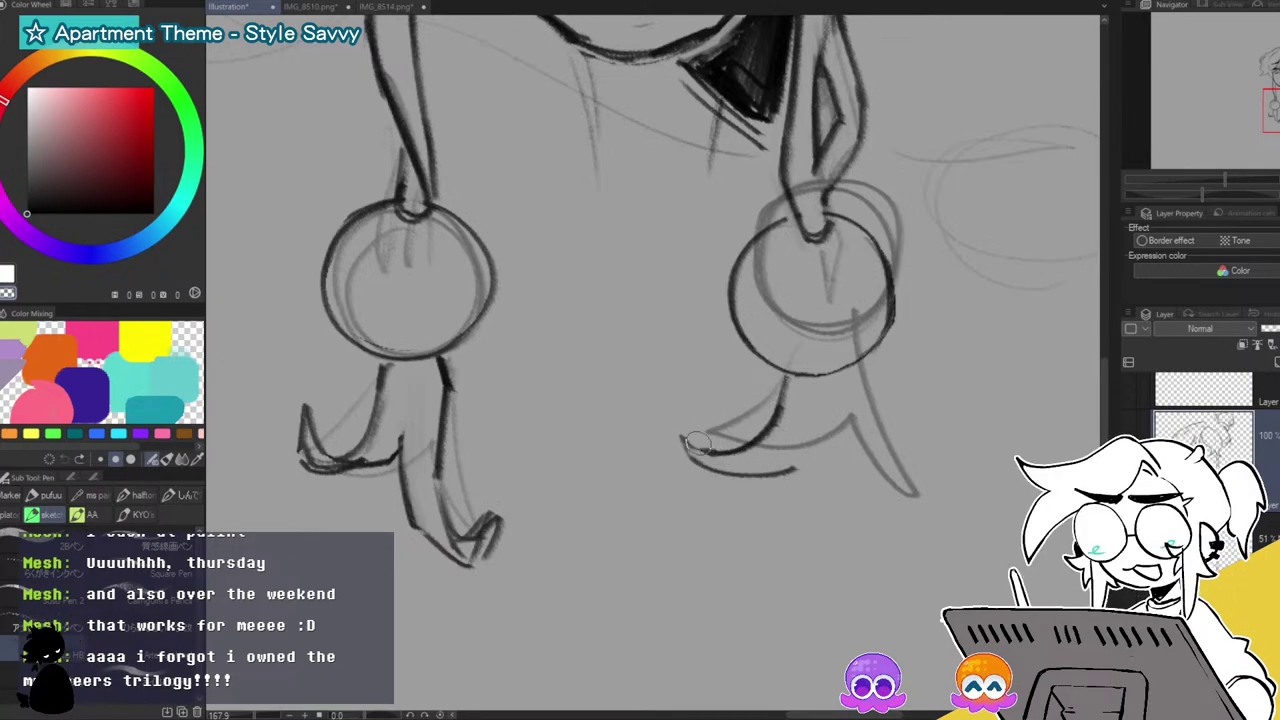
pyautogui.moveTo(683, 423); pyautogui.dragTo(698, 458)
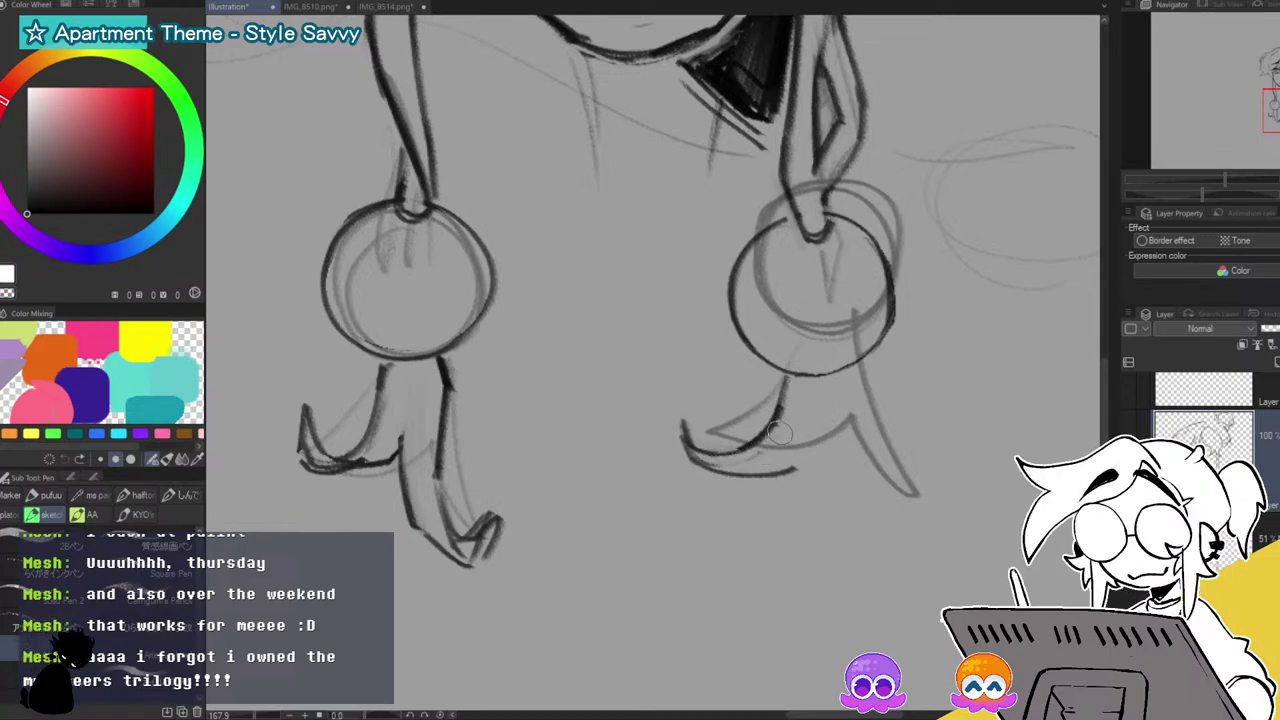
# Sketch the long pointed strand of the tuft below the right-hand bead and join it to the curled strand.
pyautogui.moveTo(860, 368); pyautogui.dragTo(861, 482)
pyautogui.hotkey('ctrl', 'z')
pyautogui.moveTo(859, 376)
pyautogui.mouseDown()
pyautogui.moveTo(870, 406)
pyautogui.moveTo(870, 548)
pyautogui.mouseUp()
pyautogui.moveTo(805, 472)
pyautogui.mouseDown()
pyautogui.moveTo(808, 518)
pyautogui.moveTo(886, 578)
pyautogui.mouseUp()
pyautogui.moveTo(886, 578); pyautogui.dragTo(820, 530)
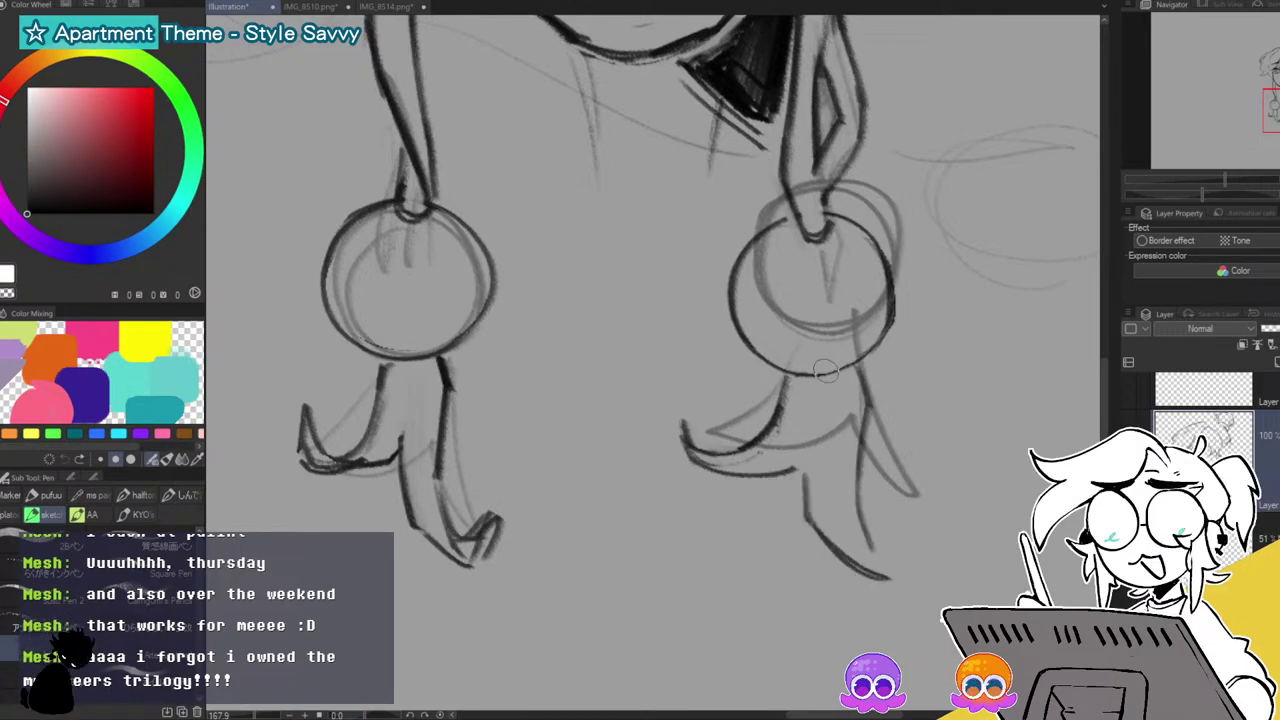
pyautogui.moveTo(793, 472); pyautogui.dragTo(809, 454)
pyautogui.moveTo(809, 454); pyautogui.dragTo(817, 534)
pyautogui.moveTo(805, 482)
pyautogui.mouseDown()
pyautogui.moveTo(851, 555)
pyautogui.moveTo(888, 577)
pyautogui.mouseUp()
pyautogui.moveTo(858, 500)
pyautogui.mouseDown()
pyautogui.moveTo(900, 578)
pyautogui.moveTo(836, 543)
pyautogui.moveTo(868, 566)
pyautogui.mouseUp()
pyautogui.press('c')
pyautogui.moveTo(829, 525); pyautogui.dragTo(862, 562)
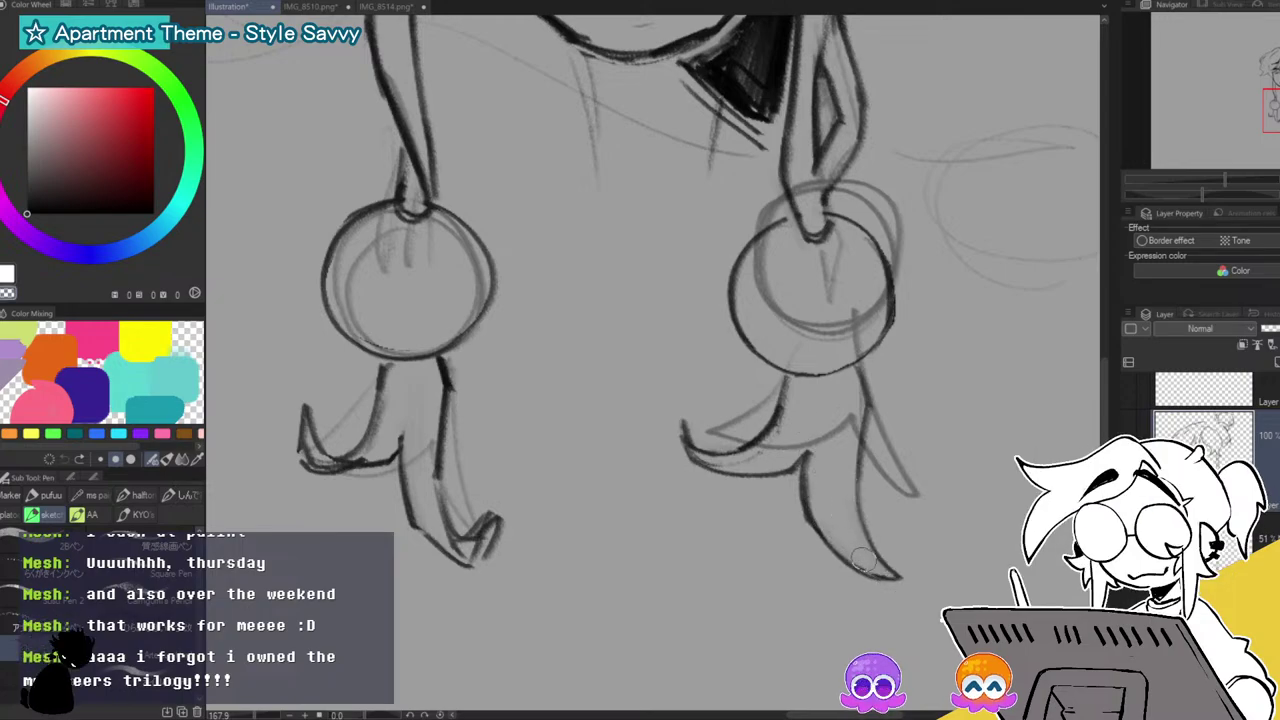
# Erase the dark lines of the hair tuft below the left-hand bead.
pyautogui.moveTo(1225, 178)
pyautogui.mouseDown()
pyautogui.moveTo(1199, 187)
pyautogui.moveTo(1221, 176)
pyautogui.mouseUp()
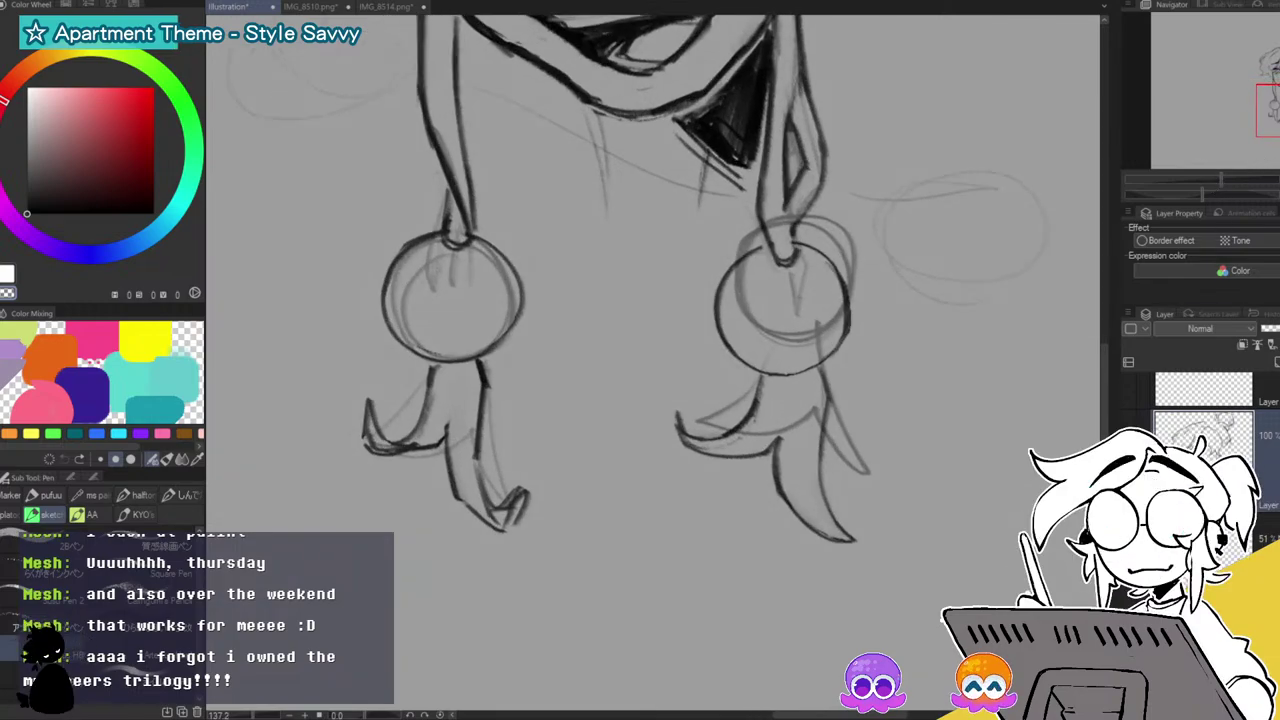
pyautogui.press('e')
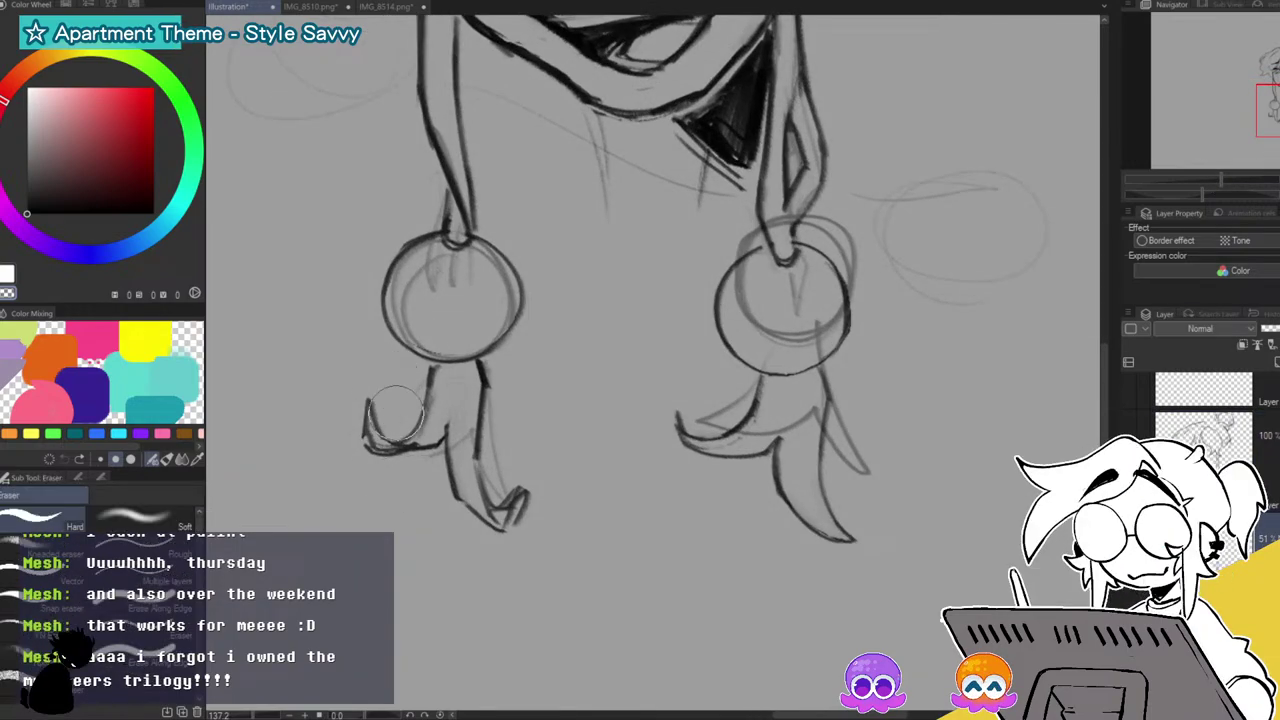
pyautogui.moveTo(500, 520); pyautogui.dragTo(470, 480)
pyautogui.moveTo(480, 577)
pyautogui.mouseDown()
pyautogui.moveTo(506, 539)
pyautogui.moveTo(438, 530)
pyautogui.moveTo(500, 381)
pyautogui.moveTo(452, 399)
pyautogui.moveTo(435, 387)
pyautogui.moveTo(360, 470)
pyautogui.moveTo(461, 428)
pyautogui.mouseUp()
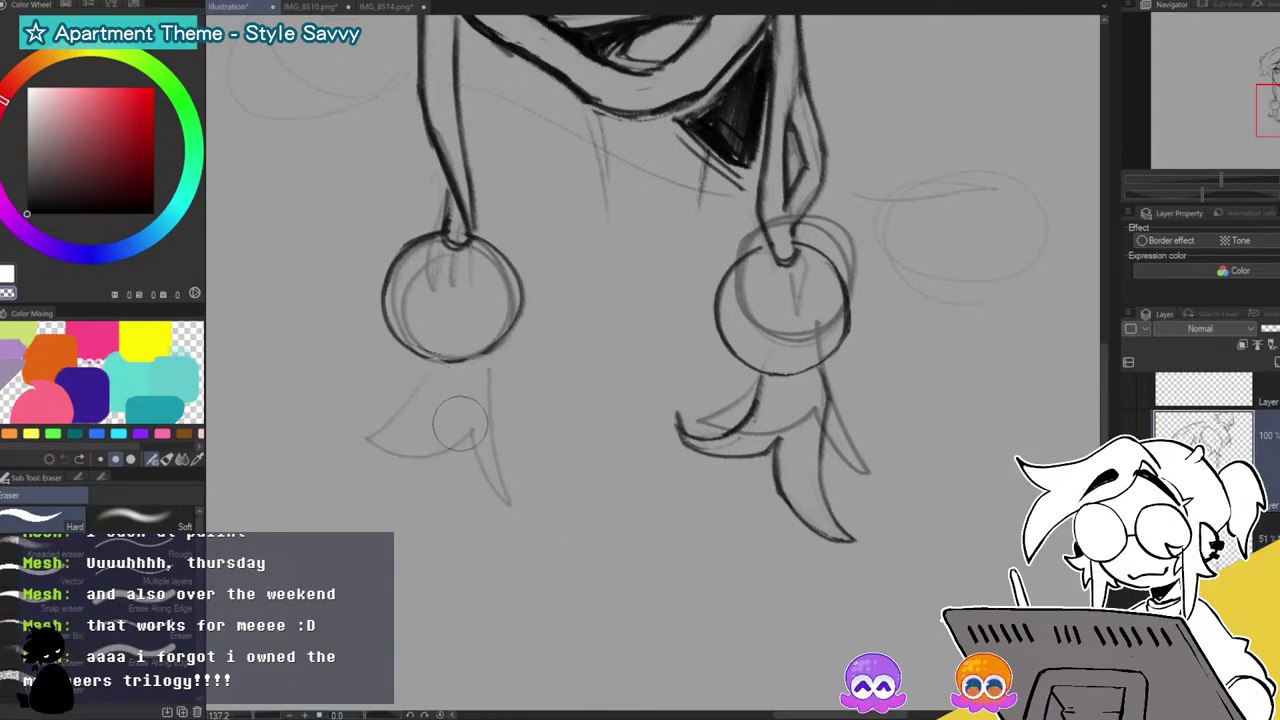
# Redraw the tuft below the left-hand bead with a short inward-curling strand and a longer angular strand ending in a point.
pyautogui.press('p')
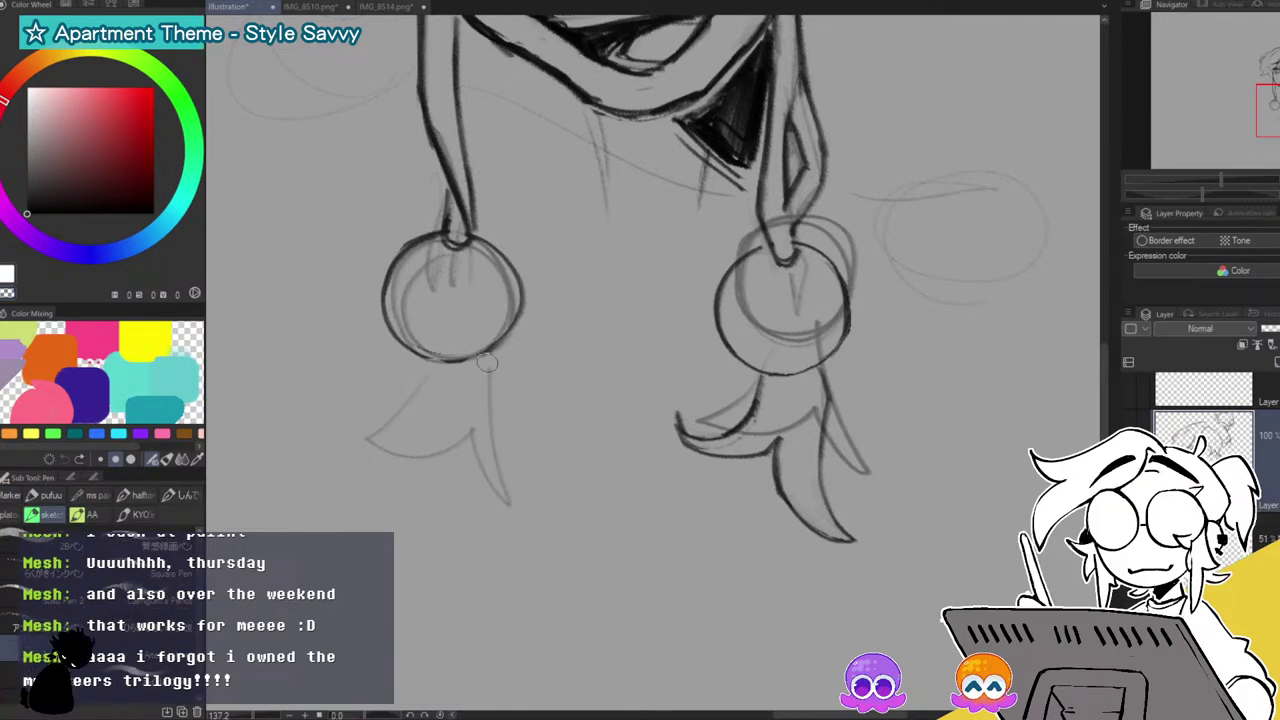
pyautogui.moveTo(484, 362)
pyautogui.mouseDown()
pyautogui.moveTo(545, 405)
pyautogui.moveTo(495, 430)
pyautogui.mouseUp()
pyautogui.moveTo(430, 362)
pyautogui.mouseDown()
pyautogui.moveTo(423, 435)
pyautogui.moveTo(448, 475)
pyautogui.moveTo(435, 525)
pyautogui.moveTo(485, 468)
pyautogui.moveTo(476, 424)
pyautogui.mouseUp()
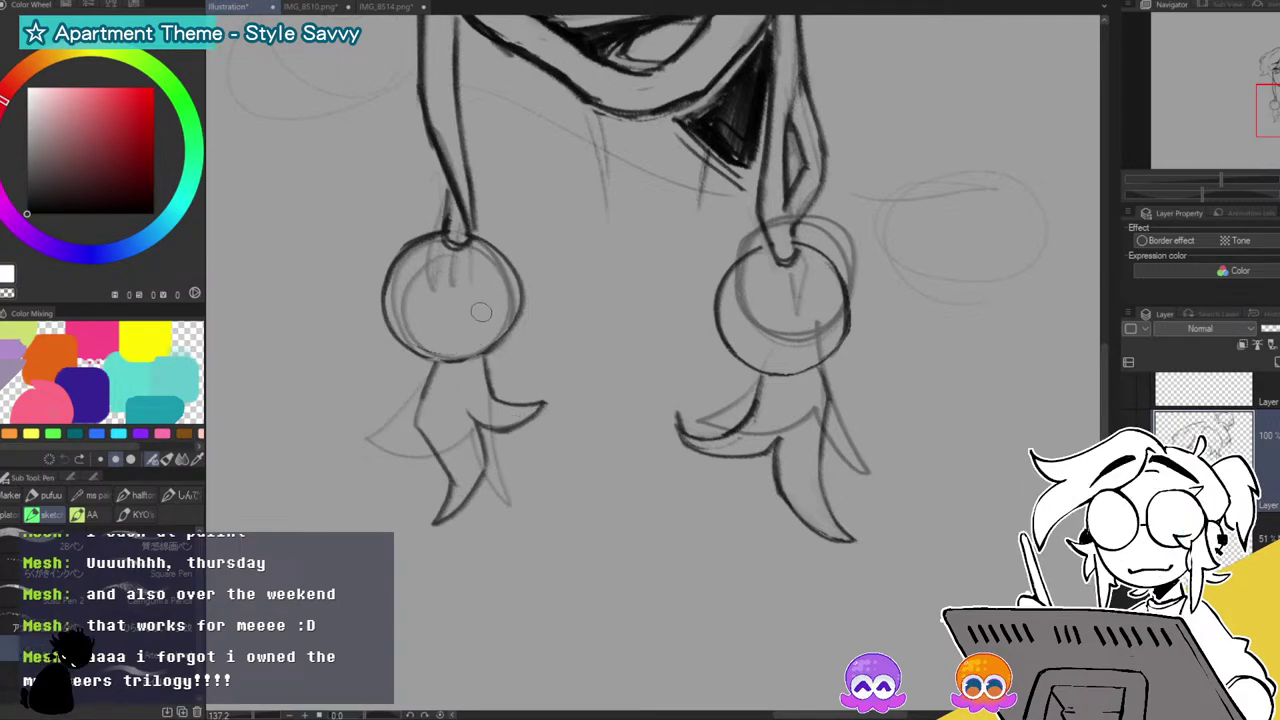
pyautogui.moveTo(484, 414)
pyautogui.mouseDown()
pyautogui.moveTo(484, 472)
pyautogui.moveTo(438, 528)
pyautogui.mouseUp()
pyautogui.moveTo(428, 452)
pyautogui.mouseDown()
pyautogui.moveTo(416, 423)
pyautogui.moveTo(432, 368)
pyautogui.mouseUp()
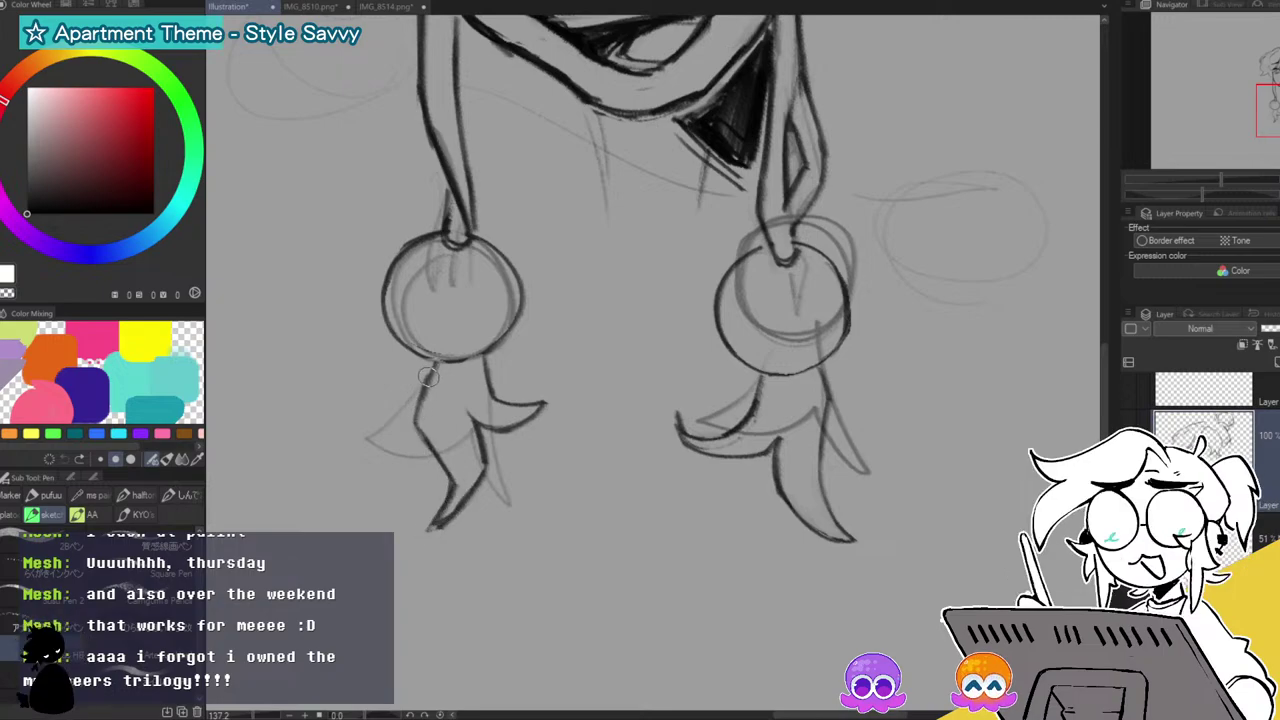
# Hide the faint rough sketch layer beneath the cleaner line drawing.
pyautogui.moveTo(1216, 179)
pyautogui.mouseDown()
pyautogui.moveTo(1200, 188)
pyautogui.moveTo(1215, 190)
pyautogui.mouseUp()
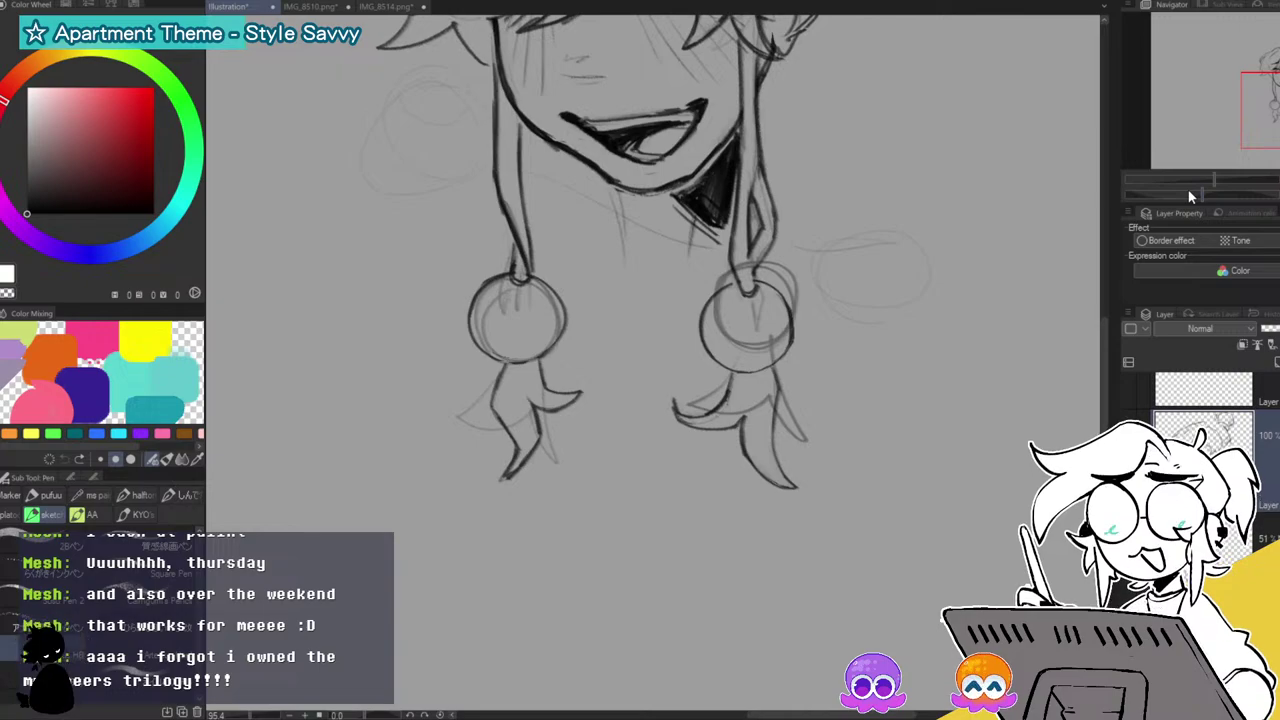
pyautogui.scroll(3, 1203, 430)
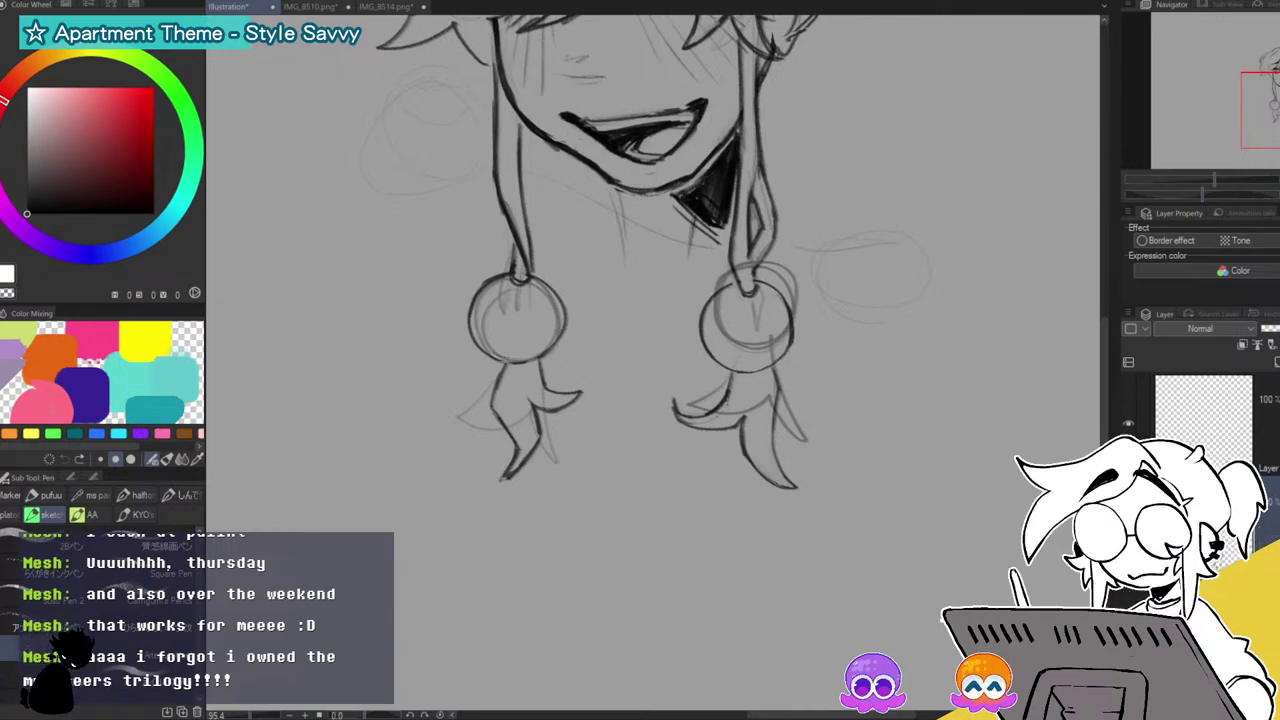
pyautogui.scroll(-1, 1203, 420)
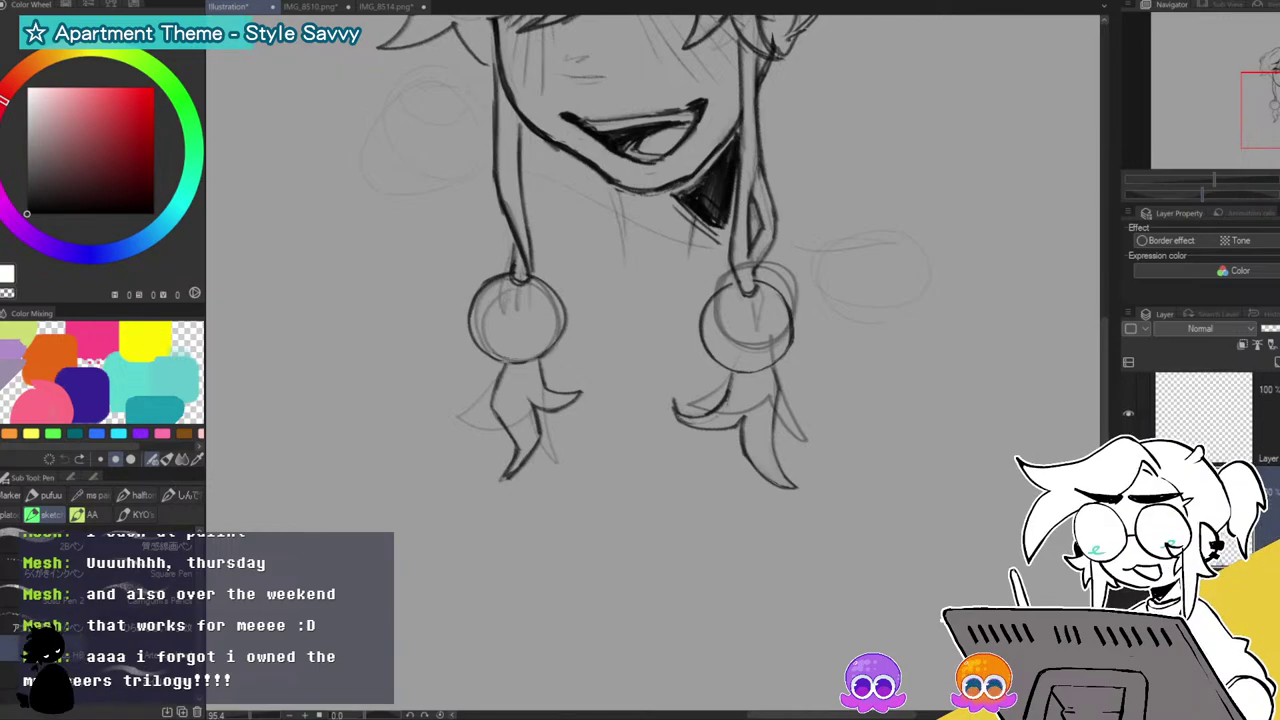
pyautogui.scroll(1, 1203, 420)
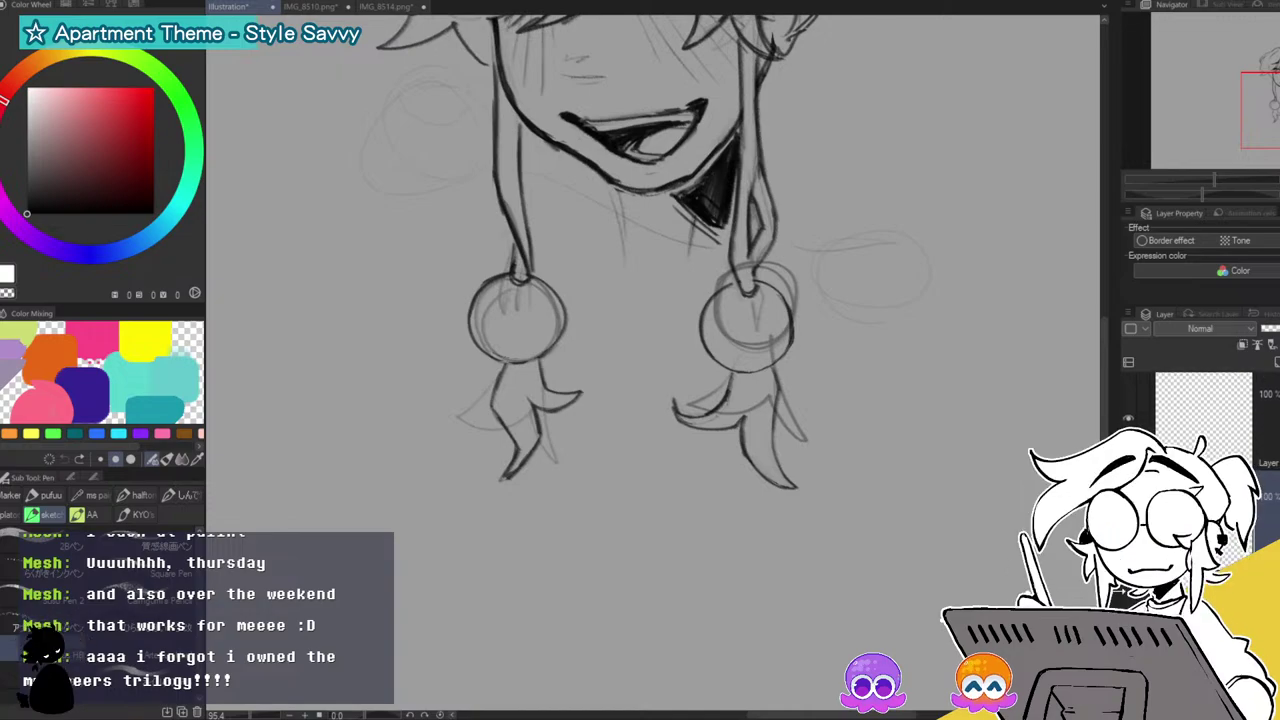
pyautogui.press('Delete')
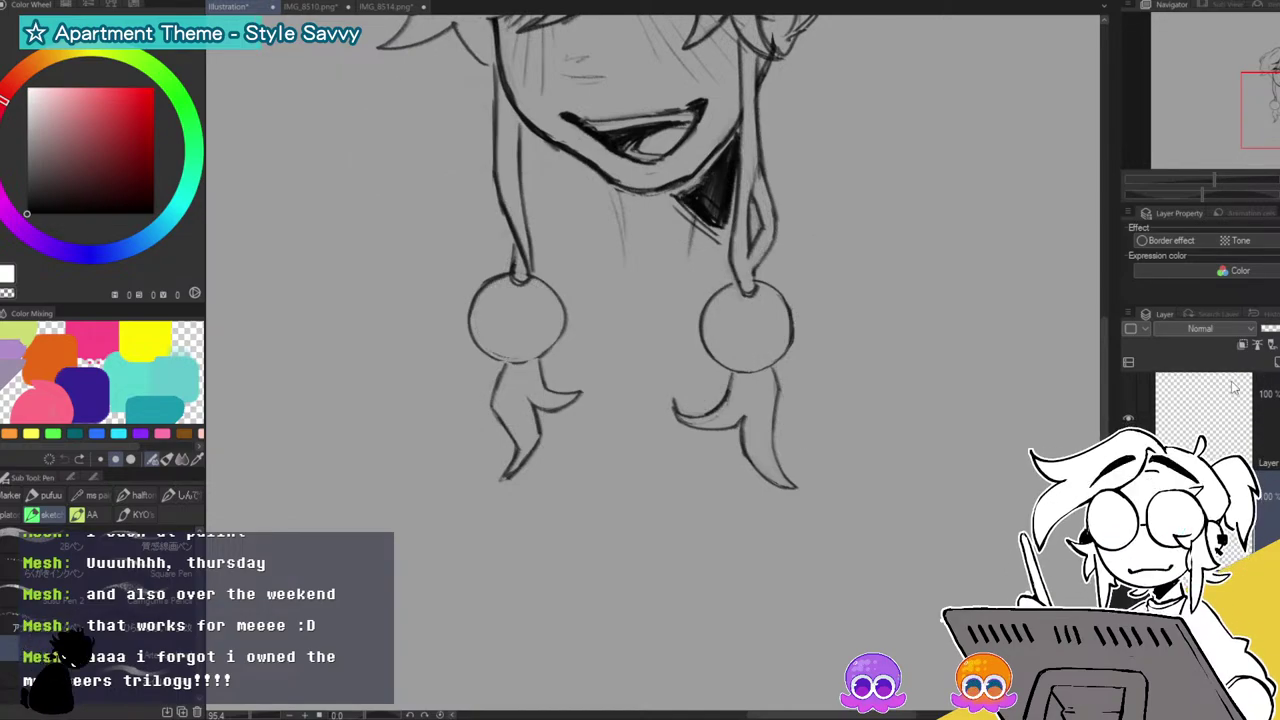
# Lasso the tuft below the right-hand bead, scale it down slightly, and clear the selection.
pyautogui.moveTo(1215, 179)
pyautogui.mouseDown()
pyautogui.moveTo(1191, 182)
pyautogui.moveTo(1220, 183)
pyautogui.mouseUp()
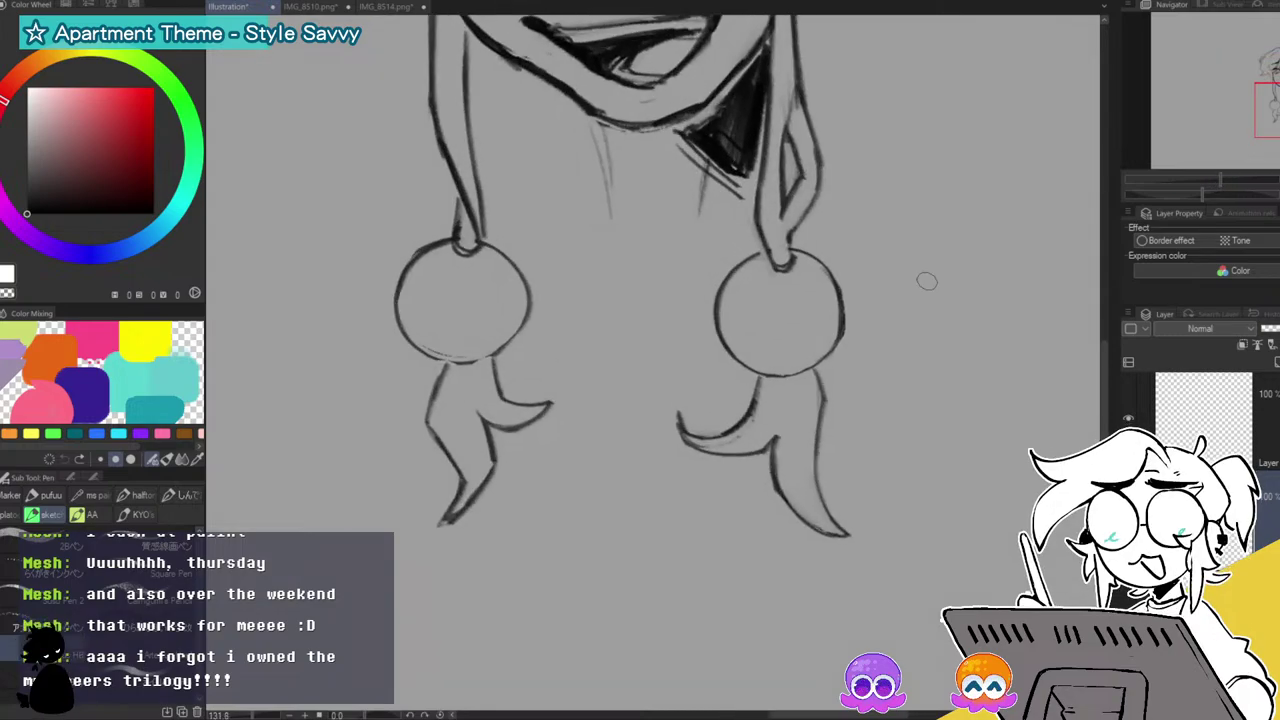
pyautogui.press('m')
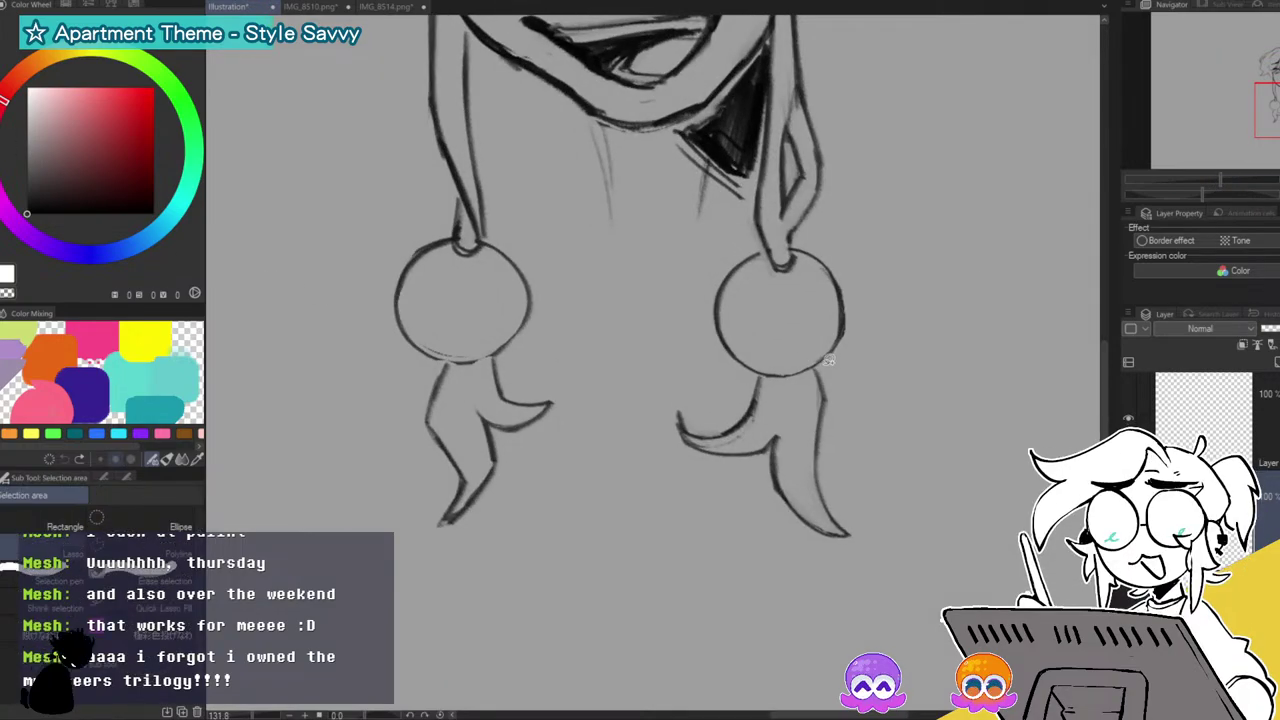
pyautogui.moveTo(658, 393)
pyautogui.mouseDown()
pyautogui.moveTo(836, 640)
pyautogui.moveTo(915, 470)
pyautogui.moveTo(860, 390)
pyautogui.mouseUp()
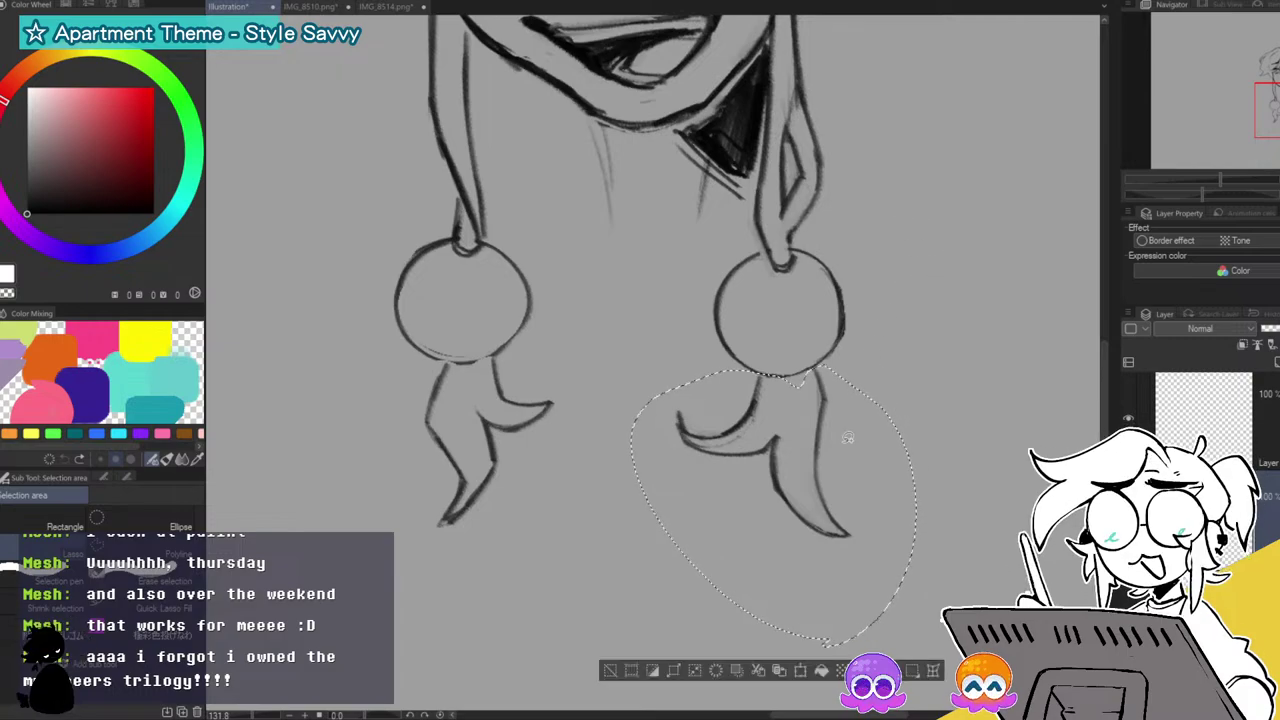
pyautogui.hotkey('ctrl', 't')
pyautogui.moveTo(911, 643); pyautogui.dragTo(910, 640)
pyautogui.click(747, 667)
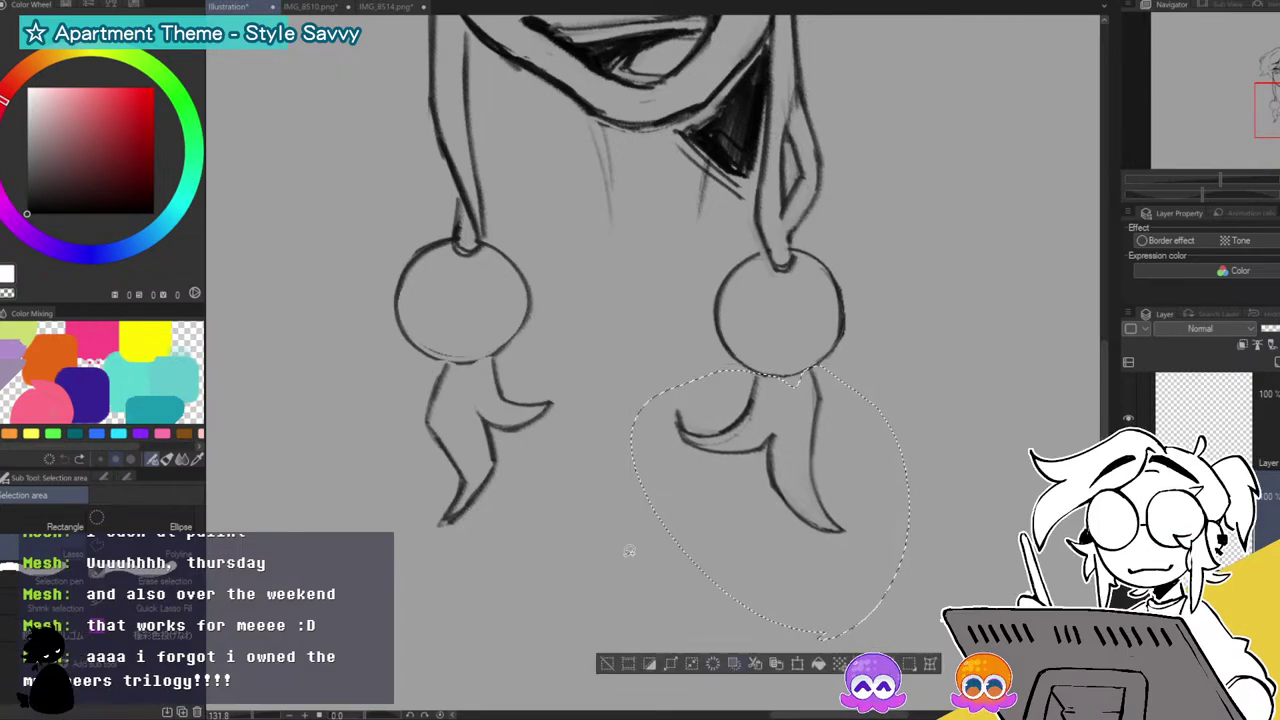
pyautogui.hotkey('ctrl', 'd')
# Hatch light shading on the lower right of both beads and check the drawing in a mirrored view.
pyautogui.press('p')
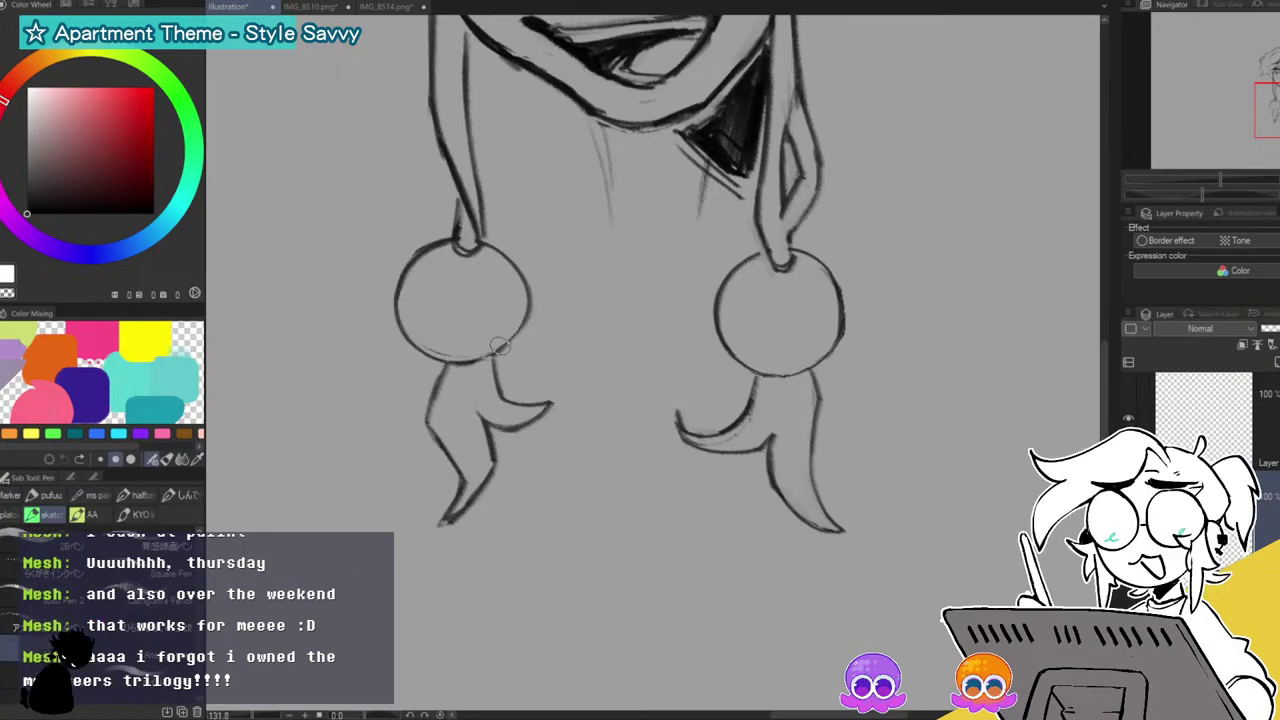
pyautogui.moveTo(488, 314); pyautogui.dragTo(514, 294)
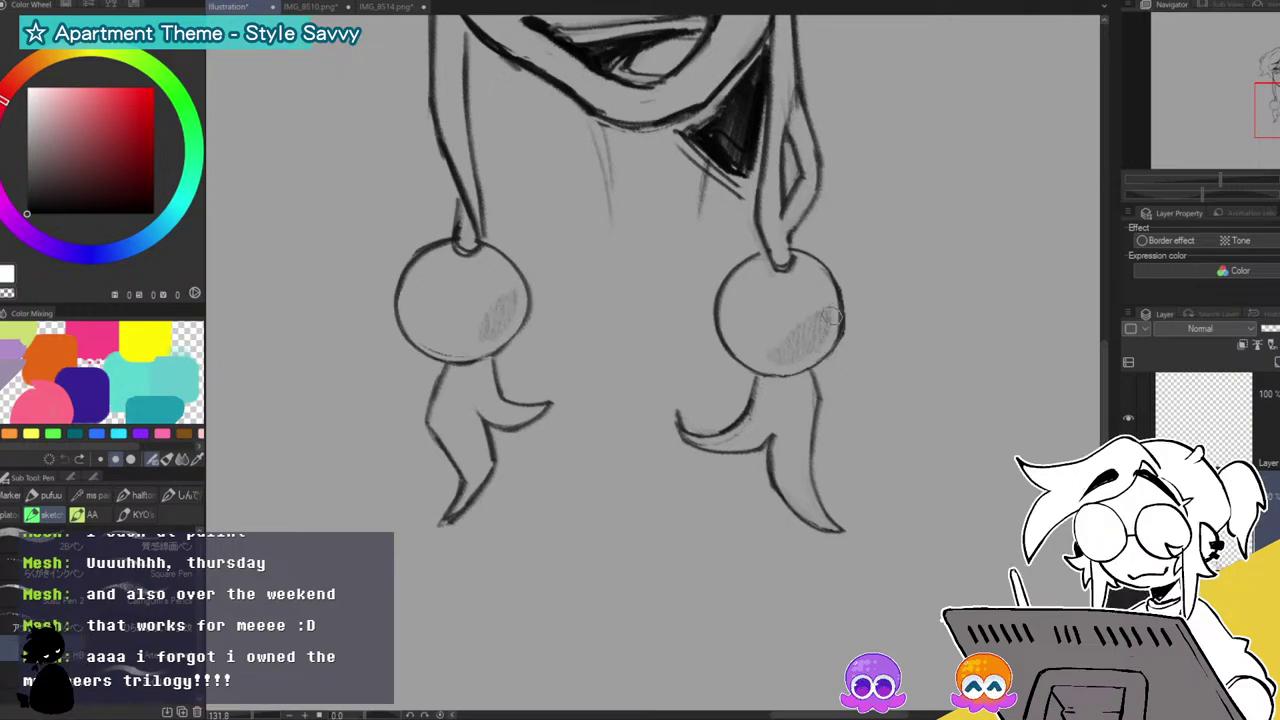
pyautogui.moveTo(1206, 193); pyautogui.dragTo(1204, 176)
pyautogui.press('h')
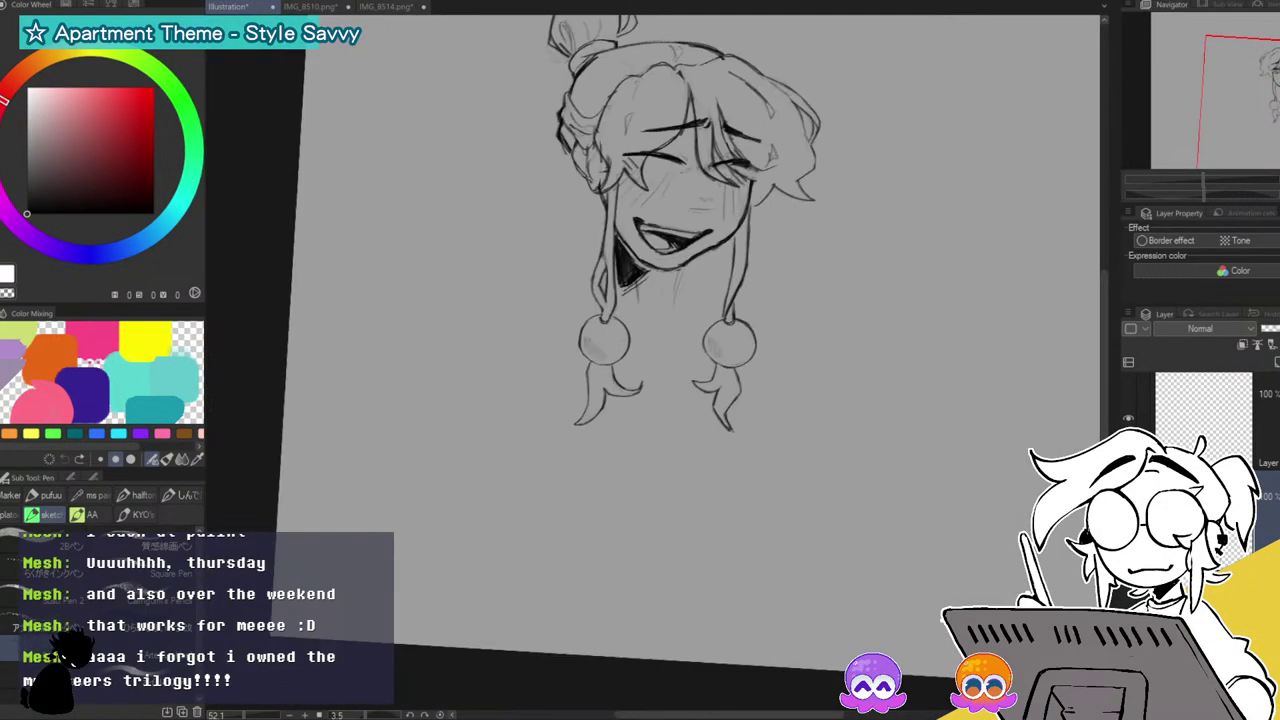
pyautogui.press('h')
# Extend and darken the hatched shading along the lower curve of both beads.
pyautogui.hotkey('ctrl', '@')
pyautogui.moveTo(1202, 195); pyautogui.dragTo(1226, 180)
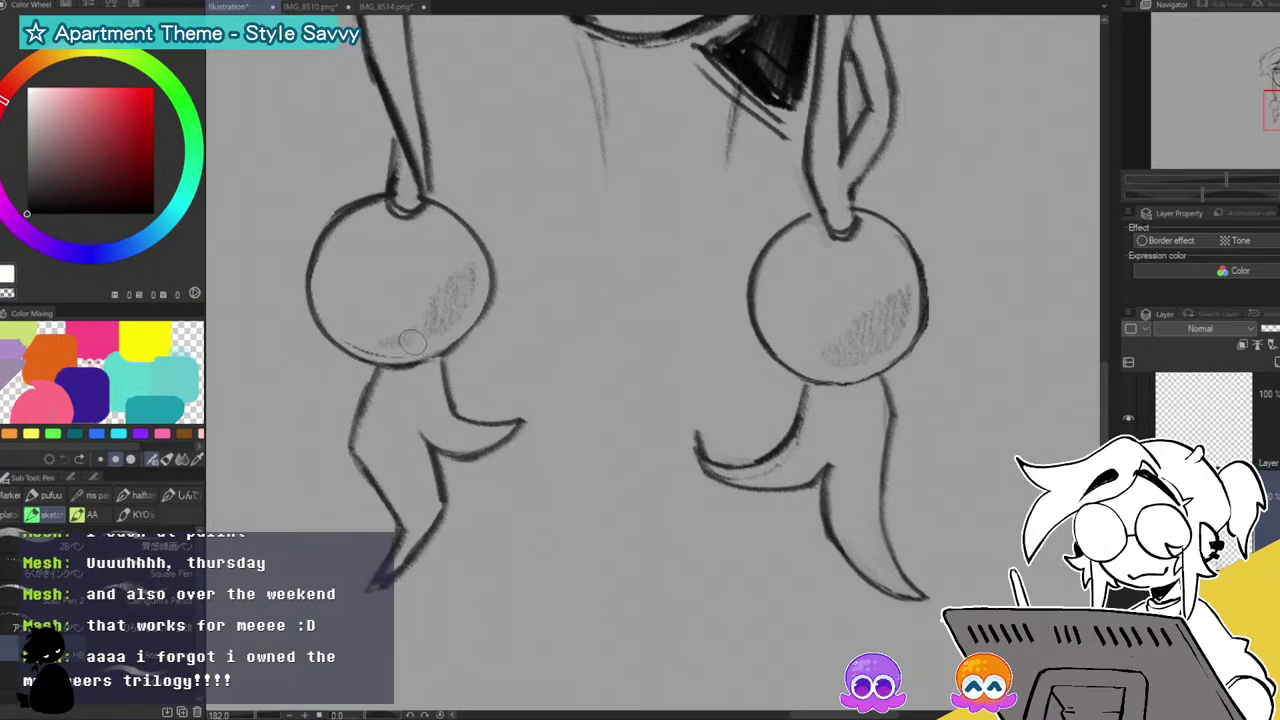
pyautogui.moveTo(847, 363); pyautogui.dragTo(904, 317)
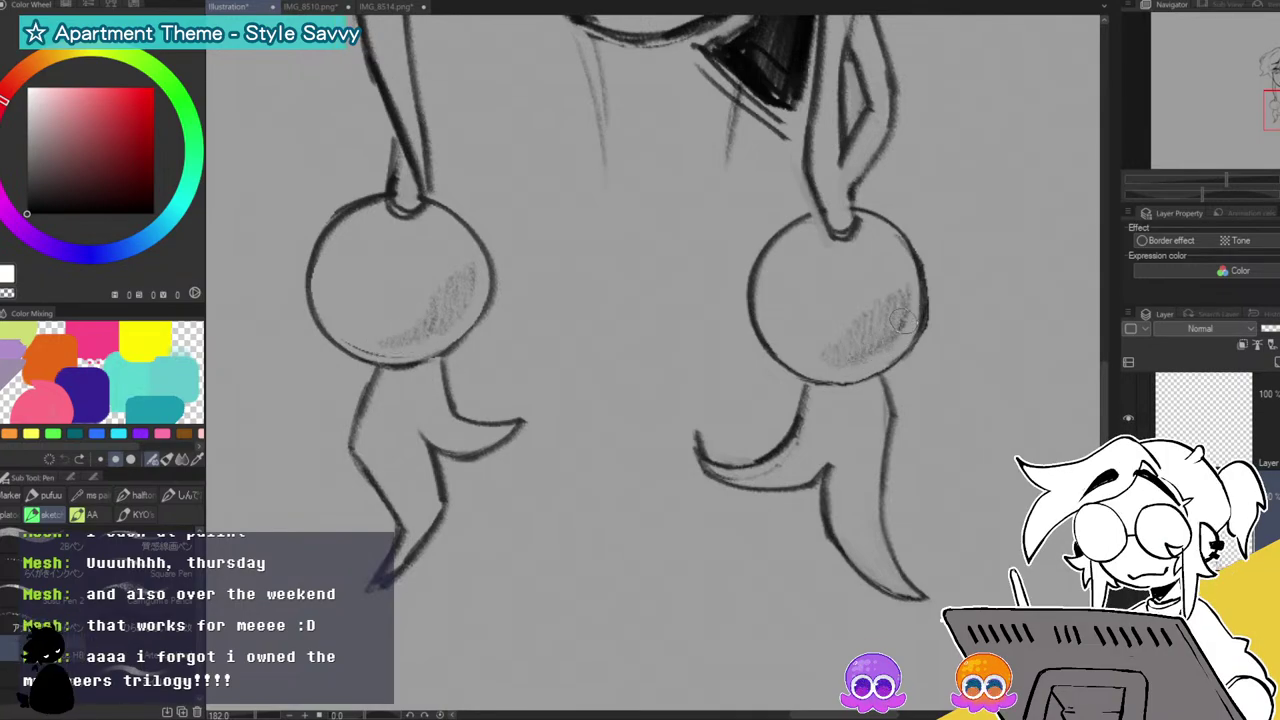
pyautogui.moveTo(842, 364); pyautogui.dragTo(826, 356)
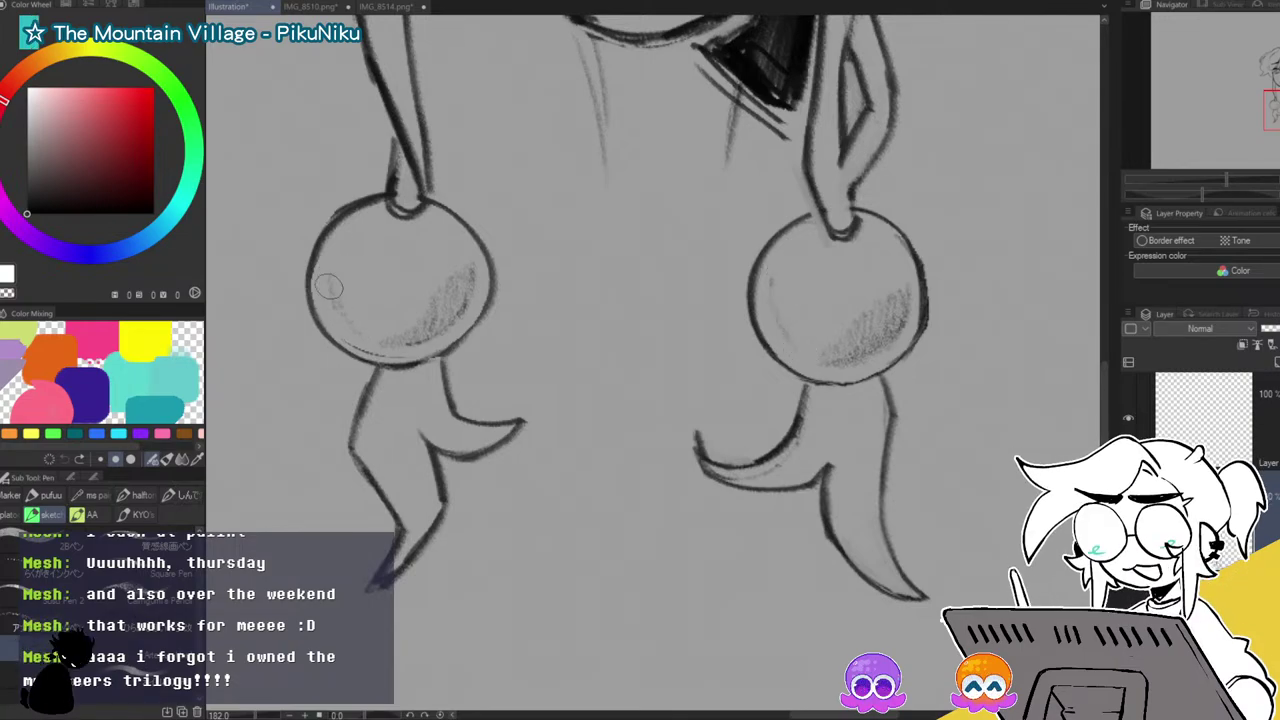
# Show the faint rough sketch layer again beneath the line drawing.
pyautogui.moveTo(1216, 182); pyautogui.dragTo(1209, 180)
pyautogui.moveTo(640, 300)
pyautogui.mouseDown()
pyautogui.moveTo(646, 460)
pyautogui.moveTo(655, 437)
pyautogui.mouseUp()
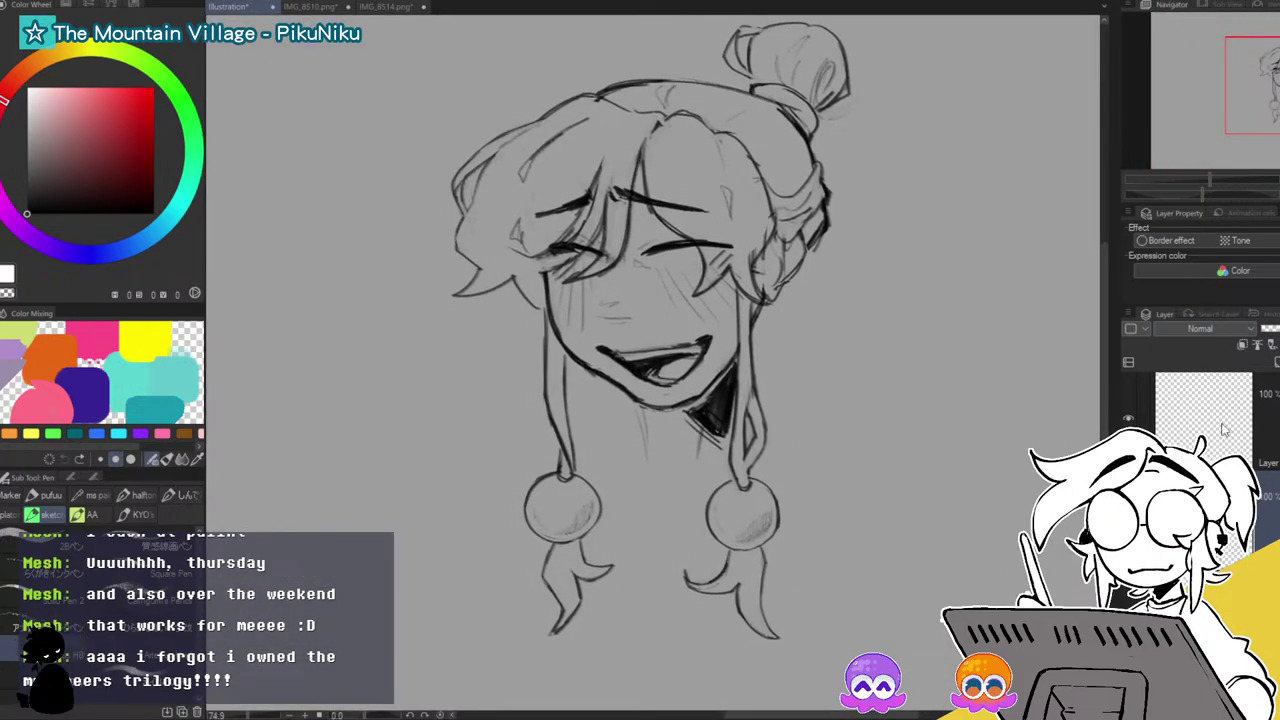
pyautogui.scroll(-3, 1204, 440)
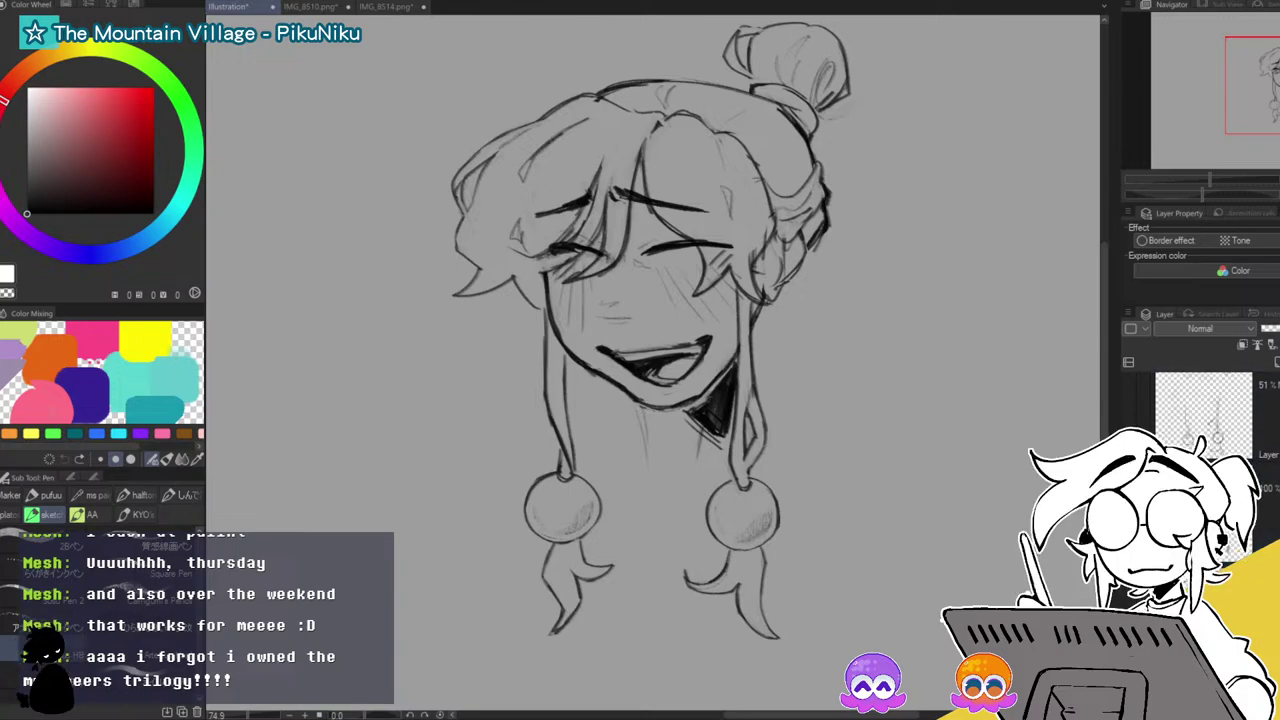
pyautogui.scroll(2, 1204, 420)
pyautogui.scroll(-1, 1204, 420)
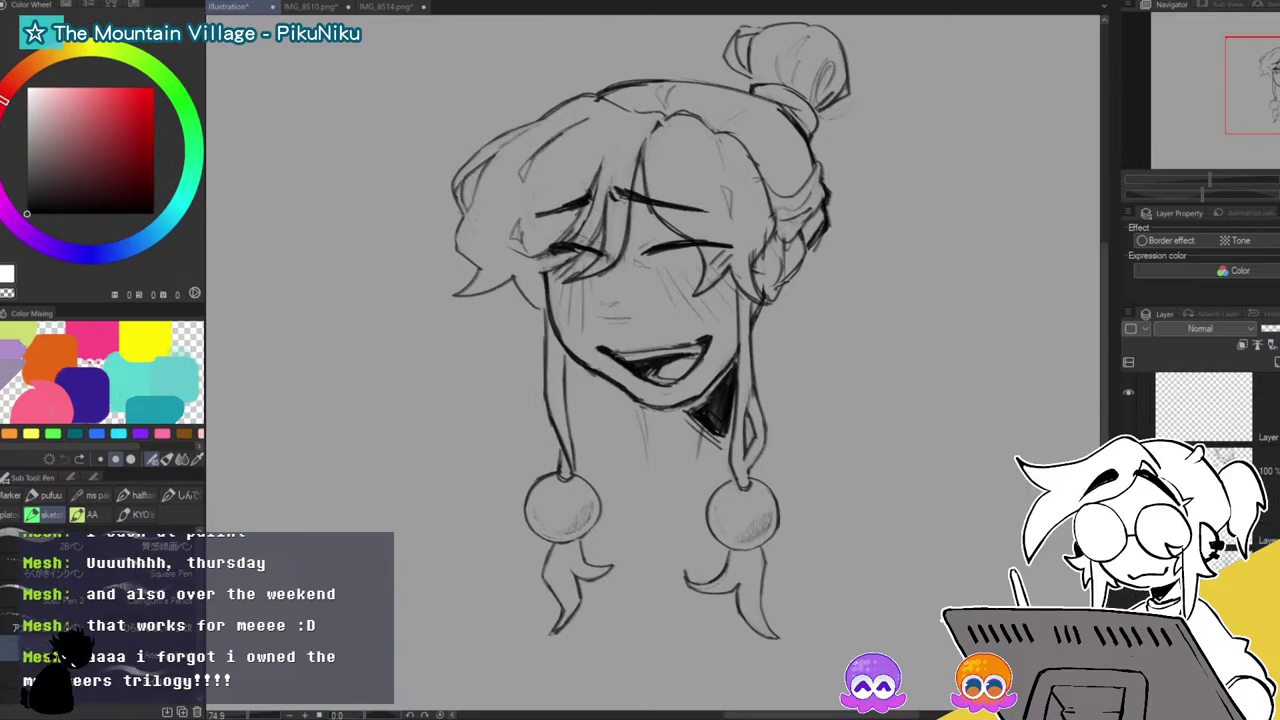
pyautogui.scroll(1, 1204, 420)
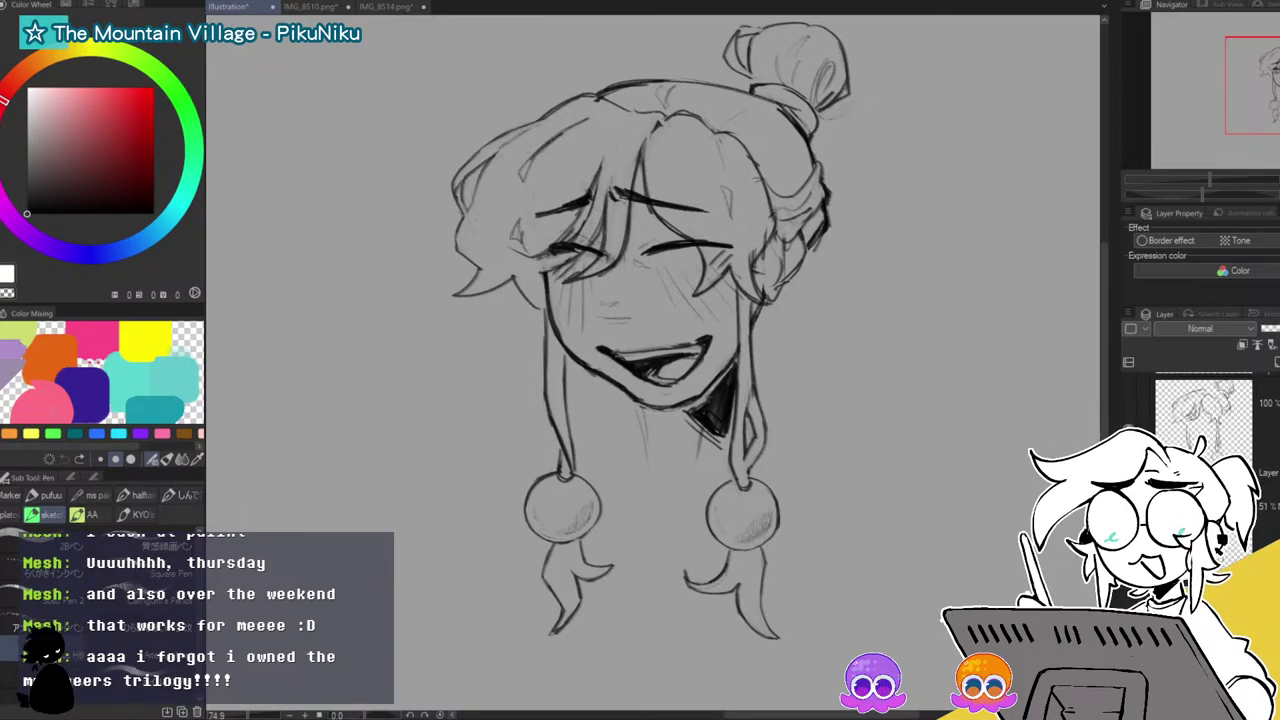
pyautogui.scroll(1, 1203, 420)
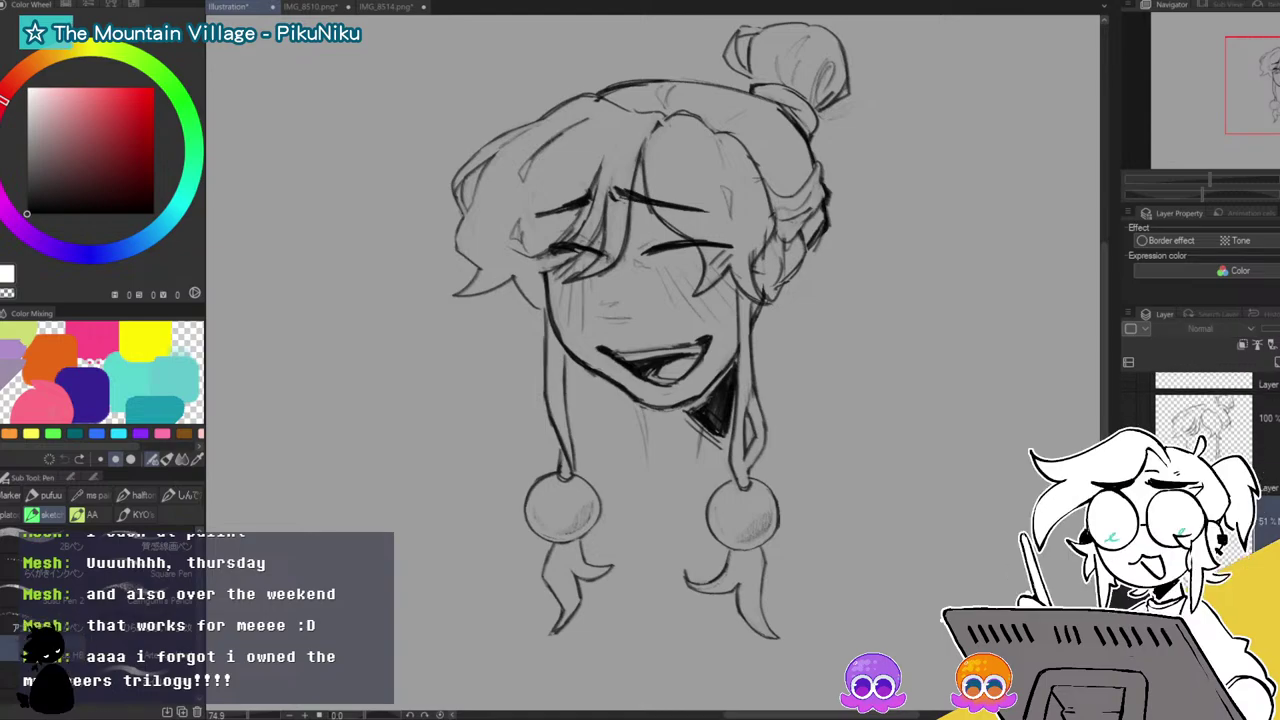
pyautogui.click(1130, 545)
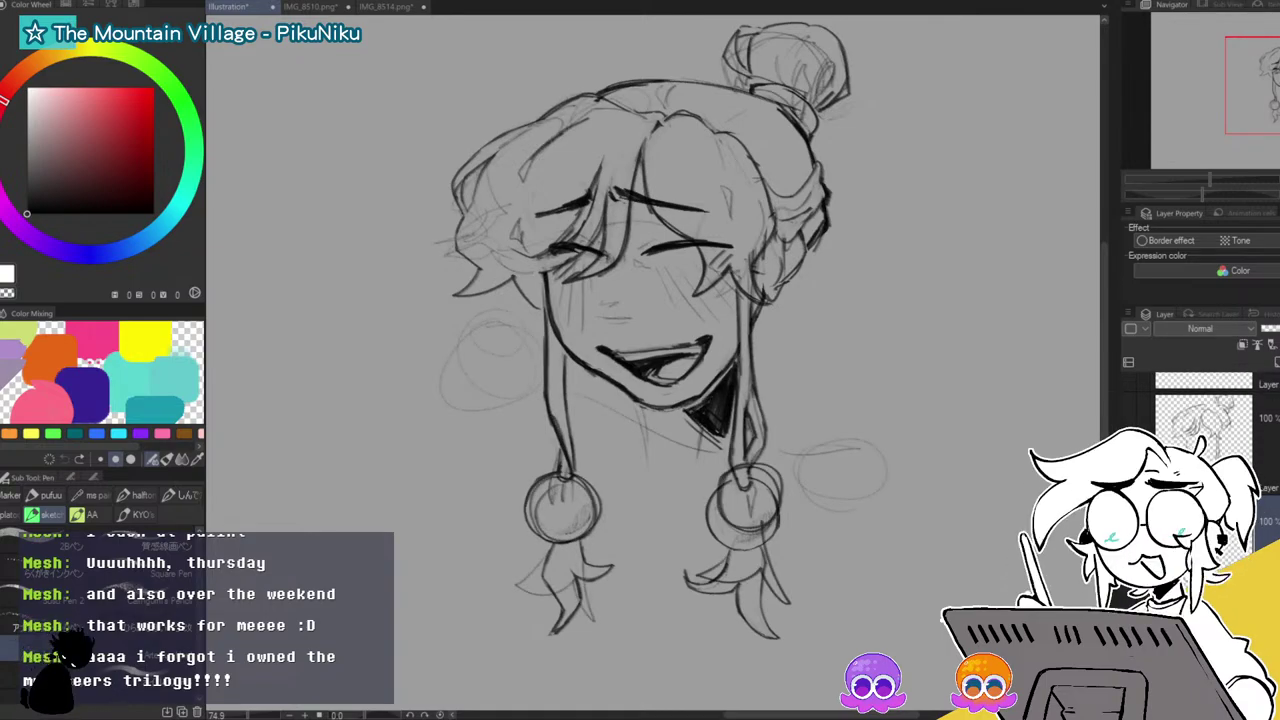
# On the blank layer above the line drawing, sketch the left-hand shoulder curve and the outer arm down to the elbow.
pyautogui.scroll(2, 1203, 420)
pyautogui.scroll(1, 1203, 420)
pyautogui.click(1203, 420)
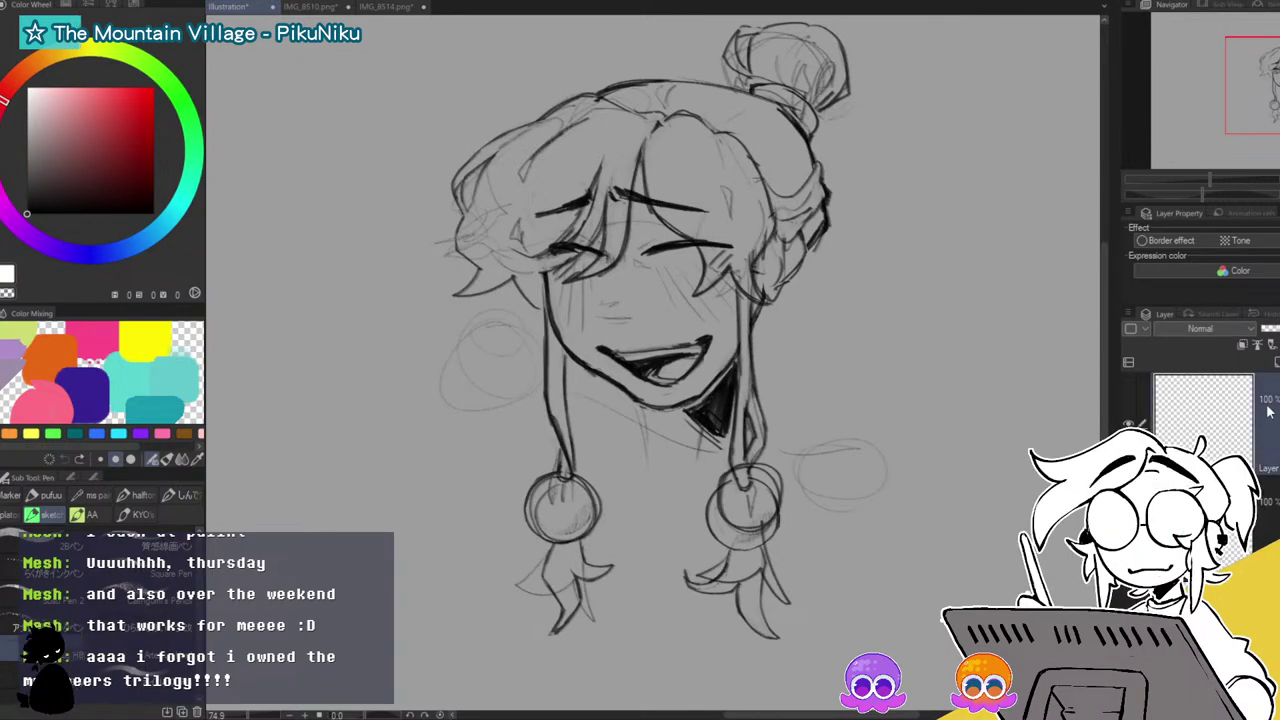
pyautogui.moveTo(541, 322)
pyautogui.mouseDown()
pyautogui.moveTo(470, 344)
pyautogui.moveTo(446, 410)
pyautogui.moveTo(453, 440)
pyautogui.mouseUp()
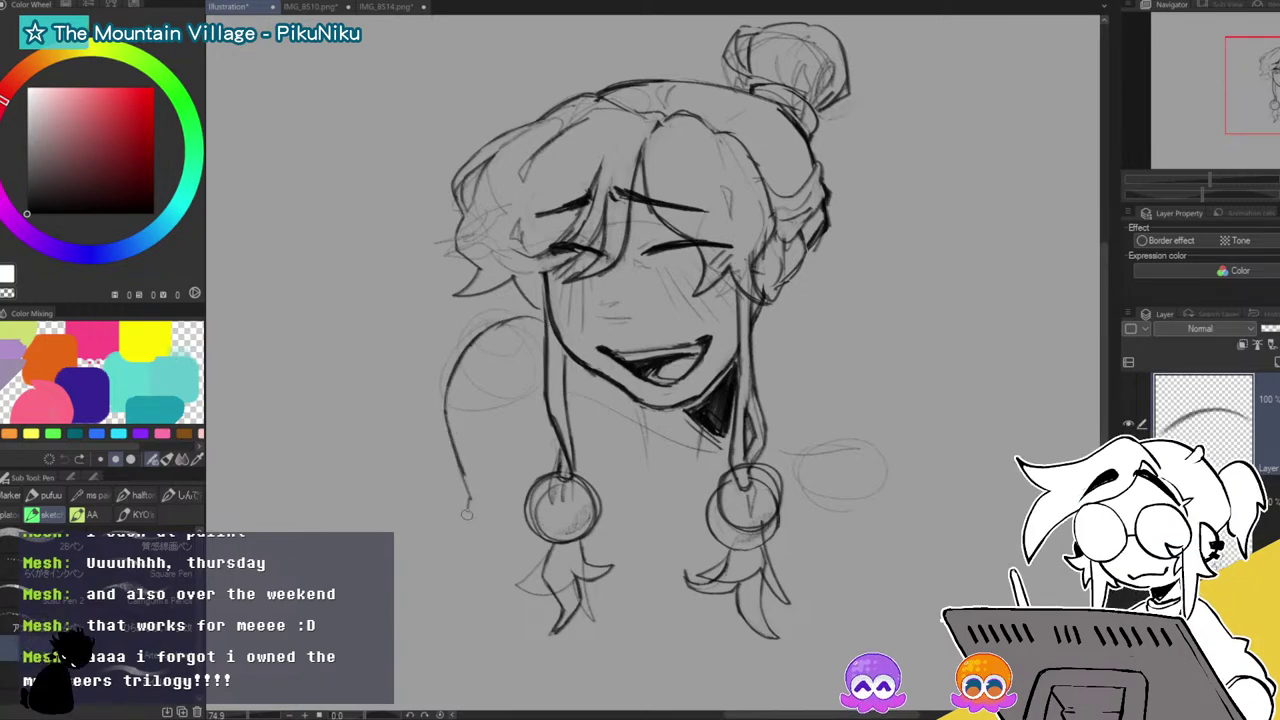
pyautogui.moveTo(458, 582); pyautogui.dragTo(498, 633)
pyautogui.moveTo(469, 494)
pyautogui.mouseDown()
pyautogui.moveTo(471, 639)
pyautogui.moveTo(508, 653)
pyautogui.mouseUp()
# Sketch short neck and collar lines below the chin and beside the right-hand side lock.
pyautogui.moveTo(618, 420)
pyautogui.mouseDown()
pyautogui.moveTo(628, 470)
pyautogui.moveTo(628, 446)
pyautogui.mouseUp()
pyautogui.moveTo(622, 434)
pyautogui.mouseDown()
pyautogui.moveTo(636, 482)
pyautogui.moveTo(624, 502)
pyautogui.mouseUp()
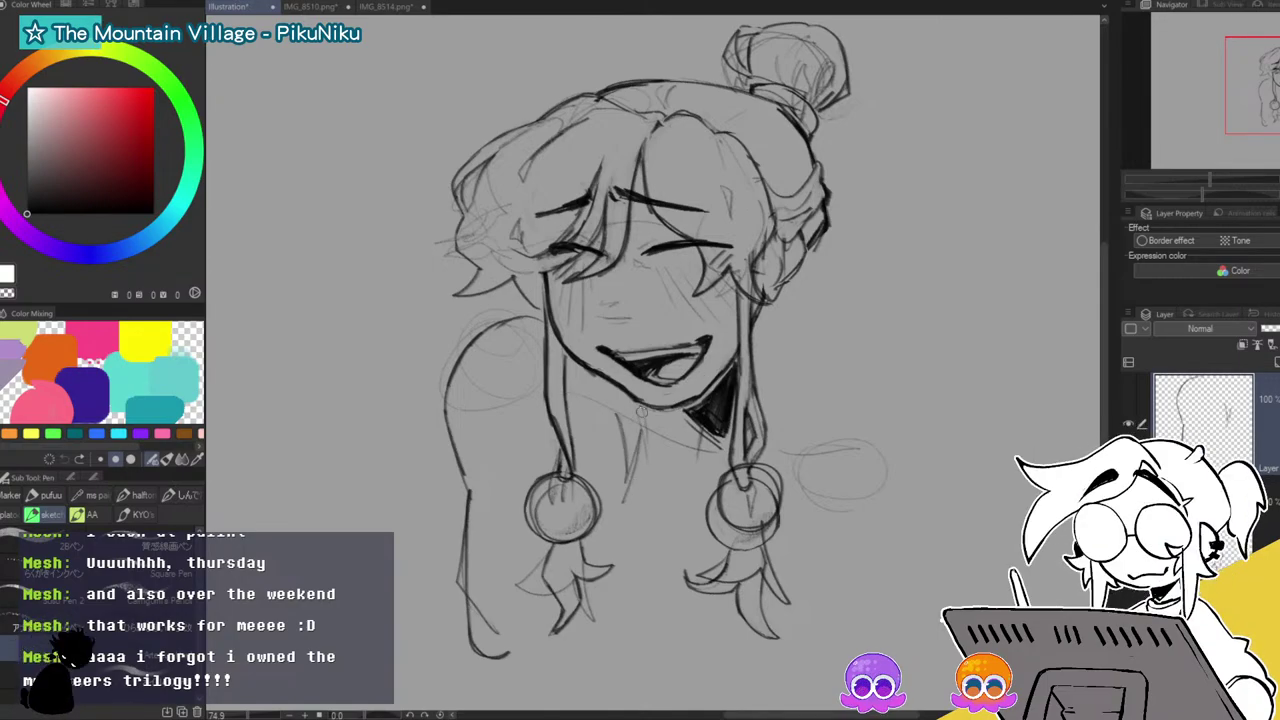
pyautogui.moveTo(658, 455); pyautogui.dragTo(672, 476)
pyautogui.moveTo(759, 322); pyautogui.dragTo(756, 386)
pyautogui.moveTo(757, 338); pyautogui.dragTo(756, 372)
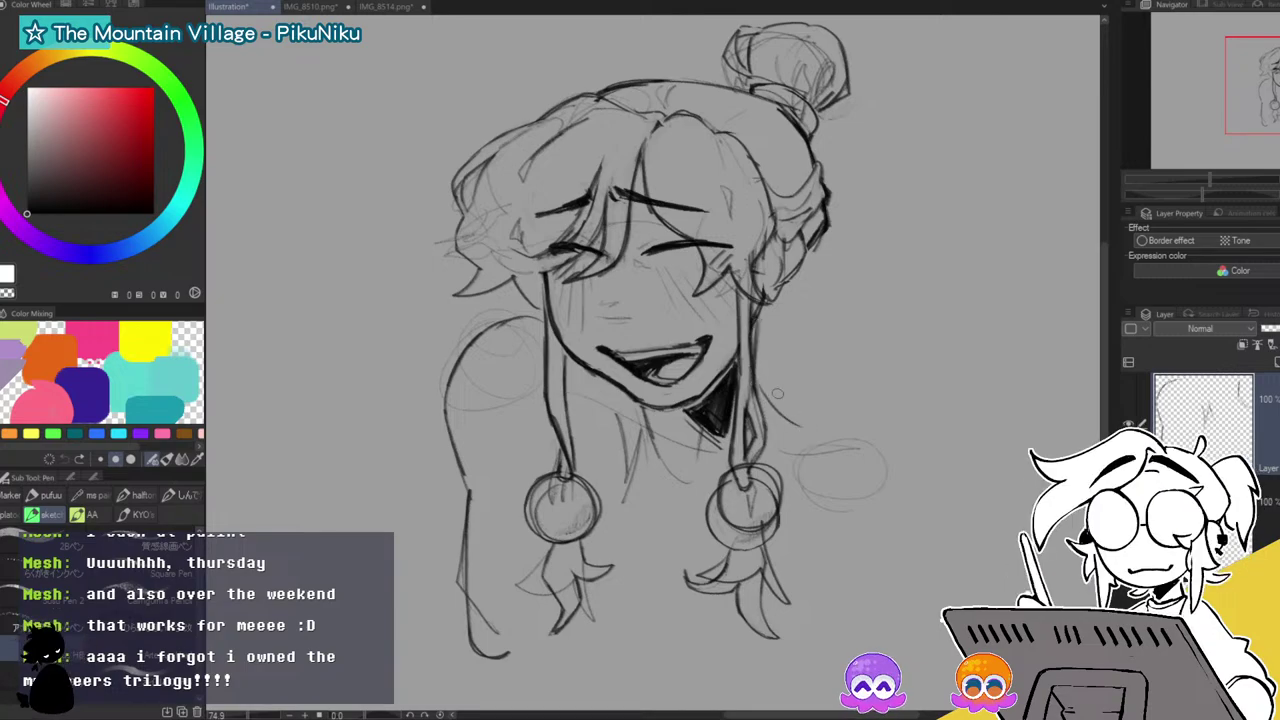
# Sketch the pointed collar beside the right-hand lock and the shoulder line sloping outward from it.
pyautogui.moveTo(873, 433)
pyautogui.mouseDown()
pyautogui.moveTo(783, 408)
pyautogui.moveTo(866, 434)
pyautogui.mouseUp()
pyautogui.moveTo(787, 422)
pyautogui.mouseDown()
pyautogui.moveTo(778, 484)
pyautogui.moveTo(780, 466)
pyautogui.mouseUp()
pyautogui.moveTo(766, 392); pyautogui.dragTo(873, 434)
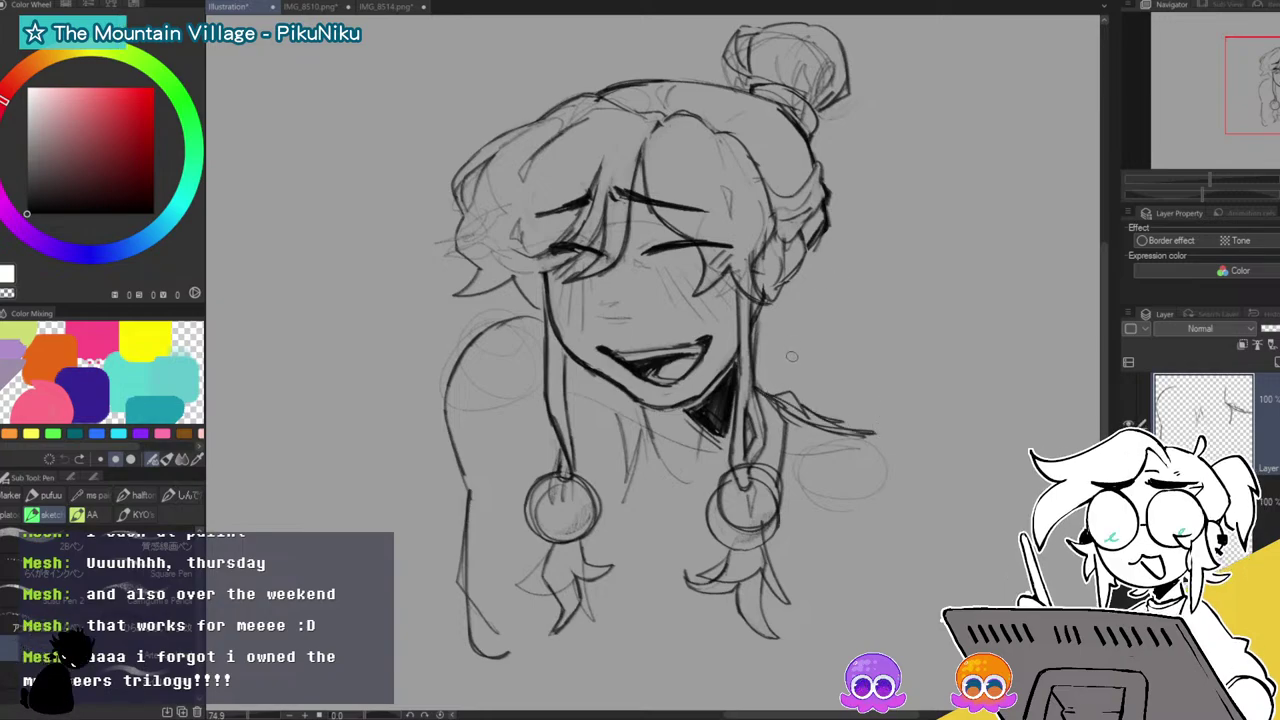
pyautogui.press('e')
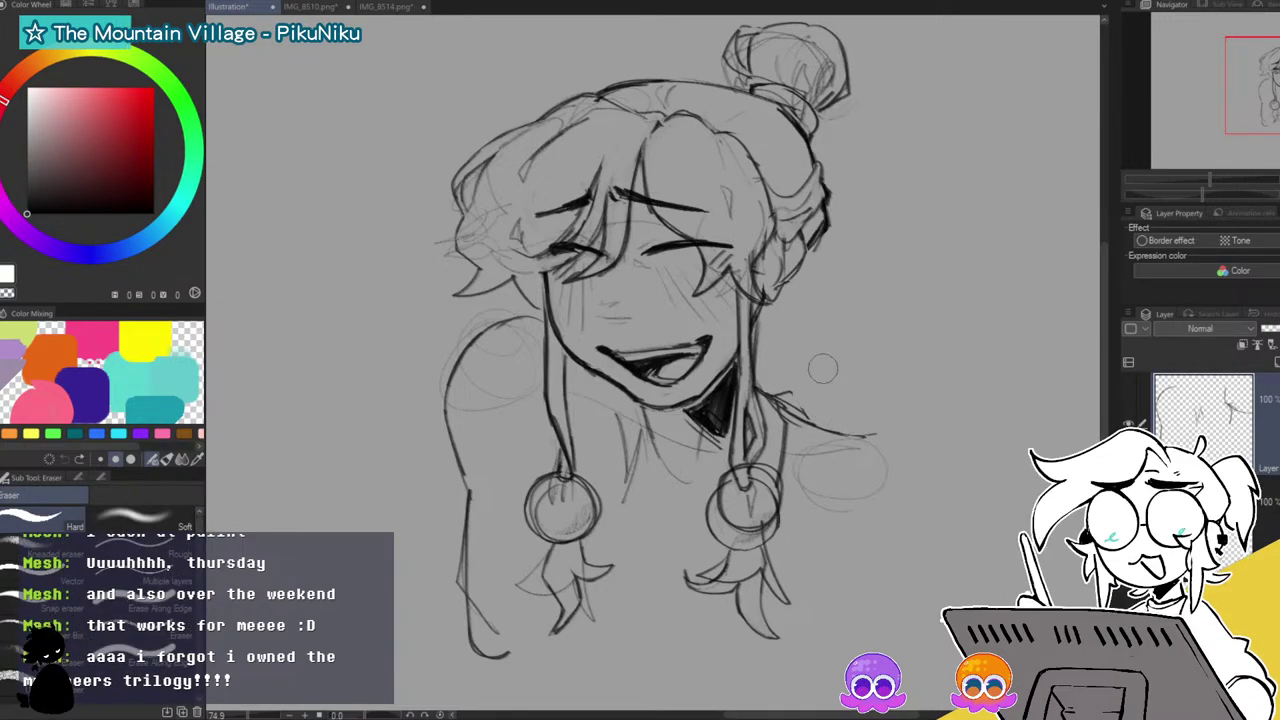
pyautogui.press('p')
pyautogui.moveTo(786, 386)
pyautogui.mouseDown()
pyautogui.moveTo(816, 434)
pyautogui.moveTo(836, 428)
pyautogui.mouseUp()
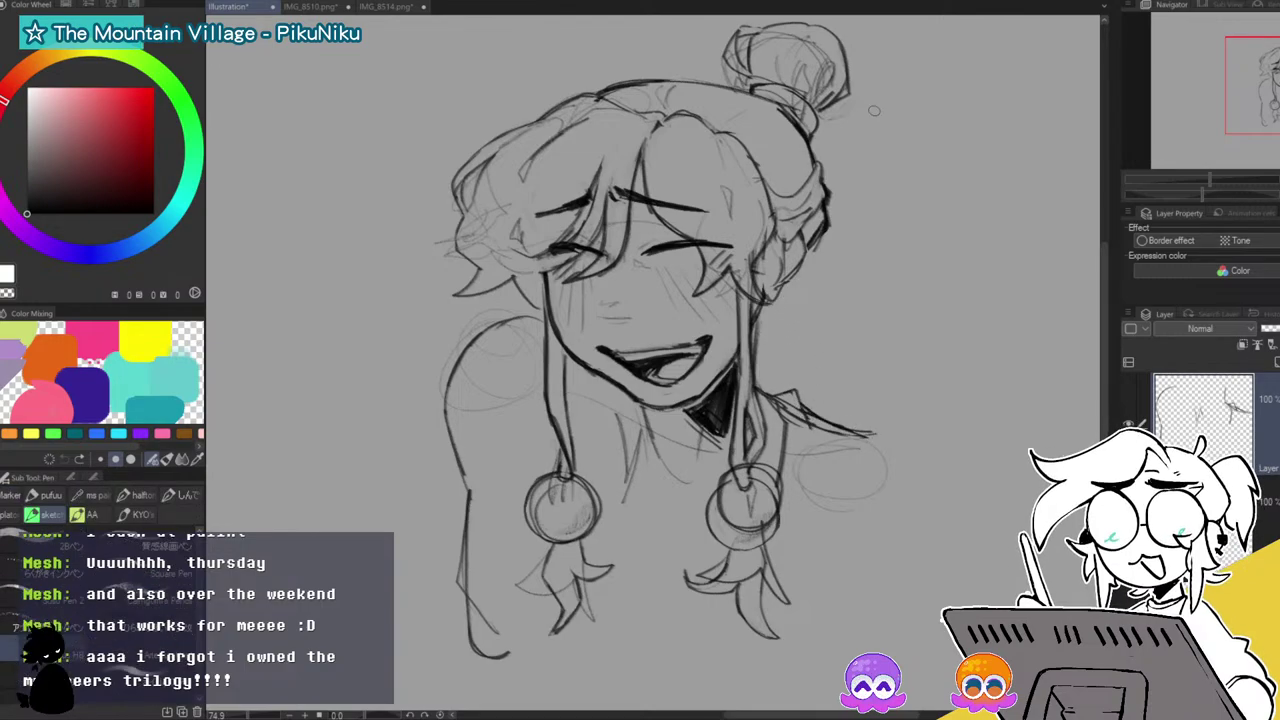
# Erase the overlapping collar strokes, redraw the collar and neckline, and compare the drawing with the rough sketch hidden and shown.
pyautogui.press('e')
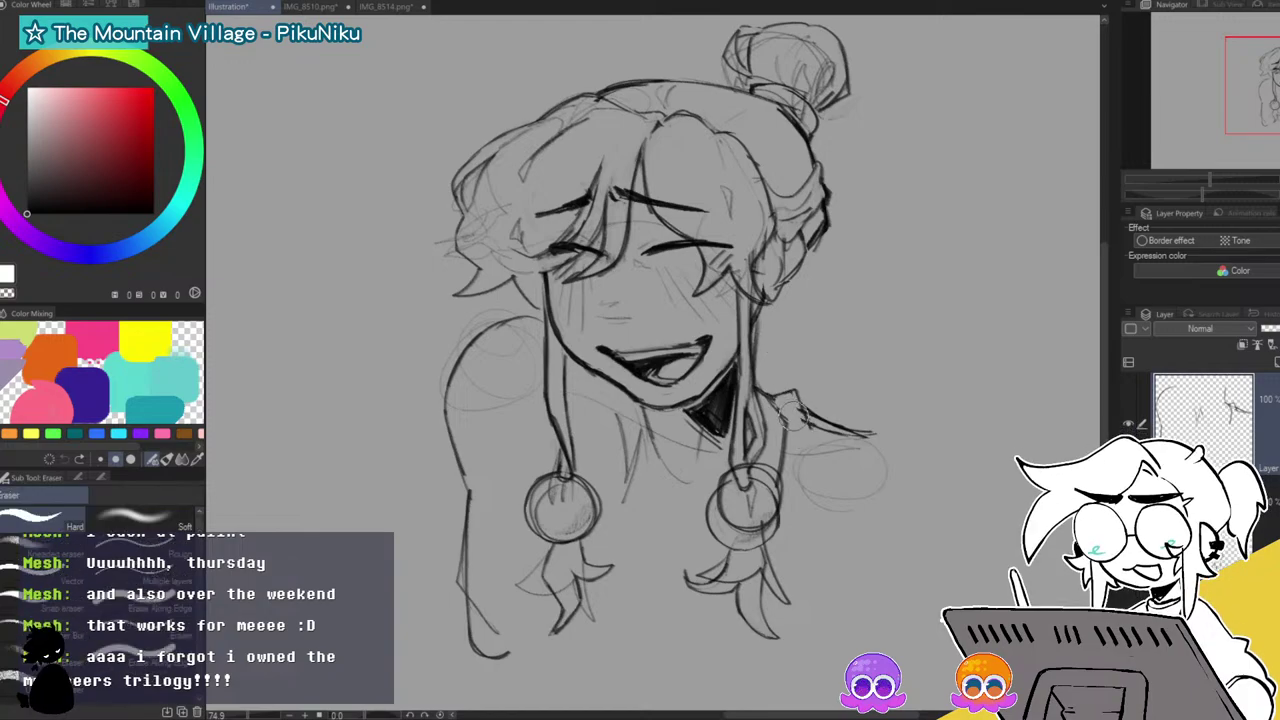
pyautogui.moveTo(800, 434)
pyautogui.mouseDown()
pyautogui.moveTo(818, 450)
pyautogui.moveTo(807, 421)
pyautogui.mouseUp()
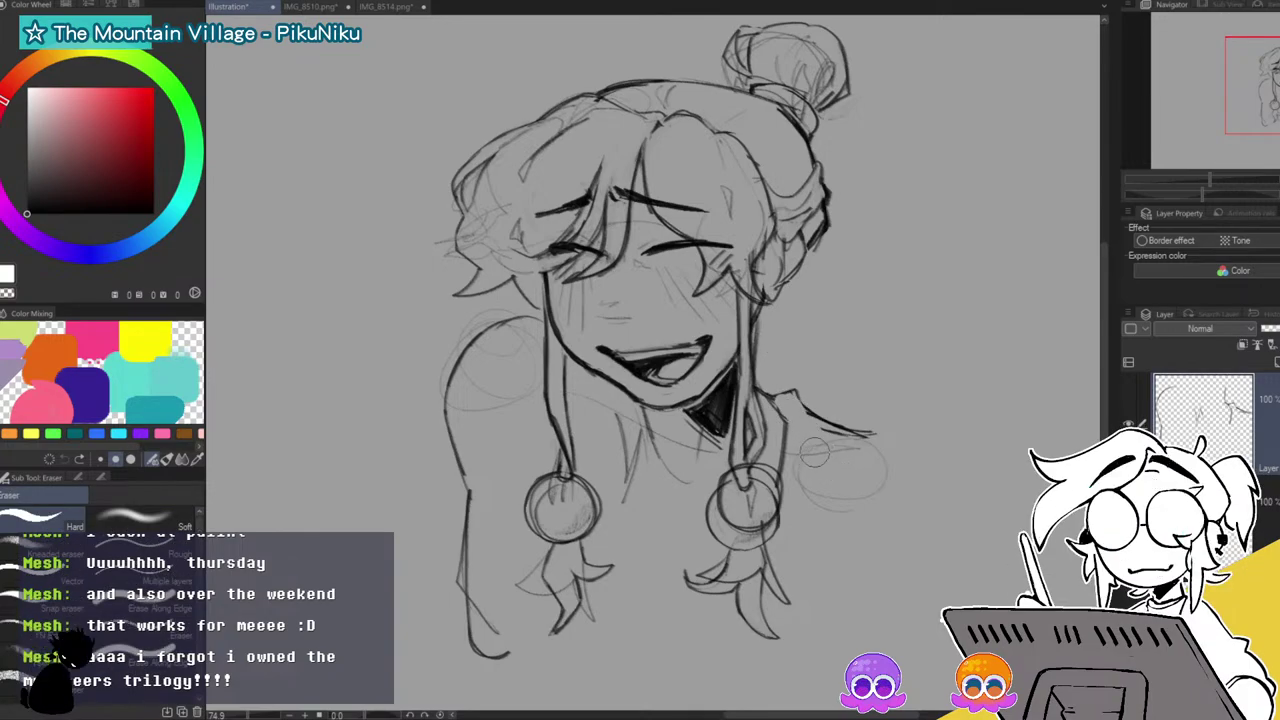
pyautogui.press('p')
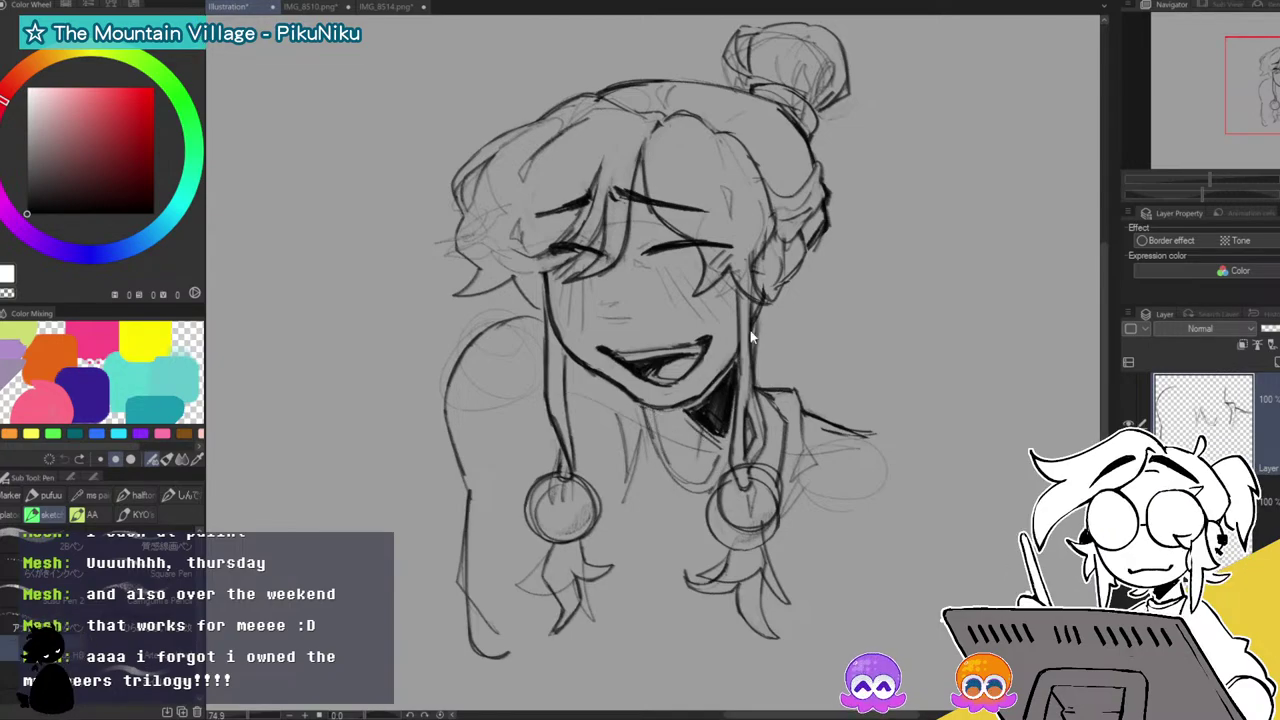
pyautogui.click(1131, 520)
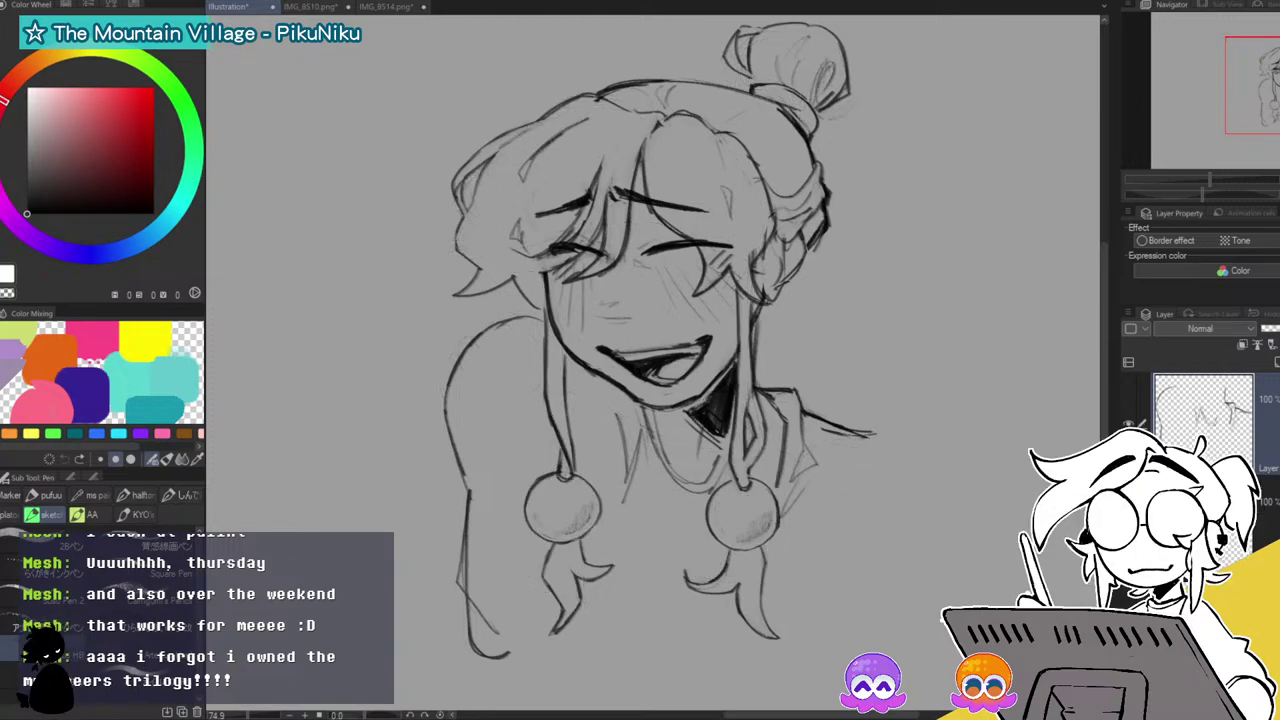
pyautogui.click(1130, 522)
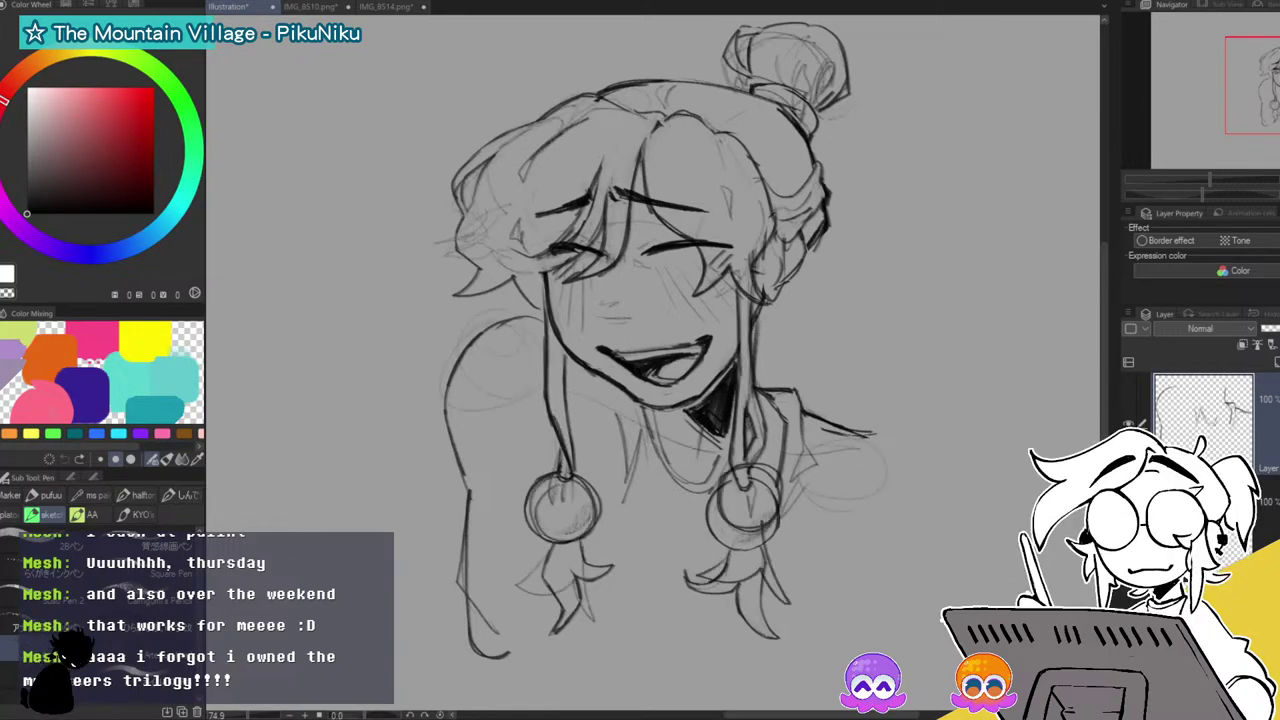
# Draw the rounded right-hand shoulder with its outer arm, and the torso's side line below the right-hand tuft.
pyautogui.moveTo(877, 434)
pyautogui.mouseDown()
pyautogui.moveTo(912, 477)
pyautogui.moveTo(902, 537)
pyautogui.mouseUp()
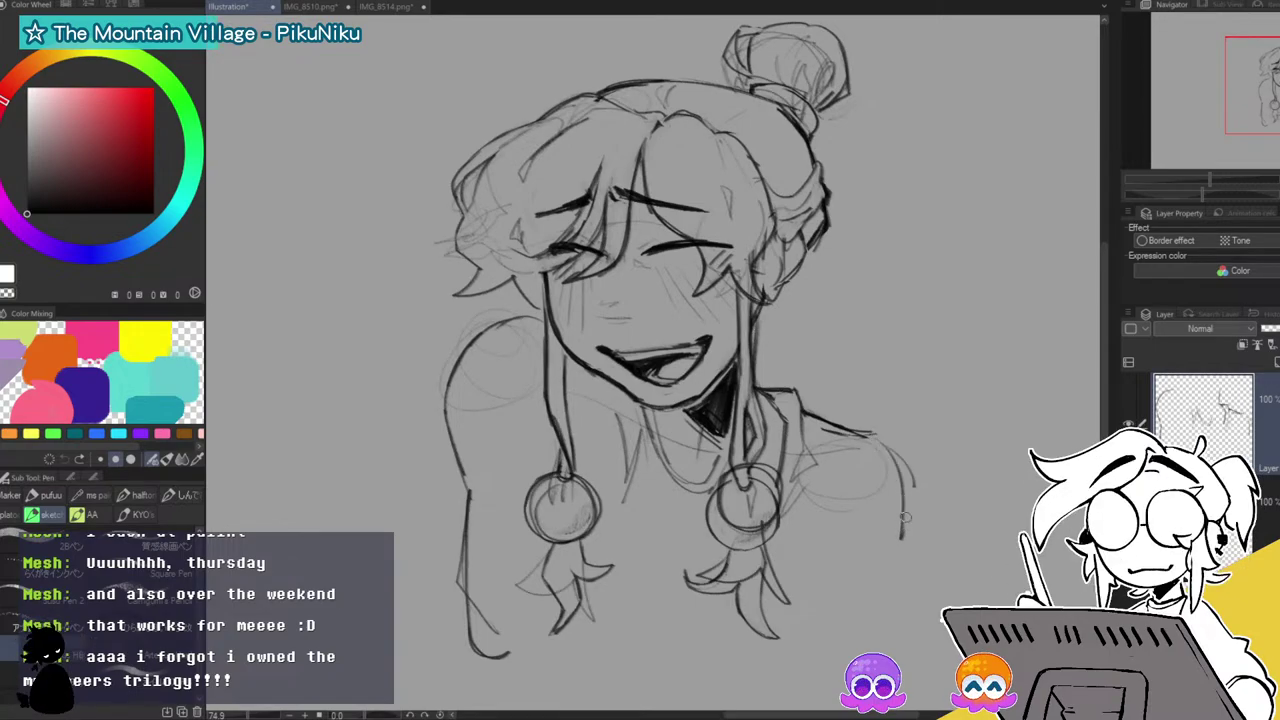
pyautogui.moveTo(912, 490); pyautogui.dragTo(853, 652)
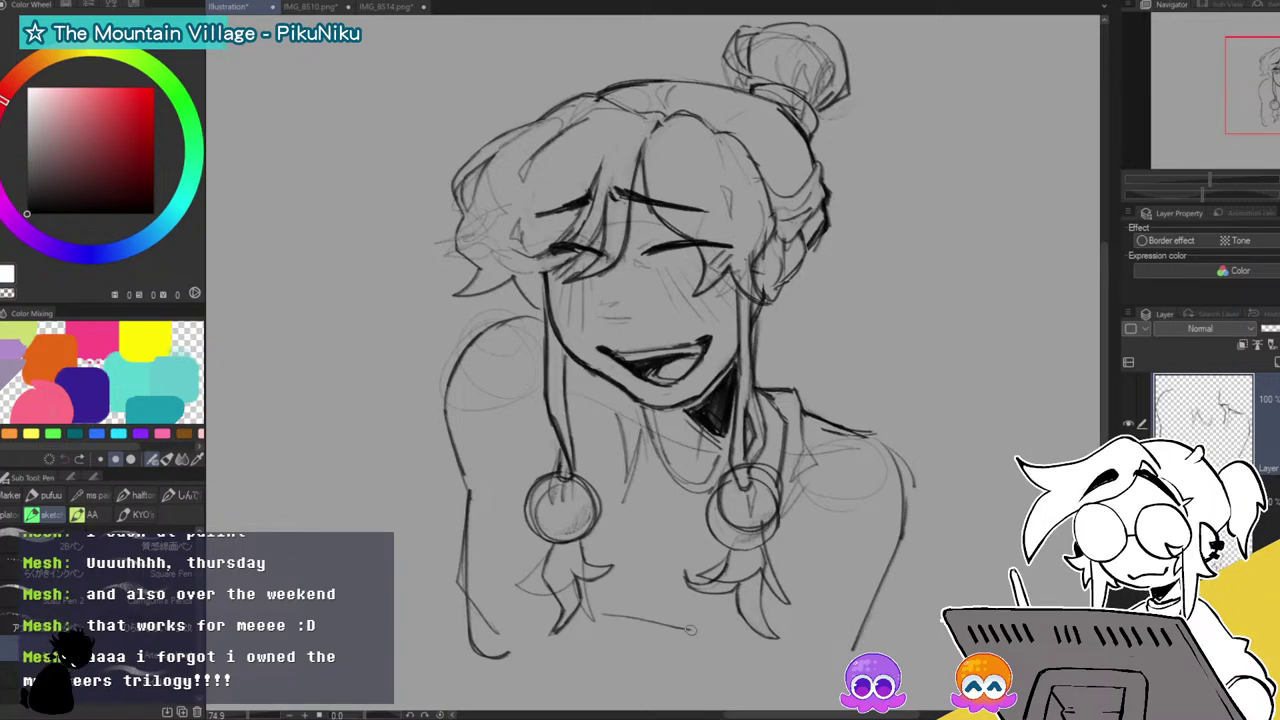
pyautogui.hotkey('ctrl', 'z')
pyautogui.moveTo(741, 617); pyautogui.dragTo(710, 698)
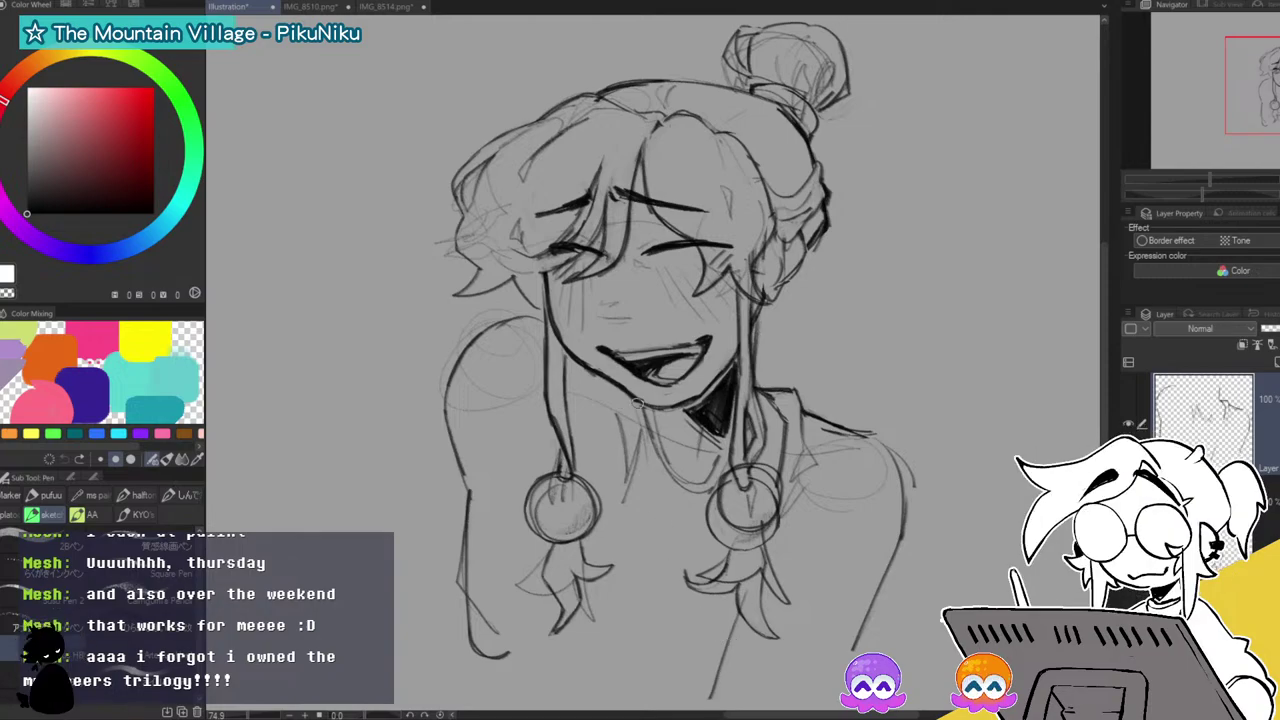
# Draw the long vertical front edge of the clothing and two curved waist lines at the bottom of the torso.
pyautogui.moveTo(628, 482)
pyautogui.mouseDown()
pyautogui.moveTo(637, 669)
pyautogui.moveTo(647, 460)
pyautogui.mouseUp()
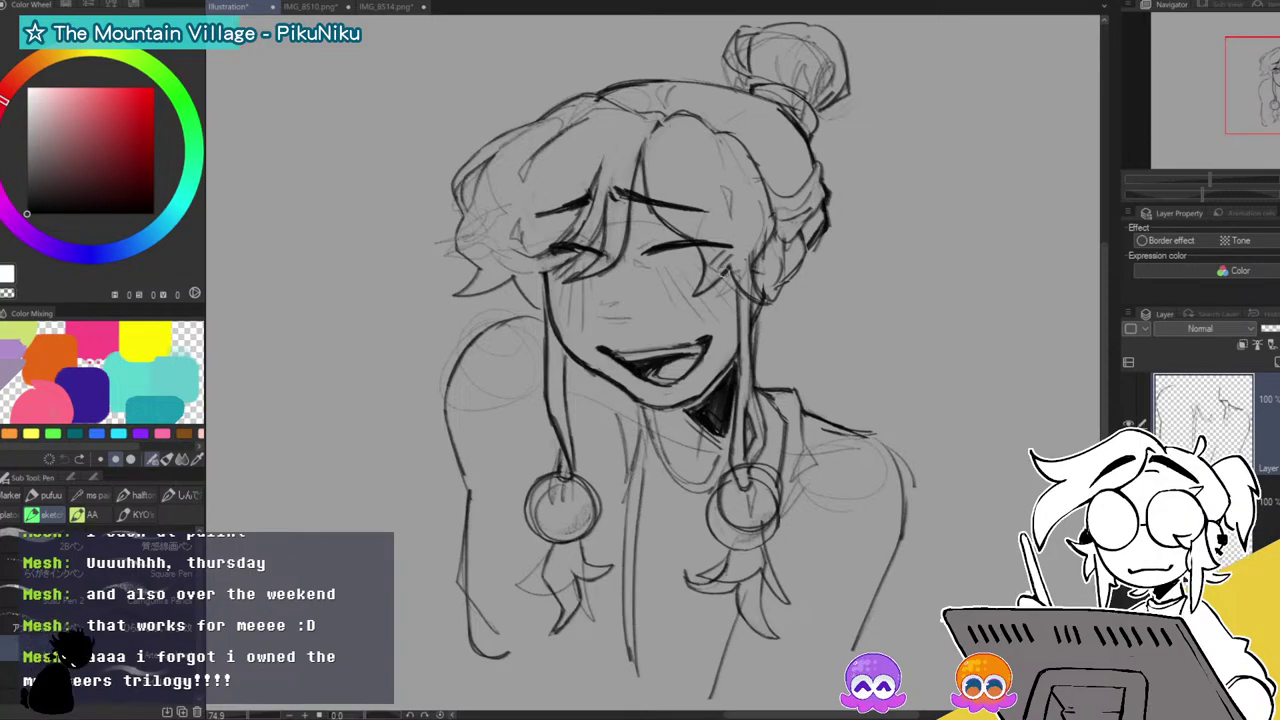
pyautogui.moveTo(639, 644); pyautogui.dragTo(727, 660)
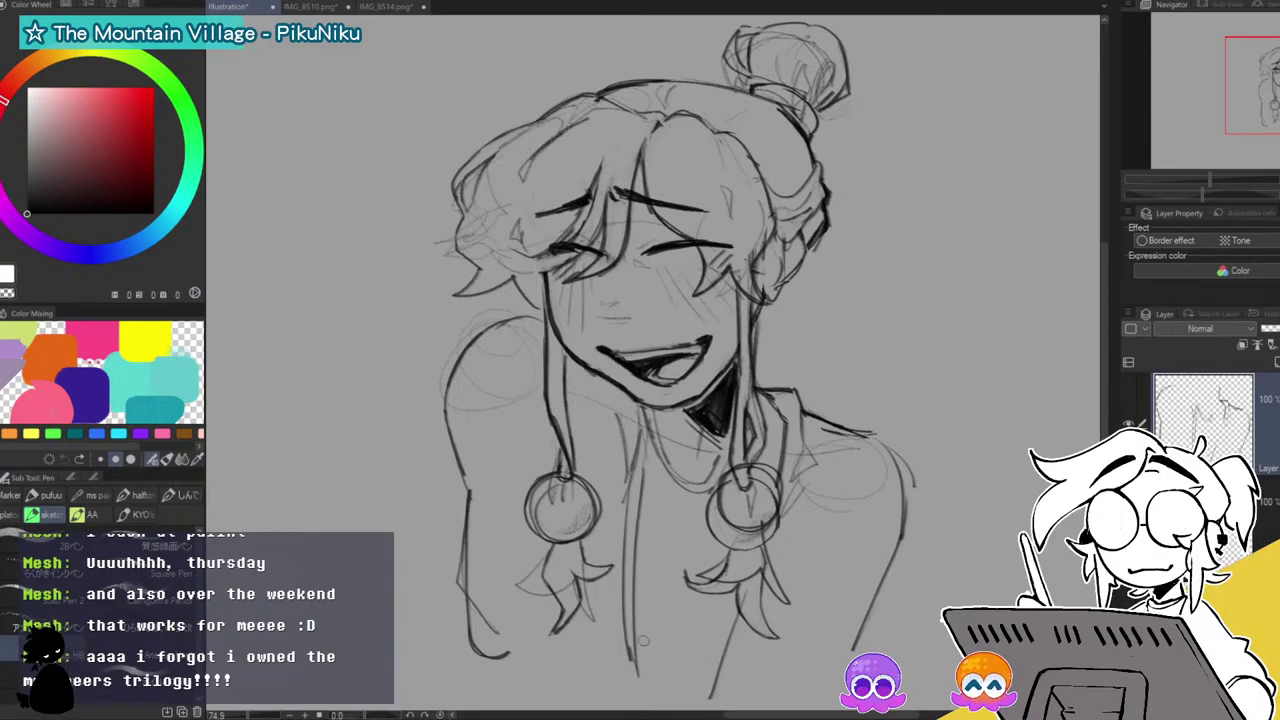
pyautogui.moveTo(643, 678); pyautogui.dragTo(716, 693)
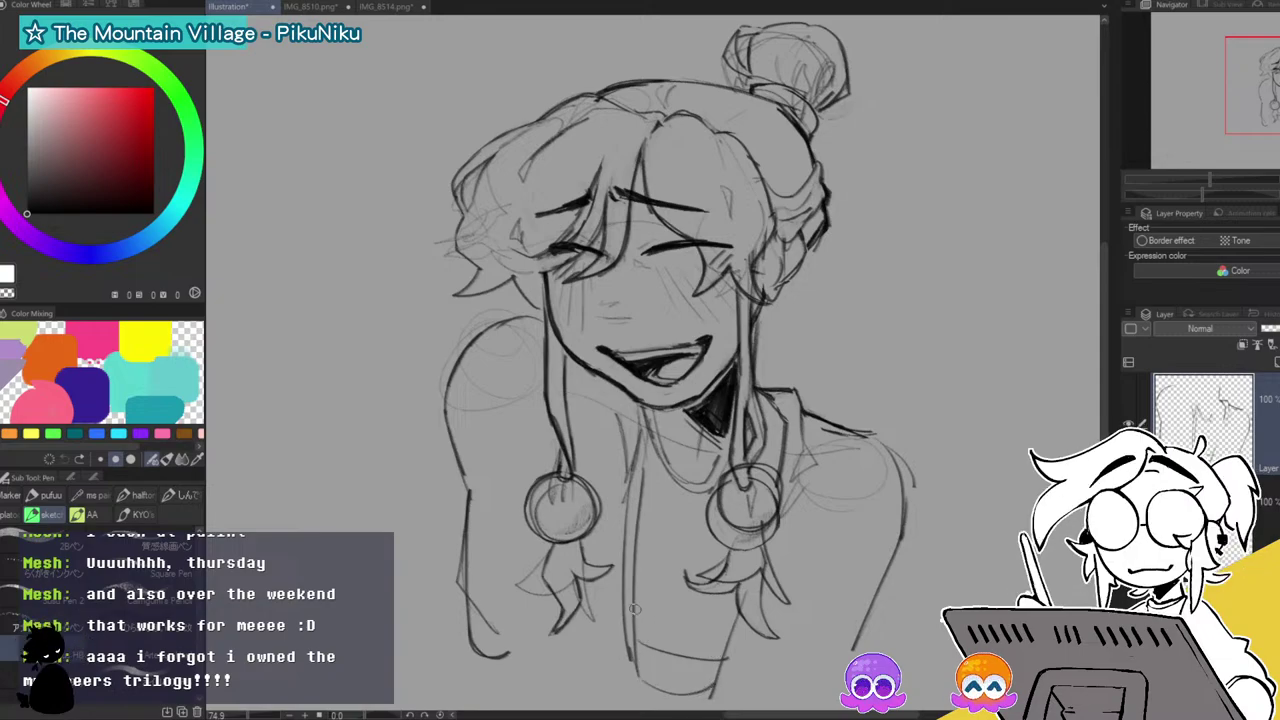
# Sketch the diagonal garment edge across the lower torso and the folds around the neckline, undoing unwanted strokes.
pyautogui.moveTo(645, 630); pyautogui.dragTo(695, 566)
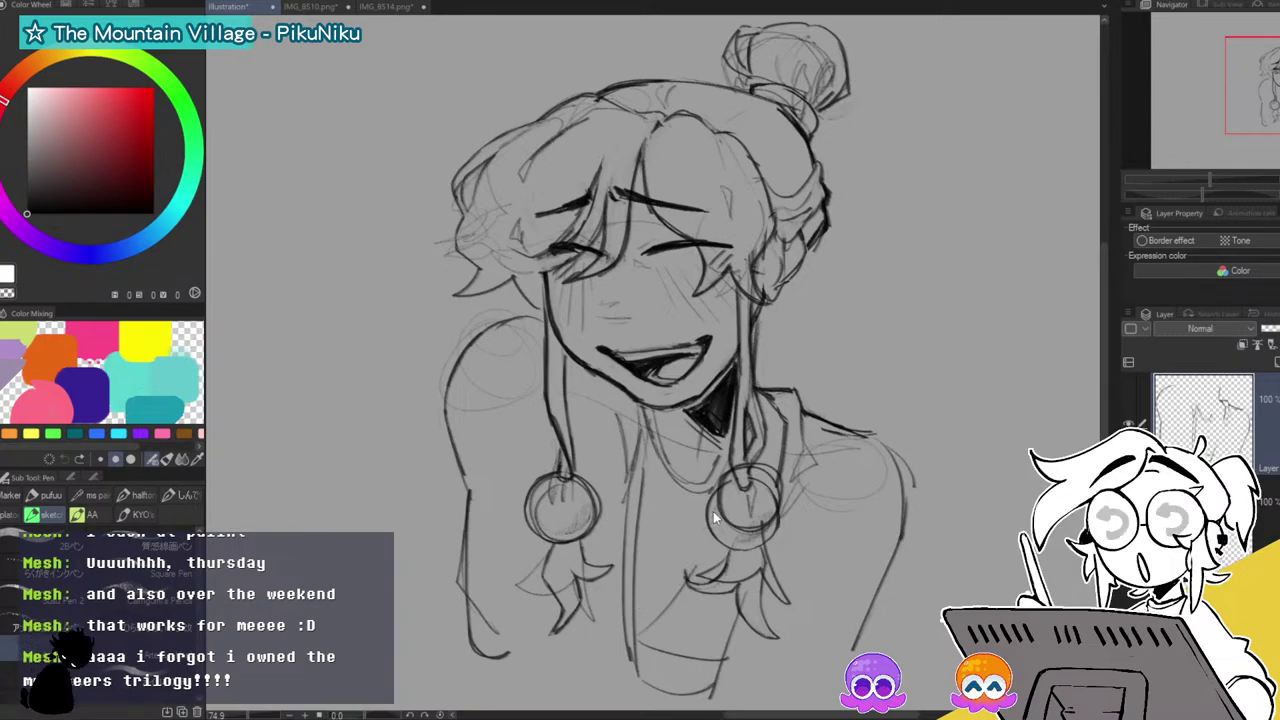
pyautogui.hotkey('ctrl', 'z')
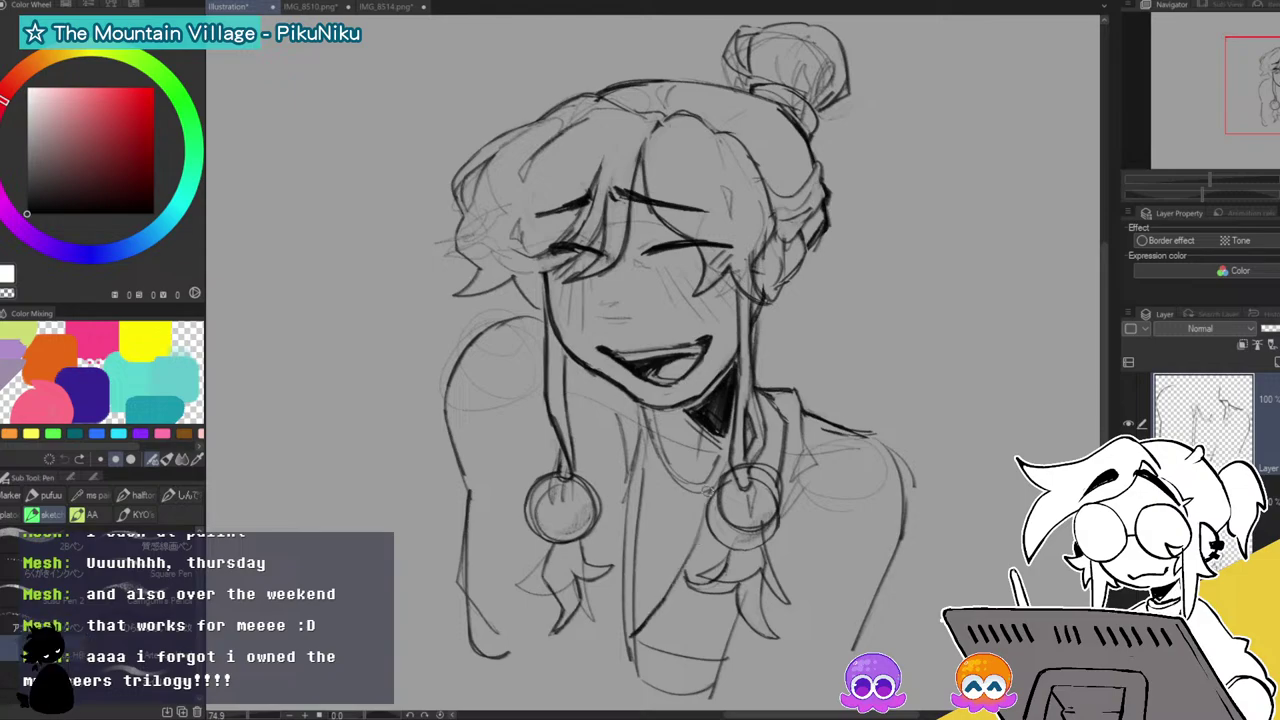
pyautogui.hotkey('ctrl', 'z')
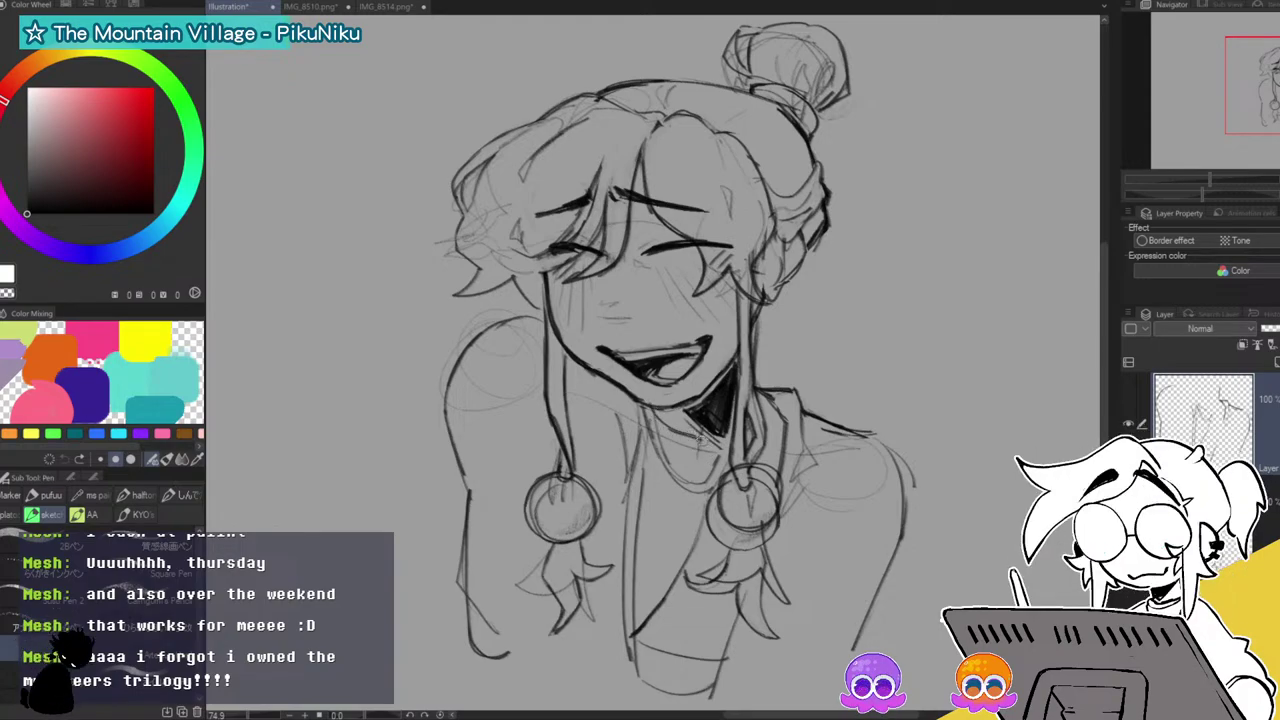
pyautogui.hotkey('ctrl', 'z')
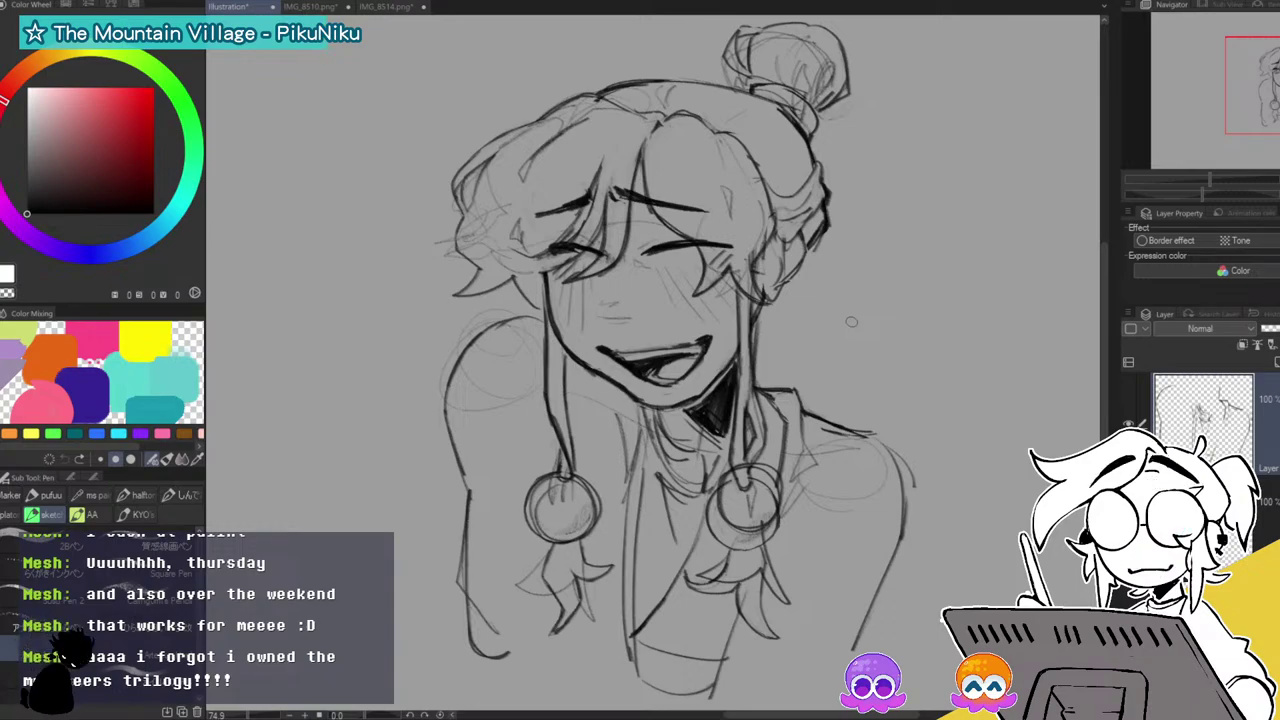
# Draw the long loose hair falling behind the head onto the right-hand shoulder, ending in pointed strands.
pyautogui.moveTo(828, 230); pyautogui.dragTo(824, 320)
pyautogui.moveTo(825, 237)
pyautogui.mouseDown()
pyautogui.moveTo(821, 347)
pyautogui.moveTo(882, 428)
pyautogui.mouseUp()
pyautogui.moveTo(840, 362); pyautogui.dragTo(886, 436)
pyautogui.moveTo(826, 324)
pyautogui.mouseDown()
pyautogui.moveTo(824, 358)
pyautogui.moveTo(870, 420)
pyautogui.mouseUp()
pyautogui.moveTo(820, 366); pyautogui.dragTo(854, 404)
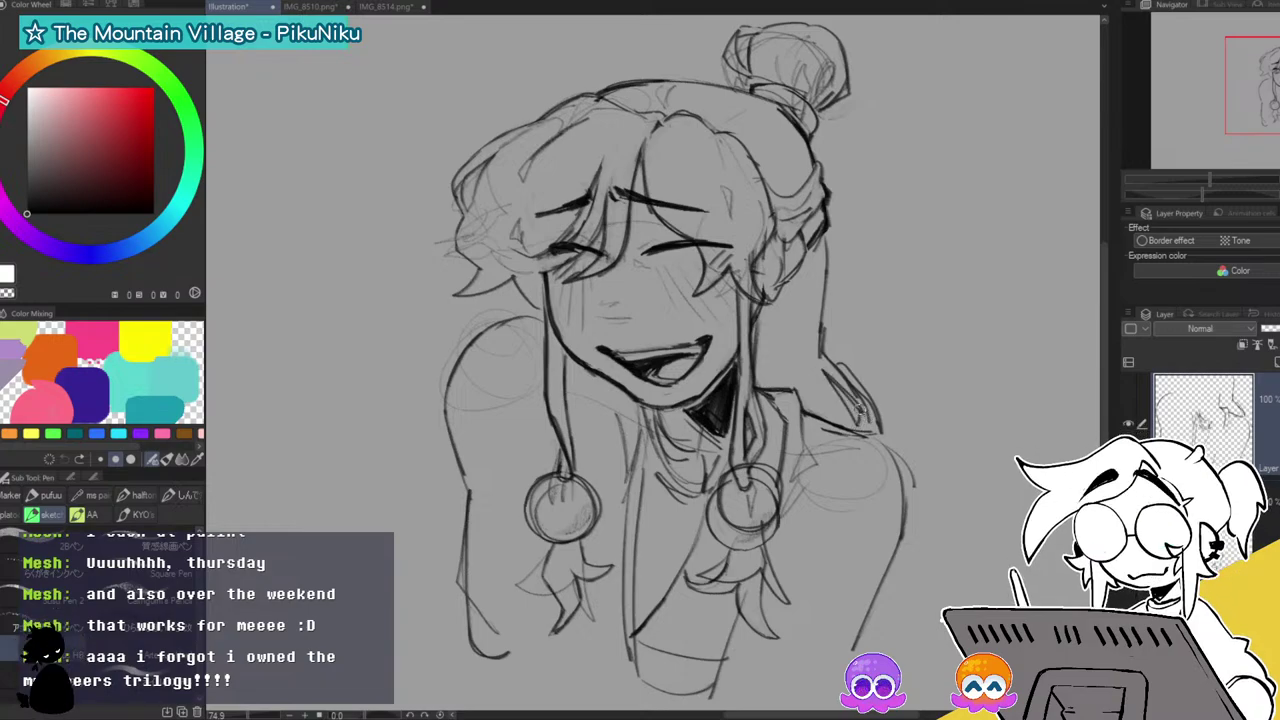
# Erase and redraw the loose hair's tips on the right-hand shoulder, and add small wisps on both sides of the neck.
pyautogui.press('e')
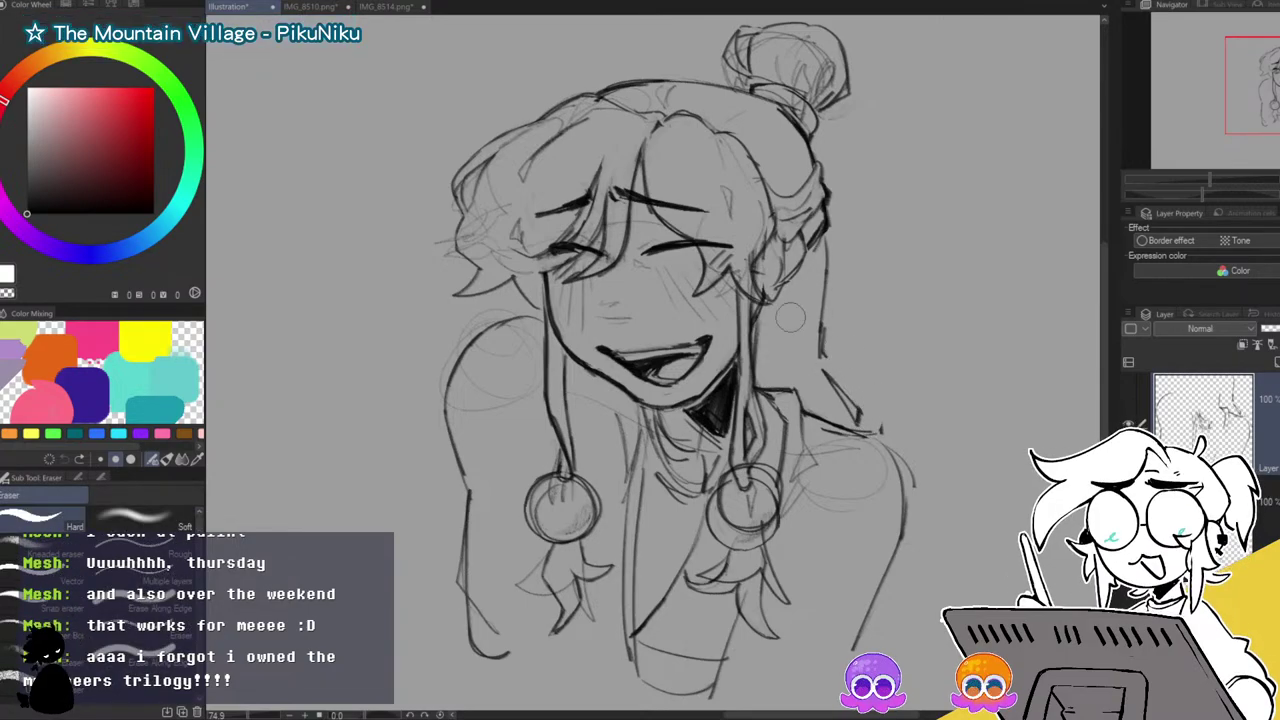
pyautogui.press('p')
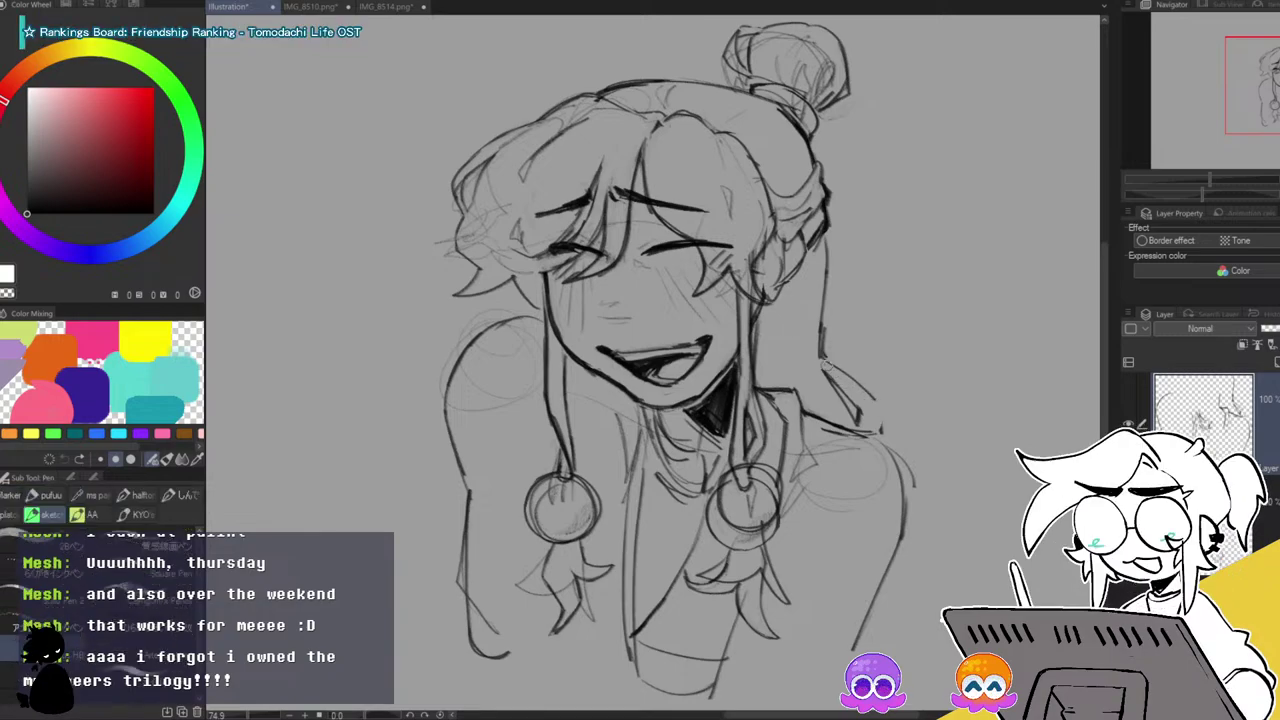
pyautogui.moveTo(878, 428)
pyautogui.mouseDown()
pyautogui.moveTo(870, 396)
pyautogui.moveTo(830, 362)
pyautogui.mouseUp()
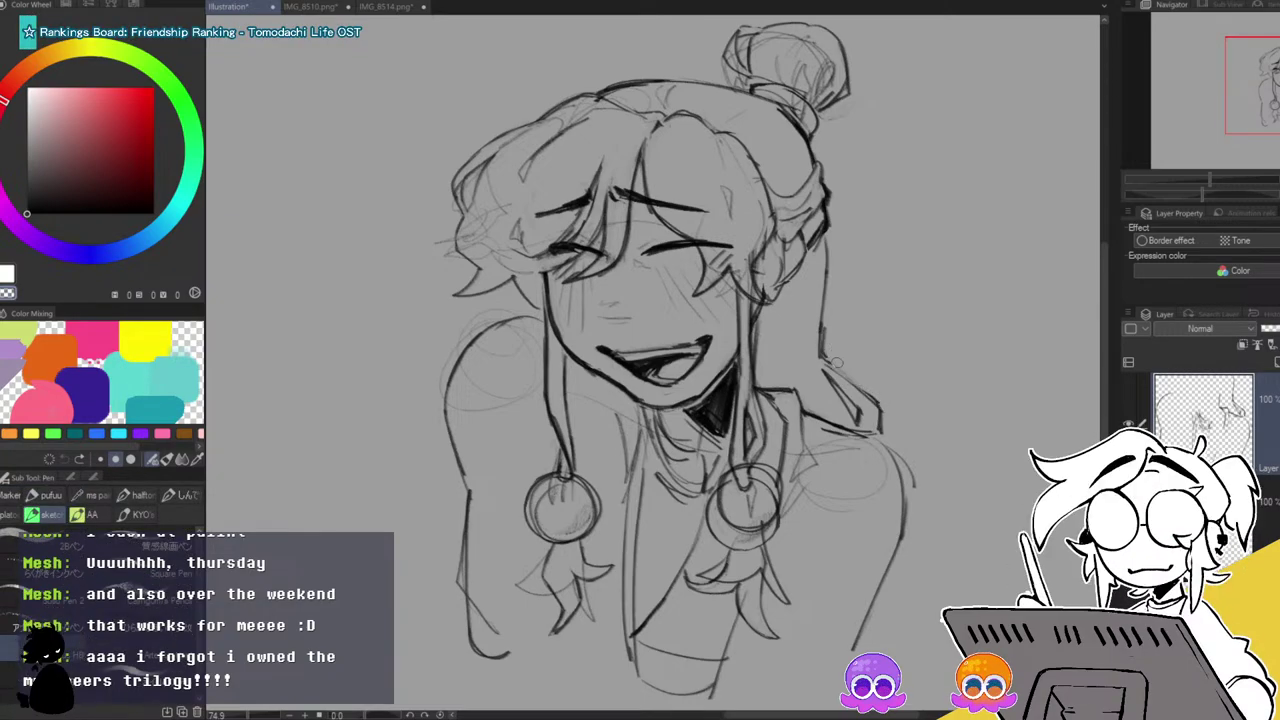
pyautogui.moveTo(888, 408); pyautogui.dragTo(820, 354)
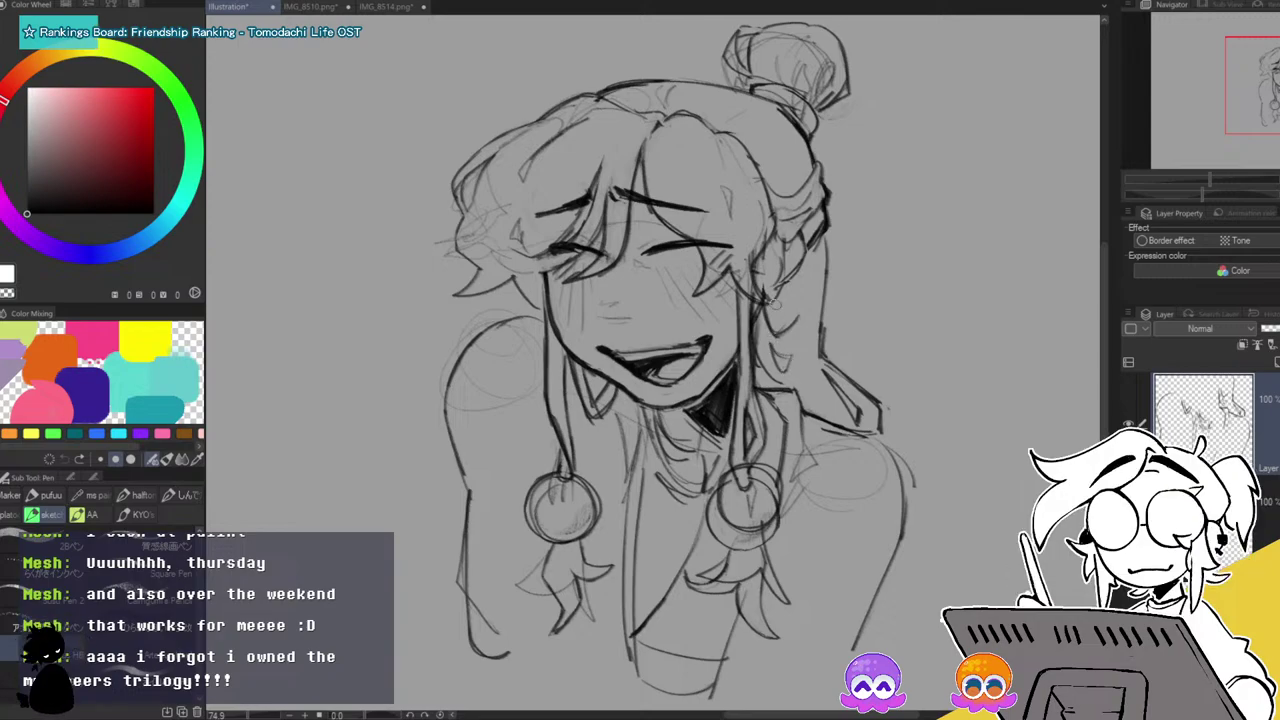
# On the head's line drawing layer, use black to reinforce the right-hand side lock's root and the left-hand hair edge beside the eye.
pyautogui.press('e')
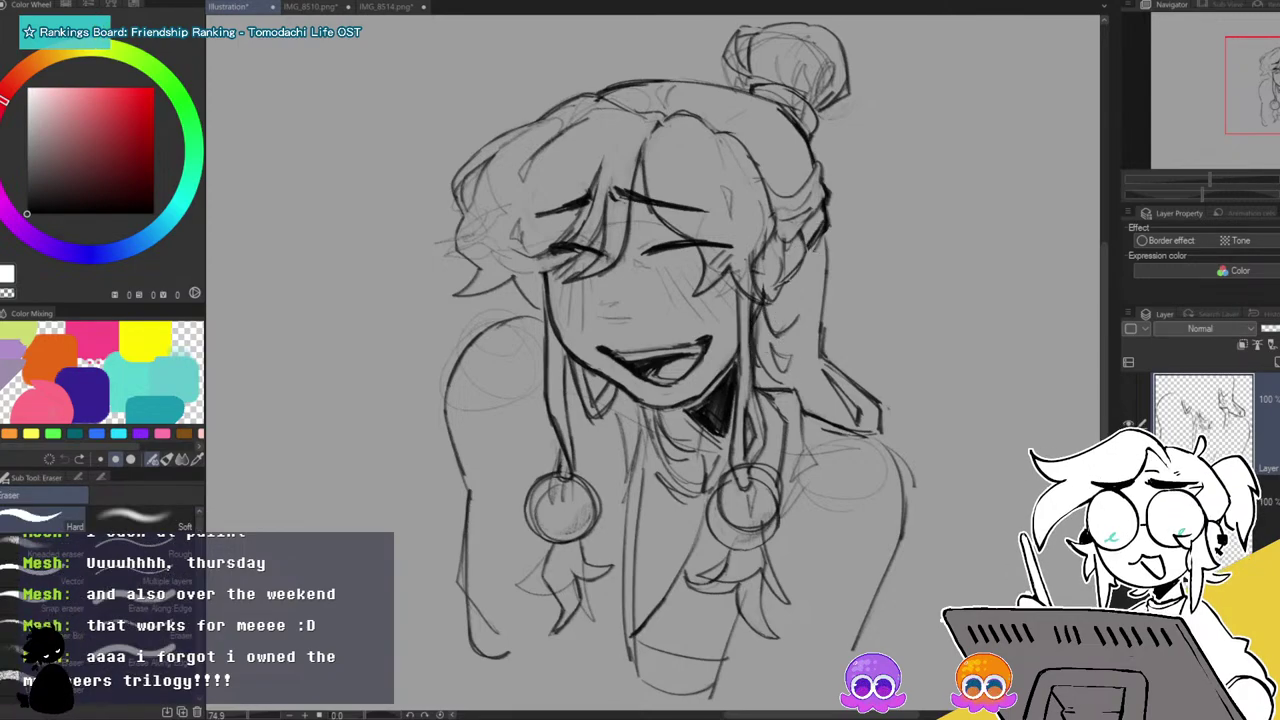
pyautogui.scroll(-2, 1200, 430)
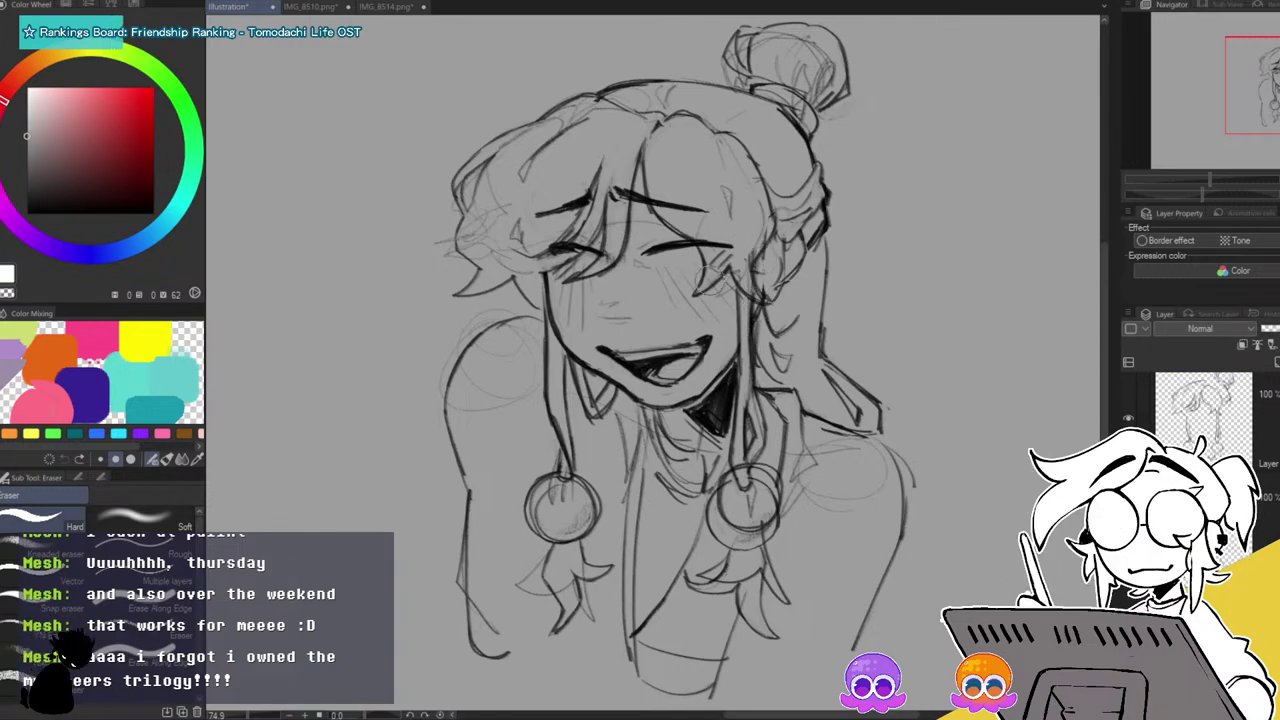
pyautogui.press('p')
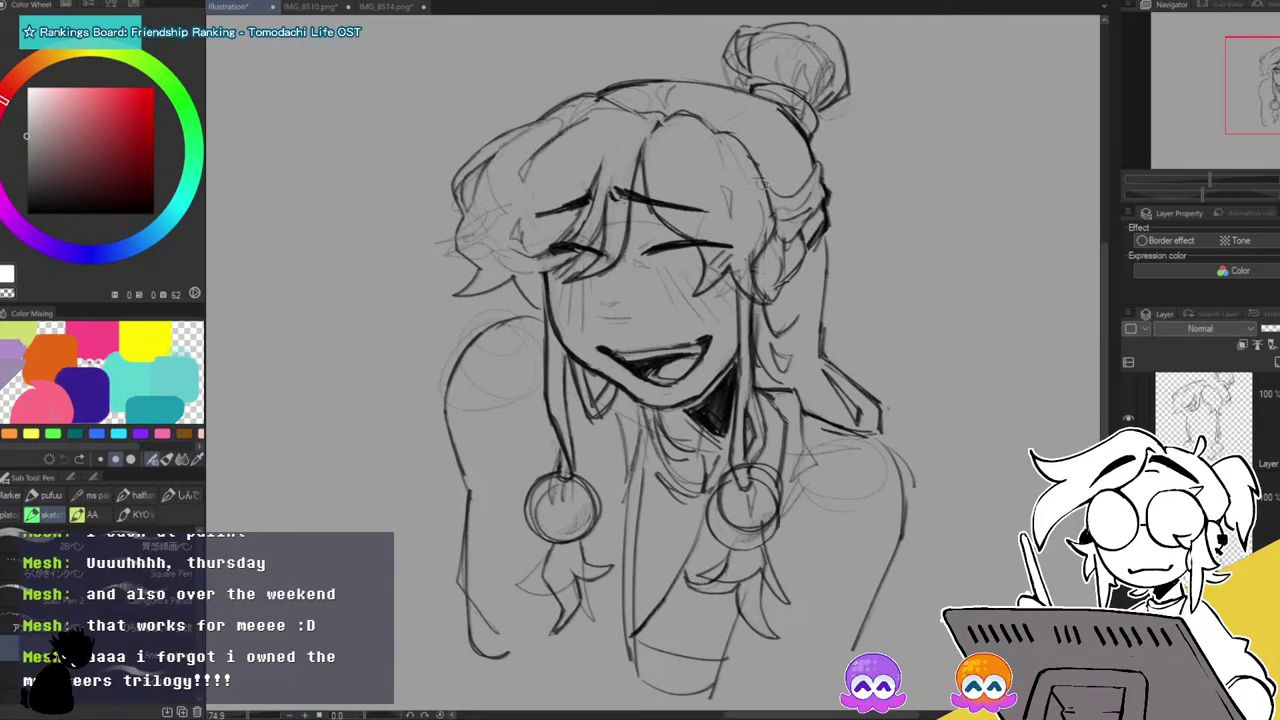
pyautogui.moveTo(51, 143); pyautogui.dragTo(28, 214)
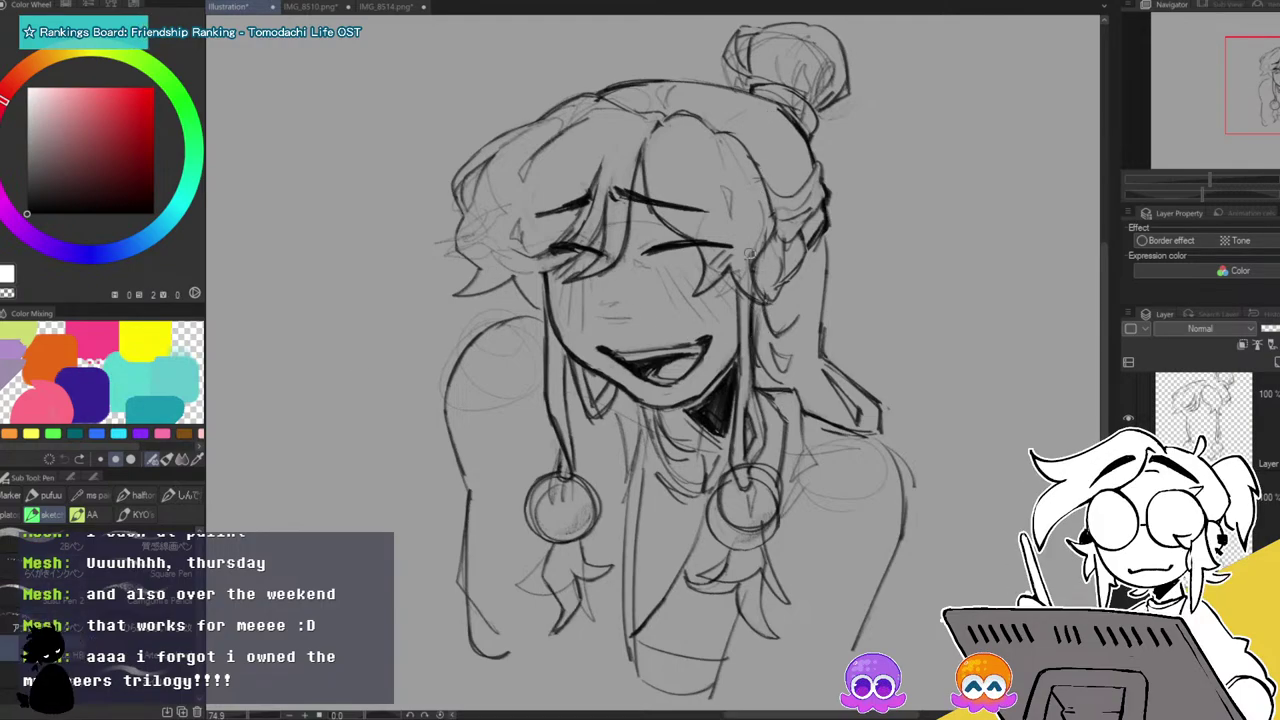
pyautogui.moveTo(764, 252); pyautogui.dragTo(768, 322)
pyautogui.moveTo(765, 242); pyautogui.dragTo(767, 298)
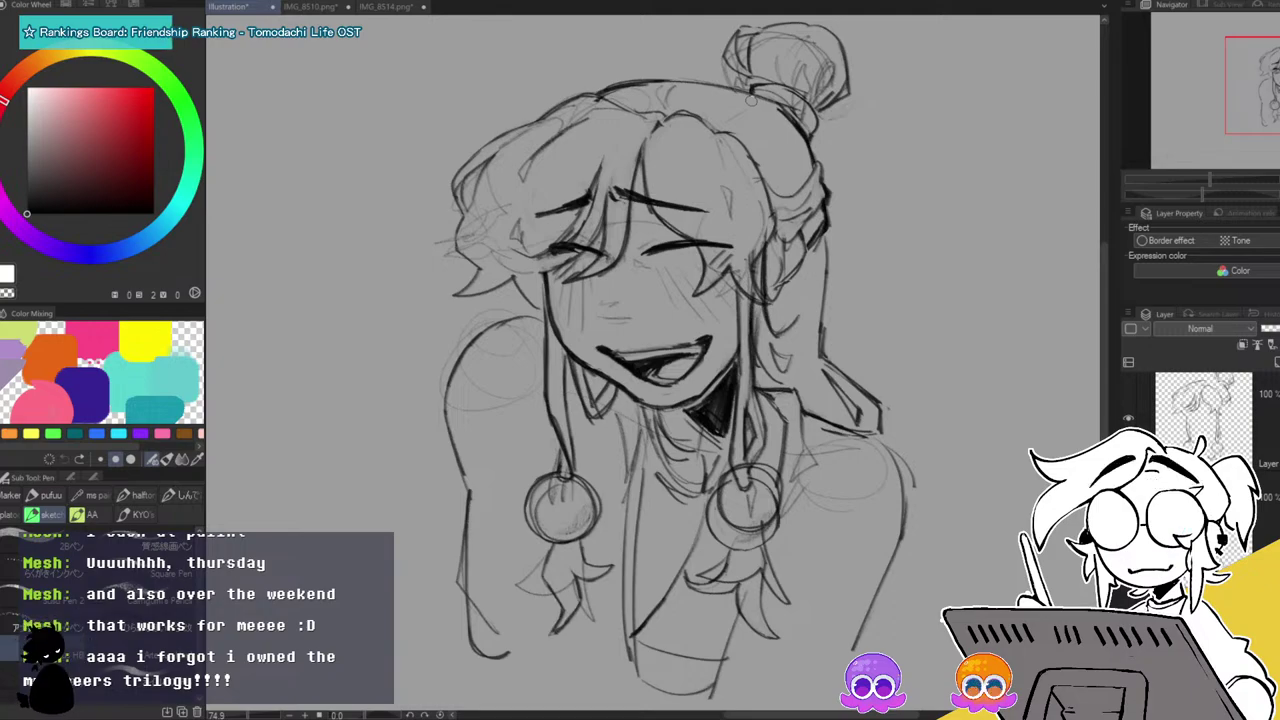
pyautogui.moveTo(503, 266); pyautogui.dragTo(568, 256)
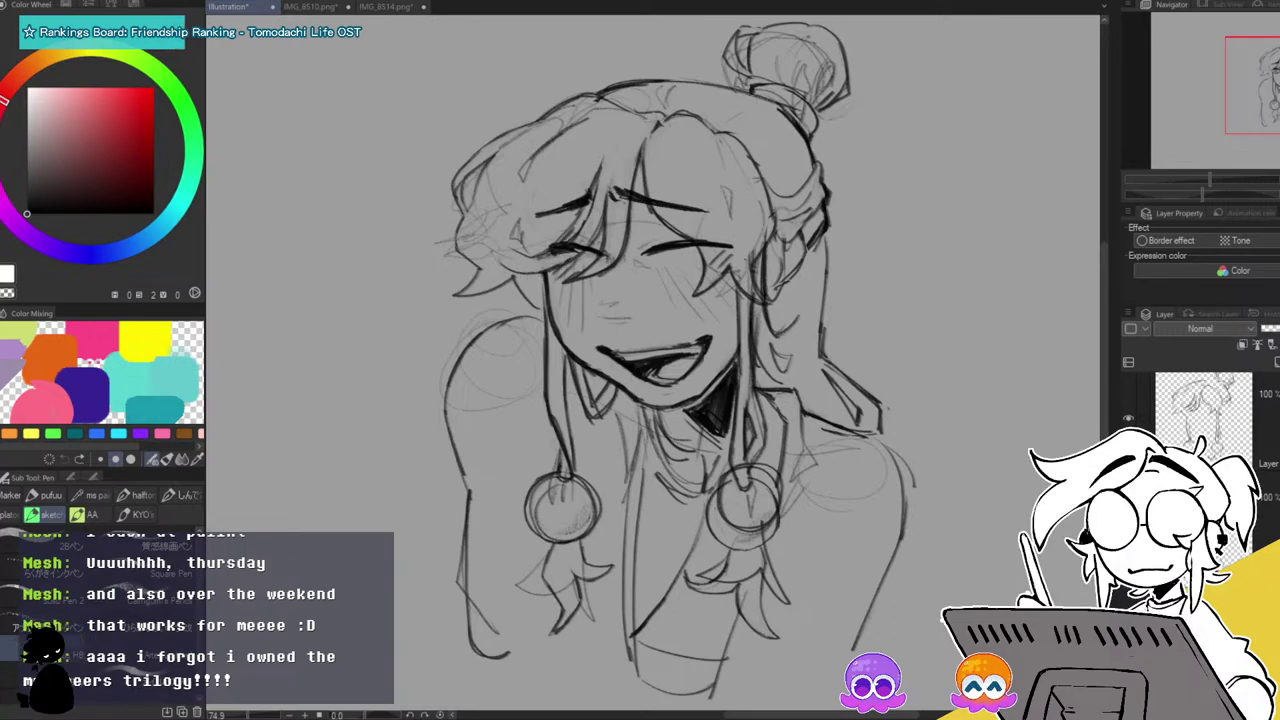
# Hide the rough sketch layer and make the top body sketch layer active again.
pyautogui.scroll(-2, 1203, 420)
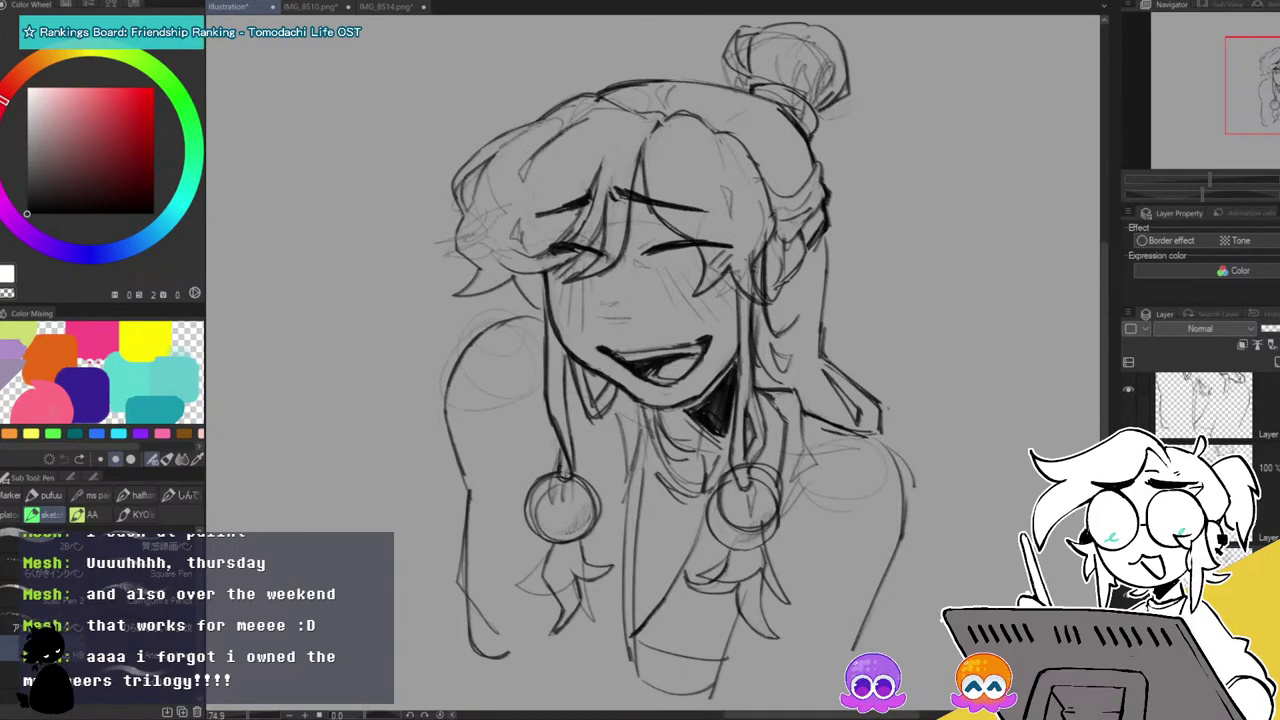
pyautogui.click(1129, 563)
pyautogui.click(1240, 495)
pyautogui.scroll(-1, 1203, 420)
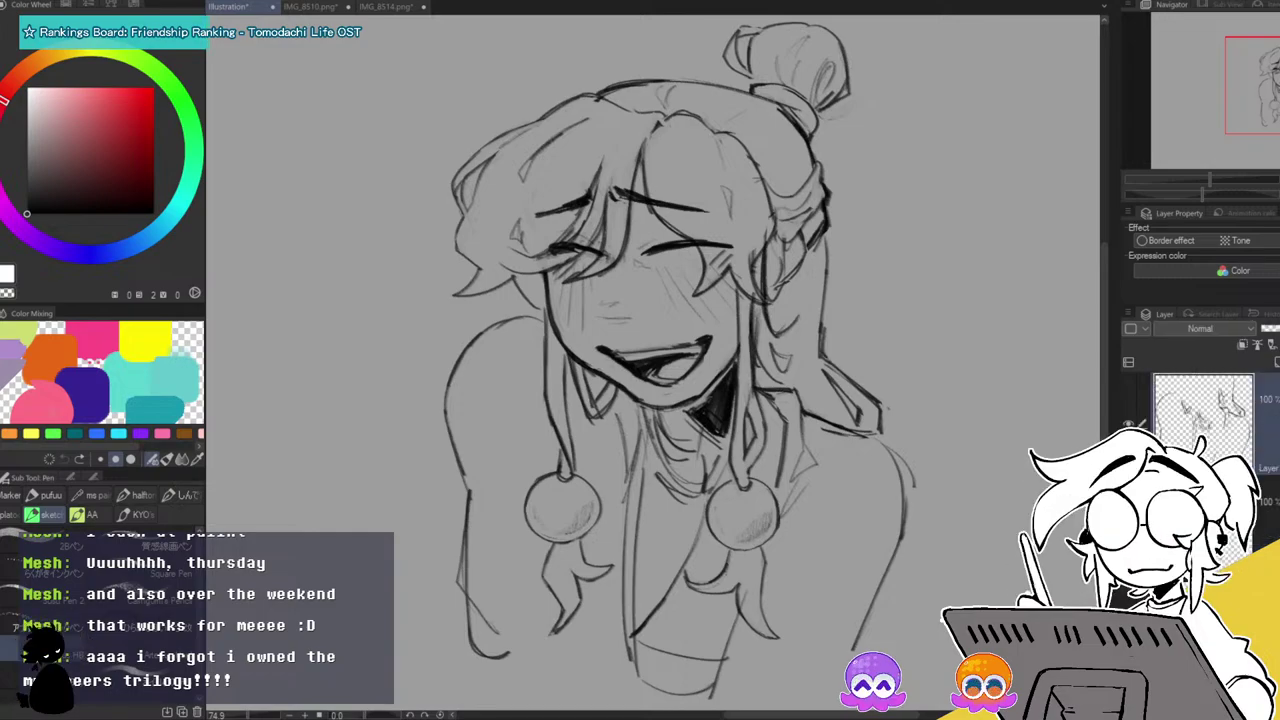
# Sketch the left-hand robe edge, the curved line below the chest and the lower edges of both sleeves.
pyautogui.moveTo(631, 459)
pyautogui.mouseDown()
pyautogui.moveTo(625, 589)
pyautogui.moveTo(649, 589)
pyautogui.mouseUp()
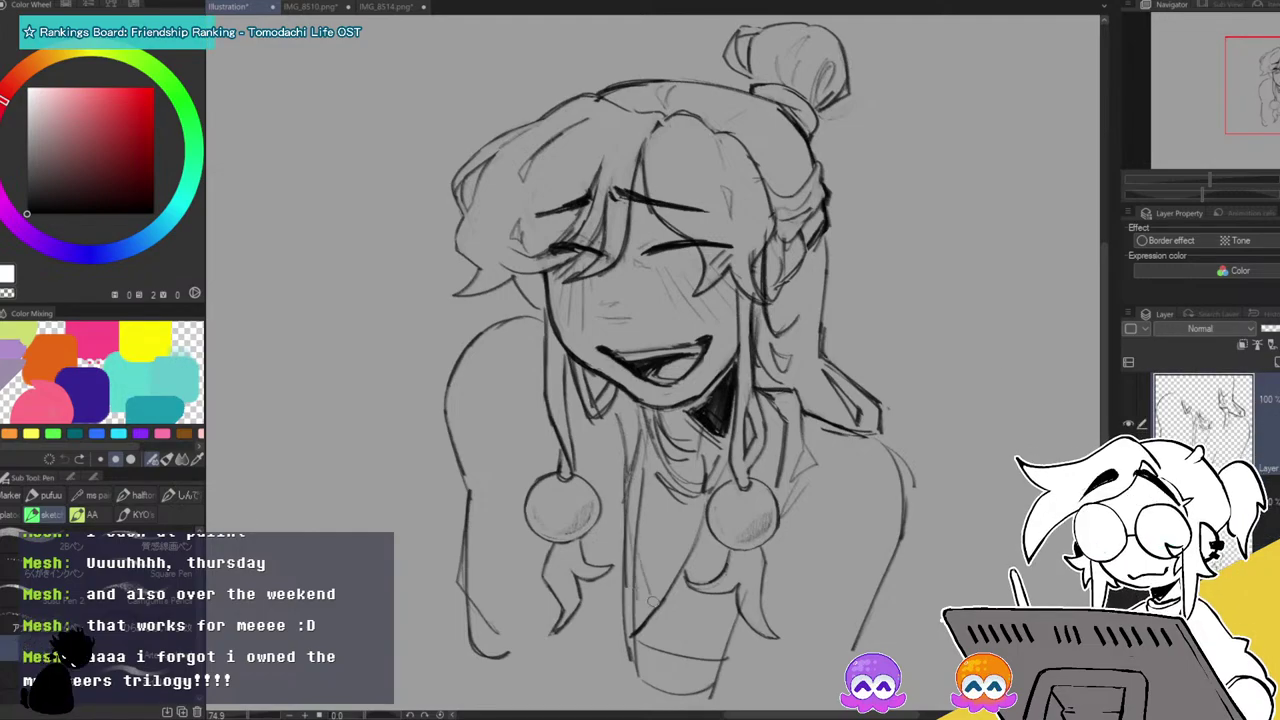
pyautogui.moveTo(631, 518); pyautogui.dragTo(664, 640)
pyautogui.moveTo(662, 636)
pyautogui.mouseDown()
pyautogui.moveTo(591, 679)
pyautogui.moveTo(486, 684)
pyautogui.moveTo(463, 664)
pyautogui.mouseUp()
pyautogui.moveTo(469, 592); pyautogui.dragTo(464, 704)
pyautogui.moveTo(757, 628)
pyautogui.mouseDown()
pyautogui.moveTo(835, 655)
pyautogui.moveTo(856, 618)
pyautogui.mouseUp()
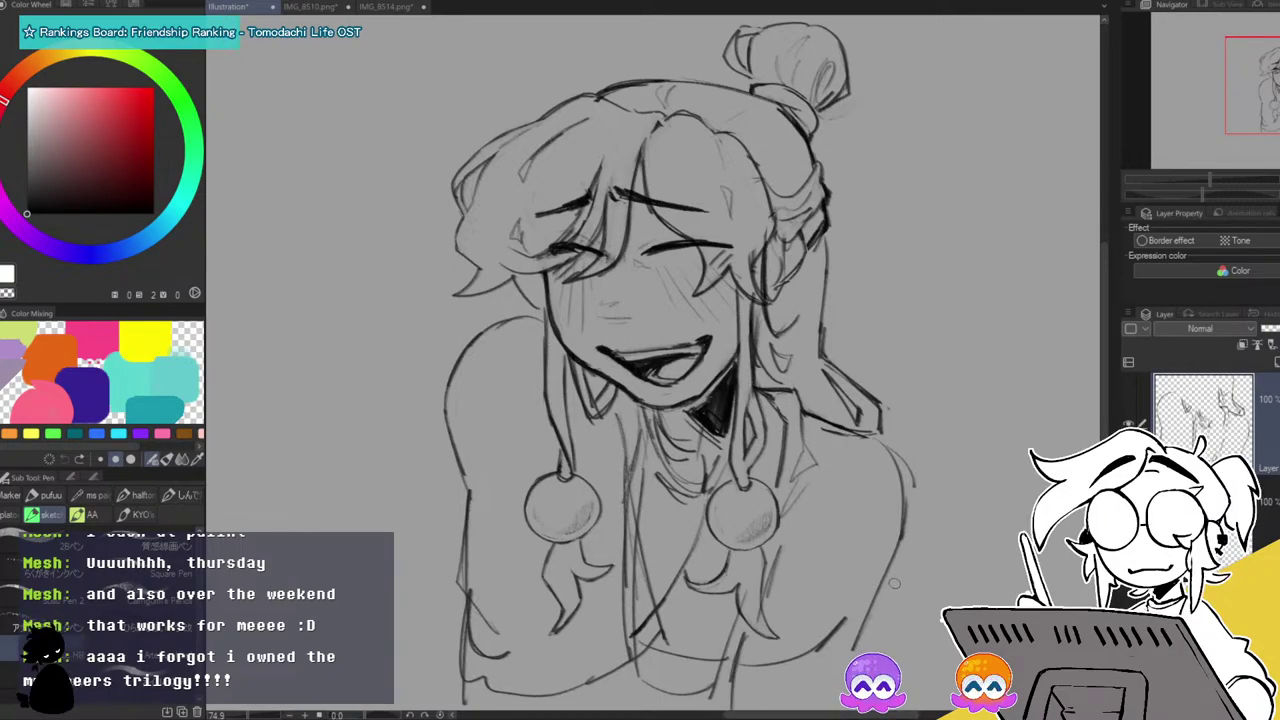
# Erase the rounded left-hand shoulder and redraw it lower and more angular, carrying the line down the arm.
pyautogui.moveTo(541, 320)
pyautogui.mouseDown()
pyautogui.moveTo(470, 327)
pyautogui.moveTo(452, 420)
pyautogui.moveTo(470, 478)
pyautogui.mouseUp()
pyautogui.press('e')
pyautogui.moveTo(480, 320)
pyautogui.mouseDown()
pyautogui.moveTo(456, 373)
pyautogui.moveTo(448, 357)
pyautogui.moveTo(527, 335)
pyautogui.mouseUp()
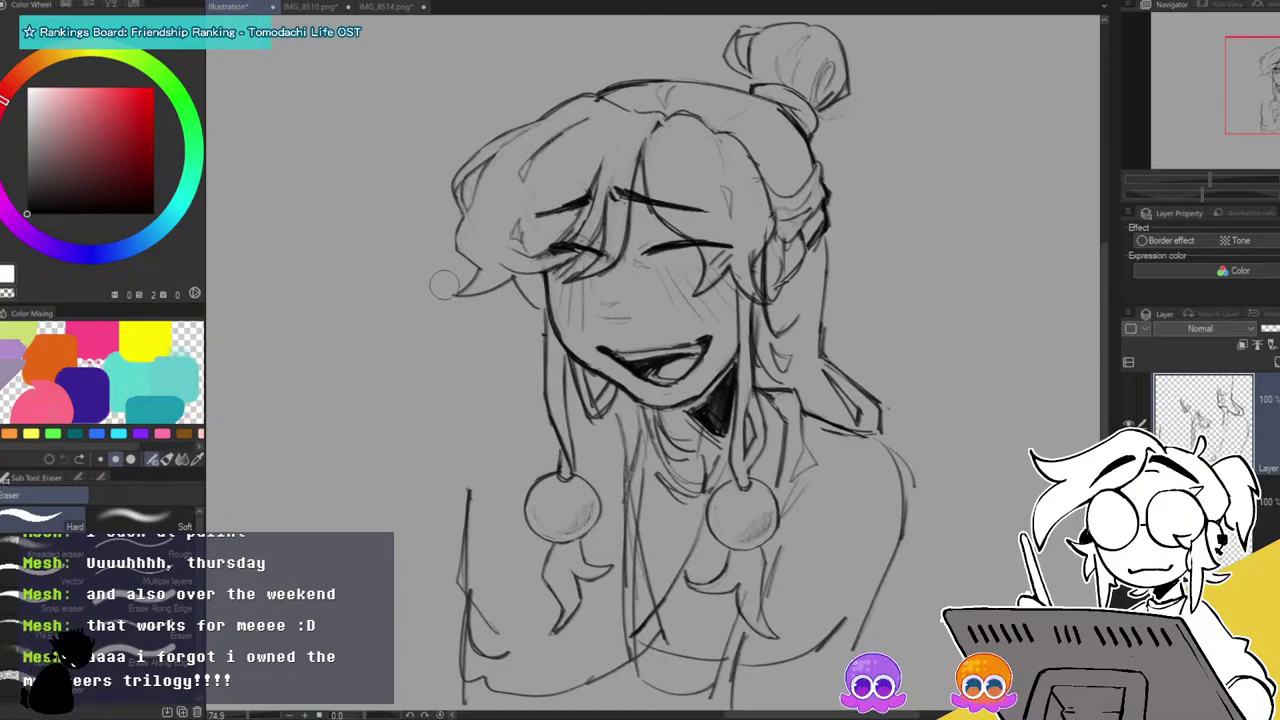
pyautogui.press('p')
pyautogui.moveTo(535, 362)
pyautogui.mouseDown()
pyautogui.moveTo(478, 368)
pyautogui.moveTo(456, 472)
pyautogui.mouseUp()
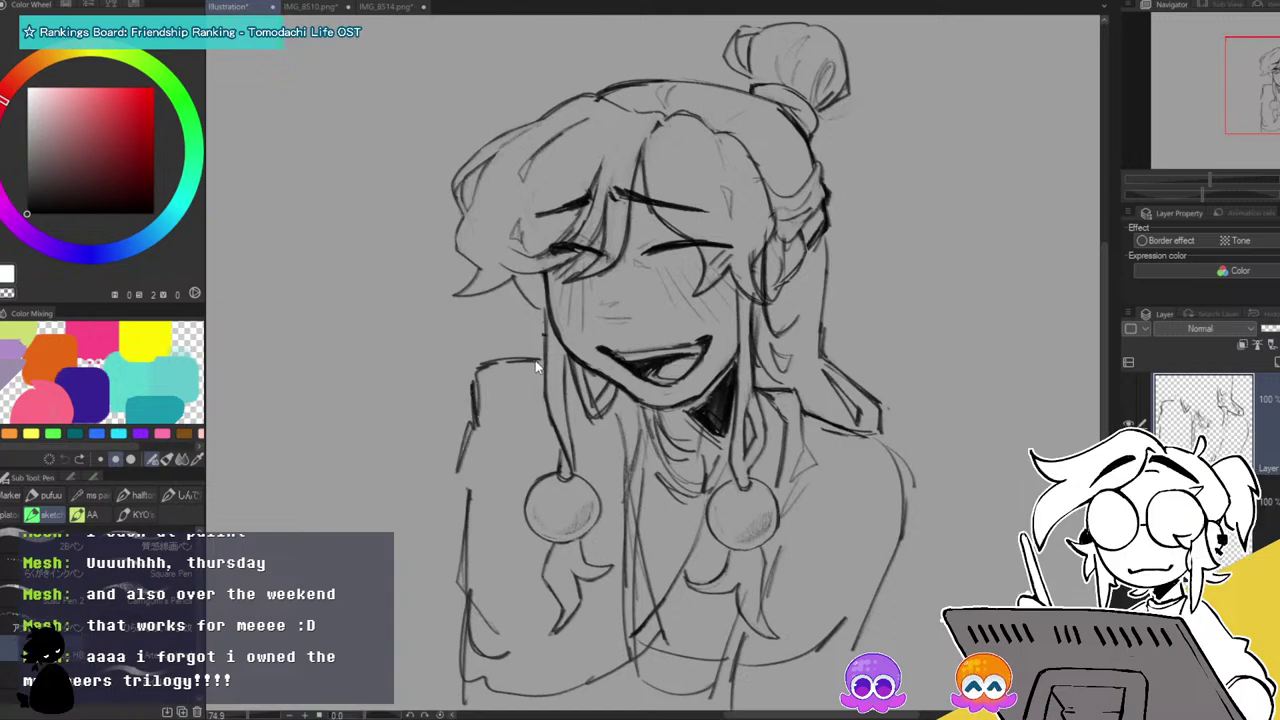
pyautogui.hotkey('ctrl', 'z')
pyautogui.hotkey('ctrl', 'z')
pyautogui.moveTo(540, 363)
pyautogui.mouseDown()
pyautogui.moveTo(470, 383)
pyautogui.moveTo(456, 449)
pyautogui.moveTo(466, 510)
pyautogui.mouseUp()
pyautogui.moveTo(466, 438)
pyautogui.mouseDown()
pyautogui.moveTo(466, 508)
pyautogui.moveTo(433, 663)
pyautogui.moveTo(445, 690)
pyautogui.moveTo(548, 696)
pyautogui.mouseUp()
# Erase the old left-hand sleeve lines and connect the new shoulder corner to the arm's outer edge.
pyautogui.press('e')
pyautogui.moveTo(478, 580); pyautogui.dragTo(475, 655)
pyautogui.moveTo(464, 518)
pyautogui.mouseDown()
pyautogui.moveTo(462, 580)
pyautogui.moveTo(474, 460)
pyautogui.mouseUp()
pyautogui.moveTo(496, 660); pyautogui.dragTo(470, 638)
pyautogui.moveTo(460, 688); pyautogui.dragTo(503, 686)
pyautogui.moveTo(592, 653); pyautogui.dragTo(529, 689)
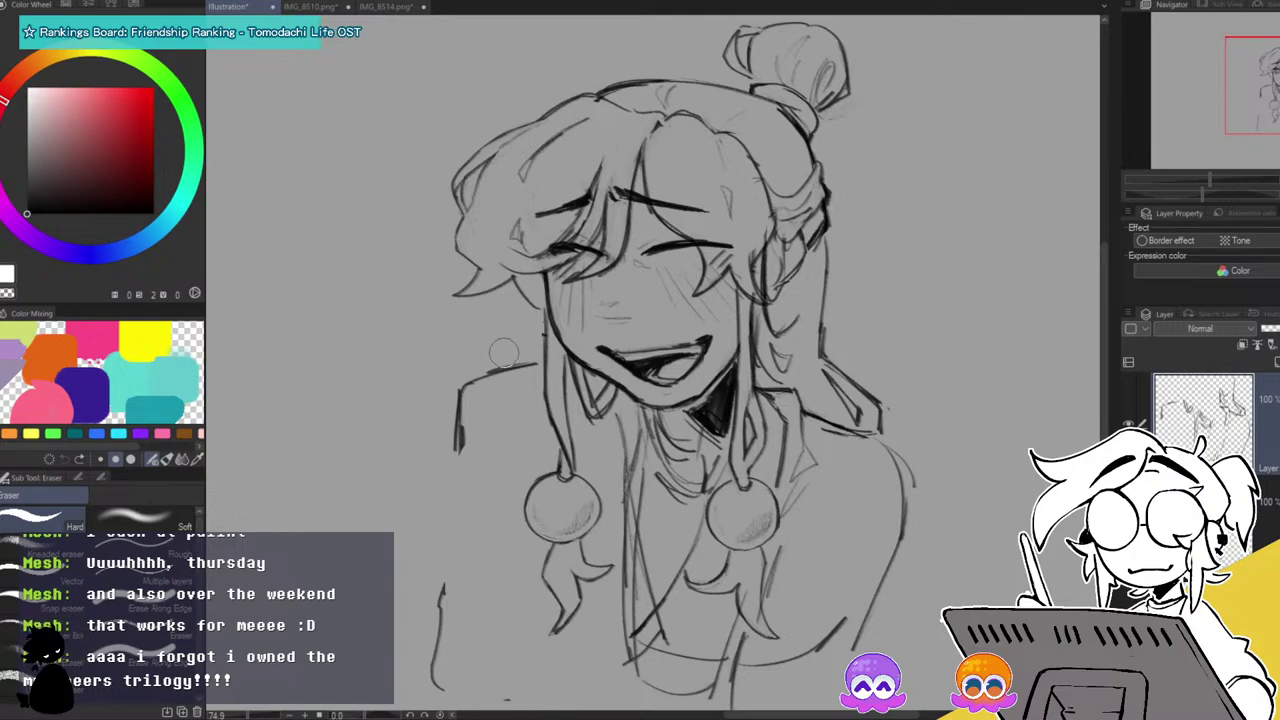
pyautogui.press('p')
pyautogui.moveTo(452, 452); pyautogui.dragTo(450, 572)
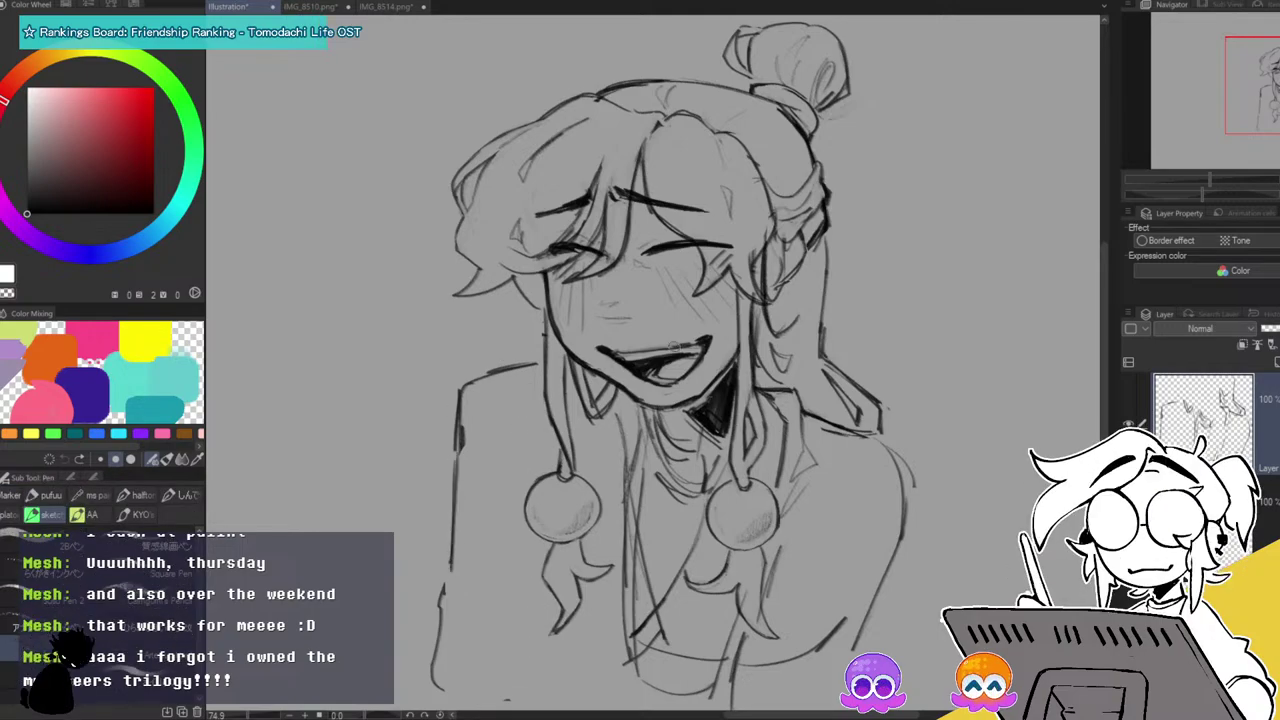
pyautogui.moveTo(476, 407)
pyautogui.mouseDown()
pyautogui.moveTo(458, 398)
pyautogui.moveTo(478, 372)
pyautogui.mouseUp()
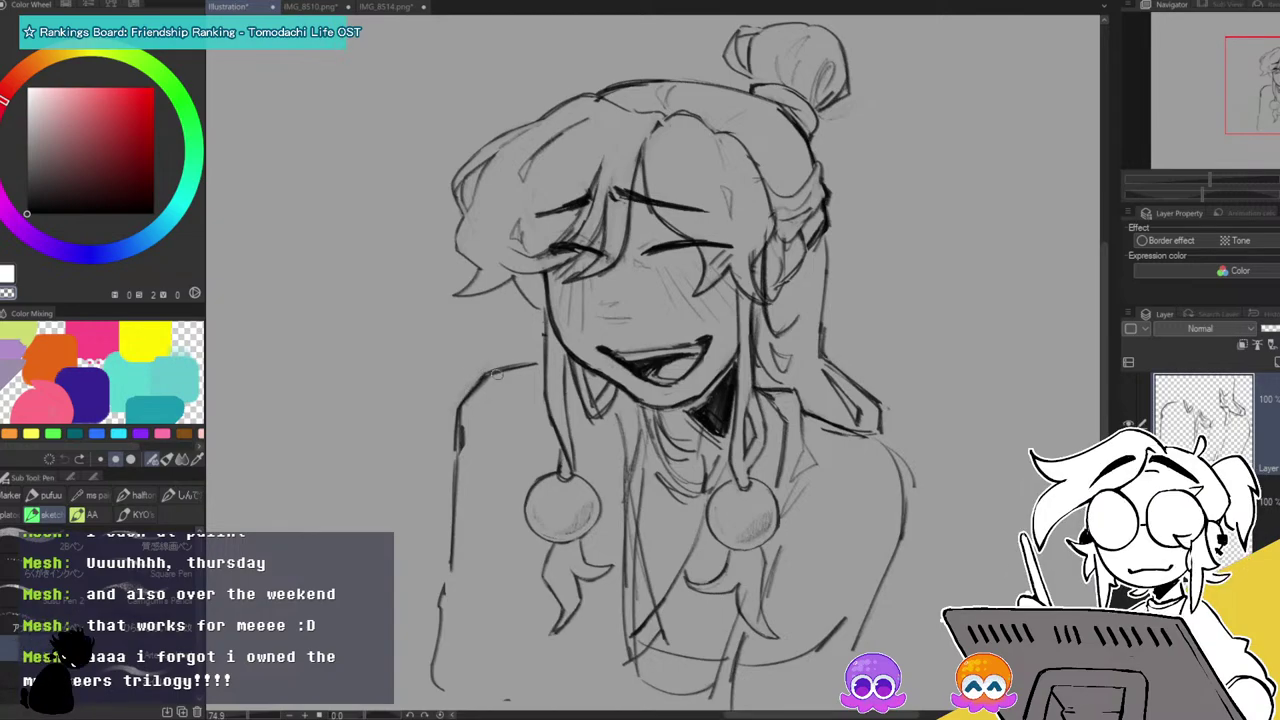
# Darken the slope of the right-hand shoulder and add loose hair ends beside the neck and the right-hand arm.
pyautogui.moveTo(806, 411)
pyautogui.mouseDown()
pyautogui.moveTo(877, 454)
pyautogui.moveTo(900, 505)
pyautogui.mouseUp()
pyautogui.moveTo(872, 450); pyautogui.dragTo(906, 508)
pyautogui.moveTo(879, 408); pyautogui.dragTo(885, 450)
pyautogui.moveTo(532, 330); pyautogui.dragTo(516, 362)
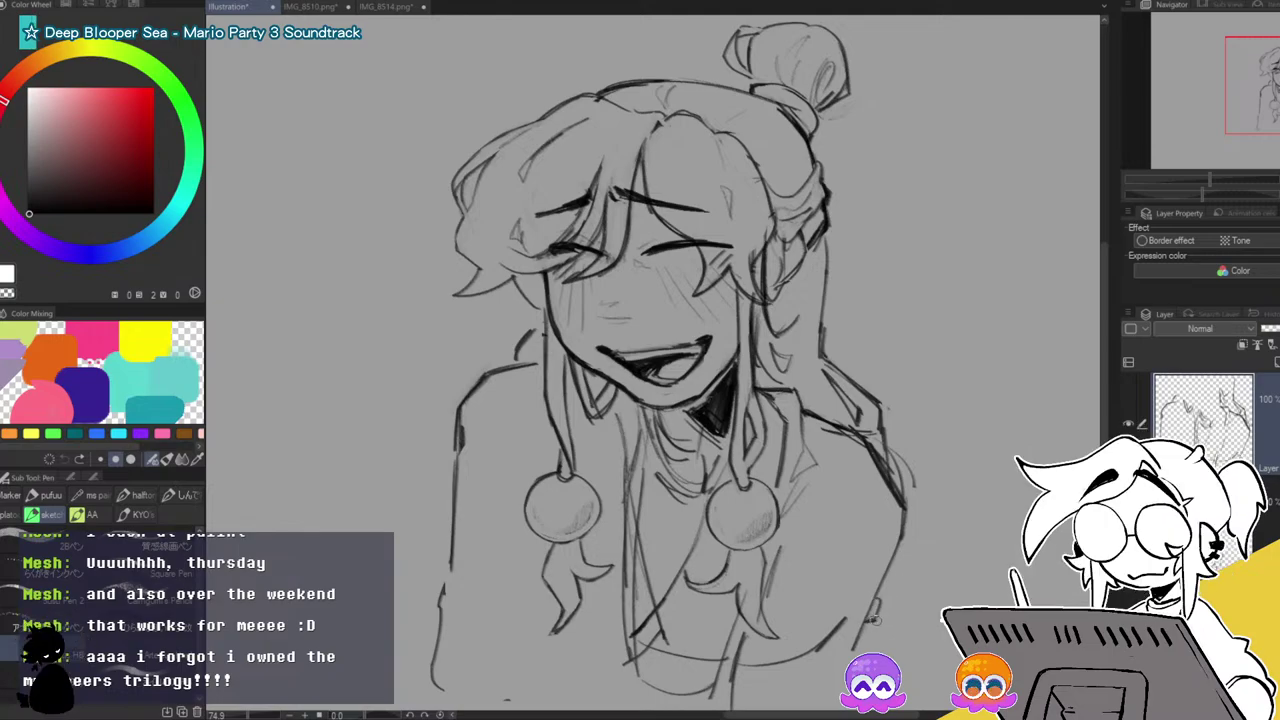
pyautogui.moveTo(881, 613); pyautogui.dragTo(936, 597)
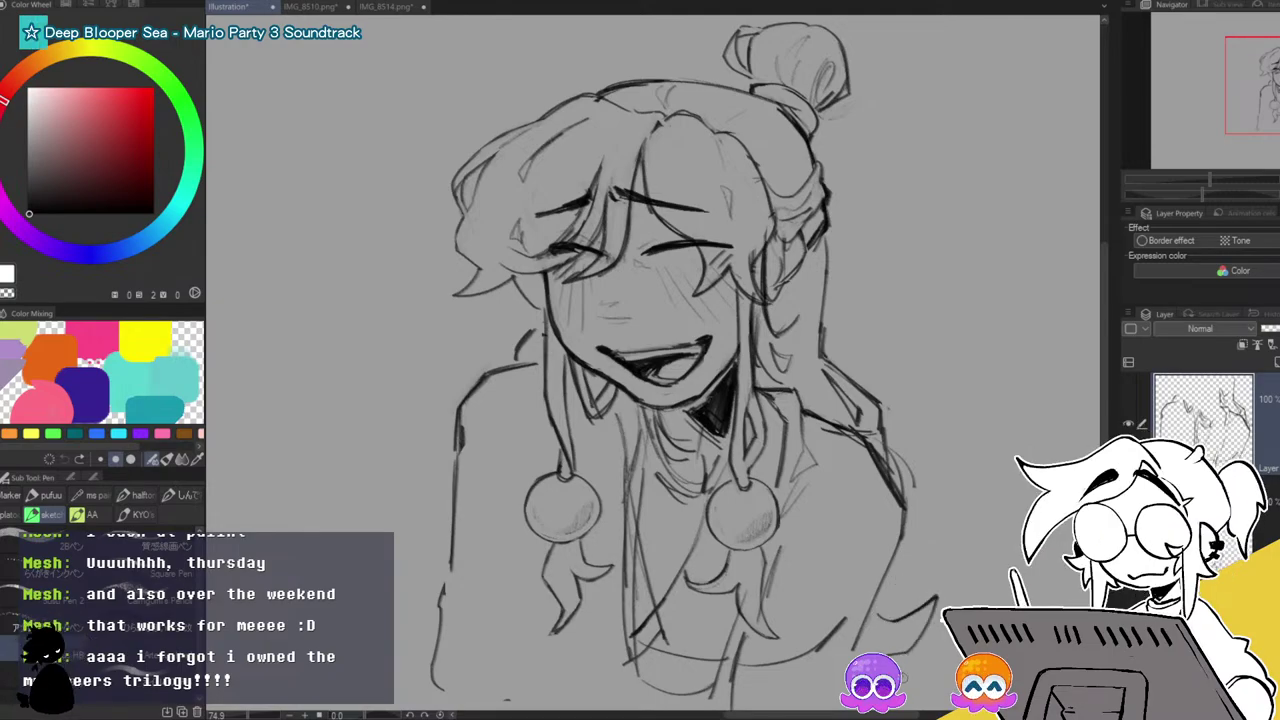
# Erase the lines crossing the lower chest and redraw the diagonal collar edge running down from the right-hand bead.
pyautogui.moveTo(1262, 84); pyautogui.dragTo(1270, 92)
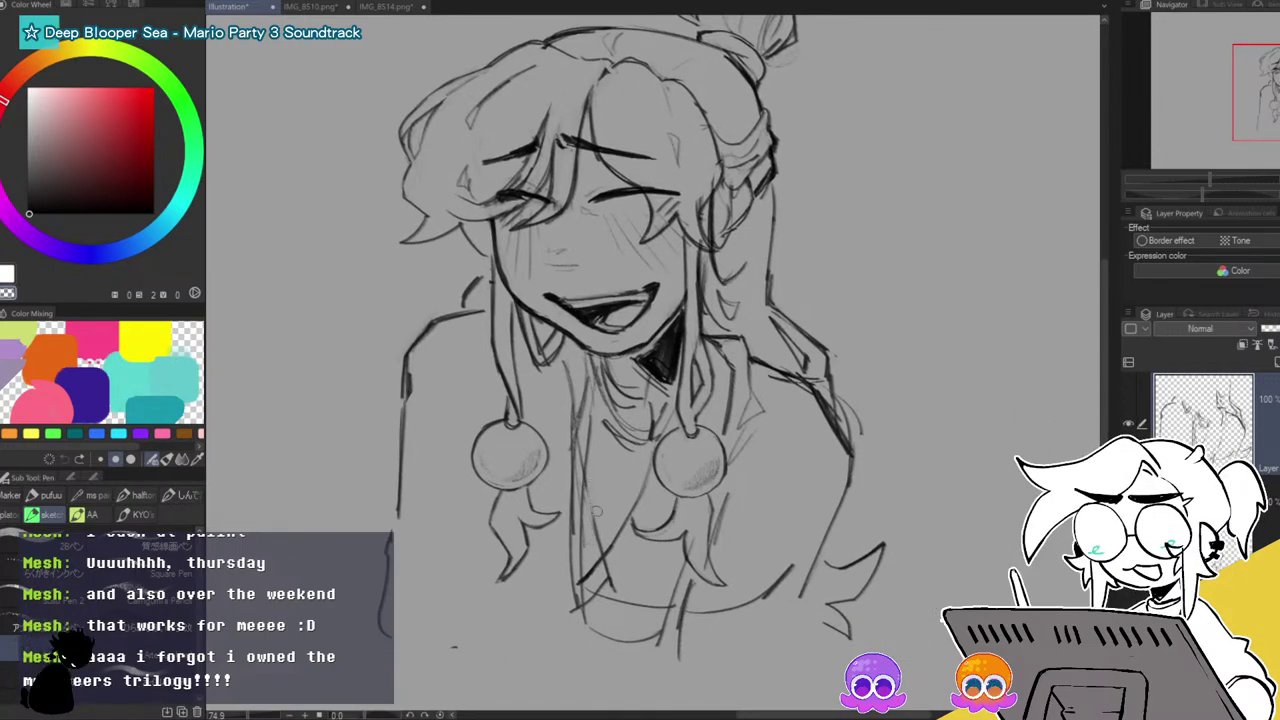
pyautogui.press('e')
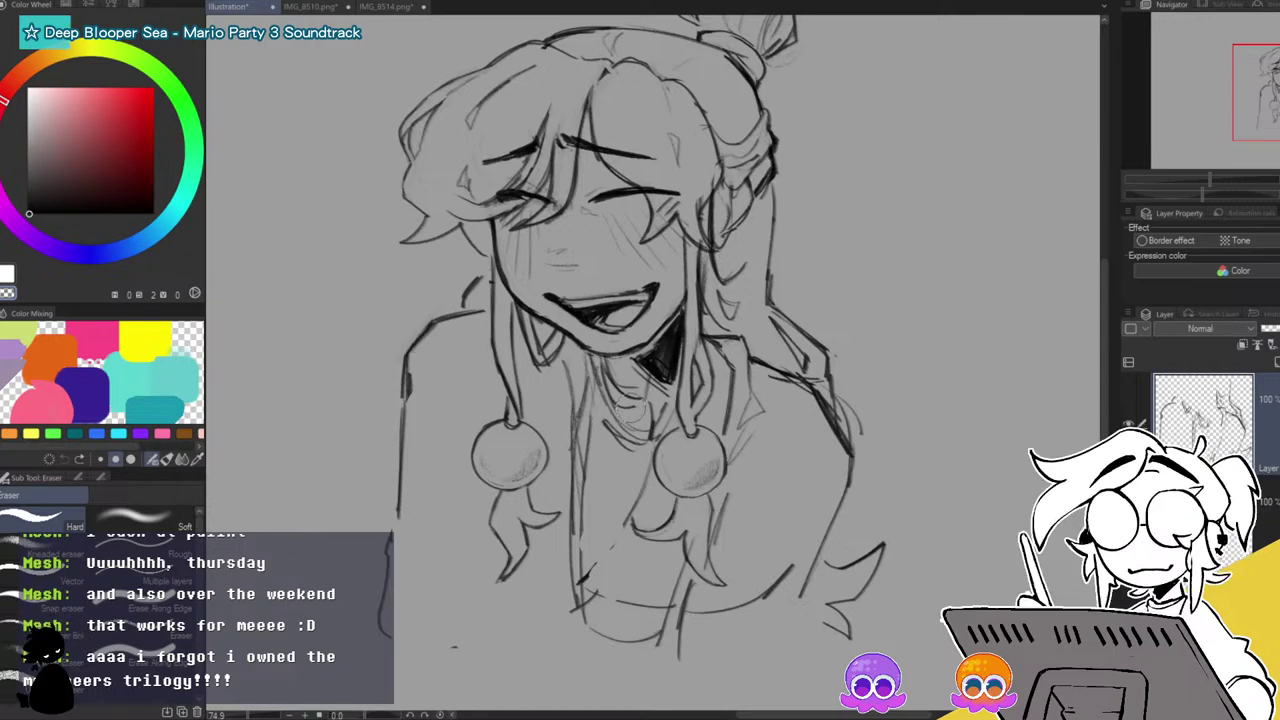
pyautogui.press('p')
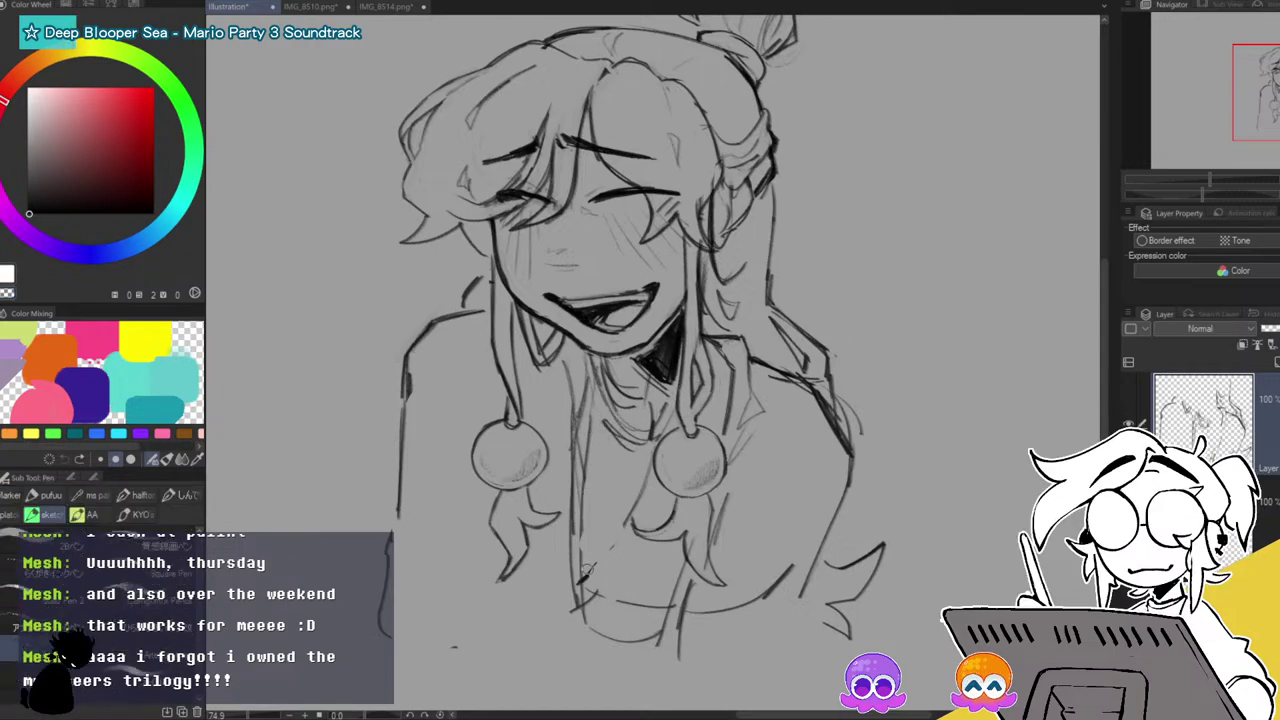
pyautogui.hotkey('ctrl', 'z')
pyautogui.moveTo(631, 513)
pyautogui.mouseDown()
pyautogui.moveTo(582, 580)
pyautogui.moveTo(598, 588)
pyautogui.mouseUp()
pyautogui.moveTo(661, 478); pyautogui.dragTo(643, 524)
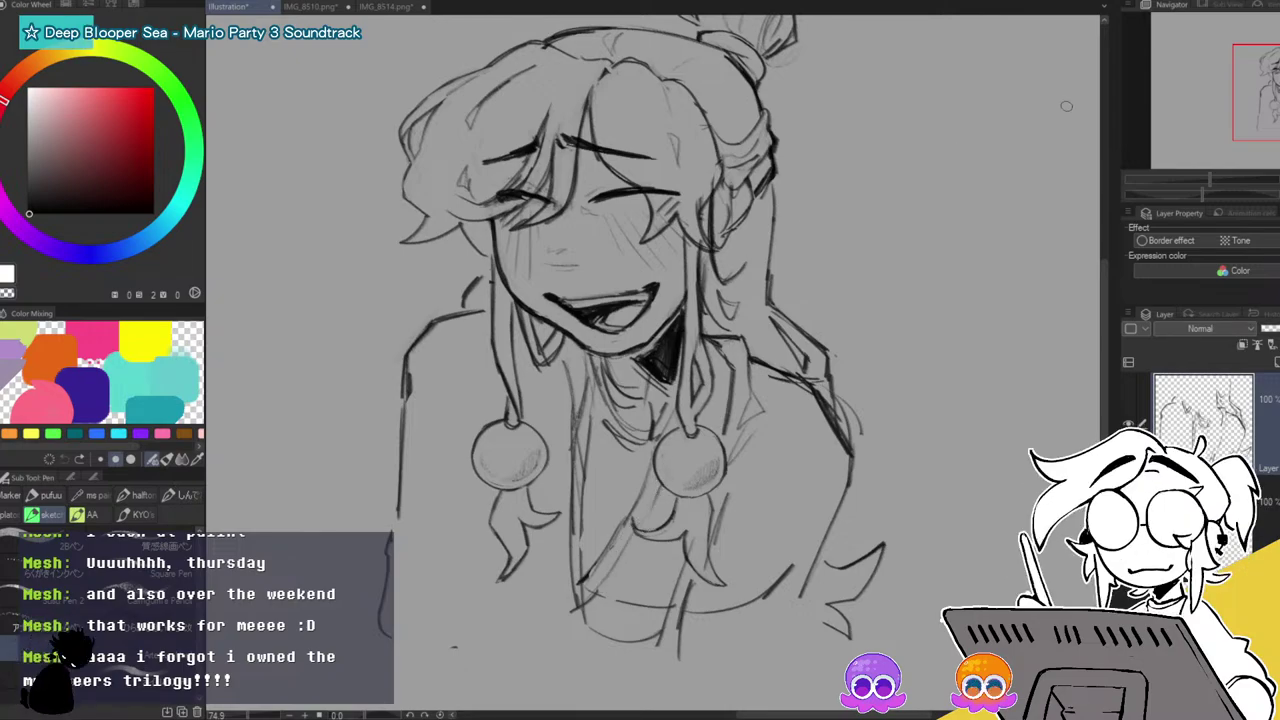
# Erase the neck folds and overlapping left-hand lapel lines, and redraw the lapel's inner edge from neck to waist.
pyautogui.scroll(2, 1066, 106)
pyautogui.press('e')
pyautogui.moveTo(612, 420)
pyautogui.mouseDown()
pyautogui.moveTo(615, 463)
pyautogui.moveTo(632, 434)
pyautogui.moveTo(640, 451)
pyautogui.moveTo(625, 451)
pyautogui.moveTo(613, 410)
pyautogui.moveTo(611, 421)
pyautogui.moveTo(602, 397)
pyautogui.moveTo(589, 399)
pyautogui.moveTo(589, 500)
pyautogui.mouseUp()
pyautogui.moveTo(585, 440); pyautogui.dragTo(577, 593)
pyautogui.moveTo(590, 380); pyautogui.dragTo(587, 434)
pyautogui.press('p')
pyautogui.moveTo(591, 390); pyautogui.dragTo(587, 481)
pyautogui.moveTo(586, 386); pyautogui.dragTo(579, 636)
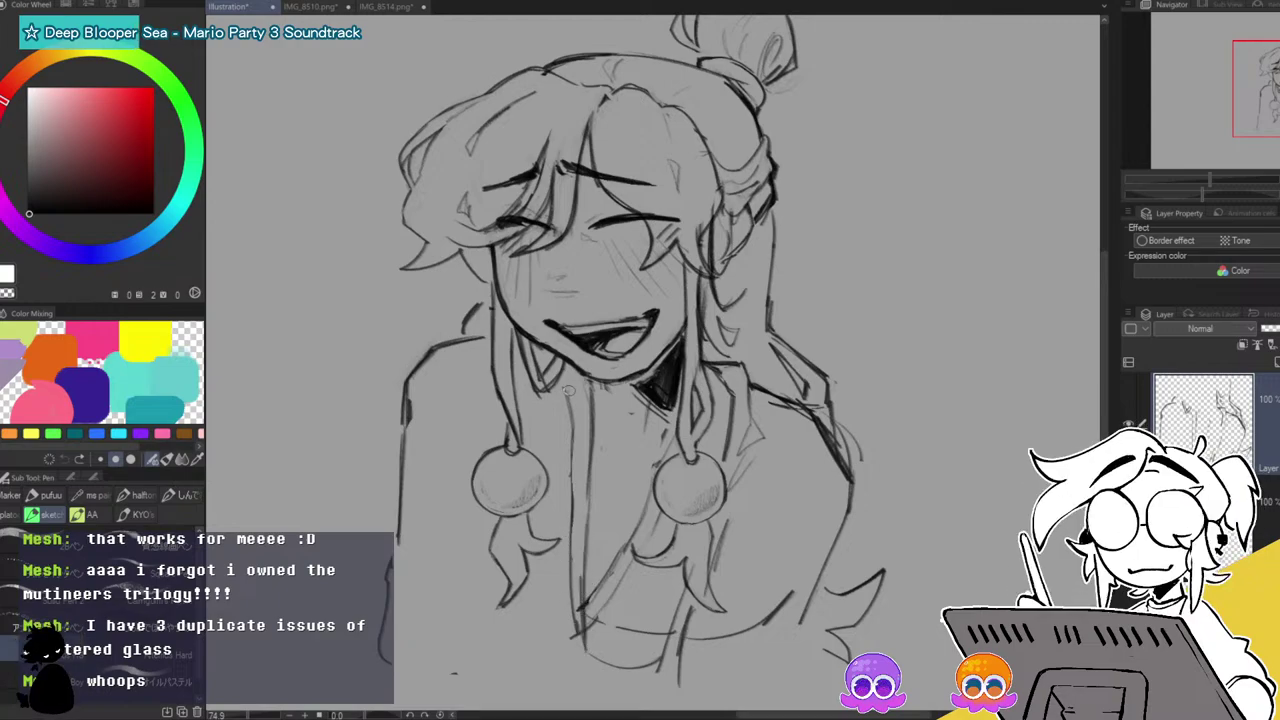
# Erase the left-hand lapel's outer edge and redraw it as a lighter line down past the waist.
pyautogui.press('e')
pyautogui.moveTo(567, 386); pyautogui.dragTo(568, 486)
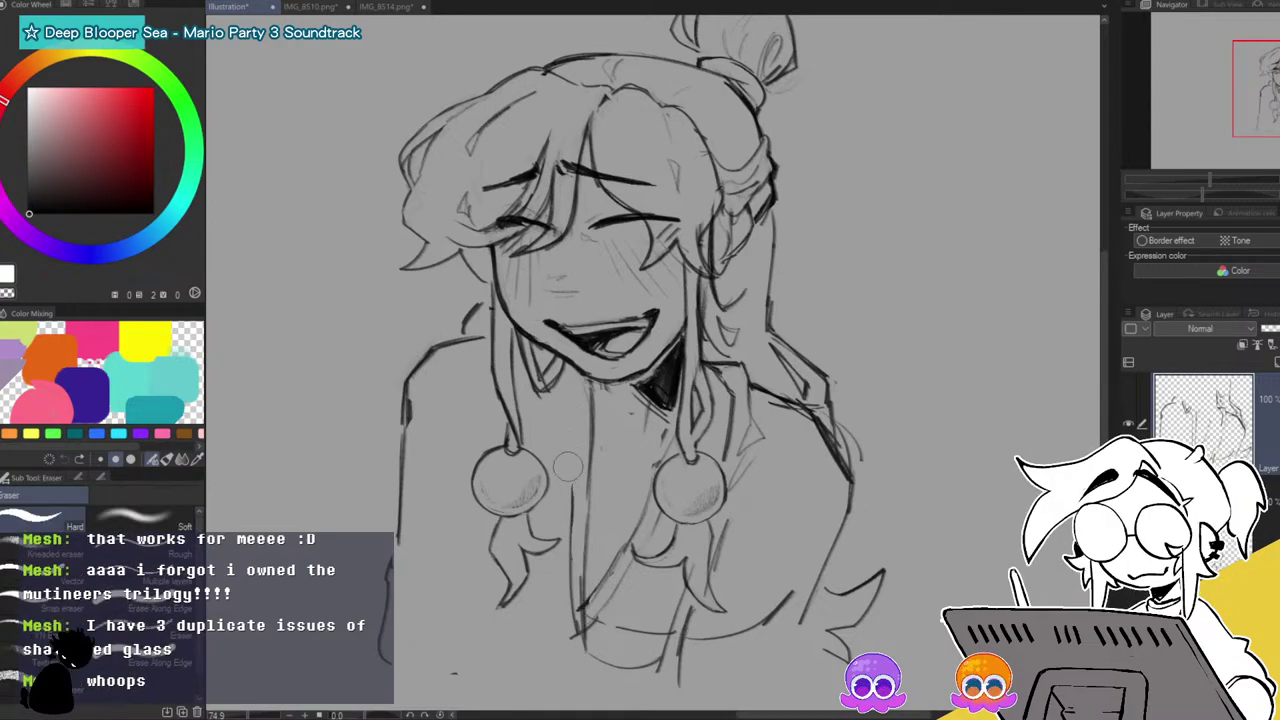
pyautogui.press('p')
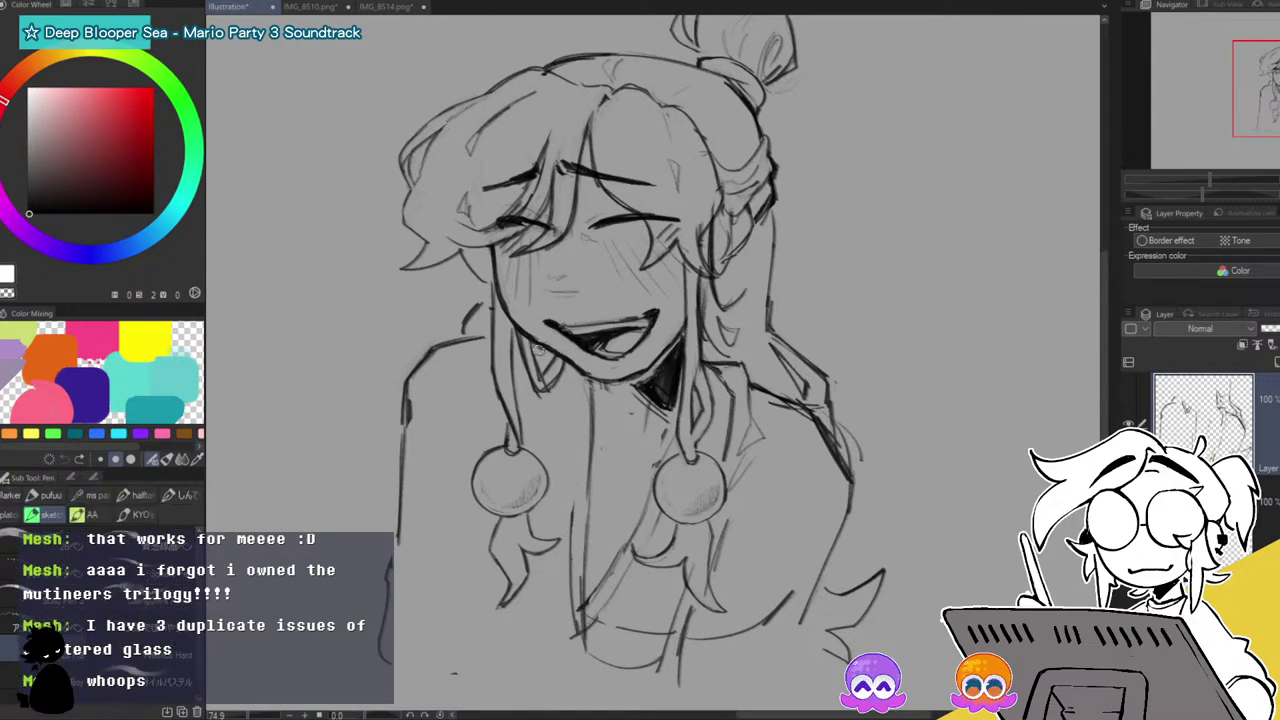
pyautogui.moveTo(576, 378); pyautogui.dragTo(571, 516)
pyautogui.moveTo(573, 582); pyautogui.dragTo(577, 656)
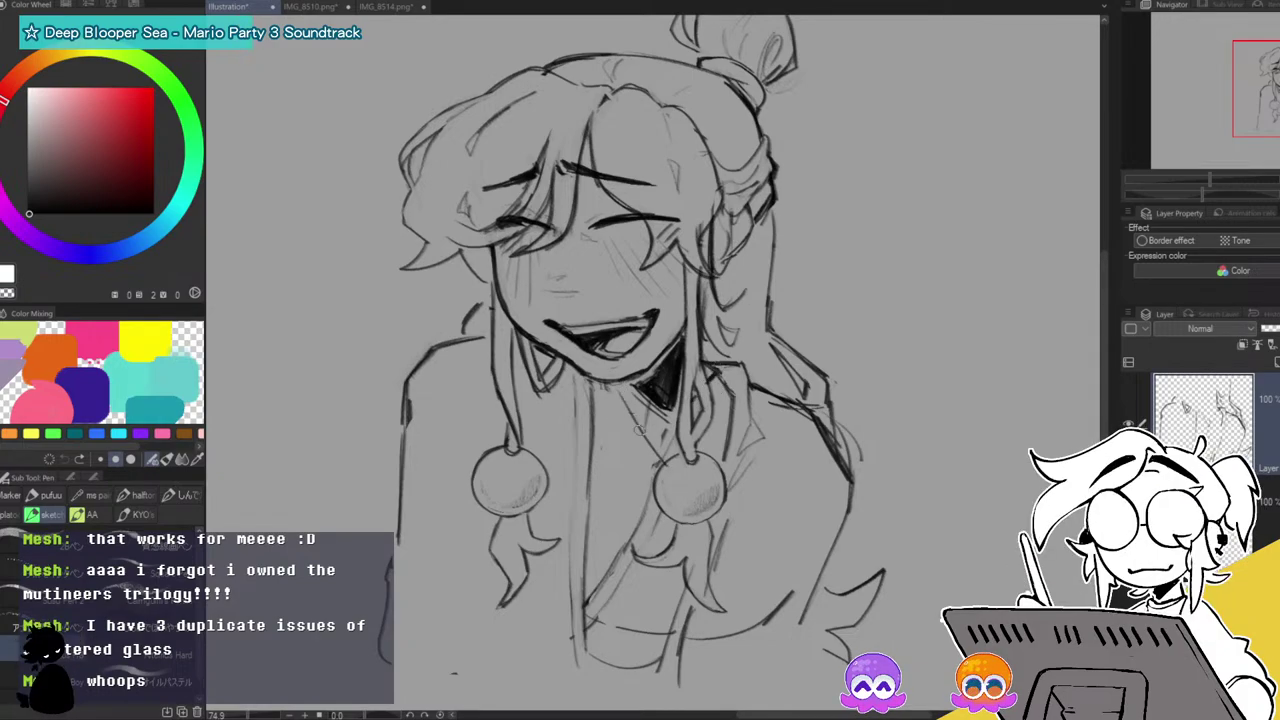
# Draw the crossed inner collar over the chest, clean up below the crossing, and add short fabric folds.
pyautogui.moveTo(606, 434)
pyautogui.mouseDown()
pyautogui.moveTo(645, 494)
pyautogui.moveTo(649, 553)
pyautogui.mouseUp()
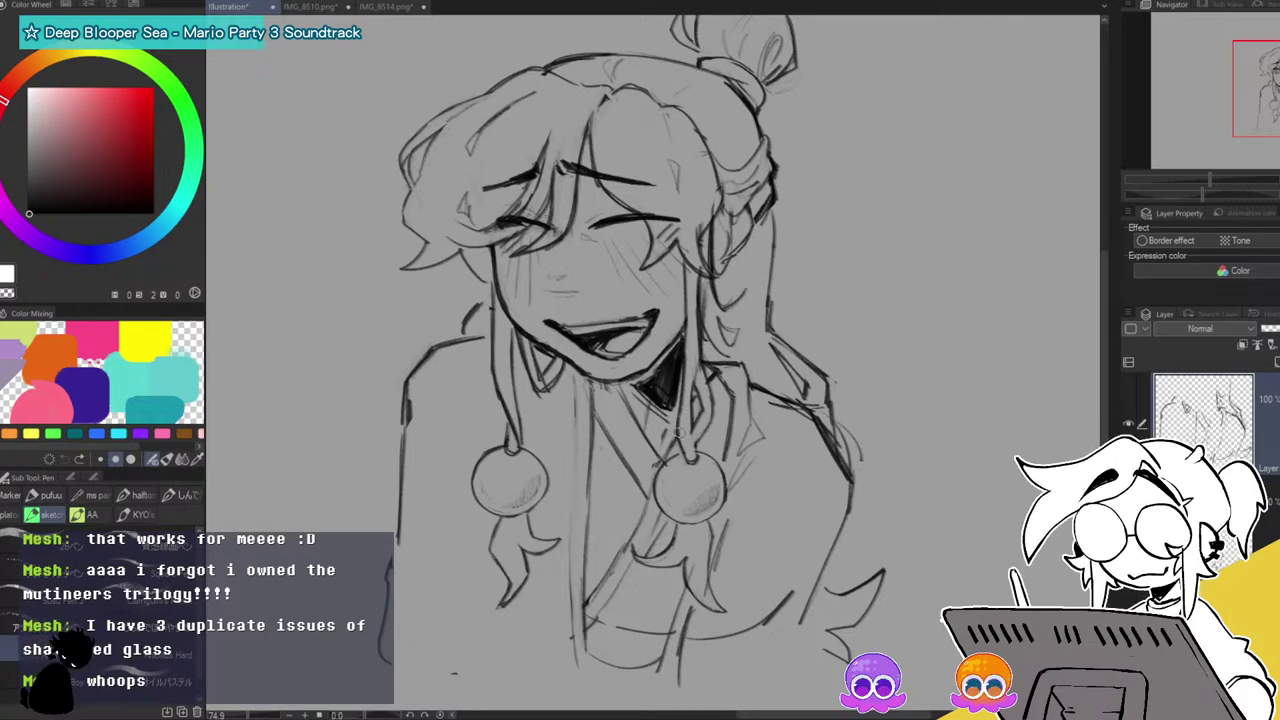
pyautogui.moveTo(664, 459)
pyautogui.mouseDown()
pyautogui.moveTo(574, 613)
pyautogui.moveTo(599, 632)
pyautogui.moveTo(641, 574)
pyautogui.moveTo(615, 613)
pyautogui.moveTo(667, 532)
pyautogui.moveTo(649, 545)
pyautogui.moveTo(657, 503)
pyautogui.moveTo(627, 592)
pyautogui.moveTo(604, 606)
pyautogui.moveTo(640, 605)
pyautogui.mouseUp()
pyautogui.press('e')
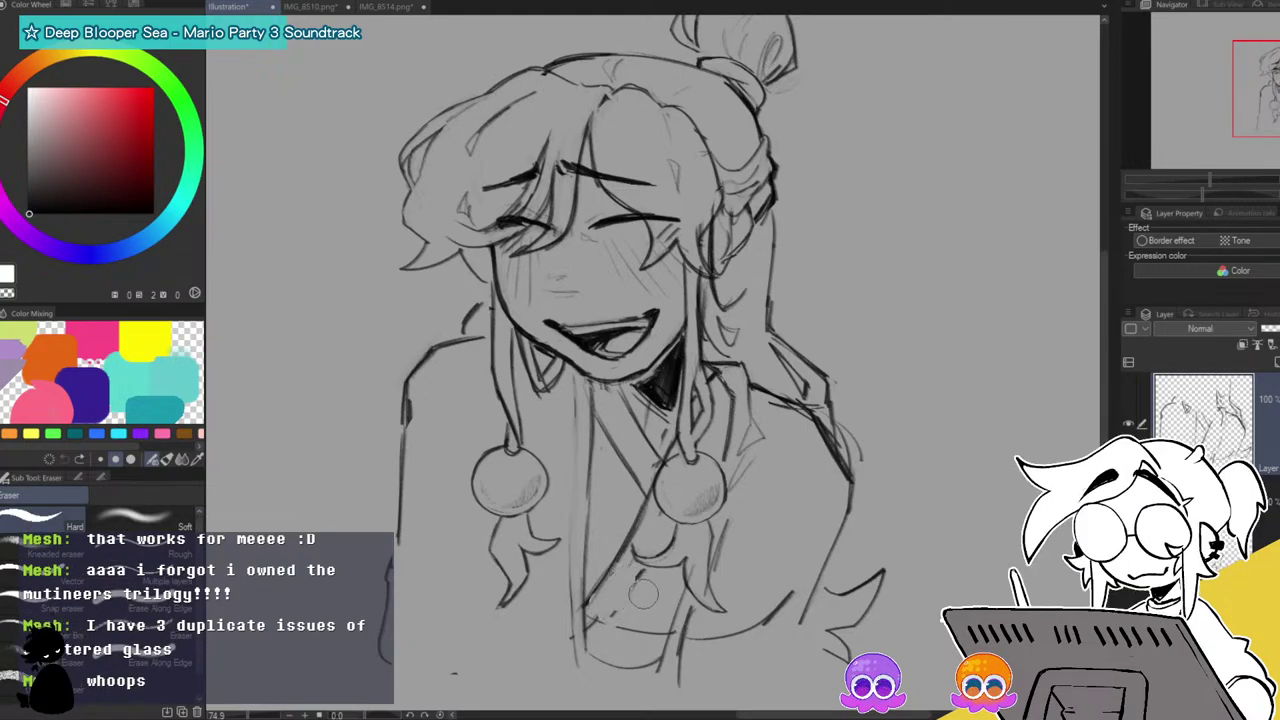
pyautogui.press('p')
pyautogui.moveTo(639, 578); pyautogui.dragTo(614, 618)
pyautogui.moveTo(672, 523); pyautogui.dragTo(656, 550)
pyautogui.moveTo(713, 432)
pyautogui.mouseDown()
pyautogui.moveTo(722, 410)
pyautogui.moveTo(729, 418)
pyautogui.mouseUp()
# Redraw the curved waistline between the lapels and tidy the lower lapel ends on both sides.
pyautogui.moveTo(592, 614)
pyautogui.mouseDown()
pyautogui.moveTo(646, 634)
pyautogui.moveTo(610, 640)
pyautogui.moveTo(660, 640)
pyautogui.mouseUp()
pyautogui.press('e')
pyautogui.press('p')
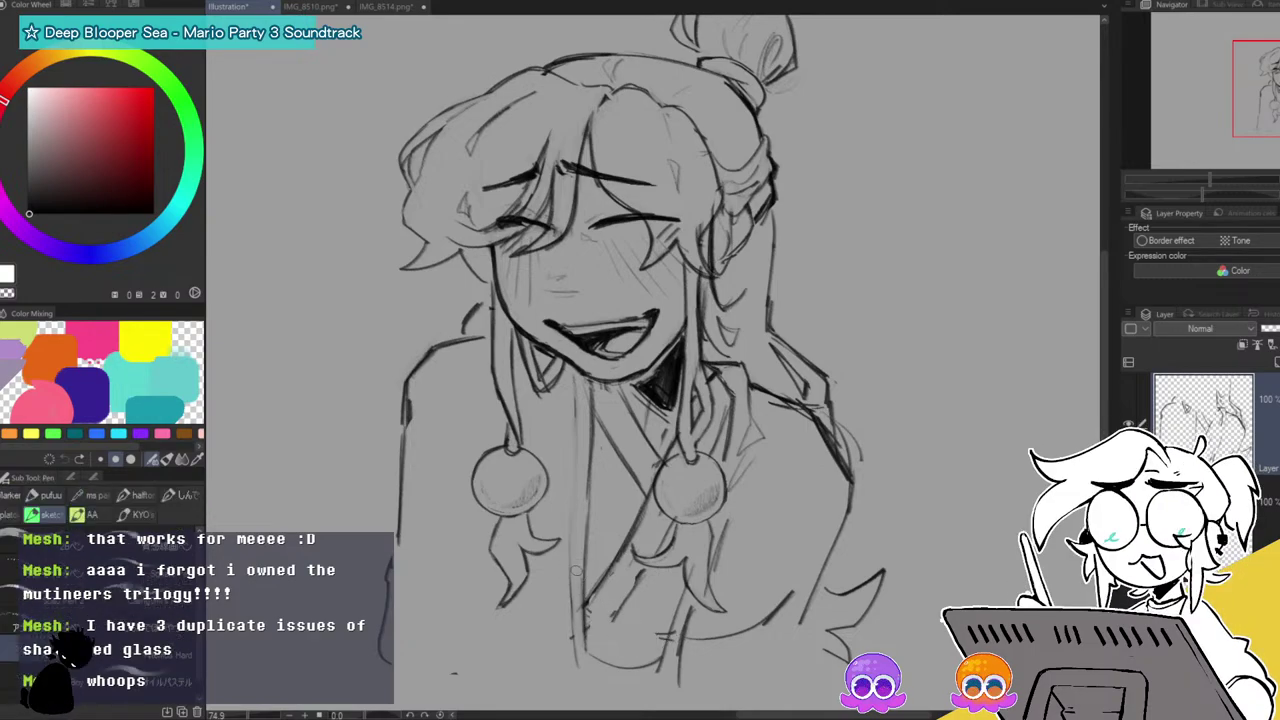
pyautogui.moveTo(592, 614); pyautogui.dragTo(658, 632)
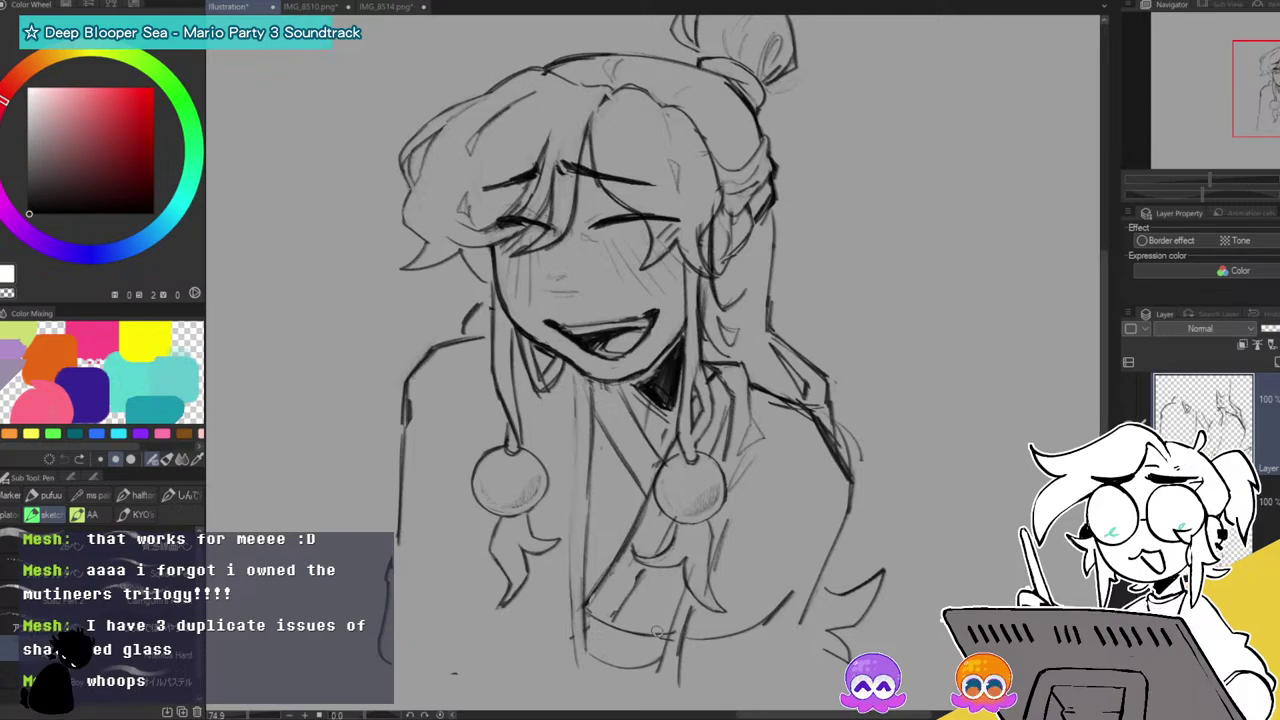
pyautogui.moveTo(596, 600); pyautogui.dragTo(572, 684)
pyautogui.press('c')
pyautogui.moveTo(577, 606); pyautogui.dragTo(585, 678)
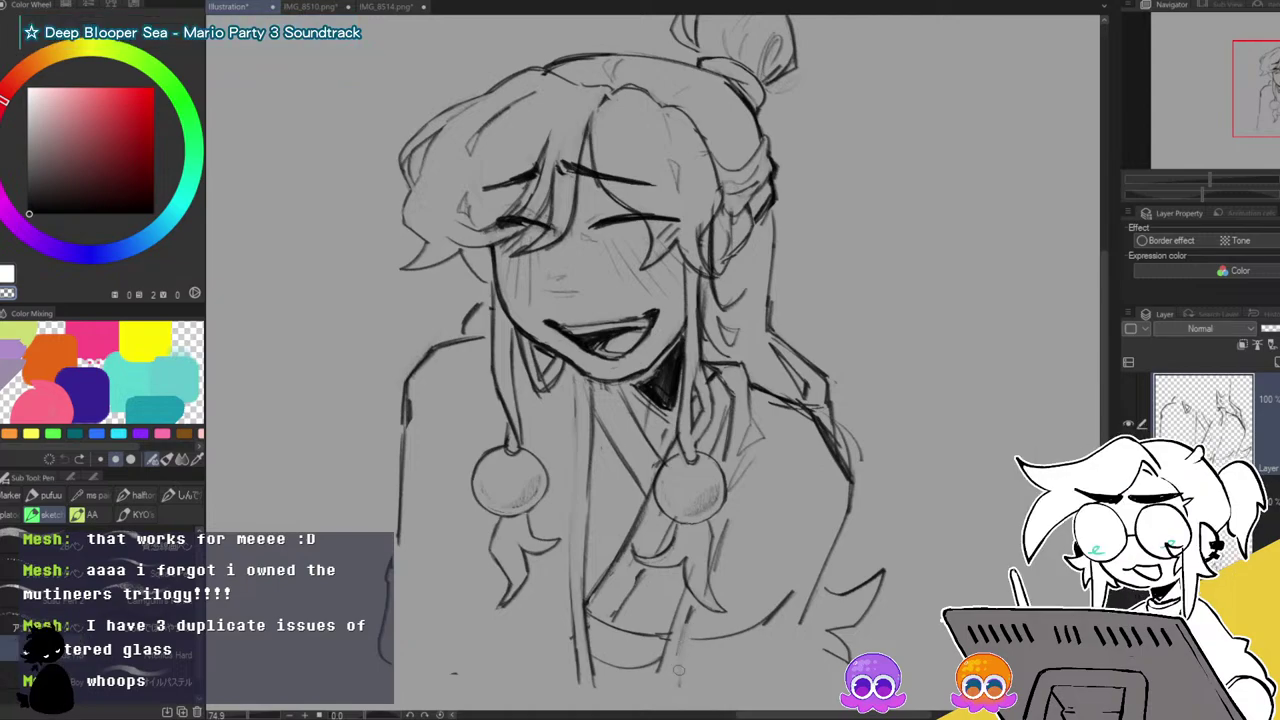
pyautogui.press('c')
pyautogui.moveTo(690, 616); pyautogui.dragTo(673, 685)
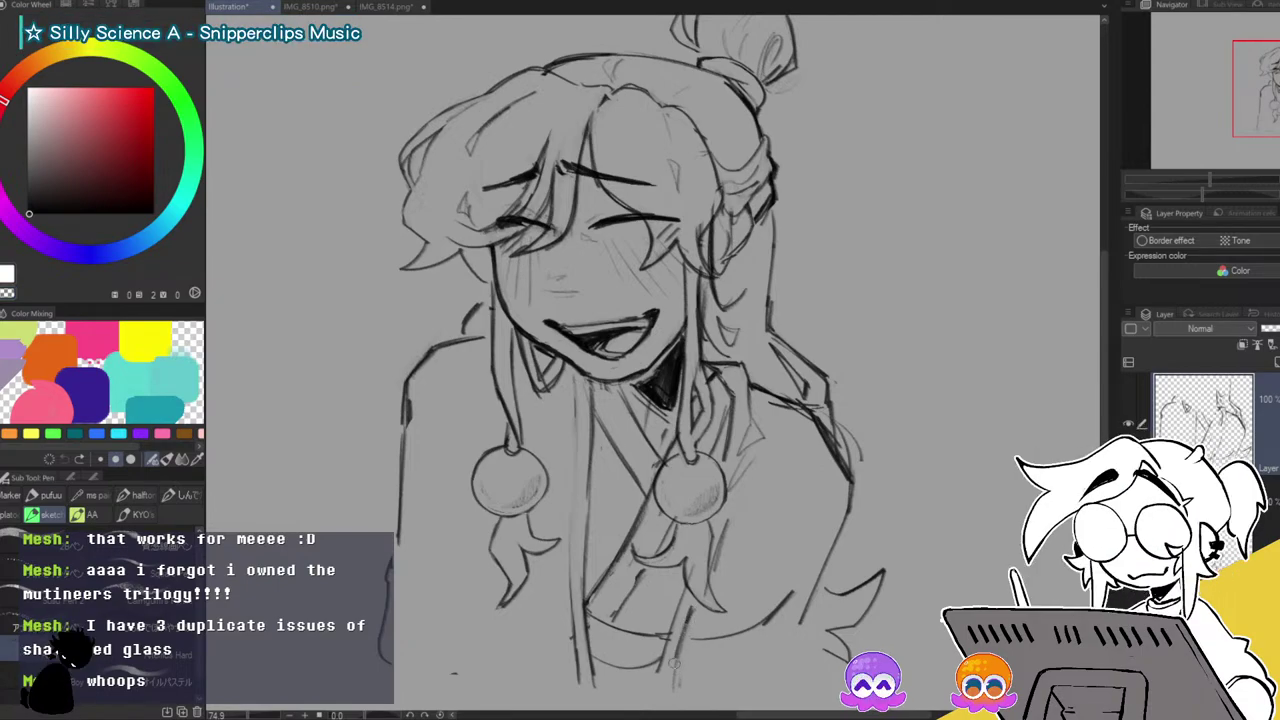
# Reinforce the lower left-hand lapel and draw the right-hand lapel's outer edge from the collar down to the waist.
pyautogui.moveTo(590, 471)
pyautogui.mouseDown()
pyautogui.moveTo(581, 603)
pyautogui.moveTo(586, 509)
pyautogui.moveTo(570, 593)
pyautogui.moveTo(570, 511)
pyautogui.moveTo(574, 686)
pyautogui.mouseUp()
pyautogui.moveTo(570, 594); pyautogui.dragTo(572, 684)
pyautogui.hotkey('ctrl', 'z')
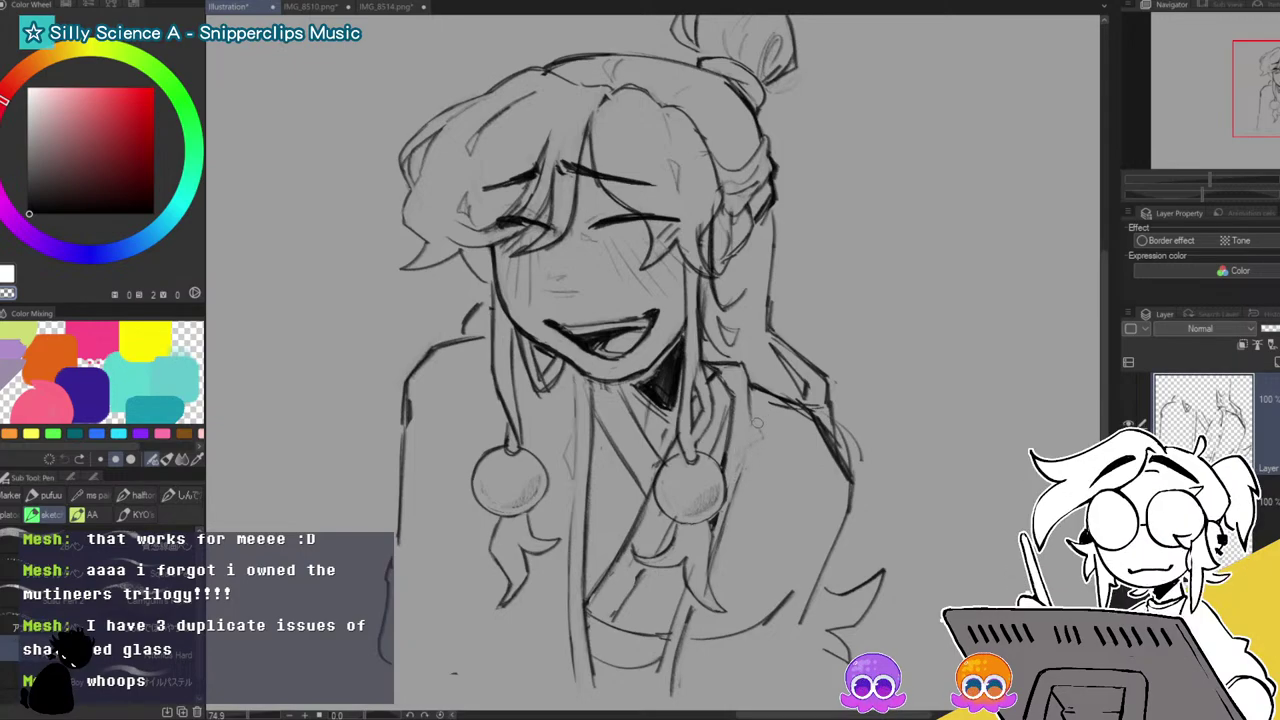
pyautogui.moveTo(750, 414)
pyautogui.mouseDown()
pyautogui.moveTo(760, 444)
pyautogui.moveTo(678, 672)
pyautogui.moveTo(656, 694)
pyautogui.mouseUp()
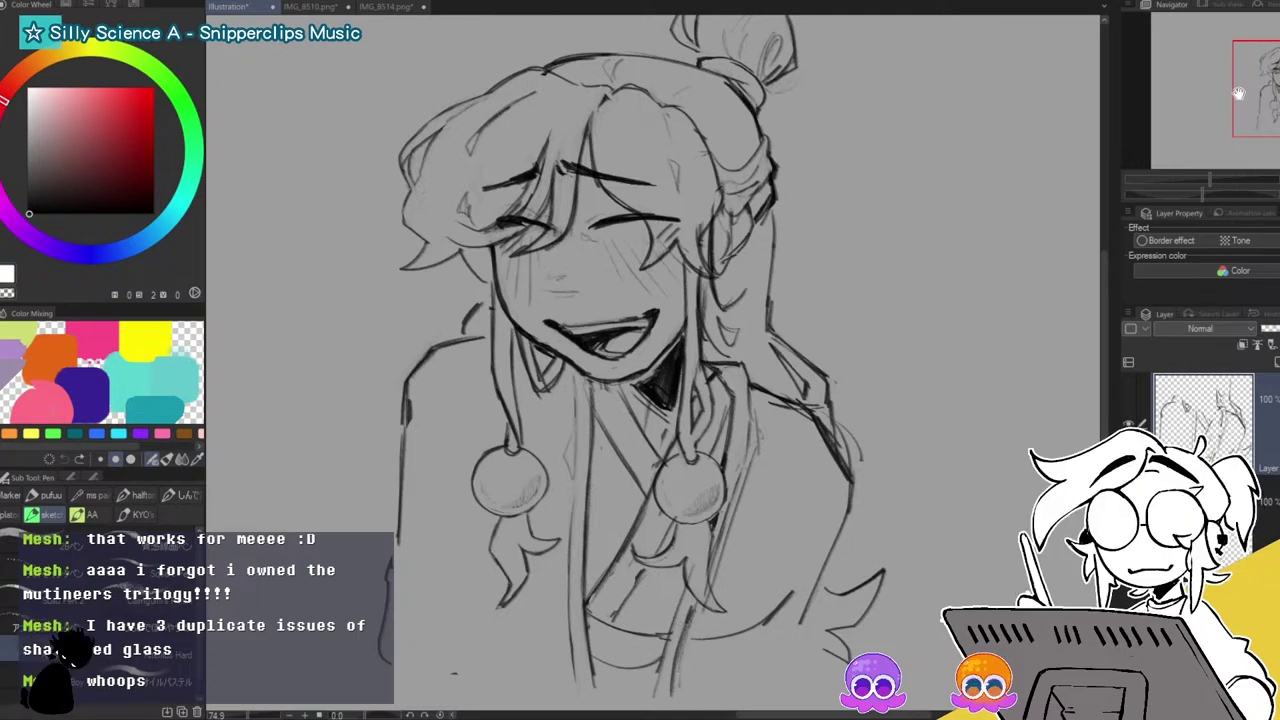
# Sketch a small hair lock behind the left-hand shoulder and rough in long hair draping over the right-hand shoulder.
pyautogui.moveTo(1262, 94); pyautogui.dragTo(1255, 89)
pyautogui.moveTo(509, 368); pyautogui.dragTo(513, 335)
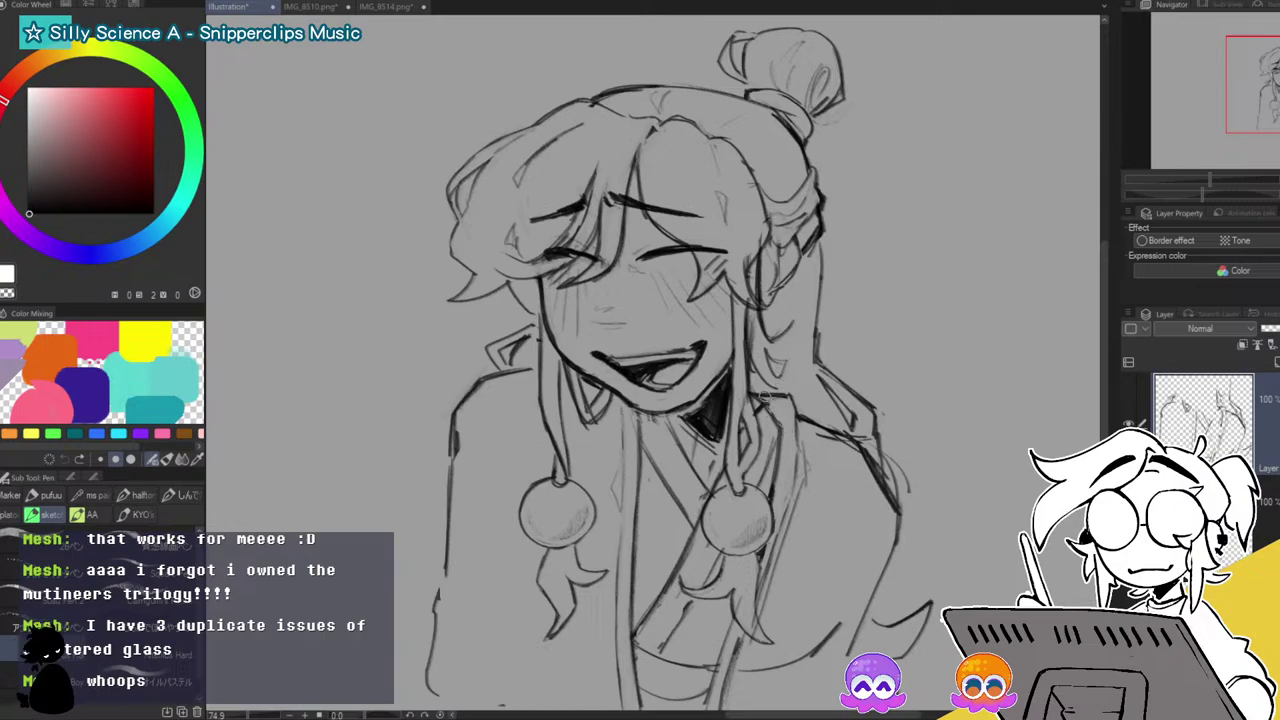
pyautogui.moveTo(800, 419)
pyautogui.mouseDown()
pyautogui.moveTo(822, 497)
pyautogui.moveTo(879, 492)
pyautogui.moveTo(873, 480)
pyautogui.moveTo(888, 560)
pyautogui.mouseUp()
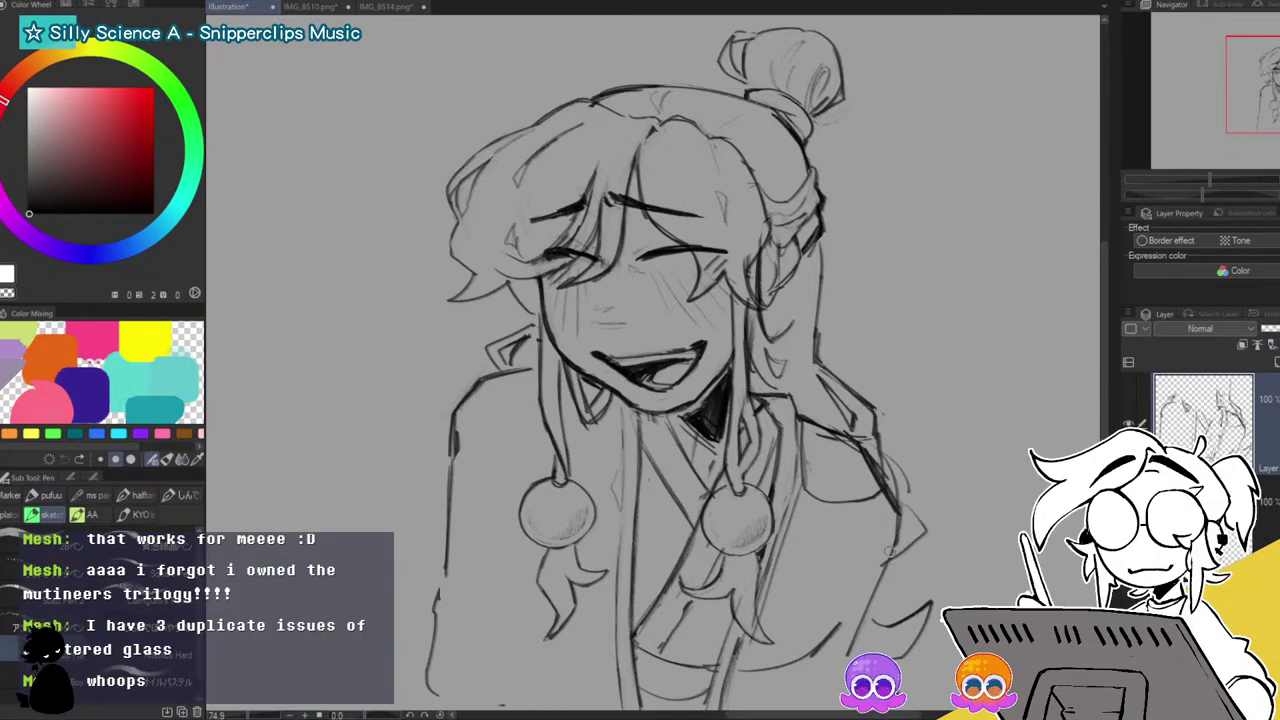
pyautogui.moveTo(812, 420); pyautogui.dragTo(862, 468)
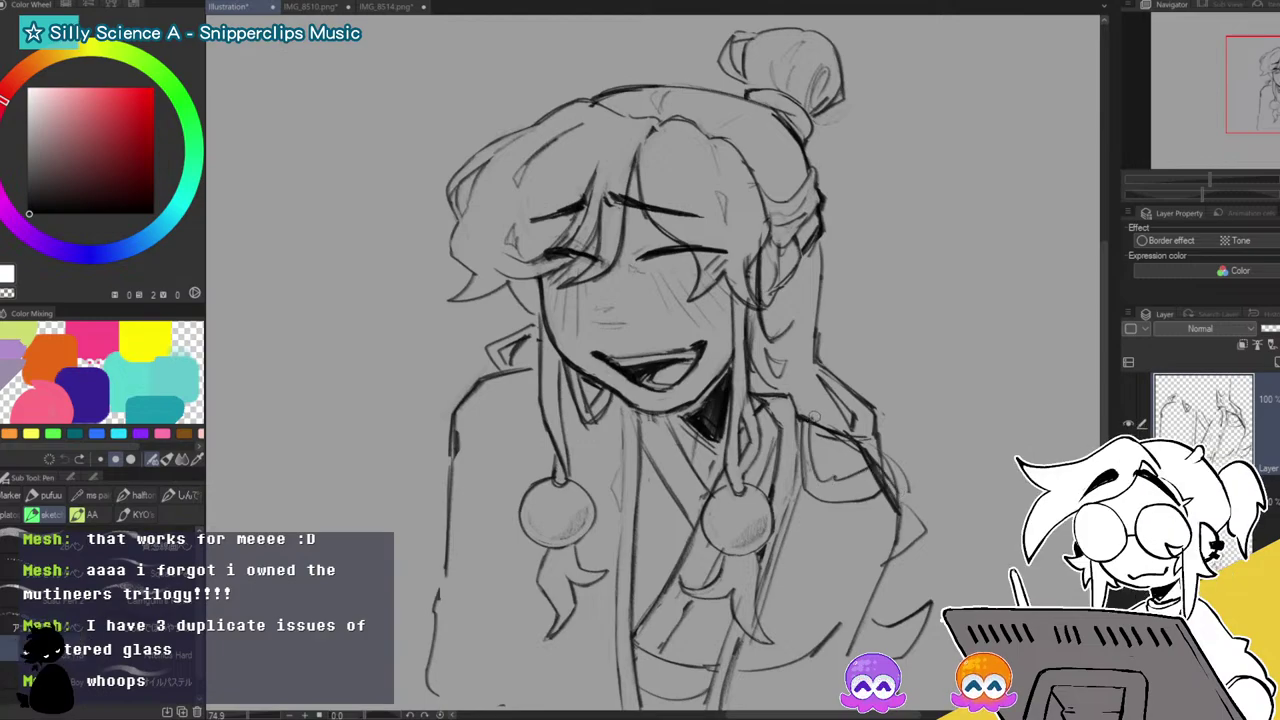
pyautogui.moveTo(815, 372); pyautogui.dragTo(810, 486)
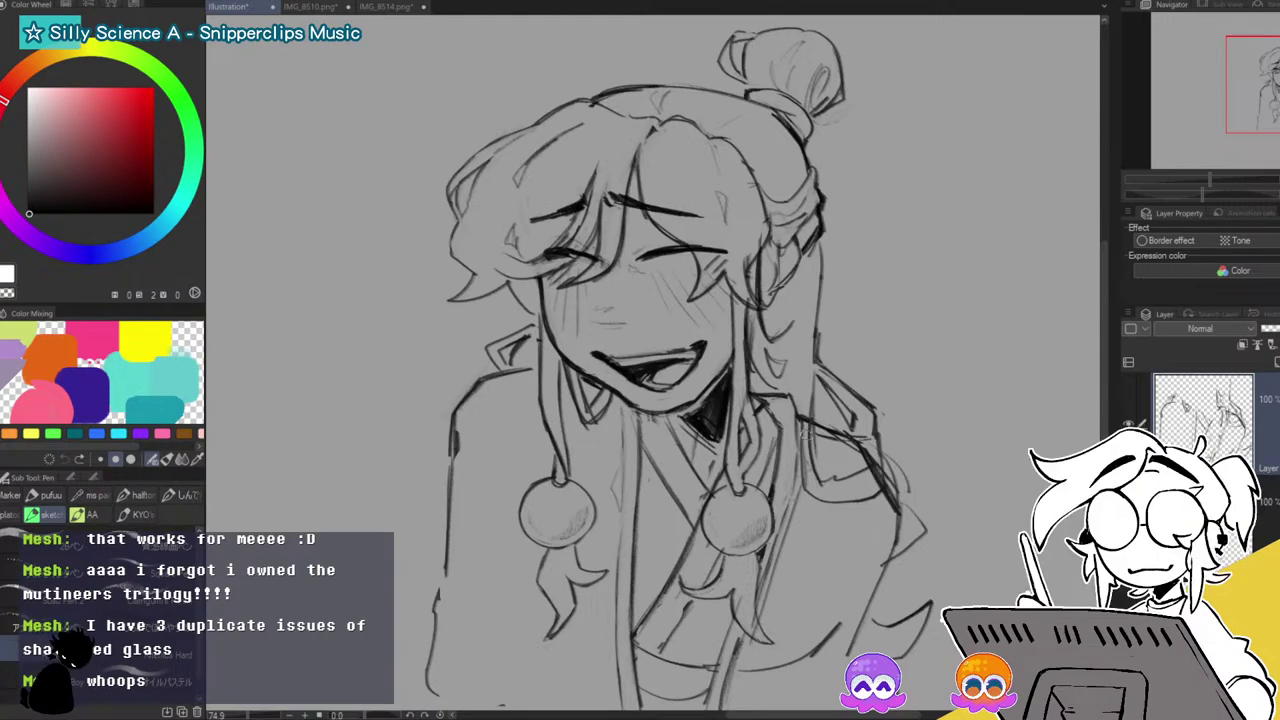
# Erase the overlapping right-hand shoulder lines and redraw the long hair sweeping over the shoulder to a pointed tip.
pyautogui.press('e')
pyautogui.moveTo(812, 402)
pyautogui.mouseDown()
pyautogui.moveTo(806, 458)
pyautogui.moveTo(823, 484)
pyautogui.moveTo(826, 470)
pyautogui.mouseUp()
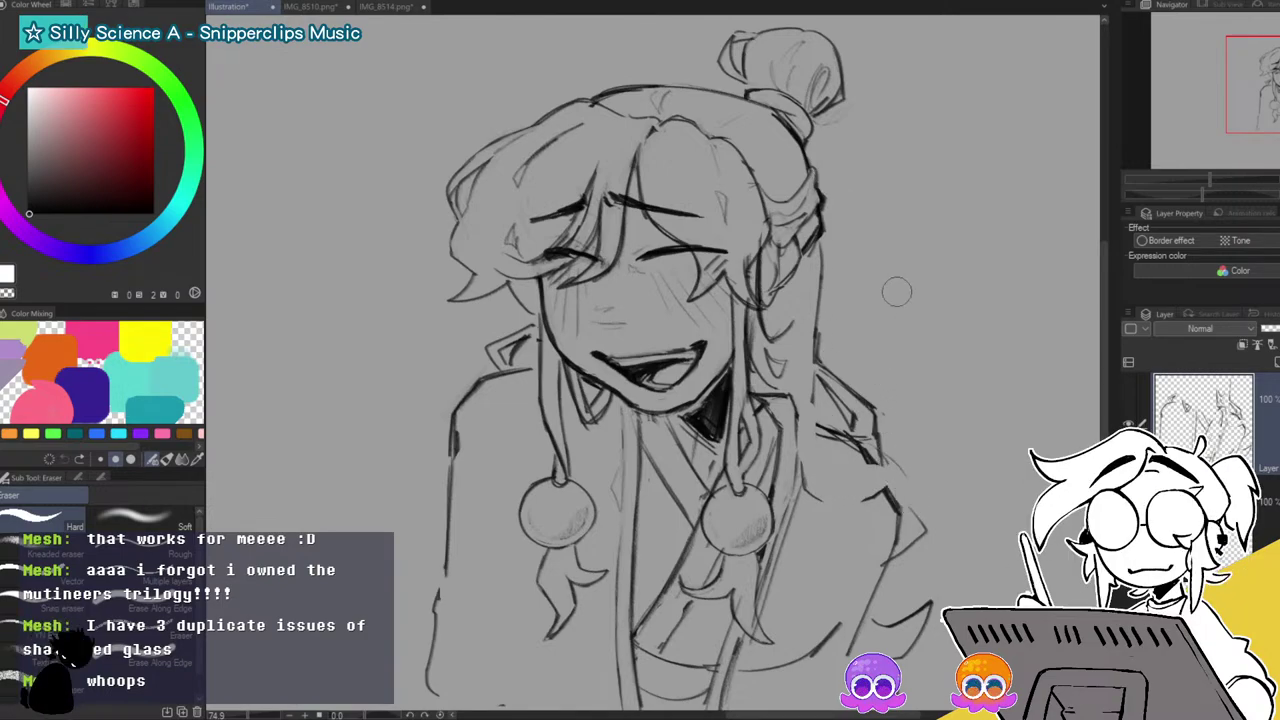
pyautogui.press('p')
pyautogui.moveTo(812, 384)
pyautogui.mouseDown()
pyautogui.moveTo(819, 453)
pyautogui.moveTo(818, 413)
pyautogui.moveTo(839, 479)
pyautogui.moveTo(821, 463)
pyautogui.moveTo(898, 476)
pyautogui.mouseUp()
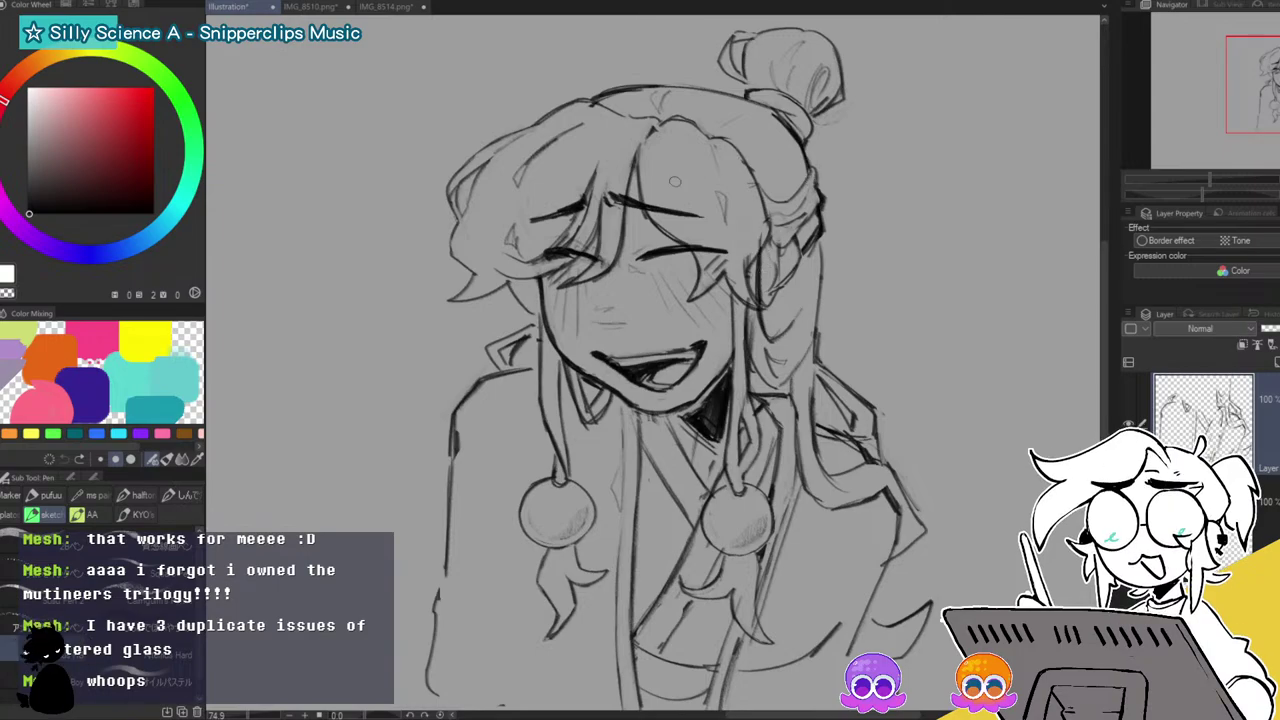
# Rework the small hair strand below the left-hand side of the jaw into a rounded loop.
pyautogui.moveTo(570, 380)
pyautogui.mouseDown()
pyautogui.moveTo(614, 407)
pyautogui.moveTo(576, 388)
pyautogui.moveTo(614, 398)
pyautogui.moveTo(598, 400)
pyautogui.mouseUp()
pyautogui.hotkey('ctrl', 'z')
pyautogui.hotkey('ctrl', 'z')
pyautogui.press('e')
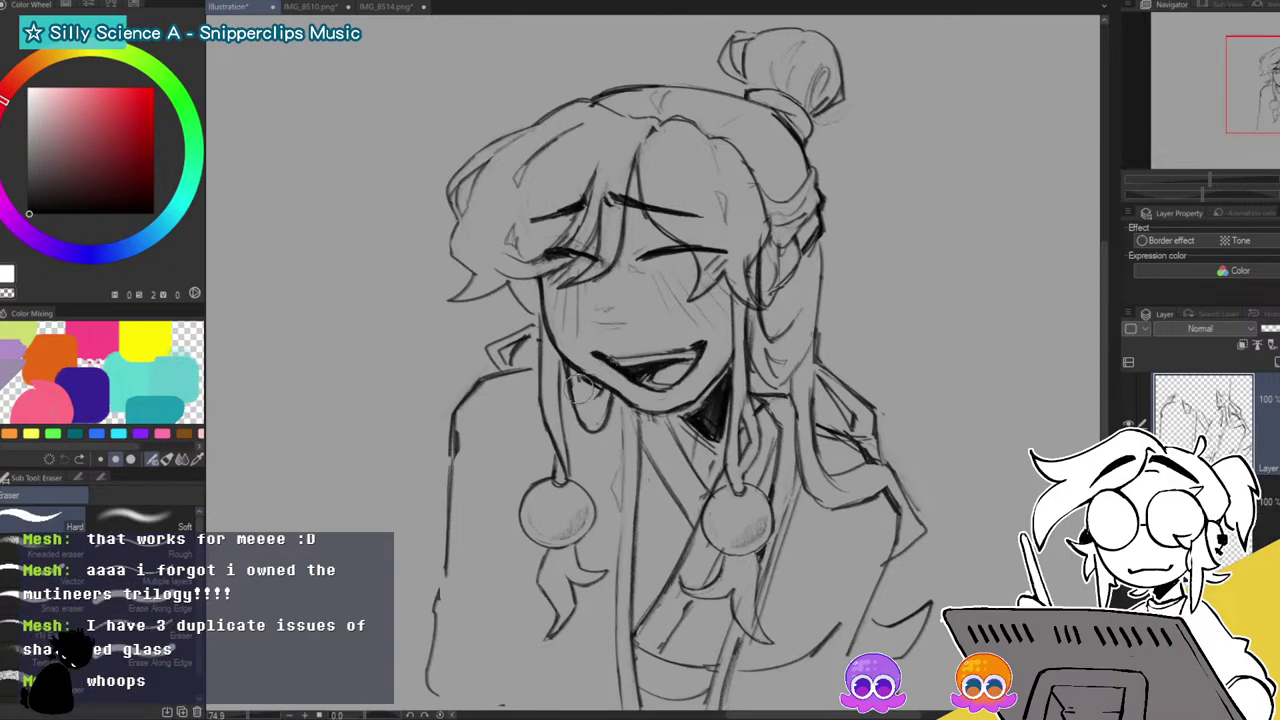
pyautogui.press('p')
pyautogui.moveTo(580, 375)
pyautogui.mouseDown()
pyautogui.moveTo(594, 415)
pyautogui.moveTo(595, 398)
pyautogui.mouseUp()
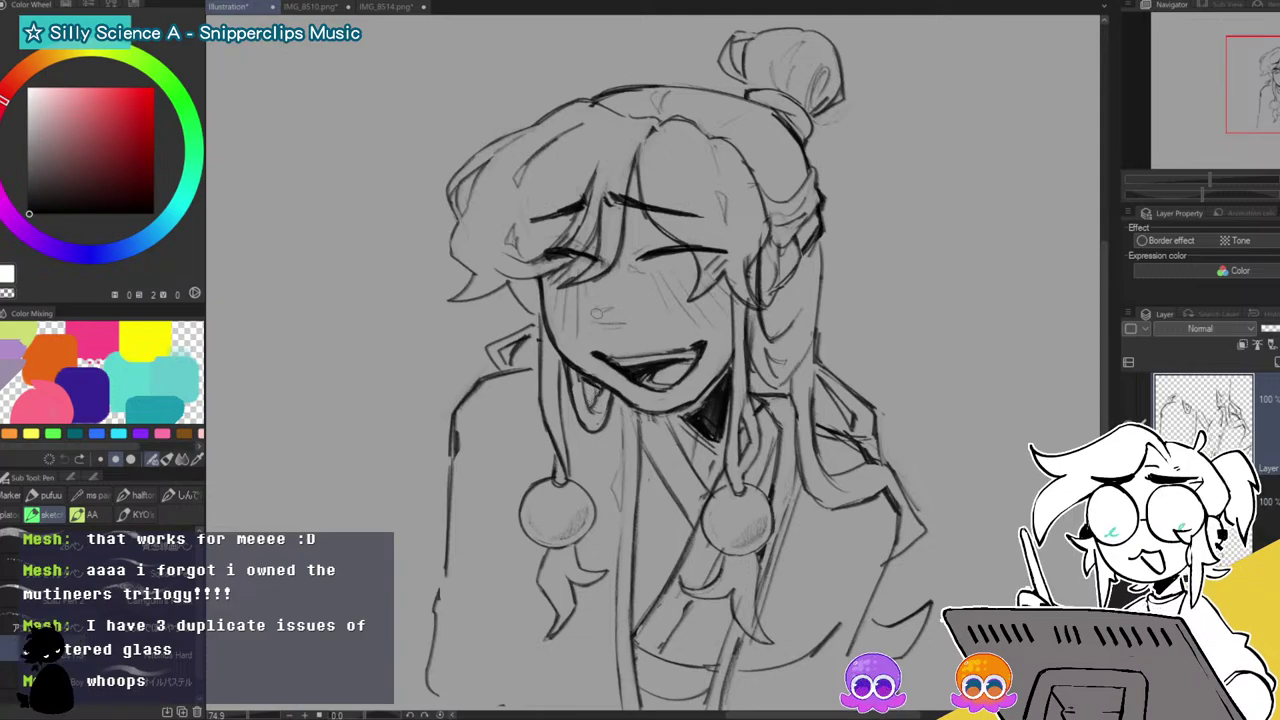
# Redraw the hair lock behind the left-hand shoulder with a rounded end and add a detail line to the left-hand tassel.
pyautogui.press('e')
pyautogui.moveTo(510, 350)
pyautogui.mouseDown()
pyautogui.moveTo(500, 335)
pyautogui.moveTo(485, 364)
pyautogui.moveTo(530, 336)
pyautogui.moveTo(509, 363)
pyautogui.mouseUp()
pyautogui.press('p')
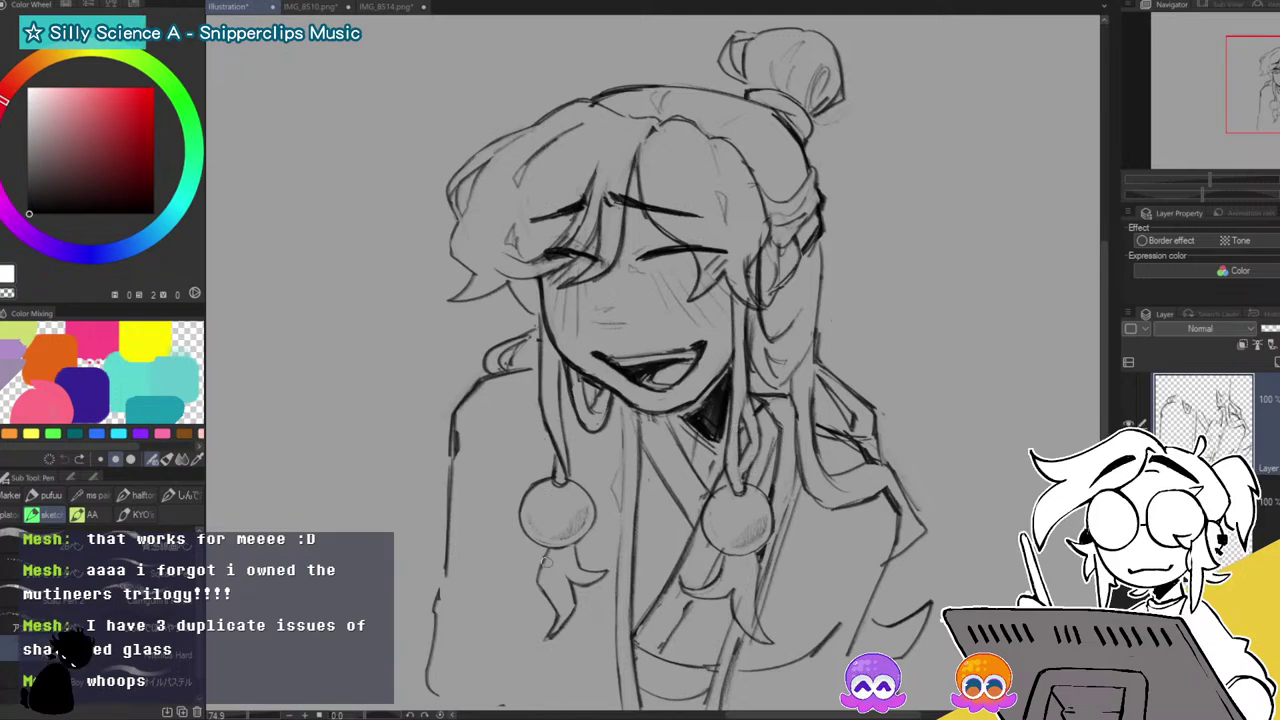
pyautogui.moveTo(545, 572); pyautogui.dragTo(557, 585)
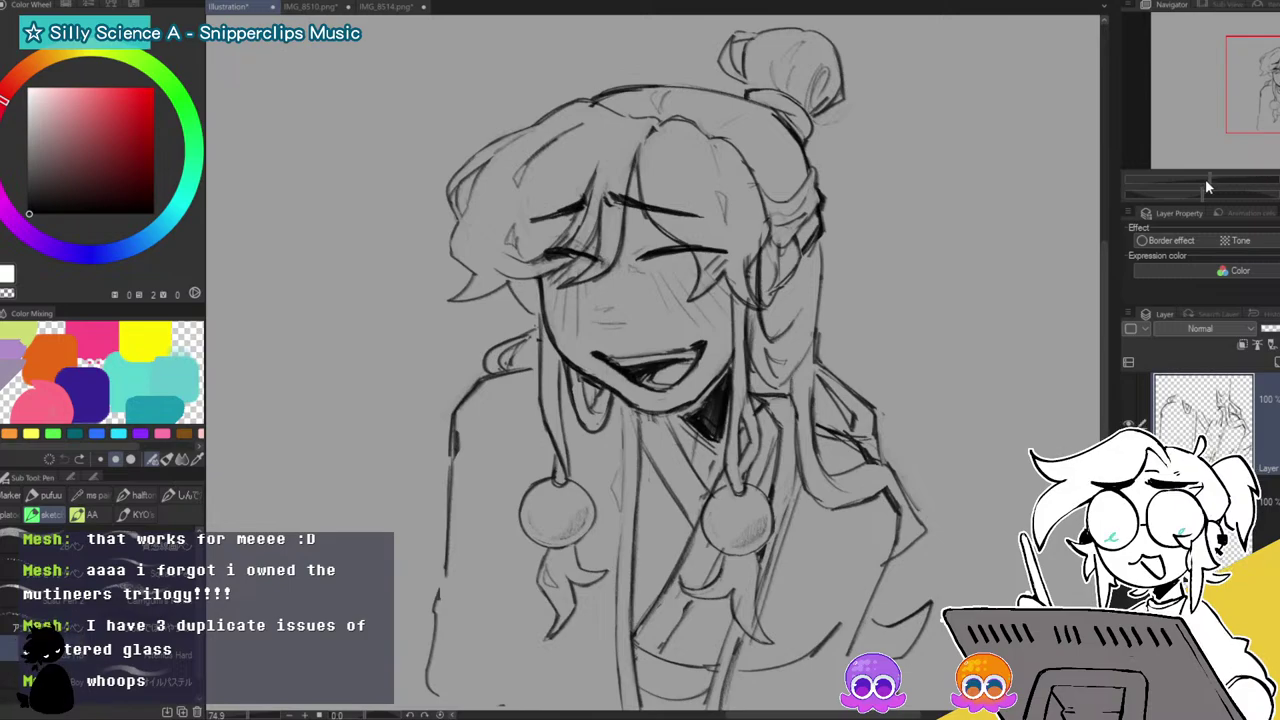
# Add a curled strand tip over the right-hand shoulder and small outline bumps to the hair beside and below the braid.
pyautogui.moveTo(885, 440)
pyautogui.mouseDown()
pyautogui.moveTo(905, 423)
pyautogui.moveTo(880, 456)
pyautogui.moveTo(898, 422)
pyautogui.mouseUp()
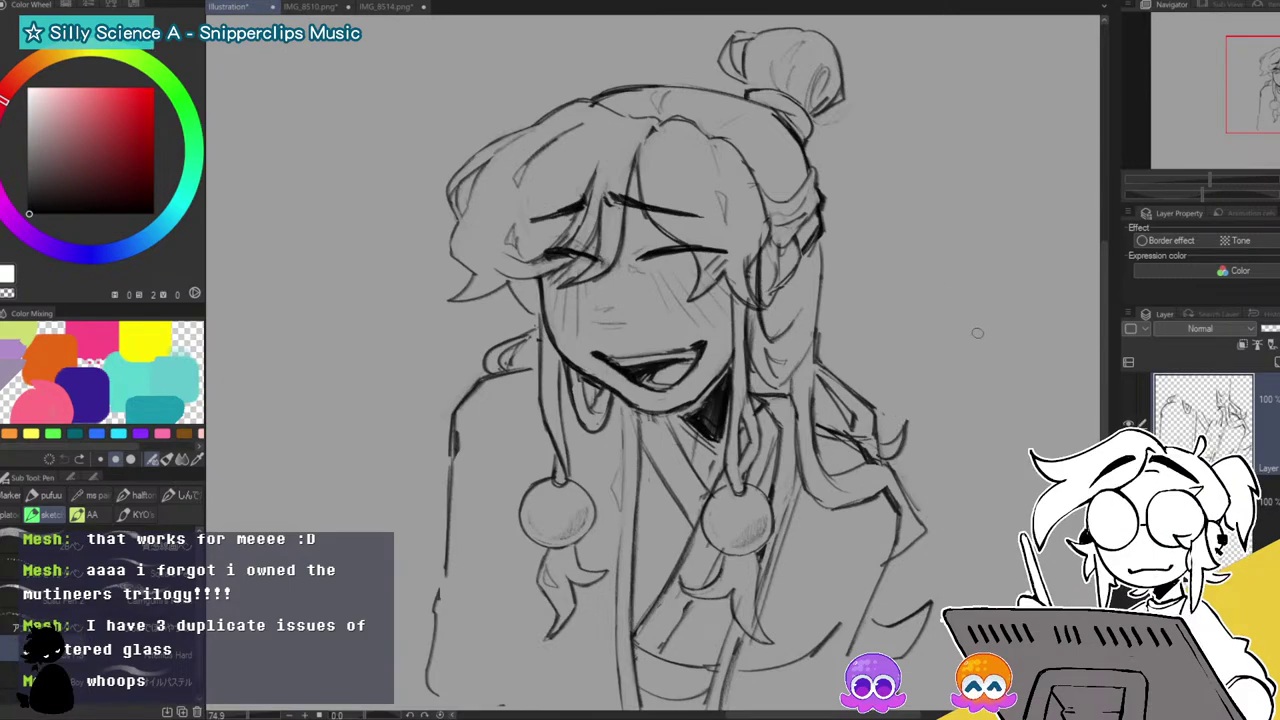
pyautogui.moveTo(826, 235); pyautogui.dragTo(829, 266)
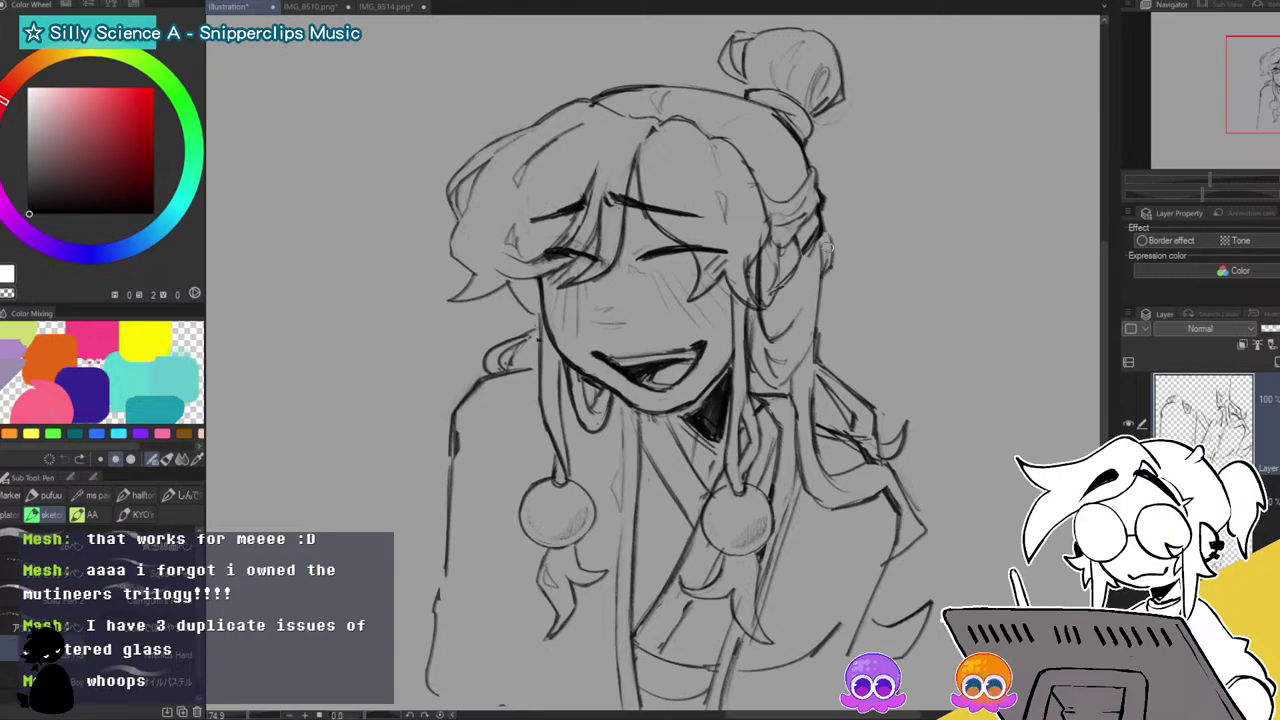
pyautogui.moveTo(808, 148); pyautogui.dragTo(817, 194)
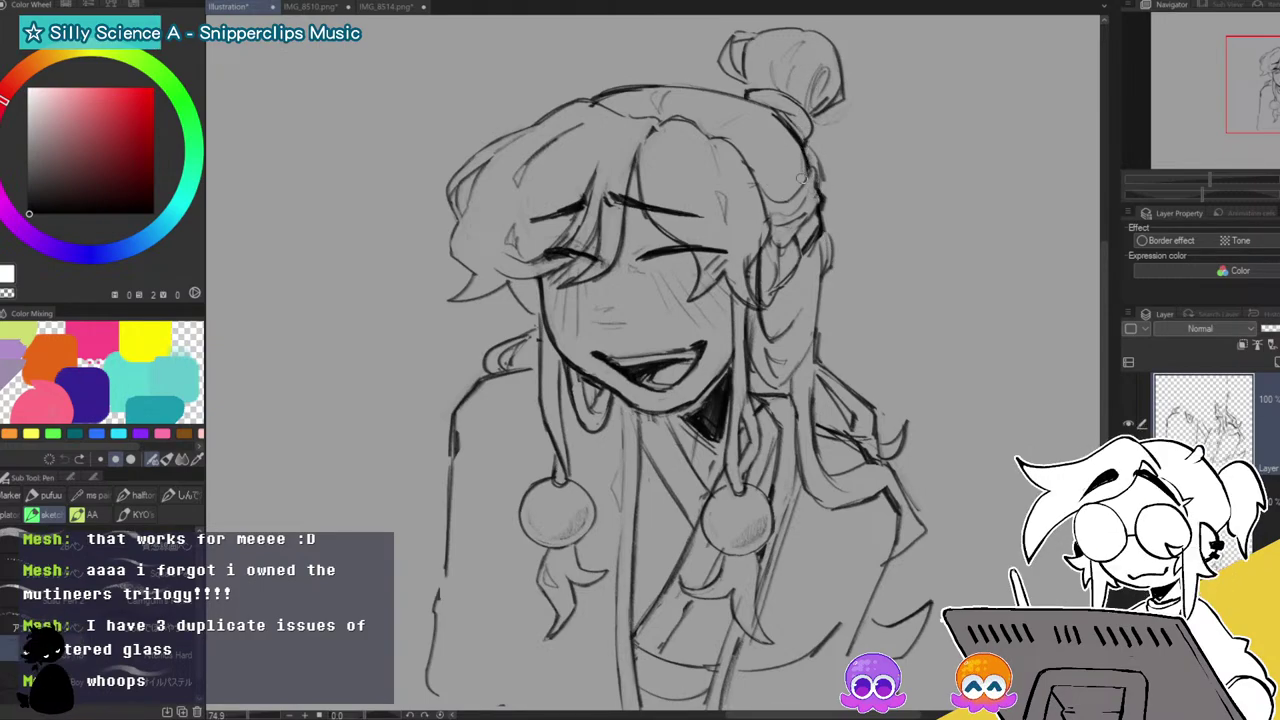
pyautogui.press('c')
pyautogui.moveTo(799, 150); pyautogui.dragTo(812, 164)
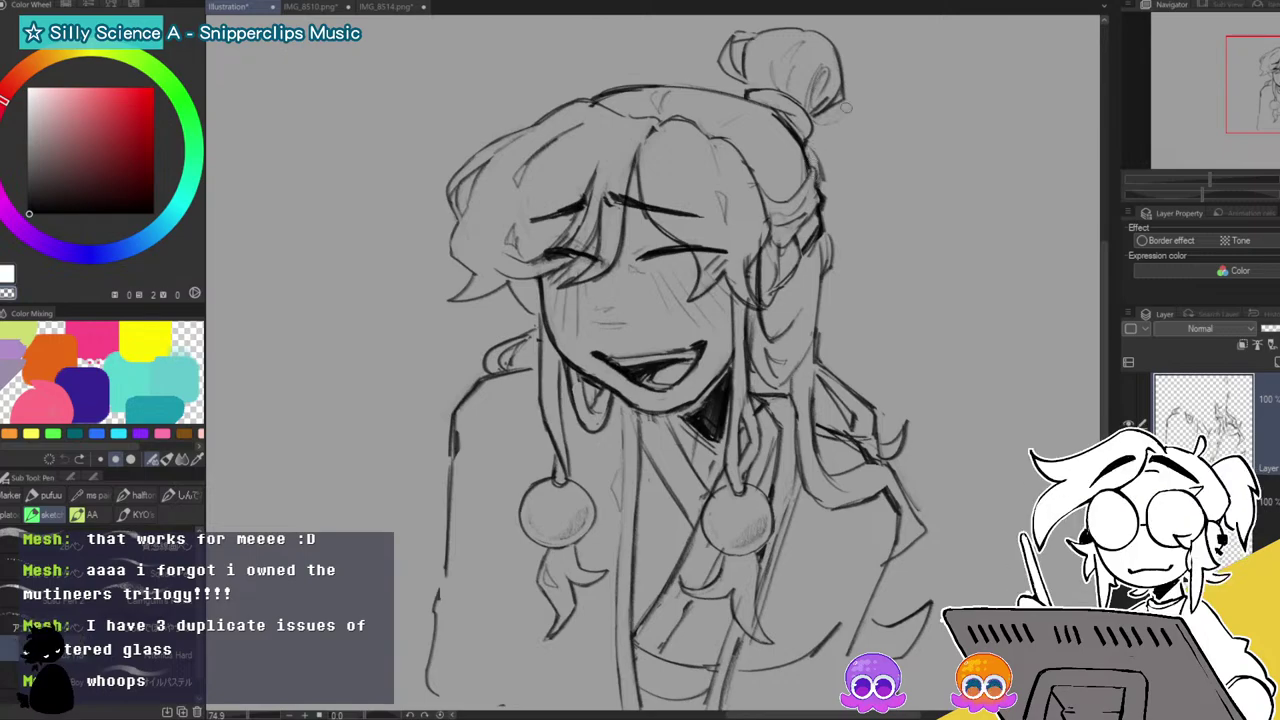
# On the lower head sketch layer, erase the lines around the right-hand ear and redraw the ear's contour.
pyautogui.scroll(-1, 1210, 420)
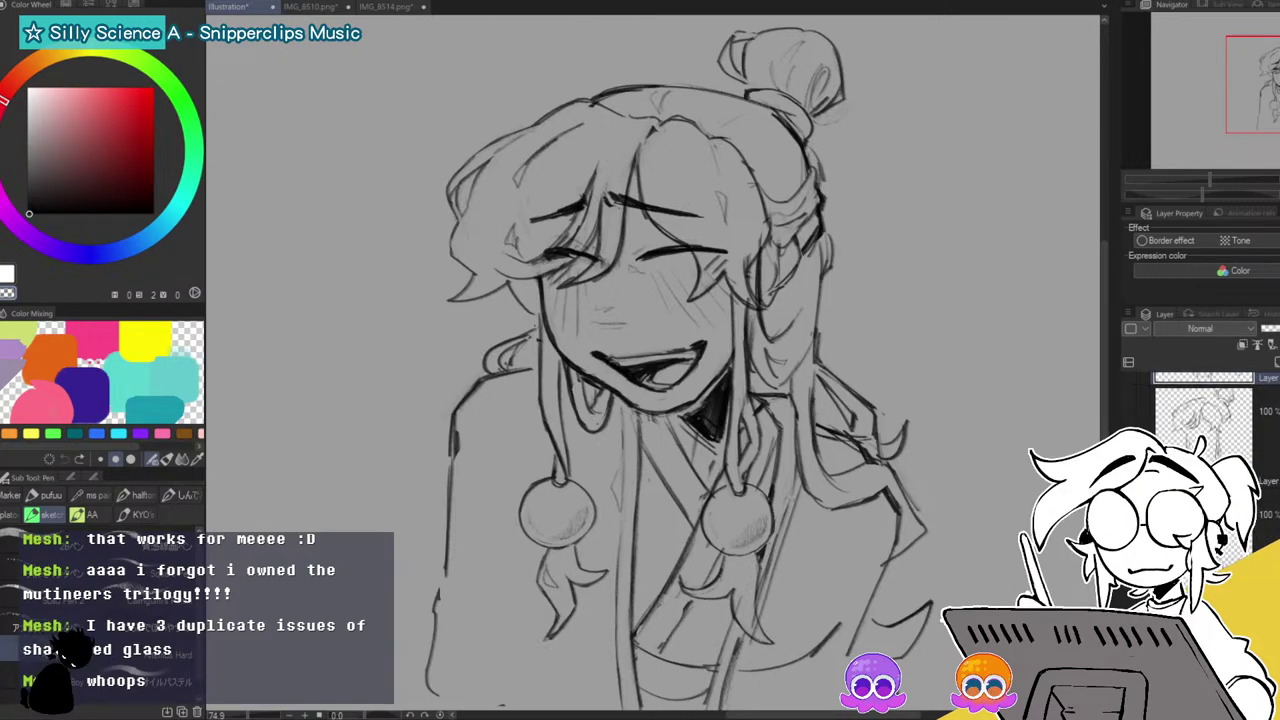
pyautogui.scroll(-1, 1210, 420)
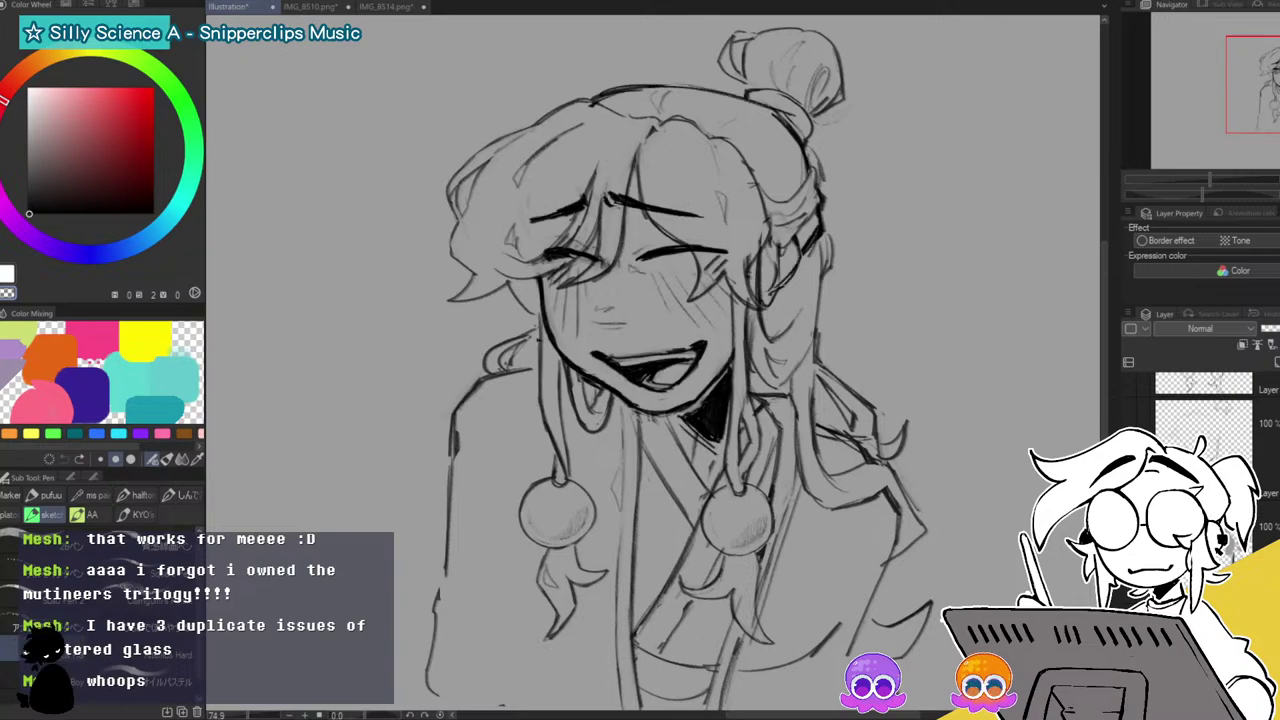
pyautogui.scroll(-1, 1210, 420)
pyautogui.click(1230, 418)
pyautogui.moveTo(588, 108); pyautogui.dragTo(498, 276)
pyautogui.hotkey('ctrl', 'z')
pyautogui.hotkey('ctrl', 'z')
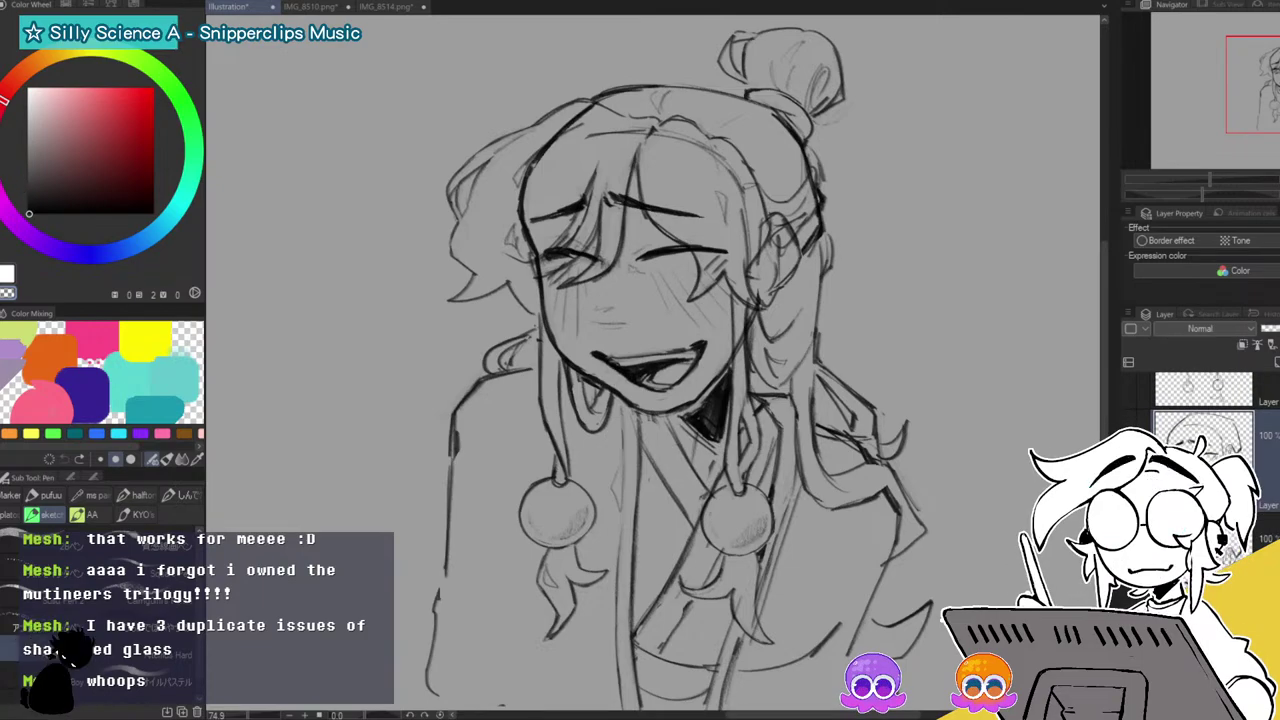
pyautogui.press('e')
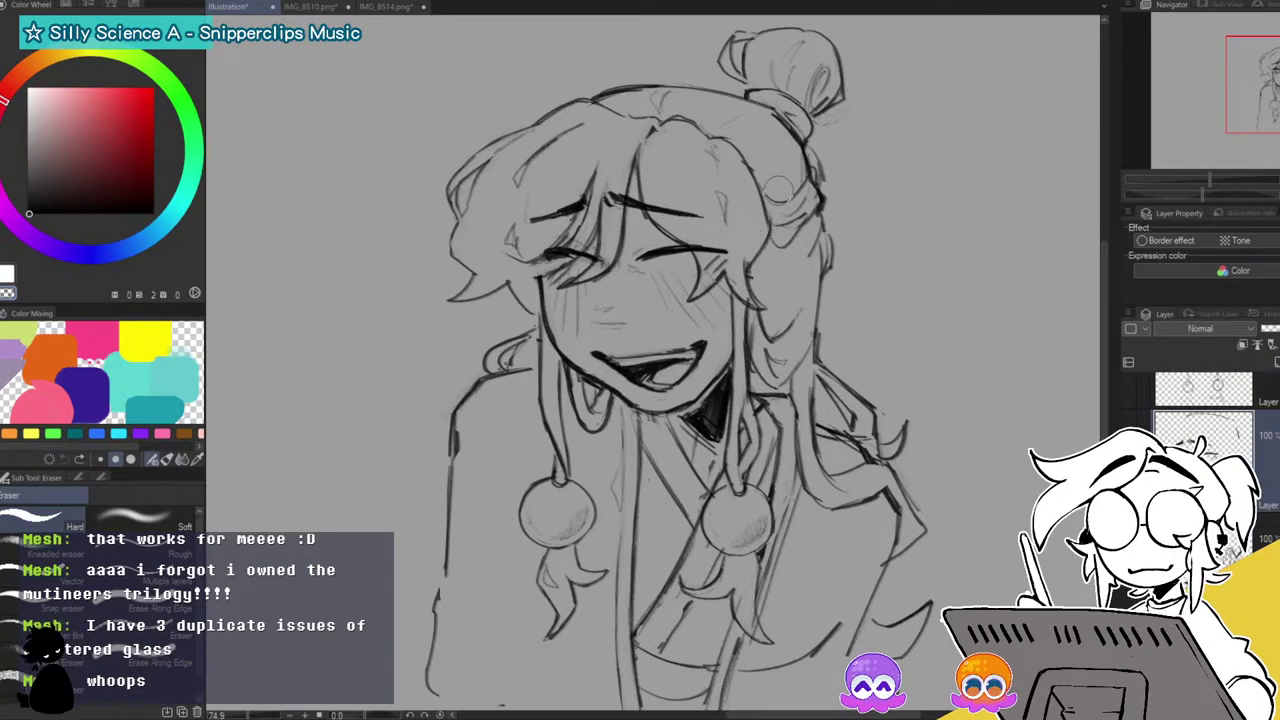
pyautogui.press('p')
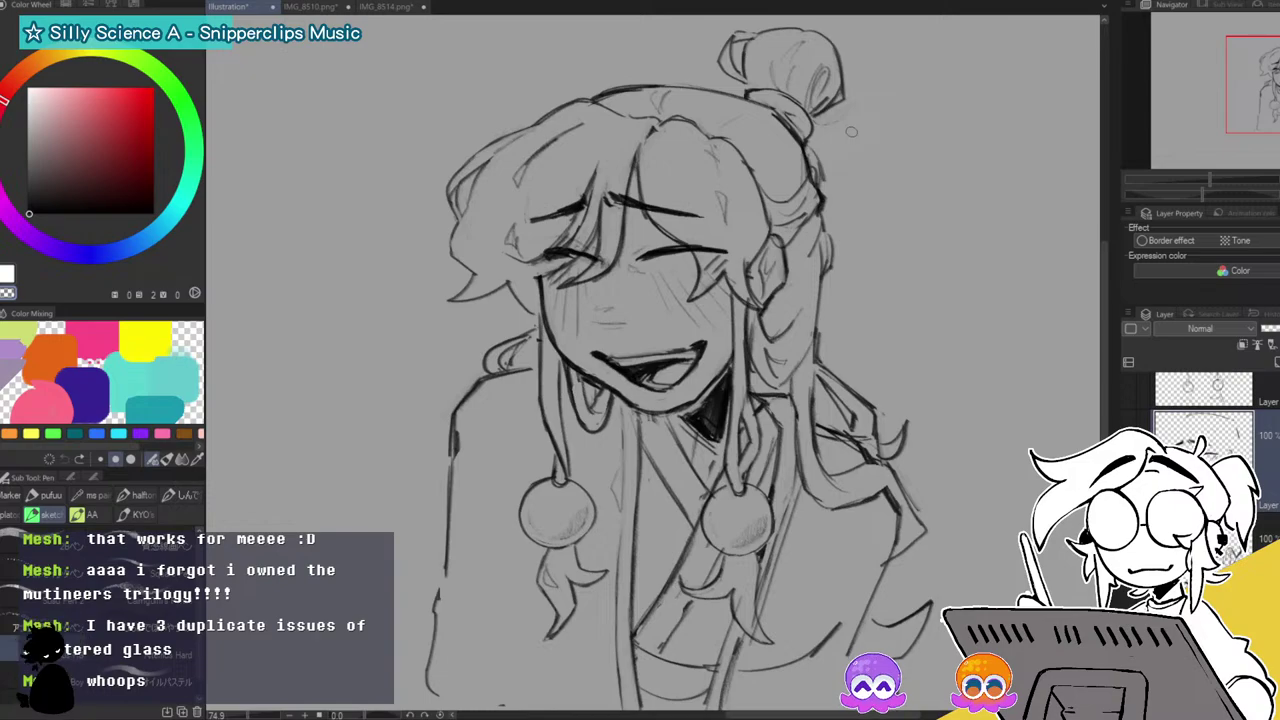
# Add a short strand under the left-hand fringe and a curled tip at the lower right-hand sleeve.
pyautogui.moveTo(525, 281)
pyautogui.mouseDown()
pyautogui.moveTo(505, 273)
pyautogui.moveTo(537, 276)
pyautogui.mouseUp()
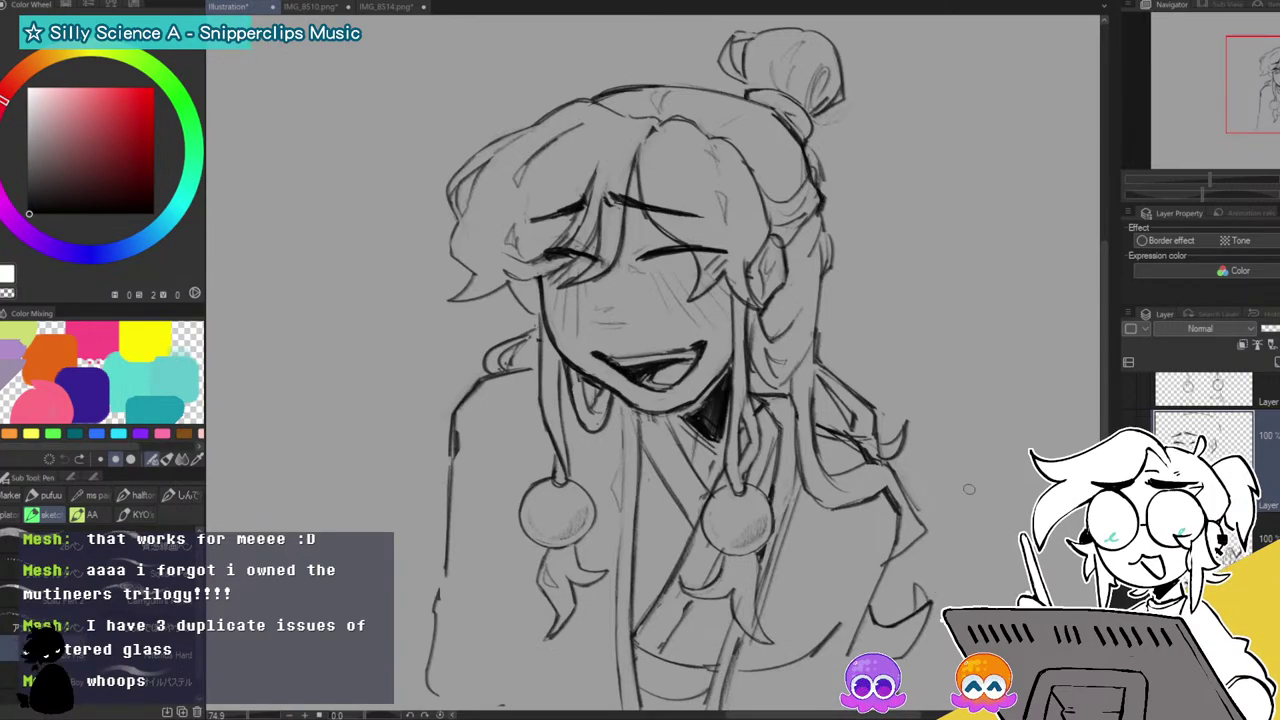
pyautogui.moveTo(424, 570); pyautogui.dragTo(434, 628)
pyautogui.hotkey('ctrl', 'z')
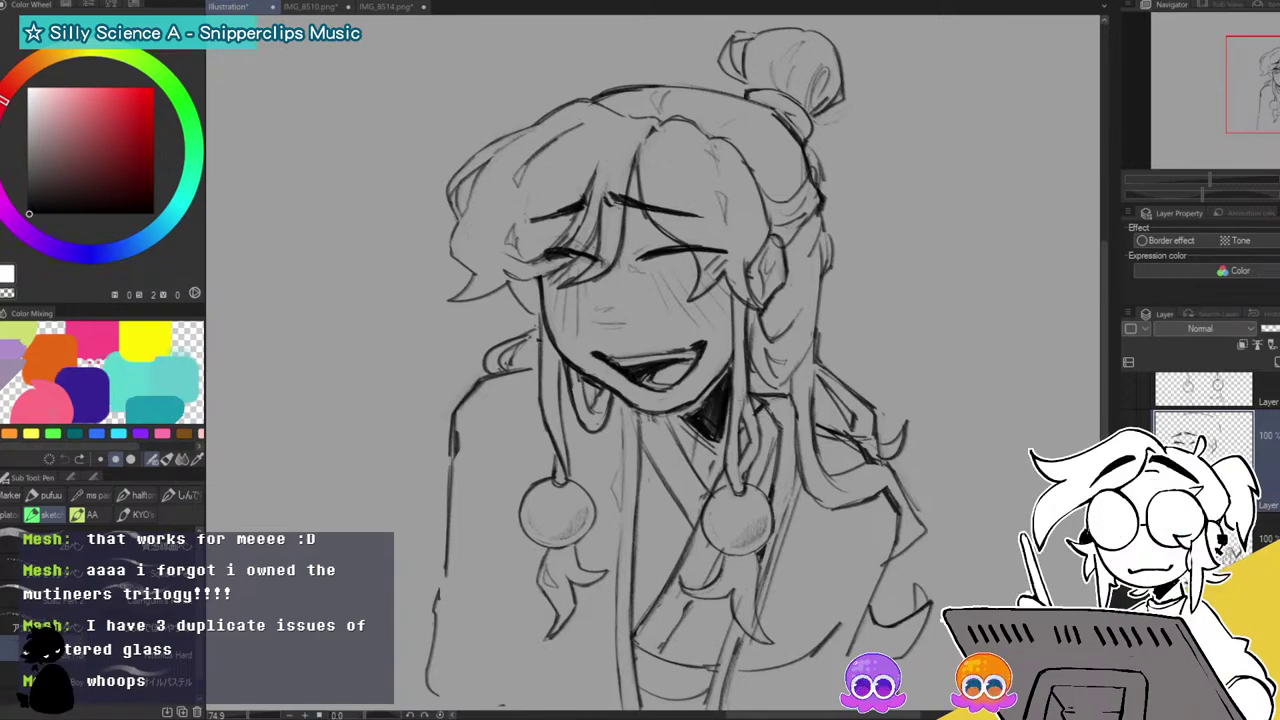
# Try to darken the line art by duplicating the sketch layers and merging the copies.
pyautogui.scroll(-3, 1203, 450)
pyautogui.click(1262, 556)
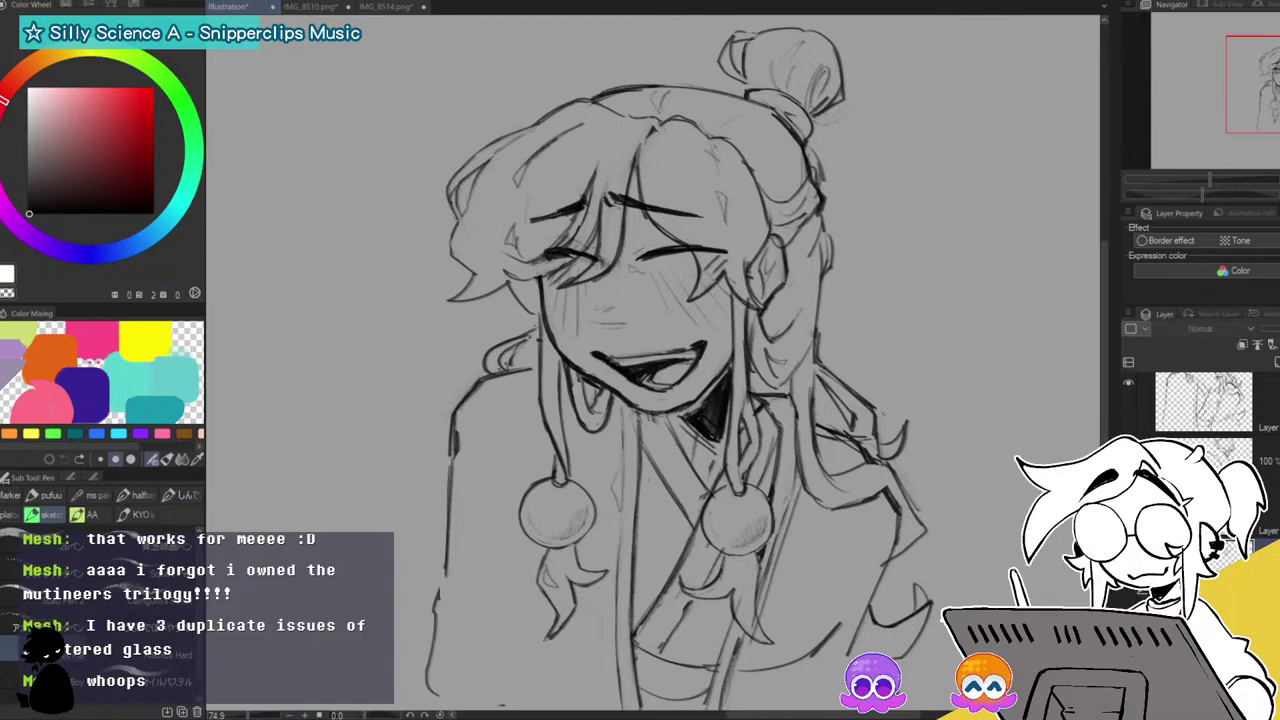
pyautogui.click(1262, 484)
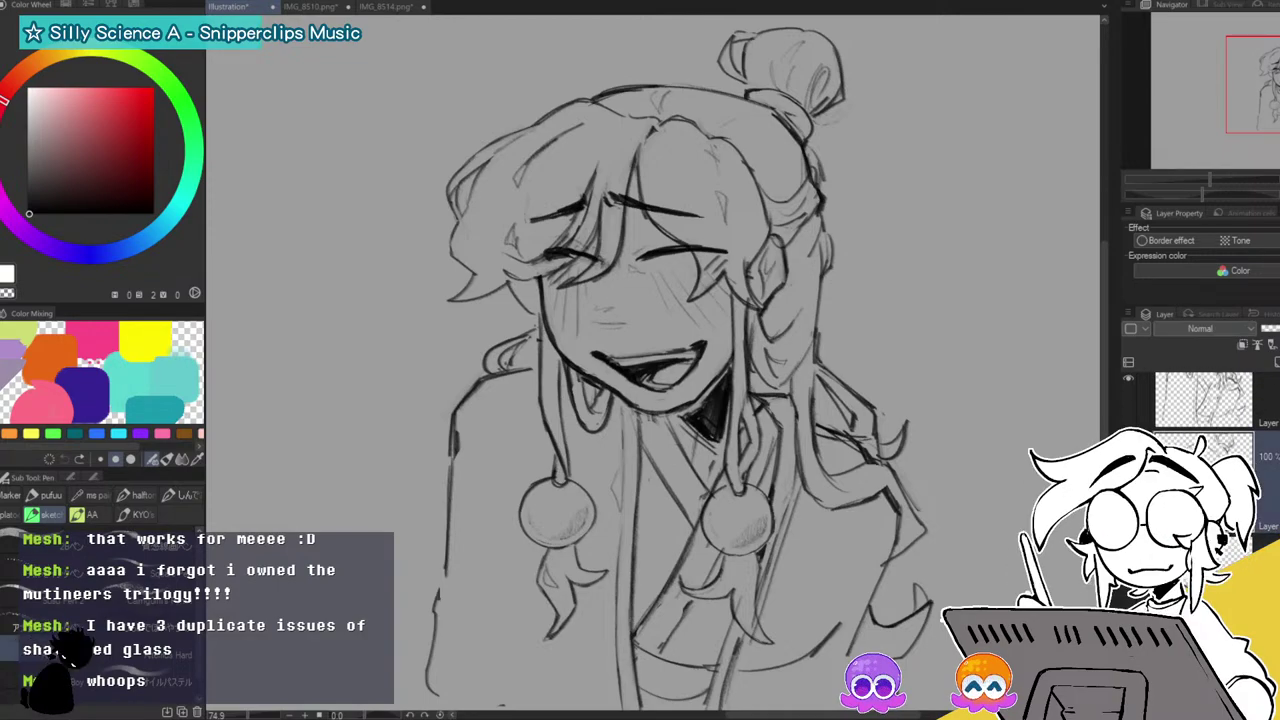
pyautogui.hotkey('ctrl', 'c')
pyautogui.hotkey('ctrl', 'v')
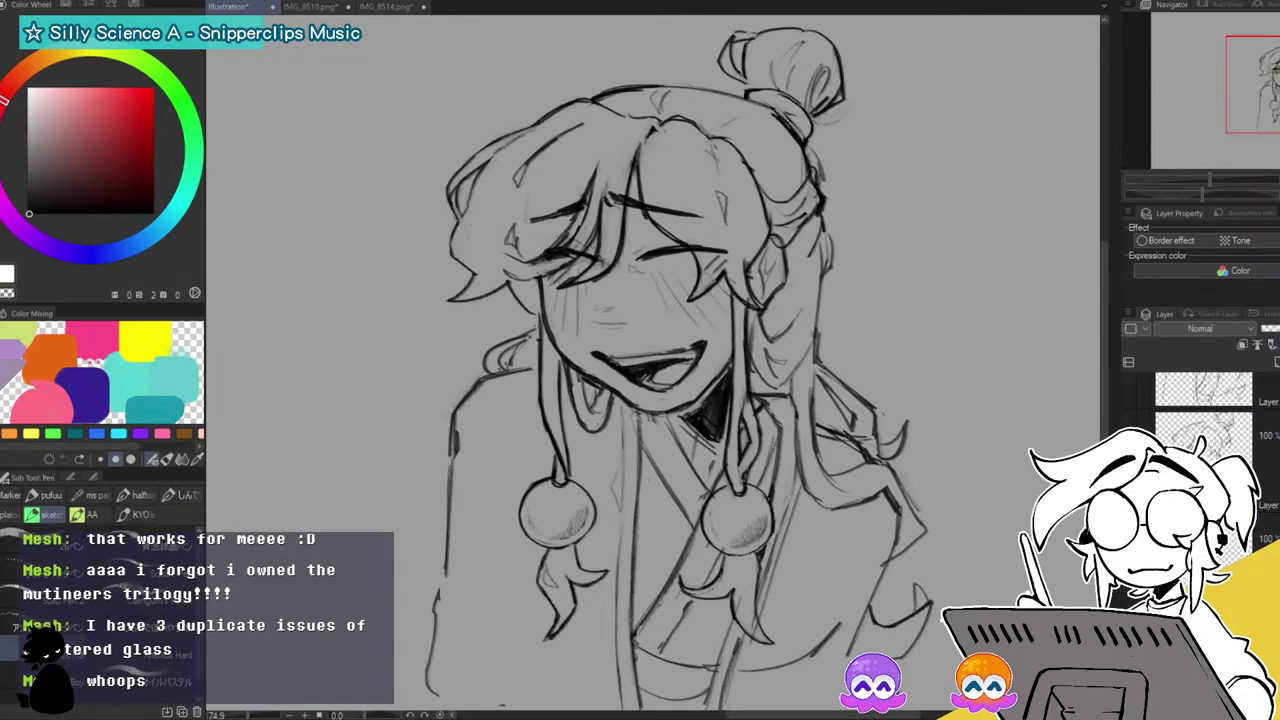
pyautogui.hotkey('ctrl', 'e')
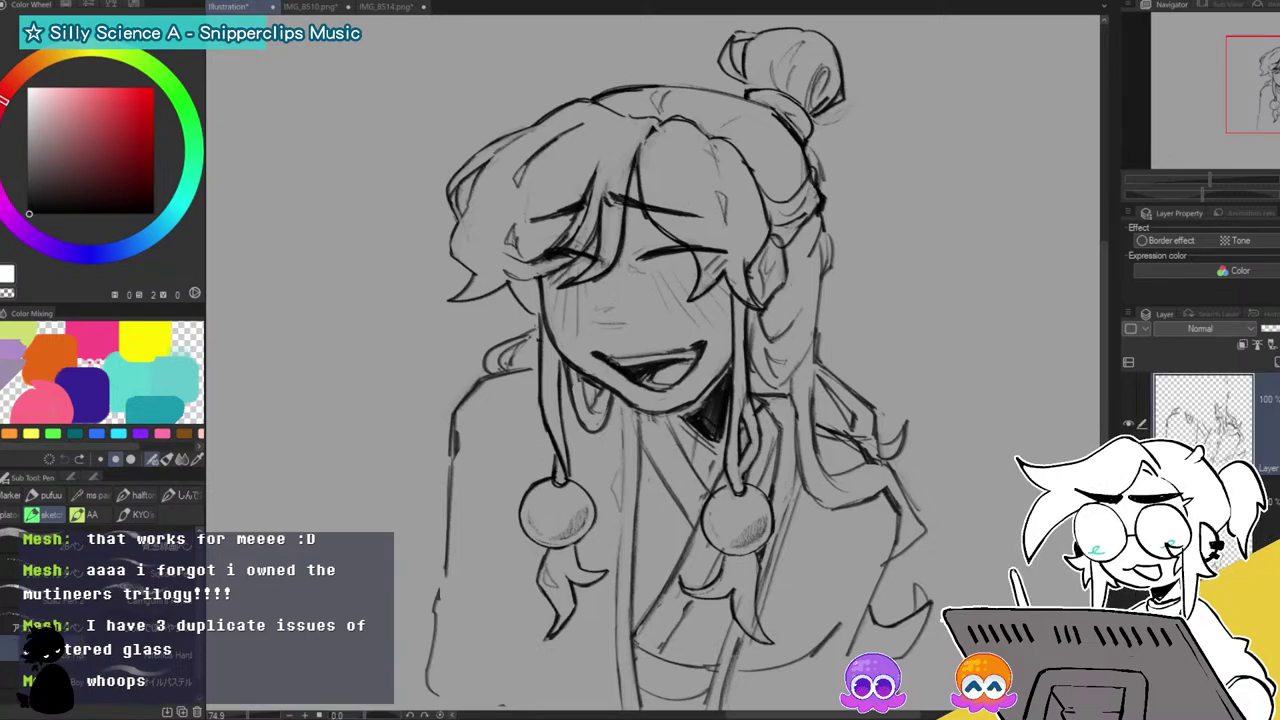
pyautogui.scroll(-3, 1203, 440)
pyautogui.hotkey('ctrl', 'c')
pyautogui.hotkey('ctrl', 'v')
pyautogui.hotkey('ctrl', 'e')
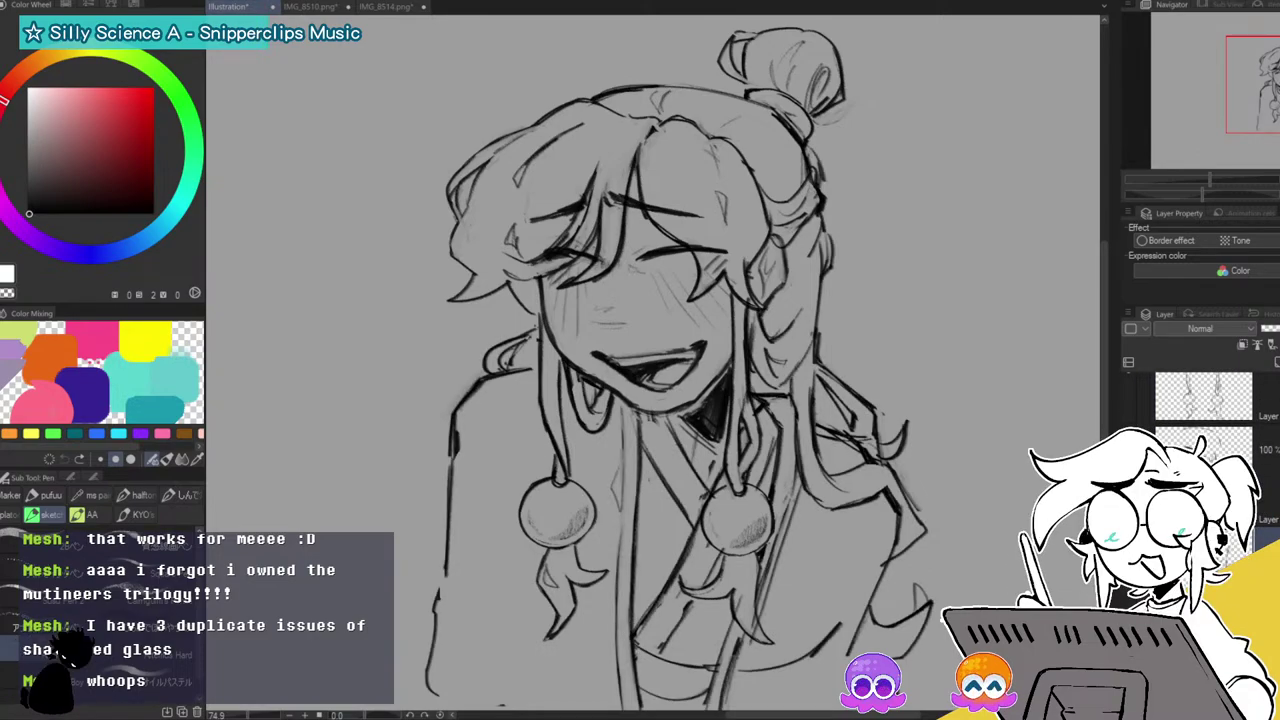
# Undo the layer duplications and merges.
pyautogui.scroll(-3, 1203, 450)
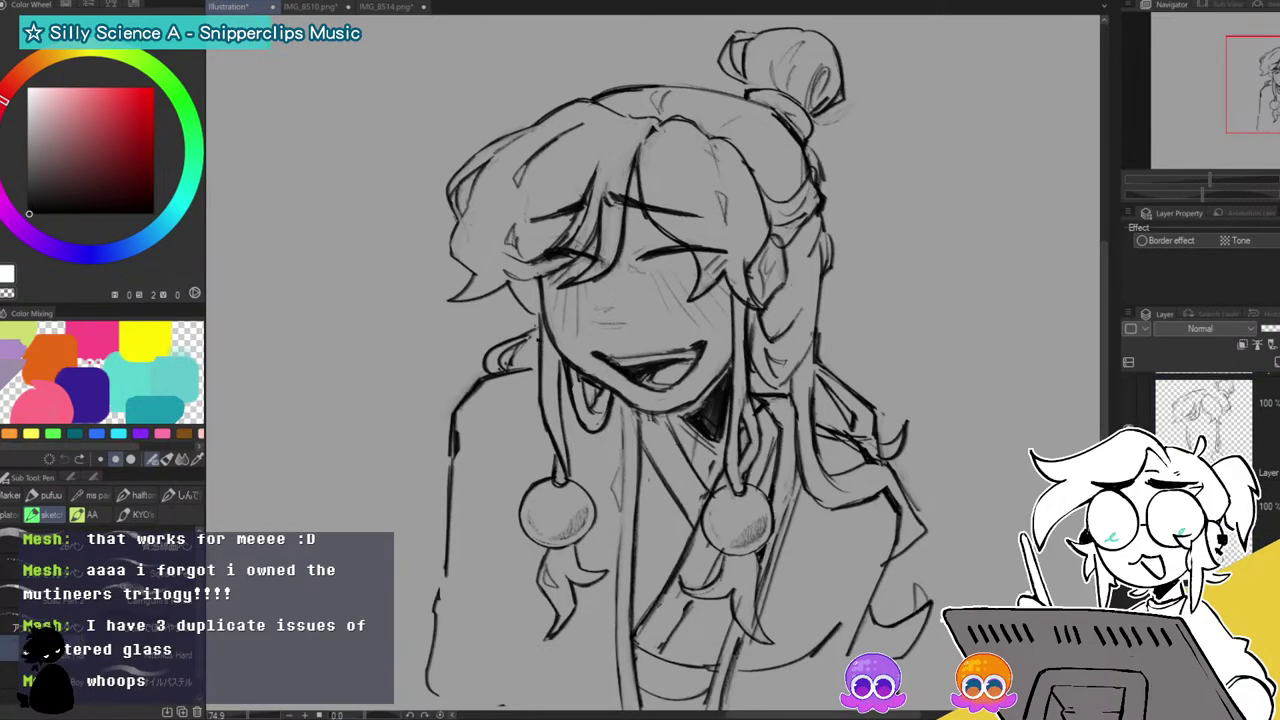
pyautogui.hotkey('ctrl', 'z')
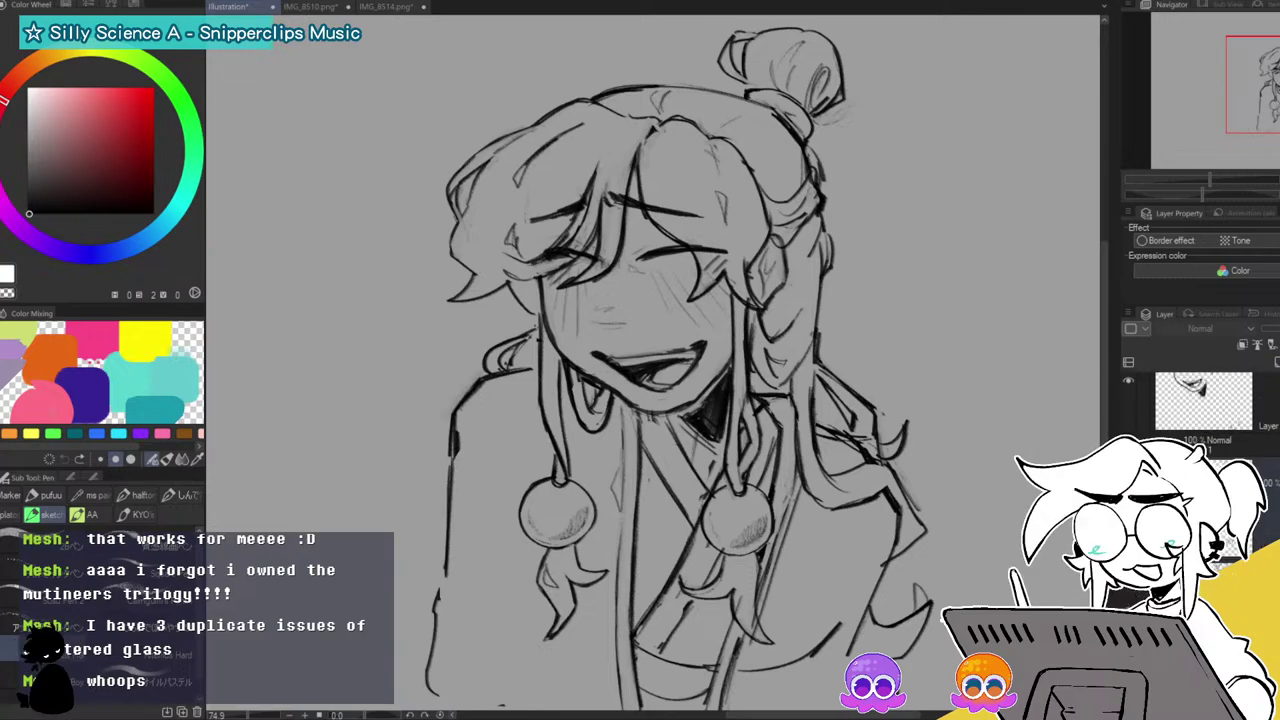
pyautogui.hotkey('ctrl', 'z')
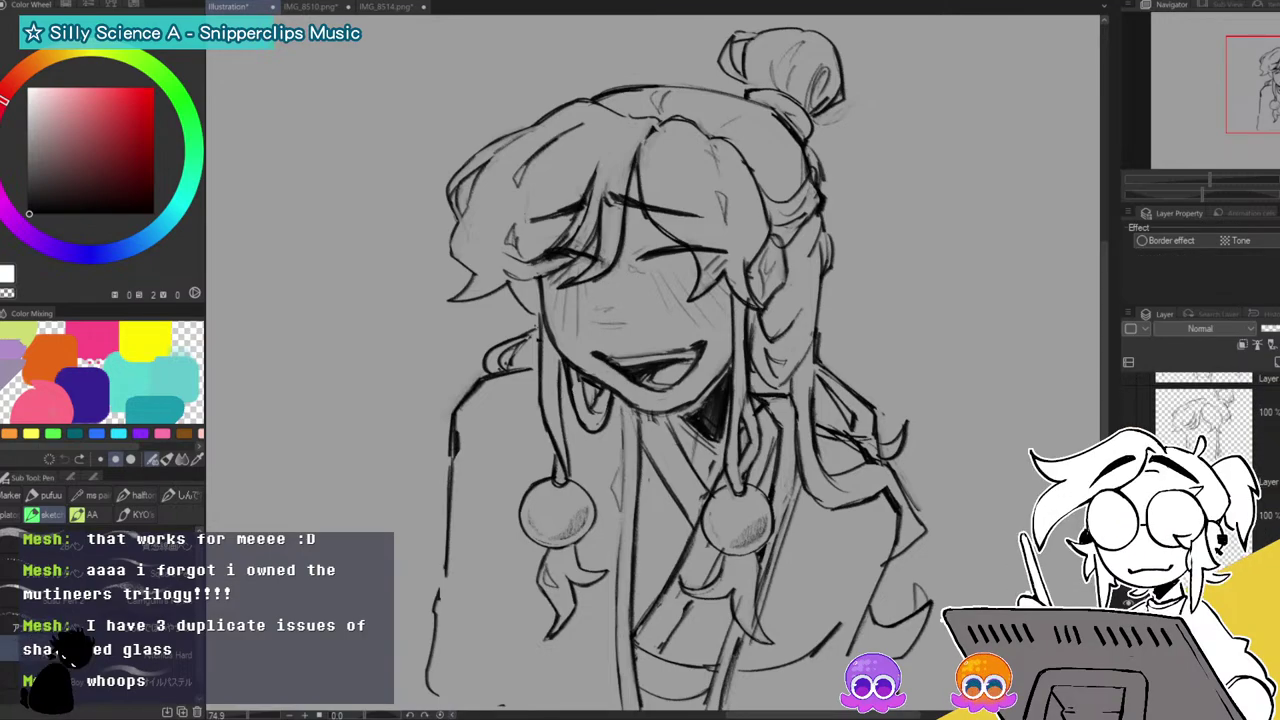
pyautogui.hotkey('ctrl', 'z')
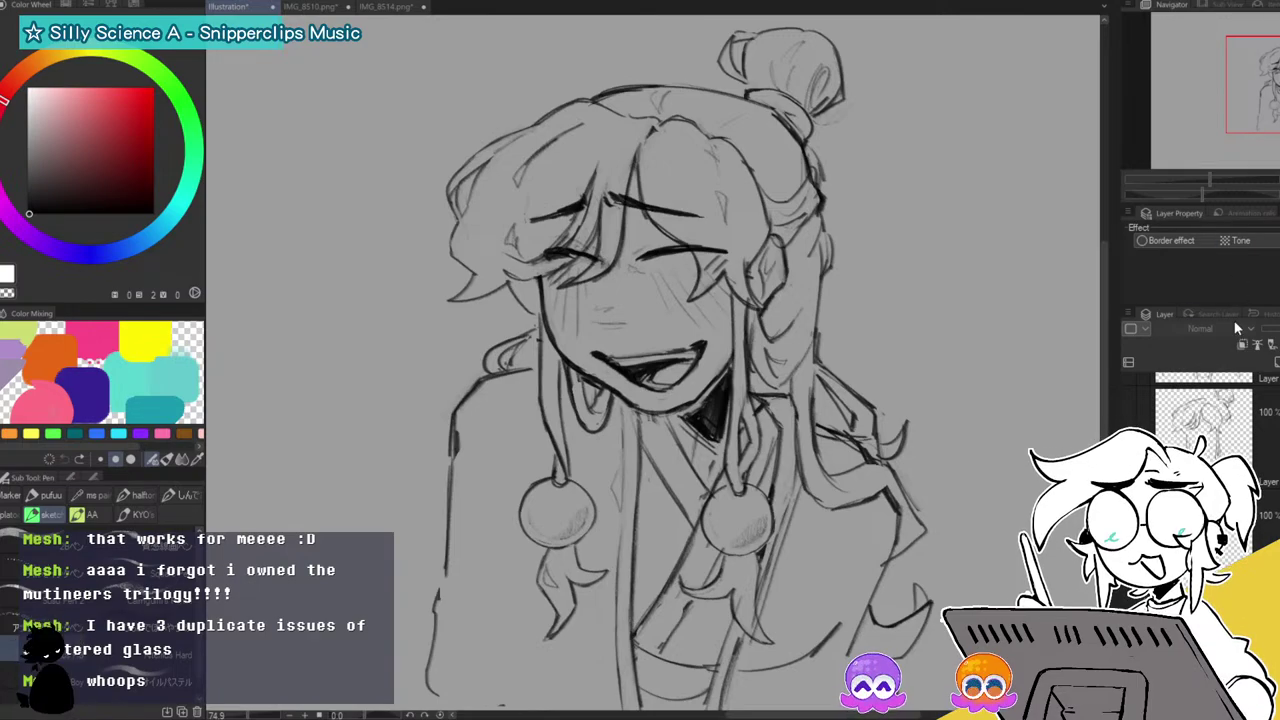
# Merge the sketch layers into one and strengthen the outlines of the left-hand side hair and the crown.
pyautogui.scroll(3, 1205, 420)
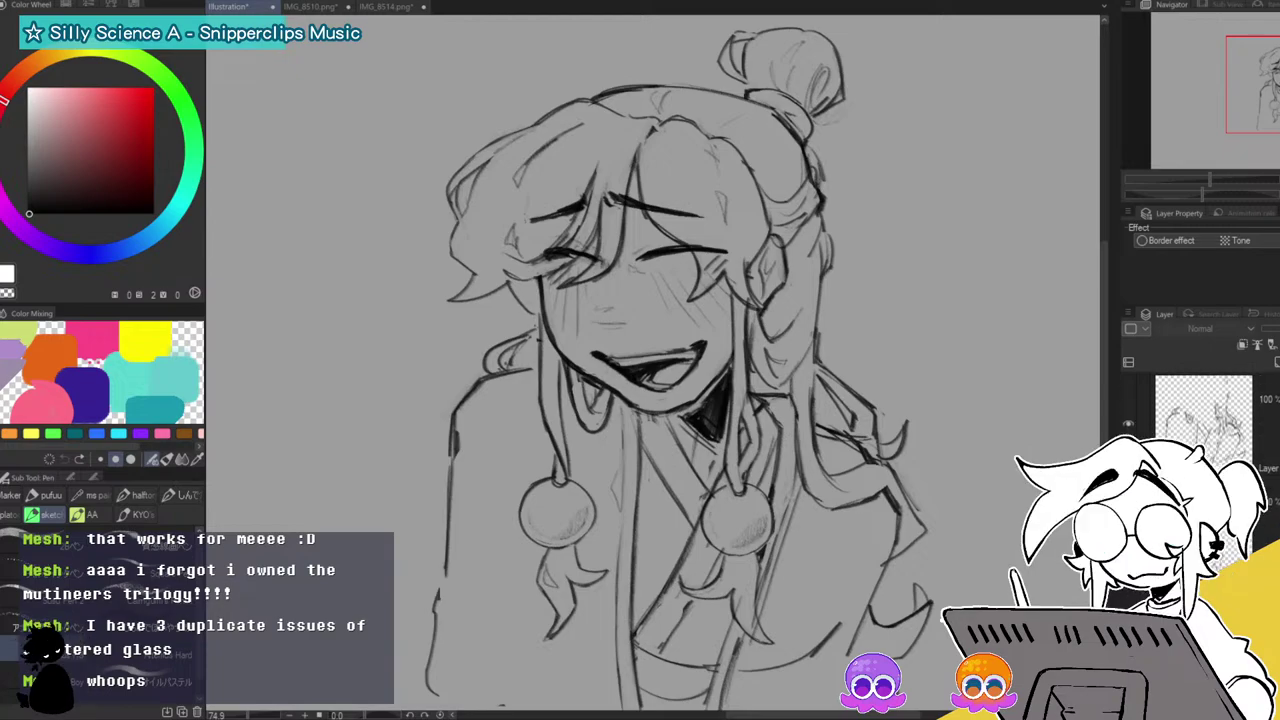
pyautogui.click(1205, 420)
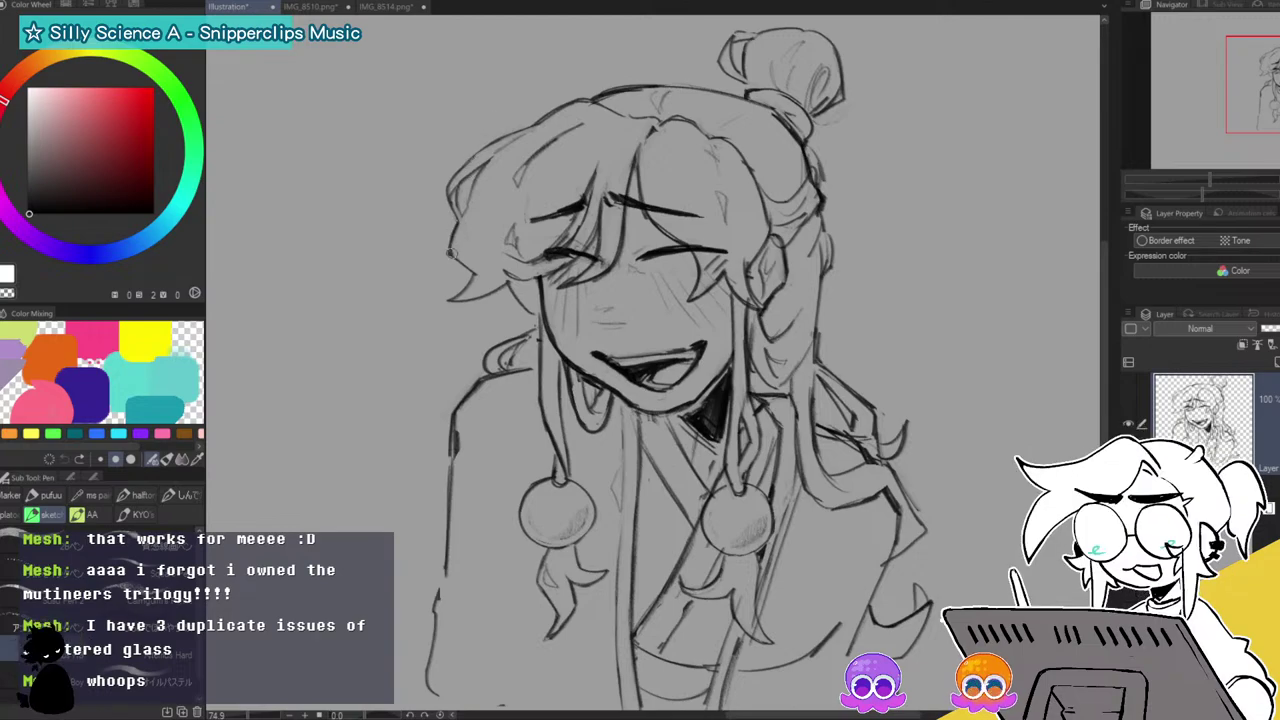
pyautogui.moveTo(455, 261)
pyautogui.mouseDown()
pyautogui.moveTo(465, 287)
pyautogui.moveTo(538, 314)
pyautogui.mouseUp()
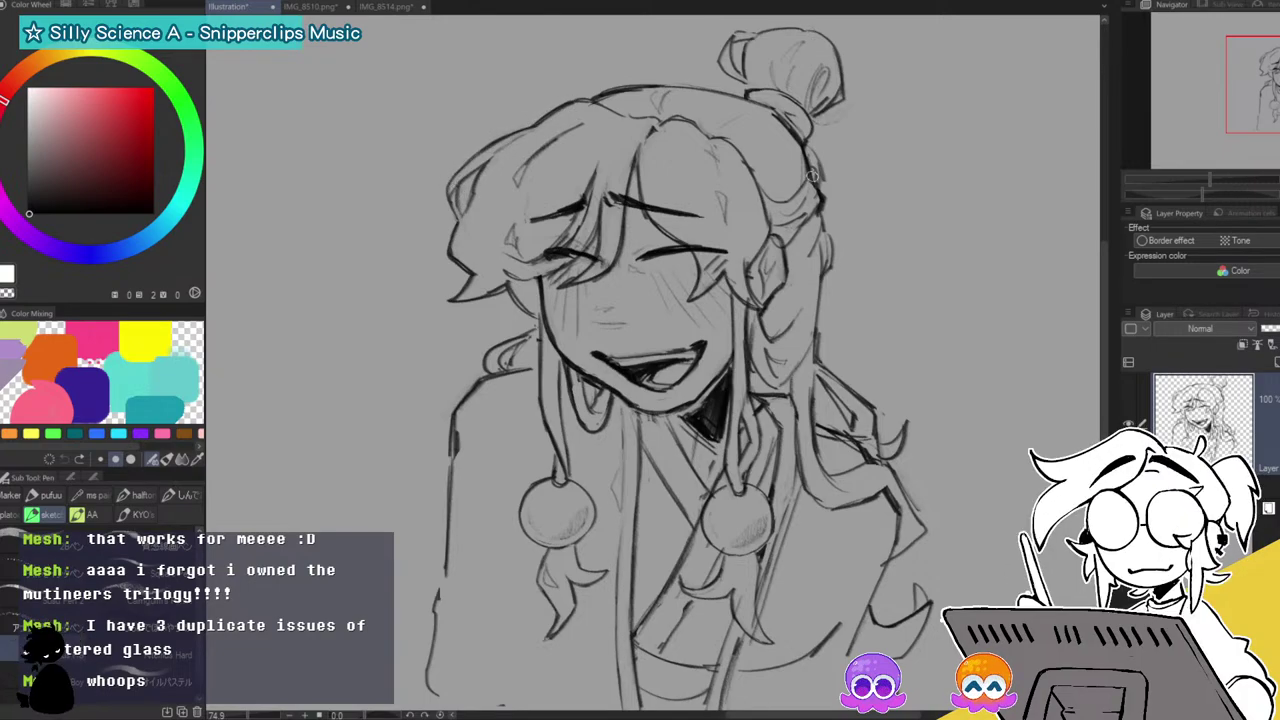
pyautogui.moveTo(603, 93); pyautogui.dragTo(738, 103)
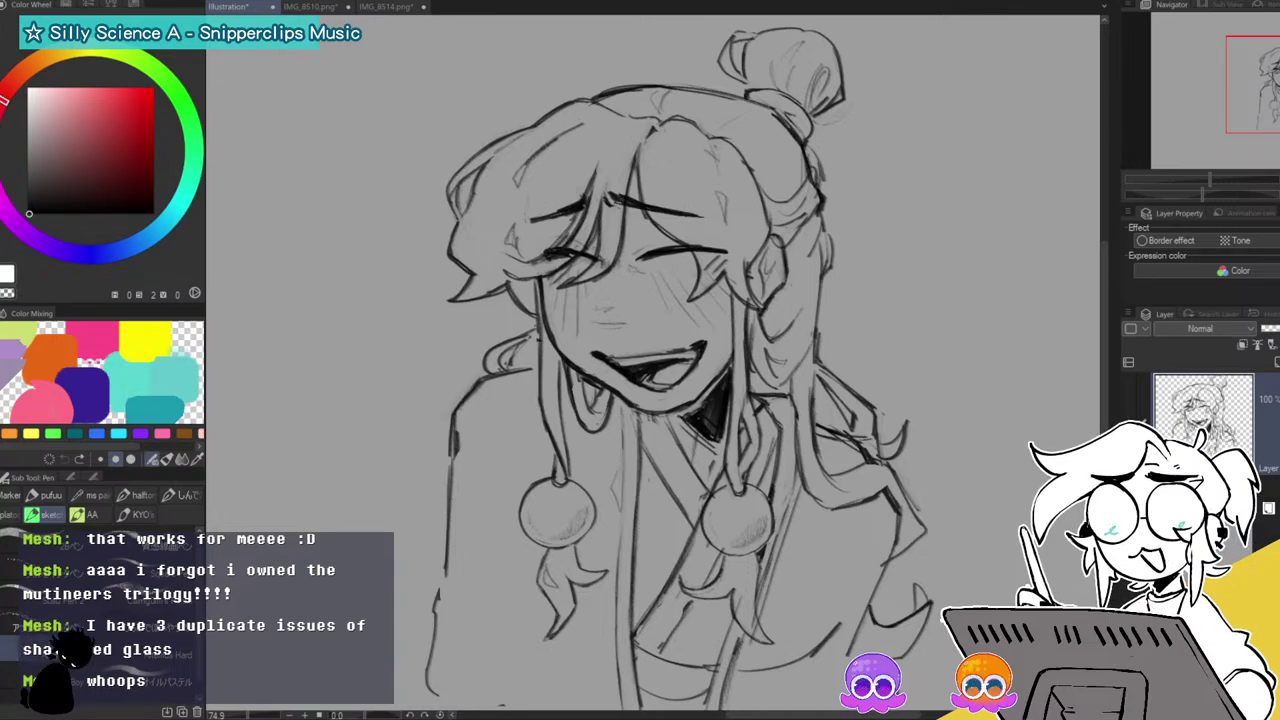
pyautogui.moveTo(1215, 180); pyautogui.dragTo(1208, 176)
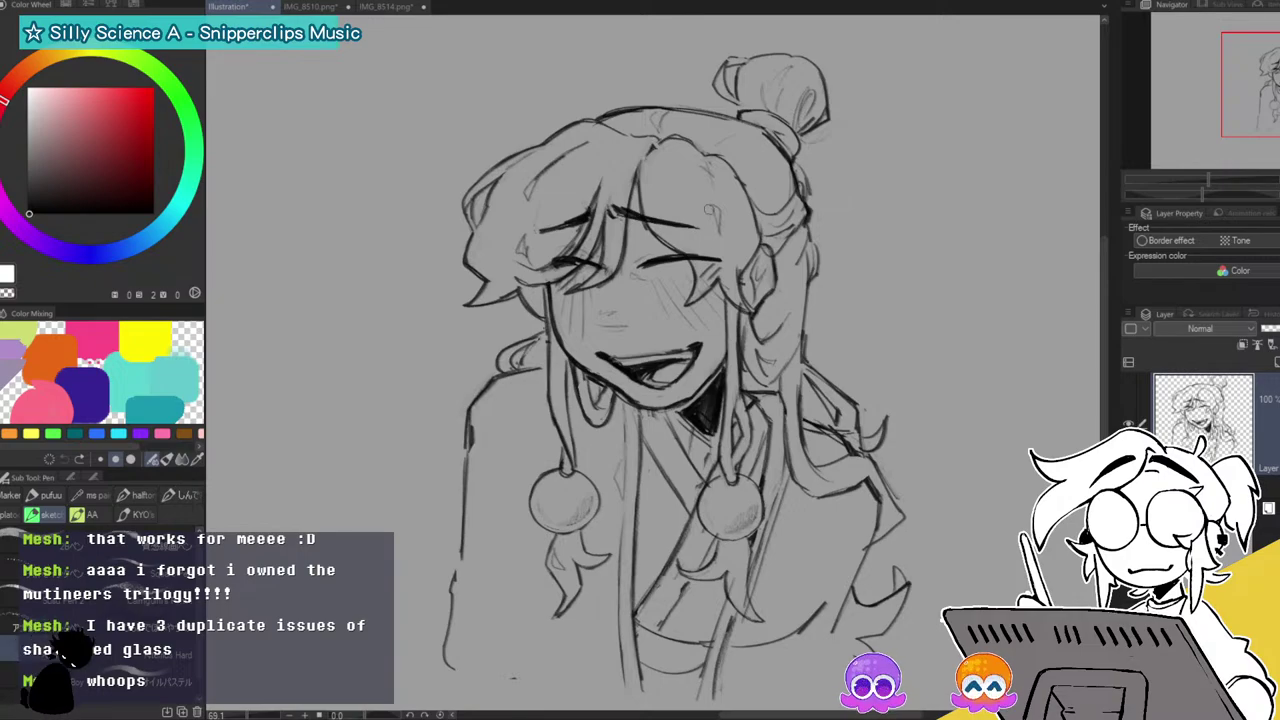
# Handwrite a first name in the blank area beside the head and undo it.
pyautogui.click(10, 516)
pyautogui.moveTo(355, 150)
pyautogui.mouseDown()
pyautogui.moveTo(357, 106)
pyautogui.moveTo(376, 103)
pyautogui.moveTo(392, 145)
pyautogui.moveTo(416, 134)
pyautogui.mouseUp()
pyautogui.moveTo(422, 80); pyautogui.dragTo(426, 134)
pyautogui.moveTo(437, 96)
pyautogui.mouseDown()
pyautogui.moveTo(428, 114)
pyautogui.moveTo(442, 129)
pyautogui.mouseUp()
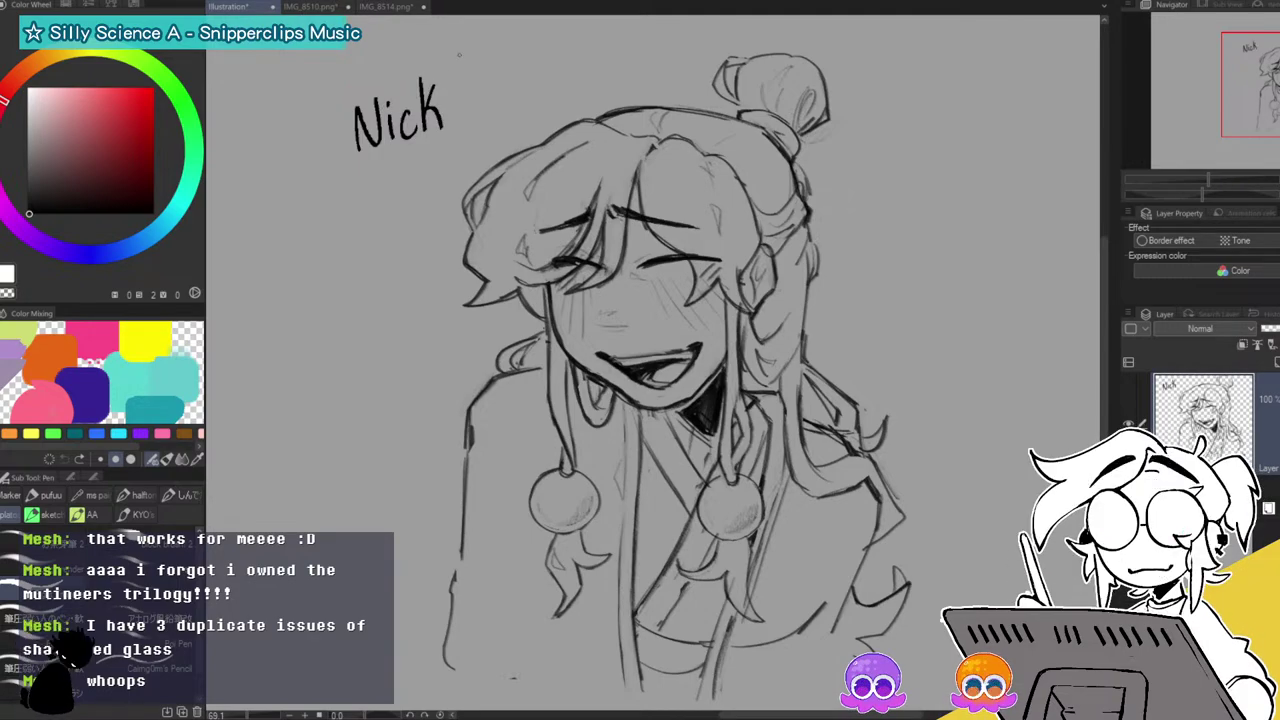
pyautogui.hotkey('ctrl', 'z')
pyautogui.hotkey('ctrl', 'z')
pyautogui.hotkey('ctrl', 'z')
pyautogui.hotkey('ctrl', 'z')
pyautogui.hotkey('ctrl', 'z')
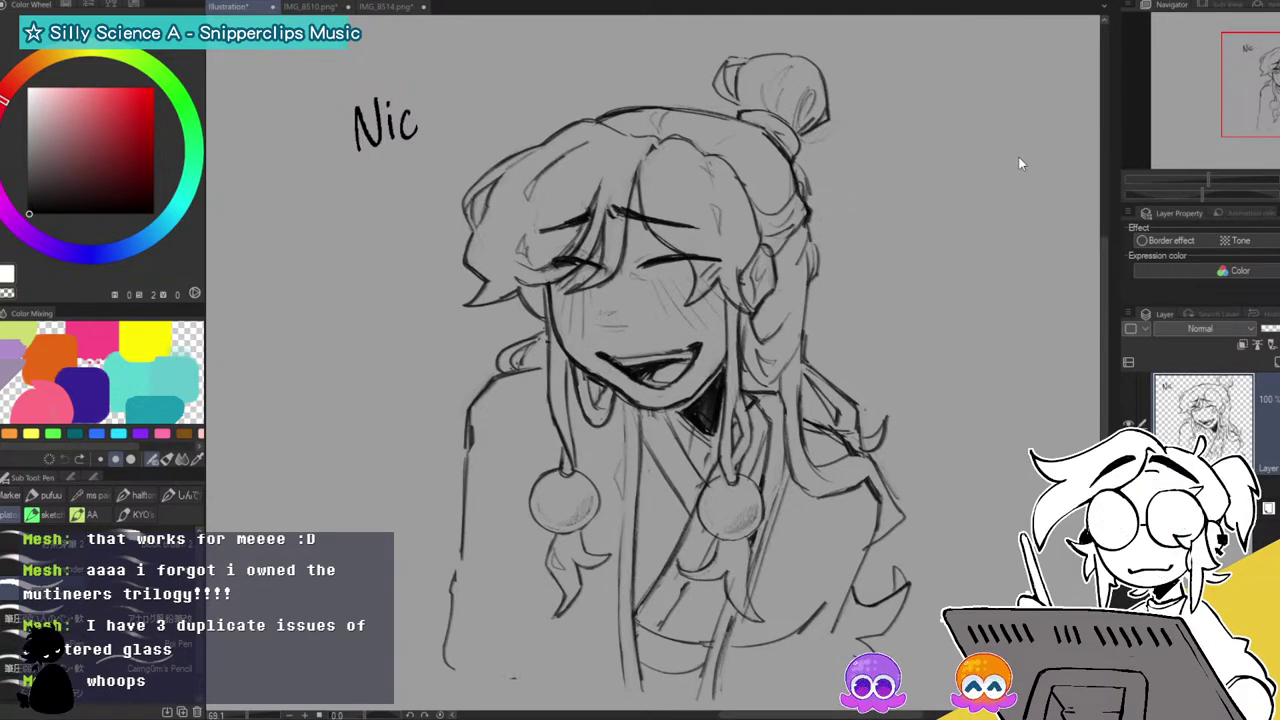
pyautogui.hotkey('ctrl', 'z')
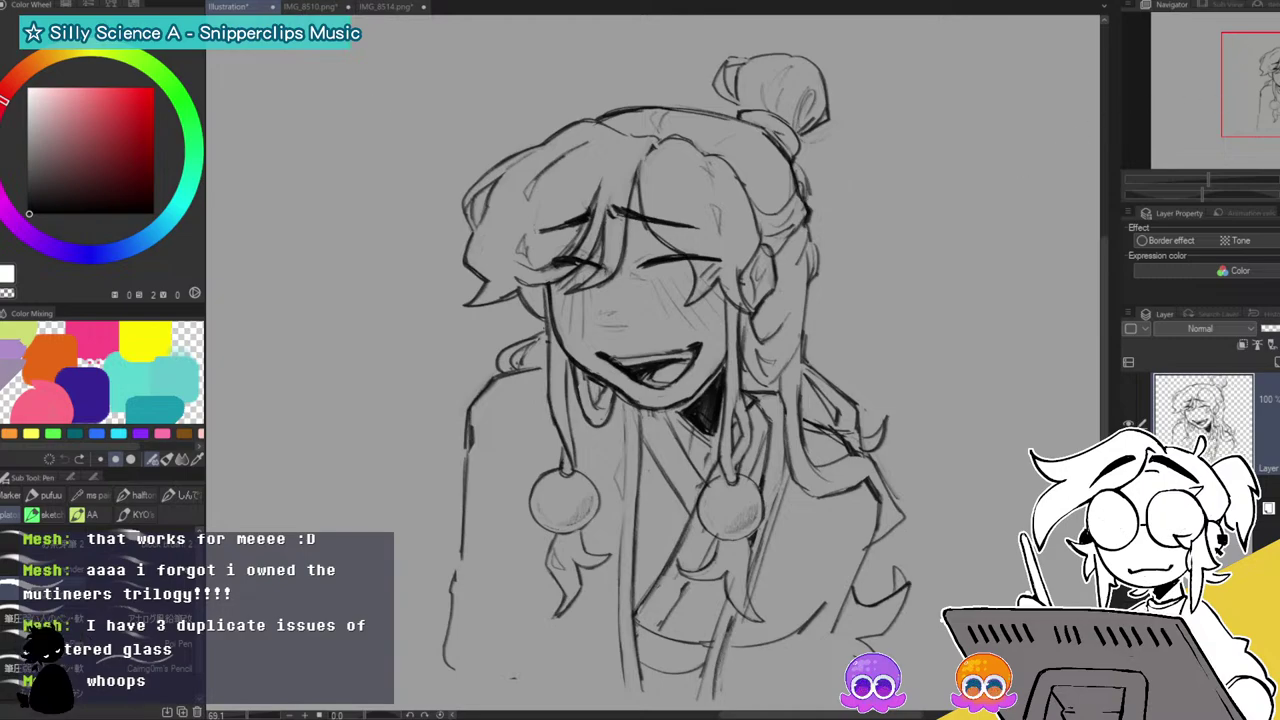
# Flip the canvas view horizontally and redraw the top of the head with a higher, cleaner curve.
pyautogui.press('h')
pyautogui.press('h')
pyautogui.press('h')
pyautogui.press('h')
pyautogui.press('h')
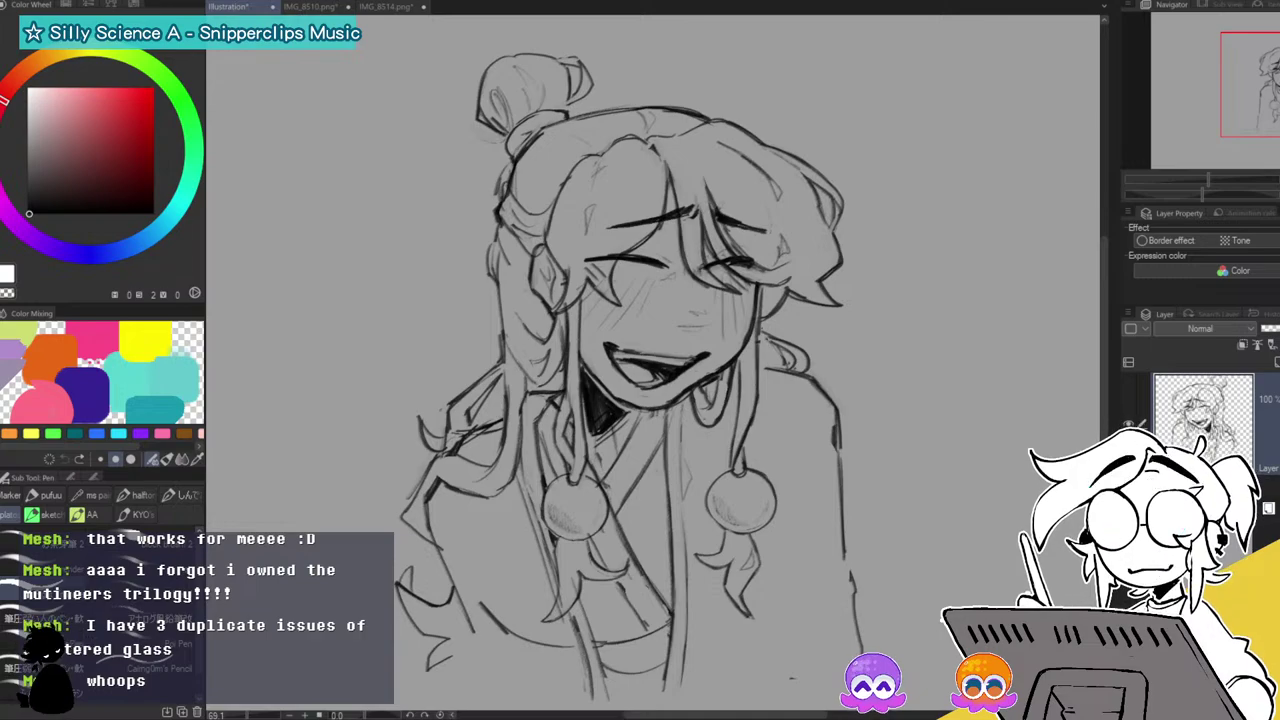
pyautogui.hotkey('ctrl', 'v')
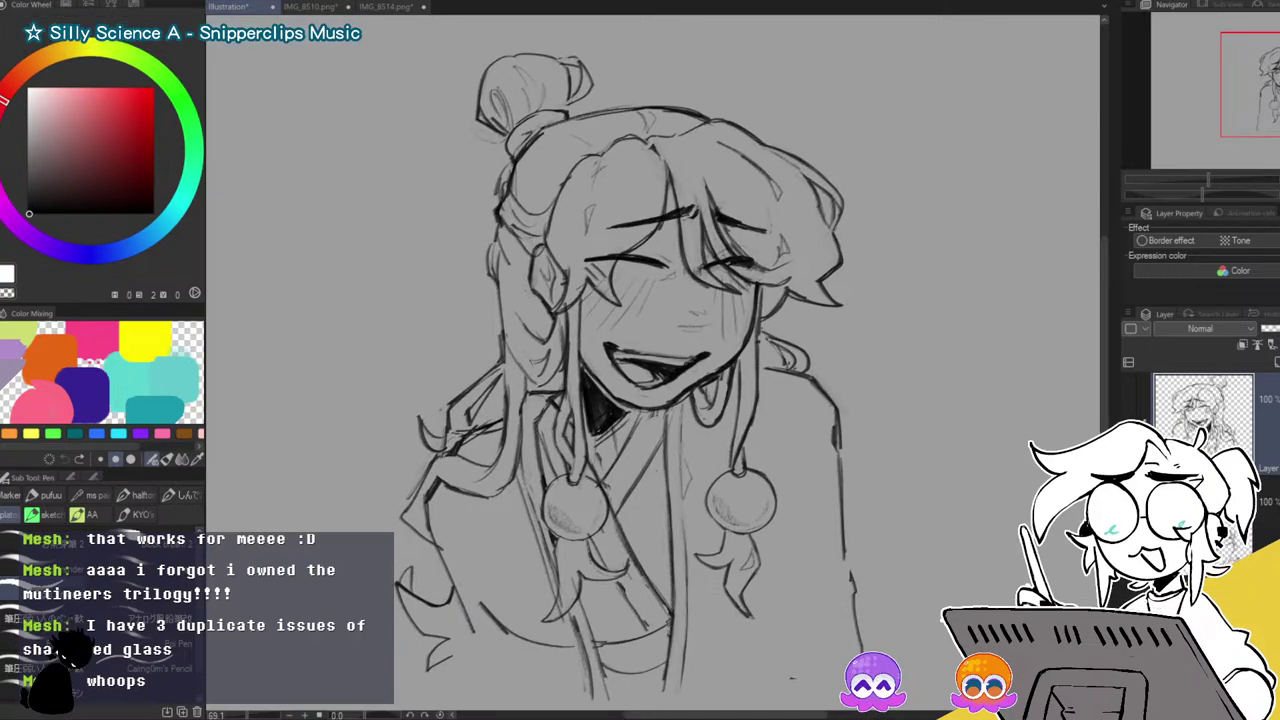
pyautogui.moveTo(552, 125)
pyautogui.mouseDown()
pyautogui.moveTo(586, 108)
pyautogui.moveTo(704, 118)
pyautogui.mouseUp()
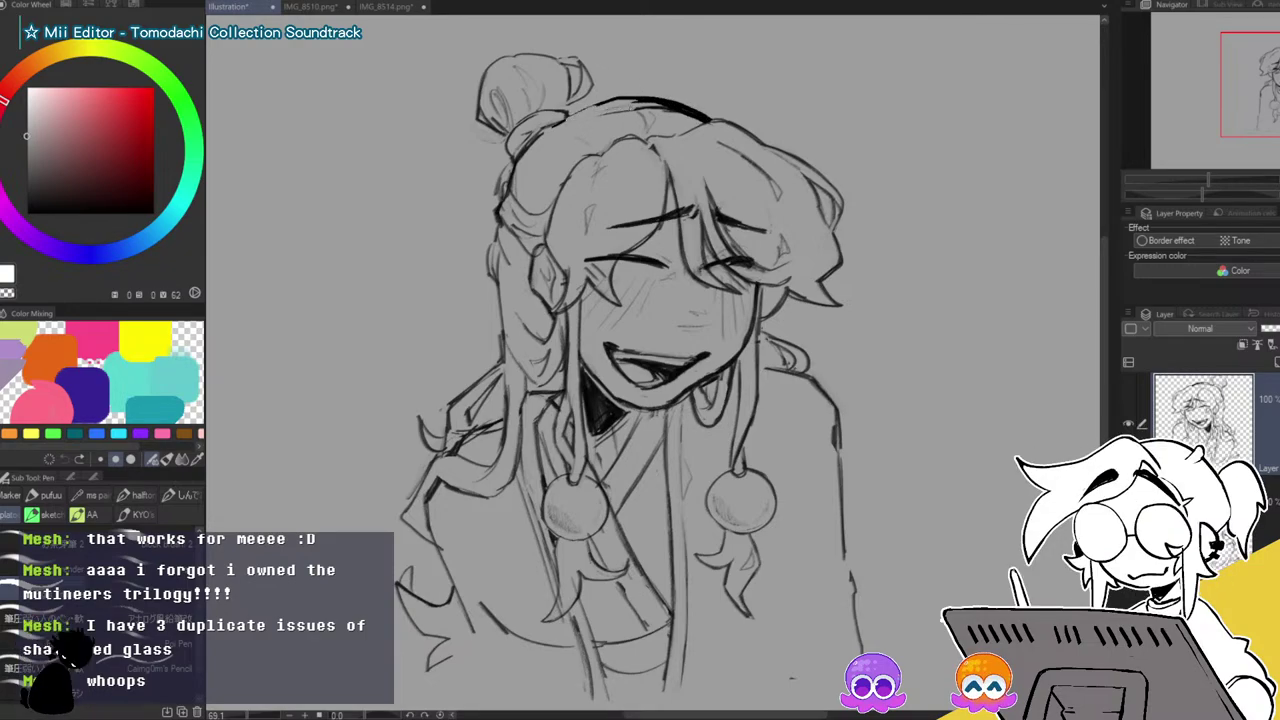
pyautogui.moveTo(634, 108); pyautogui.dragTo(680, 110)
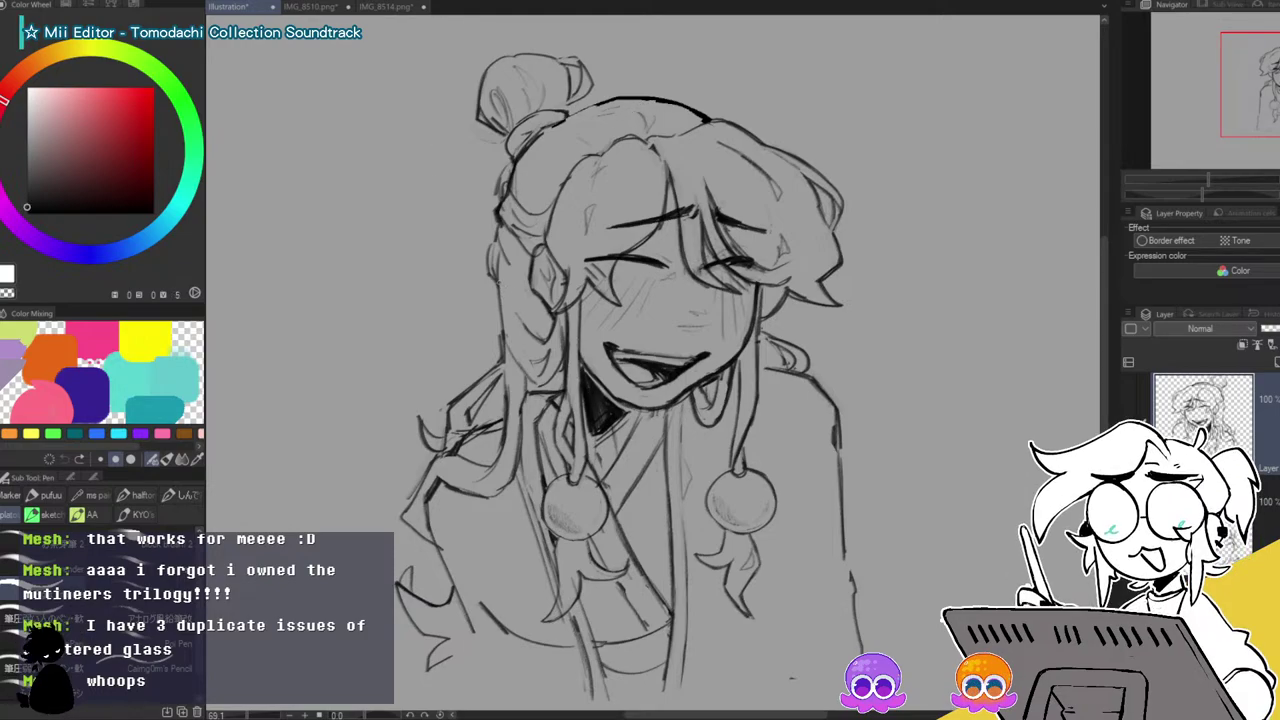
# Redraw the outer edge of the back hair below the braid, cleaning up stray marks with the sampled background grey.
pyautogui.moveTo(497, 283); pyautogui.dragTo(505, 321)
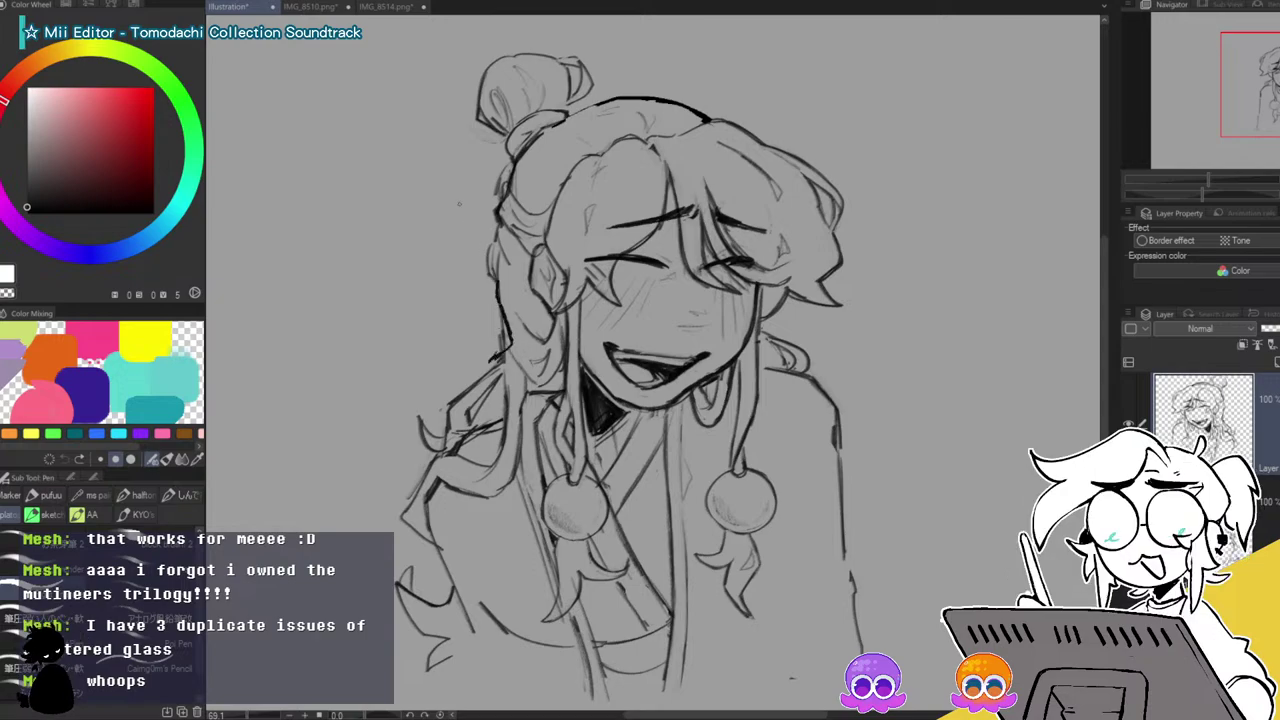
pyautogui.hotkey('ctrl', 'z')
pyautogui.moveTo(494, 279)
pyautogui.mouseDown()
pyautogui.moveTo(506, 358)
pyautogui.moveTo(501, 344)
pyautogui.mouseUp()
pyautogui.keyDown('alt'); pyautogui.click(460, 297); pyautogui.keyUp('alt')
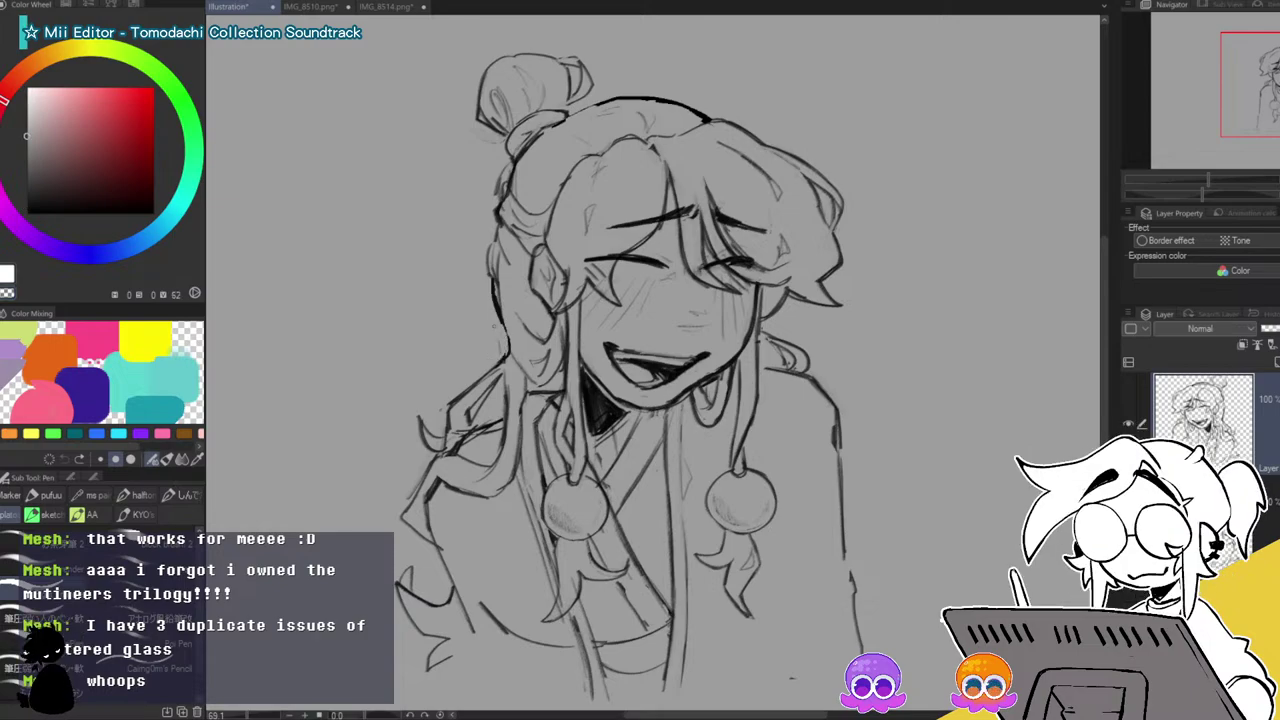
pyautogui.moveTo(494, 286); pyautogui.dragTo(500, 312)
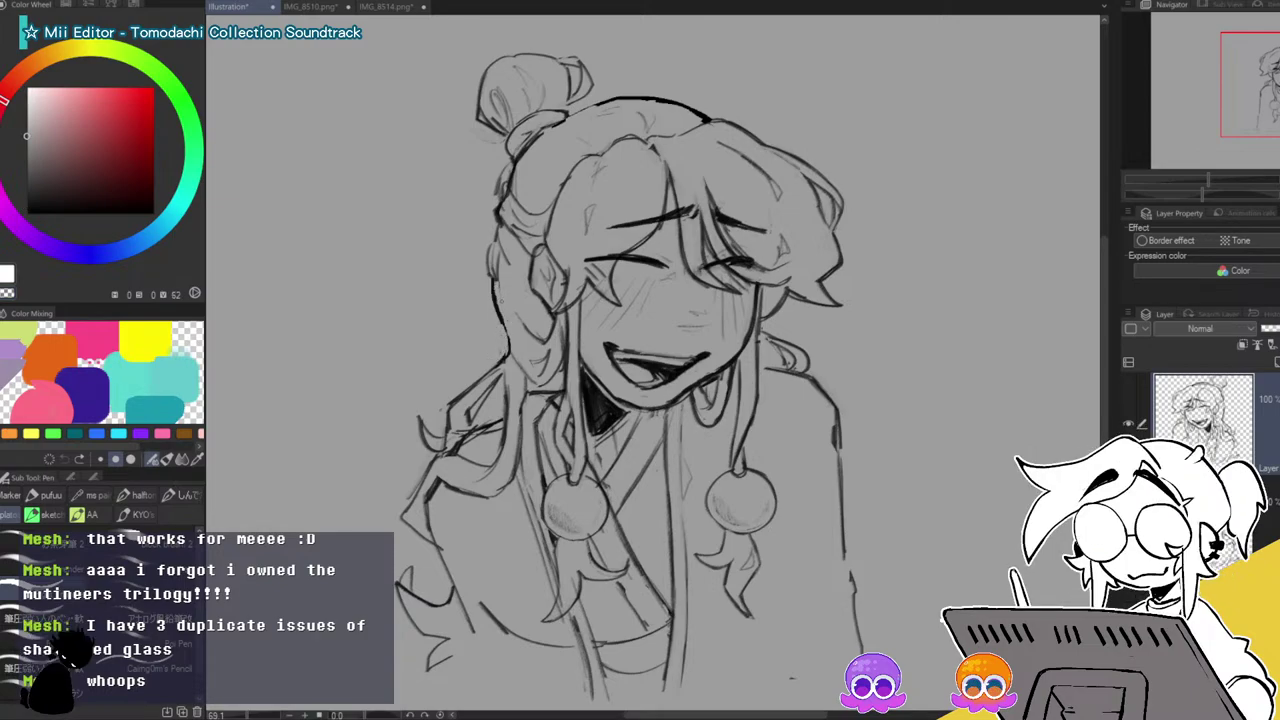
# Clean up stray marks along the back hair's outer edge beside the ear and reinforce that edge in black.
pyautogui.moveTo(498, 252); pyautogui.dragTo(494, 284)
pyautogui.click(28, 212)
pyautogui.moveTo(497, 238); pyautogui.dragTo(489, 272)
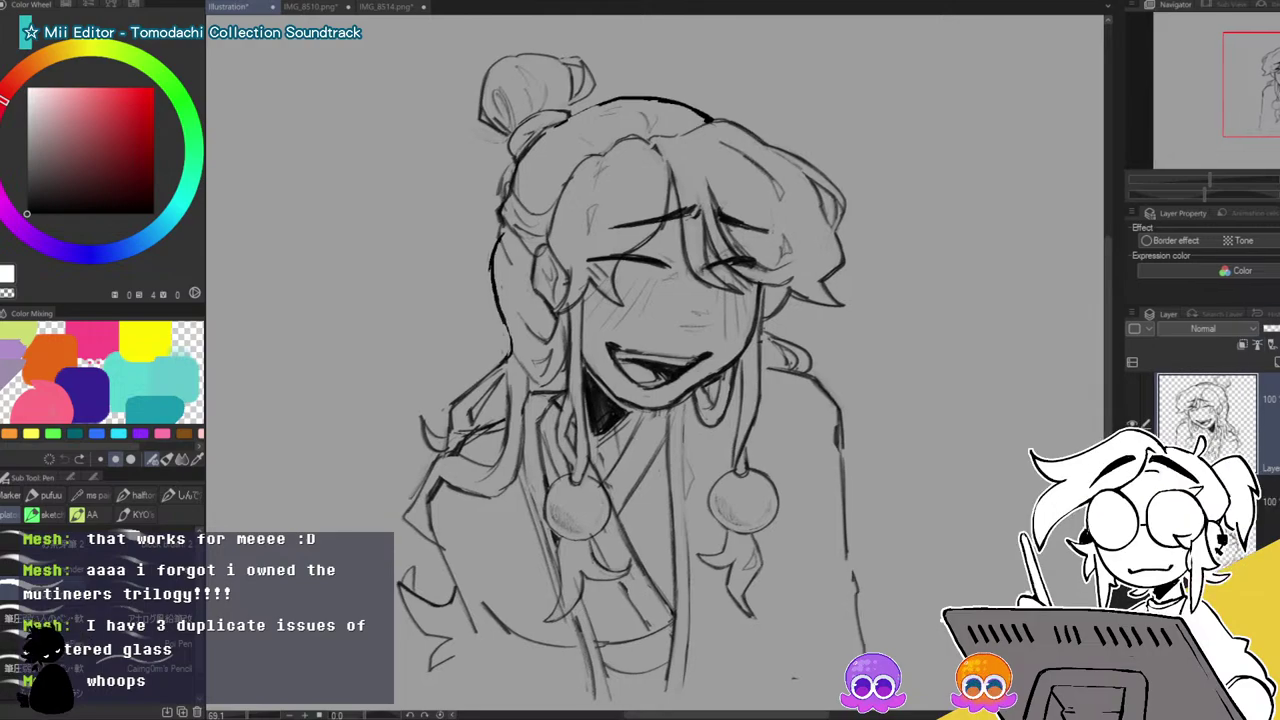
# Compare the reworked head and back hair outlines with the earlier version, checking the sketch in normal and mirrored view.
pyautogui.press('h')
pyautogui.press('h')
pyautogui.press('h')
pyautogui.press('h')
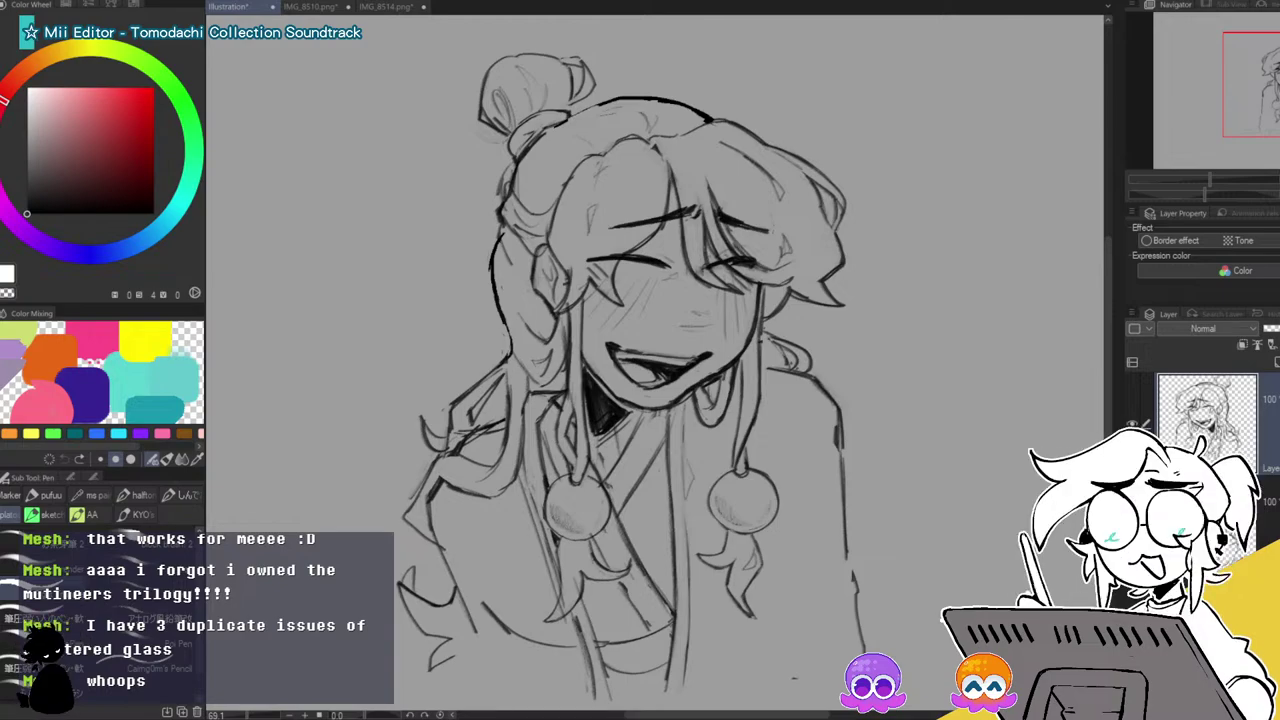
pyautogui.click(1132, 523)
pyautogui.click(1132, 424)
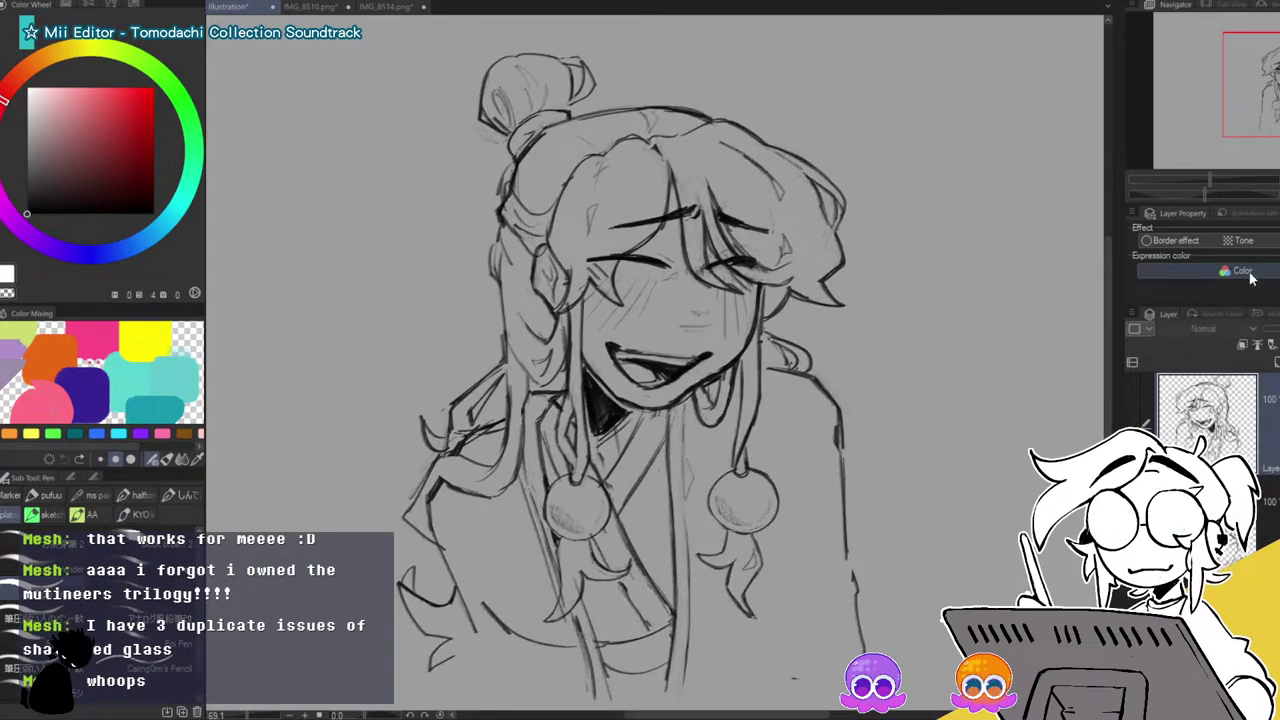
pyautogui.press('h')
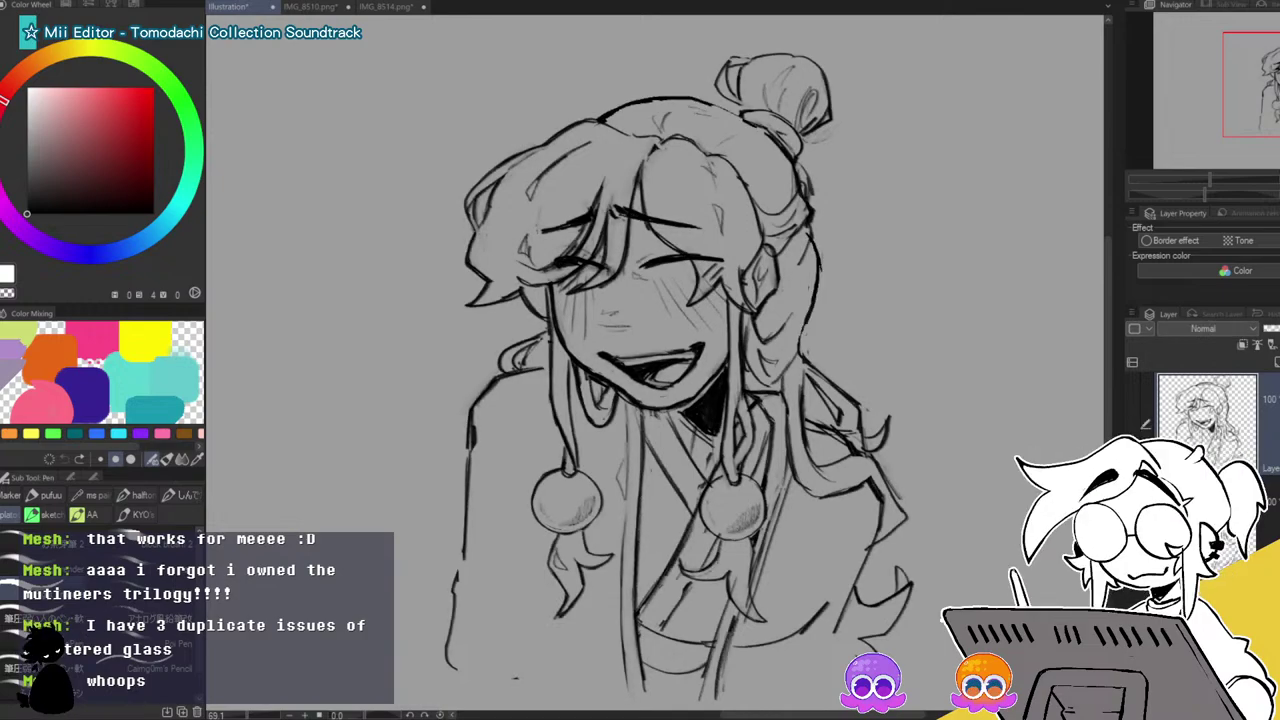
pyautogui.press('Delete')
pyautogui.hotkey('ctrl', 'z')
pyautogui.hotkey('ctrl', 'z')
pyautogui.hotkey('ctrl', 'z')
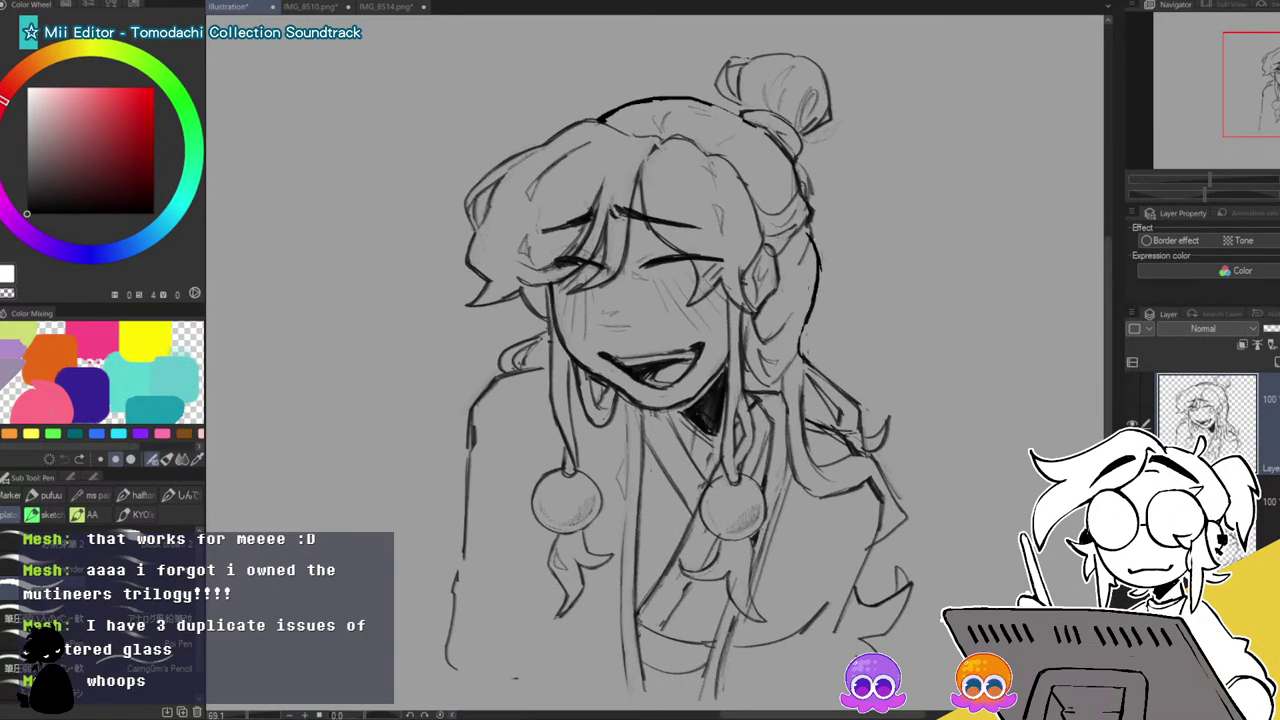
# Slim the back hair's outer edge with the sampled background grey and redraw it in black down to the shoulder.
pyautogui.moveTo(812, 248)
pyautogui.mouseDown()
pyautogui.moveTo(816, 298)
pyautogui.moveTo(798, 356)
pyautogui.mouseUp()
pyautogui.keyDown('alt'); pyautogui.click(799, 342); pyautogui.keyUp('alt')
pyautogui.moveTo(820, 251); pyautogui.dragTo(820, 291)
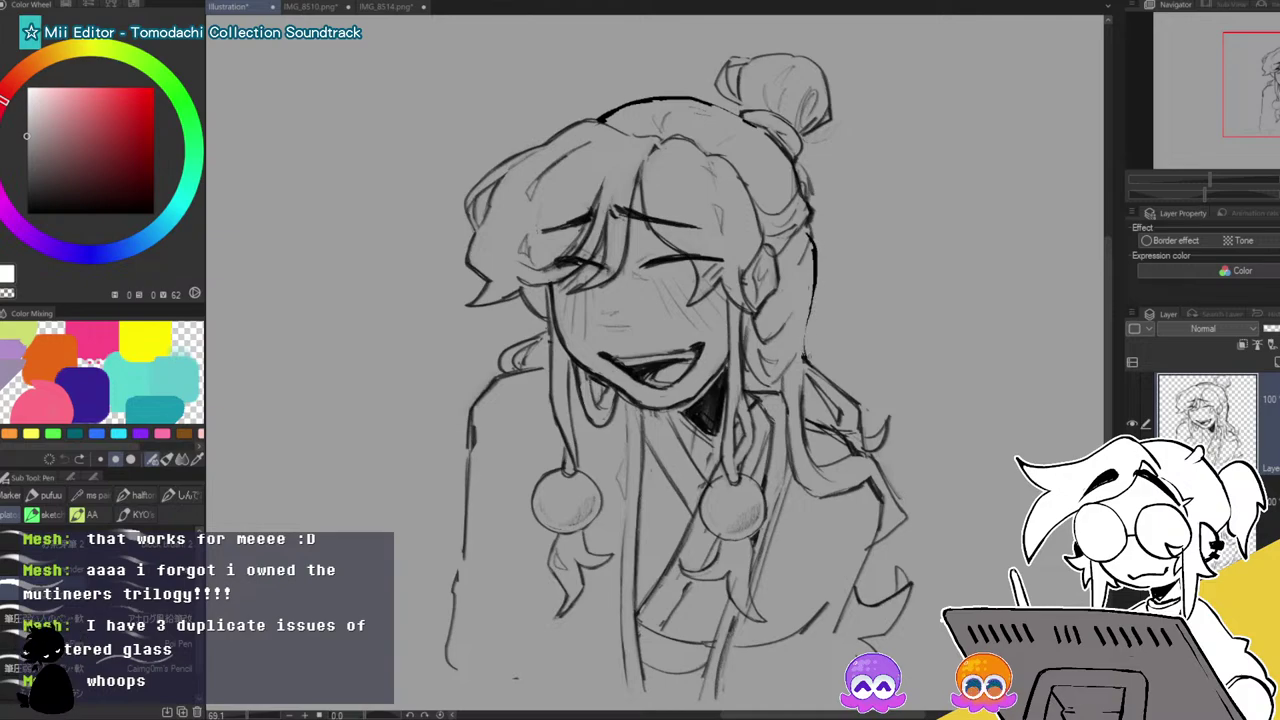
pyautogui.click(27, 213)
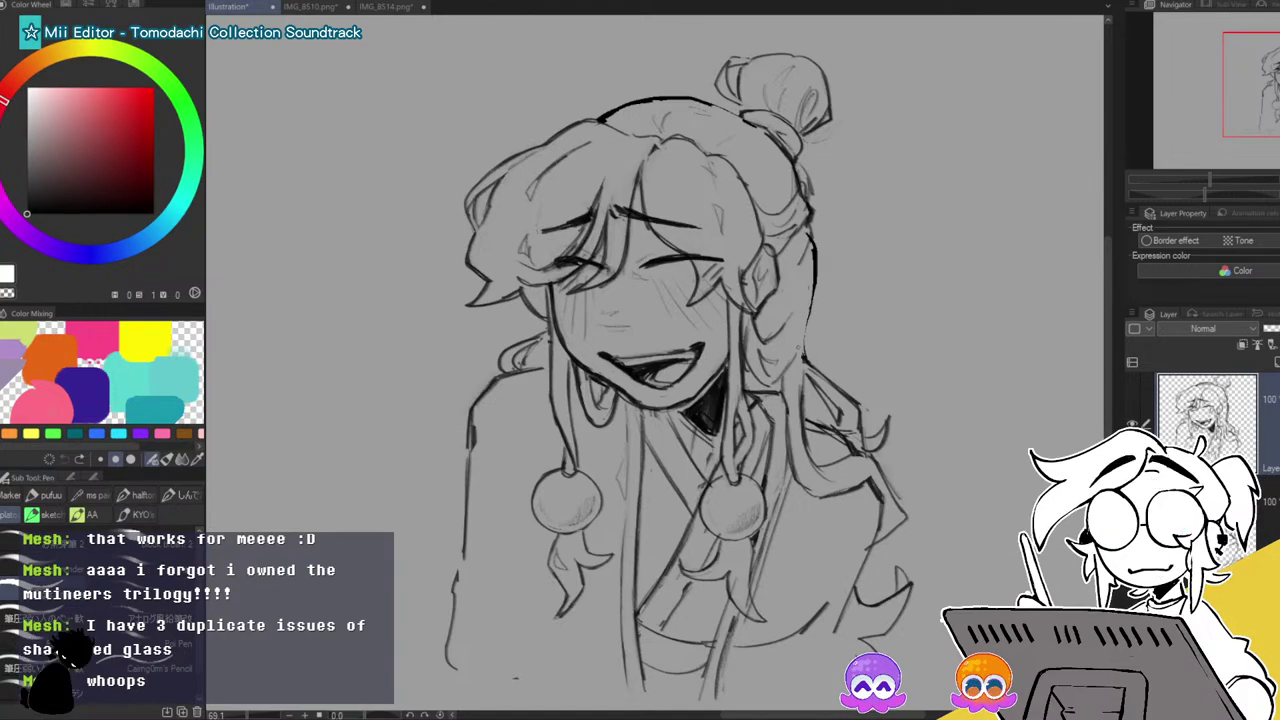
pyautogui.moveTo(805, 346); pyautogui.dragTo(822, 376)
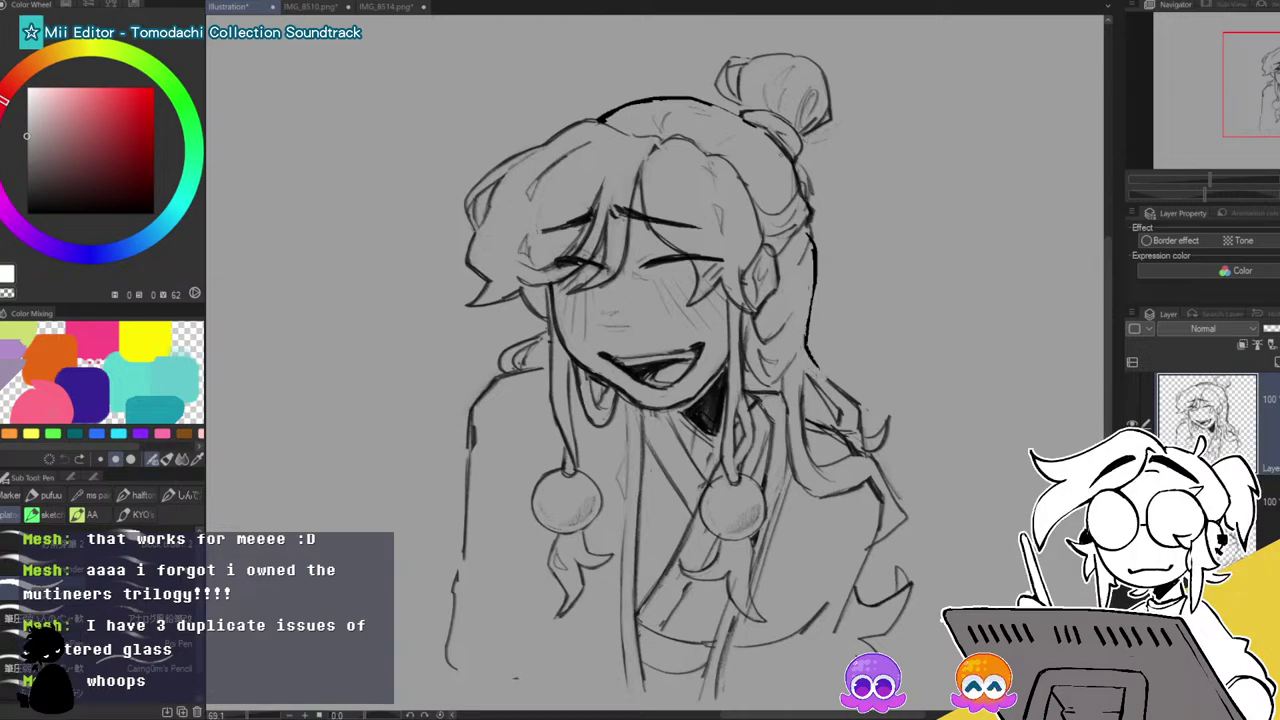
pyautogui.click(27, 213)
pyautogui.moveTo(808, 352); pyautogui.dragTo(836, 388)
# Redraw the crown outline as a slightly lower, thinner curve, covering the old line with background grey.
pyautogui.moveTo(604, 121); pyautogui.dragTo(716, 106)
pyautogui.click(27, 136)
pyautogui.moveTo(600, 119)
pyautogui.mouseDown()
pyautogui.moveTo(640, 100)
pyautogui.moveTo(712, 98)
pyautogui.mouseUp()
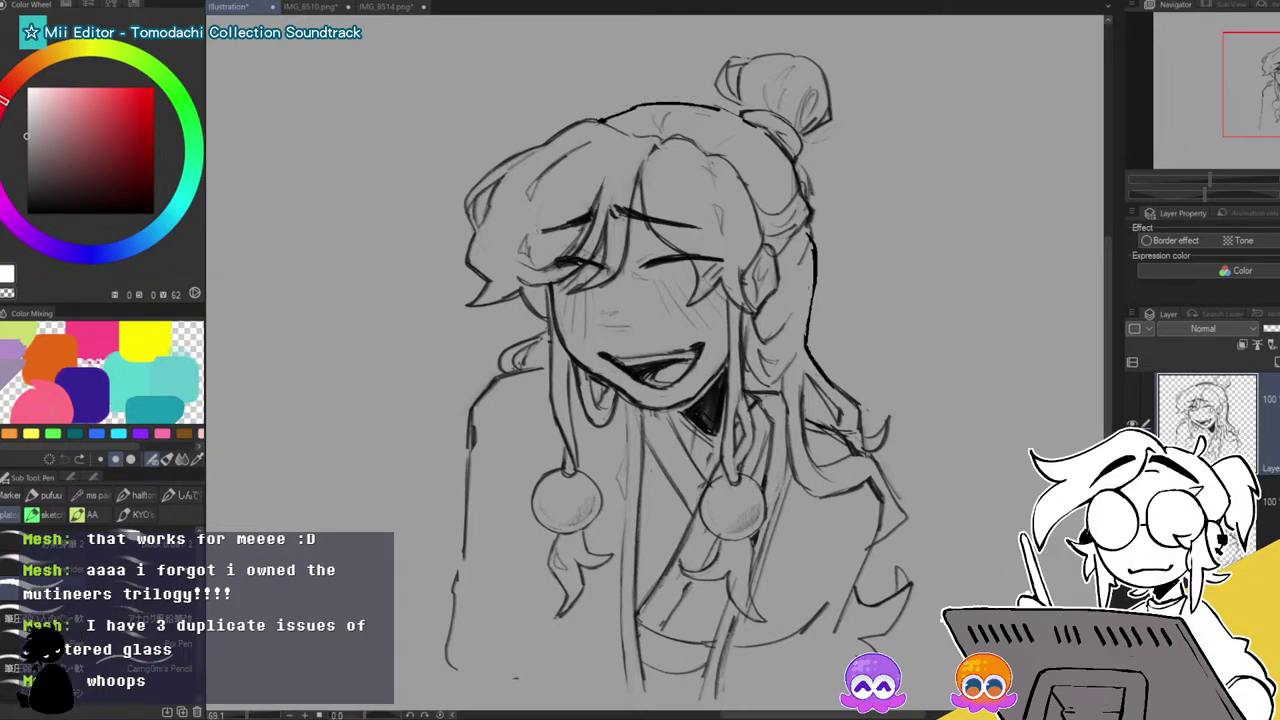
# Compare the lowered crown and slimmer back hair with the earlier version and check them in the mirrored view.
pyautogui.press('h')
pyautogui.press('h')
pyautogui.press('h')
pyautogui.press('h')
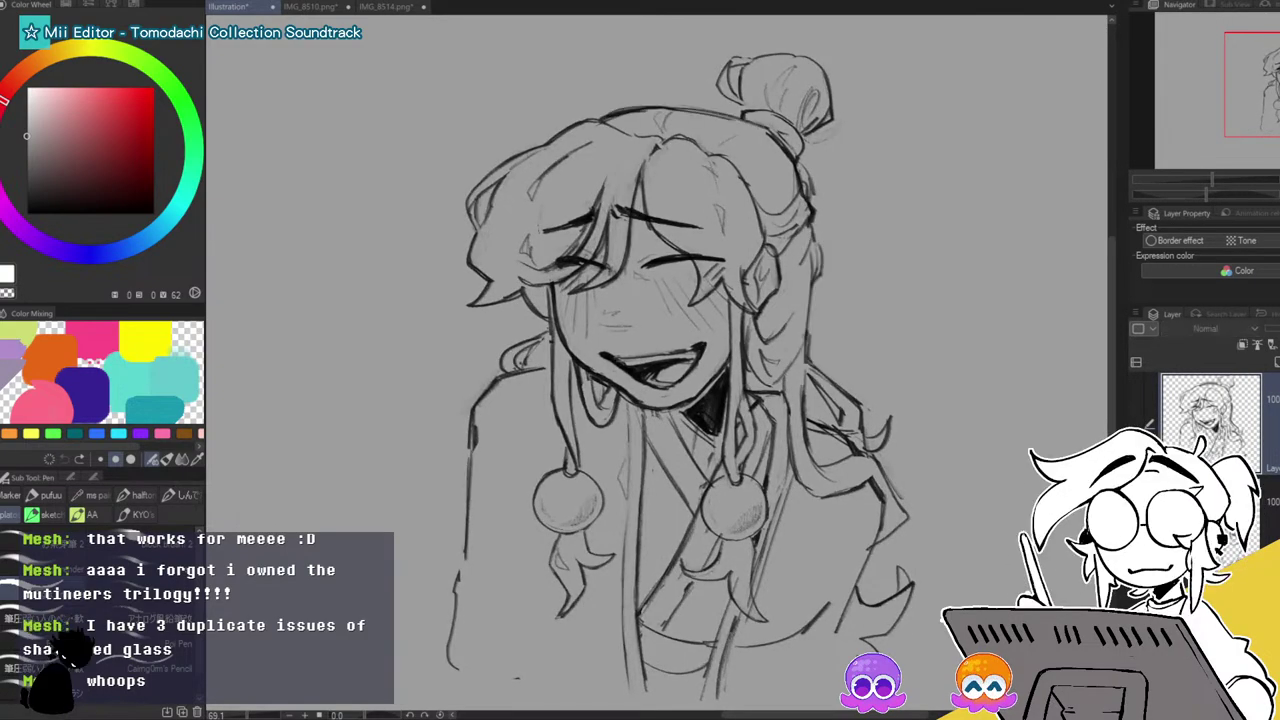
pyautogui.click(1136, 424)
pyautogui.click(1136, 526)
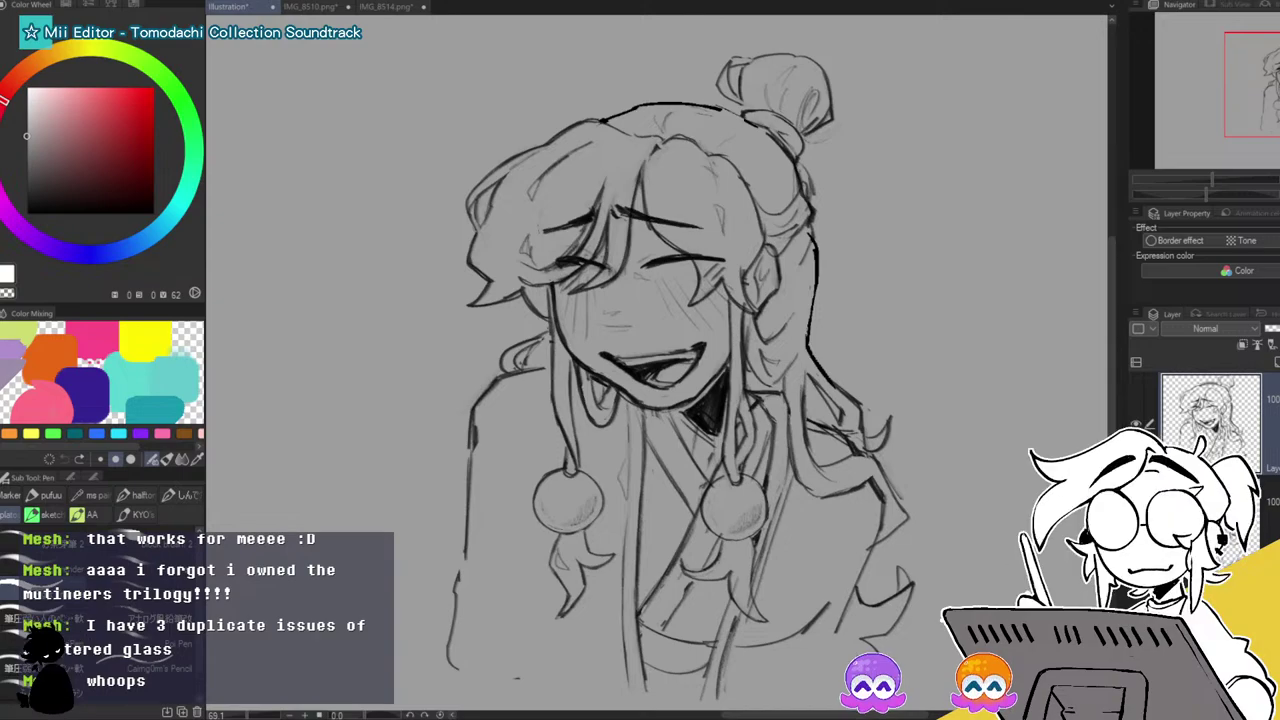
pyautogui.press('h')
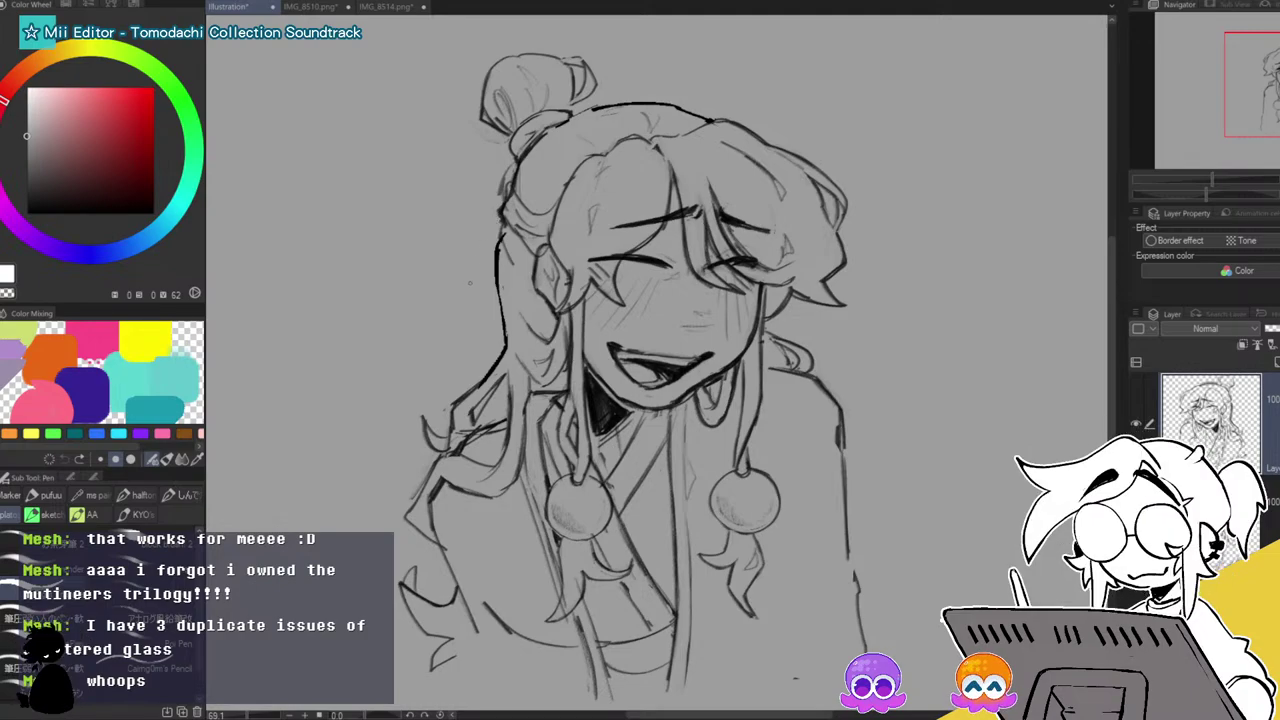
# Redraw the back hair's outer edge as an angular outward bulge and paint over the old edge with background grey.
pyautogui.click(27, 213)
pyautogui.moveTo(497, 216)
pyautogui.mouseDown()
pyautogui.moveTo(468, 266)
pyautogui.moveTo(505, 334)
pyautogui.mouseUp()
pyautogui.keyDown('alt'); pyautogui.click(507, 281); pyautogui.keyUp('alt')
pyautogui.moveTo(499, 226); pyautogui.dragTo(502, 326)
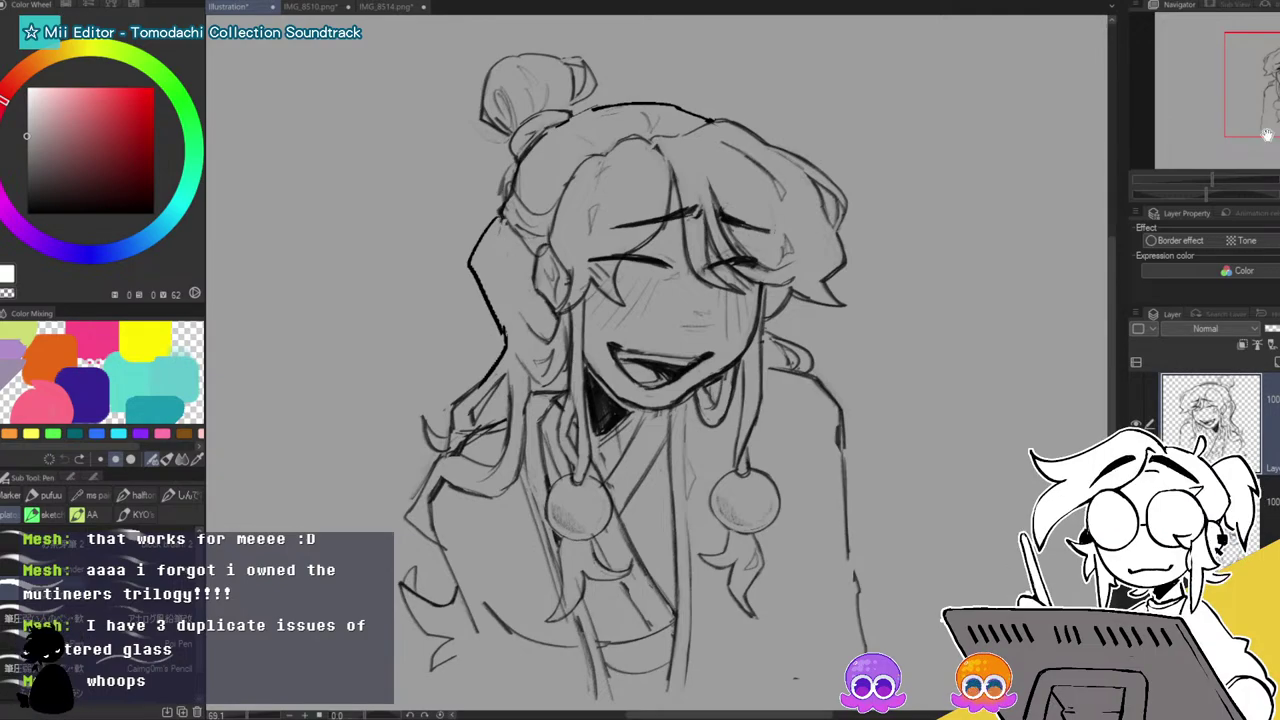
pyautogui.press('h')
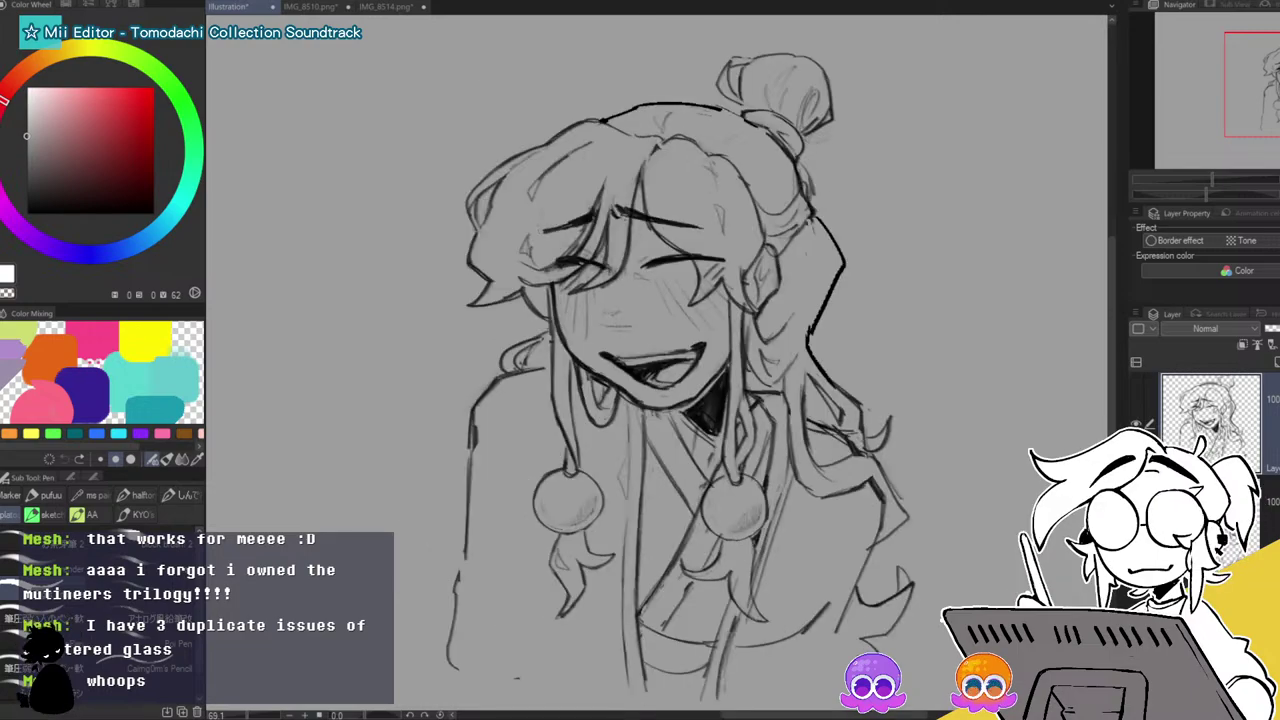
# Undo the cover-up of the old inner hair edge and outline a narrow pointed gap inside the bulge in black.
pyautogui.hotkey('ctrl', 'z')
pyautogui.hotkey('ctrl', 'z')
pyautogui.hotkey('ctrl', 'y')
pyautogui.hotkey('ctrl', 'y')
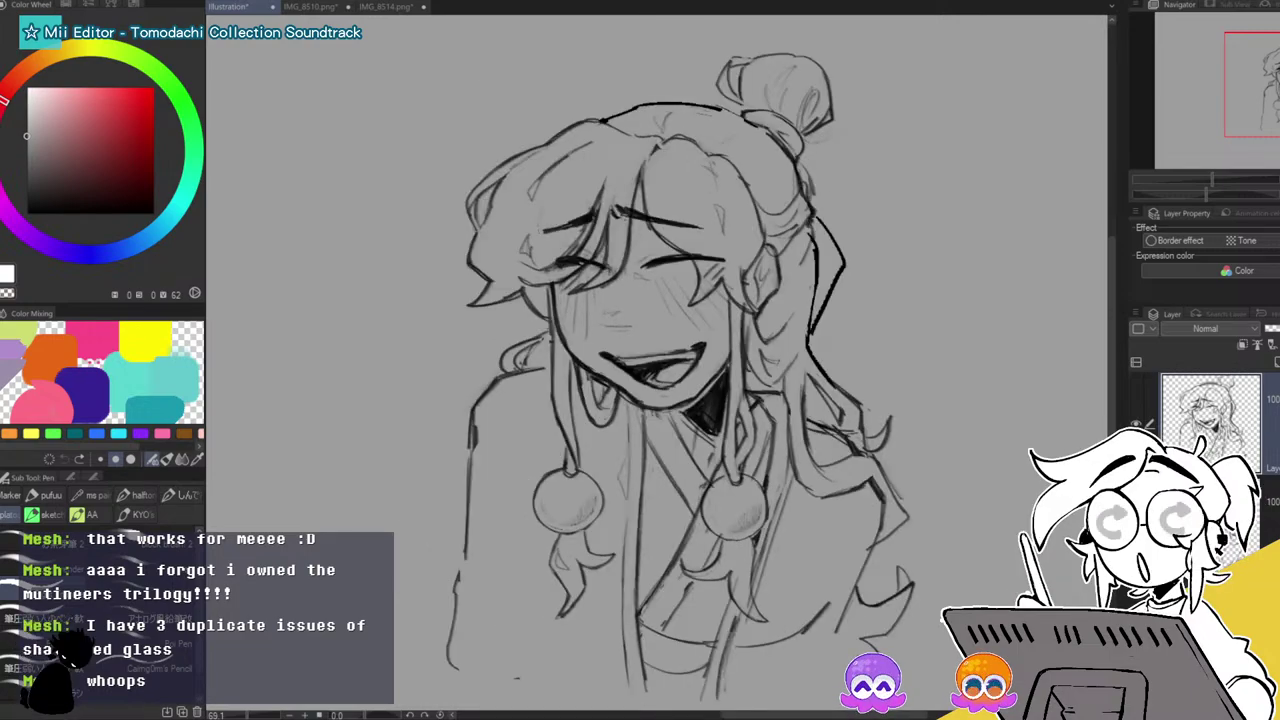
pyautogui.hotkey('ctrl', 'z')
pyautogui.hotkey('ctrl', 'z')
pyautogui.hotkey('ctrl', 'z')
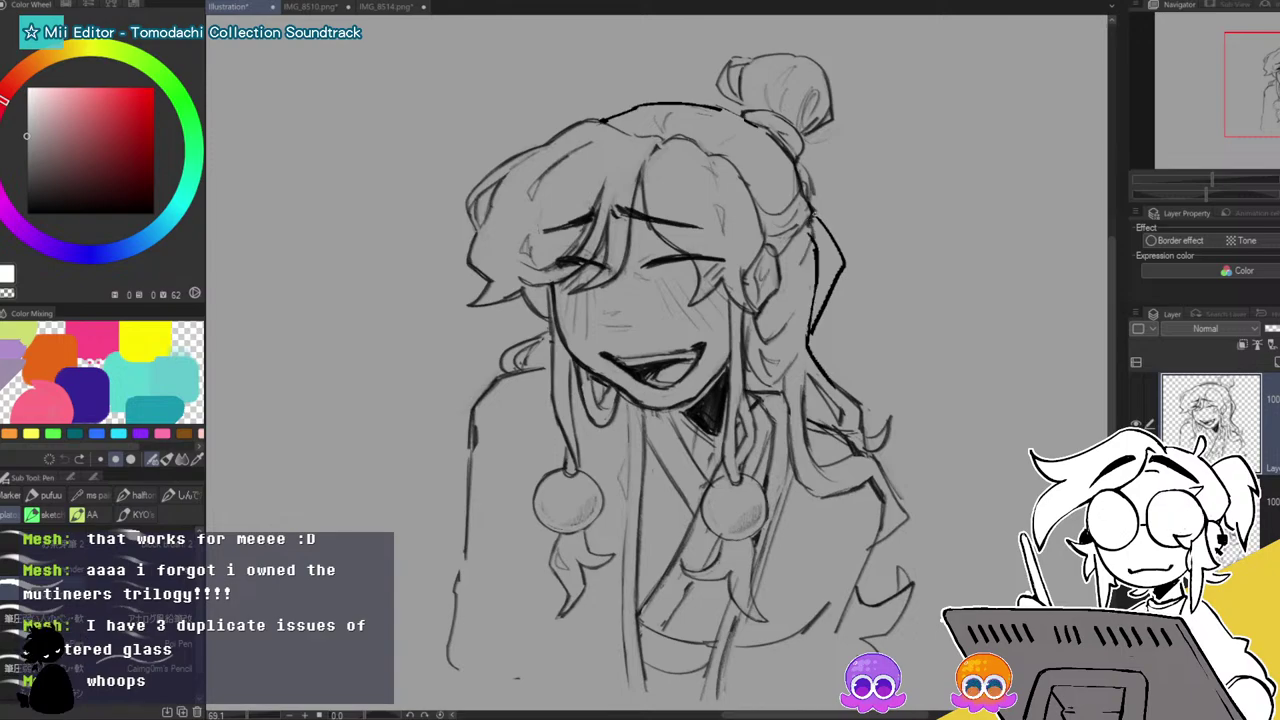
pyautogui.click(27, 213)
pyautogui.press('x')
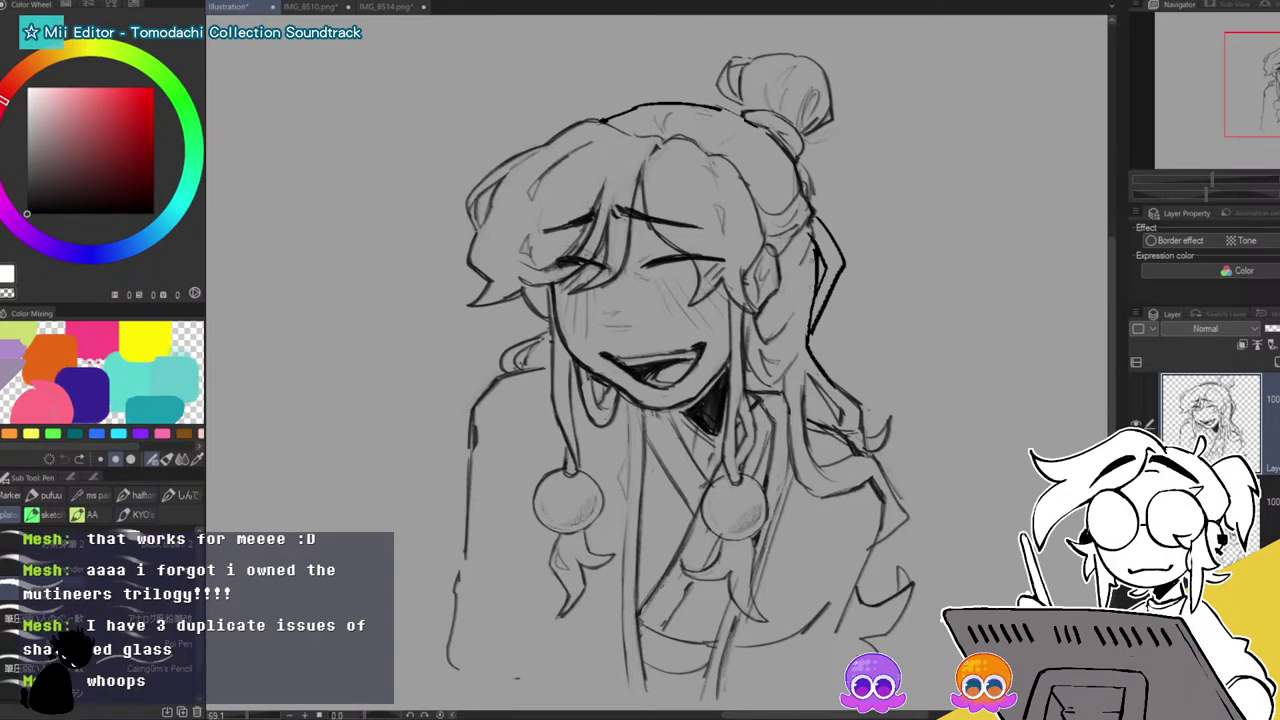
# Redraw the braid's outer edge and pointed end beside the ear, and add a loose strand over the adjacent eyebrow.
pyautogui.moveTo(817, 226)
pyautogui.mouseDown()
pyautogui.moveTo(807, 258)
pyautogui.moveTo(798, 228)
pyautogui.moveTo(805, 220)
pyautogui.moveTo(789, 268)
pyautogui.moveTo(798, 260)
pyautogui.mouseUp()
pyautogui.press('x')
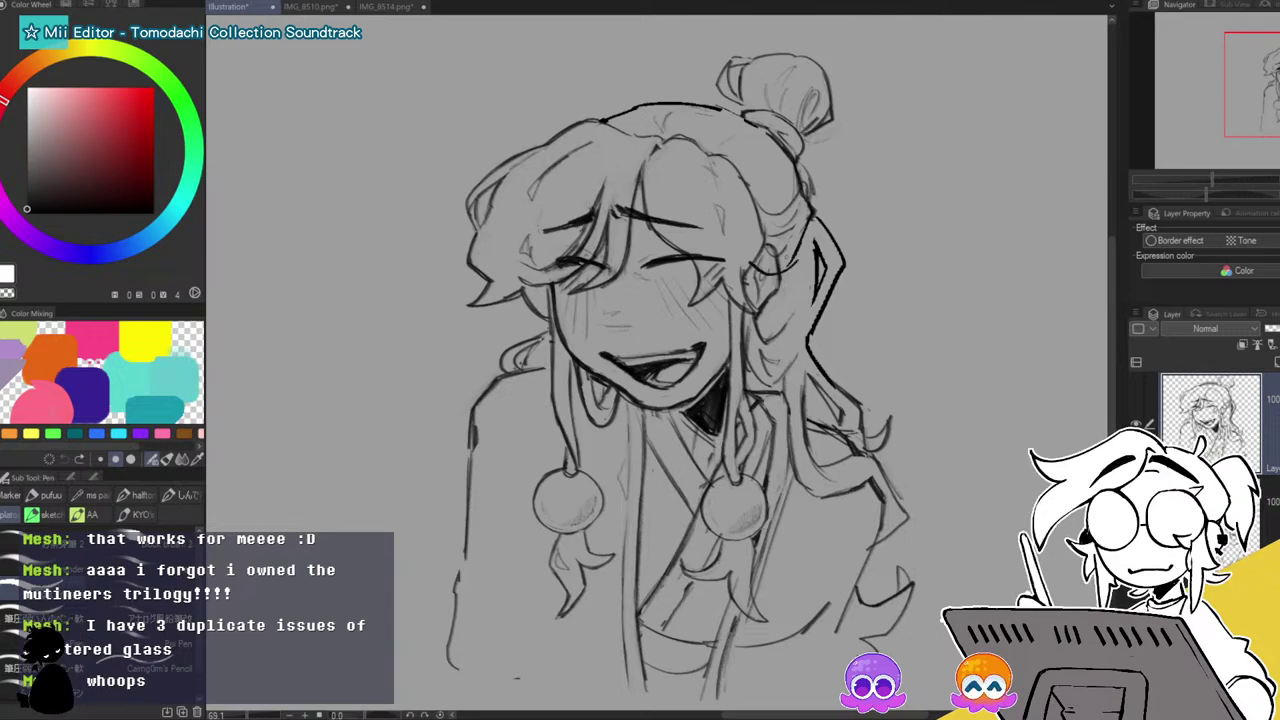
pyautogui.keyDown('alt'); pyautogui.click(778, 267); pyautogui.keyUp('alt')
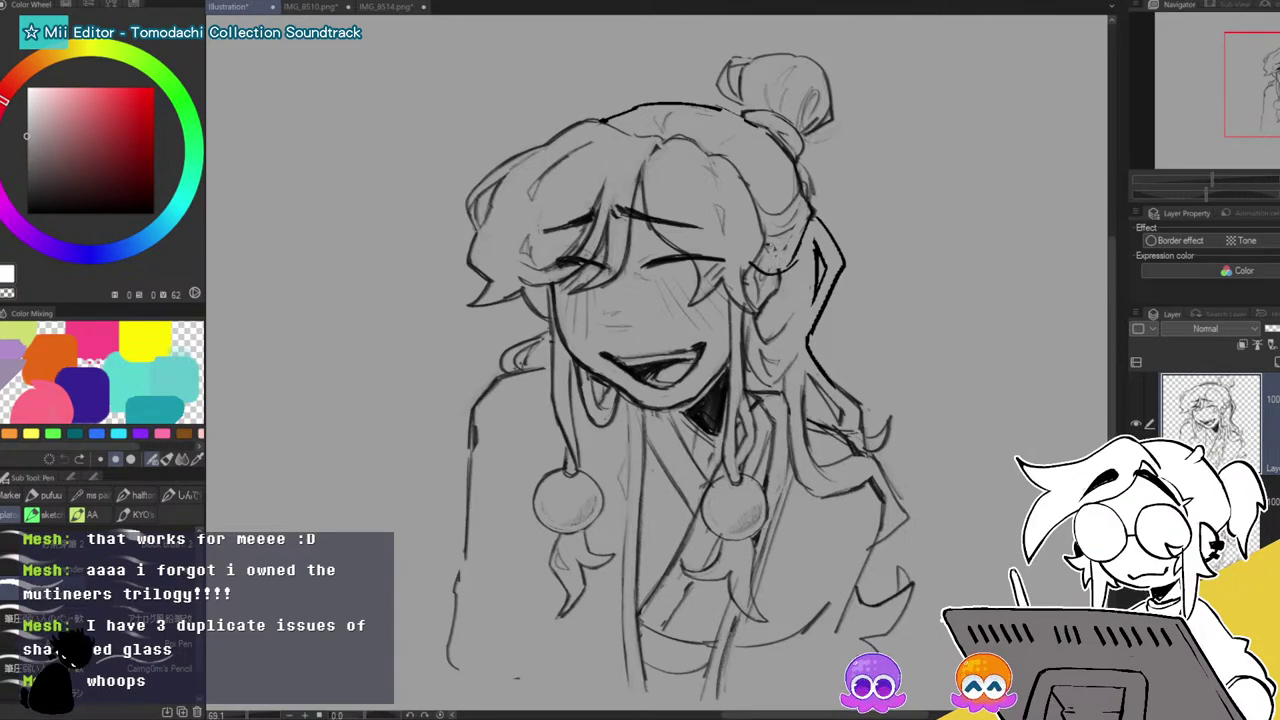
pyautogui.moveTo(775, 249)
pyautogui.mouseDown()
pyautogui.moveTo(784, 273)
pyautogui.moveTo(798, 250)
pyautogui.moveTo(798, 265)
pyautogui.mouseUp()
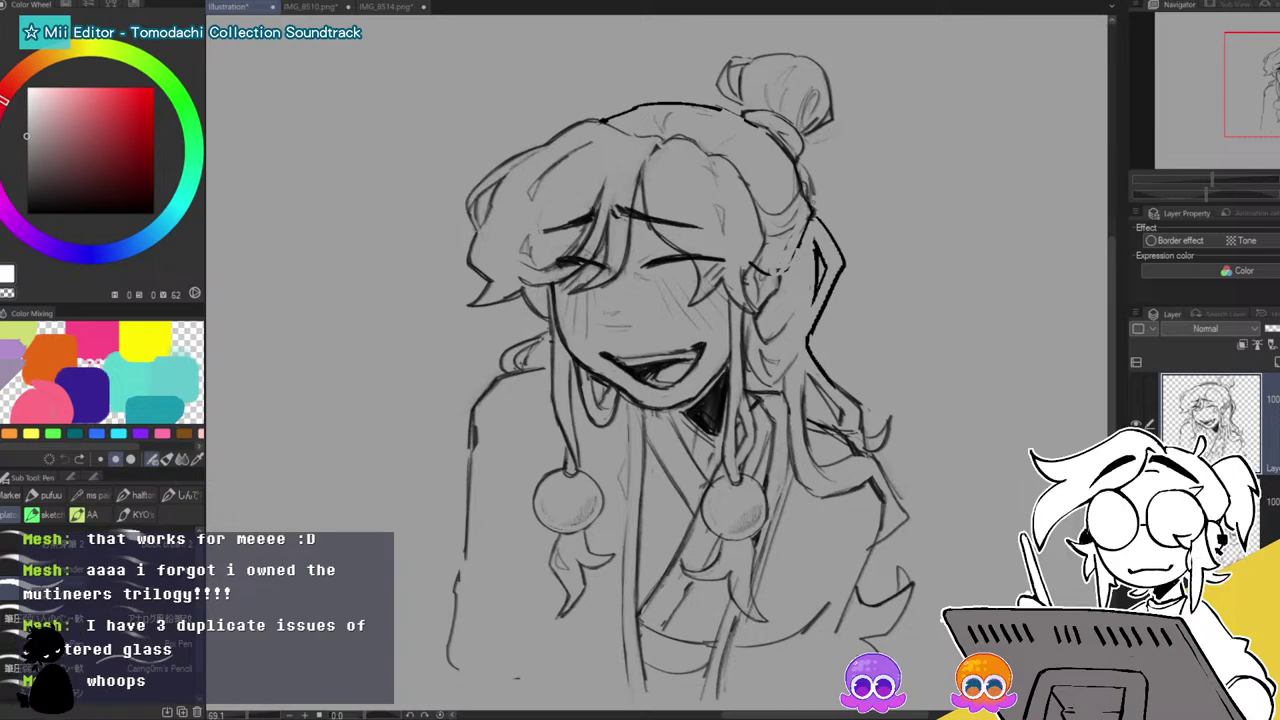
pyautogui.moveTo(800, 172); pyautogui.dragTo(810, 207)
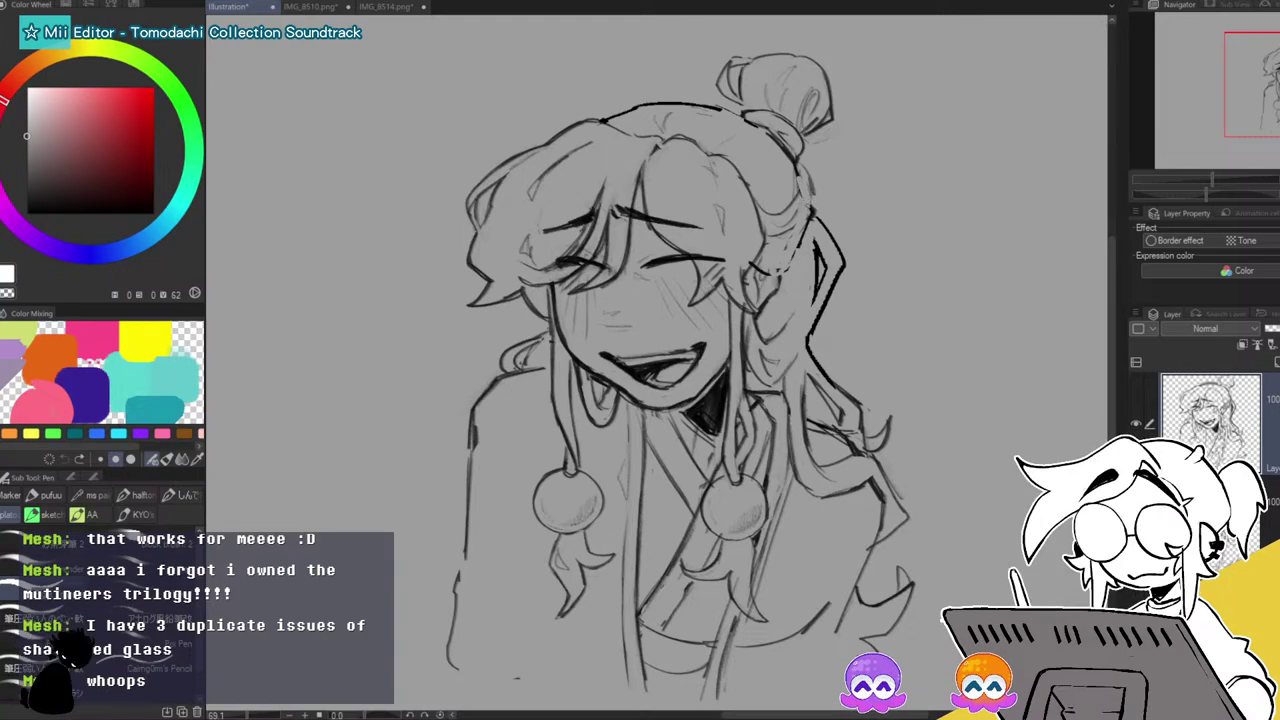
pyautogui.keyDown('alt'); pyautogui.click(797, 156); pyautogui.keyUp('alt')
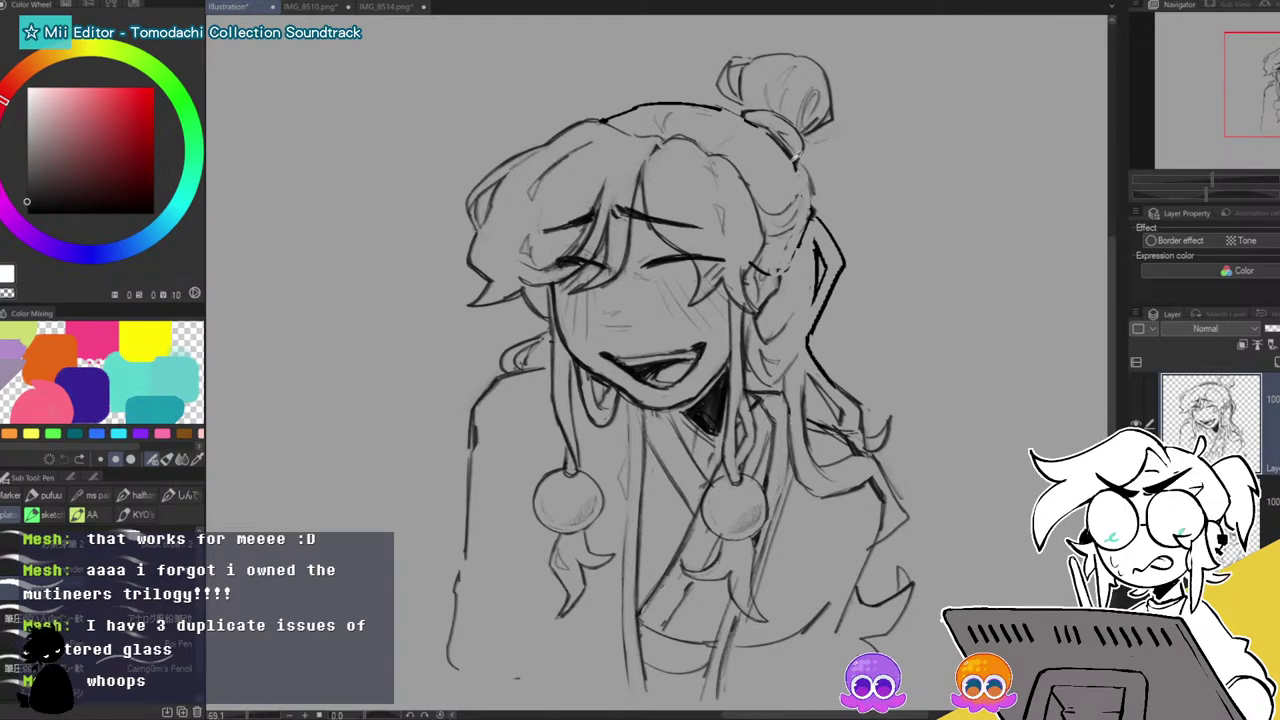
pyautogui.moveTo(799, 164)
pyautogui.mouseDown()
pyautogui.moveTo(804, 212)
pyautogui.moveTo(817, 204)
pyautogui.moveTo(785, 274)
pyautogui.moveTo(776, 268)
pyautogui.mouseUp()
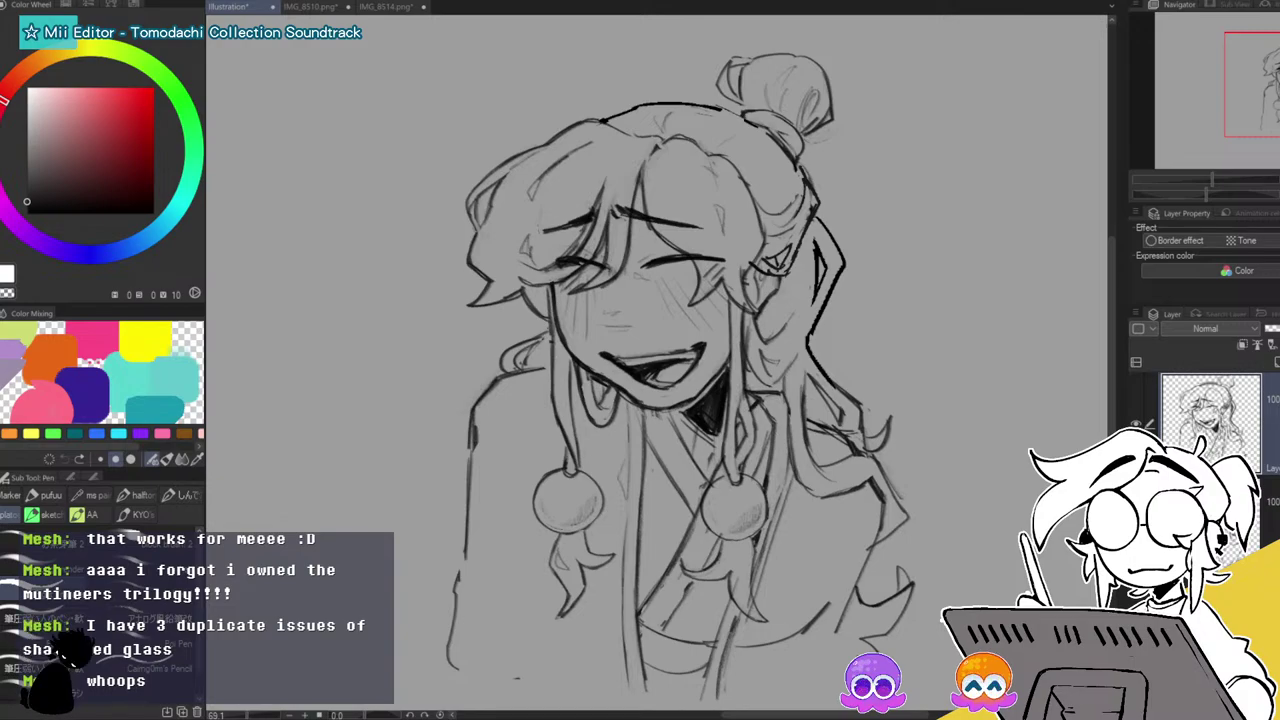
pyautogui.moveTo(638, 194)
pyautogui.mouseDown()
pyautogui.moveTo(680, 254)
pyautogui.moveTo(665, 247)
pyautogui.mouseUp()
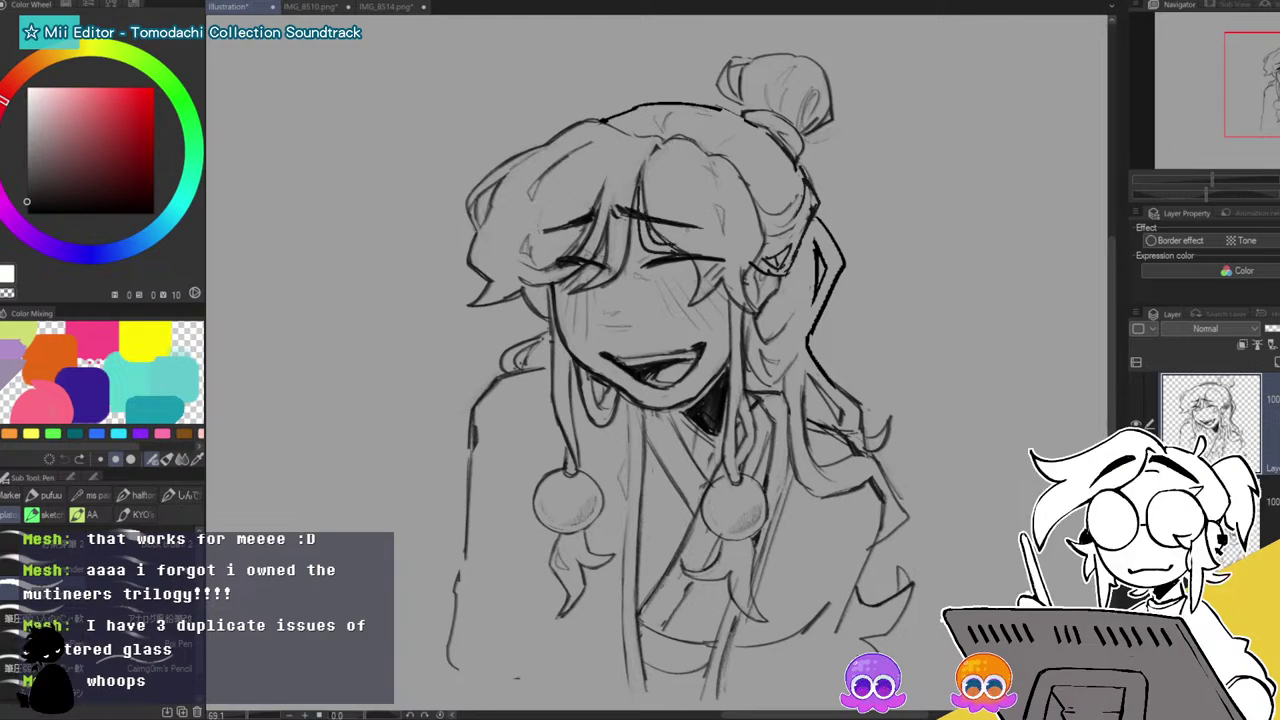
pyautogui.click(27, 136)
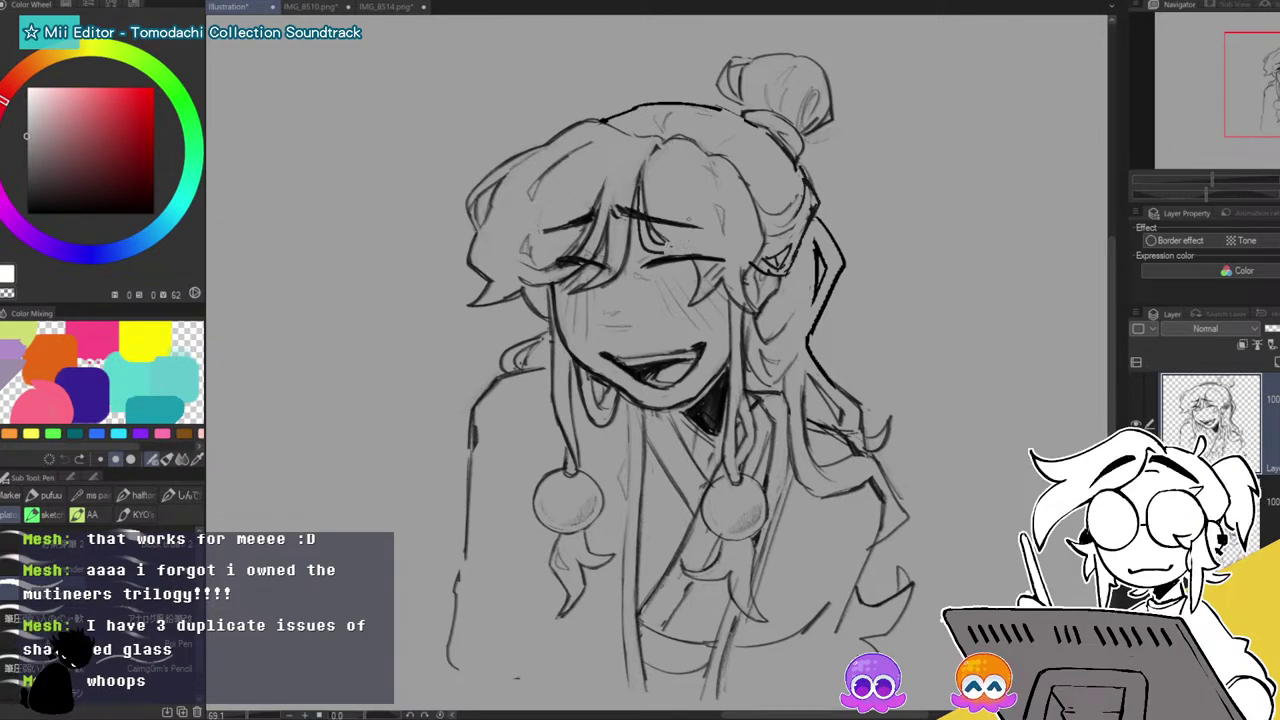
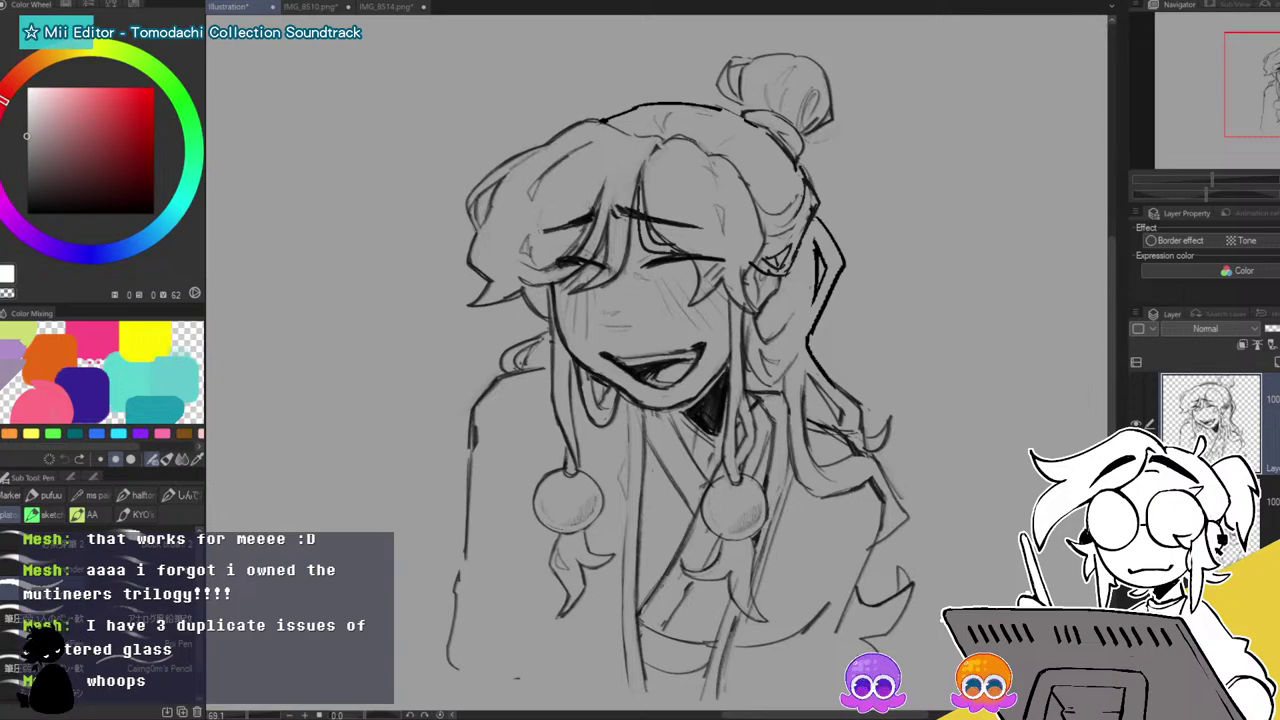
# Hide the background, auto-select the grey cover-up patches around the braid and back hair, delete them and deselect.
pyautogui.click(1136, 525)
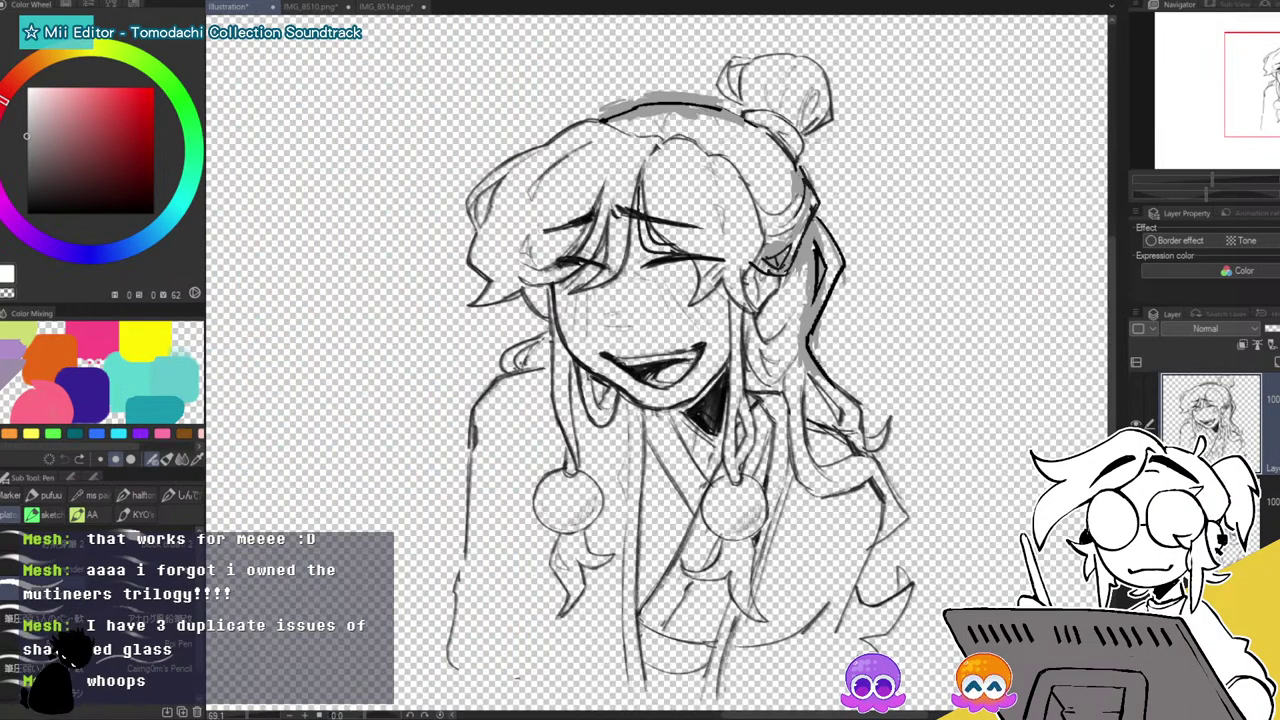
pyautogui.moveTo(1211, 180); pyautogui.dragTo(1228, 170)
pyautogui.moveTo(1264, 84); pyautogui.dragTo(1279, 78)
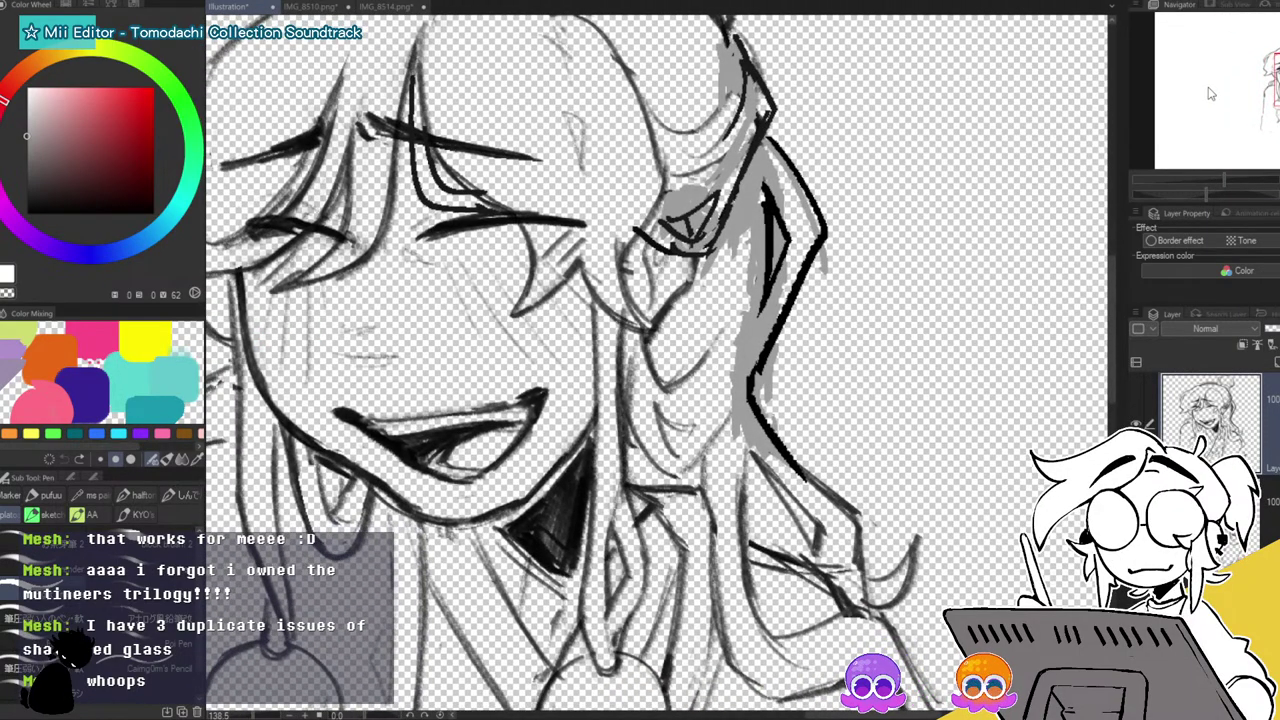
pyautogui.press('w')
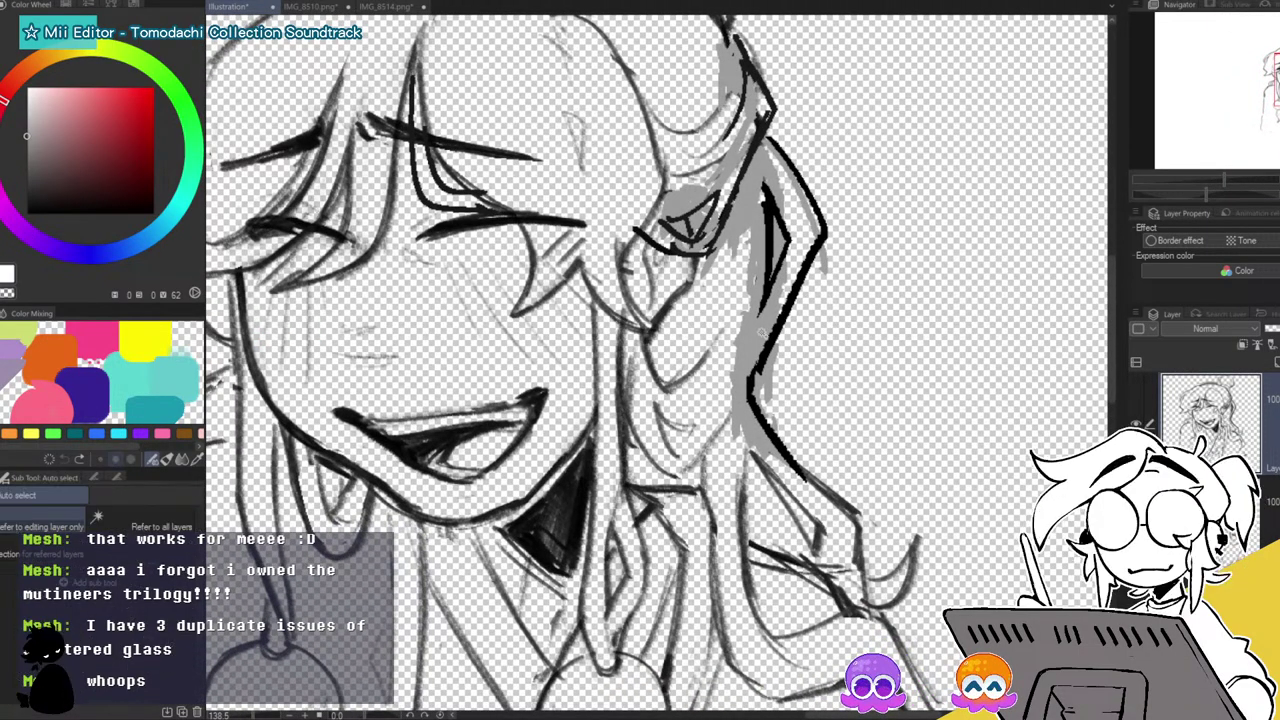
pyautogui.click(767, 330)
pyautogui.keyDown('shift'); pyautogui.click(798, 240); pyautogui.keyUp('shift')
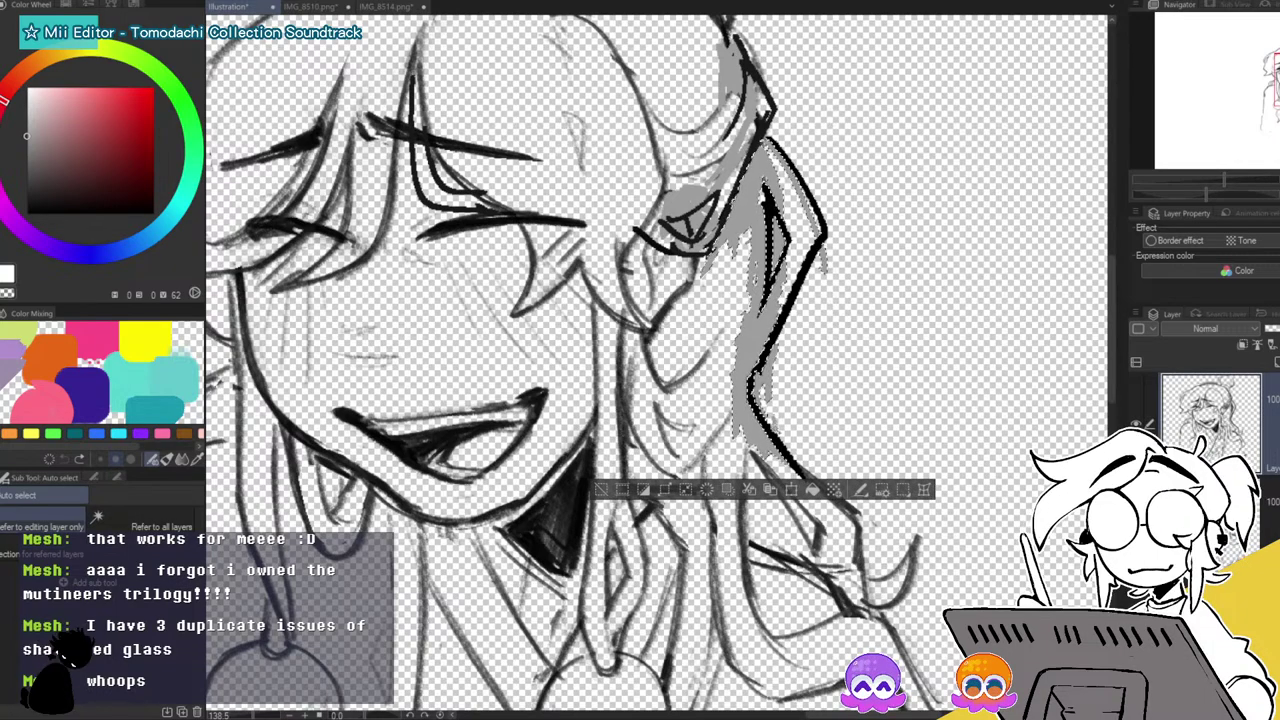
pyautogui.keyDown('shift'); pyautogui.click(690, 194); pyautogui.keyUp('shift')
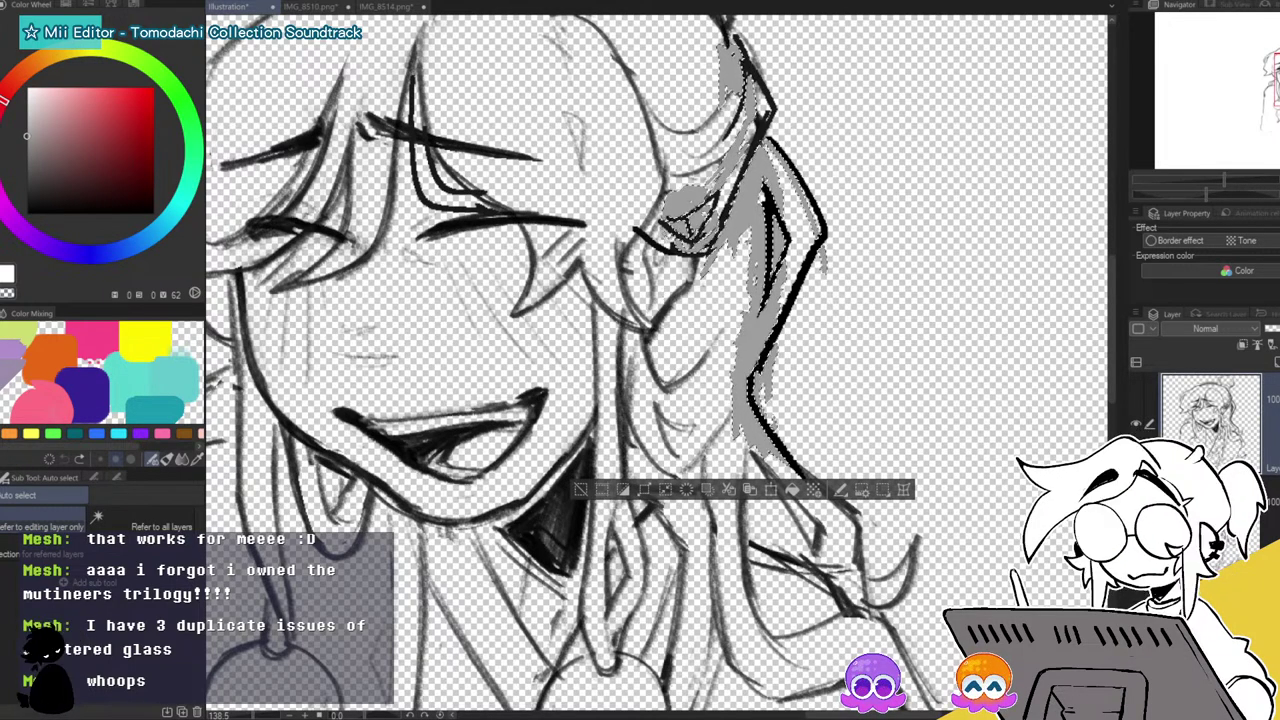
pyautogui.click(686, 490)
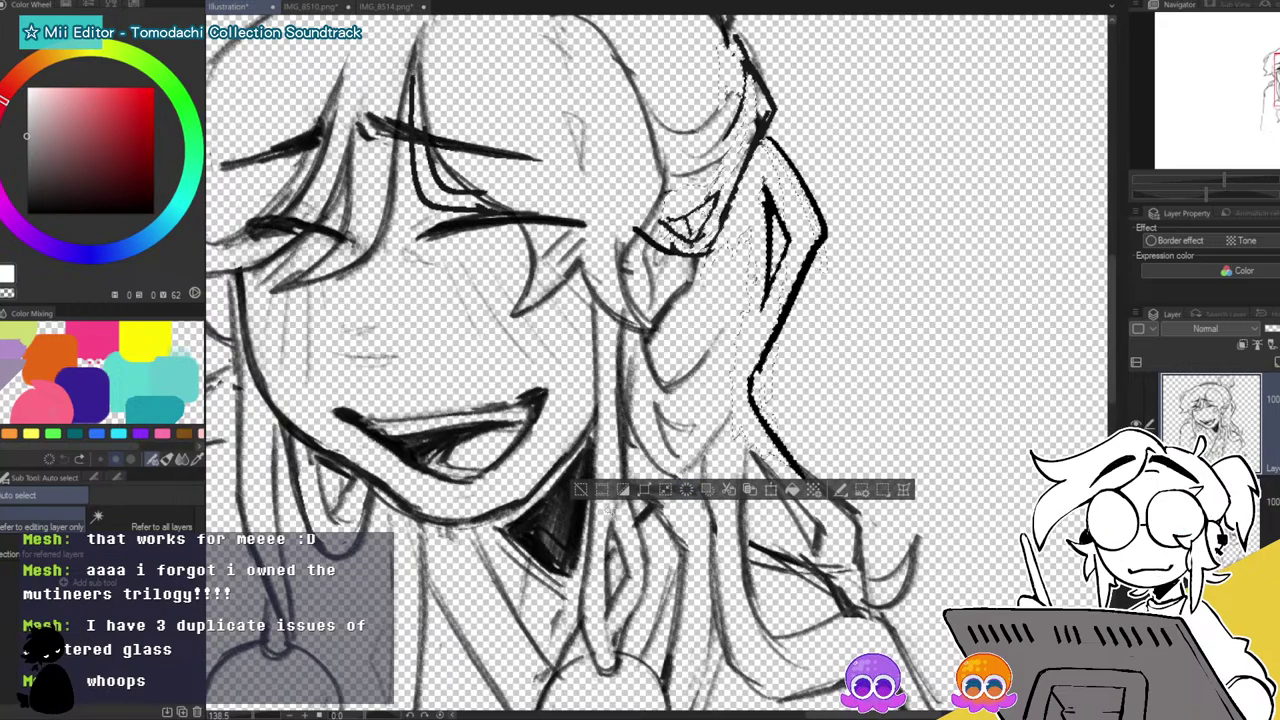
pyautogui.click(586, 491)
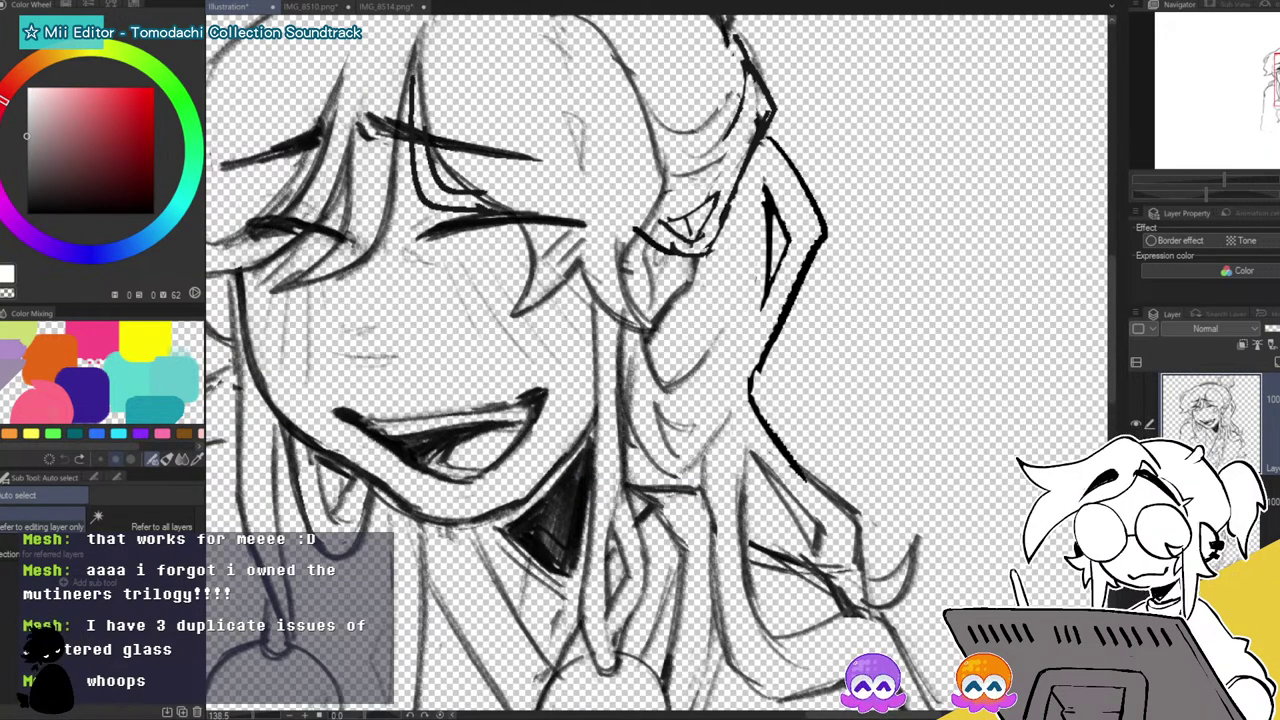
# Show the grey background again and check the whole figure in normal and mirrored view.
pyautogui.hotkey('alt', 'BackSpace')
pyautogui.moveTo(1229, 180)
pyautogui.mouseDown()
pyautogui.moveTo(1200, 182)
pyautogui.moveTo(1212, 180)
pyautogui.mouseUp()
pyautogui.moveTo(640, 380); pyautogui.dragTo(738, 339)
pyautogui.press('h')
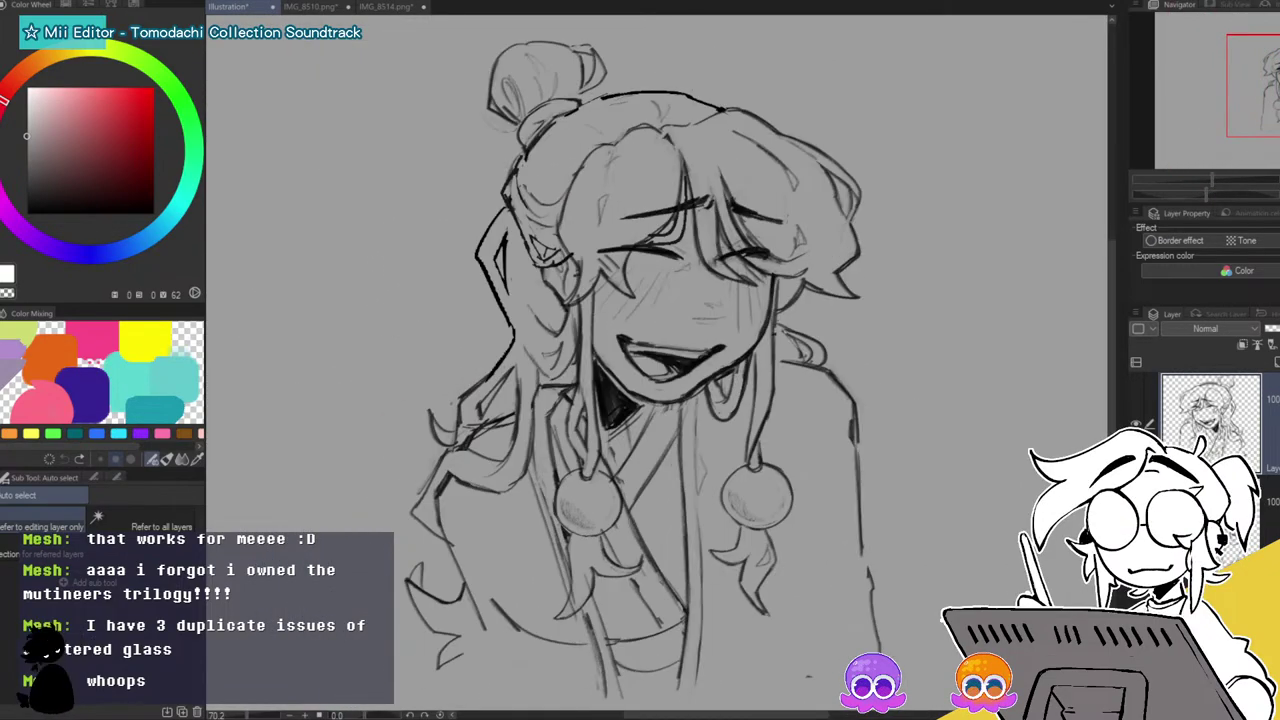
pyautogui.press('h')
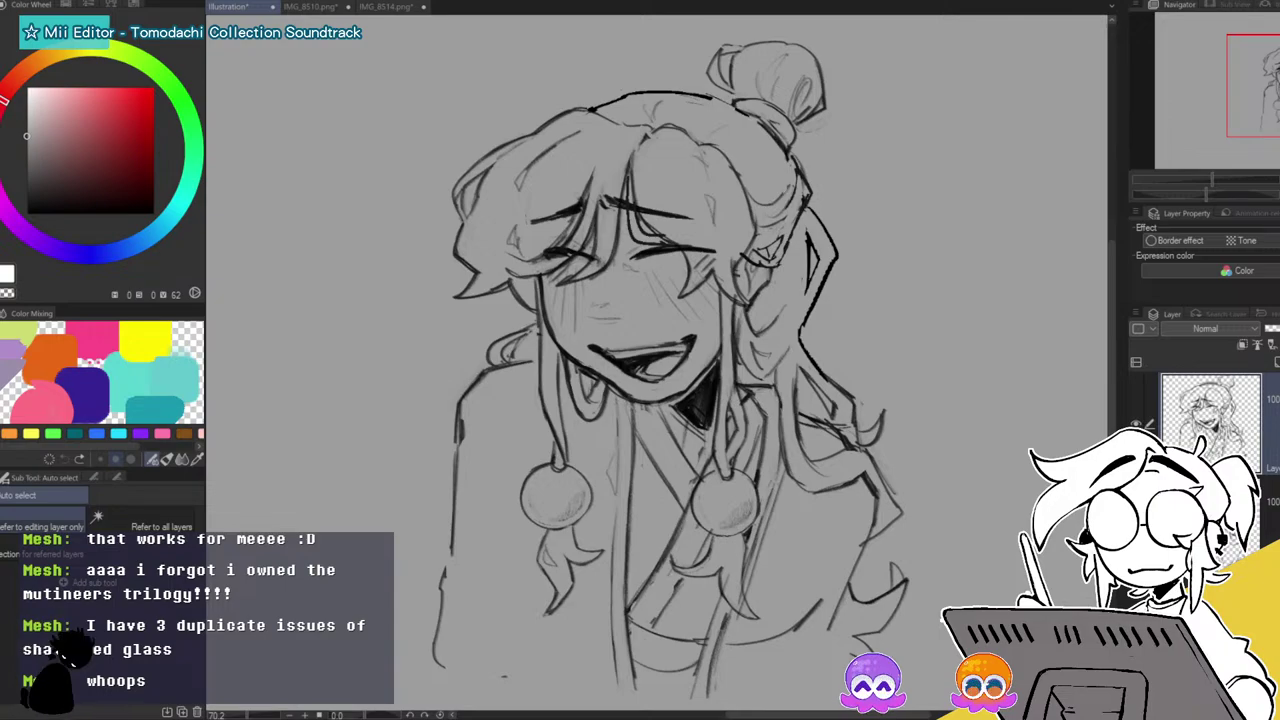
# Choose white on the layer below the sketch and lasso-fill the face, the neck and the inner side locks.
pyautogui.click(1268, 505)
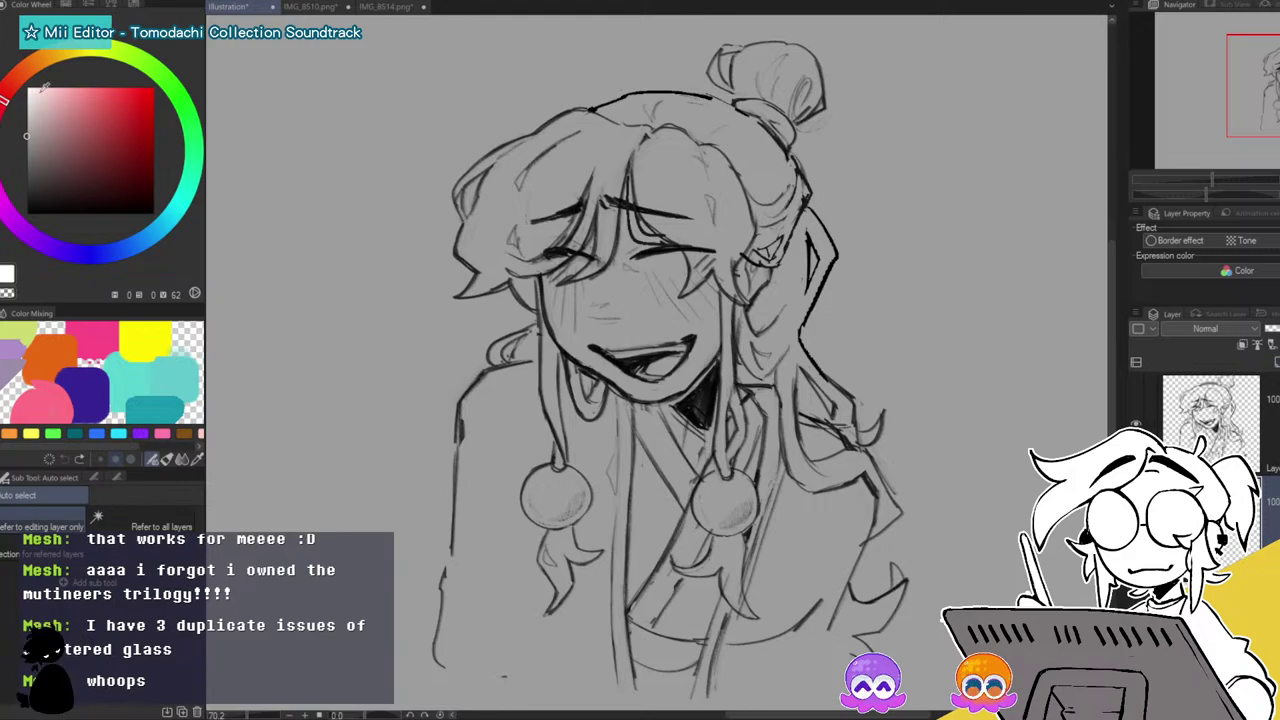
pyautogui.click(27, 87)
pyautogui.press('m')
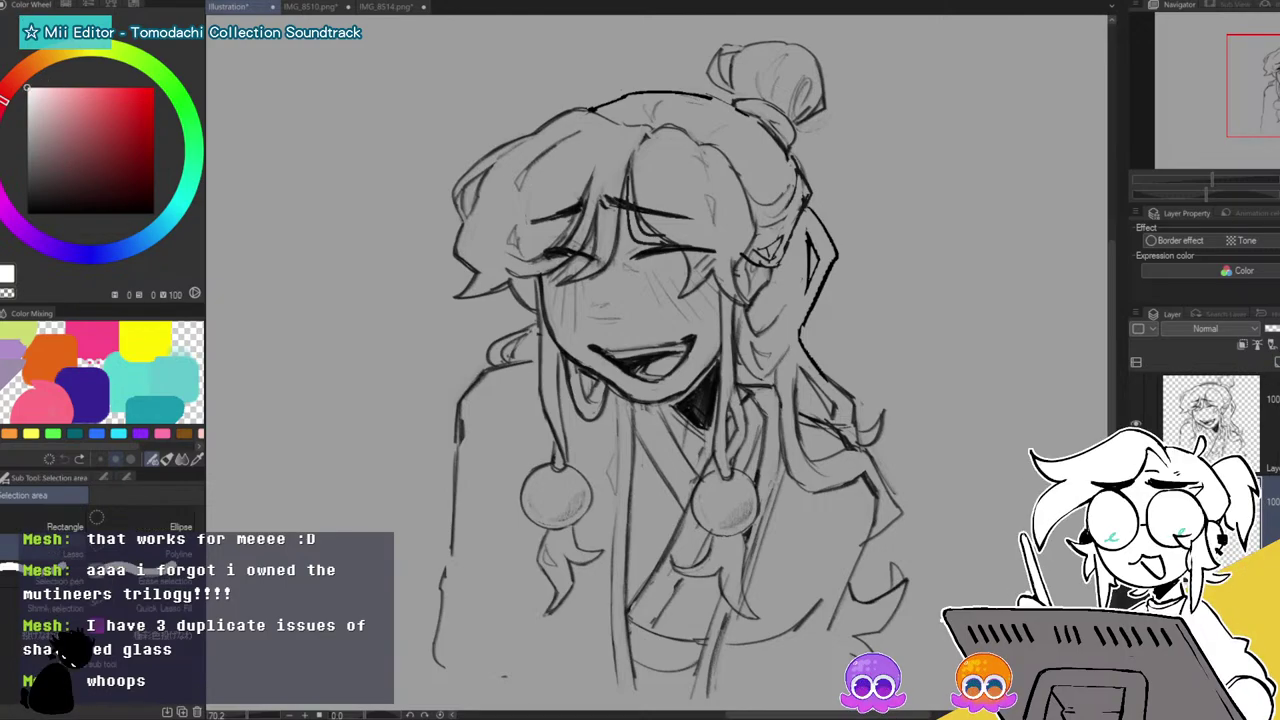
pyautogui.moveTo(545, 270)
pyautogui.mouseDown()
pyautogui.moveTo(560, 388)
pyautogui.moveTo(540, 268)
pyautogui.mouseUp()
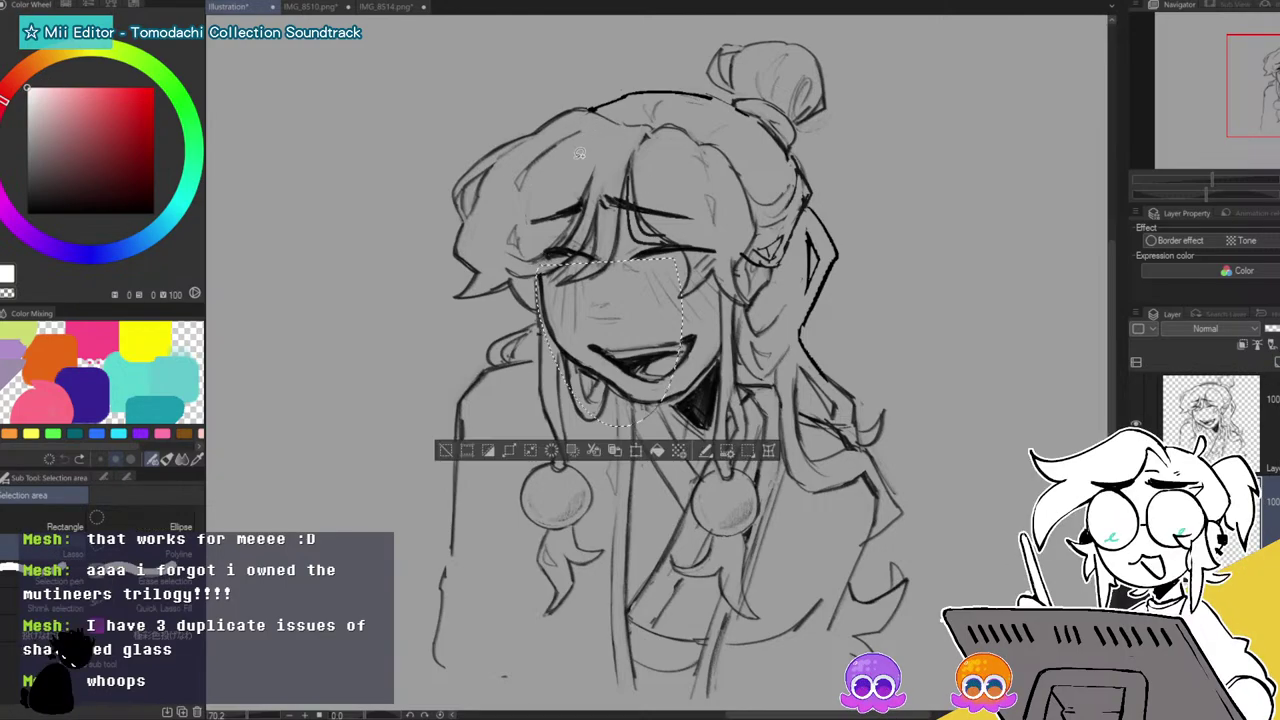
pyautogui.click(446, 451)
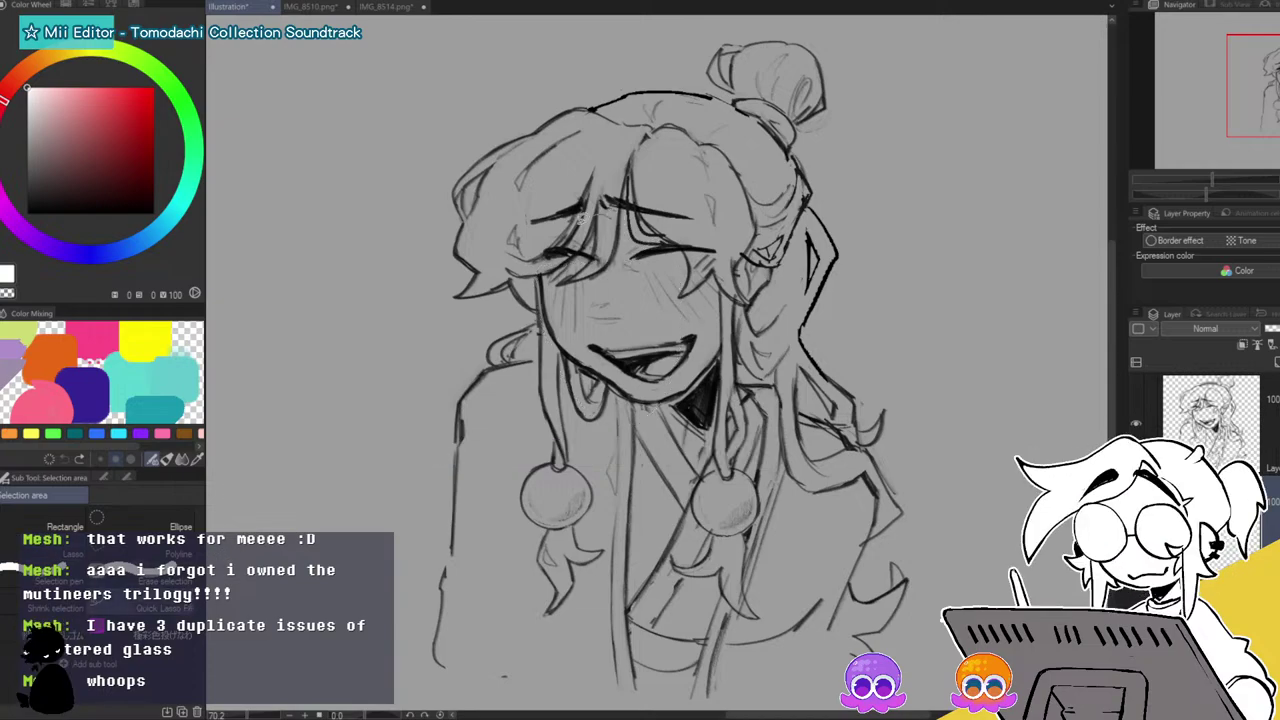
pyautogui.moveTo(600, 212); pyautogui.dragTo(612, 228)
pyautogui.moveTo(543, 305)
pyautogui.mouseDown()
pyautogui.moveTo(622, 481)
pyautogui.moveTo(550, 314)
pyautogui.moveTo(516, 345)
pyautogui.moveTo(548, 364)
pyautogui.moveTo(546, 309)
pyautogui.moveTo(521, 353)
pyautogui.moveTo(507, 350)
pyautogui.moveTo(533, 330)
pyautogui.moveTo(497, 346)
pyautogui.moveTo(519, 373)
pyautogui.mouseUp()
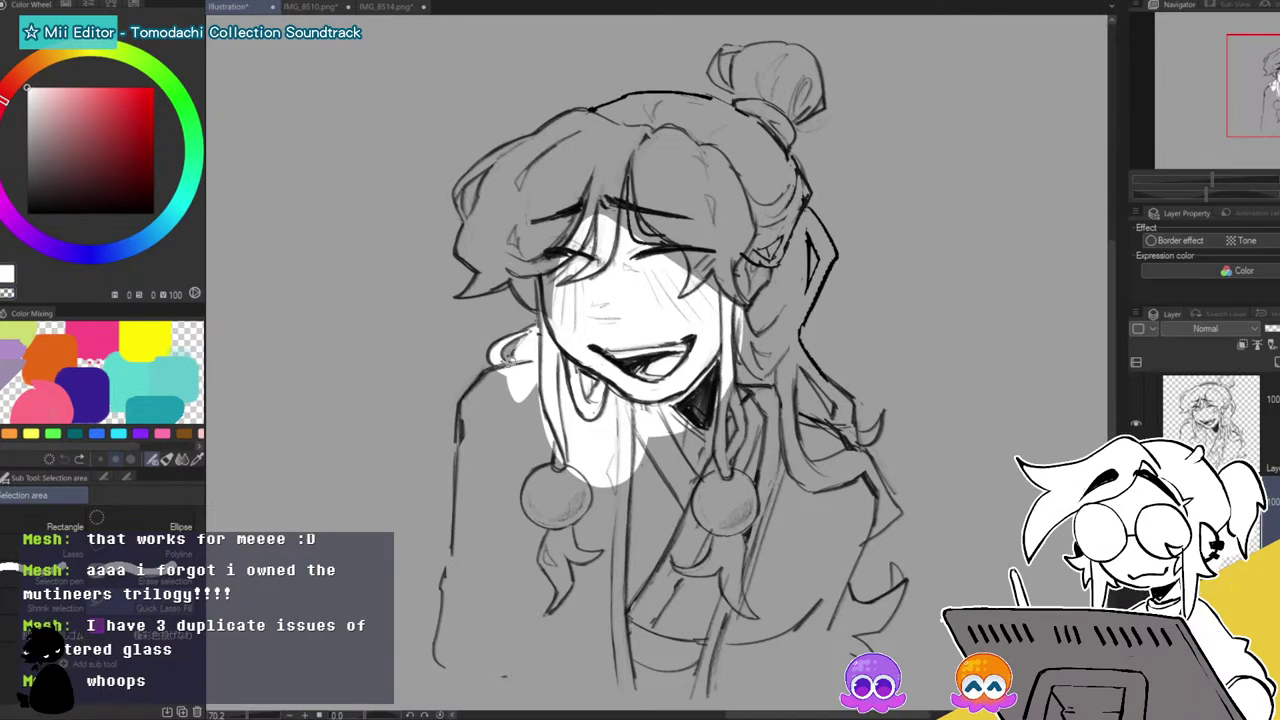
# Lasso-fill the robe, shoulders, sleeves, braid and back hair in white down to the lower end of the sketch.
pyautogui.moveTo(461, 485)
pyautogui.mouseDown()
pyautogui.moveTo(598, 658)
pyautogui.moveTo(740, 375)
pyautogui.mouseUp()
pyautogui.moveTo(723, 279)
pyautogui.mouseDown()
pyautogui.moveTo(784, 607)
pyautogui.moveTo(765, 280)
pyautogui.mouseUp()
pyautogui.moveTo(800, 335)
pyautogui.mouseDown()
pyautogui.moveTo(840, 242)
pyautogui.moveTo(814, 204)
pyautogui.moveTo(757, 272)
pyautogui.moveTo(790, 335)
pyautogui.mouseUp()
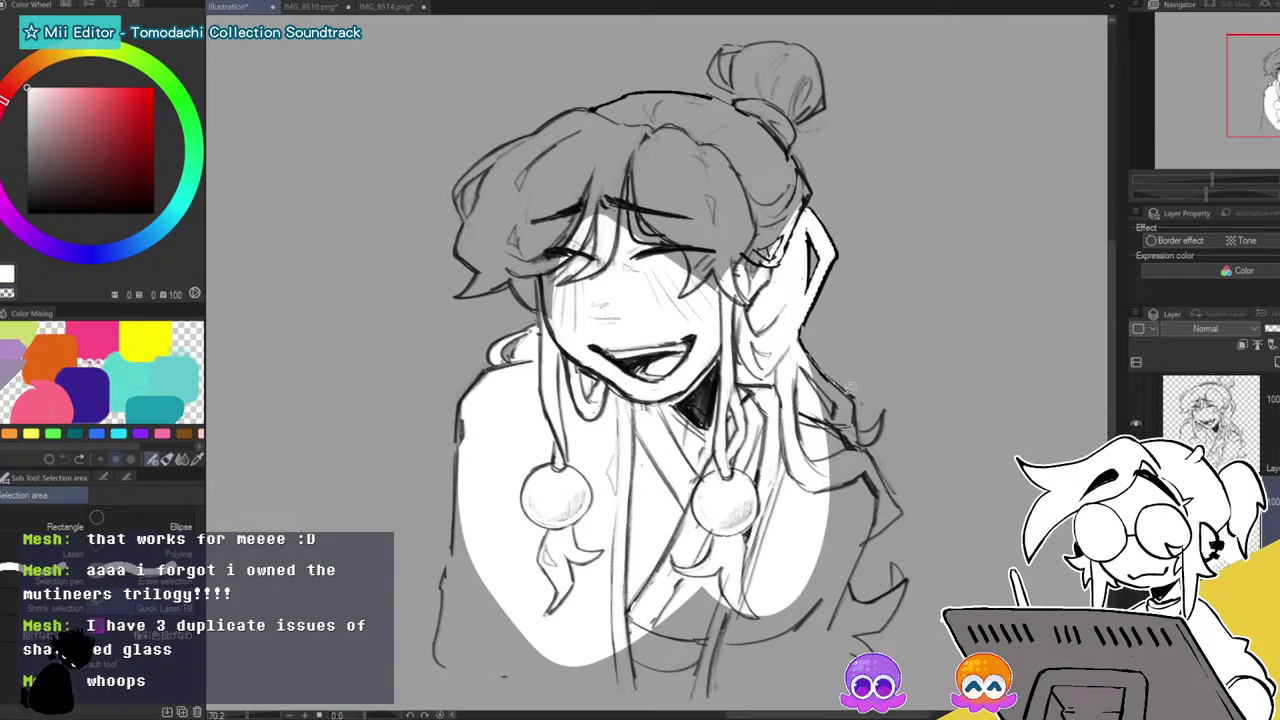
pyautogui.moveTo(860, 420); pyautogui.dragTo(746, 418)
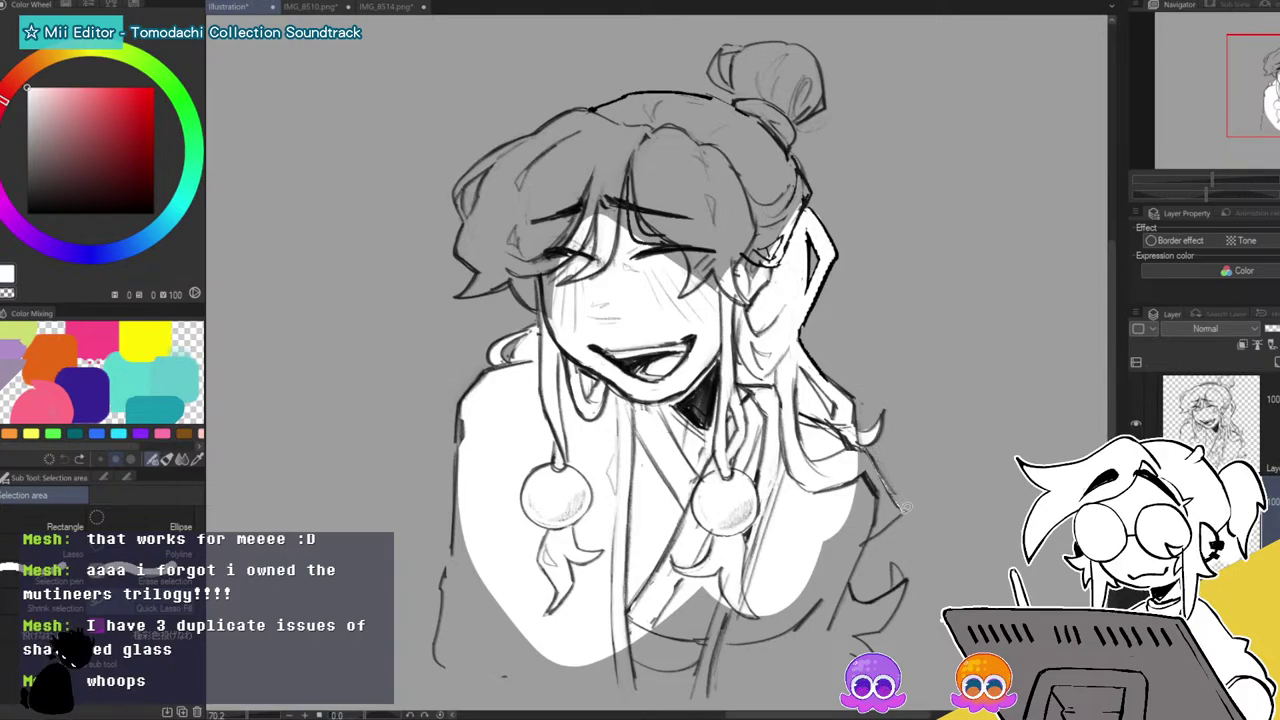
pyautogui.moveTo(867, 537); pyautogui.dragTo(820, 588)
pyautogui.moveTo(869, 534)
pyautogui.mouseDown()
pyautogui.moveTo(774, 686)
pyautogui.moveTo(670, 592)
pyautogui.mouseUp()
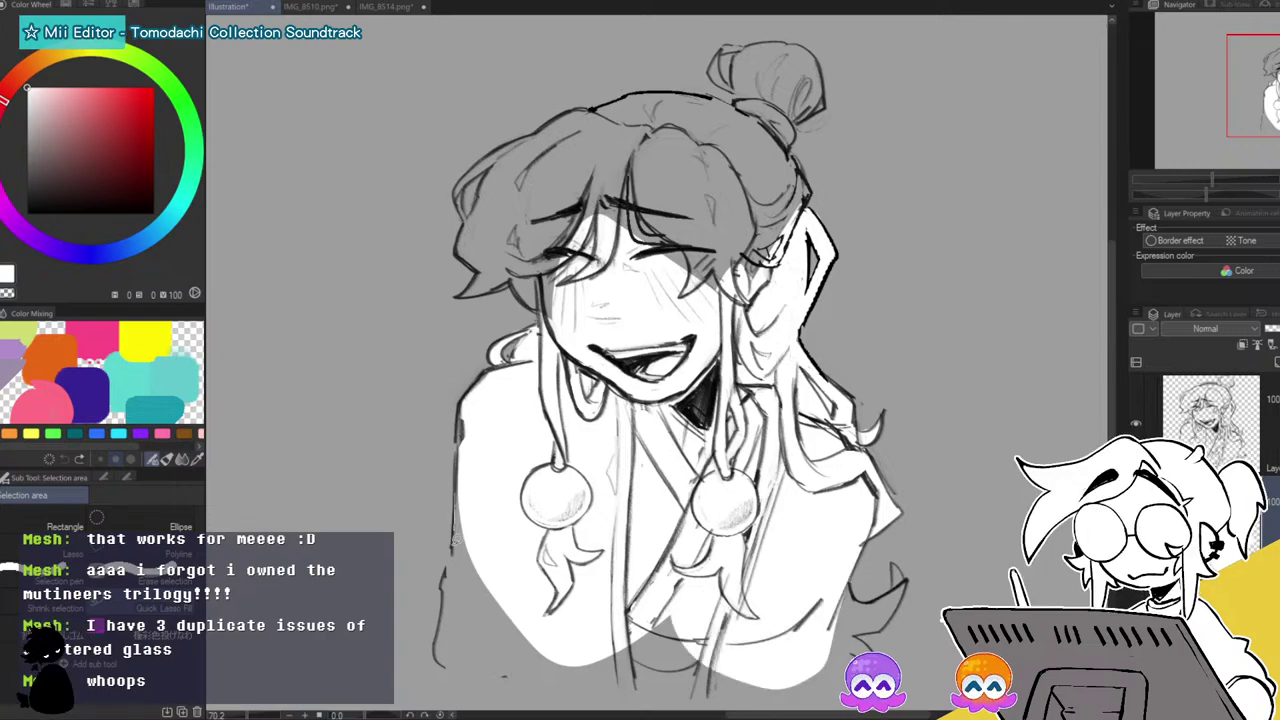
pyautogui.moveTo(469, 505)
pyautogui.mouseDown()
pyautogui.moveTo(495, 683)
pyautogui.moveTo(604, 520)
pyautogui.mouseUp()
pyautogui.moveTo(460, 545)
pyautogui.mouseDown()
pyautogui.moveTo(445, 605)
pyautogui.moveTo(480, 675)
pyautogui.mouseUp()
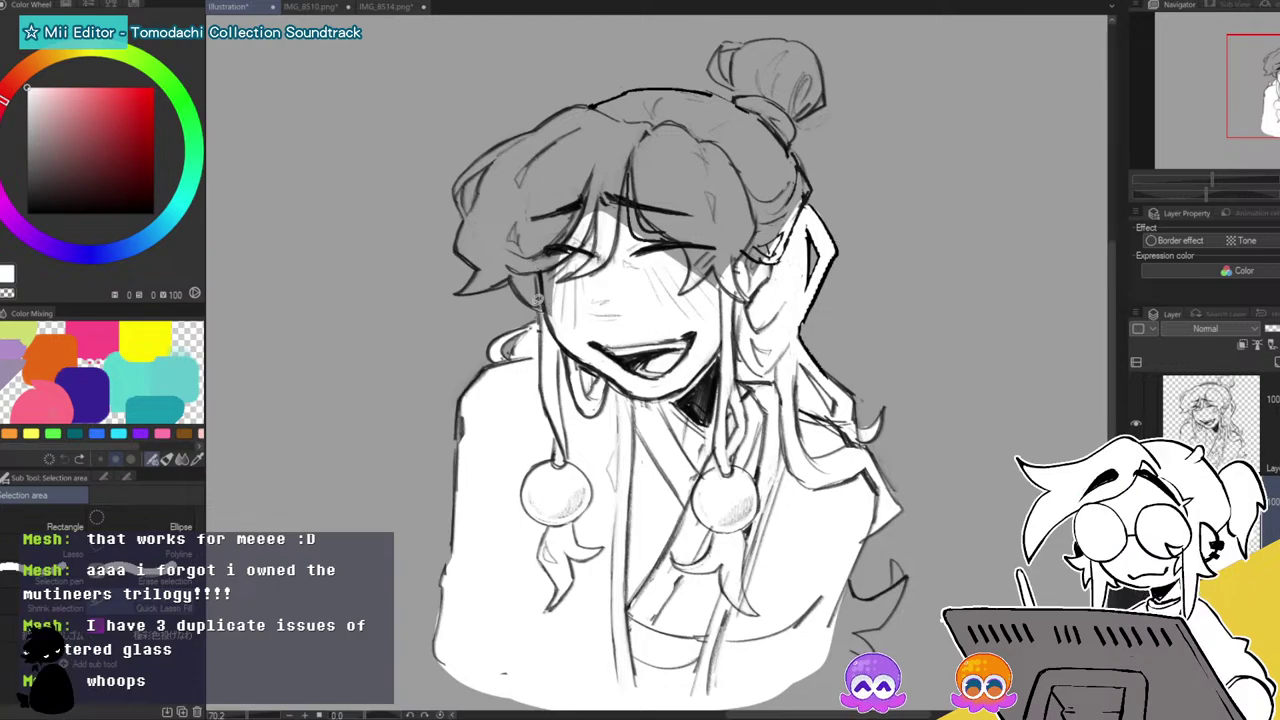
# Lasso-fill the bangs and the front and side hair on both sides of the parting in white.
pyautogui.moveTo(515, 280); pyautogui.dragTo(558, 272)
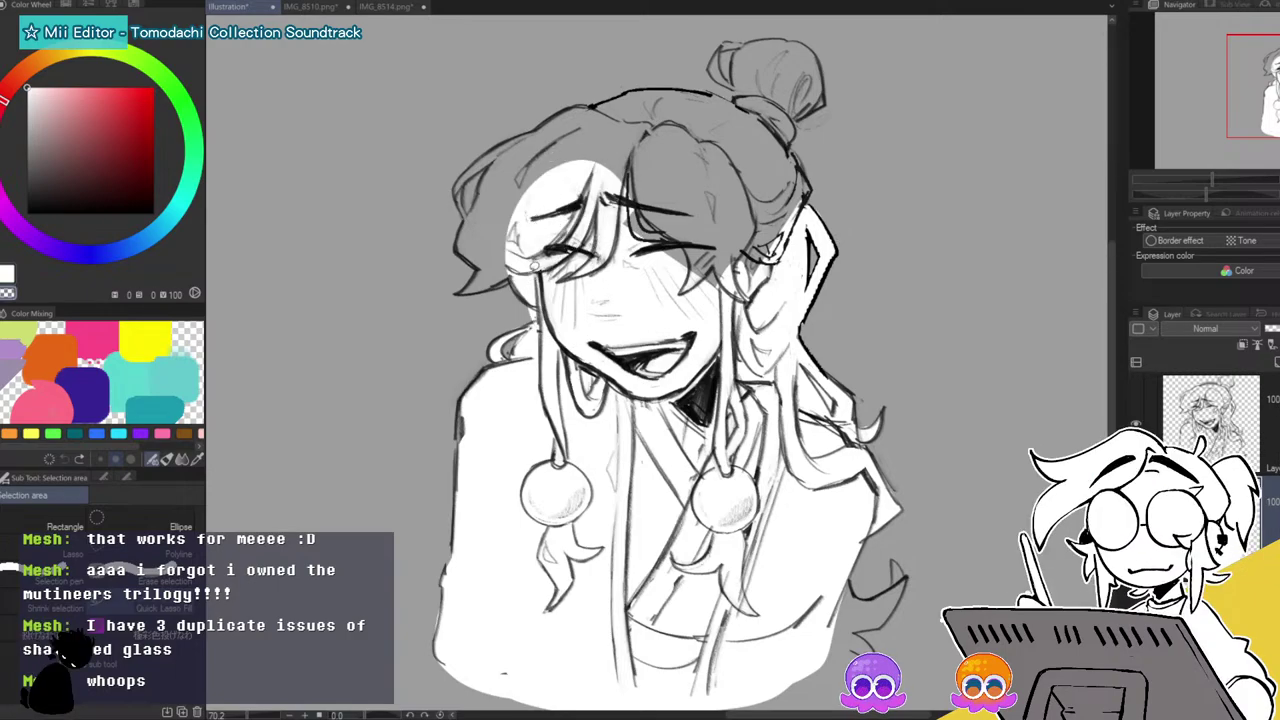
pyautogui.moveTo(514, 264)
pyautogui.mouseDown()
pyautogui.moveTo(468, 290)
pyautogui.moveTo(503, 215)
pyautogui.moveTo(550, 214)
pyautogui.mouseUp()
pyautogui.moveTo(484, 265)
pyautogui.mouseDown()
pyautogui.moveTo(462, 245)
pyautogui.moveTo(593, 192)
pyautogui.mouseUp()
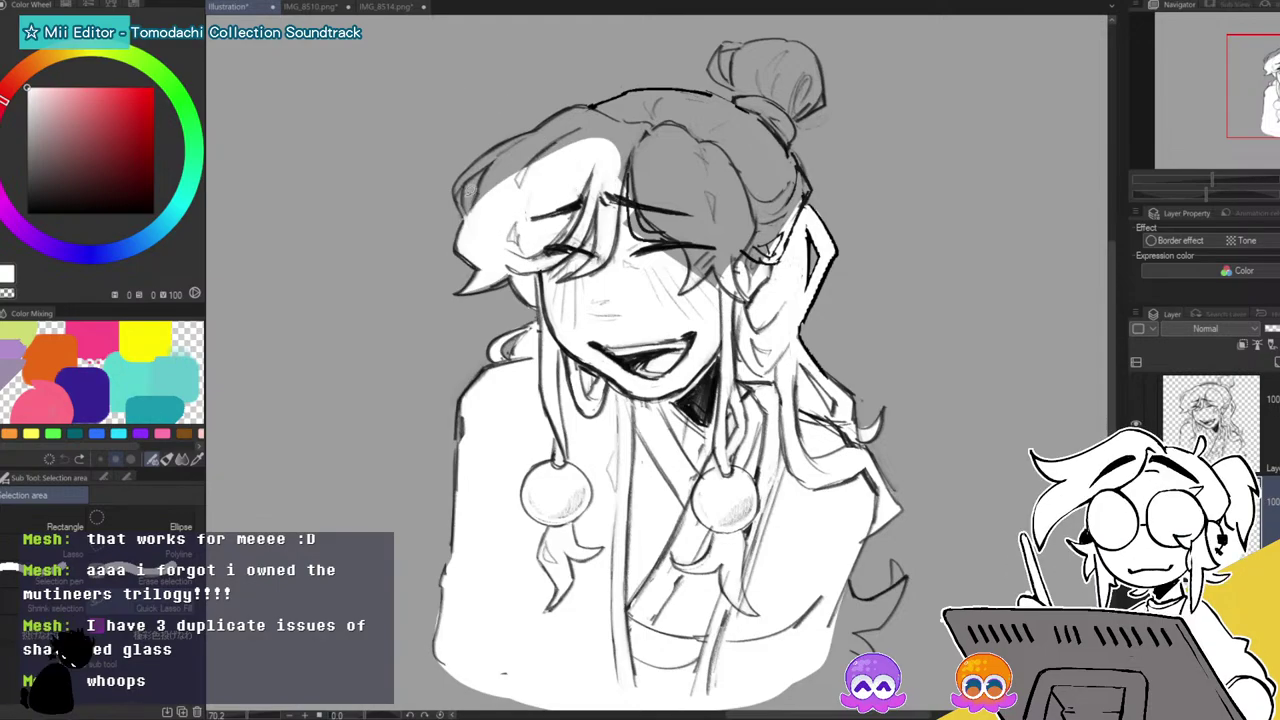
pyautogui.moveTo(468, 218)
pyautogui.mouseDown()
pyautogui.moveTo(474, 184)
pyautogui.moveTo(508, 150)
pyautogui.moveTo(475, 162)
pyautogui.moveTo(500, 157)
pyautogui.moveTo(523, 193)
pyautogui.mouseUp()
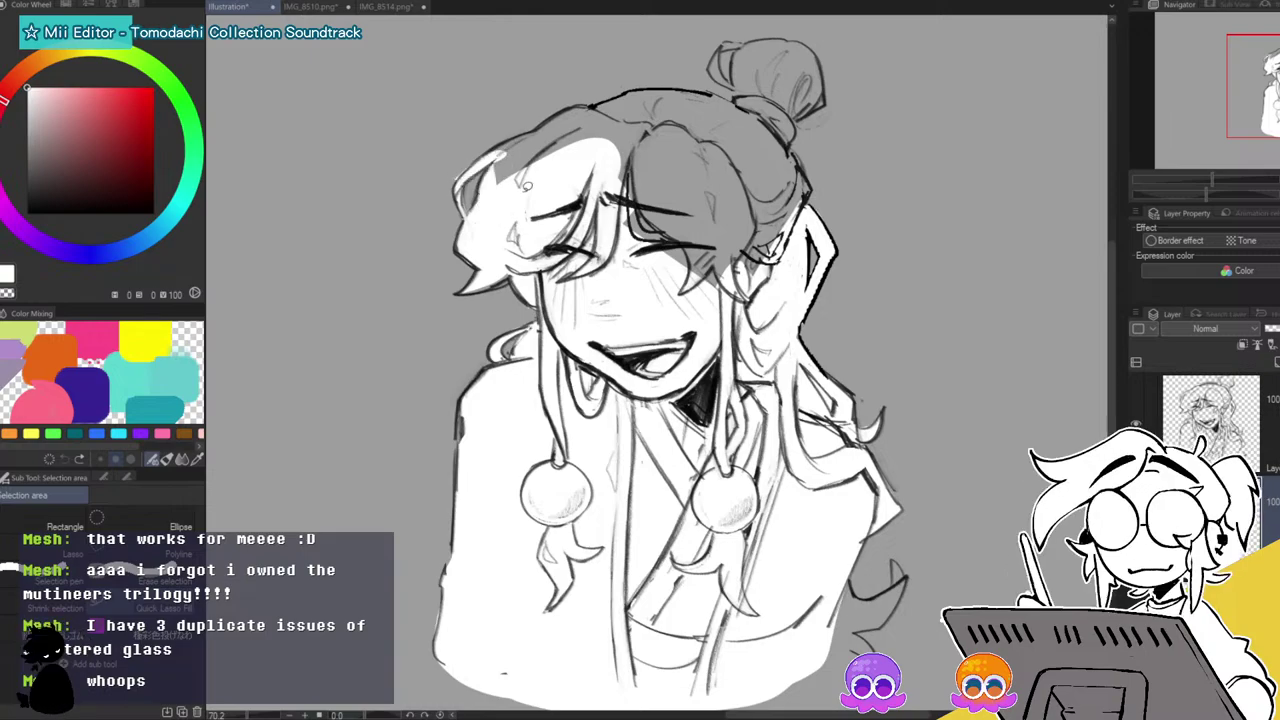
pyautogui.moveTo(503, 141)
pyautogui.mouseDown()
pyautogui.moveTo(582, 105)
pyautogui.moveTo(632, 222)
pyautogui.mouseUp()
pyautogui.moveTo(523, 141); pyautogui.dragTo(514, 184)
pyautogui.moveTo(656, 121)
pyautogui.mouseDown()
pyautogui.moveTo(755, 292)
pyautogui.moveTo(809, 195)
pyautogui.mouseUp()
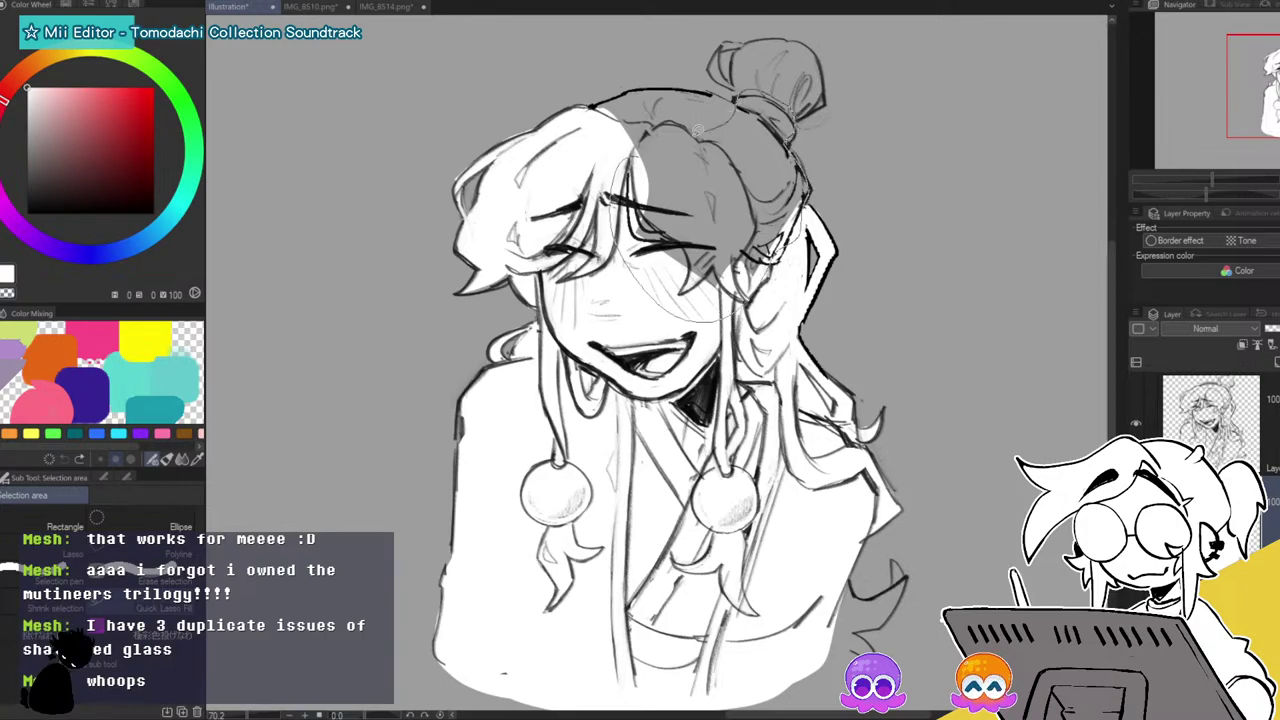
pyautogui.click(609, 143)
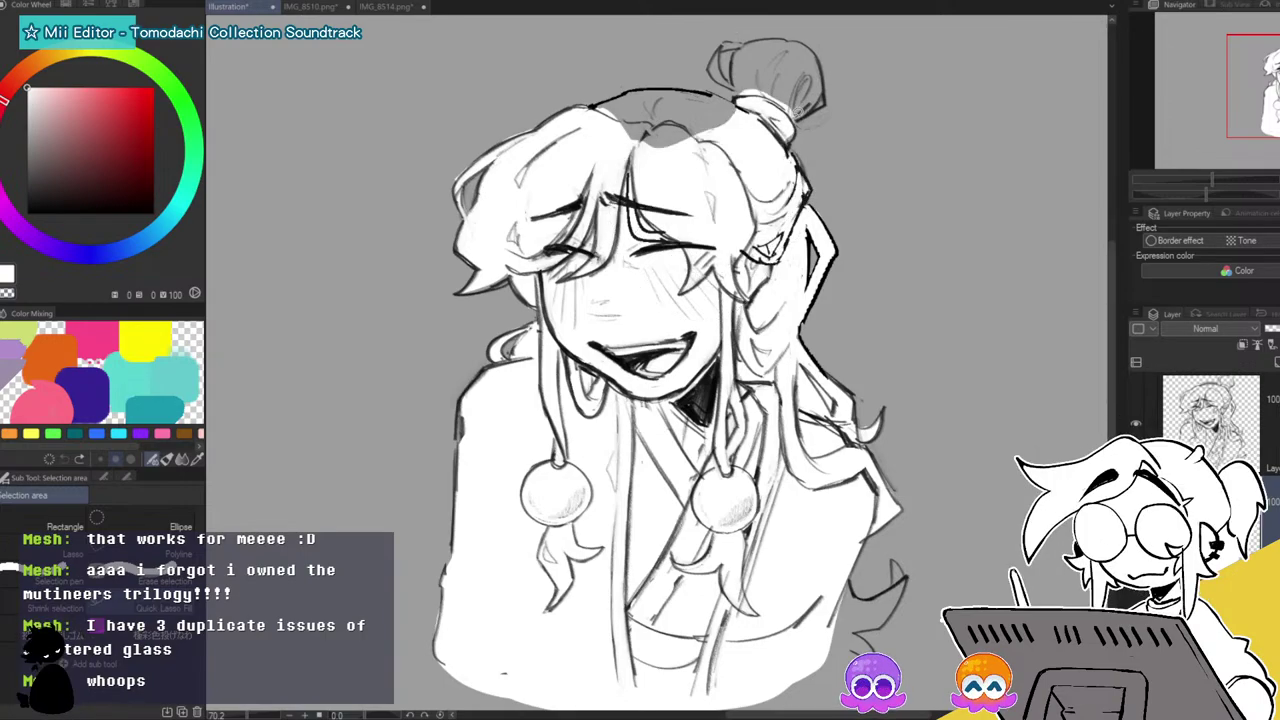
# Fill the hair bun, its small loop and the crown between bun and bangs in white.
pyautogui.moveTo(790, 35)
pyautogui.mouseDown()
pyautogui.moveTo(737, 52)
pyautogui.moveTo(766, 110)
pyautogui.mouseUp()
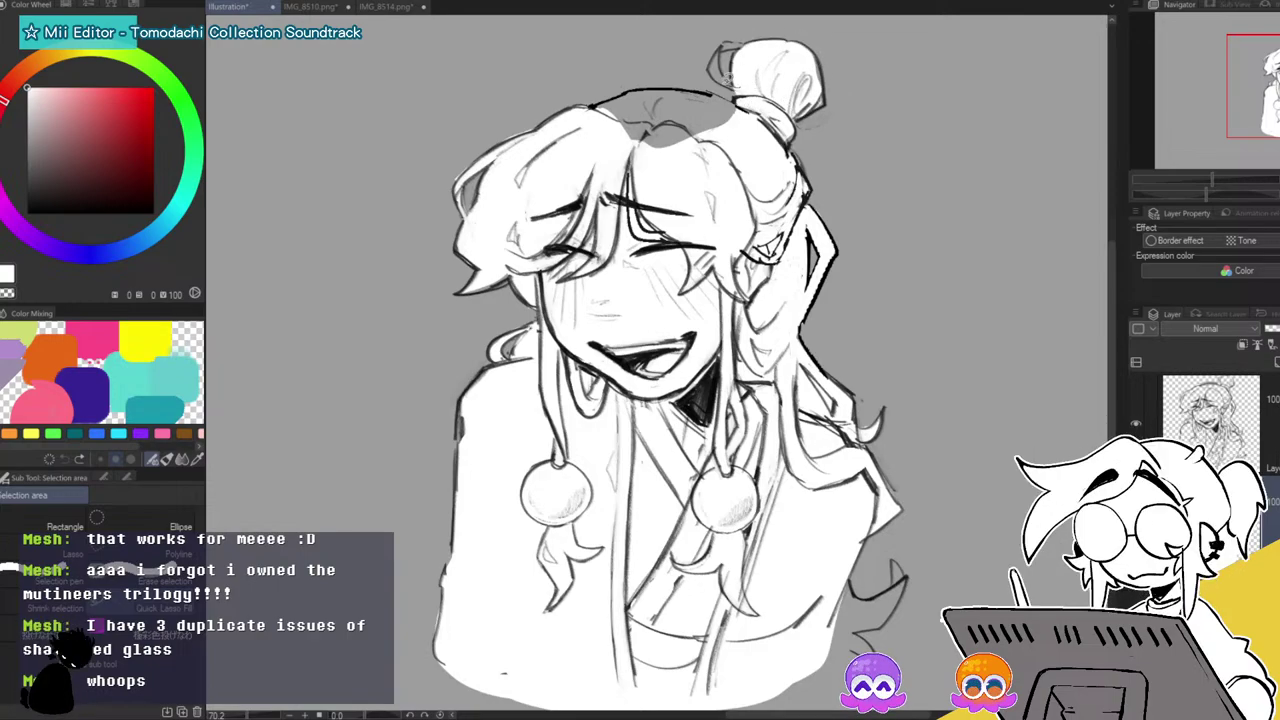
pyautogui.moveTo(728, 47)
pyautogui.mouseDown()
pyautogui.moveTo(748, 84)
pyautogui.moveTo(718, 76)
pyautogui.moveTo(642, 150)
pyautogui.mouseUp()
pyautogui.moveTo(603, 109)
pyautogui.mouseDown()
pyautogui.moveTo(654, 83)
pyautogui.moveTo(754, 142)
pyautogui.moveTo(753, 168)
pyautogui.moveTo(747, 112)
pyautogui.mouseUp()
pyautogui.moveTo(747, 110)
pyautogui.mouseDown()
pyautogui.moveTo(700, 140)
pyautogui.moveTo(760, 125)
pyautogui.mouseUp()
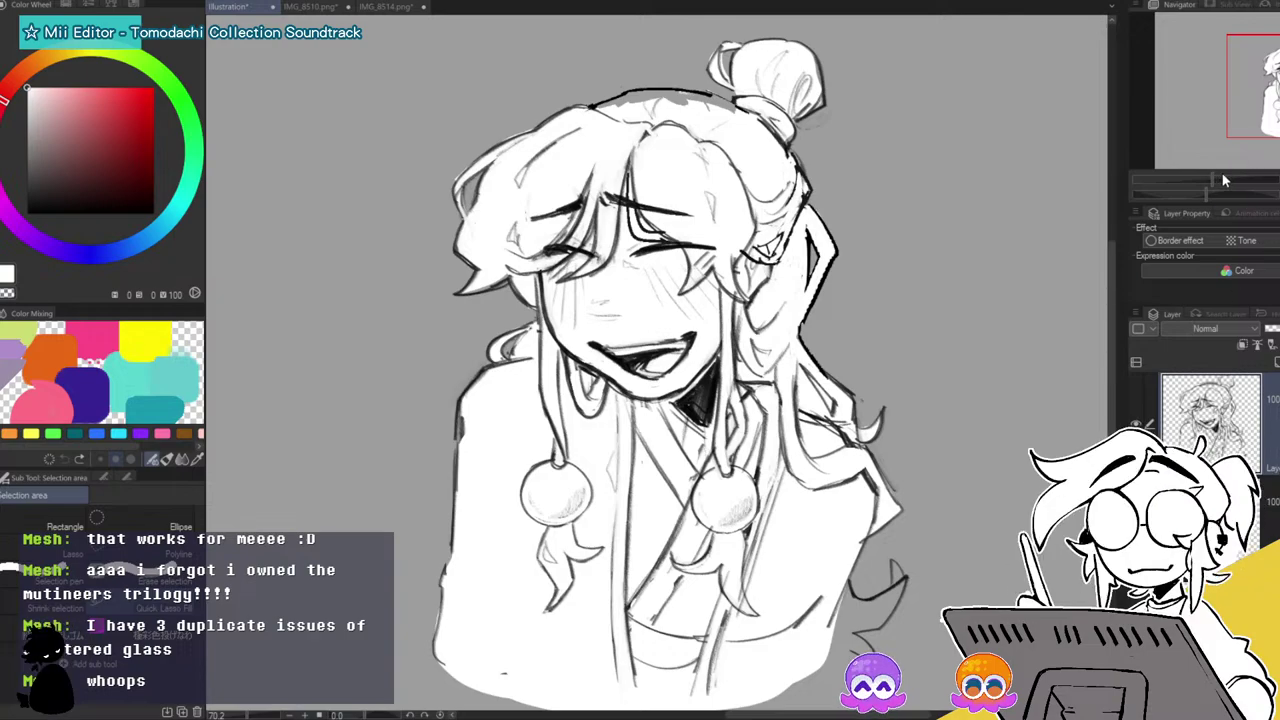
# Auto-select the leftover grey patches along the crown outline on the sketch layer, delete them and deselect.
pyautogui.moveTo(1222, 179); pyautogui.dragTo(1227, 179)
pyautogui.moveTo(1272, 86); pyautogui.dragTo(1278, 58)
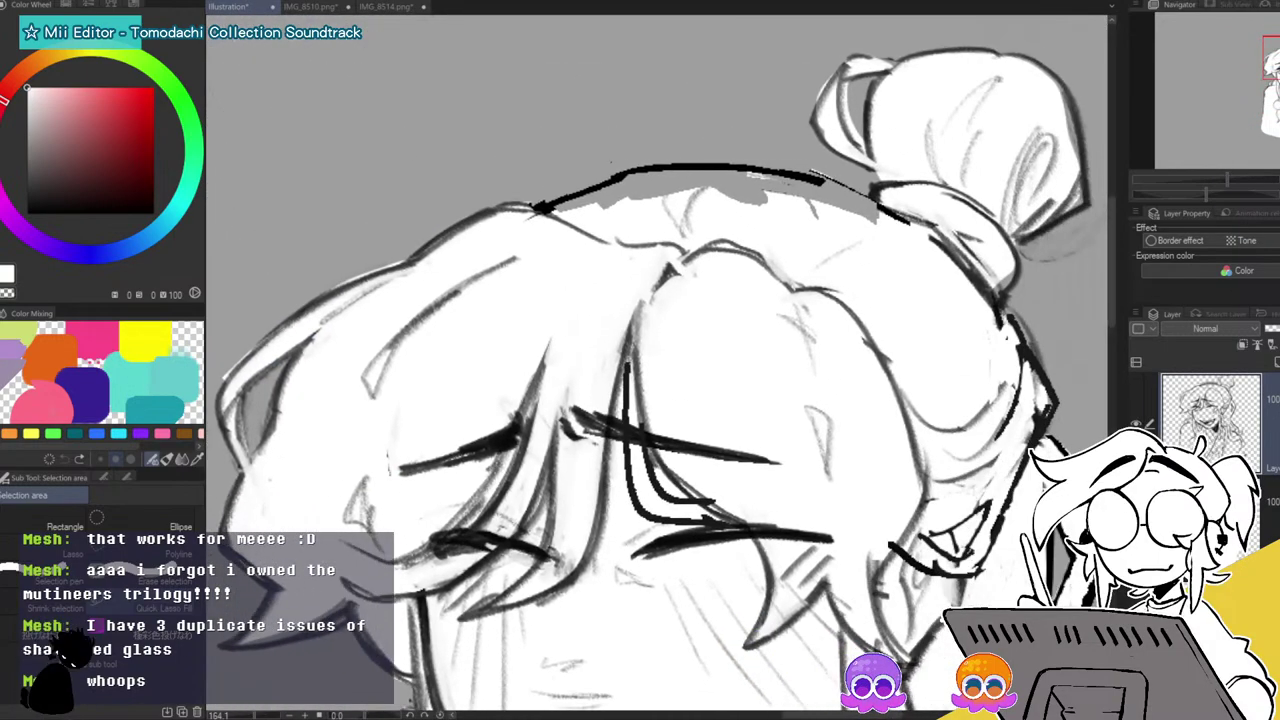
pyautogui.press('w')
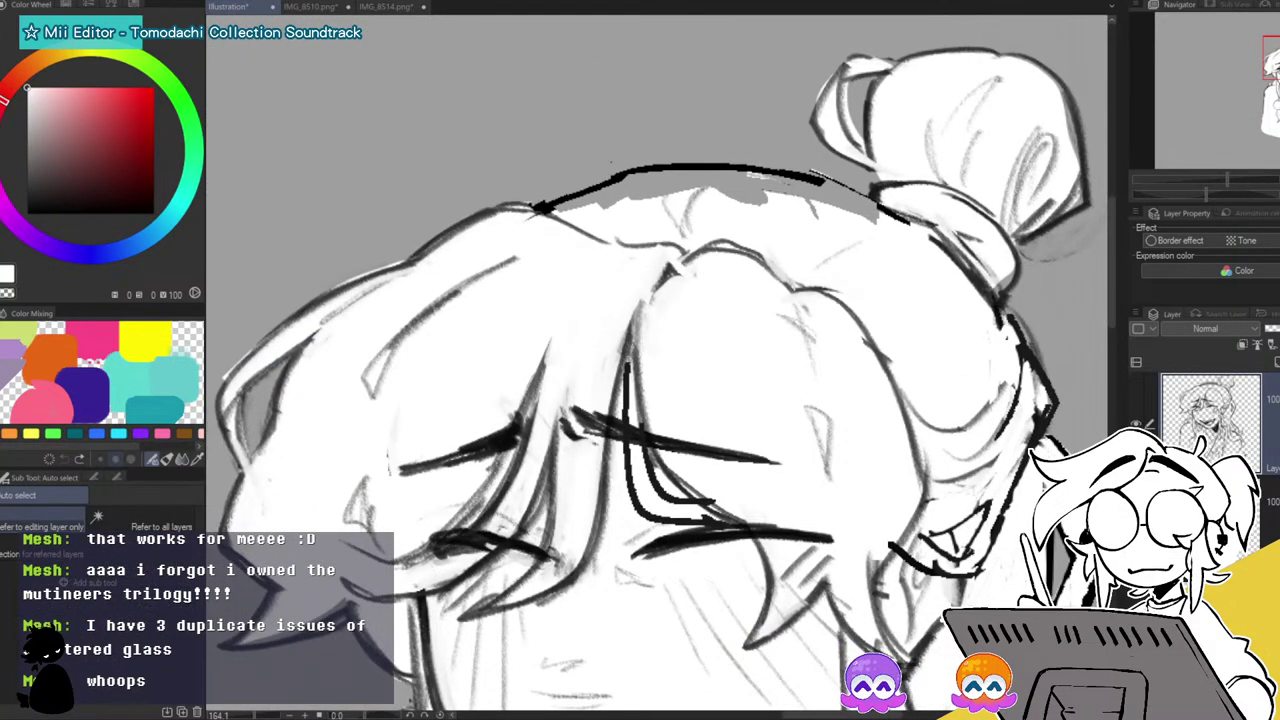
pyautogui.click(604, 197)
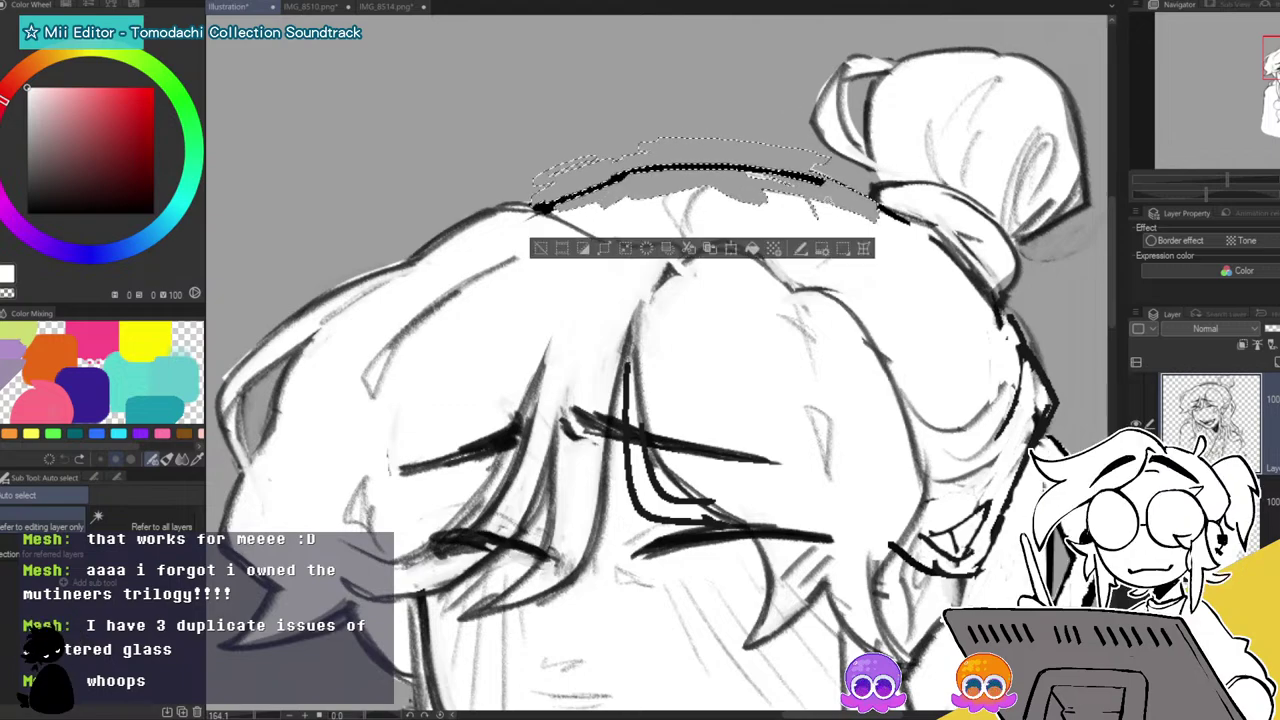
pyautogui.click(646, 248)
pyautogui.click(541, 248)
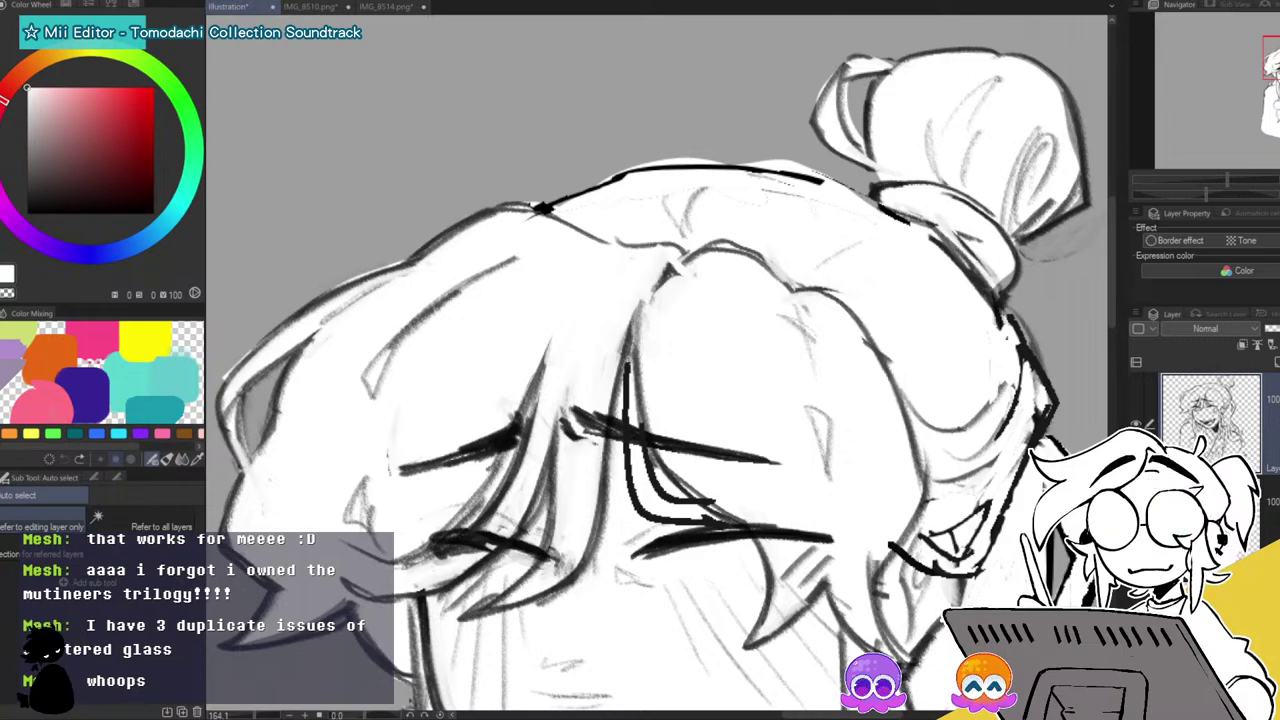
# Lasso-fill the curled pointed tips beside the lower sleeve in white on the fill layer.
pyautogui.moveTo(1228, 180); pyautogui.dragTo(1210, 180)
pyautogui.moveTo(1225, 46); pyautogui.dragTo(1208, 78)
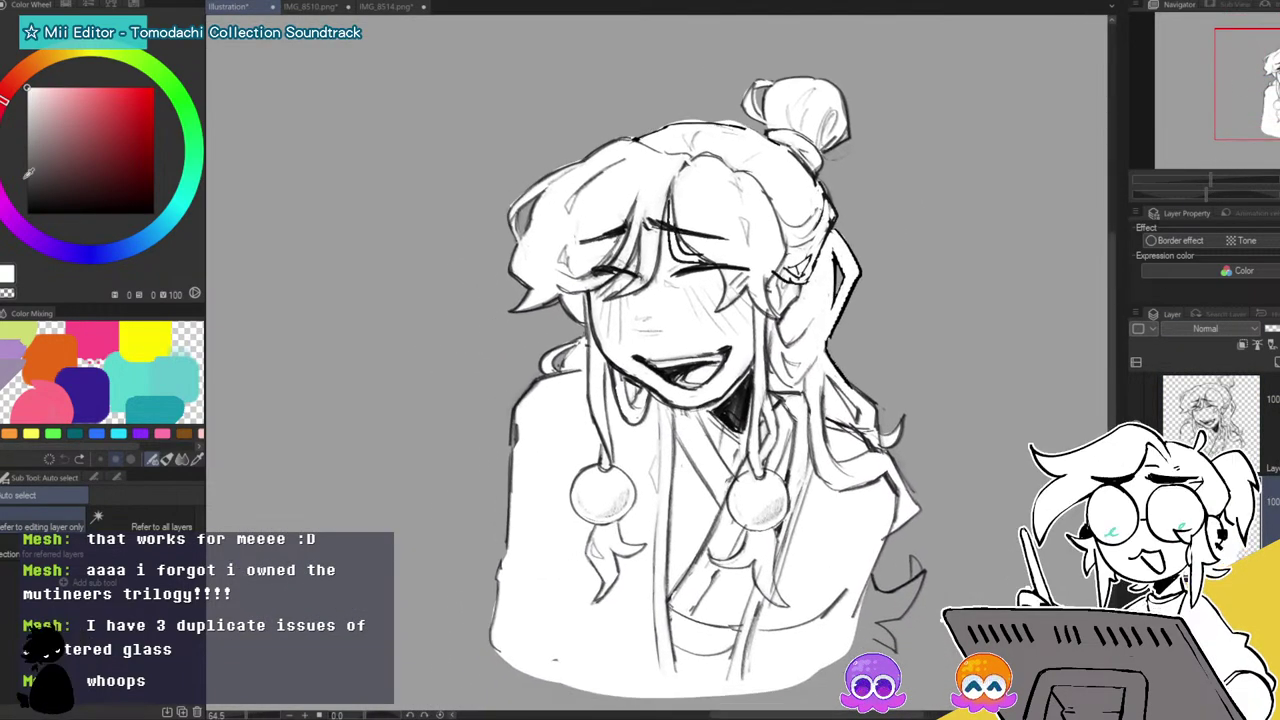
pyautogui.press('m')
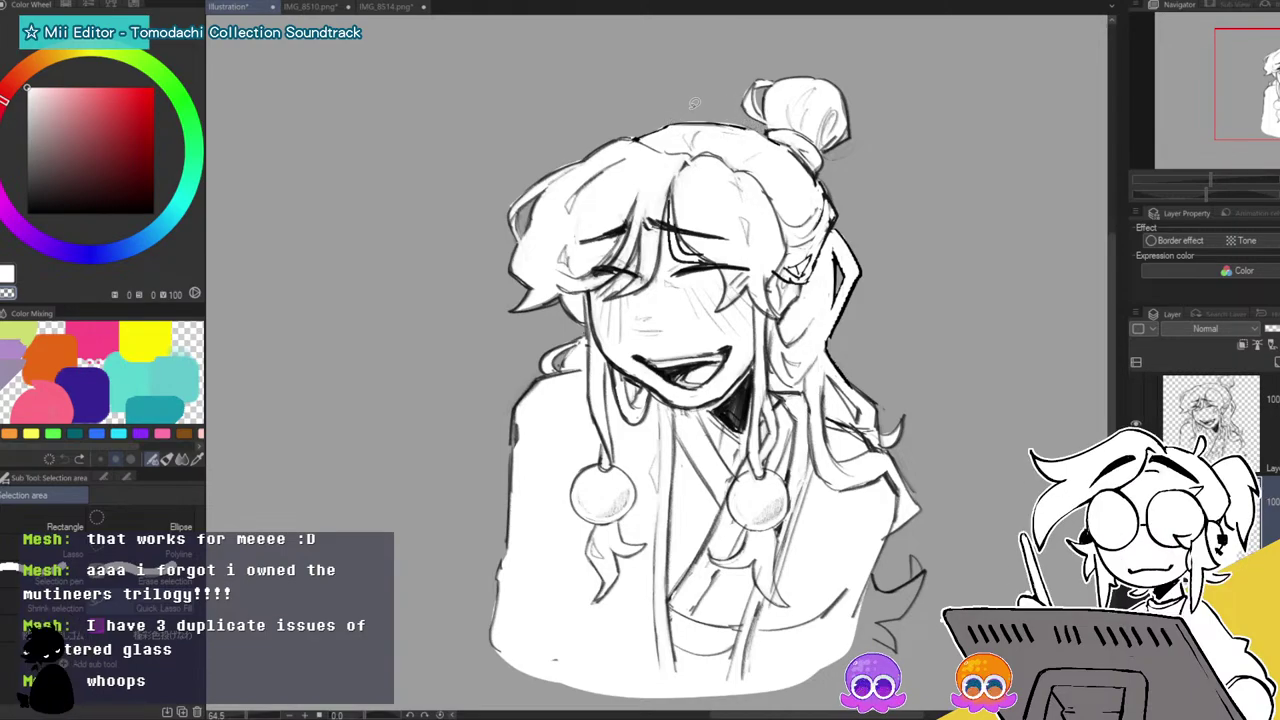
pyautogui.moveTo(874, 572)
pyautogui.mouseDown()
pyautogui.moveTo(914, 576)
pyautogui.moveTo(915, 558)
pyautogui.moveTo(921, 588)
pyautogui.moveTo(897, 640)
pyautogui.mouseUp()
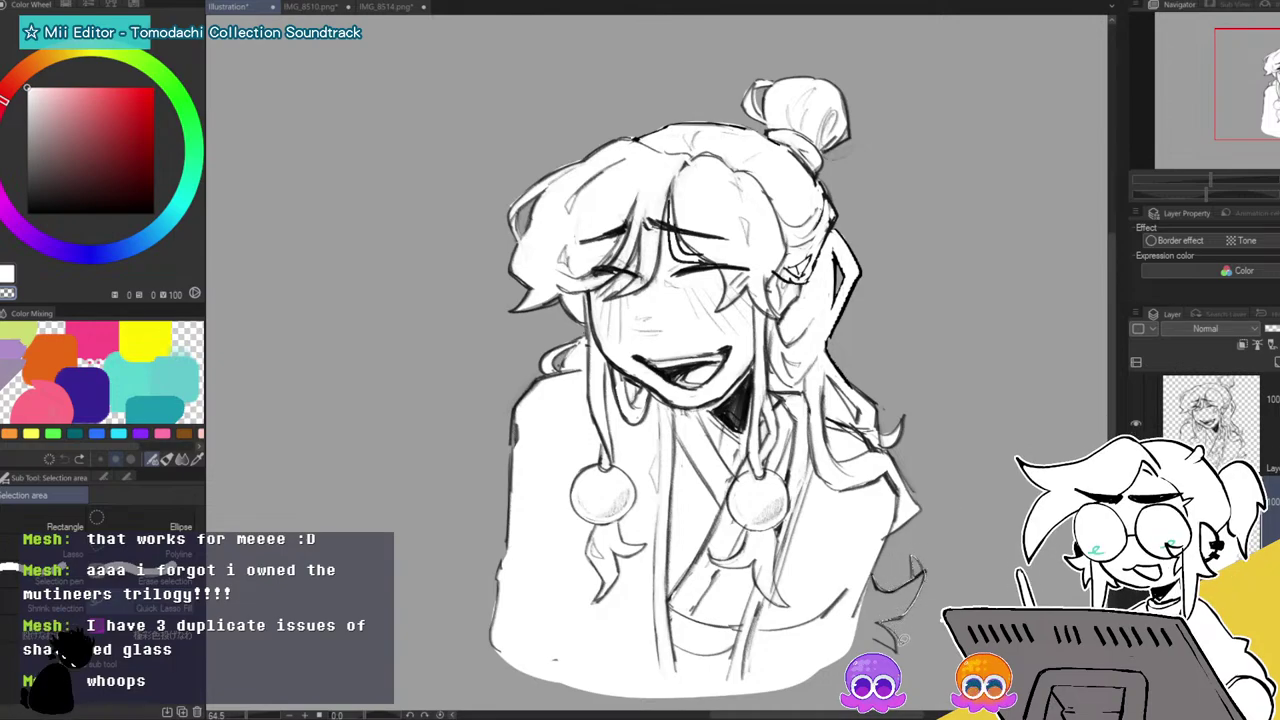
pyautogui.moveTo(1213, 180); pyautogui.dragTo(1228, 179)
pyautogui.moveTo(1262, 92); pyautogui.dragTo(1279, 128)
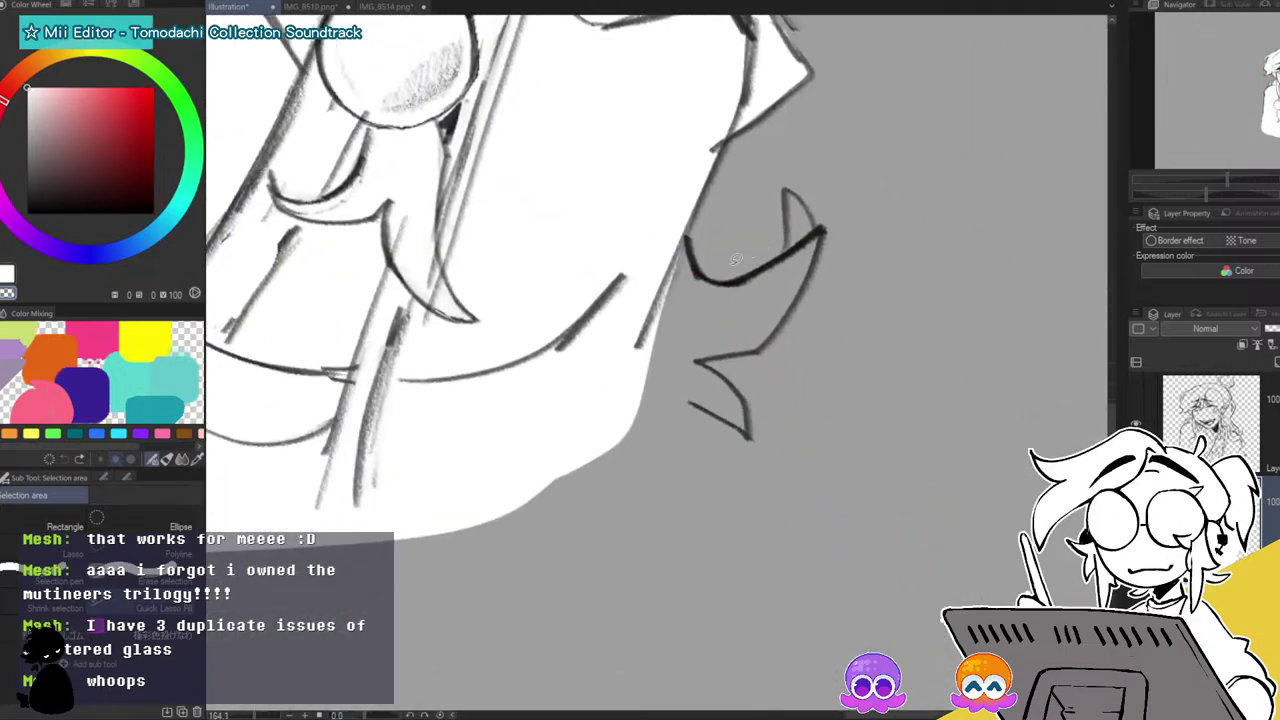
pyautogui.moveTo(690, 244)
pyautogui.mouseDown()
pyautogui.moveTo(720, 279)
pyautogui.moveTo(758, 268)
pyautogui.moveTo(783, 248)
pyautogui.moveTo(790, 190)
pyautogui.mouseUp()
pyautogui.moveTo(808, 278)
pyautogui.mouseDown()
pyautogui.moveTo(761, 346)
pyautogui.moveTo(700, 361)
pyautogui.moveTo(750, 398)
pyautogui.moveTo(755, 422)
pyautogui.moveTo(739, 427)
pyautogui.moveTo(648, 410)
pyautogui.moveTo(600, 340)
pyautogui.mouseUp()
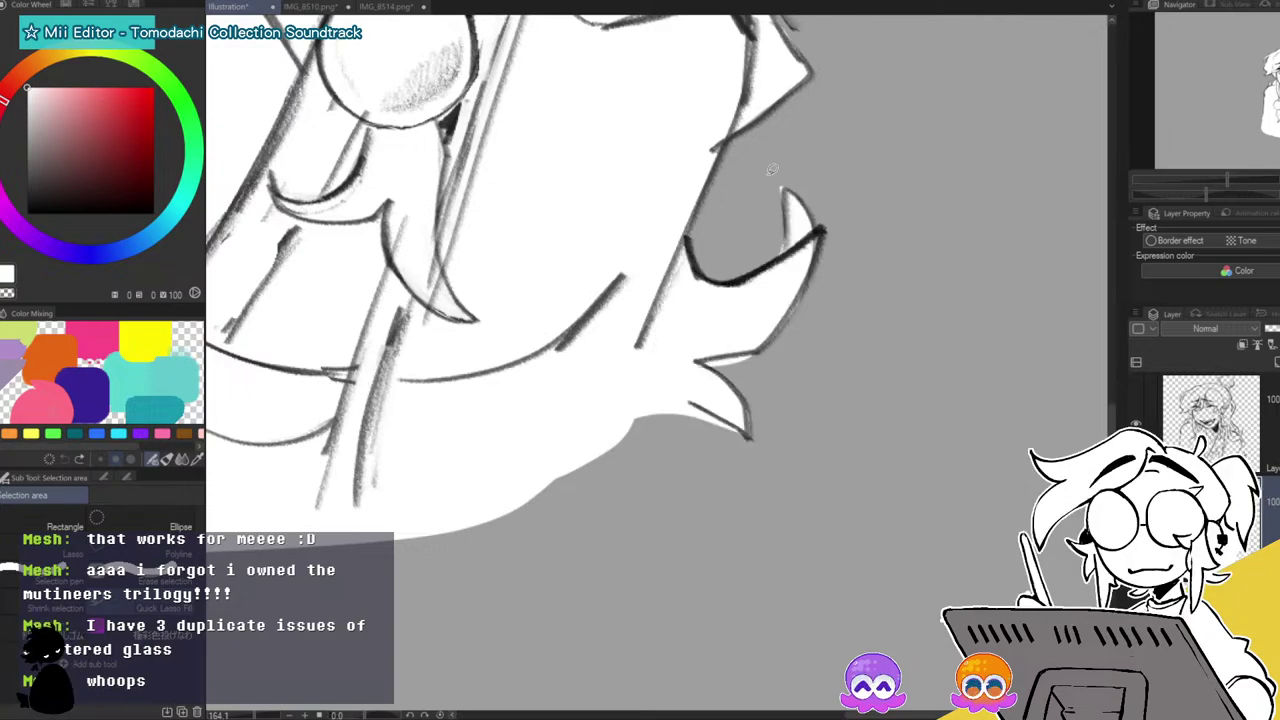
# Erase the rounded lower edge of the white fill with the Hard eraser so the bust ends in a straight line.
pyautogui.moveTo(1242, 183); pyautogui.dragTo(1206, 182)
pyautogui.moveTo(1274, 128); pyautogui.dragTo(1261, 87)
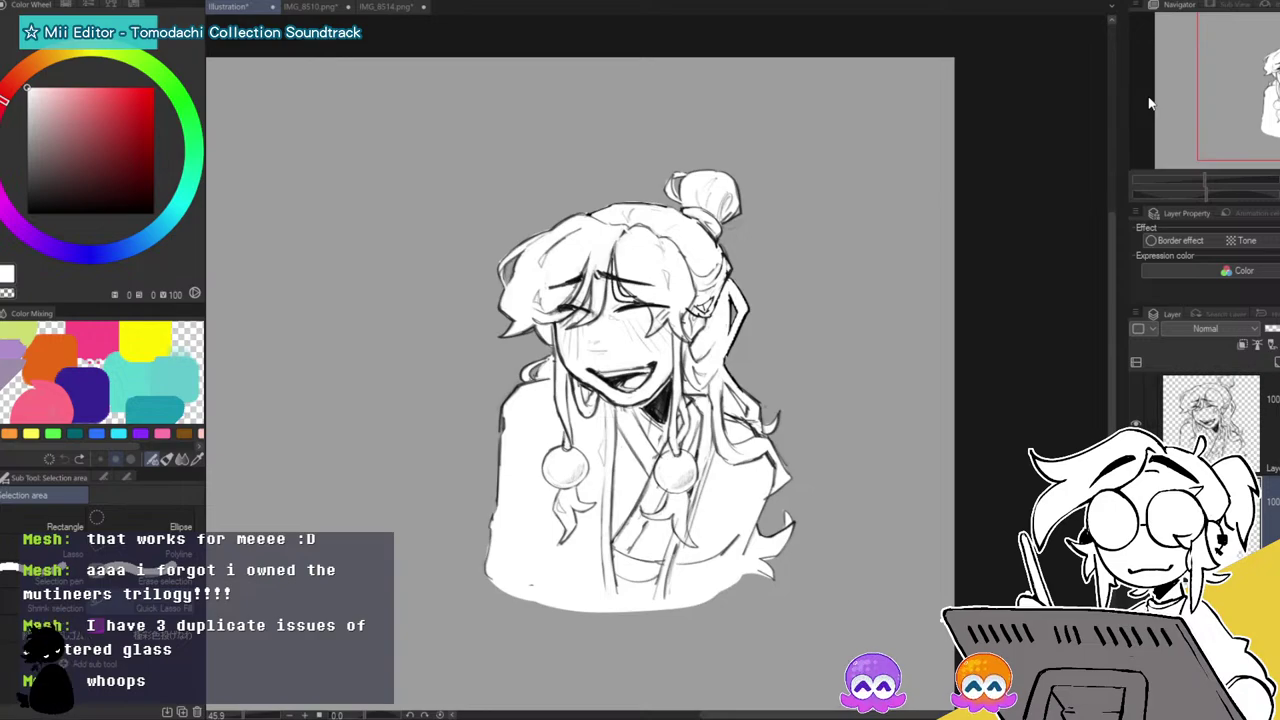
pyautogui.press('e')
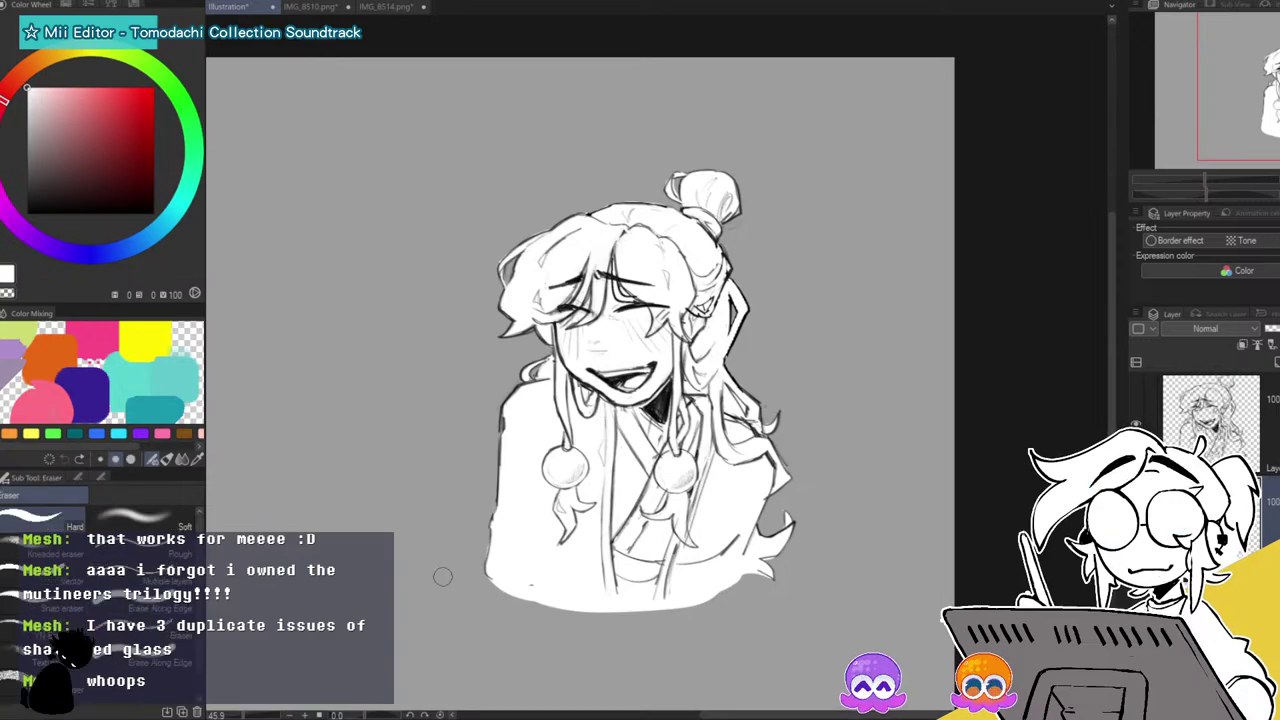
pyautogui.moveTo(510, 598); pyautogui.dragTo(735, 597)
pyautogui.moveTo(516, 615); pyautogui.dragTo(702, 605)
pyautogui.moveTo(702, 605); pyautogui.dragTo(553, 611)
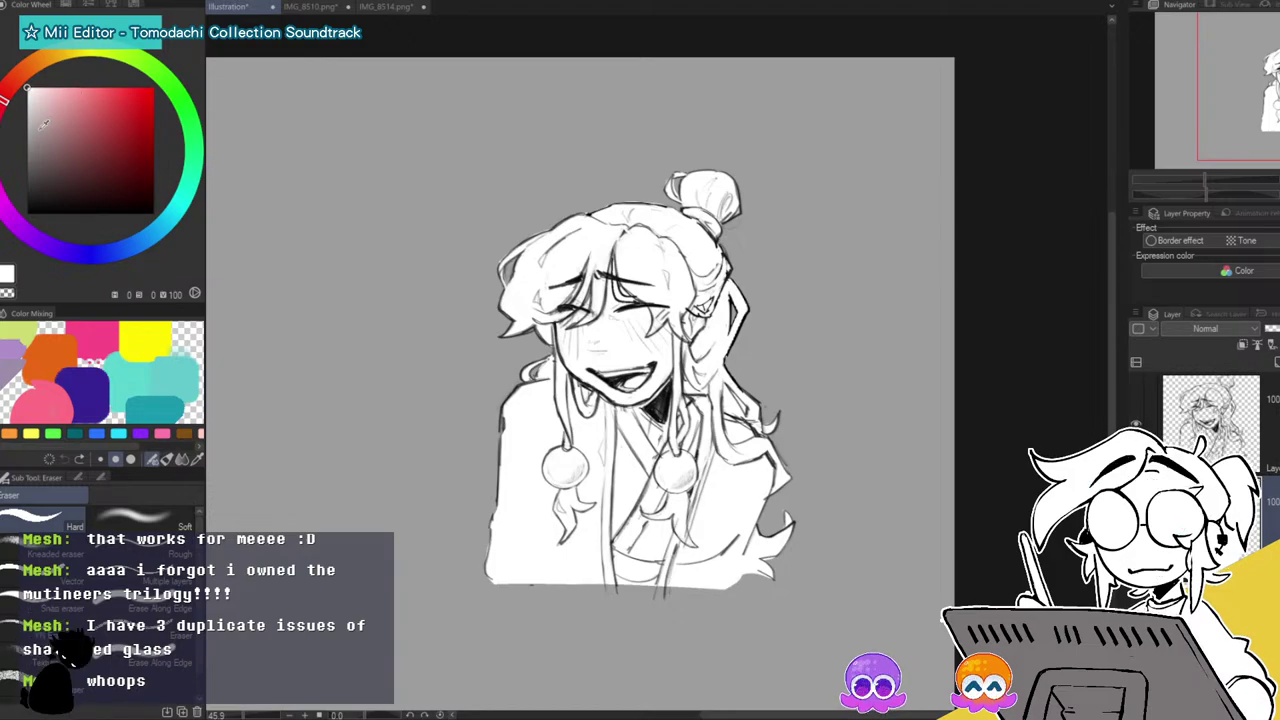
# Group the sketch and its white fill layer in a new folder and collapse the folder.
pyautogui.click(1240, 422)
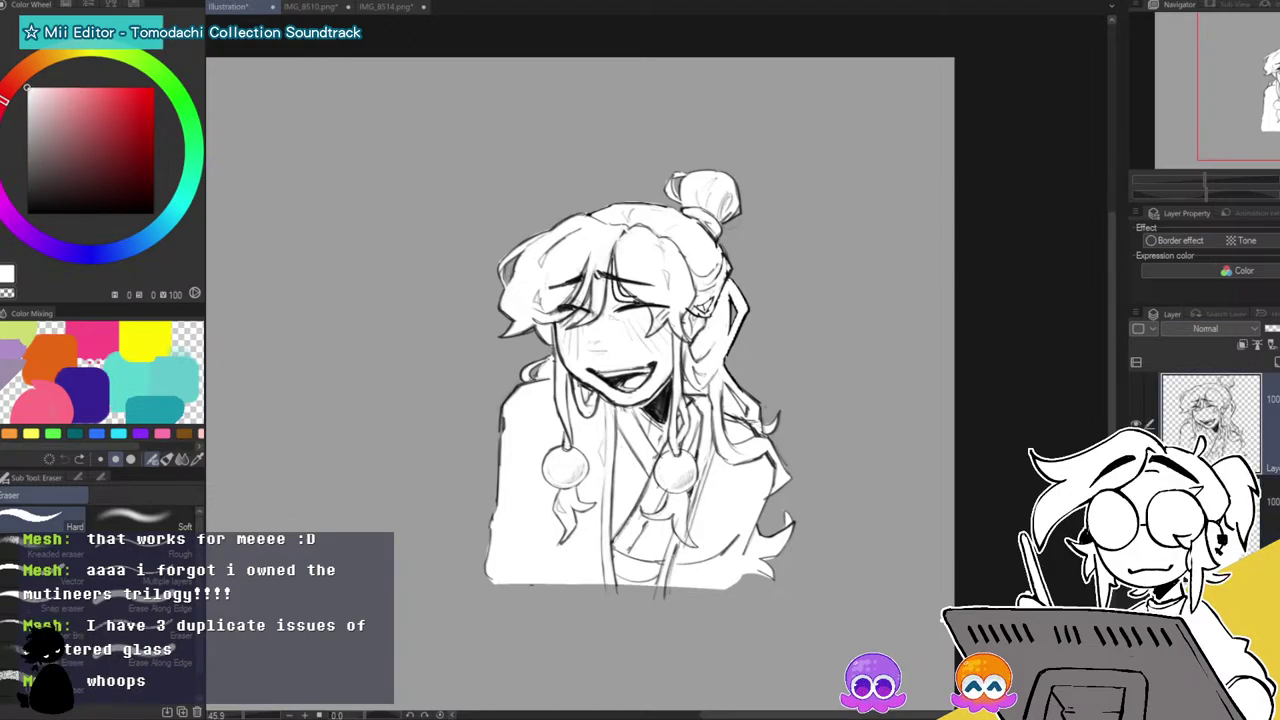
pyautogui.hotkey('ctrl', 'g')
pyautogui.moveTo(1240, 440); pyautogui.dragTo(1240, 385)
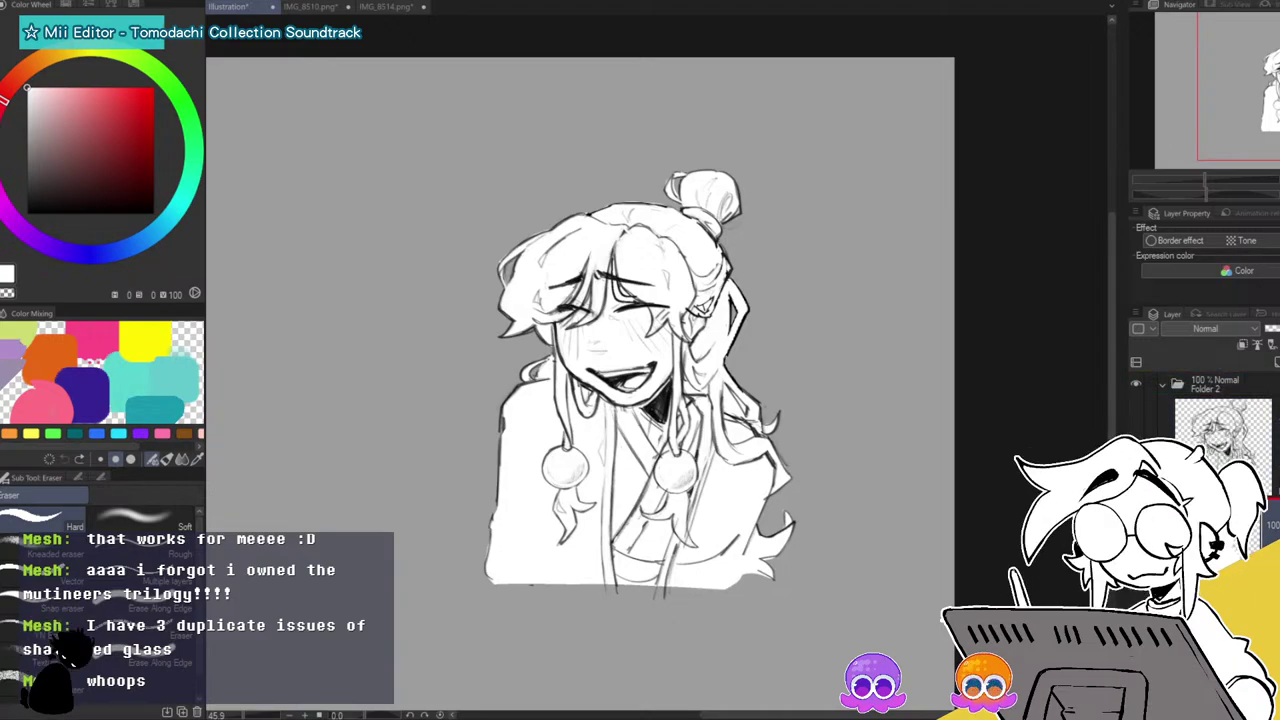
pyautogui.click(1164, 384)
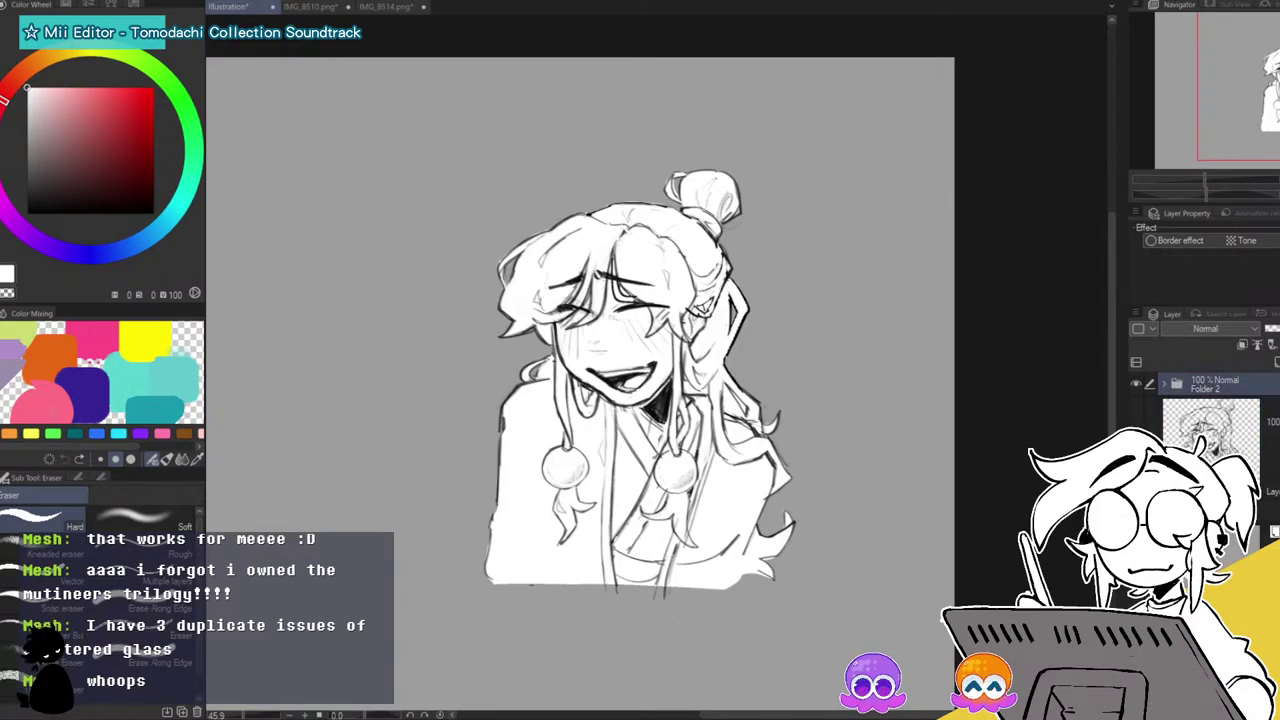
# Try a white edge border effect with thicker edges on the character folder, and turn it off again.
pyautogui.click(1169, 243)
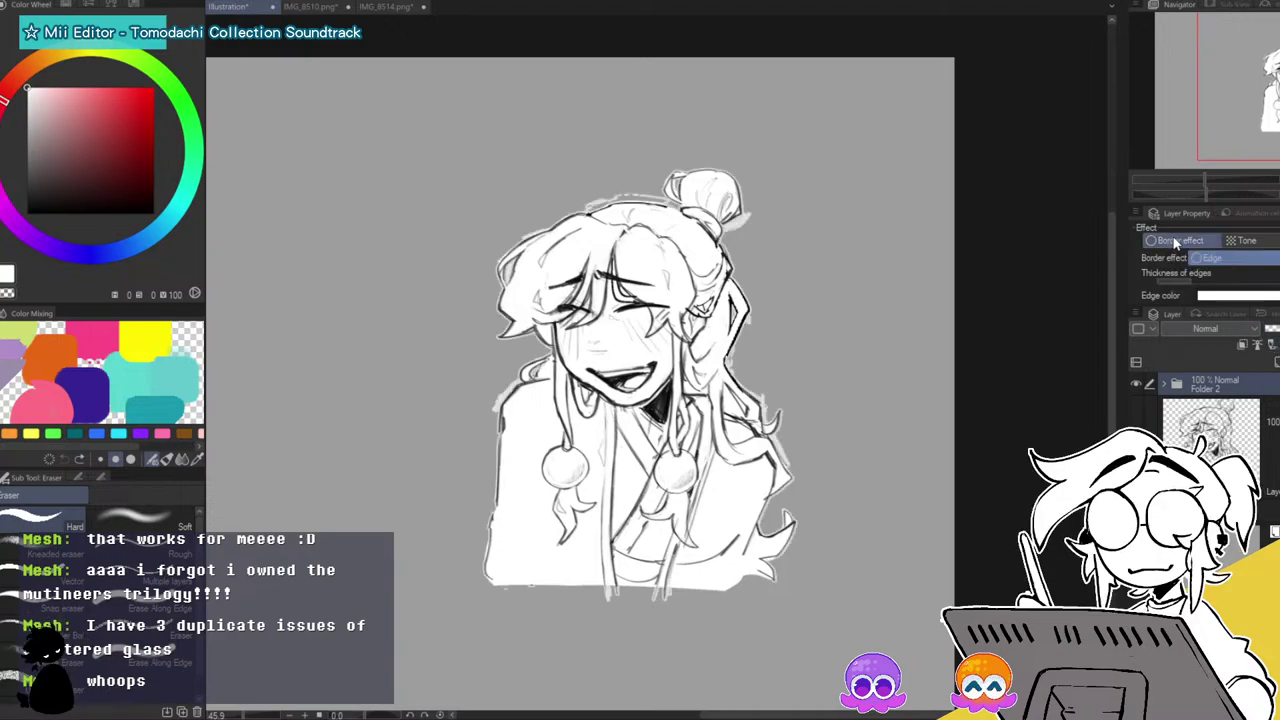
pyautogui.moveTo(1233, 289); pyautogui.dragTo(1222, 290)
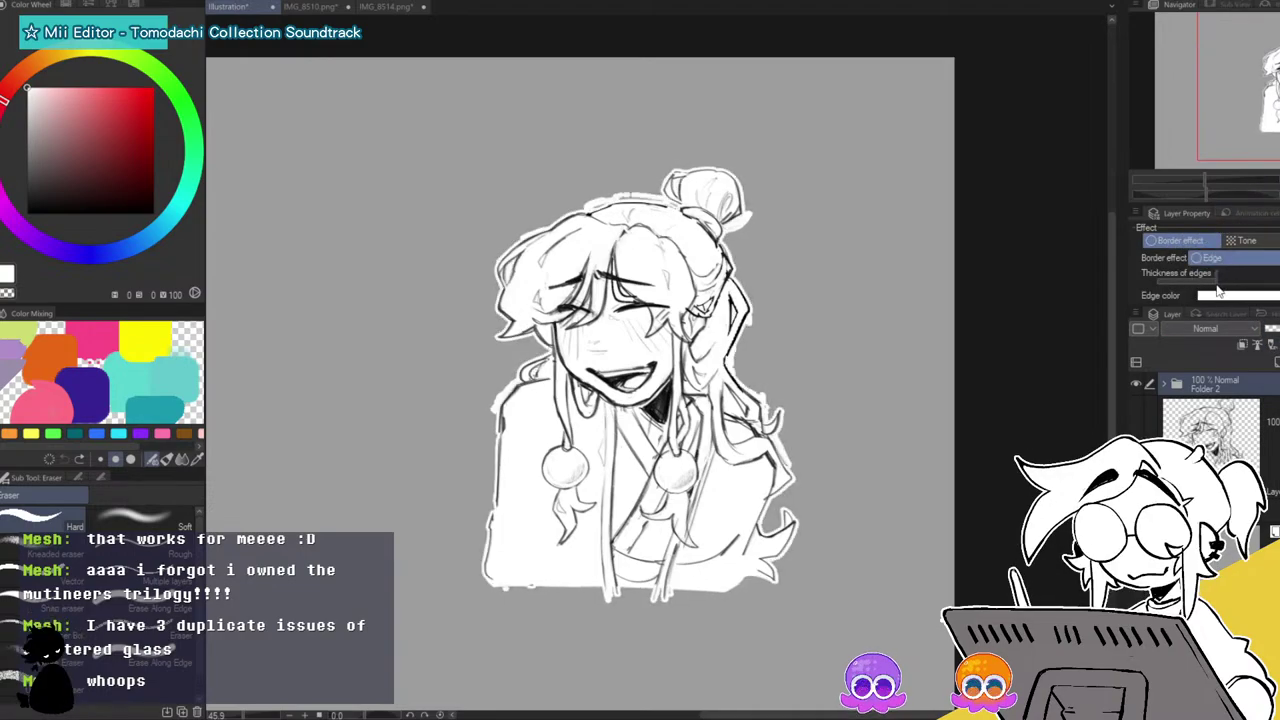
pyautogui.click(1190, 242)
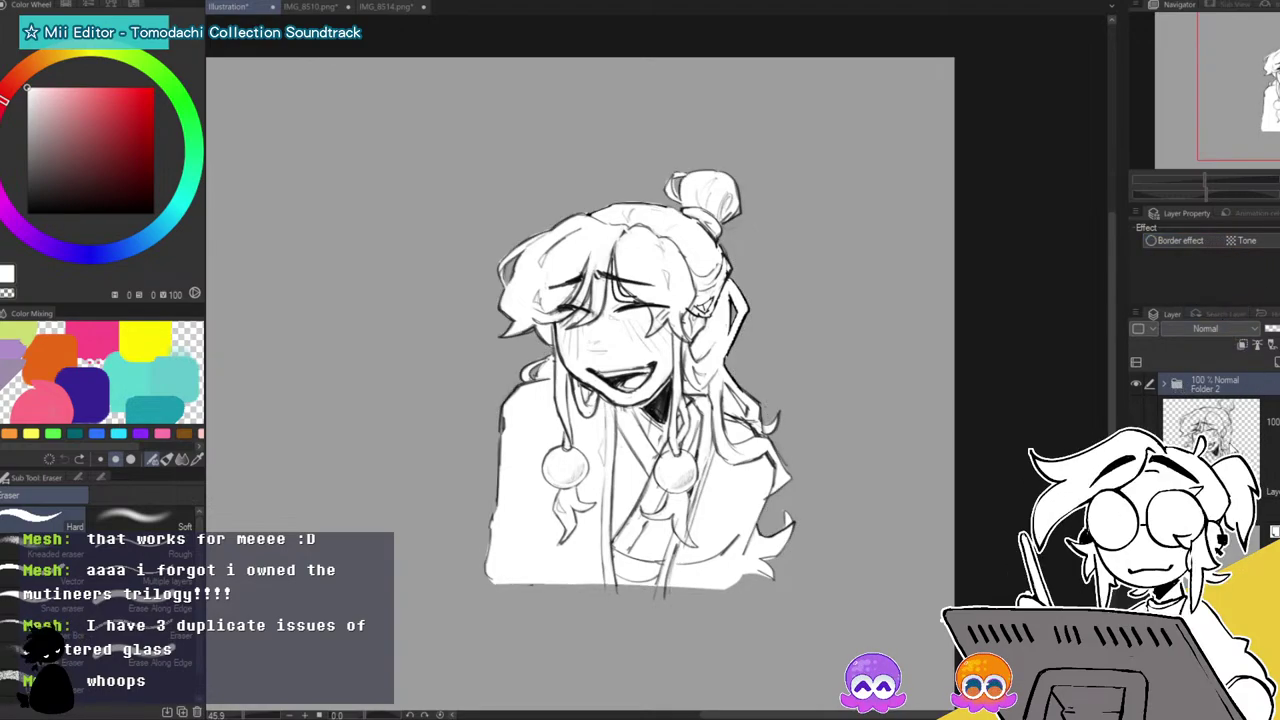
# Expand the character folder, add a layer with the Tone effect above the white fill, and sample the grey background as the drawing colour.
pyautogui.click(1163, 384)
pyautogui.click(1254, 534)
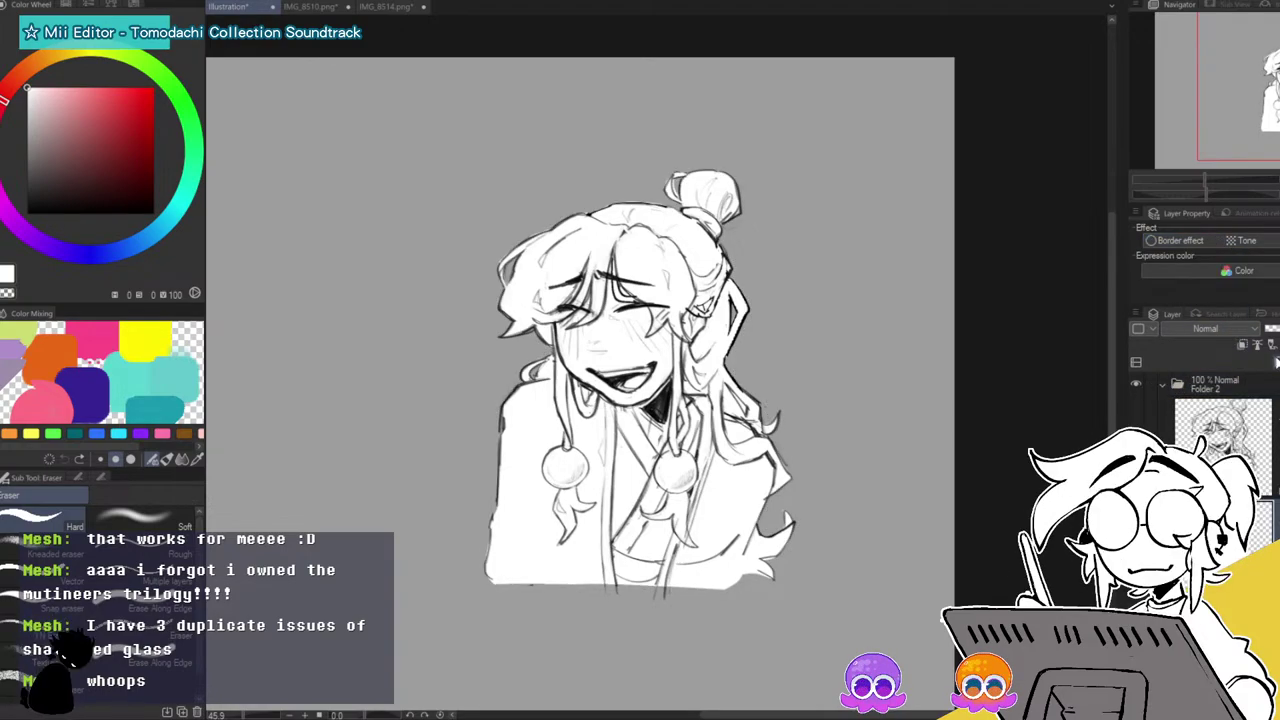
pyautogui.click(1244, 241)
pyautogui.keyDown('alt'); pyautogui.click(814, 394); pyautogui.keyUp('alt')
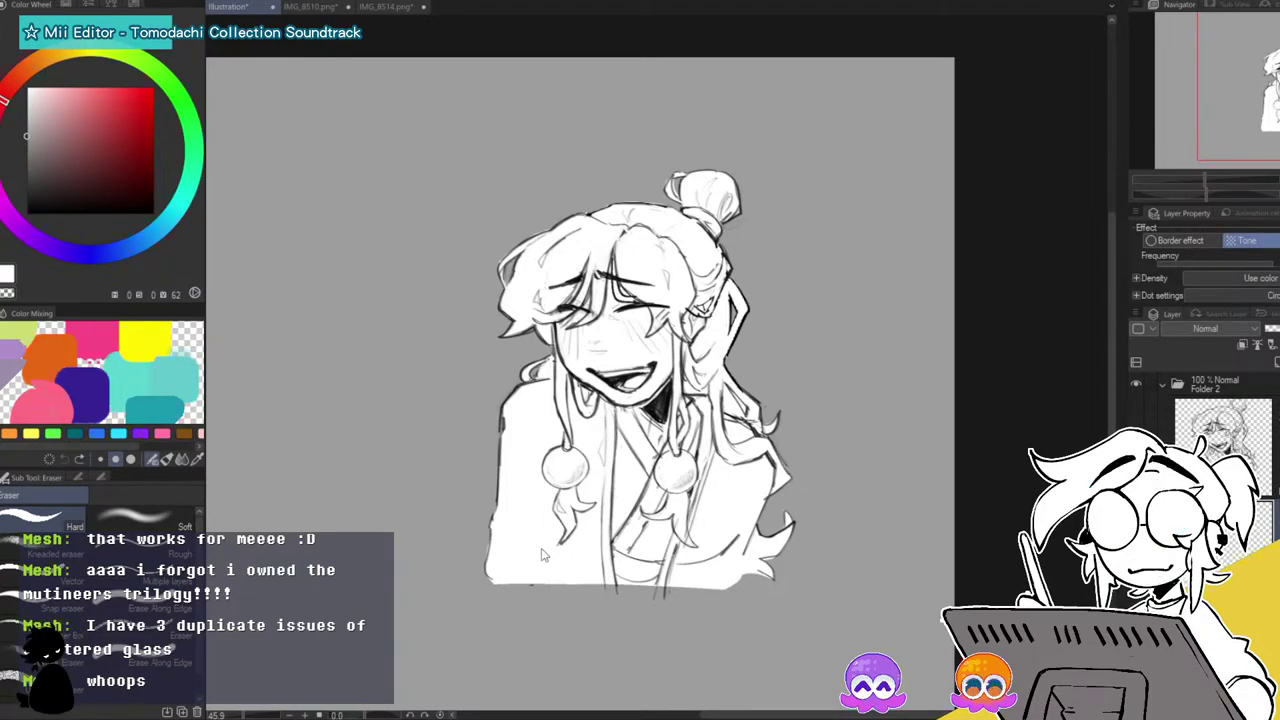
# Shade the inner robe between the coat lapels in grey tone with a marker pen, and clip the tone layer to the white fill.
pyautogui.press('p')
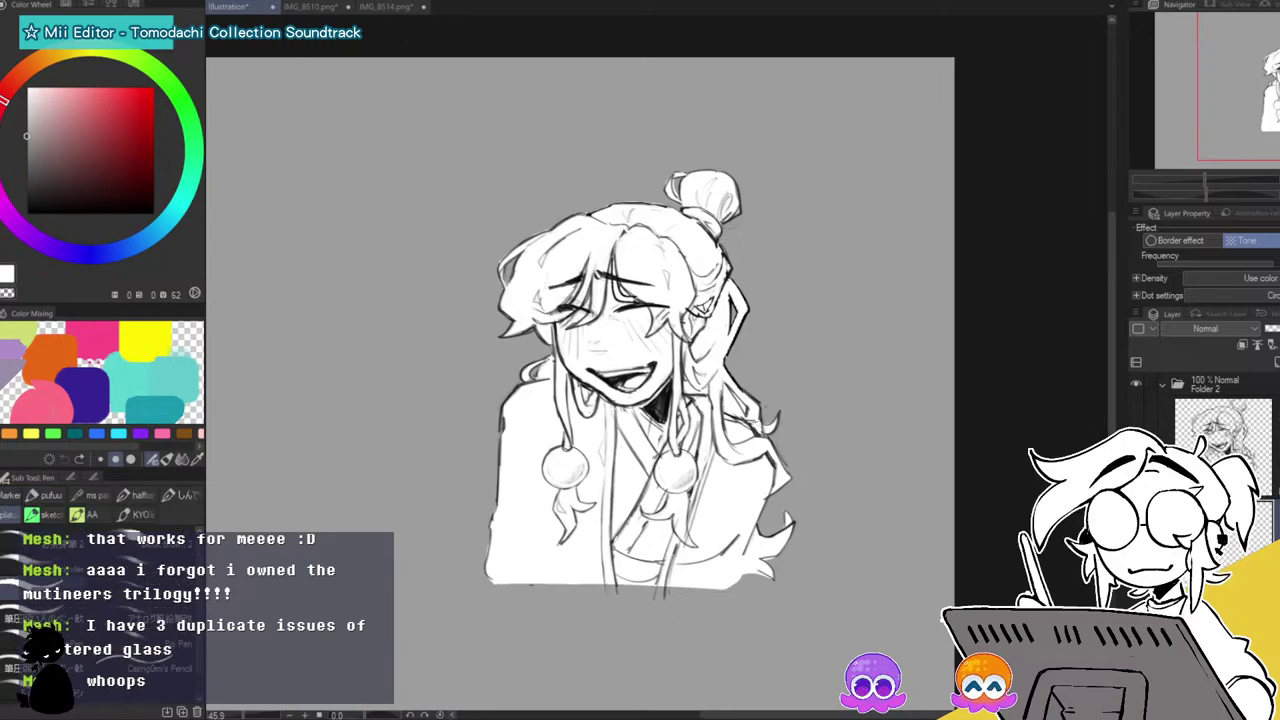
pyautogui.click(10, 494)
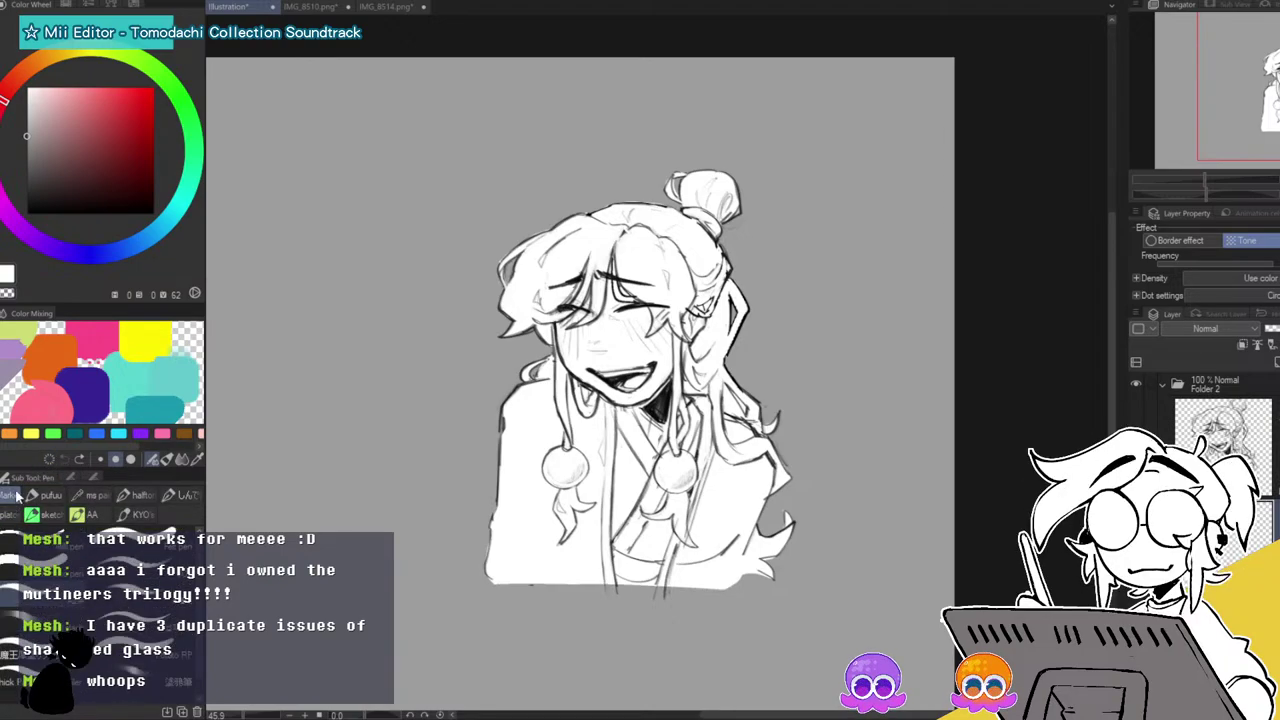
pyautogui.moveTo(617, 408); pyautogui.dragTo(655, 462)
pyautogui.moveTo(660, 405)
pyautogui.mouseDown()
pyautogui.moveTo(661, 450)
pyautogui.moveTo(645, 470)
pyautogui.mouseUp()
pyautogui.moveTo(620, 440); pyautogui.dragTo(618, 543)
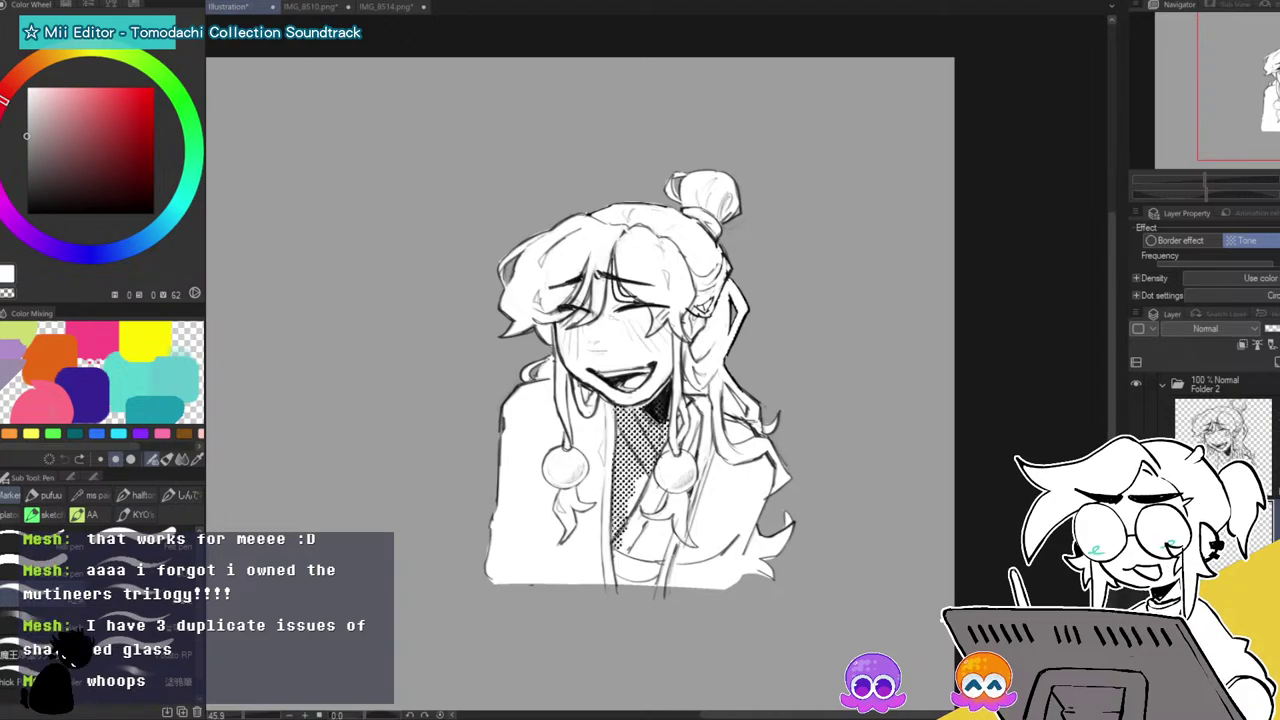
pyautogui.moveTo(662, 476)
pyautogui.mouseDown()
pyautogui.moveTo(638, 528)
pyautogui.moveTo(653, 543)
pyautogui.moveTo(638, 553)
pyautogui.moveTo(653, 533)
pyautogui.moveTo(625, 590)
pyautogui.mouseUp()
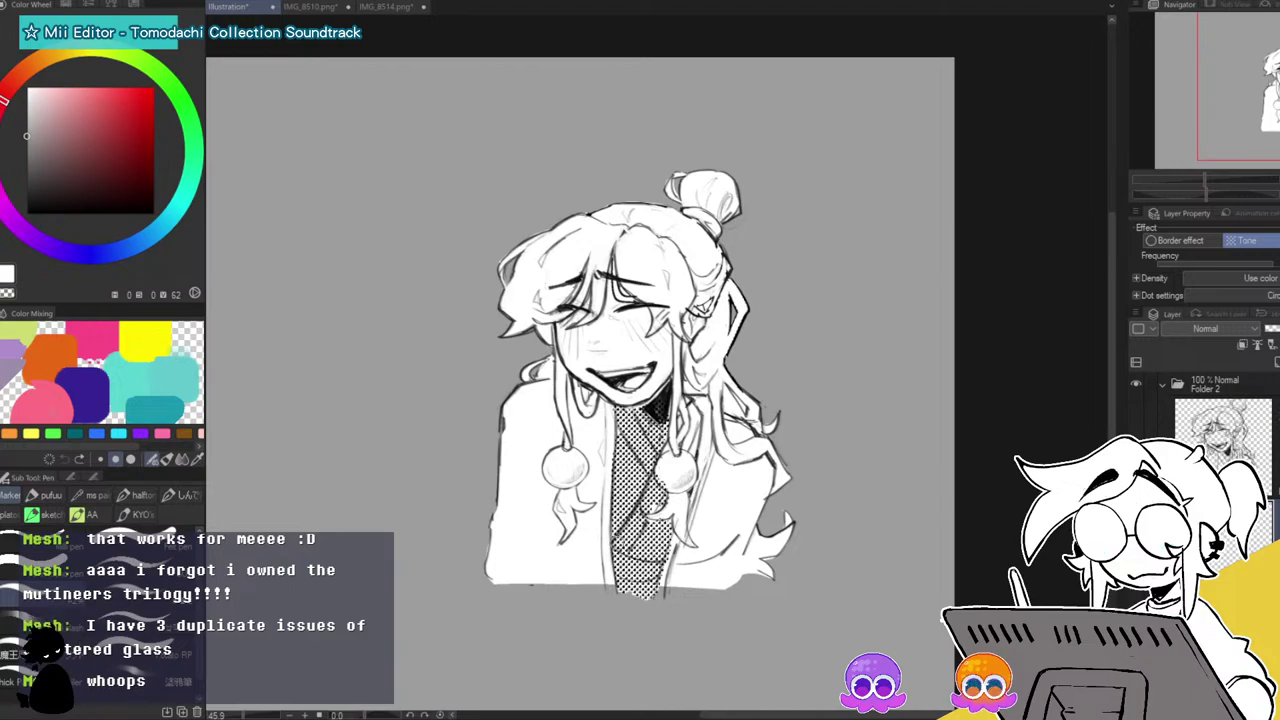
pyautogui.click(1241, 345)
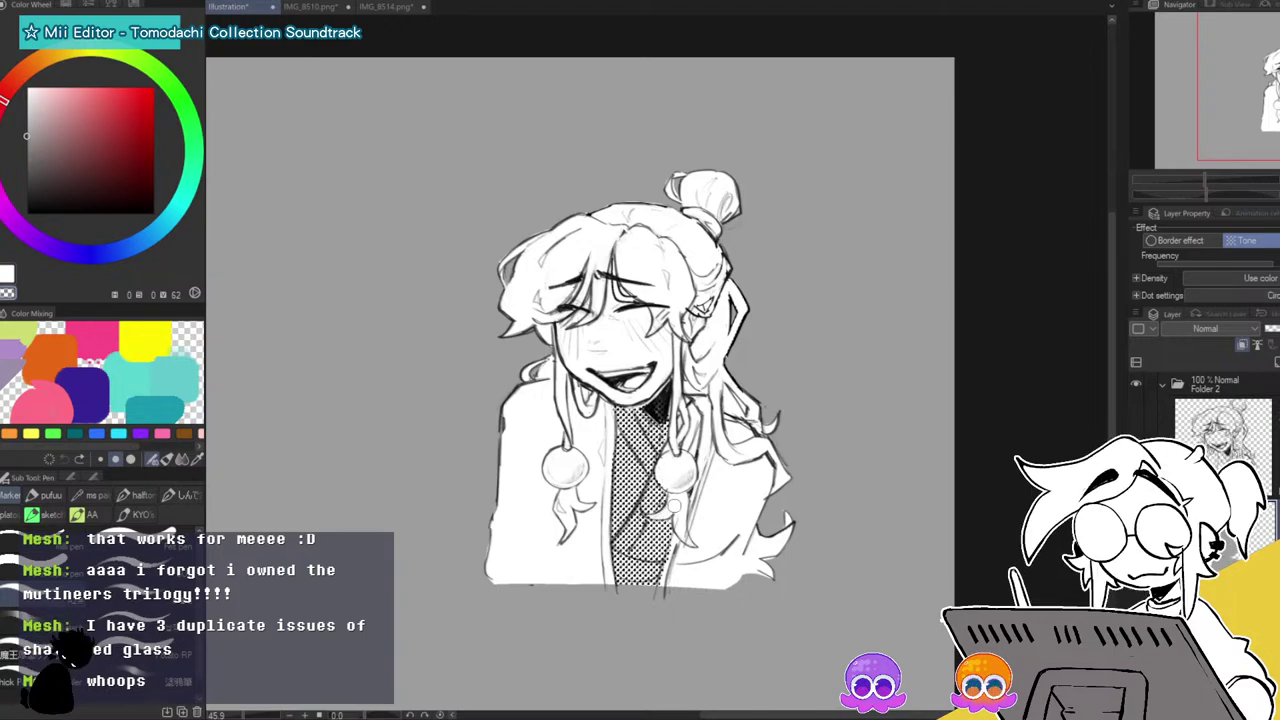
# Try a lower opacity on the robe's tone layer, undo it, and raise the tone frequency for finer dots.
pyautogui.click(1274, 328)
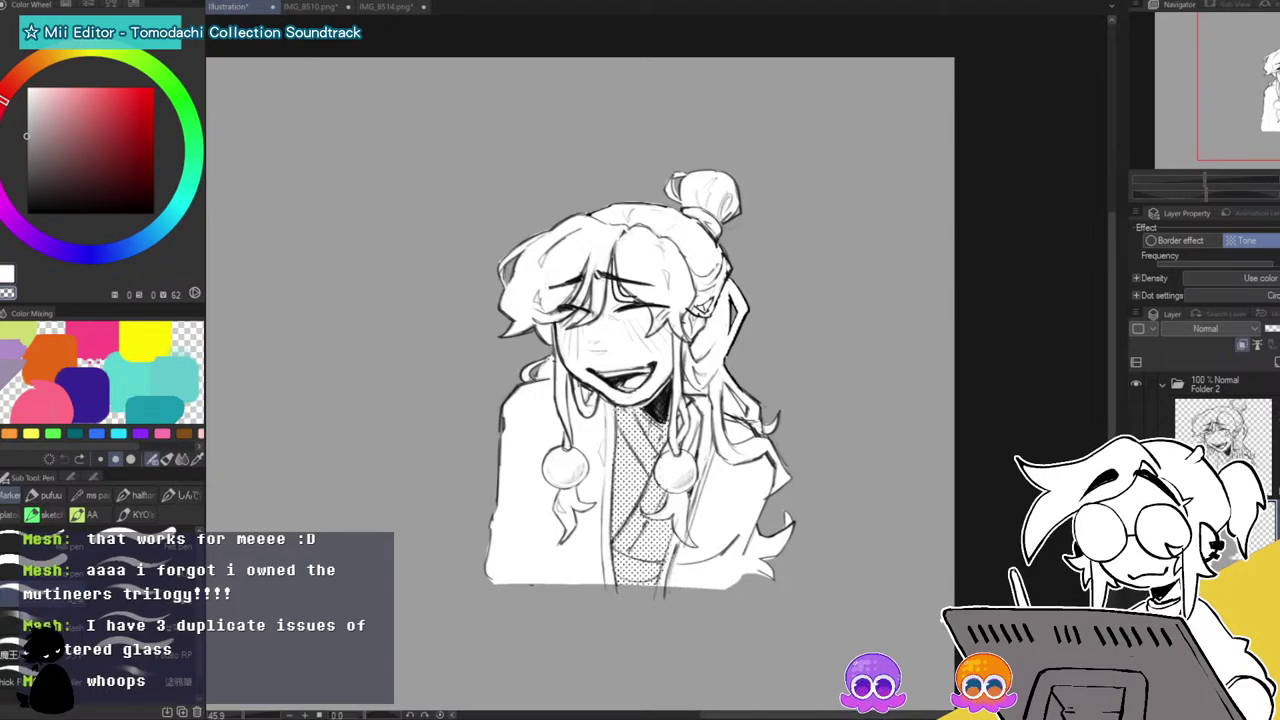
pyautogui.hotkey('ctrl', 'z')
pyautogui.moveTo(1268, 264); pyautogui.dragTo(1279, 264)
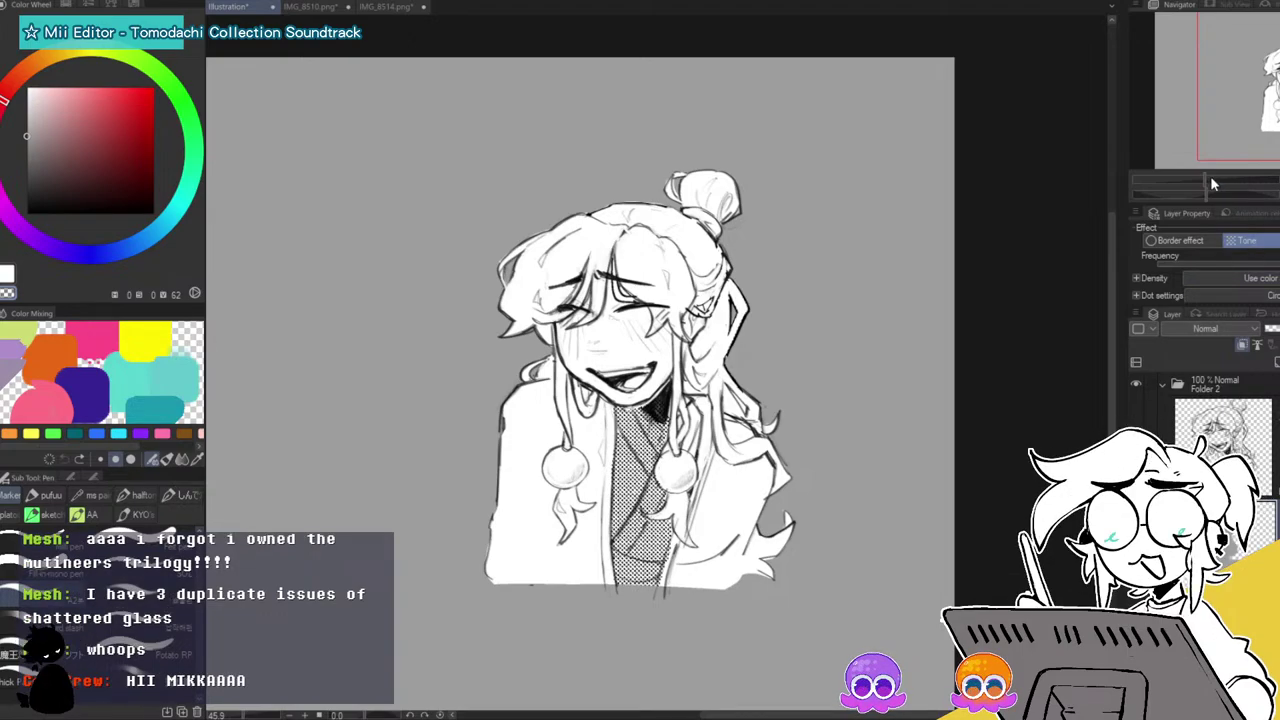
# Try the Line and Cross dot types on the robe's tone, and settle on Noise.
pyautogui.moveTo(1211, 180); pyautogui.dragTo(1214, 180)
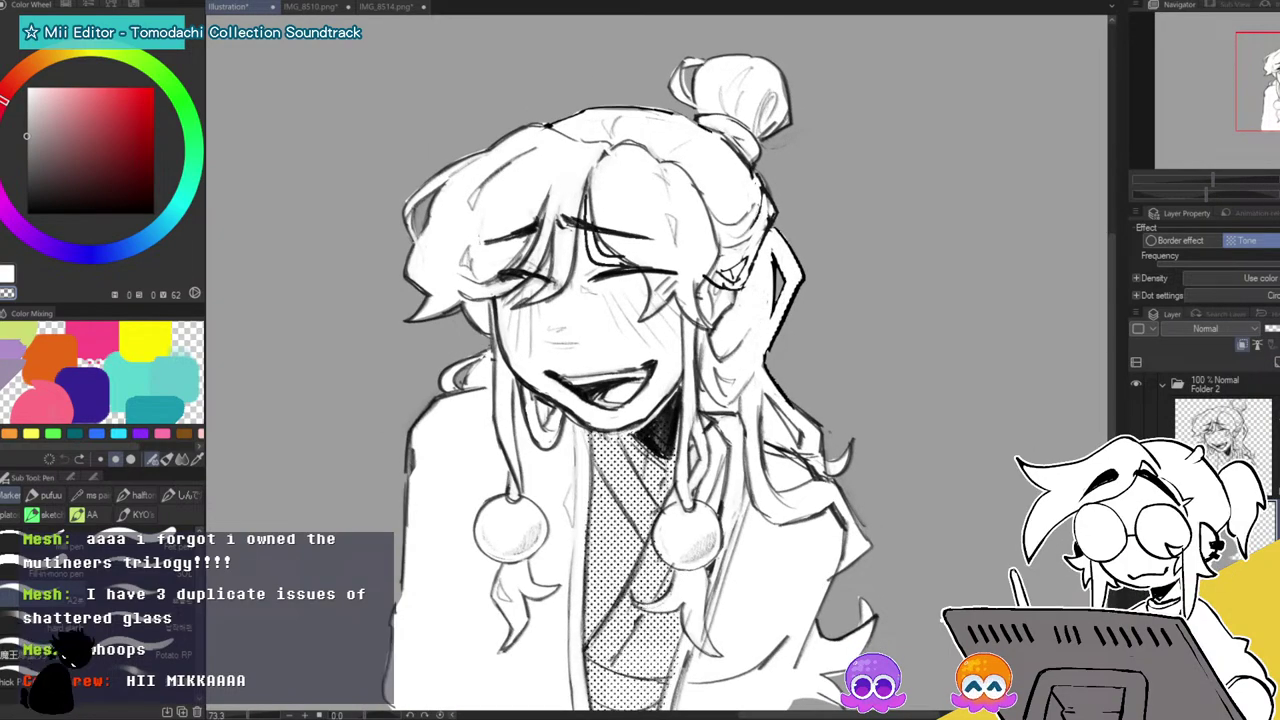
pyautogui.click(1244, 329)
pyautogui.click(1274, 352)
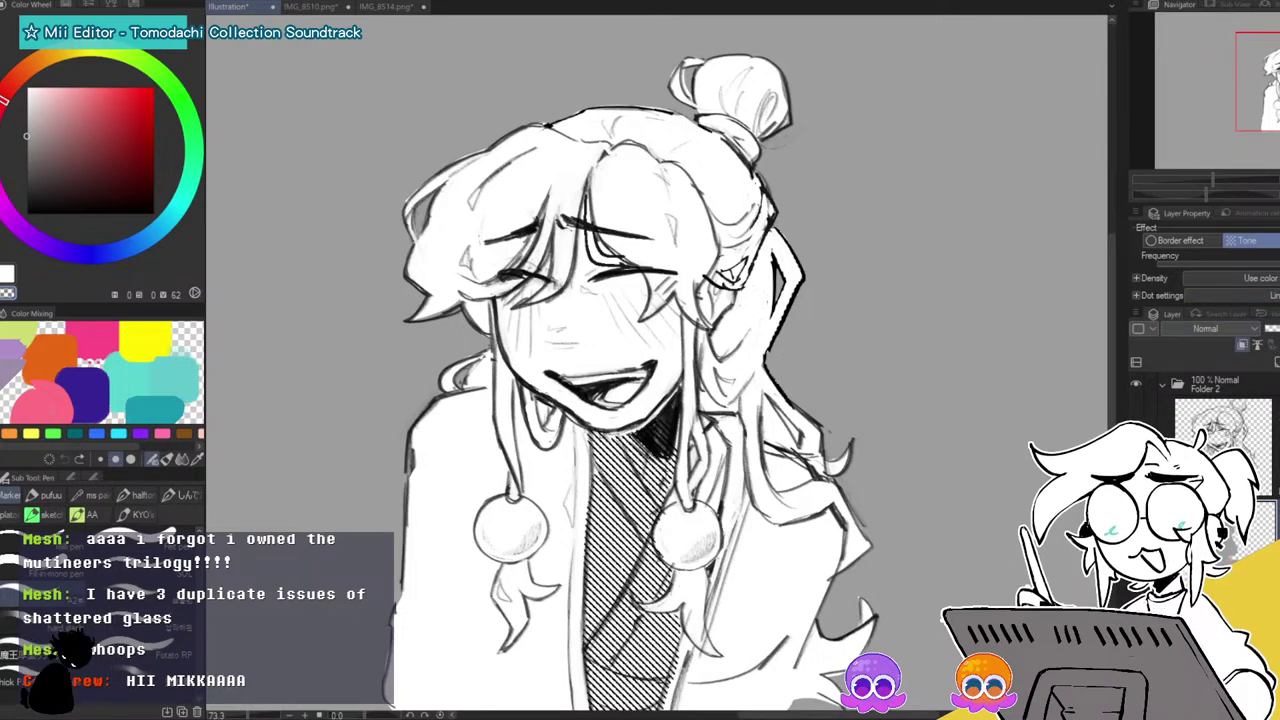
pyautogui.click(1269, 373)
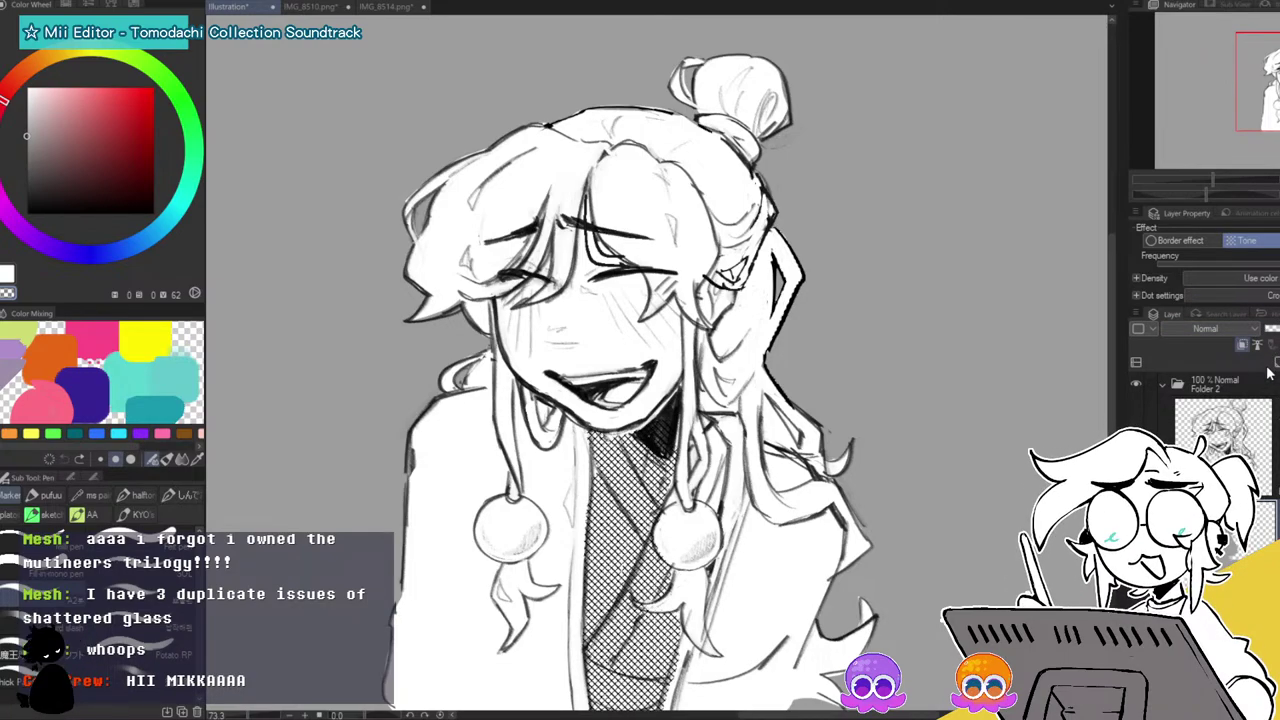
pyautogui.click(1269, 398)
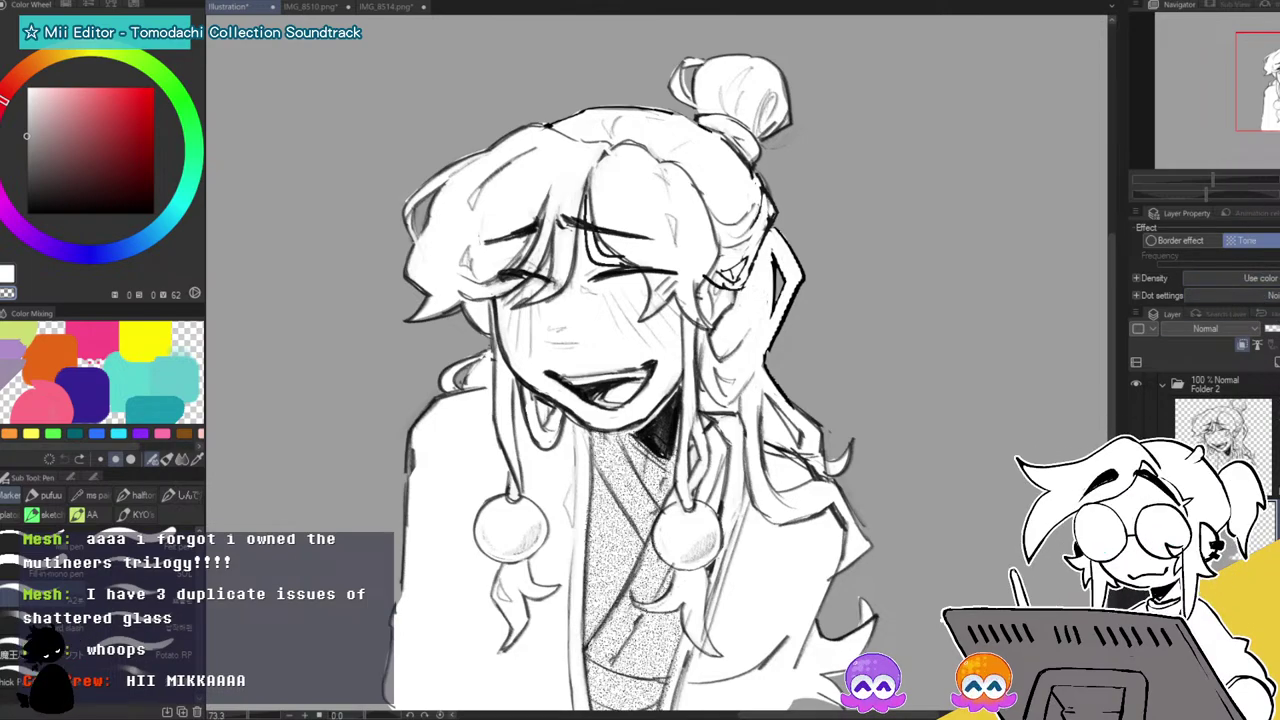
# Fade the noise tone toward the bottom of the inner robe with the soft brush in transparent colour at size 249.4.
pyautogui.moveTo(1237, 105); pyautogui.dragTo(1235, 113)
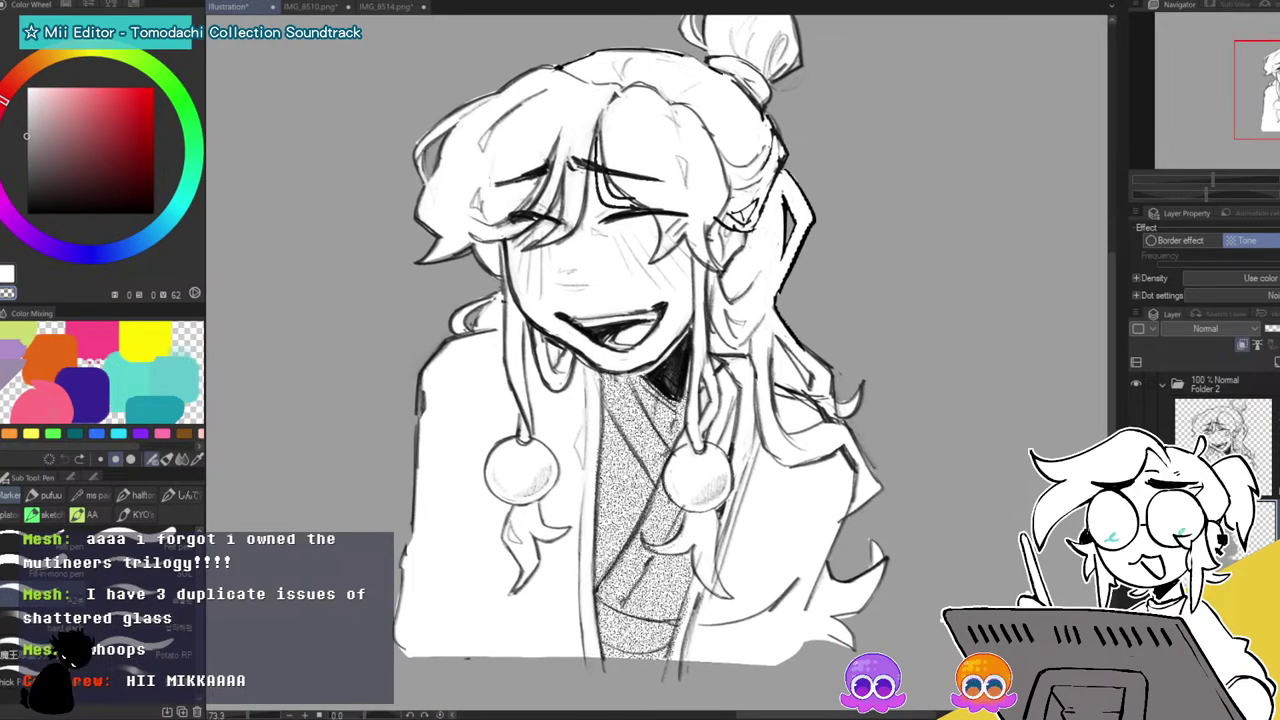
pyautogui.press('b')
pyautogui.click(79, 477)
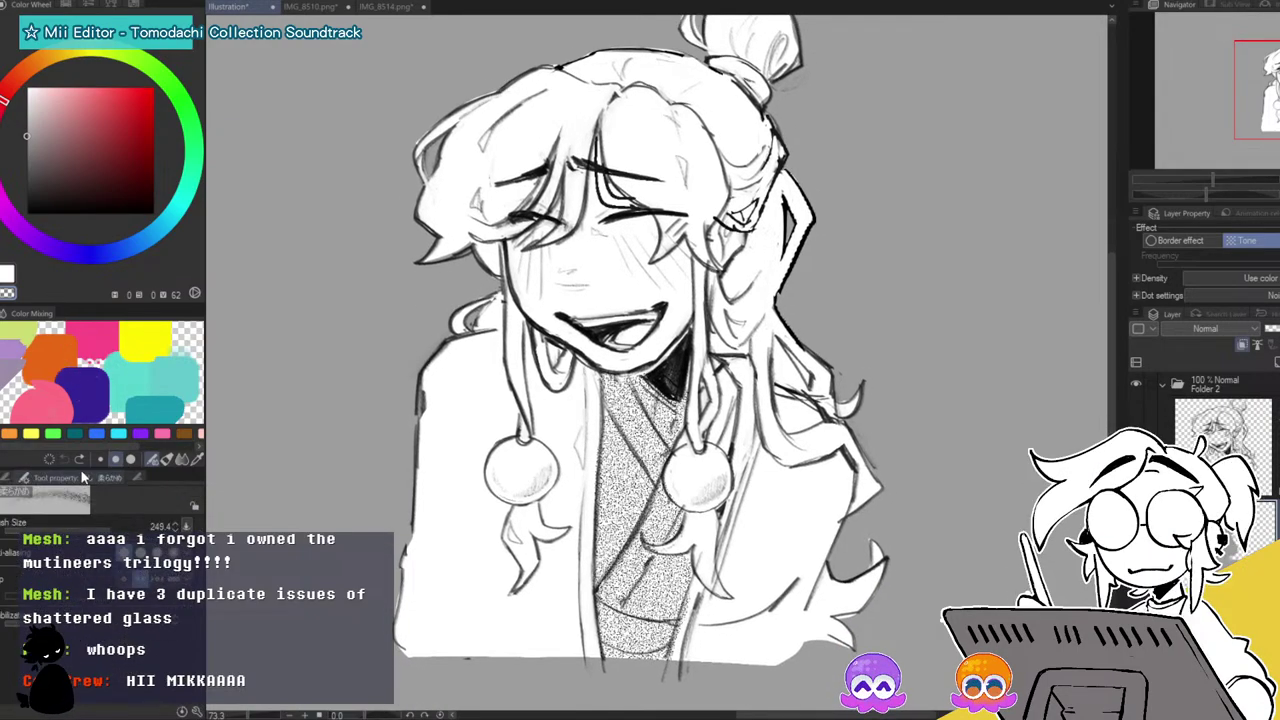
pyautogui.moveTo(666, 642)
pyautogui.mouseDown()
pyautogui.moveTo(677, 631)
pyautogui.moveTo(645, 643)
pyautogui.moveTo(732, 637)
pyautogui.moveTo(731, 597)
pyautogui.moveTo(655, 592)
pyautogui.moveTo(632, 450)
pyautogui.mouseUp()
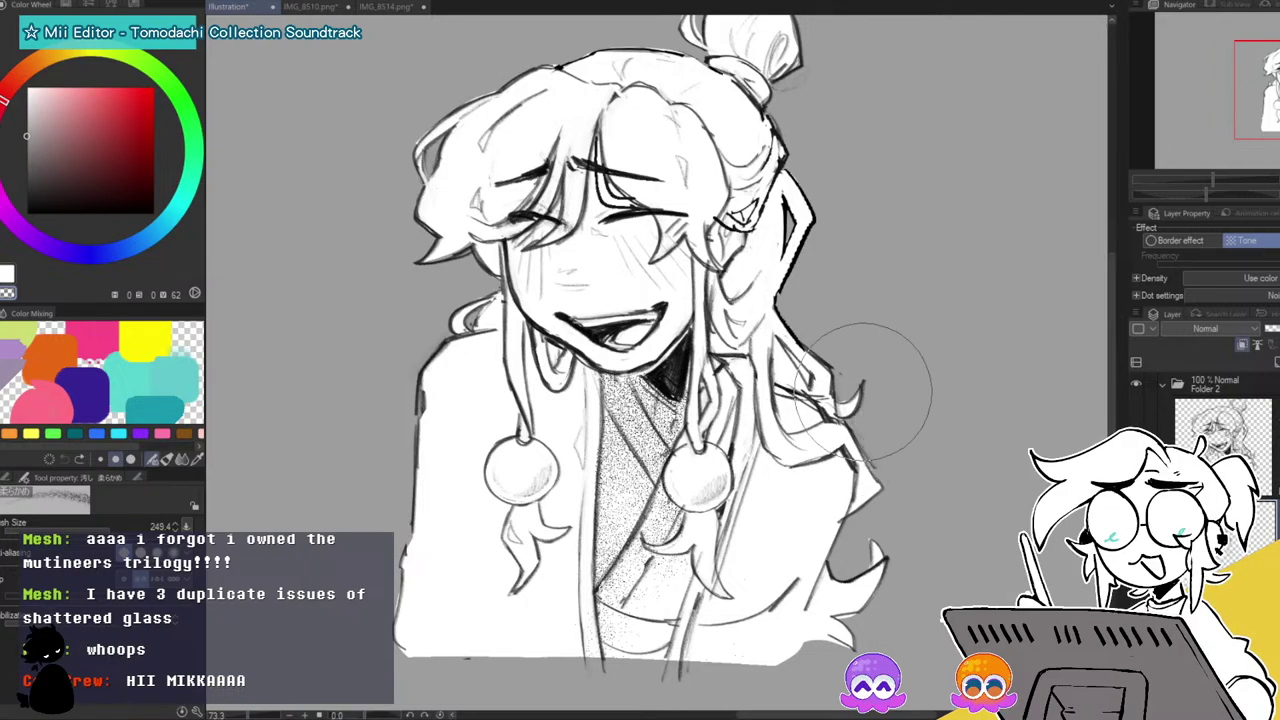
# Shade the lapel area under the jaw beside the beaded lock with noise tone using the size 38.7 brush.
pyautogui.press('i')
pyautogui.press('b')
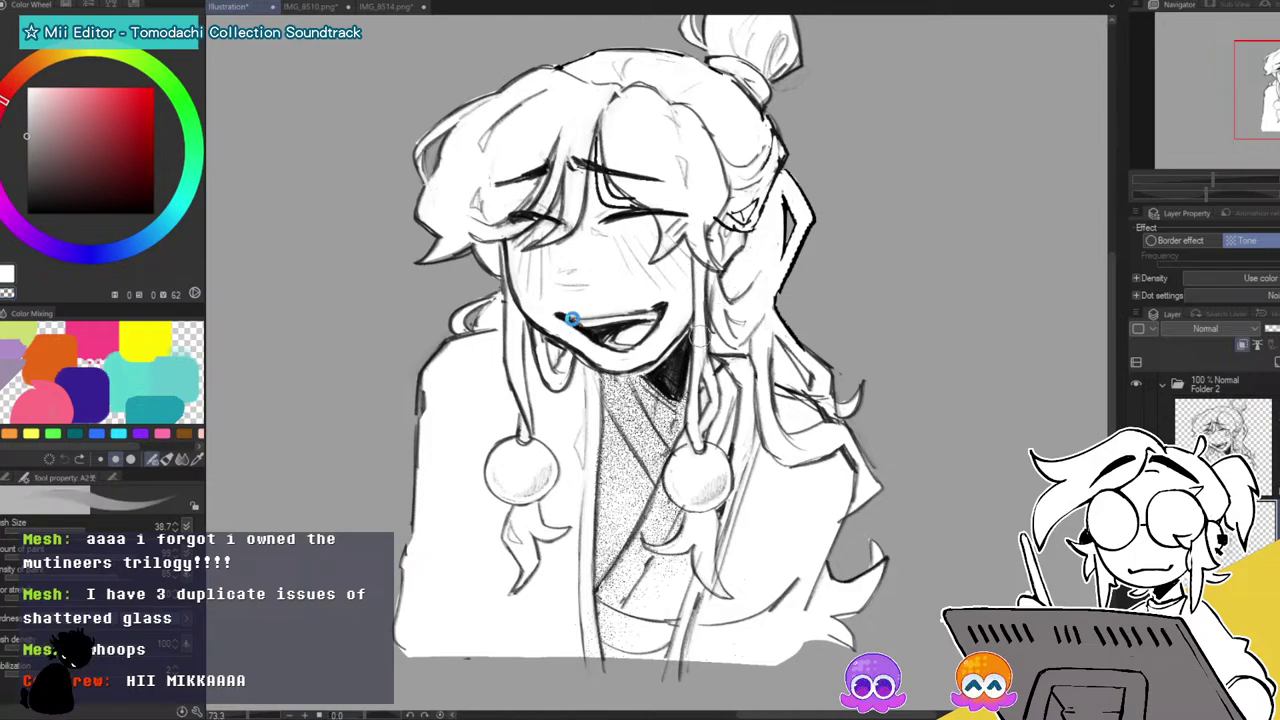
pyautogui.moveTo(562, 424)
pyautogui.mouseDown()
pyautogui.moveTo(527, 340)
pyautogui.moveTo(642, 243)
pyautogui.moveTo(582, 243)
pyautogui.moveTo(648, 173)
pyautogui.moveTo(667, 228)
pyautogui.moveTo(535, 352)
pyautogui.moveTo(576, 401)
pyautogui.mouseUp()
pyautogui.press('c')
pyautogui.press('c')
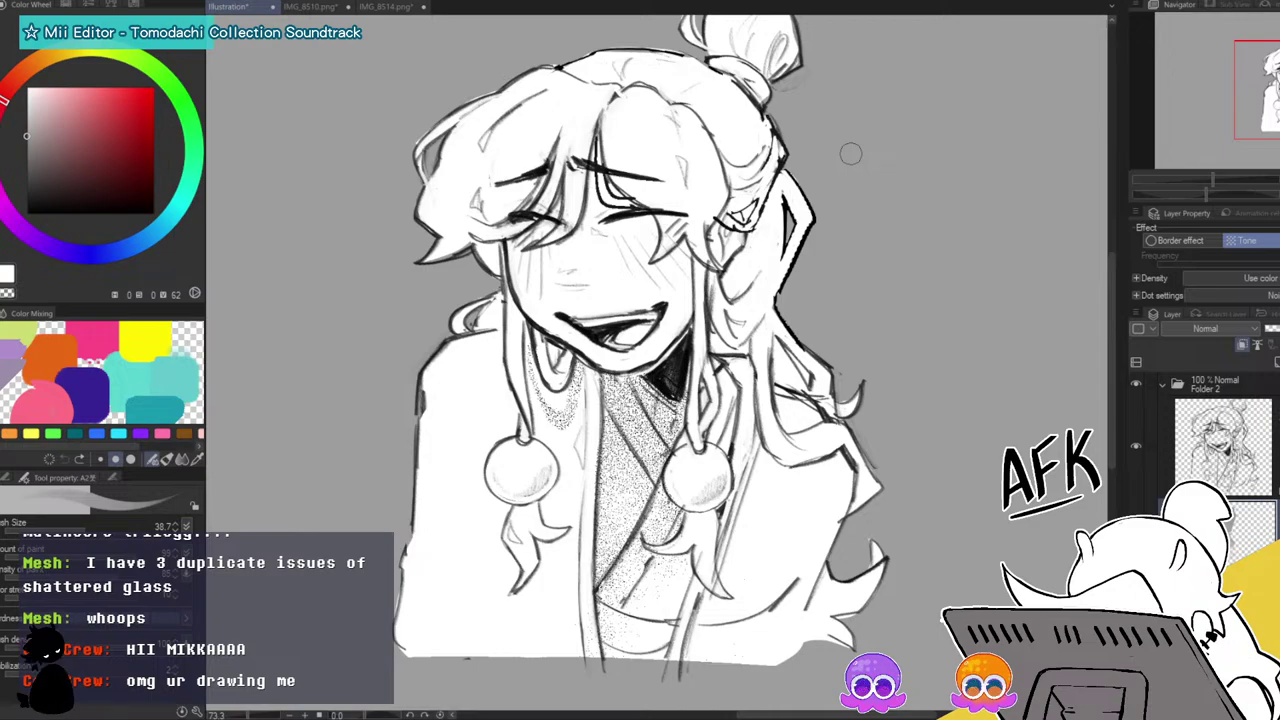
# Fill the bead on the coat side with noise tone and fade its upper part with the soft transparent brush at size 90.6.
pyautogui.moveTo(523, 467)
pyautogui.mouseDown()
pyautogui.moveTo(535, 485)
pyautogui.moveTo(540, 472)
pyautogui.moveTo(508, 484)
pyautogui.moveTo(545, 465)
pyautogui.mouseUp()
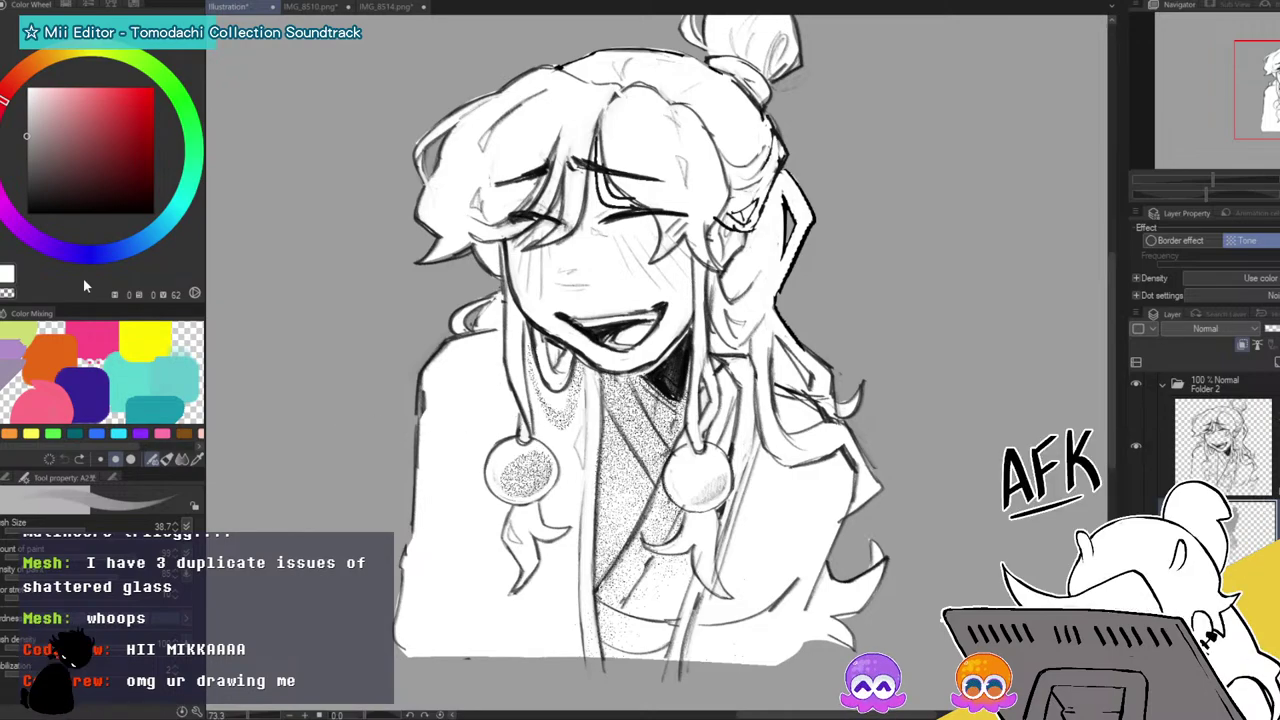
pyautogui.press('b')
pyautogui.moveTo(500, 456); pyautogui.dragTo(493, 439)
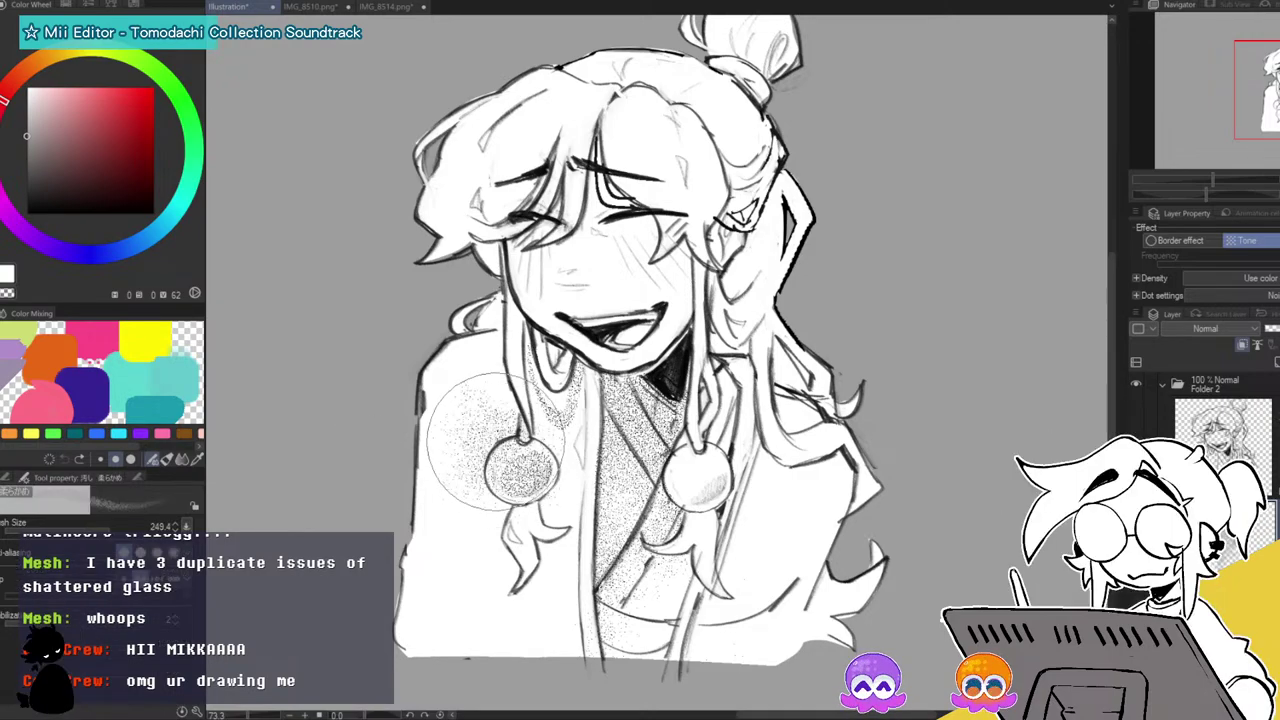
pyautogui.moveTo(110, 527); pyautogui.dragTo(95, 537)
pyautogui.hotkey('ctrl', 'z')
pyautogui.moveTo(505, 415)
pyautogui.mouseDown()
pyautogui.moveTo(505, 474)
pyautogui.moveTo(517, 447)
pyautogui.mouseUp()
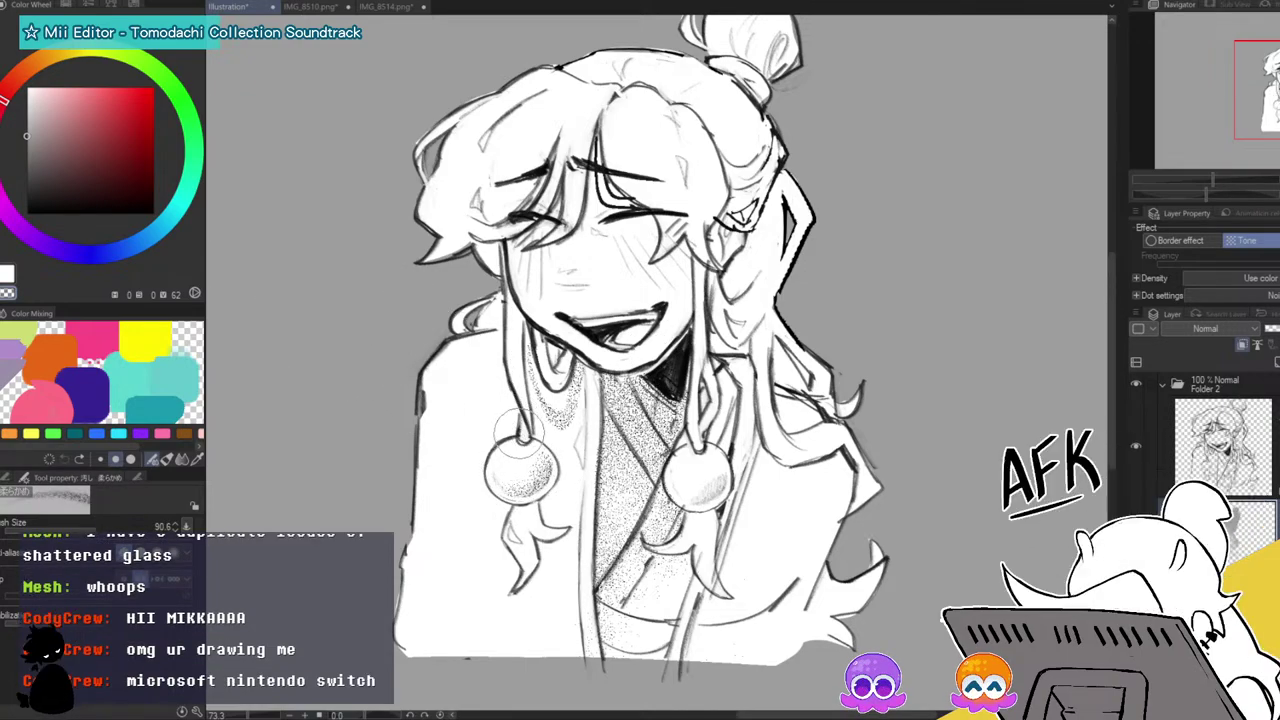
# Shade the other bead, beside the robe opening, with noise tone and fade its upper part in transparent colour.
pyautogui.moveTo(695, 475); pyautogui.dragTo(705, 485)
pyautogui.press('c')
pyautogui.moveTo(718, 434)
pyautogui.mouseDown()
pyautogui.moveTo(743, 491)
pyautogui.moveTo(718, 523)
pyautogui.moveTo(687, 472)
pyautogui.mouseUp()
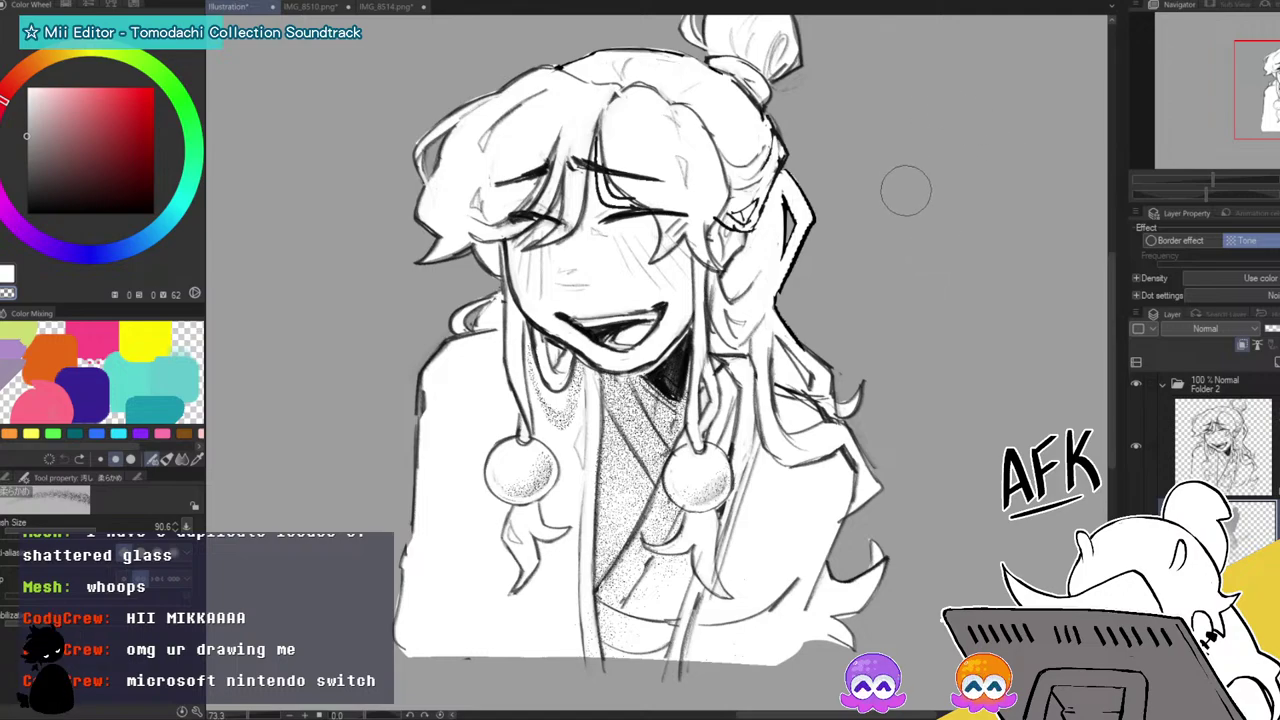
# Set the drawing colour to black and add another layer with the Tone effect for the hair shadows.
pyautogui.press('b')
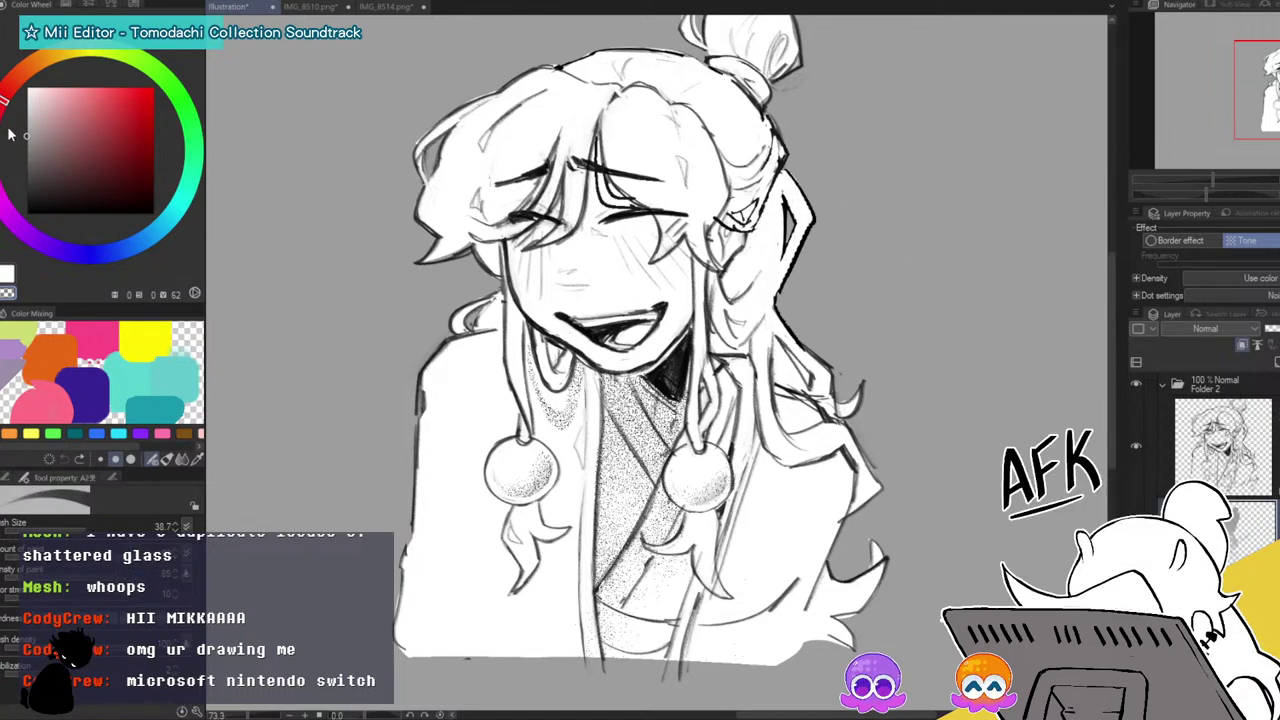
pyautogui.click(8, 272)
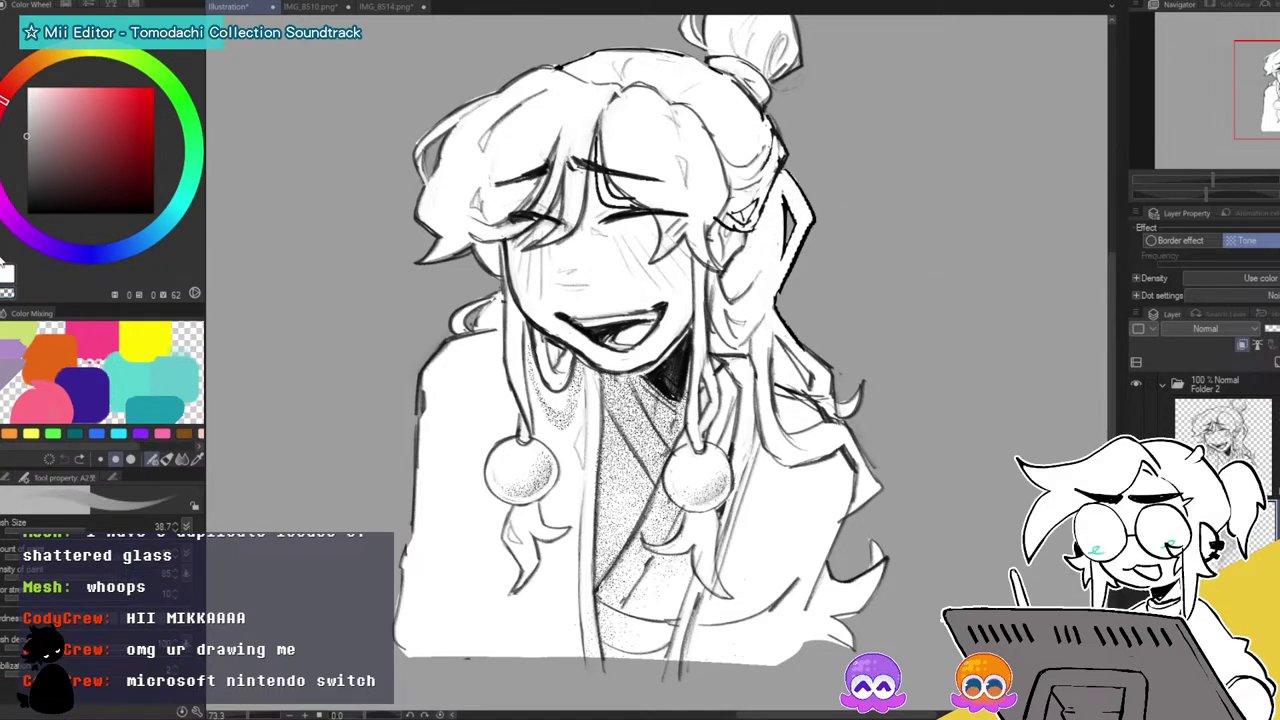
pyautogui.moveTo(42, 185); pyautogui.dragTo(27, 213)
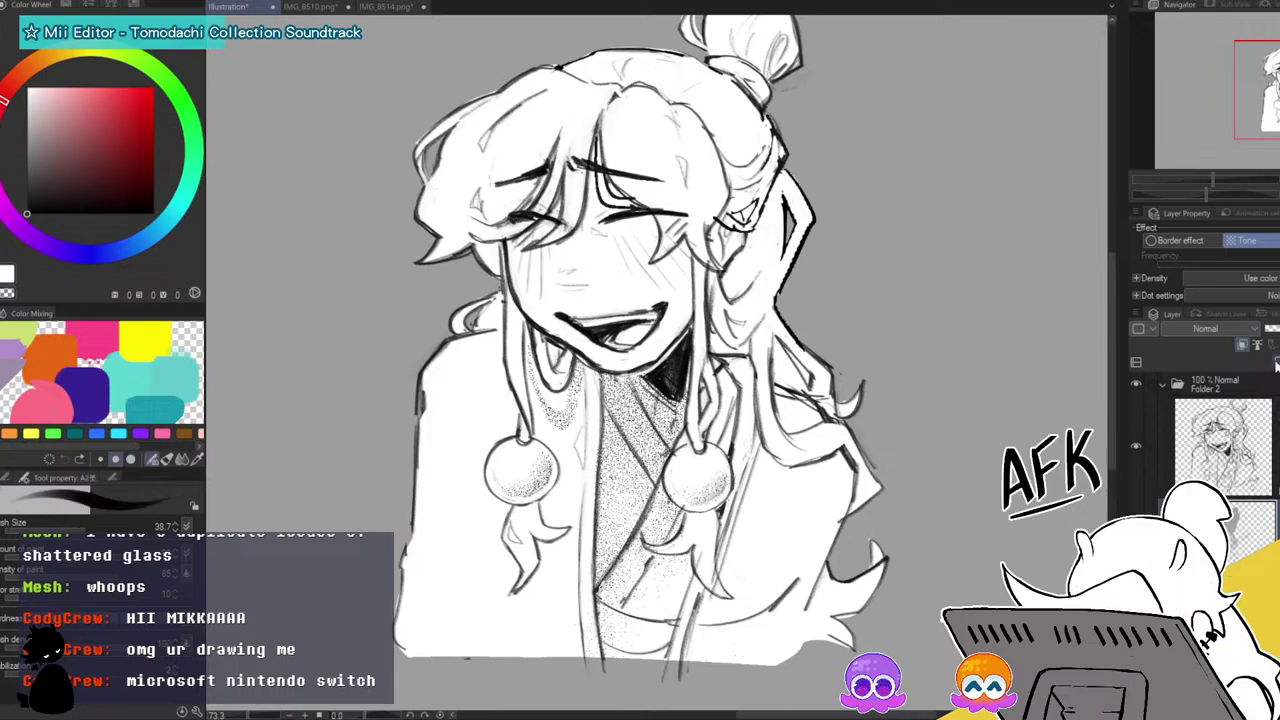
pyautogui.click(1275, 366)
pyautogui.click(1245, 241)
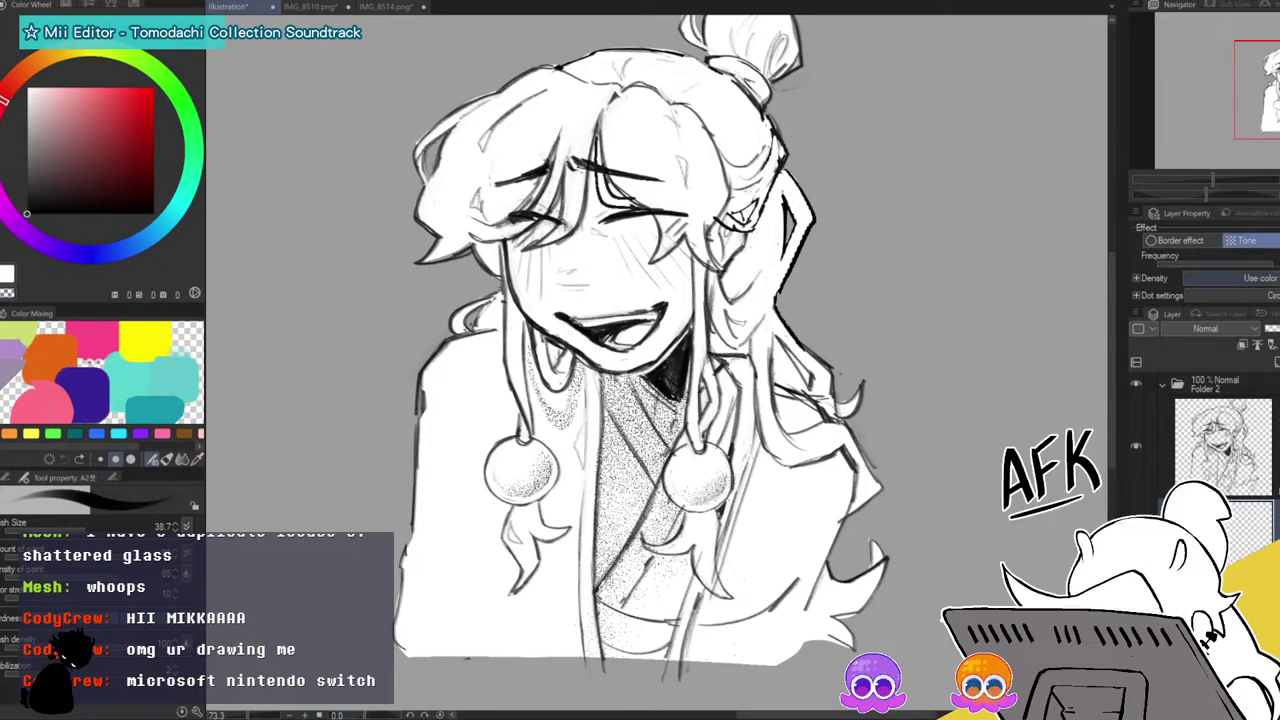
pyautogui.moveTo(731, 348)
pyautogui.mouseDown()
pyautogui.moveTo(750, 344)
pyautogui.moveTo(791, 400)
pyautogui.moveTo(768, 324)
pyautogui.moveTo(716, 290)
pyautogui.mouseUp()
pyautogui.hotkey('ctrl', 'z')
pyautogui.hotkey('ctrl', 'z')
pyautogui.hotkey('ctrl', 'z')
# Fill the hair loop under the jaw with the Felt pen at size 22.2, and give its tone a higher frequency and Line dots.
pyautogui.press('p')
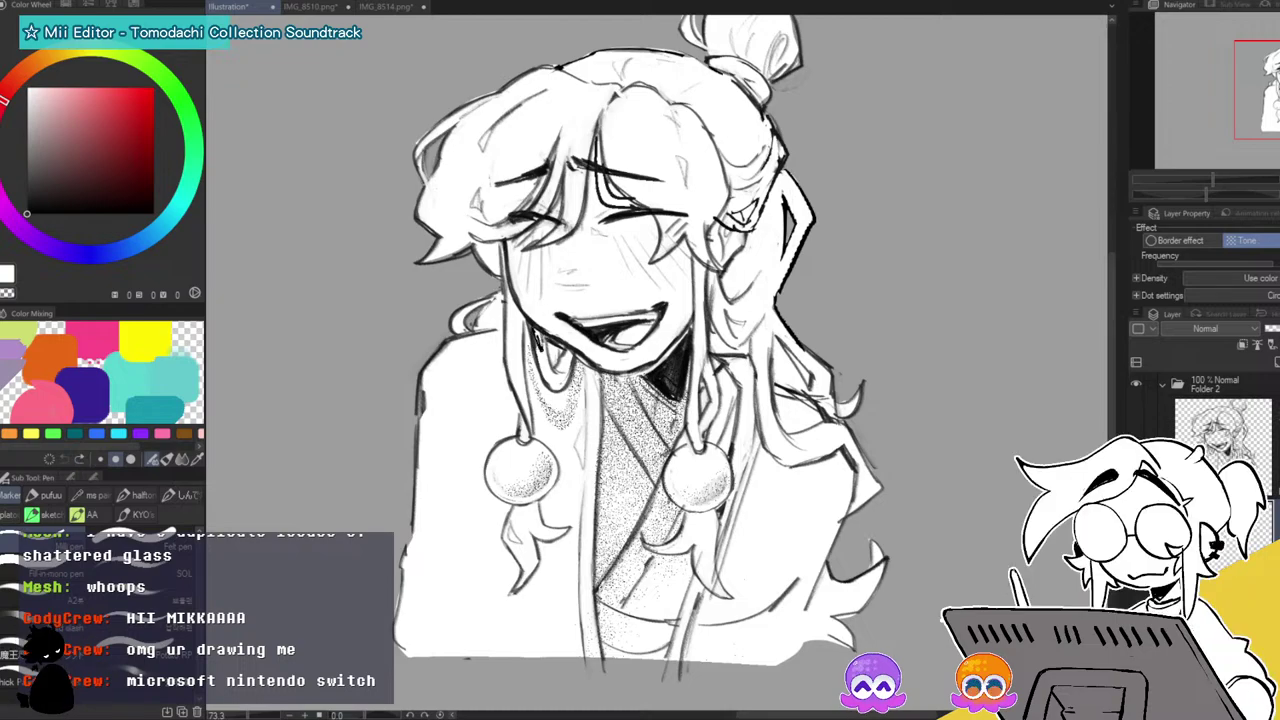
pyautogui.moveTo(537, 336); pyautogui.dragTo(546, 370)
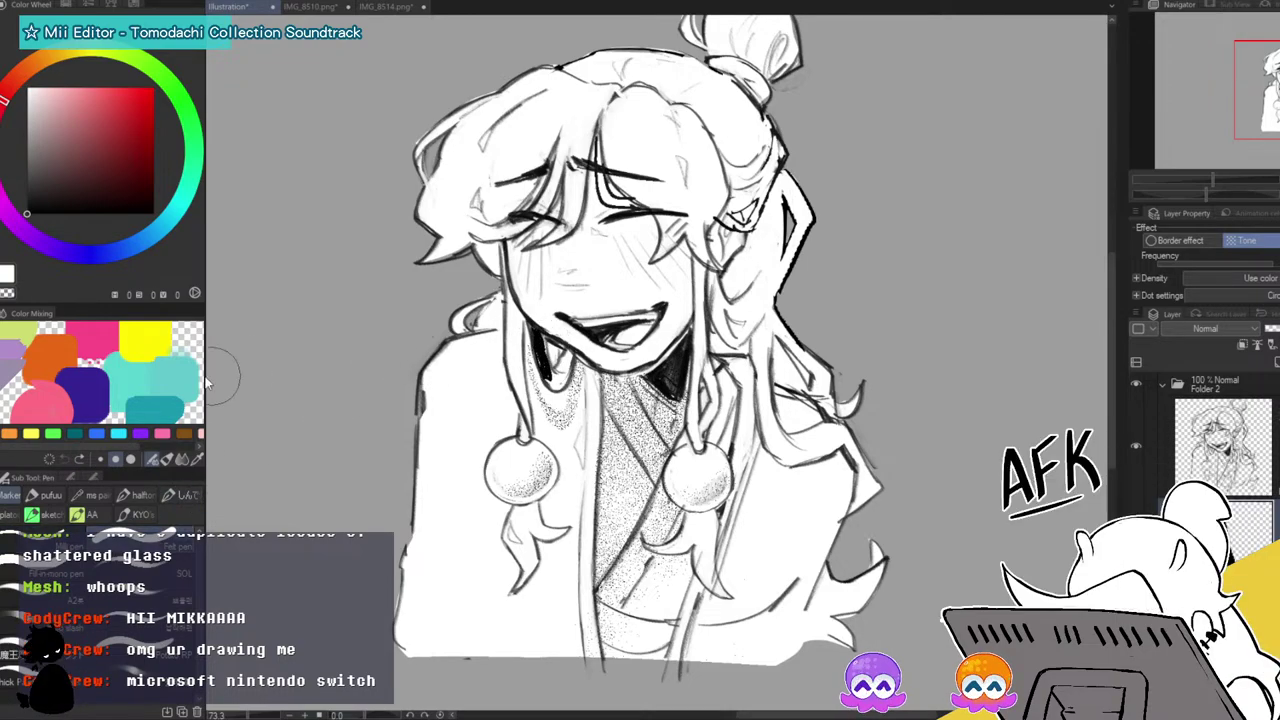
pyautogui.click(68, 477)
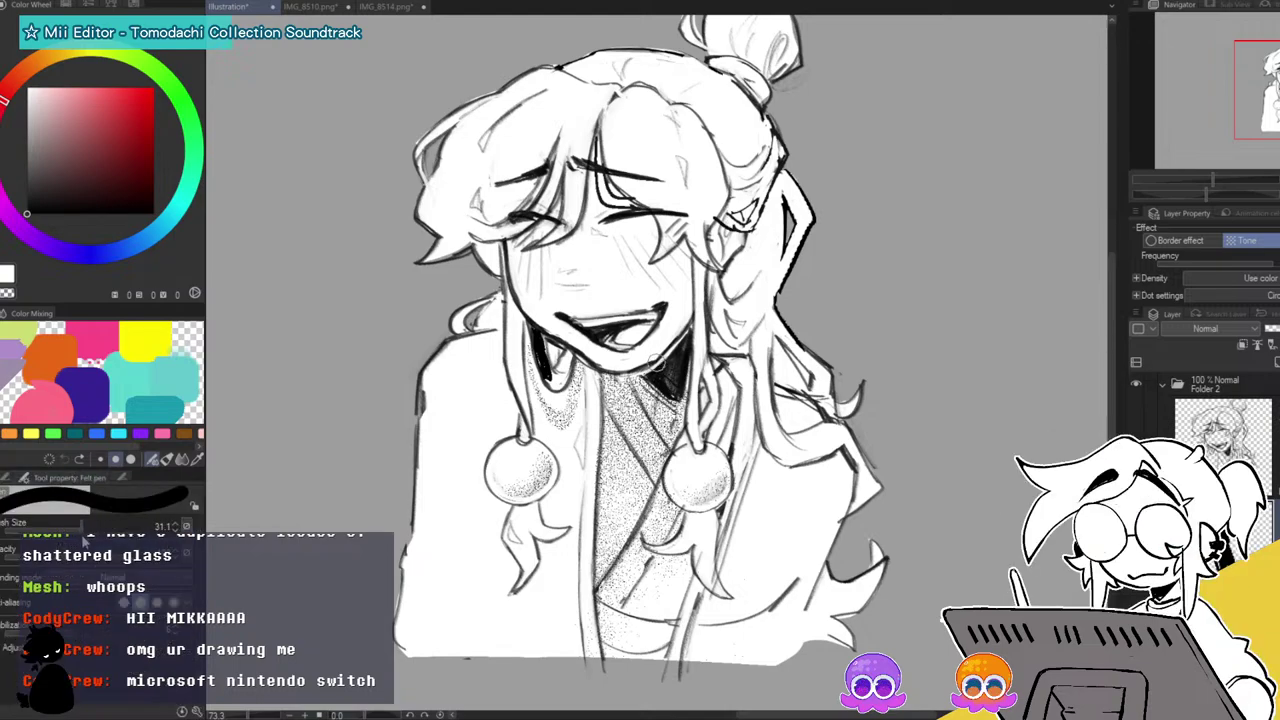
pyautogui.click(78, 523)
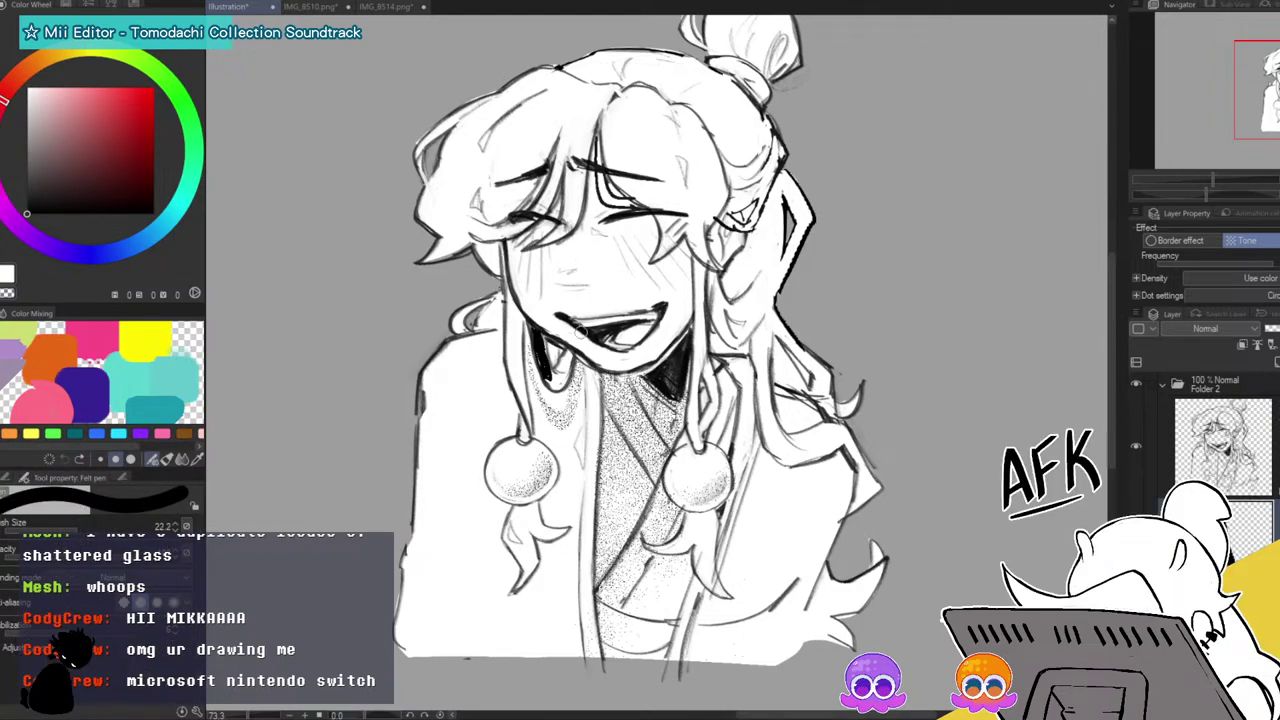
pyautogui.moveTo(540, 362)
pyautogui.mouseDown()
pyautogui.moveTo(555, 378)
pyautogui.moveTo(565, 336)
pyautogui.mouseUp()
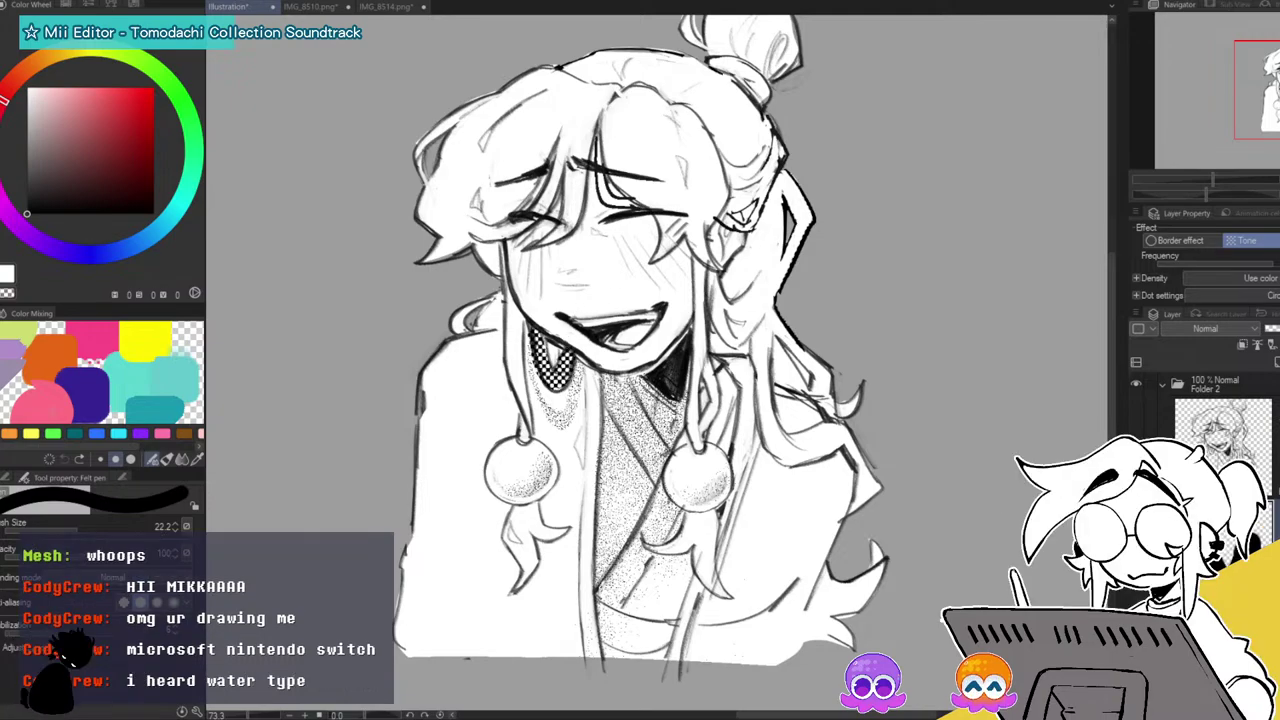
pyautogui.click(1255, 263)
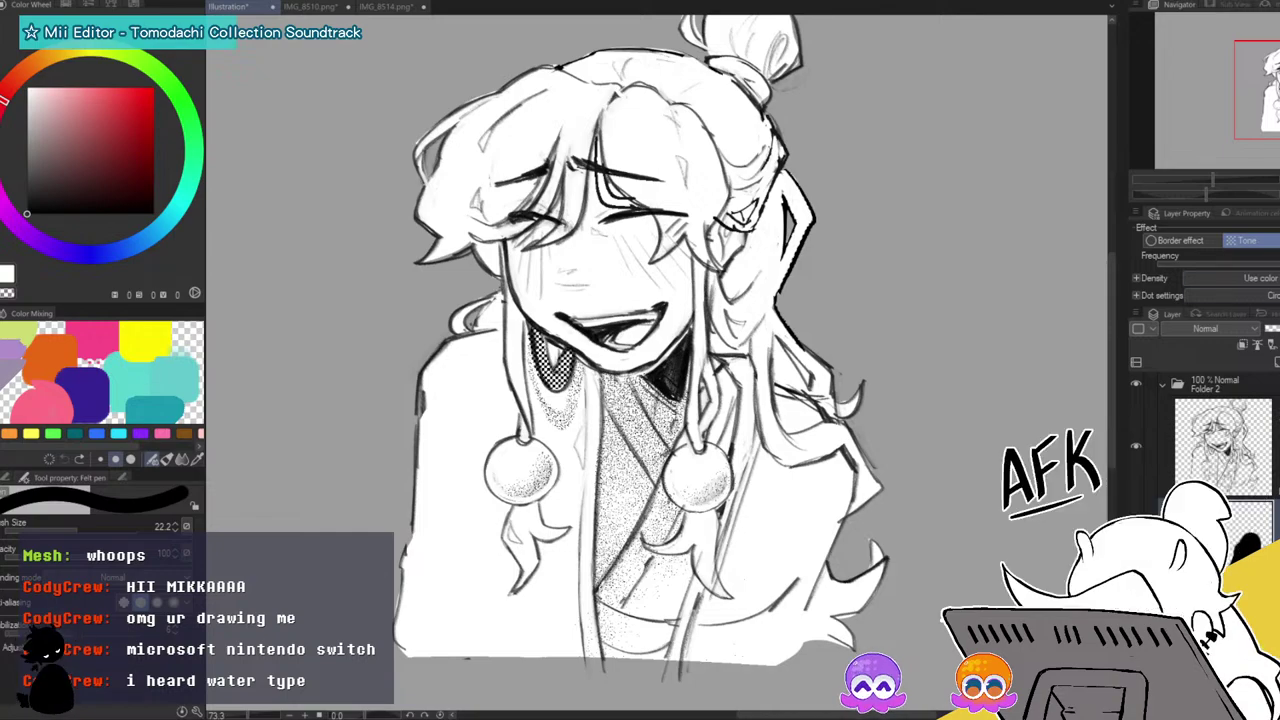
pyautogui.click(1276, 356)
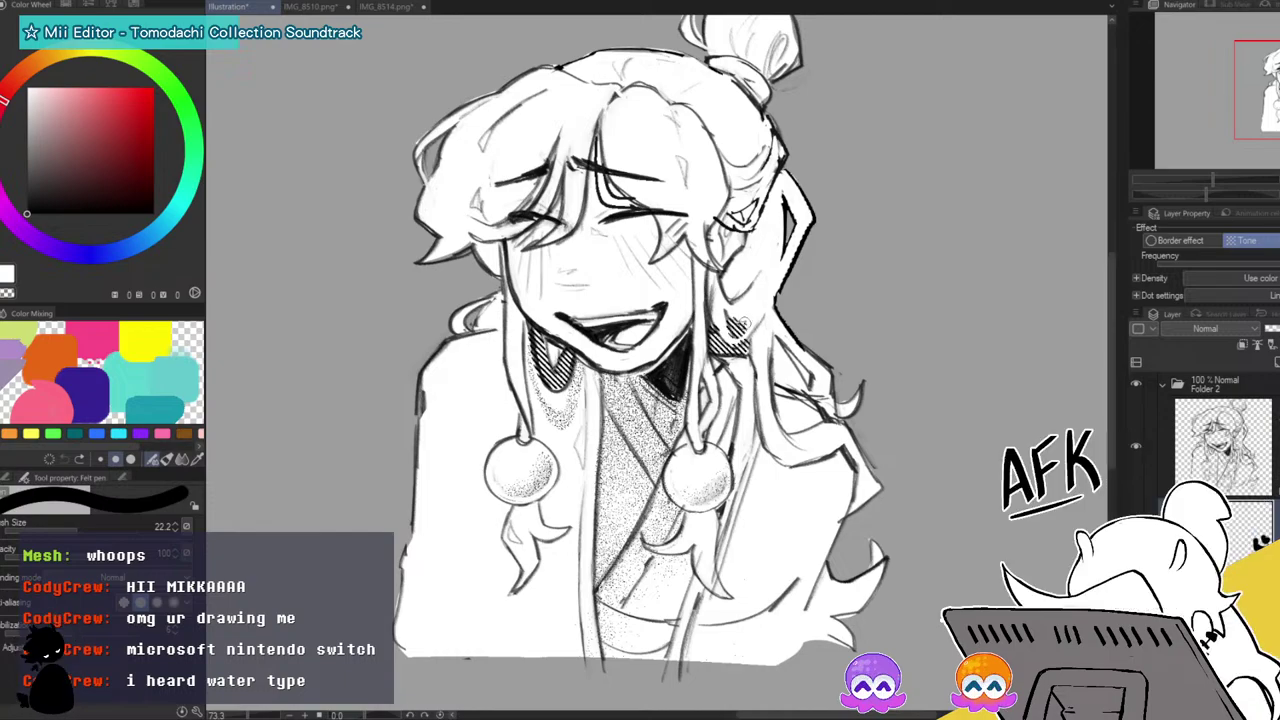
# Hatch the shadowed back hair behind the neck and between the loose strands over the shoulder with line tone.
pyautogui.press('c')
pyautogui.moveTo(752, 311)
pyautogui.mouseDown()
pyautogui.moveTo(732, 322)
pyautogui.moveTo(736, 340)
pyautogui.moveTo(718, 342)
pyautogui.moveTo(784, 386)
pyautogui.mouseUp()
pyautogui.press('c')
pyautogui.moveTo(778, 364); pyautogui.dragTo(806, 396)
pyautogui.moveTo(786, 352); pyautogui.dragTo(801, 379)
pyautogui.moveTo(790, 366); pyautogui.dragTo(829, 408)
pyautogui.moveTo(816, 396); pyautogui.dragTo(836, 418)
pyautogui.moveTo(813, 369)
pyautogui.mouseDown()
pyautogui.moveTo(831, 389)
pyautogui.moveTo(826, 376)
pyautogui.mouseUp()
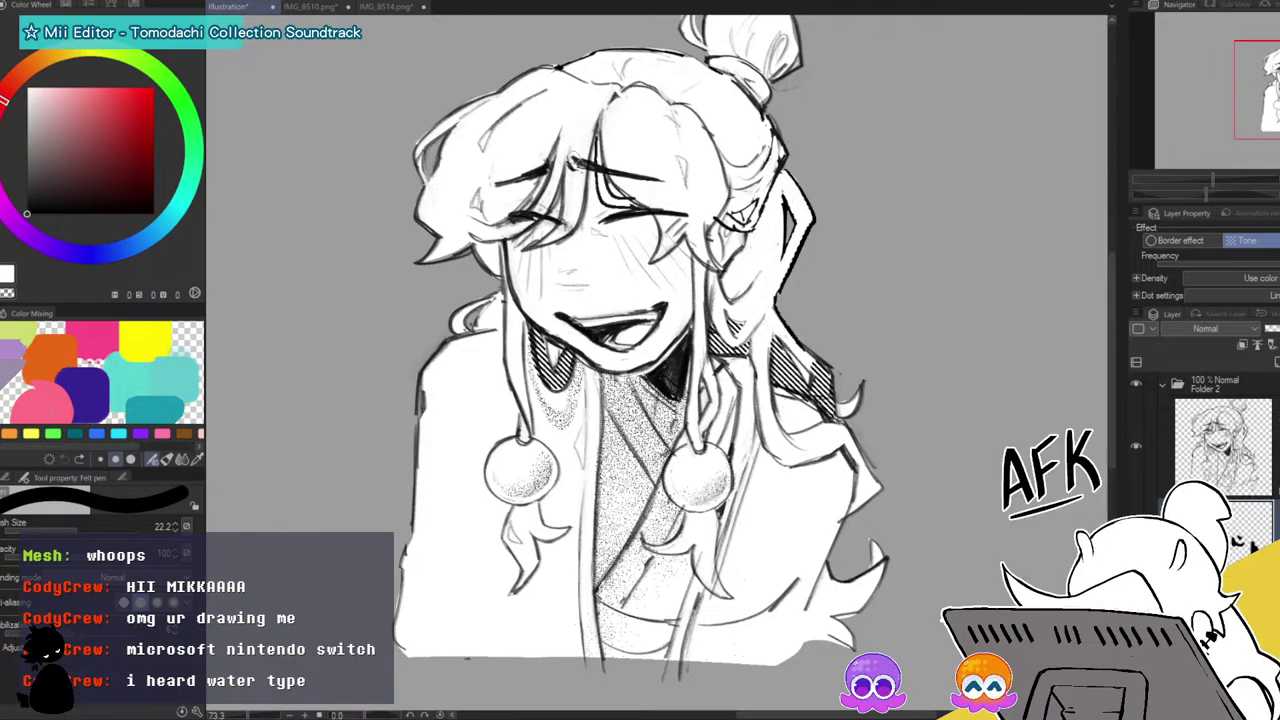
# Hatch the end of the side lock above the bead and the curled hair behind the cheek with line tone.
pyautogui.moveTo(530, 420); pyautogui.dragTo(520, 438)
pyautogui.moveTo(500, 316); pyautogui.dragTo(482, 332)
pyautogui.moveTo(494, 320); pyautogui.dragTo(450, 336)
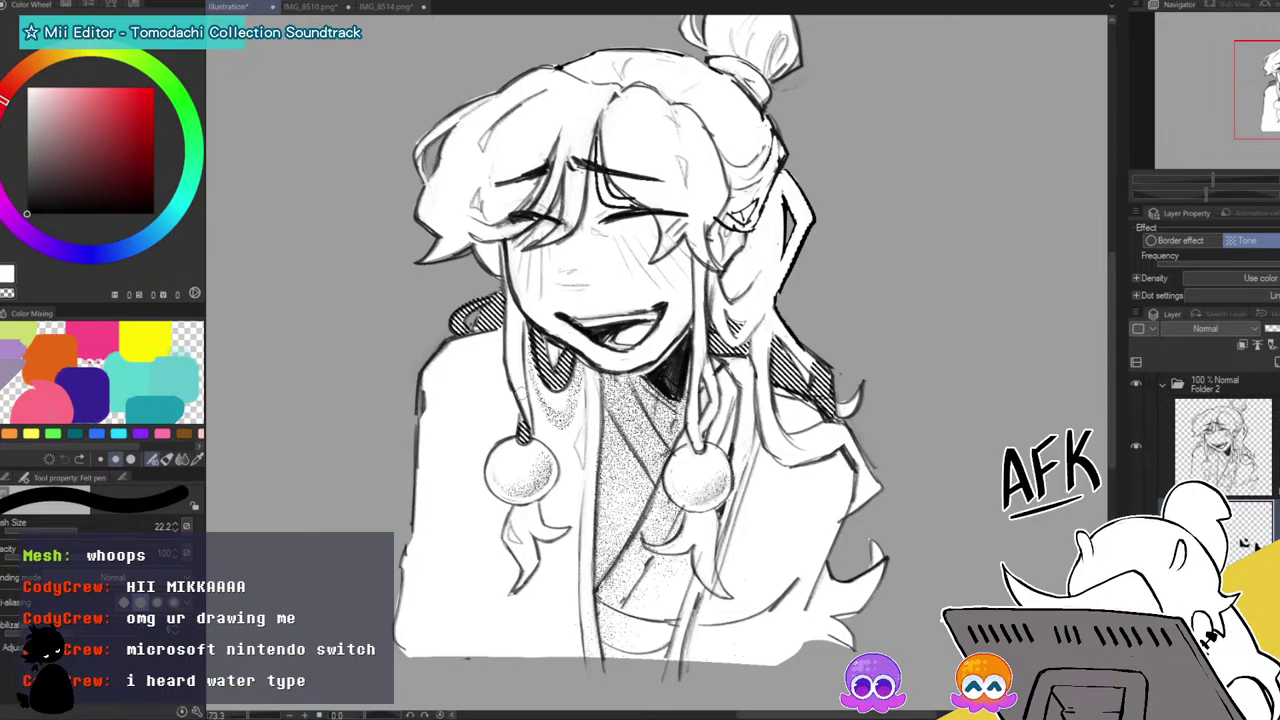
# Hatch the root of the tuft below the bead, and tone the side locks and back hair behind the ear in lighter grey with brightness 74.
pyautogui.moveTo(532, 506); pyautogui.dragTo(514, 522)
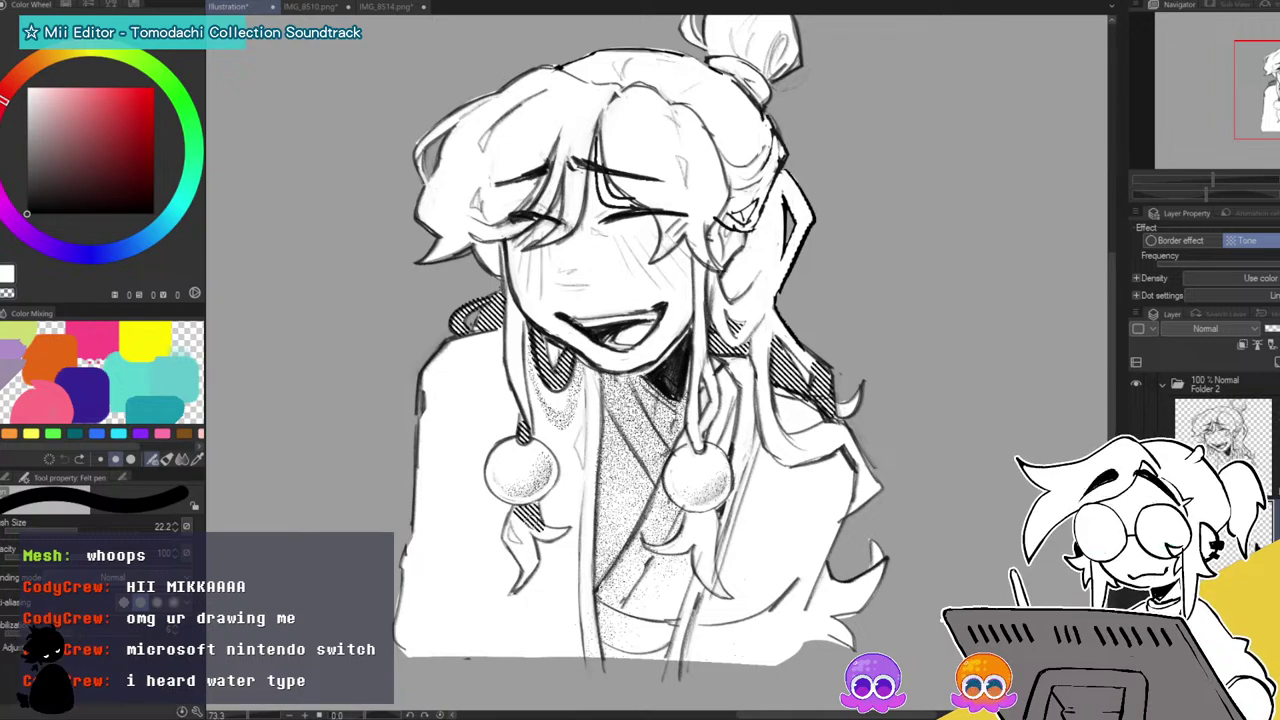
pyautogui.moveTo(45, 168); pyautogui.dragTo(27, 155)
pyautogui.moveTo(518, 524)
pyautogui.mouseDown()
pyautogui.moveTo(509, 539)
pyautogui.moveTo(527, 557)
pyautogui.mouseUp()
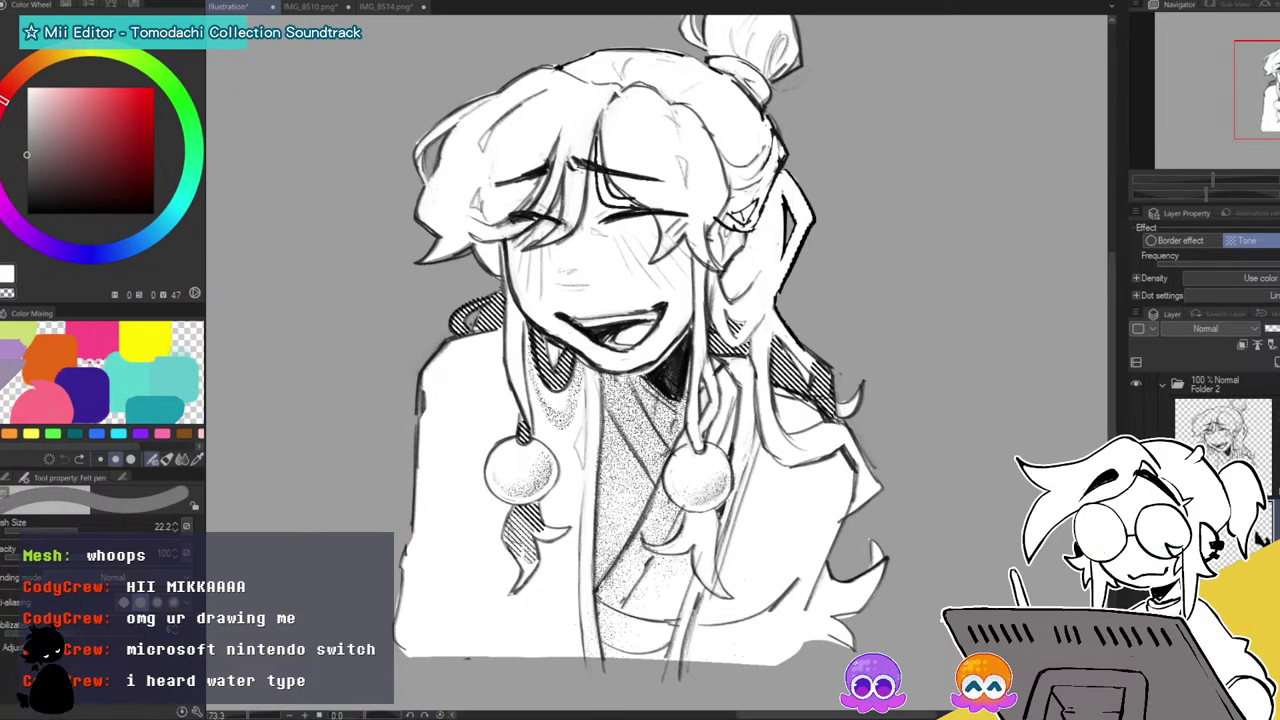
pyautogui.click(26, 120)
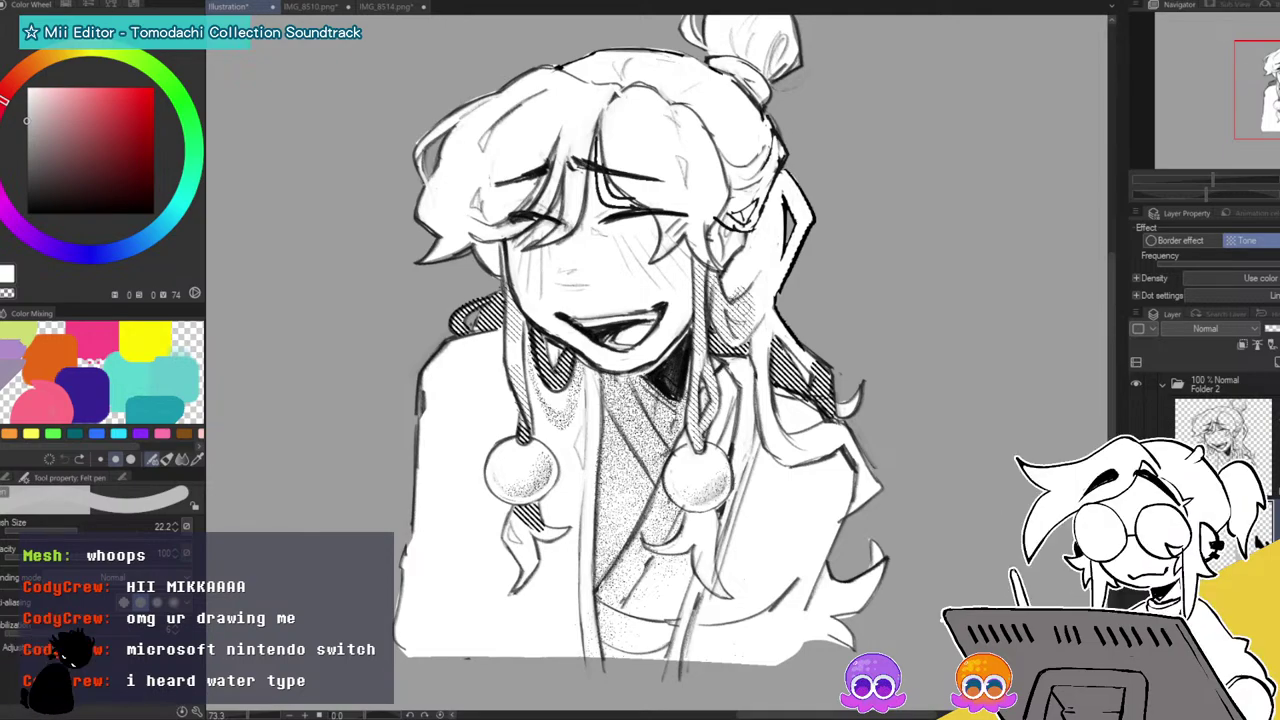
pyautogui.moveTo(718, 290)
pyautogui.mouseDown()
pyautogui.moveTo(738, 312)
pyautogui.moveTo(766, 292)
pyautogui.moveTo(776, 274)
pyautogui.moveTo(740, 274)
pyautogui.moveTo(762, 256)
pyautogui.mouseUp()
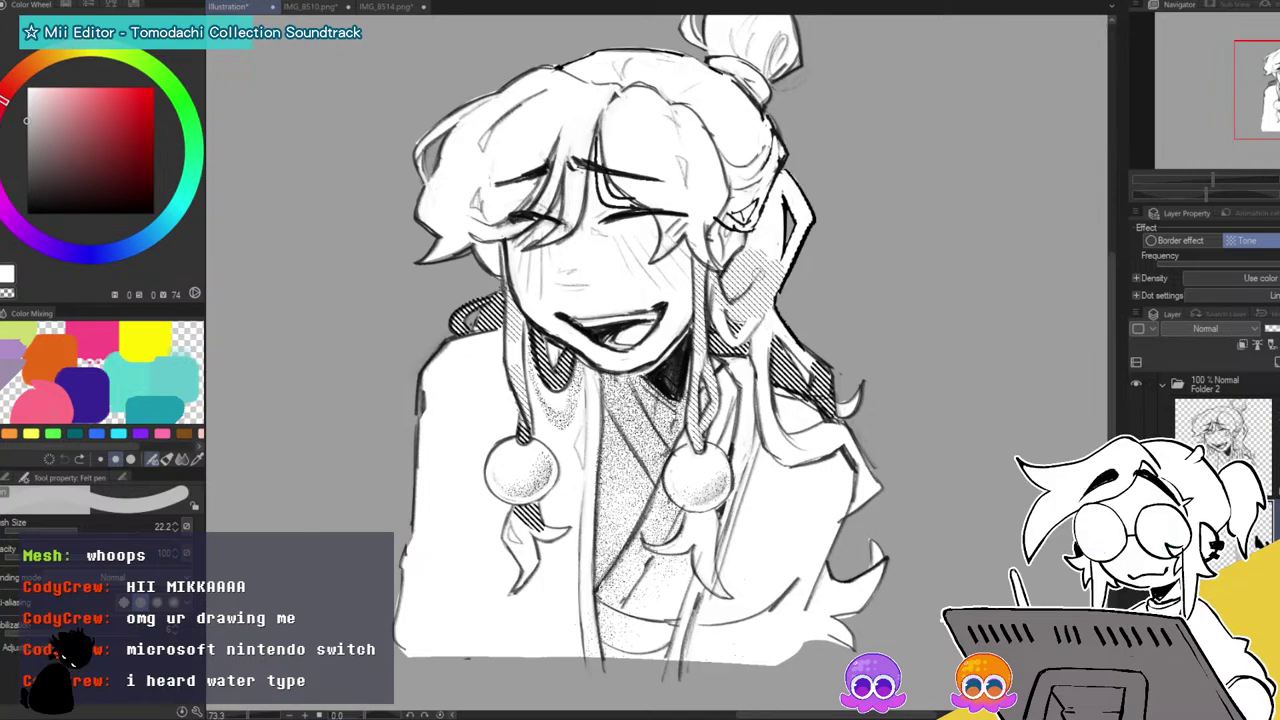
# Hatch the smaller fringe section on the ponytail side with light grey line tone, leaving a highlight band across it.
pyautogui.moveTo(668, 182)
pyautogui.mouseDown()
pyautogui.moveTo(652, 198)
pyautogui.moveTo(666, 232)
pyautogui.moveTo(654, 258)
pyautogui.mouseUp()
pyautogui.moveTo(694, 186); pyautogui.dragTo(668, 212)
pyautogui.moveTo(716, 180)
pyautogui.mouseDown()
pyautogui.moveTo(680, 206)
pyautogui.moveTo(716, 264)
pyautogui.mouseUp()
pyautogui.moveTo(706, 206); pyautogui.dragTo(698, 213)
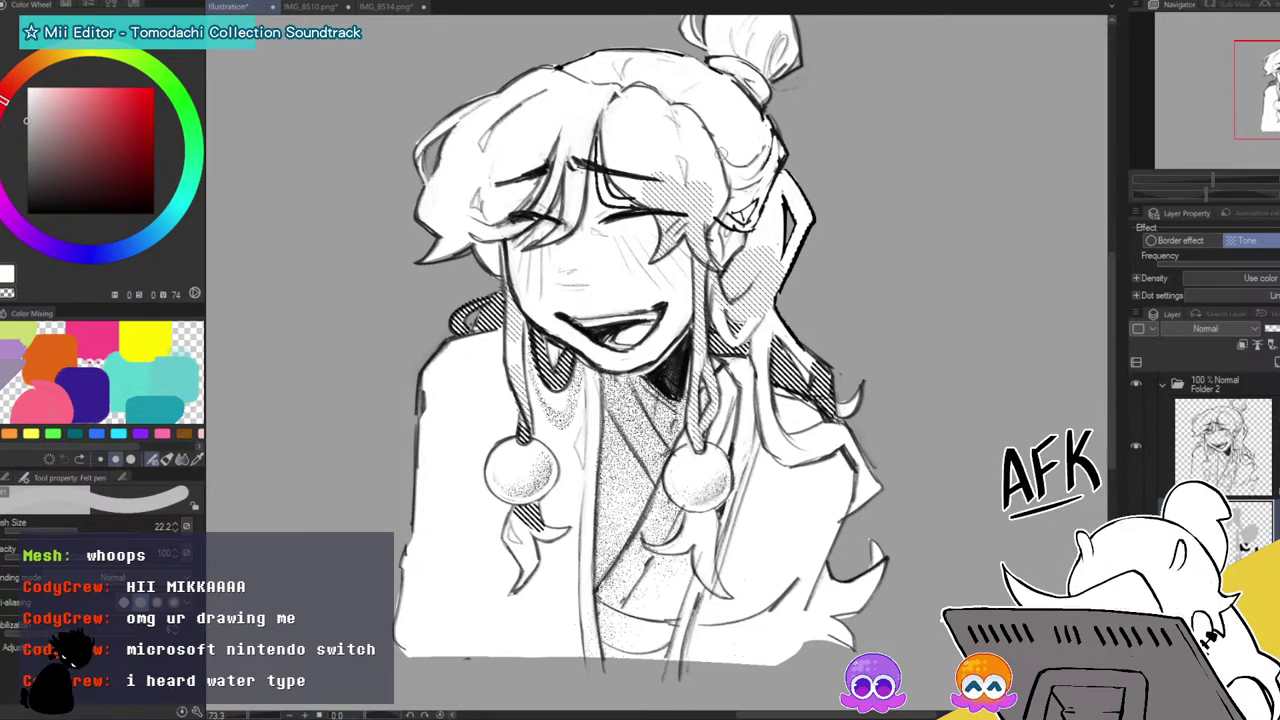
pyautogui.moveTo(700, 112)
pyautogui.mouseDown()
pyautogui.moveTo(612, 154)
pyautogui.moveTo(690, 146)
pyautogui.mouseUp()
pyautogui.moveTo(704, 94)
pyautogui.mouseDown()
pyautogui.moveTo(614, 142)
pyautogui.moveTo(630, 120)
pyautogui.mouseUp()
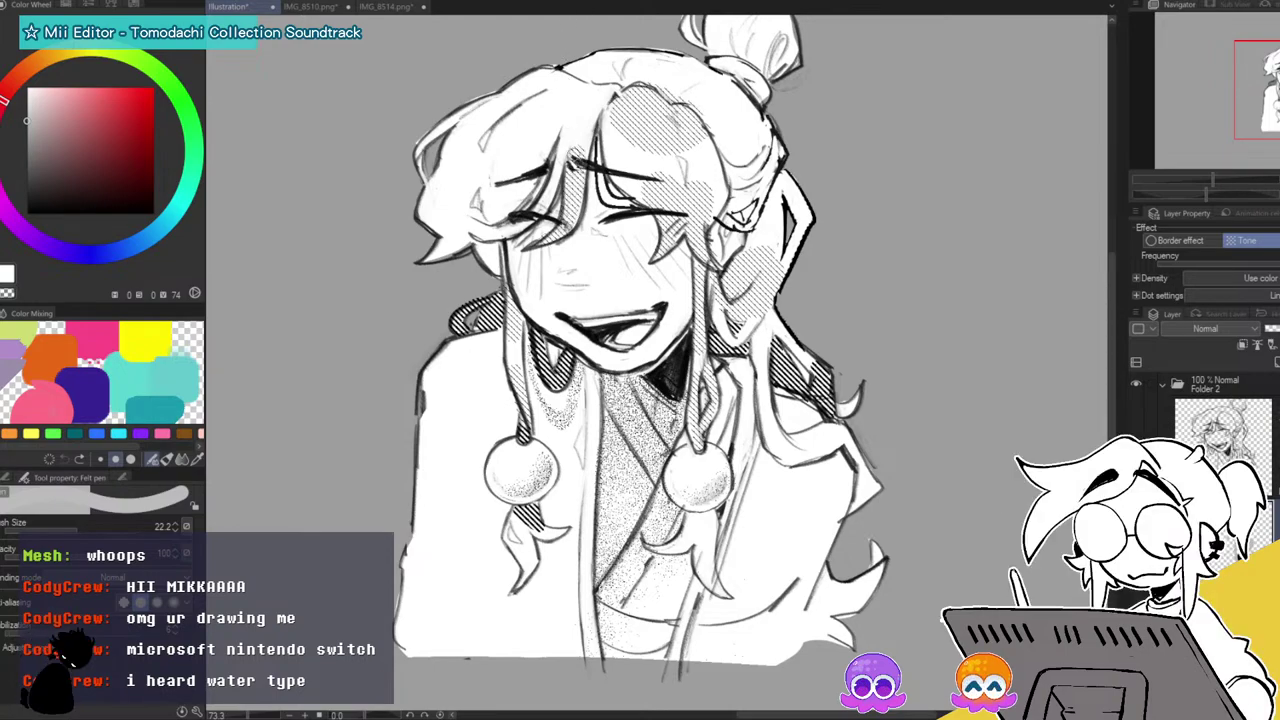
# Hatch the large swept fringe section with light grey line tone around an unshaded highlight band, and extend the tone on the smaller section.
pyautogui.moveTo(455, 147)
pyautogui.mouseDown()
pyautogui.moveTo(531, 149)
pyautogui.moveTo(476, 148)
pyautogui.moveTo(437, 188)
pyautogui.moveTo(447, 170)
pyautogui.moveTo(432, 240)
pyautogui.mouseUp()
pyautogui.moveTo(482, 188); pyautogui.dragTo(436, 262)
pyautogui.moveTo(490, 212)
pyautogui.mouseDown()
pyautogui.moveTo(456, 254)
pyautogui.moveTo(492, 264)
pyautogui.mouseUp()
pyautogui.moveTo(520, 208)
pyautogui.mouseDown()
pyautogui.moveTo(531, 224)
pyautogui.moveTo(523, 200)
pyautogui.moveTo(502, 216)
pyautogui.moveTo(492, 158)
pyautogui.mouseUp()
pyautogui.moveTo(514, 84)
pyautogui.mouseDown()
pyautogui.moveTo(574, 110)
pyautogui.moveTo(544, 96)
pyautogui.moveTo(552, 85)
pyautogui.moveTo(532, 77)
pyautogui.moveTo(584, 124)
pyautogui.mouseUp()
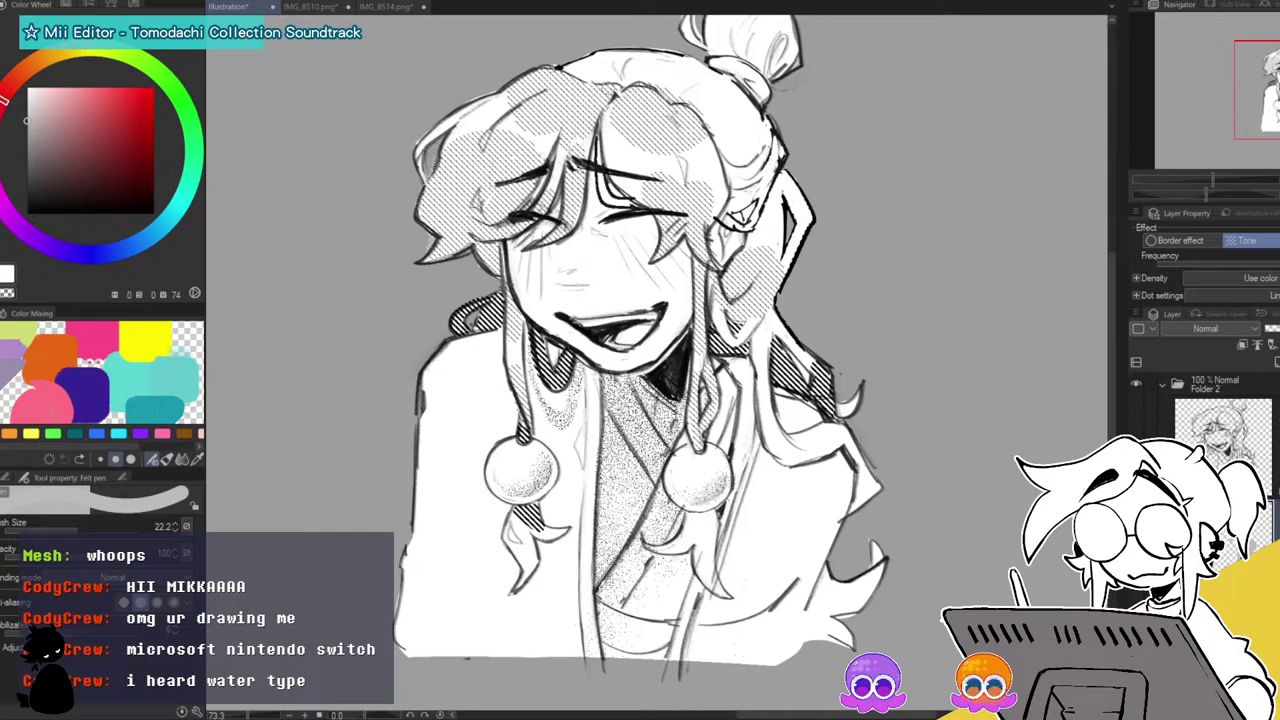
pyautogui.moveTo(606, 114); pyautogui.dragTo(634, 148)
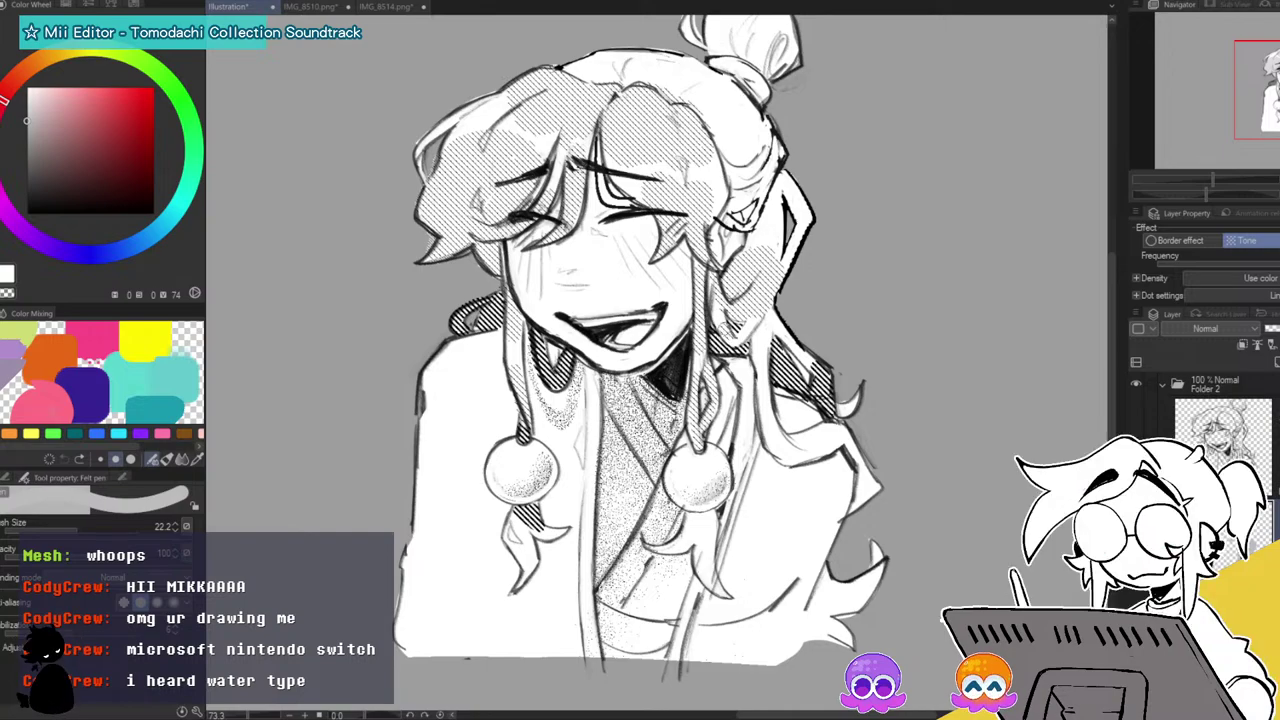
# Clip the tone layer to the layer below, and hatch the long loose strands over the shoulder and the curled hair tips beside the sleeve.
pyautogui.moveTo(762, 314); pyautogui.dragTo(762, 326)
pyautogui.moveTo(767, 370); pyautogui.dragTo(762, 390)
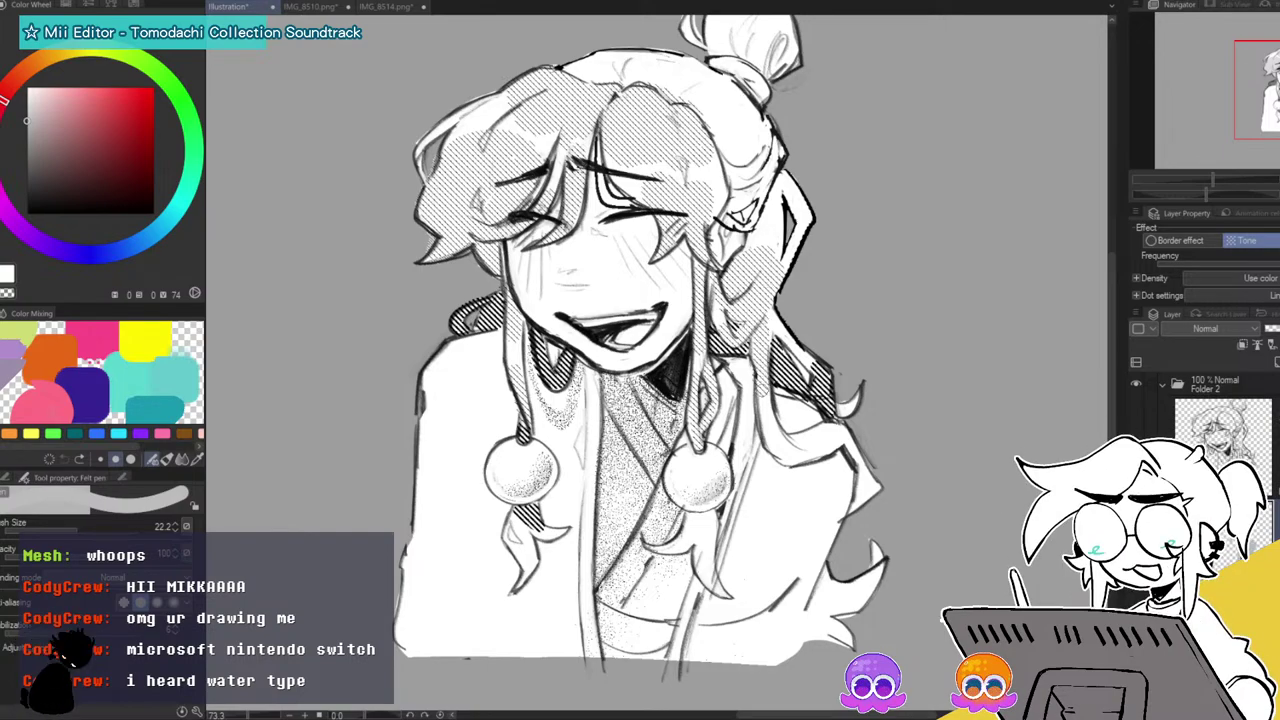
pyautogui.moveTo(780, 440); pyautogui.dragTo(840, 426)
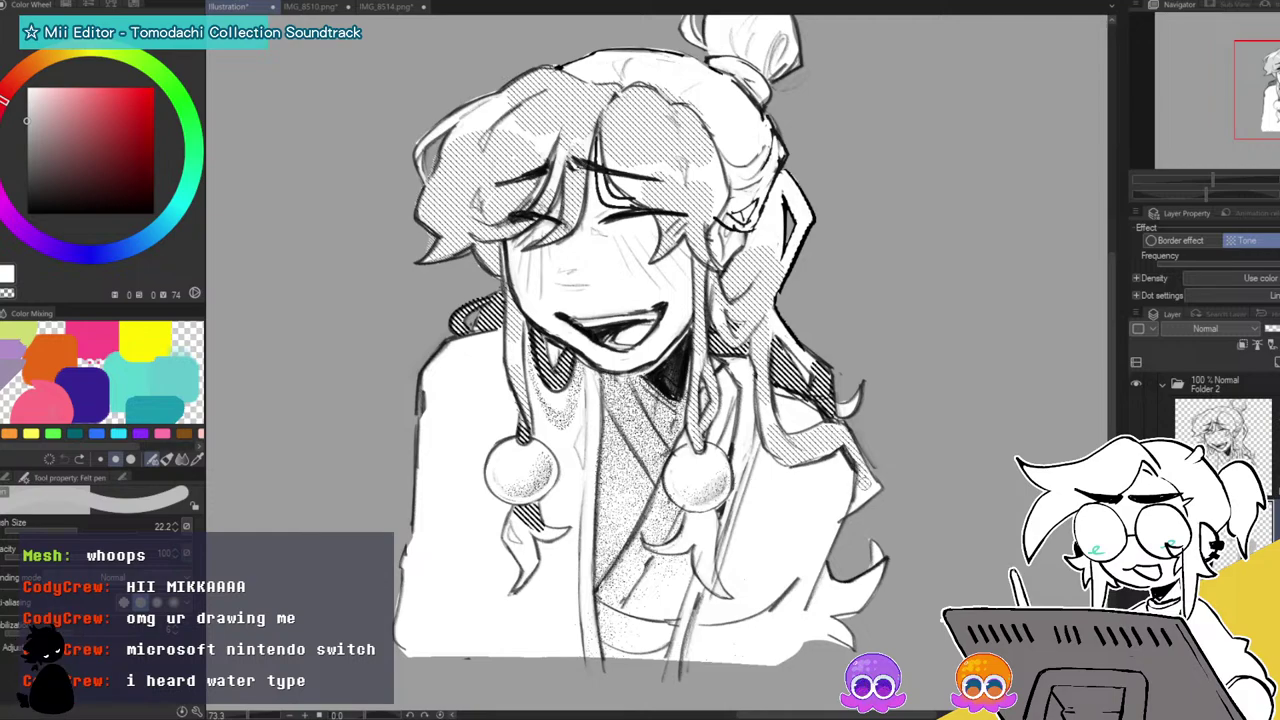
pyautogui.click(1242, 345)
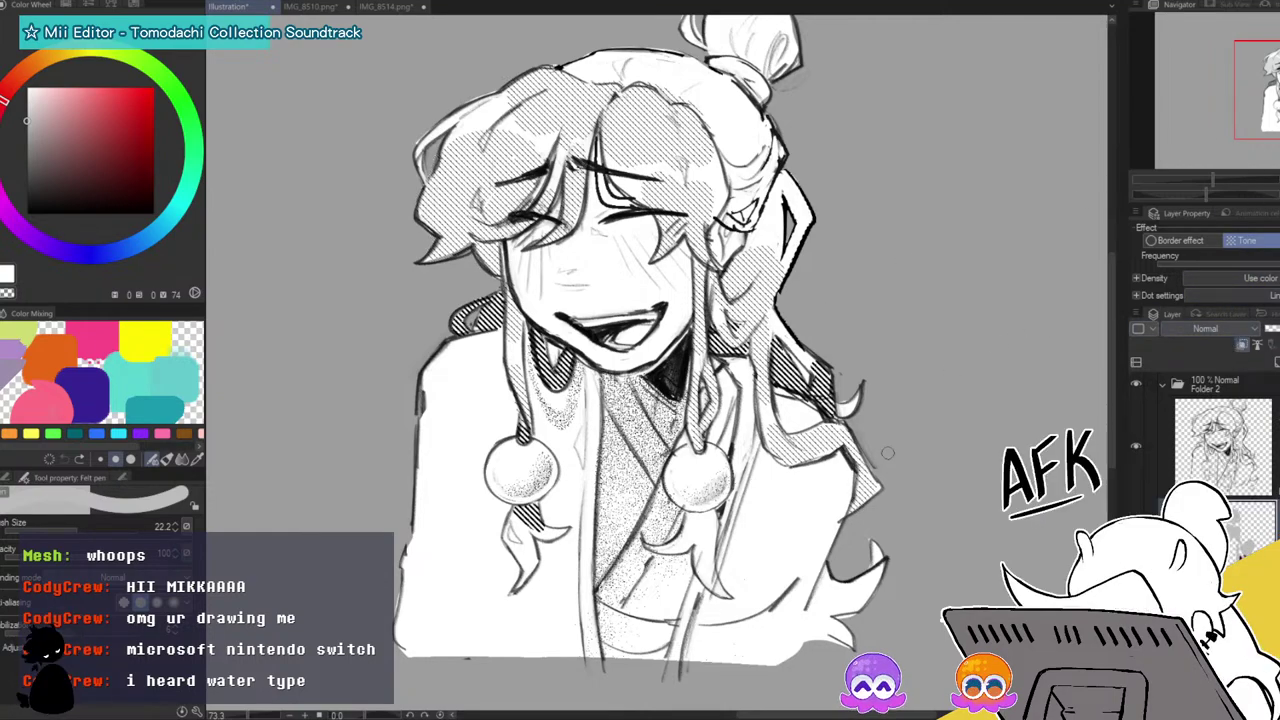
pyautogui.moveTo(830, 568)
pyautogui.mouseDown()
pyautogui.moveTo(804, 652)
pyautogui.moveTo(886, 556)
pyautogui.mouseUp()
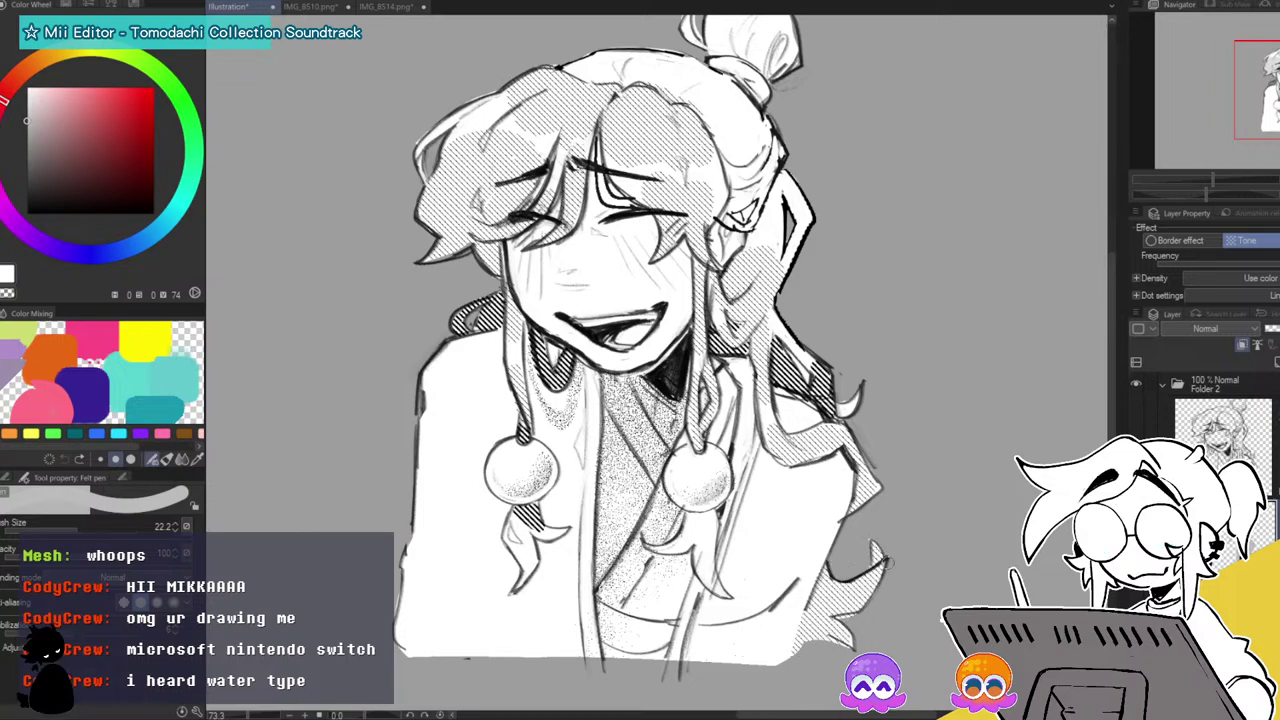
pyautogui.moveTo(772, 314); pyautogui.dragTo(824, 374)
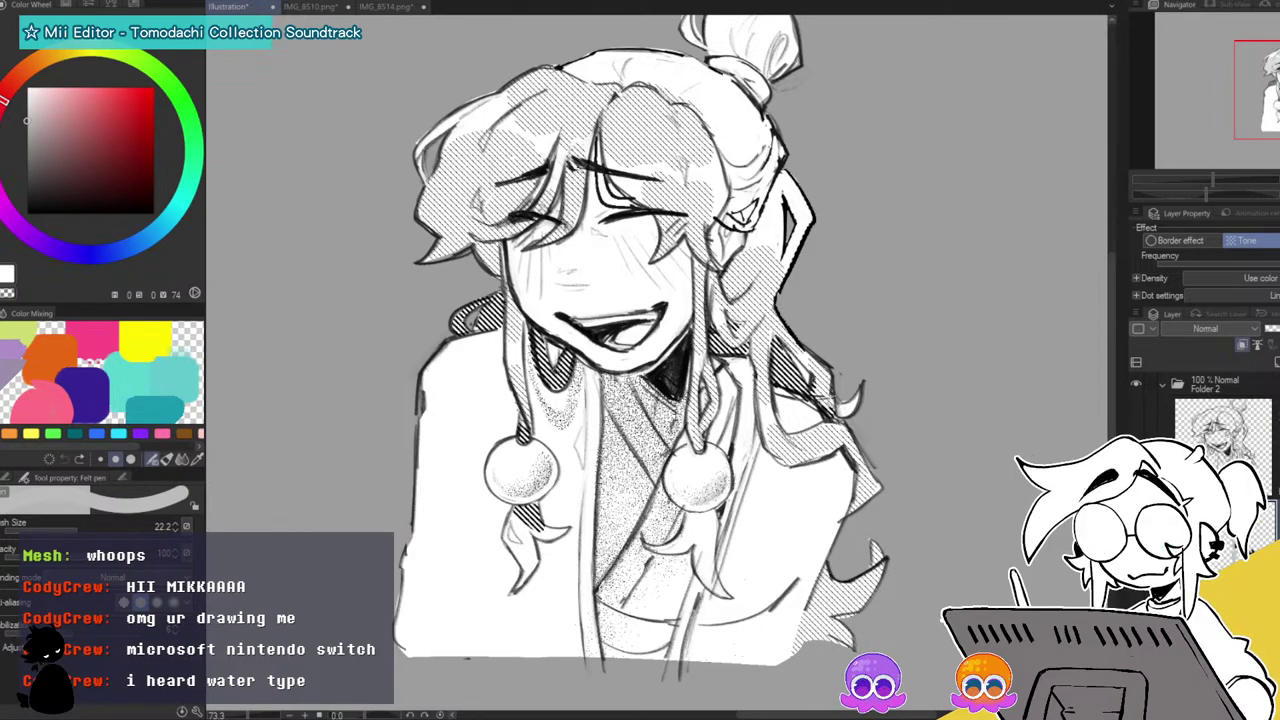
# Hatch the outer back hair strand and the crown up to the hair tie with light grey line tone.
pyautogui.moveTo(770, 227)
pyautogui.mouseDown()
pyautogui.moveTo(771, 212)
pyautogui.moveTo(794, 256)
pyautogui.mouseUp()
pyautogui.moveTo(802, 252); pyautogui.dragTo(780, 278)
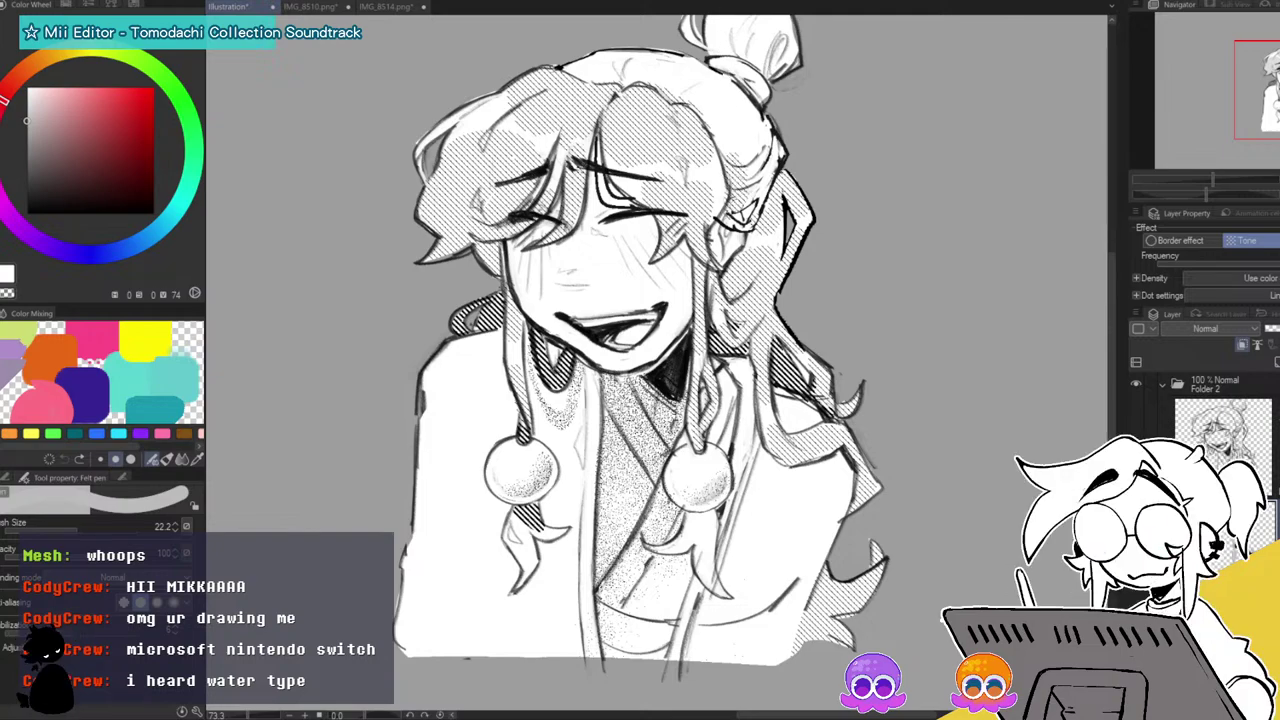
pyautogui.moveTo(770, 172)
pyautogui.mouseDown()
pyautogui.moveTo(709, 79)
pyautogui.moveTo(699, 123)
pyautogui.moveTo(660, 76)
pyautogui.moveTo(605, 62)
pyautogui.moveTo(562, 92)
pyautogui.moveTo(590, 68)
pyautogui.mouseUp()
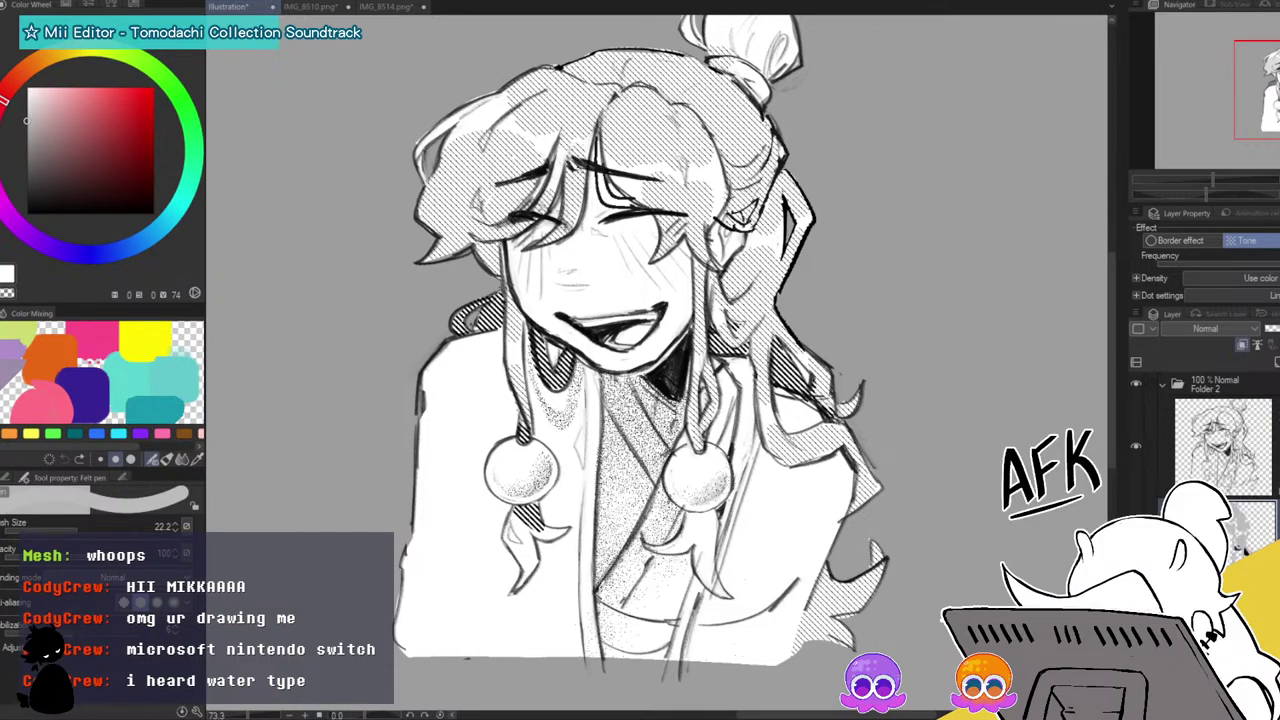
# Hatch the topknot and its small side loop with light grey line tone, leaving small highlights.
pyautogui.moveTo(1124, 360); pyautogui.dragTo(1263, 360)
pyautogui.moveTo(736, 352); pyautogui.dragTo(608, 496)
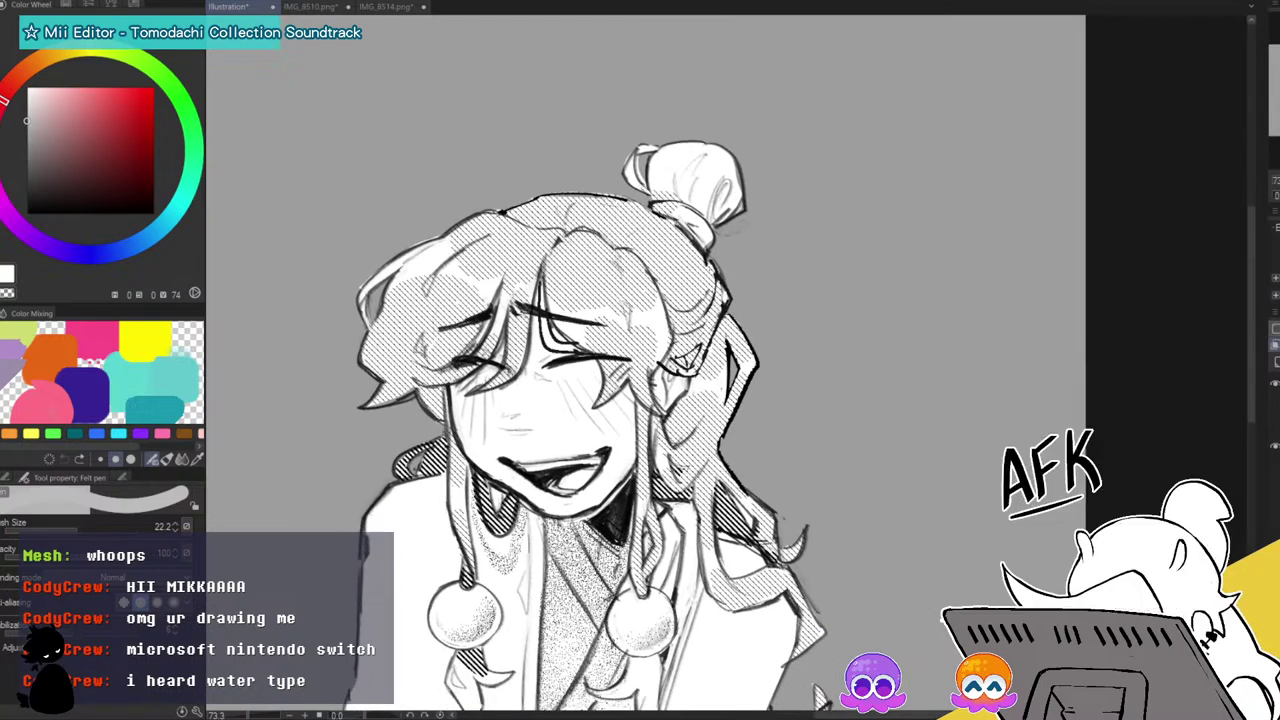
pyautogui.moveTo(693, 187)
pyautogui.mouseDown()
pyautogui.moveTo(672, 180)
pyautogui.moveTo(700, 205)
pyautogui.moveTo(700, 186)
pyautogui.mouseUp()
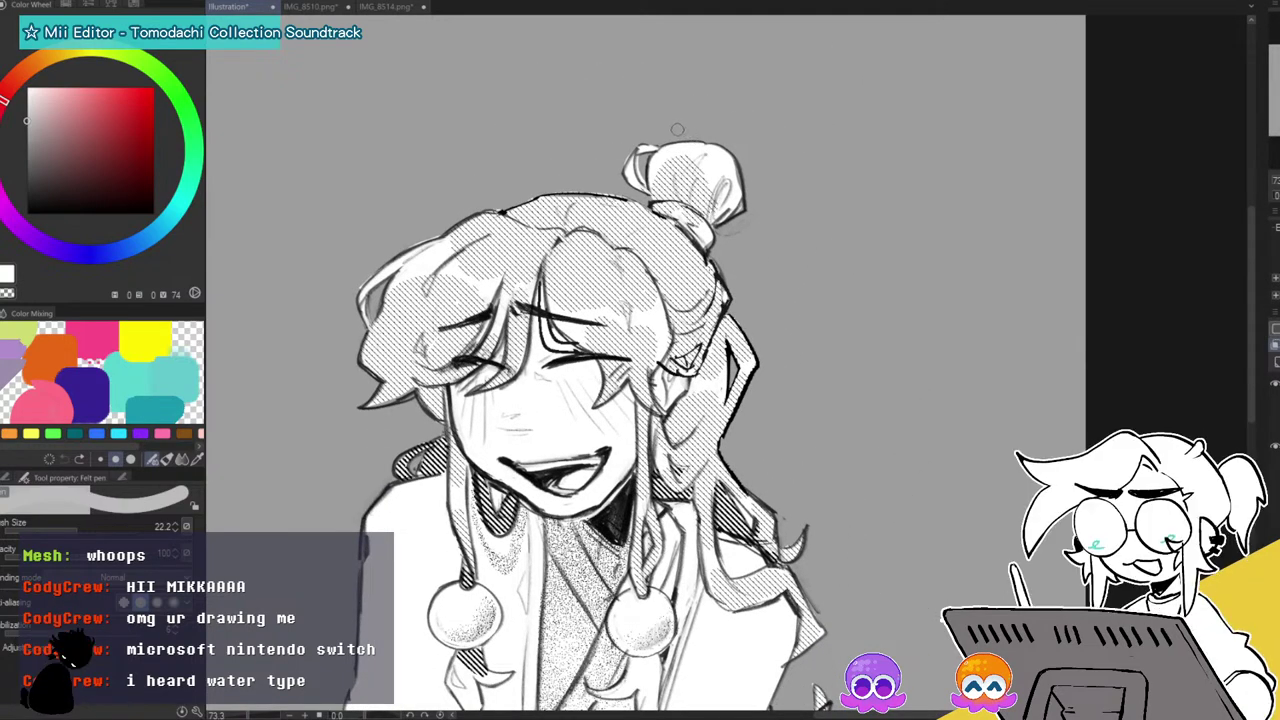
pyautogui.moveTo(728, 142); pyautogui.dragTo(740, 220)
pyautogui.moveTo(722, 176); pyautogui.dragTo(728, 192)
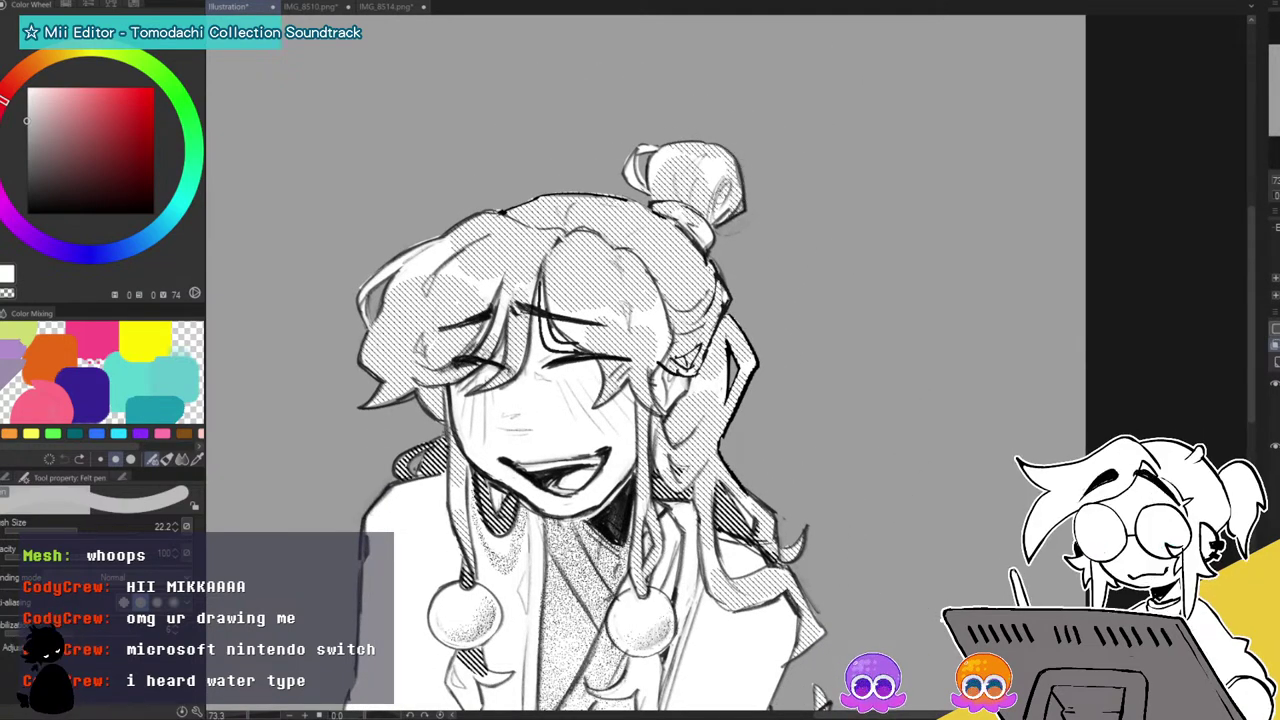
pyautogui.moveTo(648, 166); pyautogui.dragTo(636, 184)
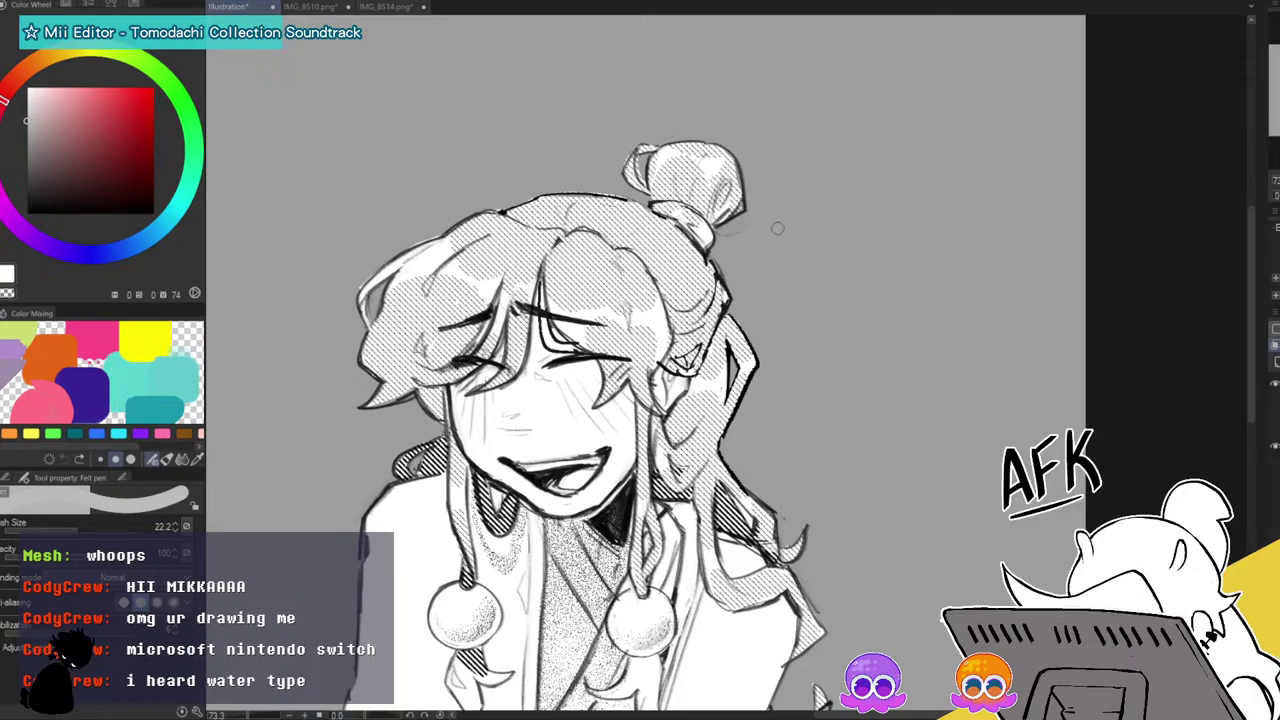
# Hatch the tufts below the beads, and deepen the shadows in the back hair and locks with darker grey of brightness 33.
pyautogui.moveTo(640, 450); pyautogui.dragTo(668, 297)
pyautogui.moveTo(482, 510); pyautogui.dragTo(496, 536)
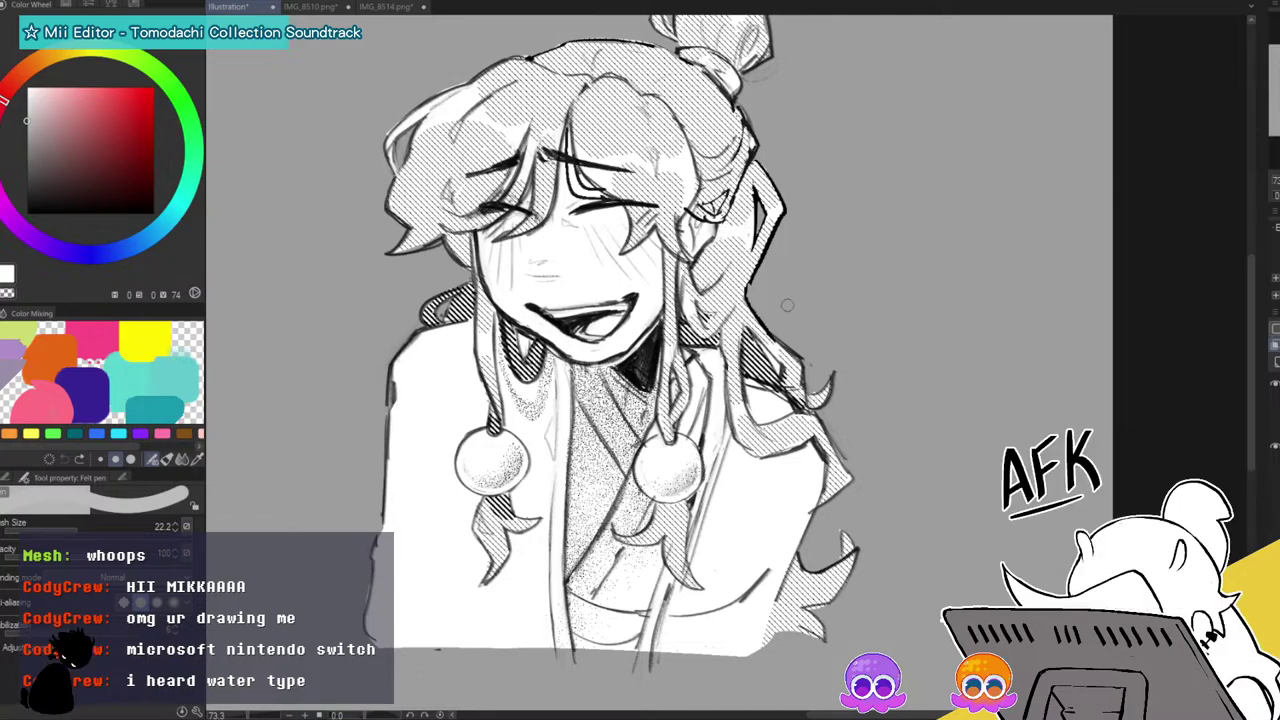
pyautogui.click(24, 168)
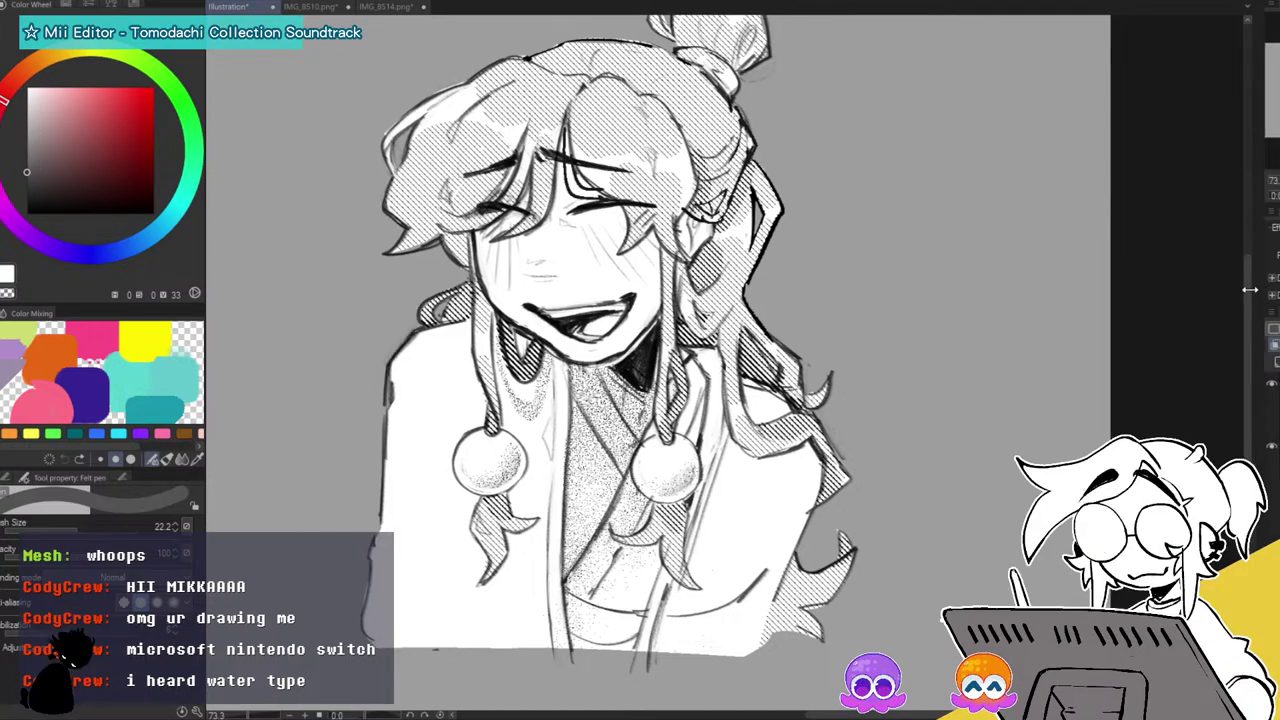
pyautogui.moveTo(1253, 290); pyautogui.dragTo(1152, 290)
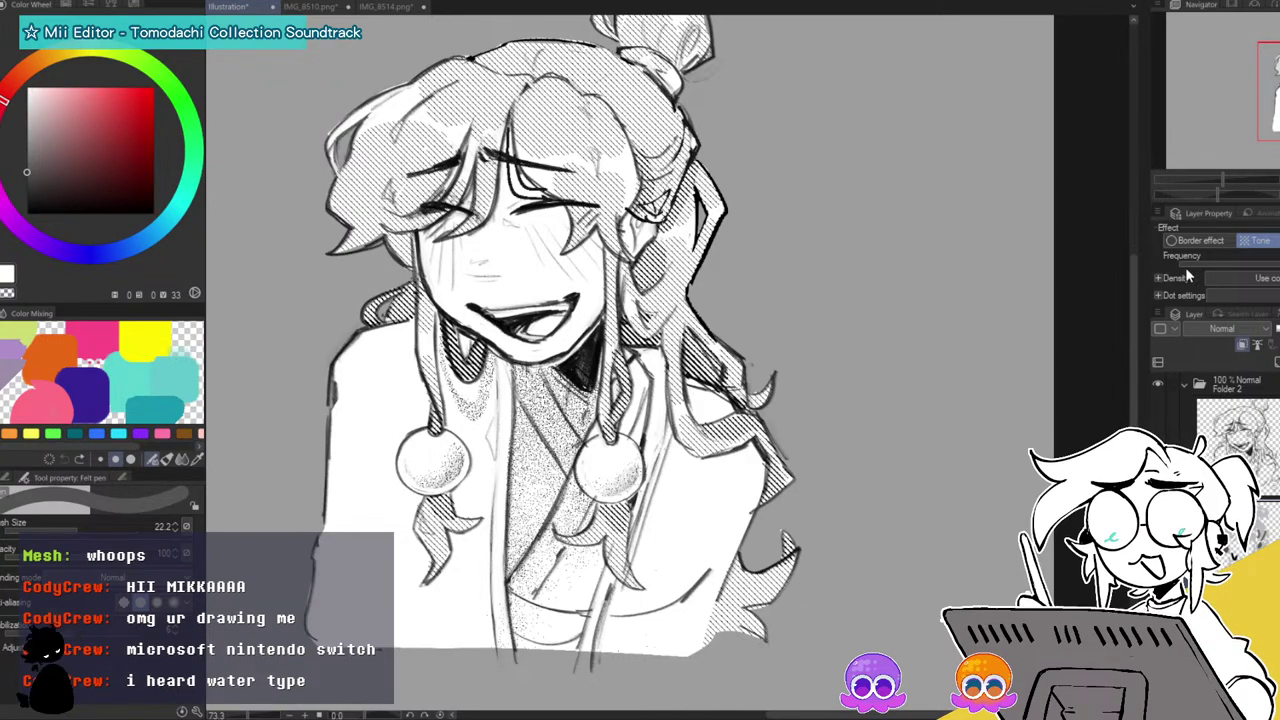
# Paint shading over the cheeks in teal from the colour history on an untoned layer, and apply the Tone effect to it.
pyautogui.click(72, 6)
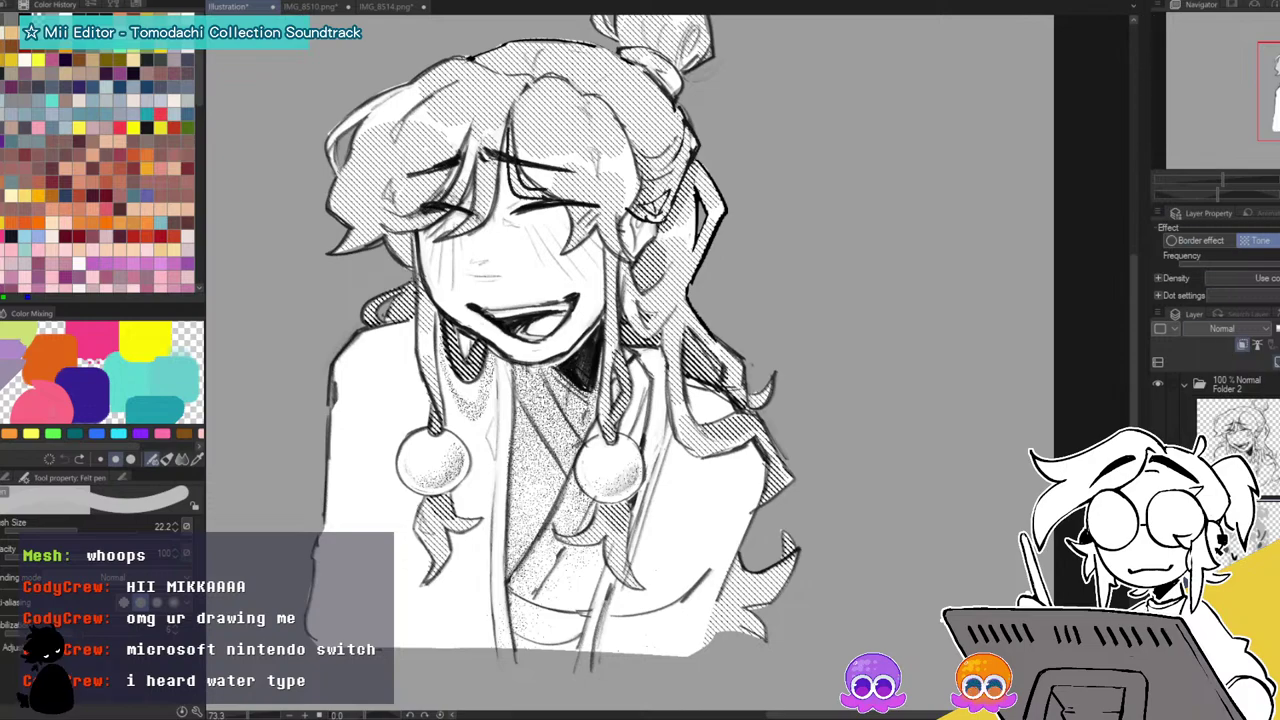
pyautogui.click(1256, 240)
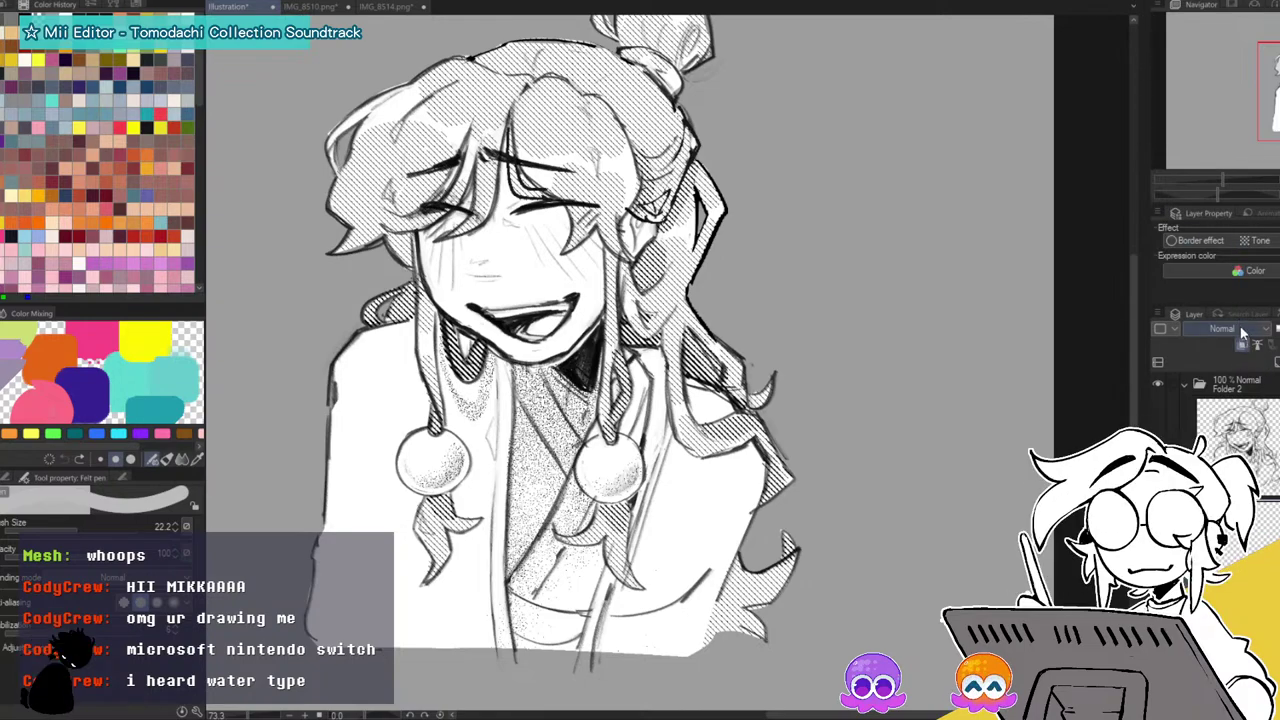
pyautogui.click(52, 100)
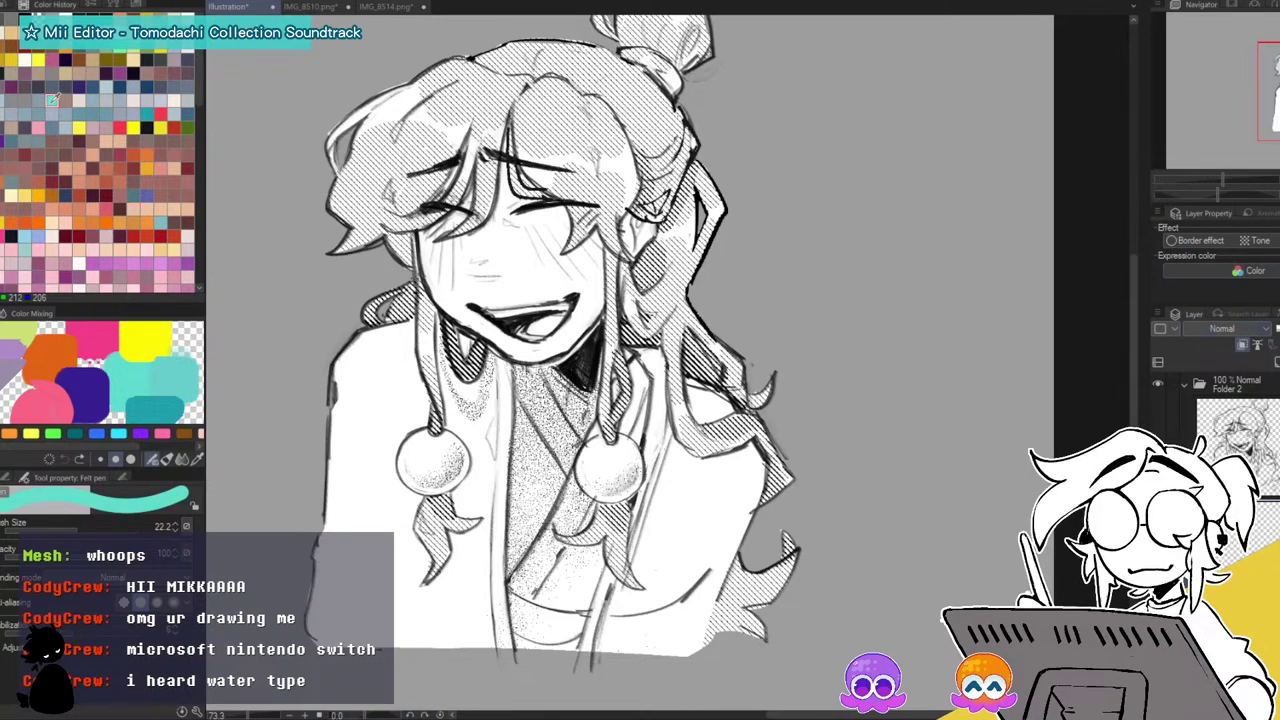
pyautogui.moveTo(436, 252)
pyautogui.mouseDown()
pyautogui.moveTo(430, 232)
pyautogui.moveTo(452, 285)
pyautogui.moveTo(428, 288)
pyautogui.mouseUp()
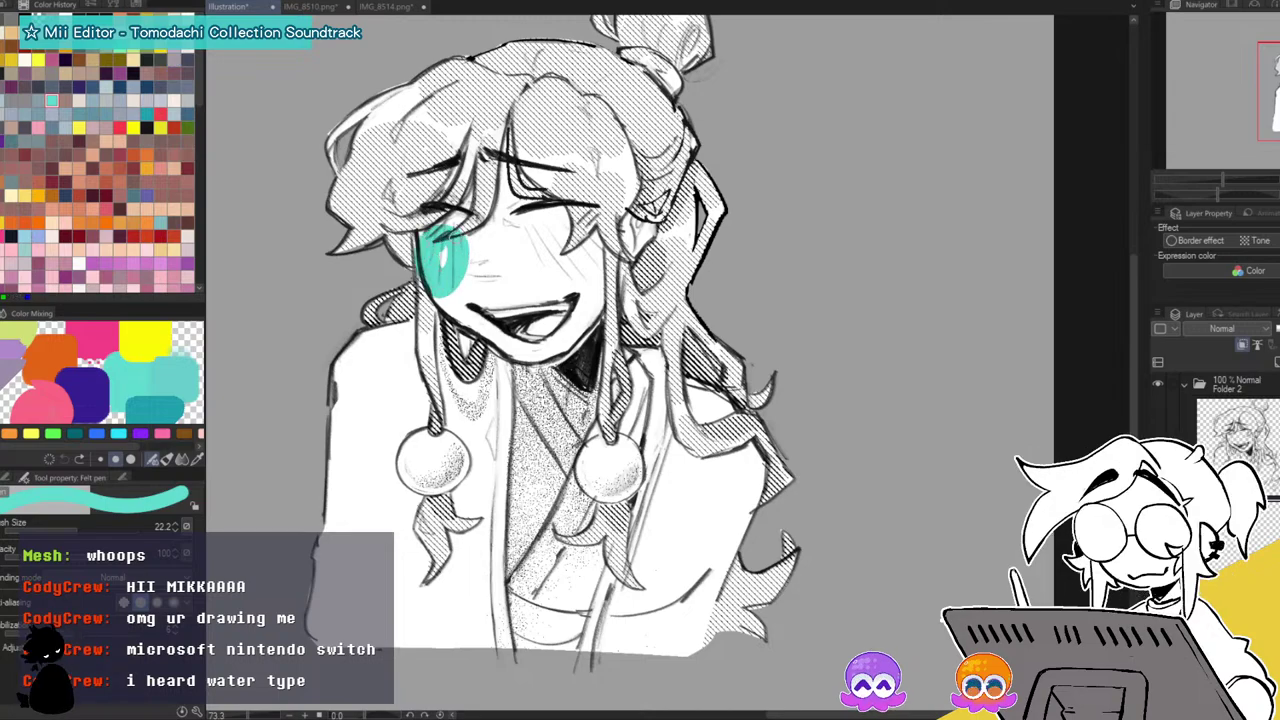
pyautogui.click(1262, 241)
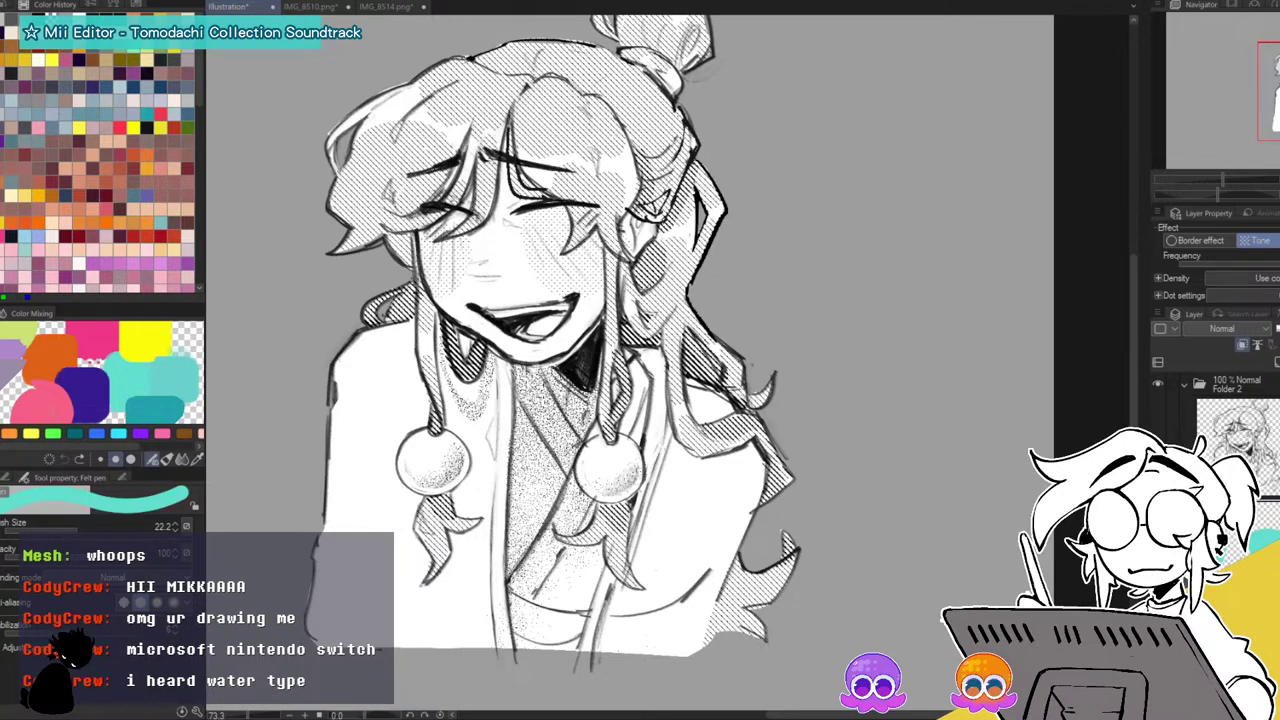
# Add a new layer and fill the hair tie below the topknot with solid black.
pyautogui.click(1275, 362)
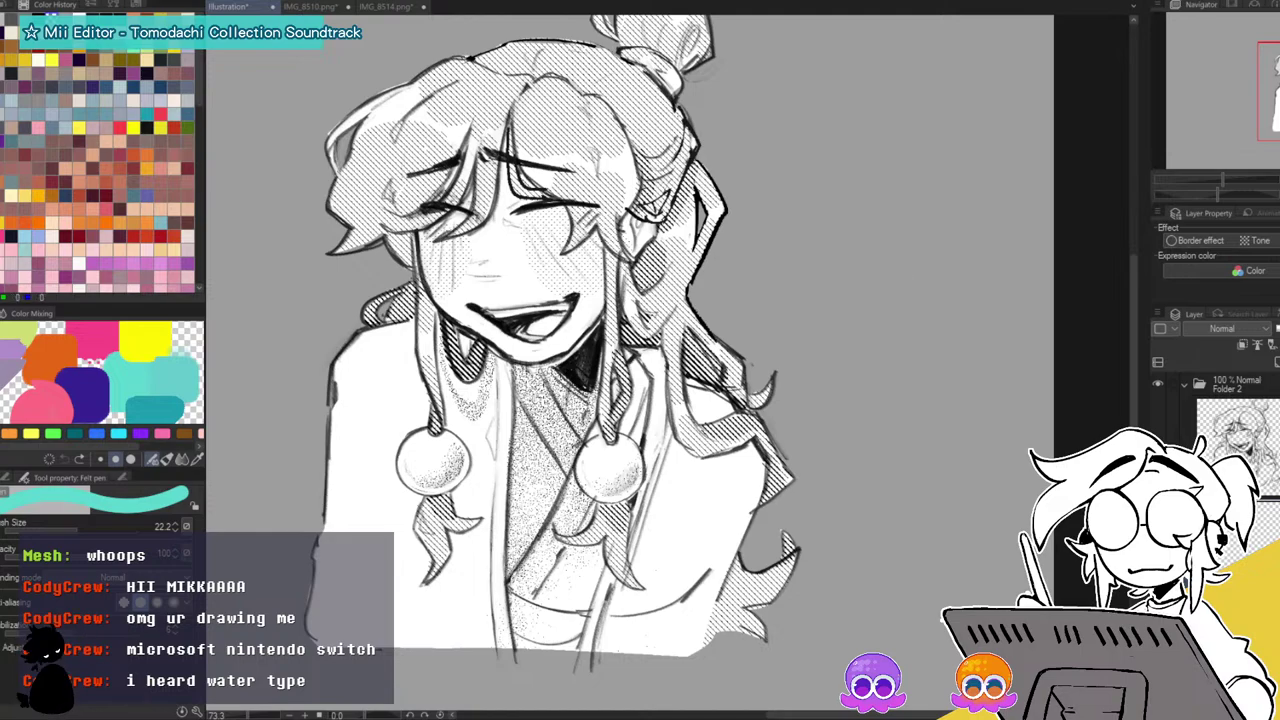
pyautogui.click(46, 15)
pyautogui.moveTo(624, 52)
pyautogui.mouseDown()
pyautogui.moveTo(666, 89)
pyautogui.moveTo(666, 77)
pyautogui.mouseUp()
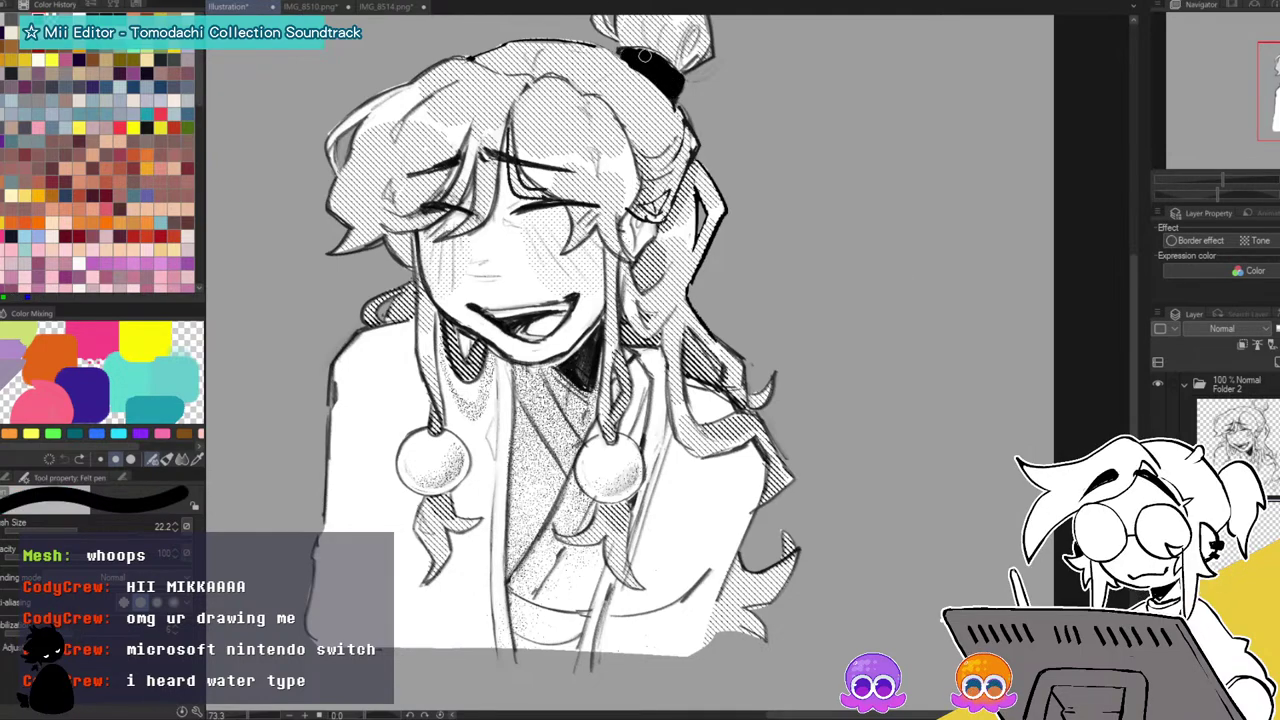
# Fill both hair beads with solid black, apply the Tone effect to the layer and undo the noise dot setting.
pyautogui.moveTo(604, 446)
pyautogui.mouseDown()
pyautogui.moveTo(580, 468)
pyautogui.moveTo(618, 488)
pyautogui.moveTo(600, 443)
pyautogui.moveTo(622, 439)
pyautogui.moveTo(638, 473)
pyautogui.moveTo(625, 491)
pyautogui.moveTo(593, 489)
pyautogui.moveTo(633, 478)
pyautogui.moveTo(600, 467)
pyautogui.mouseUp()
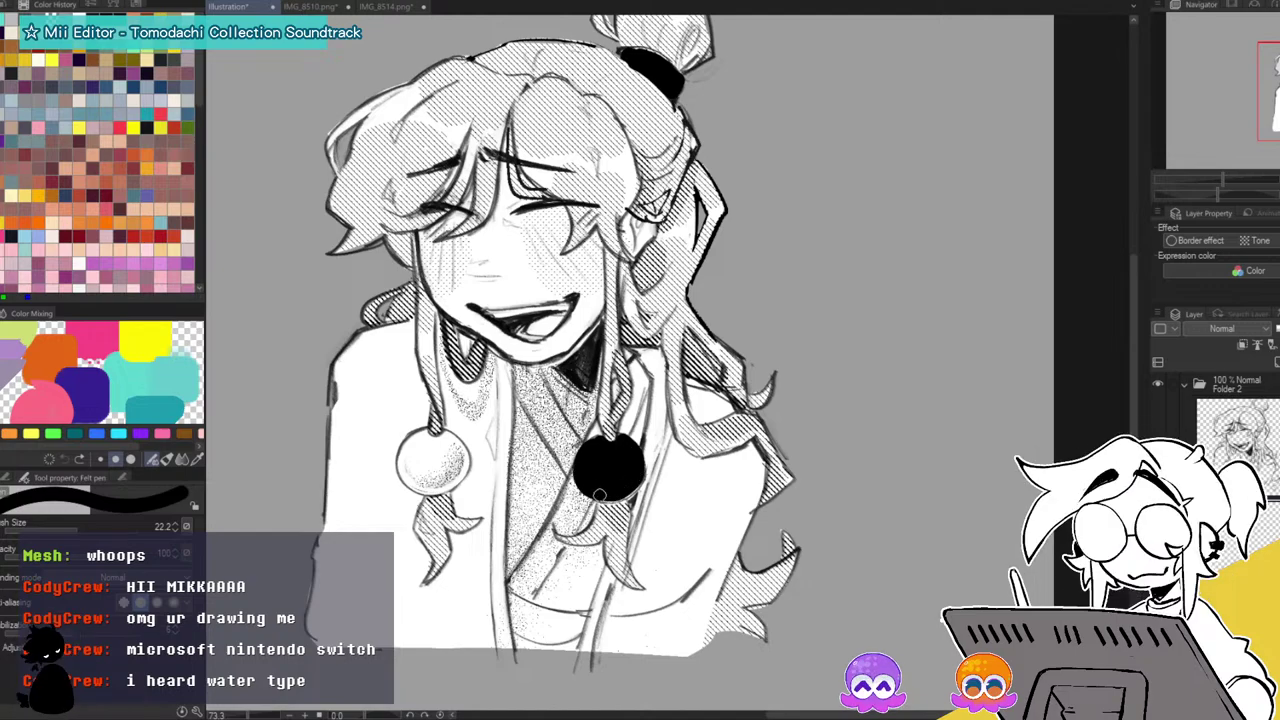
pyautogui.moveTo(636, 476); pyautogui.dragTo(612, 498)
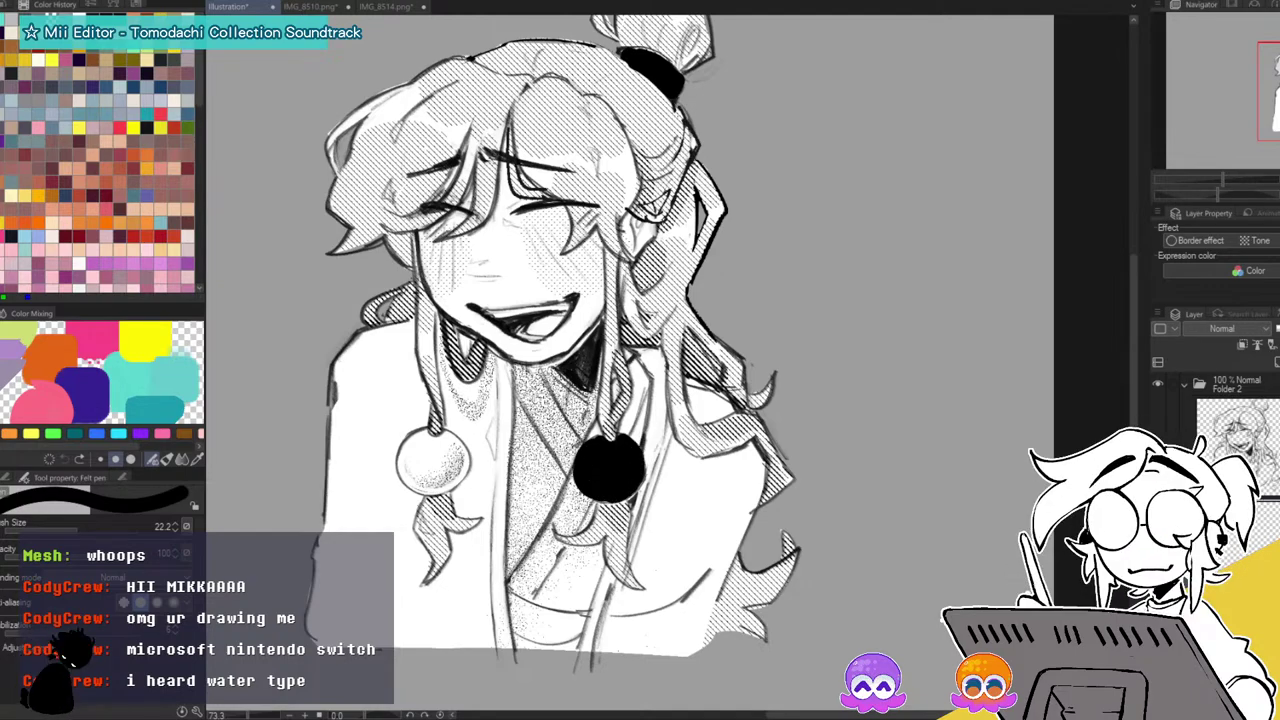
pyautogui.moveTo(422, 432)
pyautogui.mouseDown()
pyautogui.moveTo(411, 476)
pyautogui.moveTo(430, 440)
pyautogui.mouseUp()
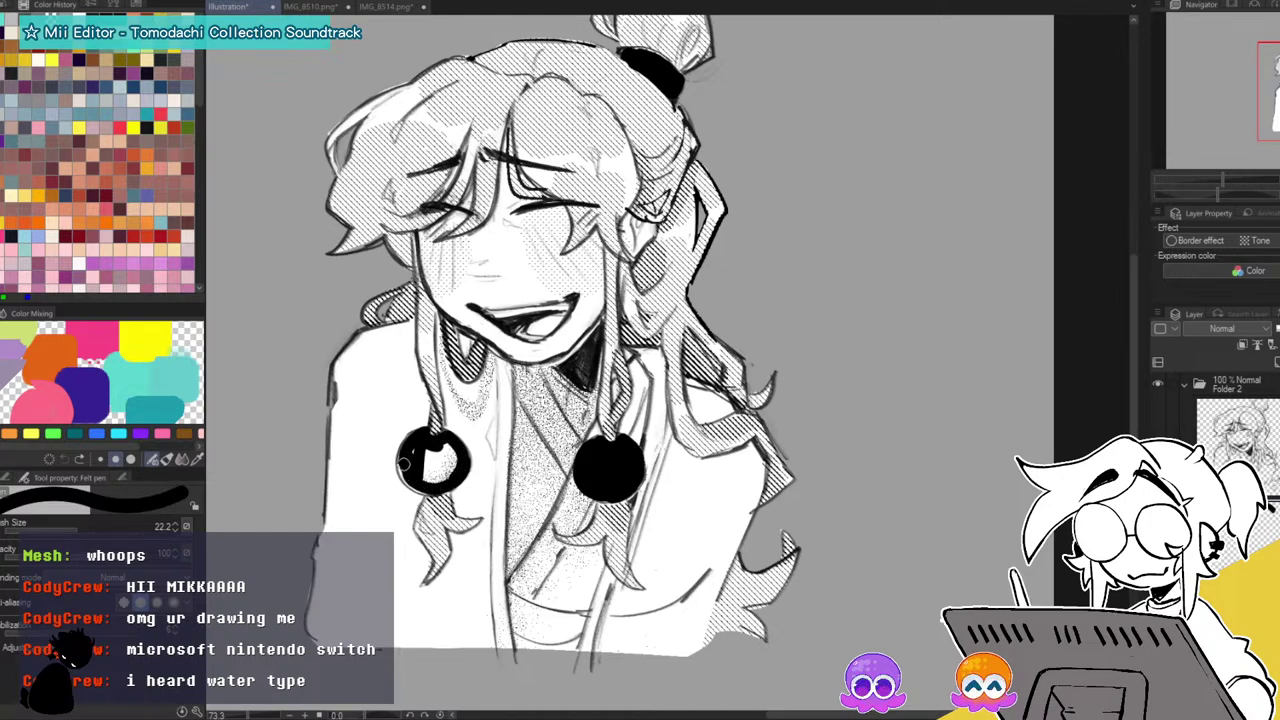
pyautogui.moveTo(410, 453); pyautogui.dragTo(425, 468)
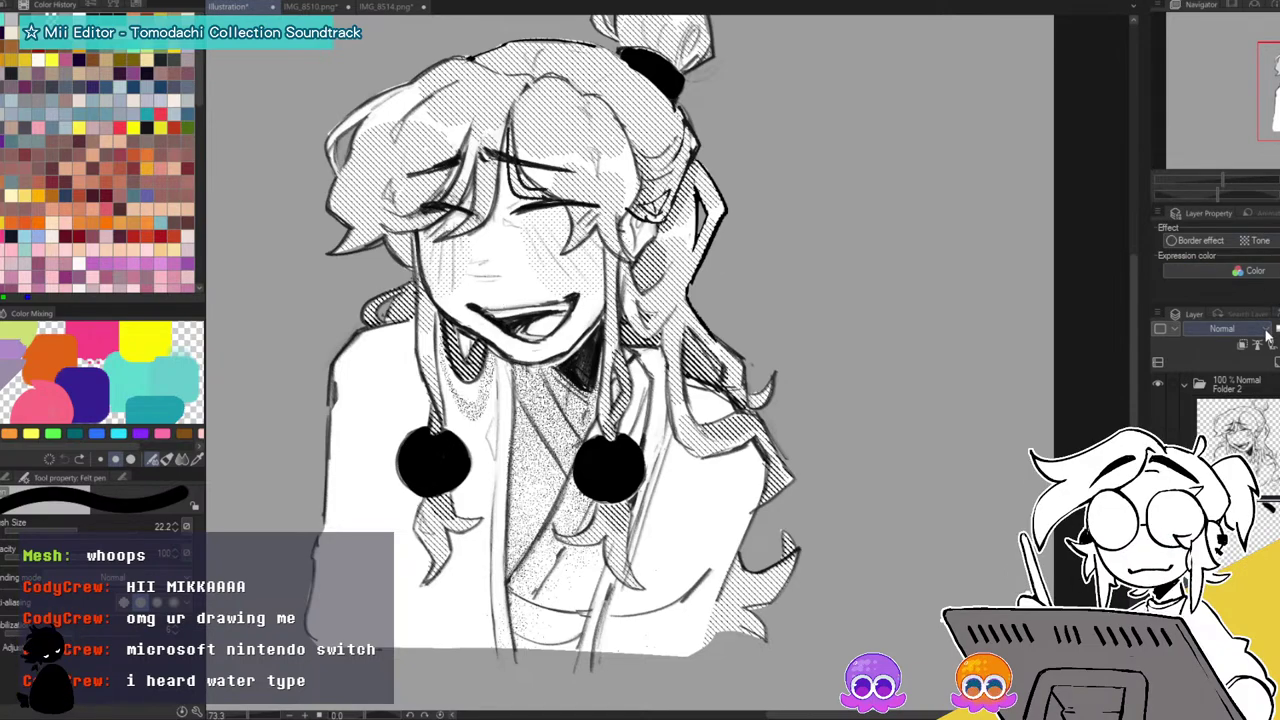
pyautogui.click(1274, 242)
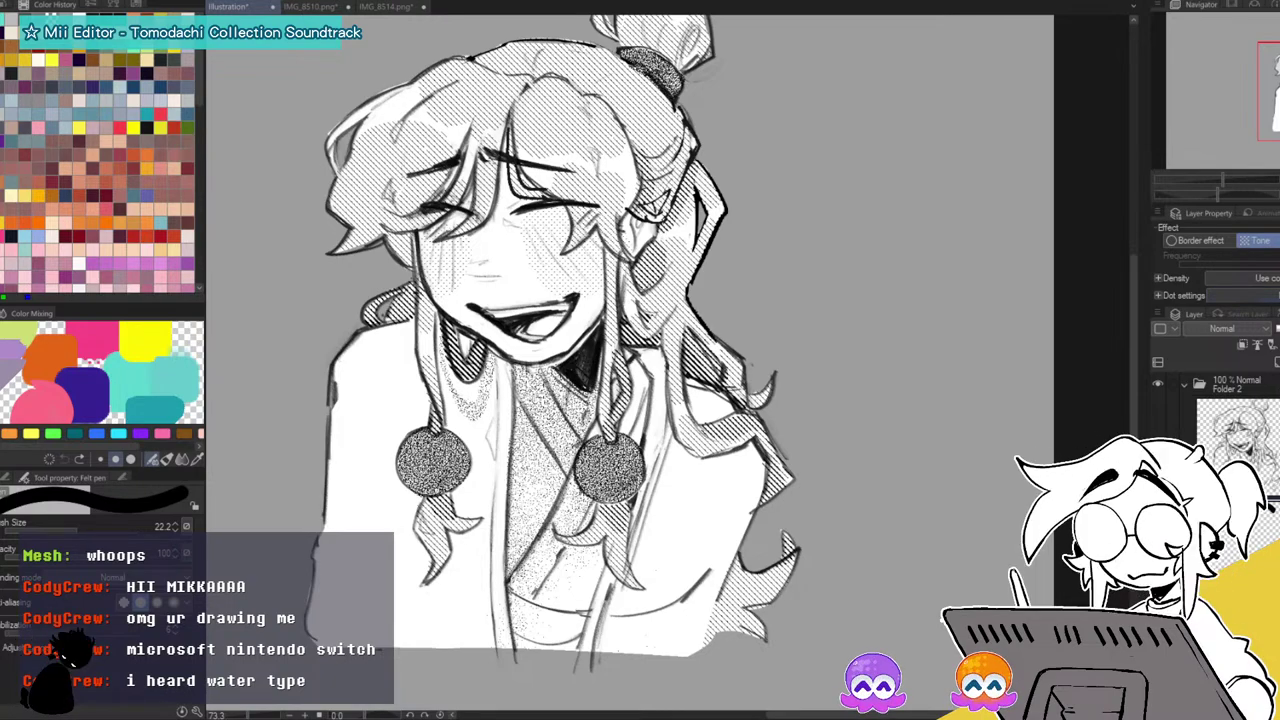
pyautogui.hotkey('ctrl', 'z')
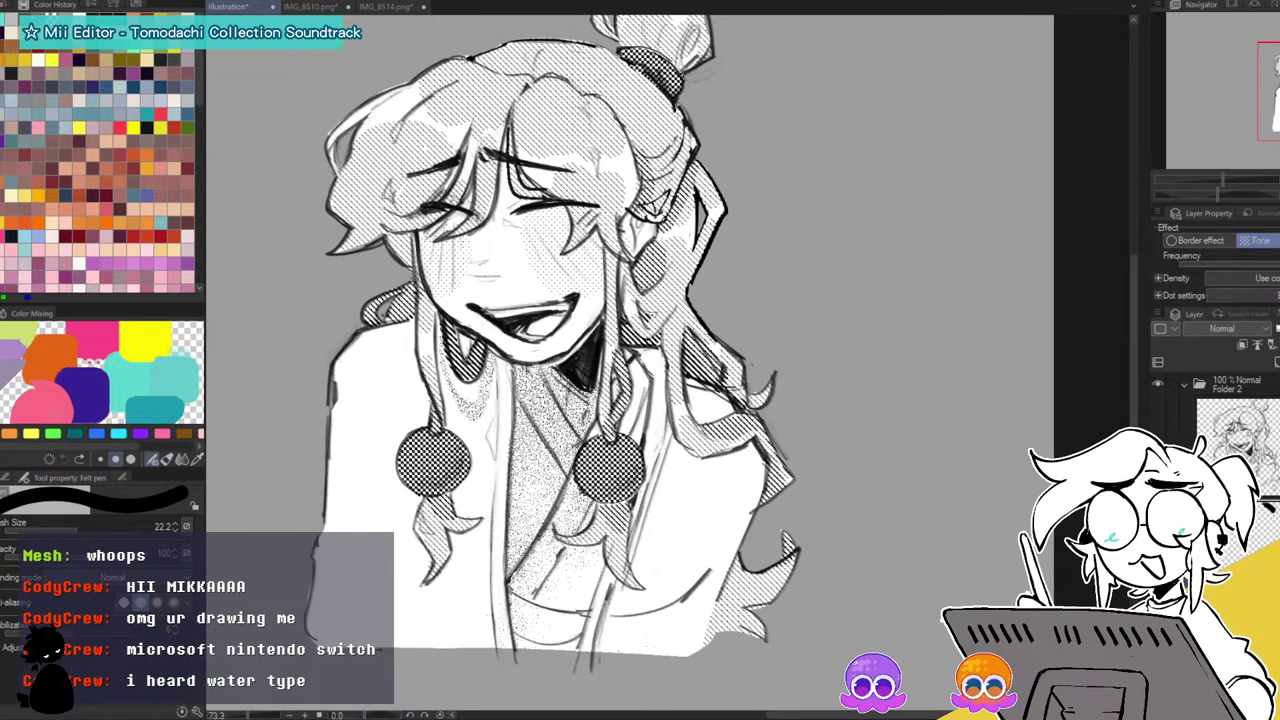
# Undo the last tone change on the beads and hair tie, and readjust the layer's tone into a crosshatch pattern.
pyautogui.hotkey('ctrl', 'z')
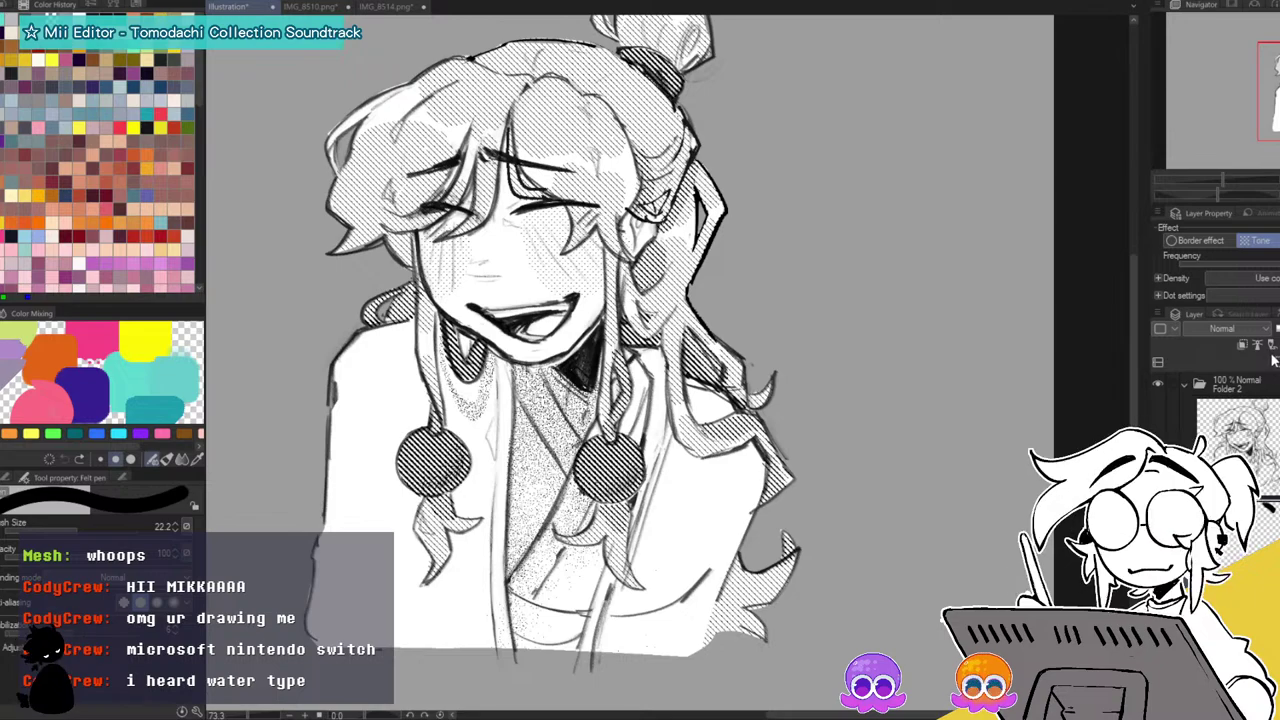
pyautogui.moveTo(640, 360)
pyautogui.mouseDown()
pyautogui.moveTo(764, 459)
pyautogui.moveTo(778, 417)
pyautogui.moveTo(745, 402)
pyautogui.mouseUp()
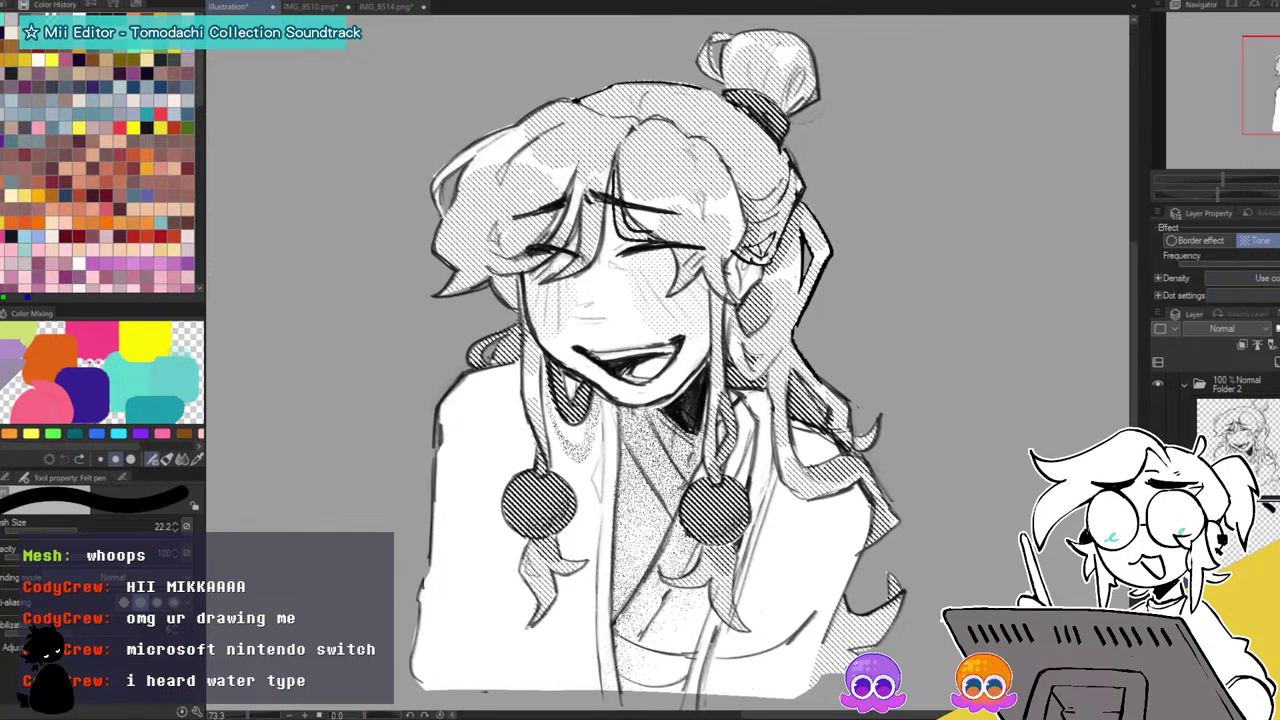
pyautogui.moveTo(1236, 263)
pyautogui.mouseDown()
pyautogui.moveTo(1129, 243)
pyautogui.moveTo(1227, 249)
pyautogui.moveTo(1223, 264)
pyautogui.mouseUp()
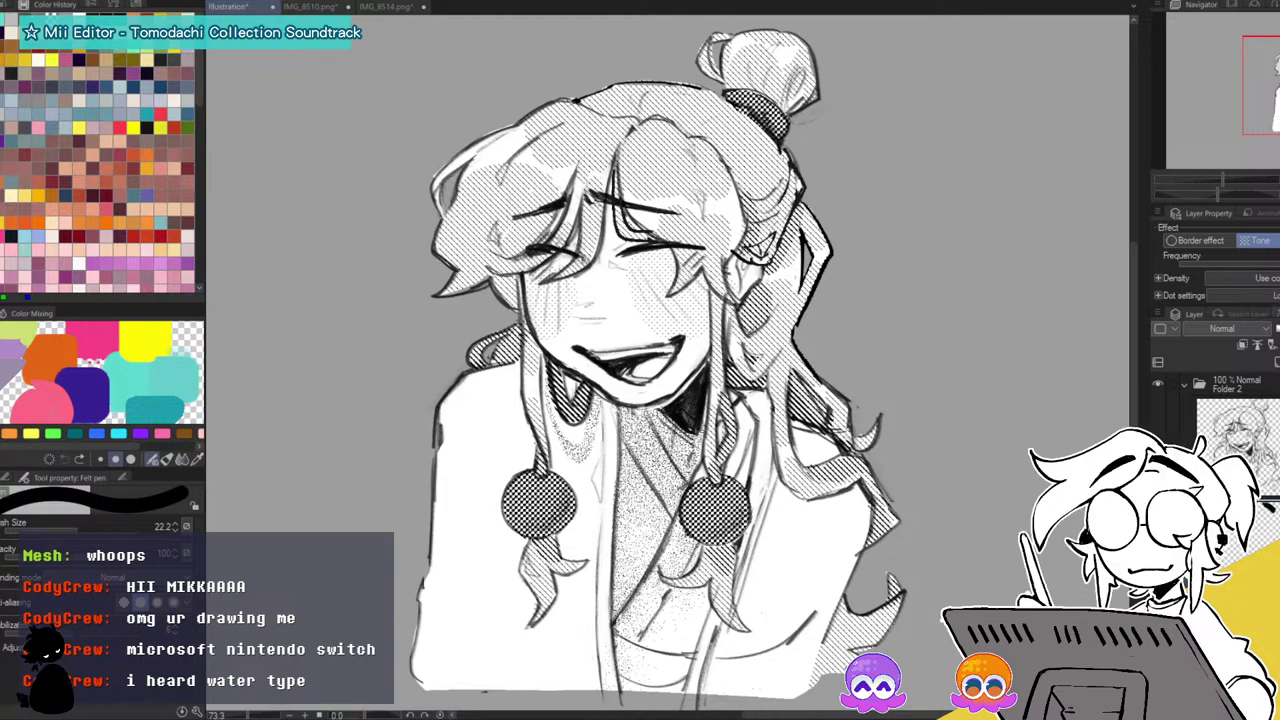
# Add a new untoned layer and paint a white highlight spot and rim light on the character's bead beside the plain sleeve.
pyautogui.click(1268, 373)
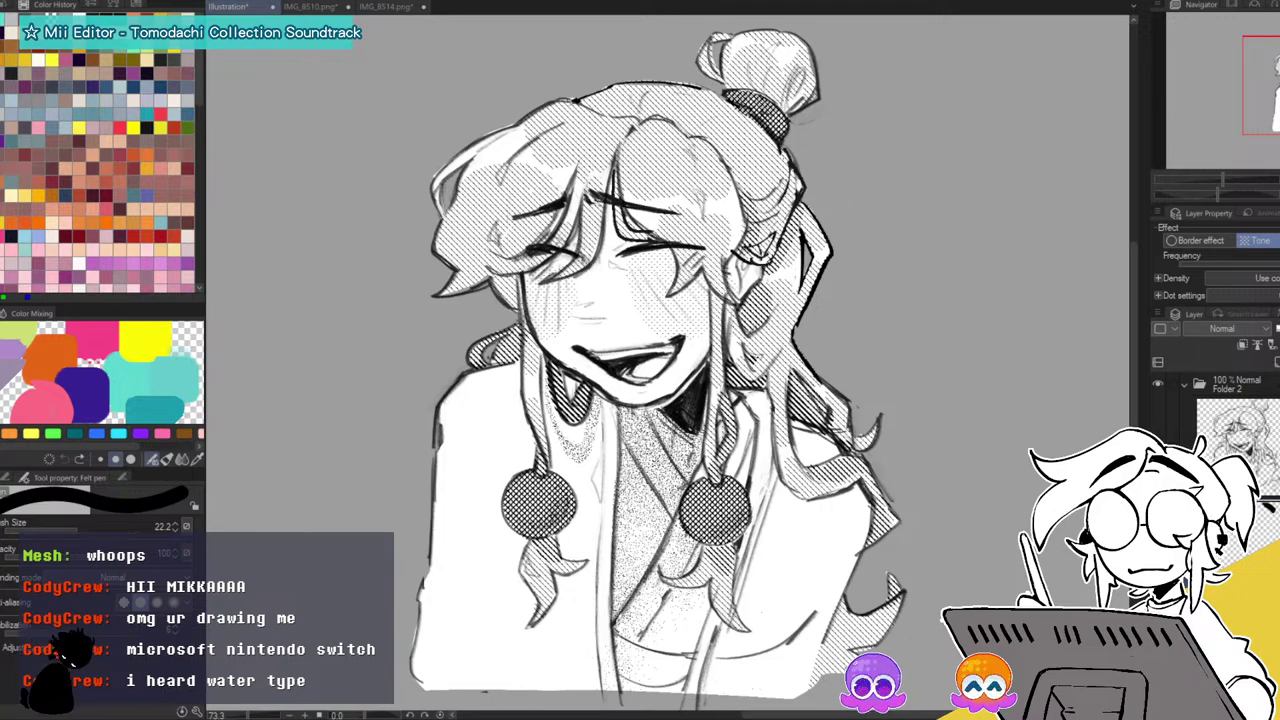
pyautogui.click(1274, 362)
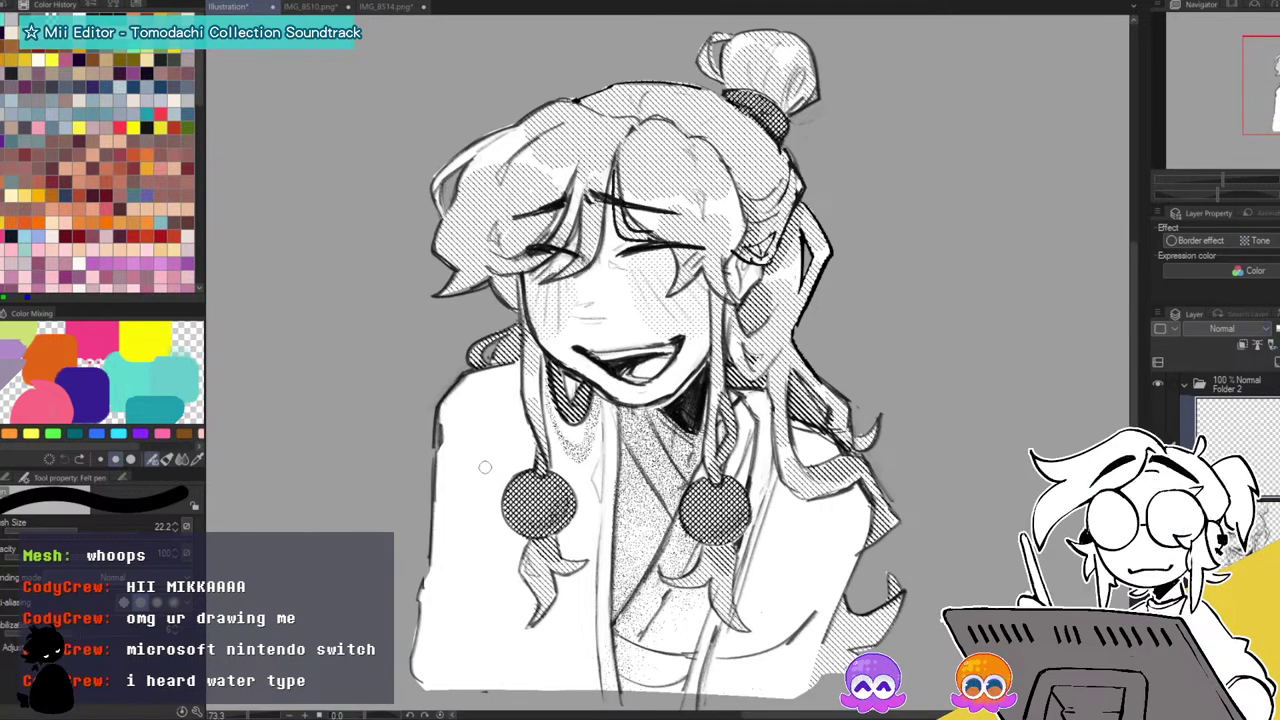
pyautogui.press('x')
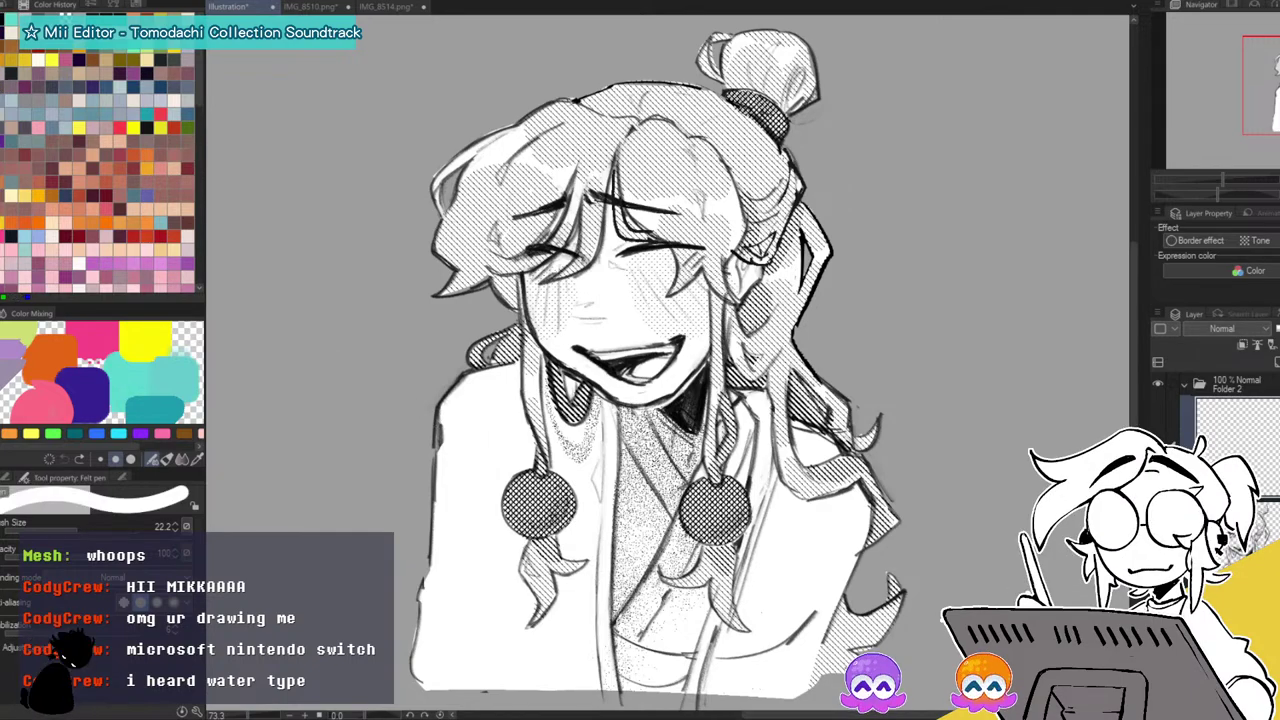
pyautogui.click(8, 478)
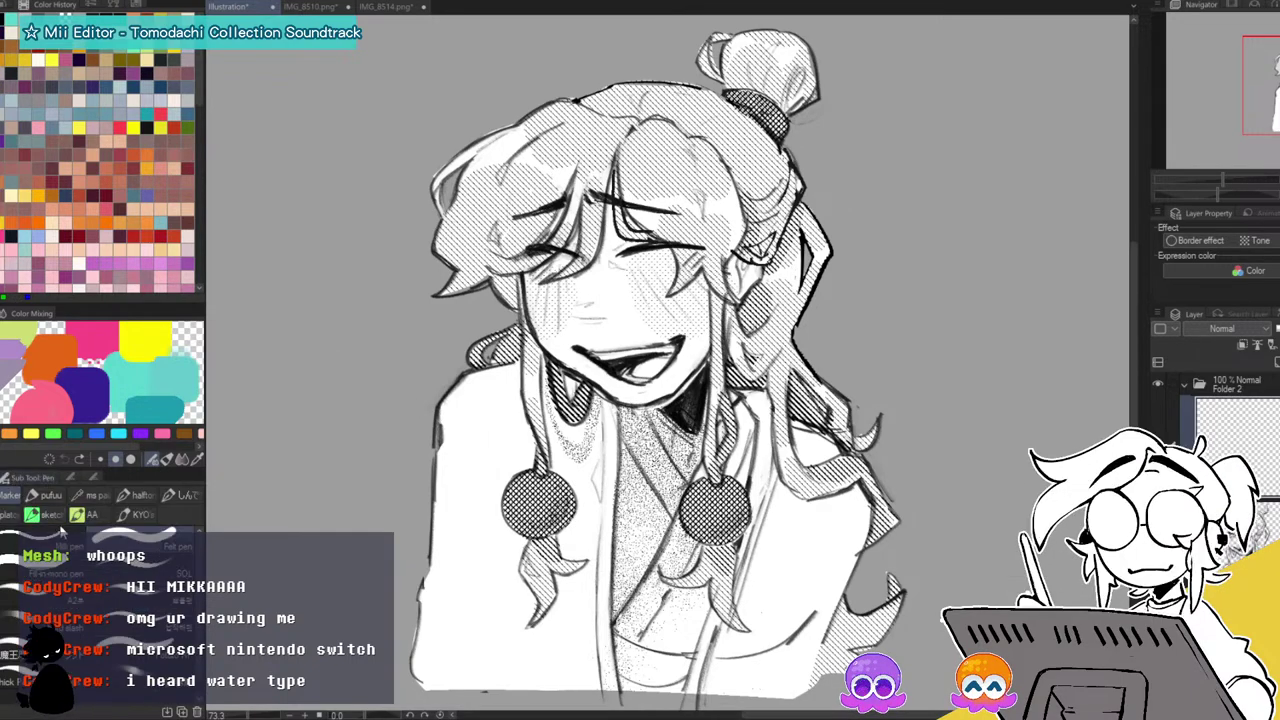
pyautogui.click(15, 517)
pyautogui.moveTo(1224, 180); pyautogui.dragTo(1243, 180)
pyautogui.moveTo(1272, 124); pyautogui.dragTo(1275, 105)
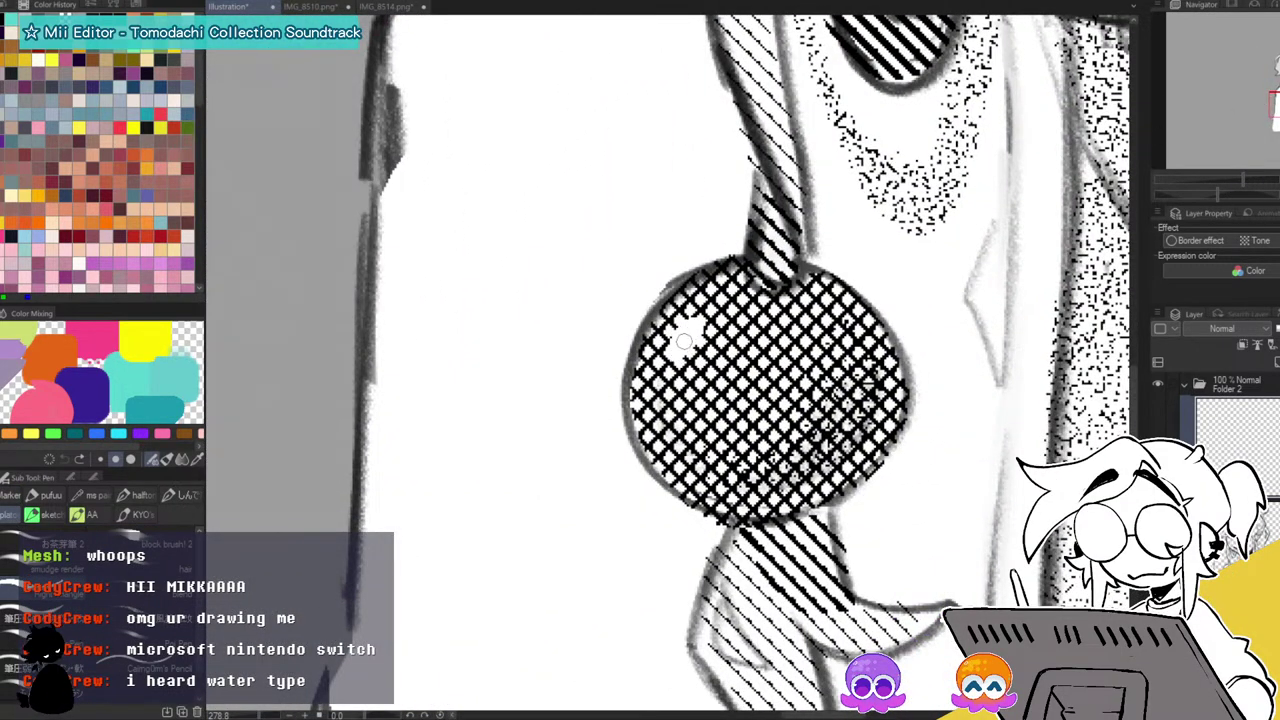
pyautogui.moveTo(644, 347)
pyautogui.mouseDown()
pyautogui.moveTo(631, 397)
pyautogui.moveTo(659, 462)
pyautogui.moveTo(754, 512)
pyautogui.mouseUp()
pyautogui.moveTo(637, 373)
pyautogui.mouseDown()
pyautogui.moveTo(690, 294)
pyautogui.moveTo(714, 282)
pyautogui.moveTo(638, 350)
pyautogui.mouseUp()
pyautogui.moveTo(660, 305)
pyautogui.mouseDown()
pyautogui.moveTo(732, 256)
pyautogui.moveTo(801, 283)
pyautogui.mouseUp()
# Paint a white rim light and a small highlight spot on the other bead, beside the robe's crossed collar.
pyautogui.moveTo(950, 380); pyautogui.dragTo(278, 357)
pyautogui.moveTo(659, 337)
pyautogui.mouseDown()
pyautogui.moveTo(640, 372)
pyautogui.moveTo(722, 504)
pyautogui.moveTo(762, 518)
pyautogui.mouseUp()
pyautogui.hotkey('ctrl', 'z')
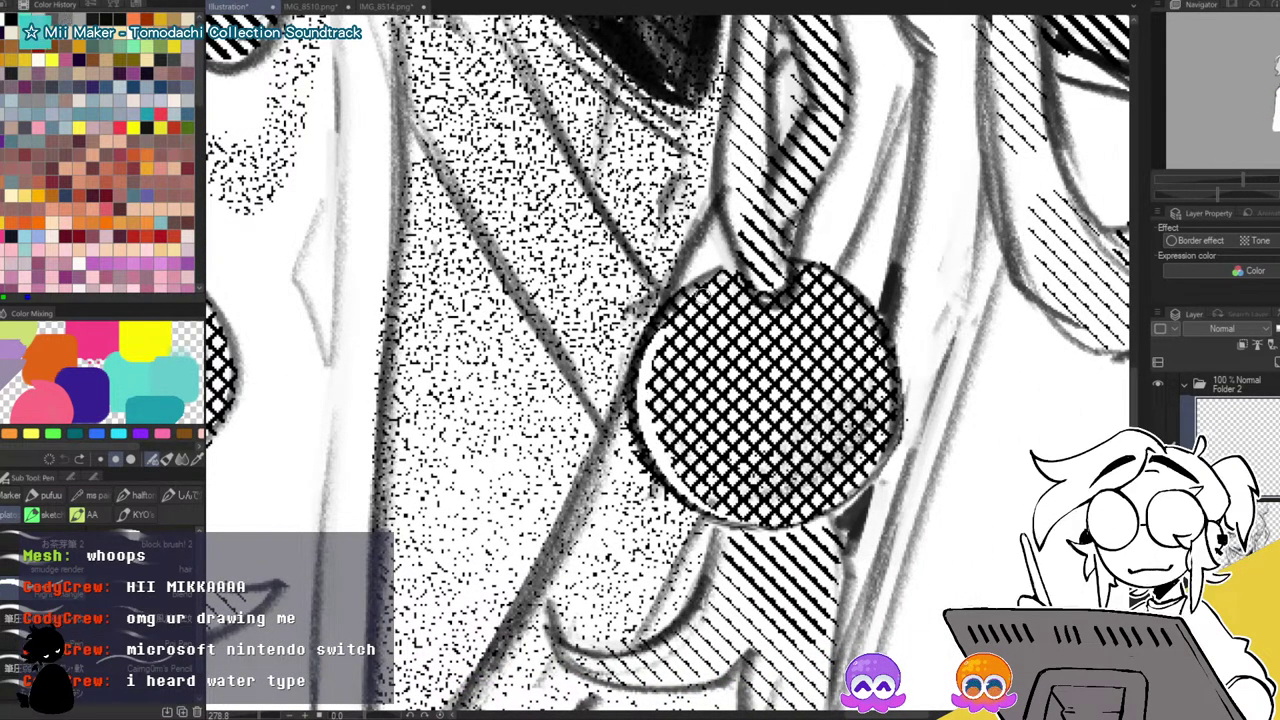
pyautogui.moveTo(662, 345)
pyautogui.mouseDown()
pyautogui.moveTo(735, 276)
pyautogui.moveTo(794, 306)
pyautogui.mouseUp()
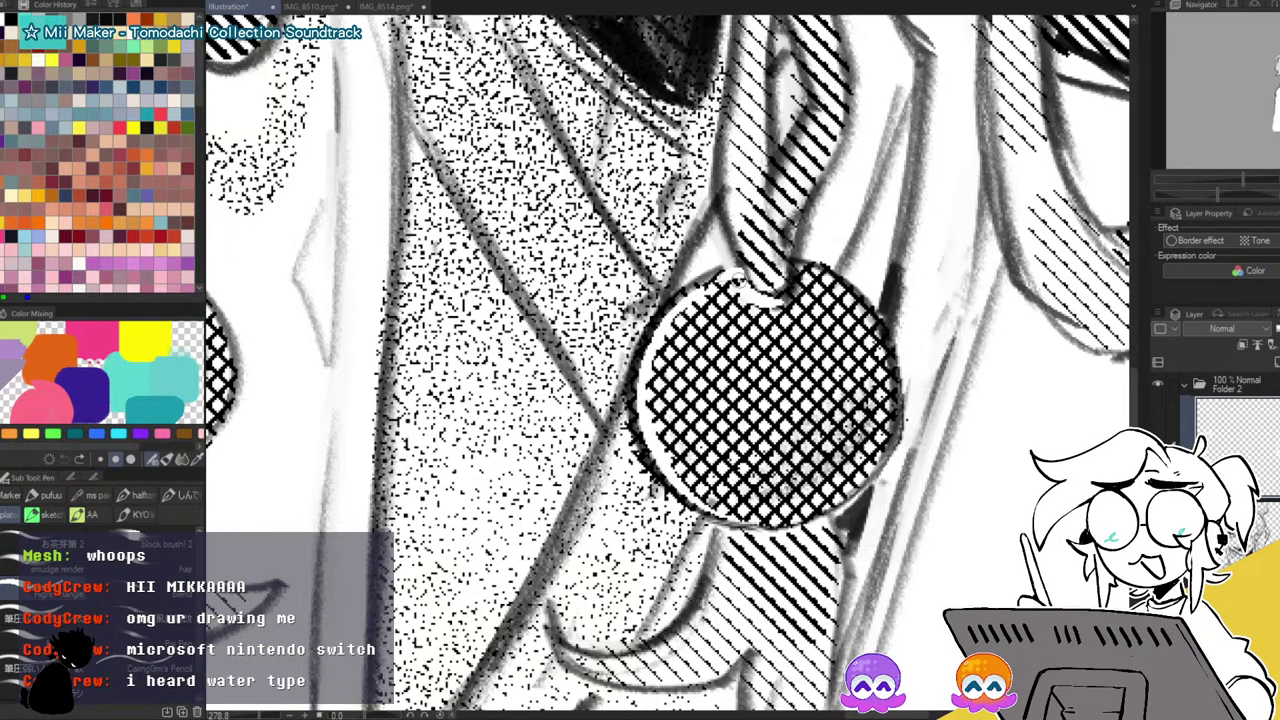
pyautogui.moveTo(706, 294); pyautogui.dragTo(739, 285)
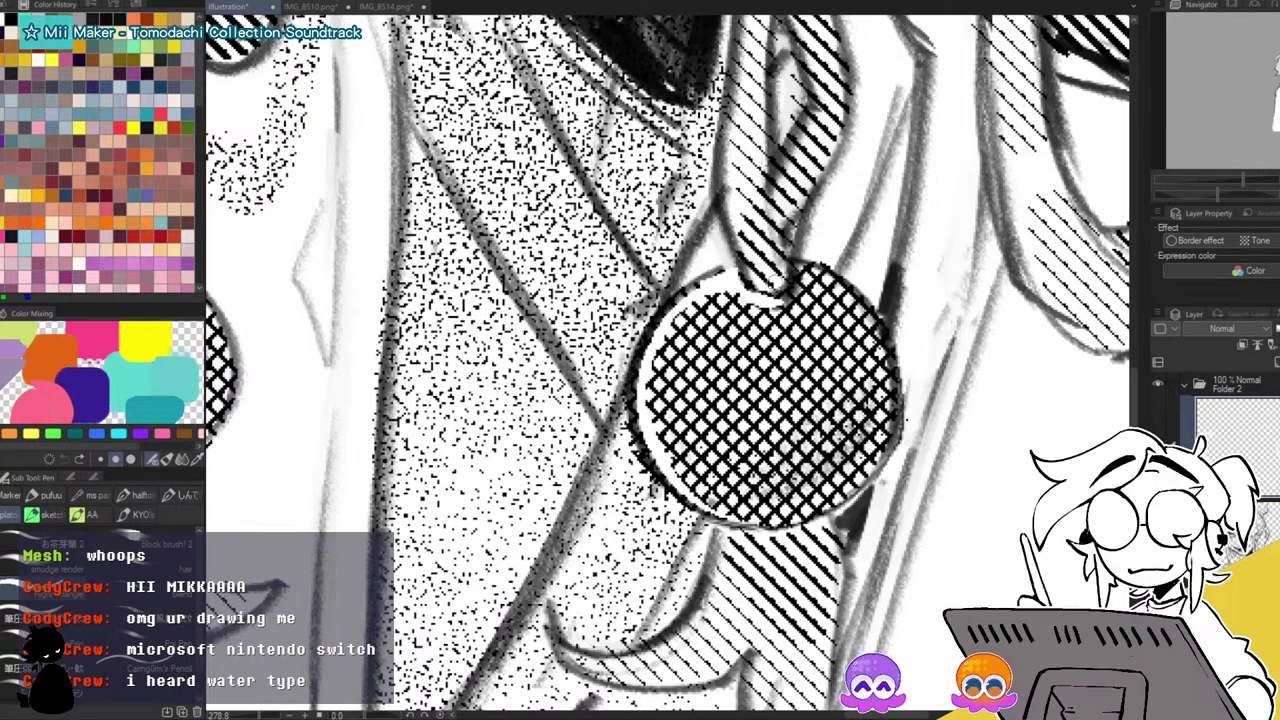
pyautogui.moveTo(706, 344); pyautogui.dragTo(685, 362)
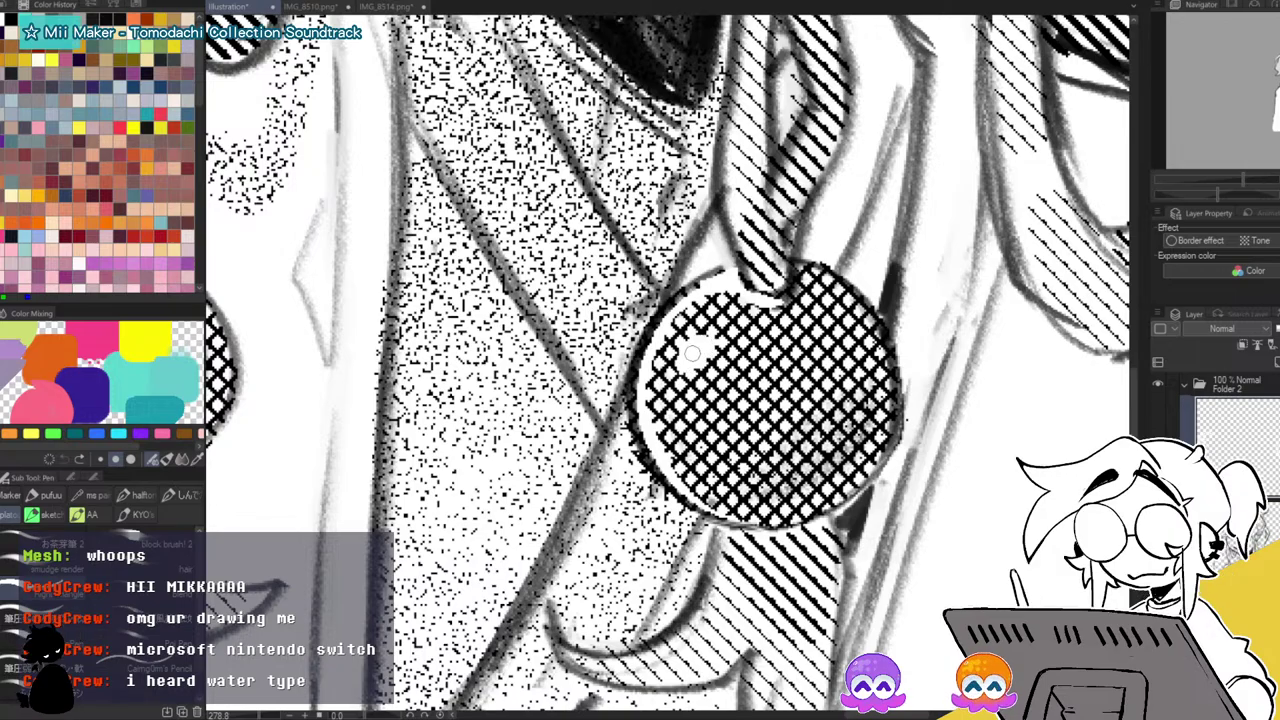
# Paint a white highlight along the upper edge of the hair tie below the topknot.
pyautogui.moveTo(1245, 185)
pyautogui.mouseDown()
pyautogui.moveTo(1214, 185)
pyautogui.moveTo(1232, 186)
pyautogui.mouseUp()
pyautogui.moveTo(1275, 104); pyautogui.dragTo(1278, 50)
pyautogui.click(1235, 183)
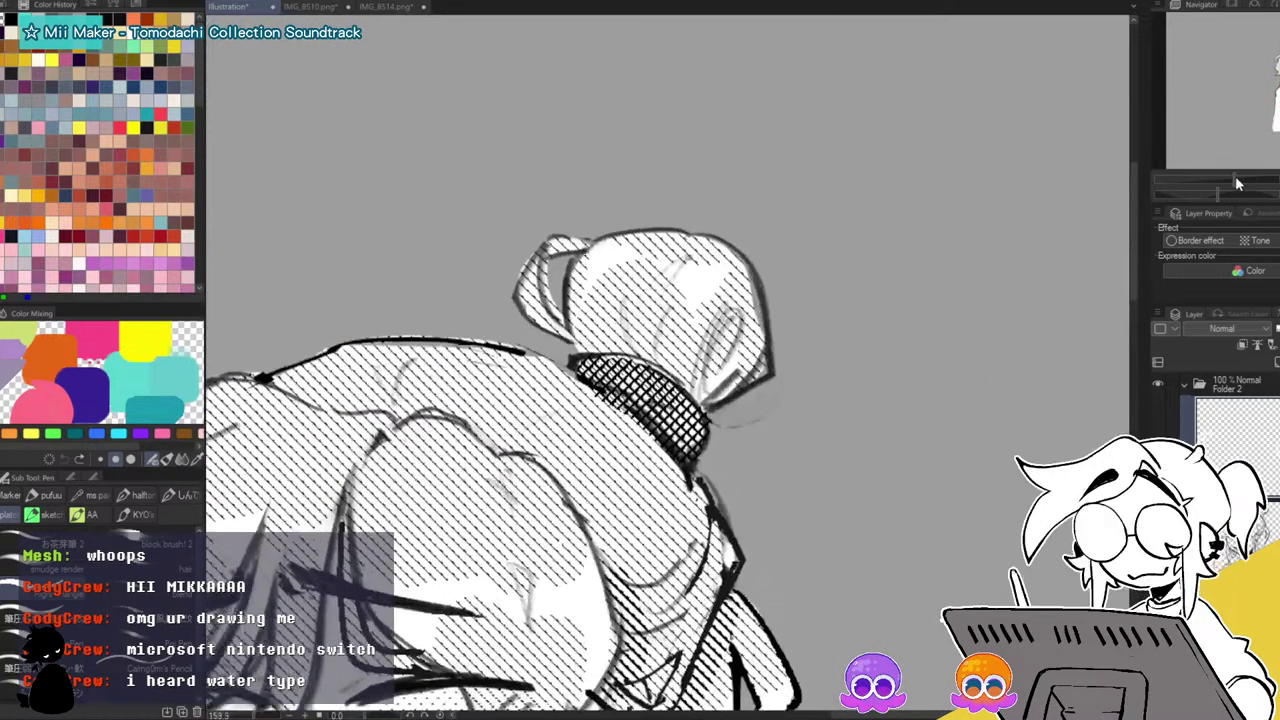
pyautogui.moveTo(1236, 183); pyautogui.dragTo(1247, 183)
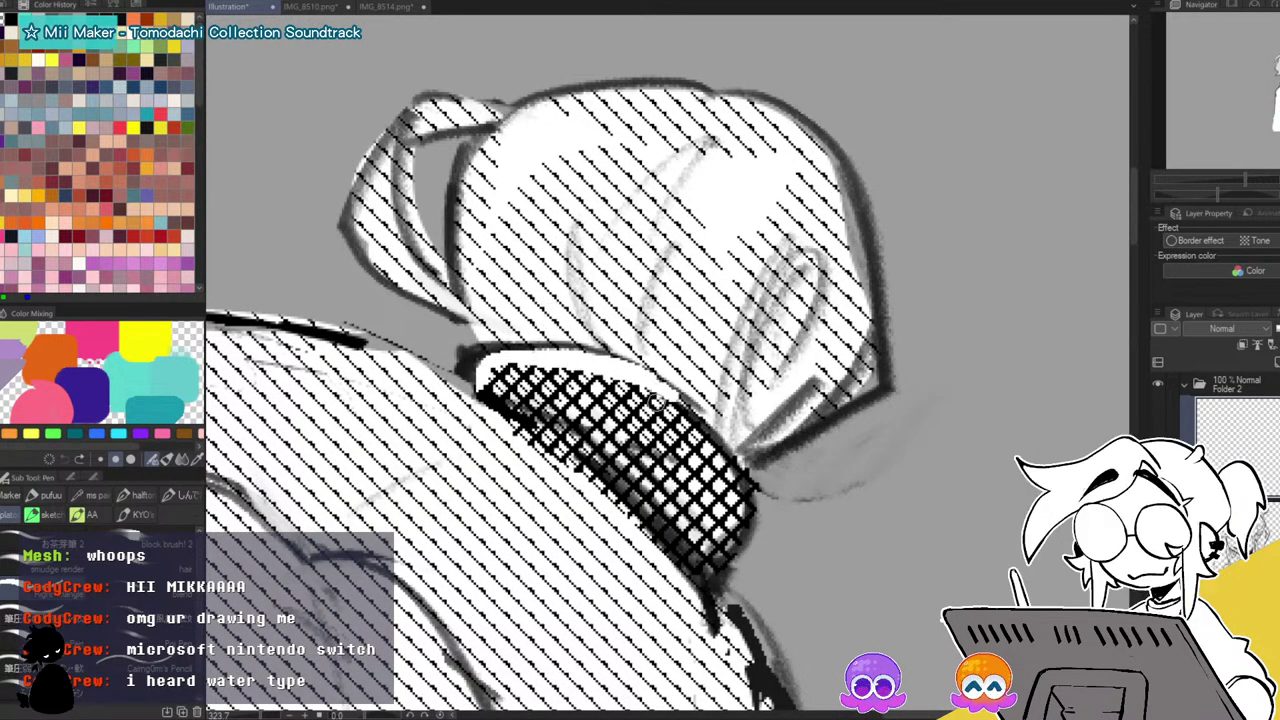
pyautogui.moveTo(598, 448); pyautogui.dragTo(692, 550)
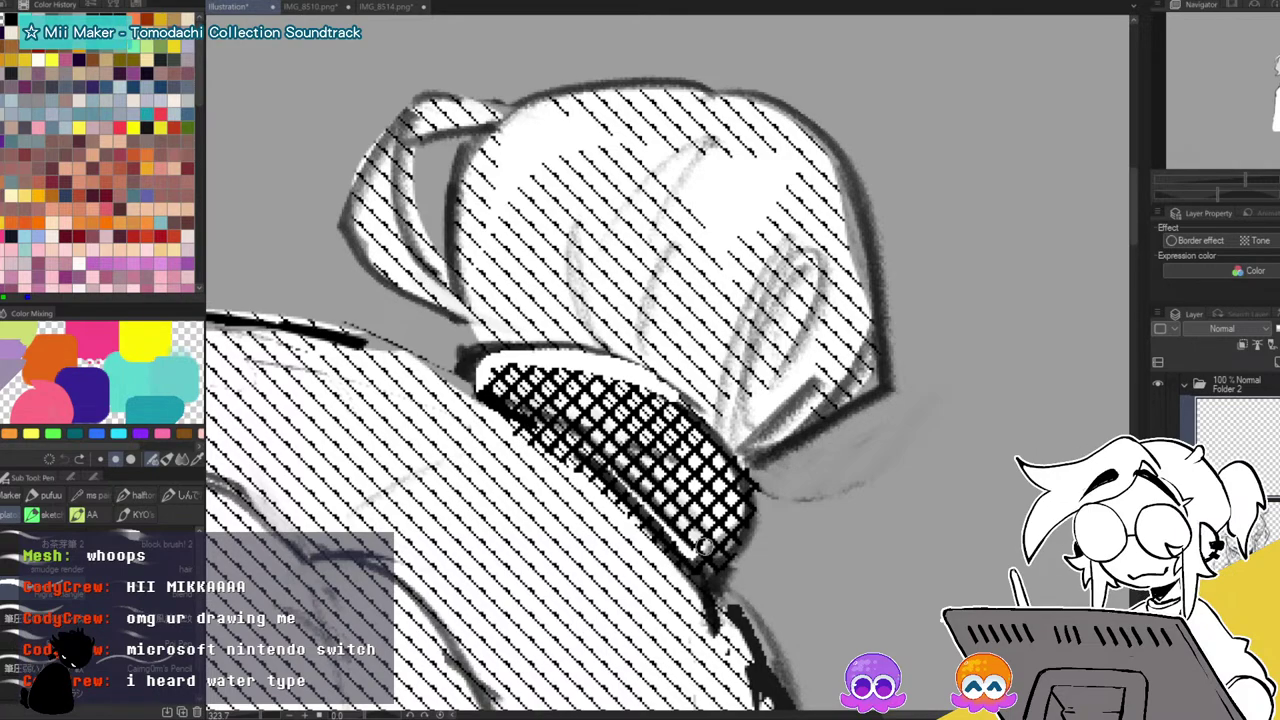
pyautogui.moveTo(1245, 181); pyautogui.dragTo(1218, 183)
pyautogui.moveTo(1277, 52); pyautogui.dragTo(1268, 82)
pyautogui.moveTo(1219, 181); pyautogui.dragTo(1223, 182)
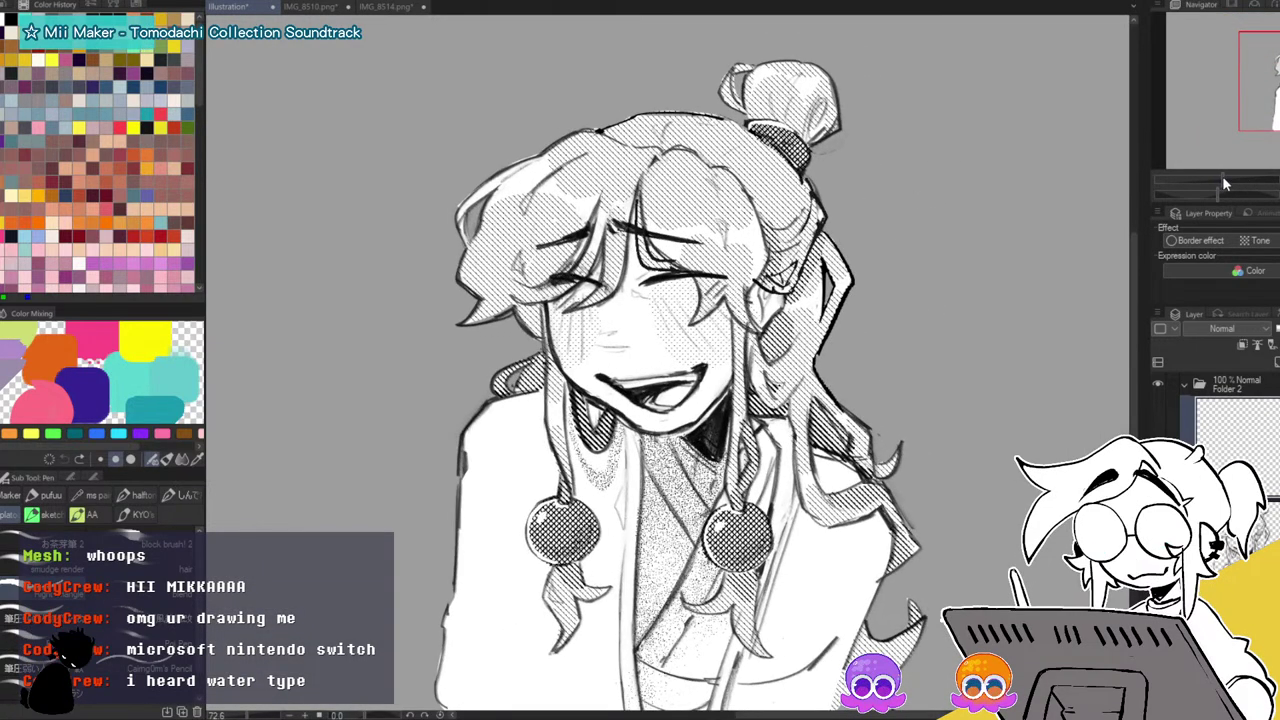
pyautogui.moveTo(1268, 82); pyautogui.dragTo(1268, 85)
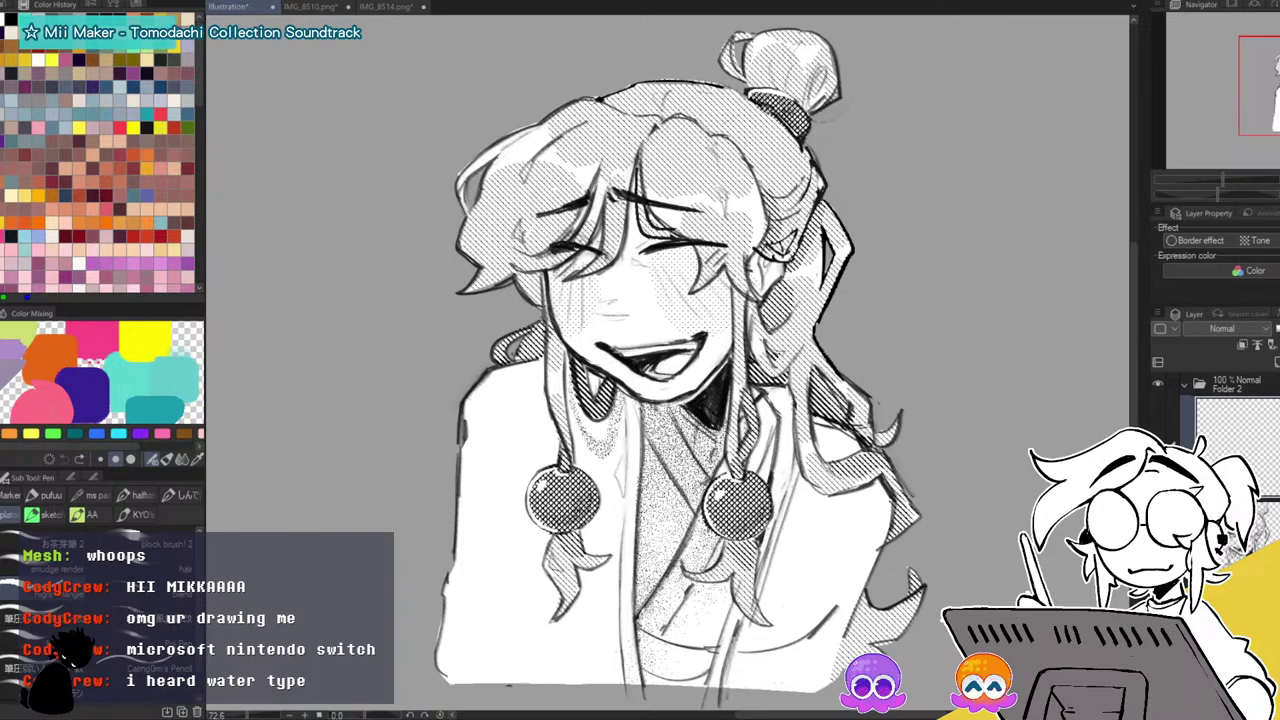
# Shade the robe with a black textured gradient rising from the hem on a clipped layer, using the 汚し brush at size 613.5.
pyautogui.scroll(-4, 1236, 460)
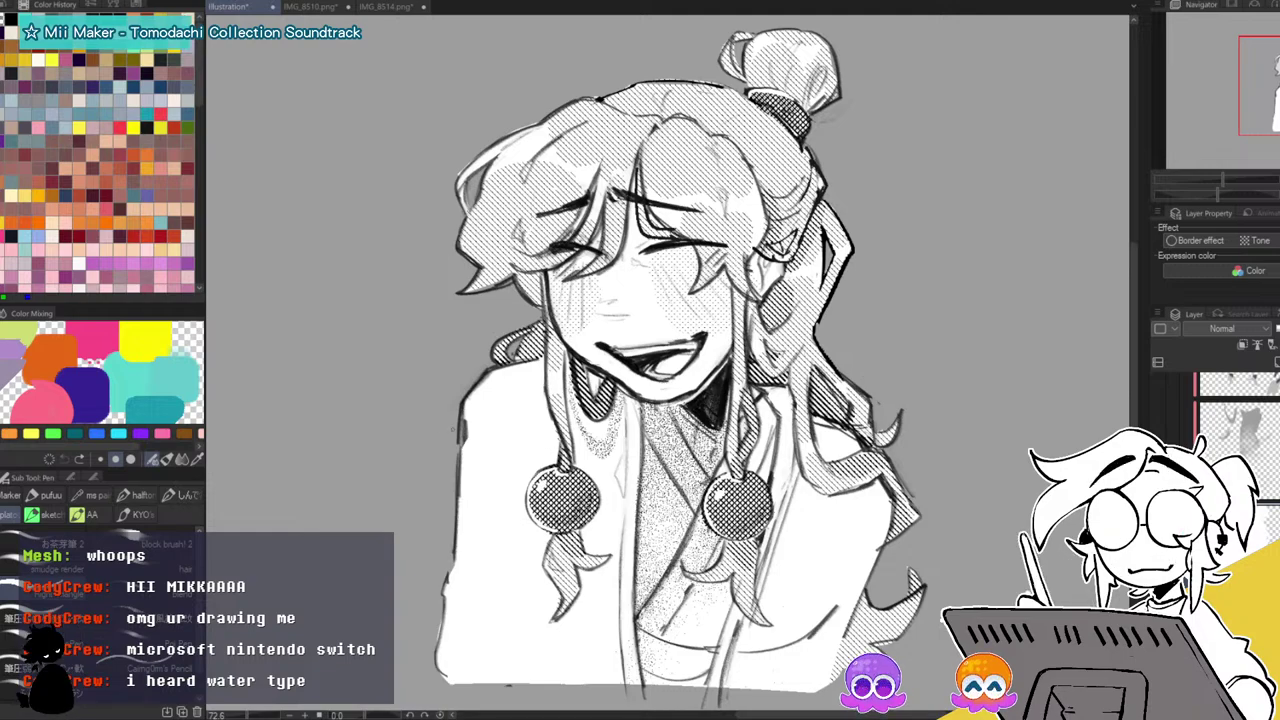
pyautogui.press('b')
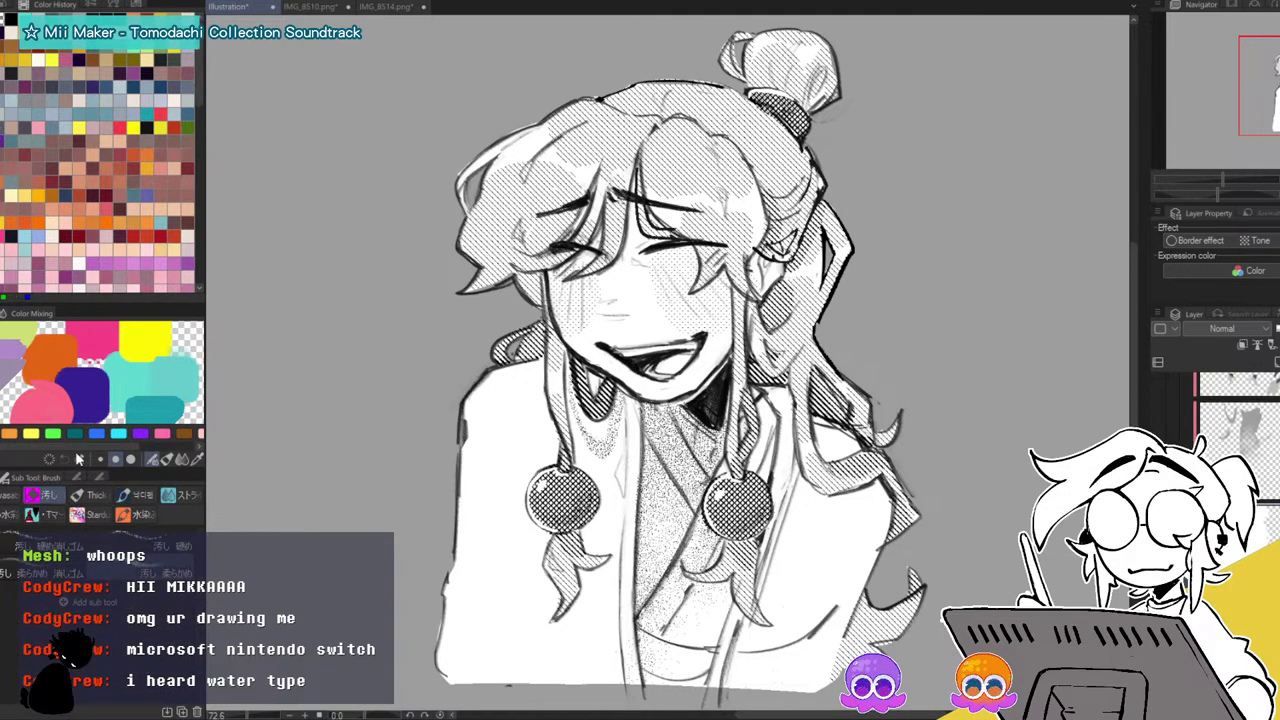
pyautogui.click(71, 477)
pyautogui.moveTo(99, 529); pyautogui.dragTo(110, 530)
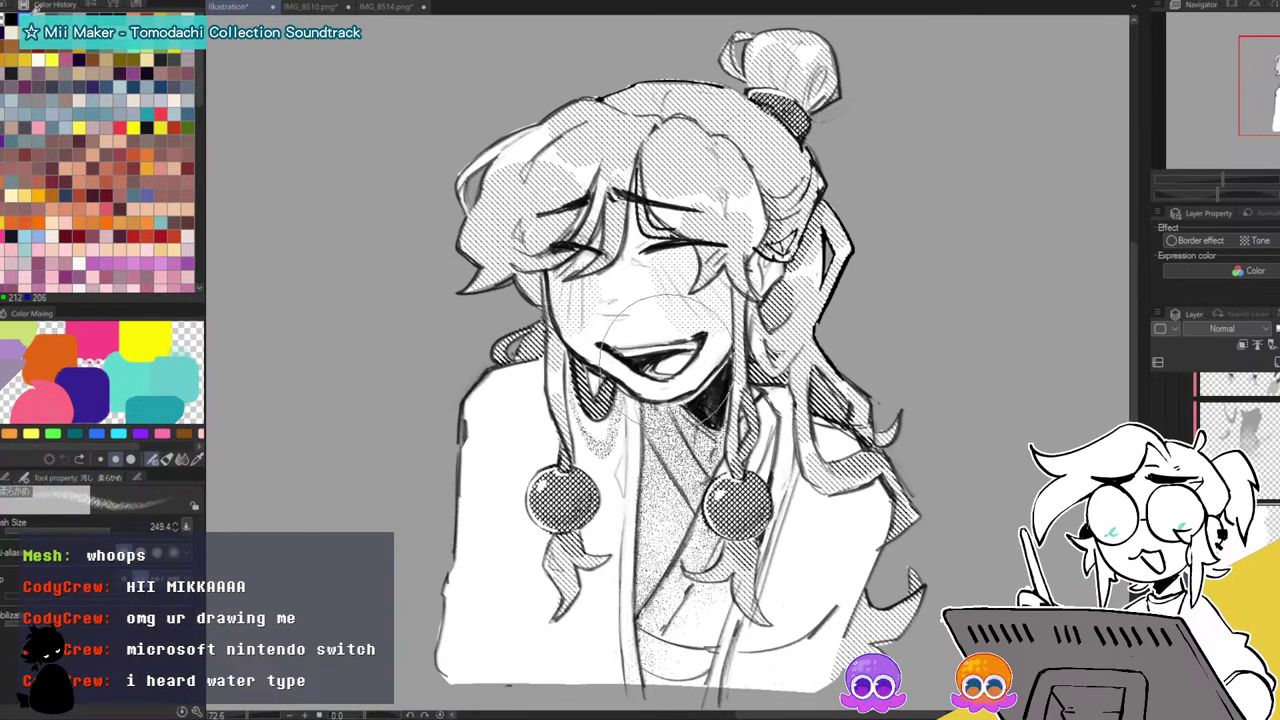
pyautogui.press('x')
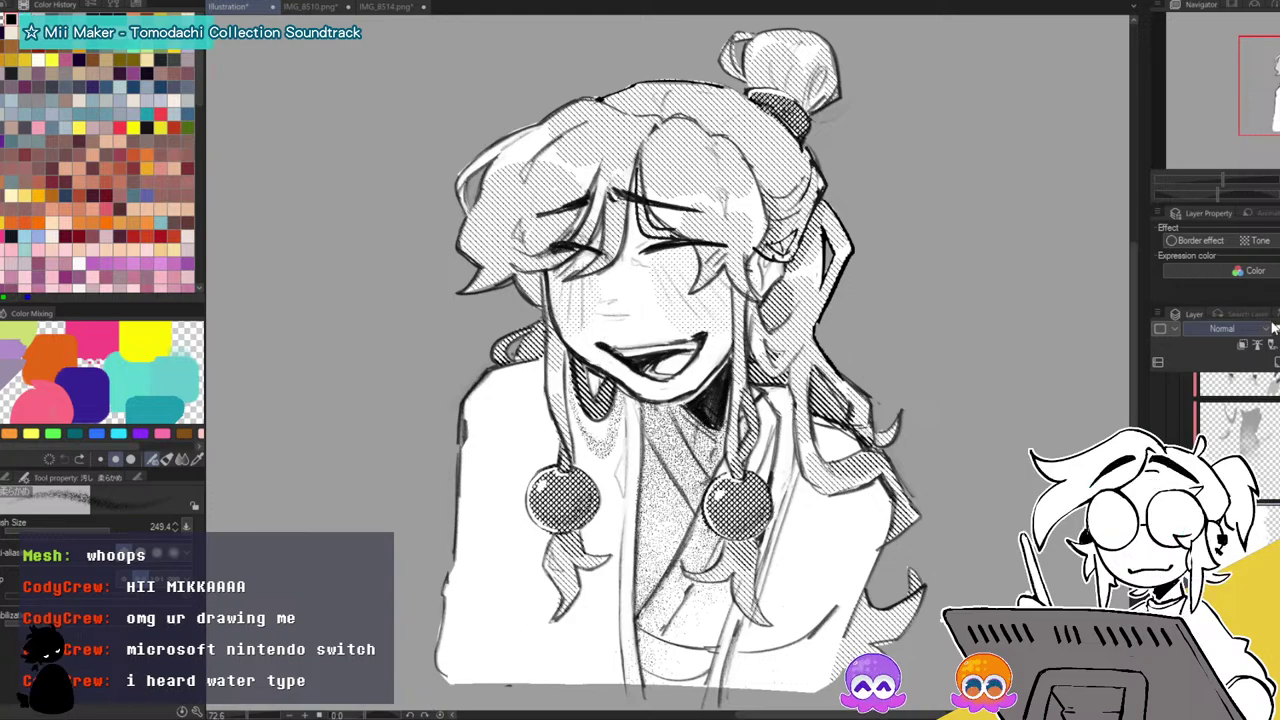
pyautogui.moveTo(907, 594)
pyautogui.mouseDown()
pyautogui.moveTo(794, 661)
pyautogui.moveTo(859, 651)
pyautogui.moveTo(739, 688)
pyautogui.moveTo(941, 566)
pyautogui.moveTo(814, 653)
pyautogui.moveTo(597, 683)
pyautogui.moveTo(644, 668)
pyautogui.moveTo(417, 605)
pyautogui.moveTo(419, 576)
pyautogui.moveTo(441, 555)
pyautogui.moveTo(449, 465)
pyautogui.moveTo(637, 651)
pyautogui.moveTo(487, 594)
pyautogui.mouseUp()
pyautogui.moveTo(110, 529); pyautogui.dragTo(121, 529)
pyautogui.moveTo(400, 650); pyautogui.dragTo(720, 690)
pyautogui.moveTo(400, 450)
pyautogui.mouseDown()
pyautogui.moveTo(486, 655)
pyautogui.moveTo(830, 610)
pyautogui.mouseUp()
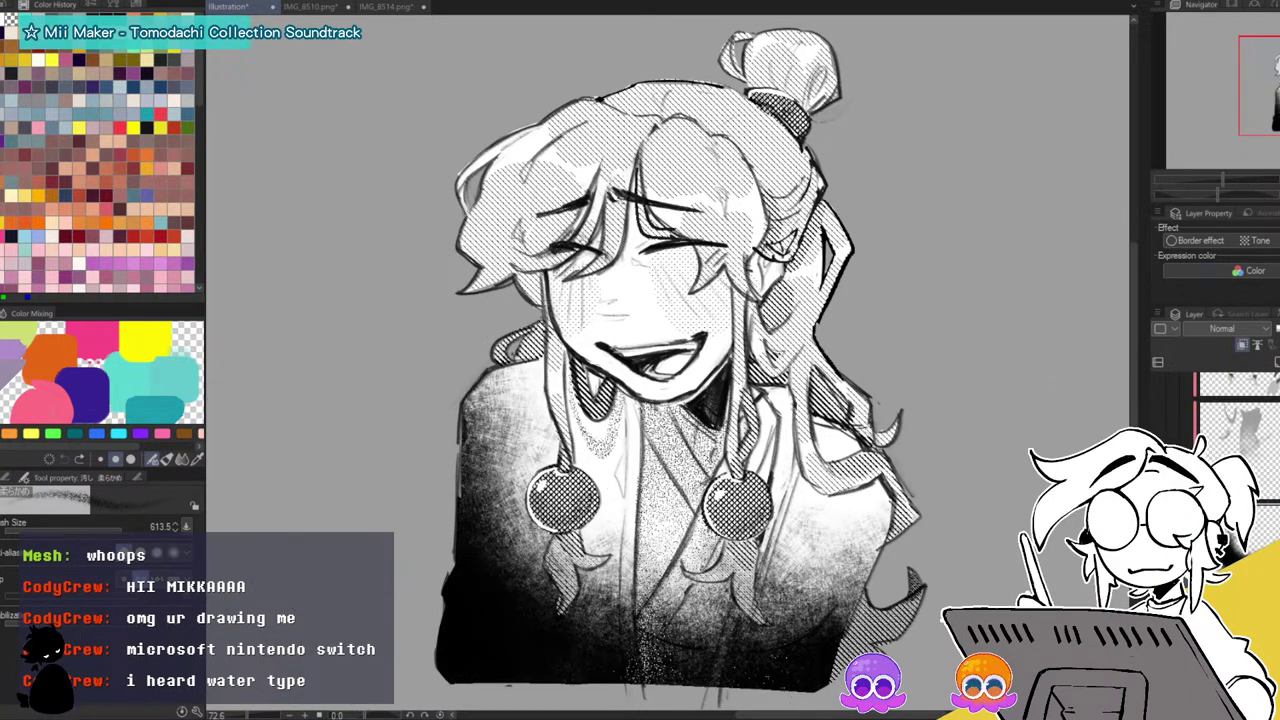
# Compare the robe with and without the black gradient by stepping back and forth through the last strokes.
pyautogui.hotkey('ctrl', 'z')
pyautogui.hotkey('ctrl', 'z')
pyautogui.hotkey('ctrl', 'z')
pyautogui.hotkey('ctrl', 'z')
pyautogui.hotkey('ctrl', 'z')
pyautogui.hotkey('ctrl', 'y')
pyautogui.hotkey('ctrl', 'y')
pyautogui.hotkey('ctrl', 'y')
pyautogui.hotkey('ctrl', 'y')
pyautogui.hotkey('ctrl', 'y')
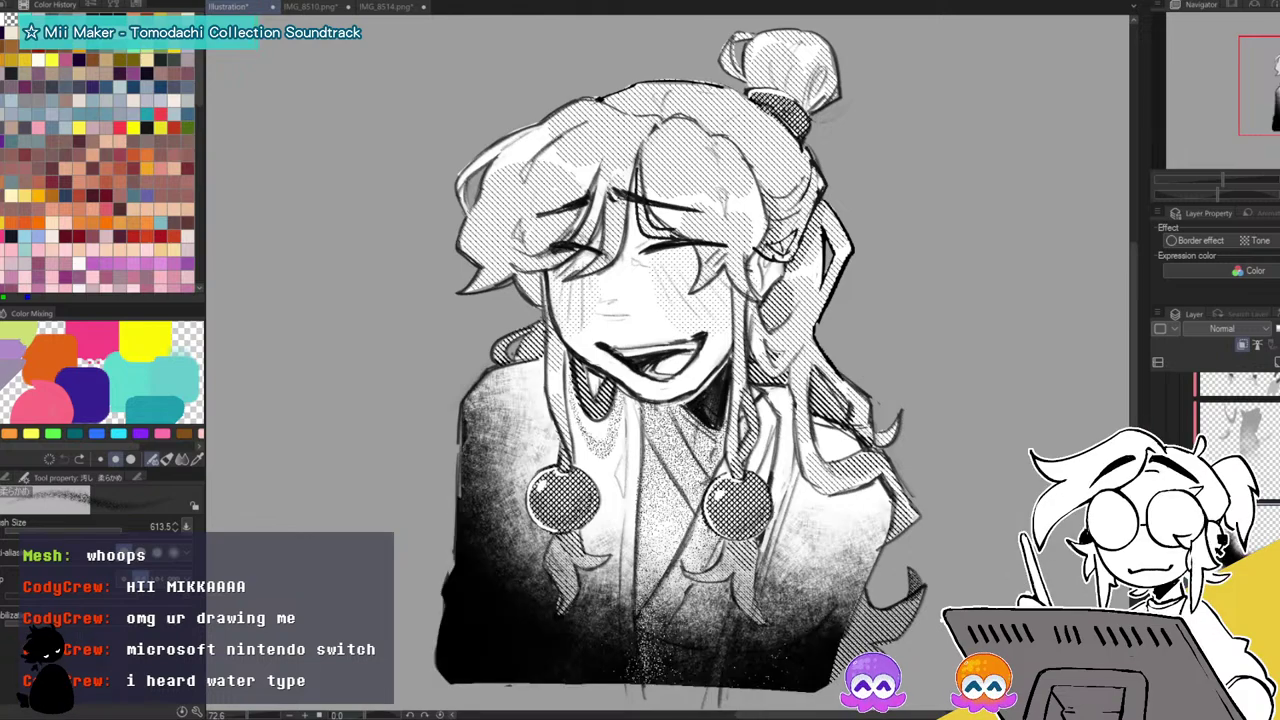
# Lighten the black gradient over the chest and sleeves, leaving grainy shading along the robe's hem.
pyautogui.moveTo(619, 445)
pyautogui.mouseDown()
pyautogui.moveTo(583, 540)
pyautogui.moveTo(513, 555)
pyautogui.moveTo(643, 550)
pyautogui.moveTo(793, 495)
pyautogui.moveTo(803, 560)
pyautogui.moveTo(671, 570)
pyautogui.moveTo(571, 515)
pyautogui.moveTo(566, 448)
pyautogui.moveTo(566, 545)
pyautogui.moveTo(800, 470)
pyautogui.mouseUp()
pyautogui.moveTo(680, 540)
pyautogui.mouseDown()
pyautogui.moveTo(568, 563)
pyautogui.moveTo(620, 620)
pyautogui.moveTo(800, 620)
pyautogui.moveTo(850, 475)
pyautogui.mouseUp()
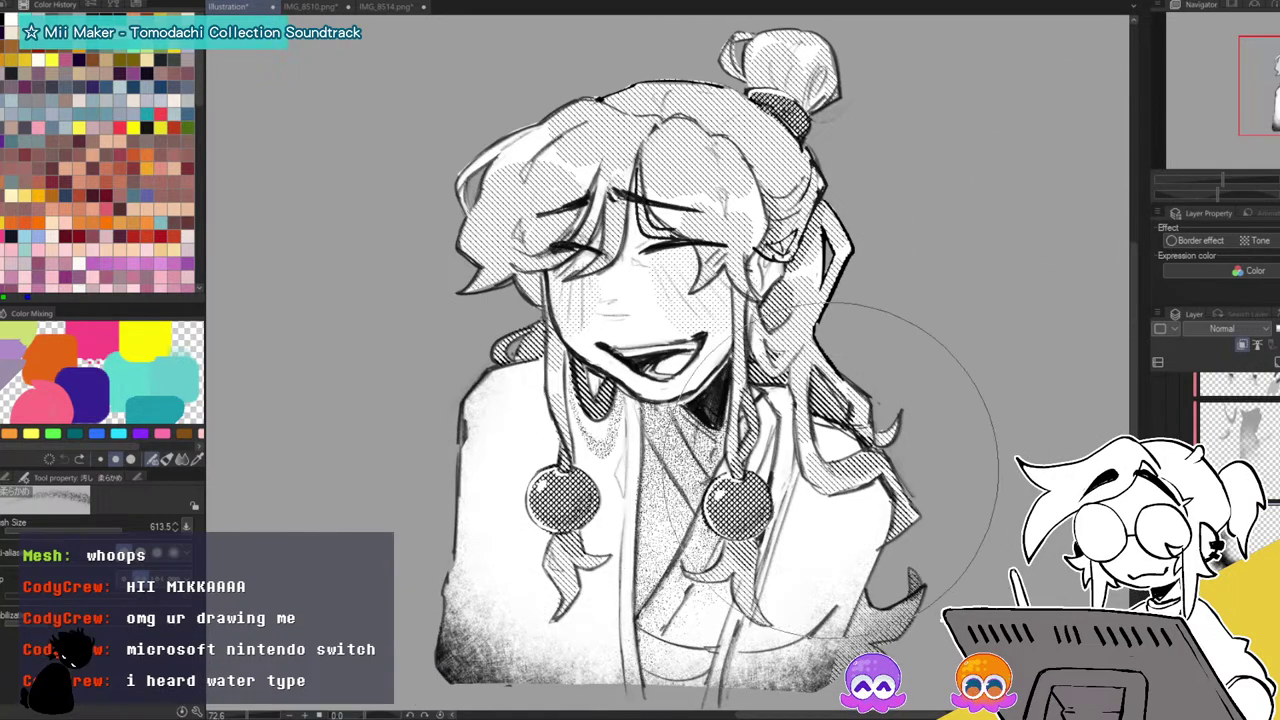
pyautogui.moveTo(430, 525)
pyautogui.mouseDown()
pyautogui.moveTo(455, 625)
pyautogui.moveTo(545, 685)
pyautogui.moveTo(555, 665)
pyautogui.moveTo(485, 645)
pyautogui.moveTo(508, 652)
pyautogui.moveTo(530, 630)
pyautogui.moveTo(455, 493)
pyautogui.moveTo(443, 440)
pyautogui.moveTo(500, 350)
pyautogui.moveTo(528, 425)
pyautogui.moveTo(616, 524)
pyautogui.mouseUp()
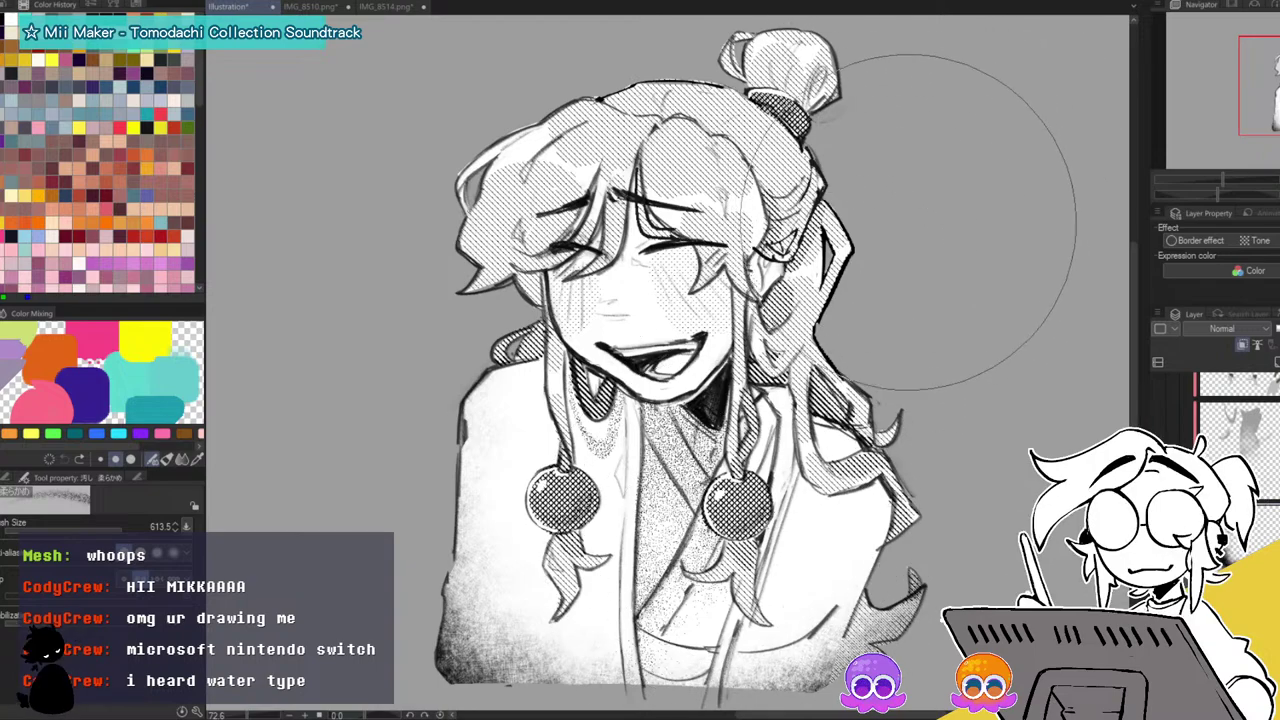
# Try dark textured strokes over the back hair and the shoulder below it, and undo back to the full black gradient.
pyautogui.moveTo(922, 252); pyautogui.dragTo(890, 284)
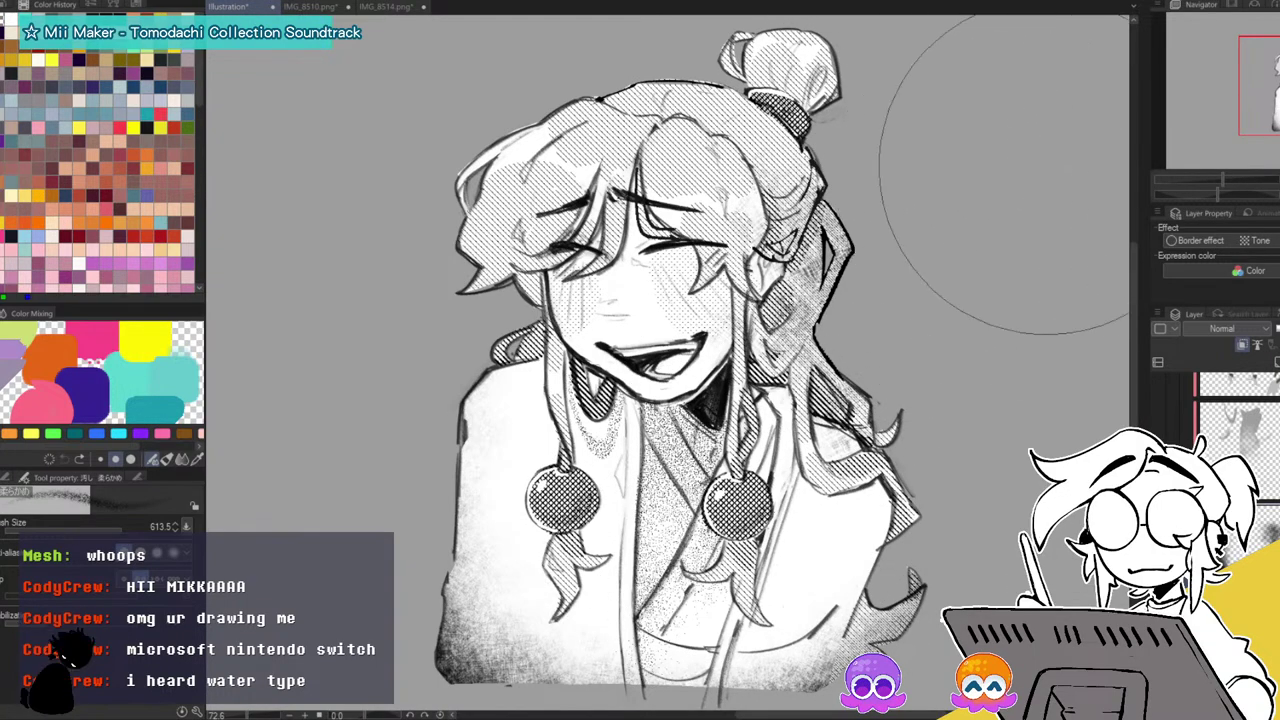
pyautogui.hotkey('ctrl', 'z')
pyautogui.moveTo(949, 582)
pyautogui.mouseDown()
pyautogui.moveTo(966, 646)
pyautogui.moveTo(840, 600)
pyautogui.moveTo(930, 420)
pyautogui.moveTo(780, 500)
pyautogui.moveTo(920, 430)
pyautogui.mouseUp()
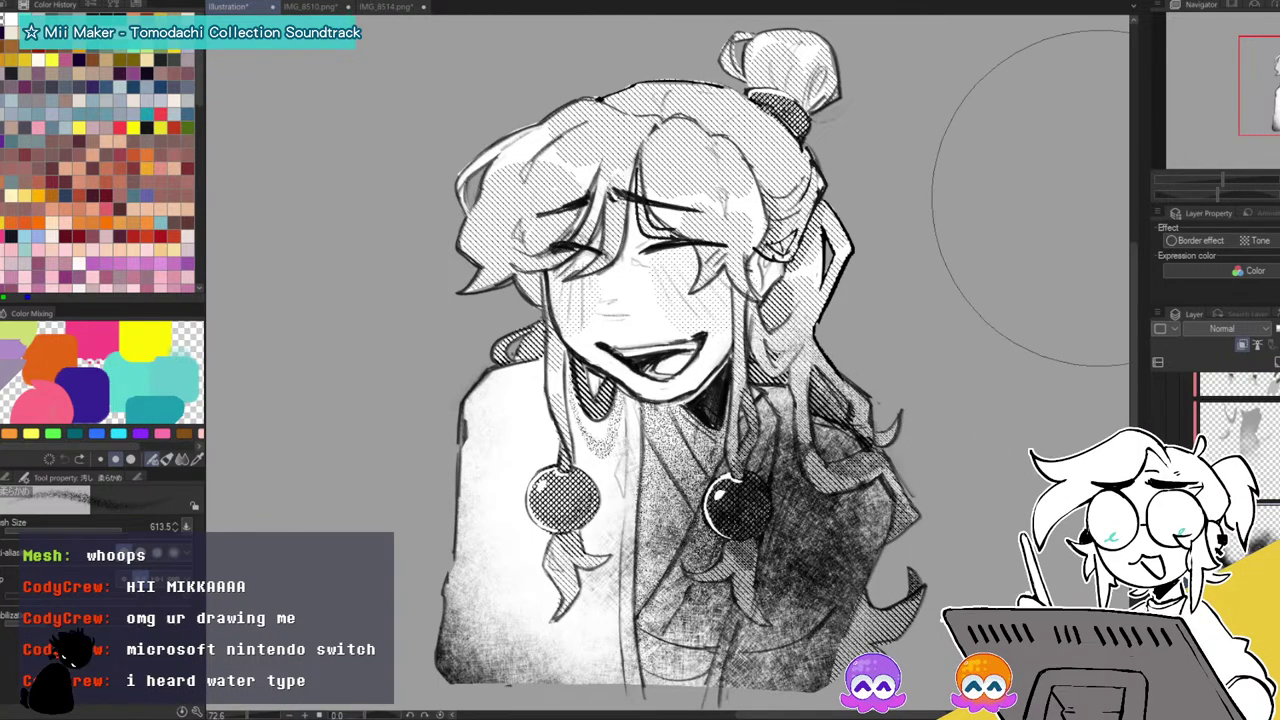
pyautogui.hotkey('ctrl', 'z')
pyautogui.hotkey('ctrl', 'z')
pyautogui.hotkey('ctrl', 'z')
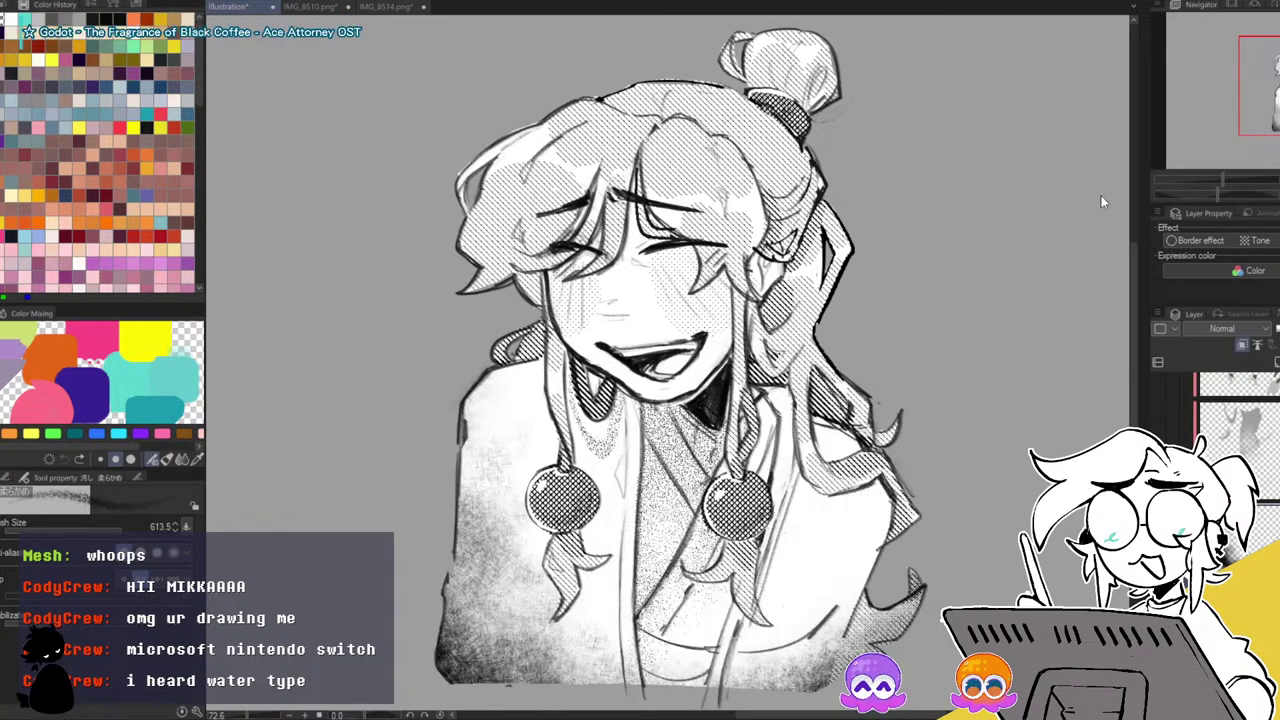
pyautogui.hotkey('ctrl', 'z')
pyautogui.hotkey('ctrl', 'z')
pyautogui.hotkey('ctrl', 'z')
pyautogui.hotkey('ctrl', 'z')
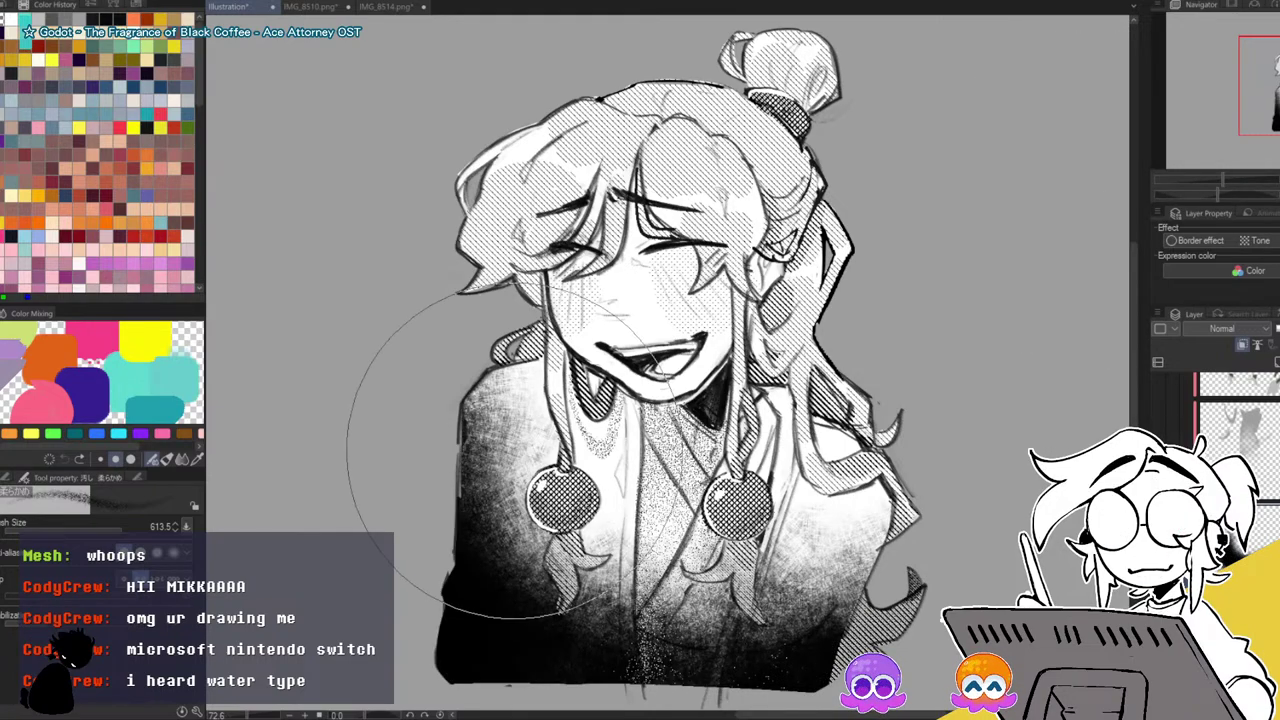
# Lighten the black gradient across the sleeves and chest to faint grainy shading at the hem, undoing the excess strokes.
pyautogui.moveTo(514, 486)
pyautogui.mouseDown()
pyautogui.moveTo(571, 571)
pyautogui.moveTo(630, 560)
pyautogui.moveTo(752, 590)
pyautogui.moveTo(720, 585)
pyautogui.moveTo(760, 560)
pyautogui.moveTo(560, 480)
pyautogui.moveTo(680, 450)
pyautogui.moveTo(560, 610)
pyautogui.moveTo(505, 640)
pyautogui.mouseUp()
pyautogui.moveTo(796, 620)
pyautogui.mouseDown()
pyautogui.moveTo(810, 640)
pyautogui.moveTo(770, 635)
pyautogui.mouseUp()
pyautogui.moveTo(570, 603)
pyautogui.mouseDown()
pyautogui.moveTo(524, 511)
pyautogui.moveTo(609, 426)
pyautogui.moveTo(654, 466)
pyautogui.moveTo(654, 516)
pyautogui.moveTo(620, 587)
pyautogui.mouseUp()
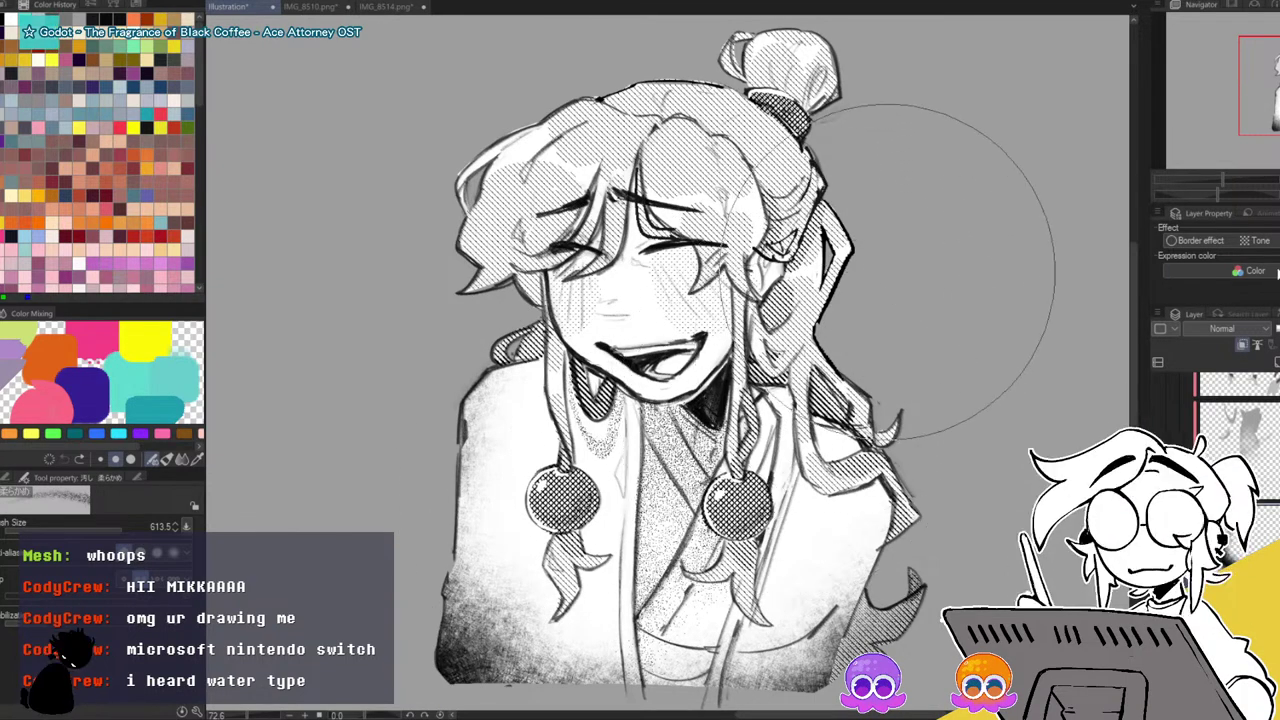
pyautogui.hotkey('ctrl', 'z')
pyautogui.hotkey('ctrl', 'z')
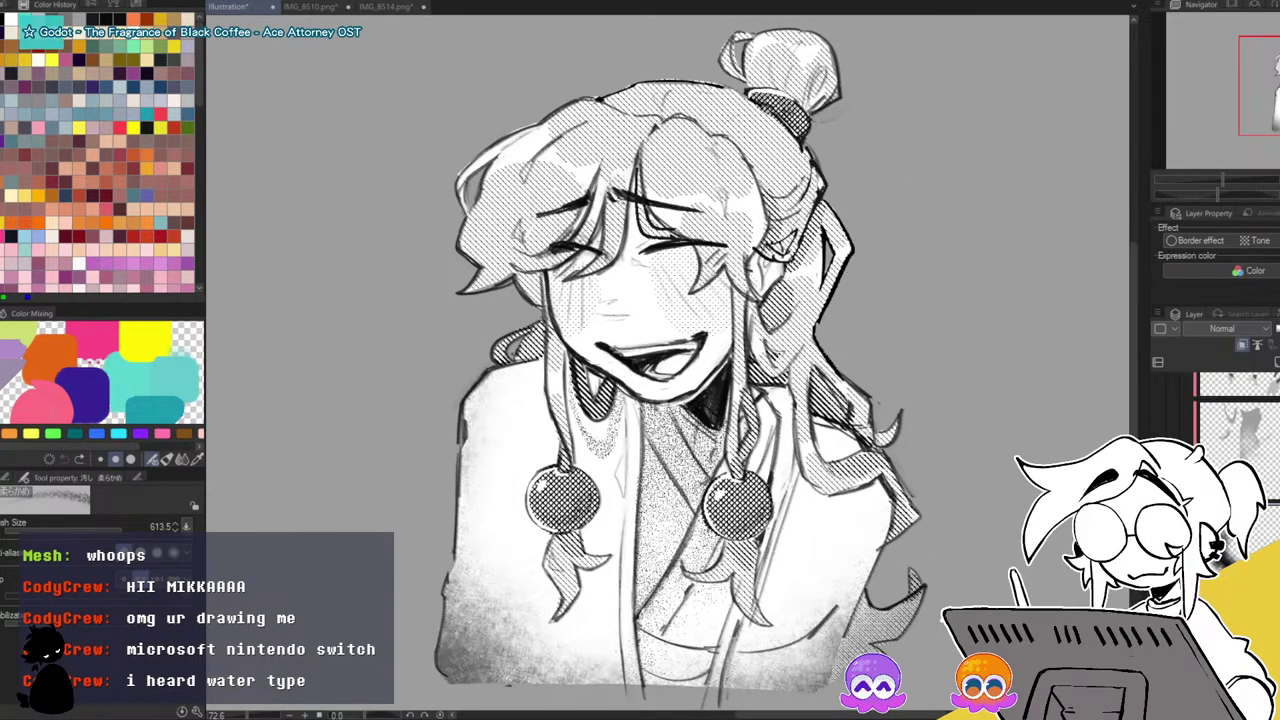
pyautogui.hotkey('ctrl', 'z')
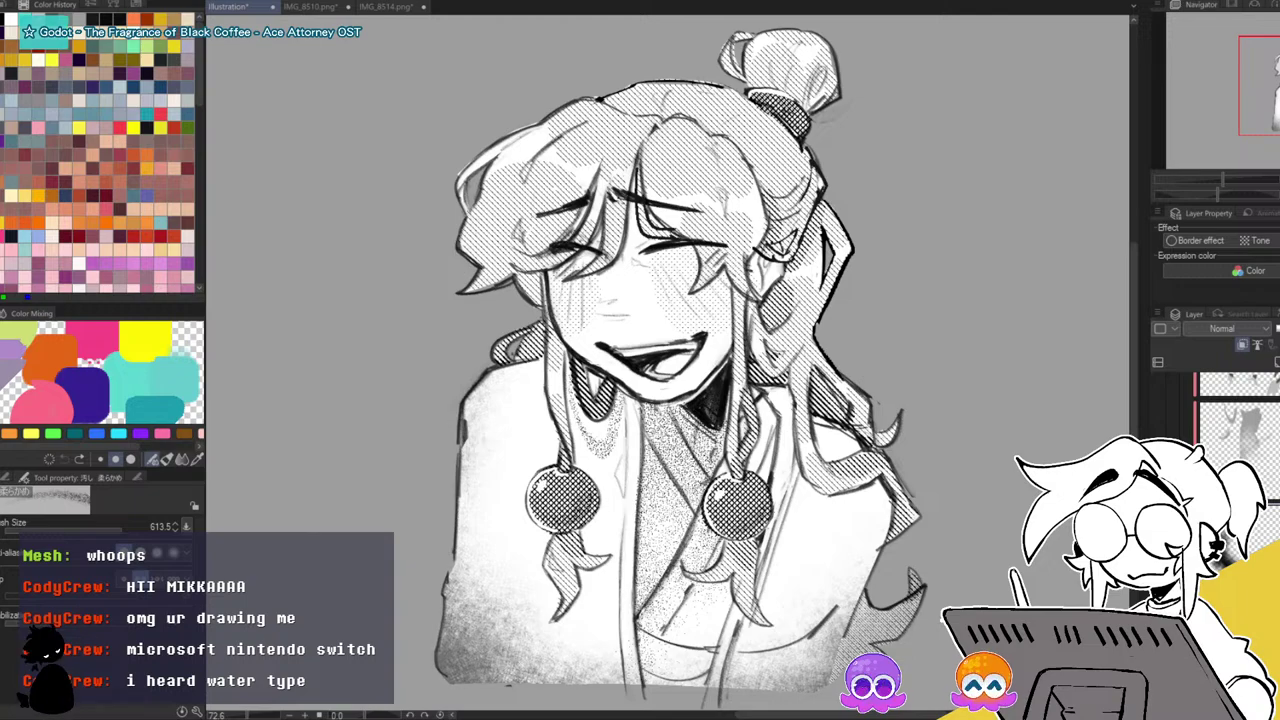
pyautogui.hotkey('ctrl', 'z')
pyautogui.hotkey('ctrl', 'z')
# Try an even grey textured shade over the whole robe, and undo it.
pyautogui.moveTo(506, 422)
pyautogui.mouseDown()
pyautogui.moveTo(497, 548)
pyautogui.moveTo(520, 456)
pyautogui.moveTo(515, 676)
pyautogui.moveTo(562, 407)
pyautogui.moveTo(550, 598)
pyautogui.mouseUp()
pyautogui.moveTo(858, 346)
pyautogui.mouseDown()
pyautogui.moveTo(880, 666)
pyautogui.moveTo(906, 391)
pyautogui.mouseUp()
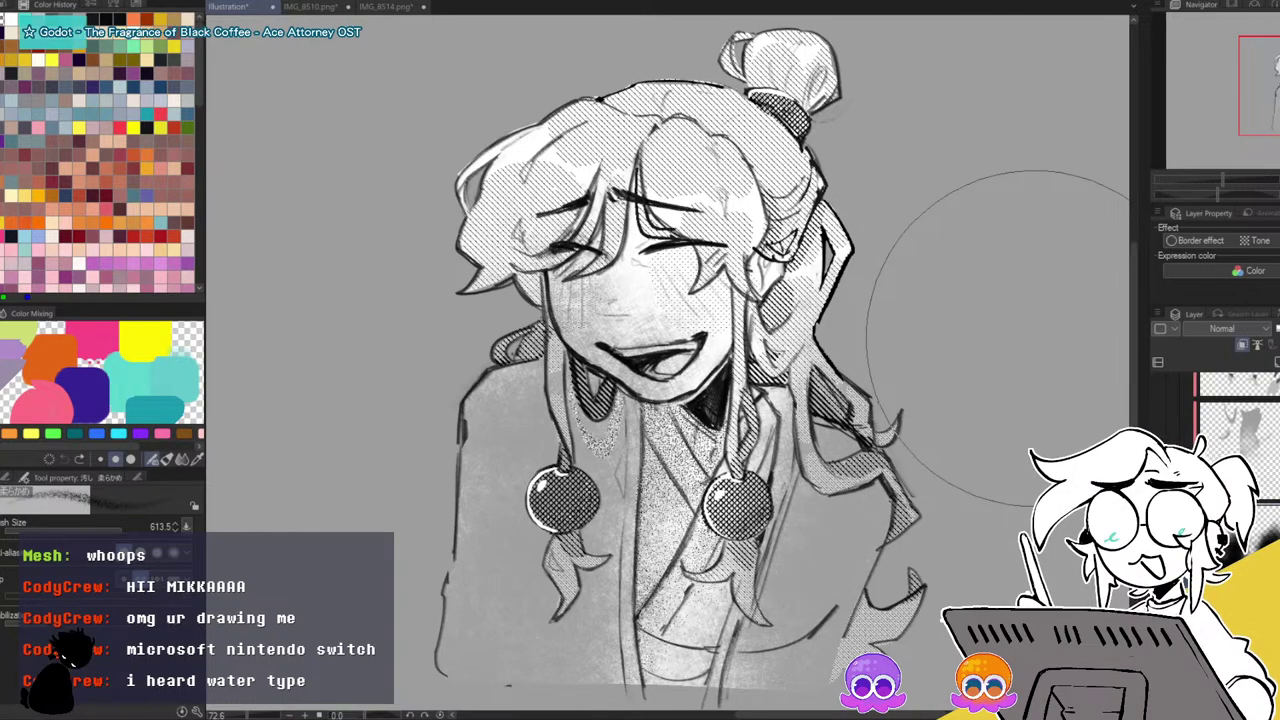
pyautogui.hotkey('ctrl', 'z')
pyautogui.hotkey('ctrl', 'z')
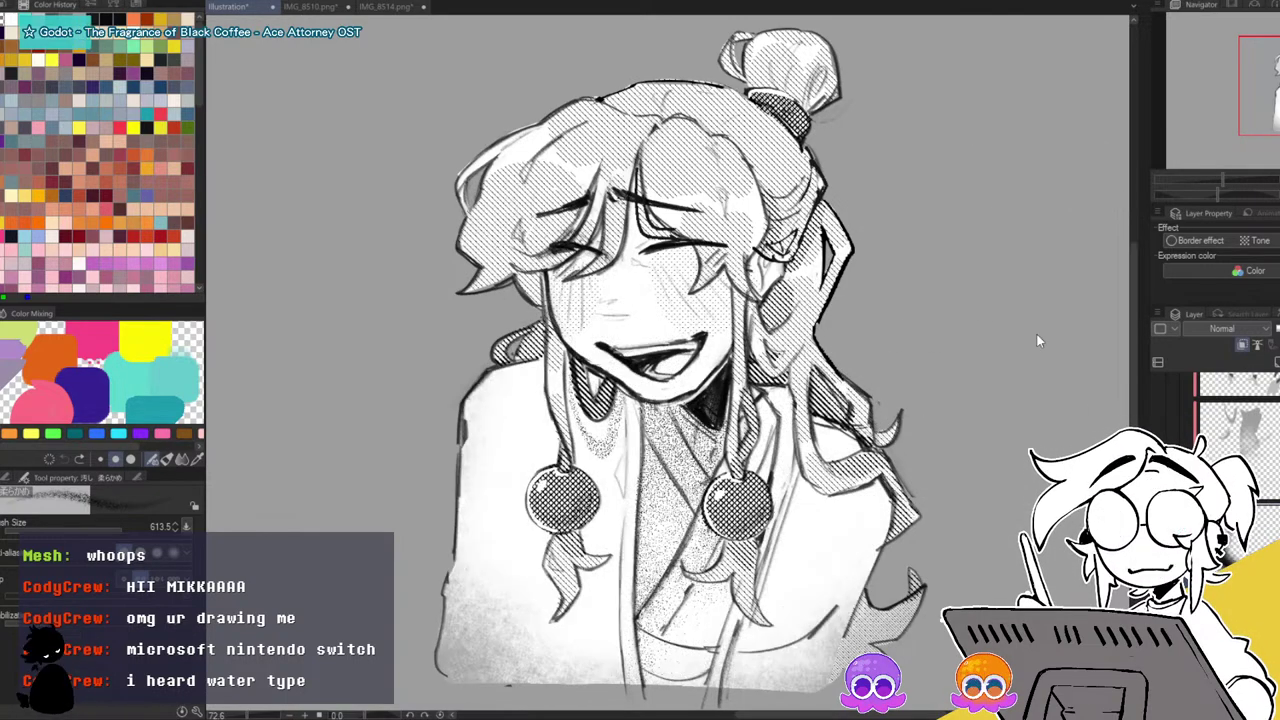
# Try filling both sides of the robe and the collar area solid black with Lasso Fill, and undo the black fills.
pyautogui.click(111, 530)
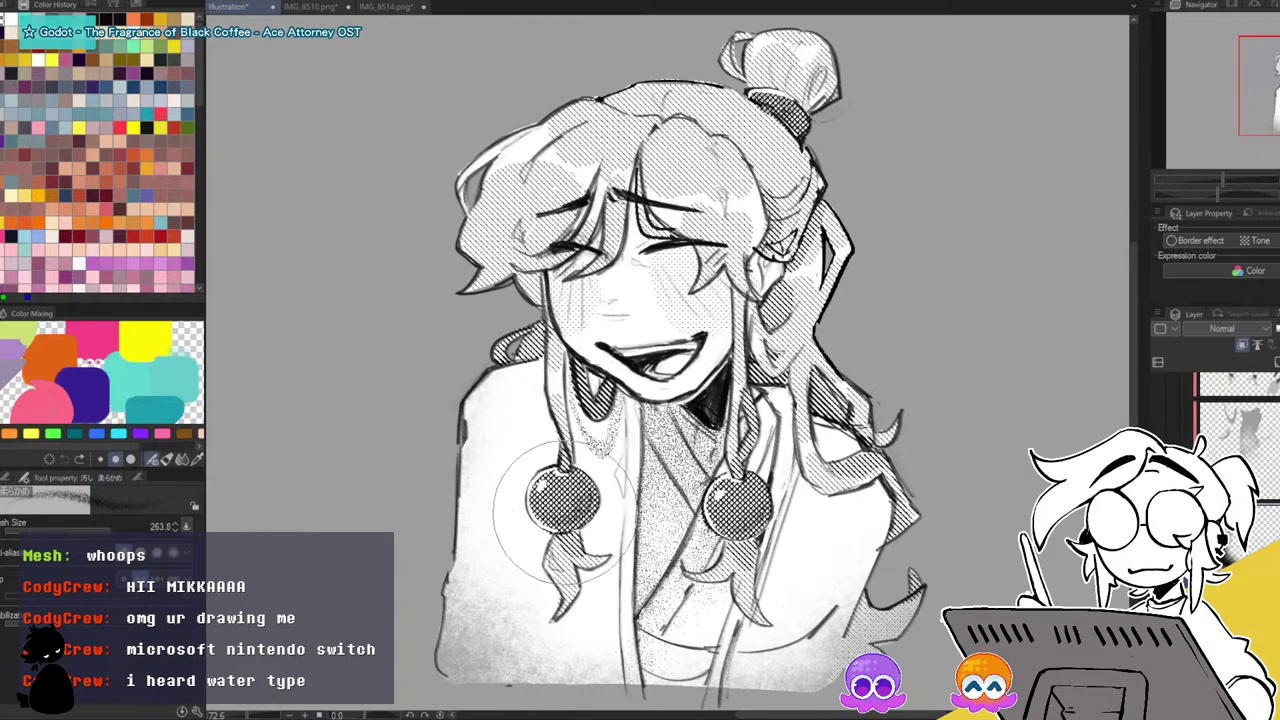
pyautogui.click(91, 531)
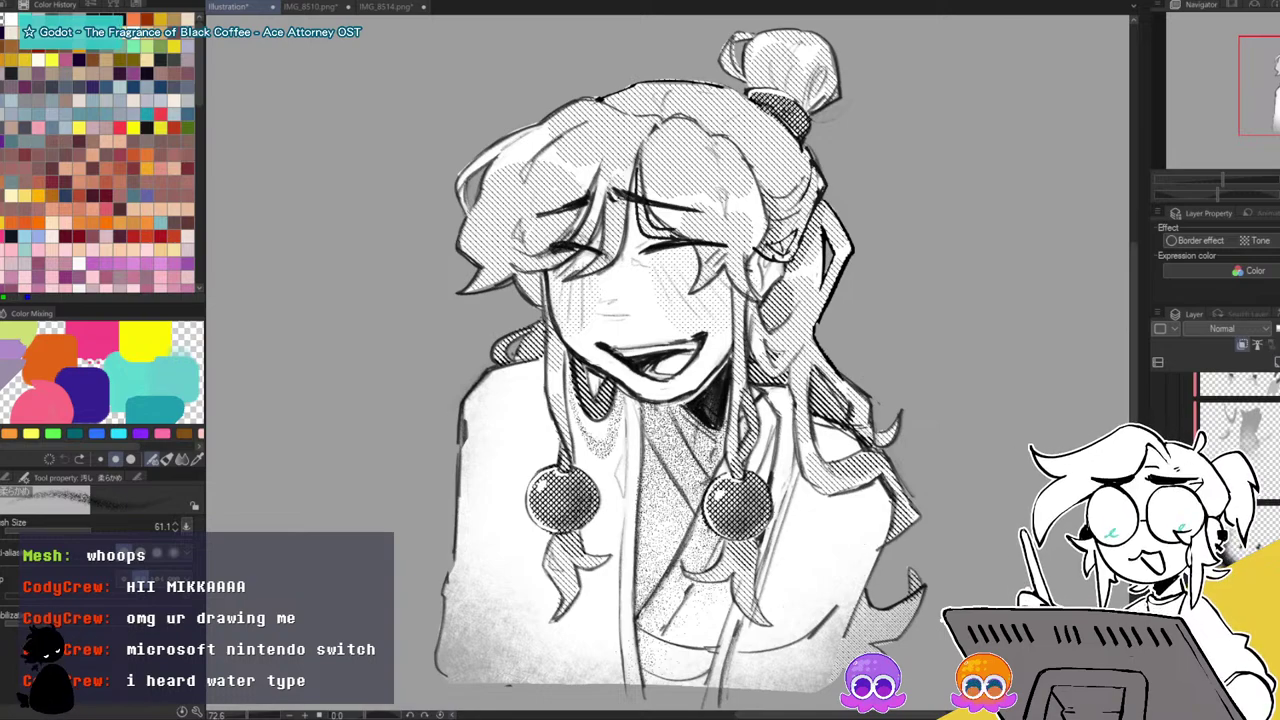
pyautogui.press('u')
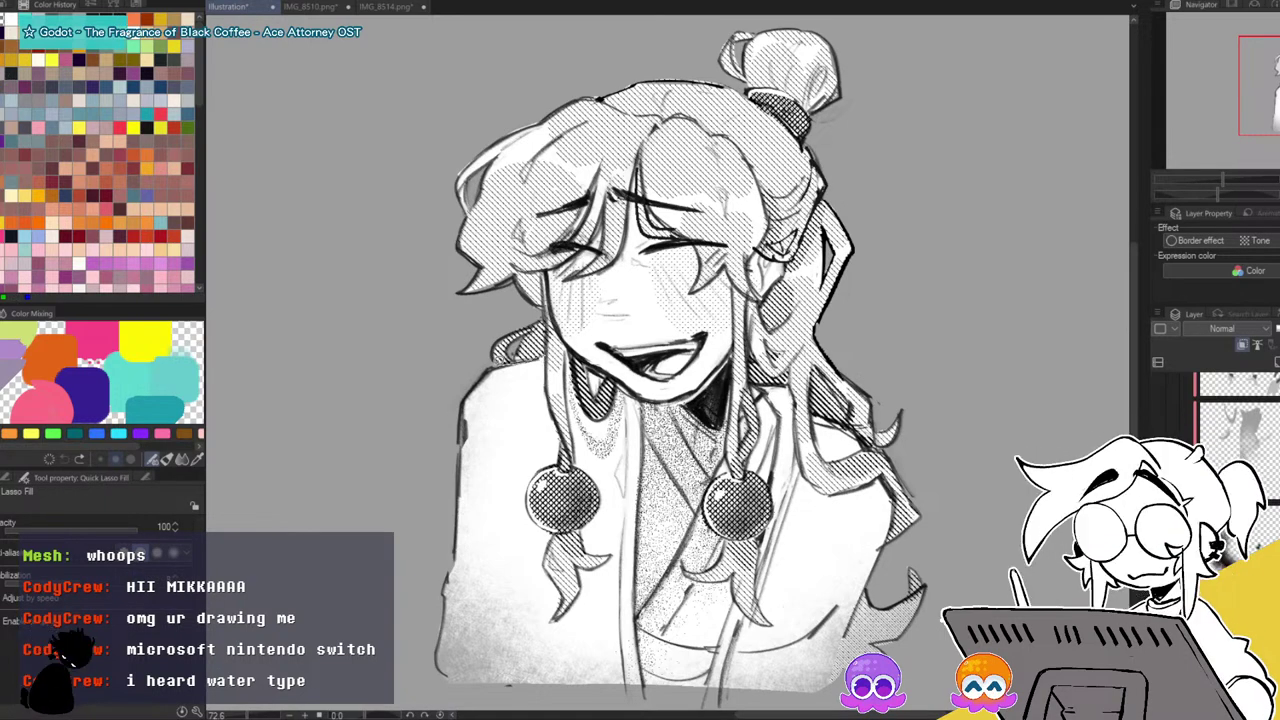
pyautogui.moveTo(400, 685)
pyautogui.mouseDown()
pyautogui.moveTo(630, 706)
pyautogui.moveTo(637, 521)
pyautogui.mouseUp()
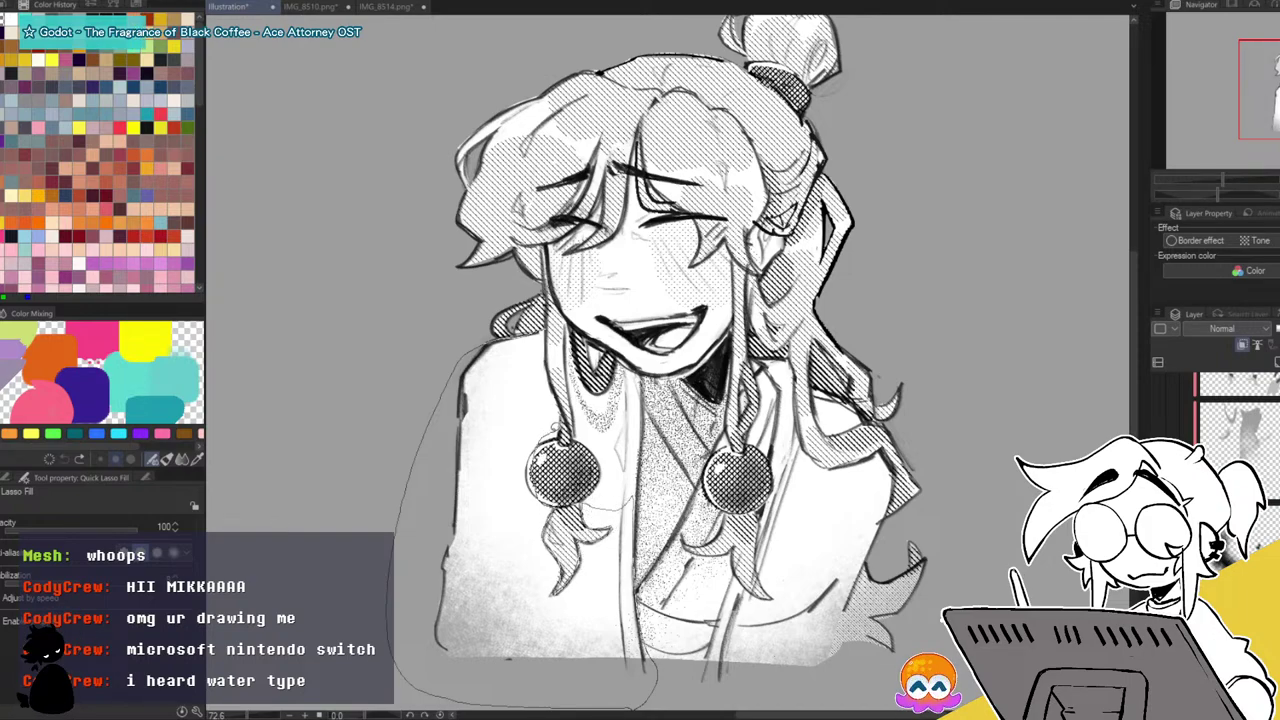
pyautogui.moveTo(437, 372); pyautogui.dragTo(498, 330)
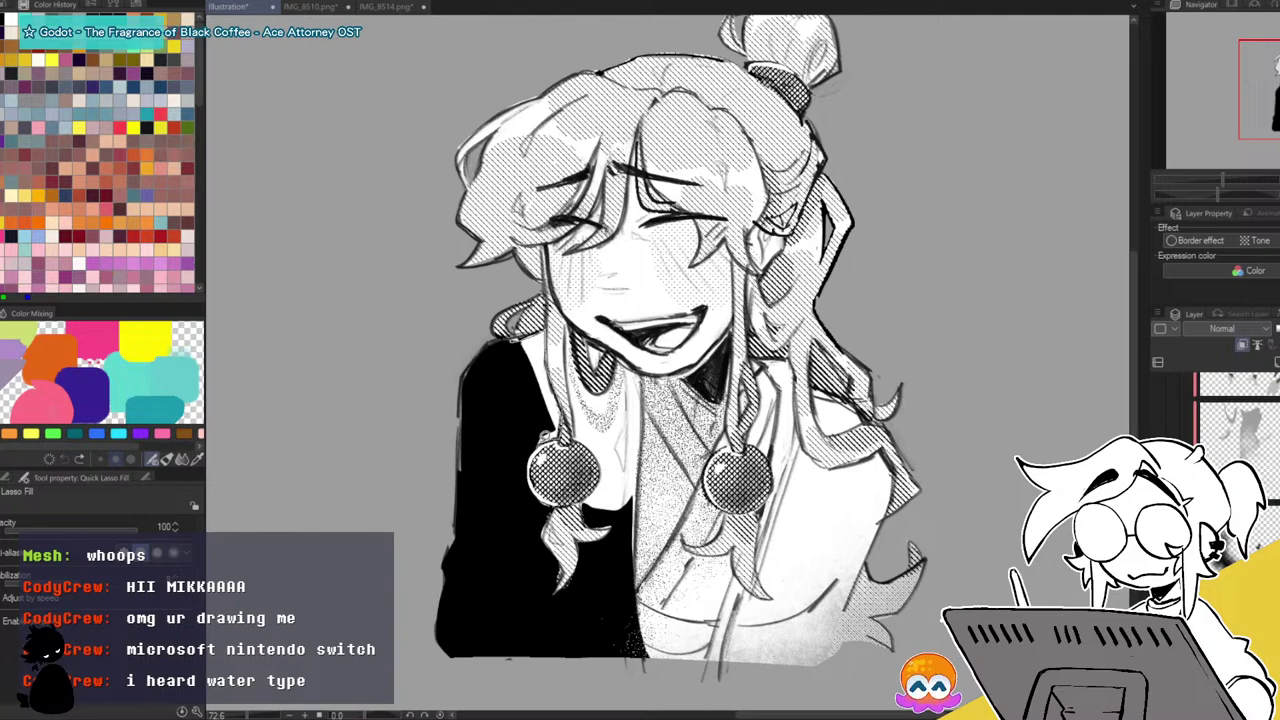
pyautogui.moveTo(508, 342); pyautogui.dragTo(510, 334)
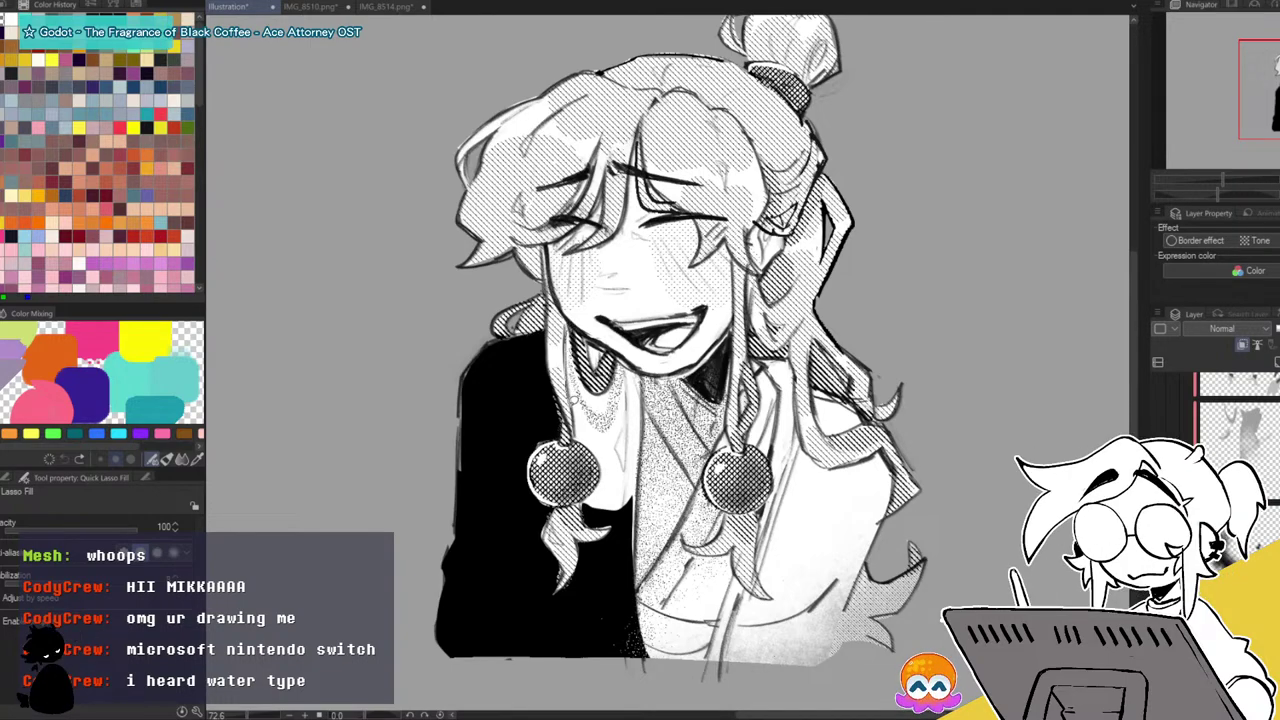
pyautogui.moveTo(592, 404); pyautogui.dragTo(574, 320)
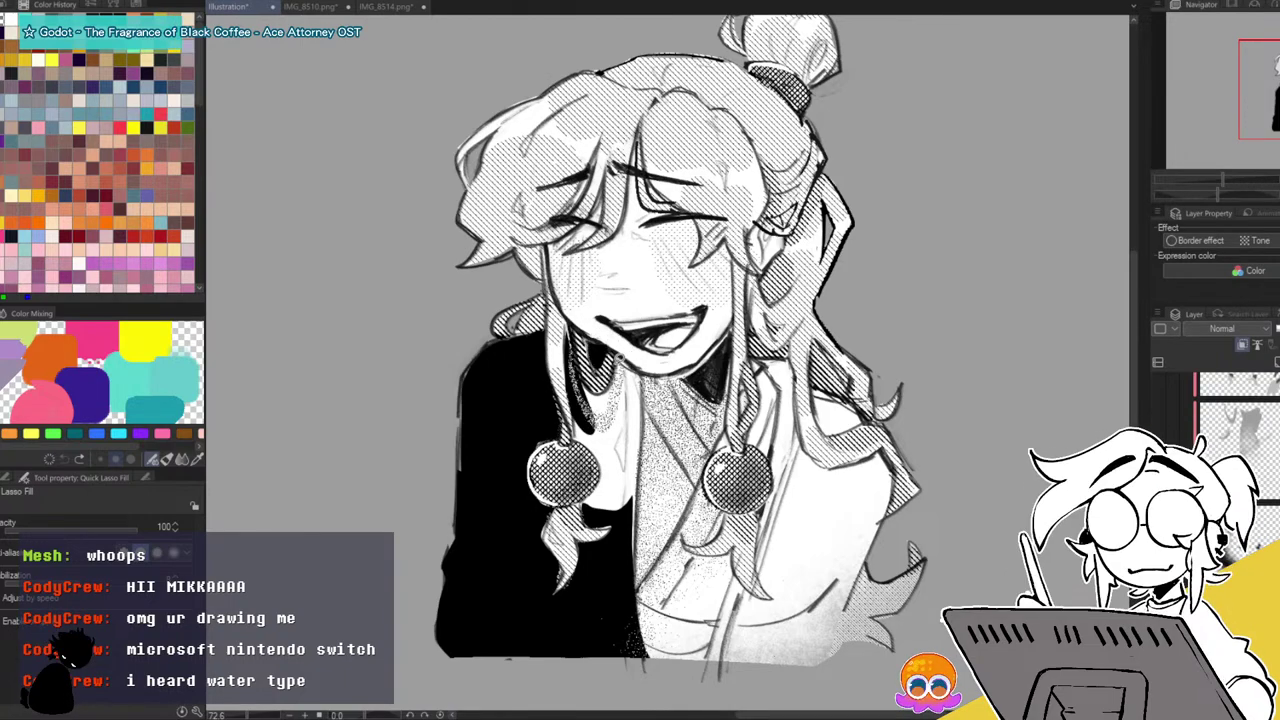
pyautogui.moveTo(577, 376); pyautogui.dragTo(634, 428)
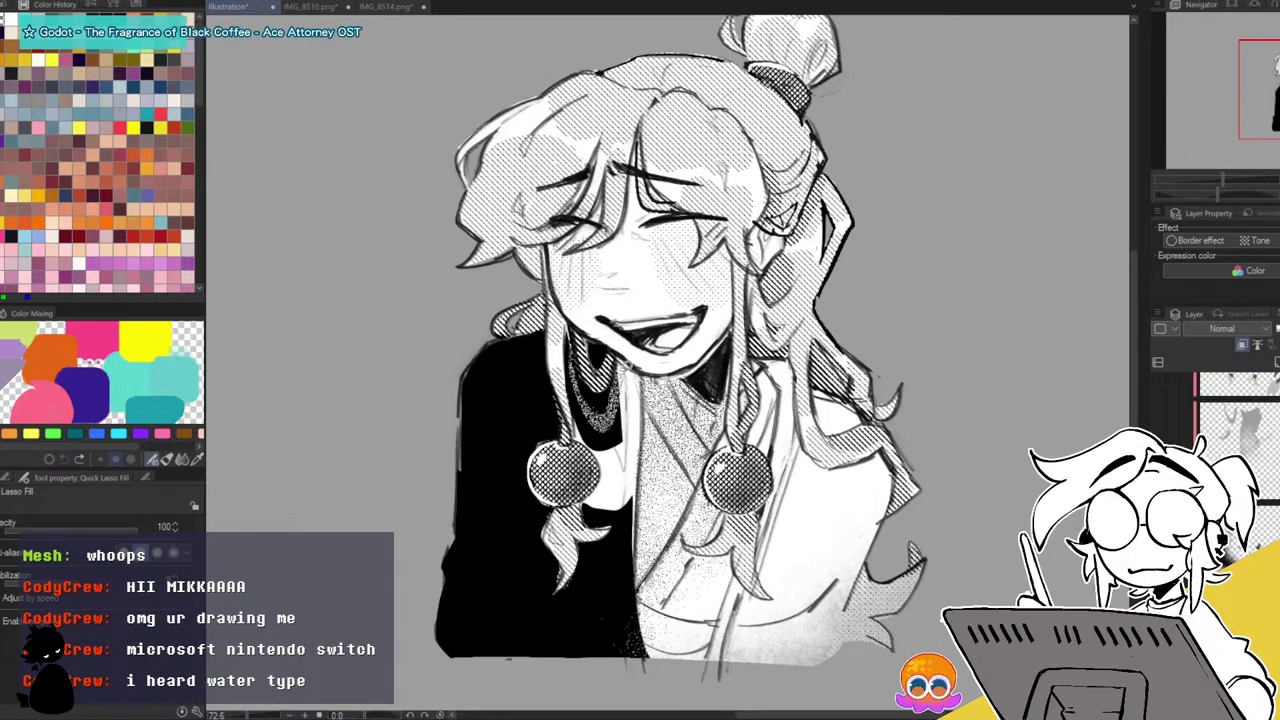
pyautogui.moveTo(624, 569)
pyautogui.mouseDown()
pyautogui.moveTo(636, 470)
pyautogui.moveTo(640, 566)
pyautogui.moveTo(634, 488)
pyautogui.mouseUp()
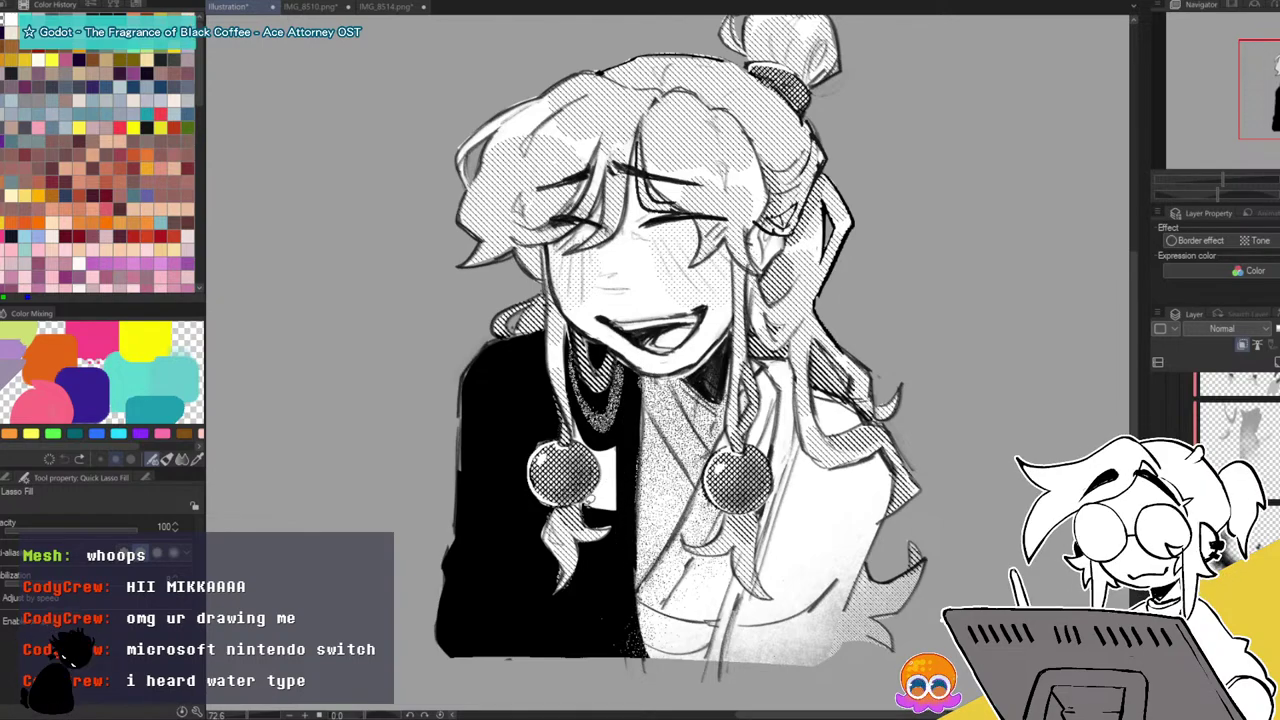
pyautogui.moveTo(582, 418)
pyautogui.mouseDown()
pyautogui.moveTo(621, 430)
pyautogui.moveTo(603, 508)
pyautogui.mouseUp()
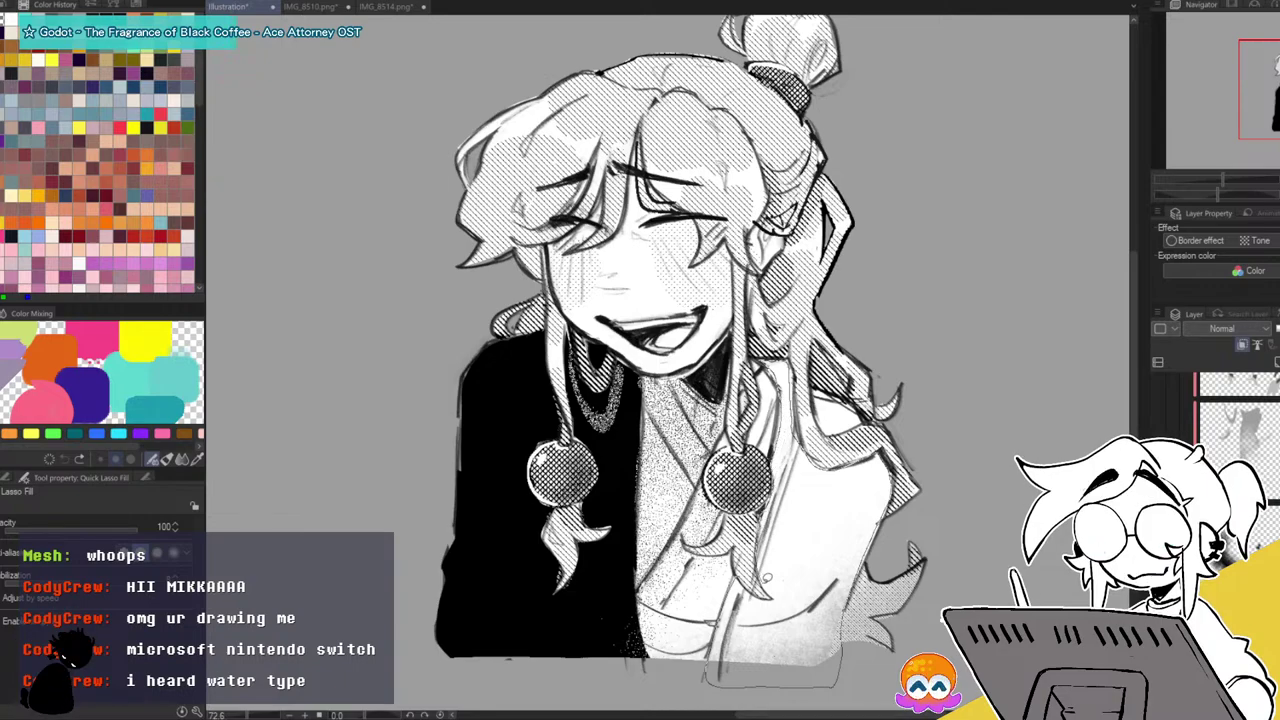
pyautogui.moveTo(713, 621); pyautogui.dragTo(744, 583)
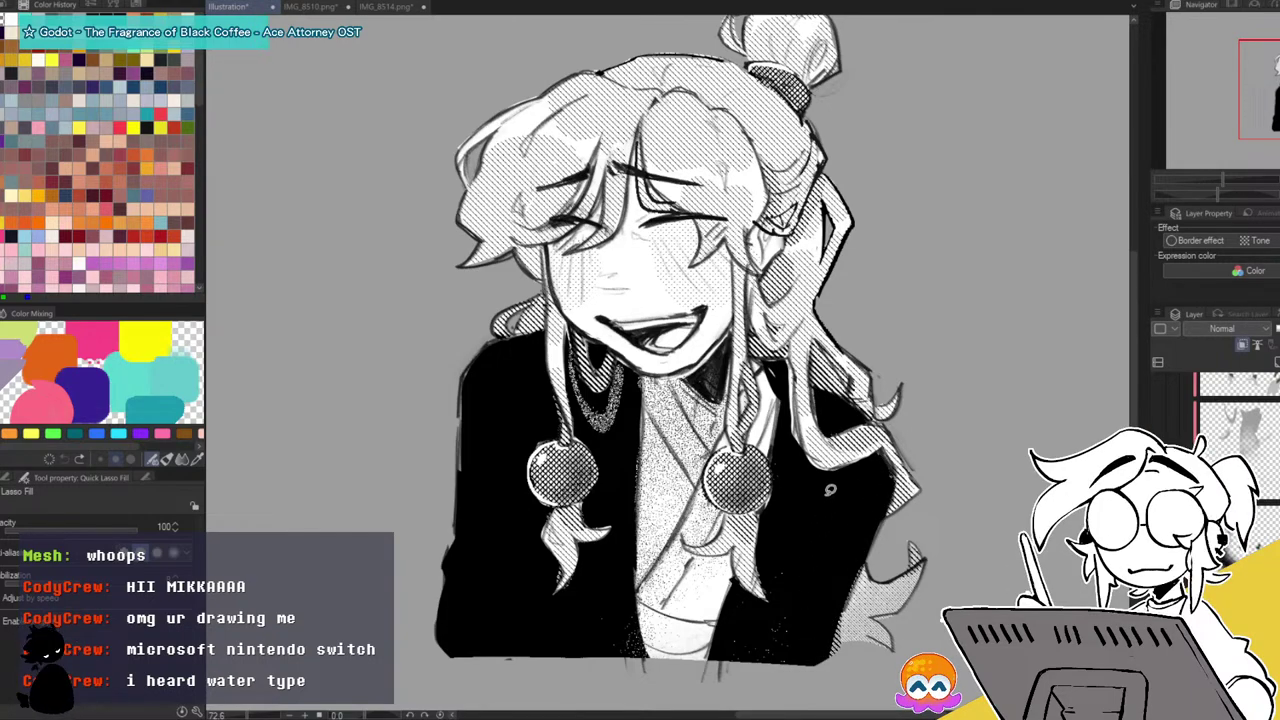
pyautogui.hotkey('ctrl', 'z')
pyautogui.hotkey('ctrl', 'z')
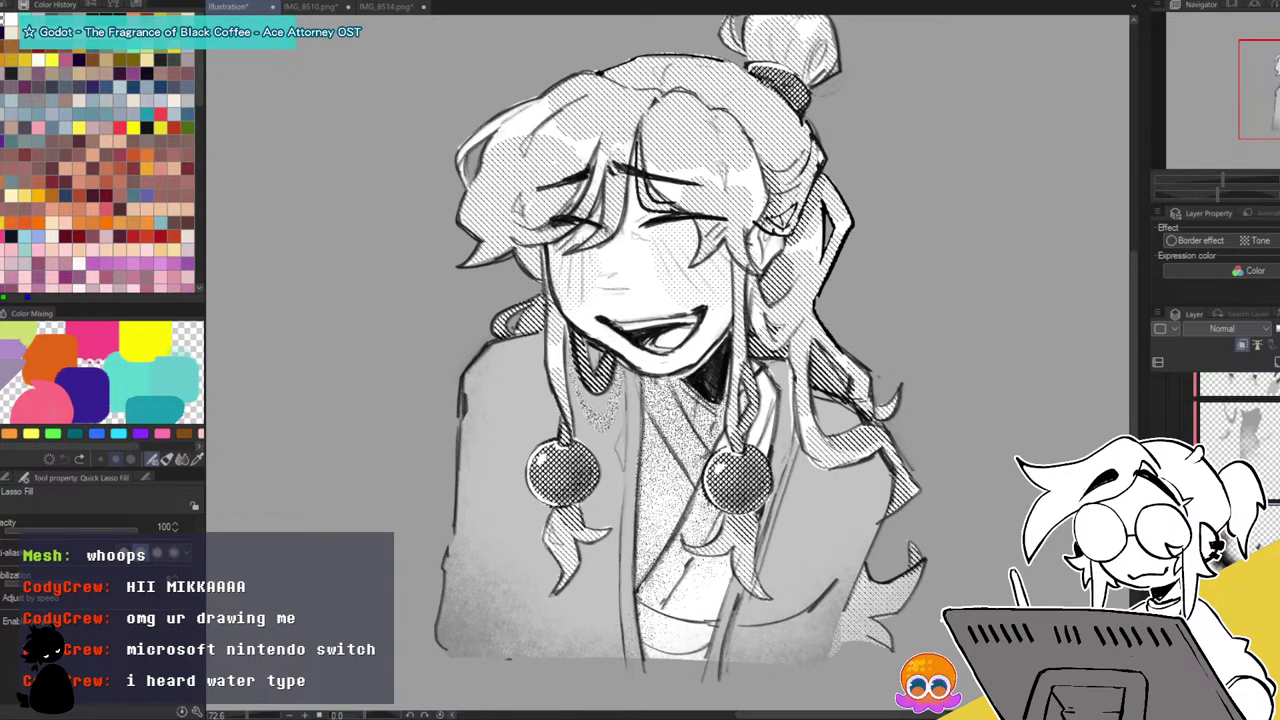
# Go through the layer stack to the blank layer in Folder 2.
pyautogui.click(1237, 425)
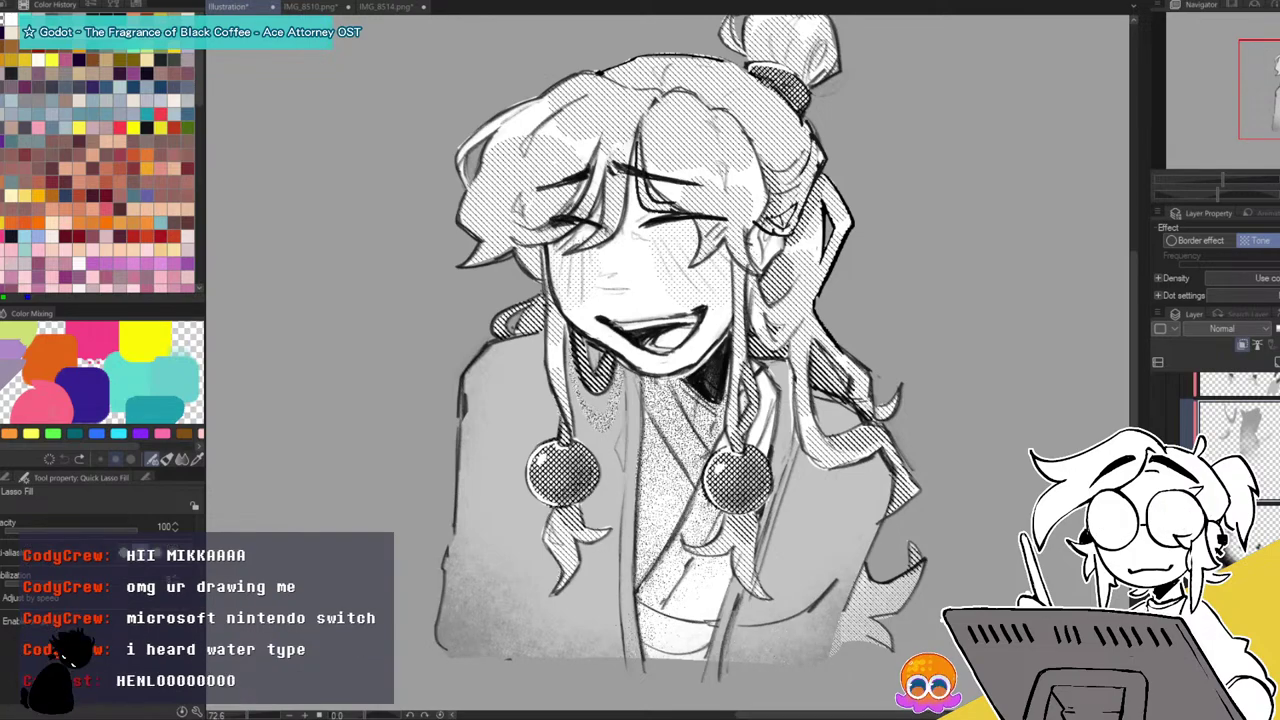
pyautogui.moveTo(668, 360); pyautogui.dragTo(684, 398)
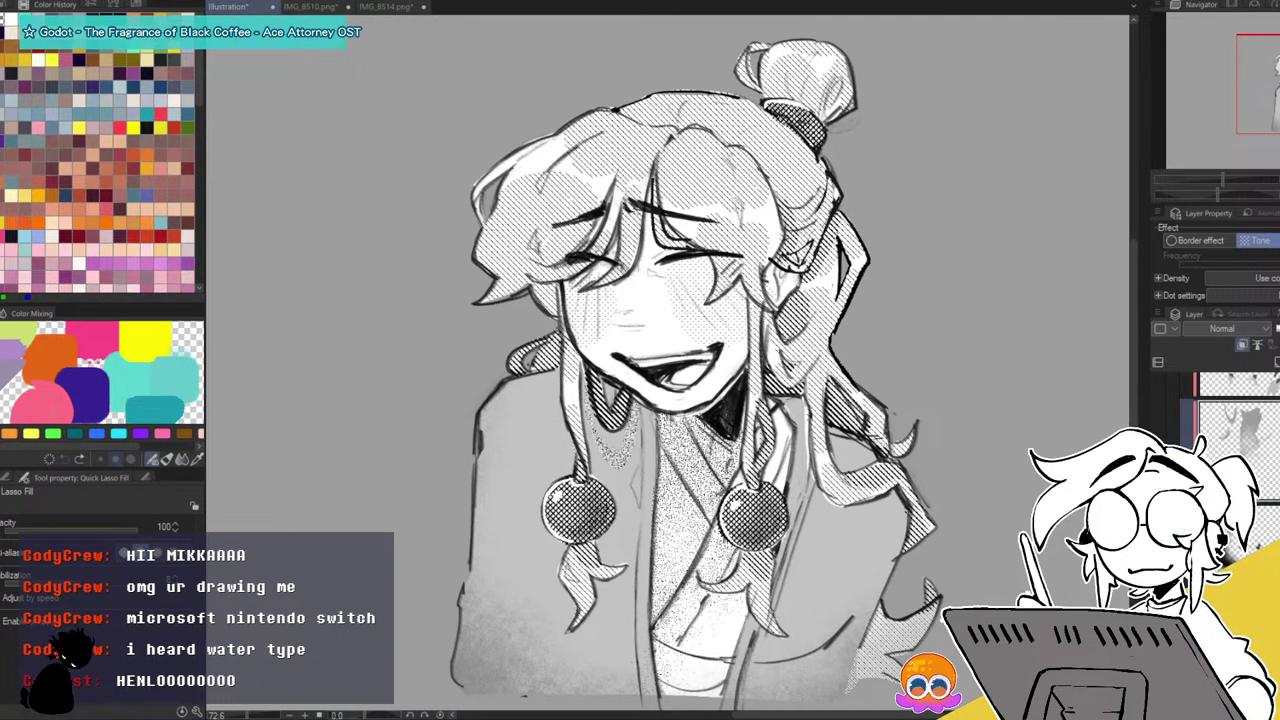
pyautogui.moveTo(700, 560); pyautogui.dragTo(753, 510)
pyautogui.moveTo(1253, 106); pyautogui.dragTo(1261, 98)
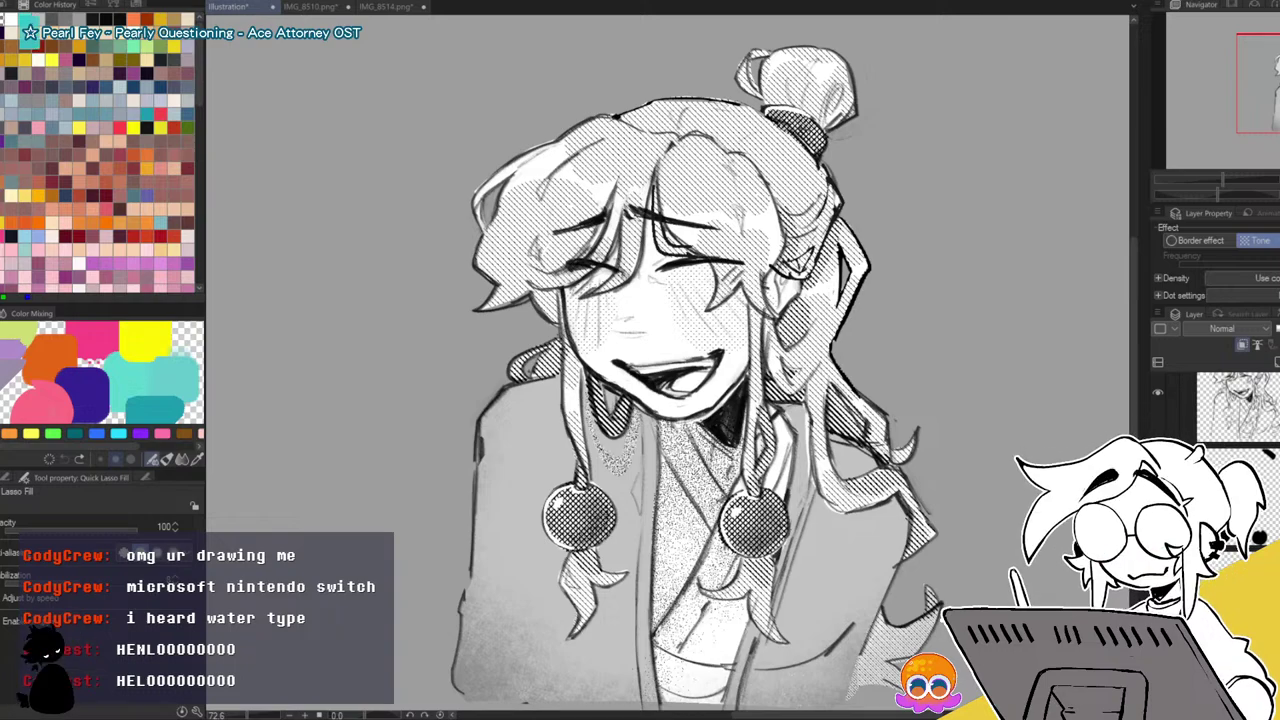
pyautogui.click(1237, 405)
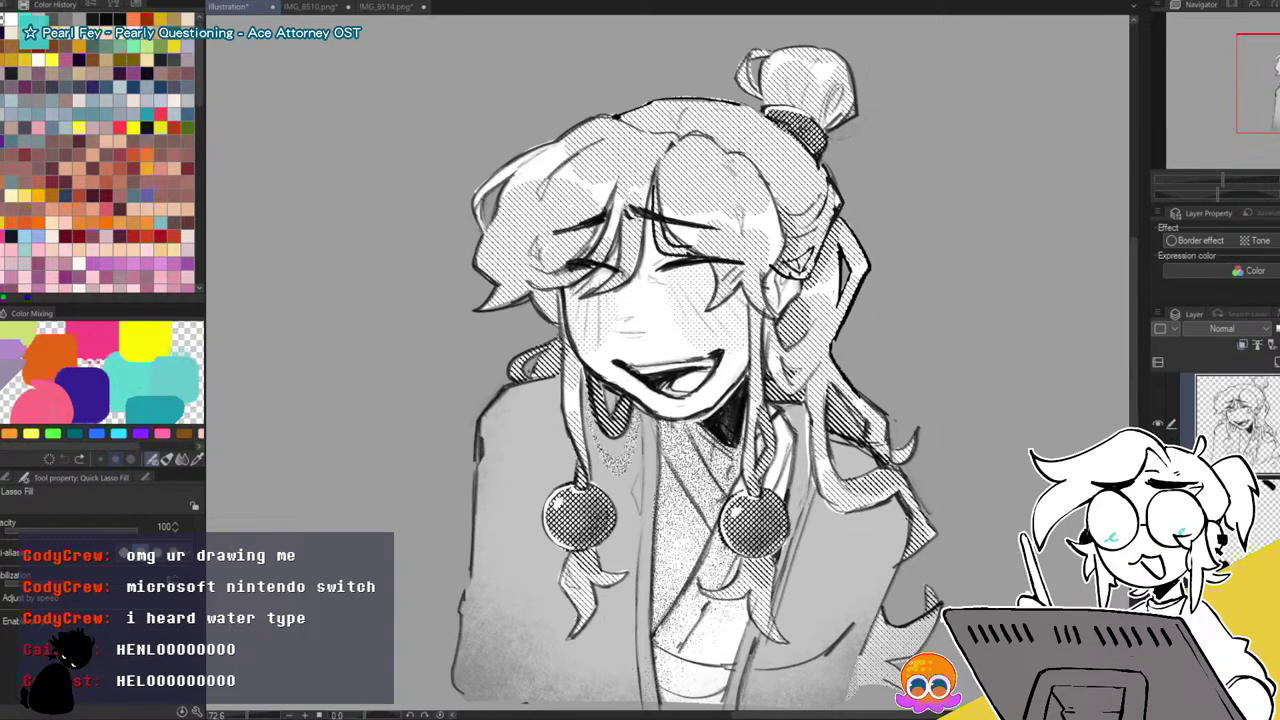
pyautogui.scroll(-4, 1237, 405)
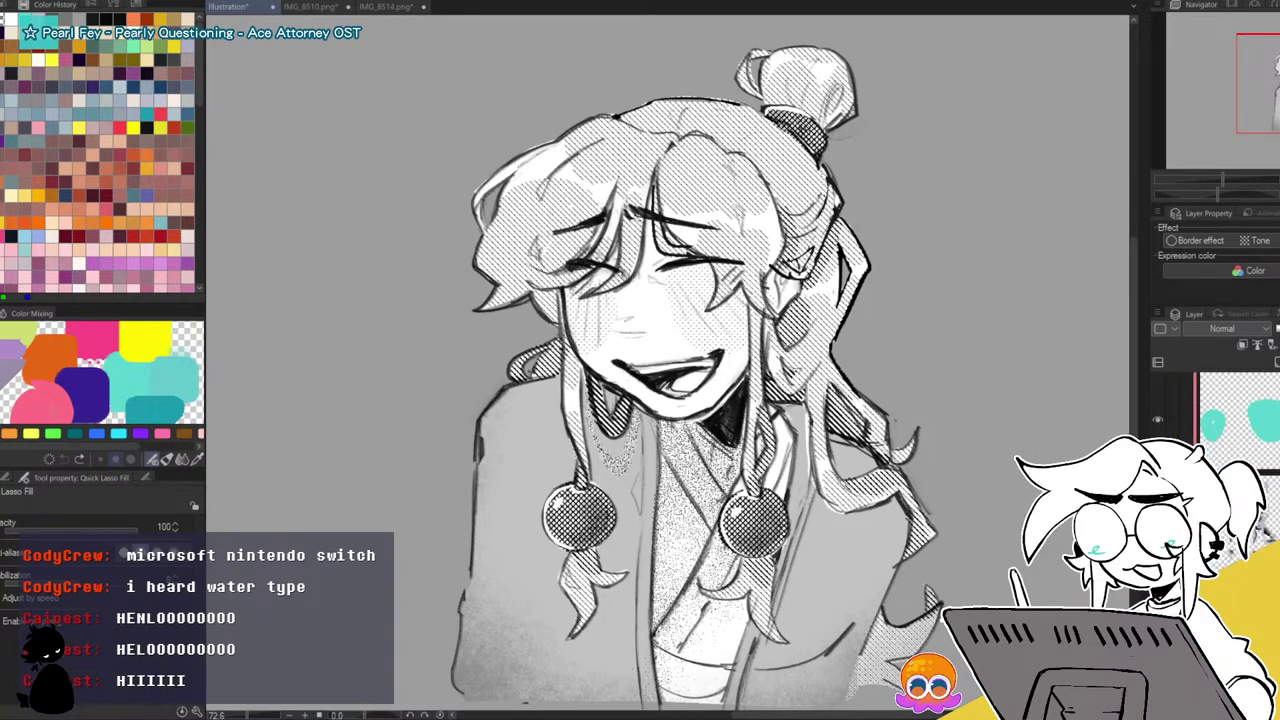
pyautogui.scroll(4, 1237, 405)
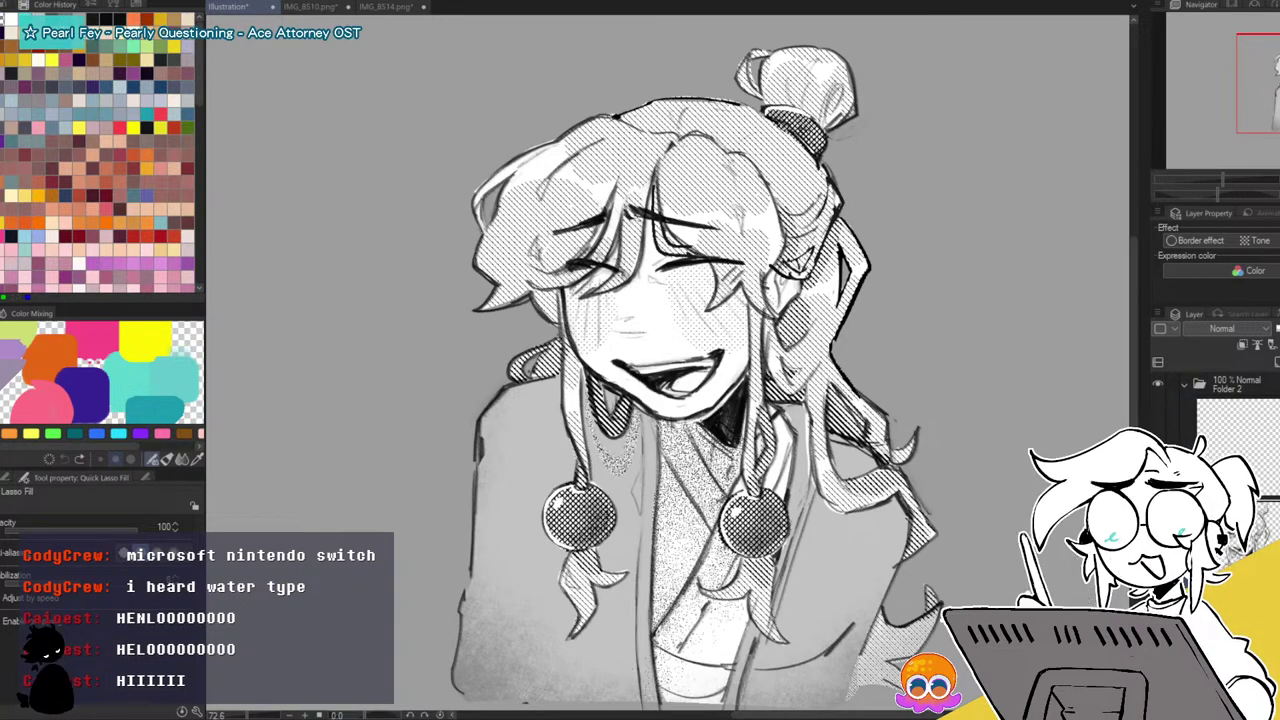
# Draw a turquoise heart outline beside the ponytail with the Right Triangle brush at size 7.2, undoing the unwanted attempts.
pyautogui.press('p')
pyautogui.moveTo(400, 358)
pyautogui.mouseDown()
pyautogui.moveTo(456, 361)
pyautogui.moveTo(375, 306)
pyautogui.moveTo(458, 362)
pyautogui.mouseUp()
pyautogui.hotkey('ctrl', 'z')
pyautogui.hotkey('ctrl', 'z')
pyautogui.moveTo(422, 320)
pyautogui.mouseDown()
pyautogui.moveTo(386, 349)
pyautogui.moveTo(447, 348)
pyautogui.moveTo(428, 279)
pyautogui.moveTo(448, 263)
pyautogui.mouseUp()
pyautogui.moveTo(932, 252); pyautogui.dragTo(917, 295)
pyautogui.hotkey('ctrl', 'z')
pyautogui.hotkey('ctrl', 'z')
pyautogui.hotkey('ctrl', 'z')
pyautogui.moveTo(931, 252)
pyautogui.mouseDown()
pyautogui.moveTo(913, 285)
pyautogui.moveTo(954, 235)
pyautogui.moveTo(932, 245)
pyautogui.moveTo(925, 213)
pyautogui.mouseUp()
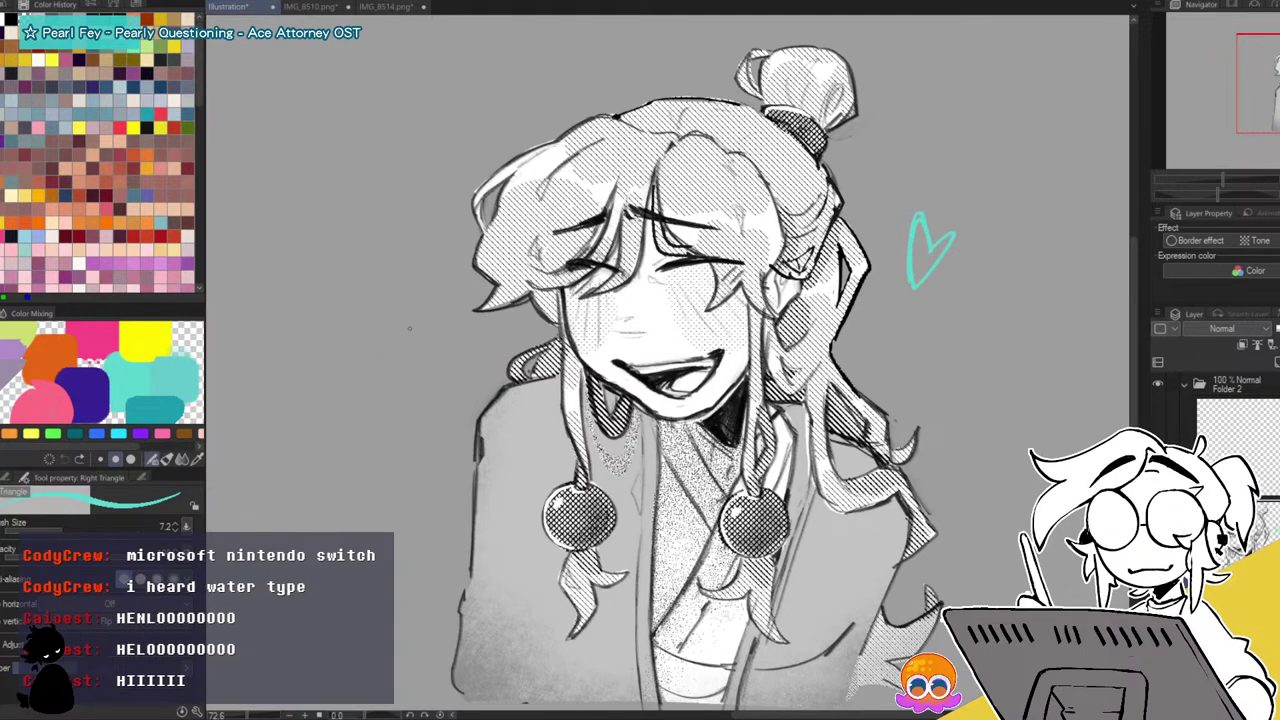
# Add two smaller turquoise heart outlines beside the fringe on the opposite side of the head.
pyautogui.moveTo(386, 322); pyautogui.dragTo(438, 347)
pyautogui.moveTo(406, 302); pyautogui.dragTo(432, 312)
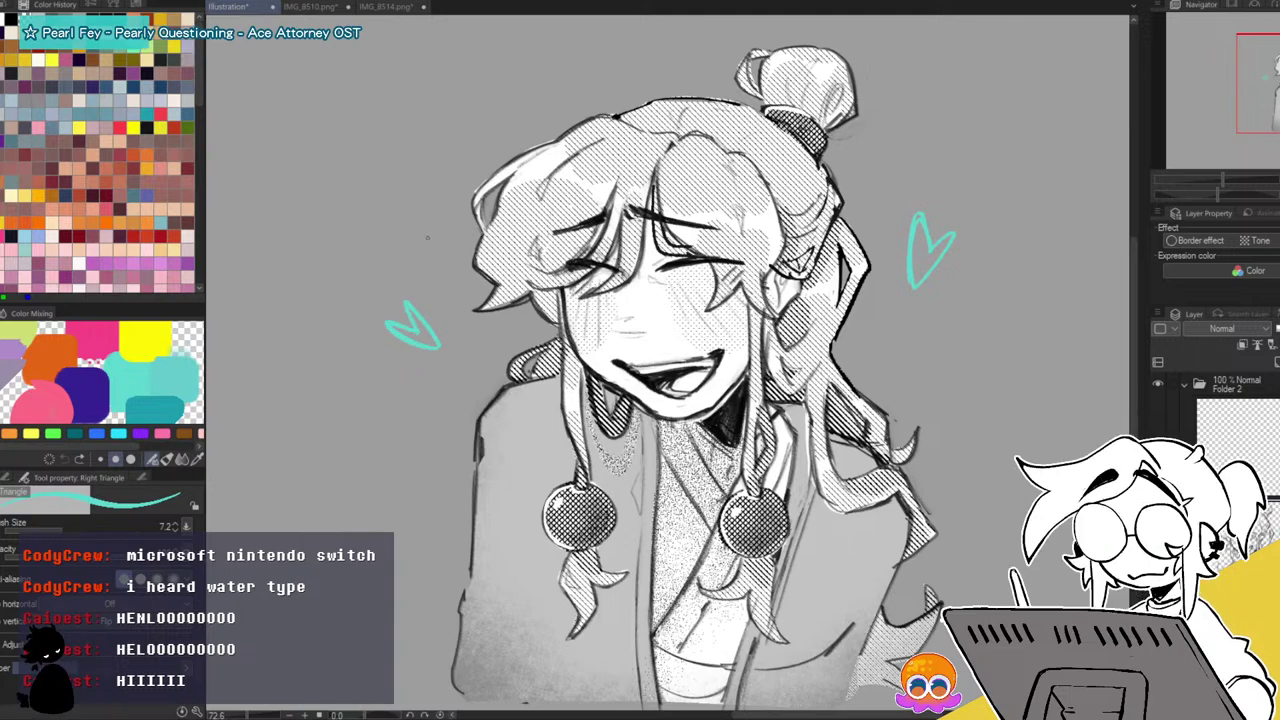
pyautogui.moveTo(412, 229); pyautogui.dragTo(430, 260)
pyautogui.moveTo(430, 260); pyautogui.dragTo(441, 222)
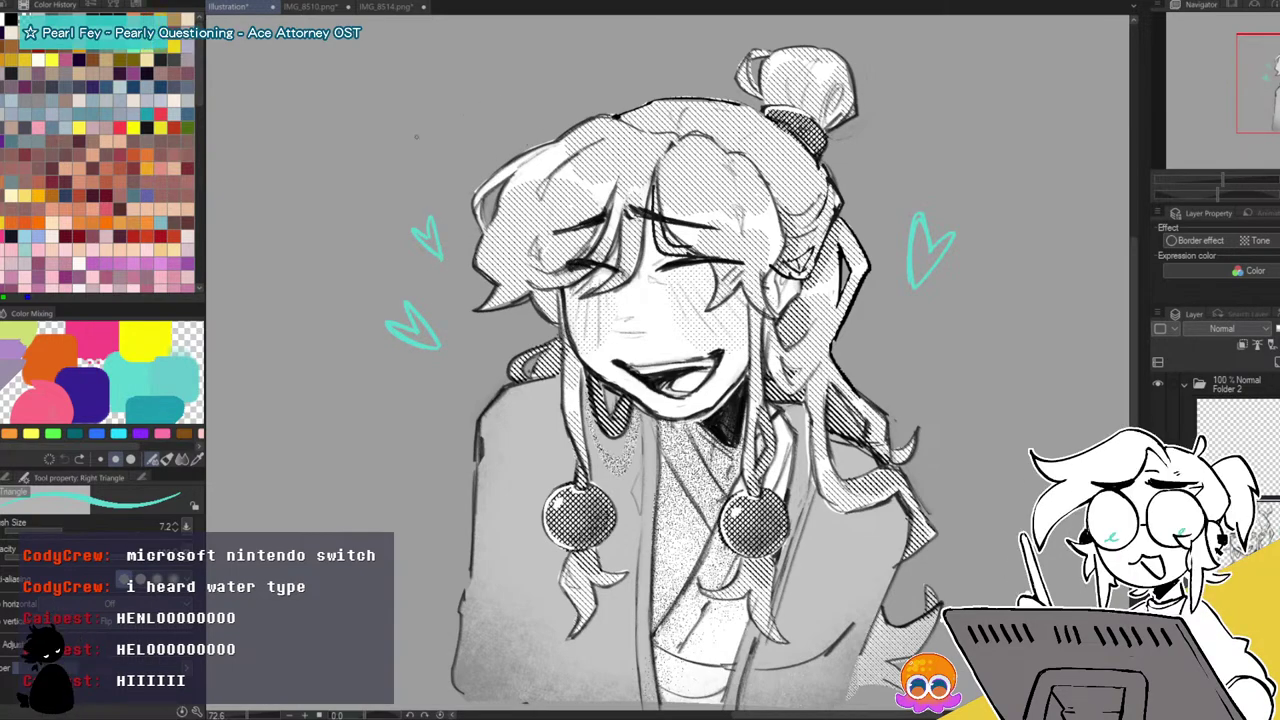
# Try purple scribbled strokes on the bead hanging nearest the hearts pair, and undo them.
pyautogui.click(14, 350)
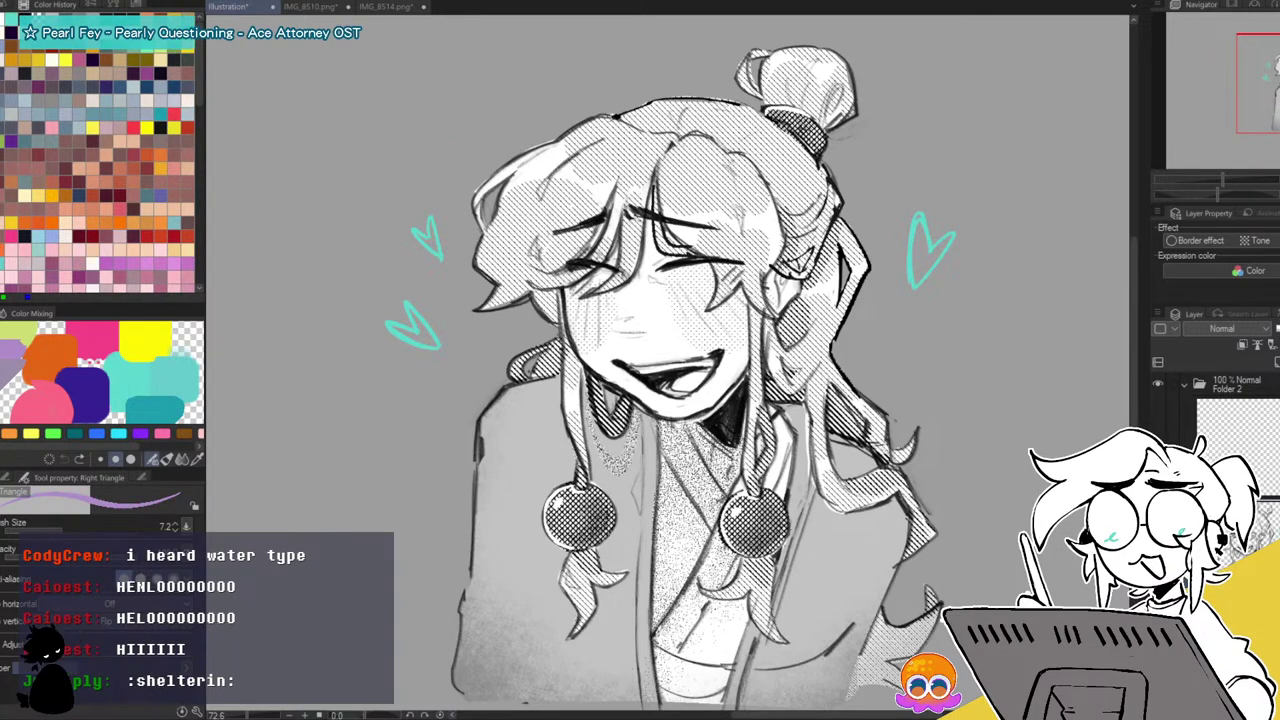
pyautogui.moveTo(566, 528); pyautogui.dragTo(588, 501)
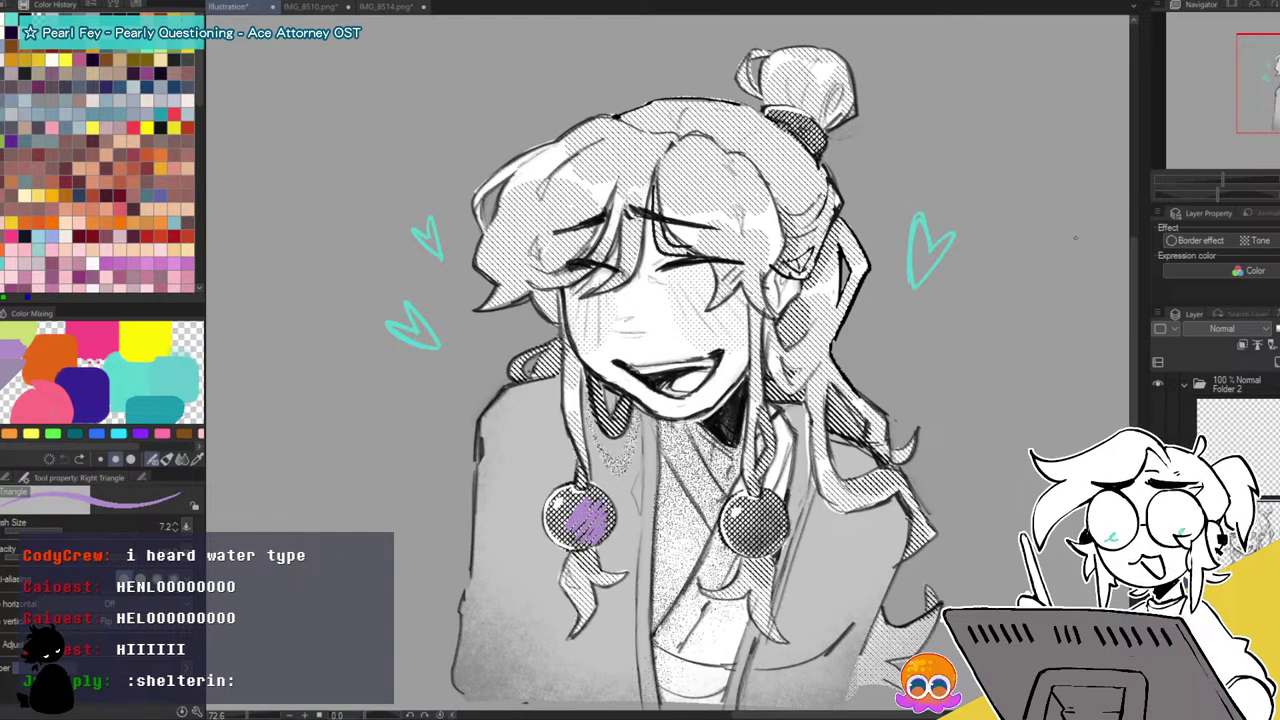
pyautogui.hotkey('ctrl', 'z')
pyautogui.moveTo(1268, 97); pyautogui.dragTo(1268, 96)
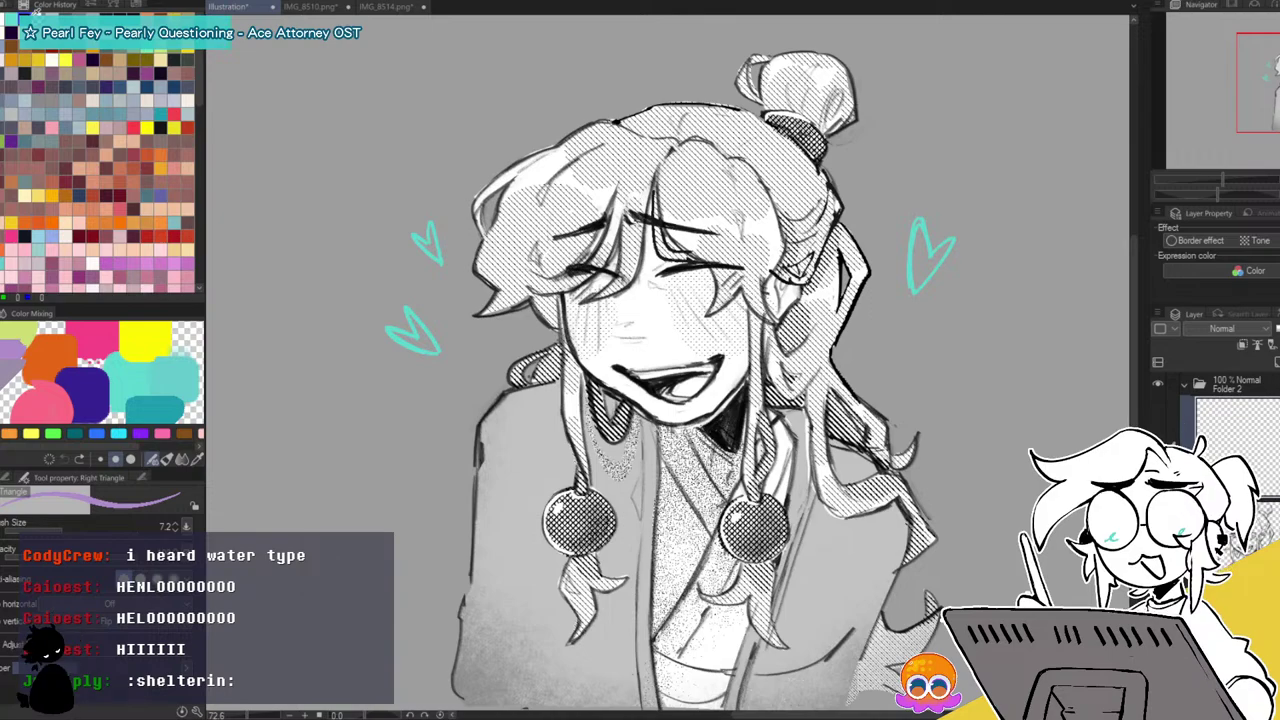
# Try test strokes on the empty background with pens from the ma and halftone groups, and undo them.
pyautogui.click(11, 18)
pyautogui.click(12, 477)
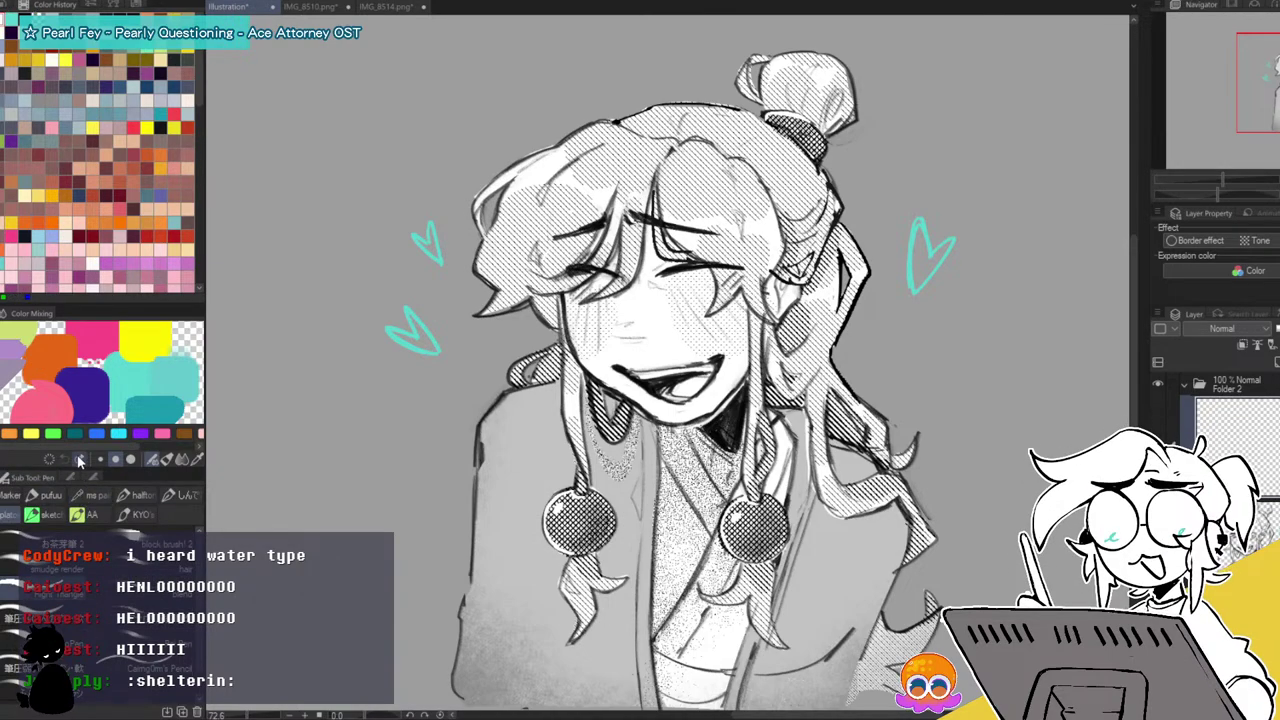
pyautogui.click(92, 494)
pyautogui.moveTo(287, 262)
pyautogui.mouseDown()
pyautogui.moveTo(305, 363)
pyautogui.moveTo(454, 492)
pyautogui.mouseUp()
pyautogui.hotkey('ctrl', 'z')
pyautogui.click(140, 496)
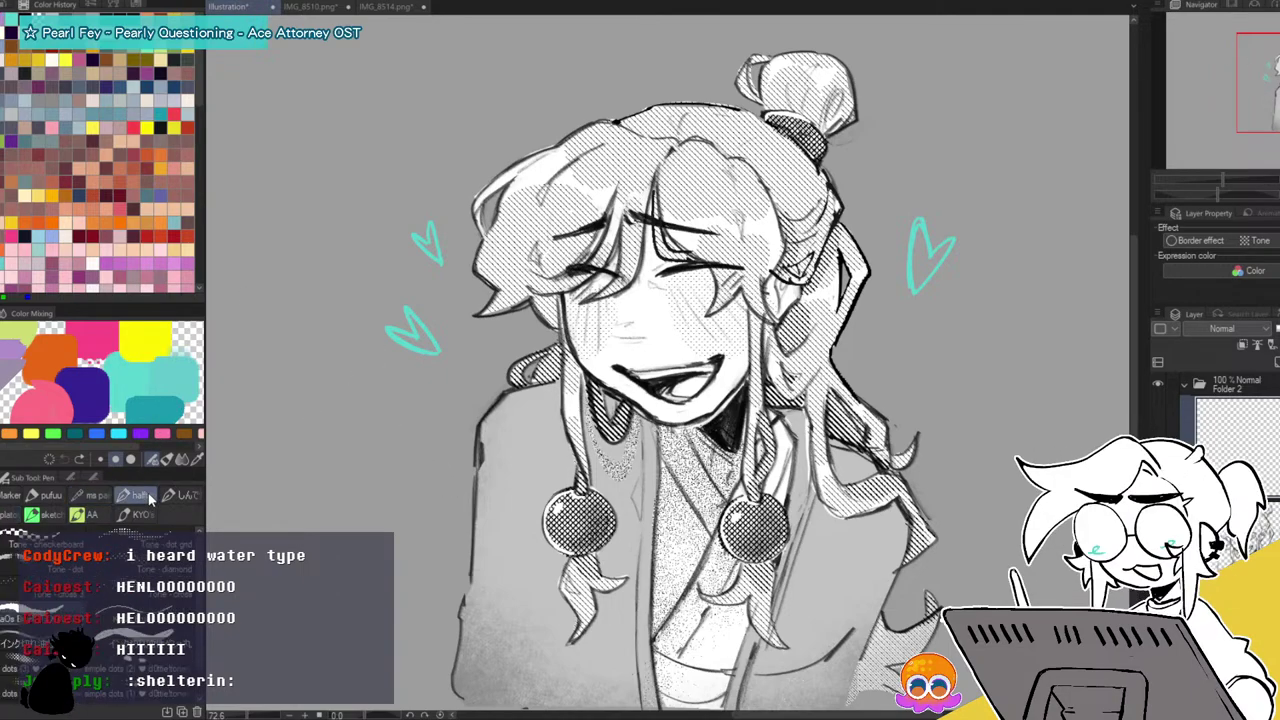
pyautogui.moveTo(295, 331); pyautogui.dragTo(428, 594)
pyautogui.hotkey('ctrl', 'z')
pyautogui.moveTo(337, 283); pyautogui.dragTo(429, 540)
pyautogui.hotkey('ctrl', 'z')
# Try several light strokes beside the robe with pens from the しんで group, and undo each one.
pyautogui.click(184, 494)
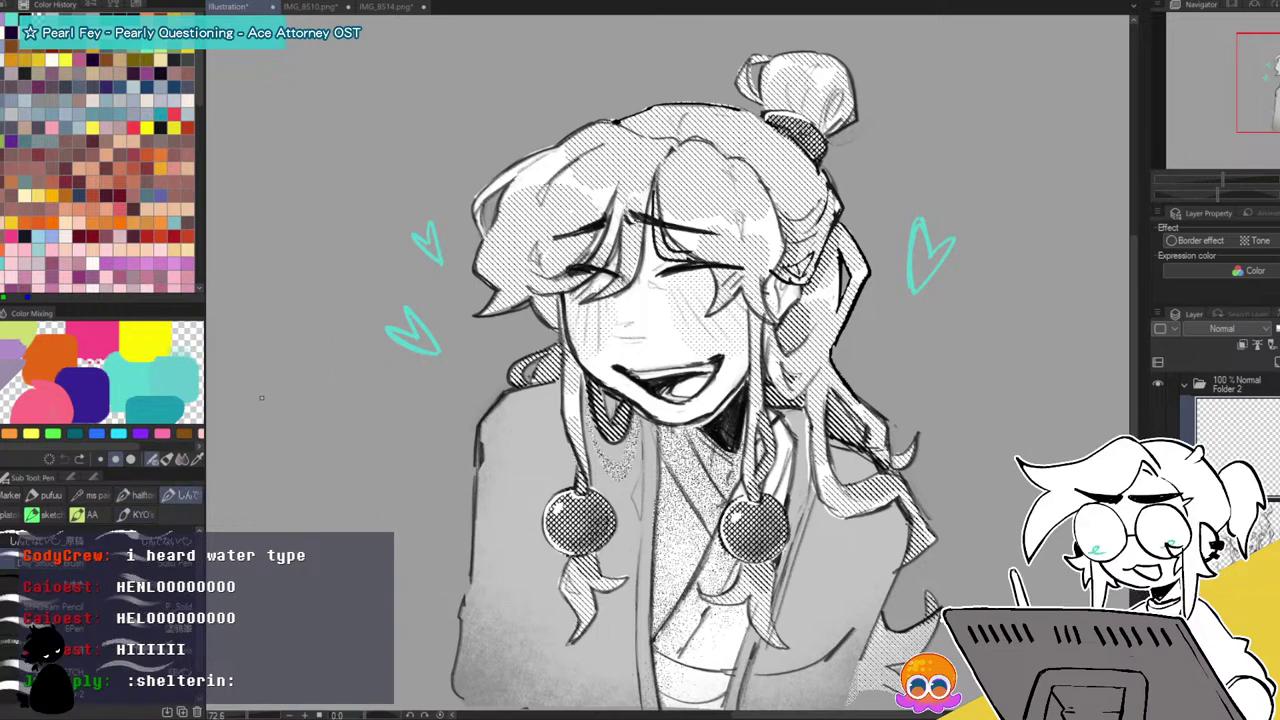
pyautogui.hotkey('ctrl', 'z')
pyautogui.moveTo(256, 530)
pyautogui.mouseDown()
pyautogui.moveTo(276, 482)
pyautogui.moveTo(398, 421)
pyautogui.mouseUp()
pyautogui.hotkey('ctrl', 'z')
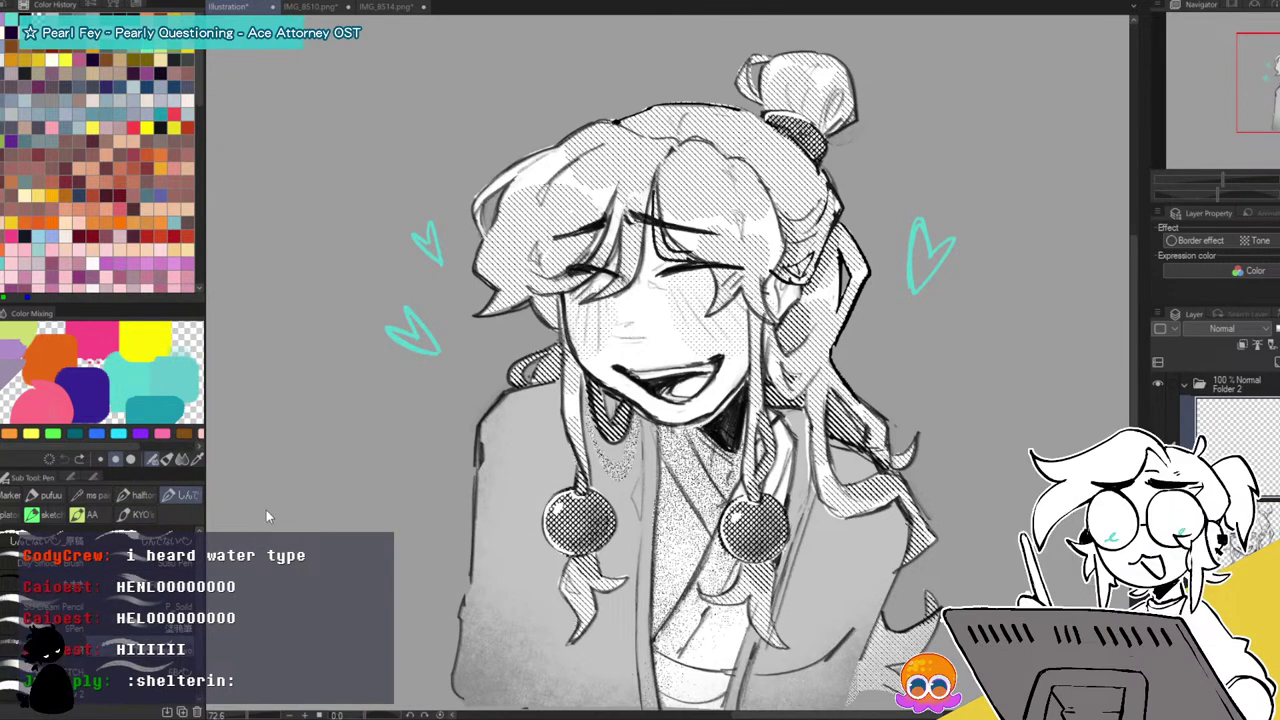
pyautogui.moveTo(385, 355); pyautogui.dragTo(440, 460)
pyautogui.hotkey('ctrl', 'z')
pyautogui.moveTo(355, 382)
pyautogui.mouseDown()
pyautogui.moveTo(380, 466)
pyautogui.moveTo(472, 598)
pyautogui.mouseUp()
pyautogui.hotkey('ctrl', 'z')
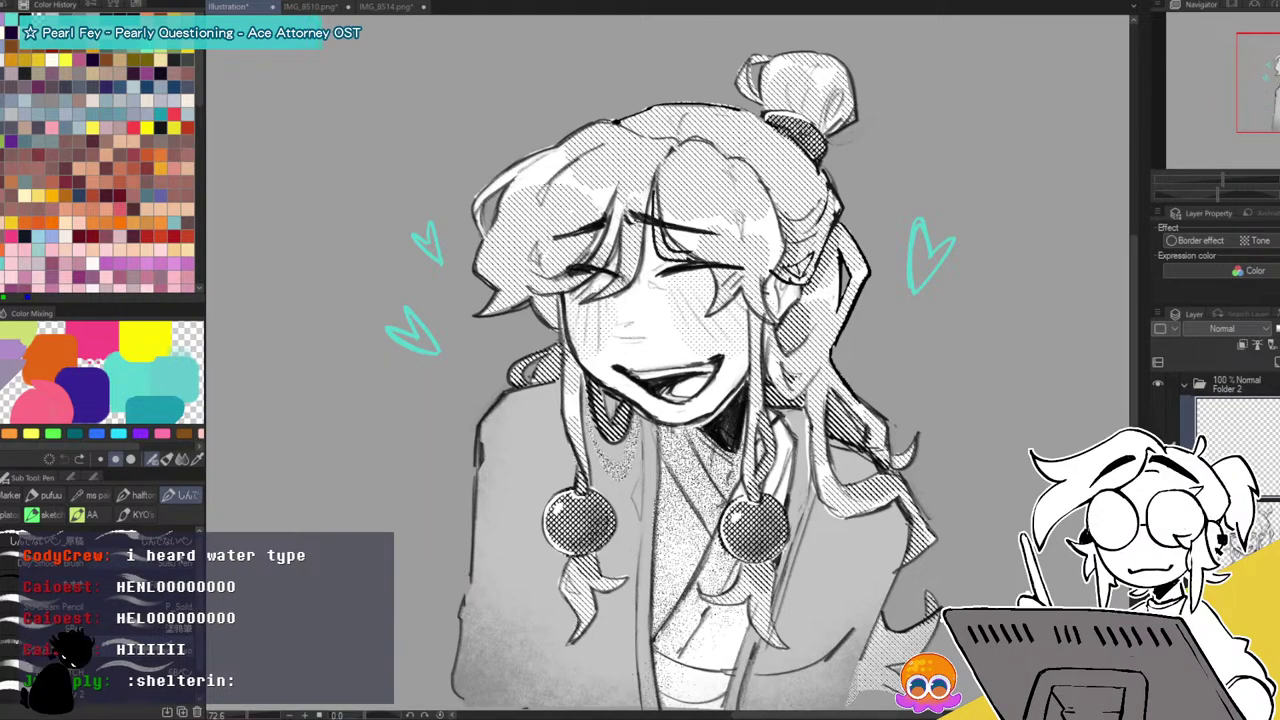
pyautogui.moveTo(263, 409)
pyautogui.mouseDown()
pyautogui.moveTo(343, 498)
pyautogui.moveTo(490, 560)
pyautogui.moveTo(335, 371)
pyautogui.moveTo(364, 446)
pyautogui.moveTo(470, 470)
pyautogui.mouseUp()
pyautogui.hotkey('ctrl', 'z')
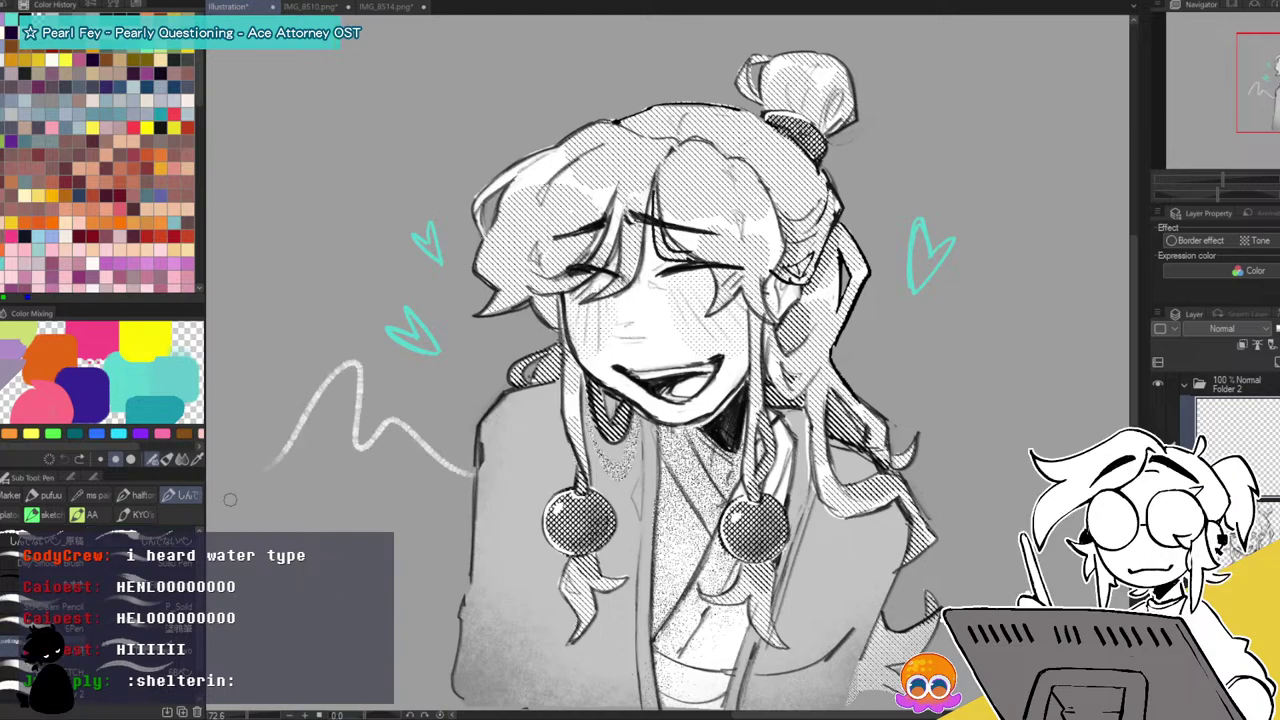
pyautogui.hotkey('ctrl', 'z')
# Try strokes beside the robe with brushes from the Thick group, and undo them.
pyautogui.press('b')
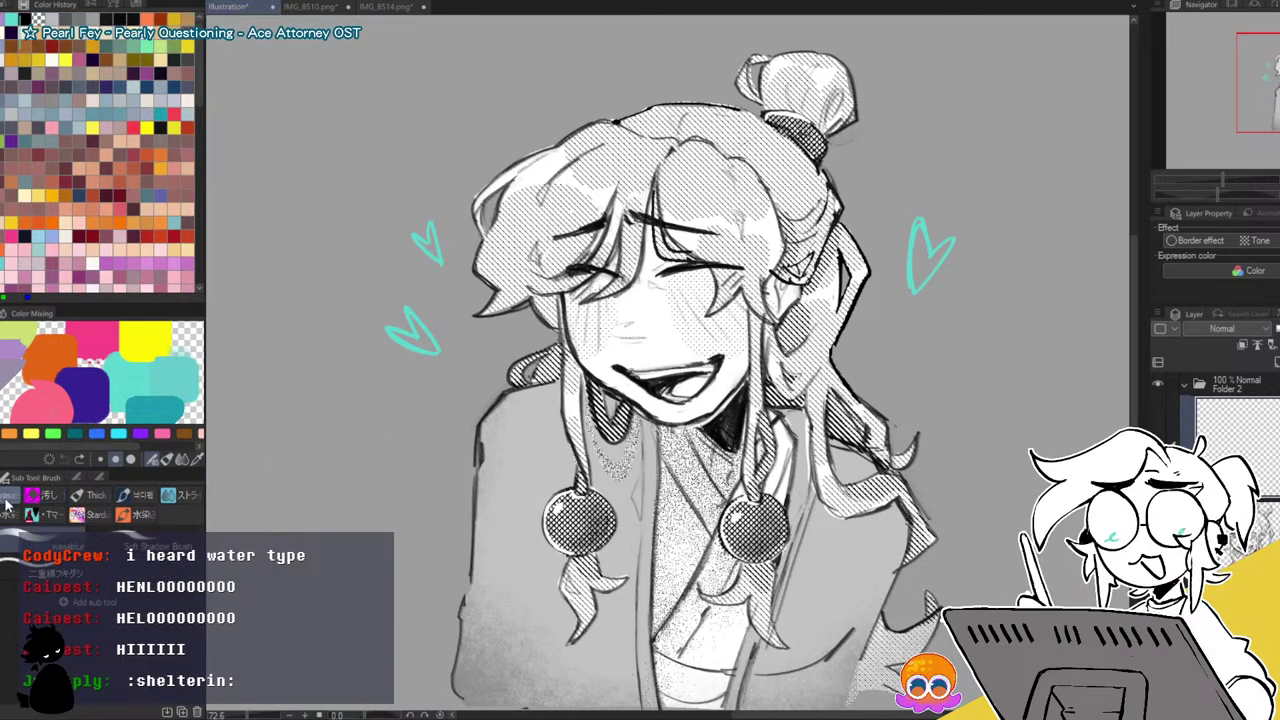
pyautogui.click(93, 494)
pyautogui.moveTo(310, 412)
pyautogui.mouseDown()
pyautogui.moveTo(350, 470)
pyautogui.moveTo(470, 536)
pyautogui.mouseUp()
pyautogui.hotkey('ctrl', 'z')
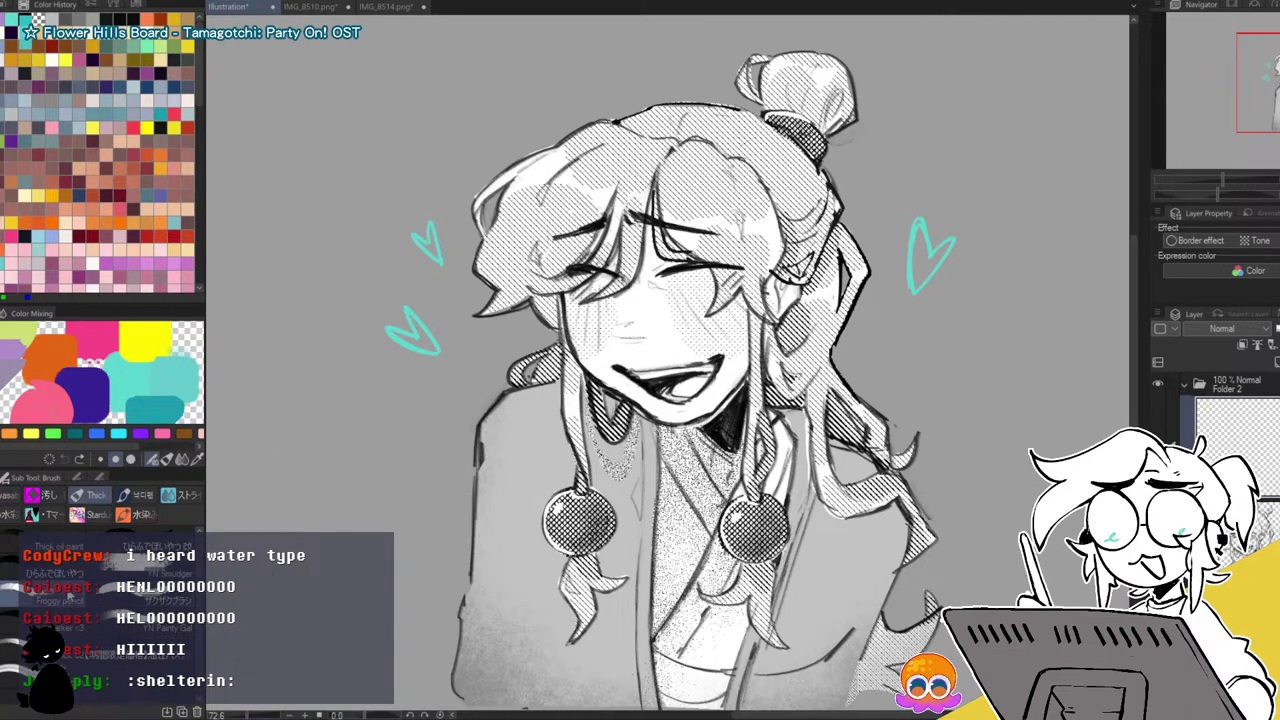
pyautogui.moveTo(268, 306); pyautogui.dragTo(455, 522)
pyautogui.hotkey('ctrl', 'z')
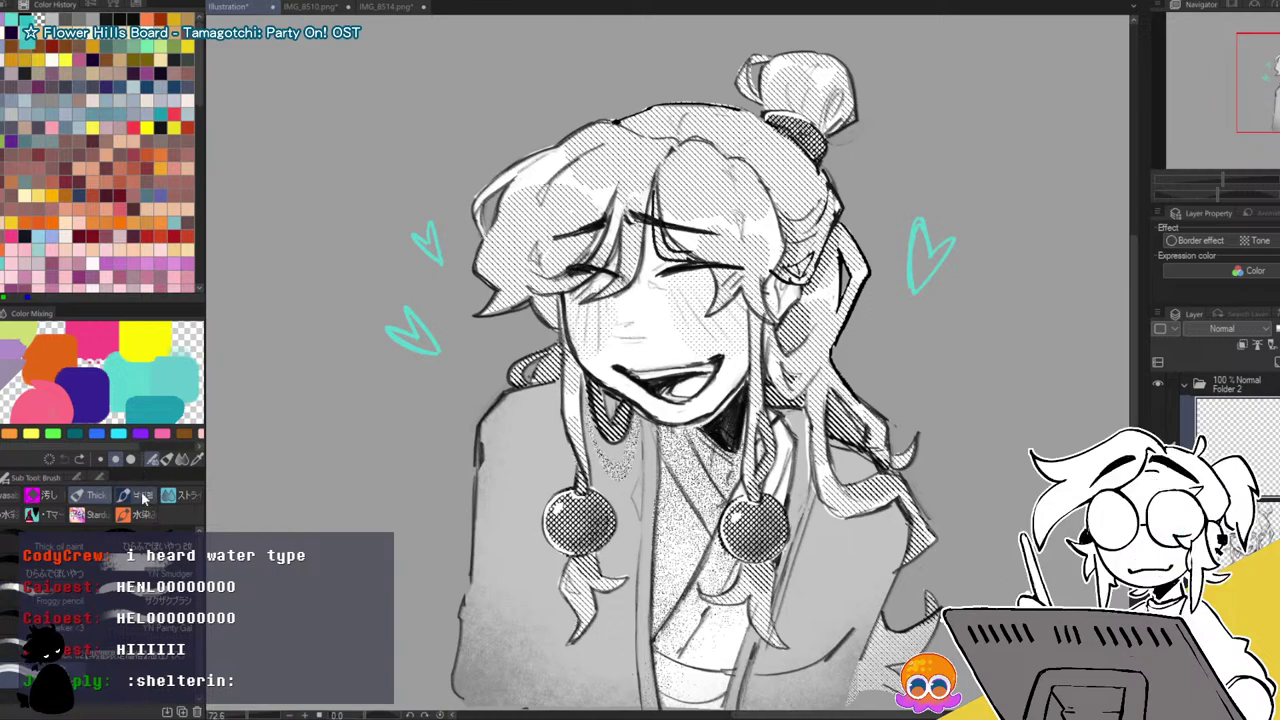
# Try strokes on the empty background with different brushes from the stripe brush group, and undo each one.
pyautogui.click(170, 497)
pyautogui.click(55, 538)
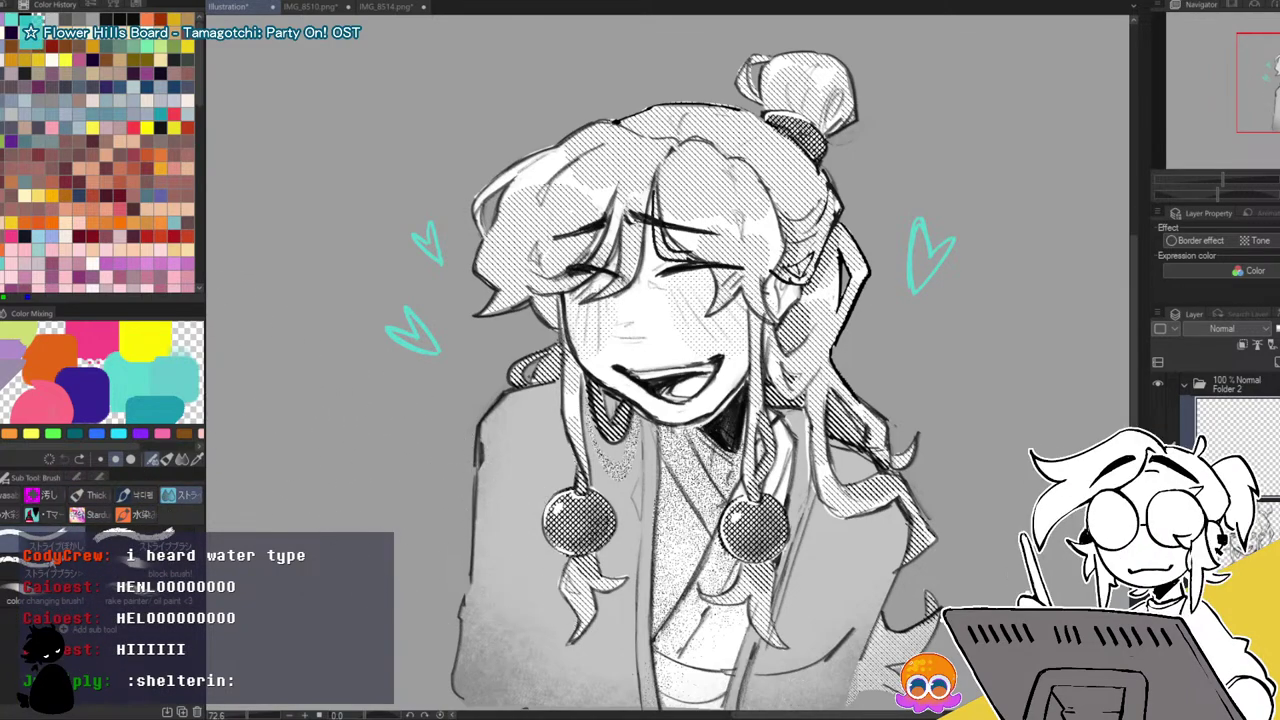
pyautogui.moveTo(286, 331)
pyautogui.mouseDown()
pyautogui.moveTo(366, 387)
pyautogui.moveTo(366, 262)
pyautogui.mouseUp()
pyautogui.hotkey('ctrl', 'z')
pyautogui.click(166, 535)
pyautogui.moveTo(284, 391)
pyautogui.mouseDown()
pyautogui.moveTo(387, 513)
pyautogui.moveTo(314, 325)
pyautogui.moveTo(310, 540)
pyautogui.mouseUp()
pyautogui.hotkey('ctrl', 'z')
pyautogui.click(178, 573)
pyautogui.moveTo(282, 425)
pyautogui.mouseDown()
pyautogui.moveTo(438, 548)
pyautogui.moveTo(278, 353)
pyautogui.moveTo(468, 526)
pyautogui.mouseUp()
pyautogui.hotkey('ctrl', 'z')
pyautogui.moveTo(322, 45); pyautogui.dragTo(250, 676)
pyautogui.hotkey('ctrl', 'z')
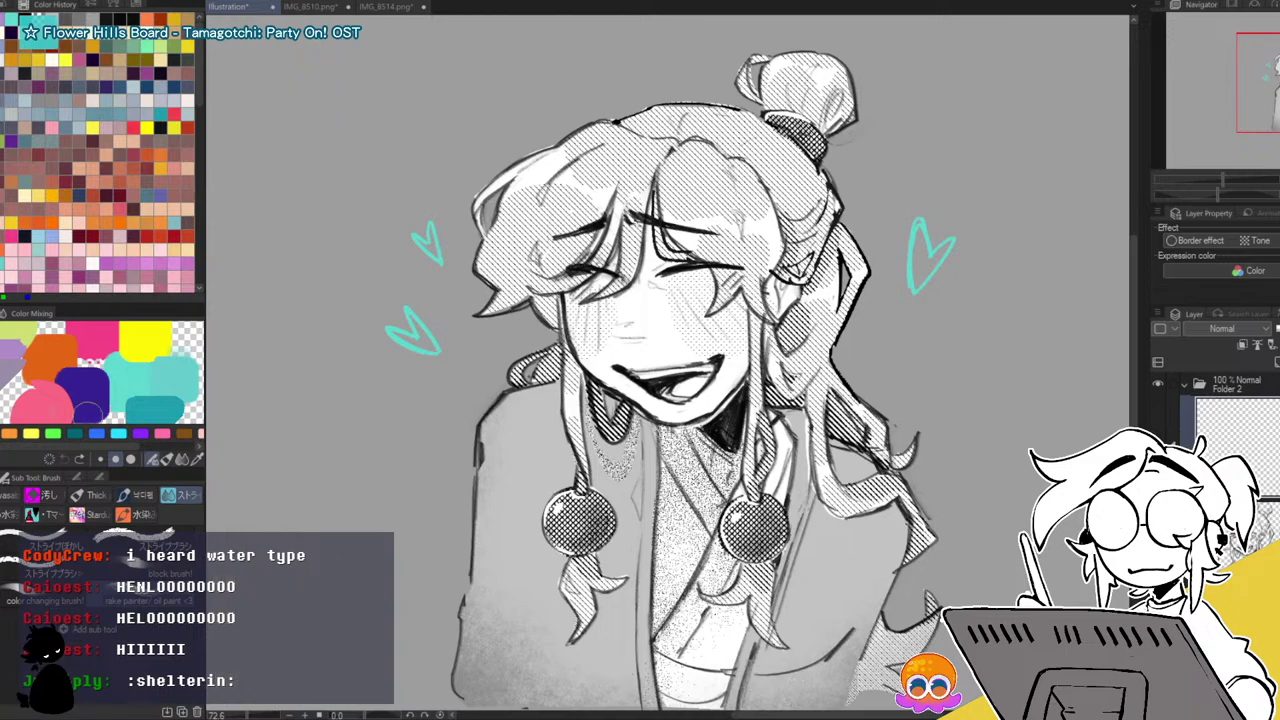
# Try a stroke on the empty background with a brush from the watercolor marker group, and undo it.
pyautogui.click(13, 516)
pyautogui.moveTo(254, 306)
pyautogui.mouseDown()
pyautogui.moveTo(271, 368)
pyautogui.moveTo(424, 468)
pyautogui.mouseUp()
pyautogui.hotkey('ctrl', 'z')
pyautogui.scroll(-4, 1220, 420)
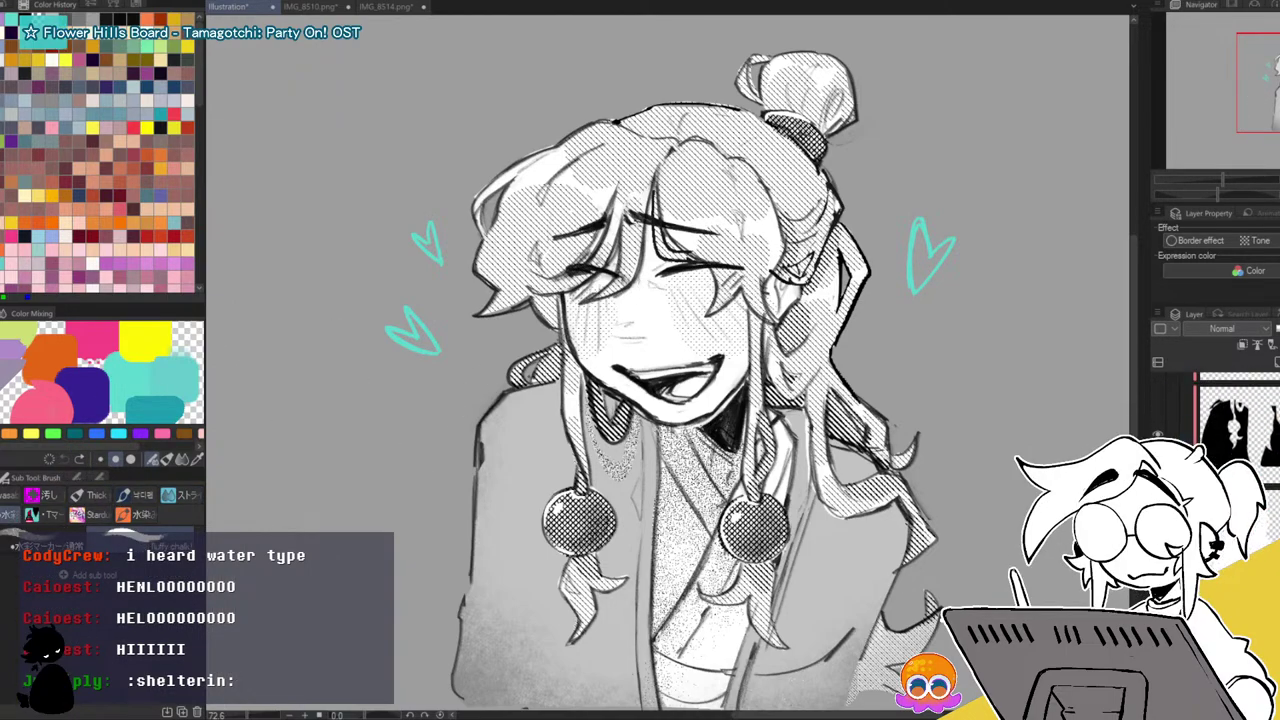
# Try several broad strokes around and behind the character with the fluffy chalk brush, and undo each one.
pyautogui.moveTo(1222, 183); pyautogui.dragTo(1218, 184)
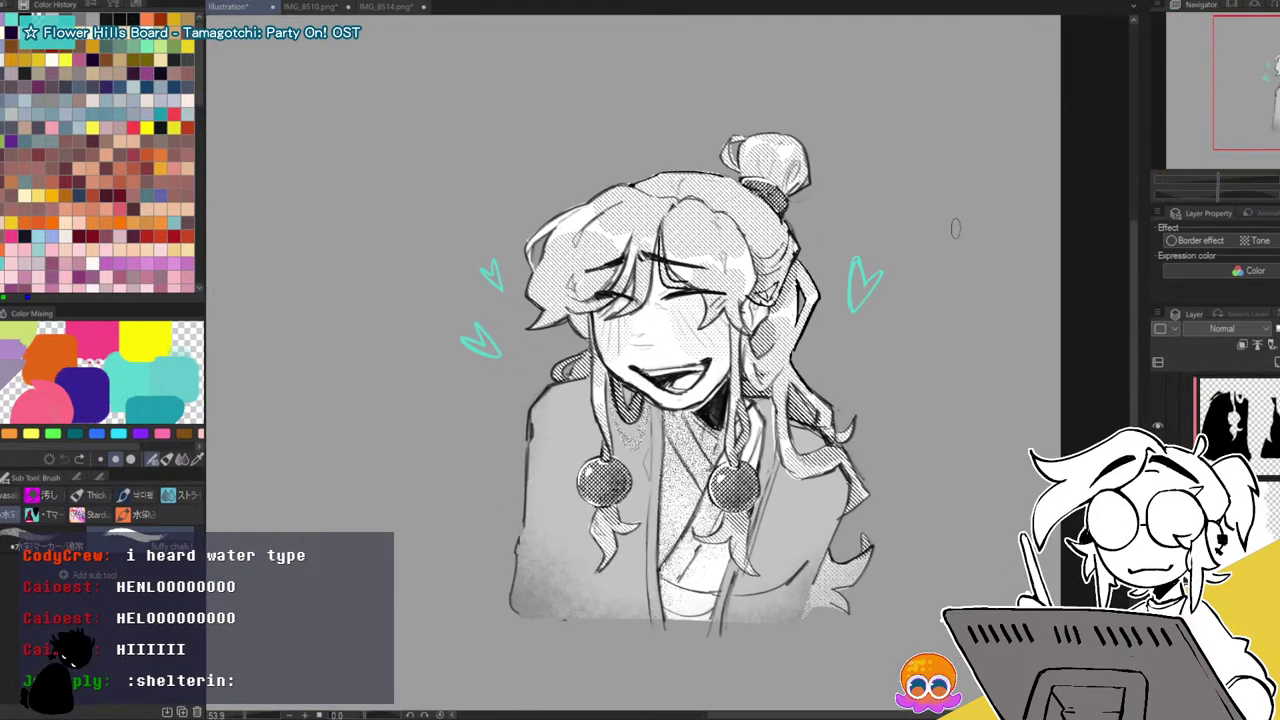
pyautogui.click(72, 474)
pyautogui.moveTo(405, 110)
pyautogui.mouseDown()
pyautogui.moveTo(375, 283)
pyautogui.moveTo(355, 660)
pyautogui.mouseUp()
pyautogui.hotkey('ctrl', 'z')
pyautogui.moveTo(400, 148)
pyautogui.mouseDown()
pyautogui.moveTo(415, 622)
pyautogui.moveTo(625, 590)
pyautogui.moveTo(873, 597)
pyautogui.mouseUp()
pyautogui.hotkey('ctrl', 'z')
pyautogui.moveTo(440, 608); pyautogui.dragTo(840, 610)
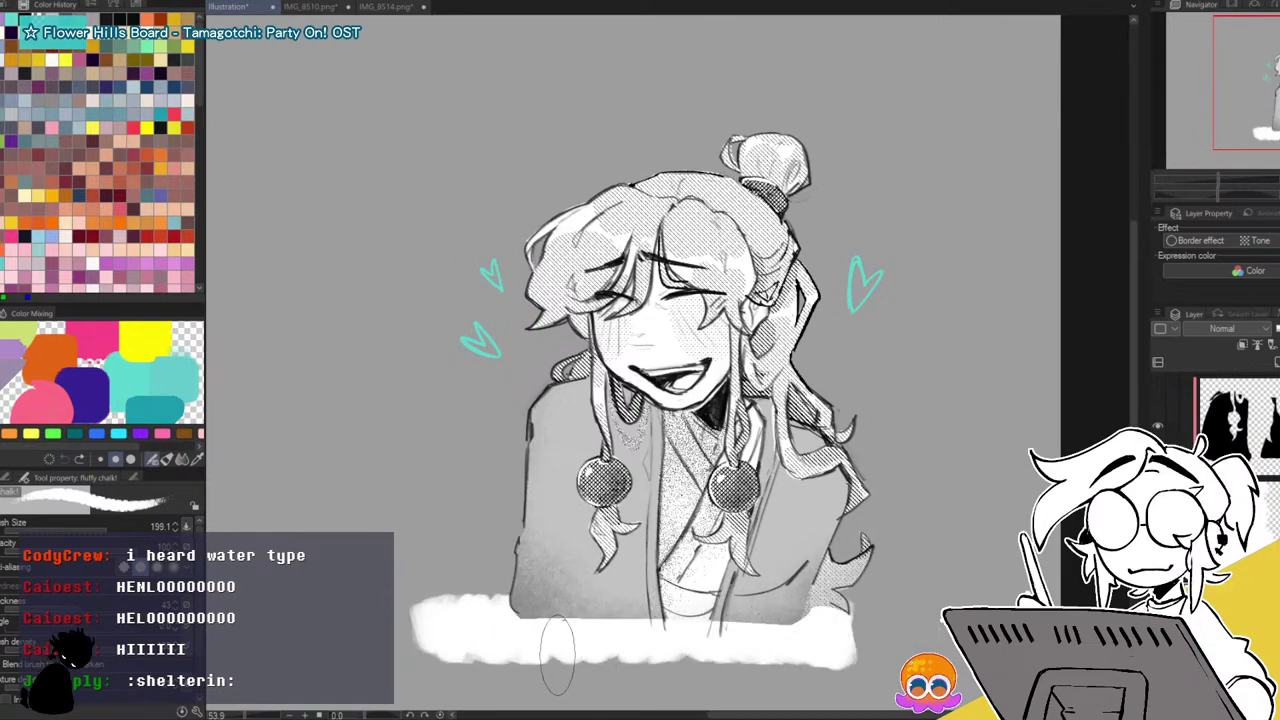
pyautogui.hotkey('ctrl', 'z')
pyautogui.moveTo(450, 628)
pyautogui.mouseDown()
pyautogui.moveTo(770, 615)
pyautogui.moveTo(450, 620)
pyautogui.mouseUp()
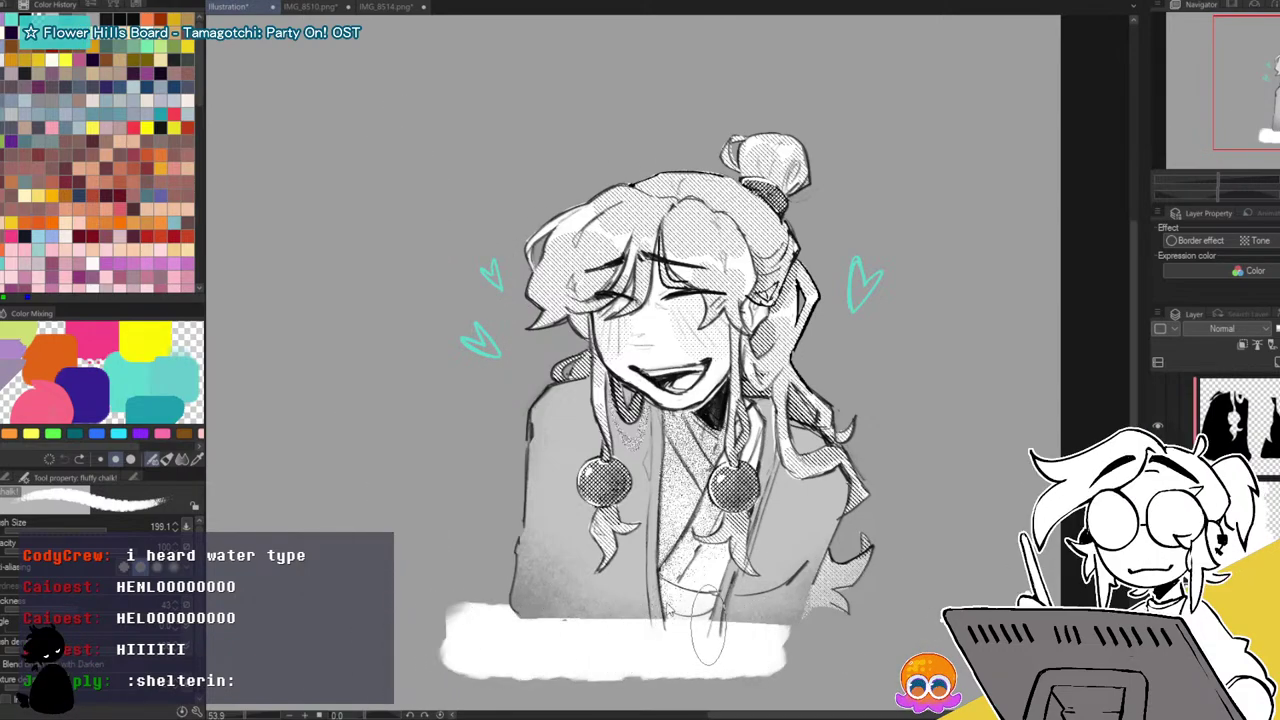
pyautogui.hotkey('ctrl', 'z')
pyautogui.moveTo(462, 577)
pyautogui.mouseDown()
pyautogui.moveTo(485, 585)
pyautogui.moveTo(470, 590)
pyautogui.moveTo(895, 580)
pyautogui.mouseUp()
pyautogui.hotkey('ctrl', 'z')
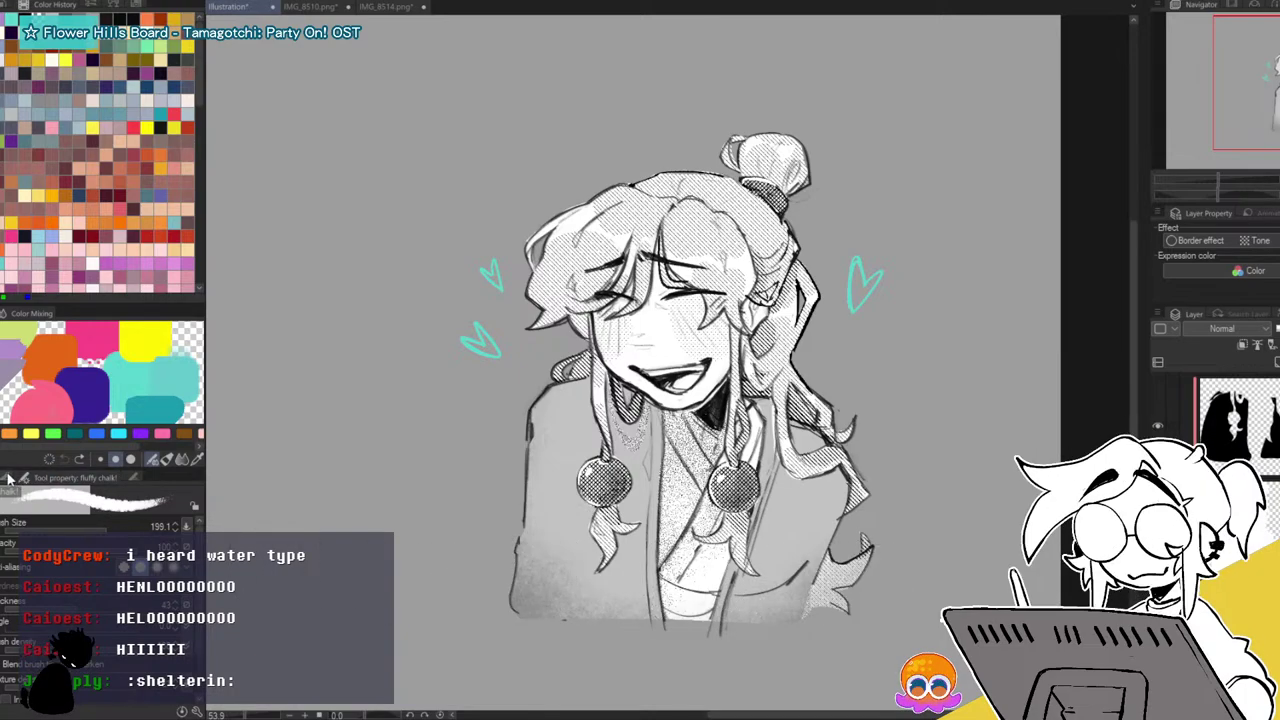
# Try a stroke beside the robe with a brush from the Tマーカー group, and undo it.
pyautogui.click(8, 477)
pyautogui.click(44, 521)
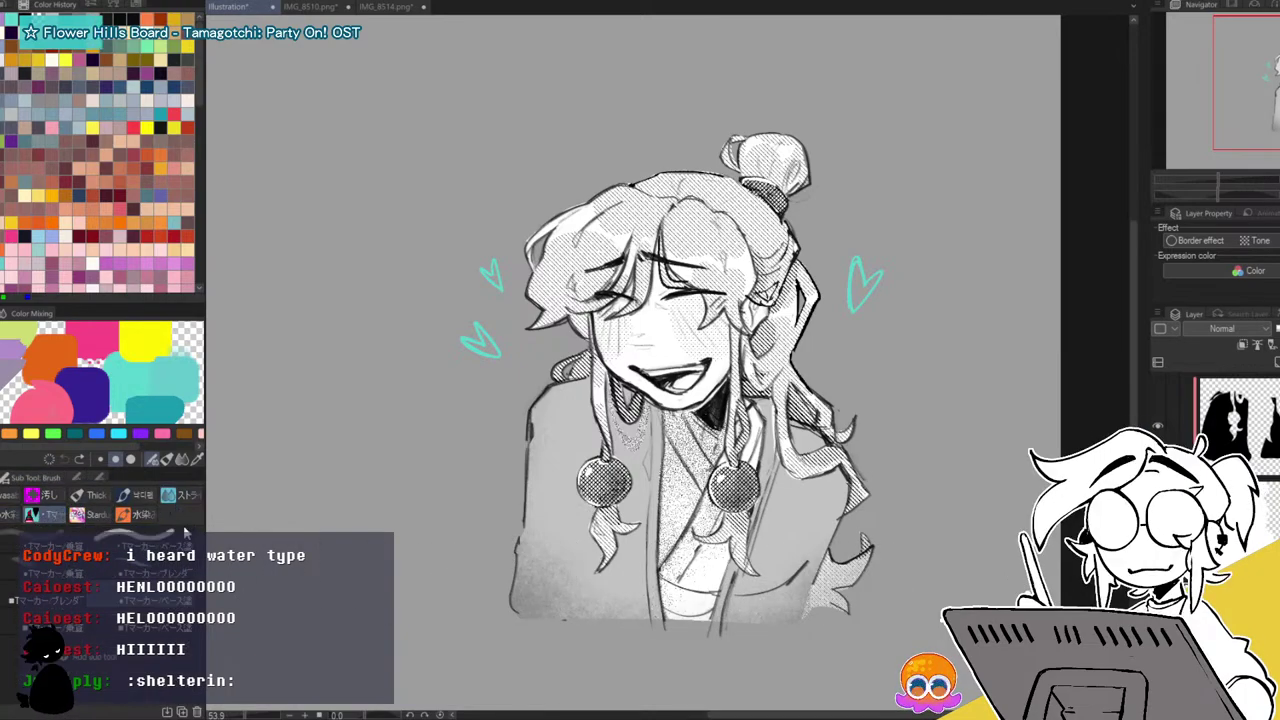
pyautogui.moveTo(272, 520)
pyautogui.mouseDown()
pyautogui.moveTo(428, 516)
pyautogui.moveTo(410, 567)
pyautogui.mouseUp()
pyautogui.hotkey('ctrl', 'z')
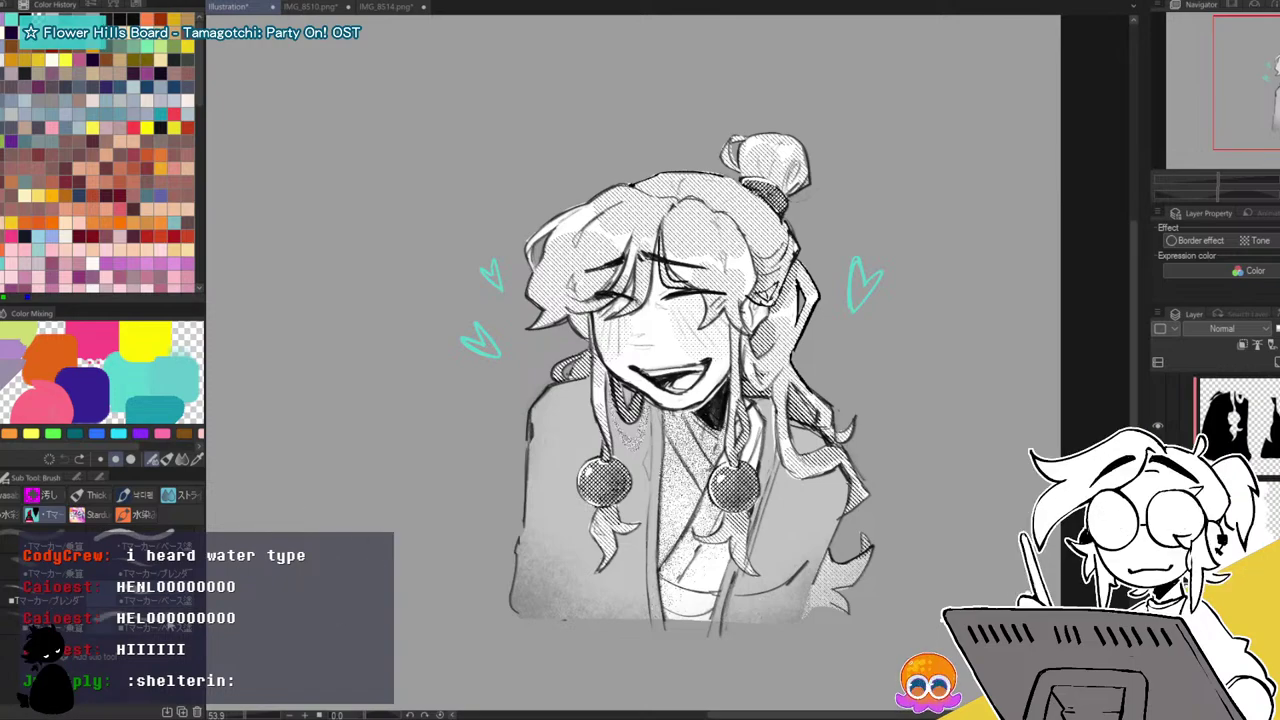
# Try broad white strokes behind the robe with a brush from the Stardust group, and undo them.
pyautogui.click(96, 514)
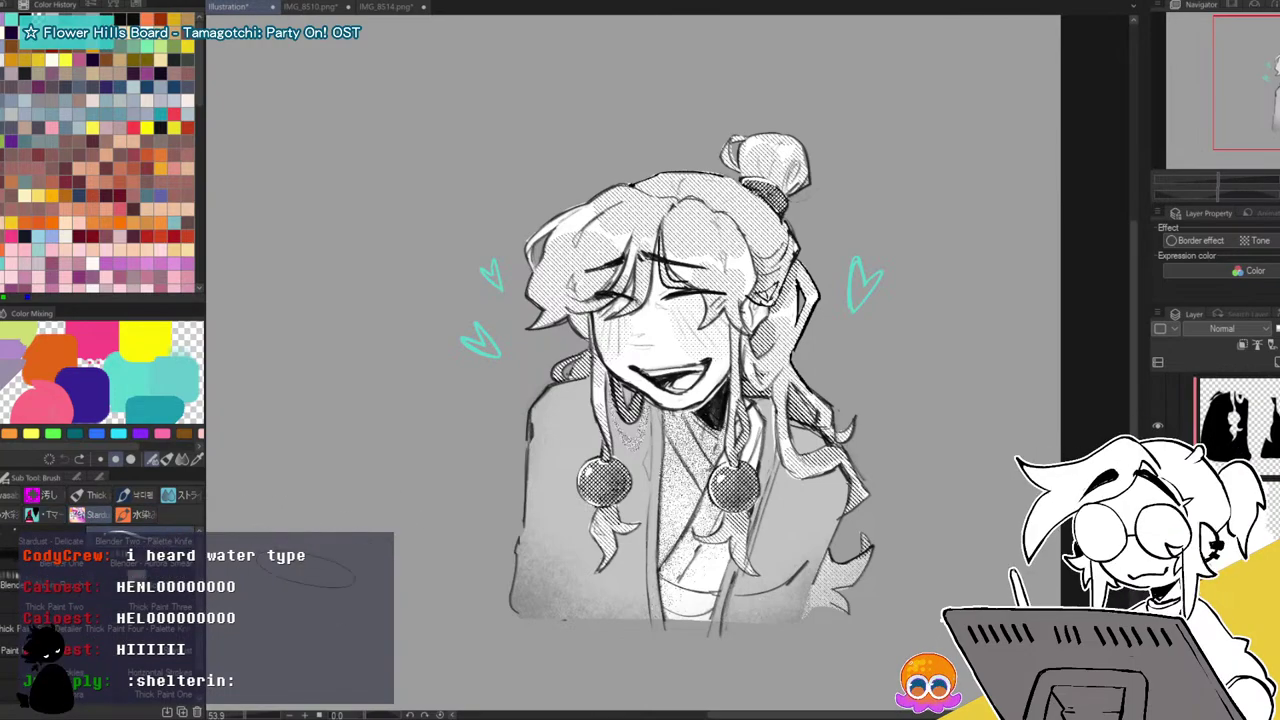
pyautogui.moveTo(280, 530)
pyautogui.mouseDown()
pyautogui.moveTo(400, 535)
pyautogui.moveTo(468, 578)
pyautogui.mouseUp()
pyautogui.hotkey('ctrl', 'z')
pyautogui.moveTo(362, 562); pyautogui.dragTo(783, 610)
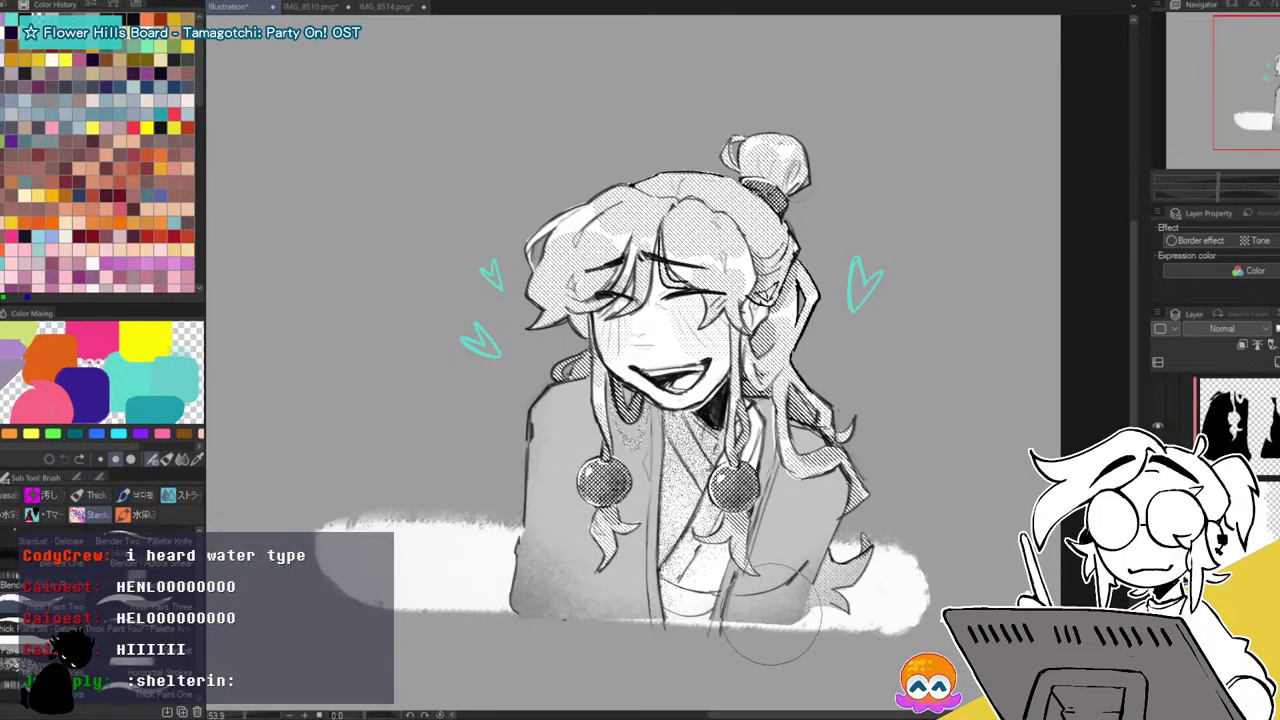
pyautogui.hotkey('ctrl', 'z')
# Try painting a thick white frame freehand behind the character, and undo it.
pyautogui.moveTo(388, 572); pyautogui.dragTo(914, 565)
pyautogui.moveTo(394, 568)
pyautogui.mouseDown()
pyautogui.moveTo(379, 102)
pyautogui.moveTo(712, 64)
pyautogui.moveTo(930, 70)
pyautogui.moveTo(915, 560)
pyautogui.mouseUp()
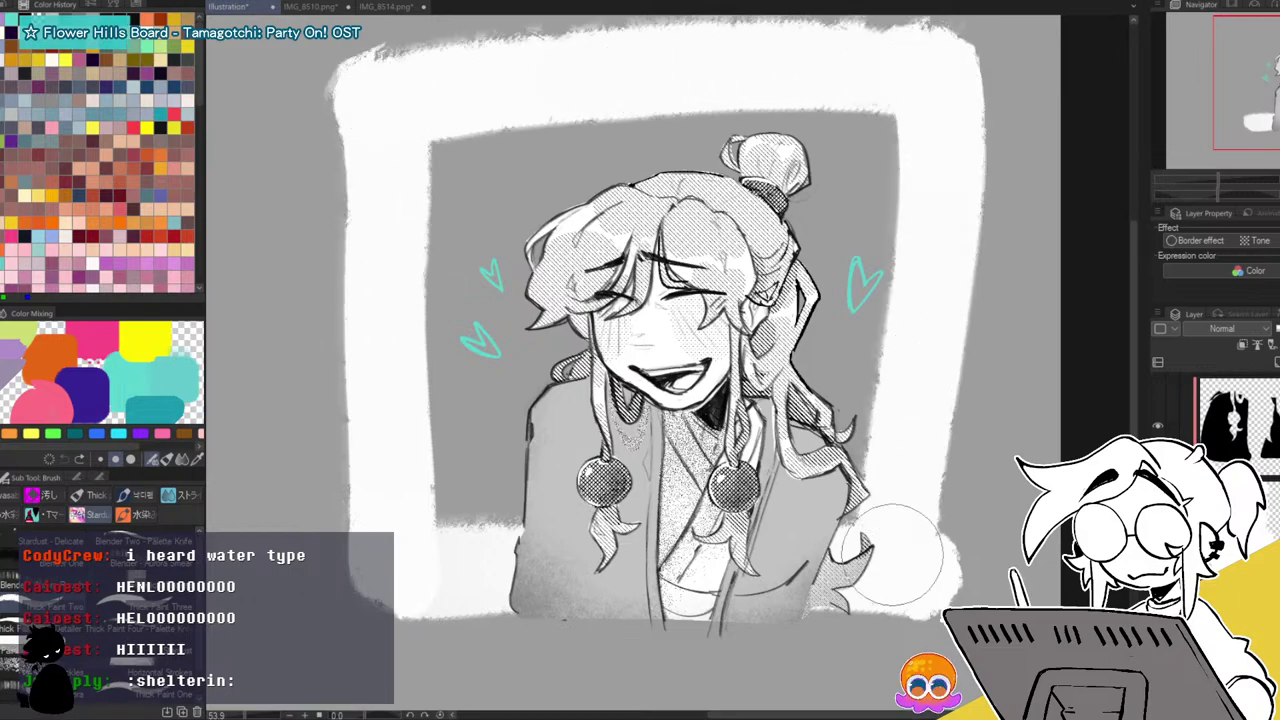
pyautogui.hotkey('ctrl', 'z')
pyautogui.hotkey('ctrl', 'z')
# Try building a thick white frame behind the character from connected straight strokes, and undo its upper and side segments.
pyautogui.moveTo(410, 560)
pyautogui.mouseDown()
pyautogui.moveTo(423, 557)
pyautogui.moveTo(414, 143)
pyautogui.moveTo(423, 571)
pyautogui.moveTo(447, 562)
pyautogui.mouseUp()
pyautogui.hotkey('ctrl', 'z')
pyautogui.hotkey('ctrl', 'z')
pyautogui.hotkey('ctrl', 'z')
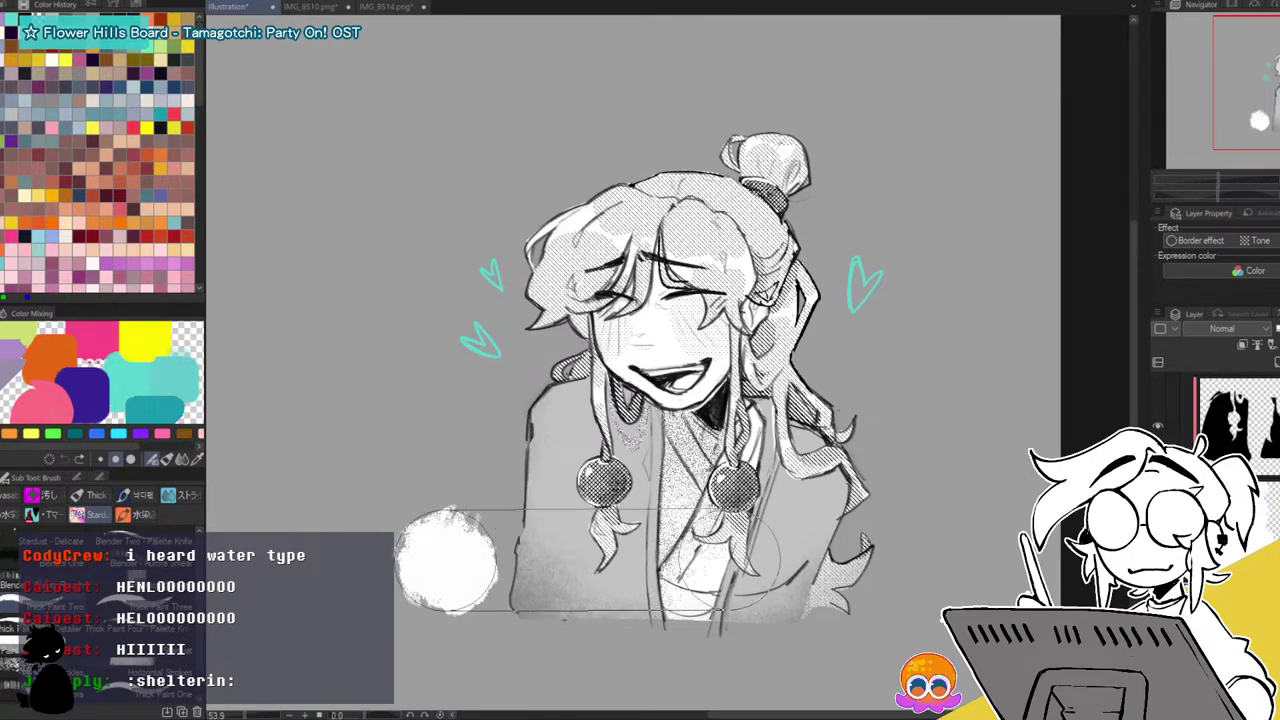
pyautogui.keyDown('shift'); pyautogui.click(897, 570); pyautogui.keyUp('shift')
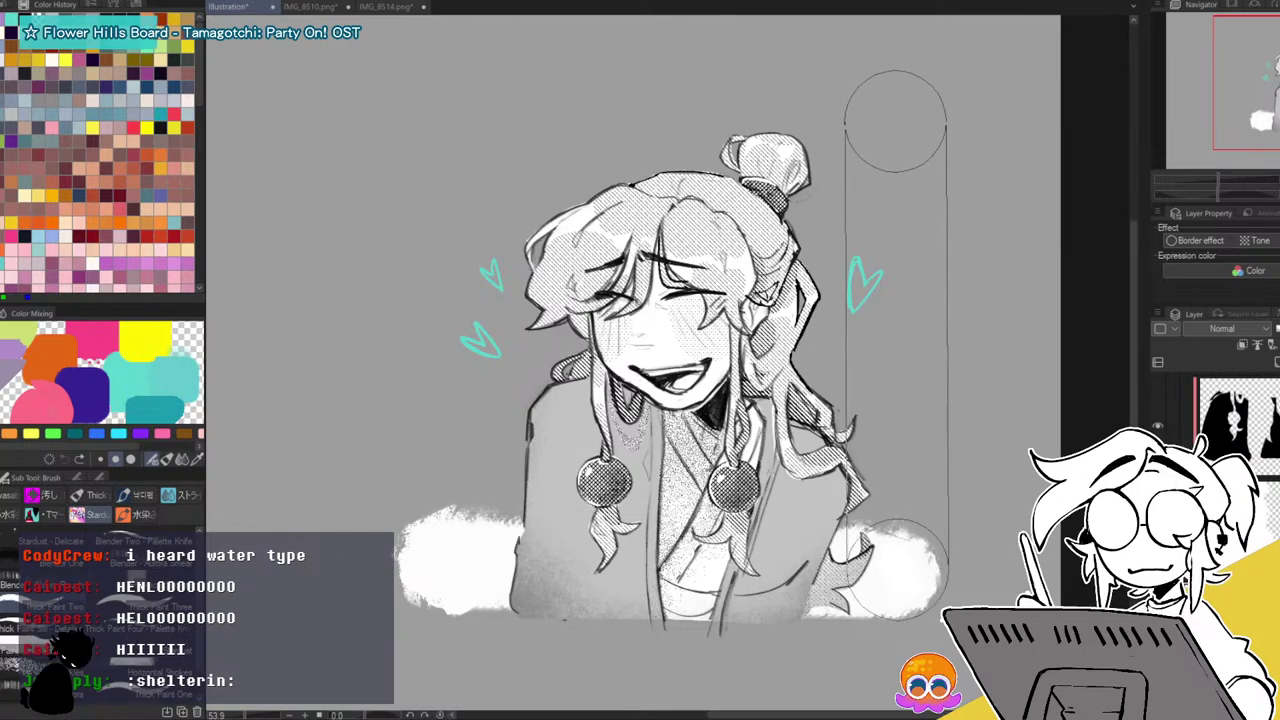
pyautogui.keyDown('shift'); pyautogui.click(895, 118); pyautogui.keyUp('shift')
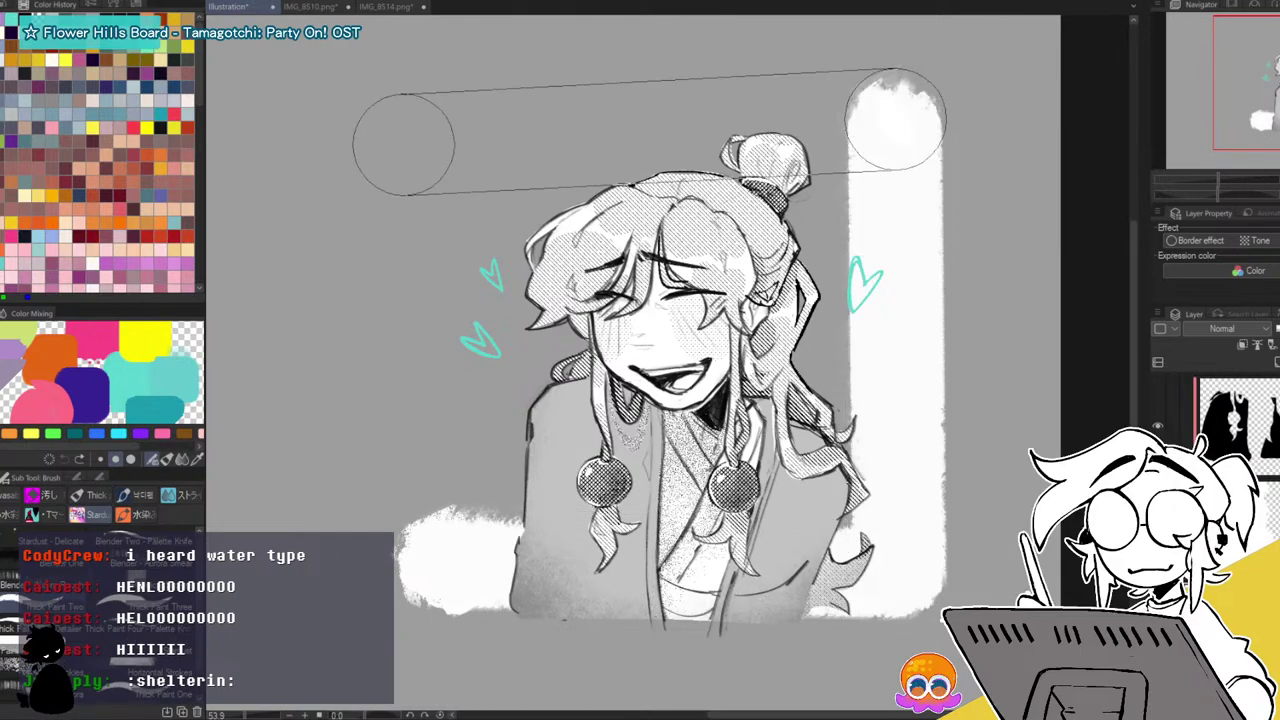
pyautogui.keyDown('shift'); pyautogui.click(421, 124); pyautogui.keyUp('shift')
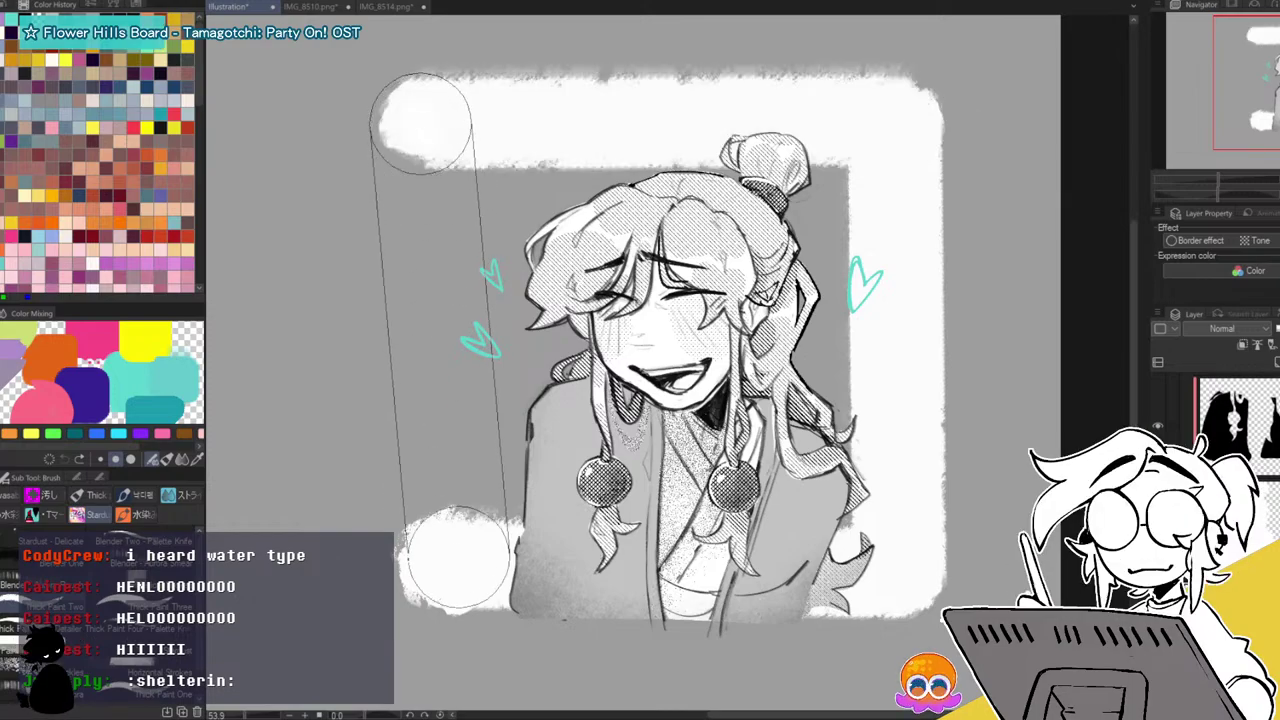
pyautogui.keyDown('shift'); pyautogui.click(443, 565); pyautogui.keyUp('shift')
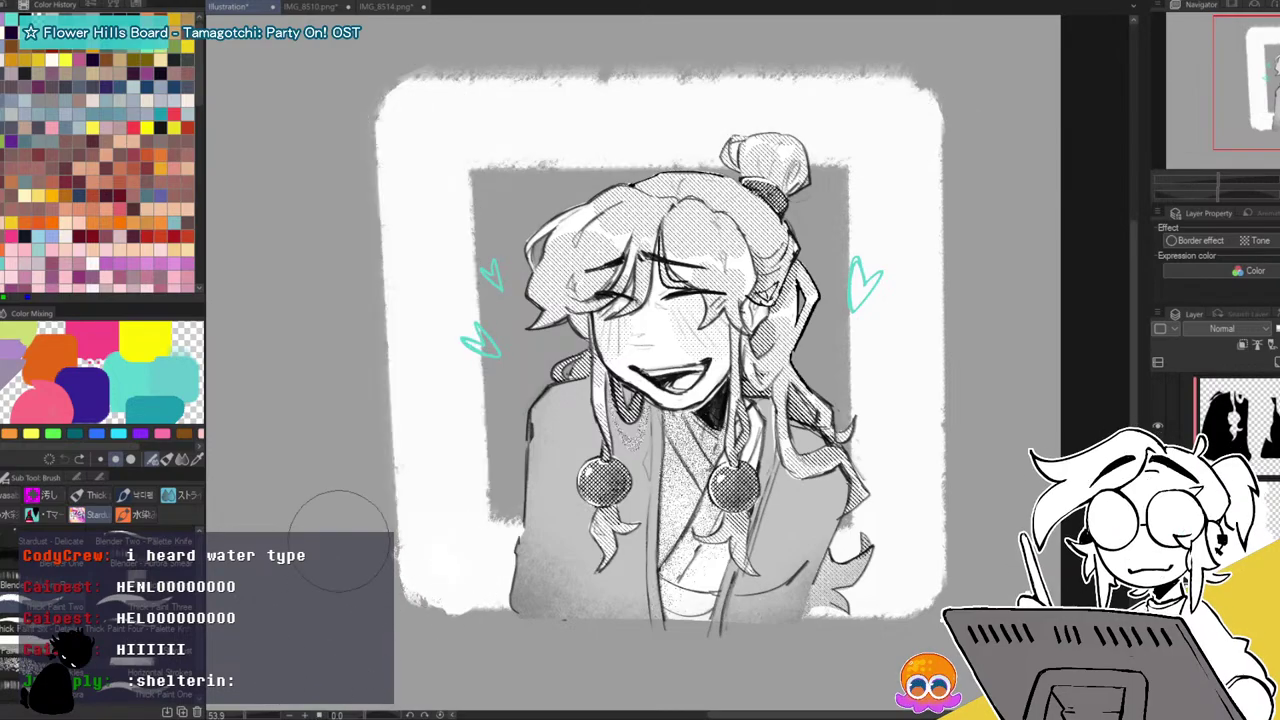
pyautogui.moveTo(1220, 184); pyautogui.dragTo(1225, 178)
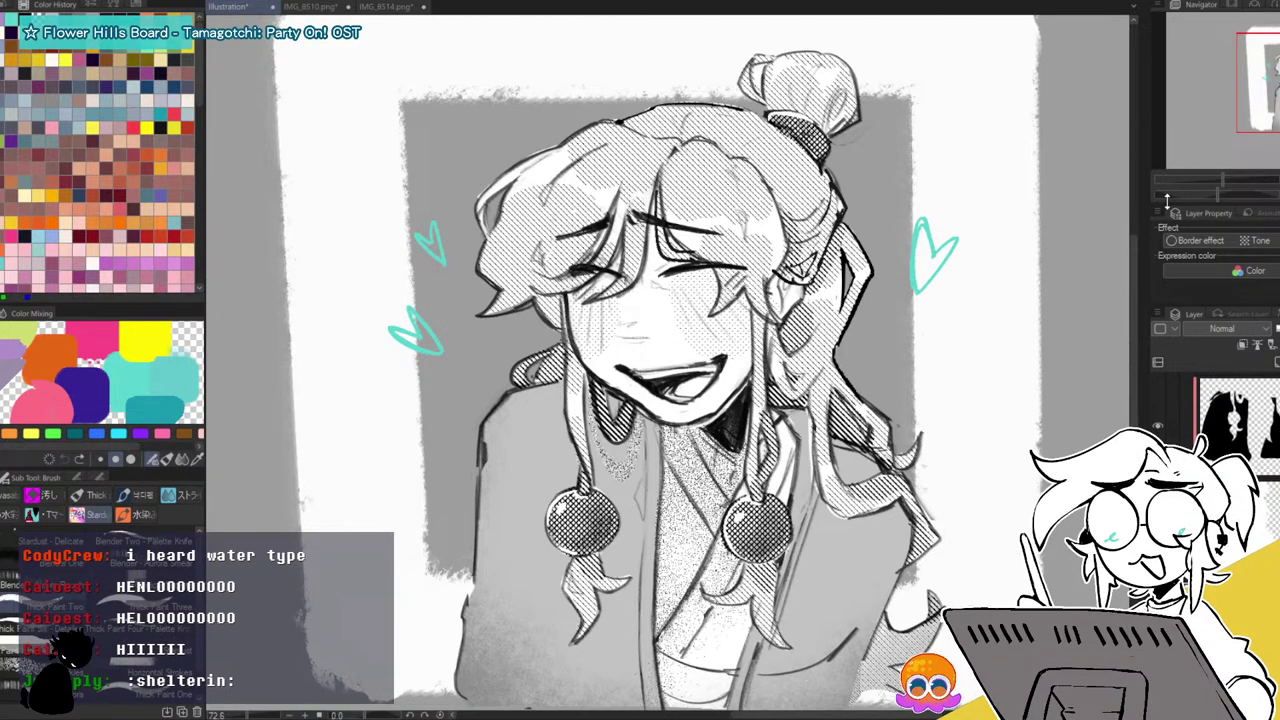
pyautogui.hotkey('ctrl', 'z')
pyautogui.hotkey('ctrl', 'z')
pyautogui.hotkey('ctrl', 'z')
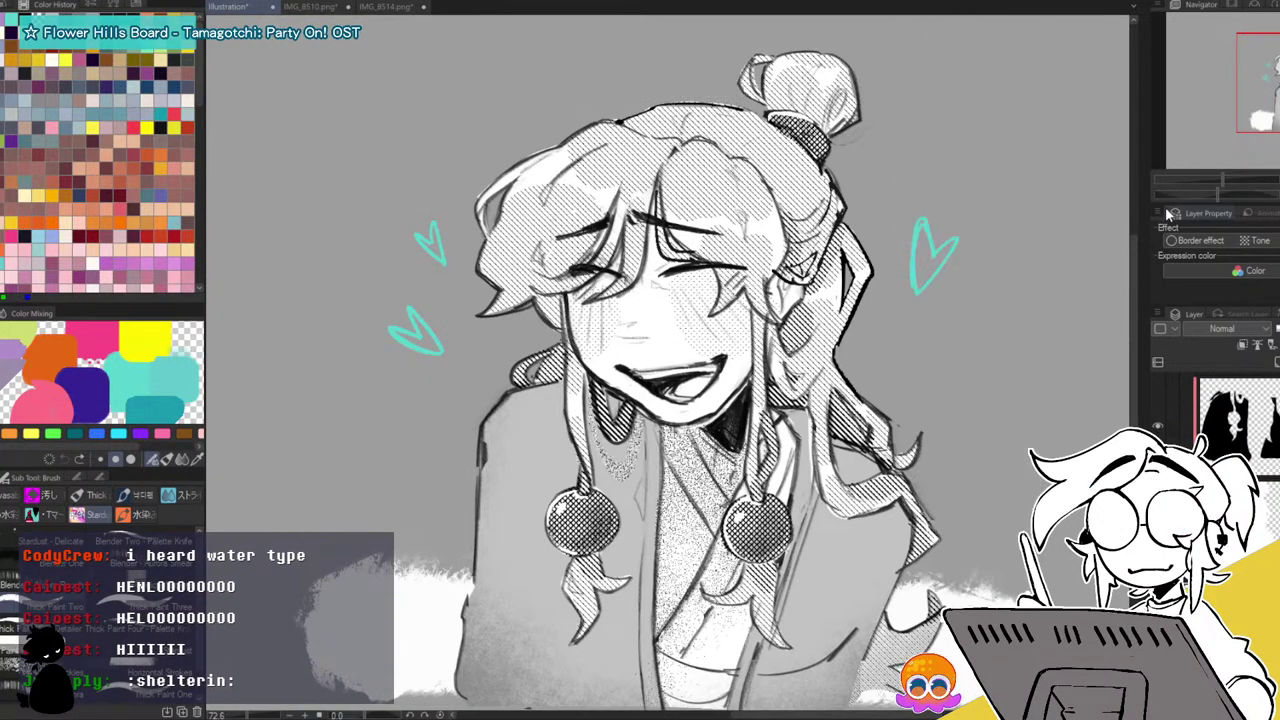
# Set the Thick Paint Two brush size to 38.9, try a long stroke down the background, and undo it.
pyautogui.click(77, 478)
pyautogui.click(86, 528)
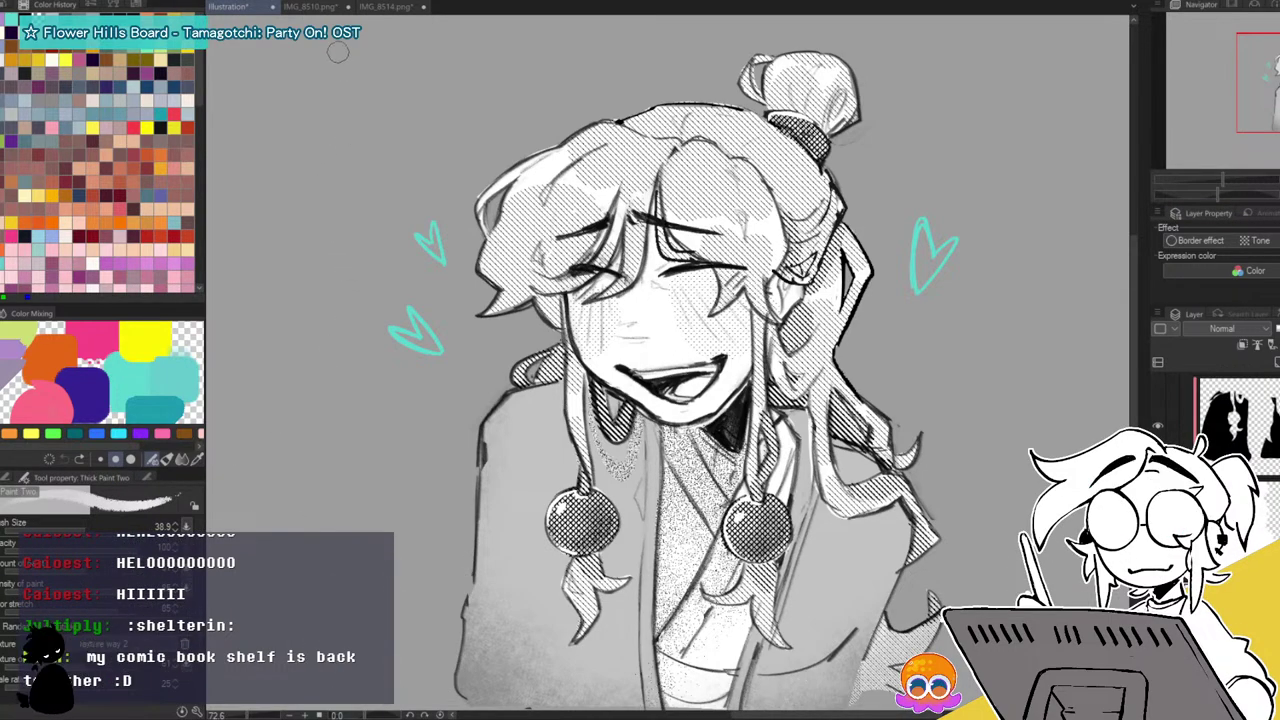
pyautogui.moveTo(330, 40)
pyautogui.mouseDown()
pyautogui.moveTo(354, 672)
pyautogui.moveTo(356, 30)
pyautogui.moveTo(350, 636)
pyautogui.mouseUp()
pyautogui.hotkey('ctrl', 'z')
pyautogui.hotkey('ctrl', 'z')
pyautogui.click(8, 477)
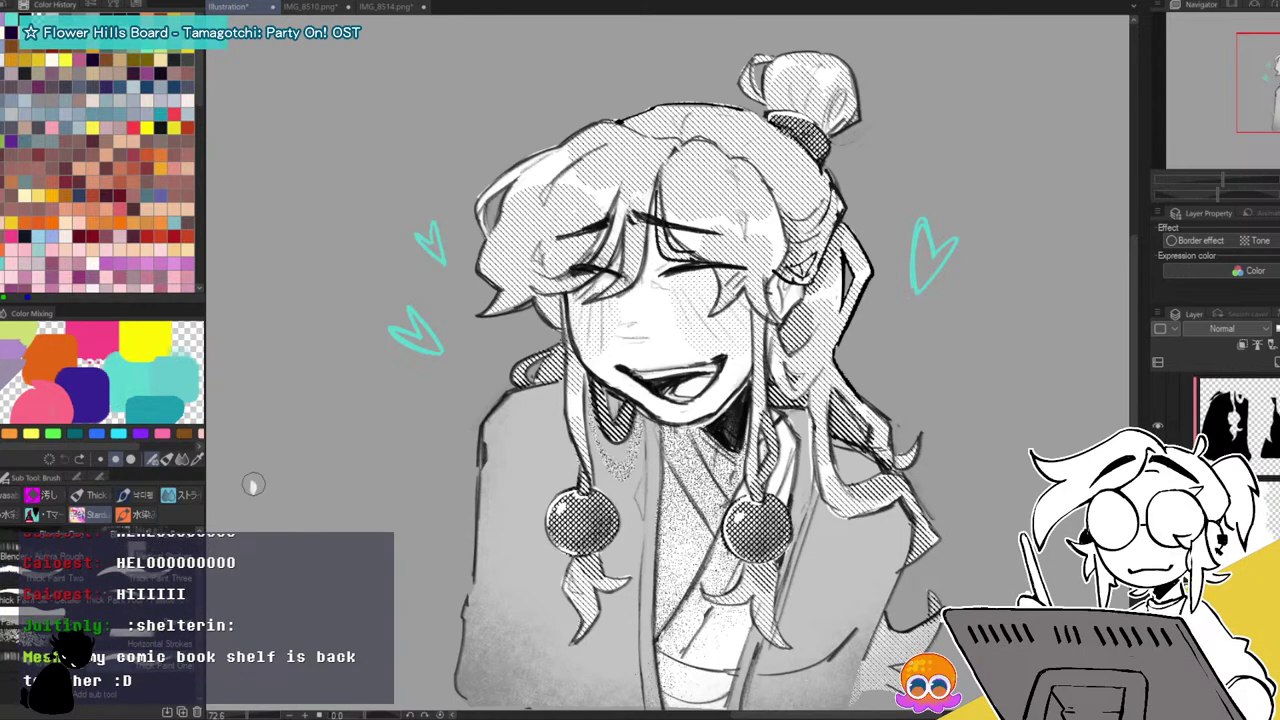
# Try several short strokes beside the robe and hearts with Stardust group brushes, and undo them.
pyautogui.moveTo(248, 500)
pyautogui.mouseDown()
pyautogui.moveTo(342, 586)
pyautogui.moveTo(370, 548)
pyautogui.mouseUp()
pyautogui.hotkey('ctrl', 'z')
pyautogui.moveTo(288, 495)
pyautogui.mouseDown()
pyautogui.moveTo(355, 566)
pyautogui.moveTo(440, 468)
pyautogui.mouseUp()
pyautogui.moveTo(262, 400)
pyautogui.mouseDown()
pyautogui.moveTo(310, 412)
pyautogui.moveTo(470, 335)
pyautogui.mouseUp()
pyautogui.hotkey('ctrl', 'z')
pyautogui.hotkey('ctrl', 'z')
pyautogui.hotkey('ctrl', 'z')
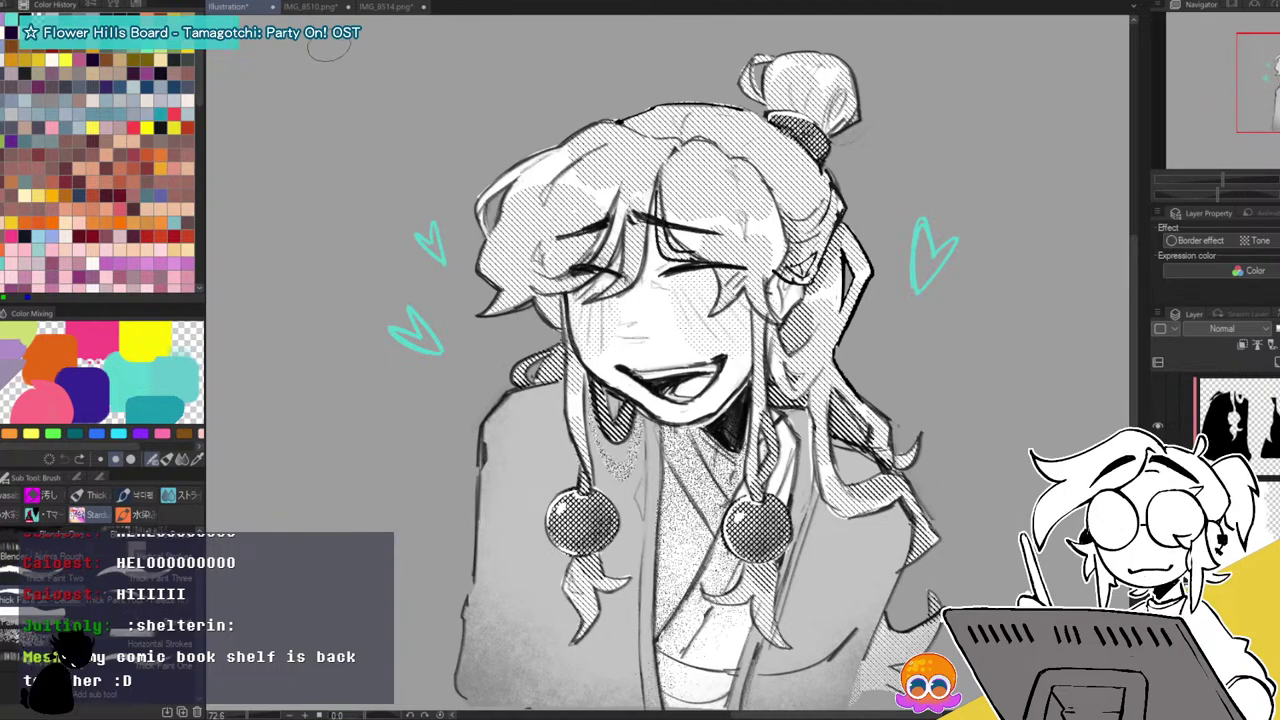
# Paint a thin, light frame of overlapping bars behind the character, surrounding the head, hearts and robe.
pyautogui.moveTo(1221, 178); pyautogui.dragTo(1218, 178)
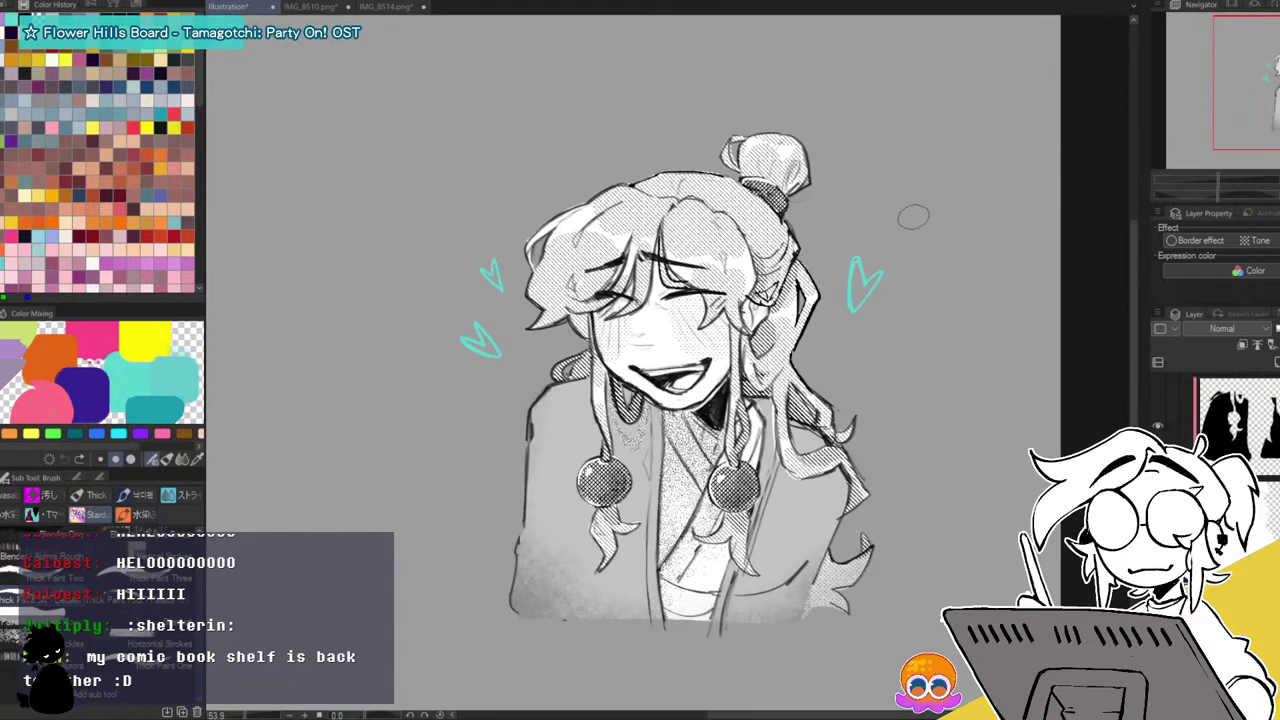
pyautogui.moveTo(893, 345)
pyautogui.mouseDown()
pyautogui.moveTo(898, 620)
pyautogui.moveTo(345, 585)
pyautogui.mouseUp()
pyautogui.moveTo(425, 591); pyautogui.dragTo(423, 120)
pyautogui.moveTo(485, 20); pyautogui.dragTo(906, 101)
pyautogui.moveTo(1217, 178); pyautogui.dragTo(1222, 177)
pyautogui.moveTo(668, 364); pyautogui.dragTo(657, 348)
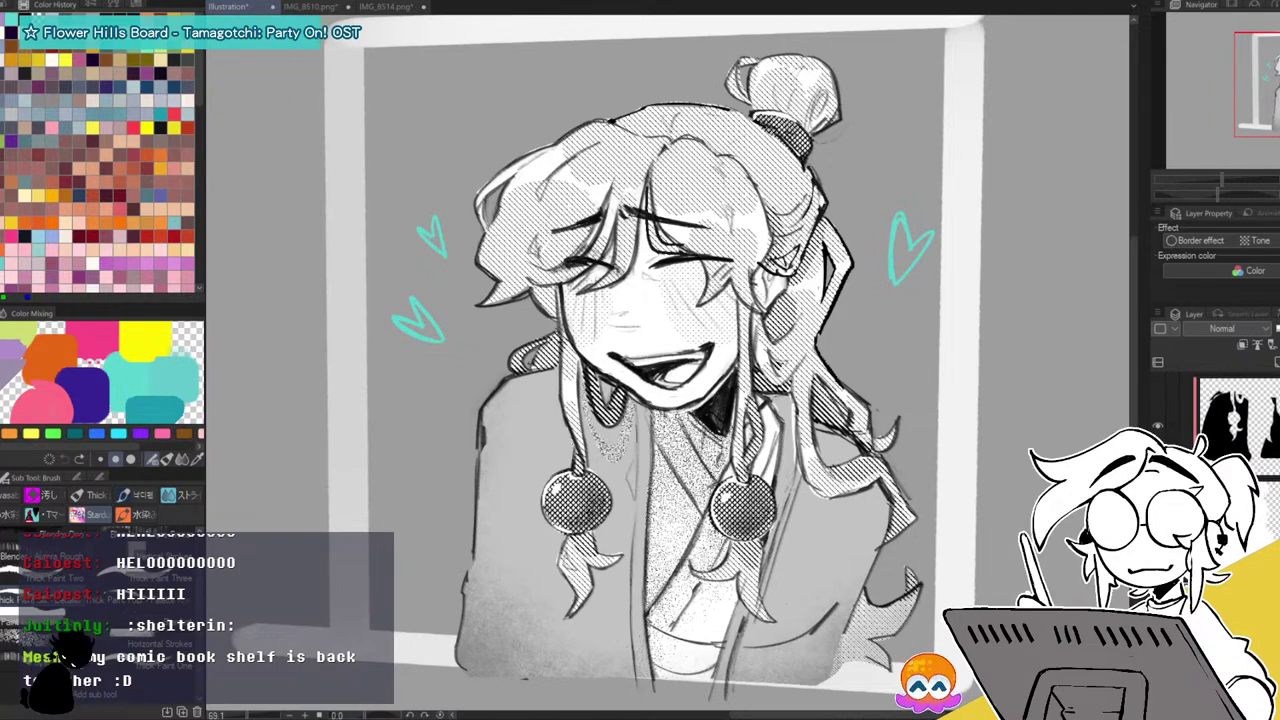
# Close the Illustration, IMG_8510.png and IMG_8514.png documents.
pyautogui.click(273, 7)
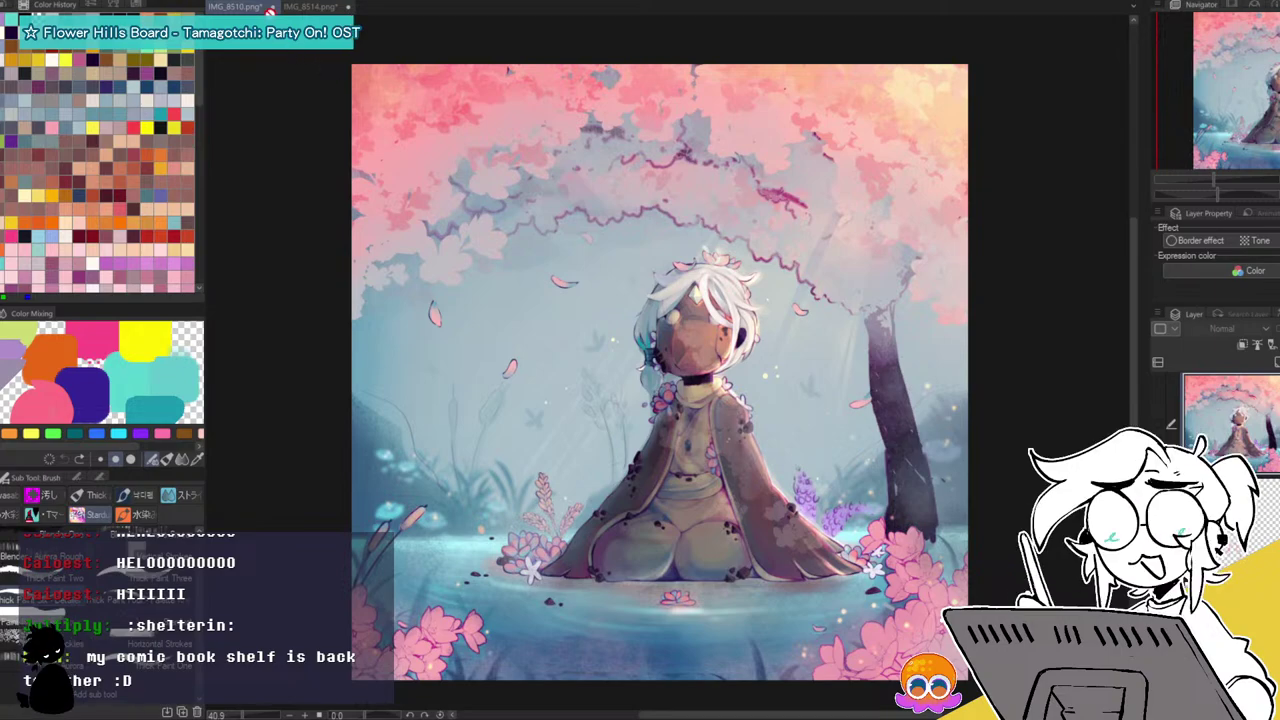
pyautogui.click(273, 7)
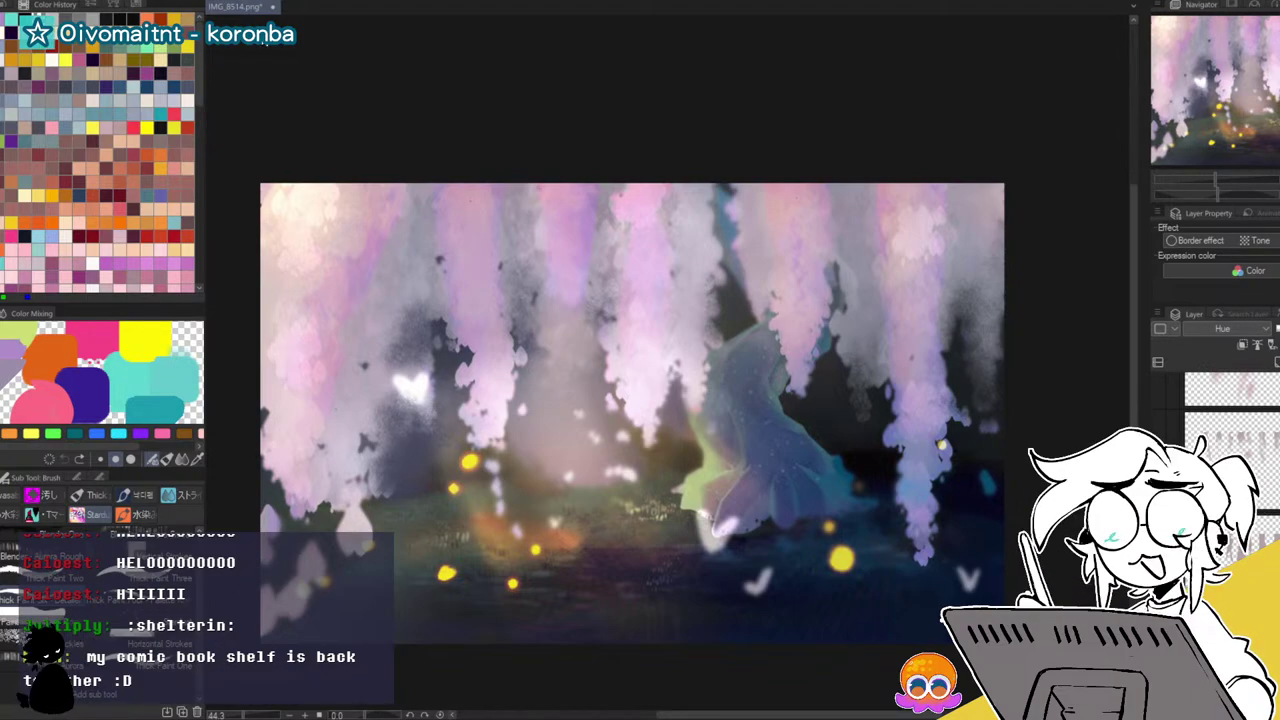
pyautogui.click(274, 8)
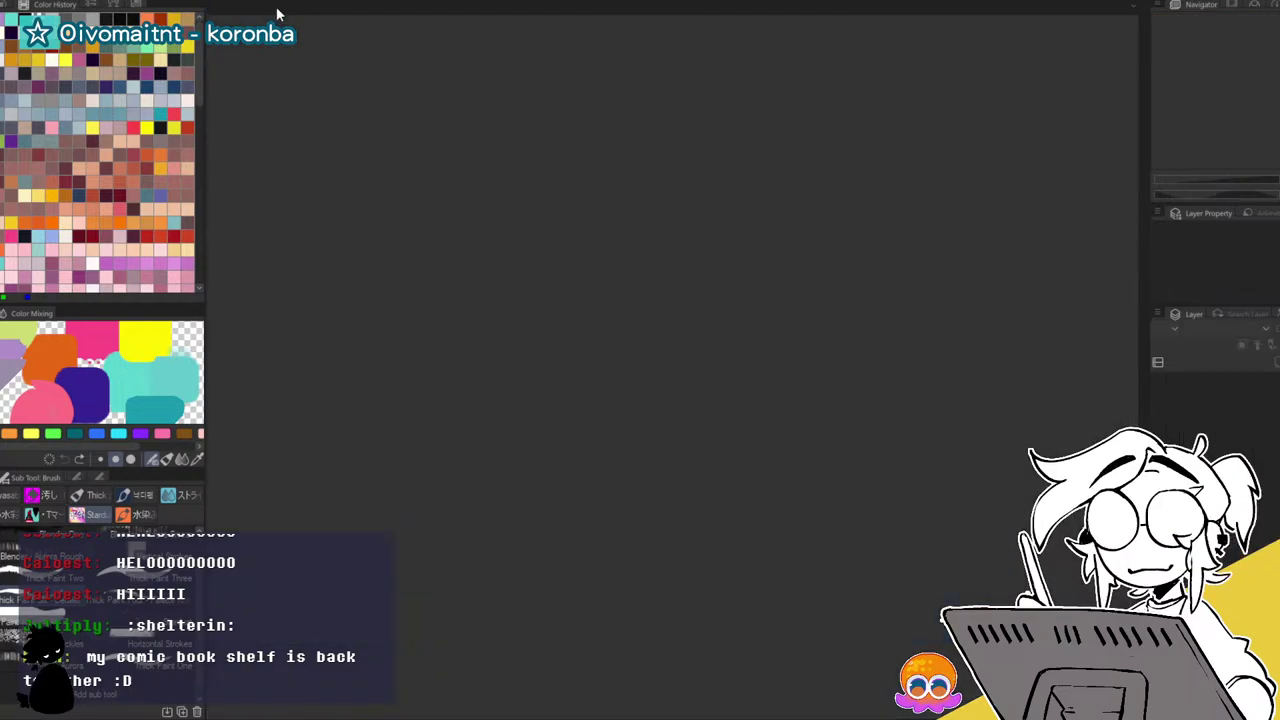